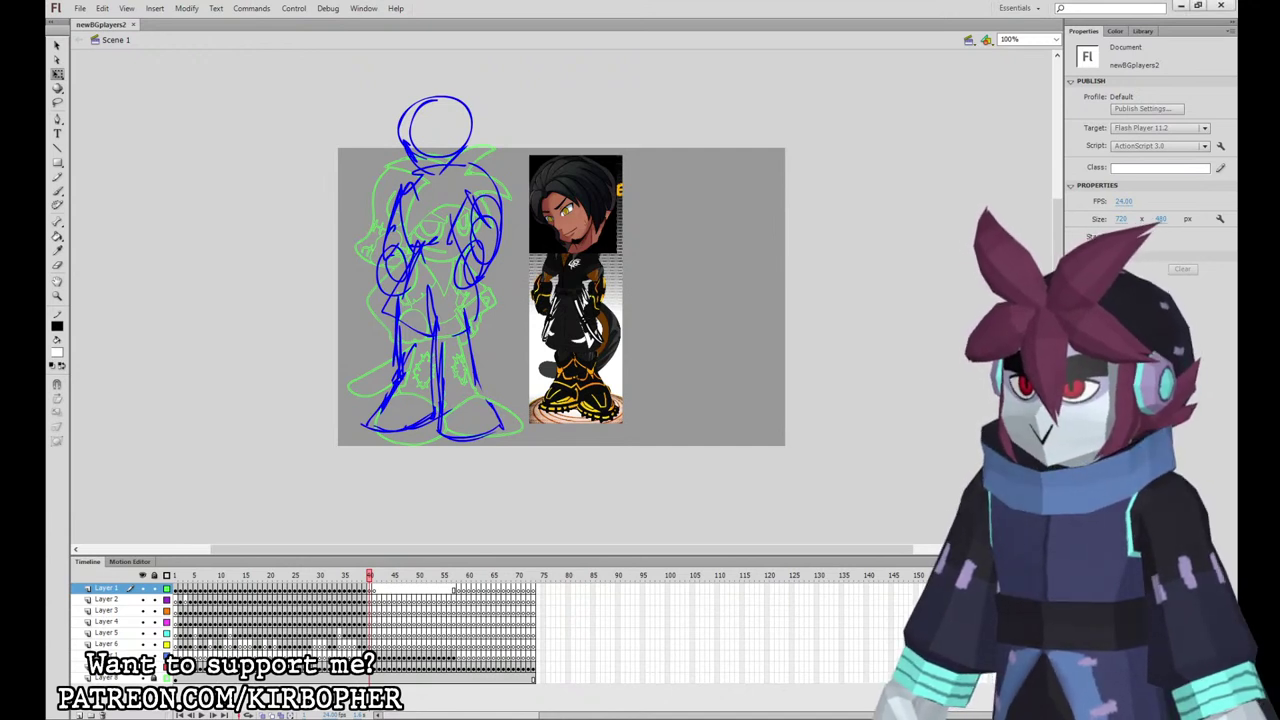
Step: Review the character sketches and reference images in the frames after frame 40, and return to frame 40 on Layer 1
{"action": "left_click", "coordinate": [370, 589]}
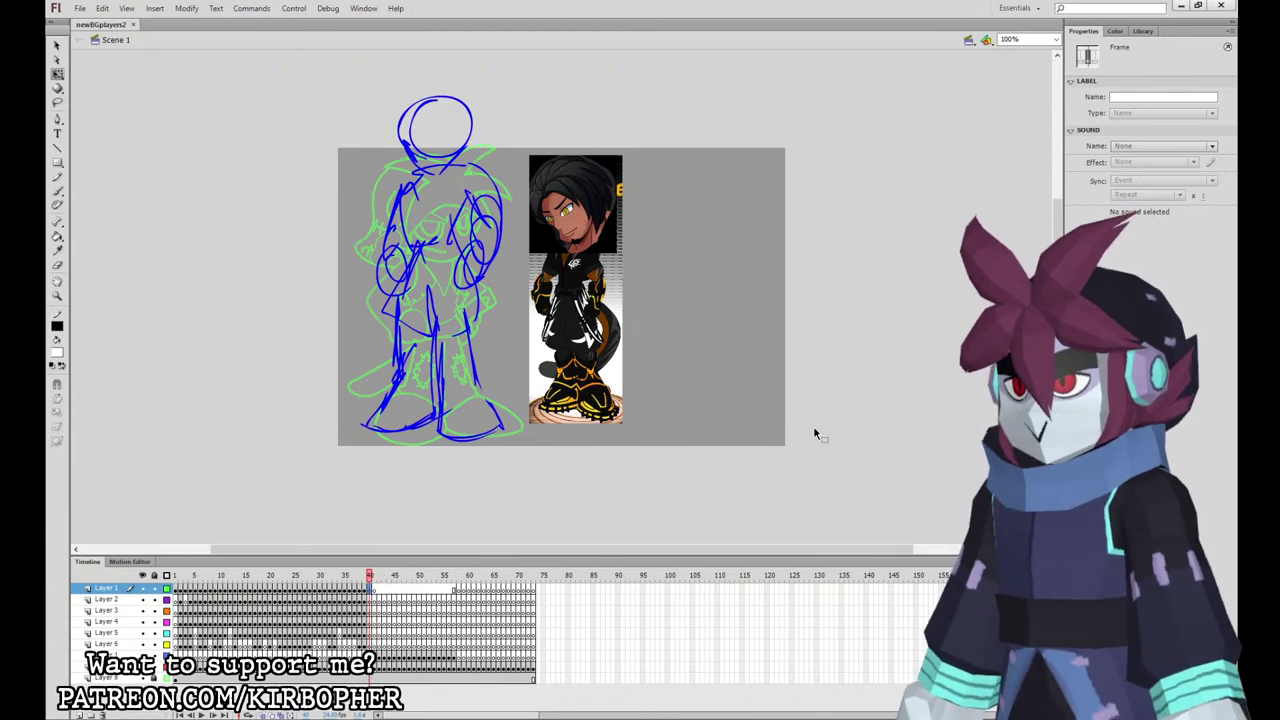
{"action": "left_click_drag", "start_coordinate": [814, 434], "coordinate": [886, 429]}
{"action": "left_click", "coordinate": [848, 463]}
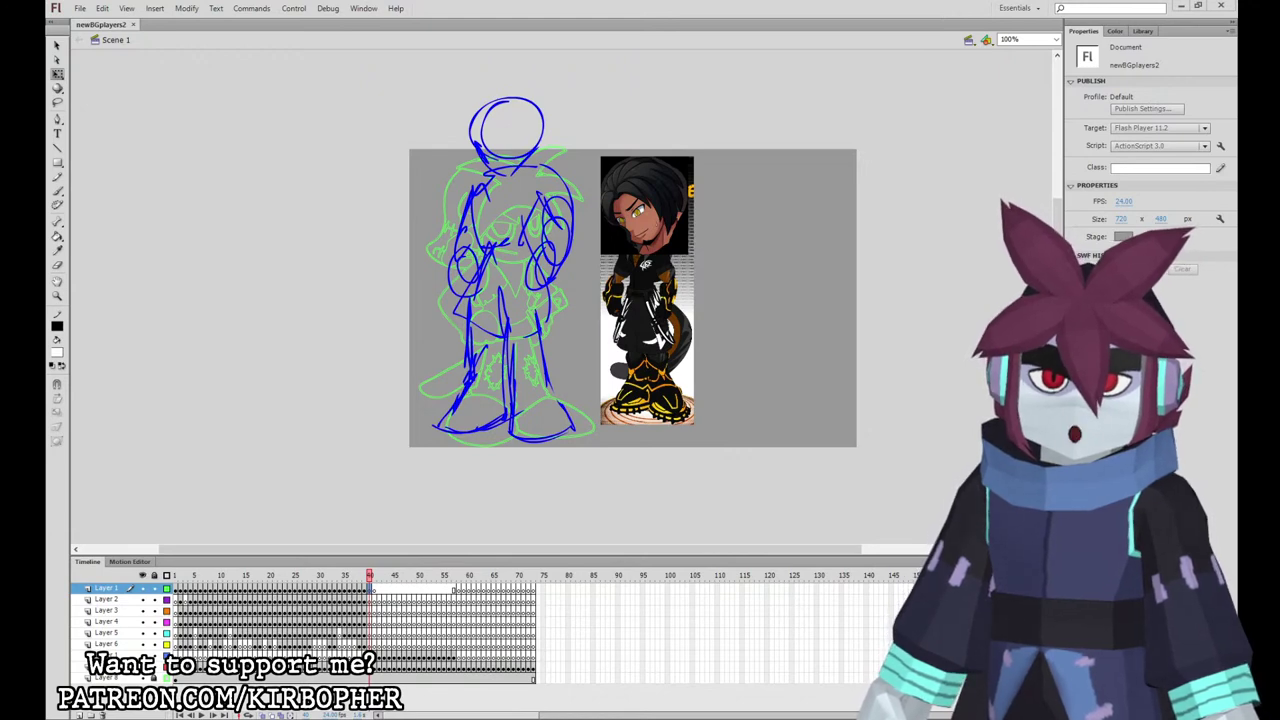
{"action": "left_click_drag", "start_coordinate": [372, 590], "coordinate": [455, 581]}
{"action": "left_click_drag", "start_coordinate": [369, 646], "coordinate": [443, 648]}
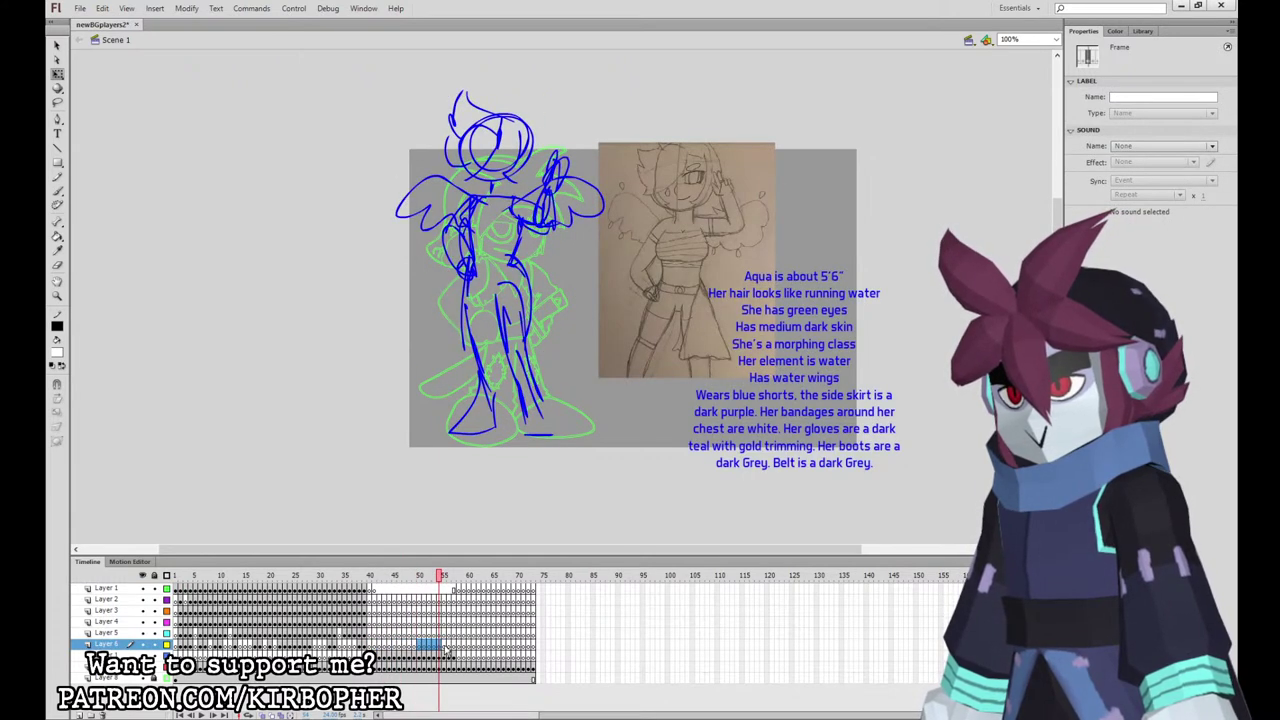
{"action": "left_click", "coordinate": [445, 647]}
{"action": "left_click", "coordinate": [450, 647]}
{"action": "left_click", "coordinate": [455, 647]}
{"action": "left_click", "coordinate": [370, 589]}
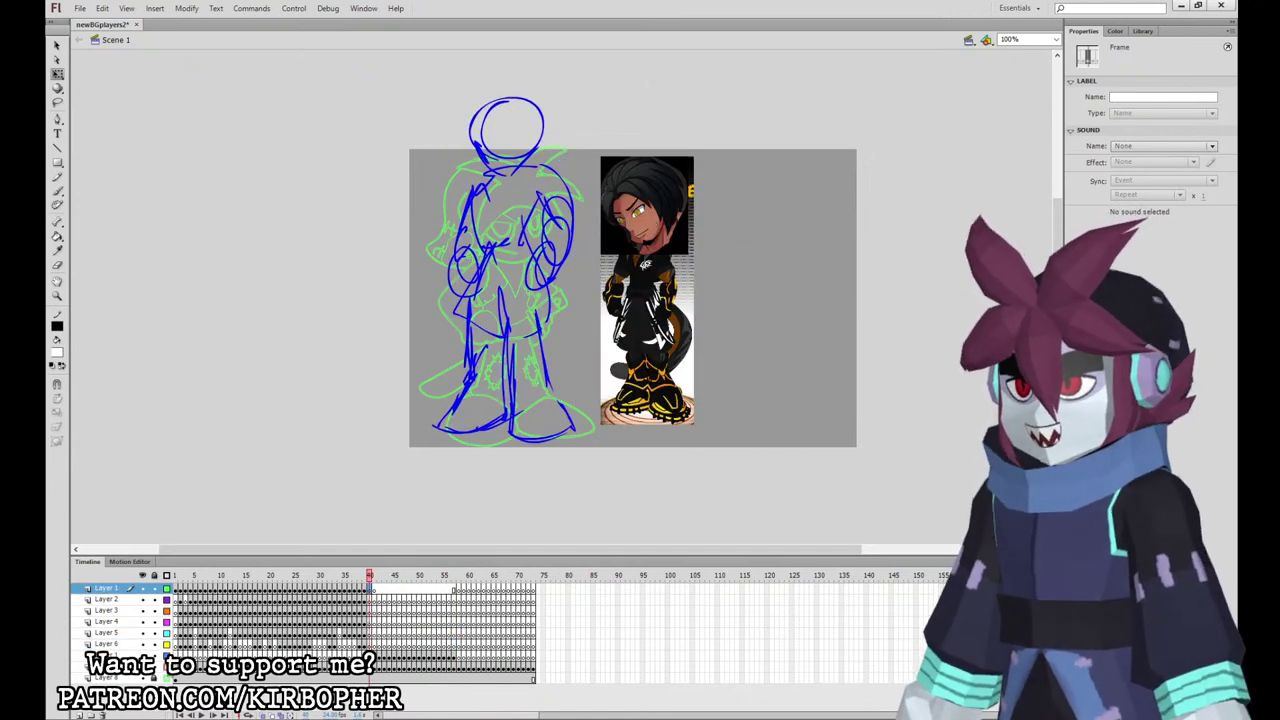
Step: Display the blue body sketch layer as outlines only, keeping the reference picture fully visible
{"action": "left_click", "coordinate": [166, 667]}
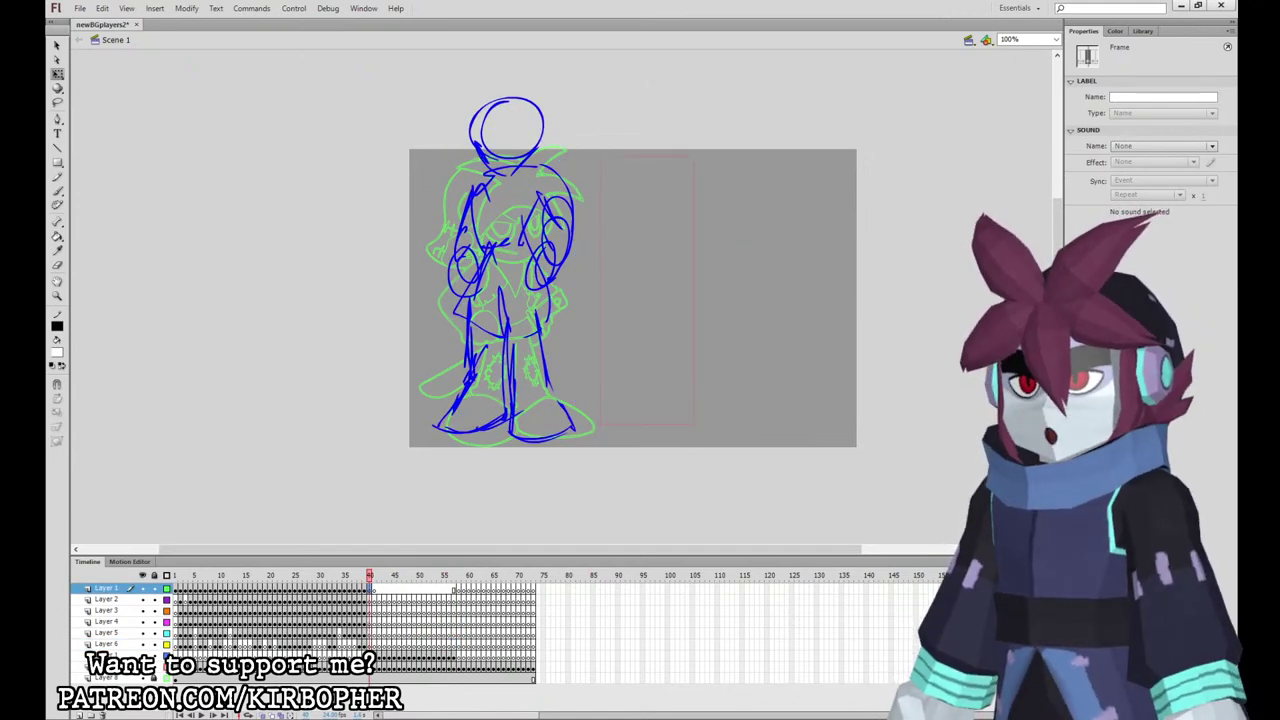
{"action": "left_click", "coordinate": [166, 667]}
{"action": "left_click", "coordinate": [166, 656]}
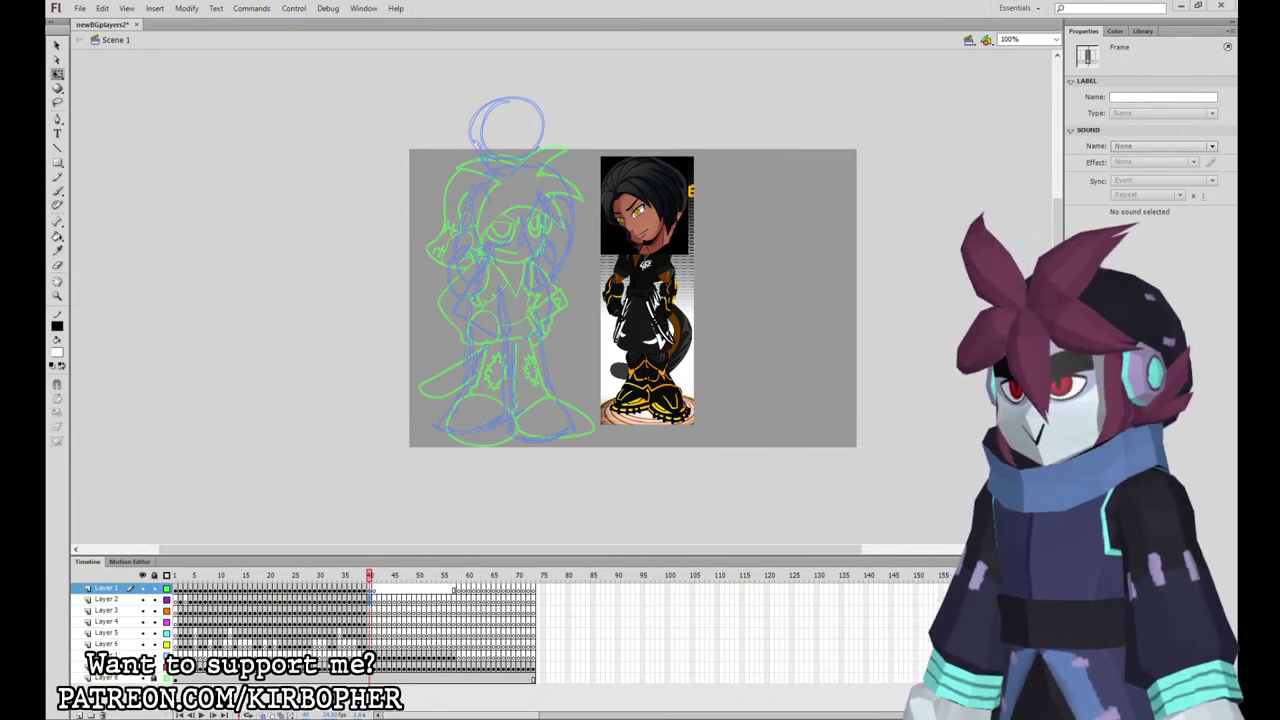
Step: With the black Brush on Layer 2 at frame 40, ink the right-hand hair strands and the crown over the sketched head circle
{"action": "left_click", "coordinate": [371, 598]}
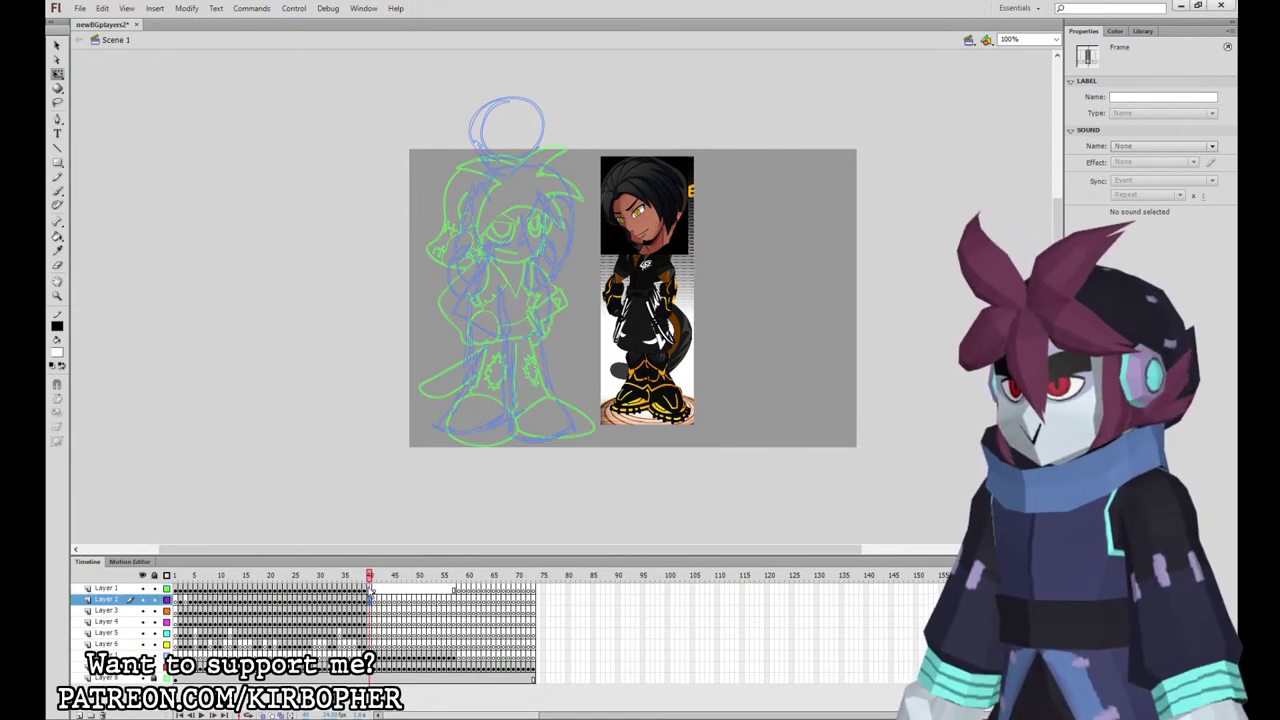
{"action": "left_click", "coordinate": [57, 190]}
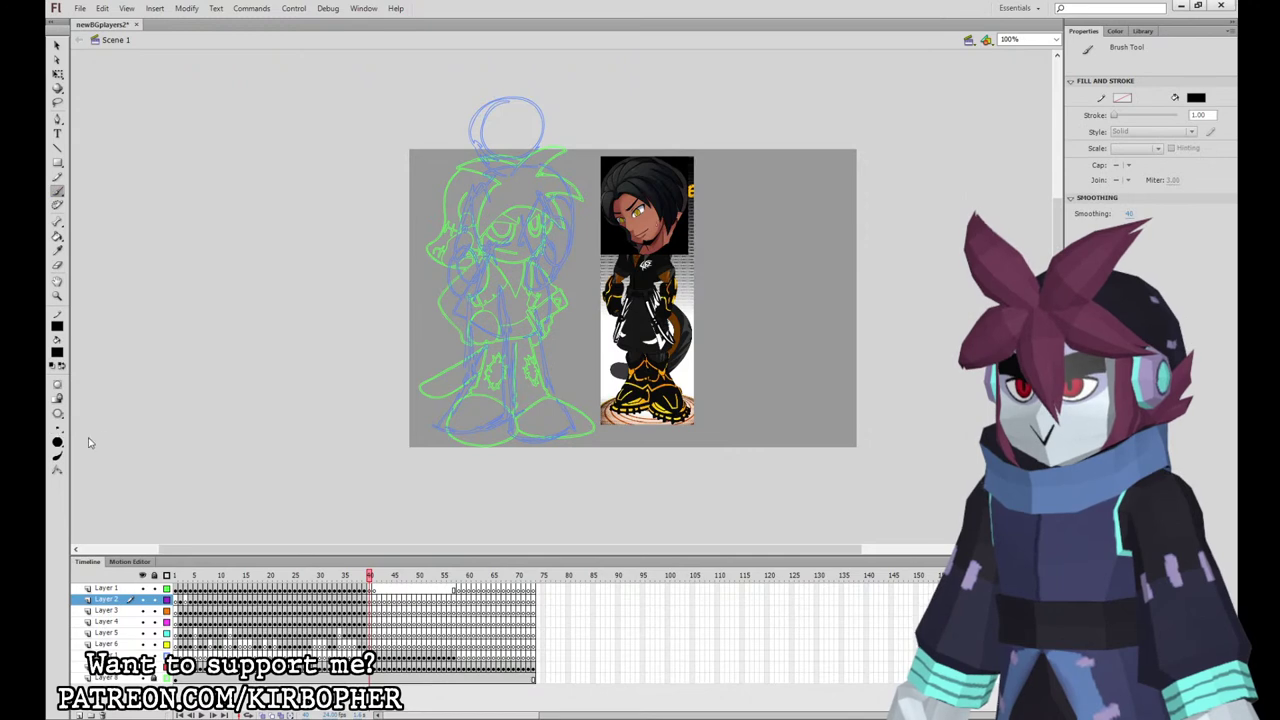
{"action": "left_click", "coordinate": [371, 600]}
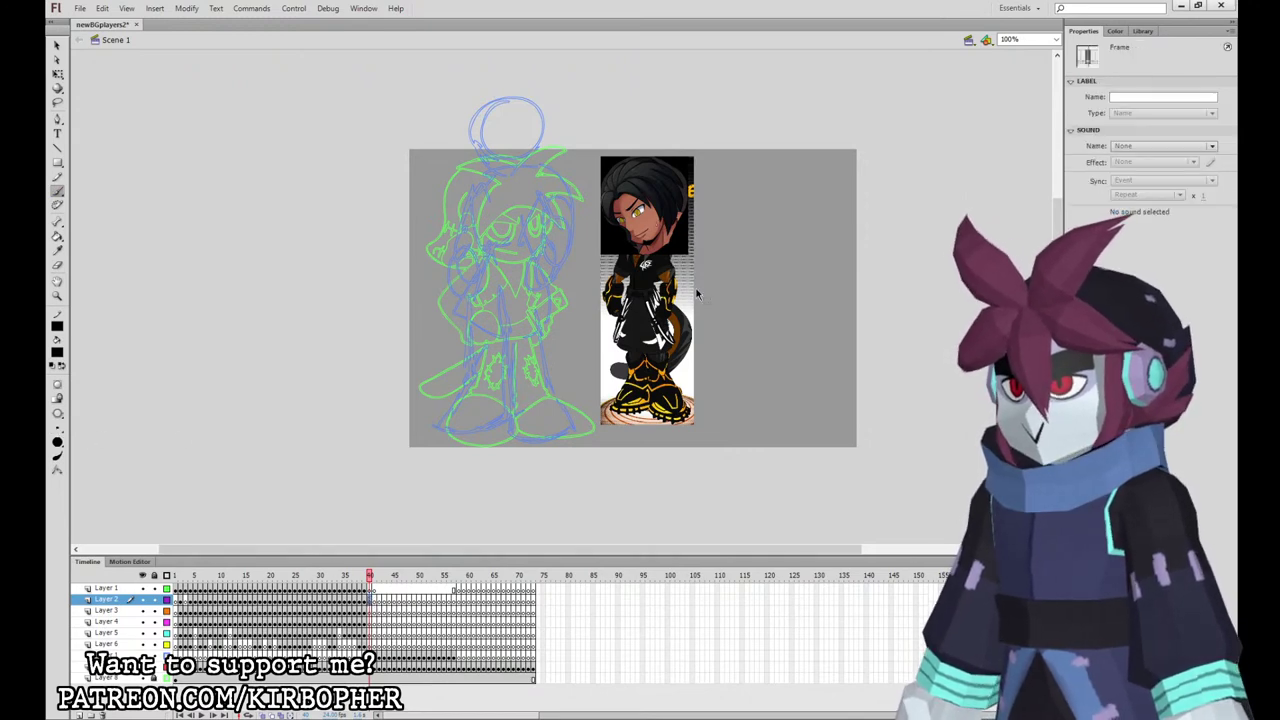
{"action": "key", "text": "ctrl+equal"}
{"action": "mouse_move", "coordinate": [610, 174]}
{"action": "left_mouse_down"}
{"action": "mouse_move", "coordinate": [741, 317]}
{"action": "mouse_move", "coordinate": [756, 364]}
{"action": "left_mouse_up"}
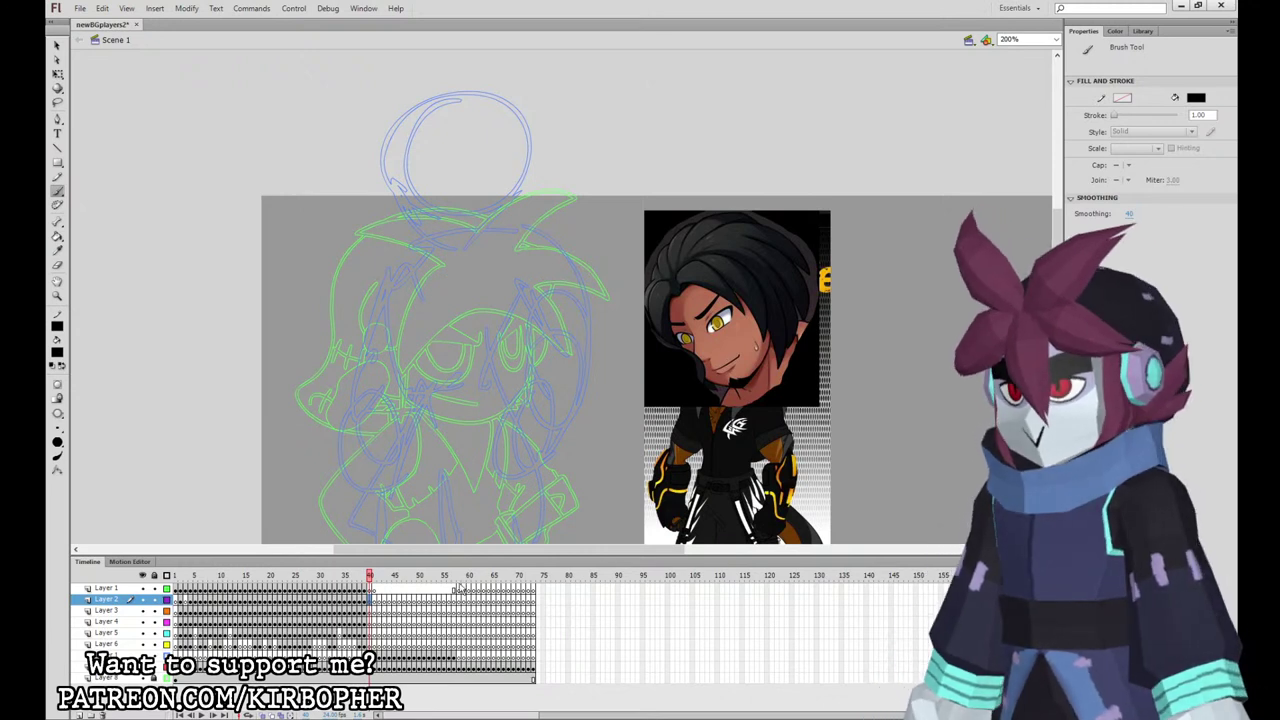
{"action": "left_click", "coordinate": [370, 600]}
{"action": "left_click_drag", "start_coordinate": [910, 356], "coordinate": [892, 383]}
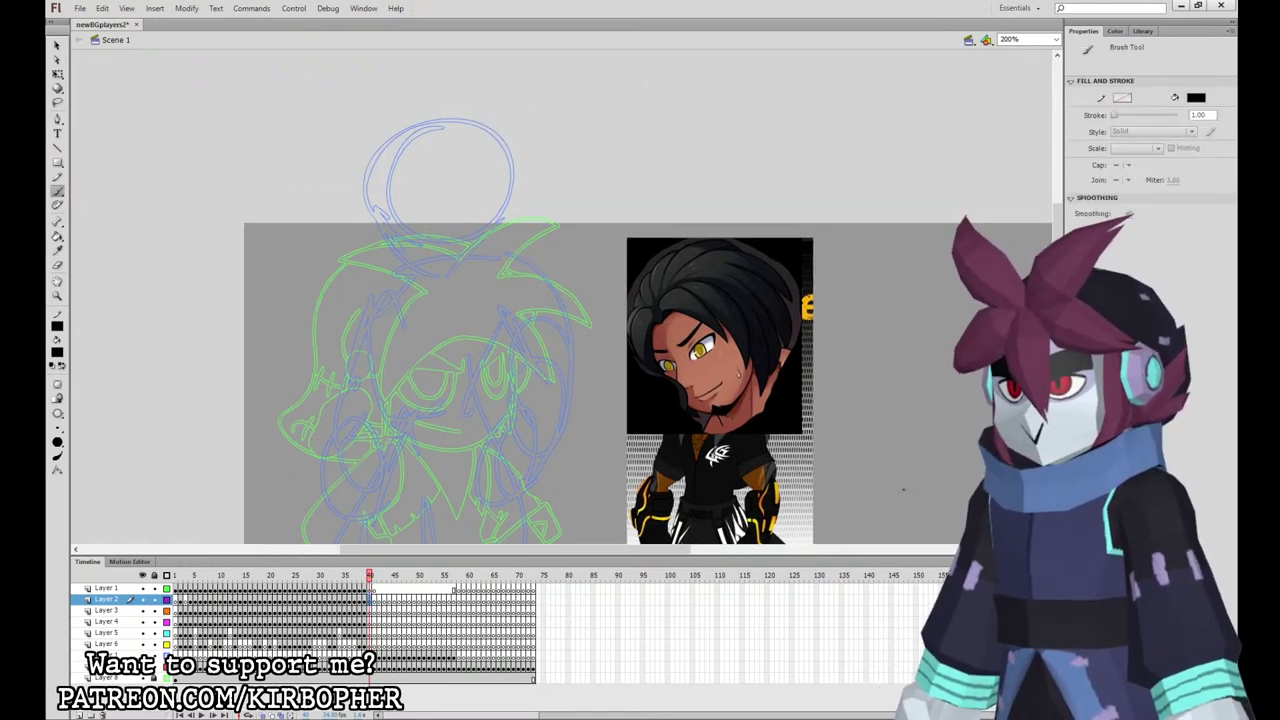
{"action": "mouse_move", "coordinate": [407, 160]}
{"action": "left_mouse_down"}
{"action": "mouse_move", "coordinate": [461, 180]}
{"action": "mouse_move", "coordinate": [442, 128]}
{"action": "left_mouse_up"}
{"action": "mouse_move", "coordinate": [462, 201]}
{"action": "left_mouse_down"}
{"action": "mouse_move", "coordinate": [463, 280]}
{"action": "mouse_move", "coordinate": [513, 200]}
{"action": "mouse_move", "coordinate": [463, 275]}
{"action": "mouse_move", "coordinate": [488, 162]}
{"action": "left_mouse_up"}
{"action": "key", "text": "ctrl+z"}
{"action": "left_click_drag", "start_coordinate": [468, 270], "coordinate": [510, 156]}
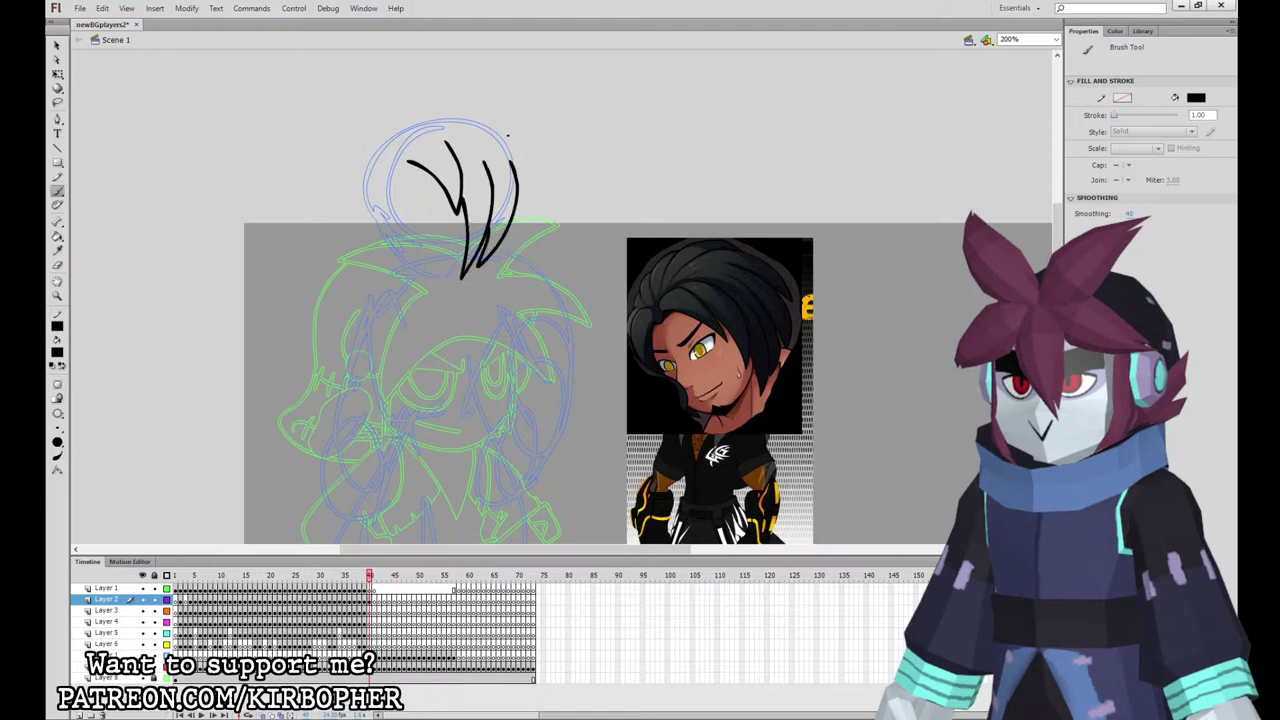
{"action": "left_click_drag", "start_coordinate": [391, 152], "coordinate": [467, 116]}
{"action": "mouse_move", "coordinate": [500, 250]}
{"action": "left_mouse_down"}
{"action": "mouse_move", "coordinate": [526, 205]}
{"action": "mouse_move", "coordinate": [528, 160]}
{"action": "mouse_move", "coordinate": [510, 133]}
{"action": "mouse_move", "coordinate": [453, 112]}
{"action": "mouse_move", "coordinate": [408, 140]}
{"action": "left_mouse_up"}
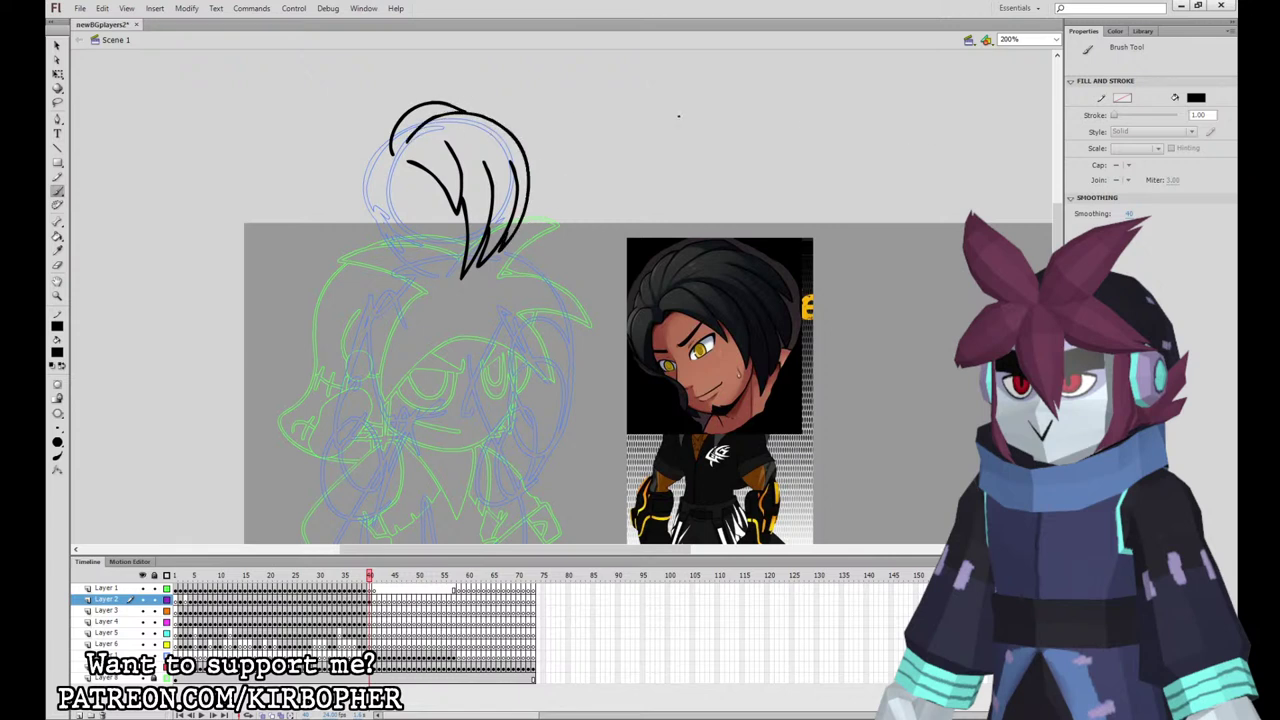
Step: Ink the left-hand hair locks and the swept-back top locks, following the reference hairstyle
{"action": "mouse_move", "coordinate": [396, 154]}
{"action": "left_mouse_down"}
{"action": "mouse_move", "coordinate": [427, 137]}
{"action": "mouse_move", "coordinate": [377, 168]}
{"action": "mouse_move", "coordinate": [357, 212]}
{"action": "left_mouse_up"}
{"action": "mouse_move", "coordinate": [384, 148]}
{"action": "left_mouse_down"}
{"action": "mouse_move", "coordinate": [342, 185]}
{"action": "mouse_move", "coordinate": [402, 287]}
{"action": "left_mouse_up"}
{"action": "key", "text": "ctrl+z"}
{"action": "mouse_move", "coordinate": [341, 190]}
{"action": "left_mouse_down"}
{"action": "mouse_move", "coordinate": [379, 271]}
{"action": "mouse_move", "coordinate": [361, 180]}
{"action": "mouse_move", "coordinate": [345, 223]}
{"action": "mouse_move", "coordinate": [406, 284]}
{"action": "mouse_move", "coordinate": [366, 180]}
{"action": "mouse_move", "coordinate": [400, 282]}
{"action": "mouse_move", "coordinate": [344, 190]}
{"action": "mouse_move", "coordinate": [428, 272]}
{"action": "mouse_move", "coordinate": [464, 252]}
{"action": "left_mouse_up"}
{"action": "key", "text": "ctrl+z"}
{"action": "key", "text": "ctrl+z"}
{"action": "mouse_move", "coordinate": [416, 103]}
{"action": "left_mouse_down"}
{"action": "mouse_move", "coordinate": [395, 103]}
{"action": "mouse_move", "coordinate": [370, 140]}
{"action": "left_mouse_up"}
{"action": "key", "text": "ctrl+z"}
{"action": "mouse_move", "coordinate": [420, 104]}
{"action": "left_mouse_down"}
{"action": "mouse_move", "coordinate": [375, 138]}
{"action": "mouse_move", "coordinate": [401, 102]}
{"action": "mouse_move", "coordinate": [375, 139]}
{"action": "mouse_move", "coordinate": [352, 138]}
{"action": "mouse_move", "coordinate": [348, 157]}
{"action": "left_mouse_up"}
{"action": "key", "text": "ctrl+z"}
Step: Ink the face inside the hair, with angry brows, narrowed eyes, nose, smirk and chin
{"action": "mouse_move", "coordinate": [405, 202]}
{"action": "left_mouse_down"}
{"action": "mouse_move", "coordinate": [437, 183]}
{"action": "mouse_move", "coordinate": [367, 193]}
{"action": "mouse_move", "coordinate": [447, 192]}
{"action": "mouse_move", "coordinate": [449, 206]}
{"action": "mouse_move", "coordinate": [369, 205]}
{"action": "mouse_move", "coordinate": [392, 222]}
{"action": "mouse_move", "coordinate": [442, 205]}
{"action": "mouse_move", "coordinate": [388, 217]}
{"action": "mouse_move", "coordinate": [404, 247]}
{"action": "mouse_move", "coordinate": [444, 270]}
{"action": "left_mouse_up"}
{"action": "key", "text": "ctrl+z"}
{"action": "left_click", "coordinate": [427, 185]}
{"action": "mouse_move", "coordinate": [422, 258]}
{"action": "left_mouse_down"}
{"action": "mouse_move", "coordinate": [440, 270]}
{"action": "mouse_move", "coordinate": [436, 248]}
{"action": "left_mouse_up"}
{"action": "key", "text": "ctrl+z"}
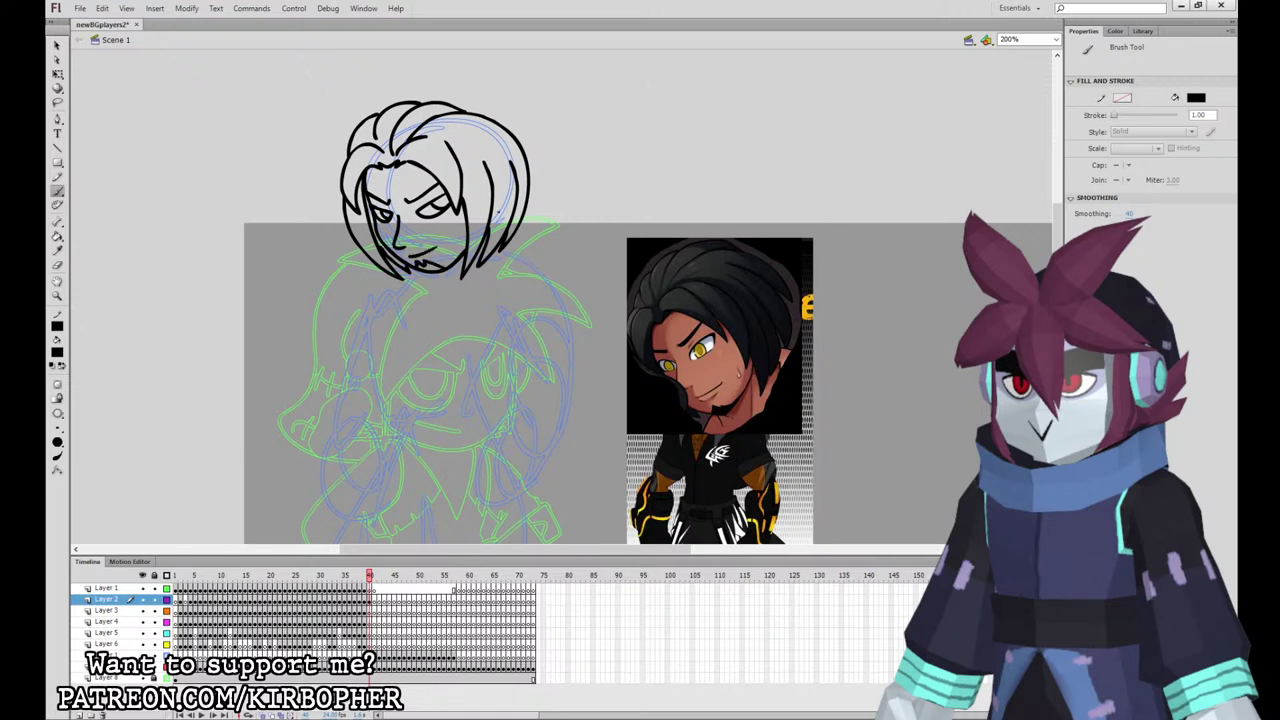
Step: Adjust the inked head on Layer 2 at frame 40 with Free Transform
{"action": "left_click", "coordinate": [57, 74]}
{"action": "left_click", "coordinate": [370, 600]}
{"action": "mouse_move", "coordinate": [476, 101]}
{"action": "left_mouse_down"}
{"action": "mouse_move", "coordinate": [496, 128]}
{"action": "mouse_move", "coordinate": [534, 104]}
{"action": "left_mouse_up"}
{"action": "left_click", "coordinate": [579, 130]}
{"action": "key", "text": "ctrl+minus"}
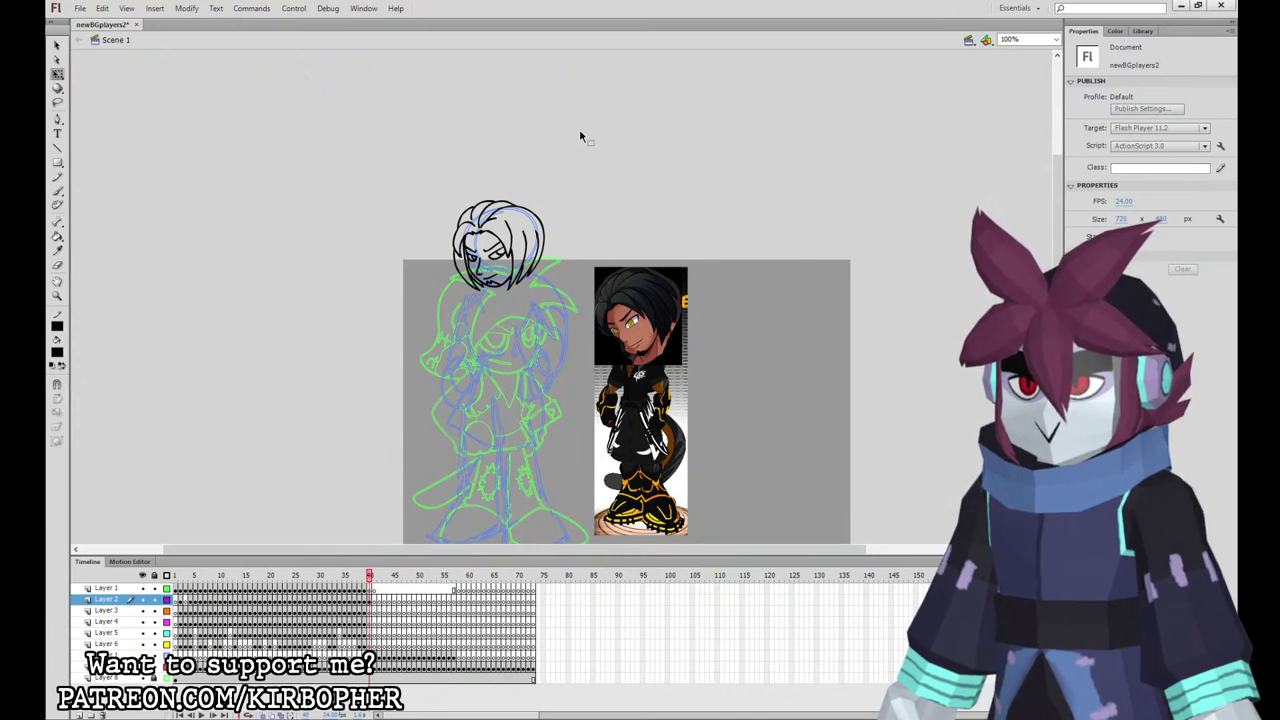
Step: Enlarge the character reference picture with Free Transform and move it up beside the sketch
{"action": "left_click", "coordinate": [58, 190]}
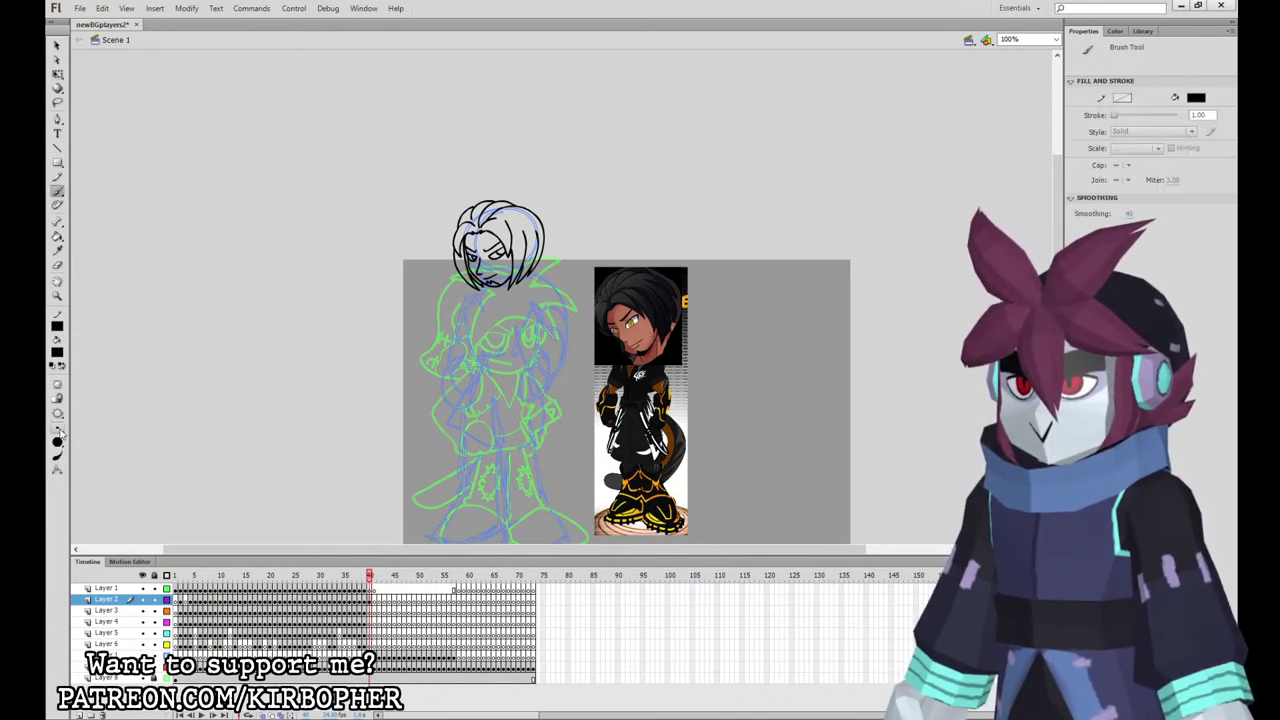
{"action": "left_click", "coordinate": [372, 612]}
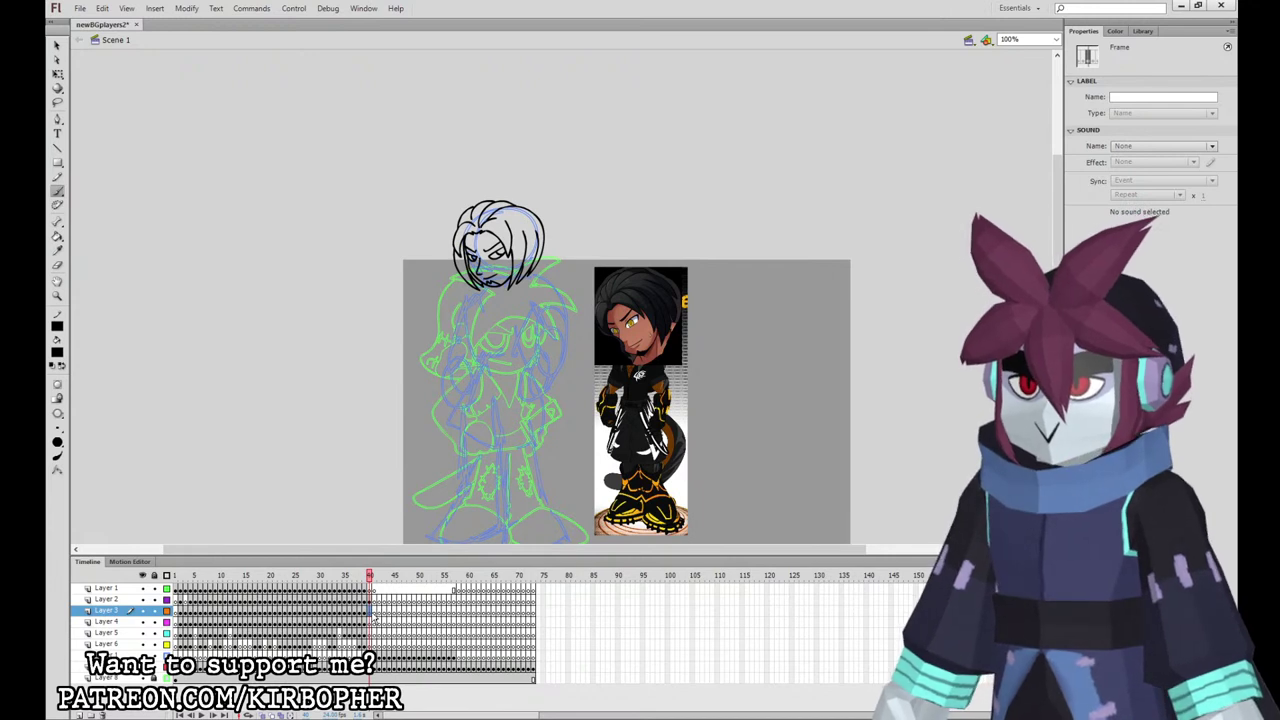
{"action": "left_click", "coordinate": [58, 75]}
{"action": "left_click", "coordinate": [668, 356]}
{"action": "left_click_drag", "start_coordinate": [689, 266], "coordinate": [720, 188]}
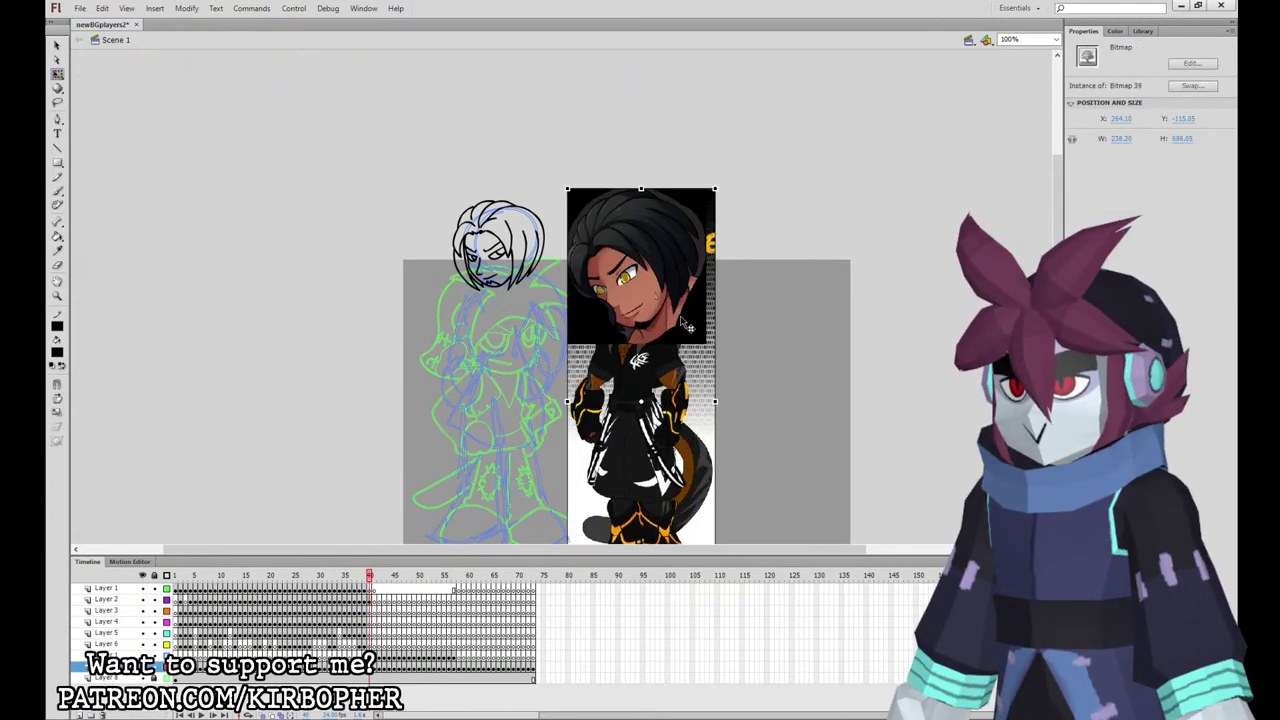
{"action": "left_click_drag", "start_coordinate": [698, 295], "coordinate": [720, 235]}
{"action": "left_click", "coordinate": [778, 258]}
Step: Brush the arm's outline on Layer 3 at frame 40, with short cuffed sleeve, forearm and fist
{"action": "left_click", "coordinate": [57, 190]}
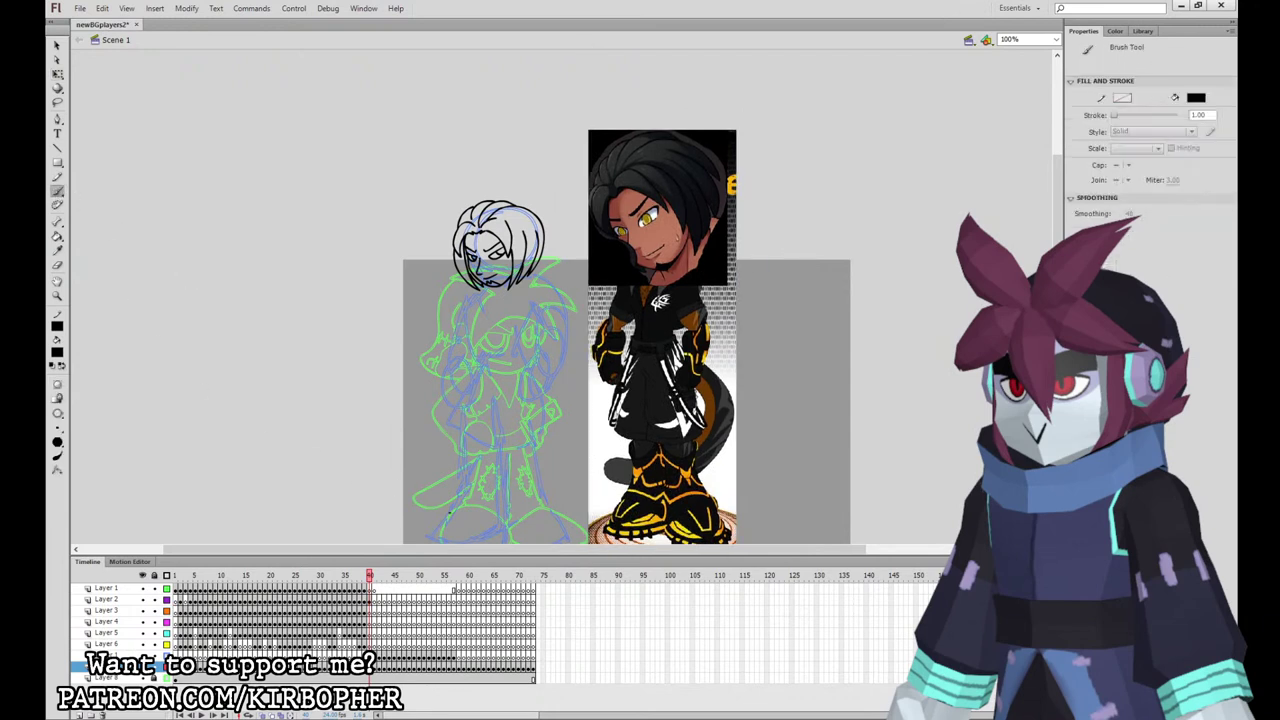
{"action": "left_click", "coordinate": [372, 612]}
{"action": "left_click_drag", "start_coordinate": [752, 430], "coordinate": [746, 378]}
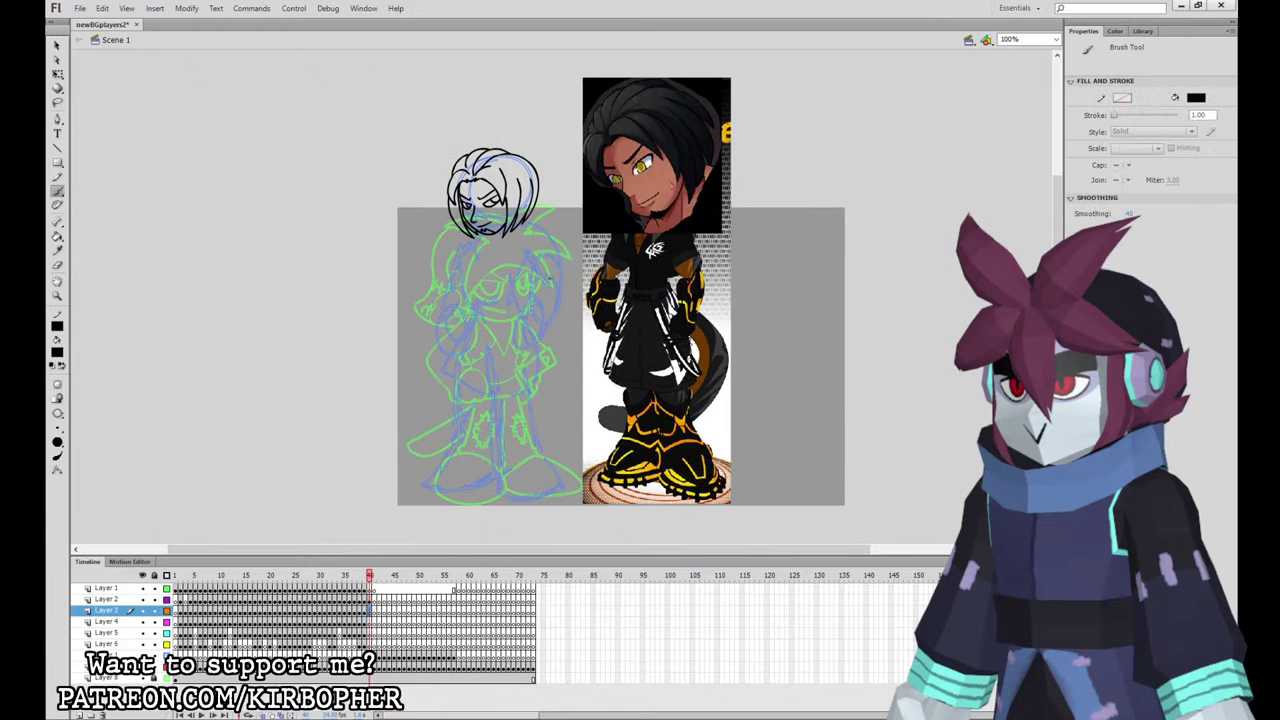
{"action": "left_click_drag", "start_coordinate": [527, 290], "coordinate": [527, 318]}
{"action": "left_click_drag", "start_coordinate": [536, 342], "coordinate": [518, 341]}
{"action": "left_click_drag", "start_coordinate": [528, 280], "coordinate": [561, 265]}
{"action": "key", "text": "ctrl+z"}
{"action": "mouse_move", "coordinate": [557, 276]}
{"action": "left_mouse_down"}
{"action": "mouse_move", "coordinate": [537, 234]}
{"action": "mouse_move", "coordinate": [523, 239]}
{"action": "mouse_move", "coordinate": [547, 243]}
{"action": "mouse_move", "coordinate": [518, 241]}
{"action": "mouse_move", "coordinate": [526, 286]}
{"action": "left_mouse_up"}
{"action": "key", "text": "ctrl+z"}
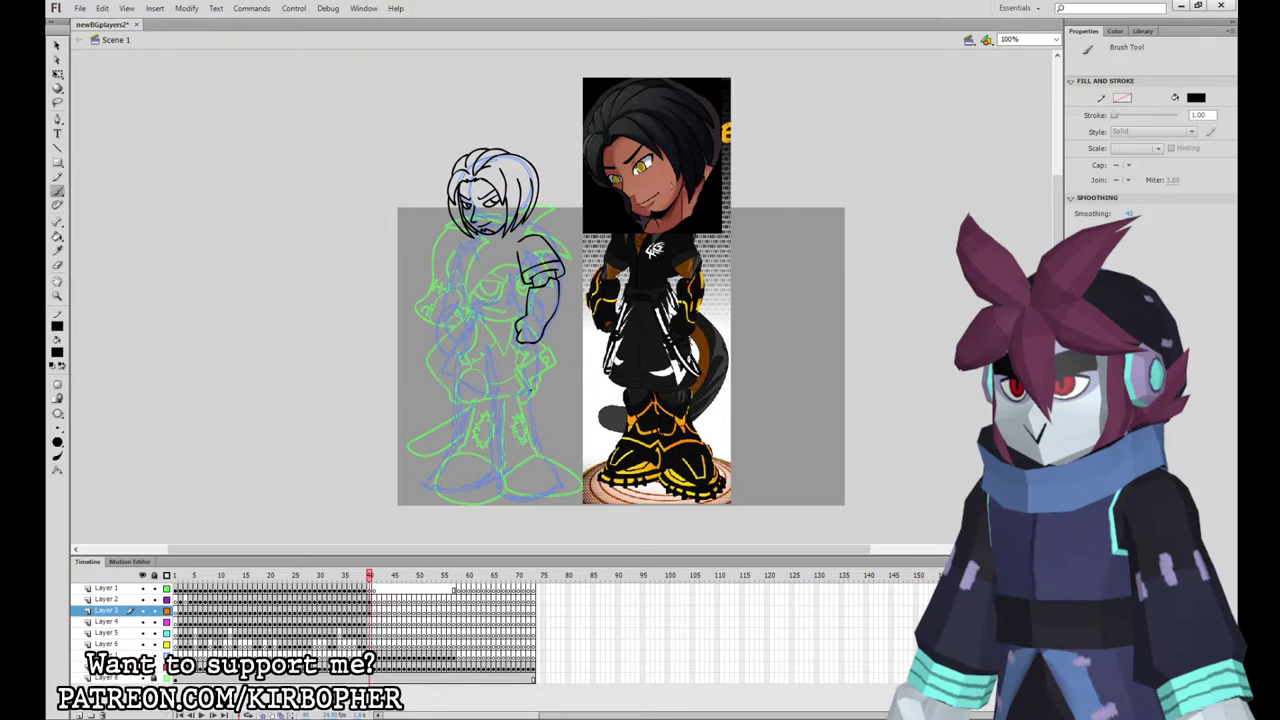
Step: Ink the gauntlet's panel lines on the forearm, following the armour in the reference picture
{"action": "key", "text": "ctrl+z"}
{"action": "left_click_drag", "start_coordinate": [529, 308], "coordinate": [542, 335]}
{"action": "key", "text": "ctrl+z"}
{"action": "key", "text": "ctrl+z"}
{"action": "left_click_drag", "start_coordinate": [550, 278], "coordinate": [540, 312]}
{"action": "key", "text": "ctrl+z"}
{"action": "left_click", "coordinate": [60, 47]}
{"action": "key", "text": "ctrl+equal"}
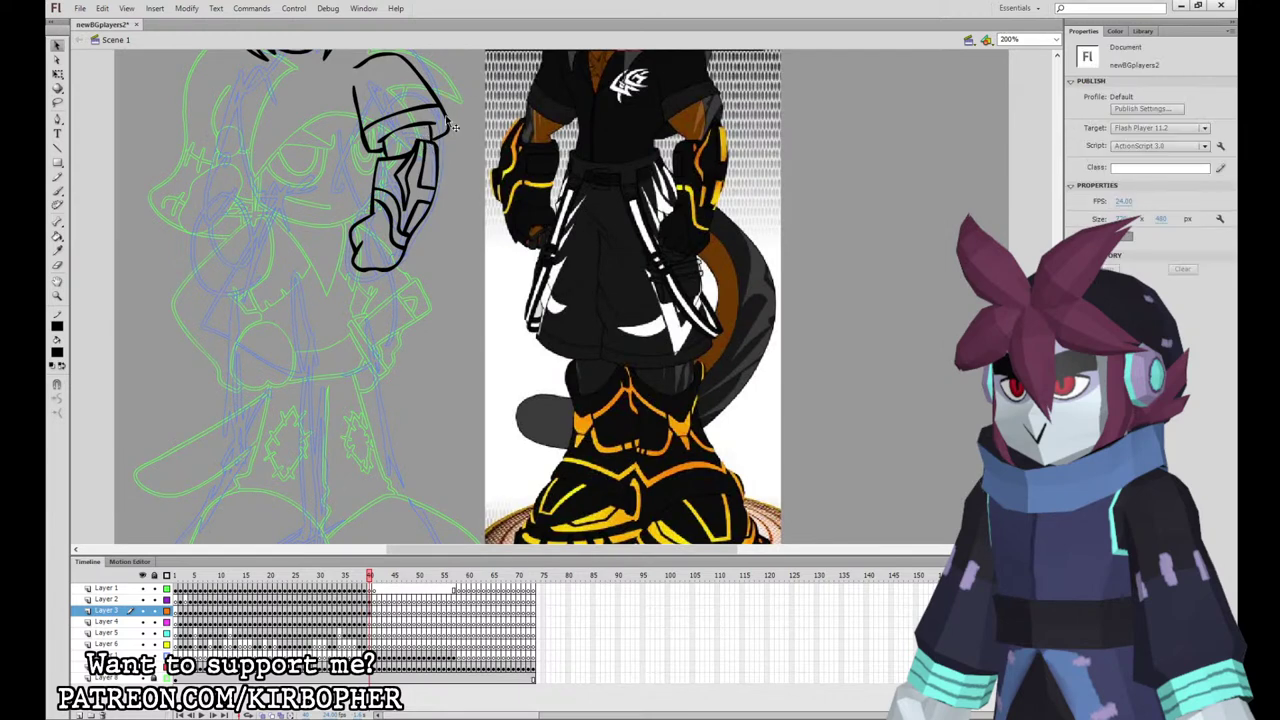
{"action": "key", "text": "ctrl+1"}
Step: Brush the shirt on Layer 4 at frame 40, with shoulder line, open V-shaped collar, torso sides and hem
{"action": "left_click", "coordinate": [57, 190]}
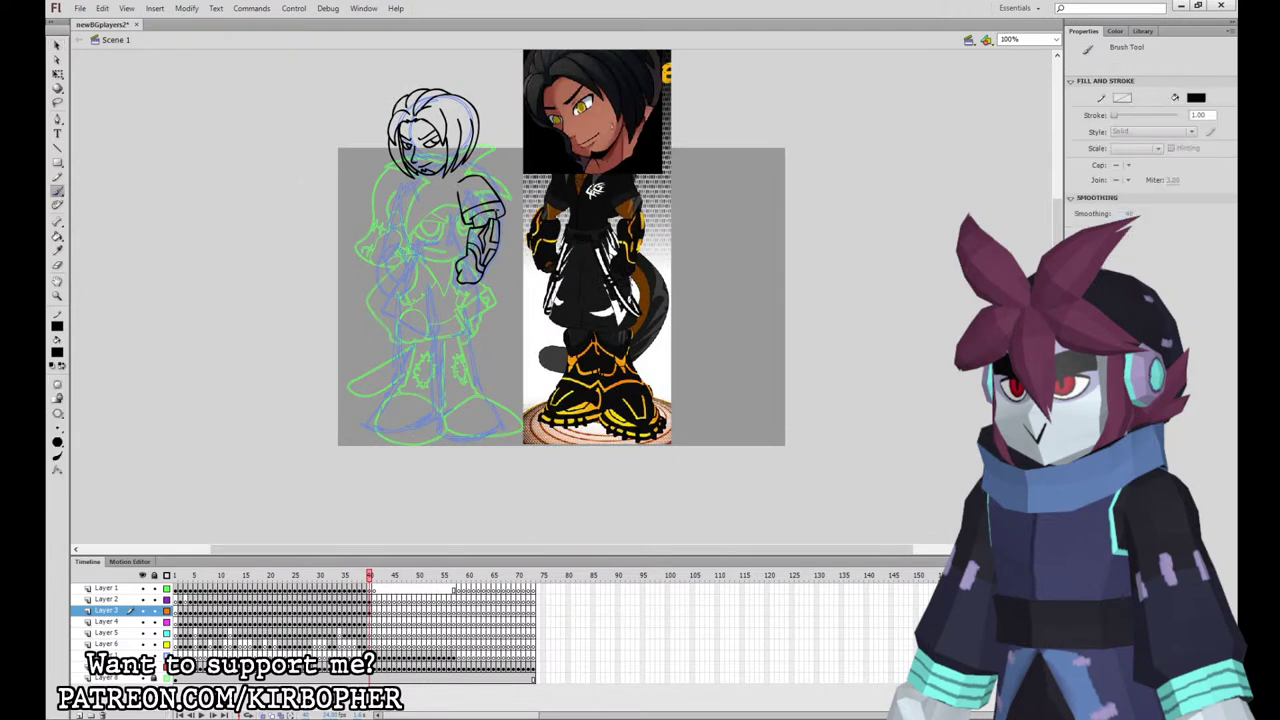
{"action": "left_click_drag", "start_coordinate": [780, 317], "coordinate": [795, 372]}
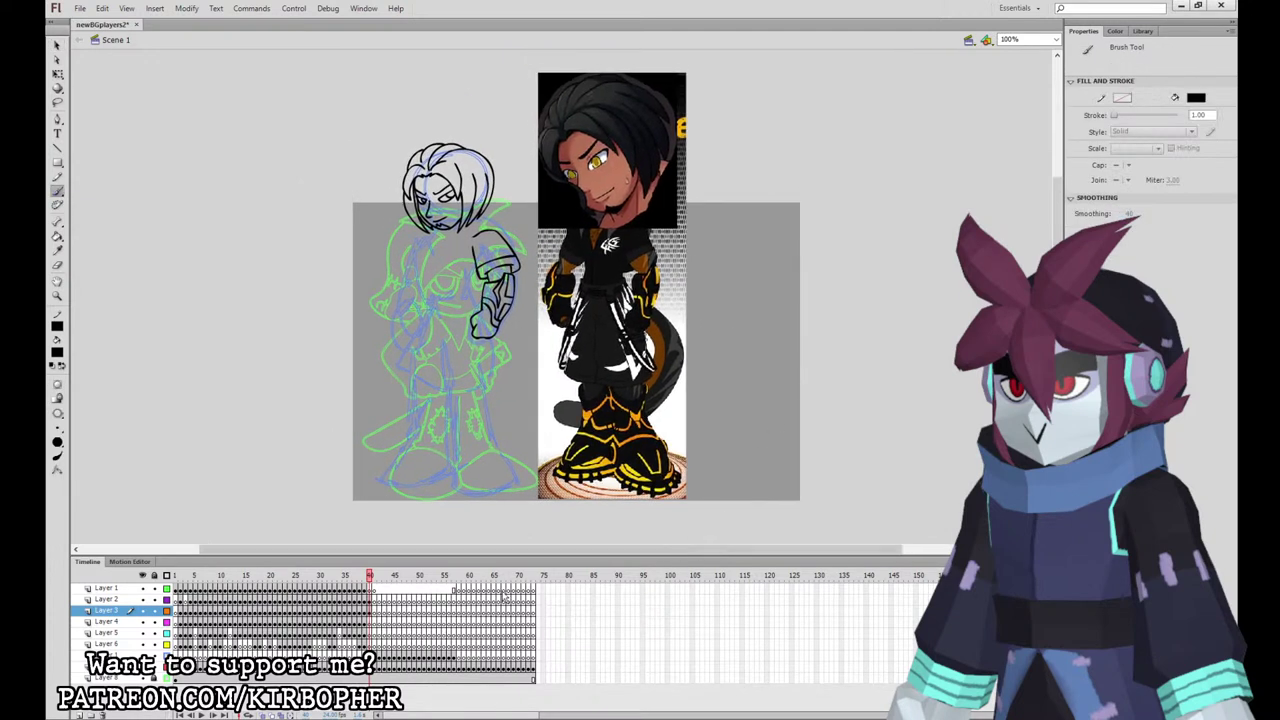
{"action": "left_click", "coordinate": [369, 620]}
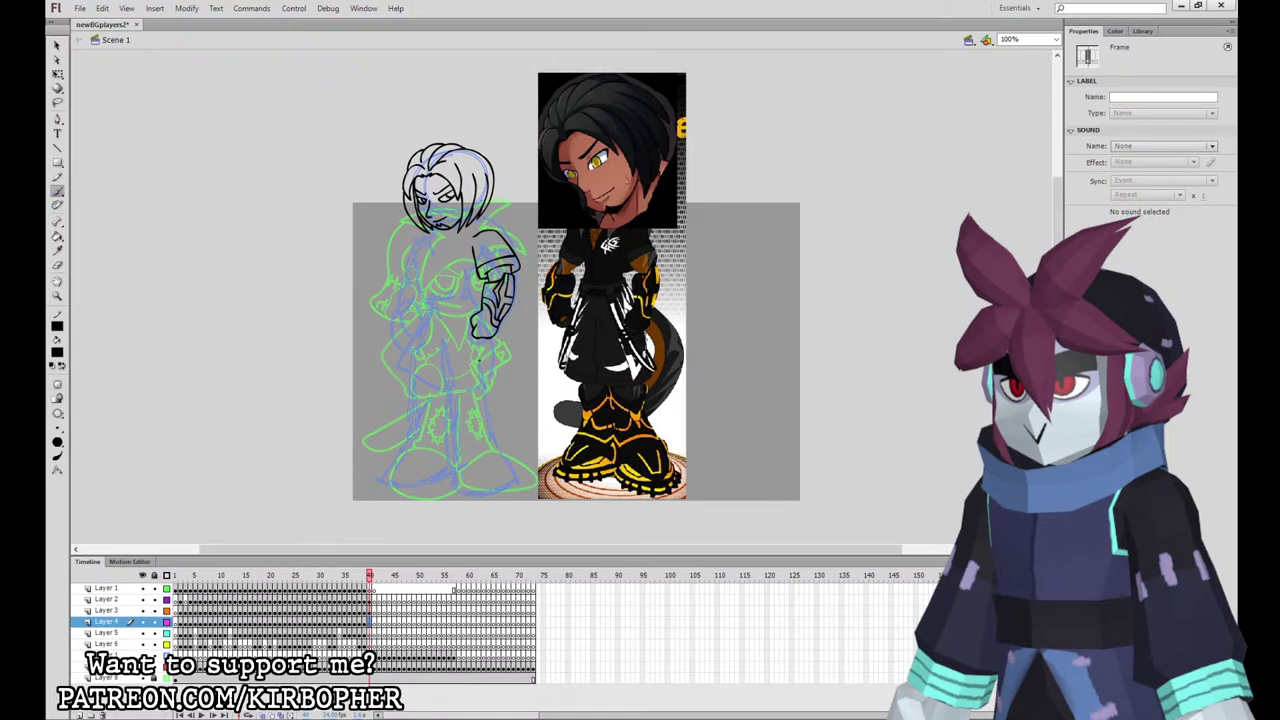
{"action": "mouse_move", "coordinate": [490, 229]}
{"action": "left_mouse_down"}
{"action": "mouse_move", "coordinate": [449, 271]}
{"action": "mouse_move", "coordinate": [488, 230]}
{"action": "left_mouse_up"}
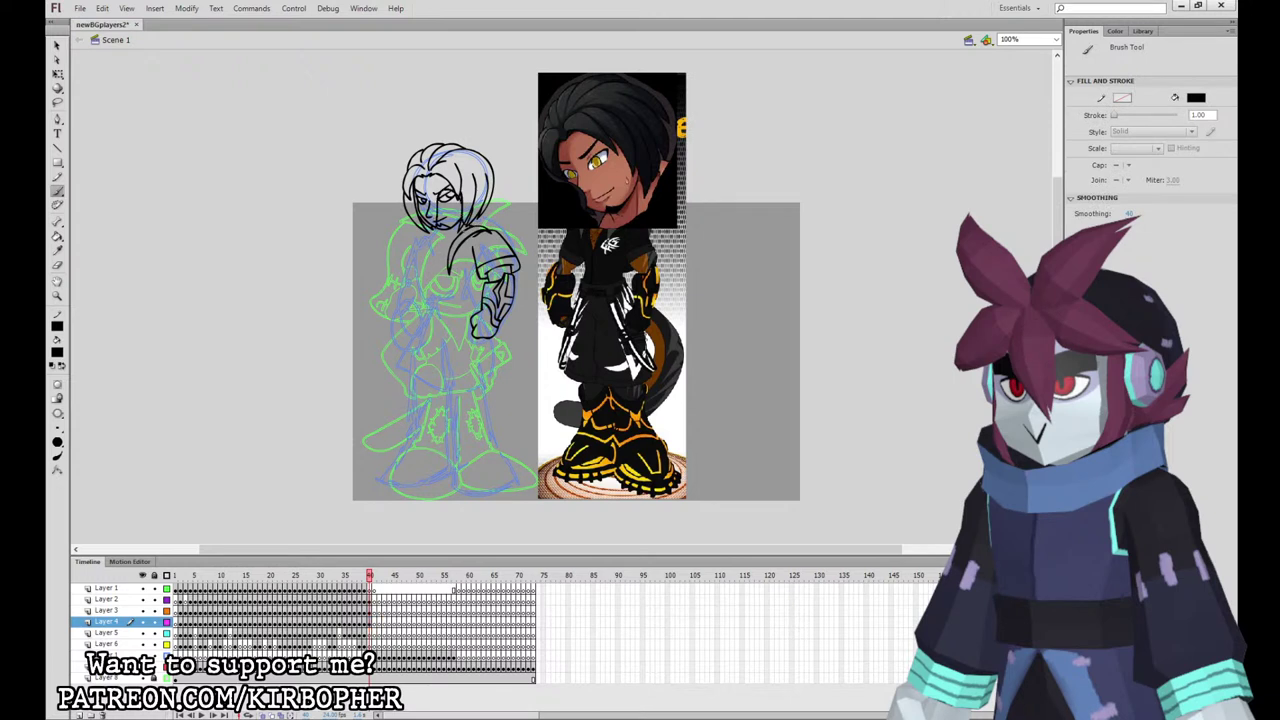
{"action": "left_click_drag", "start_coordinate": [455, 236], "coordinate": [427, 265]}
{"action": "key", "text": "ctrl+z"}
{"action": "mouse_move", "coordinate": [418, 236]}
{"action": "left_mouse_down"}
{"action": "mouse_move", "coordinate": [422, 290]}
{"action": "mouse_move", "coordinate": [471, 300]}
{"action": "left_mouse_up"}
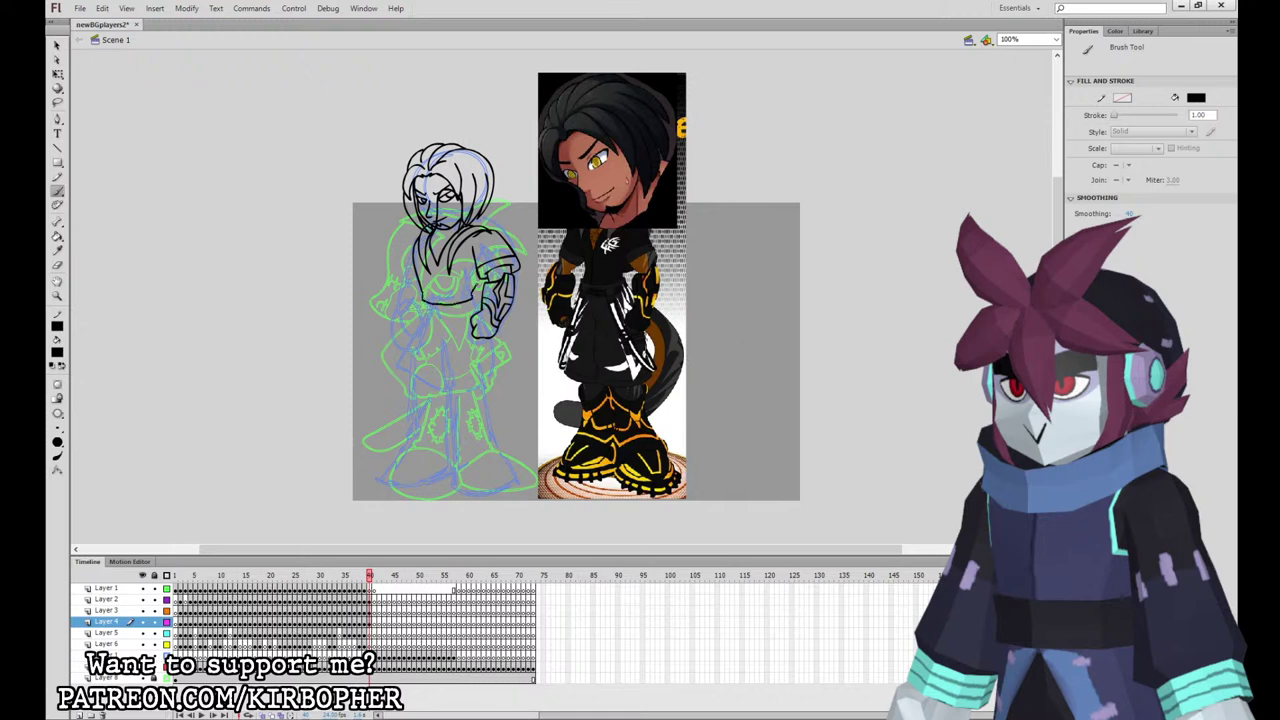
{"action": "key", "text": "ctrl+z"}
Step: Ink the belt with its loops under the shirt hem on Layer 4, redoing the first strokes
{"action": "left_click", "coordinate": [371, 609]}
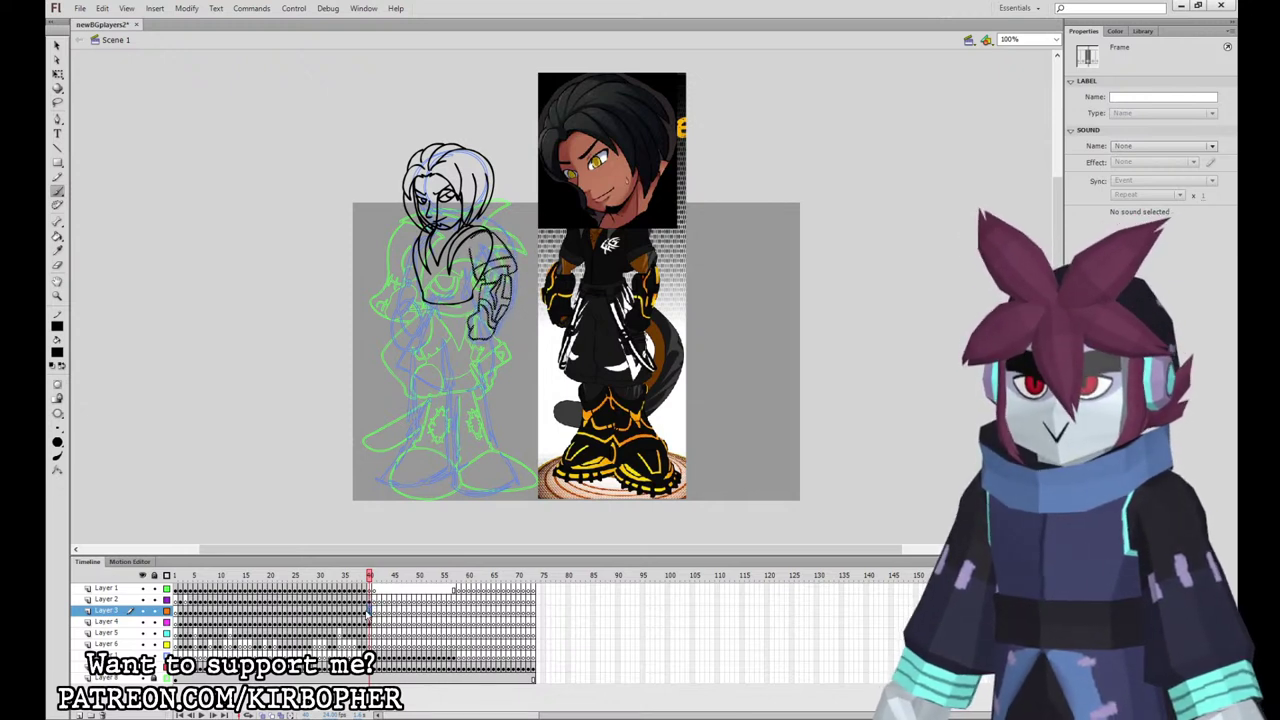
{"action": "left_click", "coordinate": [371, 622]}
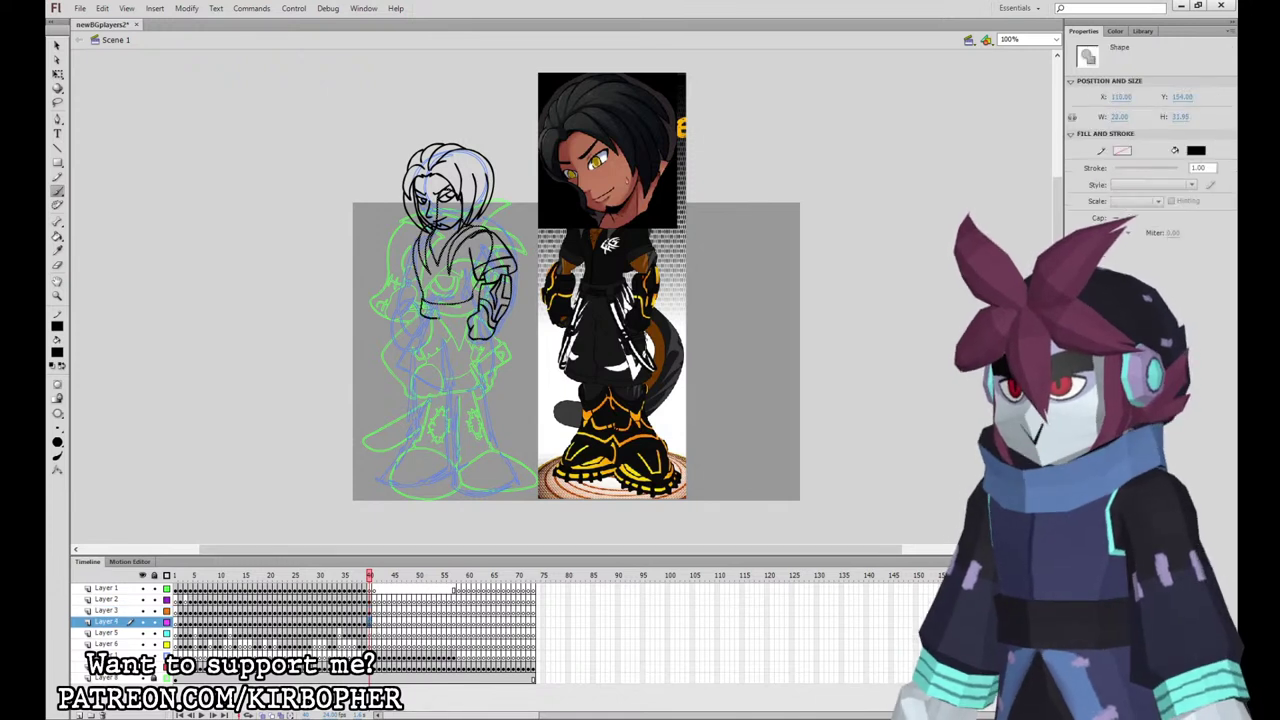
{"action": "key", "text": "ctrl+z"}
{"action": "key", "text": "ctrl+z"}
{"action": "key", "text": "ctrl+z"}
{"action": "key", "text": "ctrl+z"}
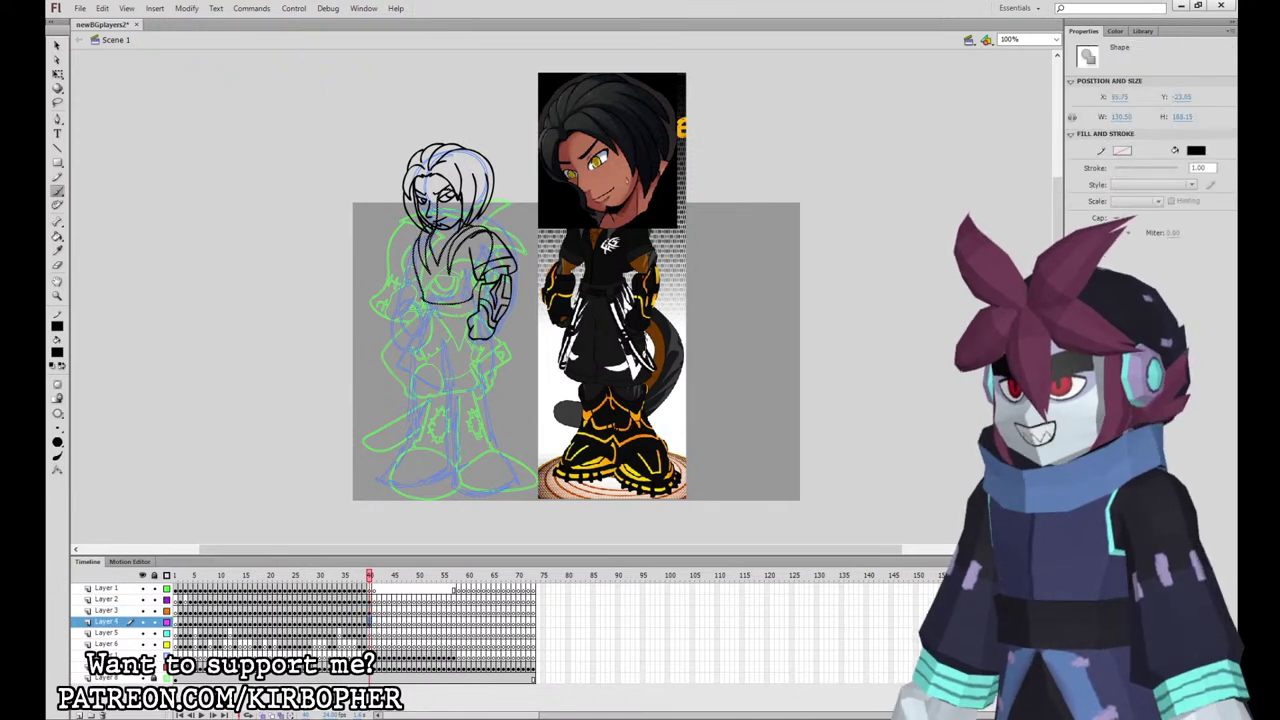
{"action": "left_click_drag", "start_coordinate": [467, 317], "coordinate": [478, 296]}
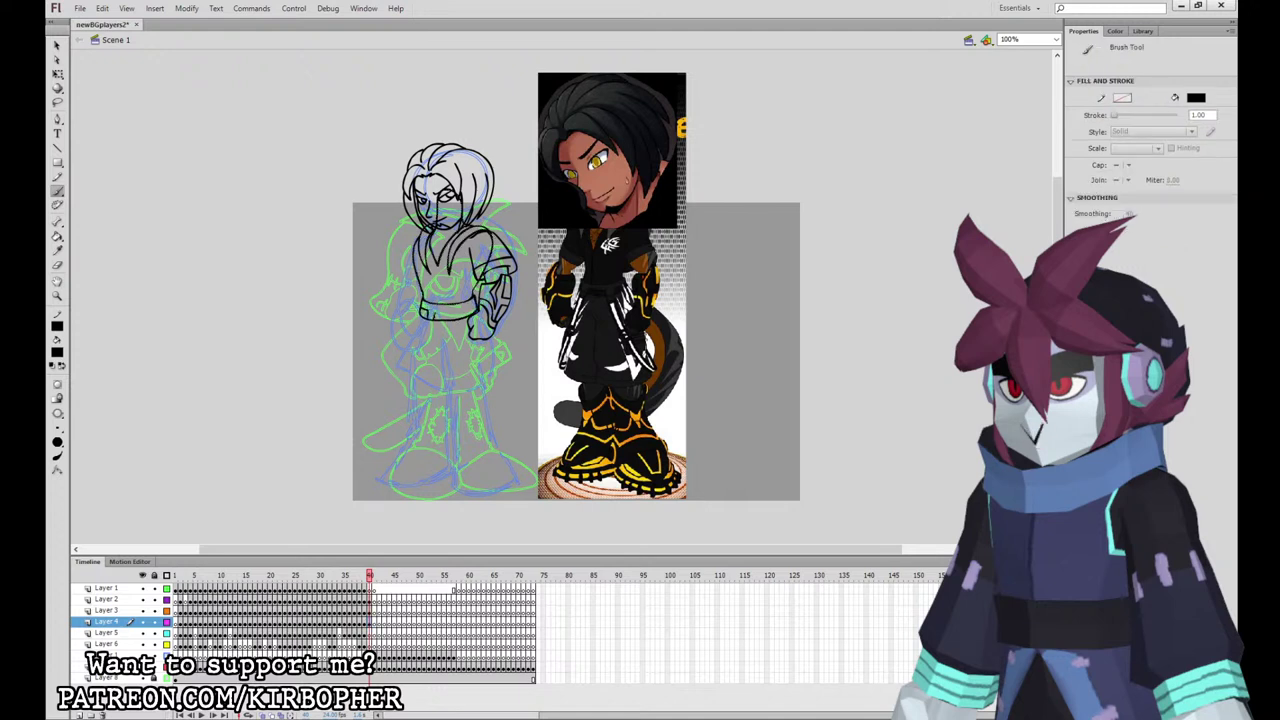
{"action": "left_click_drag", "start_coordinate": [434, 316], "coordinate": [458, 312]}
Step: Ink the baggy knee-length shorts below the belt, with both legs, the inner seam and curved hems
{"action": "mouse_move", "coordinate": [440, 346]}
{"action": "left_mouse_down"}
{"action": "mouse_move", "coordinate": [447, 410]}
{"action": "mouse_move", "coordinate": [494, 414]}
{"action": "left_mouse_up"}
{"action": "left_click_drag", "start_coordinate": [494, 362], "coordinate": [480, 312]}
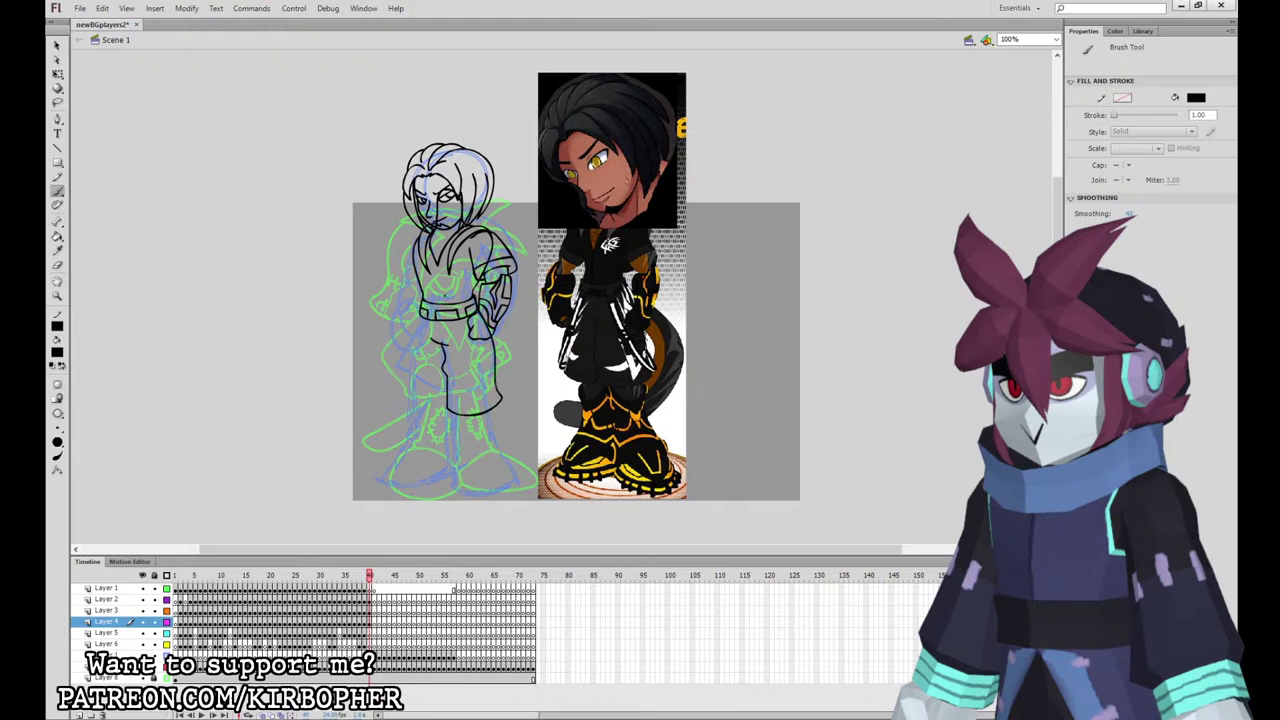
{"action": "mouse_move", "coordinate": [413, 336]}
{"action": "left_mouse_down"}
{"action": "mouse_move", "coordinate": [409, 400]}
{"action": "mouse_move", "coordinate": [449, 414]}
{"action": "mouse_move", "coordinate": [500, 399]}
{"action": "mouse_move", "coordinate": [414, 404]}
{"action": "left_mouse_up"}
{"action": "key", "text": "ctrl+z"}
Step: Reshape the short crease line at the crotch of the shorts with the Selection tool
{"action": "left_click", "coordinate": [57, 46]}
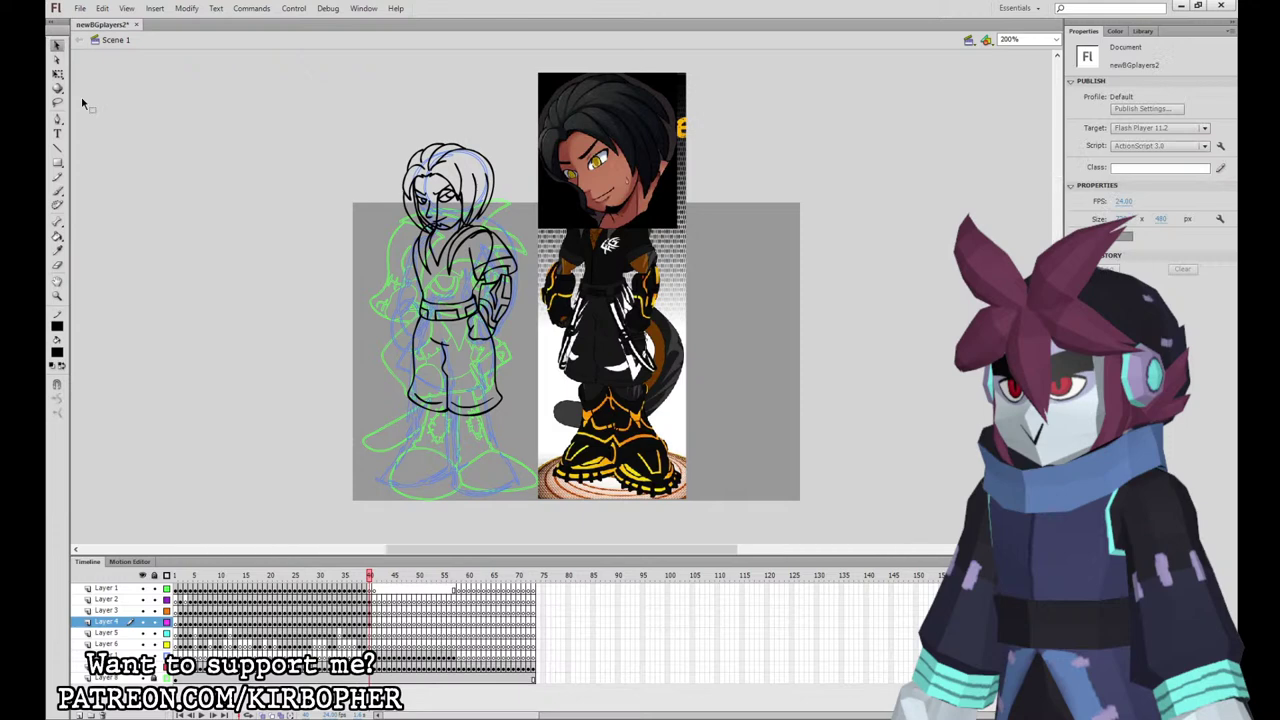
{"action": "key", "text": "ctrl+equal"}
{"action": "left_click_drag", "start_coordinate": [548, 424], "coordinate": [728, 476]}
{"action": "left_click", "coordinate": [437, 277]}
{"action": "left_click", "coordinate": [443, 275]}
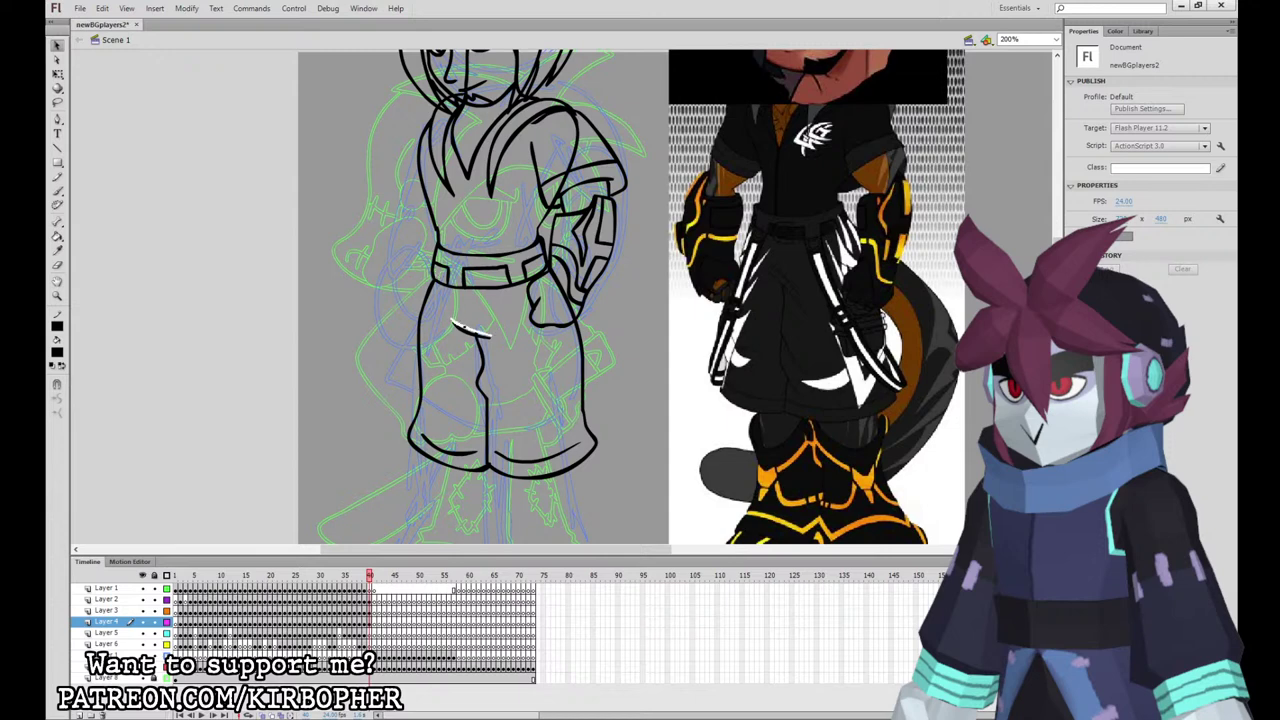
{"action": "left_click_drag", "start_coordinate": [452, 320], "coordinate": [438, 310]}
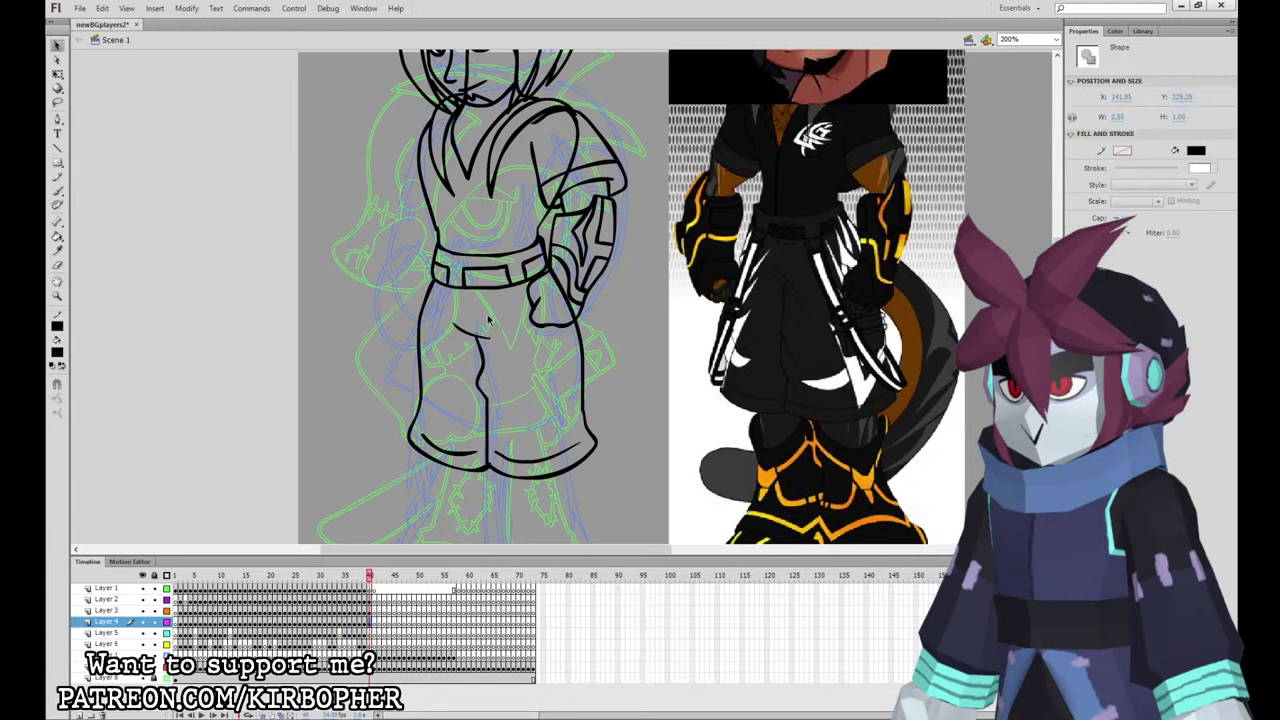
Step: Clean up the shirt's side line just above the belt with the Selection tool
{"action": "left_click", "coordinate": [437, 232]}
{"action": "left_click", "coordinate": [442, 208]}
{"action": "left_click", "coordinate": [438, 236]}
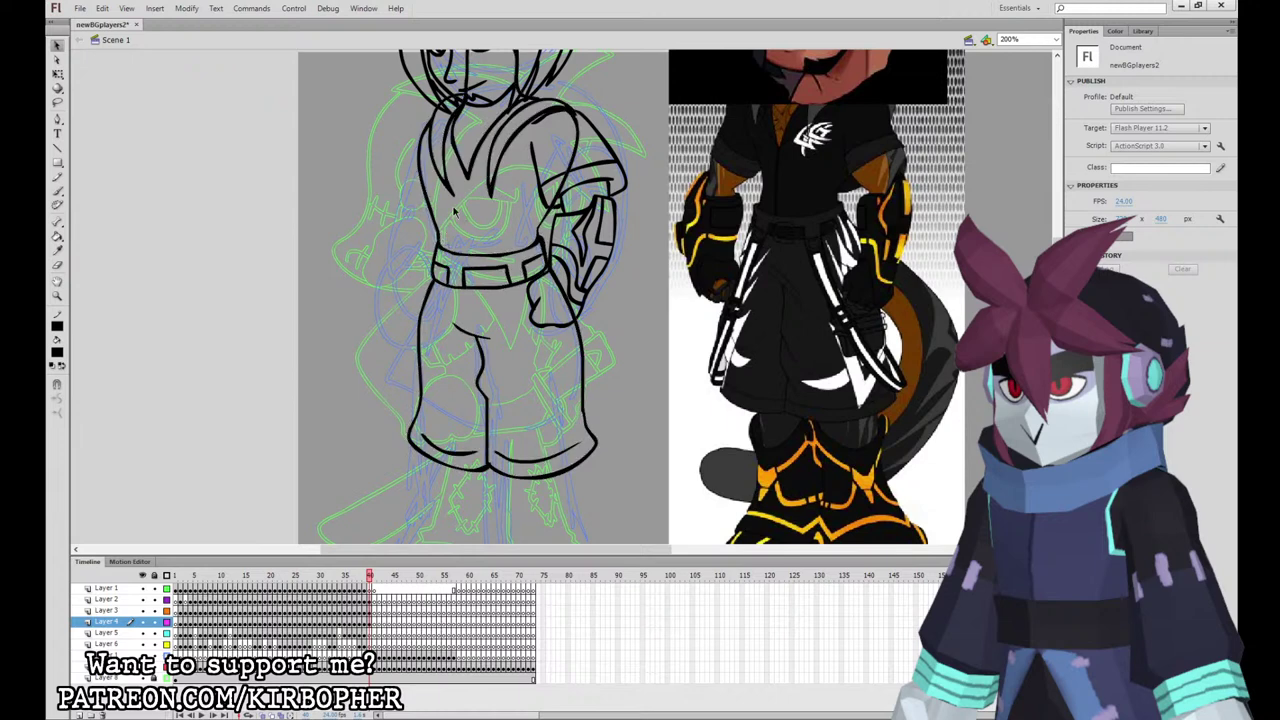
Step: Shift the head drawing on Layer 2 at frame 40 slightly upward over the body
{"action": "key", "text": "ctrl+1"}
{"action": "left_click", "coordinate": [58, 191]}
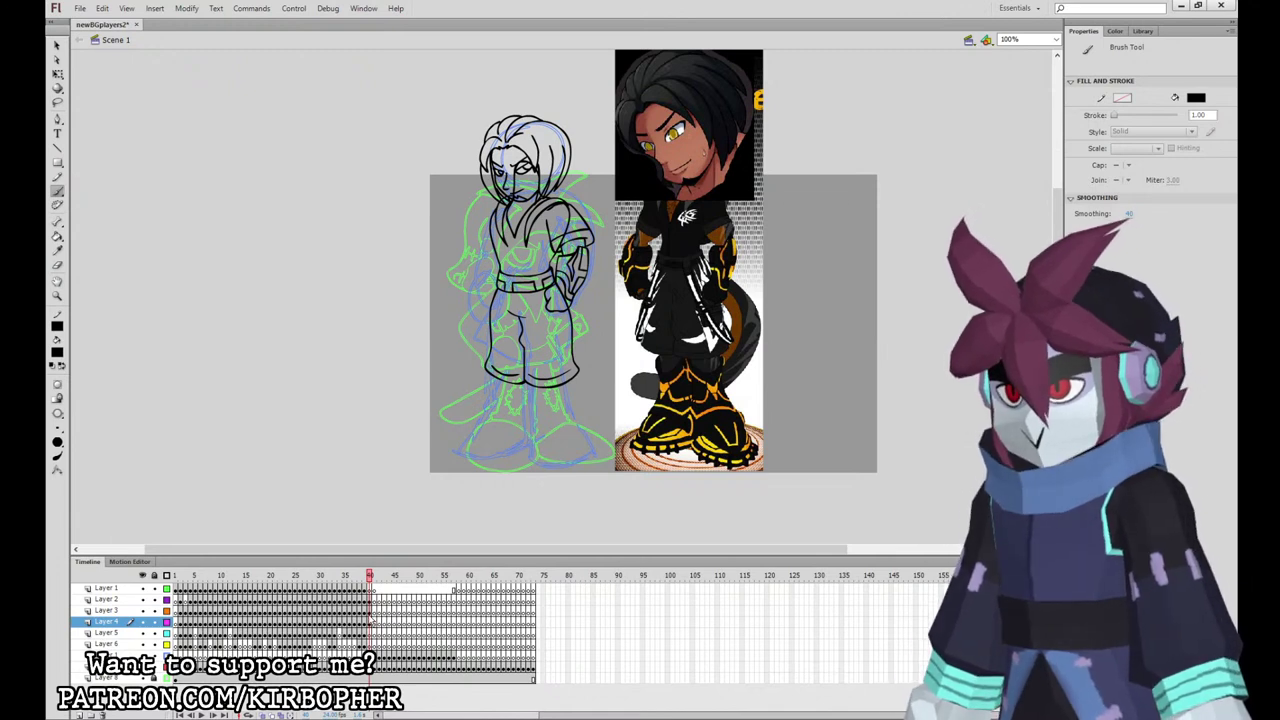
{"action": "left_click", "coordinate": [370, 621]}
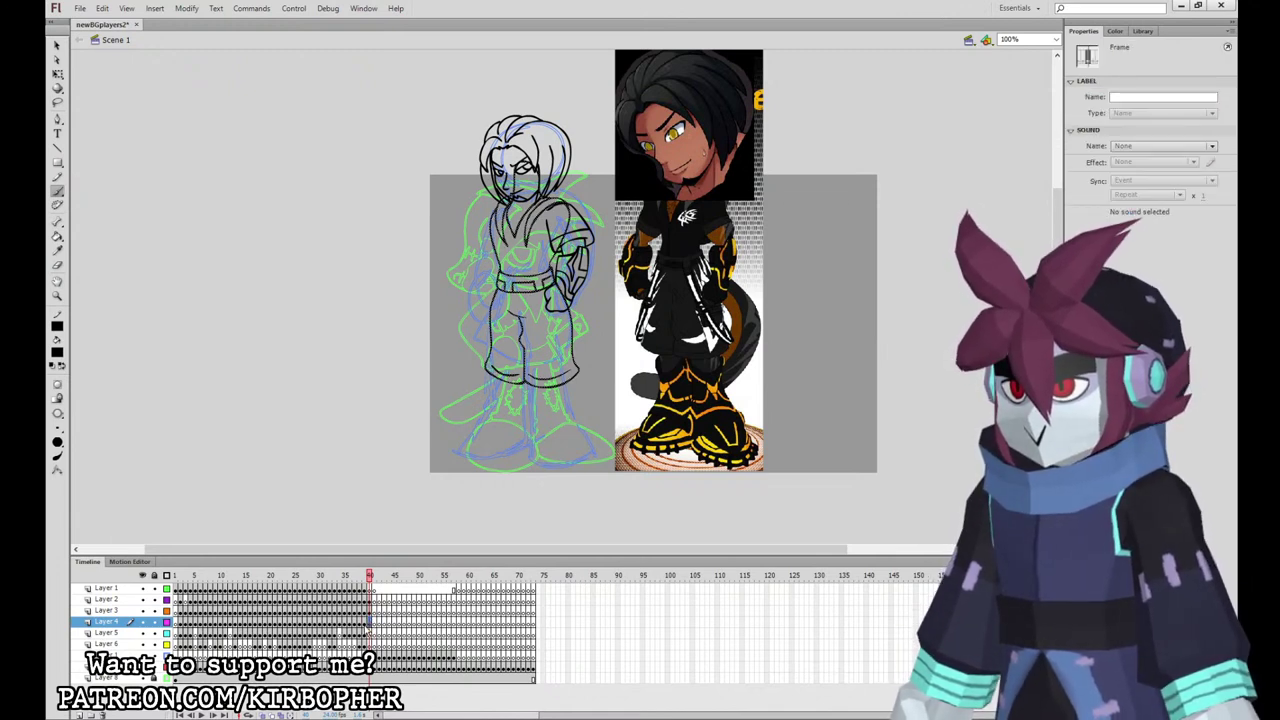
{"action": "left_click", "coordinate": [372, 598]}
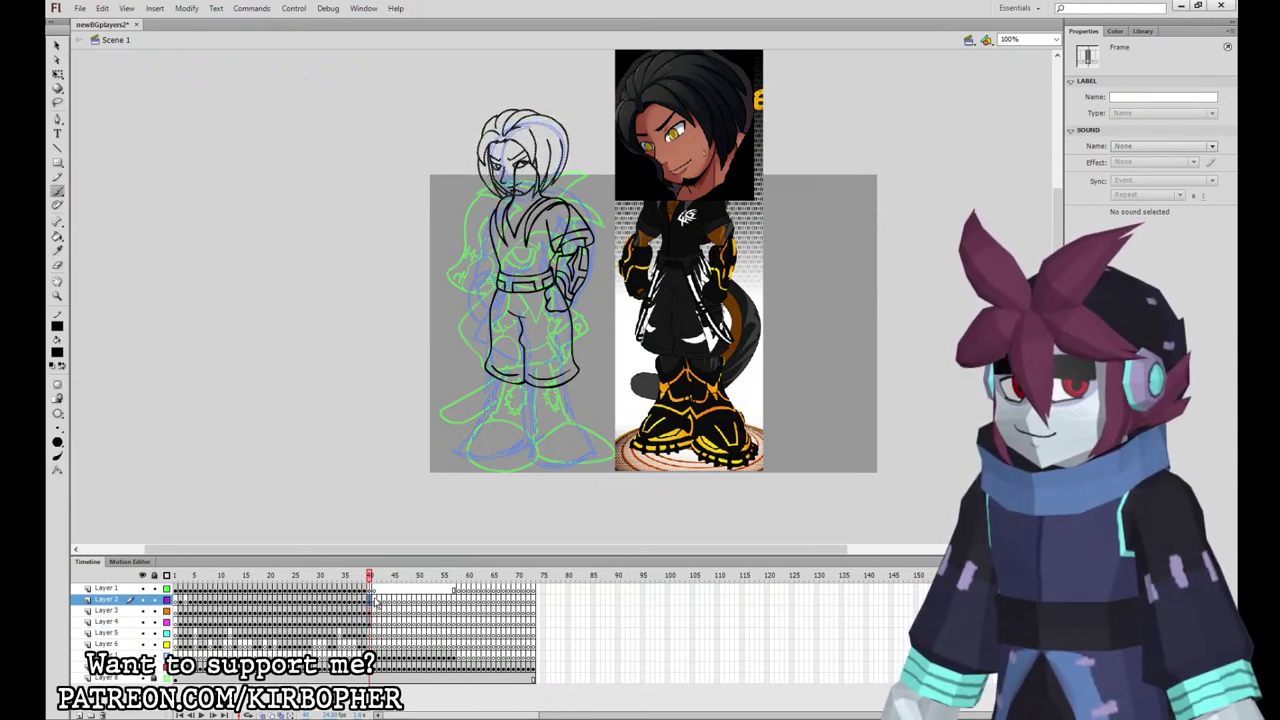
Step: Free-transform the arm drawing on Layer 3, rotating it slightly and lowering it against the shirt's shoulder
{"action": "left_click", "coordinate": [372, 610]}
{"action": "key", "text": "q"}
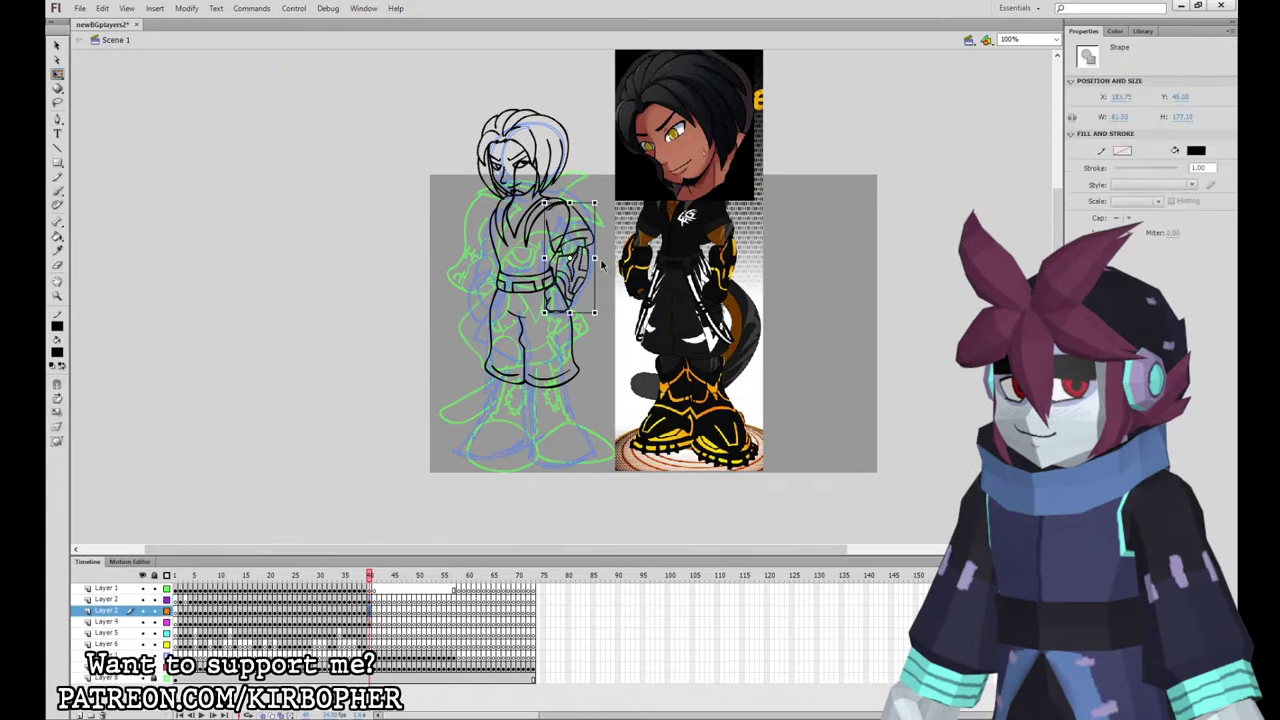
{"action": "left_click_drag", "start_coordinate": [598, 316], "coordinate": [603, 304]}
{"action": "key", "text": "ctrl+z"}
{"action": "left_click_drag", "start_coordinate": [588, 252], "coordinate": [593, 261]}
{"action": "left_click_drag", "start_coordinate": [600, 322], "coordinate": [602, 319]}
{"action": "left_click", "coordinate": [609, 234]}
{"action": "left_click", "coordinate": [588, 213]}
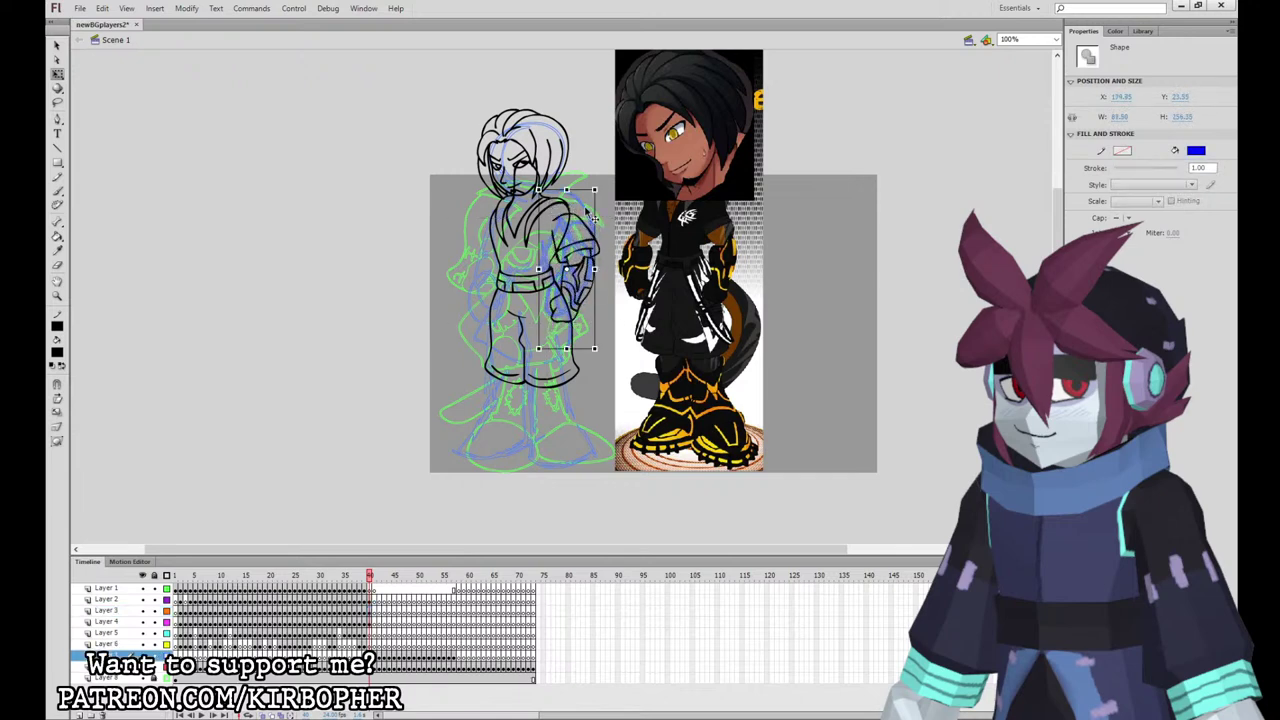
Step: Delete the upper sleeve line on Layer 3 and brush new sleeve lines joining the shoulder to the cuff
{"action": "key", "text": "ctrl+="}
{"action": "left_click_drag", "start_coordinate": [602, 232], "coordinate": [594, 314]}
{"action": "left_click", "coordinate": [607, 324]}
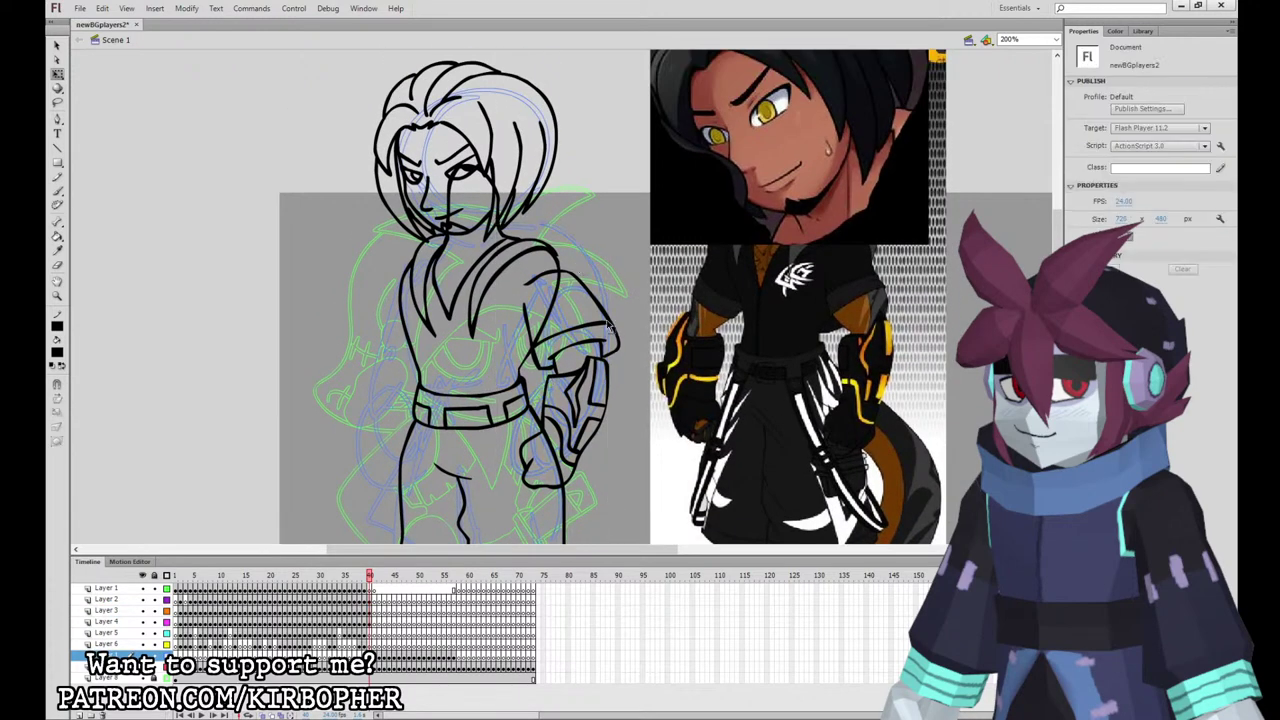
{"action": "left_click", "coordinate": [600, 288]}
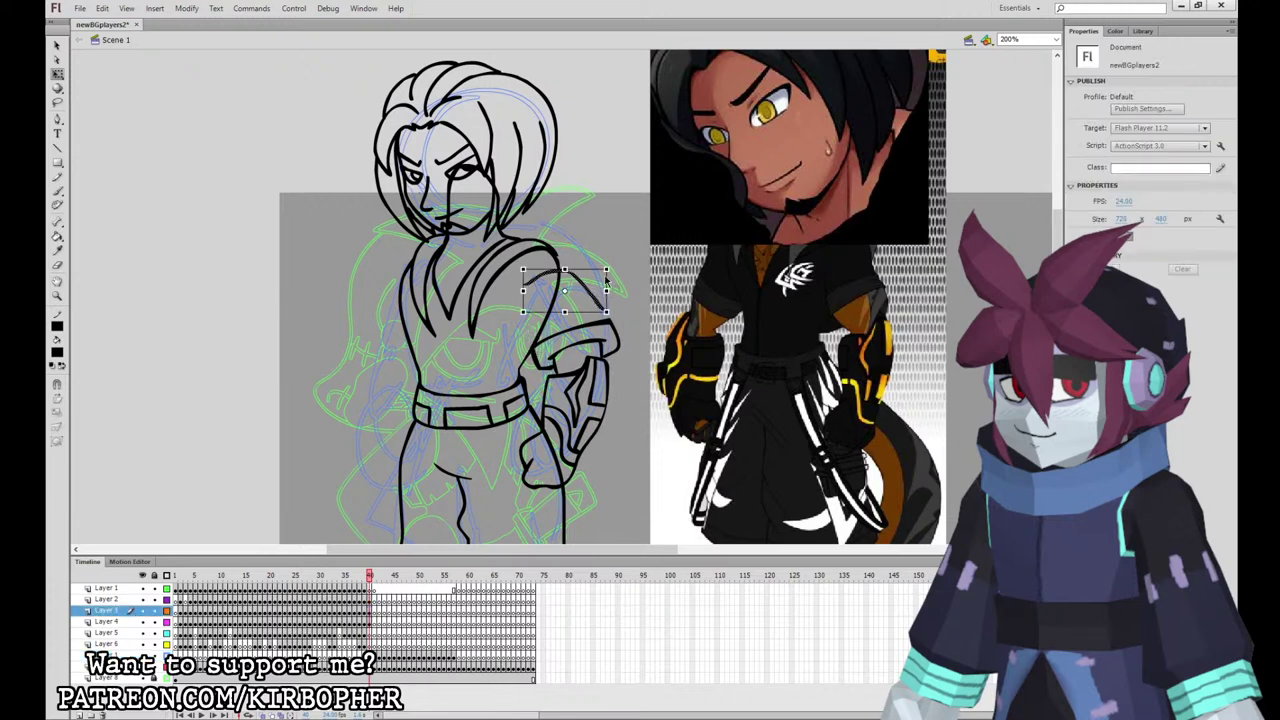
{"action": "left_click", "coordinate": [59, 192]}
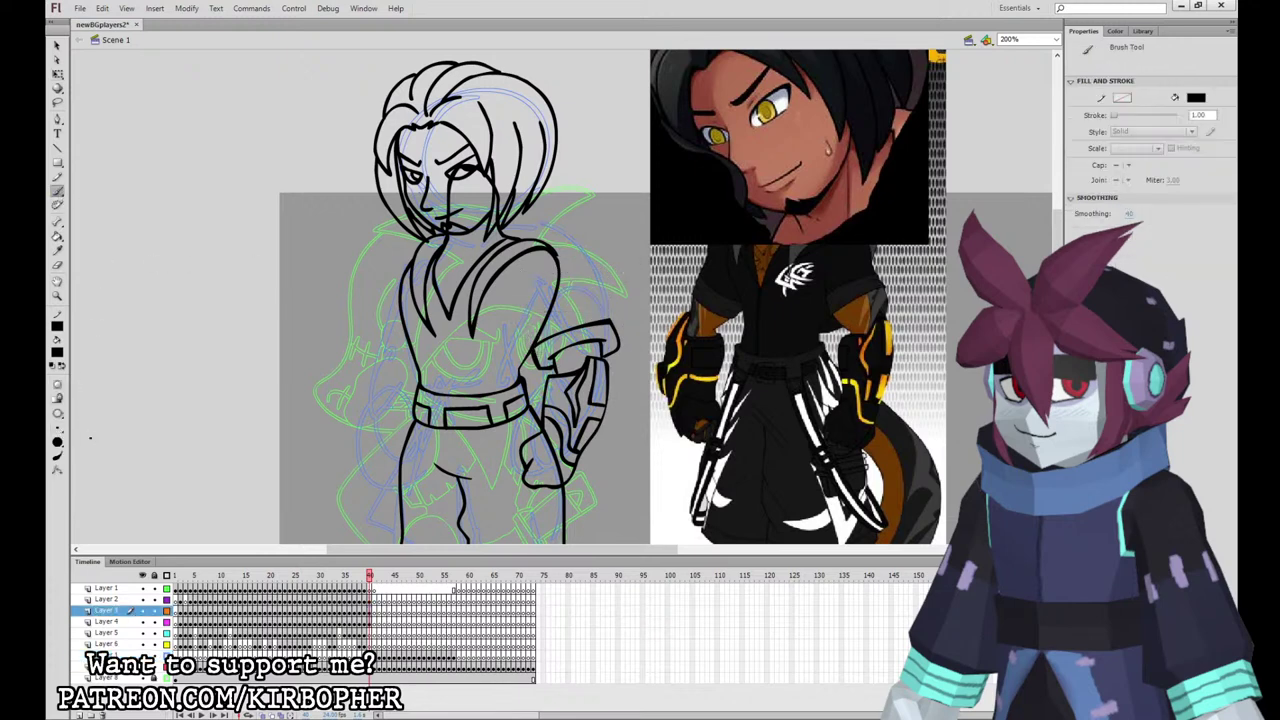
{"action": "left_click_drag", "start_coordinate": [611, 321], "coordinate": [556, 249]}
{"action": "key", "text": "ctrl+z"}
{"action": "mouse_move", "coordinate": [609, 319]}
{"action": "left_mouse_down"}
{"action": "mouse_move", "coordinate": [597, 299]}
{"action": "mouse_move", "coordinate": [515, 269]}
{"action": "mouse_move", "coordinate": [532, 345]}
{"action": "left_mouse_up"}
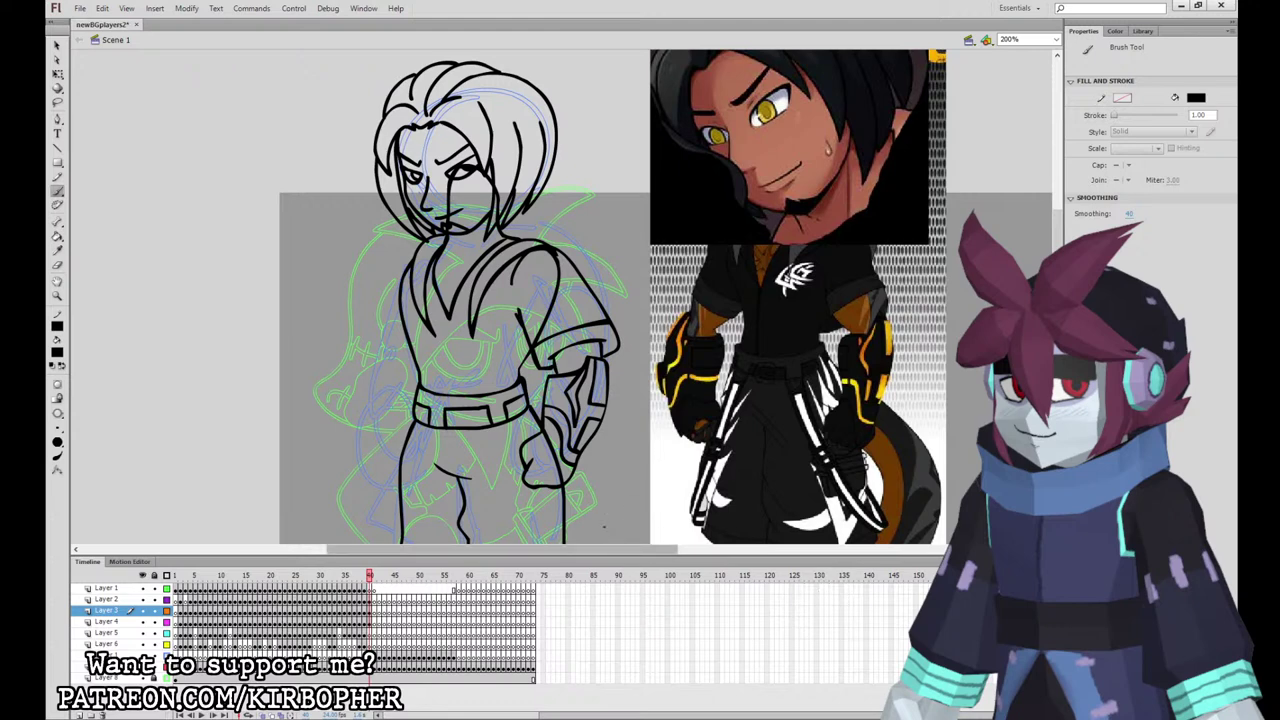
Step: Brush two curved straps hanging from the belt on Layer 2 and fill the narrow underside of one black
{"action": "scroll", "coordinate": [605, 456], "scroll_direction": "down", "scroll_amount": 5}
{"action": "left_click", "coordinate": [369, 611]}
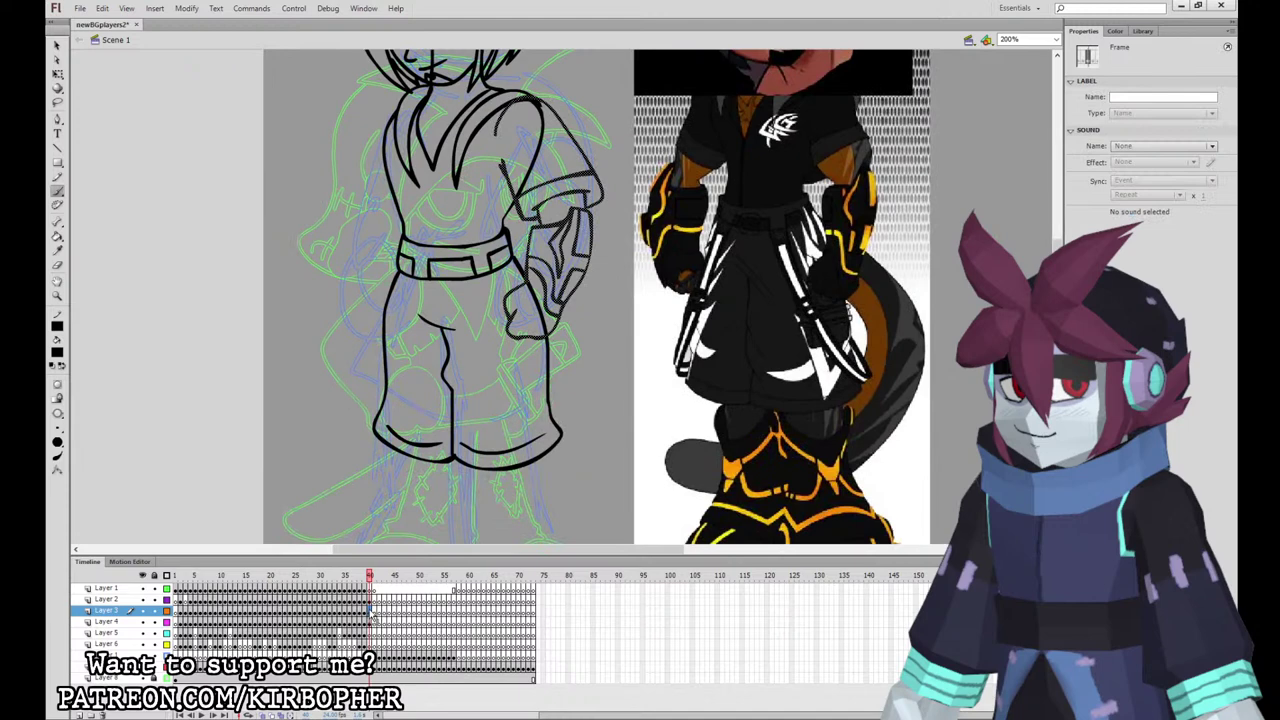
{"action": "left_click", "coordinate": [370, 598]}
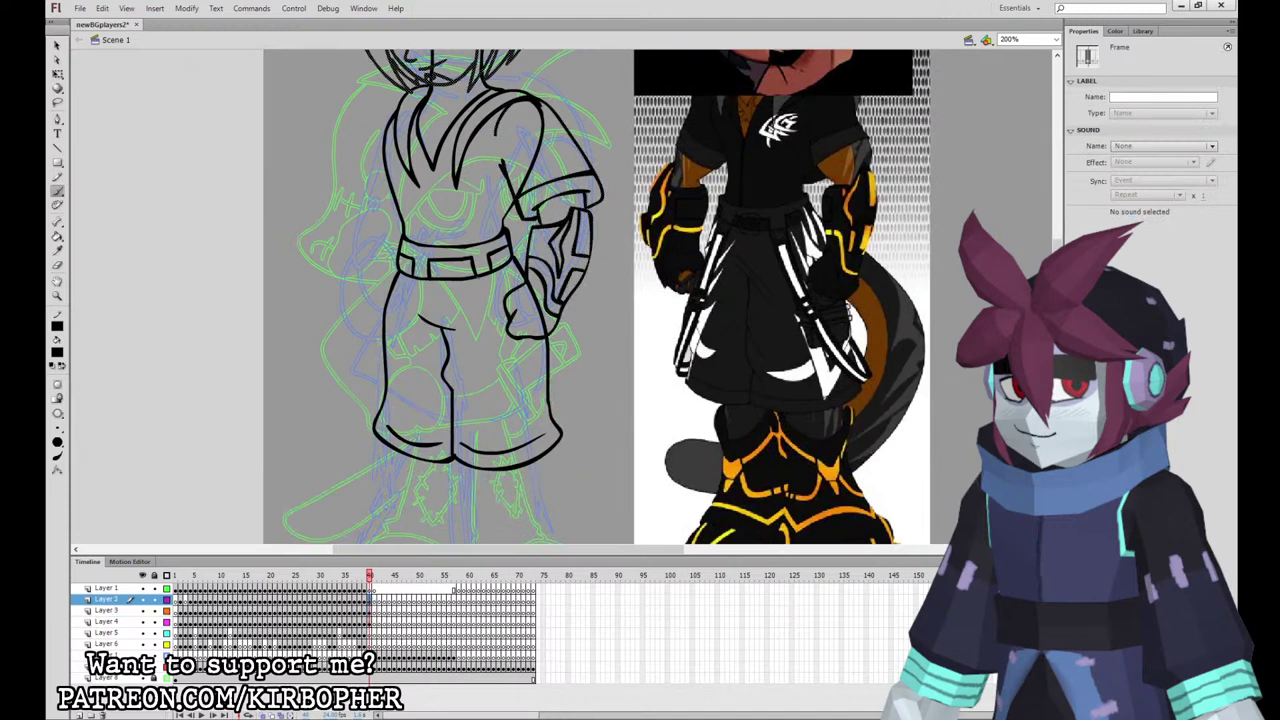
{"action": "mouse_move", "coordinate": [480, 280]}
{"action": "left_mouse_down"}
{"action": "mouse_move", "coordinate": [542, 392]}
{"action": "mouse_move", "coordinate": [560, 345]}
{"action": "mouse_move", "coordinate": [522, 345]}
{"action": "mouse_move", "coordinate": [490, 273]}
{"action": "mouse_move", "coordinate": [409, 295]}
{"action": "mouse_move", "coordinate": [376, 378]}
{"action": "mouse_move", "coordinate": [392, 388]}
{"action": "mouse_move", "coordinate": [428, 292]}
{"action": "left_mouse_up"}
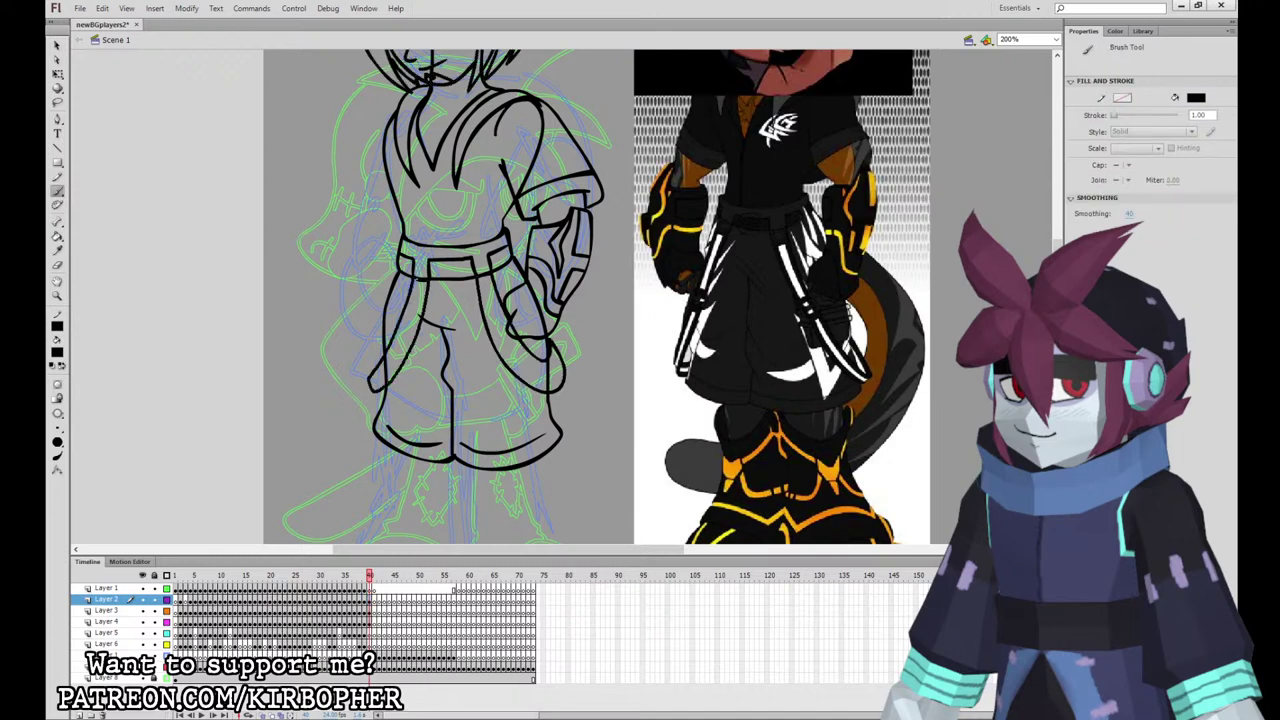
{"action": "left_click_drag", "start_coordinate": [383, 346], "coordinate": [369, 383]}
{"action": "key", "text": "k"}
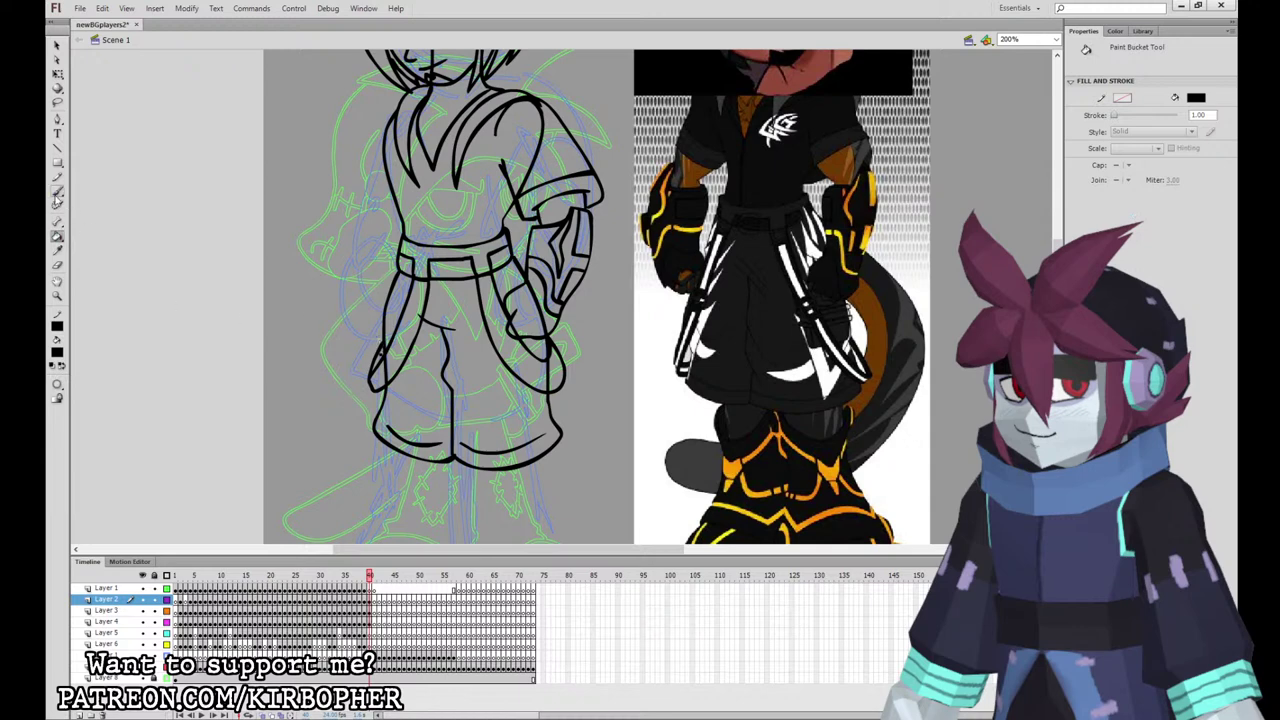
Step: Sample white from the reference picture and fill both hanging straps with it
{"action": "left_click", "coordinate": [57, 191]}
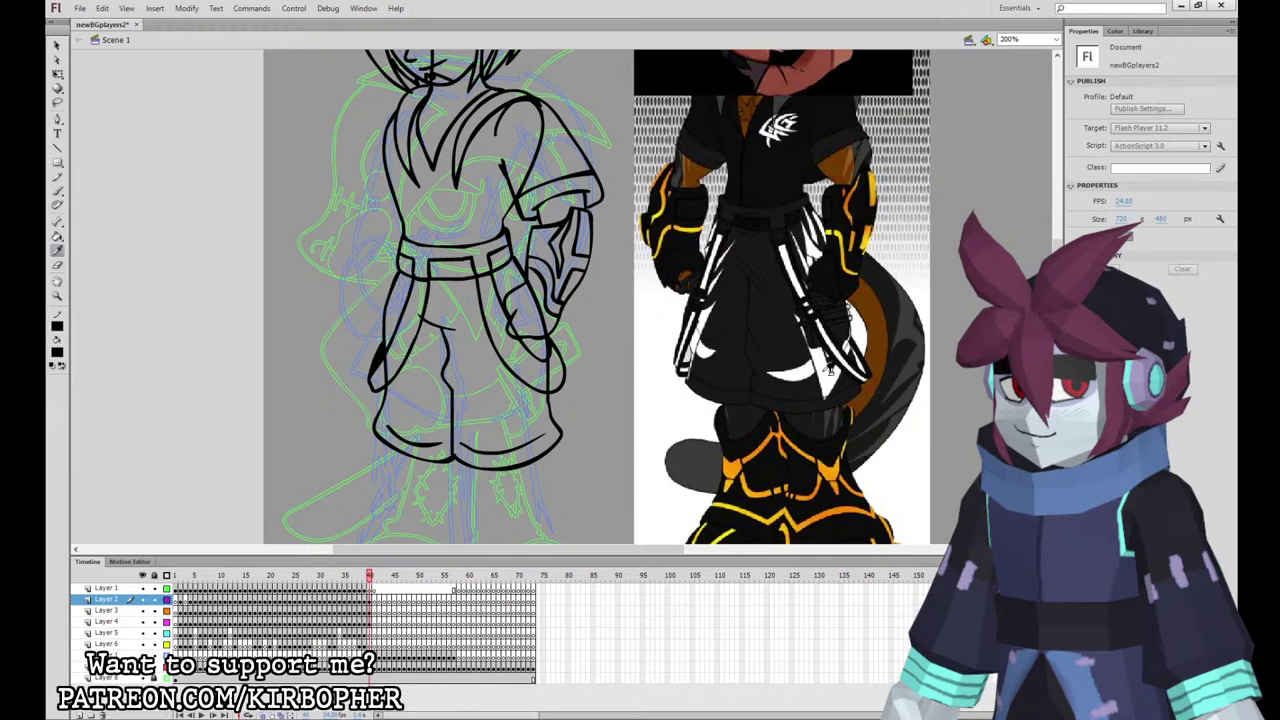
{"action": "key", "text": "k"}
{"action": "left_click", "coordinate": [410, 330]}
{"action": "left_click", "coordinate": [497, 300]}
Step: Cut both white straps with their outlines from Layer 2 and paste them in place on Layer 4 at frame 40
{"action": "key", "text": "q"}
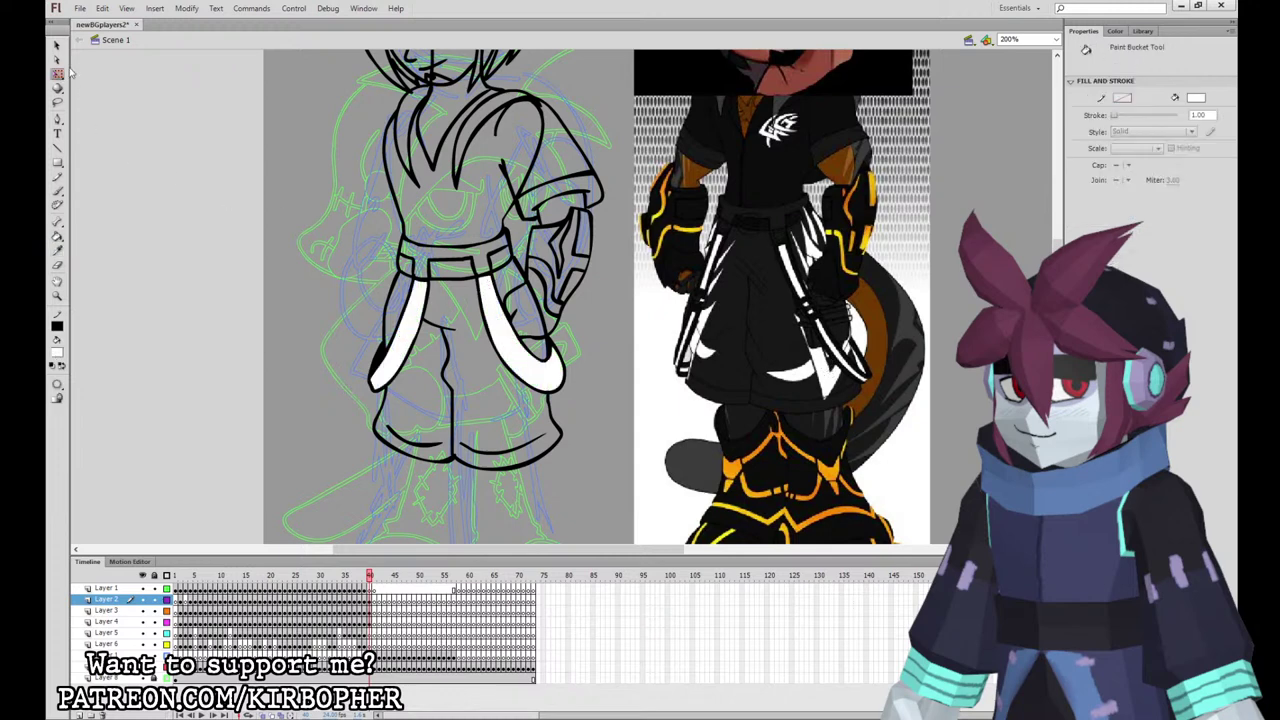
{"action": "left_click", "coordinate": [370, 598]}
{"action": "double_click", "coordinate": [530, 346]}
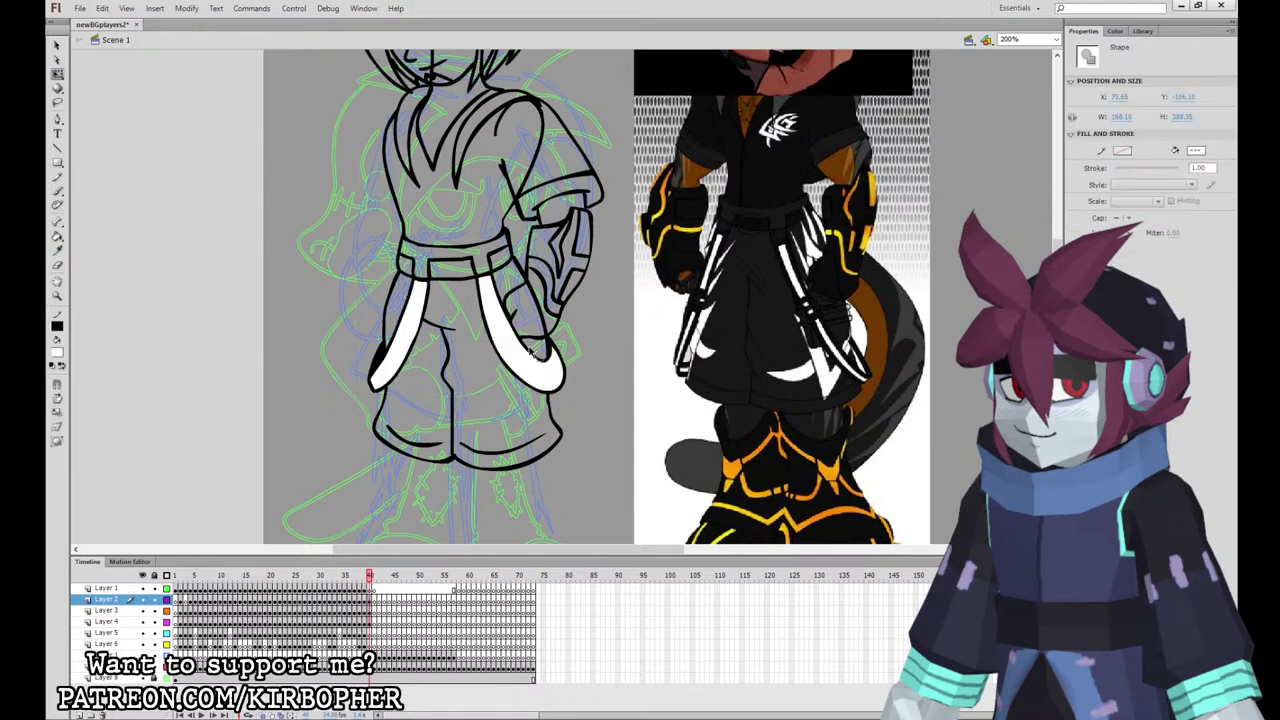
{"action": "left_click", "coordinate": [411, 309], "text": "shift"}
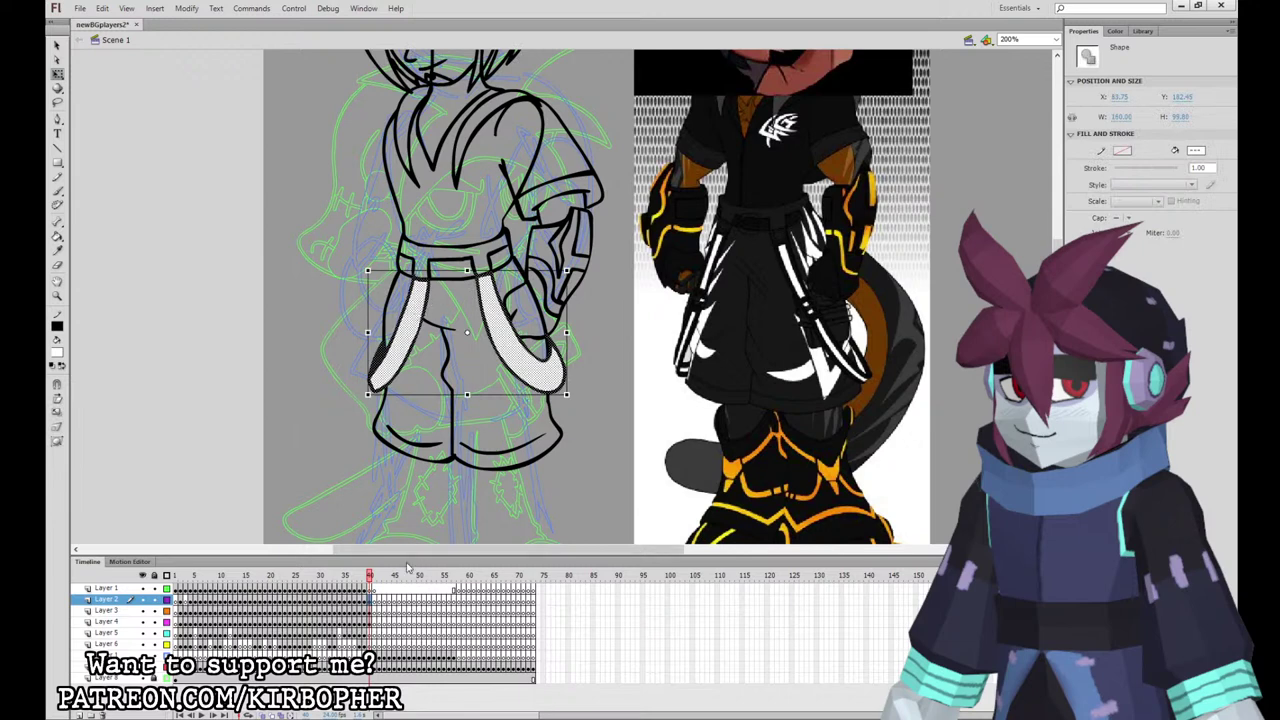
{"action": "key", "text": "ctrl+x"}
{"action": "left_click", "coordinate": [373, 622]}
{"action": "left_click", "coordinate": [250, 375]}
{"action": "key", "text": "ctrl+shift+v"}
{"action": "left_click", "coordinate": [215, 426]}
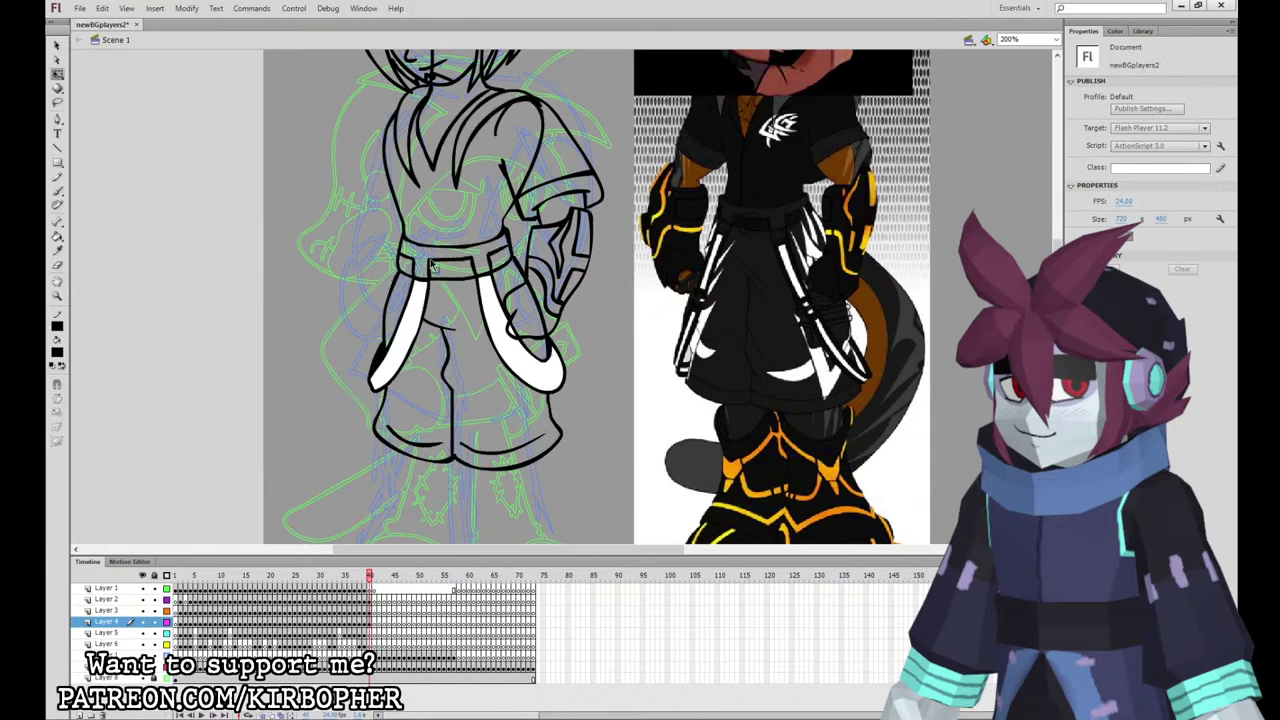
Step: Brush two rounded knee pads on Layer 5 at frame 40, overlapping the hems of the shorts
{"action": "key", "text": "b"}
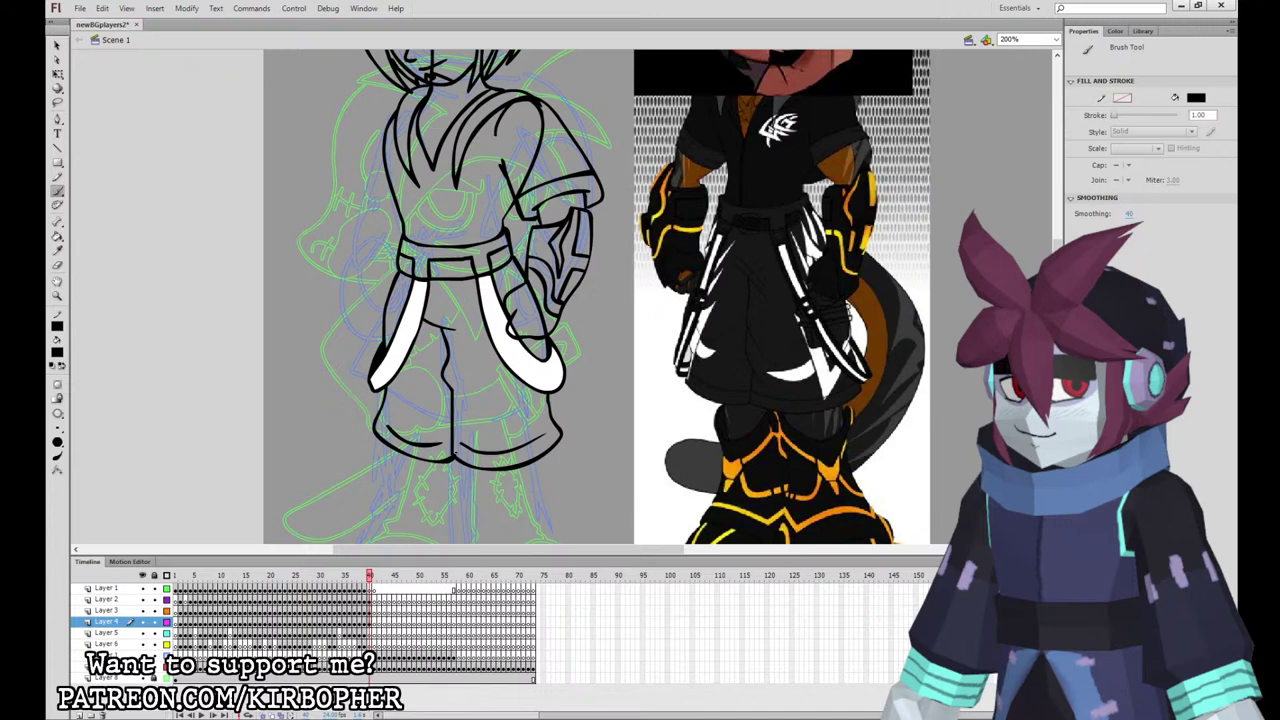
{"action": "key", "text": "ctrl+minus"}
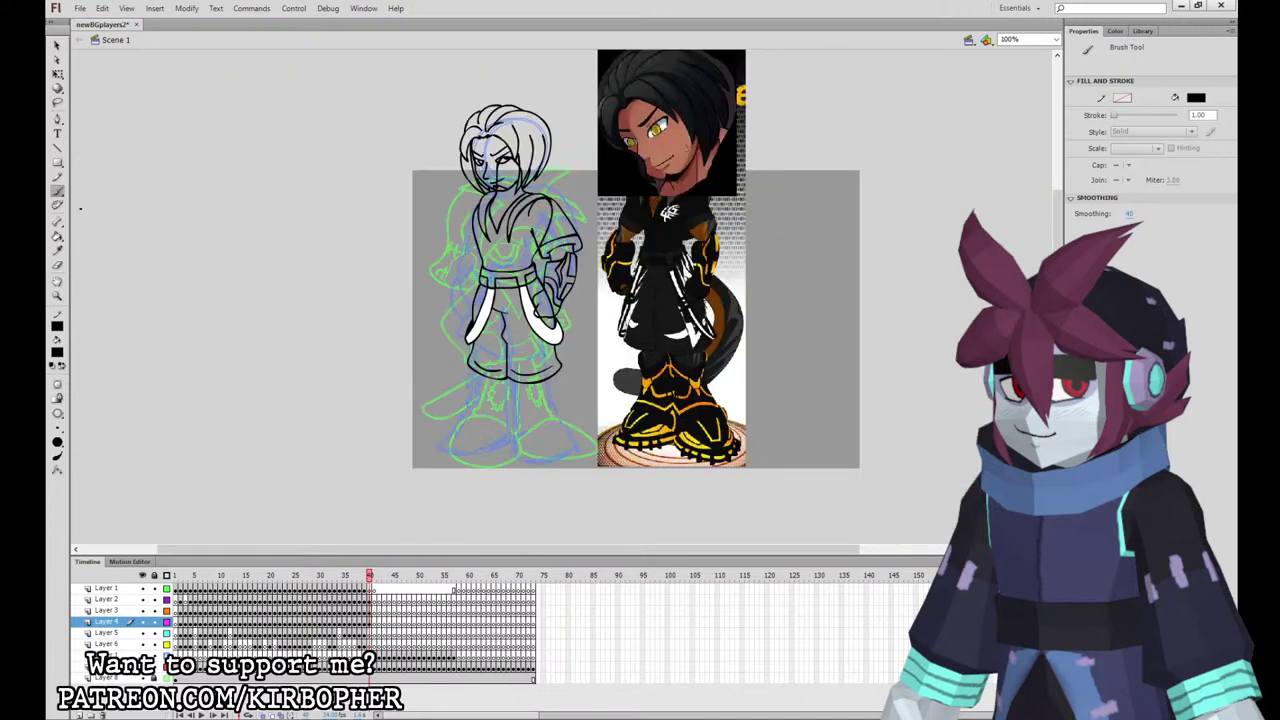
{"action": "left_click", "coordinate": [372, 622]}
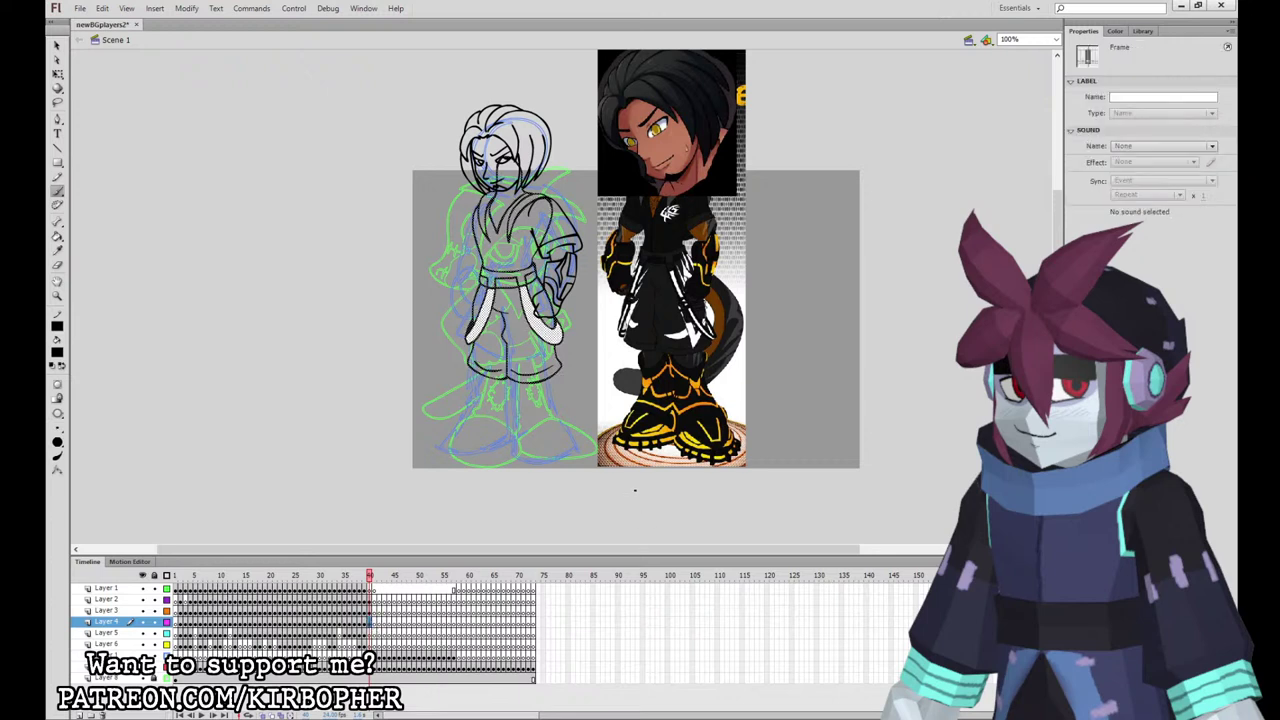
{"action": "left_click", "coordinate": [372, 633]}
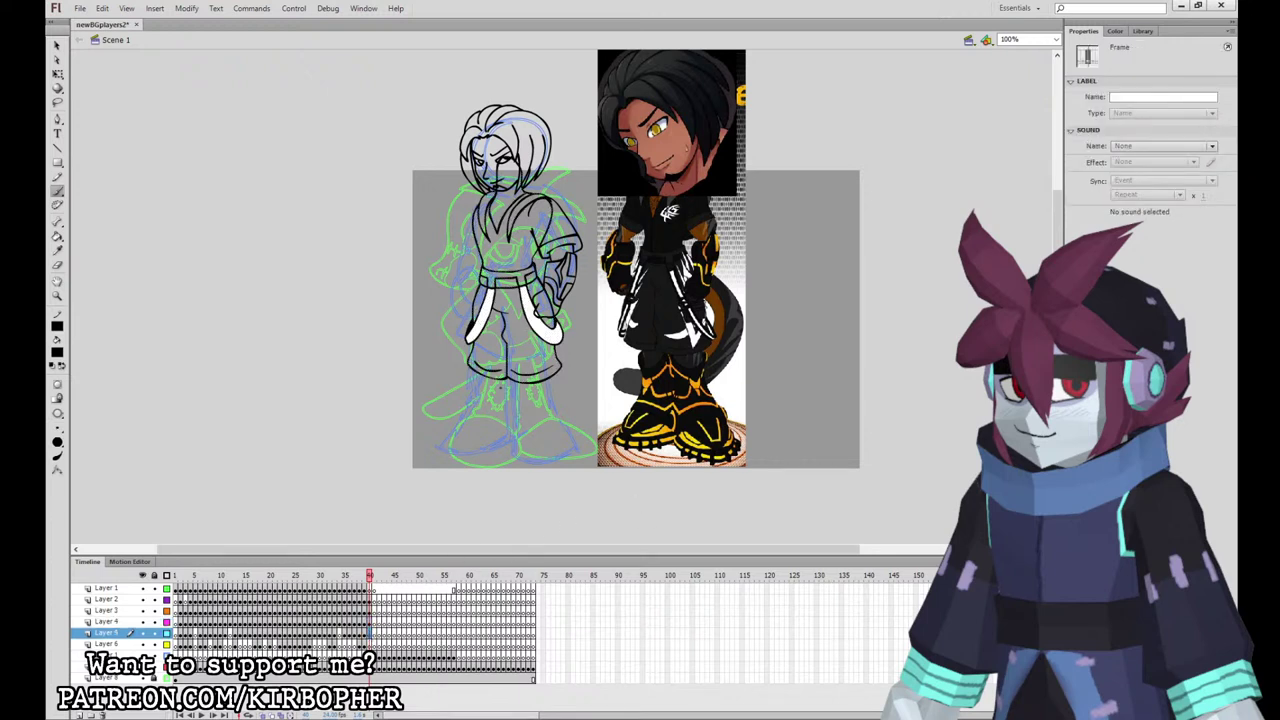
{"action": "mouse_move", "coordinate": [526, 398]}
{"action": "left_mouse_down"}
{"action": "mouse_move", "coordinate": [546, 352]}
{"action": "mouse_move", "coordinate": [518, 340]}
{"action": "left_mouse_up"}
{"action": "mouse_move", "coordinate": [496, 394]}
{"action": "left_mouse_down"}
{"action": "mouse_move", "coordinate": [480, 342]}
{"action": "mouse_move", "coordinate": [474, 394]}
{"action": "left_mouse_up"}
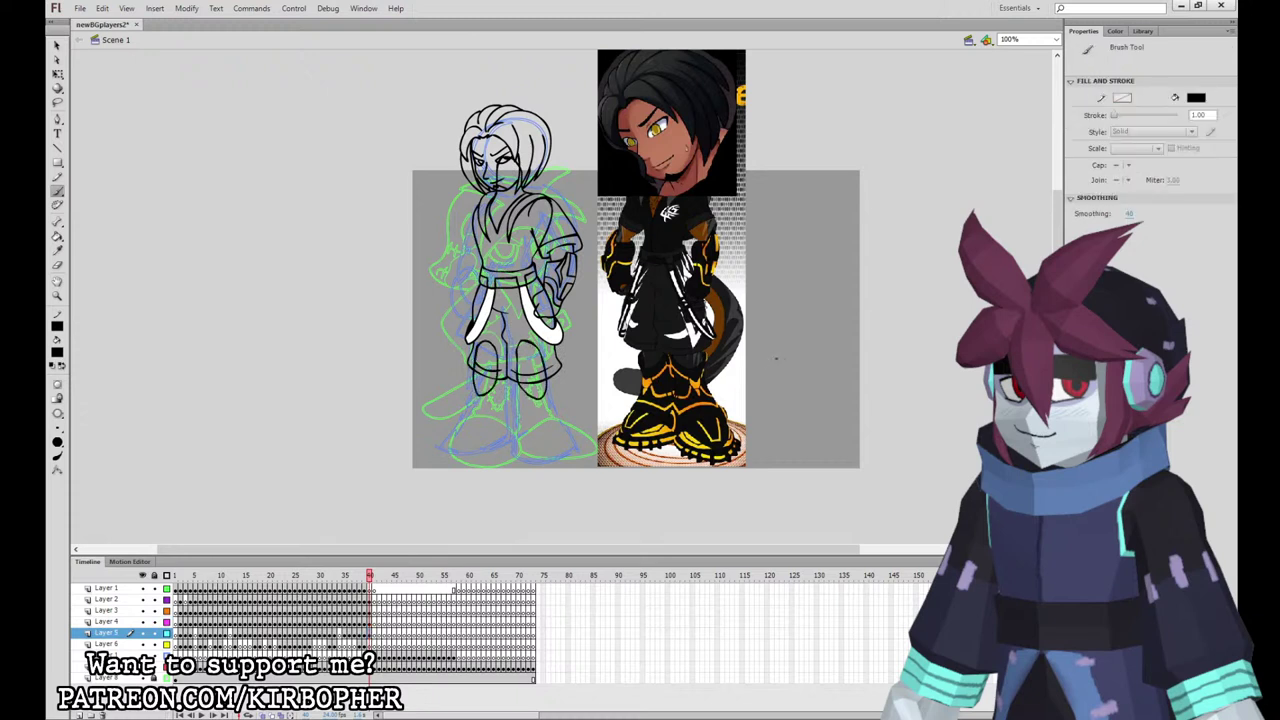
Step: Ink the outer shapes of both boots below the knee pads, with shin sides and rounded feet
{"action": "left_click_drag", "start_coordinate": [474, 459], "coordinate": [502, 449]}
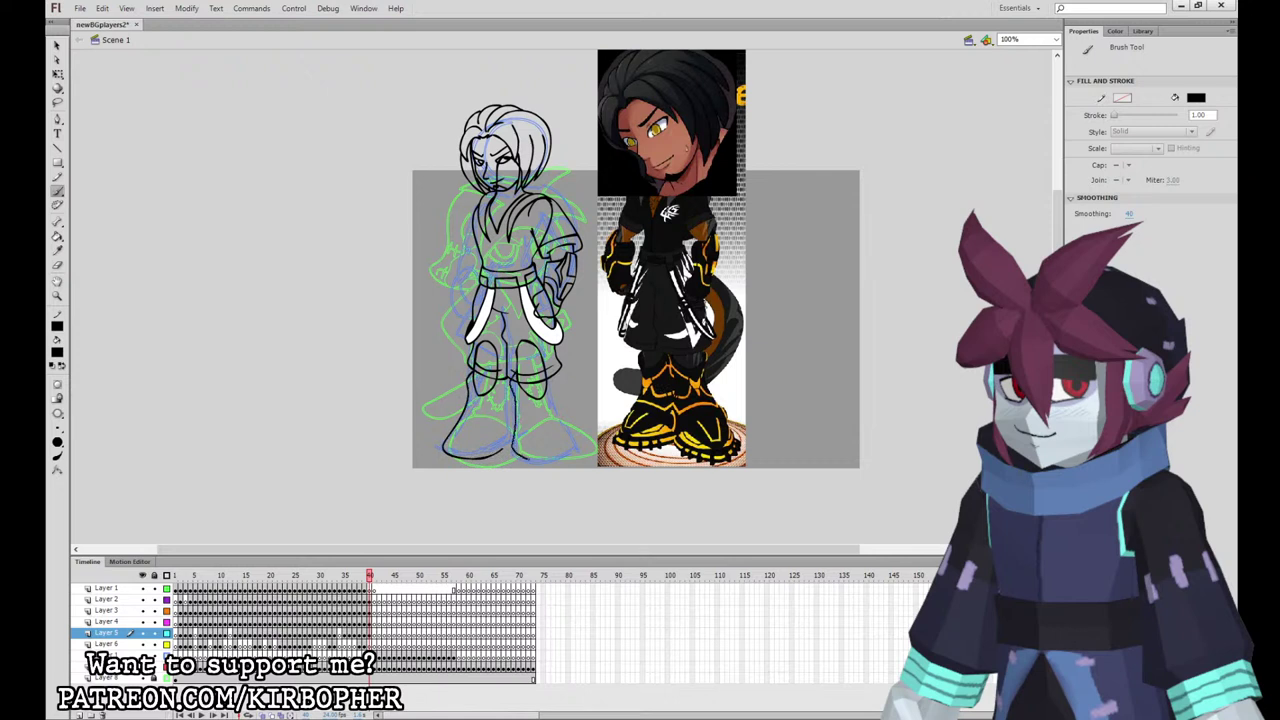
{"action": "left_click_drag", "start_coordinate": [552, 384], "coordinate": [566, 450]}
{"action": "left_click_drag", "start_coordinate": [514, 378], "coordinate": [512, 456]}
{"action": "left_click_drag", "start_coordinate": [507, 405], "coordinate": [498, 370]}
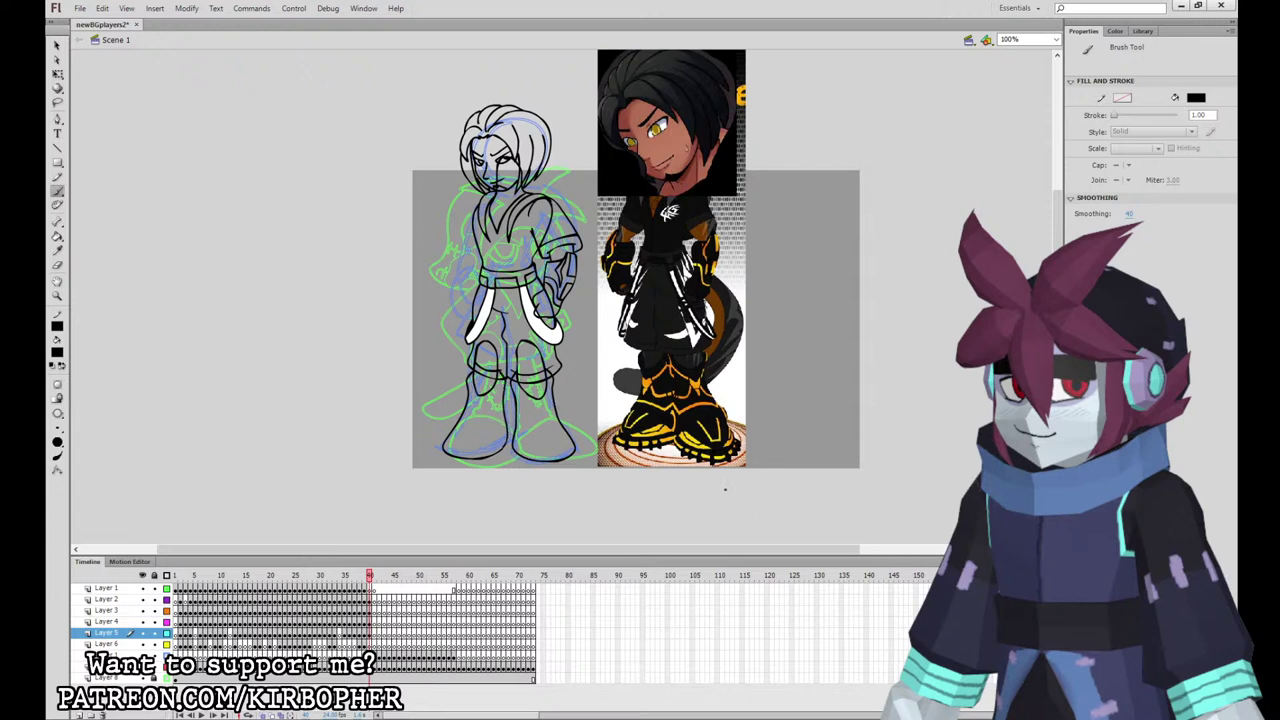
Step: Add the boot details from the reference: toe panels, zigzag ankle bands and pointed shin plates, redoing unsatisfactory strokes
{"action": "mouse_move", "coordinate": [460, 451]}
{"action": "left_mouse_down"}
{"action": "mouse_move", "coordinate": [498, 428]}
{"action": "mouse_move", "coordinate": [444, 446]}
{"action": "left_mouse_up"}
{"action": "left_click_drag", "start_coordinate": [520, 430], "coordinate": [547, 454]}
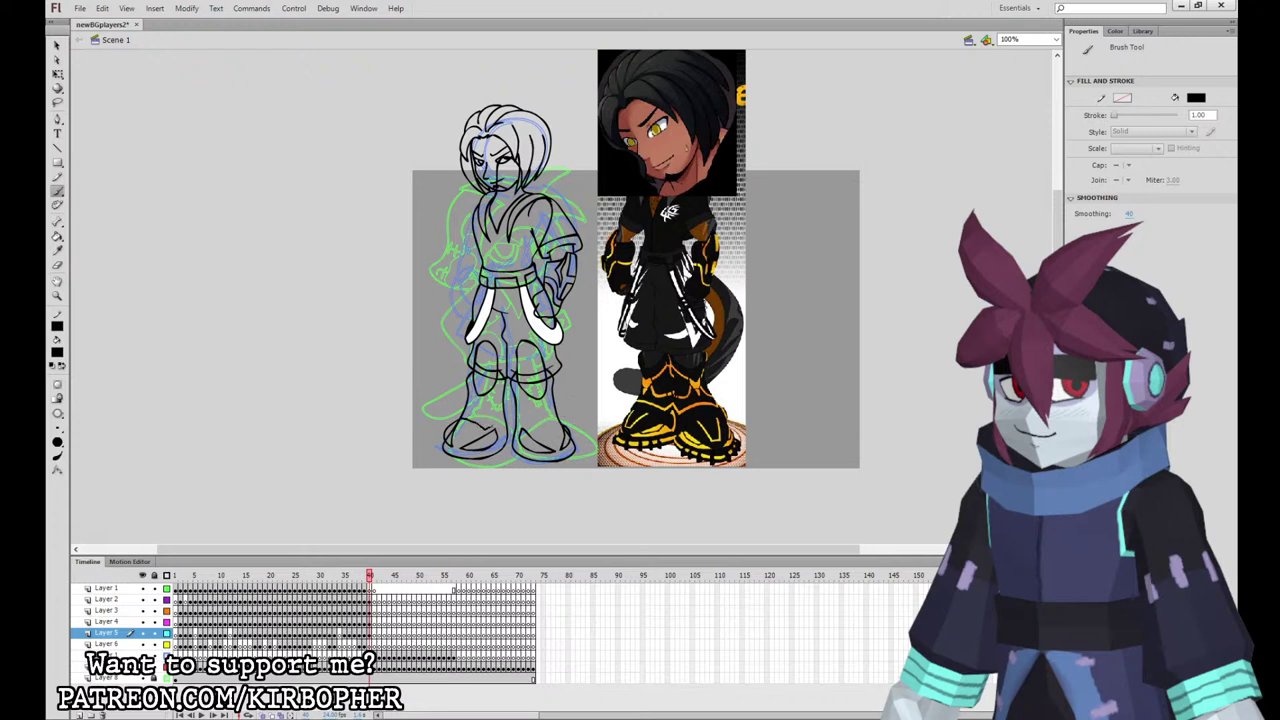
{"action": "left_click_drag", "start_coordinate": [468, 420], "coordinate": [504, 423]}
{"action": "key", "text": "ctrl+z"}
{"action": "key", "text": "ctrl+z"}
{"action": "mouse_move", "coordinate": [515, 432]}
{"action": "left_mouse_down"}
{"action": "mouse_move", "coordinate": [559, 421]}
{"action": "mouse_move", "coordinate": [548, 418]}
{"action": "left_mouse_up"}
{"action": "left_click_drag", "start_coordinate": [473, 386], "coordinate": [469, 402]}
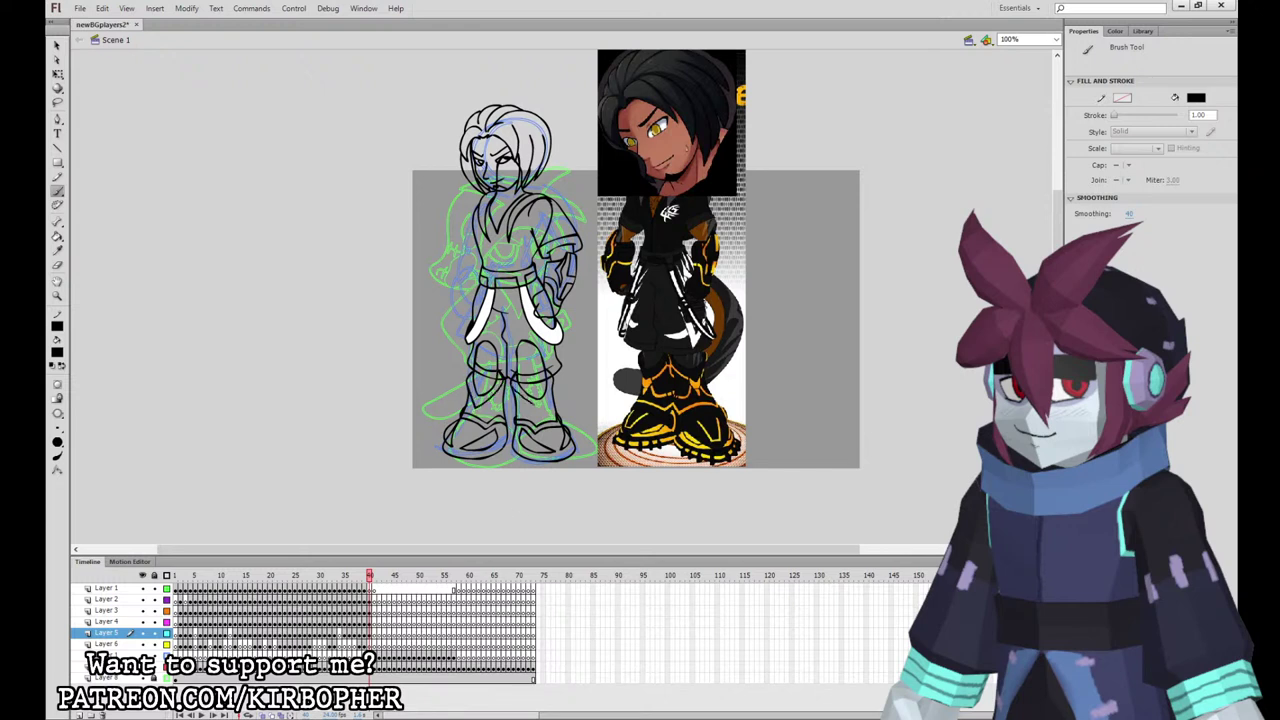
{"action": "left_click_drag", "start_coordinate": [553, 382], "coordinate": [548, 399]}
Step: Refine the boot line work on Layer 5 with the Selection tool, tidying the outlines, line ends and toe panel corners
{"action": "key", "text": "ctrl+="}
{"action": "left_click", "coordinate": [57, 46]}
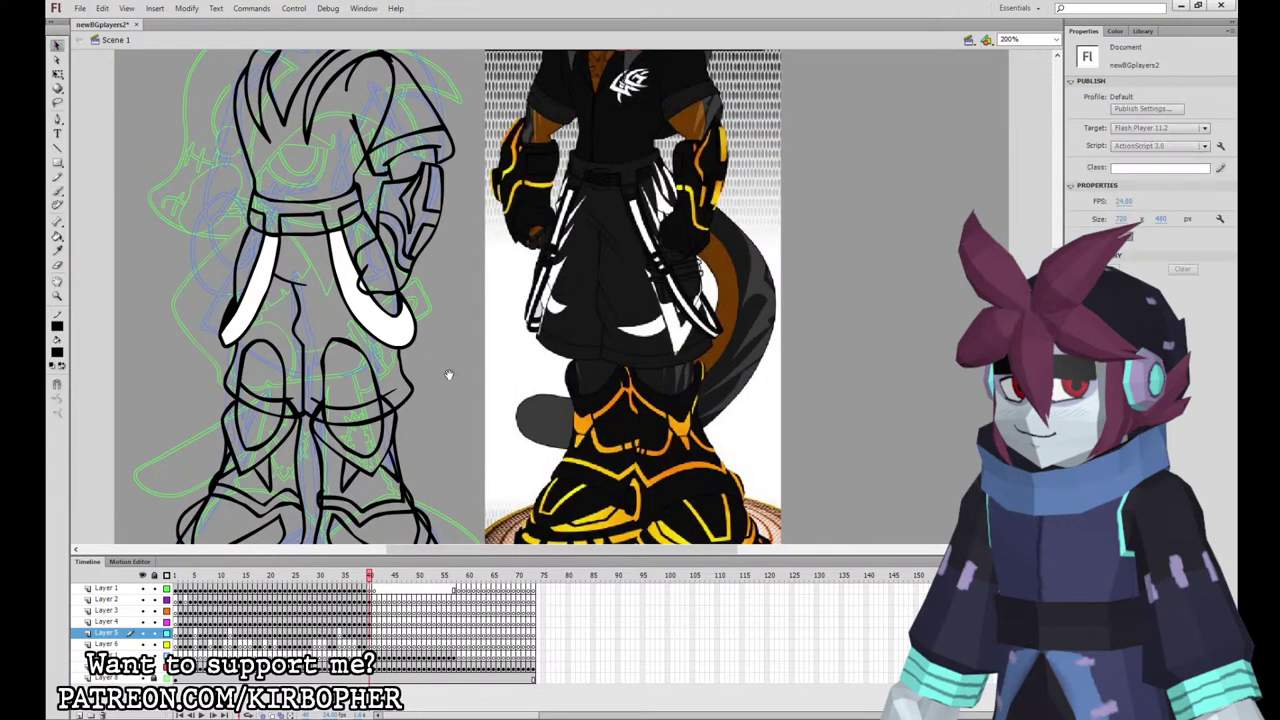
{"action": "left_click_drag", "start_coordinate": [470, 380], "coordinate": [544, 268]}
{"action": "left_click_drag", "start_coordinate": [483, 391], "coordinate": [481, 379]}
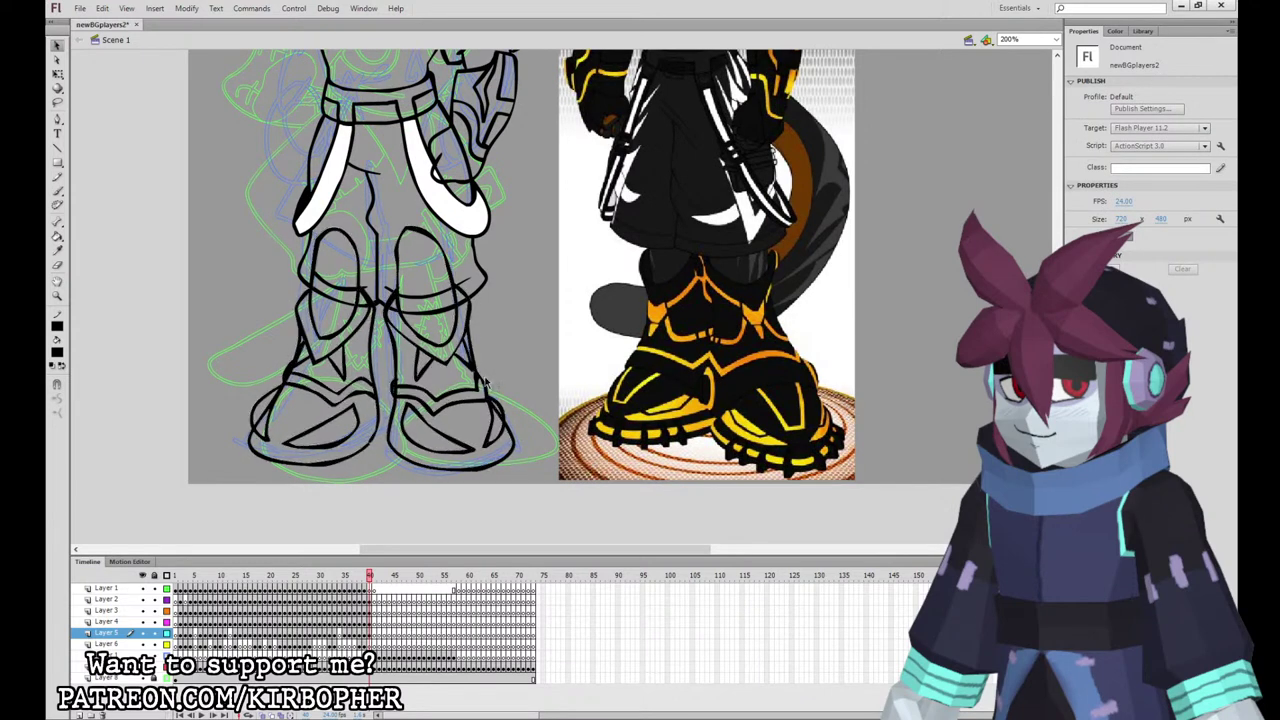
{"action": "key", "text": "ctrl+="}
{"action": "left_click_drag", "start_coordinate": [506, 435], "coordinate": [655, 278]}
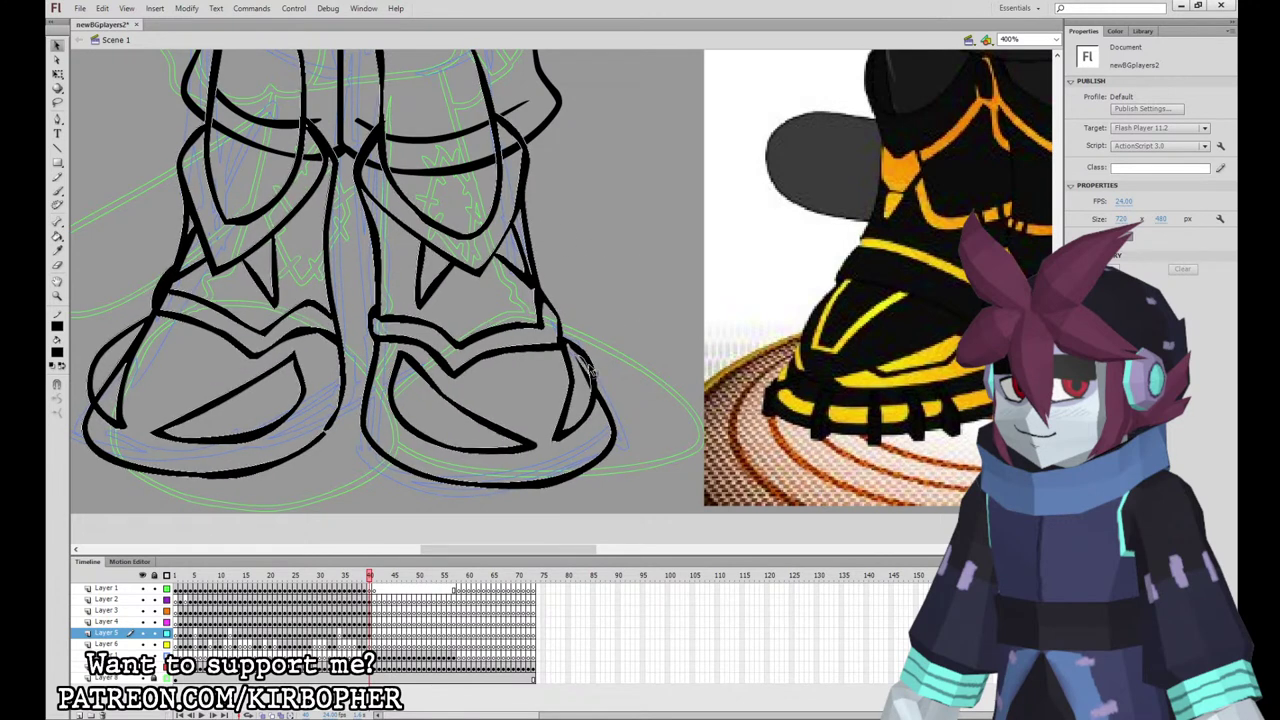
{"action": "left_click_drag", "start_coordinate": [588, 366], "coordinate": [800, 368]}
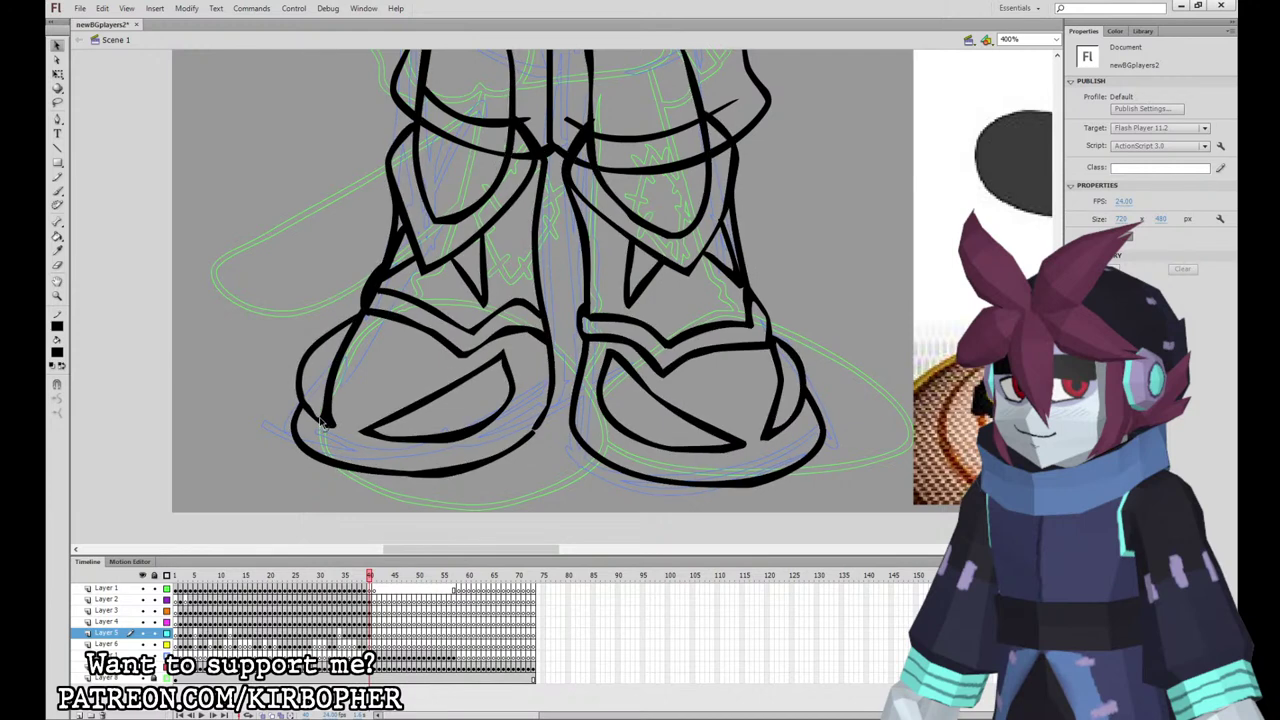
{"action": "double_click", "coordinate": [332, 420]}
{"action": "left_click", "coordinate": [333, 418]}
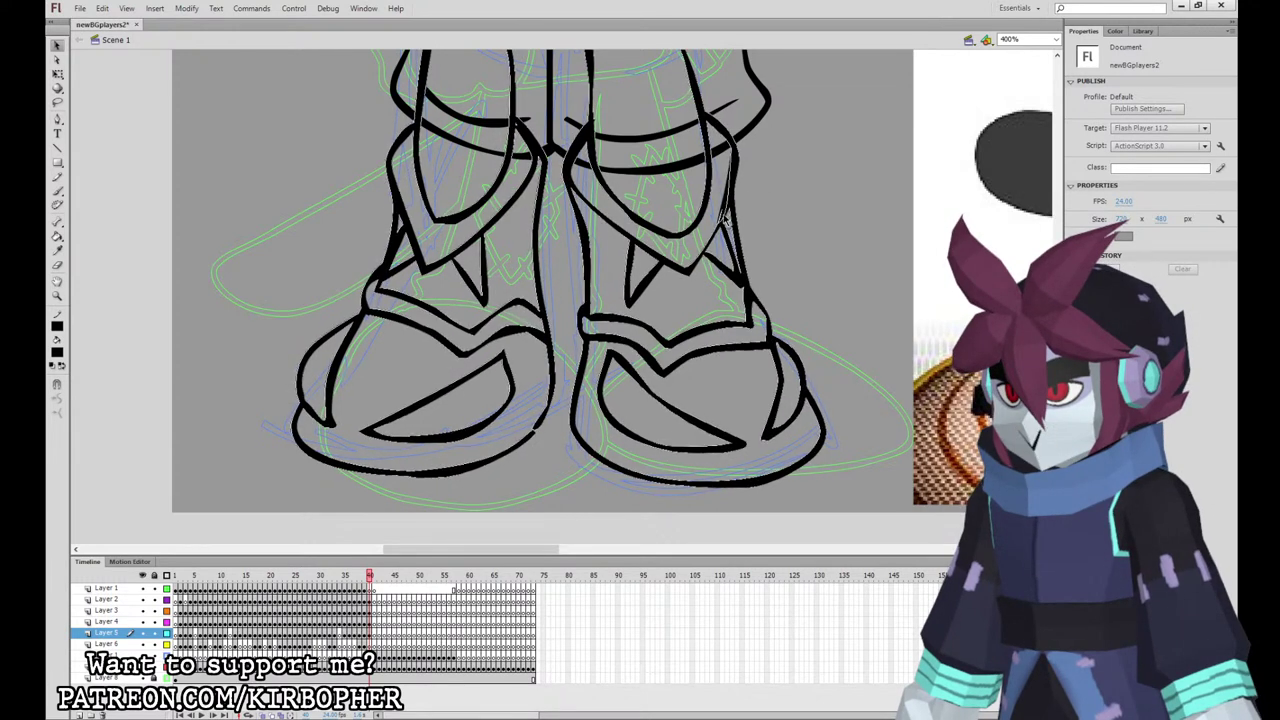
{"action": "key", "text": "ctrl+minus"}
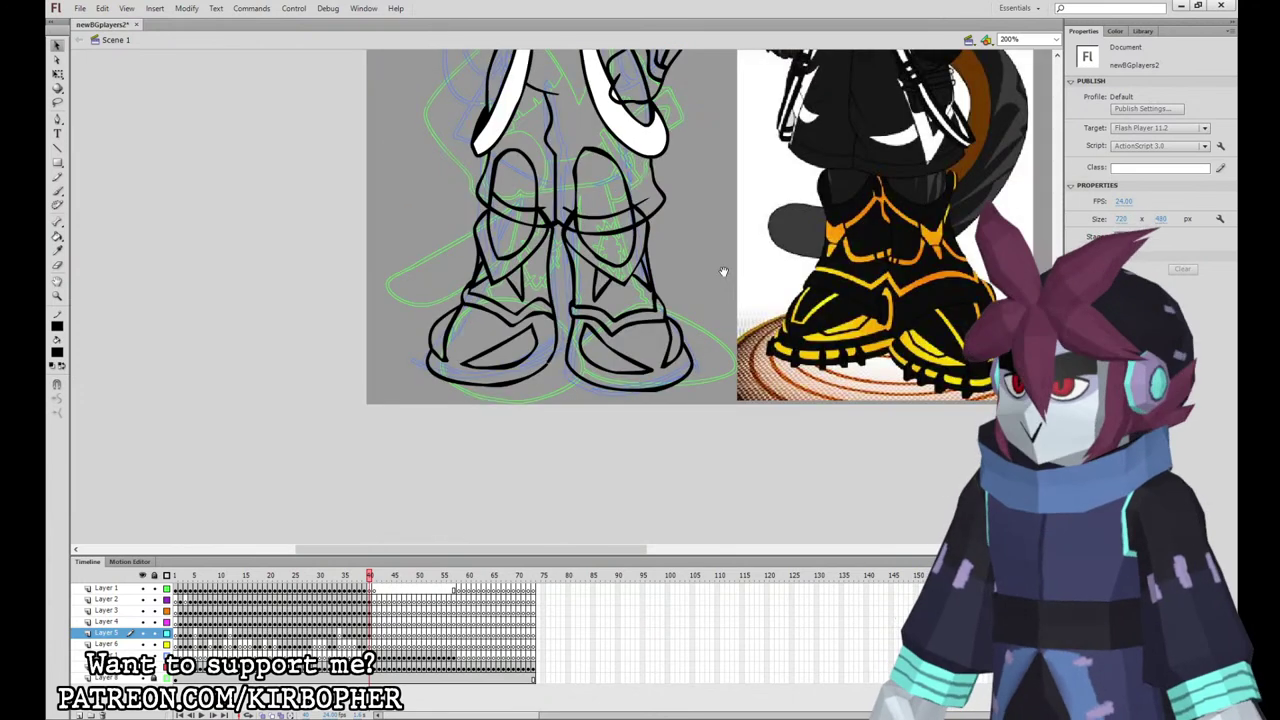
{"action": "left_click_drag", "start_coordinate": [706, 210], "coordinate": [655, 601]}
{"action": "key", "text": "b"}
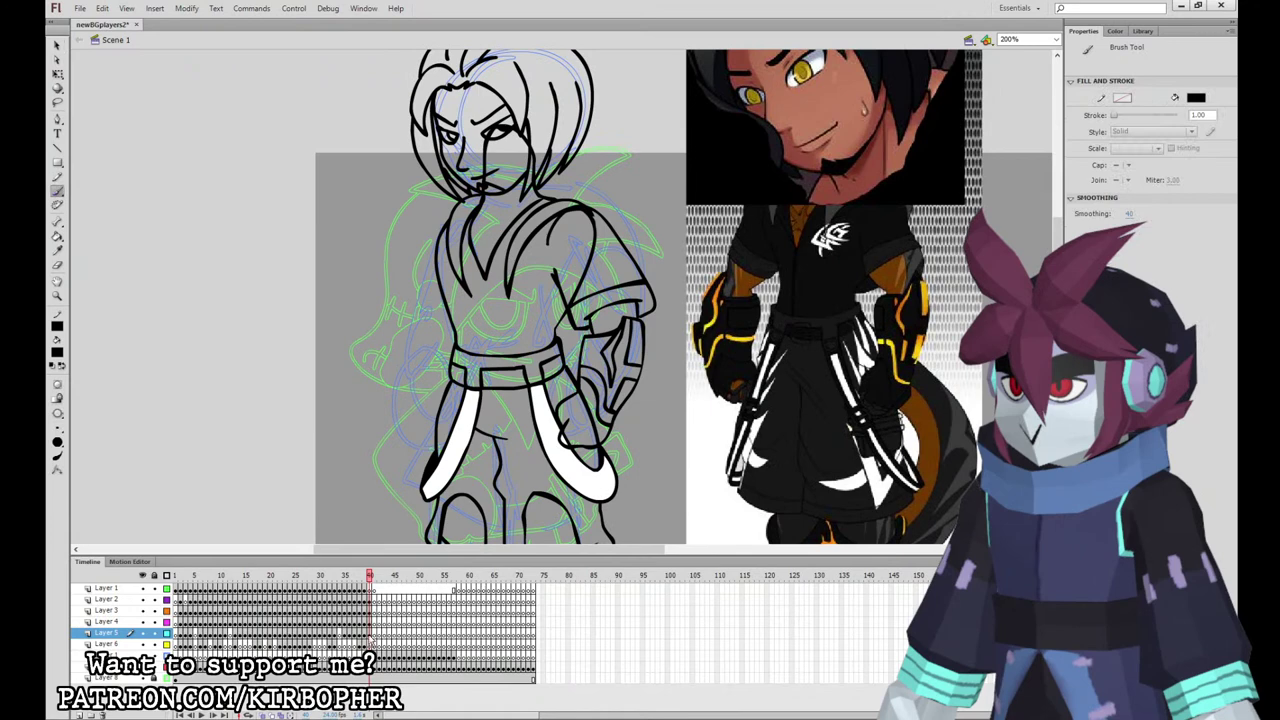
Step: Ink the far arm on Layer 6 at frame 40, with its short sleeve, cuff, forearm and gloved hand
{"action": "left_click", "coordinate": [370, 643]}
{"action": "mouse_move", "coordinate": [465, 207]}
{"action": "left_mouse_down"}
{"action": "mouse_move", "coordinate": [406, 316]}
{"action": "mouse_move", "coordinate": [473, 242]}
{"action": "mouse_move", "coordinate": [475, 221]}
{"action": "left_mouse_up"}
{"action": "left_click_drag", "start_coordinate": [408, 291], "coordinate": [470, 303]}
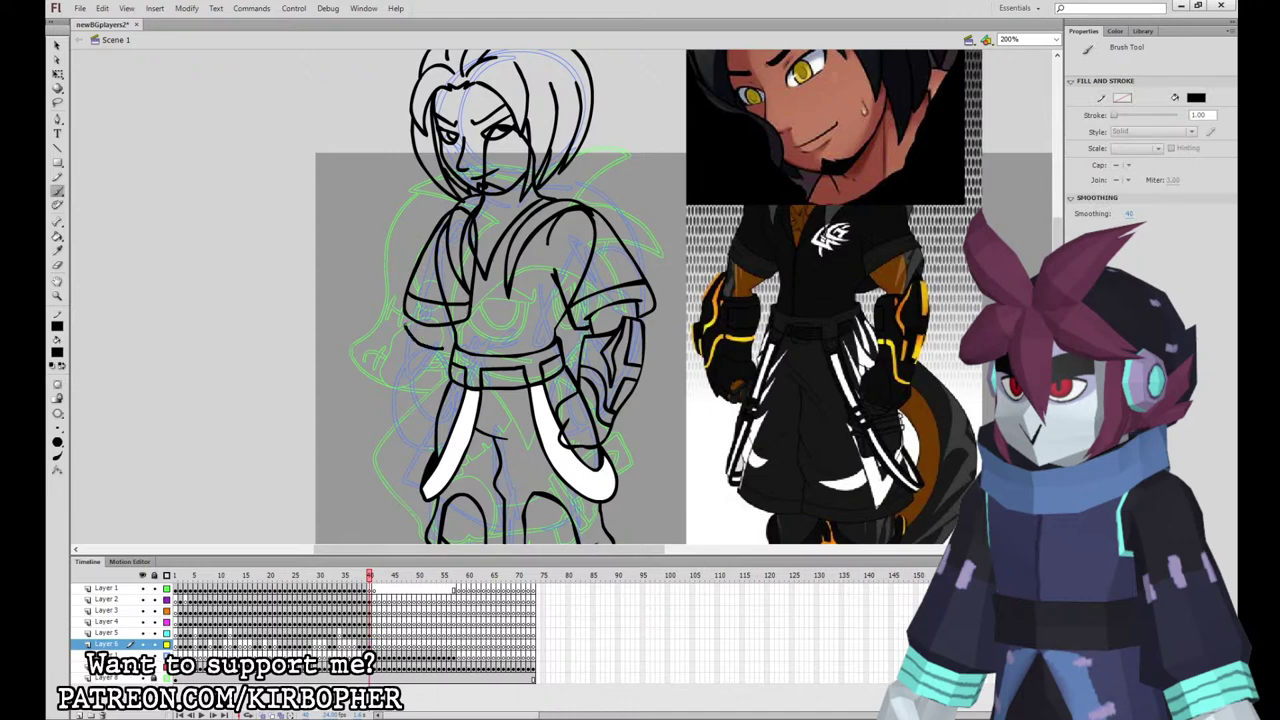
{"action": "mouse_move", "coordinate": [446, 350]}
{"action": "left_mouse_down"}
{"action": "mouse_move", "coordinate": [403, 326]}
{"action": "mouse_move", "coordinate": [400, 408]}
{"action": "left_mouse_up"}
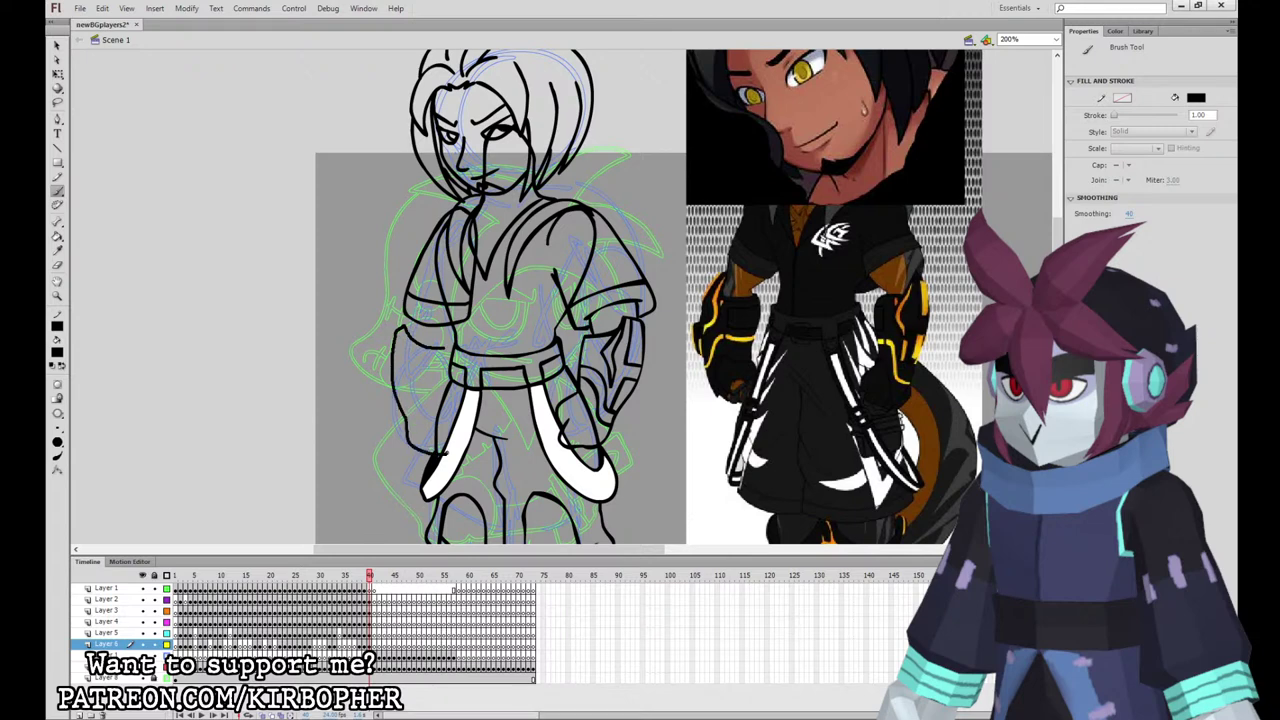
{"action": "mouse_move", "coordinate": [445, 350]}
{"action": "left_mouse_down"}
{"action": "mouse_move", "coordinate": [454, 328]}
{"action": "mouse_move", "coordinate": [405, 329]}
{"action": "mouse_move", "coordinate": [394, 374]}
{"action": "left_mouse_up"}
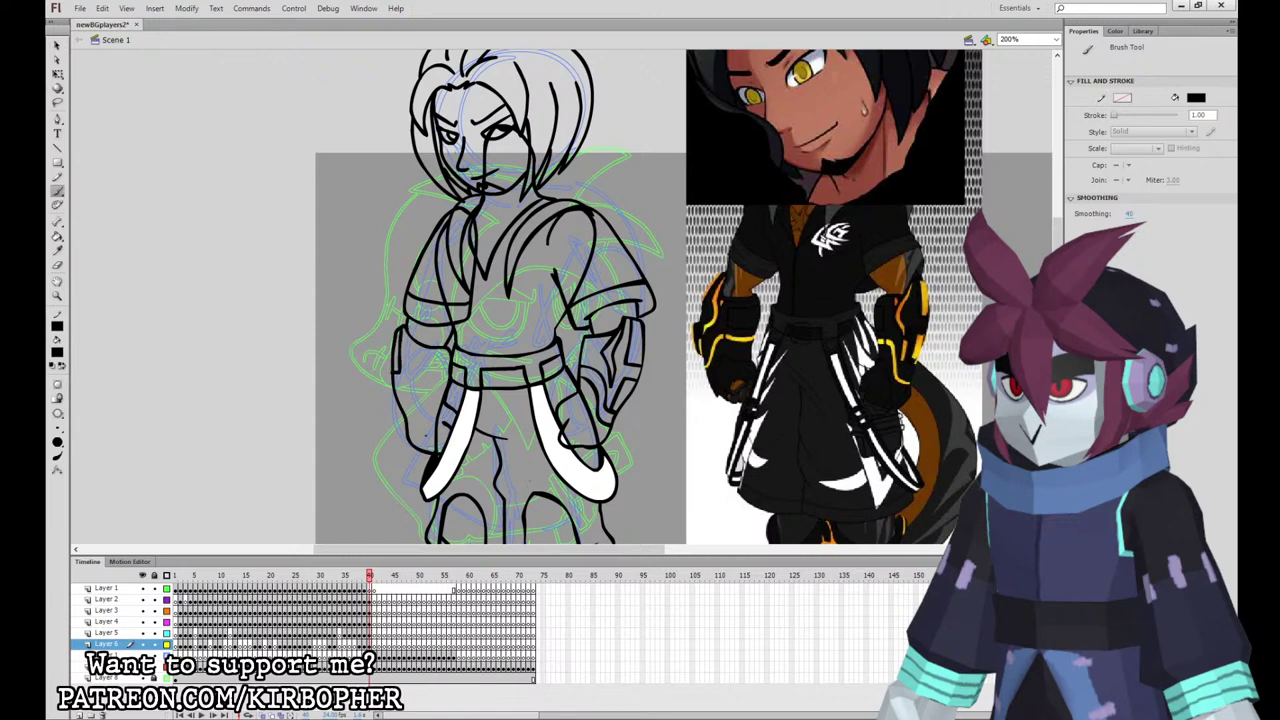
Step: Add the angular gauntlet plate details to the far forearm, tidying line ends and redoing unsatisfactory strokes
{"action": "left_click_drag", "start_coordinate": [404, 329], "coordinate": [412, 390]}
{"action": "key", "text": "ctrl+z"}
{"action": "mouse_move", "coordinate": [404, 329]}
{"action": "left_mouse_down"}
{"action": "mouse_move", "coordinate": [418, 372]}
{"action": "mouse_move", "coordinate": [414, 334]}
{"action": "left_mouse_up"}
{"action": "left_click", "coordinate": [57, 45]}
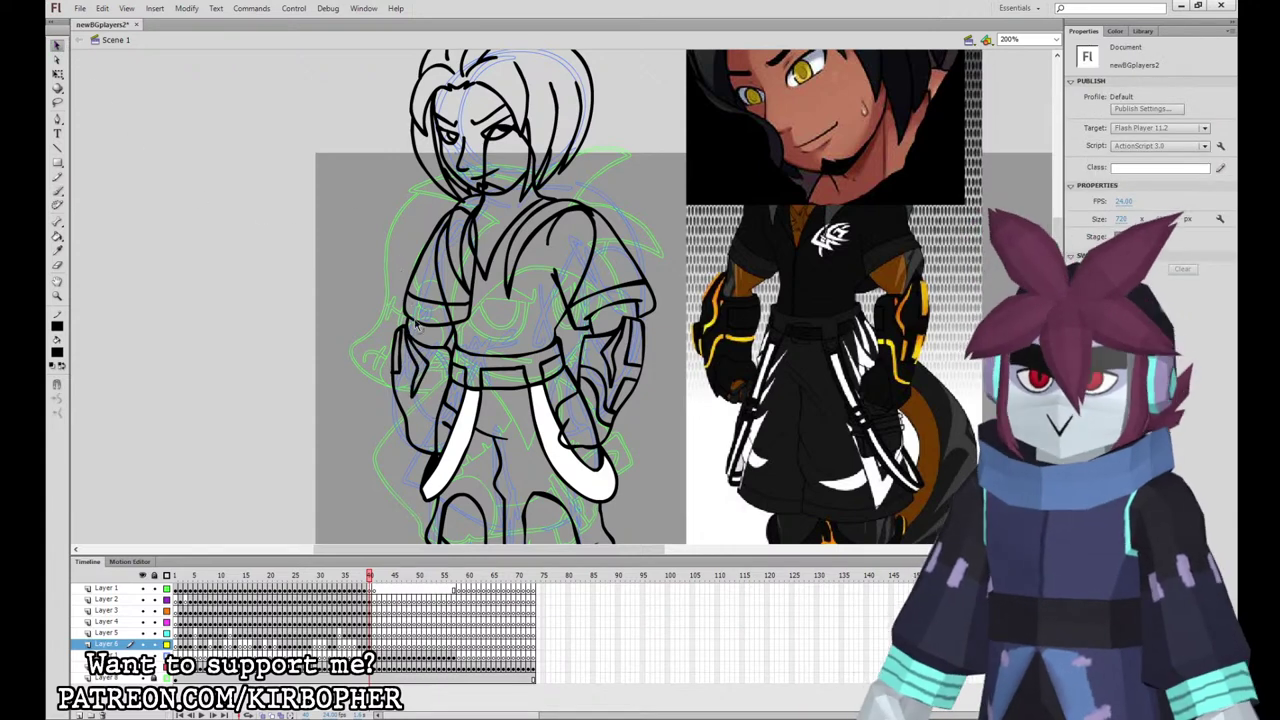
{"action": "left_click", "coordinate": [396, 354]}
{"action": "left_click", "coordinate": [265, 368]}
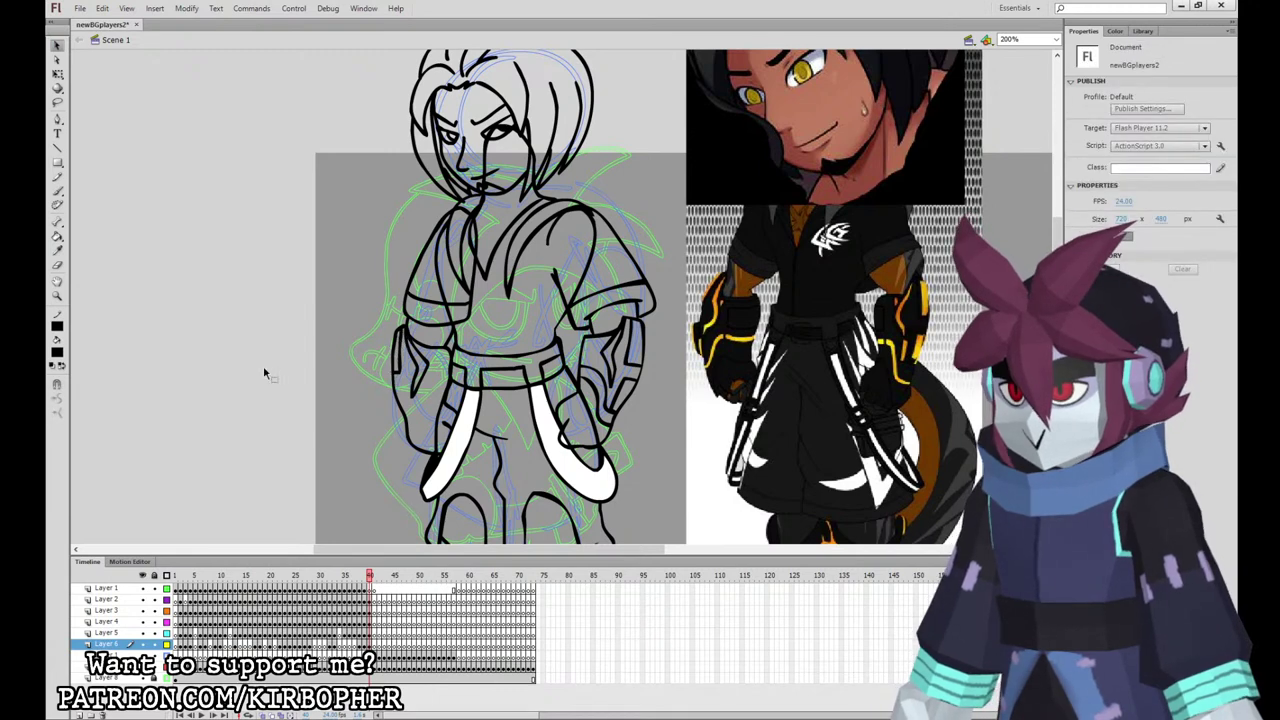
{"action": "left_click", "coordinate": [57, 190]}
{"action": "mouse_move", "coordinate": [443, 377]}
{"action": "left_mouse_down"}
{"action": "mouse_move", "coordinate": [407, 417]}
{"action": "mouse_move", "coordinate": [422, 424]}
{"action": "mouse_move", "coordinate": [409, 412]}
{"action": "left_mouse_up"}
{"action": "key", "text": "ctrl+z"}
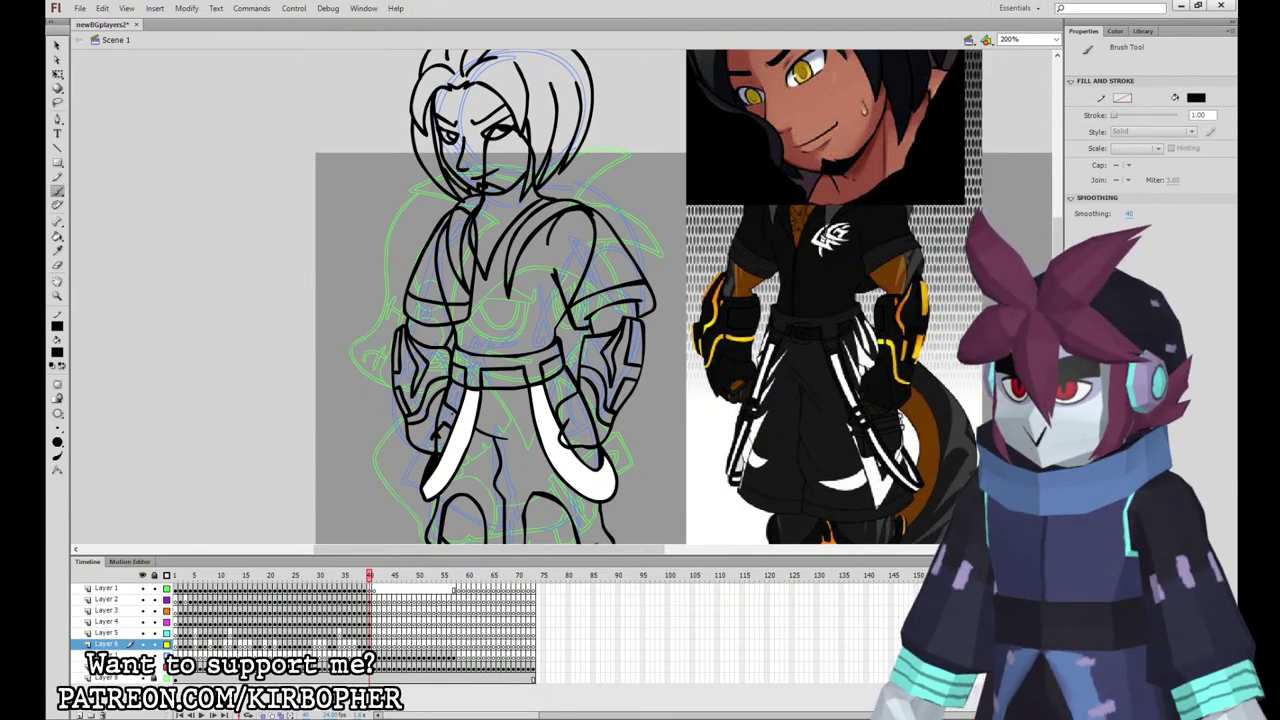
Step: Fill the face, neck, chest opening and bare upper arms with the skin tone sampled from the reference portrait
{"action": "left_click", "coordinate": [57, 251]}
{"action": "left_click_drag", "start_coordinate": [799, 238], "coordinate": [765, 300]}
{"action": "left_click", "coordinate": [786, 166]}
{"action": "left_click", "coordinate": [464, 221]}
{"action": "left_click", "coordinate": [463, 275]}
Step: Fill both halves of the shorts with the dark grey sampled from the reference, including the small areas around the white stripes
{"action": "scroll", "coordinate": [610, 240], "scroll_direction": "down", "scroll_amount": 5}
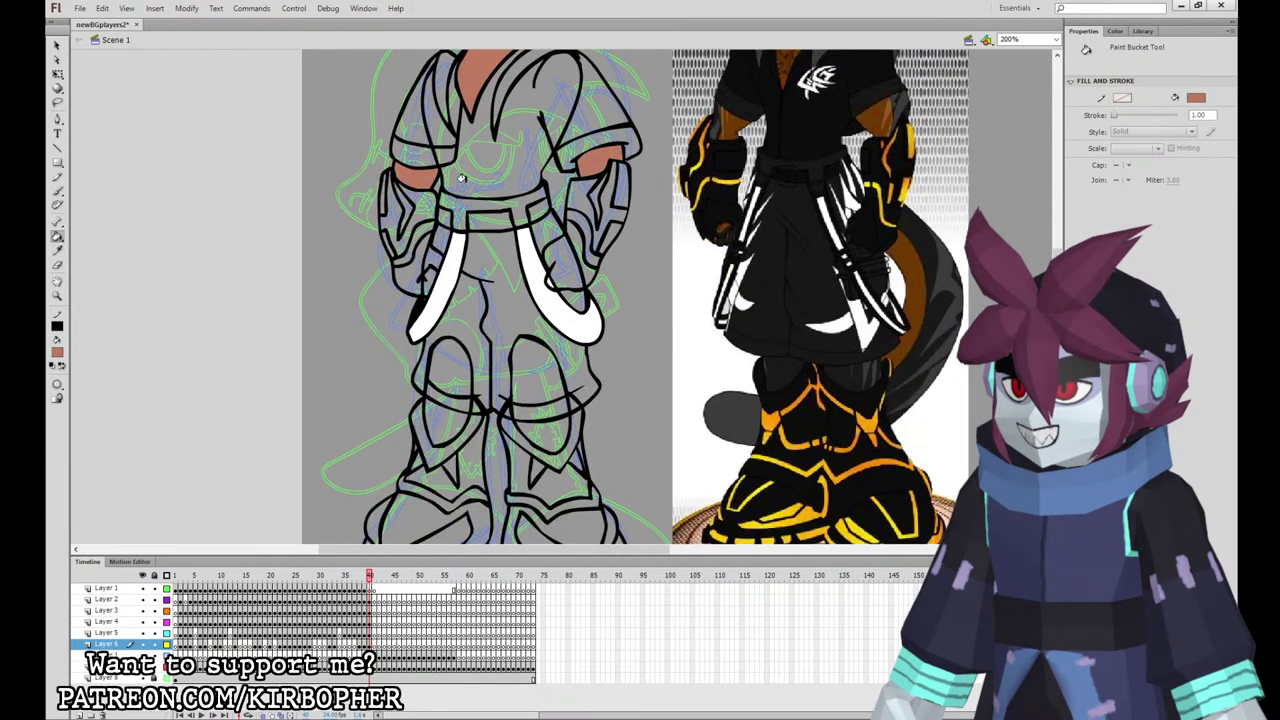
{"action": "left_click_drag", "start_coordinate": [828, 286], "coordinate": [735, 464]}
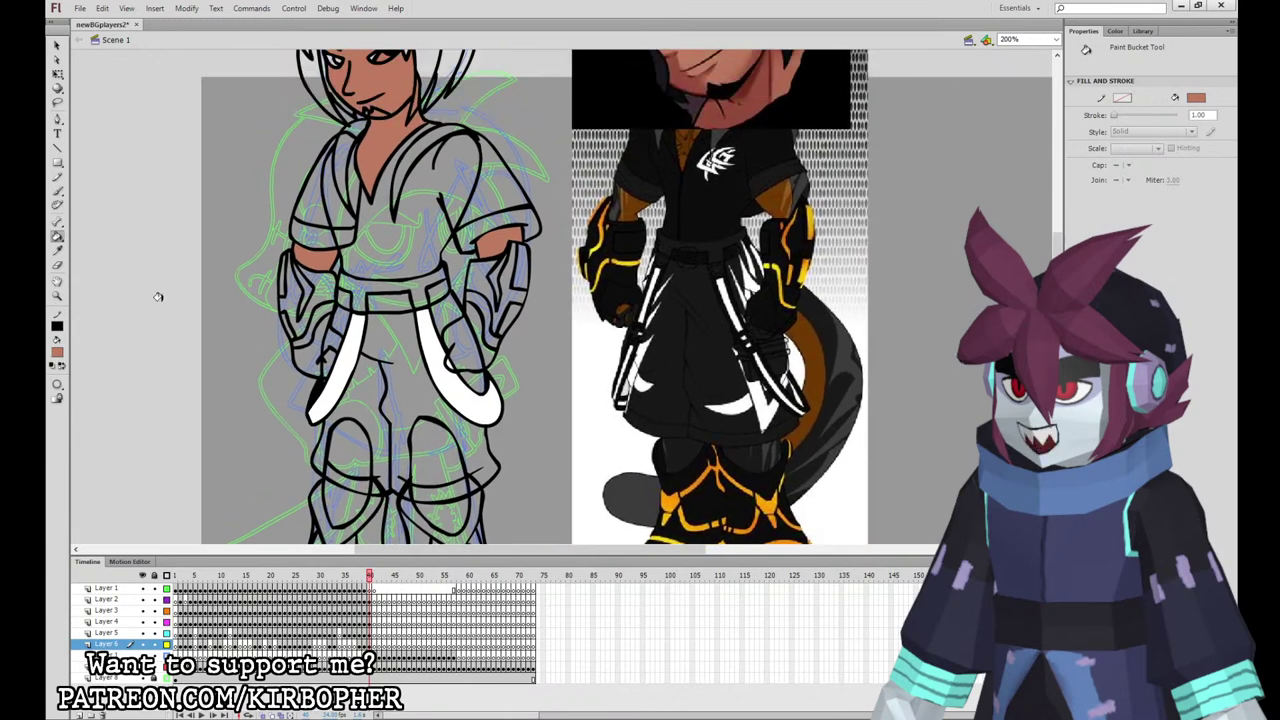
{"action": "left_click", "coordinate": [58, 251]}
{"action": "left_click", "coordinate": [490, 315]}
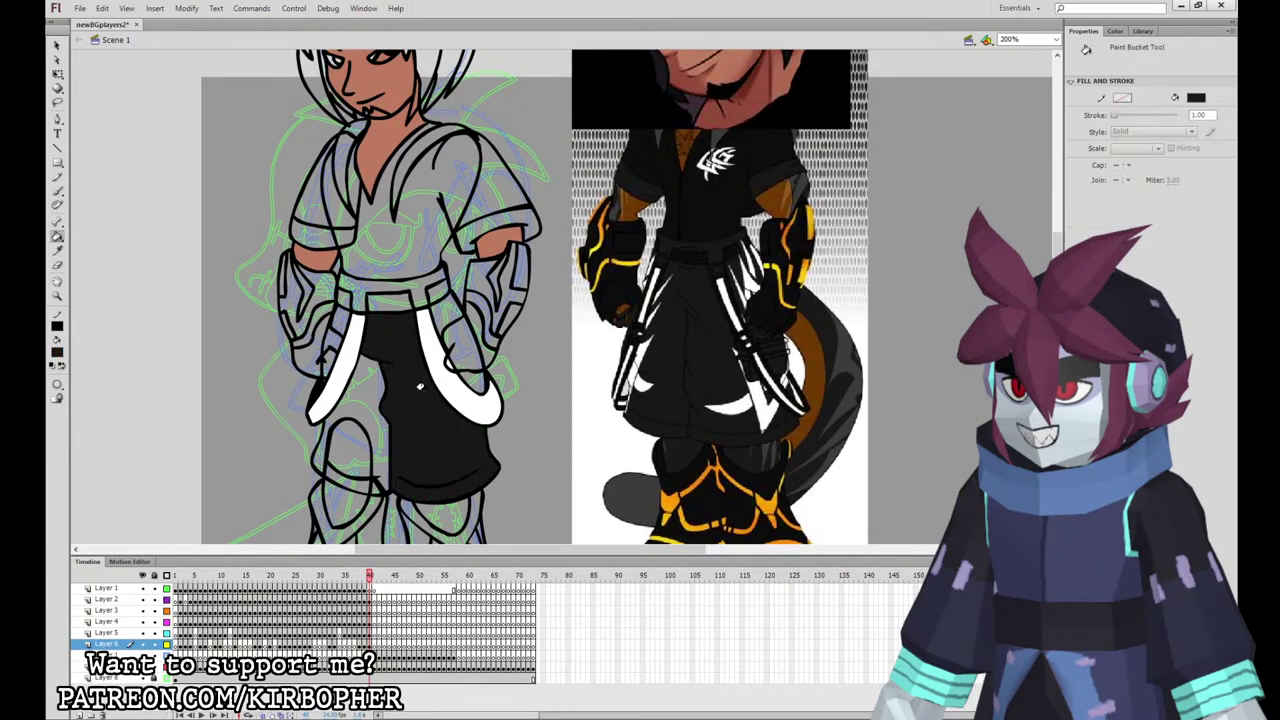
{"action": "left_click", "coordinate": [375, 365]}
{"action": "left_click", "coordinate": [343, 311]}
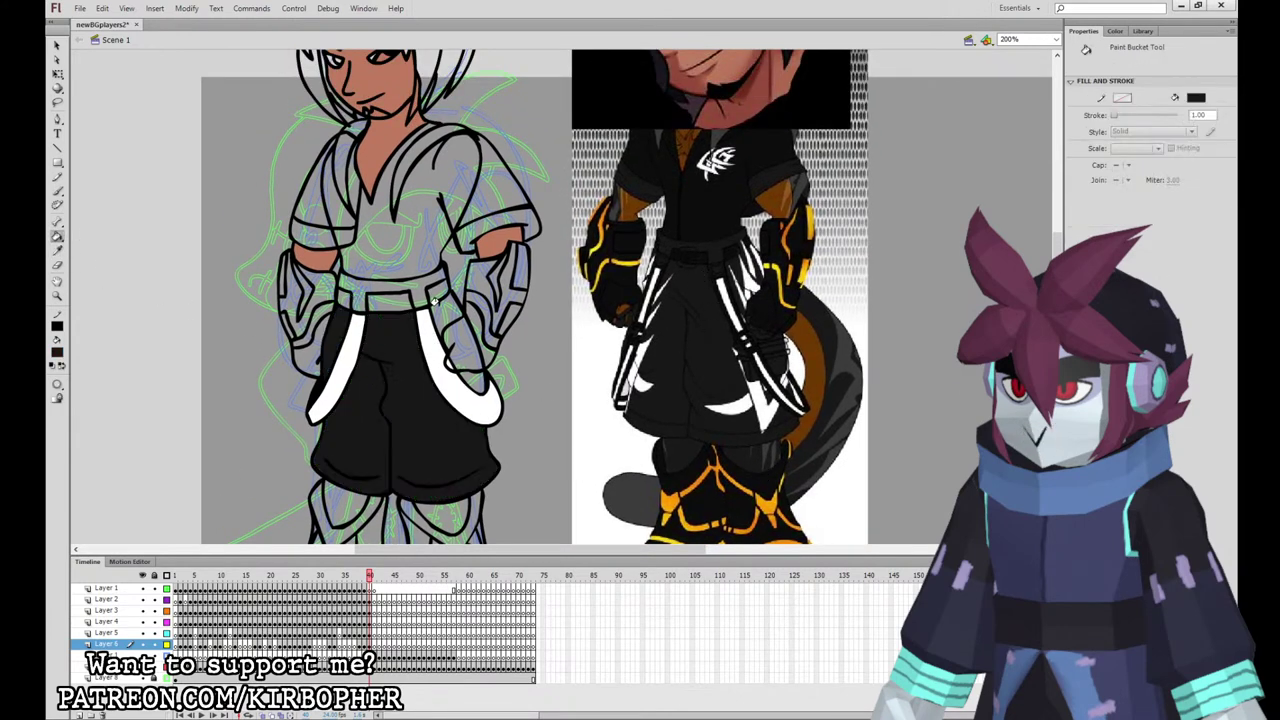
{"action": "left_click", "coordinate": [436, 301]}
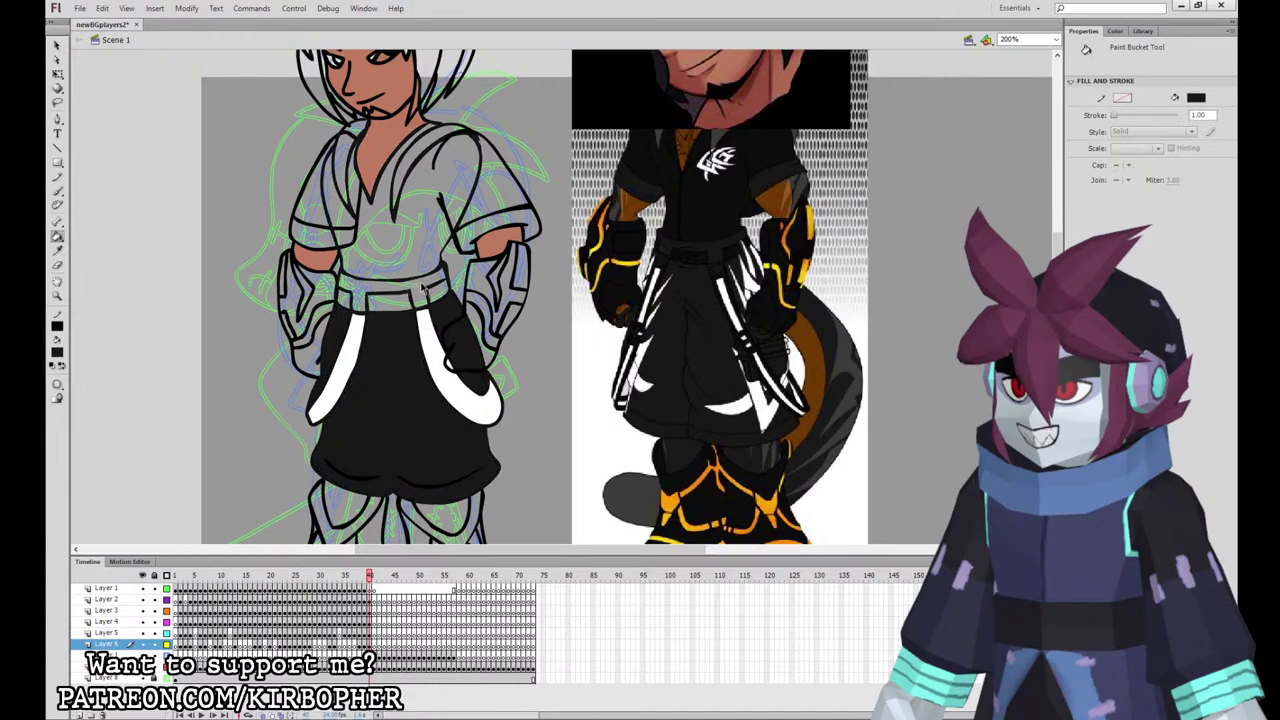
Step: Fill the belt and its loops with pure black from the colour swatches
{"action": "left_click", "coordinate": [420, 287]}
{"action": "left_click", "coordinate": [57, 352]}
{"action": "left_click", "coordinate": [59, 352]}
{"action": "left_click", "coordinate": [77, 396]}
{"action": "left_click", "coordinate": [343, 299]}
{"action": "left_click", "coordinate": [396, 300]}
{"action": "left_click", "coordinate": [441, 285]}
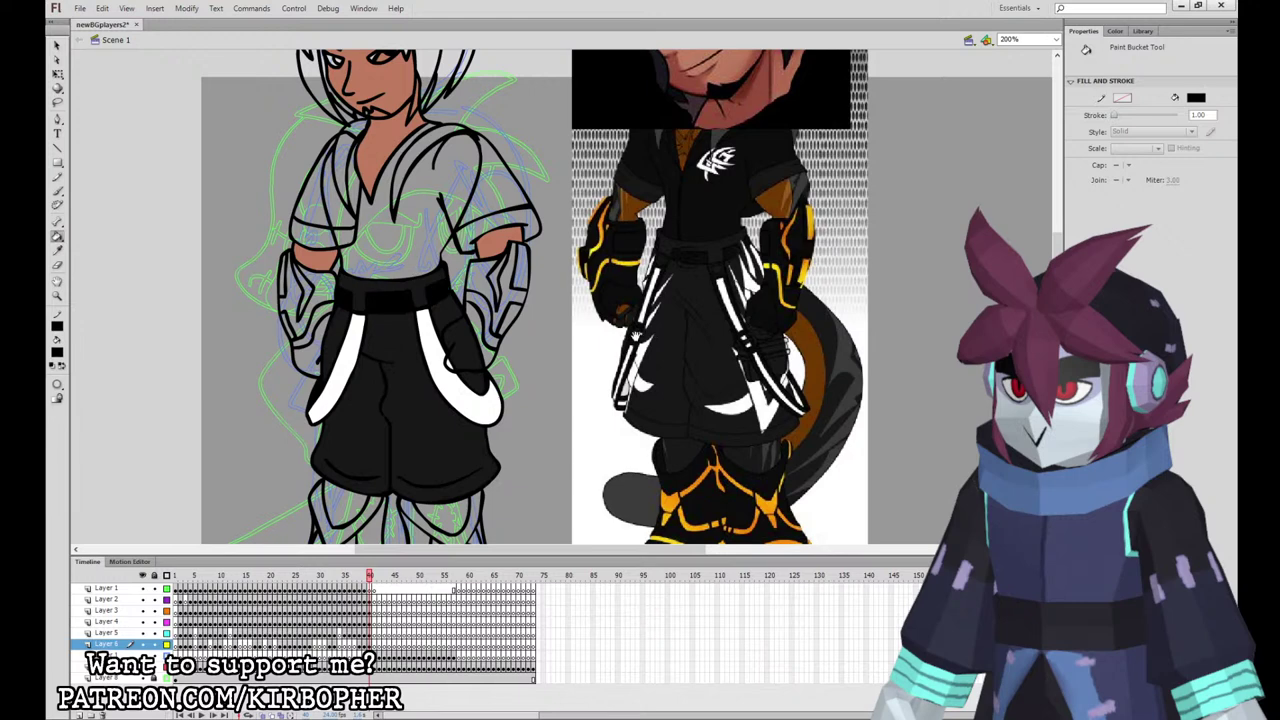
Step: Fill the shirt body and both sleeves with the near-black sampled from the reference, leaving the collar trim and cuffs unfilled
{"action": "left_click_drag", "start_coordinate": [632, 354], "coordinate": [578, 415]}
{"action": "left_click", "coordinate": [58, 250]}
{"action": "key", "text": "k"}
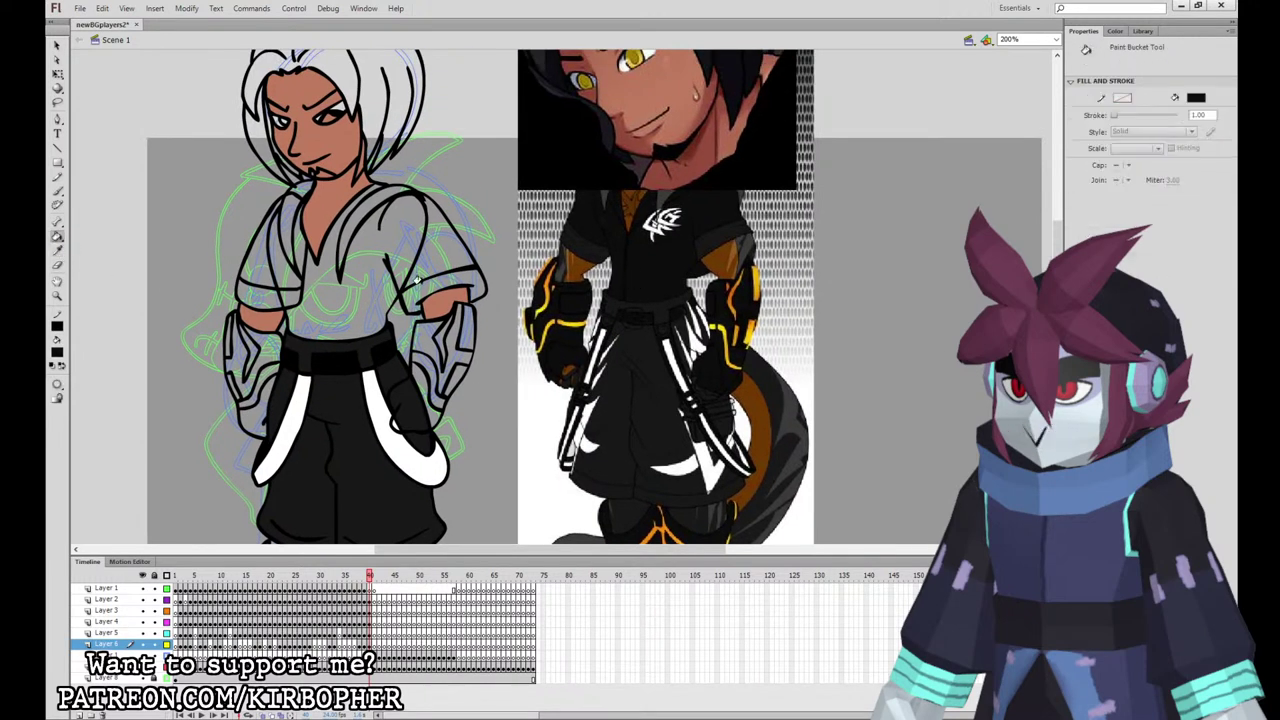
{"action": "left_click", "coordinate": [409, 263]}
{"action": "left_click", "coordinate": [261, 238]}
{"action": "key", "text": "b"}
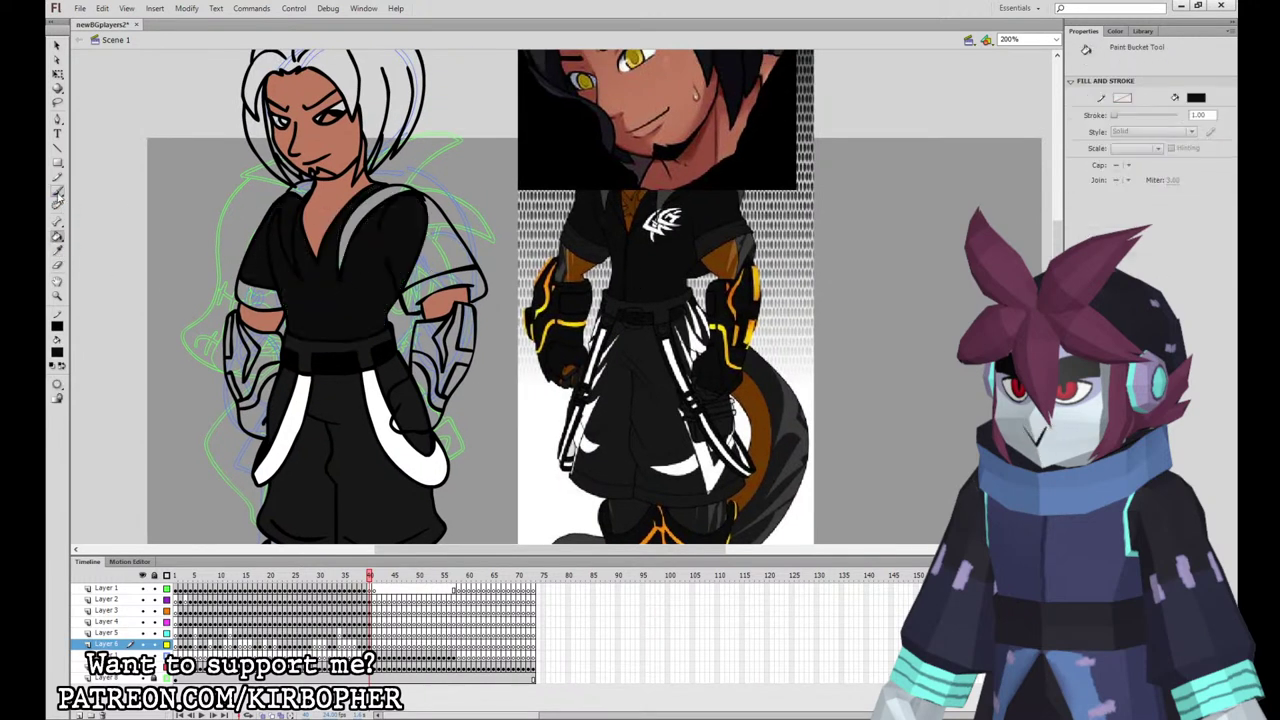
{"action": "left_click", "coordinate": [370, 601]}
{"action": "left_click", "coordinate": [370, 611]}
{"action": "key", "text": "Escape"}
{"action": "key", "text": "Escape"}
{"action": "key", "text": "k"}
{"action": "left_click", "coordinate": [436, 248]}
Step: Fill both knee pads with the same near-black as the shirt
{"action": "left_click_drag", "start_coordinate": [843, 421], "coordinate": [842, 253]}
{"action": "left_click", "coordinate": [300, 394]}
{"action": "left_click", "coordinate": [394, 402]}
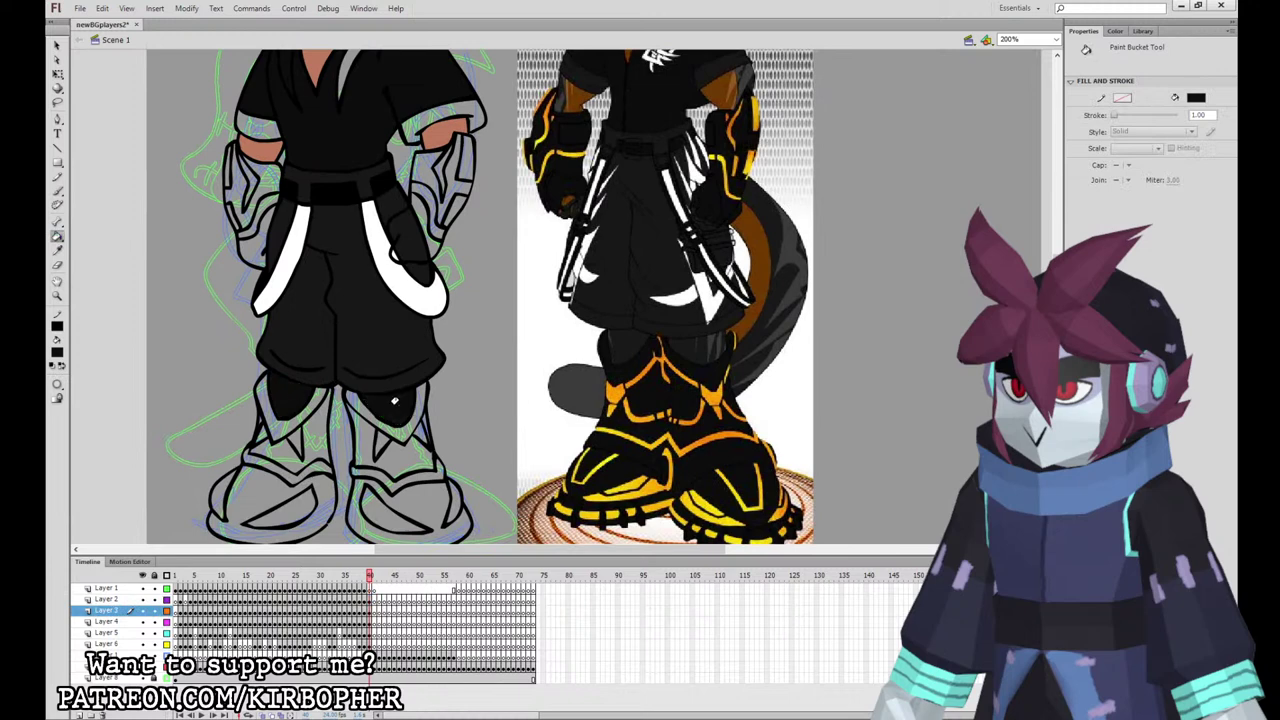
Step: Fill the base areas of both gauntlets and gloves with black sampled from the reference
{"action": "key", "text": "i"}
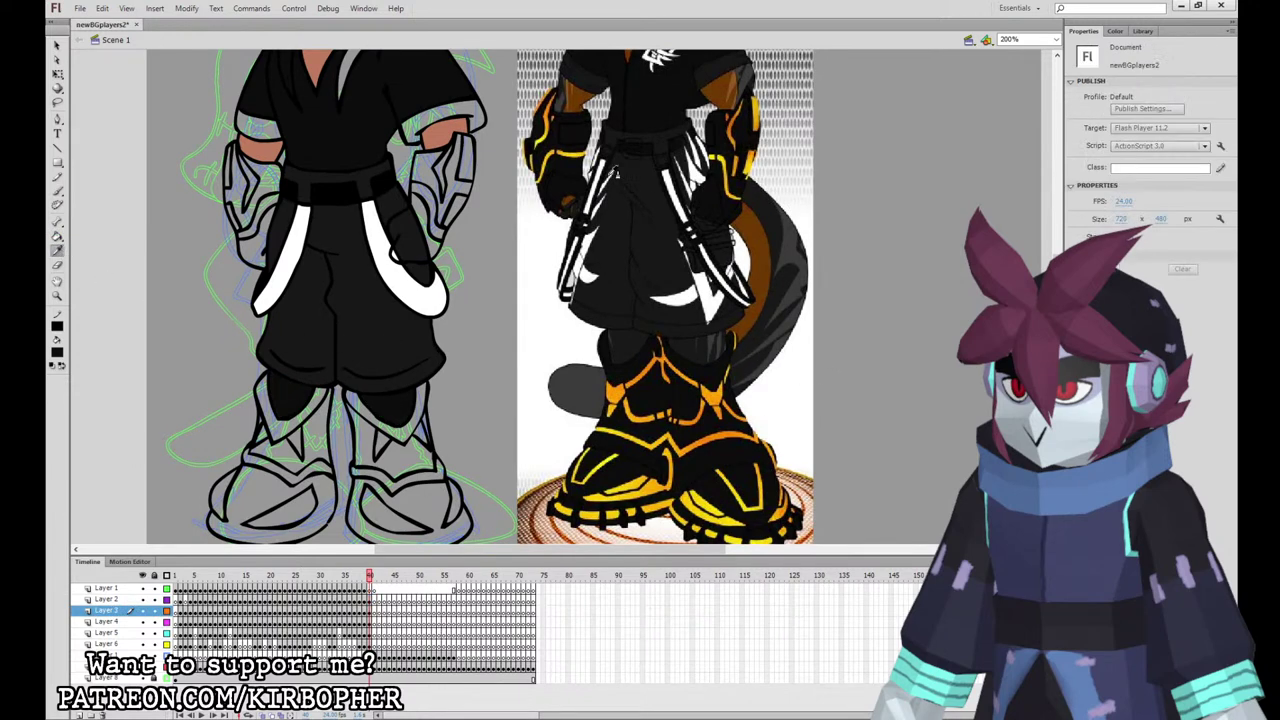
{"action": "left_click", "coordinate": [584, 162]}
{"action": "left_click", "coordinate": [425, 186]}
{"action": "left_click", "coordinate": [426, 190]}
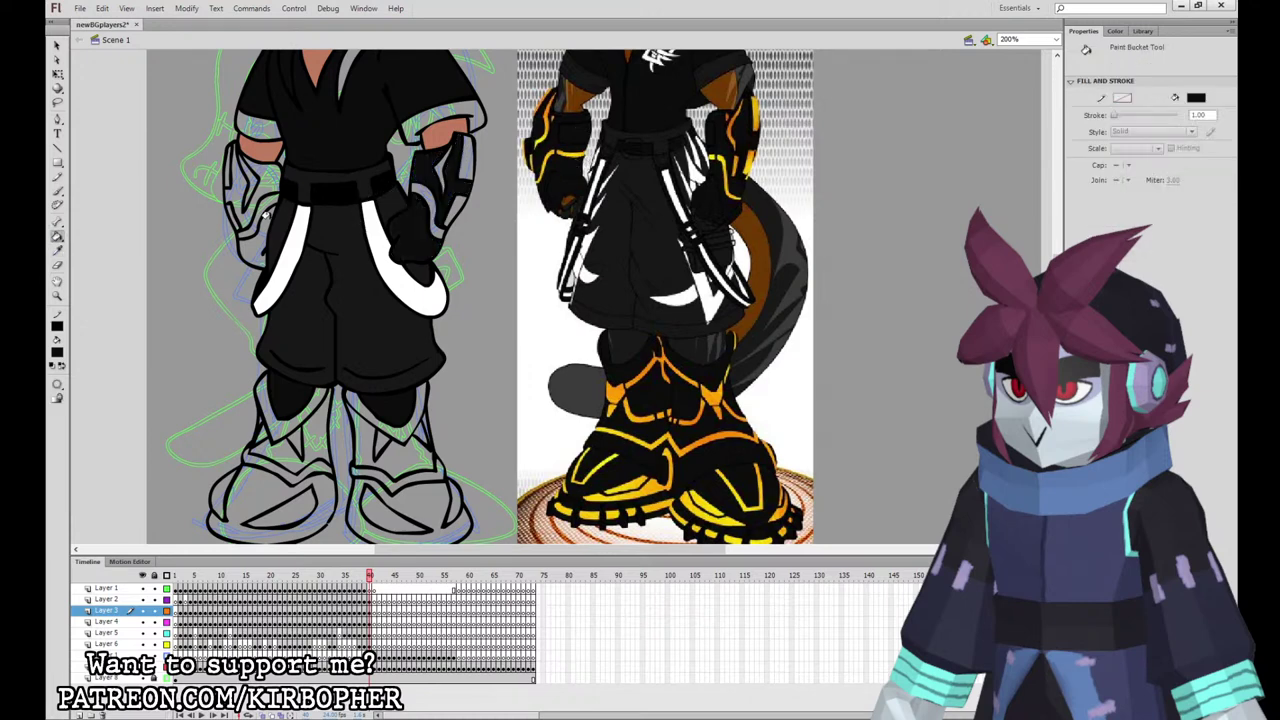
{"action": "left_click", "coordinate": [258, 238]}
{"action": "left_click", "coordinate": [264, 178]}
Step: Fill the trim panels of both gauntlets with the orange sampled from the reference's boots, undoing any misplaced fill
{"action": "key", "text": "i"}
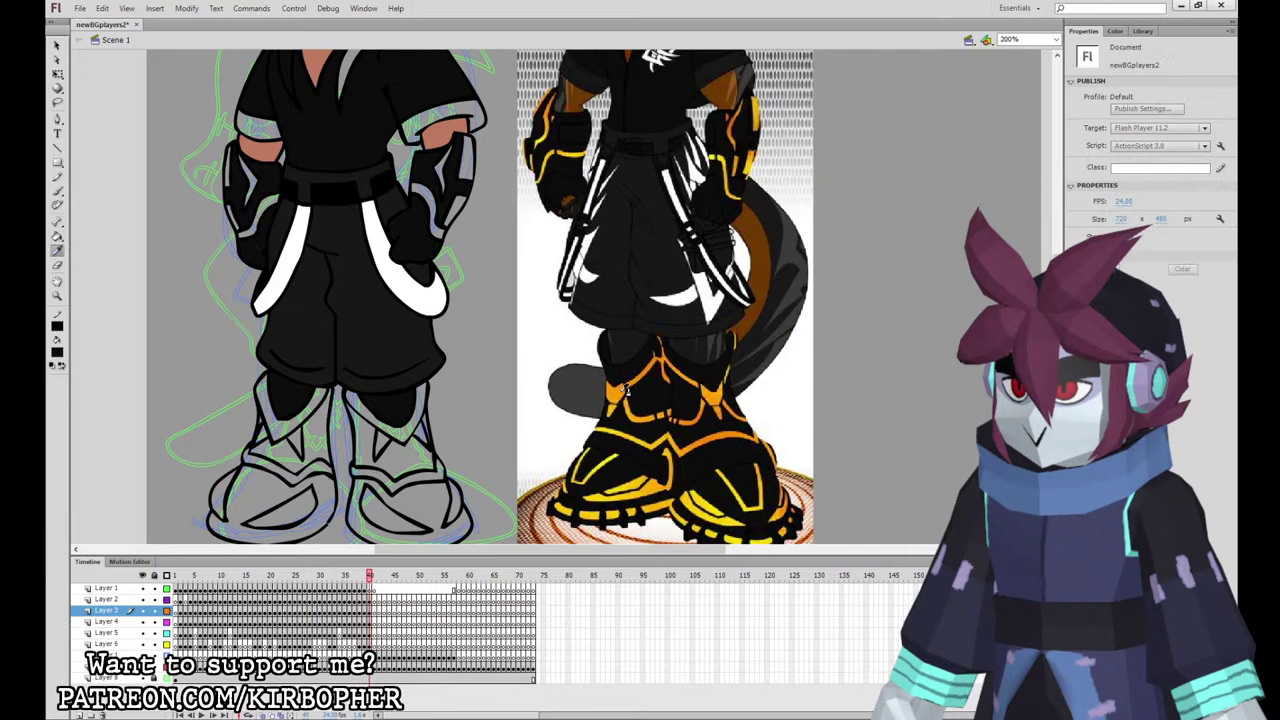
{"action": "left_click", "coordinate": [624, 390]}
{"action": "left_click", "coordinate": [458, 160]}
{"action": "left_click", "coordinate": [426, 212]}
{"action": "left_click", "coordinate": [452, 194]}
{"action": "key", "text": "ctrl+z"}
{"action": "left_click", "coordinate": [460, 205]}
{"action": "left_click", "coordinate": [259, 211]}
{"action": "left_click", "coordinate": [250, 212]}
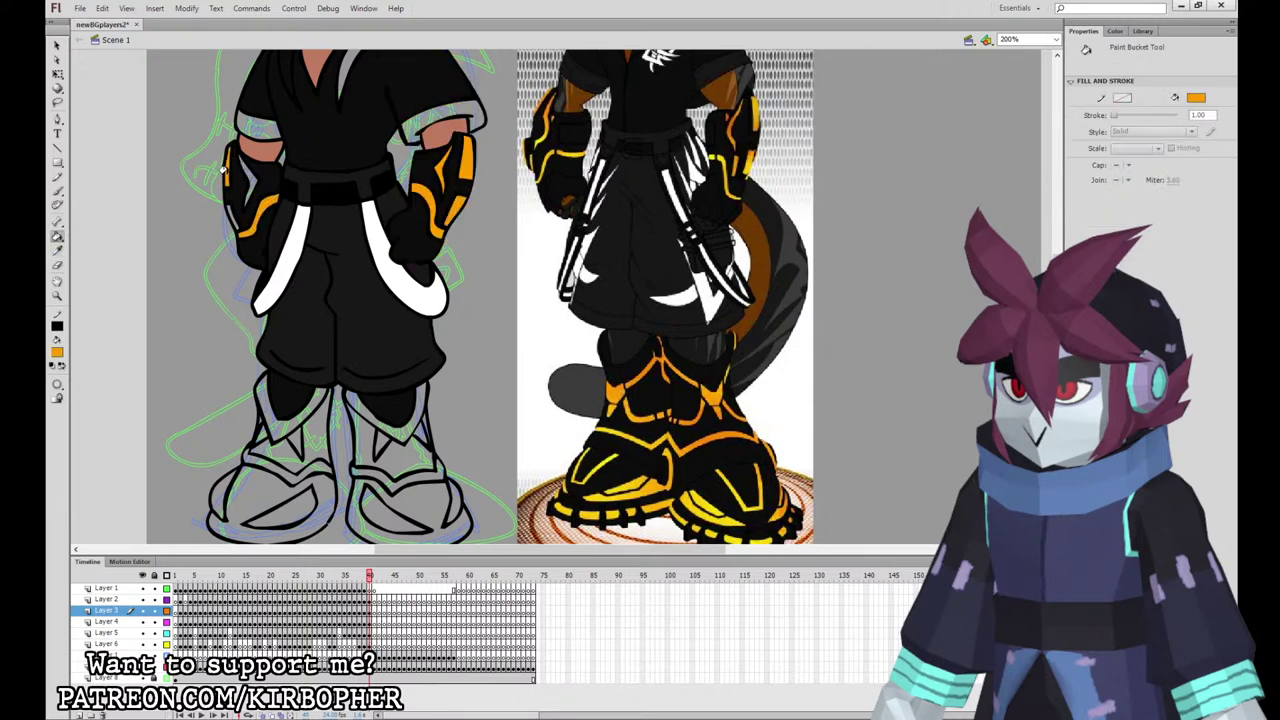
Step: Fill the shin plates, ankle bands and toe panels of both boots with the same orange
{"action": "left_click", "coordinate": [292, 430]}
{"action": "left_click", "coordinate": [240, 468]}
{"action": "left_click", "coordinate": [299, 498]}
{"action": "left_click", "coordinate": [310, 468]}
{"action": "left_click", "coordinate": [355, 437]}
{"action": "left_click", "coordinate": [415, 408]}
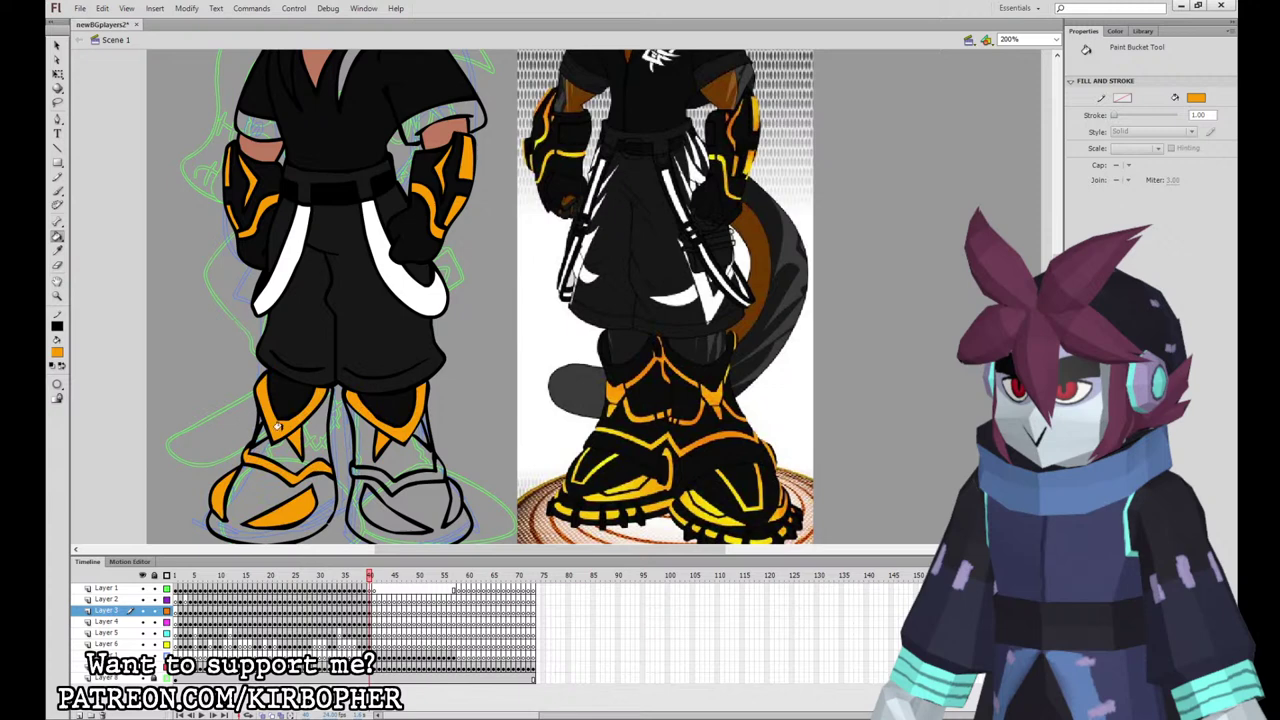
{"action": "left_click", "coordinate": [385, 496]}
{"action": "left_click", "coordinate": [455, 499]}
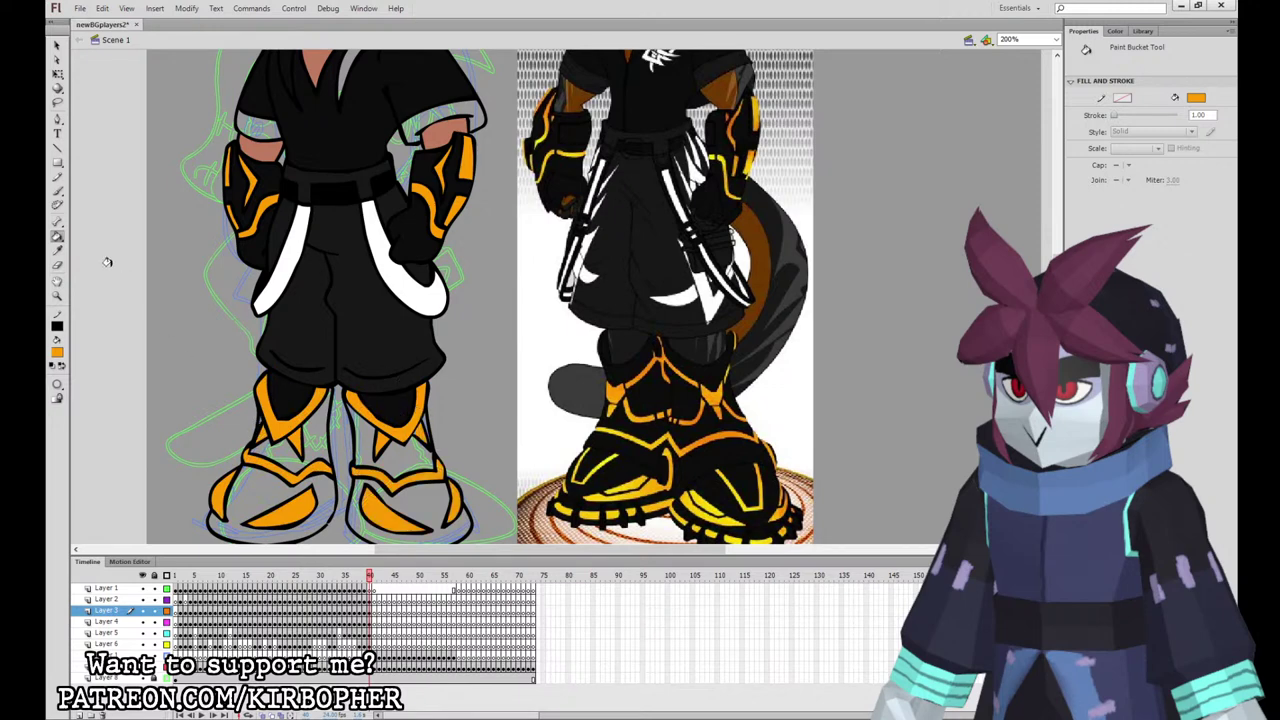
Step: Fill both boot shafts and the foot of the right-hand boot with black sampled from the reference
{"action": "left_click", "coordinate": [57, 251]}
{"action": "left_click_drag", "start_coordinate": [662, 418], "coordinate": [676, 368]}
{"action": "left_click", "coordinate": [608, 408]}
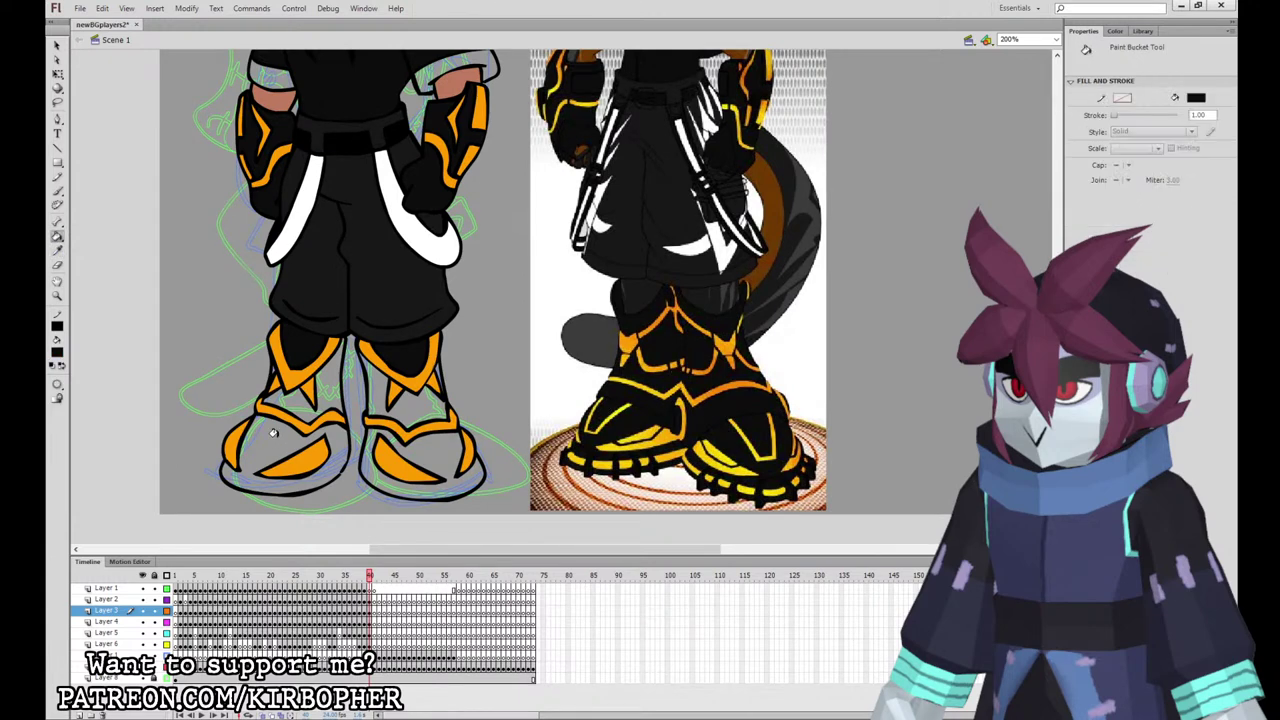
{"action": "left_click", "coordinate": [331, 372]}
{"action": "left_click", "coordinate": [402, 484]}
{"action": "left_click", "coordinate": [420, 394]}
{"action": "left_click", "coordinate": [434, 366]}
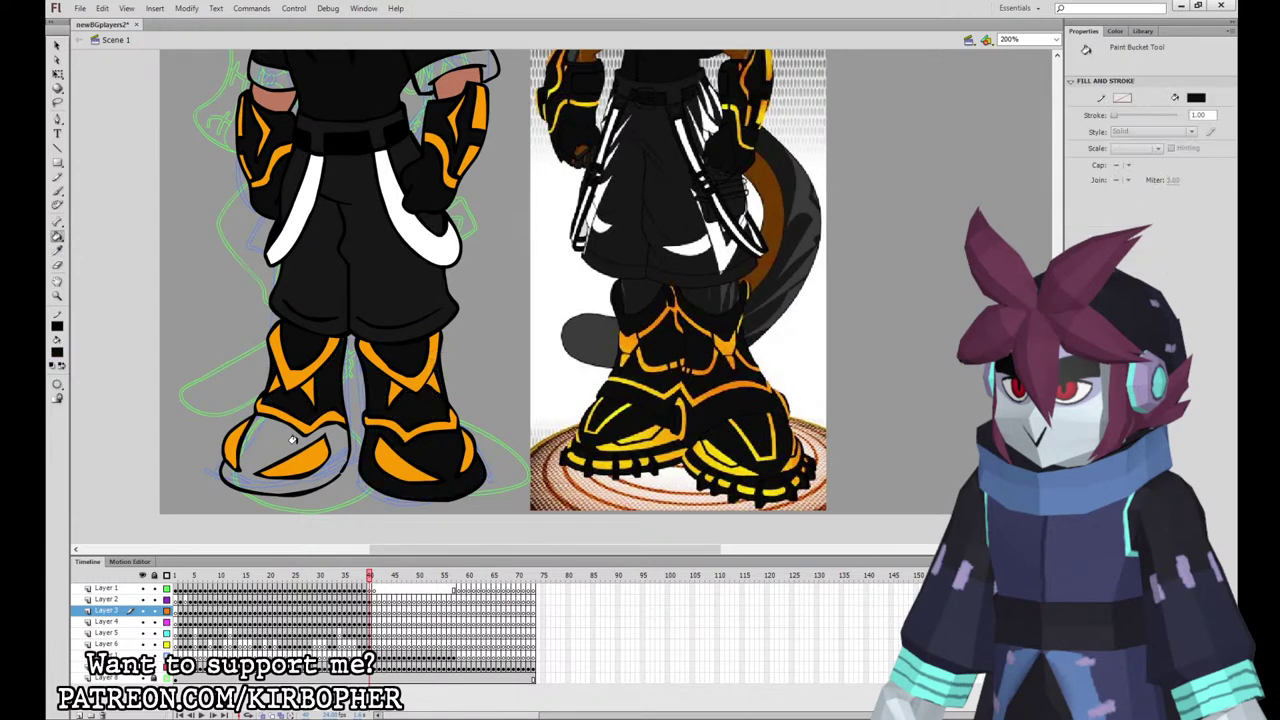
Step: Fix the outline of the left-hand boot's foot with the Selection tool and fill the foot black
{"action": "key", "text": "v"}
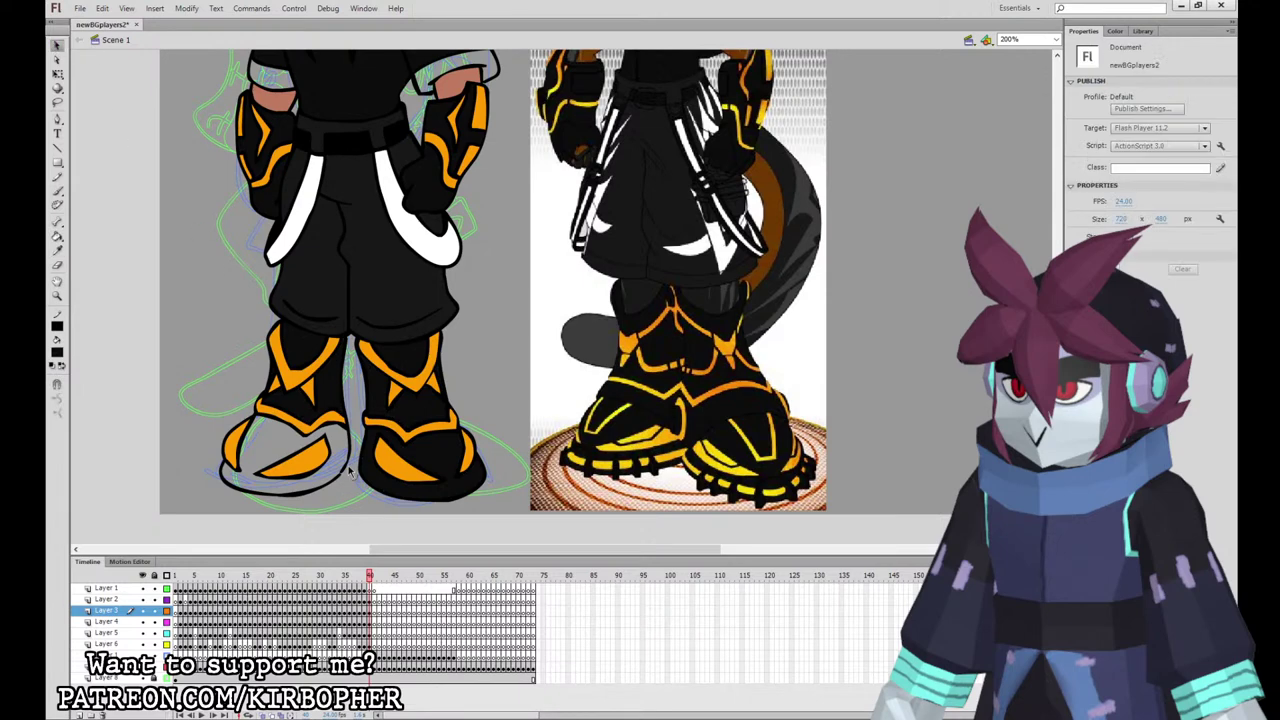
{"action": "key", "text": "k"}
{"action": "scroll", "coordinate": [371, 338], "scroll_direction": "down", "scroll_amount": 3}
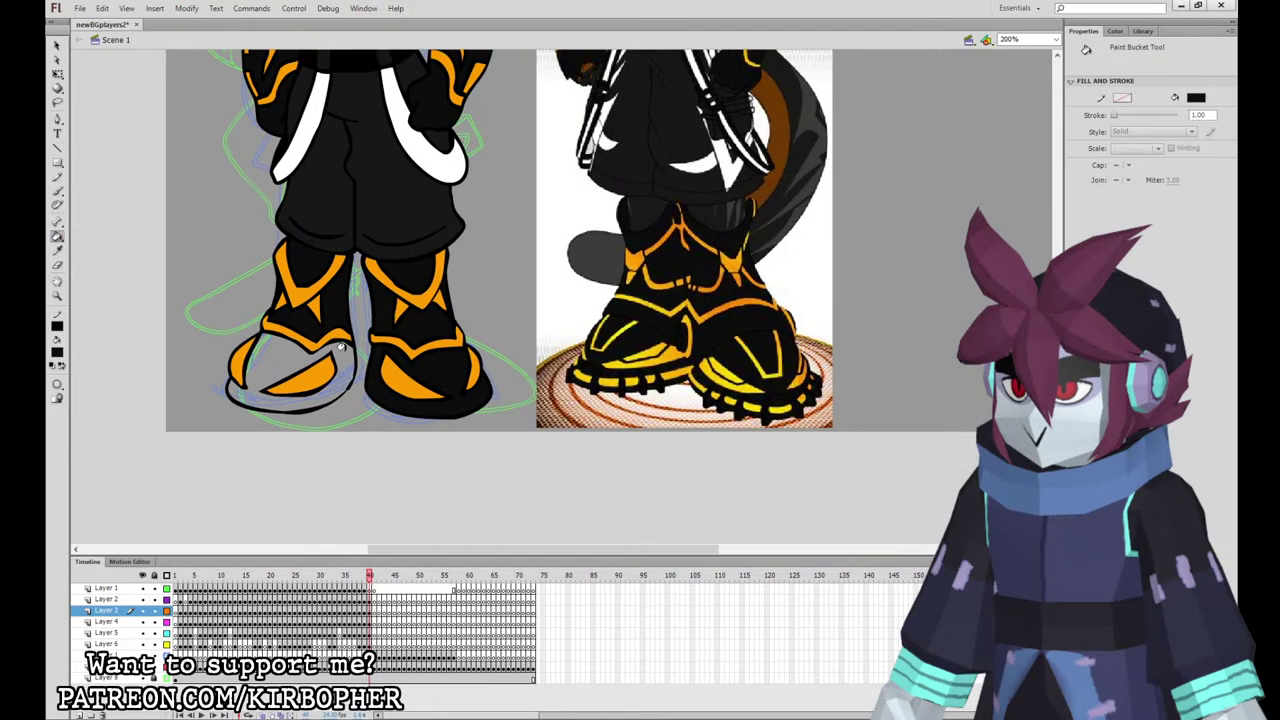
{"action": "key", "text": "v"}
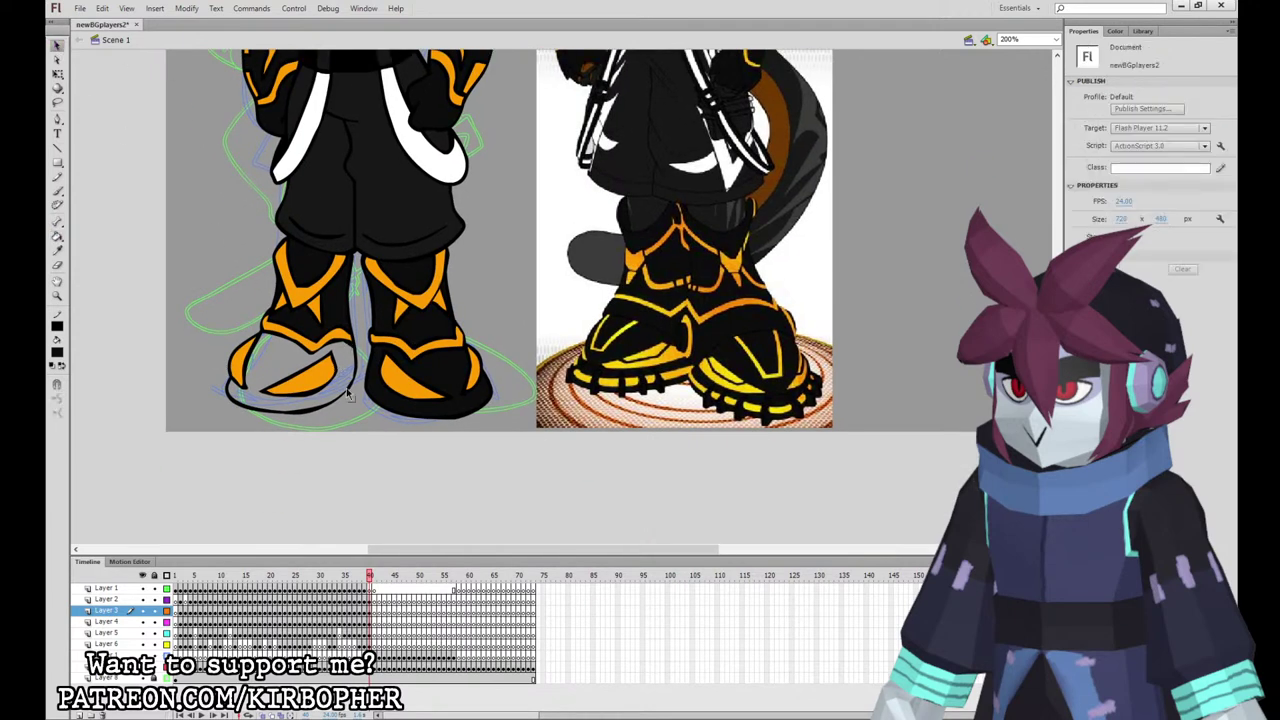
{"action": "key", "text": "k"}
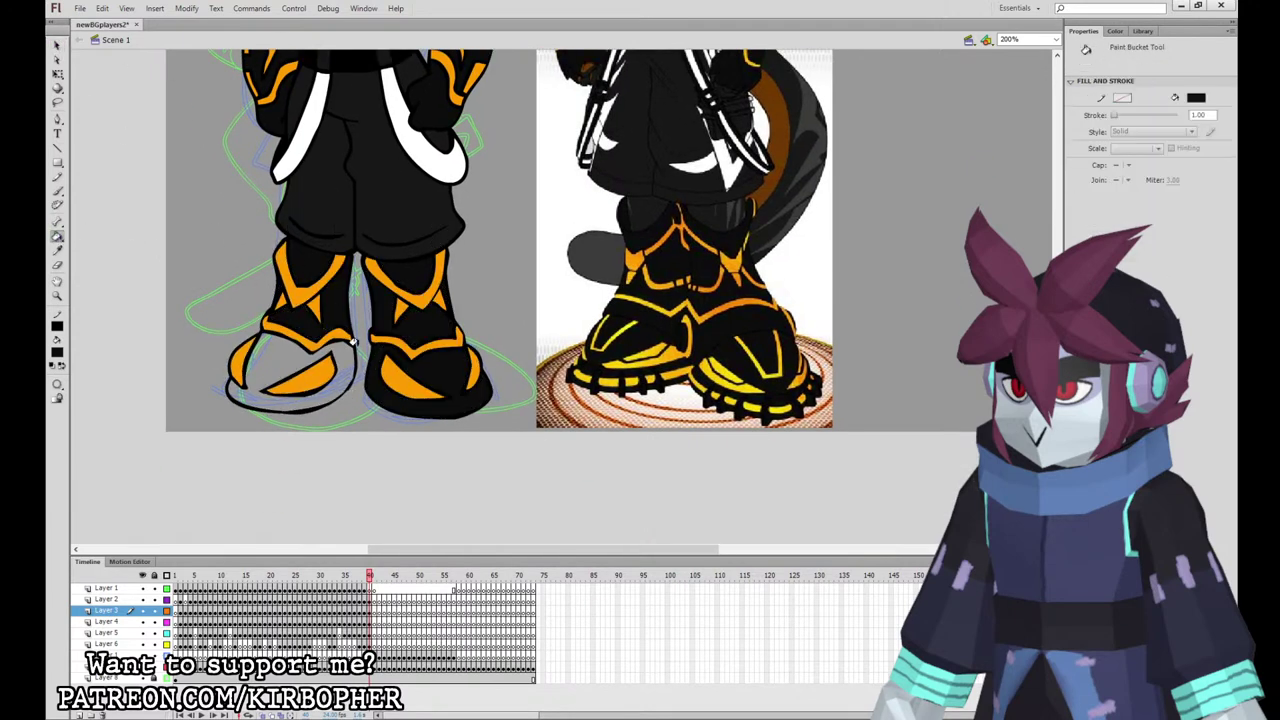
{"action": "left_click", "coordinate": [339, 327]}
Step: Brush curved sole outlines in black beneath both boots on Layer 5 at frame 40
{"action": "left_click", "coordinate": [57, 190]}
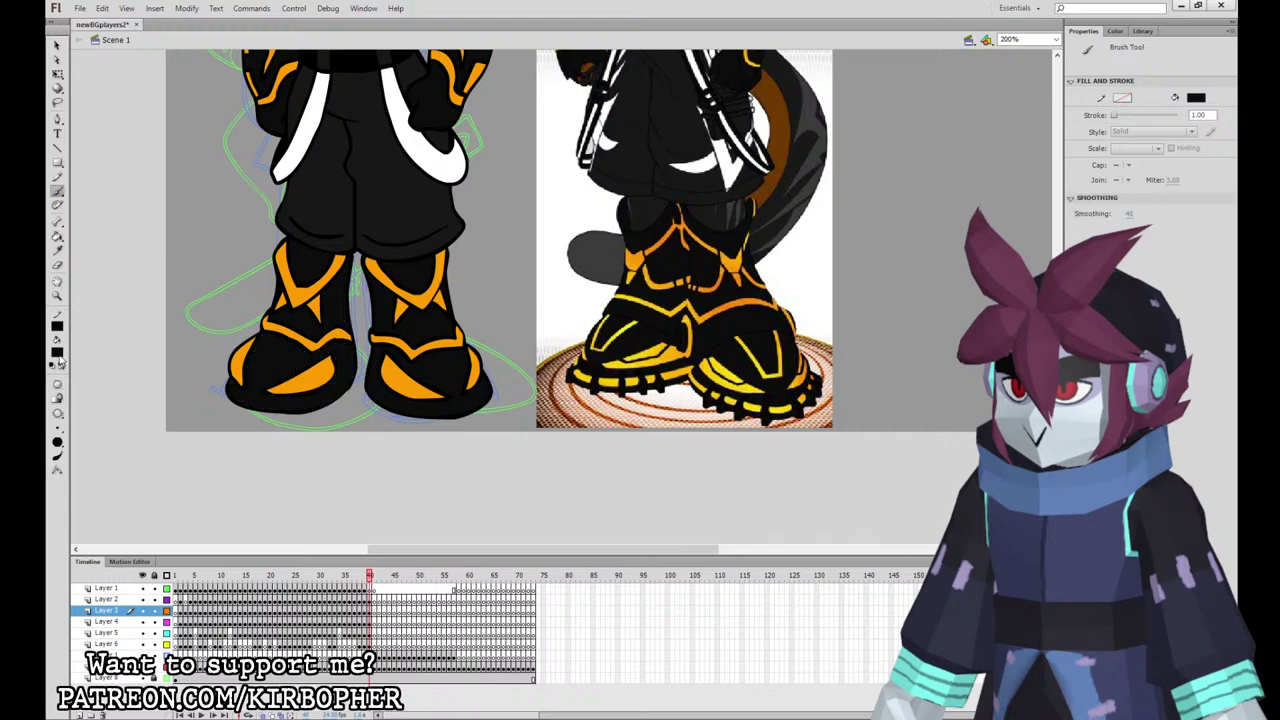
{"action": "left_click", "coordinate": [372, 621]}
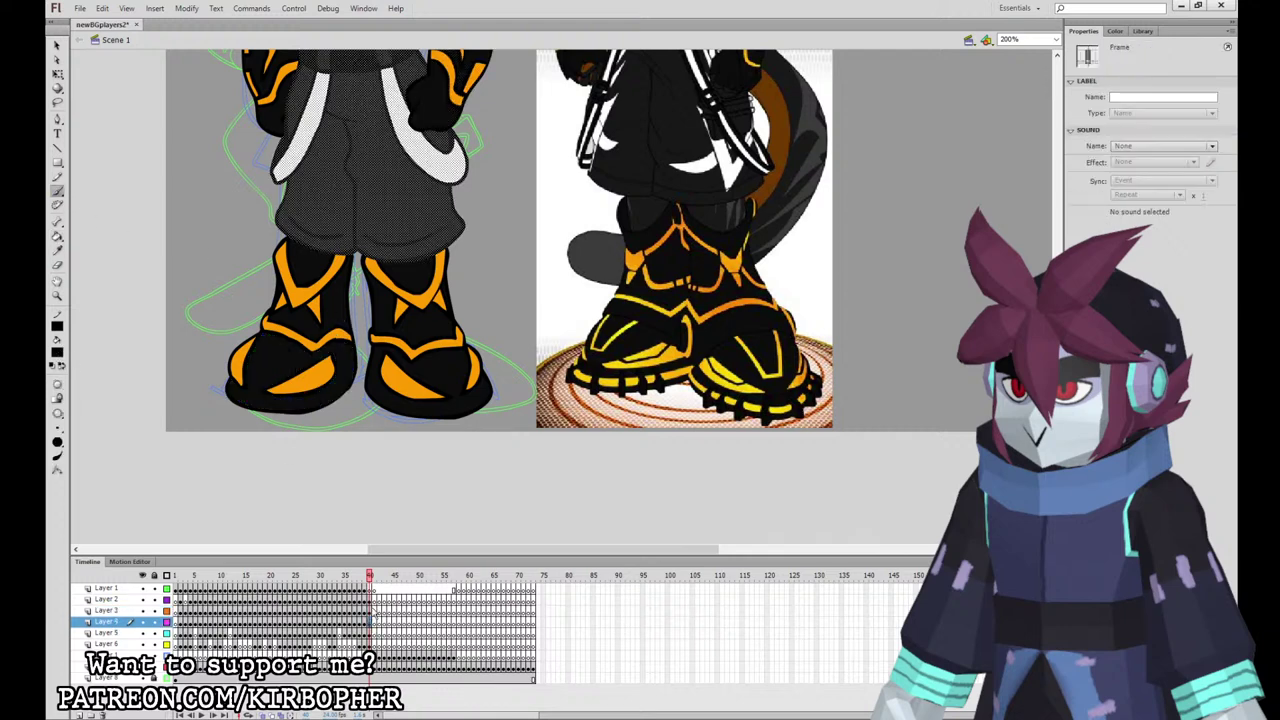
{"action": "left_click", "coordinate": [372, 632]}
{"action": "mouse_move", "coordinate": [222, 390]}
{"action": "left_mouse_down"}
{"action": "mouse_move", "coordinate": [312, 426]}
{"action": "mouse_move", "coordinate": [345, 411]}
{"action": "mouse_move", "coordinate": [356, 368]}
{"action": "left_mouse_up"}
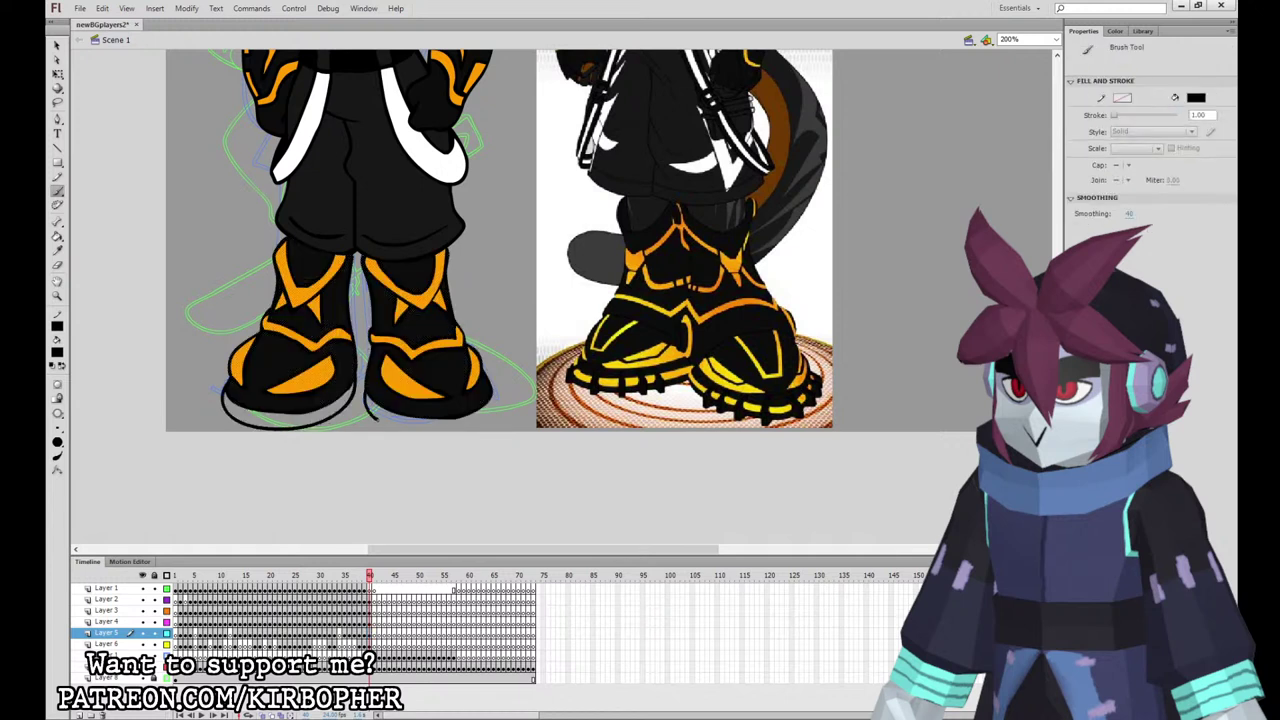
{"action": "left_click_drag", "start_coordinate": [480, 428], "coordinate": [494, 398]}
Step: Fill the soles of both boots with the orange sampled from the boot panels
{"action": "key", "text": "ctrl+minus"}
{"action": "left_click", "coordinate": [57, 250]}
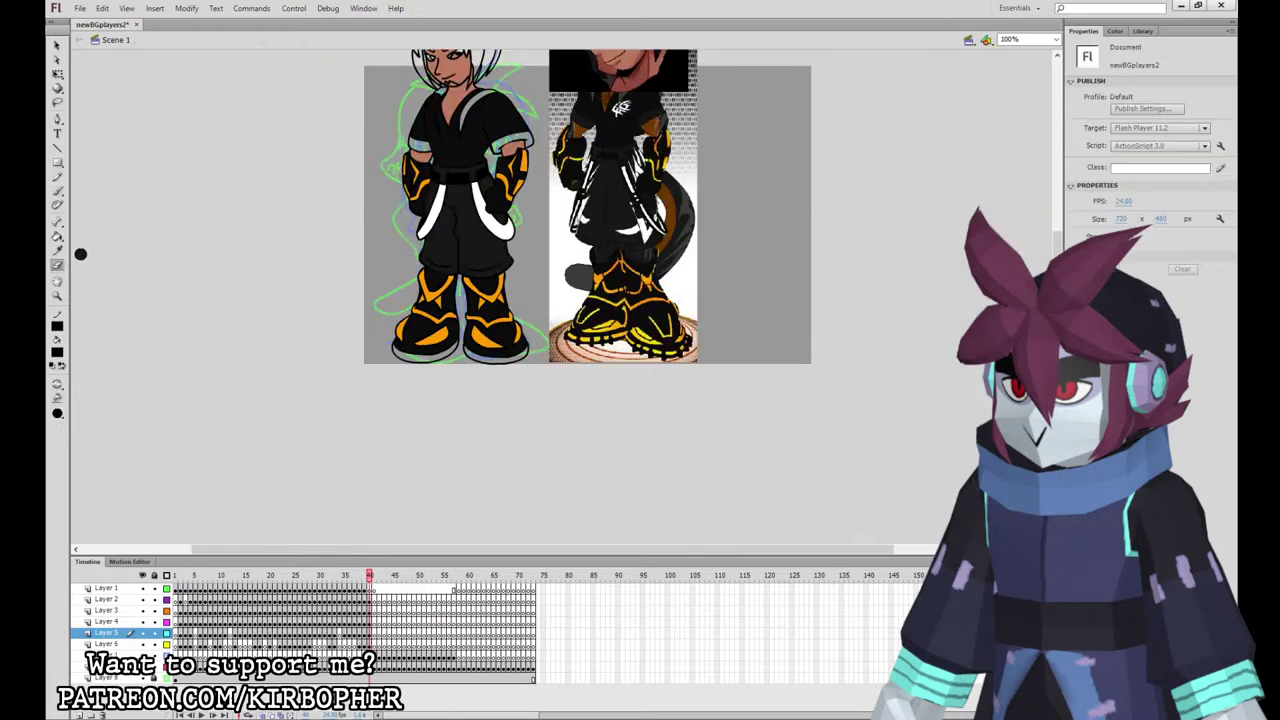
{"action": "left_click", "coordinate": [443, 341]}
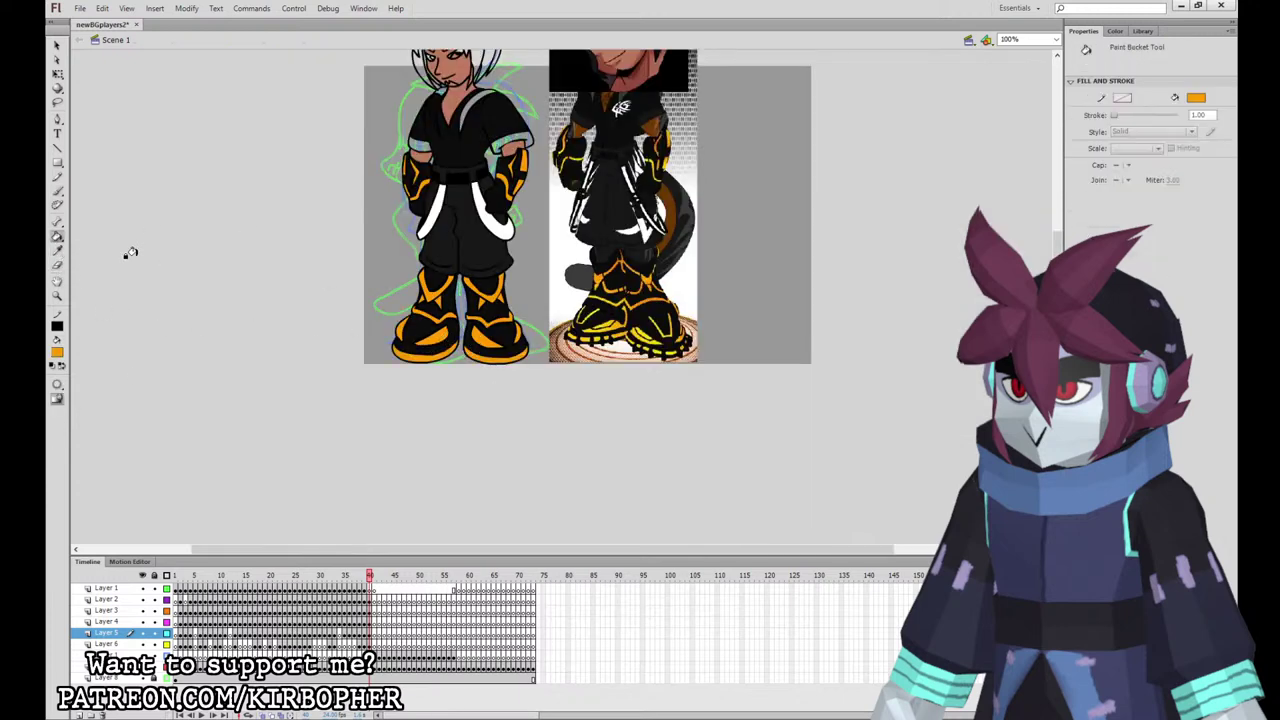
Step: Brush short black tread lines across both orange soles on Layer 5
{"action": "left_click", "coordinate": [57, 190]}
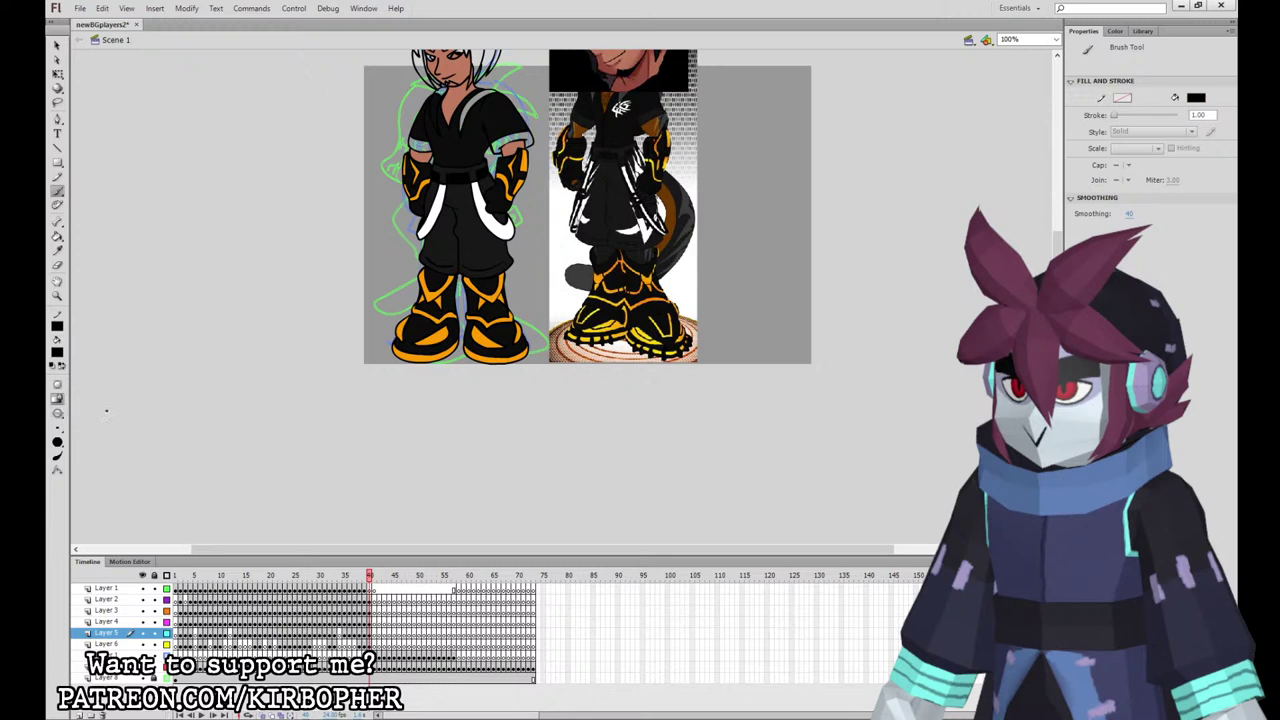
{"action": "left_click", "coordinate": [370, 634]}
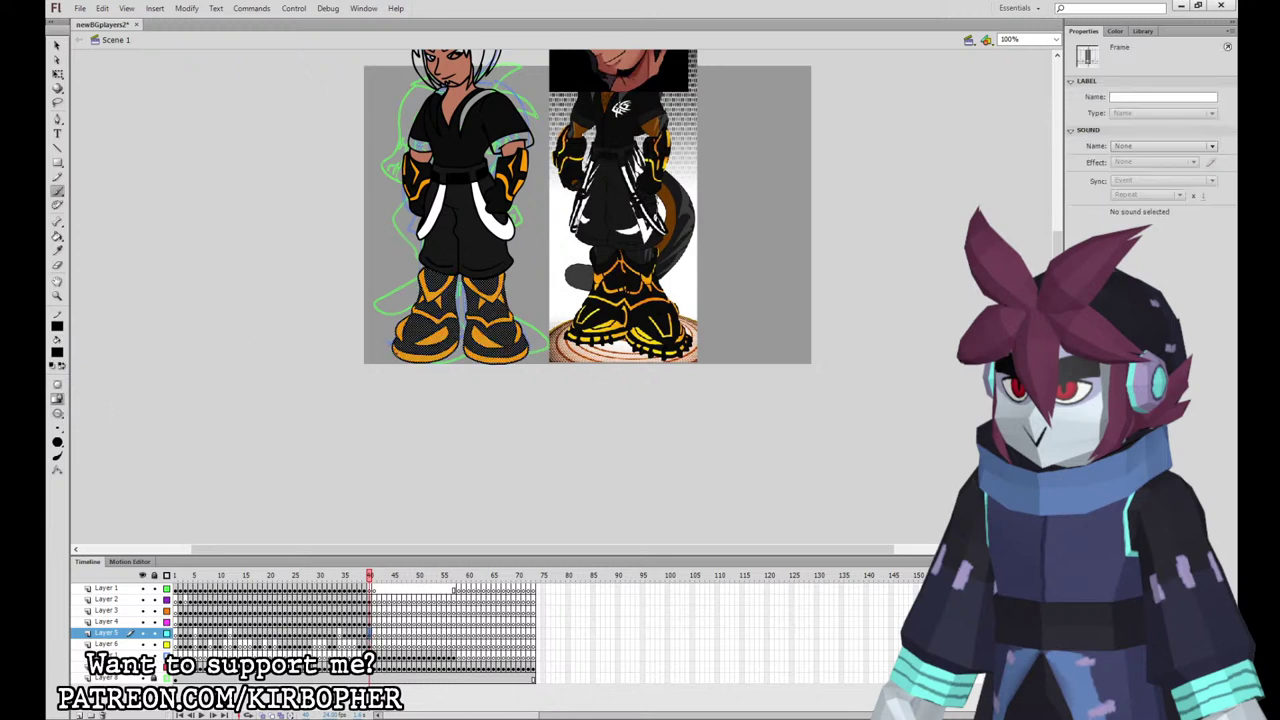
{"action": "key", "text": "Escape"}
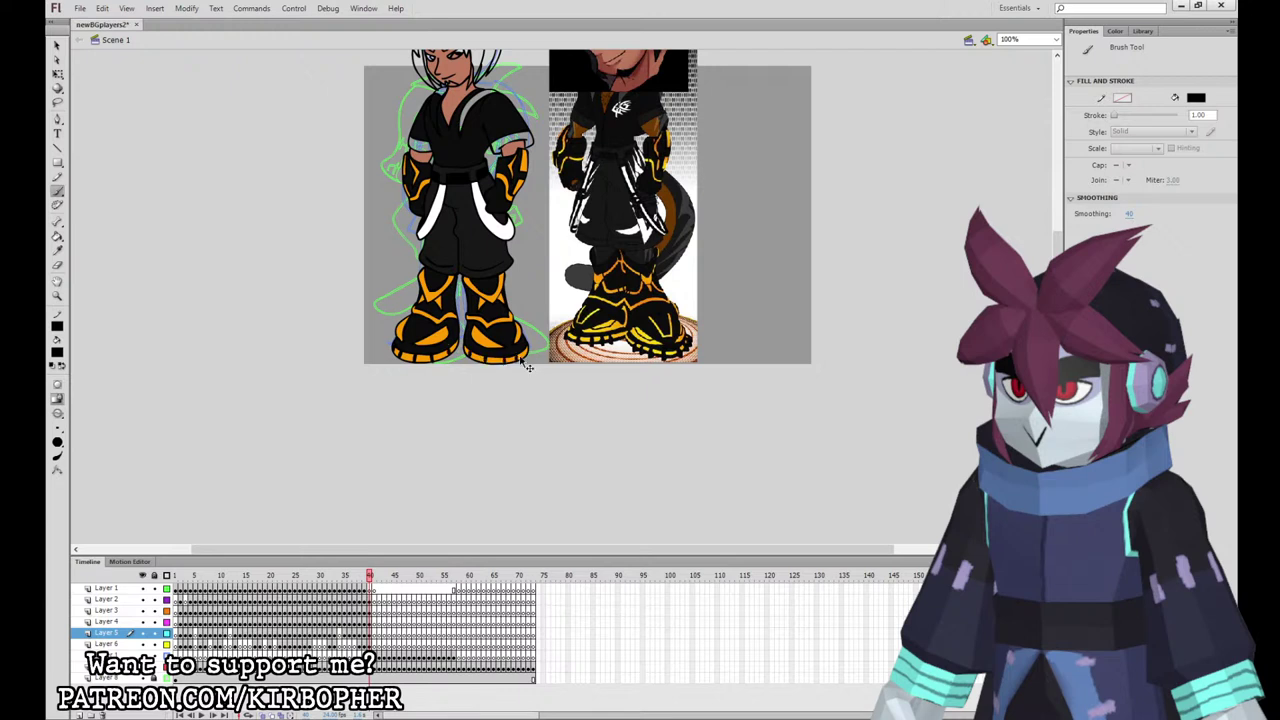
Step: Fill both sleeve cuffs with the near-black sampled from the reference shirt
{"action": "mouse_move", "coordinate": [766, 329]}
{"action": "left_mouse_down"}
{"action": "mouse_move", "coordinate": [691, 508]}
{"action": "mouse_move", "coordinate": [697, 541]}
{"action": "left_mouse_up"}
{"action": "left_click", "coordinate": [57, 252]}
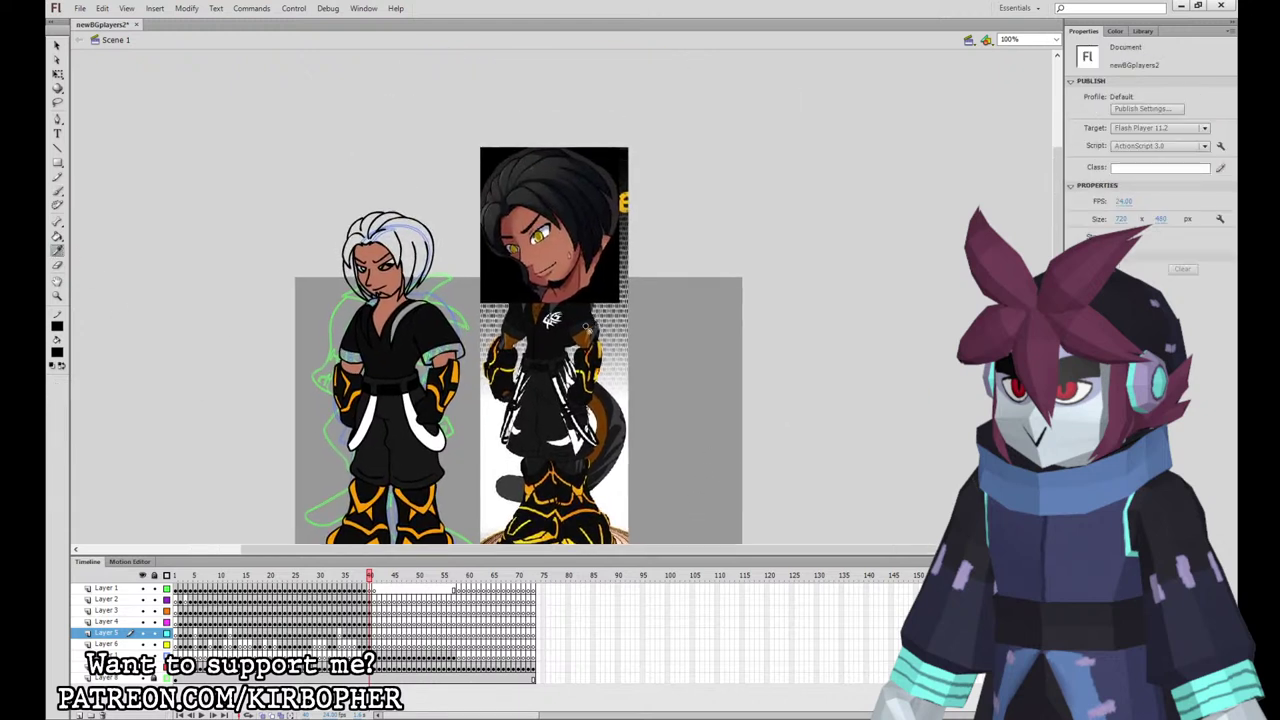
{"action": "left_click", "coordinate": [436, 343]}
{"action": "left_click", "coordinate": [347, 356]}
{"action": "left_click", "coordinate": [446, 349]}
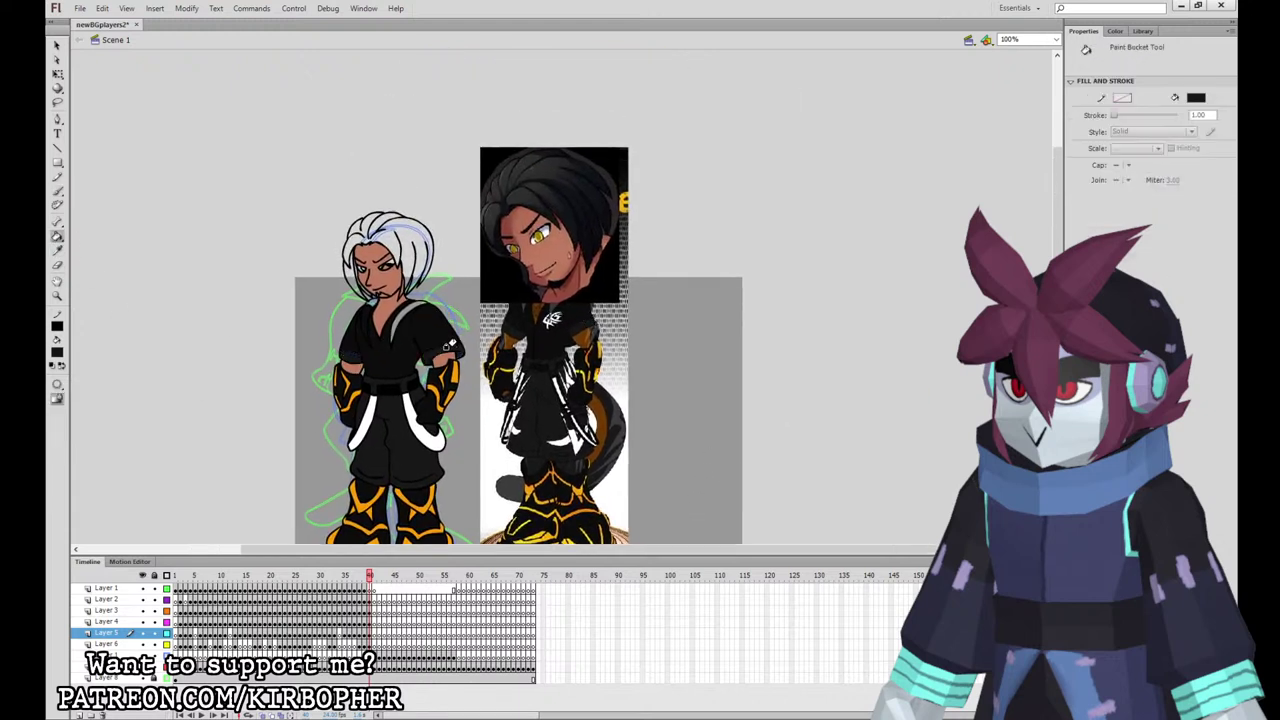
Step: Fill the collar trim, sleeve cuffs, belt and shorts with the dark grey sampled from the reference character's sleeve
{"action": "left_click", "coordinate": [57, 252]}
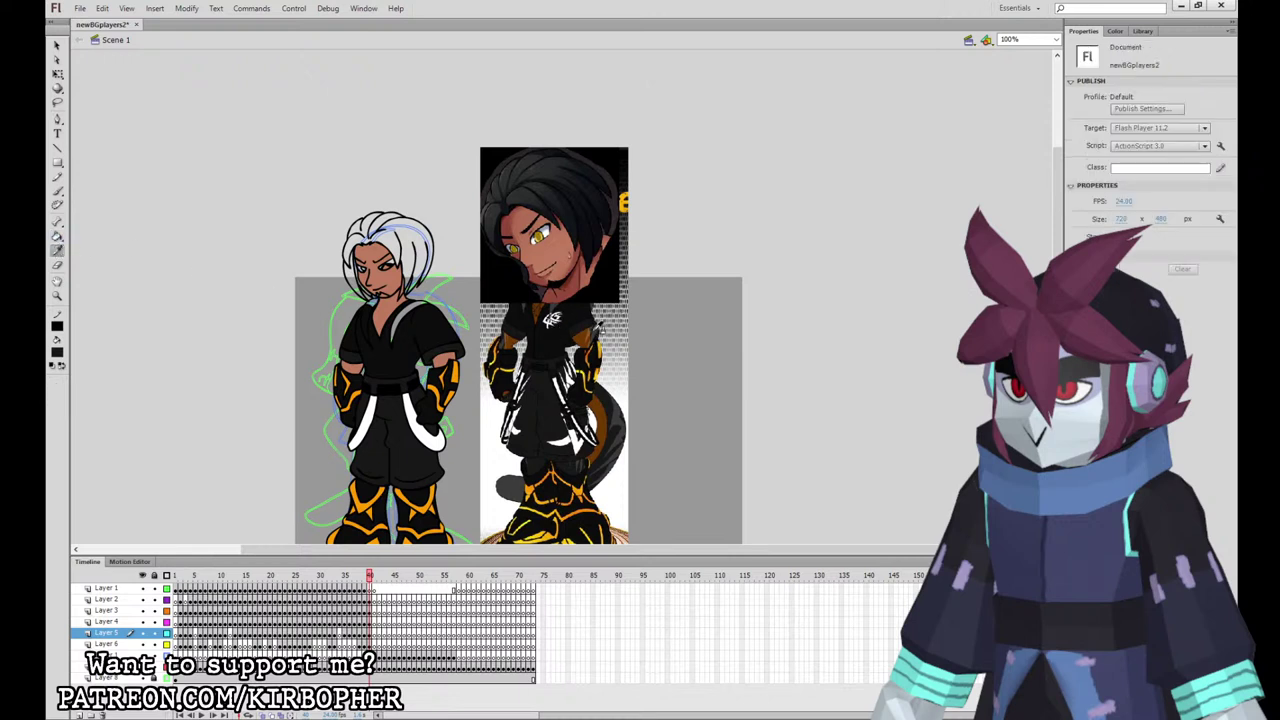
{"action": "left_click", "coordinate": [600, 326]}
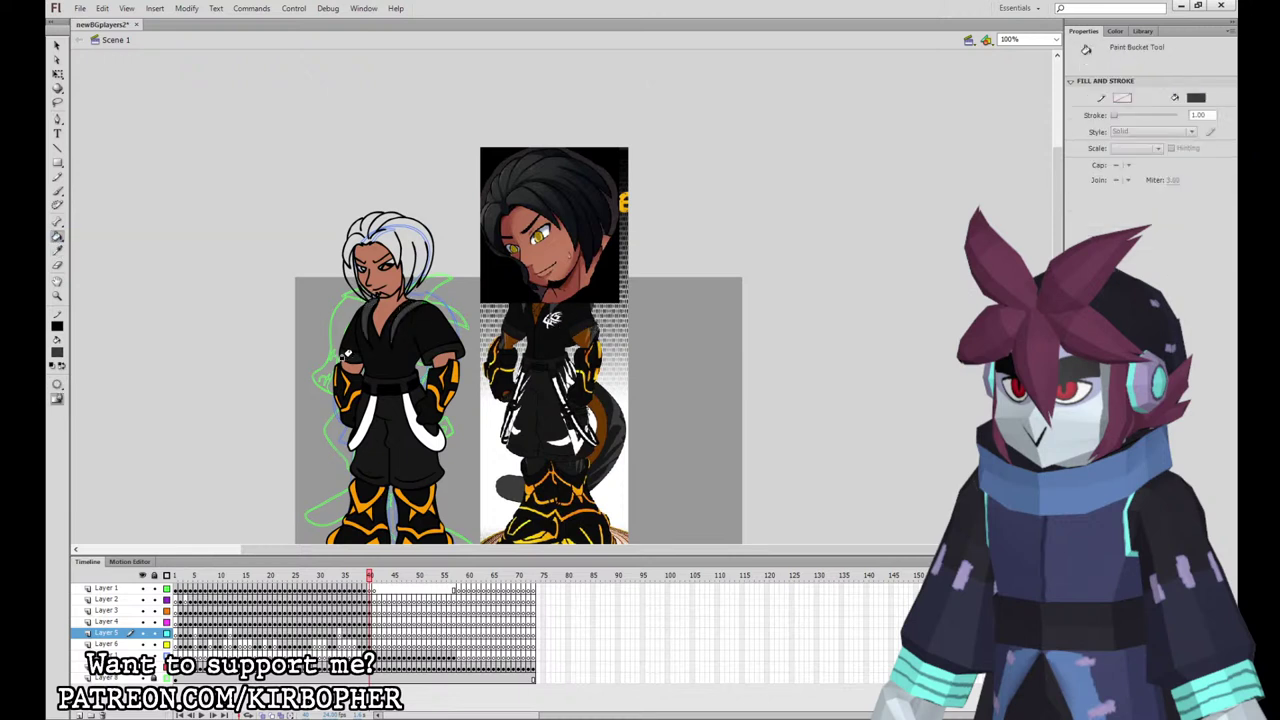
{"action": "left_click", "coordinate": [399, 395]}
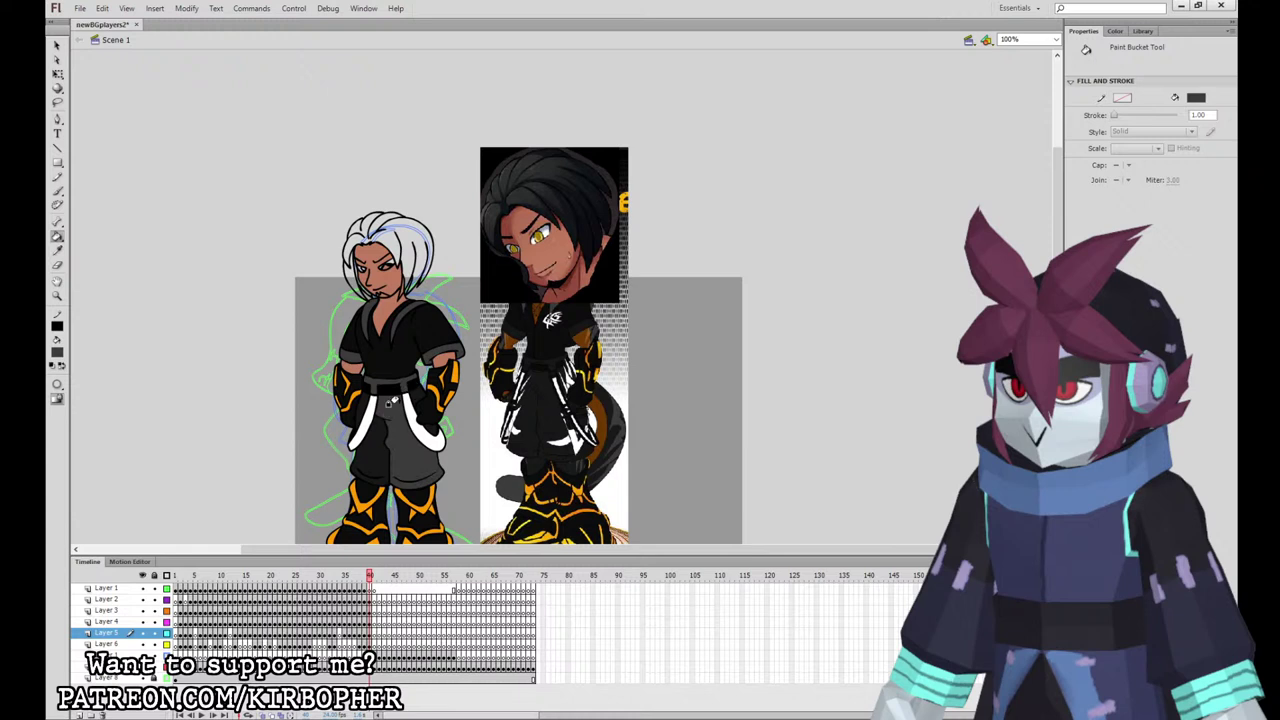
Step: Fill the character's white hair sections with the near-black sampled from the reference hair
{"action": "mouse_move", "coordinate": [400, 394]}
{"action": "left_mouse_down"}
{"action": "mouse_move", "coordinate": [684, 320]}
{"action": "mouse_move", "coordinate": [707, 360]}
{"action": "left_mouse_up"}
{"action": "left_click", "coordinate": [57, 250]}
{"action": "left_click", "coordinate": [617, 155]}
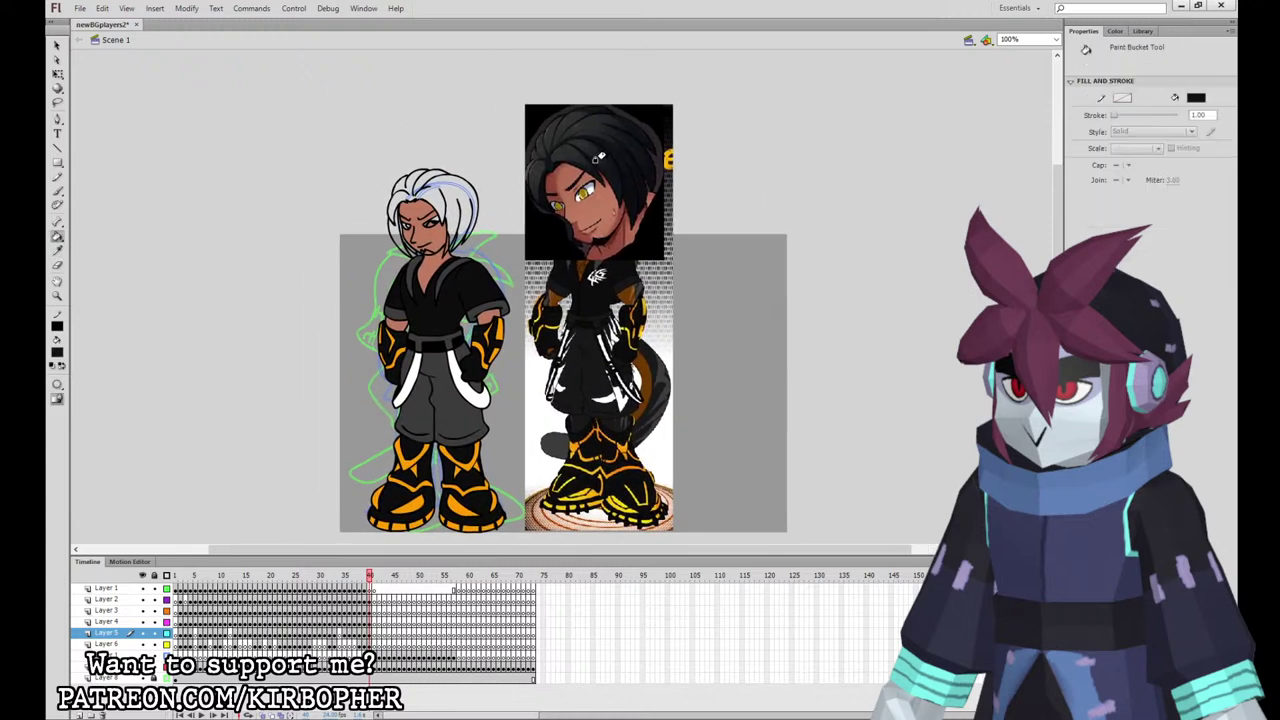
{"action": "left_click", "coordinate": [438, 197]}
{"action": "left_click", "coordinate": [395, 226]}
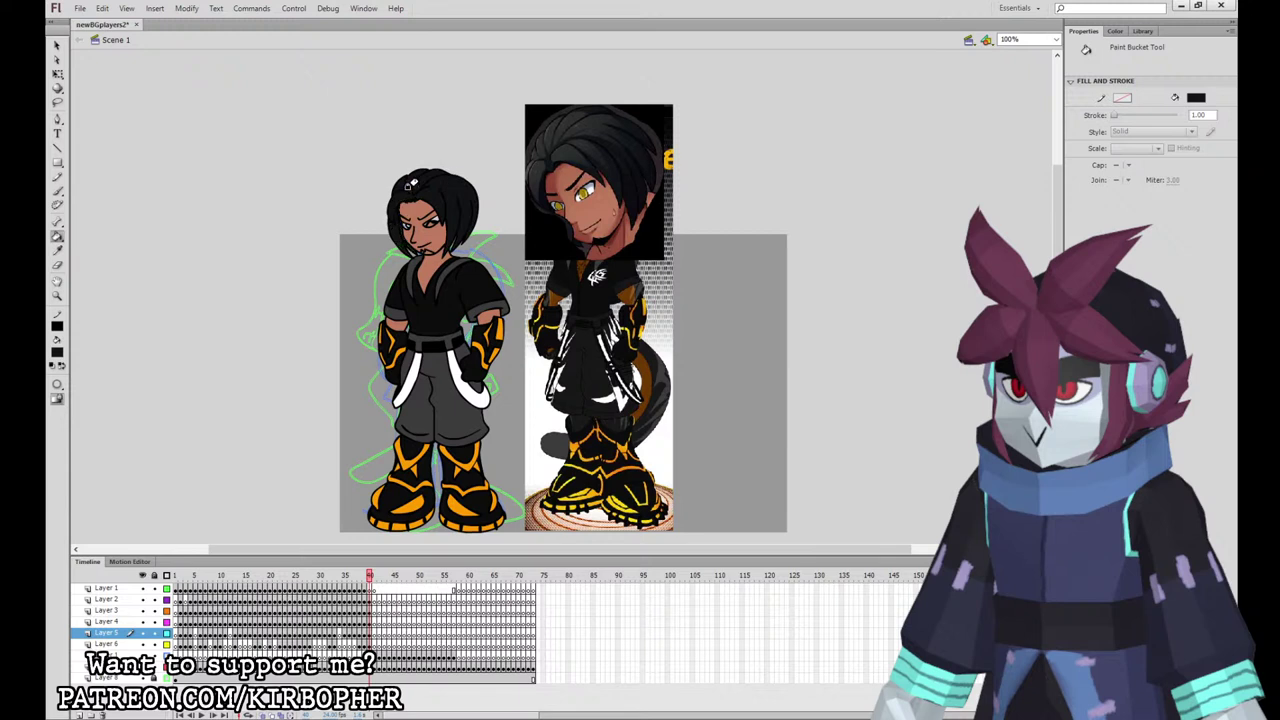
Step: Fill the irises with the yellow sampled from the reference eye and the rest of the eyes with white
{"action": "left_click", "coordinate": [57, 250]}
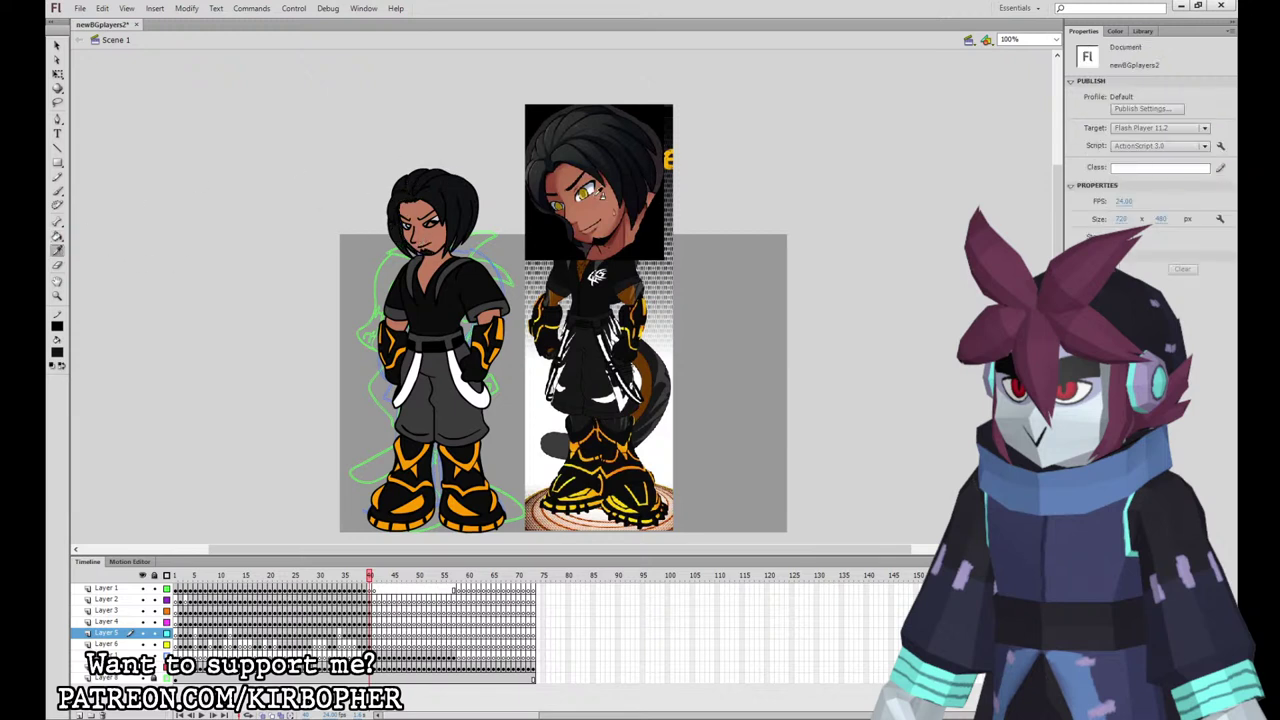
{"action": "left_click", "coordinate": [582, 194]}
{"action": "left_click", "coordinate": [424, 224]}
{"action": "key", "text": "ctrl+z"}
{"action": "left_click", "coordinate": [435, 221]}
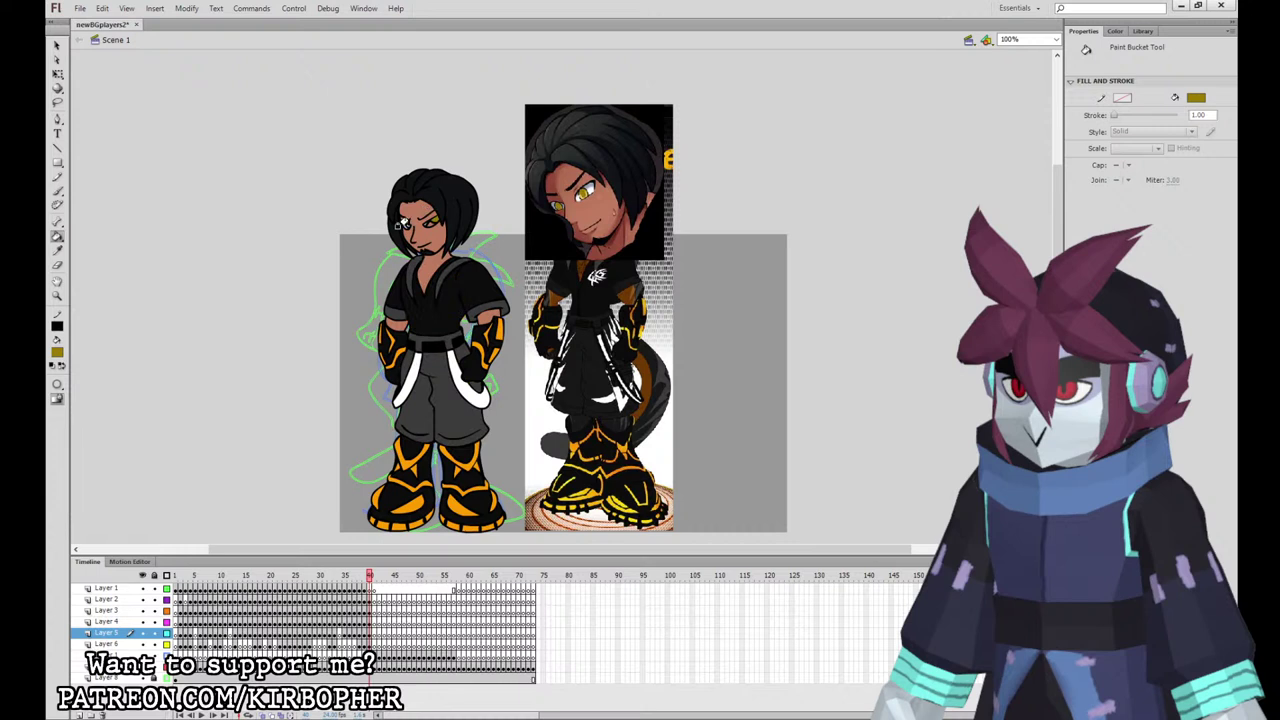
{"action": "left_click", "coordinate": [72, 425]}
{"action": "left_click", "coordinate": [425, 225]}
{"action": "left_click_drag", "start_coordinate": [654, 331], "coordinate": [637, 268]}
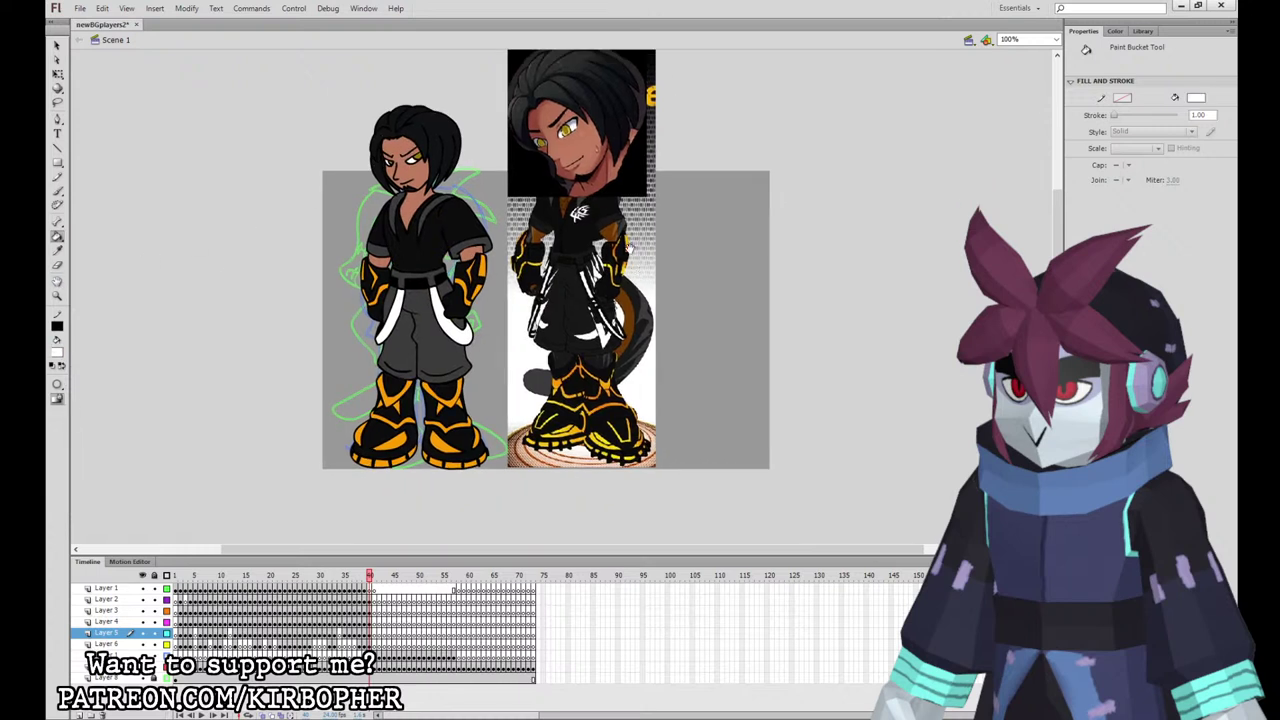
Step: Delete the blue rough sketch at frame 40 on the layer directly below Layer 6
{"action": "left_click", "coordinate": [58, 74]}
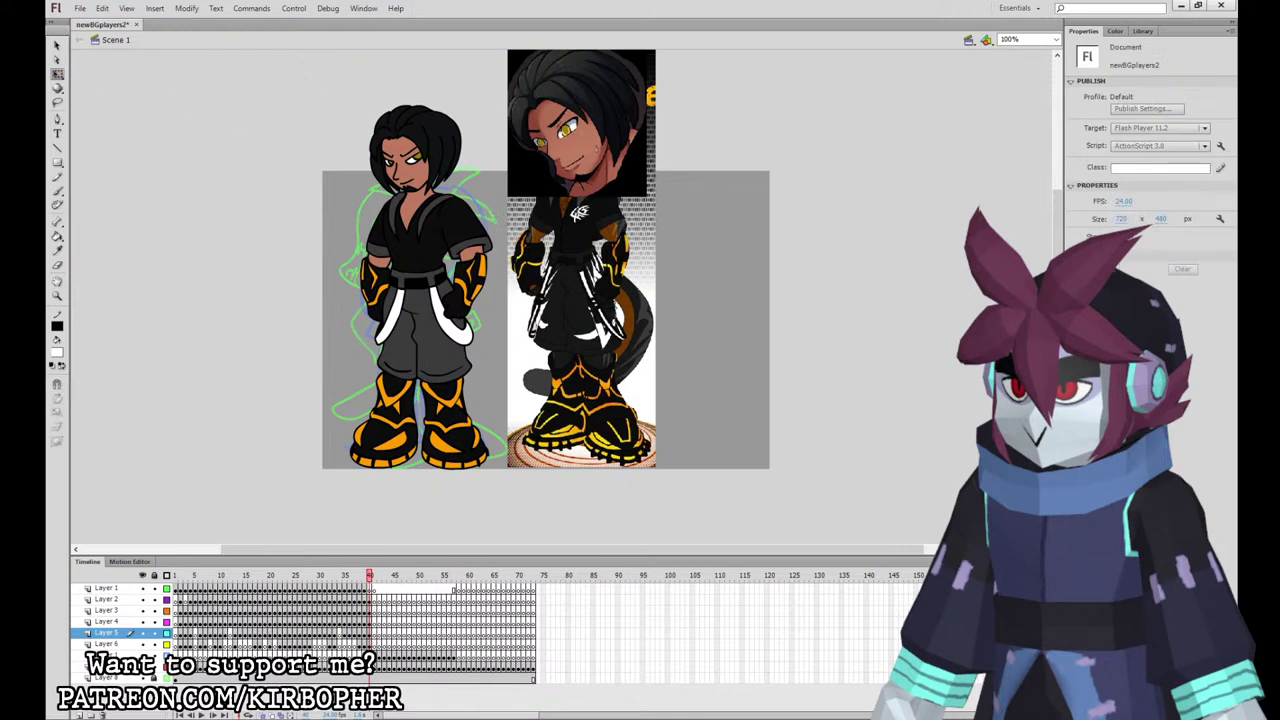
{"action": "left_click", "coordinate": [370, 657]}
{"action": "key", "text": "Delete"}
Step: Convert the character's head on Layer 2 at frame 40 into a library symbol
{"action": "left_click", "coordinate": [1143, 31]}
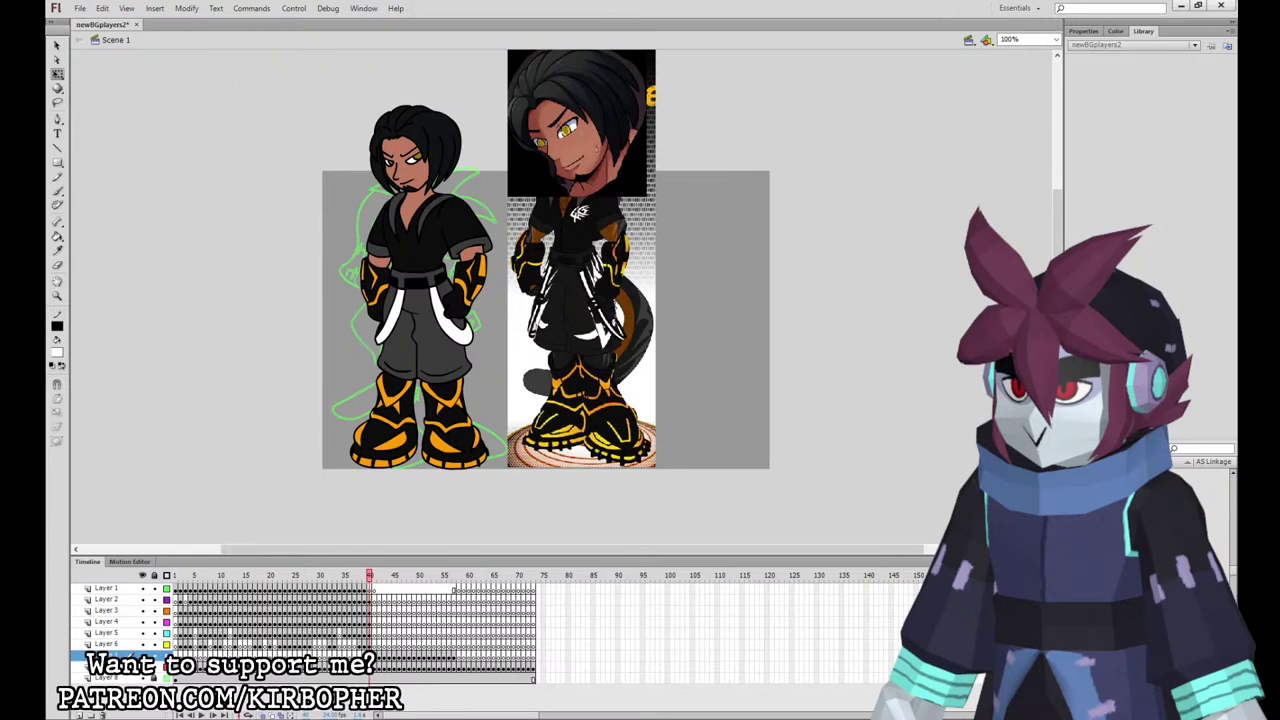
{"action": "left_click", "coordinate": [1115, 520]}
{"action": "left_click", "coordinate": [375, 590]}
{"action": "left_click", "coordinate": [370, 600]}
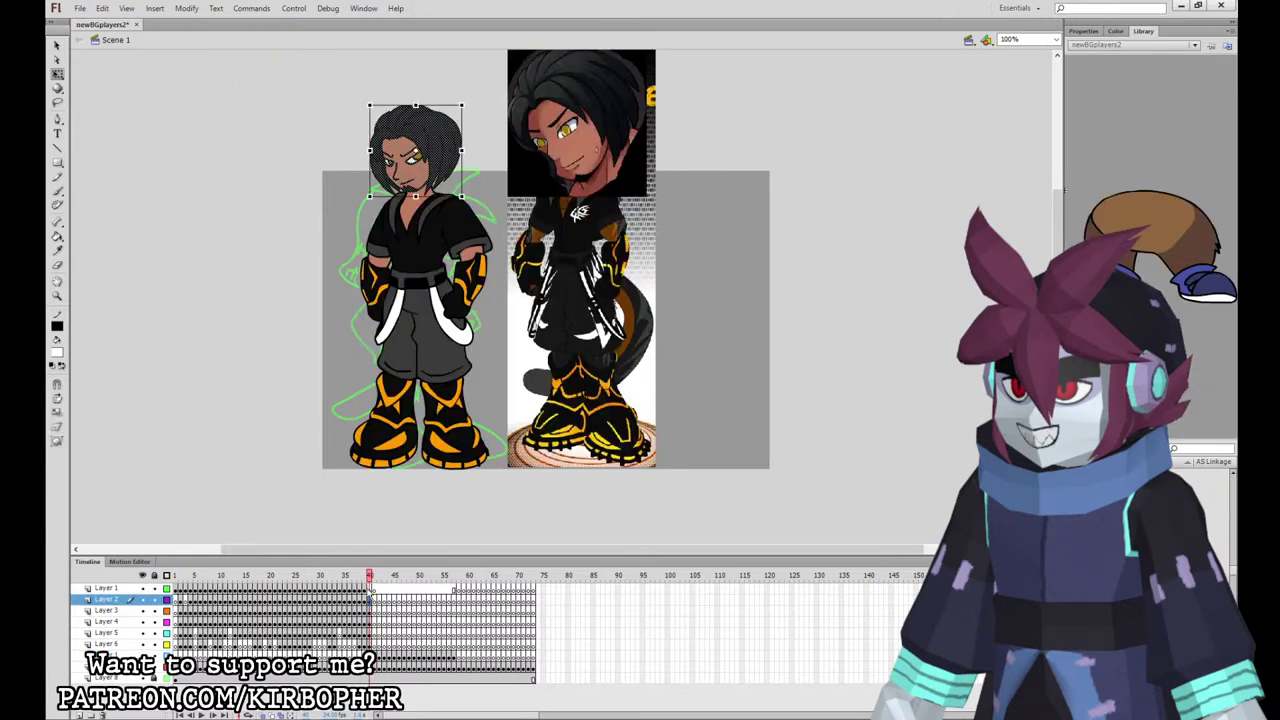
{"action": "left_click", "coordinate": [365, 590]}
{"action": "left_click", "coordinate": [371, 599]}
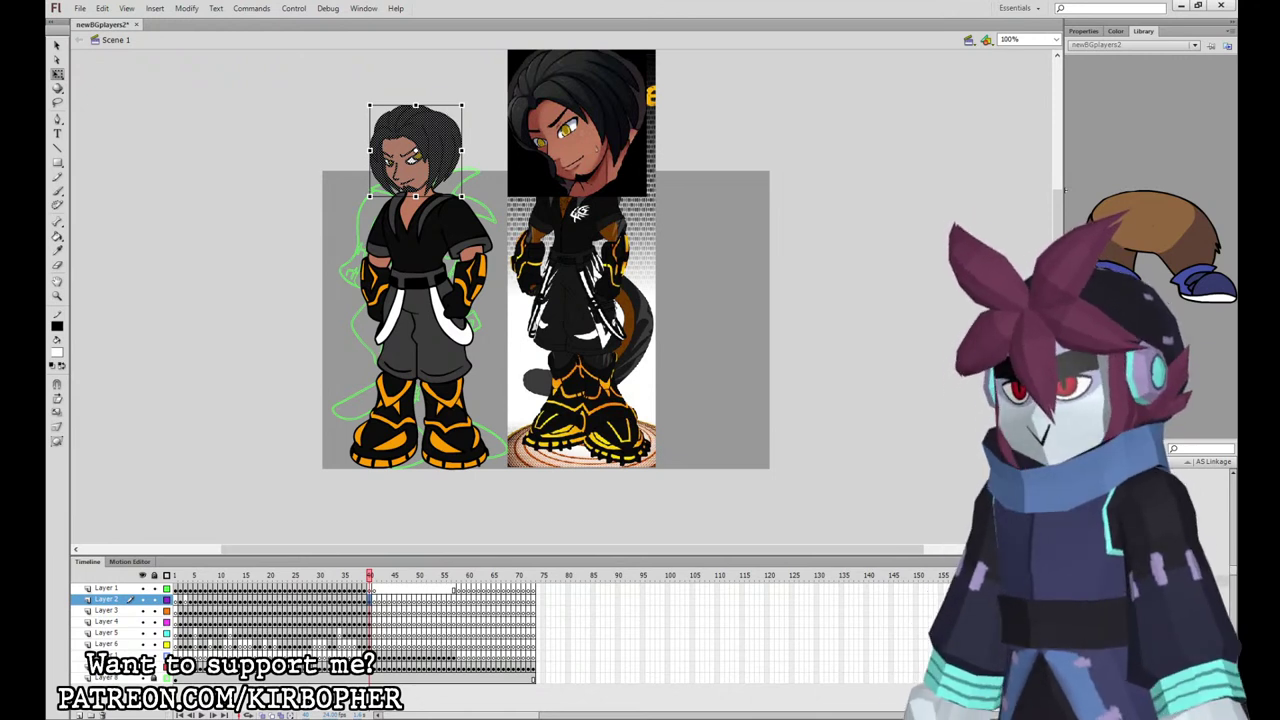
Step: Convert the arm on Layer 3 at frame 40 into a symbol and move its transformation point to the shoulder
{"action": "left_click", "coordinate": [372, 610]}
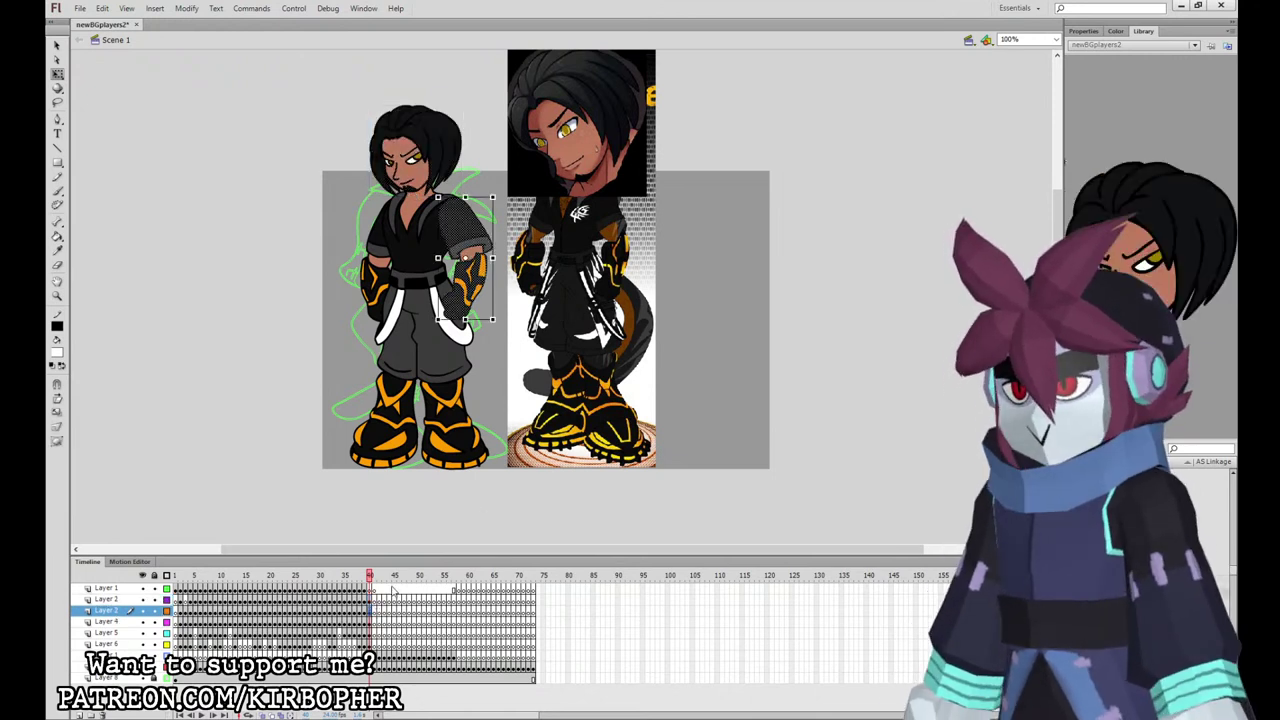
{"action": "key", "text": "F8"}
{"action": "key", "text": "Return"}
{"action": "left_click_drag", "start_coordinate": [465, 258], "coordinate": [445, 229]}
Step: Convert the torso on Layer 4, the legs on Layer 5 and the other arm on Layer 6 into separate symbols
{"action": "left_click", "coordinate": [372, 621]}
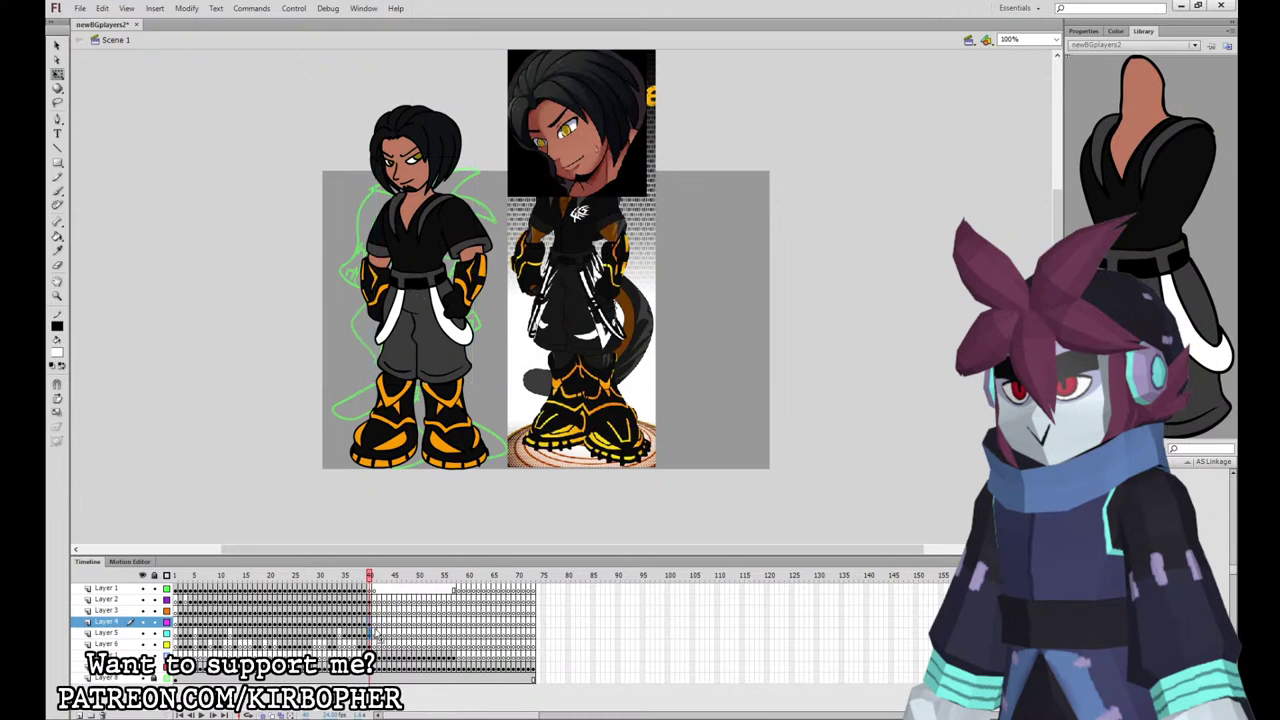
{"action": "left_click", "coordinate": [410, 631]}
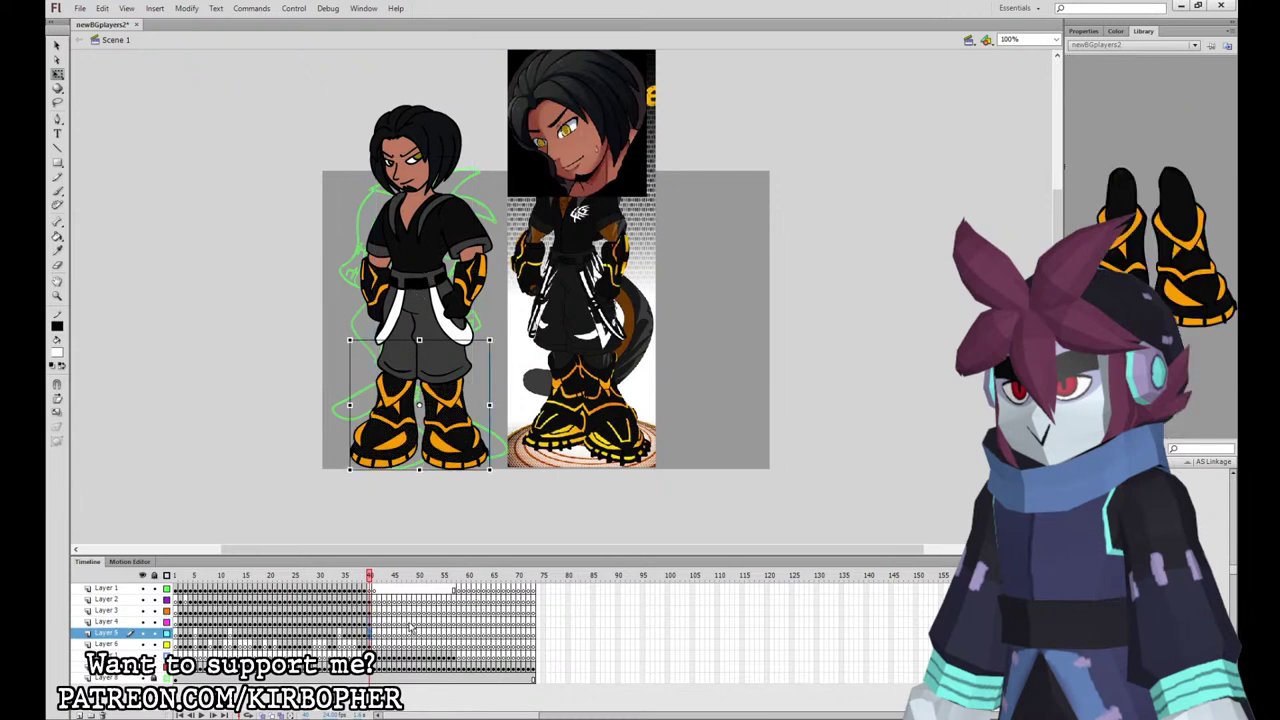
{"action": "left_click", "coordinate": [378, 644]}
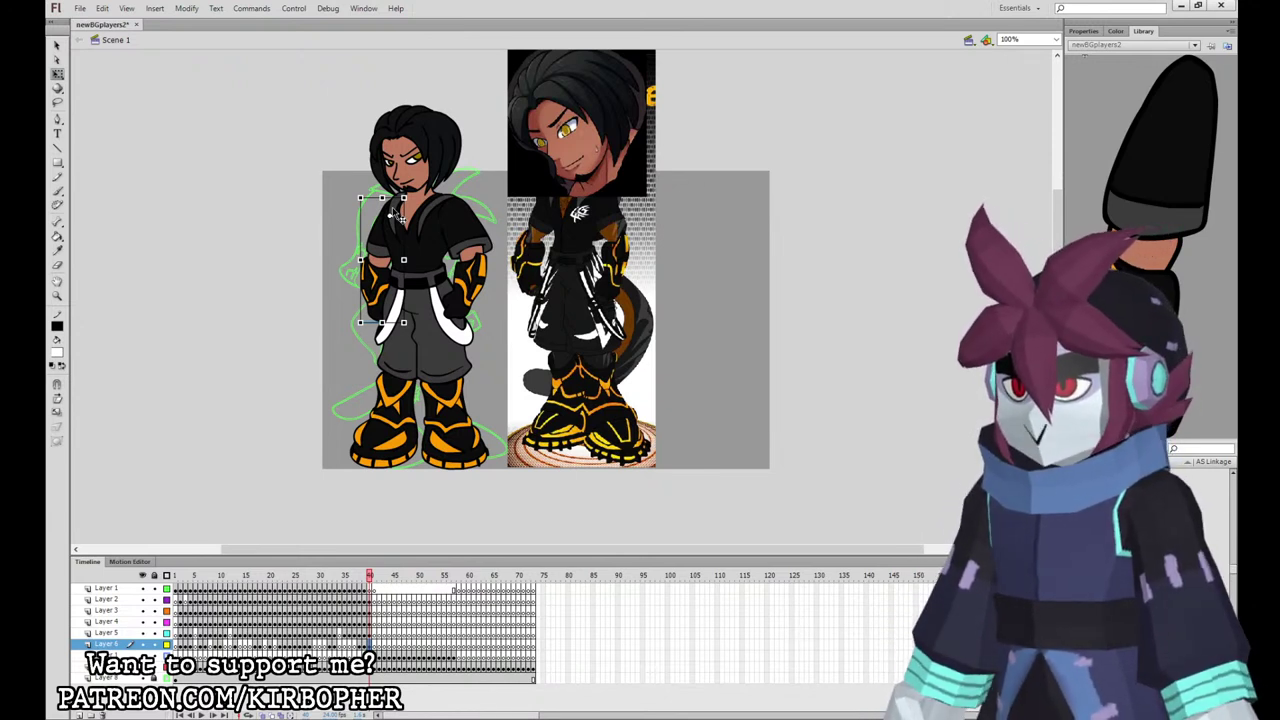
Step: Create the symbol 0backer134_game_SPRITE and paste the frame 40 body-part frames from Layers 2 to 6 into it
{"action": "left_click", "coordinate": [372, 643]}
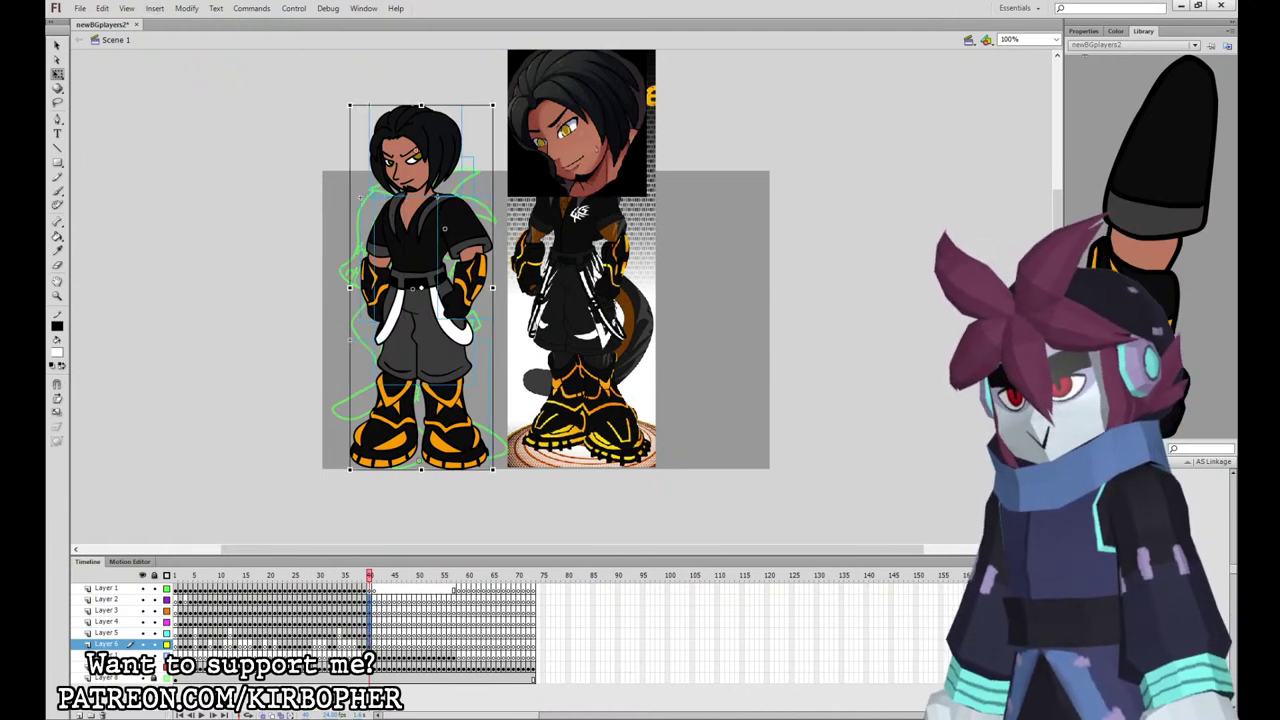
{"action": "key", "text": "Return"}
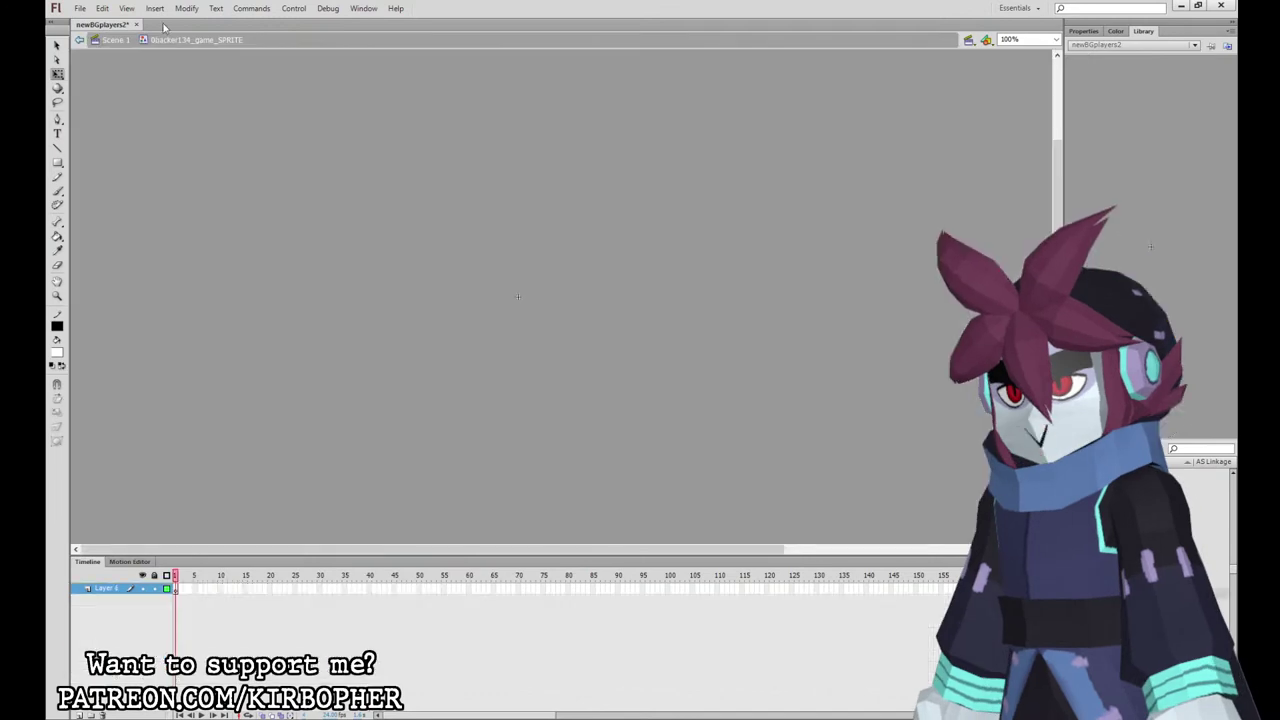
{"action": "key", "text": "ctrl+alt+v"}
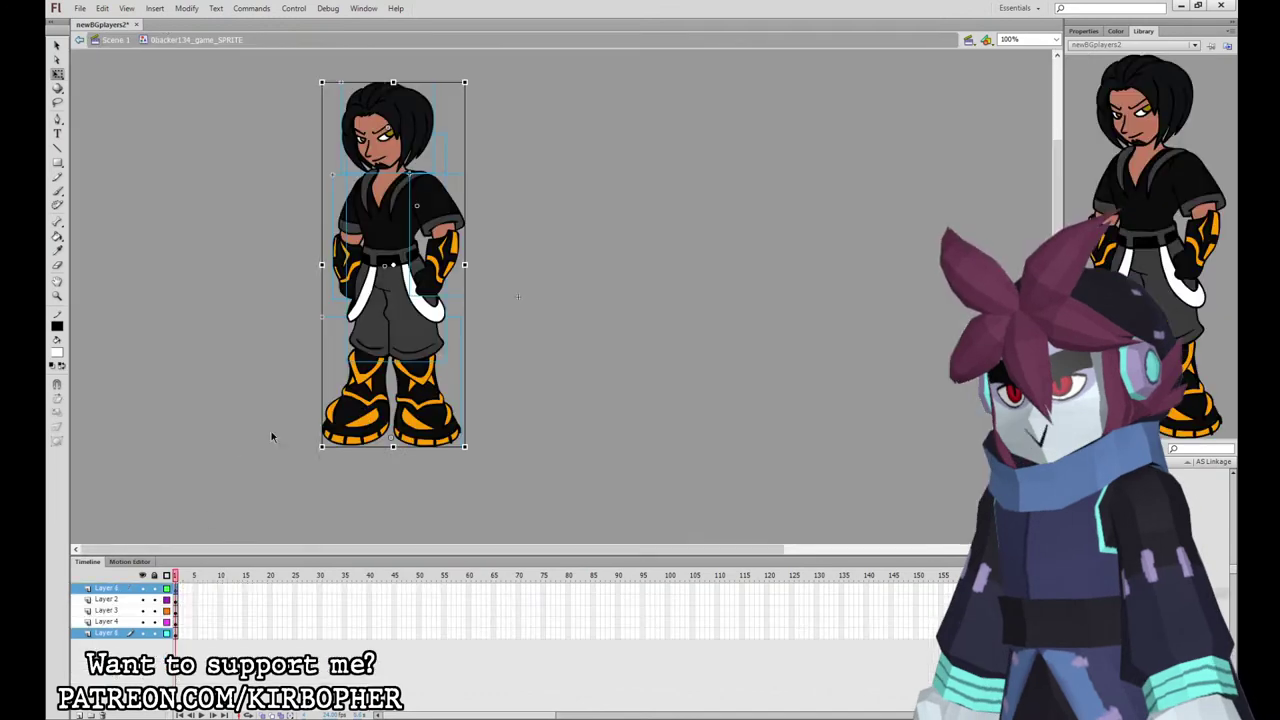
Step: Extend all layers of the symbol to frame 31 and insert keyframes on every layer at frames 31 and 16
{"action": "key", "text": "ctrl+minus"}
{"action": "left_click_drag", "start_coordinate": [317, 594], "coordinate": [322, 633]}
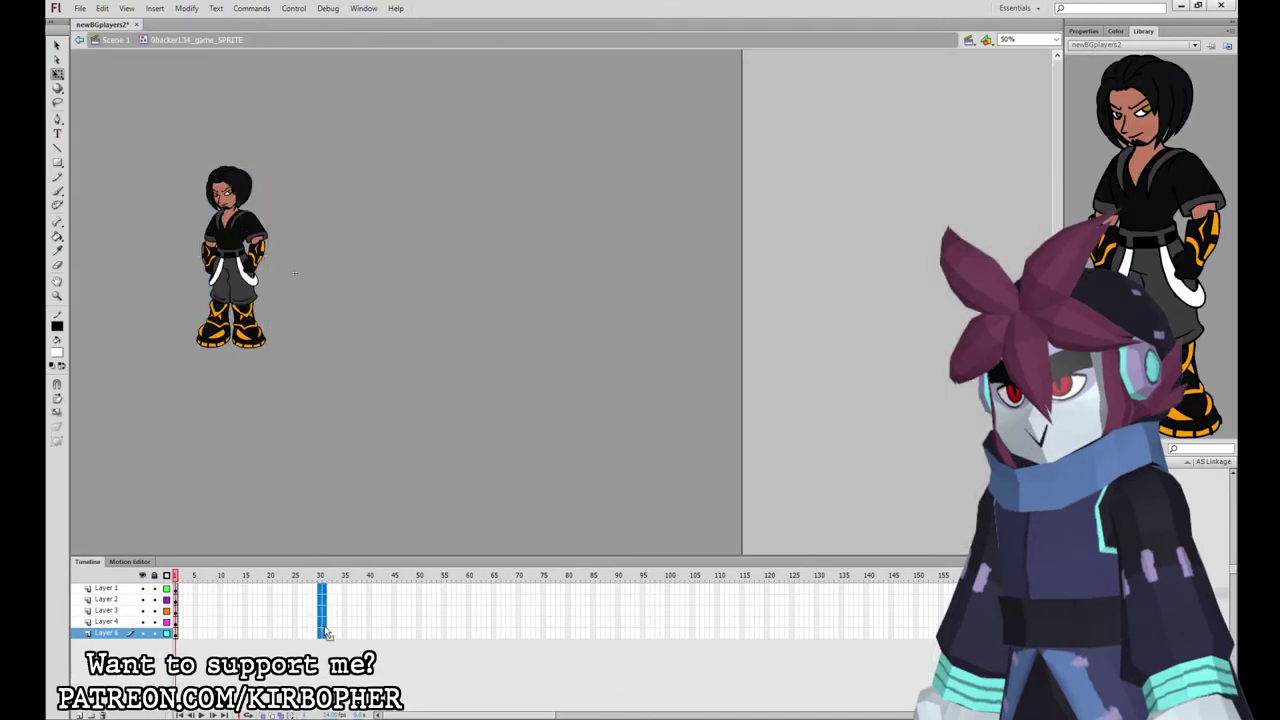
{"action": "key", "text": "F5"}
{"action": "key", "text": "F6"}
{"action": "left_click_drag", "start_coordinate": [250, 589], "coordinate": [250, 633]}
{"action": "key", "text": "F6"}
Step: Rotate the arms and the head slightly at frame 16 to form the middle pose of the idle animation
{"action": "left_click", "coordinate": [391, 394]}
{"action": "key", "text": "ctrl+equal"}
{"action": "left_click_drag", "start_coordinate": [311, 234], "coordinate": [492, 378]}
{"action": "left_click", "coordinate": [426, 285]}
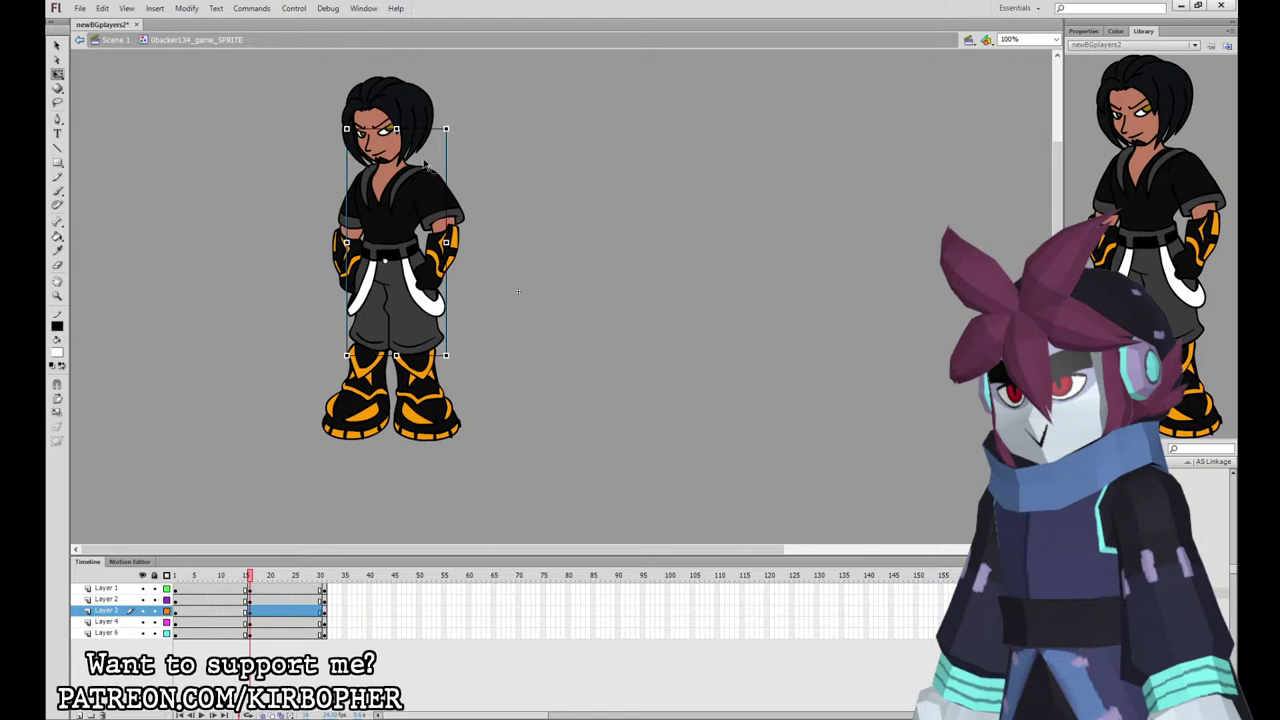
{"action": "left_click", "coordinate": [440, 240]}
{"action": "left_click", "coordinate": [356, 258]}
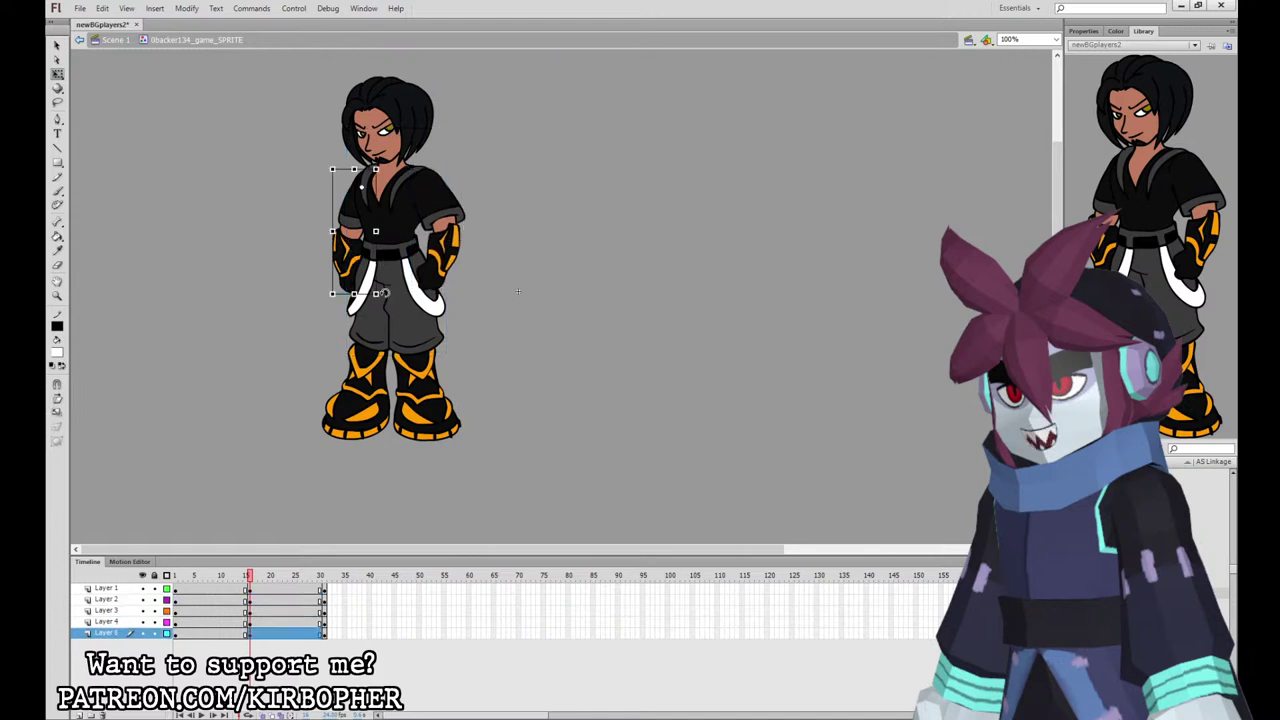
{"action": "left_click", "coordinate": [425, 124]}
{"action": "left_click_drag", "start_coordinate": [445, 82], "coordinate": [444, 93]}
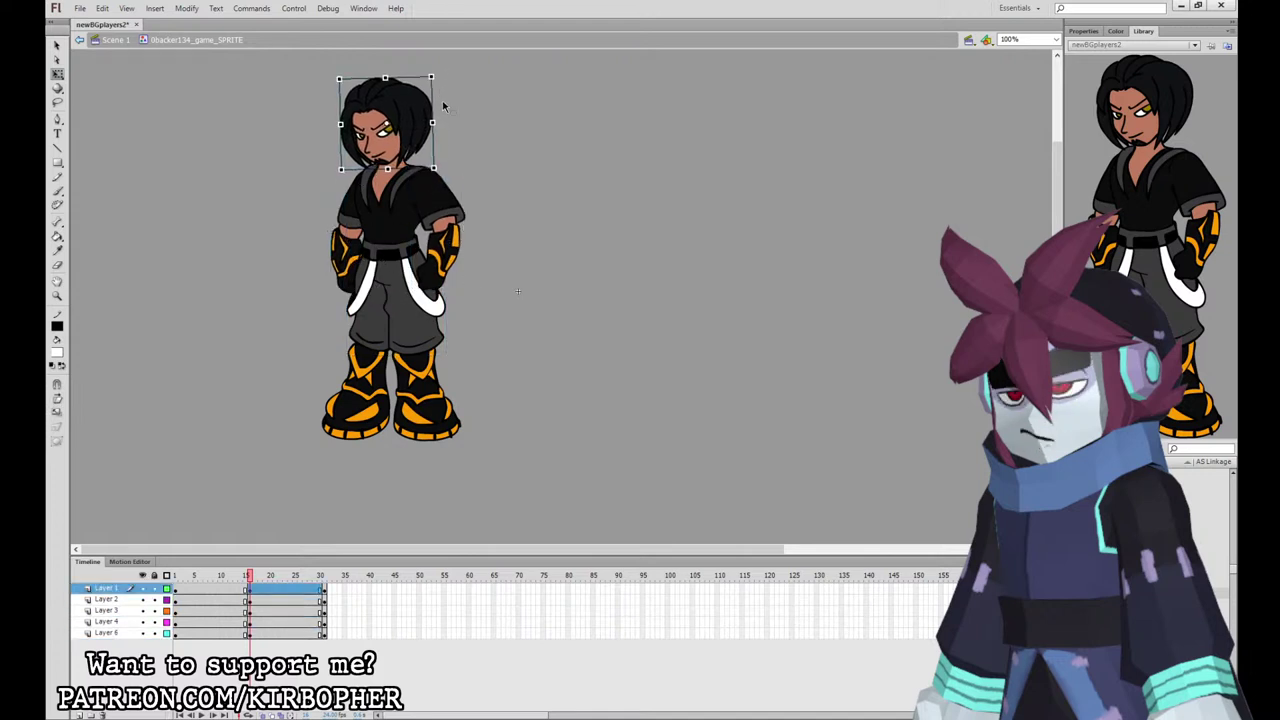
Step: Squash the legs slightly from the top at frame 16 and nudge the head, torso and arms down to match
{"action": "left_click", "coordinate": [420, 320]}
{"action": "left_click", "coordinate": [418, 369]}
{"action": "left_click_drag", "start_coordinate": [400, 311], "coordinate": [392, 314]}
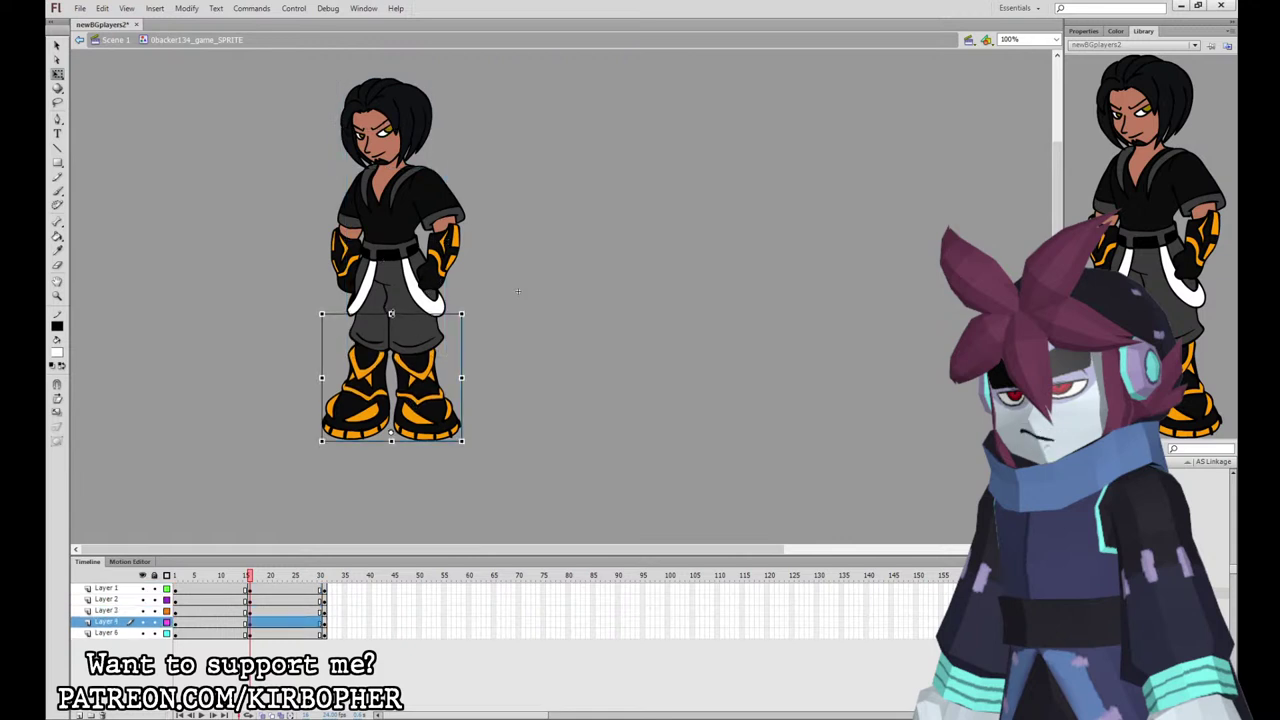
{"action": "left_click_drag", "start_coordinate": [248, 569], "coordinate": [245, 574]}
{"action": "left_click", "coordinate": [251, 576]}
{"action": "left_click_drag", "start_coordinate": [280, 258], "coordinate": [530, 82]}
{"action": "key", "text": "Down"}
{"action": "key", "text": "Down"}
Step: Apply classic tweens across all layers and insert keyframes on every layer at frames 8 and 24
{"action": "left_click", "coordinate": [249, 565]}
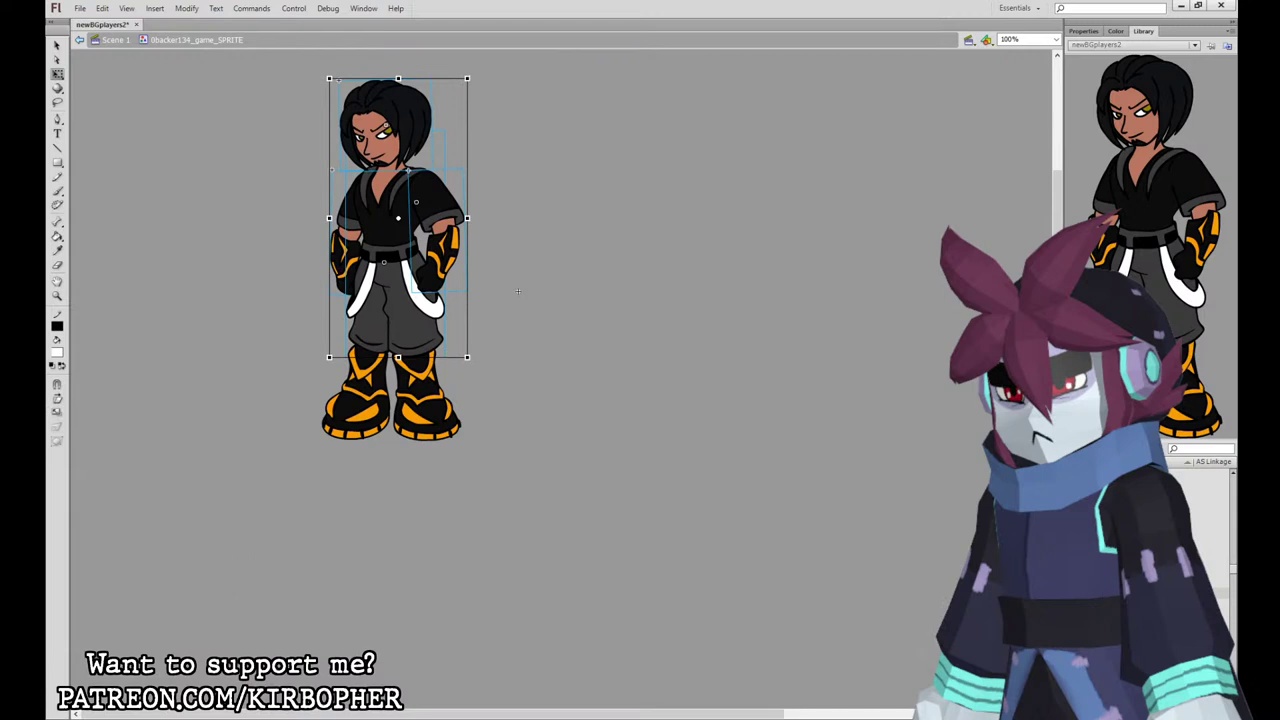
{"action": "key", "text": "ctrl+alt+t"}
{"action": "left_click_drag", "start_coordinate": [250, 621], "coordinate": [211, 673]}
{"action": "left_click", "coordinate": [333, 353]}
{"action": "key", "text": "F6"}
{"action": "left_click_drag", "start_coordinate": [290, 629], "coordinate": [290, 676]}
{"action": "key", "text": "F6"}
Step: Set the ease of the tweens on all layers between frames 1 and 25 to -100
{"action": "left_click_drag", "start_coordinate": [185, 673], "coordinate": [295, 628]}
{"action": "left_click", "coordinate": [1084, 31]}
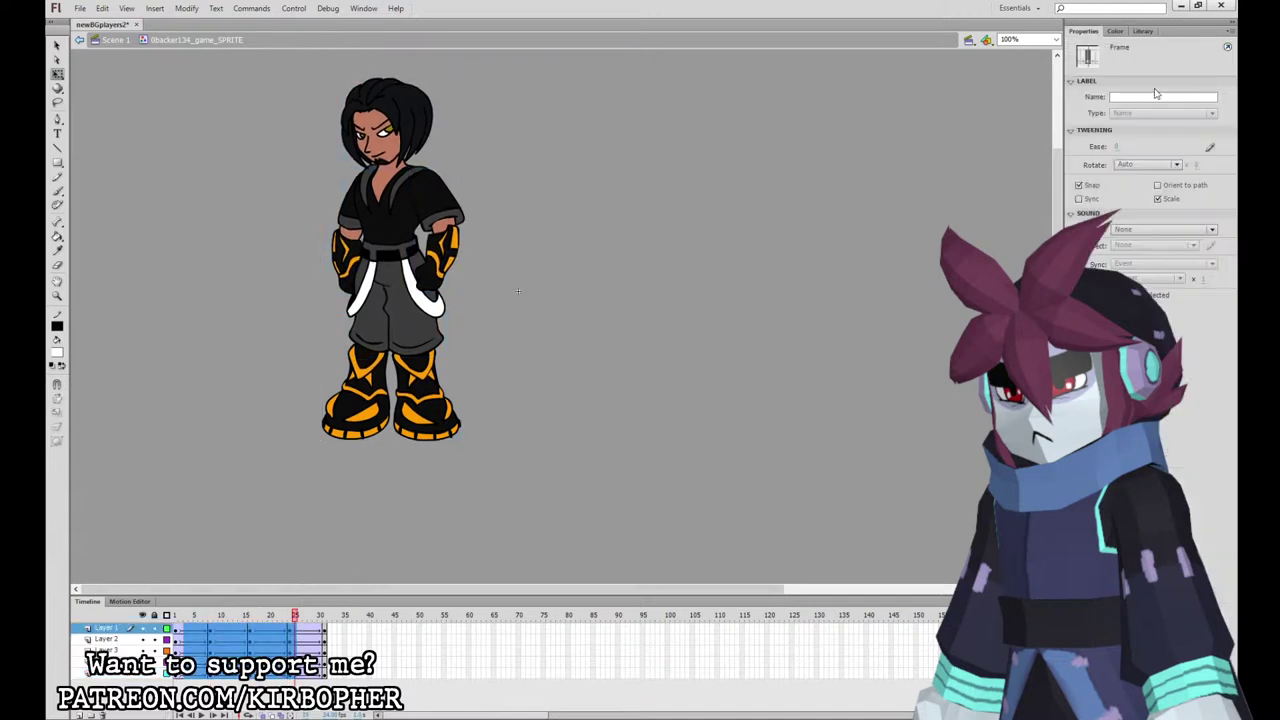
{"action": "left_click", "coordinate": [1117, 147]}
{"action": "type", "text": "-100"}
{"action": "key", "text": "Return"}
Step: Set the ease to 100 for the tweens from frame 24 to 31 and from frame 8 to 16 on all layers
{"action": "left_click_drag", "start_coordinate": [303, 673], "coordinate": [303, 629]}
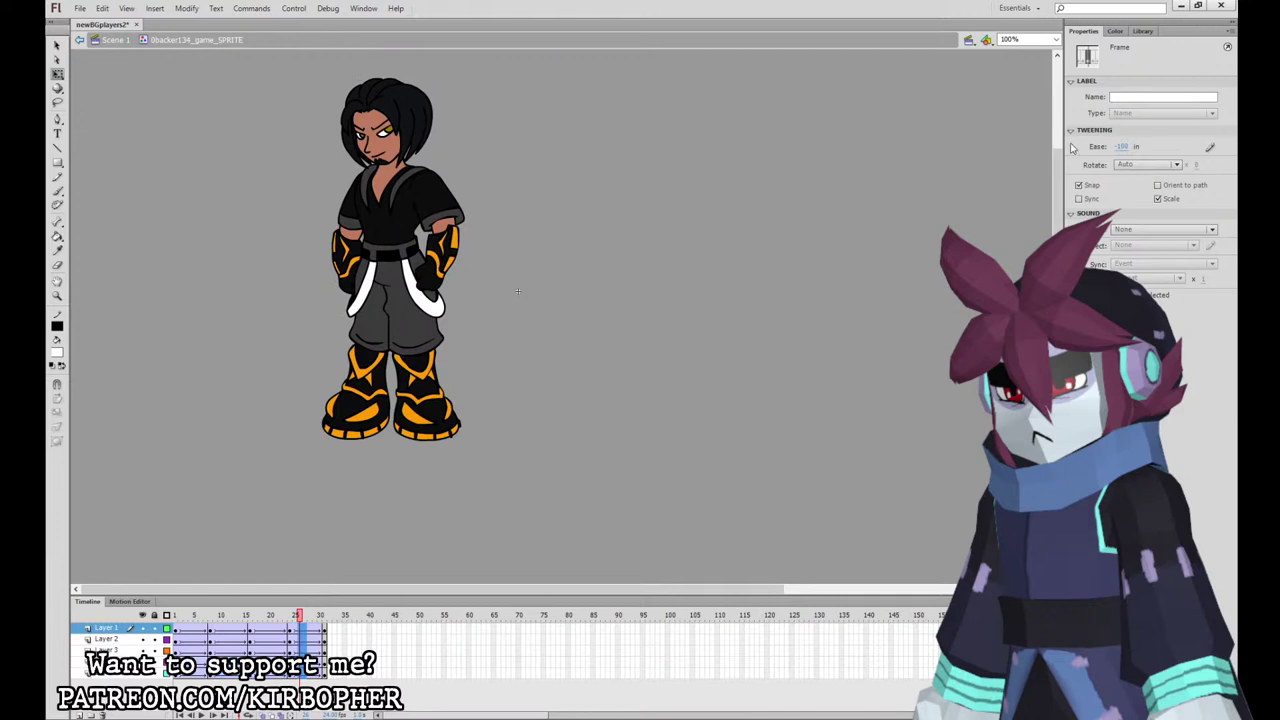
{"action": "left_click", "coordinate": [1119, 146]}
{"action": "type", "text": "100"}
{"action": "key", "text": "Return"}
{"action": "left_click_drag", "start_coordinate": [230, 674], "coordinate": [235, 628]}
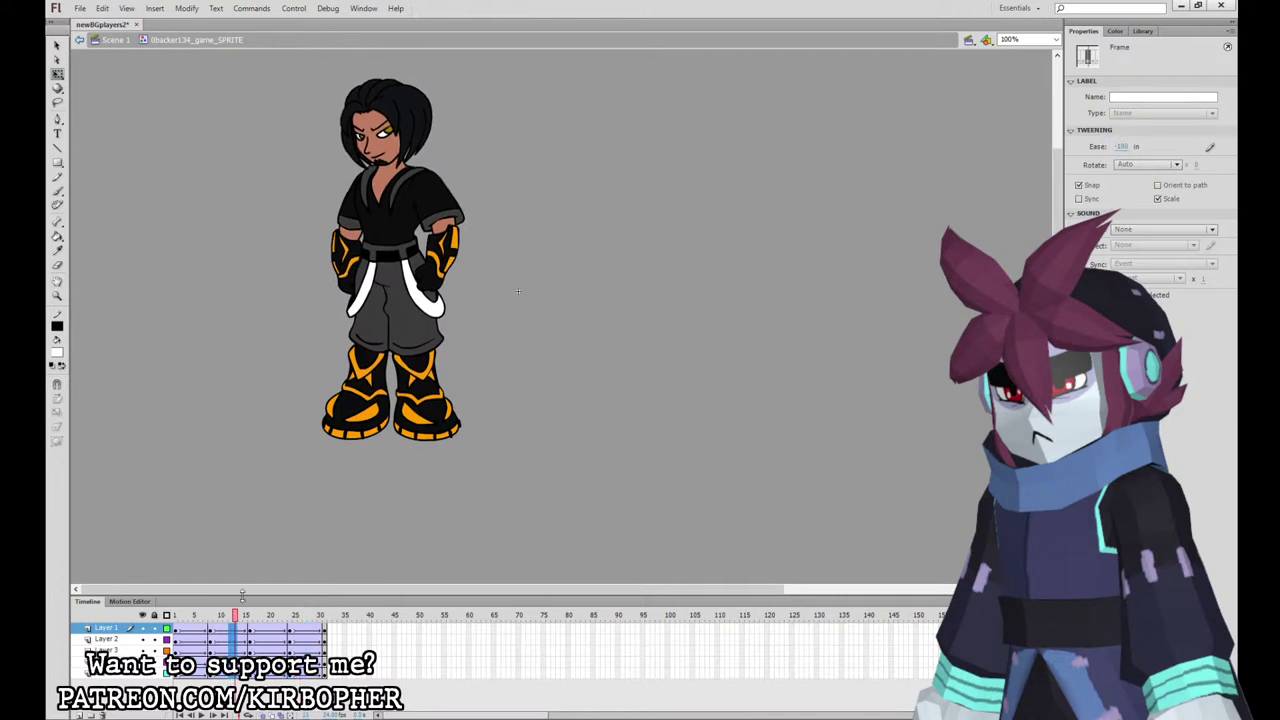
{"action": "left_click", "coordinate": [1121, 149]}
{"action": "type", "text": "100"}
{"action": "key", "text": "Return"}
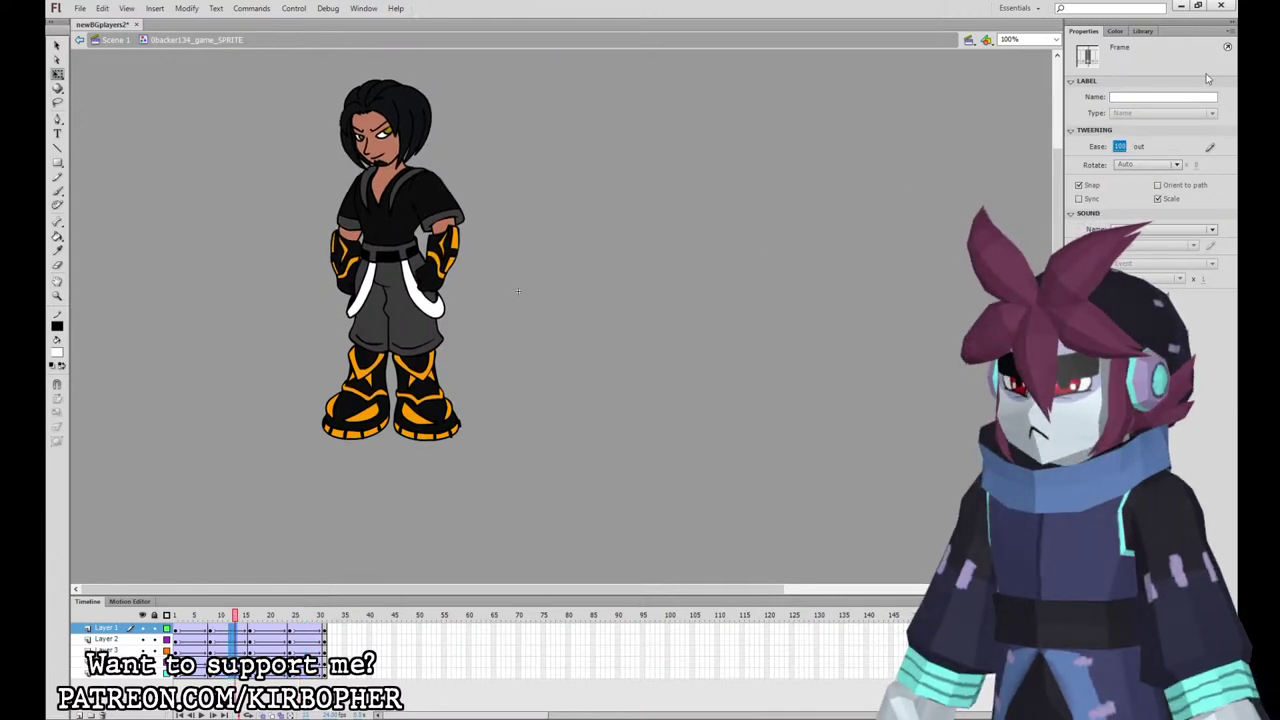
Step: Convert the tweened frames on all layers into individual keyframes and remove the tweens
{"action": "left_click_drag", "start_coordinate": [320, 673], "coordinate": [182, 674]}
{"action": "key", "text": "F6"}
{"action": "left_click", "coordinate": [311, 326]}
Step: Clear every second keyframe on all layers up to about frame 24, holding each pose for two frames
{"action": "key", "text": "shift+F6"}
{"action": "left_click_drag", "start_coordinate": [190, 628], "coordinate": [188, 674]}
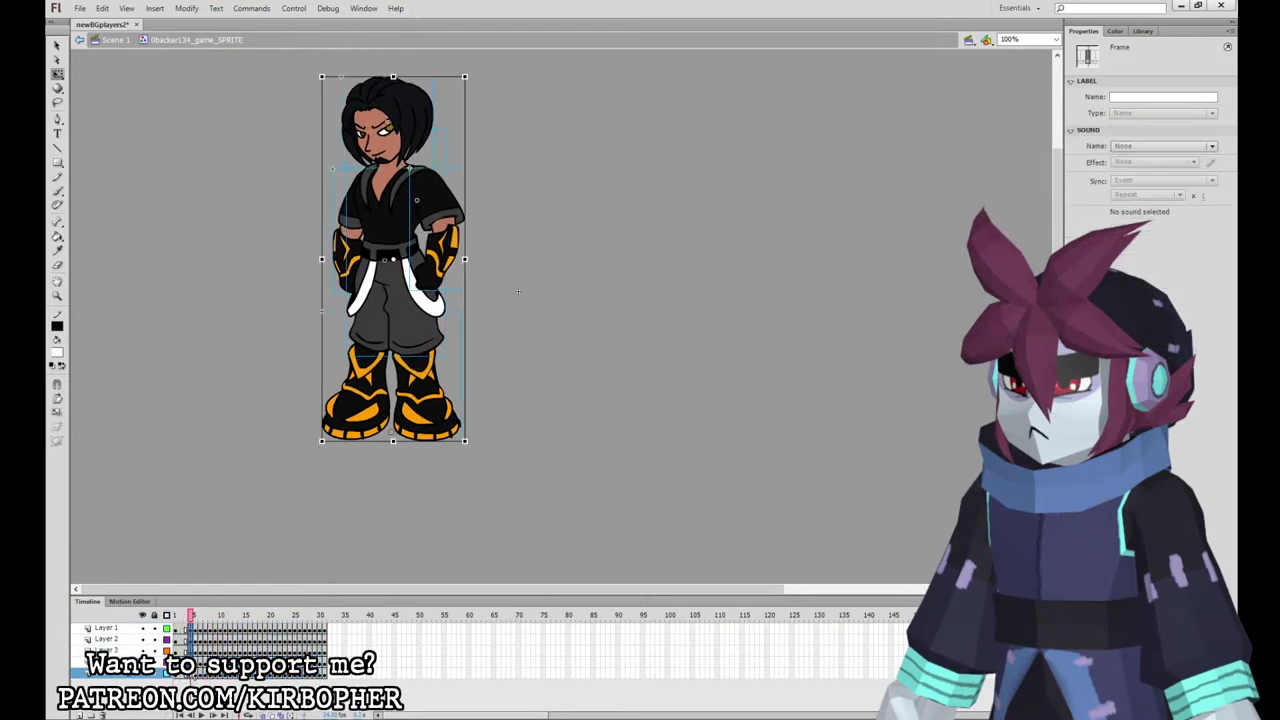
{"action": "left_click", "coordinate": [211, 631]}
{"action": "left_click_drag", "start_coordinate": [206, 631], "coordinate": [282, 677]}
{"action": "key", "text": "F5"}
{"action": "key", "text": "F5"}
{"action": "key", "text": "F5"}
{"action": "key", "text": "F5"}
{"action": "key", "text": "shift+F6"}
{"action": "key", "text": "F5"}
{"action": "key", "text": "F5"}
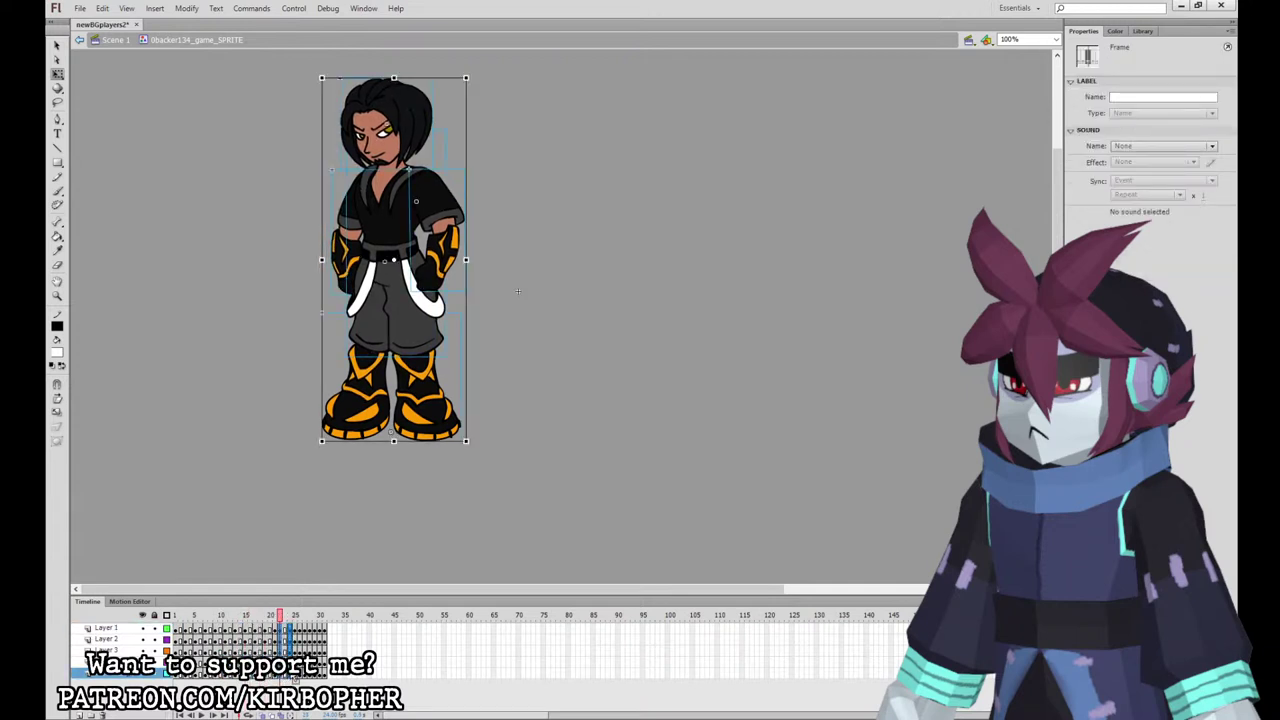
Step: Clear the remaining alternate keyframes and remove frame 31 on all layers before returning to Scene 1
{"action": "left_click", "coordinate": [309, 628]}
{"action": "left_click_drag", "start_coordinate": [309, 628], "coordinate": [332, 674]}
{"action": "key", "text": "shift+F6"}
{"action": "key", "text": "shift+F6"}
{"action": "key", "text": "shift+F5"}
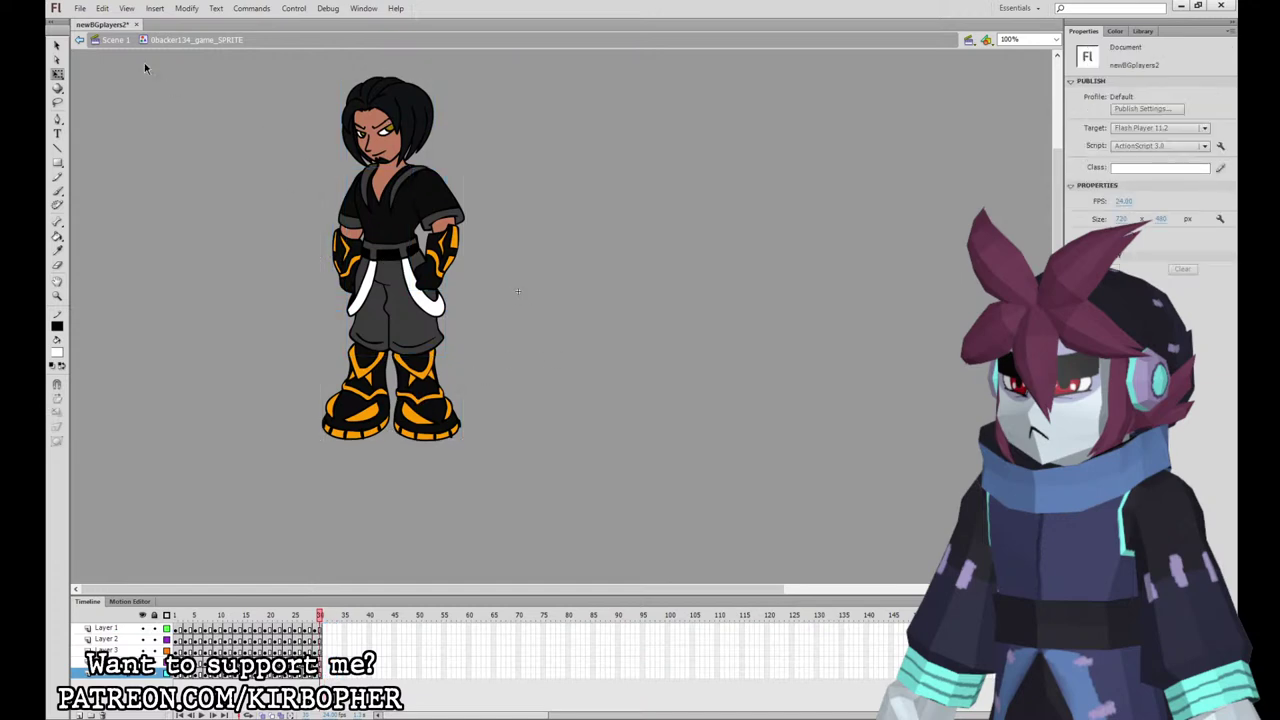
{"action": "left_click", "coordinate": [115, 40]}
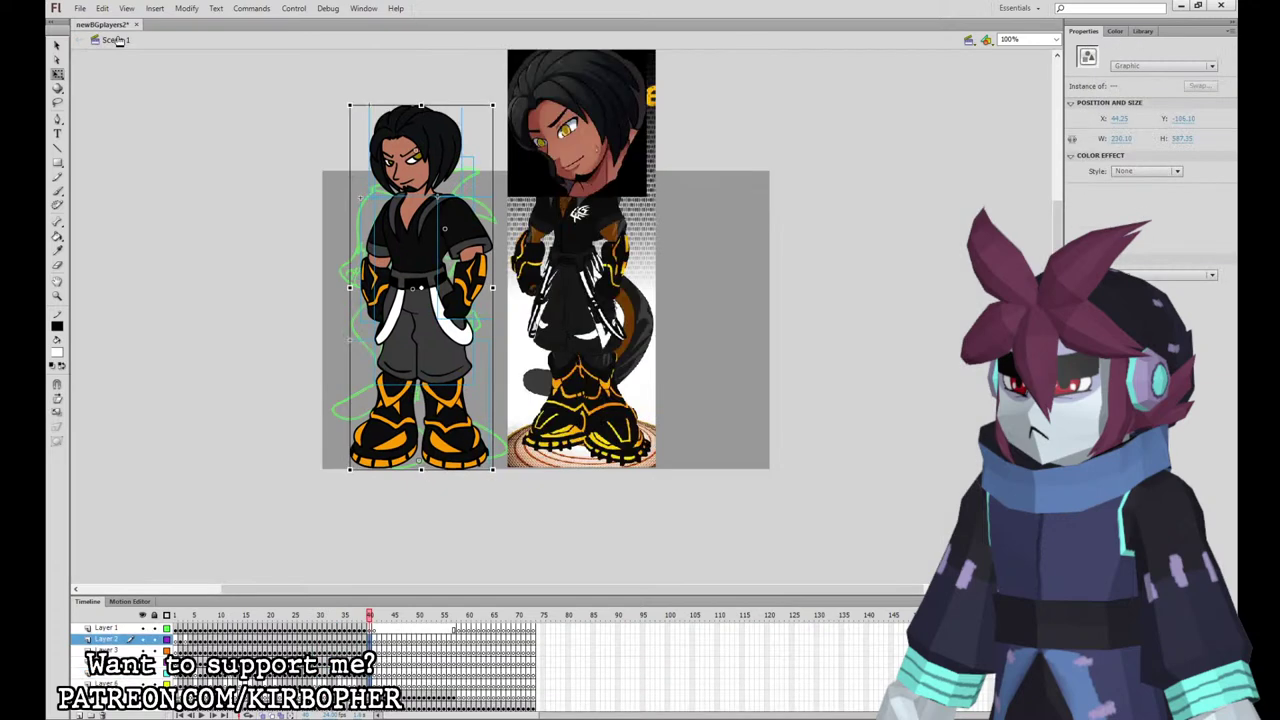
Step: Copy the character instance from frame 39 to frame 40 on Layer 1 and swap it for the new character's symbol
{"action": "left_click", "coordinate": [366, 628]}
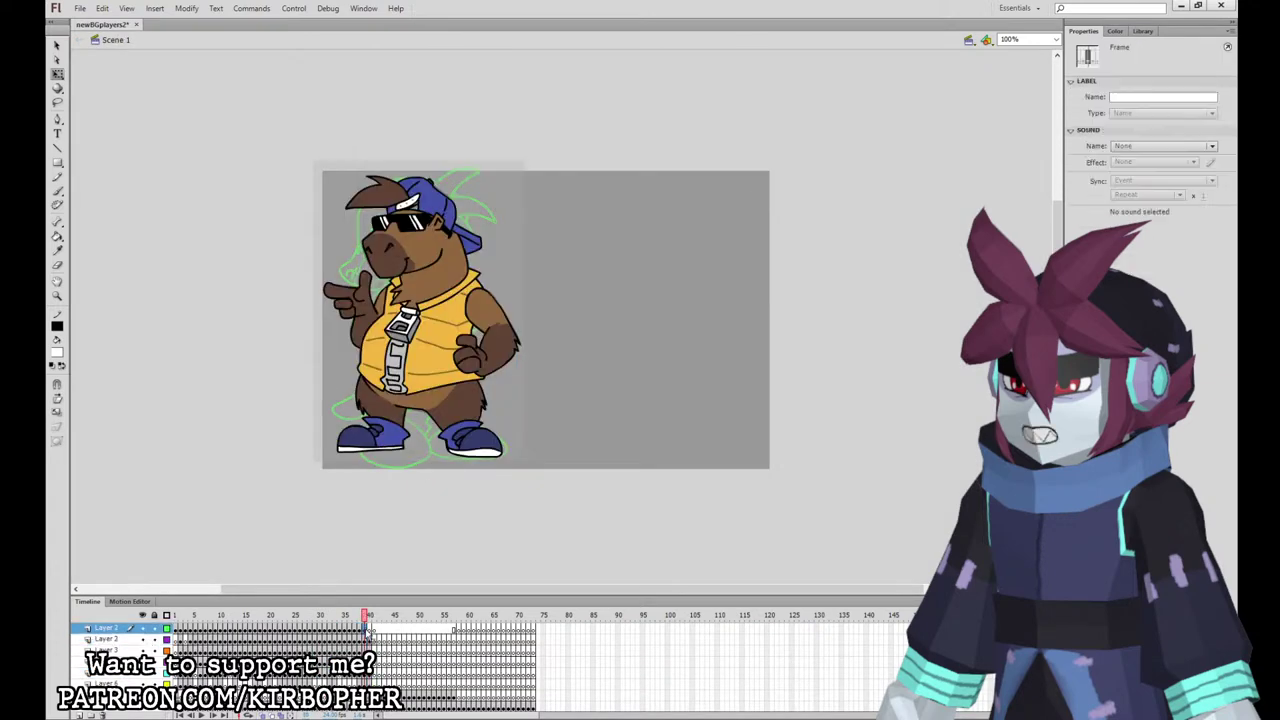
{"action": "left_click_drag", "start_coordinate": [365, 629], "coordinate": [370, 629]}
{"action": "left_click", "coordinate": [408, 373]}
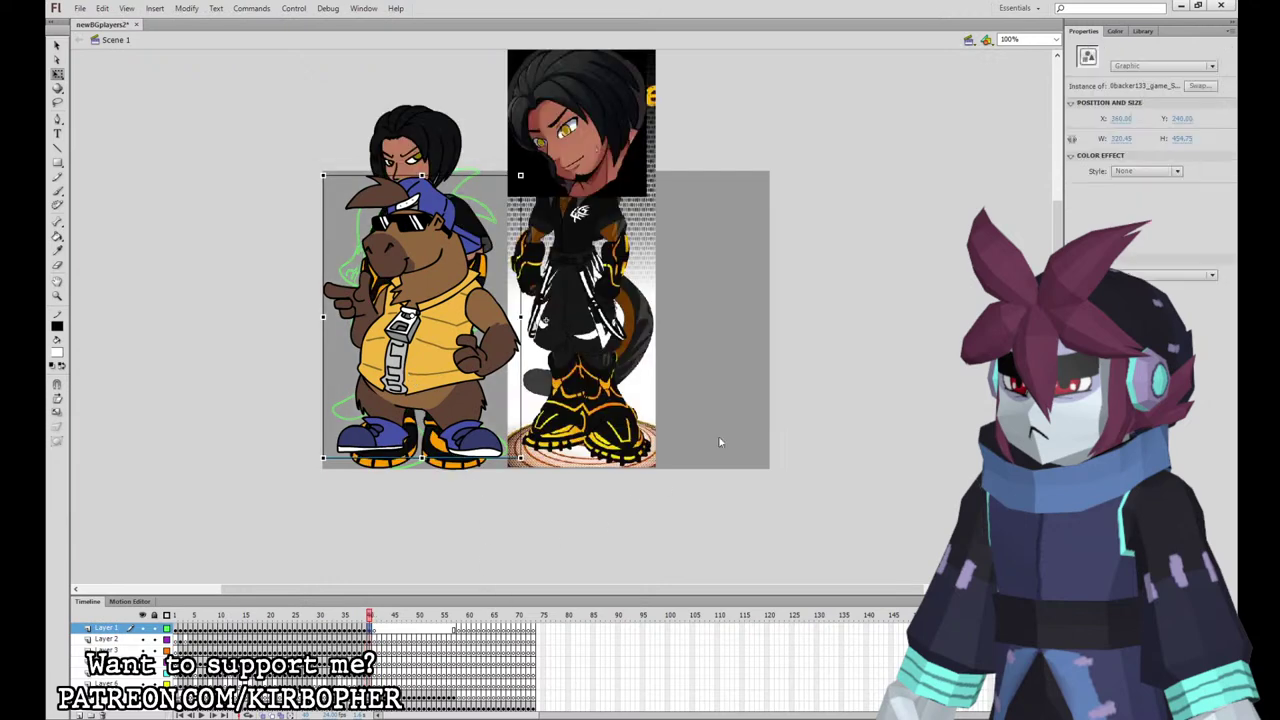
{"action": "key", "text": "ctrl+z"}
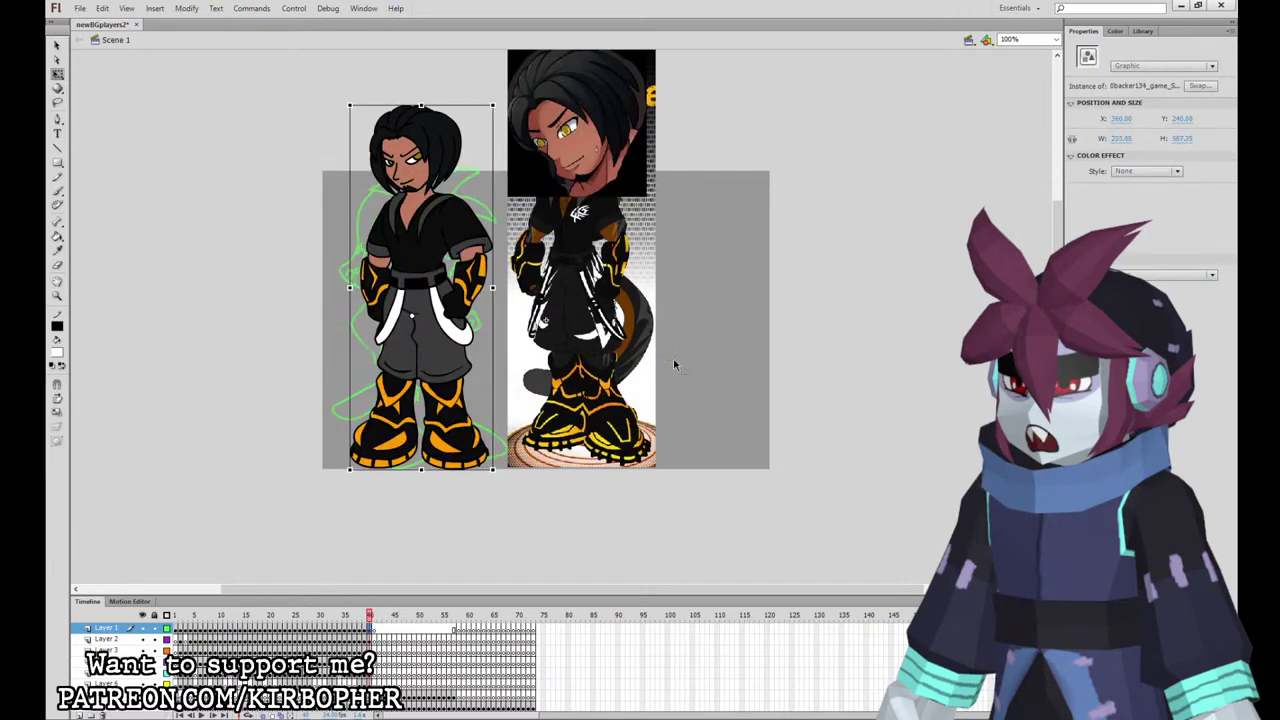
Step: Go to frame 41 with the next character's sketch and enlarge the timeline to show more layers
{"action": "left_click", "coordinate": [375, 683]}
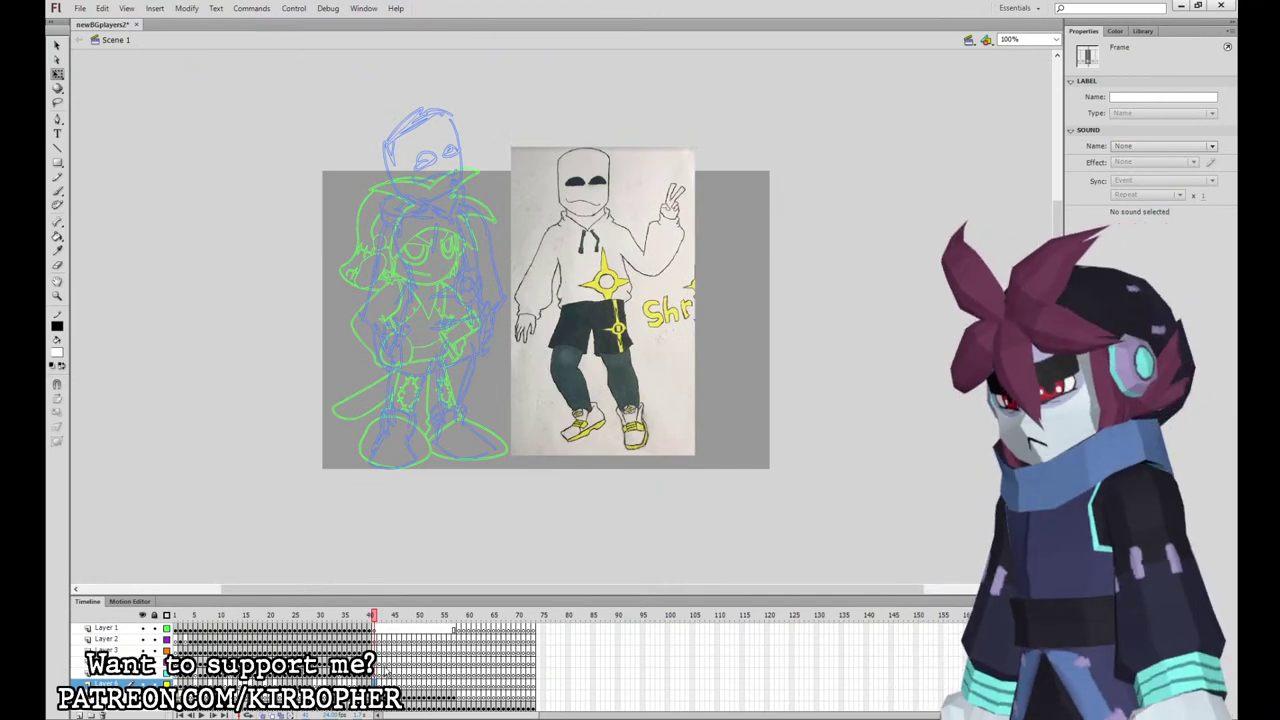
{"action": "left_click", "coordinate": [381, 637]}
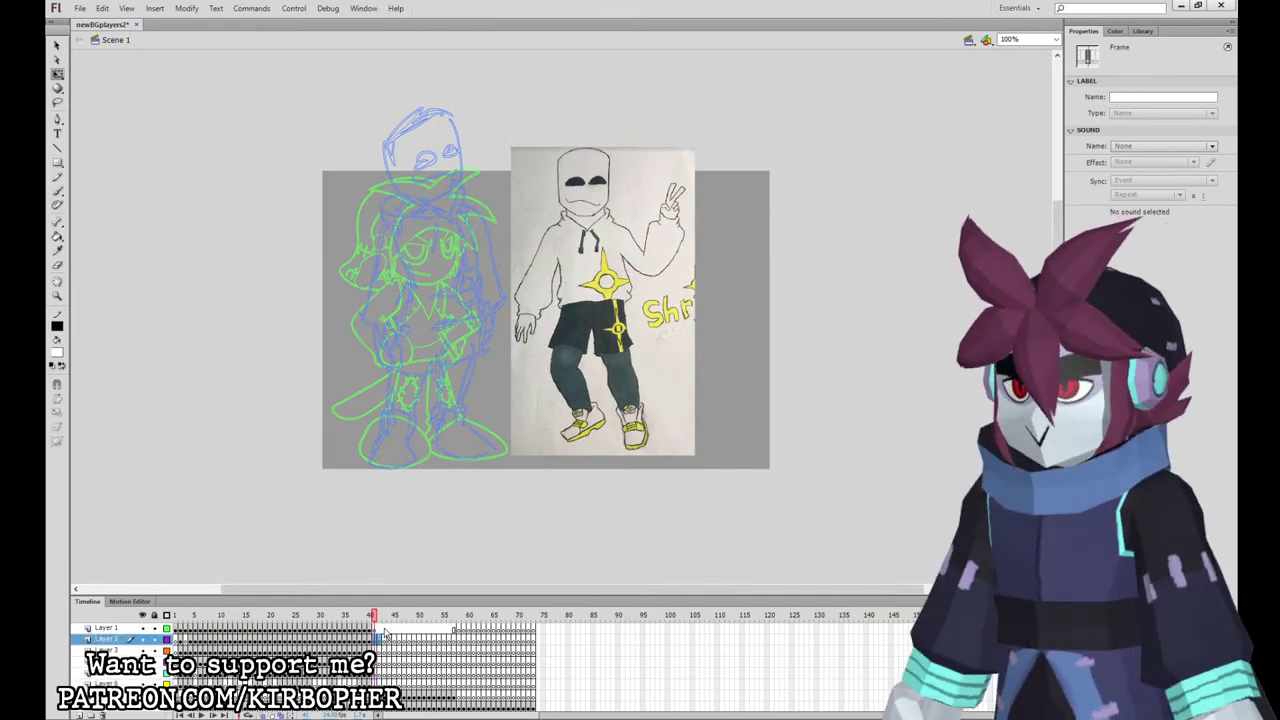
{"action": "left_click", "coordinate": [381, 629]}
{"action": "left_click", "coordinate": [376, 638]}
{"action": "key", "text": "period"}
{"action": "key", "text": "comma"}
{"action": "left_click_drag", "start_coordinate": [670, 597], "coordinate": [674, 568]}
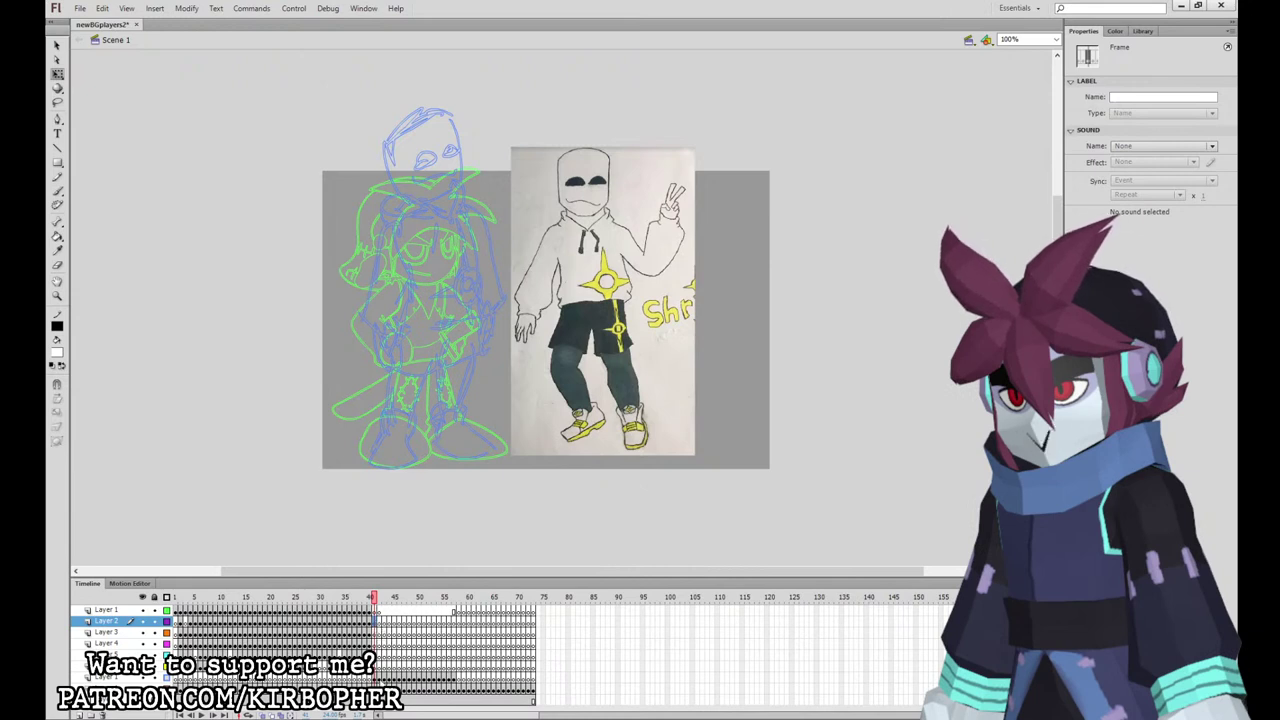
{"action": "left_click", "coordinate": [377, 621]}
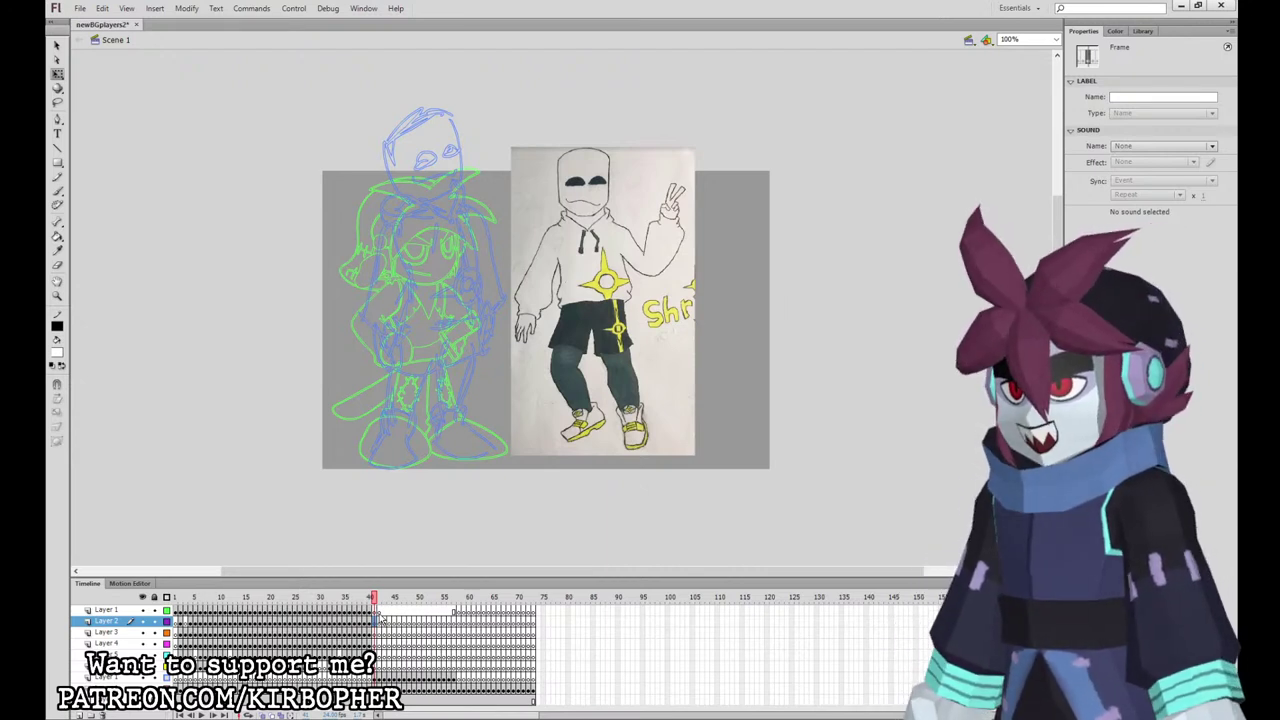
{"action": "left_click", "coordinate": [388, 610]}
Step: Ink the head outline, two solid black eyes and a wavy mouth over the sketch on Layer 2 at frame 41
{"action": "left_click", "coordinate": [757, 331]}
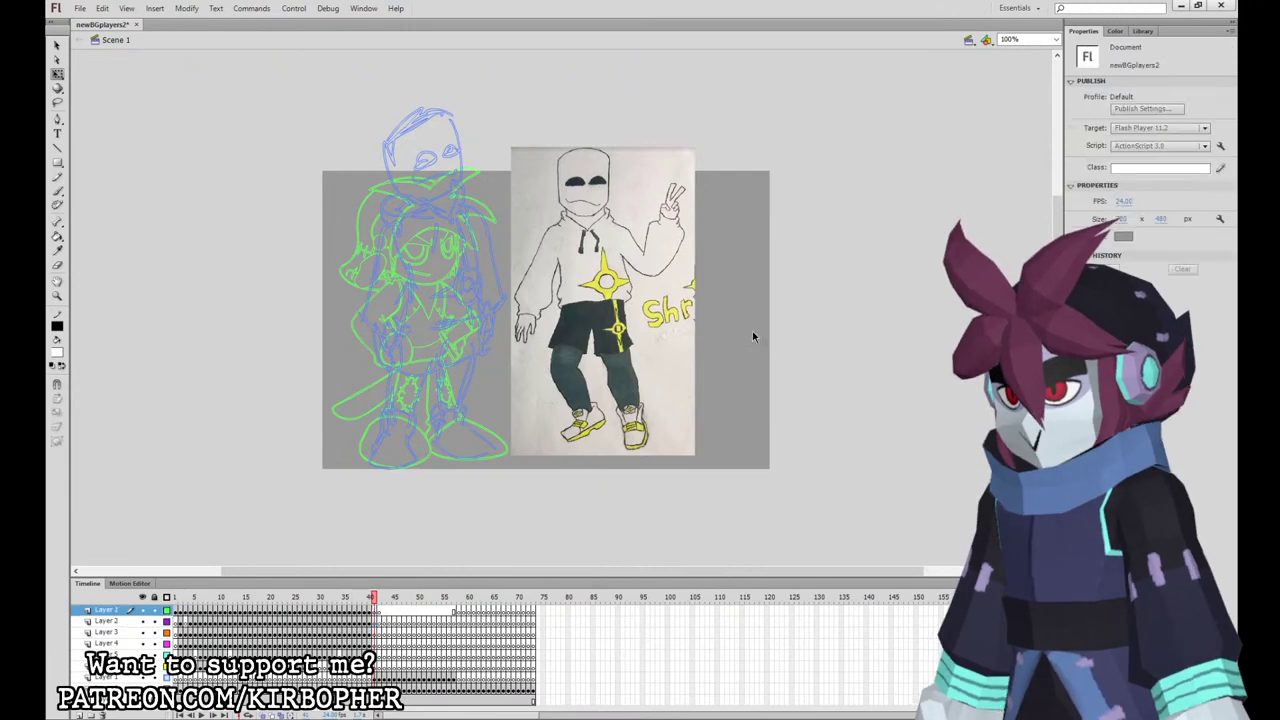
{"action": "key", "text": "ctrl+equal"}
{"action": "left_click_drag", "start_coordinate": [834, 321], "coordinate": [953, 513]}
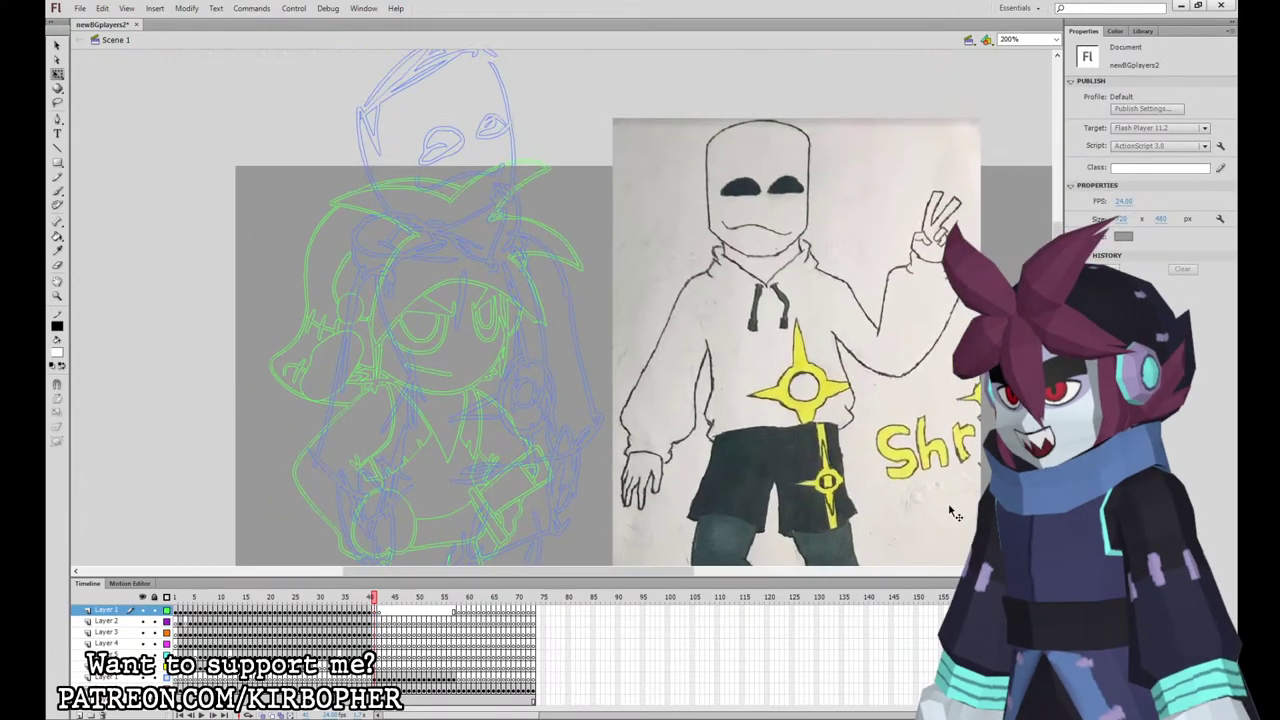
{"action": "left_click", "coordinate": [59, 191]}
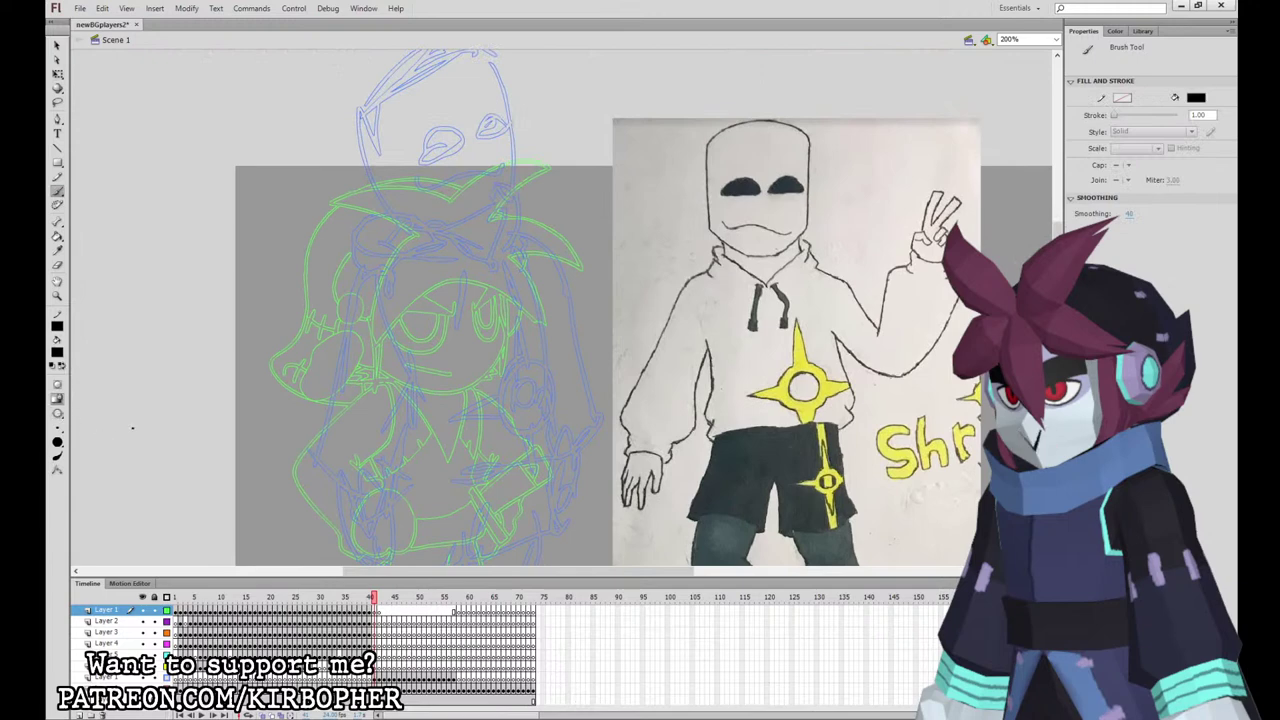
{"action": "left_click", "coordinate": [376, 622]}
{"action": "mouse_move", "coordinate": [502, 56]}
{"action": "left_mouse_down"}
{"action": "mouse_move", "coordinate": [503, 206]}
{"action": "mouse_move", "coordinate": [356, 262]}
{"action": "mouse_move", "coordinate": [388, 362]}
{"action": "mouse_move", "coordinate": [470, 384]}
{"action": "mouse_move", "coordinate": [513, 323]}
{"action": "mouse_move", "coordinate": [480, 195]}
{"action": "left_mouse_up"}
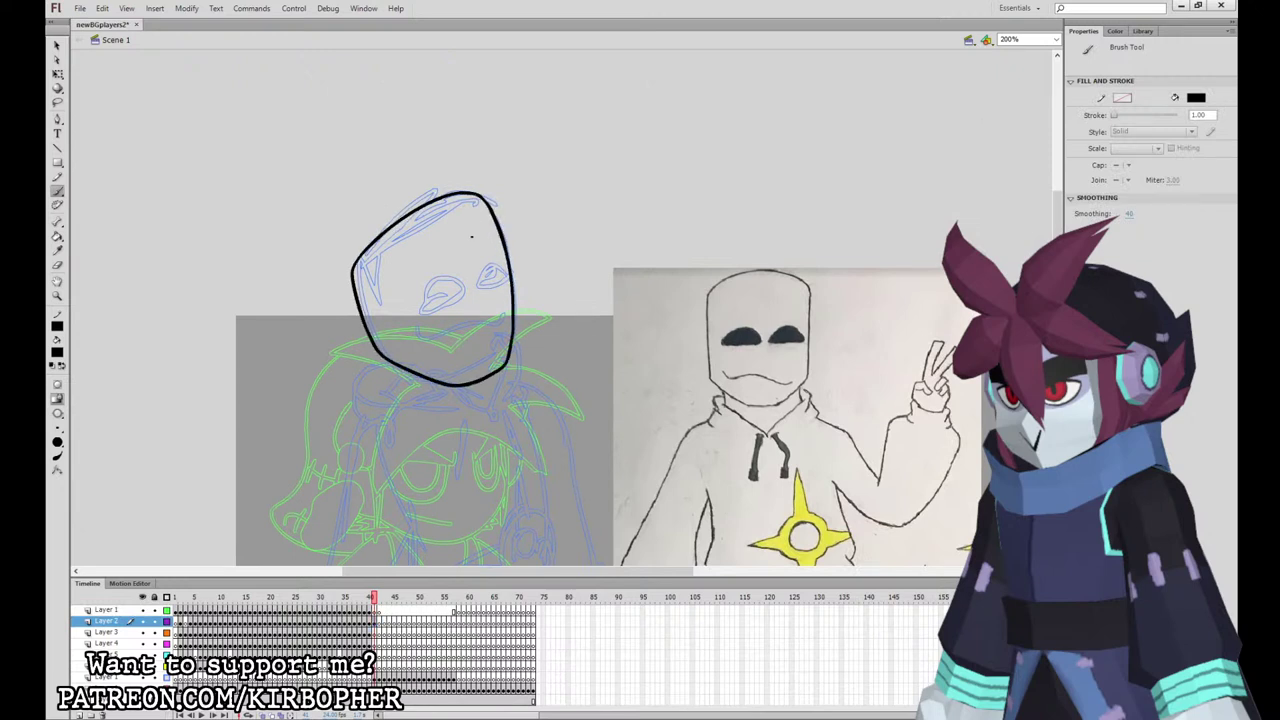
{"action": "mouse_move", "coordinate": [423, 311]}
{"action": "left_mouse_down"}
{"action": "mouse_move", "coordinate": [500, 268]}
{"action": "mouse_move", "coordinate": [480, 286]}
{"action": "left_mouse_up"}
{"action": "left_click", "coordinate": [57, 236]}
{"action": "left_click", "coordinate": [442, 293]}
{"action": "left_click", "coordinate": [490, 276]}
{"action": "key", "text": "b"}
{"action": "left_click_drag", "start_coordinate": [418, 340], "coordinate": [500, 319]}
Step: Fill the character's head with the pale tone sampled from the reference drawing
{"action": "left_click", "coordinate": [57, 251]}
{"action": "left_click", "coordinate": [756, 303]}
{"action": "left_click", "coordinate": [435, 257]}
Step: Display Layer 2 as outlines and ink the hood and drawstrings in black on Layer 4 at frame 41
{"action": "left_click_drag", "start_coordinate": [710, 399], "coordinate": [587, 207]}
{"action": "left_click", "coordinate": [57, 191]}
{"action": "left_click", "coordinate": [59, 351]}
{"action": "left_click", "coordinate": [77, 386]}
{"action": "left_click", "coordinate": [379, 634]}
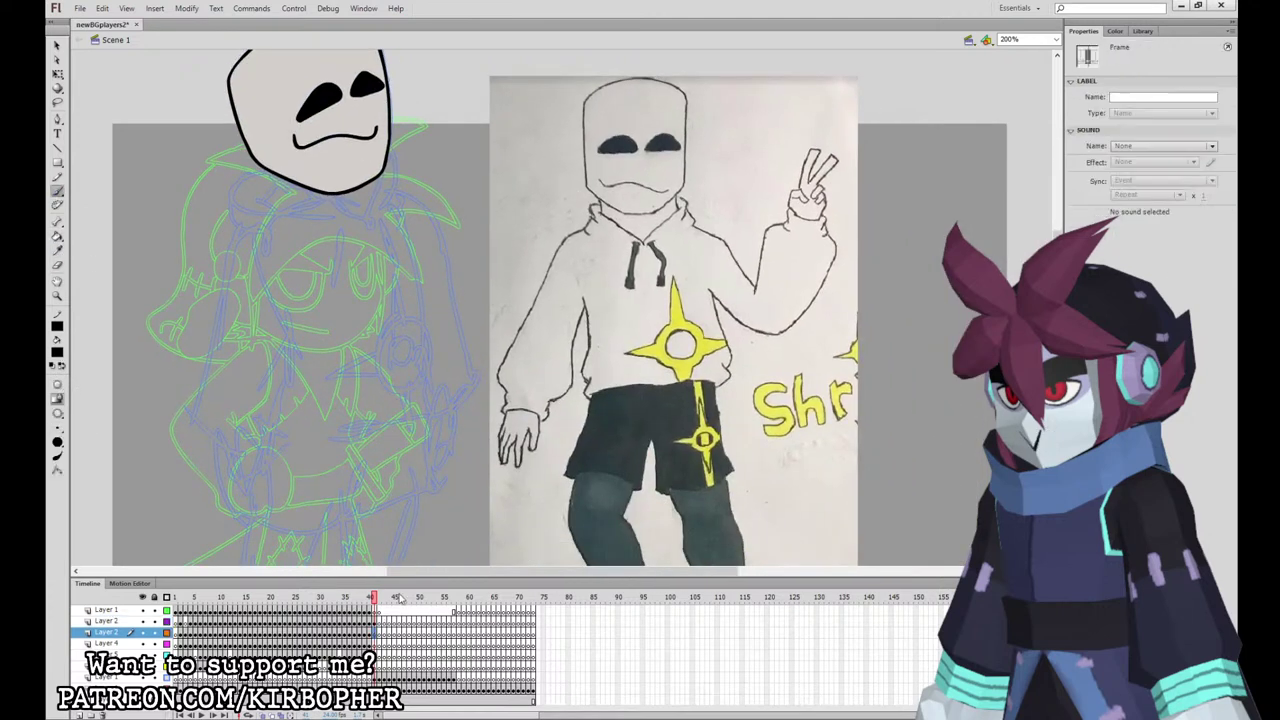
{"action": "key", "text": "ctrl+1"}
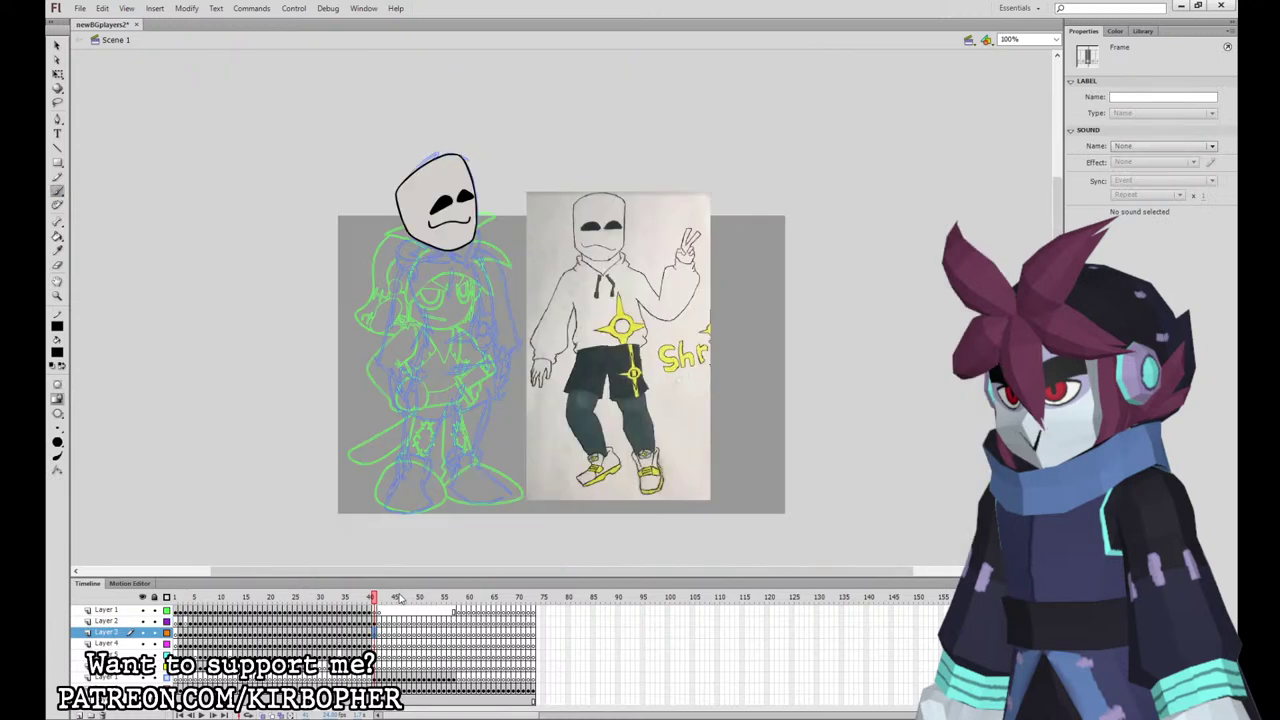
{"action": "left_click", "coordinate": [189, 644]}
{"action": "left_click", "coordinate": [167, 623]}
{"action": "mouse_move", "coordinate": [460, 262]}
{"action": "left_mouse_down"}
{"action": "mouse_move", "coordinate": [432, 254]}
{"action": "mouse_move", "coordinate": [436, 231]}
{"action": "mouse_move", "coordinate": [466, 262]}
{"action": "left_mouse_up"}
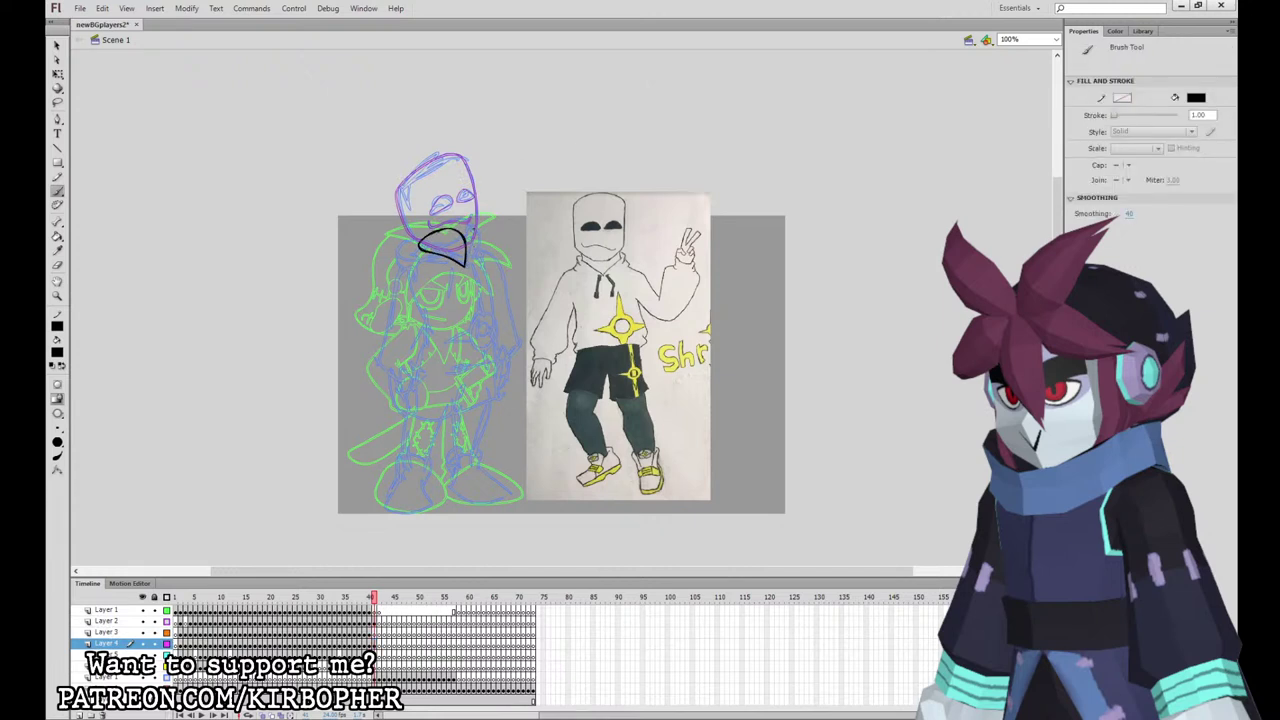
{"action": "mouse_move", "coordinate": [474, 248]}
{"action": "left_mouse_down"}
{"action": "mouse_move", "coordinate": [407, 238]}
{"action": "mouse_move", "coordinate": [399, 264]}
{"action": "mouse_move", "coordinate": [465, 262]}
{"action": "mouse_move", "coordinate": [482, 228]}
{"action": "mouse_move", "coordinate": [449, 298]}
{"action": "mouse_move", "coordinate": [479, 291]}
{"action": "left_mouse_up"}
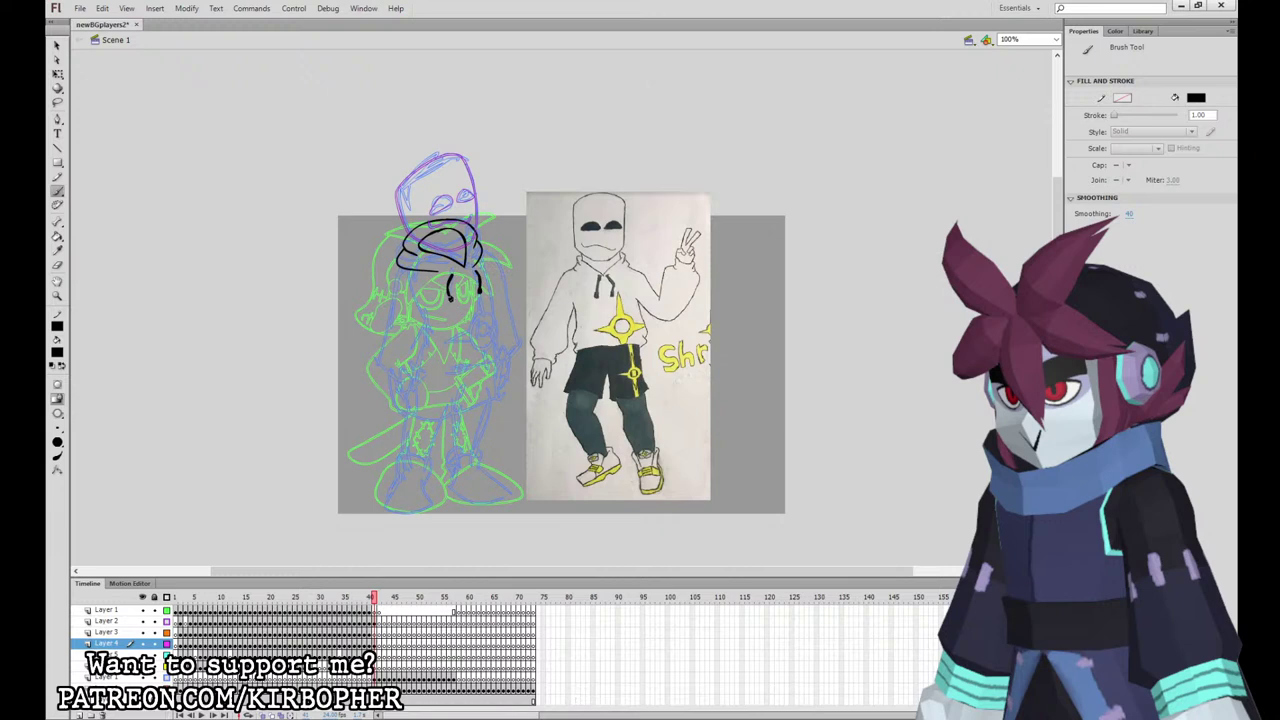
Step: Ink the hoodie's torso and hem, and try strokes for the pointed star emblem on its front
{"action": "mouse_move", "coordinate": [400, 268]}
{"action": "left_mouse_down"}
{"action": "mouse_move", "coordinate": [416, 354]}
{"action": "mouse_move", "coordinate": [450, 382]}
{"action": "mouse_move", "coordinate": [496, 360]}
{"action": "left_mouse_up"}
{"action": "left_click_drag", "start_coordinate": [490, 281], "coordinate": [492, 309]}
{"action": "left_click_drag", "start_coordinate": [482, 263], "coordinate": [496, 350]}
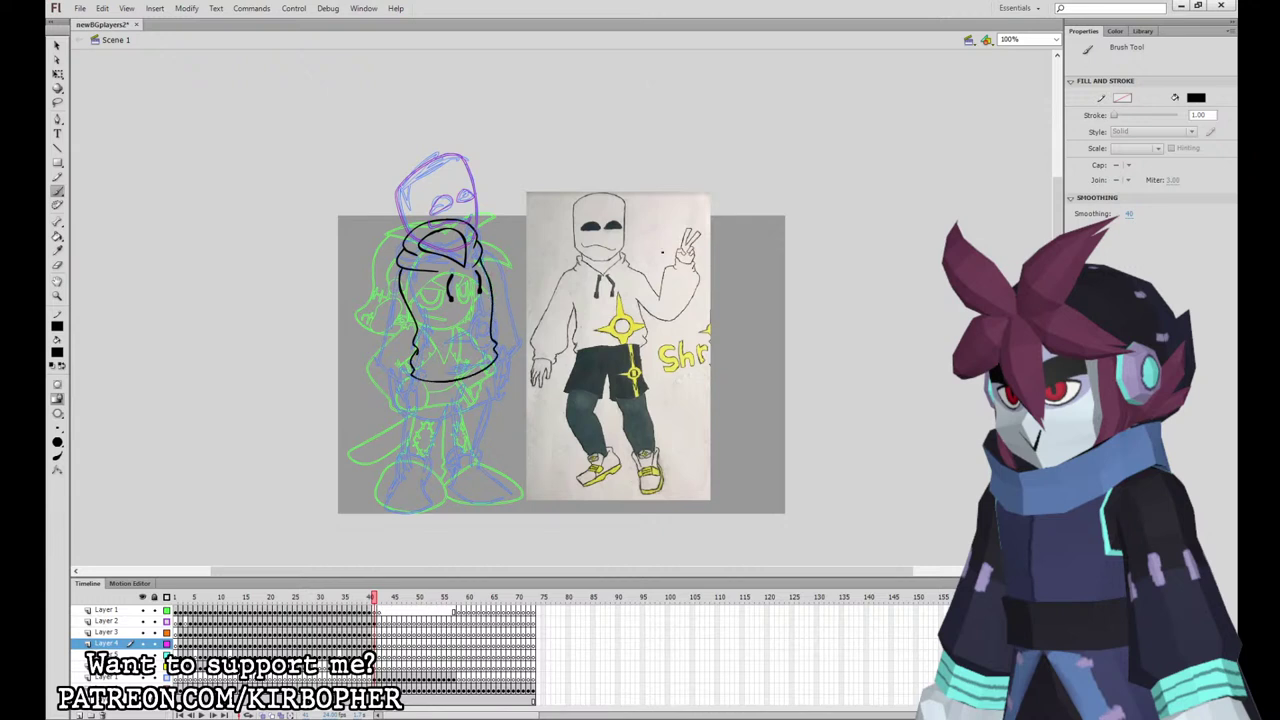
{"action": "mouse_move", "coordinate": [486, 294]}
{"action": "left_mouse_down"}
{"action": "mouse_move", "coordinate": [490, 314]}
{"action": "mouse_move", "coordinate": [446, 346]}
{"action": "mouse_move", "coordinate": [483, 351]}
{"action": "mouse_move", "coordinate": [491, 368]}
{"action": "left_mouse_up"}
{"action": "key", "text": "ctrl+z"}
{"action": "key", "text": "ctrl+z"}
{"action": "left_click_drag", "start_coordinate": [487, 321], "coordinate": [492, 343]}
{"action": "key", "text": "ctrl+z"}
Step: Ink the near arm's sleeve, cuff and hanging hand in black on Layer 3 at frame 41
{"action": "left_click", "coordinate": [376, 633]}
{"action": "mouse_move", "coordinate": [398, 264]}
{"action": "left_mouse_down"}
{"action": "mouse_move", "coordinate": [374, 358]}
{"action": "mouse_move", "coordinate": [379, 382]}
{"action": "mouse_move", "coordinate": [411, 394]}
{"action": "mouse_move", "coordinate": [418, 293]}
{"action": "left_mouse_up"}
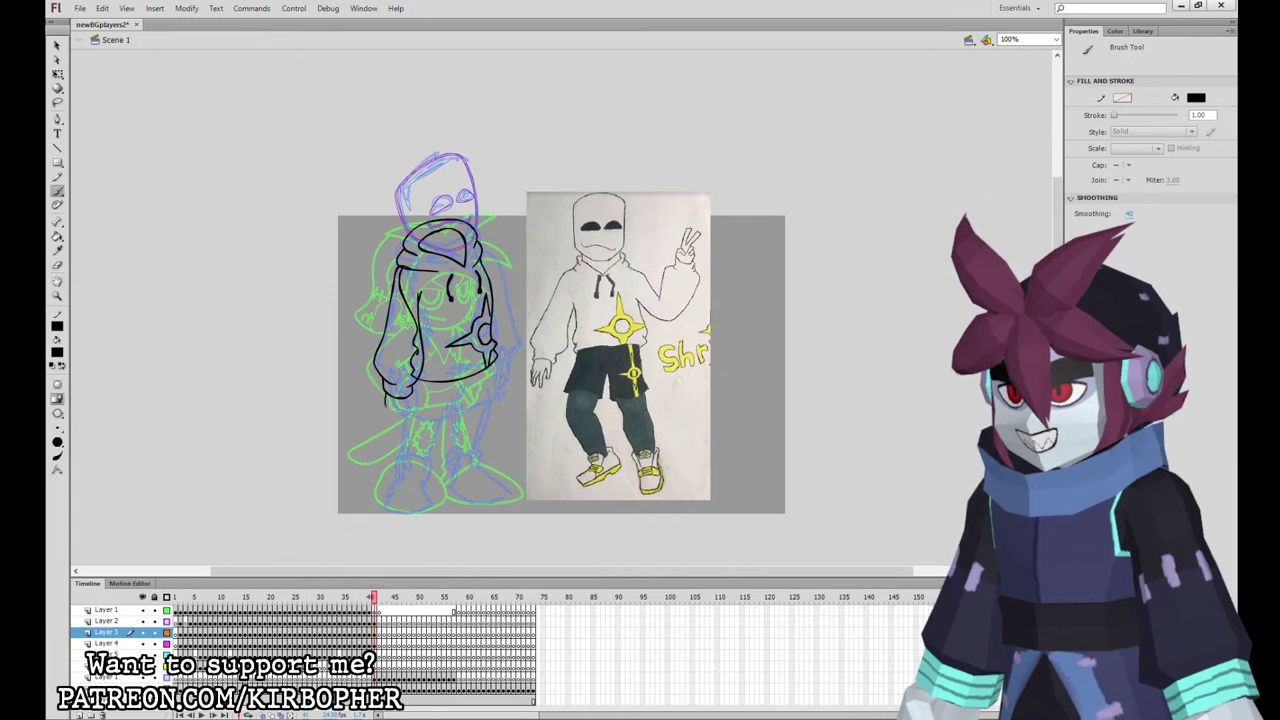
{"action": "mouse_move", "coordinate": [404, 414]}
{"action": "left_mouse_down"}
{"action": "mouse_move", "coordinate": [402, 433]}
{"action": "mouse_move", "coordinate": [410, 408]}
{"action": "mouse_move", "coordinate": [402, 432]}
{"action": "mouse_move", "coordinate": [412, 422]}
{"action": "left_mouse_up"}
{"action": "key", "text": "ctrl+z"}
{"action": "key", "text": "ctrl+z"}
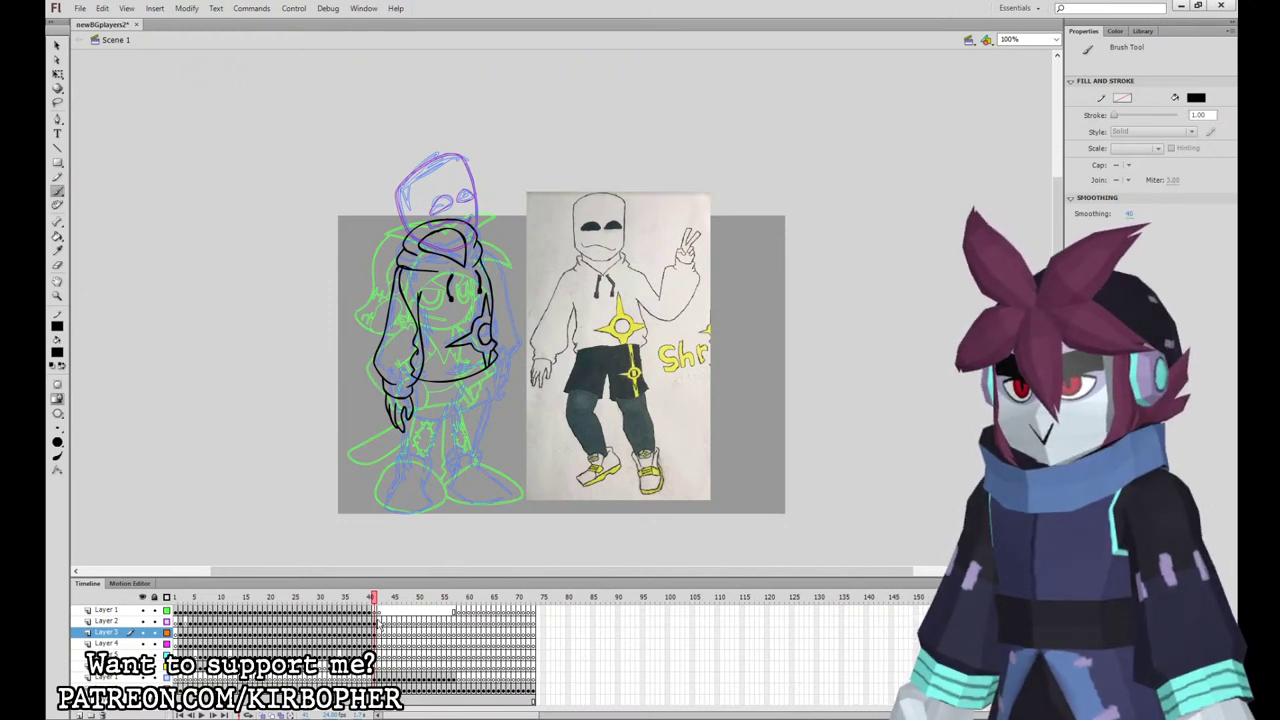
Step: Ink the outline of the shorts below the hoodie on Layer 5 at frame 41
{"action": "left_click", "coordinate": [377, 644]}
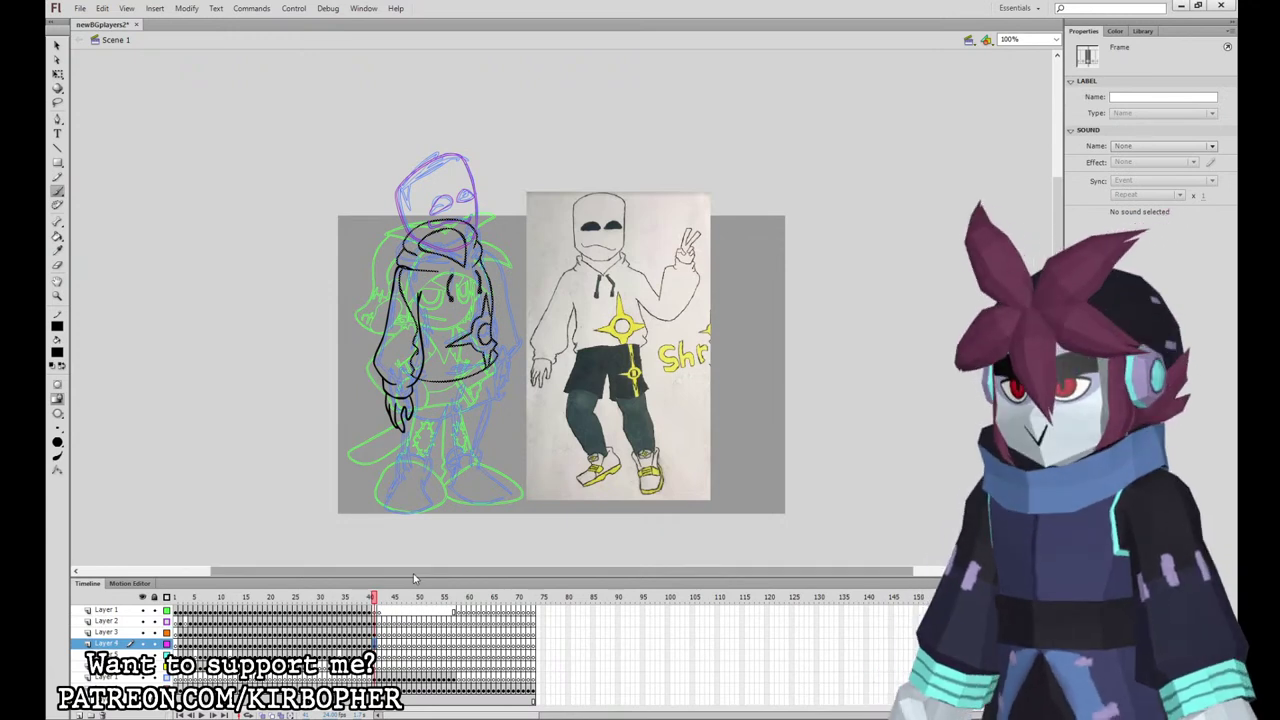
{"action": "left_click", "coordinate": [377, 656]}
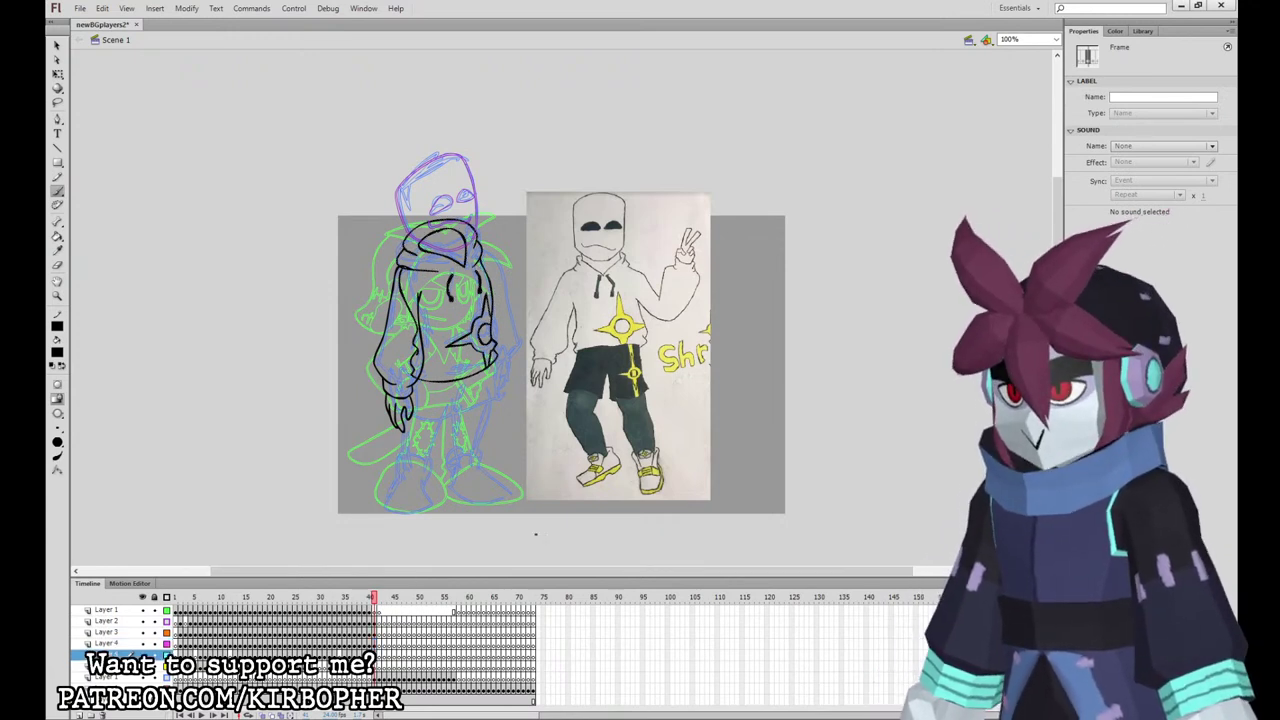
{"action": "left_click_drag", "start_coordinate": [411, 394], "coordinate": [409, 412]}
{"action": "left_click_drag", "start_coordinate": [412, 419], "coordinate": [453, 417]}
{"action": "mouse_move", "coordinate": [465, 392]}
{"action": "left_mouse_down"}
{"action": "mouse_move", "coordinate": [453, 418]}
{"action": "mouse_move", "coordinate": [487, 407]}
{"action": "mouse_move", "coordinate": [492, 362]}
{"action": "mouse_move", "coordinate": [418, 352]}
{"action": "left_mouse_up"}
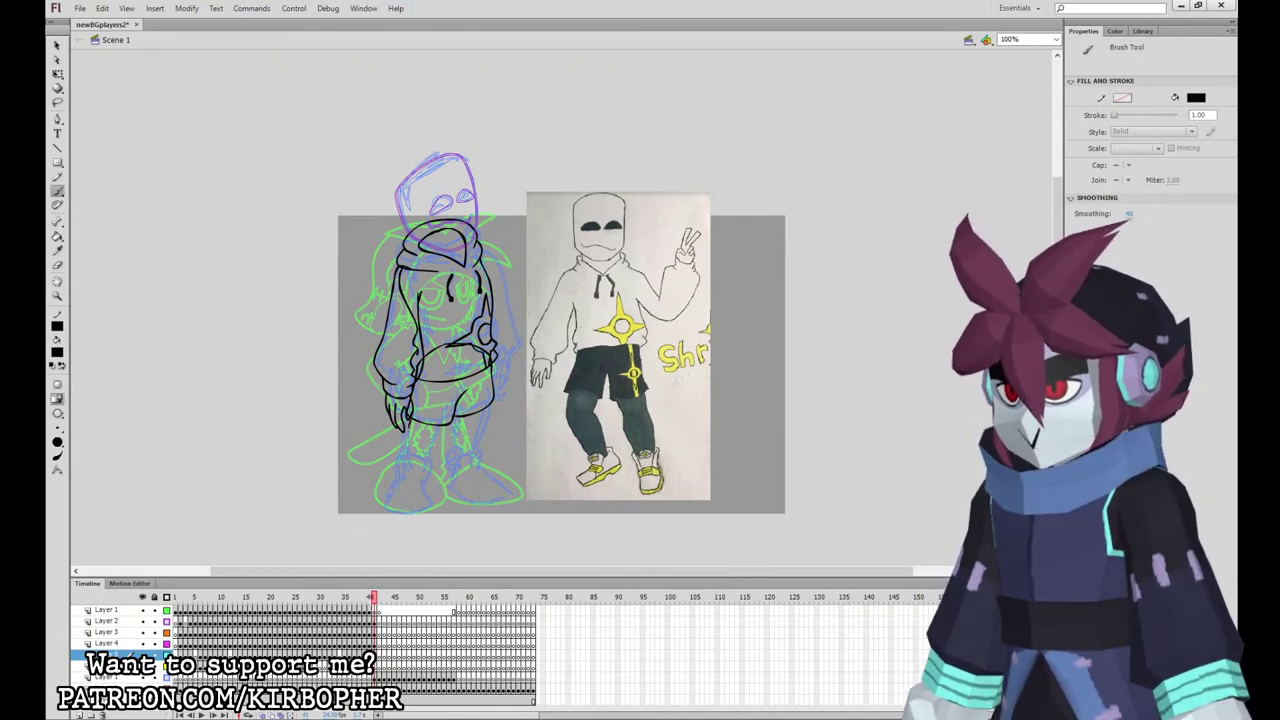
Step: Ink both legs below the shorts and the ankle collars of the shoes, undoing stray strokes
{"action": "mouse_move", "coordinate": [418, 458]}
{"action": "left_mouse_down"}
{"action": "mouse_move", "coordinate": [428, 476]}
{"action": "mouse_move", "coordinate": [401, 476]}
{"action": "left_mouse_up"}
{"action": "key", "text": "ctrl+z"}
{"action": "key", "text": "ctrl+z"}
{"action": "mouse_move", "coordinate": [411, 418]}
{"action": "left_mouse_down"}
{"action": "mouse_move", "coordinate": [402, 474]}
{"action": "mouse_move", "coordinate": [442, 425]}
{"action": "left_mouse_up"}
{"action": "key", "text": "ctrl+z"}
{"action": "key", "text": "ctrl+z"}
{"action": "mouse_move", "coordinate": [477, 469]}
{"action": "left_mouse_down"}
{"action": "mouse_move", "coordinate": [472, 453]}
{"action": "mouse_move", "coordinate": [463, 471]}
{"action": "left_mouse_up"}
{"action": "left_click_drag", "start_coordinate": [457, 417], "coordinate": [453, 440]}
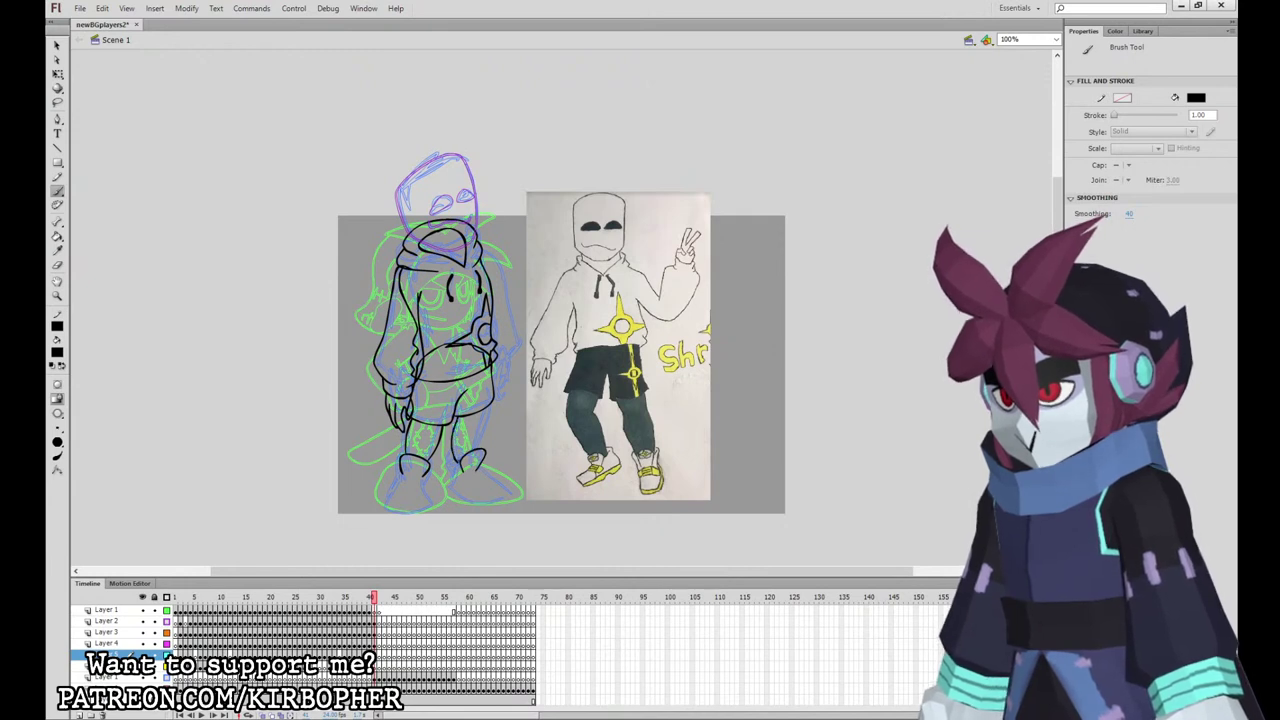
Step: Ink the far leg's outer edge and the vertical stripe on the side of the shorts
{"action": "left_click_drag", "start_coordinate": [482, 437], "coordinate": [480, 352]}
{"action": "left_click_drag", "start_coordinate": [488, 406], "coordinate": [481, 346]}
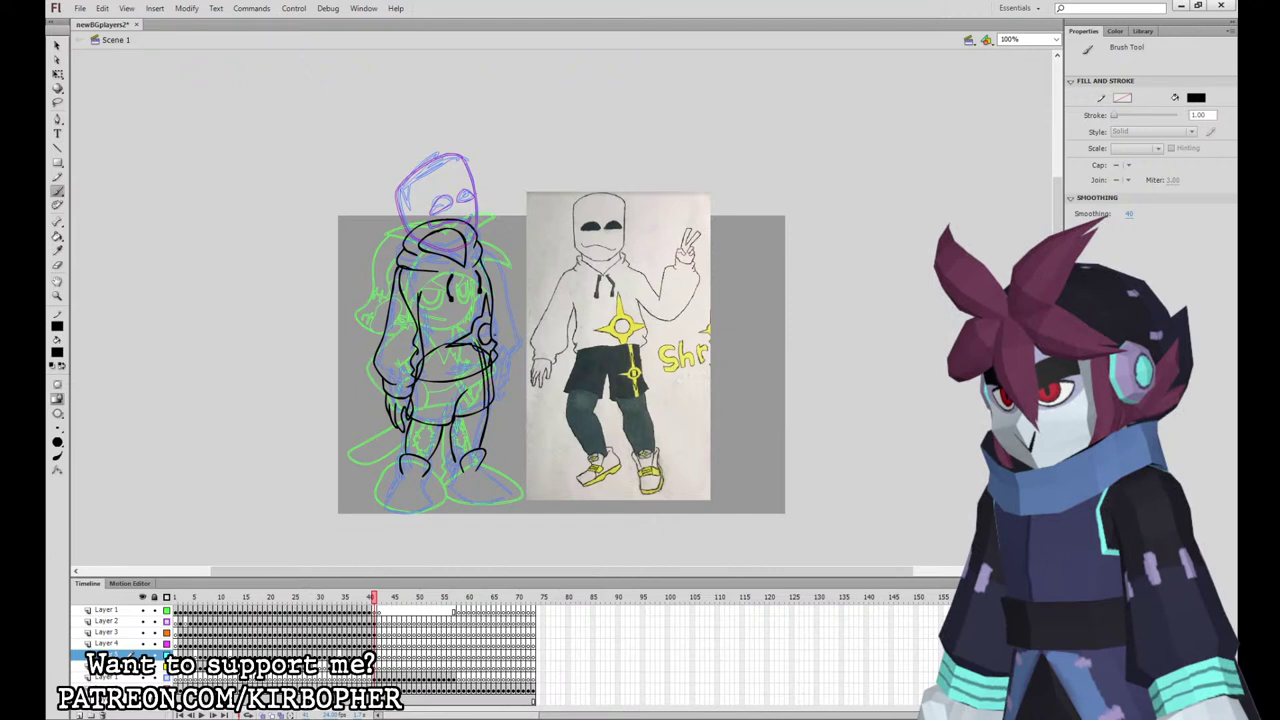
{"action": "key", "text": "ctrl+z"}
{"action": "left_click_drag", "start_coordinate": [489, 406], "coordinate": [482, 338]}
Step: Ink both shoes with soles, laces and a small star detail to match the reference
{"action": "left_click_drag", "start_coordinate": [426, 484], "coordinate": [428, 473]}
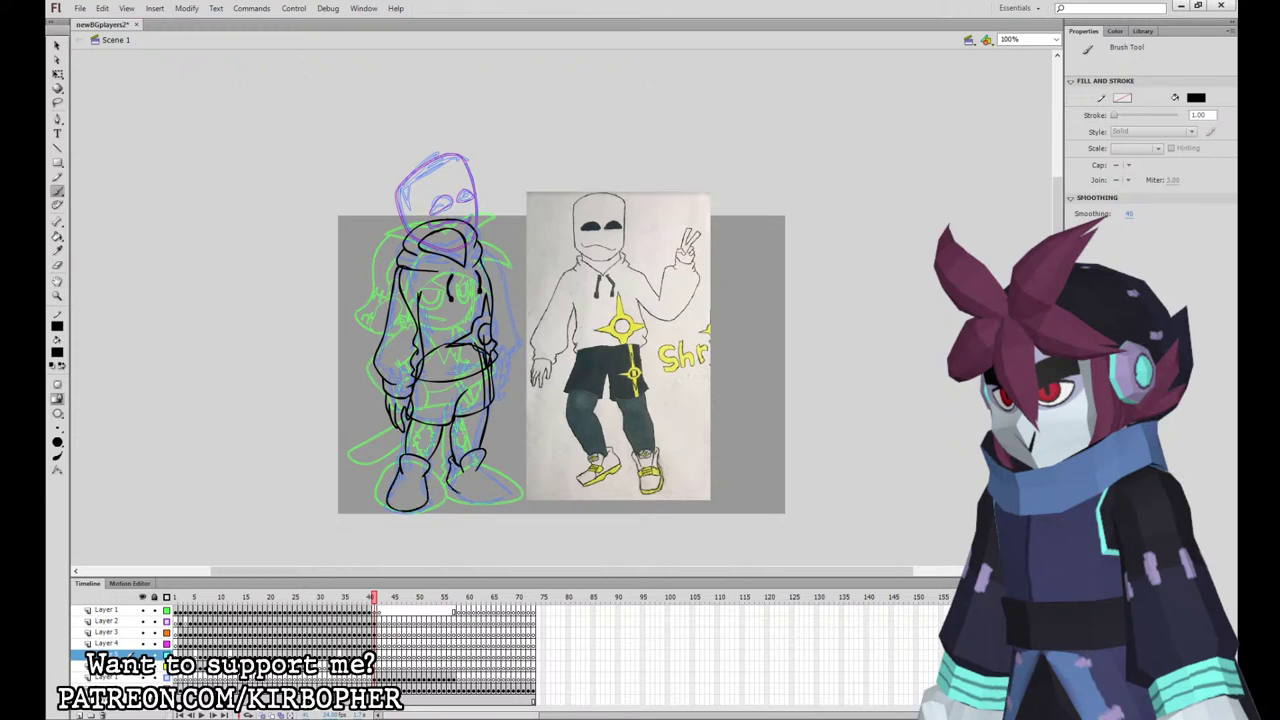
{"action": "left_click_drag", "start_coordinate": [503, 484], "coordinate": [481, 467]}
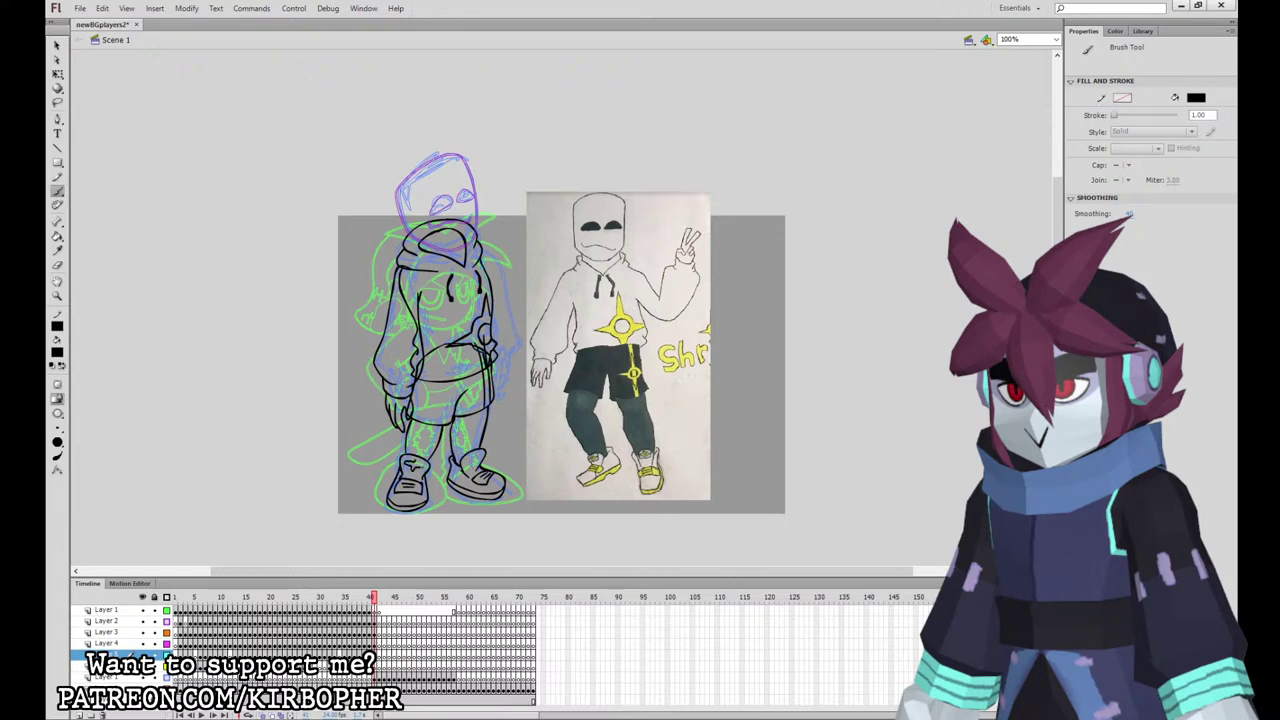
{"action": "key", "text": "ctrl+z"}
Step: Ink the far arm's sleeve and hand behind the body on Layer 6 at frame 41
{"action": "left_click", "coordinate": [375, 656]}
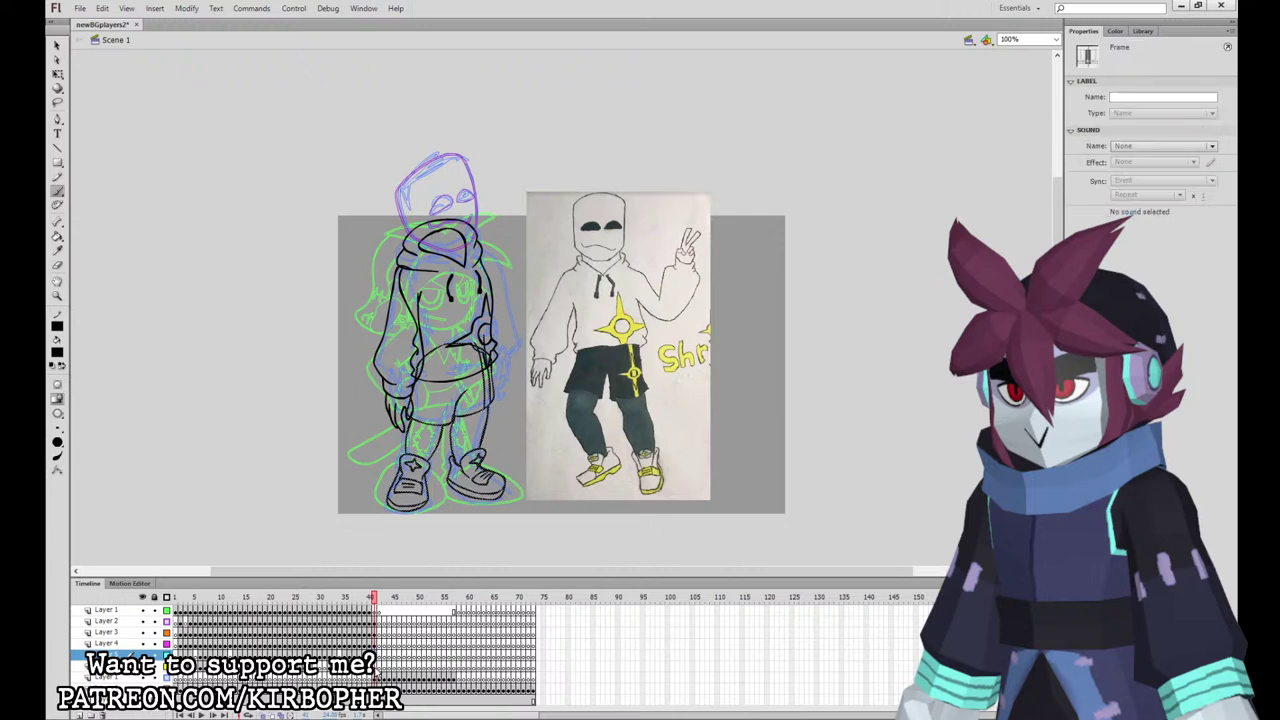
{"action": "left_click", "coordinate": [375, 666]}
{"action": "key", "text": "ctrl+z"}
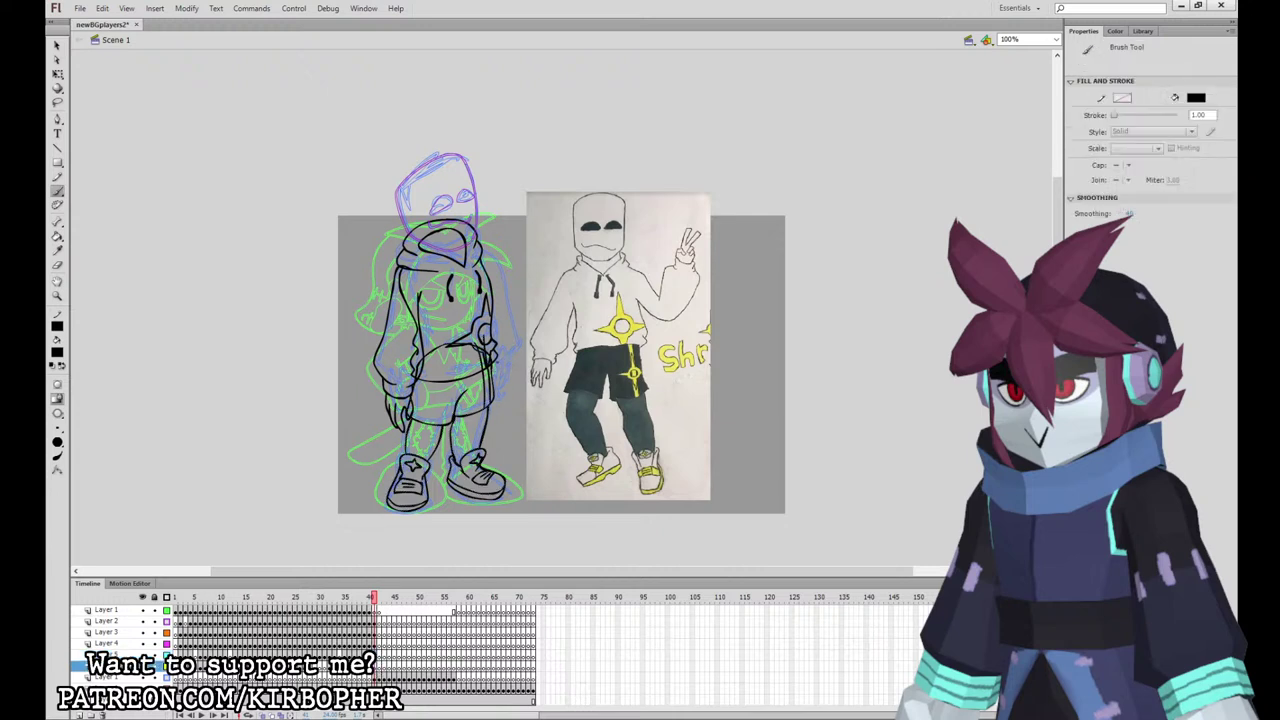
{"action": "left_click_drag", "start_coordinate": [492, 258], "coordinate": [506, 368]}
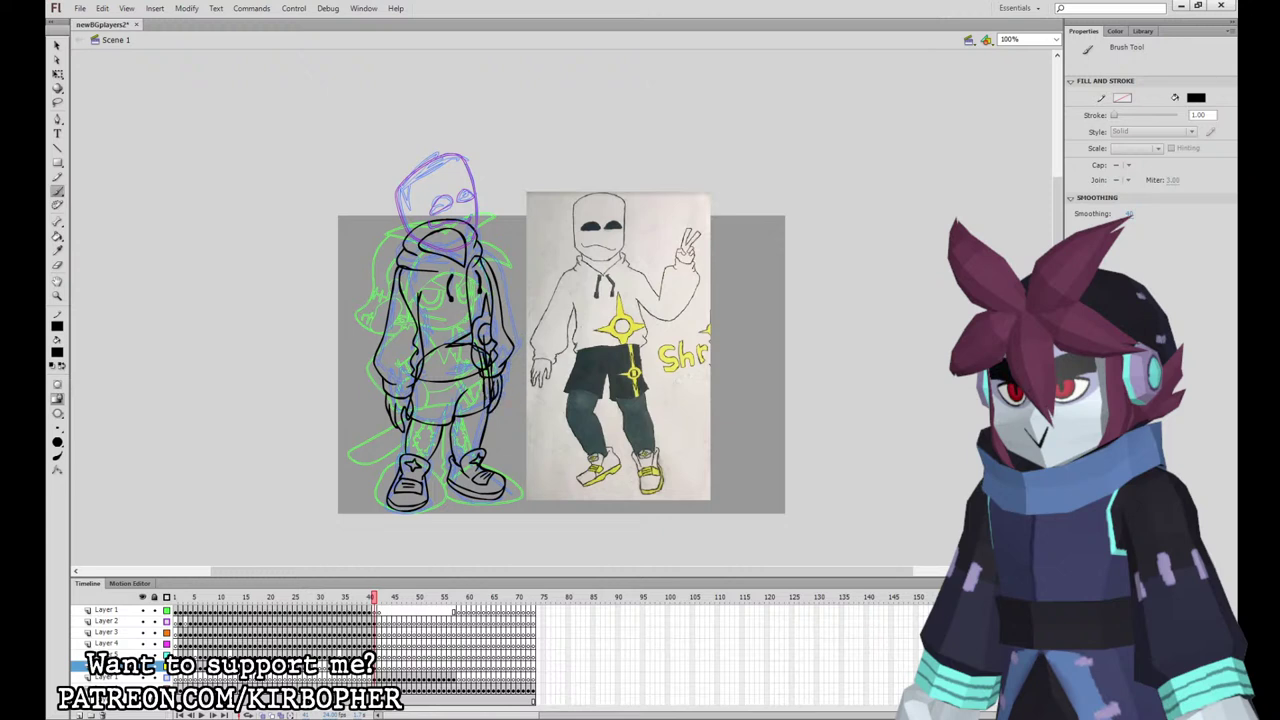
Step: Turn off outline display for Layer 2 and fill the head, neck and both hands with off-white
{"action": "left_click", "coordinate": [166, 621]}
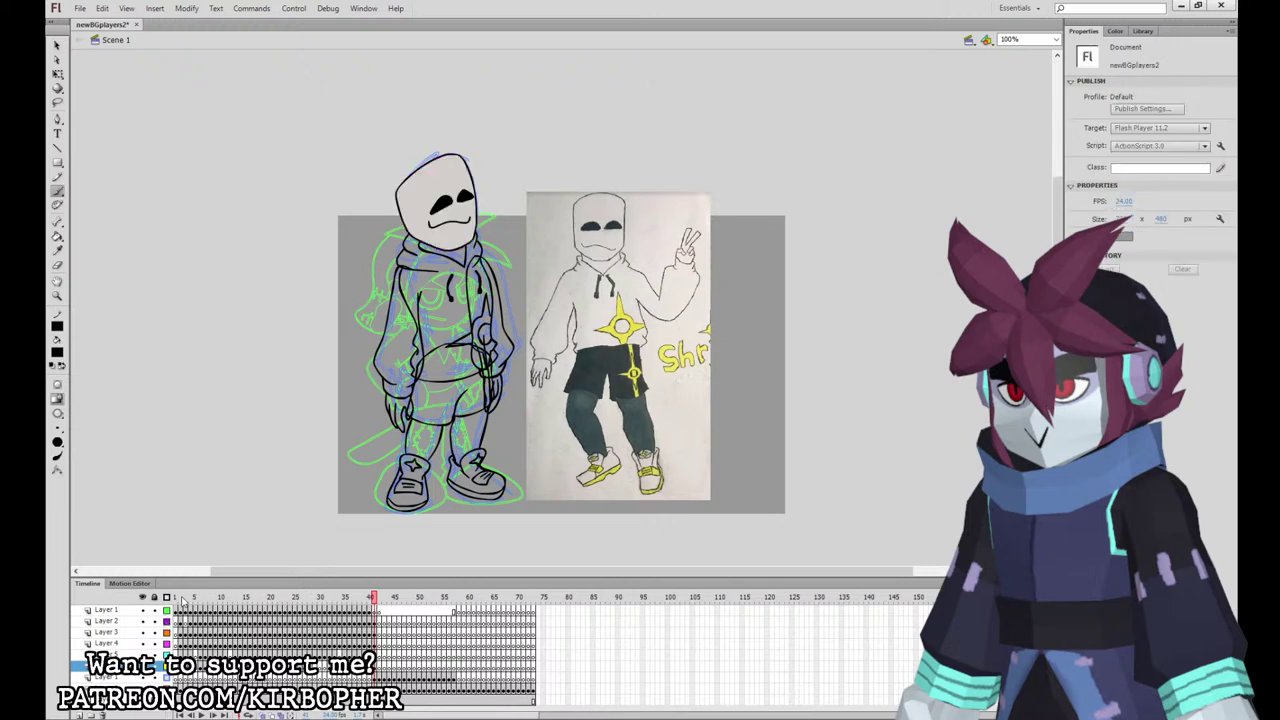
{"action": "left_click", "coordinate": [57, 238]}
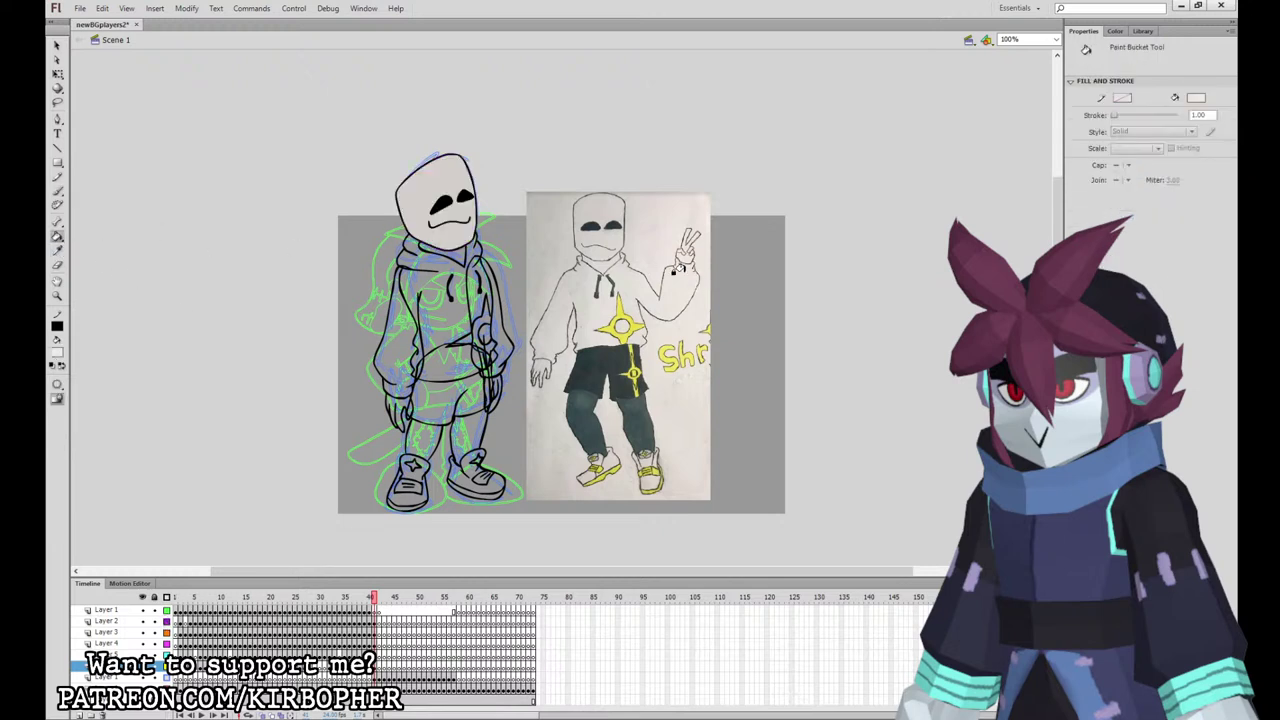
{"action": "left_click", "coordinate": [468, 218]}
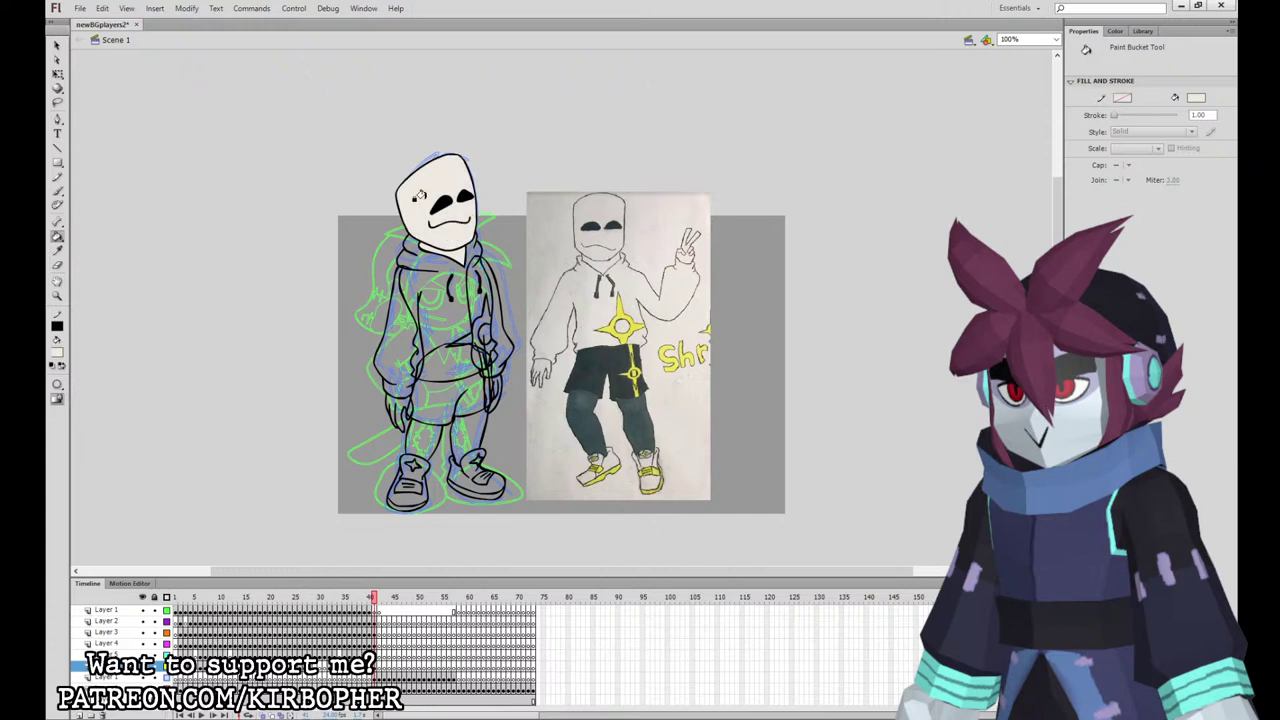
{"action": "left_click", "coordinate": [397, 405]}
{"action": "left_click", "coordinate": [490, 385]}
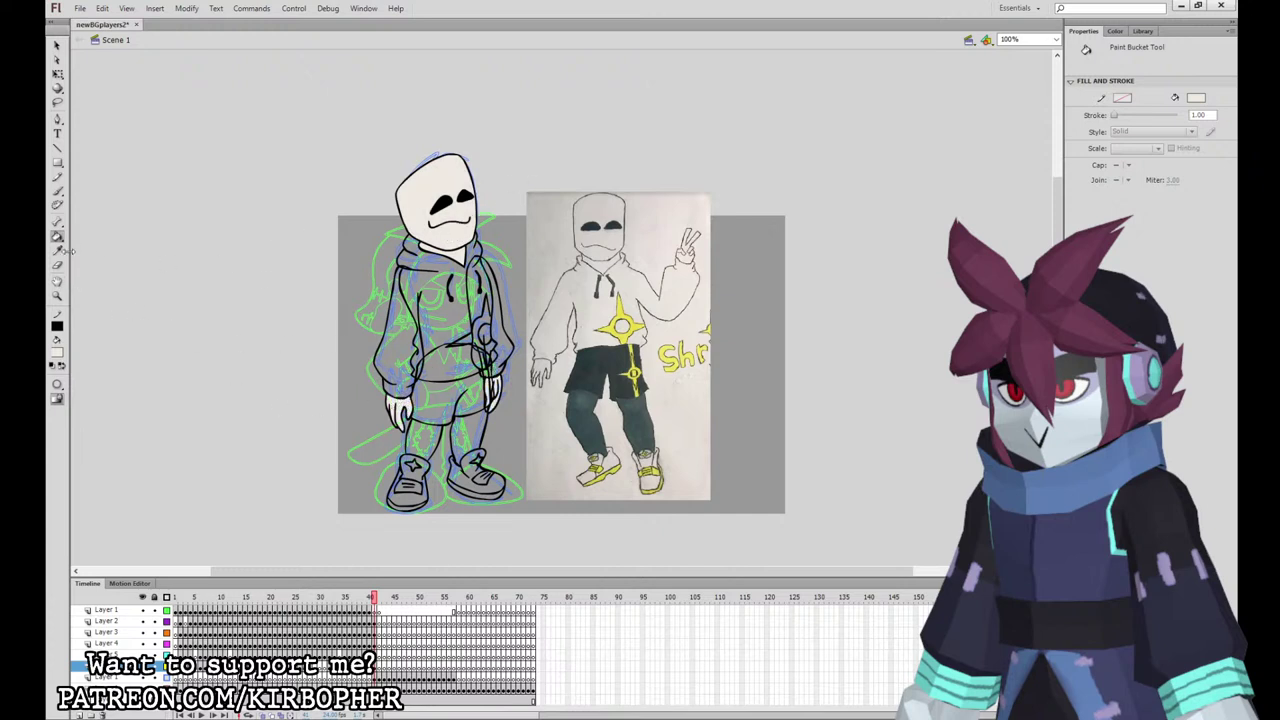
Step: Fill the hoodie's body and far sleeve with the light grey sampled from the reference drawing's hoodie
{"action": "left_click", "coordinate": [57, 250]}
{"action": "left_click", "coordinate": [589, 268]}
{"action": "left_click", "coordinate": [448, 299]}
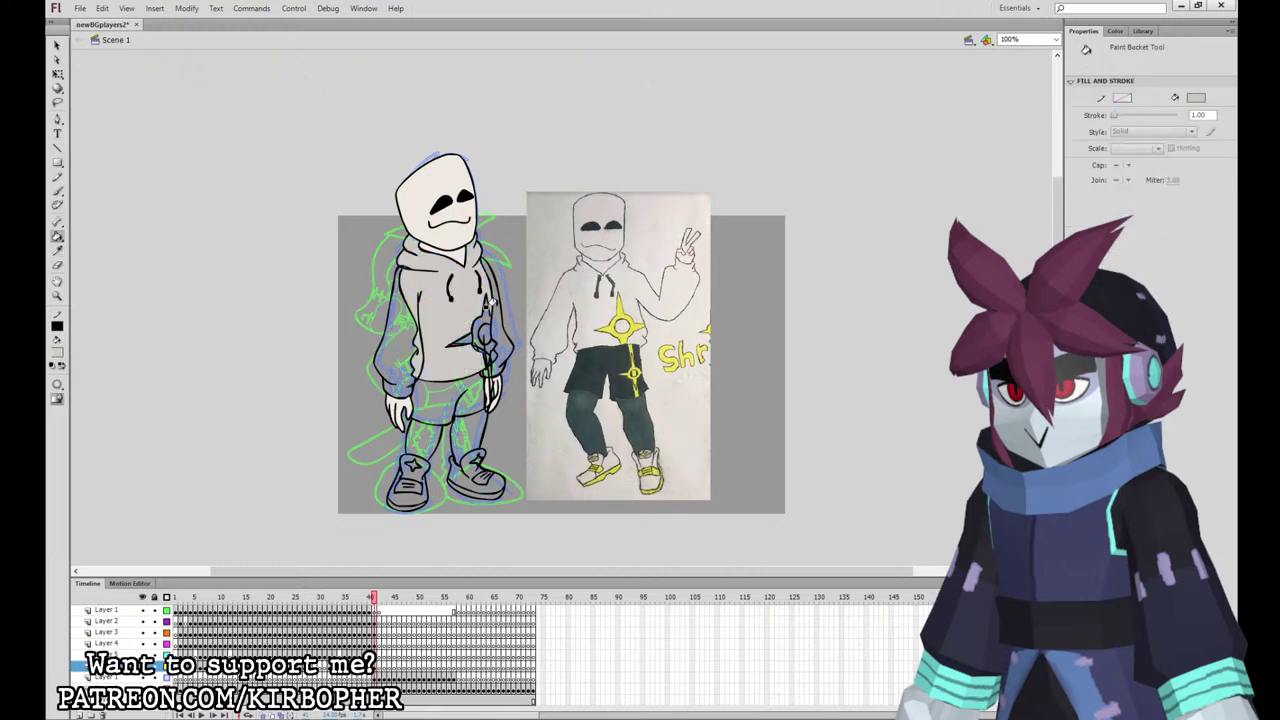
{"action": "left_click", "coordinate": [492, 302]}
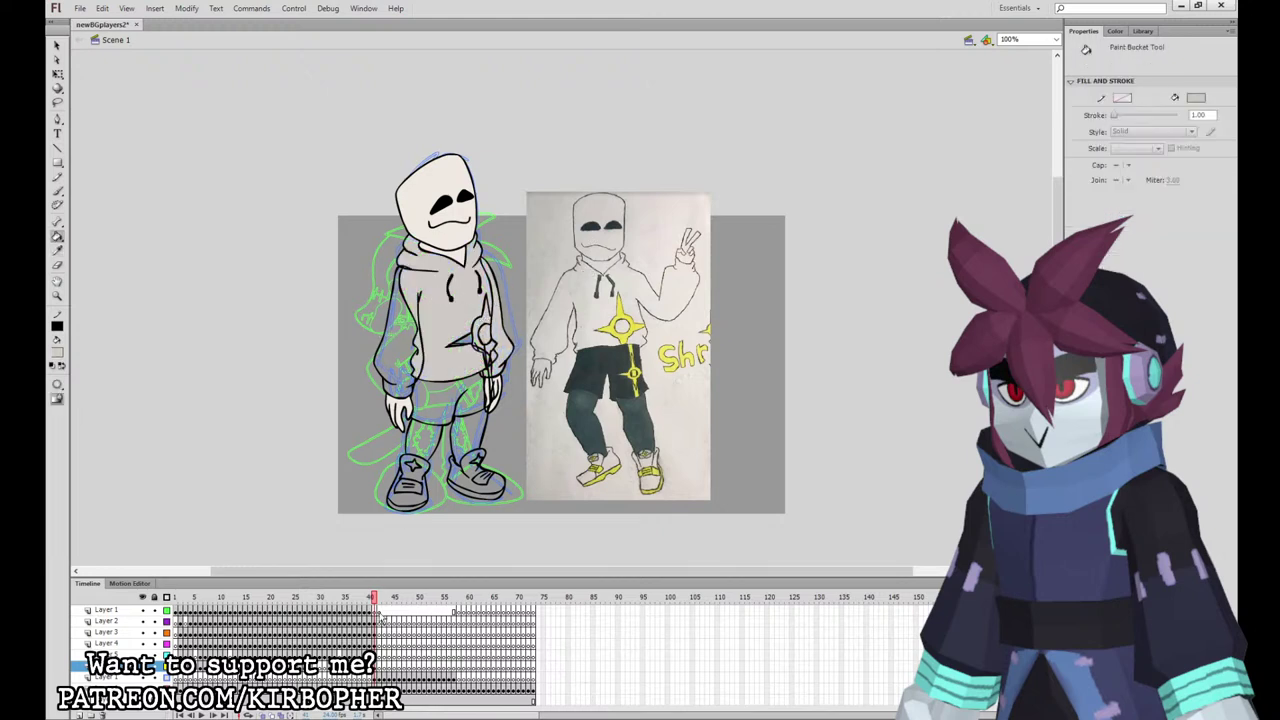
Step: Fill the near arm's sleeve and cuff on Layer 3 at frame 41 with the same light grey as the hoodie
{"action": "left_click", "coordinate": [376, 632]}
{"action": "key", "text": "b"}
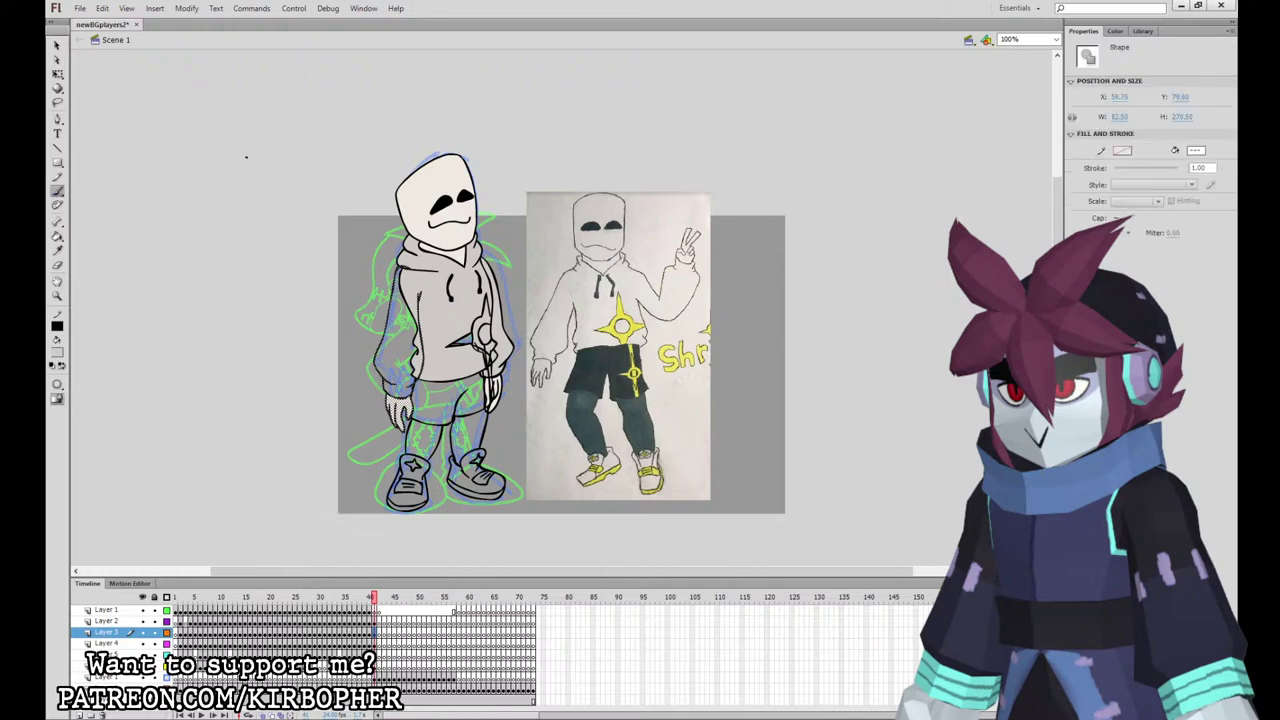
{"action": "left_click", "coordinate": [57, 237]}
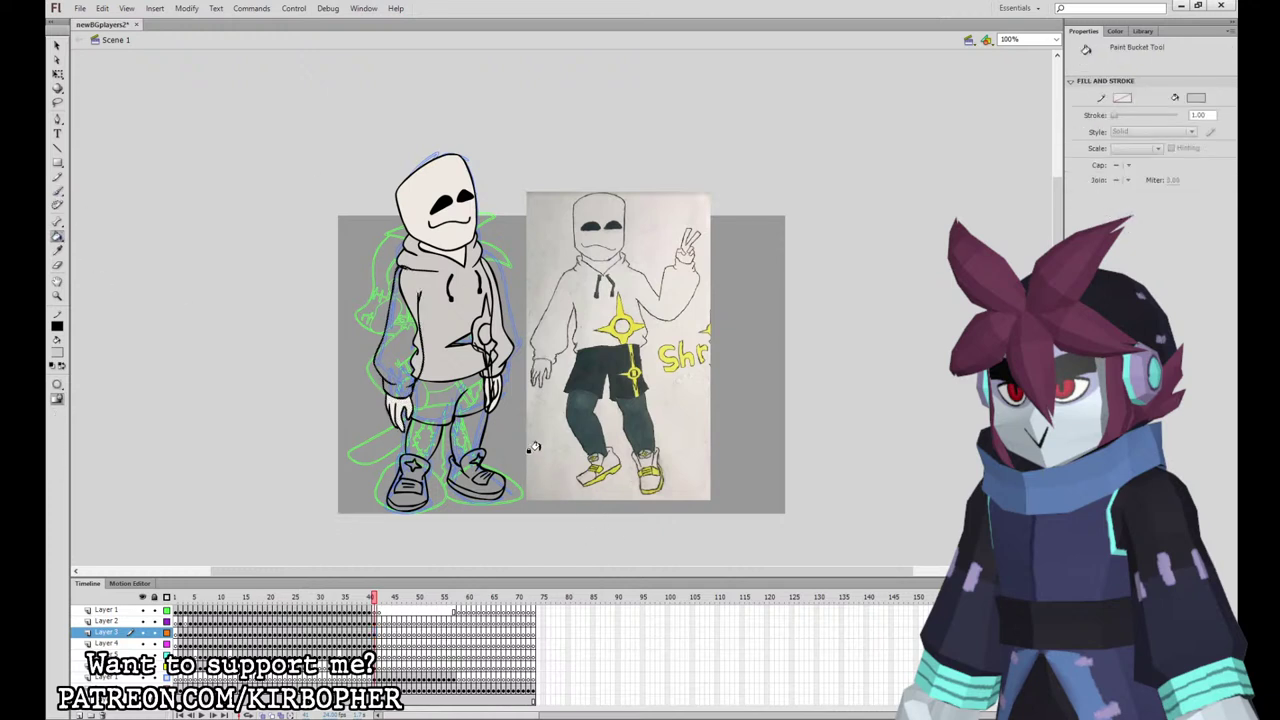
{"action": "left_click", "coordinate": [402, 335]}
{"action": "left_click", "coordinate": [400, 387]}
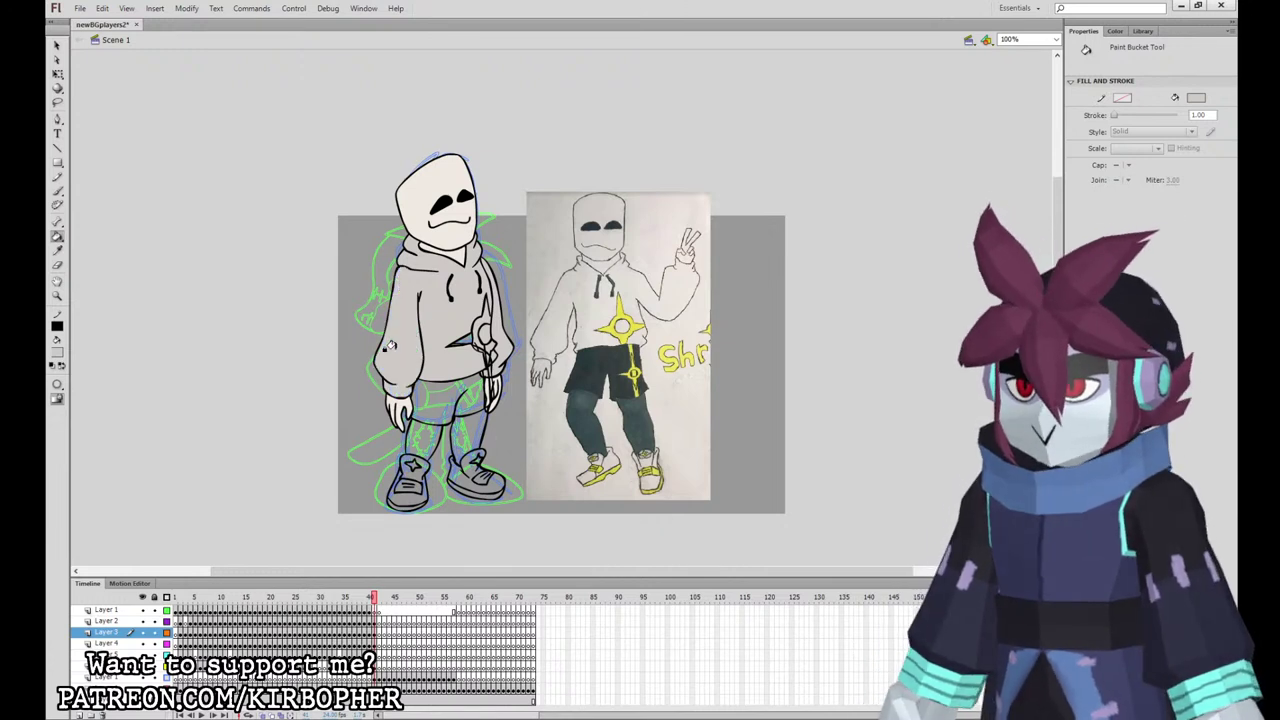
Step: Fill the hoodie's star emblem, the shorts stripe and the shoes' stars, straps and soles with yellow sampled from the reference
{"action": "key", "text": "i"}
{"action": "left_click", "coordinate": [620, 314]}
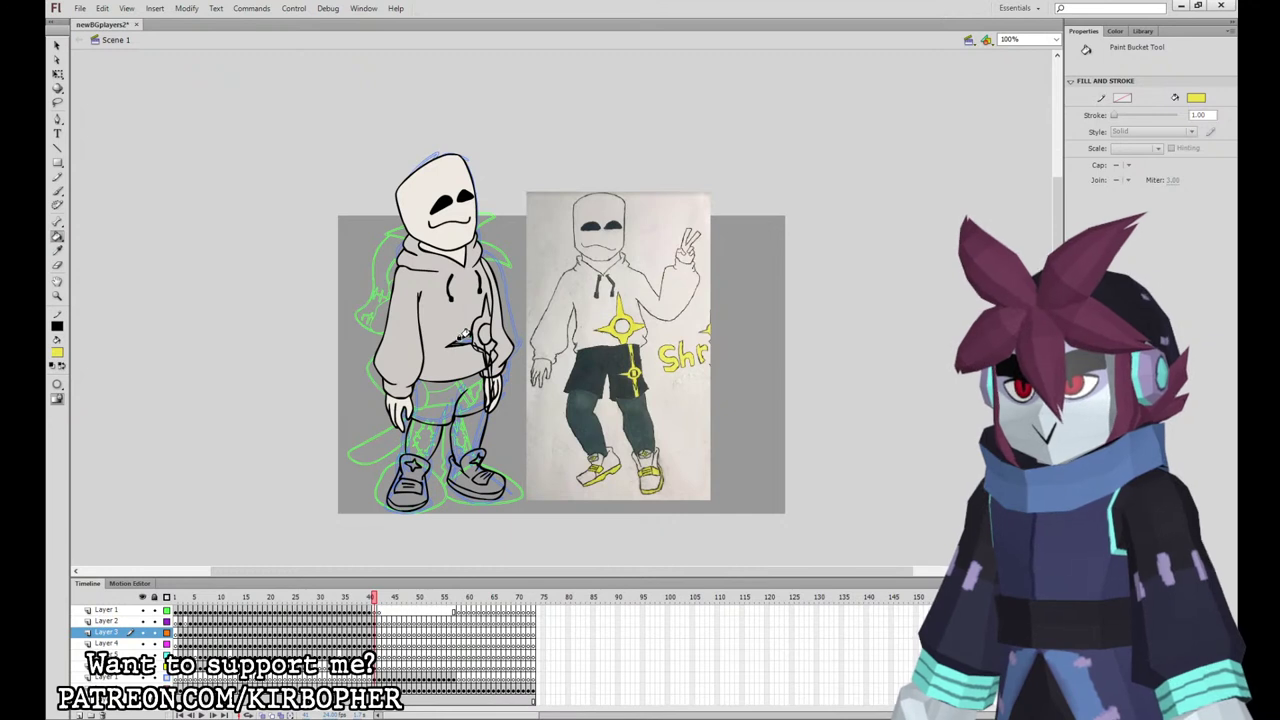
{"action": "left_click", "coordinate": [478, 336]}
{"action": "left_click", "coordinate": [484, 378]}
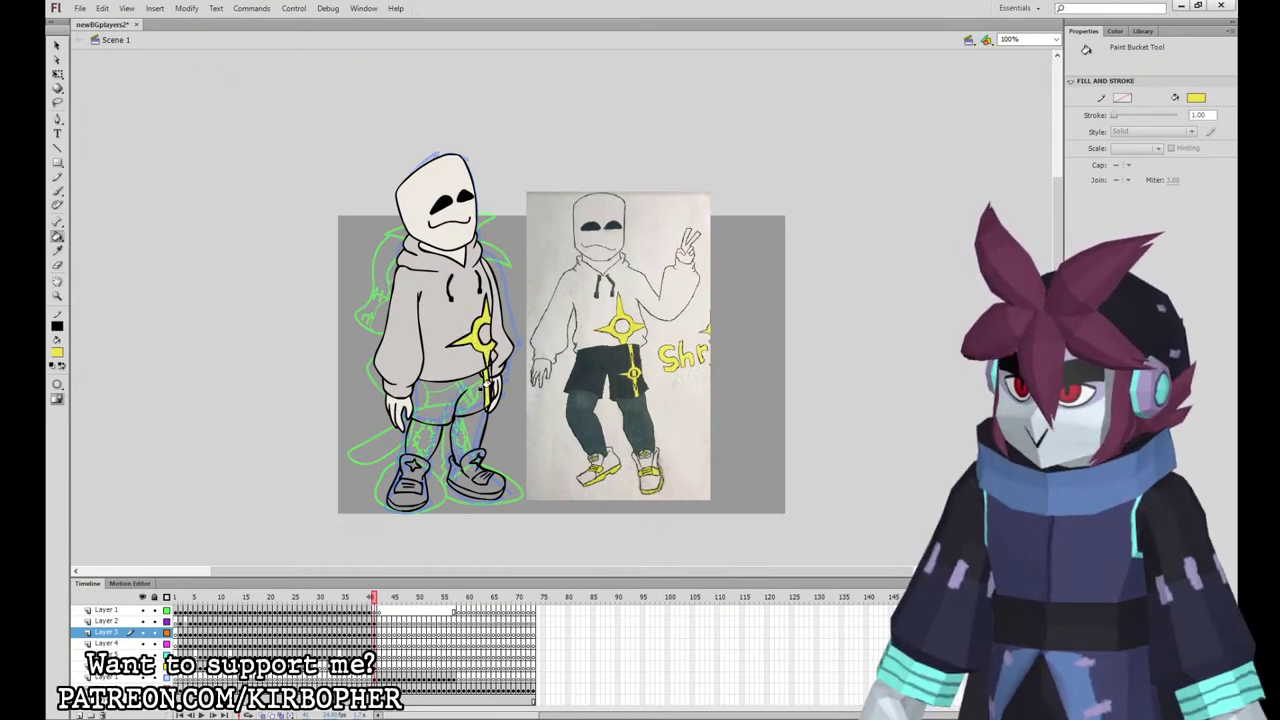
{"action": "left_click", "coordinate": [408, 482]}
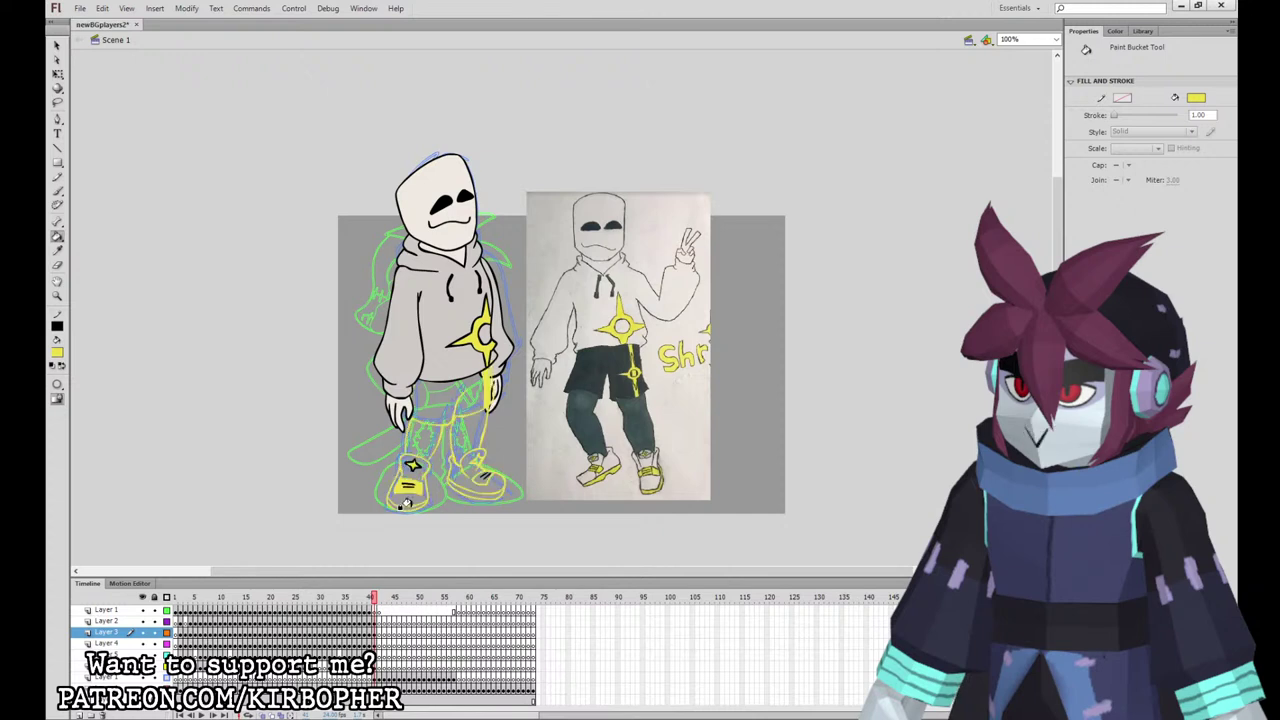
{"action": "left_click", "coordinate": [405, 503]}
{"action": "left_click", "coordinate": [480, 493]}
{"action": "key", "text": "ctrl+z"}
{"action": "left_click", "coordinate": [480, 477]}
{"action": "left_click", "coordinate": [477, 461]}
{"action": "left_click", "coordinate": [477, 494]}
Step: Fill both legs with the dark slate sampled from the reference leggings, and the shoes' remaining areas with light grey
{"action": "left_click", "coordinate": [57, 250]}
{"action": "left_click", "coordinate": [597, 417]}
{"action": "left_click", "coordinate": [408, 432]}
{"action": "left_click", "coordinate": [463, 424]}
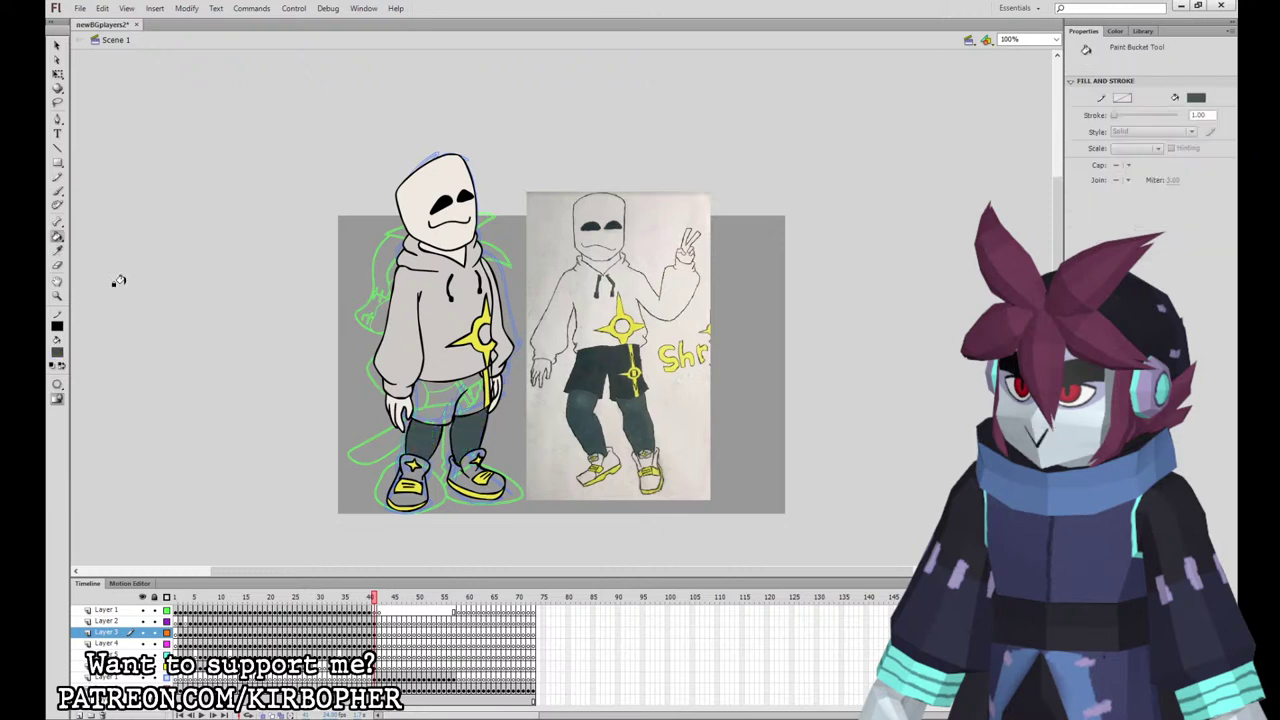
{"action": "left_click", "coordinate": [57, 250]}
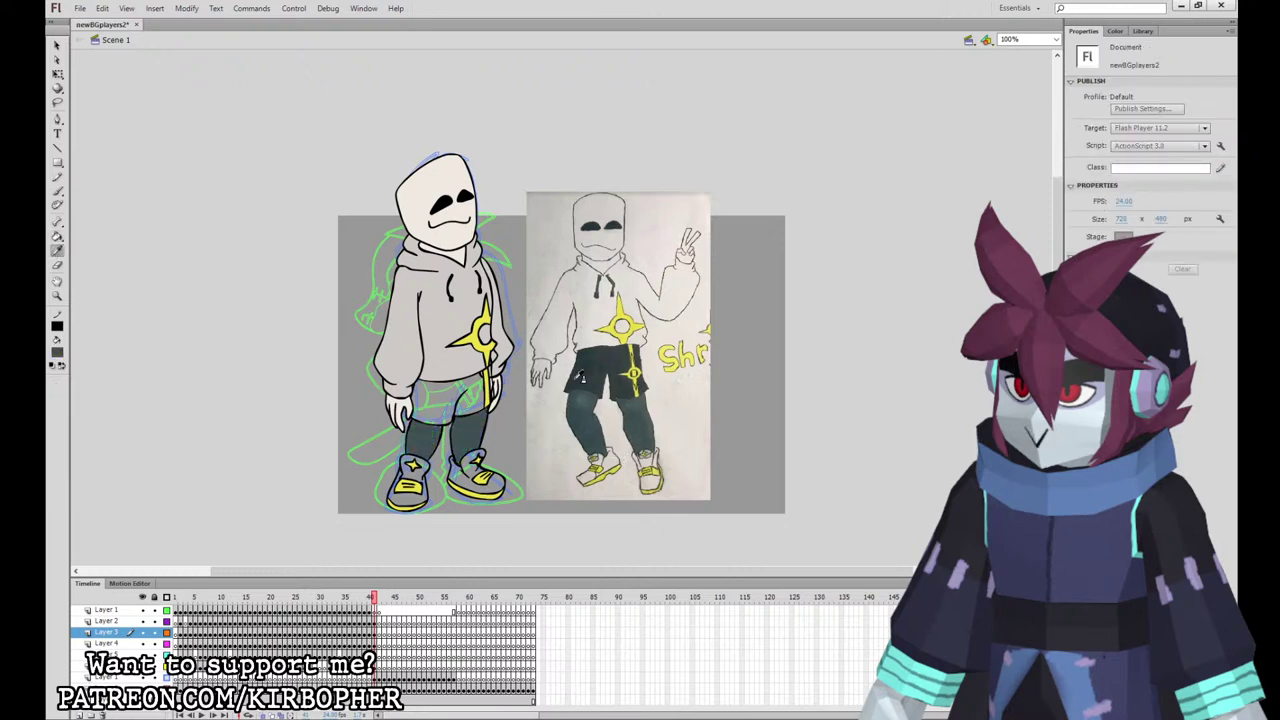
{"action": "left_click", "coordinate": [611, 391]}
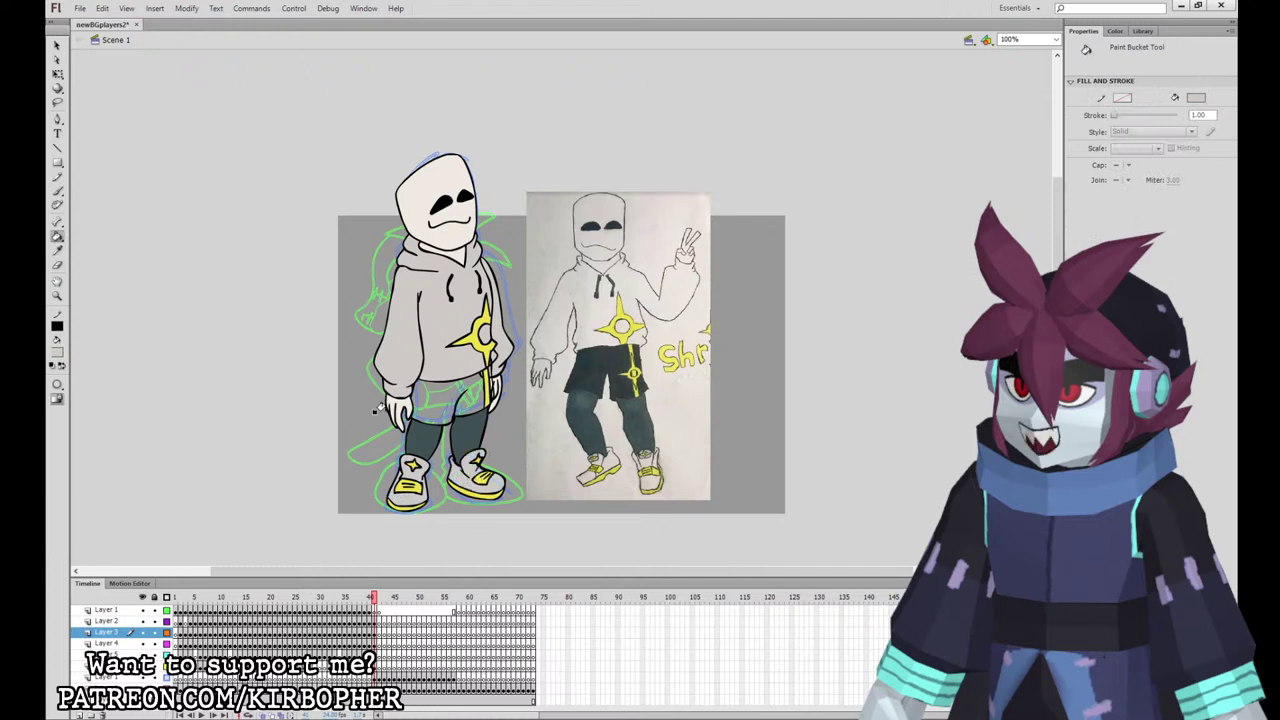
Step: Fill the shorts with the dark grey sampled from the reference shorts, then resample the hoodie's light grey
{"action": "left_click", "coordinate": [57, 250]}
{"action": "left_click", "coordinate": [600, 370]}
{"action": "left_click", "coordinate": [450, 358]}
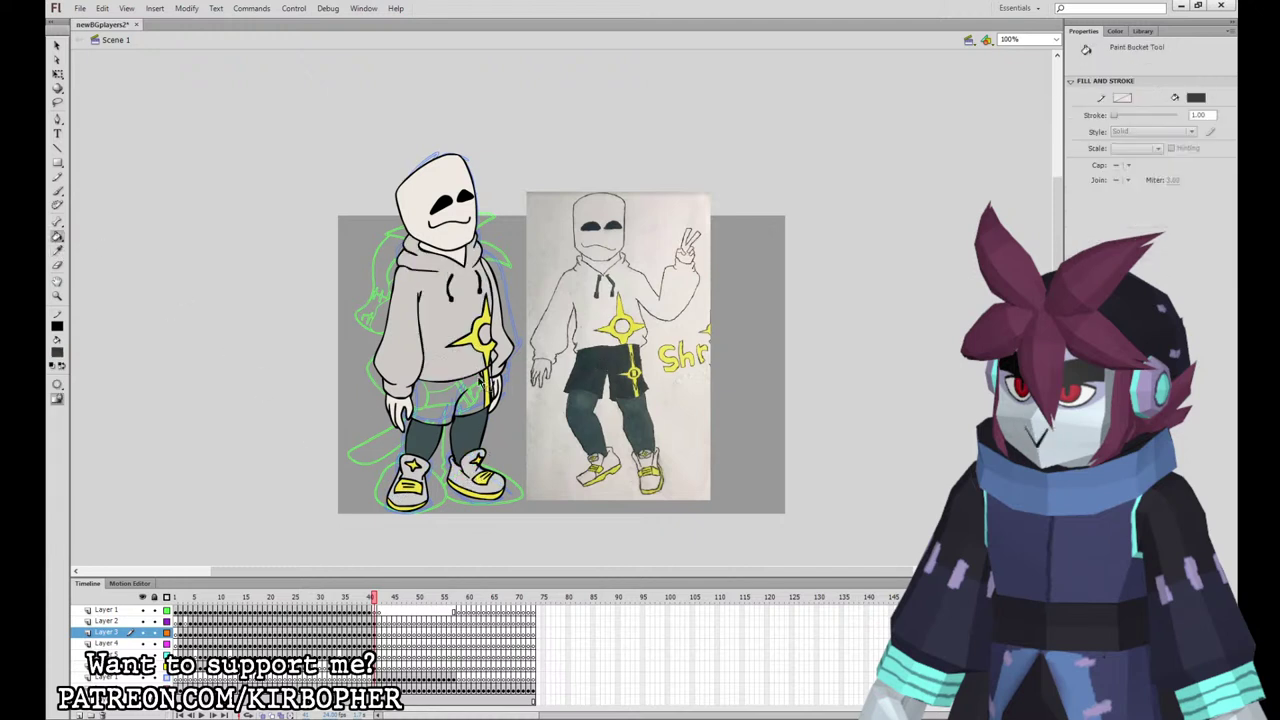
{"action": "key", "text": "ctrl+z"}
{"action": "left_click", "coordinate": [57, 250]}
{"action": "left_click", "coordinate": [436, 291]}
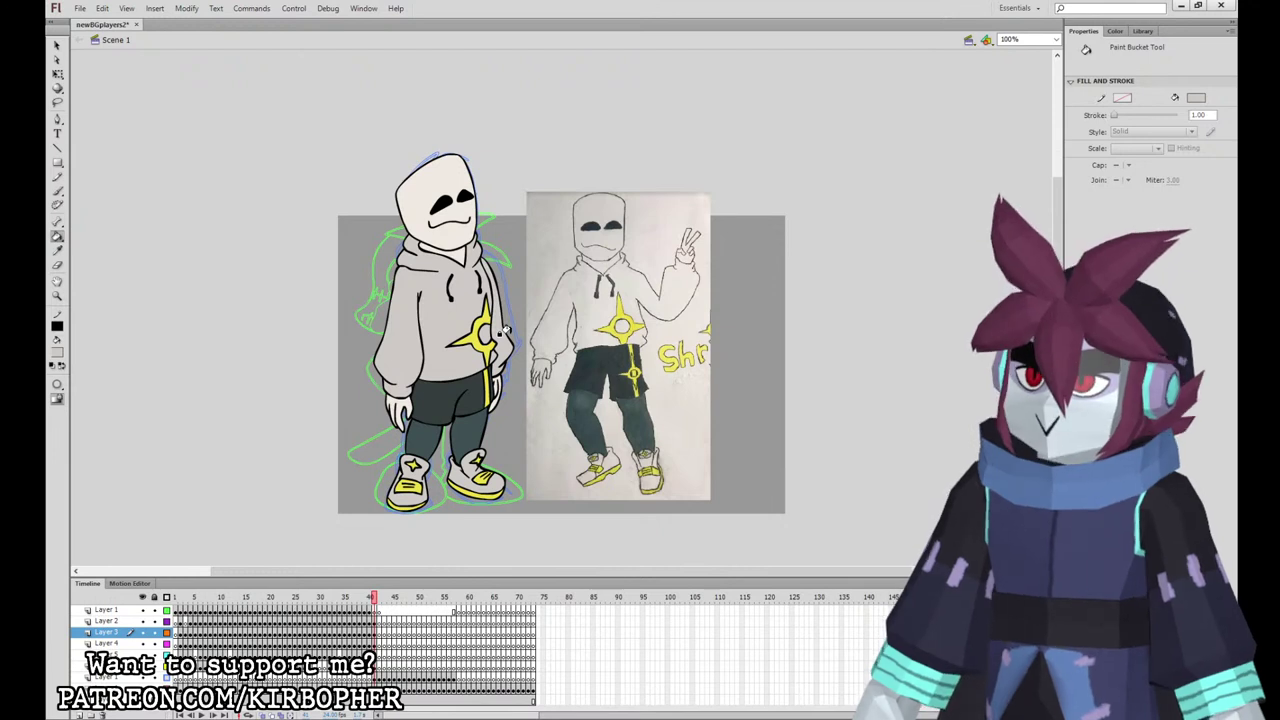
{"action": "key", "text": "b"}
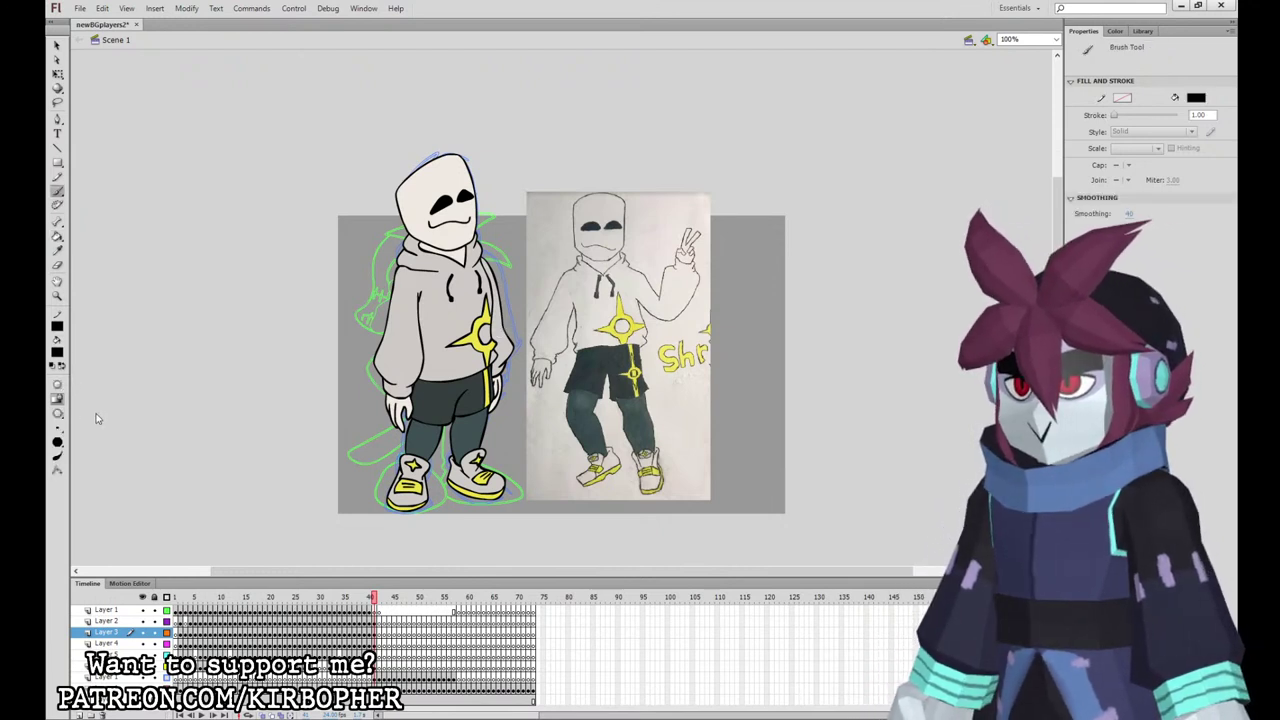
{"action": "left_click", "coordinate": [105, 621]}
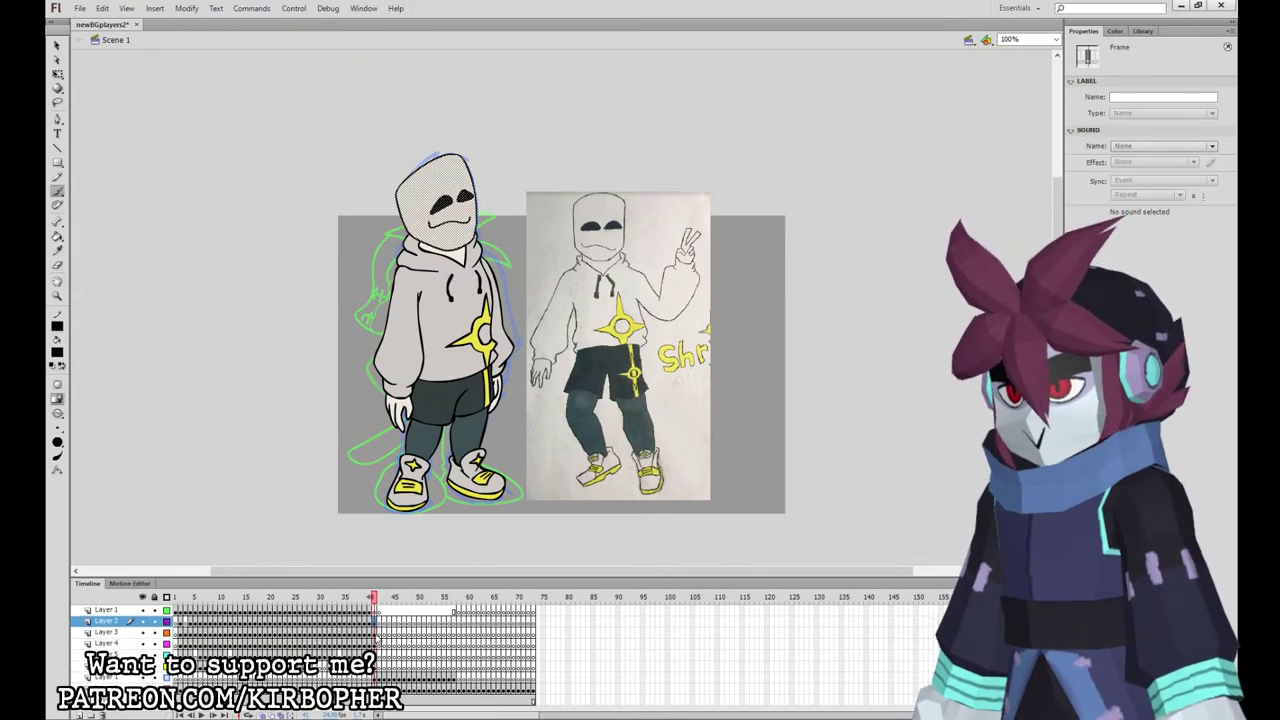
{"action": "left_click", "coordinate": [105, 632]}
{"action": "left_click", "coordinate": [105, 643]}
{"action": "key", "text": "Escape"}
{"action": "key", "text": "ctrl+z"}
{"action": "key", "text": "Escape"}
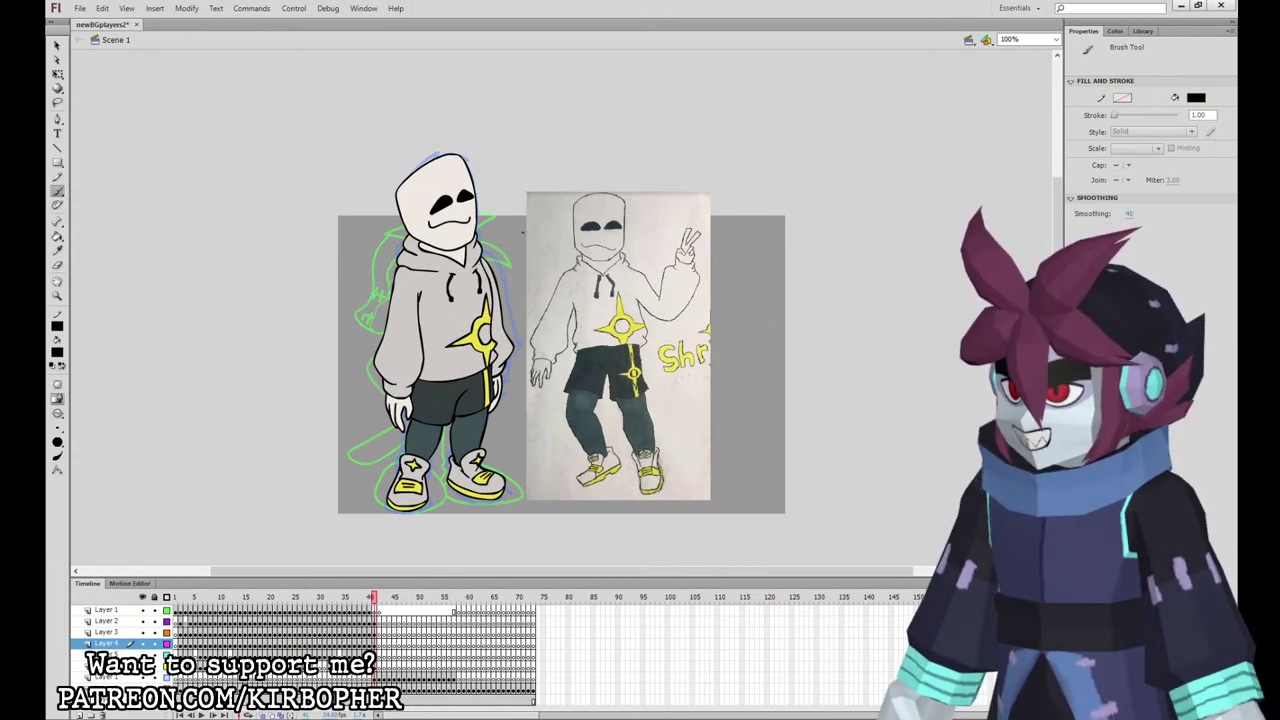
Step: Convert the head to graphic symbol 0backer135_game1 and the near arm to 0backer135_game2, with pivots at the neck and shoulder
{"action": "left_click", "coordinate": [374, 621]}
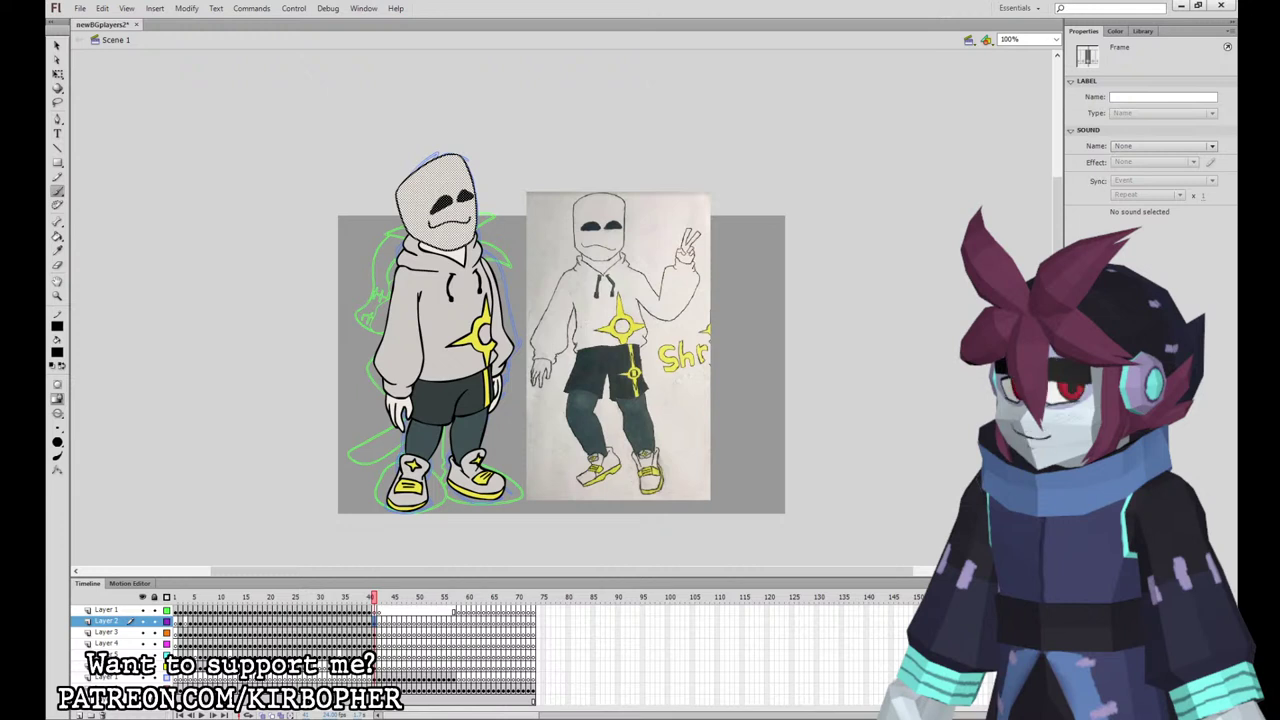
{"action": "key", "text": "F8"}
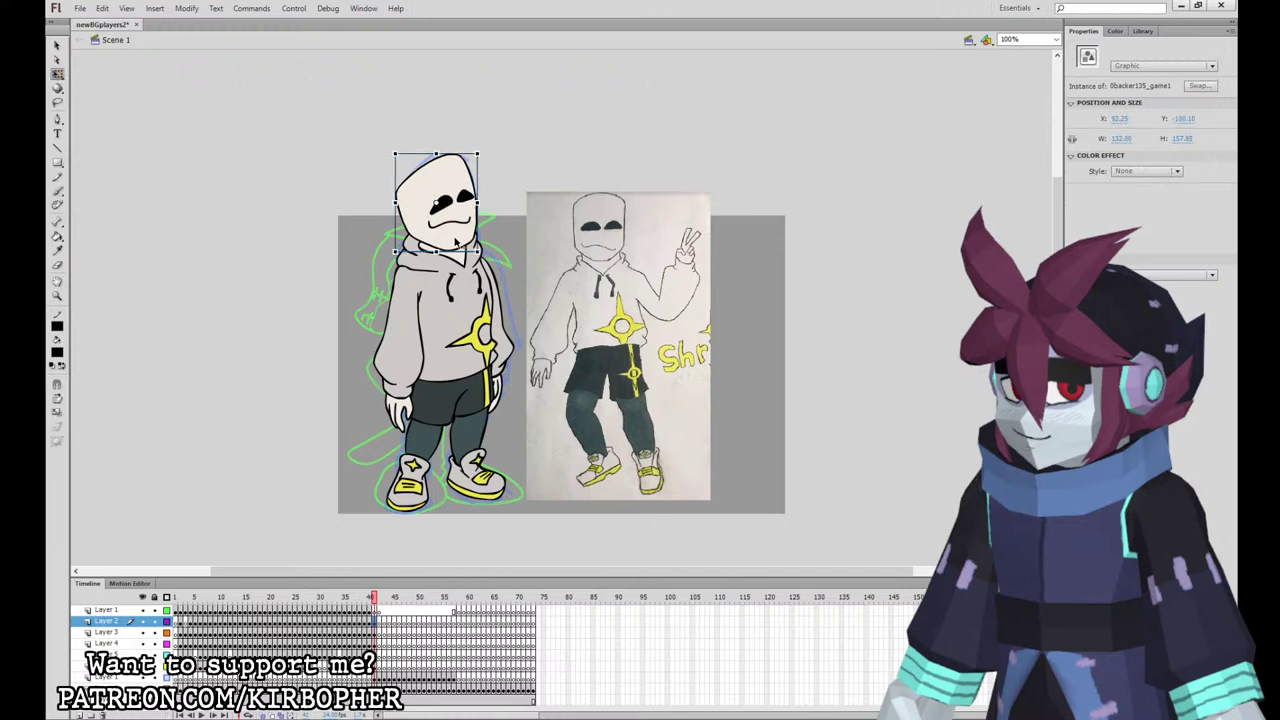
{"action": "left_click", "coordinate": [394, 628]}
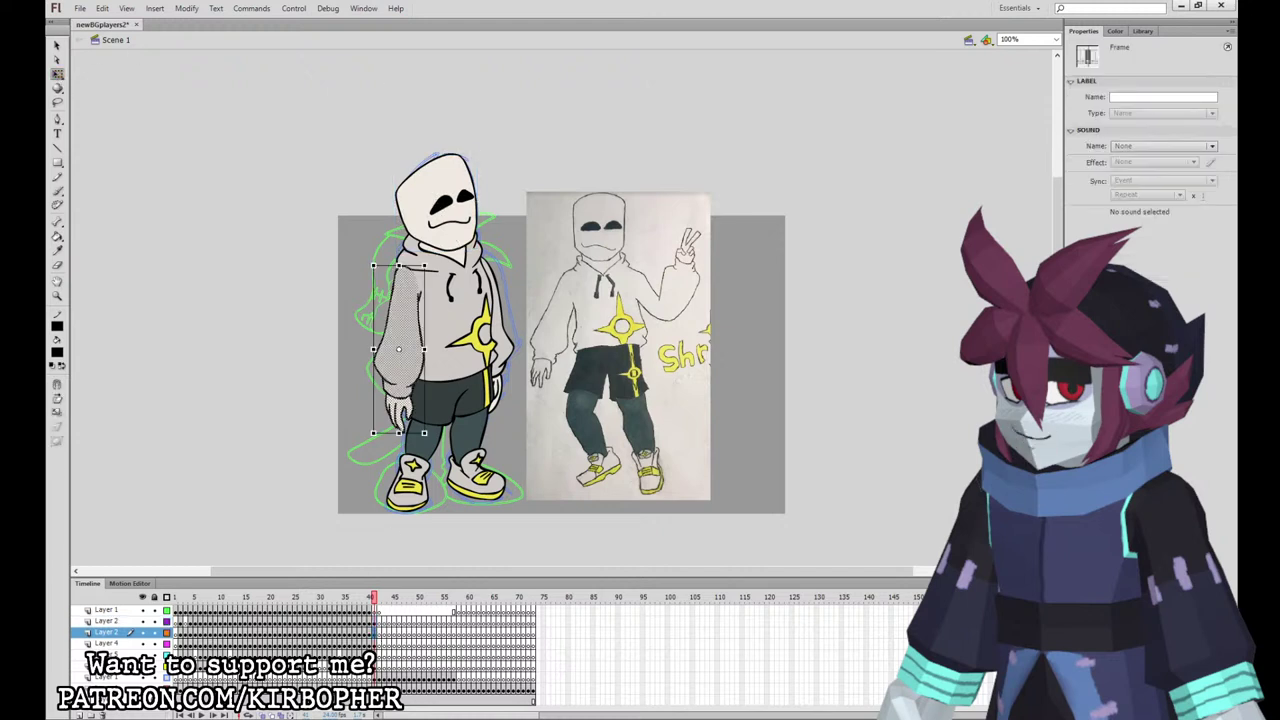
{"action": "key", "text": "ctrl+z"}
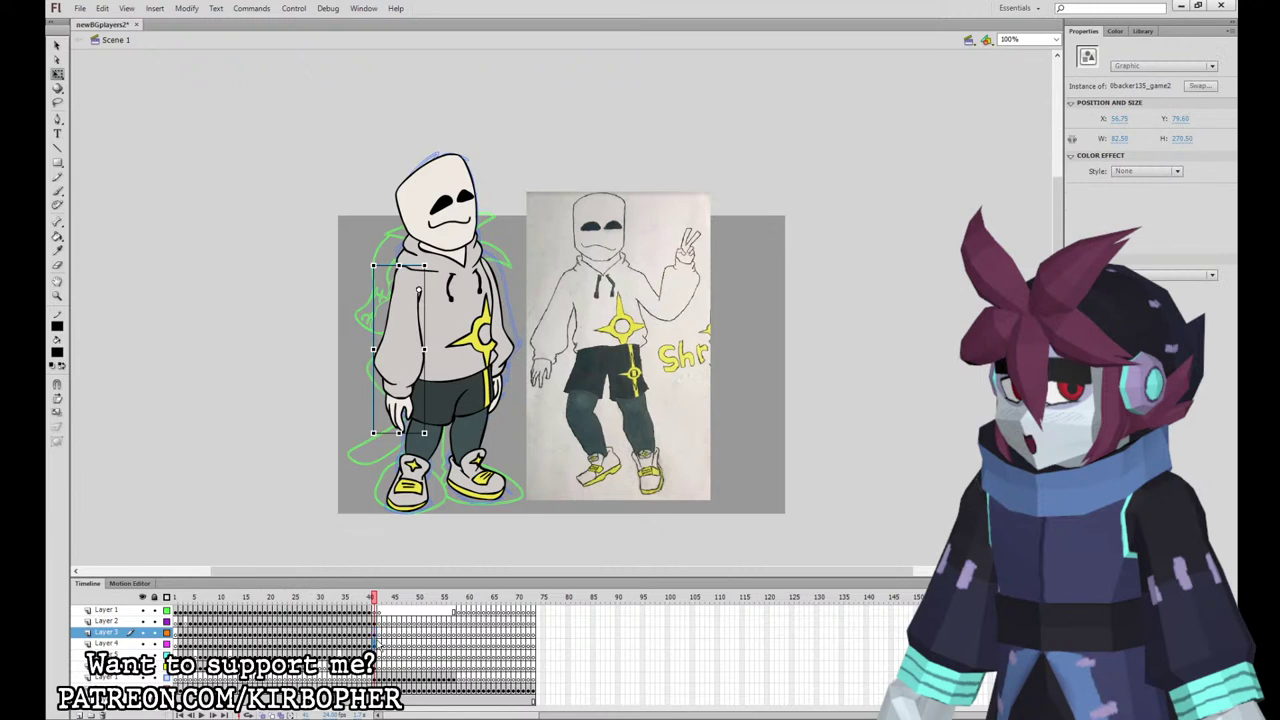
Step: Convert the torso to graphic symbol 0backer135_game3 and the legs to 0backer135_game4, with pivots at the waist and feet
{"action": "left_click", "coordinate": [381, 643]}
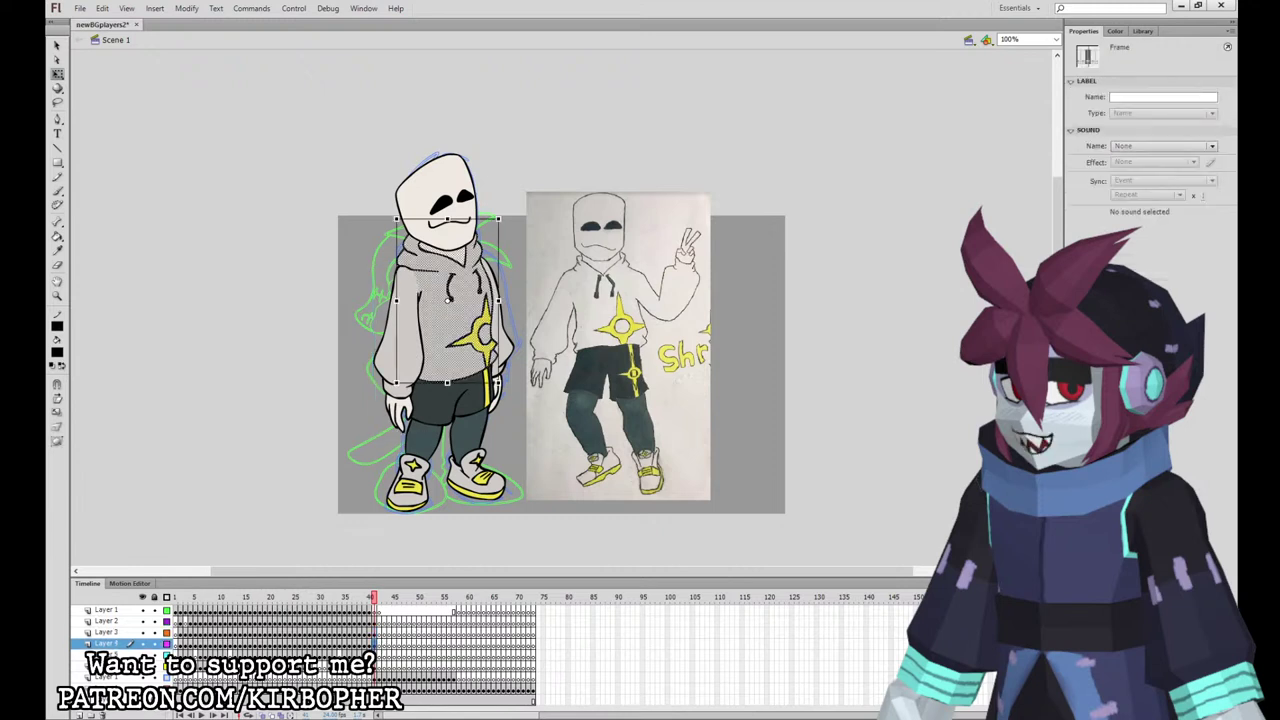
{"action": "key", "text": "F8"}
{"action": "key", "text": "Return"}
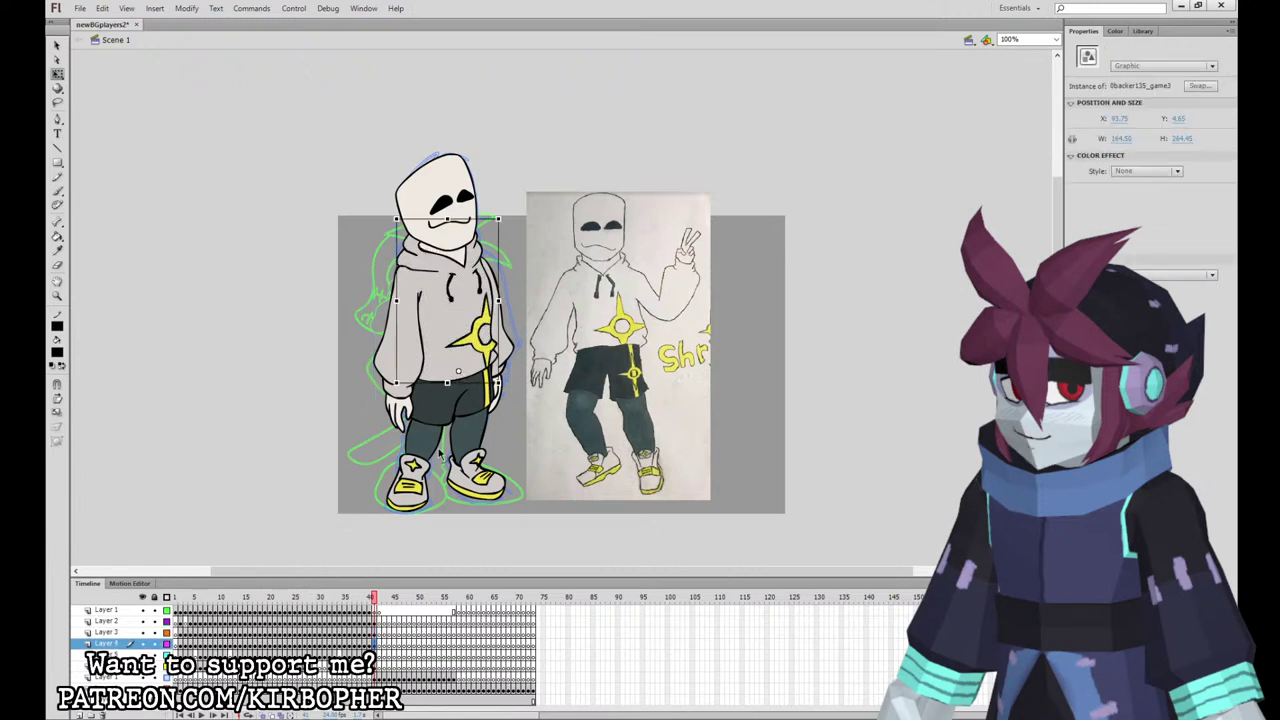
{"action": "left_click", "coordinate": [380, 654]}
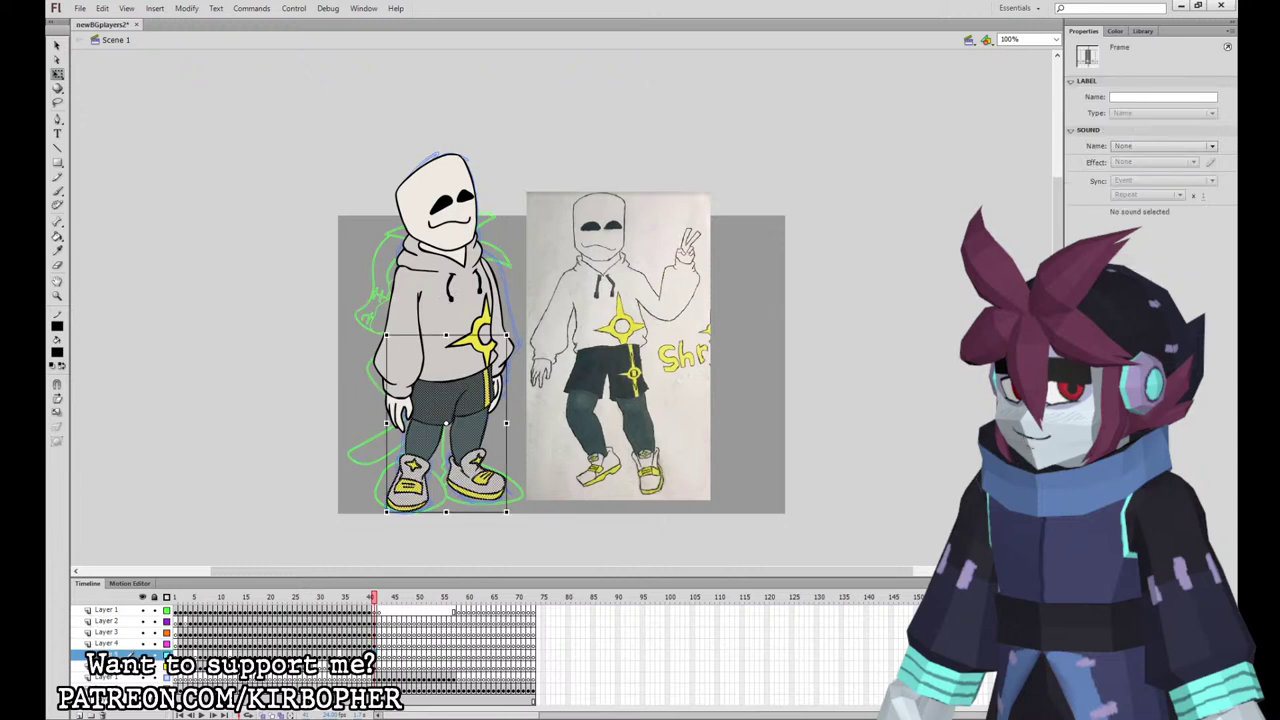
{"action": "key", "text": "F8"}
{"action": "key", "text": "Return"}
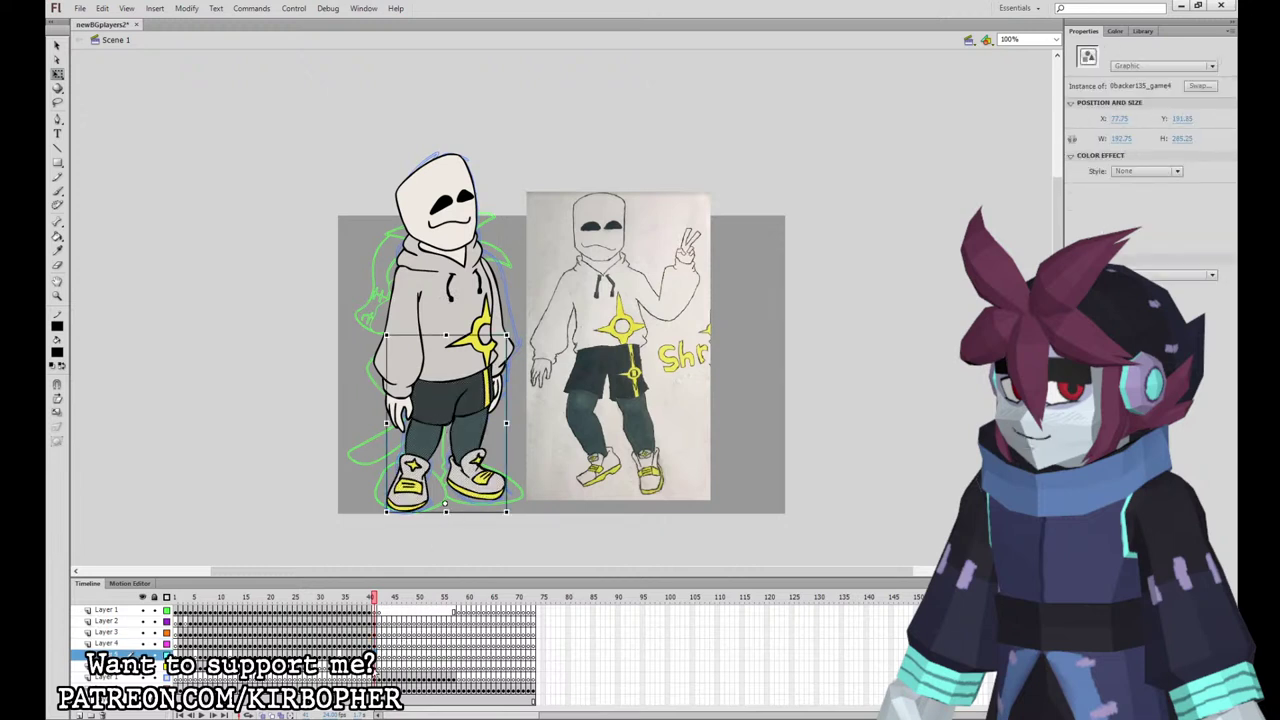
Step: Convert the far arm on Layer 6 to graphic symbol 0backer135_game5
{"action": "left_click", "coordinate": [408, 659]}
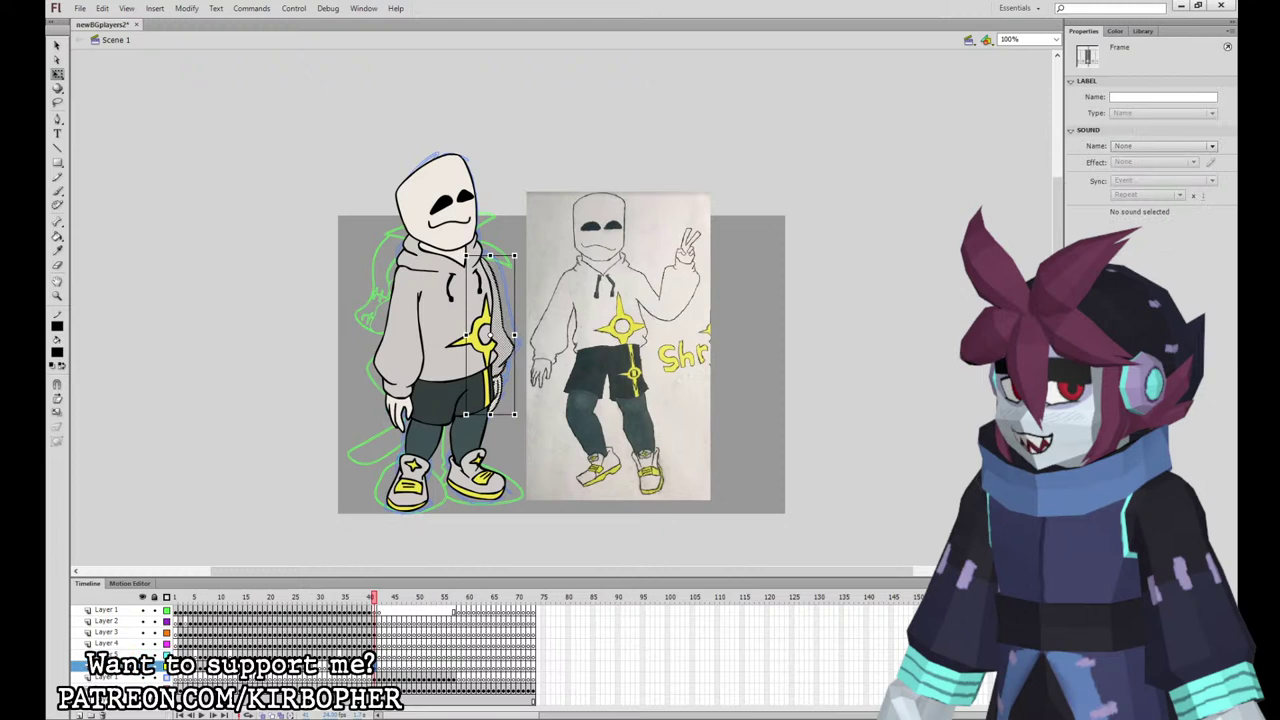
{"action": "key", "text": "F8"}
{"action": "key", "text": "Return"}
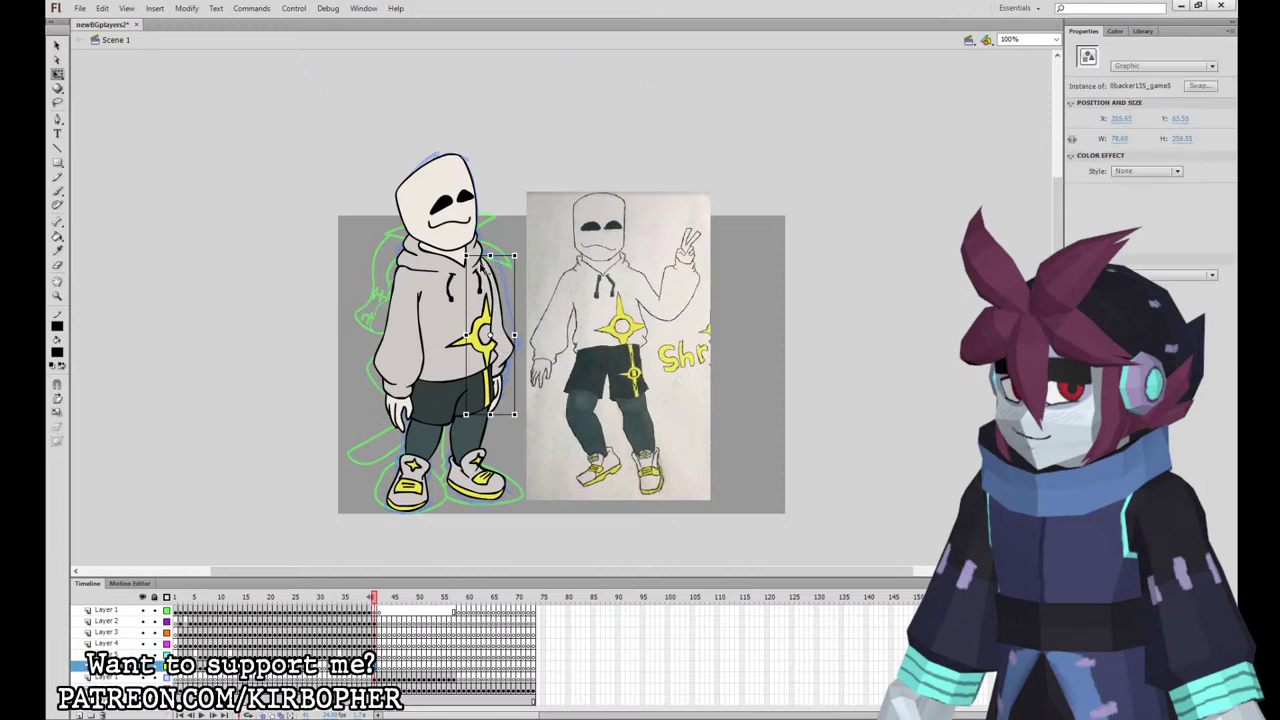
Step: Copy the character's frame 41 keyframes from Layers 2 to 6 and paste them into a new symbol named 0backer135_game_SPRITE
{"action": "left_click_drag", "start_coordinate": [375, 666], "coordinate": [375, 624]}
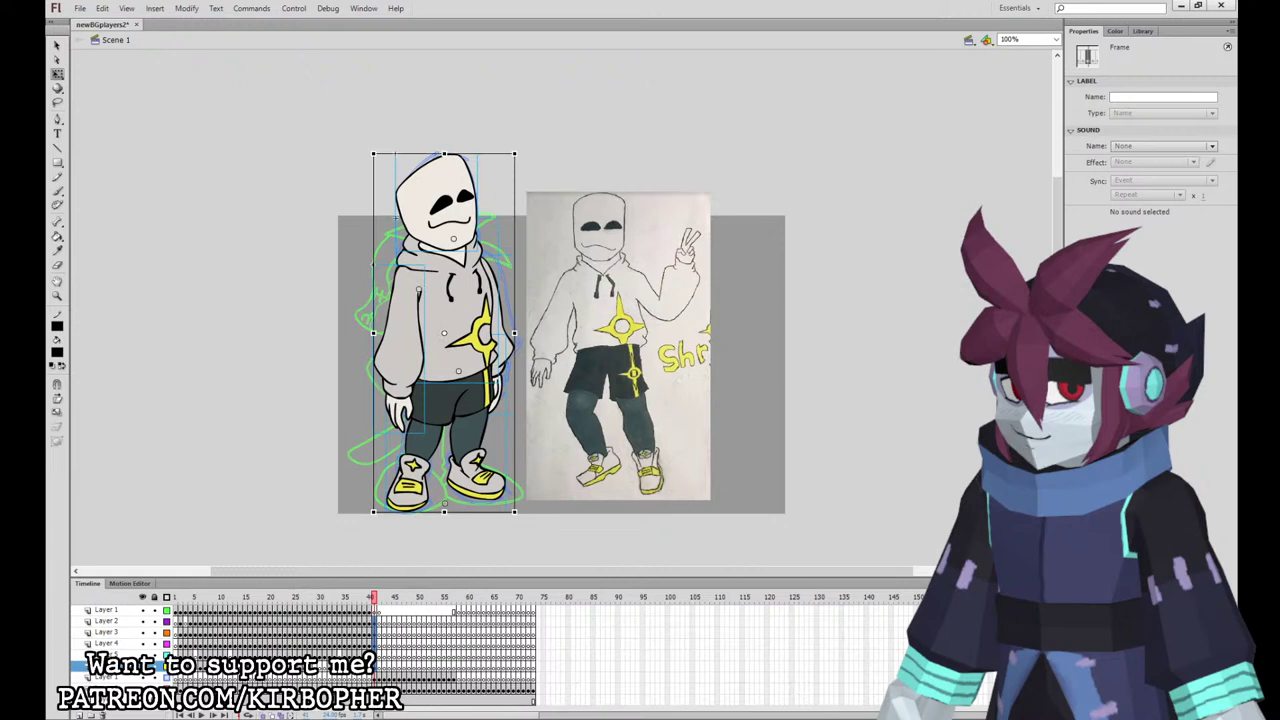
{"action": "key", "text": "Return"}
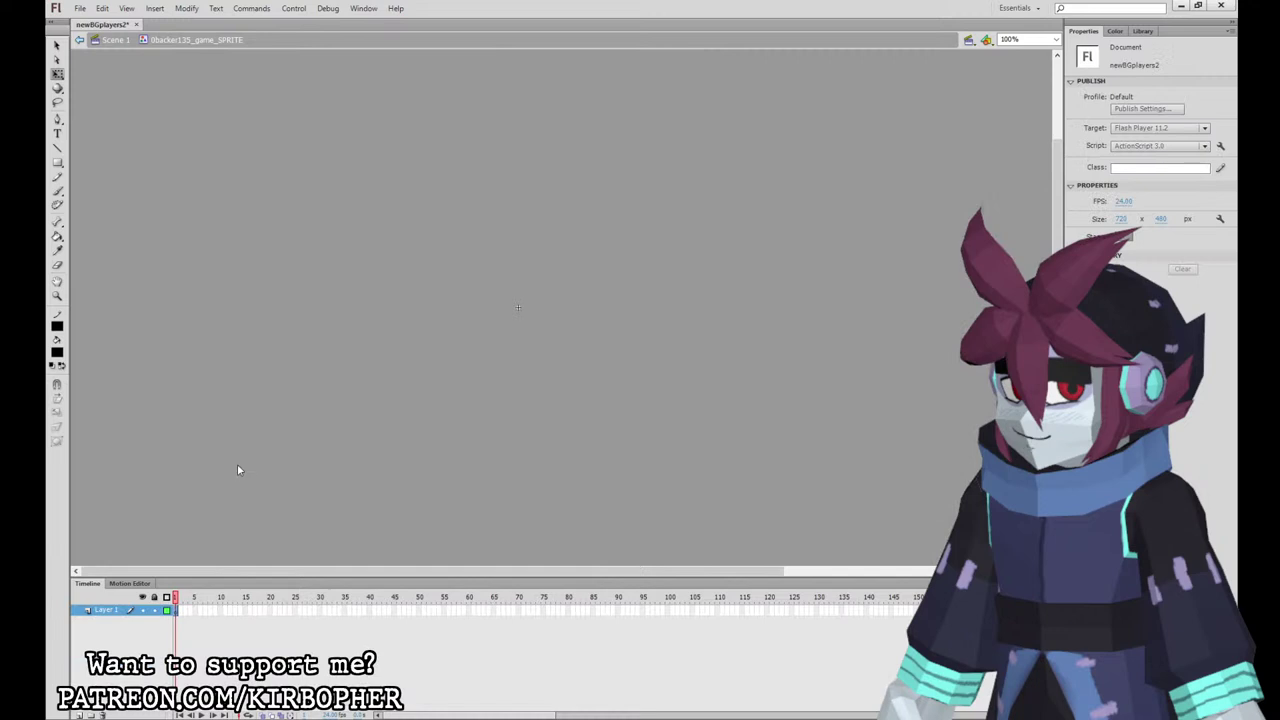
{"action": "key", "text": "ctrl+alt+v"}
Step: Extend all five layers of the symbol to frame 41 and add keyframes on every layer at frames 41 and 21
{"action": "left_click_drag", "start_coordinate": [370, 610], "coordinate": [370, 654]}
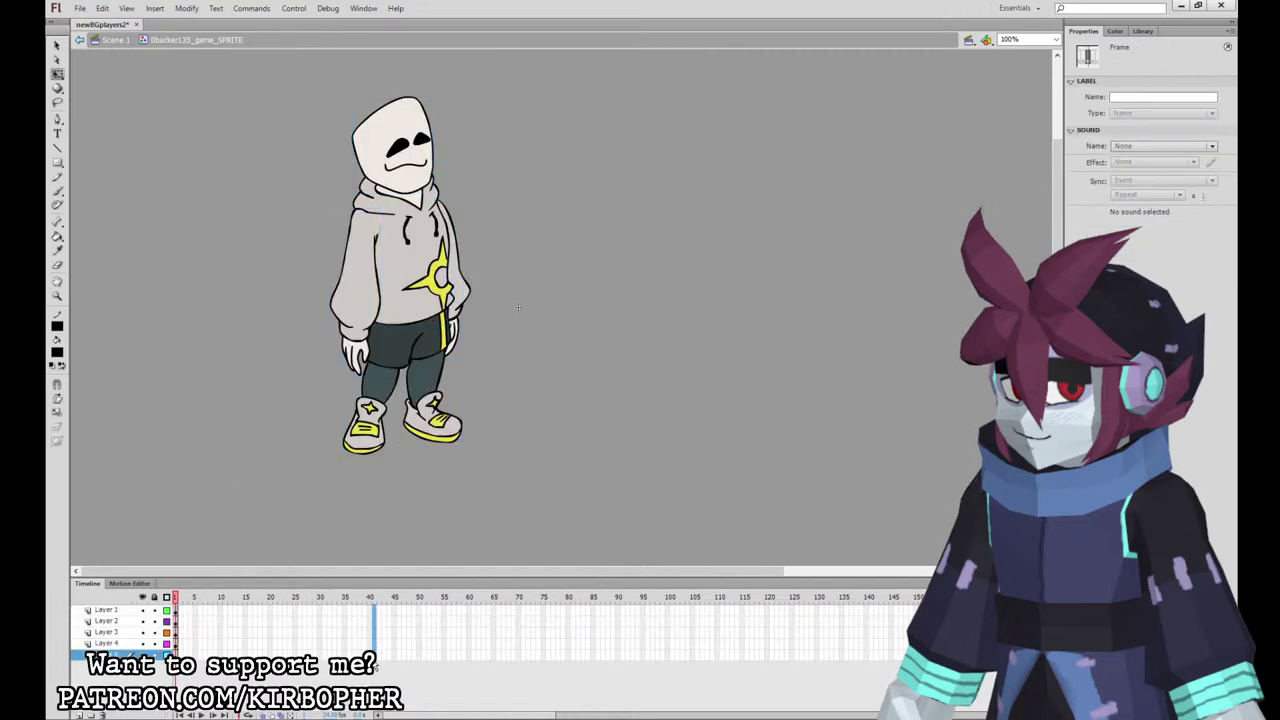
{"action": "key", "text": "F5"}
{"action": "left_click_drag", "start_coordinate": [280, 611], "coordinate": [275, 654]}
{"action": "key", "text": "F6"}
Step: Adjust the arms and torso at frame 21 and rotate the head slightly clockwise to make the idle animation's middle pose
{"action": "left_click", "coordinate": [518, 408]}
{"action": "left_click", "coordinate": [430, 328]}
{"action": "left_click_drag", "start_coordinate": [403, 277], "coordinate": [420, 281]}
{"action": "left_click", "coordinate": [366, 288]}
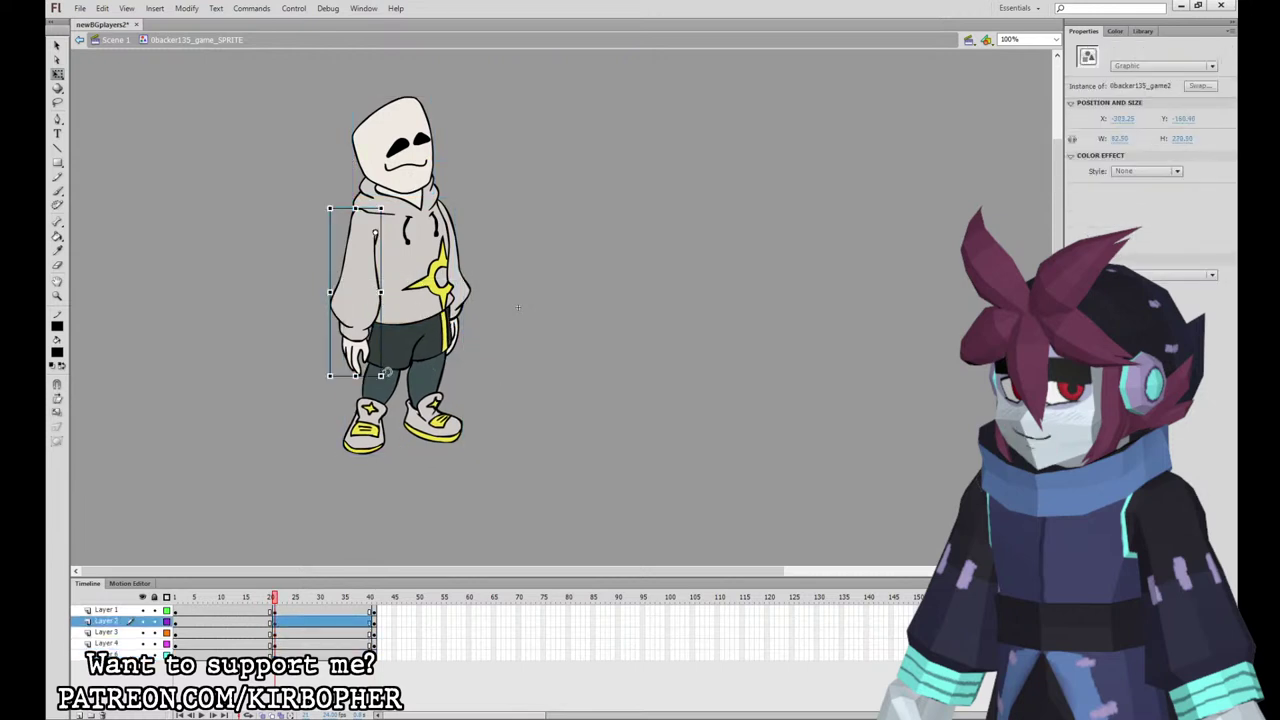
{"action": "left_click", "coordinate": [466, 340]}
{"action": "left_click", "coordinate": [446, 232]}
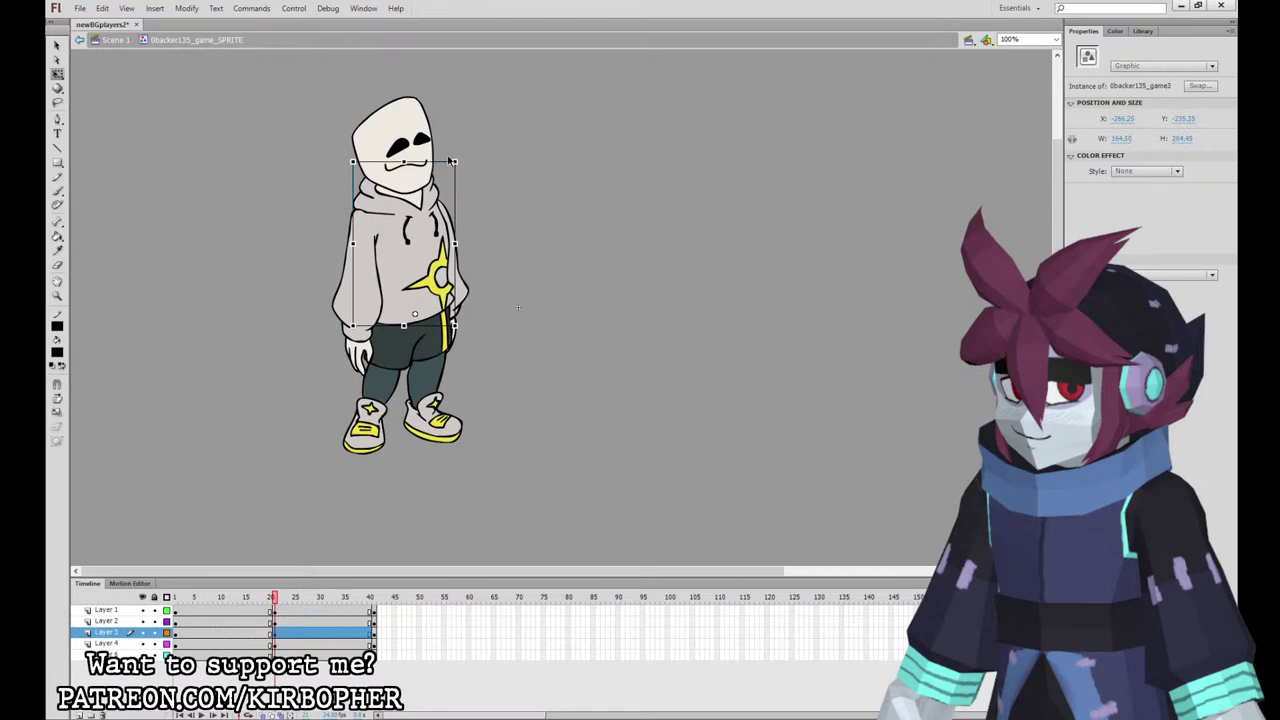
{"action": "left_click", "coordinate": [430, 144]}
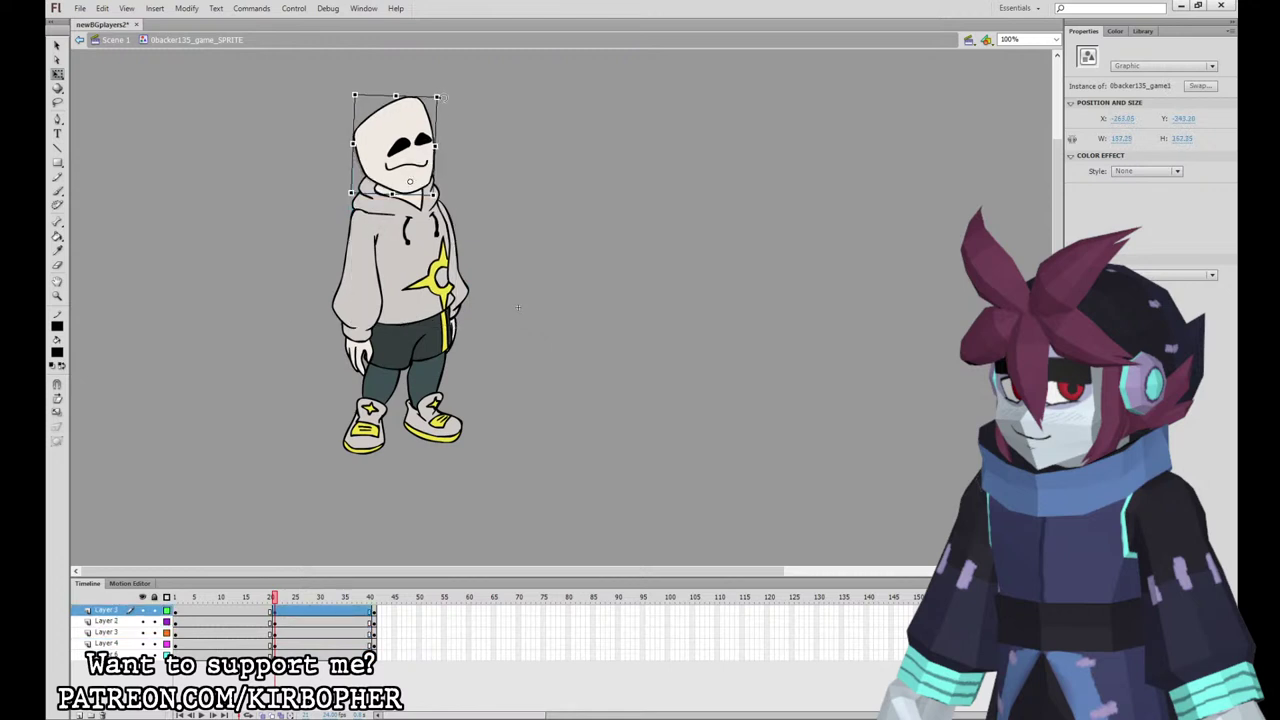
Step: Nudge the head, torso and both arms down slightly at frame 21, leaving the legs in place
{"action": "key", "text": "ctrl+a"}
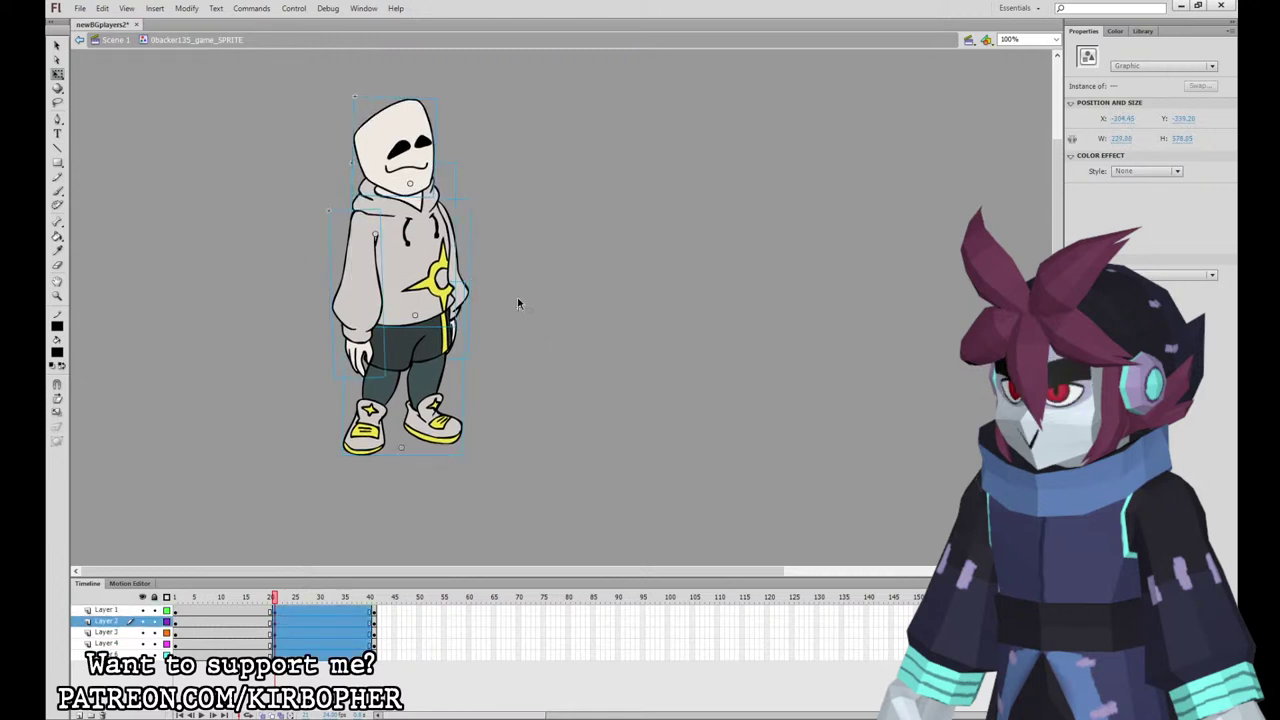
{"action": "key", "text": "ctrl+z"}
{"action": "key", "text": "ctrl+z"}
{"action": "left_click_drag", "start_coordinate": [279, 109], "coordinate": [600, 247]}
{"action": "key", "text": "Down"}
{"action": "key", "text": "Down"}
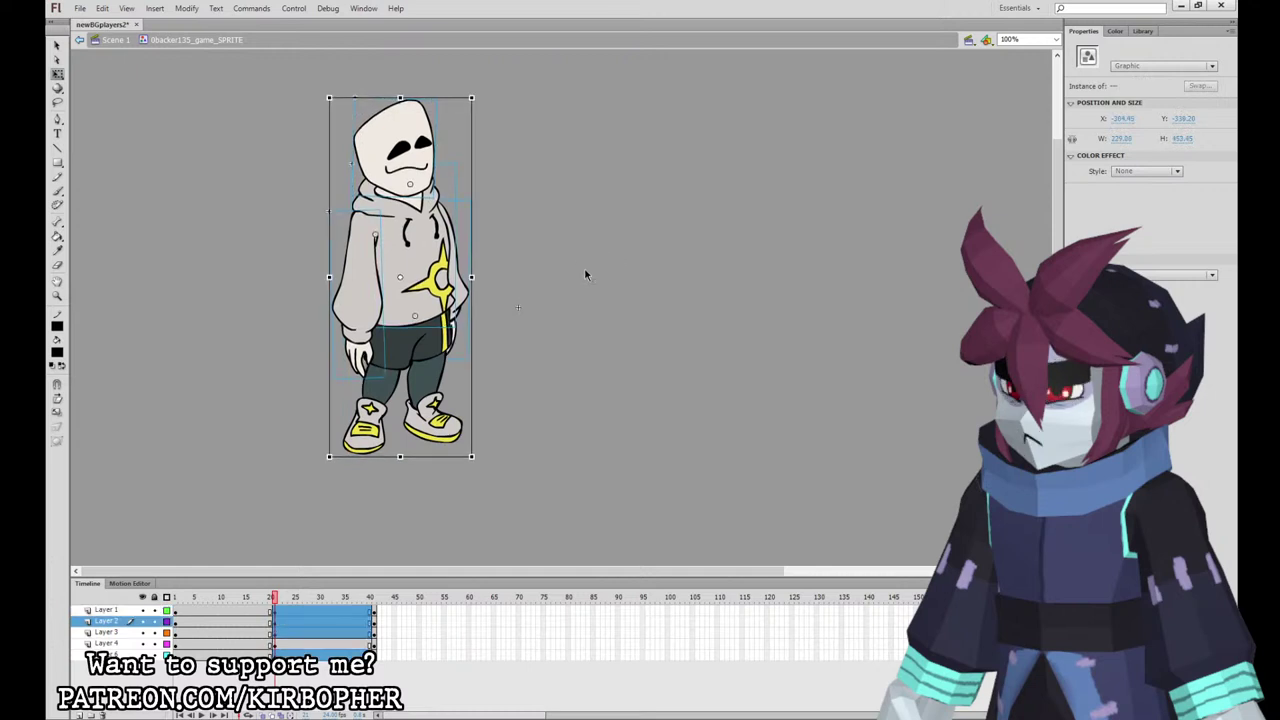
Step: Create classic tweens on all five layers between the keyframes at frames 1, 21 and 41
{"action": "left_click_drag", "start_coordinate": [268, 599], "coordinate": [296, 599]}
{"action": "mouse_move", "coordinate": [275, 645]}
{"action": "left_mouse_down"}
{"action": "mouse_move", "coordinate": [256, 612]}
{"action": "mouse_move", "coordinate": [294, 655]}
{"action": "left_mouse_up"}
{"action": "right_click", "coordinate": [281, 638]}
{"action": "left_click", "coordinate": [355, 349]}
{"action": "left_click_drag", "start_coordinate": [227, 612], "coordinate": [223, 655]}
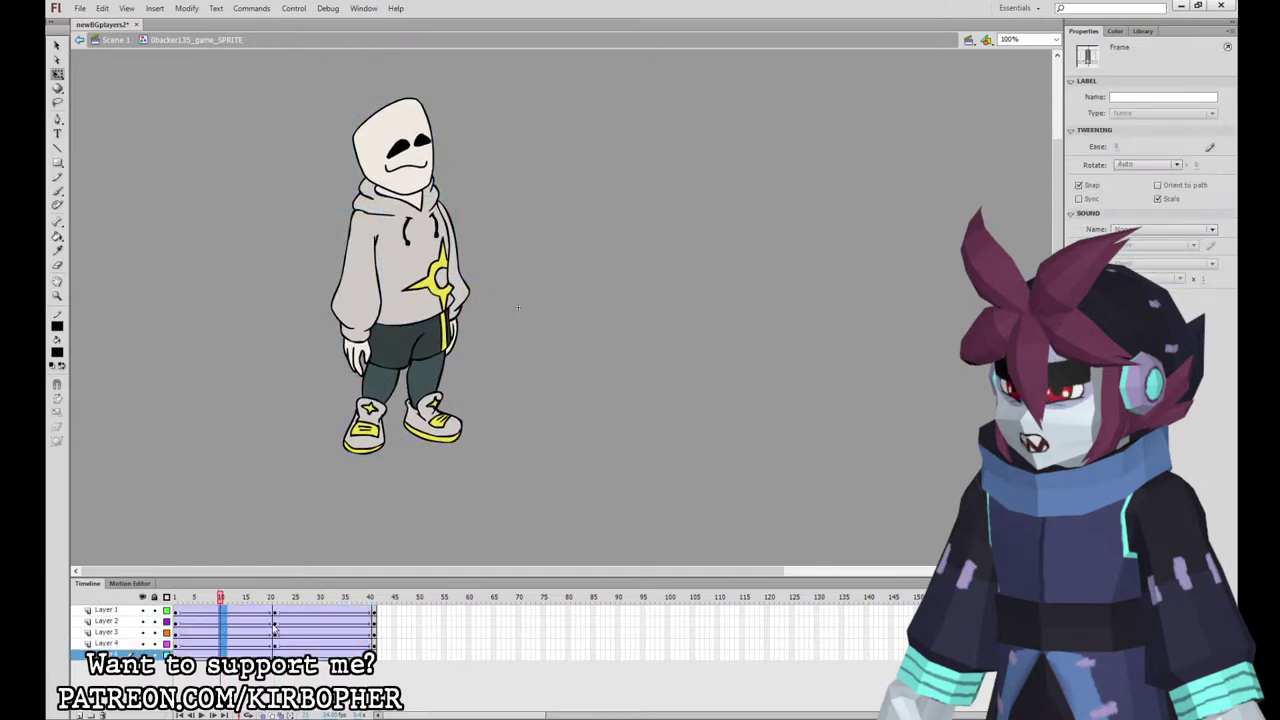
Step: Add keyframes on all five layers at frames 11 and 31, midway between the existing keyframes
{"action": "key", "text": "F6"}
{"action": "left_click_drag", "start_coordinate": [325, 613], "coordinate": [320, 655]}
{"action": "key", "text": "F6"}
{"action": "key", "text": "ctrl+z"}
{"action": "left_click_drag", "start_coordinate": [325, 611], "coordinate": [325, 655]}
{"action": "key", "text": "F6"}
Step: Set the ease to -100 on every tween span of all five layers
{"action": "left_click_drag", "start_coordinate": [340, 655], "coordinate": [190, 611]}
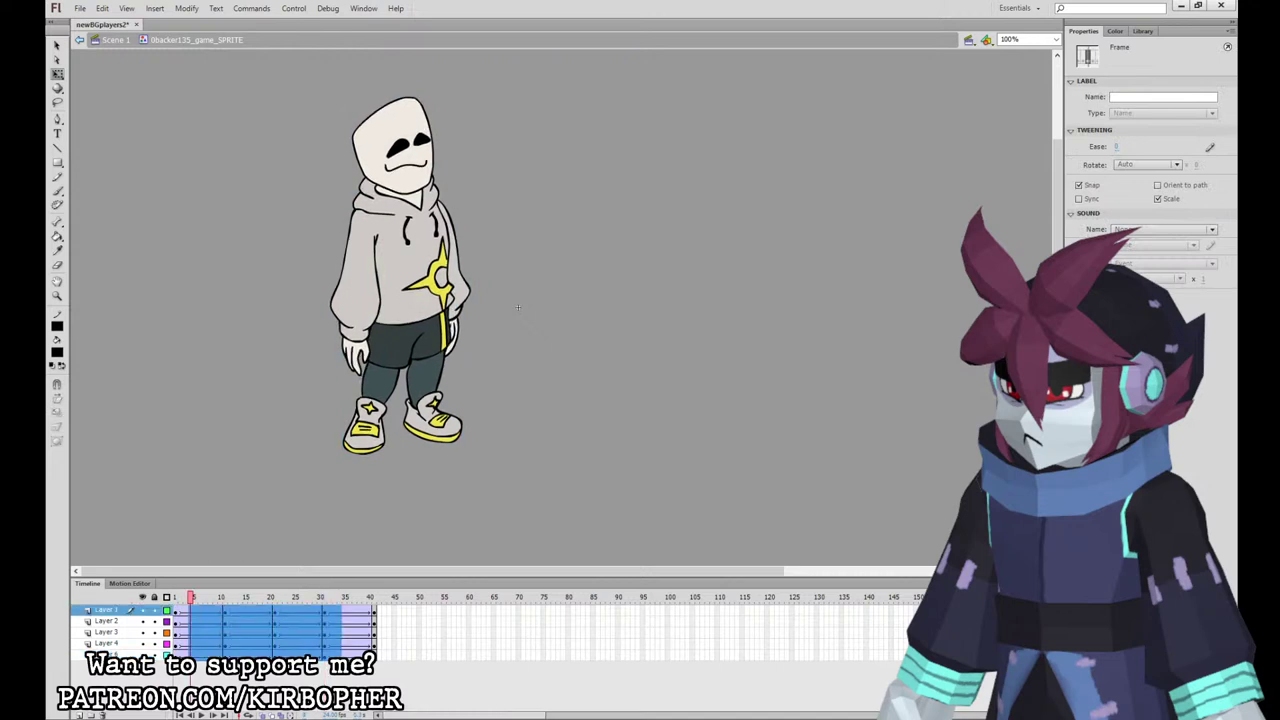
{"action": "left_click", "coordinate": [1117, 147]}
{"action": "type", "text": "-100"}
{"action": "key", "text": "Return"}
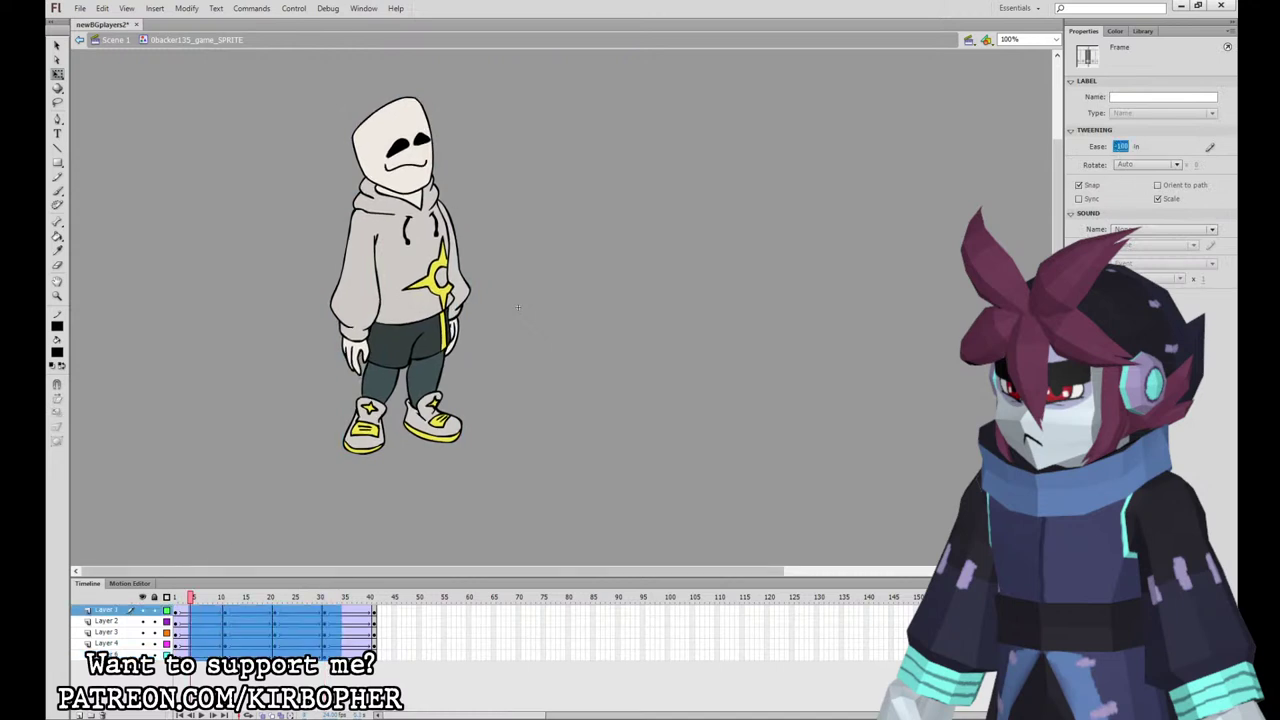
Step: Set the ease to 100 on the tweens from frames 31 to 41 and 11 to 21 on all layers
{"action": "left_click_drag", "start_coordinate": [349, 655], "coordinate": [354, 611]}
{"action": "left_click", "coordinate": [1122, 147]}
{"action": "type", "text": "100"}
{"action": "key", "text": "Return"}
{"action": "left_click_drag", "start_coordinate": [245, 654], "coordinate": [250, 611]}
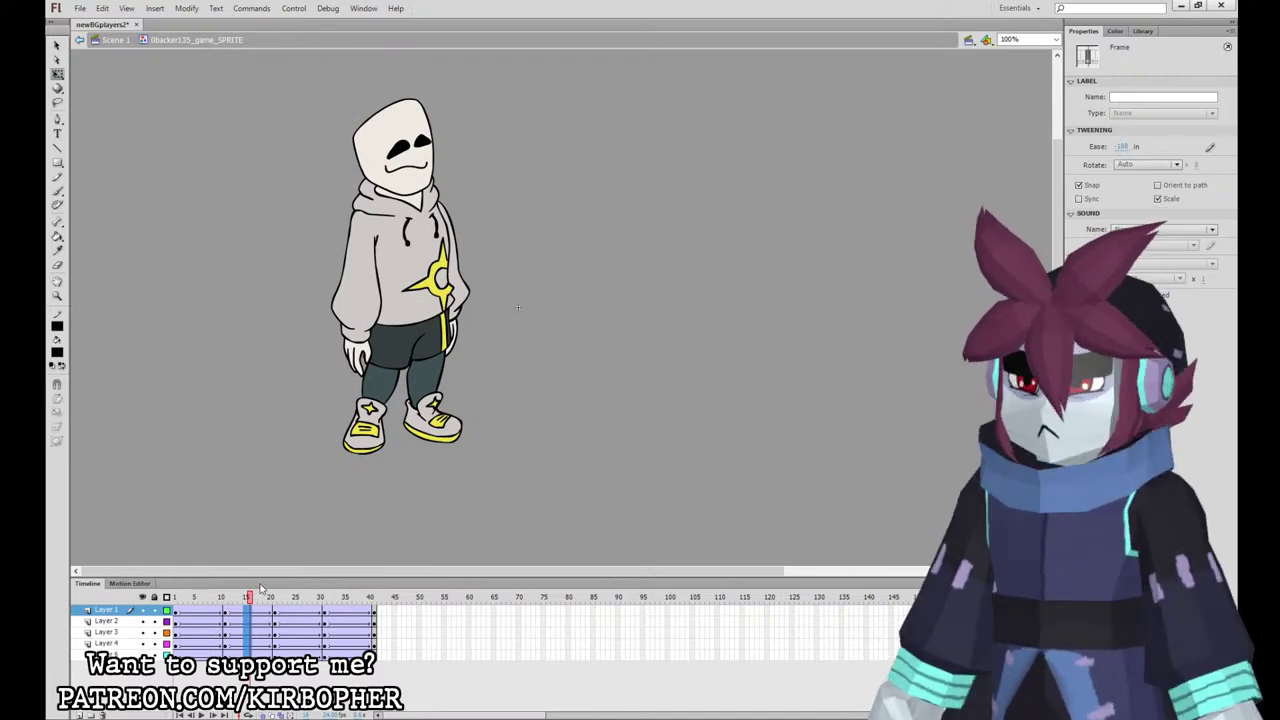
{"action": "left_click_drag", "start_coordinate": [1122, 146], "coordinate": [1215, 67]}
Step: Convert the tweened frames up to frame 40 on all five layers into individual keyframes without tweens
{"action": "left_click_drag", "start_coordinate": [370, 654], "coordinate": [187, 655]}
{"action": "key", "text": "F6"}
{"action": "key", "text": "ctrl+shift+t"}
Step: Clear every second keyframe across all five layers so that each pose holds for two frames
{"action": "key", "text": "shift+F6"}
{"action": "left_click_drag", "start_coordinate": [191, 610], "coordinate": [191, 656]}
{"action": "left_click_drag", "start_coordinate": [203, 611], "coordinate": [245, 655]}
{"action": "key", "text": "shift+F6"}
{"action": "key", "text": "shift+F6"}
{"action": "key", "text": "shift+F6"}
{"action": "key", "text": "shift+F6"}
{"action": "key", "text": "shift+F6"}
{"action": "left_click_drag", "start_coordinate": [250, 611], "coordinate": [250, 655]}
{"action": "key", "text": "shift+F6"}
{"action": "left_click_drag", "start_coordinate": [260, 611], "coordinate": [287, 612]}
{"action": "key", "text": "shift+F6"}
{"action": "key", "text": "shift+F6"}
{"action": "key", "text": "shift+F6"}
{"action": "key", "text": "shift+F6"}
{"action": "left_click_drag", "start_coordinate": [305, 655], "coordinate": [377, 636]}
{"action": "key", "text": "shift+F6"}
{"action": "key", "text": "shift+F6"}
{"action": "key", "text": "shift+F6"}
Step: Remove the duplicate end pose at frame 41 from all layers and play back the idle animation
{"action": "left_click", "coordinate": [378, 620]}
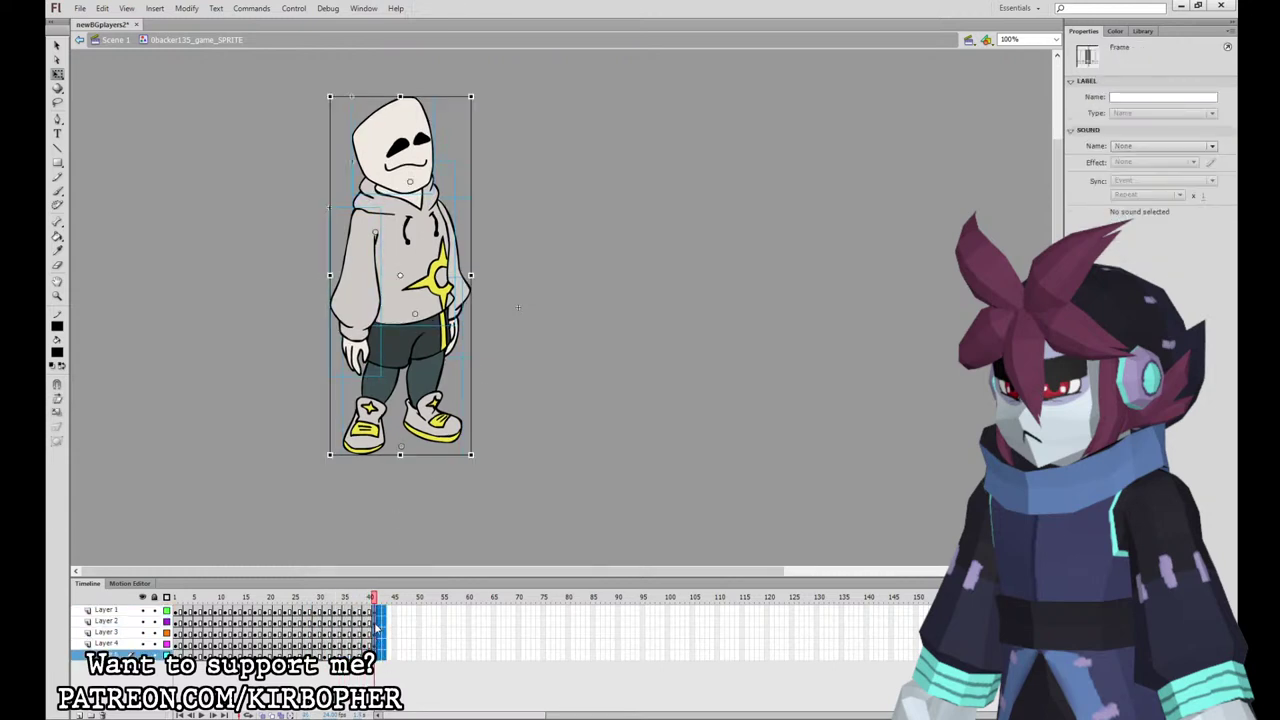
{"action": "left_click", "coordinate": [569, 370]}
{"action": "key", "text": "Return"}
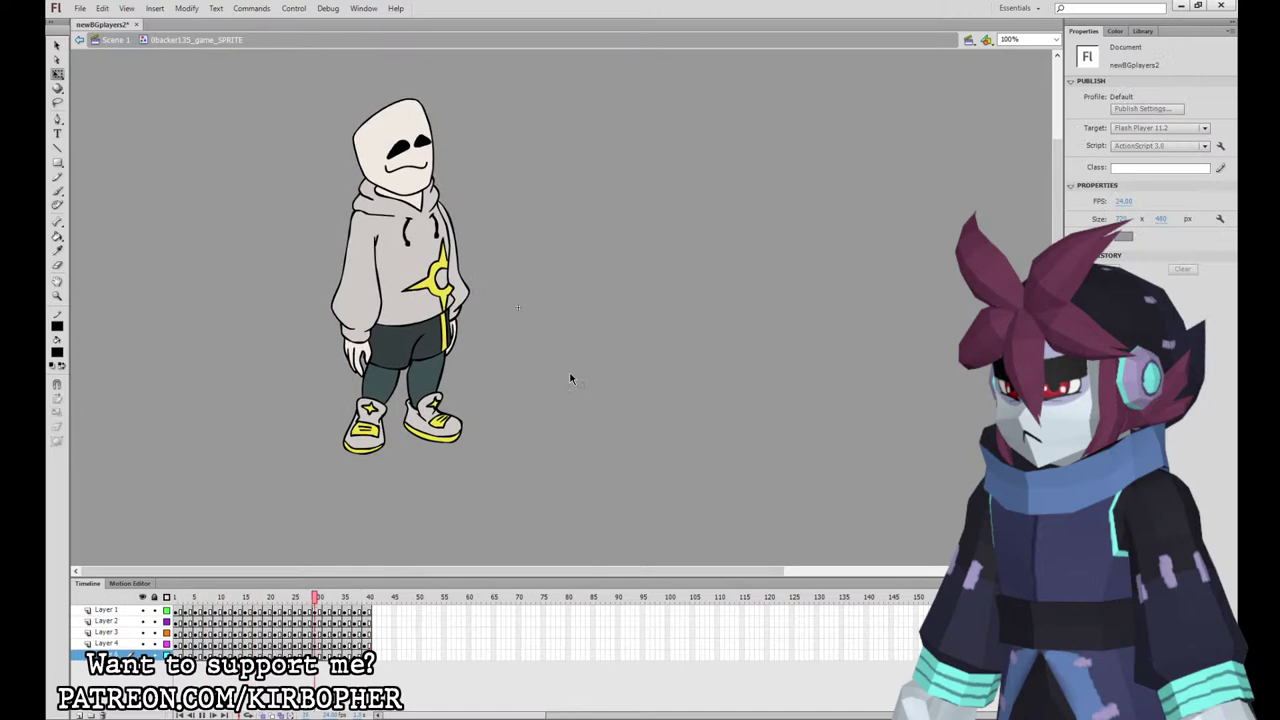
Step: In Scene 1, copy Layer 1's frame 40 sprite to frame 41 and swap it for the 0backer135_game_SPRITE symbol
{"action": "left_click", "coordinate": [113, 40]}
{"action": "left_click", "coordinate": [370, 611]}
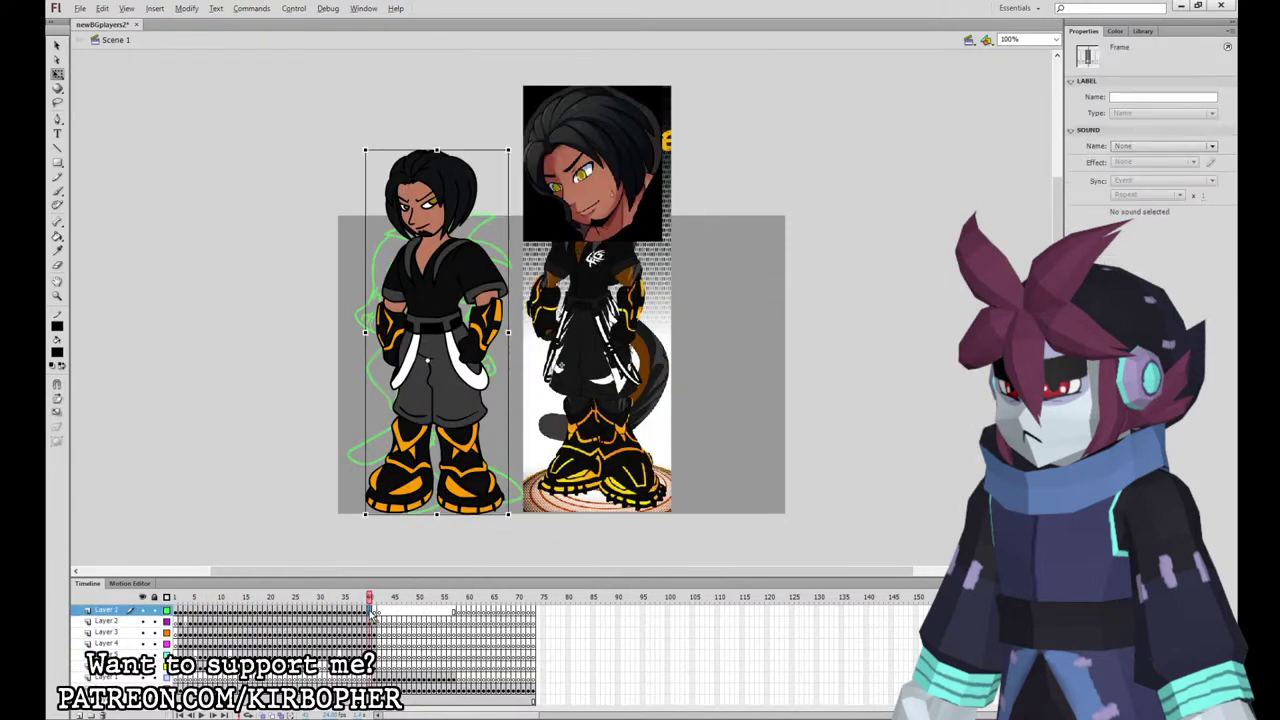
{"action": "left_click_drag", "start_coordinate": [370, 611], "coordinate": [376, 609]}
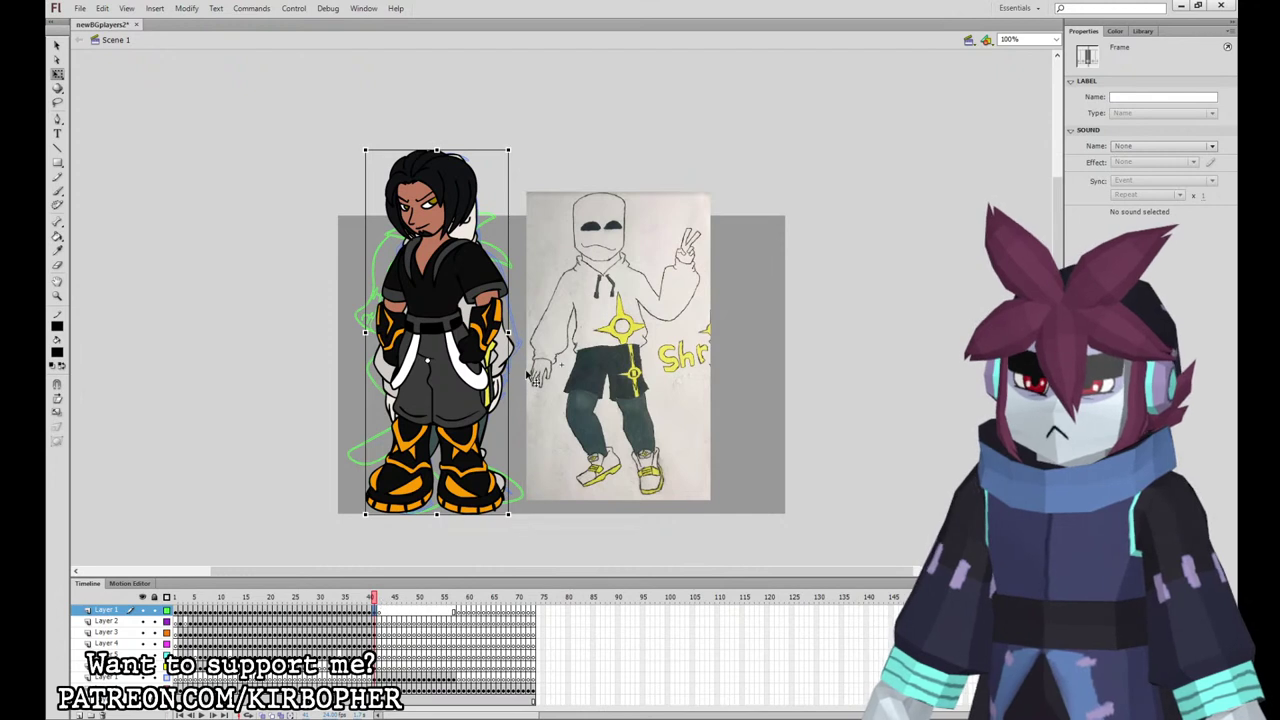
{"action": "left_click", "coordinate": [502, 318]}
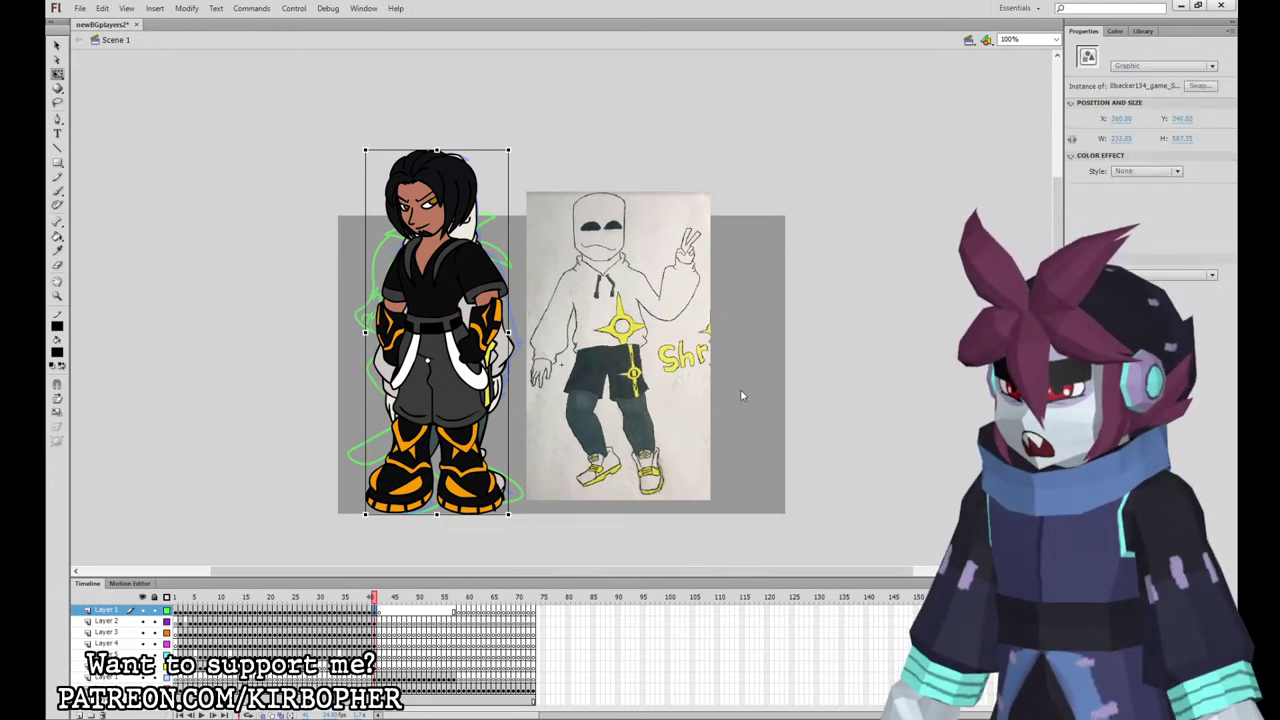
{"action": "double_click", "coordinate": [667, 369]}
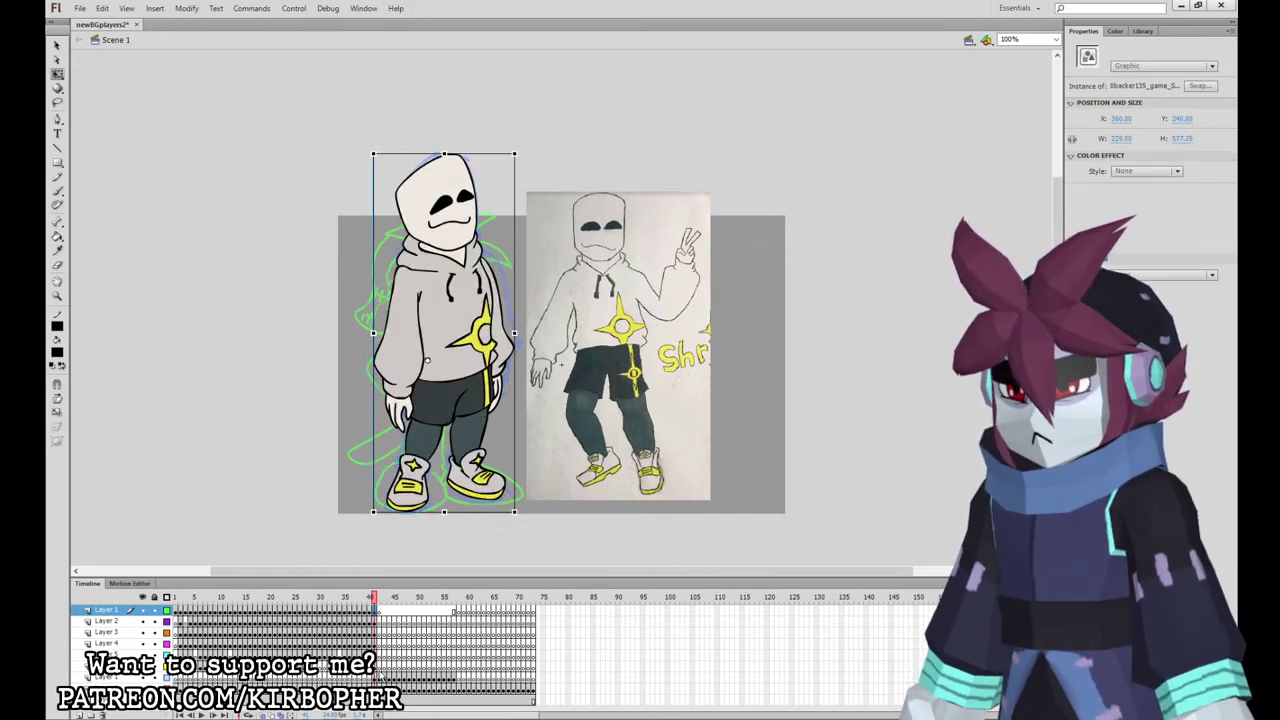
Step: Clear the blue sketch at frame 41 and add a blank keyframe on Layer 1 at frame 43
{"action": "left_click", "coordinate": [375, 667]}
{"action": "left_click", "coordinate": [379, 667]}
{"action": "left_click", "coordinate": [380, 621]}
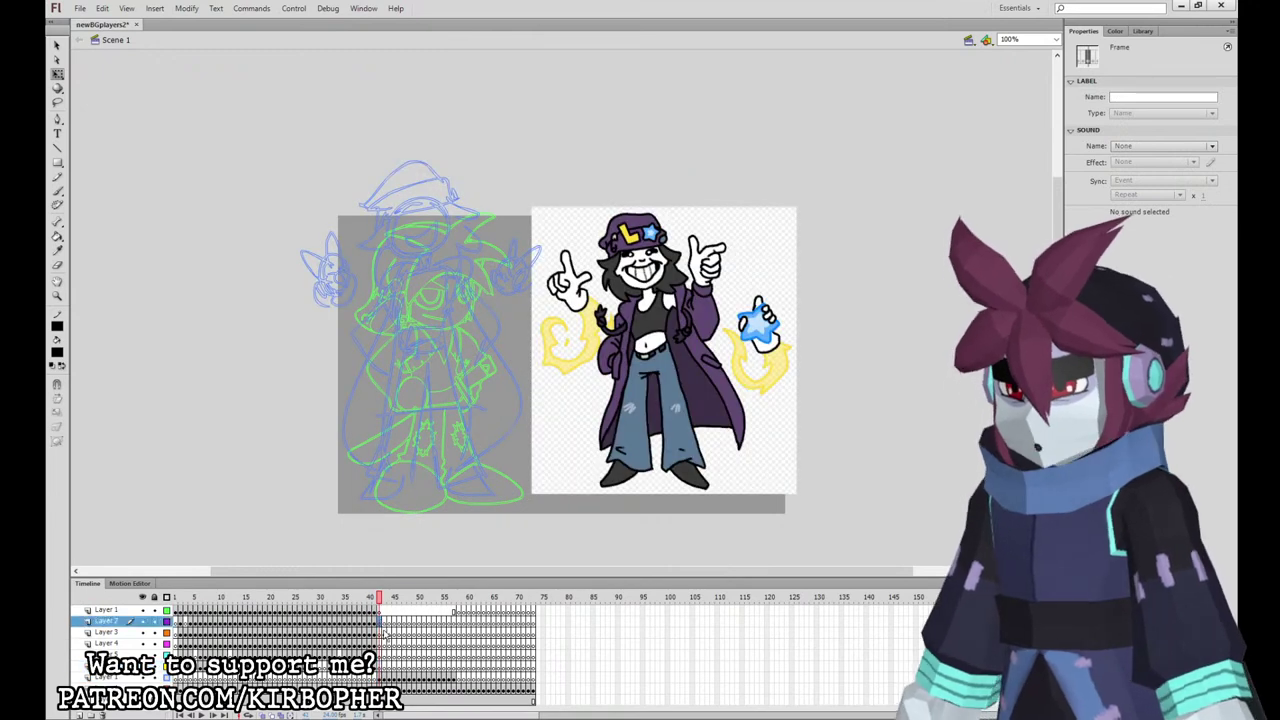
{"action": "left_click", "coordinate": [385, 611]}
{"action": "left_click", "coordinate": [380, 620]}
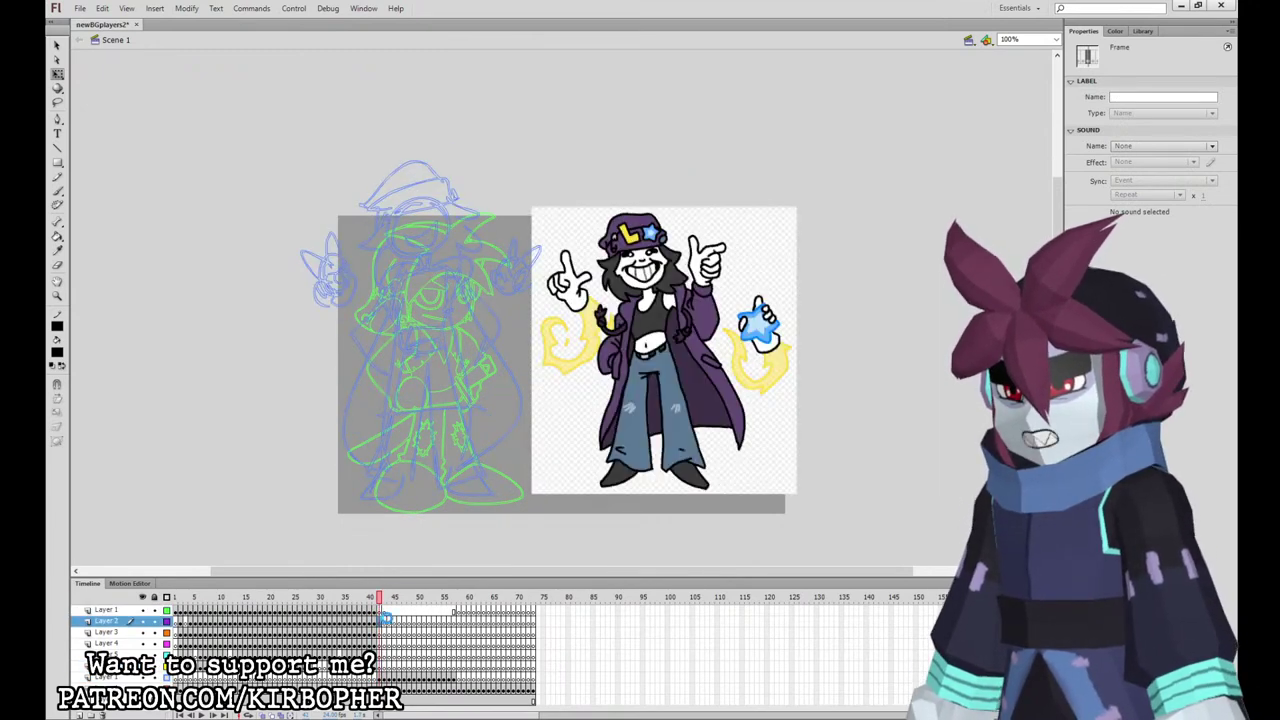
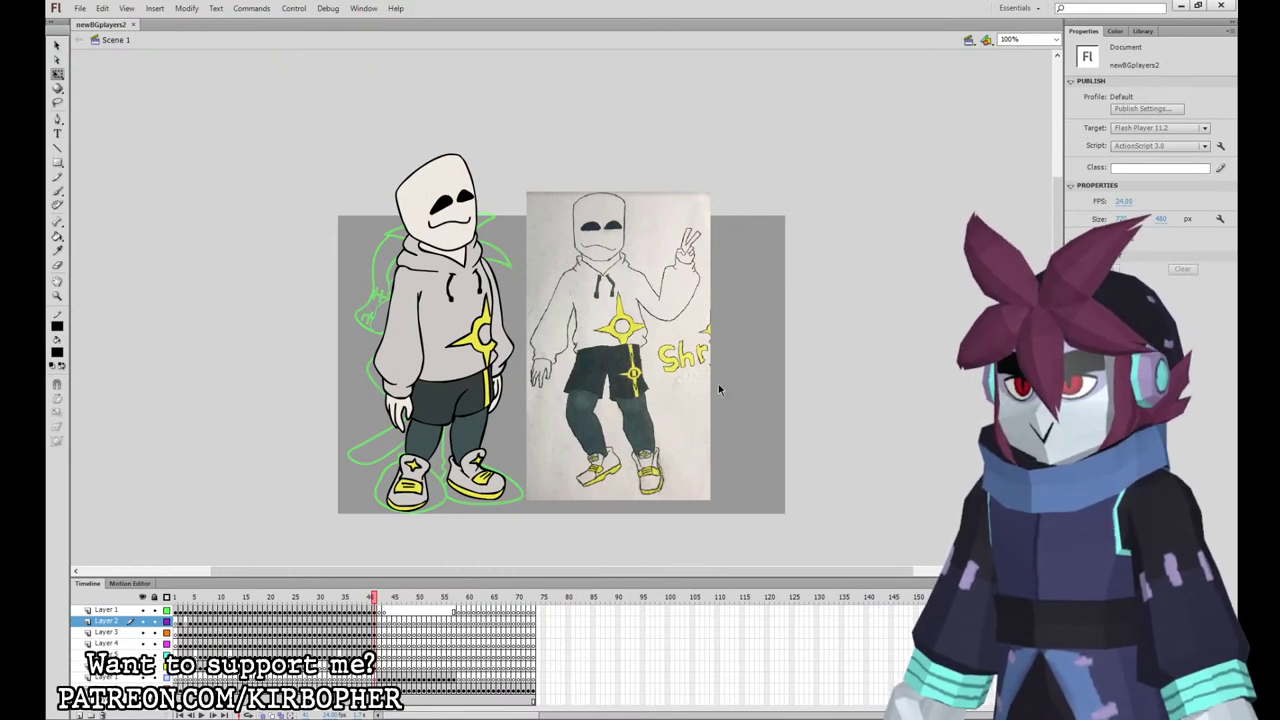
Step: Ink the cap outline and the hair on its left side over the blue sketch on Layer 2 at frame 42
{"action": "left_click", "coordinate": [379, 665]}
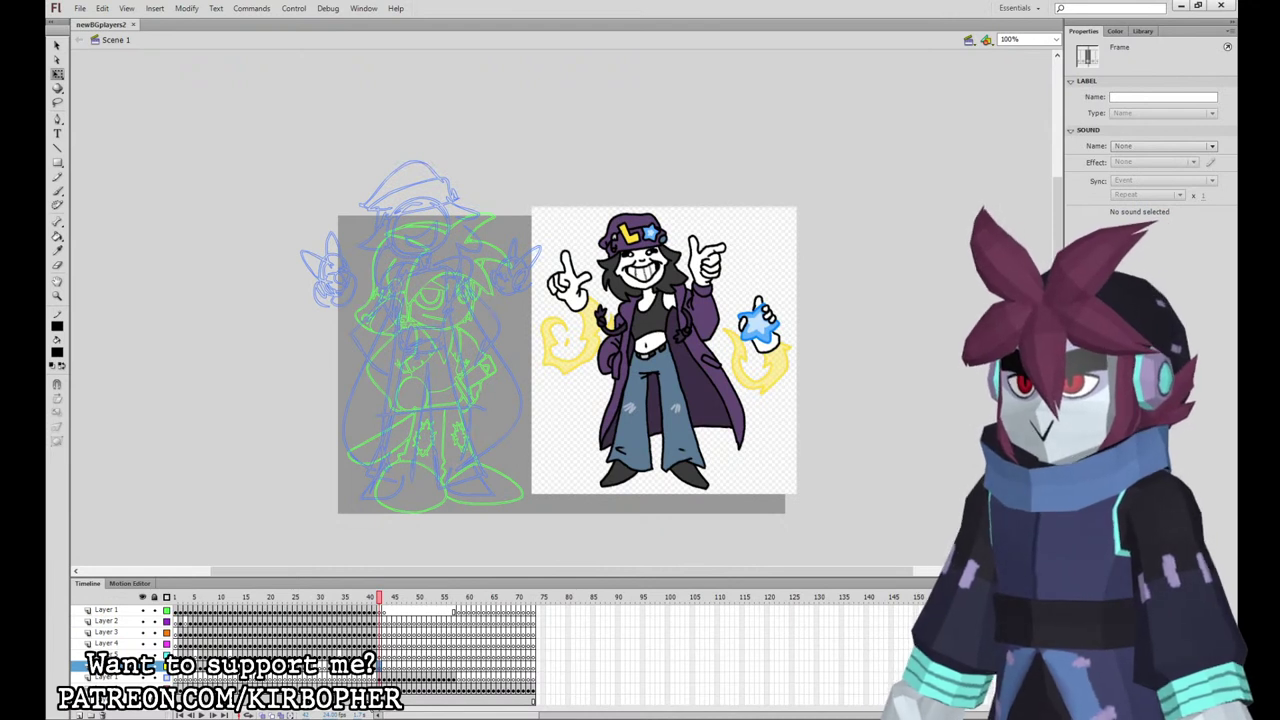
{"action": "left_click", "coordinate": [381, 622]}
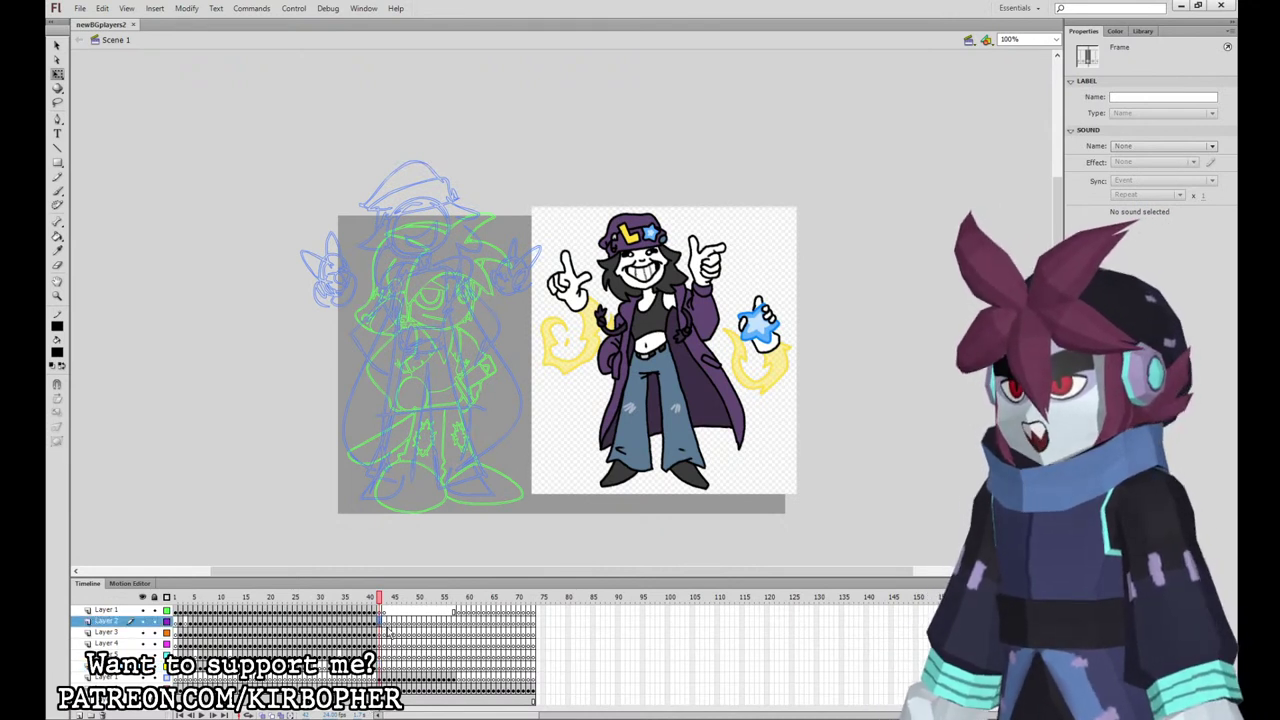
{"action": "key", "text": "b"}
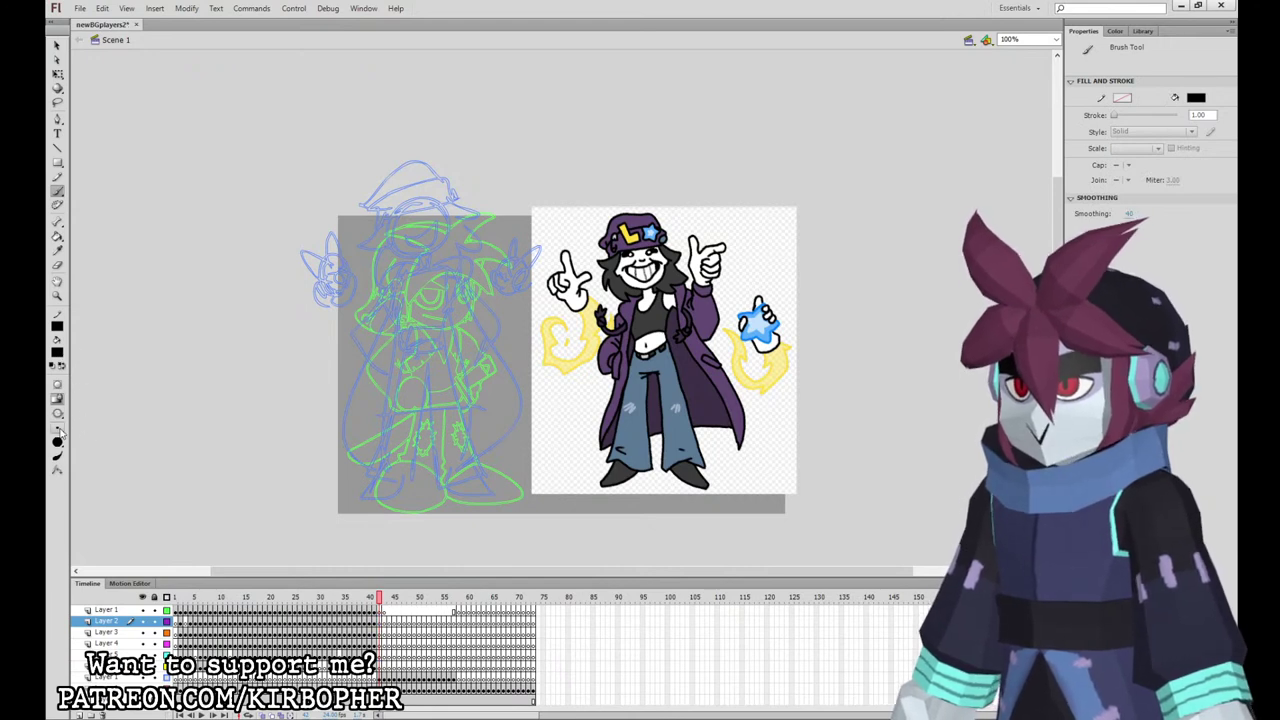
{"action": "left_click", "coordinate": [381, 621]}
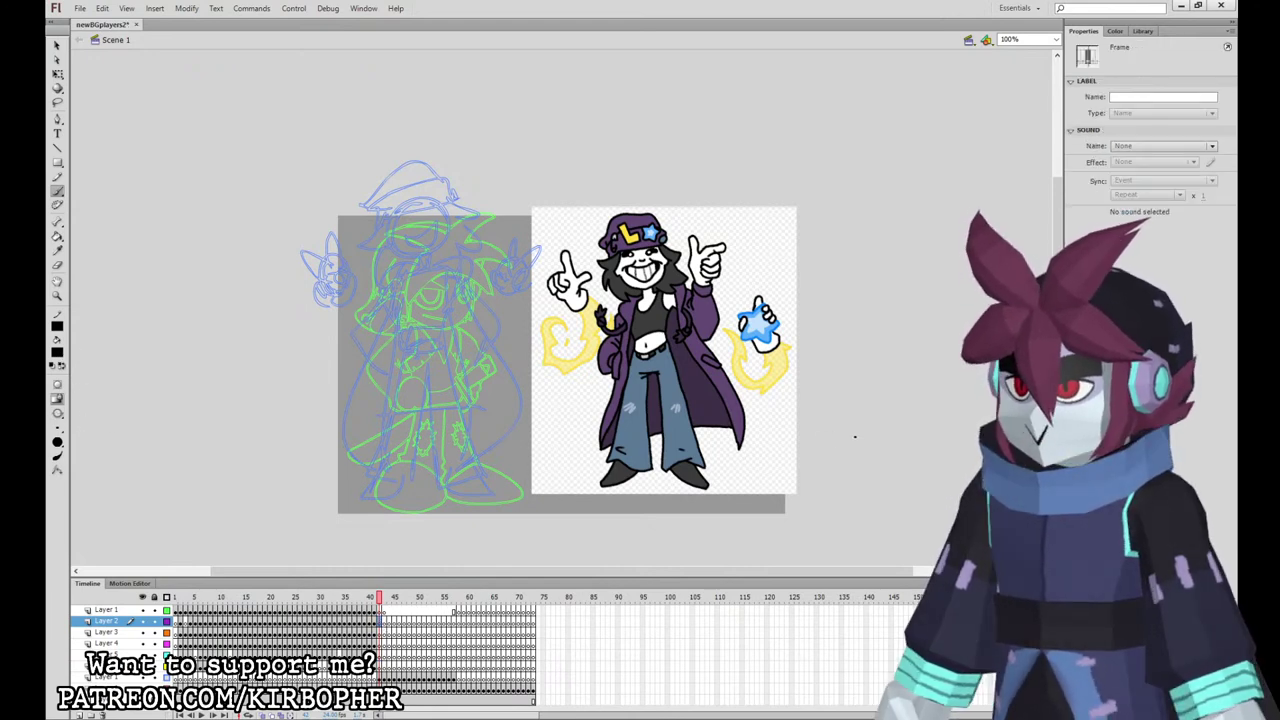
{"action": "key", "text": "ctrl+equal"}
{"action": "key", "text": "q"}
{"action": "left_click_drag", "start_coordinate": [638, 323], "coordinate": [769, 516]}
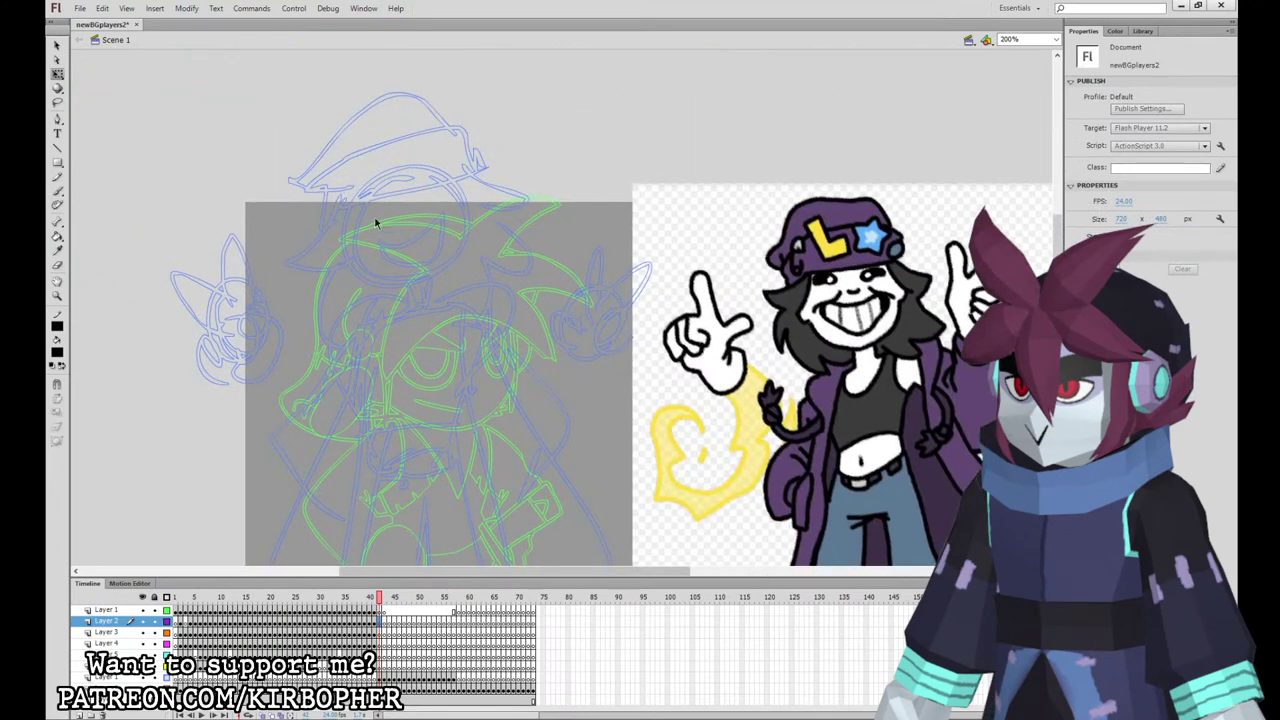
{"action": "key", "text": "b"}
{"action": "mouse_move", "coordinate": [329, 218]}
{"action": "left_mouse_down"}
{"action": "mouse_move", "coordinate": [483, 169]}
{"action": "mouse_move", "coordinate": [450, 130]}
{"action": "mouse_move", "coordinate": [392, 135]}
{"action": "mouse_move", "coordinate": [322, 196]}
{"action": "left_mouse_up"}
{"action": "mouse_move", "coordinate": [448, 130]}
{"action": "left_mouse_down"}
{"action": "mouse_move", "coordinate": [424, 101]}
{"action": "mouse_move", "coordinate": [377, 103]}
{"action": "mouse_move", "coordinate": [319, 142]}
{"action": "mouse_move", "coordinate": [291, 186]}
{"action": "mouse_move", "coordinate": [317, 196]}
{"action": "mouse_move", "coordinate": [299, 238]}
{"action": "mouse_move", "coordinate": [321, 253]}
{"action": "mouse_move", "coordinate": [311, 290]}
{"action": "mouse_move", "coordinate": [327, 263]}
{"action": "mouse_move", "coordinate": [370, 328]}
{"action": "left_mouse_up"}
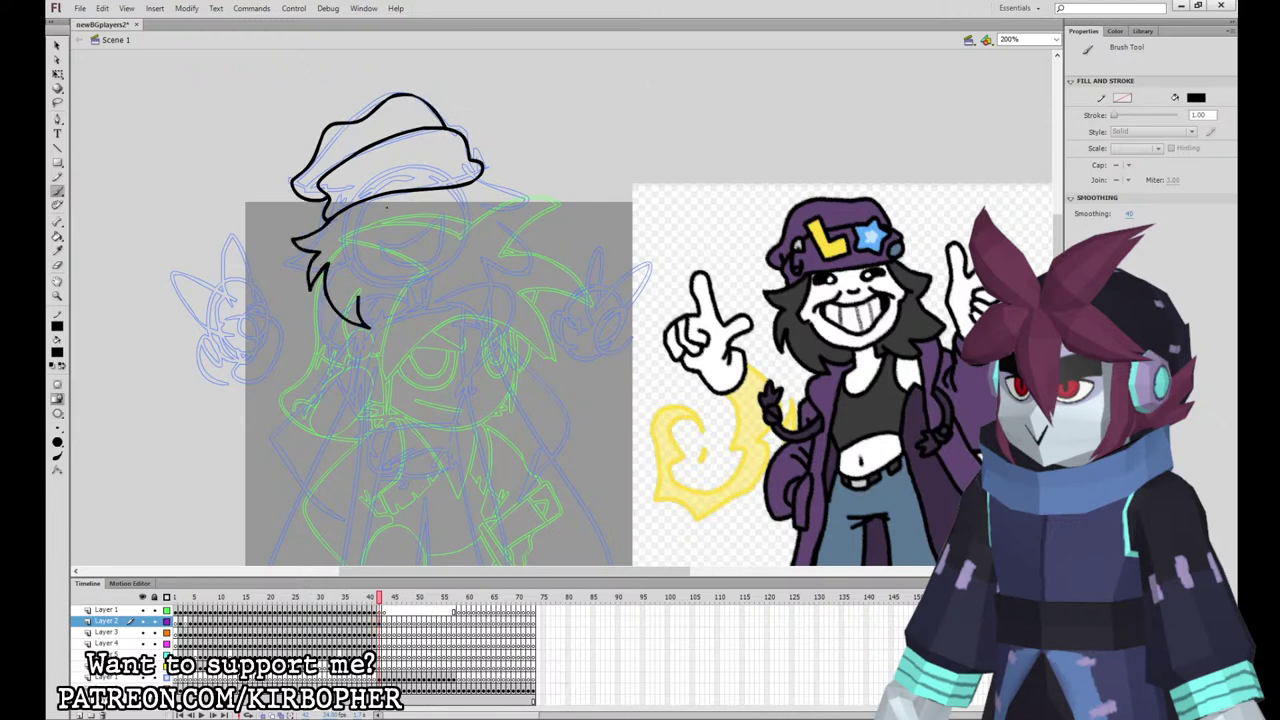
Step: Ink the hair edges framing the face, the face outline and the wide grin with the Brush tool
{"action": "left_click_drag", "start_coordinate": [360, 220], "coordinate": [340, 264]}
{"action": "left_click_drag", "start_coordinate": [440, 206], "coordinate": [480, 222]}
{"action": "mouse_move", "coordinate": [356, 264]}
{"action": "left_mouse_down"}
{"action": "mouse_move", "coordinate": [420, 286]}
{"action": "mouse_move", "coordinate": [466, 250]}
{"action": "left_mouse_up"}
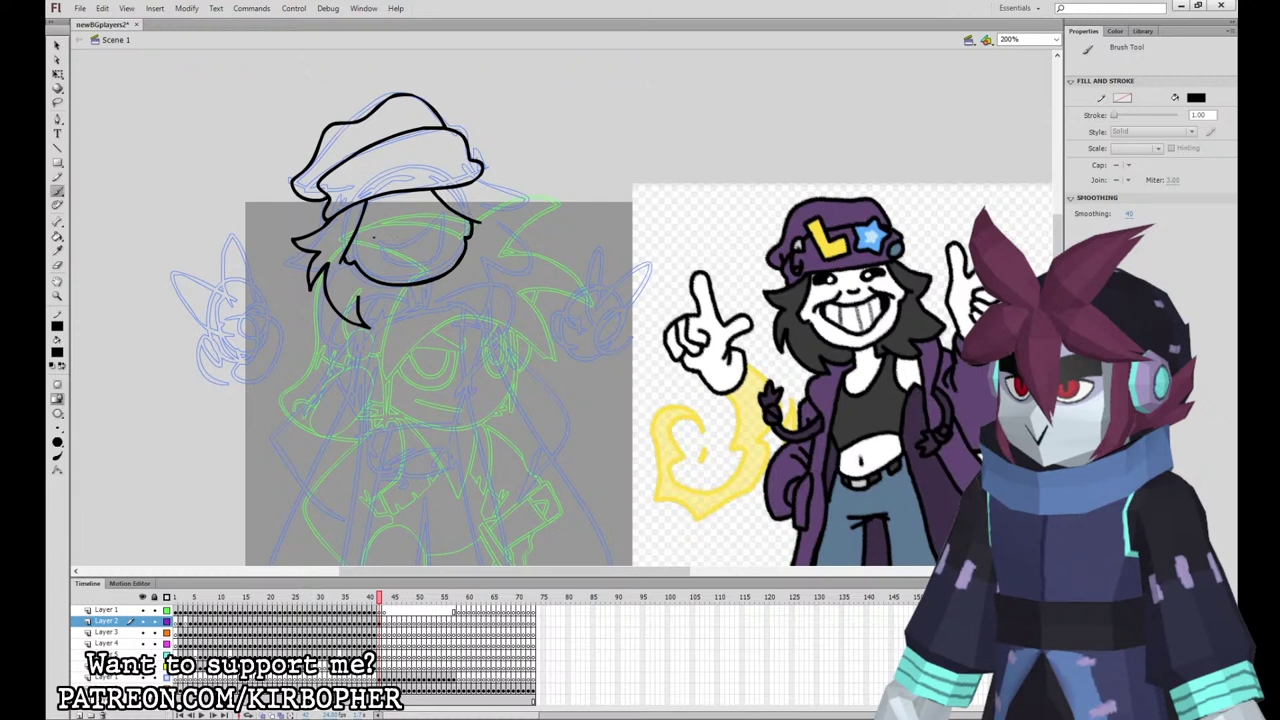
{"action": "mouse_move", "coordinate": [436, 226]}
{"action": "left_mouse_down"}
{"action": "mouse_move", "coordinate": [376, 238]}
{"action": "mouse_move", "coordinate": [443, 225]}
{"action": "left_mouse_up"}
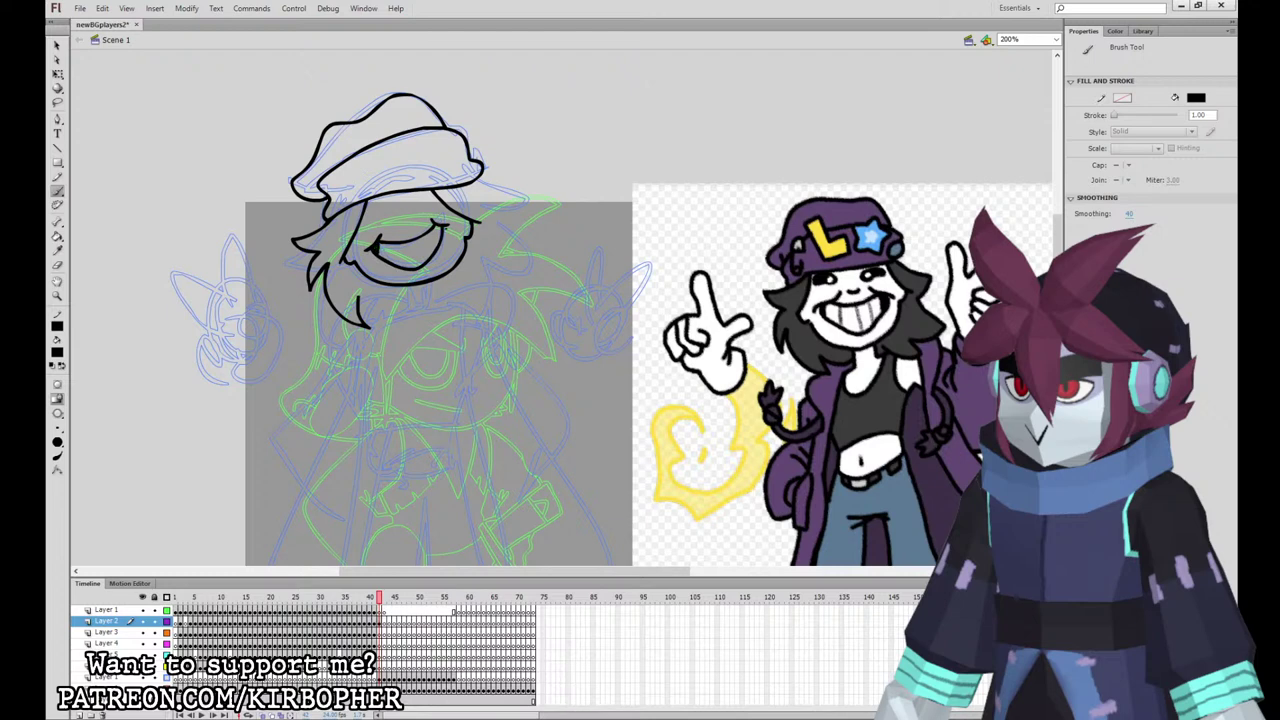
Step: Ink the teeth, nose and eyes on the face and fill the eyes with black
{"action": "left_click_drag", "start_coordinate": [414, 243], "coordinate": [410, 267]}
{"action": "left_click_drag", "start_coordinate": [368, 214], "coordinate": [440, 196]}
{"action": "key", "text": "ctrl+z"}
{"action": "key", "text": "ctrl+z"}
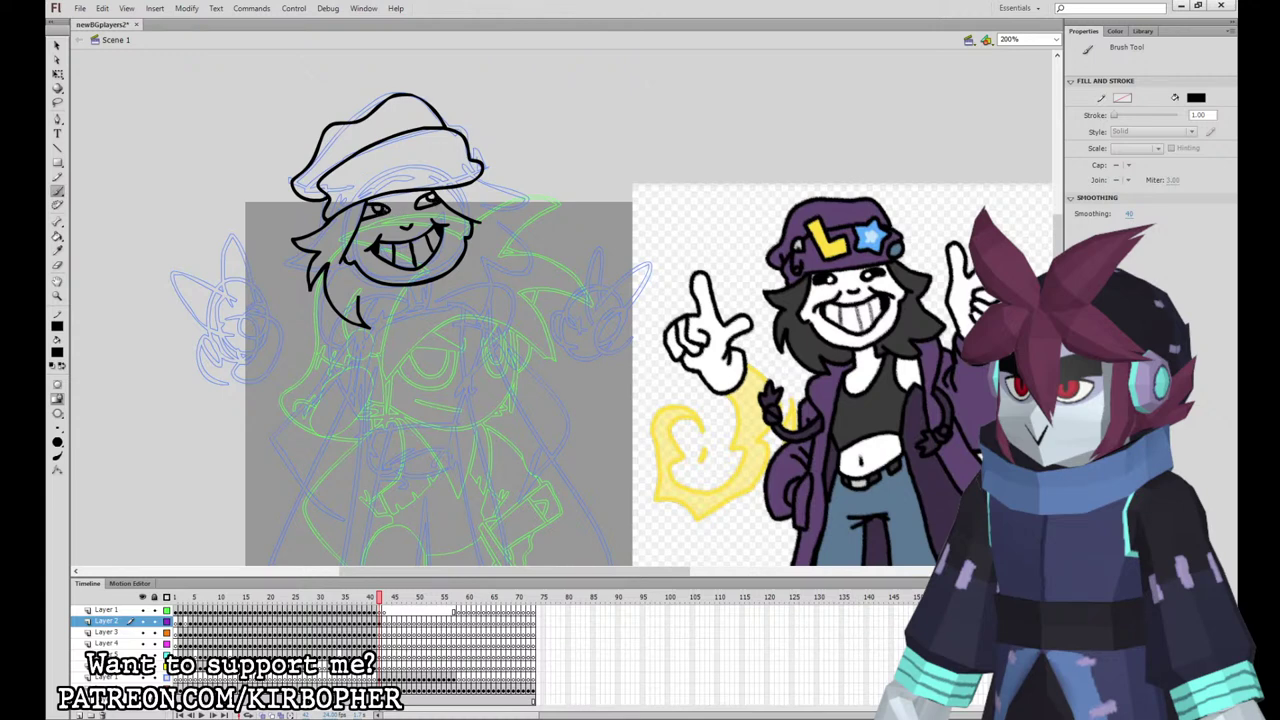
{"action": "left_click", "coordinate": [58, 236]}
{"action": "left_click", "coordinate": [370, 210]}
{"action": "left_click", "coordinate": [422, 204]}
Step: Ink the hair on the right side of the head and close the inner hair strands below the face
{"action": "left_click", "coordinate": [58, 191]}
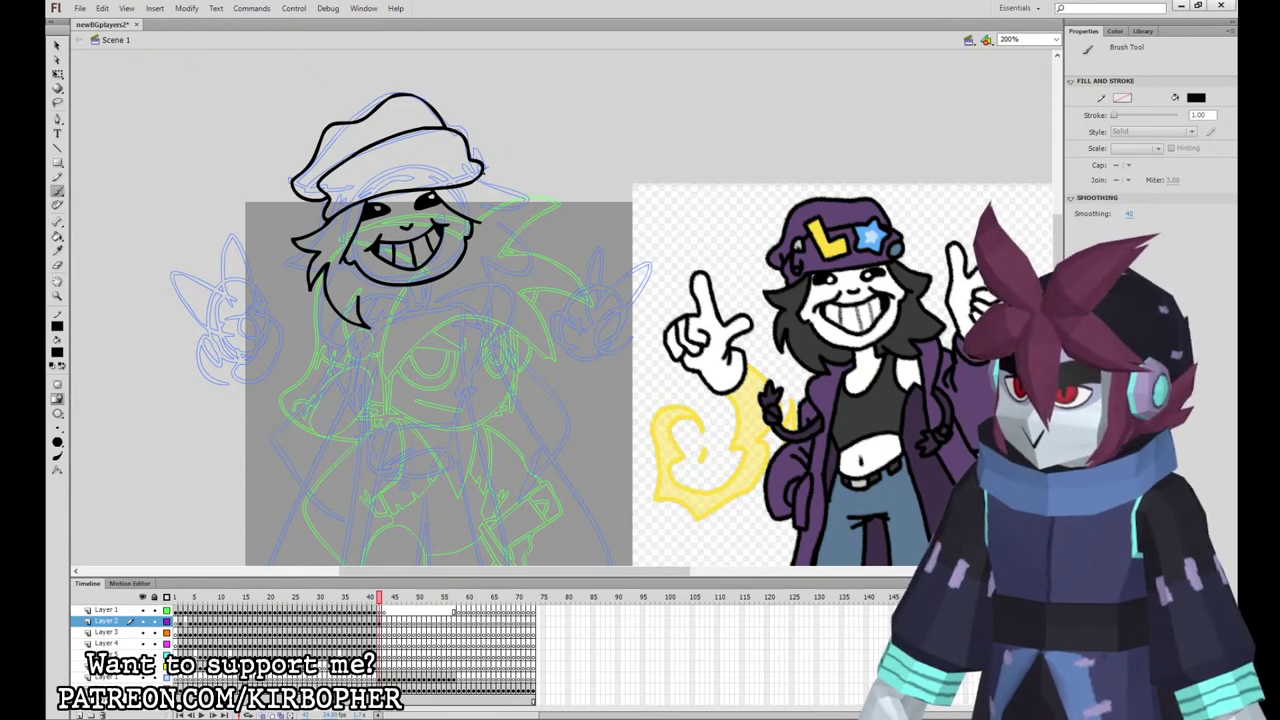
{"action": "mouse_move", "coordinate": [474, 183]}
{"action": "left_mouse_down"}
{"action": "mouse_move", "coordinate": [513, 183]}
{"action": "mouse_move", "coordinate": [519, 243]}
{"action": "mouse_move", "coordinate": [485, 273]}
{"action": "left_mouse_up"}
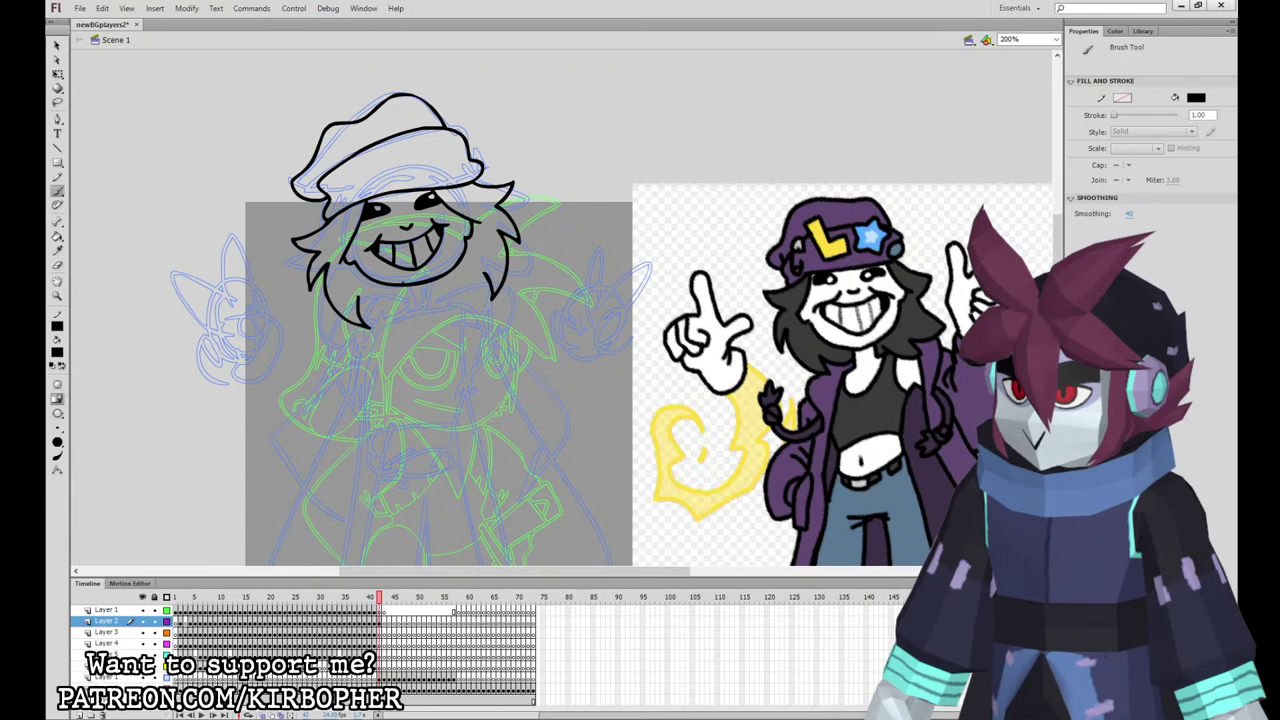
{"action": "mouse_move", "coordinate": [386, 295]}
{"action": "left_mouse_down"}
{"action": "mouse_move", "coordinate": [358, 311]}
{"action": "mouse_move", "coordinate": [381, 311]}
{"action": "left_mouse_up"}
{"action": "left_click_drag", "start_coordinate": [374, 288], "coordinate": [360, 310]}
{"action": "mouse_move", "coordinate": [443, 278]}
{"action": "left_mouse_down"}
{"action": "mouse_move", "coordinate": [473, 282]}
{"action": "mouse_move", "coordinate": [463, 291]}
{"action": "mouse_move", "coordinate": [451, 271]}
{"action": "left_mouse_up"}
{"action": "key", "text": "ctrl+z"}
Step: Draw the letter L, star, round badge and side ornament on the cap on Layer 1 at frame 42
{"action": "left_click", "coordinate": [380, 610]}
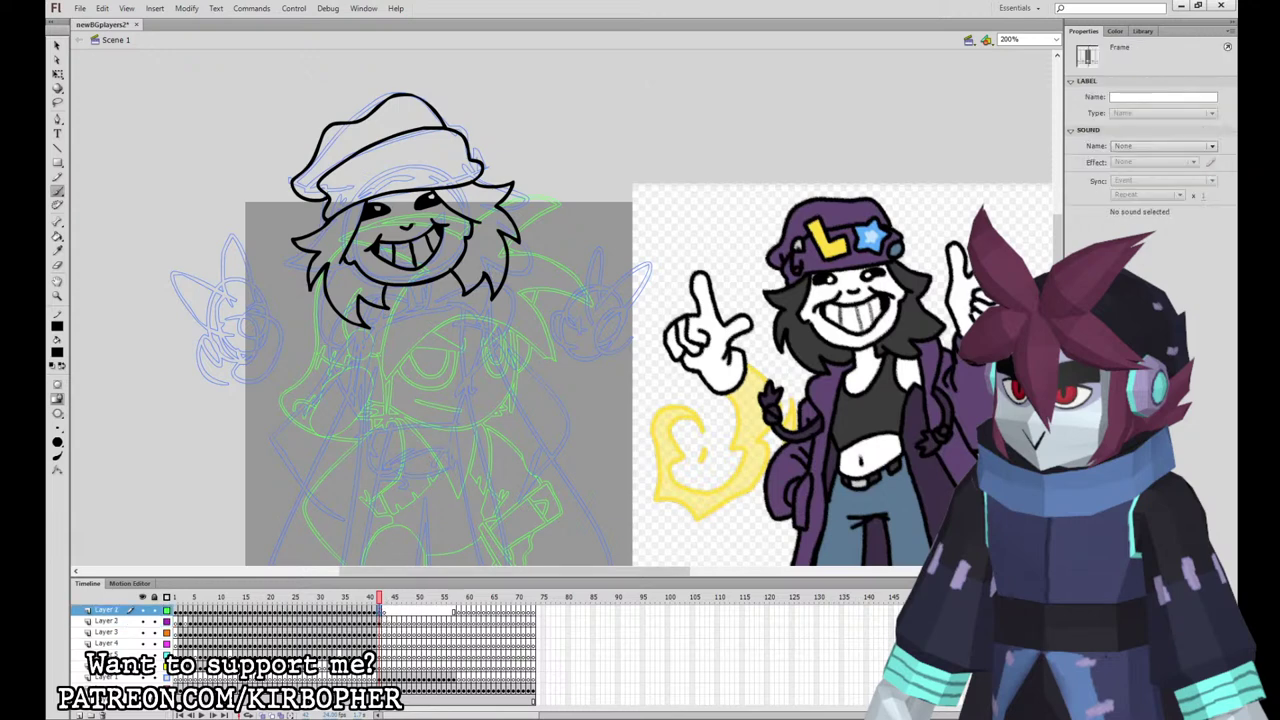
{"action": "mouse_move", "coordinate": [362, 140]}
{"action": "left_mouse_down"}
{"action": "mouse_move", "coordinate": [408, 180]}
{"action": "mouse_move", "coordinate": [386, 130]}
{"action": "mouse_move", "coordinate": [408, 174]}
{"action": "mouse_move", "coordinate": [456, 170]}
{"action": "mouse_move", "coordinate": [448, 151]}
{"action": "mouse_move", "coordinate": [428, 170]}
{"action": "left_mouse_up"}
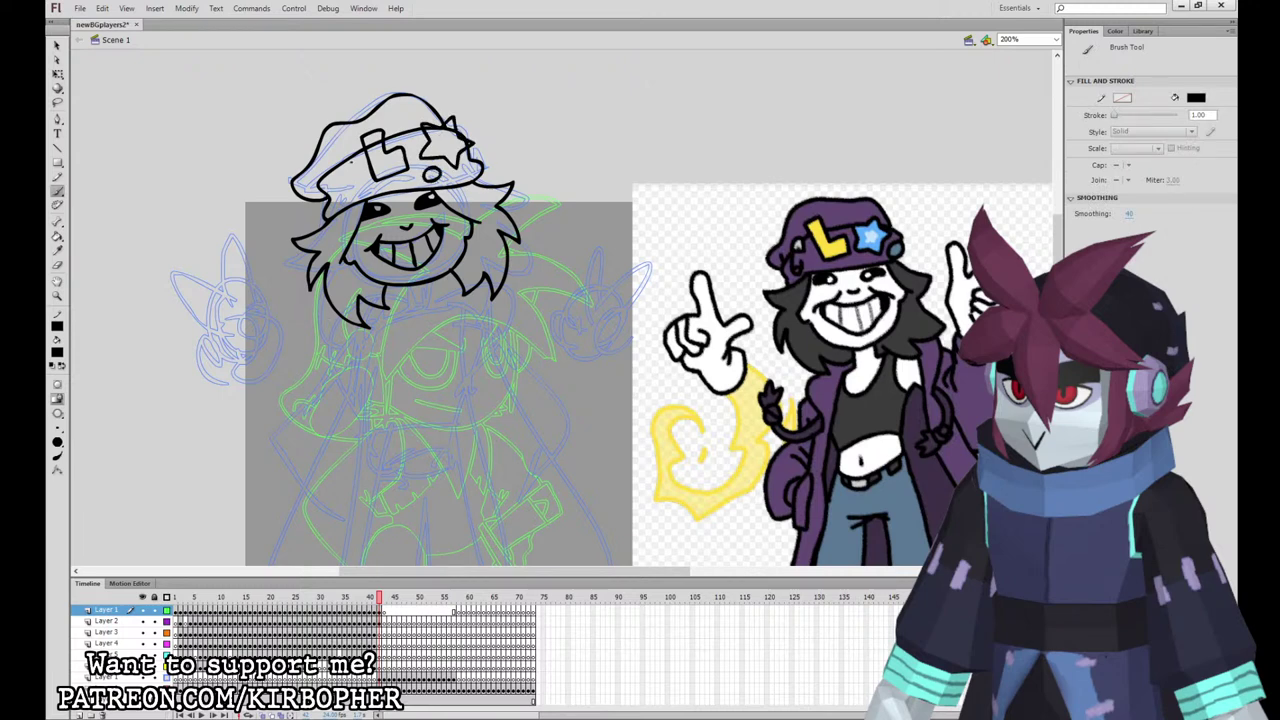
{"action": "left_click_drag", "start_coordinate": [346, 158], "coordinate": [342, 197]}
Step: Sample the purple of the reference's cap and fill the drawn cap with it
{"action": "left_click", "coordinate": [57, 236]}
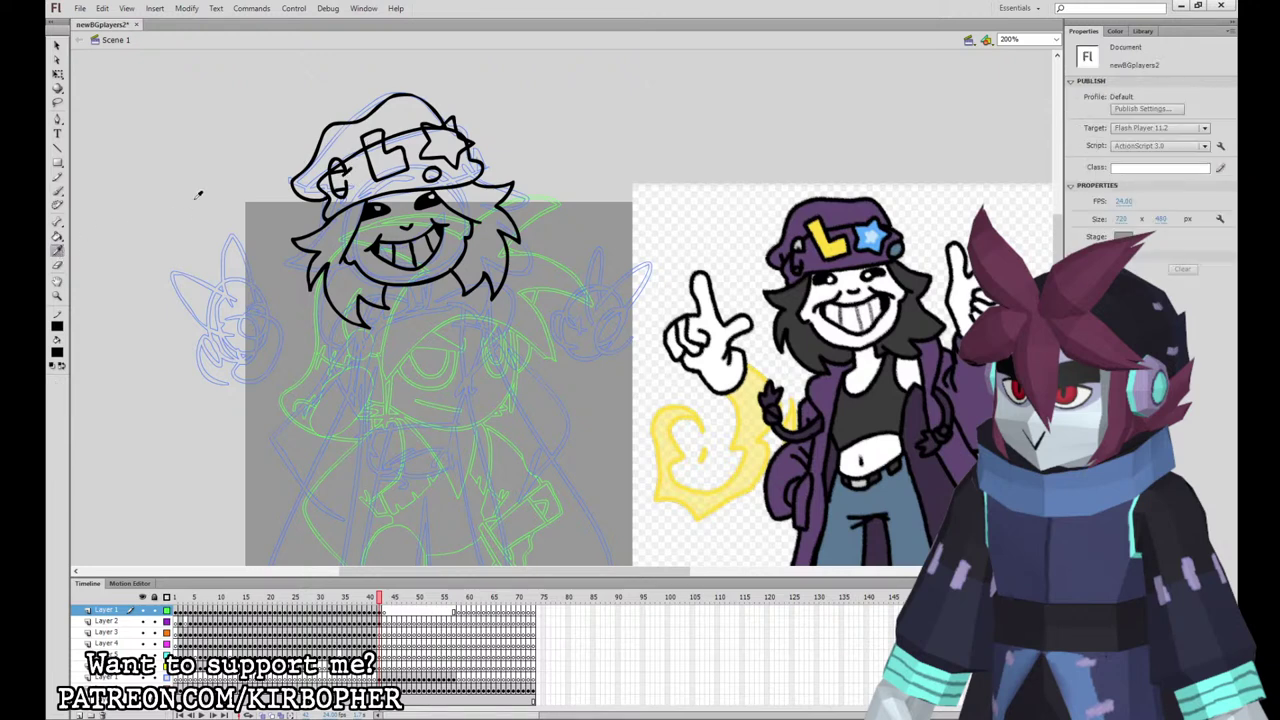
{"action": "key", "text": "i"}
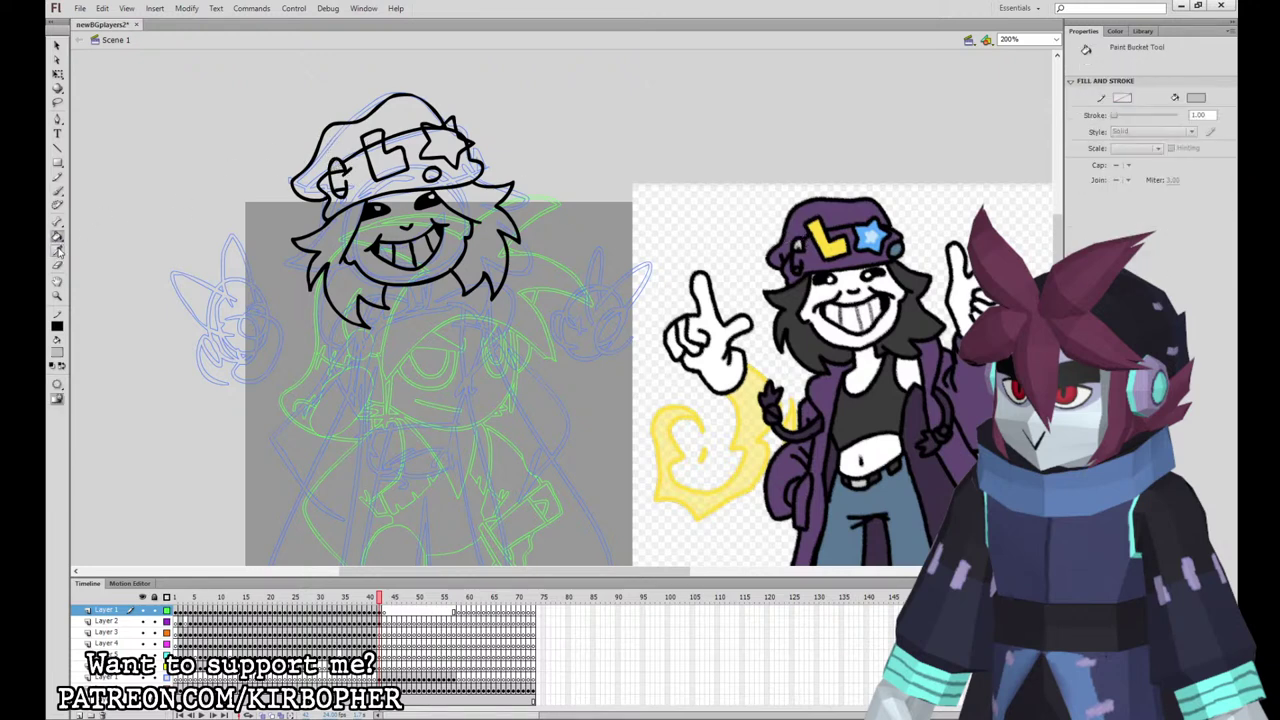
{"action": "left_click", "coordinate": [846, 208]}
{"action": "left_click", "coordinate": [408, 120]}
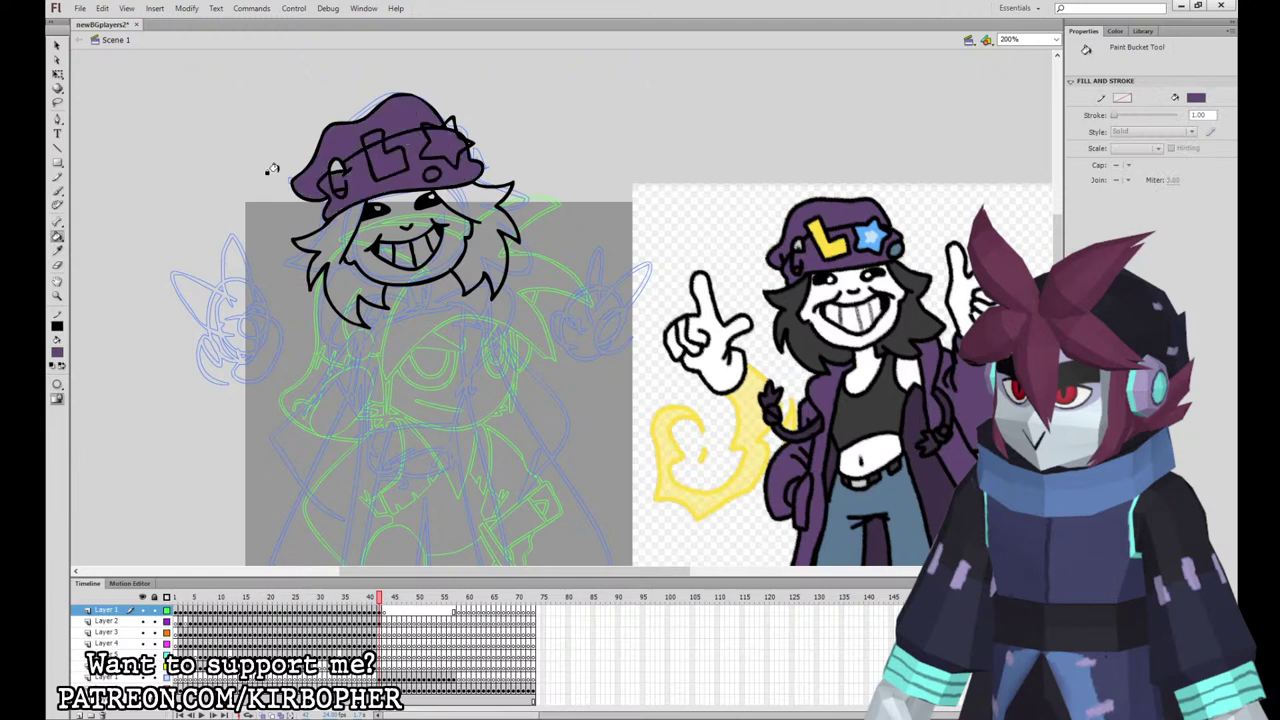
Step: Fill both sides of the hair with the reference's dark grey and the face and teeth with its white
{"action": "key", "text": "i"}
{"action": "left_click", "coordinate": [800, 300]}
{"action": "left_click", "coordinate": [475, 205]}
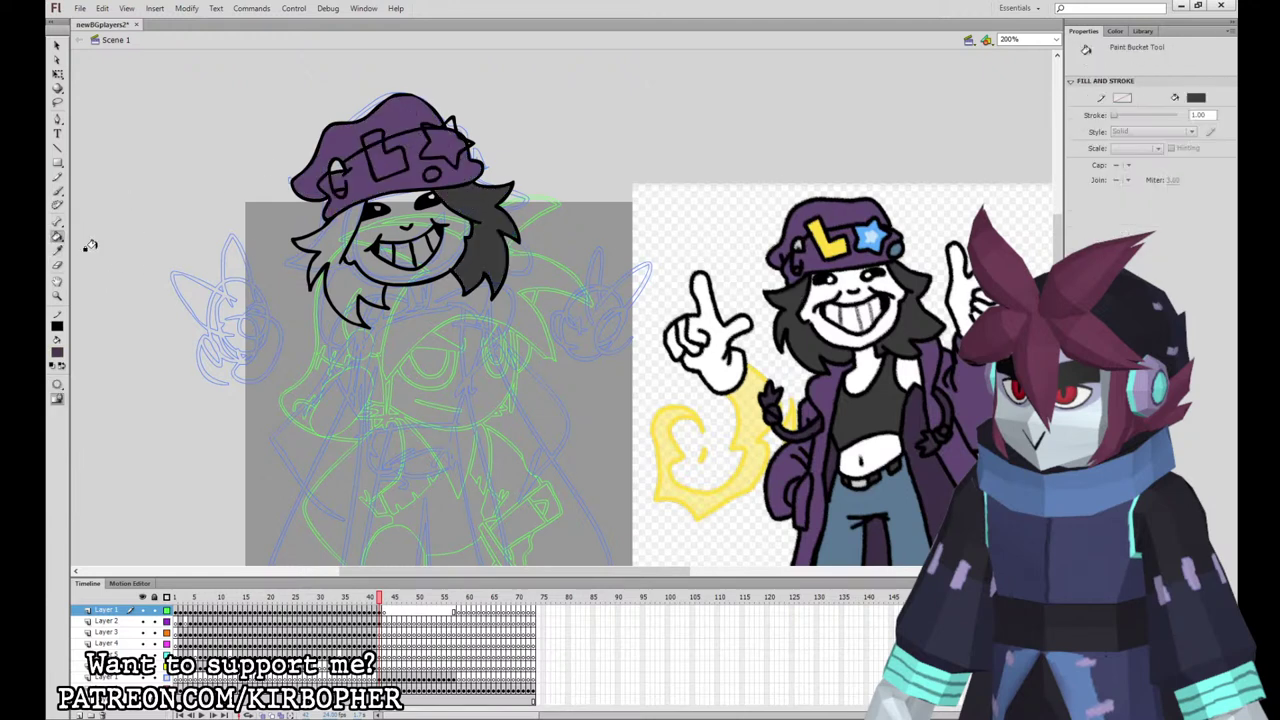
{"action": "left_click", "coordinate": [333, 237]}
{"action": "left_click", "coordinate": [57, 250]}
{"action": "left_click", "coordinate": [713, 320]}
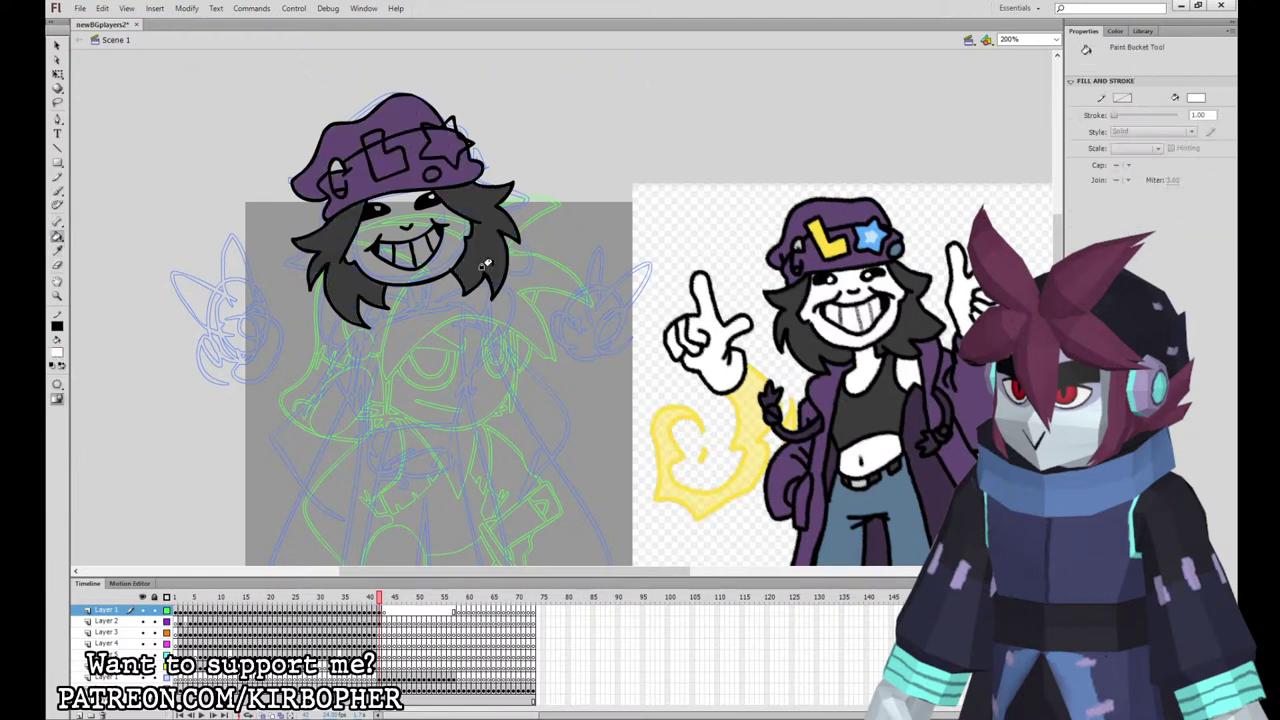
{"action": "left_click", "coordinate": [396, 252]}
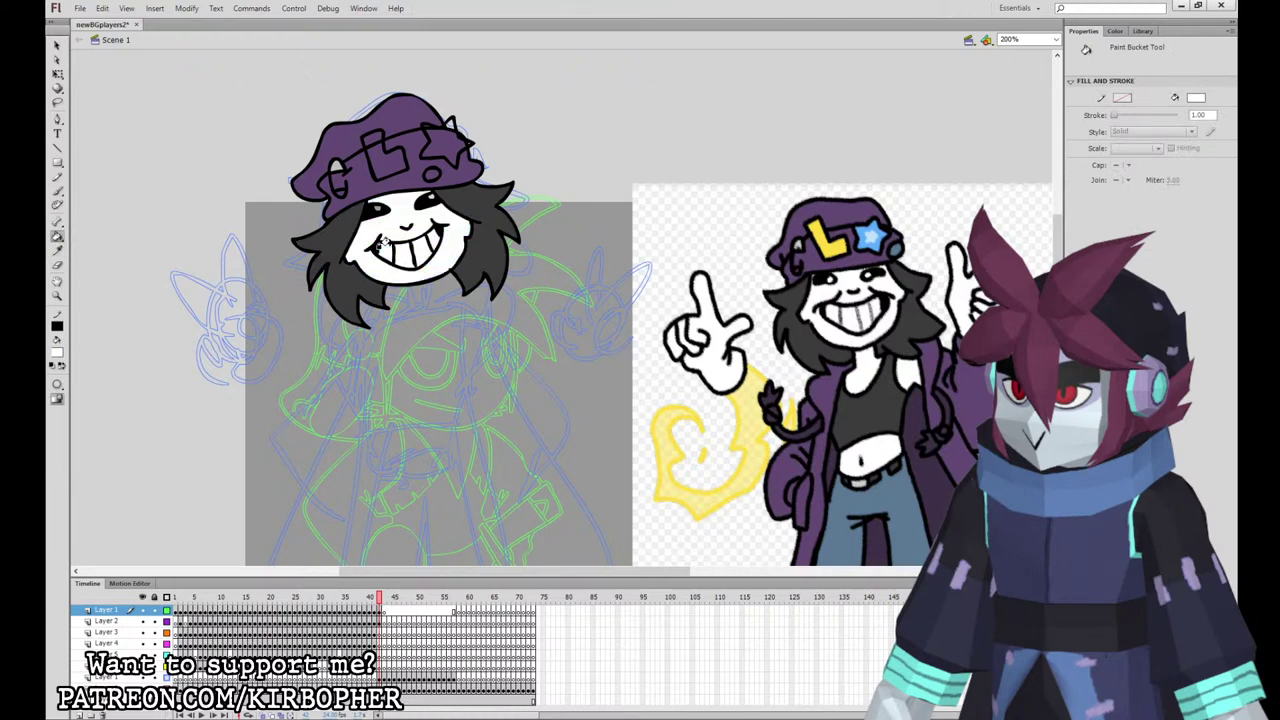
Step: Fill the cap's letter L yellow, the star light blue and the round badge dull blue, using the reference's colours
{"action": "left_click", "coordinate": [57, 250]}
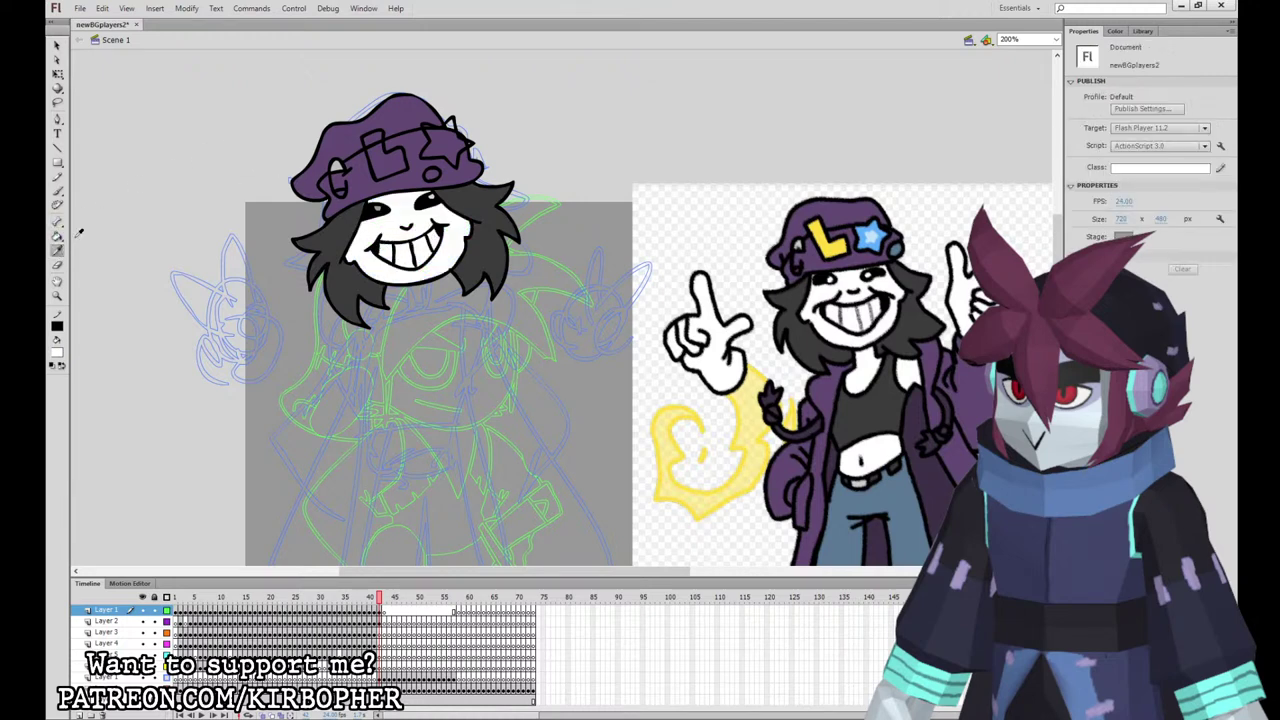
{"action": "left_click", "coordinate": [830, 237]}
{"action": "left_click", "coordinate": [372, 132]}
{"action": "left_click", "coordinate": [57, 250]}
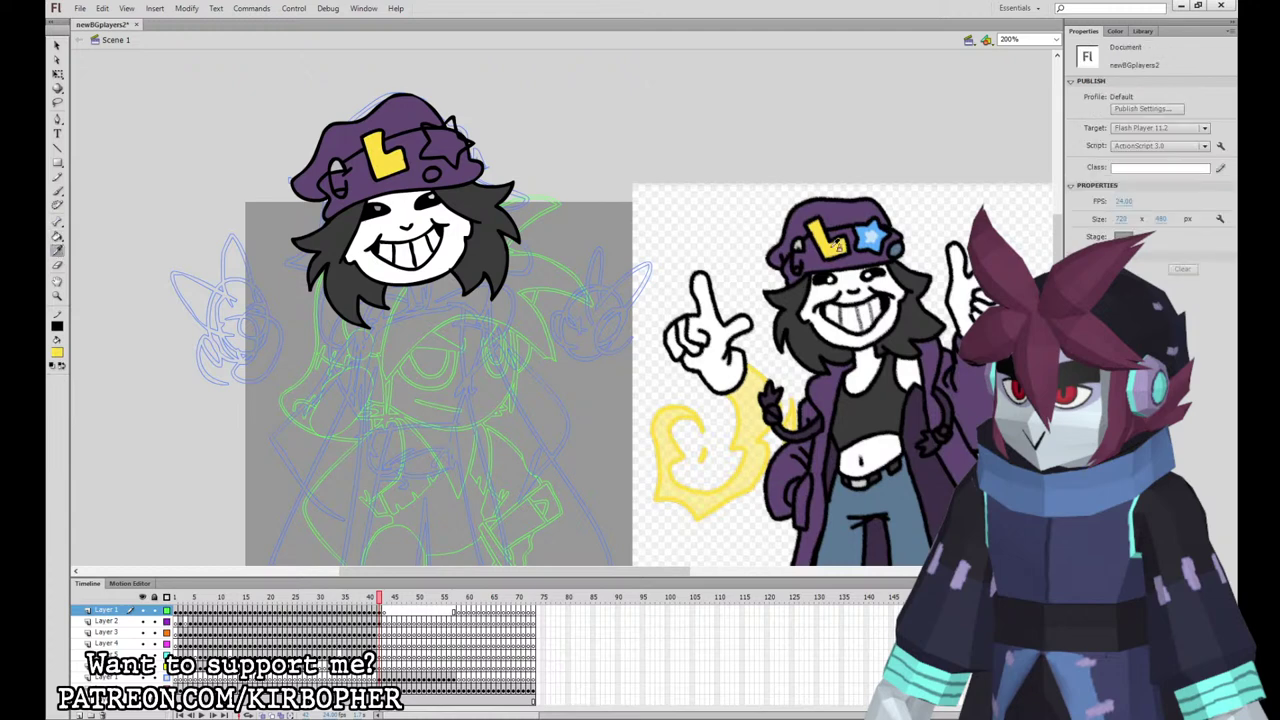
{"action": "left_click", "coordinate": [878, 230]}
{"action": "left_click", "coordinate": [454, 140]}
{"action": "left_click", "coordinate": [57, 250]}
{"action": "left_click", "coordinate": [896, 249]}
{"action": "left_click", "coordinate": [432, 175]}
Step: Move the cap's ornaments from Layer 1 onto Layer 2 at frame 42, keeping their position
{"action": "left_click", "coordinate": [382, 614]}
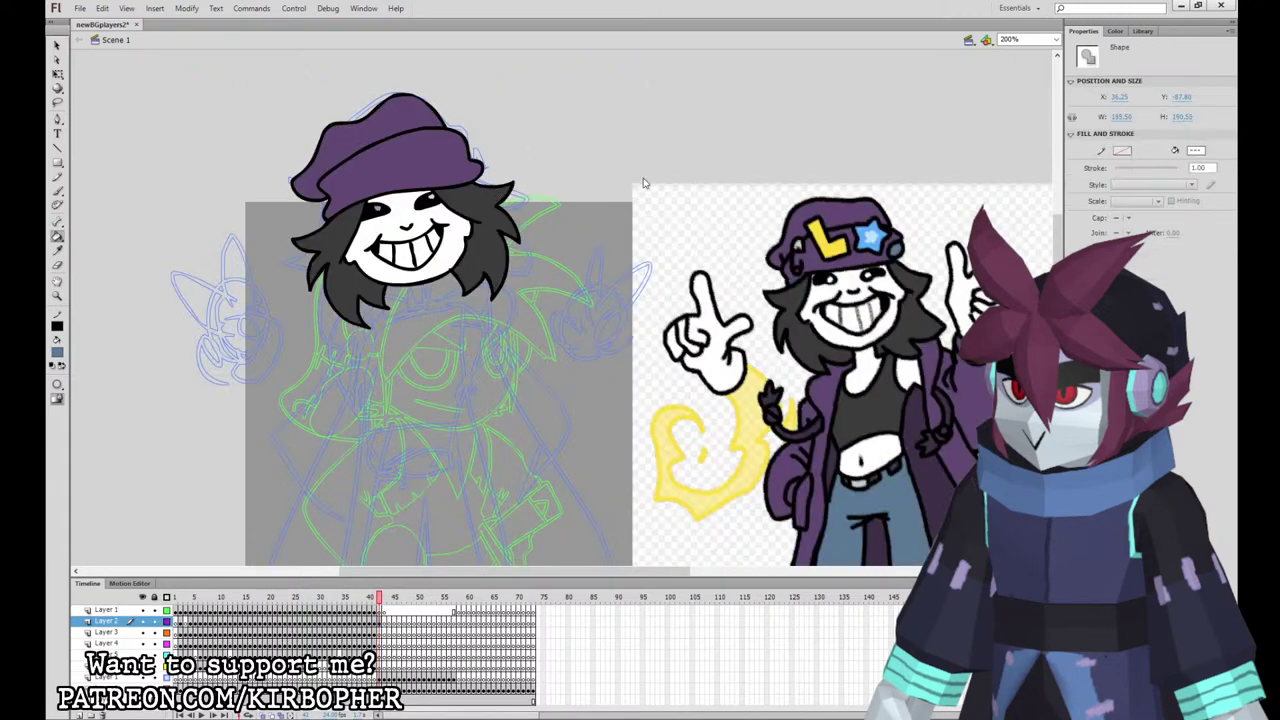
{"action": "key", "text": "ctrl+shift+v"}
{"action": "key", "text": "q"}
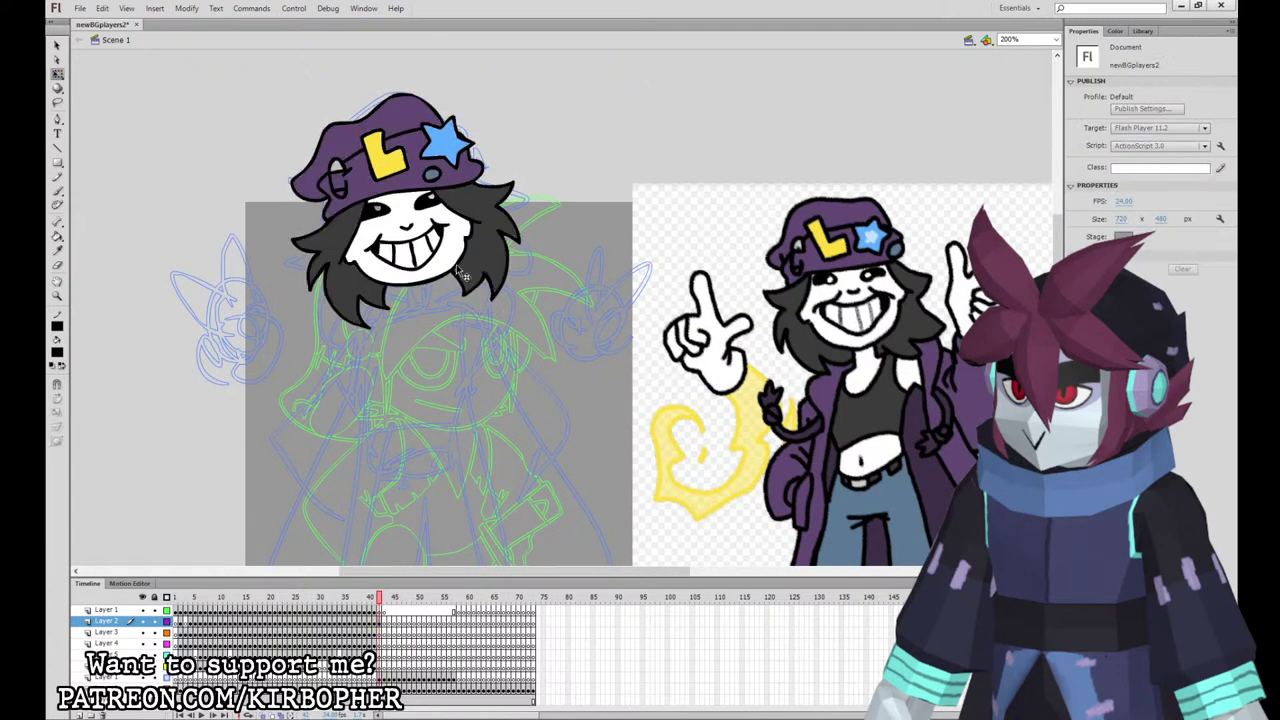
Step: Sample the reference's white, fill the pin on the side of the drawn cap with it, and select that fill
{"action": "left_click", "coordinate": [58, 251]}
{"action": "key", "text": "k"}
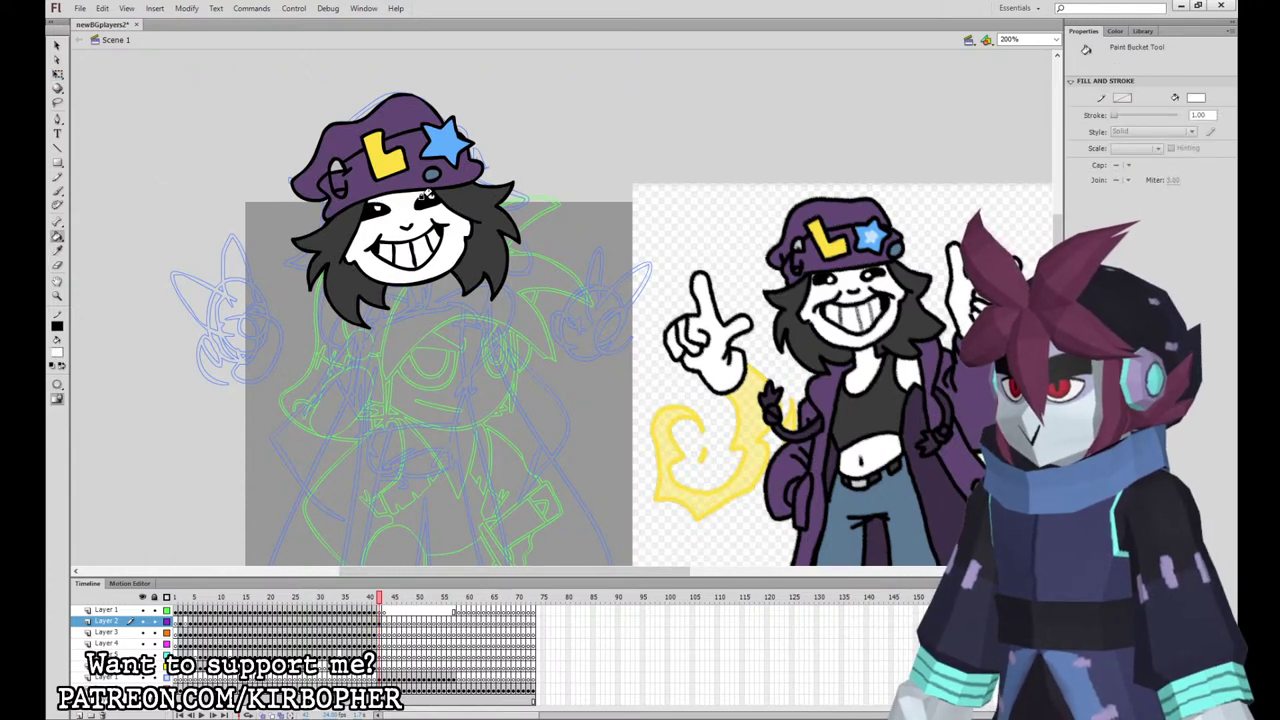
{"action": "left_click", "coordinate": [58, 75]}
{"action": "left_click", "coordinate": [336, 169]}
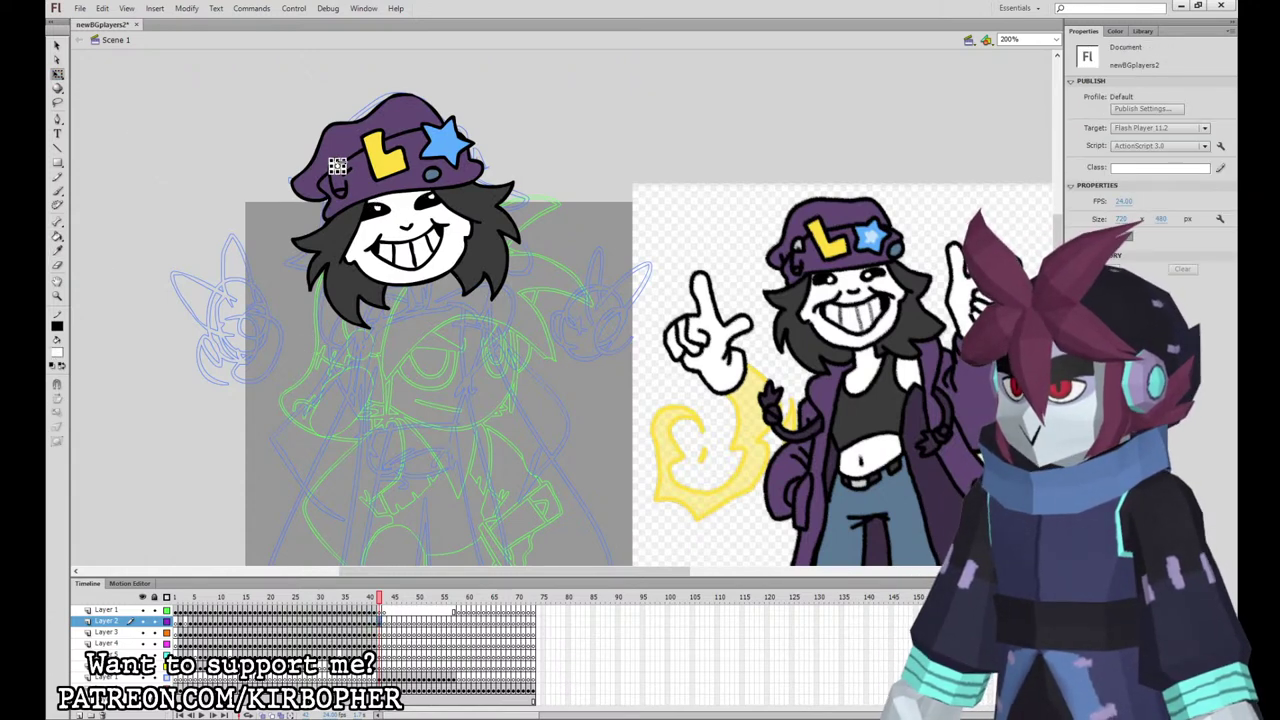
Step: Review the finished characters on earlier frames, including 41, 30 and 31
{"action": "left_click", "coordinate": [585, 437]}
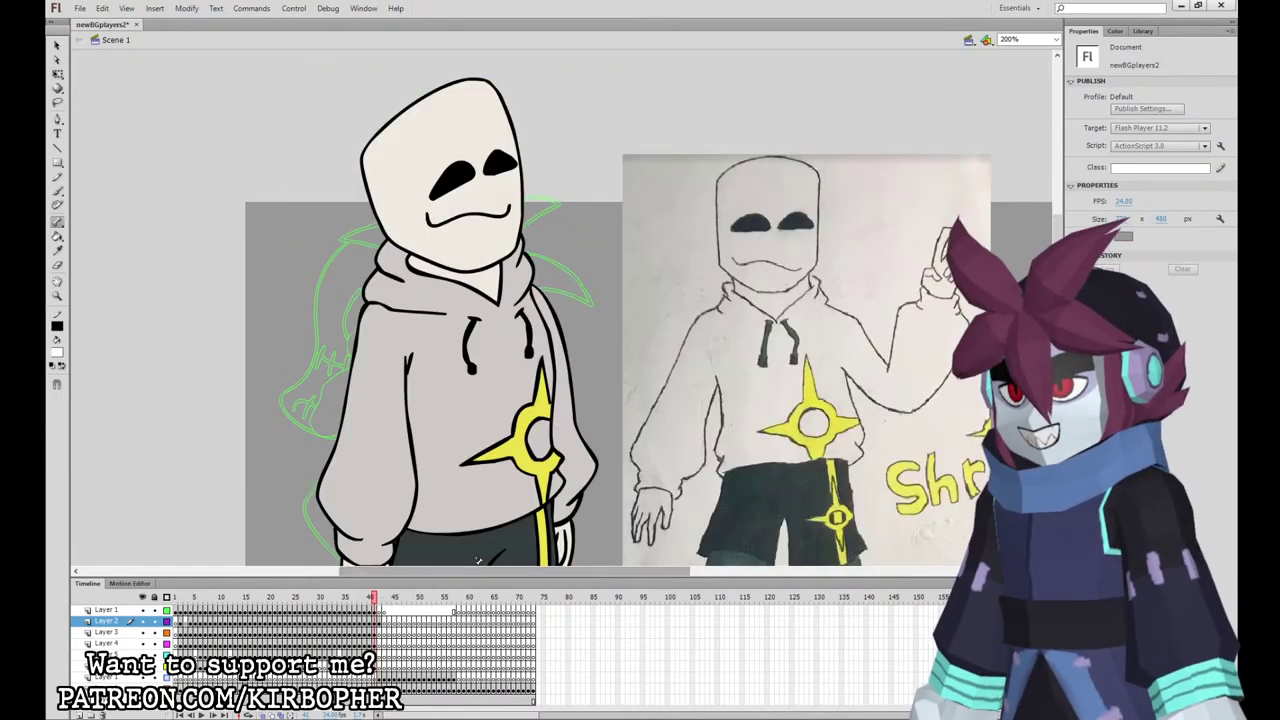
{"action": "key", "text": "n"}
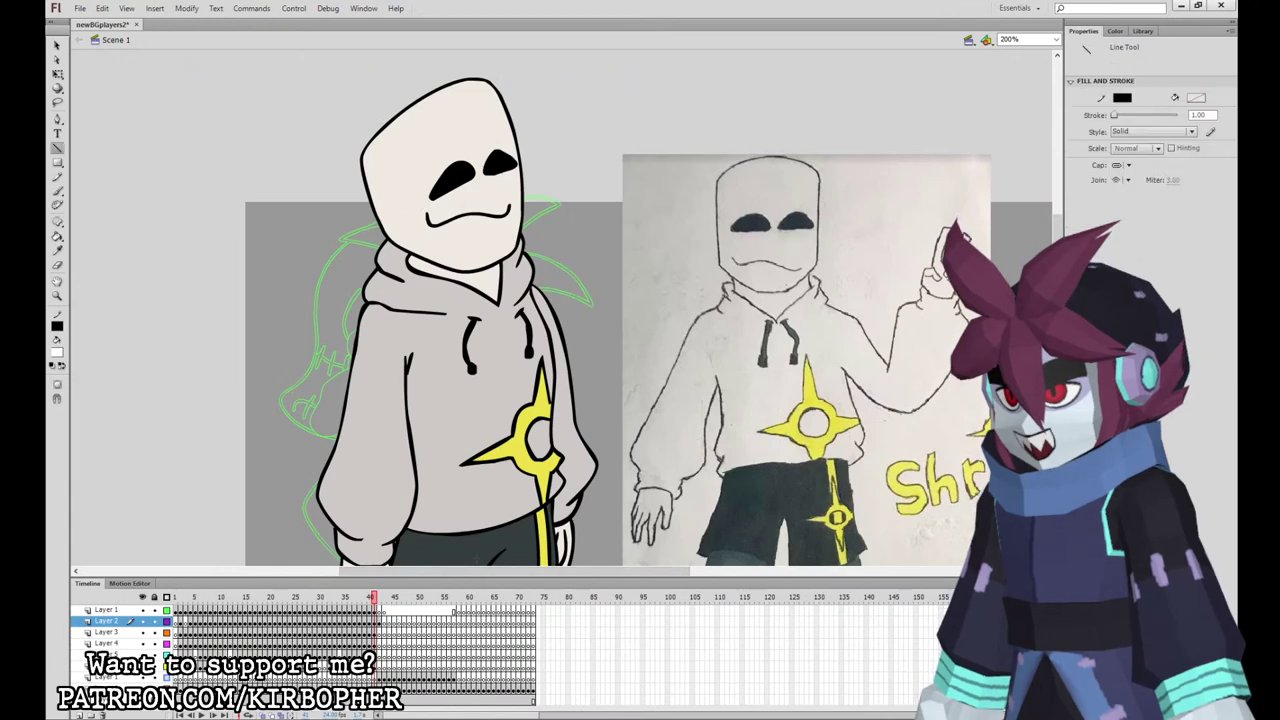
{"action": "left_click", "coordinate": [57, 75]}
{"action": "key", "text": "ctrl+minus"}
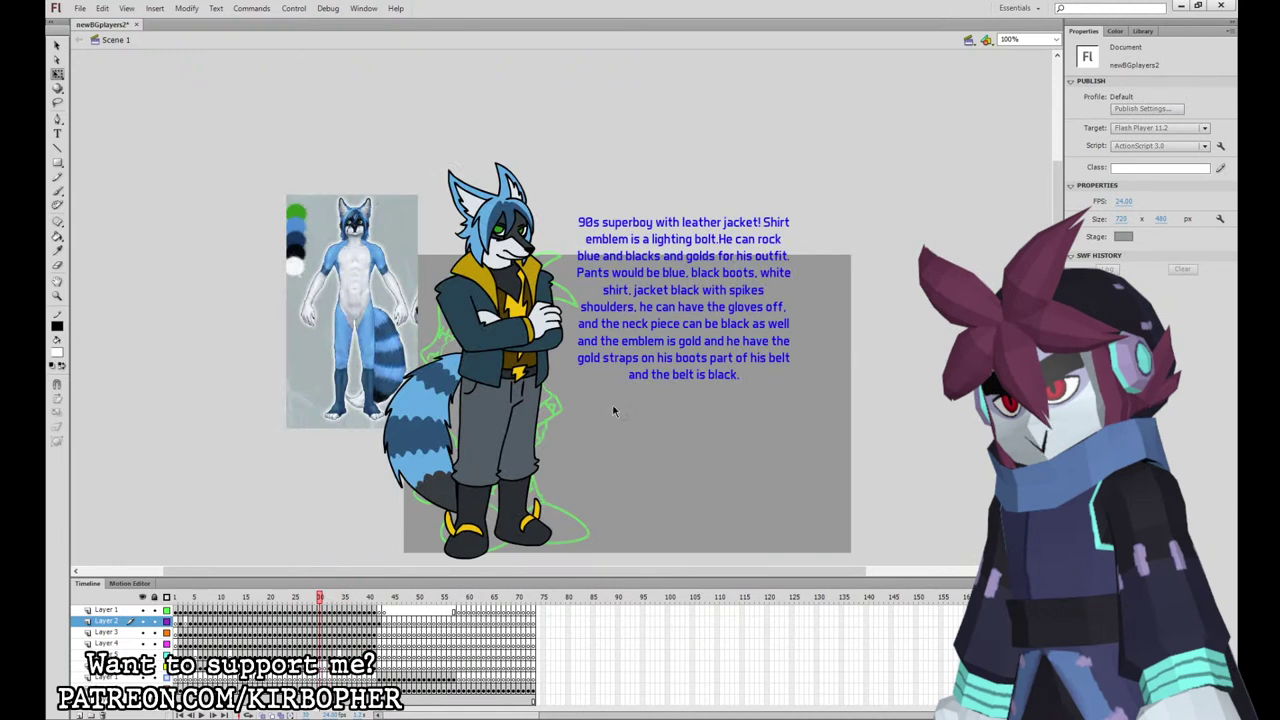
{"action": "scroll", "coordinate": [890, 464], "scroll_direction": "down", "scroll_amount": 1}
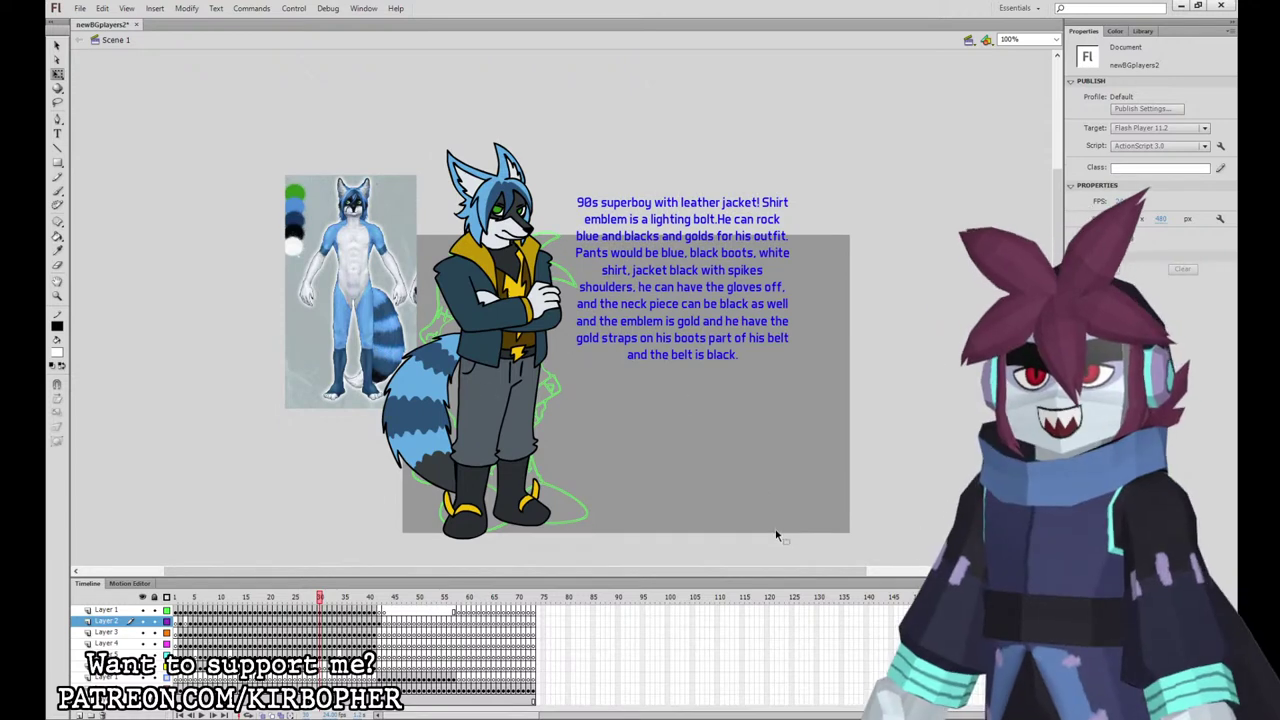
{"action": "key", "text": "."}
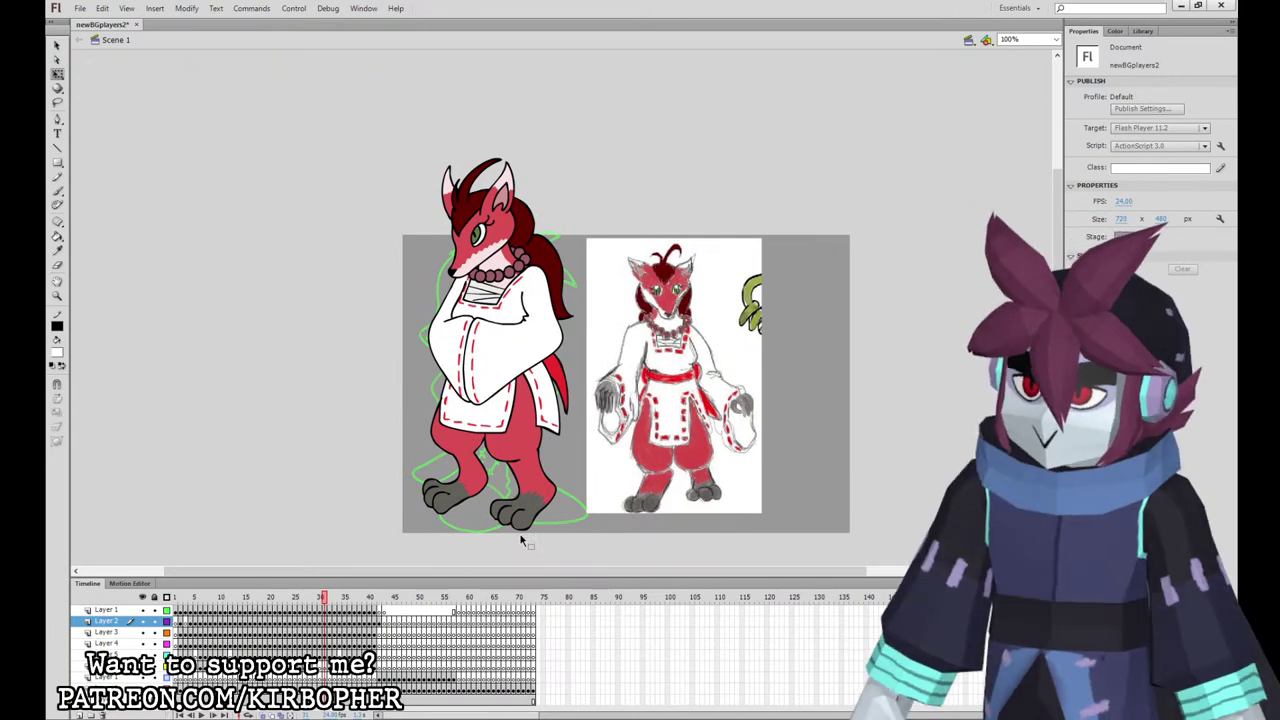
Step: Set up black Brush inking on Layer 3 at frame 42 and show Layer 2 as outlines
{"action": "left_click", "coordinate": [381, 632]}
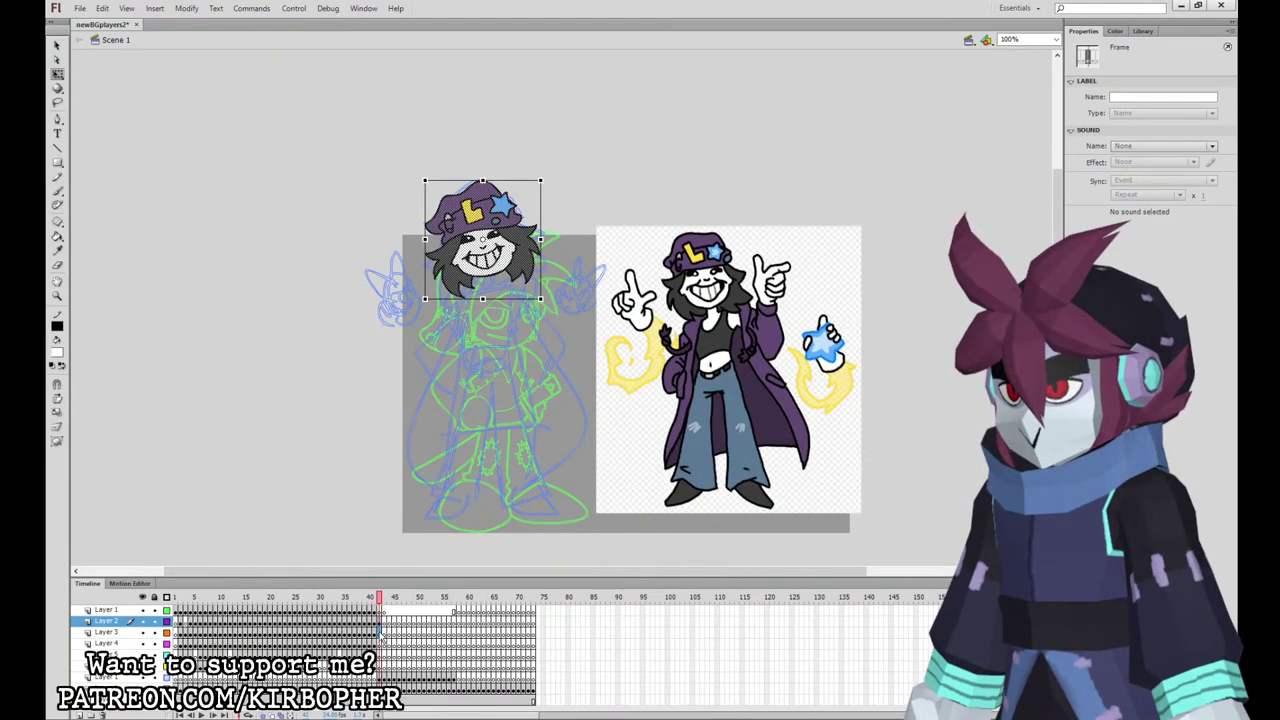
{"action": "left_click", "coordinate": [381, 632]}
{"action": "left_click", "coordinate": [57, 191]}
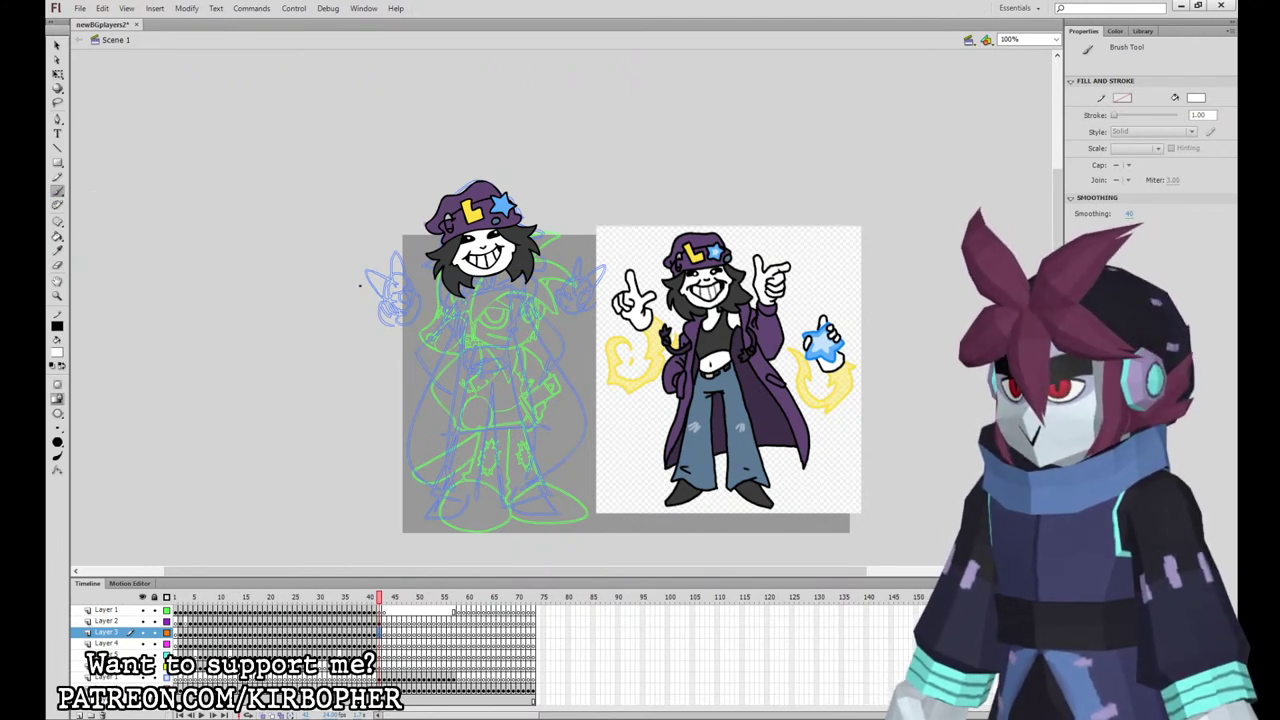
{"action": "key", "text": "ctrl+equal"}
{"action": "left_click_drag", "start_coordinate": [479, 302], "coordinate": [585, 383]}
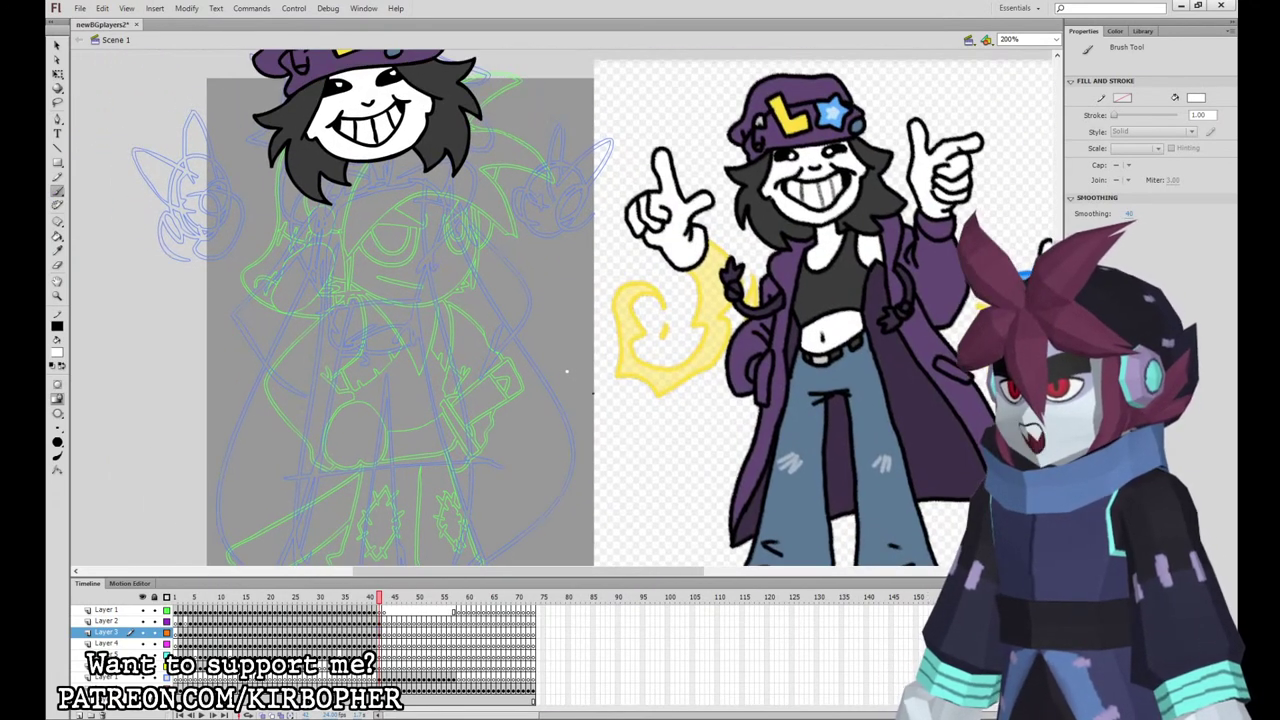
{"action": "key", "text": "ctrl+z"}
{"action": "left_click_drag", "start_coordinate": [650, 409], "coordinate": [652, 494]}
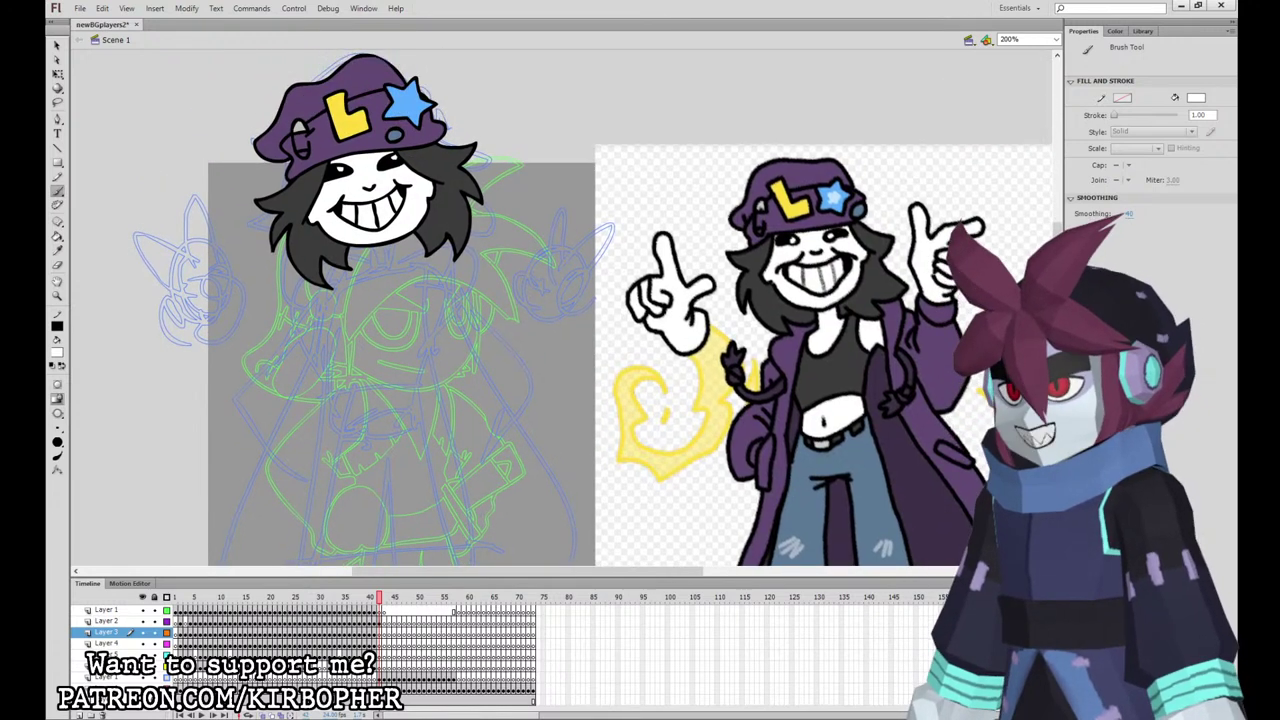
{"action": "left_click", "coordinate": [62, 365]}
{"action": "left_click", "coordinate": [383, 633]}
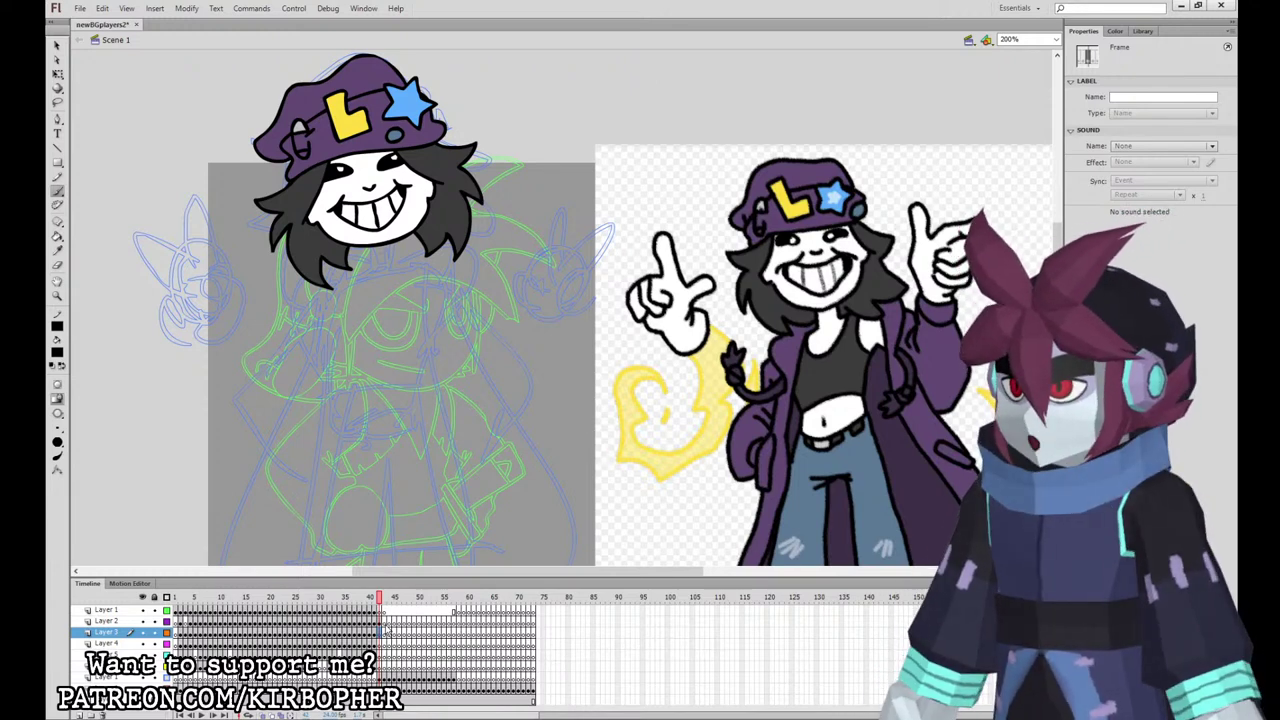
{"action": "left_click_drag", "start_coordinate": [650, 436], "coordinate": [685, 338]}
{"action": "left_click_drag", "start_coordinate": [727, 375], "coordinate": [702, 425]}
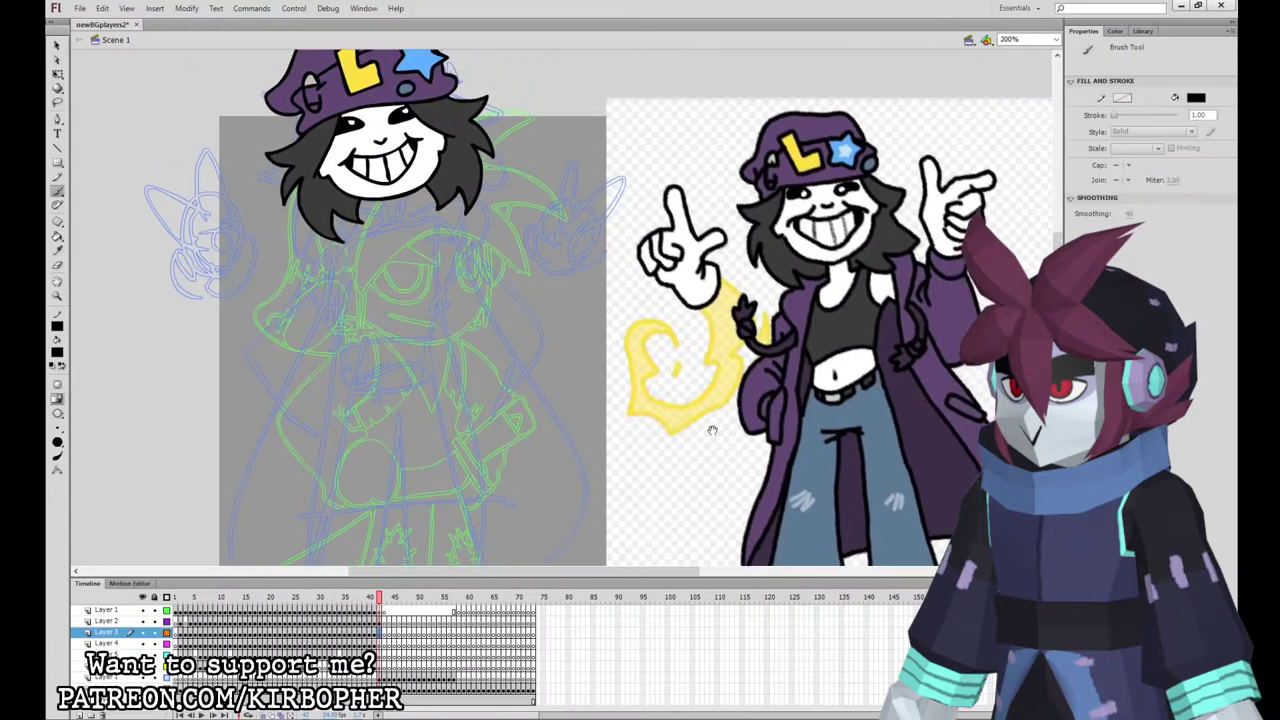
{"action": "left_click_drag", "start_coordinate": [680, 471], "coordinate": [683, 481]}
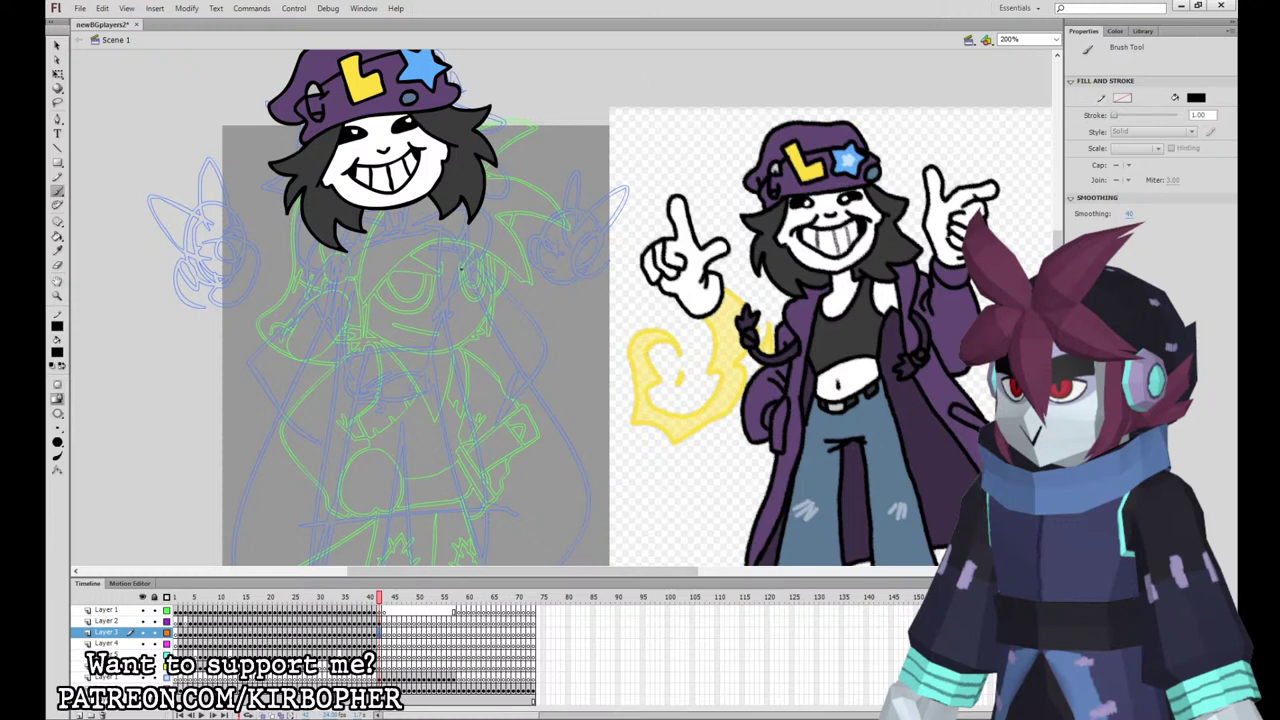
{"action": "left_click_drag", "start_coordinate": [519, 328], "coordinate": [517, 246]}
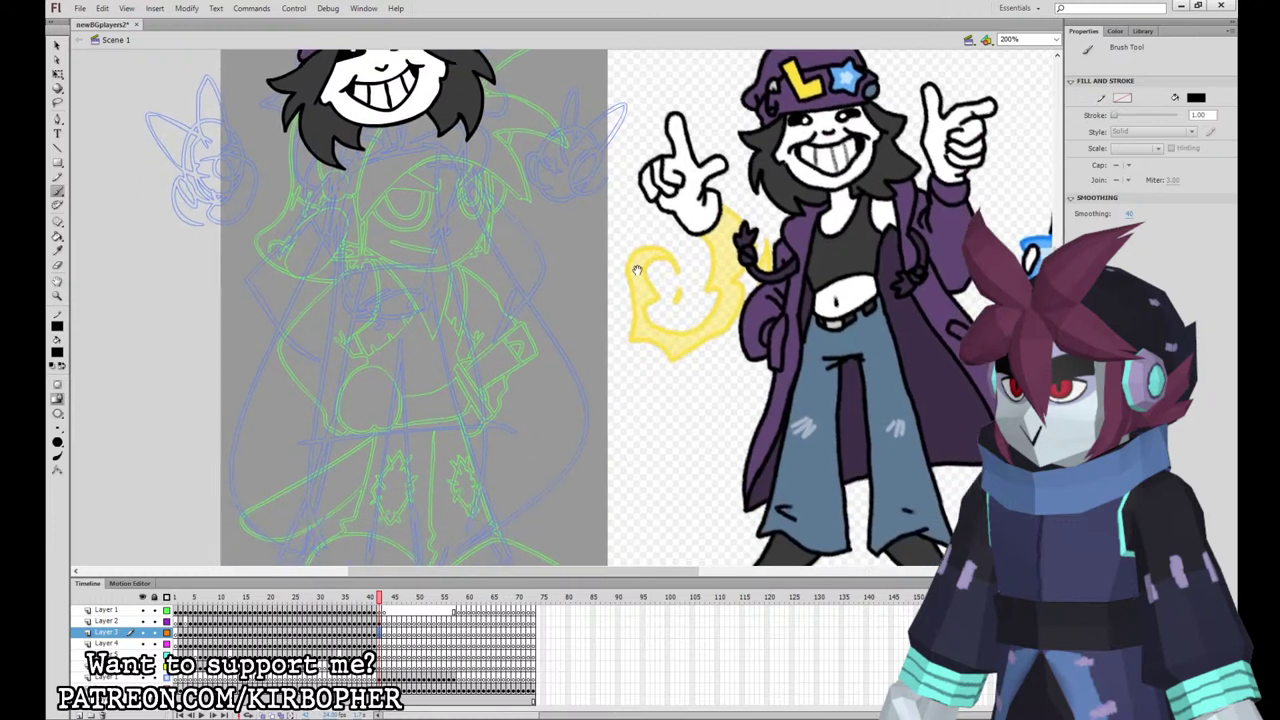
{"action": "left_click_drag", "start_coordinate": [662, 303], "coordinate": [669, 314]}
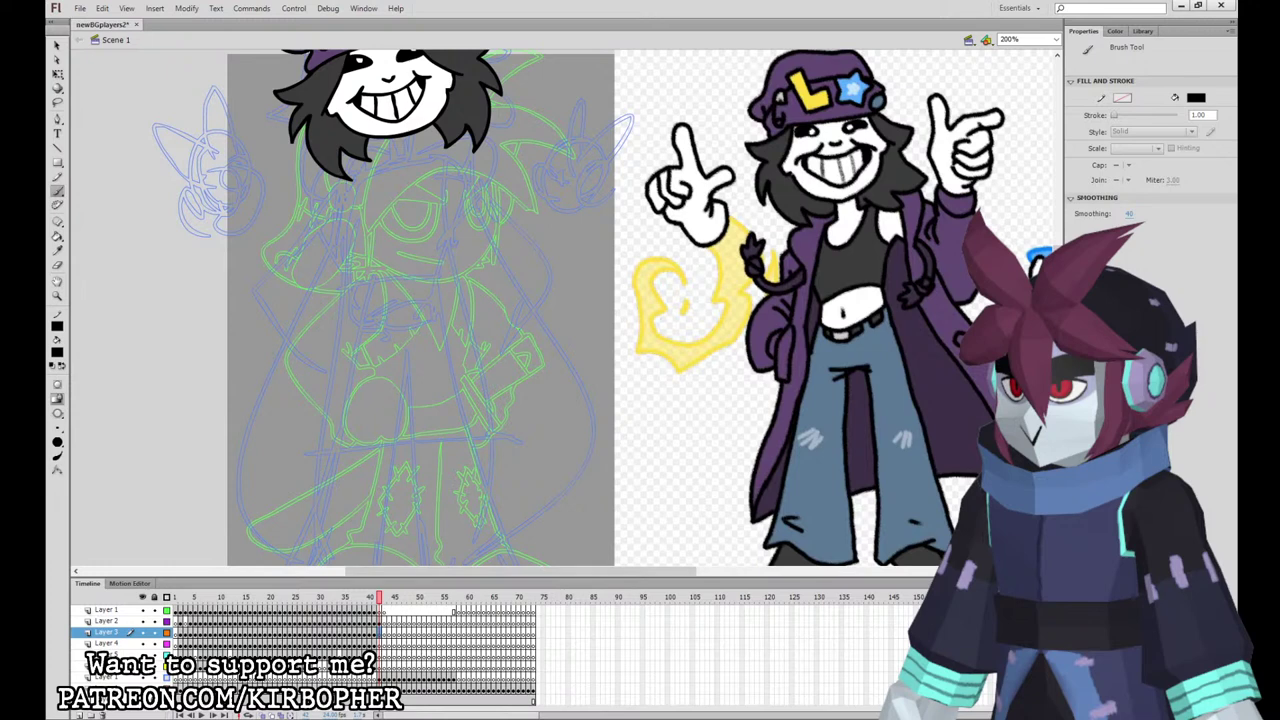
{"action": "mouse_move", "coordinate": [596, 407]}
{"action": "left_mouse_down"}
{"action": "mouse_move", "coordinate": [593, 381]}
{"action": "mouse_move", "coordinate": [594, 392]}
{"action": "left_mouse_up"}
{"action": "left_click", "coordinate": [167, 621]}
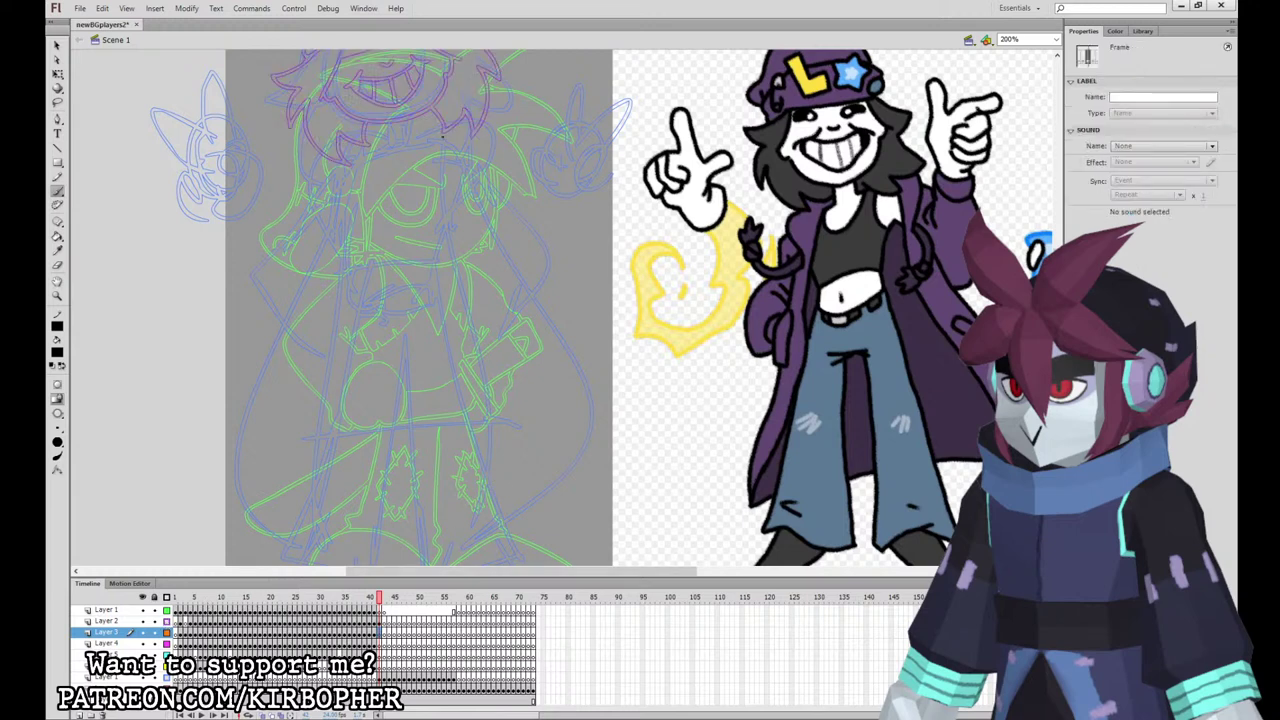
Step: Ink the right side of the coat over the sketch, with its front edge, hem, pocket, sleeve and collar
{"action": "mouse_move", "coordinate": [442, 133]}
{"action": "left_mouse_down"}
{"action": "mouse_move", "coordinate": [429, 215]}
{"action": "mouse_move", "coordinate": [481, 440]}
{"action": "mouse_move", "coordinate": [467, 545]}
{"action": "mouse_move", "coordinate": [504, 530]}
{"action": "mouse_move", "coordinate": [564, 468]}
{"action": "mouse_move", "coordinate": [574, 405]}
{"action": "mouse_move", "coordinate": [542, 320]}
{"action": "left_mouse_up"}
{"action": "mouse_move", "coordinate": [463, 269]}
{"action": "left_mouse_down"}
{"action": "mouse_move", "coordinate": [470, 300]}
{"action": "mouse_move", "coordinate": [527, 368]}
{"action": "mouse_move", "coordinate": [539, 350]}
{"action": "mouse_move", "coordinate": [463, 268]}
{"action": "left_mouse_up"}
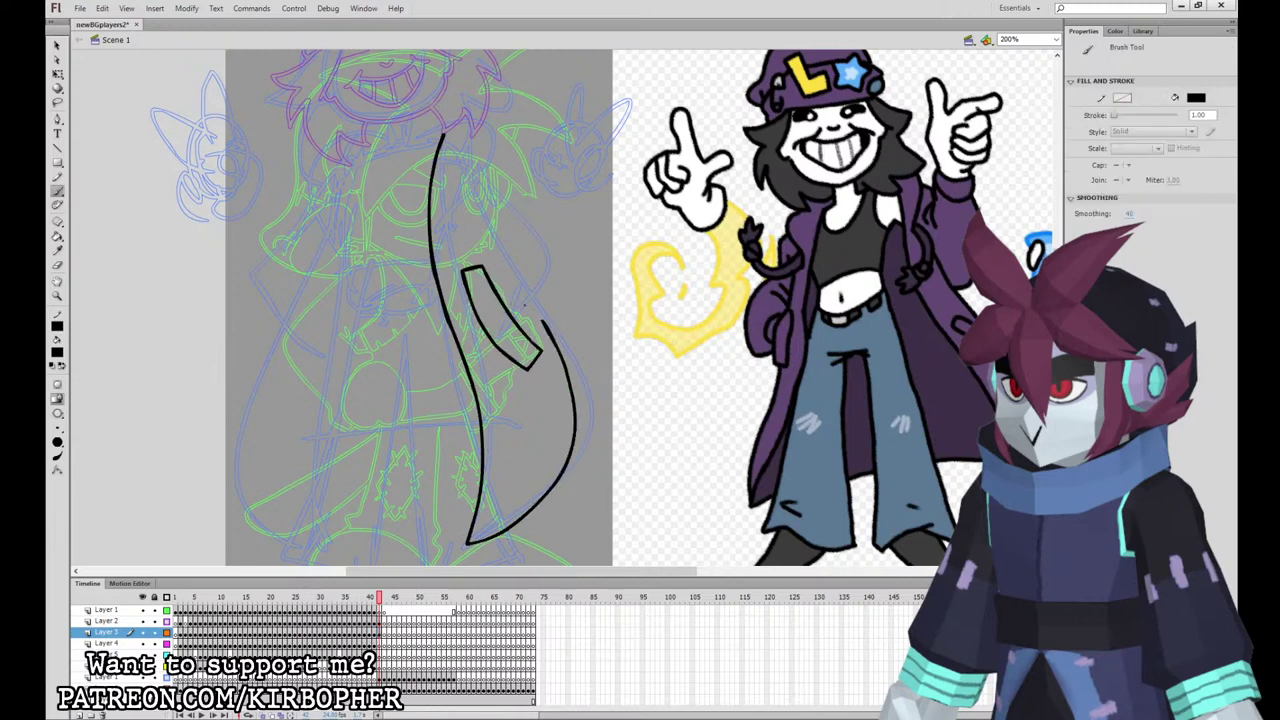
{"action": "mouse_move", "coordinate": [544, 330]}
{"action": "left_mouse_down"}
{"action": "mouse_move", "coordinate": [560, 280]}
{"action": "mouse_move", "coordinate": [538, 212]}
{"action": "mouse_move", "coordinate": [496, 184]}
{"action": "left_mouse_up"}
{"action": "mouse_move", "coordinate": [443, 220]}
{"action": "left_mouse_down"}
{"action": "mouse_move", "coordinate": [491, 145]}
{"action": "mouse_move", "coordinate": [468, 118]}
{"action": "left_mouse_up"}
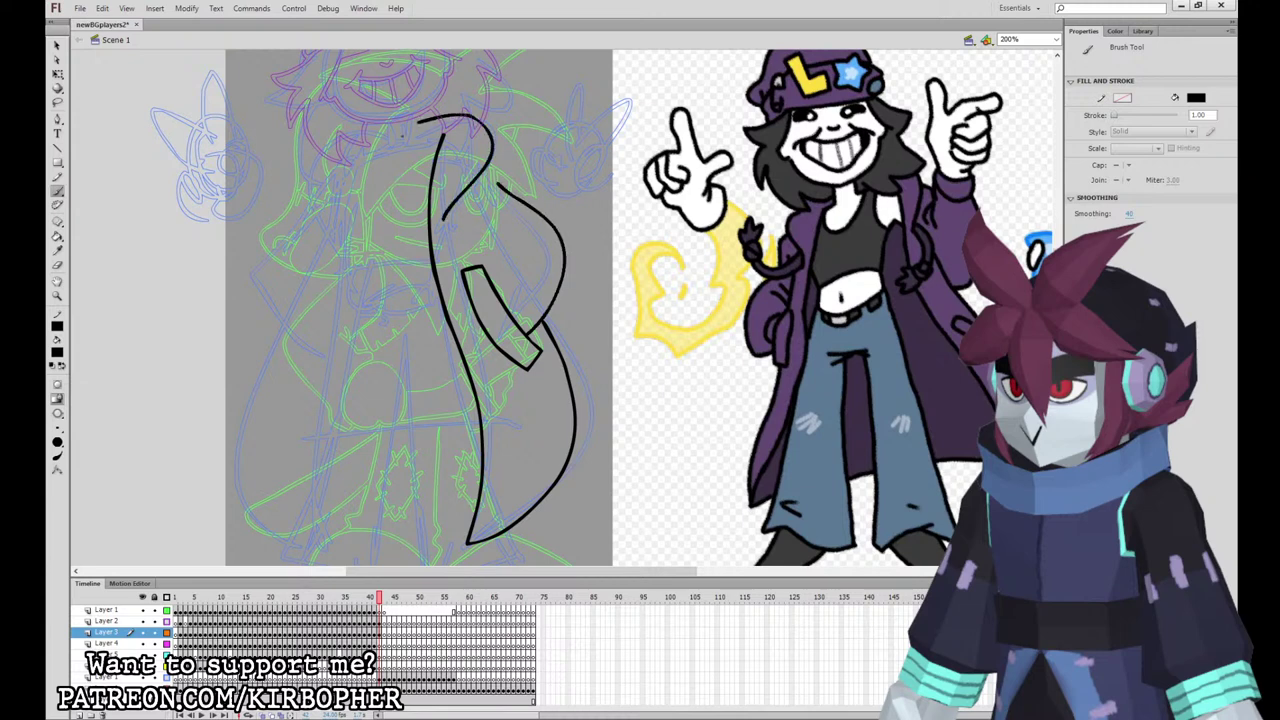
Step: Ink the neck and the left side of the coat with its collar, front edge, pocket and sleeve
{"action": "mouse_move", "coordinate": [418, 137]}
{"action": "left_mouse_down"}
{"action": "mouse_move", "coordinate": [378, 90]}
{"action": "mouse_move", "coordinate": [380, 135]}
{"action": "mouse_move", "coordinate": [406, 90]}
{"action": "mouse_move", "coordinate": [378, 112]}
{"action": "mouse_move", "coordinate": [382, 148]}
{"action": "mouse_move", "coordinate": [359, 122]}
{"action": "mouse_move", "coordinate": [318, 153]}
{"action": "mouse_move", "coordinate": [368, 228]}
{"action": "left_mouse_up"}
{"action": "key", "text": "ctrl+z"}
{"action": "mouse_move", "coordinate": [366, 142]}
{"action": "left_mouse_down"}
{"action": "mouse_move", "coordinate": [371, 298]}
{"action": "mouse_move", "coordinate": [322, 462]}
{"action": "mouse_move", "coordinate": [345, 540]}
{"action": "left_mouse_up"}
{"action": "mouse_move", "coordinate": [334, 273]}
{"action": "left_mouse_down"}
{"action": "mouse_move", "coordinate": [297, 358]}
{"action": "mouse_move", "coordinate": [319, 350]}
{"action": "mouse_move", "coordinate": [350, 276]}
{"action": "left_mouse_up"}
{"action": "mouse_move", "coordinate": [323, 187]}
{"action": "left_mouse_down"}
{"action": "mouse_move", "coordinate": [262, 252]}
{"action": "mouse_move", "coordinate": [289, 340]}
{"action": "left_mouse_up"}
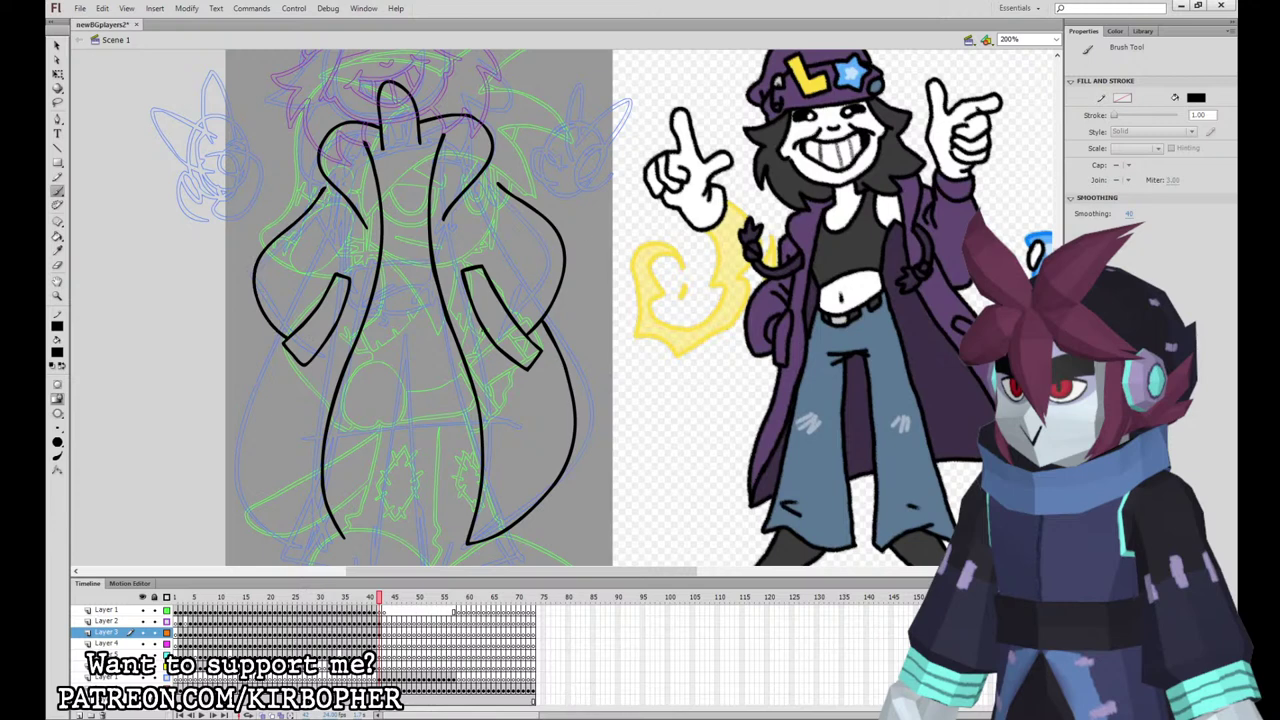
Step: Ink the two thin cords ending in small hands that hang from both lapels of the coat
{"action": "mouse_move", "coordinate": [311, 249]}
{"action": "left_mouse_down"}
{"action": "mouse_move", "coordinate": [301, 262]}
{"action": "mouse_move", "coordinate": [311, 251]}
{"action": "left_mouse_up"}
{"action": "mouse_move", "coordinate": [508, 236]}
{"action": "left_mouse_down"}
{"action": "mouse_move", "coordinate": [507, 250]}
{"action": "mouse_move", "coordinate": [510, 237]}
{"action": "left_mouse_up"}
{"action": "left_click_drag", "start_coordinate": [286, 262], "coordinate": [299, 279]}
{"action": "key", "text": "ctrl+z"}
{"action": "left_click_drag", "start_coordinate": [299, 279], "coordinate": [305, 265]}
{"action": "mouse_move", "coordinate": [505, 251]}
{"action": "left_mouse_down"}
{"action": "mouse_move", "coordinate": [521, 264]}
{"action": "mouse_move", "coordinate": [514, 245]}
{"action": "left_mouse_up"}
{"action": "key", "text": "ctrl+z"}
{"action": "mouse_move", "coordinate": [356, 211]}
{"action": "left_mouse_down"}
{"action": "mouse_move", "coordinate": [312, 247]}
{"action": "mouse_move", "coordinate": [365, 222]}
{"action": "left_mouse_up"}
{"action": "key", "text": "ctrl+z"}
{"action": "mouse_move", "coordinate": [452, 207]}
{"action": "left_mouse_down"}
{"action": "mouse_move", "coordinate": [511, 243]}
{"action": "mouse_move", "coordinate": [321, 192]}
{"action": "mouse_move", "coordinate": [476, 217]}
{"action": "left_mouse_up"}
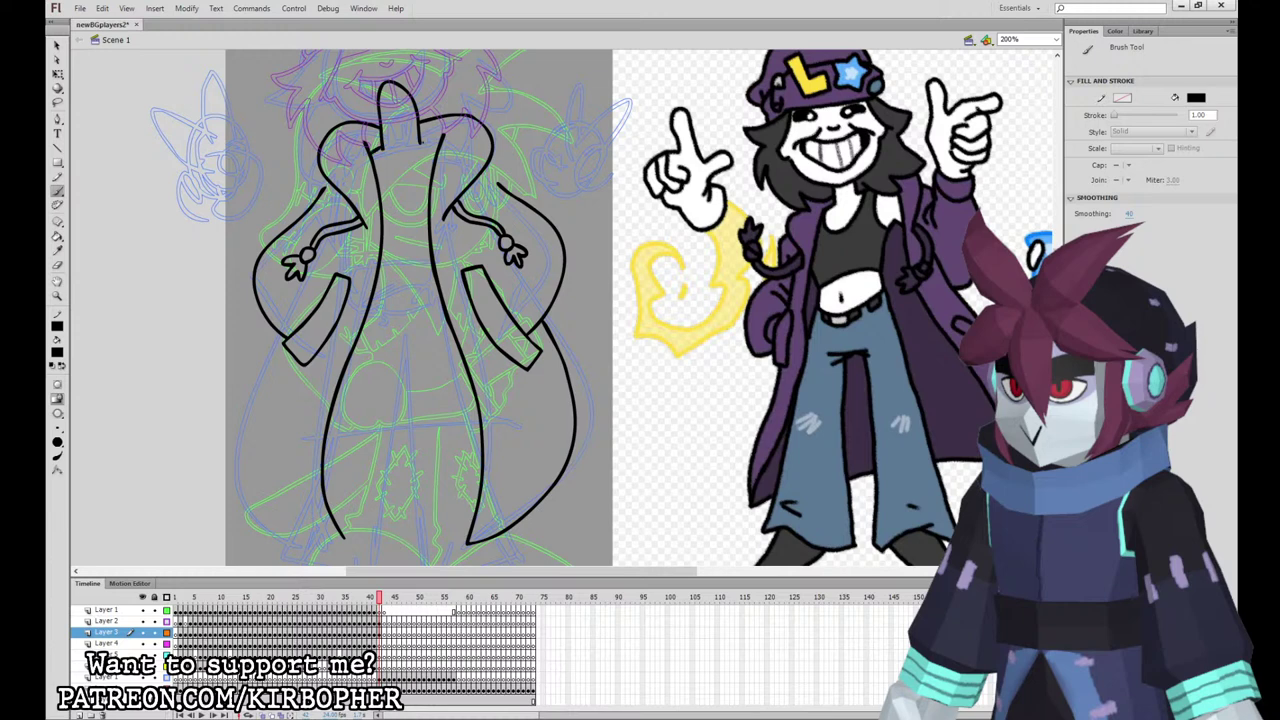
Step: Add the small fold lines at the coat's shoulders and on both sleeves beside the little hands
{"action": "left_click_drag", "start_coordinate": [318, 195], "coordinate": [327, 178]}
{"action": "left_click_drag", "start_coordinate": [500, 167], "coordinate": [482, 185]}
{"action": "left_click_drag", "start_coordinate": [334, 278], "coordinate": [320, 250]}
{"action": "left_click_drag", "start_coordinate": [335, 236], "coordinate": [325, 254]}
{"action": "left_click_drag", "start_coordinate": [507, 244], "coordinate": [524, 186]}
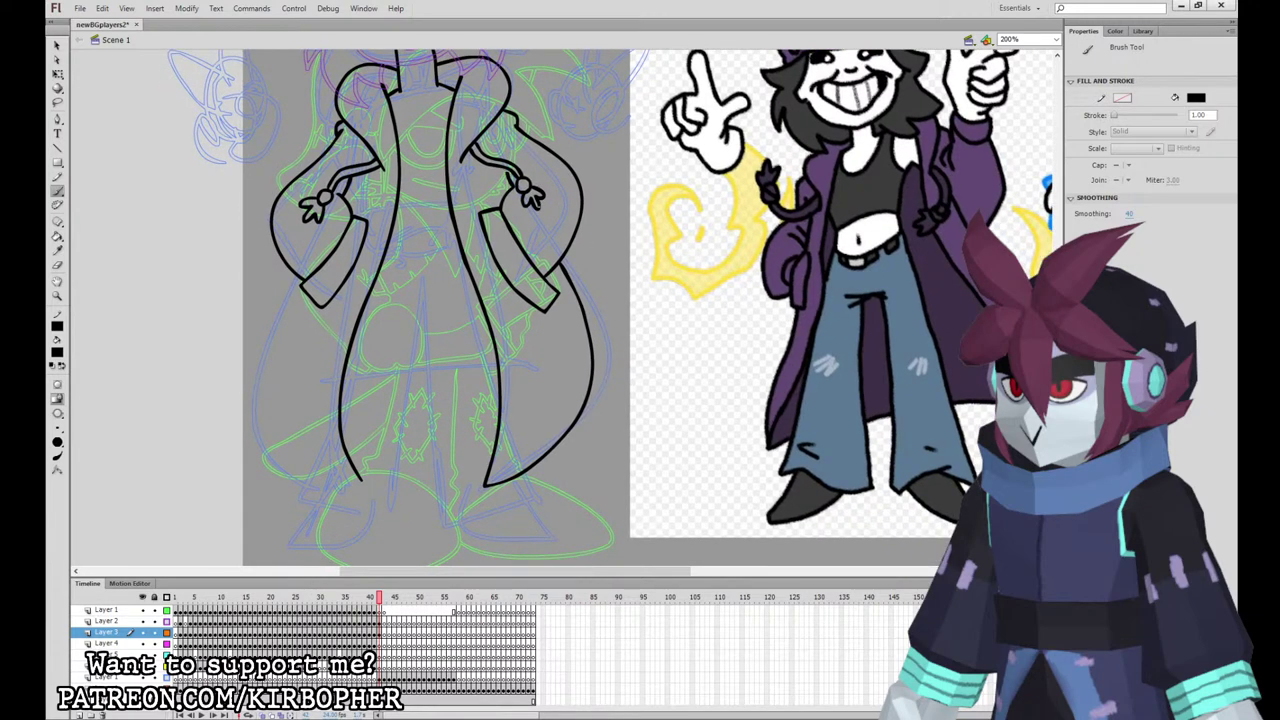
Step: Ink the outer edge of the coat's left skirt from the pocket down to the hem
{"action": "mouse_move", "coordinate": [292, 274]}
{"action": "left_mouse_down"}
{"action": "mouse_move", "coordinate": [253, 379]}
{"action": "mouse_move", "coordinate": [290, 452]}
{"action": "mouse_move", "coordinate": [356, 478]}
{"action": "left_mouse_up"}
{"action": "key", "text": "ctrl+z"}
{"action": "mouse_move", "coordinate": [297, 276]}
{"action": "left_mouse_down"}
{"action": "mouse_move", "coordinate": [258, 340]}
{"action": "mouse_move", "coordinate": [331, 469]}
{"action": "mouse_move", "coordinate": [362, 481]}
{"action": "left_mouse_up"}
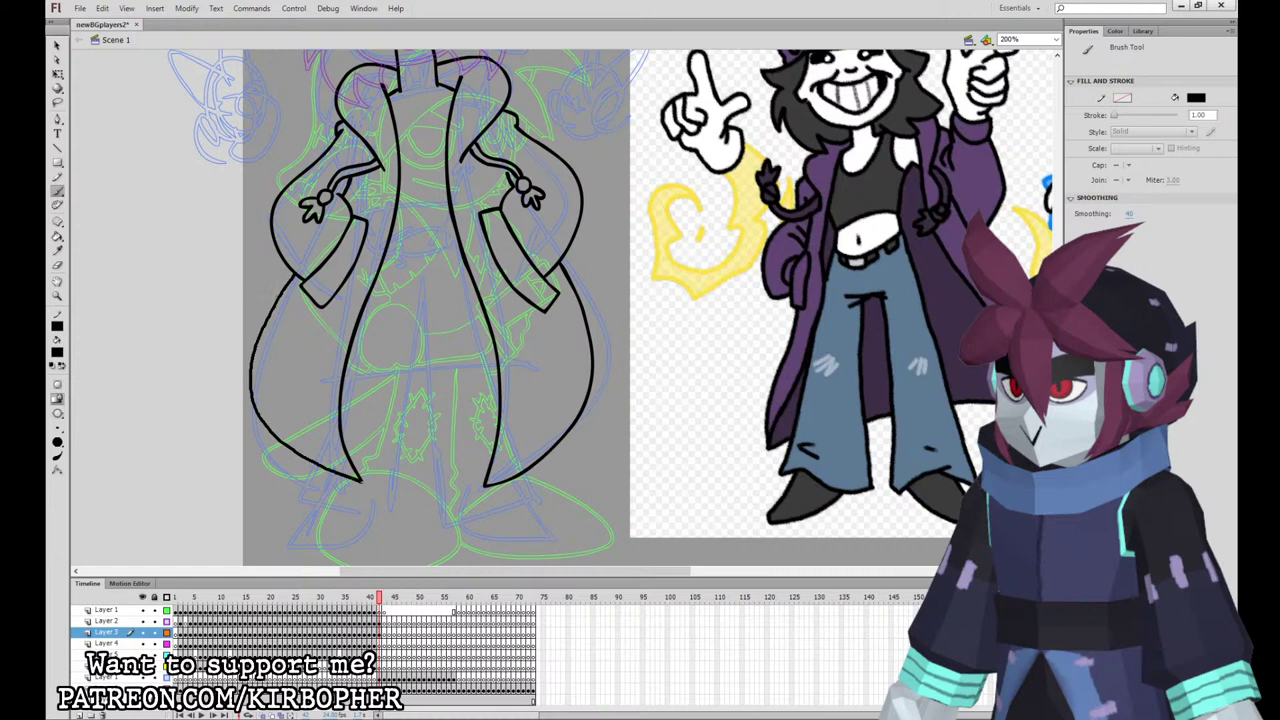
Step: Show Layer 2 in full colour again and fill the neck with the reference's white
{"action": "left_click_drag", "start_coordinate": [634, 342], "coordinate": [592, 416]}
{"action": "left_click", "coordinate": [58, 250]}
{"action": "scroll", "coordinate": [569, 214], "scroll_direction": "up", "scroll_amount": 4}
{"action": "left_click", "coordinate": [167, 621]}
{"action": "key", "text": "b"}
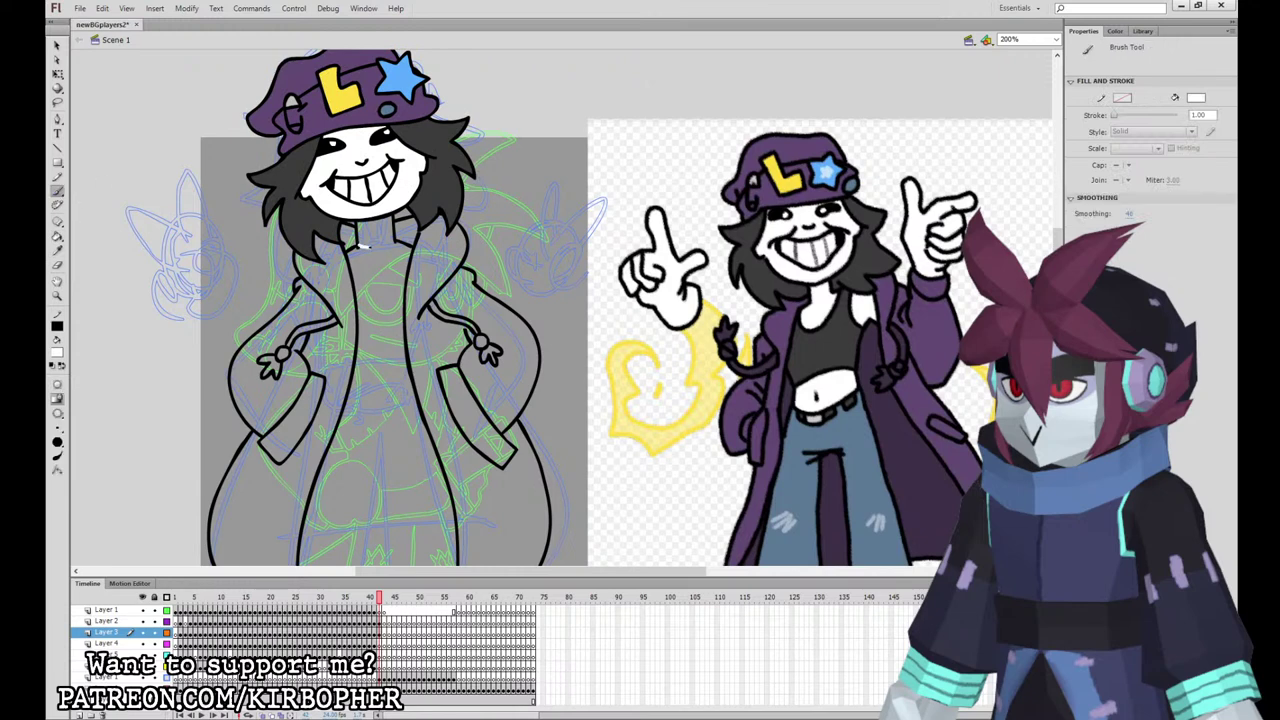
{"action": "left_click", "coordinate": [57, 236]}
Step: Sample the cap's purple and fill the coat's body, collar, sleeves and pockets with it
{"action": "left_click", "coordinate": [58, 250]}
{"action": "left_click", "coordinate": [298, 151]}
{"action": "left_click", "coordinate": [283, 327]}
{"action": "left_click", "coordinate": [323, 301]}
{"action": "left_click", "coordinate": [419, 267]}
{"action": "left_click", "coordinate": [452, 292]}
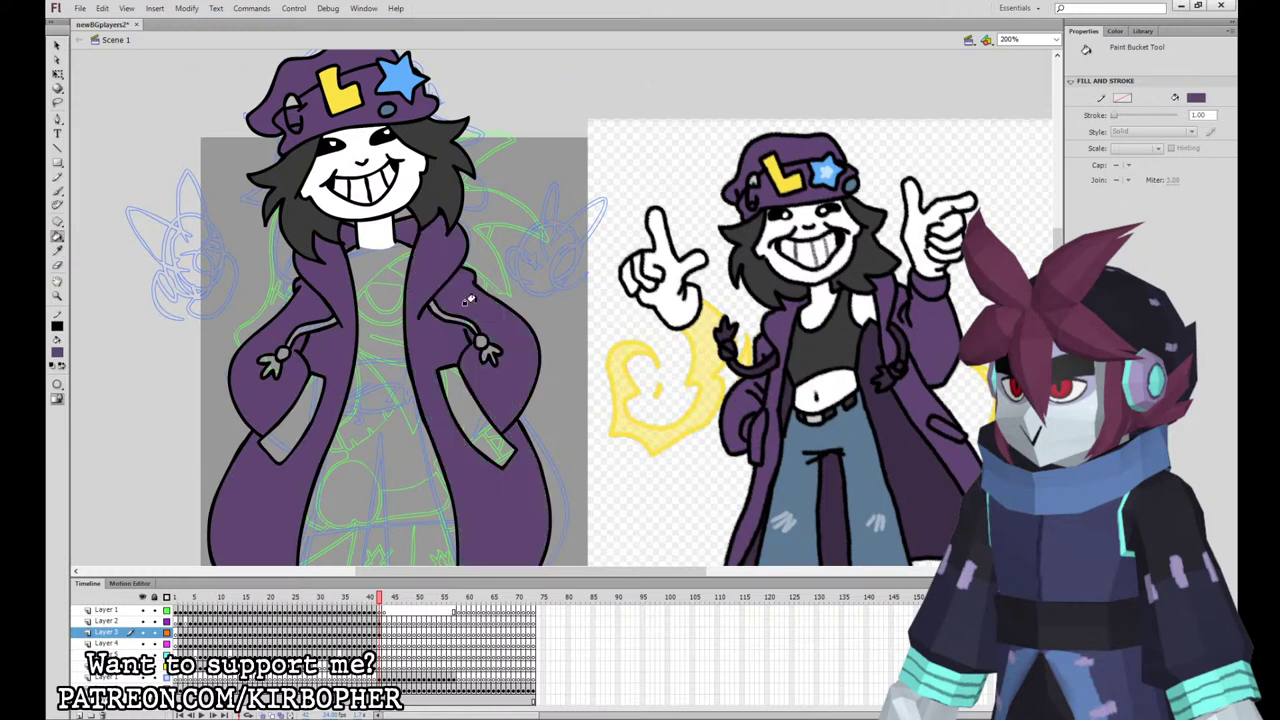
{"action": "left_click", "coordinate": [454, 388]}
{"action": "left_click", "coordinate": [303, 412]}
{"action": "left_click_drag", "start_coordinate": [452, 383], "coordinate": [450, 302]}
{"action": "key", "text": "ctrl+z"}
{"action": "left_click", "coordinate": [296, 336]}
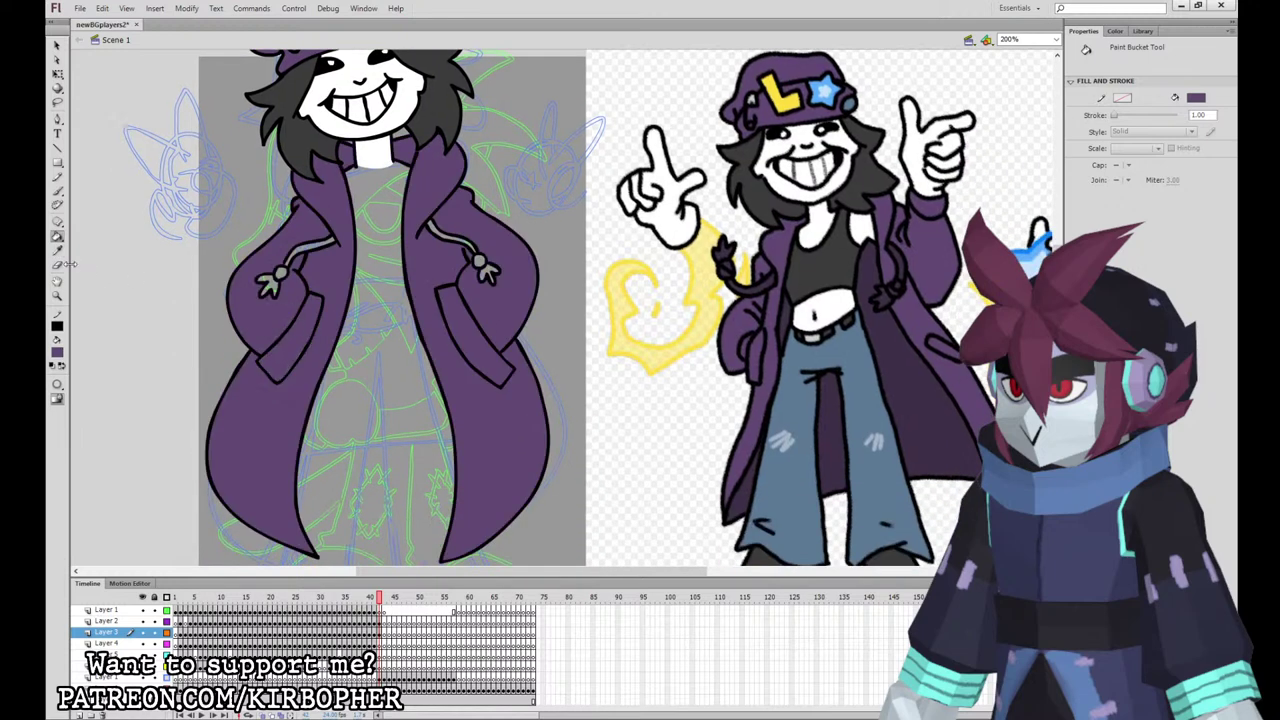
Step: Fill both cords and their small hands with the dark purple sampled from the reference
{"action": "left_click", "coordinate": [57, 251]}
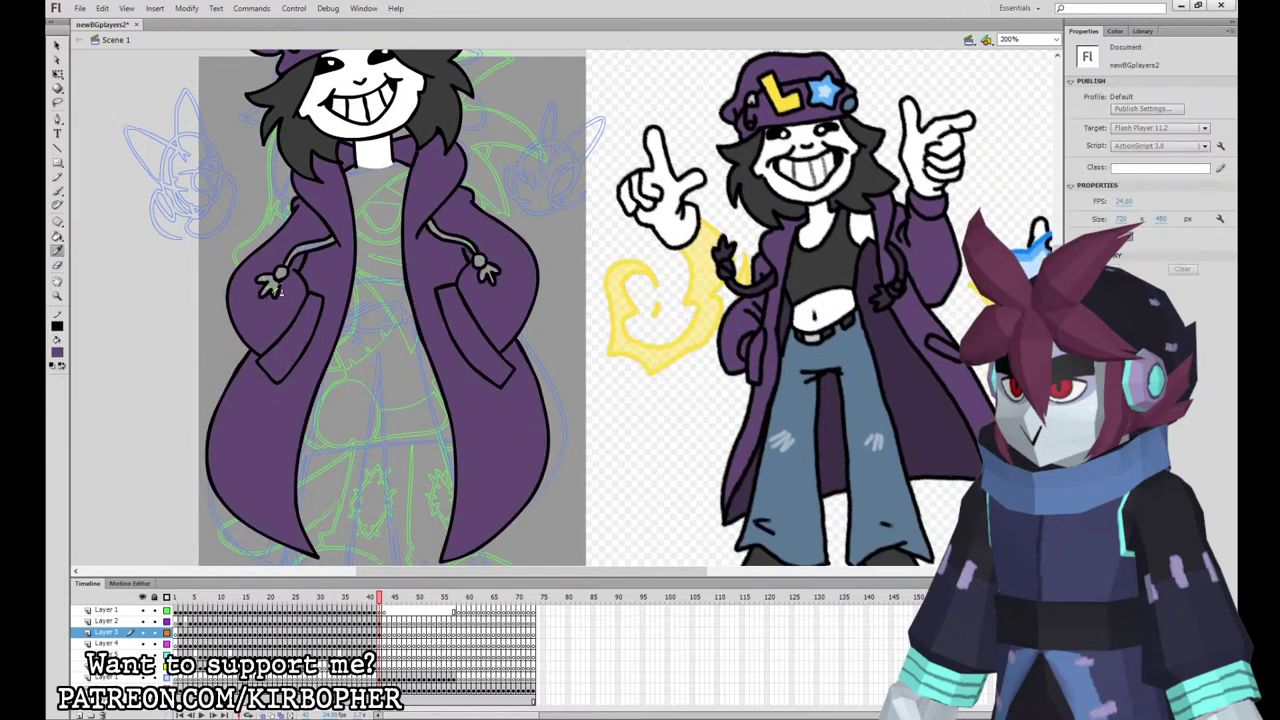
{"action": "left_click", "coordinate": [725, 254]}
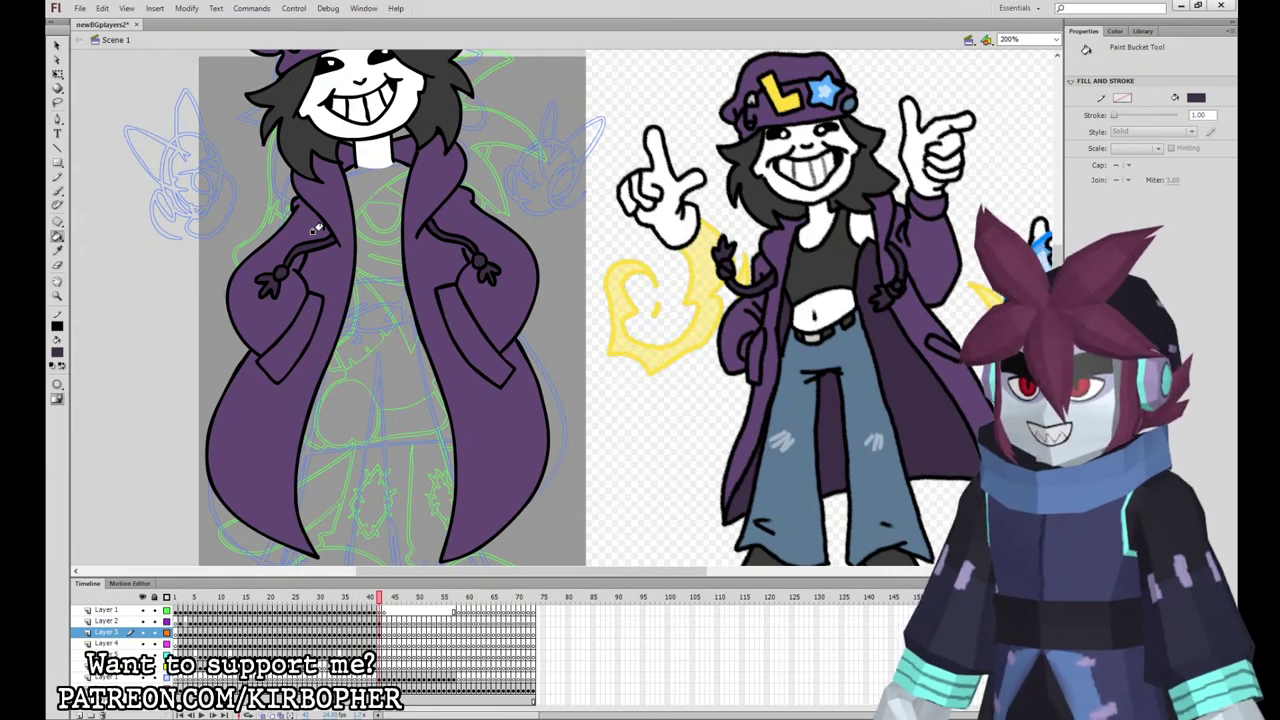
{"action": "left_click", "coordinate": [57, 74]}
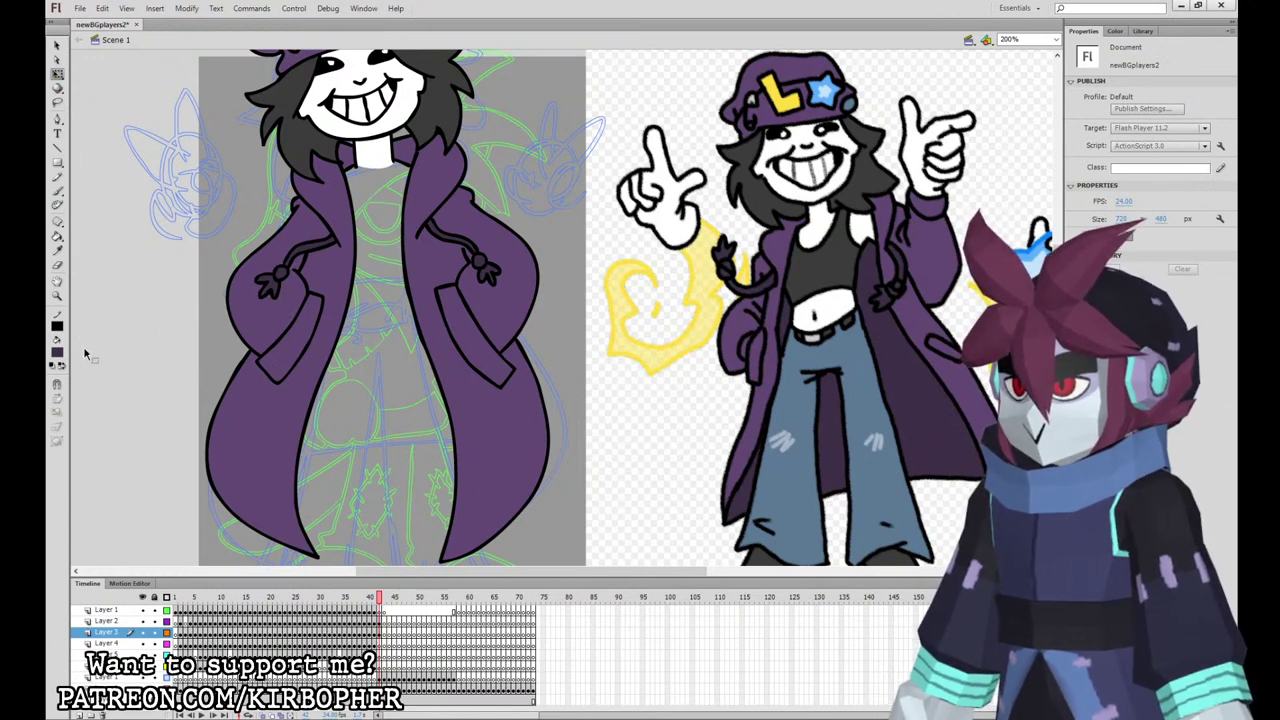
Step: Nudge the whole head on Layer 2 at frame 42 slightly right and down onto the neck
{"action": "left_click", "coordinate": [381, 621]}
{"action": "key", "text": "Right"}
{"action": "key", "text": "Right"}
{"action": "key", "text": "Down"}
{"action": "key", "text": "Down"}
{"action": "key", "text": "Down"}
{"action": "key", "text": "Down"}
{"action": "key", "text": "Down"}
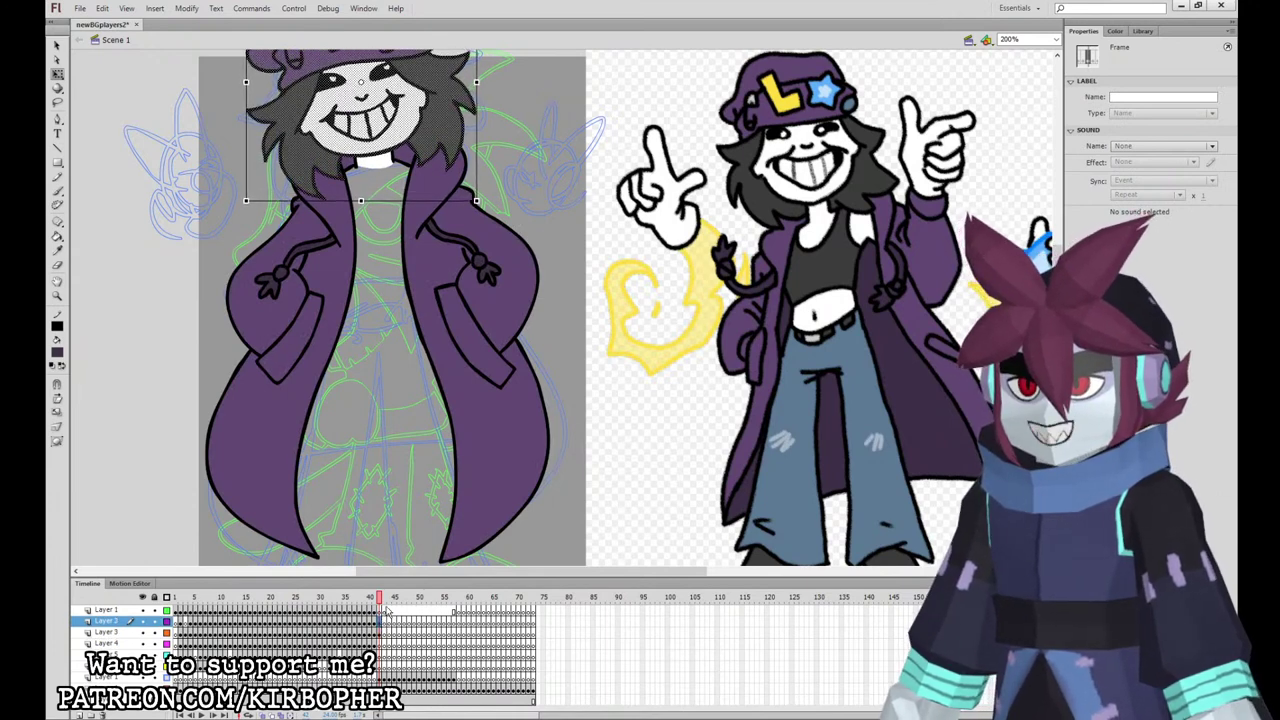
Step: Show Layer 3 as outlines and ink the torso in black on Layer 4 at frame 42, including the cropped top's neckline and hem
{"action": "left_click", "coordinate": [380, 643]}
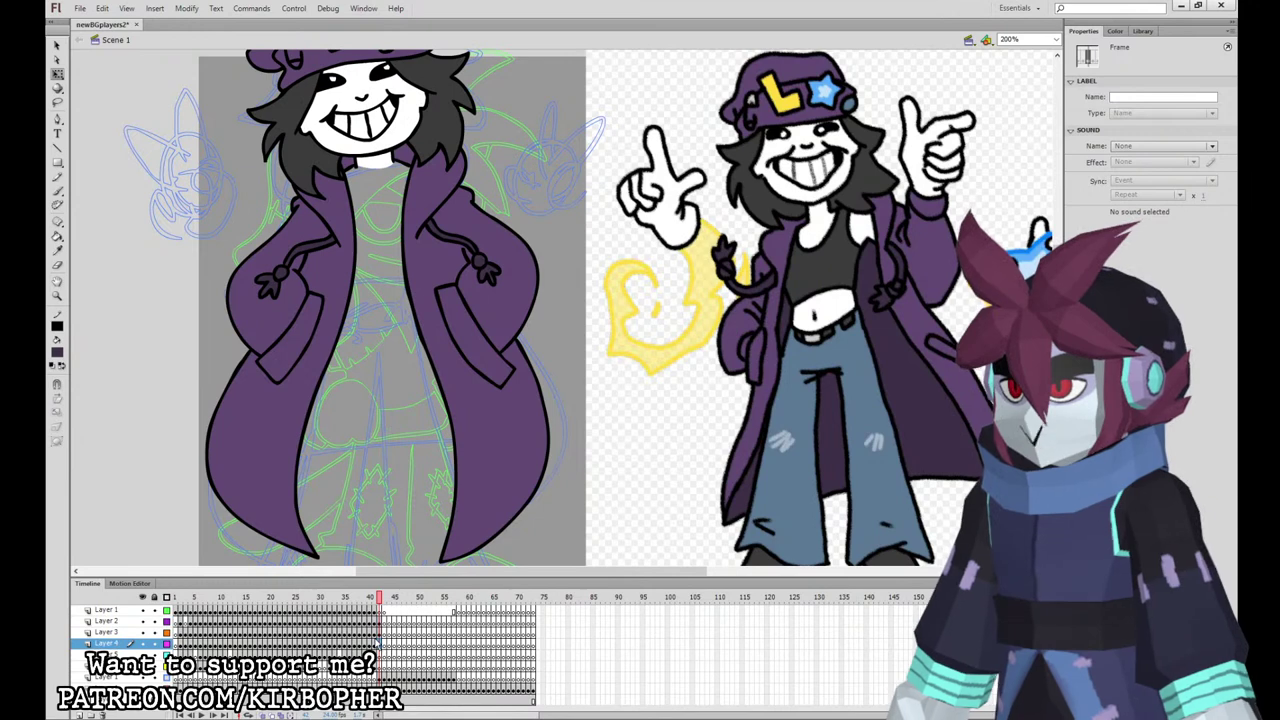
{"action": "left_click", "coordinate": [57, 190]}
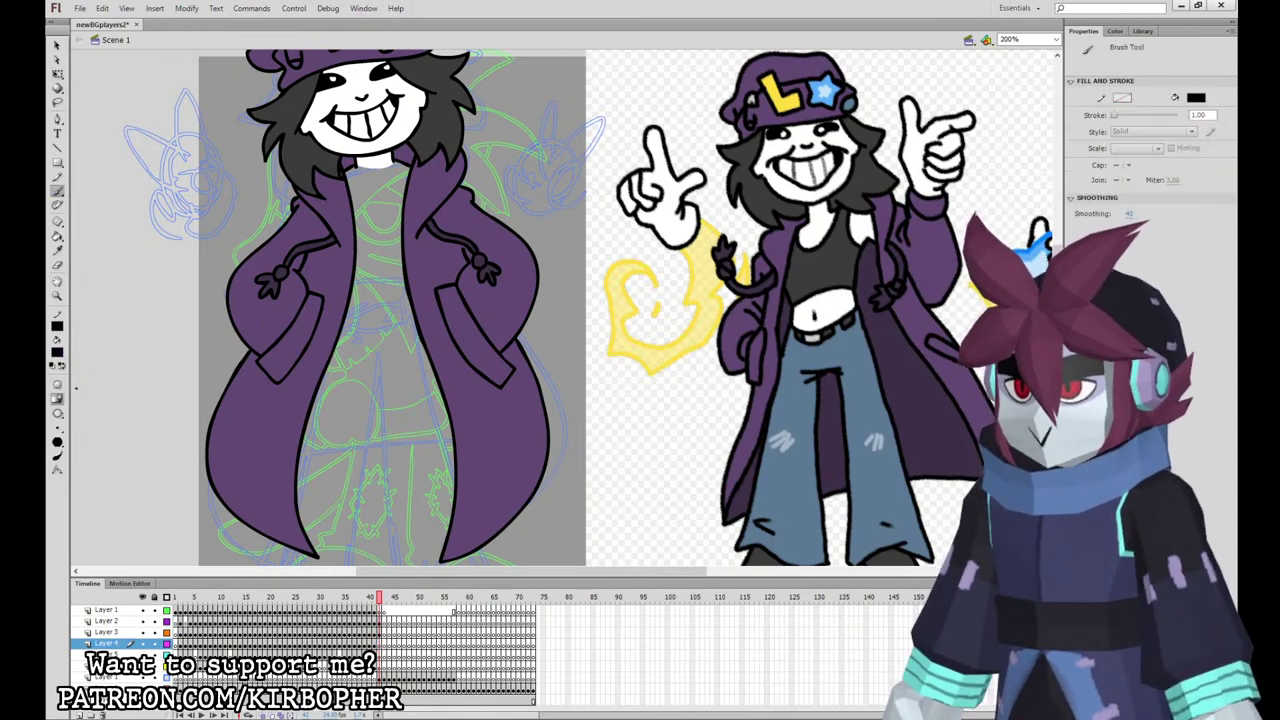
{"action": "left_click", "coordinate": [79, 388]}
{"action": "left_click", "coordinate": [391, 646]}
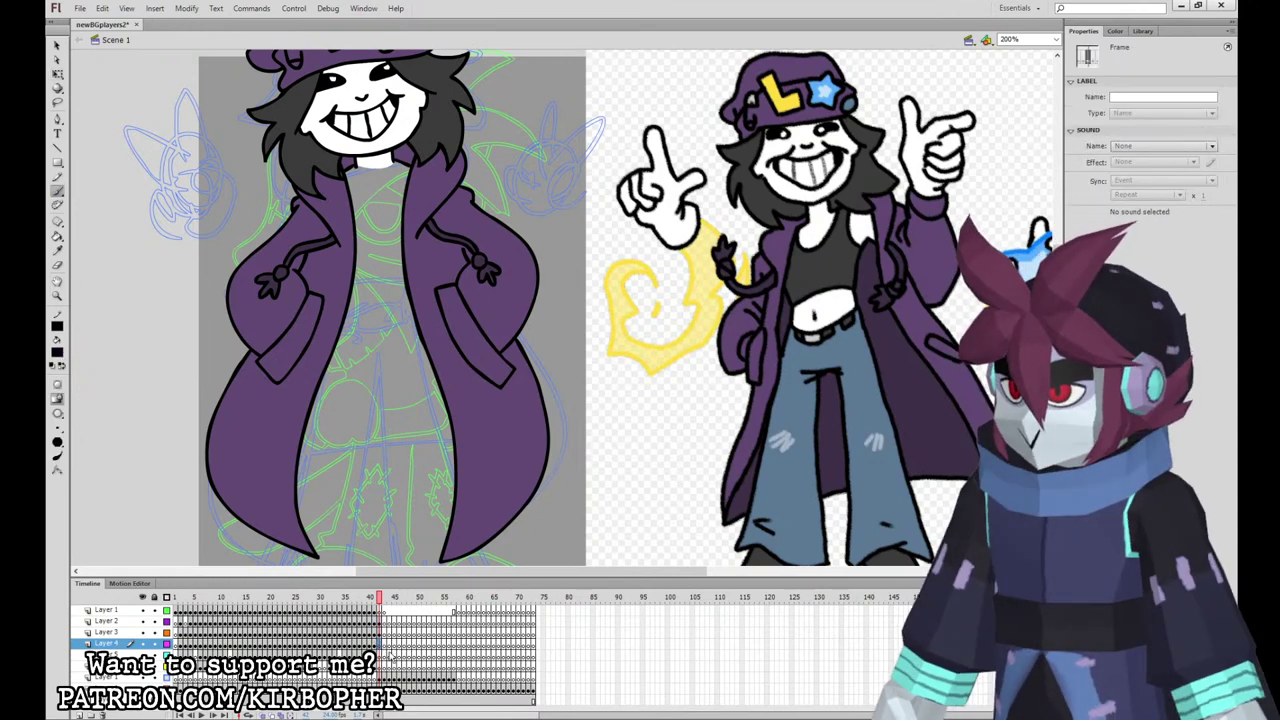
{"action": "left_click", "coordinate": [167, 632]}
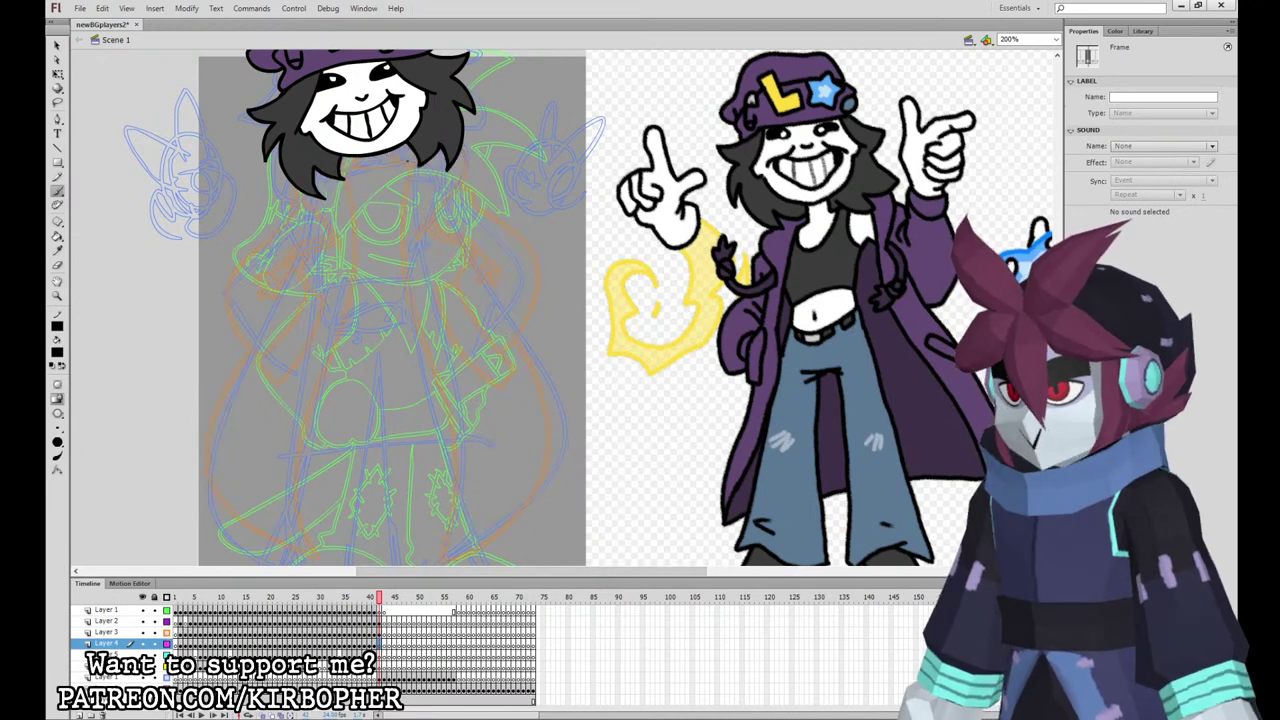
{"action": "mouse_move", "coordinate": [406, 156]}
{"action": "left_mouse_down"}
{"action": "mouse_move", "coordinate": [367, 198]}
{"action": "mouse_move", "coordinate": [341, 165]}
{"action": "mouse_move", "coordinate": [395, 162]}
{"action": "mouse_move", "coordinate": [343, 165]}
{"action": "mouse_move", "coordinate": [350, 175]}
{"action": "mouse_move", "coordinate": [317, 197]}
{"action": "mouse_move", "coordinate": [342, 320]}
{"action": "mouse_move", "coordinate": [370, 327]}
{"action": "mouse_move", "coordinate": [423, 302]}
{"action": "mouse_move", "coordinate": [406, 156]}
{"action": "left_mouse_up"}
{"action": "mouse_move", "coordinate": [334, 282]}
{"action": "left_mouse_down"}
{"action": "mouse_move", "coordinate": [424, 270]}
{"action": "mouse_move", "coordinate": [381, 312]}
{"action": "mouse_move", "coordinate": [424, 271]}
{"action": "left_mouse_up"}
{"action": "key", "text": "ctrl+z"}
{"action": "key", "text": "ctrl+z"}
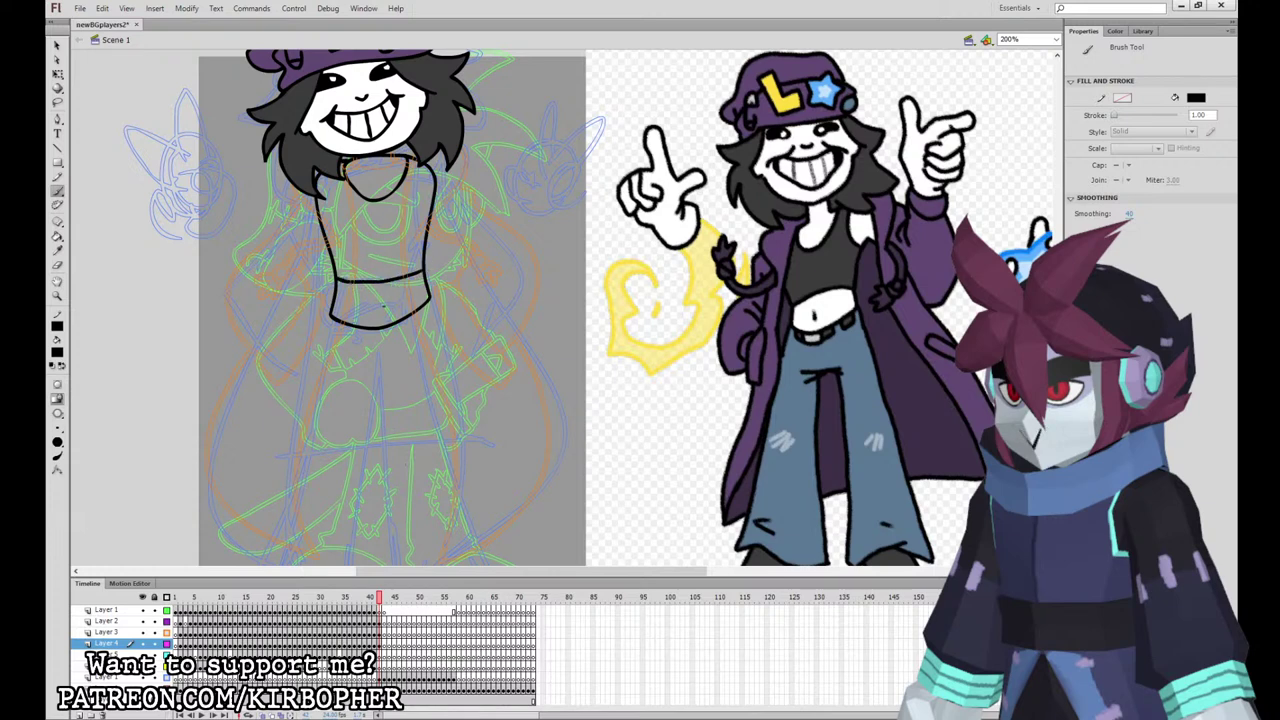
Step: Ink the flared trouser legs with their hems, crotch crease and inner leg lines in black on Layer 4 at frame 42
{"action": "scroll", "coordinate": [378, 305], "scroll_direction": "down", "scroll_amount": 5}
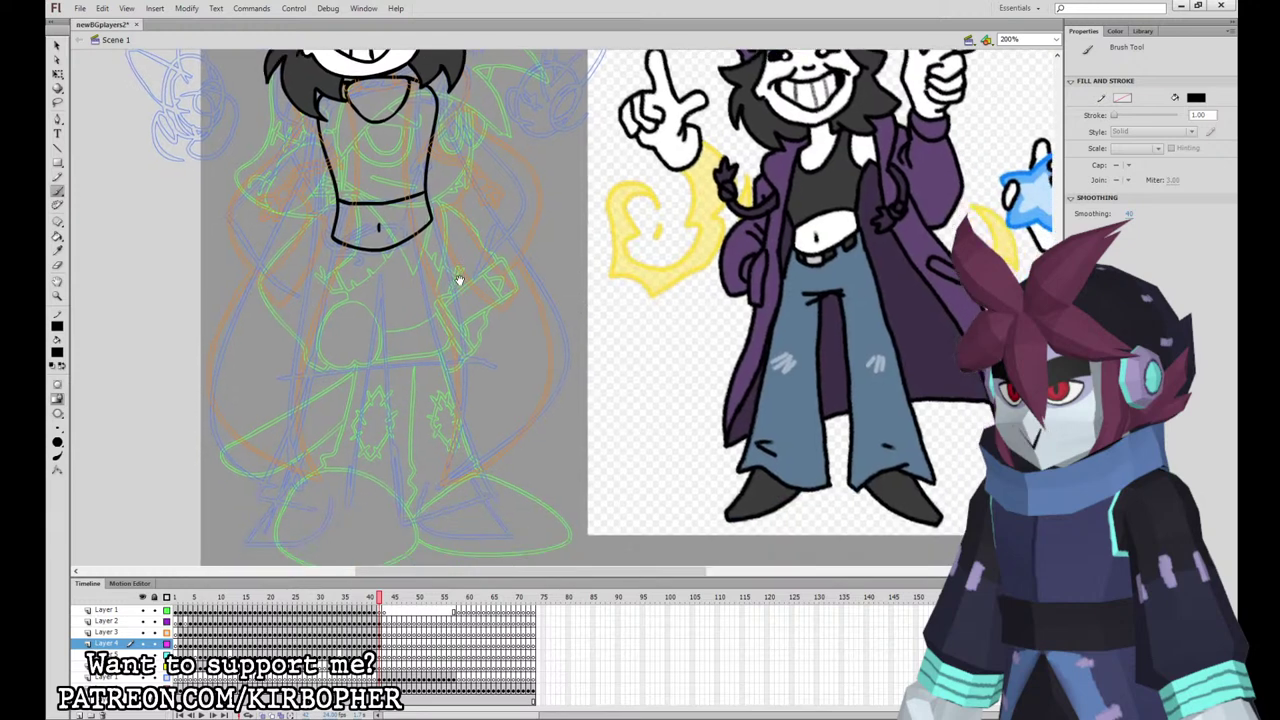
{"action": "mouse_move", "coordinate": [340, 192]}
{"action": "left_mouse_down"}
{"action": "mouse_move", "coordinate": [268, 448]}
{"action": "mouse_move", "coordinate": [367, 462]}
{"action": "mouse_move", "coordinate": [357, 368]}
{"action": "mouse_move", "coordinate": [384, 237]}
{"action": "mouse_move", "coordinate": [404, 236]}
{"action": "mouse_move", "coordinate": [401, 462]}
{"action": "mouse_move", "coordinate": [486, 438]}
{"action": "left_mouse_up"}
{"action": "key", "text": "ctrl+z"}
{"action": "mouse_move", "coordinate": [386, 244]}
{"action": "left_mouse_down"}
{"action": "mouse_move", "coordinate": [414, 463]}
{"action": "mouse_move", "coordinate": [497, 440]}
{"action": "mouse_move", "coordinate": [446, 180]}
{"action": "left_mouse_up"}
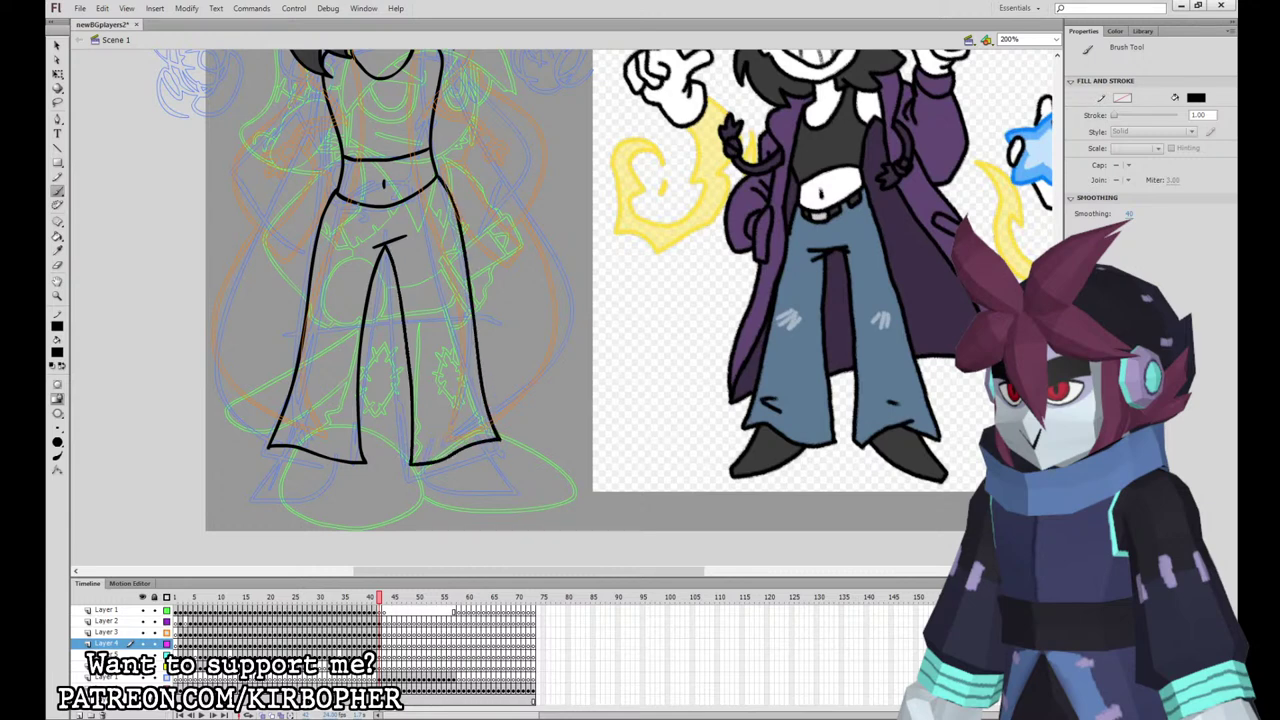
Step: Ink the belt with its loops at the waist and a pointed shoe under each trouser hem on Layer 4
{"action": "mouse_move", "coordinate": [356, 212]}
{"action": "left_mouse_down"}
{"action": "mouse_move", "coordinate": [365, 215]}
{"action": "mouse_move", "coordinate": [415, 197]}
{"action": "left_mouse_up"}
{"action": "key", "text": "ctrl+z"}
{"action": "left_click_drag", "start_coordinate": [330, 201], "coordinate": [339, 208]}
{"action": "key", "text": "ctrl+z"}
{"action": "mouse_move", "coordinate": [283, 448]}
{"action": "left_mouse_down"}
{"action": "mouse_move", "coordinate": [238, 497]}
{"action": "mouse_move", "coordinate": [340, 478]}
{"action": "mouse_move", "coordinate": [342, 462]}
{"action": "left_mouse_up"}
{"action": "mouse_move", "coordinate": [426, 462]}
{"action": "left_mouse_down"}
{"action": "mouse_move", "coordinate": [510, 492]}
{"action": "mouse_move", "coordinate": [530, 470]}
{"action": "mouse_move", "coordinate": [500, 440]}
{"action": "left_mouse_up"}
Step: Ink the floating hand on the figure's left with two fingers raised, using the layer directly below Layer 4 at frame 42
{"action": "mouse_move", "coordinate": [689, 302]}
{"action": "left_mouse_down"}
{"action": "mouse_move", "coordinate": [706, 347]}
{"action": "mouse_move", "coordinate": [709, 585]}
{"action": "left_mouse_up"}
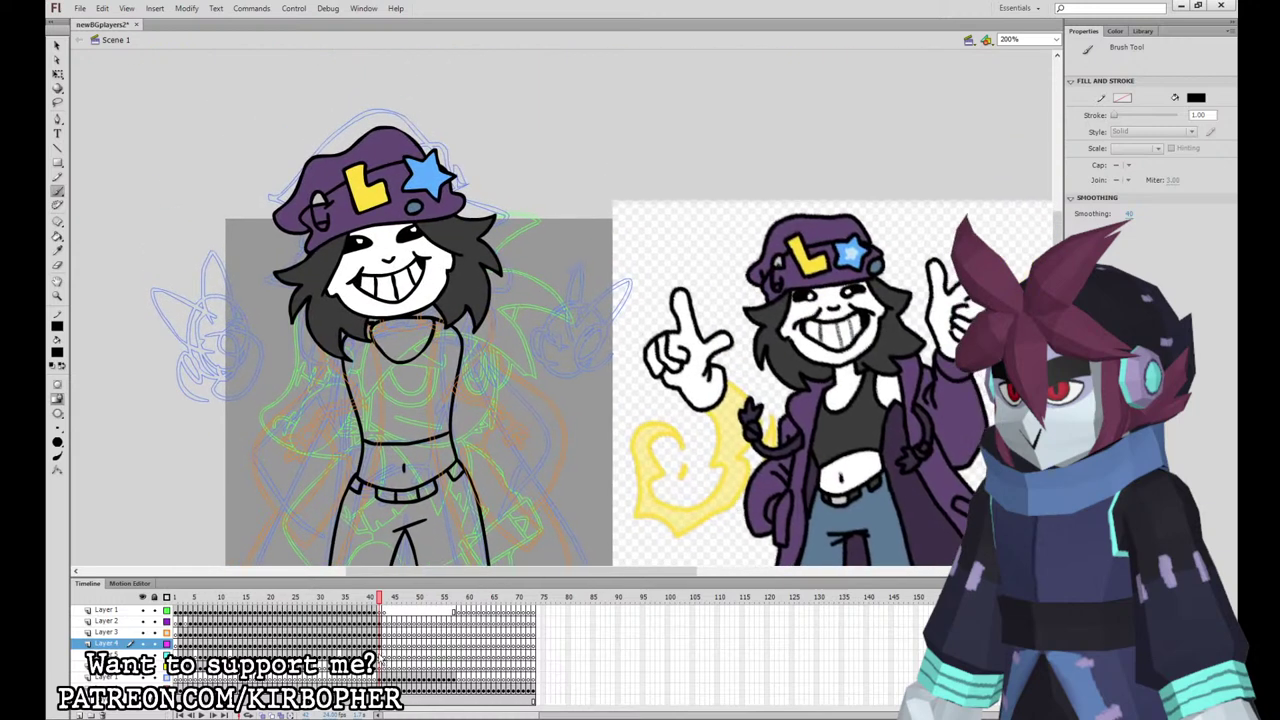
{"action": "left_click", "coordinate": [380, 656]}
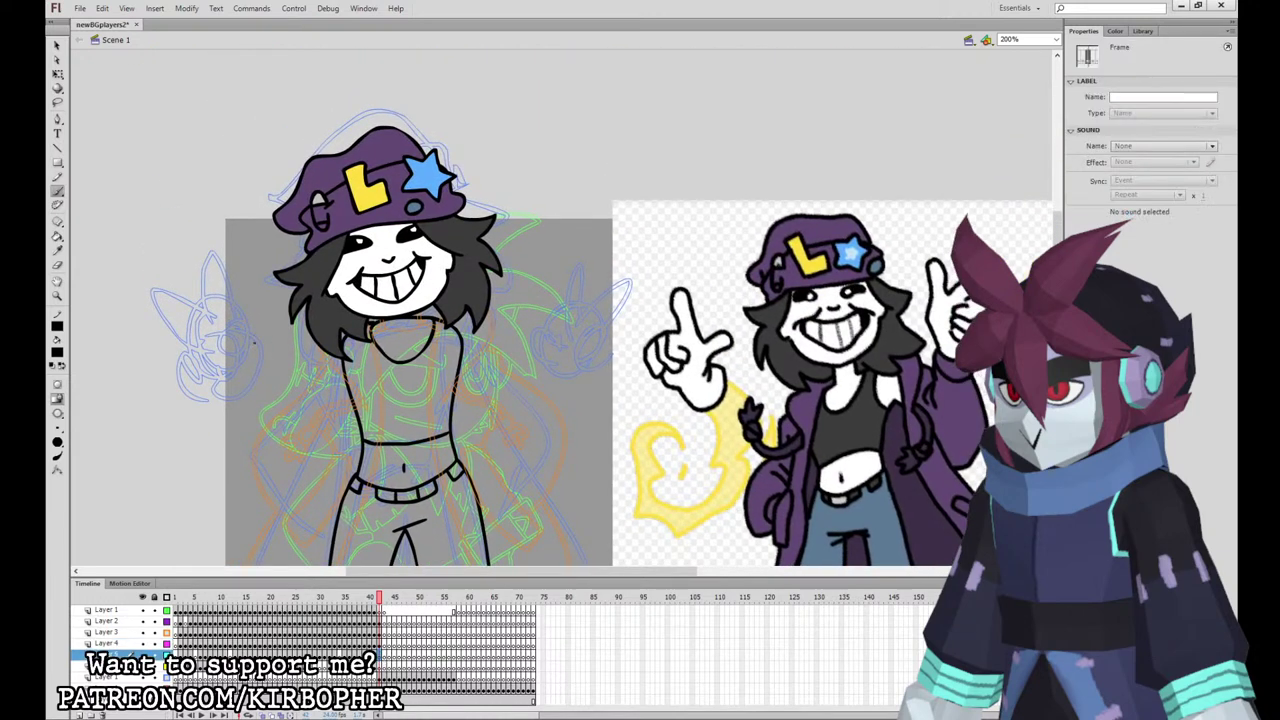
{"action": "left_click_drag", "start_coordinate": [459, 368], "coordinate": [253, 258]}
{"action": "mouse_move", "coordinate": [261, 325]}
{"action": "left_mouse_down"}
{"action": "mouse_move", "coordinate": [326, 371]}
{"action": "mouse_move", "coordinate": [542, 432]}
{"action": "left_mouse_up"}
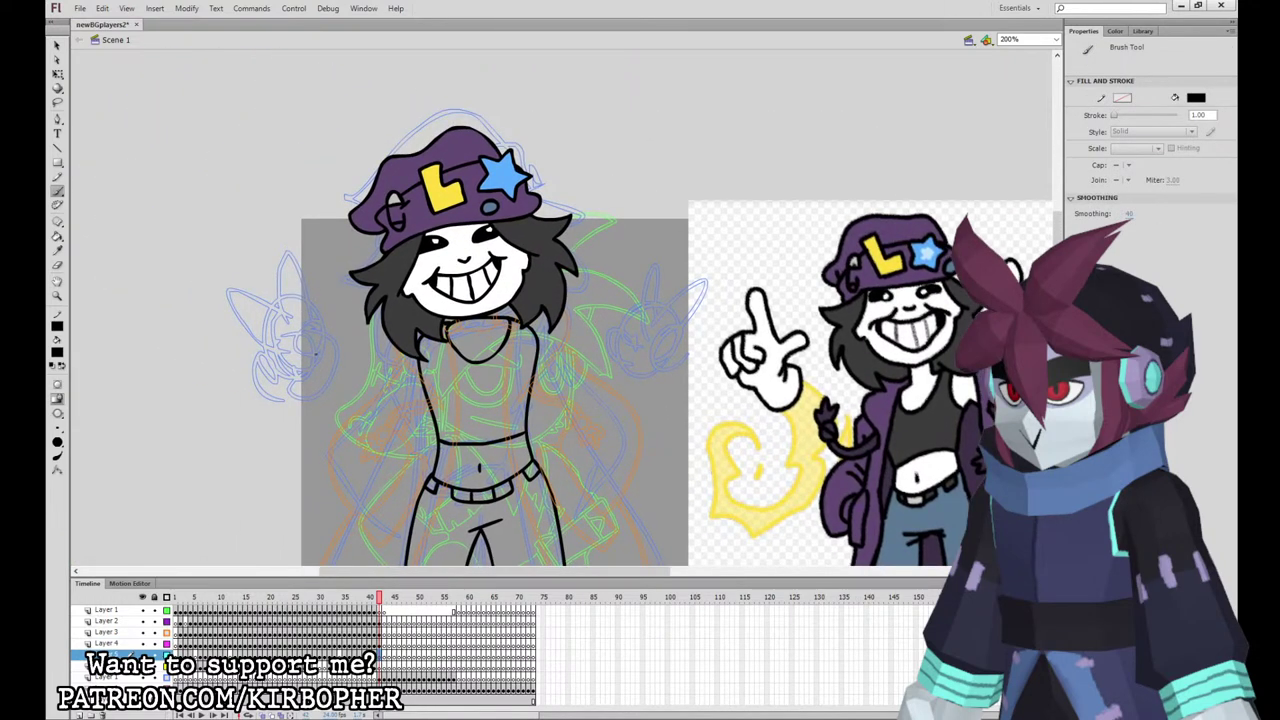
{"action": "mouse_move", "coordinate": [317, 352]}
{"action": "left_mouse_down"}
{"action": "mouse_move", "coordinate": [276, 276]}
{"action": "mouse_move", "coordinate": [257, 306]}
{"action": "mouse_move", "coordinate": [262, 363]}
{"action": "mouse_move", "coordinate": [294, 354]}
{"action": "mouse_move", "coordinate": [246, 378]}
{"action": "left_mouse_up"}
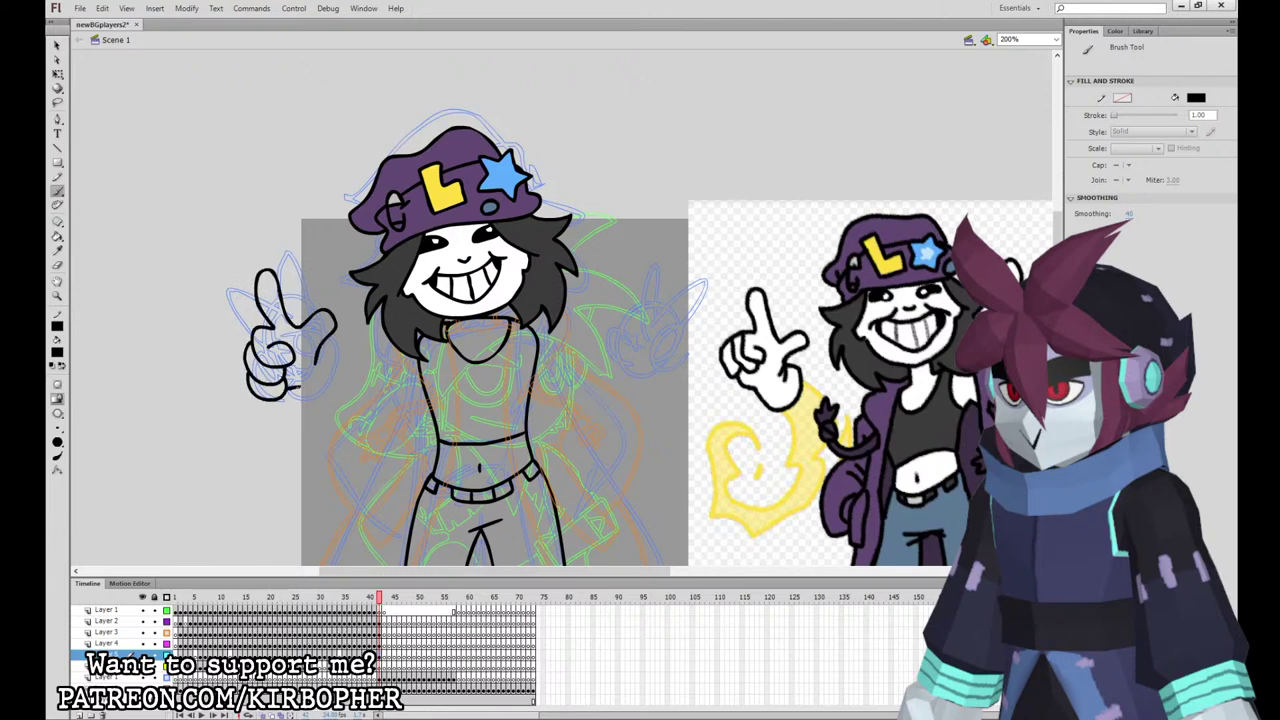
{"action": "left_click_drag", "start_coordinate": [320, 402], "coordinate": [332, 343]}
Step: Ink the opposite floating hand in black as a peace sign on the second layer below Layer 4 at frame 42
{"action": "mouse_move", "coordinate": [686, 503]}
{"action": "left_mouse_down"}
{"action": "mouse_move", "coordinate": [261, 371]}
{"action": "mouse_move", "coordinate": [475, 477]}
{"action": "left_mouse_up"}
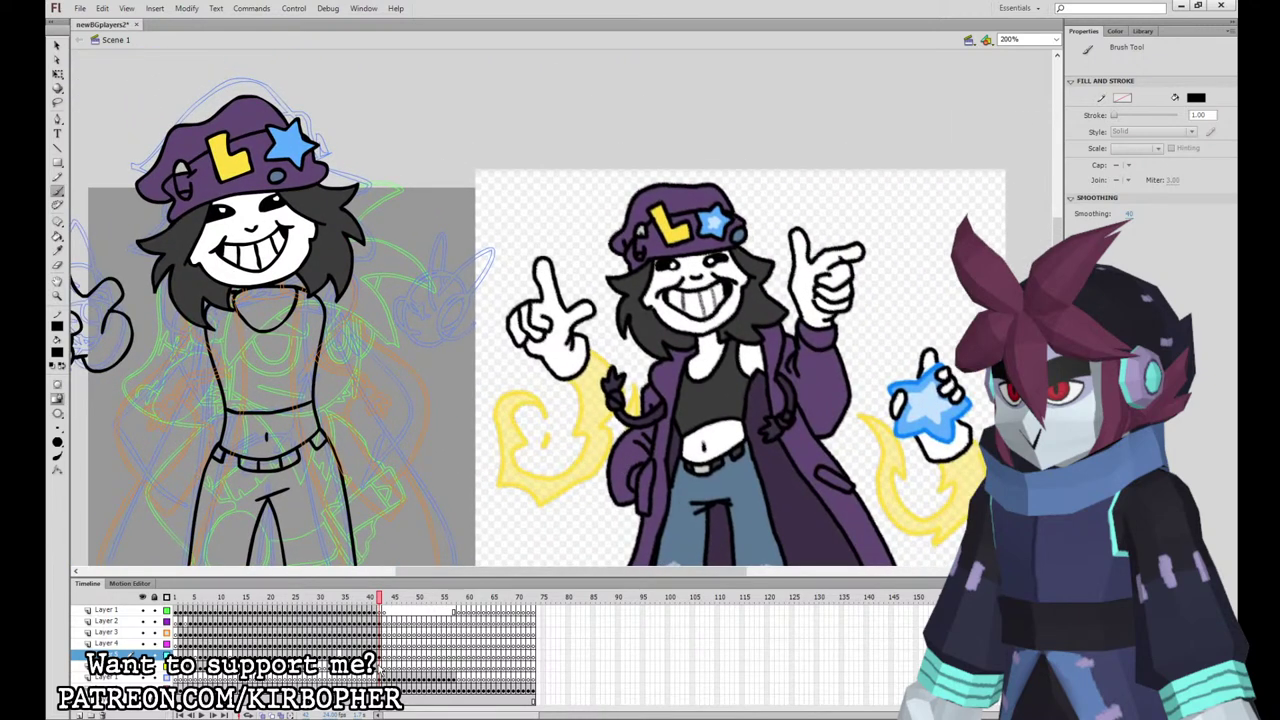
{"action": "left_click", "coordinate": [382, 655]}
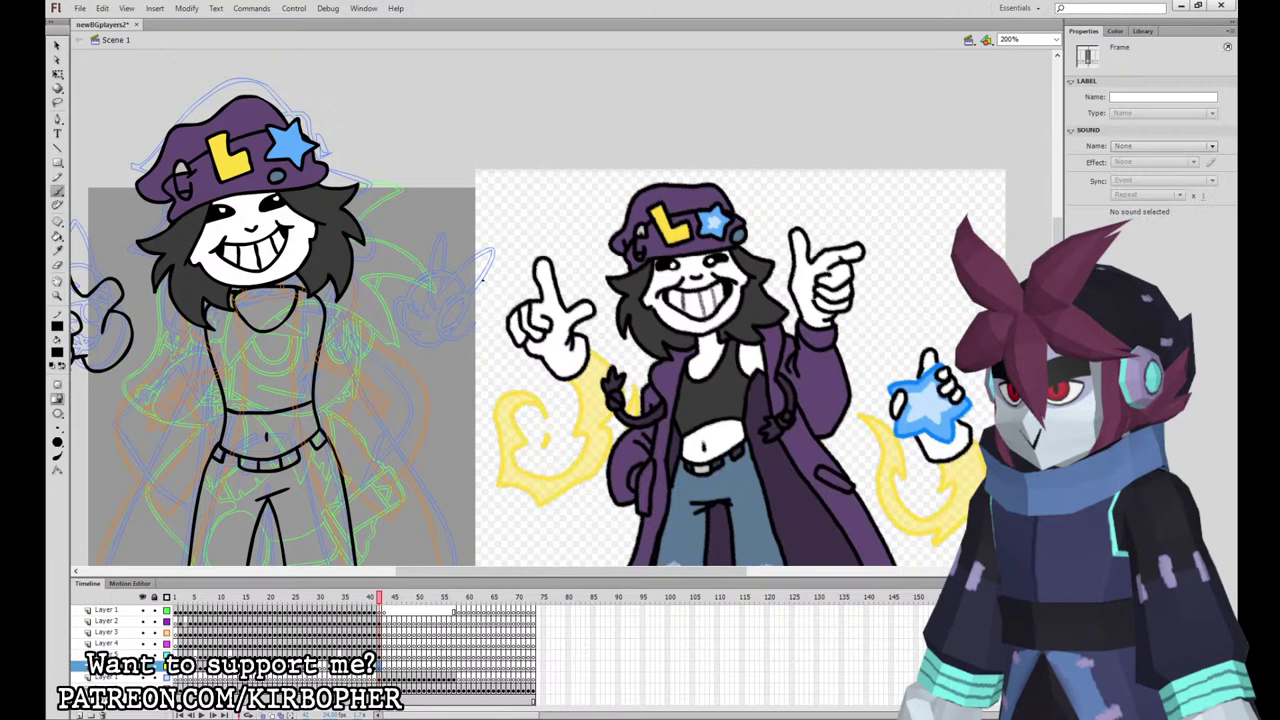
{"action": "left_click_drag", "start_coordinate": [445, 283], "coordinate": [567, 273]}
{"action": "left_click", "coordinate": [57, 45]}
{"action": "left_click", "coordinate": [236, 295]}
{"action": "left_click", "coordinate": [238, 296]}
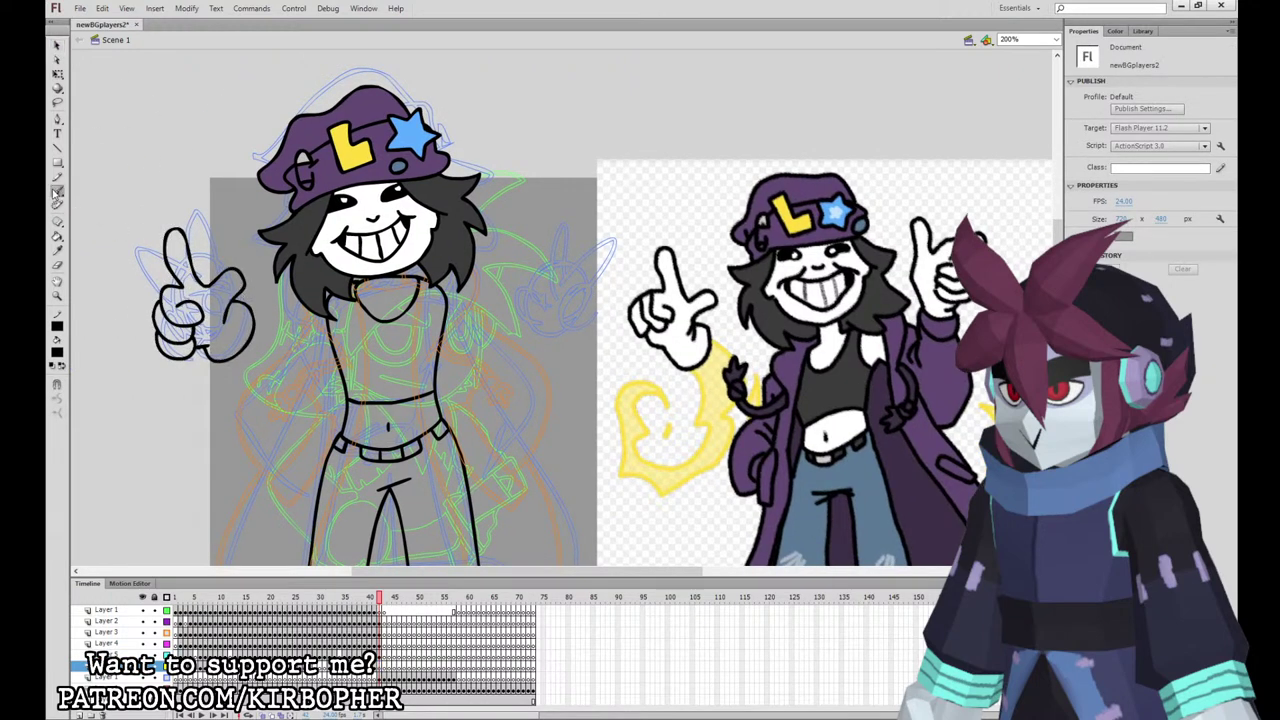
{"action": "left_click", "coordinate": [57, 190]}
{"action": "mouse_move", "coordinate": [524, 300]}
{"action": "left_mouse_down"}
{"action": "mouse_move", "coordinate": [566, 296]}
{"action": "mouse_move", "coordinate": [530, 285]}
{"action": "mouse_move", "coordinate": [538, 318]}
{"action": "mouse_move", "coordinate": [573, 284]}
{"action": "mouse_move", "coordinate": [586, 311]}
{"action": "mouse_move", "coordinate": [568, 288]}
{"action": "mouse_move", "coordinate": [595, 296]}
{"action": "left_mouse_up"}
{"action": "key", "text": "ctrl+z"}
{"action": "key", "text": "ctrl+z"}
{"action": "key", "text": "ctrl+z"}
{"action": "key", "text": "ctrl+z"}
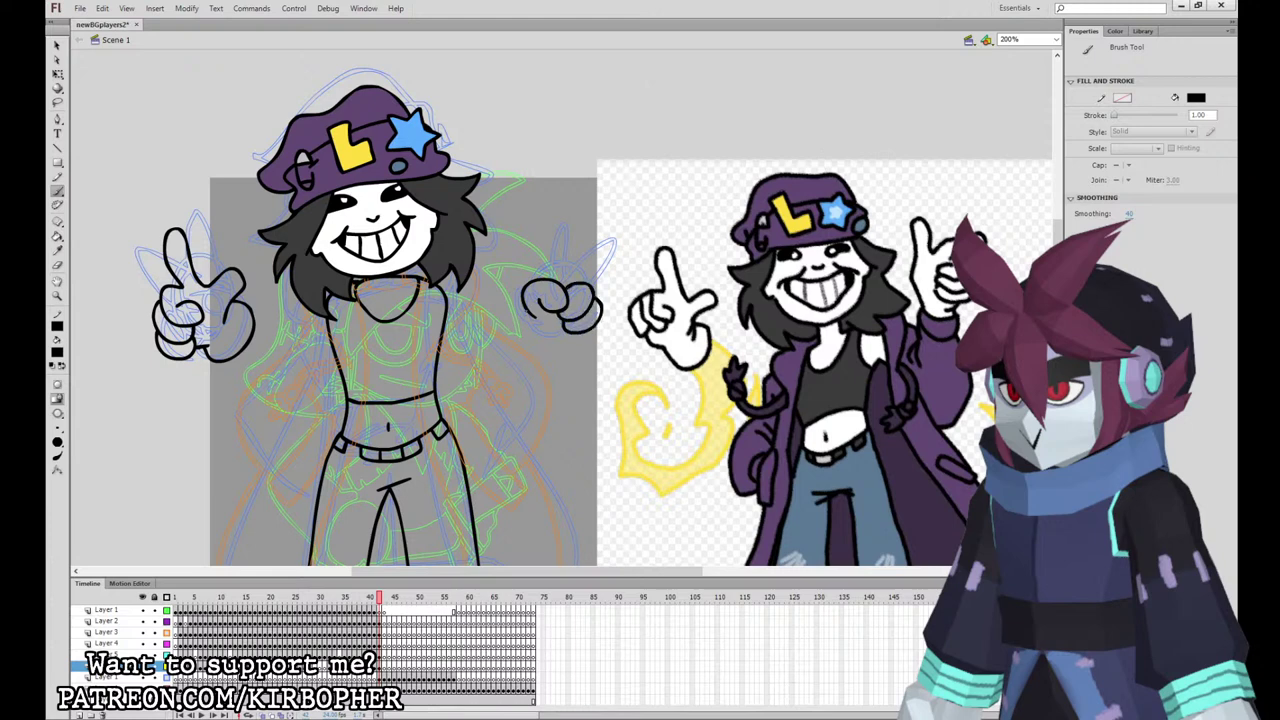
{"action": "mouse_move", "coordinate": [520, 340]}
{"action": "left_mouse_down"}
{"action": "mouse_move", "coordinate": [570, 350]}
{"action": "mouse_move", "coordinate": [556, 314]}
{"action": "mouse_move", "coordinate": [562, 270]}
{"action": "mouse_move", "coordinate": [607, 228]}
{"action": "mouse_move", "coordinate": [579, 276]}
{"action": "mouse_move", "coordinate": [608, 231]}
{"action": "mouse_move", "coordinate": [560, 248]}
{"action": "mouse_move", "coordinate": [545, 279]}
{"action": "left_mouse_up"}
{"action": "key", "text": "ctrl+z"}
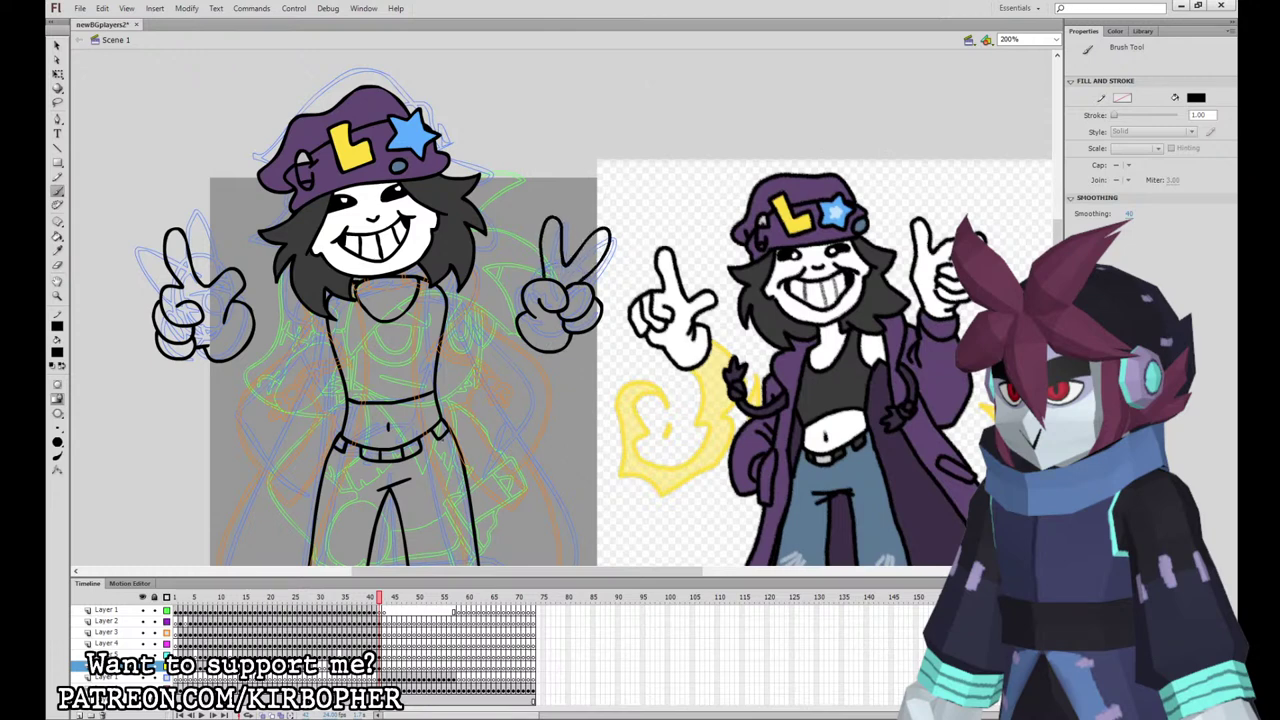
Step: Sample the yellow of the cap's L badge and outline a wavy flame trail below each floating hand on that hand's layer
{"action": "left_click", "coordinate": [351, 161]}
{"action": "left_click", "coordinate": [380, 656]}
{"action": "mouse_move", "coordinate": [220, 368]}
{"action": "left_mouse_down"}
{"action": "mouse_move", "coordinate": [192, 431]}
{"action": "mouse_move", "coordinate": [216, 412]}
{"action": "mouse_move", "coordinate": [200, 380]}
{"action": "left_mouse_up"}
{"action": "key", "text": "ctrl+z"}
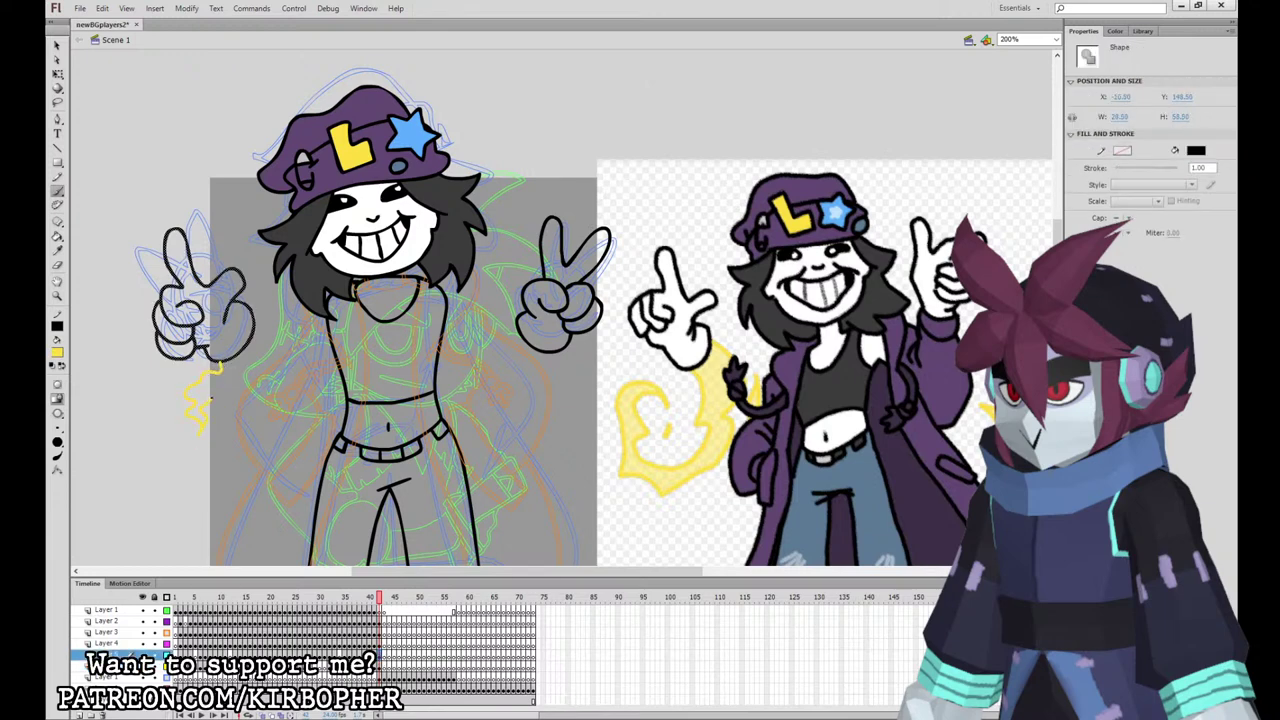
{"action": "left_click_drag", "start_coordinate": [259, 319], "coordinate": [254, 316]}
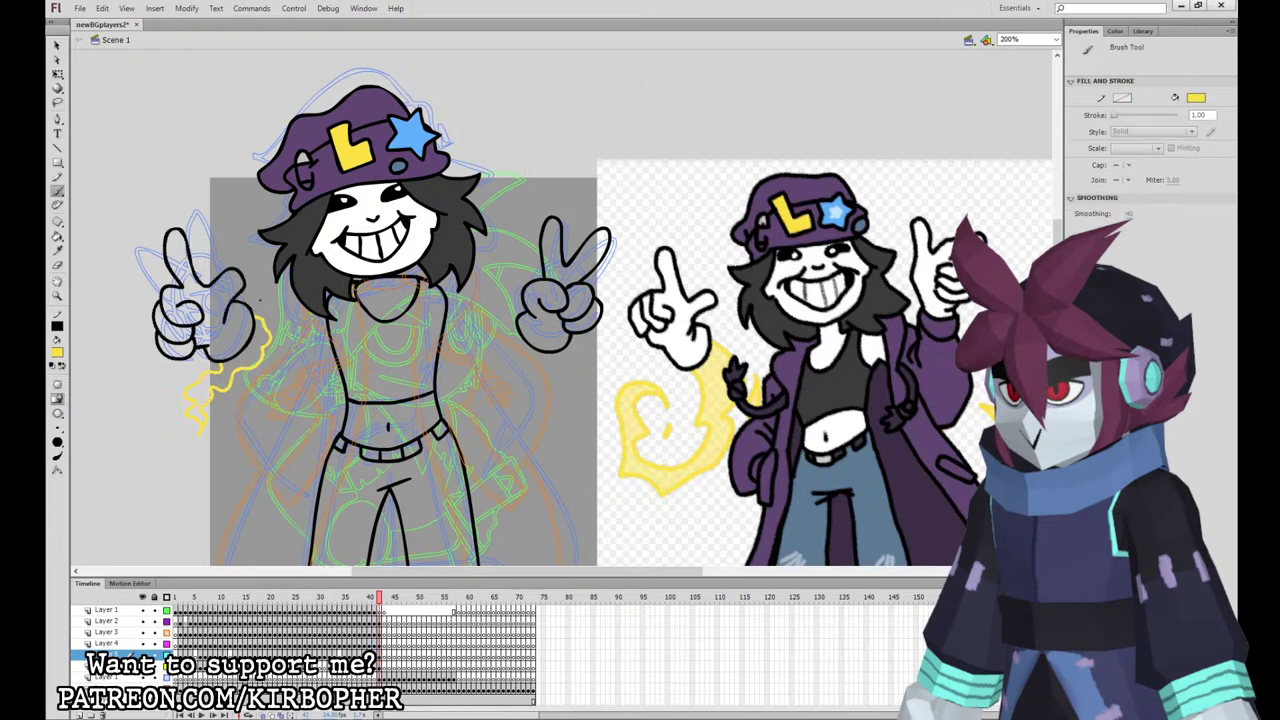
{"action": "left_click", "coordinate": [380, 667]}
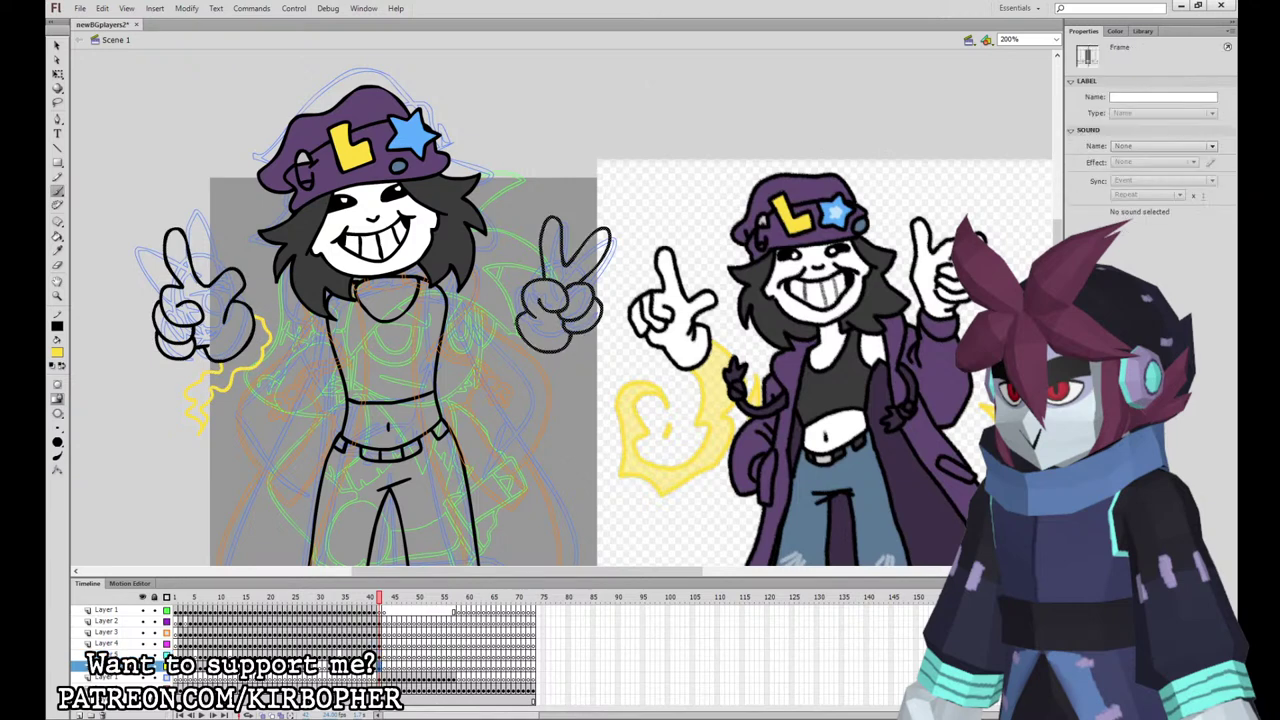
{"action": "left_click_drag", "start_coordinate": [517, 325], "coordinate": [516, 355]}
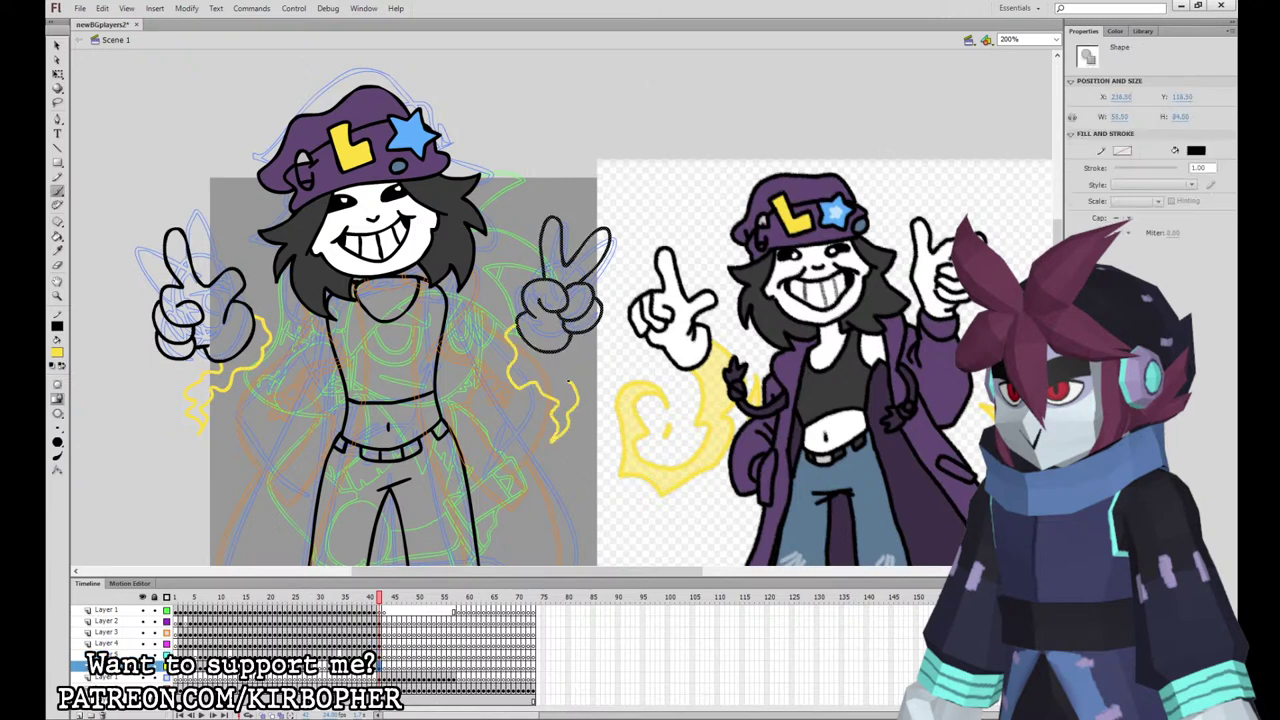
{"action": "key", "text": "ctrl+shift+a"}
Step: Fill both flame trails with the pale yellow sampled from the reference and recolour the coat's linework black
{"action": "left_click", "coordinate": [57, 252]}
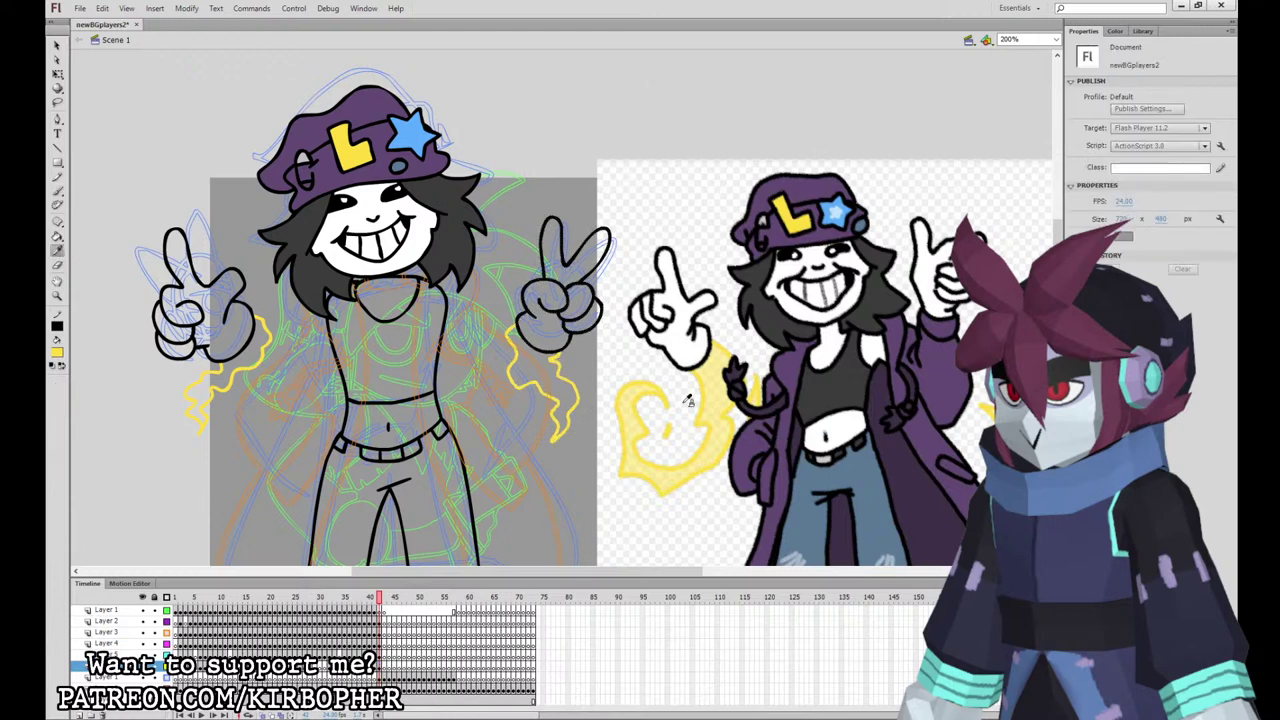
{"action": "left_click", "coordinate": [715, 377]}
{"action": "left_click", "coordinate": [538, 356]}
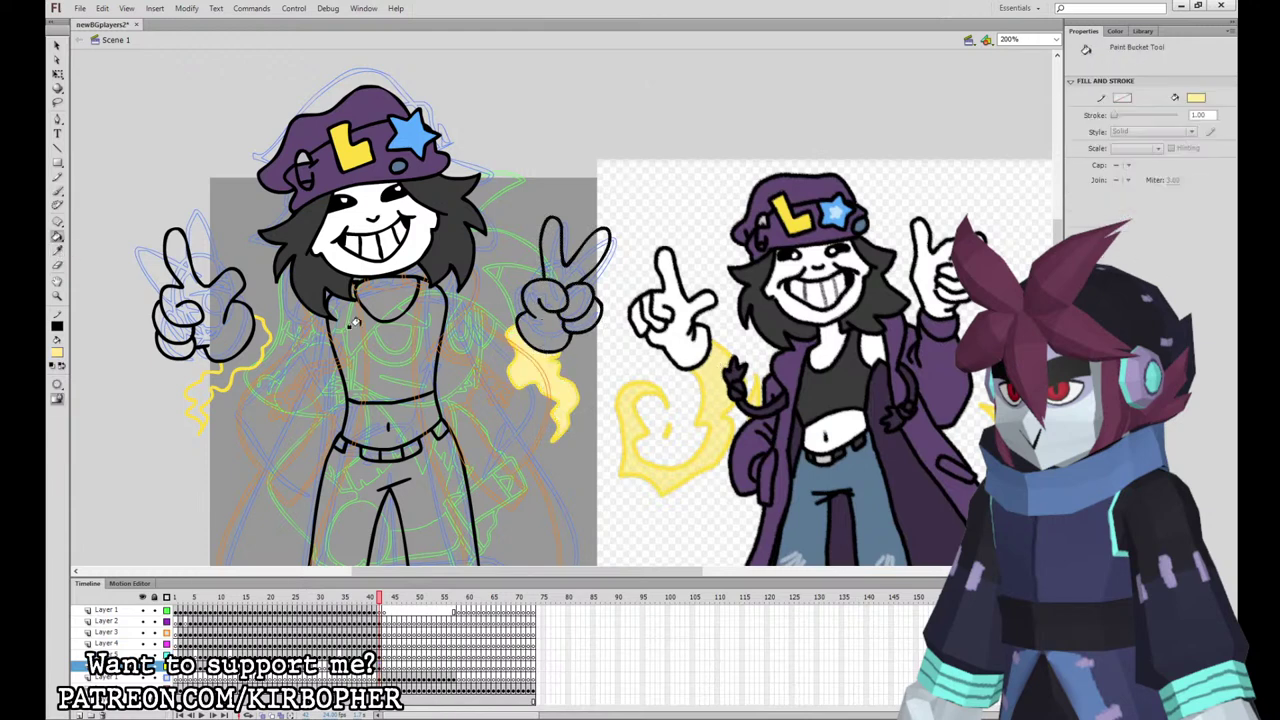
{"action": "left_click", "coordinate": [256, 328]}
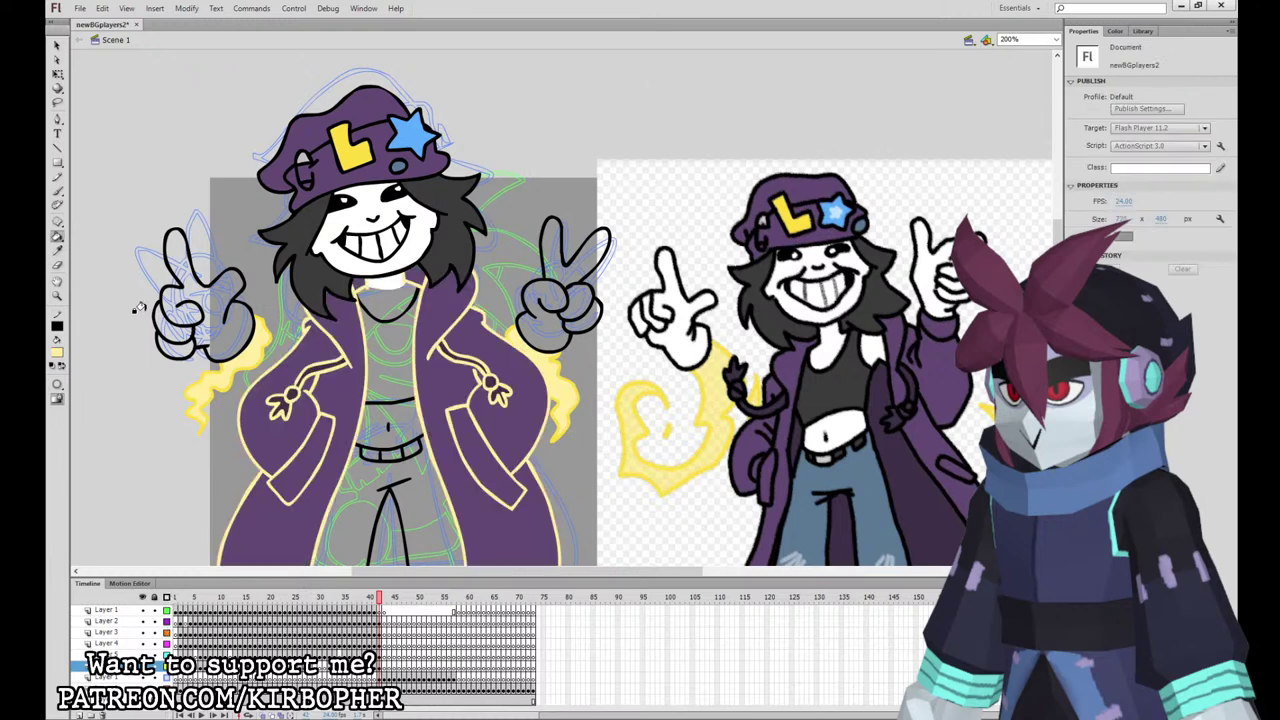
{"action": "left_click", "coordinate": [57, 236]}
{"action": "left_click", "coordinate": [479, 317]}
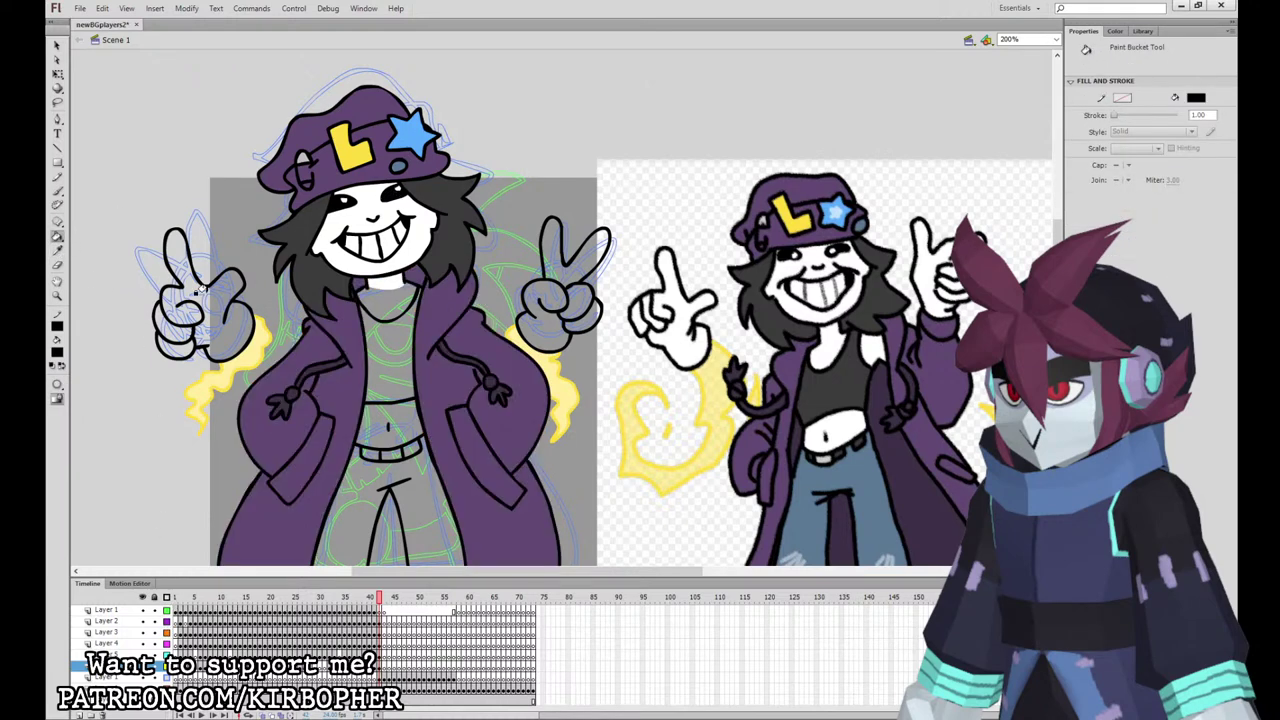
Step: Fill both hands, the neck area and the bare midriff with the white sampled from the face
{"action": "left_click", "coordinate": [57, 252]}
{"action": "left_click", "coordinate": [365, 263]}
{"action": "left_click", "coordinate": [231, 310]}
{"action": "left_click", "coordinate": [168, 335]}
{"action": "left_click", "coordinate": [174, 348]}
{"action": "left_click", "coordinate": [538, 304]}
{"action": "left_click", "coordinate": [577, 298]}
{"action": "left_click", "coordinate": [563, 277]}
{"action": "left_click", "coordinate": [573, 315]}
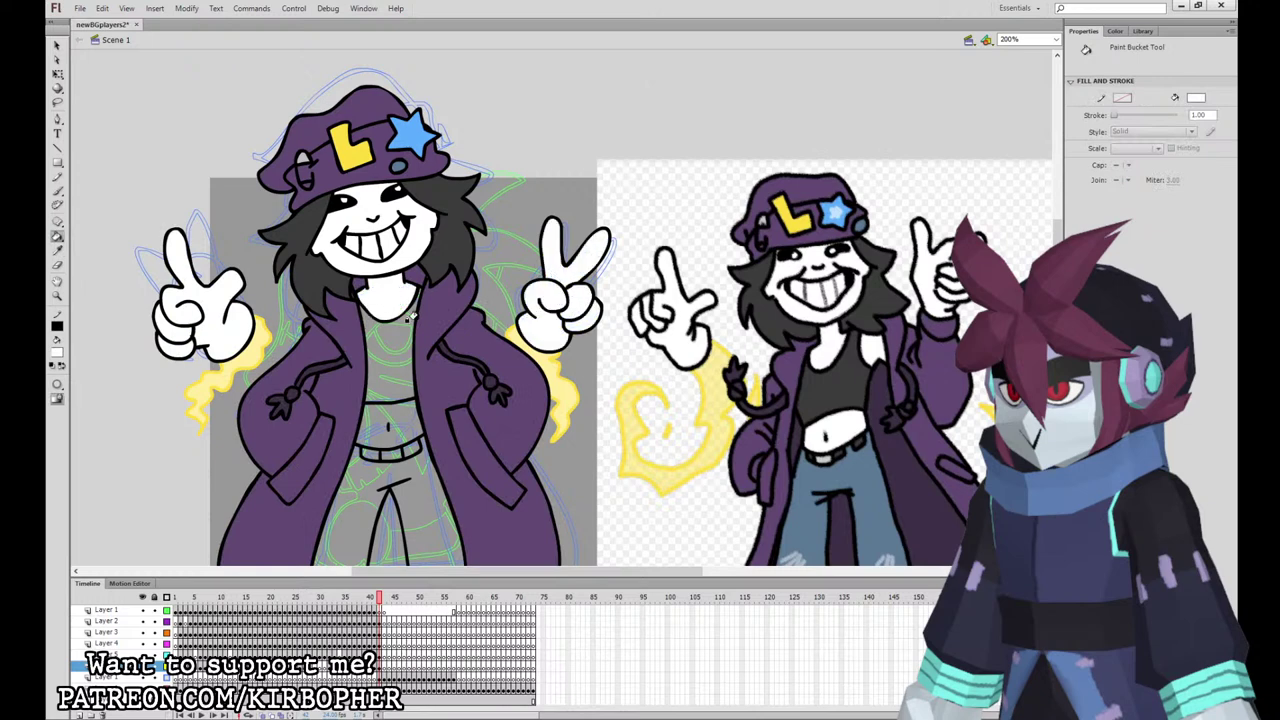
{"action": "scroll", "coordinate": [400, 300], "scroll_direction": "down", "scroll_amount": 5}
{"action": "left_click", "coordinate": [416, 170]}
Step: Show the coat layer as outlines while inking the coat's back lining between and beside the legs in black on Layer 4
{"action": "left_click", "coordinate": [57, 190]}
{"action": "left_click", "coordinate": [81, 393]}
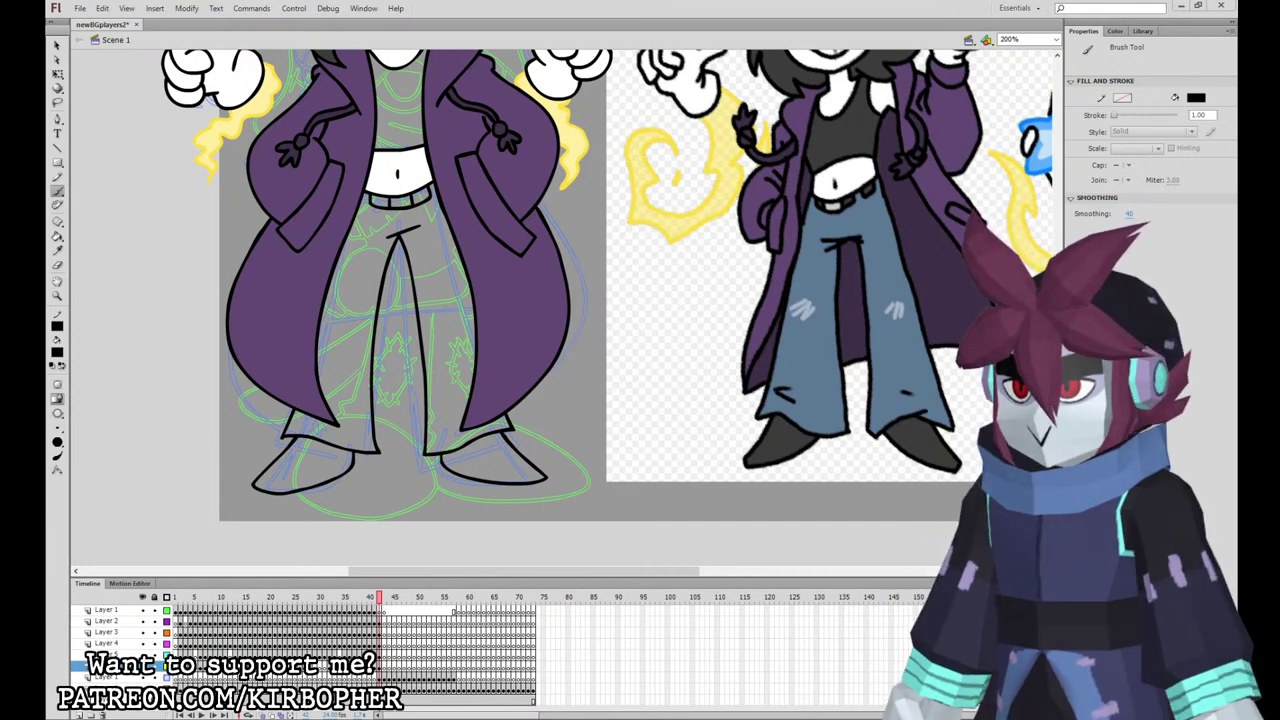
{"action": "left_click", "coordinate": [381, 657]}
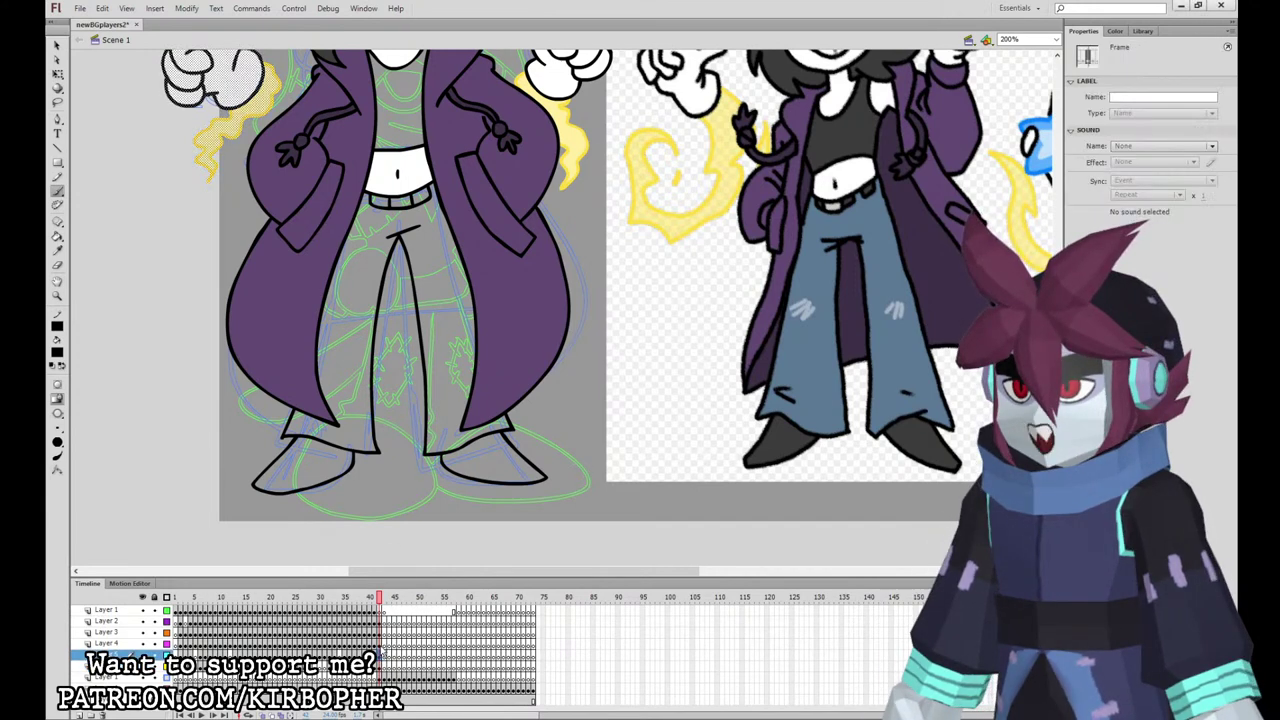
{"action": "left_click", "coordinate": [166, 597]}
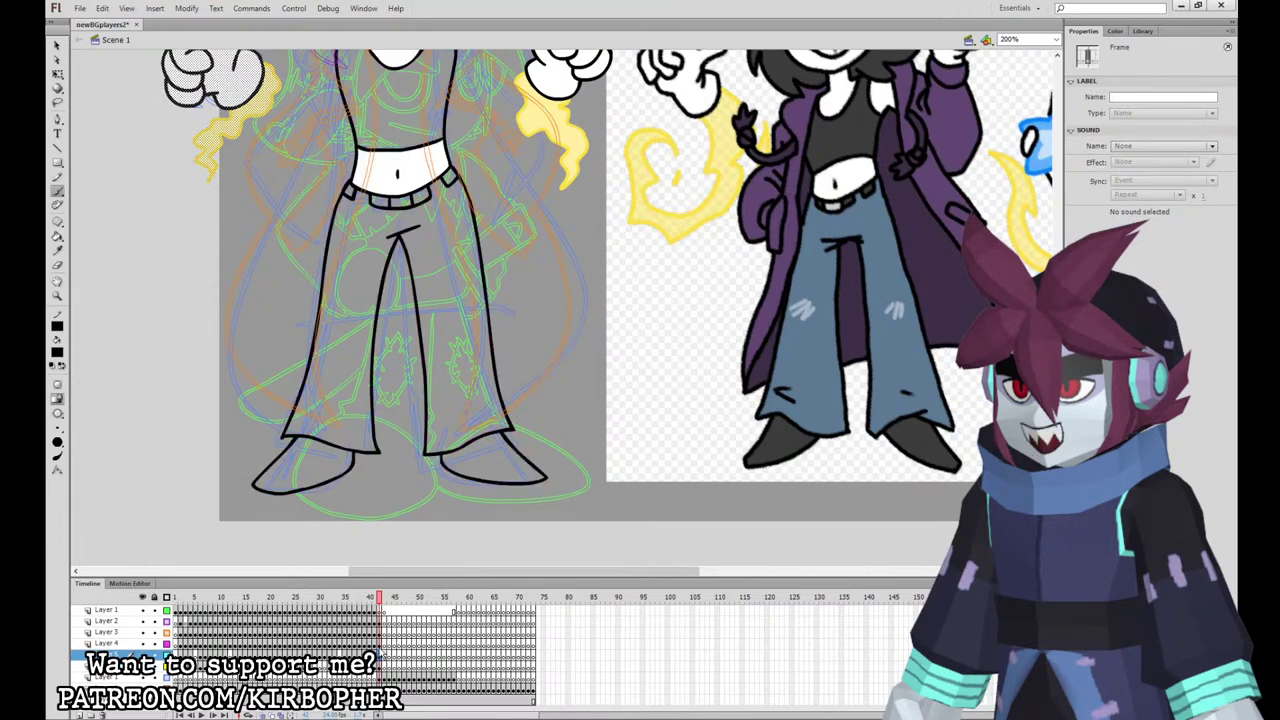
{"action": "left_click", "coordinate": [380, 645]}
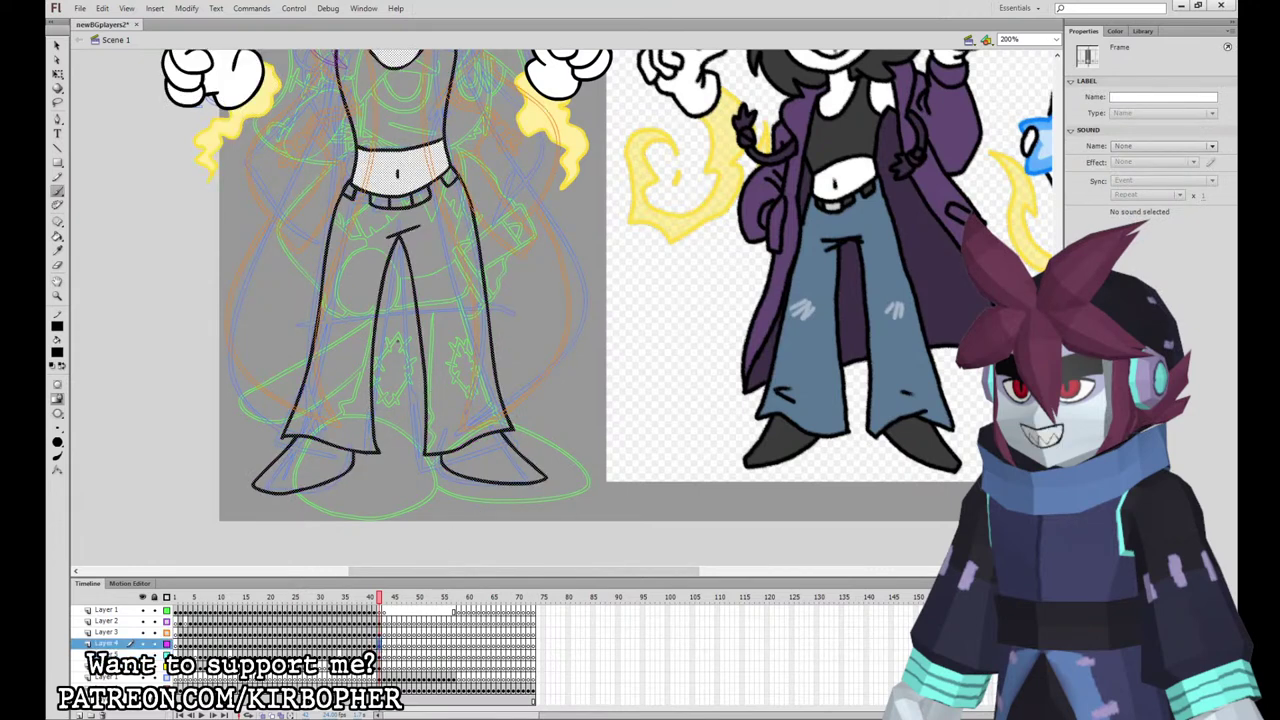
{"action": "key", "text": "b"}
{"action": "left_click_drag", "start_coordinate": [373, 346], "coordinate": [418, 344]}
{"action": "mouse_move", "coordinate": [508, 352]}
{"action": "left_mouse_down"}
{"action": "mouse_move", "coordinate": [523, 300]}
{"action": "mouse_move", "coordinate": [481, 185]}
{"action": "mouse_move", "coordinate": [458, 162]}
{"action": "left_mouse_up"}
{"action": "mouse_move", "coordinate": [308, 358]}
{"action": "left_mouse_down"}
{"action": "mouse_move", "coordinate": [280, 302]}
{"action": "mouse_move", "coordinate": [352, 158]}
{"action": "left_mouse_up"}
{"action": "left_click_drag", "start_coordinate": [167, 632], "coordinate": [167, 621]}
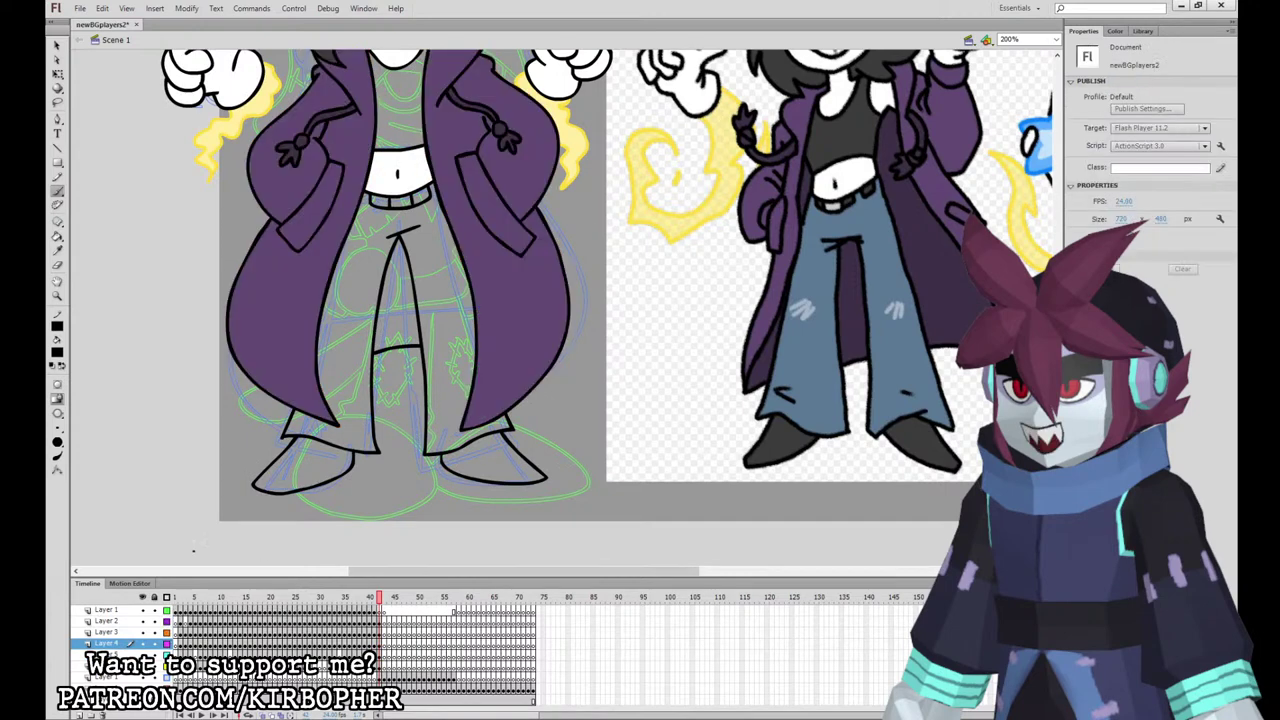
Step: Fill the coat lining between and beside the legs with the dark purple sampled from the reference coat's inside
{"action": "left_click", "coordinate": [58, 251]}
{"action": "left_click", "coordinate": [927, 279]}
{"action": "left_click", "coordinate": [404, 284]}
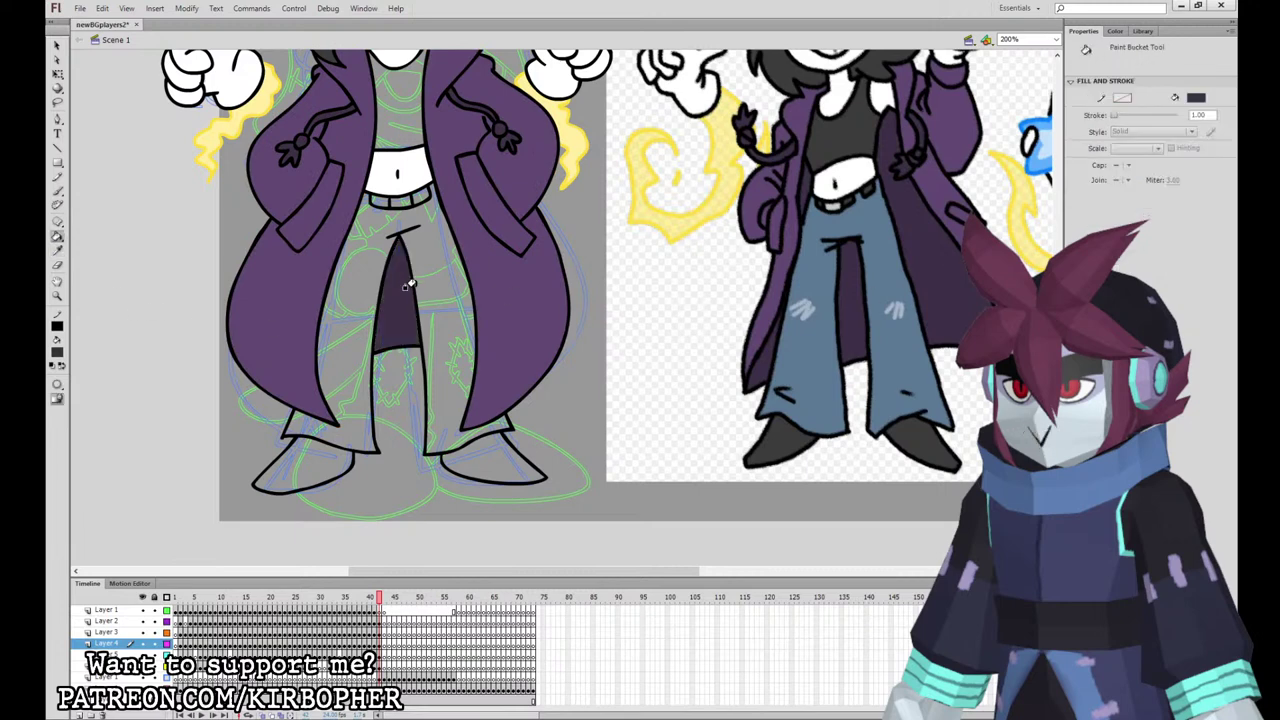
{"action": "mouse_move", "coordinate": [143, 610]}
{"action": "left_mouse_down"}
{"action": "mouse_move", "coordinate": [143, 632]}
{"action": "mouse_move", "coordinate": [143, 610]}
{"action": "left_mouse_up"}
{"action": "left_click", "coordinate": [300, 290]}
{"action": "left_click", "coordinate": [489, 235]}
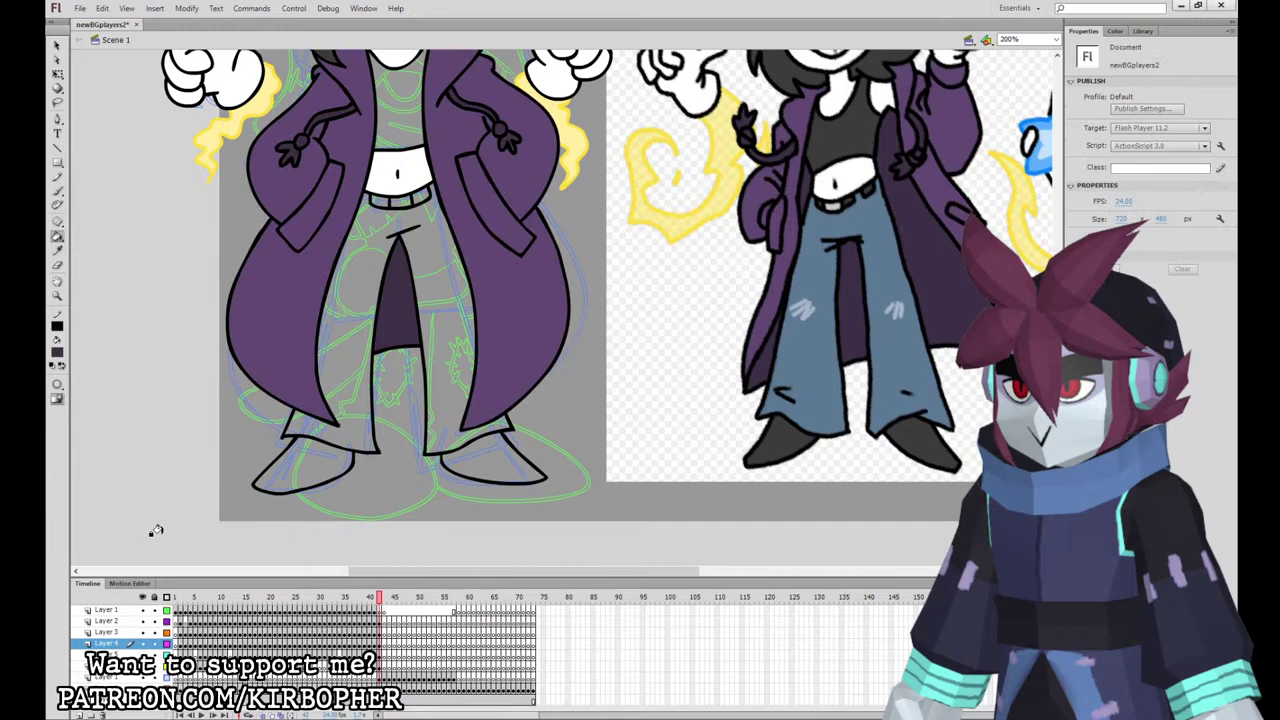
Step: Fill the trousers with the denim blue sampled from the reference
{"action": "left_click", "coordinate": [57, 250]}
{"action": "left_click", "coordinate": [857, 273]}
{"action": "left_click", "coordinate": [443, 286]}
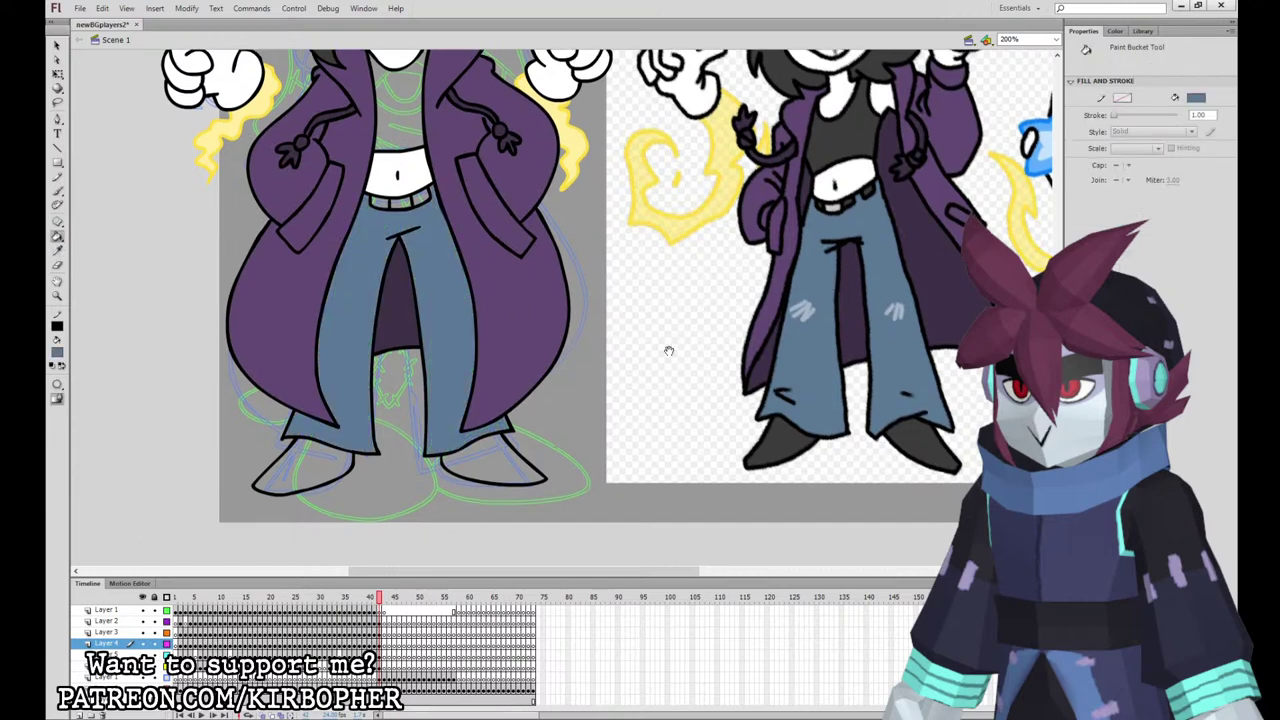
Step: Fill the cropped top and both shoes with the dark grey sampled from the reference
{"action": "left_click_drag", "start_coordinate": [670, 343], "coordinate": [636, 376]}
{"action": "key", "text": "i"}
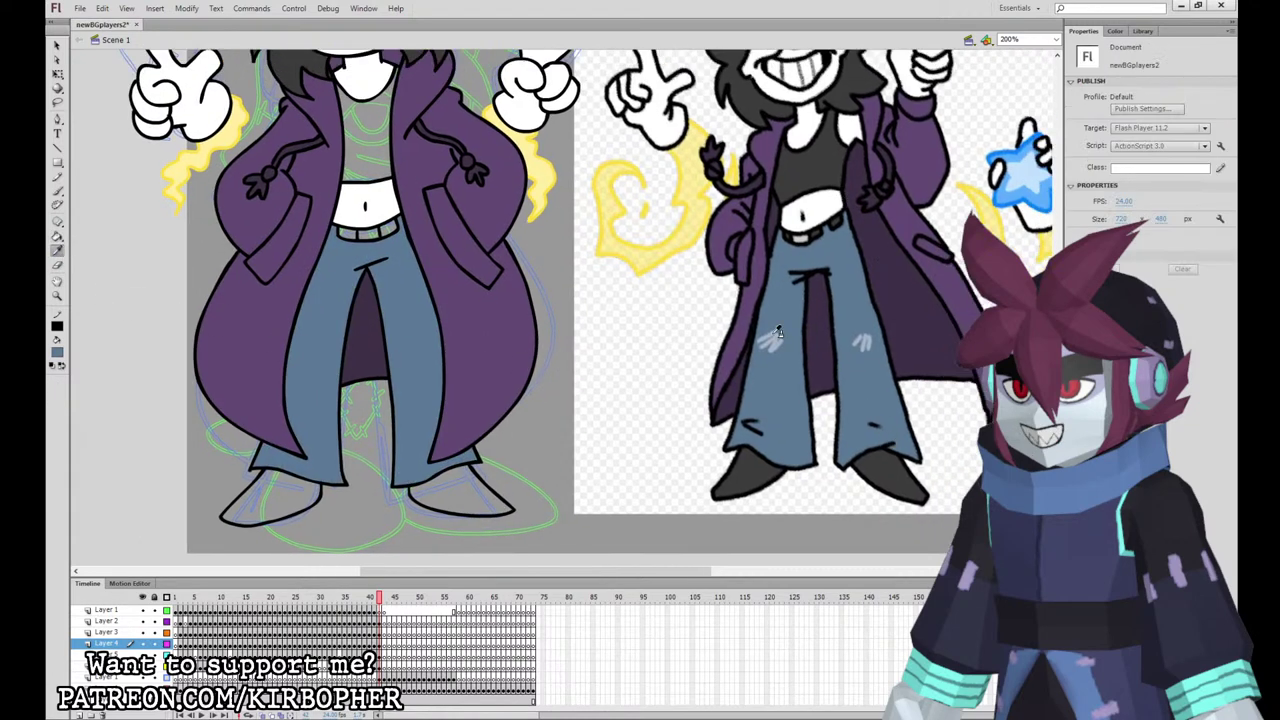
{"action": "left_click", "coordinate": [818, 363]}
{"action": "left_click", "coordinate": [365, 120]}
{"action": "left_click", "coordinate": [282, 485]}
{"action": "left_click", "coordinate": [463, 468]}
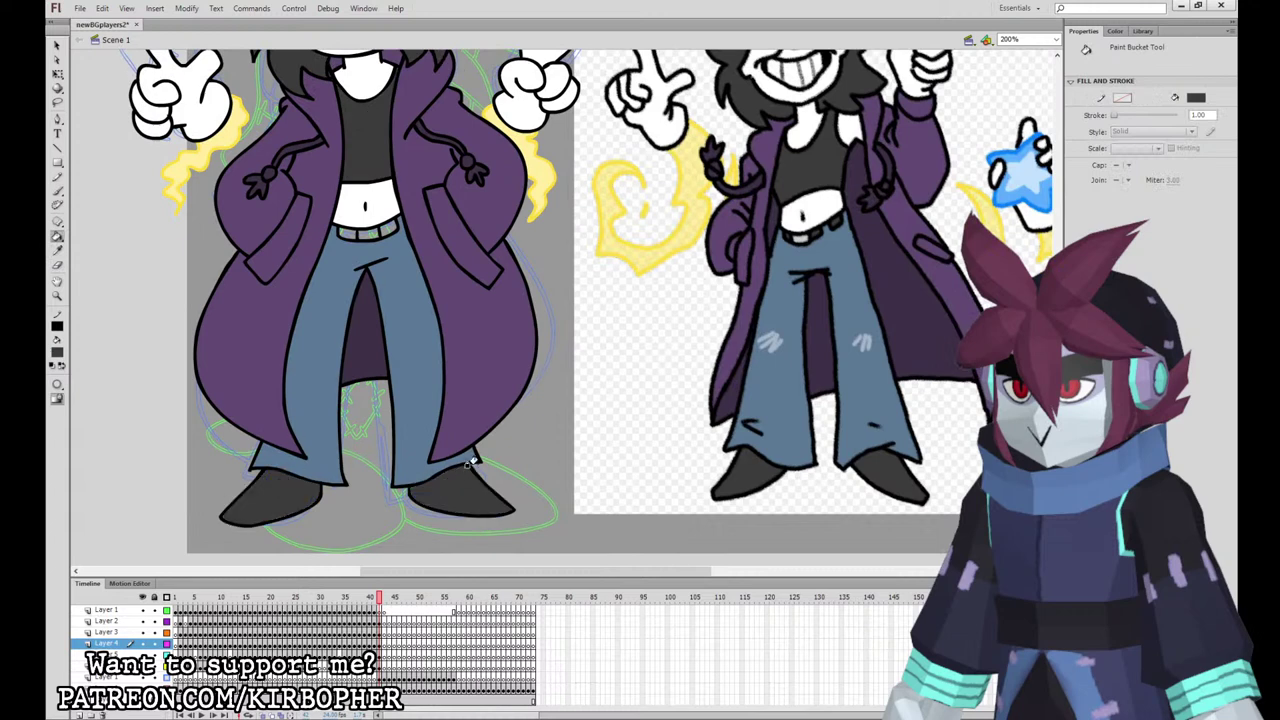
Step: Colour the belt dark grey and its buckle light grey
{"action": "scroll", "coordinate": [657, 414], "scroll_direction": "up", "scroll_amount": 3}
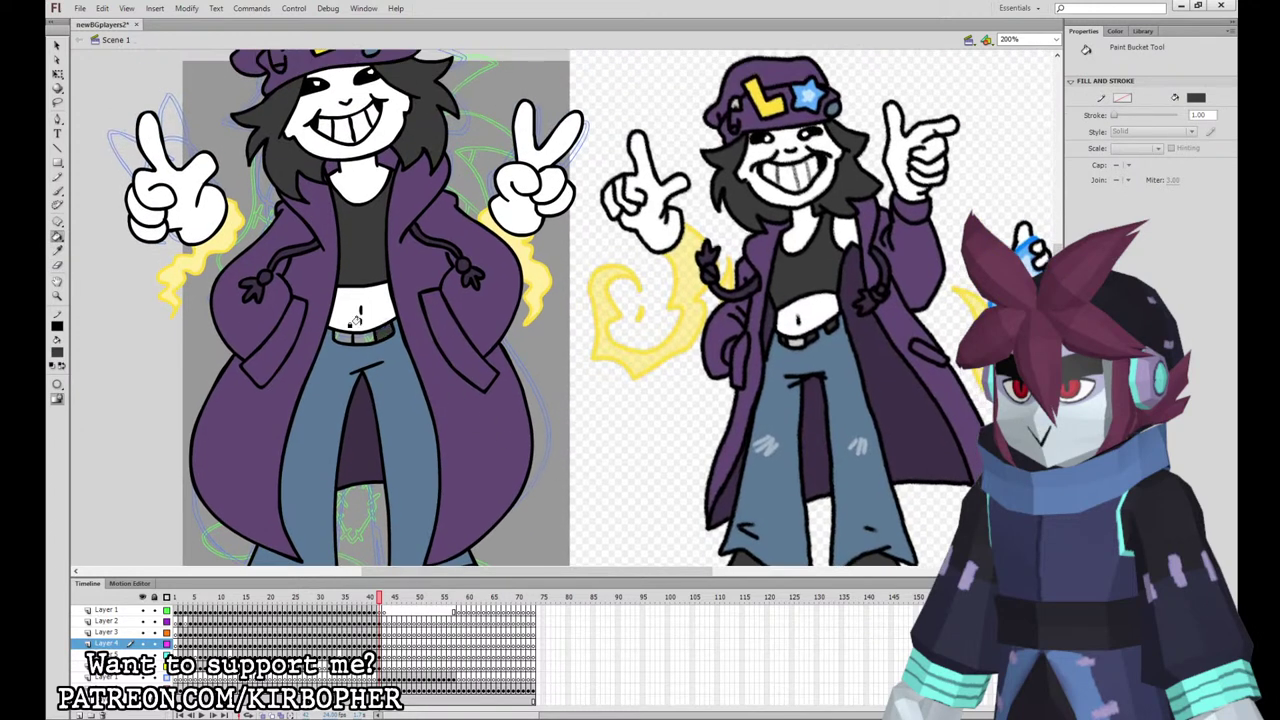
{"action": "left_click", "coordinate": [90, 398]}
{"action": "left_click", "coordinate": [364, 337]}
Step: Move the peace-sign hand and its flame up and slightly outward, and nudge the opposite hand up and outward from the body
{"action": "left_click", "coordinate": [58, 75]}
{"action": "key", "text": "ctrl+equal"}
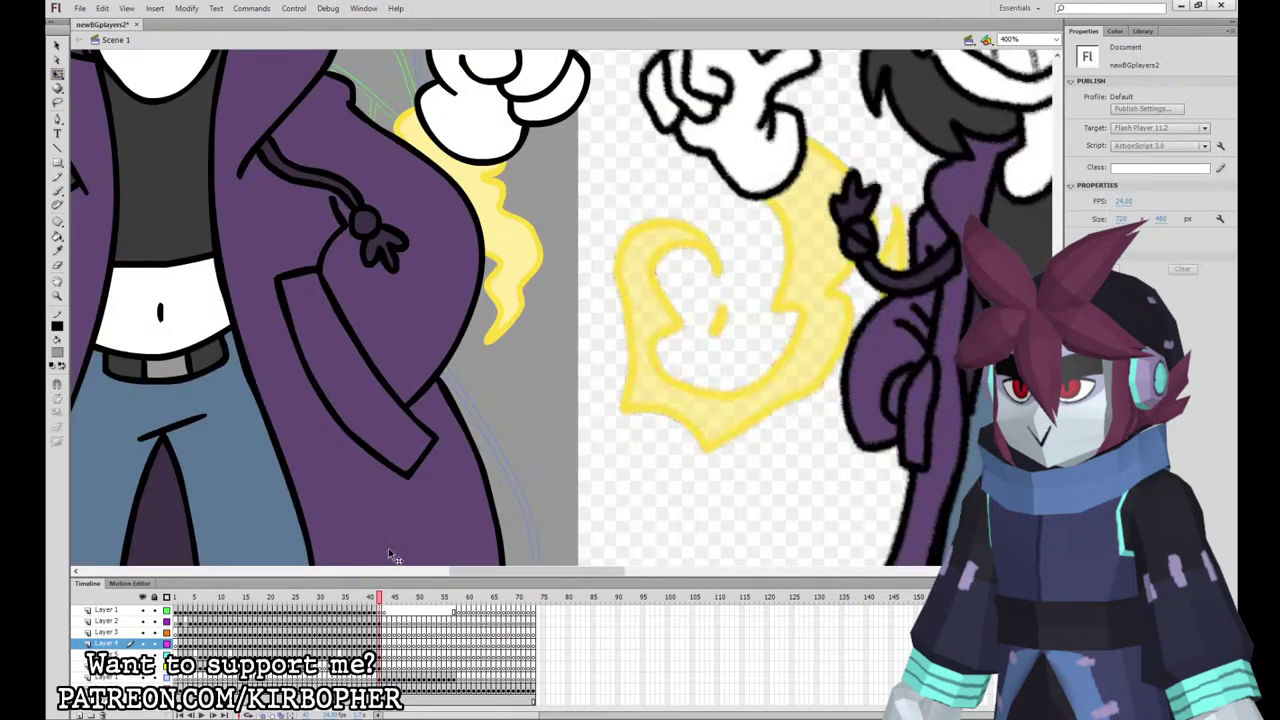
{"action": "key", "text": "ctrl+minus"}
{"action": "key", "text": "ctrl+minus"}
{"action": "left_click", "coordinate": [380, 666]}
{"action": "left_click_drag", "start_coordinate": [548, 246], "coordinate": [560, 208]}
{"action": "left_click", "coordinate": [380, 655]}
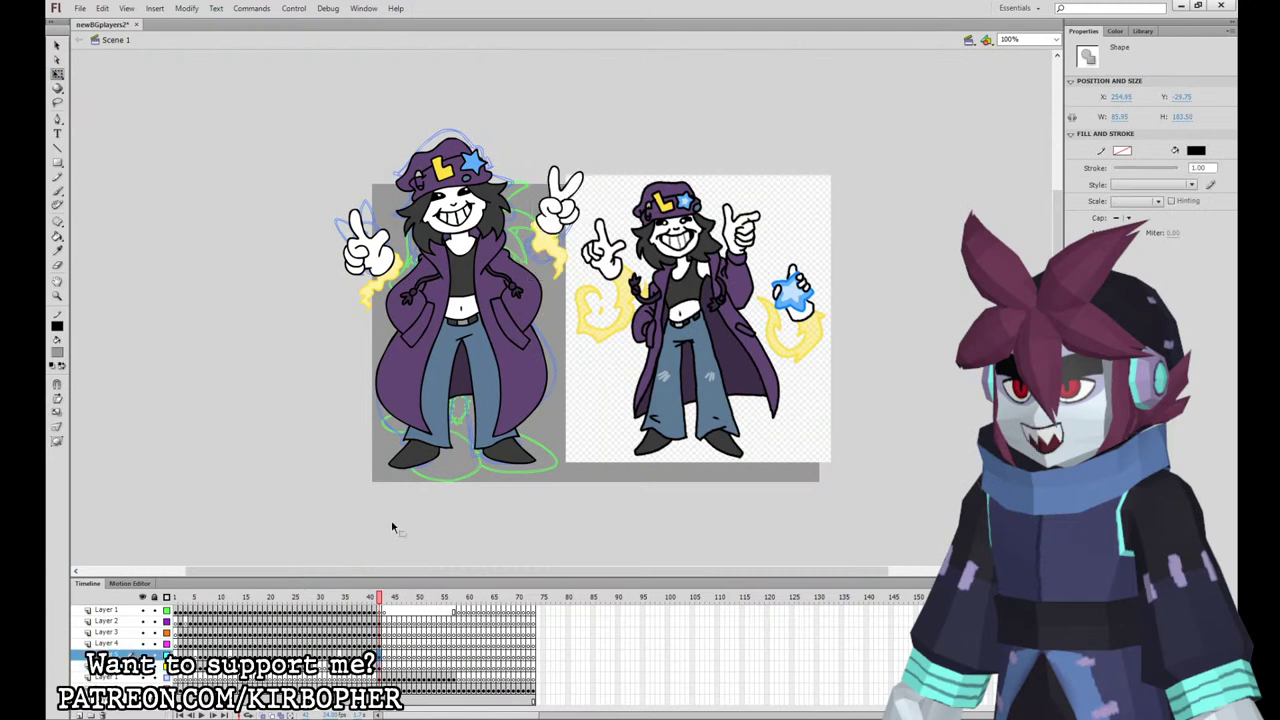
{"action": "left_click_drag", "start_coordinate": [389, 258], "coordinate": [383, 248]}
{"action": "left_click", "coordinate": [924, 404]}
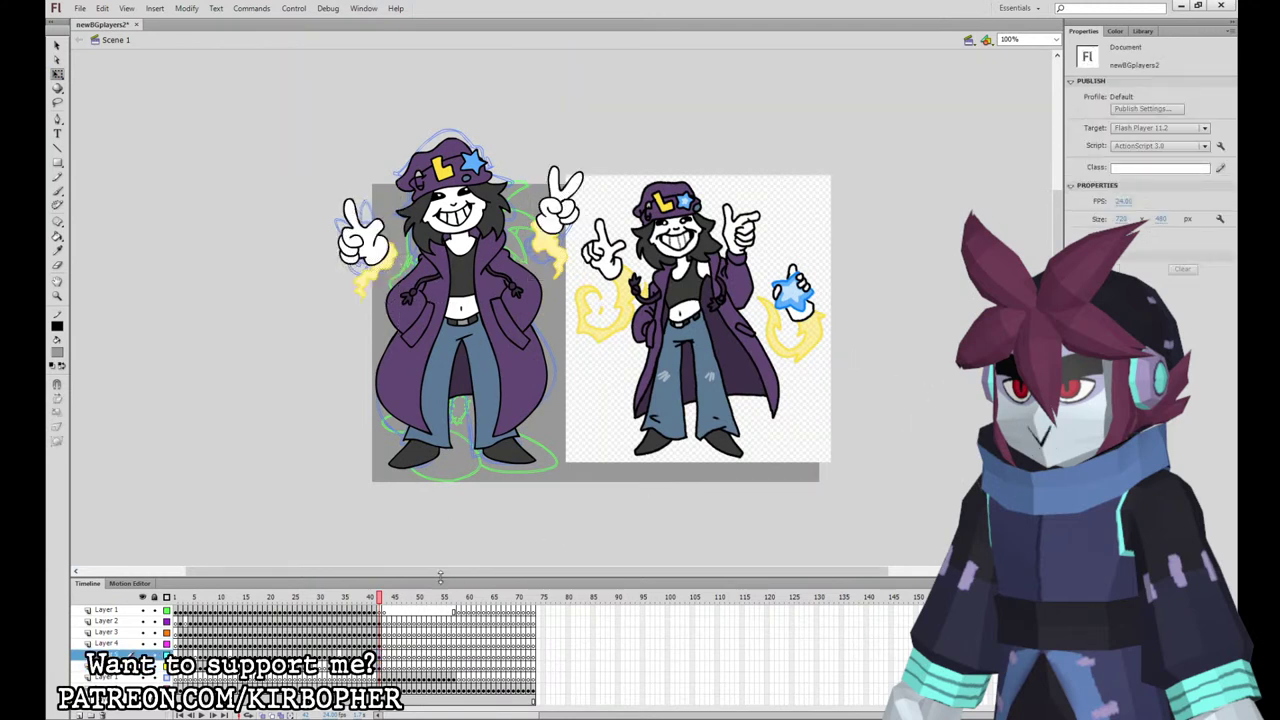
Step: Convert the head artwork and the coat artwork on frame 42 into separate library symbols
{"action": "left_click", "coordinate": [380, 621]}
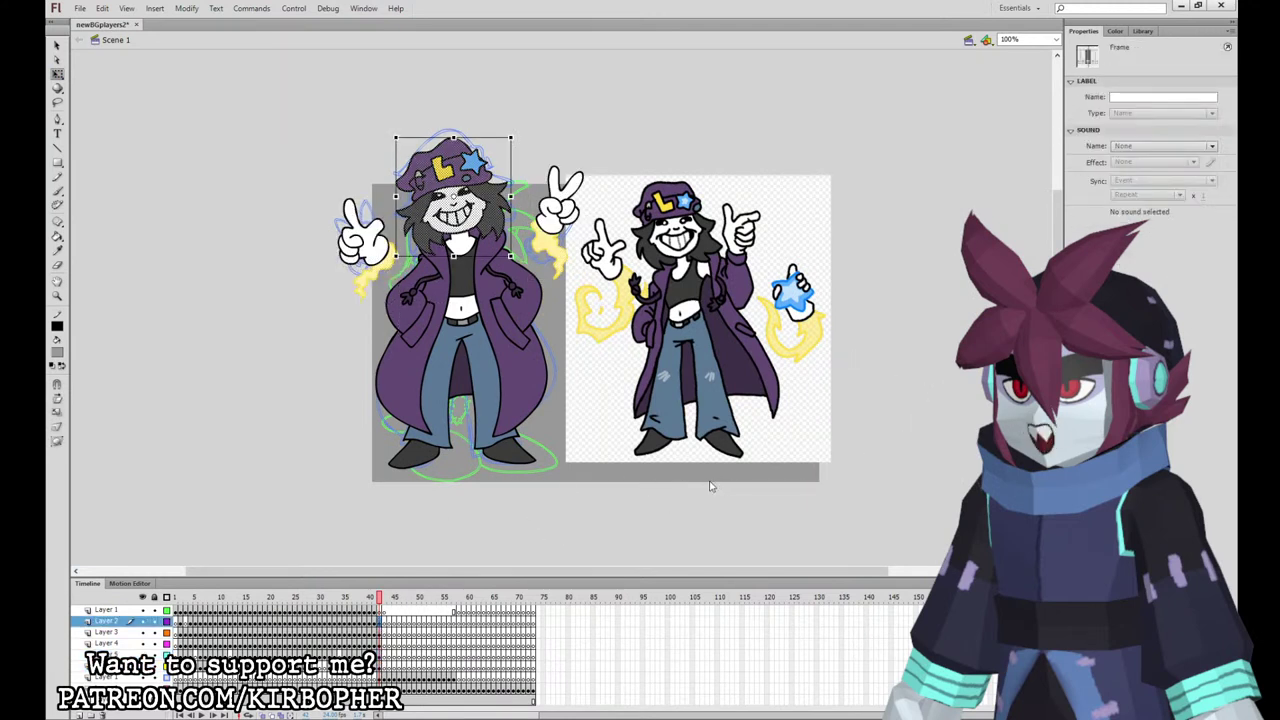
{"action": "left_click", "coordinate": [1142, 31]}
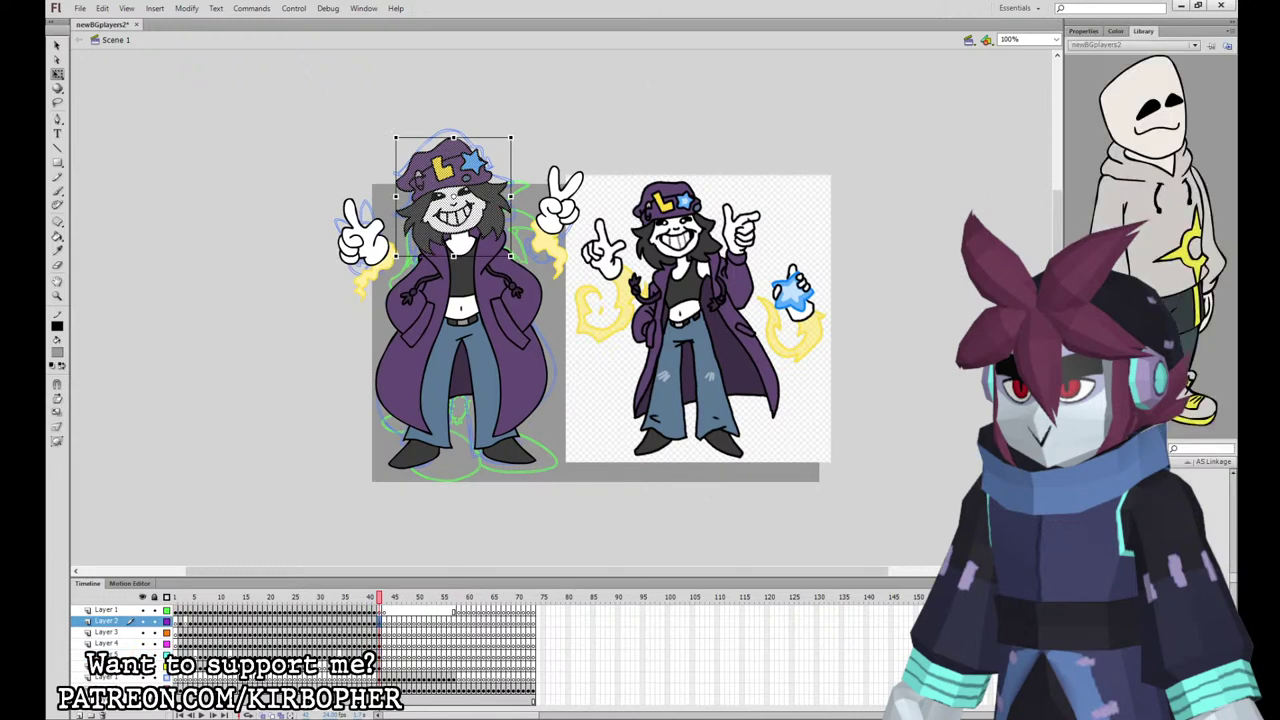
{"action": "left_click", "coordinate": [1200, 480]}
{"action": "left_click", "coordinate": [380, 611]}
{"action": "left_click", "coordinate": [380, 622]}
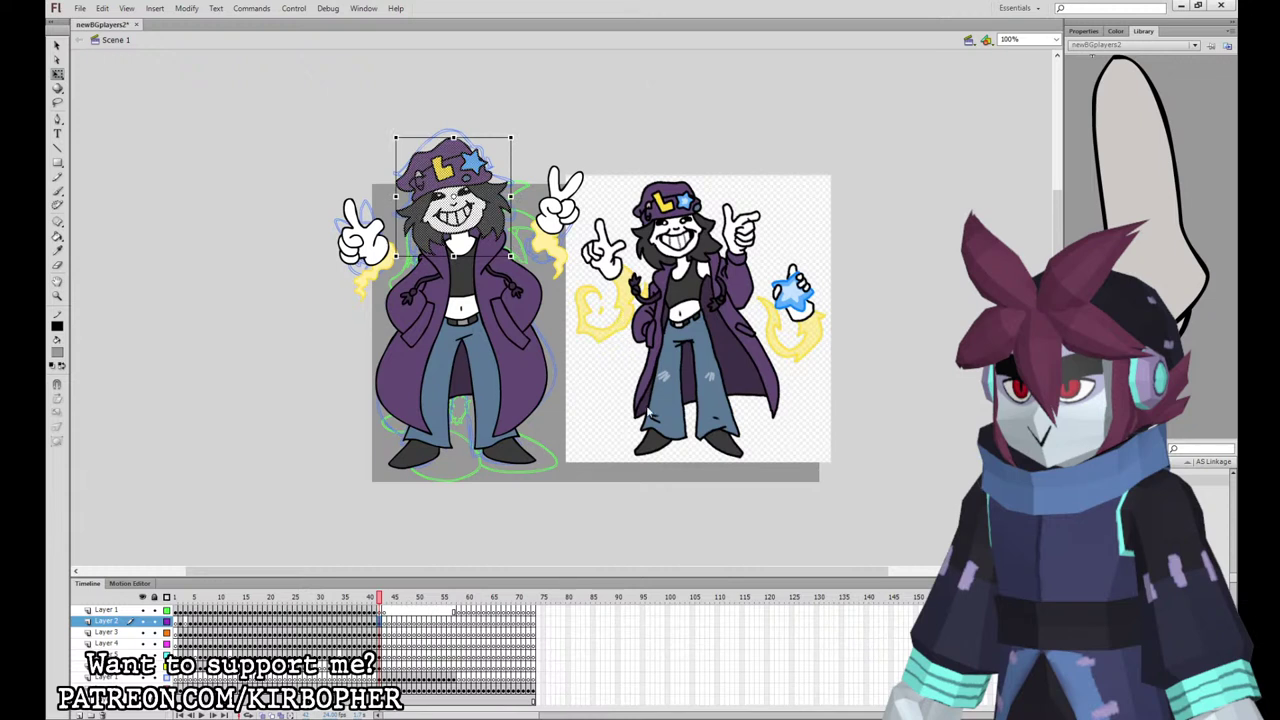
{"action": "left_click", "coordinate": [392, 631]}
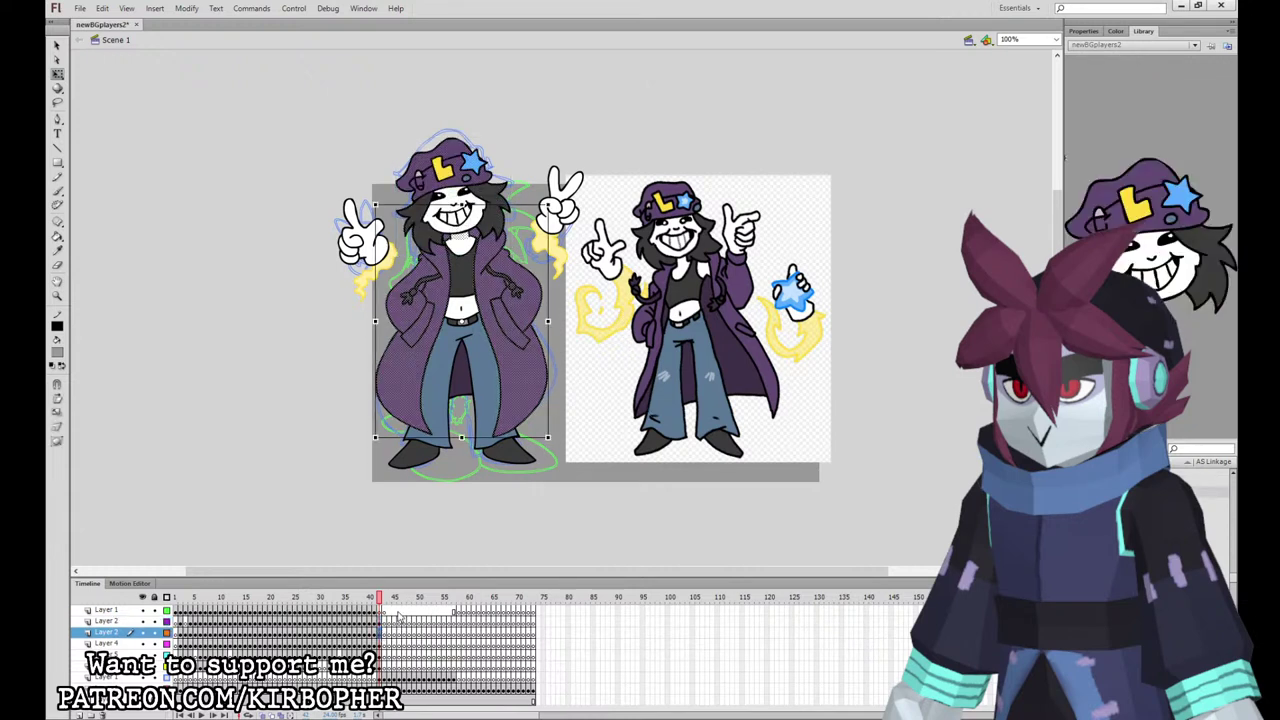
{"action": "key", "text": "F8"}
{"action": "key", "text": "Return"}
Step: Convert the body, the pointing hand and the peace-sign hand on frame 42 into separate library symbols
{"action": "left_click", "coordinate": [392, 643]}
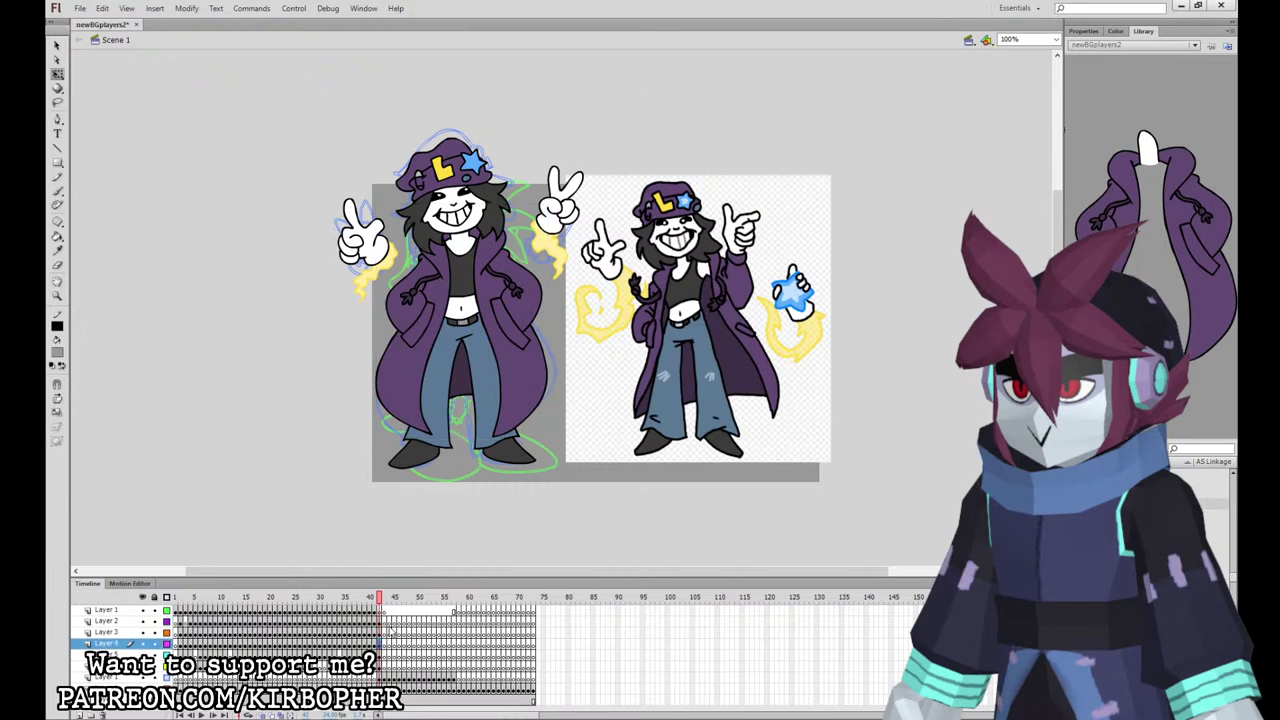
{"action": "key", "text": "F8"}
{"action": "key", "text": "Return"}
{"action": "left_click", "coordinate": [392, 654]}
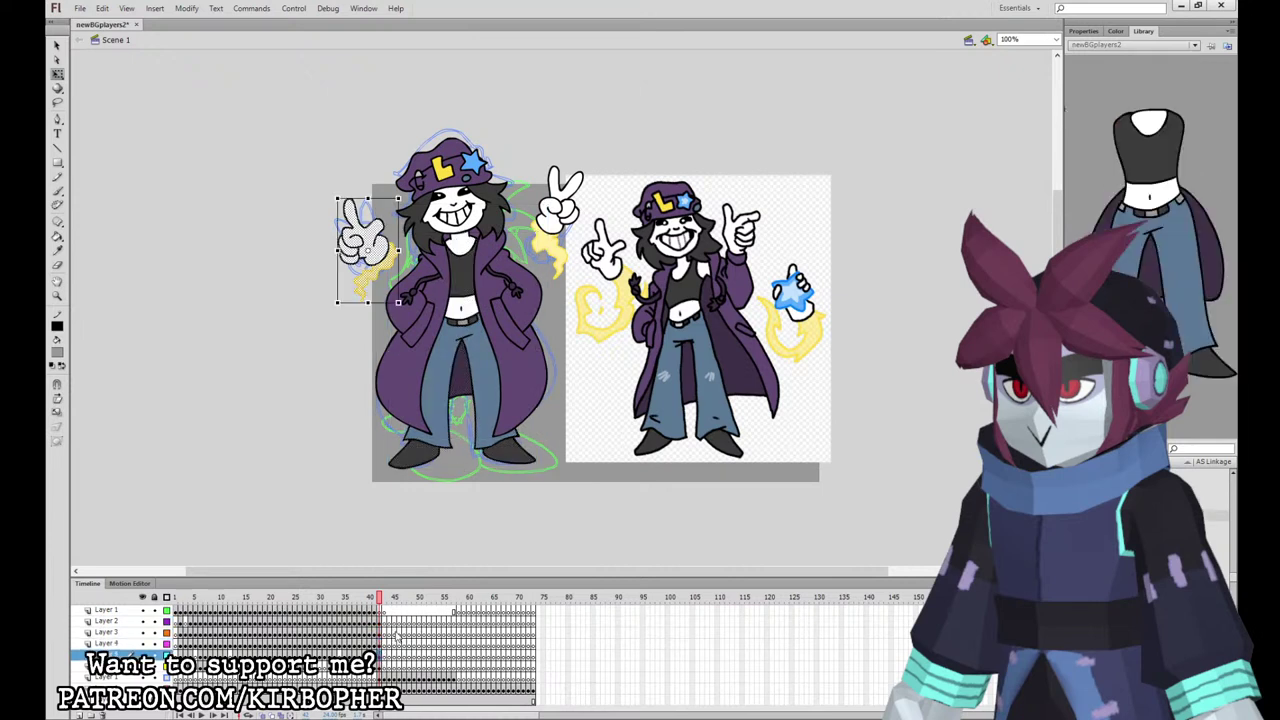
{"action": "key", "text": "F8"}
{"action": "key", "text": "Return"}
{"action": "left_click", "coordinate": [392, 665]}
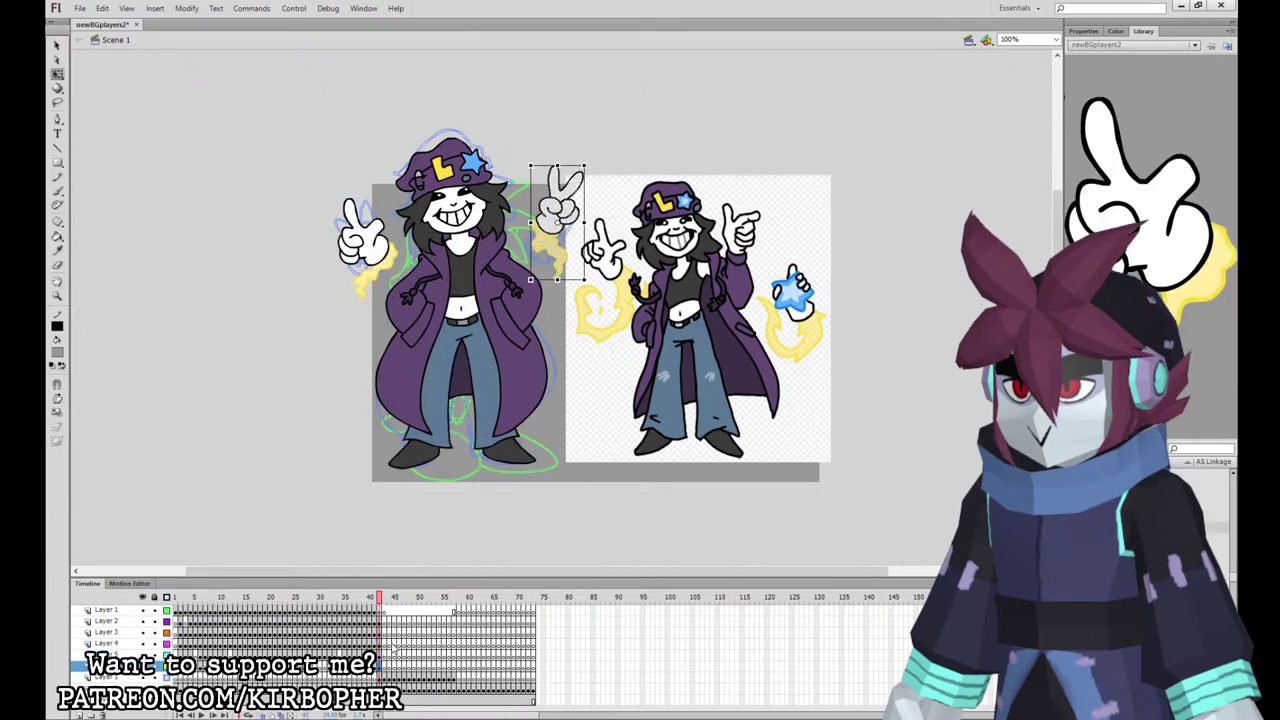
{"action": "key", "text": "F8"}
{"action": "key", "text": "Return"}
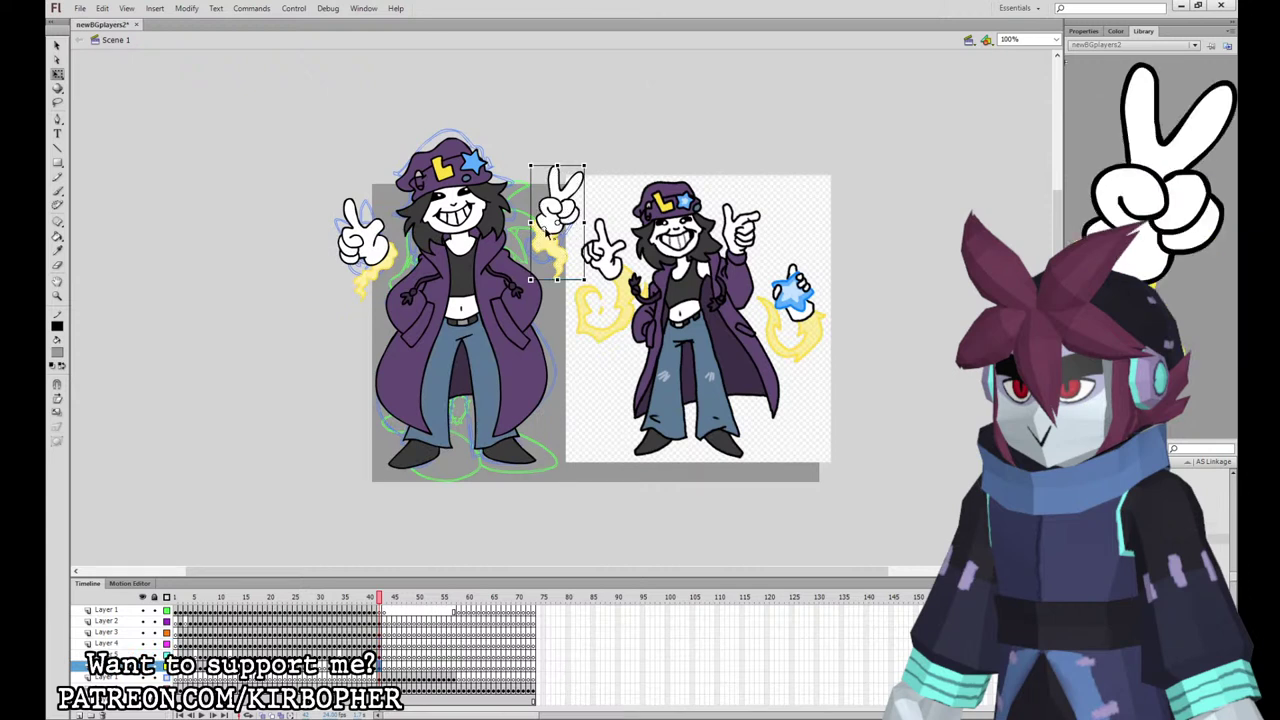
Step: Reposition the pivot points of the part symbols, with the head's at the neck, the coat's at the chest and the body's at the feet
{"action": "left_click", "coordinate": [388, 262]}
{"action": "left_click", "coordinate": [468, 205]}
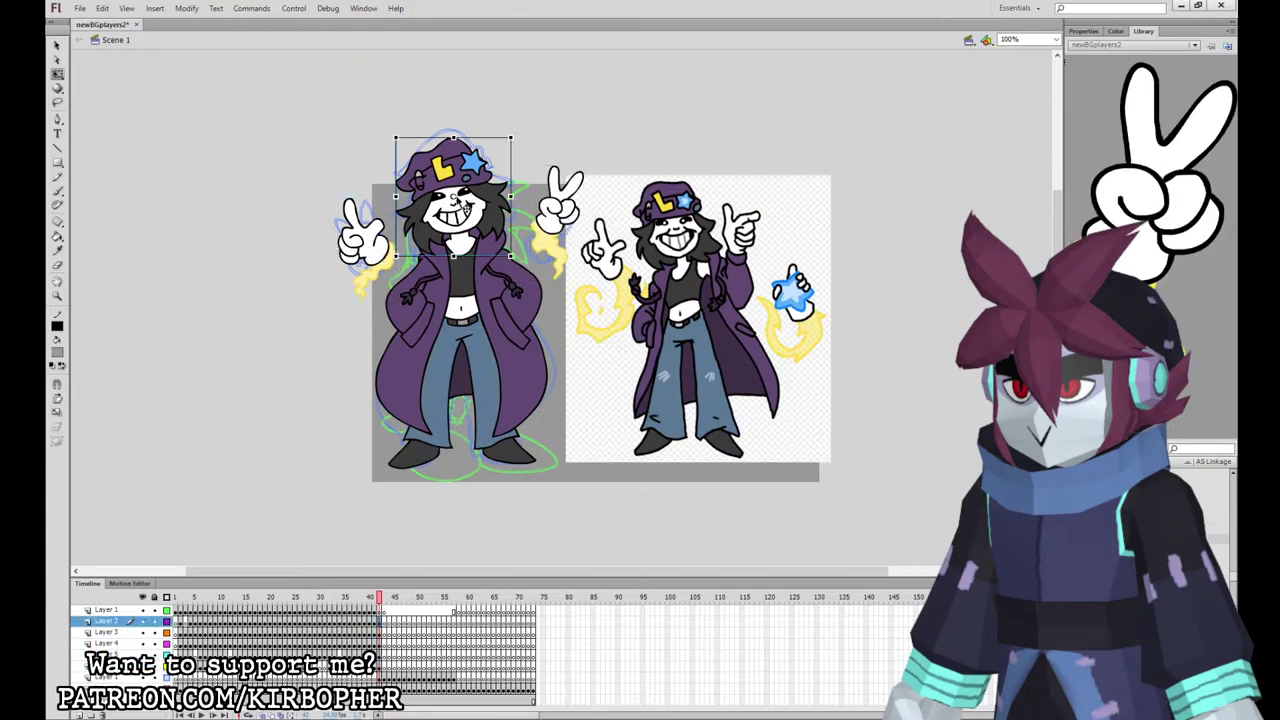
{"action": "left_click", "coordinate": [468, 264]}
{"action": "left_click", "coordinate": [484, 260]}
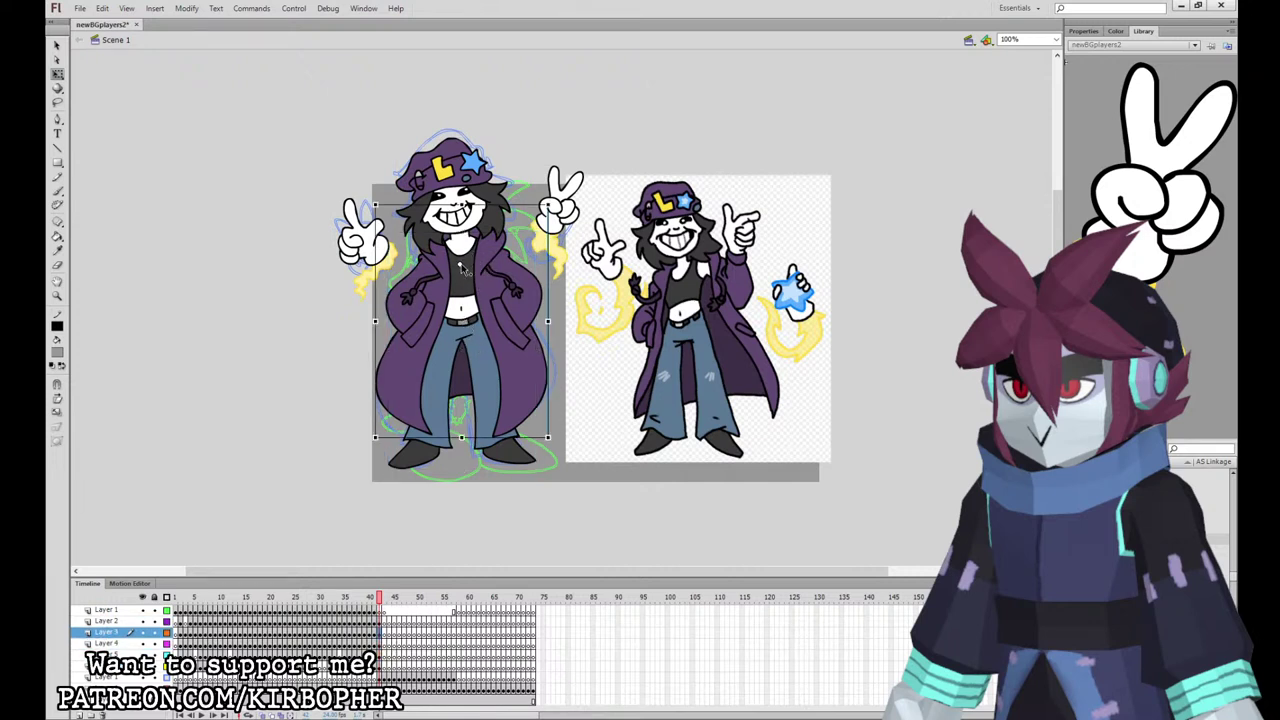
{"action": "left_click", "coordinate": [470, 348]}
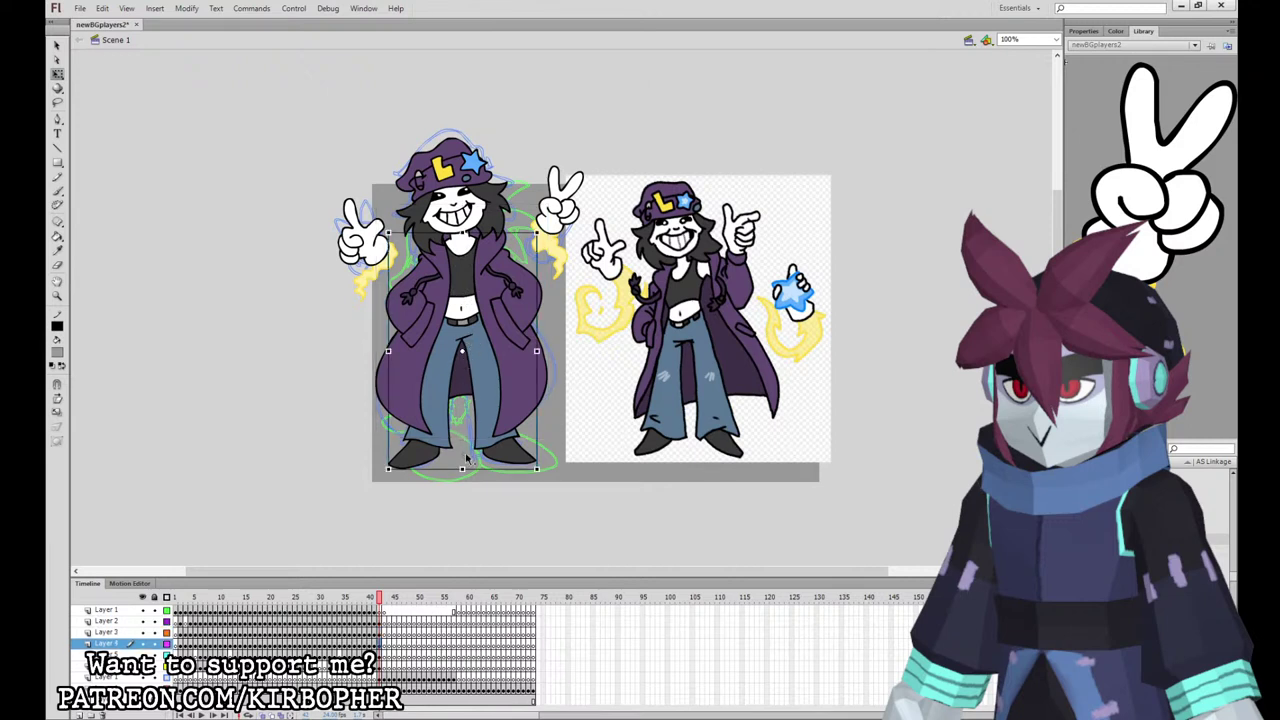
Step: Copy the five part layers' frame 42 into the 0backer136_game_SPRITE symbol and add keyframes at frames 26 and 51 on all layers
{"action": "left_click_drag", "start_coordinate": [379, 621], "coordinate": [379, 665]}
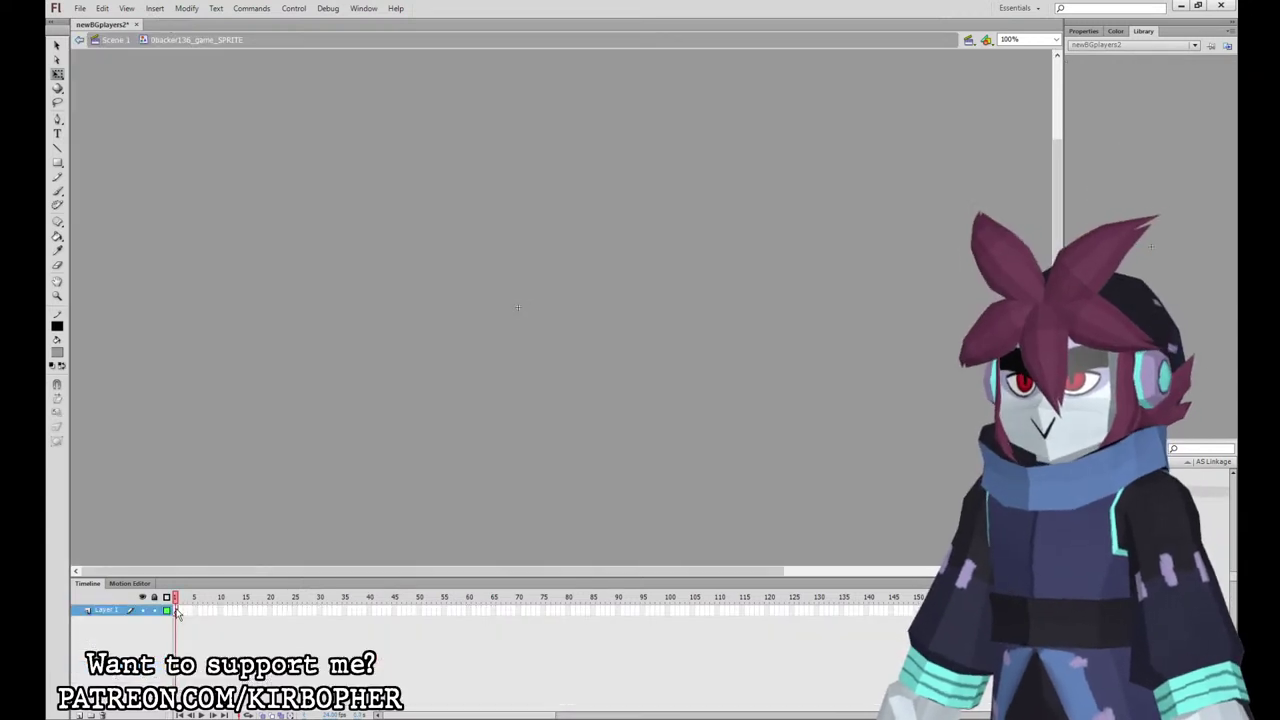
{"action": "key", "text": "ctrl+alt+v"}
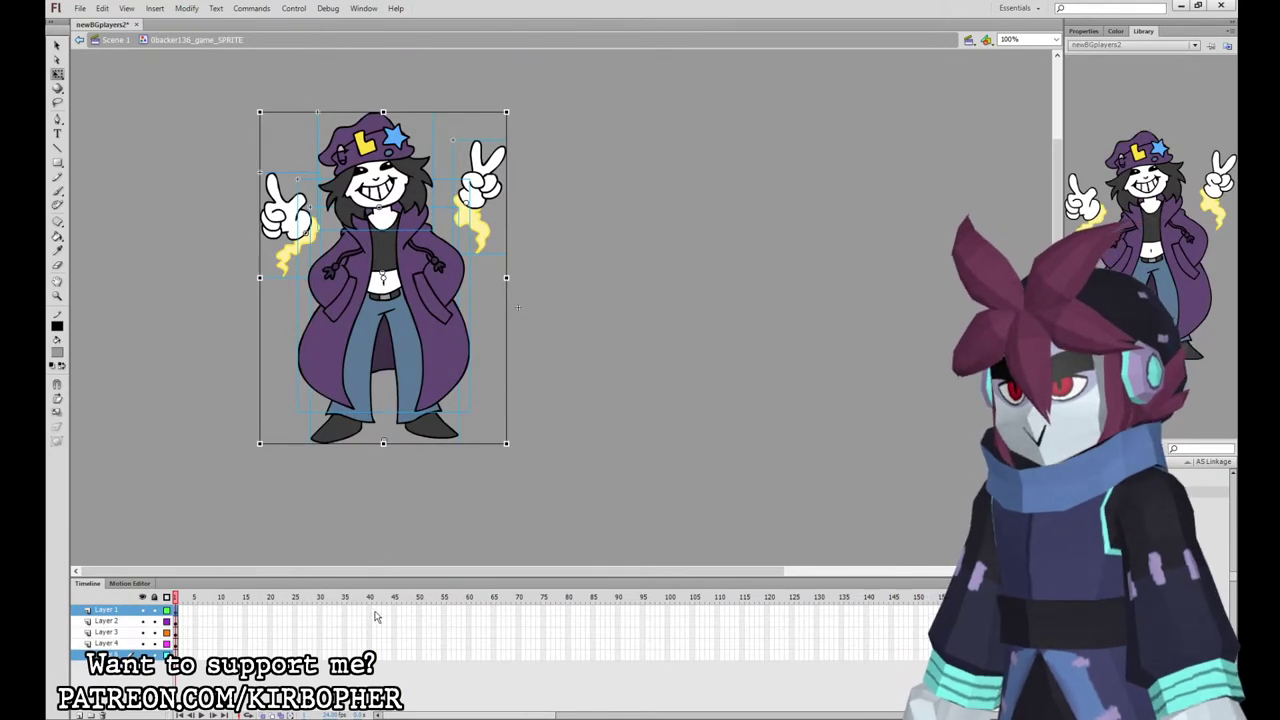
{"action": "left_click_drag", "start_coordinate": [351, 613], "coordinate": [351, 655]}
{"action": "left_click_drag", "start_coordinate": [425, 611], "coordinate": [426, 657]}
{"action": "key", "text": "F6"}
{"action": "left_click_drag", "start_coordinate": [298, 611], "coordinate": [298, 657]}
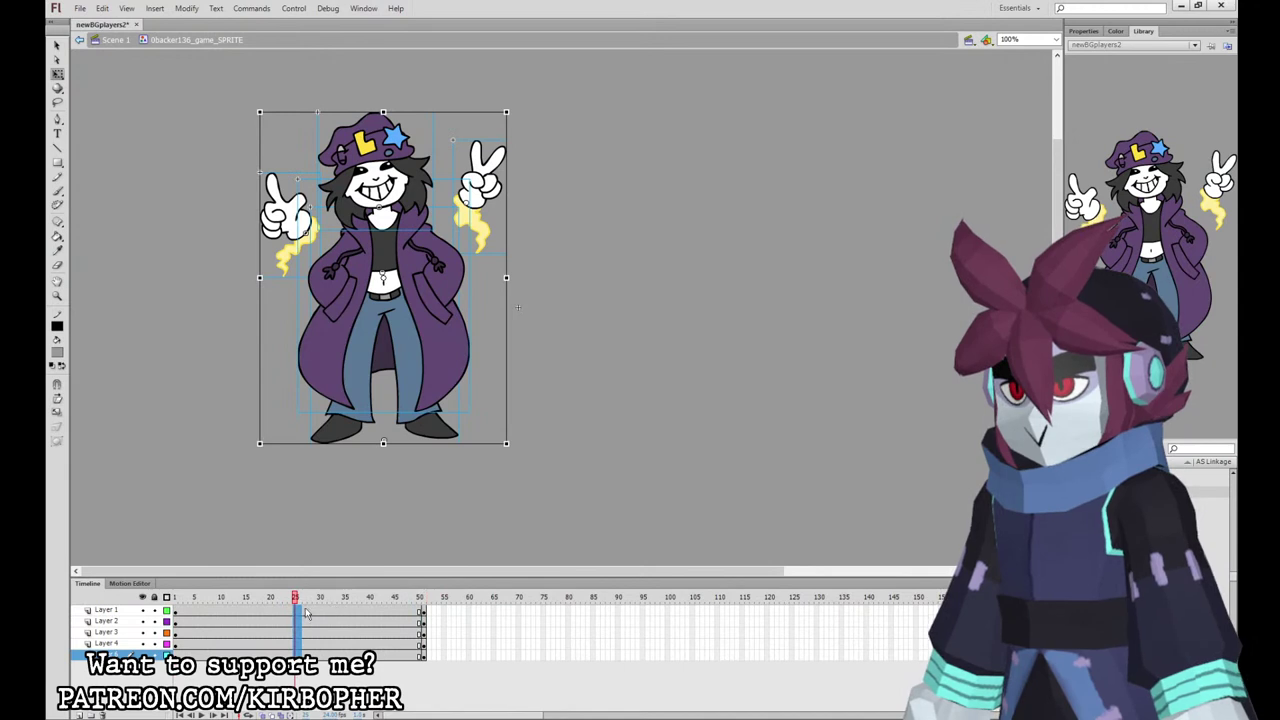
Step: Pose frame 26 by narrowing the coat slightly, rotating and shifting both hands outward and down, and tilting the head slightly
{"action": "left_click", "coordinate": [463, 294]}
{"action": "left_click_drag", "start_coordinate": [470, 412], "coordinate": [468, 414]}
{"action": "left_click", "coordinate": [478, 190]}
{"action": "left_click_drag", "start_coordinate": [513, 136], "coordinate": [516, 138]}
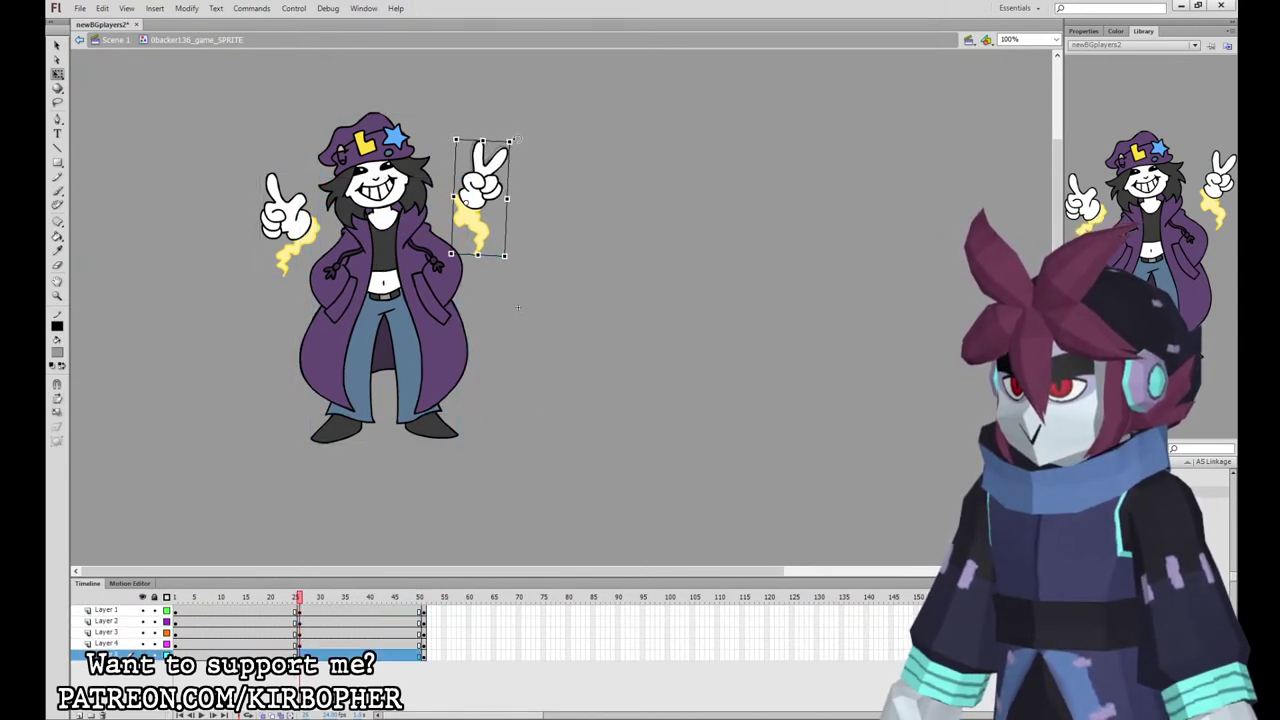
{"action": "left_click", "coordinate": [300, 222]}
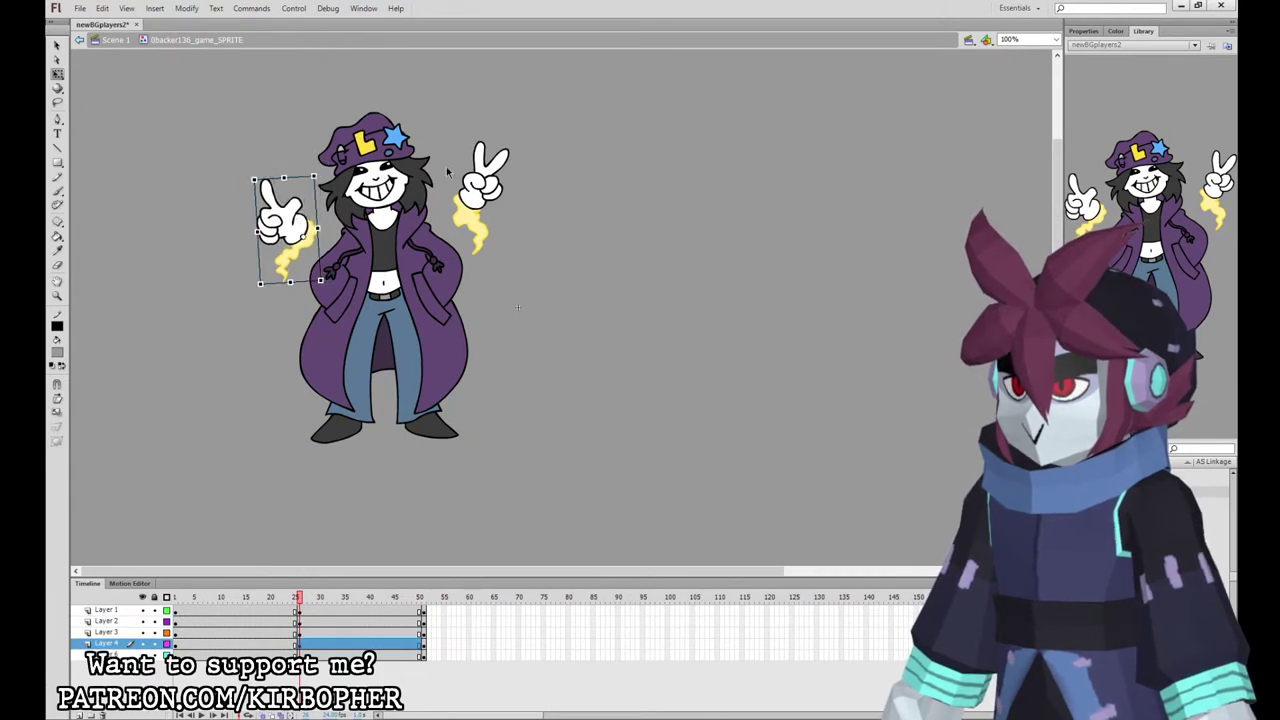
{"action": "left_click", "coordinate": [478, 187]}
{"action": "left_click", "coordinate": [410, 175]}
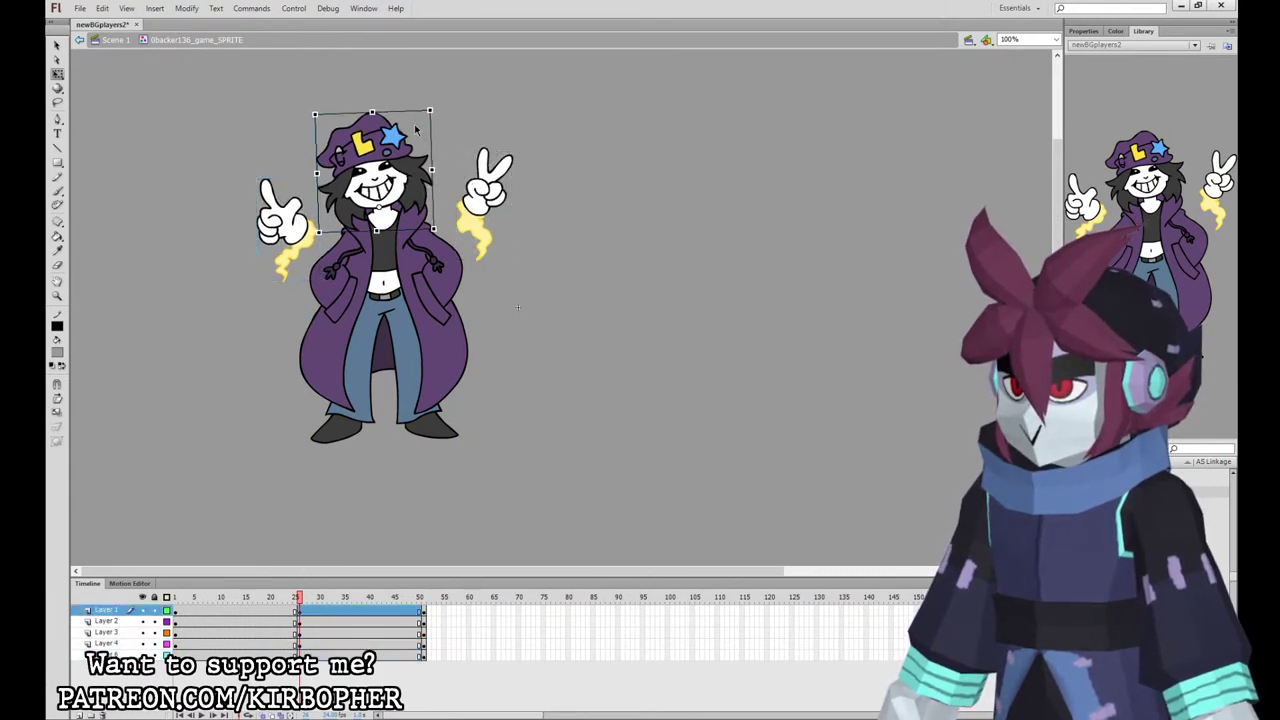
{"action": "left_click", "coordinate": [412, 355]}
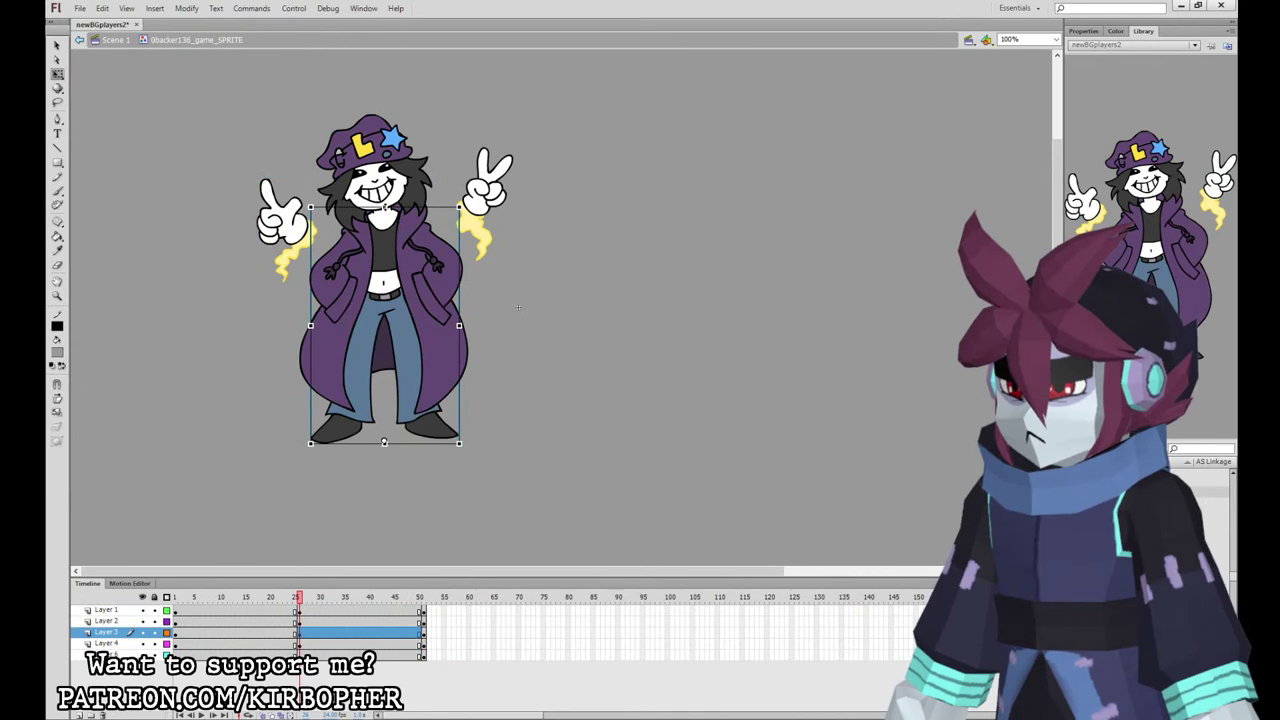
Step: Refine the frame 26 pose by squashing the body slightly toward the feet and lowering the head and coat to match
{"action": "left_click_drag", "start_coordinate": [298, 599], "coordinate": [305, 599]}
{"action": "left_click", "coordinate": [408, 230]}
{"action": "left_click", "coordinate": [398, 232]}
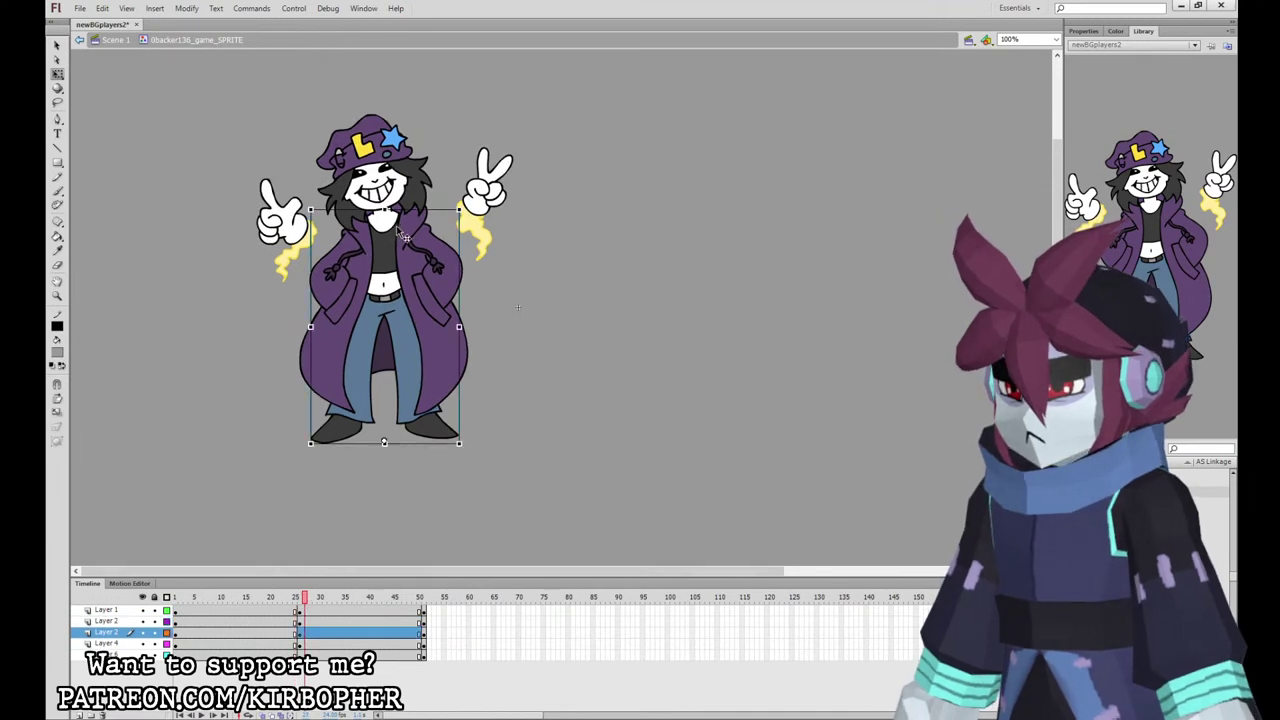
{"action": "left_click", "coordinate": [410, 200]}
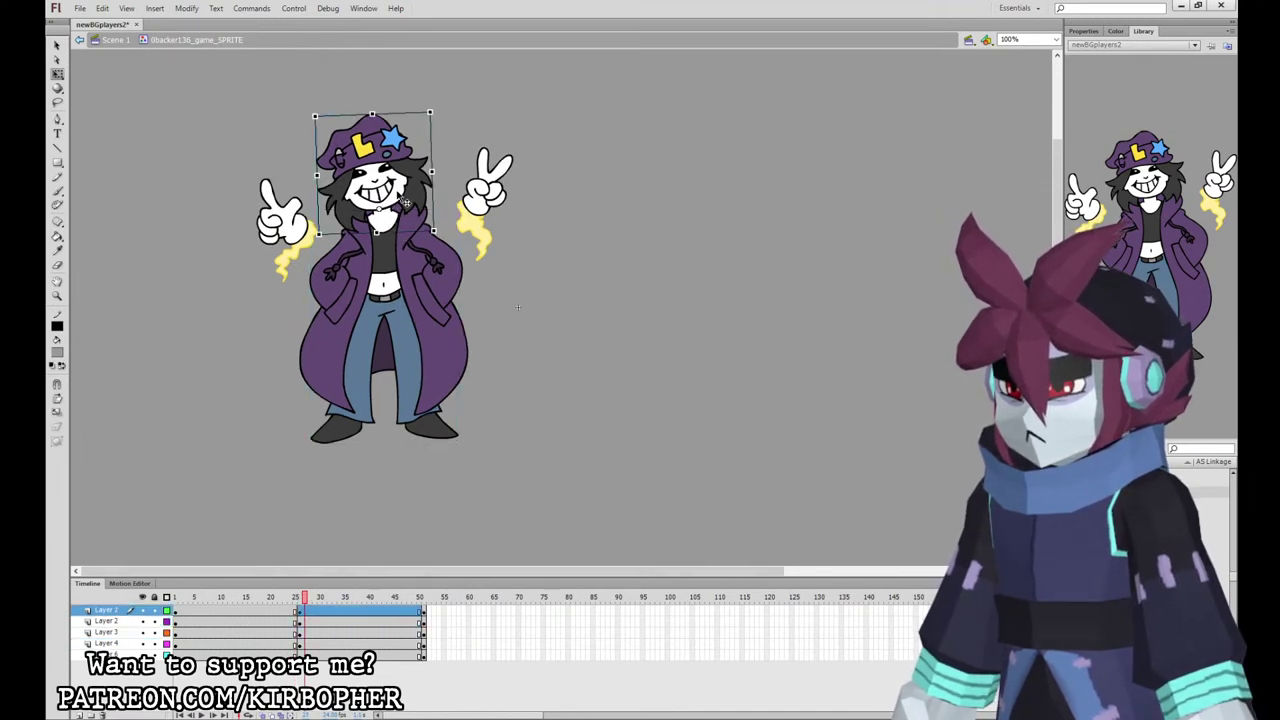
{"action": "left_click", "coordinate": [298, 597]}
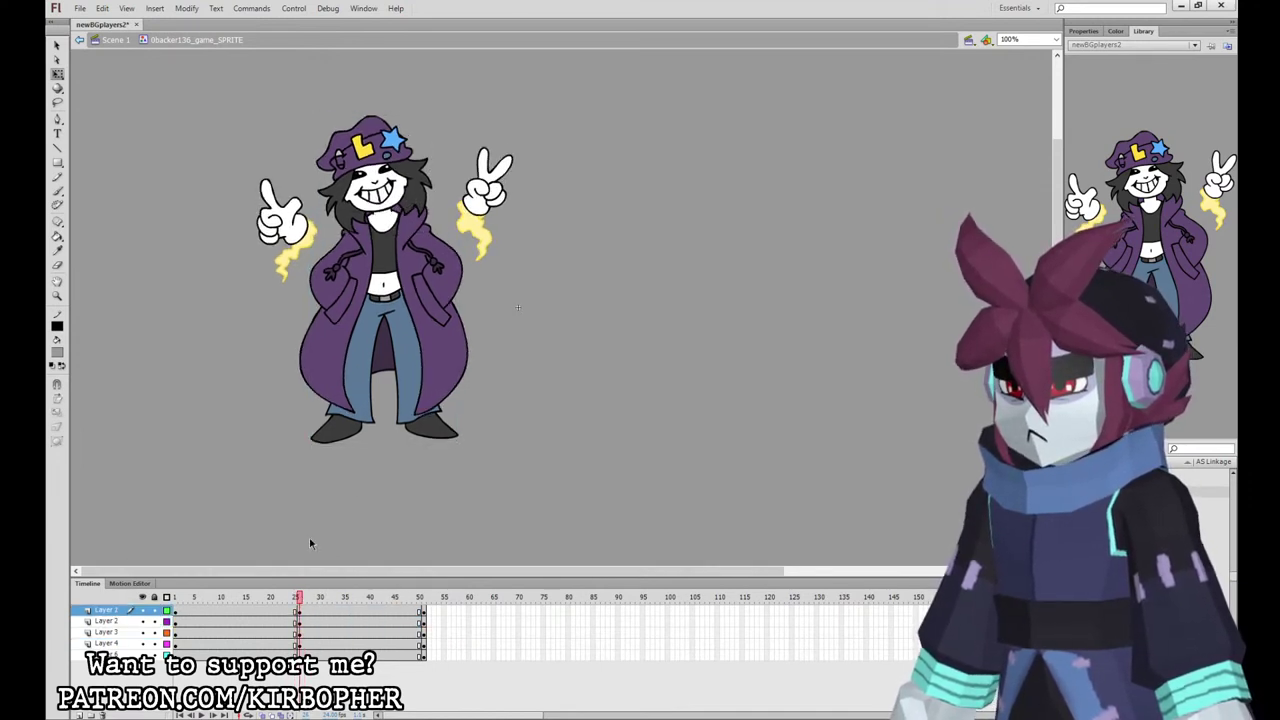
{"action": "left_click", "coordinate": [406, 220]}
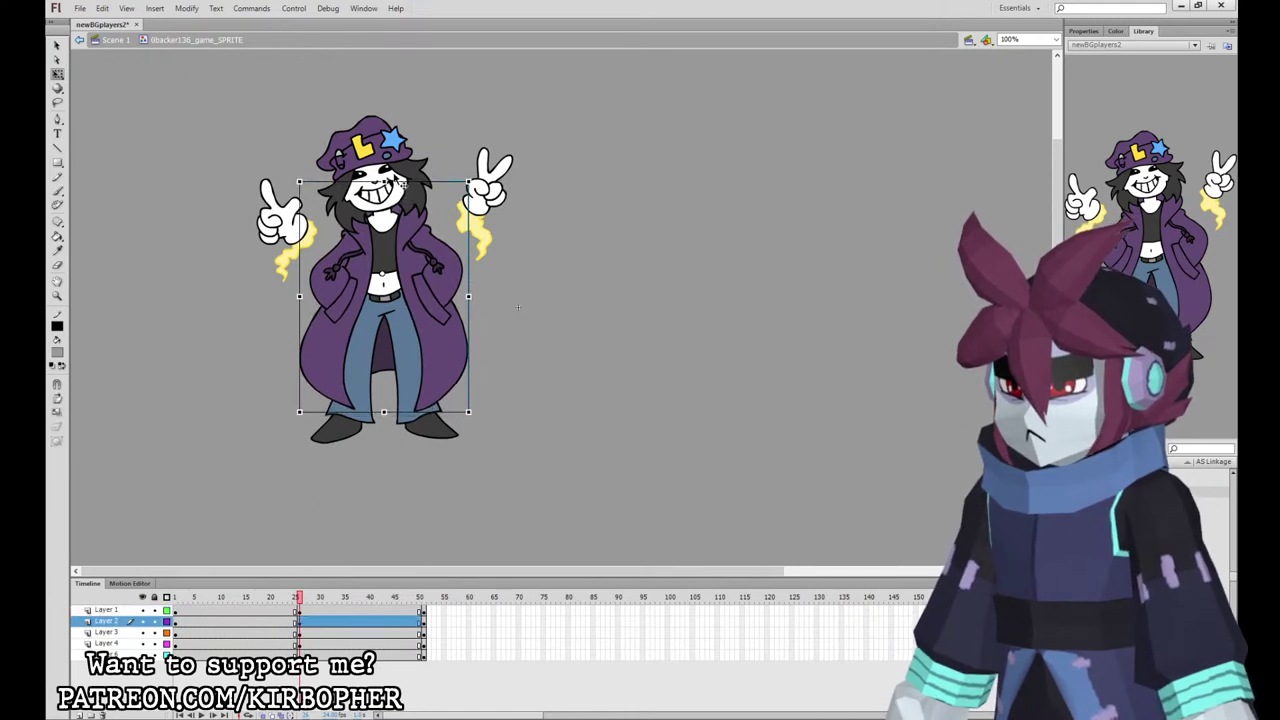
{"action": "left_click", "coordinate": [298, 597]}
Step: Create classic tweens across all five layers and add in-between keyframes at frames 13 and 39
{"action": "left_click_drag", "start_coordinate": [309, 655], "coordinate": [285, 611]}
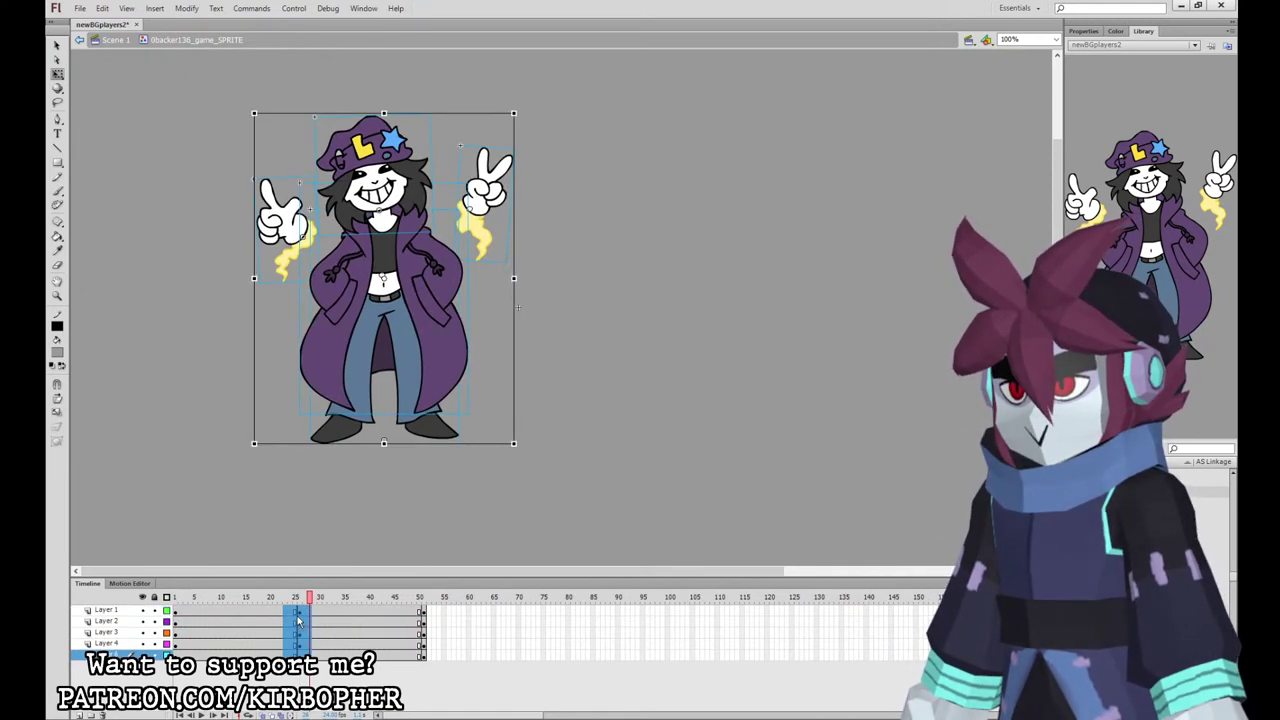
{"action": "key", "text": "Return"}
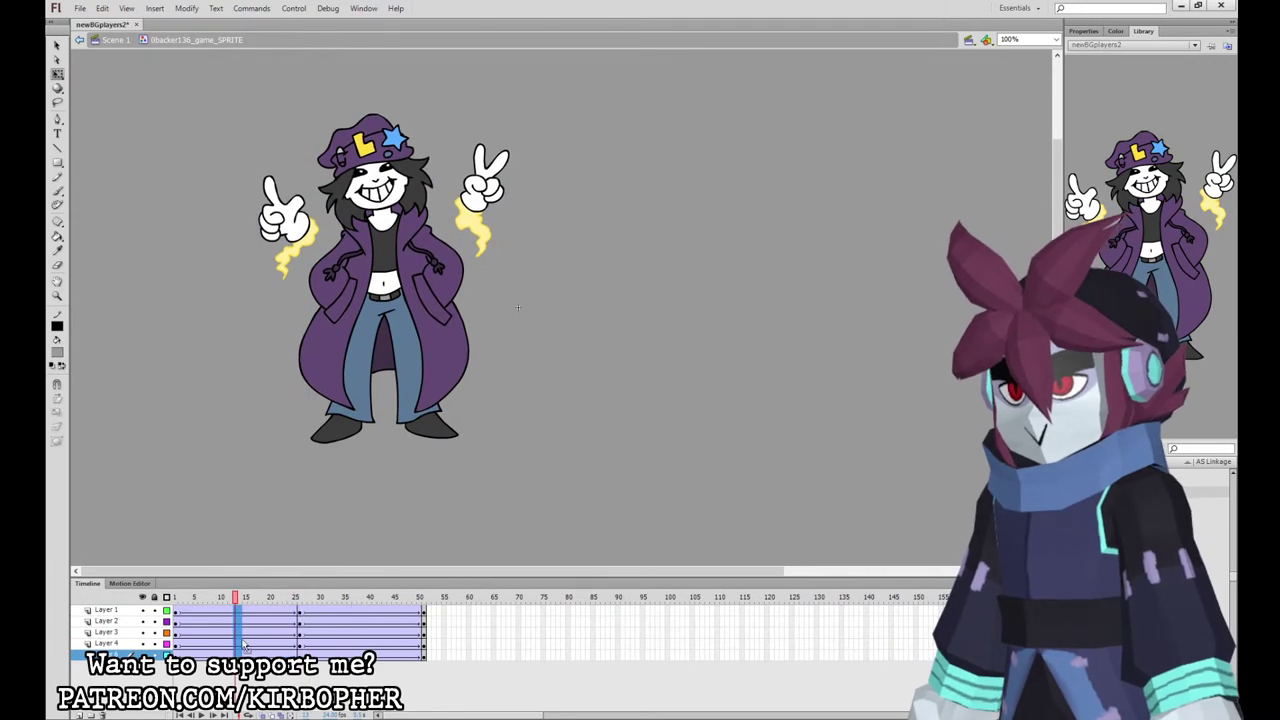
Step: Set the ease of the tween spans on all five layers to -100
{"action": "left_click_drag", "start_coordinate": [389, 611], "coordinate": [180, 655]}
{"action": "left_click", "coordinate": [1084, 31]}
{"action": "left_click", "coordinate": [1119, 146]}
{"action": "type", "text": "-100"}
{"action": "key", "text": "Return"}
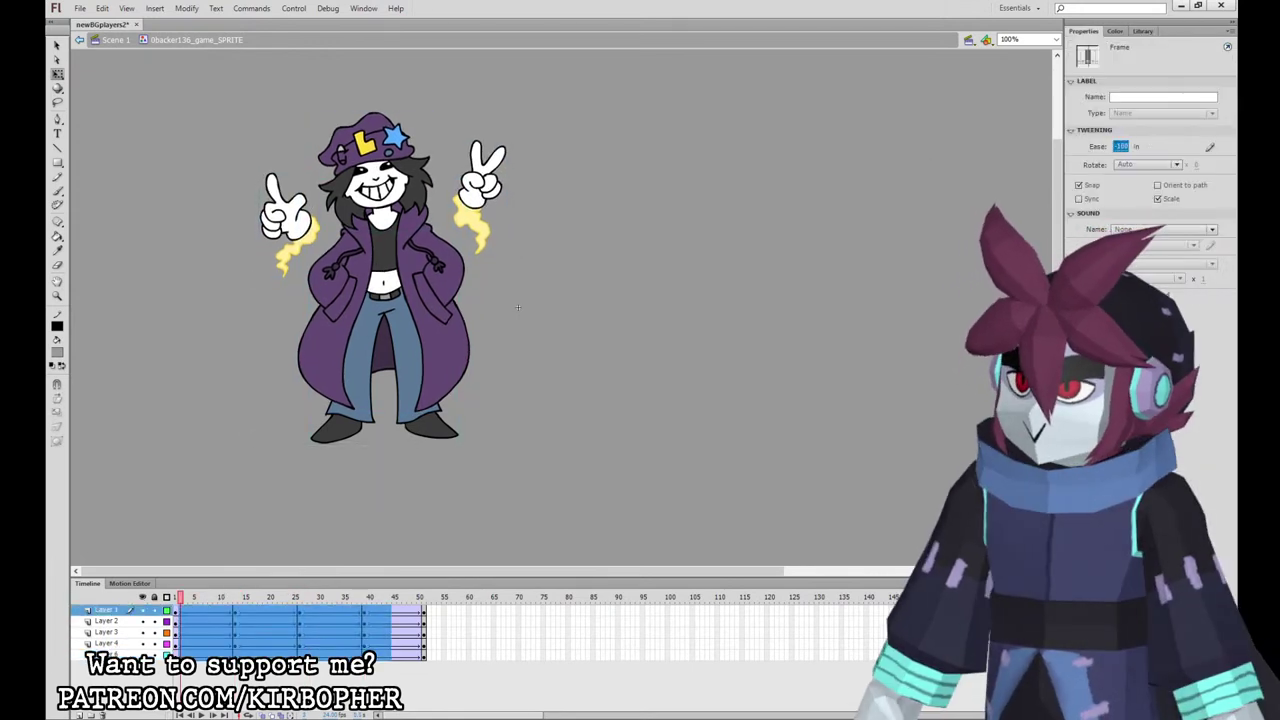
Step: Set the tween easing to 100 (out) on the last tween span and the span around frame 20 across all layers
{"action": "left_click_drag", "start_coordinate": [404, 654], "coordinate": [410, 617]}
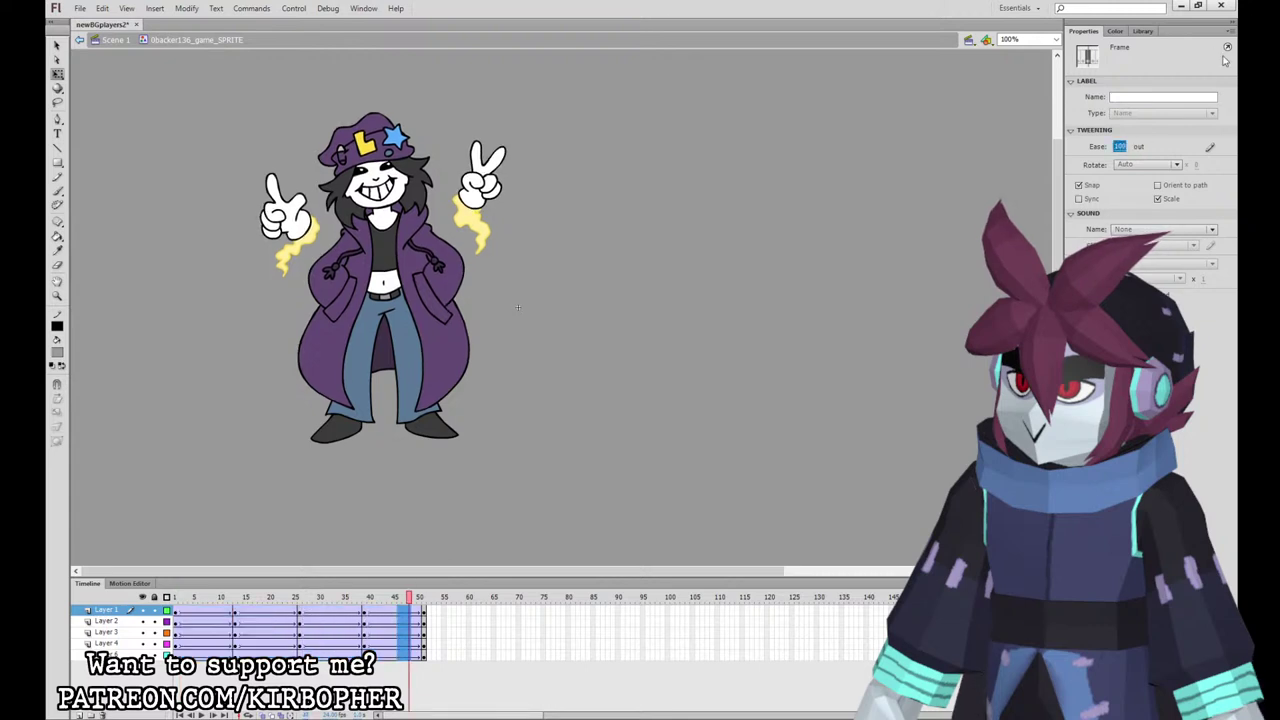
{"action": "left_click_drag", "start_coordinate": [272, 655], "coordinate": [280, 611]}
{"action": "left_click", "coordinate": [1124, 148]}
{"action": "type", "text": "100"}
{"action": "key", "text": "Return"}
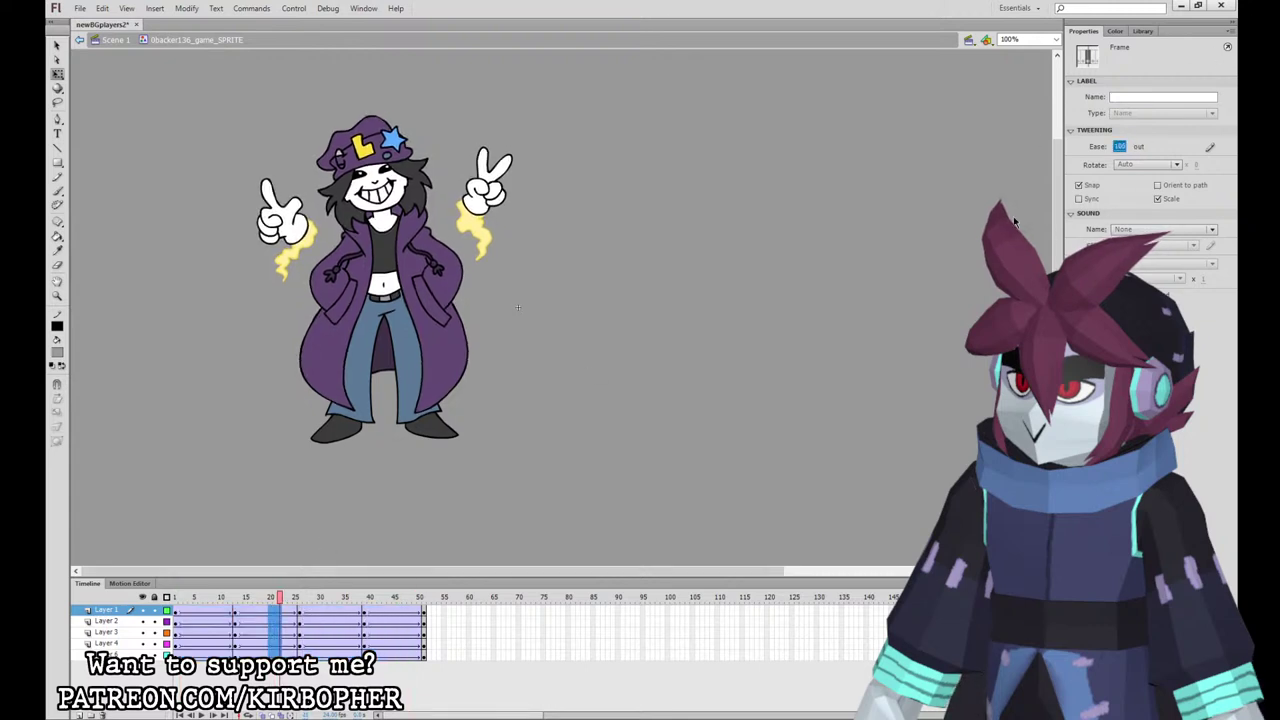
Step: Convert all tweened frames from 1 to 50 into keyframes on every layer
{"action": "left_click_drag", "start_coordinate": [420, 612], "coordinate": [177, 655]}
{"action": "key", "text": "F6"}
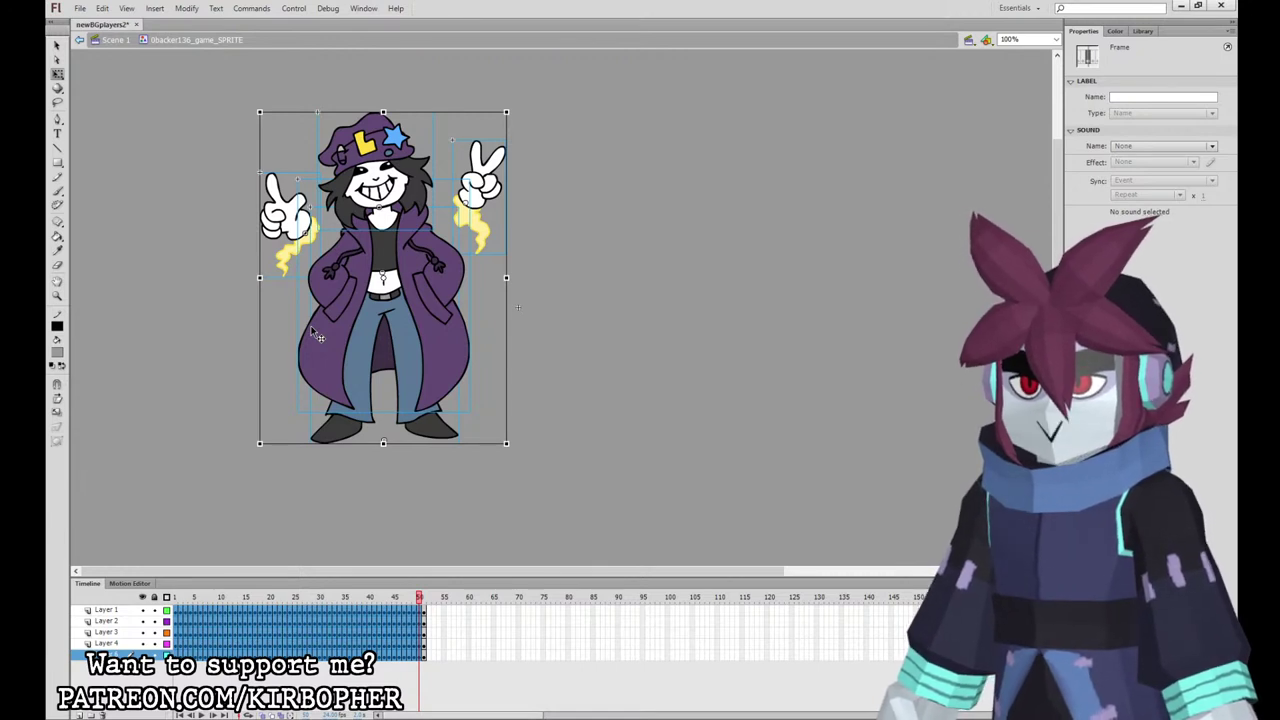
{"action": "left_click", "coordinate": [480, 648]}
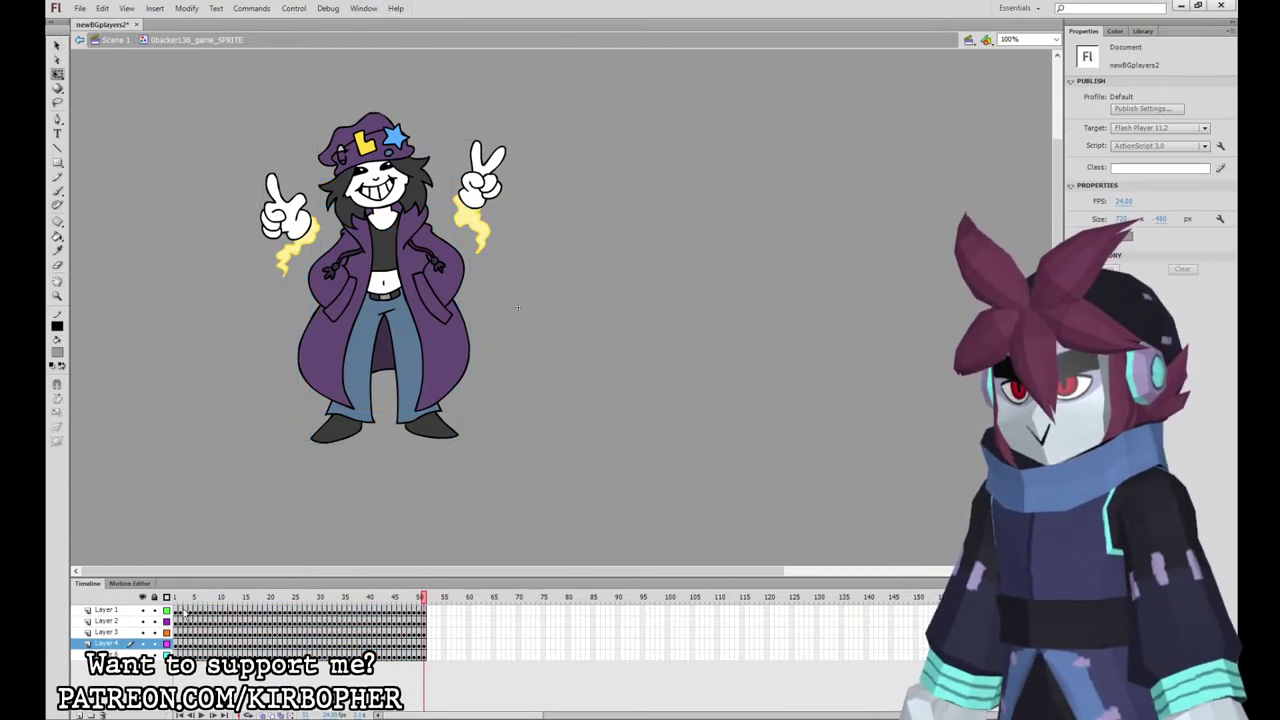
Step: Clear every second keyframe on all layers so the animation runs on twos, and remove the extra last frame
{"action": "left_click_drag", "start_coordinate": [181, 611], "coordinate": [181, 655]}
{"action": "key", "text": "shift+F6"}
{"action": "left_click_drag", "start_coordinate": [187, 611], "coordinate": [428, 648]}
{"action": "key", "text": "shift+F6"}
{"action": "key", "text": "shift+F6"}
{"action": "key", "text": "shift+F6"}
{"action": "key", "text": "shift+F6"}
{"action": "key", "text": "shift+F6"}
{"action": "key", "text": "F5"}
{"action": "key", "text": "shift+F5"}
{"action": "left_click_drag", "start_coordinate": [177, 646], "coordinate": [436, 652]}
{"action": "left_click_drag", "start_coordinate": [188, 646], "coordinate": [176, 654]}
{"action": "key", "text": "ctrl+z"}
Step: Play the sprite's animation to check its motion
{"action": "left_click", "coordinate": [606, 397]}
{"action": "key", "text": "Return"}
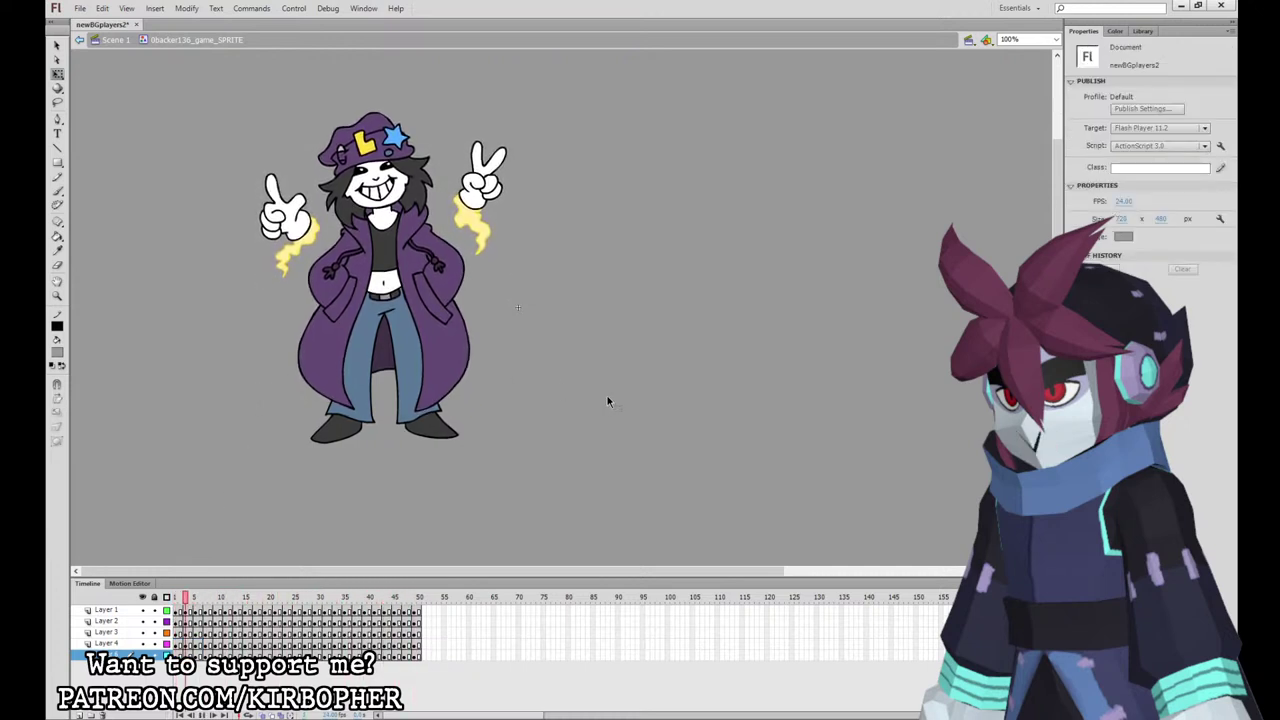
{"action": "key", "text": "Return"}
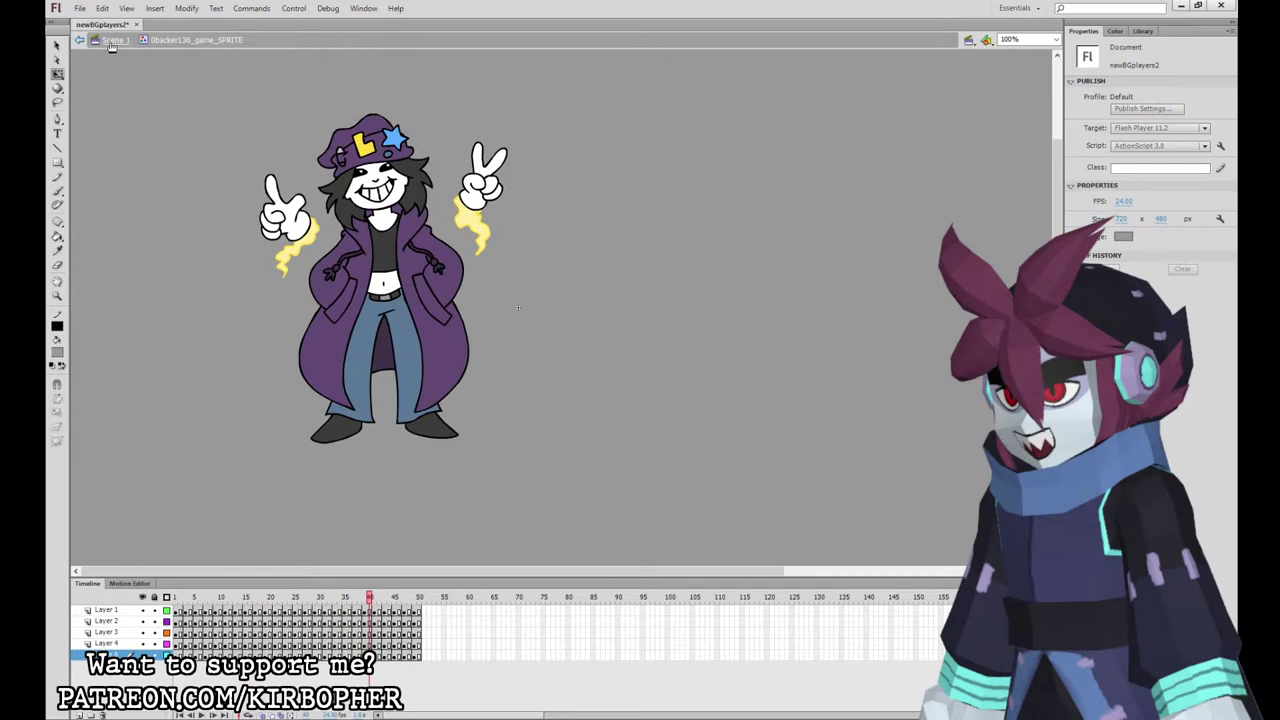
Step: Return to Scene 1 and delete the overlapping hoodie character and the blue rough sketch on frame 42
{"action": "left_click", "coordinate": [113, 42]}
{"action": "left_click", "coordinate": [375, 611]}
{"action": "left_click_drag", "start_coordinate": [375, 611], "coordinate": [380, 612]}
{"action": "left_click", "coordinate": [490, 325]}
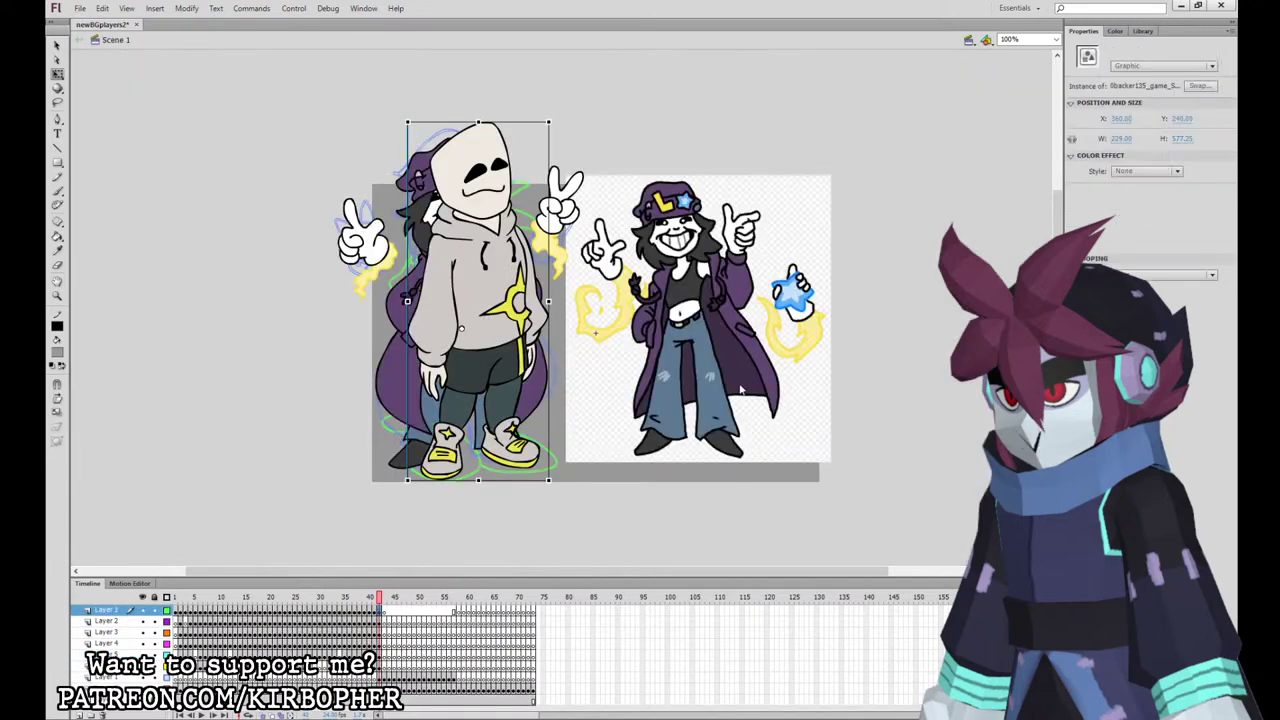
{"action": "double_click", "coordinate": [680, 392]}
{"action": "left_click", "coordinate": [381, 678]}
{"action": "key", "text": "Delete"}
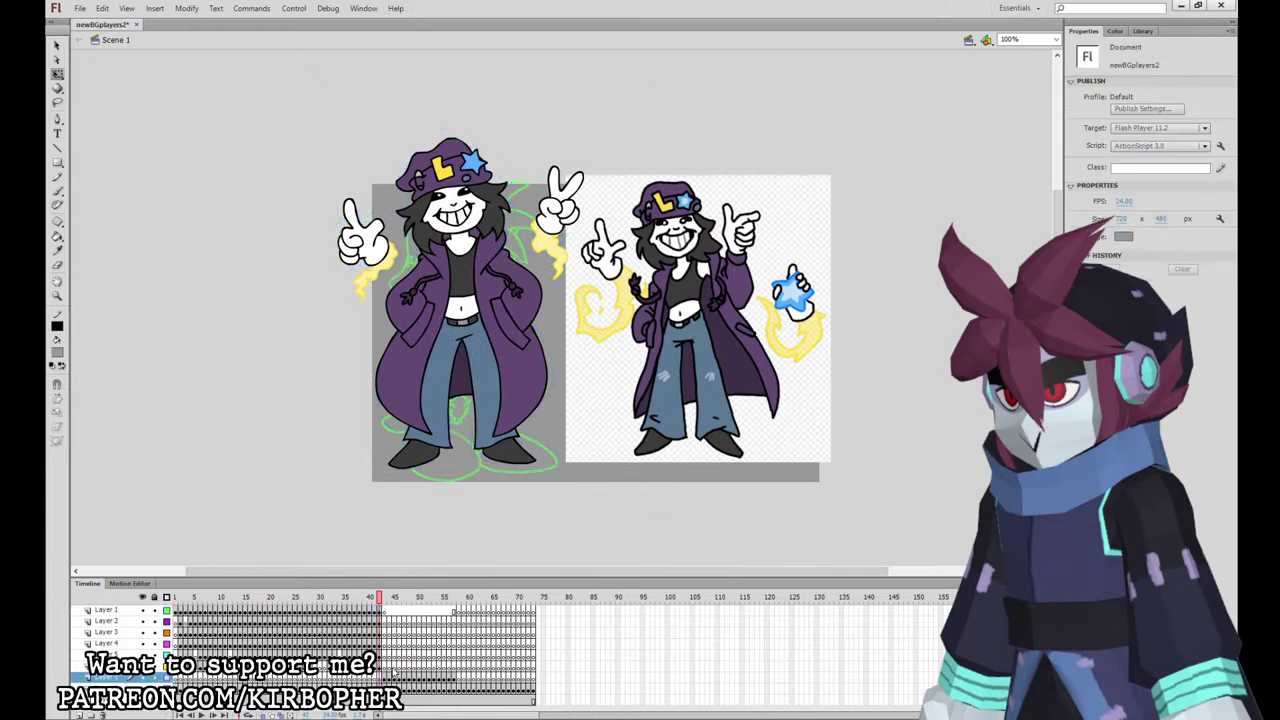
Step: Insert a keyframe on Layer 1 at frame 44 and make frame 43 of Layer 2 the drawing target
{"action": "left_click", "coordinate": [385, 664]}
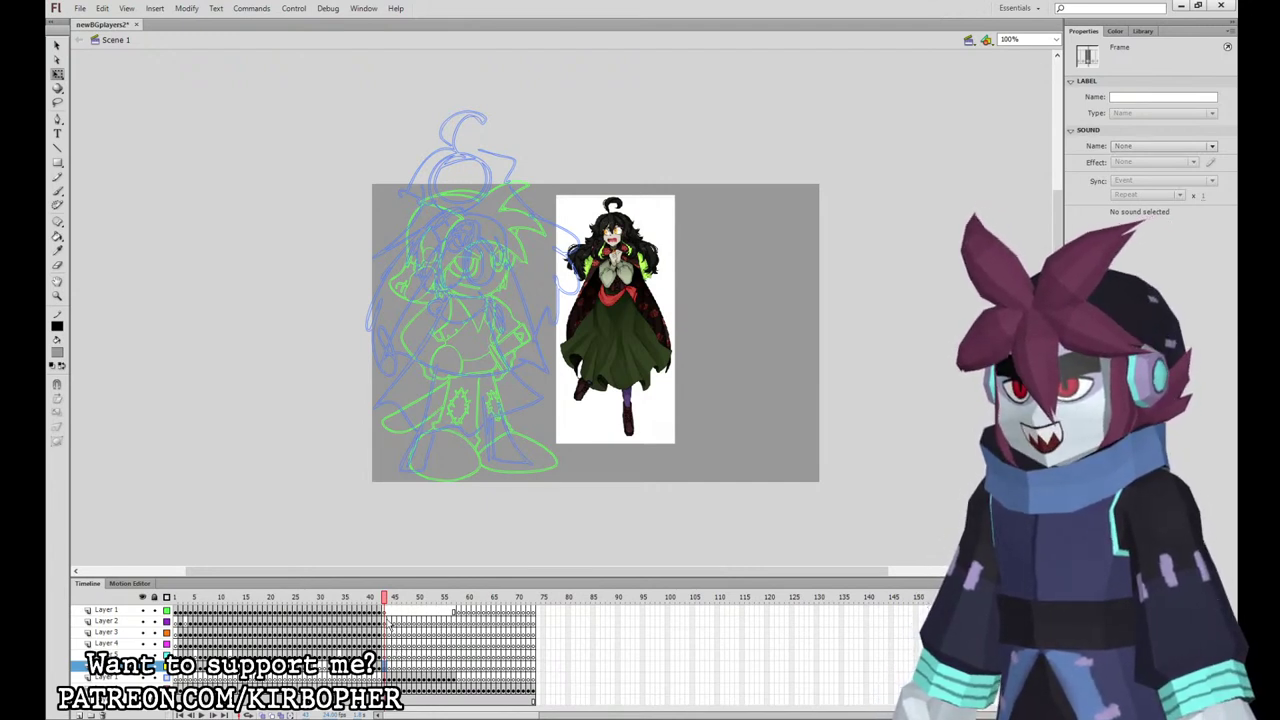
{"action": "left_click", "coordinate": [386, 622]}
{"action": "left_click", "coordinate": [389, 611]}
{"action": "key", "text": "F6"}
{"action": "left_click", "coordinate": [386, 622]}
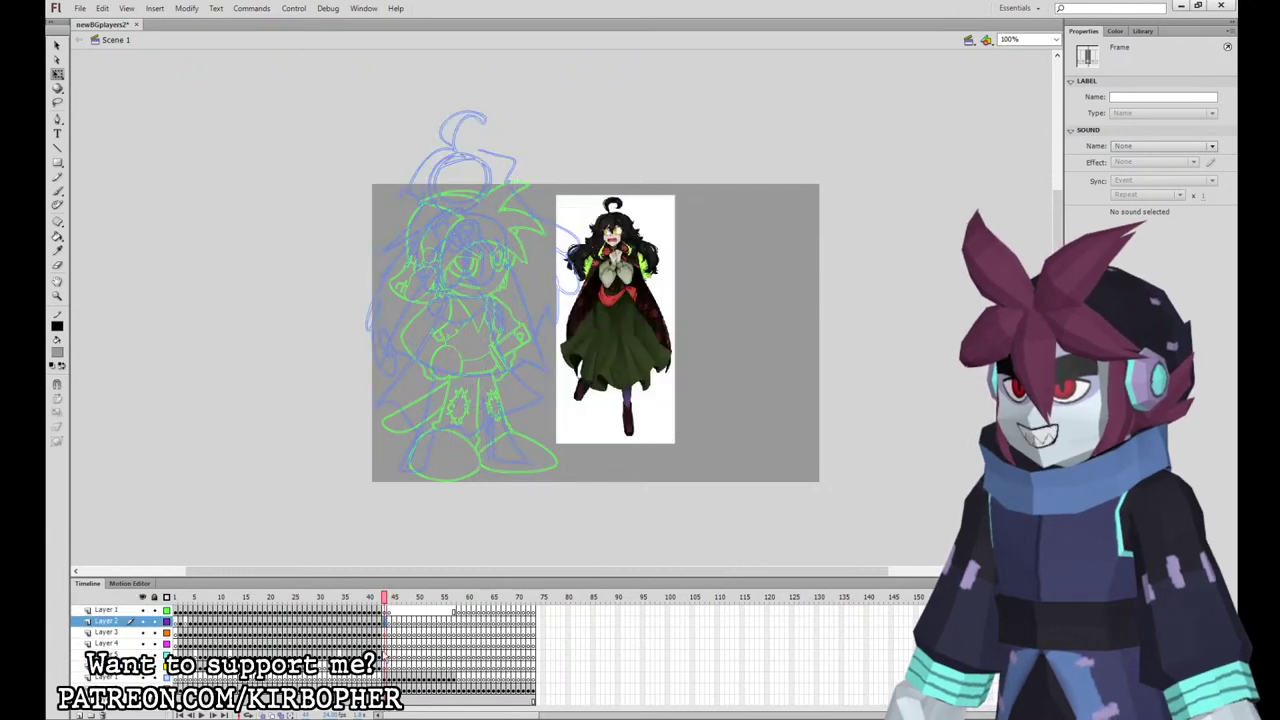
Step: Draw the fringe and face outline in black with the Brush on Layer 2, frame 43, following the blue sketch
{"action": "key", "text": "b"}
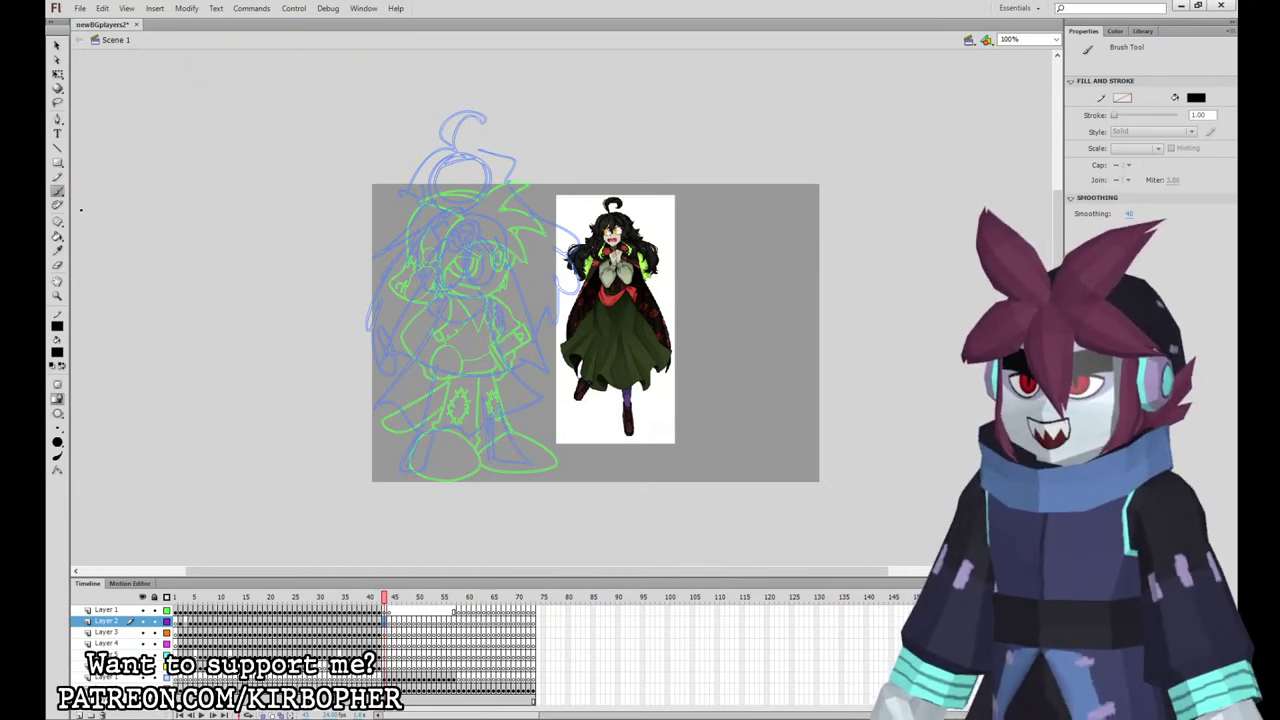
{"action": "left_click", "coordinate": [57, 74]}
{"action": "key", "text": "ctrl+equal"}
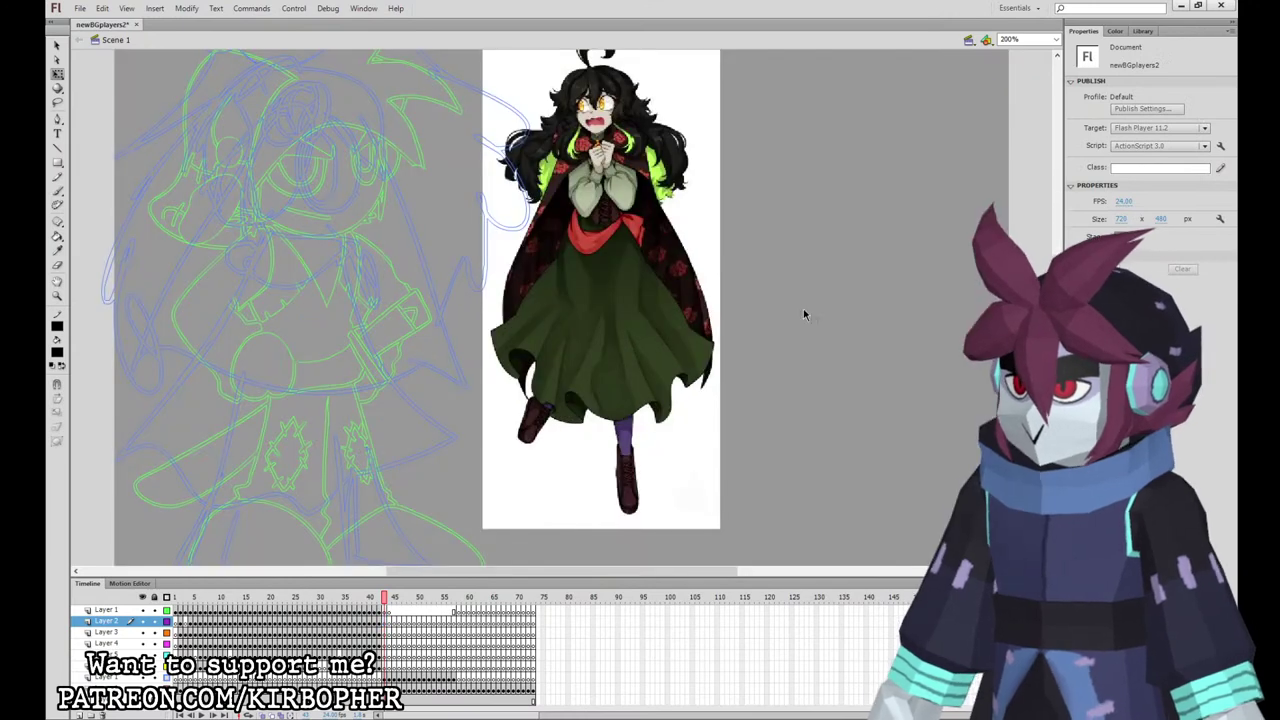
{"action": "left_click_drag", "start_coordinate": [804, 280], "coordinate": [938, 478]}
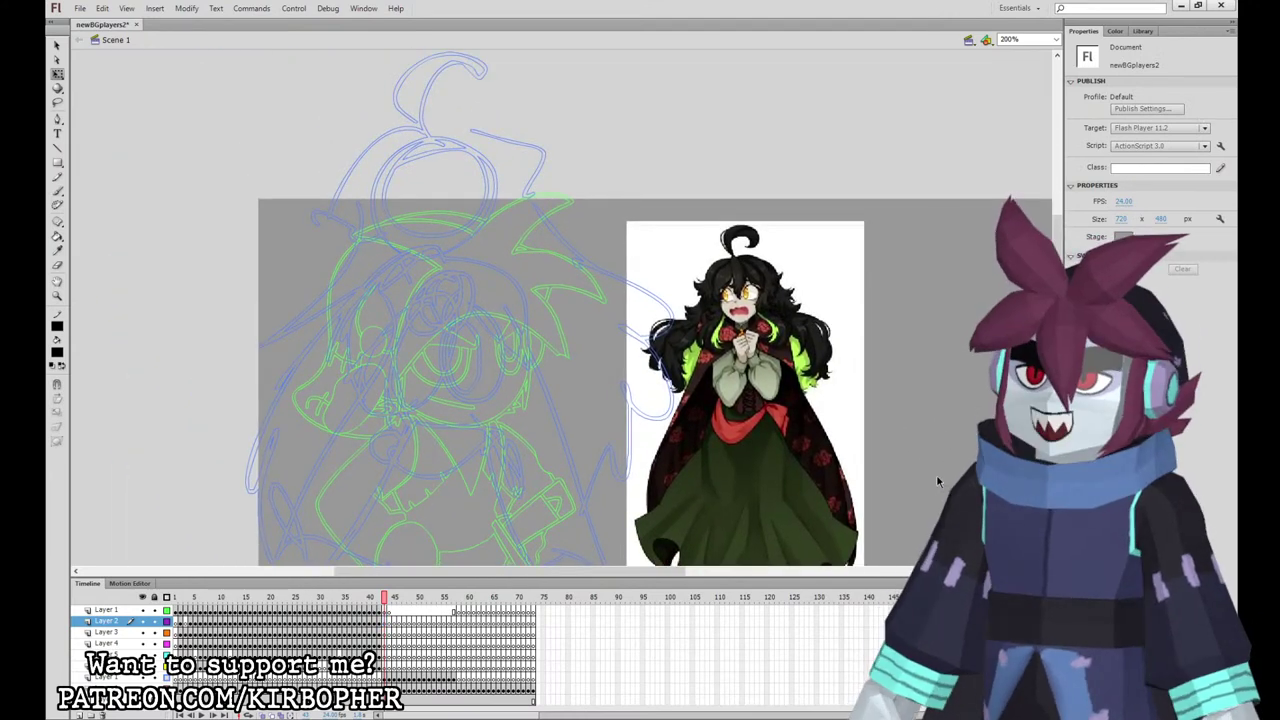
{"action": "key", "text": "b"}
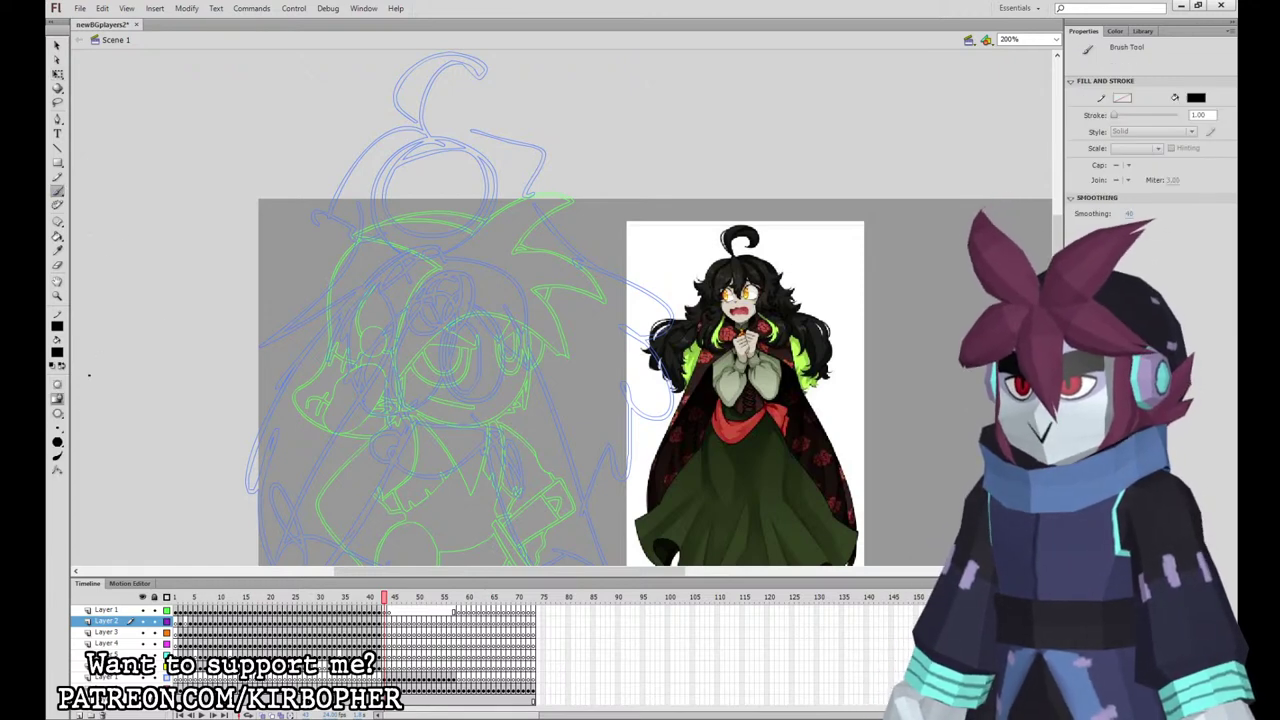
{"action": "left_click", "coordinate": [384, 621]}
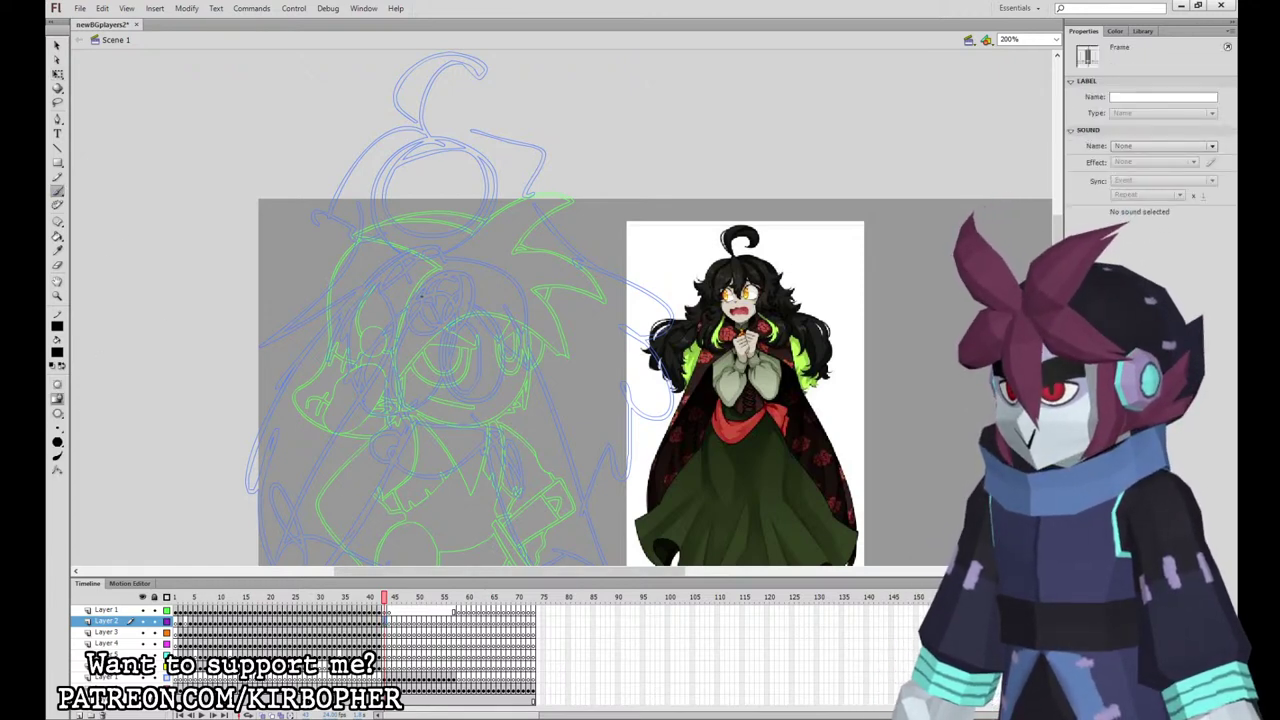
{"action": "mouse_move", "coordinate": [408, 160]}
{"action": "left_mouse_down"}
{"action": "mouse_move", "coordinate": [437, 225]}
{"action": "mouse_move", "coordinate": [431, 163]}
{"action": "mouse_move", "coordinate": [443, 189]}
{"action": "mouse_move", "coordinate": [488, 205]}
{"action": "left_mouse_up"}
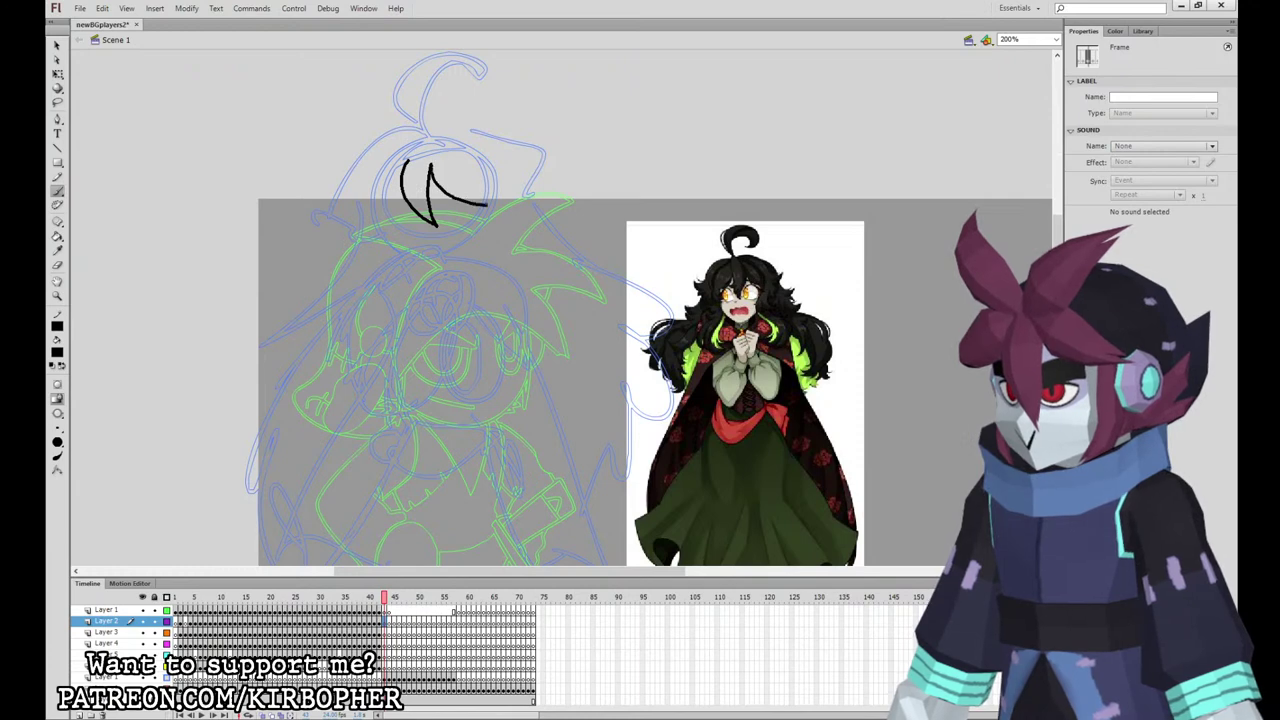
{"action": "mouse_move", "coordinate": [408, 162]}
{"action": "left_mouse_down"}
{"action": "mouse_move", "coordinate": [368, 210]}
{"action": "mouse_move", "coordinate": [420, 266]}
{"action": "mouse_move", "coordinate": [450, 271]}
{"action": "left_mouse_up"}
{"action": "key", "text": "ctrl+z"}
{"action": "mouse_move", "coordinate": [377, 204]}
{"action": "left_mouse_down"}
{"action": "mouse_move", "coordinate": [382, 238]}
{"action": "mouse_move", "coordinate": [438, 267]}
{"action": "mouse_move", "coordinate": [480, 240]}
{"action": "mouse_move", "coordinate": [487, 205]}
{"action": "left_mouse_up"}
{"action": "left_click_drag", "start_coordinate": [421, 391], "coordinate": [427, 451]}
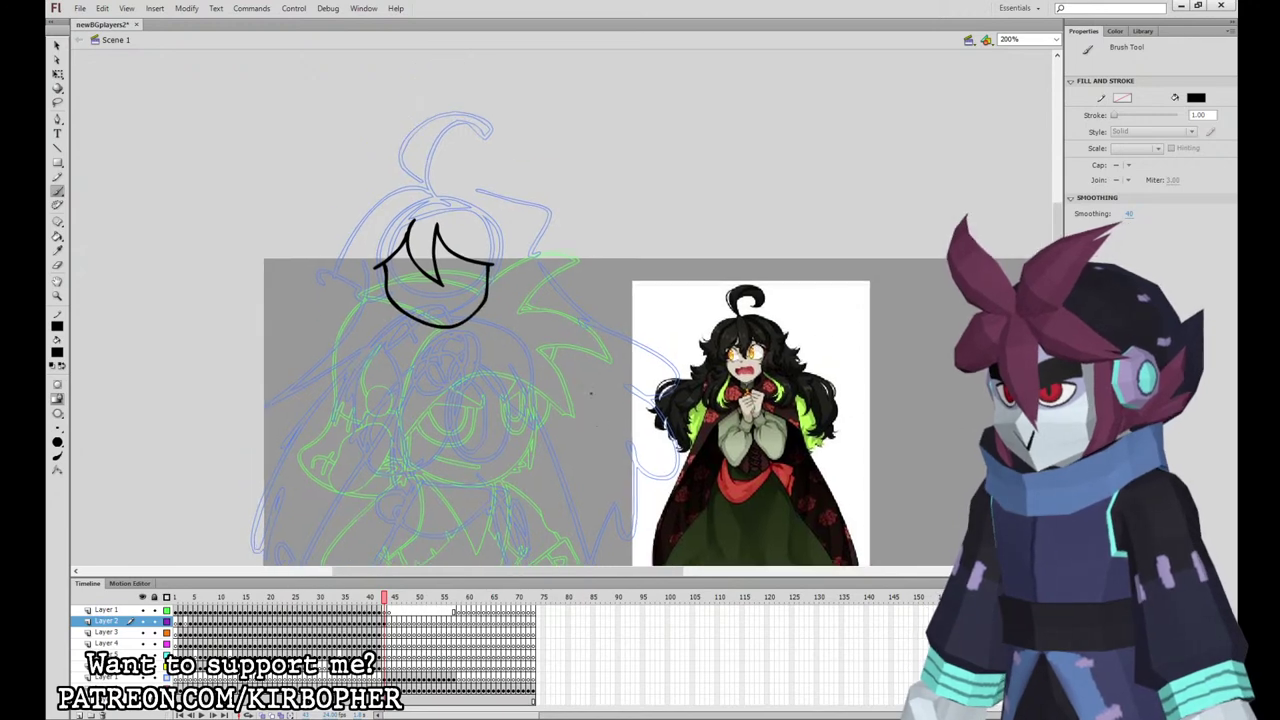
Step: Draw the outer hair contour on one side of the head and the spiky lower locks framing the face
{"action": "mouse_move", "coordinate": [416, 183]}
{"action": "left_mouse_down"}
{"action": "mouse_move", "coordinate": [377, 190]}
{"action": "mouse_move", "coordinate": [327, 250]}
{"action": "mouse_move", "coordinate": [355, 292]}
{"action": "mouse_move", "coordinate": [327, 358]}
{"action": "mouse_move", "coordinate": [364, 380]}
{"action": "mouse_move", "coordinate": [428, 378]}
{"action": "left_mouse_up"}
{"action": "left_click_drag", "start_coordinate": [418, 314], "coordinate": [398, 378]}
{"action": "mouse_move", "coordinate": [476, 334]}
{"action": "left_mouse_down"}
{"action": "mouse_move", "coordinate": [475, 382]}
{"action": "mouse_move", "coordinate": [500, 374]}
{"action": "mouse_move", "coordinate": [516, 386]}
{"action": "mouse_move", "coordinate": [532, 355]}
{"action": "left_mouse_up"}
{"action": "left_click_drag", "start_coordinate": [518, 283], "coordinate": [546, 325]}
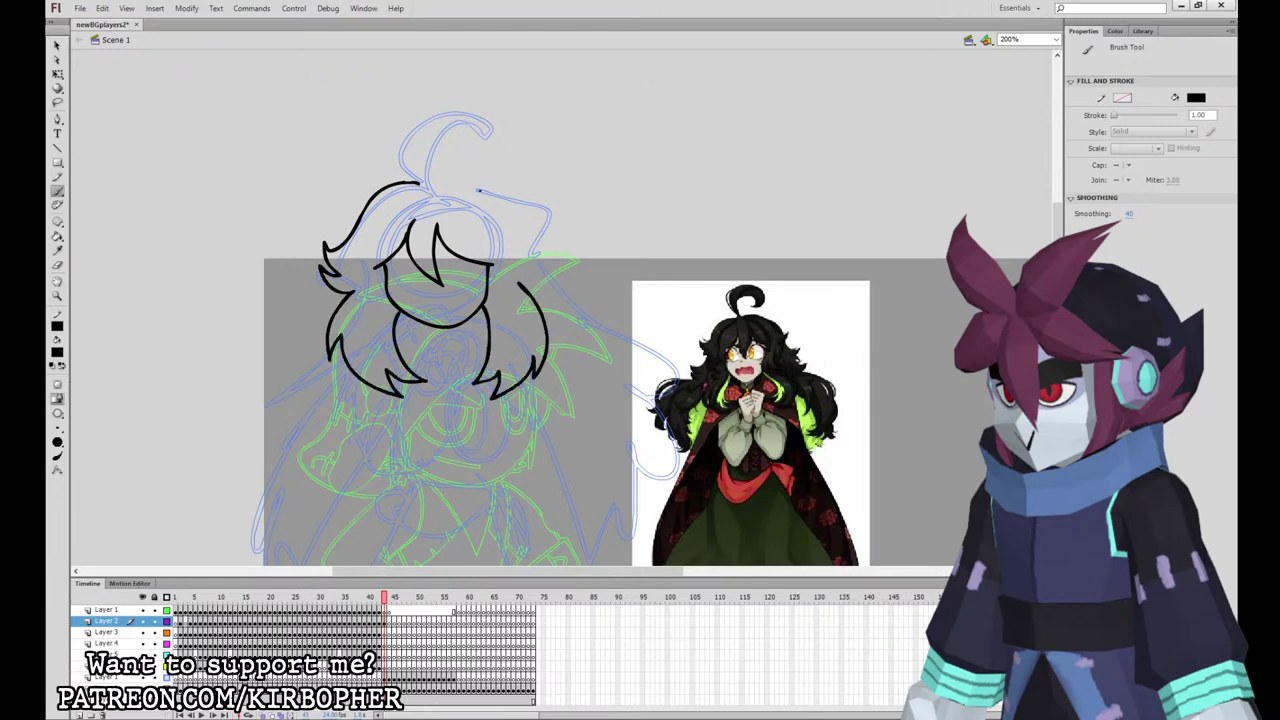
Step: Draw the curled cowlick, finish the other side of the hair, and add the inner lock lines beside the face
{"action": "mouse_move", "coordinate": [431, 182]}
{"action": "left_mouse_down"}
{"action": "mouse_move", "coordinate": [478, 142]}
{"action": "mouse_move", "coordinate": [473, 164]}
{"action": "mouse_move", "coordinate": [396, 130]}
{"action": "mouse_move", "coordinate": [462, 140]}
{"action": "mouse_move", "coordinate": [472, 161]}
{"action": "mouse_move", "coordinate": [425, 117]}
{"action": "mouse_move", "coordinate": [416, 183]}
{"action": "left_mouse_up"}
{"action": "key", "text": "ctrl+z"}
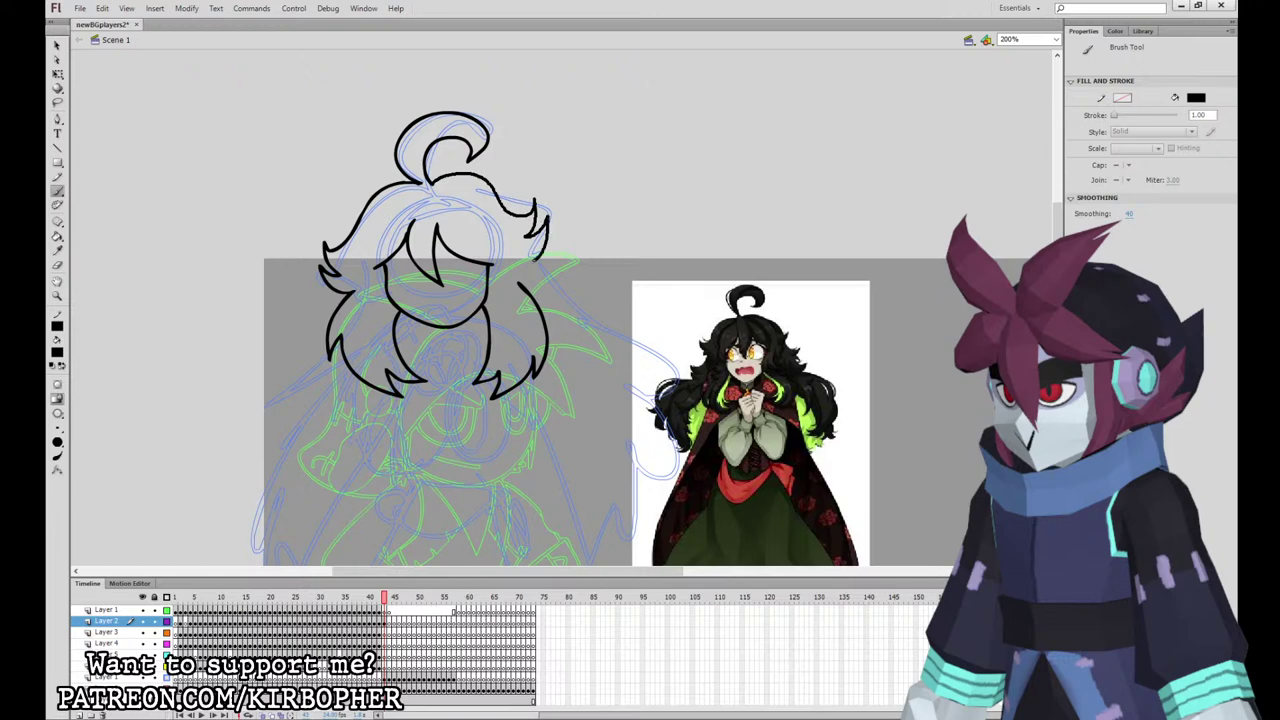
{"action": "key", "text": "ctrl+z"}
{"action": "mouse_move", "coordinate": [476, 176]}
{"action": "left_mouse_down"}
{"action": "mouse_move", "coordinate": [551, 234]}
{"action": "mouse_move", "coordinate": [566, 264]}
{"action": "left_mouse_up"}
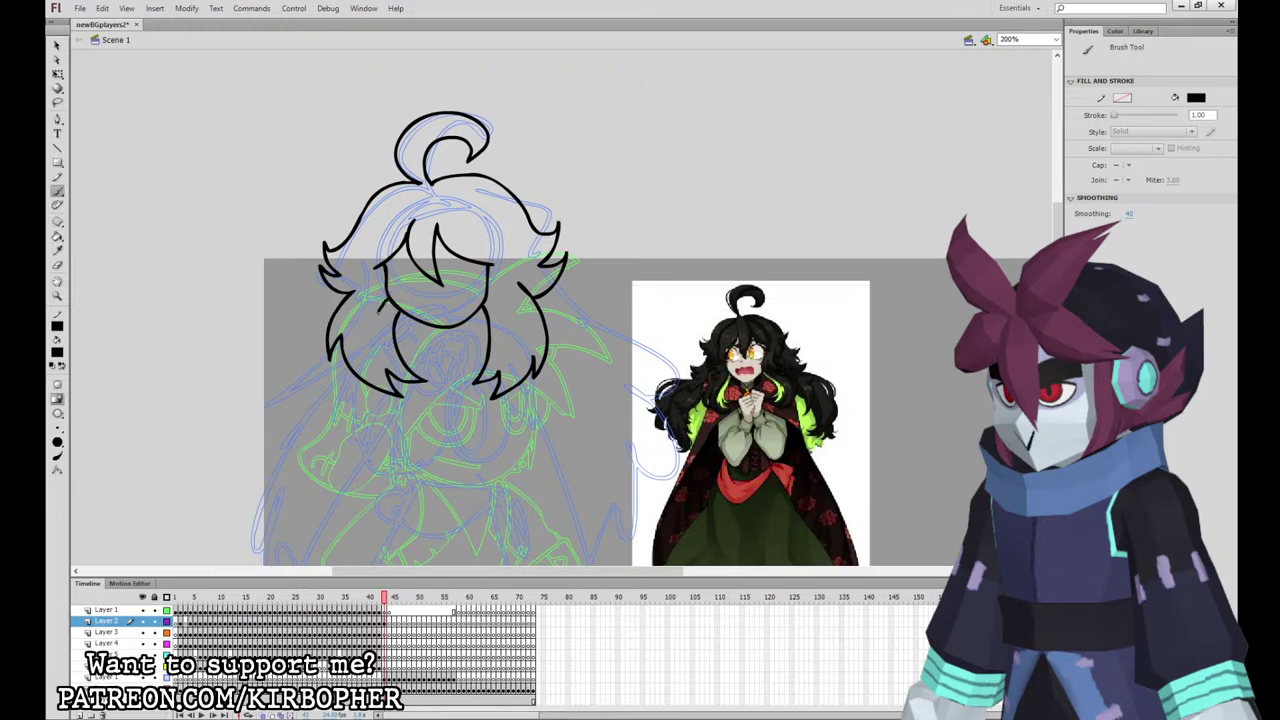
{"action": "mouse_move", "coordinate": [505, 392]}
{"action": "left_mouse_down"}
{"action": "mouse_move", "coordinate": [517, 300]}
{"action": "mouse_move", "coordinate": [513, 323]}
{"action": "left_mouse_up"}
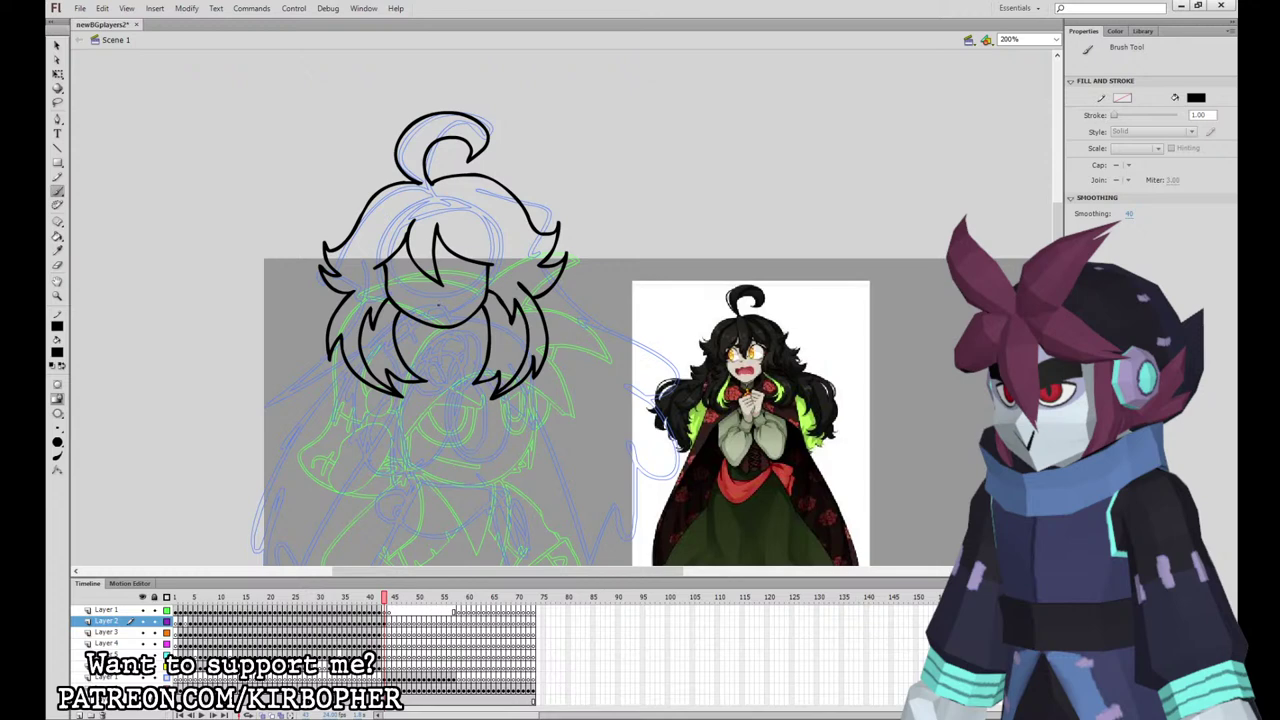
Step: Draw the facial features: worried eyebrows, both eyes with irises, the nose and a wavy mouth
{"action": "key", "text": "ctrl+z"}
{"action": "key", "text": "ctrl+z"}
{"action": "key", "text": "ctrl+z"}
{"action": "left_click_drag", "start_coordinate": [400, 271], "coordinate": [397, 287]}
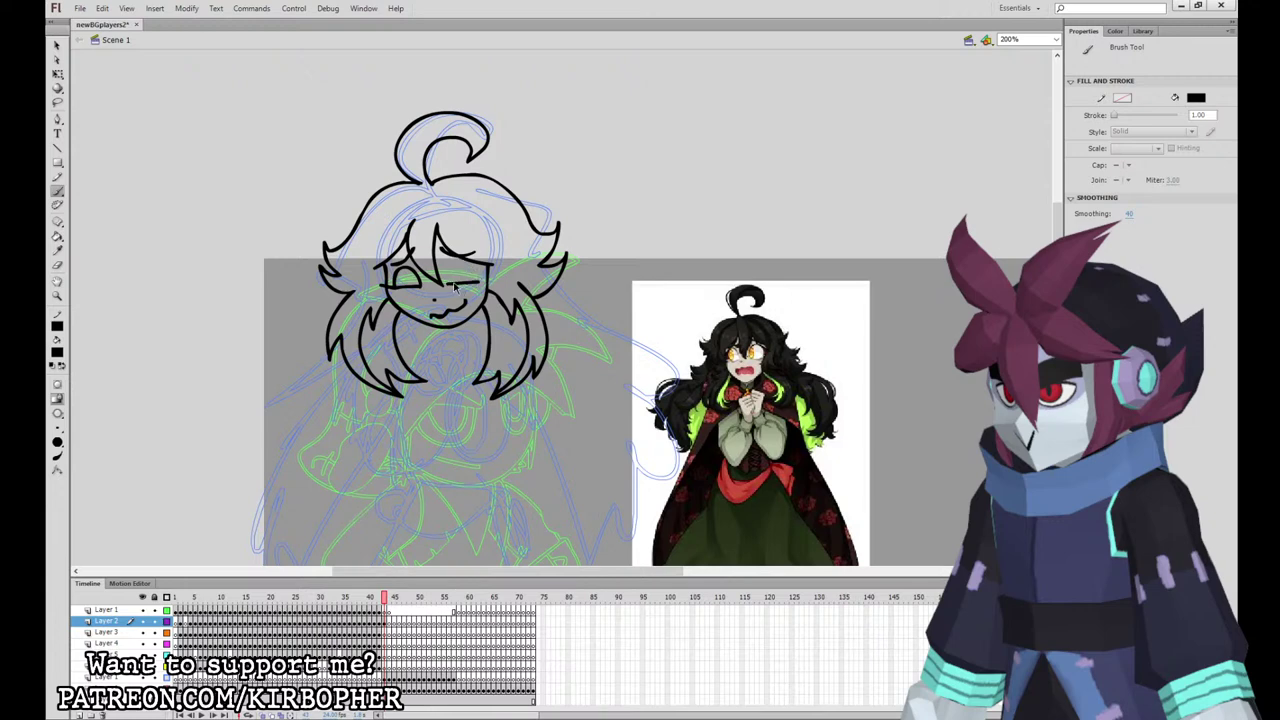
{"action": "key", "text": "ctrl+z"}
Step: Fill the hair with the near-black and the inner locks with the lime green sampled from the reference picture
{"action": "left_click", "coordinate": [58, 251]}
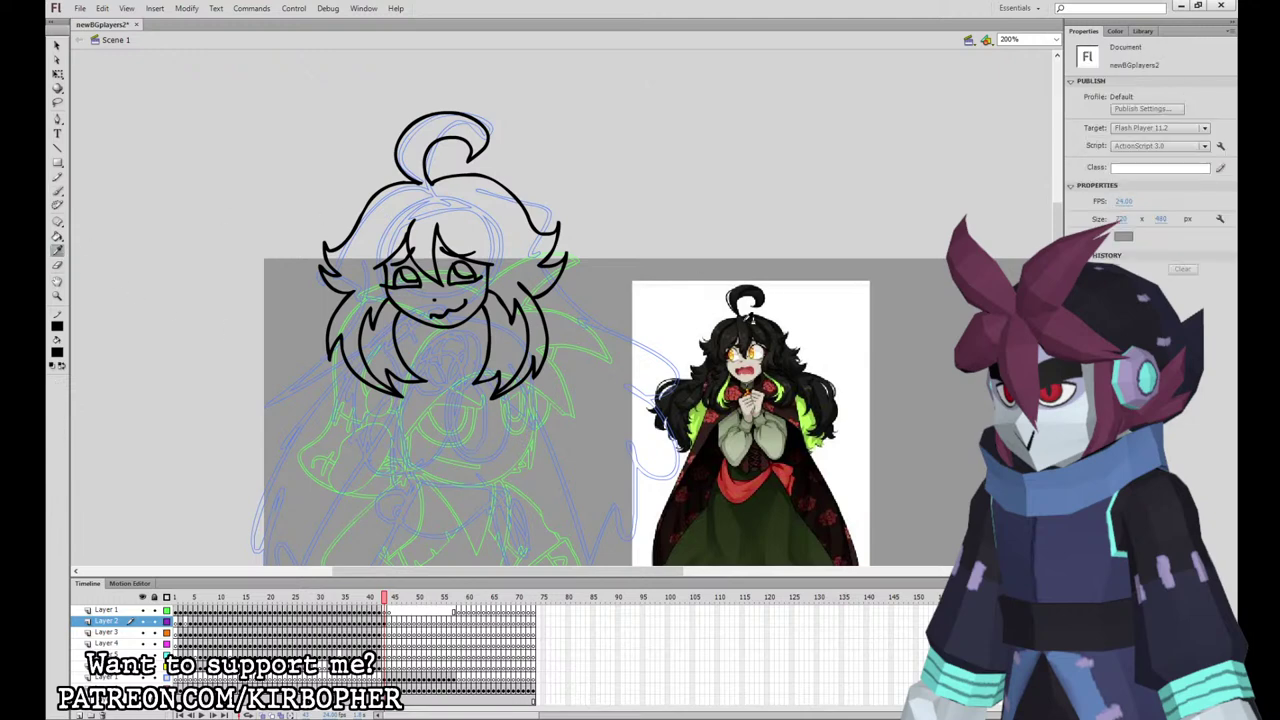
{"action": "left_click", "coordinate": [750, 319]}
{"action": "left_click", "coordinate": [507, 238]}
{"action": "left_click", "coordinate": [58, 251]}
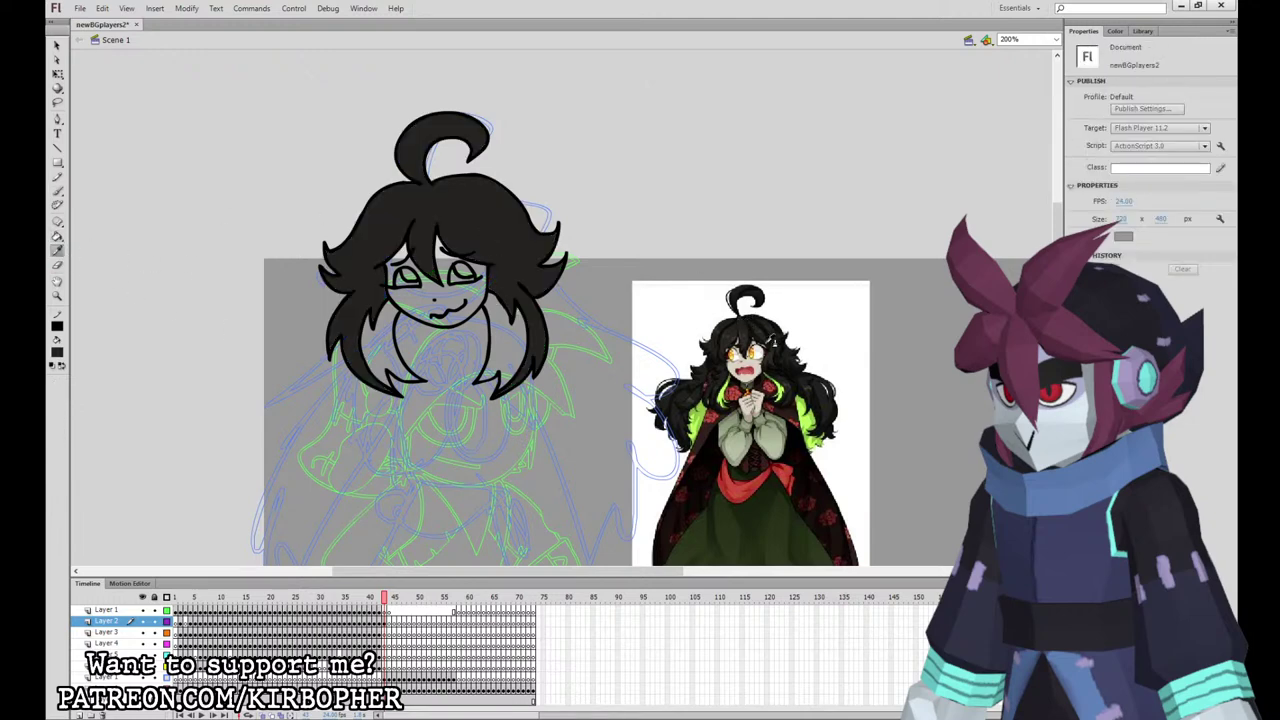
{"action": "left_click", "coordinate": [700, 420]}
{"action": "left_click", "coordinate": [500, 345]}
{"action": "left_click", "coordinate": [410, 332]}
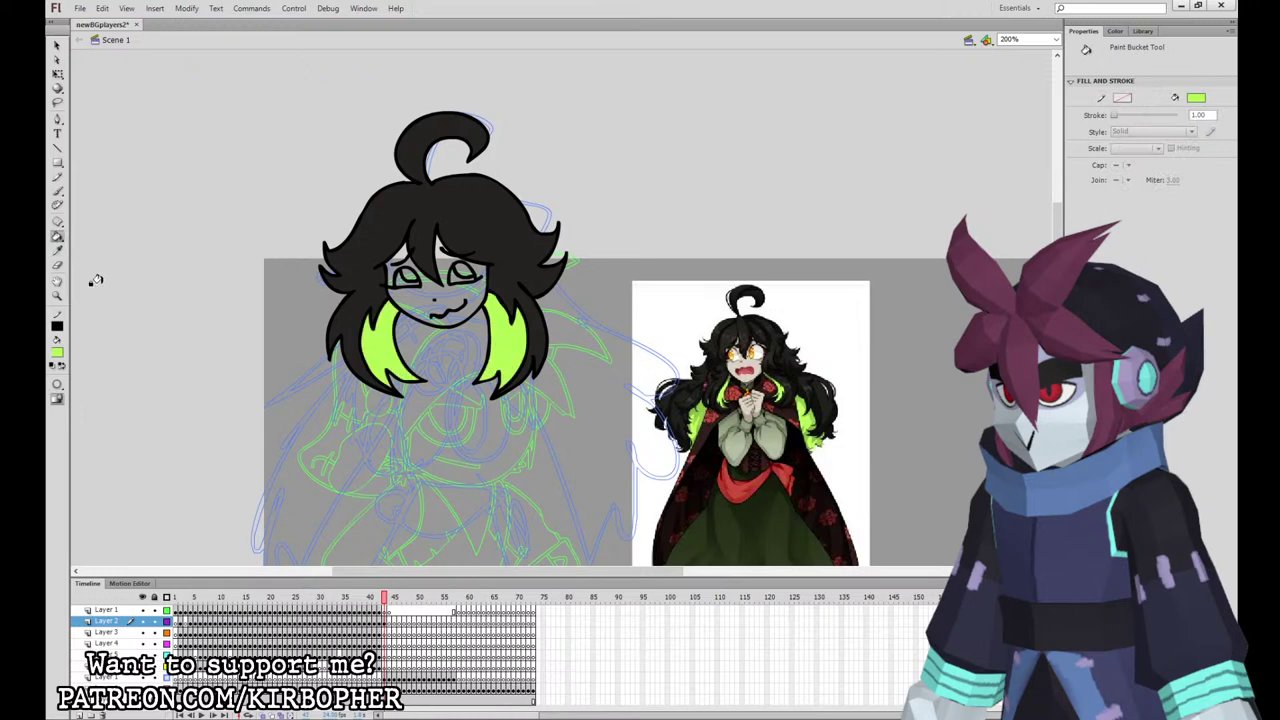
Step: Fill the face with the skin tone sampled from the reference picture and the eyeballs with white
{"action": "left_click", "coordinate": [58, 251]}
{"action": "left_click", "coordinate": [719, 357]}
{"action": "left_click", "coordinate": [460, 297]}
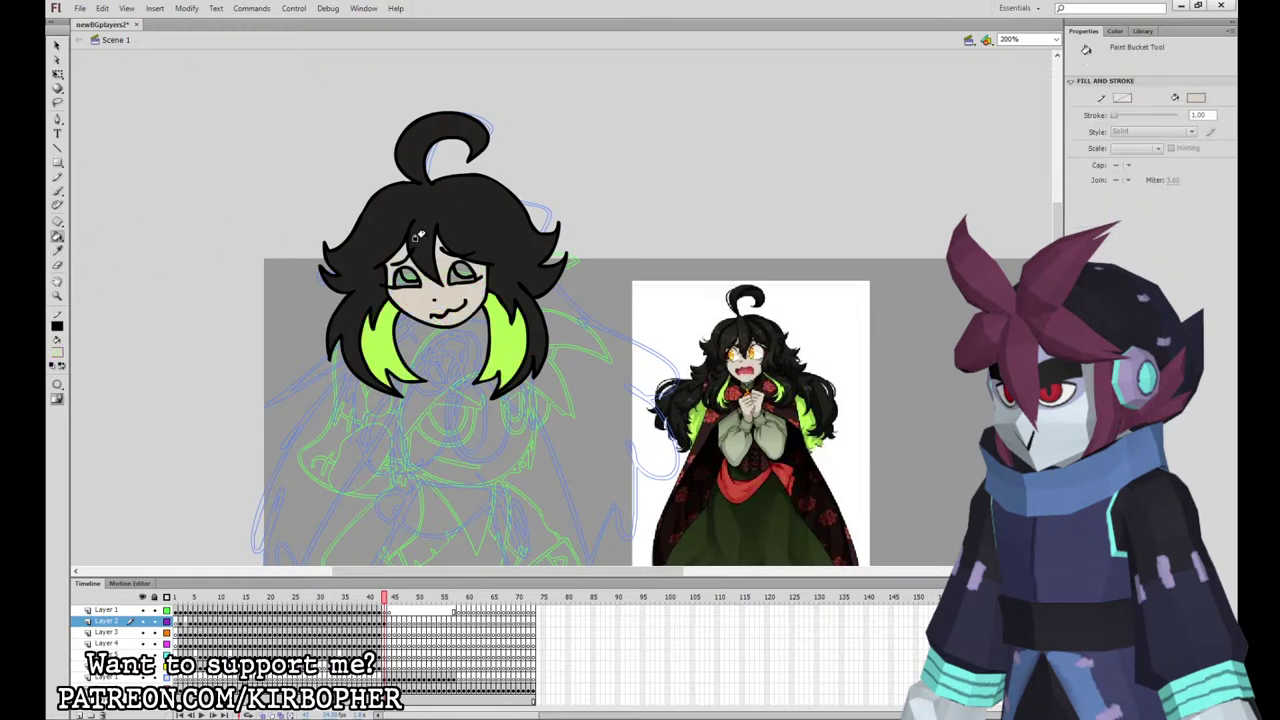
{"action": "left_click", "coordinate": [68, 429]}
{"action": "left_click", "coordinate": [446, 276]}
Step: Fill both irises with the orange sampled from the reference character's eyes
{"action": "left_click", "coordinate": [57, 251]}
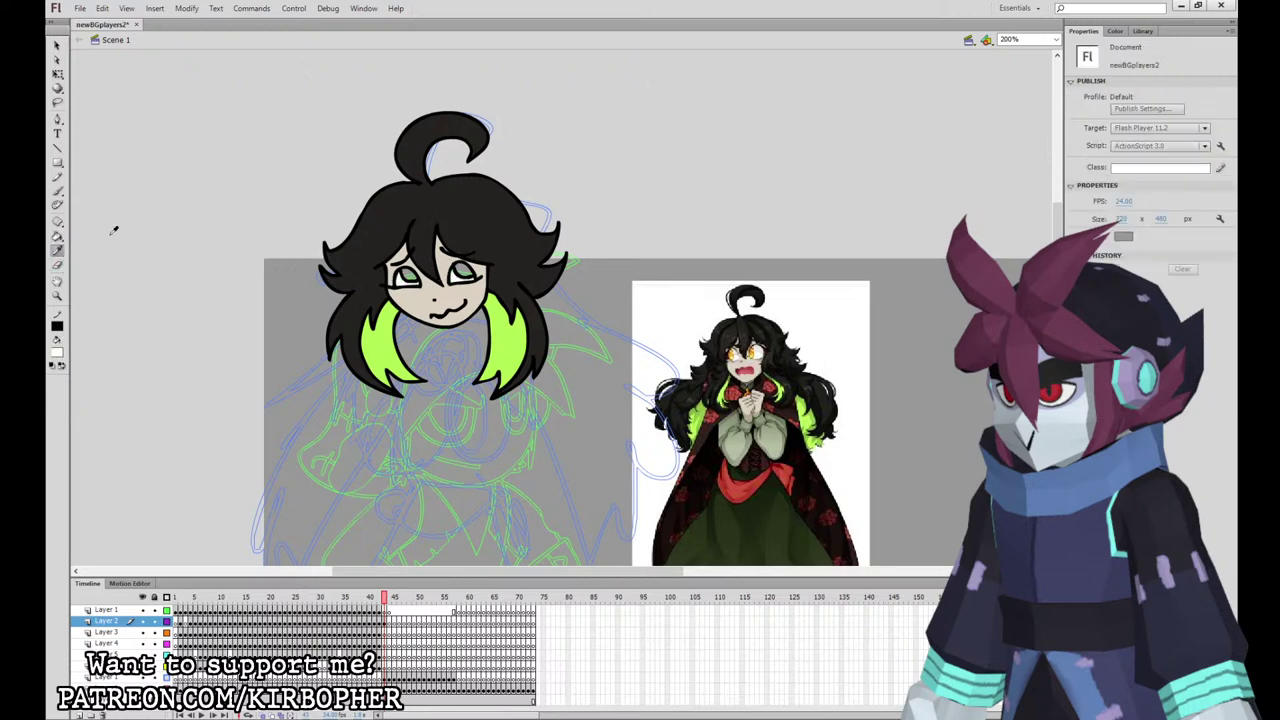
{"action": "left_click", "coordinate": [754, 355]}
{"action": "left_click", "coordinate": [459, 268]}
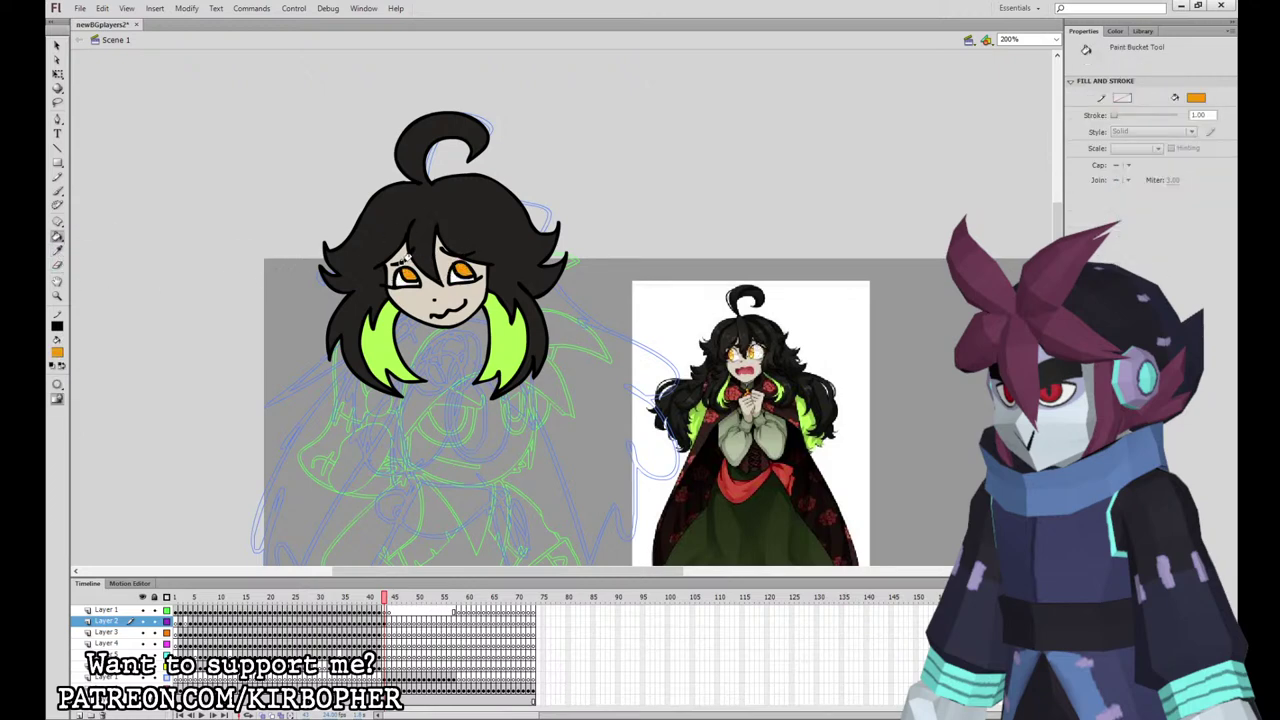
Step: Examine the finished characters on earlier frames around frames 20 and 21 at 100% zoom
{"action": "left_click", "coordinate": [57, 44]}
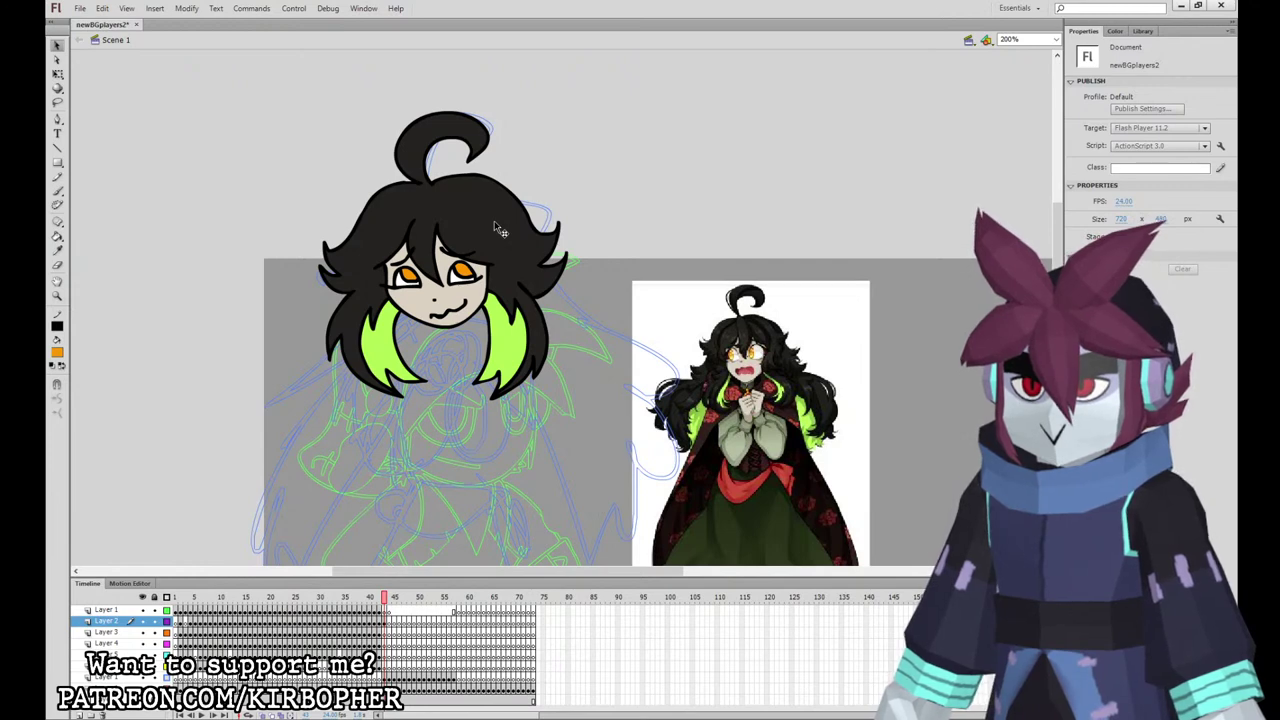
{"action": "left_click_drag", "start_coordinate": [330, 598], "coordinate": [270, 597]}
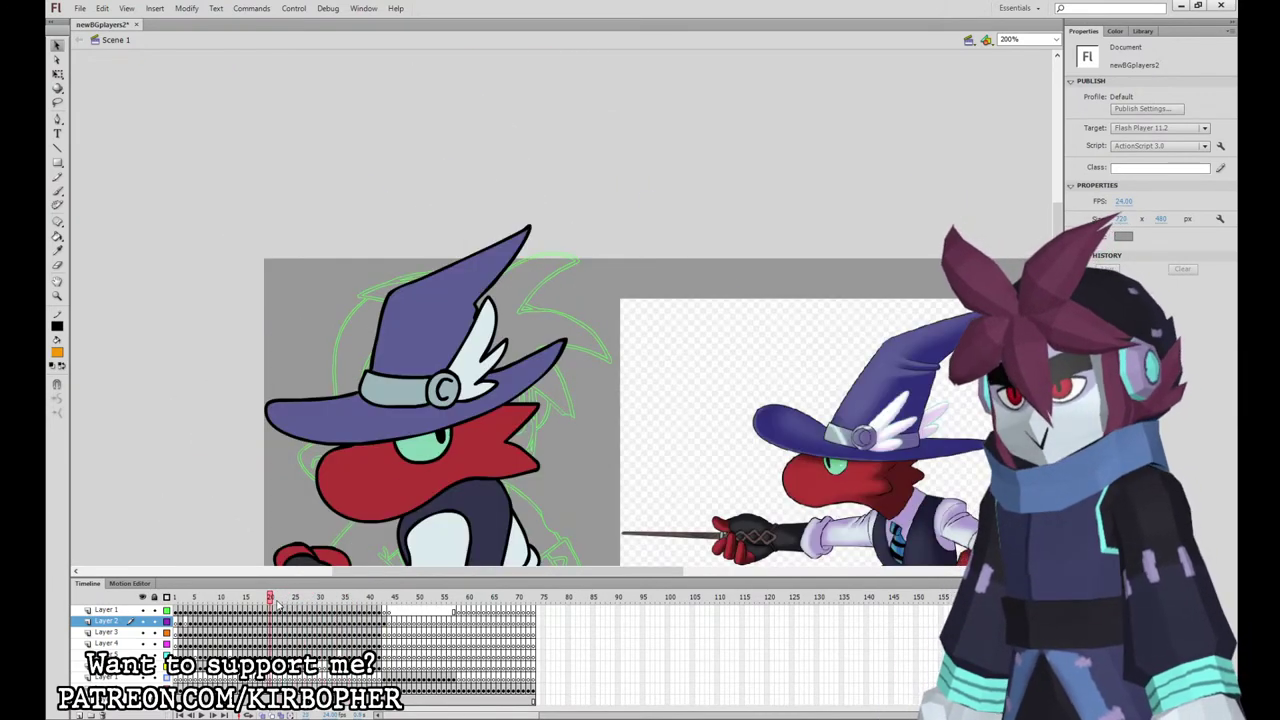
{"action": "left_click", "coordinate": [276, 599]}
{"action": "key", "text": "ctrl+minus"}
{"action": "key", "text": "ctrl+minus"}
{"action": "key", "text": "ctrl+equal"}
{"action": "left_click_drag", "start_coordinate": [623, 314], "coordinate": [556, 358]}
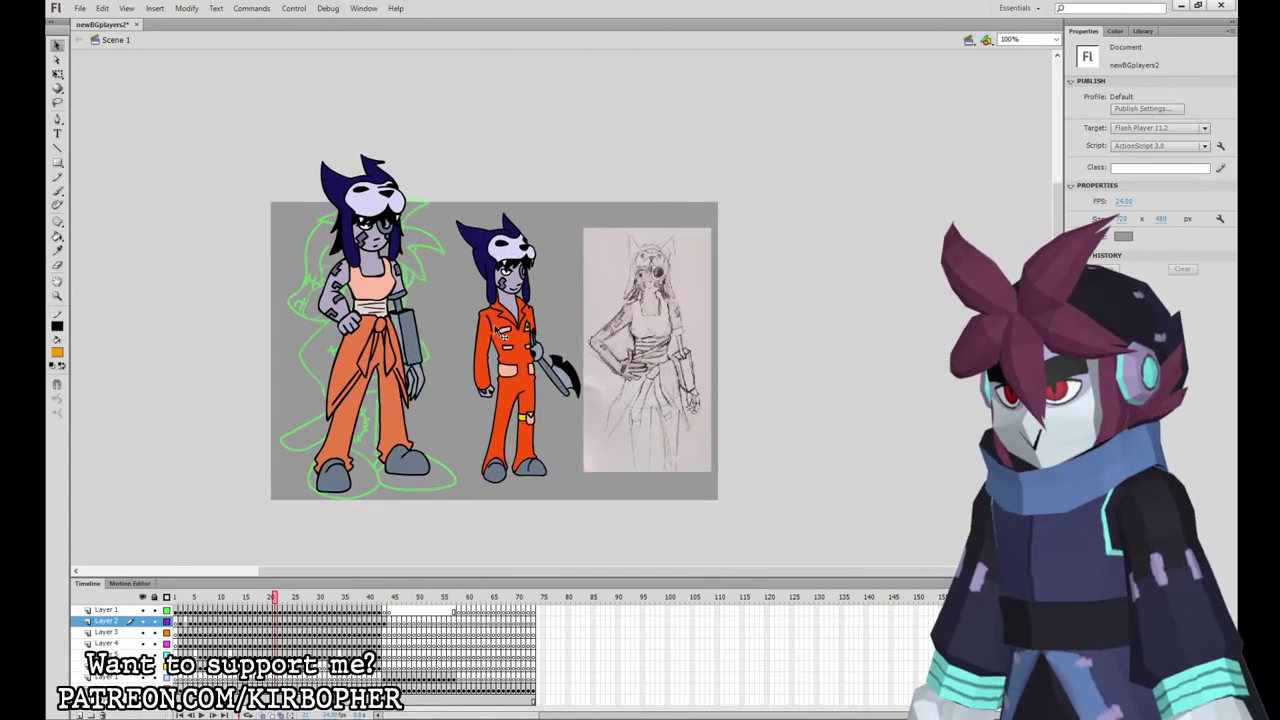
{"action": "left_click", "coordinate": [58, 76]}
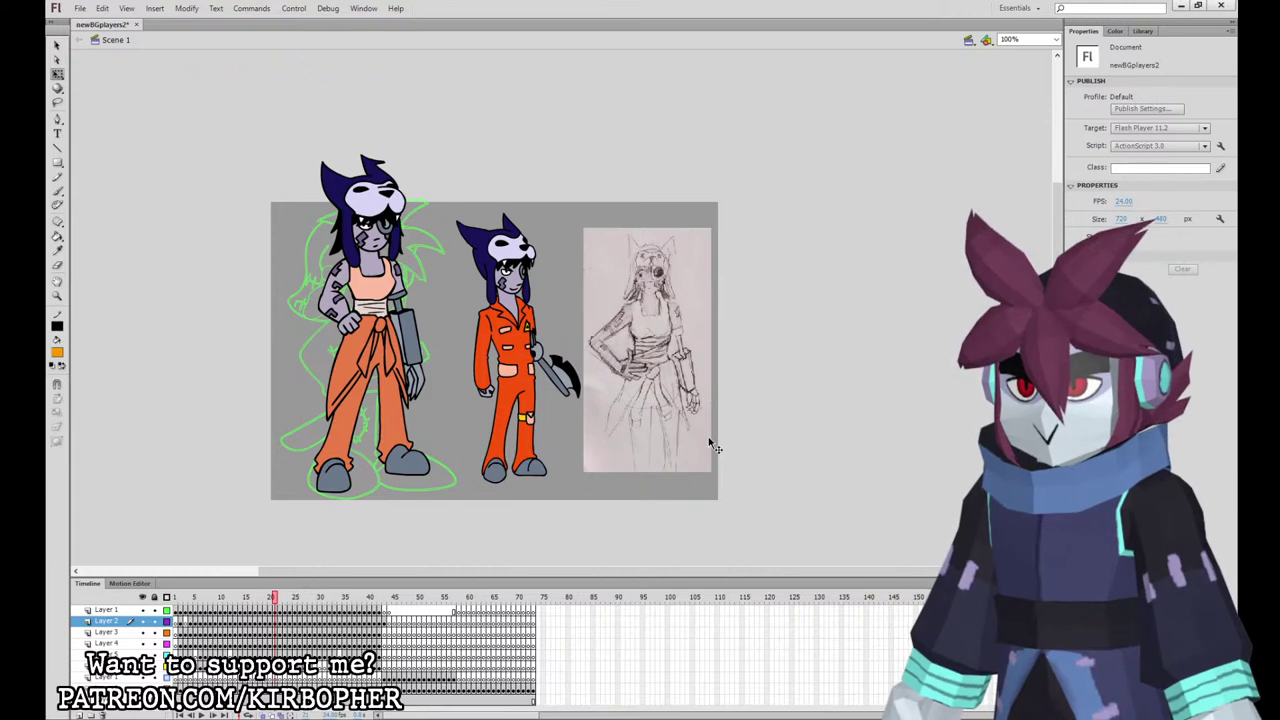
Step: Outline the crossed collar, shoulders and left-hand sleeve over the body sketch in black with the Brush on Layer 4 at frame 43
{"action": "left_click_drag", "start_coordinate": [380, 598], "coordinate": [386, 598]}
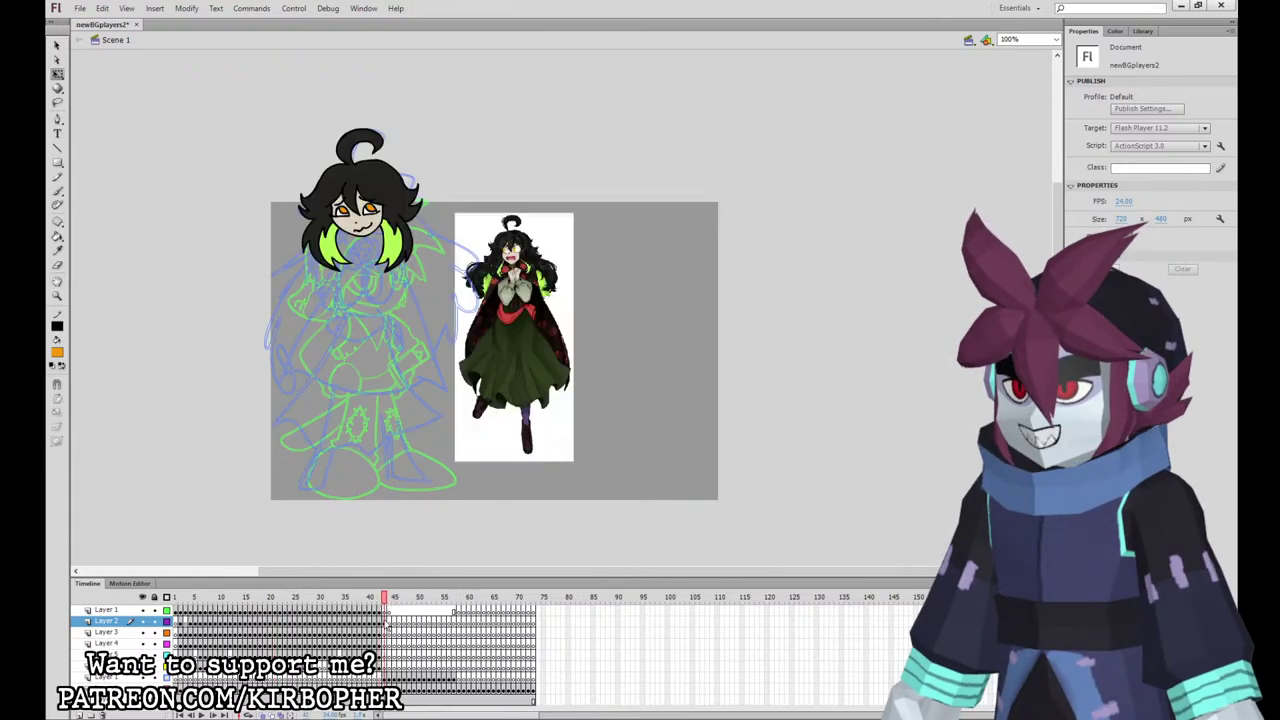
{"action": "left_click", "coordinate": [385, 622]}
{"action": "left_click", "coordinate": [700, 457]}
{"action": "key", "text": "b"}
{"action": "left_click", "coordinate": [77, 389]}
{"action": "left_click", "coordinate": [384, 643]}
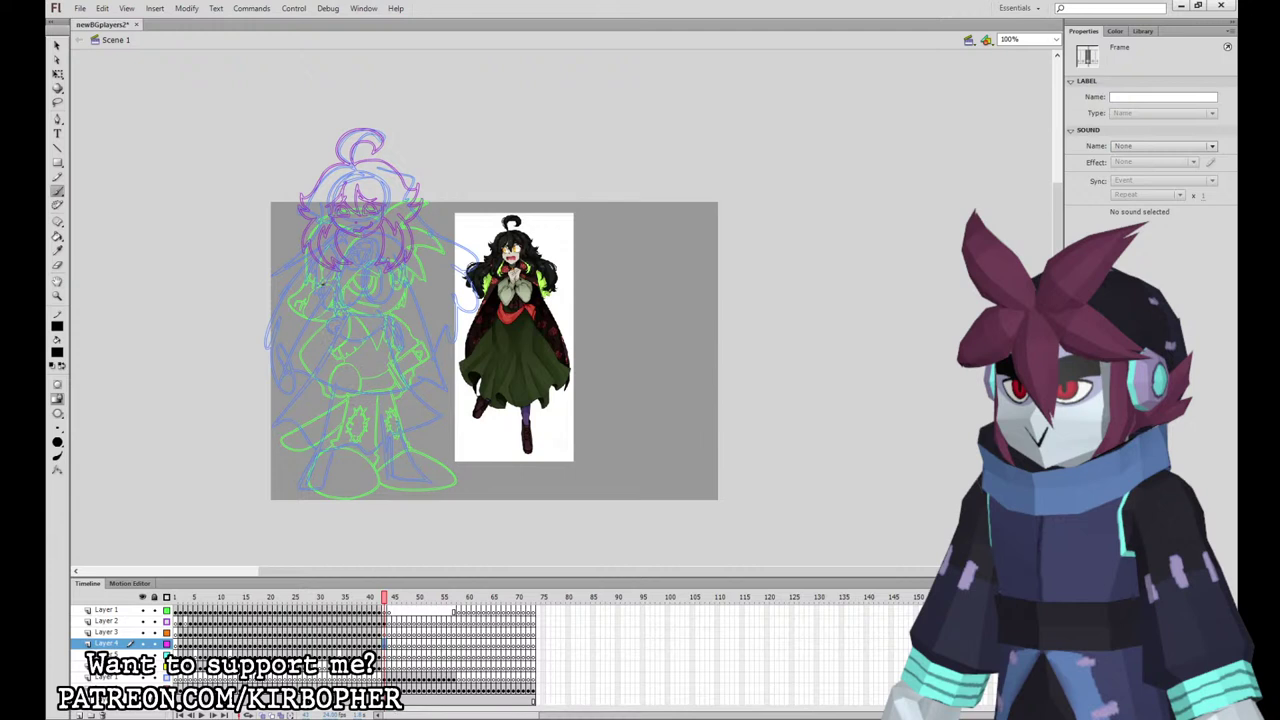
{"action": "mouse_move", "coordinate": [356, 255]}
{"action": "left_mouse_down"}
{"action": "mouse_move", "coordinate": [322, 283]}
{"action": "mouse_move", "coordinate": [365, 247]}
{"action": "left_mouse_up"}
{"action": "key", "text": "ctrl+z"}
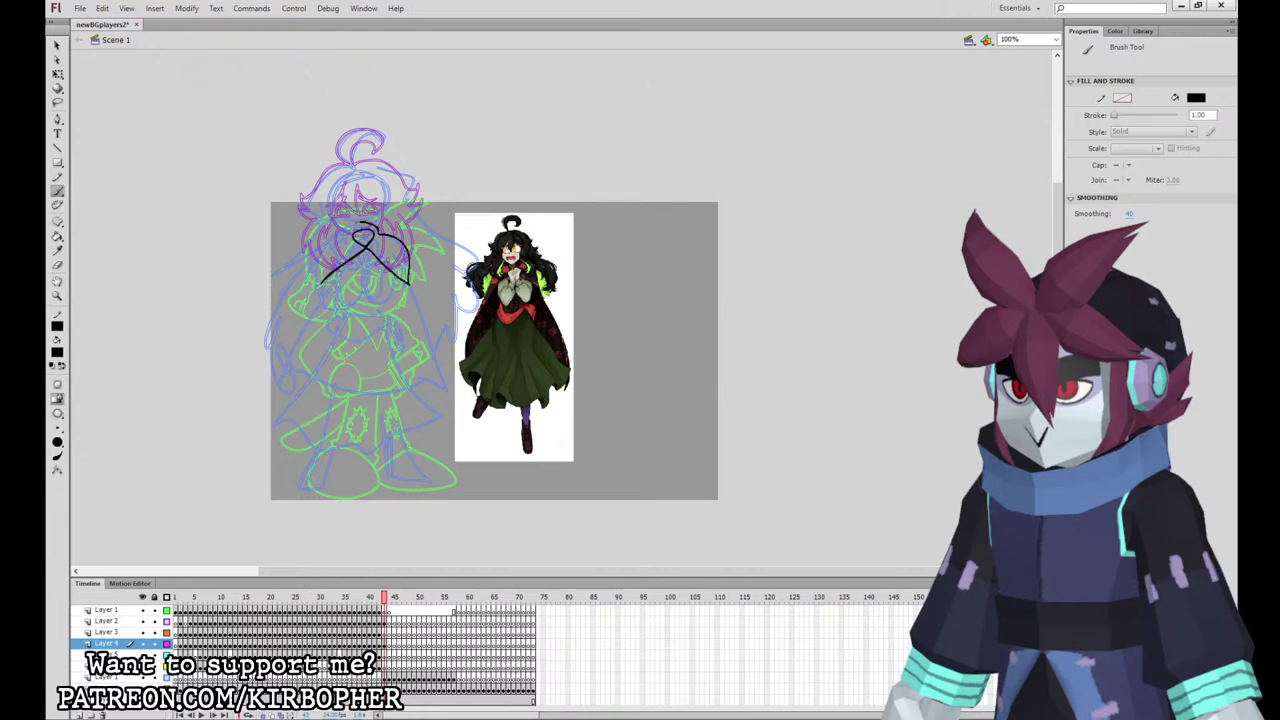
{"action": "left_click_drag", "start_coordinate": [323, 258], "coordinate": [321, 283]}
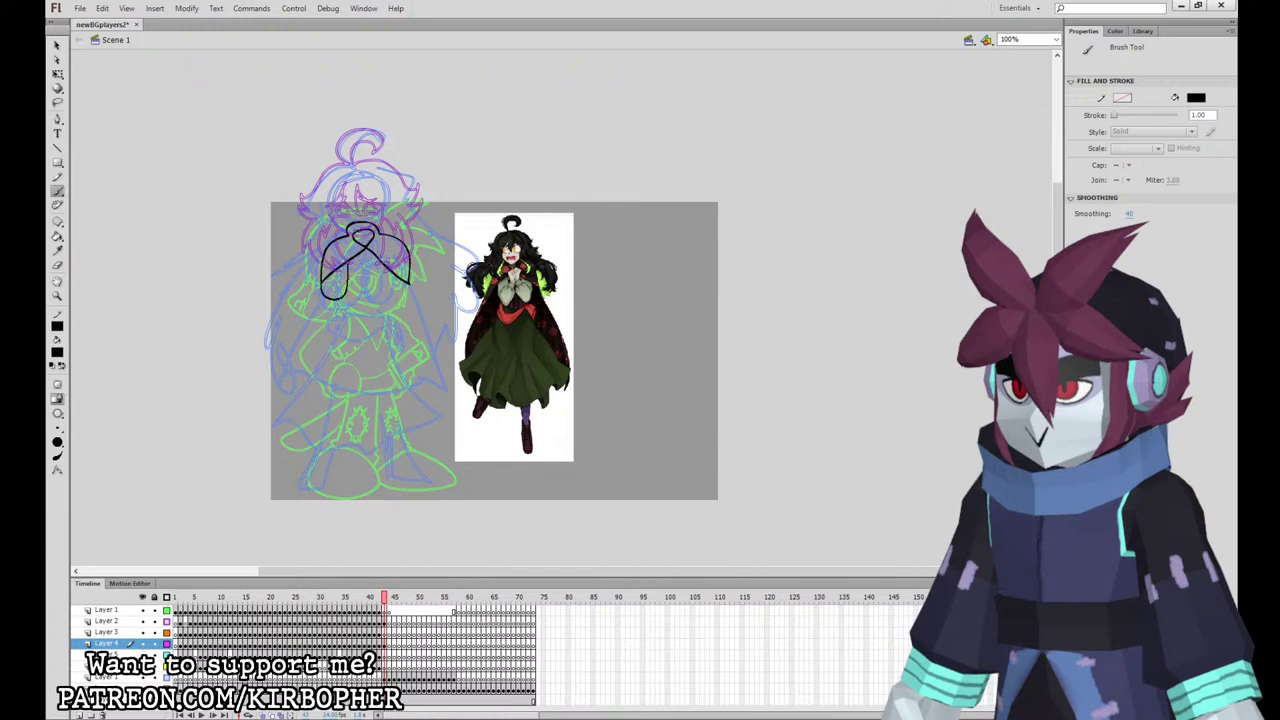
Step: Outline the right-hand sleeve and the sides and lower edge of the bodice down to the waist
{"action": "left_click_drag", "start_coordinate": [383, 262], "coordinate": [409, 286]}
{"action": "left_click_drag", "start_coordinate": [387, 308], "coordinate": [388, 297]}
{"action": "key", "text": "ctrl+z"}
{"action": "key", "text": "ctrl+z"}
{"action": "left_click_drag", "start_coordinate": [384, 312], "coordinate": [388, 297]}
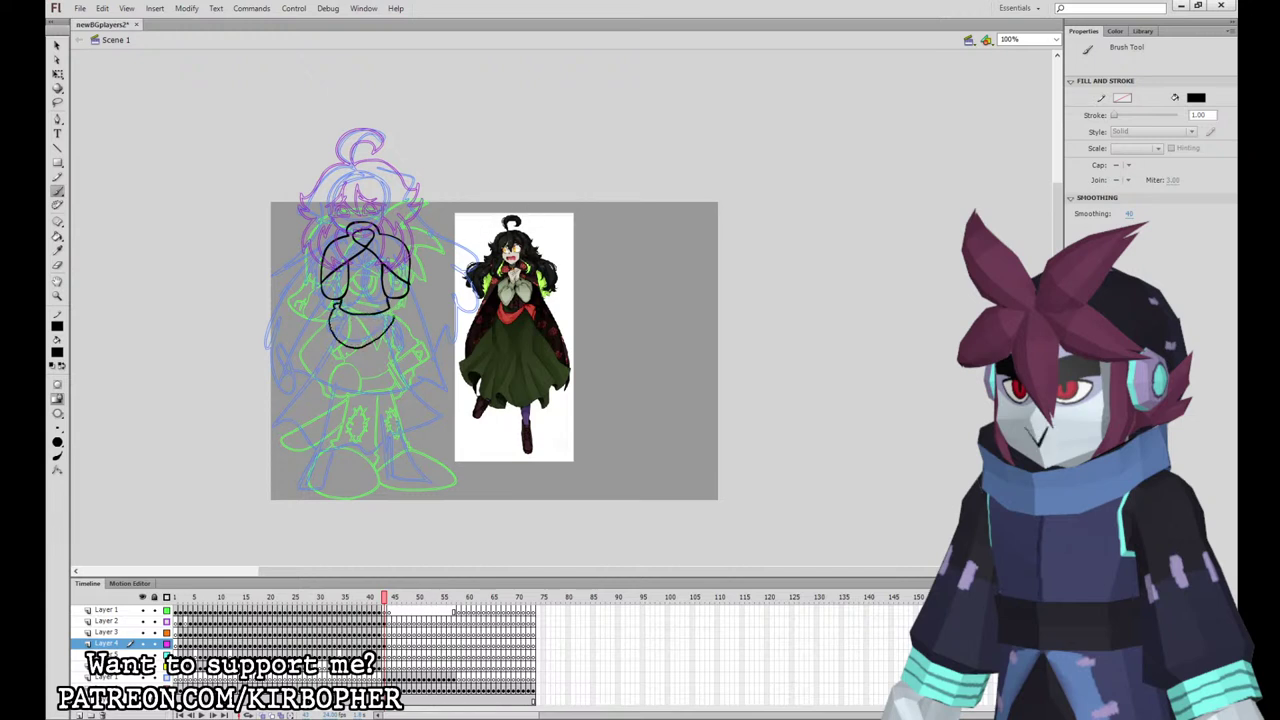
Step: Draw the waist sash with its side knot, hanging end and curved fold lines
{"action": "left_click_drag", "start_coordinate": [352, 347], "coordinate": [372, 345]}
{"action": "key", "text": "ctrl+z"}
{"action": "mouse_move", "coordinate": [340, 312]}
{"action": "left_mouse_down"}
{"action": "mouse_move", "coordinate": [391, 309]}
{"action": "mouse_move", "coordinate": [402, 350]}
{"action": "left_mouse_up"}
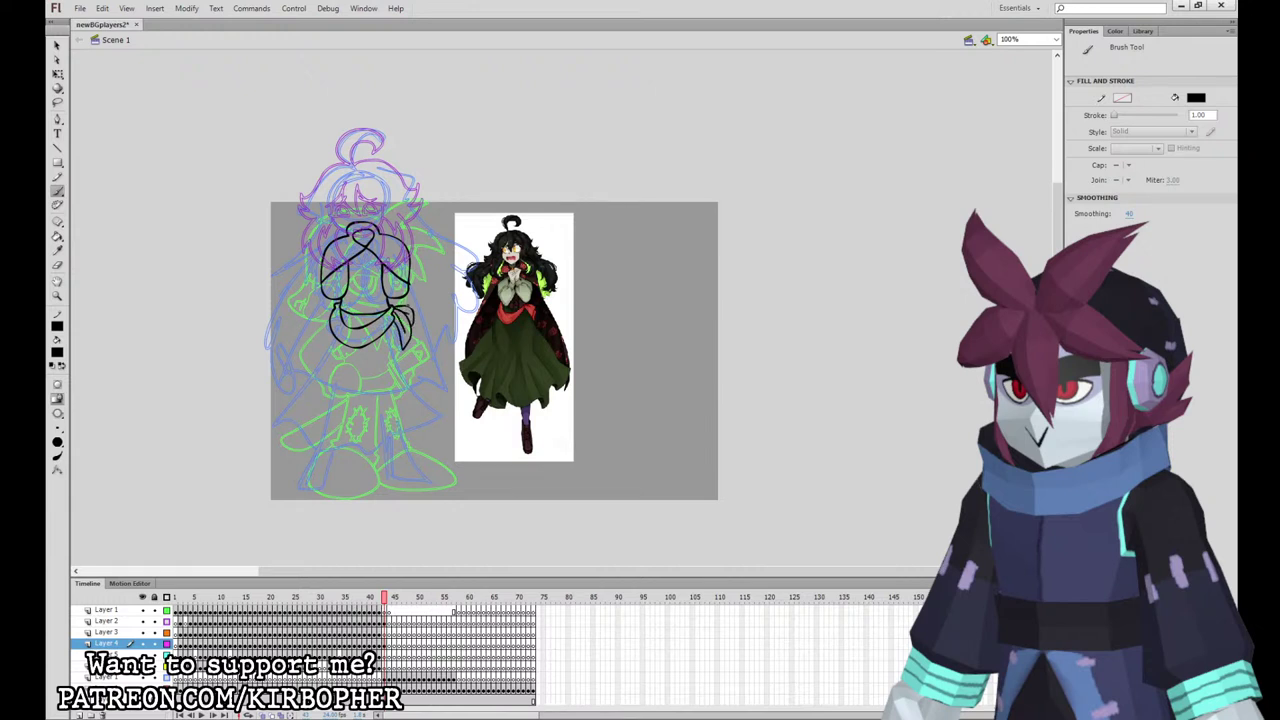
{"action": "key", "text": "ctrl+z"}
{"action": "left_click_drag", "start_coordinate": [338, 318], "coordinate": [368, 333]}
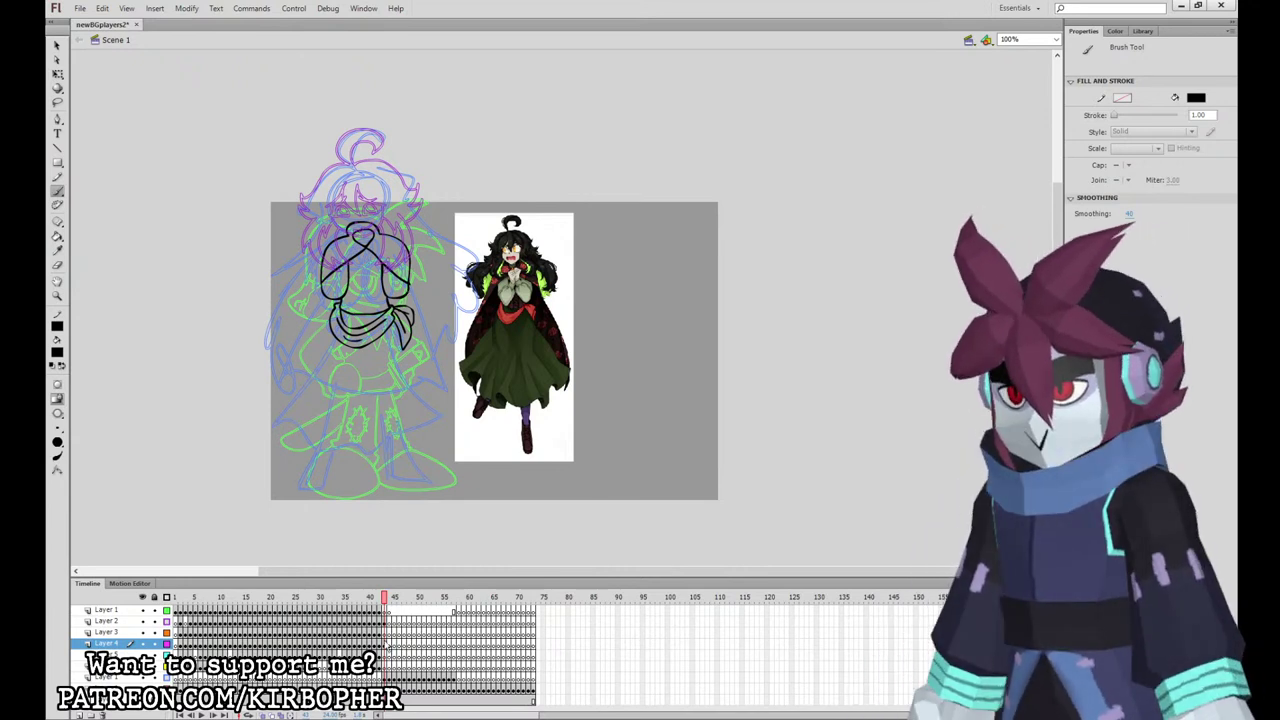
Step: Draw vertical fold lines down the middle of the bodice on Layer 4
{"action": "left_click", "coordinate": [385, 644]}
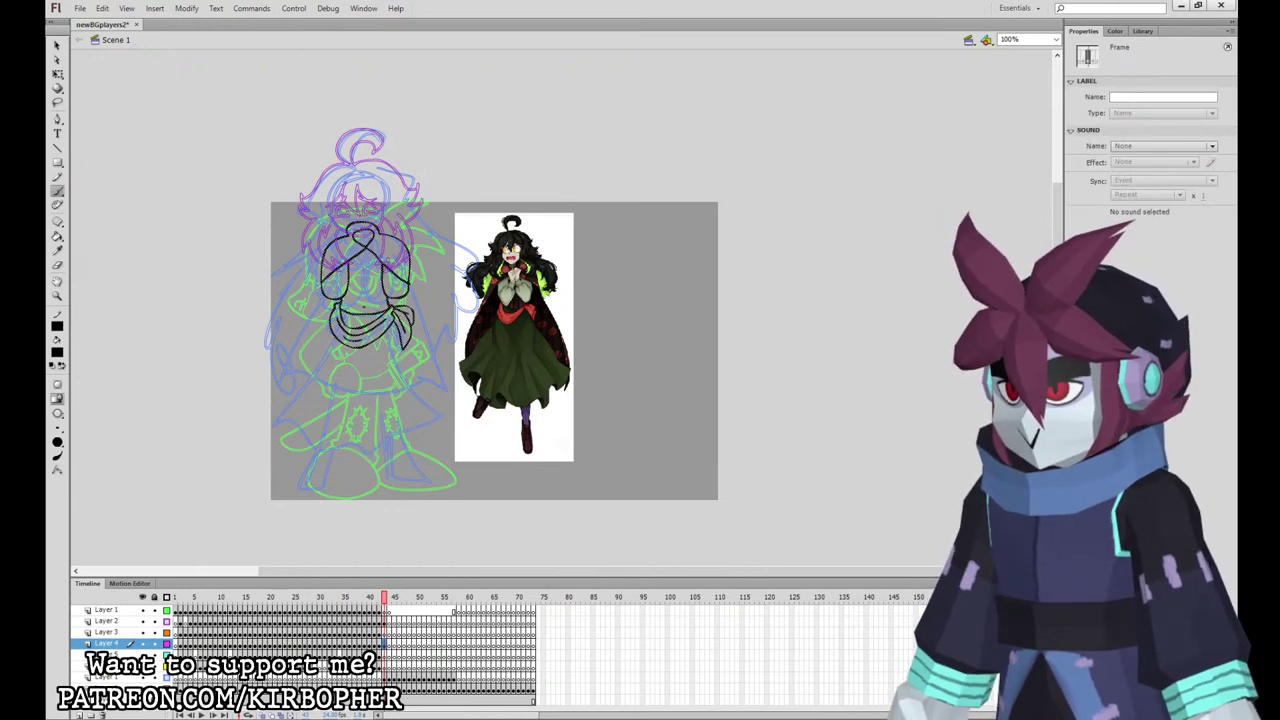
{"action": "left_click_drag", "start_coordinate": [363, 262], "coordinate": [365, 313]}
{"action": "key", "text": "ctrl+z"}
{"action": "left_click_drag", "start_coordinate": [363, 262], "coordinate": [365, 313]}
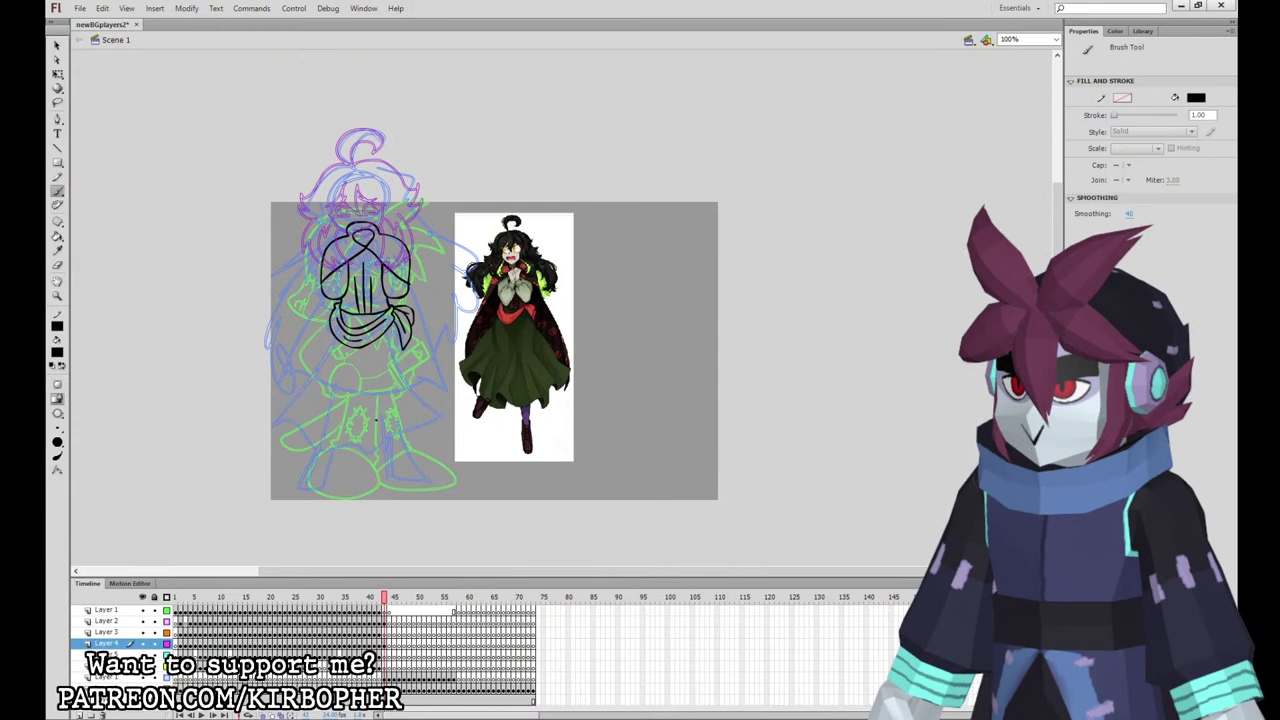
Step: Display the head layer and Layer 2 in full colour instead of as outlines, and make Layer 2 active at frame 43
{"action": "left_click", "coordinate": [385, 655]}
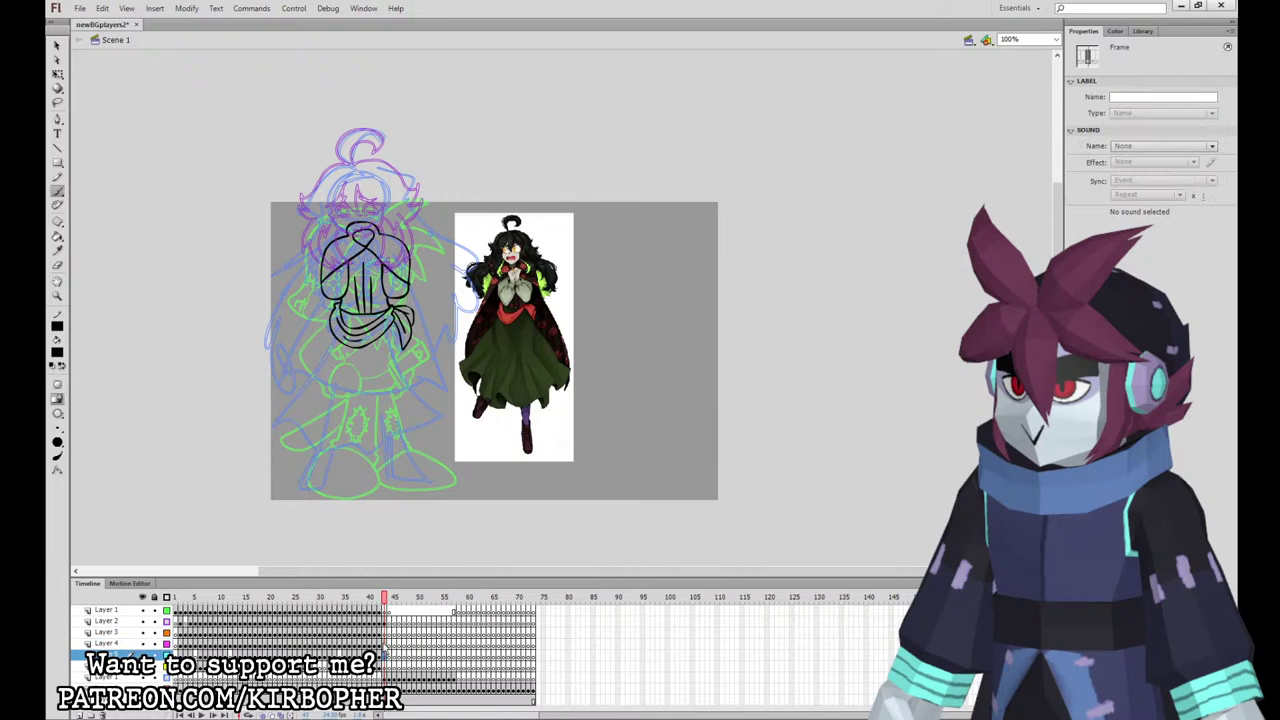
{"action": "left_click", "coordinate": [385, 645]}
{"action": "left_click", "coordinate": [386, 623]}
{"action": "left_click", "coordinate": [386, 634]}
{"action": "left_click", "coordinate": [386, 623]}
{"action": "left_click", "coordinate": [386, 634]}
{"action": "left_click", "coordinate": [386, 623]}
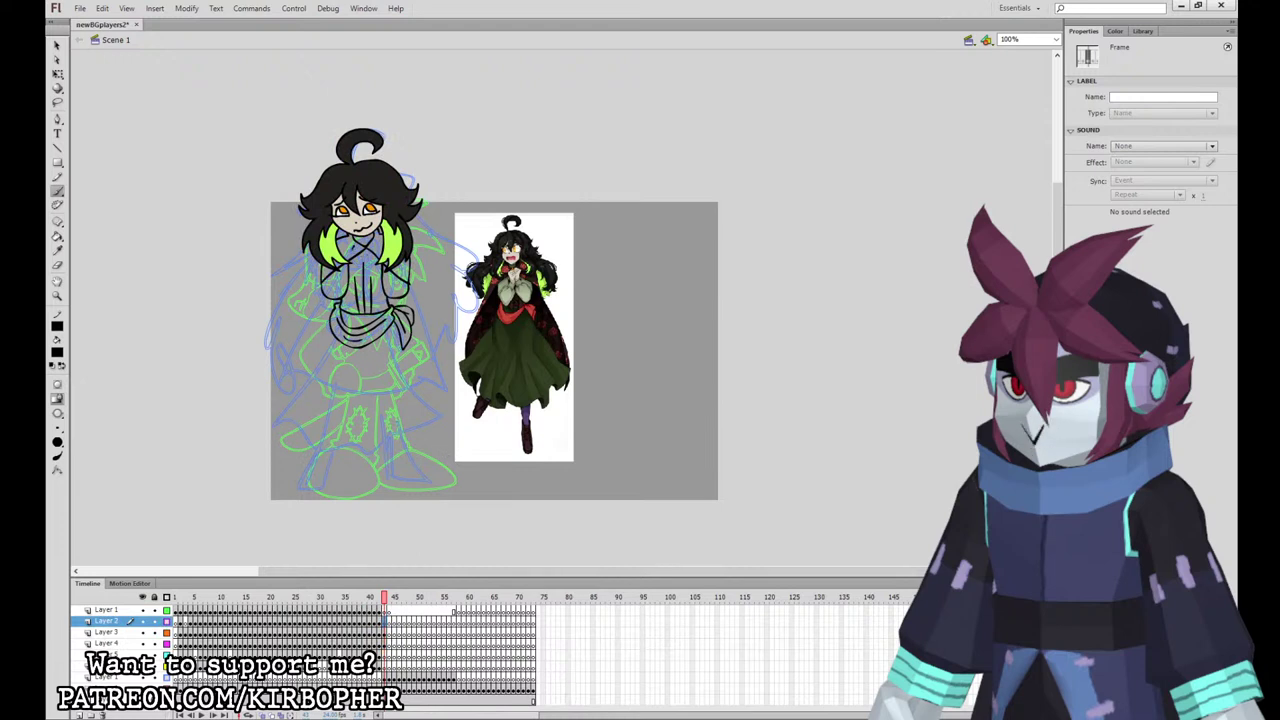
{"action": "left_click_drag", "start_coordinate": [352, 247], "coordinate": [370, 274]}
{"action": "left_click", "coordinate": [167, 621]}
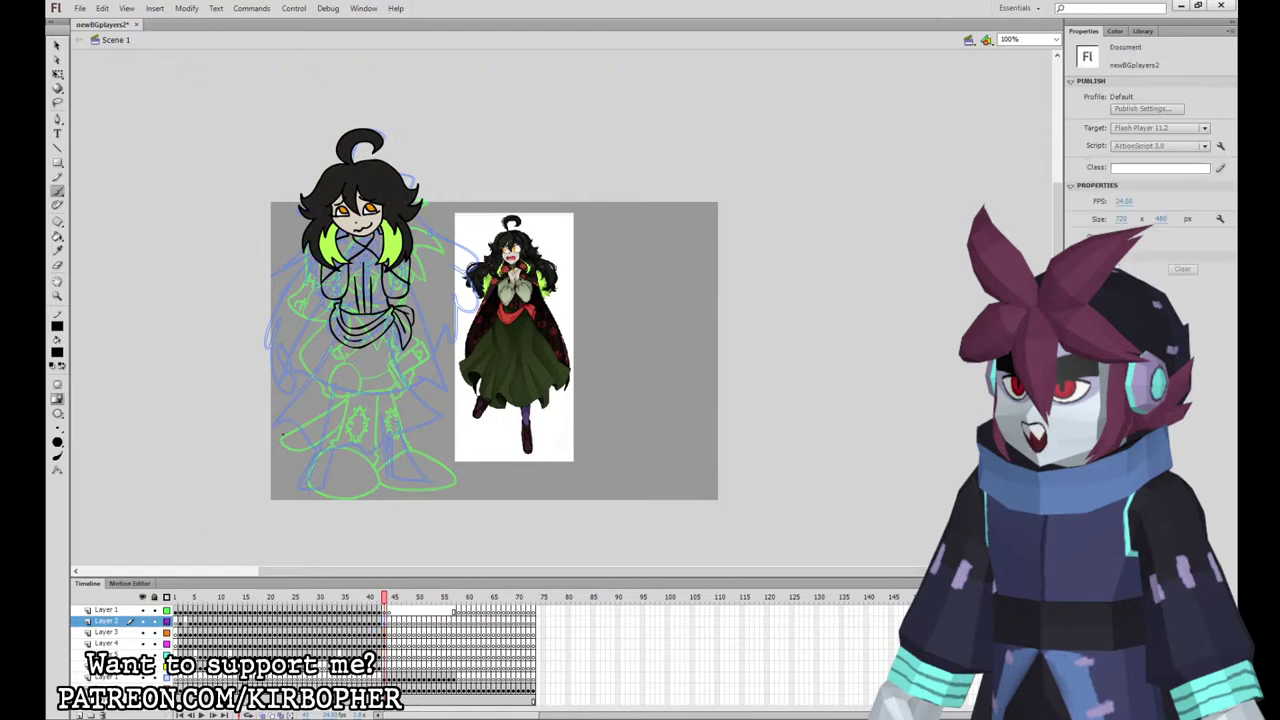
Step: Draw the clasped hands below the chin and the puffy forearm sleeves on Layer 2
{"action": "mouse_move", "coordinate": [353, 242]}
{"action": "left_mouse_down"}
{"action": "mouse_move", "coordinate": [371, 247]}
{"action": "mouse_move", "coordinate": [350, 271]}
{"action": "left_mouse_up"}
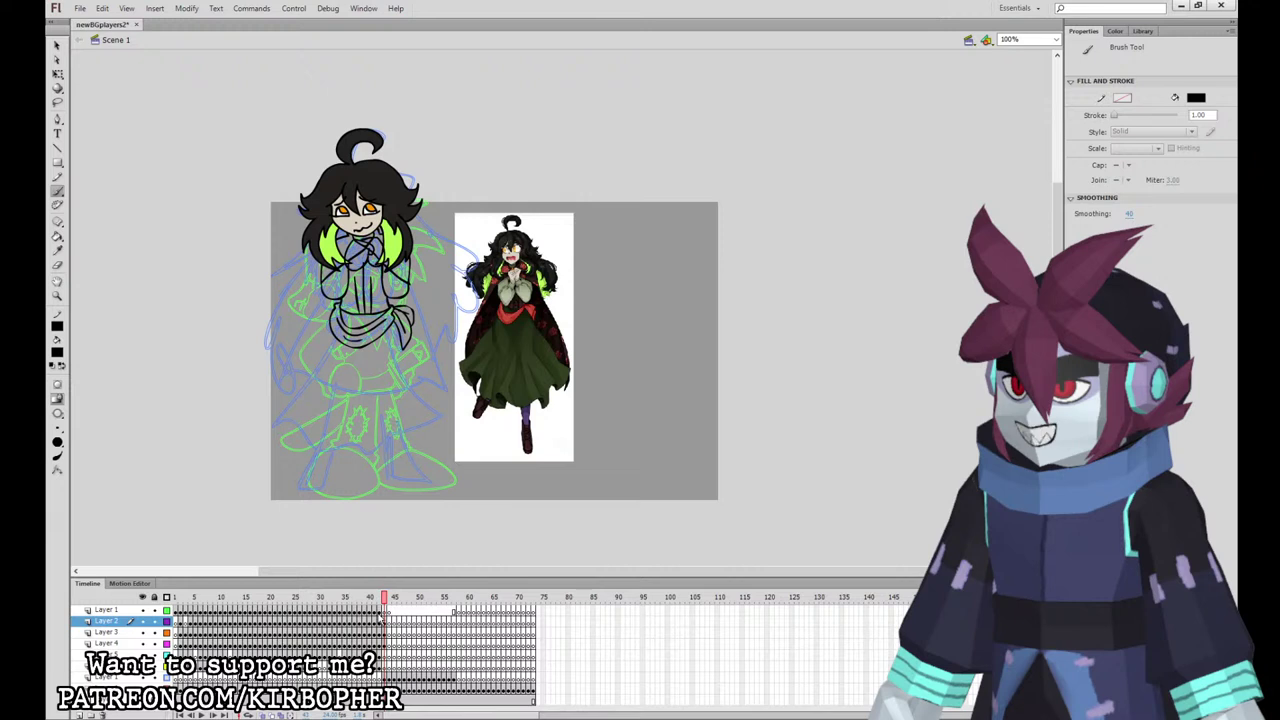
{"action": "left_click", "coordinate": [391, 621]}
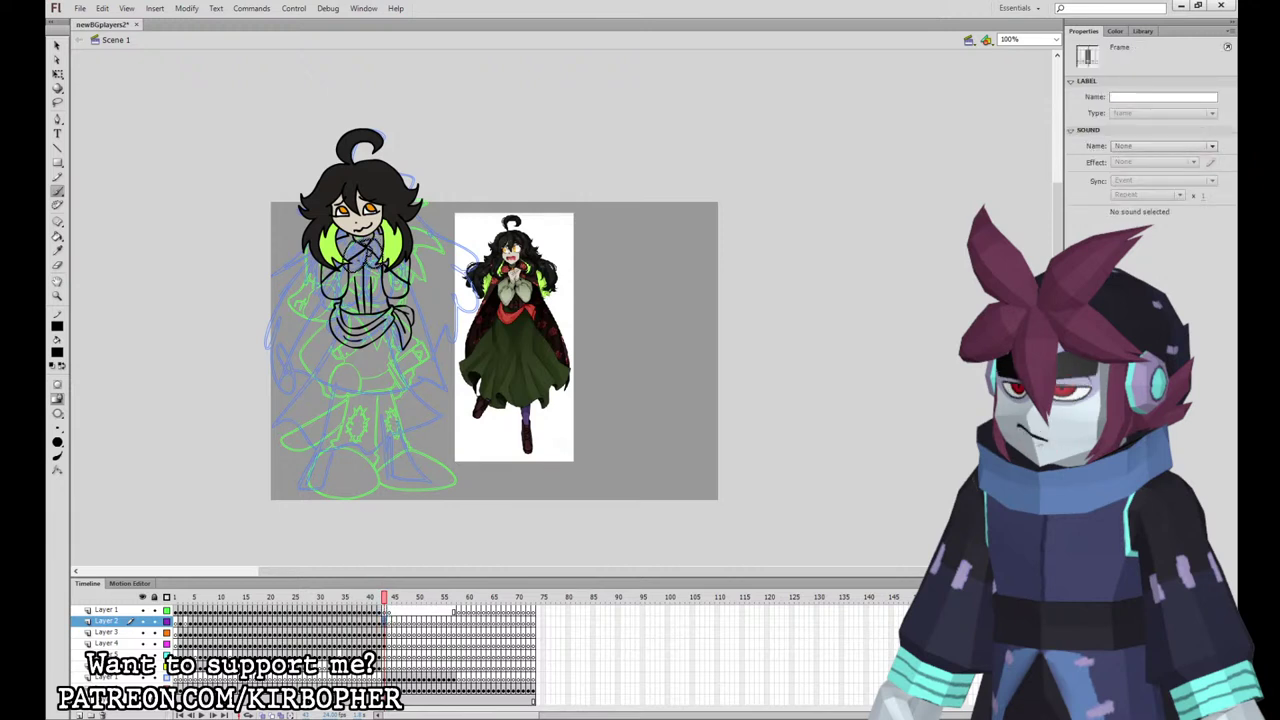
{"action": "left_click_drag", "start_coordinate": [358, 267], "coordinate": [356, 281]}
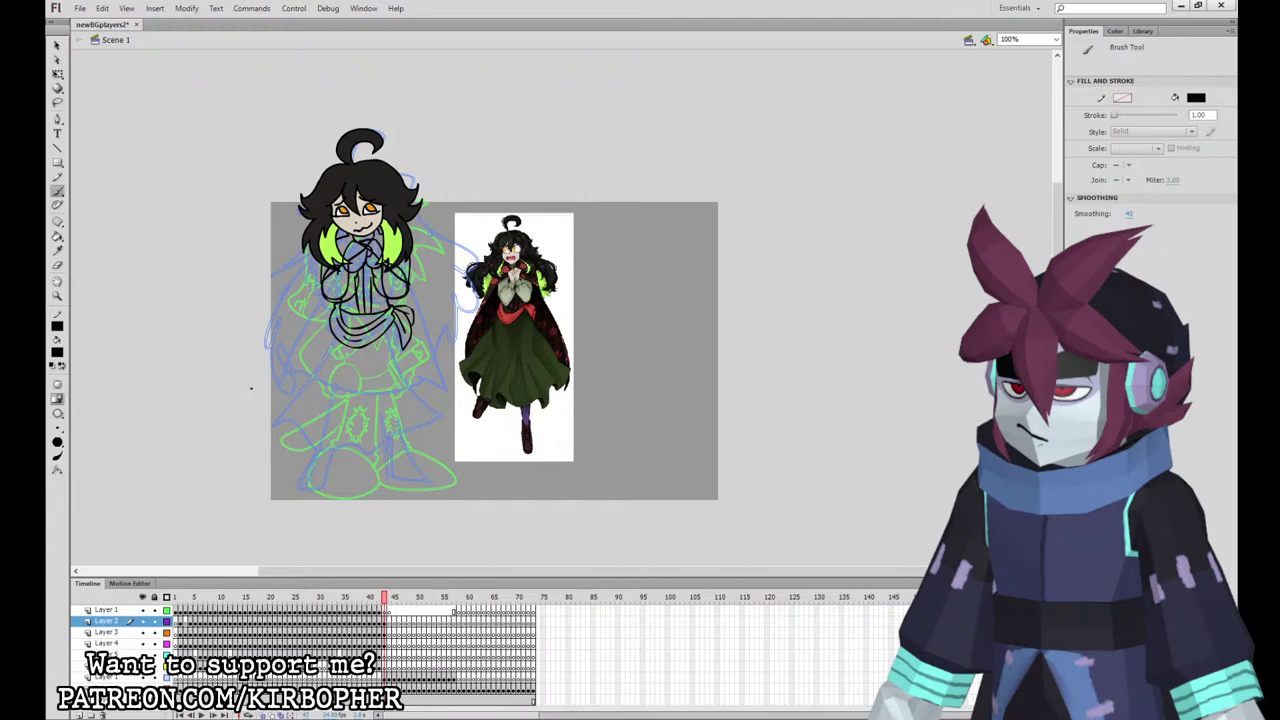
Step: Fill both clasped hands with the skin tone sampled from the character's face
{"action": "left_click", "coordinate": [58, 251]}
{"action": "left_click", "coordinate": [364, 223]}
{"action": "left_click", "coordinate": [355, 257]}
{"action": "left_click", "coordinate": [371, 252]}
Step: Fill the forearm sleeves with the grey-green sampled from the reference picture, including the lower sleeves on Layer 4 with Layer 2 hidden
{"action": "left_click", "coordinate": [58, 251]}
{"action": "left_click", "coordinate": [505, 297]}
{"action": "left_click", "coordinate": [335, 284]}
{"action": "left_click", "coordinate": [387, 267]}
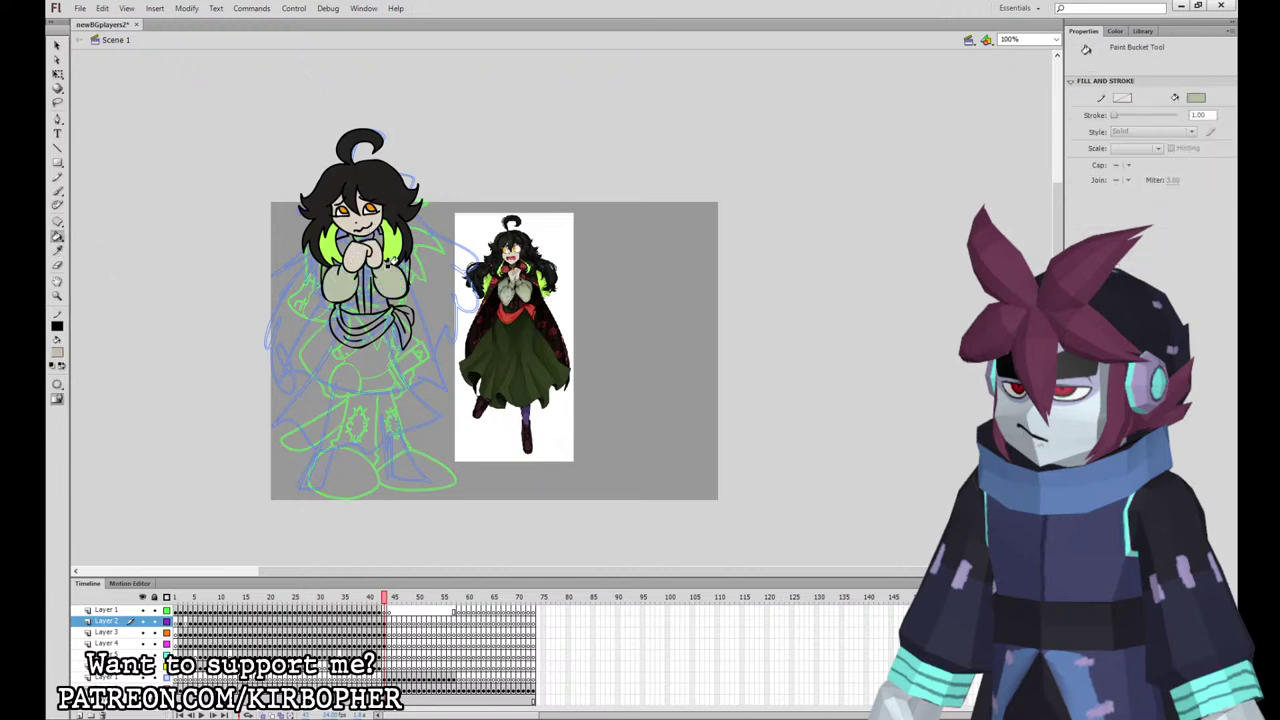
{"action": "left_click", "coordinate": [142, 621]}
{"action": "left_click", "coordinate": [335, 286]}
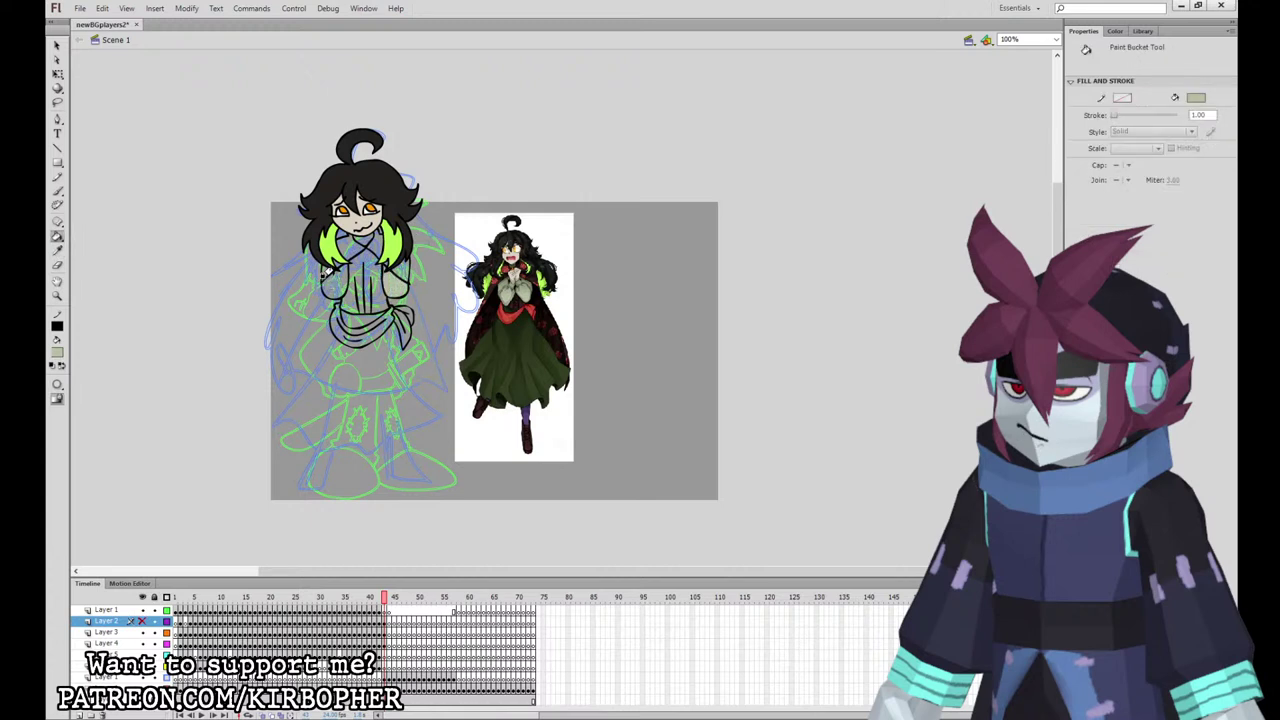
Step: Fill the collar, shoulders and bodice with the near-black and dark maroon sampled from the reference character's clothing
{"action": "left_click", "coordinate": [57, 251]}
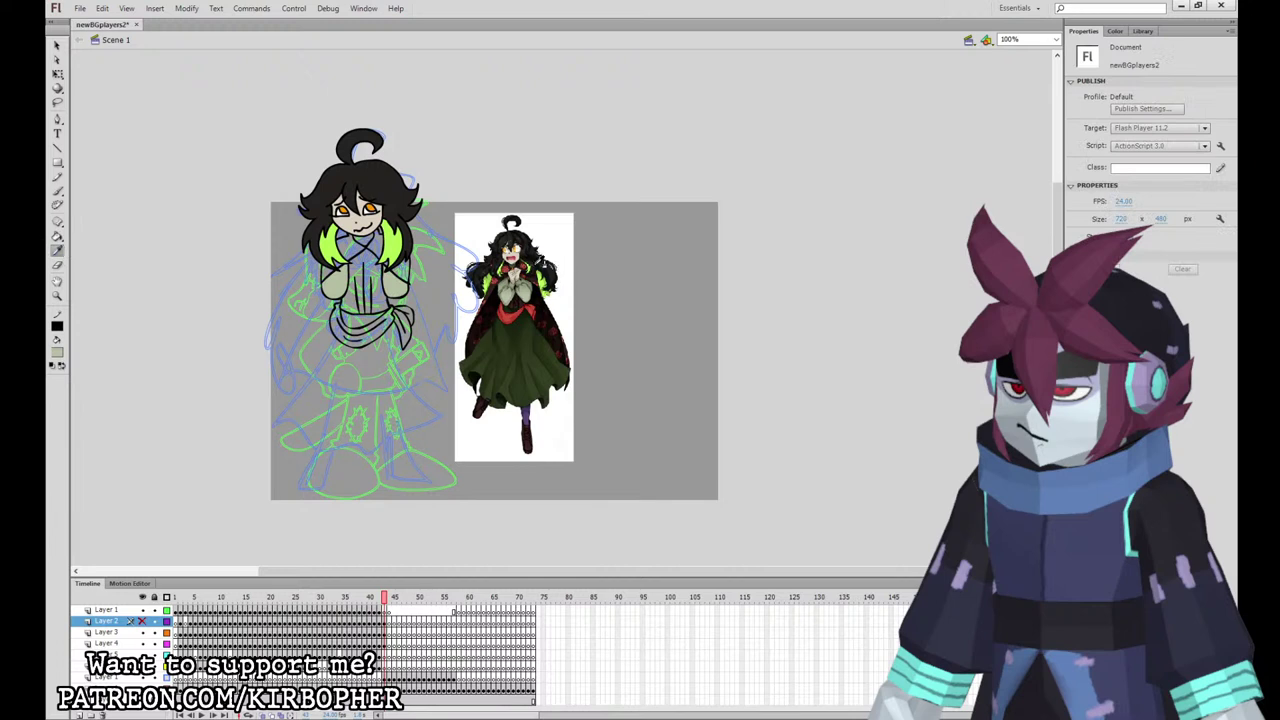
{"action": "left_click", "coordinate": [496, 283]}
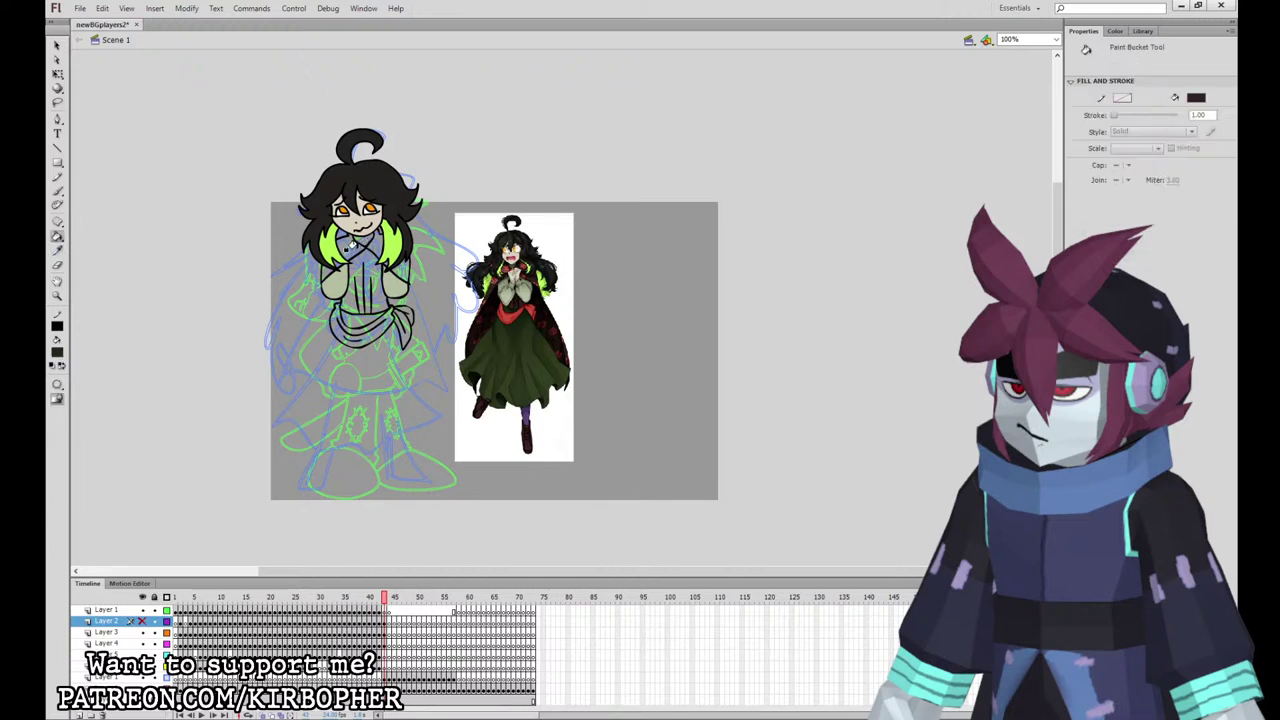
{"action": "left_click", "coordinate": [58, 250]}
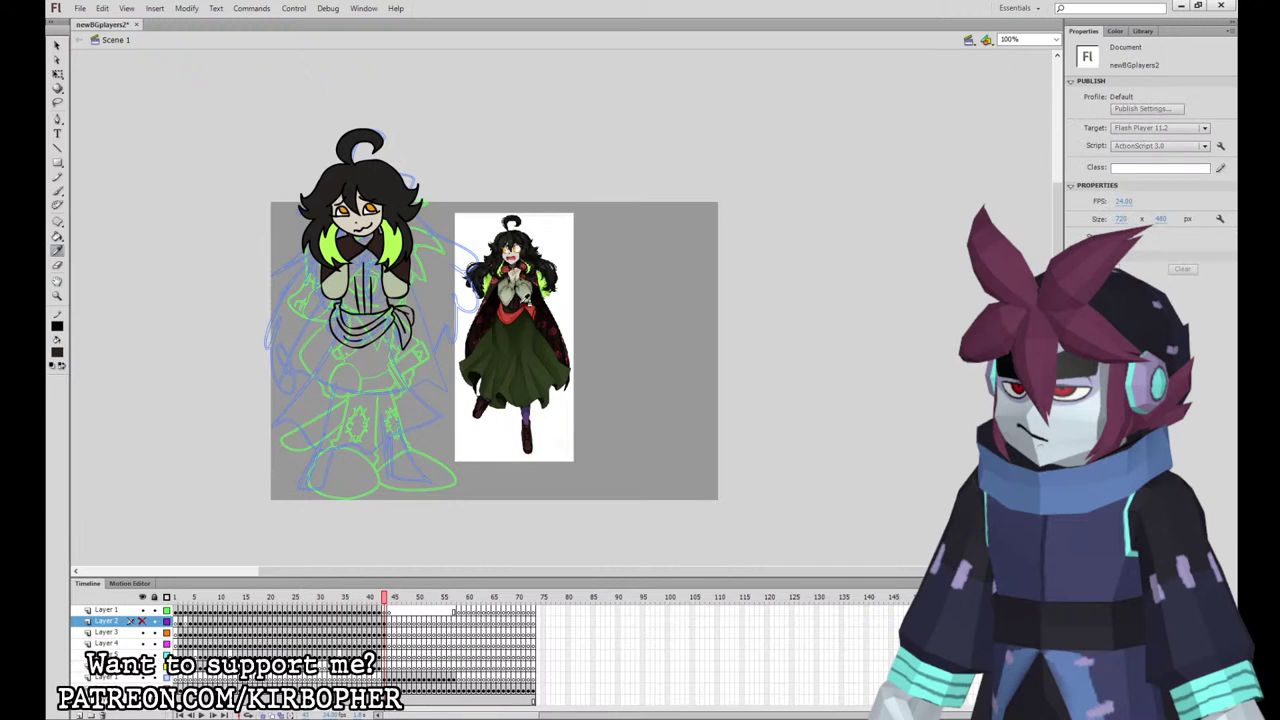
{"action": "left_click", "coordinate": [518, 300]}
{"action": "left_click", "coordinate": [372, 280]}
{"action": "left_click", "coordinate": [58, 251]}
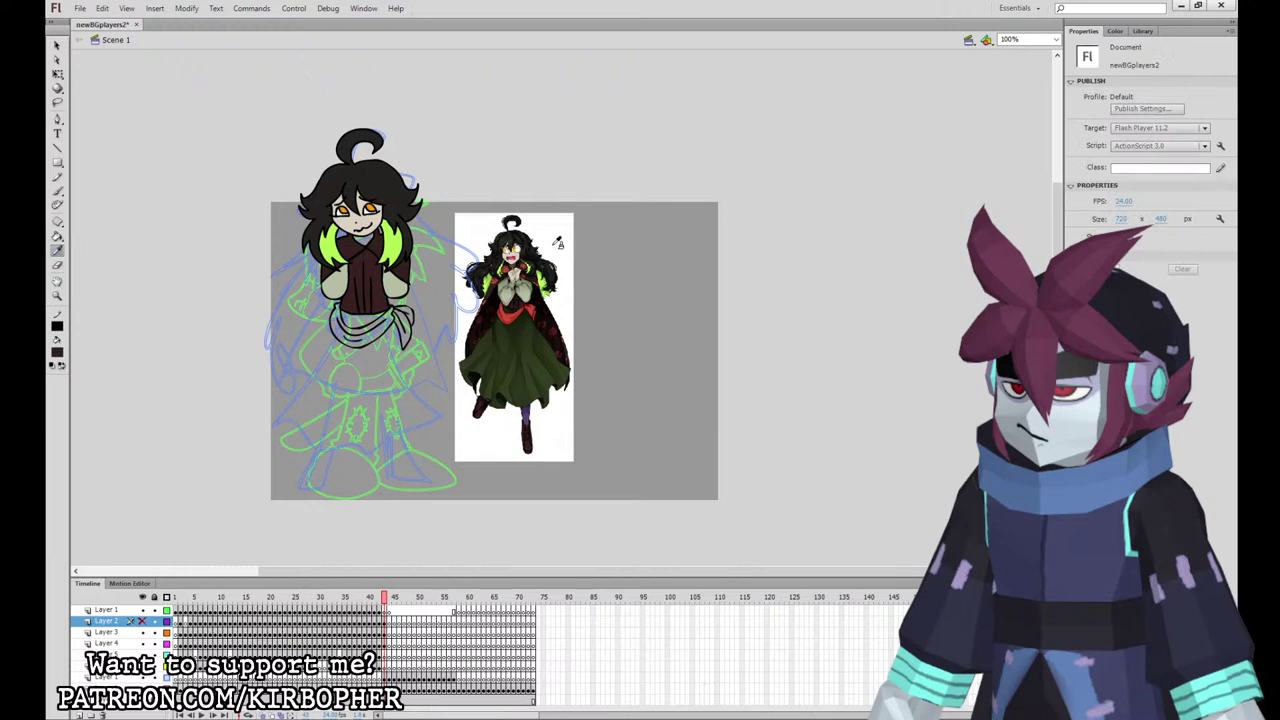
{"action": "left_click", "coordinate": [370, 260]}
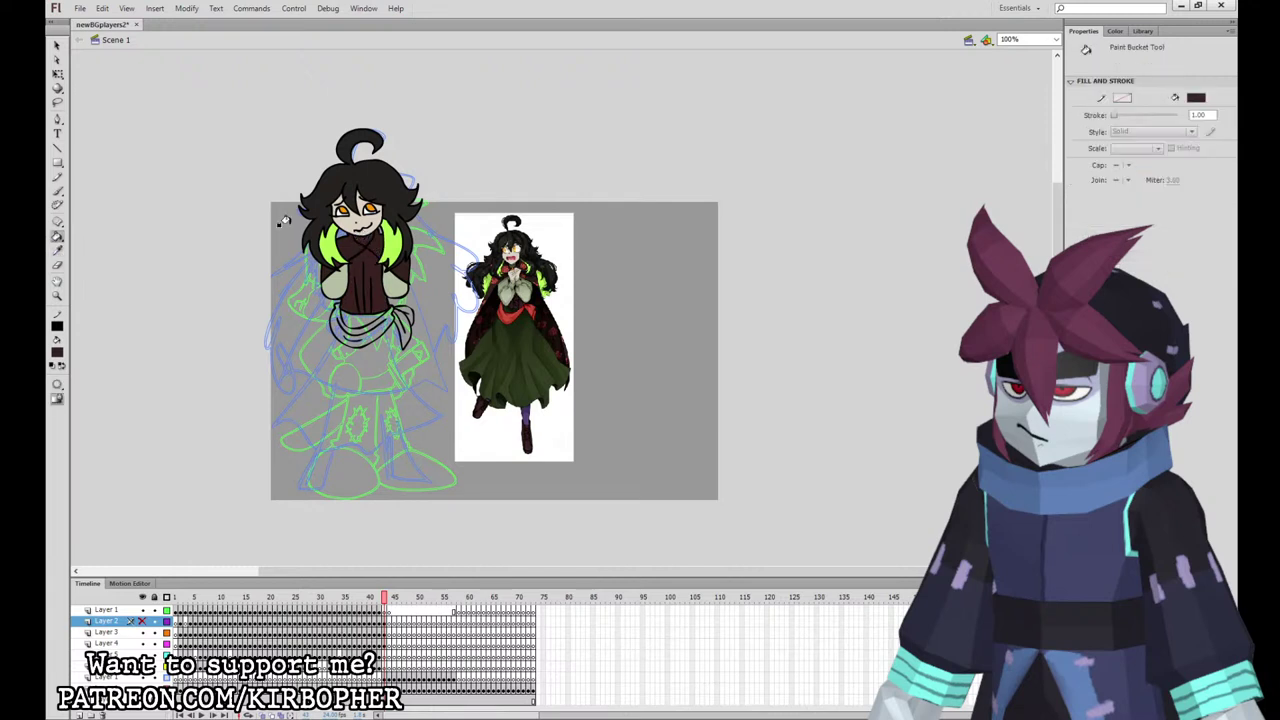
Step: Recolour the collar and shoulders and fill the waist sash and knot with the red sampled from the reference character's sash
{"action": "key", "text": "i"}
{"action": "left_click", "coordinate": [512, 312]}
{"action": "left_click", "coordinate": [347, 242]}
{"action": "left_click", "coordinate": [387, 314]}
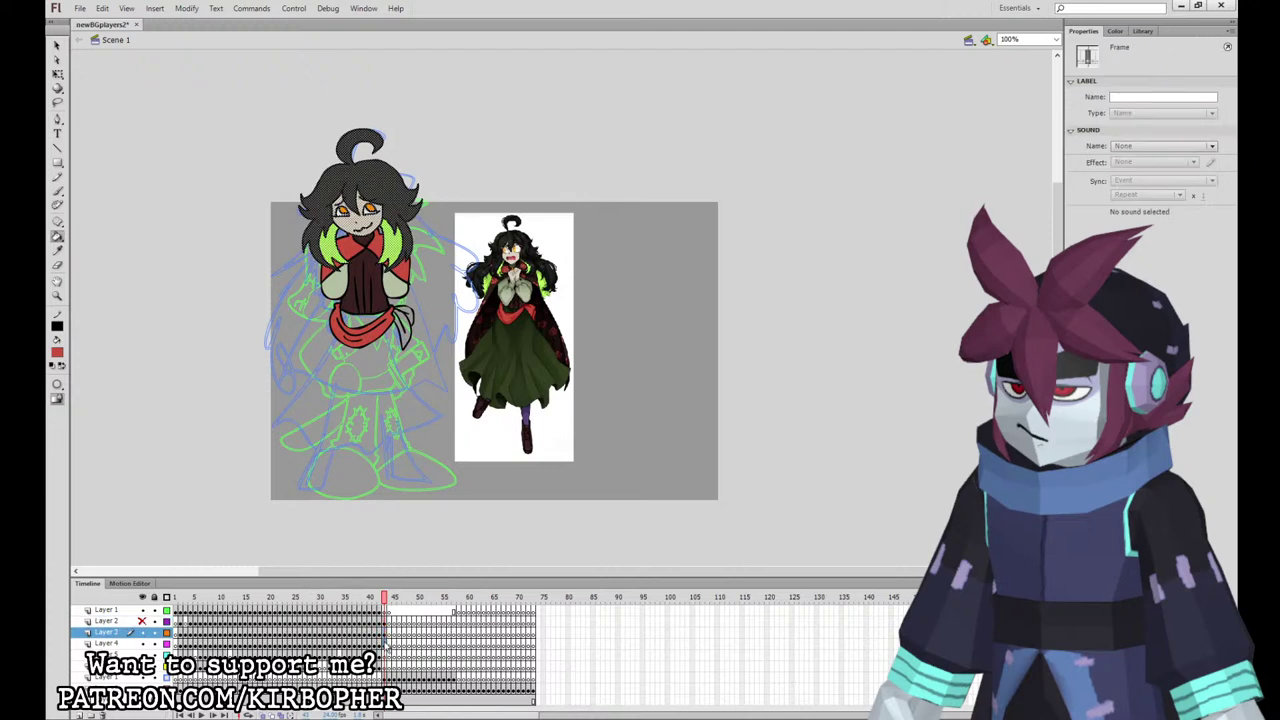
{"action": "left_click", "coordinate": [105, 643]}
{"action": "left_click", "coordinate": [57, 74]}
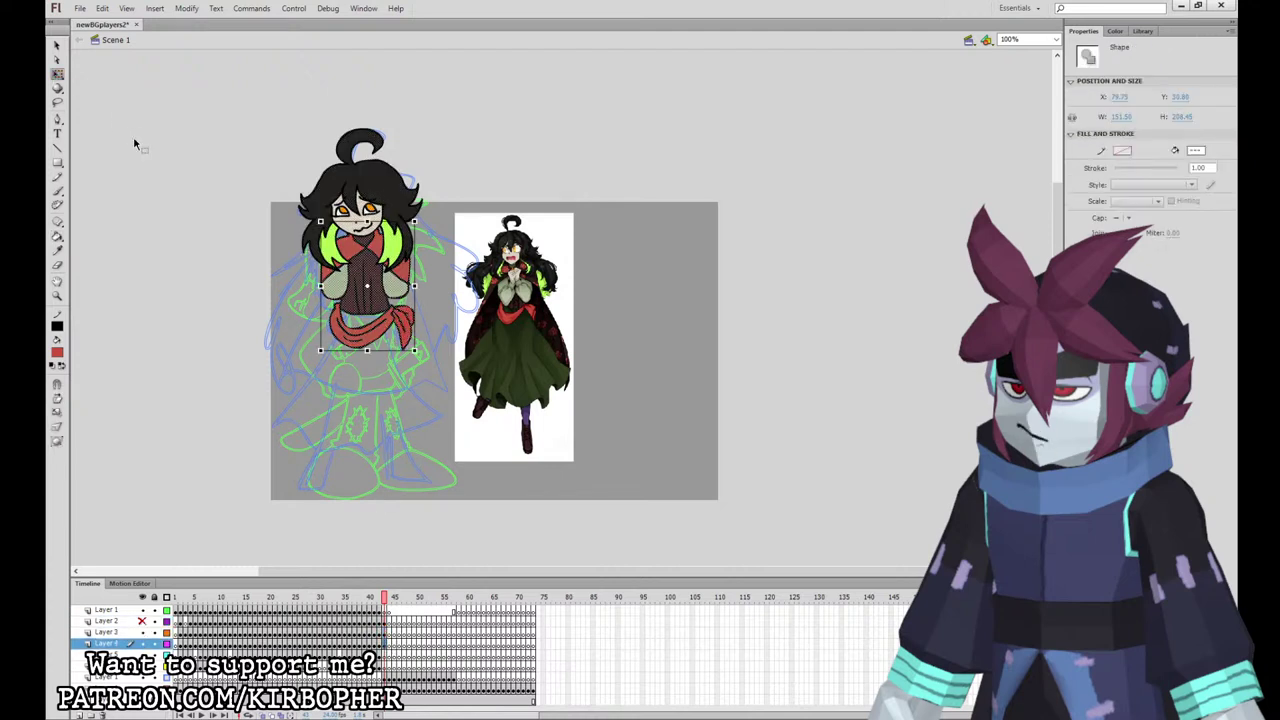
{"action": "left_click", "coordinate": [135, 141]}
Step: Fill the gap between bodice and sash with the dark green sampled from the reference skirt, and show Layer 2 again
{"action": "left_click", "coordinate": [57, 251]}
{"action": "left_click", "coordinate": [516, 329]}
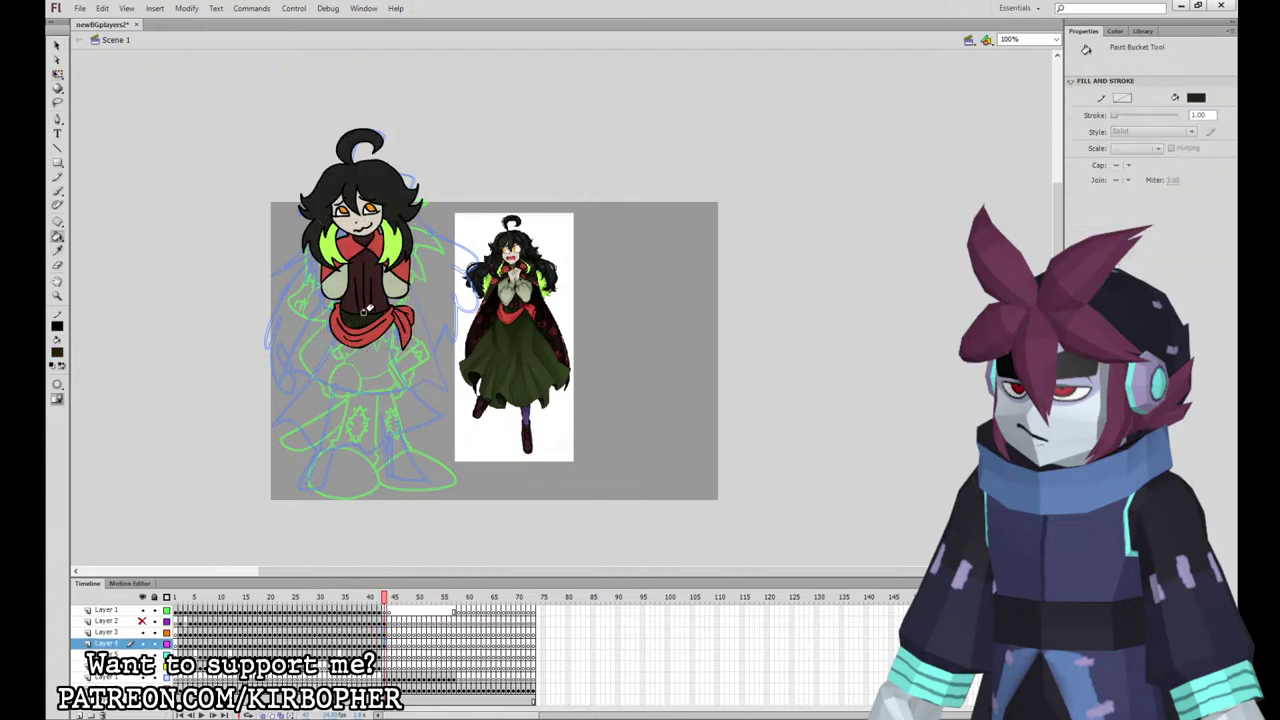
{"action": "key", "text": "i"}
{"action": "left_click", "coordinate": [473, 350]}
{"action": "left_click", "coordinate": [371, 313]}
{"action": "key", "text": "ctrl+z"}
{"action": "left_click", "coordinate": [367, 321]}
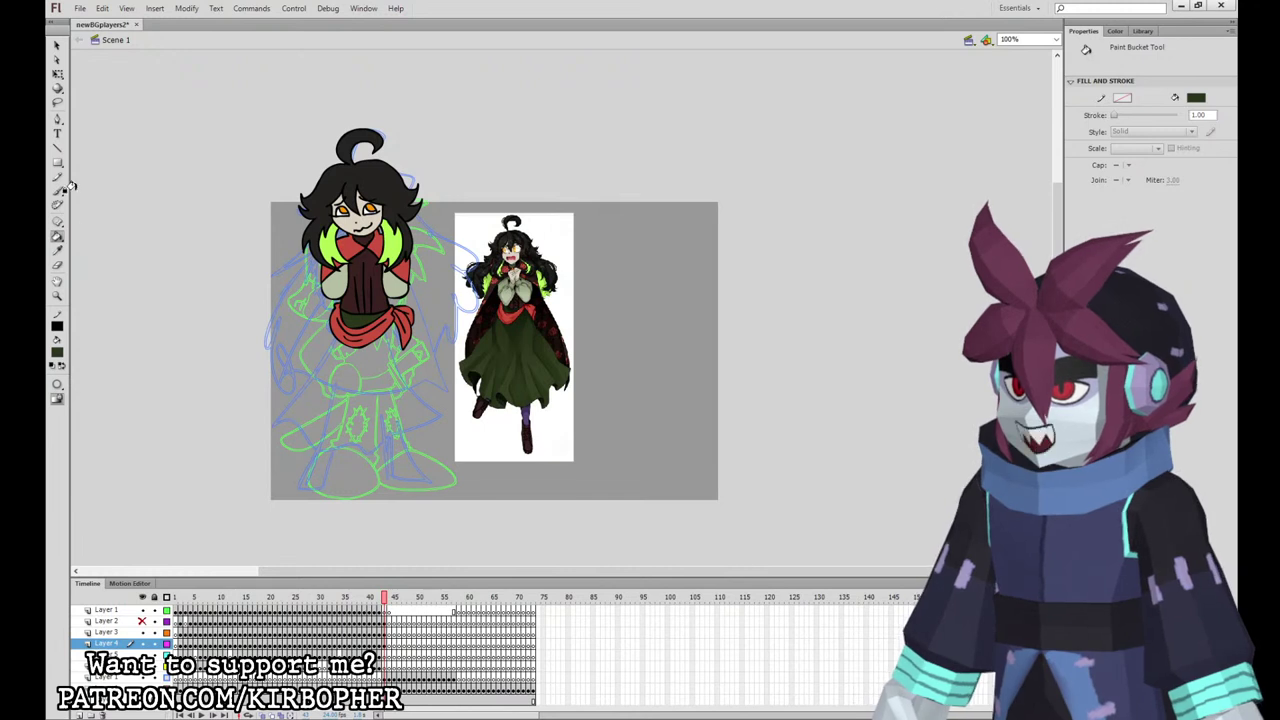
{"action": "left_click", "coordinate": [142, 621]}
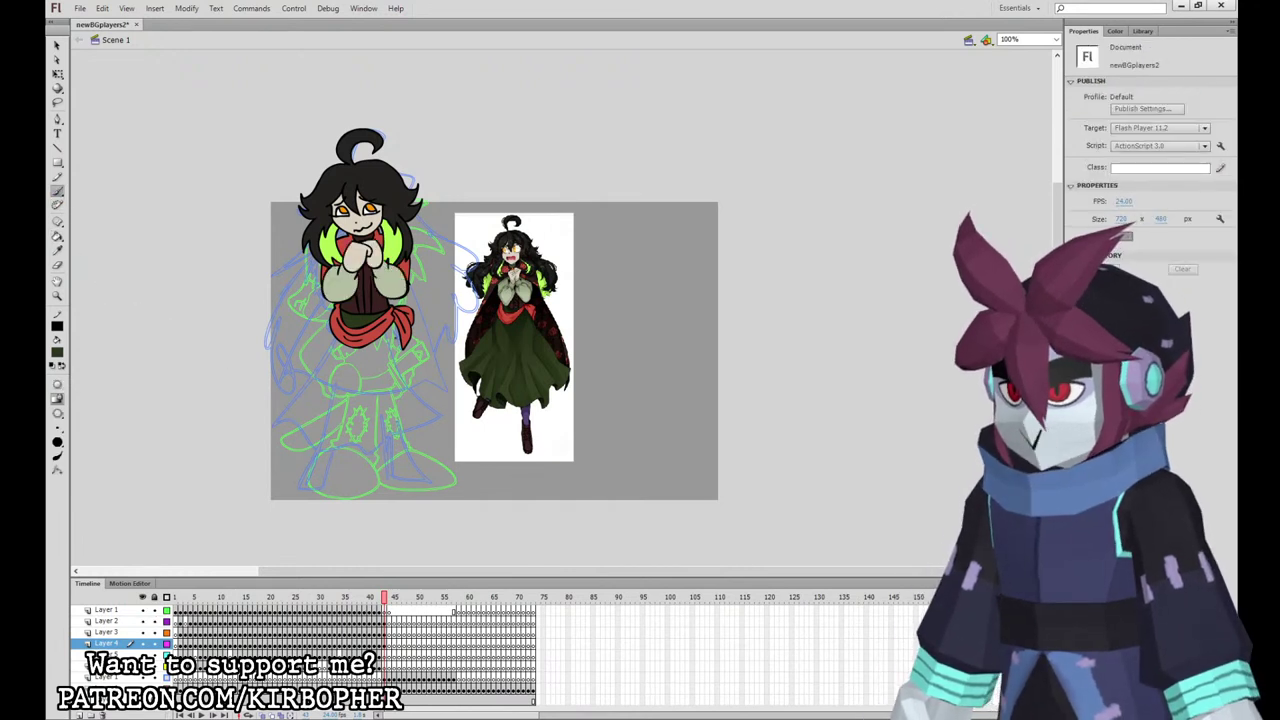
Step: Draw the long flared skirt with a wavy hem and several fold lines in black on Layer 4
{"action": "left_click", "coordinate": [386, 643]}
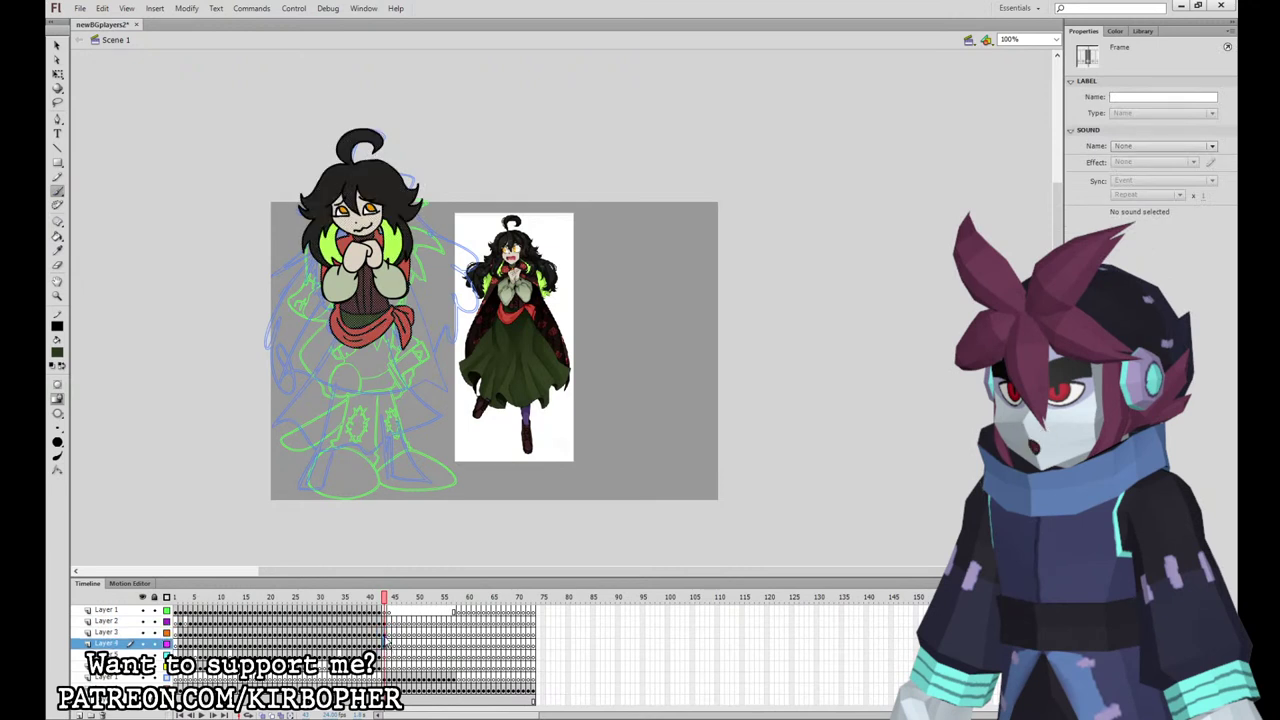
{"action": "left_click", "coordinate": [61, 355]}
{"action": "left_click", "coordinate": [78, 377]}
{"action": "key", "text": "ctrl+z"}
{"action": "mouse_move", "coordinate": [336, 317]}
{"action": "left_mouse_down"}
{"action": "mouse_move", "coordinate": [287, 436]}
{"action": "mouse_move", "coordinate": [383, 455]}
{"action": "mouse_move", "coordinate": [452, 426]}
{"action": "left_mouse_up"}
{"action": "key", "text": "ctrl+z"}
{"action": "mouse_move", "coordinate": [332, 315]}
{"action": "left_mouse_down"}
{"action": "mouse_move", "coordinate": [270, 405]}
{"action": "mouse_move", "coordinate": [336, 455]}
{"action": "mouse_move", "coordinate": [430, 420]}
{"action": "mouse_move", "coordinate": [454, 385]}
{"action": "mouse_move", "coordinate": [418, 352]}
{"action": "left_mouse_up"}
{"action": "left_click_drag", "start_coordinate": [290, 419], "coordinate": [329, 357]}
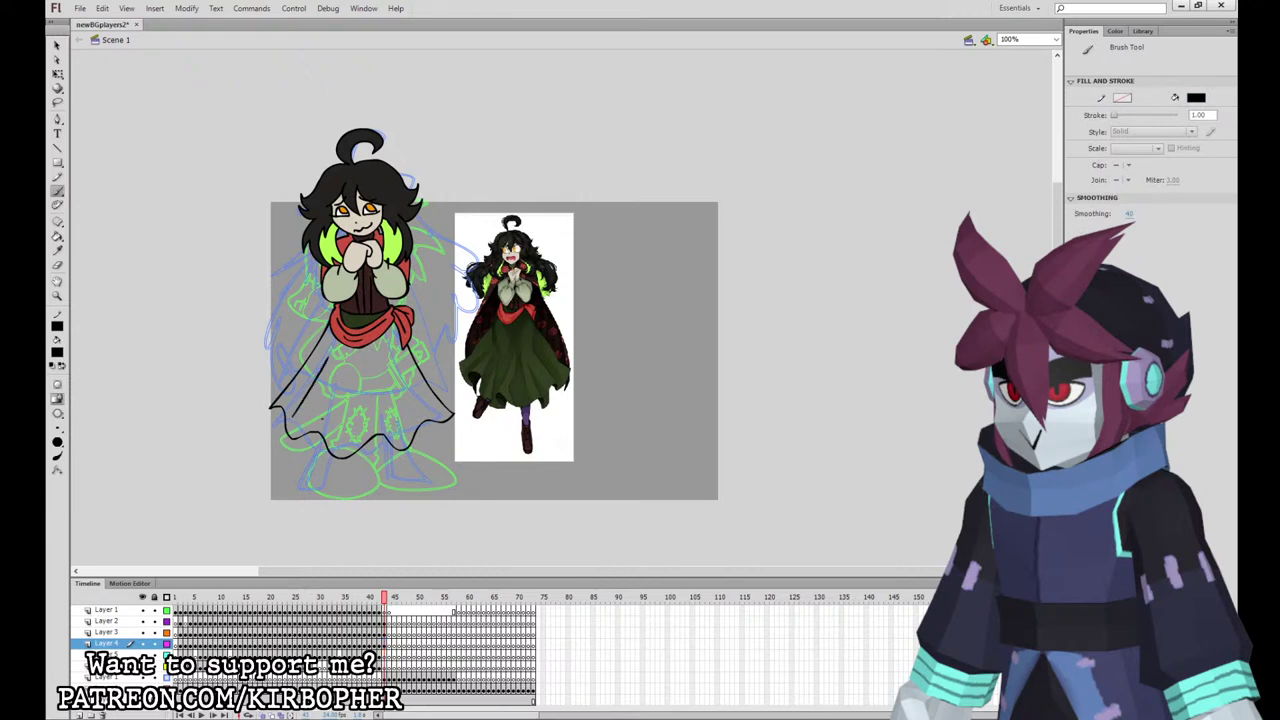
{"action": "left_click_drag", "start_coordinate": [374, 434], "coordinate": [370, 384]}
{"action": "left_click_drag", "start_coordinate": [414, 420], "coordinate": [394, 352]}
Step: Fill the whole skirt with the dark green sampled from the area above the sash
{"action": "left_click", "coordinate": [58, 251]}
{"action": "left_click", "coordinate": [360, 323]}
{"action": "left_click", "coordinate": [380, 347]}
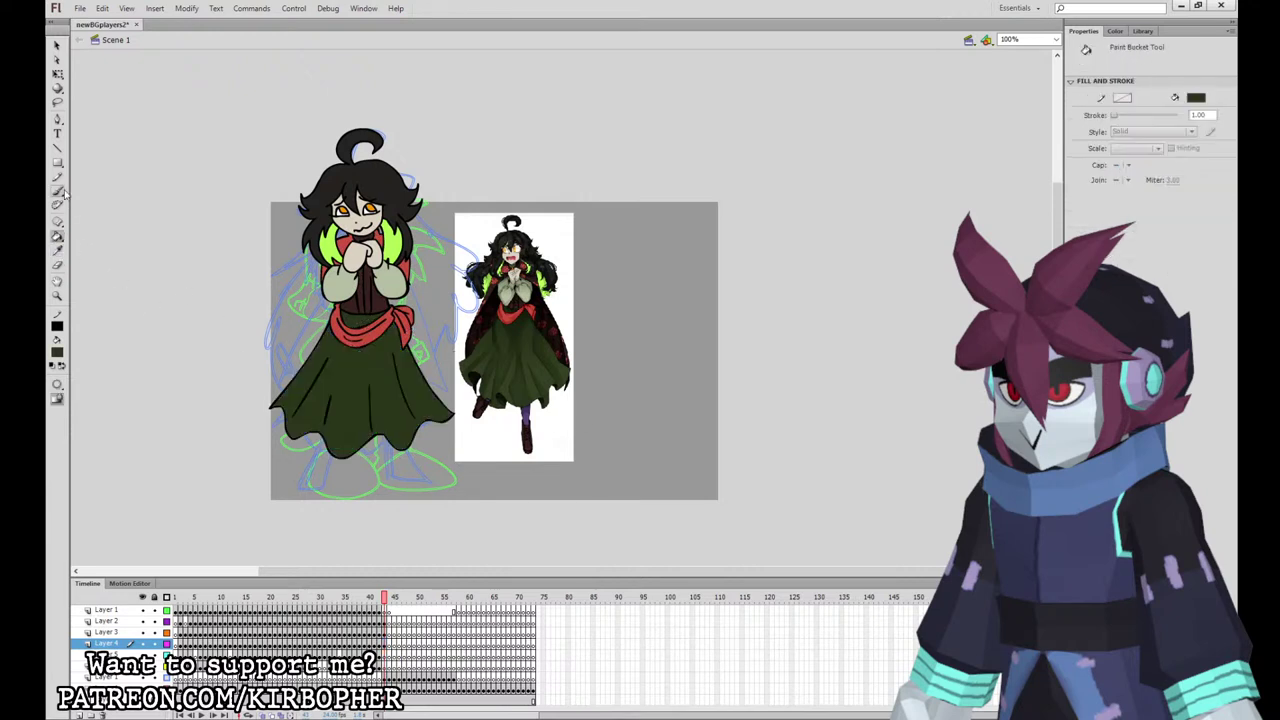
Step: Outline both lower legs and pointed shoes in black below the skirt's hem on Layer 4
{"action": "left_click", "coordinate": [57, 191]}
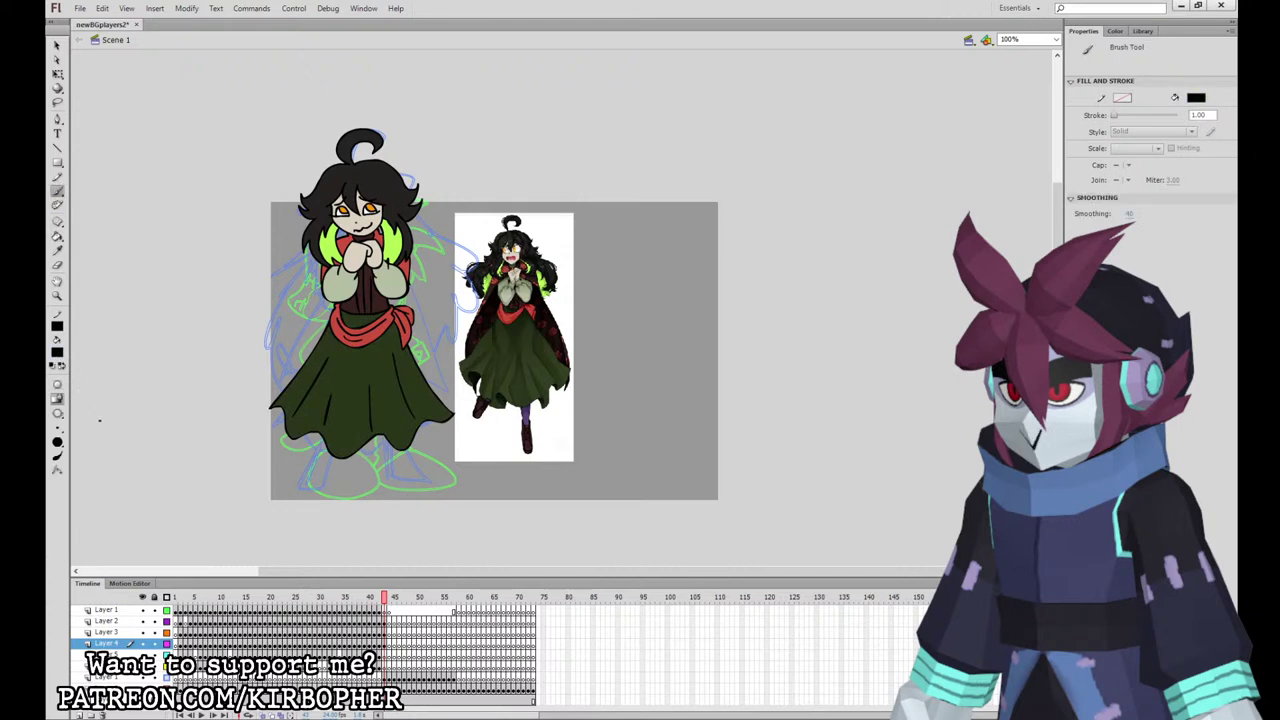
{"action": "left_click", "coordinate": [385, 644]}
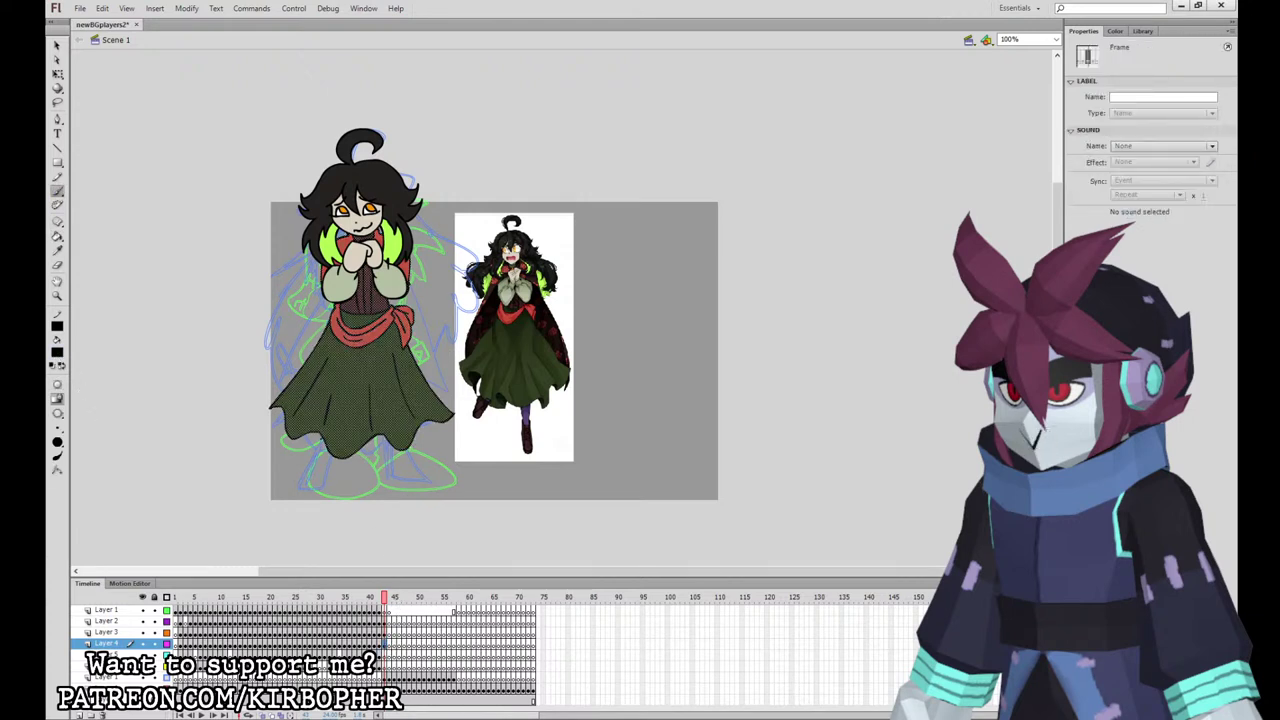
{"action": "key", "text": "ctrl+z"}
{"action": "left_click_drag", "start_coordinate": [334, 432], "coordinate": [307, 491]}
{"action": "key", "text": "ctrl+z"}
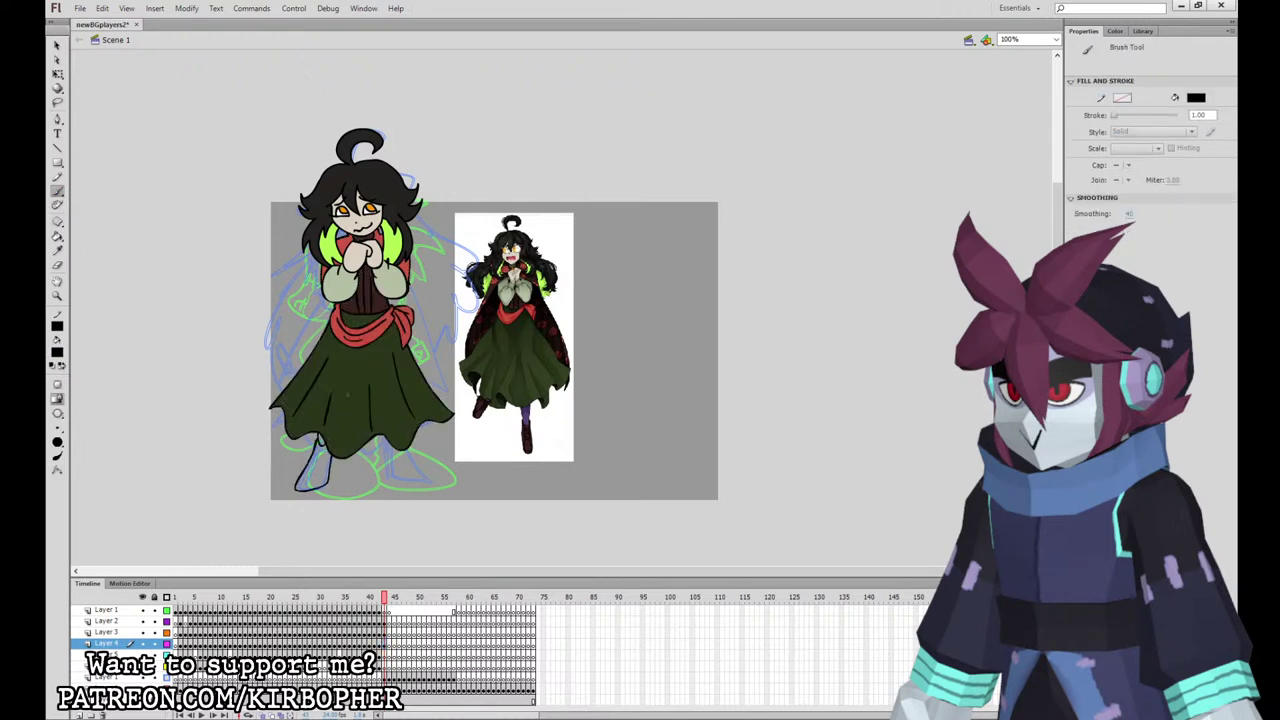
{"action": "left_click_drag", "start_coordinate": [411, 481], "coordinate": [405, 448]}
Step: Outline the flared cape behind the dress in black on the layer below Layer 4, with pointed lower corners and a curved hem
{"action": "left_click", "coordinate": [388, 655]}
{"action": "mouse_move", "coordinate": [322, 284]}
{"action": "left_mouse_down"}
{"action": "mouse_move", "coordinate": [250, 387]}
{"action": "mouse_move", "coordinate": [285, 392]}
{"action": "left_mouse_up"}
{"action": "key", "text": "ctrl+z"}
{"action": "left_click_drag", "start_coordinate": [322, 286], "coordinate": [259, 382]}
{"action": "key", "text": "ctrl+z"}
{"action": "left_click_drag", "start_coordinate": [322, 289], "coordinate": [256, 425]}
{"action": "key", "text": "ctrl+z"}
{"action": "left_click_drag", "start_coordinate": [322, 291], "coordinate": [249, 404]}
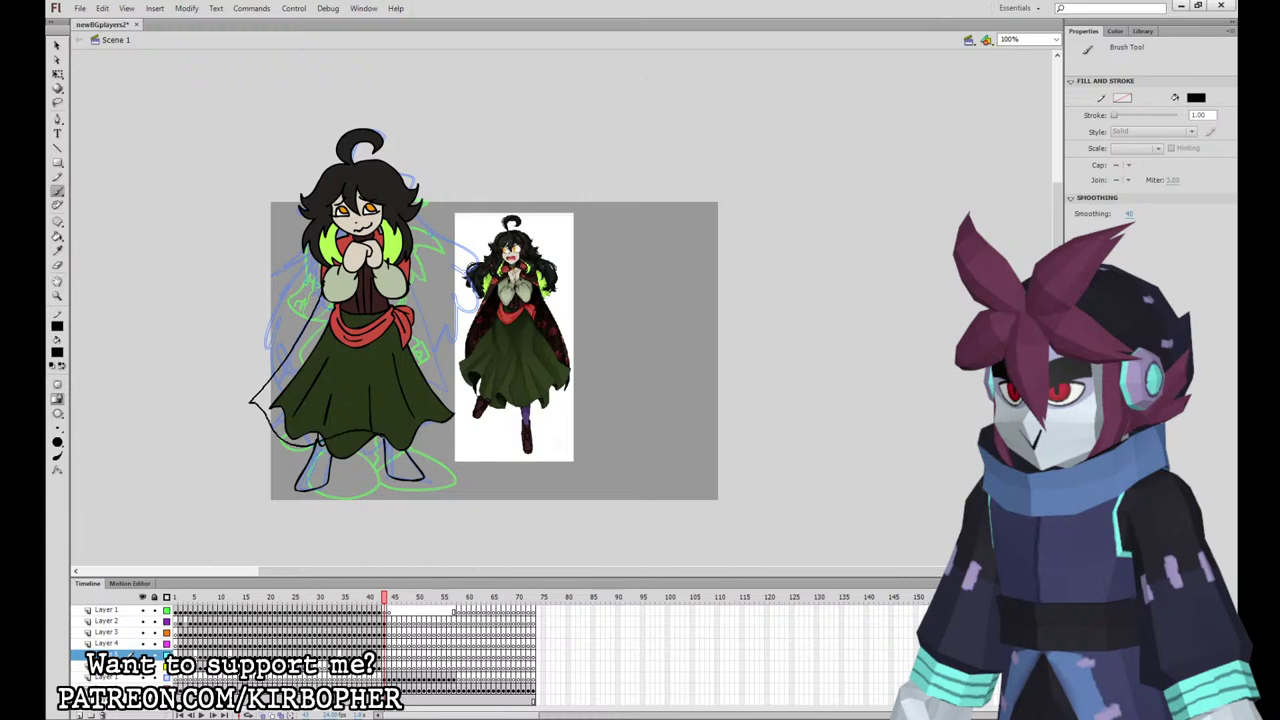
{"action": "key", "text": "ctrl+z"}
{"action": "mouse_move", "coordinate": [324, 262]}
{"action": "left_mouse_down"}
{"action": "mouse_move", "coordinate": [274, 436]}
{"action": "mouse_move", "coordinate": [340, 442]}
{"action": "left_mouse_up"}
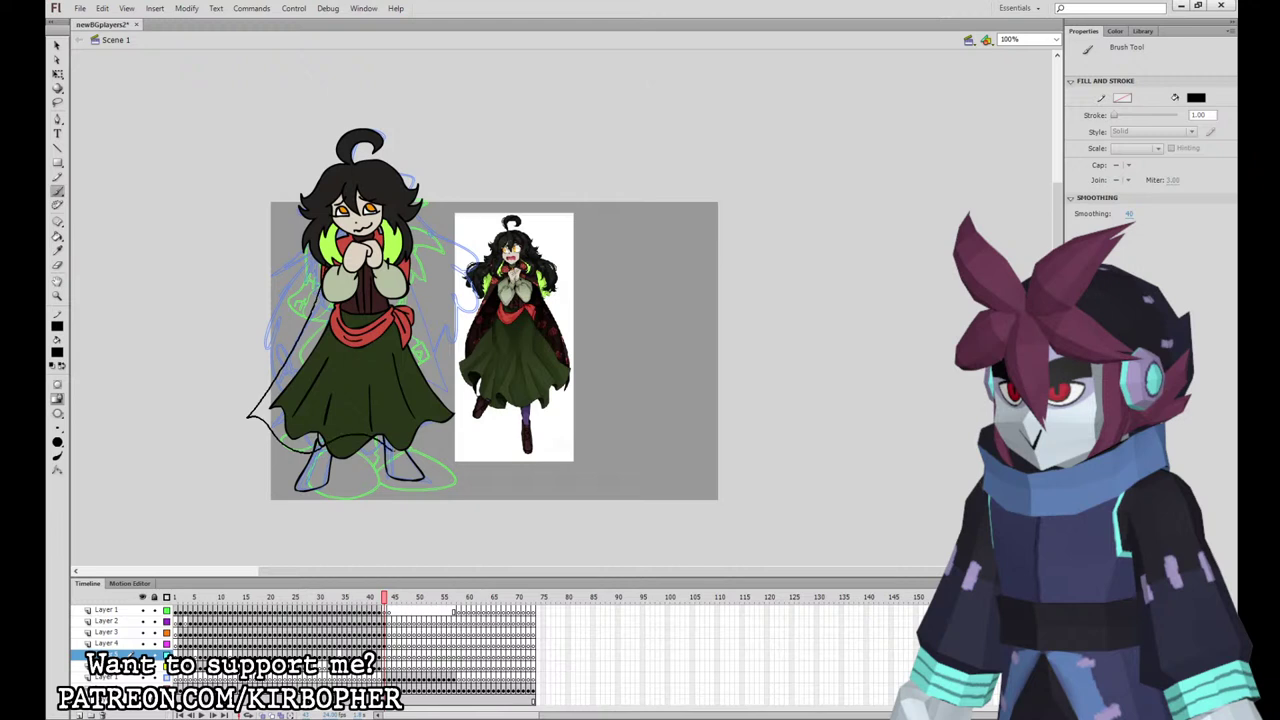
{"action": "left_click_drag", "start_coordinate": [482, 432], "coordinate": [418, 296]}
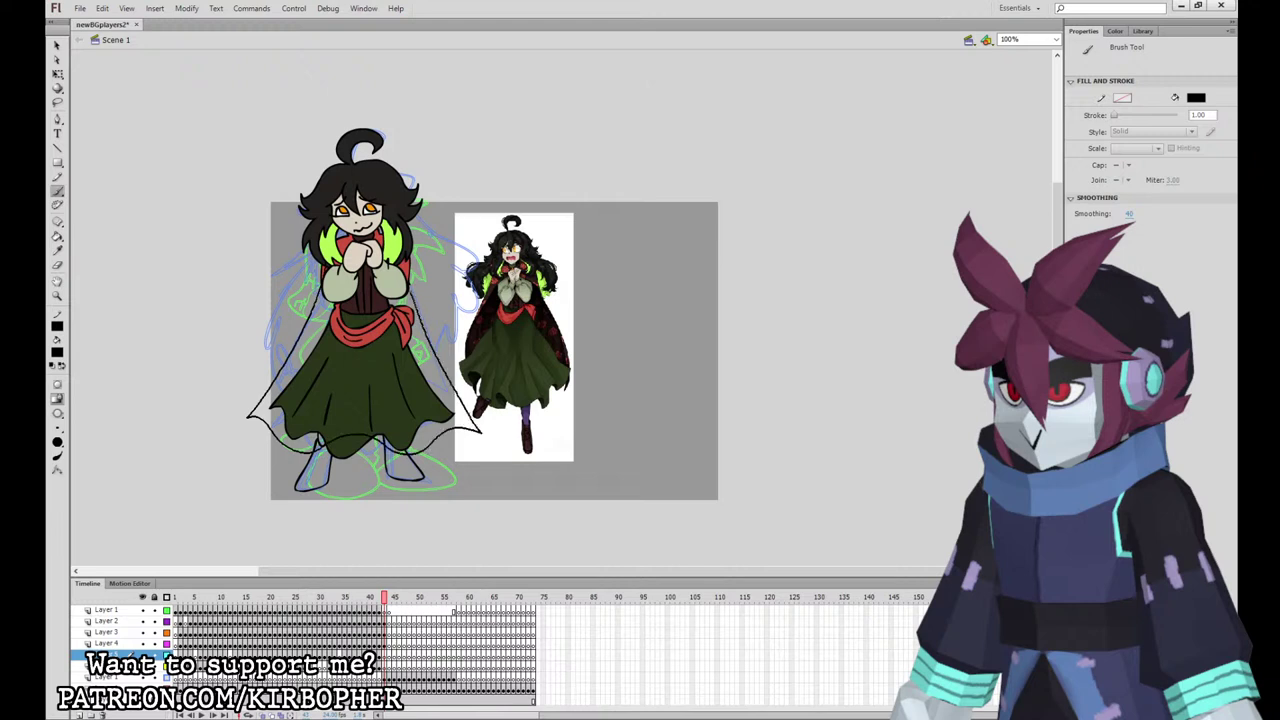
{"action": "left_click_drag", "start_coordinate": [345, 249], "coordinate": [325, 262]}
Step: Outline the large spiky mass of back hair in black on the layer below the cape
{"action": "left_click", "coordinate": [385, 667]}
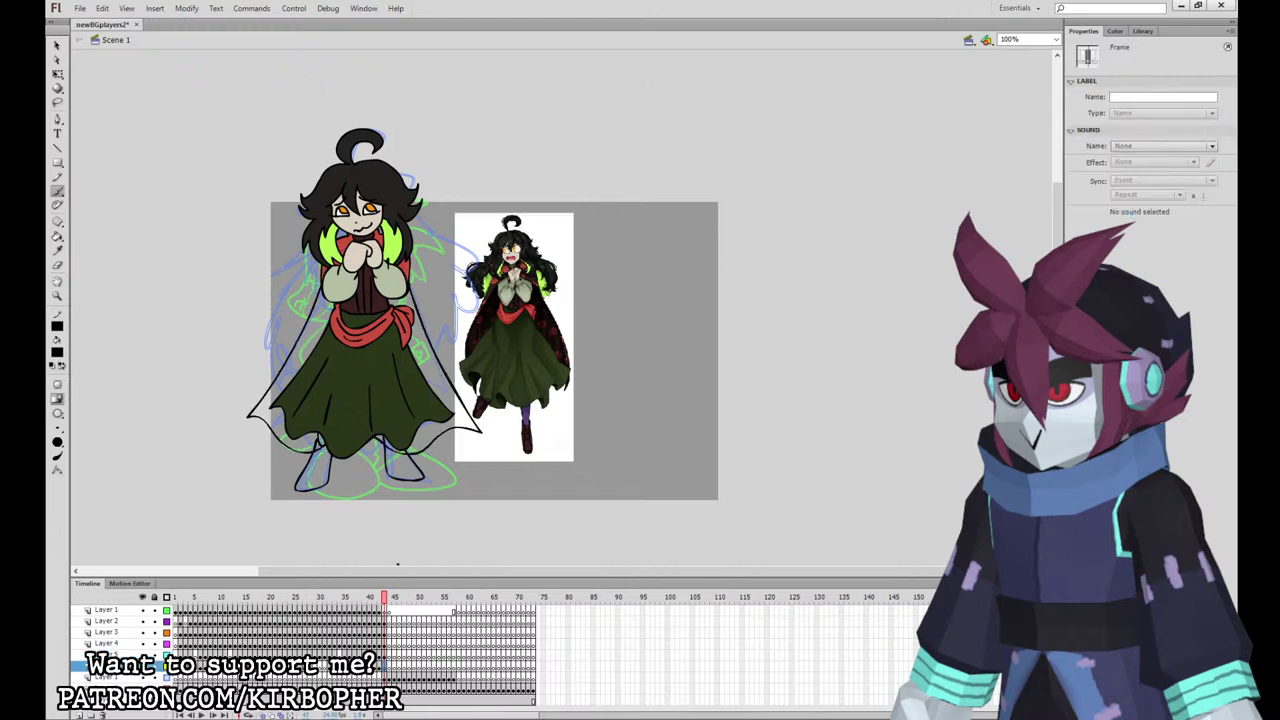
{"action": "mouse_move", "coordinate": [280, 271]}
{"action": "left_mouse_down"}
{"action": "mouse_move", "coordinate": [269, 330]}
{"action": "mouse_move", "coordinate": [390, 358]}
{"action": "left_mouse_up"}
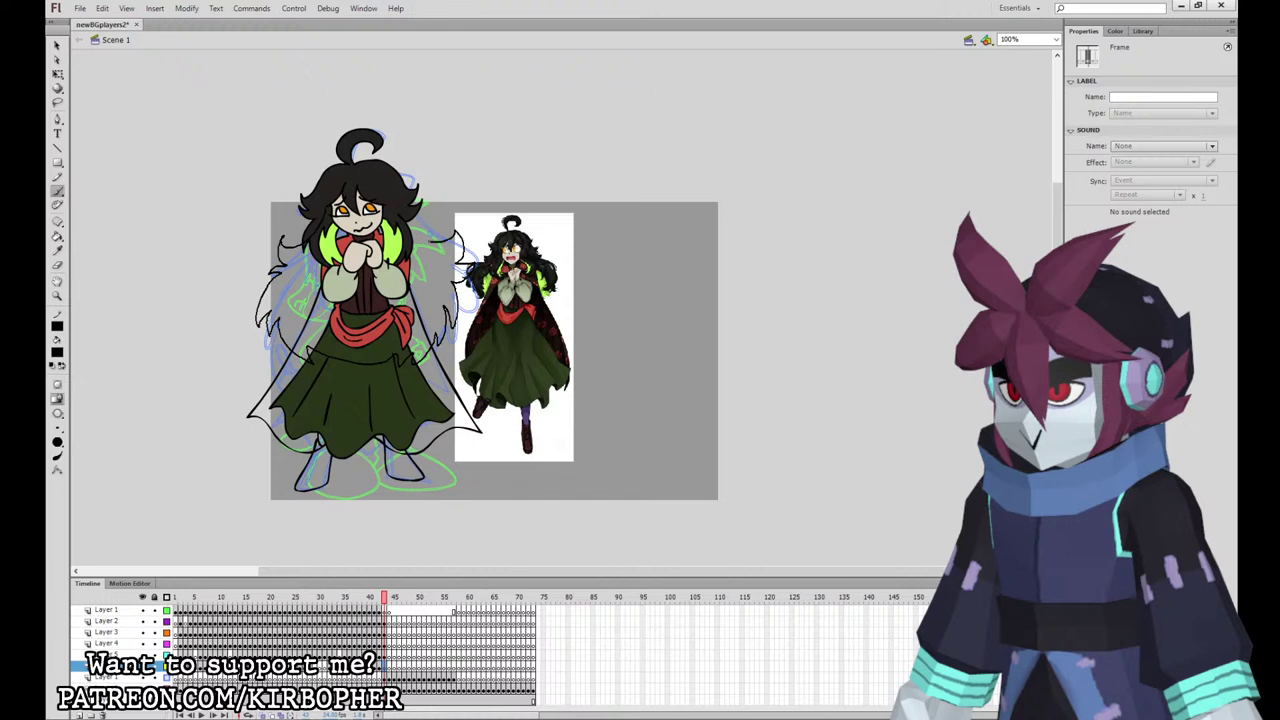
{"action": "left_click_drag", "start_coordinate": [456, 263], "coordinate": [475, 263]}
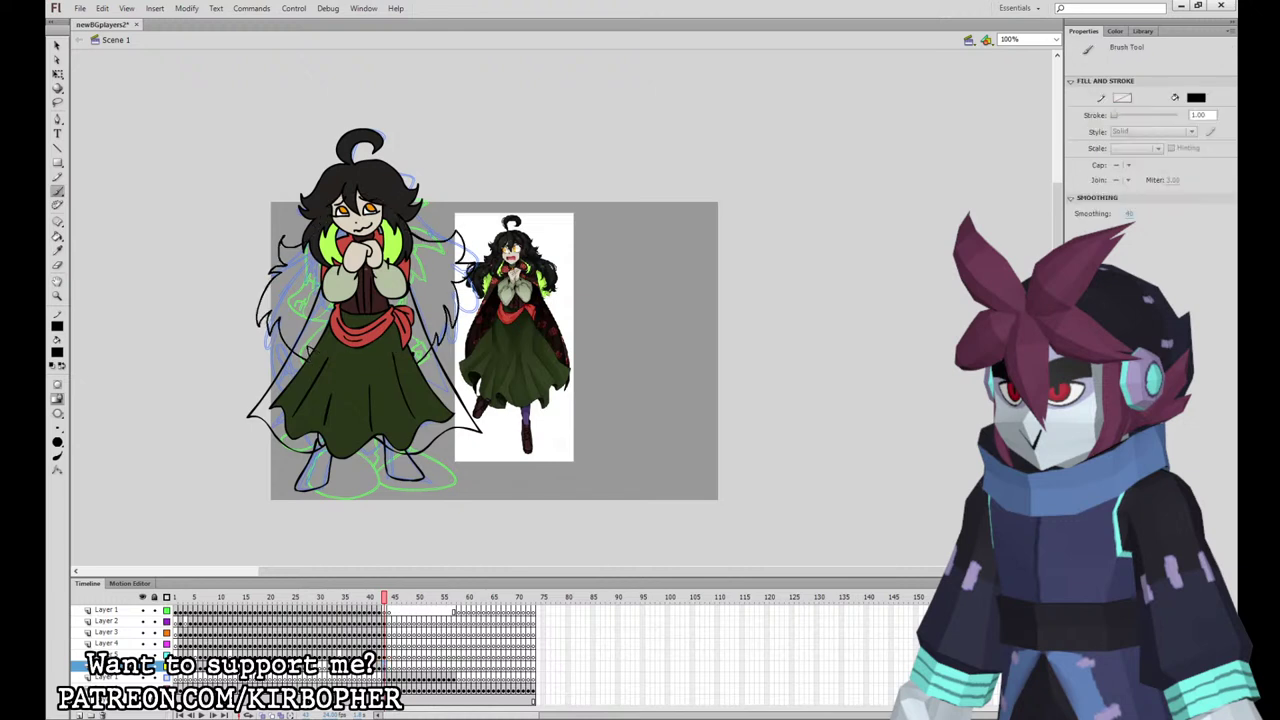
{"action": "left_click_drag", "start_coordinate": [286, 293], "coordinate": [272, 328]}
{"action": "key", "text": "ctrl+z"}
{"action": "left_click_drag", "start_coordinate": [321, 367], "coordinate": [292, 294]}
{"action": "key", "text": "ctrl+z"}
Step: Show the layers above as outlines, draw the jagged inner edges of the back hair in black, and restore the normal display
{"action": "left_click_drag", "start_coordinate": [167, 622], "coordinate": [167, 655]}
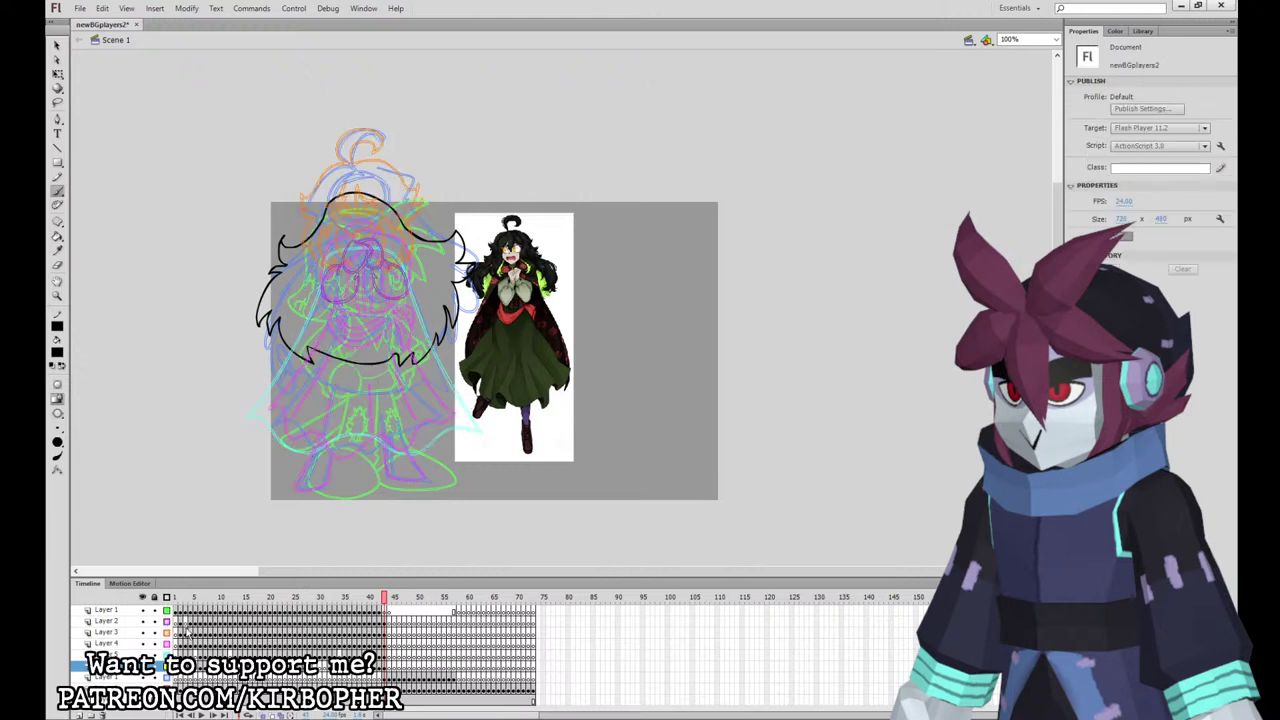
{"action": "left_click", "coordinate": [385, 669]}
{"action": "mouse_move", "coordinate": [346, 194]}
{"action": "left_mouse_down"}
{"action": "mouse_move", "coordinate": [333, 242]}
{"action": "mouse_move", "coordinate": [290, 293]}
{"action": "left_mouse_up"}
{"action": "key", "text": "Escape"}
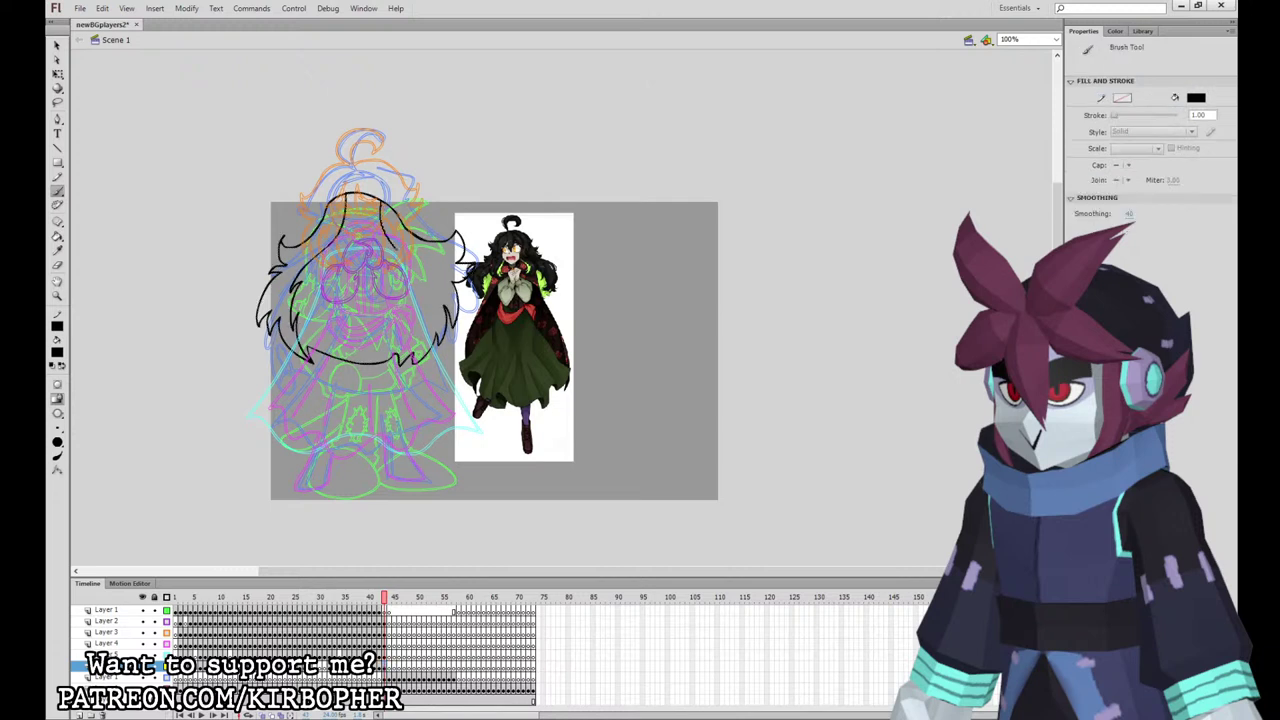
{"action": "left_click_drag", "start_coordinate": [430, 280], "coordinate": [418, 338]}
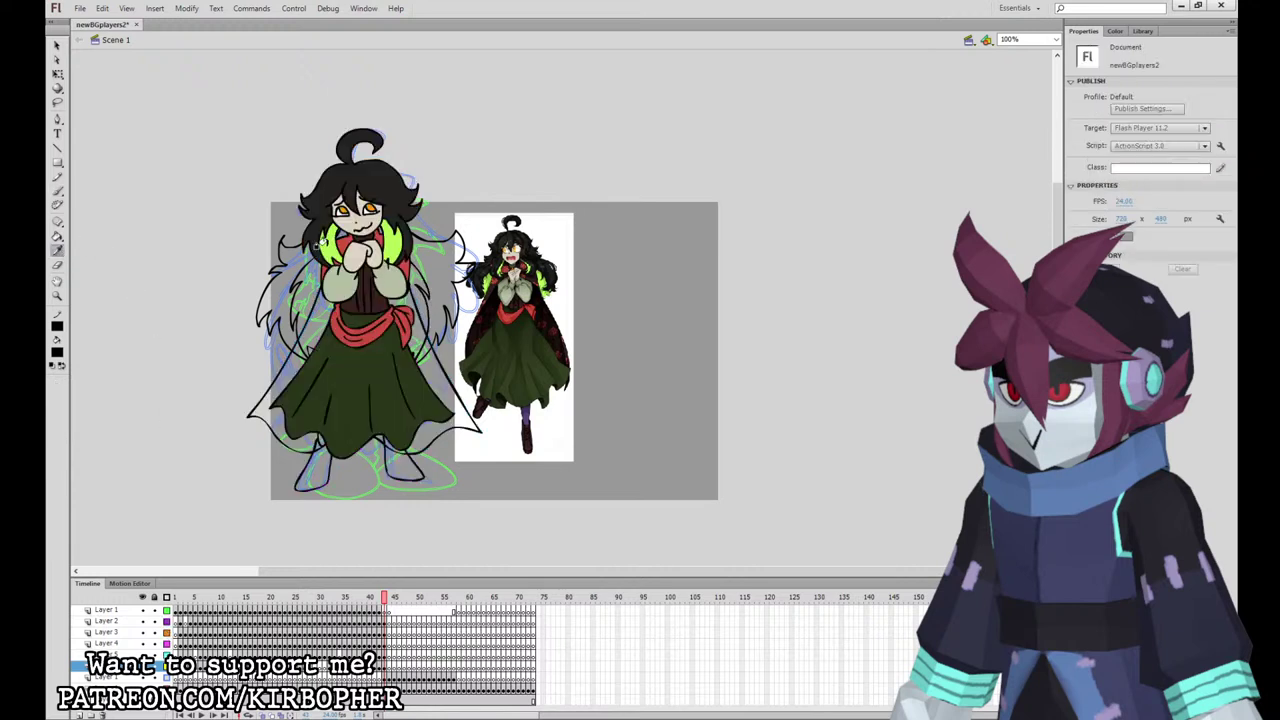
Step: Fill the inner back hair with the collar's lime green and the outer back hair with the near-black sampled from the head's hair
{"action": "left_click", "coordinate": [332, 244]}
{"action": "left_click", "coordinate": [304, 282]}
{"action": "left_click", "coordinate": [58, 251]}
{"action": "left_click", "coordinate": [399, 204]}
{"action": "left_click", "coordinate": [420, 261]}
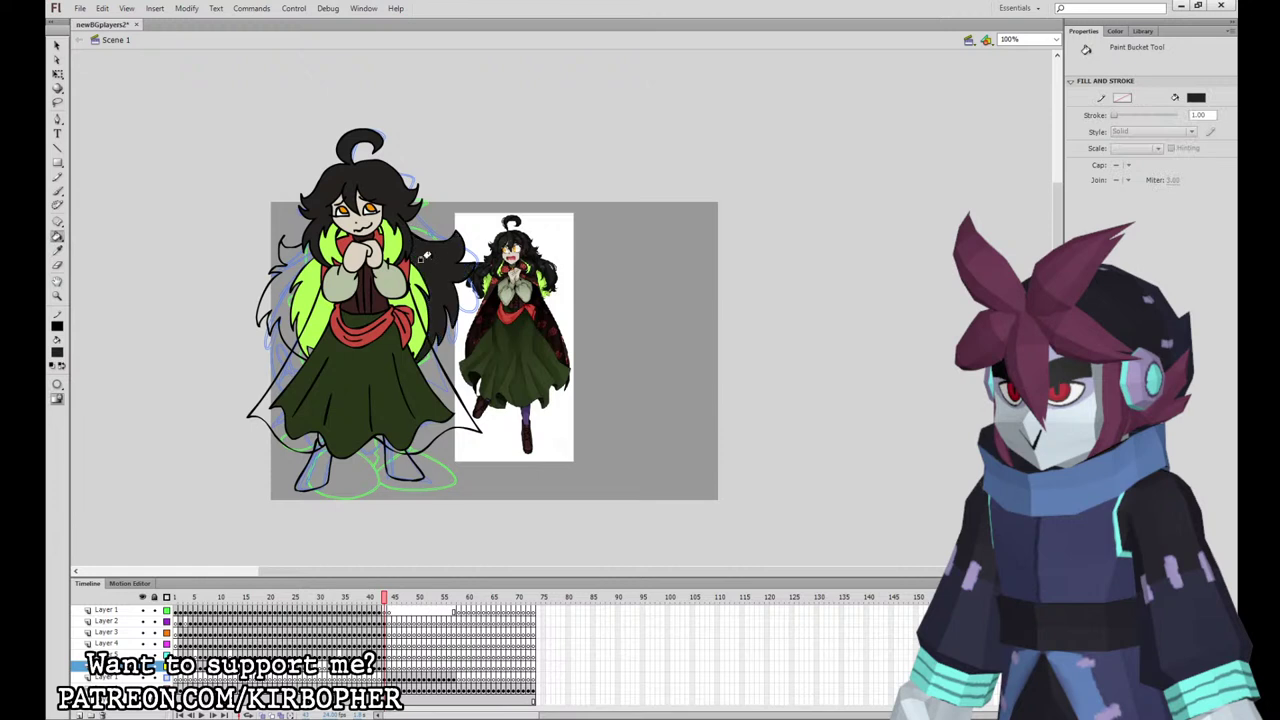
{"action": "left_click", "coordinate": [290, 257]}
Step: Fill the cape with the dark red sampled from the cape in the reference picture
{"action": "key", "text": "i"}
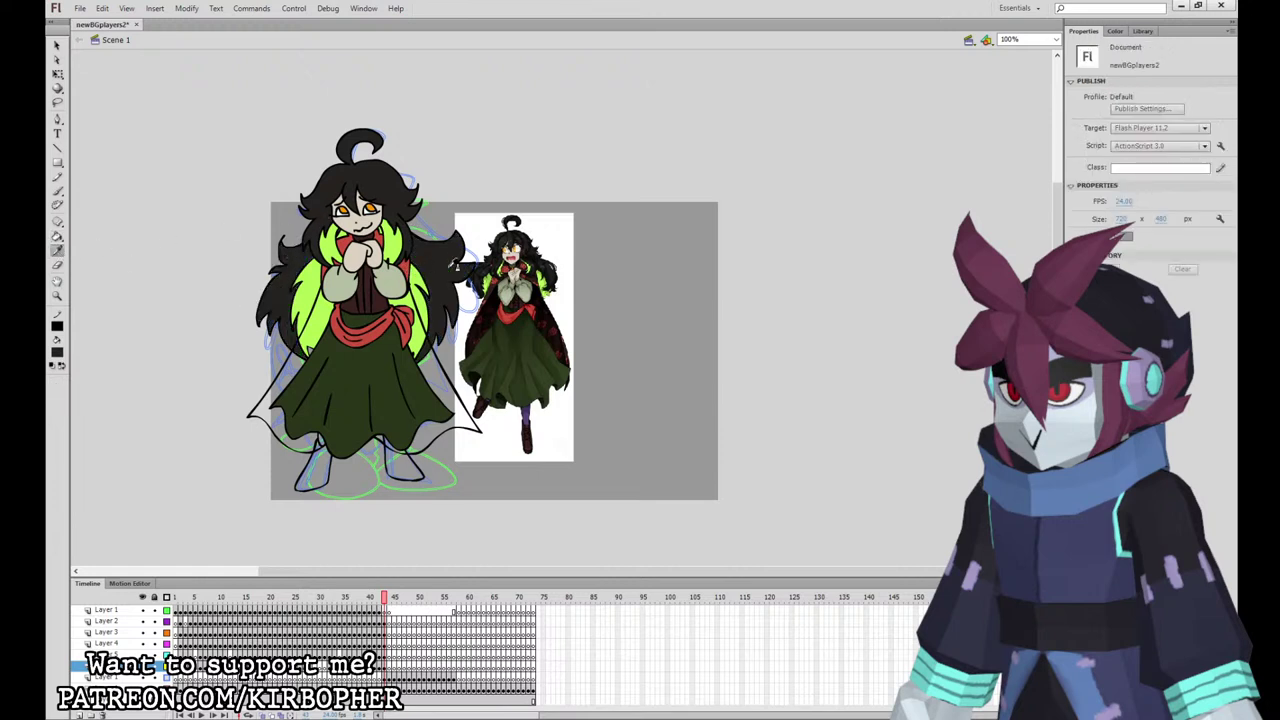
{"action": "left_click", "coordinate": [556, 328]}
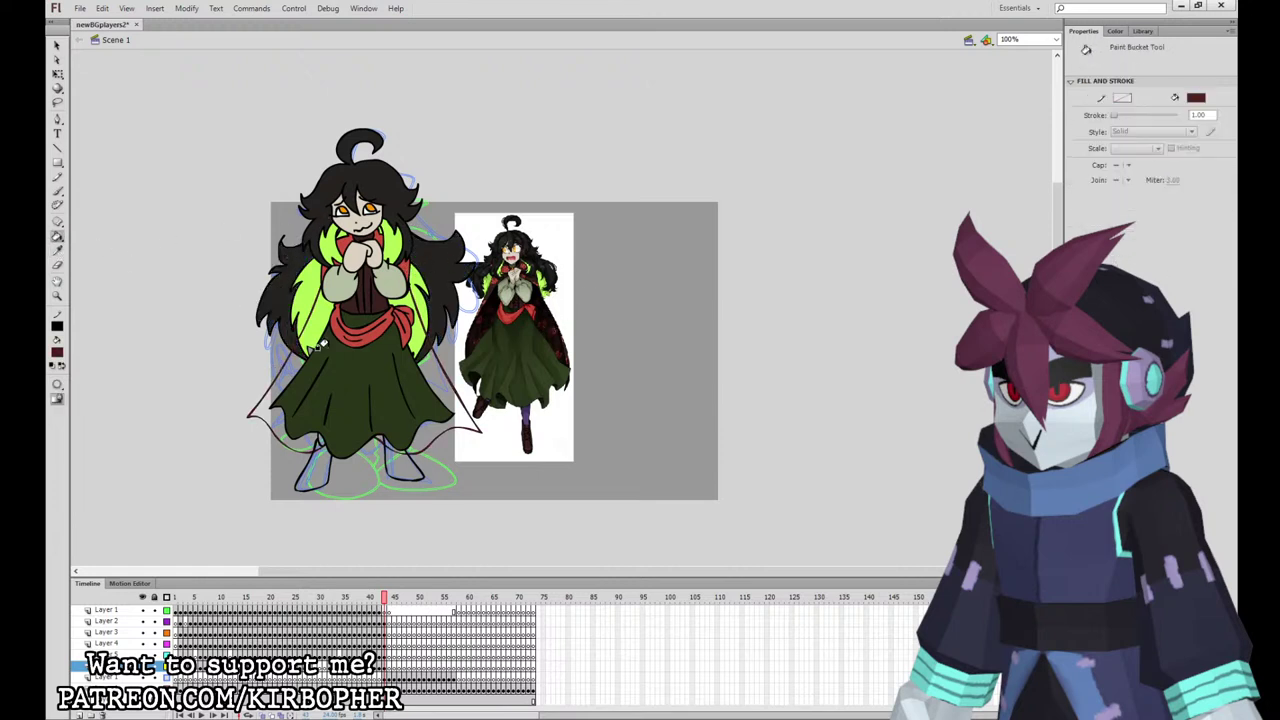
{"action": "left_click", "coordinate": [442, 398]}
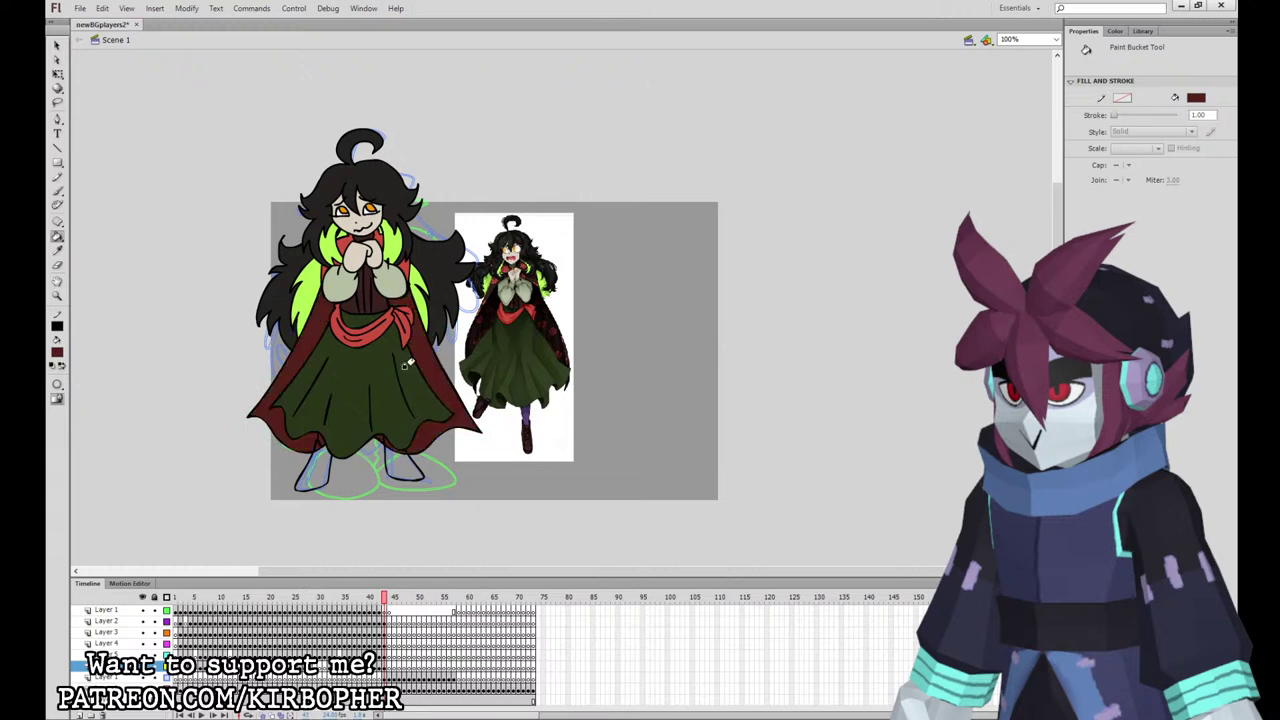
Step: Fill both boots with the dark brown sampled from the bodice
{"action": "left_click", "coordinate": [57, 251]}
{"action": "left_click", "coordinate": [385, 430]}
{"action": "left_click", "coordinate": [58, 354]}
{"action": "left_click", "coordinate": [75, 388]}
{"action": "left_click", "coordinate": [57, 251]}
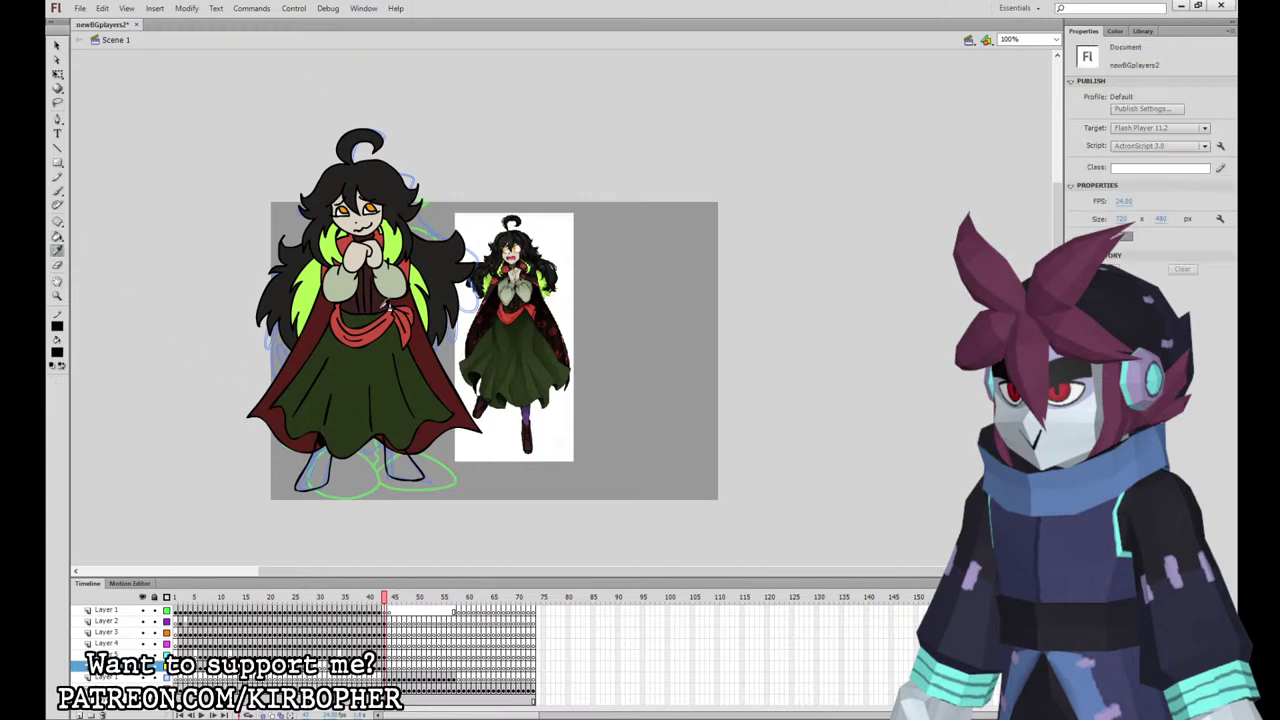
{"action": "left_click", "coordinate": [388, 305]}
{"action": "left_click", "coordinate": [315, 470]}
{"action": "left_click", "coordinate": [404, 463]}
Step: Convert the arms, head, dress, cape and back hair into separate graphic symbols with names ending in _game1 through _game5
{"action": "left_click", "coordinate": [57, 74]}
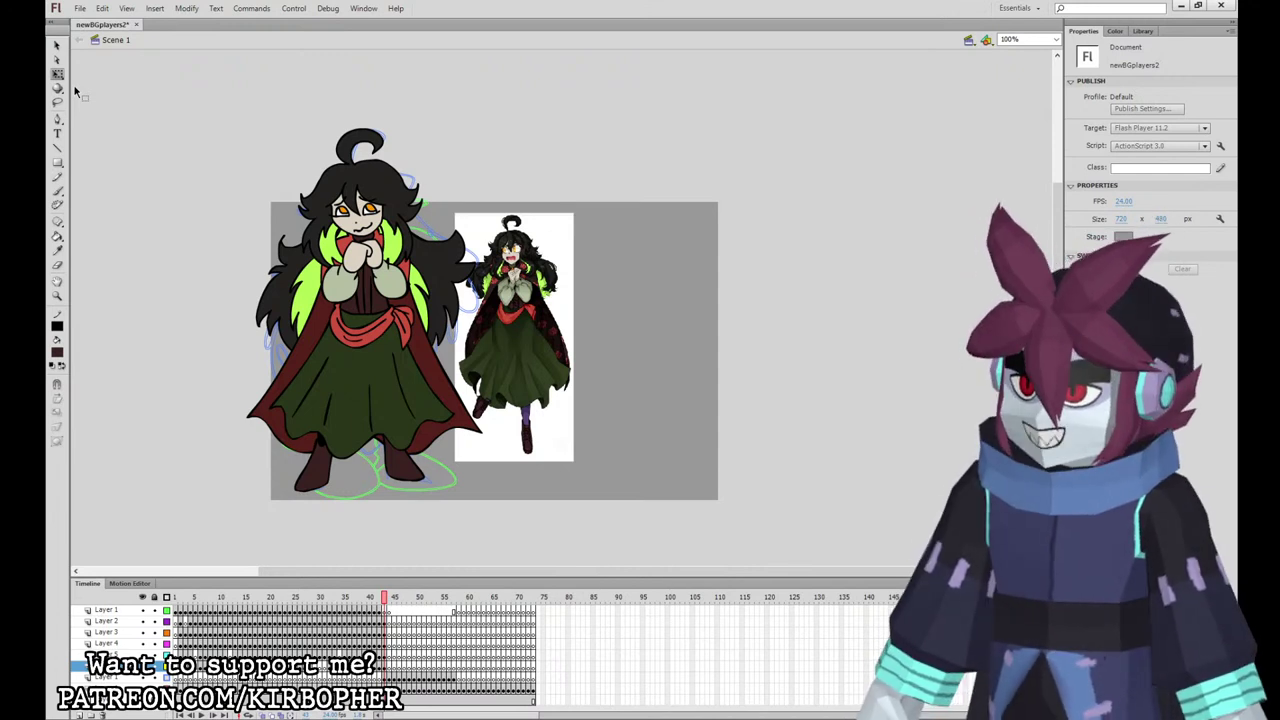
{"action": "left_click", "coordinate": [389, 621]}
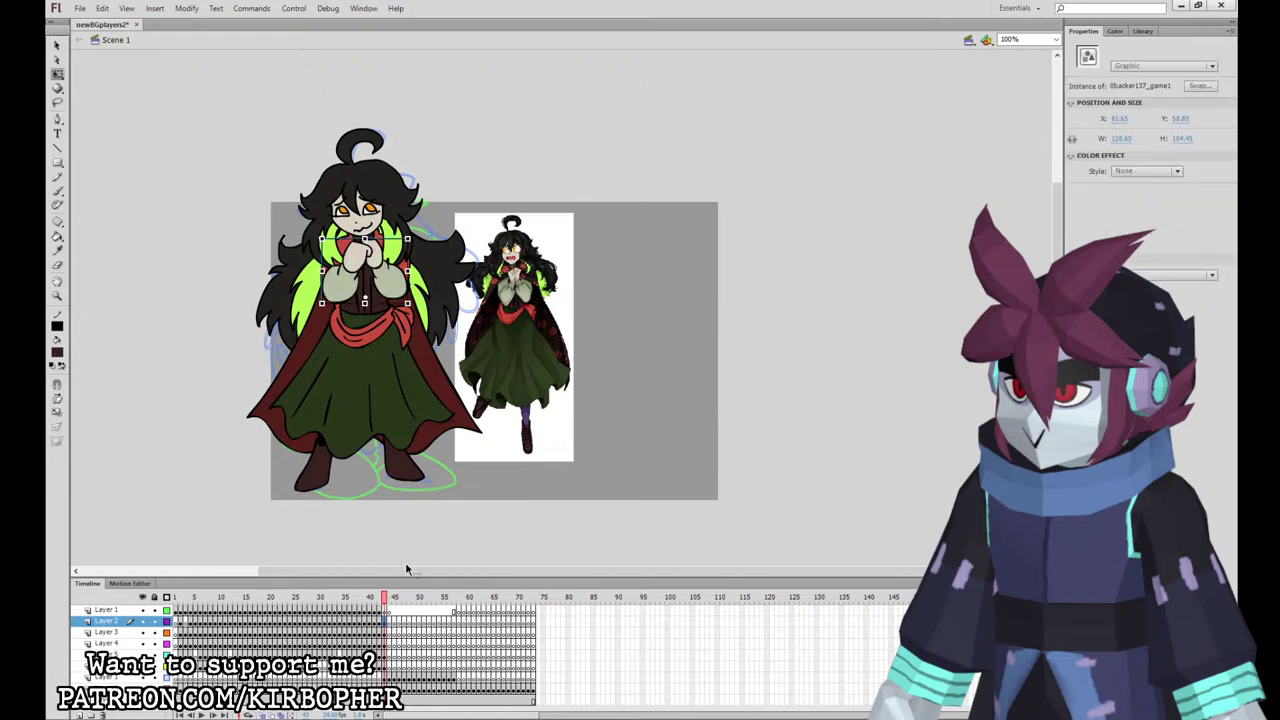
{"action": "left_click", "coordinate": [421, 630]}
{"action": "left_click", "coordinate": [421, 626]}
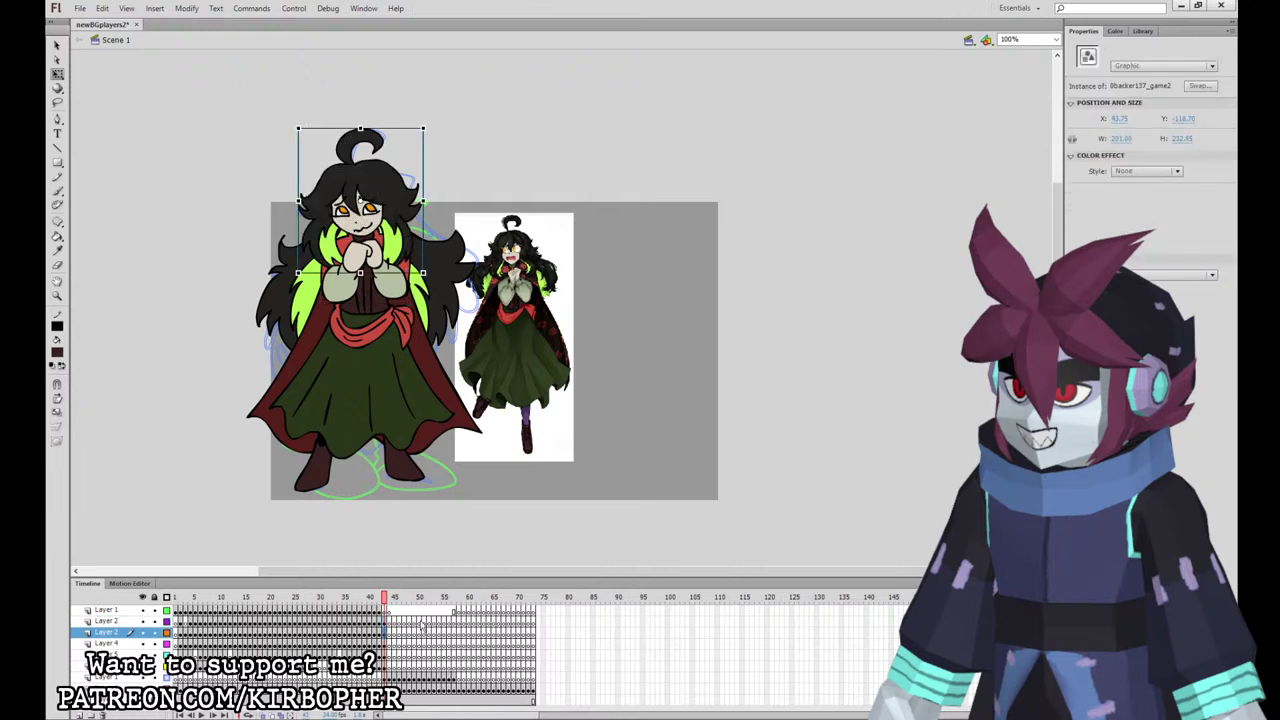
{"action": "left_click", "coordinate": [401, 641]}
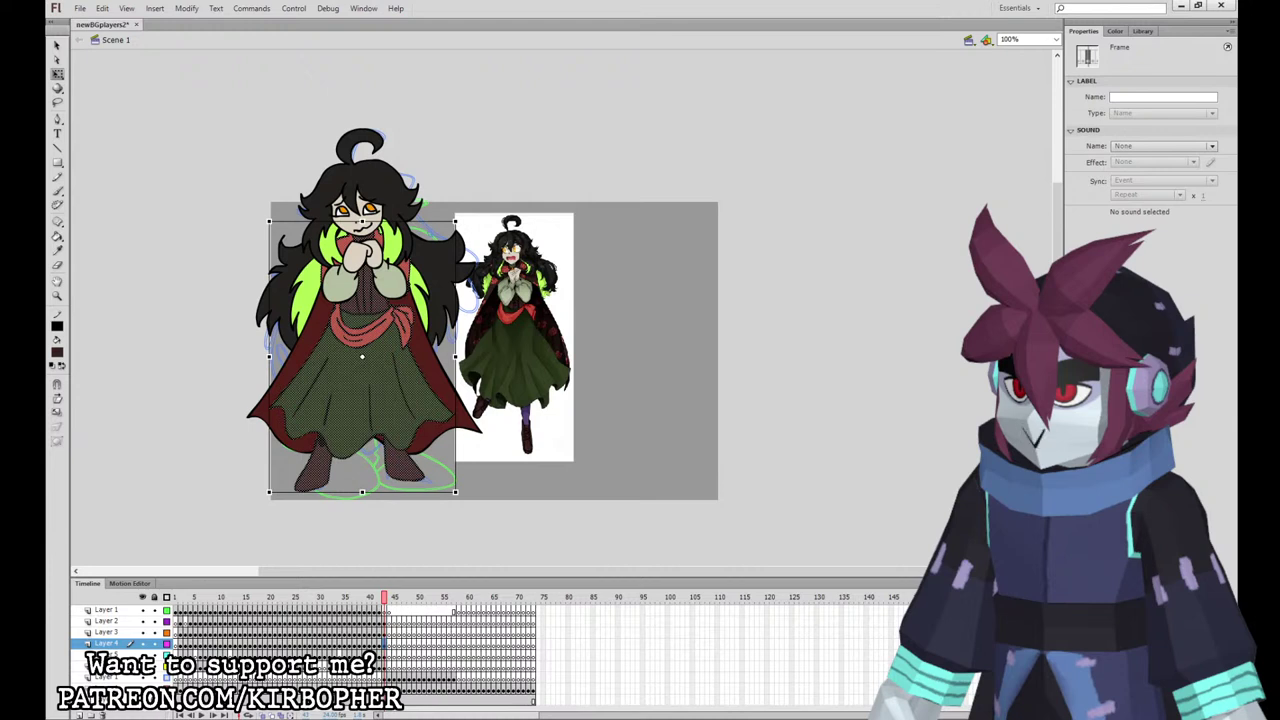
{"action": "left_click", "coordinate": [402, 630]}
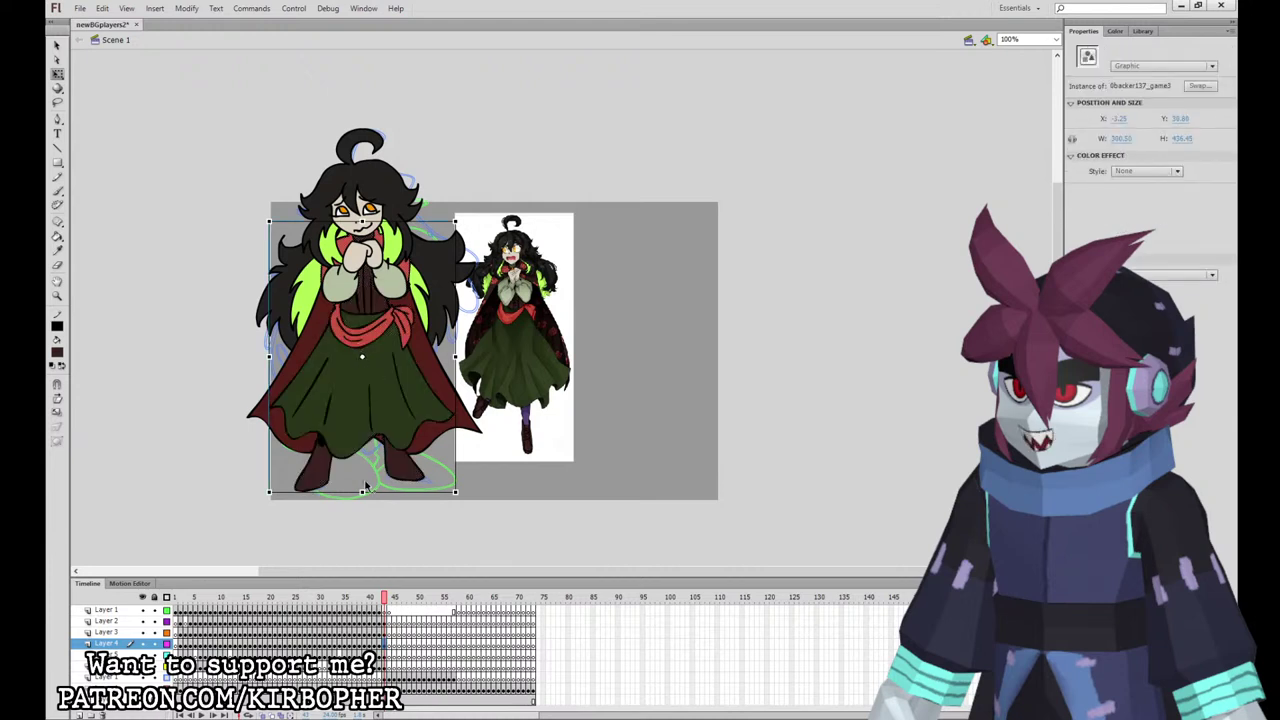
{"action": "left_click", "coordinate": [410, 651]}
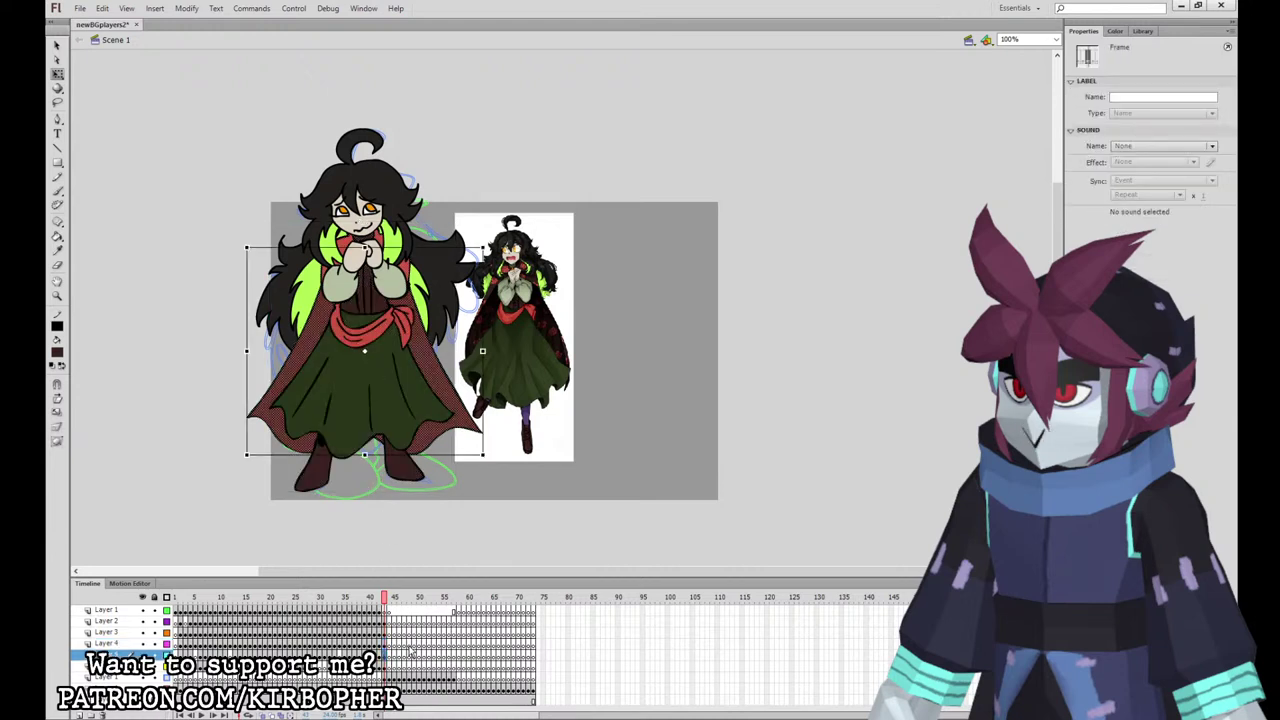
{"action": "left_click", "coordinate": [410, 651]}
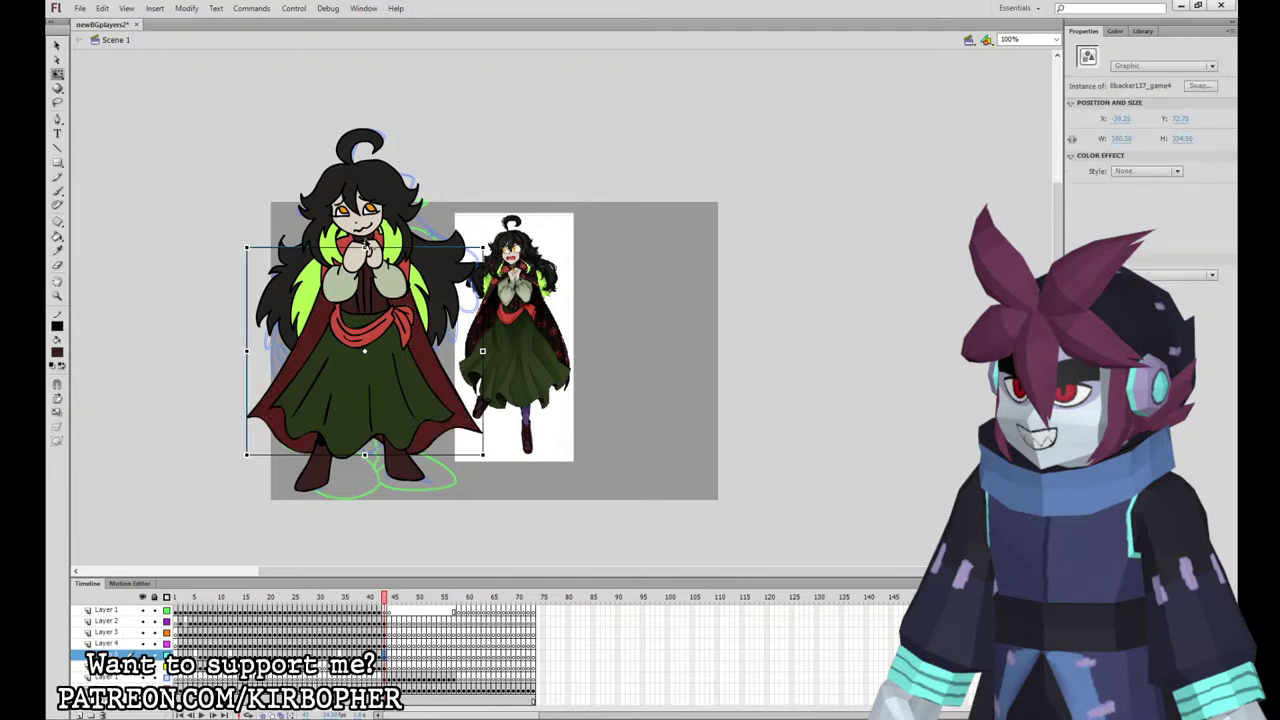
{"action": "left_click", "coordinate": [416, 646]}
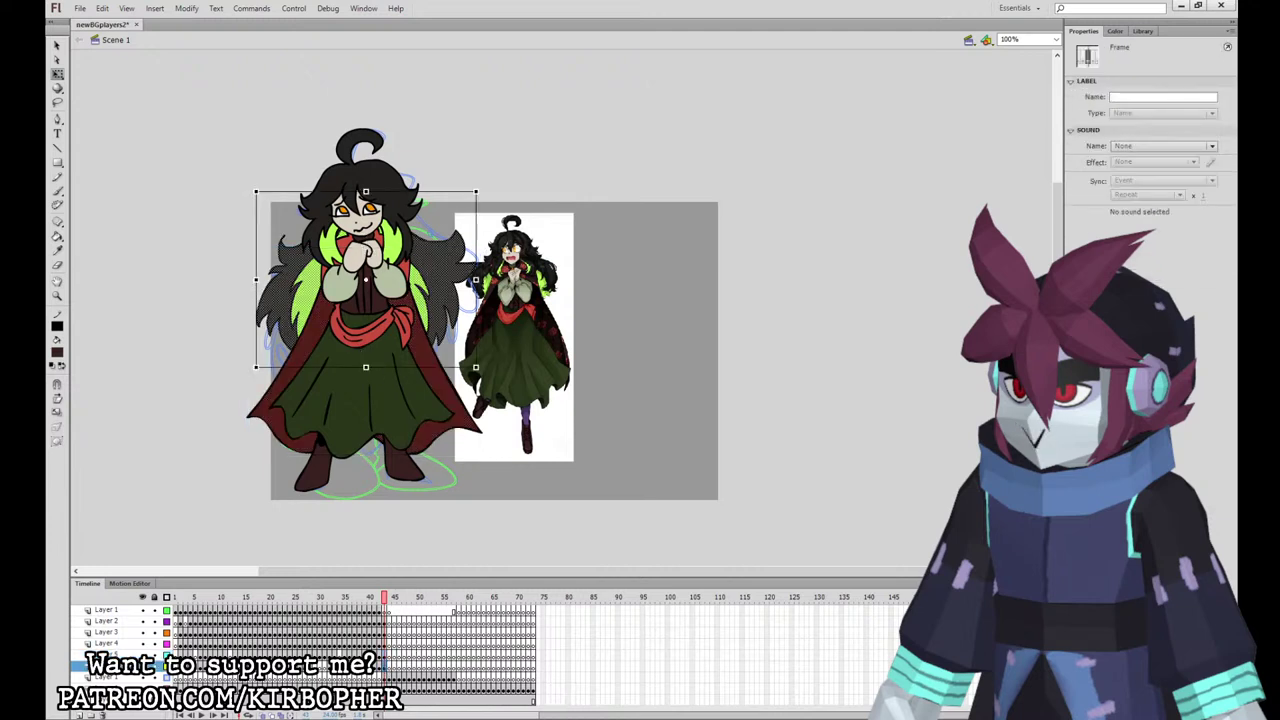
{"action": "left_click", "coordinate": [416, 646]}
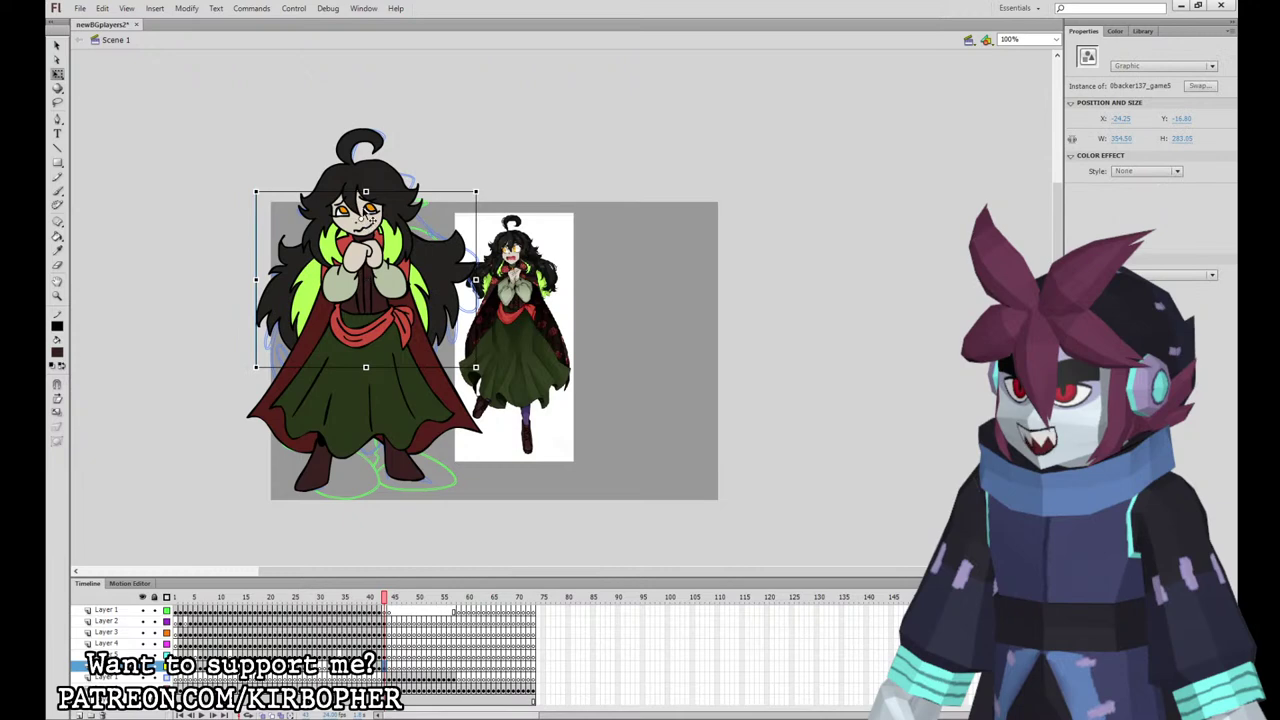
Step: Move the five character layers' frame 43 into a new symbol whose name ends in _game_SPRITE, keeping the layers separate
{"action": "left_click_drag", "start_coordinate": [388, 622], "coordinate": [388, 666]}
{"action": "left_click", "coordinate": [394, 644]}
{"action": "left_click_drag", "start_coordinate": [385, 622], "coordinate": [385, 666]}
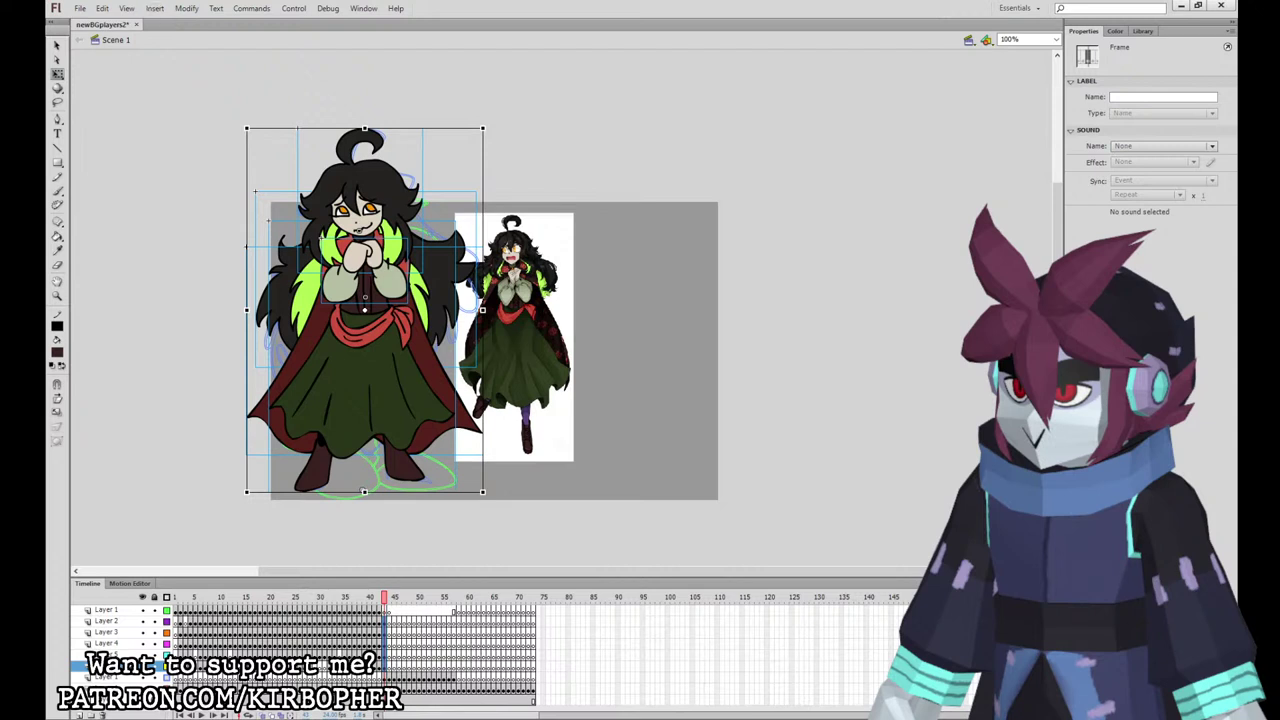
{"action": "key", "text": "Return"}
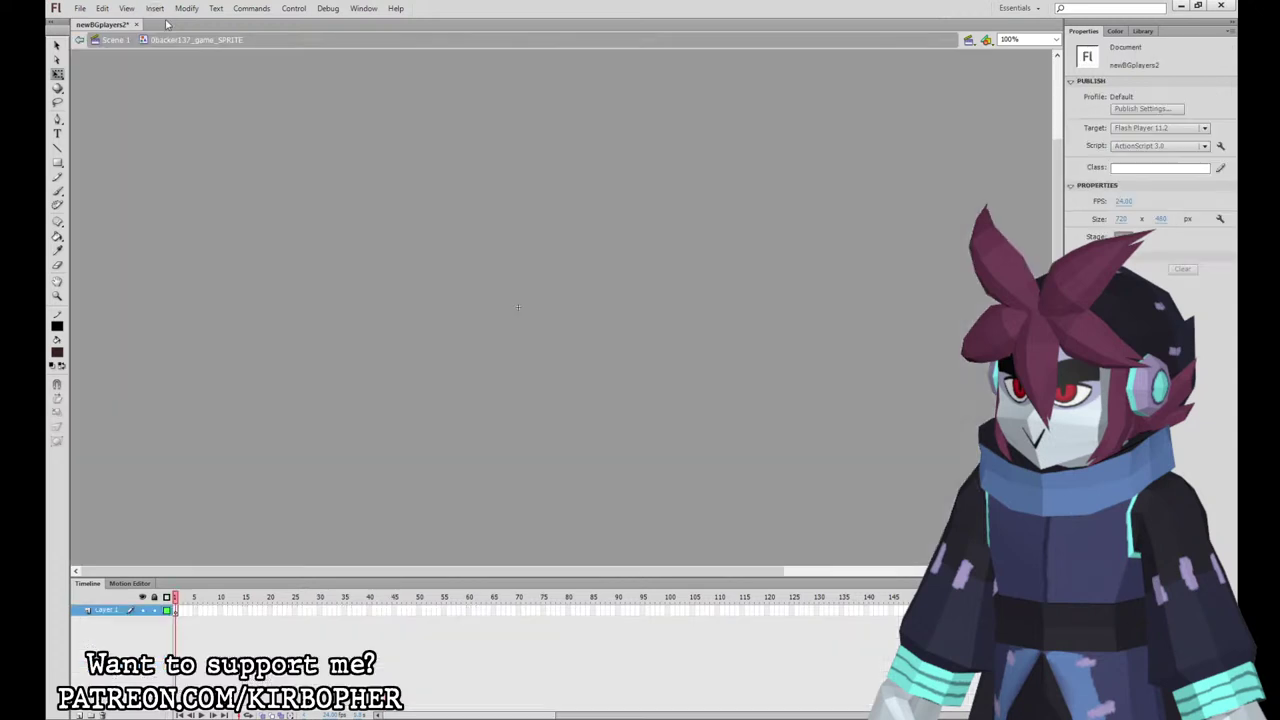
{"action": "key", "text": "ctrl+alt+v"}
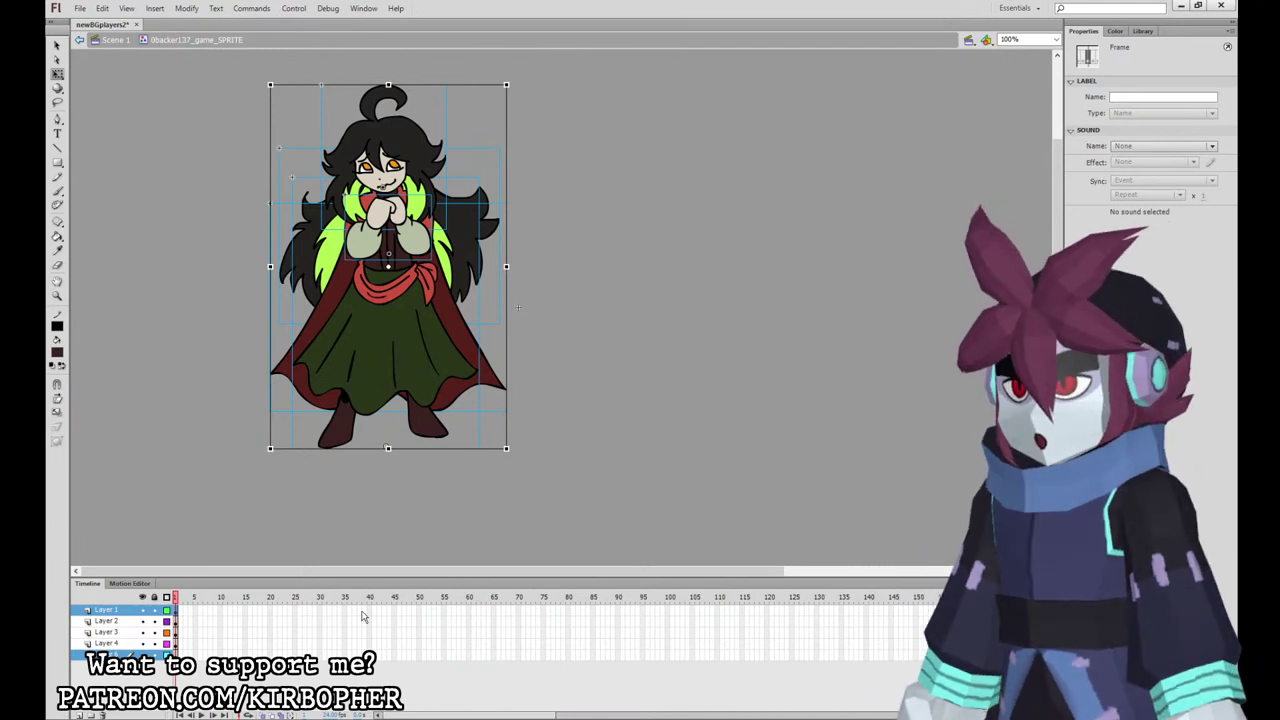
Step: Insert keyframes on all five layers of the sprite symbol at frames 27 and 13
{"action": "left_click_drag", "start_coordinate": [306, 609], "coordinate": [308, 653]}
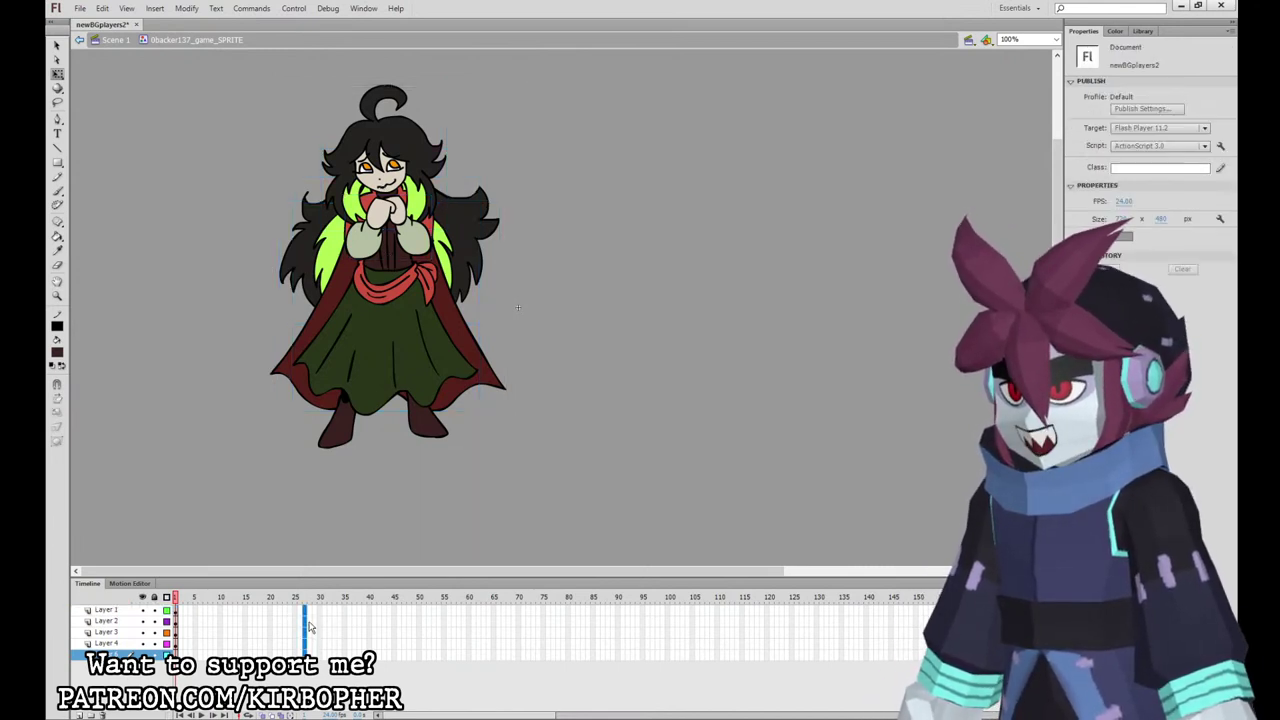
{"action": "key", "text": "F6"}
{"action": "mouse_move", "coordinate": [239, 611]}
{"action": "left_mouse_down"}
{"action": "mouse_move", "coordinate": [237, 655]}
{"action": "mouse_move", "coordinate": [236, 610]}
{"action": "left_mouse_up"}
{"action": "key", "text": "F6"}
Step: At frame 13, slightly rescale the dress, make the cape narrower and taller, and resize the back hair to about 349 by 288 px
{"action": "left_click", "coordinate": [517, 399]}
{"action": "left_click", "coordinate": [464, 354]}
{"action": "left_click_drag", "start_coordinate": [479, 178], "coordinate": [480, 180]}
{"action": "left_click_drag", "start_coordinate": [232, 603], "coordinate": [236, 604]}
{"action": "left_click", "coordinate": [484, 356]}
{"action": "left_click_drag", "start_coordinate": [506, 411], "coordinate": [506, 415]}
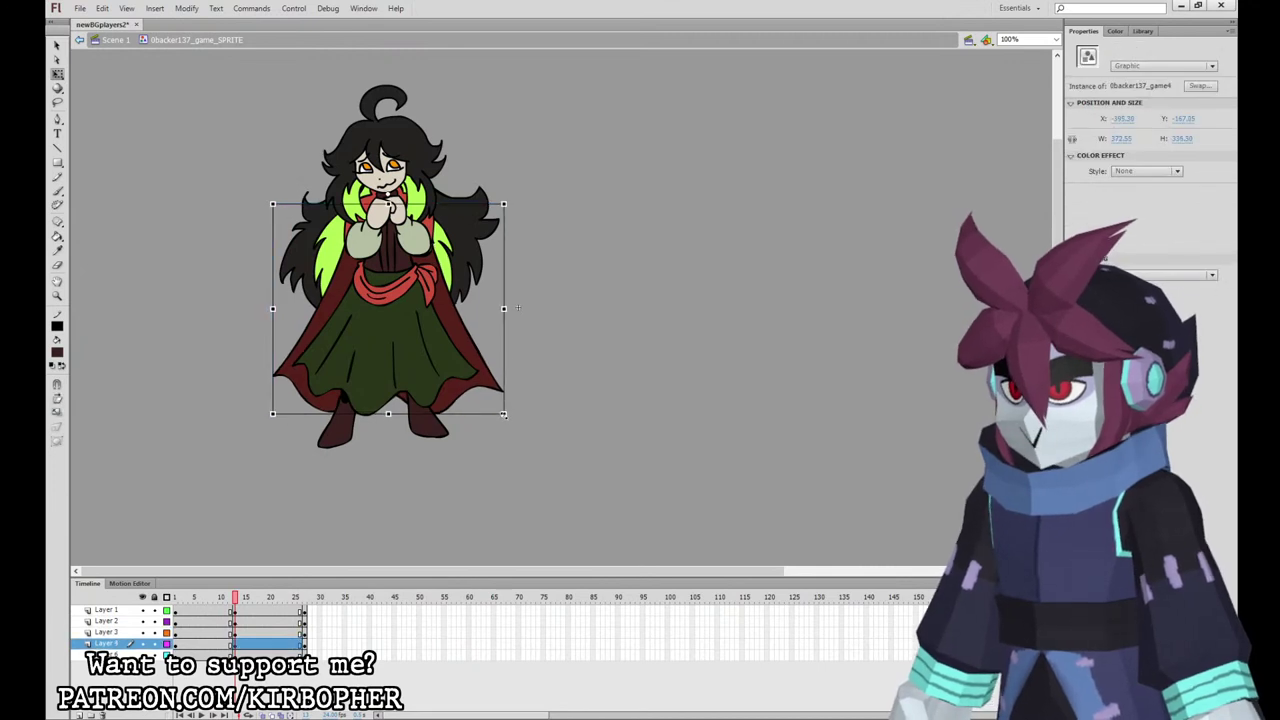
{"action": "left_click", "coordinate": [498, 258]}
{"action": "left_click_drag", "start_coordinate": [501, 324], "coordinate": [499, 327]}
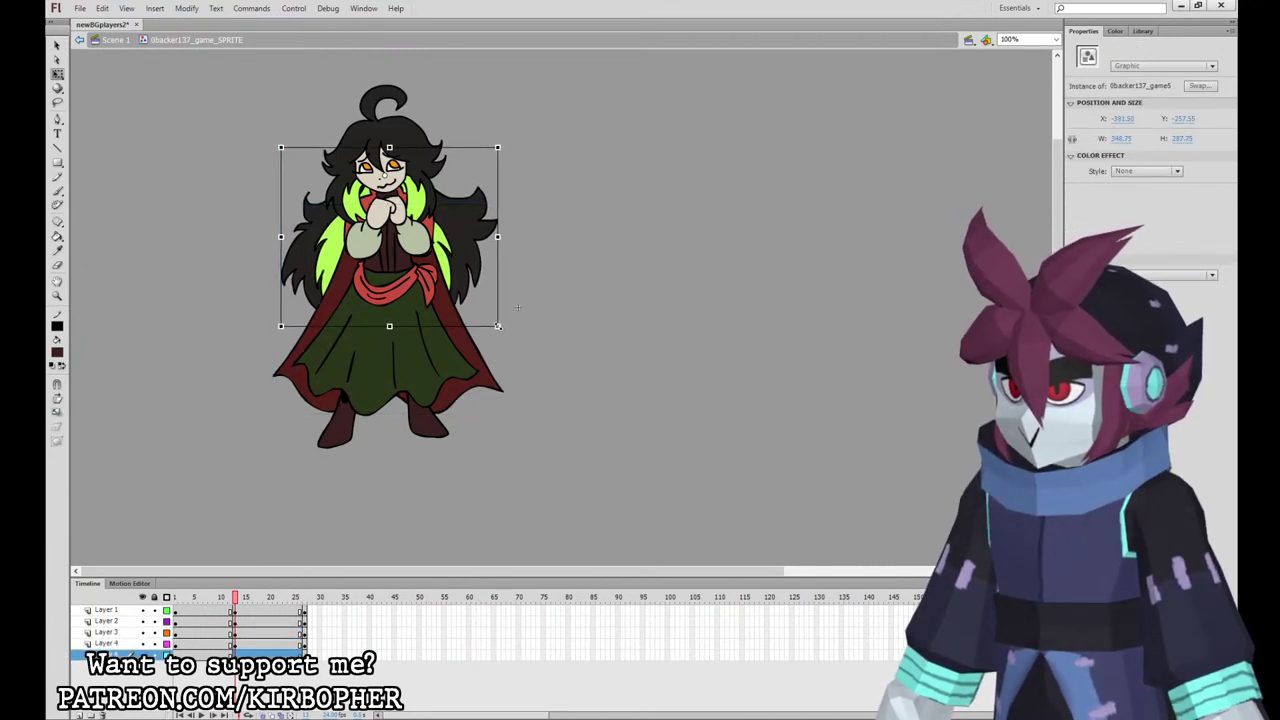
Step: Slightly rotate the arms and the head at frame 13
{"action": "left_click", "coordinate": [424, 138]}
{"action": "left_click", "coordinate": [415, 225]}
{"action": "left_click_drag", "start_coordinate": [432, 196], "coordinate": [431, 191]}
{"action": "left_click", "coordinate": [424, 140]}
{"action": "left_click_drag", "start_coordinate": [453, 78], "coordinate": [453, 84]}
{"action": "left_click_drag", "start_coordinate": [236, 600], "coordinate": [223, 600]}
Step: Create classic tweens on all five layers between the keyframes, set their ease to 100 out, and play the animation
{"action": "left_click", "coordinate": [311, 233]}
{"action": "left_click_drag", "start_coordinate": [221, 655], "coordinate": [244, 611]}
{"action": "right_click", "coordinate": [235, 626]}
{"action": "left_click", "coordinate": [300, 240]}
{"action": "left_click_drag", "start_coordinate": [1118, 149], "coordinate": [1202, 71]}
{"action": "key", "text": "Return"}
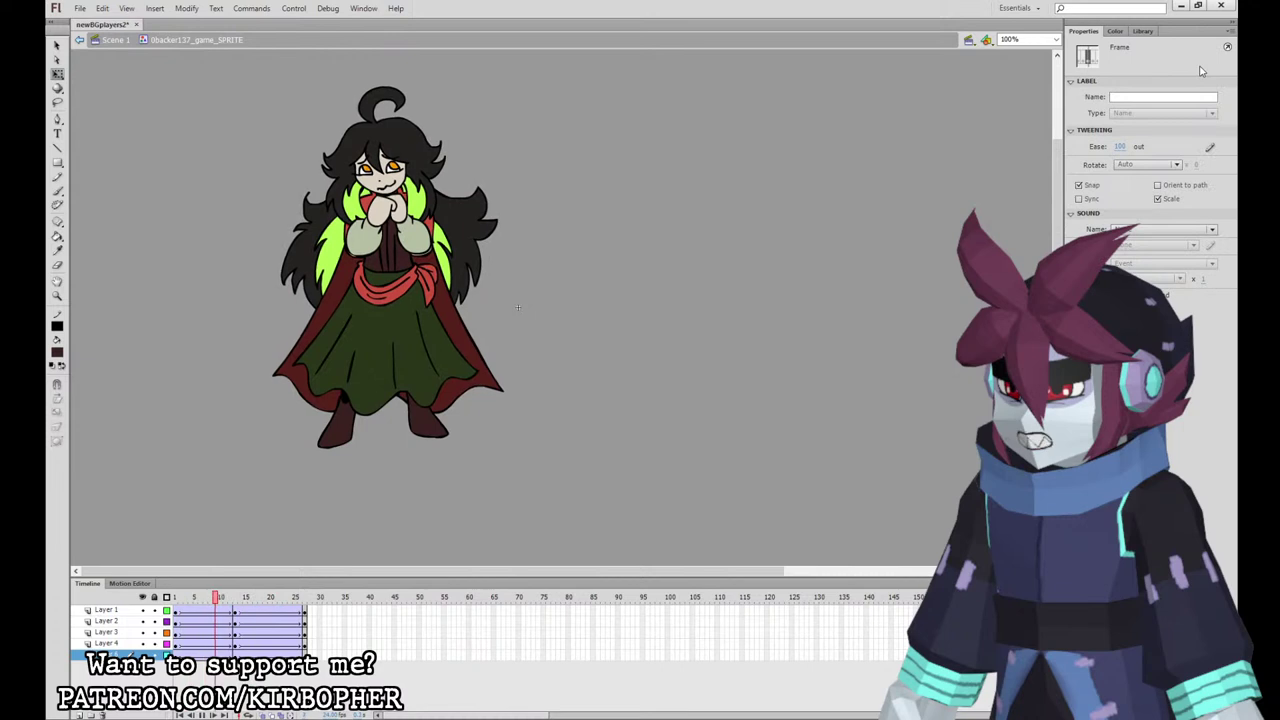
Step: Check the arms' motion around frame 13 and remove the classic tweens from Layer 1
{"action": "left_click", "coordinate": [238, 611]}
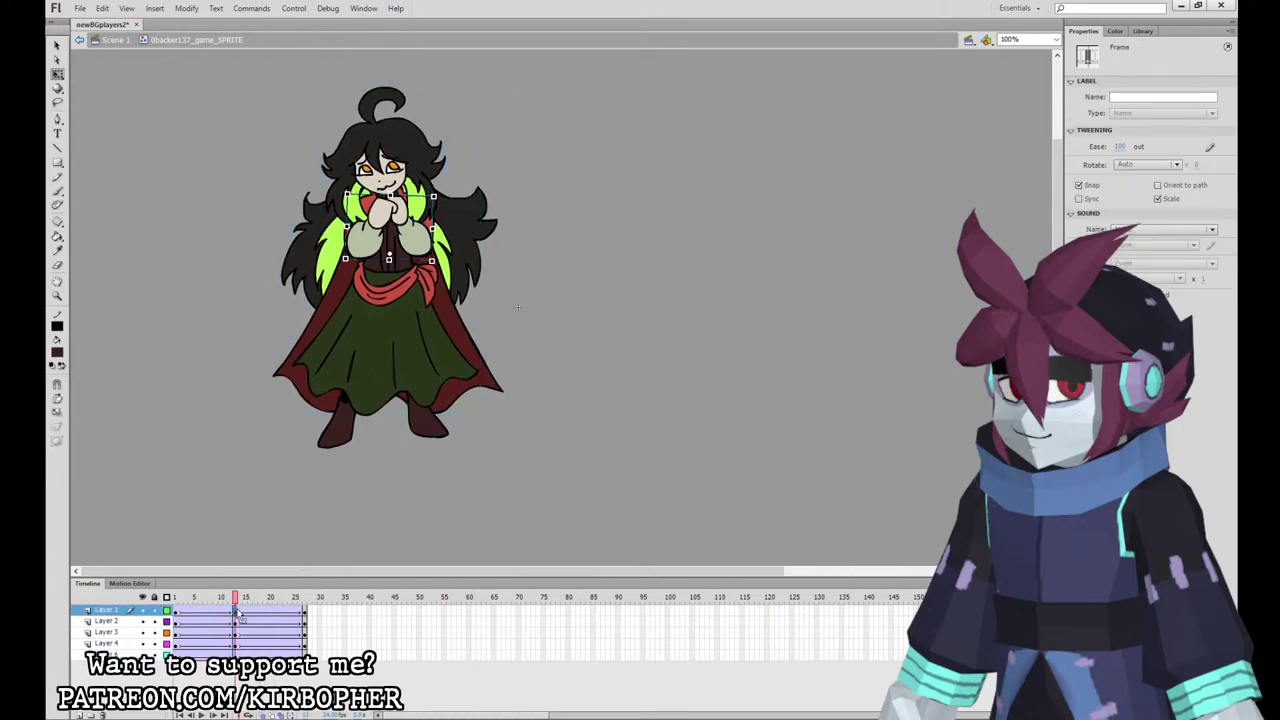
{"action": "left_click", "coordinate": [400, 262]}
{"action": "left_click_drag", "start_coordinate": [237, 599], "coordinate": [220, 604]}
{"action": "left_click", "coordinate": [237, 611]}
{"action": "left_click", "coordinate": [237, 612]}
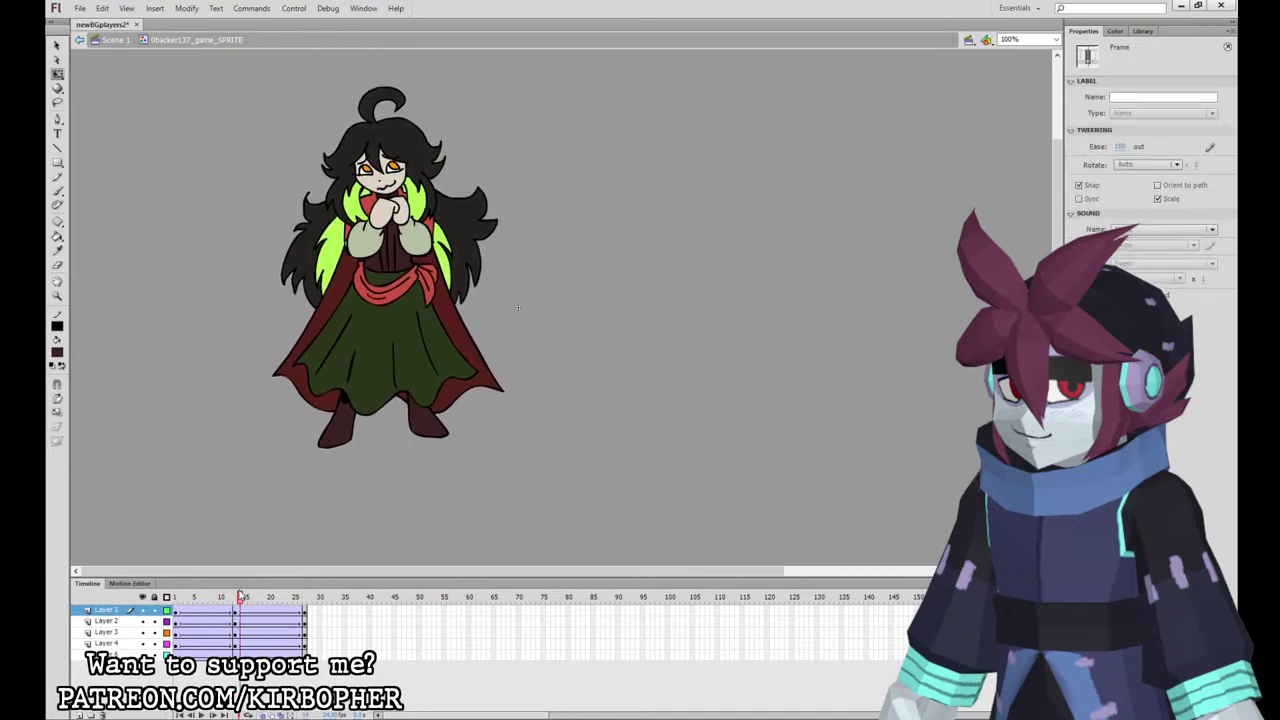
{"action": "left_click_drag", "start_coordinate": [237, 595], "coordinate": [237, 598]}
{"action": "left_click", "coordinate": [237, 611]}
{"action": "left_click", "coordinate": [245, 611]}
{"action": "left_click", "coordinate": [323, 297]}
Step: Recheck the arms at frame 13 and recreate the classic tweens on Layer 1 on both sides of that keyframe
{"action": "left_click", "coordinate": [236, 610]}
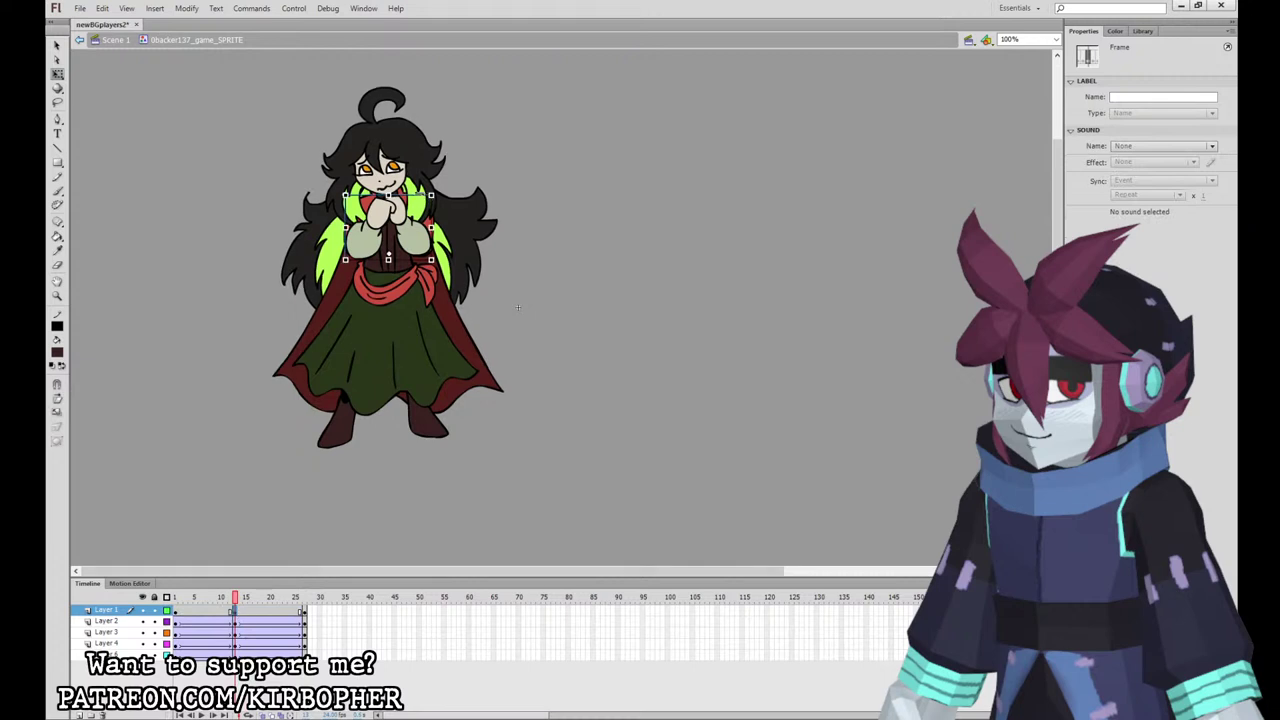
{"action": "left_click", "coordinate": [424, 244]}
{"action": "left_click", "coordinate": [232, 610]}
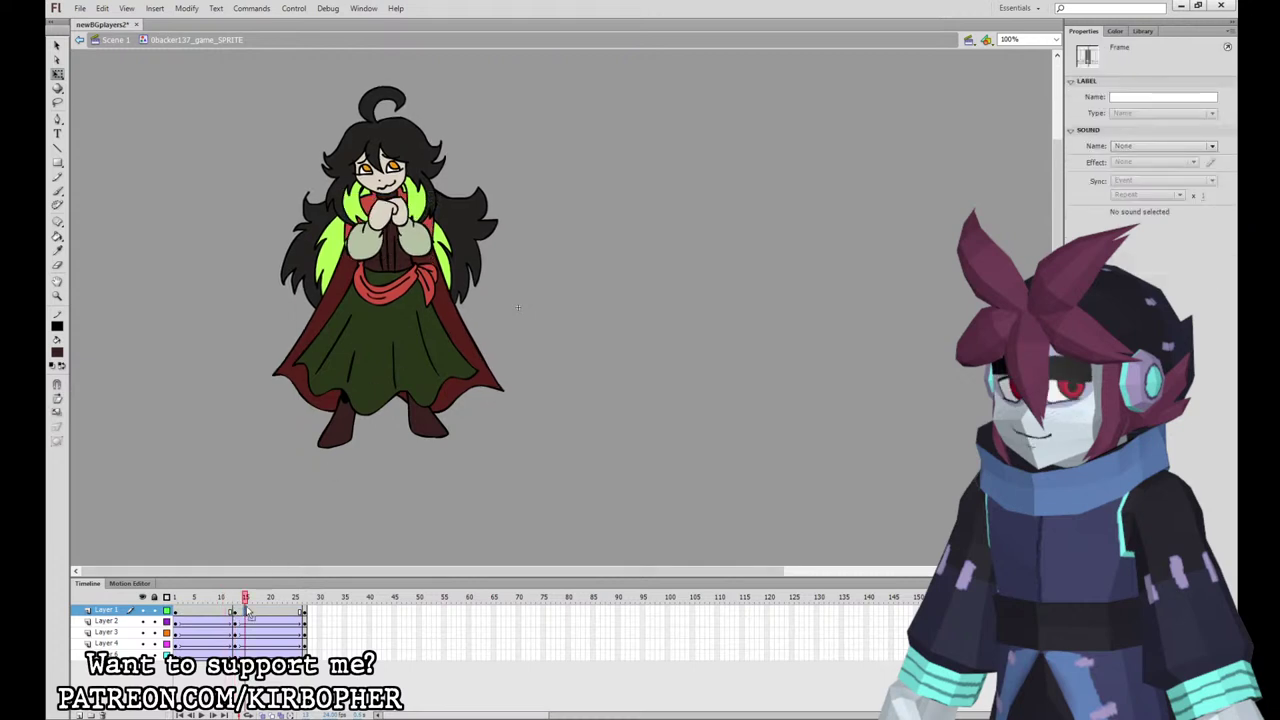
{"action": "key", "text": "comma"}
{"action": "key", "text": "comma"}
{"action": "left_click", "coordinate": [324, 316]}
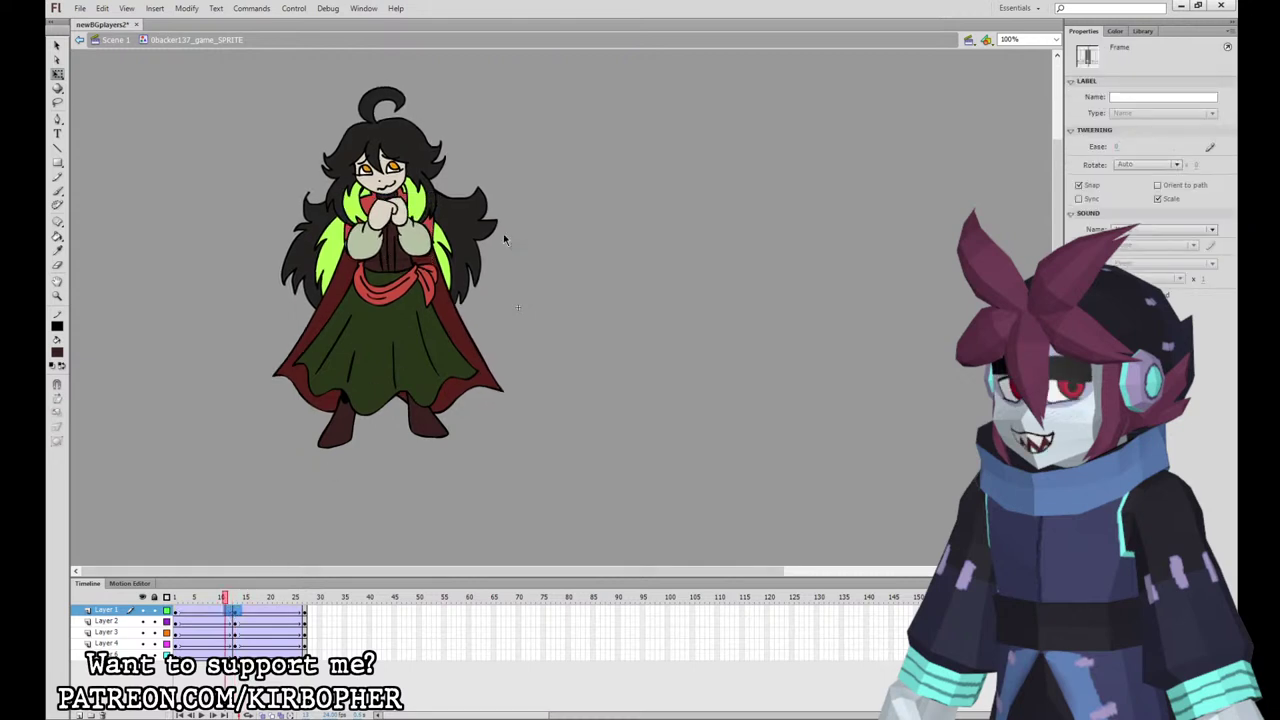
Step: Set the ease of Layer 1's selected classic tween to 100 out
{"action": "left_click", "coordinate": [1118, 147]}
{"action": "type", "text": "100"}
{"action": "key", "text": "Return"}
Step: Convert the tweened frames on all five layers to keyframes and remove the surplus final frame
{"action": "left_click_drag", "start_coordinate": [225, 597], "coordinate": [298, 654]}
{"action": "key", "text": "Return"}
{"action": "mouse_move", "coordinate": [307, 611]}
{"action": "left_mouse_down"}
{"action": "mouse_move", "coordinate": [311, 653]}
{"action": "mouse_move", "coordinate": [296, 613]}
{"action": "left_mouse_up"}
{"action": "key", "text": "shift+F5"}
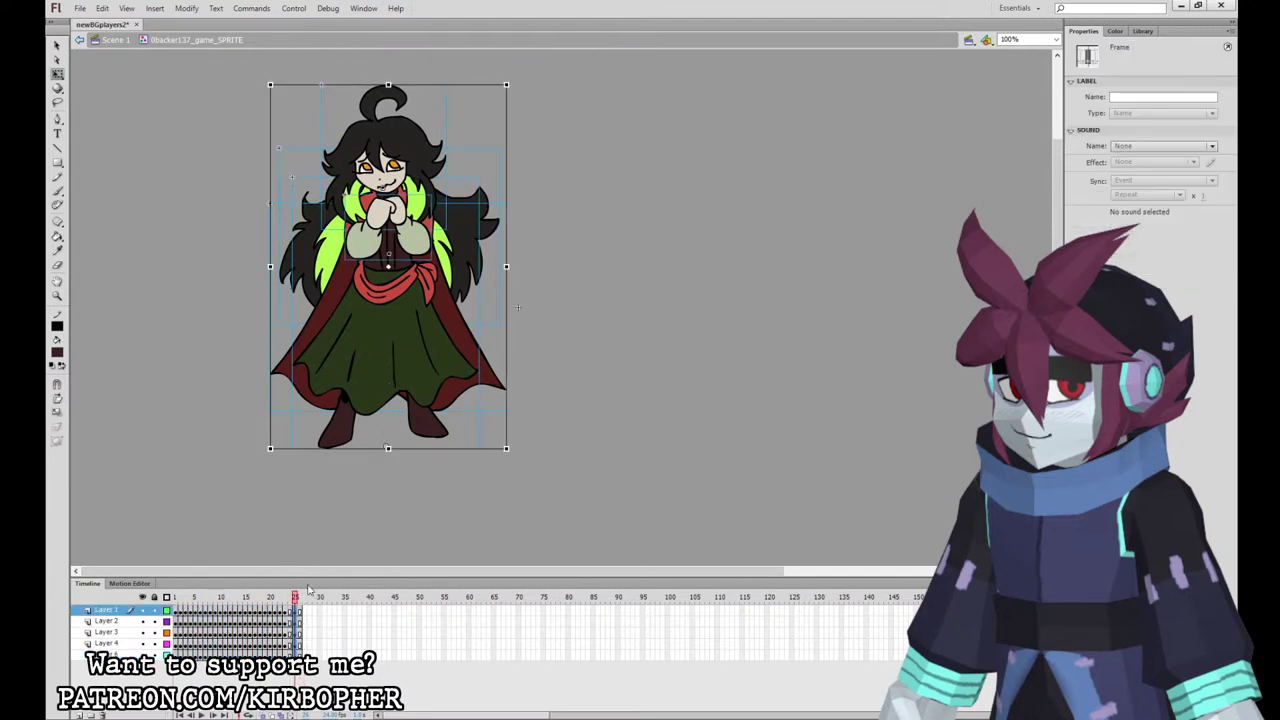
Step: Clear every second keyframe on all five layers so each pose holds for two frames, and play the animation
{"action": "left_click_drag", "start_coordinate": [181, 611], "coordinate": [180, 655]}
{"action": "left_click_drag", "start_coordinate": [180, 655], "coordinate": [185, 655]}
{"action": "left_click_drag", "start_coordinate": [195, 611], "coordinate": [195, 655]}
{"action": "left_click_drag", "start_coordinate": [195, 655], "coordinate": [190, 655]}
{"action": "left_click_drag", "start_coordinate": [190, 655], "coordinate": [205, 611]}
{"action": "left_click_drag", "start_coordinate": [205, 612], "coordinate": [220, 655]}
{"action": "left_click_drag", "start_coordinate": [220, 655], "coordinate": [240, 612]}
{"action": "left_click_drag", "start_coordinate": [240, 612], "coordinate": [245, 612]}
{"action": "left_click_drag", "start_coordinate": [265, 612], "coordinate": [270, 655]}
{"action": "left_click_drag", "start_coordinate": [270, 655], "coordinate": [284, 616]}
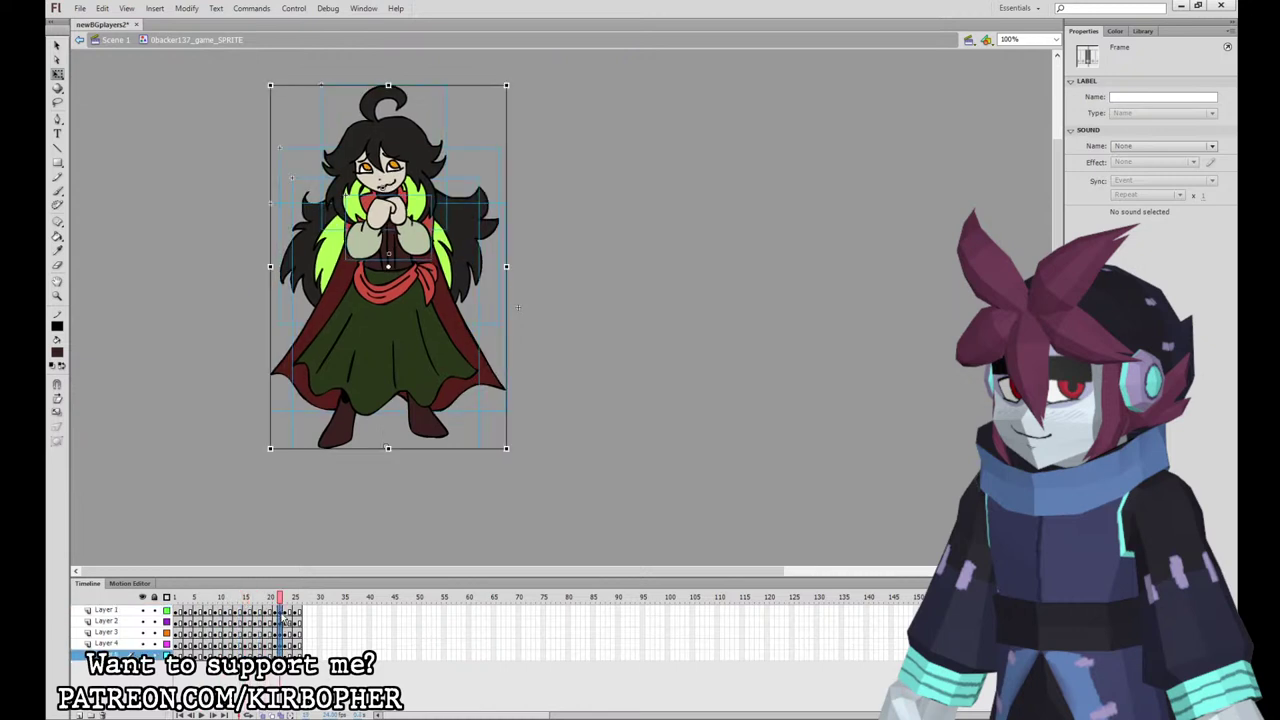
{"action": "left_click", "coordinate": [574, 404]}
{"action": "key", "text": "Return"}
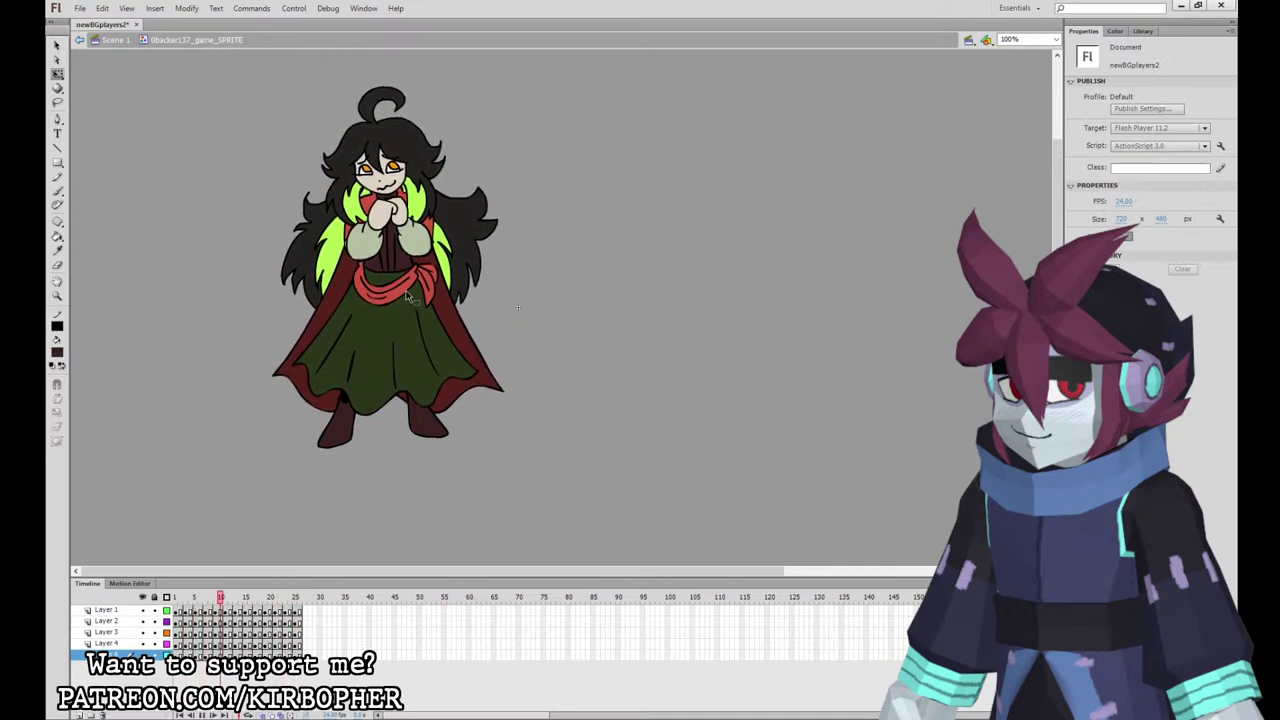
Step: Remove the frames after frame 24 on all five layers and play the shortened loop
{"action": "left_click", "coordinate": [176, 597]}
{"action": "left_click_drag", "start_coordinate": [296, 610], "coordinate": [304, 641]}
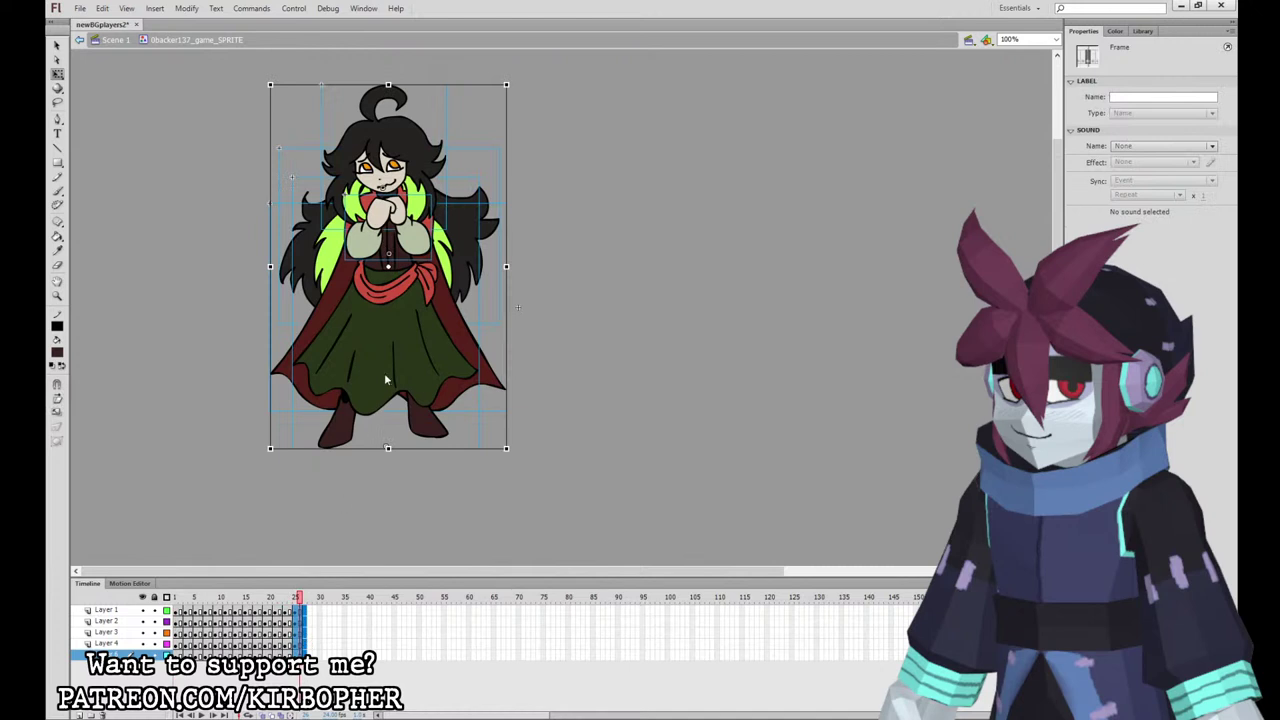
{"action": "left_click", "coordinate": [617, 376]}
{"action": "key", "text": "Return"}
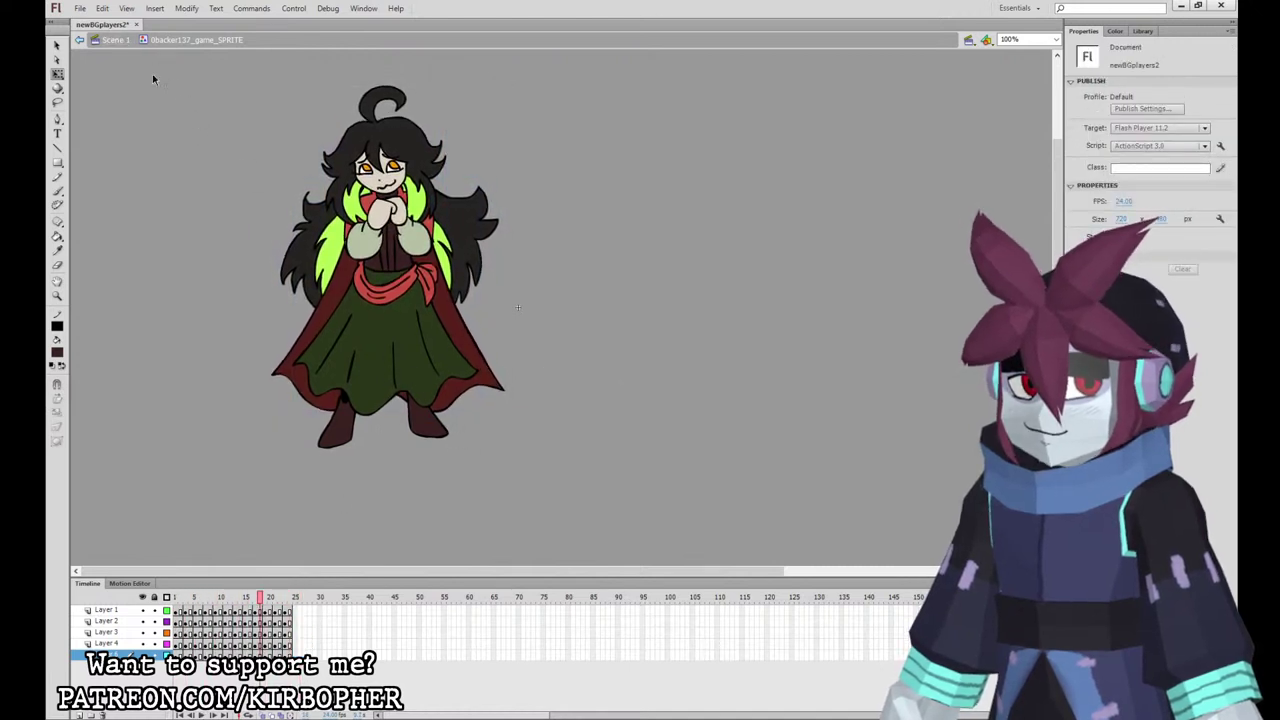
Step: In Scene 1, replace the older sprite copied to frame 43 of Layer 1 with the caped character, and delete the blue sketch there
{"action": "left_click", "coordinate": [115, 39]}
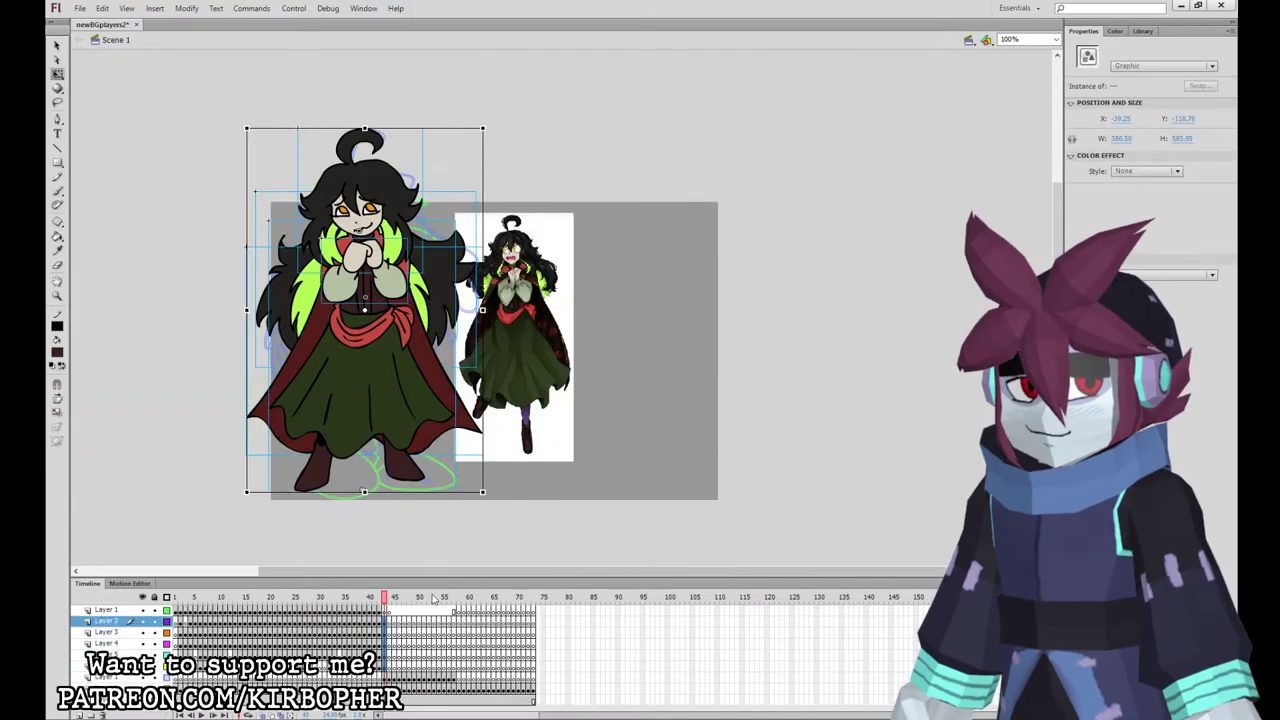
{"action": "left_click", "coordinate": [381, 610]}
{"action": "left_click_drag", "start_coordinate": [381, 611], "coordinate": [386, 613]}
{"action": "left_click", "coordinate": [392, 371]}
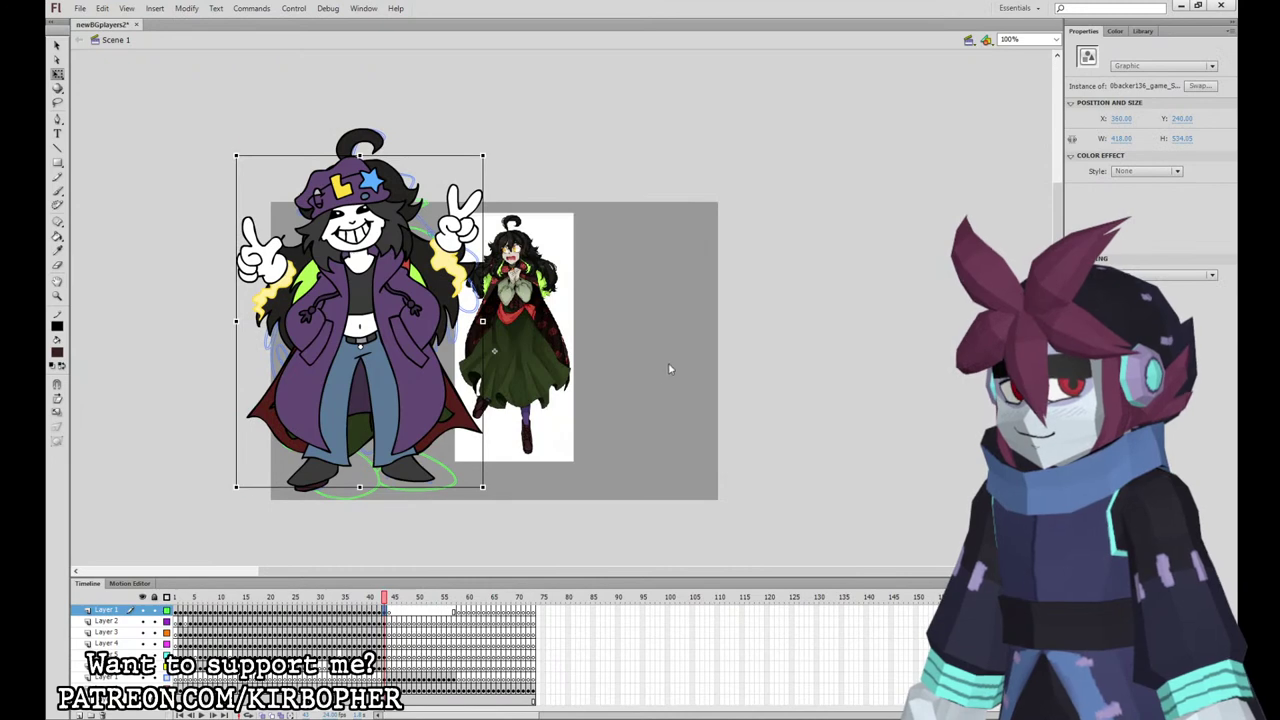
{"action": "left_click", "coordinate": [386, 679]}
{"action": "key", "text": "Delete"}
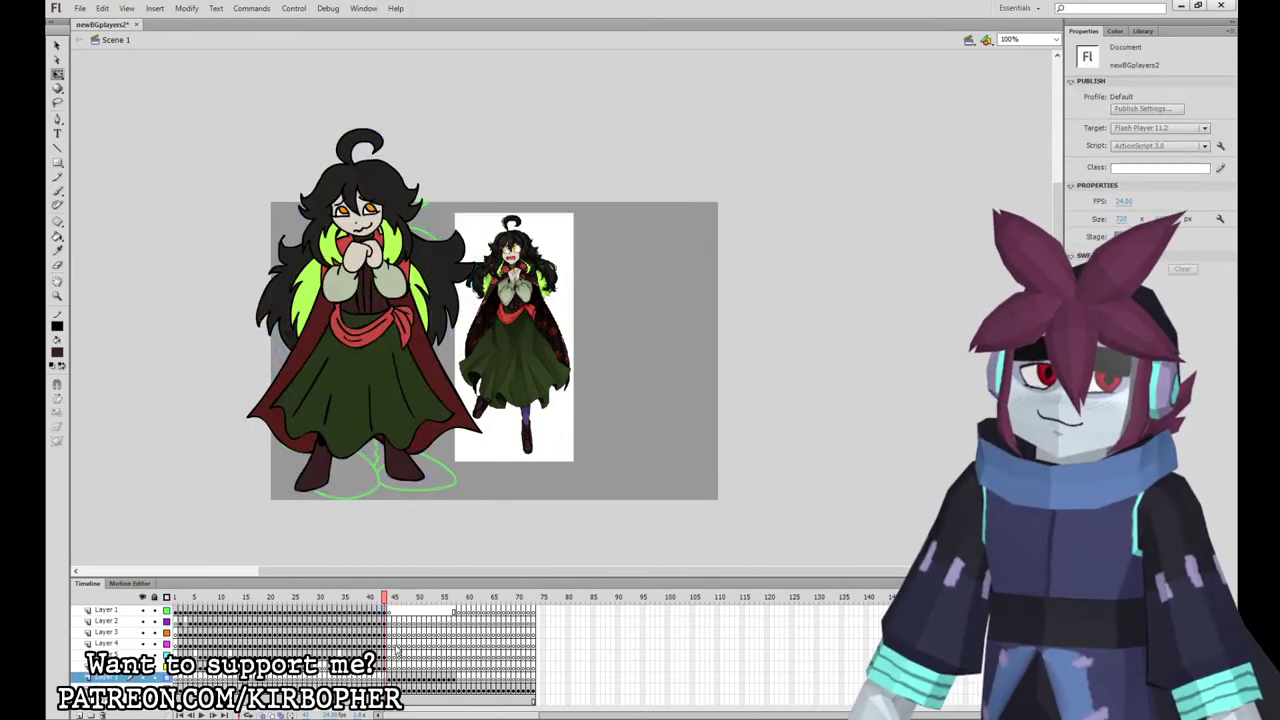
Step: Insert a blank keyframe on Layer 1 at frame 45 and go to the winged character's sketch at frame 44
{"action": "left_click", "coordinate": [389, 611]}
{"action": "left_click", "coordinate": [394, 611]}
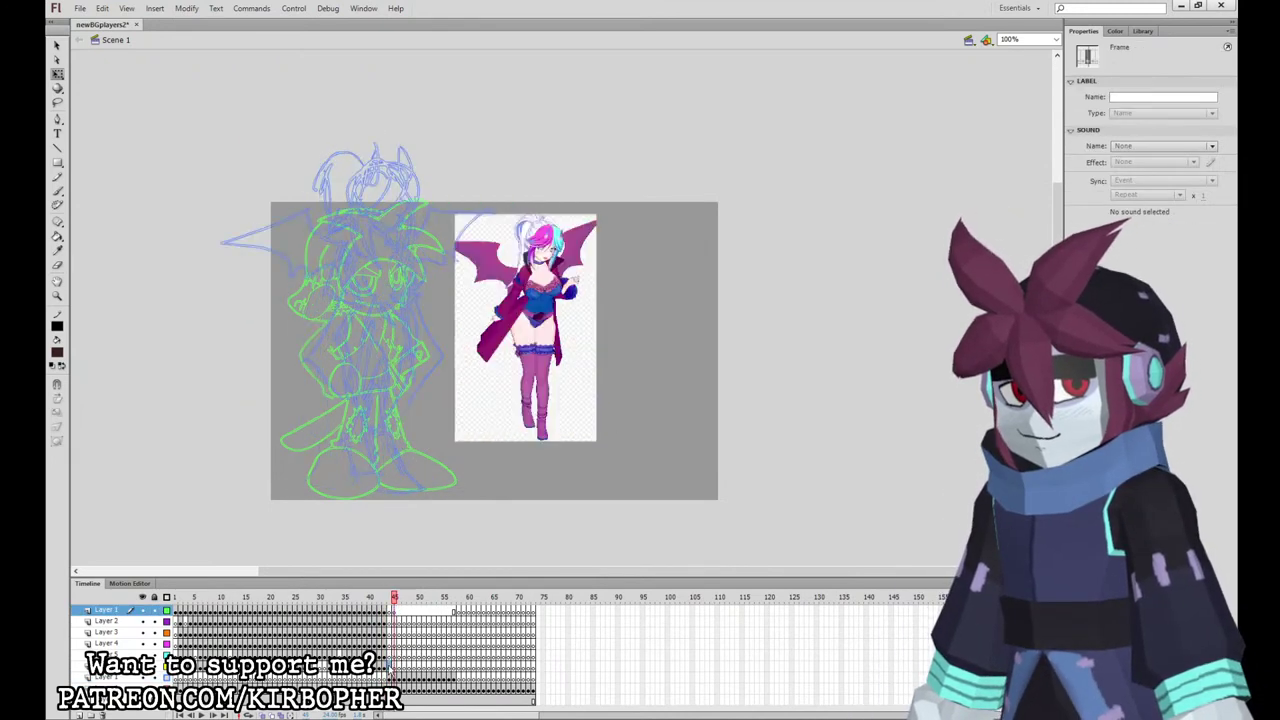
{"action": "left_click", "coordinate": [390, 660]}
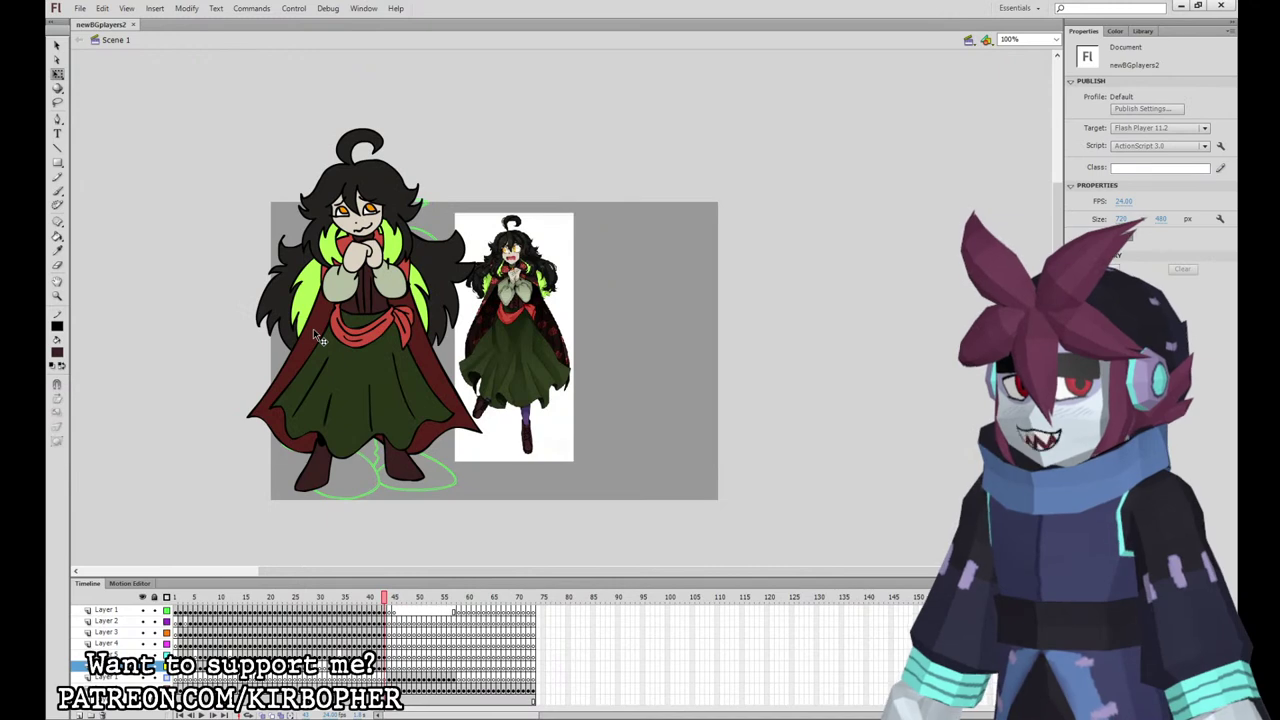
{"action": "left_click", "coordinate": [389, 666]}
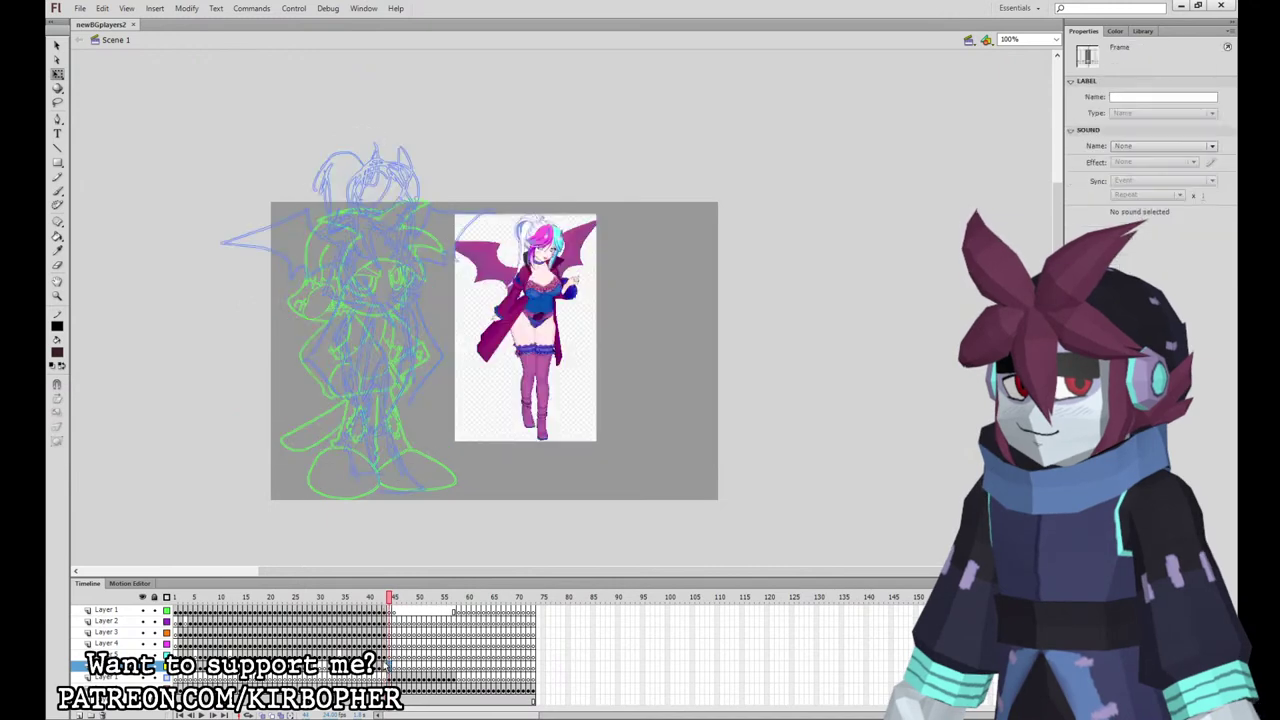
Step: Ink the winged character's two horns and swept left fringe with a black brush on Layer 2 at frame 44
{"action": "left_click", "coordinate": [638, 352]}
{"action": "key", "text": "ctrl+="}
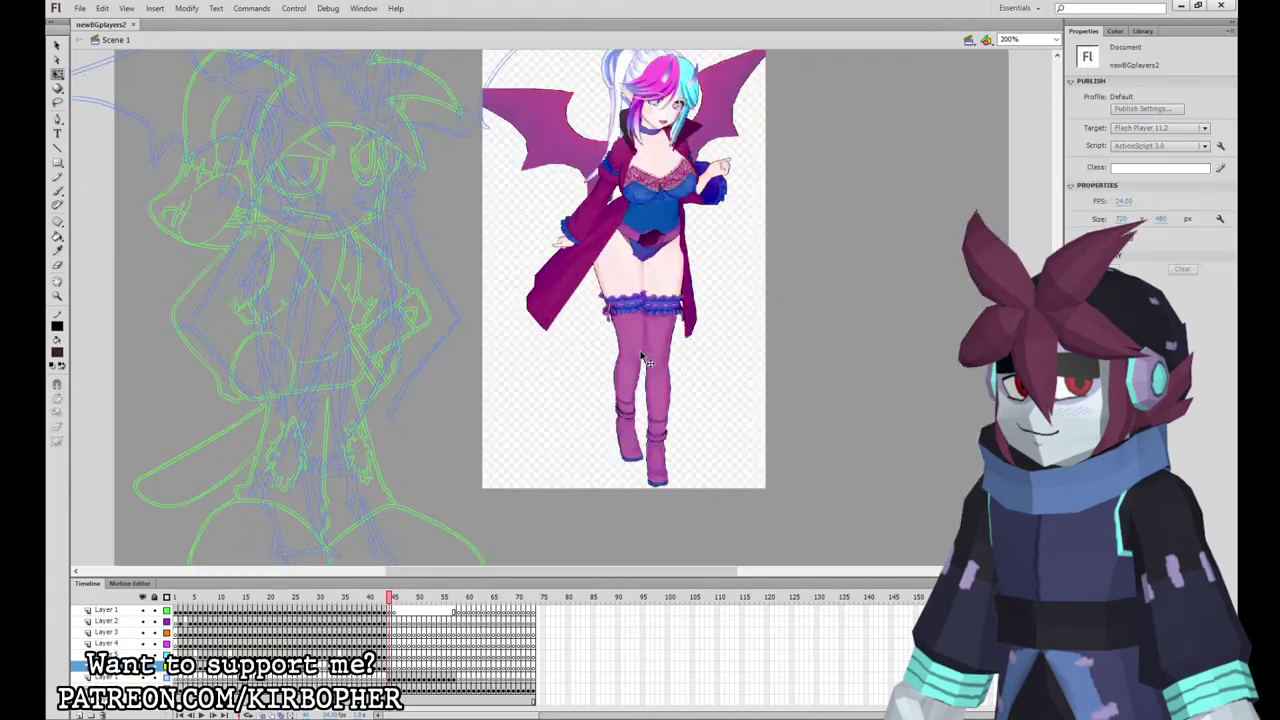
{"action": "left_click_drag", "start_coordinate": [797, 250], "coordinate": [839, 521]}
{"action": "left_click", "coordinate": [57, 190]}
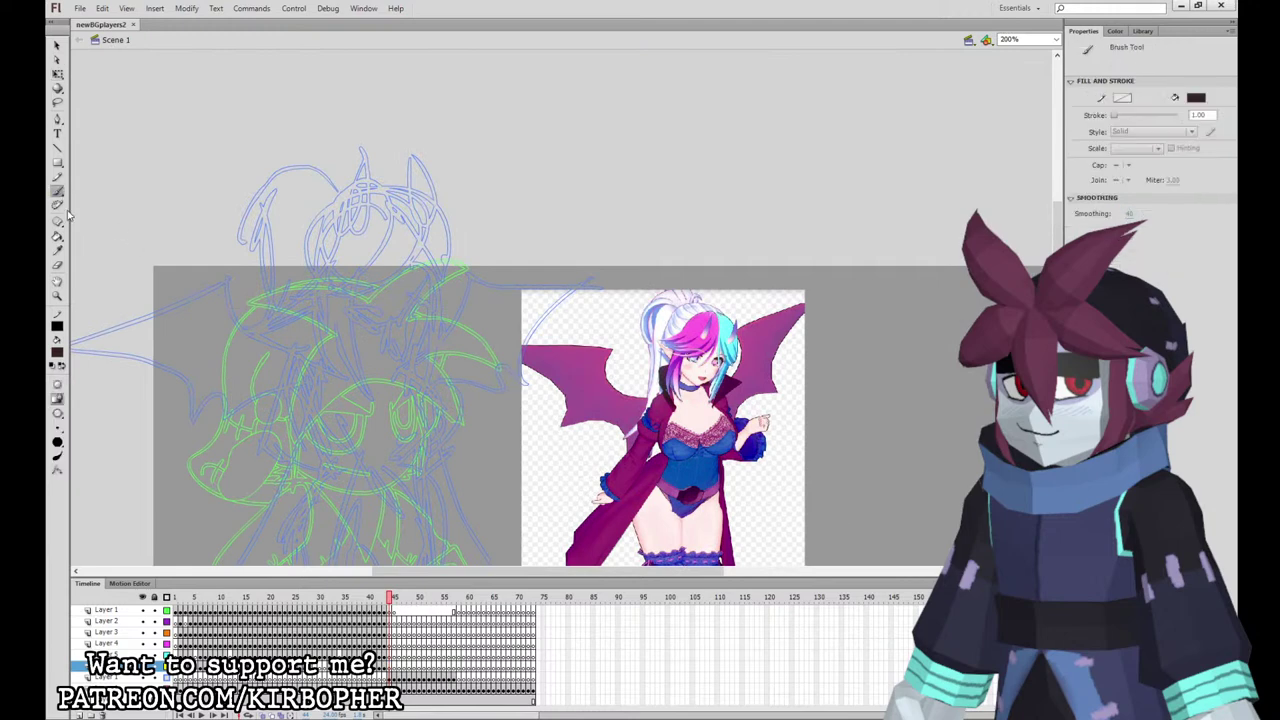
{"action": "left_click", "coordinate": [78, 392]}
{"action": "left_click", "coordinate": [390, 621]}
{"action": "mouse_move", "coordinate": [365, 193]}
{"action": "left_mouse_down"}
{"action": "mouse_move", "coordinate": [377, 198]}
{"action": "mouse_move", "coordinate": [378, 160]}
{"action": "left_mouse_up"}
{"action": "mouse_move", "coordinate": [438, 222]}
{"action": "left_mouse_down"}
{"action": "mouse_move", "coordinate": [431, 166]}
{"action": "mouse_move", "coordinate": [416, 160]}
{"action": "left_mouse_up"}
{"action": "mouse_move", "coordinate": [396, 227]}
{"action": "left_mouse_down"}
{"action": "mouse_move", "coordinate": [381, 271]}
{"action": "mouse_move", "coordinate": [397, 208]}
{"action": "mouse_move", "coordinate": [346, 200]}
{"action": "mouse_move", "coordinate": [322, 250]}
{"action": "mouse_move", "coordinate": [284, 274]}
{"action": "mouse_move", "coordinate": [287, 296]}
{"action": "mouse_move", "coordinate": [340, 292]}
{"action": "left_mouse_up"}
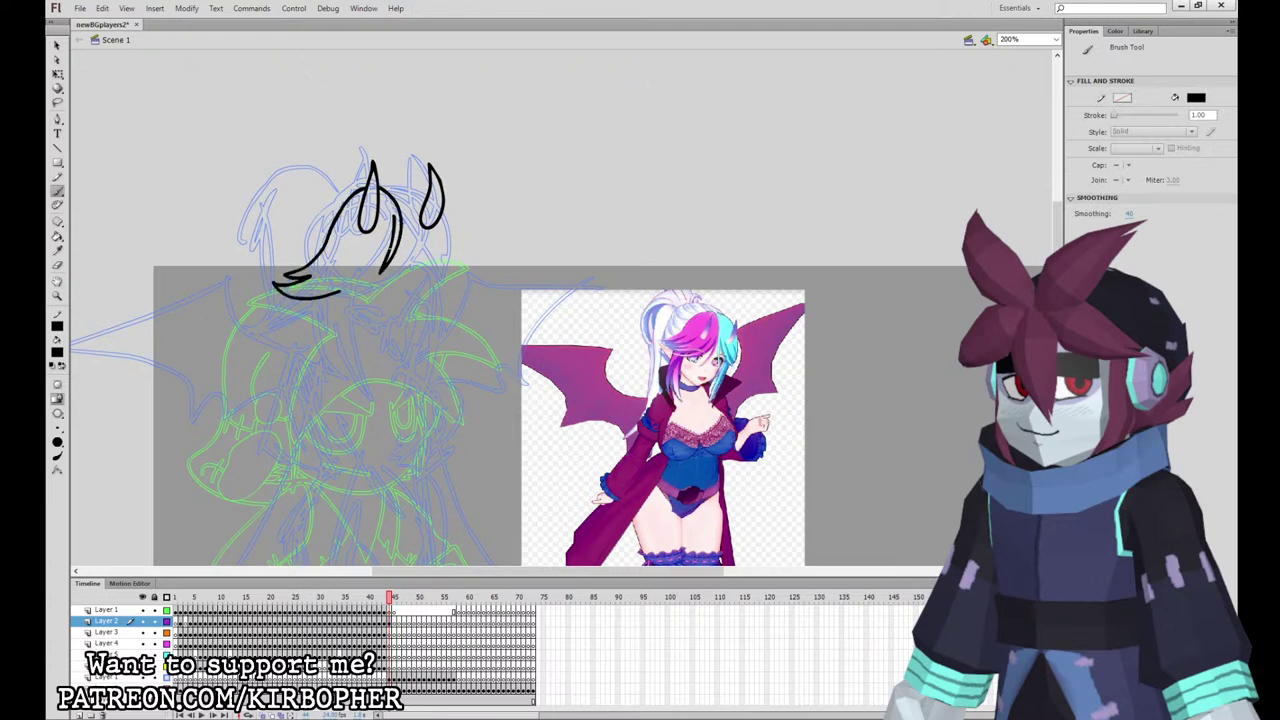
{"action": "left_click_drag", "start_coordinate": [394, 230], "coordinate": [318, 304]}
Step: Adjust the fringe's inner line and delete the stray overlapping piece beside the parting
{"action": "key", "text": "v"}
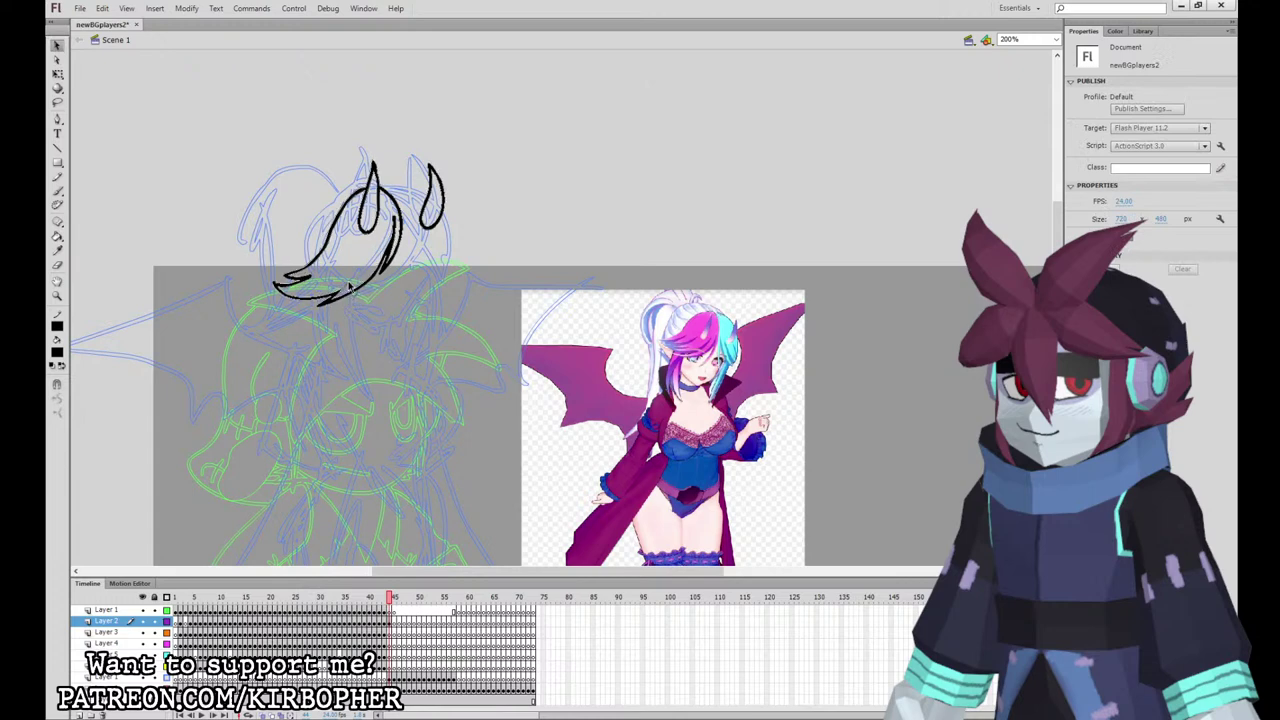
{"action": "left_click_drag", "start_coordinate": [396, 222], "coordinate": [398, 217]}
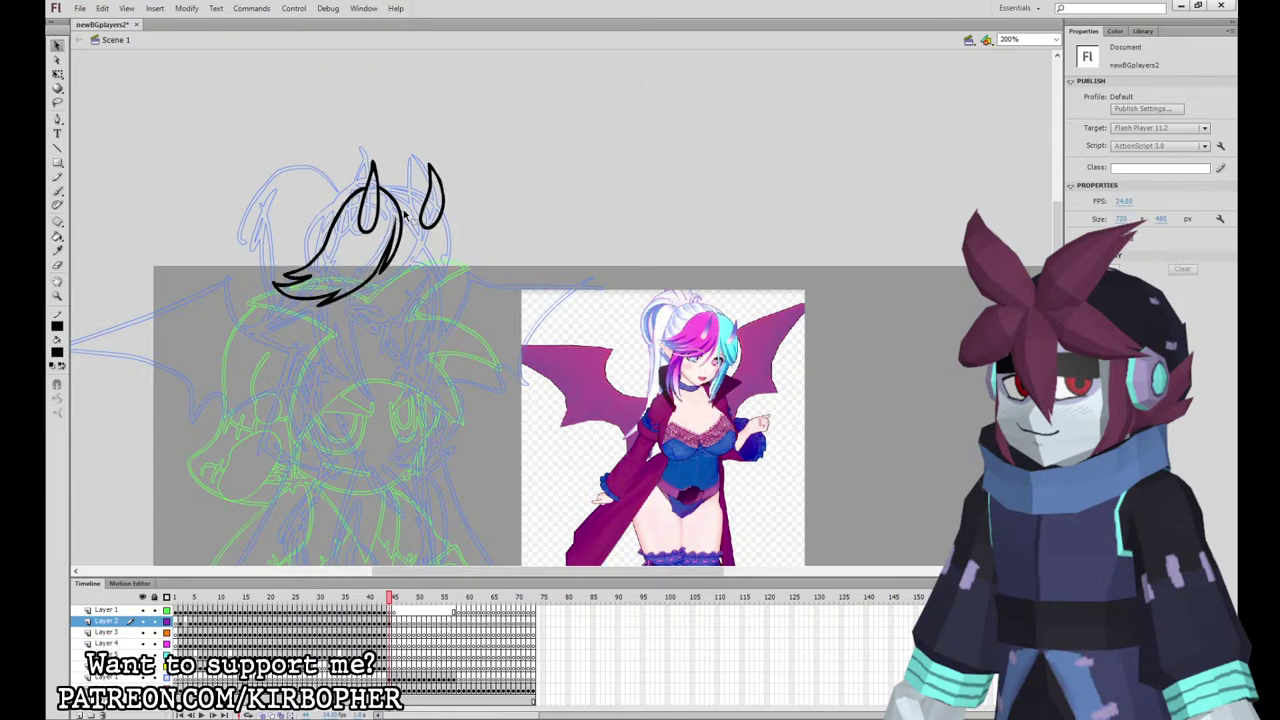
{"action": "left_click", "coordinate": [397, 218]}
{"action": "key", "text": "Delete"}
Step: Ink the right half of the fringe, the face outline and the long side locks
{"action": "left_click", "coordinate": [57, 190]}
{"action": "mouse_move", "coordinate": [402, 223]}
{"action": "left_mouse_down"}
{"action": "mouse_move", "coordinate": [437, 269]}
{"action": "mouse_move", "coordinate": [467, 256]}
{"action": "mouse_move", "coordinate": [443, 204]}
{"action": "left_mouse_up"}
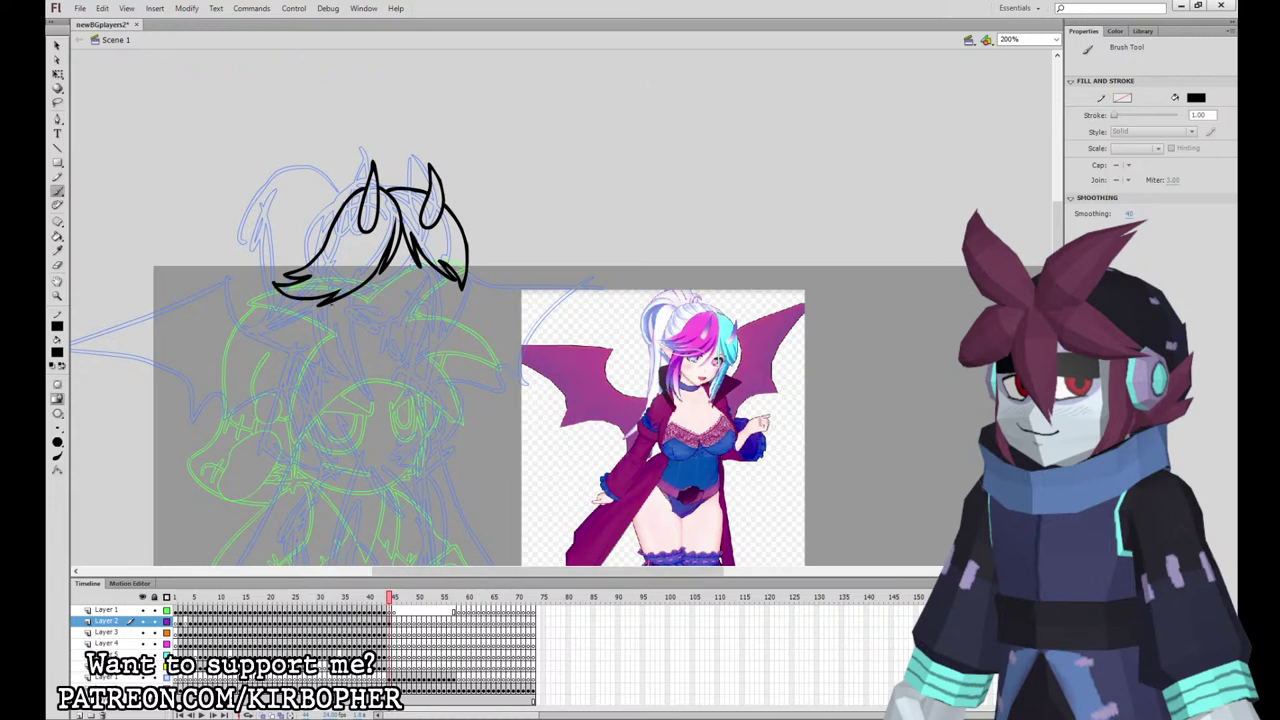
{"action": "mouse_move", "coordinate": [322, 304]}
{"action": "left_mouse_down"}
{"action": "mouse_move", "coordinate": [338, 362]}
{"action": "mouse_move", "coordinate": [372, 396]}
{"action": "mouse_move", "coordinate": [350, 296]}
{"action": "mouse_move", "coordinate": [388, 344]}
{"action": "mouse_move", "coordinate": [424, 326]}
{"action": "mouse_move", "coordinate": [436, 278]}
{"action": "mouse_move", "coordinate": [422, 372]}
{"action": "mouse_move", "coordinate": [448, 338]}
{"action": "mouse_move", "coordinate": [450, 262]}
{"action": "left_mouse_up"}
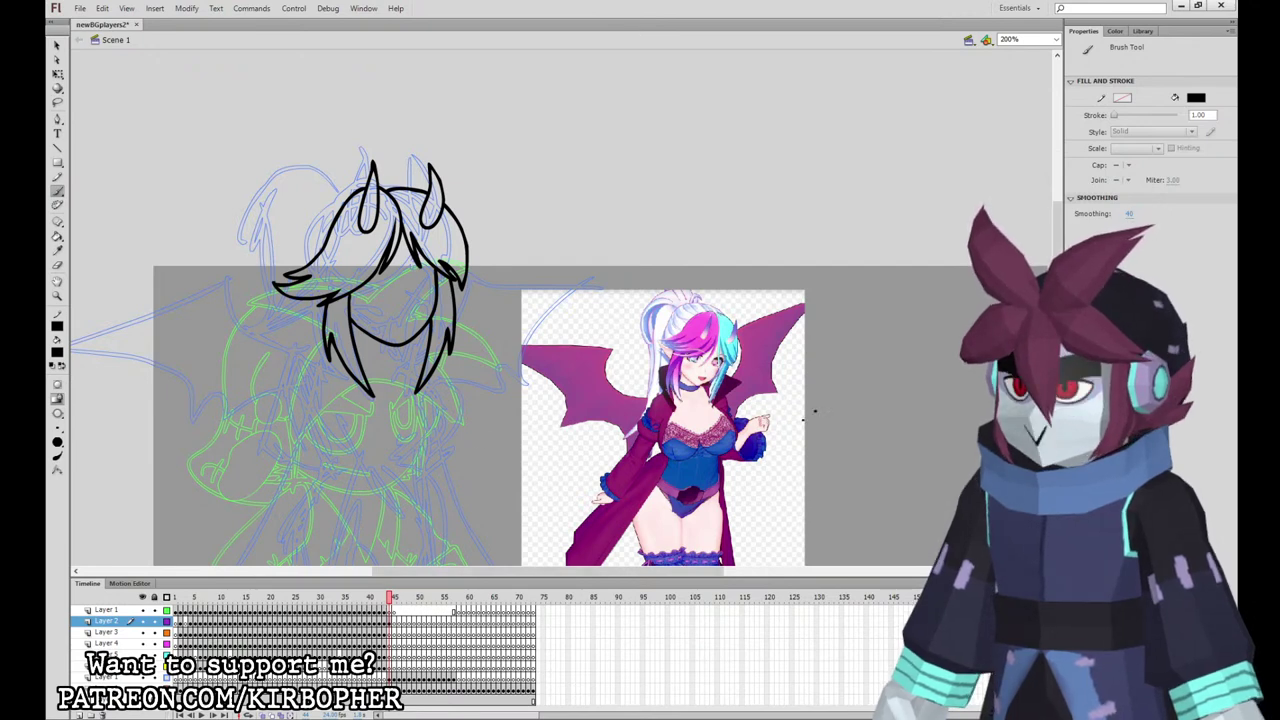
Step: Compare the head with the finished character at frame 43 and ink pointed ears on both sides at frame 44
{"action": "left_click_drag", "start_coordinate": [681, 573], "coordinate": [720, 573]}
{"action": "left_click_drag", "start_coordinate": [822, 478], "coordinate": [790, 334]}
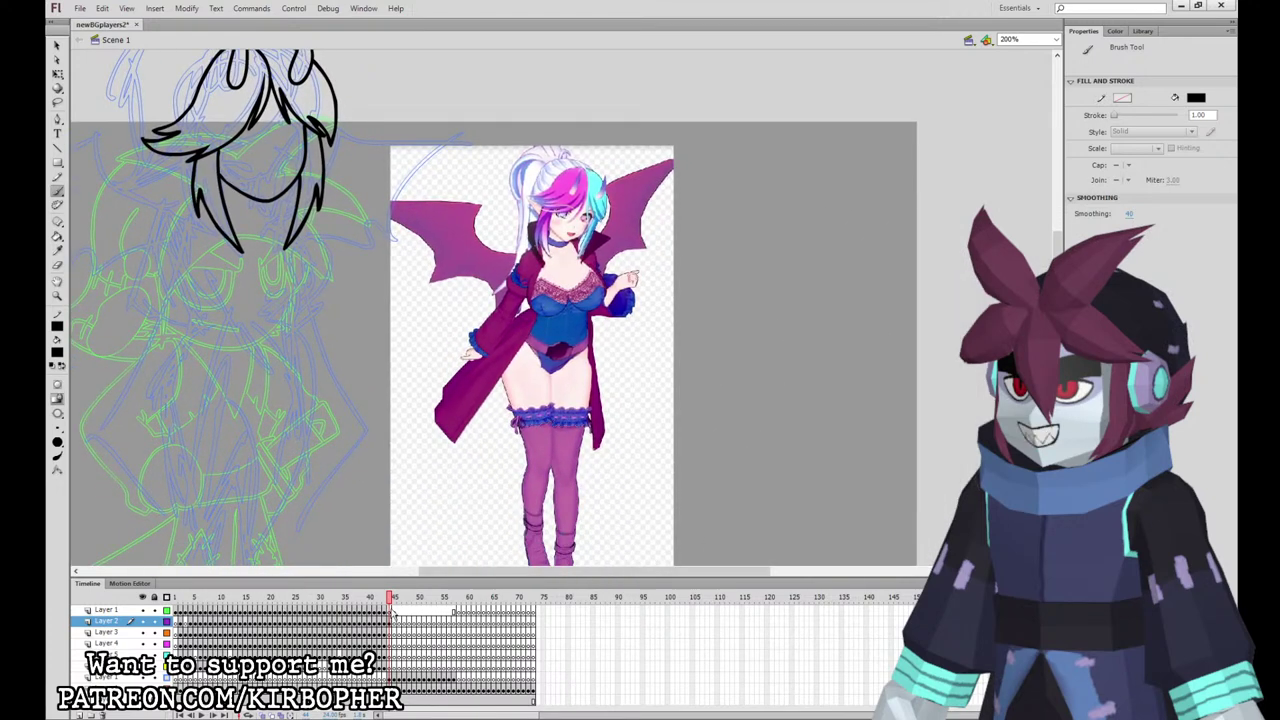
{"action": "key", "text": "comma"}
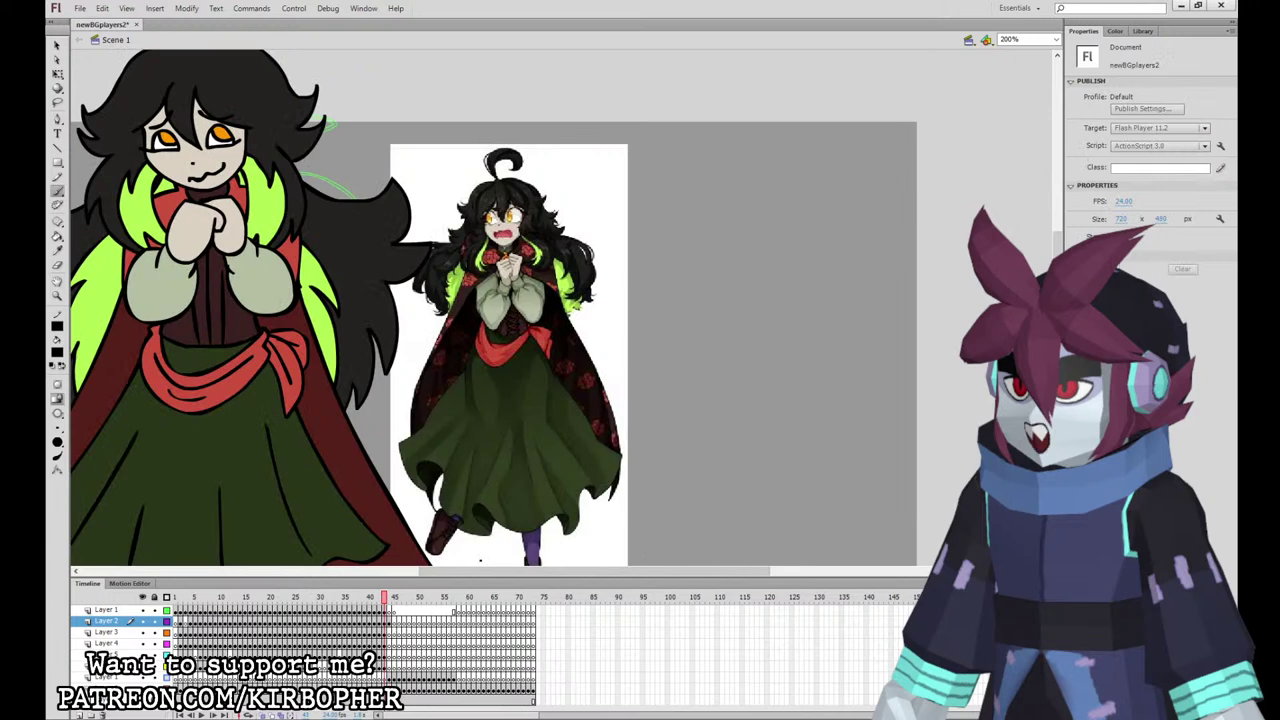
{"action": "key", "text": "period"}
{"action": "mouse_move", "coordinate": [657, 296]}
{"action": "left_mouse_down"}
{"action": "mouse_move", "coordinate": [716, 321]}
{"action": "mouse_move", "coordinate": [864, 480]}
{"action": "left_mouse_up"}
{"action": "left_click", "coordinate": [392, 621]}
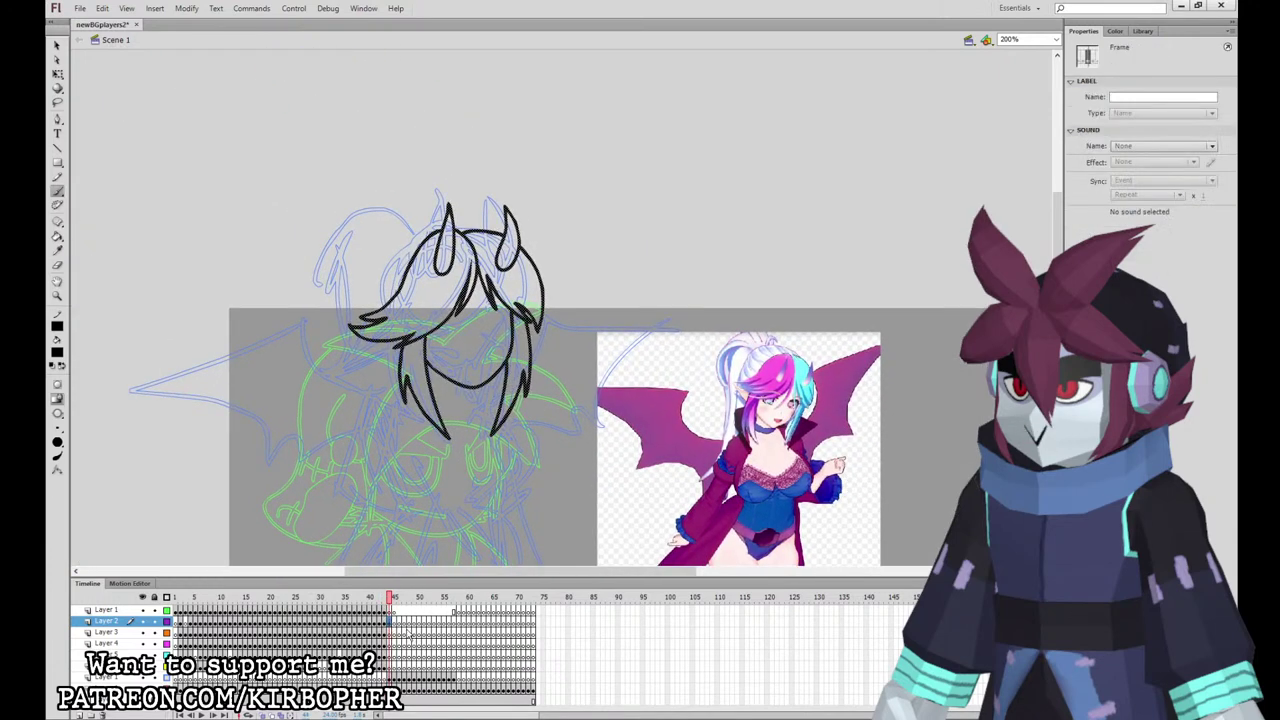
{"action": "mouse_move", "coordinate": [386, 307]}
{"action": "left_mouse_down"}
{"action": "mouse_move", "coordinate": [355, 296]}
{"action": "mouse_move", "coordinate": [373, 319]}
{"action": "left_mouse_up"}
{"action": "mouse_move", "coordinate": [537, 331]}
{"action": "left_mouse_down"}
{"action": "mouse_move", "coordinate": [558, 305]}
{"action": "mouse_move", "coordinate": [544, 312]}
{"action": "left_mouse_up"}
{"action": "key", "text": "ctrl+z"}
{"action": "key", "text": "ctrl+z"}
Step: Ink the rounded crown contour behind the left fringe, undoing the strokes that do not fit
{"action": "mouse_move", "coordinate": [431, 234]}
{"action": "left_mouse_down"}
{"action": "mouse_move", "coordinate": [393, 259]}
{"action": "mouse_move", "coordinate": [388, 302]}
{"action": "left_mouse_up"}
{"action": "key", "text": "ctrl+z"}
{"action": "mouse_move", "coordinate": [434, 232]}
{"action": "left_mouse_down"}
{"action": "mouse_move", "coordinate": [390, 264]}
{"action": "mouse_move", "coordinate": [384, 304]}
{"action": "left_mouse_up"}
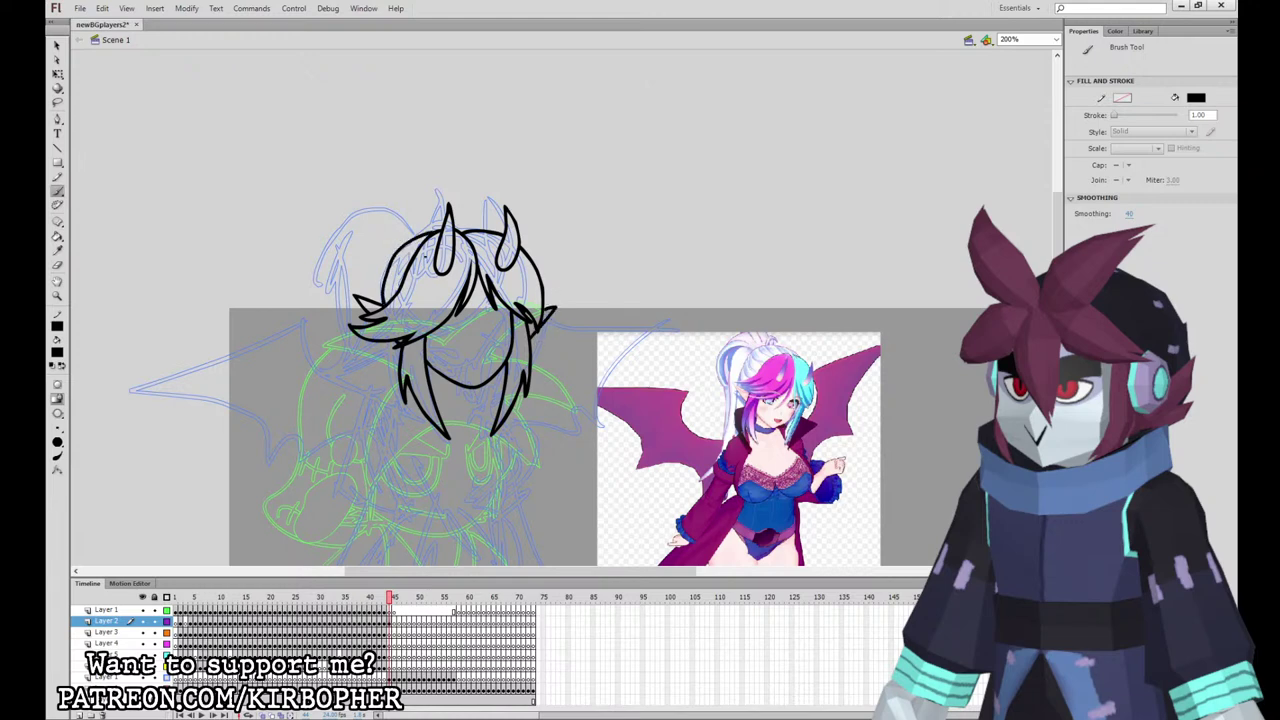
{"action": "mouse_move", "coordinate": [456, 242]}
{"action": "left_mouse_down"}
{"action": "mouse_move", "coordinate": [442, 229]}
{"action": "mouse_move", "coordinate": [390, 263]}
{"action": "mouse_move", "coordinate": [383, 304]}
{"action": "left_mouse_up"}
{"action": "key", "text": "ctrl+z"}
{"action": "key", "text": "ctrl+z"}
{"action": "key", "text": "ctrl+z"}
{"action": "mouse_move", "coordinate": [441, 228]}
{"action": "left_mouse_down"}
{"action": "mouse_move", "coordinate": [382, 284]}
{"action": "mouse_move", "coordinate": [381, 305]}
{"action": "mouse_move", "coordinate": [483, 229]}
{"action": "mouse_move", "coordinate": [455, 227]}
{"action": "left_mouse_up"}
{"action": "key", "text": "ctrl+z"}
{"action": "key", "text": "ctrl+z"}
{"action": "key", "text": "ctrl+z"}
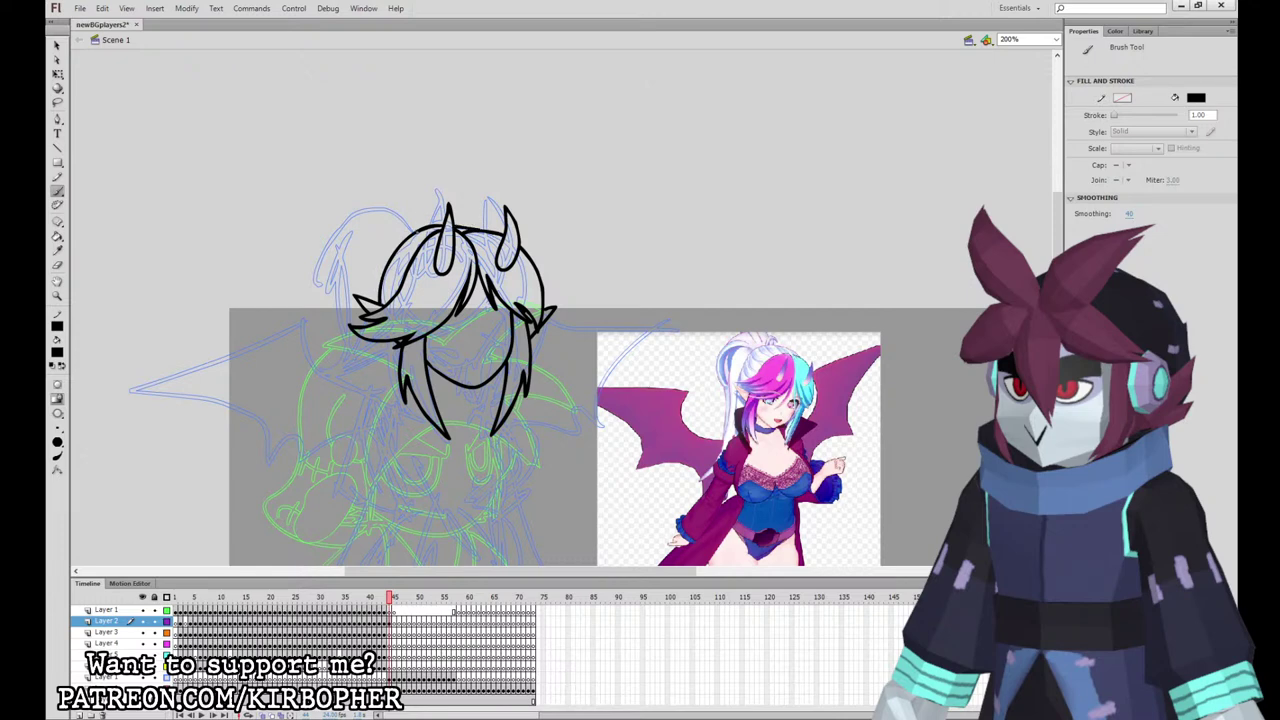
Step: Ink the curved ponytail behind the head and touch up the lines of the left ear
{"action": "mouse_move", "coordinate": [430, 215]}
{"action": "left_mouse_down"}
{"action": "mouse_move", "coordinate": [381, 207]}
{"action": "mouse_move", "coordinate": [326, 299]}
{"action": "mouse_move", "coordinate": [335, 252]}
{"action": "mouse_move", "coordinate": [348, 335]}
{"action": "mouse_move", "coordinate": [357, 352]}
{"action": "mouse_move", "coordinate": [378, 343]}
{"action": "left_mouse_up"}
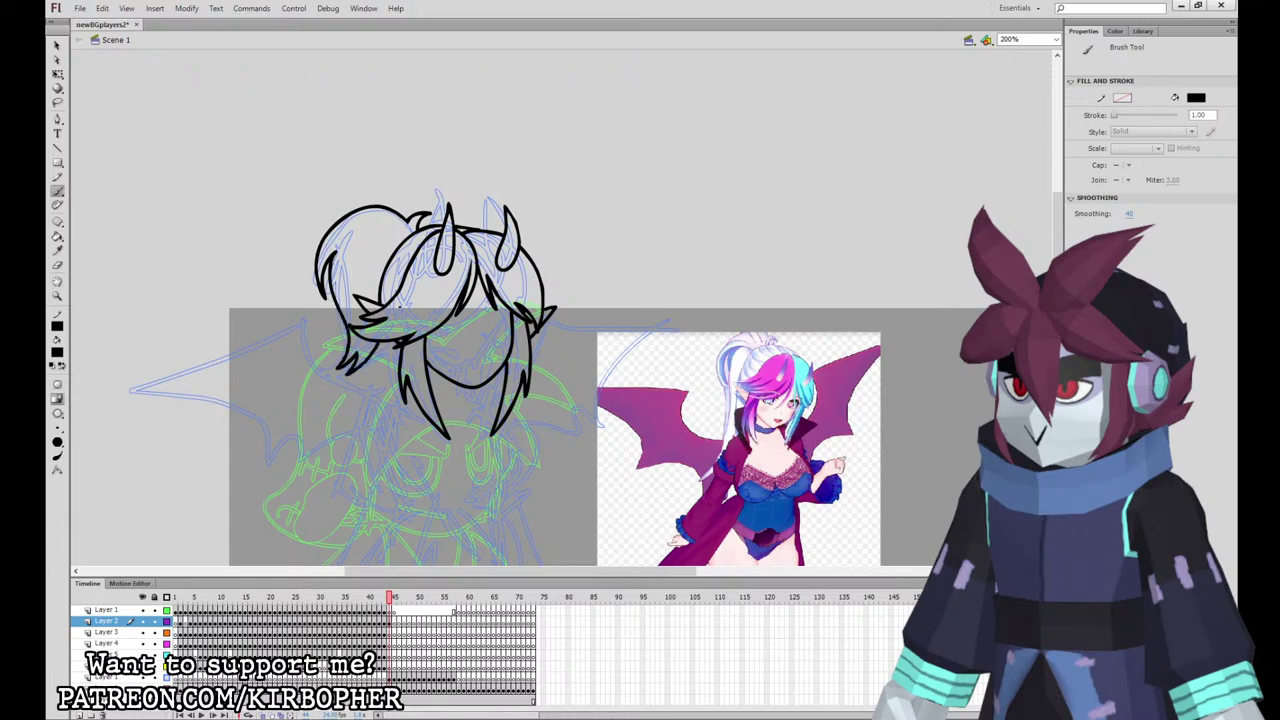
{"action": "key", "text": "v"}
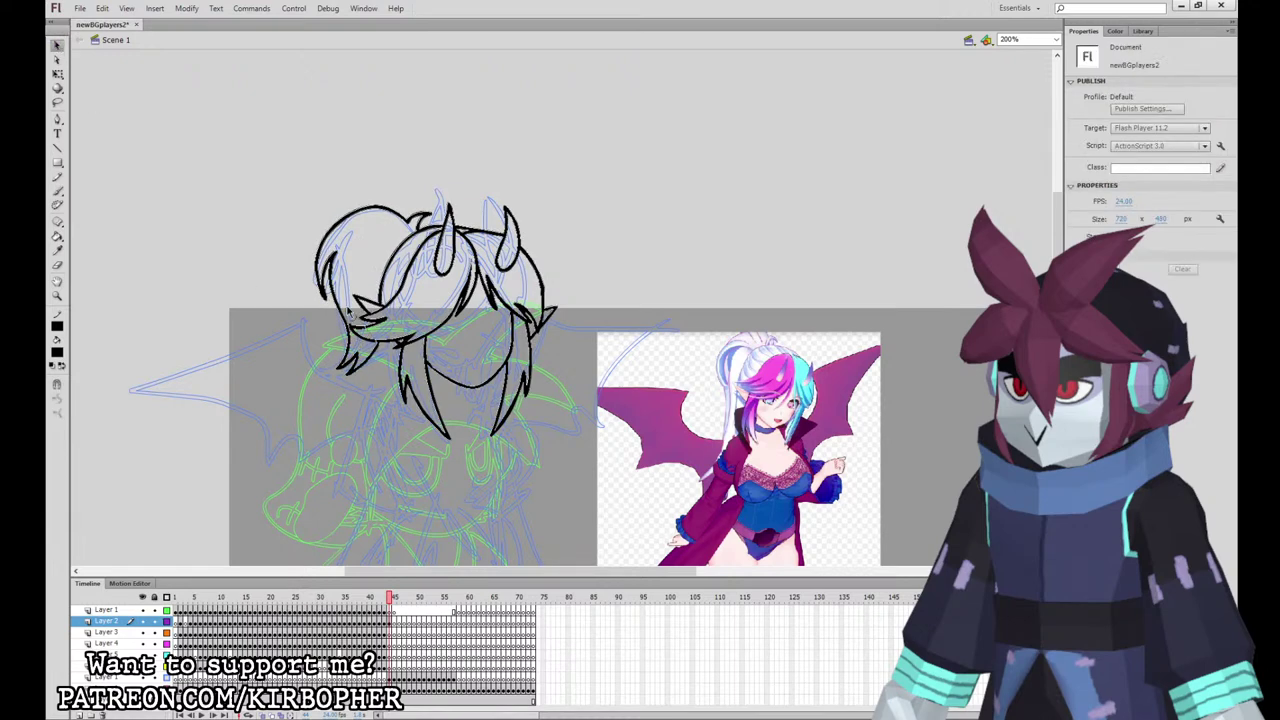
{"action": "key", "text": "b"}
{"action": "mouse_move", "coordinate": [386, 320]}
{"action": "left_mouse_down"}
{"action": "mouse_move", "coordinate": [360, 325]}
{"action": "mouse_move", "coordinate": [352, 338]}
{"action": "mouse_move", "coordinate": [366, 343]}
{"action": "left_mouse_up"}
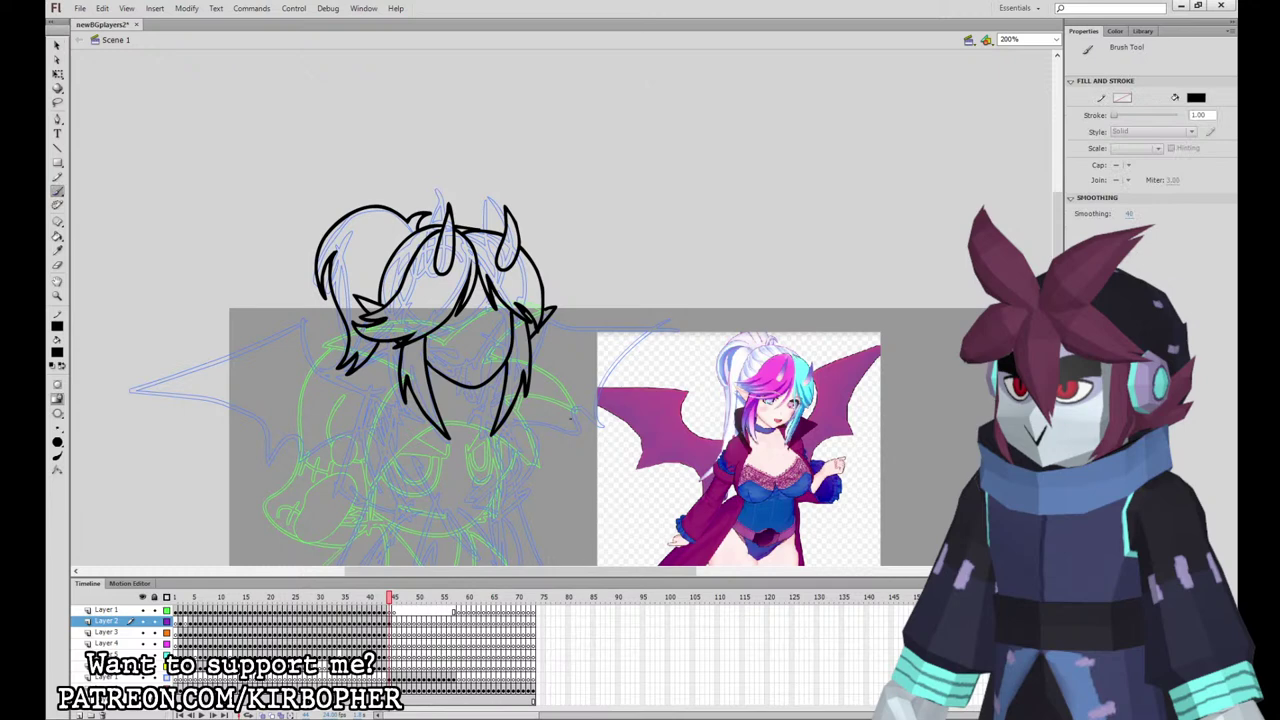
Step: Ink the eye outlines, eyebrows and nose on the face, undoing the unwanted stroke
{"action": "mouse_move", "coordinate": [442, 329]}
{"action": "left_mouse_down"}
{"action": "mouse_move", "coordinate": [463, 332]}
{"action": "mouse_move", "coordinate": [463, 314]}
{"action": "mouse_move", "coordinate": [467, 330]}
{"action": "mouse_move", "coordinate": [462, 313]}
{"action": "mouse_move", "coordinate": [508, 331]}
{"action": "mouse_move", "coordinate": [511, 314]}
{"action": "mouse_move", "coordinate": [479, 299]}
{"action": "mouse_move", "coordinate": [513, 297]}
{"action": "left_mouse_up"}
{"action": "key", "text": "ctrl+z"}
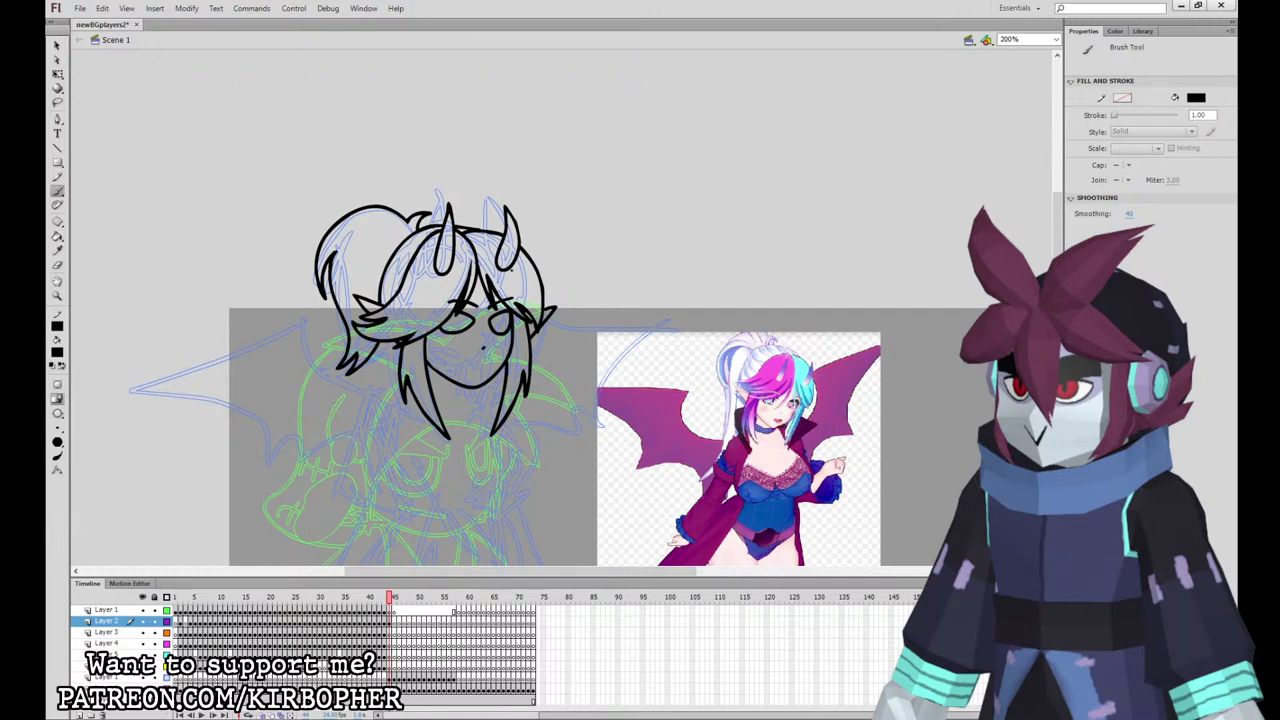
{"action": "key", "text": "v"}
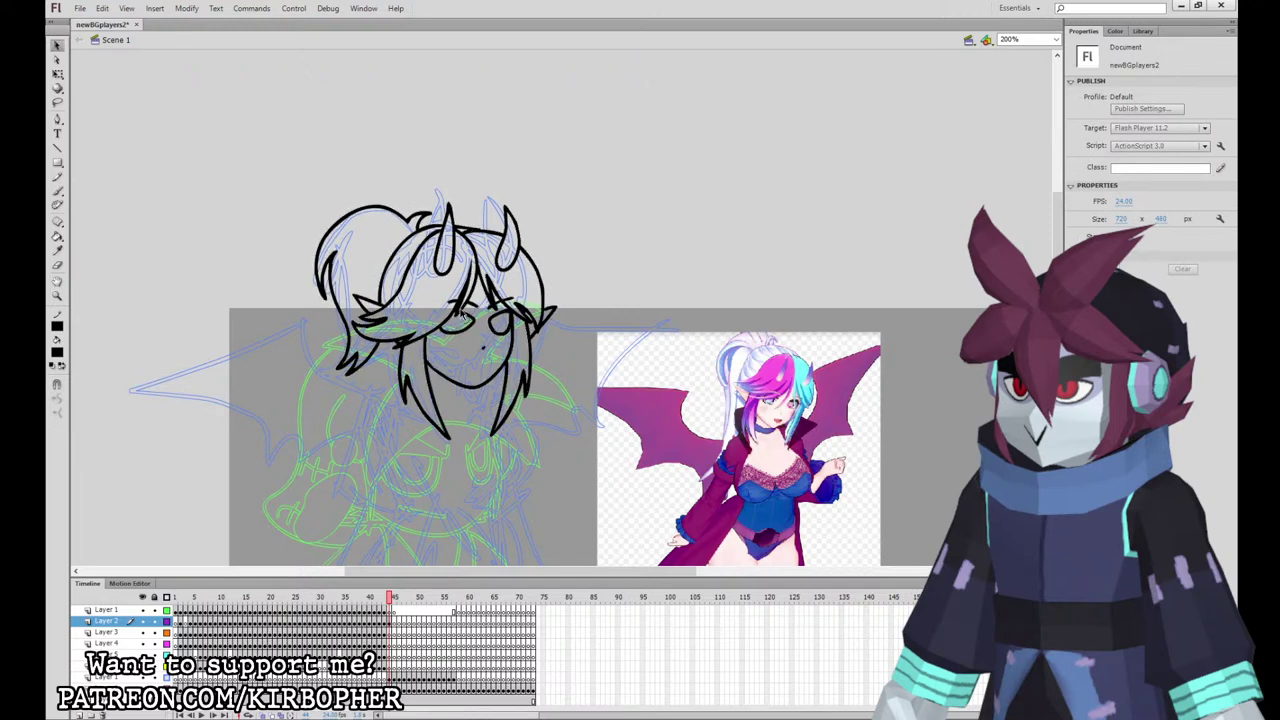
{"action": "left_click", "coordinate": [58, 191]}
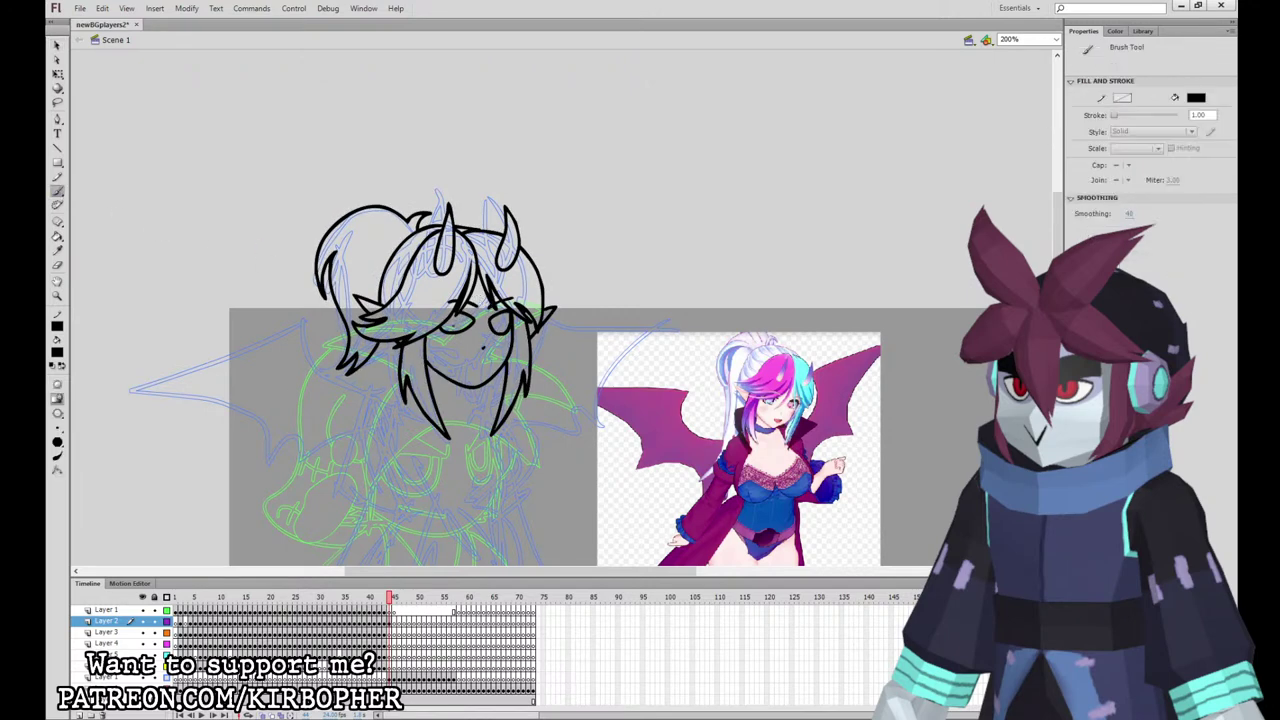
Step: Undo the first mouth attempt, ink an open smiling mouth, and add the pupils and lash details to the eyes
{"action": "mouse_move", "coordinate": [504, 333]}
{"action": "left_mouse_down"}
{"action": "mouse_move", "coordinate": [473, 366]}
{"action": "mouse_move", "coordinate": [498, 362]}
{"action": "mouse_move", "coordinate": [487, 363]}
{"action": "left_mouse_up"}
{"action": "key", "text": "ctrl+z"}
{"action": "key", "text": "ctrl+z"}
{"action": "key", "text": "ctrl+z"}
{"action": "left_click_drag", "start_coordinate": [466, 361], "coordinate": [487, 363]}
{"action": "left_click_drag", "start_coordinate": [442, 327], "coordinate": [508, 312]}
{"action": "left_click_drag", "start_coordinate": [500, 420], "coordinate": [485, 230]}
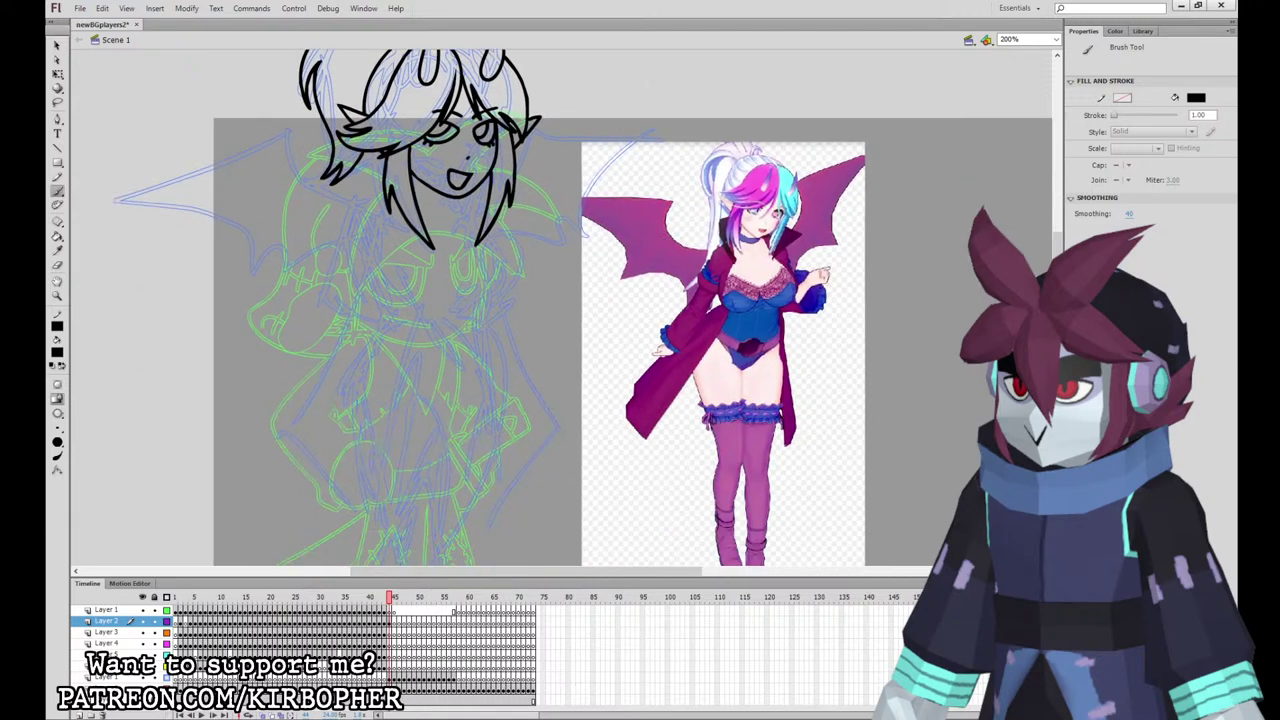
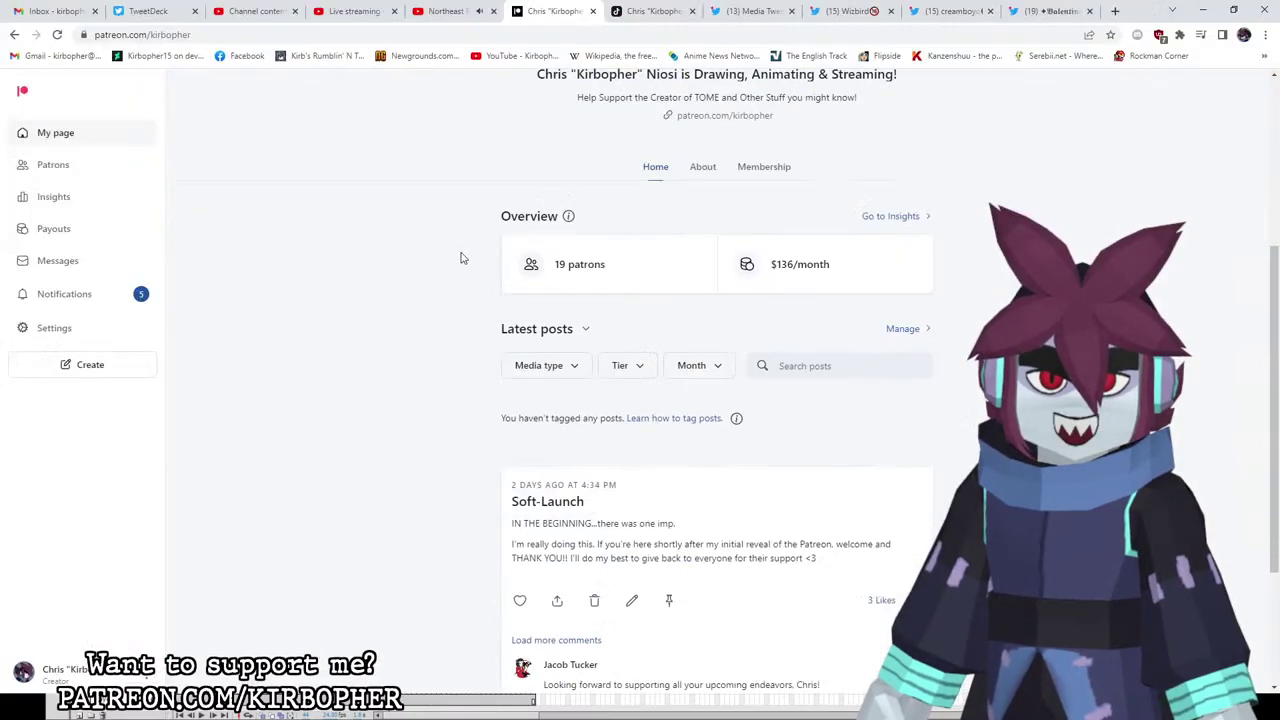
Step: Switch to the browser, review the Patreon page and its notifications, and view the YouTube soundtrack tab
{"action": "scroll", "coordinate": [460, 257], "scroll_direction": "down", "scroll_amount": 1}
{"action": "left_click", "coordinate": [112, 310]}
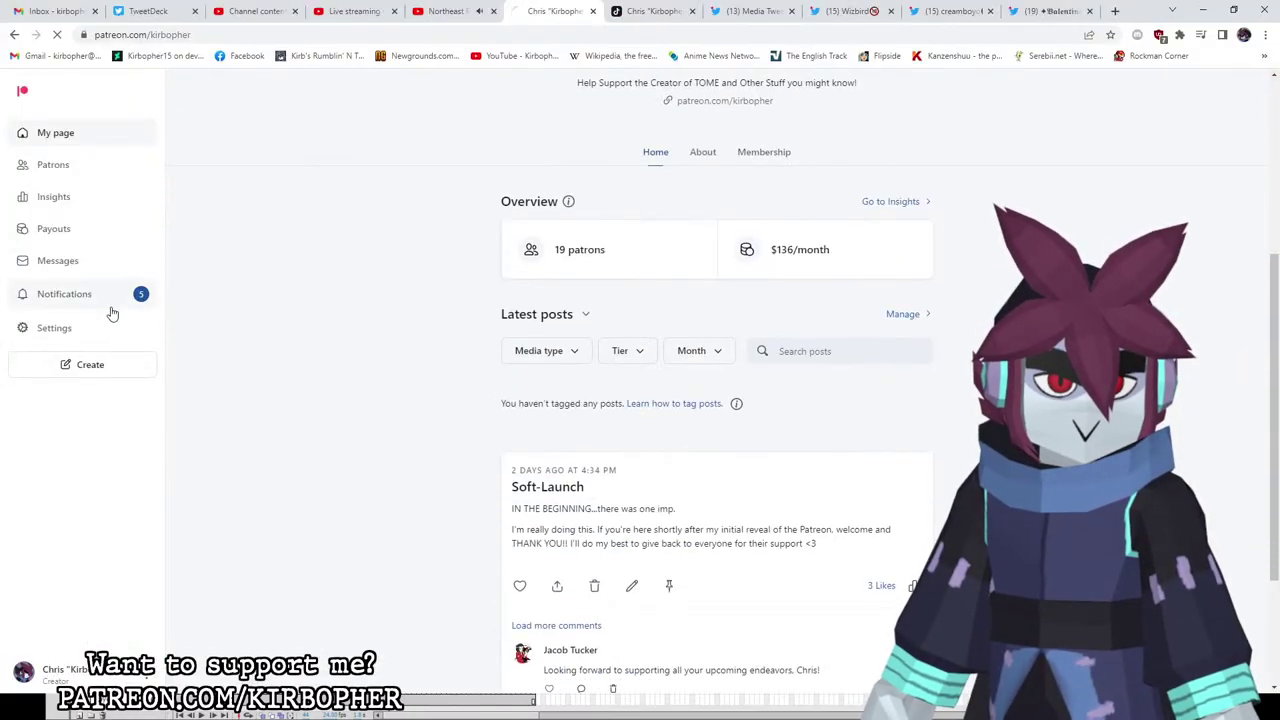
{"action": "left_click", "coordinate": [113, 314]}
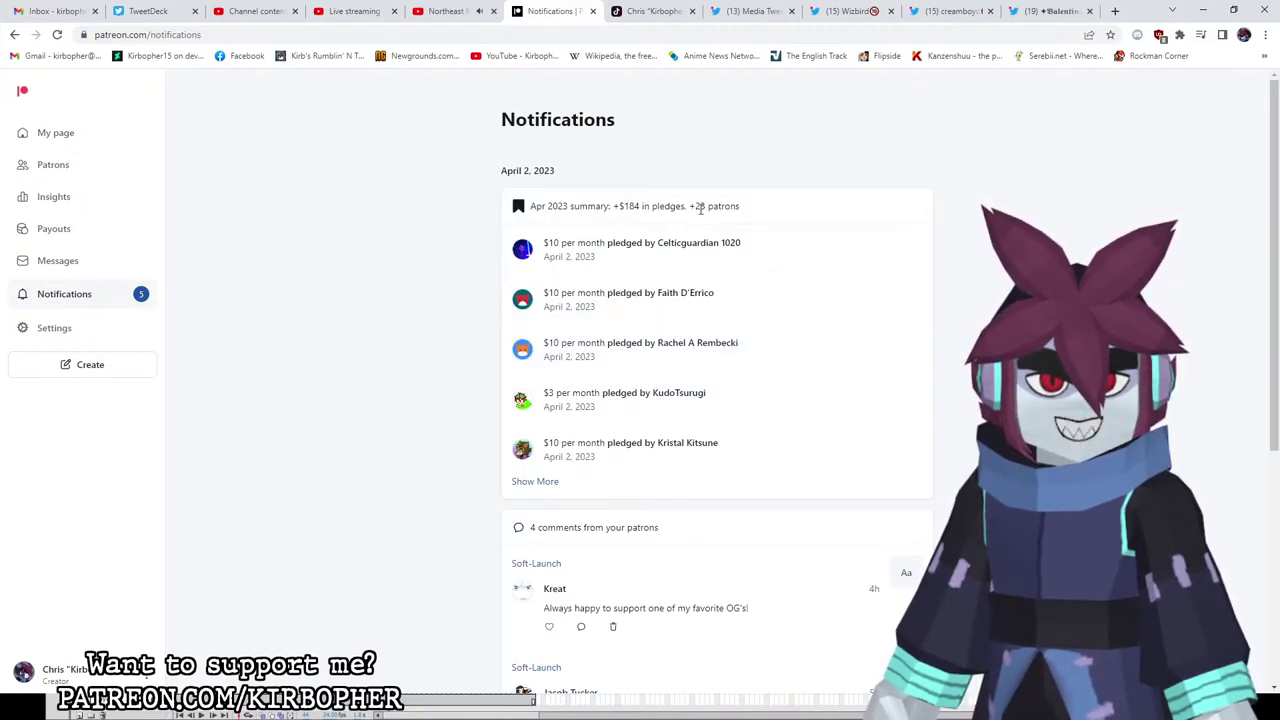
{"action": "left_click", "coordinate": [122, 137]}
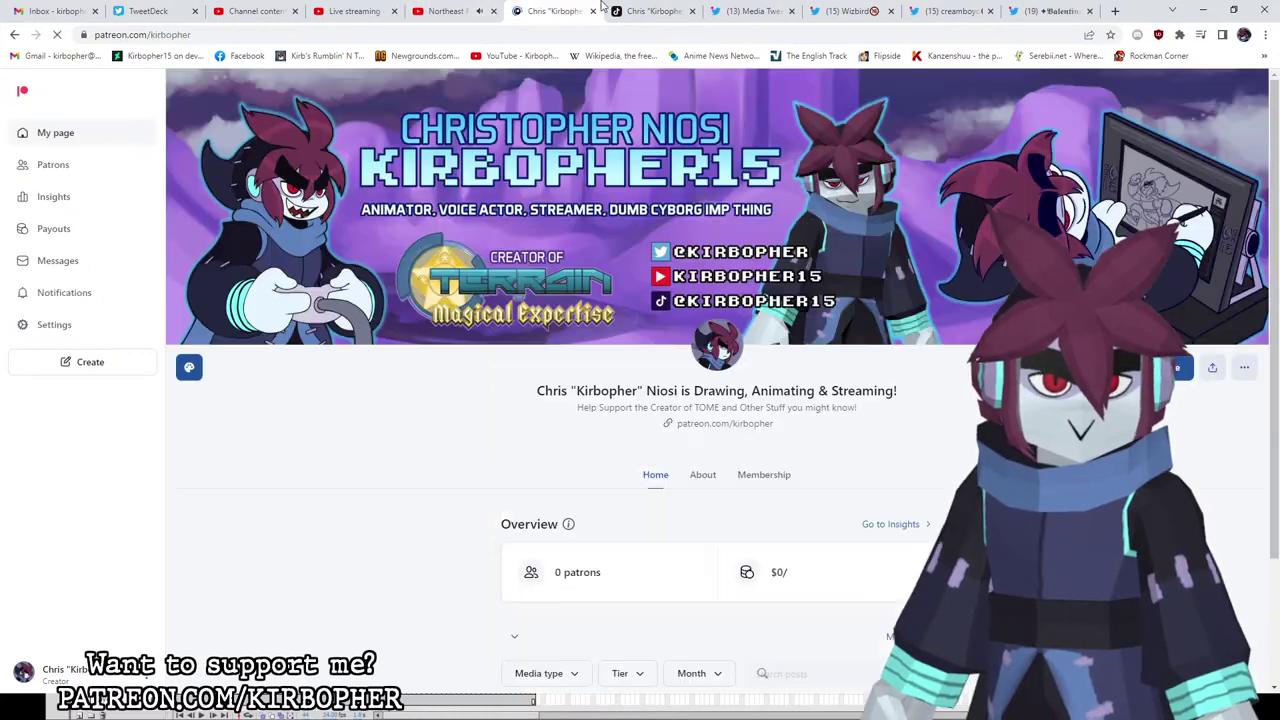
{"action": "left_click", "coordinate": [615, 7]}
{"action": "left_click", "coordinate": [413, 7]}
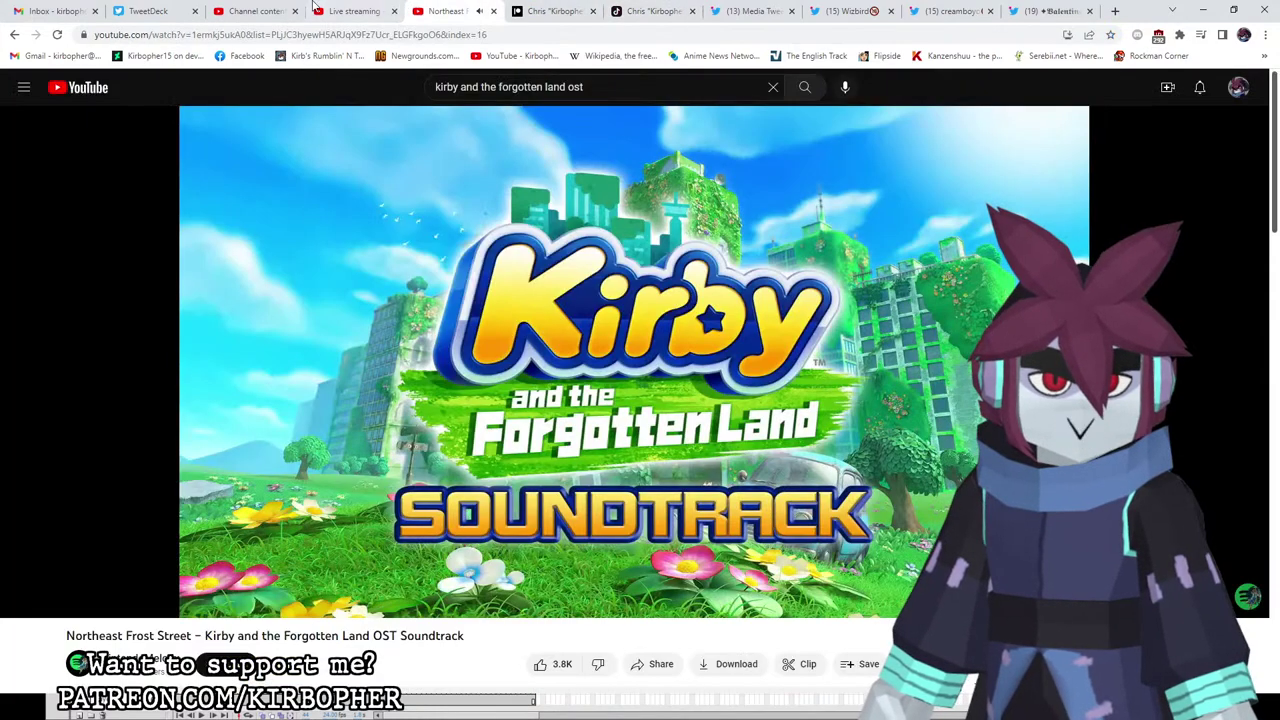
Step: Check the live stream's analytics page, return to the soundtrack tab, and switch back to the Flash drawing
{"action": "left_click", "coordinate": [338, 9]}
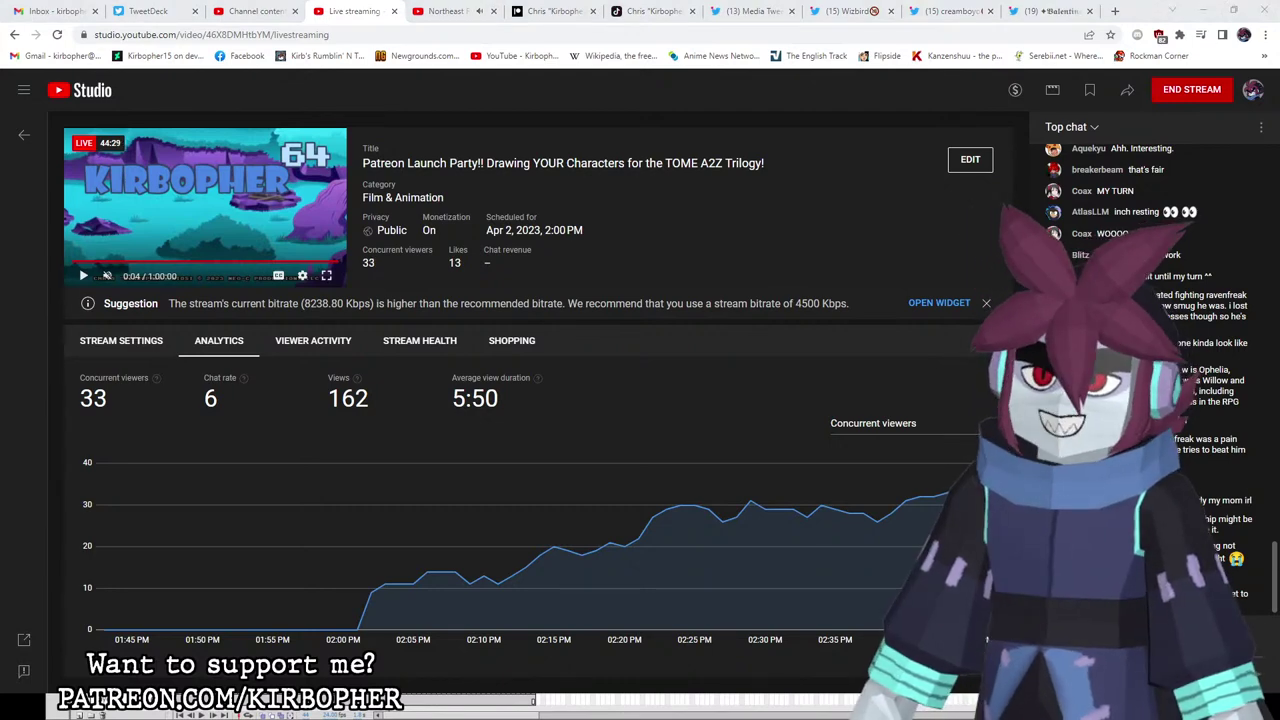
{"action": "left_click", "coordinate": [410, 10]}
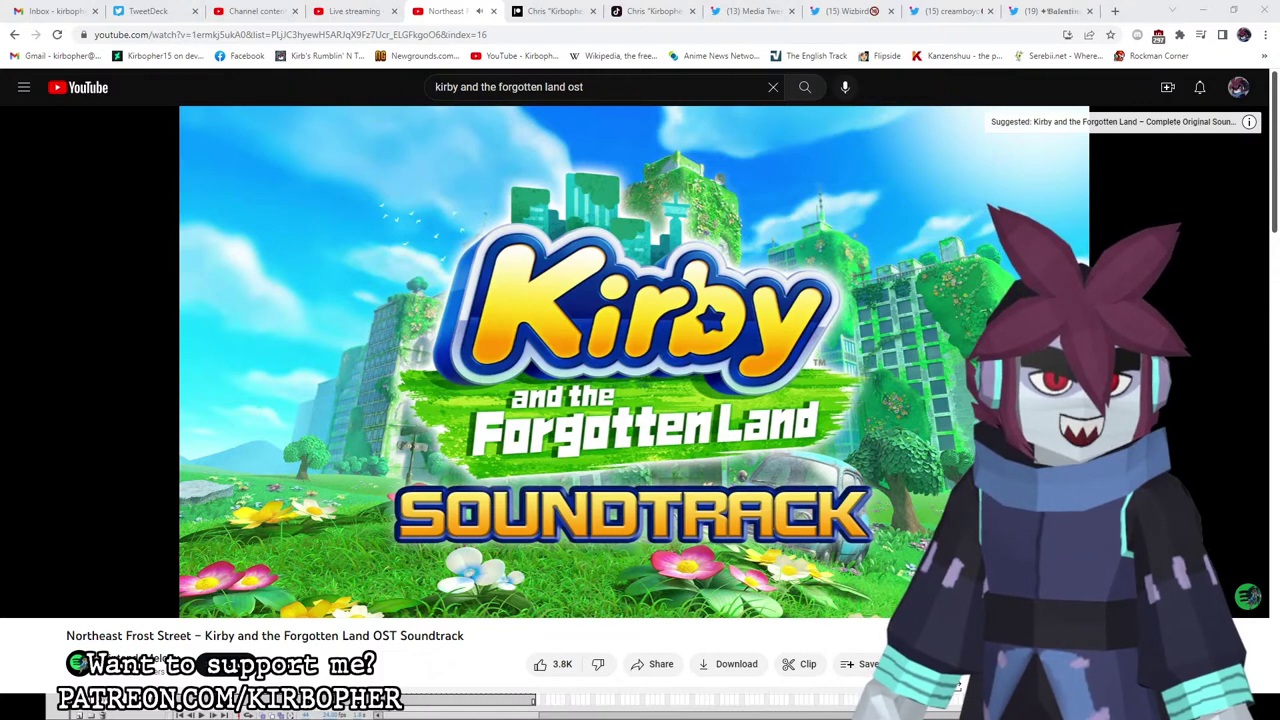
{"action": "key", "text": "alt+Tab"}
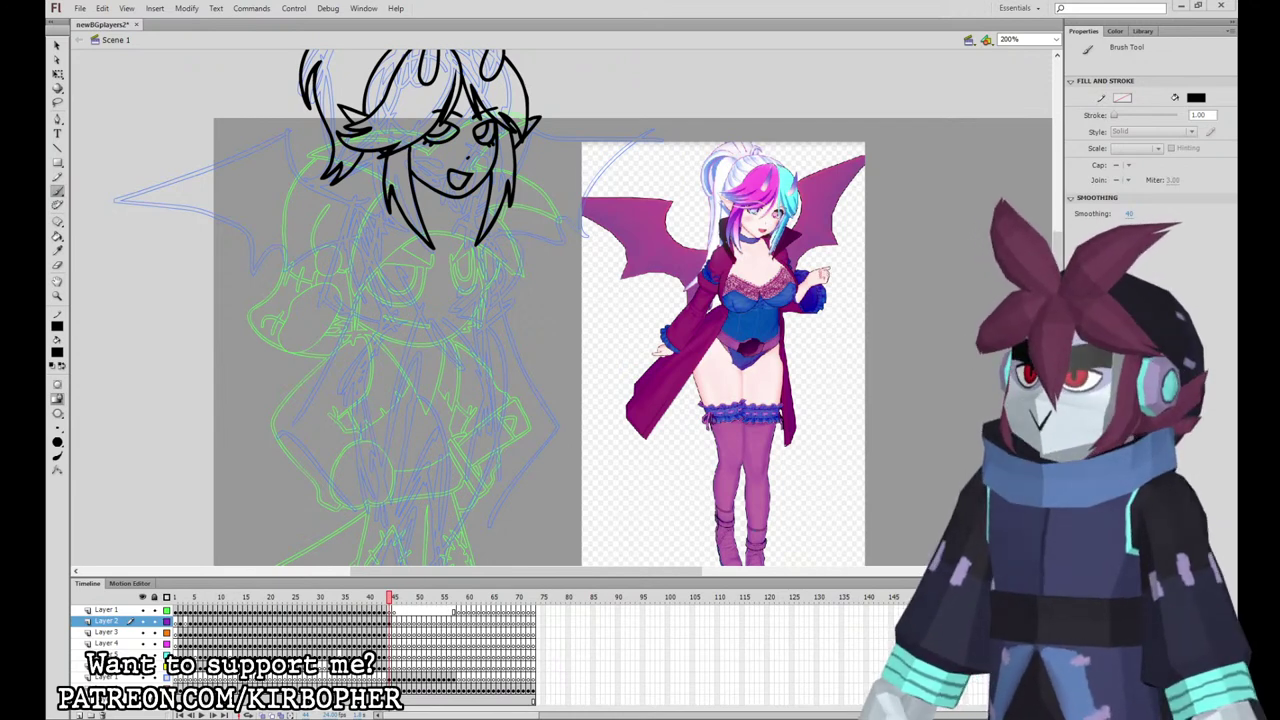
Step: On Layer 3, ink the coat's collar, its long front edge and the side of the neck, undoing the first collar stroke
{"action": "left_click", "coordinate": [389, 621]}
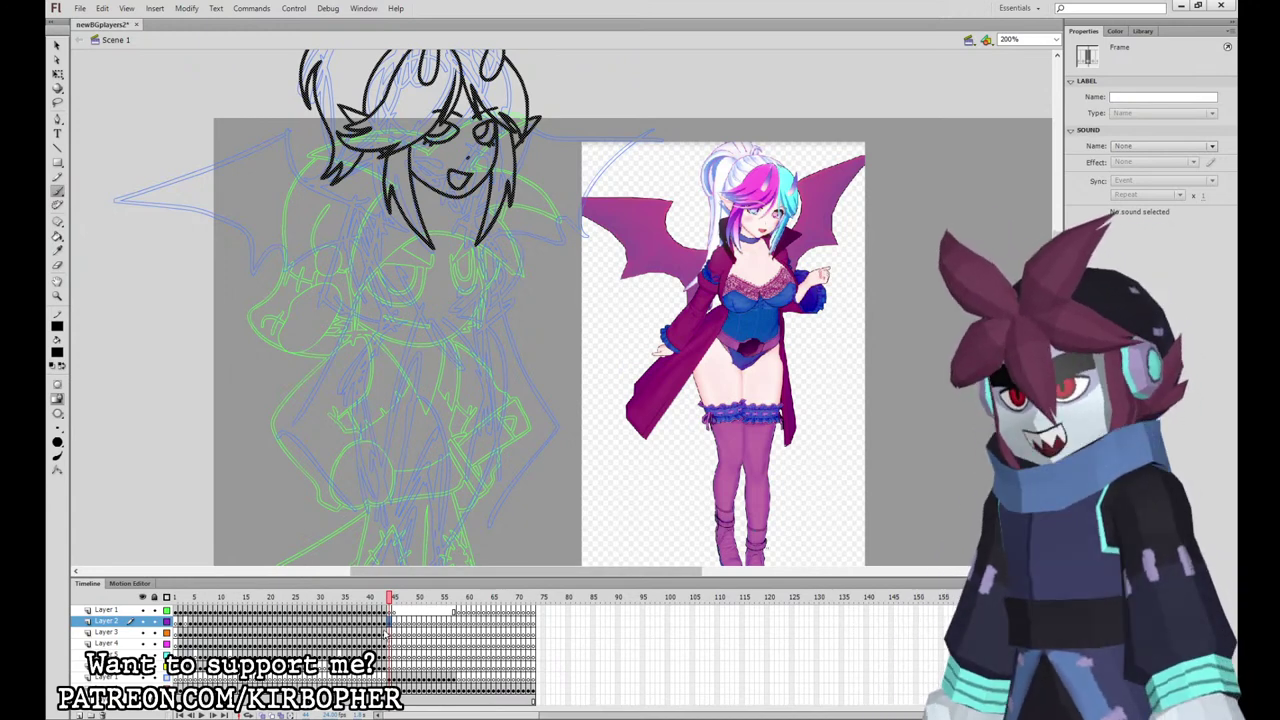
{"action": "left_click", "coordinate": [393, 632]}
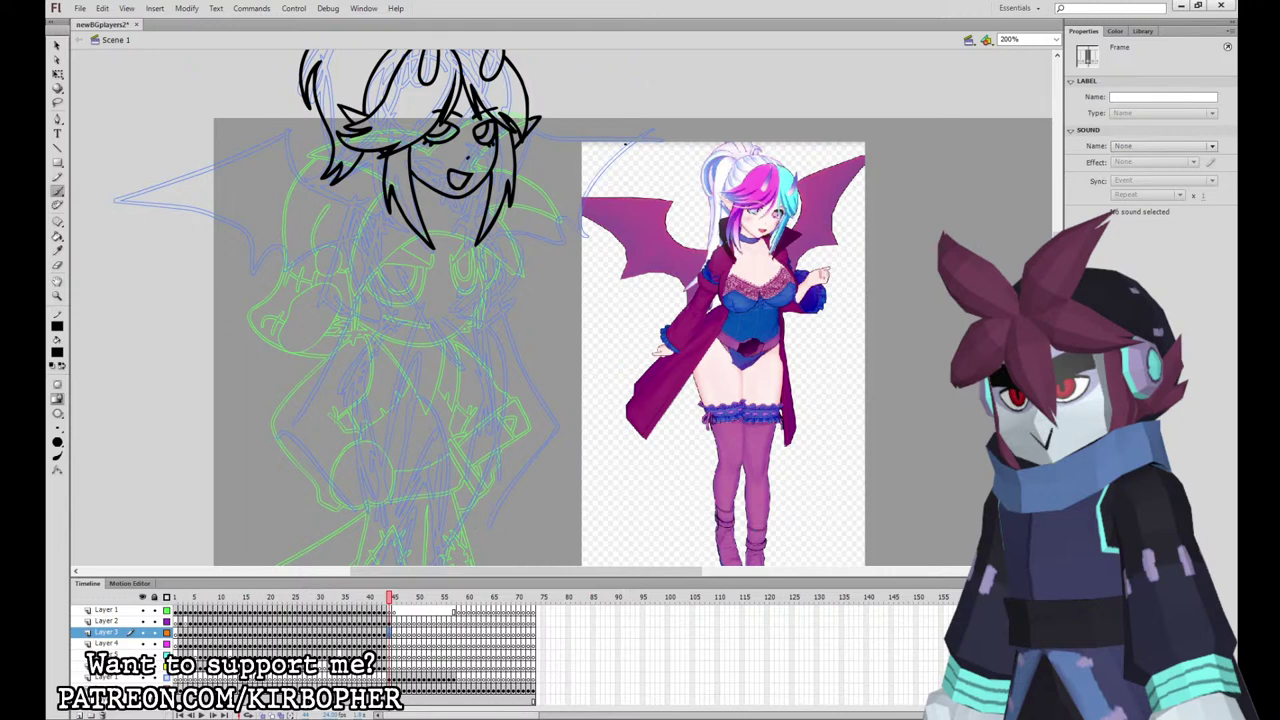
{"action": "mouse_move", "coordinate": [466, 138]}
{"action": "left_mouse_down"}
{"action": "mouse_move", "coordinate": [316, 188]}
{"action": "mouse_move", "coordinate": [387, 241]}
{"action": "left_mouse_up"}
{"action": "key", "text": "ctrl+z"}
{"action": "mouse_move", "coordinate": [467, 137]}
{"action": "left_mouse_down"}
{"action": "mouse_move", "coordinate": [315, 196]}
{"action": "mouse_move", "coordinate": [395, 248]}
{"action": "mouse_move", "coordinate": [411, 342]}
{"action": "mouse_move", "coordinate": [380, 524]}
{"action": "left_mouse_up"}
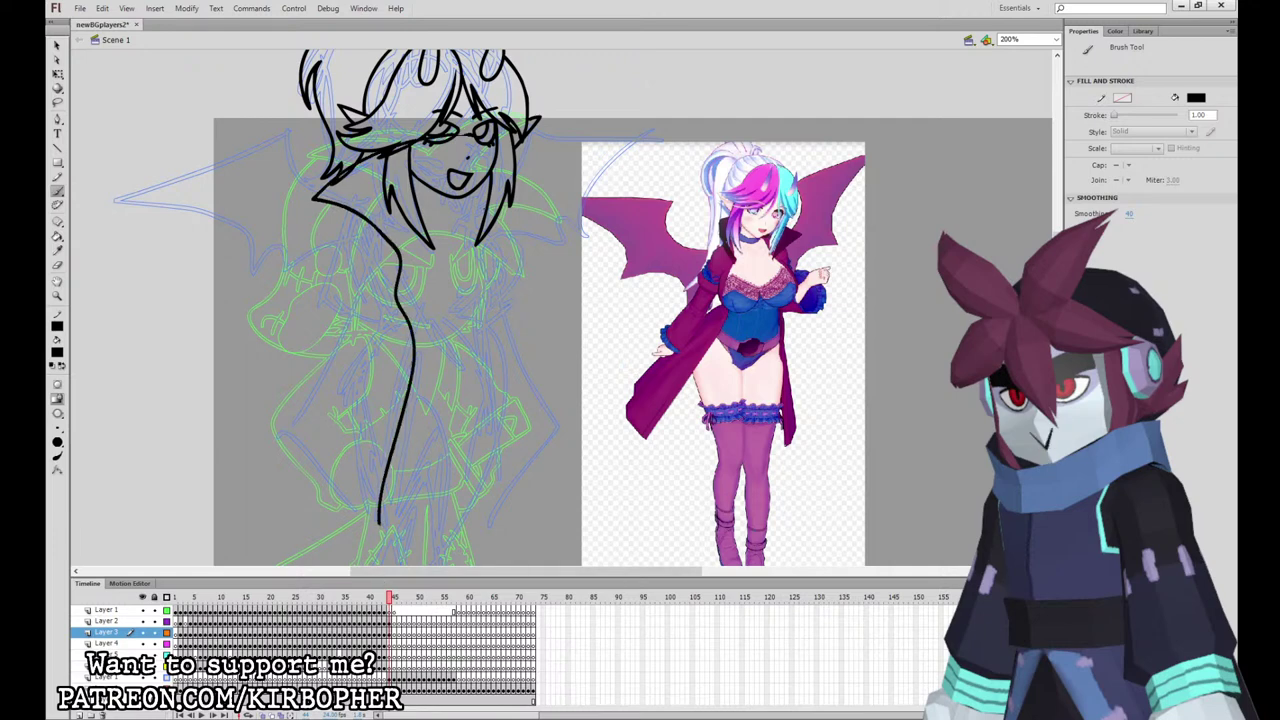
{"action": "left_click_drag", "start_coordinate": [403, 154], "coordinate": [400, 302]}
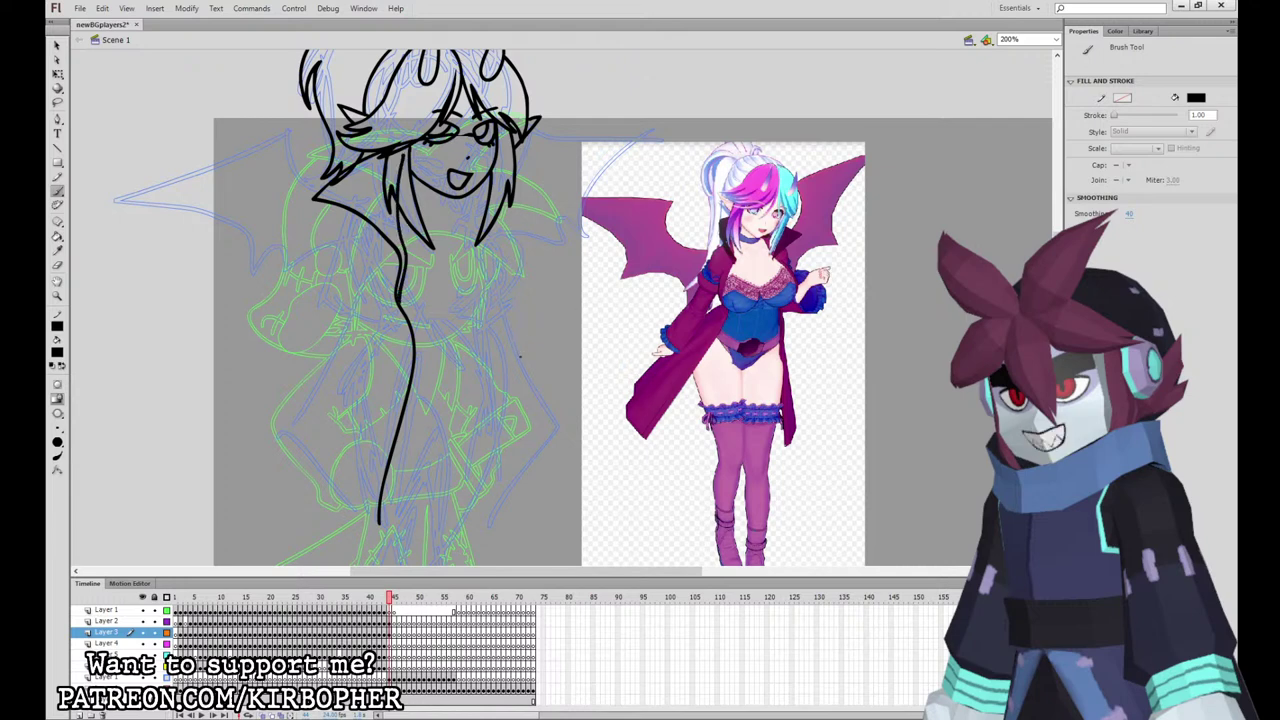
Step: Ink the neck, the choker, the bust outline and the double V-shaped neckline, undoing the unwanted strokes
{"action": "mouse_move", "coordinate": [398, 200]}
{"action": "left_mouse_down"}
{"action": "mouse_move", "coordinate": [446, 198]}
{"action": "mouse_move", "coordinate": [440, 148]}
{"action": "mouse_move", "coordinate": [412, 150]}
{"action": "mouse_move", "coordinate": [431, 189]}
{"action": "mouse_move", "coordinate": [443, 184]}
{"action": "mouse_move", "coordinate": [409, 188]}
{"action": "mouse_move", "coordinate": [442, 192]}
{"action": "left_mouse_up"}
{"action": "key", "text": "ctrl+z"}
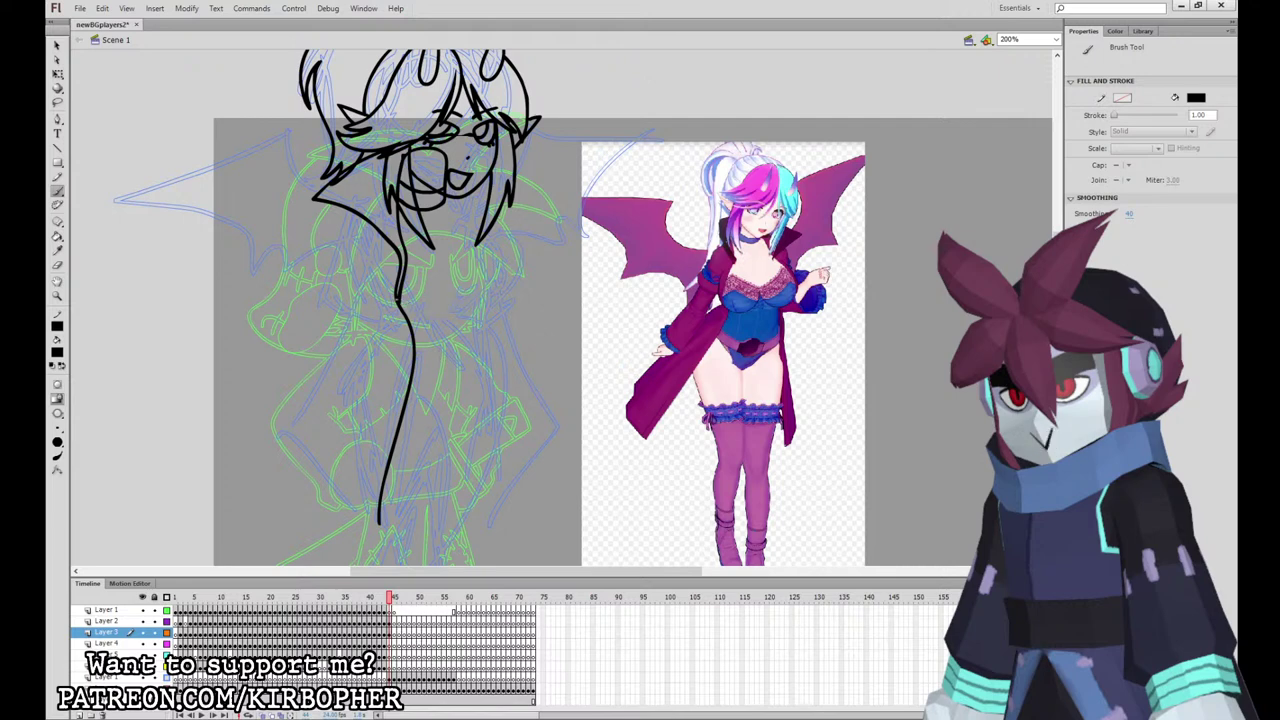
{"action": "mouse_move", "coordinate": [400, 292]}
{"action": "left_mouse_down"}
{"action": "mouse_move", "coordinate": [508, 288]}
{"action": "mouse_move", "coordinate": [496, 250]}
{"action": "mouse_move", "coordinate": [472, 237]}
{"action": "mouse_move", "coordinate": [459, 261]}
{"action": "mouse_move", "coordinate": [501, 249]}
{"action": "mouse_move", "coordinate": [467, 254]}
{"action": "left_mouse_up"}
{"action": "key", "text": "ctrl+z"}
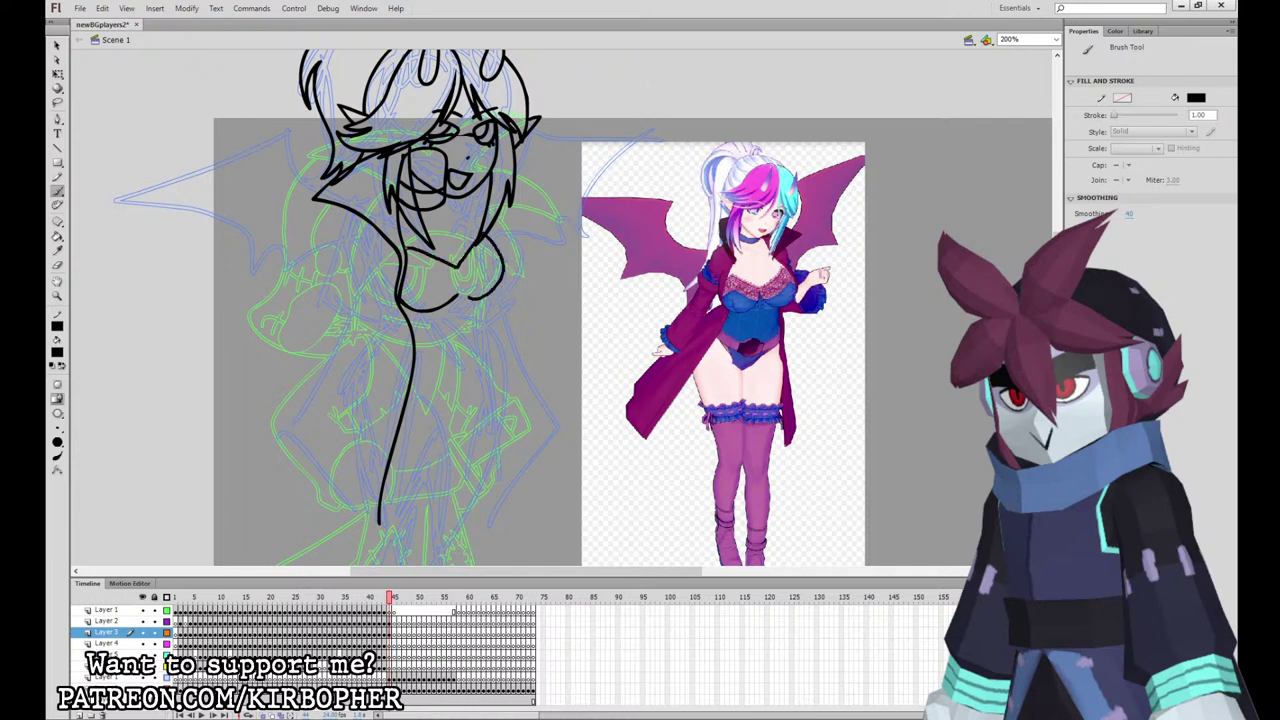
{"action": "mouse_move", "coordinate": [408, 266]}
{"action": "left_mouse_down"}
{"action": "mouse_move", "coordinate": [452, 288]}
{"action": "mouse_move", "coordinate": [490, 250]}
{"action": "left_mouse_up"}
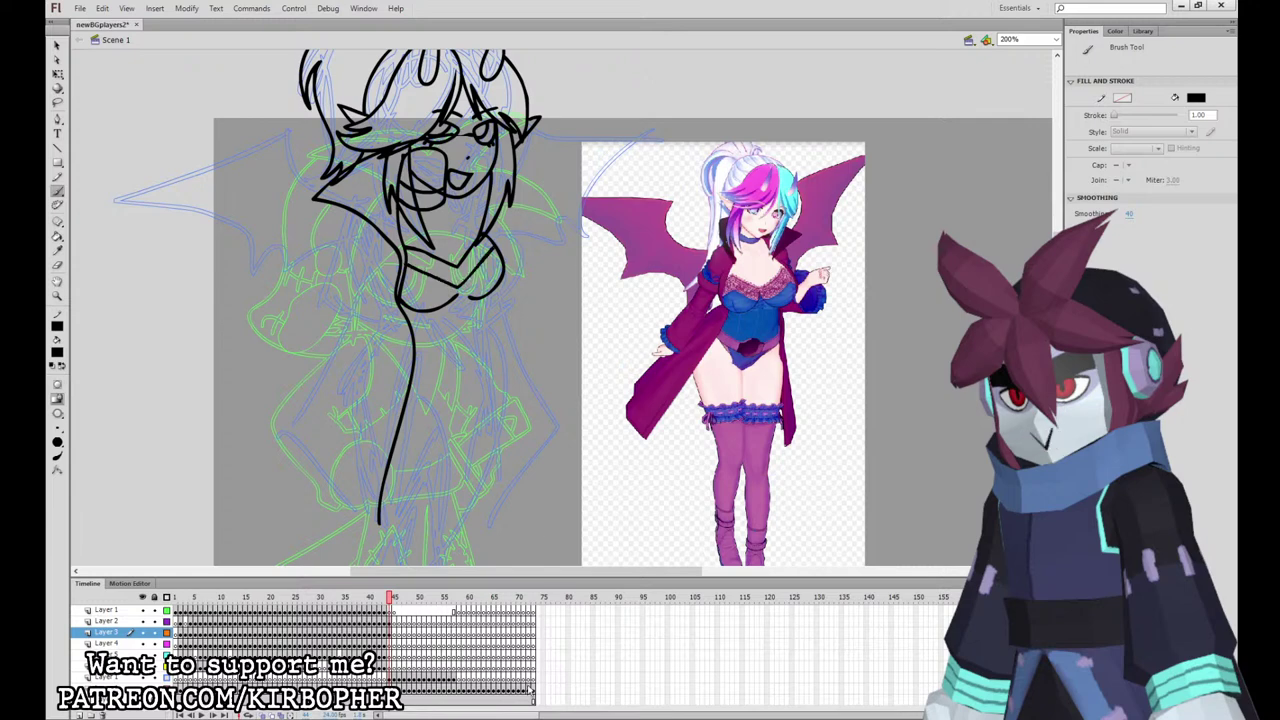
Step: Adjust the ends of the lower bust curves with the Selection tool and return to the Brush tool
{"action": "left_click", "coordinate": [57, 46]}
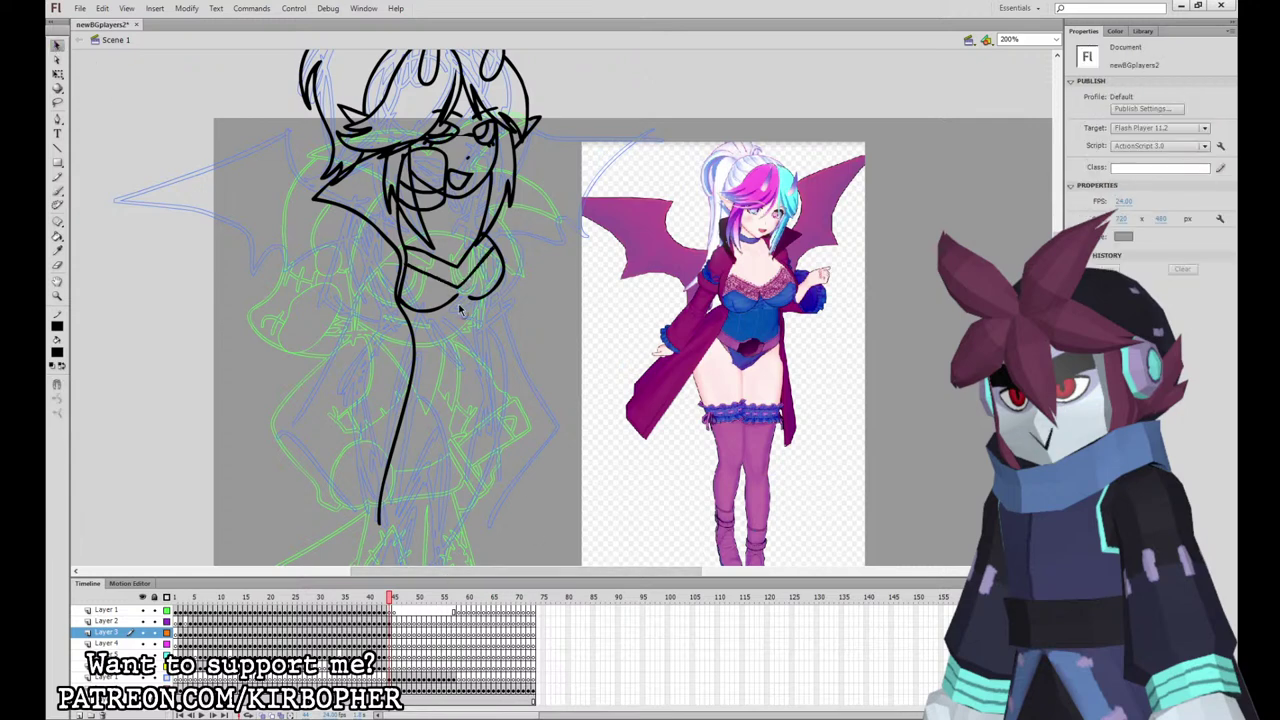
{"action": "left_click", "coordinate": [459, 296]}
{"action": "left_click", "coordinate": [509, 284]}
{"action": "left_click_drag", "start_coordinate": [473, 297], "coordinate": [465, 293]}
{"action": "left_click", "coordinate": [453, 301]}
{"action": "left_click", "coordinate": [476, 300]}
{"action": "left_click", "coordinate": [57, 191]}
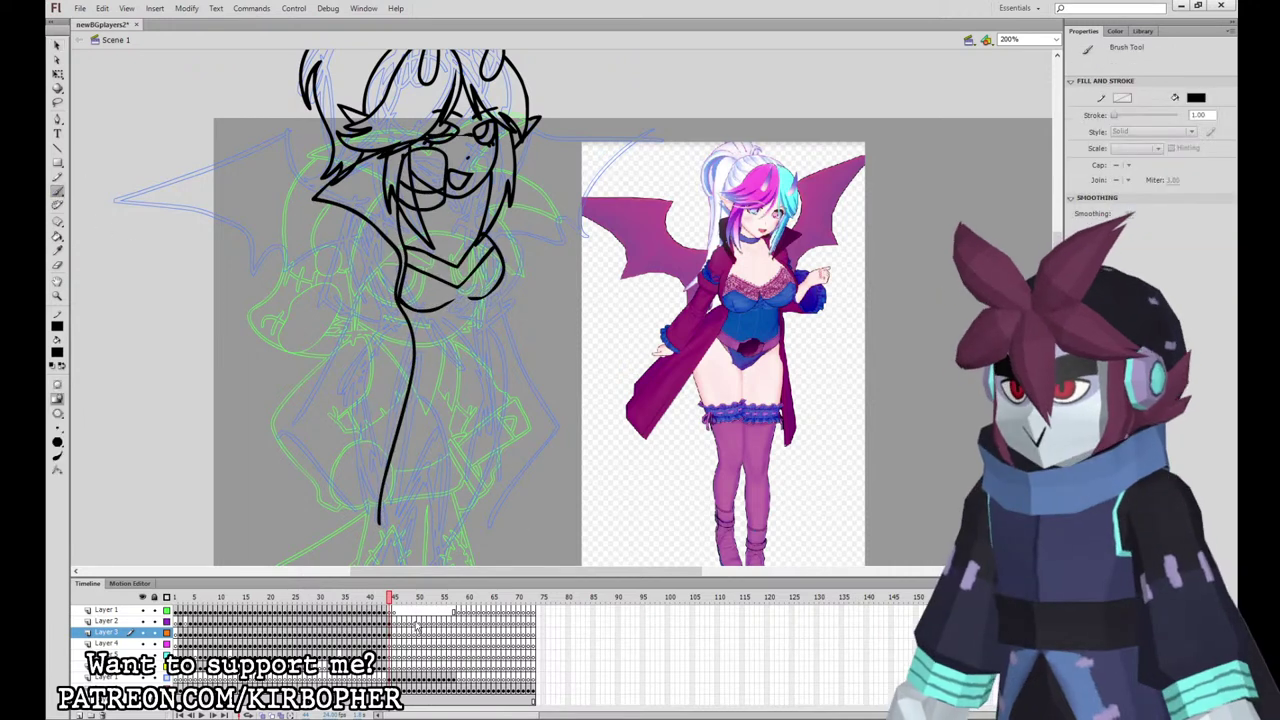
Step: Ink the puffed sleeve, its cuff and the flared coat tail on the character's left-hand side of the drawing
{"action": "left_click", "coordinate": [390, 633]}
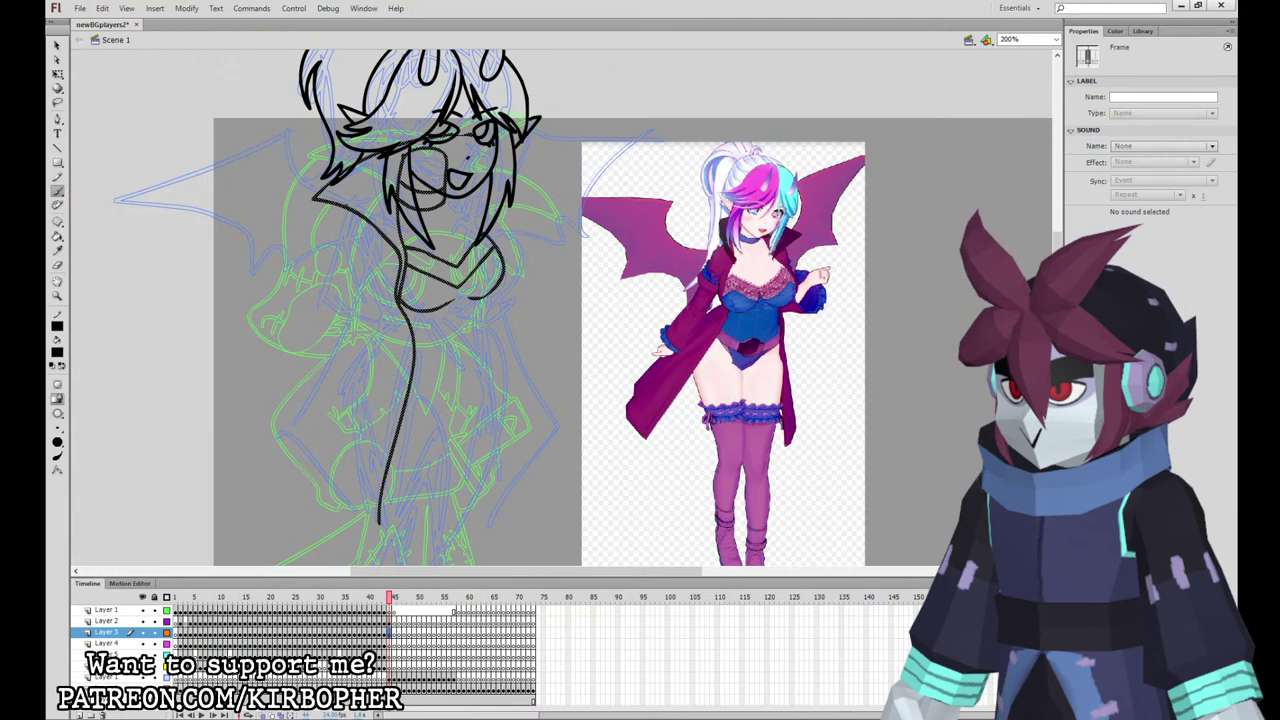
{"action": "mouse_move", "coordinate": [335, 212]}
{"action": "left_mouse_down"}
{"action": "mouse_move", "coordinate": [315, 267]}
{"action": "mouse_move", "coordinate": [369, 276]}
{"action": "mouse_move", "coordinate": [371, 242]}
{"action": "mouse_move", "coordinate": [377, 322]}
{"action": "mouse_move", "coordinate": [290, 440]}
{"action": "mouse_move", "coordinate": [316, 472]}
{"action": "left_mouse_up"}
{"action": "mouse_move", "coordinate": [356, 397]}
{"action": "left_mouse_down"}
{"action": "mouse_move", "coordinate": [330, 440]}
{"action": "mouse_move", "coordinate": [296, 458]}
{"action": "mouse_move", "coordinate": [378, 522]}
{"action": "left_mouse_up"}
{"action": "mouse_move", "coordinate": [318, 254]}
{"action": "left_mouse_down"}
{"action": "mouse_move", "coordinate": [302, 302]}
{"action": "mouse_move", "coordinate": [372, 336]}
{"action": "left_mouse_up"}
{"action": "key", "text": "ctrl+z"}
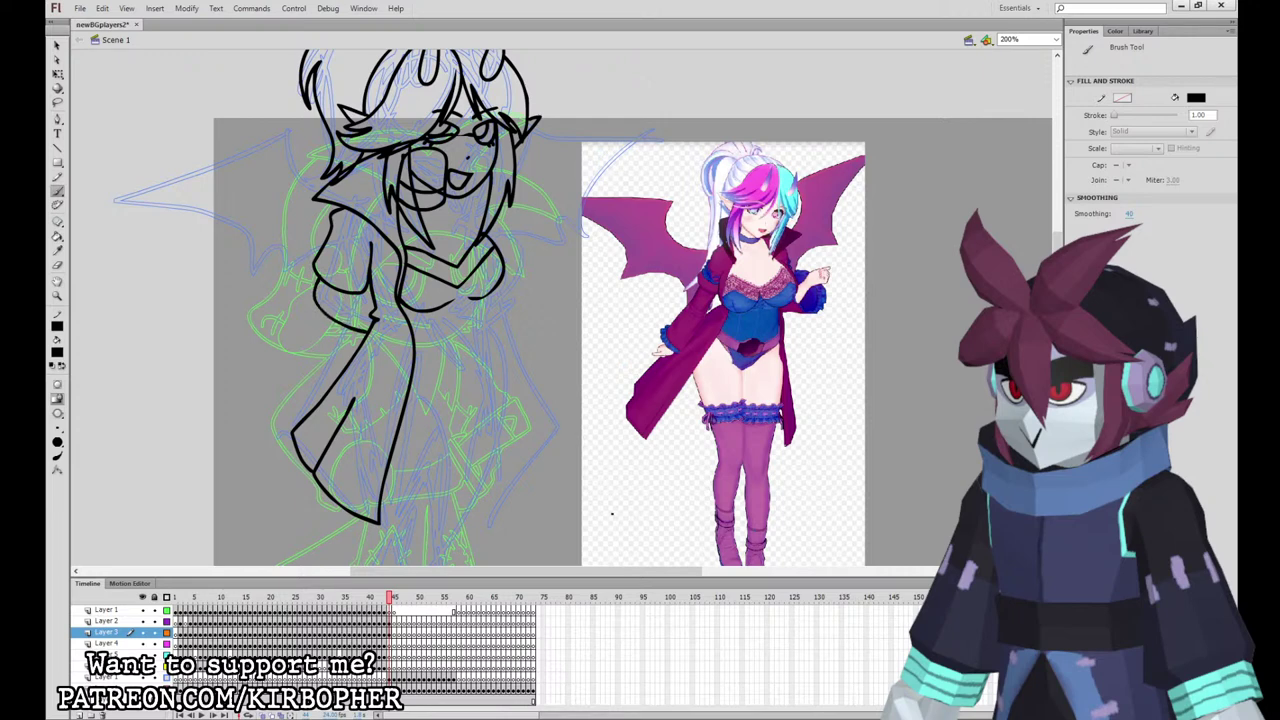
Step: Ink the opposite coat tail and the pointed collar above it, redoing the first collar stroke
{"action": "mouse_move", "coordinate": [481, 297]}
{"action": "left_mouse_down"}
{"action": "mouse_move", "coordinate": [500, 497]}
{"action": "mouse_move", "coordinate": [538, 449]}
{"action": "mouse_move", "coordinate": [518, 384]}
{"action": "left_mouse_up"}
{"action": "mouse_move", "coordinate": [541, 460]}
{"action": "left_mouse_down"}
{"action": "mouse_move", "coordinate": [557, 410]}
{"action": "mouse_move", "coordinate": [496, 289]}
{"action": "left_mouse_up"}
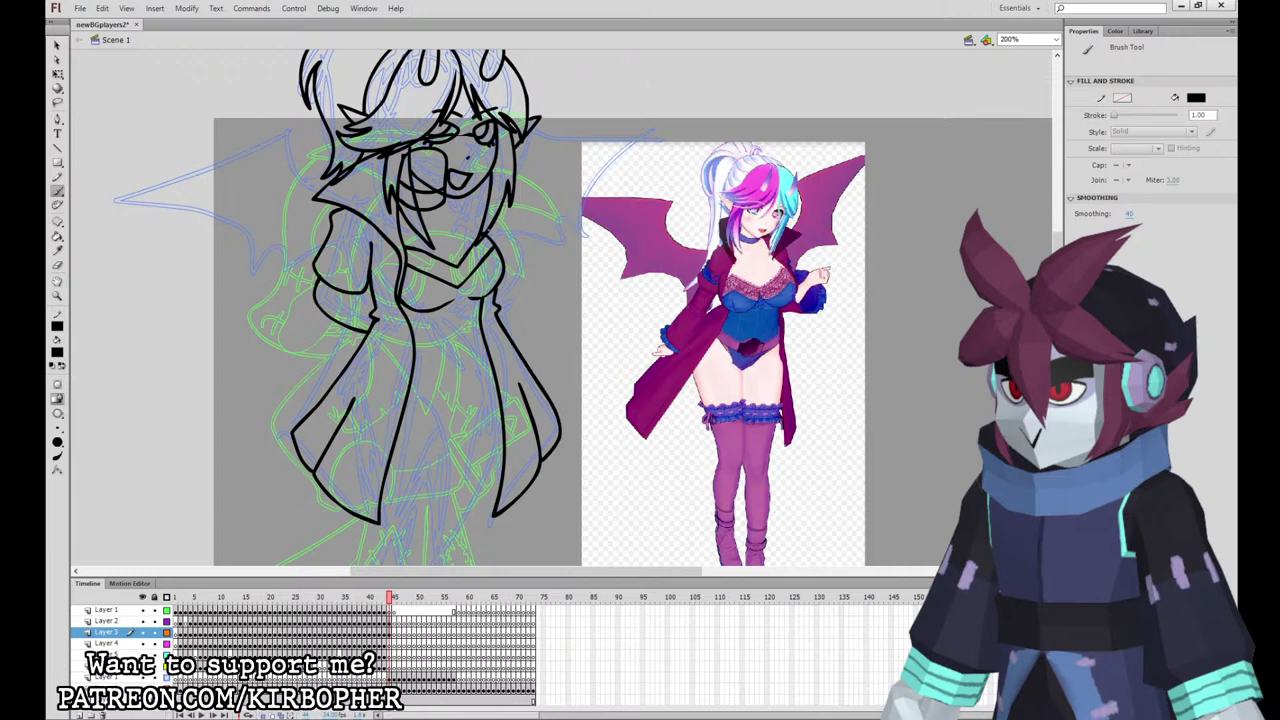
{"action": "mouse_move", "coordinate": [441, 242]}
{"action": "left_mouse_down"}
{"action": "mouse_move", "coordinate": [458, 268]}
{"action": "mouse_move", "coordinate": [464, 225]}
{"action": "mouse_move", "coordinate": [503, 222]}
{"action": "mouse_move", "coordinate": [537, 188]}
{"action": "left_mouse_up"}
{"action": "key", "text": "ctrl+z"}
{"action": "left_click_drag", "start_coordinate": [490, 241], "coordinate": [531, 182]}
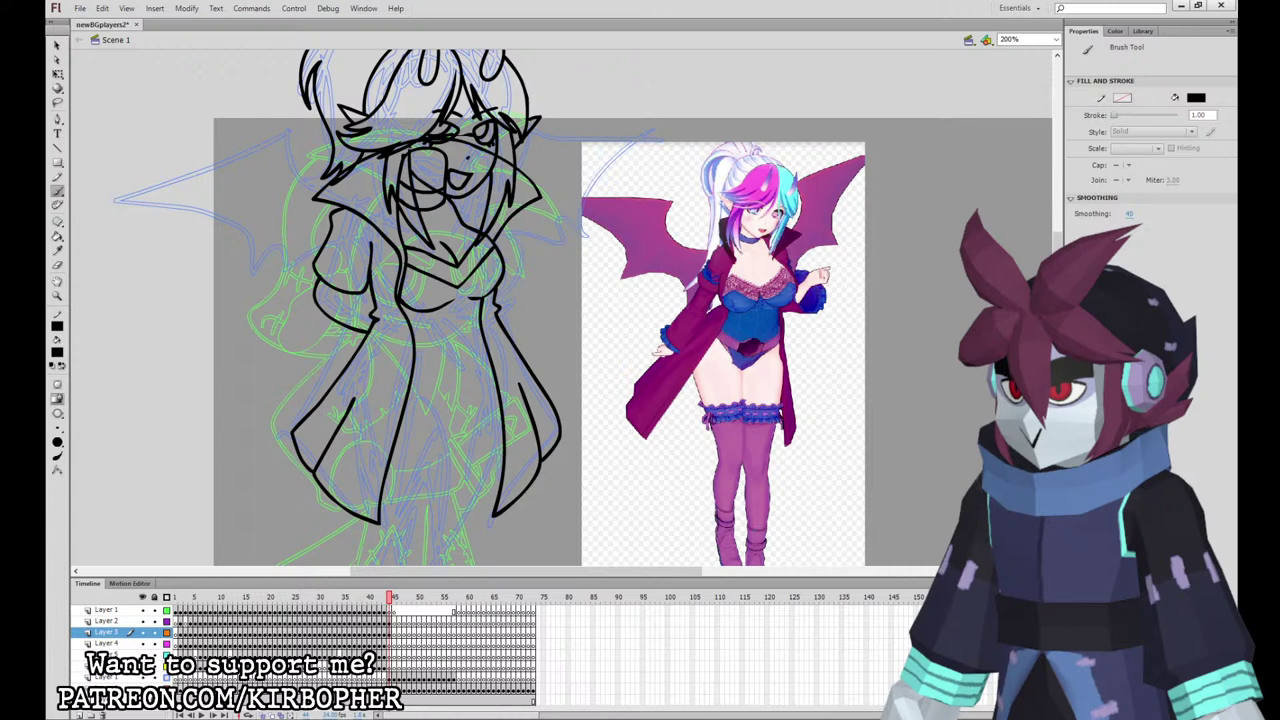
Step: Check the body lines with Layer 2 temporarily hidden, and ink the sleeve fold and the second sleeve behind the bust
{"action": "left_click", "coordinate": [141, 621]}
{"action": "key", "text": "v"}
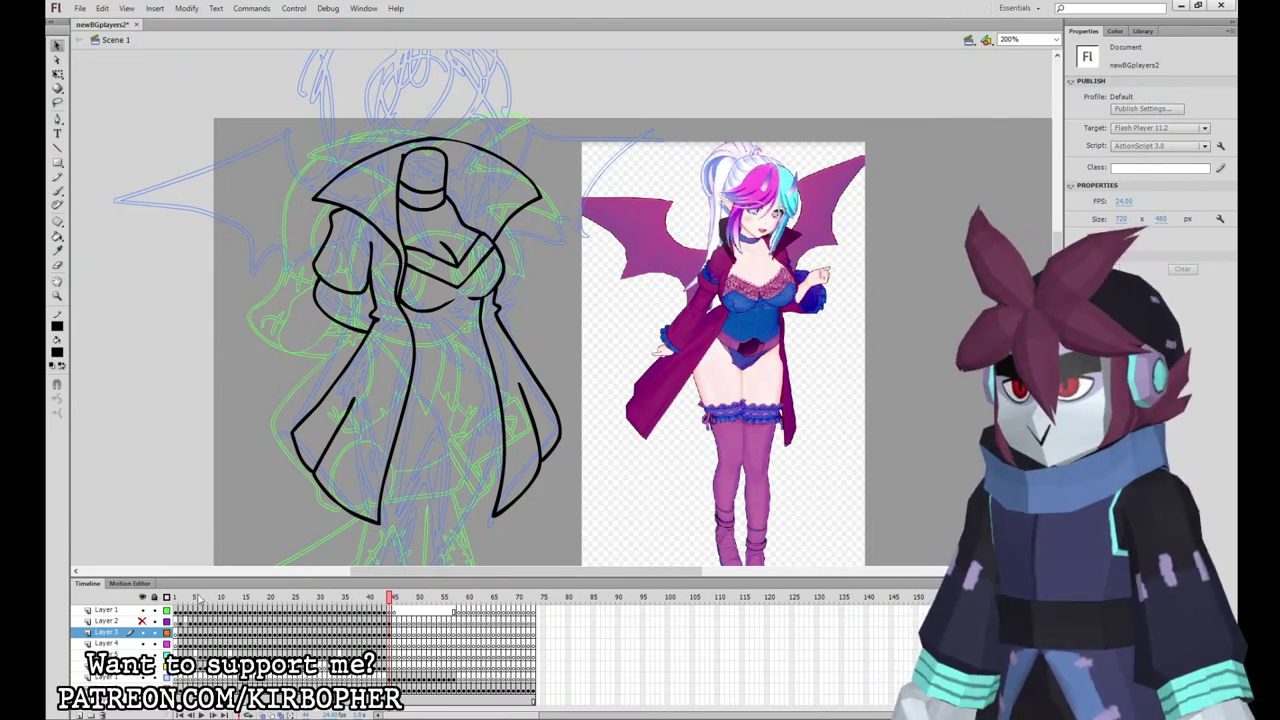
{"action": "left_click", "coordinate": [142, 621]}
{"action": "key", "text": "b"}
{"action": "left_click", "coordinate": [390, 633]}
{"action": "key", "text": "ctrl+z"}
{"action": "left_click_drag", "start_coordinate": [353, 297], "coordinate": [371, 289]}
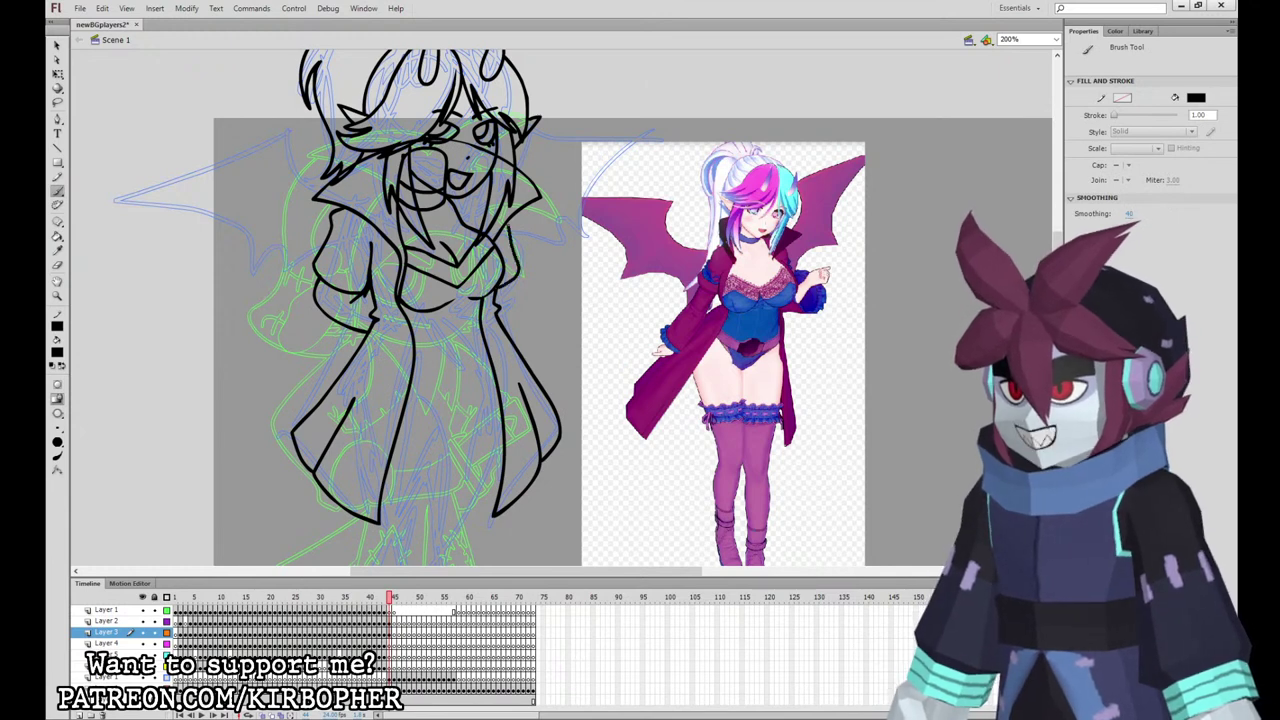
{"action": "left_click_drag", "start_coordinate": [517, 262], "coordinate": [503, 223]}
{"action": "left_click_drag", "start_coordinate": [499, 317], "coordinate": [519, 270]}
{"action": "key", "text": "ctrl+z"}
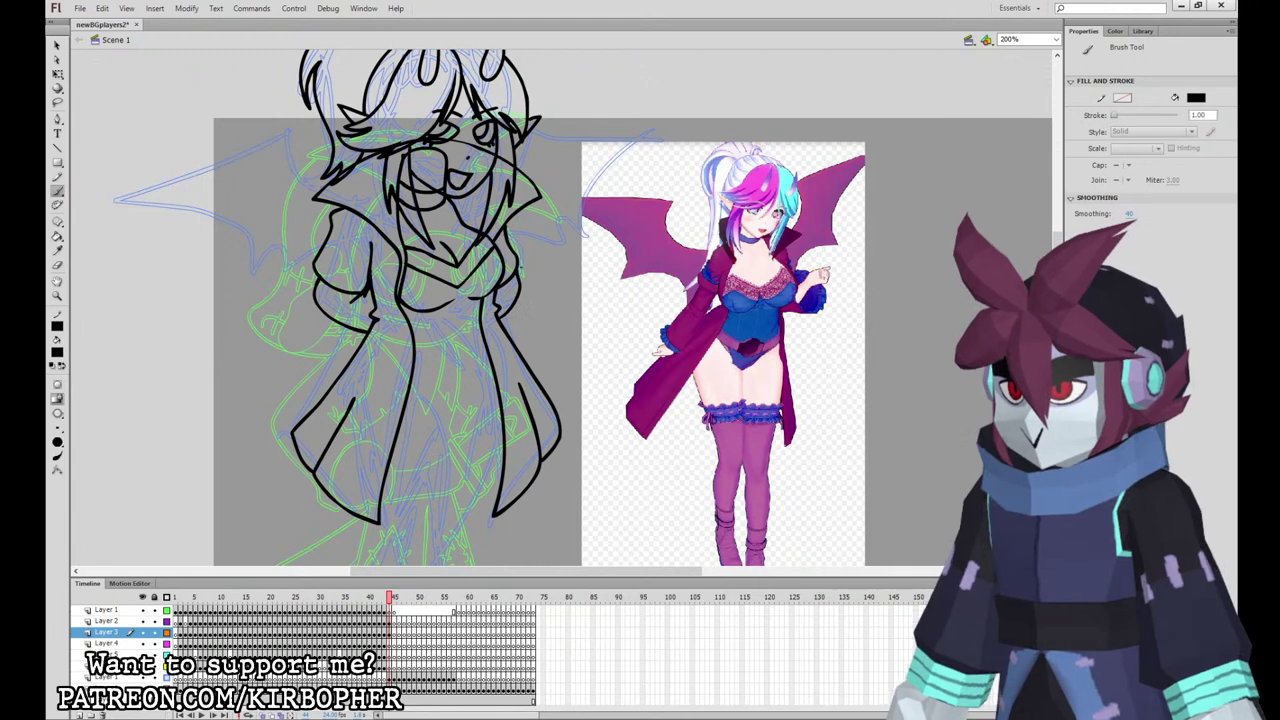
Step: On Layer 4, ink the front leg from the hip down to the pointed boot, redoing the first leg stroke
{"action": "scroll", "coordinate": [535, 253], "scroll_direction": "down", "scroll_amount": 3}
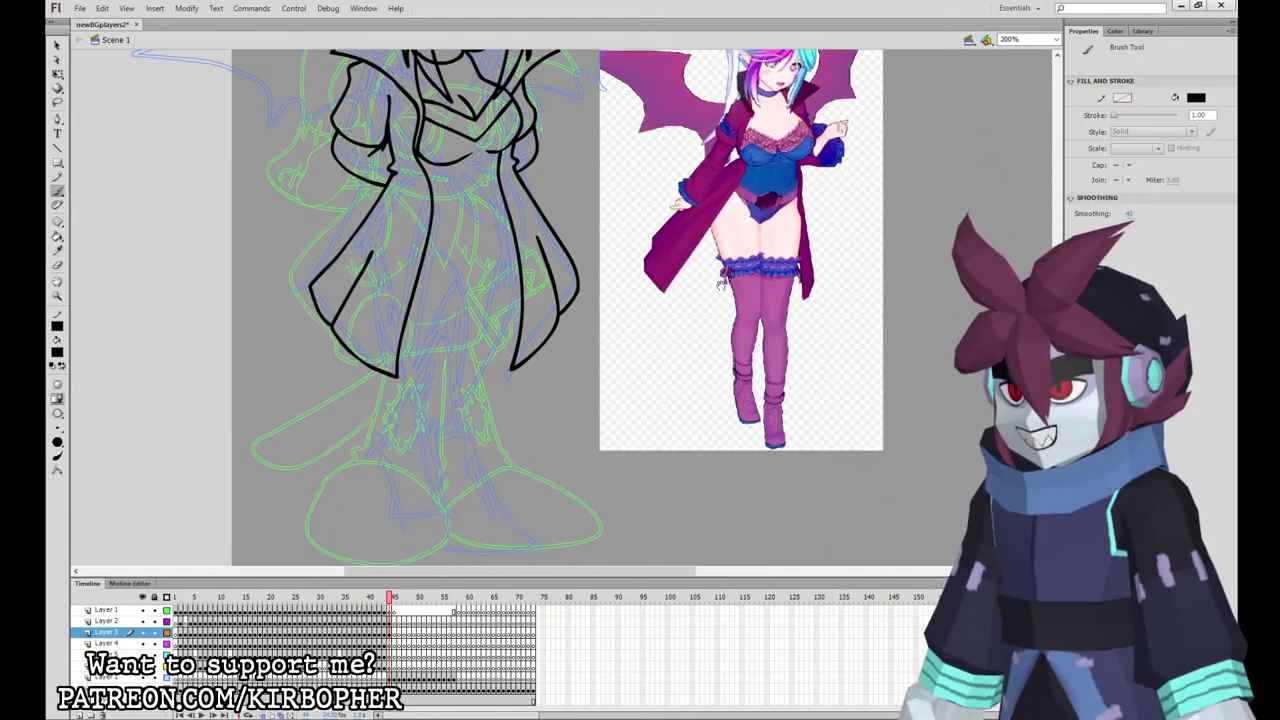
{"action": "left_click", "coordinate": [393, 643]}
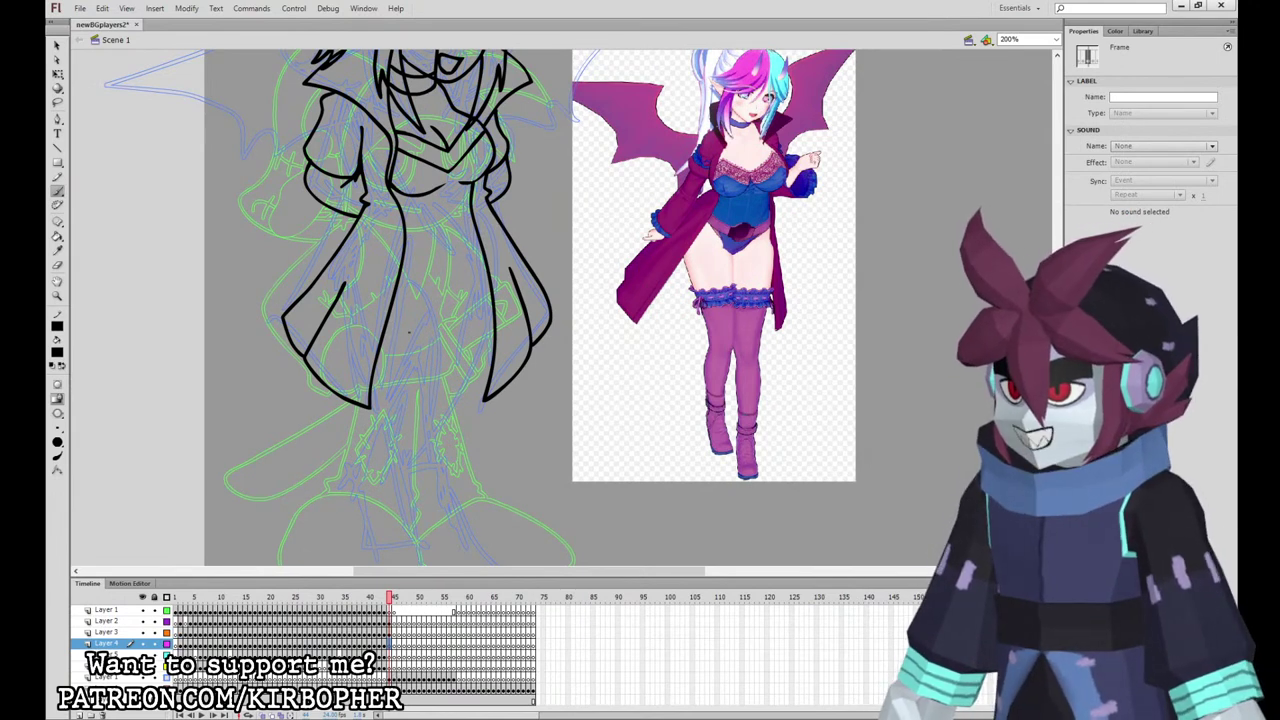
{"action": "key", "text": "b"}
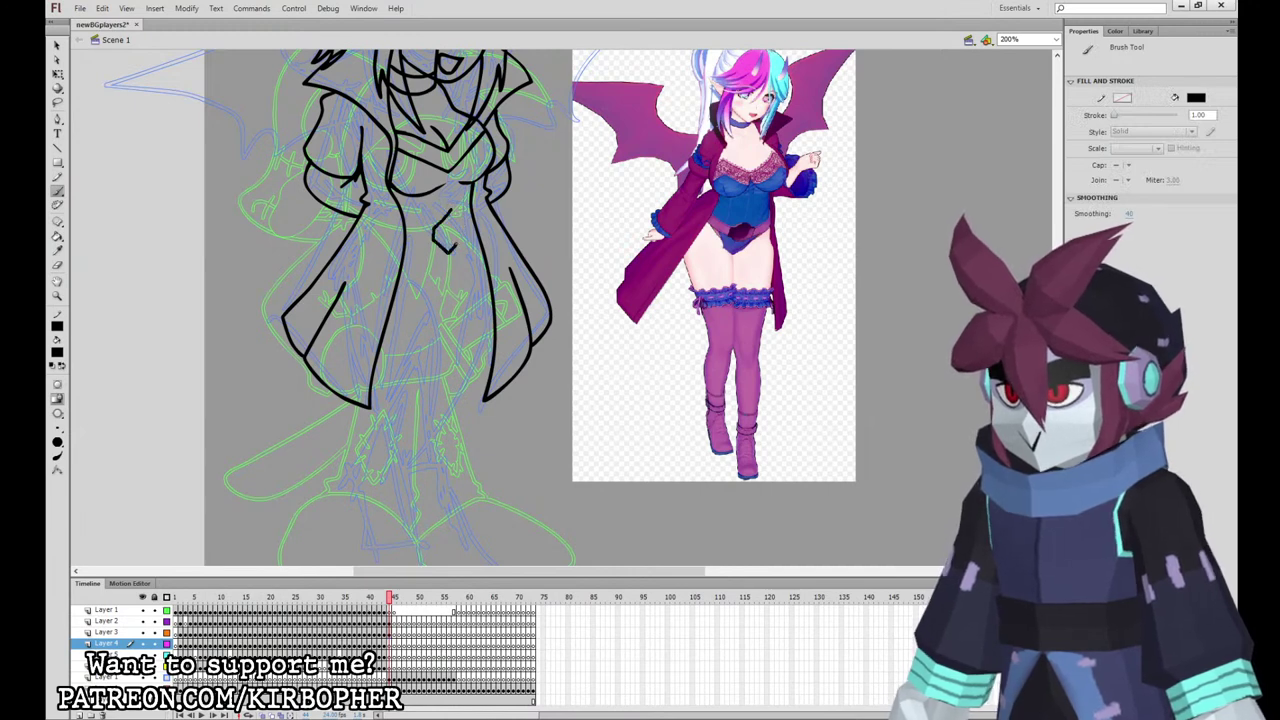
{"action": "scroll", "coordinate": [563, 312], "scroll_direction": "down", "scroll_amount": 3}
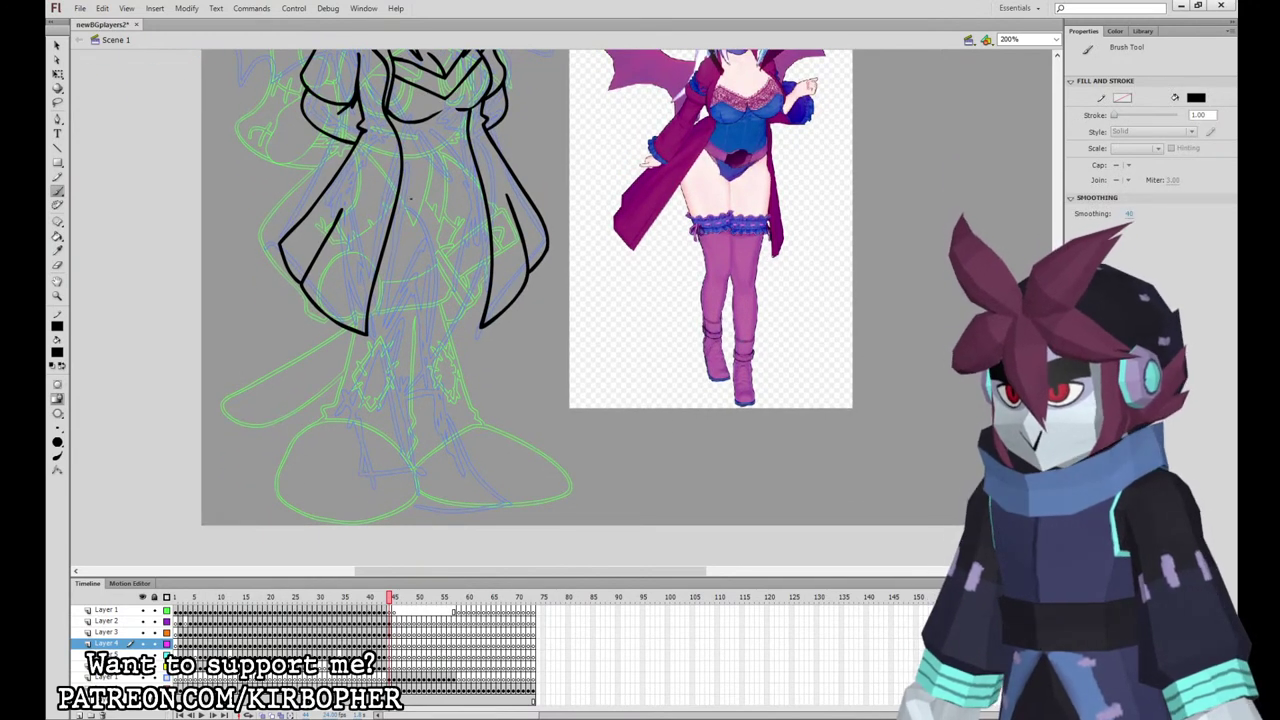
{"action": "mouse_move", "coordinate": [360, 174]}
{"action": "left_mouse_down"}
{"action": "mouse_move", "coordinate": [335, 205]}
{"action": "mouse_move", "coordinate": [386, 362]}
{"action": "left_mouse_up"}
{"action": "key", "text": "ctrl+z"}
{"action": "mouse_move", "coordinate": [355, 190]}
{"action": "left_mouse_down"}
{"action": "mouse_move", "coordinate": [345, 308]}
{"action": "mouse_move", "coordinate": [405, 438]}
{"action": "mouse_move", "coordinate": [462, 500]}
{"action": "mouse_move", "coordinate": [490, 470]}
{"action": "mouse_move", "coordinate": [430, 370]}
{"action": "mouse_move", "coordinate": [428, 244]}
{"action": "mouse_move", "coordinate": [356, 188]}
{"action": "left_mouse_up"}
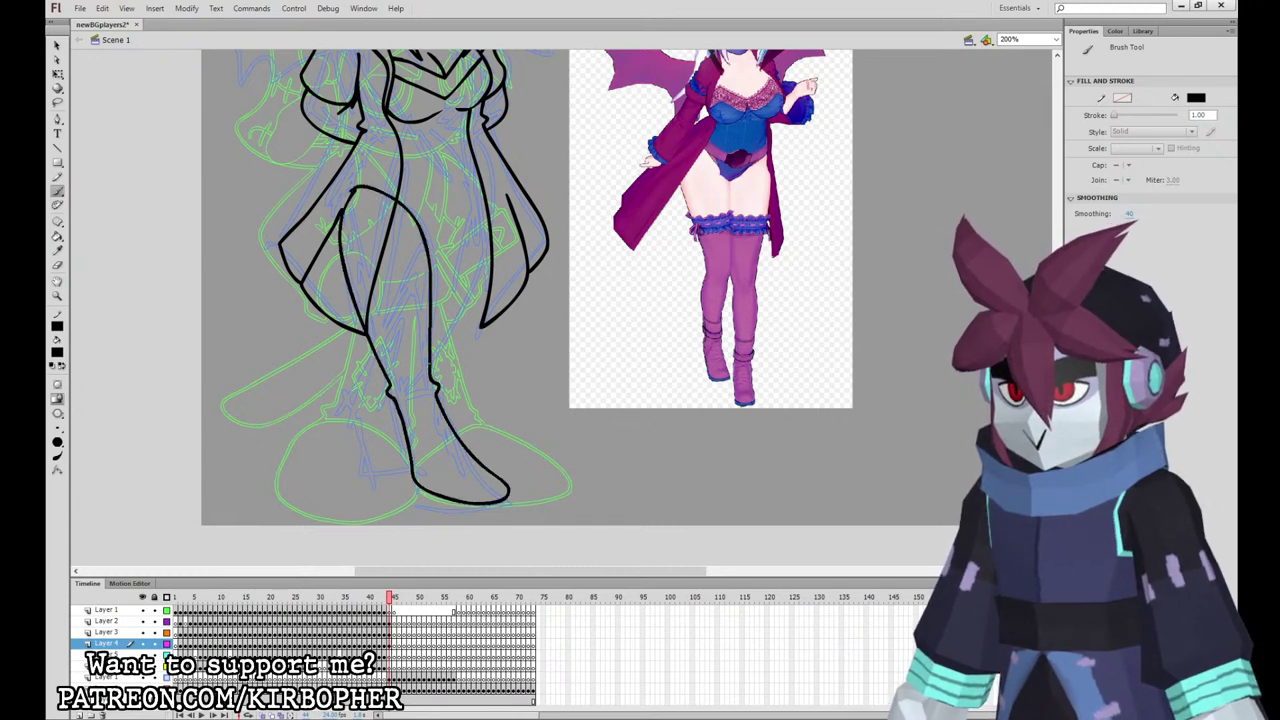
Step: Ink the belt with its hexagonal buckle, the bodysuit's lower edge, the bodice sides and the rear thigh
{"action": "mouse_move", "coordinate": [420, 245]}
{"action": "left_mouse_down"}
{"action": "mouse_move", "coordinate": [461, 200]}
{"action": "mouse_move", "coordinate": [428, 185]}
{"action": "mouse_move", "coordinate": [434, 208]}
{"action": "mouse_move", "coordinate": [453, 202]}
{"action": "mouse_move", "coordinate": [448, 176]}
{"action": "mouse_move", "coordinate": [428, 184]}
{"action": "mouse_move", "coordinate": [440, 211]}
{"action": "mouse_move", "coordinate": [460, 185]}
{"action": "mouse_move", "coordinate": [446, 173]}
{"action": "left_mouse_up"}
{"action": "key", "text": "ctrl+z"}
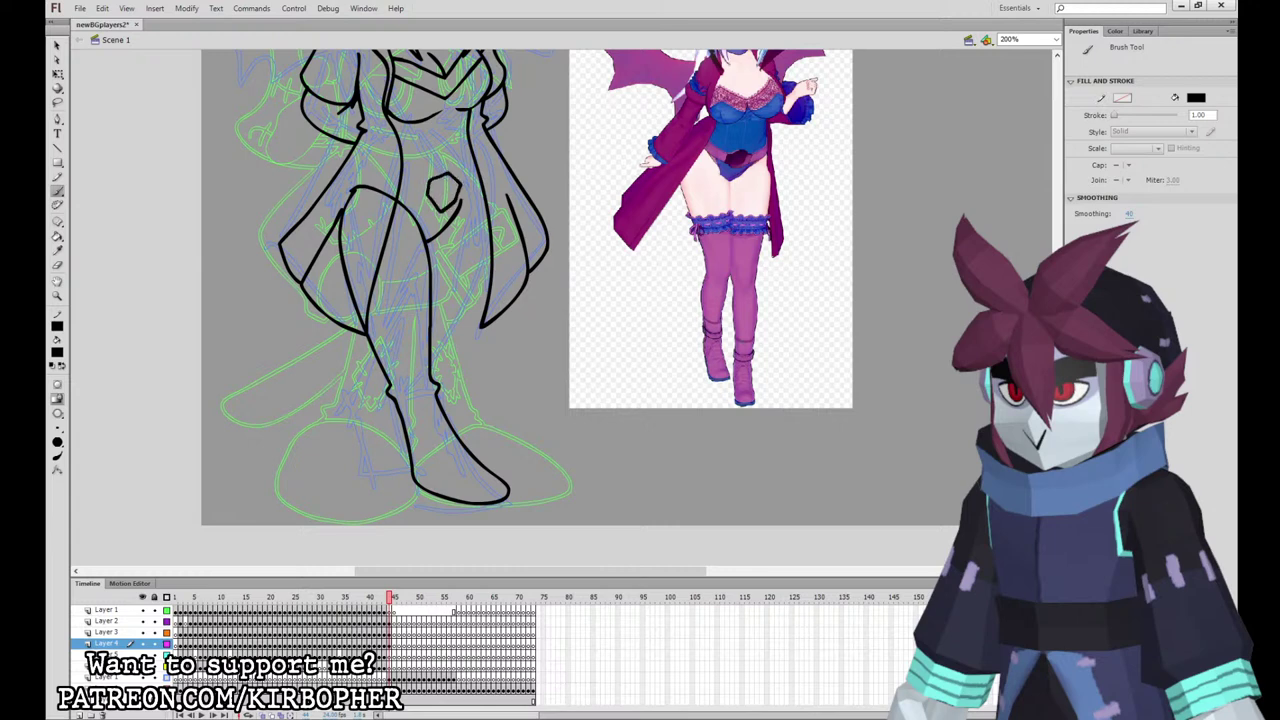
{"action": "left_click_drag", "start_coordinate": [360, 186], "coordinate": [436, 205]}
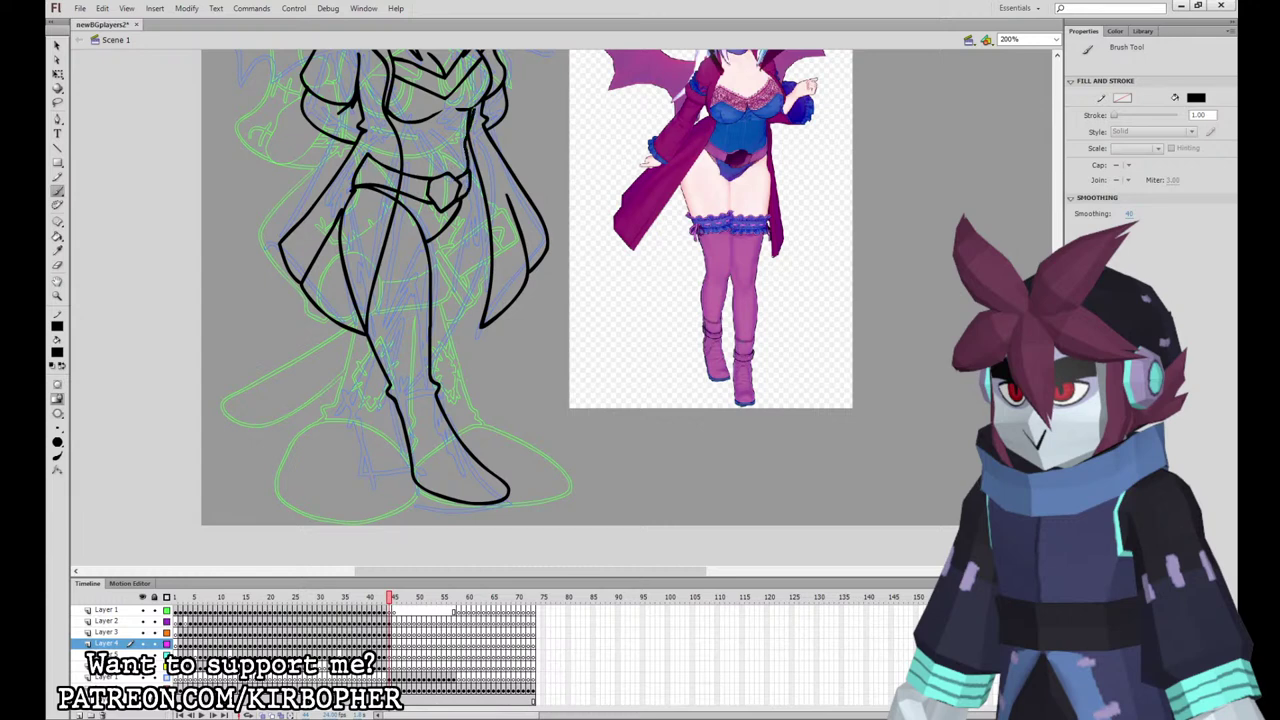
{"action": "left_click_drag", "start_coordinate": [436, 64], "coordinate": [392, 61]}
{"action": "left_click_drag", "start_coordinate": [386, 66], "coordinate": [368, 154]}
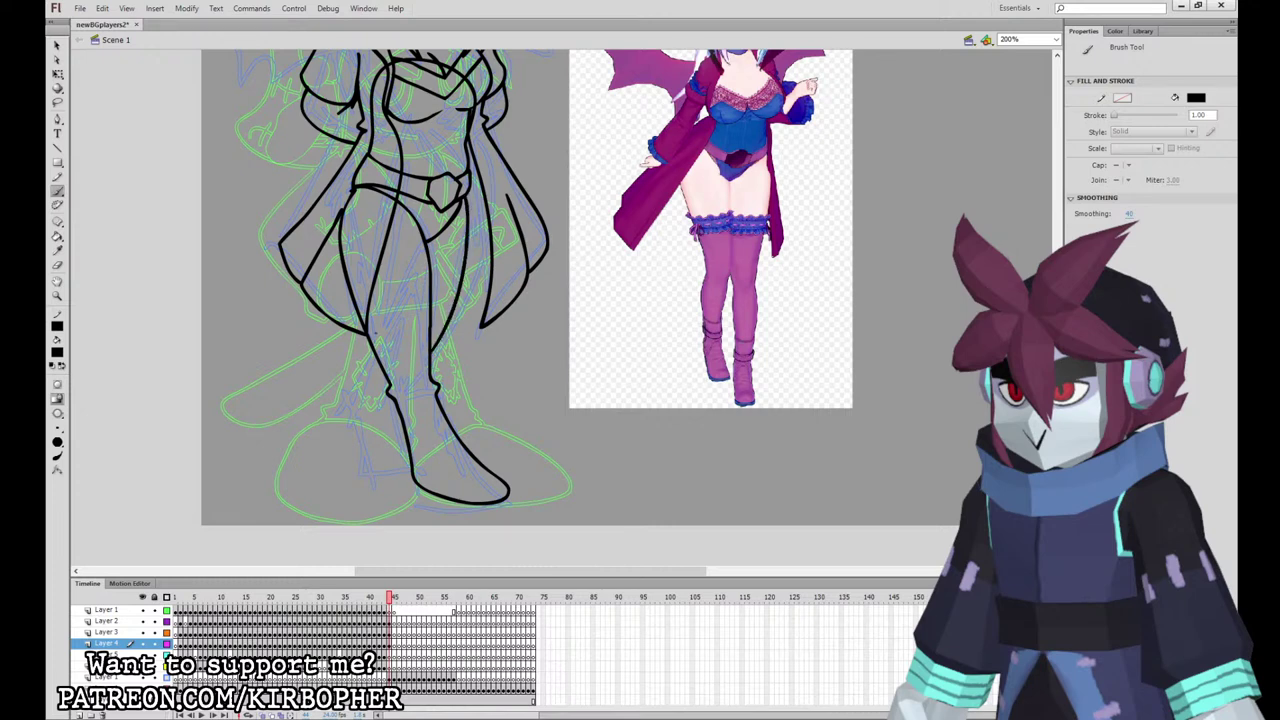
Step: Undo the first rear boot strokes and ink the rear lower leg and boot behind the front leg
{"action": "mouse_move", "coordinate": [346, 384]}
{"action": "left_mouse_down"}
{"action": "mouse_move", "coordinate": [359, 447]}
{"action": "mouse_move", "coordinate": [379, 469]}
{"action": "mouse_move", "coordinate": [412, 461]}
{"action": "left_mouse_up"}
{"action": "key", "text": "ctrl+z"}
{"action": "key", "text": "ctrl+z"}
{"action": "left_click_drag", "start_coordinate": [352, 400], "coordinate": [384, 474]}
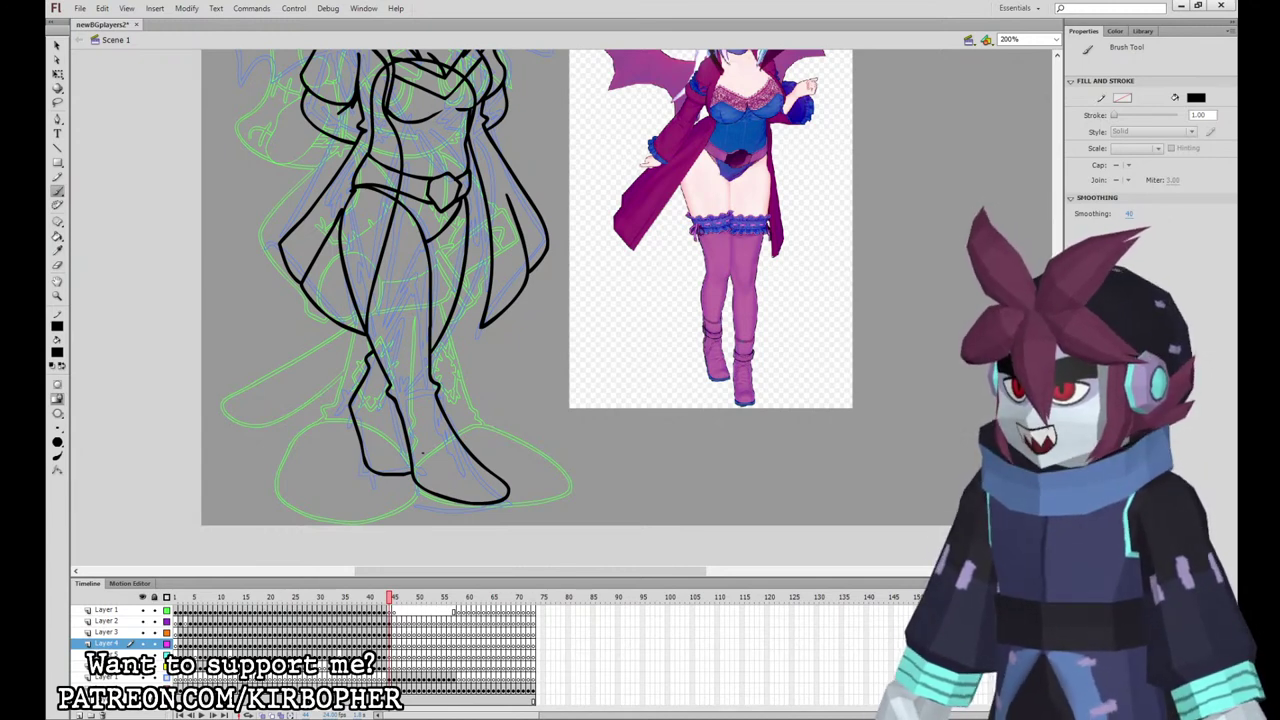
Step: On the layer below Layer 4, ink the ruffled outlines of both thigh bands, discarding the first frill strokes
{"action": "left_click", "coordinate": [389, 644]}
{"action": "left_click", "coordinate": [389, 655]}
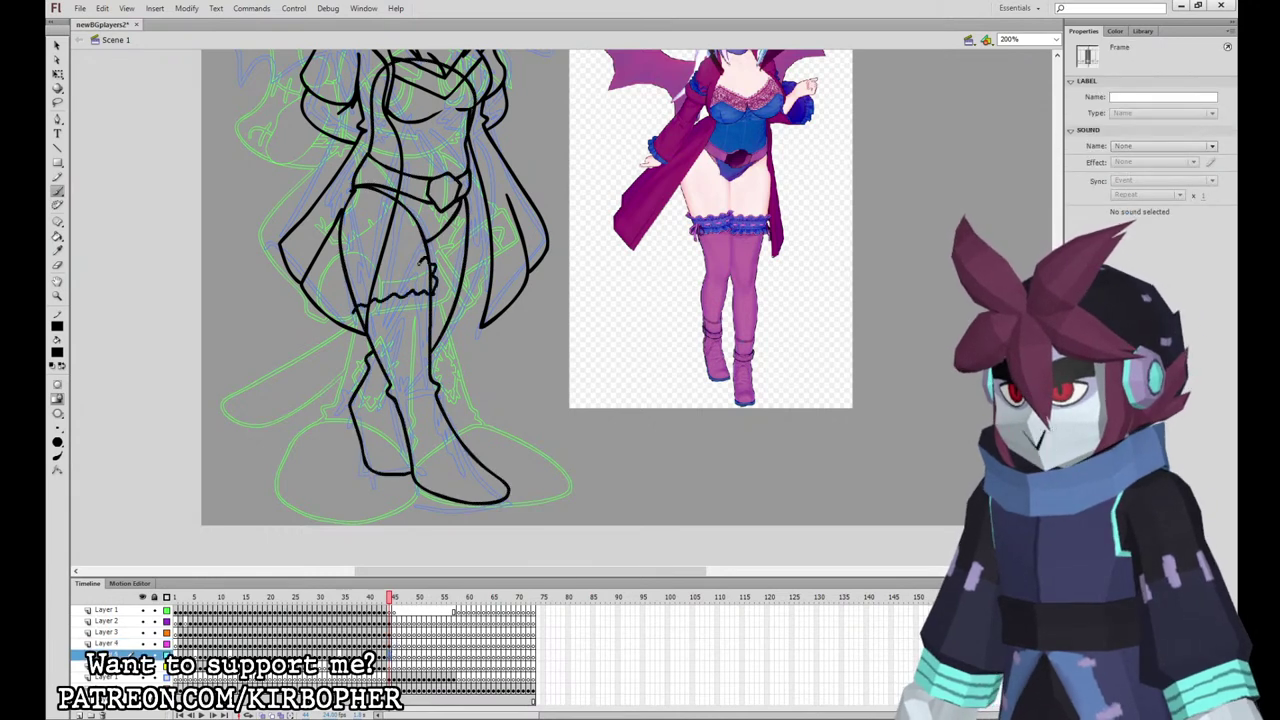
{"action": "key", "text": "Delete"}
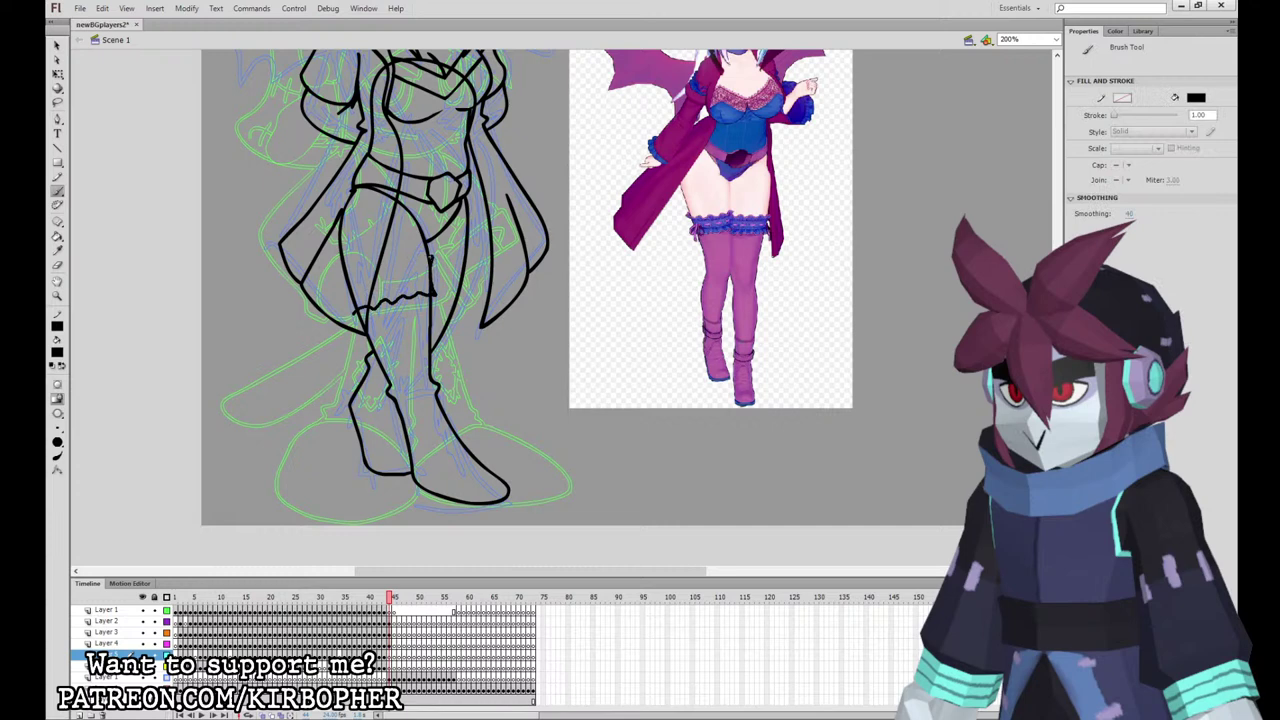
{"action": "left_click_drag", "start_coordinate": [346, 288], "coordinate": [354, 312]}
{"action": "left_click_drag", "start_coordinate": [432, 257], "coordinate": [434, 280]}
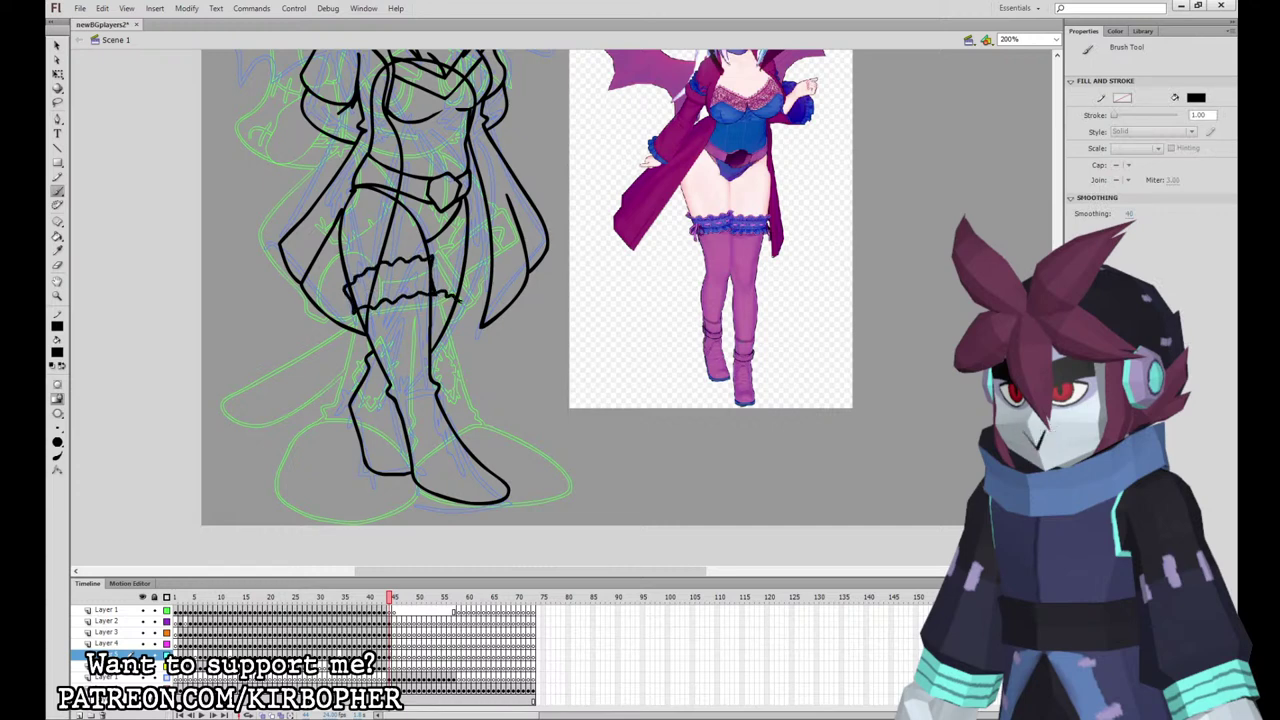
{"action": "left_click_drag", "start_coordinate": [432, 262], "coordinate": [452, 262]}
{"action": "left_click_drag", "start_coordinate": [460, 262], "coordinate": [470, 302]}
Step: Paint dashes along the thigh bands in purple sampled from the reference stocking, and fill the front band with the reference bodice's blue
{"action": "key", "text": "i"}
{"action": "left_click", "coordinate": [726, 240]}
{"action": "key", "text": "b"}
{"action": "left_click_drag", "start_coordinate": [357, 297], "coordinate": [369, 289]}
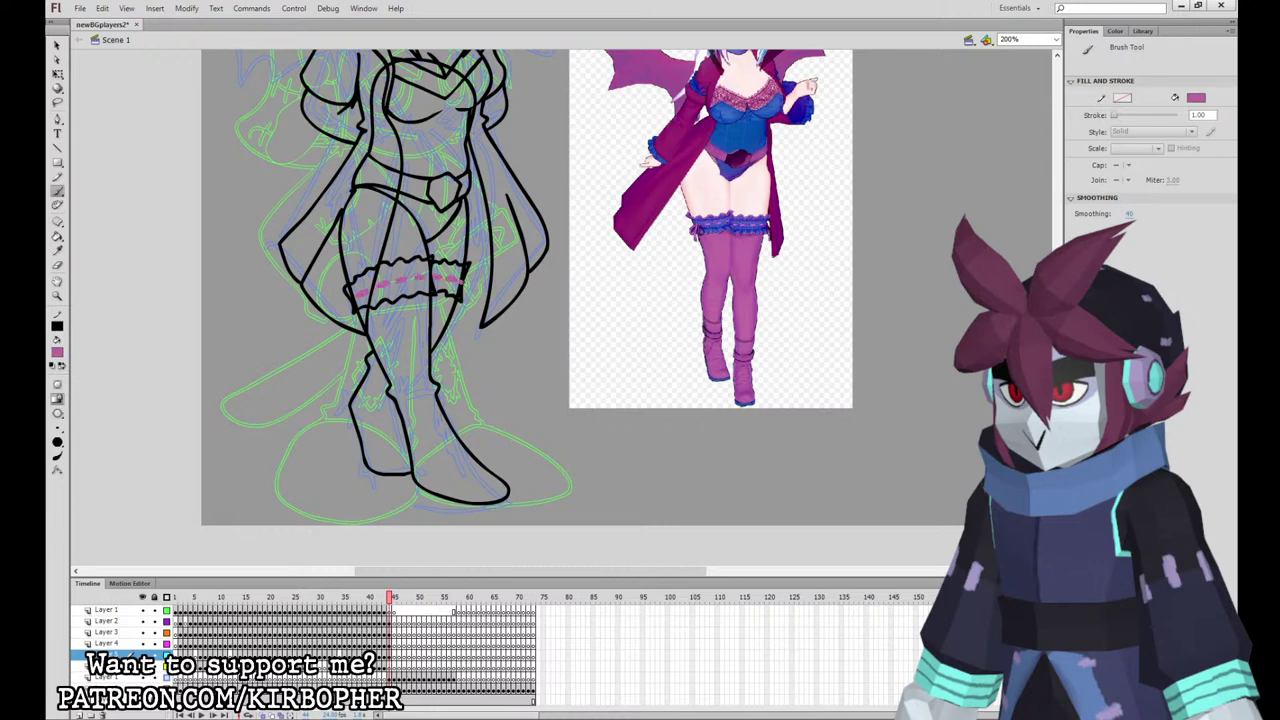
{"action": "key", "text": "i"}
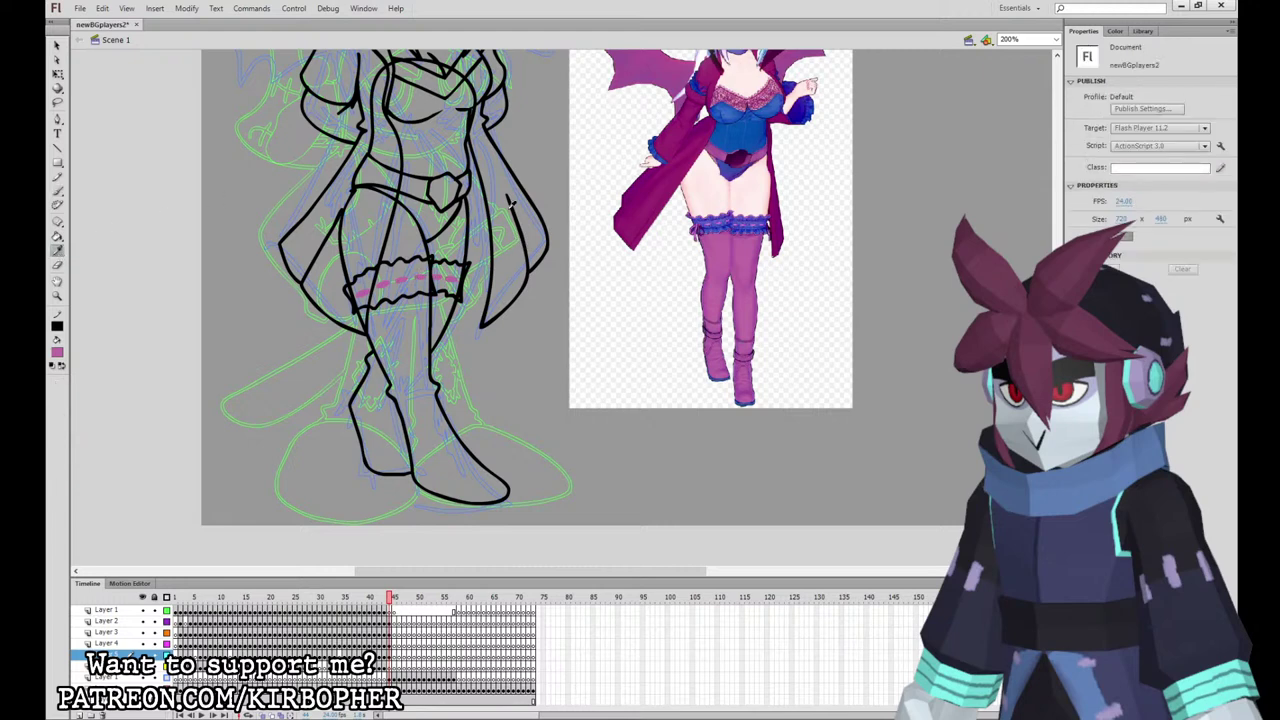
{"action": "left_click", "coordinate": [744, 138]}
{"action": "left_click", "coordinate": [402, 277]}
{"action": "left_click", "coordinate": [455, 248]}
{"action": "key", "text": "ctrl+z"}
{"action": "left_click", "coordinate": [459, 264]}
{"action": "key", "text": "ctrl+z"}
{"action": "left_click", "coordinate": [447, 288]}
{"action": "key", "text": "ctrl+z"}
Step: Hide Layers 2 to 4 and fill the rear thigh band with the same blue as the front band
{"action": "left_click_drag", "start_coordinate": [142, 643], "coordinate": [142, 621]}
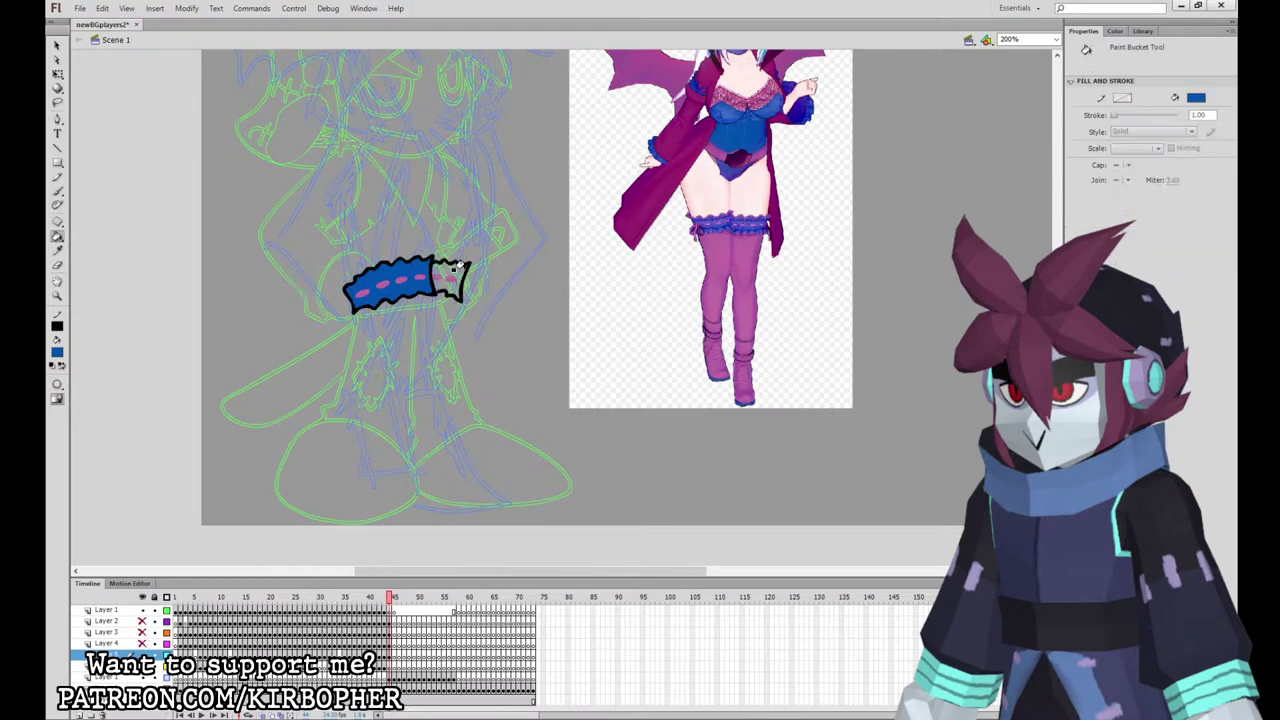
{"action": "left_click", "coordinate": [57, 45]}
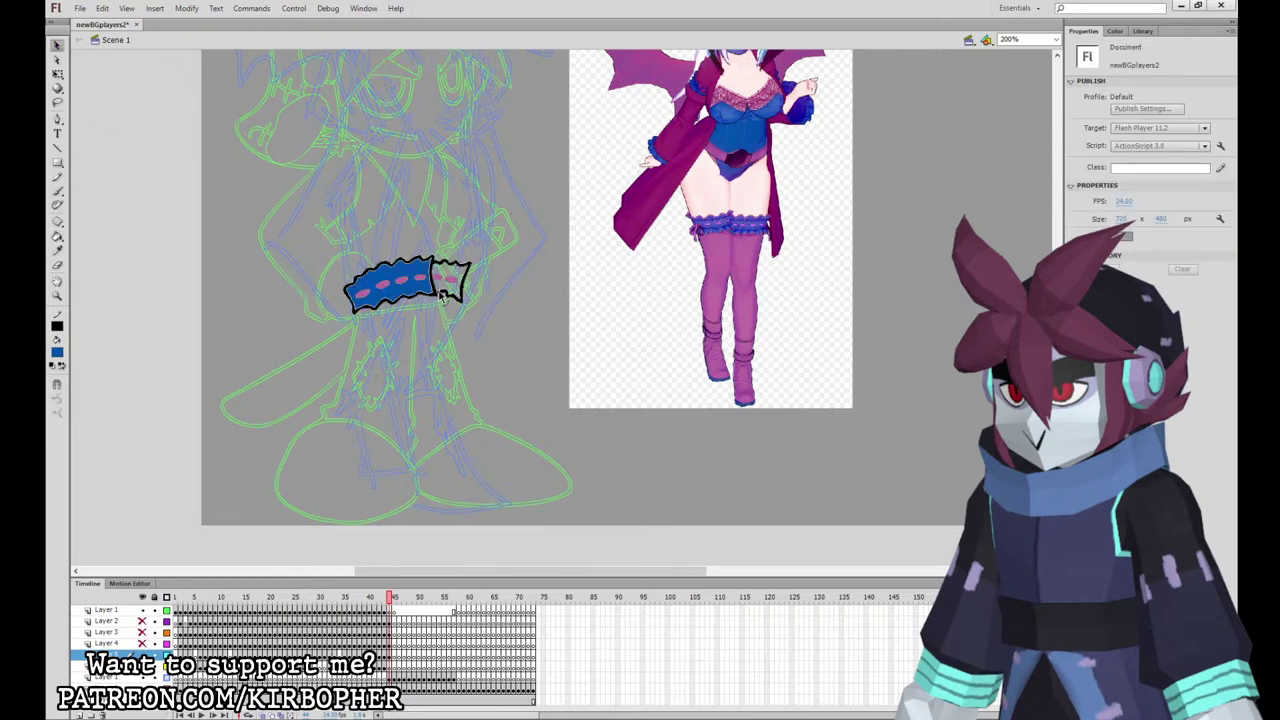
{"action": "left_click", "coordinate": [57, 238]}
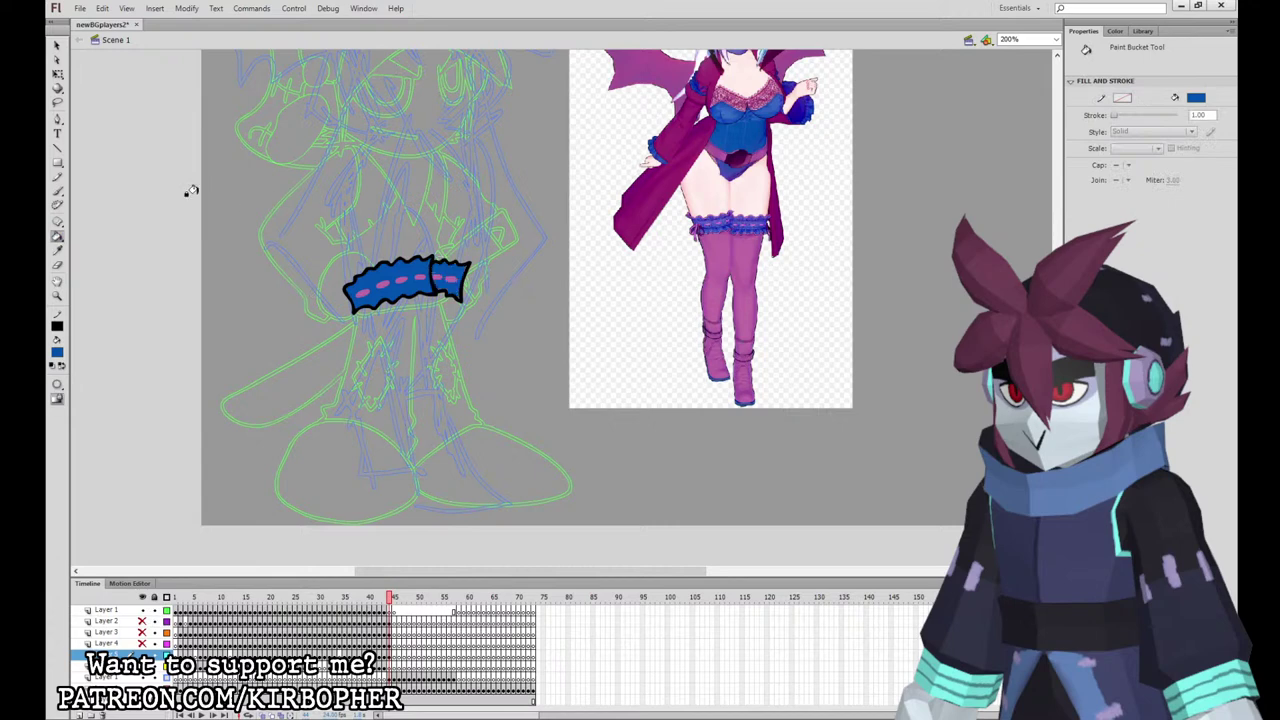
Step: Show the hidden layers again and move the thigh band artwork up onto Layer 4
{"action": "key", "text": "q"}
{"action": "left_click", "coordinate": [390, 655]}
{"action": "left_click_drag", "start_coordinate": [143, 643], "coordinate": [143, 621]}
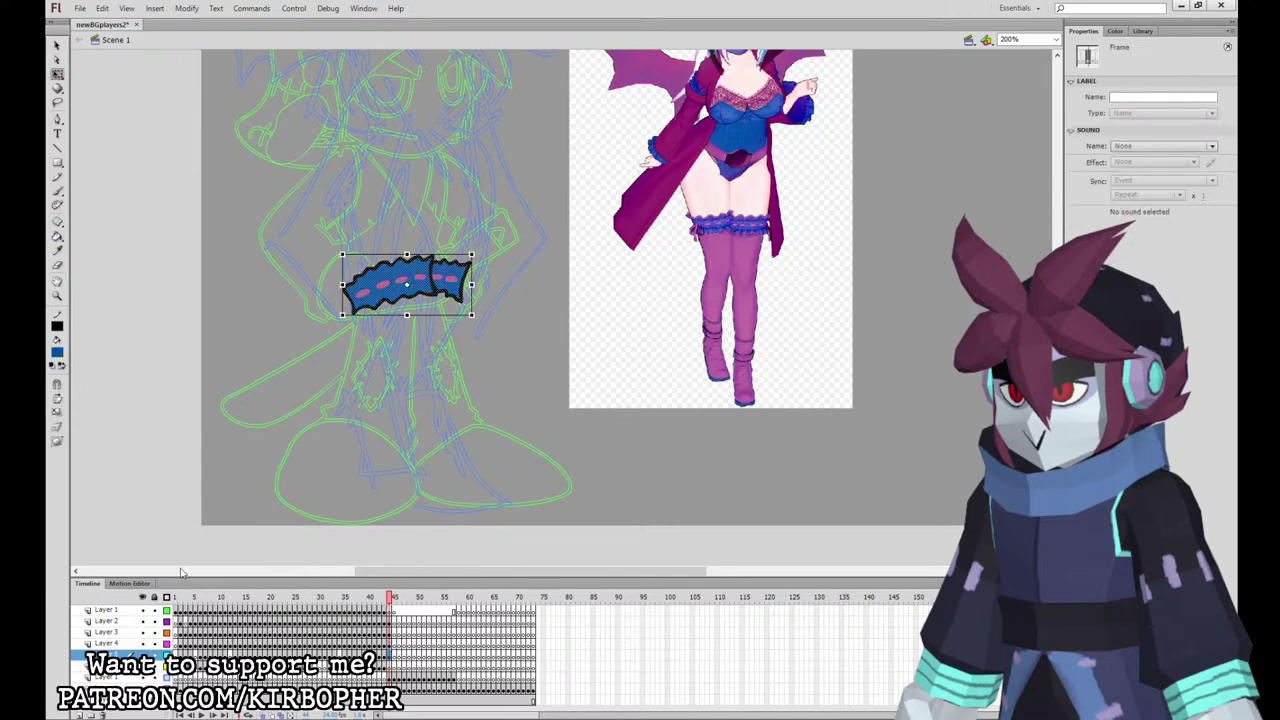
{"action": "key", "text": "ctrl+x"}
{"action": "left_click", "coordinate": [391, 644]}
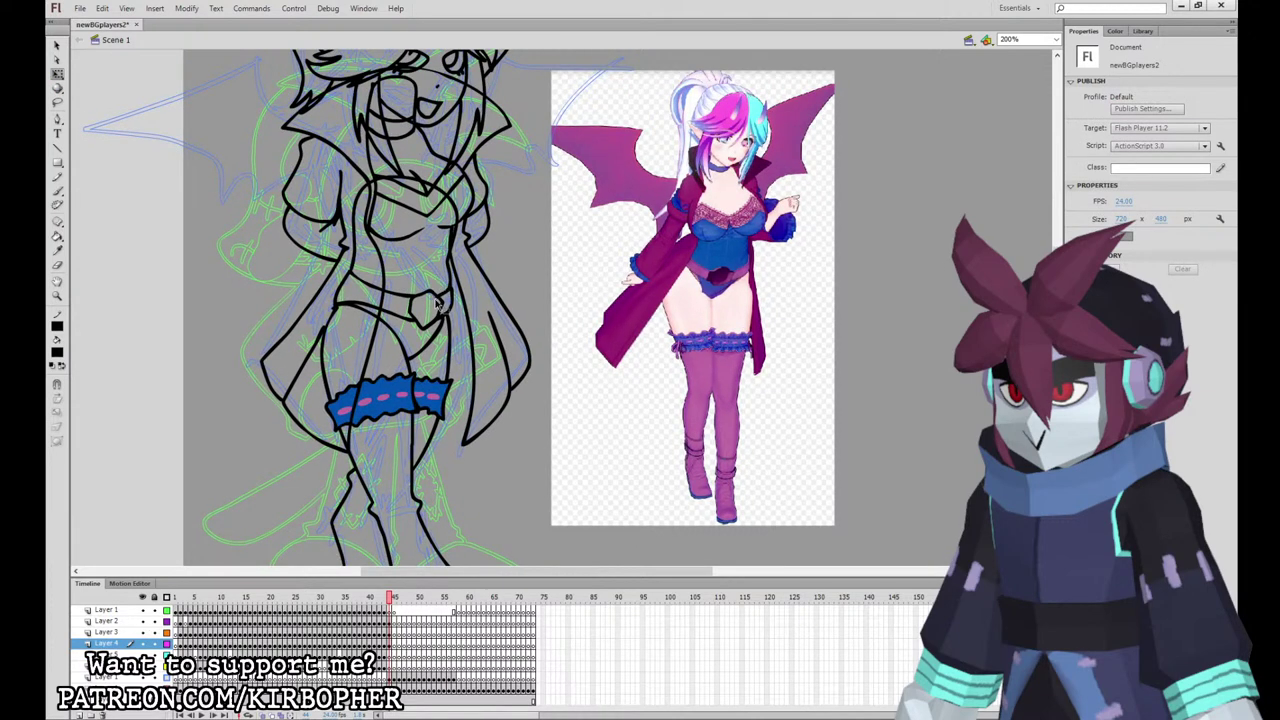
Step: Fill both stockings and boots with the purple sampled from the thigh band's dashes
{"action": "left_click", "coordinate": [59, 253]}
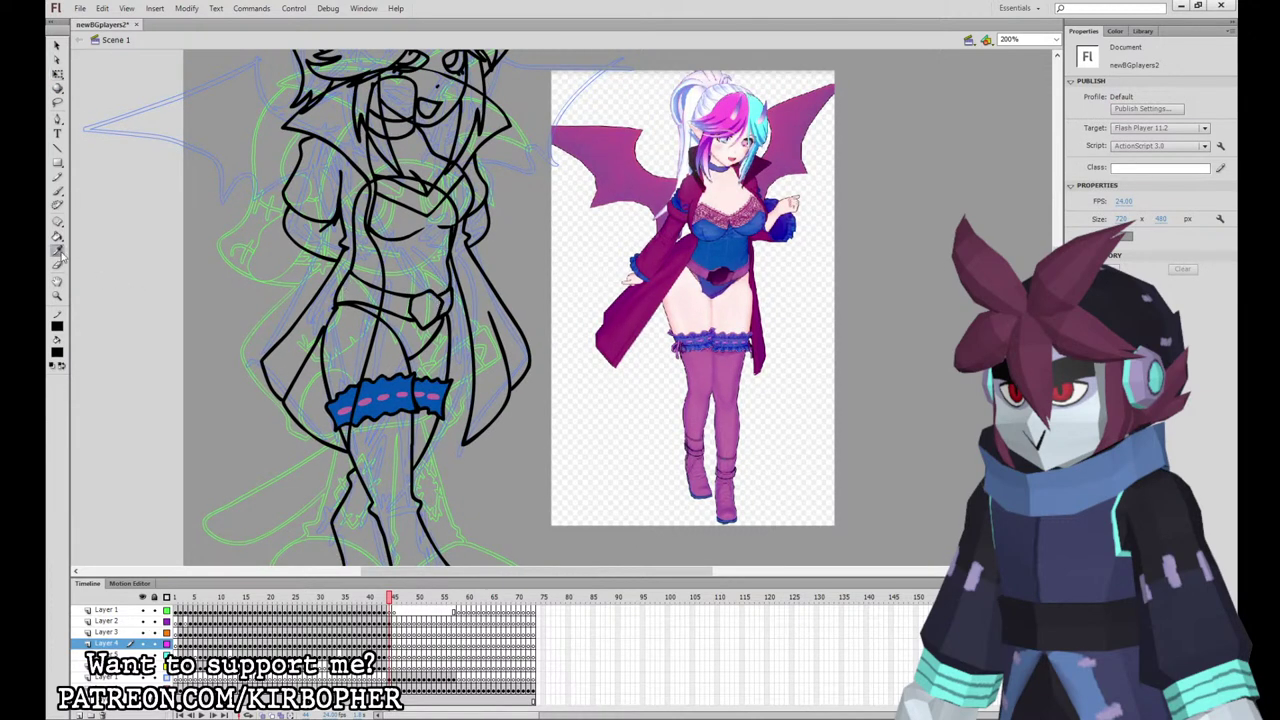
{"action": "left_click", "coordinate": [381, 396]}
{"action": "left_click", "coordinate": [389, 443]}
{"action": "left_click", "coordinate": [425, 438]}
{"action": "mouse_move", "coordinate": [472, 448]}
{"action": "left_mouse_down"}
{"action": "mouse_move", "coordinate": [465, 361]}
{"action": "mouse_move", "coordinate": [367, 415]}
{"action": "left_mouse_up"}
{"action": "left_click", "coordinate": [358, 438]}
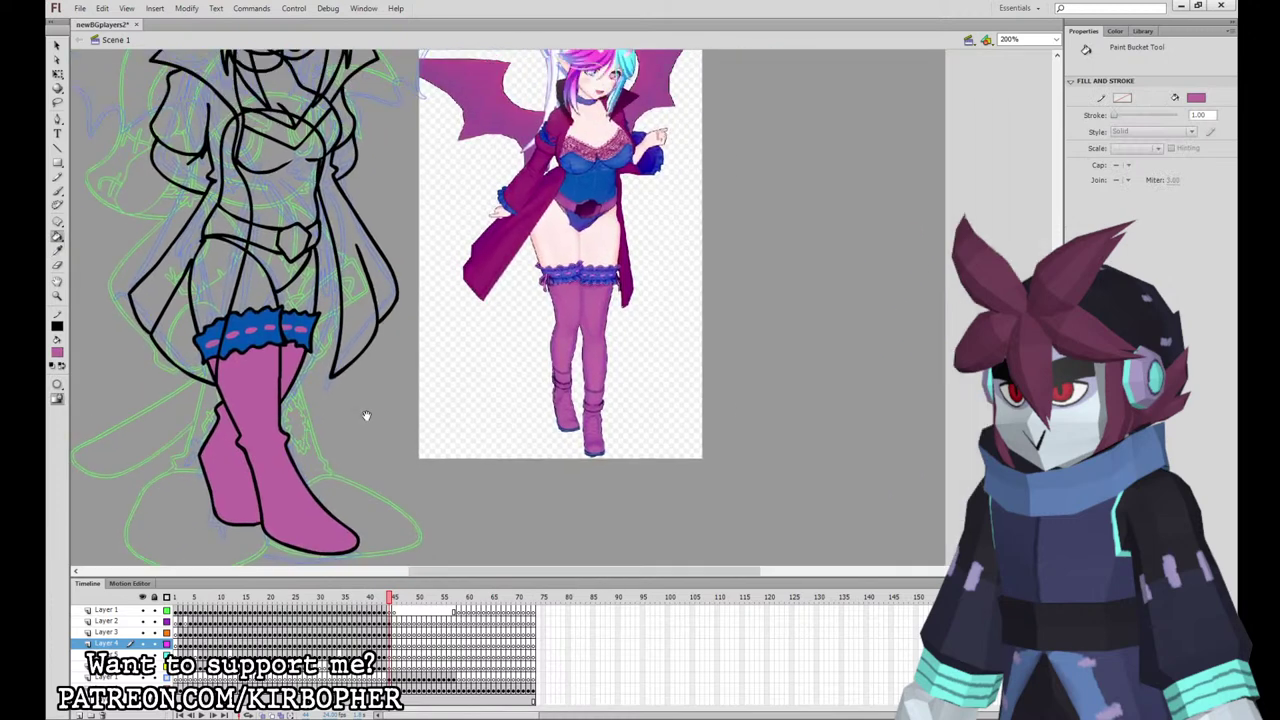
{"action": "left_click_drag", "start_coordinate": [528, 383], "coordinate": [565, 330]}
Step: Ink black sole lines along the lower edges of both boots on Layer 4, discarding the first stroke
{"action": "key", "text": "b"}
{"action": "left_click", "coordinate": [77, 388]}
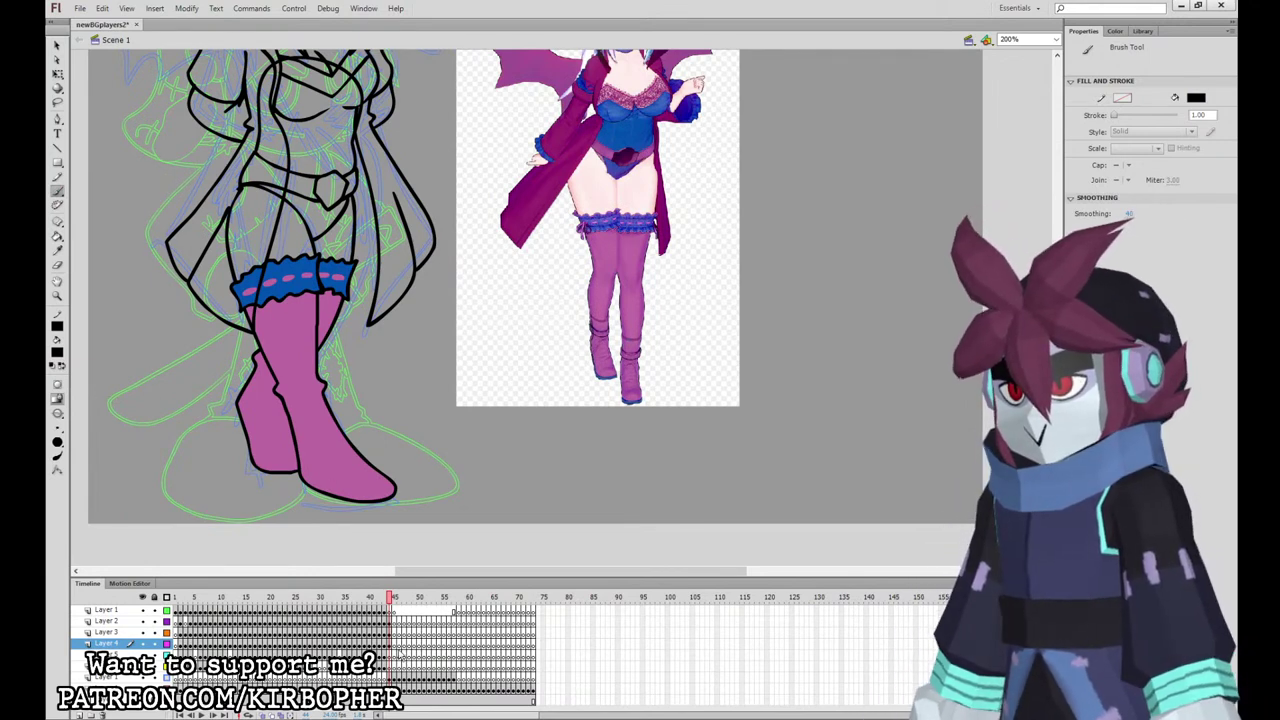
{"action": "left_click", "coordinate": [393, 645]}
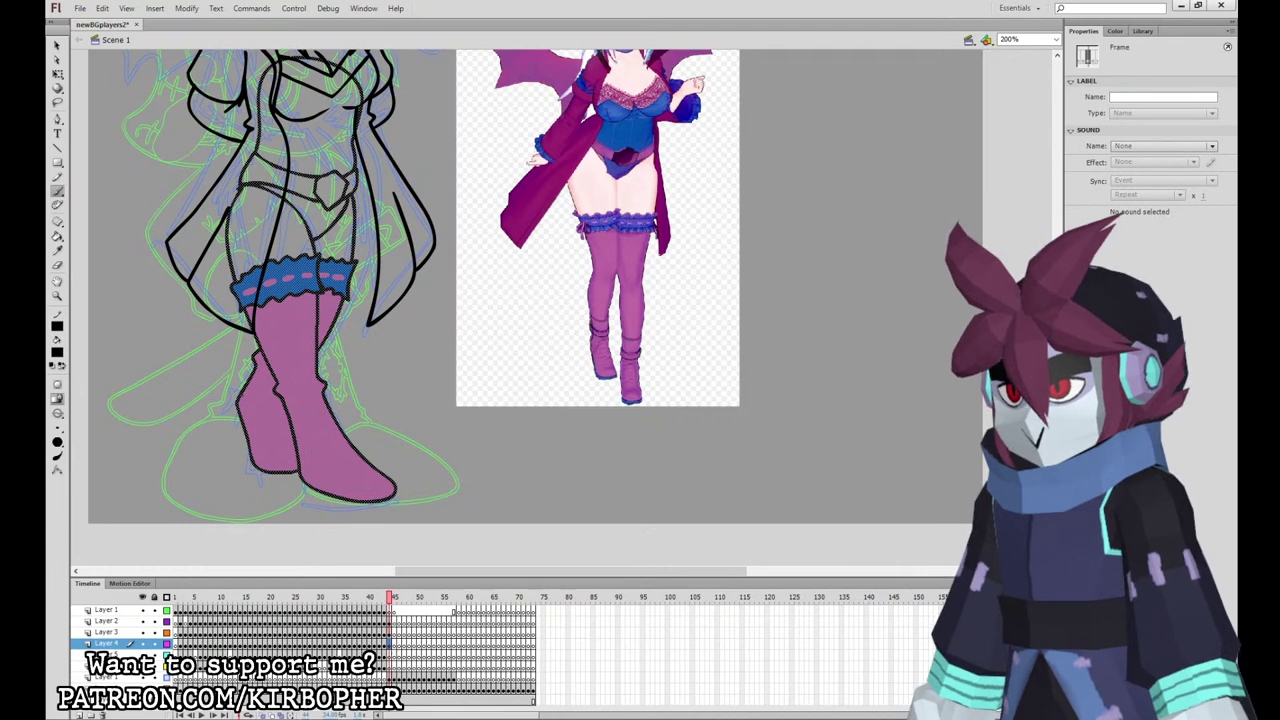
{"action": "left_click_drag", "start_coordinate": [260, 410], "coordinate": [247, 451]}
{"action": "key", "text": "ctrl+z"}
{"action": "mouse_move", "coordinate": [243, 403]}
{"action": "left_mouse_down"}
{"action": "mouse_move", "coordinate": [284, 458]}
{"action": "mouse_move", "coordinate": [382, 493]}
{"action": "left_mouse_up"}
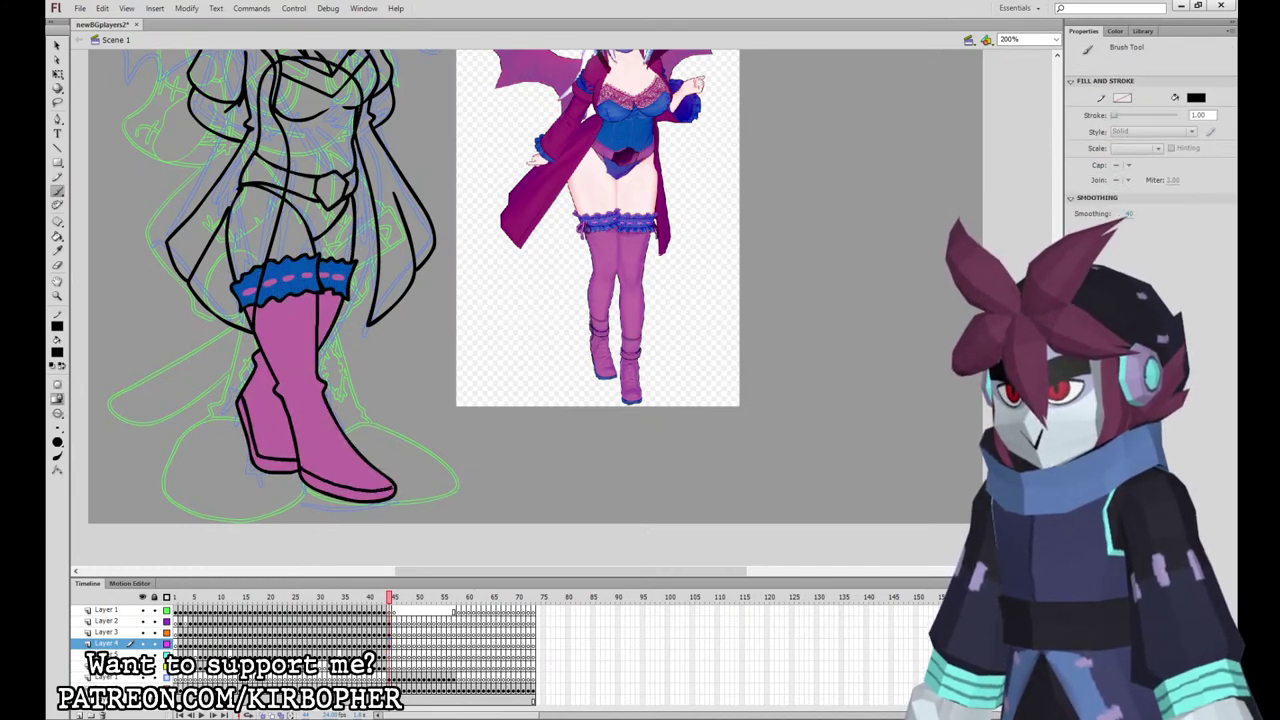
Step: Fill both boot soles, the bodysuit's lower part and the bodice with blue sampled from the thigh band
{"action": "left_click", "coordinate": [57, 251]}
{"action": "left_click", "coordinate": [296, 262]}
{"action": "left_click", "coordinate": [256, 454]}
{"action": "left_click", "coordinate": [322, 485]}
{"action": "scroll", "coordinate": [710, 394], "scroll_direction": "up", "scroll_amount": 3}
{"action": "left_click", "coordinate": [300, 338]}
{"action": "left_click", "coordinate": [318, 274]}
Step: Fill the bodice's remaining bust area with the same blue on Layer 3
{"action": "scroll", "coordinate": [399, 313], "scroll_direction": "up", "scroll_amount": 2}
{"action": "key", "text": "b"}
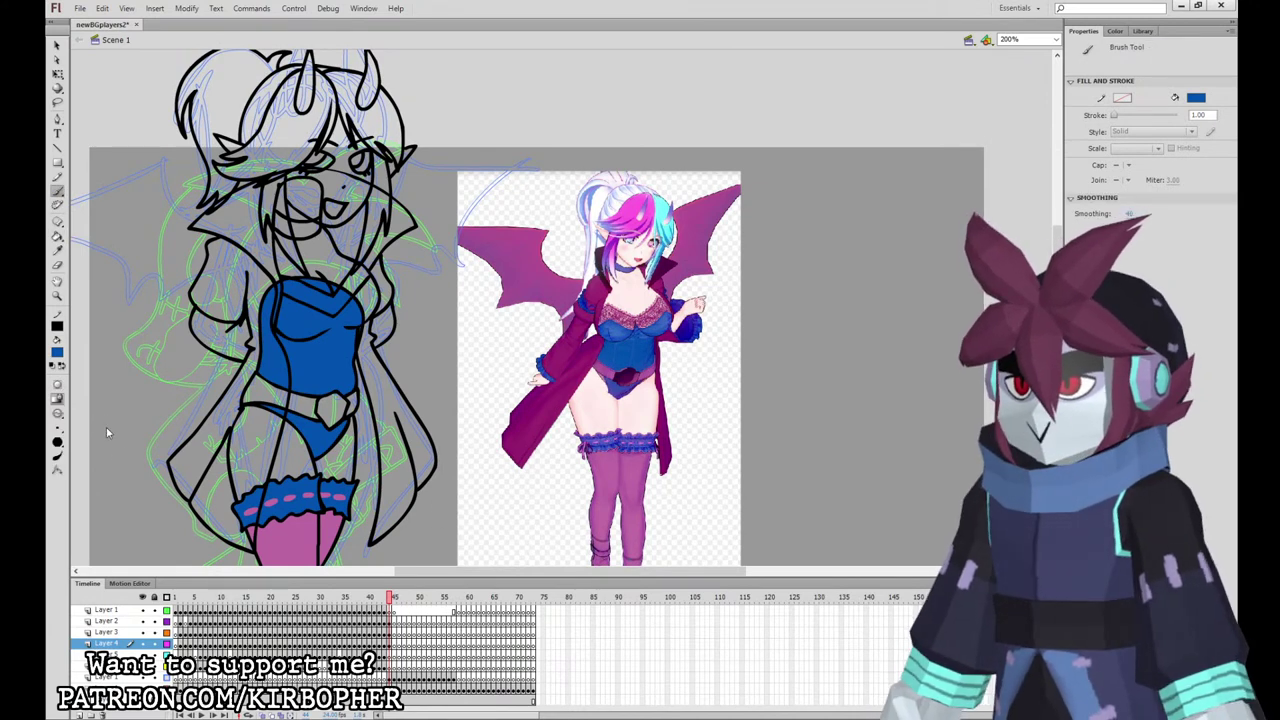
{"action": "left_click", "coordinate": [391, 643]}
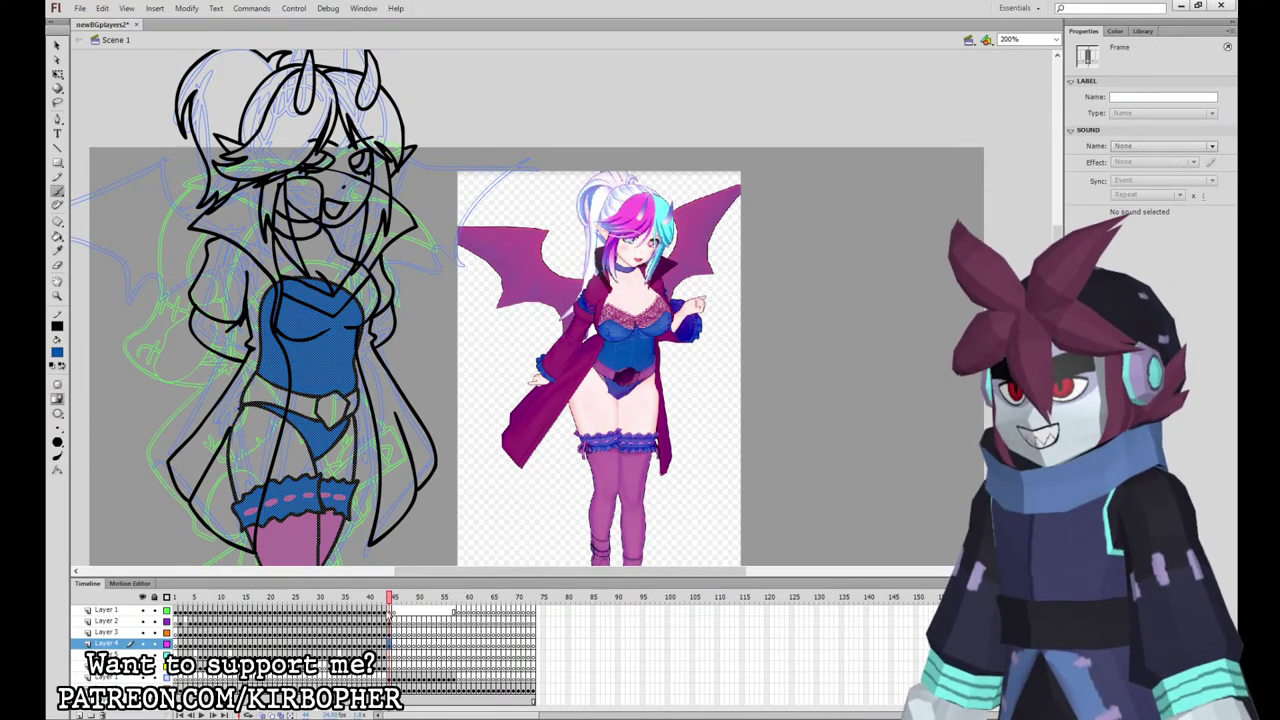
{"action": "left_click", "coordinate": [391, 632]}
{"action": "key", "text": "k"}
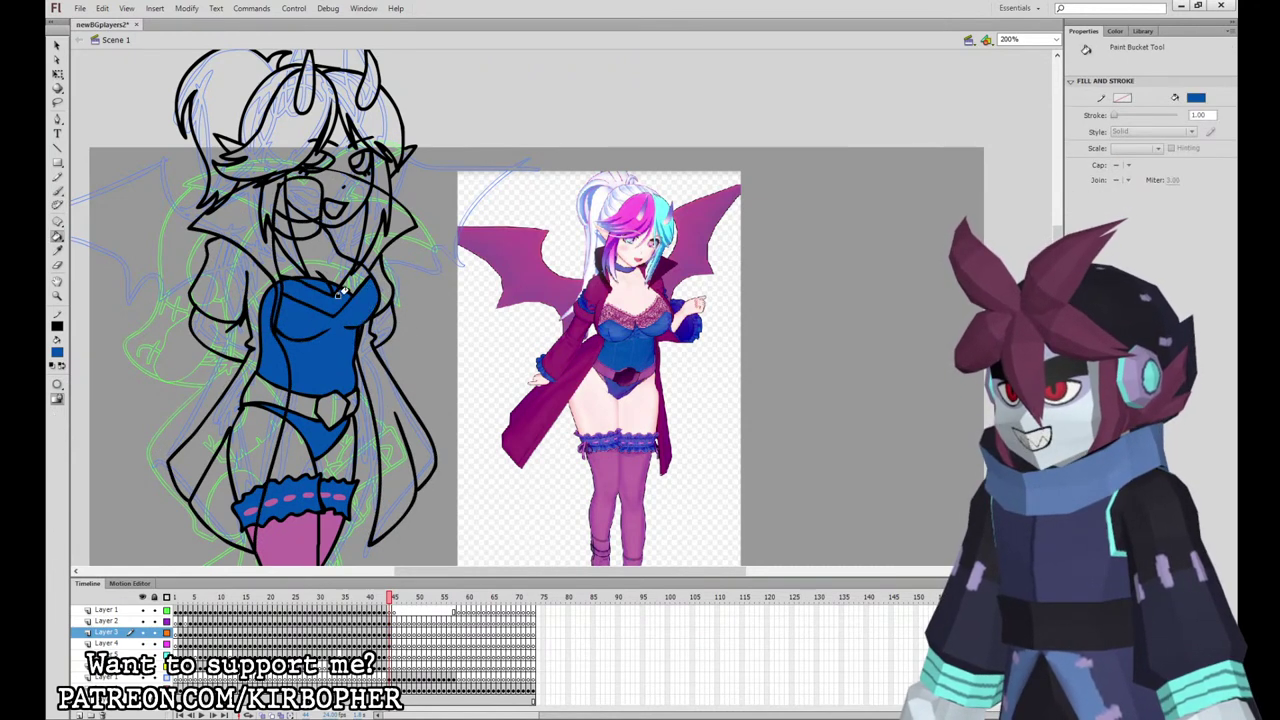
Step: Fill the belt and the bodice's neckline trim with purple sampled from the reference
{"action": "key", "text": "i"}
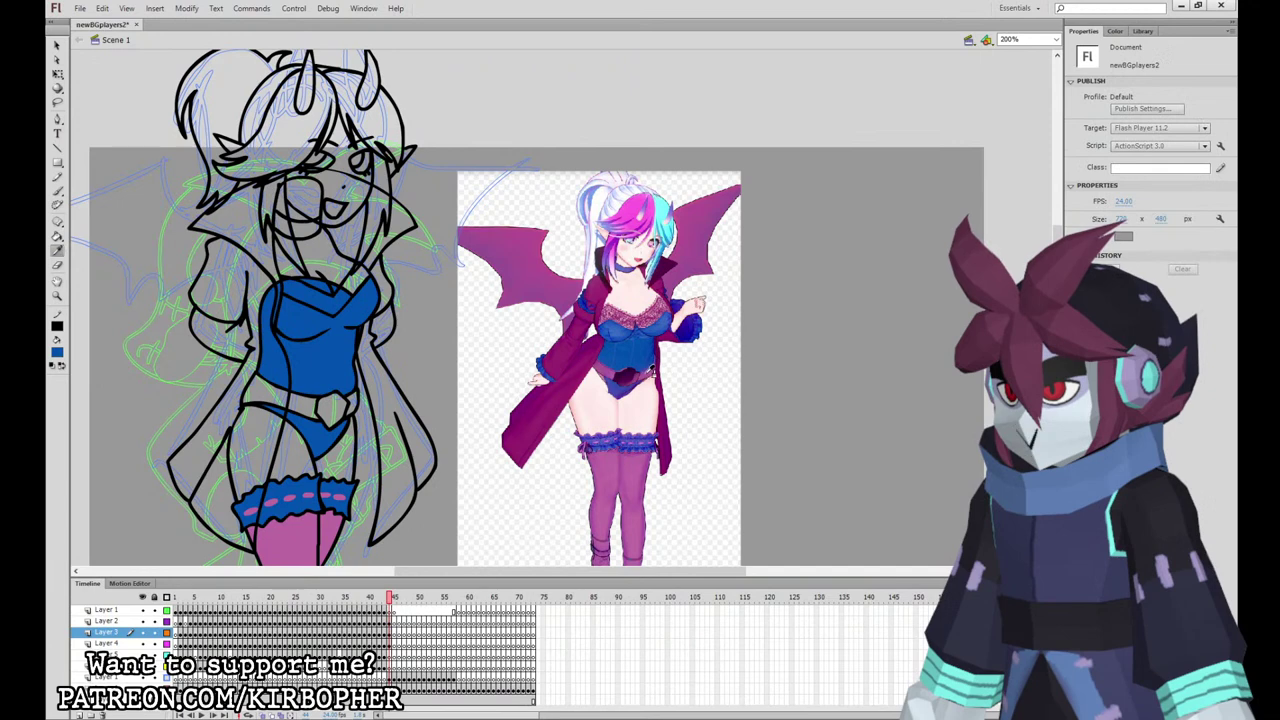
{"action": "left_click", "coordinate": [642, 369]}
{"action": "scroll", "coordinate": [564, 411], "scroll_direction": "down", "scroll_amount": 3}
{"action": "left_click", "coordinate": [296, 247]}
{"action": "scroll", "coordinate": [345, 235], "scroll_direction": "up", "scroll_amount": 2}
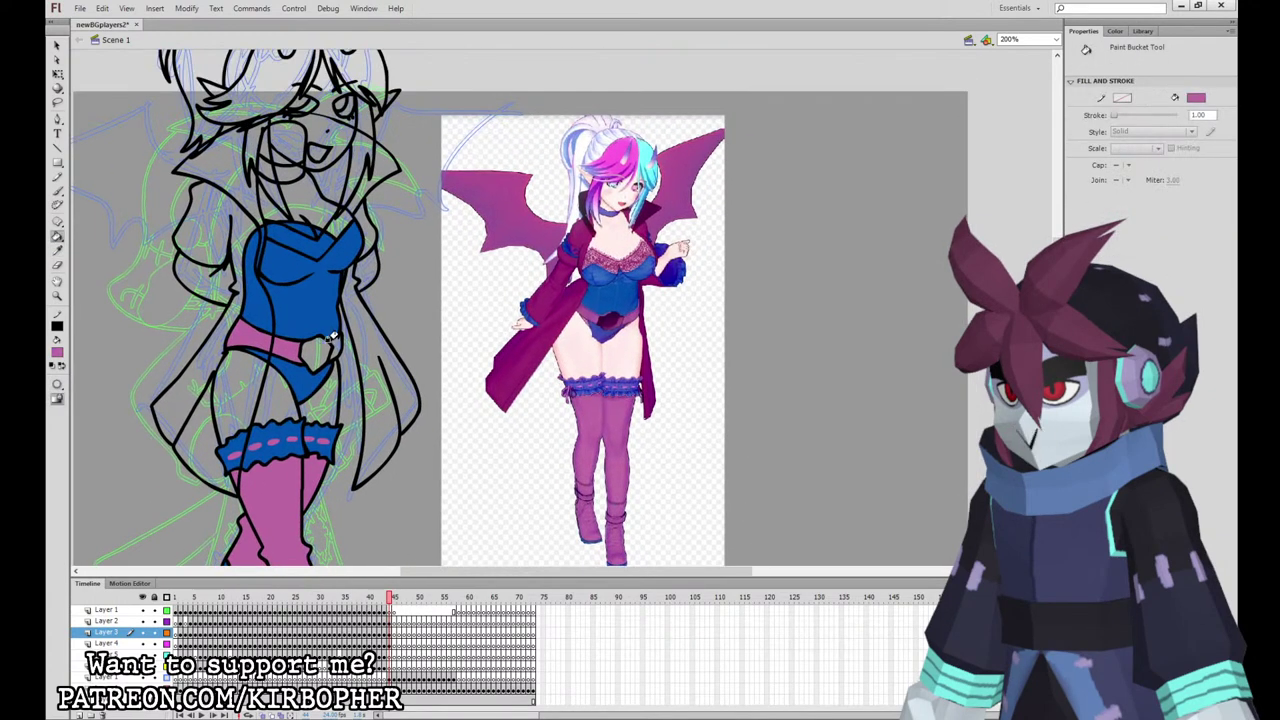
{"action": "left_click", "coordinate": [335, 230]}
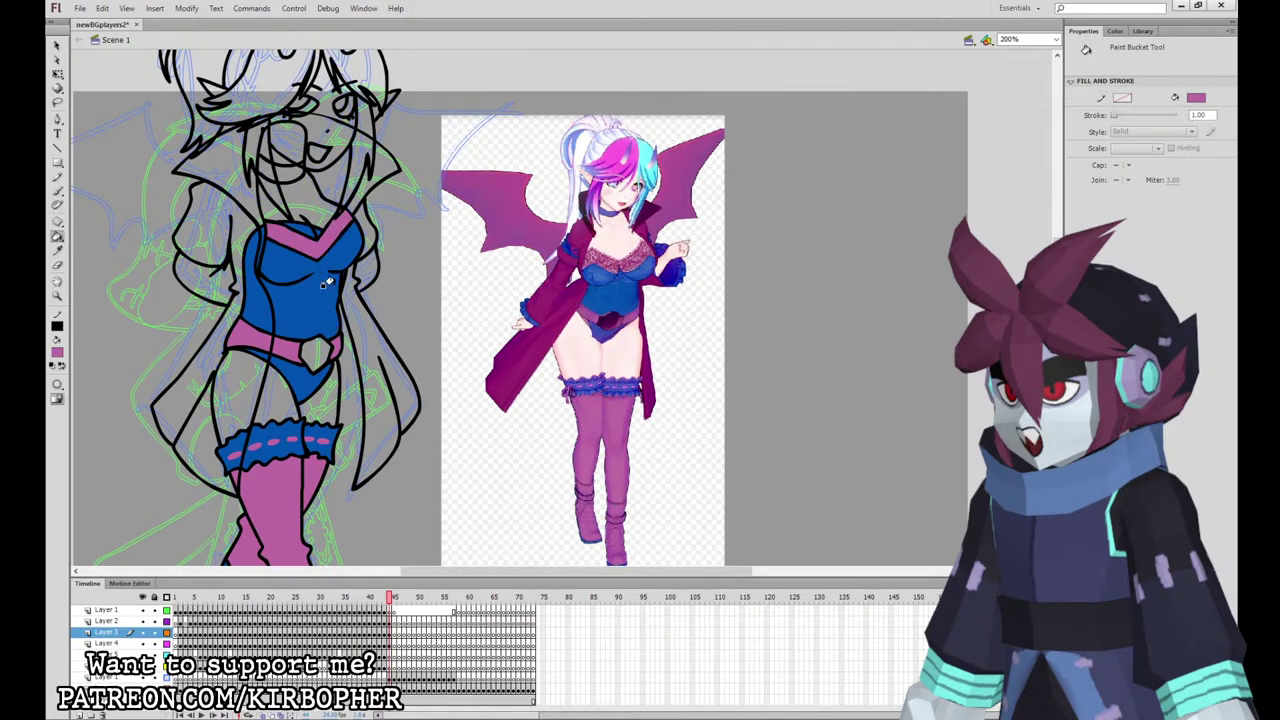
Step: Fill both coat sleeves and the large front coat panel with magenta sampled from the reference coat
{"action": "scroll", "coordinate": [396, 371], "scroll_direction": "up", "scroll_amount": 2}
{"action": "key", "text": "i"}
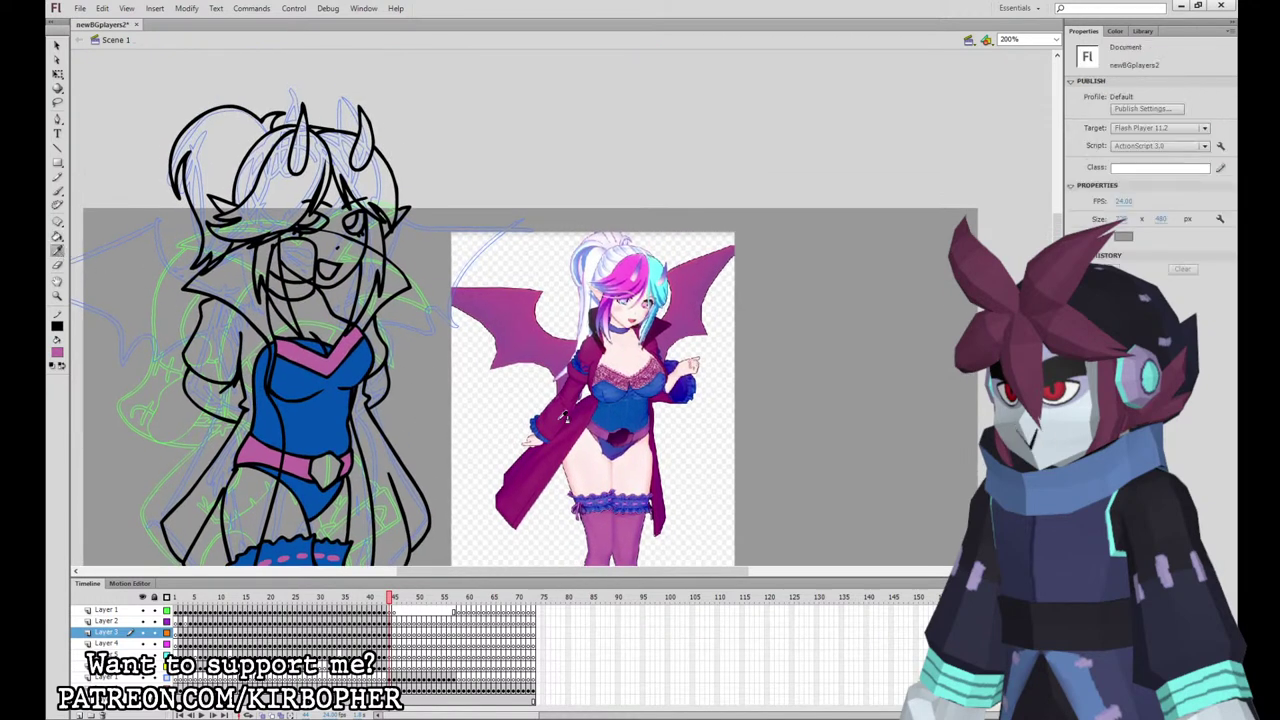
{"action": "left_click", "coordinate": [568, 418]}
{"action": "left_click", "coordinate": [252, 368]}
{"action": "left_click", "coordinate": [225, 390]}
{"action": "left_click", "coordinate": [368, 387]}
{"action": "left_click", "coordinate": [390, 333]}
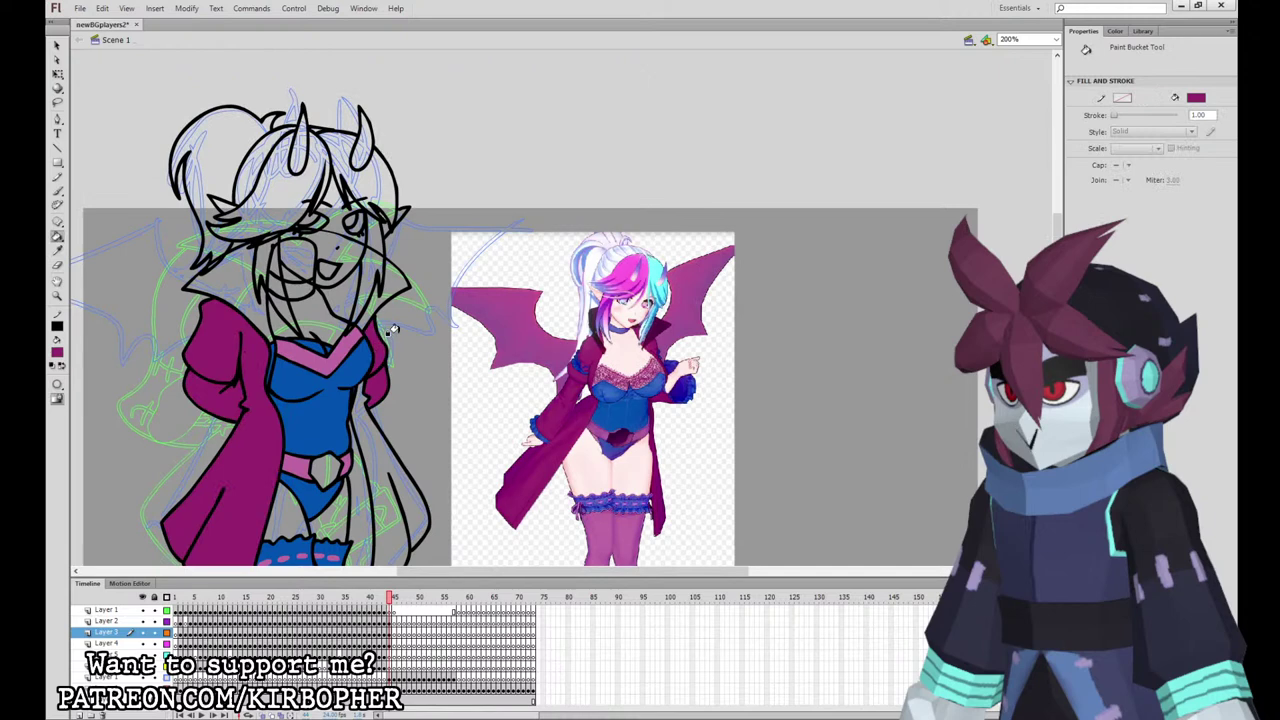
Step: On Layer 4, ink a black line closing the lower edge of the coat lining behind the thigh
{"action": "scroll", "coordinate": [757, 366], "scroll_direction": "down", "scroll_amount": 2}
{"action": "scroll", "coordinate": [330, 397], "scroll_direction": "down", "scroll_amount": 2}
{"action": "left_click", "coordinate": [58, 191]}
{"action": "left_click", "coordinate": [85, 392]}
{"action": "left_click", "coordinate": [392, 643]}
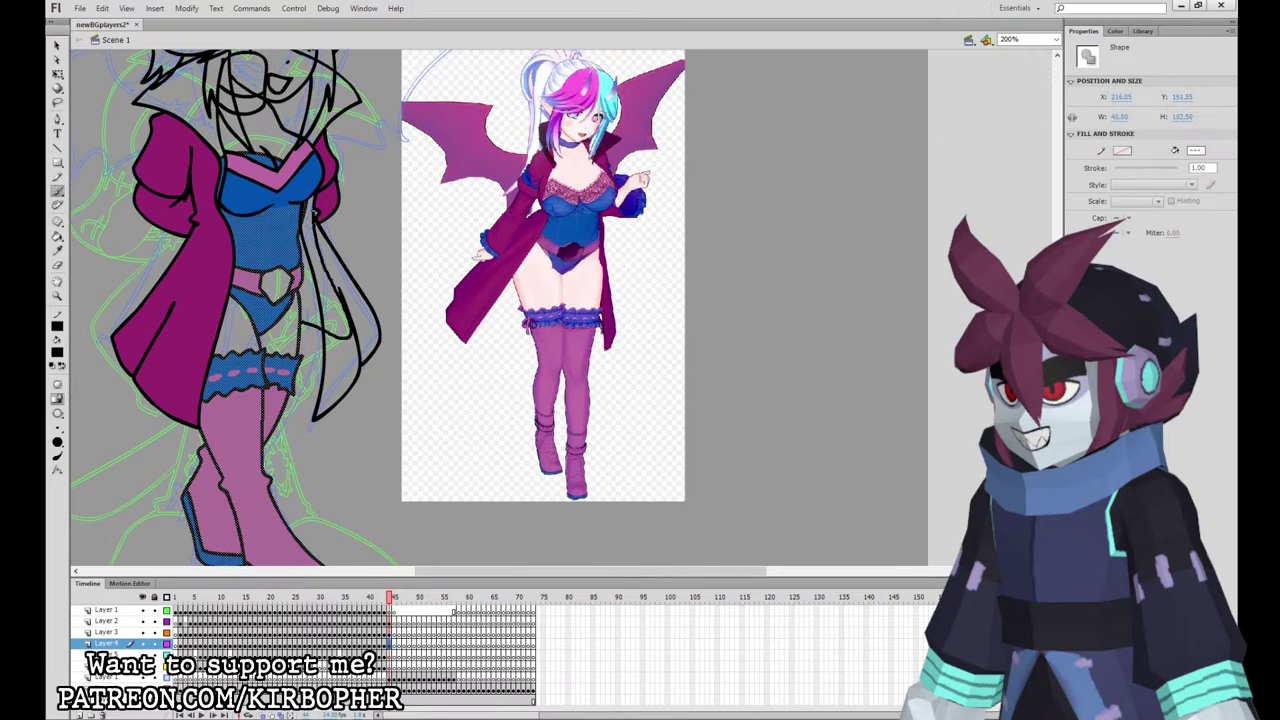
{"action": "key", "text": "Escape"}
Step: Fill the coat lining and the collar with dark purple sampled from the reference belt buckle
{"action": "left_click", "coordinate": [57, 251]}
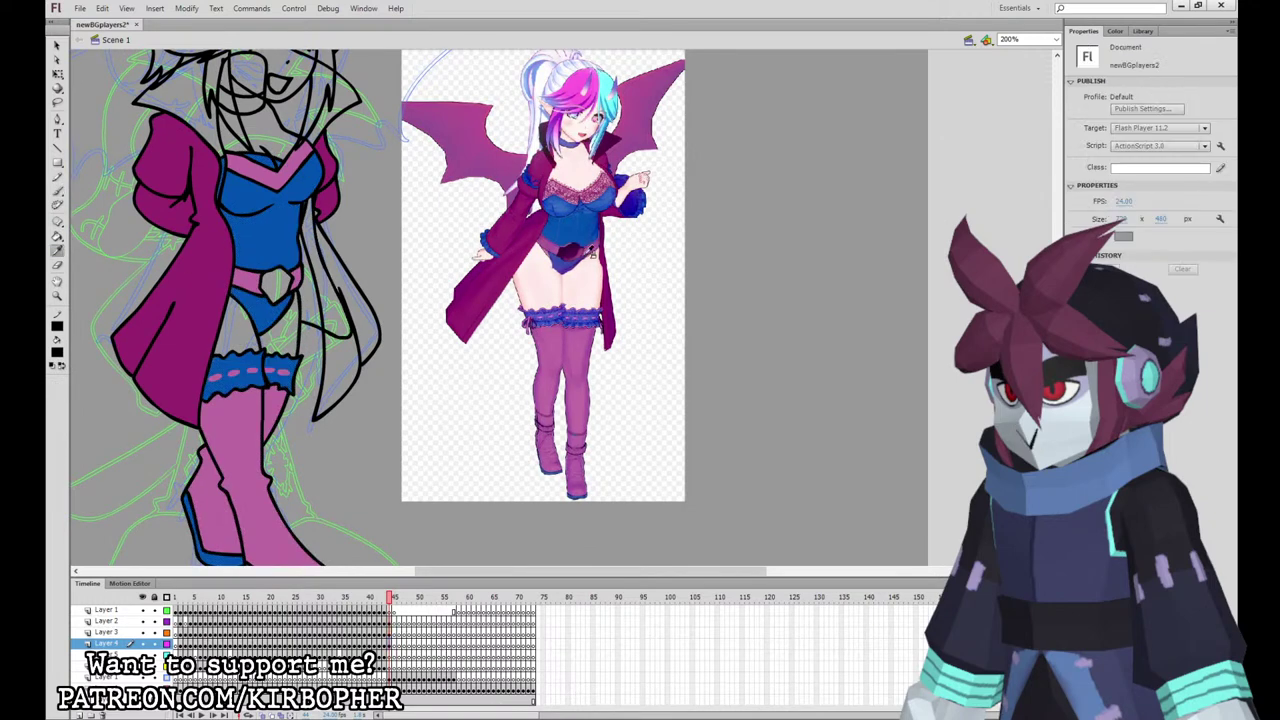
{"action": "left_click", "coordinate": [572, 252]}
{"action": "left_click", "coordinate": [310, 287]}
{"action": "mouse_move", "coordinate": [377, 232]}
{"action": "left_mouse_down"}
{"action": "mouse_move", "coordinate": [411, 318]}
{"action": "mouse_move", "coordinate": [463, 337]}
{"action": "mouse_move", "coordinate": [454, 376]}
{"action": "left_mouse_up"}
{"action": "left_click", "coordinate": [238, 216]}
{"action": "left_click", "coordinate": [321, 168]}
Step: Fill the choker with blue sampled from the drawn bodice
{"action": "left_click", "coordinate": [57, 251]}
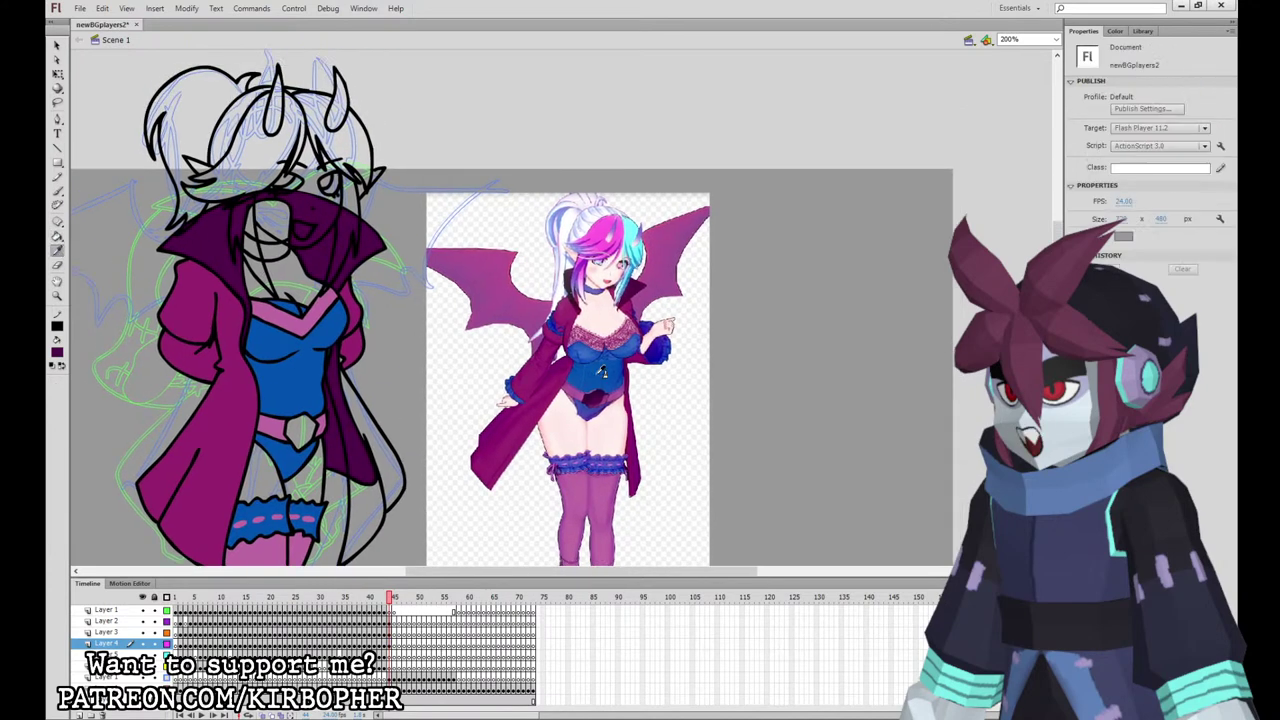
{"action": "left_click", "coordinate": [328, 338]}
{"action": "left_click", "coordinate": [274, 246]}
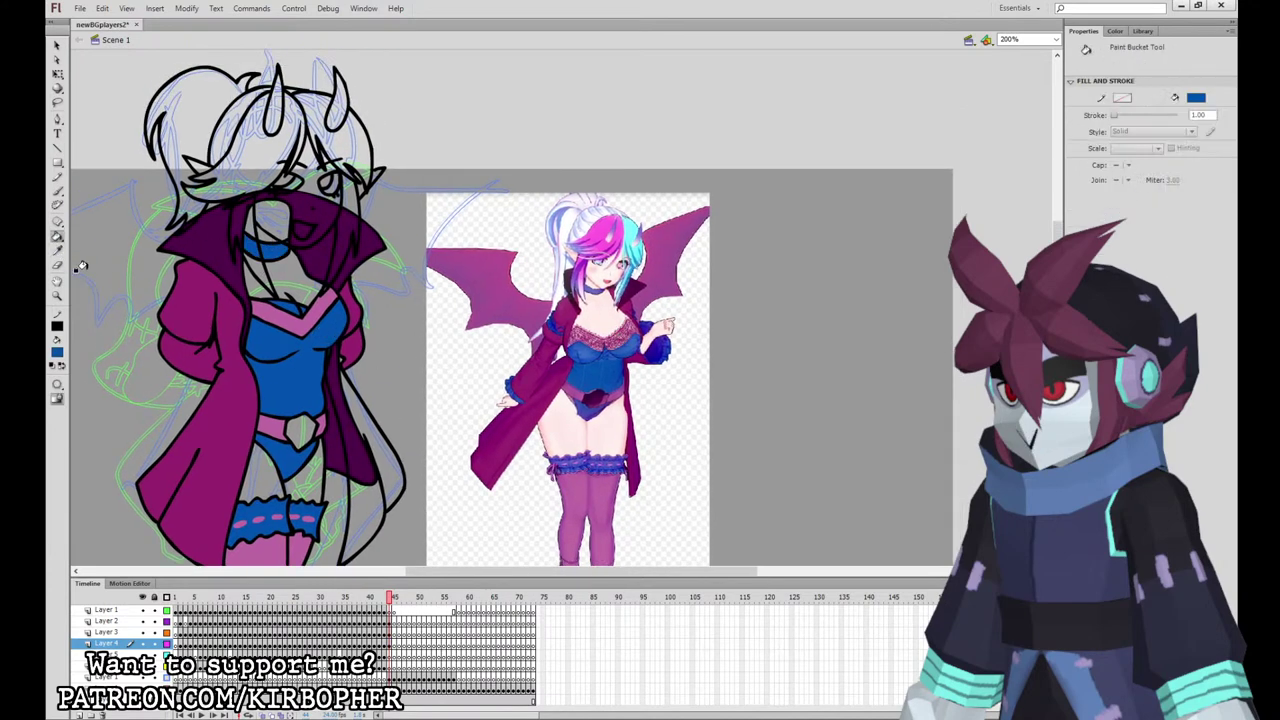
Step: Fill one half of the fringe and its side lock in pink and the other half in cyan
{"action": "left_click", "coordinate": [57, 251]}
{"action": "left_click", "coordinate": [612, 230]}
{"action": "left_click", "coordinate": [245, 225]}
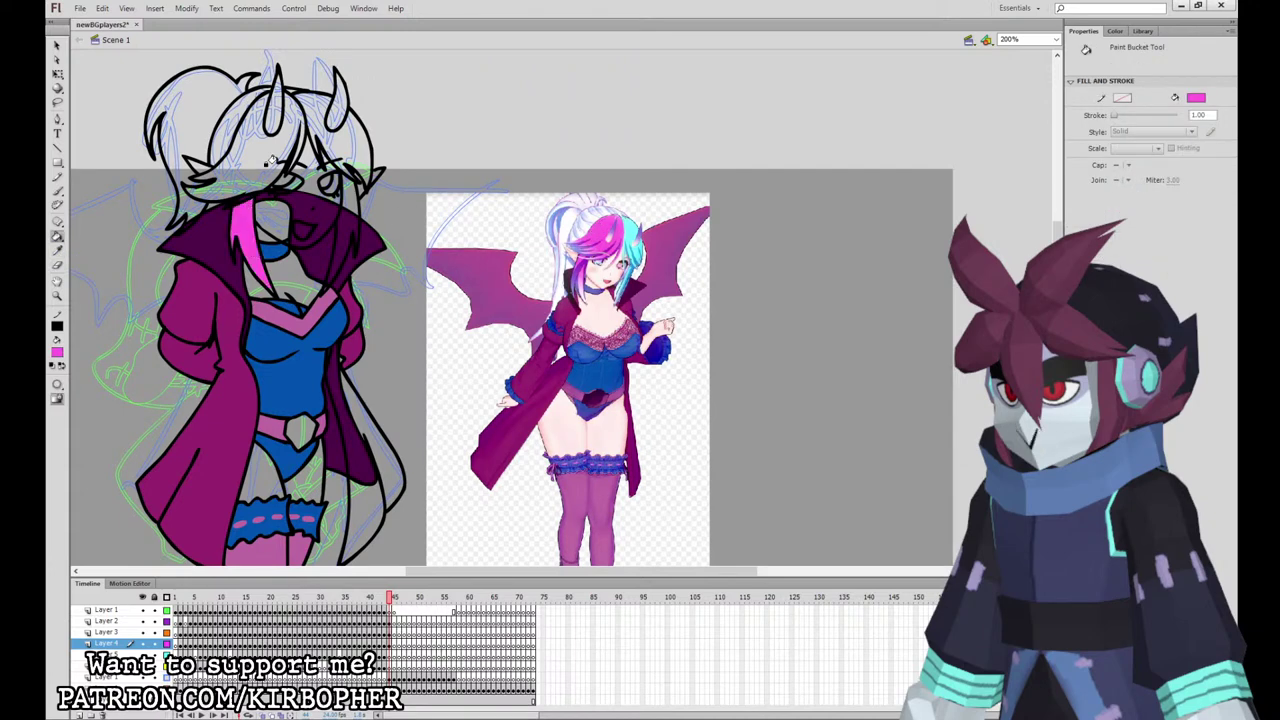
{"action": "left_click", "coordinate": [268, 165]}
{"action": "left_click", "coordinate": [57, 250]}
{"action": "left_click", "coordinate": [568, 218]}
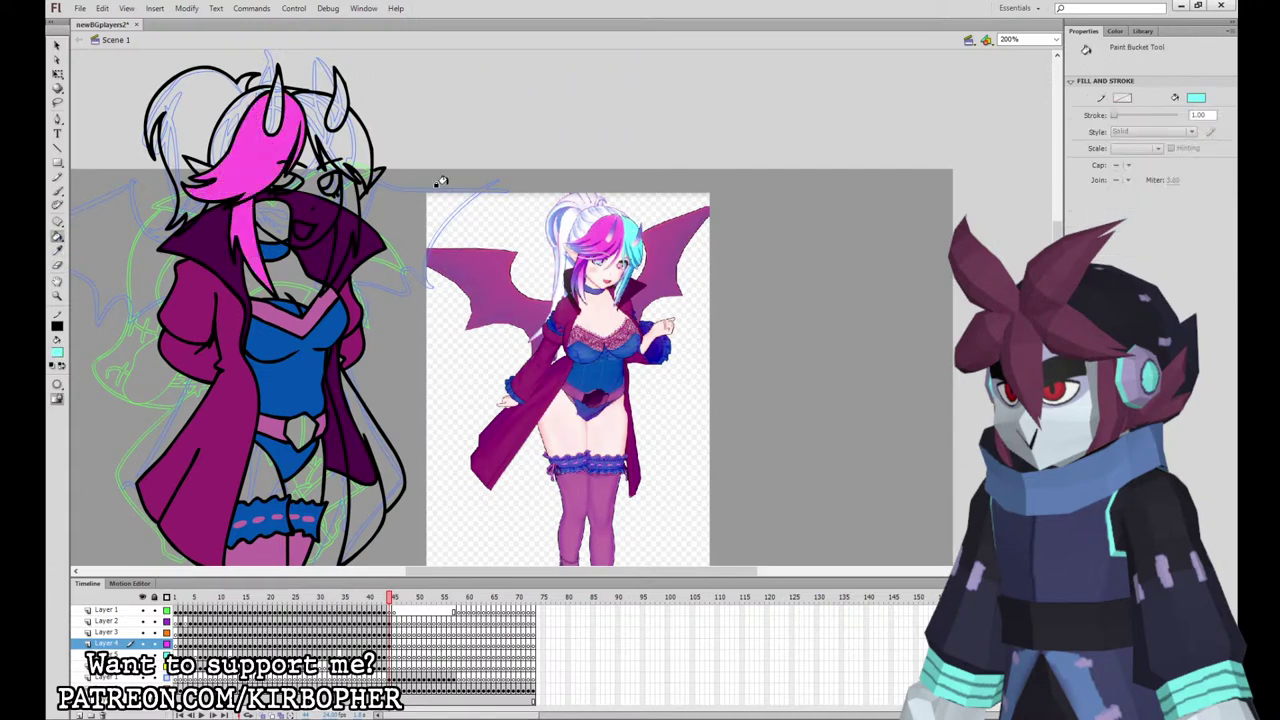
{"action": "left_click", "coordinate": [352, 155]}
{"action": "left_click", "coordinate": [346, 193]}
Step: Fill the chest, thighs, face and ears with the skin tone sampled from the reference
{"action": "left_click", "coordinate": [57, 251]}
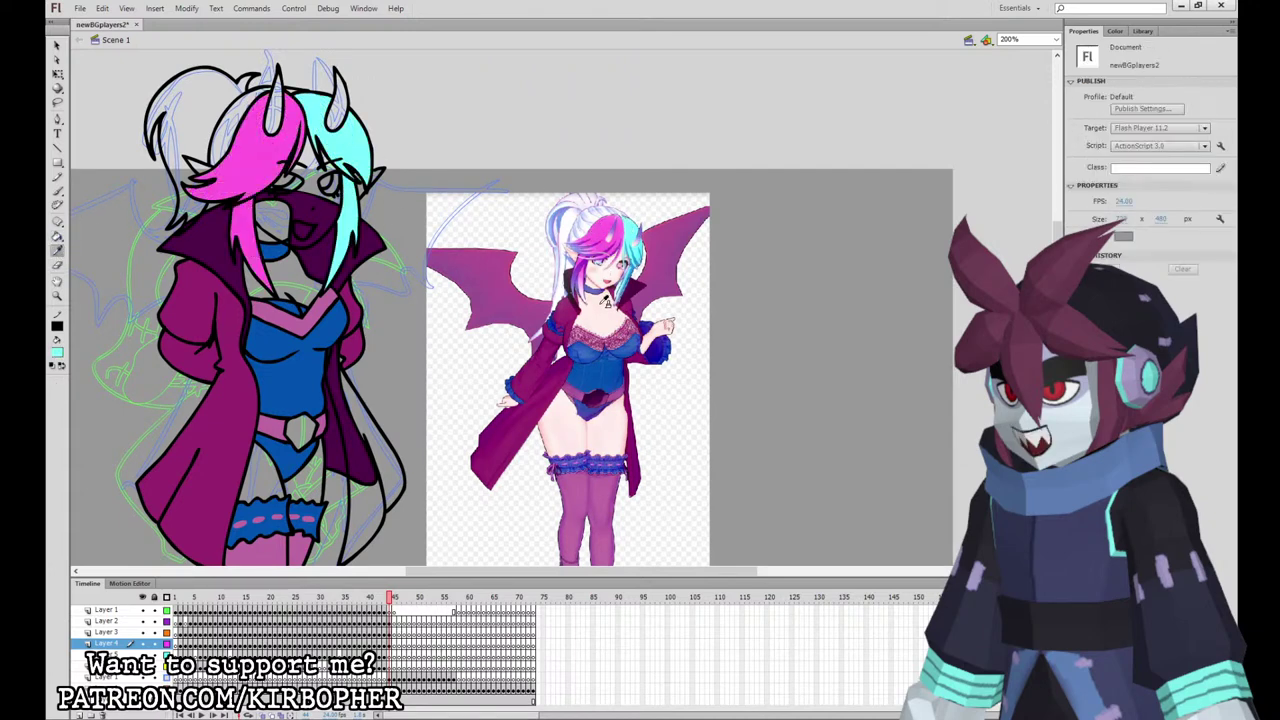
{"action": "left_click", "coordinate": [606, 302]}
{"action": "left_click", "coordinate": [300, 280]}
{"action": "left_click", "coordinate": [265, 478]}
{"action": "left_click", "coordinate": [308, 486]}
{"action": "left_click_drag", "start_coordinate": [424, 404], "coordinate": [478, 457]}
{"action": "left_click", "coordinate": [325, 270]}
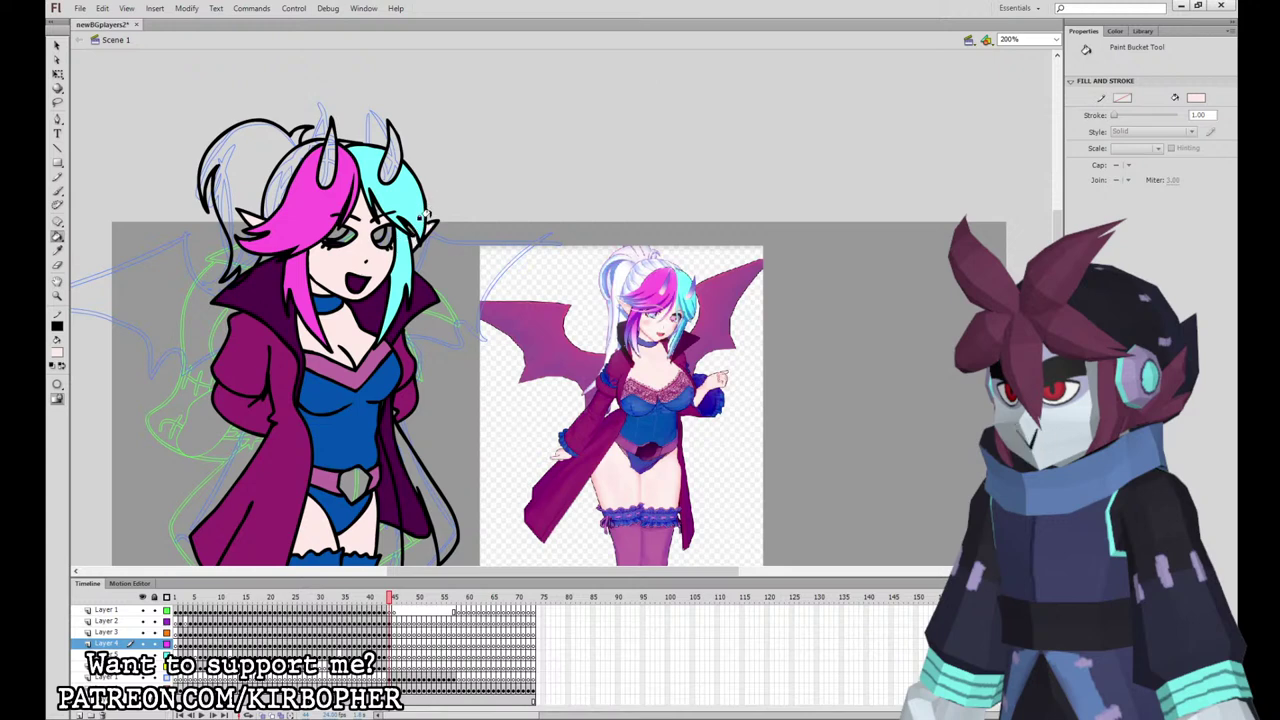
Step: Fill both horns with purple sampled from the reference
{"action": "key", "text": "i"}
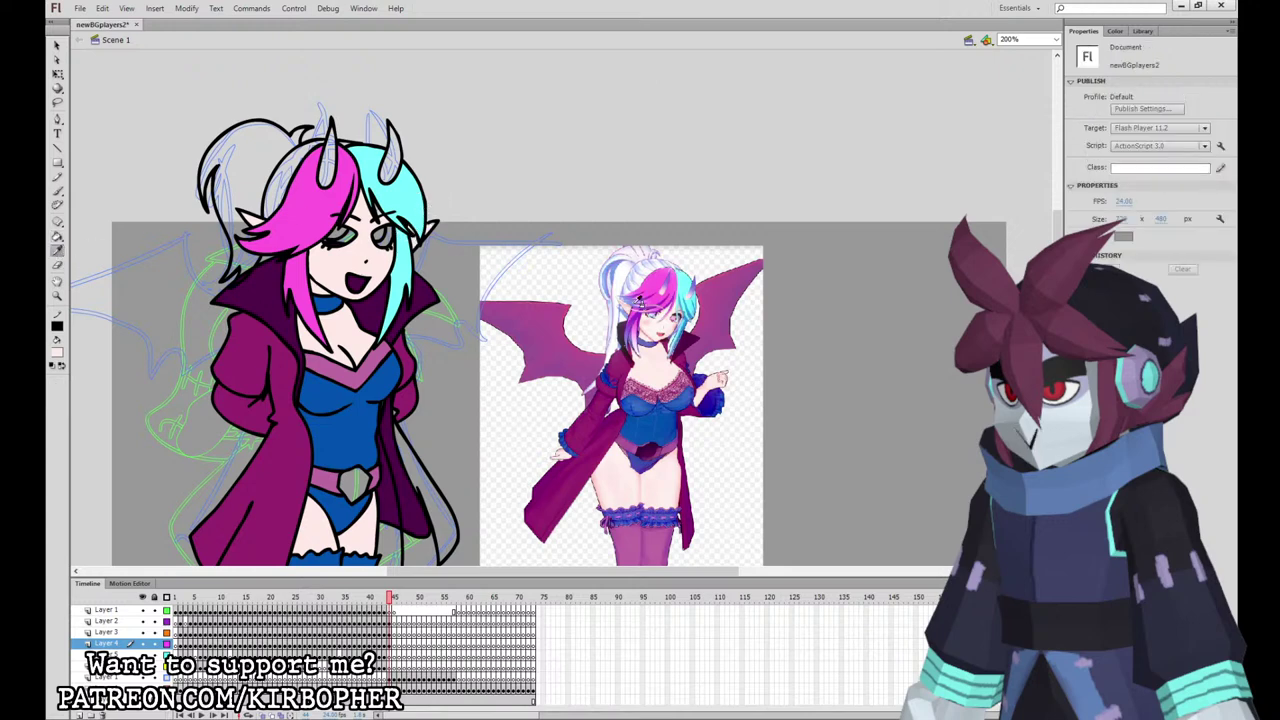
{"action": "left_click", "coordinate": [672, 283]}
{"action": "left_click", "coordinate": [389, 147]}
{"action": "left_click", "coordinate": [327, 150]}
Step: Fill the ponytail and back hair with light blue sampled from the reference hair, and the eyes with white
{"action": "left_click", "coordinate": [57, 250]}
{"action": "left_click", "coordinate": [628, 253]}
{"action": "left_click", "coordinate": [230, 185]}
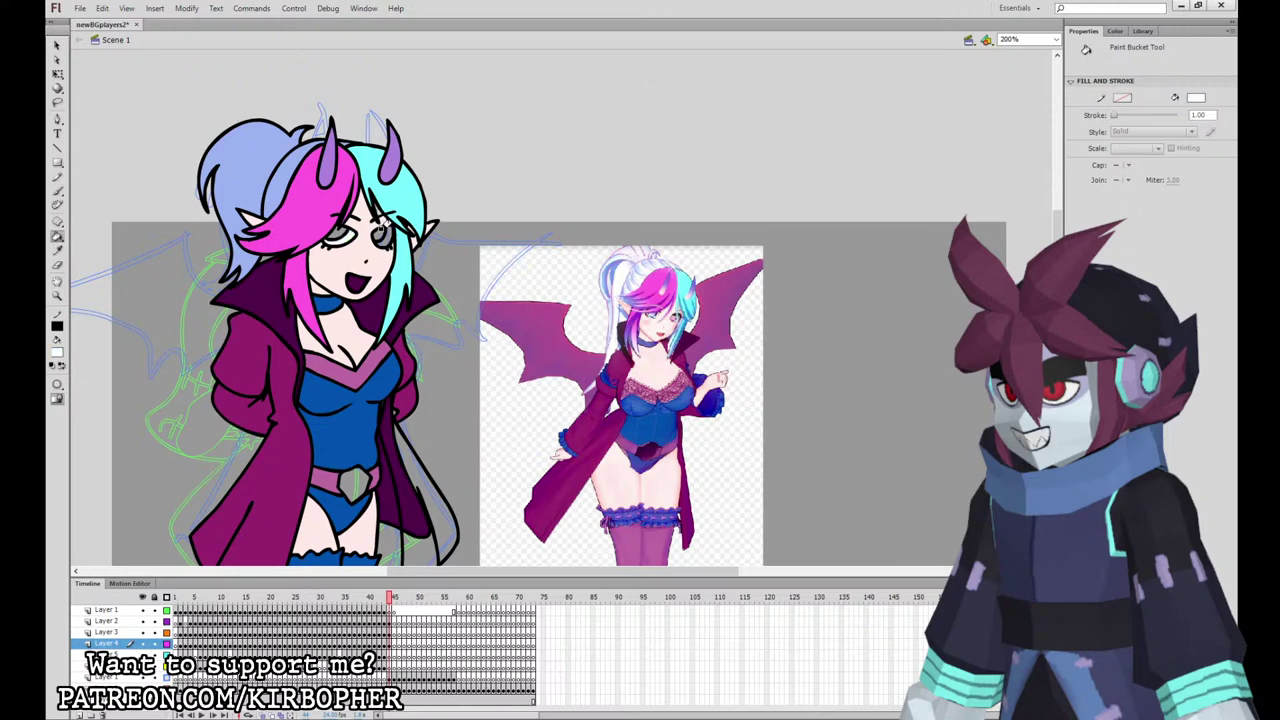
Step: Fill the irises with pale pink and the open mouth with reddish pink, both sampled from the reference face
{"action": "left_click", "coordinate": [57, 250]}
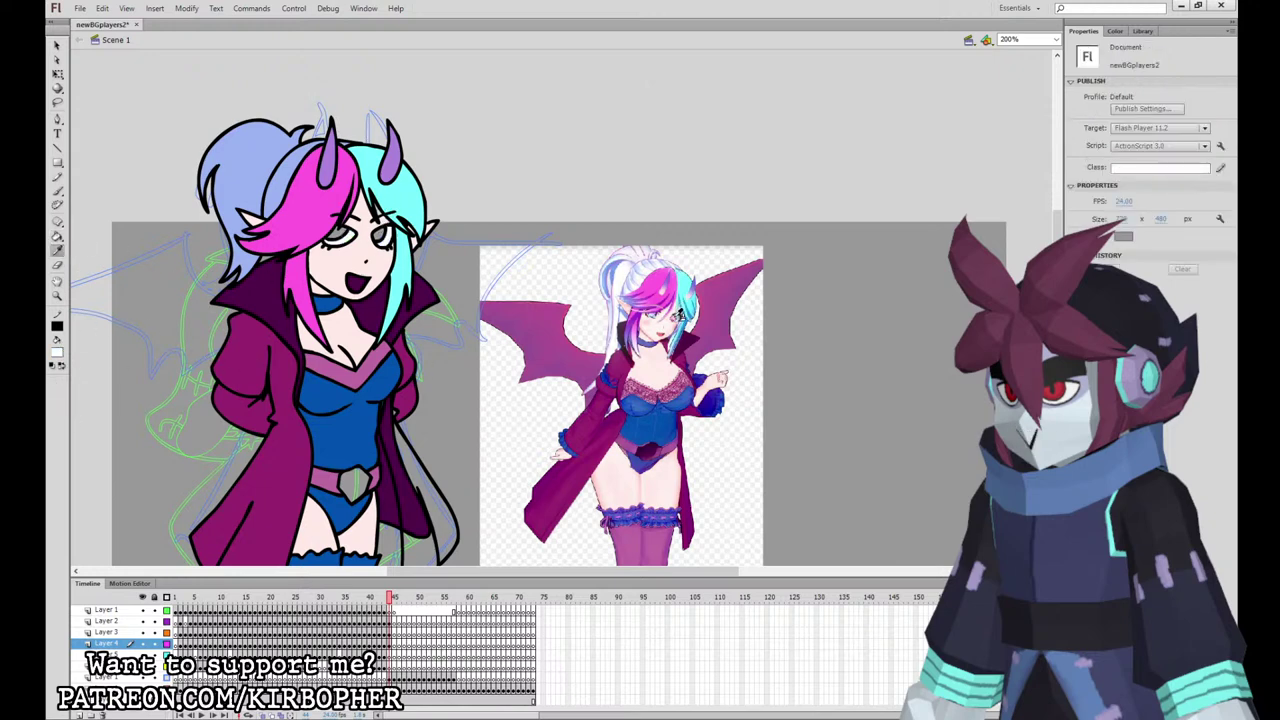
{"action": "left_click", "coordinate": [678, 306]}
{"action": "left_click", "coordinate": [57, 250]}
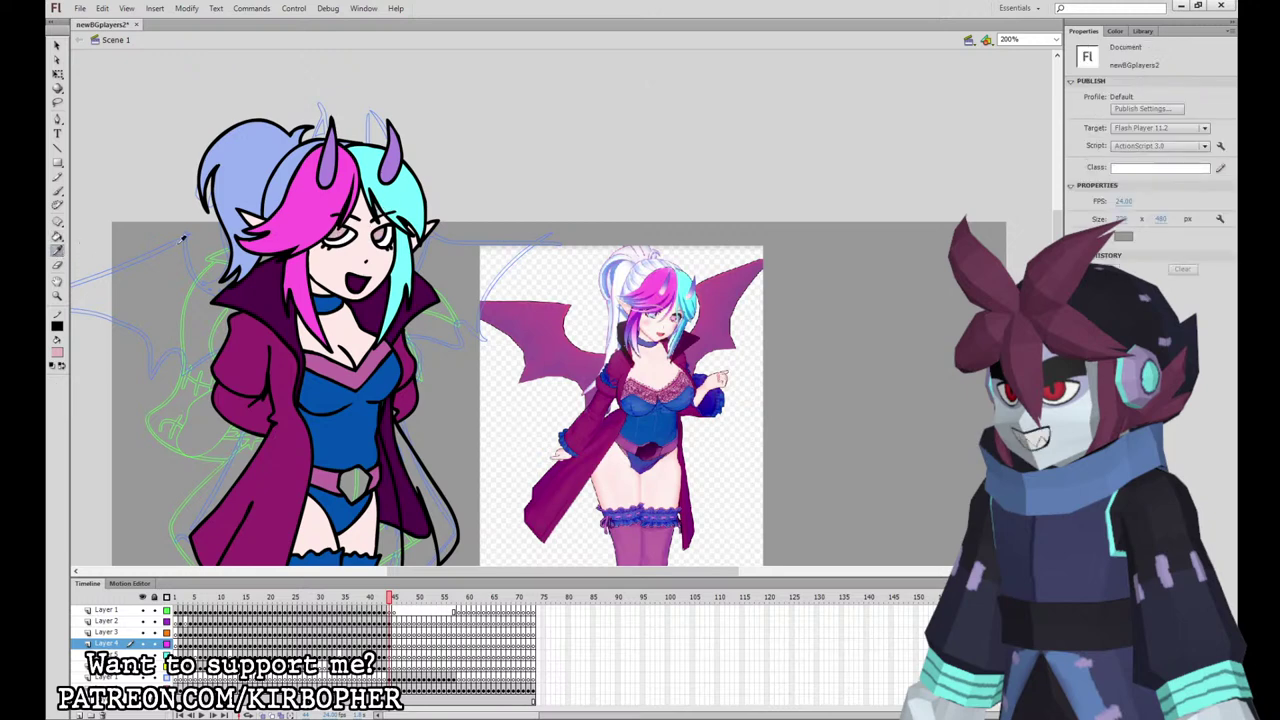
{"action": "left_click", "coordinate": [659, 338]}
{"action": "left_click", "coordinate": [360, 282]}
{"action": "left_click_drag", "start_coordinate": [360, 282], "coordinate": [378, 201]}
{"action": "left_click", "coordinate": [378, 203]}
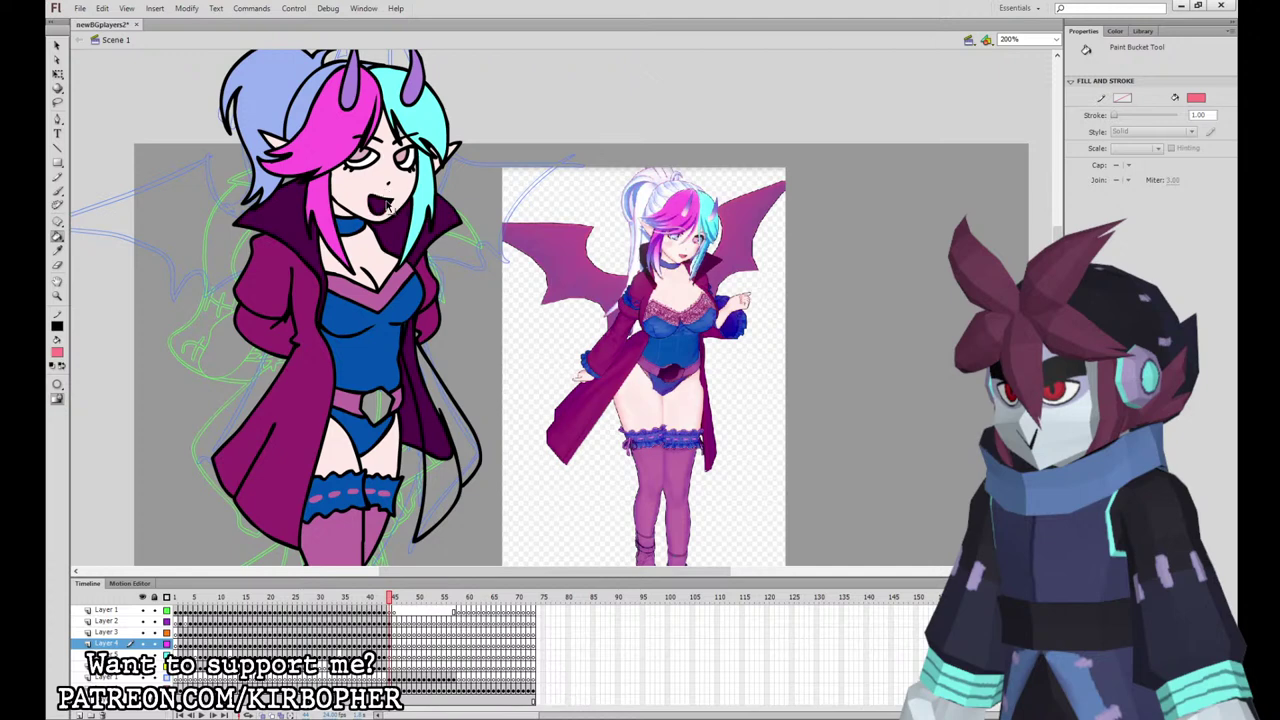
Step: Fill the unfilled coat tail behind the legs with magenta sampled from the drawn coat
{"action": "left_click", "coordinate": [57, 250]}
{"action": "left_click", "coordinate": [298, 445]}
{"action": "left_click", "coordinate": [440, 468]}
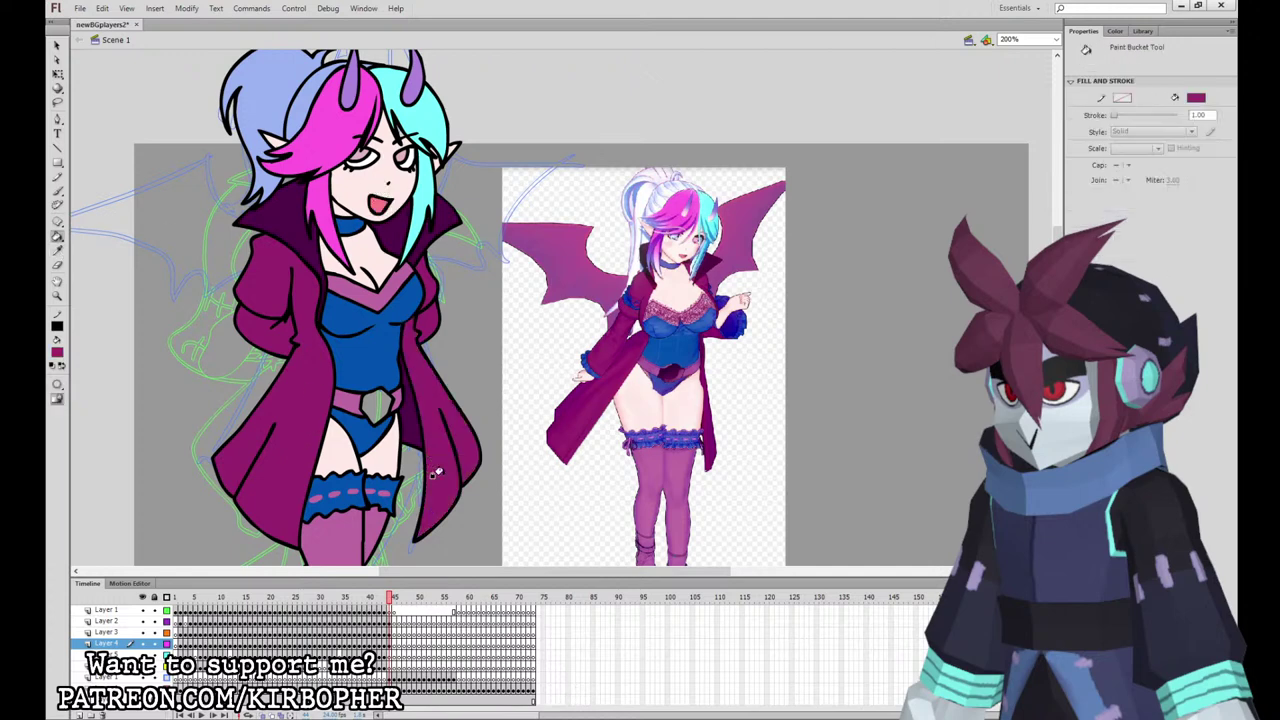
Step: Fill the hexagonal belt buckle with dark purple sampled from the reference buckle
{"action": "left_click", "coordinate": [57, 250]}
{"action": "left_click", "coordinate": [295, 205]}
{"action": "key", "text": "i"}
{"action": "left_click", "coordinate": [662, 377]}
{"action": "left_click", "coordinate": [376, 402]}
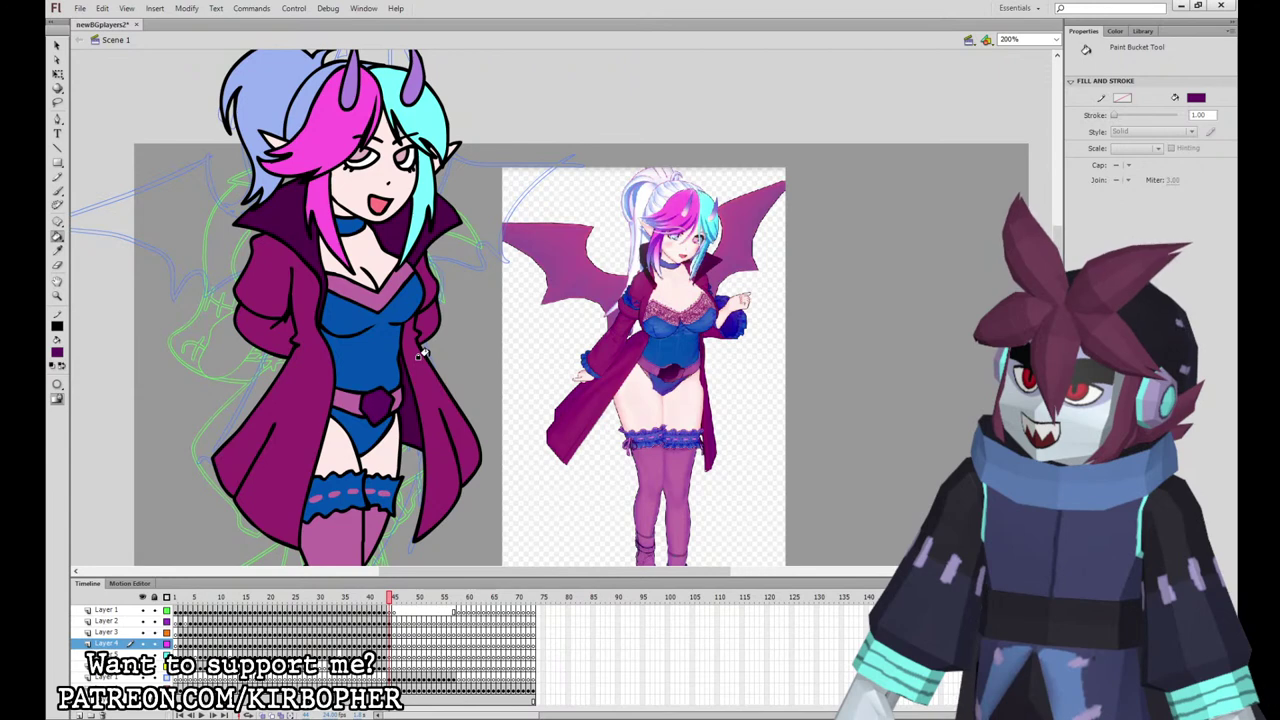
Step: Outline the left bat wing in black with the Brush tool on the empty layer below the legs, following the blue sketch
{"action": "left_click", "coordinate": [57, 190]}
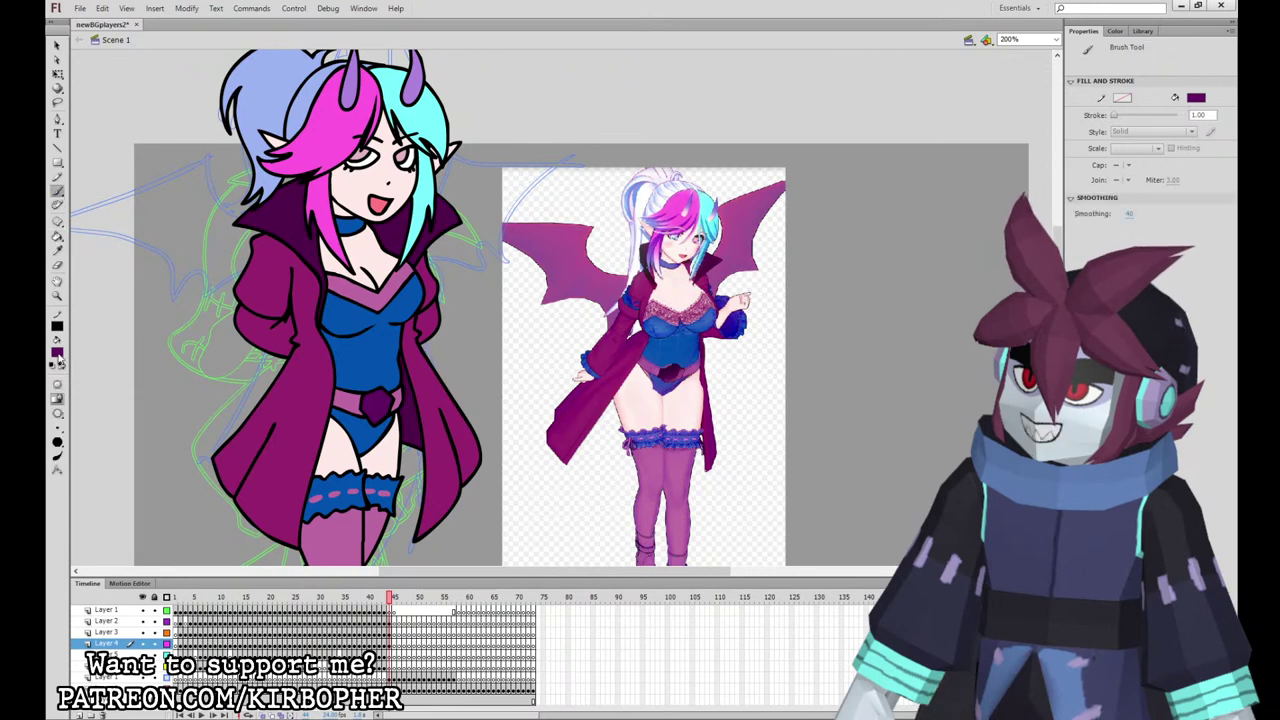
{"action": "left_click", "coordinate": [77, 387]}
{"action": "left_click", "coordinate": [390, 644]}
{"action": "left_click", "coordinate": [390, 655]}
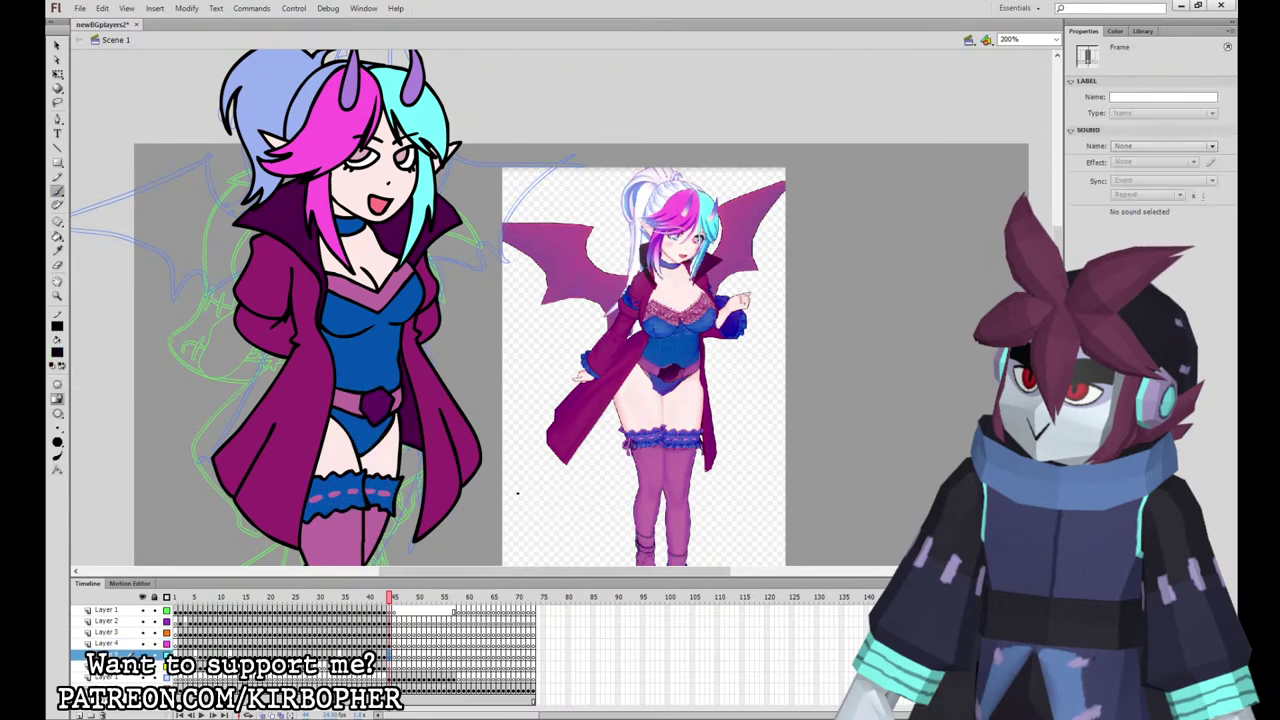
{"action": "left_click_drag", "start_coordinate": [658, 426], "coordinate": [760, 509]}
{"action": "mouse_move", "coordinate": [396, 337]}
{"action": "left_mouse_down"}
{"action": "mouse_move", "coordinate": [310, 282]}
{"action": "mouse_move", "coordinate": [172, 300]}
{"action": "mouse_move", "coordinate": [248, 363]}
{"action": "left_mouse_up"}
{"action": "left_click_drag", "start_coordinate": [326, 397], "coordinate": [396, 340]}
Step: Fill the left wing with magenta sampled from the reference picture
{"action": "left_click", "coordinate": [58, 251]}
{"action": "left_click", "coordinate": [692, 363]}
{"action": "left_click", "coordinate": [318, 311]}
Step: Refill the left wing with the brighter pinkish red sampled from the reference character's wing
{"action": "key", "text": "ctrl+minus"}
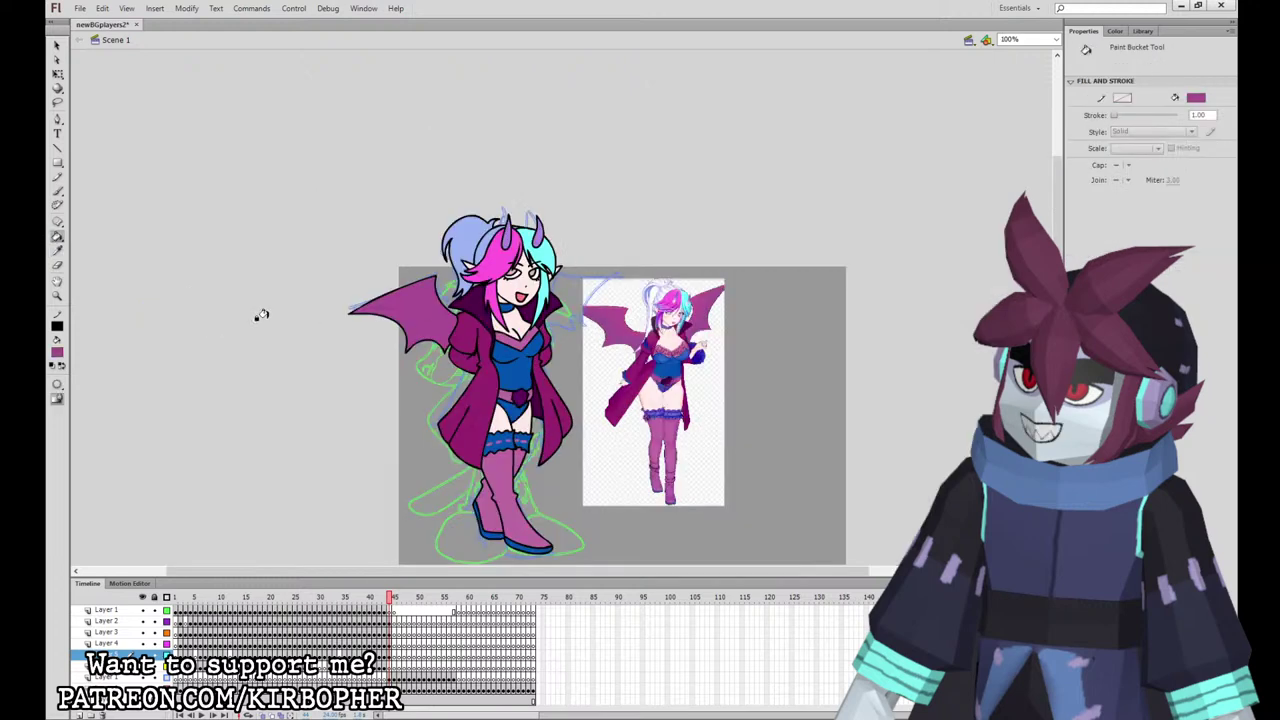
{"action": "key", "text": "i"}
{"action": "left_click", "coordinate": [622, 308]}
{"action": "left_click", "coordinate": [419, 292]}
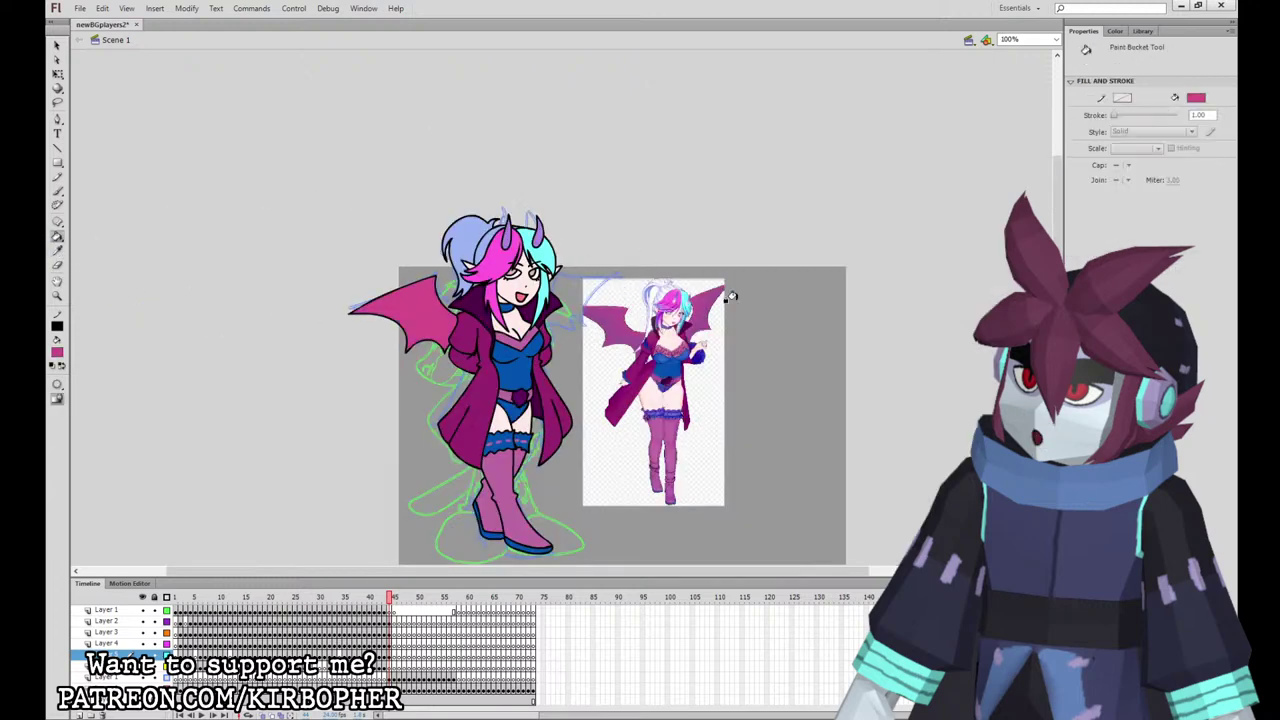
Step: Check the existing sprite part in the library and convert the head artwork on Layer 2 into its own symbol
{"action": "left_click", "coordinate": [58, 79]}
{"action": "left_click", "coordinate": [400, 310]}
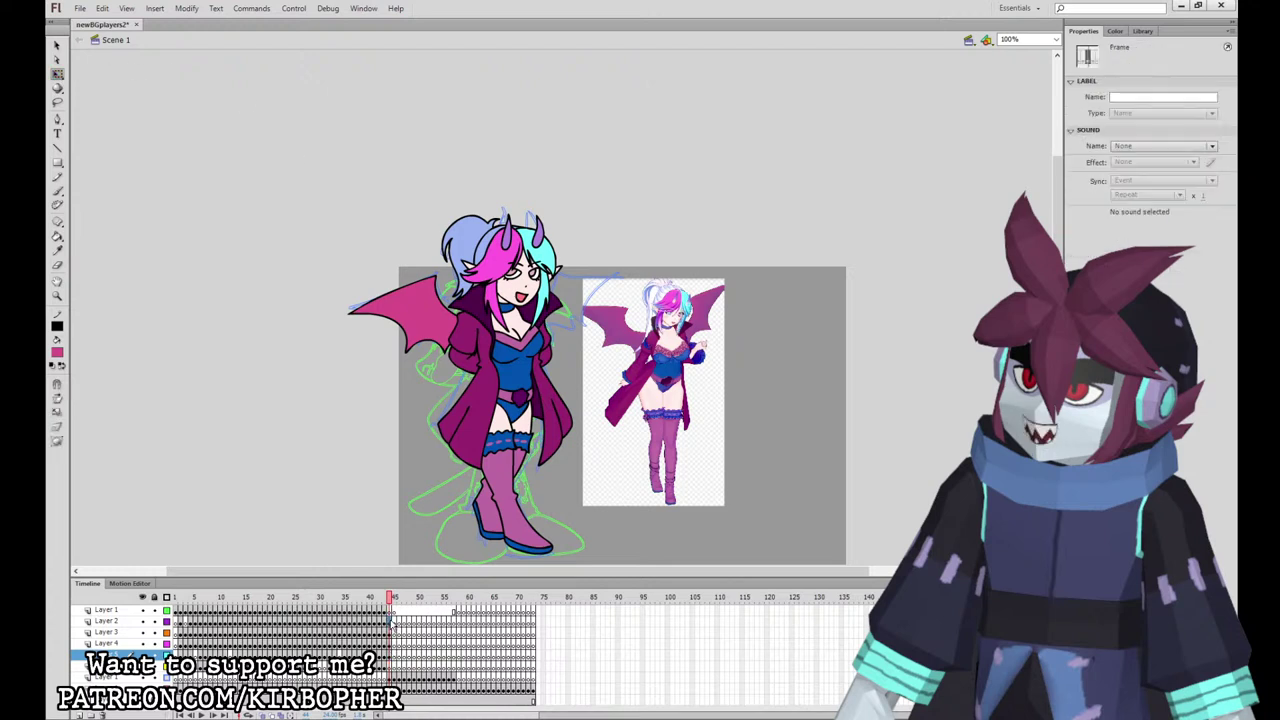
{"action": "left_click", "coordinate": [500, 250]}
{"action": "left_click", "coordinate": [1143, 31]}
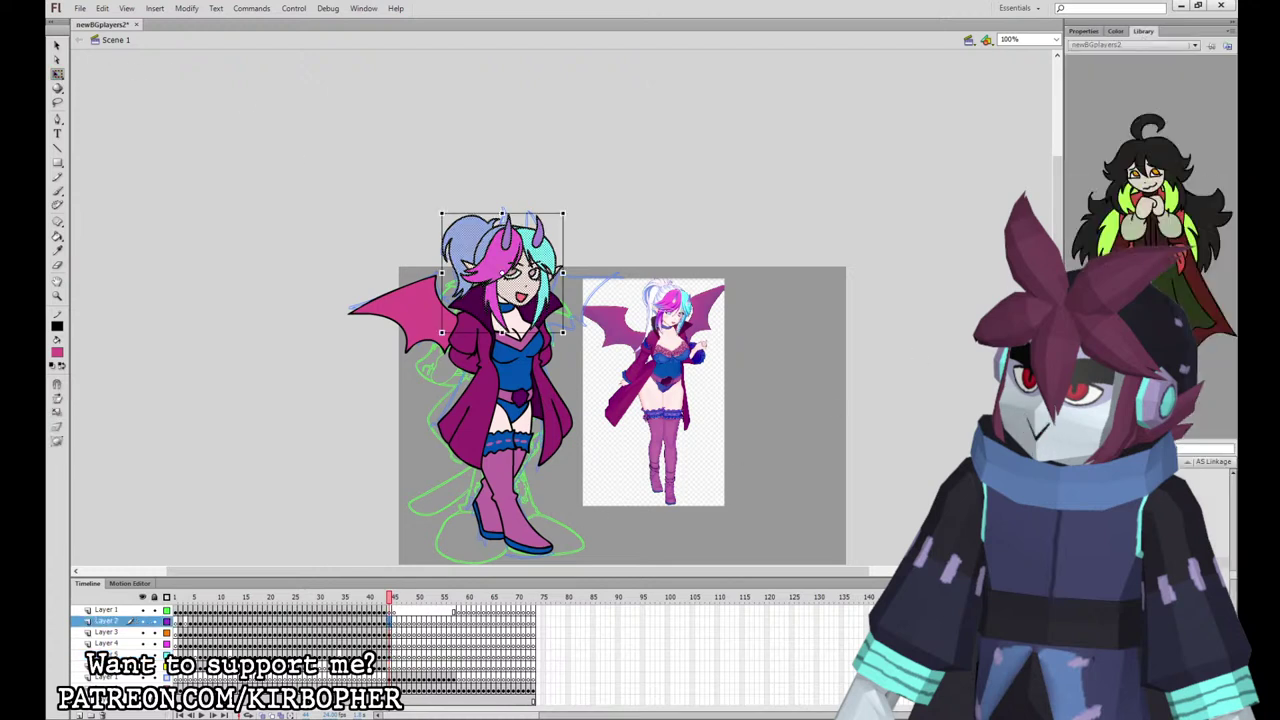
{"action": "left_click", "coordinate": [1110, 540]}
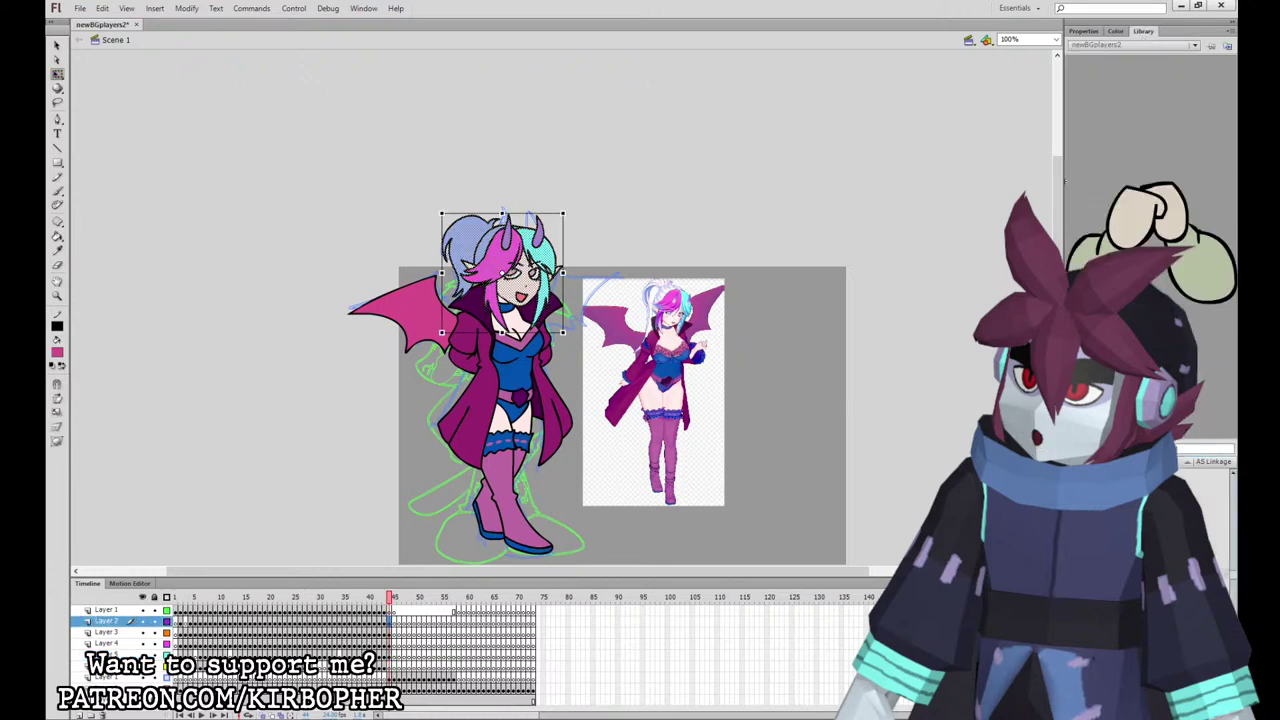
{"action": "left_click", "coordinate": [391, 611]}
{"action": "left_click", "coordinate": [390, 621]}
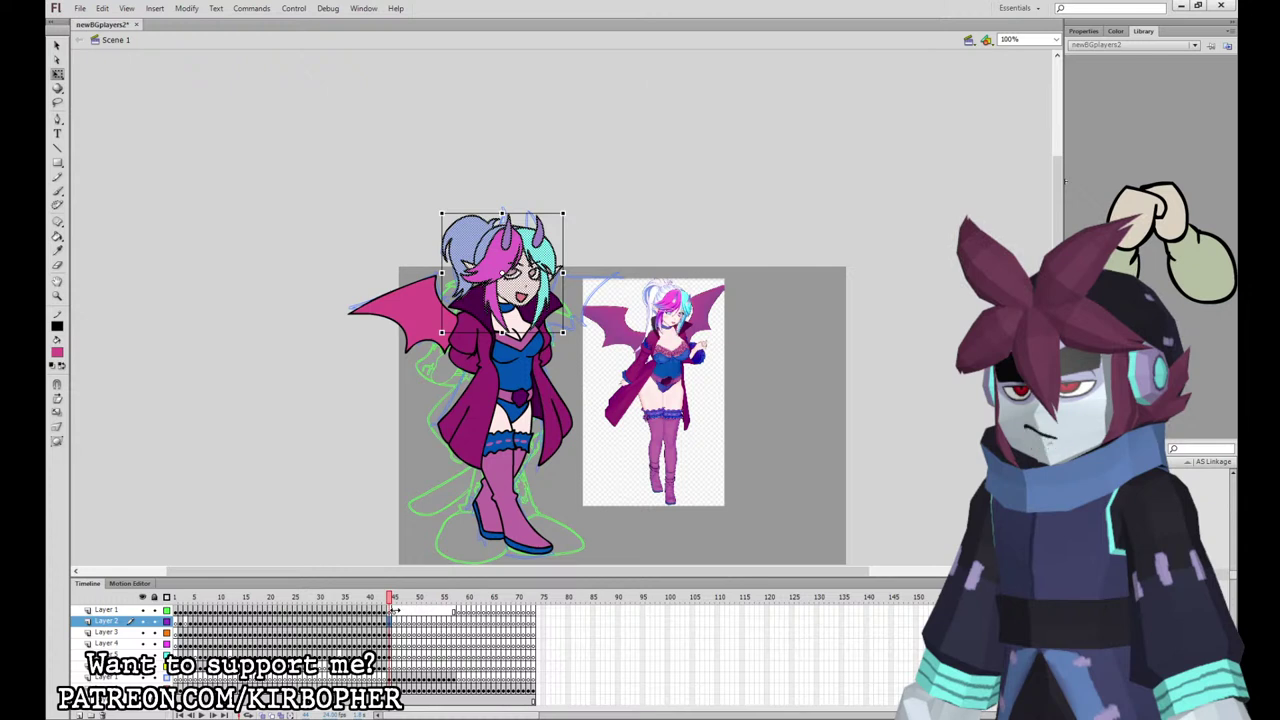
{"action": "key", "text": "F8"}
{"action": "key", "text": "Return"}
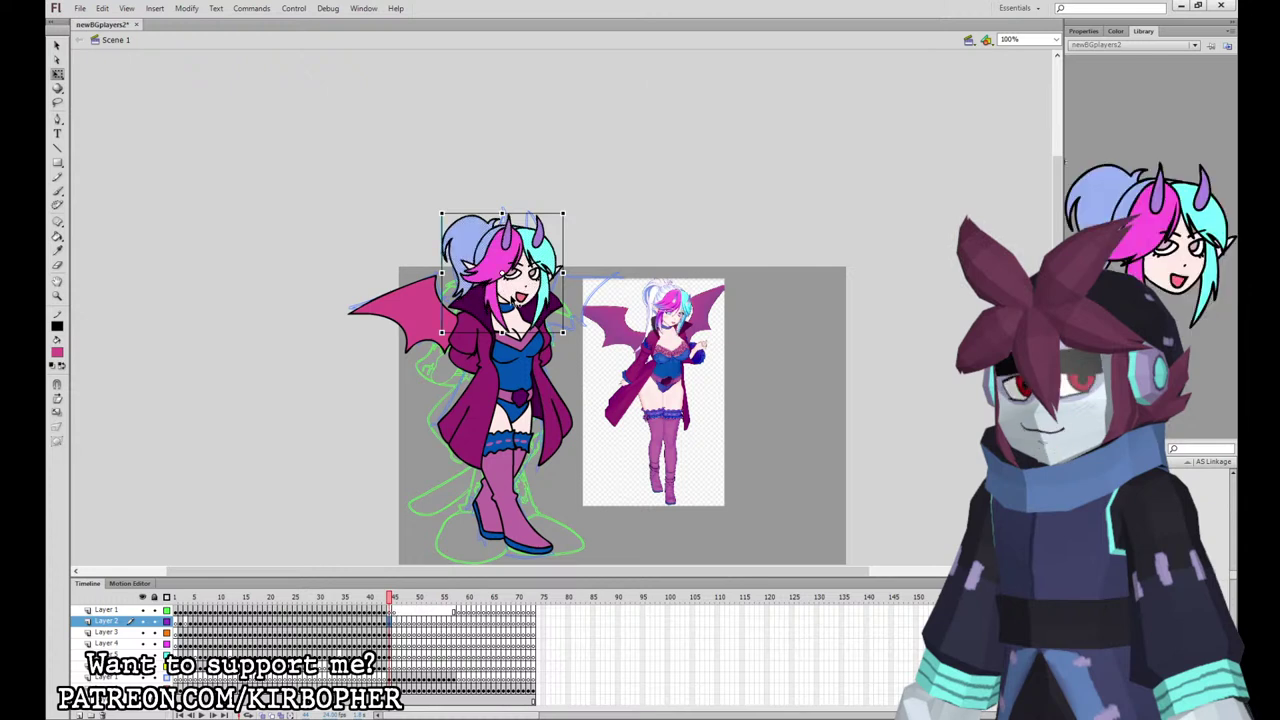
Step: Convert the coat and torso on Layer 3, the legs on Layer 4 and the wing below them into separate symbols
{"action": "left_click", "coordinate": [398, 631]}
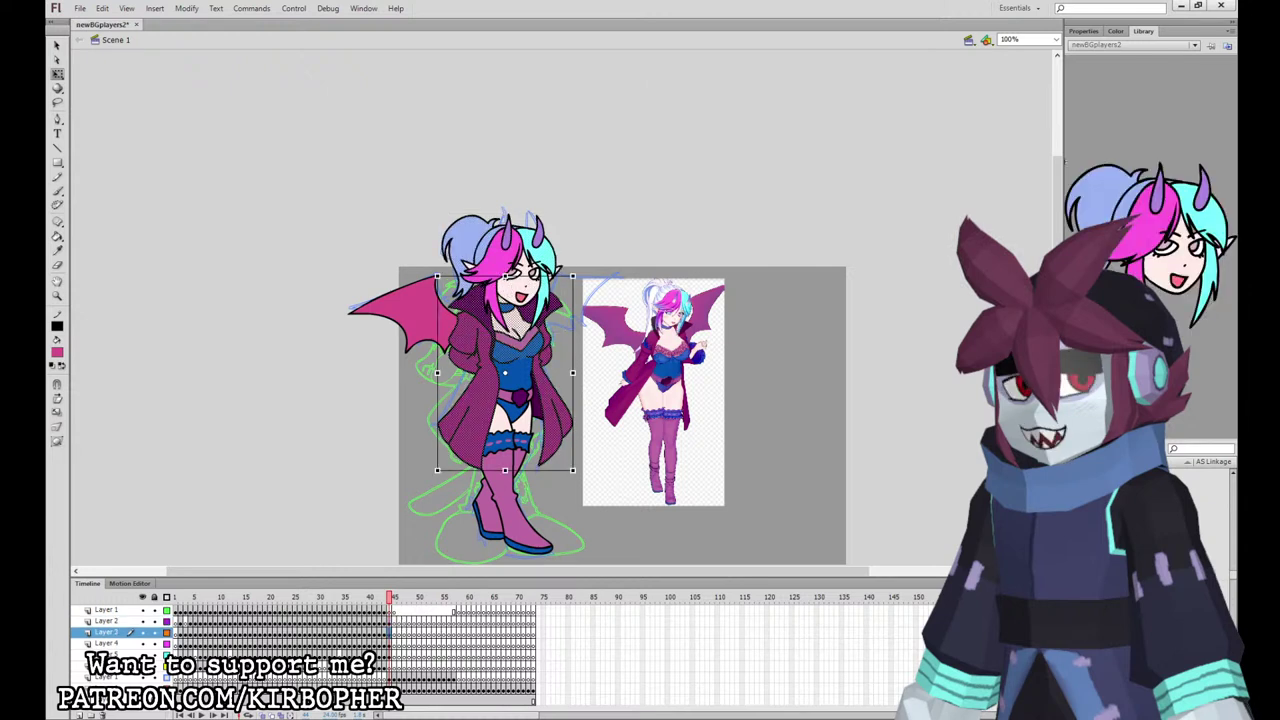
{"action": "left_click", "coordinate": [404, 630]}
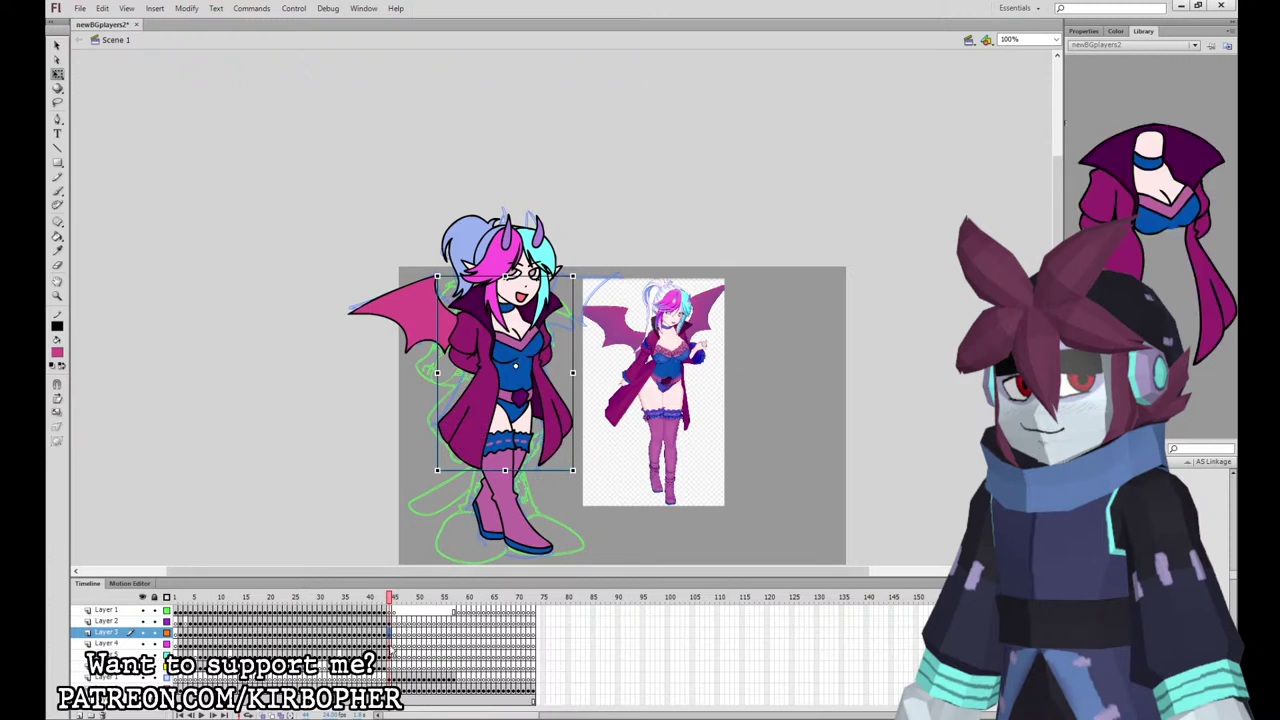
{"action": "left_click", "coordinate": [400, 642]}
{"action": "key", "text": "Return"}
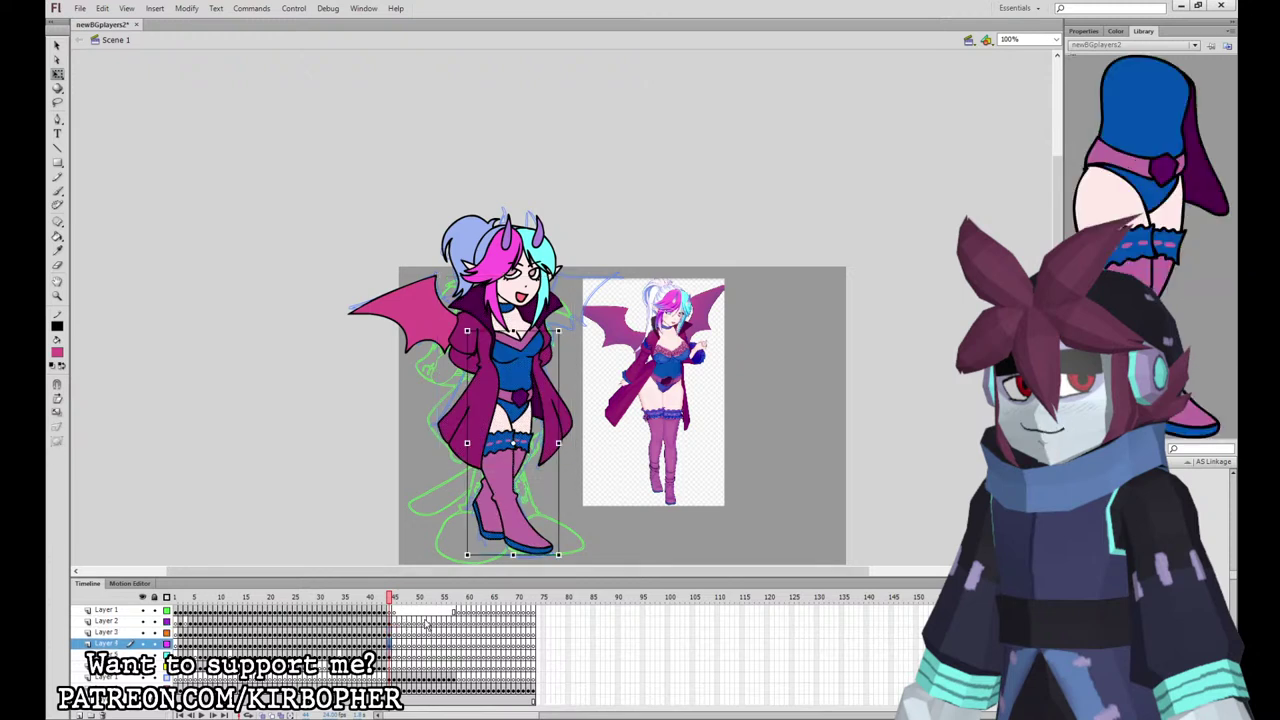
{"action": "left_click", "coordinate": [402, 654]}
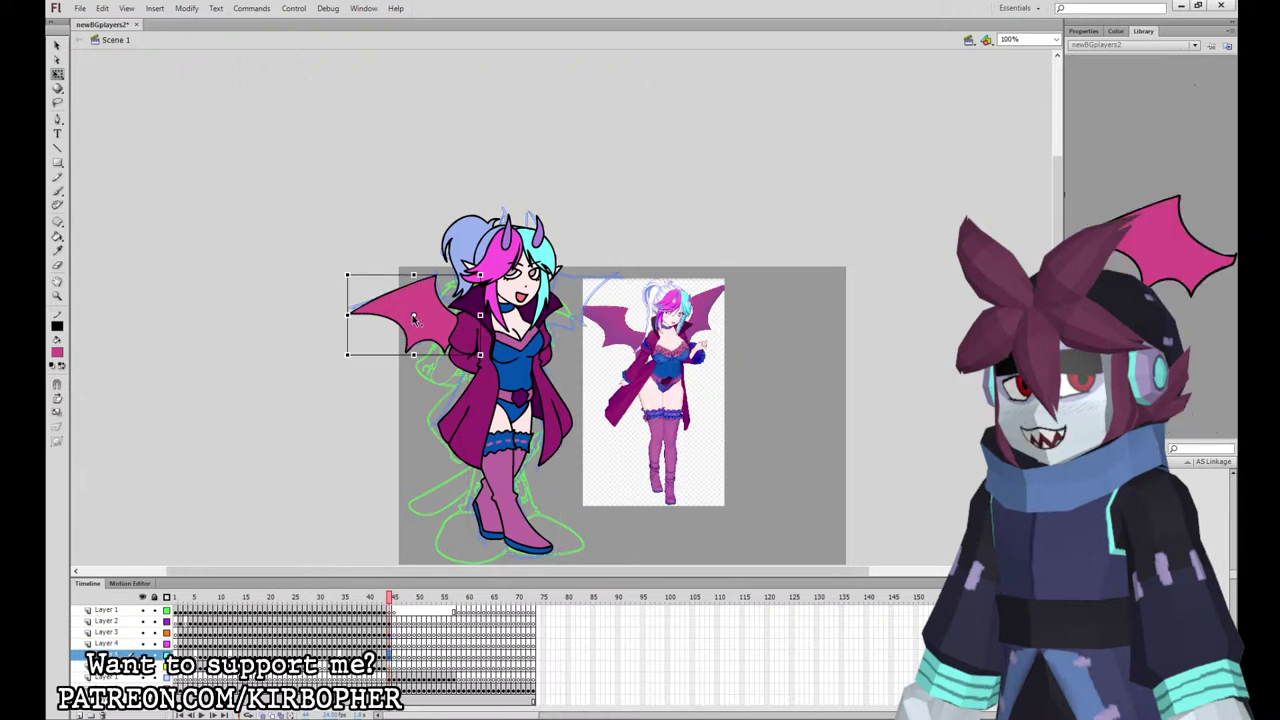
Step: Duplicate the wing onto the layer below, flip it horizontally, and position and rotate it behind the right shoulder
{"action": "left_click_drag", "start_coordinate": [391, 655], "coordinate": [391, 666]}
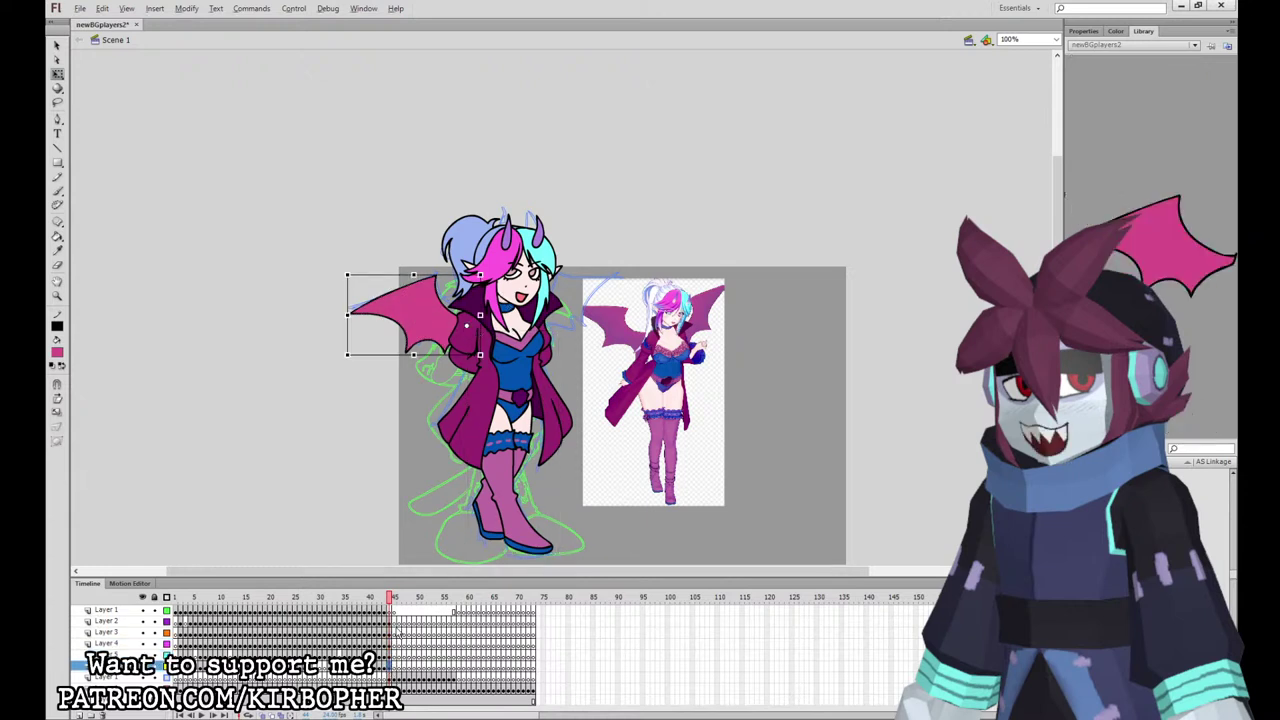
{"action": "left_click", "coordinate": [187, 8]}
{"action": "left_click", "coordinate": [394, 298]}
{"action": "mouse_move", "coordinate": [574, 309]}
{"action": "left_mouse_down"}
{"action": "mouse_move", "coordinate": [618, 300]}
{"action": "mouse_move", "coordinate": [599, 306]}
{"action": "left_mouse_up"}
{"action": "mouse_move", "coordinate": [618, 263]}
{"action": "left_mouse_down"}
{"action": "mouse_move", "coordinate": [600, 272]}
{"action": "mouse_move", "coordinate": [606, 262]}
{"action": "left_mouse_up"}
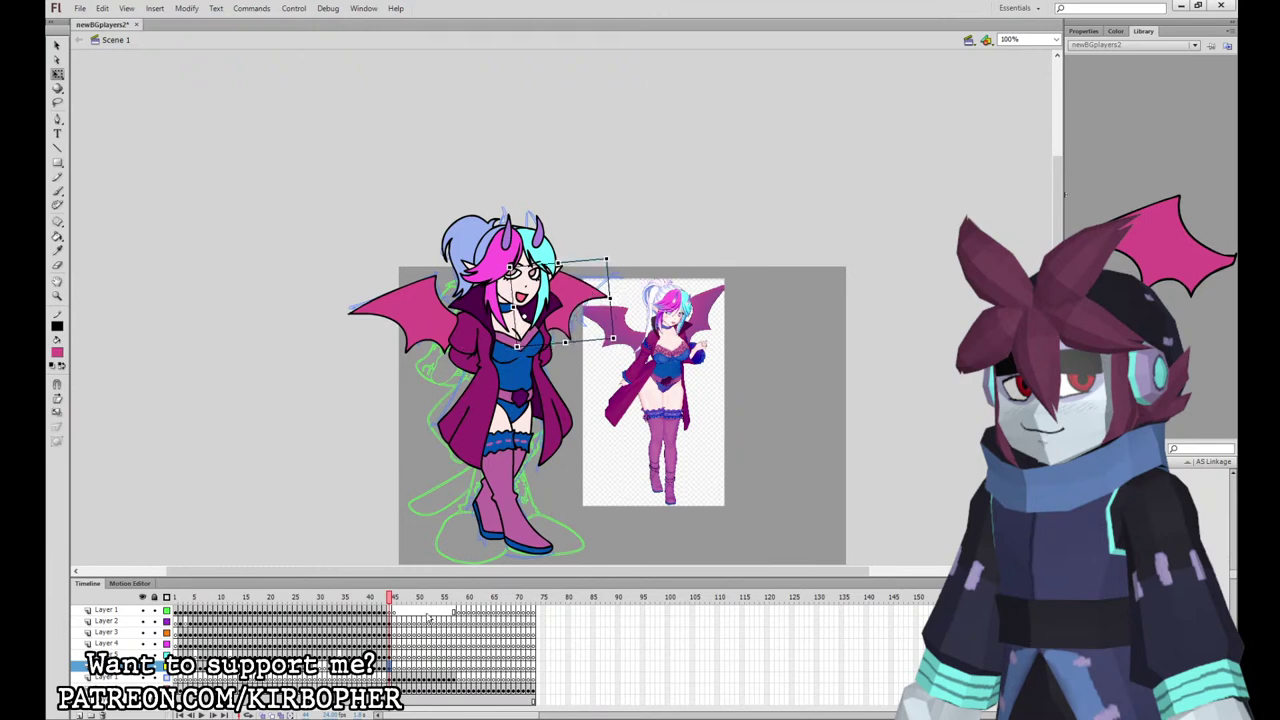
Step: Delete the blue sketch on this frame and place all the character's part layers inside a new symbol named 0backer138_game_SPRITE
{"action": "left_click", "coordinate": [391, 677]}
{"action": "key", "text": "Delete"}
{"action": "left_click_drag", "start_coordinate": [390, 666], "coordinate": [391, 621]}
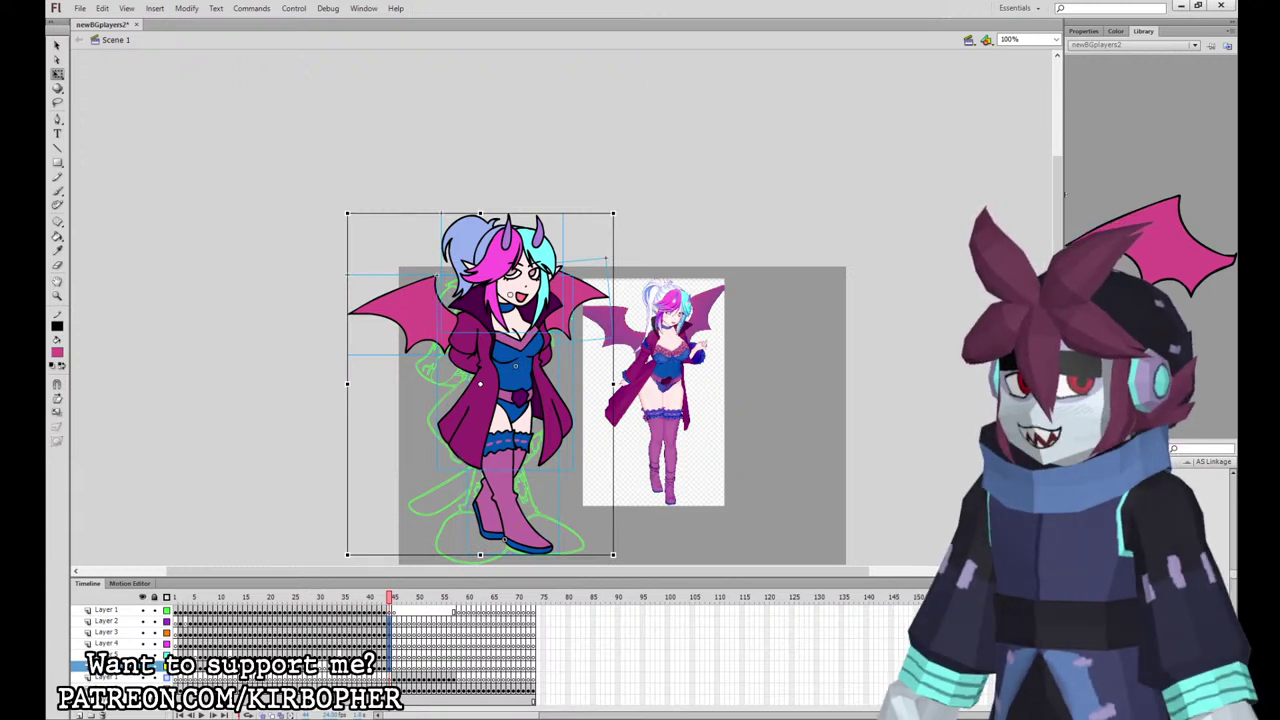
{"action": "key", "text": "Return"}
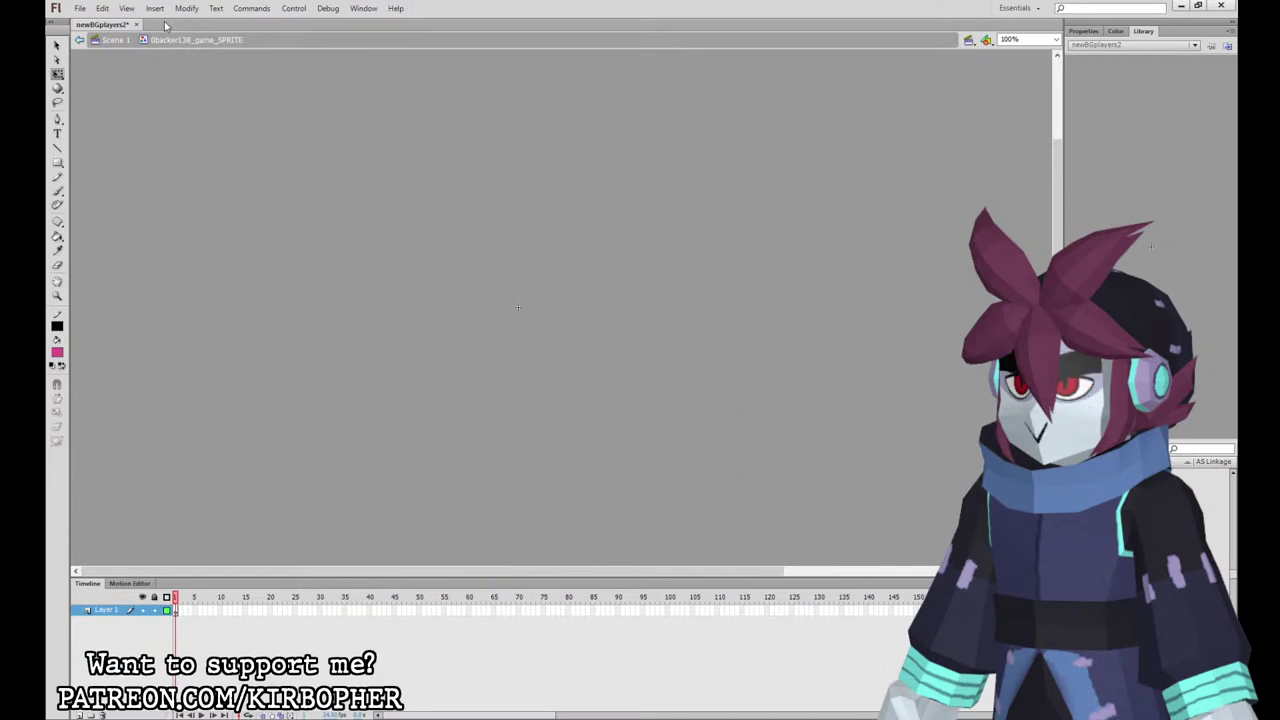
{"action": "key", "text": "ctrl+alt+v"}
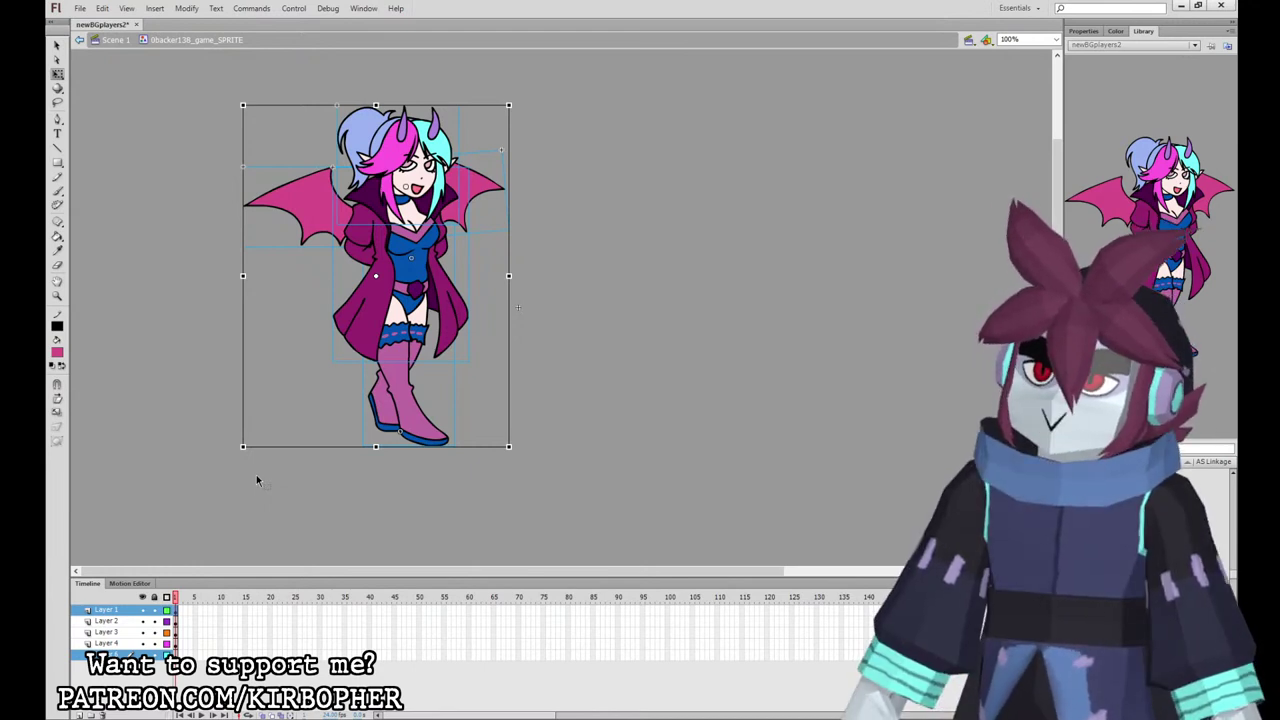
Step: Extend all the sprite's layers to frame 41 and insert keyframes on every layer at frames 41 and 21
{"action": "left_click_drag", "start_coordinate": [375, 609], "coordinate": [374, 658]}
{"action": "left_click_drag", "start_coordinate": [356, 611], "coordinate": [353, 656]}
{"action": "key", "text": "F5"}
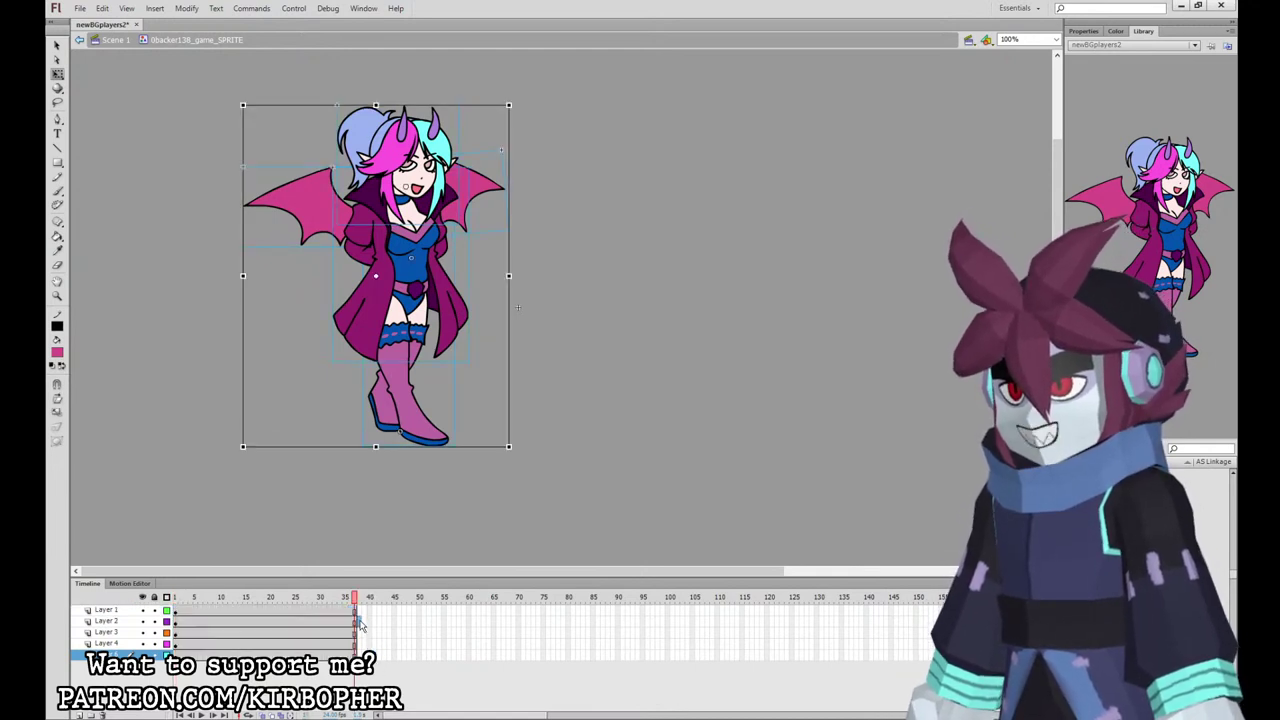
{"action": "left_click", "coordinate": [359, 621]}
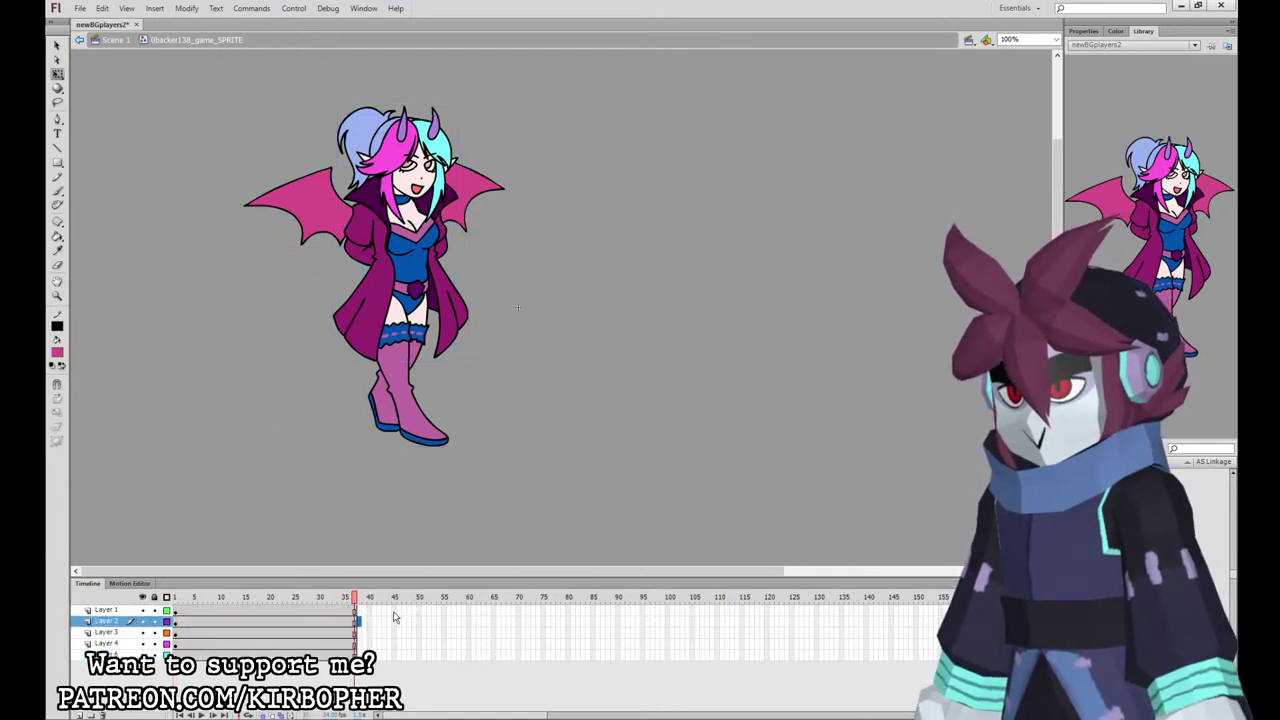
{"action": "left_click_drag", "start_coordinate": [326, 611], "coordinate": [363, 655]}
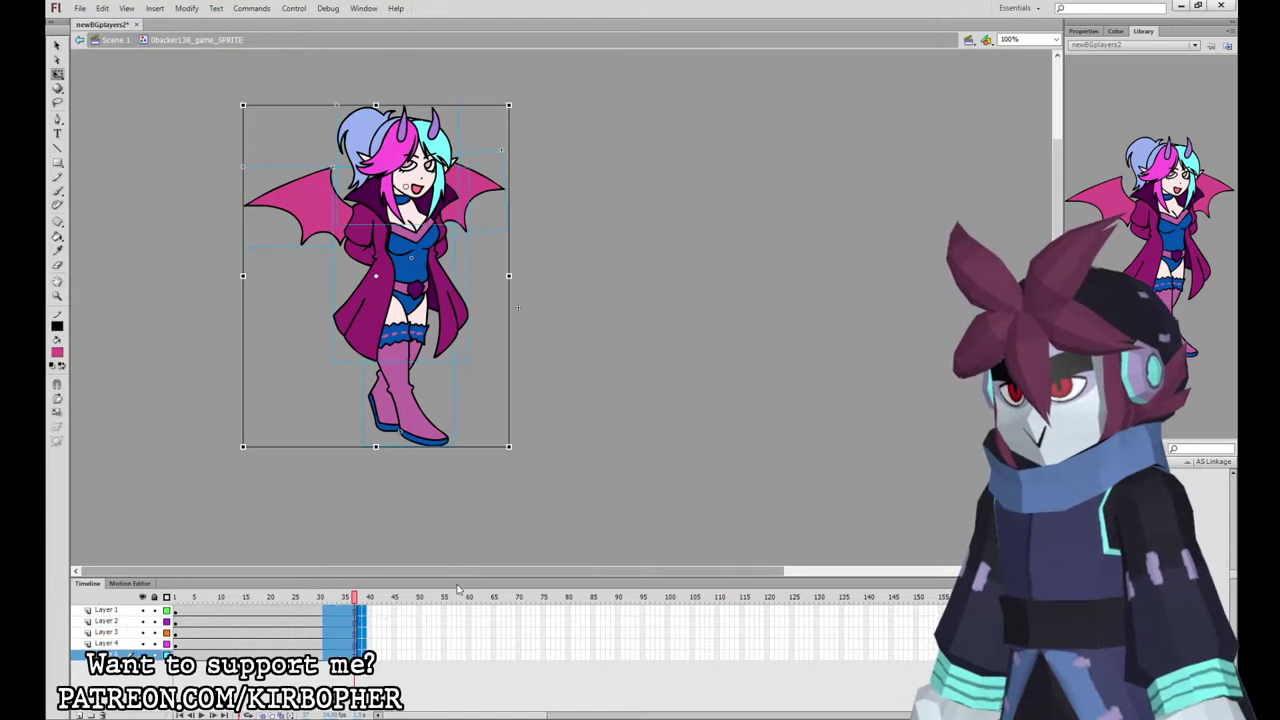
{"action": "left_click_drag", "start_coordinate": [375, 611], "coordinate": [376, 656]}
{"action": "key", "text": "F6"}
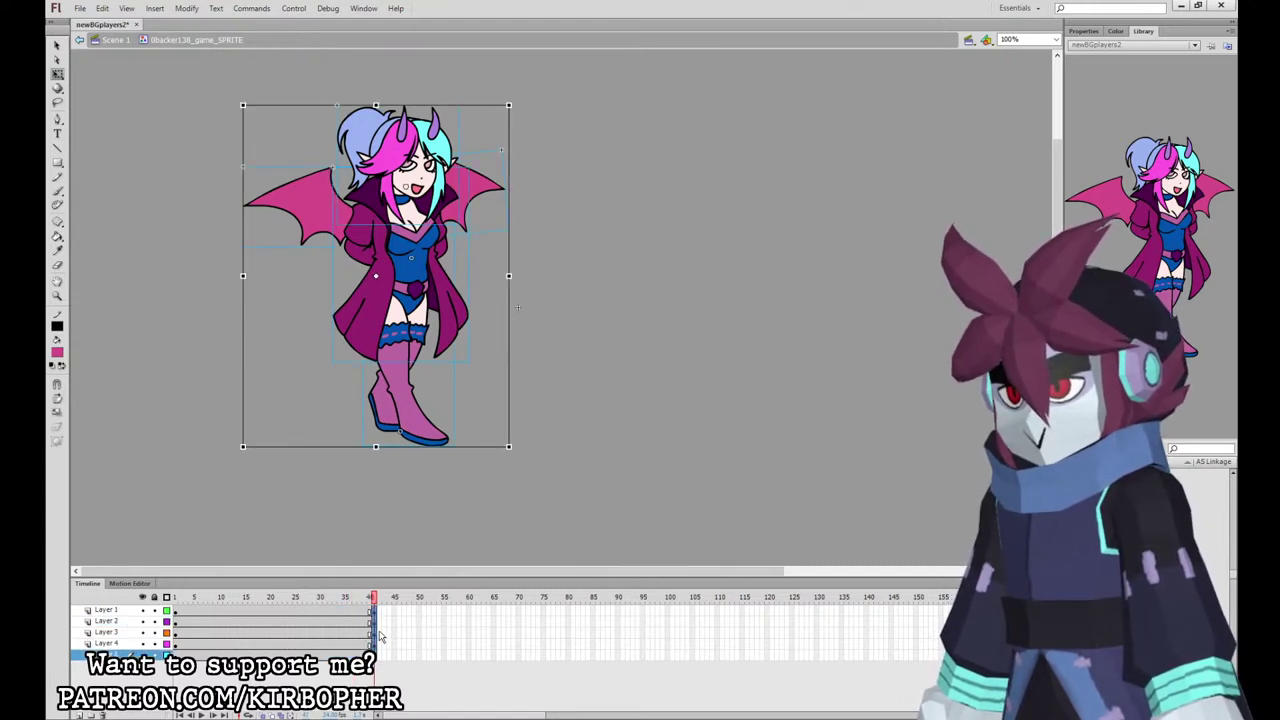
{"action": "left_click_drag", "start_coordinate": [275, 611], "coordinate": [277, 655]}
{"action": "key", "text": "F6"}
Step: Make the coat and torso slightly narrower and taller at the frame 21 keyframe
{"action": "left_click", "coordinate": [590, 422]}
{"action": "left_click", "coordinate": [409, 350]}
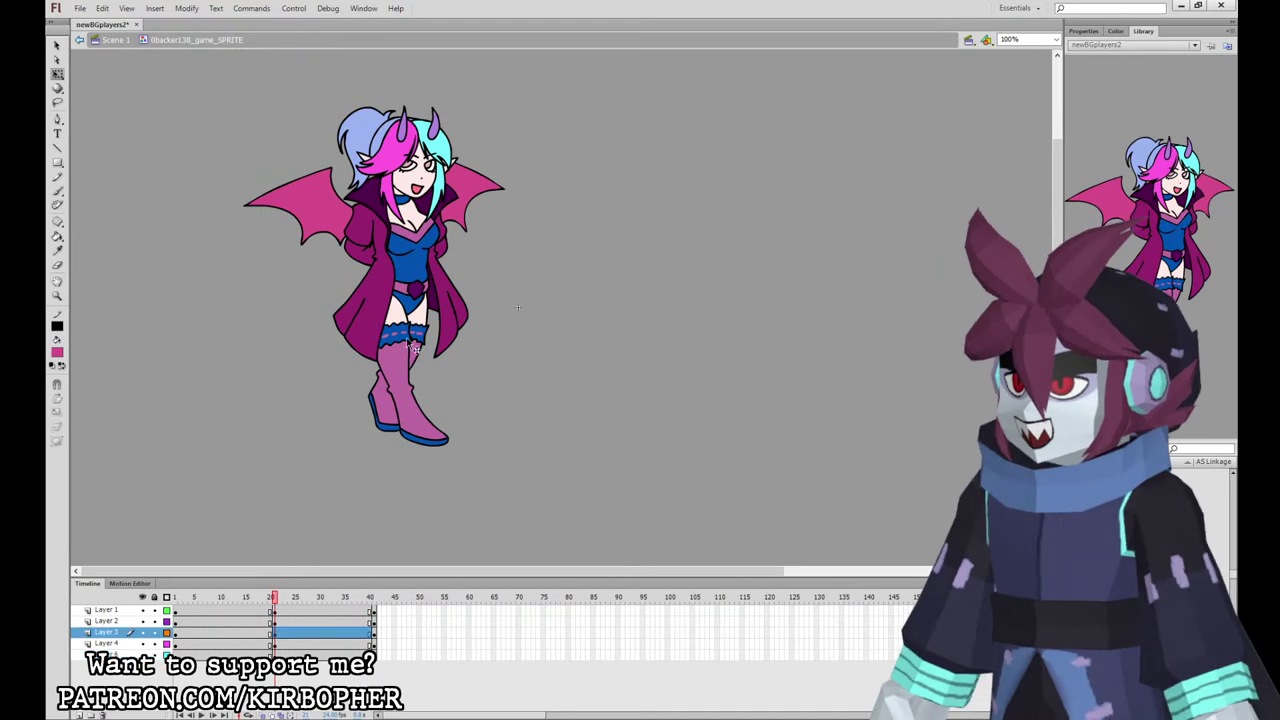
{"action": "left_click", "coordinate": [463, 313]}
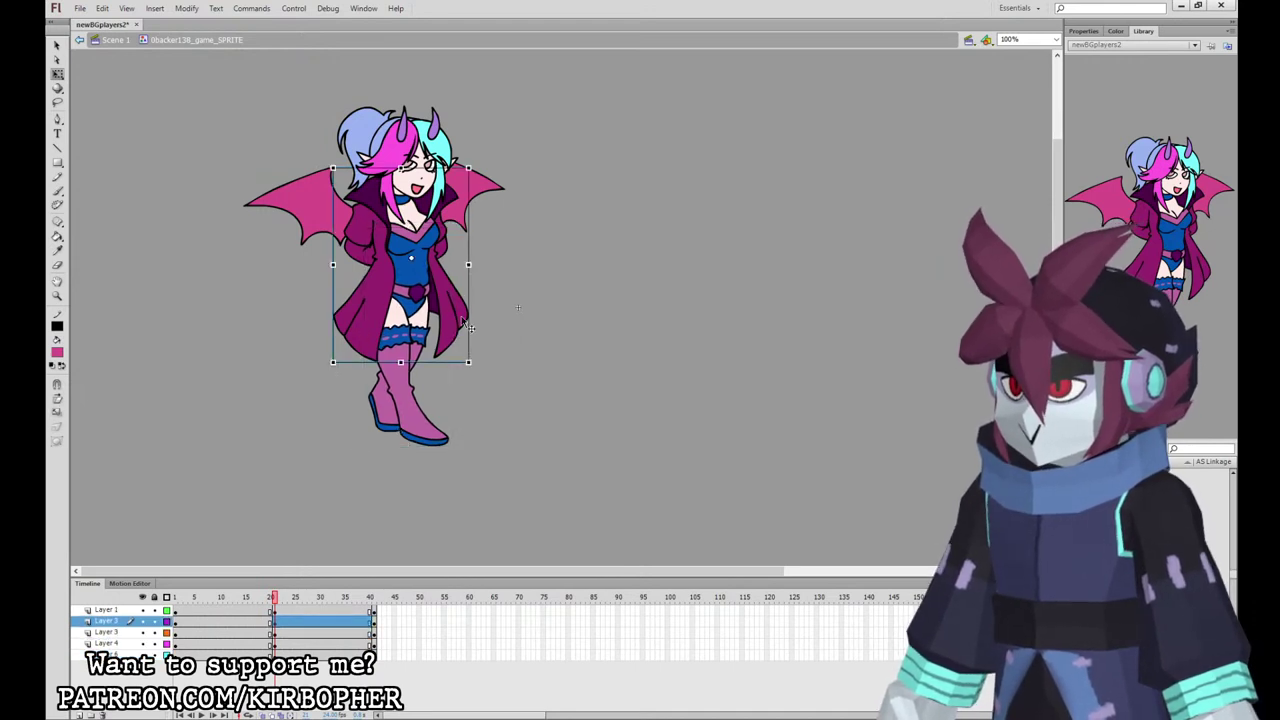
{"action": "left_click_drag", "start_coordinate": [468, 362], "coordinate": [466, 365]}
Step: Rotate both wings slightly downward and tilt the head slightly clockwise at the frame 21 keyframe
{"action": "left_click", "coordinate": [484, 207]}
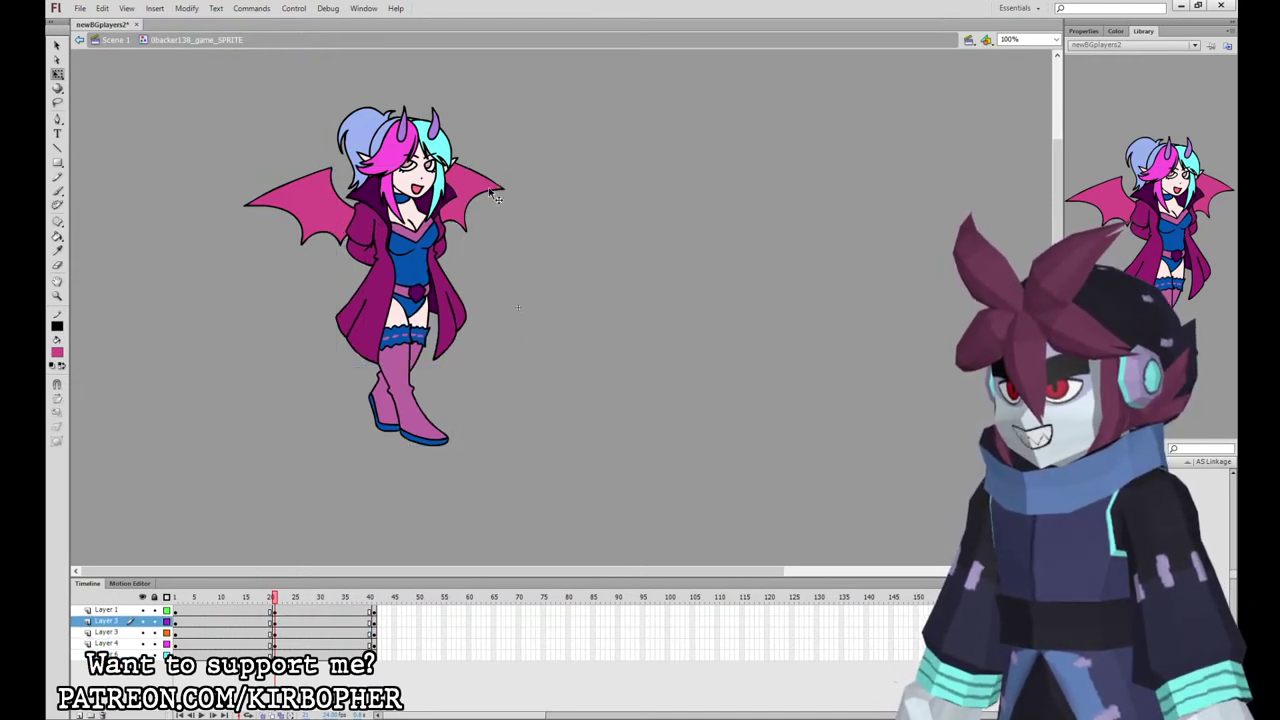
{"action": "left_click", "coordinate": [492, 187]}
{"action": "left_click_drag", "start_coordinate": [511, 157], "coordinate": [516, 172]}
{"action": "left_click", "coordinate": [330, 203]}
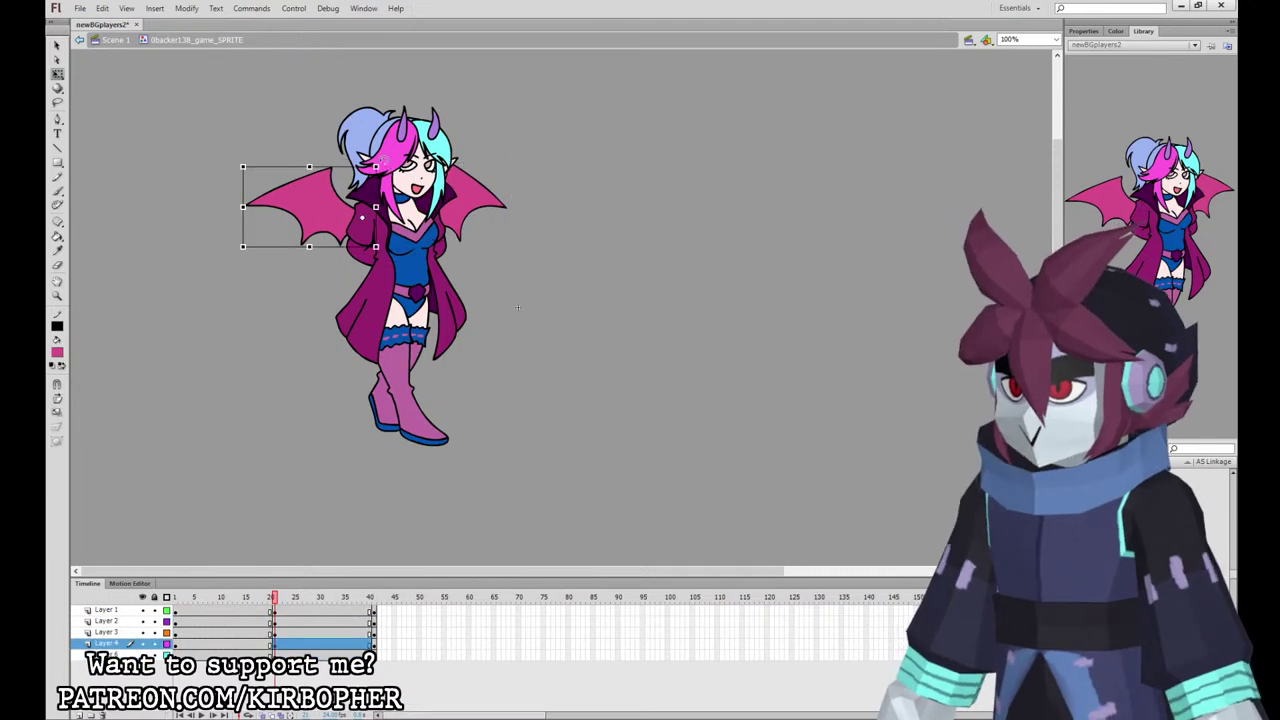
{"action": "left_click_drag", "start_coordinate": [384, 160], "coordinate": [378, 157]}
{"action": "left_click", "coordinate": [427, 142]}
{"action": "left_click_drag", "start_coordinate": [466, 110], "coordinate": [469, 113]}
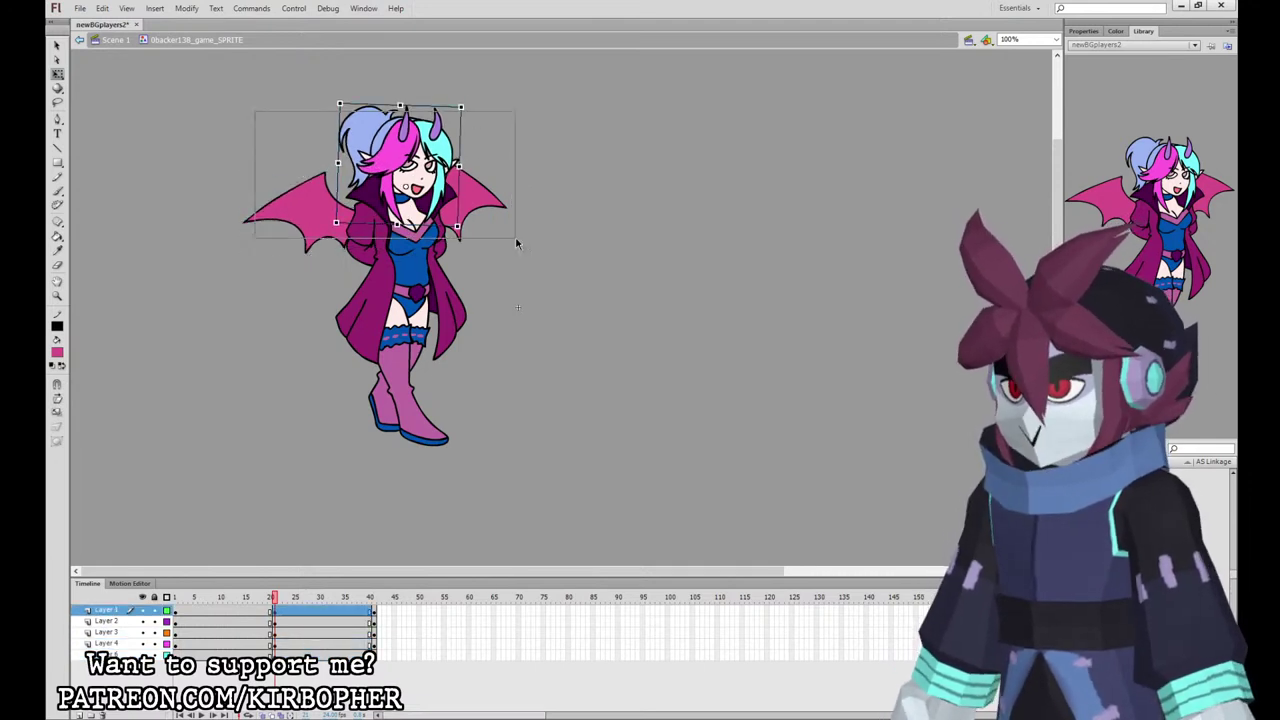
Step: Nudge every part except the legs slightly down and right at frame 21 and compare it with the previous frame
{"action": "key", "text": "ctrl+a"}
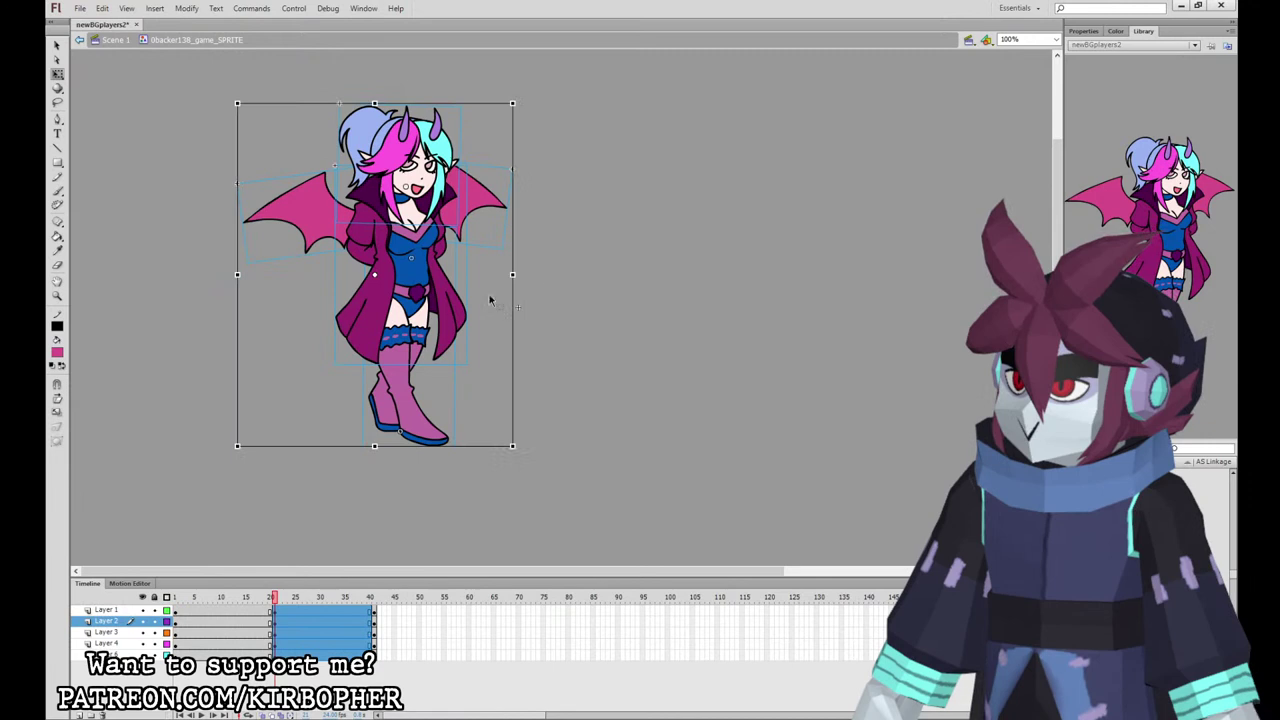
{"action": "left_click", "coordinate": [413, 328], "text": "shift"}
{"action": "key", "text": "Down"}
{"action": "key", "text": "Down"}
{"action": "key", "text": "Down"}
{"action": "key", "text": "Right"}
{"action": "key", "text": "comma"}
{"action": "key", "text": "period"}
Step: Create classic tweens between the keyframes on all layers and insert in-between keyframes at frames 11 and 31
{"action": "left_click_drag", "start_coordinate": [255, 610], "coordinate": [290, 655]}
{"action": "left_click", "coordinate": [351, 339]}
{"action": "left_click_drag", "start_coordinate": [221, 611], "coordinate": [220, 707]}
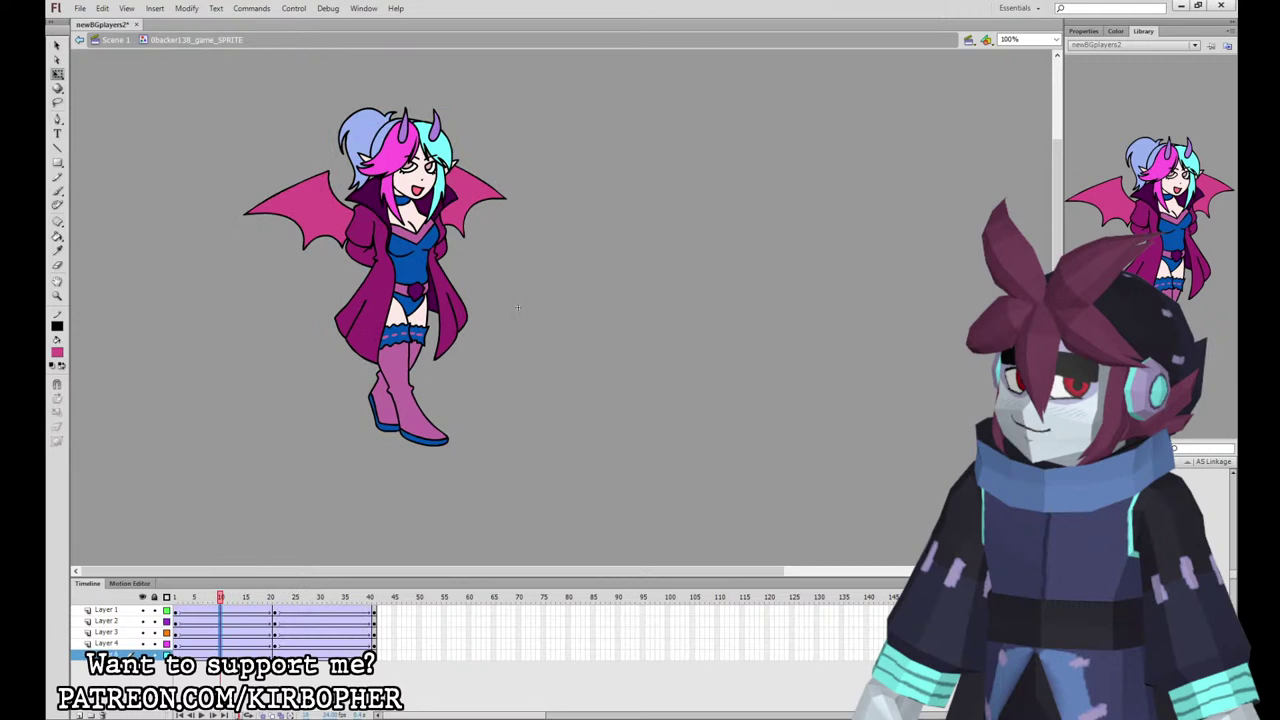
{"action": "key", "text": "Return"}
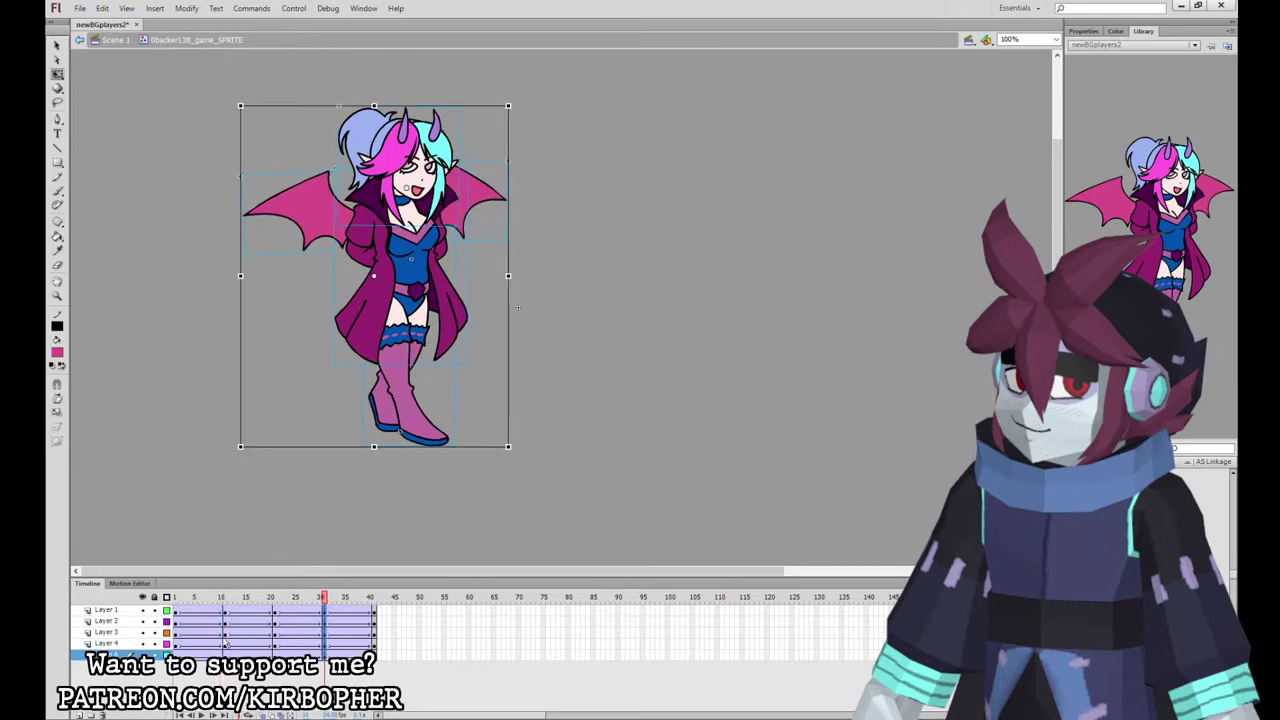
Step: Set the ease of the tweens on all layers to -100
{"action": "left_click_drag", "start_coordinate": [207, 655], "coordinate": [334, 611]}
{"action": "left_click", "coordinate": [1084, 31]}
{"action": "left_click", "coordinate": [1121, 147]}
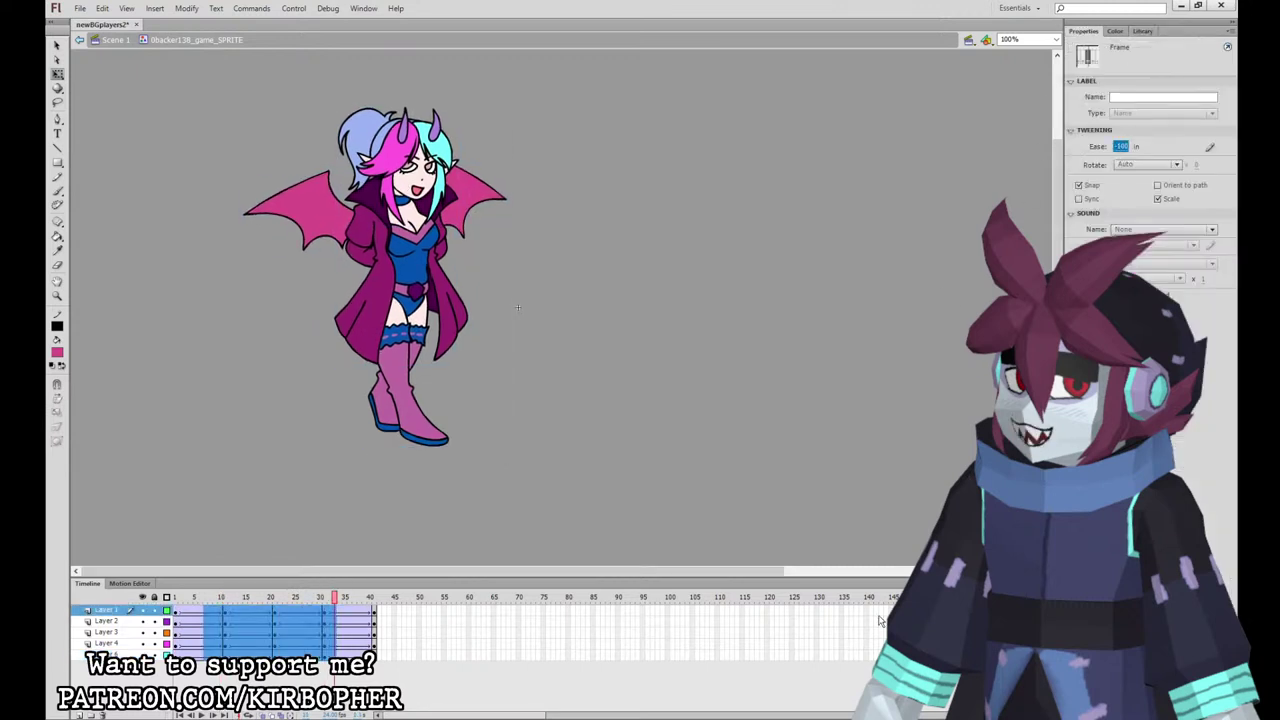
Step: Set the ease to 100 on the tweens from frames 11 to 21 and 31 to 41, and play the animation
{"action": "left_click_drag", "start_coordinate": [350, 655], "coordinate": [354, 611]}
{"action": "left_click", "coordinate": [1120, 147]}
{"action": "type", "text": "100"}
{"action": "key", "text": "Return"}
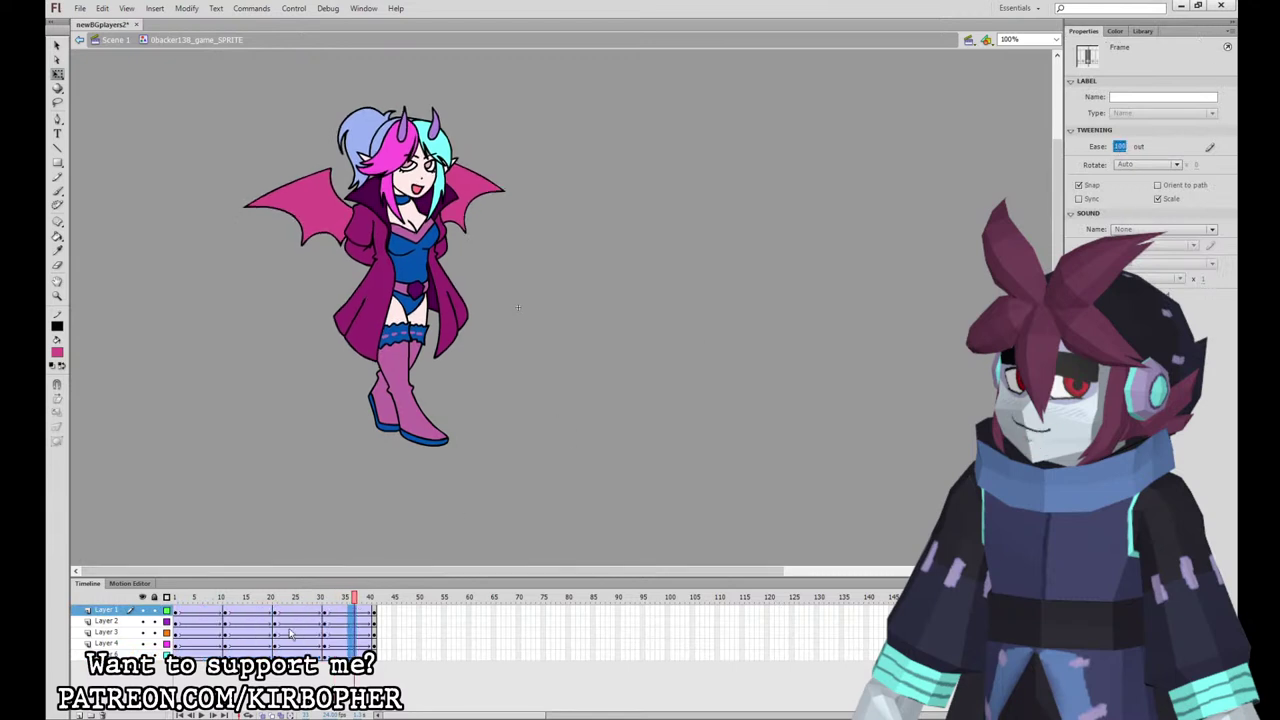
{"action": "left_click", "coordinate": [248, 597]}
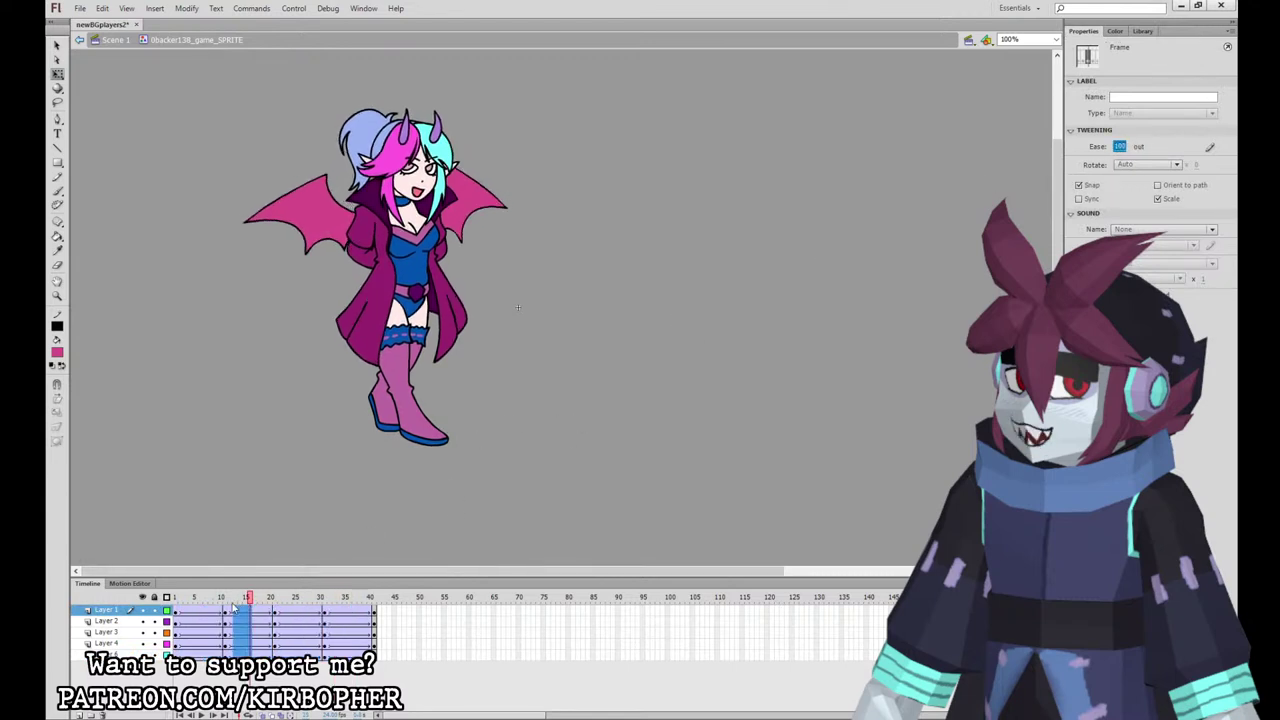
{"action": "key", "text": "Return"}
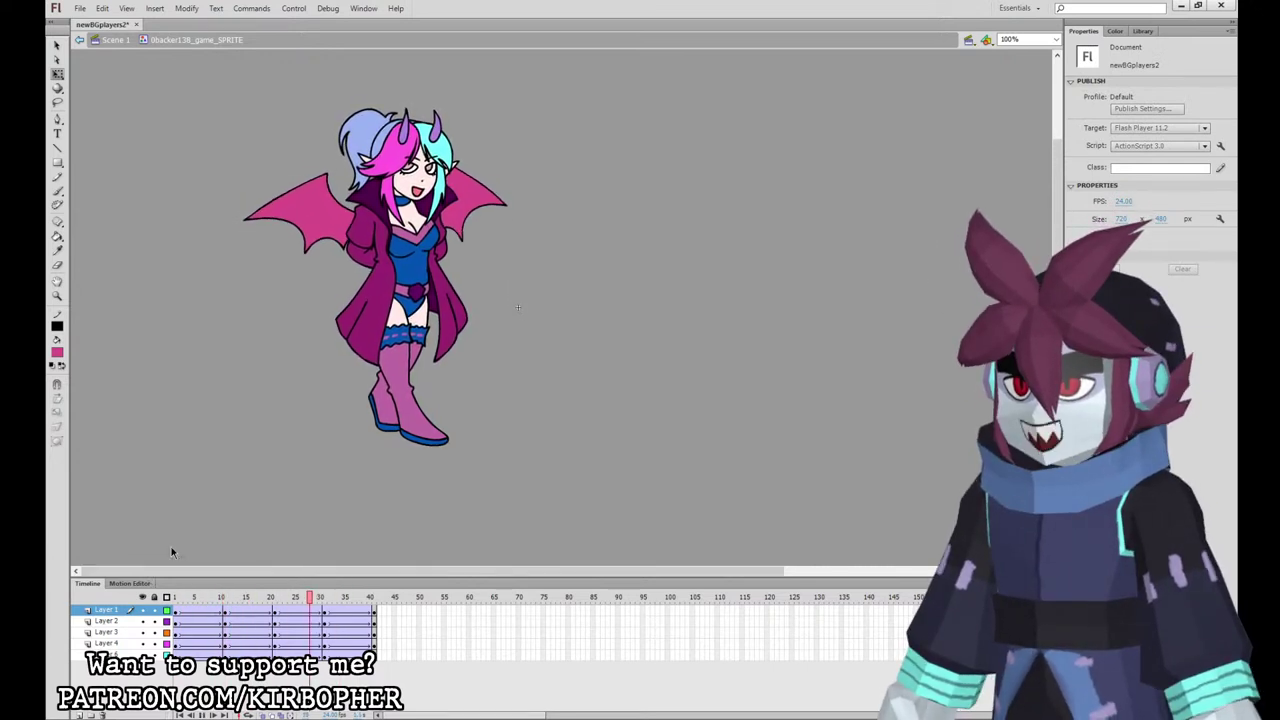
Step: Convert all the tweened frames on every layer into individual keyframes
{"action": "left_click_drag", "start_coordinate": [371, 611], "coordinate": [177, 655]}
{"action": "key", "text": "F6"}
{"action": "left_click", "coordinate": [423, 620]}
Step: Clear every second keyframe on all layers in the first half of the sprite's timeline so each pose holds for two frames
{"action": "mouse_move", "coordinate": [186, 611]}
{"action": "left_mouse_down"}
{"action": "mouse_move", "coordinate": [193, 658]}
{"action": "mouse_move", "coordinate": [201, 611]}
{"action": "left_mouse_up"}
{"action": "key", "text": "shift+F6"}
{"action": "key", "text": "shift+F6"}
{"action": "key", "text": "shift+F6"}
{"action": "left_click_drag", "start_coordinate": [210, 656], "coordinate": [267, 654]}
{"action": "key", "text": "shift+F6"}
{"action": "left_click", "coordinate": [226, 613]}
{"action": "key", "text": "shift+F6"}
{"action": "key", "text": "shift+F6"}
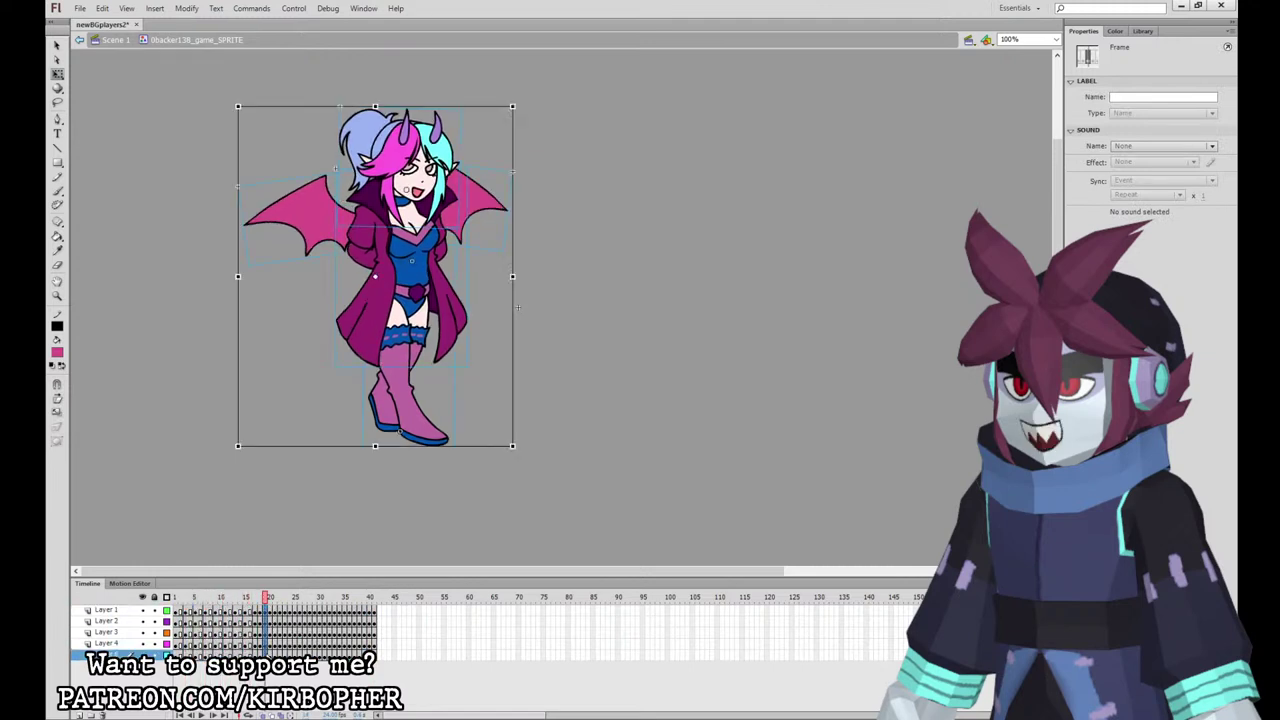
{"action": "key", "text": "shift+F6"}
{"action": "key", "text": "ctrl+z"}
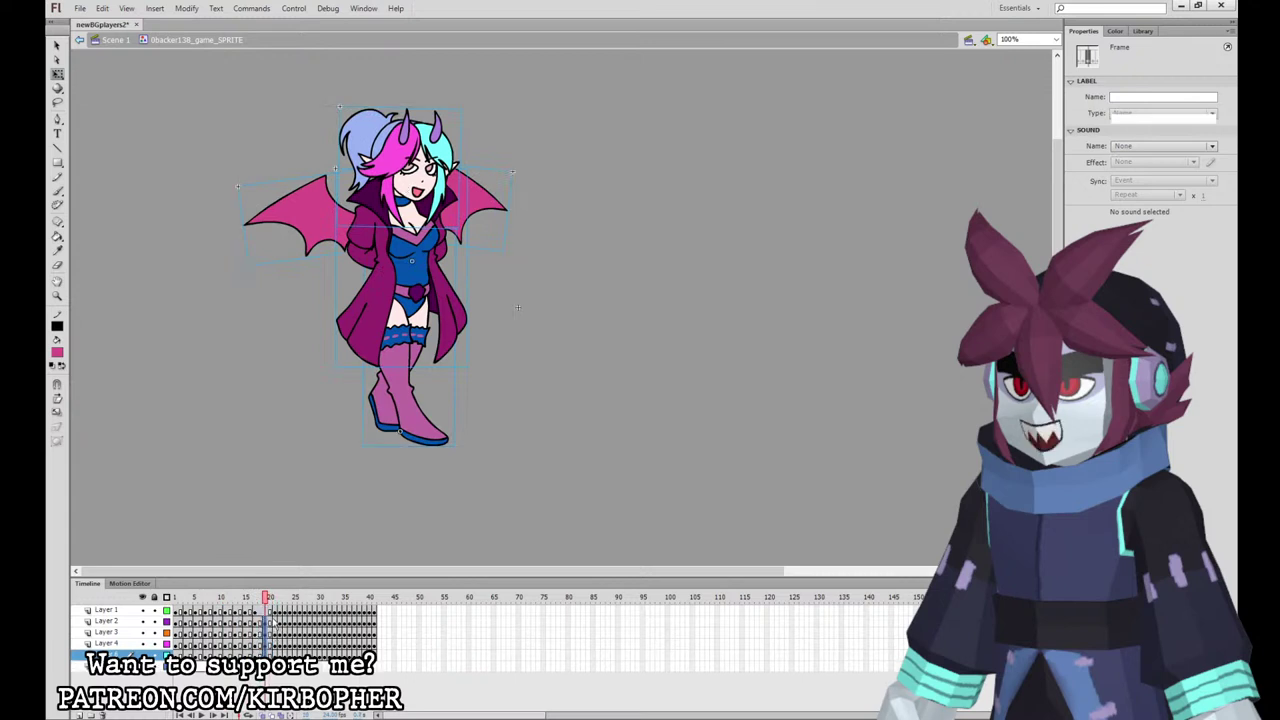
Step: Clear every second keyframe on all layers in the second half of the timeline, up to frame 40
{"action": "left_click_drag", "start_coordinate": [270, 656], "coordinate": [390, 655]}
{"action": "key", "text": "shift+F6"}
{"action": "key", "text": "shift+F6"}
{"action": "key", "text": "shift+F6"}
{"action": "key", "text": "shift+F6"}
{"action": "key", "text": "shift+F6"}
{"action": "key", "text": "shift+F6"}
{"action": "key", "text": "shift+F6"}
{"action": "key", "text": "shift+F6"}
Step: Remove the extra final frame, frame 41, from all layers and play the idle animation
{"action": "left_click", "coordinate": [592, 373]}
{"action": "key", "text": "shift+F5"}
{"action": "key", "text": "Return"}
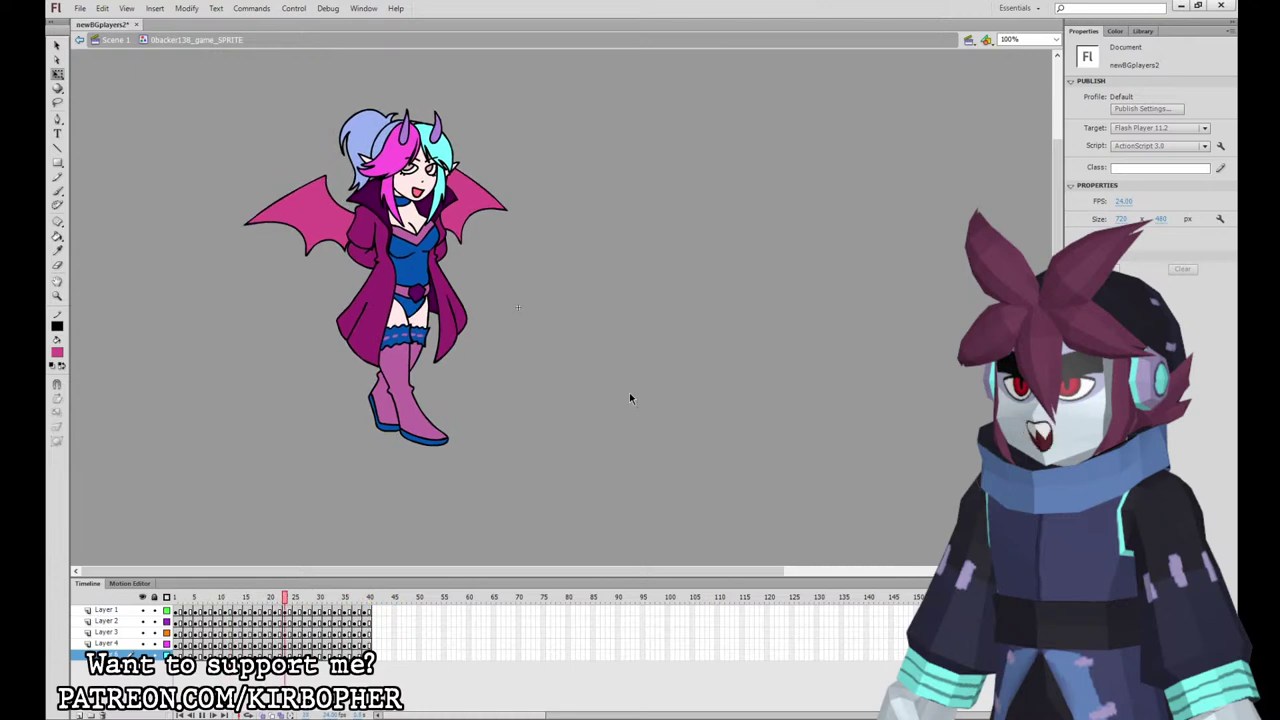
Step: In Scene 1, duplicate the previous character's sprite into frame 44 of Layer 1 and swap it for the 0backer138_game_SPRITE symbol
{"action": "left_click", "coordinate": [115, 39]}
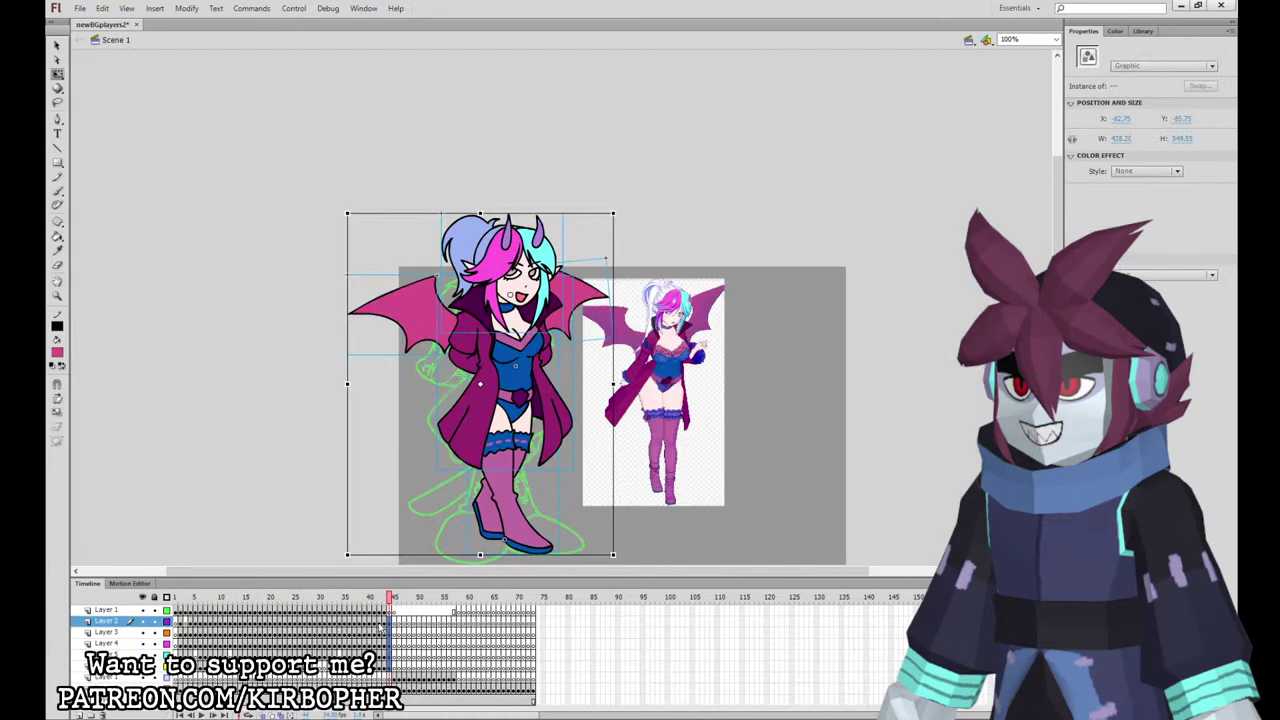
{"action": "left_click", "coordinate": [384, 611]}
{"action": "left_click_drag", "start_coordinate": [384, 611], "coordinate": [389, 611]}
{"action": "left_click", "coordinate": [484, 422]}
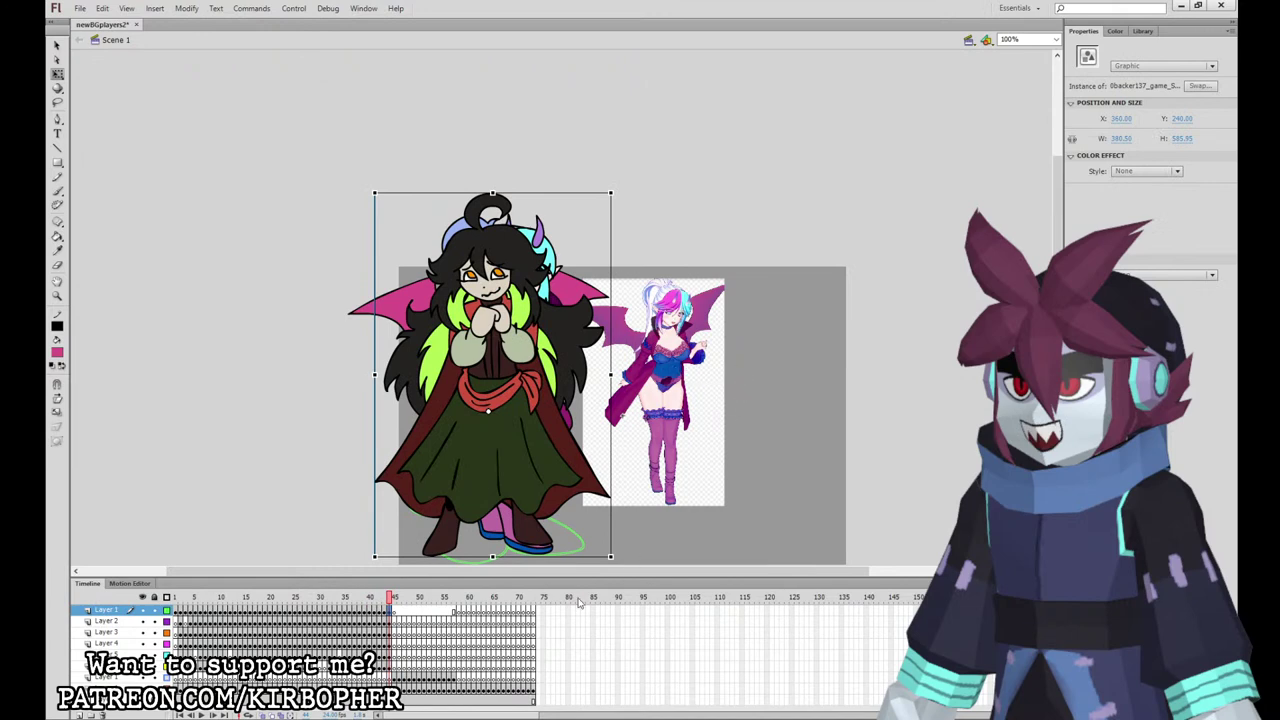
{"action": "key", "text": "ctrl+z"}
{"action": "left_click", "coordinate": [394, 677]}
{"action": "key", "text": "ctrl+x"}
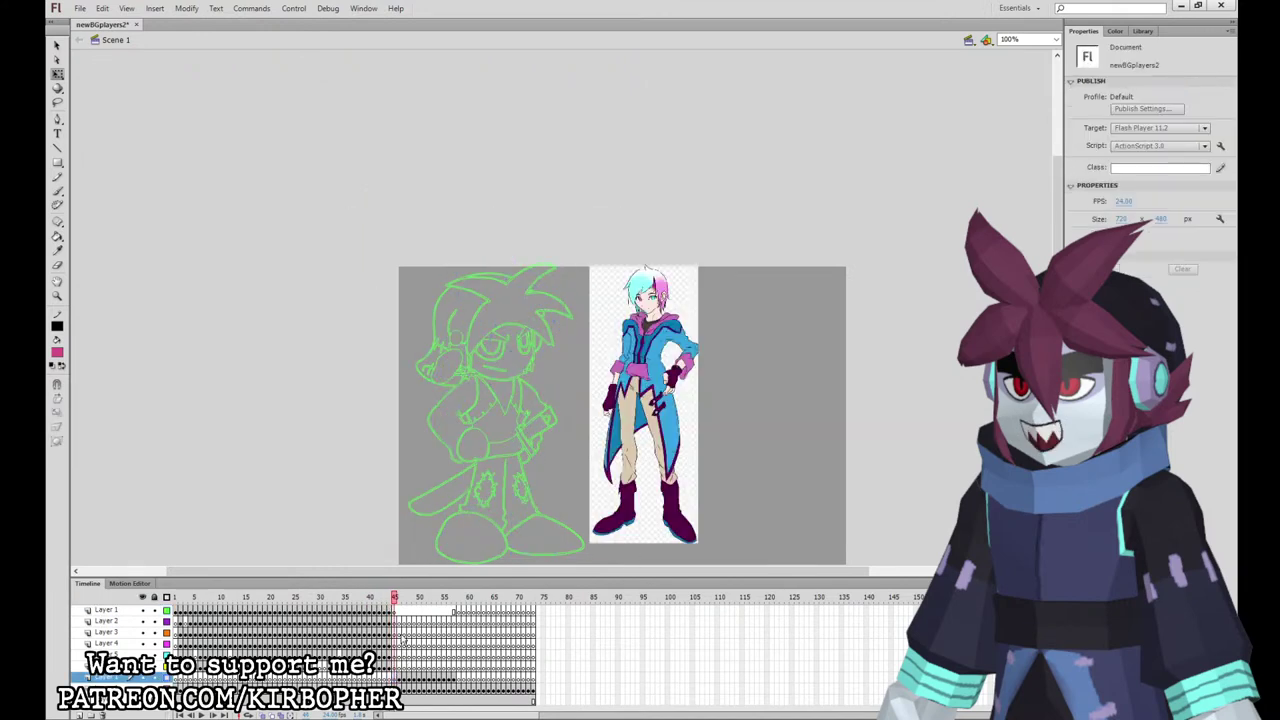
{"action": "key", "text": "ctrl+z"}
{"action": "left_click", "coordinate": [395, 621]}
{"action": "left_click", "coordinate": [399, 610]}
{"action": "key", "text": "ctrl+z"}
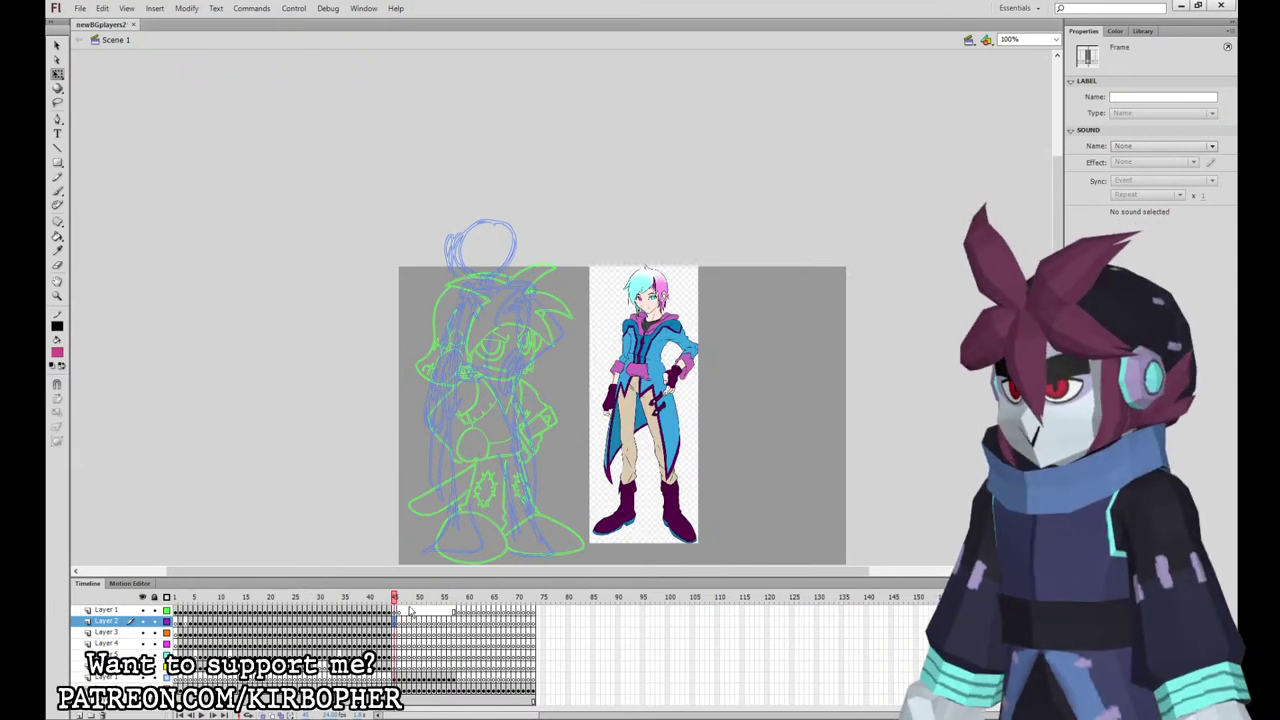
Step: Draw the short-haired character's spiky hair, fringe and jaw in black with the Brush tool over the blue sketch on Layer 2, frame 45
{"action": "left_click", "coordinate": [769, 443]}
{"action": "scroll", "coordinate": [761, 400], "scroll_direction": "down", "scroll_amount": 2}
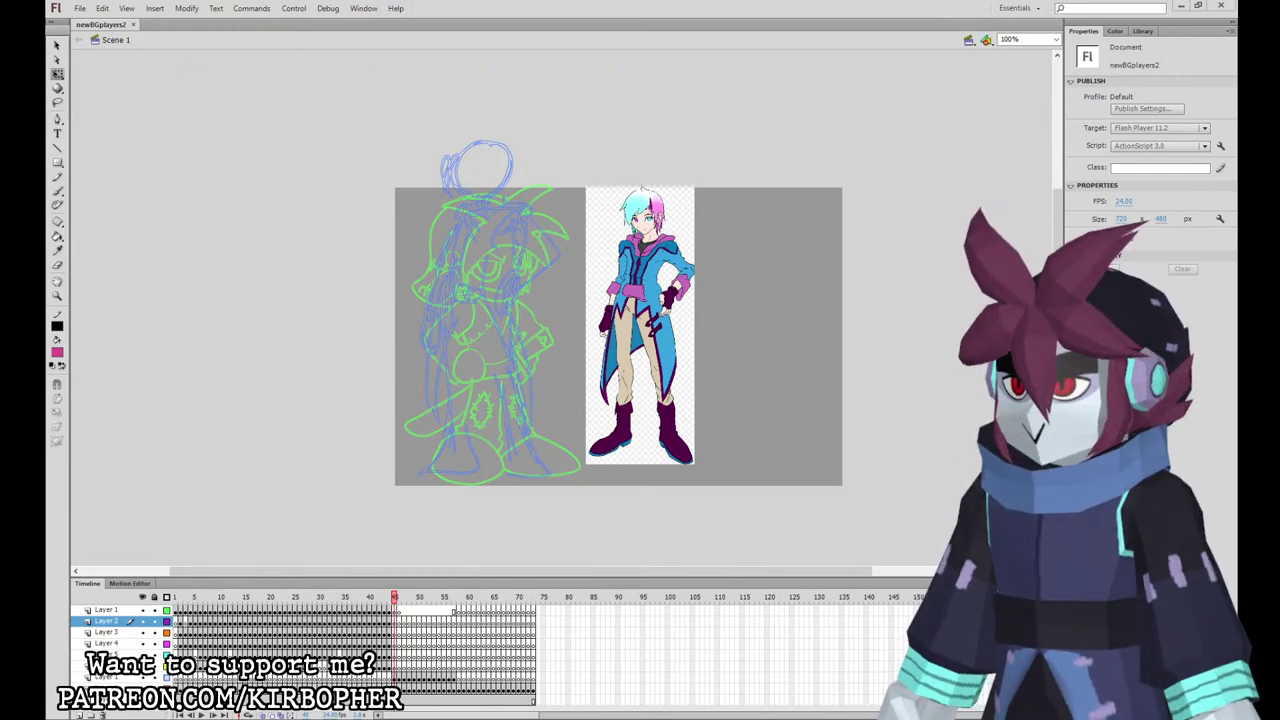
{"action": "left_click", "coordinate": [396, 621]}
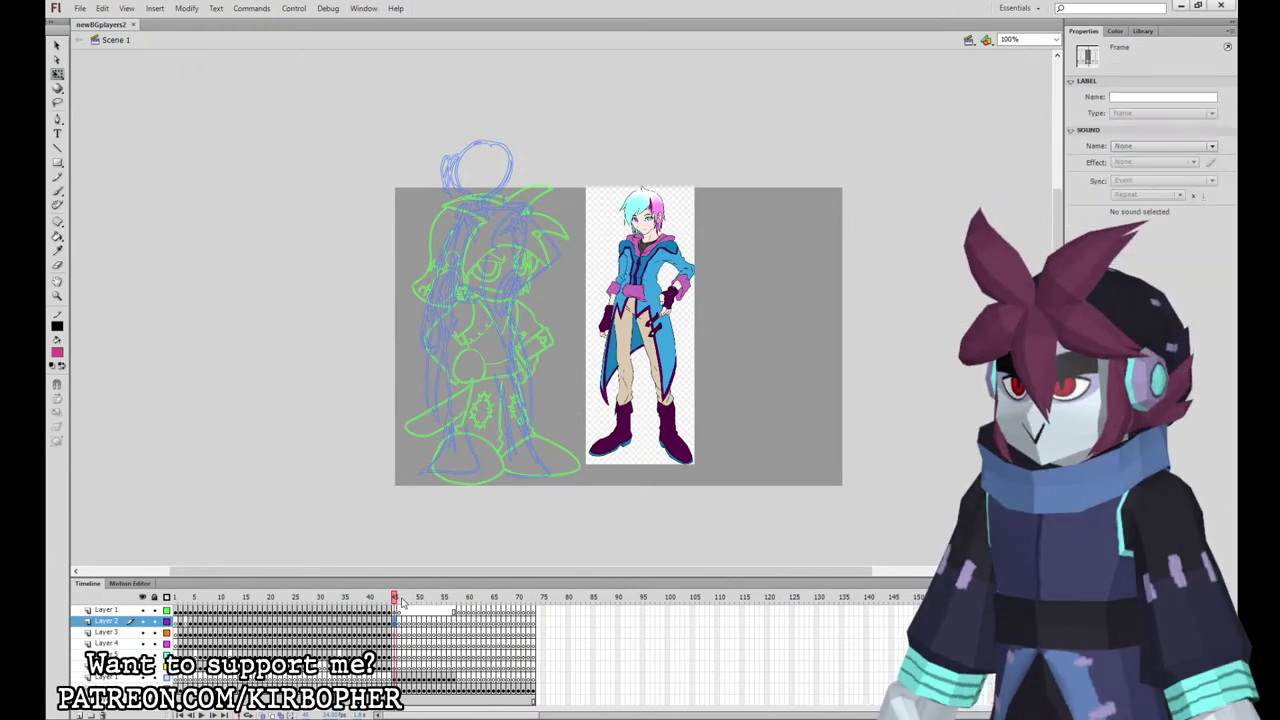
{"action": "left_click", "coordinate": [330, 292]}
{"action": "key", "text": "ctrl+equal"}
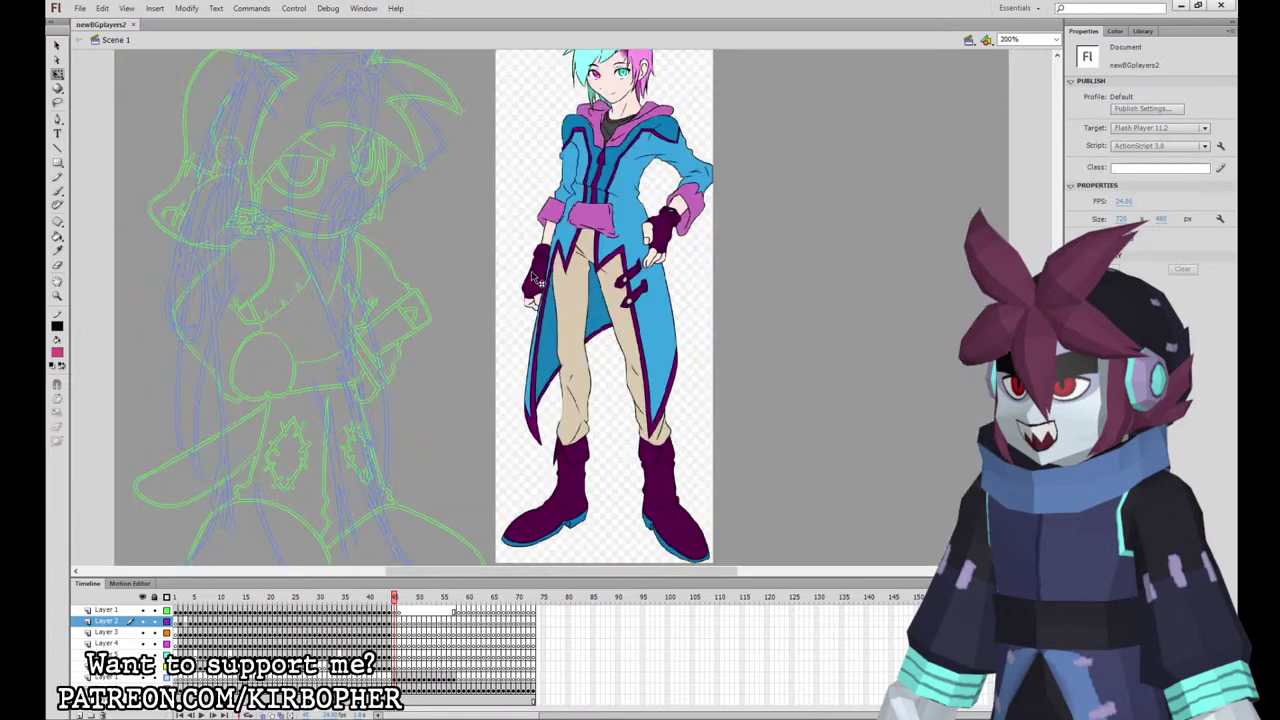
{"action": "left_click", "coordinate": [512, 312]}
{"action": "left_click_drag", "start_coordinate": [514, 313], "coordinate": [677, 516]}
{"action": "left_click", "coordinate": [907, 439]}
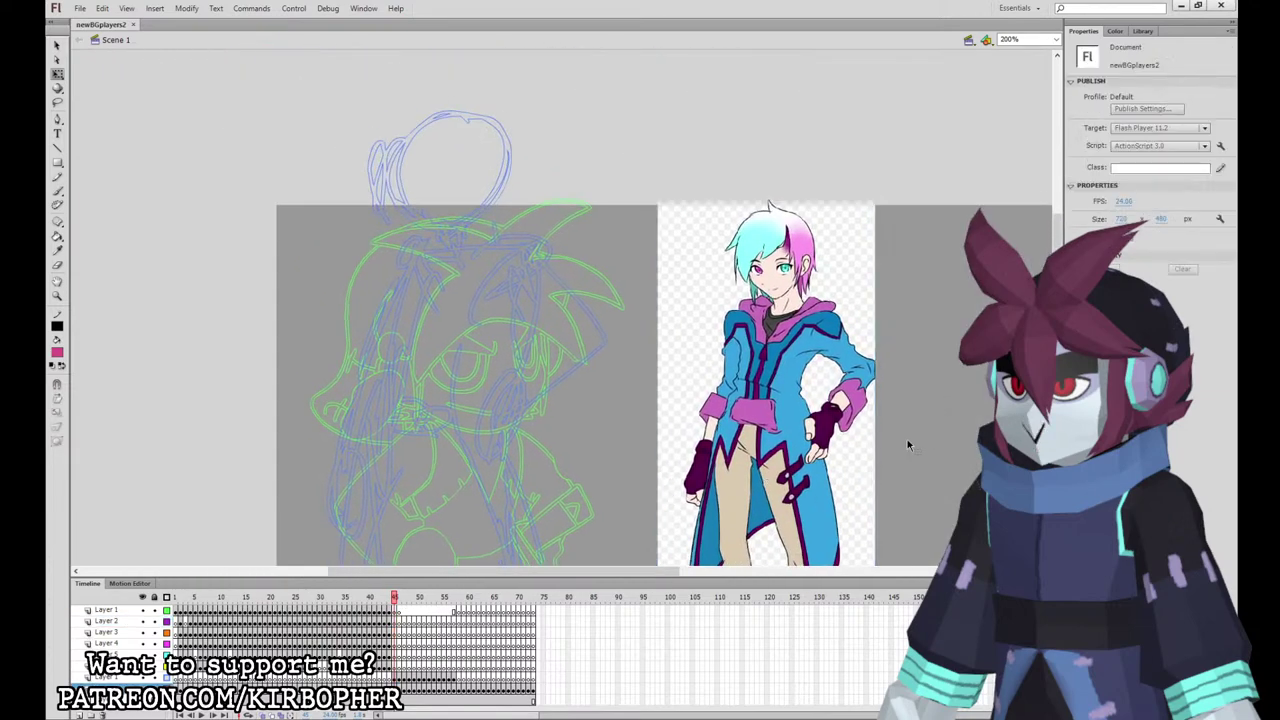
{"action": "left_click", "coordinate": [396, 621]}
{"action": "key", "text": "b"}
{"action": "left_click", "coordinate": [84, 380]}
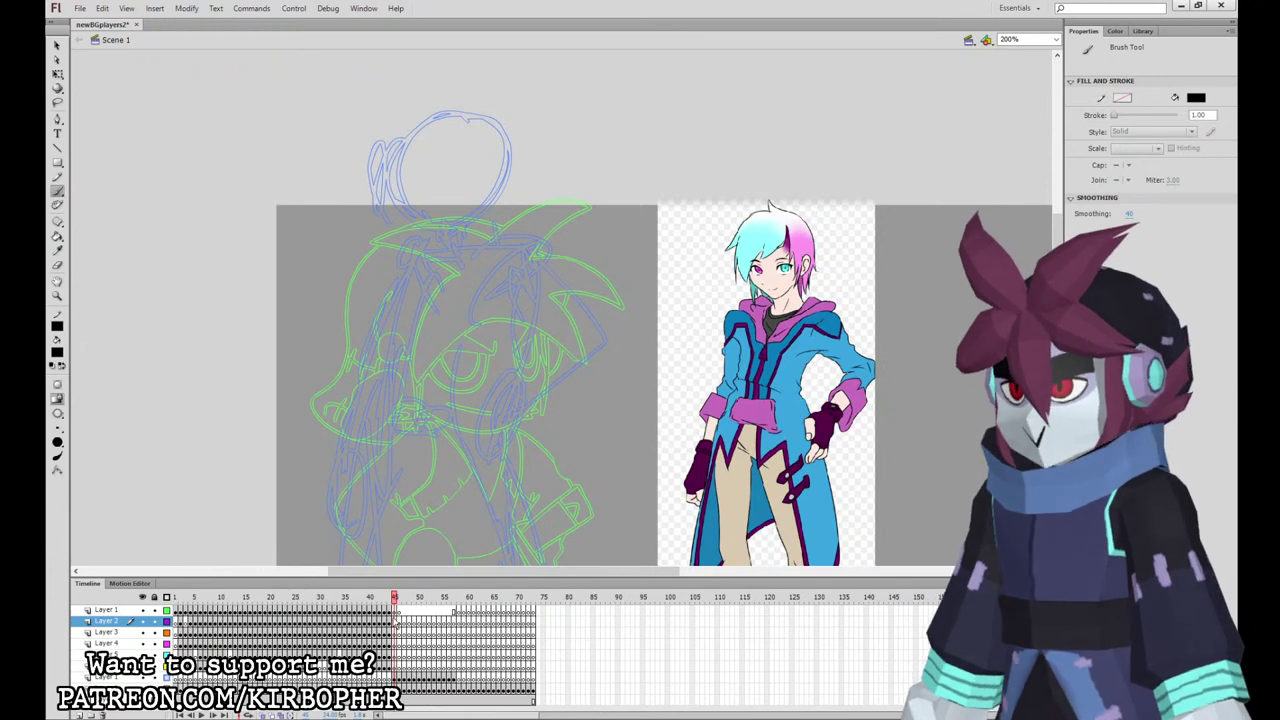
{"action": "left_click", "coordinate": [396, 616]}
{"action": "mouse_move", "coordinate": [430, 102]}
{"action": "left_mouse_down"}
{"action": "mouse_move", "coordinate": [365, 162]}
{"action": "mouse_move", "coordinate": [360, 184]}
{"action": "mouse_move", "coordinate": [386, 154]}
{"action": "mouse_move", "coordinate": [375, 236]}
{"action": "mouse_move", "coordinate": [402, 258]}
{"action": "left_mouse_up"}
{"action": "left_click_drag", "start_coordinate": [421, 188], "coordinate": [403, 258]}
{"action": "mouse_move", "coordinate": [433, 202]}
{"action": "left_mouse_down"}
{"action": "mouse_move", "coordinate": [477, 148]}
{"action": "mouse_move", "coordinate": [488, 232]}
{"action": "left_mouse_up"}
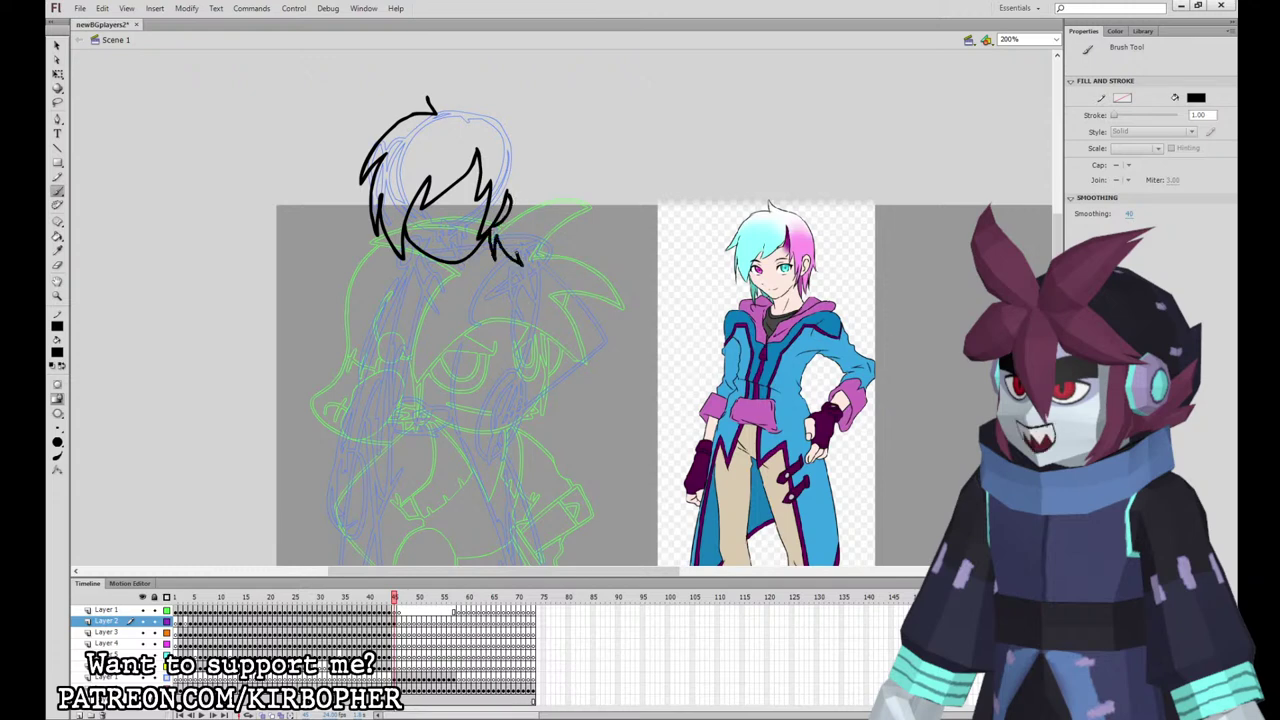
{"action": "left_click_drag", "start_coordinate": [508, 124], "coordinate": [426, 92]}
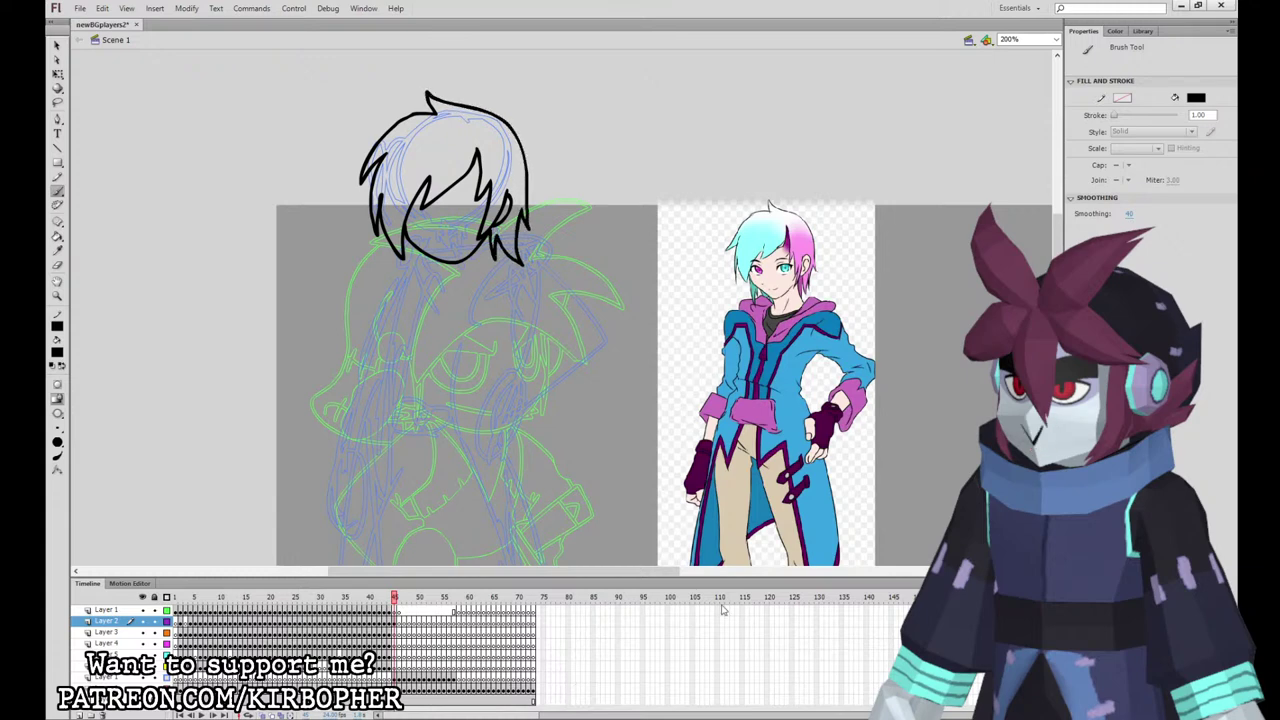
Step: Refine the spikes of the hair outline and draw the eyes, eyebrows, nose and smile on the face
{"action": "key", "text": "v"}
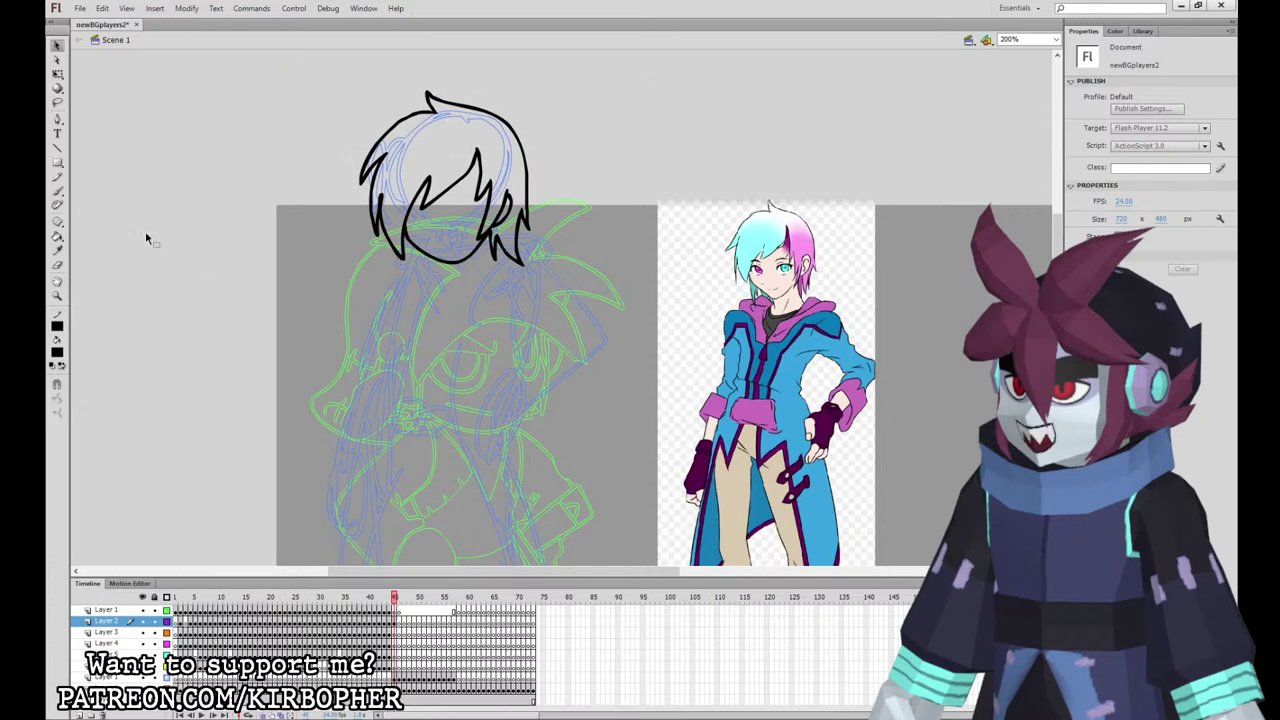
{"action": "key", "text": "b"}
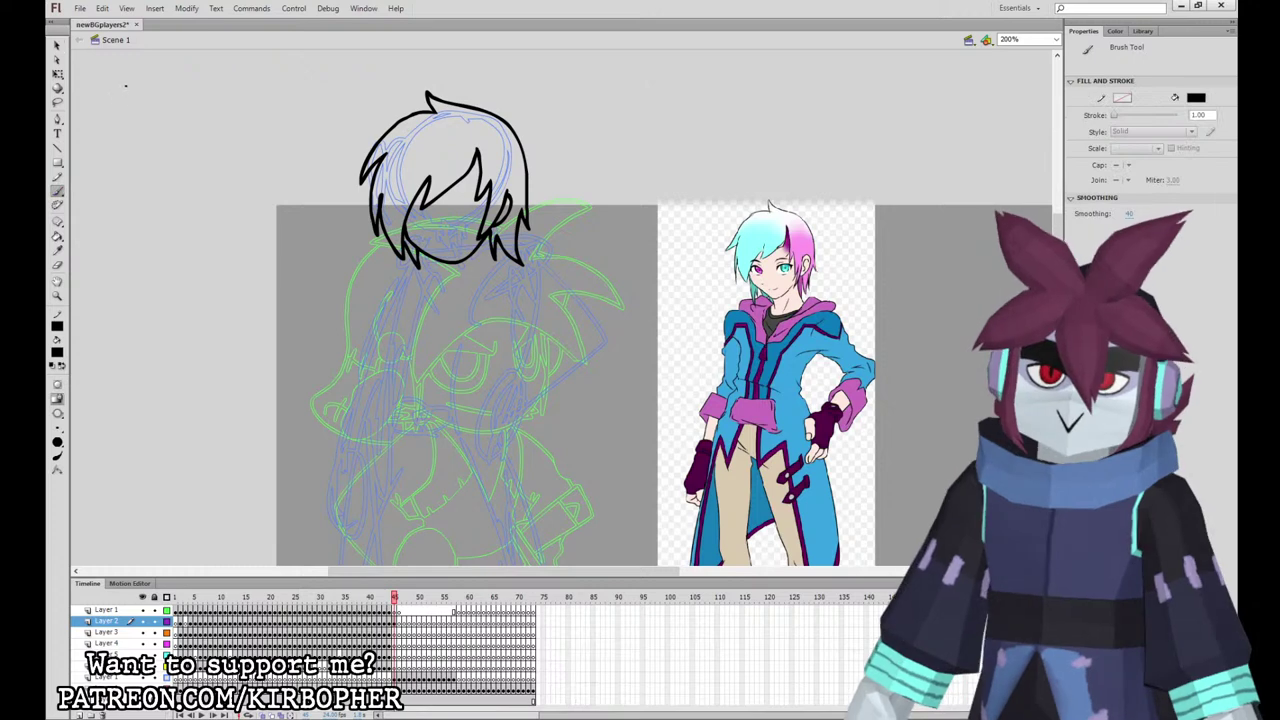
{"action": "key", "text": "v"}
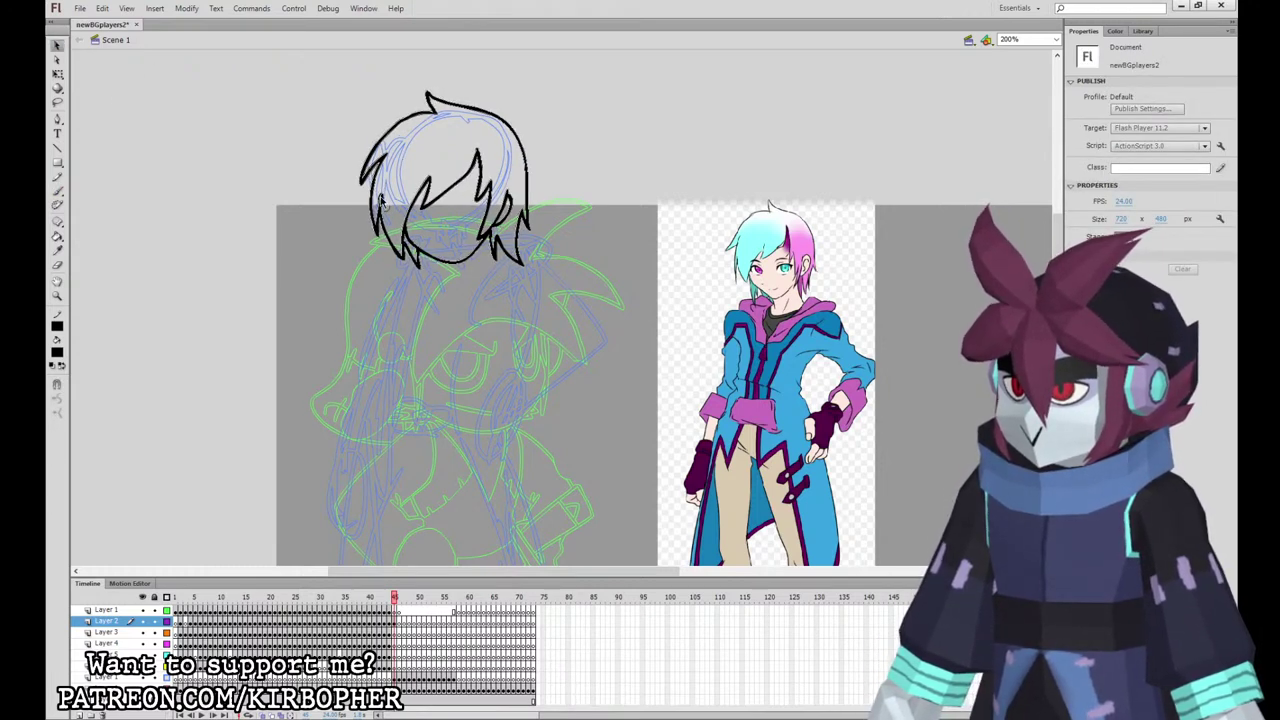
{"action": "key", "text": "b"}
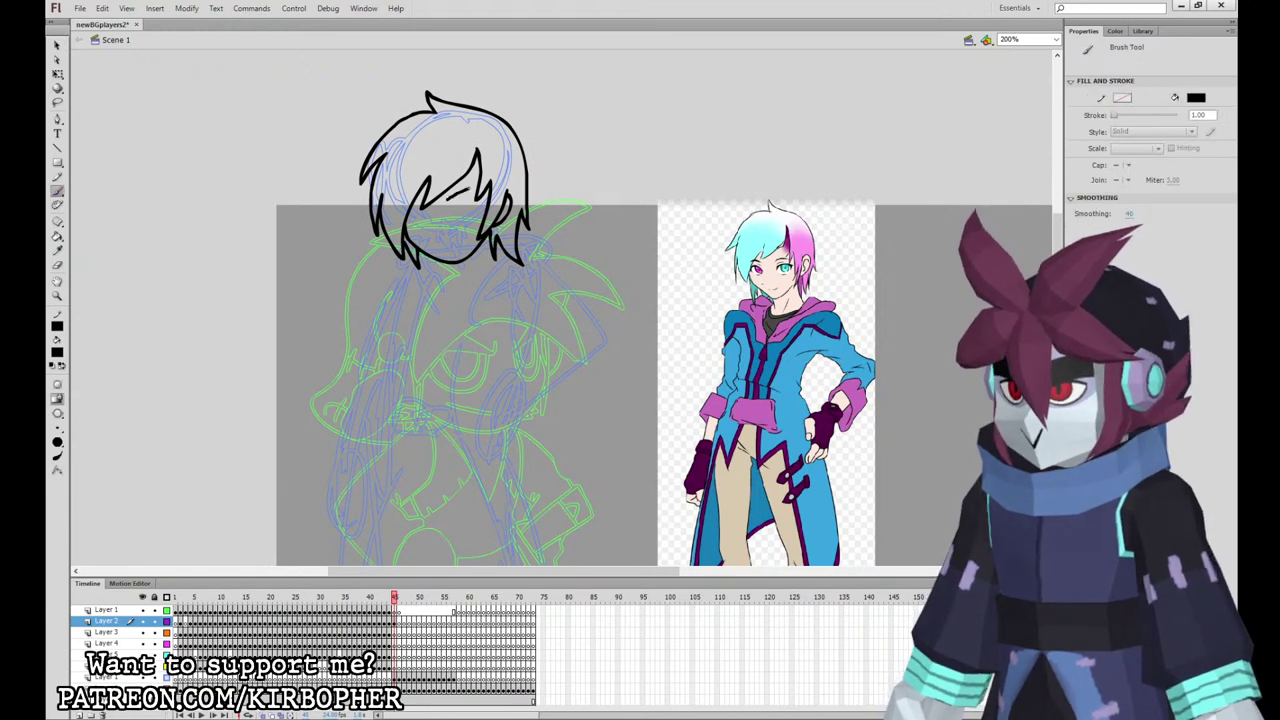
{"action": "mouse_move", "coordinate": [451, 207]}
{"action": "left_mouse_down"}
{"action": "mouse_move", "coordinate": [474, 203]}
{"action": "mouse_move", "coordinate": [471, 216]}
{"action": "mouse_move", "coordinate": [470, 205]}
{"action": "left_mouse_up"}
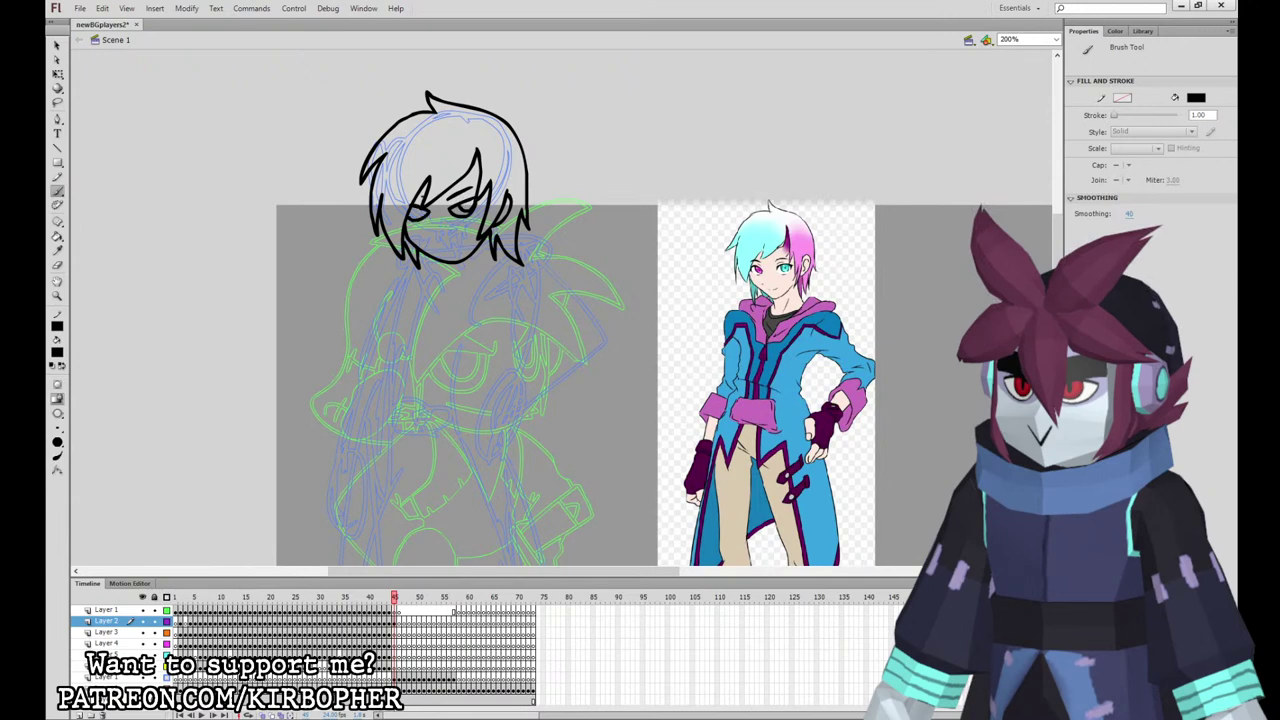
{"action": "key", "text": "ctrl+z"}
{"action": "key", "text": "ctrl+z"}
{"action": "key", "text": "ctrl+z"}
{"action": "left_click_drag", "start_coordinate": [768, 484], "coordinate": [734, 490]}
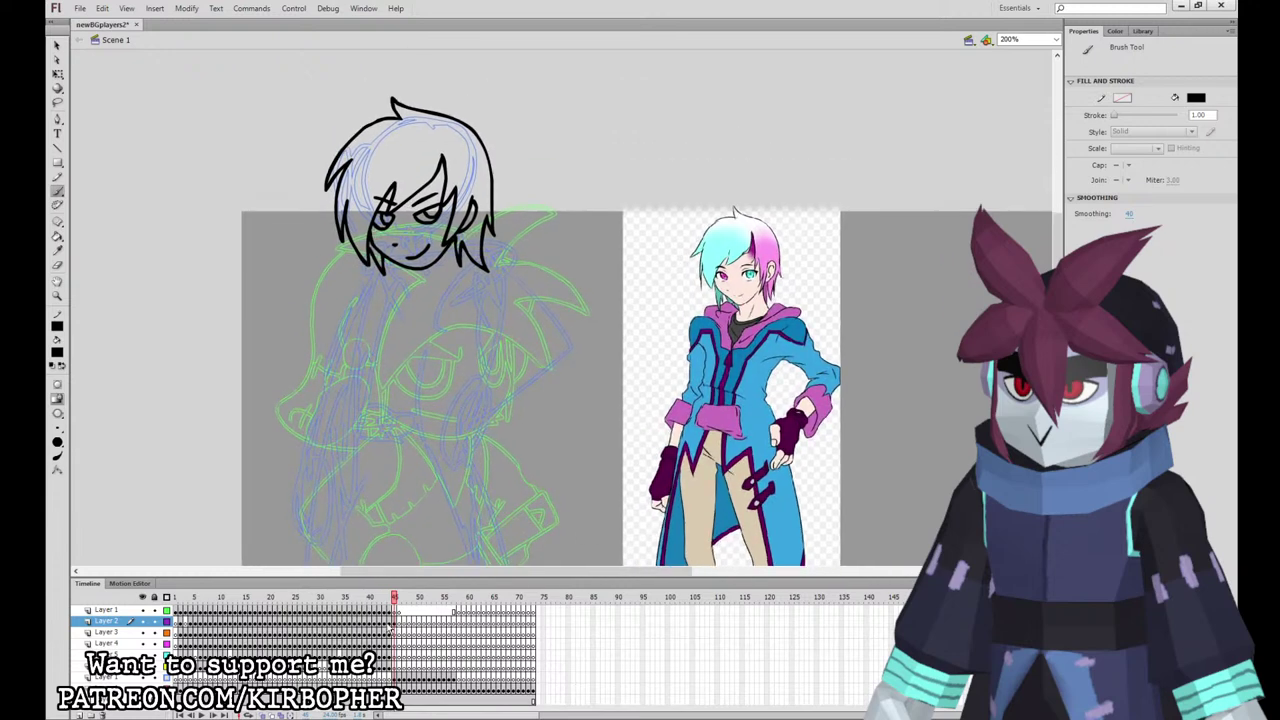
Step: Select the head drawing on Layer 2, frame 45, and nudge it slightly up and to the left
{"action": "left_click", "coordinate": [385, 622]}
{"action": "left_click", "coordinate": [395, 622]}
{"action": "left_click", "coordinate": [390, 623]}
{"action": "left_click", "coordinate": [395, 622]}
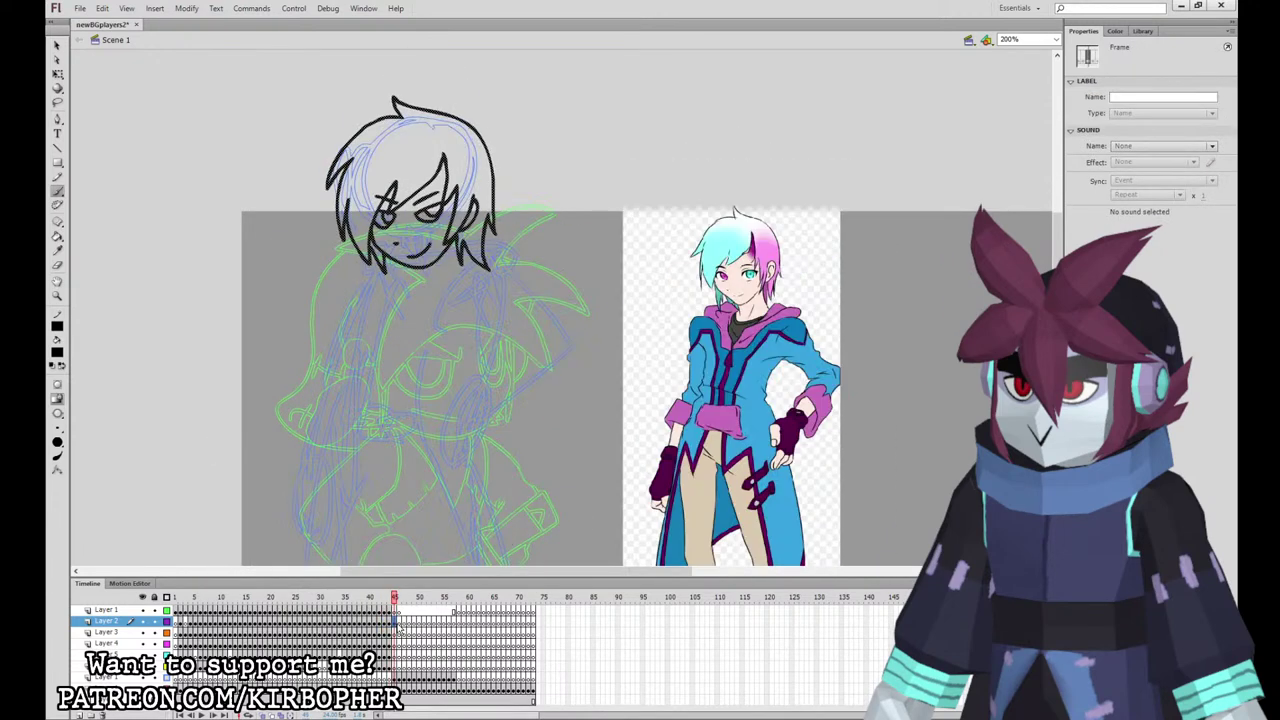
{"action": "key", "text": "Left"}
{"action": "key", "text": "Up"}
{"action": "key", "text": "Up"}
{"action": "key", "text": "Left"}
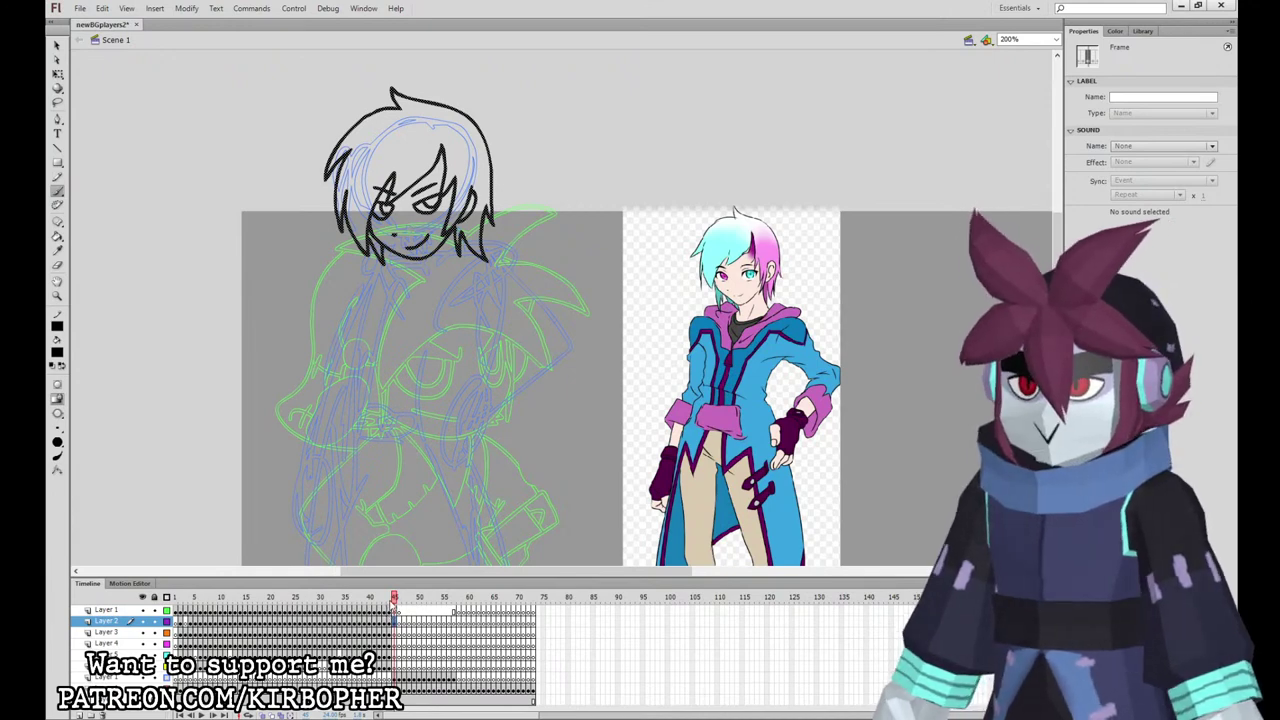
Step: Open the head symbol inside the winged character's sprite at frame 44 and fill the irises with pink and blue from the reference image
{"action": "left_click", "coordinate": [390, 599]}
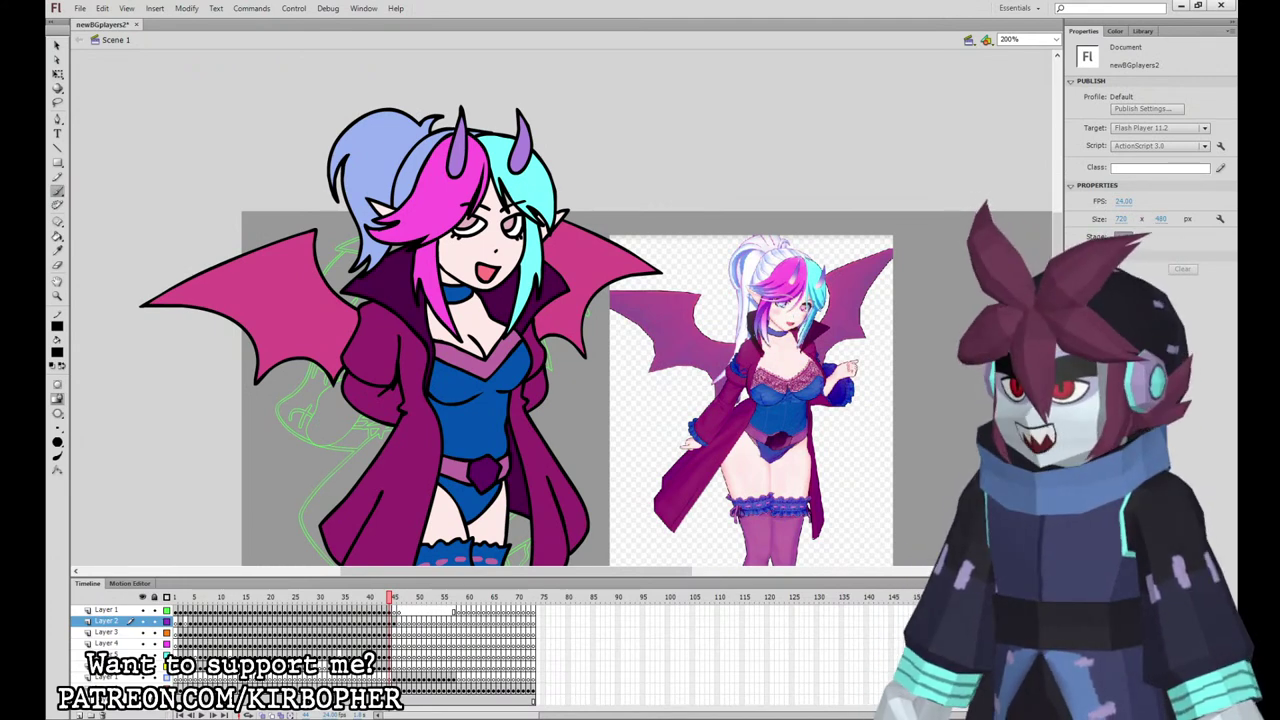
{"action": "left_click", "coordinate": [58, 74]}
{"action": "double_click", "coordinate": [470, 250]}
{"action": "left_click", "coordinate": [648, 198]}
{"action": "left_click", "coordinate": [60, 250]}
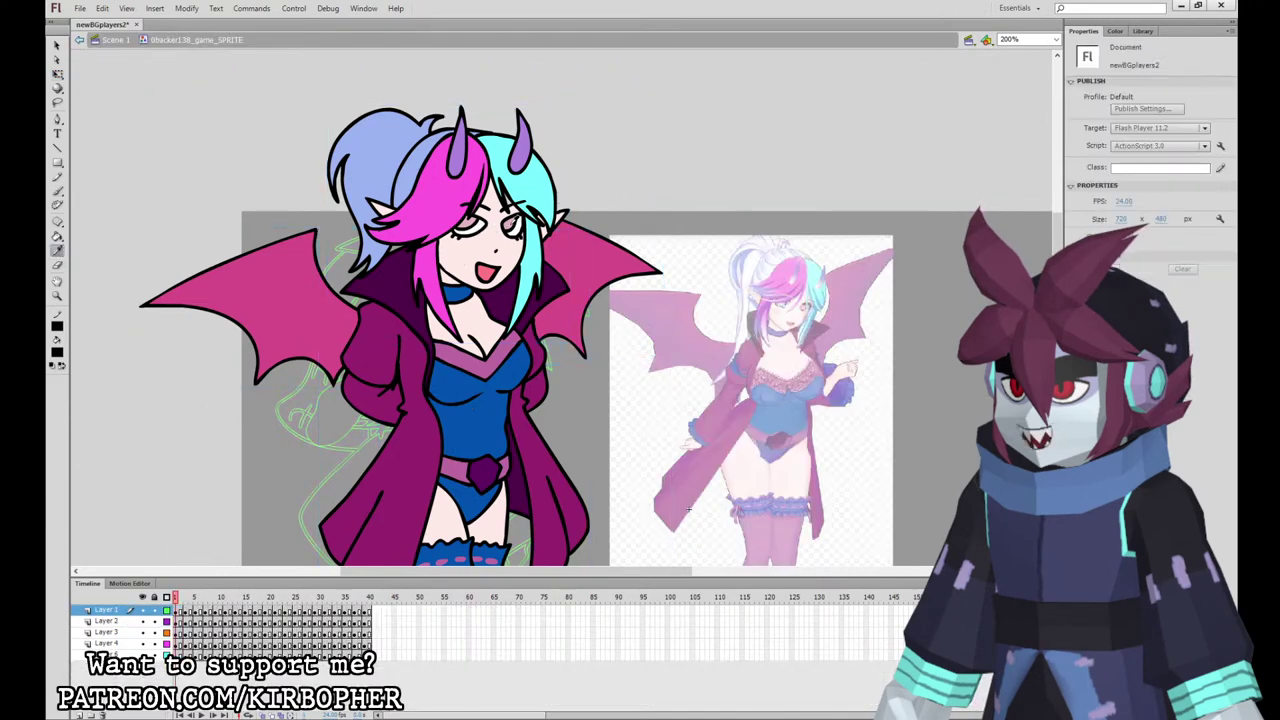
{"action": "left_click", "coordinate": [196, 297]}
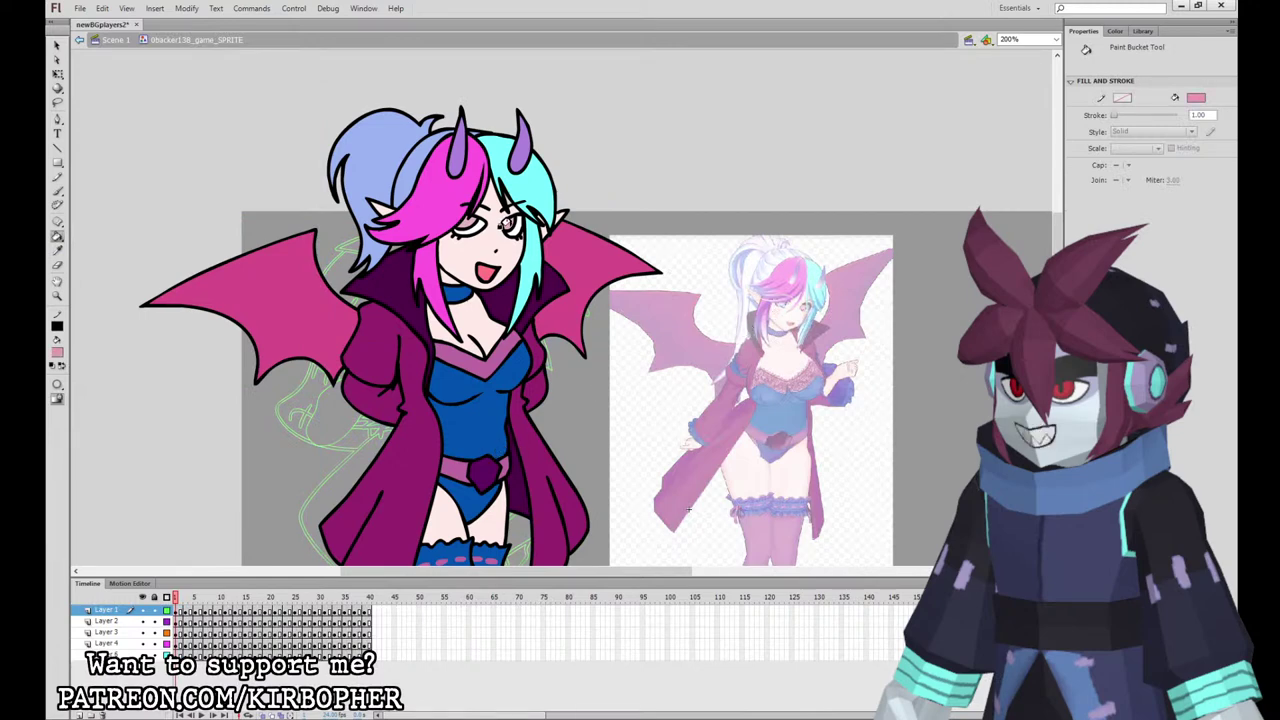
{"action": "key", "text": "q"}
{"action": "double_click", "coordinate": [530, 186]}
{"action": "key", "text": "k"}
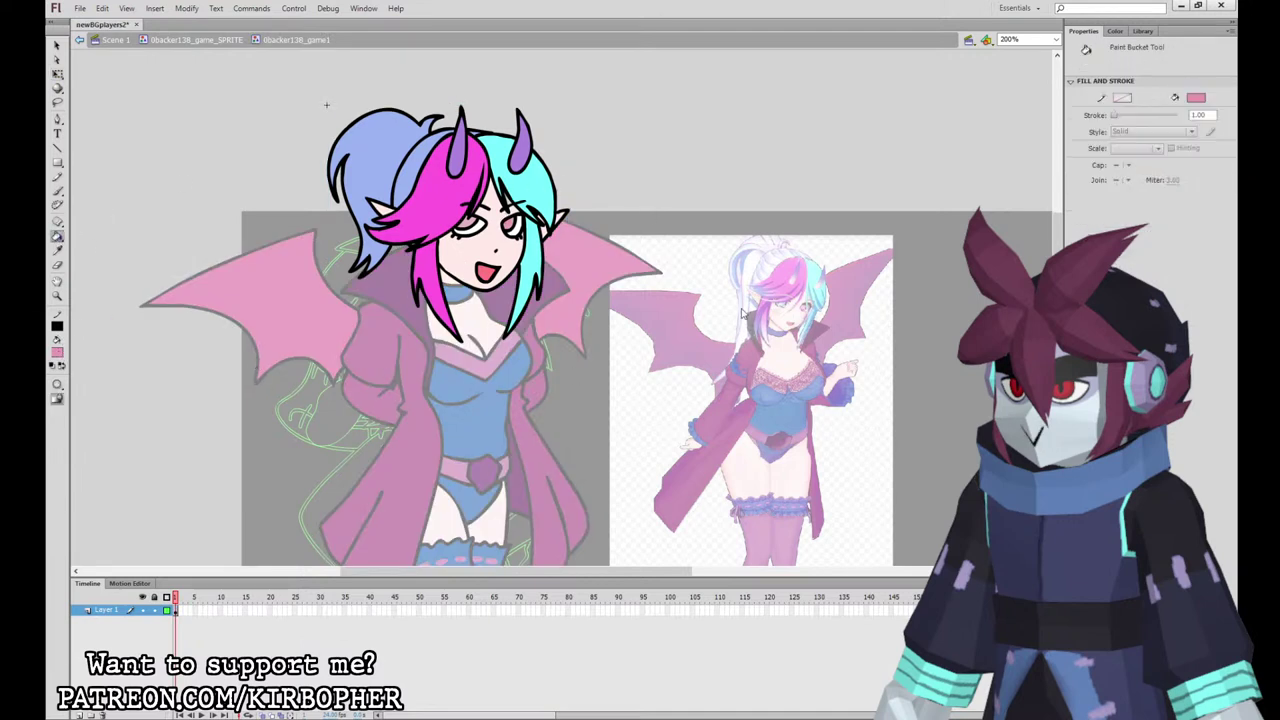
{"action": "left_click", "coordinate": [511, 440]}
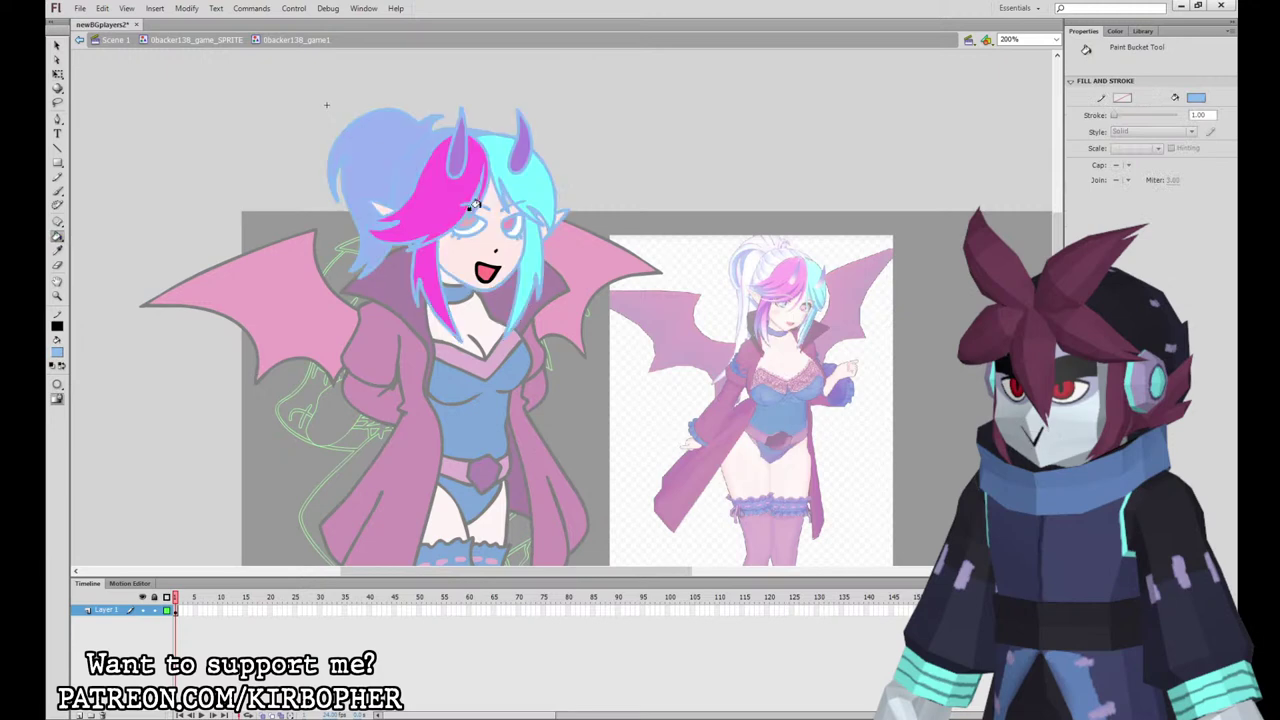
{"action": "left_click", "coordinate": [463, 224]}
{"action": "left_click", "coordinate": [111, 41]}
Step: Fill the short-haired character's irises at frame 45 with teal and magenta sampled from the reference image's eyes
{"action": "key", "text": "q"}
{"action": "left_click", "coordinate": [395, 600]}
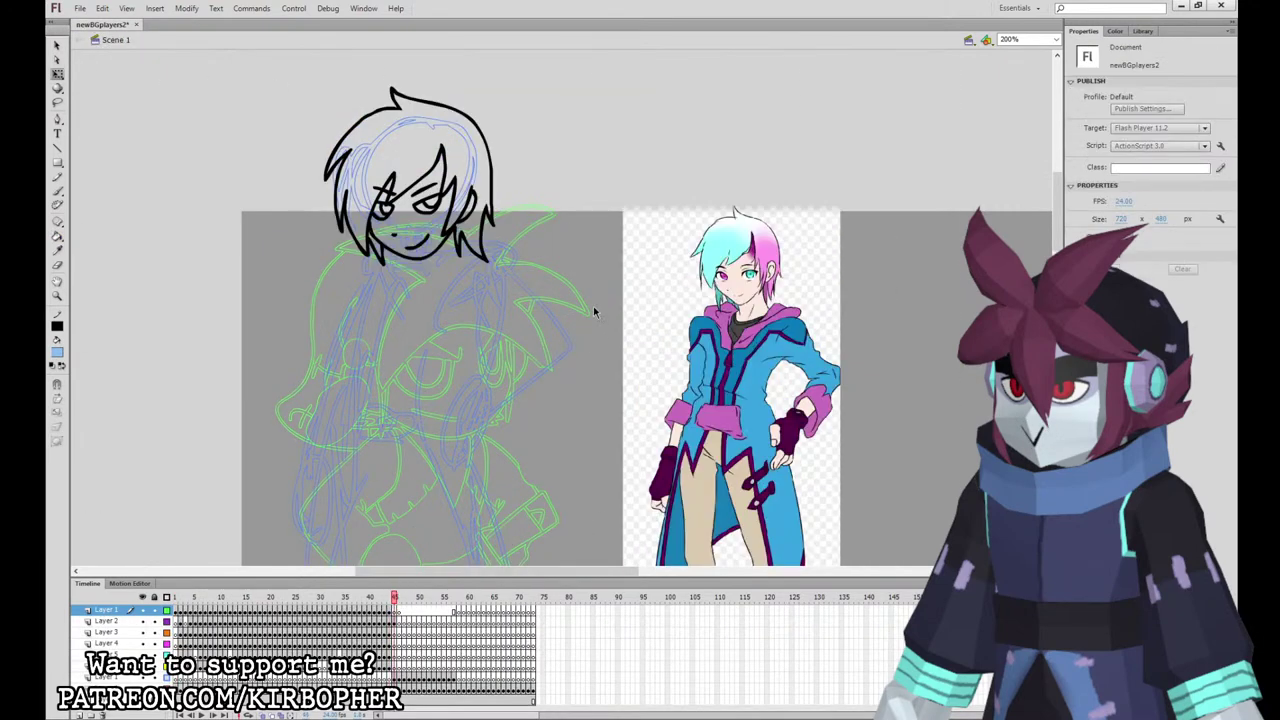
{"action": "left_click", "coordinate": [57, 250]}
{"action": "left_click", "coordinate": [755, 272]}
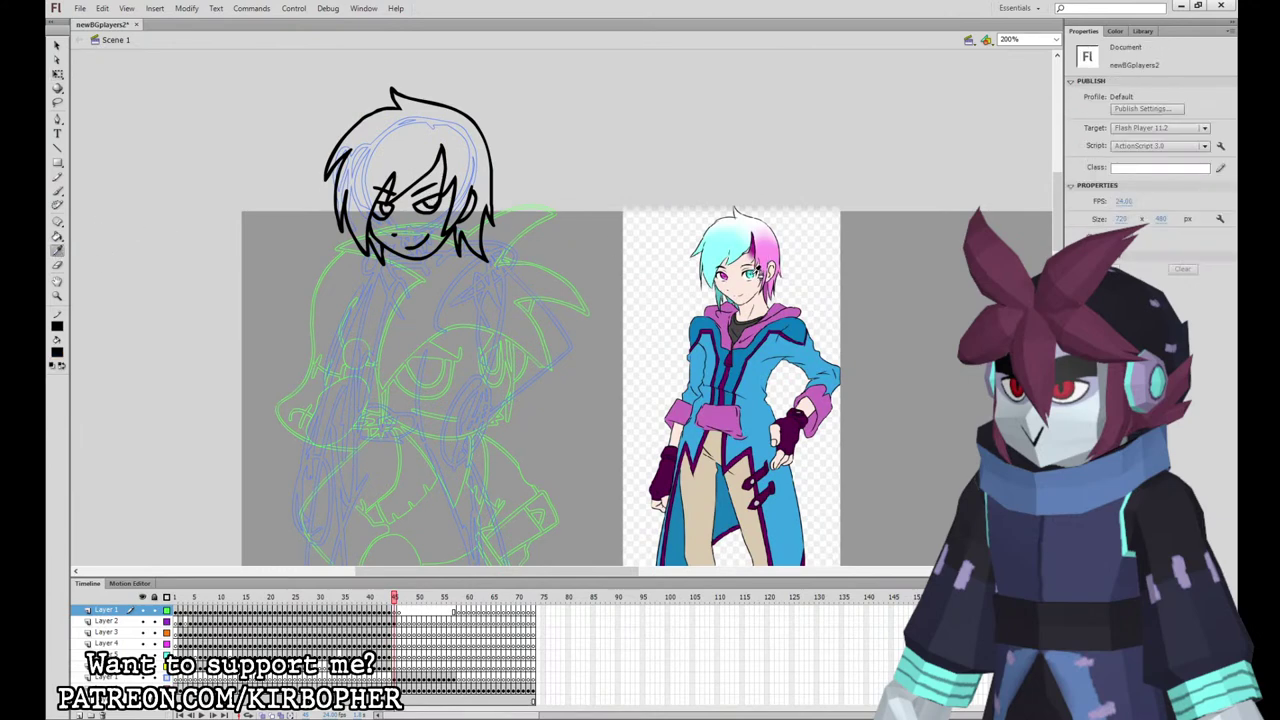
{"action": "left_click", "coordinate": [758, 272]}
{"action": "left_click", "coordinate": [432, 198]}
{"action": "left_click", "coordinate": [57, 250]}
{"action": "left_click", "coordinate": [730, 272]}
{"action": "left_click", "coordinate": [383, 205]}
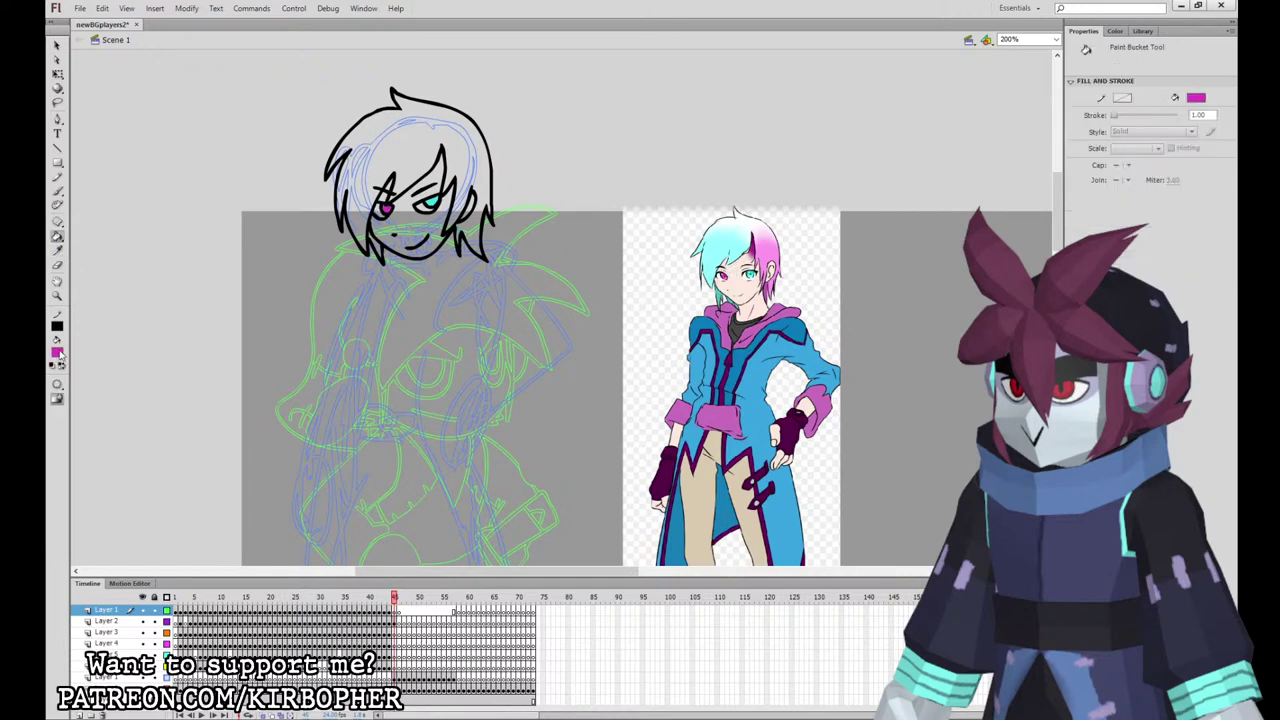
Step: Fill the whites of both eyes with white
{"action": "left_click", "coordinate": [76, 422]}
{"action": "left_click", "coordinate": [418, 206]}
{"action": "left_click", "coordinate": [373, 210]}
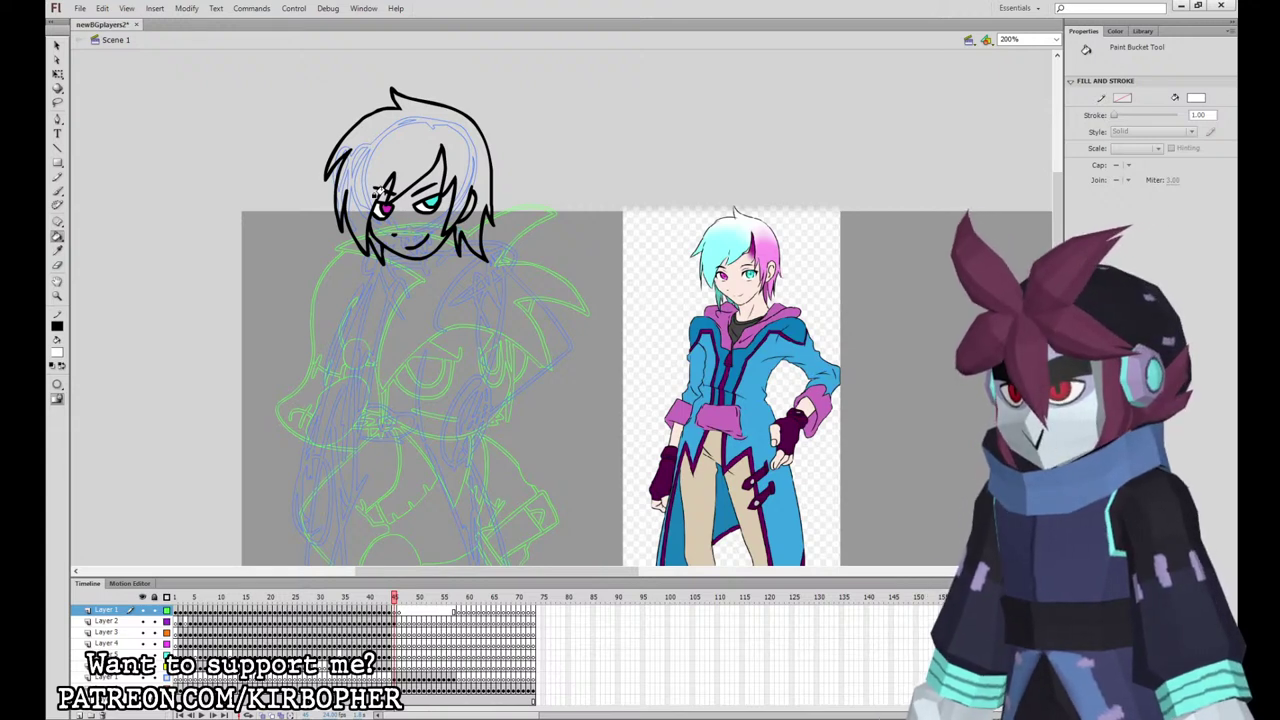
Step: Sample the pale skin colour from the reference image and fill the face and ear with it
{"action": "left_click", "coordinate": [58, 251]}
{"action": "left_click", "coordinate": [741, 287]}
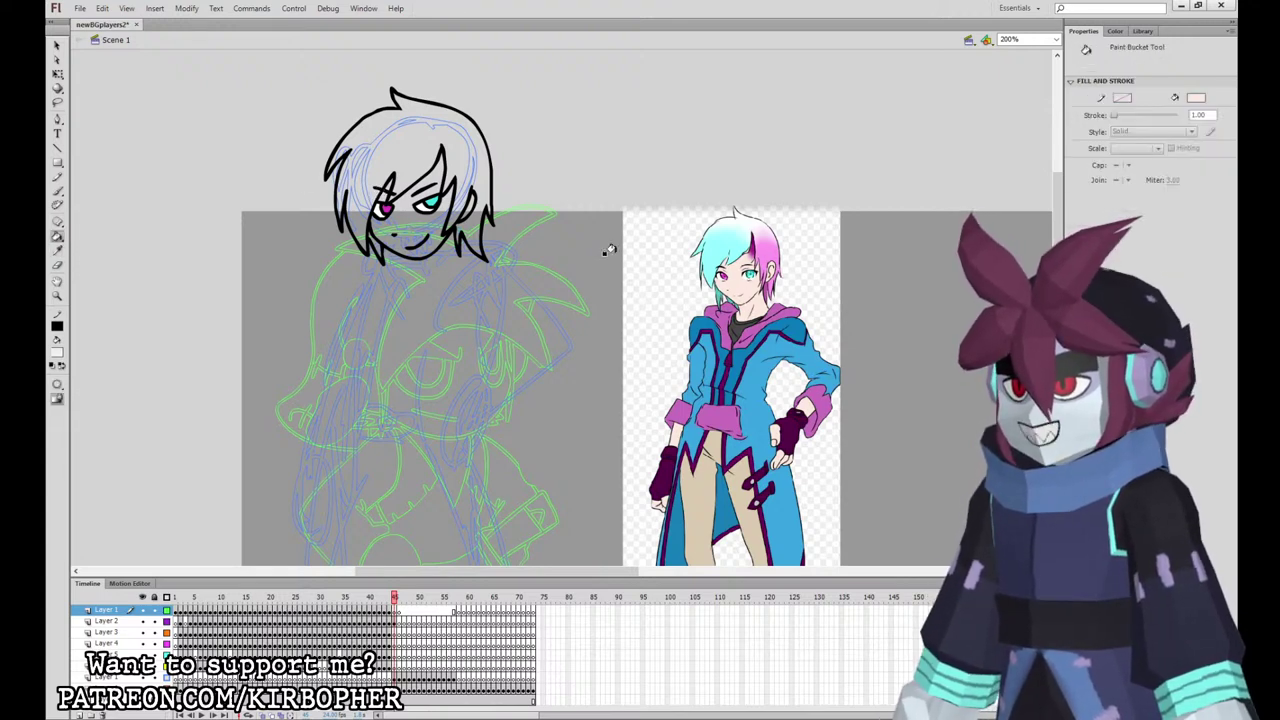
{"action": "left_click", "coordinate": [402, 212]}
{"action": "left_click", "coordinate": [377, 191]}
{"action": "left_click", "coordinate": [464, 202]}
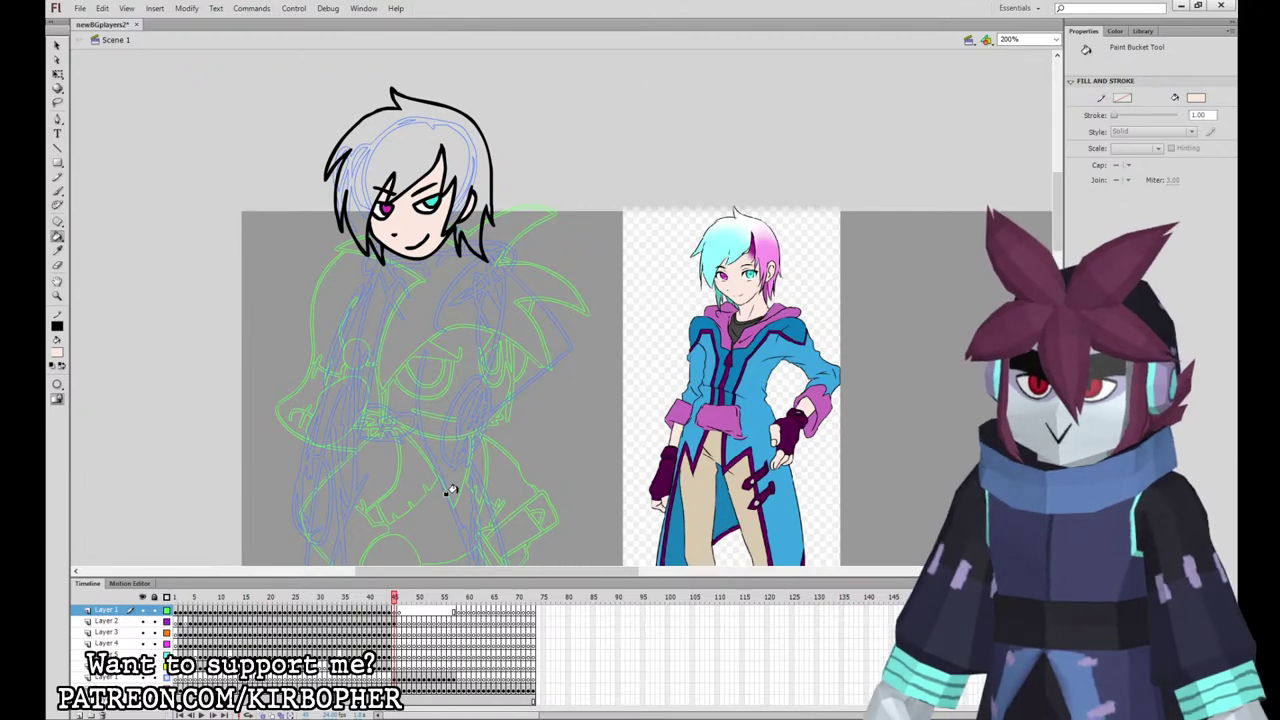
{"action": "left_click_drag", "start_coordinate": [397, 600], "coordinate": [441, 600]}
{"action": "left_click_drag", "start_coordinate": [741, 481], "coordinate": [658, 426]}
{"action": "left_click", "coordinate": [395, 600]}
{"action": "left_click_drag", "start_coordinate": [505, 456], "coordinate": [598, 509]}
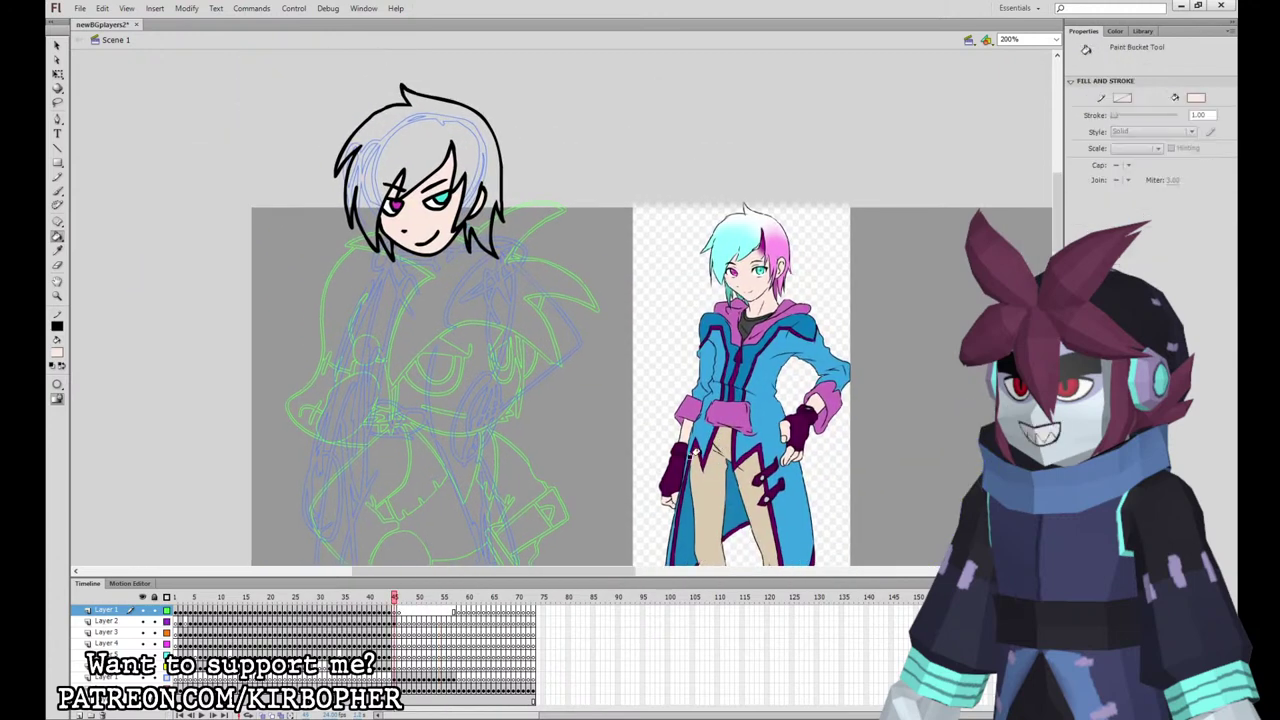
Step: Paint jagged cyan and pink dividing strokes across the hair at frame 45 on Layer 2, using the reference image's hair colours
{"action": "left_click", "coordinate": [57, 190]}
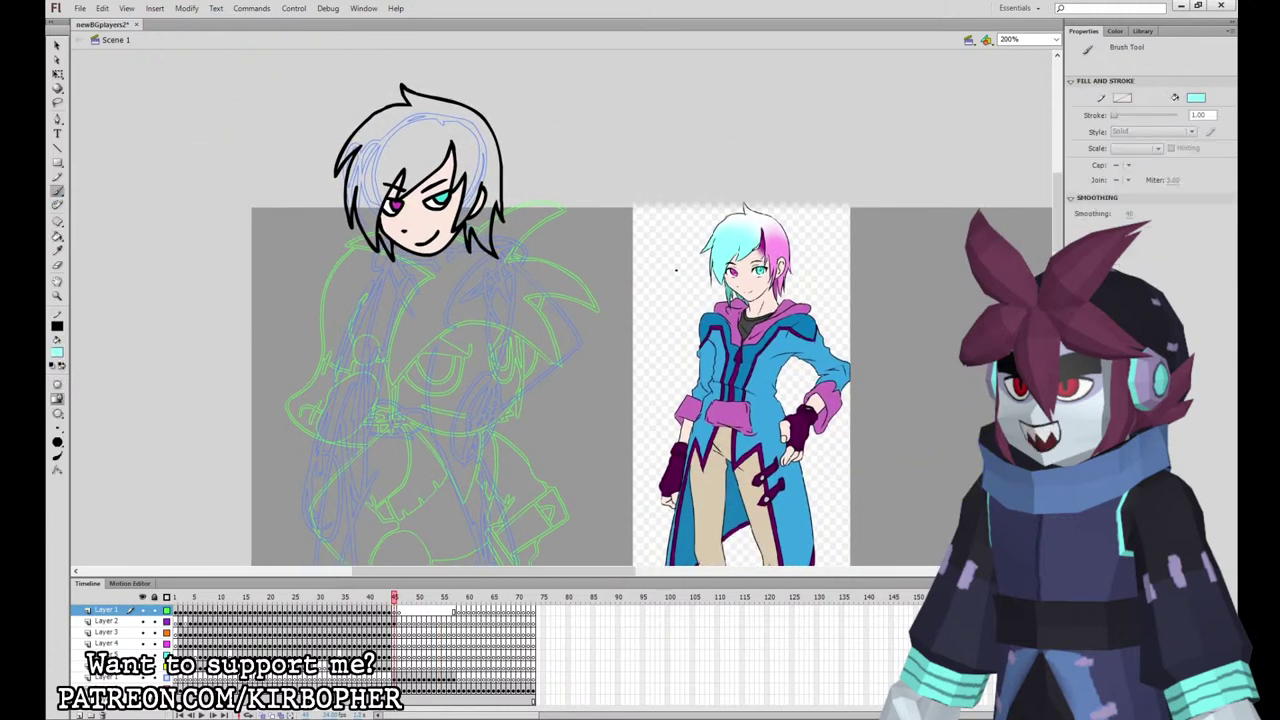
{"action": "left_click", "coordinate": [396, 621]}
{"action": "left_click_drag", "start_coordinate": [340, 160], "coordinate": [435, 124]}
{"action": "left_click", "coordinate": [449, 143]}
{"action": "left_click", "coordinate": [58, 353]}
{"action": "left_click", "coordinate": [773, 244]}
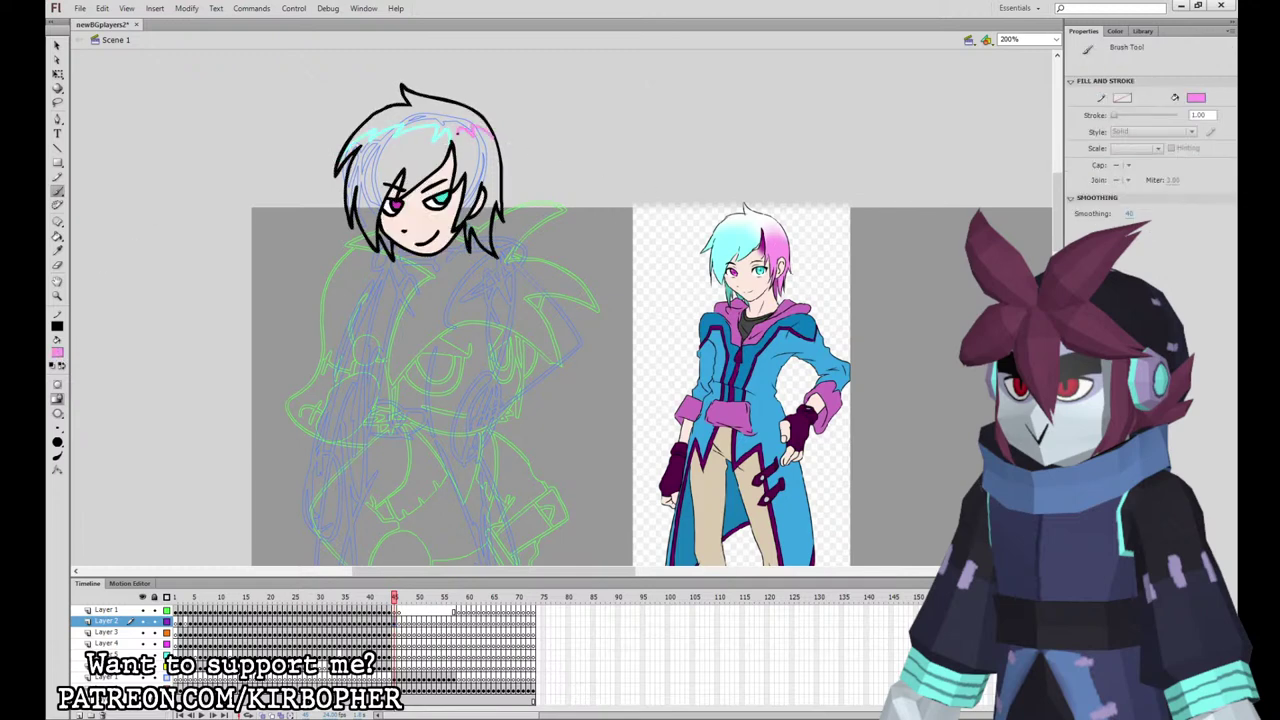
Step: Fill the hair with pink on the ear side, cyan over the fringe and white on the crown, sampled from the reference
{"action": "key", "text": "k"}
{"action": "left_click", "coordinate": [464, 138]}
{"action": "key", "text": "i"}
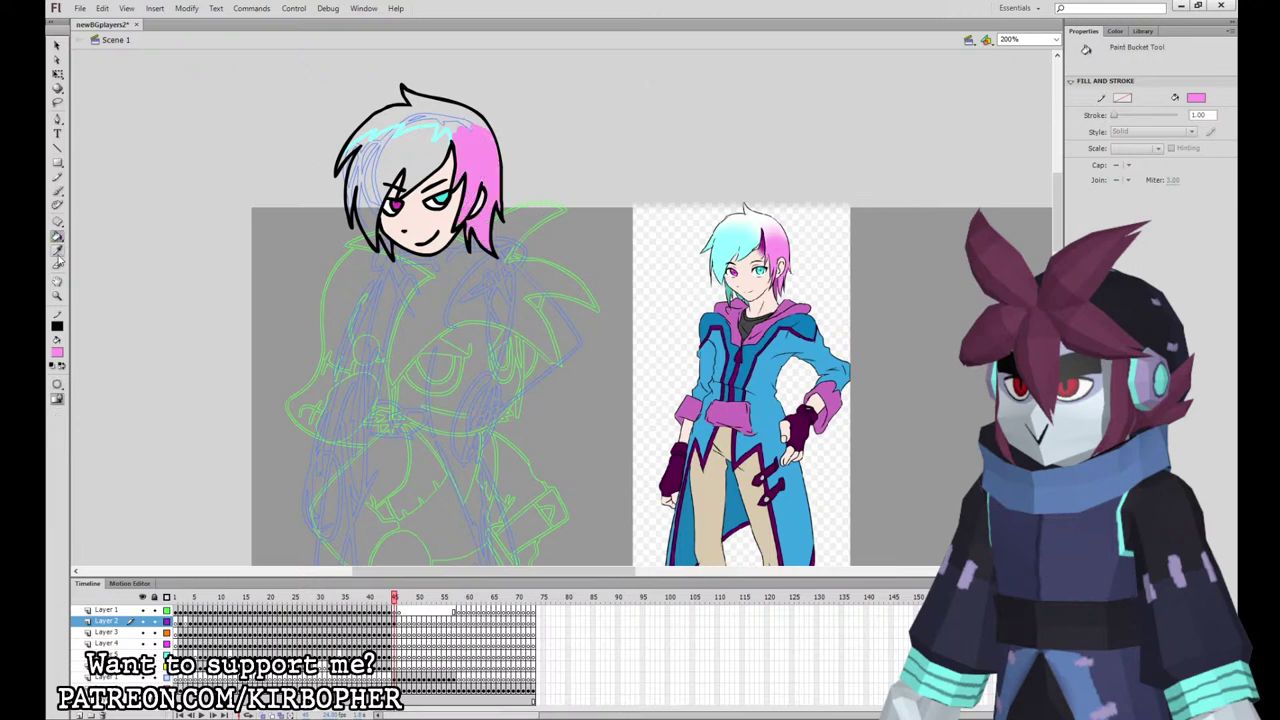
{"action": "left_click", "coordinate": [734, 237]}
{"action": "left_click", "coordinate": [428, 126]}
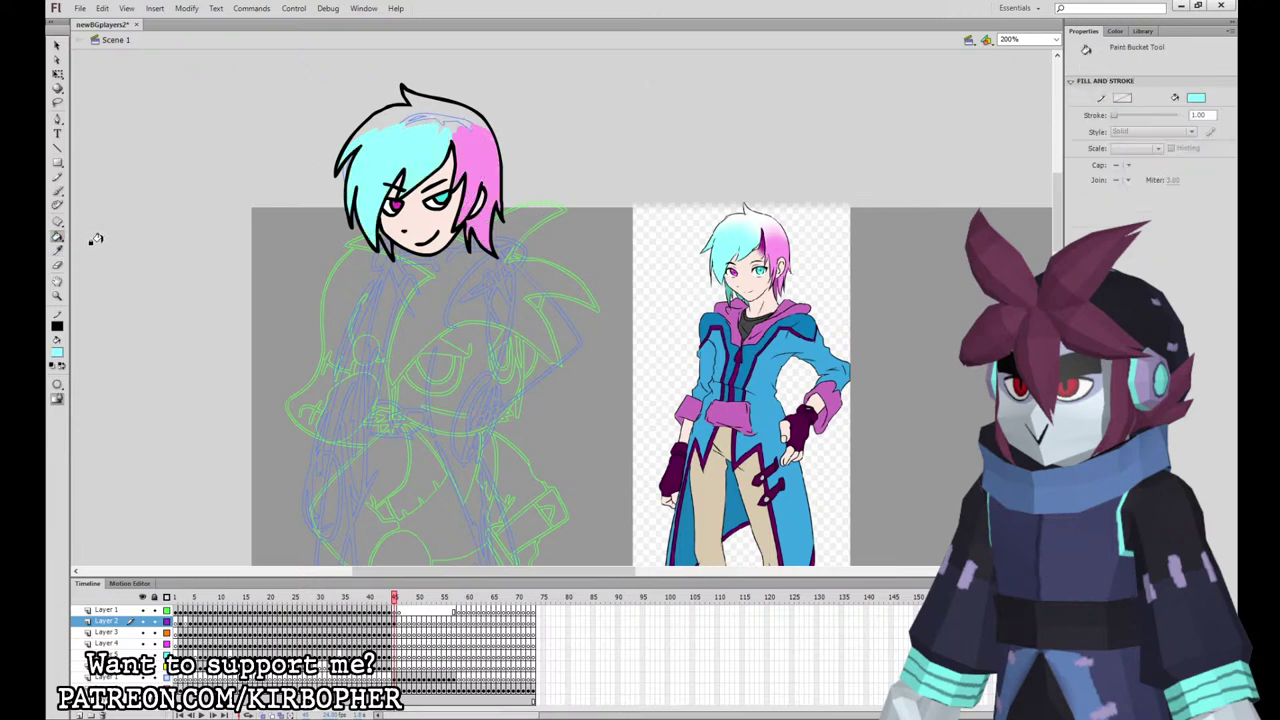
{"action": "key", "text": "i"}
{"action": "left_click", "coordinate": [764, 213]}
{"action": "left_click", "coordinate": [430, 115]}
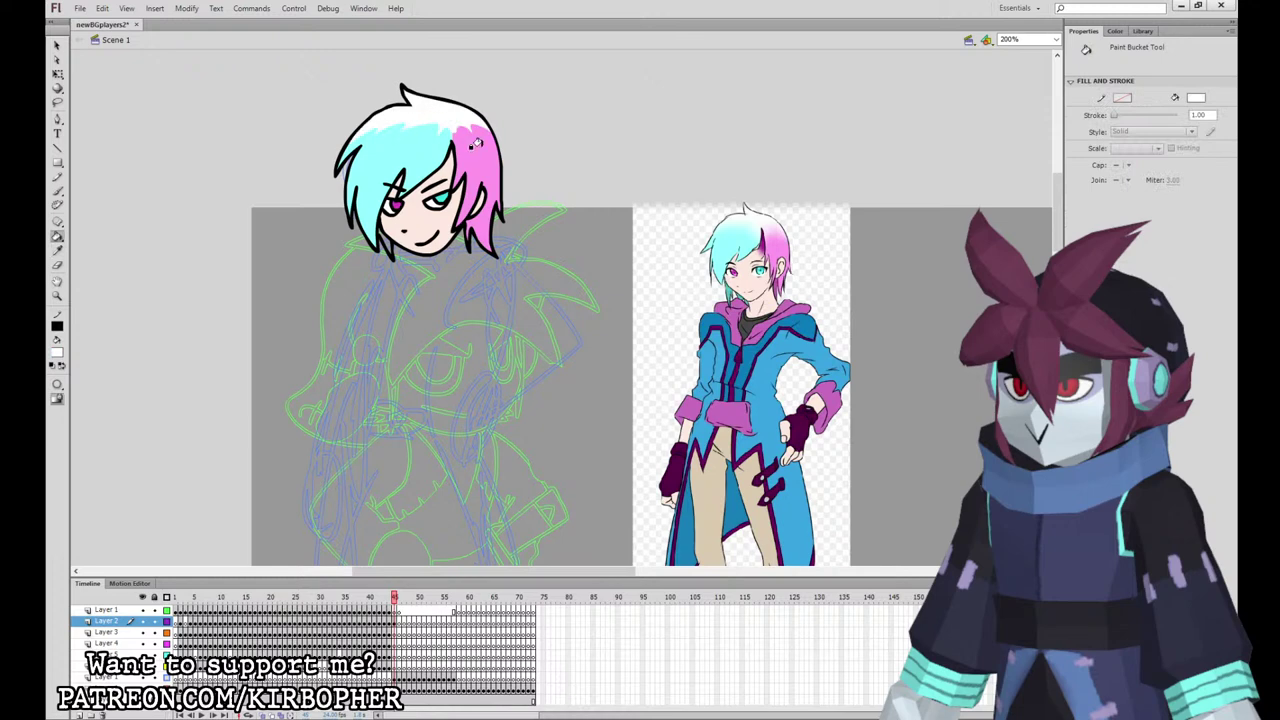
Step: Fill the remaining gap in the cyan side strand of hair with the same sampled cyan
{"action": "left_click", "coordinate": [75, 383]}
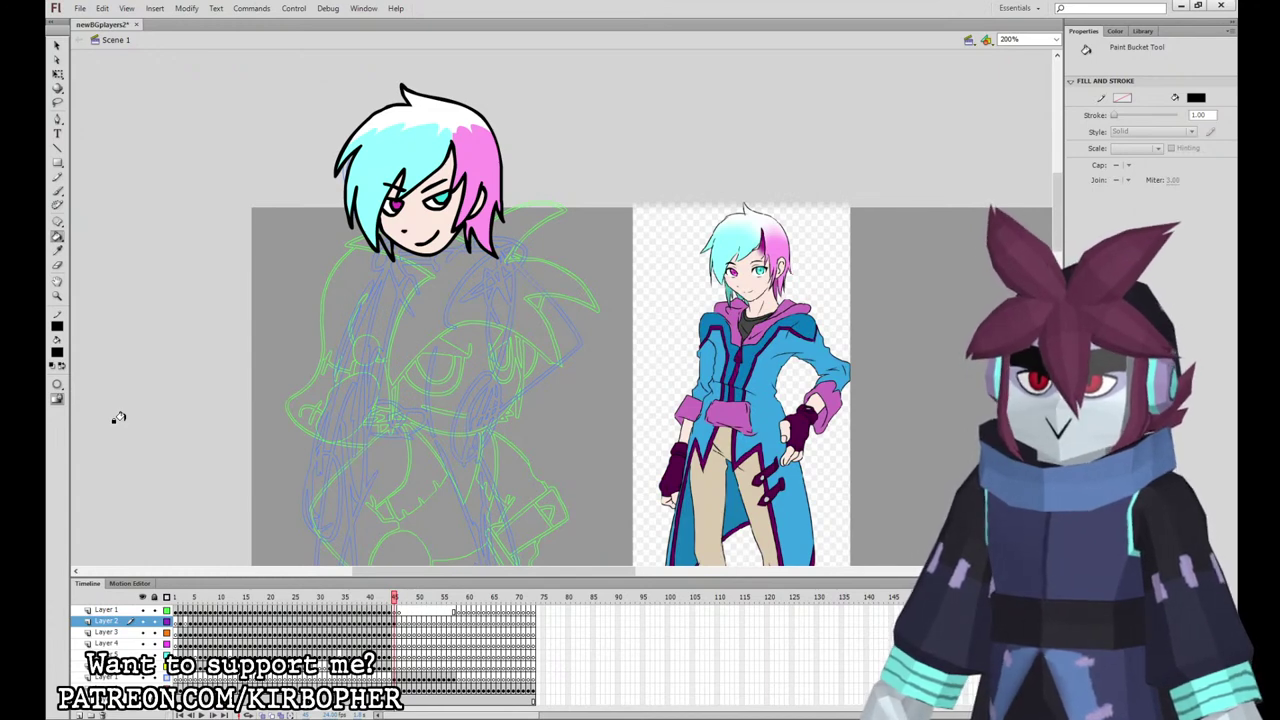
{"action": "left_click", "coordinate": [58, 189]}
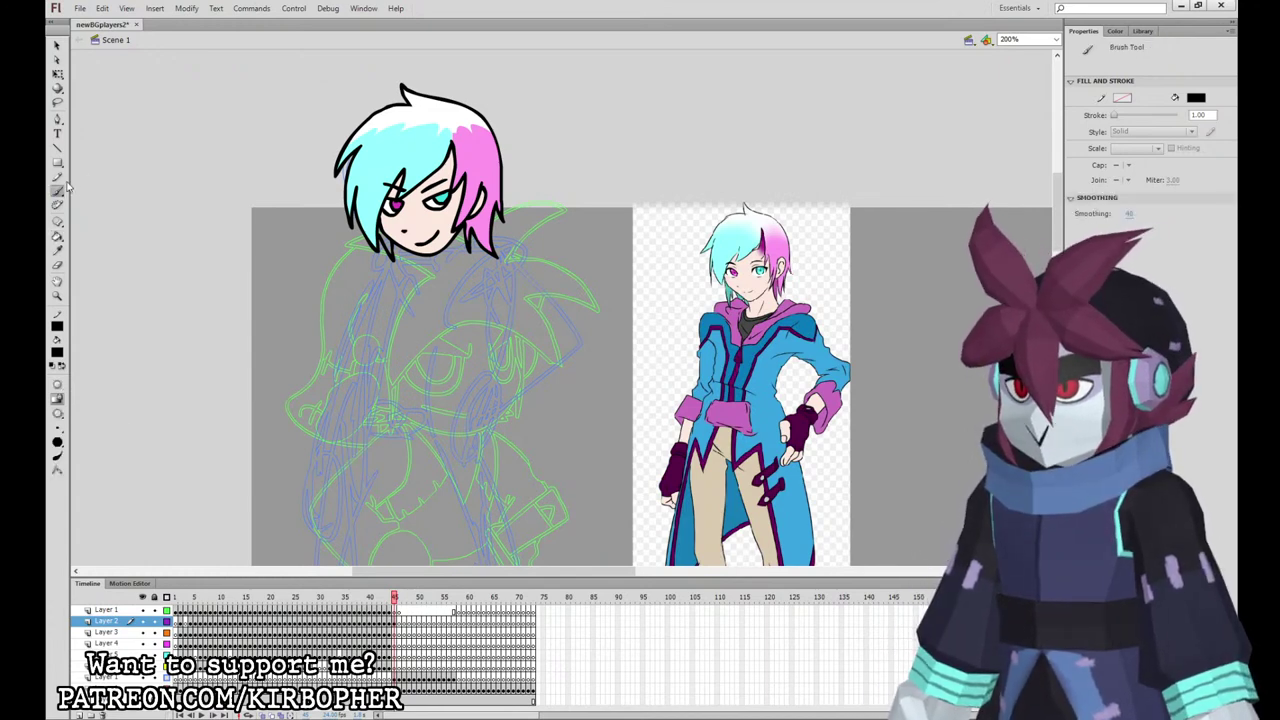
{"action": "left_click", "coordinate": [58, 251]}
{"action": "left_click", "coordinate": [374, 218]}
{"action": "left_click", "coordinate": [382, 242]}
Step: Draw the hood's folded collar and front opening in black below the head at frame 45 on Layer 4
{"action": "left_click", "coordinate": [80, 381]}
{"action": "left_click", "coordinate": [58, 191]}
{"action": "left_click", "coordinate": [396, 633]}
{"action": "left_click_drag", "start_coordinate": [420, 445], "coordinate": [432, 378]}
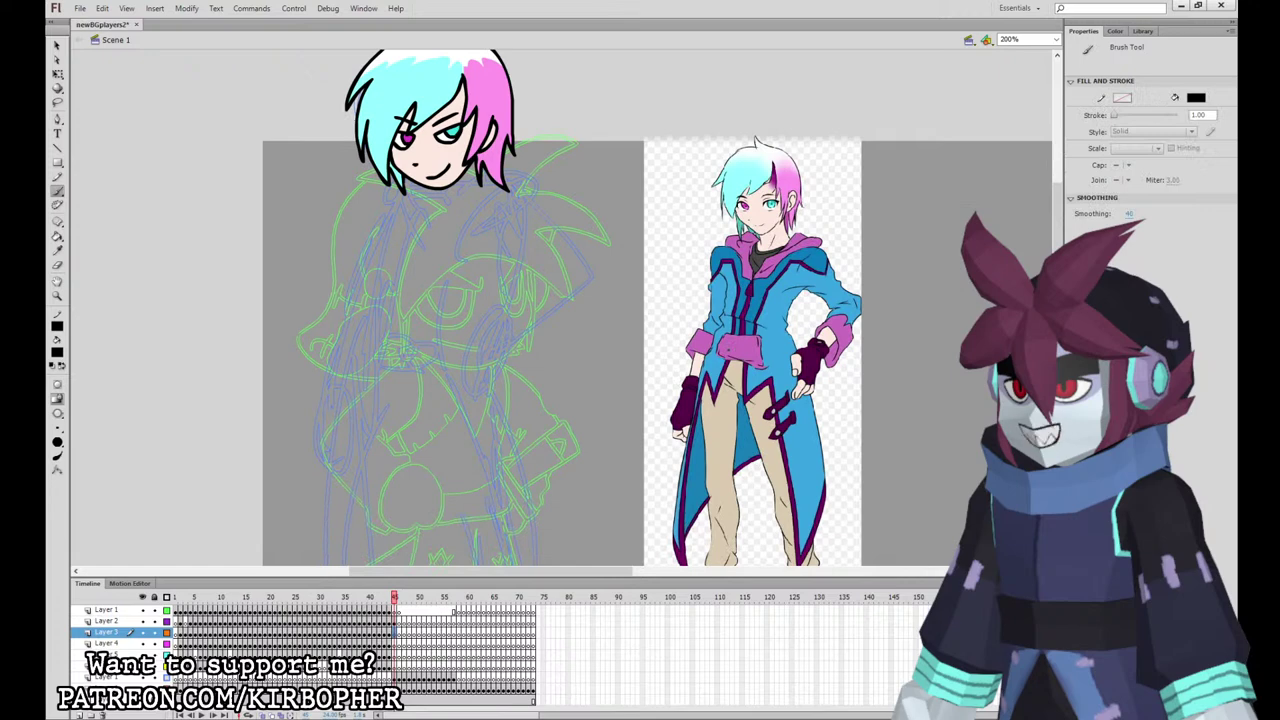
{"action": "left_click", "coordinate": [399, 643]}
{"action": "mouse_move", "coordinate": [437, 248]}
{"action": "left_mouse_down"}
{"action": "mouse_move", "coordinate": [535, 197]}
{"action": "mouse_move", "coordinate": [483, 190]}
{"action": "mouse_move", "coordinate": [433, 250]}
{"action": "left_mouse_up"}
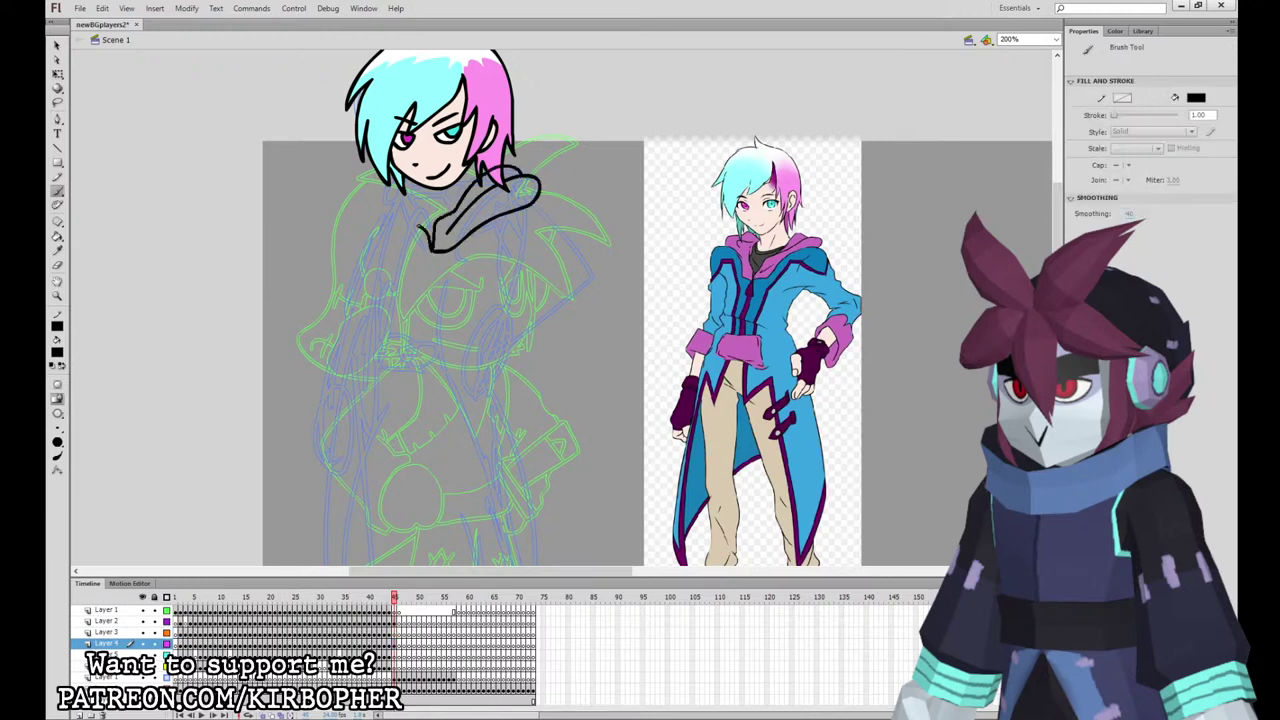
{"action": "left_click_drag", "start_coordinate": [418, 196], "coordinate": [432, 250]}
Step: Display the head layer as outlines and draw the neck inside the hood on Layer 4
{"action": "left_click", "coordinate": [167, 630]}
{"action": "left_click", "coordinate": [167, 634]}
{"action": "left_click", "coordinate": [167, 621]}
{"action": "left_click", "coordinate": [397, 643]}
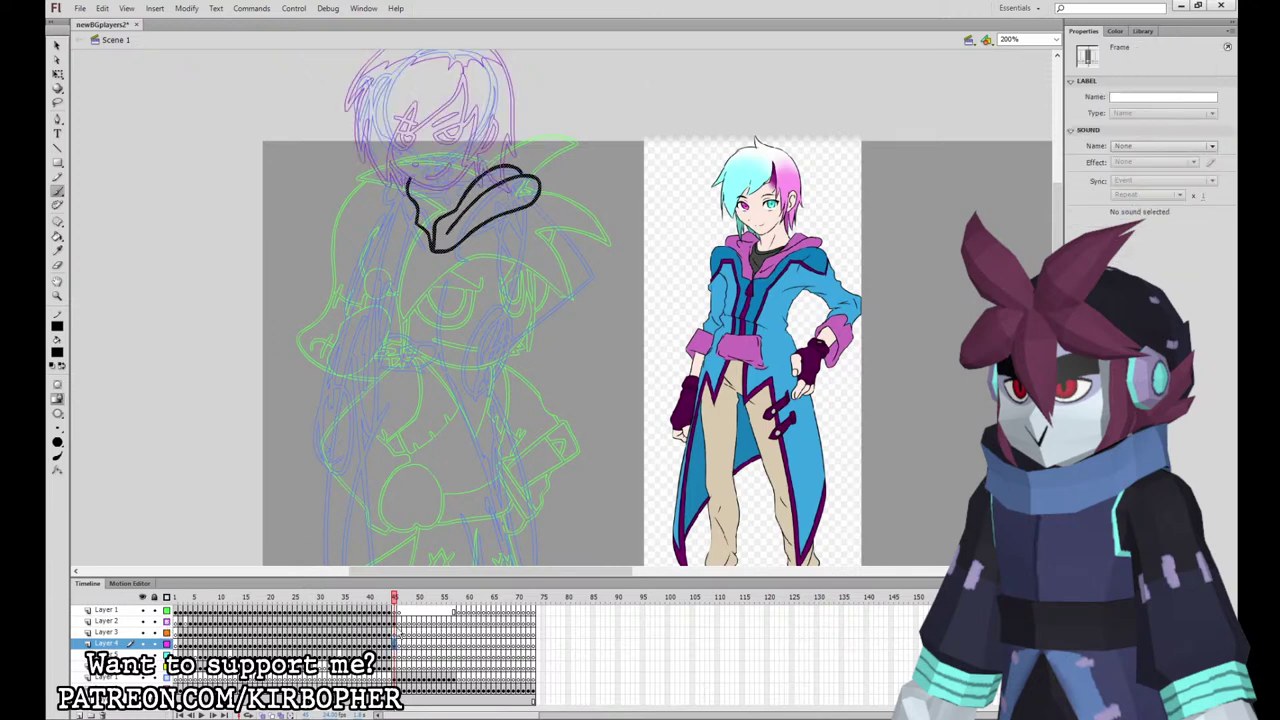
{"action": "mouse_move", "coordinate": [472, 140]}
{"action": "left_mouse_down"}
{"action": "mouse_move", "coordinate": [442, 109]}
{"action": "mouse_move", "coordinate": [421, 206]}
{"action": "left_mouse_up"}
{"action": "key", "text": "ctrl+z"}
{"action": "mouse_move", "coordinate": [480, 174]}
{"action": "left_mouse_down"}
{"action": "mouse_move", "coordinate": [428, 125]}
{"action": "mouse_move", "coordinate": [426, 200]}
{"action": "left_mouse_up"}
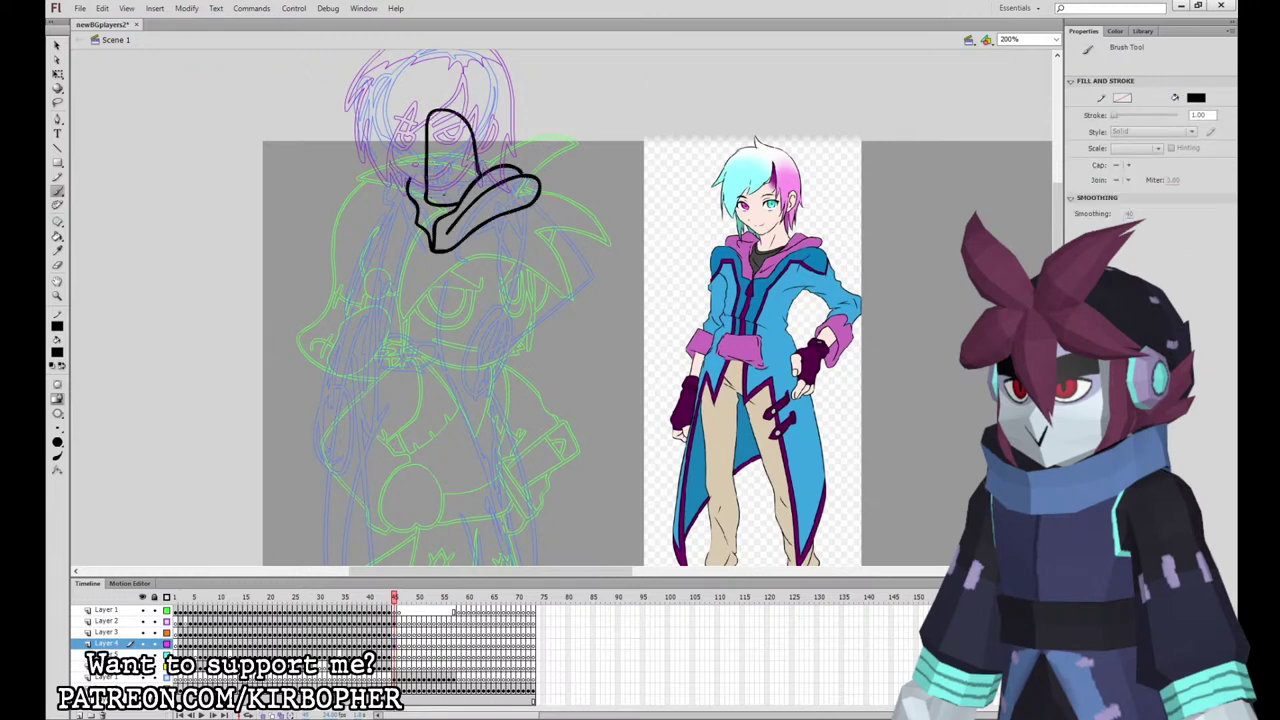
Step: Draw the other side of the hood with its inner fold, and add a triangular zip pull beneath the collar point
{"action": "mouse_move", "coordinate": [419, 160]}
{"action": "left_mouse_down"}
{"action": "mouse_move", "coordinate": [411, 225]}
{"action": "mouse_move", "coordinate": [387, 192]}
{"action": "mouse_move", "coordinate": [413, 234]}
{"action": "left_mouse_up"}
{"action": "key", "text": "ctrl+z"}
{"action": "key", "text": "ctrl+z"}
{"action": "mouse_move", "coordinate": [426, 155]}
{"action": "left_mouse_down"}
{"action": "mouse_move", "coordinate": [407, 159]}
{"action": "mouse_move", "coordinate": [414, 233]}
{"action": "left_mouse_up"}
{"action": "mouse_move", "coordinate": [387, 189]}
{"action": "left_mouse_down"}
{"action": "mouse_move", "coordinate": [379, 214]}
{"action": "mouse_move", "coordinate": [432, 249]}
{"action": "left_mouse_up"}
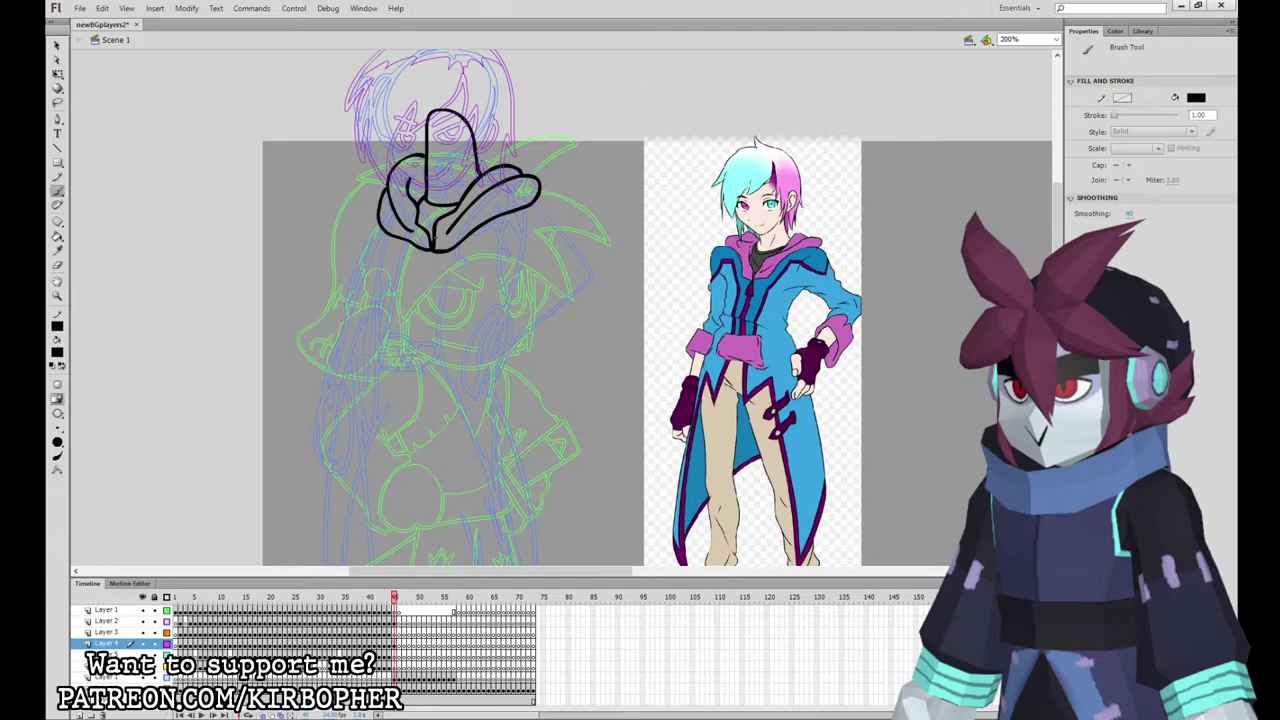
{"action": "key", "text": "ctrl+z"}
{"action": "mouse_move", "coordinate": [380, 204]}
{"action": "left_mouse_down"}
{"action": "mouse_move", "coordinate": [430, 252]}
{"action": "mouse_move", "coordinate": [420, 278]}
{"action": "mouse_move", "coordinate": [434, 254]}
{"action": "left_mouse_up"}
{"action": "left_click_drag", "start_coordinate": [433, 278], "coordinate": [429, 256]}
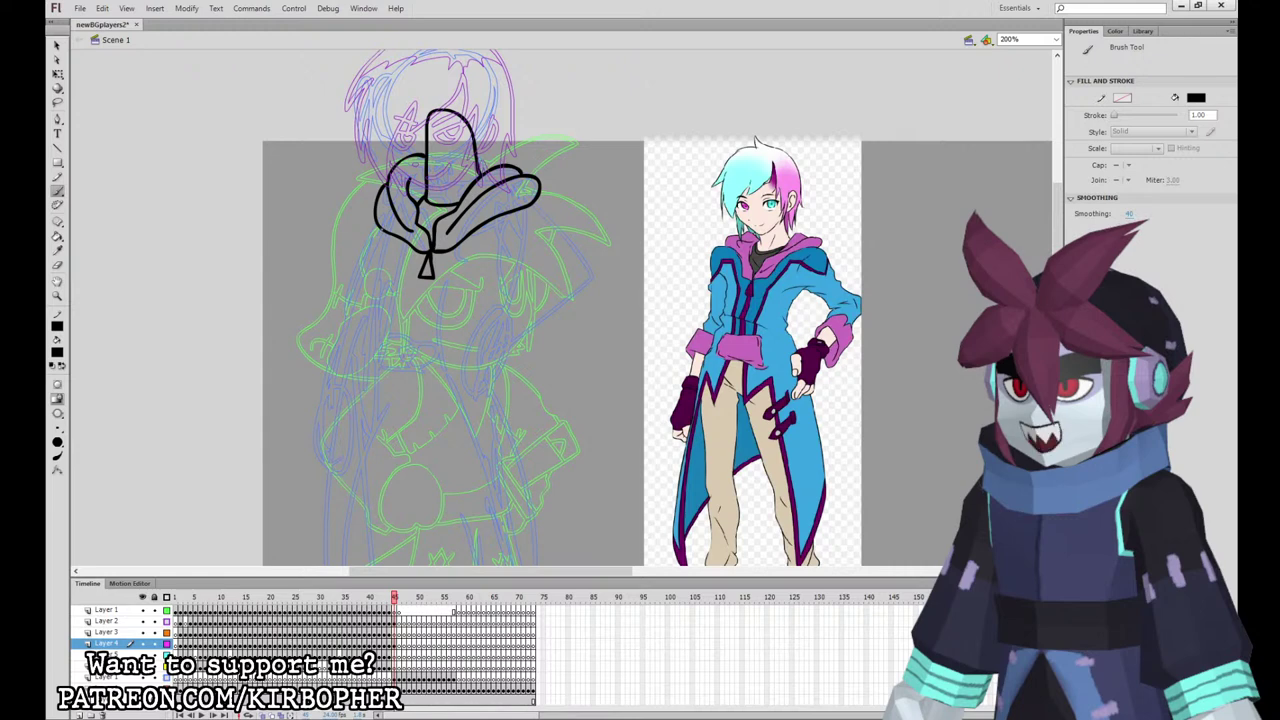
Step: Draw the coat's torso, waist belt and two long pointed tails beneath the hood
{"action": "left_click_drag", "start_coordinate": [382, 232], "coordinate": [371, 332]}
{"action": "scroll", "coordinate": [551, 200], "scroll_direction": "down", "scroll_amount": 3}
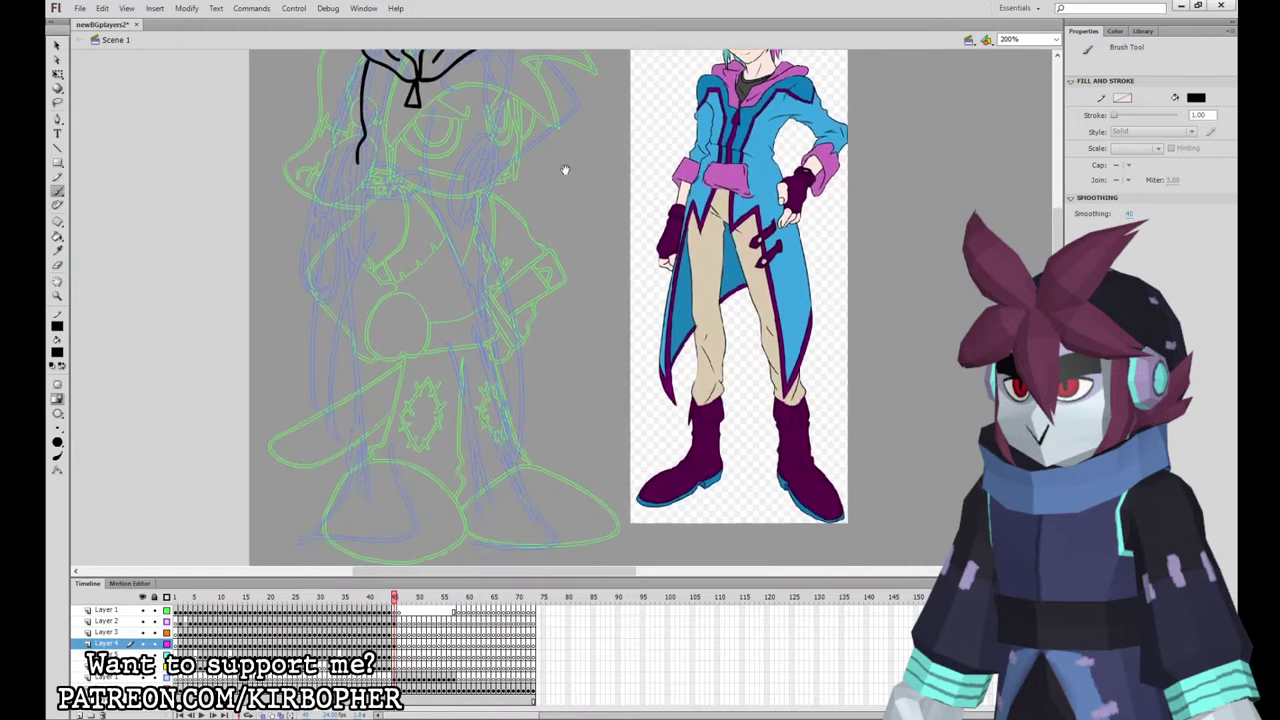
{"action": "mouse_move", "coordinate": [369, 223]}
{"action": "left_mouse_down"}
{"action": "mouse_move", "coordinate": [412, 258]}
{"action": "mouse_move", "coordinate": [434, 252]}
{"action": "mouse_move", "coordinate": [432, 230]}
{"action": "mouse_move", "coordinate": [365, 222]}
{"action": "mouse_move", "coordinate": [338, 246]}
{"action": "mouse_move", "coordinate": [298, 408]}
{"action": "mouse_move", "coordinate": [336, 516]}
{"action": "mouse_move", "coordinate": [328, 448]}
{"action": "mouse_move", "coordinate": [368, 258]}
{"action": "mouse_move", "coordinate": [422, 286]}
{"action": "mouse_move", "coordinate": [423, 335]}
{"action": "mouse_move", "coordinate": [438, 305]}
{"action": "mouse_move", "coordinate": [485, 515]}
{"action": "mouse_move", "coordinate": [528, 450]}
{"action": "mouse_move", "coordinate": [520, 370]}
{"action": "mouse_move", "coordinate": [466, 208]}
{"action": "left_mouse_up"}
{"action": "left_click_drag", "start_coordinate": [508, 142], "coordinate": [510, 96]}
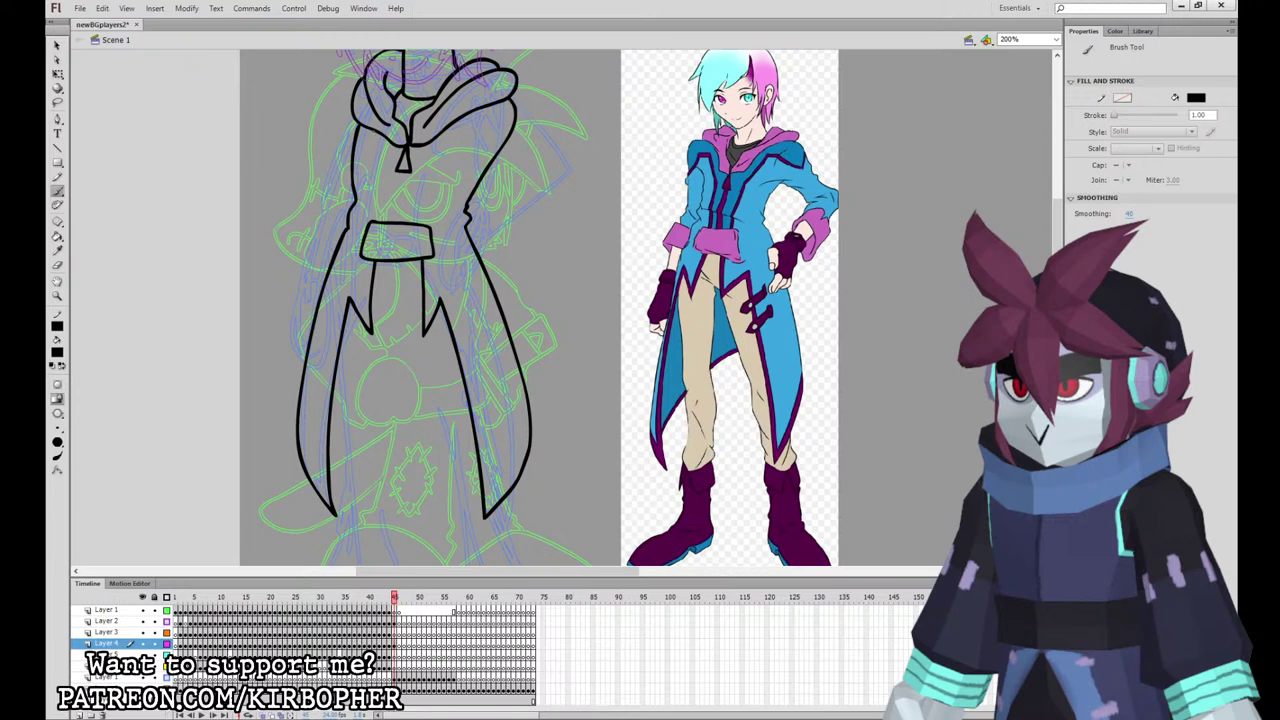
Step: Draw the inner trim line on the coat's side beneath the smaller hood fold, from the chest down to the tail tip
{"action": "mouse_move", "coordinate": [362, 131]}
{"action": "left_mouse_down"}
{"action": "mouse_move", "coordinate": [383, 222]}
{"action": "mouse_move", "coordinate": [386, 134]}
{"action": "mouse_move", "coordinate": [380, 221]}
{"action": "mouse_move", "coordinate": [361, 160]}
{"action": "mouse_move", "coordinate": [374, 218]}
{"action": "mouse_move", "coordinate": [362, 312]}
{"action": "left_mouse_up"}
{"action": "key", "text": "ctrl+z"}
{"action": "key", "text": "ctrl+z"}
{"action": "key", "text": "ctrl+z"}
{"action": "key", "text": "ctrl+z"}
{"action": "mouse_move", "coordinate": [370, 258]}
{"action": "left_mouse_down"}
{"action": "mouse_move", "coordinate": [360, 312]}
{"action": "mouse_move", "coordinate": [334, 330]}
{"action": "mouse_move", "coordinate": [323, 497]}
{"action": "left_mouse_up"}
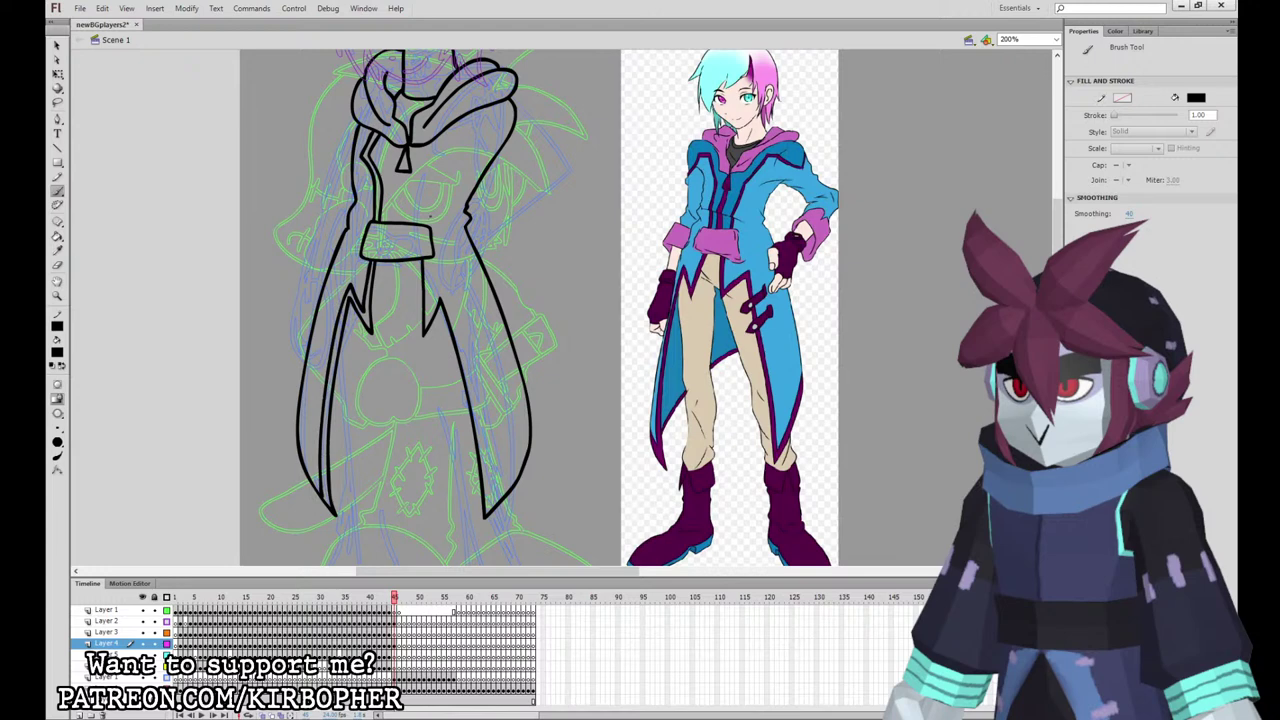
Step: Draw the matching trim line on the coat's opposite side and add hem trim across both tail ends
{"action": "mouse_move", "coordinate": [419, 204]}
{"action": "left_mouse_down"}
{"action": "mouse_move", "coordinate": [418, 222]}
{"action": "mouse_move", "coordinate": [450, 170]}
{"action": "mouse_move", "coordinate": [443, 136]}
{"action": "left_mouse_up"}
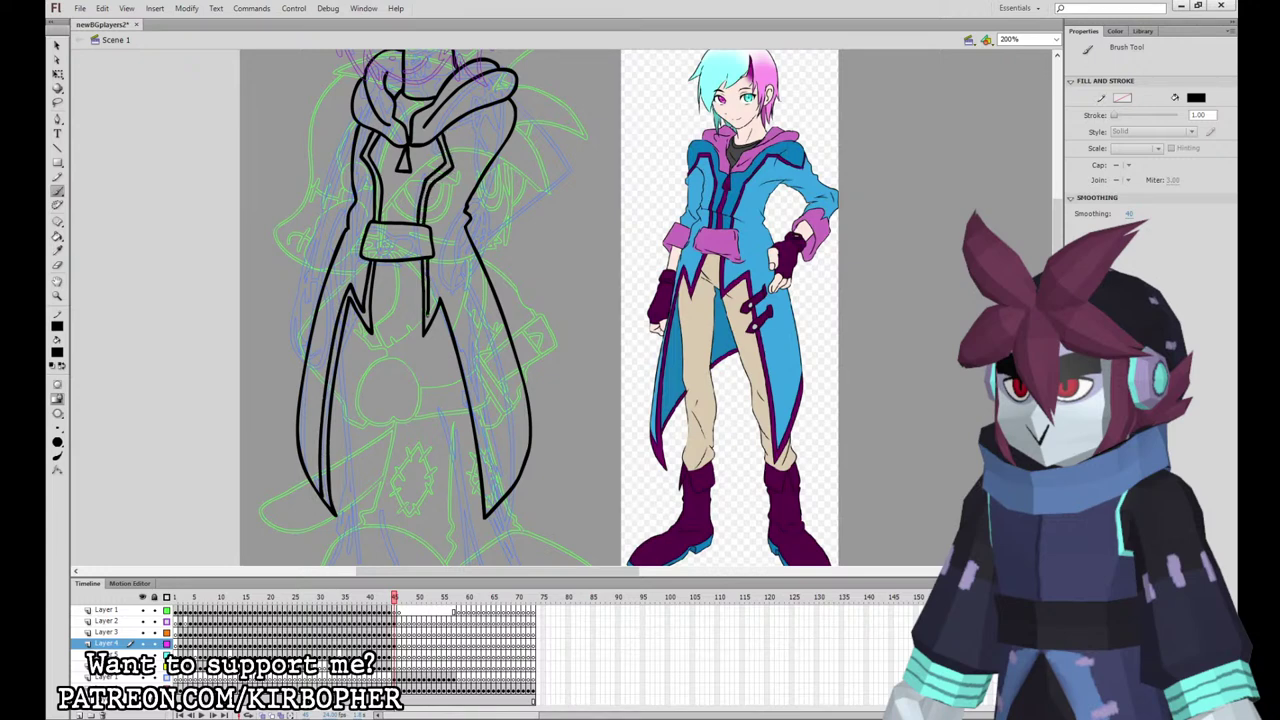
{"action": "mouse_move", "coordinate": [442, 290]}
{"action": "left_mouse_down"}
{"action": "mouse_move", "coordinate": [486, 462]}
{"action": "mouse_move", "coordinate": [516, 468]}
{"action": "mouse_move", "coordinate": [530, 442]}
{"action": "left_mouse_up"}
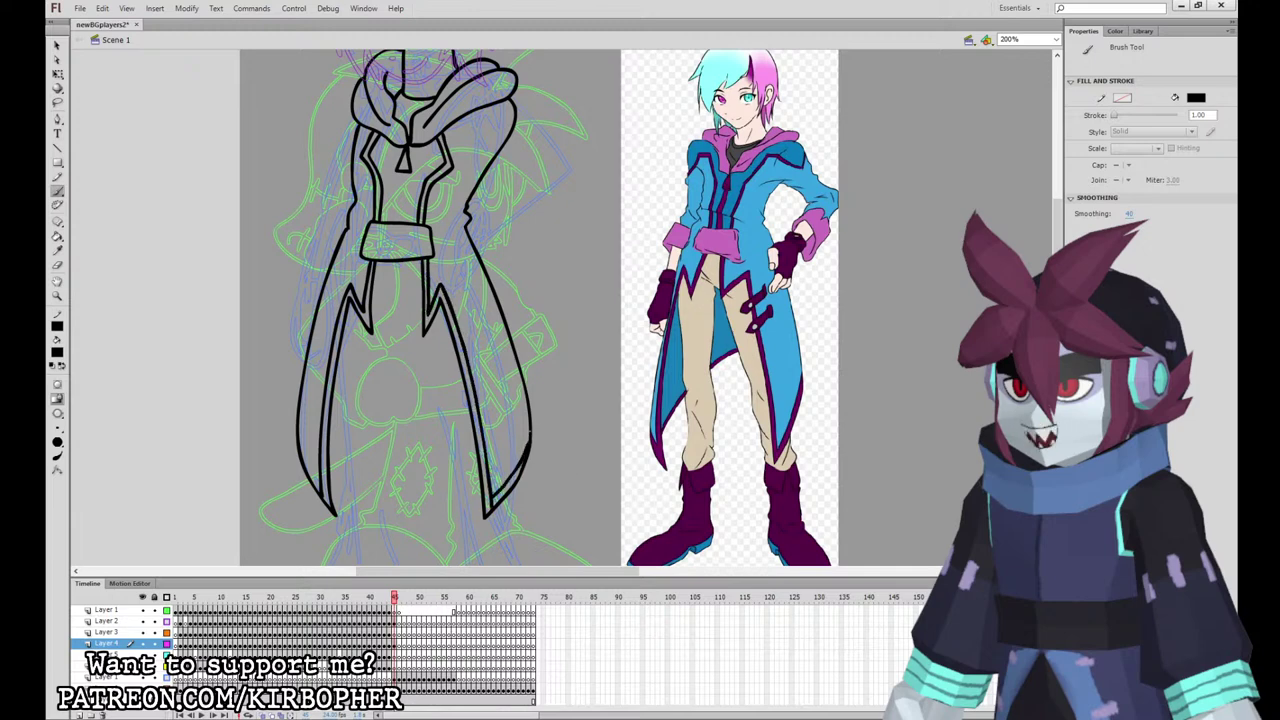
{"action": "left_click_drag", "start_coordinate": [322, 485], "coordinate": [299, 449]}
Step: Clean up the overlapping line bits along the outer edge and tips of the coat tails
{"action": "key", "text": "v"}
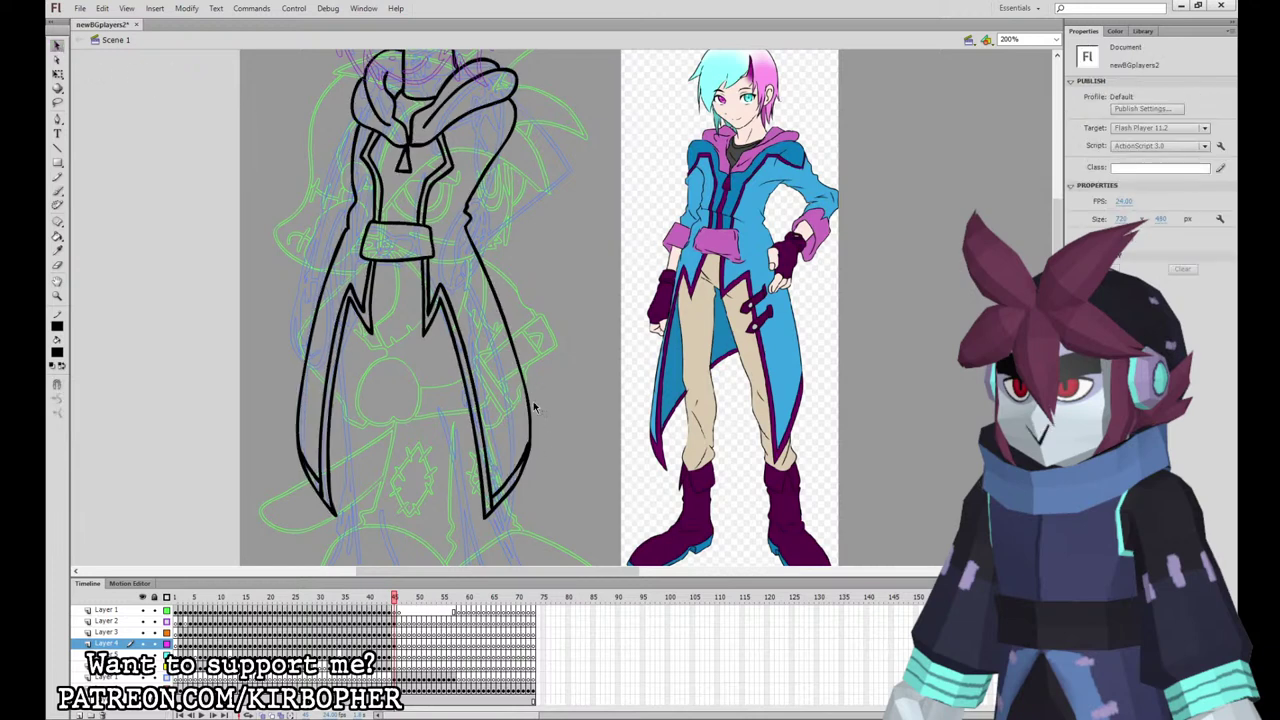
{"action": "left_click", "coordinate": [540, 425]}
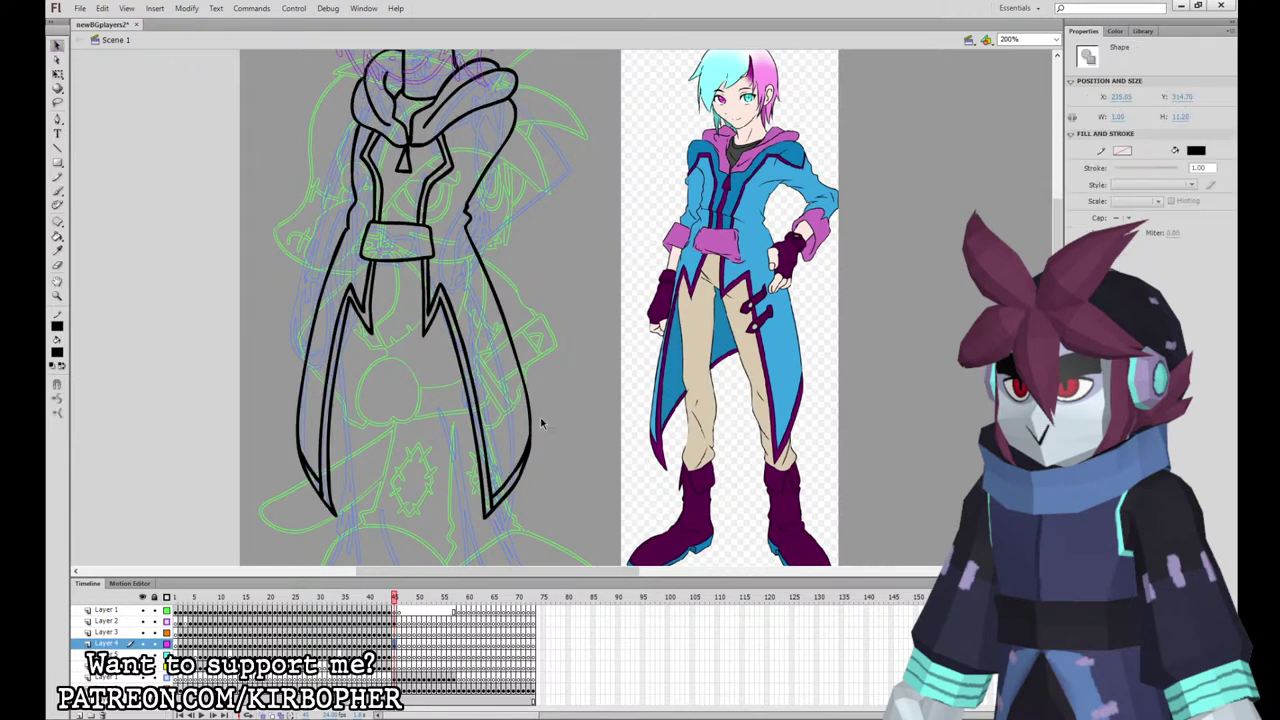
{"action": "left_click", "coordinate": [497, 505]}
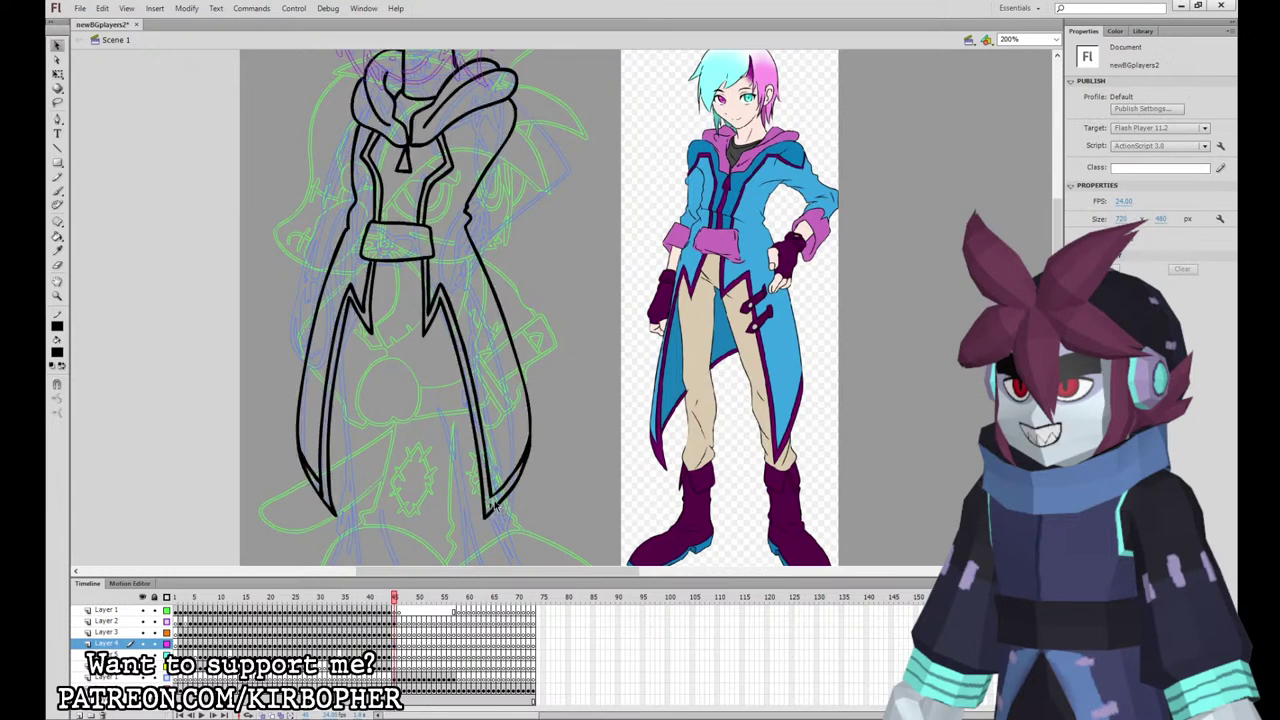
{"action": "left_click_drag", "start_coordinate": [319, 489], "coordinate": [331, 509]}
{"action": "left_click", "coordinate": [332, 506]}
{"action": "left_click", "coordinate": [343, 464]}
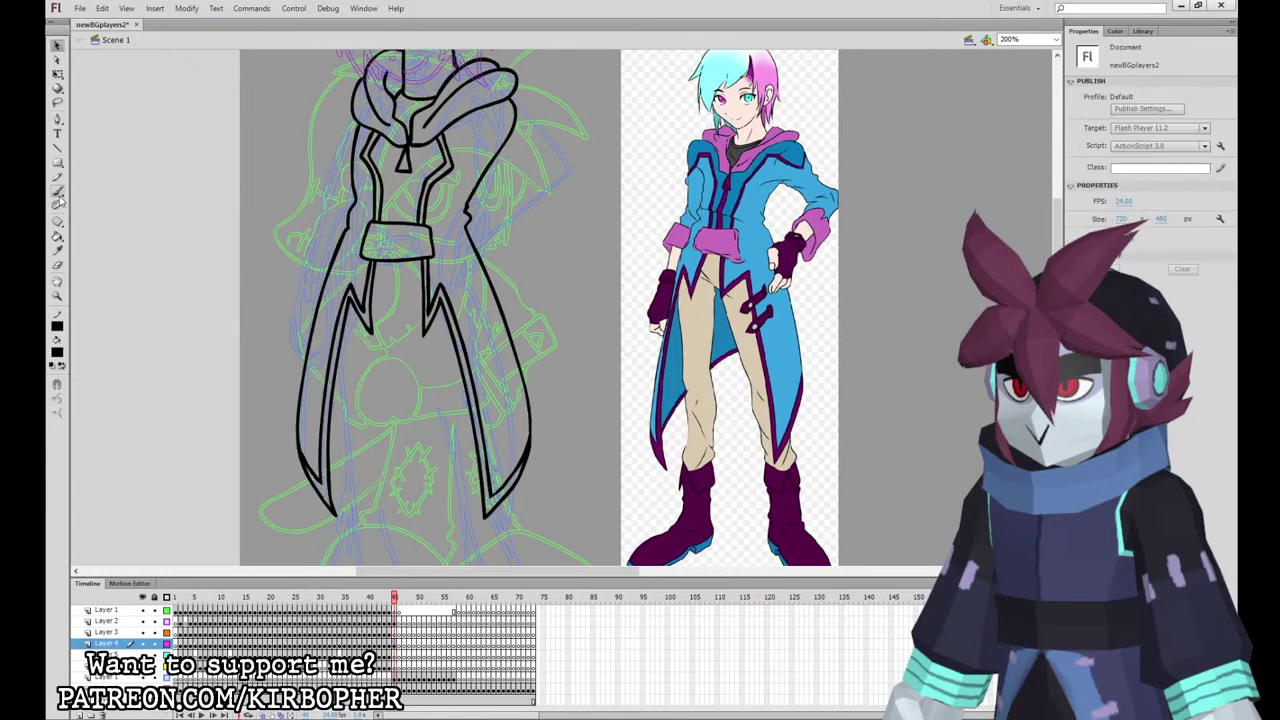
Step: Draw two zip lines running from the zip pull down to the belt
{"action": "left_click", "coordinate": [57, 192]}
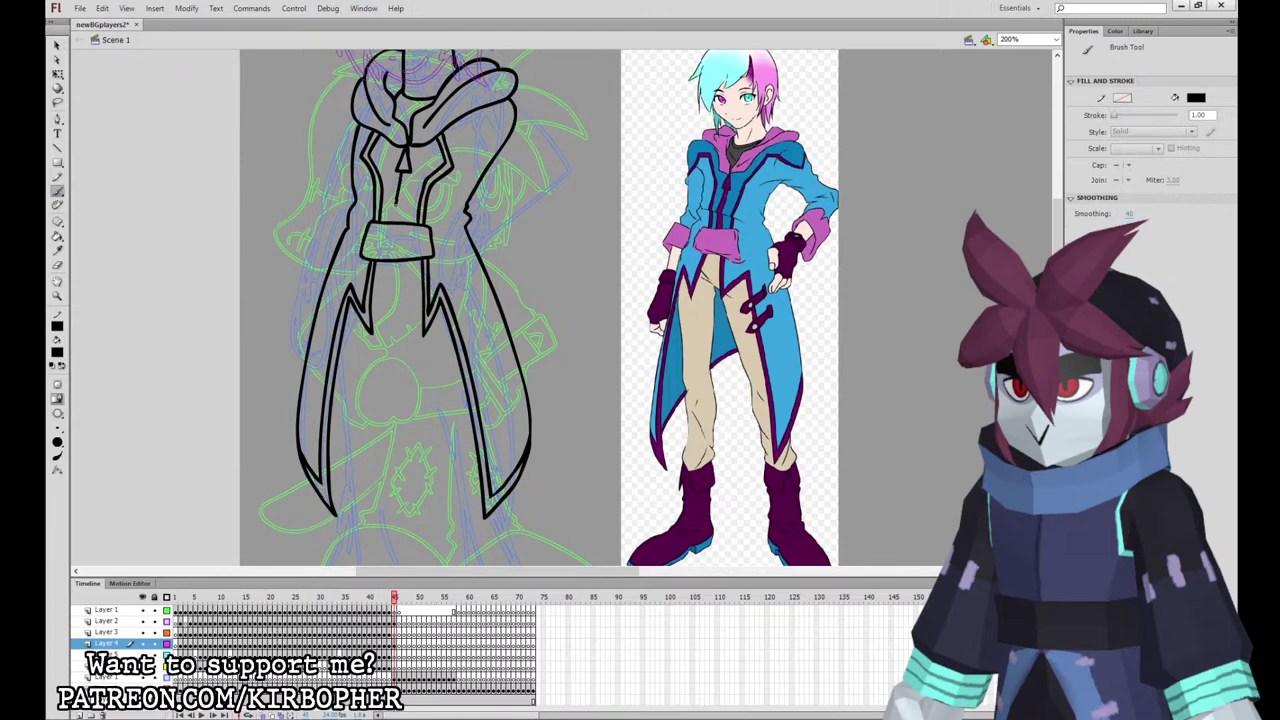
{"action": "left_click_drag", "start_coordinate": [406, 173], "coordinate": [403, 221]}
{"action": "left_click_drag", "start_coordinate": [740, 382], "coordinate": [737, 397]}
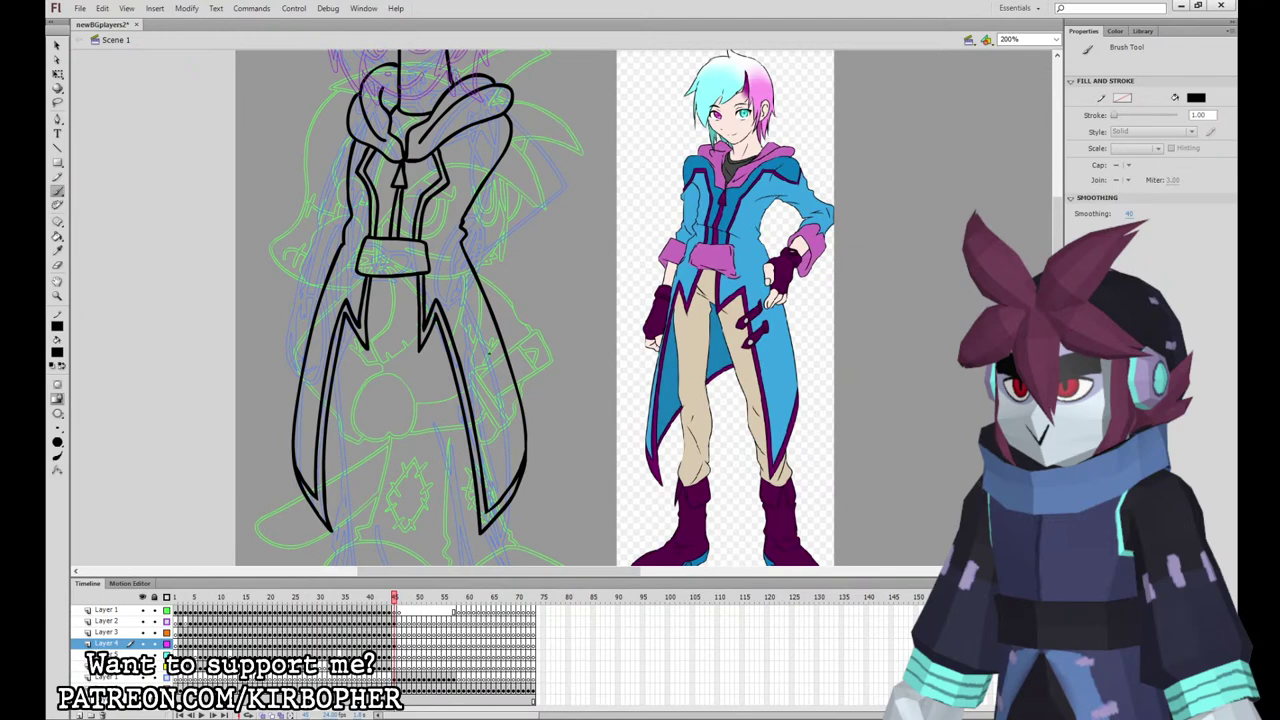
Step: Draw the hand resting on the hip, with thumb and fingers, at frame 45 on Layer 3
{"action": "mouse_move", "coordinate": [498, 296]}
{"action": "left_mouse_down"}
{"action": "mouse_move", "coordinate": [500, 343]}
{"action": "mouse_move", "coordinate": [508, 251]}
{"action": "left_mouse_up"}
{"action": "left_click_drag", "start_coordinate": [802, 271], "coordinate": [794, 271]}
{"action": "scroll", "coordinate": [793, 271], "scroll_direction": "up", "scroll_amount": 5}
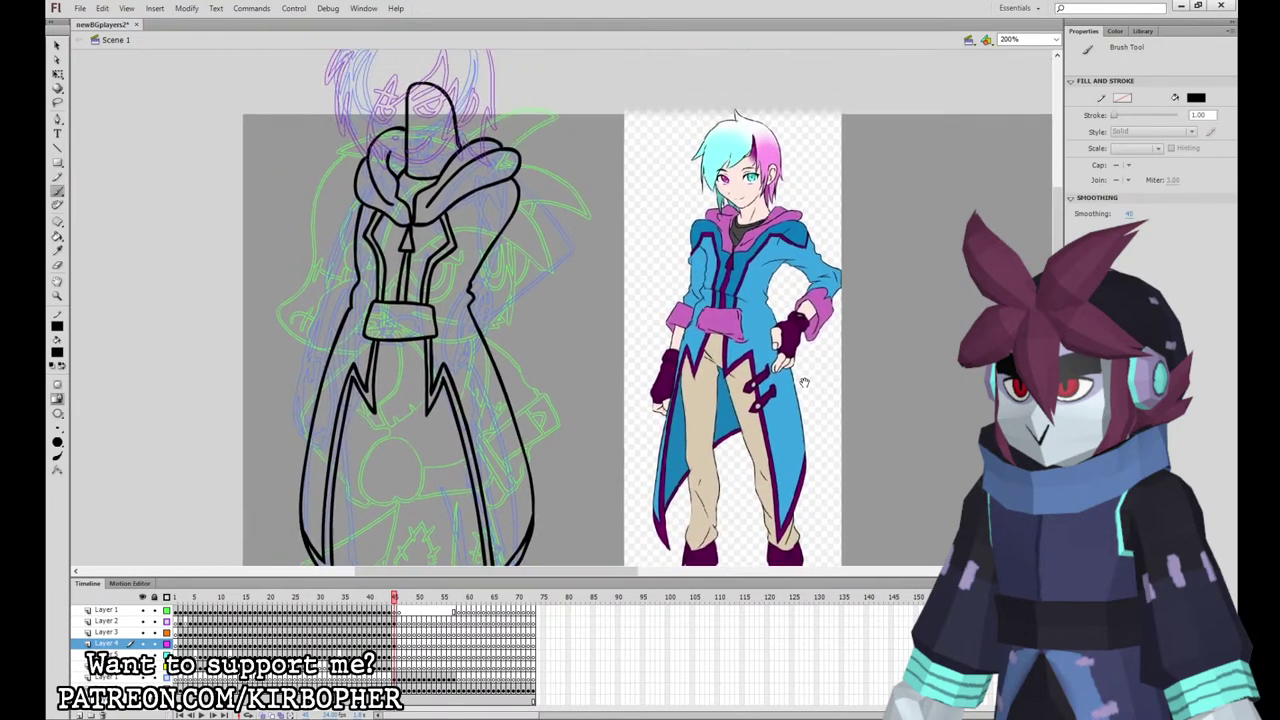
{"action": "left_click", "coordinate": [394, 633]}
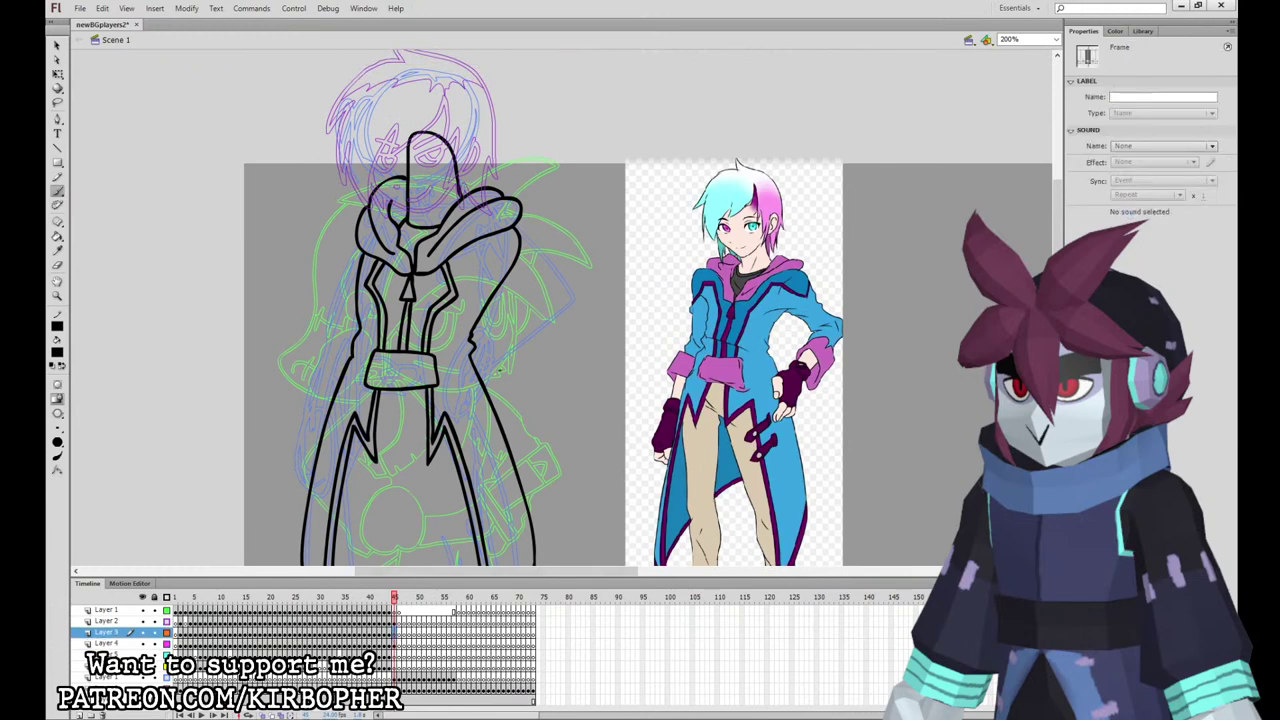
{"action": "mouse_move", "coordinate": [482, 349]}
{"action": "left_mouse_down"}
{"action": "mouse_move", "coordinate": [468, 367]}
{"action": "mouse_move", "coordinate": [472, 352]}
{"action": "left_mouse_up"}
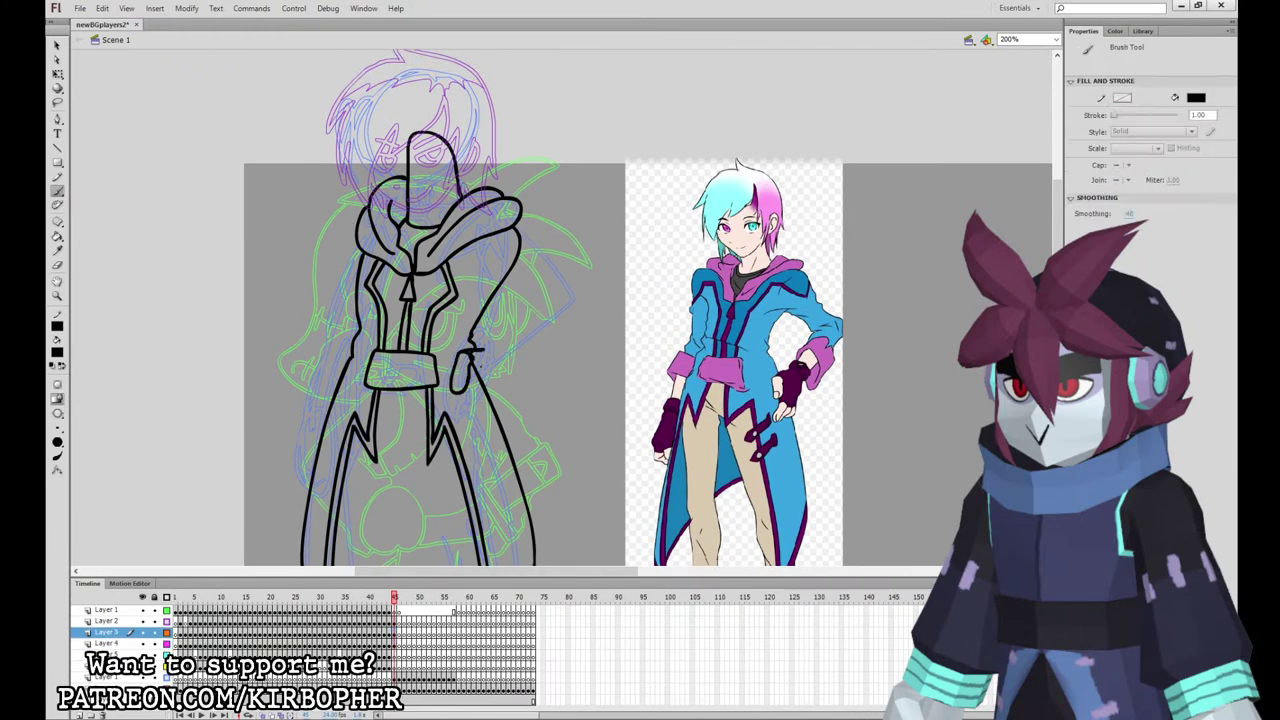
{"action": "mouse_move", "coordinate": [468, 404]}
{"action": "left_mouse_down"}
{"action": "mouse_move", "coordinate": [473, 382]}
{"action": "mouse_move", "coordinate": [468, 415]}
{"action": "mouse_move", "coordinate": [474, 382]}
{"action": "mouse_move", "coordinate": [472, 440]}
{"action": "mouse_move", "coordinate": [498, 412]}
{"action": "mouse_move", "coordinate": [500, 434]}
{"action": "left_mouse_up"}
{"action": "key", "text": "ctrl+z"}
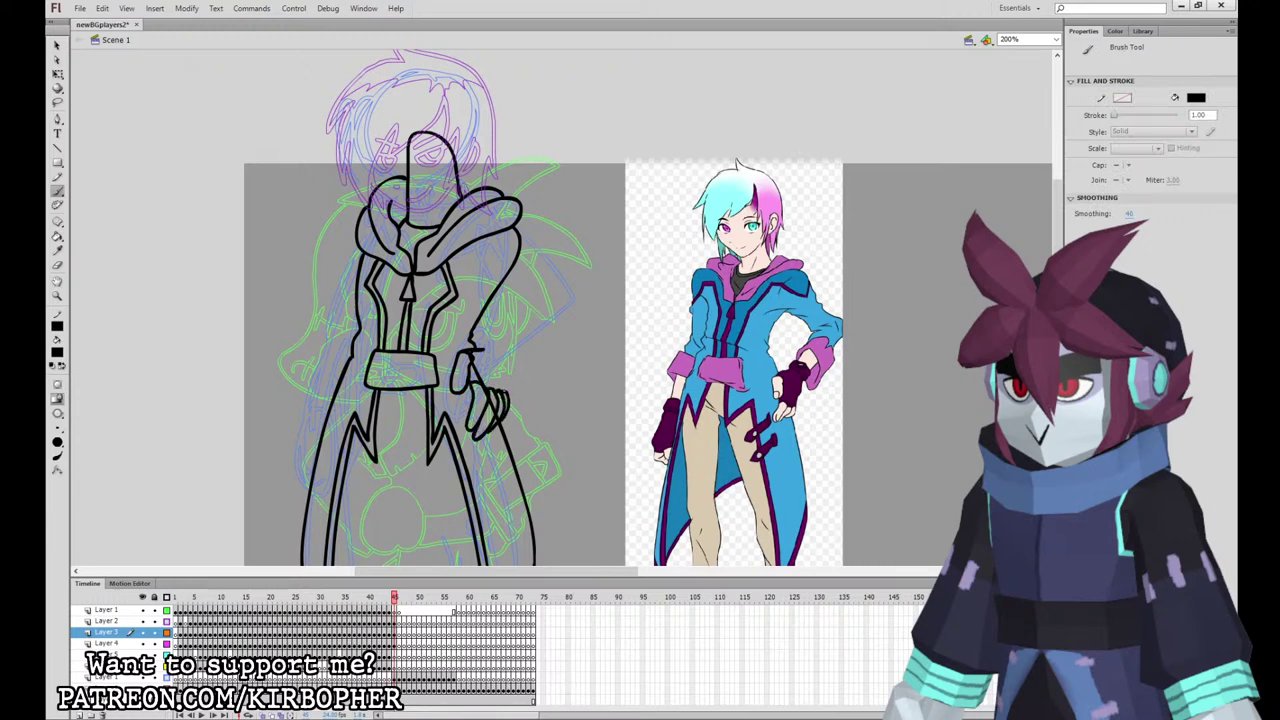
Step: Draw the bent arm's wrist, inner elbow line and rolled sleeve cuff above the hand
{"action": "left_click_drag", "start_coordinate": [492, 338], "coordinate": [512, 388]}
{"action": "mouse_move", "coordinate": [487, 250]}
{"action": "left_mouse_down"}
{"action": "mouse_move", "coordinate": [530, 296]}
{"action": "mouse_move", "coordinate": [490, 326]}
{"action": "mouse_move", "coordinate": [528, 355]}
{"action": "mouse_move", "coordinate": [527, 372]}
{"action": "left_mouse_up"}
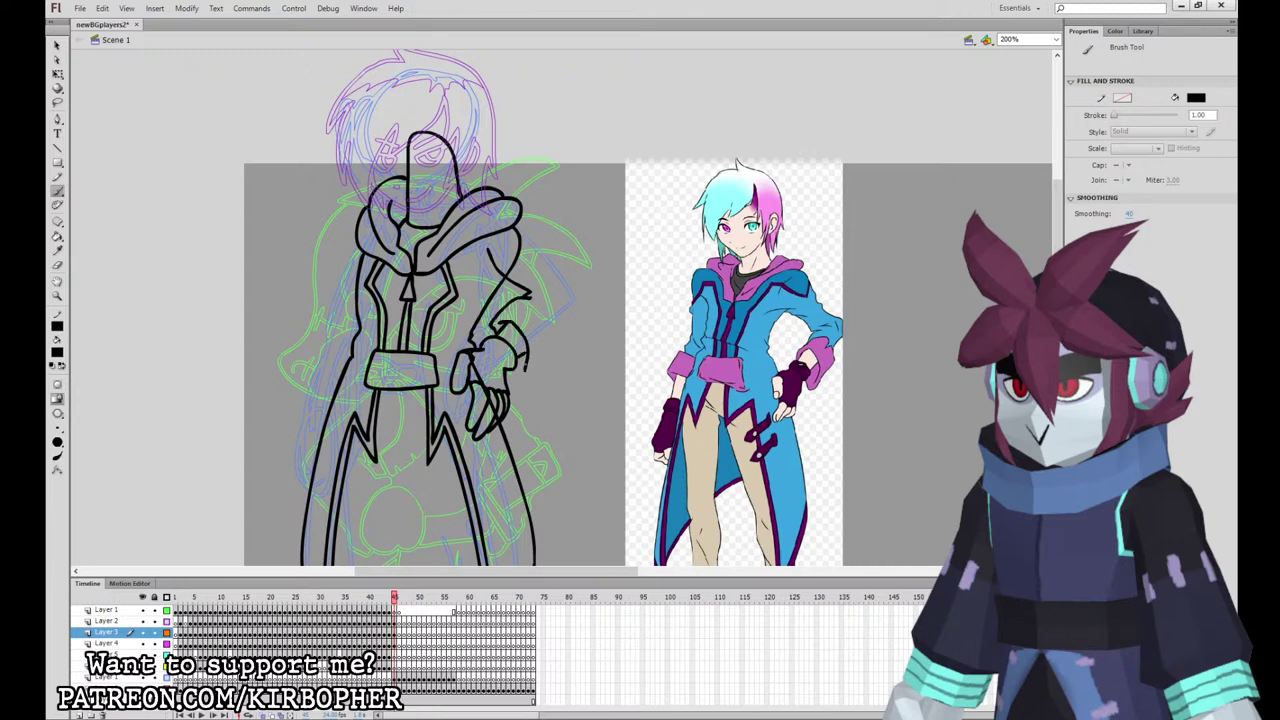
{"action": "mouse_move", "coordinate": [519, 380]}
{"action": "left_mouse_down"}
{"action": "mouse_move", "coordinate": [551, 344]}
{"action": "mouse_move", "coordinate": [528, 297]}
{"action": "left_mouse_up"}
{"action": "key", "text": "ctrl+z"}
{"action": "mouse_move", "coordinate": [517, 375]}
{"action": "left_mouse_down"}
{"action": "mouse_move", "coordinate": [548, 361]}
{"action": "mouse_move", "coordinate": [530, 298]}
{"action": "left_mouse_up"}
Step: Draw the bent arm's outer sleeve from the hood to the cuff and remove the excess line near the shoulder
{"action": "mouse_move", "coordinate": [550, 343]}
{"action": "left_mouse_down"}
{"action": "mouse_move", "coordinate": [590, 303]}
{"action": "mouse_move", "coordinate": [566, 271]}
{"action": "mouse_move", "coordinate": [567, 328]}
{"action": "mouse_move", "coordinate": [548, 255]}
{"action": "mouse_move", "coordinate": [501, 227]}
{"action": "mouse_move", "coordinate": [487, 241]}
{"action": "left_mouse_up"}
{"action": "key", "text": "ctrl+z"}
{"action": "key", "text": "v"}
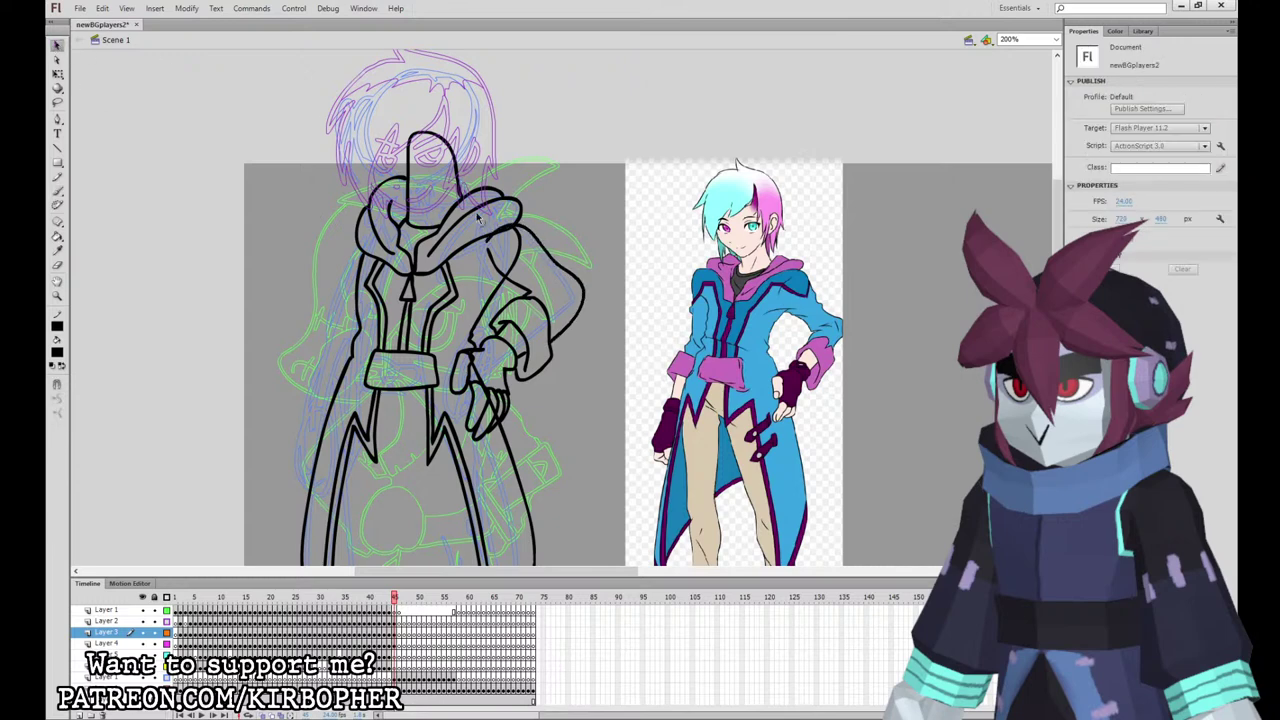
{"action": "left_click", "coordinate": [505, 230]}
{"action": "key", "text": "b"}
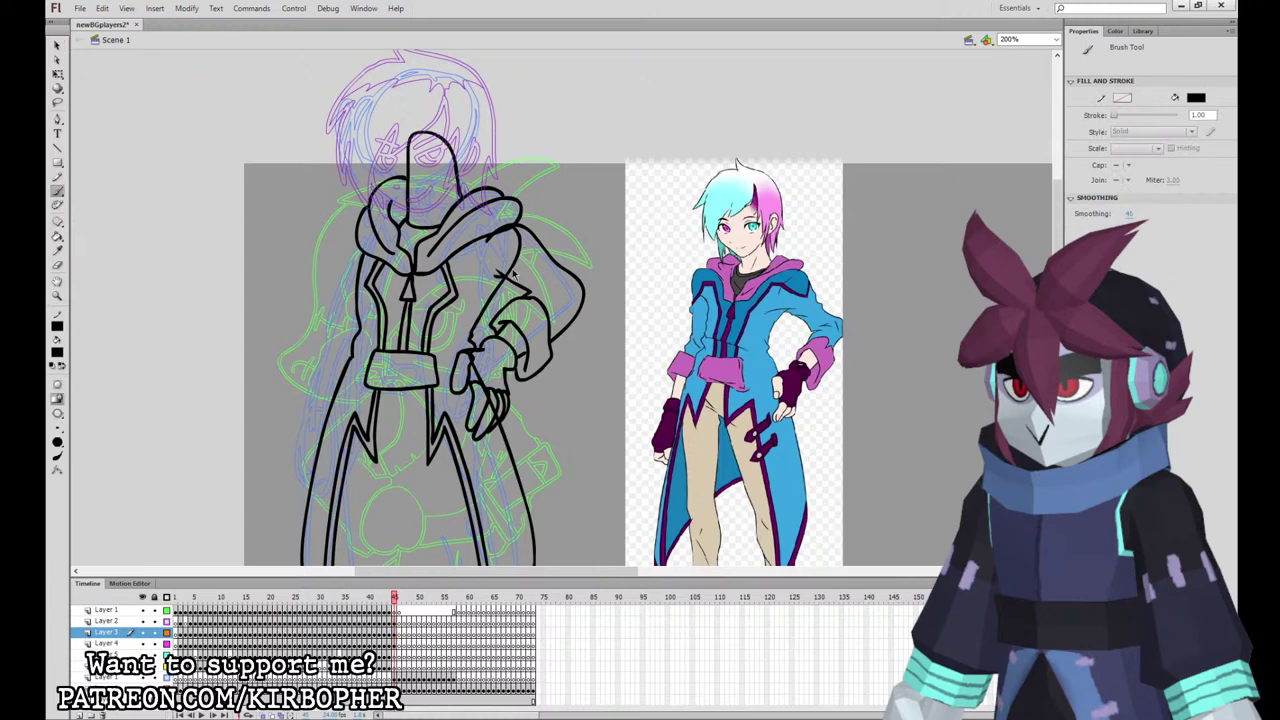
Step: Draw the other arm's sleeve from the shoulder down to its cuff at frame 45 on the layer below Layer 4
{"action": "left_click_drag", "start_coordinate": [593, 376], "coordinate": [617, 336]}
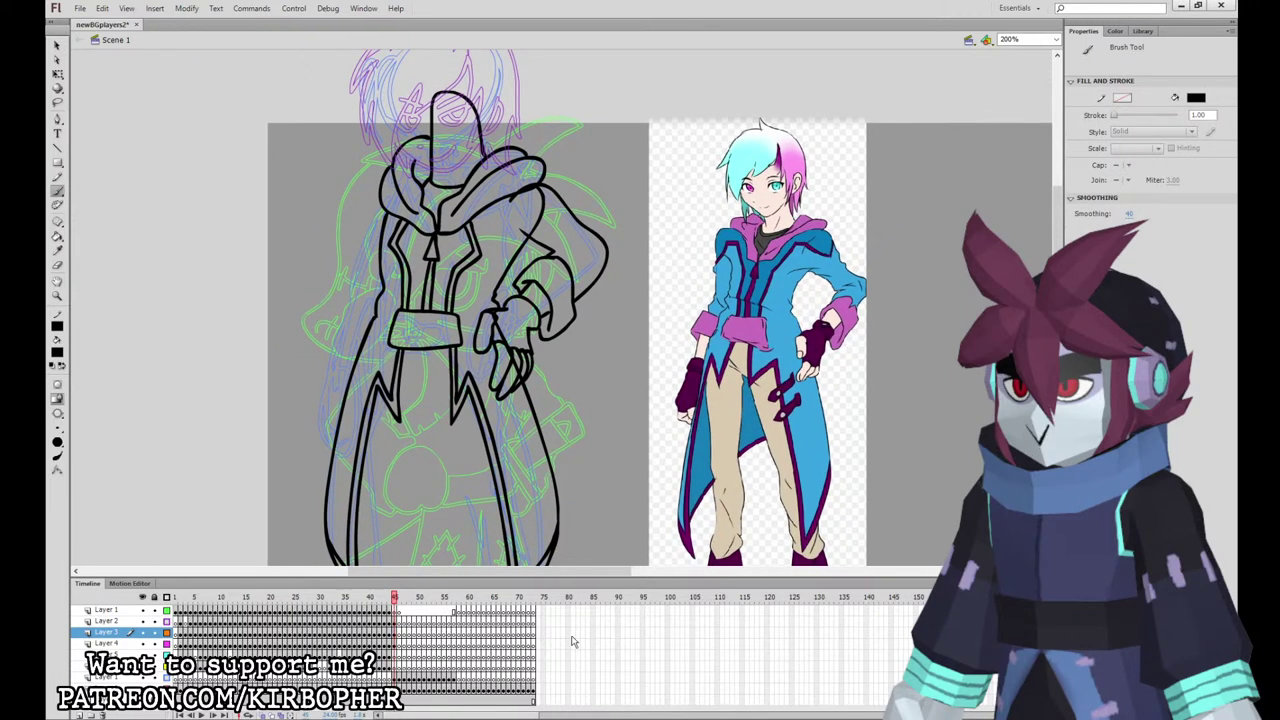
{"action": "left_click", "coordinate": [398, 652]}
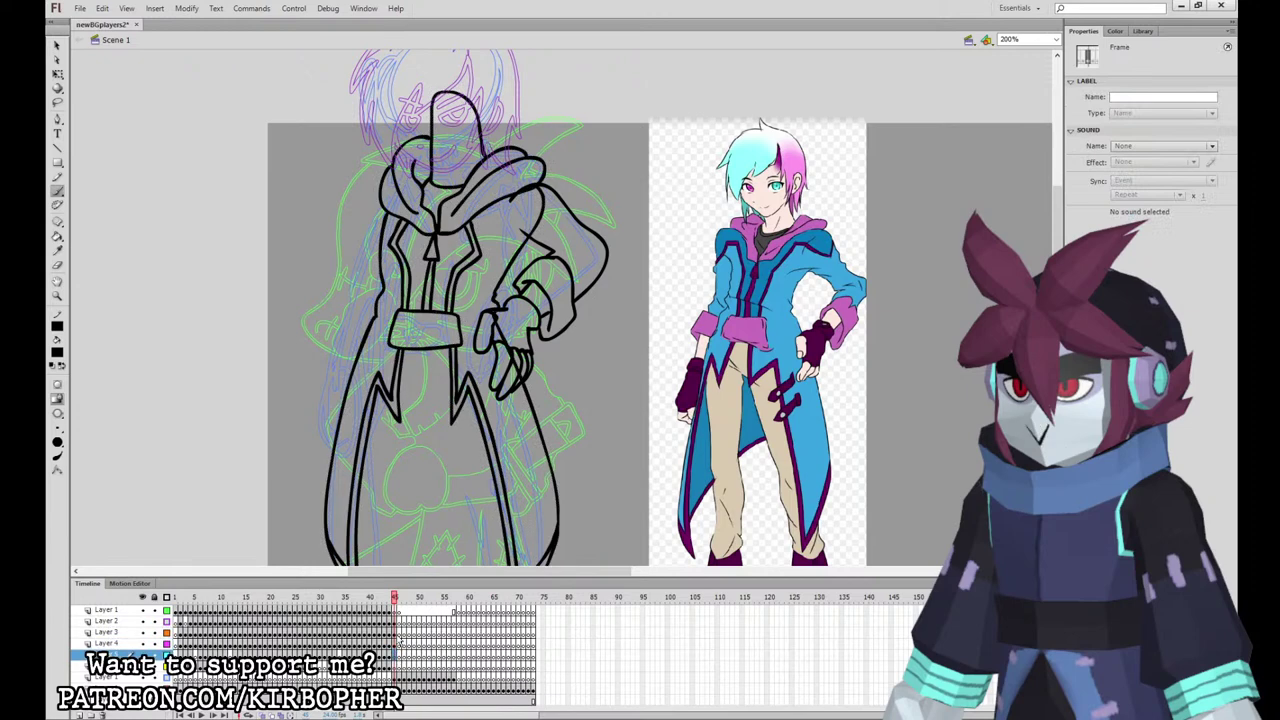
{"action": "mouse_move", "coordinate": [390, 186]}
{"action": "left_mouse_down"}
{"action": "mouse_move", "coordinate": [343, 327]}
{"action": "mouse_move", "coordinate": [396, 339]}
{"action": "mouse_move", "coordinate": [414, 194]}
{"action": "left_mouse_up"}
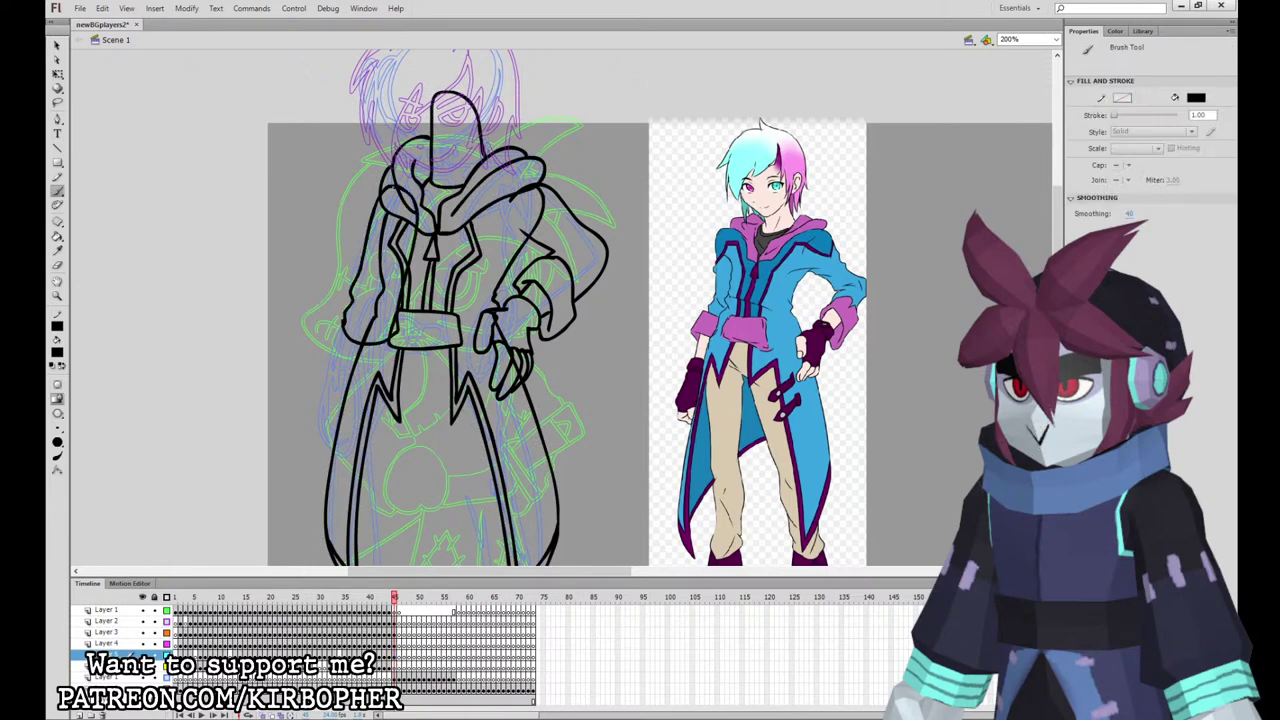
Step: Draw the hanging arm's rolled sleeve cuff and the lowered gloved hand beneath it at frame 45
{"action": "mouse_move", "coordinate": [332, 324]}
{"action": "left_mouse_down"}
{"action": "mouse_move", "coordinate": [365, 370]}
{"action": "mouse_move", "coordinate": [403, 334]}
{"action": "left_mouse_up"}
{"action": "left_click_drag", "start_coordinate": [346, 389], "coordinate": [369, 390]}
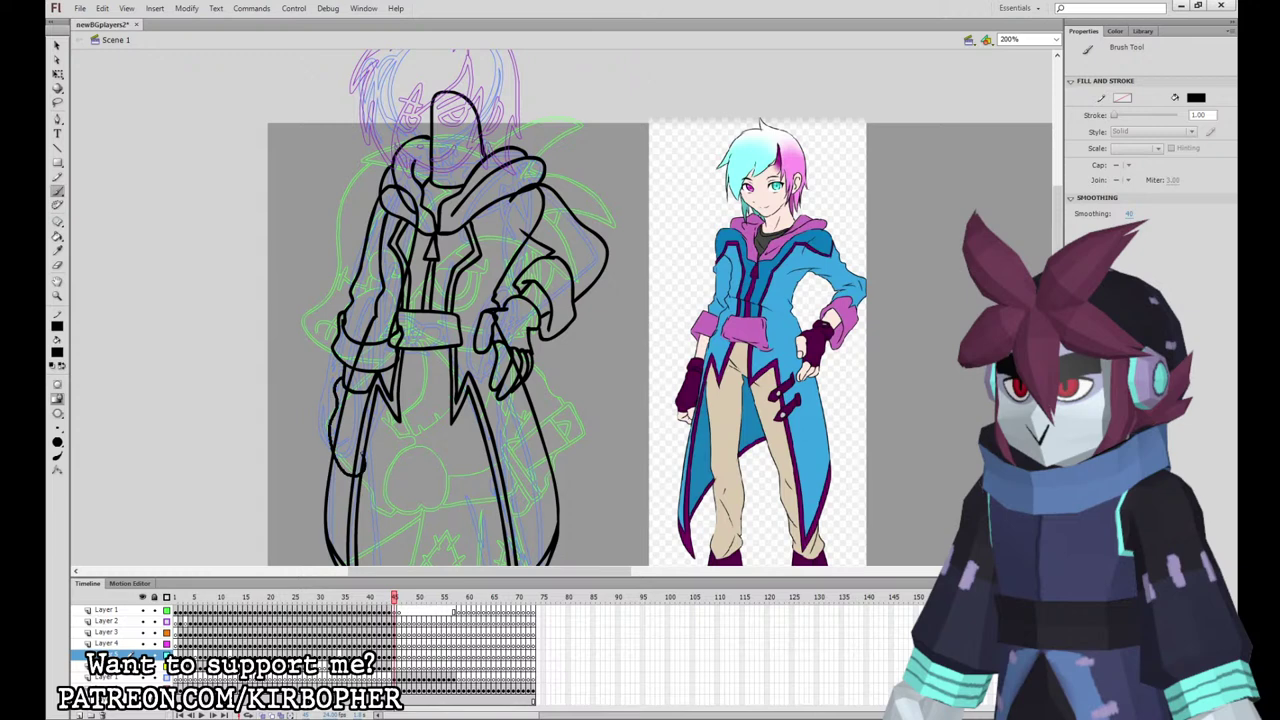
Step: Draw the trouser legs, boot cuffs and one boot at frame 45 on the second layer below Layer 4
{"action": "left_click_drag", "start_coordinate": [739, 431], "coordinate": [658, 270]}
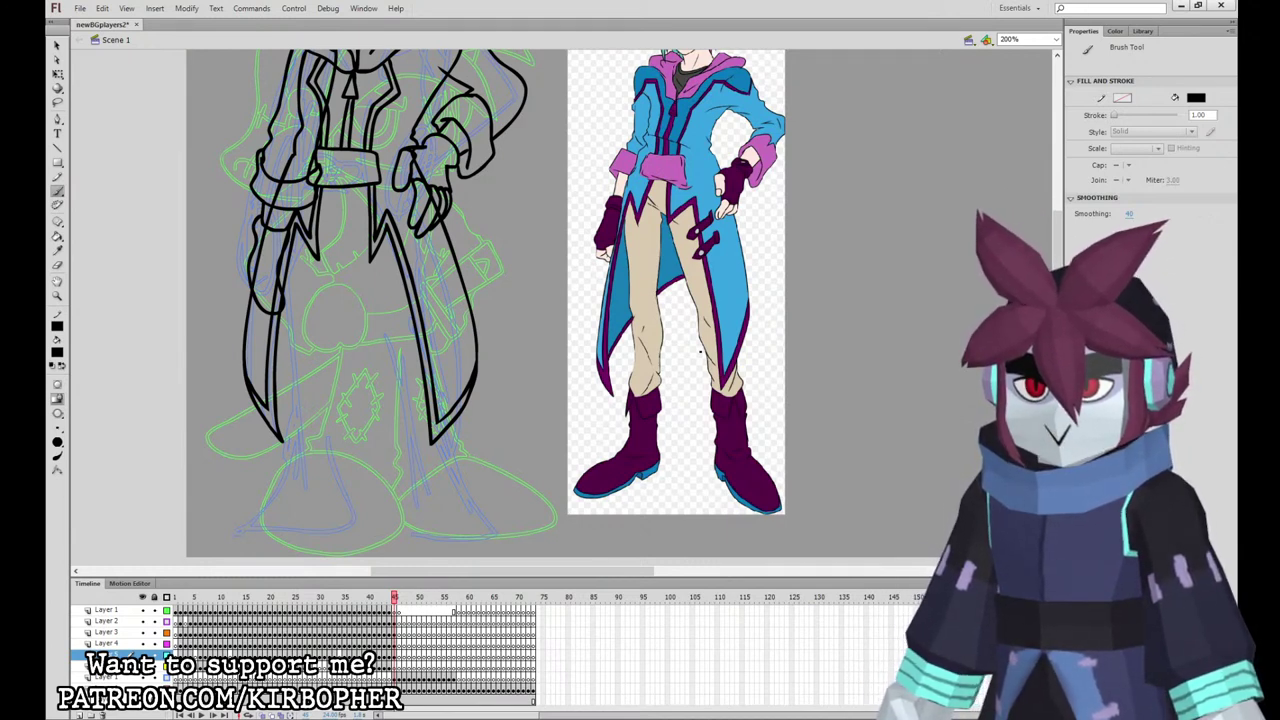
{"action": "left_click", "coordinate": [395, 656]}
{"action": "left_click", "coordinate": [395, 667]}
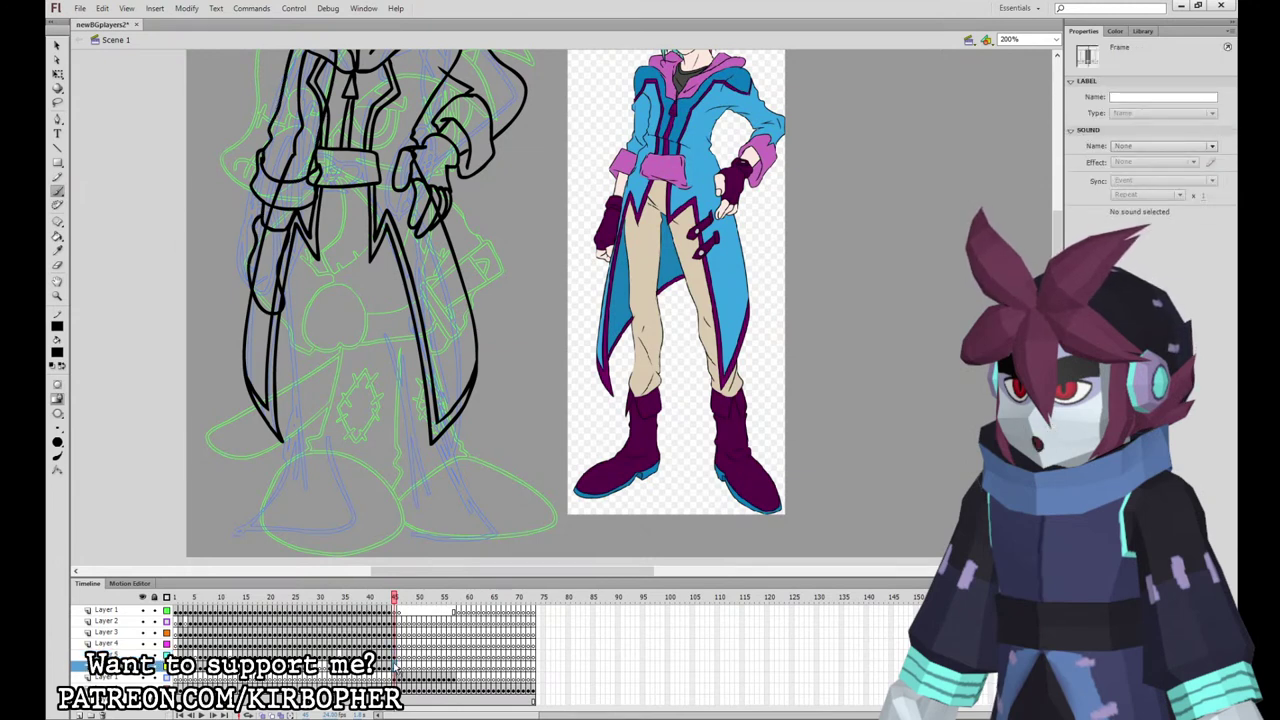
{"action": "mouse_move", "coordinate": [298, 160]}
{"action": "left_mouse_down"}
{"action": "mouse_move", "coordinate": [290, 408]}
{"action": "mouse_move", "coordinate": [342, 244]}
{"action": "mouse_move", "coordinate": [378, 404]}
{"action": "mouse_move", "coordinate": [420, 276]}
{"action": "mouse_move", "coordinate": [346, 140]}
{"action": "mouse_move", "coordinate": [304, 164]}
{"action": "left_mouse_up"}
{"action": "mouse_move", "coordinate": [377, 402]}
{"action": "left_mouse_down"}
{"action": "mouse_move", "coordinate": [400, 444]}
{"action": "mouse_move", "coordinate": [402, 421]}
{"action": "mouse_move", "coordinate": [405, 453]}
{"action": "mouse_move", "coordinate": [418, 452]}
{"action": "mouse_move", "coordinate": [443, 411]}
{"action": "mouse_move", "coordinate": [434, 391]}
{"action": "left_mouse_up"}
{"action": "key", "text": "ctrl+z"}
{"action": "mouse_move", "coordinate": [392, 448]}
{"action": "left_mouse_down"}
{"action": "mouse_move", "coordinate": [401, 540]}
{"action": "mouse_move", "coordinate": [466, 548]}
{"action": "mouse_move", "coordinate": [438, 442]}
{"action": "mouse_move", "coordinate": [458, 416]}
{"action": "left_mouse_up"}
{"action": "mouse_move", "coordinate": [310, 358]}
{"action": "left_mouse_down"}
{"action": "mouse_move", "coordinate": [302, 375]}
{"action": "mouse_move", "coordinate": [317, 376]}
{"action": "mouse_move", "coordinate": [322, 398]}
{"action": "mouse_move", "coordinate": [319, 377]}
{"action": "mouse_move", "coordinate": [369, 381]}
{"action": "mouse_move", "coordinate": [366, 348]}
{"action": "mouse_move", "coordinate": [314, 407]}
{"action": "mouse_move", "coordinate": [327, 411]}
{"action": "mouse_move", "coordinate": [366, 352]}
{"action": "left_mouse_up"}
{"action": "key", "text": "ctrl+z"}
{"action": "key", "text": "ctrl+z"}
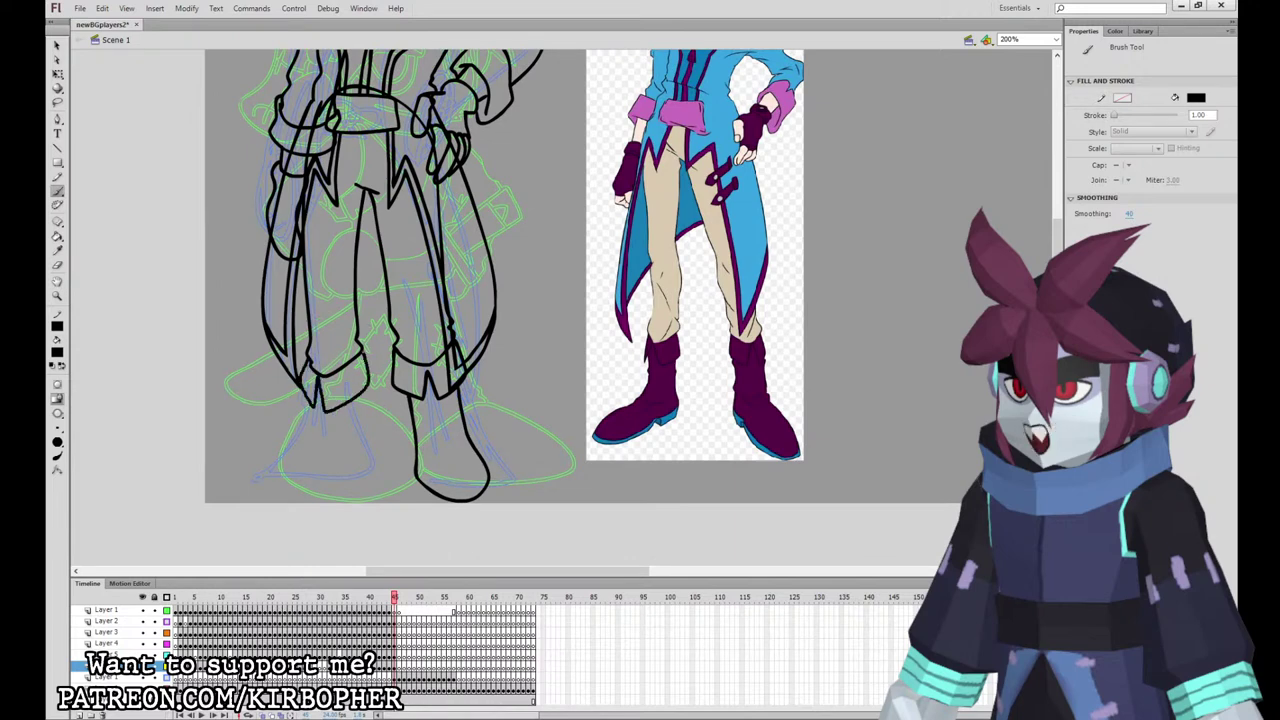
Step: Draw the second boot beneath its cuff and add the sole lines with a heel to the boots
{"action": "mouse_move", "coordinate": [308, 400]}
{"action": "left_mouse_down"}
{"action": "mouse_move", "coordinate": [305, 443]}
{"action": "mouse_move", "coordinate": [260, 467]}
{"action": "mouse_move", "coordinate": [262, 493]}
{"action": "mouse_move", "coordinate": [318, 485]}
{"action": "mouse_move", "coordinate": [364, 460]}
{"action": "left_mouse_up"}
{"action": "key", "text": "ctrl+z"}
{"action": "mouse_move", "coordinate": [309, 405]}
{"action": "left_mouse_down"}
{"action": "mouse_move", "coordinate": [254, 487]}
{"action": "mouse_move", "coordinate": [353, 475]}
{"action": "mouse_move", "coordinate": [358, 390]}
{"action": "left_mouse_up"}
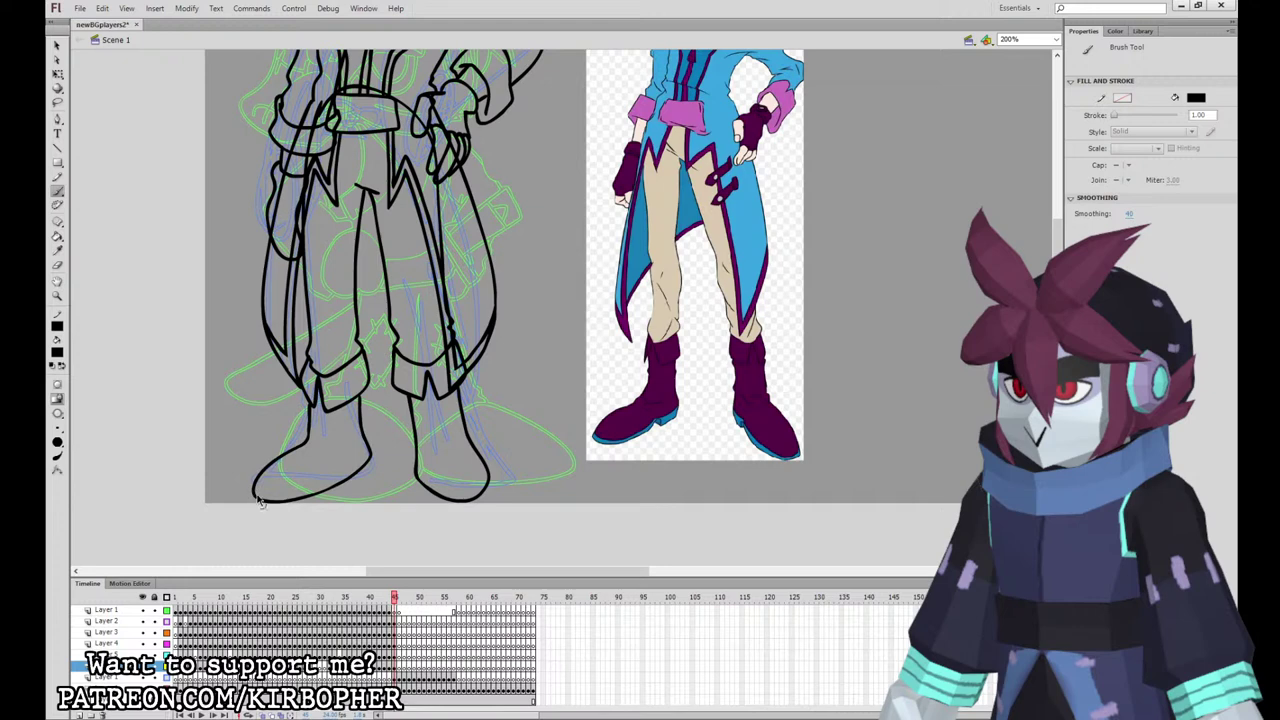
{"action": "mouse_move", "coordinate": [274, 511]}
{"action": "left_mouse_down"}
{"action": "mouse_move", "coordinate": [304, 506]}
{"action": "mouse_move", "coordinate": [256, 501]}
{"action": "mouse_move", "coordinate": [282, 511]}
{"action": "mouse_move", "coordinate": [354, 487]}
{"action": "left_mouse_up"}
{"action": "key", "text": "ctrl+z"}
{"action": "key", "text": "ctrl+z"}
{"action": "mouse_move", "coordinate": [254, 492]}
{"action": "left_mouse_down"}
{"action": "mouse_move", "coordinate": [285, 510]}
{"action": "mouse_move", "coordinate": [371, 464]}
{"action": "left_mouse_up"}
{"action": "key", "text": "ctrl+z"}
{"action": "mouse_move", "coordinate": [290, 510]}
{"action": "left_mouse_down"}
{"action": "mouse_move", "coordinate": [346, 491]}
{"action": "mouse_move", "coordinate": [372, 462]}
{"action": "left_mouse_up"}
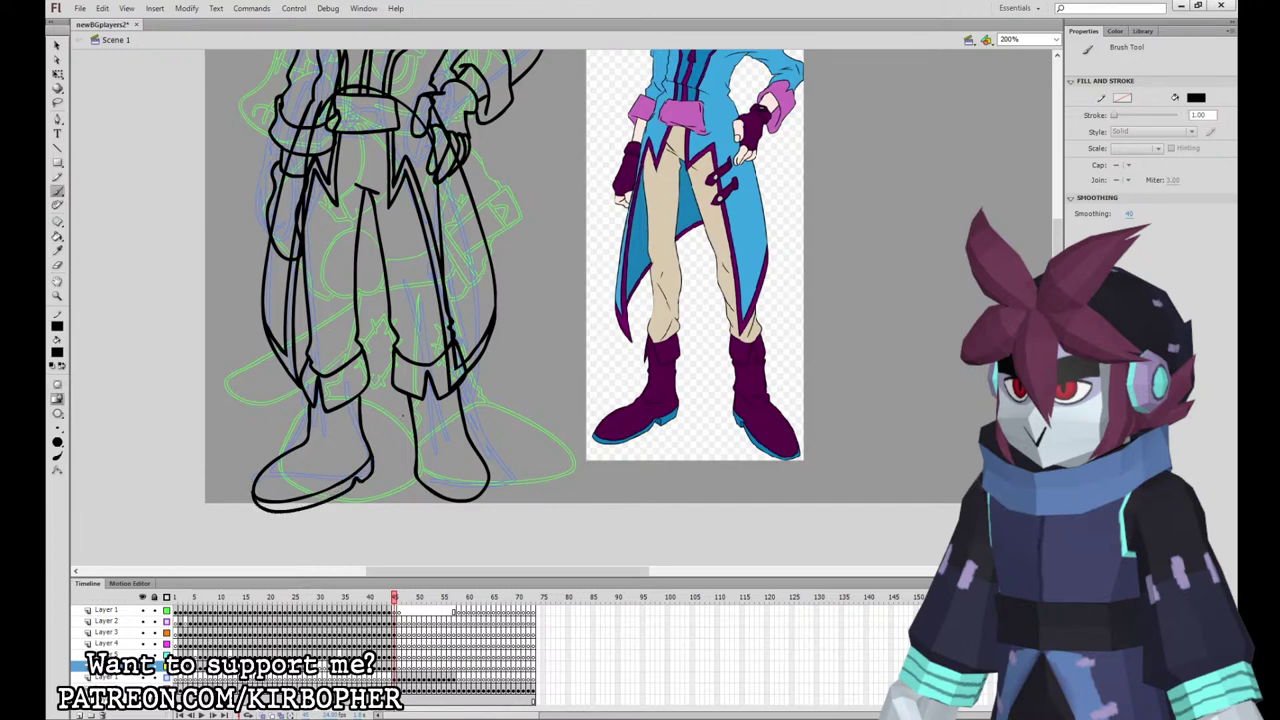
{"action": "left_click_drag", "start_coordinate": [488, 492], "coordinate": [491, 482]}
Step: Draw the coat's inner back panel behind the legs, with a double hem line between and beside them
{"action": "left_click_drag", "start_coordinate": [572, 350], "coordinate": [596, 440]}
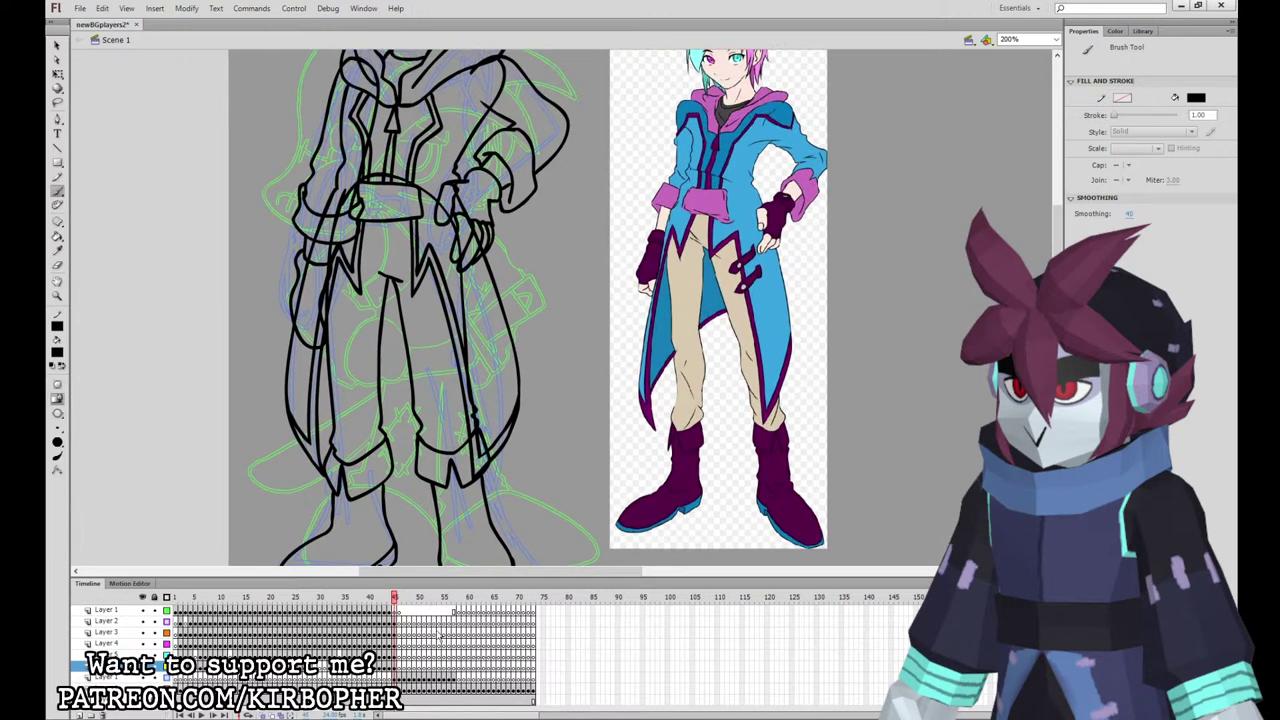
{"action": "left_click", "coordinate": [397, 665]}
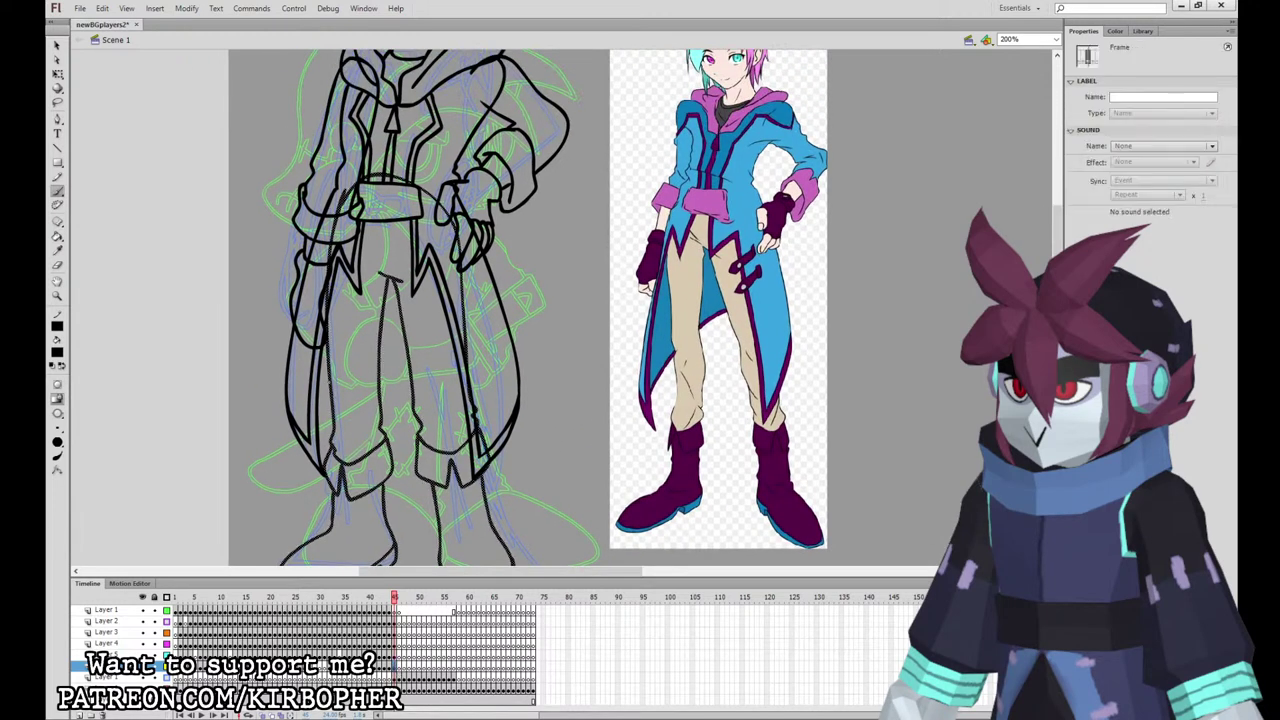
{"action": "key", "text": "b"}
{"action": "mouse_move", "coordinate": [328, 390]}
{"action": "left_mouse_down"}
{"action": "mouse_move", "coordinate": [318, 398]}
{"action": "mouse_move", "coordinate": [316, 266]}
{"action": "mouse_move", "coordinate": [332, 224]}
{"action": "left_mouse_up"}
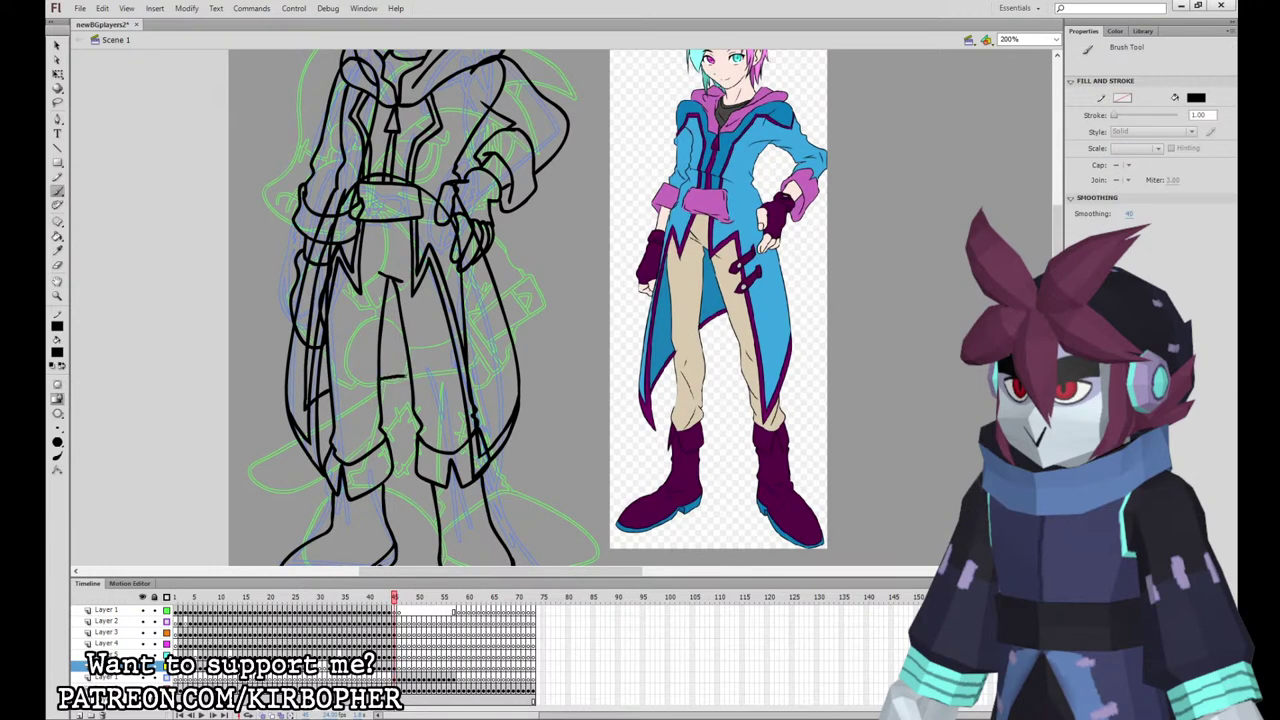
{"action": "mouse_move", "coordinate": [470, 388]}
{"action": "left_mouse_down"}
{"action": "mouse_move", "coordinate": [494, 356]}
{"action": "mouse_move", "coordinate": [466, 240]}
{"action": "left_mouse_up"}
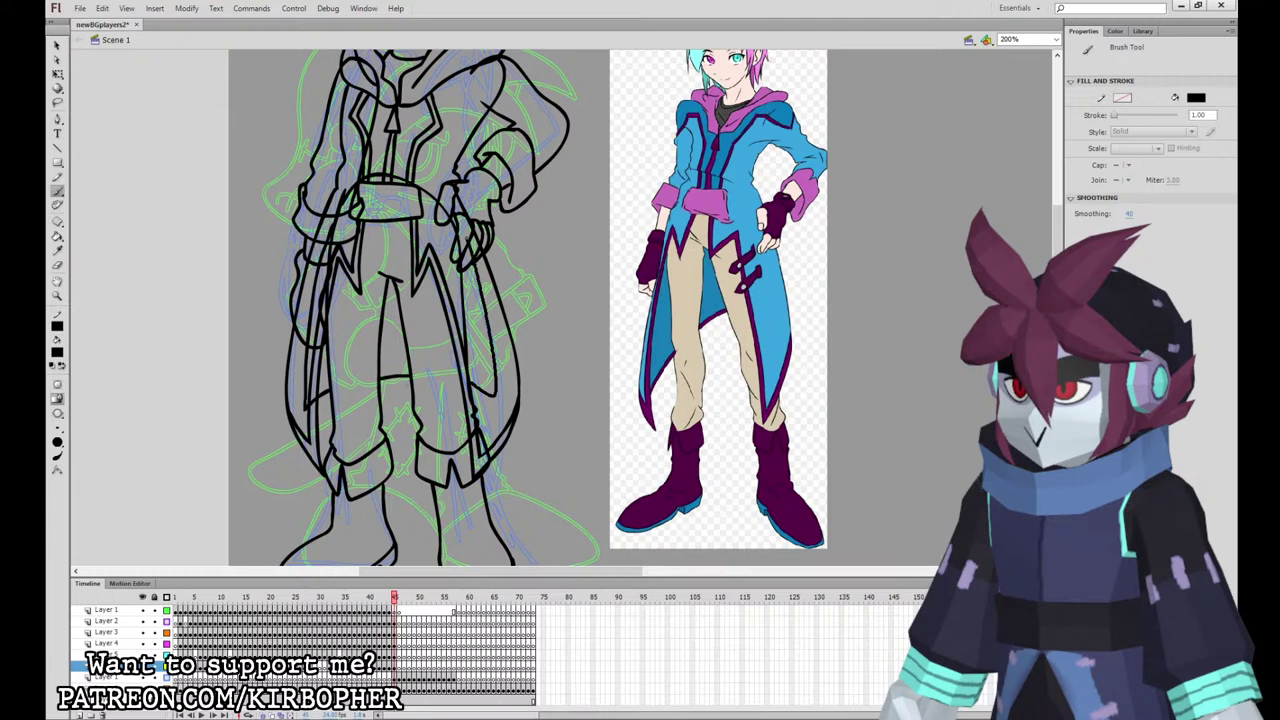
{"action": "key", "text": "v"}
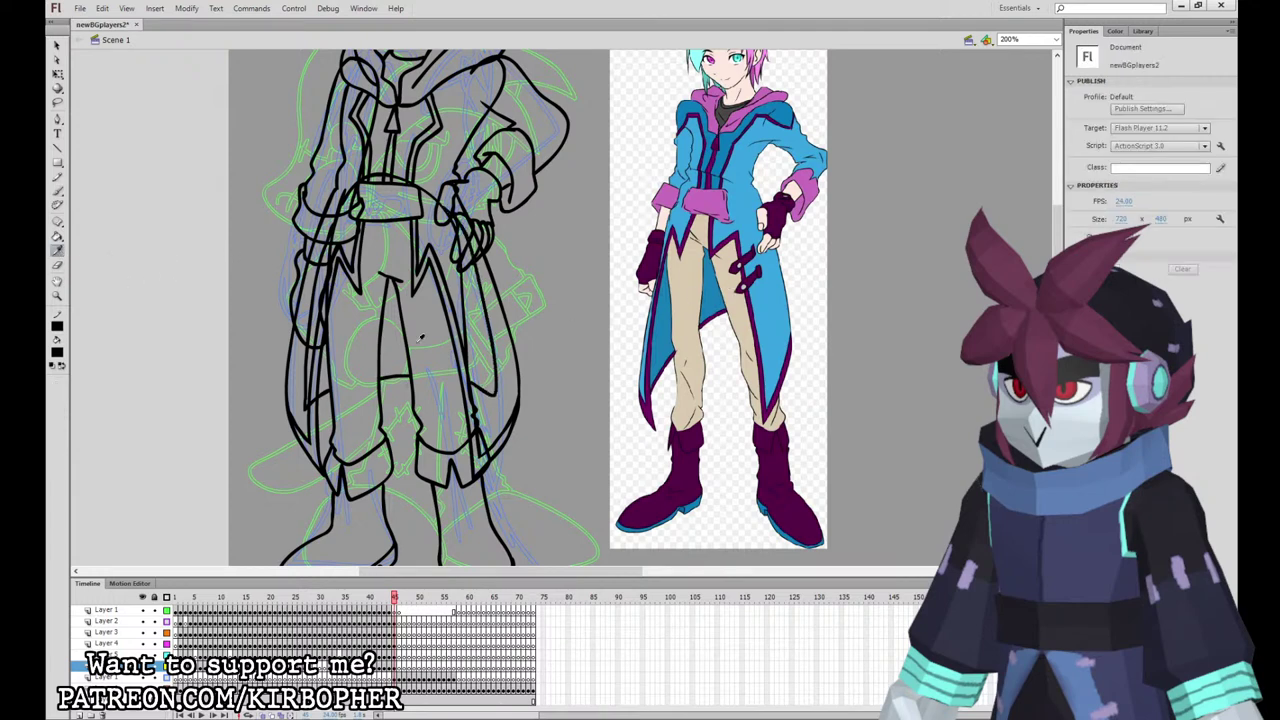
{"action": "left_click", "coordinate": [57, 193]}
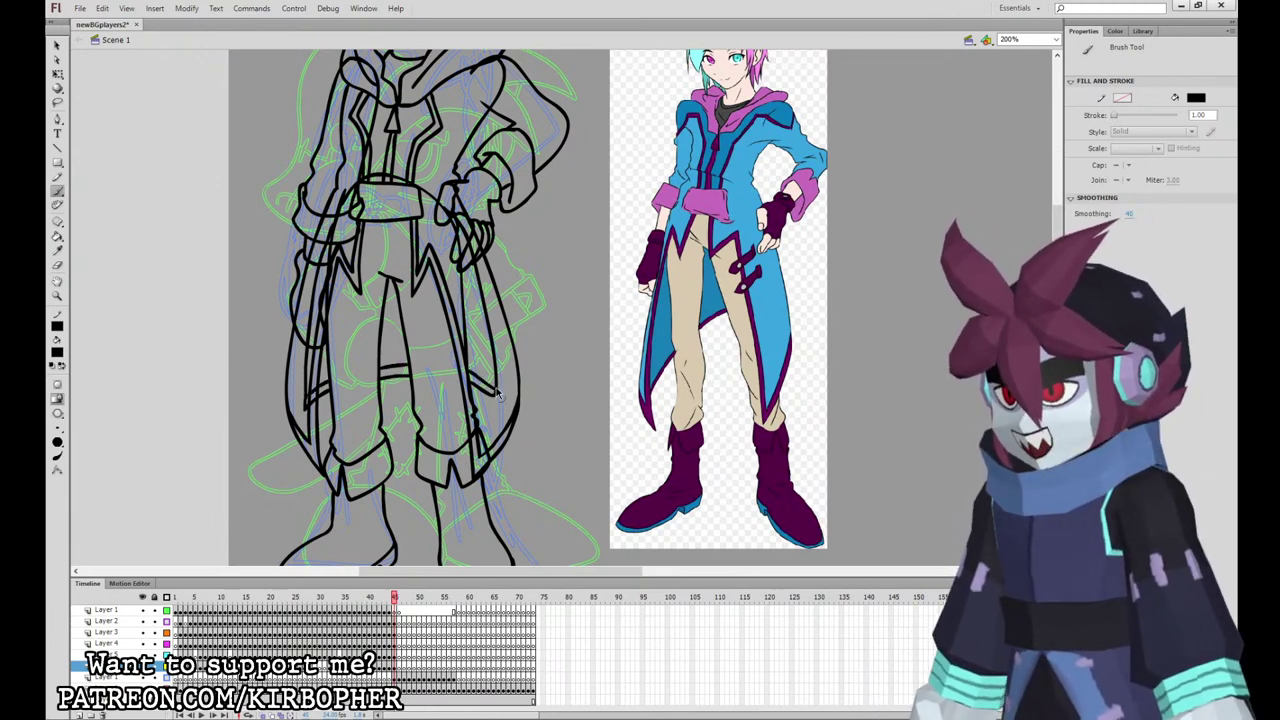
Step: Fill the coat's lower front edges and back hem with the purple sampled from the reference coat's trim
{"action": "key", "text": "i"}
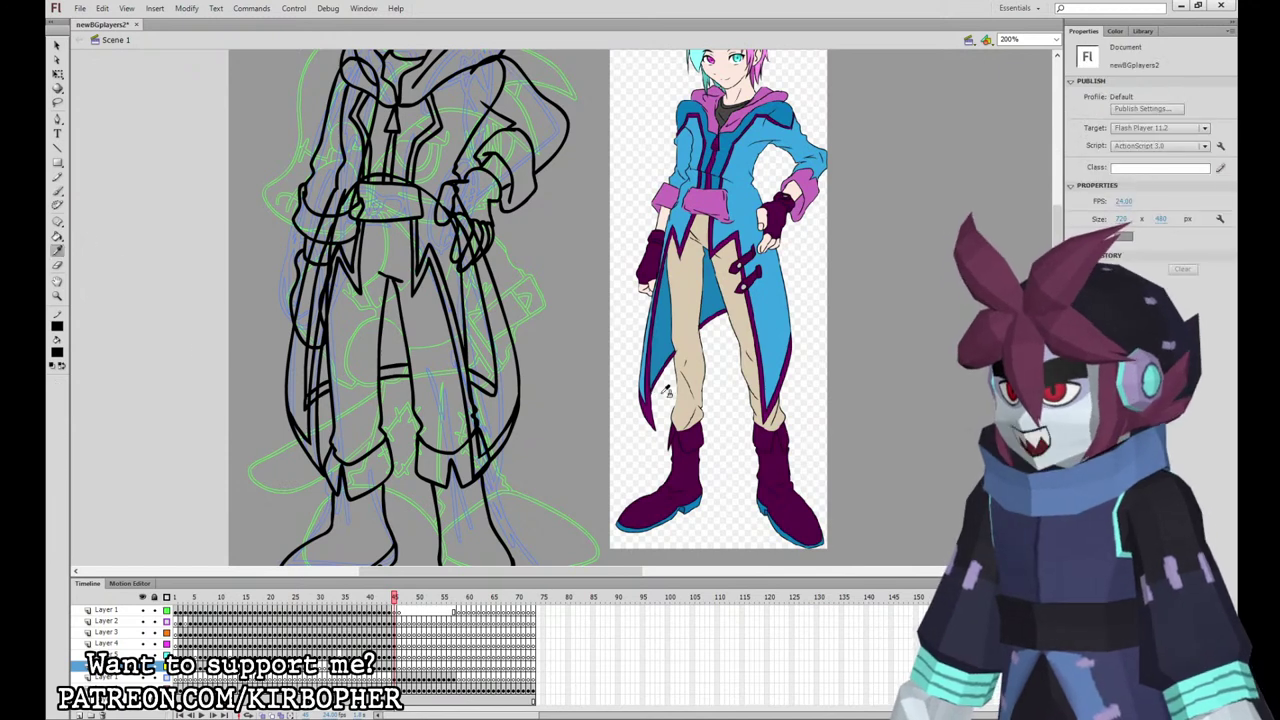
{"action": "left_click", "coordinate": [648, 417]}
{"action": "left_click", "coordinate": [308, 448]}
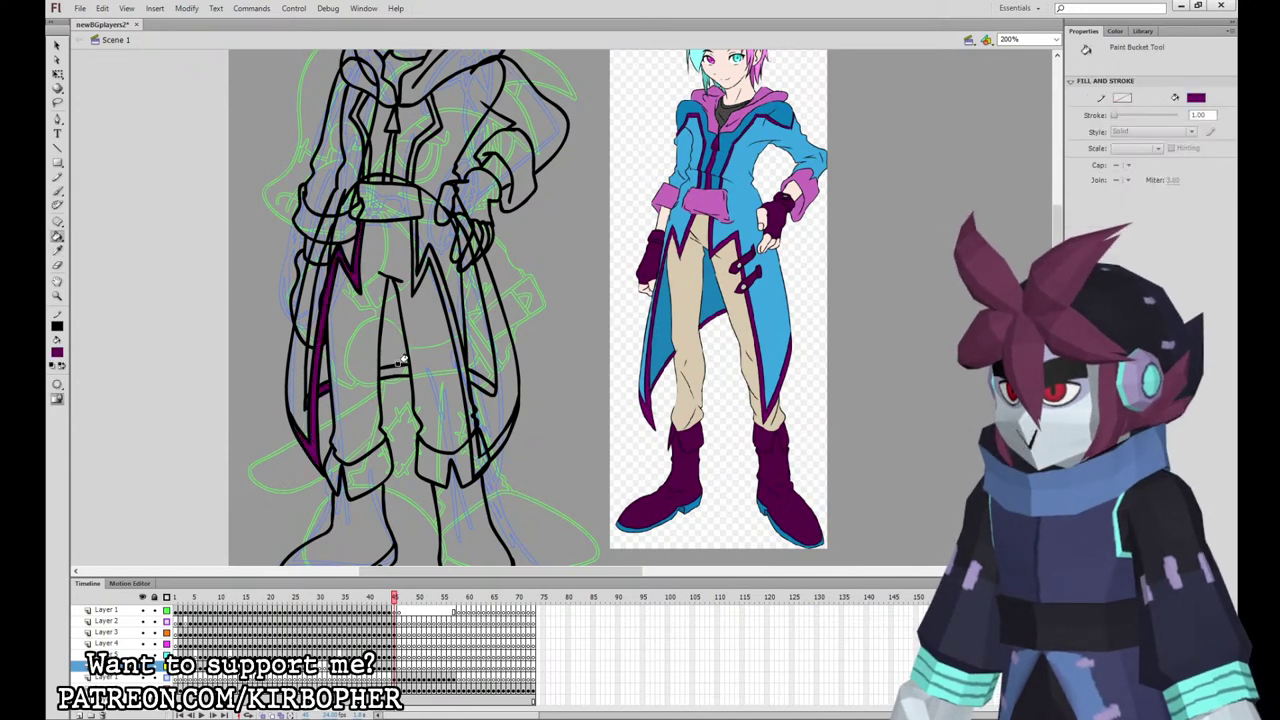
{"action": "left_click", "coordinate": [476, 370]}
{"action": "left_click", "coordinate": [440, 345]}
{"action": "key", "text": "ctrl+z"}
{"action": "left_click", "coordinate": [447, 318]}
{"action": "left_click", "coordinate": [387, 369]}
{"action": "left_click_drag", "start_coordinate": [473, 312], "coordinate": [480, 382]}
Step: Fill the coat's chest trim, zip pull and zip strip with the same purple
{"action": "left_click", "coordinate": [364, 188]}
{"action": "left_click", "coordinate": [397, 206]}
{"action": "key", "text": "ctrl+z"}
{"action": "left_click", "coordinate": [440, 194]}
{"action": "left_click", "coordinate": [401, 196]}
{"action": "left_click", "coordinate": [57, 252]}
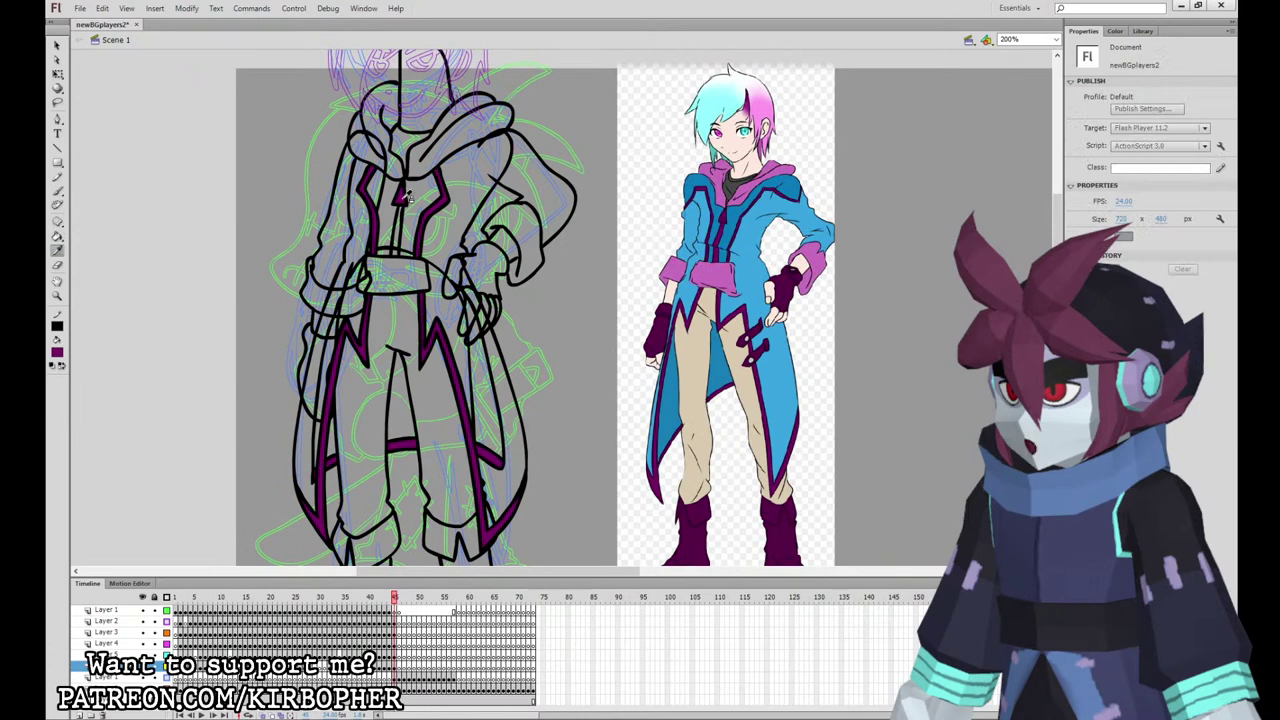
{"action": "key", "text": "k"}
Step: Fill the coat's chest panels and the inner lining around the legs with the reference's darker blue
{"action": "left_click", "coordinate": [58, 250]}
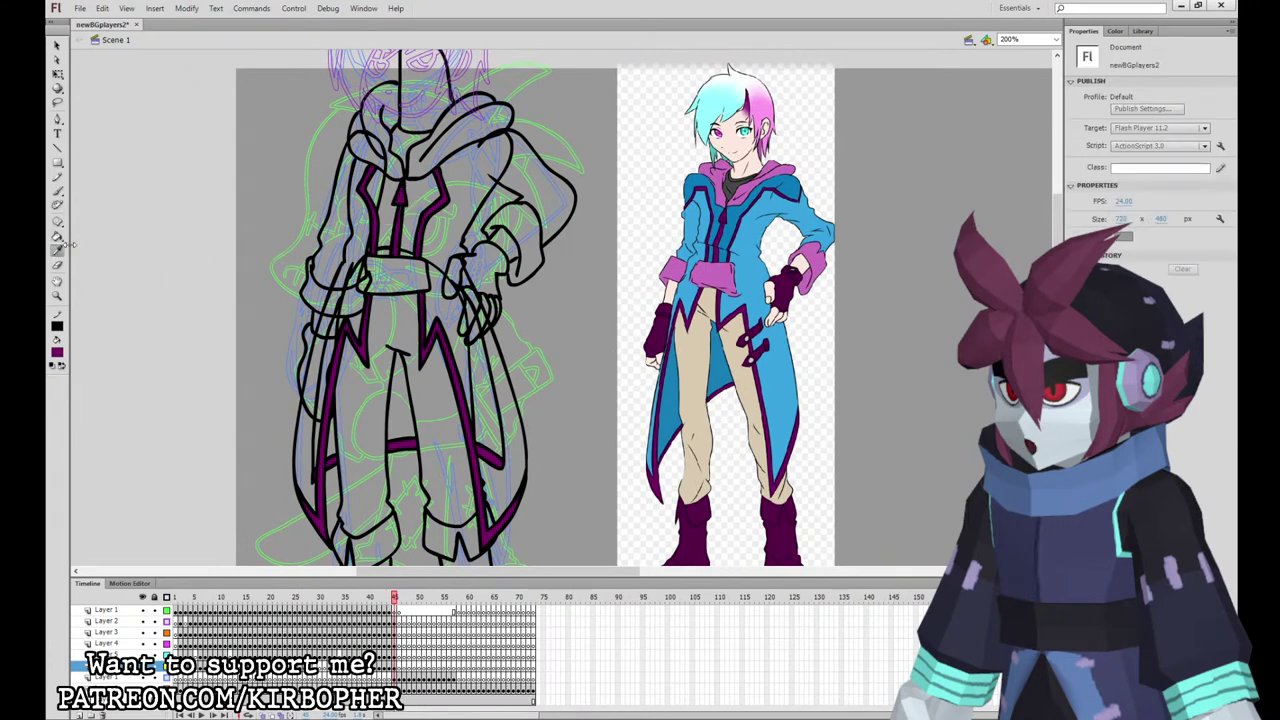
{"action": "left_click", "coordinate": [741, 209]}
{"action": "left_click", "coordinate": [435, 178]}
{"action": "left_click", "coordinate": [383, 219]}
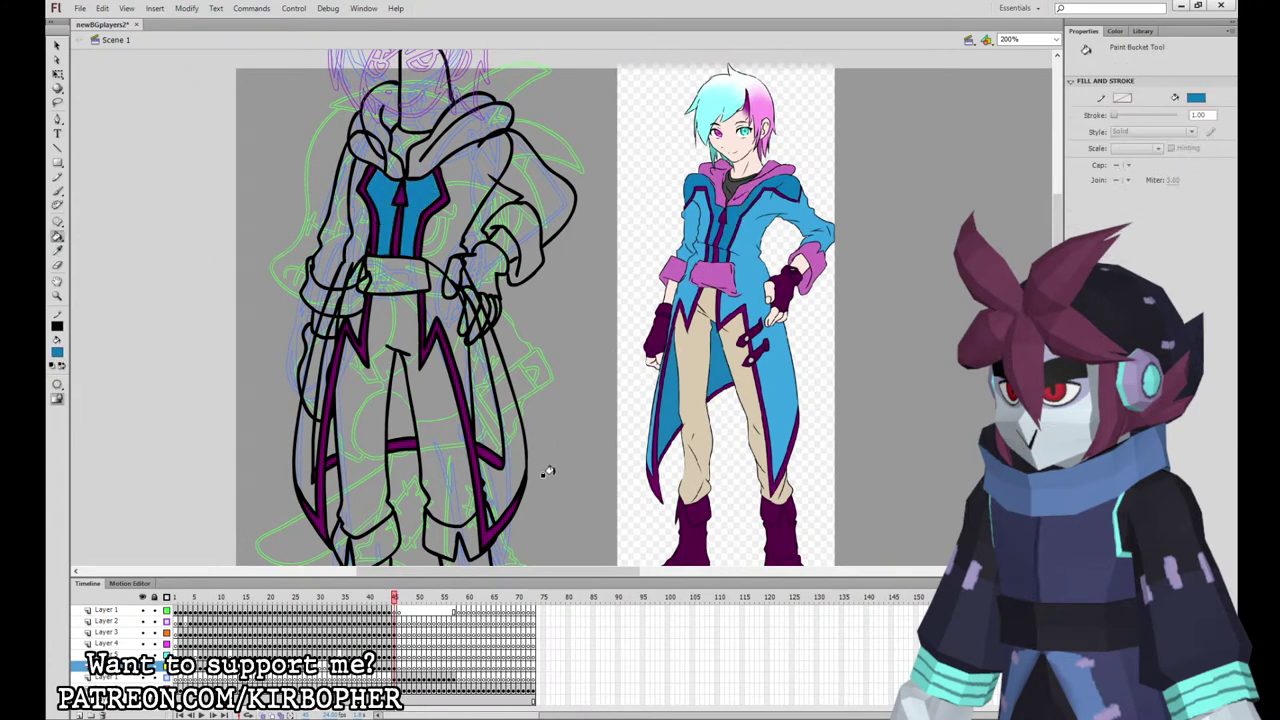
{"action": "left_click", "coordinate": [322, 440]}
{"action": "left_click", "coordinate": [402, 415]}
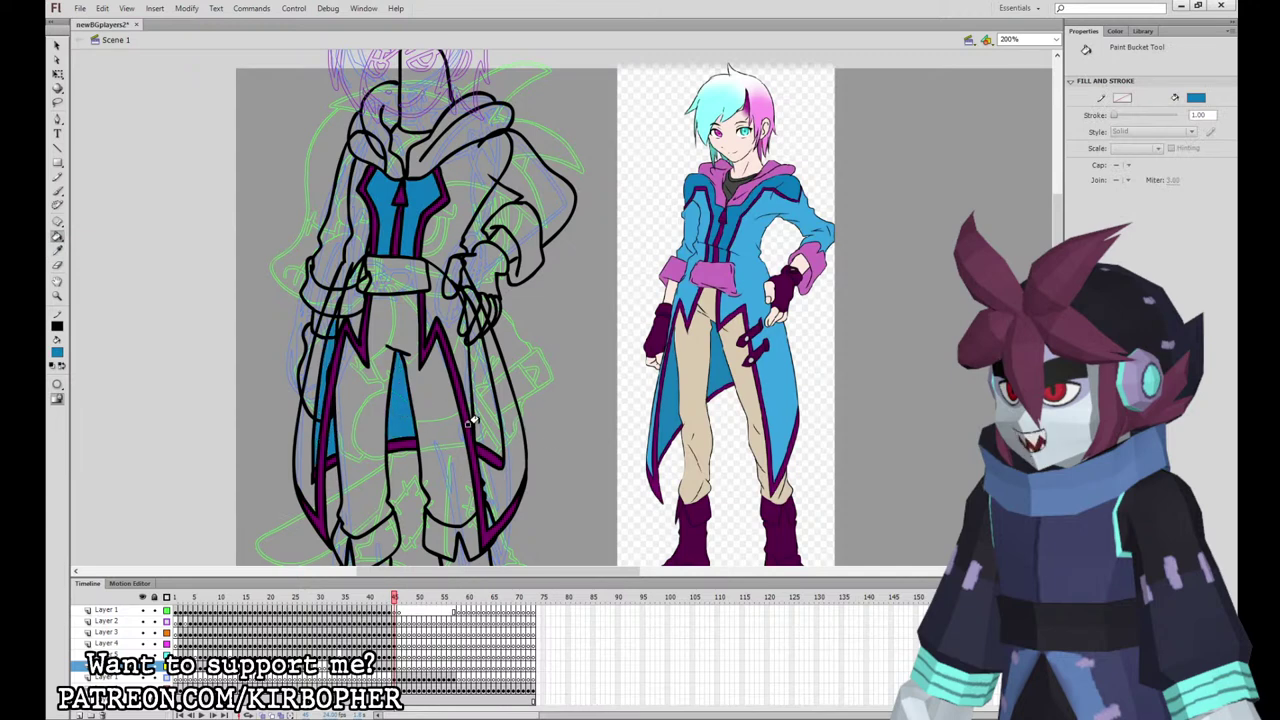
{"action": "left_click", "coordinate": [481, 417]}
Step: Fill the coat's main body and both front tails with the lighter blue sampled from the reference coat
{"action": "left_click", "coordinate": [58, 250]}
{"action": "left_click", "coordinate": [753, 368]}
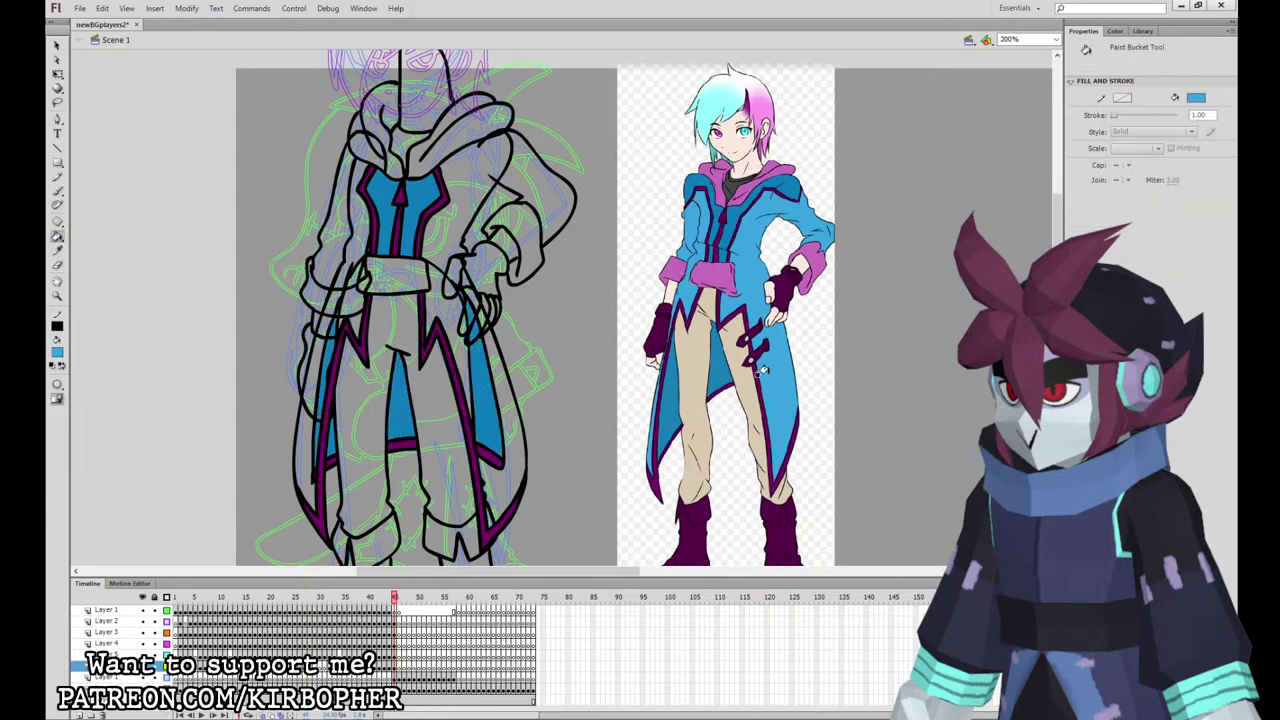
{"action": "left_click", "coordinate": [520, 386]}
{"action": "left_click", "coordinate": [307, 428]}
Step: Fill the hanging sleeve and the bent sleeve on Layer 3 with the coat's lighter blue
{"action": "scroll", "coordinate": [502, 334], "scroll_direction": "up", "scroll_amount": 3}
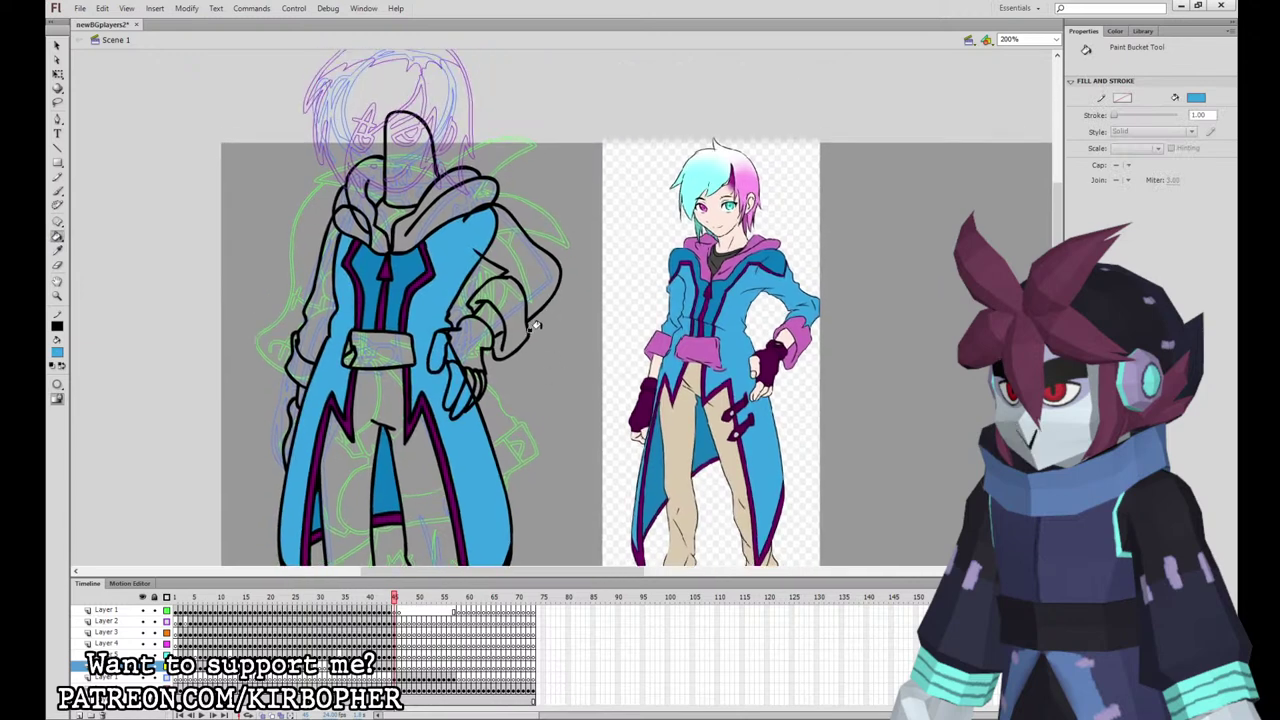
{"action": "left_click", "coordinate": [57, 190]}
{"action": "left_click", "coordinate": [396, 622]}
{"action": "left_click", "coordinate": [396, 633]}
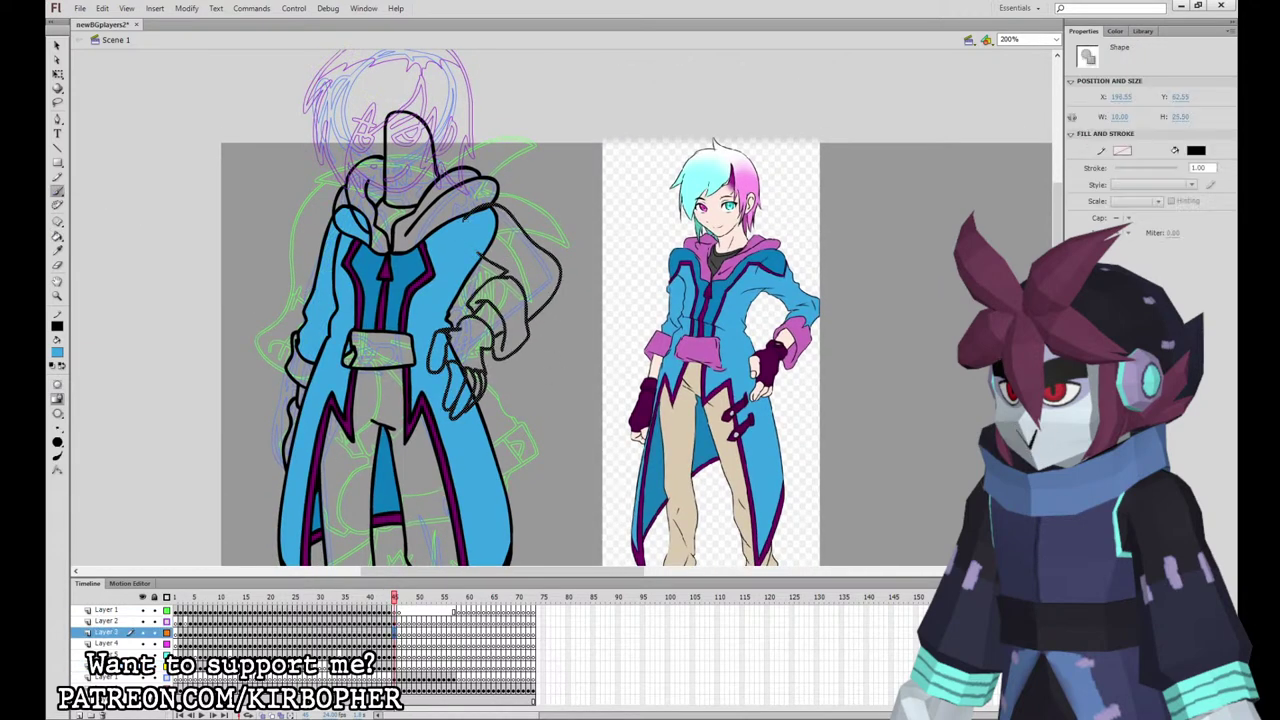
{"action": "left_click", "coordinate": [57, 236]}
{"action": "left_click", "coordinate": [515, 263]}
Step: Fill both sleeve cuffs, the belt and the hood with the pinkish purple sampled from the reference cuff
{"action": "left_click", "coordinate": [58, 250]}
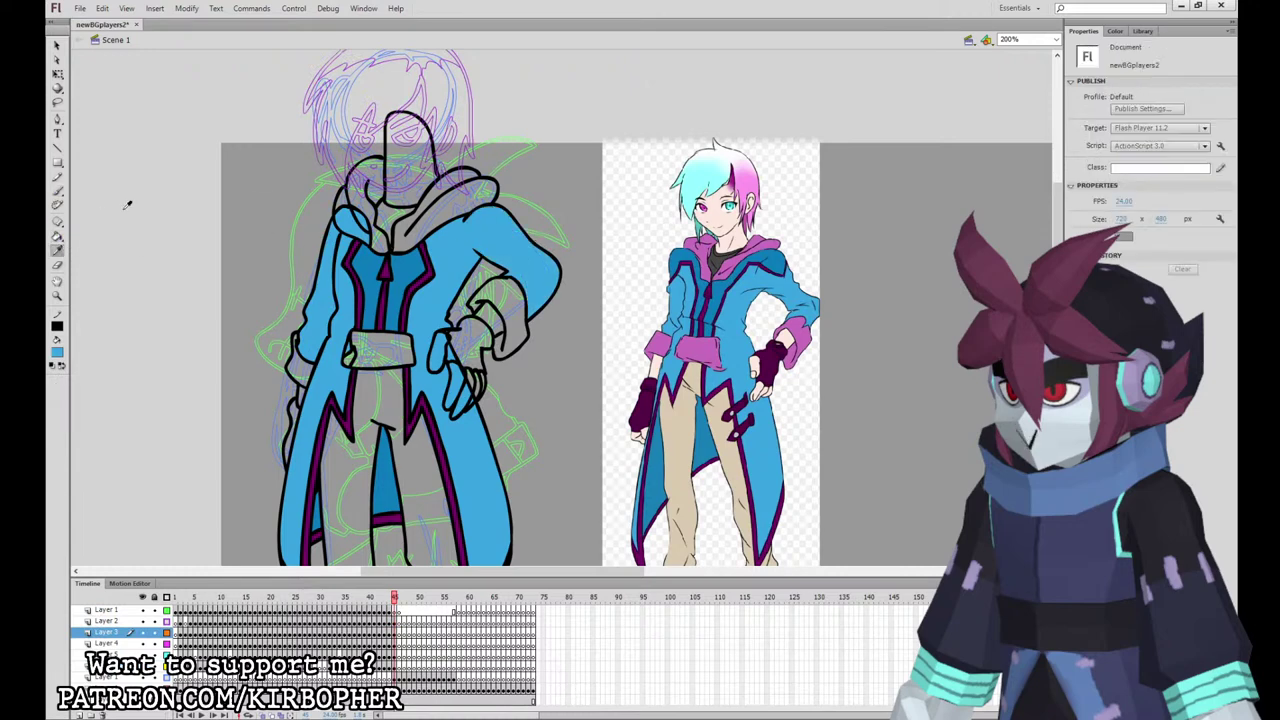
{"action": "left_click", "coordinate": [791, 342]}
{"action": "left_click", "coordinate": [508, 305]}
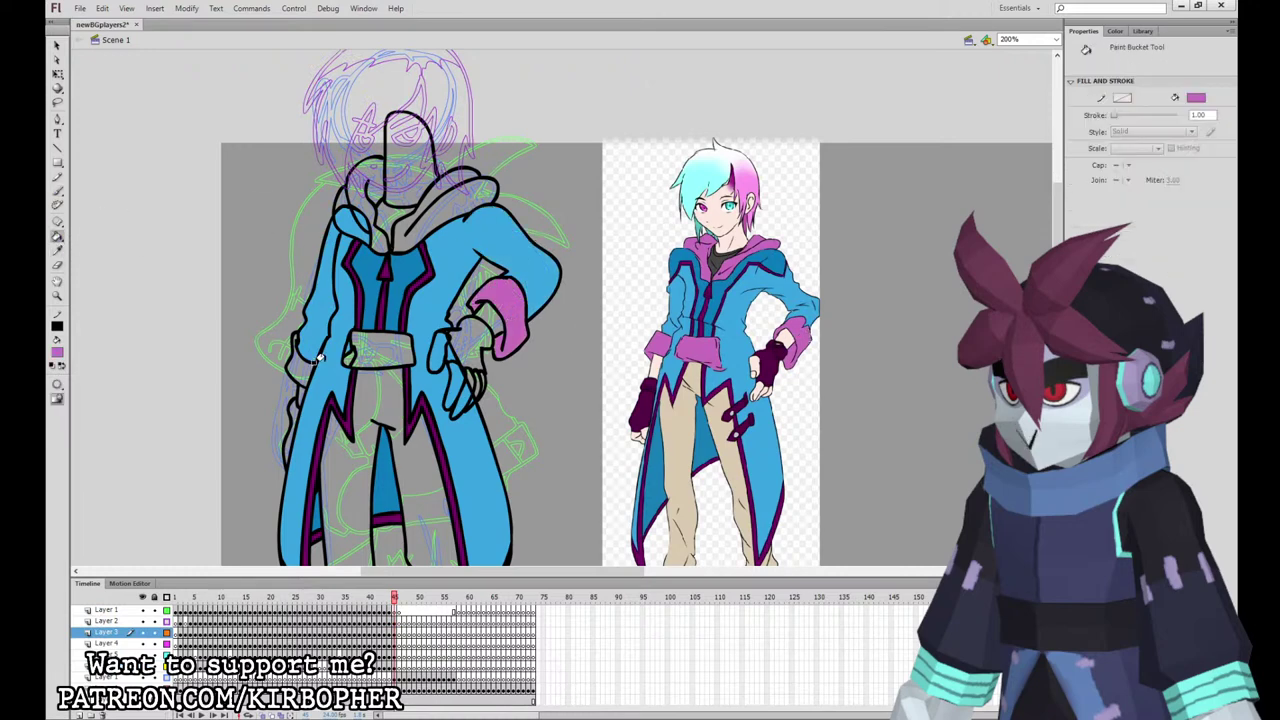
{"action": "left_click", "coordinate": [300, 368]}
{"action": "left_click", "coordinate": [366, 346]}
{"action": "left_click", "coordinate": [384, 214]}
{"action": "left_click", "coordinate": [440, 200]}
Step: Display the head artwork on Layer 2 in full colour instead of as outlines
{"action": "scroll", "coordinate": [250, 398], "scroll_direction": "down", "scroll_amount": 3}
{"action": "left_click", "coordinate": [167, 622]}
{"action": "key", "text": "space"}
Step: Fill the neck with the face's skin colour and colour the shirt with the reference shirt's dark grey
{"action": "left_click_drag", "start_coordinate": [411, 323], "coordinate": [387, 487]}
{"action": "left_click", "coordinate": [58, 250]}
{"action": "left_click", "coordinate": [389, 209]}
{"action": "left_click", "coordinate": [395, 226]}
{"action": "left_click", "coordinate": [57, 250]}
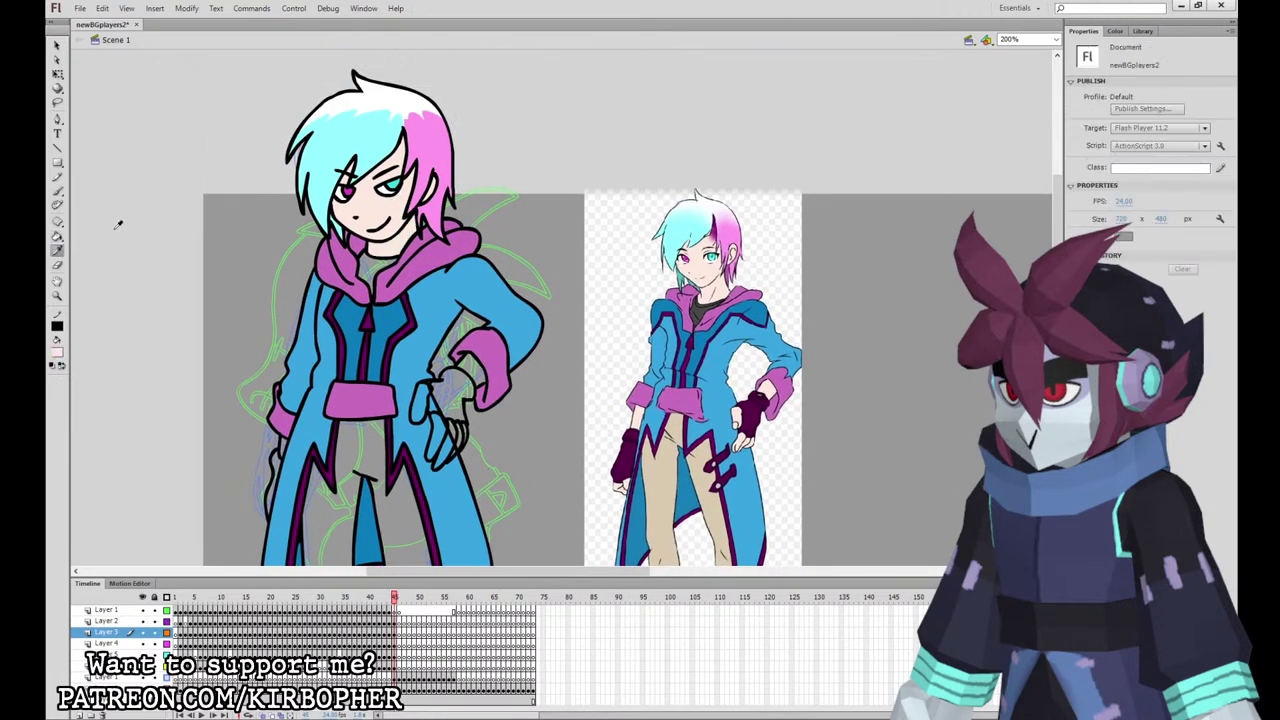
{"action": "left_click", "coordinate": [708, 313]}
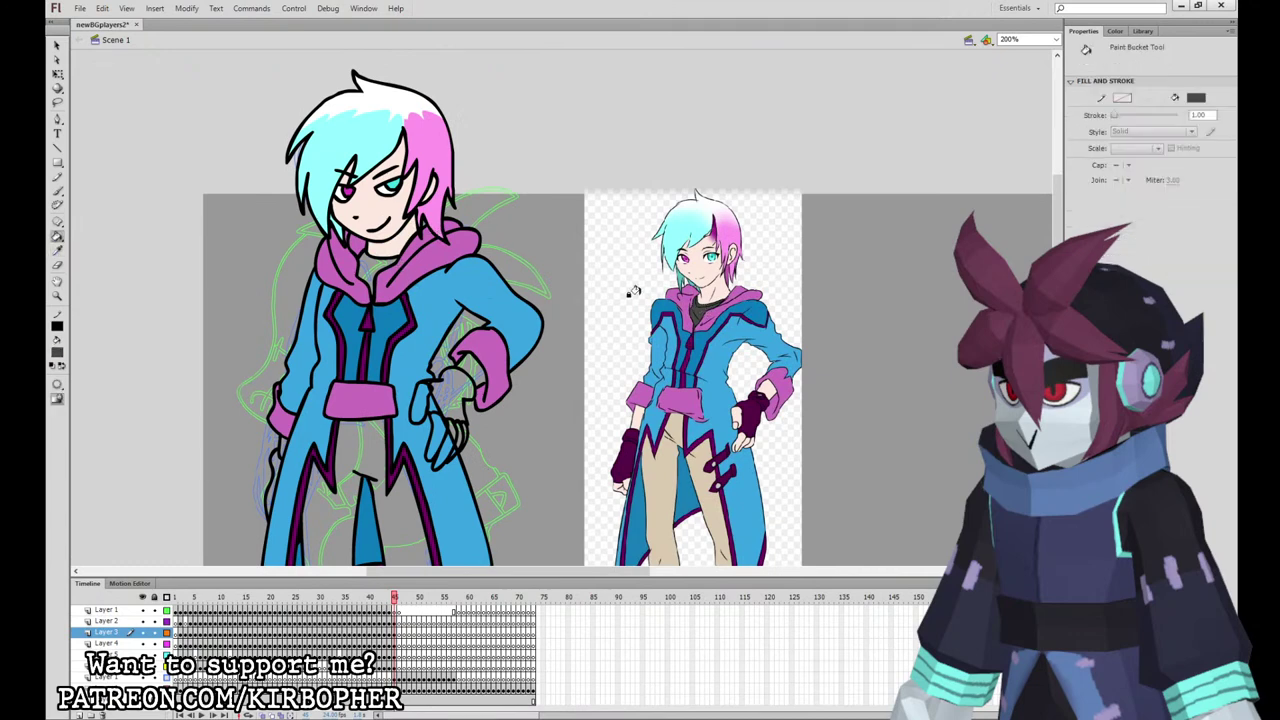
Step: Fill both boots and their folded cuffs with the coat trim's purple
{"action": "scroll", "coordinate": [198, 183], "scroll_direction": "down", "scroll_amount": 6}
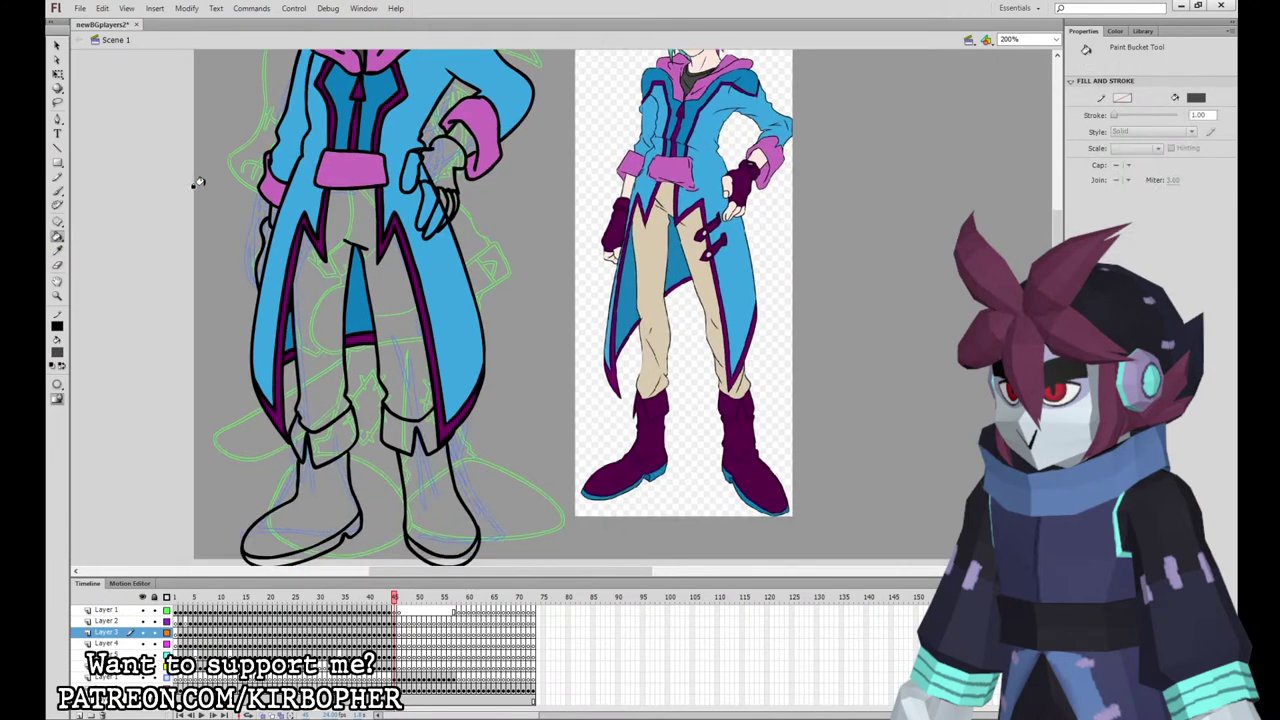
{"action": "left_click", "coordinate": [57, 250]}
{"action": "left_click", "coordinate": [447, 415]}
{"action": "left_click", "coordinate": [428, 494]}
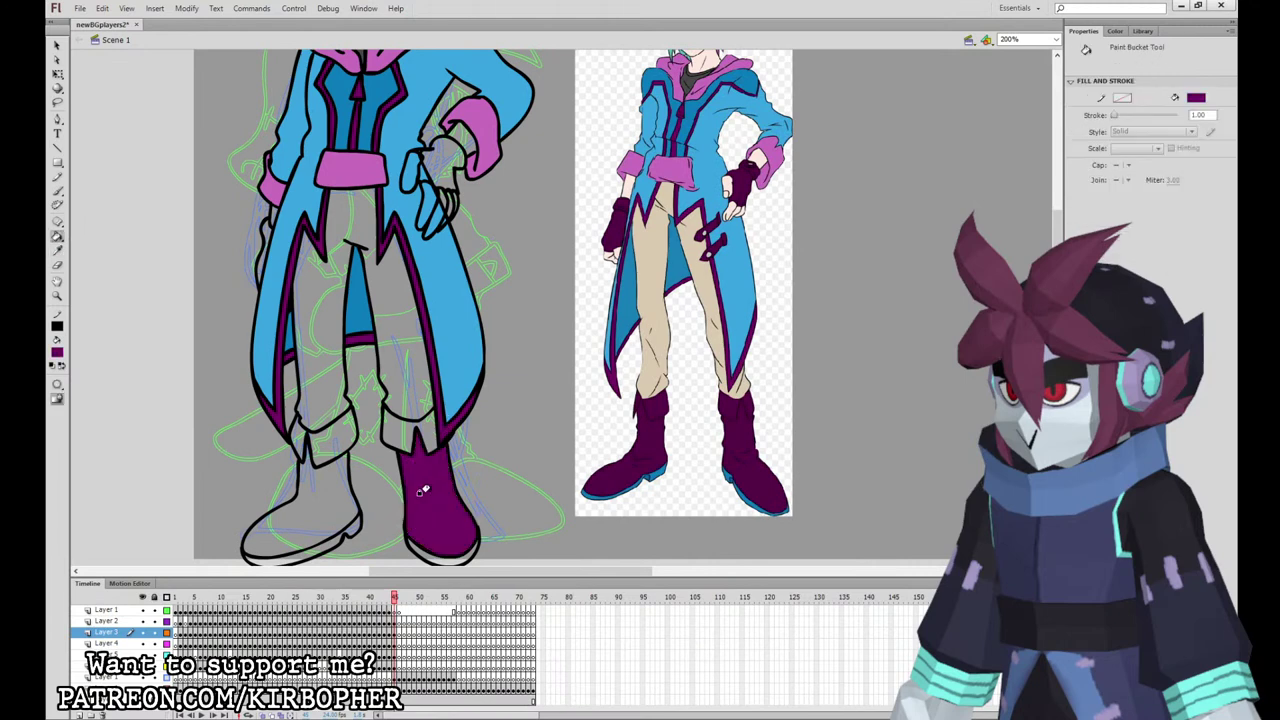
{"action": "left_click", "coordinate": [300, 496]}
{"action": "left_click", "coordinate": [346, 430]}
{"action": "left_click", "coordinate": [400, 428]}
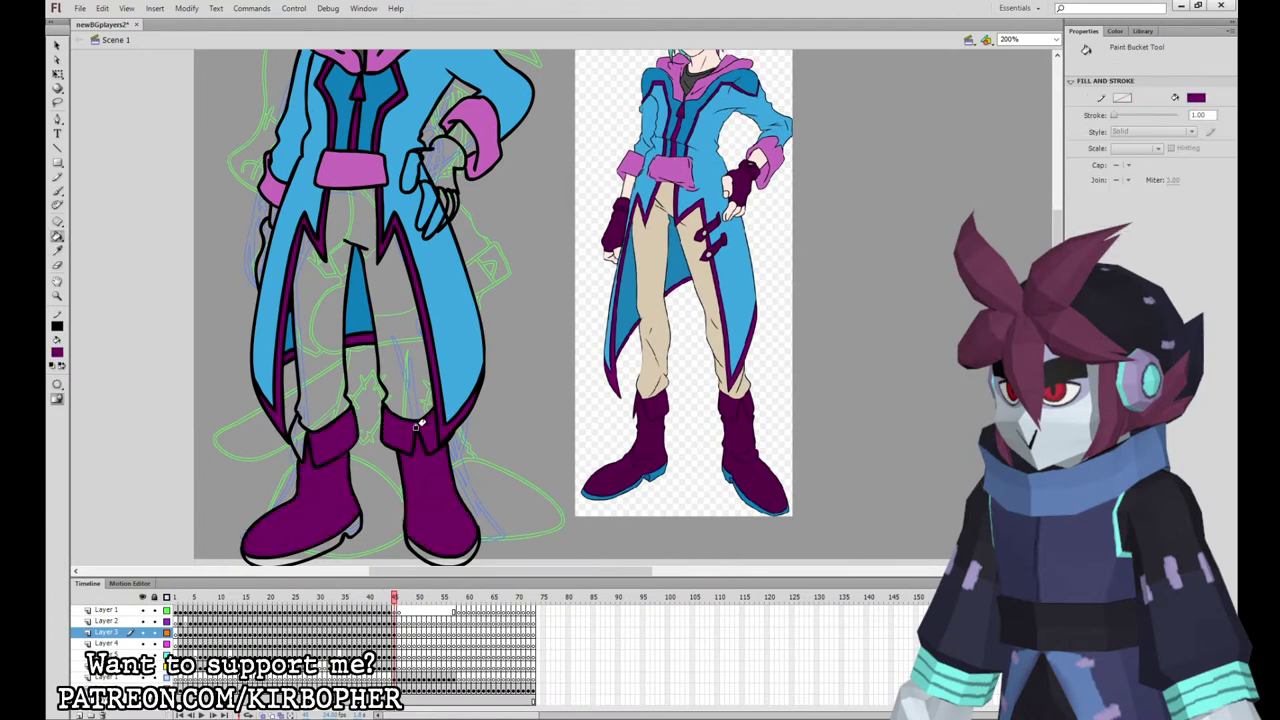
Step: Fill both gloves, the boots and the boot cuffs with the darker purple sampled from the reference boot
{"action": "left_click", "coordinate": [57, 250]}
{"action": "left_click", "coordinate": [648, 440]}
{"action": "left_click", "coordinate": [436, 172]}
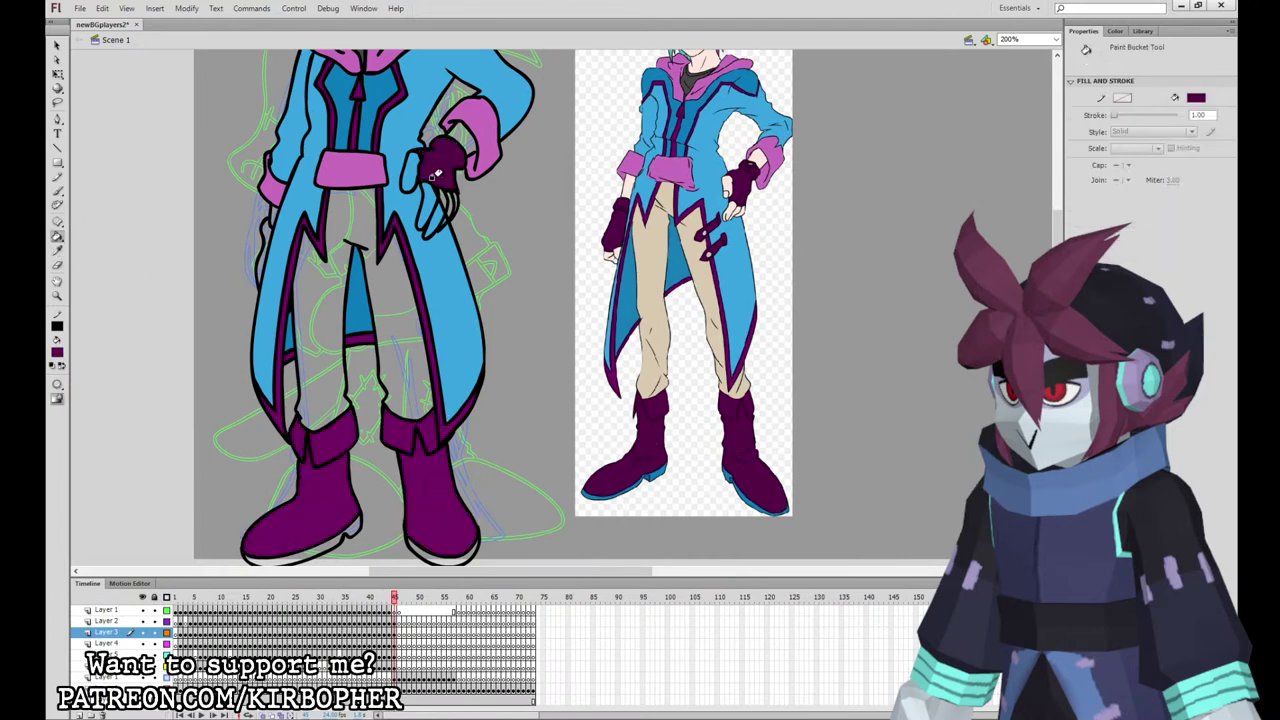
{"action": "left_click", "coordinate": [262, 228]}
{"action": "left_click", "coordinate": [324, 425]}
{"action": "left_click", "coordinate": [300, 490]}
{"action": "left_click", "coordinate": [420, 485]}
{"action": "left_click", "coordinate": [400, 428]}
Step: Fill the trousers with the beige sampled from the reference character's trousers
{"action": "left_click", "coordinate": [62, 250]}
{"action": "left_click", "coordinate": [645, 370]}
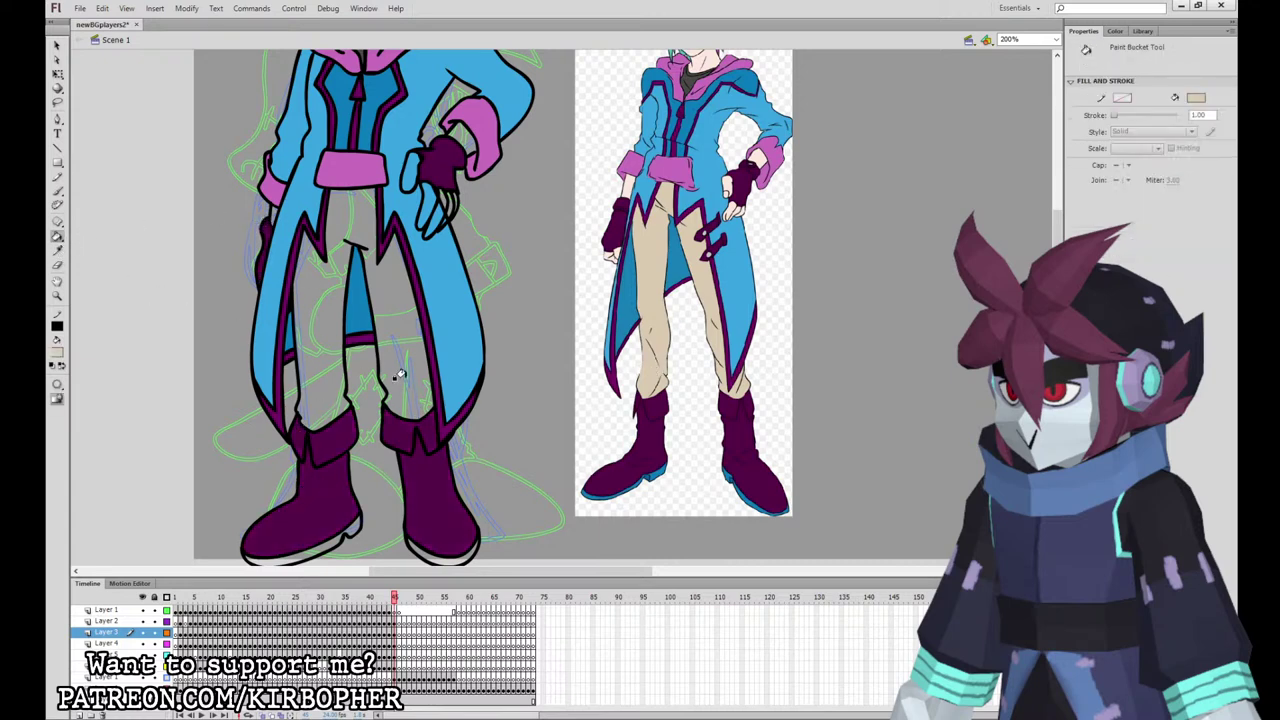
{"action": "left_click", "coordinate": [342, 382]}
Step: Fill both boot soles with the darker blue sampled from the coat's inner lining
{"action": "scroll", "coordinate": [385, 330], "scroll_direction": "down", "scroll_amount": 2}
{"action": "scroll", "coordinate": [376, 310], "scroll_direction": "down", "scroll_amount": 1}
{"action": "key", "text": "i"}
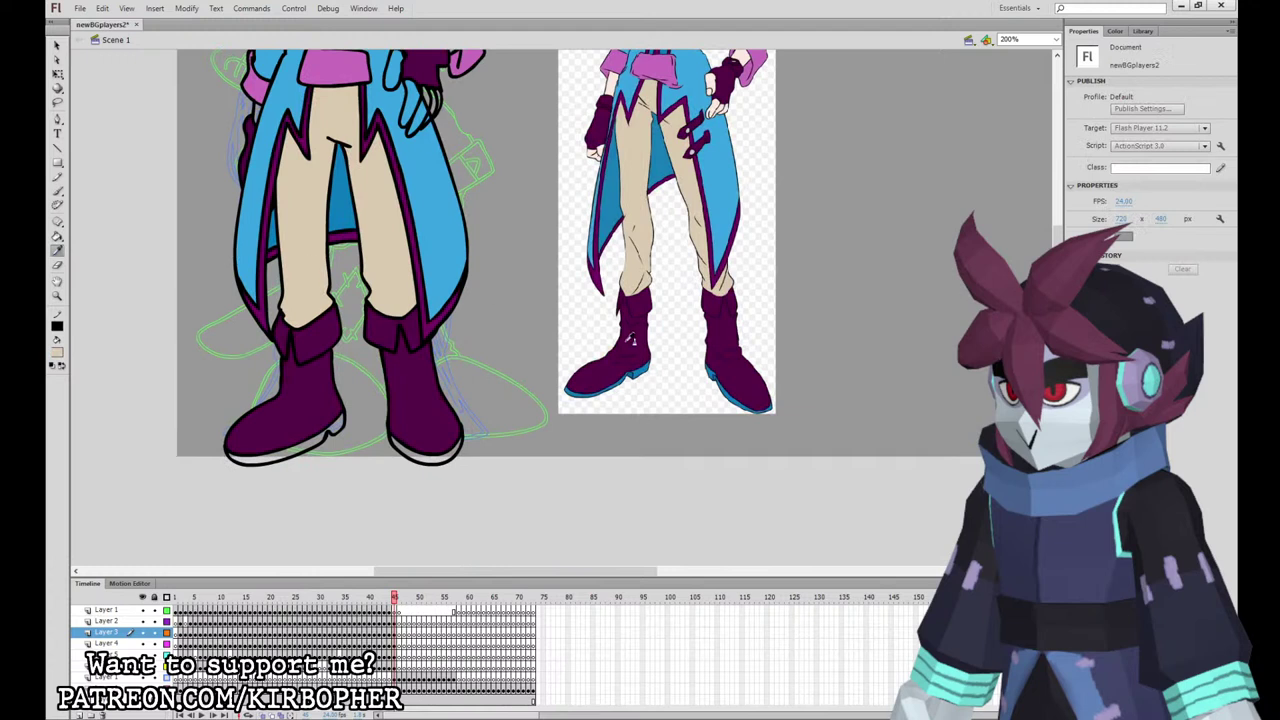
{"action": "left_click", "coordinate": [368, 203]}
{"action": "left_click", "coordinate": [412, 450]}
{"action": "left_click", "coordinate": [332, 422]}
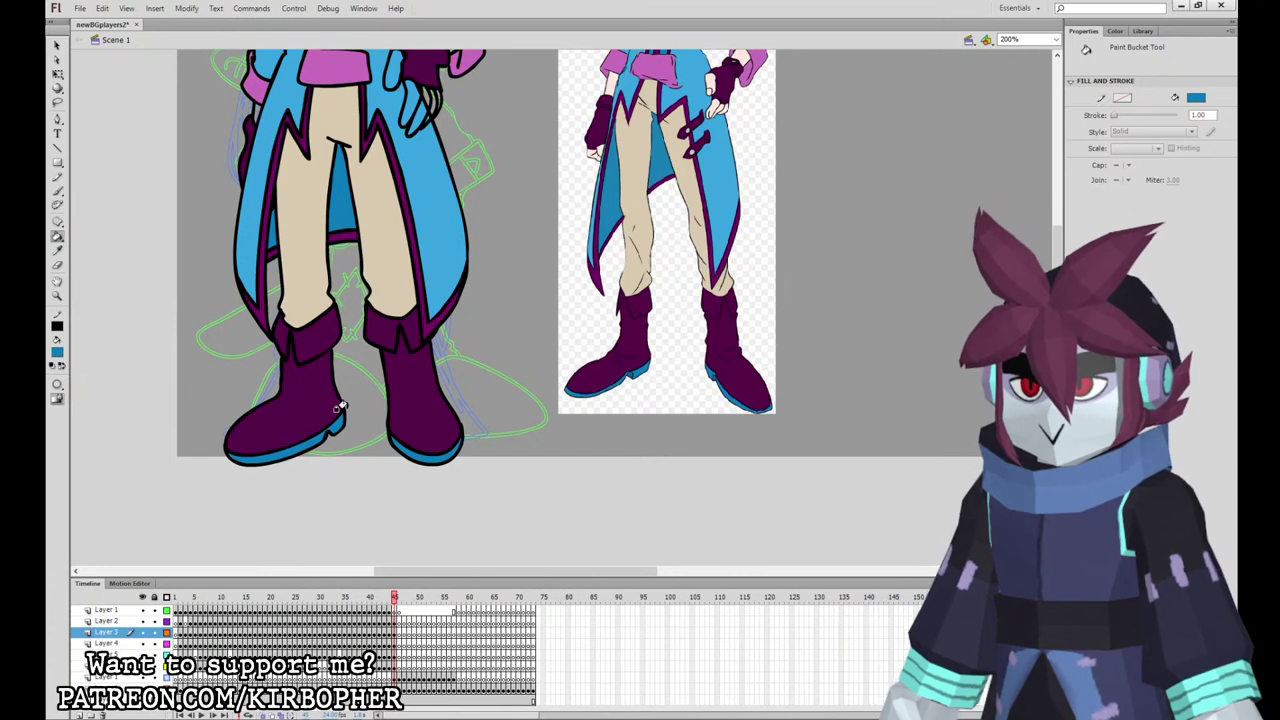
Step: Switch to the Eyedropper to sample the next fill colour for the character
{"action": "left_click_drag", "start_coordinate": [530, 331], "coordinate": [540, 526]}
{"action": "left_click", "coordinate": [57, 251]}
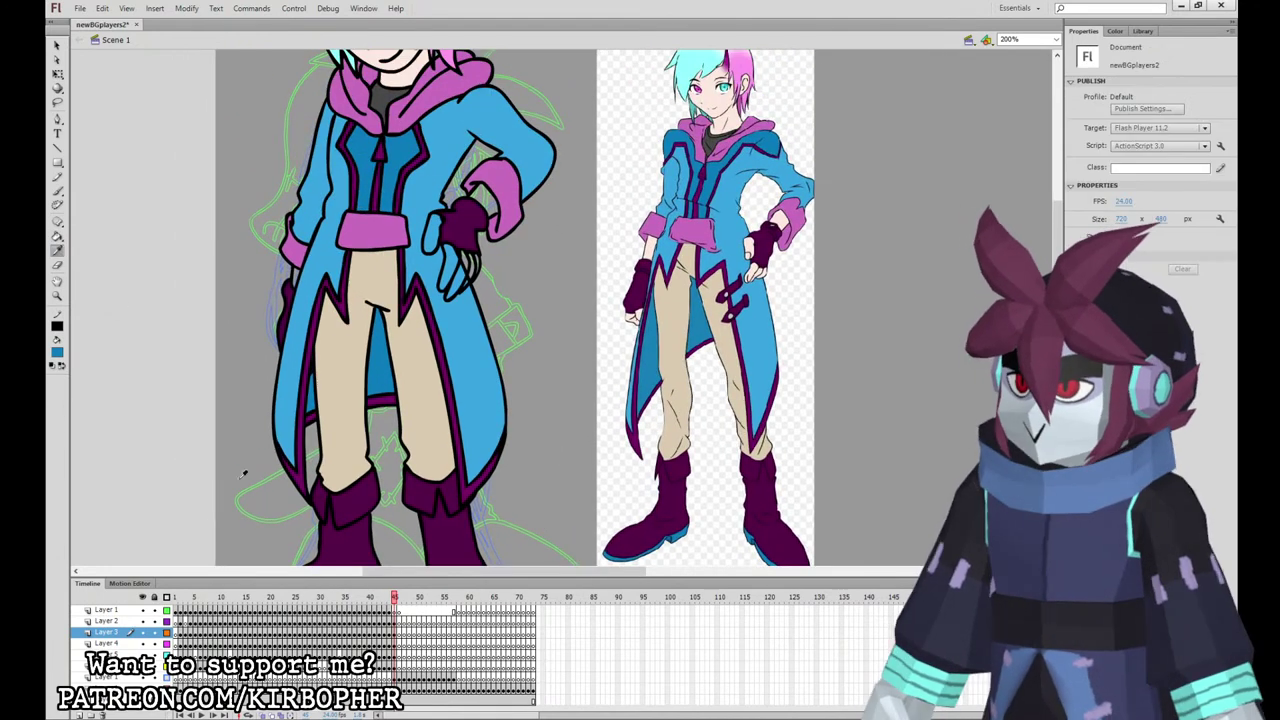
Step: Fill the fingers of the hand on the hip with the skin tone sampled from the character's face
{"action": "left_click_drag", "start_coordinate": [621, 309], "coordinate": [624, 421]}
{"action": "left_click", "coordinate": [407, 146]}
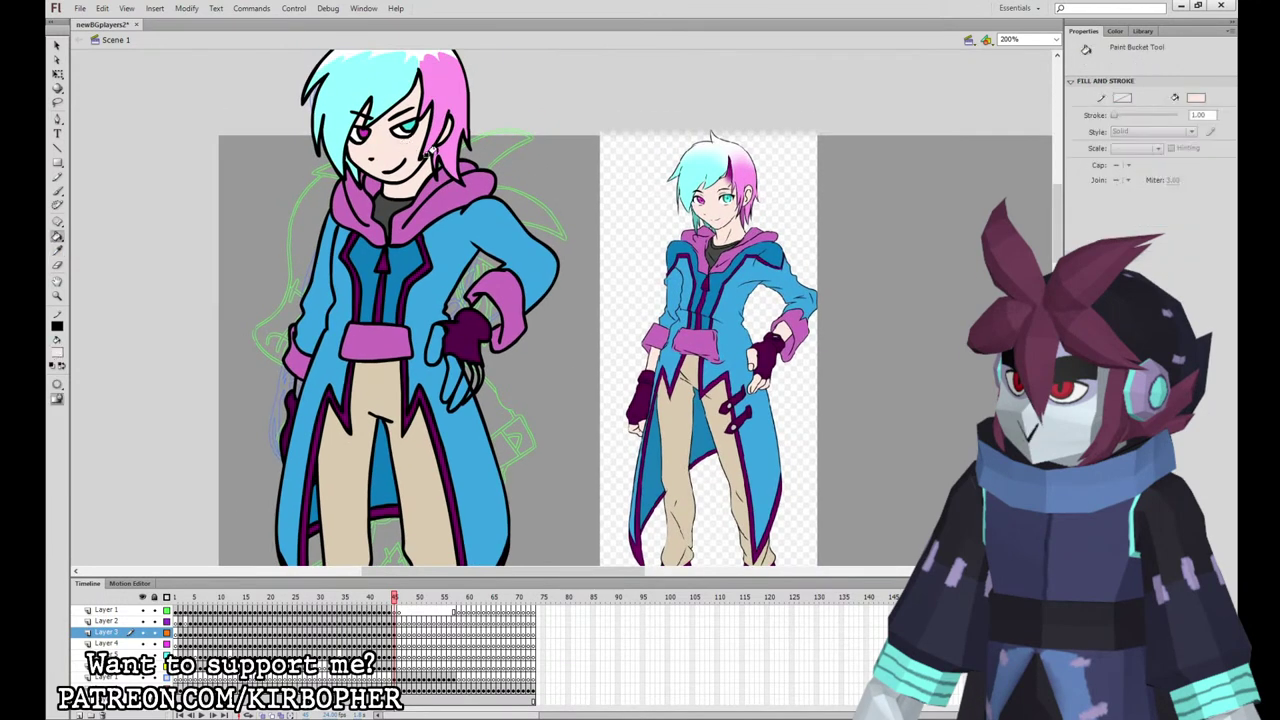
{"action": "left_click", "coordinate": [436, 335]}
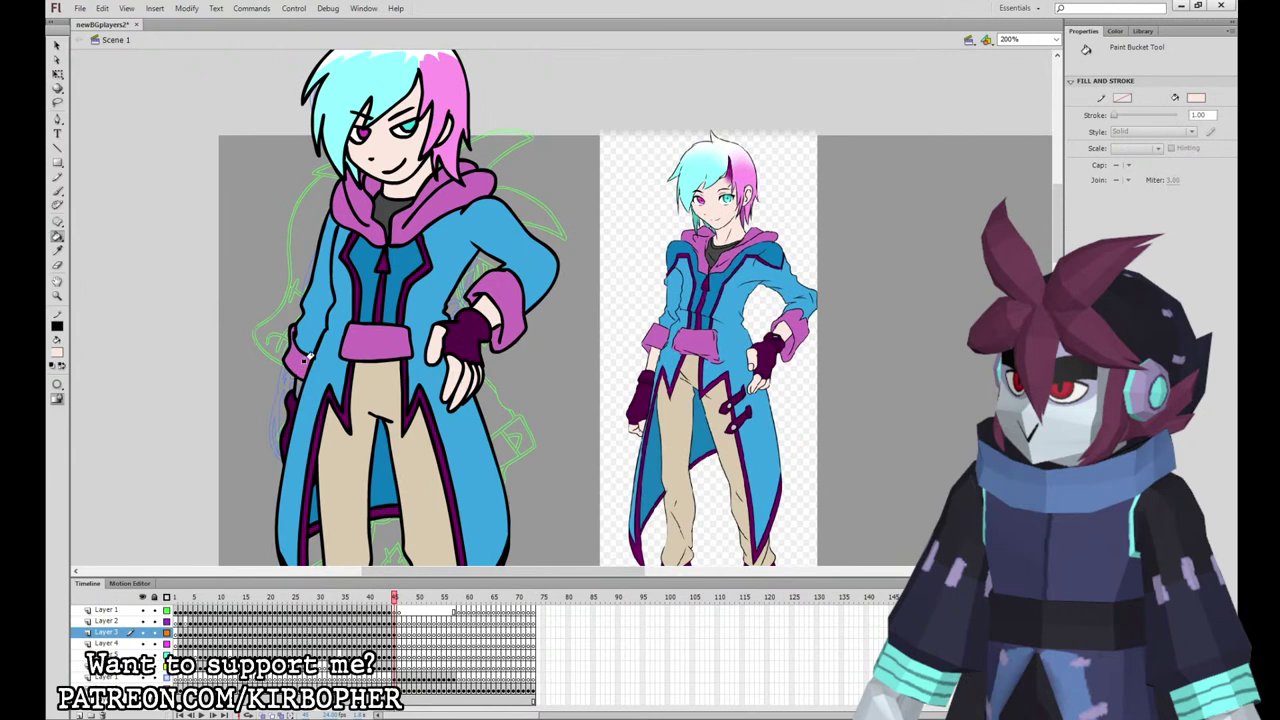
{"action": "scroll", "coordinate": [297, 365], "scroll_direction": "down", "scroll_amount": 3}
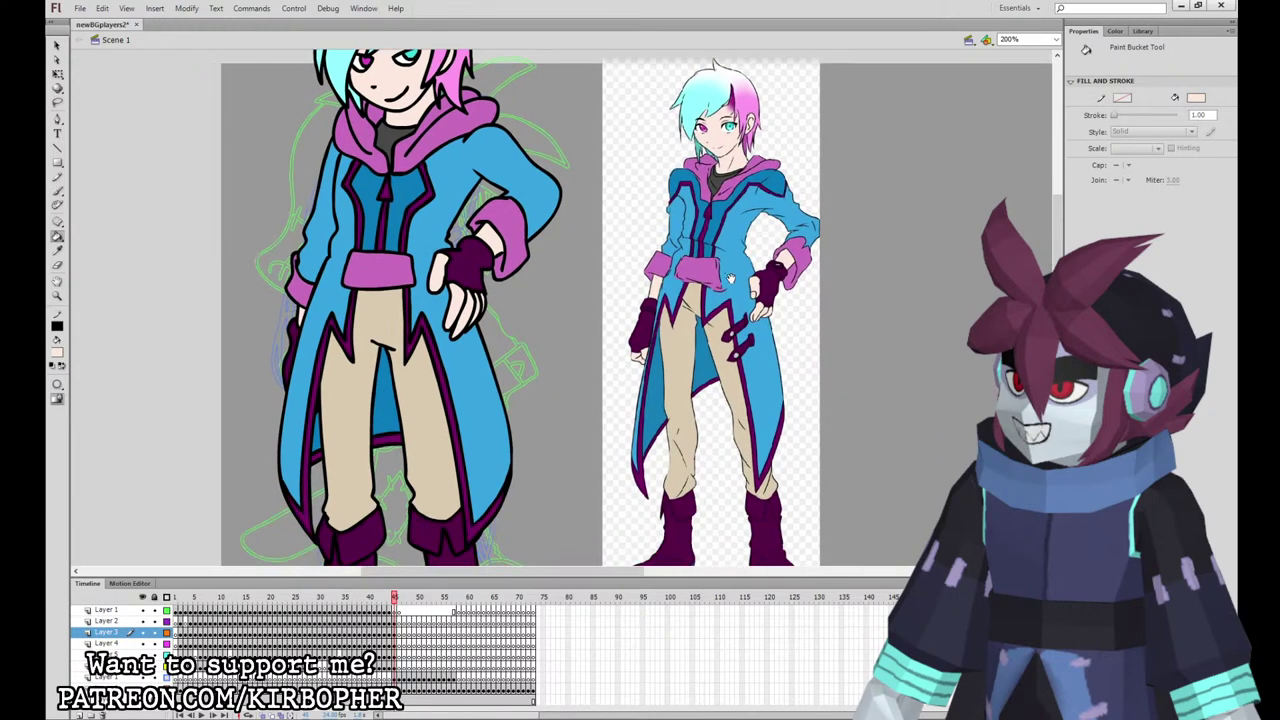
{"action": "left_click", "coordinate": [57, 46]}
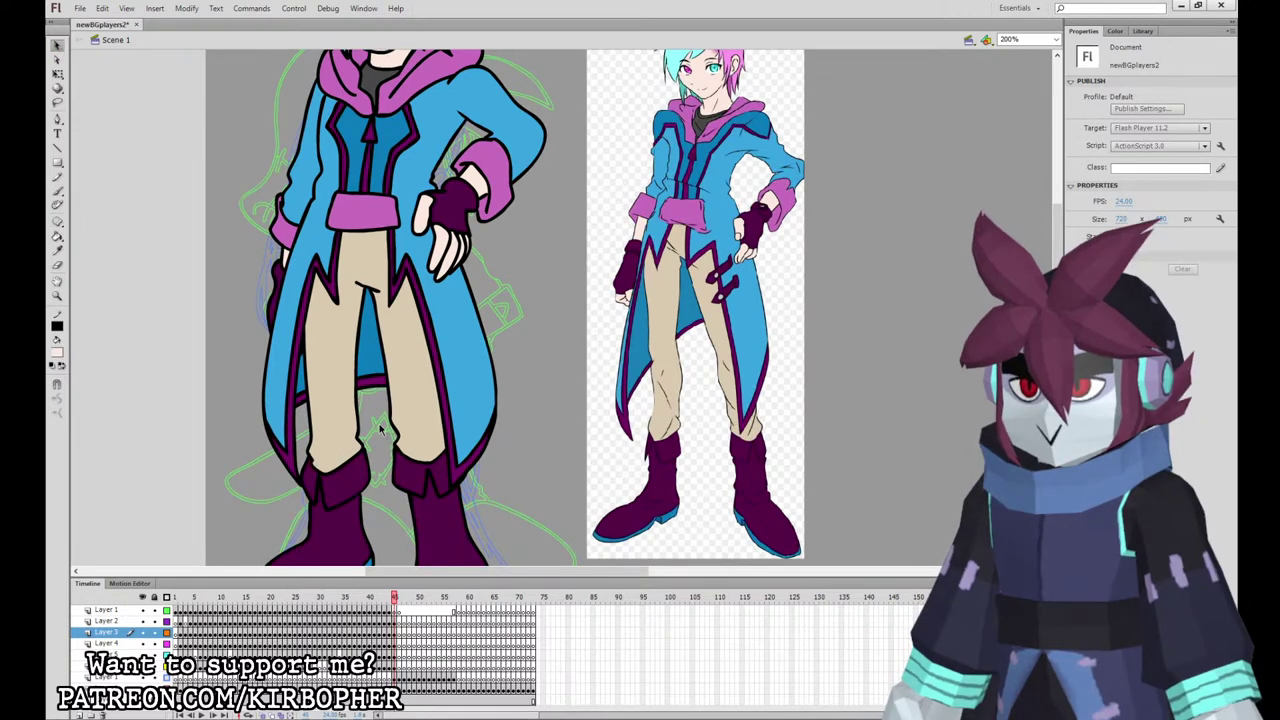
{"action": "left_click_drag", "start_coordinate": [586, 386], "coordinate": [578, 401]}
{"action": "scroll", "coordinate": [578, 420], "scroll_direction": "up", "scroll_amount": 6}
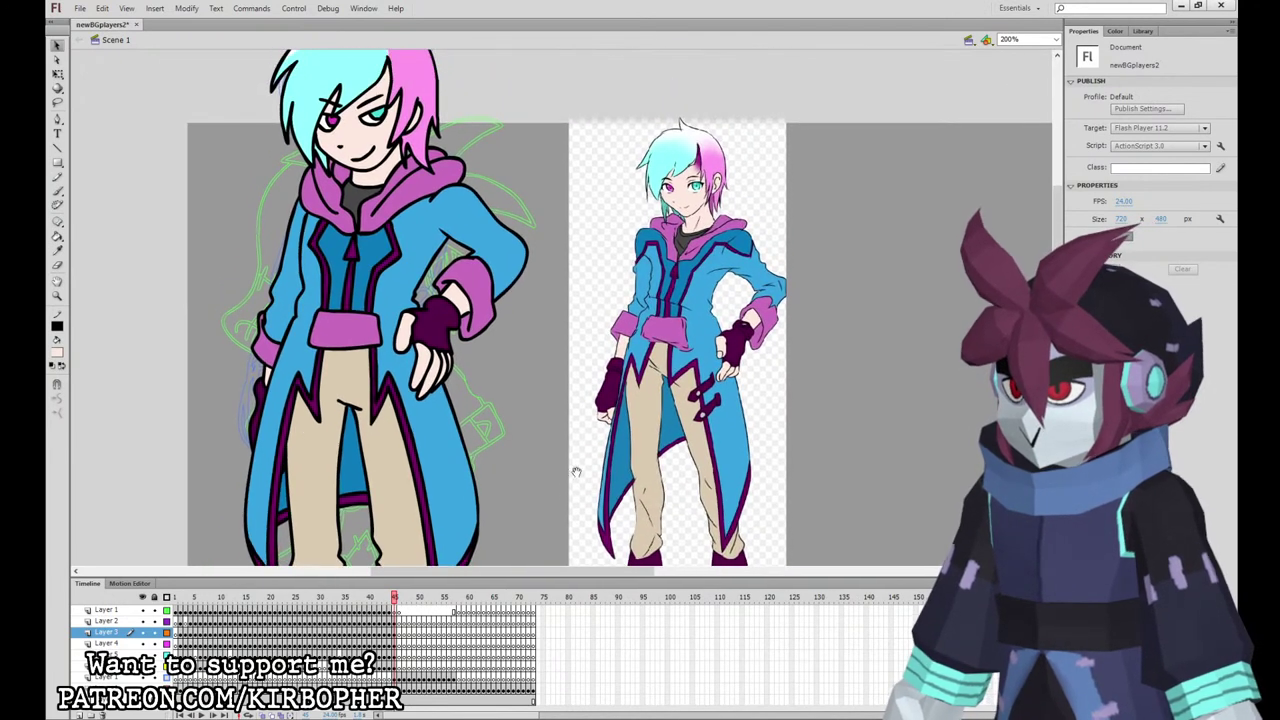
Step: Draw a curved streak in the character's hair on Layer 1 at frame 45 and fill it with purple sampled from the reference
{"action": "key", "text": "b"}
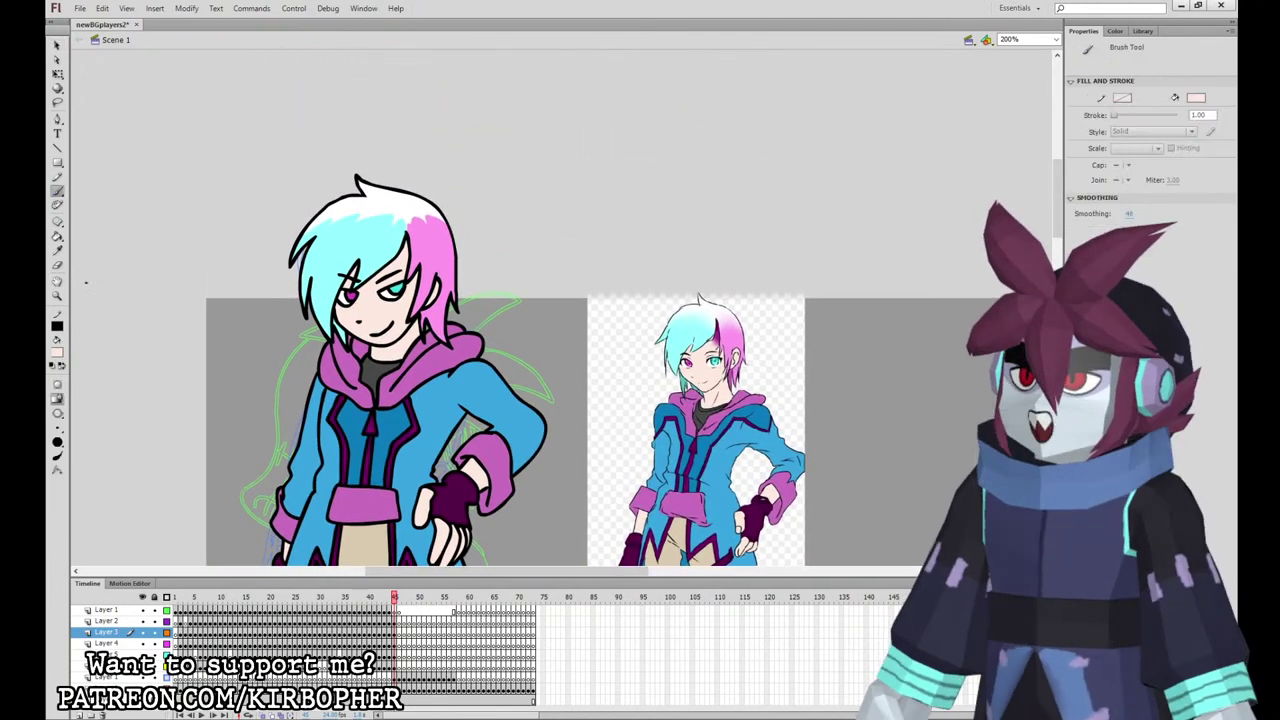
{"action": "left_click", "coordinate": [395, 611]}
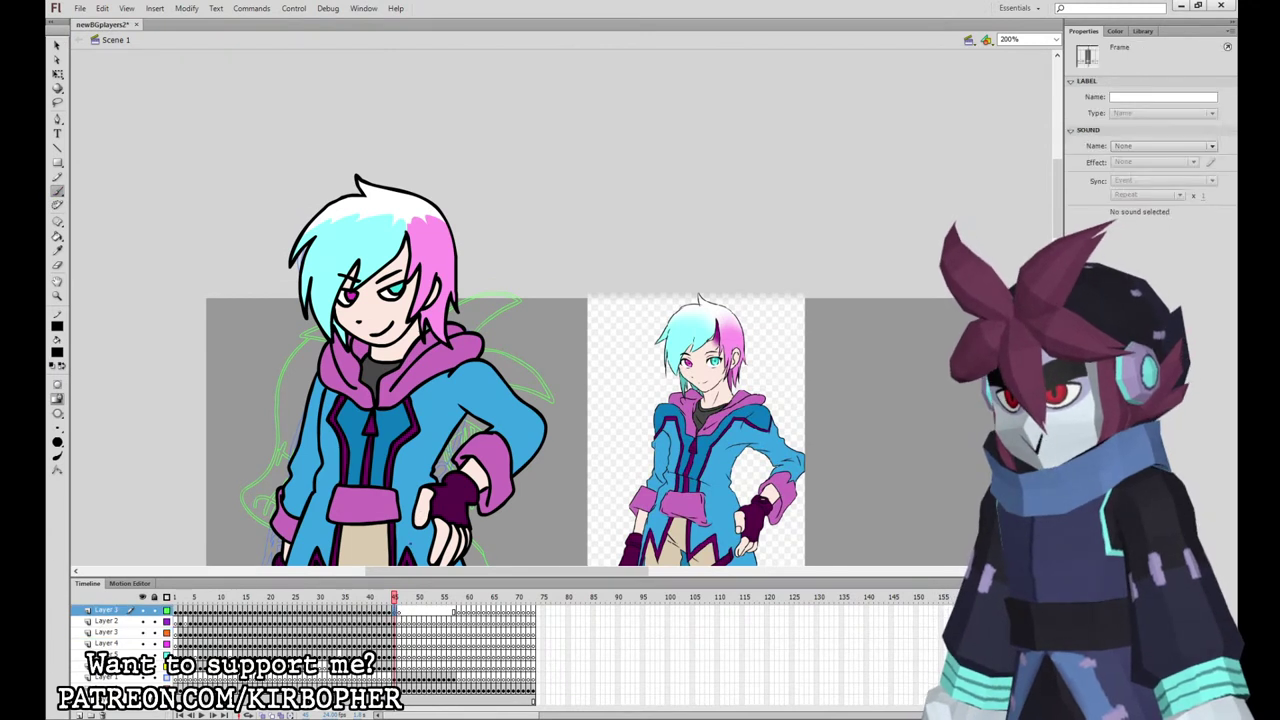
{"action": "mouse_move", "coordinate": [407, 234]}
{"action": "left_mouse_down"}
{"action": "mouse_move", "coordinate": [408, 212]}
{"action": "mouse_move", "coordinate": [401, 268]}
{"action": "mouse_move", "coordinate": [408, 210]}
{"action": "left_mouse_up"}
{"action": "key", "text": "ctrl+z"}
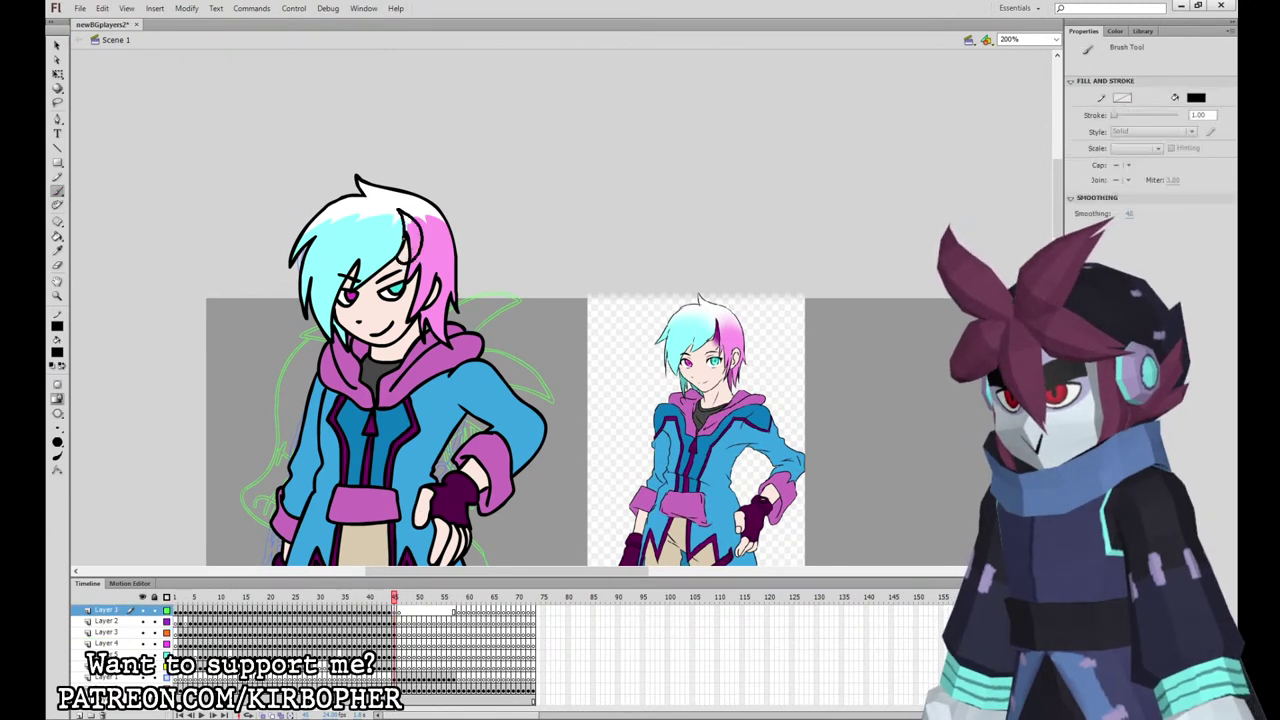
{"action": "left_click", "coordinate": [58, 252]}
{"action": "left_click", "coordinate": [718, 325]}
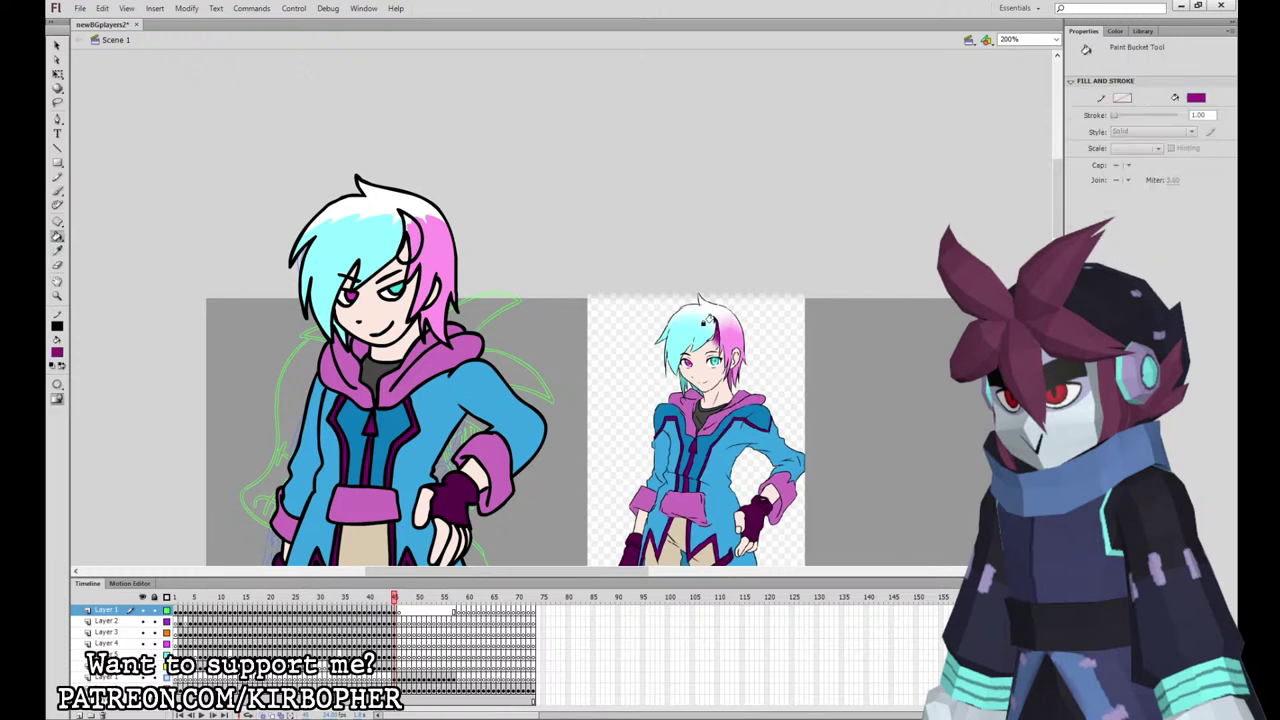
{"action": "left_click", "coordinate": [405, 232]}
Step: Move the purple hair streak from Layer 1 onto the head artwork in Layer 2
{"action": "key", "text": "q"}
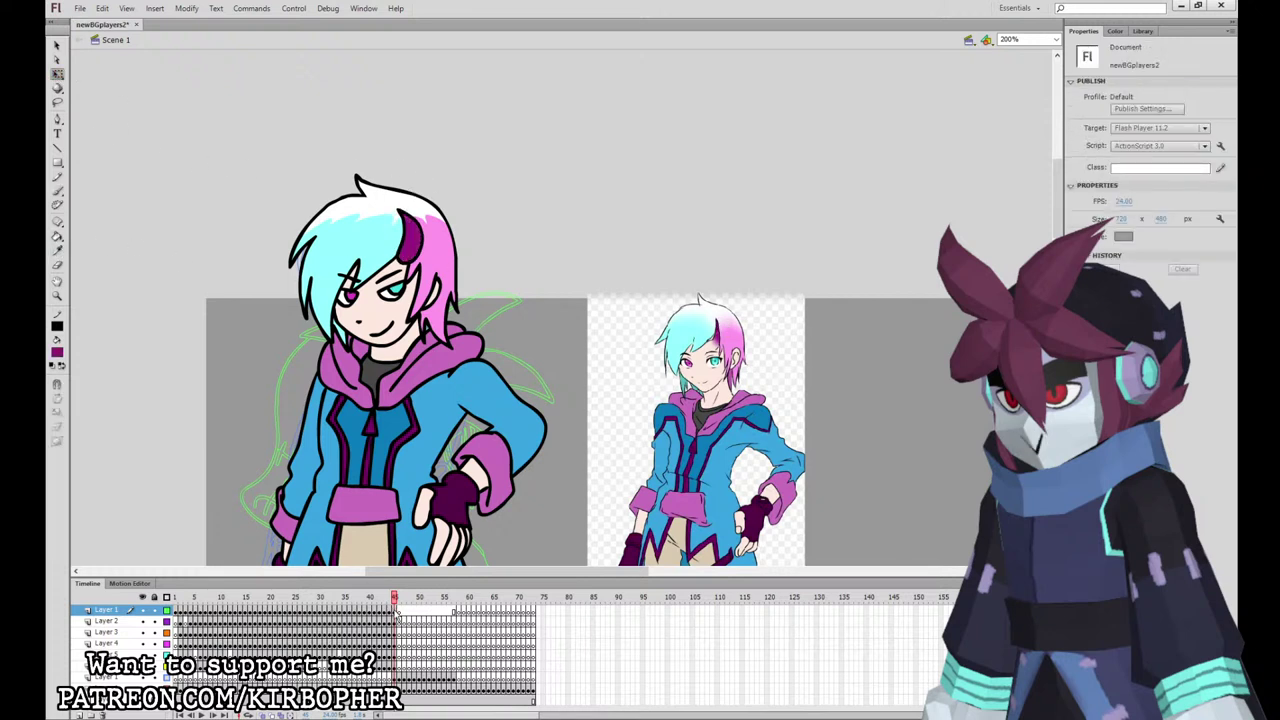
{"action": "left_click", "coordinate": [397, 611]}
{"action": "left_click", "coordinate": [397, 621]}
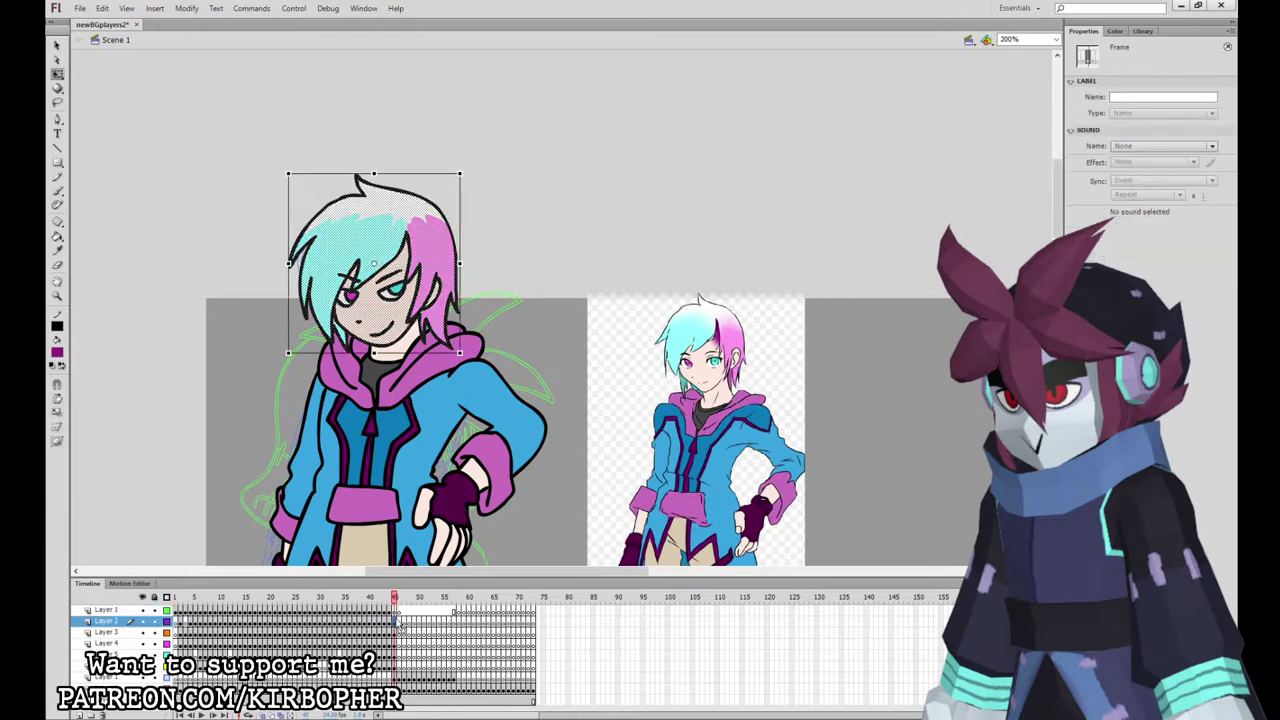
{"action": "left_click", "coordinate": [576, 260]}
{"action": "scroll", "coordinate": [608, 266], "scroll_direction": "down", "scroll_amount": 5}
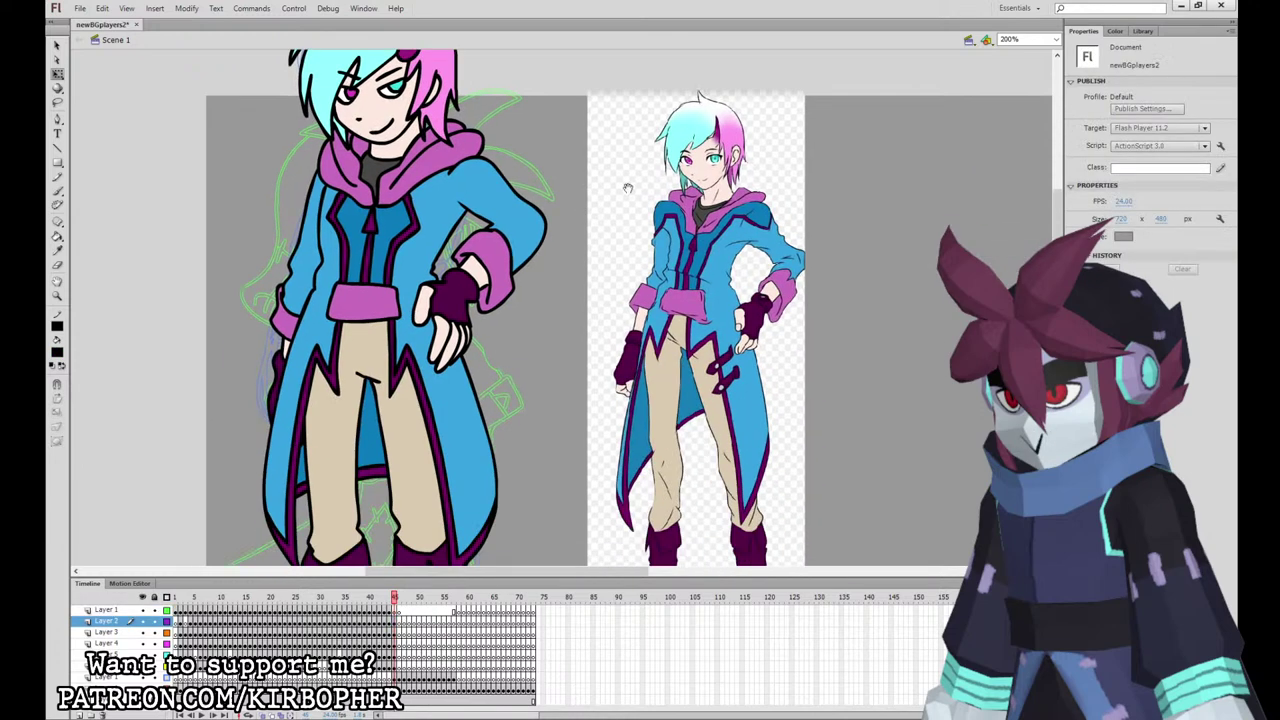
{"action": "left_click_drag", "start_coordinate": [846, 314], "coordinate": [835, 374]}
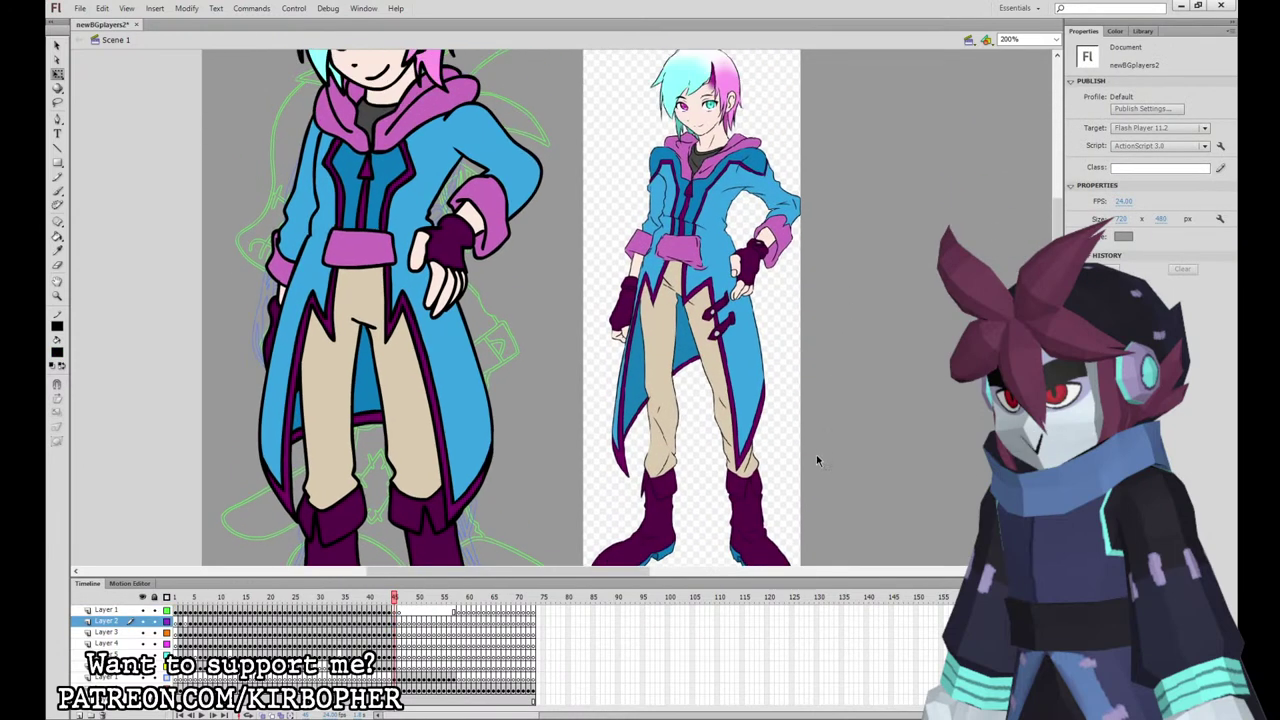
{"action": "key", "text": "ctrl+minus"}
Step: Check the previous character's head symbol in the library, and convert the new head on Layer 2 into a symbol
{"action": "left_click", "coordinate": [397, 622]}
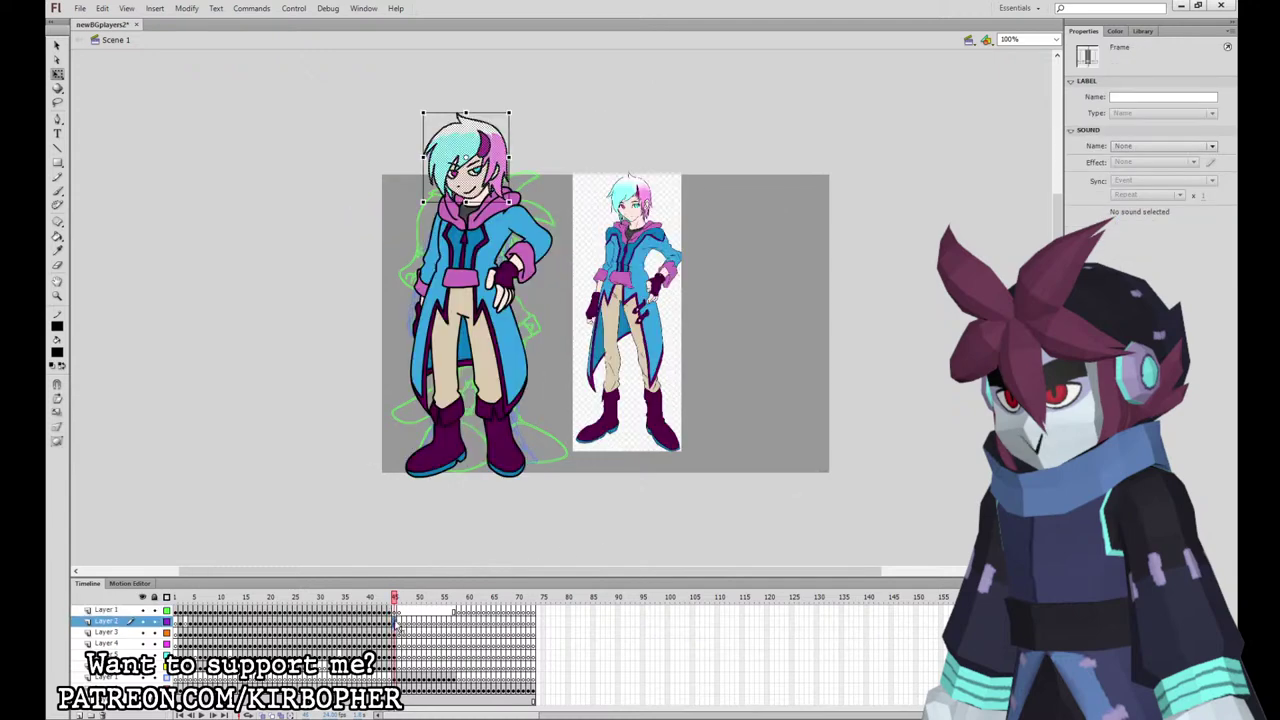
{"action": "left_click", "coordinate": [391, 603]}
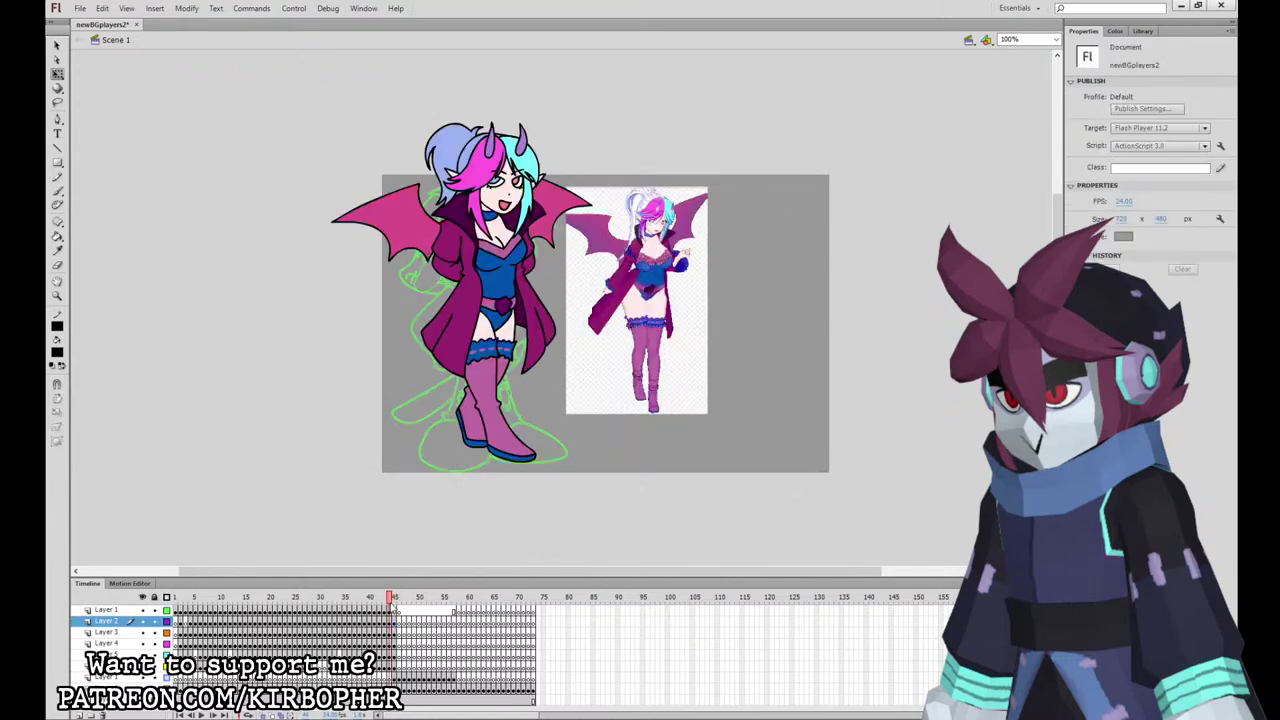
{"action": "left_click", "coordinate": [396, 614]}
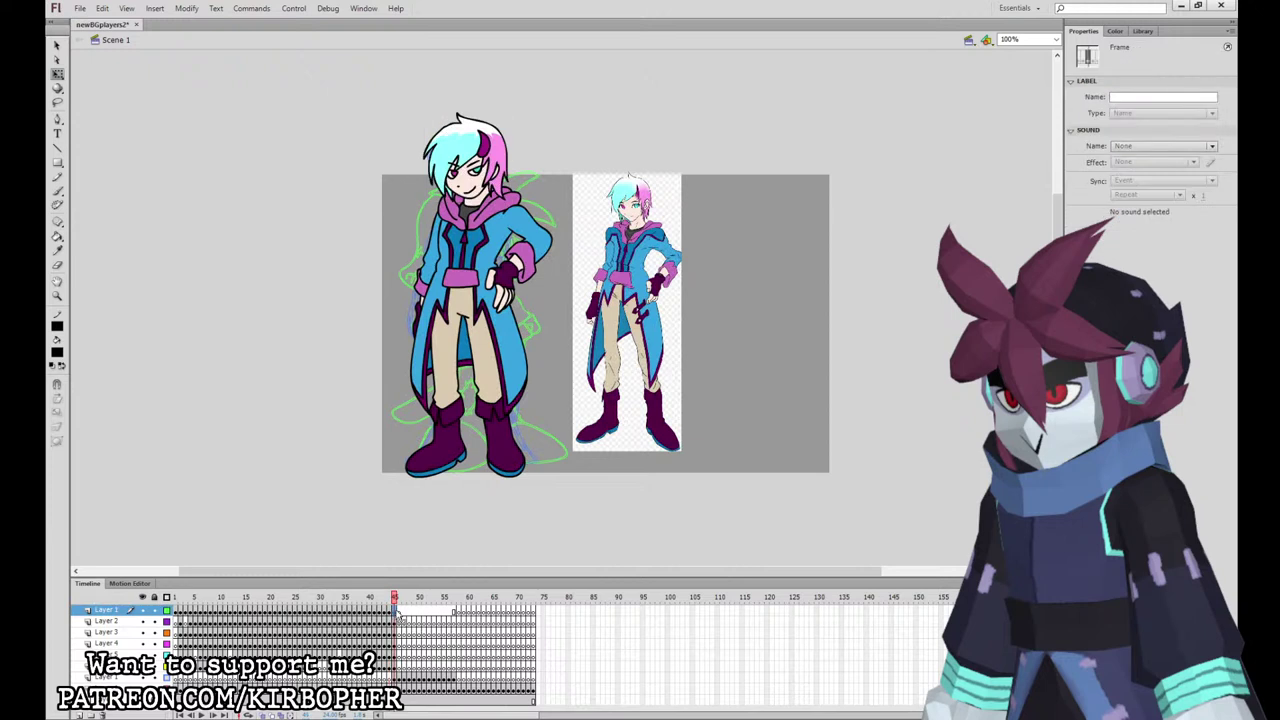
{"action": "left_click", "coordinate": [397, 622]}
{"action": "left_click", "coordinate": [1143, 31]}
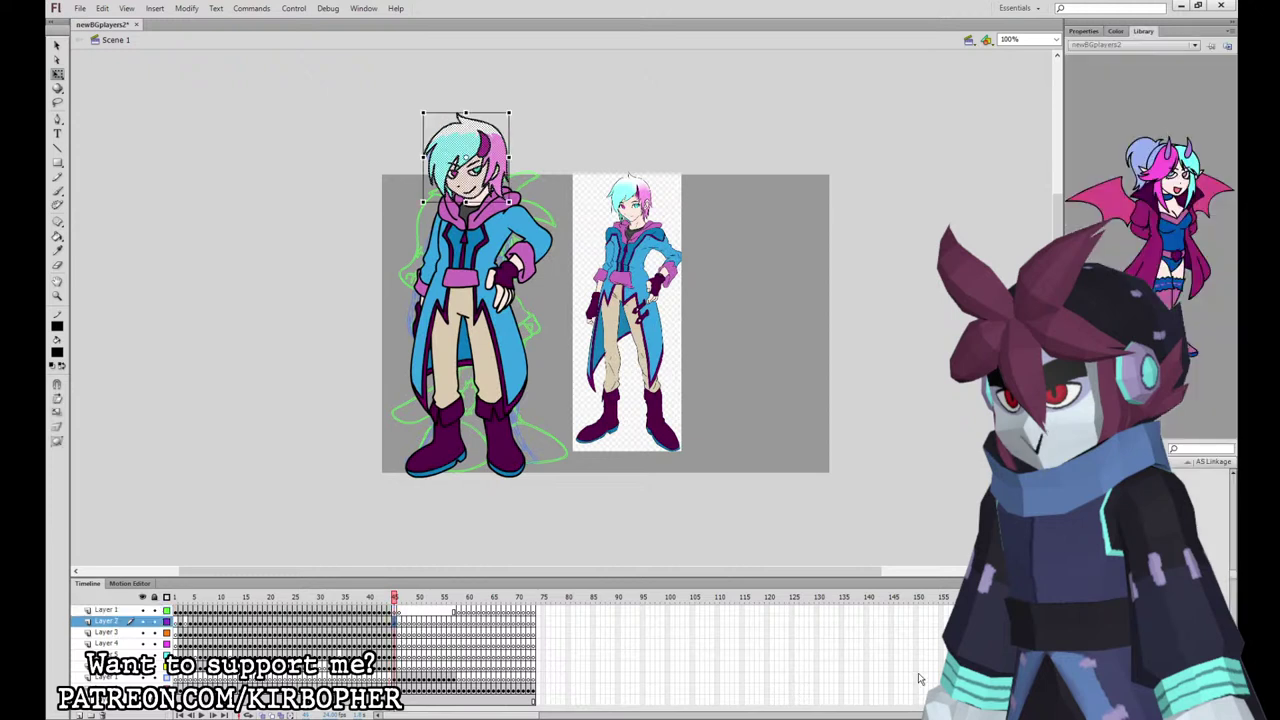
{"action": "left_click", "coordinate": [1105, 560]}
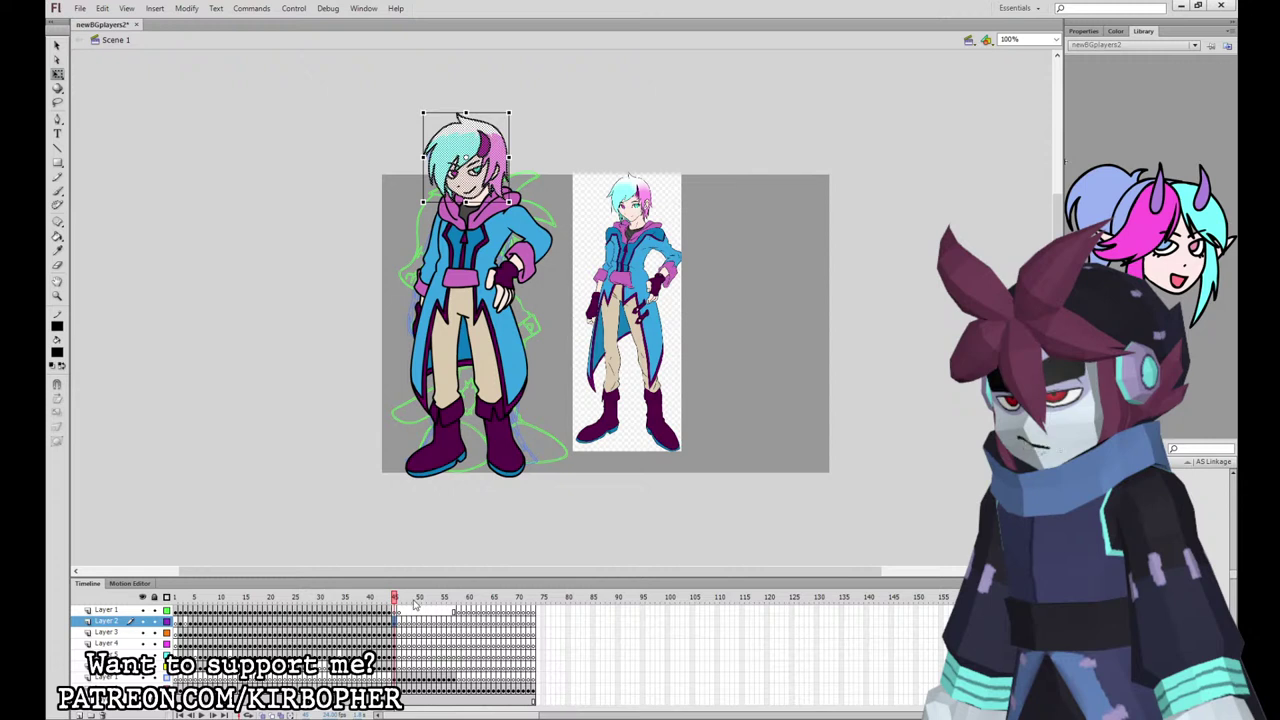
{"action": "key", "text": "F8"}
{"action": "key", "text": "Return"}
Step: Convert the bent arm on Layer 3 into a symbol and move its pivot point to the shoulder
{"action": "left_click", "coordinate": [395, 632]}
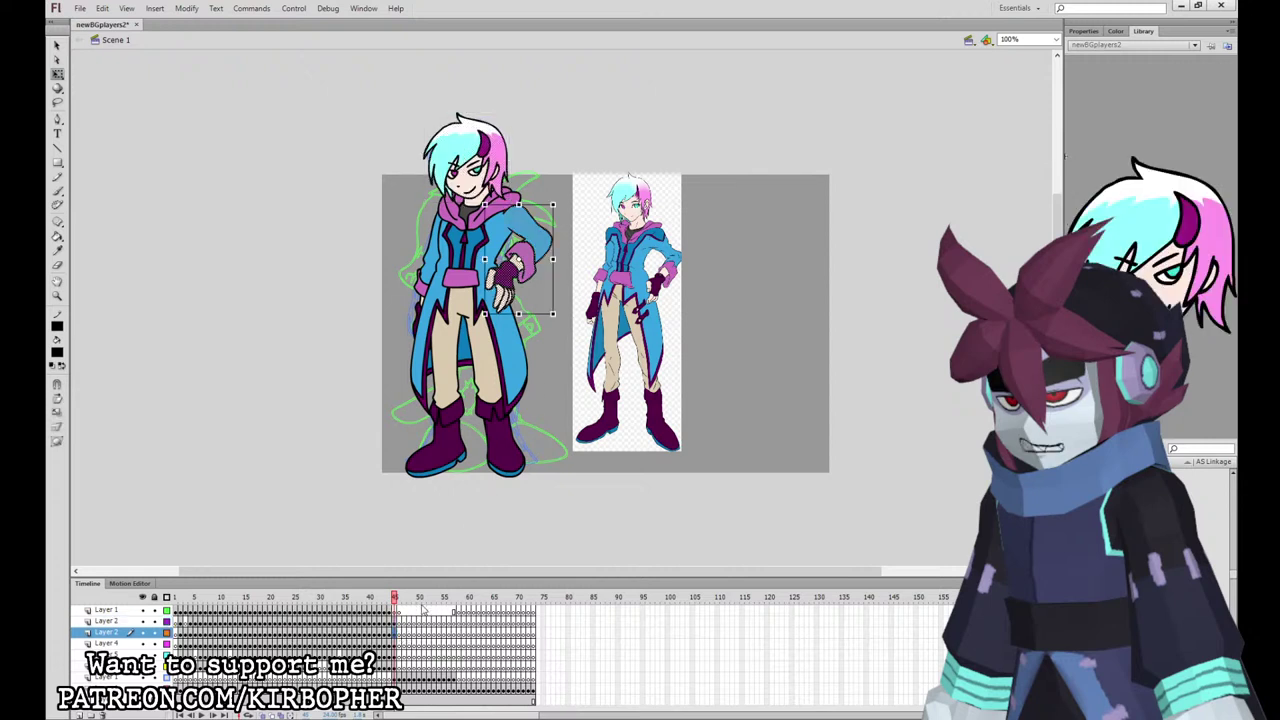
{"action": "key", "text": "F8"}
{"action": "key", "text": "Return"}
{"action": "left_click_drag", "start_coordinate": [519, 259], "coordinate": [510, 228]}
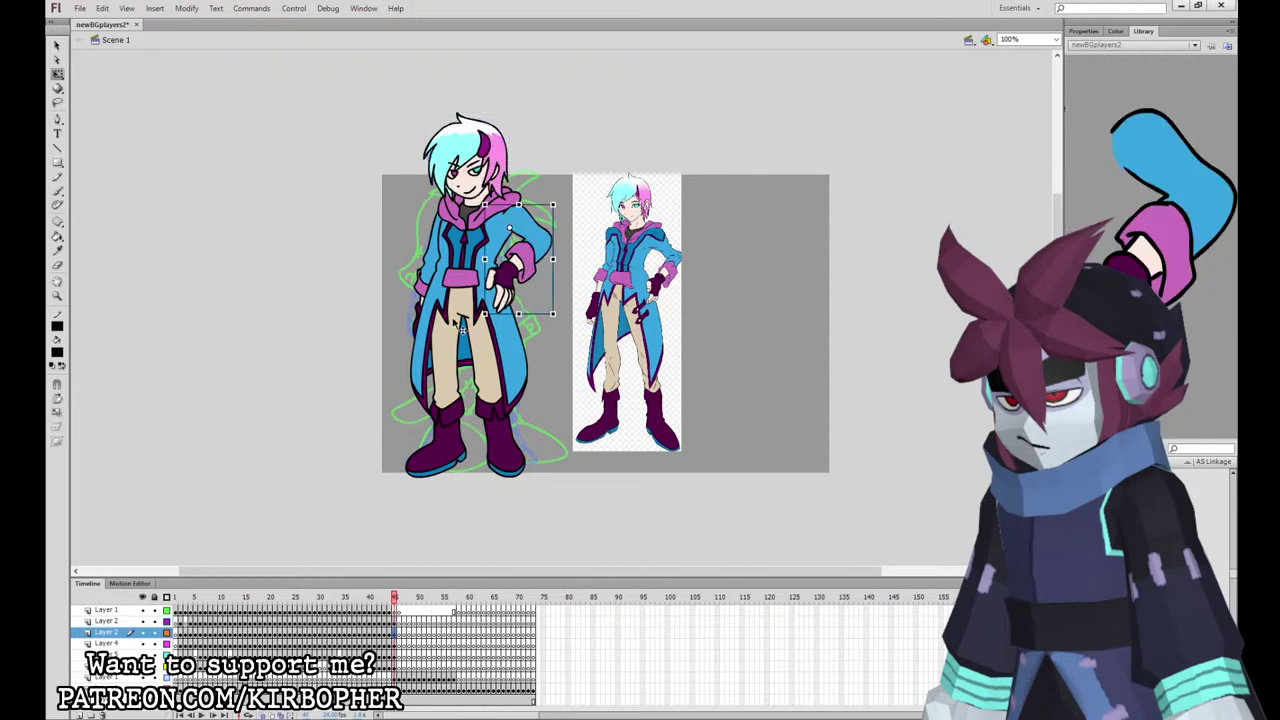
Step: Convert the coat and torso on Layer 4 and the straight arm on the layer below into separate symbols
{"action": "left_click", "coordinate": [396, 644]}
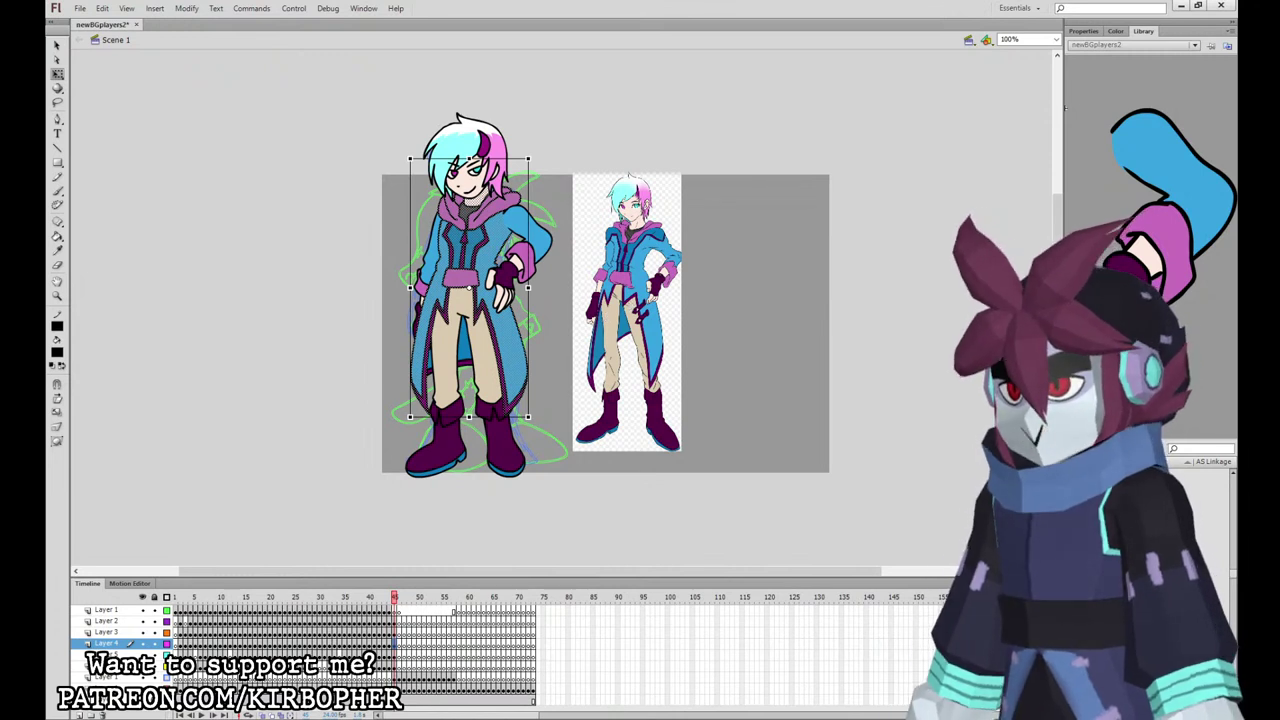
{"action": "key", "text": "F8"}
{"action": "key", "text": "Return"}
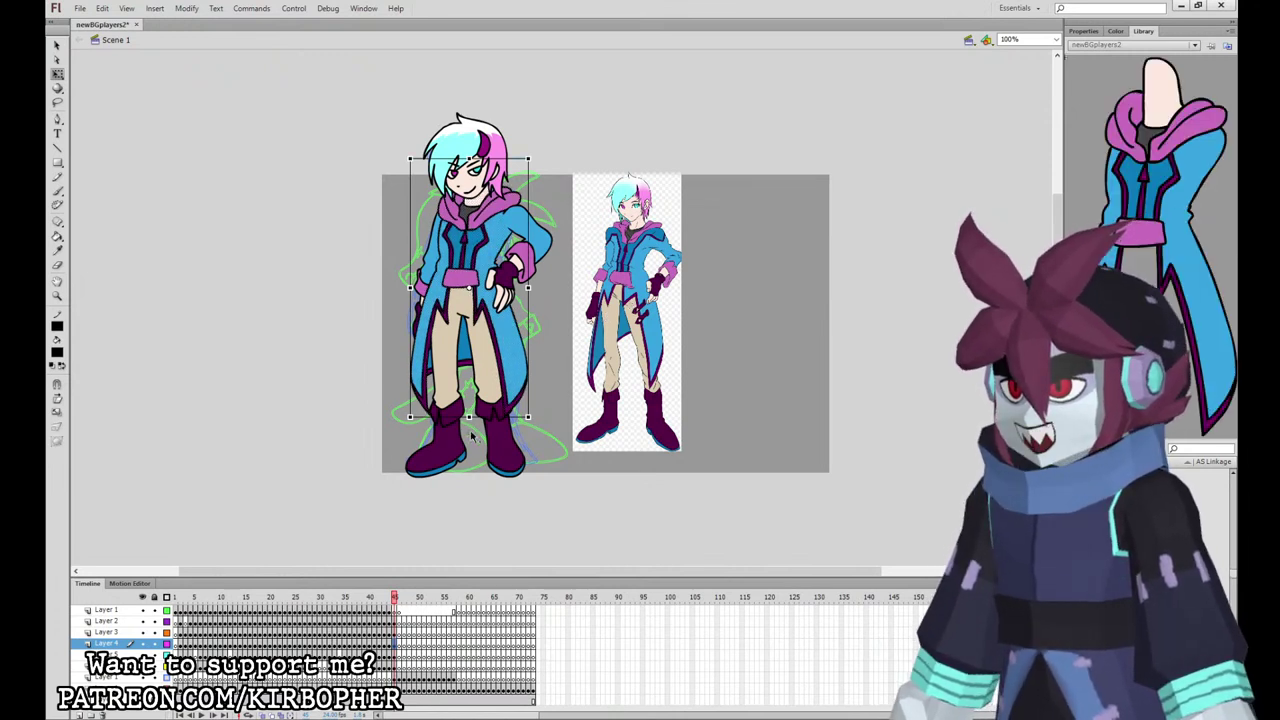
{"action": "left_click", "coordinate": [396, 656]}
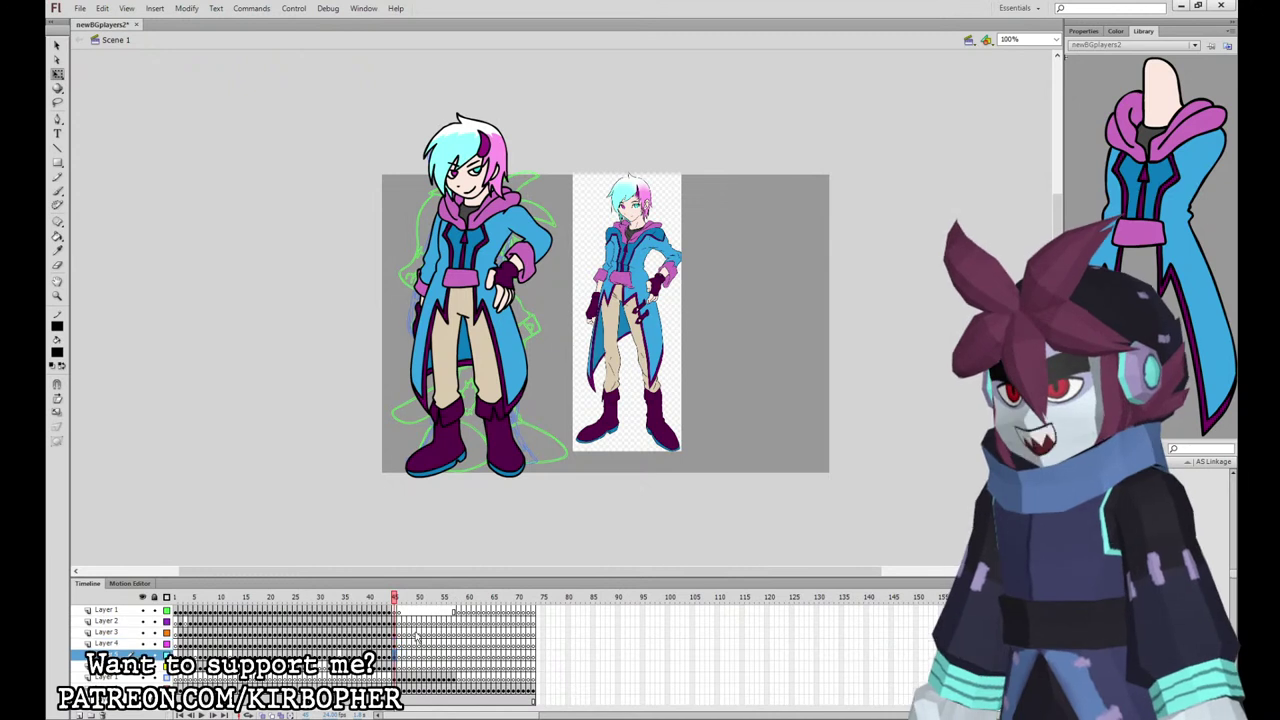
{"action": "key", "text": "F8"}
{"action": "key", "text": "Return"}
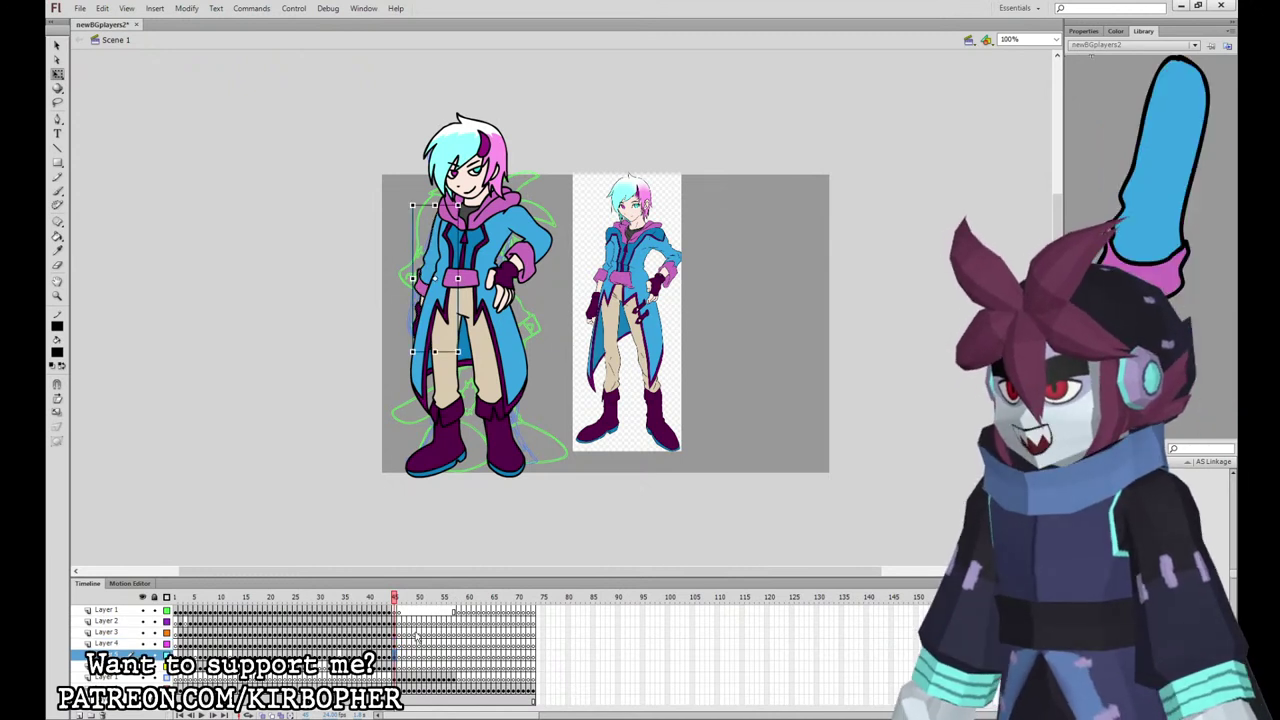
Step: Convert the legs and boots artwork into a symbol and place its pivot point at the feet
{"action": "left_click", "coordinate": [397, 672]}
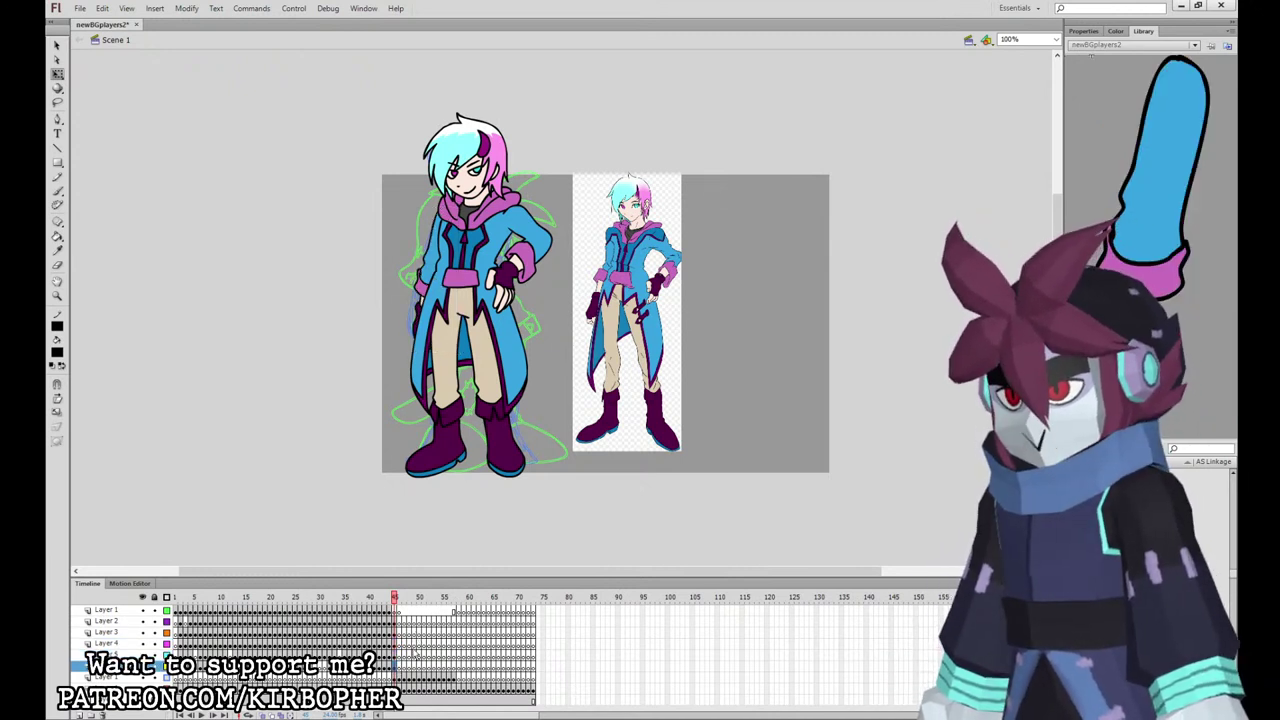
{"action": "key", "text": "F8"}
{"action": "key", "text": "Return"}
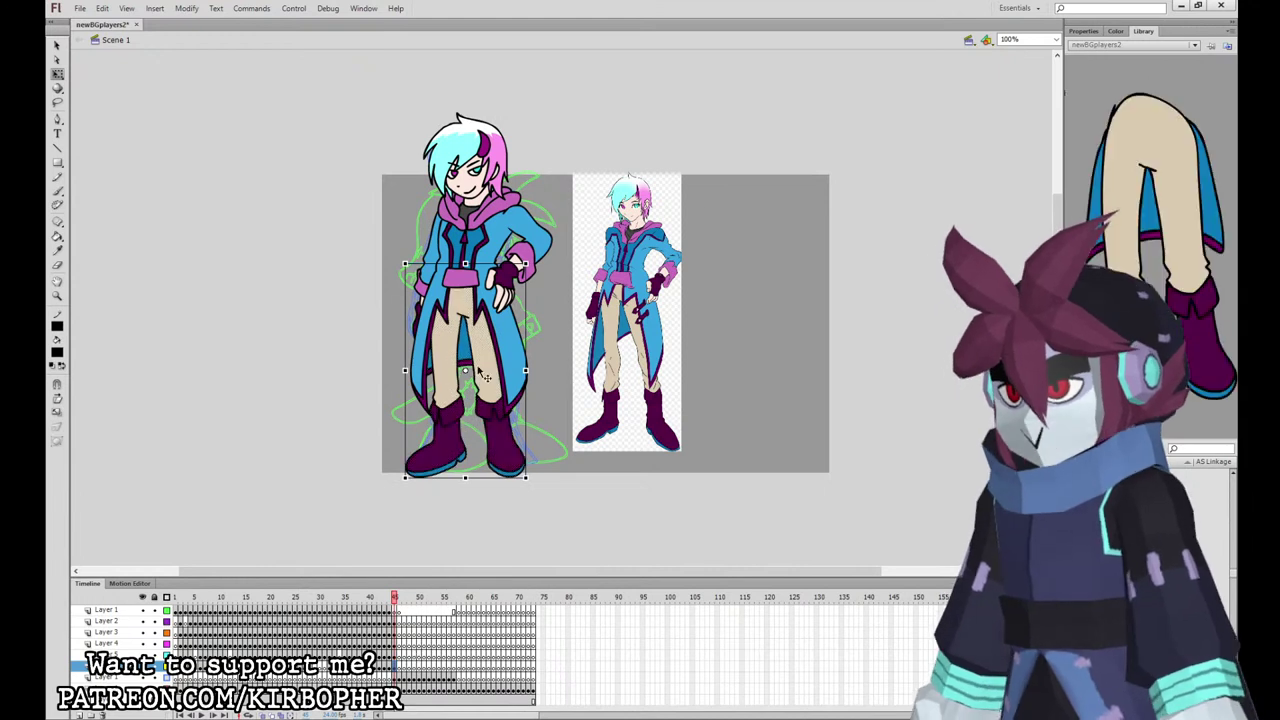
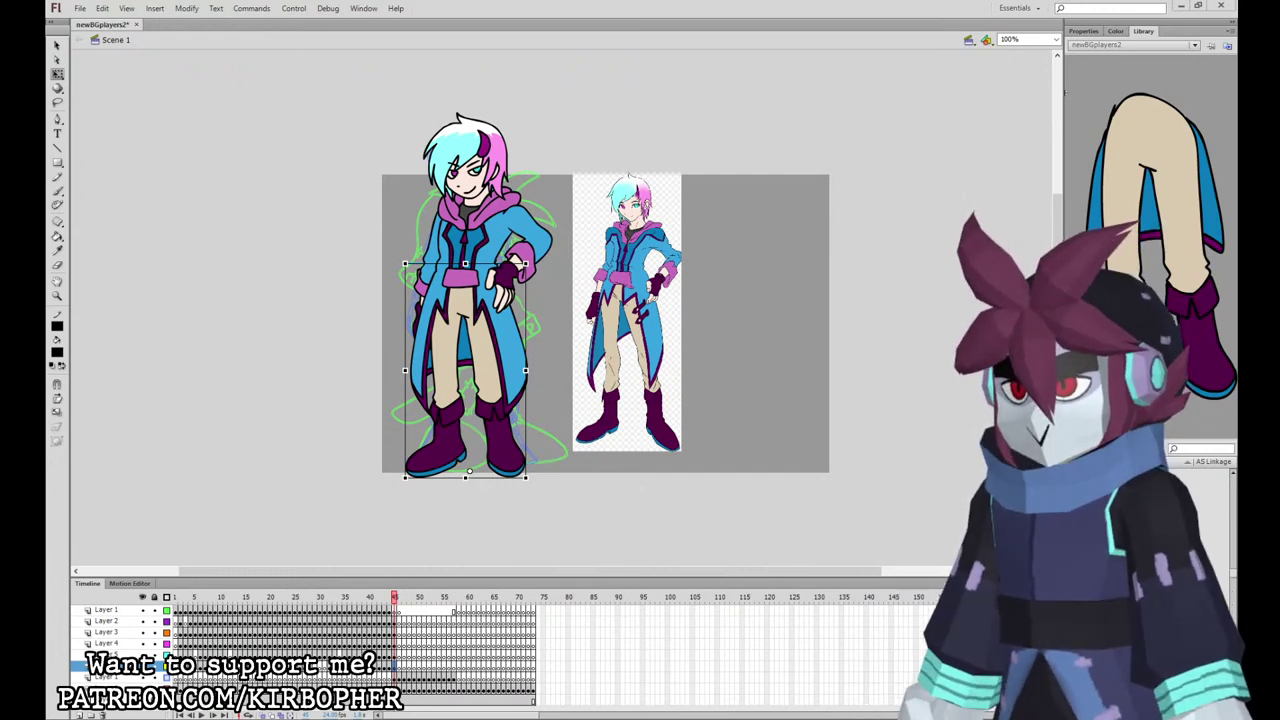
Step: Copy the five body-part frames at frame 45 and paste them into a new backer139 game sprite symbol
{"action": "left_click_drag", "start_coordinate": [395, 621], "coordinate": [404, 664]}
{"action": "left_click_drag", "start_coordinate": [395, 621], "coordinate": [395, 660]}
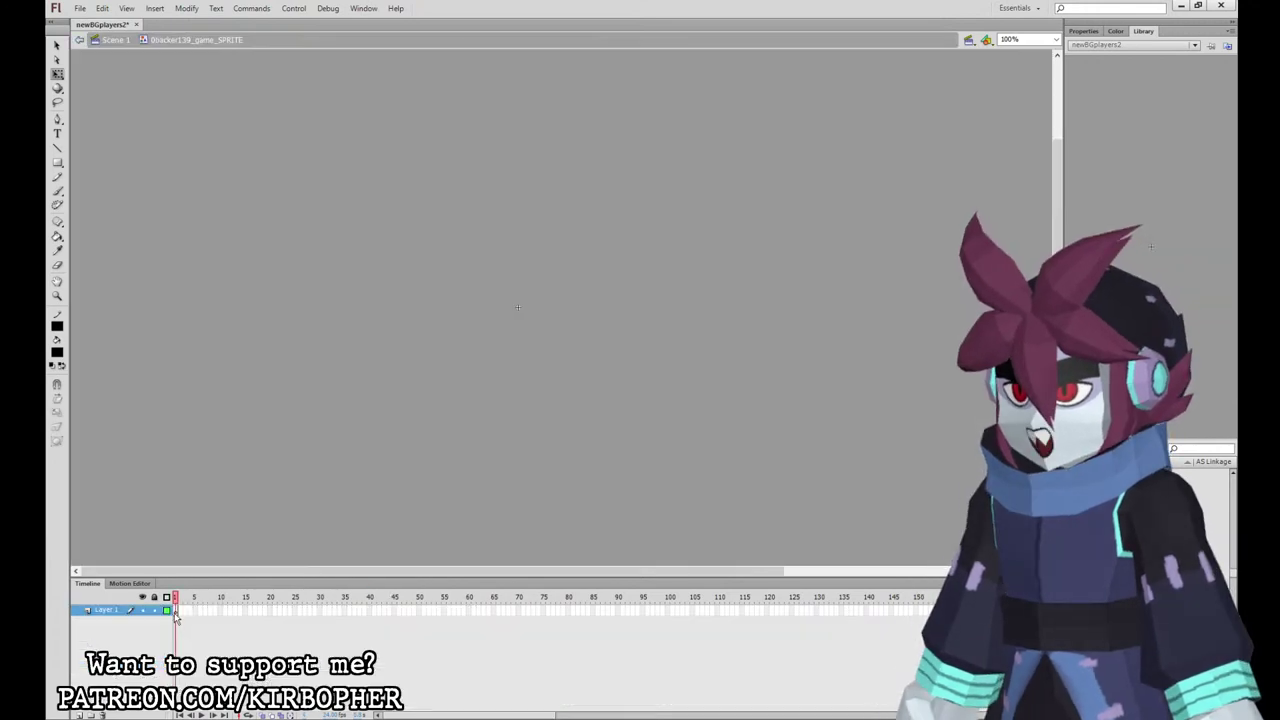
{"action": "key", "text": "ctrl+alt+v"}
Step: Extend all five sprite layers and add end keyframes at frame 47
{"action": "left_click", "coordinate": [371, 610]}
{"action": "left_click_drag", "start_coordinate": [401, 610], "coordinate": [406, 663]}
{"action": "key", "text": "F5"}
{"action": "key", "text": "F5"}
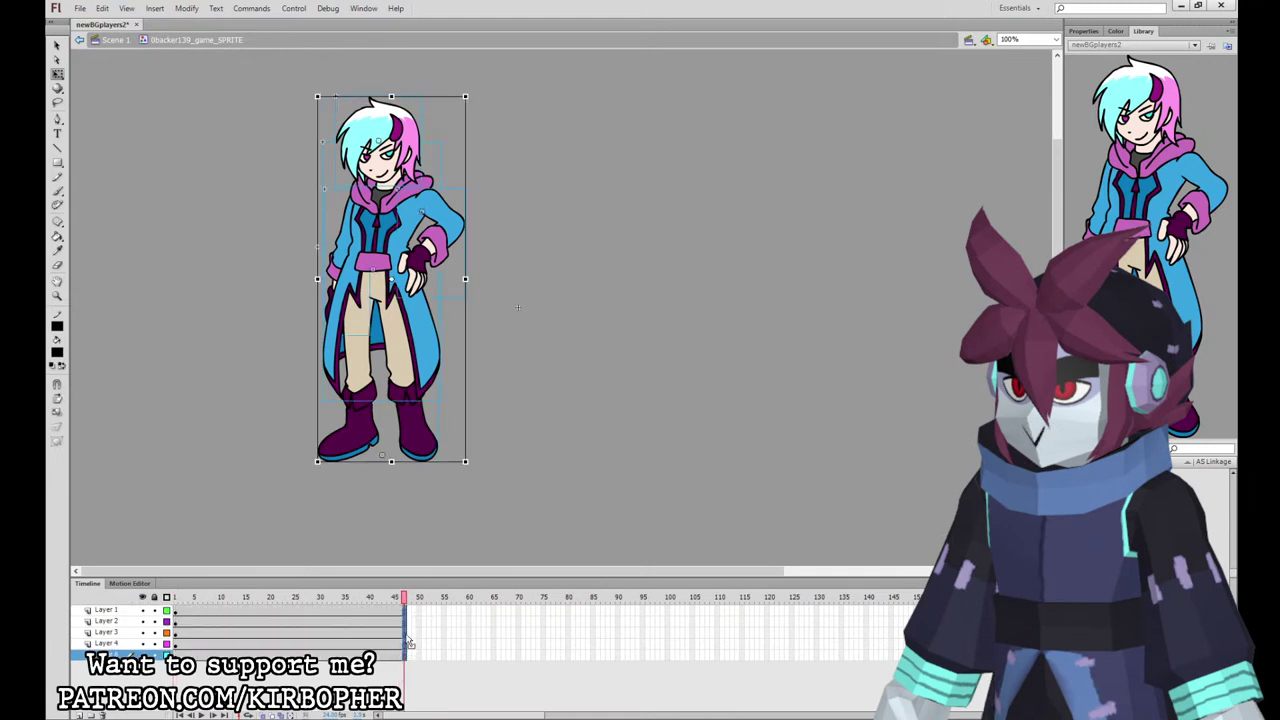
Step: Insert keyframes on all five sprite layers at frame 24
{"action": "left_click", "coordinate": [287, 621]}
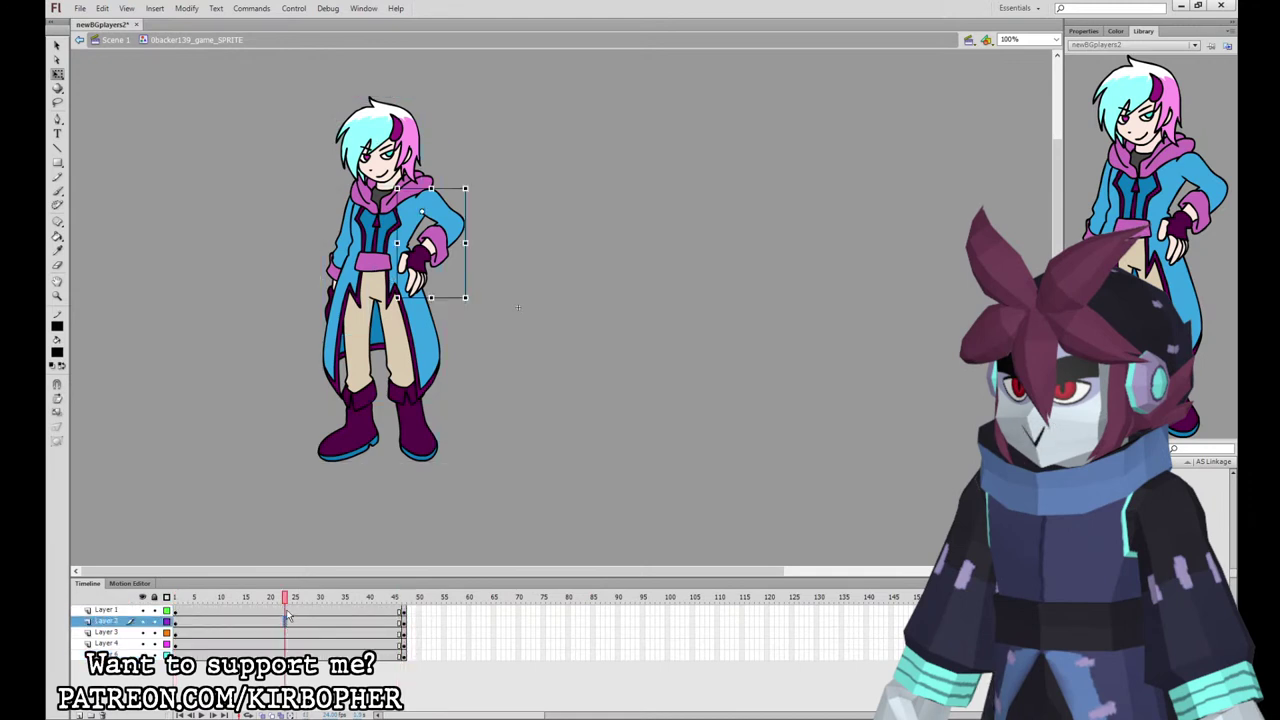
{"action": "left_click_drag", "start_coordinate": [288, 611], "coordinate": [289, 656]}
{"action": "key", "text": "F6"}
Step: Squash the legs and coat slightly downward at frame 24 and adjust both arms to match
{"action": "left_click", "coordinate": [467, 411]}
{"action": "left_click", "coordinate": [417, 266]}
{"action": "left_click_drag", "start_coordinate": [378, 248], "coordinate": [379, 251]}
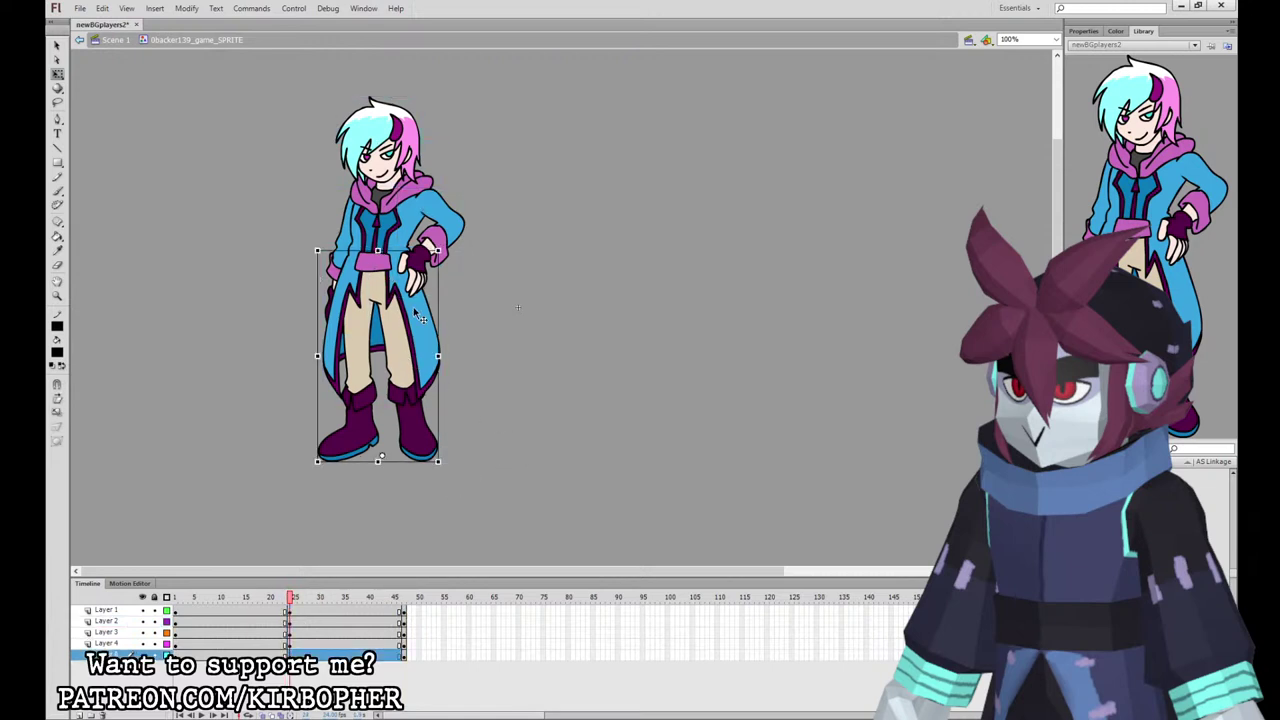
{"action": "left_click", "coordinate": [420, 314]}
{"action": "left_click_drag", "start_coordinate": [441, 400], "coordinate": [442, 404]}
{"action": "left_click", "coordinate": [460, 252]}
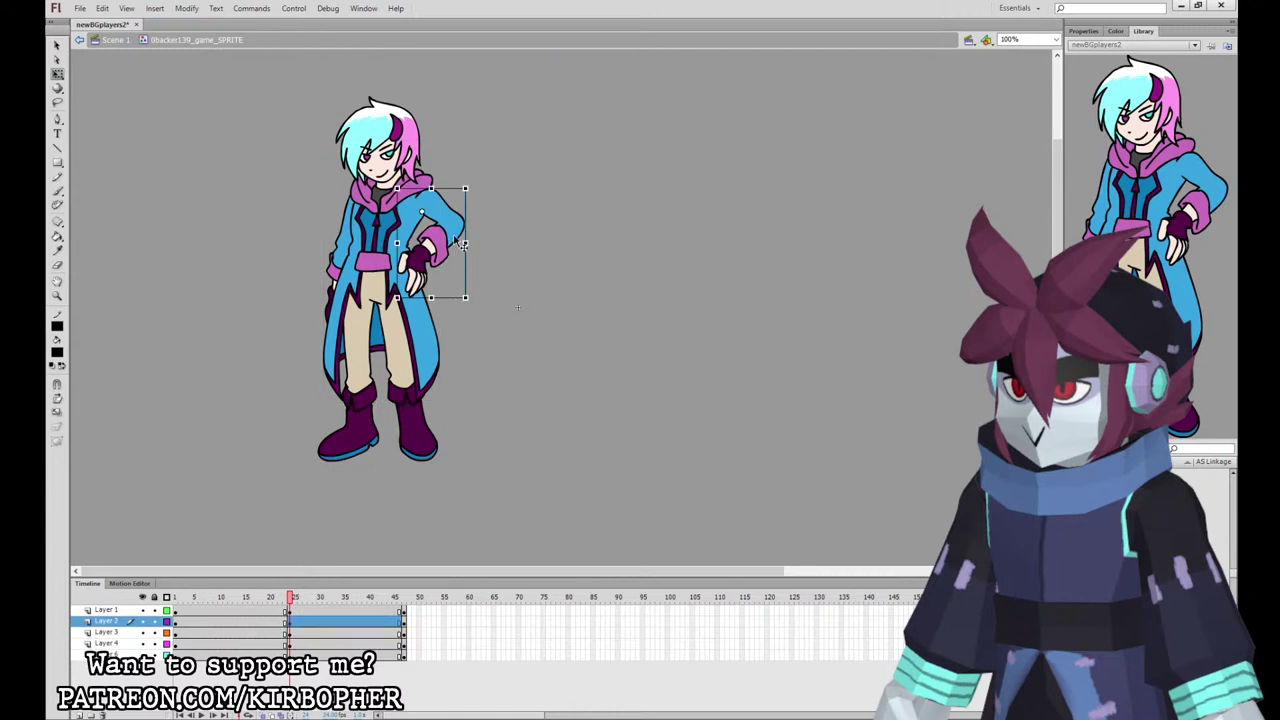
{"action": "left_click", "coordinate": [356, 280]}
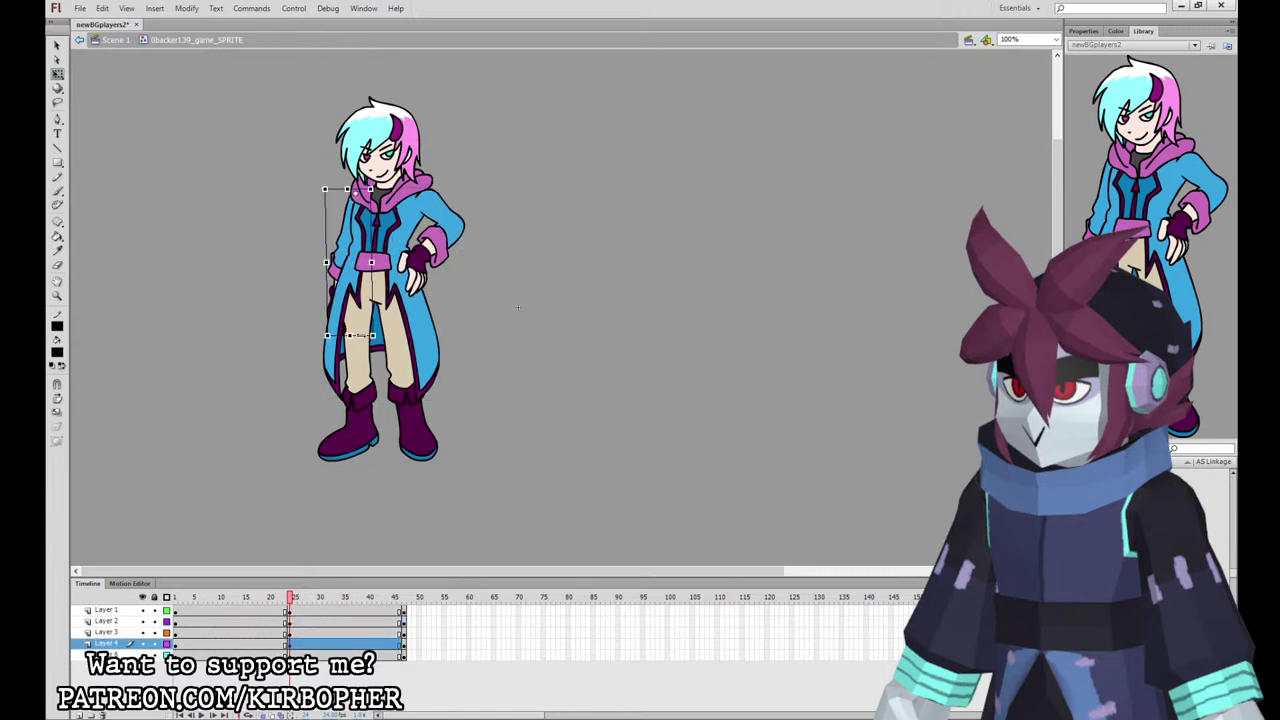
Step: Nudge the head down at frame 24 and compare the pose with the neighbouring frames
{"action": "left_click", "coordinate": [412, 165]}
{"action": "key", "text": "Down"}
{"action": "key", "text": "Down"}
{"action": "key", "text": "Down"}
{"action": "key", "text": "comma"}
{"action": "key", "text": "period"}
{"action": "key", "text": "period"}
Step: Select the upper-body parts, nudge them down once, and check the motion around frame 24
{"action": "left_click_drag", "start_coordinate": [297, 178], "coordinate": [477, 103]}
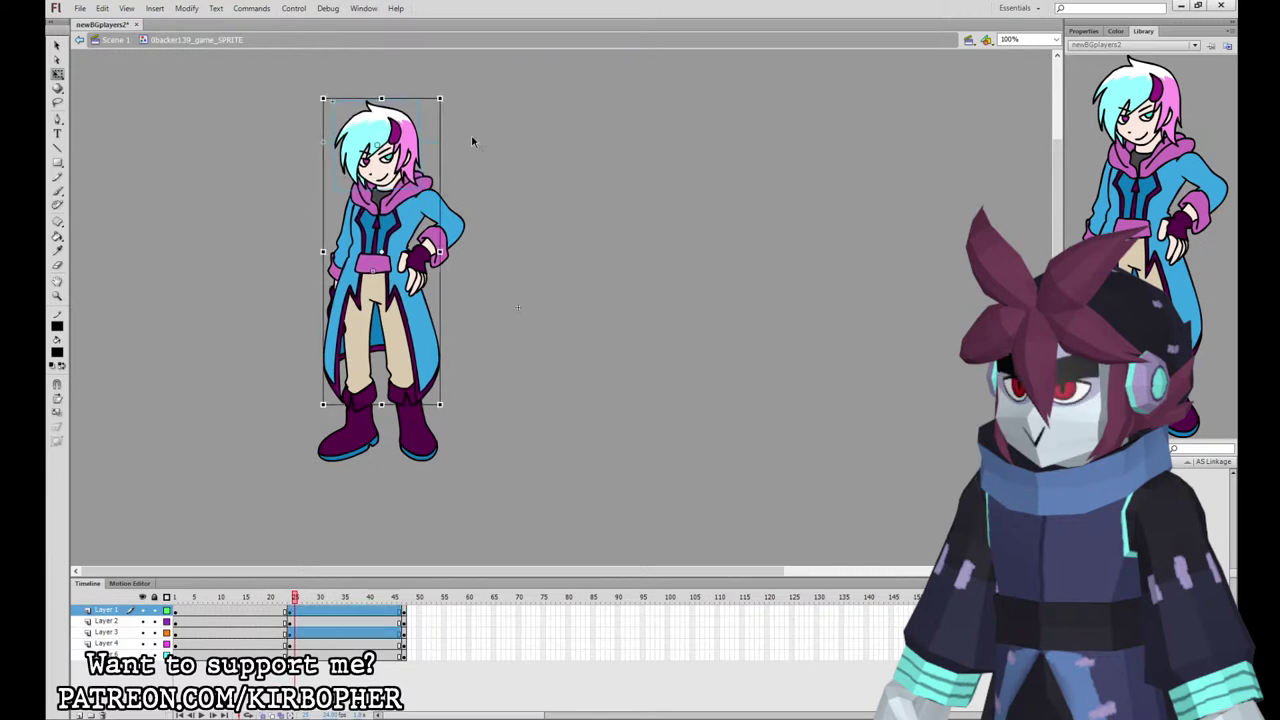
{"action": "left_click", "coordinate": [474, 137]}
{"action": "left_click_drag", "start_coordinate": [290, 113], "coordinate": [505, 216]}
{"action": "key", "text": "Down"}
{"action": "left_click_drag", "start_coordinate": [284, 600], "coordinate": [291, 600]}
Step: Add keyframes at frames 12 and 36 on all five layers and apply classic tweens between the keyframes
{"action": "left_click_drag", "start_coordinate": [282, 654], "coordinate": [226, 673]}
{"action": "left_click", "coordinate": [369, 323]}
{"action": "left_click_drag", "start_coordinate": [230, 612], "coordinate": [232, 657]}
{"action": "key", "text": "F6"}
{"action": "left_click_drag", "start_coordinate": [350, 656], "coordinate": [350, 612]}
{"action": "key", "text": "F6"}
{"action": "left_click_drag", "start_coordinate": [206, 612], "coordinate": [384, 655]}
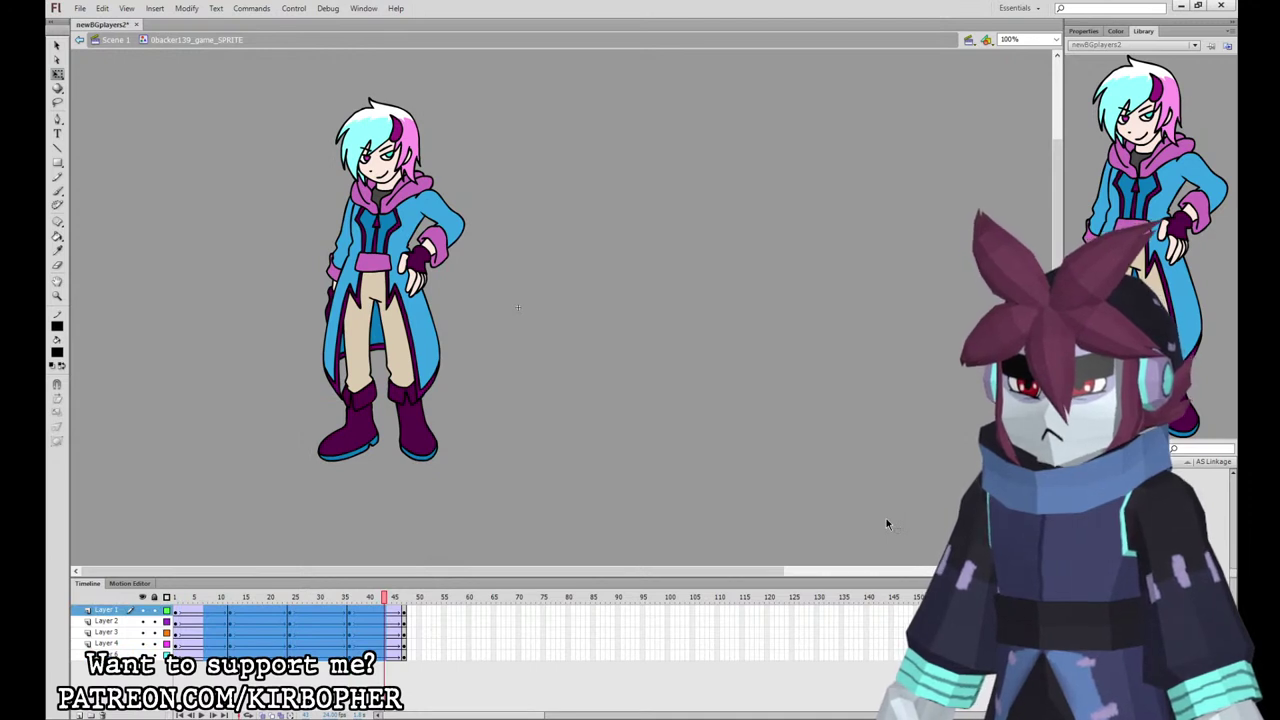
Step: Set the classic tweens' easing to -100 in for some segments and 100 out for the others
{"action": "left_click", "coordinate": [1084, 31]}
{"action": "left_click_drag", "start_coordinate": [1118, 147], "coordinate": [1114, 245]}
{"action": "left_click_drag", "start_coordinate": [395, 655], "coordinate": [380, 612]}
{"action": "left_click_drag", "start_coordinate": [1119, 147], "coordinate": [1206, 72]}
{"action": "left_click", "coordinate": [259, 617]}
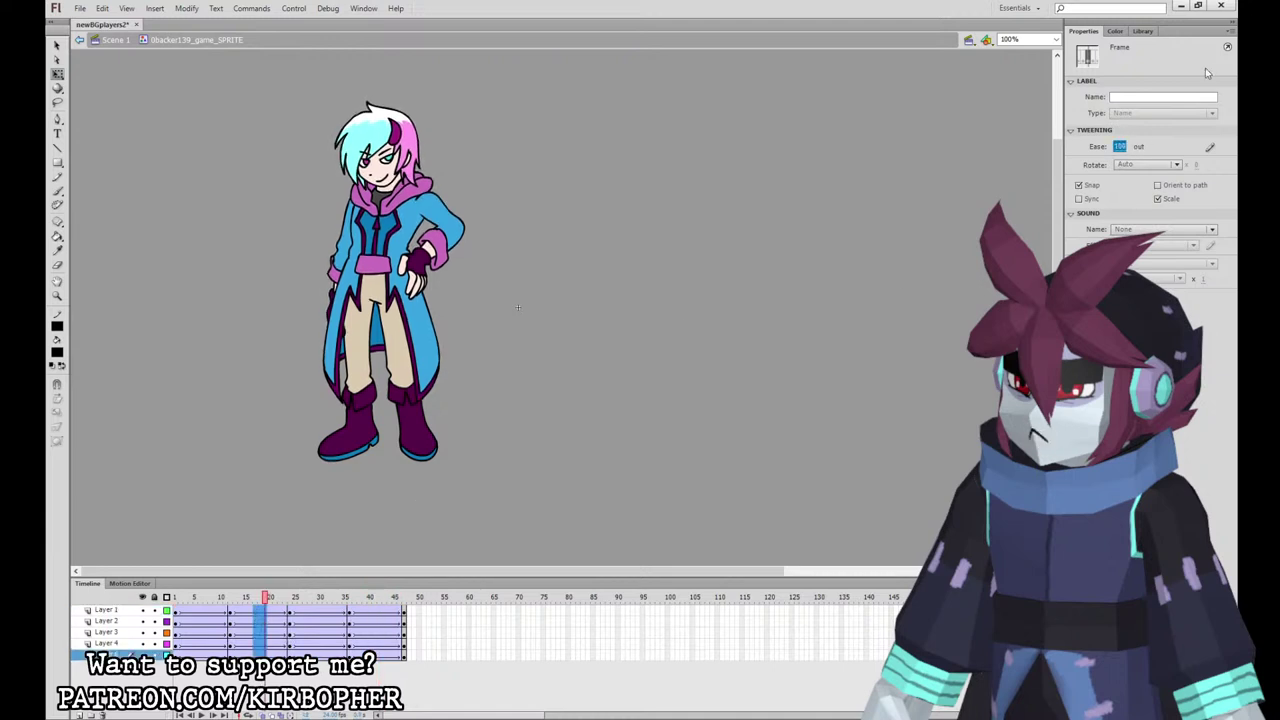
Step: Convert the whole tweened range on all five layers to individual keyframes, remove the tweens and play the animation
{"action": "left_click_drag", "start_coordinate": [400, 616], "coordinate": [178, 655]}
{"action": "key", "text": "F6"}
{"action": "right_click", "coordinate": [245, 626]}
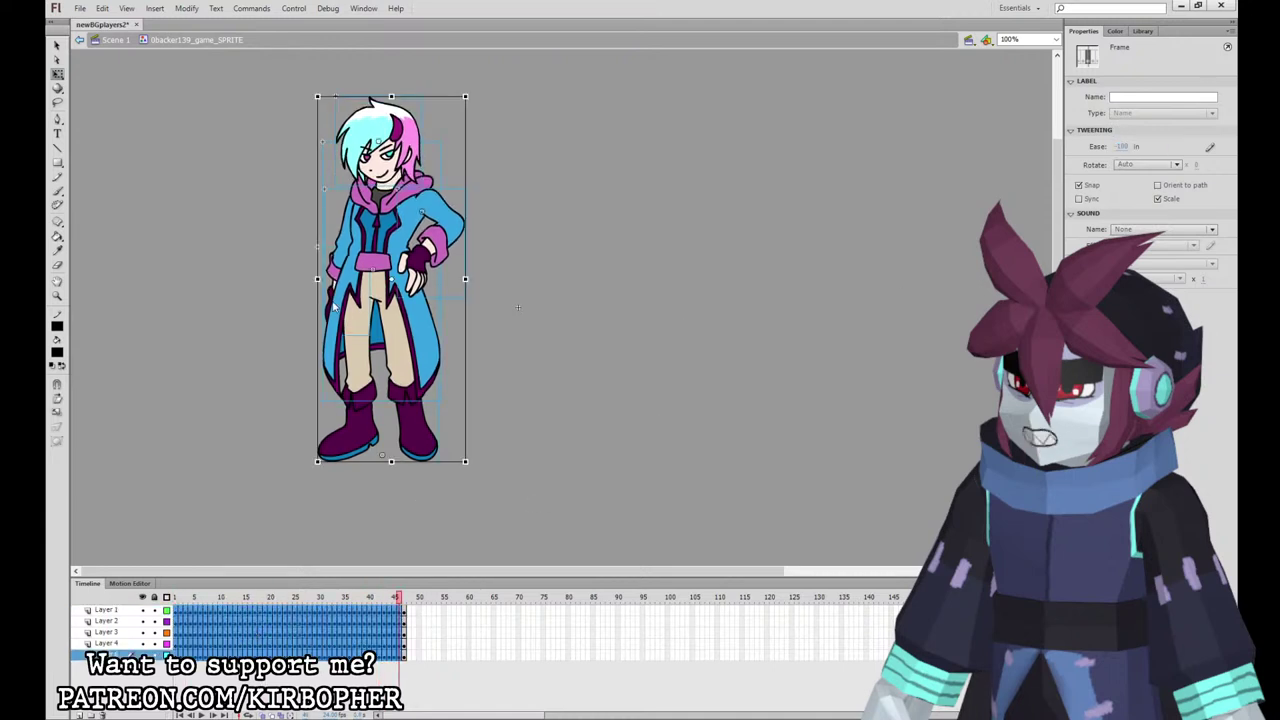
{"action": "left_click", "coordinate": [330, 302]}
{"action": "key", "text": "Return"}
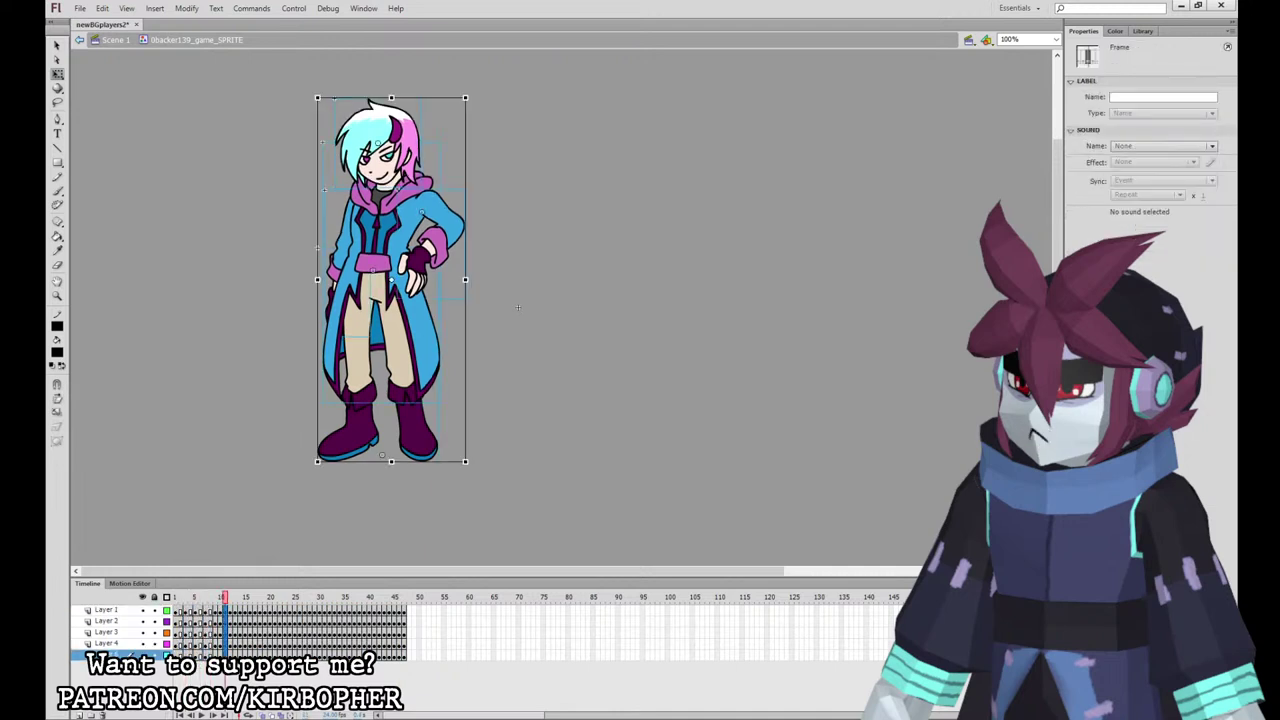
Step: Clear every second keyframe on all five layers up to about frame 30 so each pose holds two frames
{"action": "key", "text": "shift+F6"}
{"action": "mouse_move", "coordinate": [245, 655]}
{"action": "left_mouse_down"}
{"action": "mouse_move", "coordinate": [245, 611]}
{"action": "mouse_move", "coordinate": [250, 656]}
{"action": "left_mouse_up"}
{"action": "key", "text": "shift+F6"}
{"action": "left_click_drag", "start_coordinate": [265, 611], "coordinate": [320, 611]}
{"action": "key", "text": "shift+F6"}
{"action": "key", "text": "shift+F6"}
{"action": "key", "text": "shift+F6"}
{"action": "key", "text": "shift+F6"}
{"action": "key", "text": "shift+F6"}
{"action": "key", "text": "shift+F6"}
Step: Clear the remaining alternate keyframes on all five layers from about frame 32 to the end
{"action": "left_click_drag", "start_coordinate": [329, 609], "coordinate": [330, 655]}
{"action": "key", "text": "shift+F6"}
{"action": "left_click_drag", "start_coordinate": [346, 612], "coordinate": [360, 655]}
{"action": "left_click", "coordinate": [346, 655]}
{"action": "left_click", "coordinate": [347, 634]}
{"action": "left_click", "coordinate": [347, 655]}
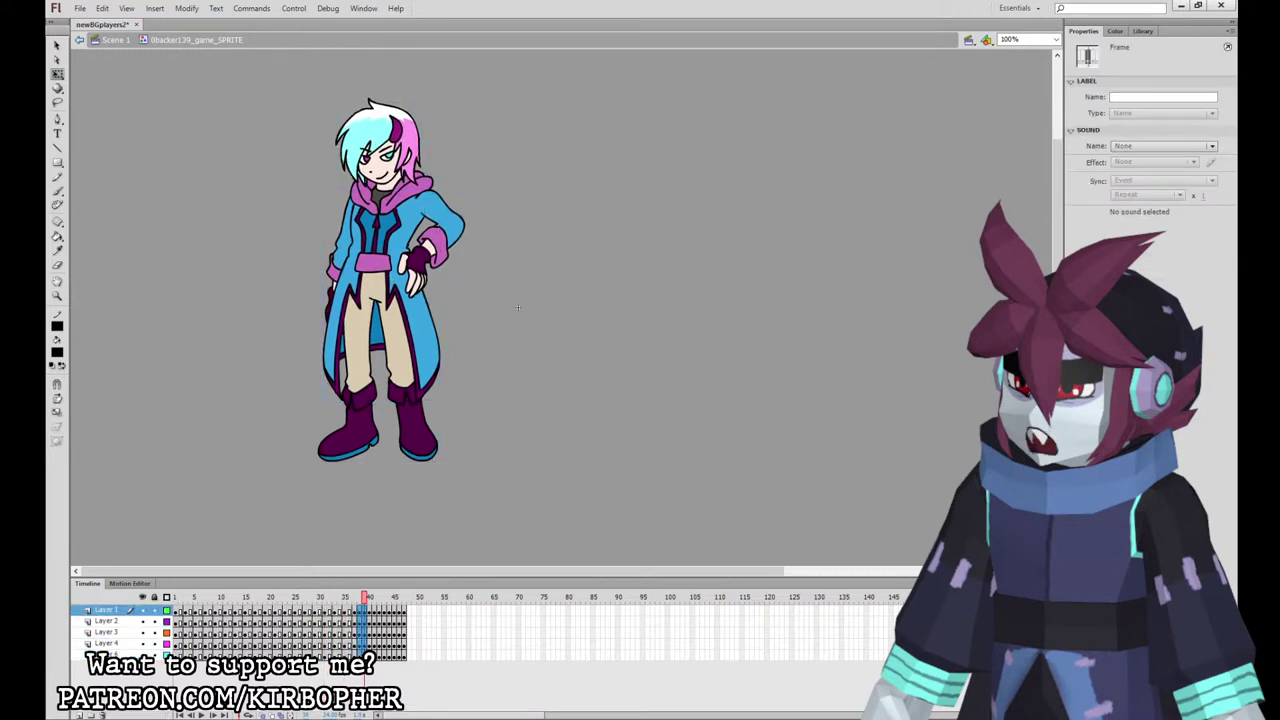
{"action": "key", "text": "shift+F6"}
{"action": "left_click_drag", "start_coordinate": [364, 611], "coordinate": [364, 655]}
{"action": "left_click_drag", "start_coordinate": [361, 611], "coordinate": [414, 655]}
{"action": "key", "text": "shift+F6"}
{"action": "key", "text": "shift+F6"}
Step: Trim the surplus frame at the end of the layers and play the idle animation
{"action": "left_click", "coordinate": [411, 621]}
{"action": "key", "text": "F5"}
{"action": "left_click", "coordinate": [545, 385]}
{"action": "key", "text": "Return"}
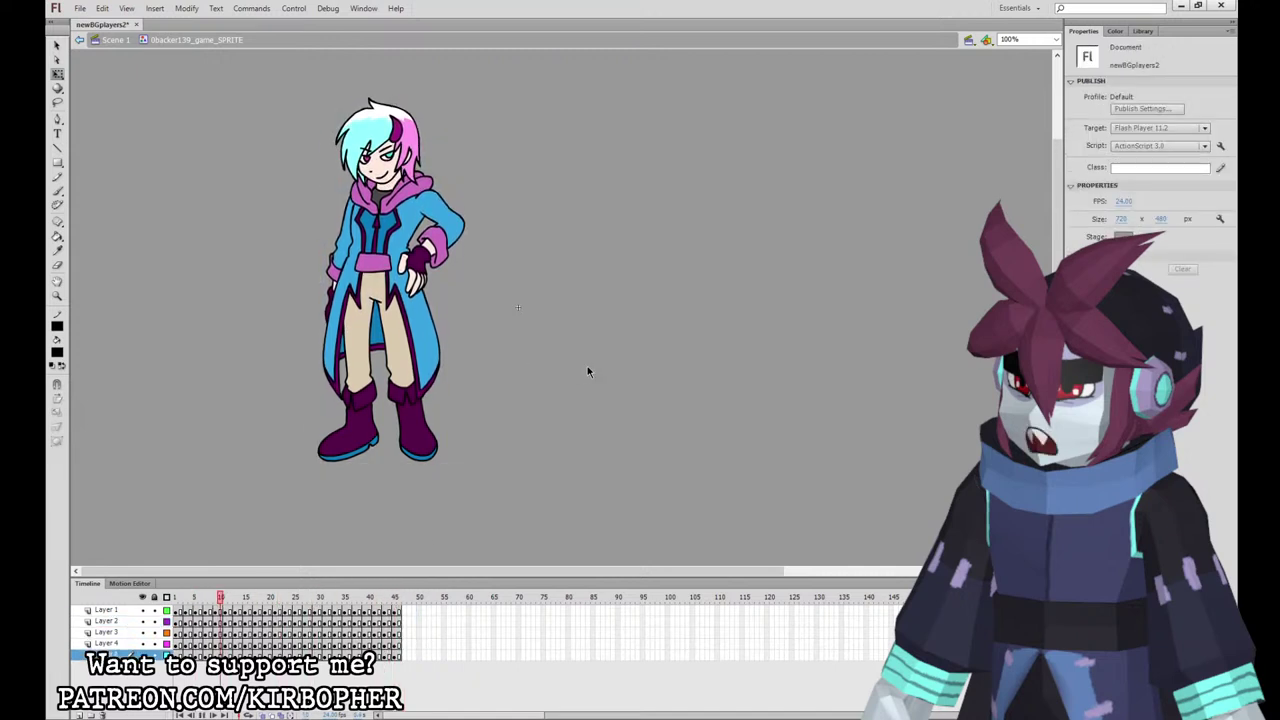
Step: Return to the main scene and copy Layer 1's sprite from frame 44 to frame 45
{"action": "left_click", "coordinate": [115, 41]}
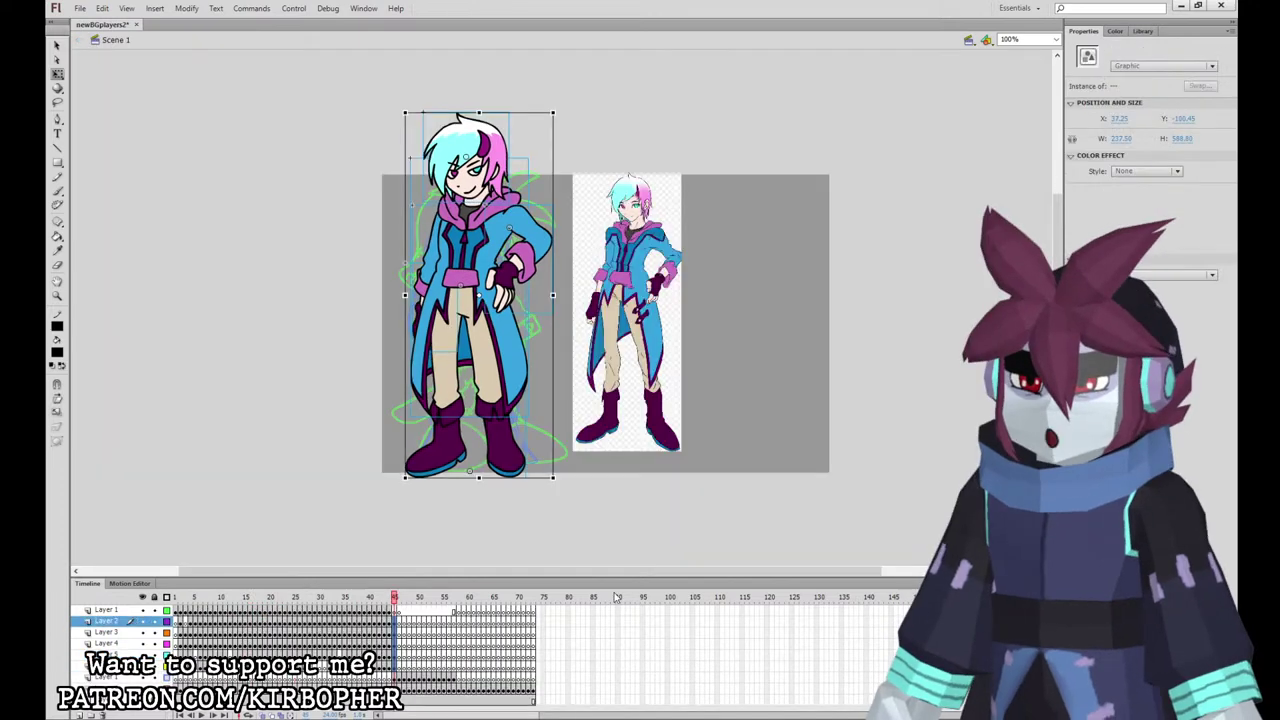
{"action": "left_click", "coordinate": [389, 612]}
{"action": "left_click_drag", "start_coordinate": [389, 612], "coordinate": [394, 612]}
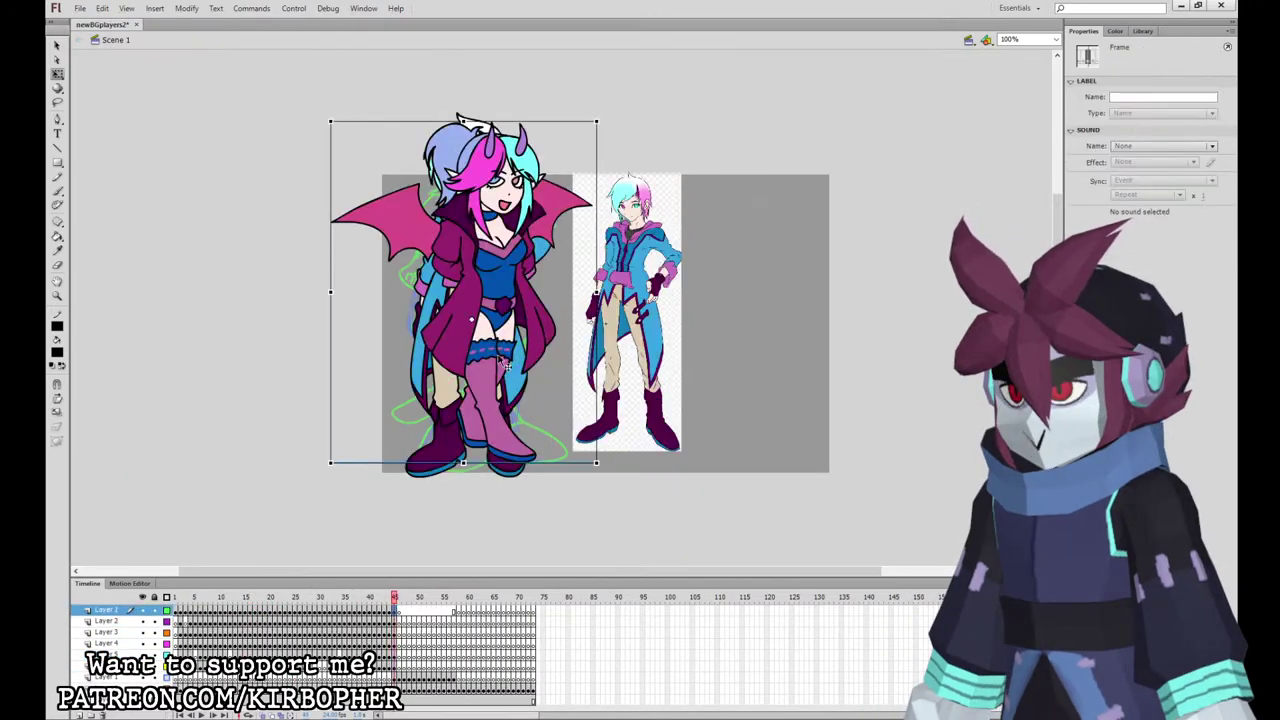
{"action": "left_click", "coordinate": [497, 313]}
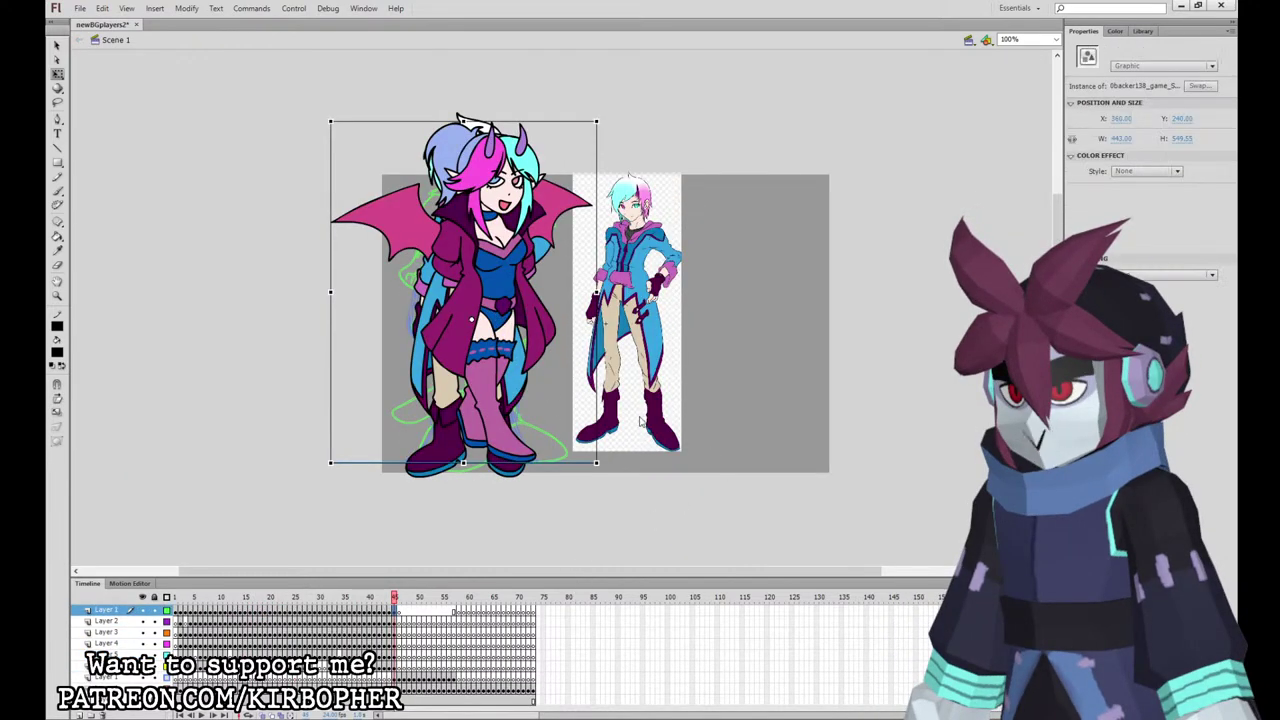
{"action": "key", "text": "ctrl+z"}
Step: Ink the blond character's fringe, side lock and ear in black with the Brush tool on Layer 2 at frame 46
{"action": "mouse_move", "coordinate": [395, 598]}
{"action": "left_mouse_down"}
{"action": "mouse_move", "coordinate": [361, 600]}
{"action": "mouse_move", "coordinate": [393, 597]}
{"action": "mouse_move", "coordinate": [399, 617]}
{"action": "left_mouse_up"}
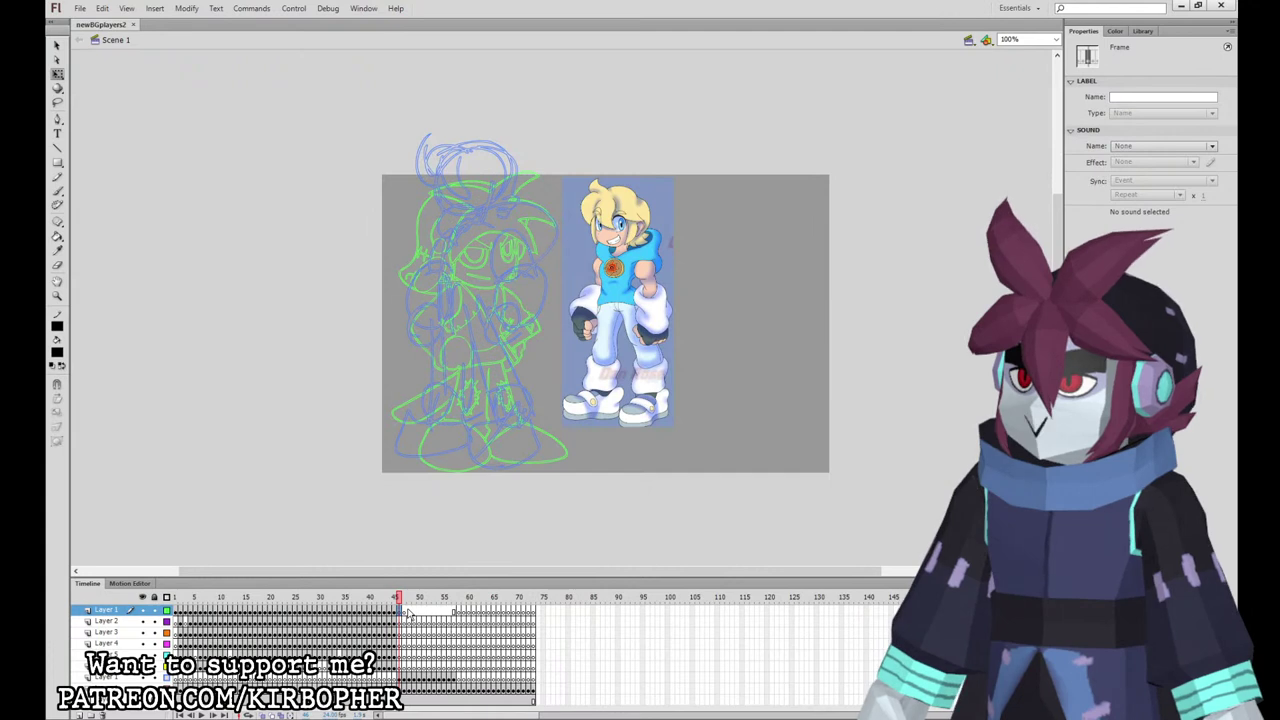
{"action": "mouse_move", "coordinate": [404, 611]}
{"action": "left_mouse_down"}
{"action": "mouse_move", "coordinate": [414, 600]}
{"action": "mouse_move", "coordinate": [399, 598]}
{"action": "left_mouse_up"}
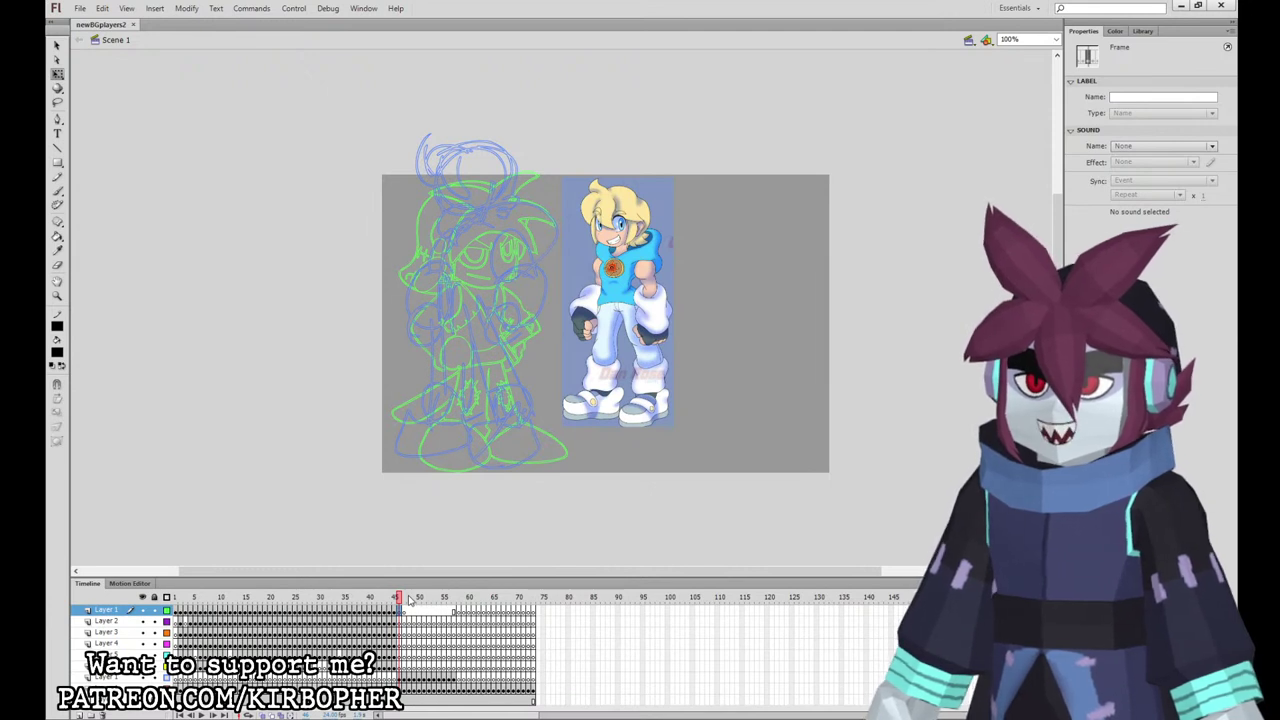
{"action": "left_click", "coordinate": [401, 621]}
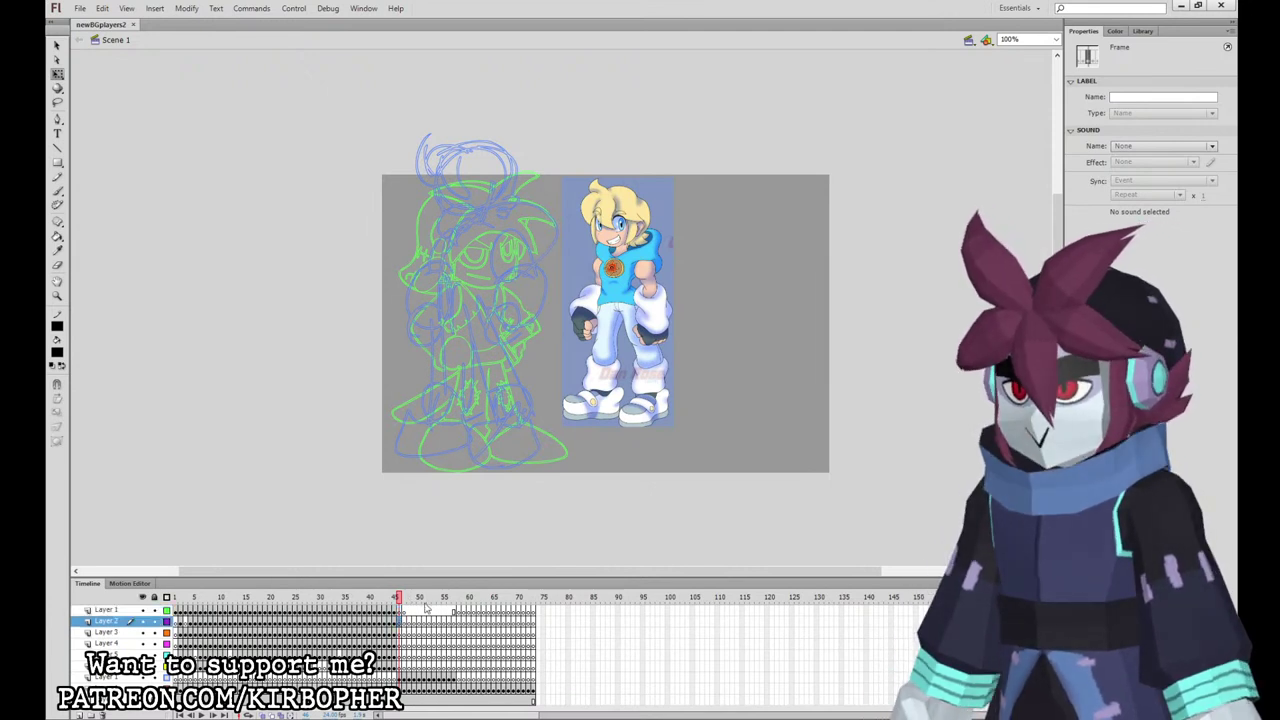
{"action": "left_click", "coordinate": [57, 191]}
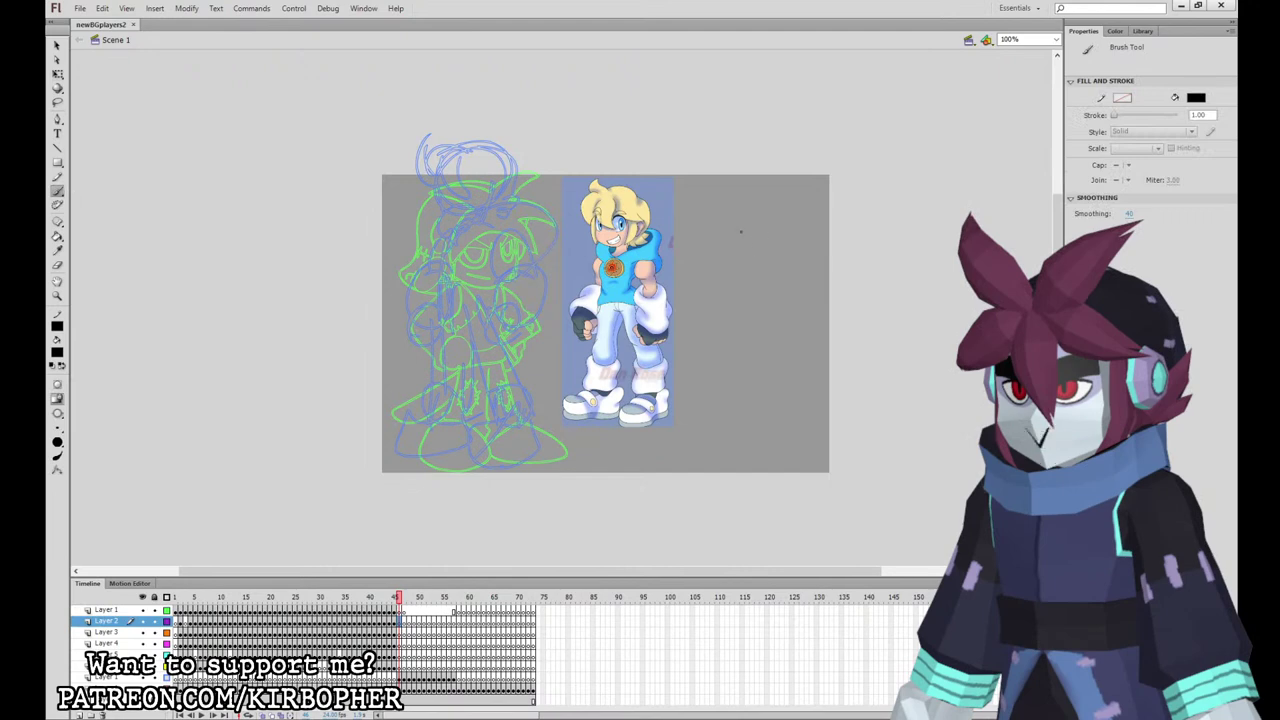
{"action": "left_click", "coordinate": [57, 75]}
{"action": "key", "text": "ctrl+="}
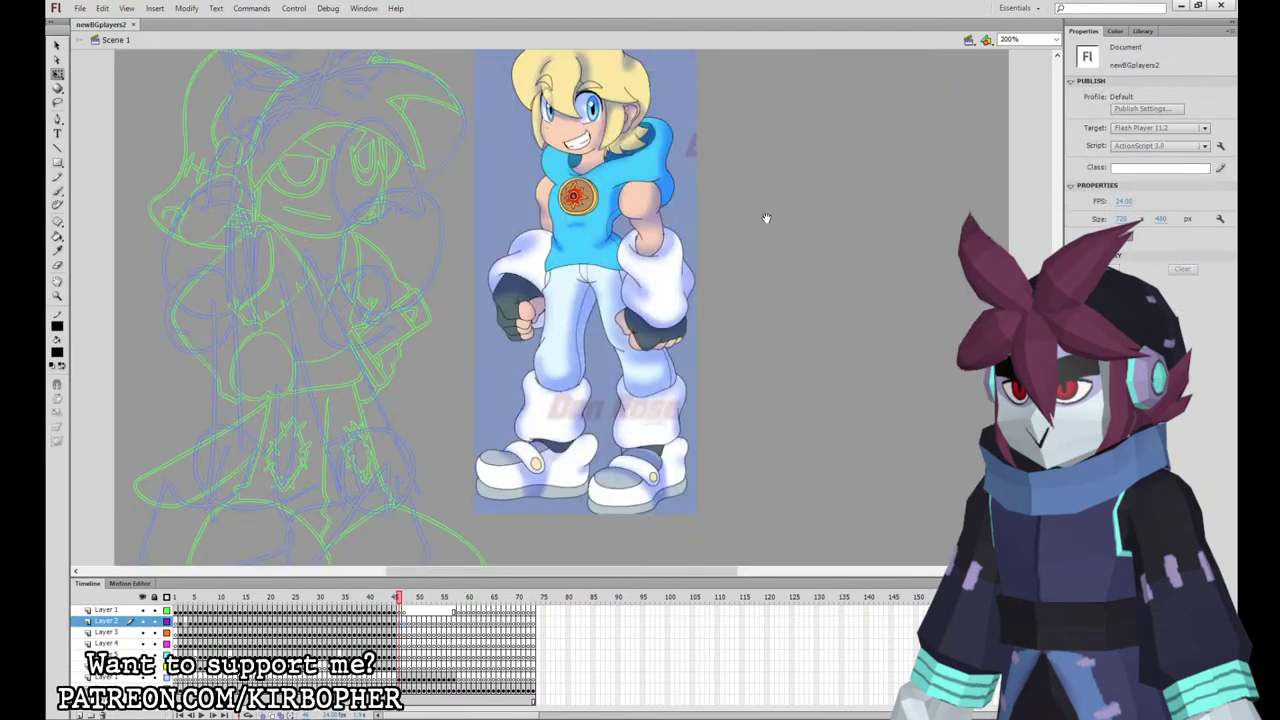
{"action": "left_click_drag", "start_coordinate": [768, 220], "coordinate": [852, 433]}
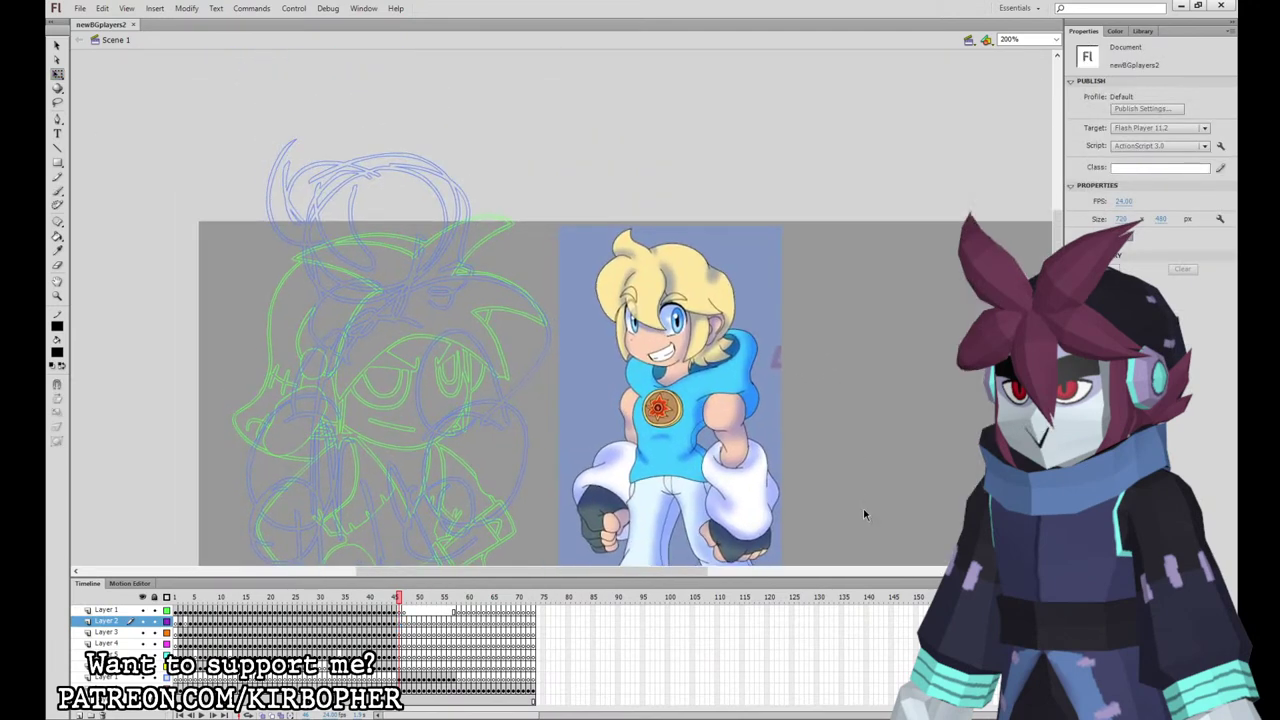
{"action": "left_click", "coordinate": [59, 193]}
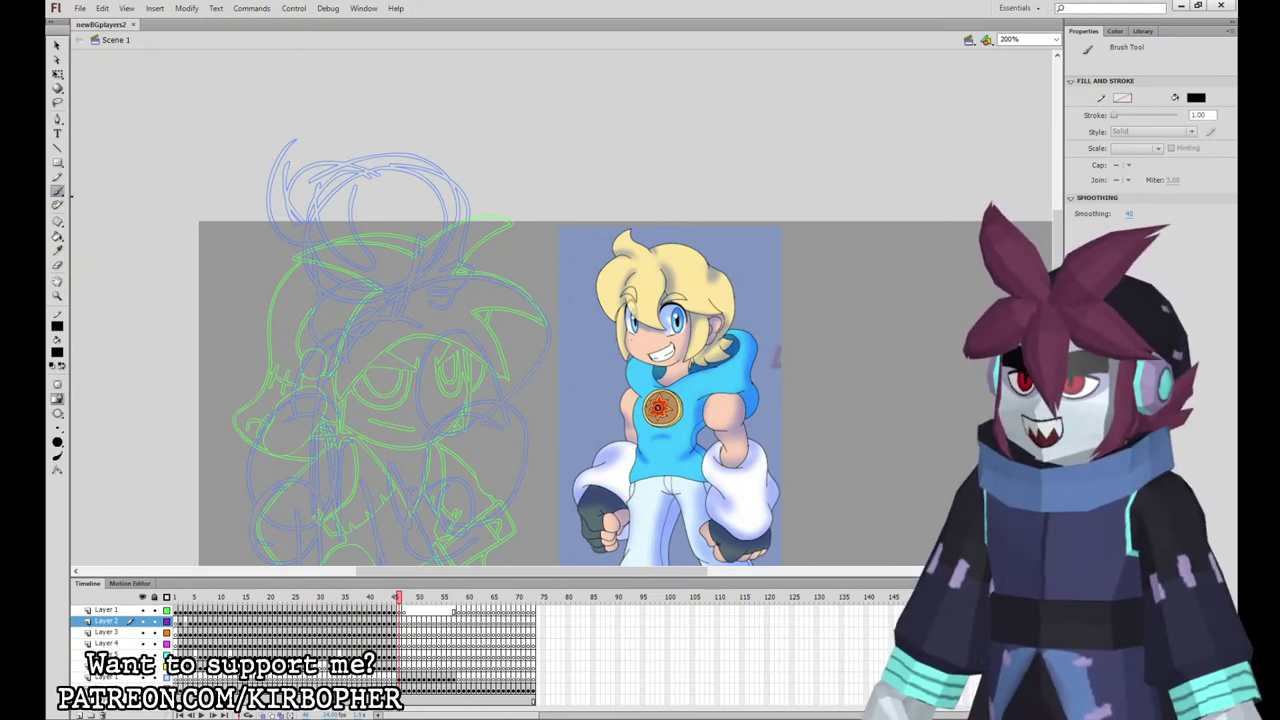
{"action": "left_click", "coordinate": [400, 623]}
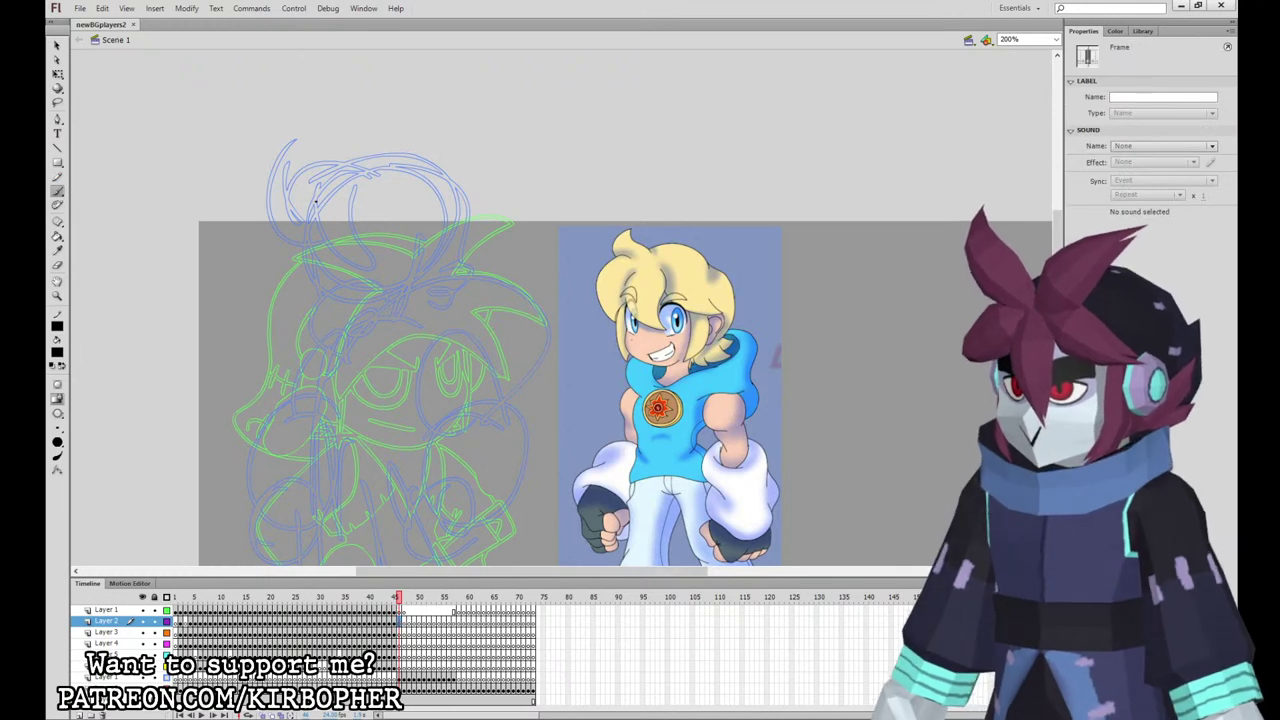
{"action": "mouse_move", "coordinate": [320, 194]}
{"action": "left_mouse_down"}
{"action": "mouse_move", "coordinate": [311, 247]}
{"action": "mouse_move", "coordinate": [376, 277]}
{"action": "mouse_move", "coordinate": [373, 230]}
{"action": "mouse_move", "coordinate": [446, 247]}
{"action": "mouse_move", "coordinate": [409, 268]}
{"action": "mouse_move", "coordinate": [396, 325]}
{"action": "mouse_move", "coordinate": [439, 265]}
{"action": "mouse_move", "coordinate": [412, 270]}
{"action": "mouse_move", "coordinate": [396, 325]}
{"action": "mouse_move", "coordinate": [431, 292]}
{"action": "mouse_move", "coordinate": [439, 255]}
{"action": "mouse_move", "coordinate": [413, 268]}
{"action": "mouse_move", "coordinate": [399, 322]}
{"action": "mouse_move", "coordinate": [431, 292]}
{"action": "mouse_move", "coordinate": [438, 255]}
{"action": "mouse_move", "coordinate": [448, 246]}
{"action": "mouse_move", "coordinate": [438, 280]}
{"action": "mouse_move", "coordinate": [440, 245]}
{"action": "left_mouse_up"}
{"action": "key", "text": "ctrl+z"}
{"action": "key", "text": "ctrl+z"}
{"action": "key", "text": "ctrl+z"}
{"action": "key", "text": "ctrl+z"}
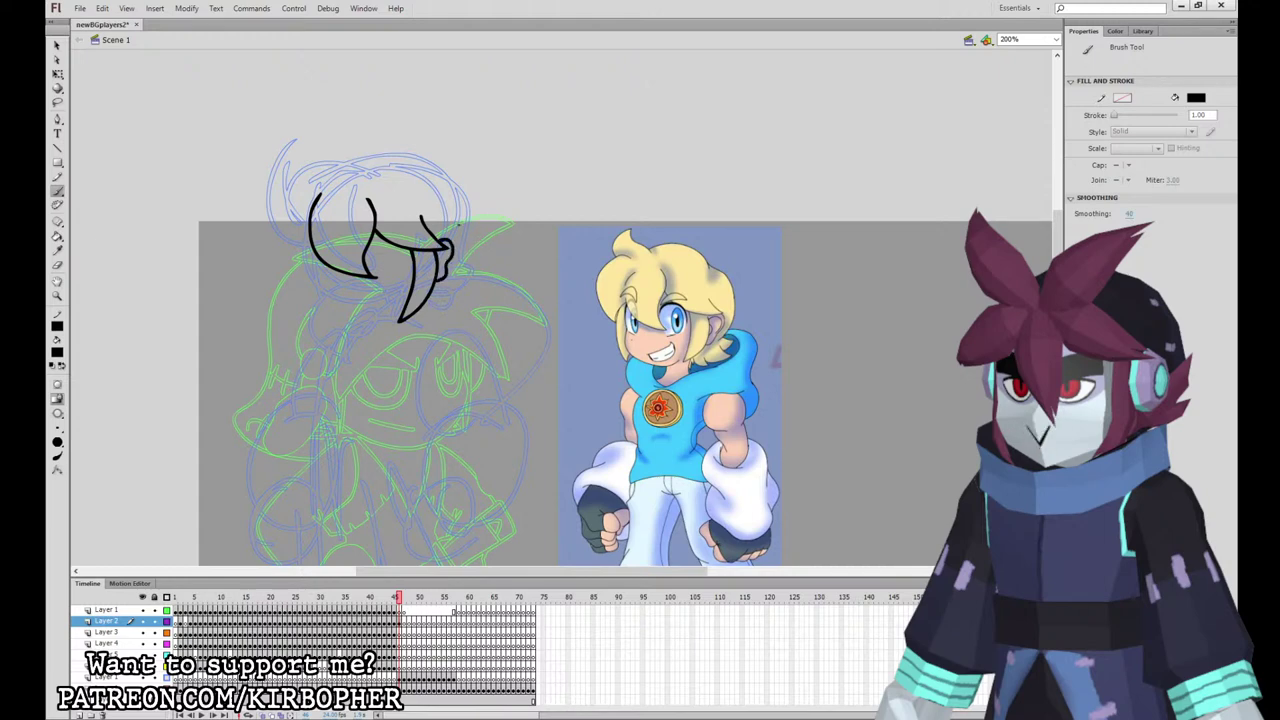
Step: Ink the outer hair contour and the face with its chin, eyes, grin and eyebrows
{"action": "mouse_move", "coordinate": [420, 312]}
{"action": "left_mouse_down"}
{"action": "mouse_move", "coordinate": [480, 282]}
{"action": "mouse_move", "coordinate": [479, 262]}
{"action": "mouse_move", "coordinate": [438, 178]}
{"action": "mouse_move", "coordinate": [381, 150]}
{"action": "mouse_move", "coordinate": [335, 156]}
{"action": "mouse_move", "coordinate": [315, 131]}
{"action": "mouse_move", "coordinate": [295, 137]}
{"action": "mouse_move", "coordinate": [295, 176]}
{"action": "mouse_move", "coordinate": [276, 189]}
{"action": "mouse_move", "coordinate": [297, 270]}
{"action": "left_mouse_up"}
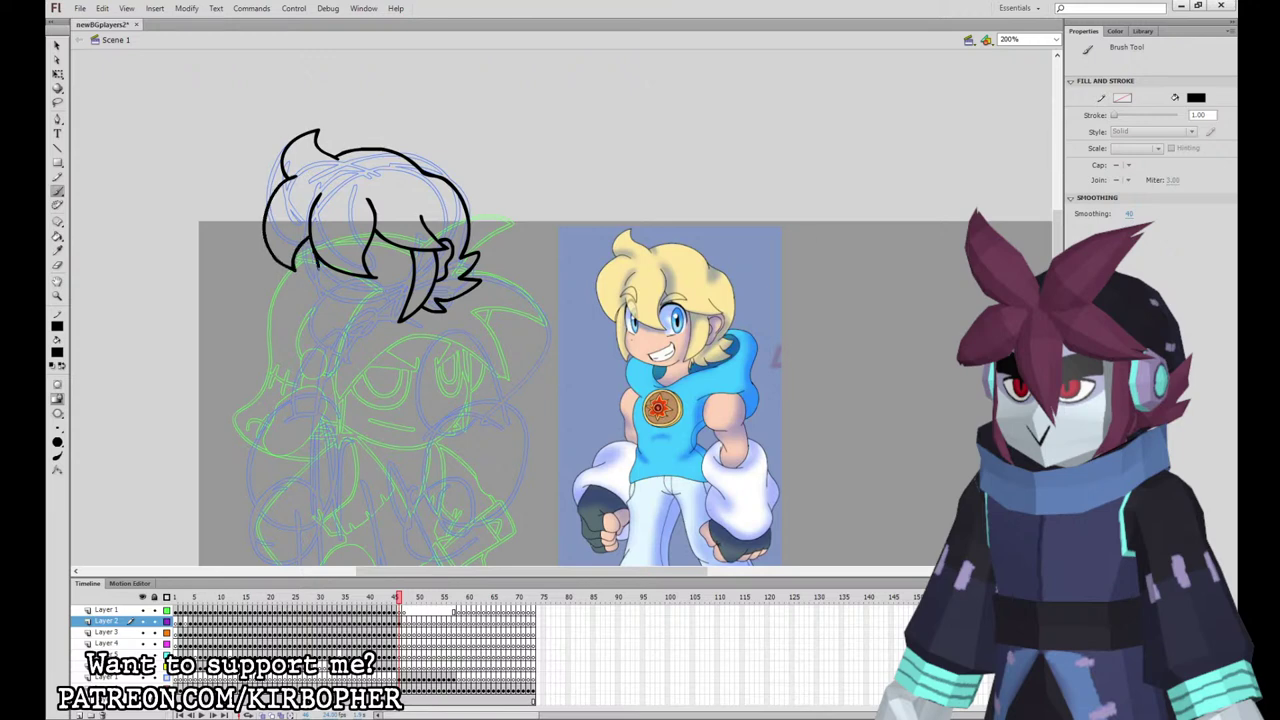
{"action": "left_click_drag", "start_coordinate": [397, 320], "coordinate": [402, 319]}
{"action": "left_click_drag", "start_coordinate": [303, 242], "coordinate": [342, 331]}
{"action": "key", "text": "ctrl+z"}
{"action": "mouse_move", "coordinate": [304, 242]}
{"action": "left_mouse_down"}
{"action": "mouse_move", "coordinate": [305, 290]}
{"action": "mouse_move", "coordinate": [330, 313]}
{"action": "left_mouse_up"}
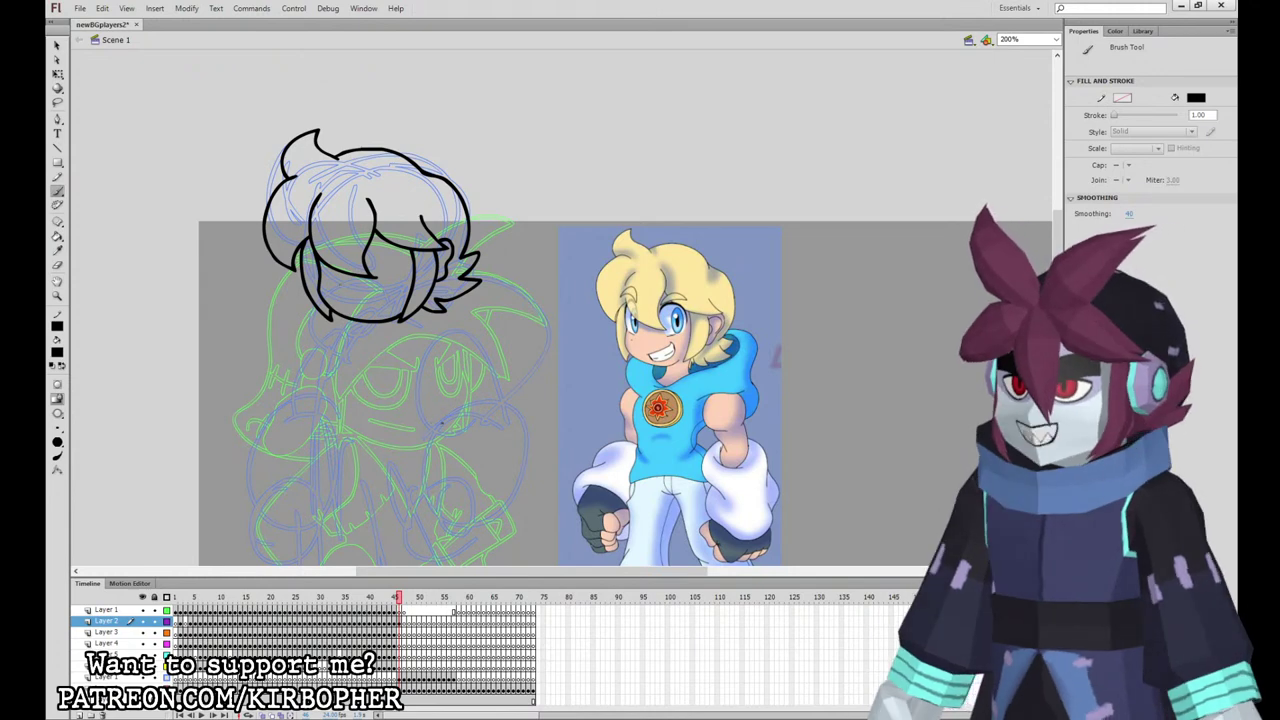
{"action": "mouse_move", "coordinate": [389, 287]}
{"action": "left_mouse_down"}
{"action": "mouse_move", "coordinate": [381, 308]}
{"action": "mouse_move", "coordinate": [355, 305]}
{"action": "left_mouse_up"}
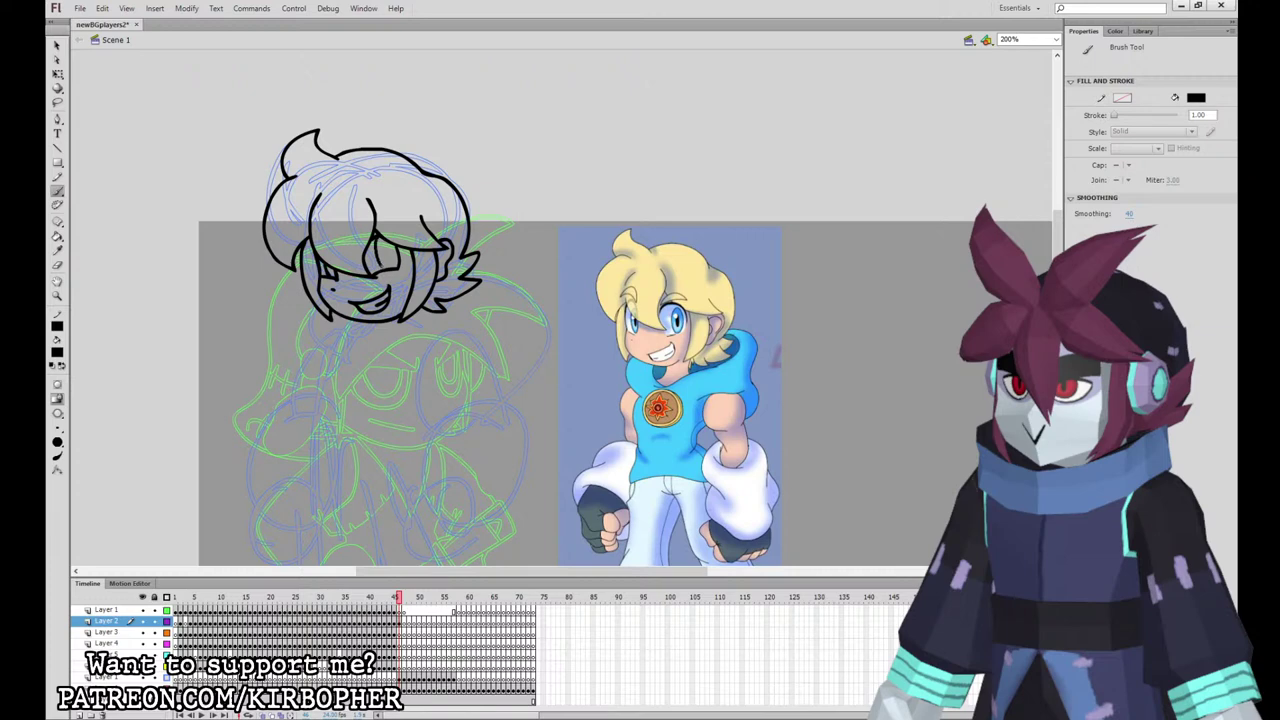
{"action": "left_click_drag", "start_coordinate": [380, 212], "coordinate": [362, 234]}
Step: Fill the iris with the light blue sampled from the reference character's eye
{"action": "left_click", "coordinate": [57, 251]}
{"action": "left_click", "coordinate": [687, 309]}
{"action": "left_click", "coordinate": [380, 242]}
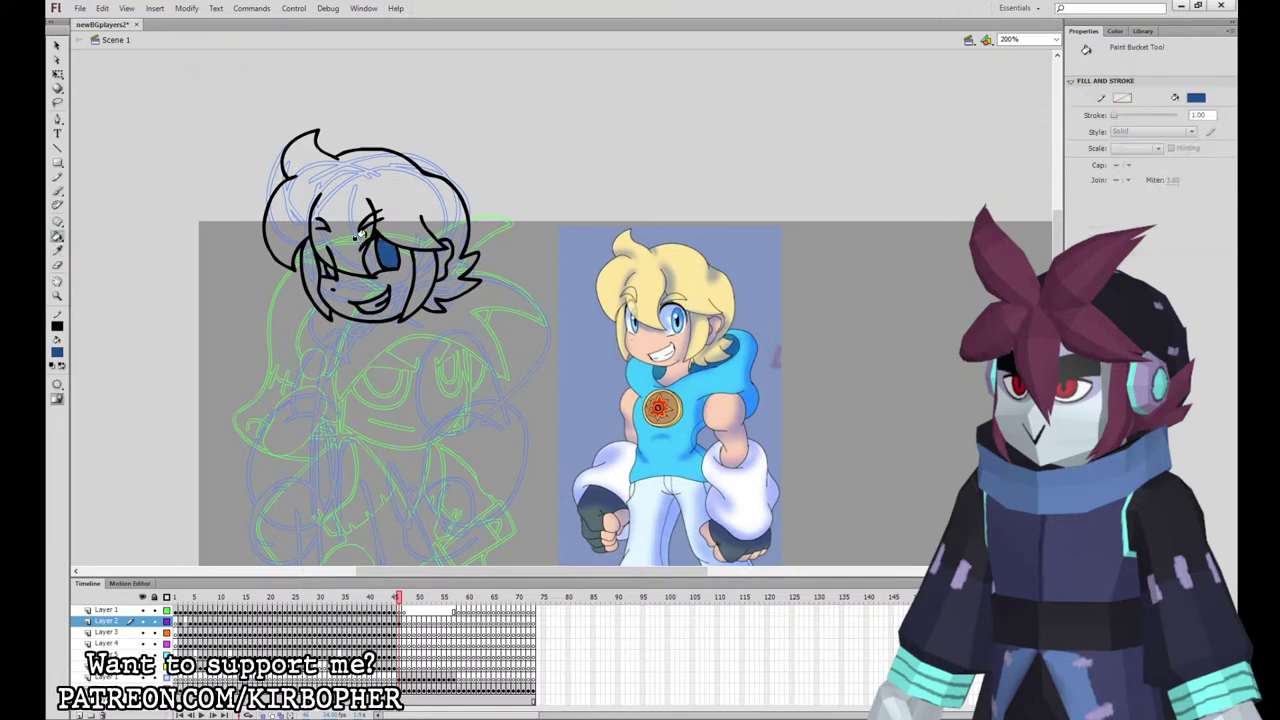
{"action": "left_click", "coordinate": [57, 251]}
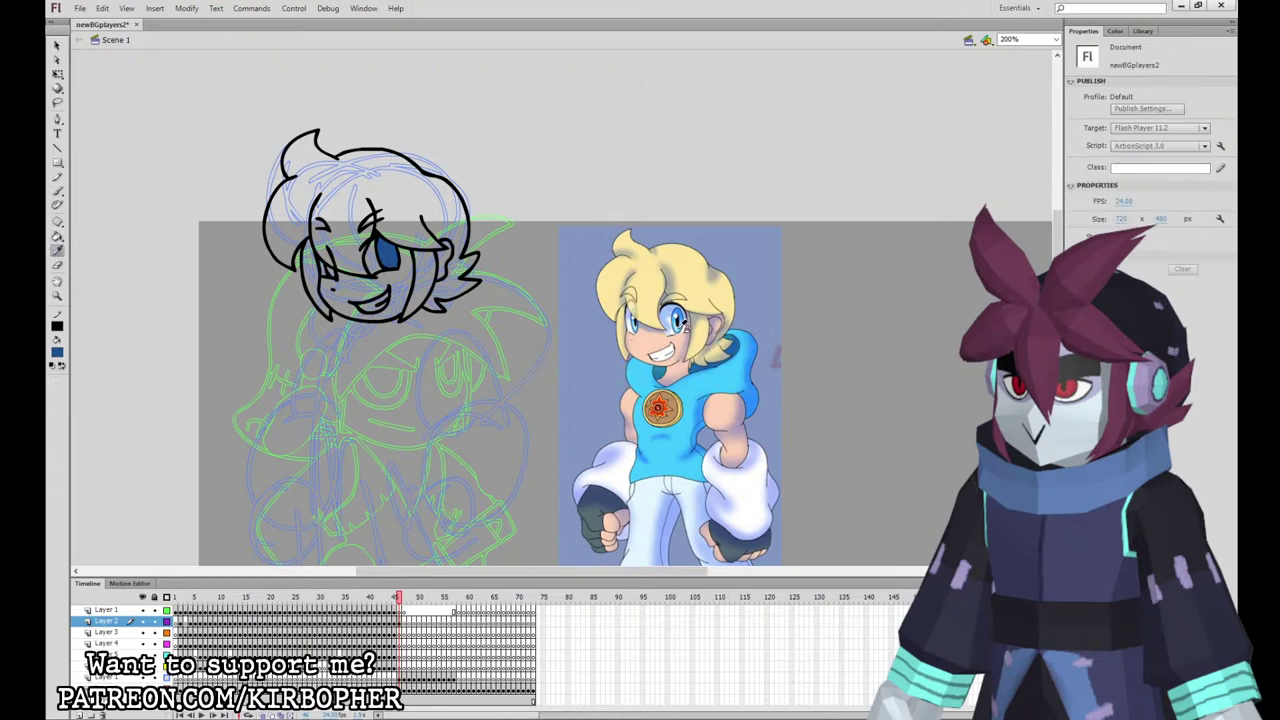
{"action": "left_click", "coordinate": [668, 320]}
{"action": "left_click", "coordinate": [392, 258]}
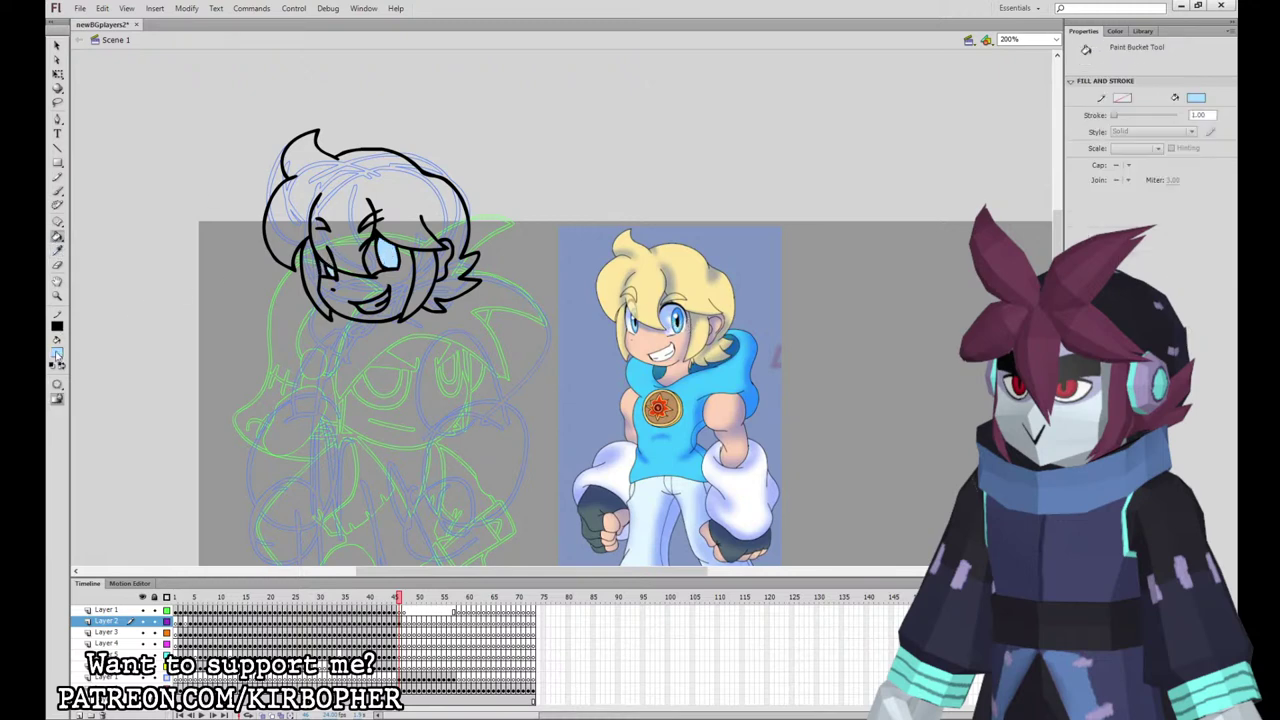
Step: Fill the hair with yellow sampled from the reference, and the teeth and eye whites with white
{"action": "left_click", "coordinate": [53, 365]}
{"action": "left_click", "coordinate": [694, 281]}
{"action": "left_click", "coordinate": [412, 223]}
{"action": "left_click", "coordinate": [420, 270]}
{"action": "left_click", "coordinate": [366, 218]}
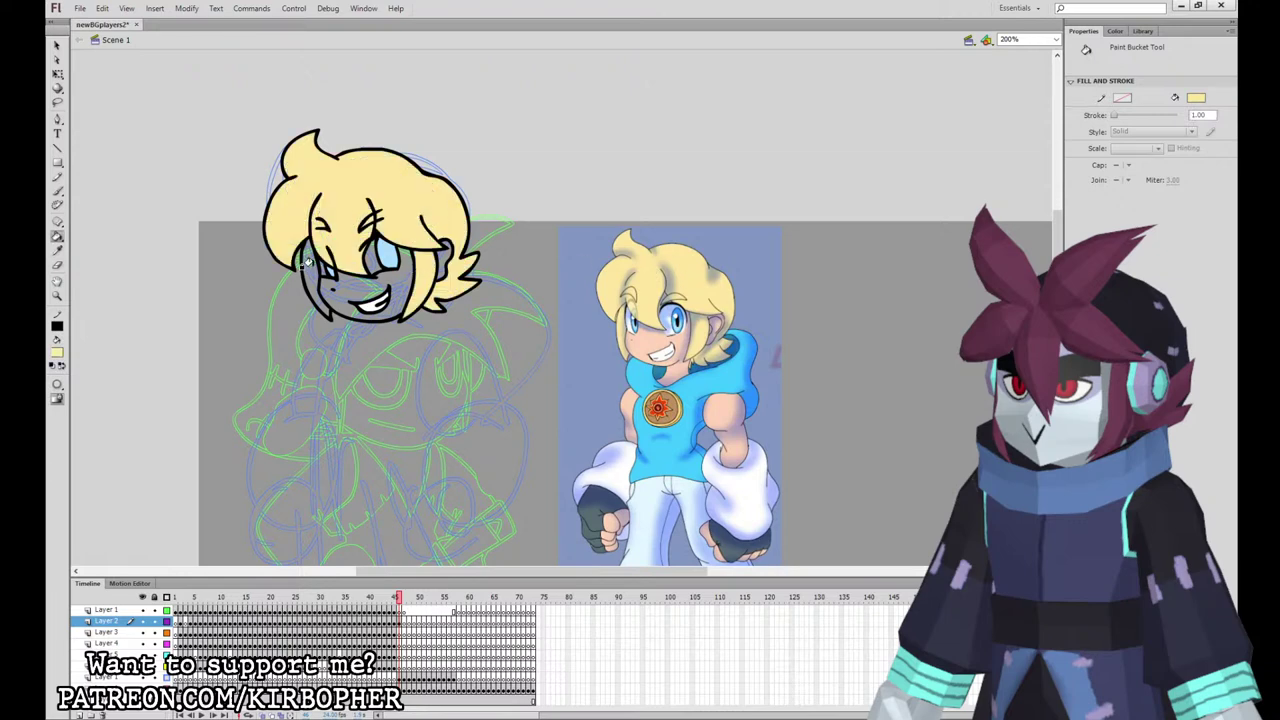
{"action": "left_click", "coordinate": [308, 258]}
{"action": "left_click", "coordinate": [70, 421]}
{"action": "left_click", "coordinate": [319, 268]}
{"action": "left_click", "coordinate": [368, 258]}
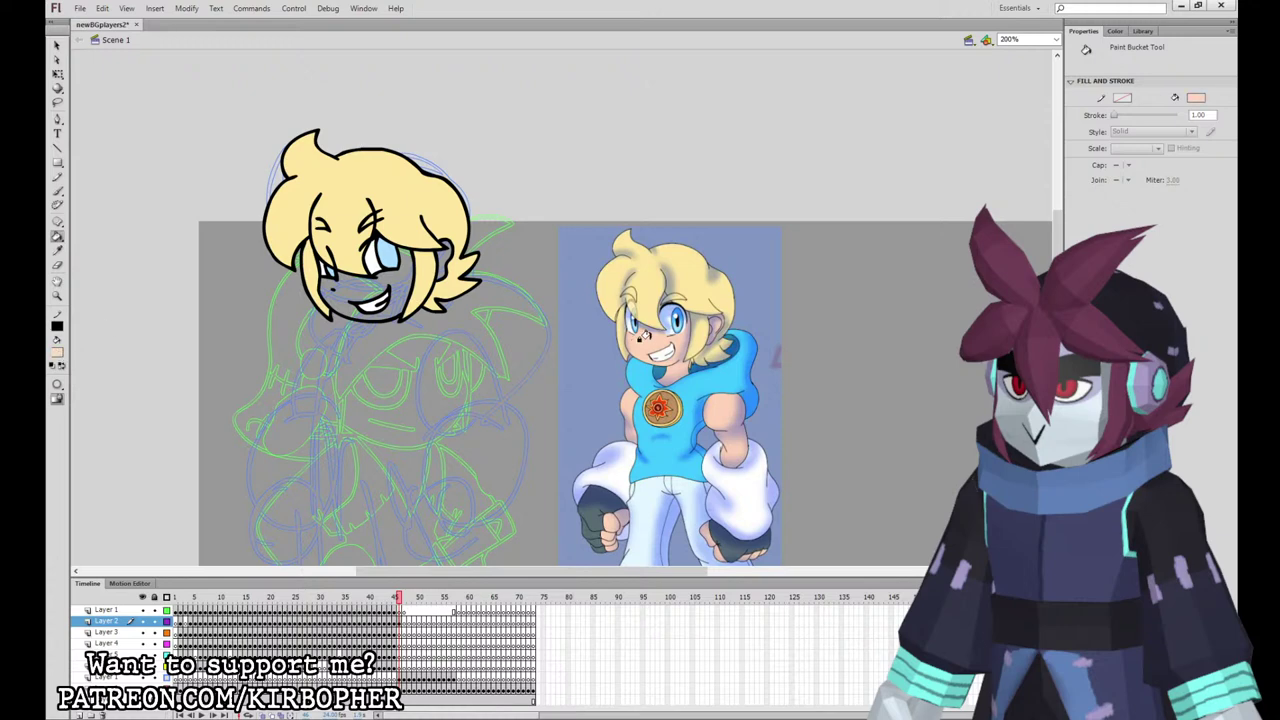
Step: Fill the face with the skin tone sampled from the reference character
{"action": "key", "text": "i"}
{"action": "left_click", "coordinate": [643, 340]}
{"action": "left_click", "coordinate": [345, 285]}
Step: Skew the whole head drawing slightly so the top of the hair leans to the right
{"action": "left_click", "coordinate": [57, 74]}
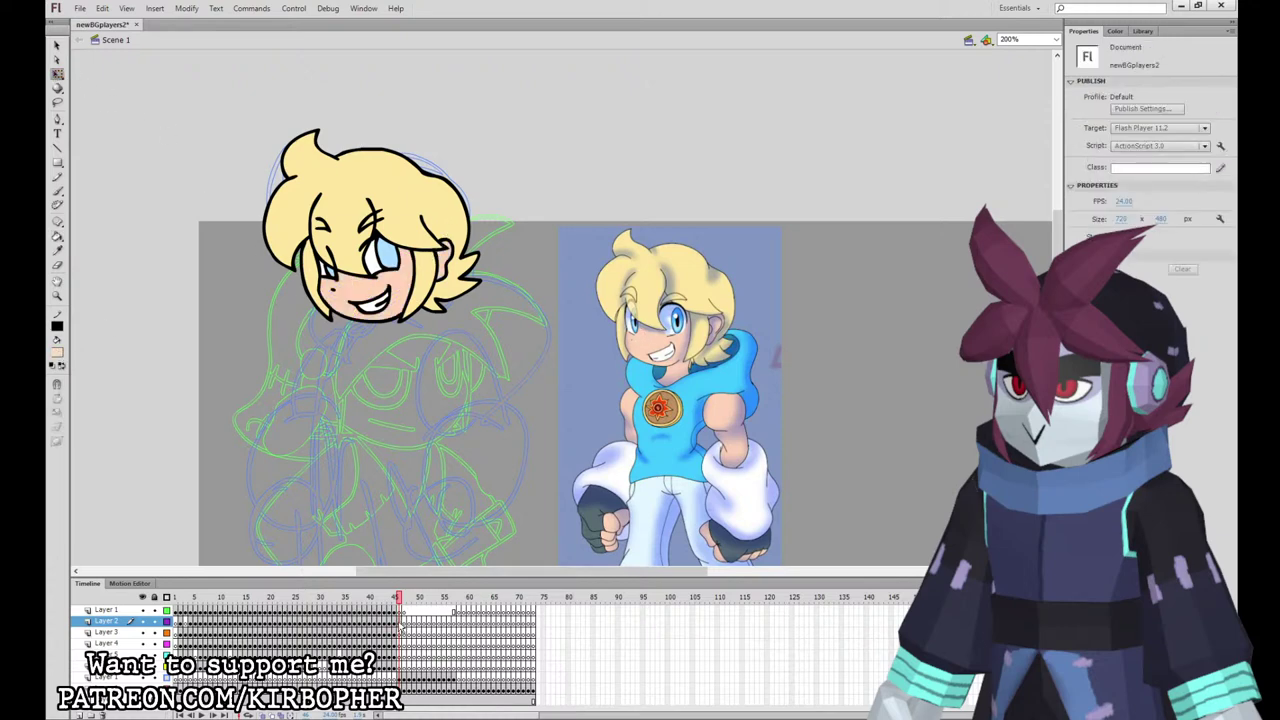
{"action": "left_click", "coordinate": [423, 151]}
{"action": "left_click", "coordinate": [432, 133]}
{"action": "left_click", "coordinate": [399, 621]}
{"action": "left_click_drag", "start_coordinate": [432, 126], "coordinate": [439, 126]}
{"action": "left_click", "coordinate": [497, 117]}
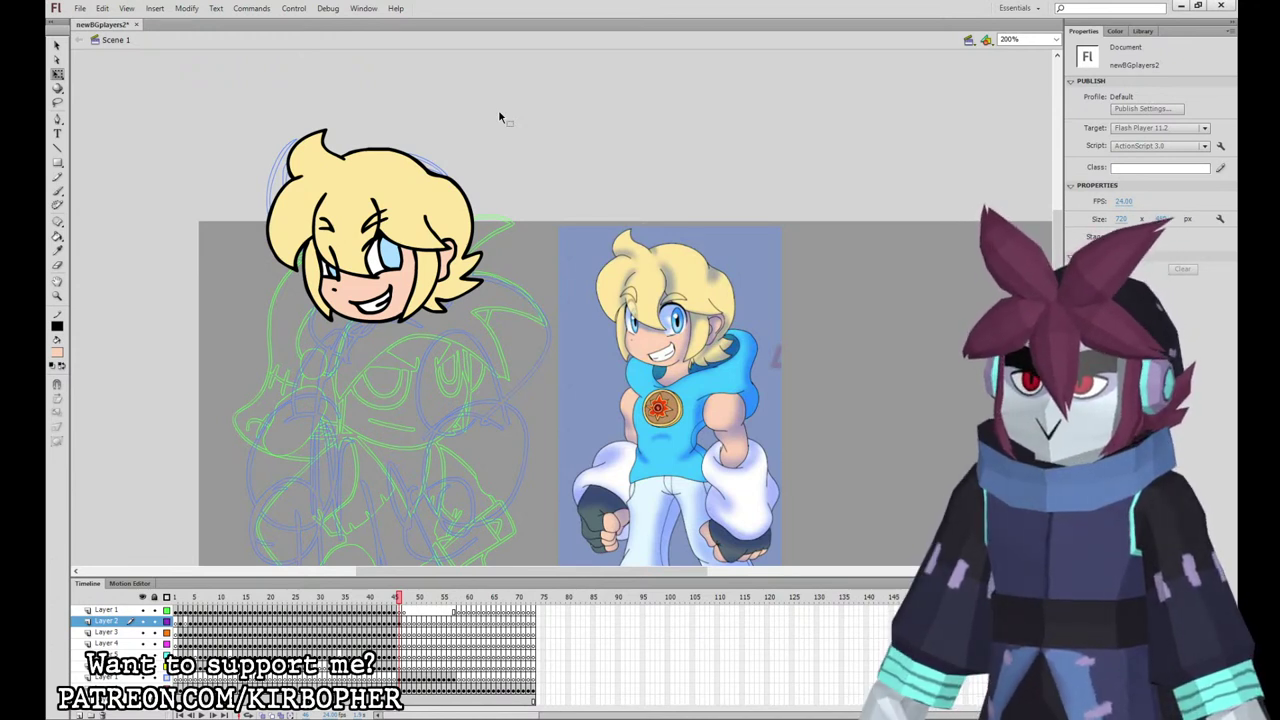
Step: Ink the fist and puffy sleeve cuff of the arm nearest the reference on Layer 3 at frame 46
{"action": "left_click", "coordinate": [399, 634]}
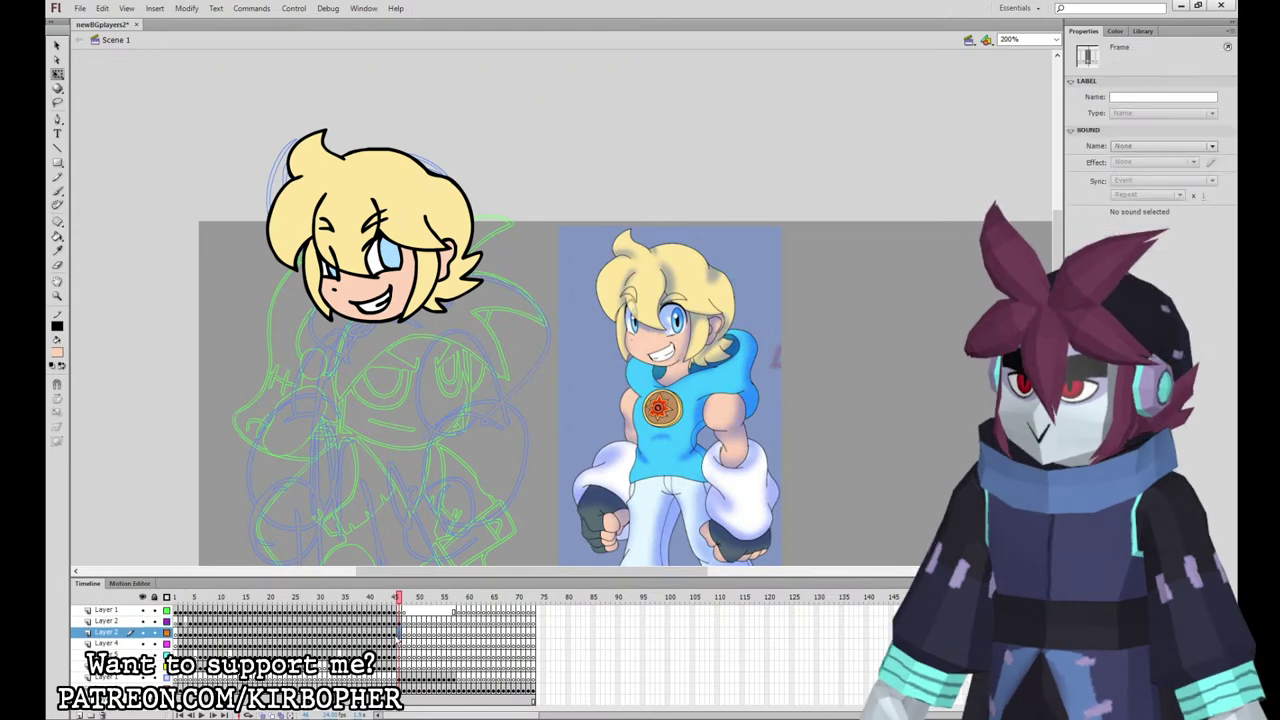
{"action": "left_click_drag", "start_coordinate": [615, 378], "coordinate": [631, 265]}
{"action": "left_click", "coordinate": [829, 434]}
{"action": "left_click_drag", "start_coordinate": [829, 434], "coordinate": [821, 443]}
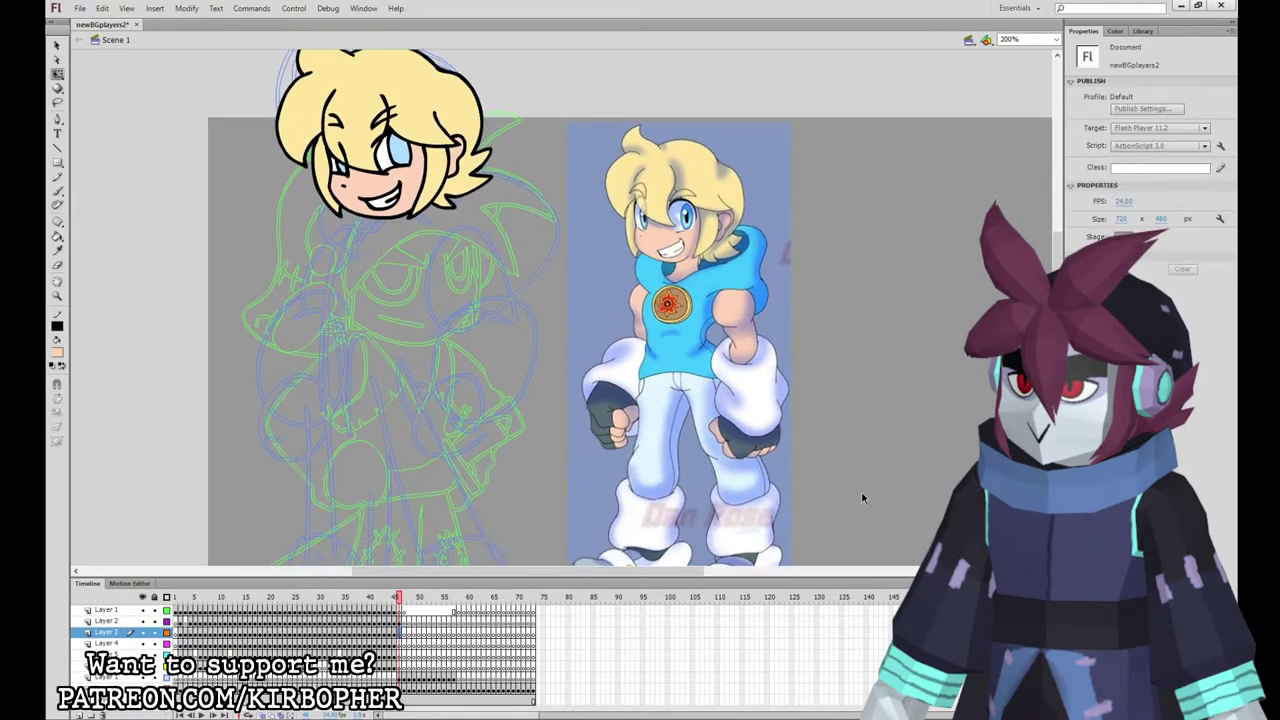
{"action": "key", "text": "ctrl+minus"}
{"action": "left_click", "coordinate": [58, 190]}
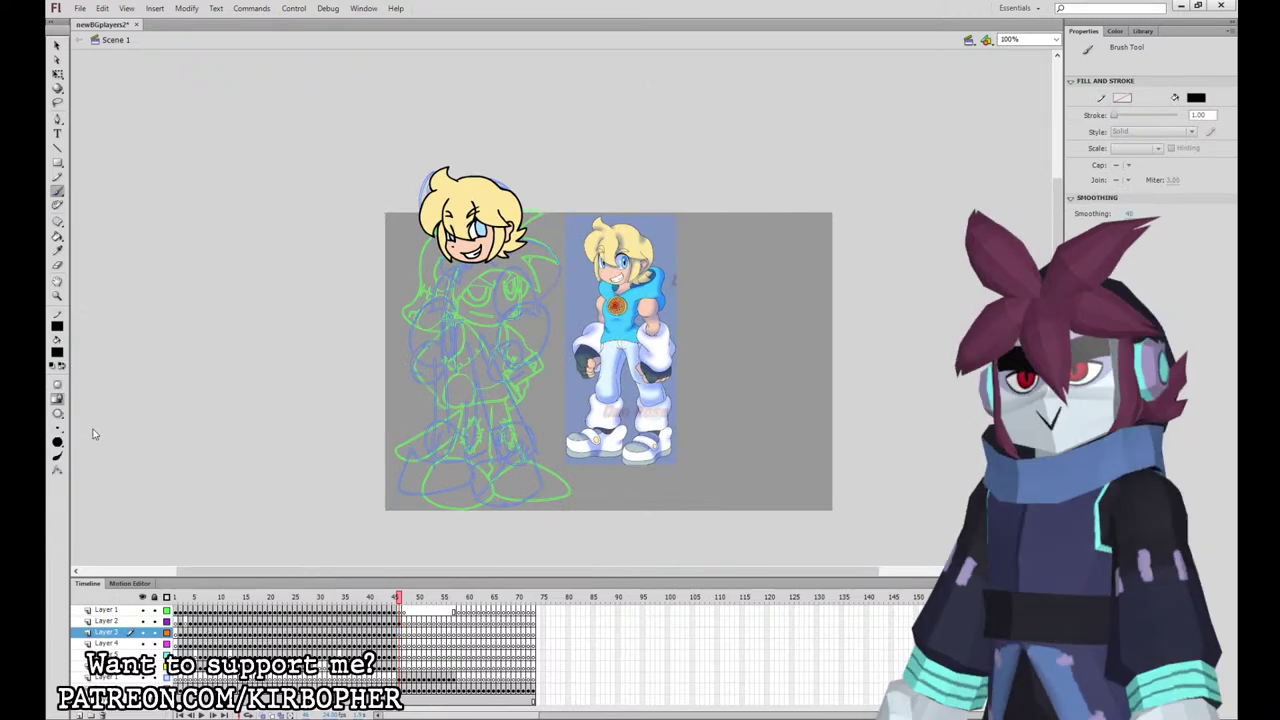
{"action": "left_click", "coordinate": [406, 632]}
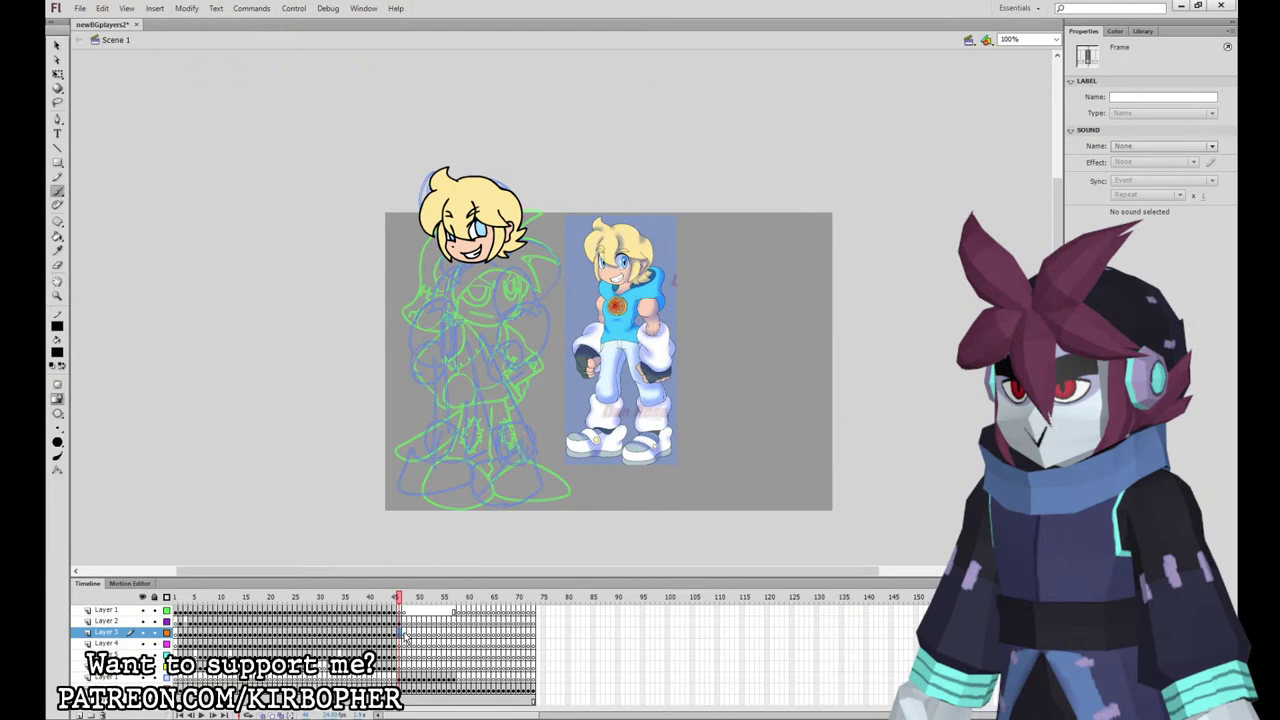
{"action": "left_click_drag", "start_coordinate": [489, 344], "coordinate": [484, 360]}
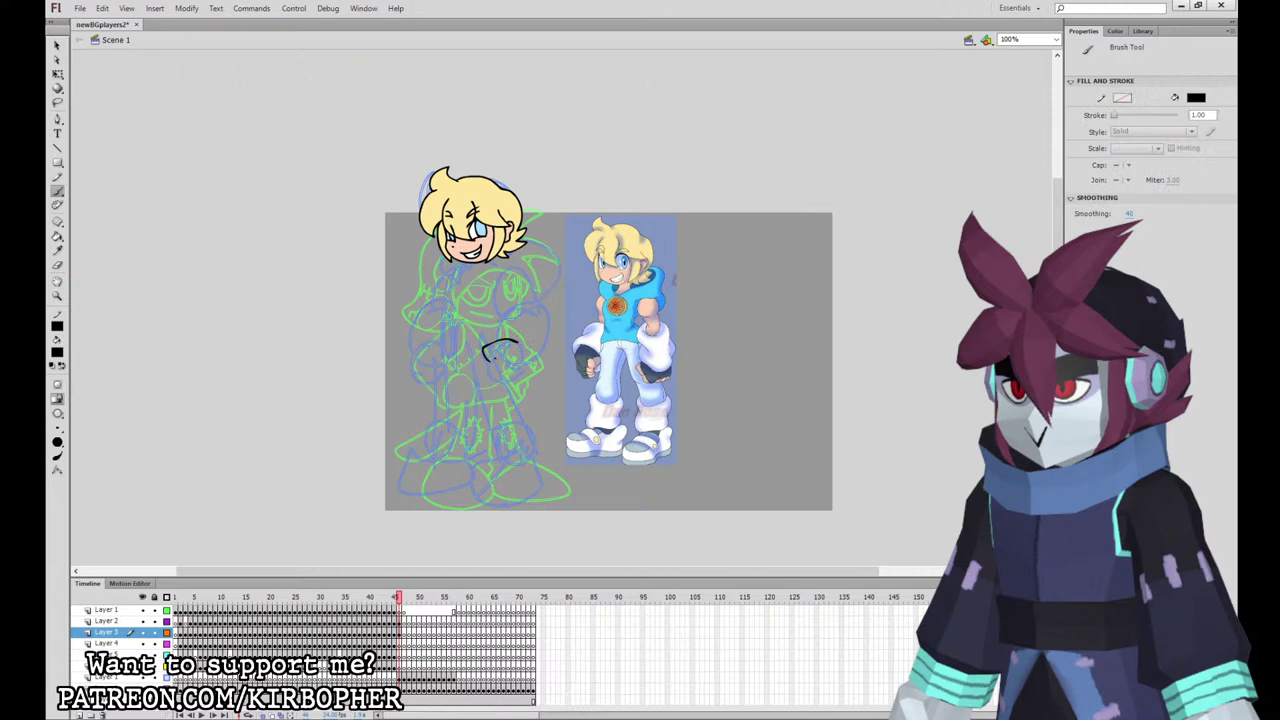
{"action": "key", "text": "ctrl+z"}
{"action": "left_click_drag", "start_coordinate": [518, 344], "coordinate": [522, 374]}
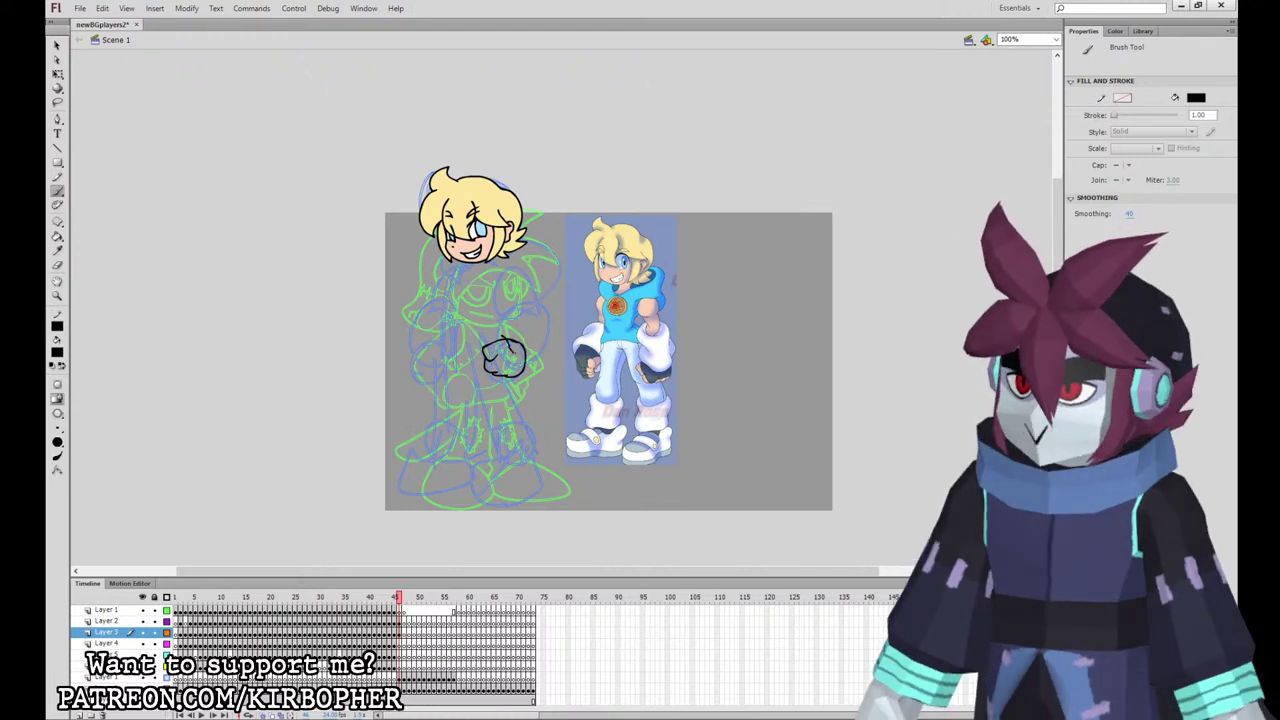
{"action": "mouse_move", "coordinate": [532, 366]}
{"action": "left_mouse_down"}
{"action": "mouse_move", "coordinate": [545, 334]}
{"action": "mouse_move", "coordinate": [534, 306]}
{"action": "mouse_move", "coordinate": [518, 306]}
{"action": "mouse_move", "coordinate": [500, 338]}
{"action": "left_mouse_up"}
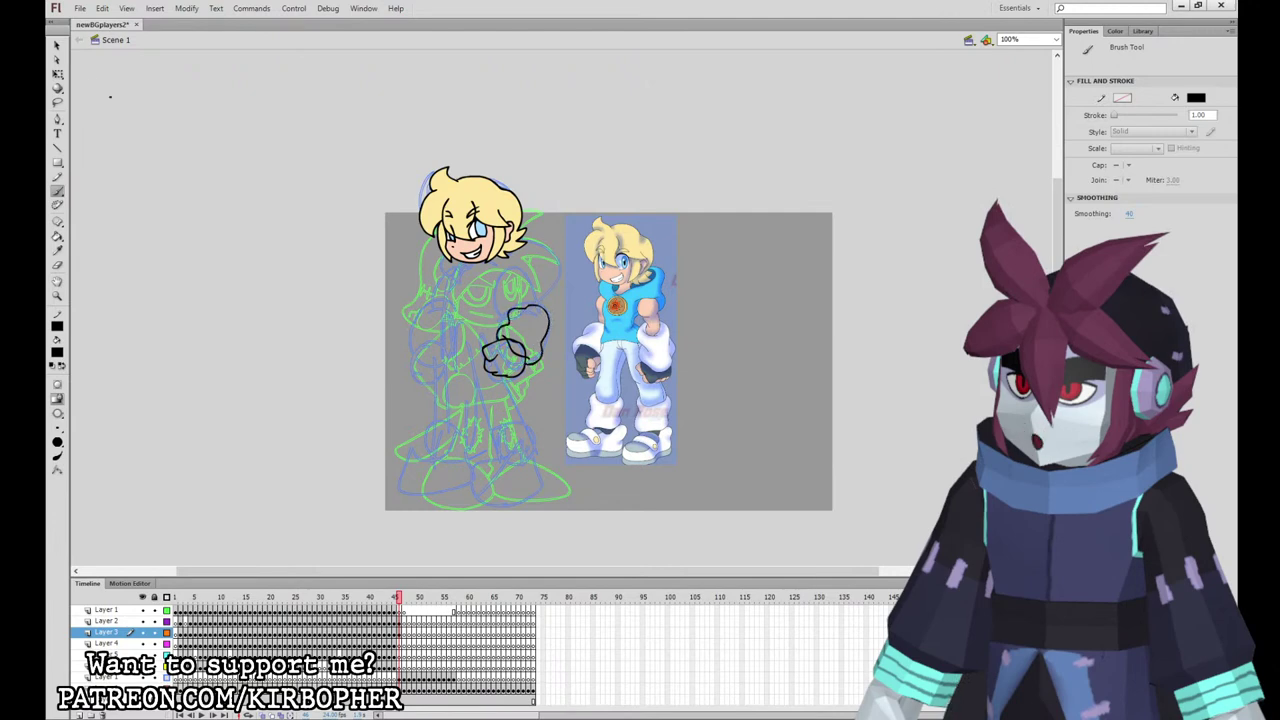
Step: Delete the fist's outline segments that overlap the inside of the sleeve cuff
{"action": "key", "text": "v"}
{"action": "key", "text": "ctrl+equal"}
{"action": "left_click_drag", "start_coordinate": [396, 299], "coordinate": [404, 301]}
{"action": "left_click_drag", "start_coordinate": [362, 264], "coordinate": [357, 258]}
{"action": "left_click", "coordinate": [377, 269]}
{"action": "key", "text": "Delete"}
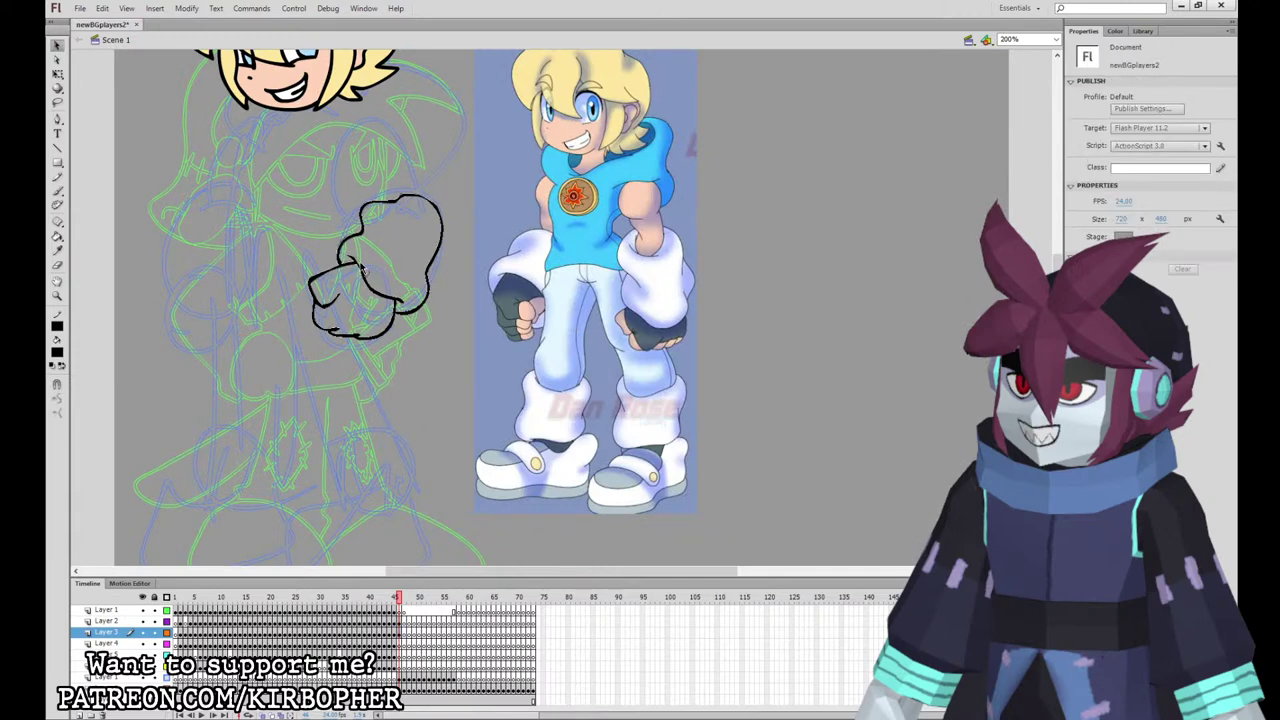
Step: Ink the shoulder and upper arm nearest the reference on Layer 3, and the hood's collar and drape on Layer 4 at frame 46
{"action": "key", "text": "ctrl+minus"}
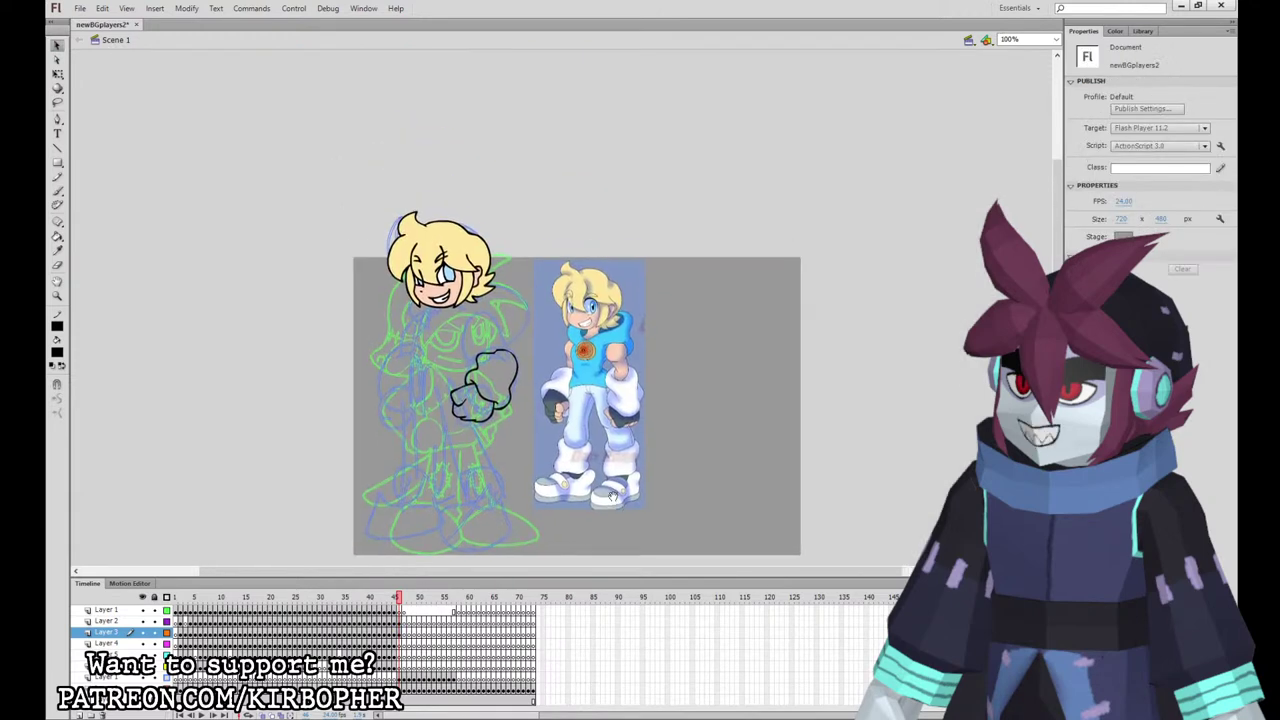
{"action": "key", "text": "b"}
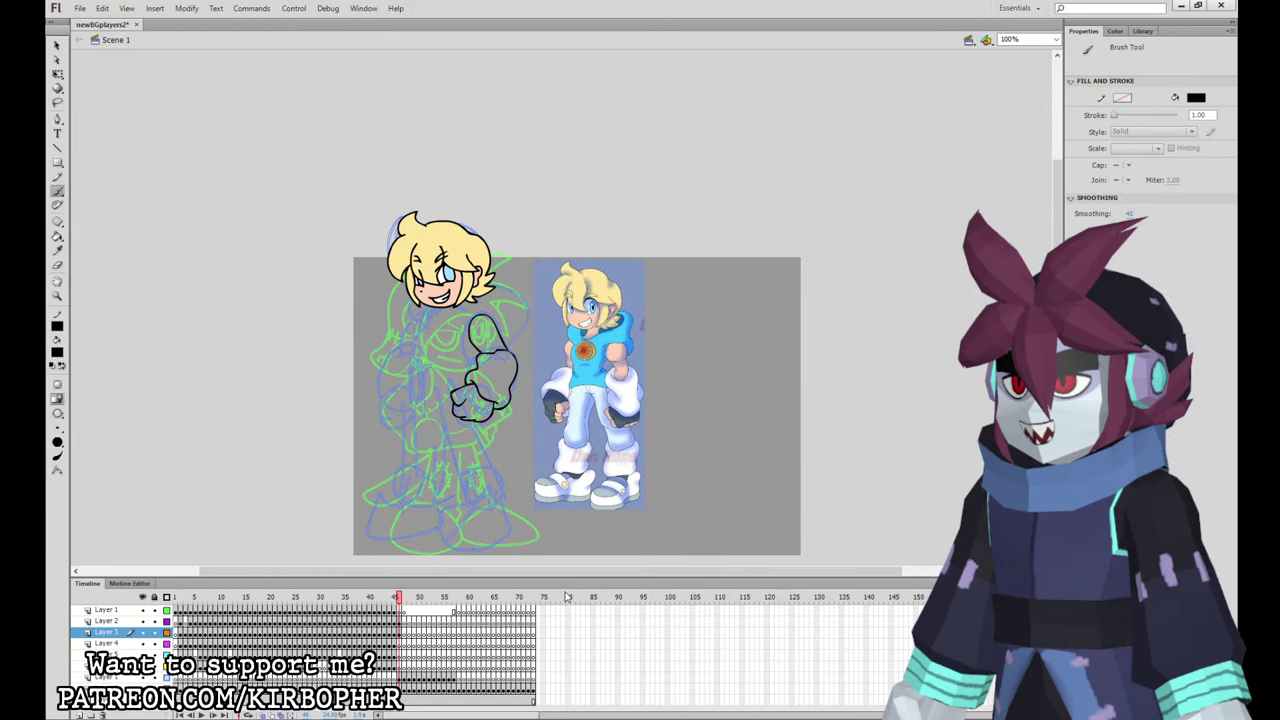
{"action": "left_click", "coordinate": [405, 644]}
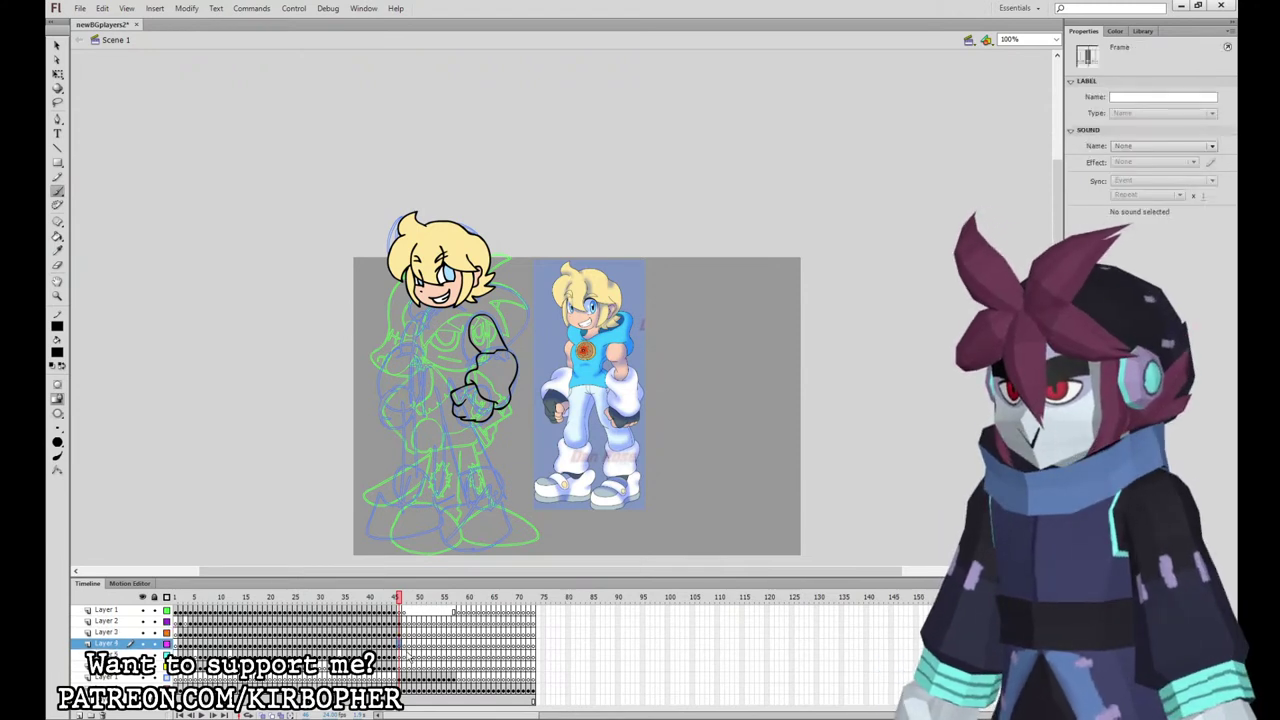
{"action": "left_click", "coordinate": [510, 274]}
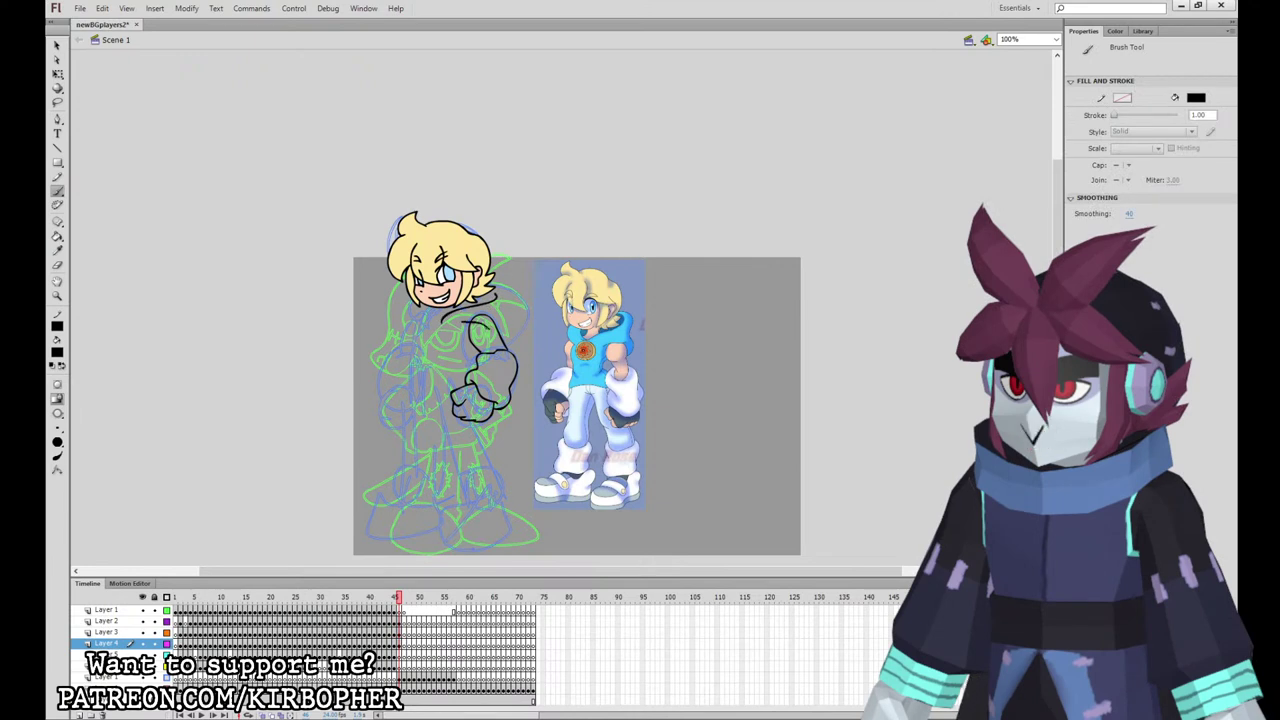
{"action": "left_click_drag", "start_coordinate": [505, 289], "coordinate": [451, 279]}
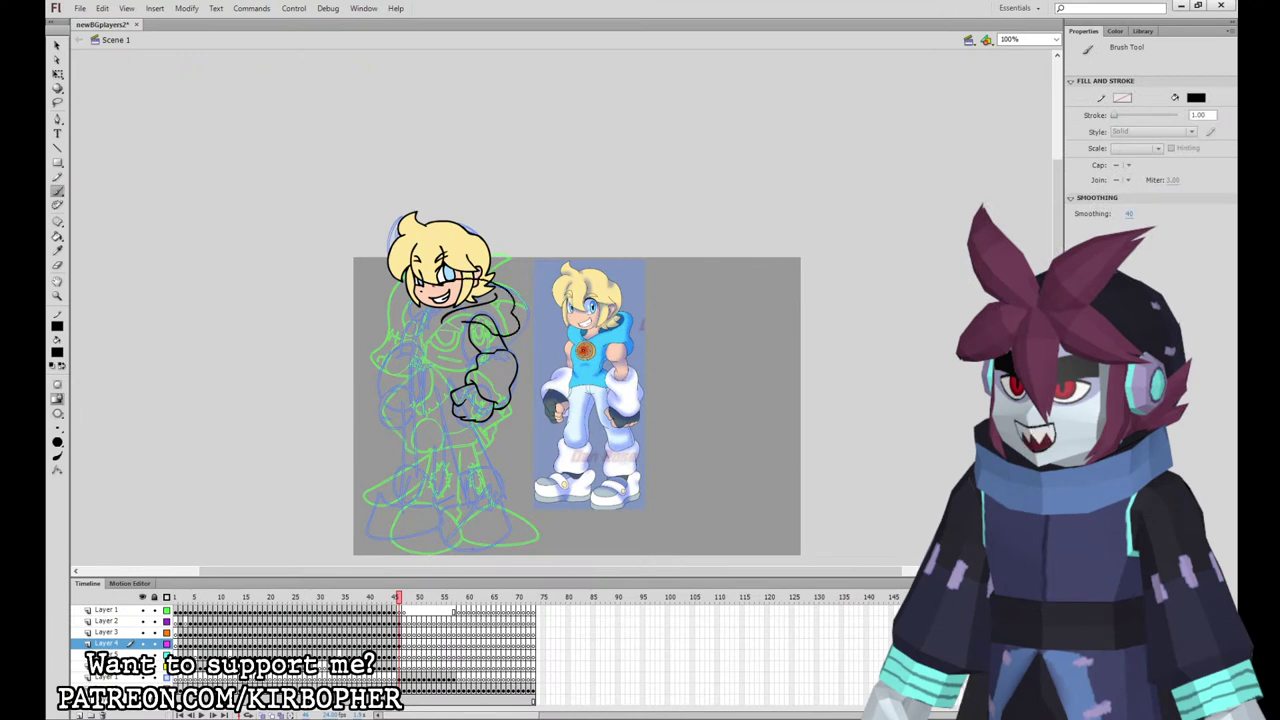
{"action": "key", "text": "ctrl+z"}
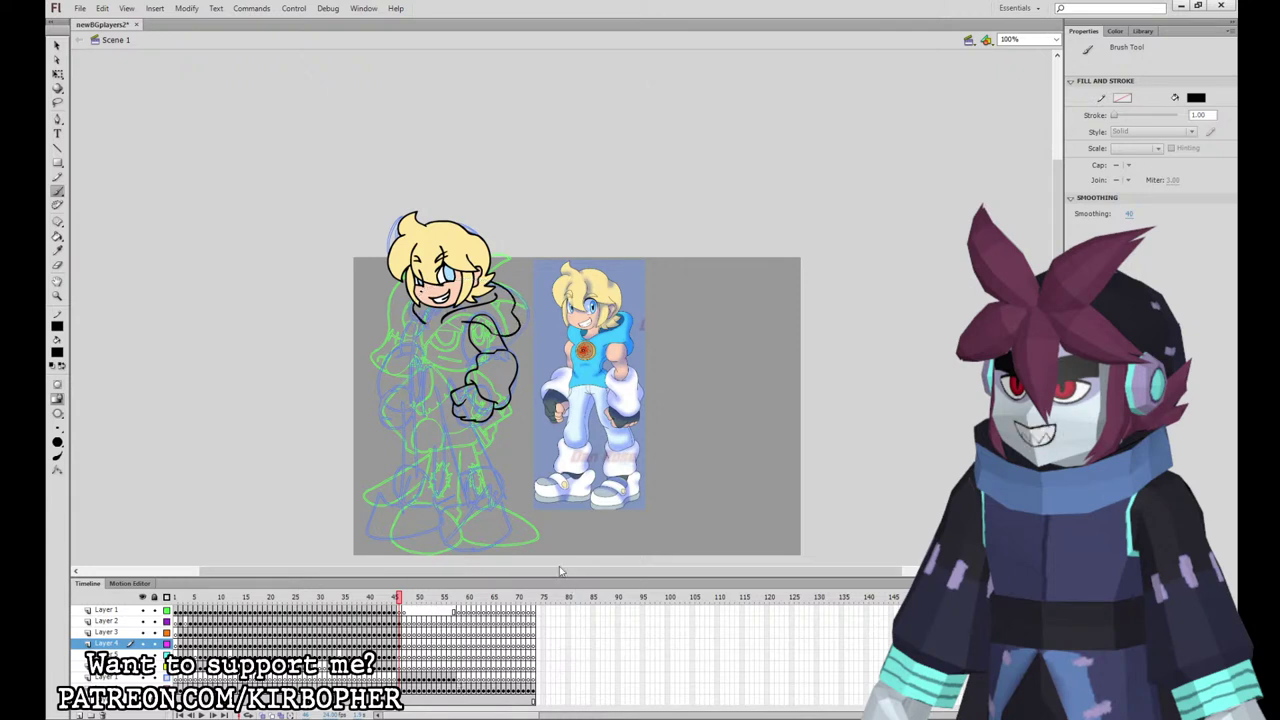
Step: Display Layer 2 as outlines and ink the back of the hood, the shirt's torso and the round chest emblem on Layer 4
{"action": "left_click", "coordinate": [167, 621]}
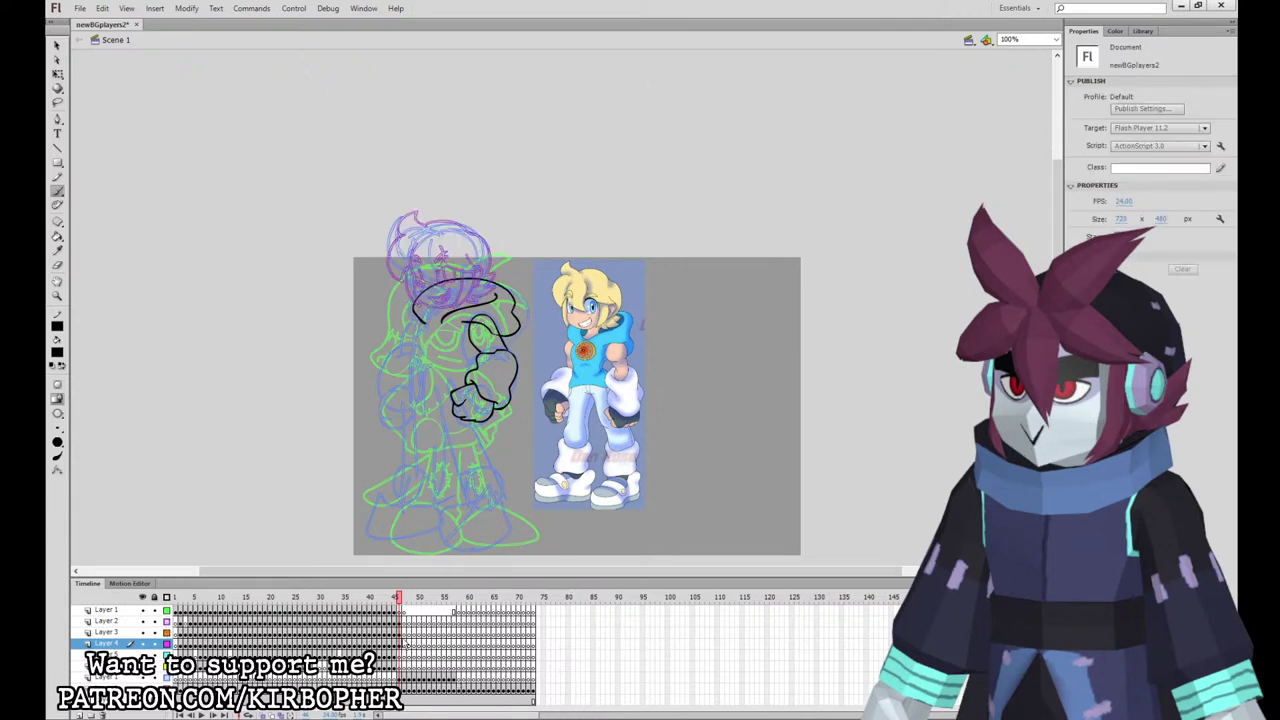
{"action": "left_click", "coordinate": [400, 643]}
{"action": "mouse_move", "coordinate": [419, 322]}
{"action": "left_mouse_down"}
{"action": "mouse_move", "coordinate": [410, 391]}
{"action": "mouse_move", "coordinate": [473, 380]}
{"action": "mouse_move", "coordinate": [484, 327]}
{"action": "left_mouse_up"}
{"action": "key", "text": "ctrl+z"}
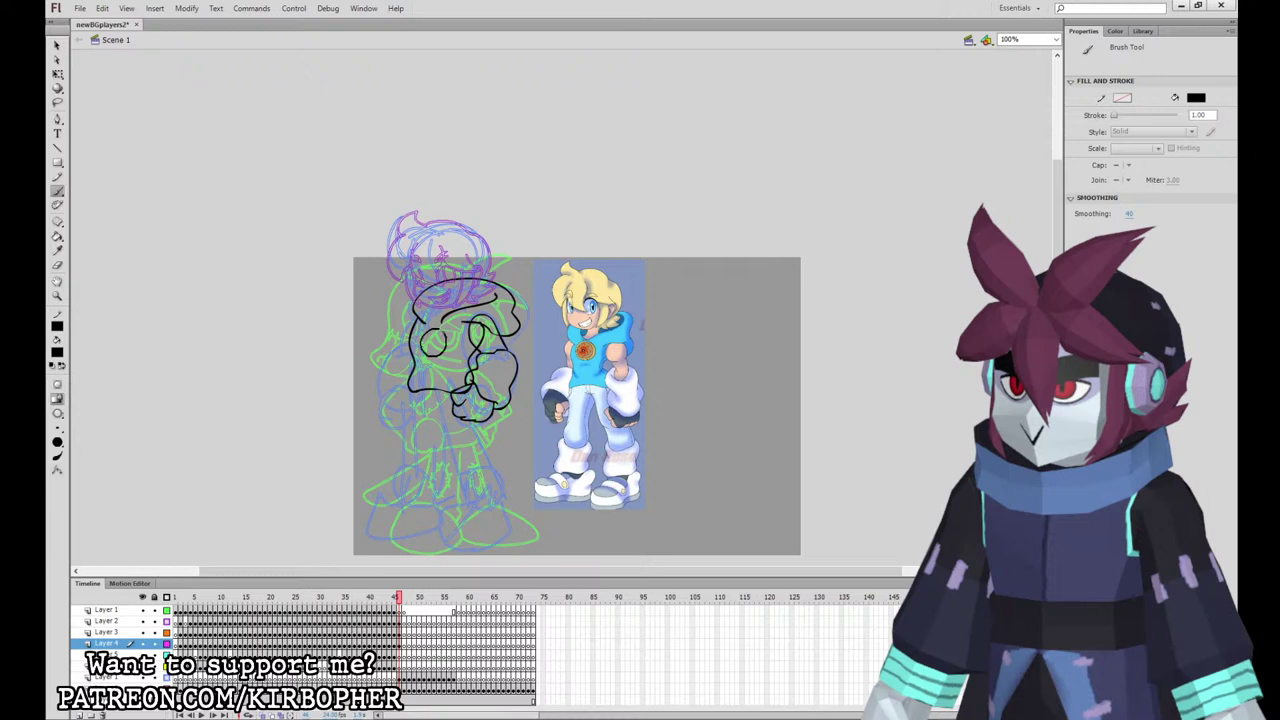
{"action": "left_click_drag", "start_coordinate": [448, 331], "coordinate": [424, 352]}
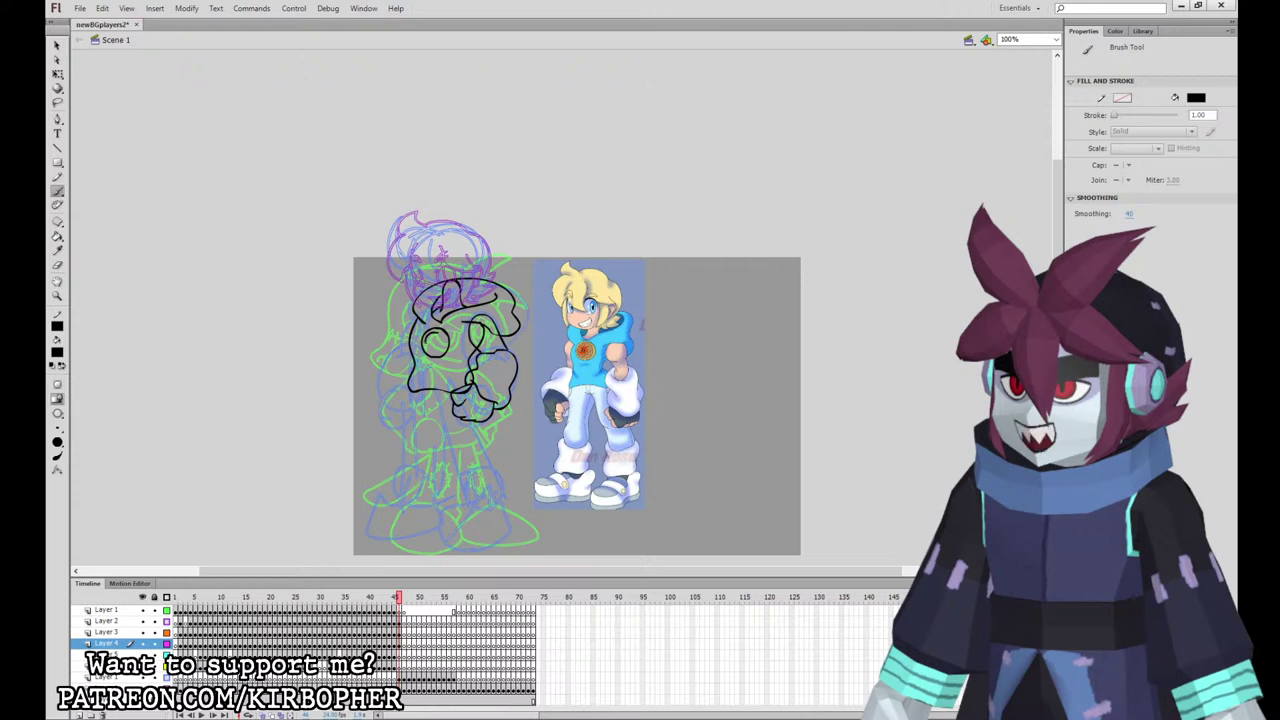
Step: Undo the last stroke and fit the emblem's inner ring inside its outer ring with Free Transform
{"action": "key", "text": "ctrl+z"}
{"action": "left_click", "coordinate": [57, 73]}
{"action": "key", "text": "ctrl+equal"}
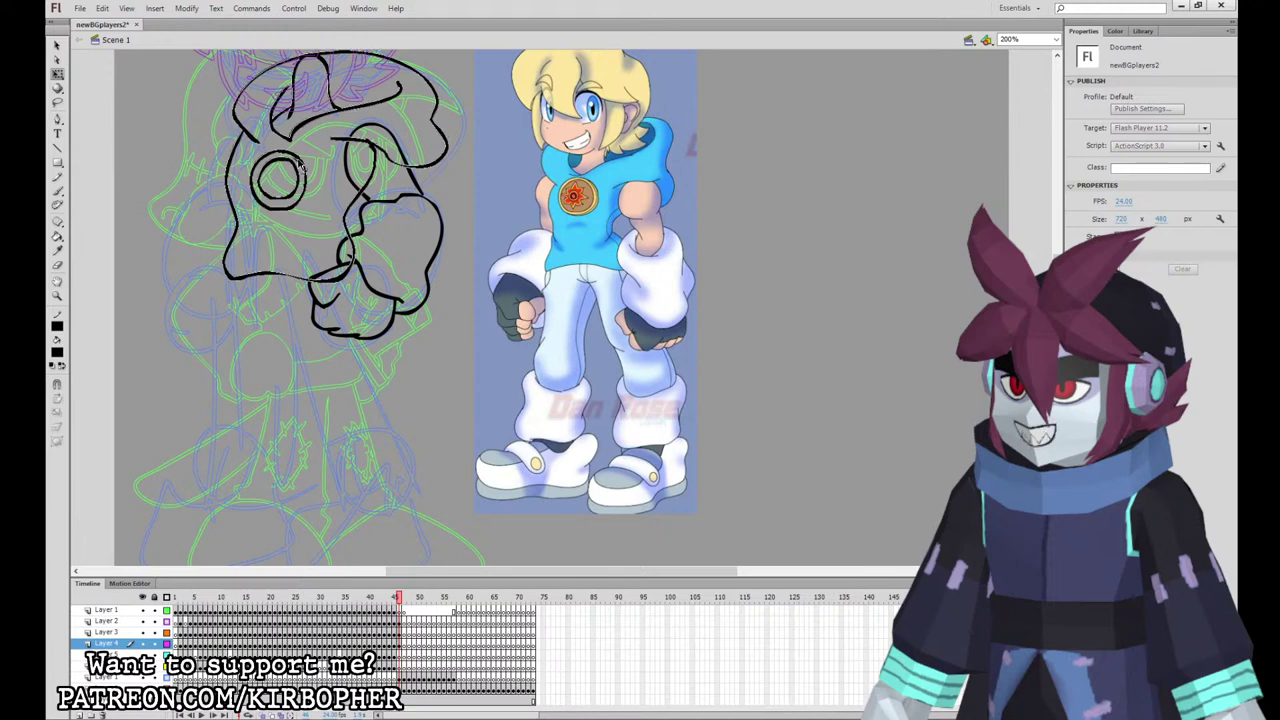
{"action": "left_click", "coordinate": [301, 171]}
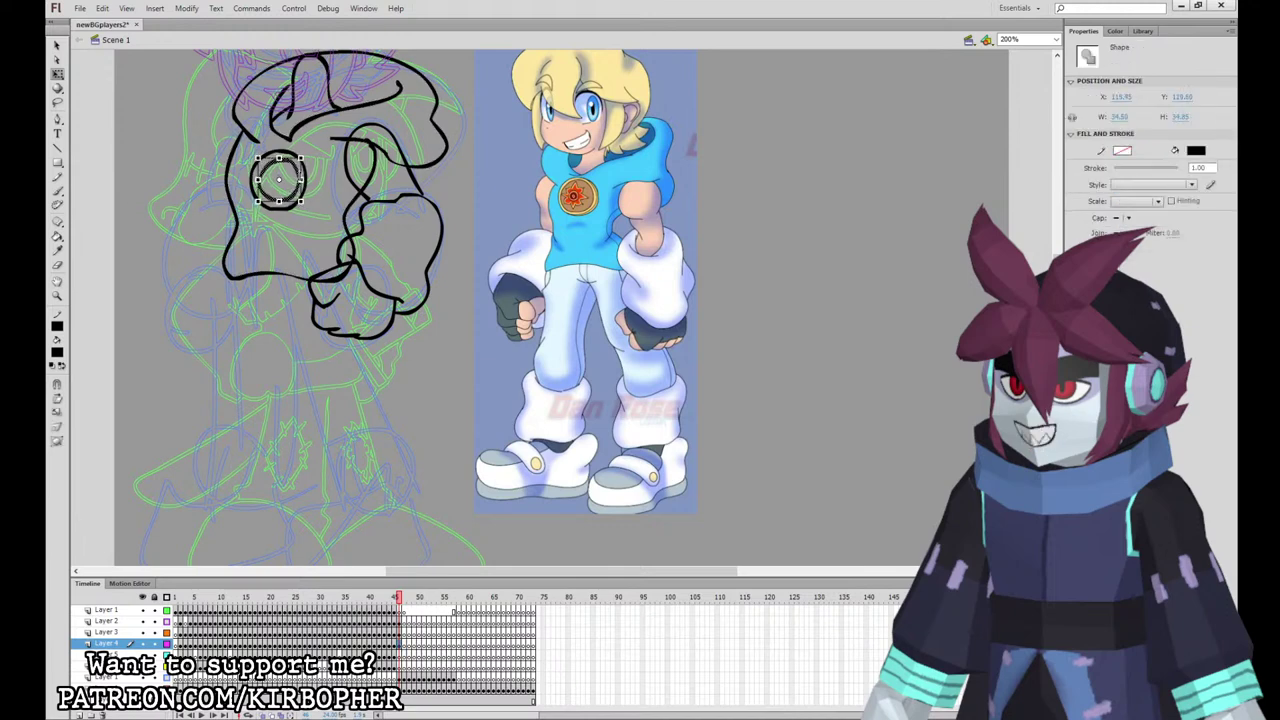
{"action": "left_click", "coordinate": [287, 210]}
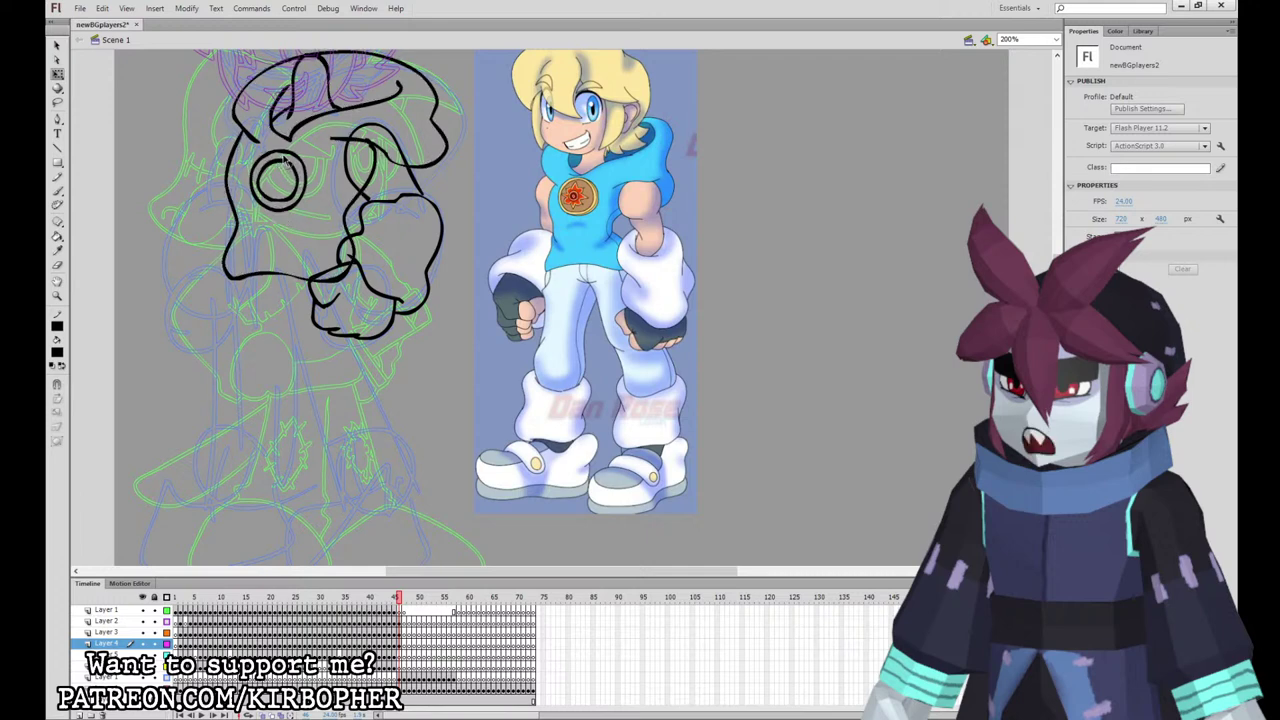
Step: Fill the emblem's rim with the yellow sampled from the reference character's emblem
{"action": "left_click", "coordinate": [57, 252]}
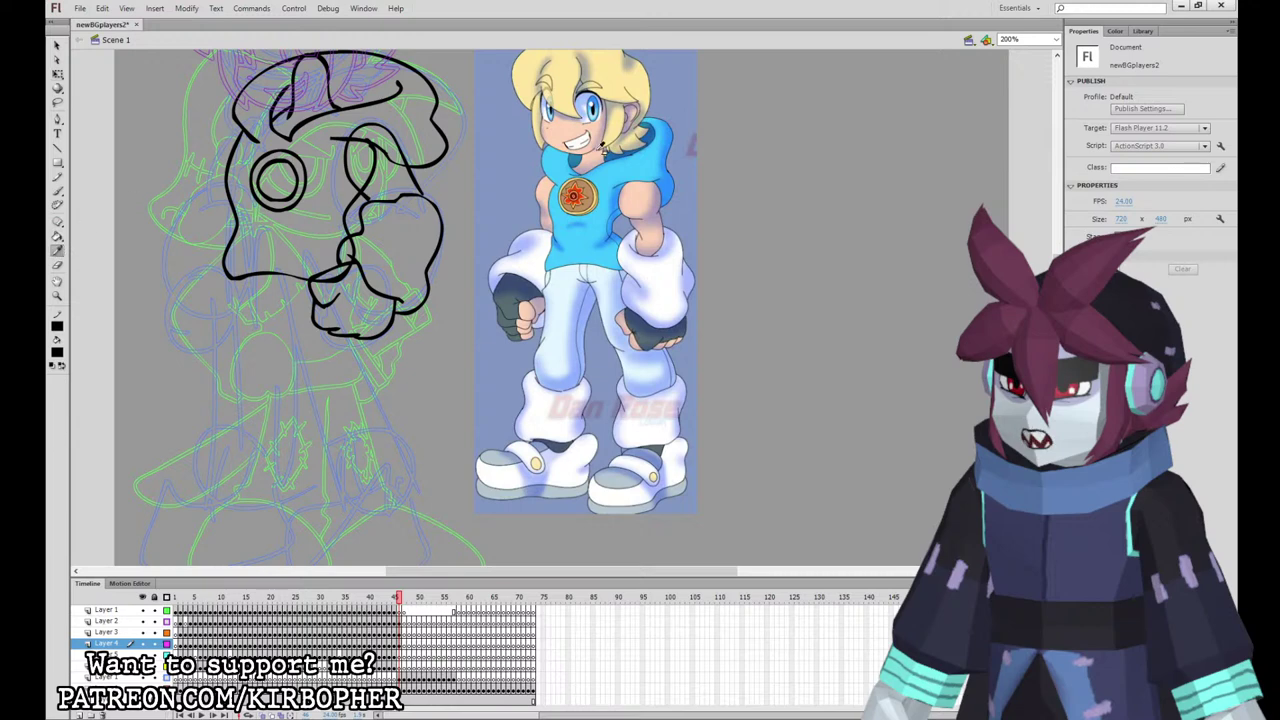
{"action": "left_click", "coordinate": [593, 189]}
{"action": "left_click", "coordinate": [280, 156]}
Step: Paint a filled spiky star in the centre of the emblem with the red sampled from the reference
{"action": "left_click", "coordinate": [57, 252]}
{"action": "left_click", "coordinate": [578, 186]}
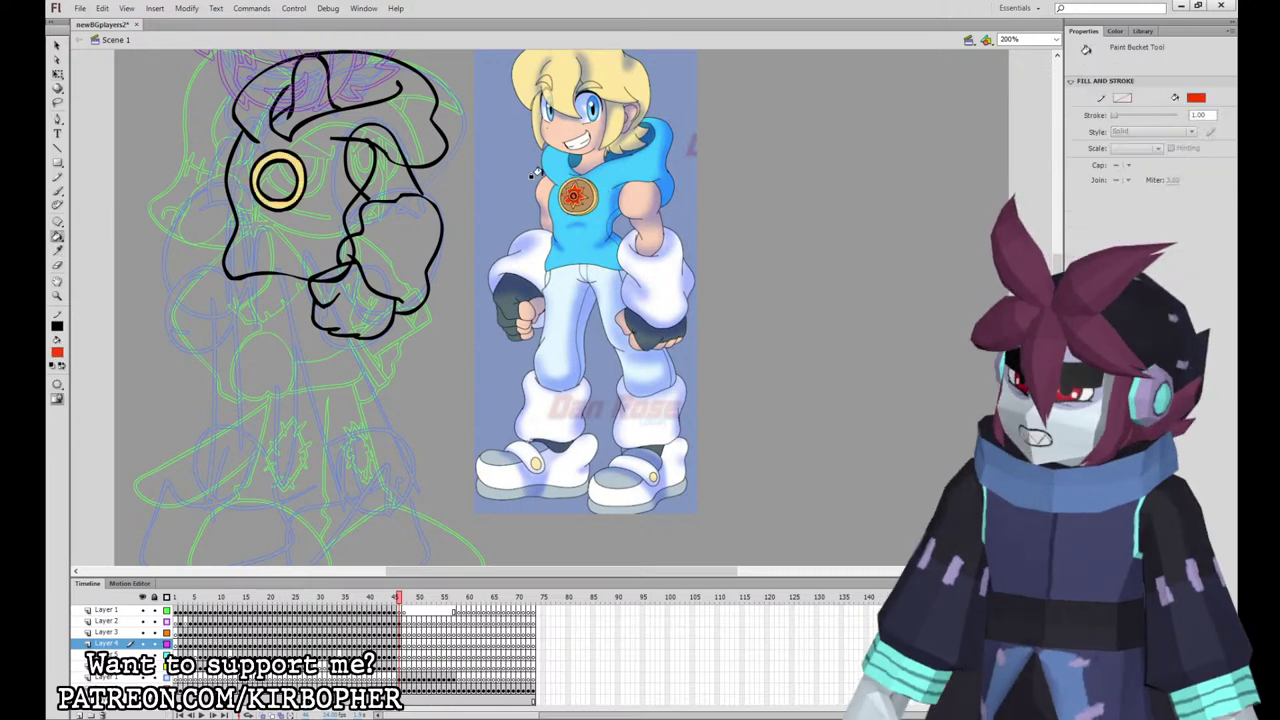
{"action": "key", "text": "b"}
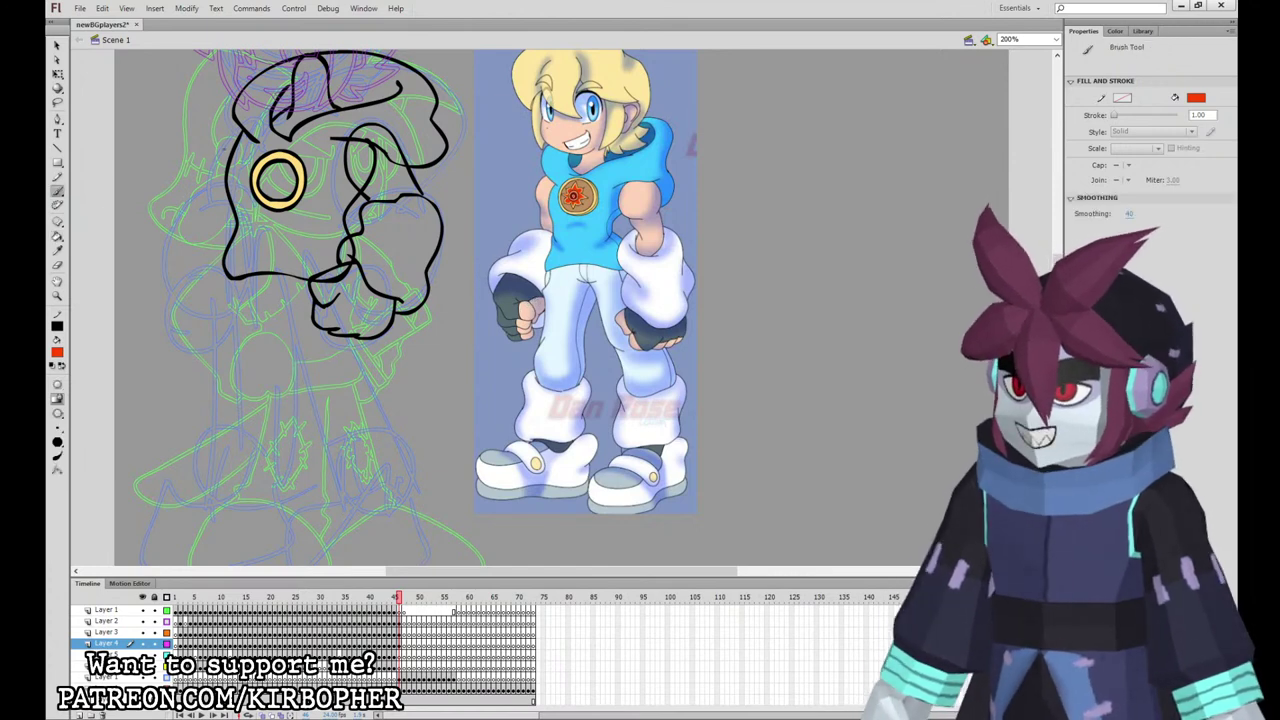
{"action": "left_click", "coordinate": [399, 643]}
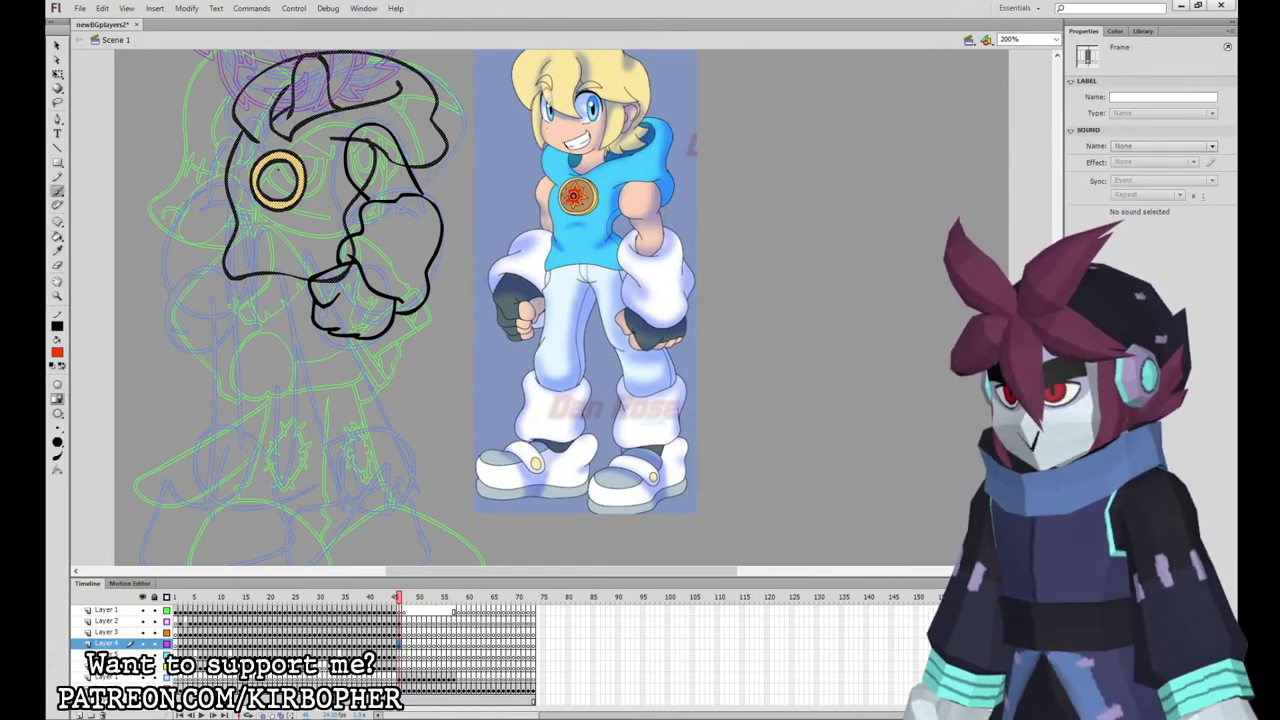
{"action": "left_click_drag", "start_coordinate": [271, 172], "coordinate": [267, 182]}
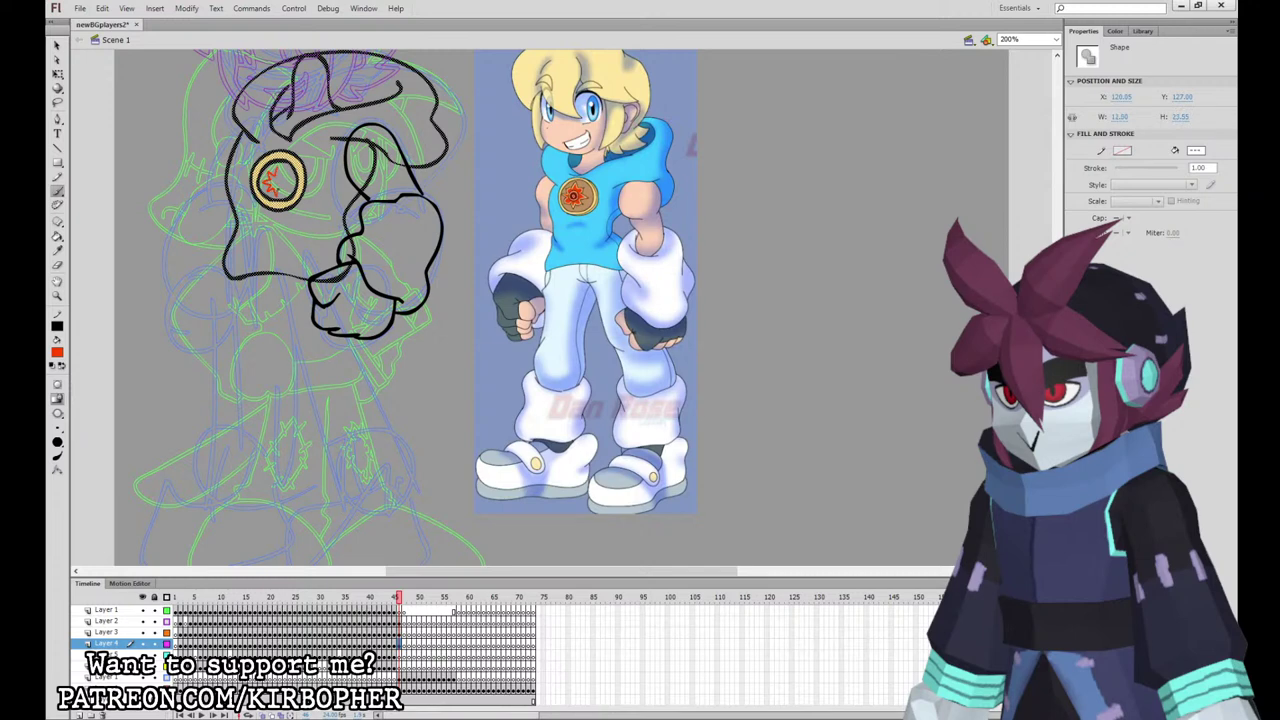
{"action": "left_click", "coordinate": [57, 236]}
{"action": "left_click", "coordinate": [278, 178]}
Step: Colour the emblem's inner background with the reference's brown and recolour the star with its sampled dark red
{"action": "key", "text": "i"}
{"action": "left_click", "coordinate": [589, 192]}
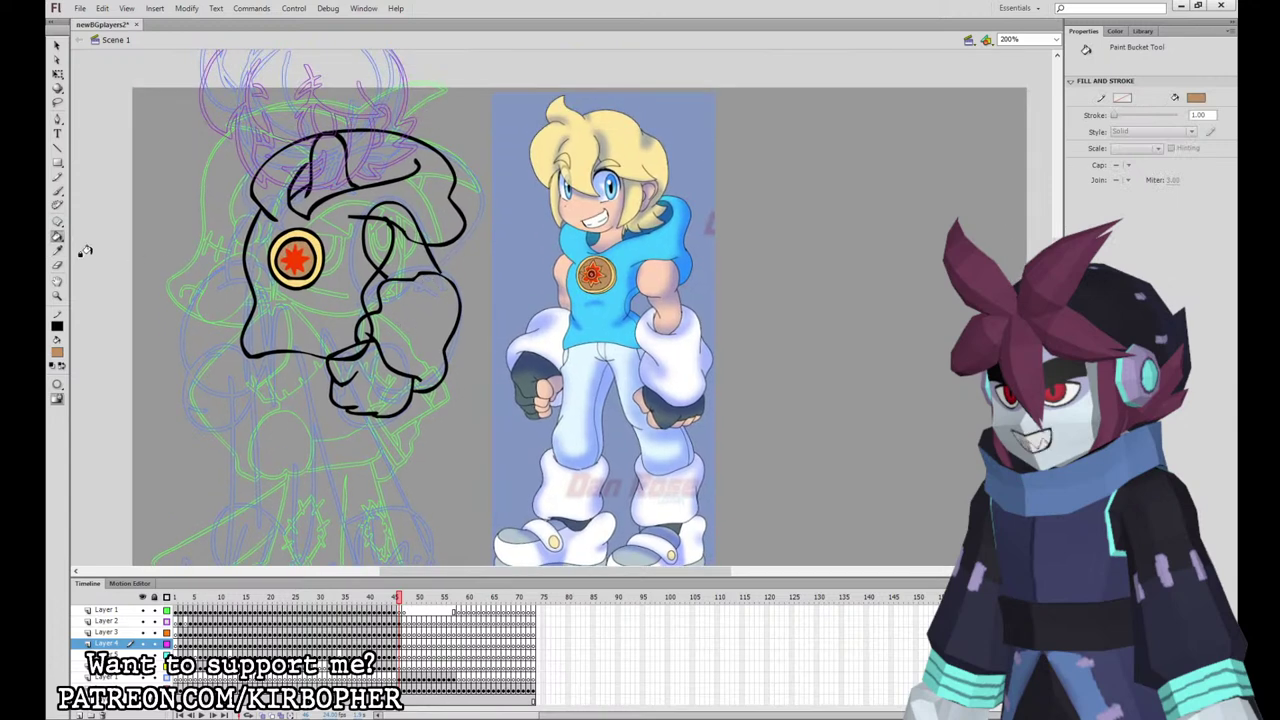
{"action": "left_click", "coordinate": [57, 249]}
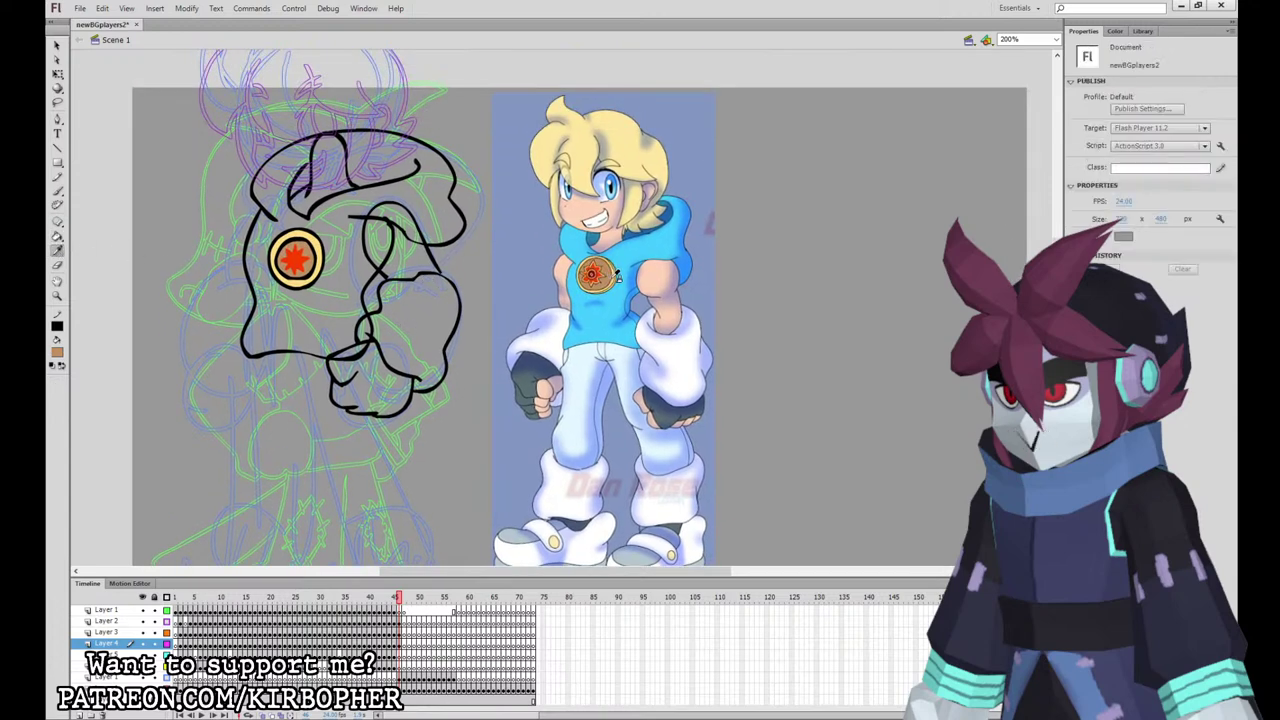
{"action": "left_click", "coordinate": [598, 268]}
{"action": "left_click", "coordinate": [295, 258]}
Step: Set the brush fill to black and ink the glove and finger details of the fist on Layer 3 at frame 46
{"action": "left_click", "coordinate": [57, 190]}
{"action": "left_click", "coordinate": [78, 372]}
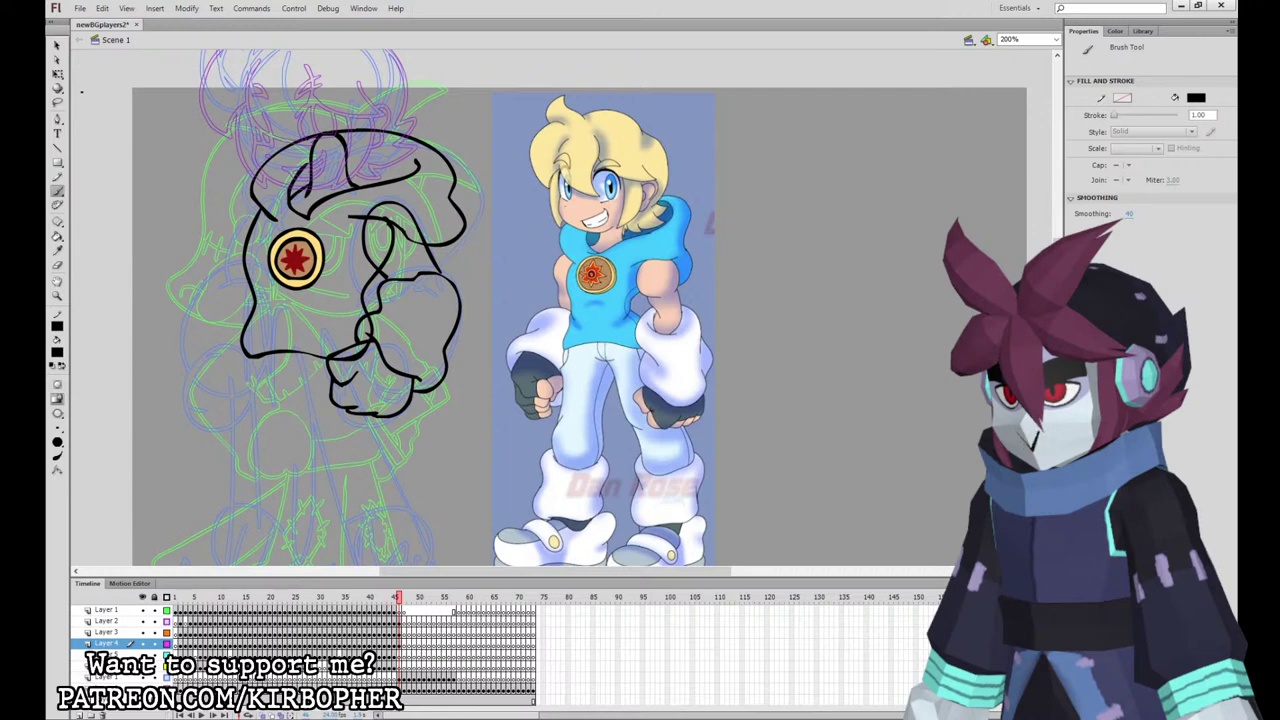
{"action": "key", "text": "q"}
{"action": "left_click", "coordinate": [446, 279]}
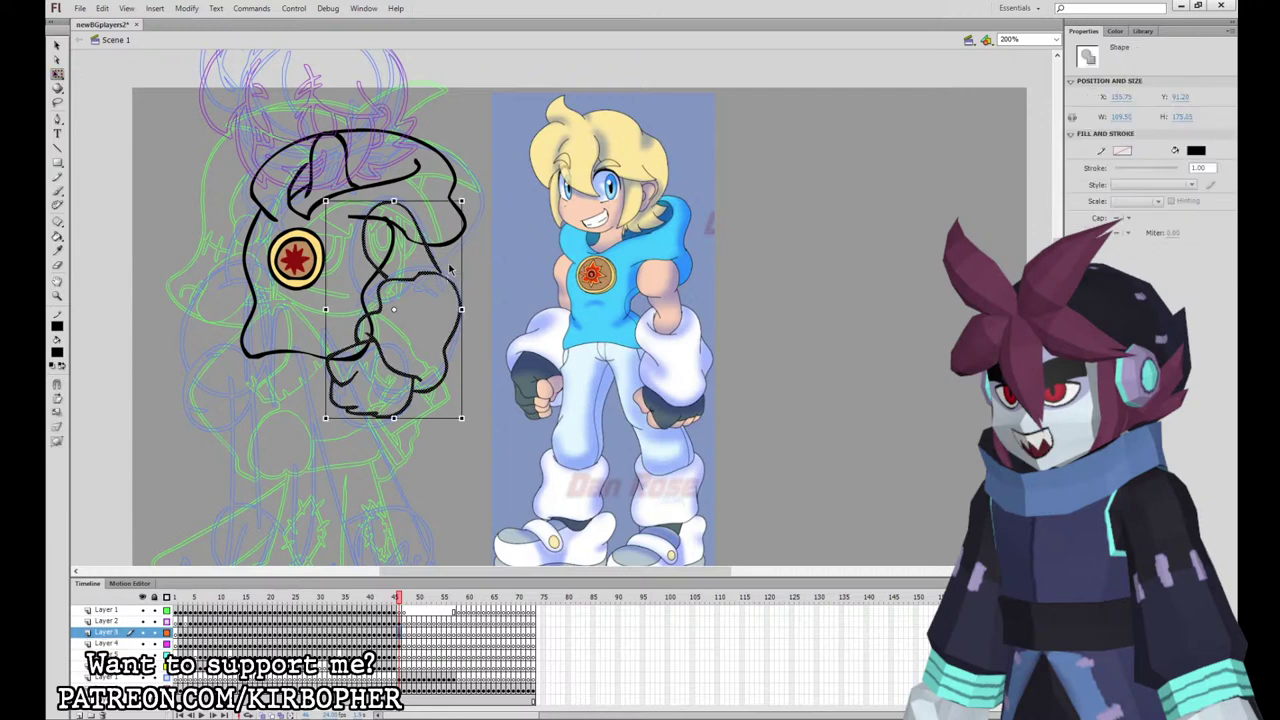
{"action": "left_click", "coordinate": [449, 268]}
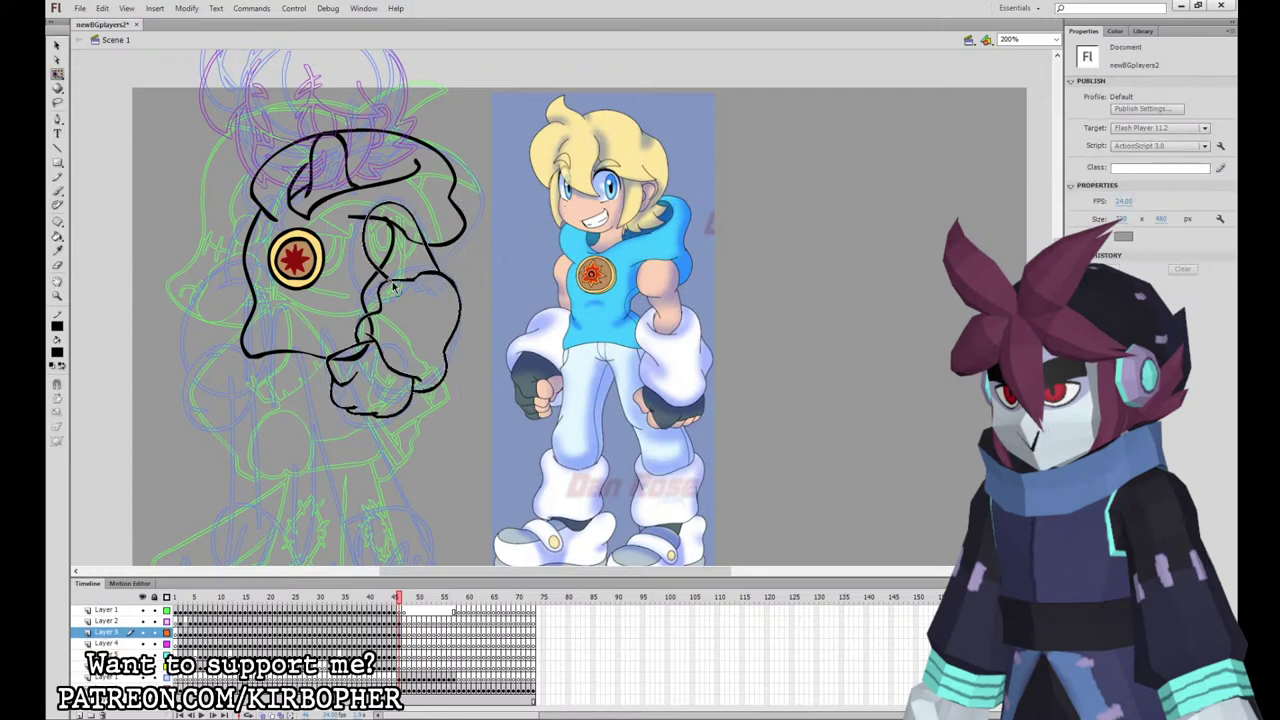
{"action": "key", "text": "ctrl+minus"}
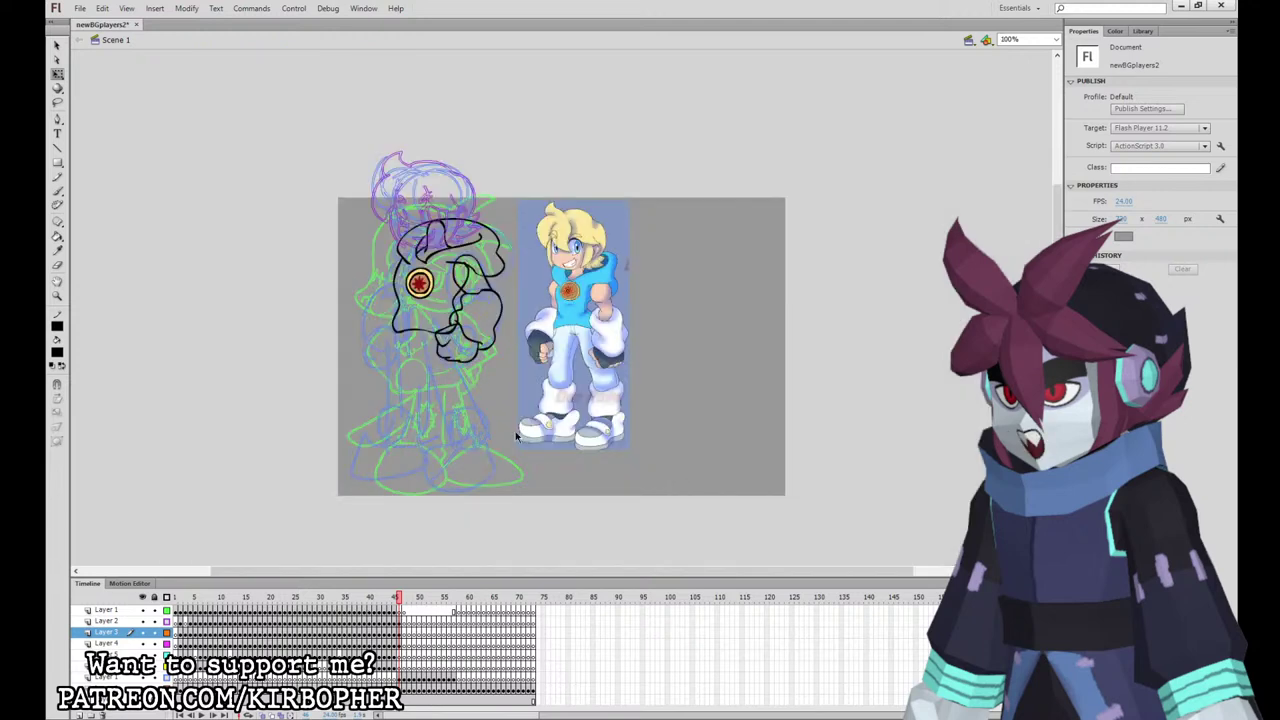
{"action": "key", "text": "b"}
{"action": "left_click", "coordinate": [400, 632]}
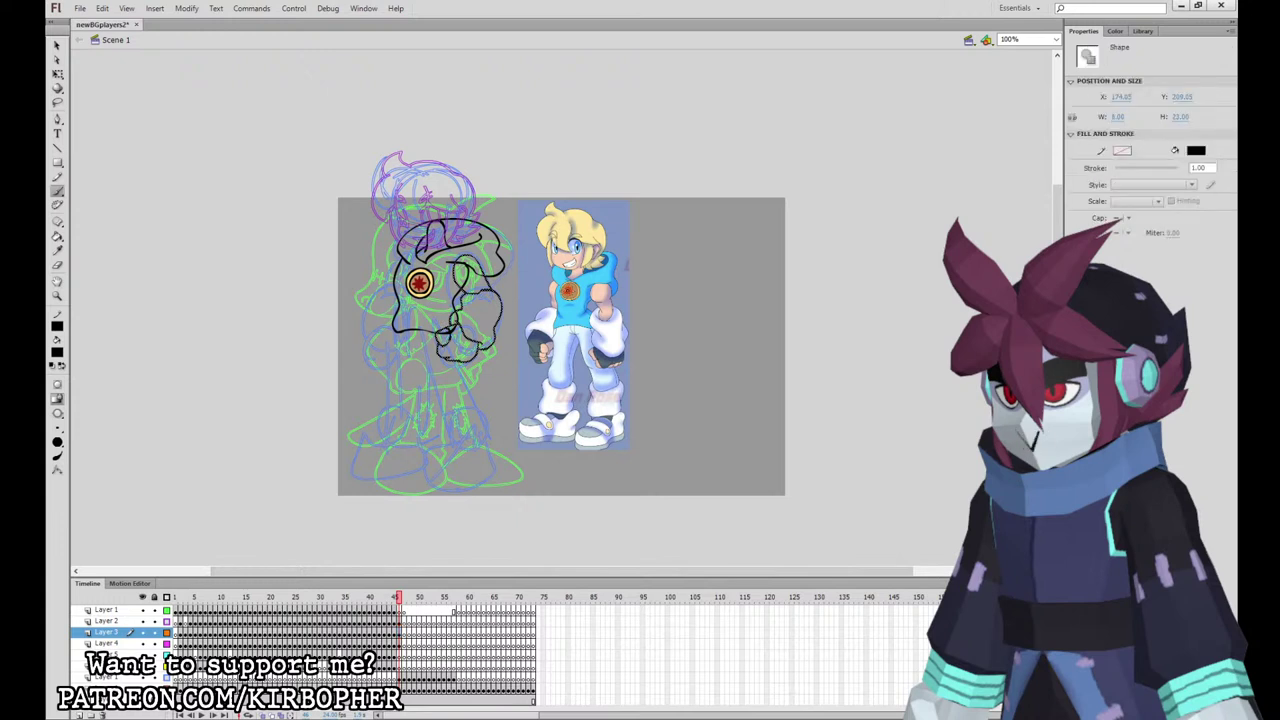
{"action": "key", "text": "Escape"}
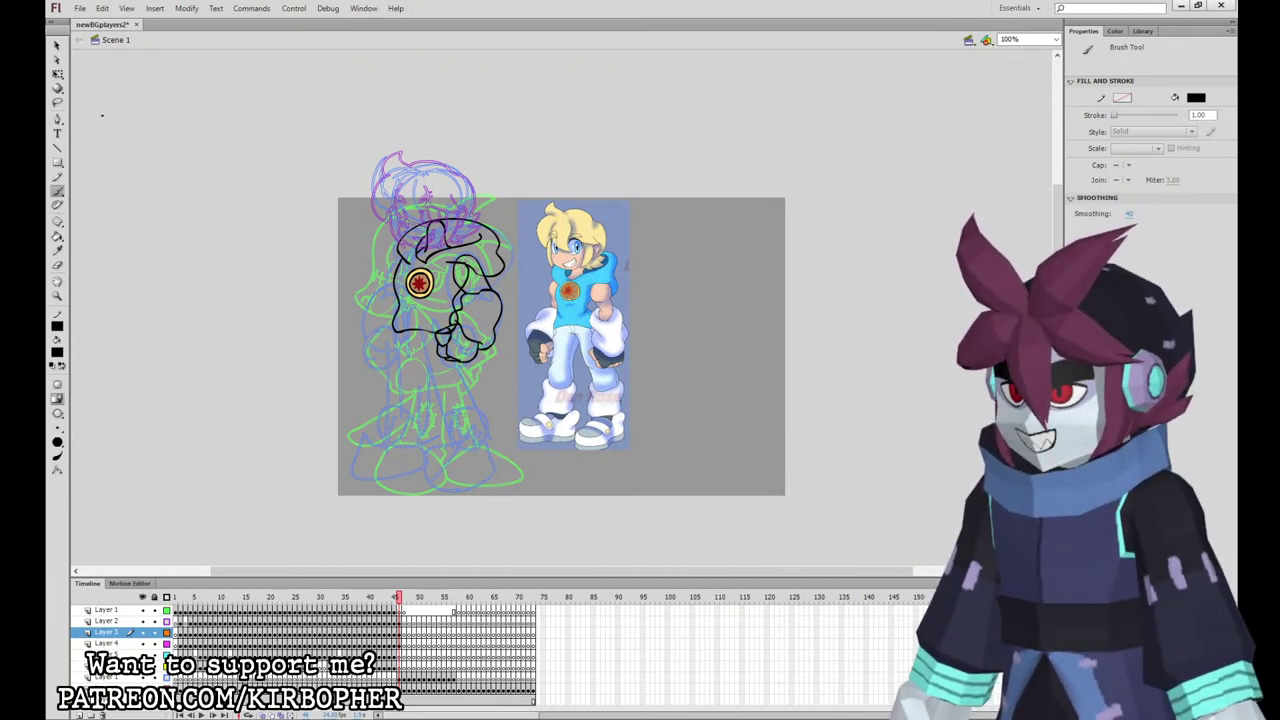
Step: Delete the stray outline segment where the upper arm meets the hood
{"action": "key", "text": "v"}
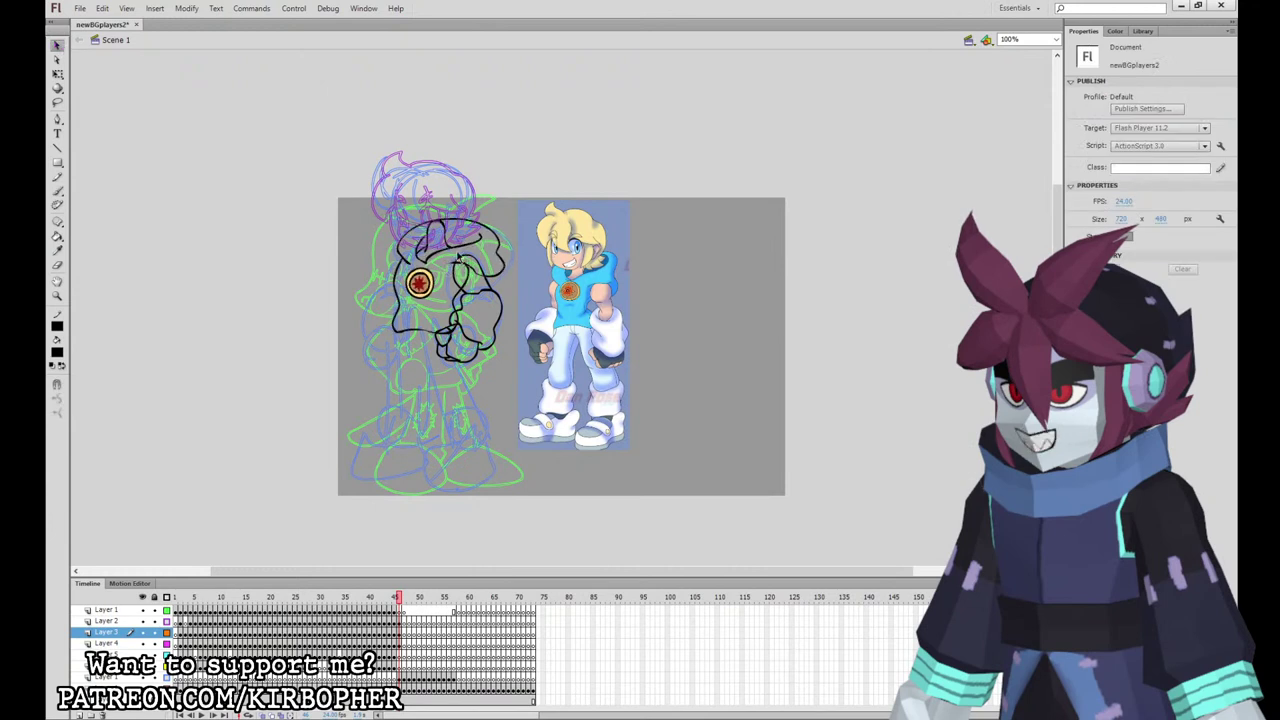
{"action": "left_click", "coordinate": [463, 247]}
{"action": "key", "text": "Delete"}
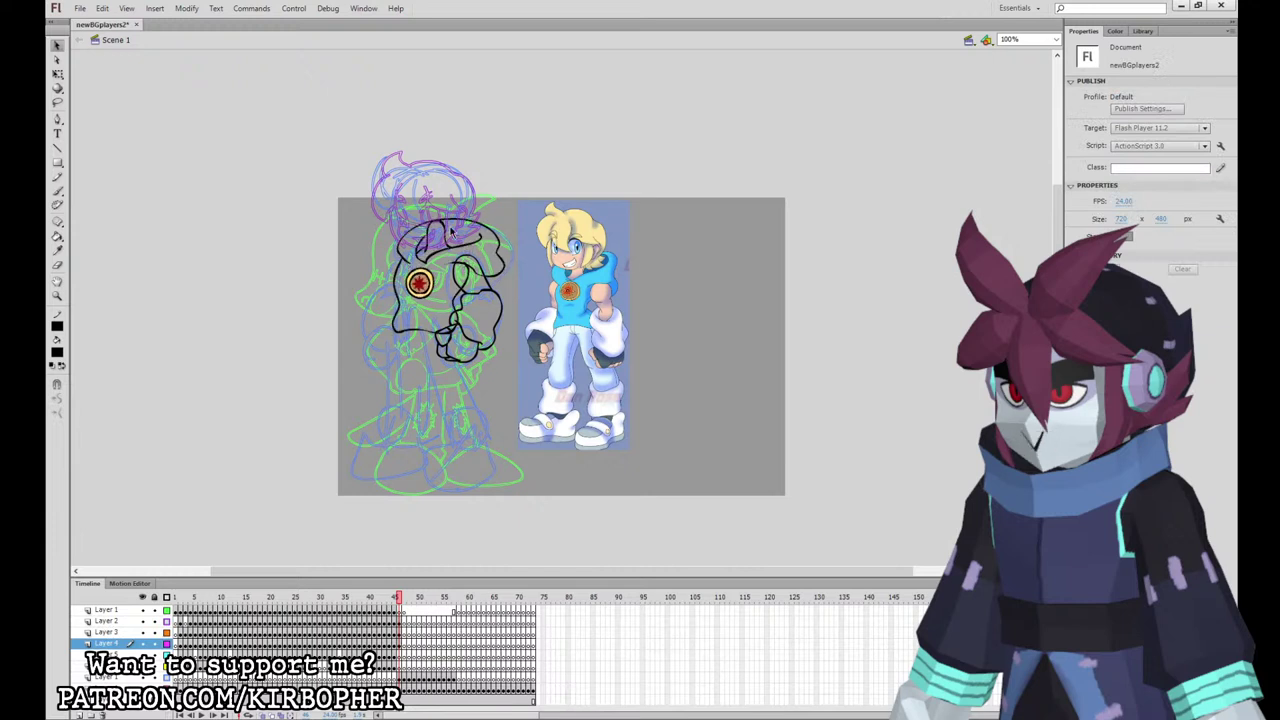
{"action": "left_click", "coordinate": [57, 190]}
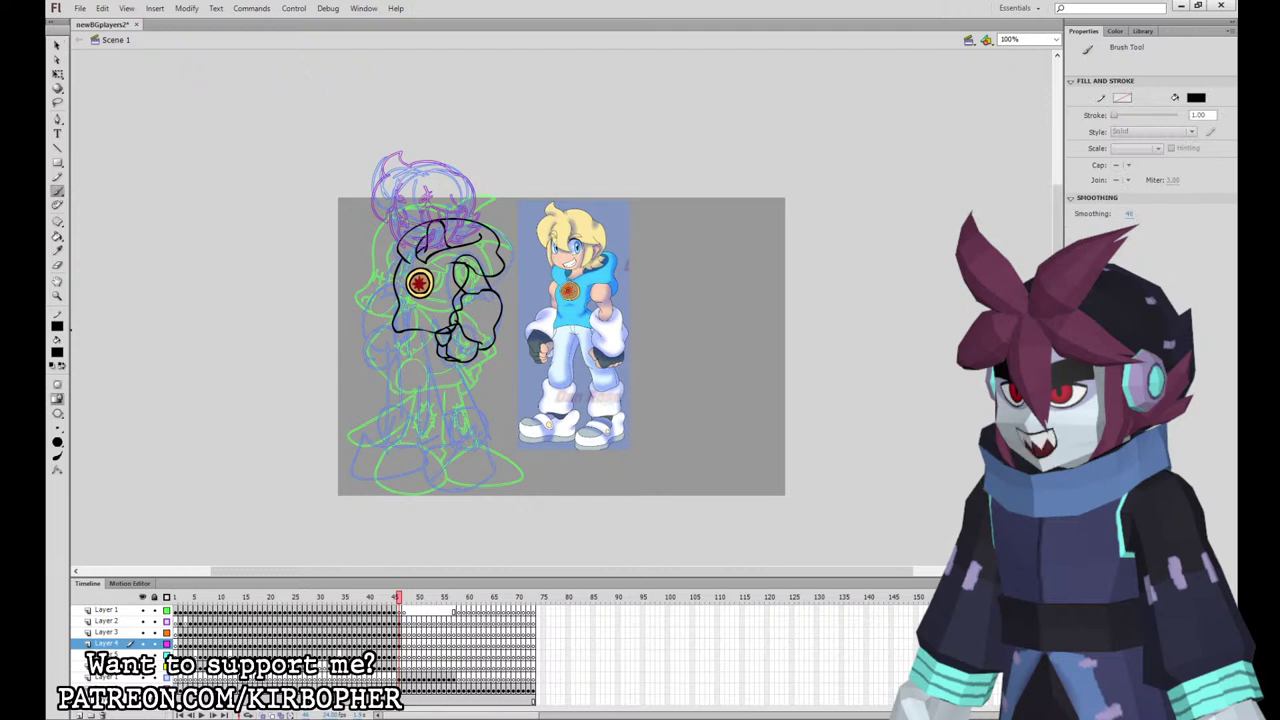
Step: Ink the trouser legs and their puffy ankle cuffs on the layer below Layer 4 at frame 46
{"action": "left_click", "coordinate": [401, 646]}
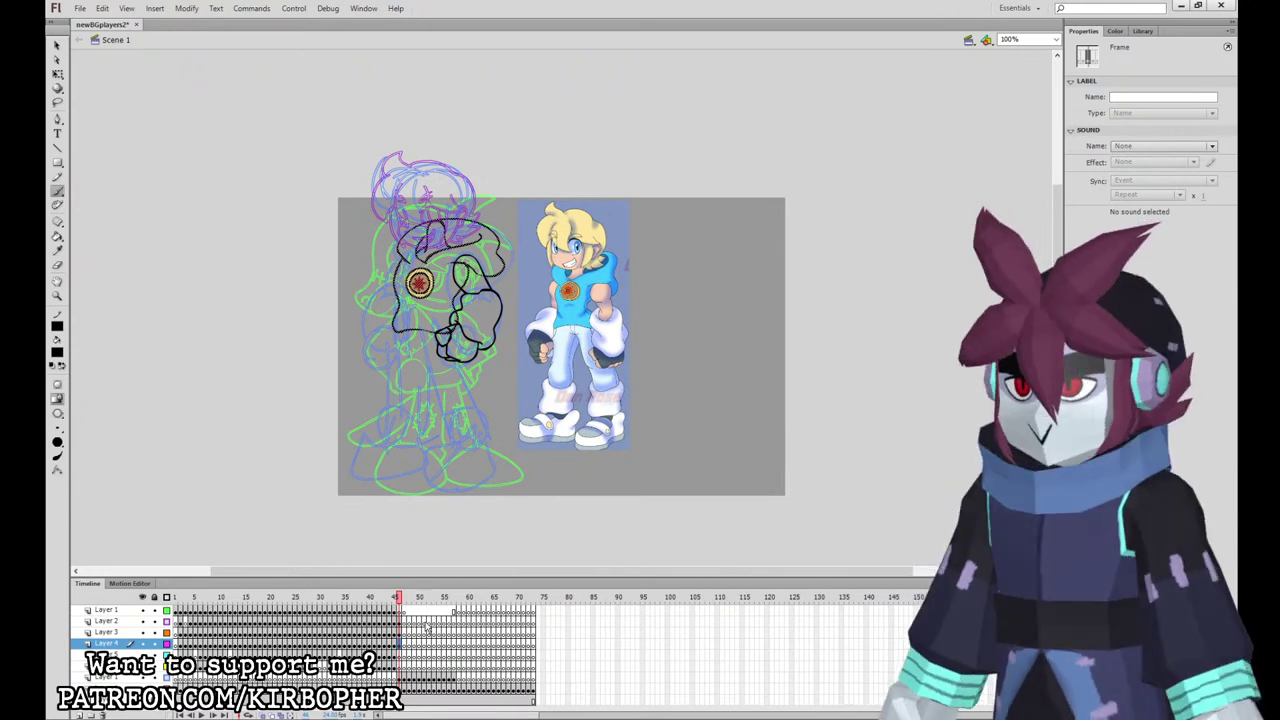
{"action": "left_click", "coordinate": [402, 655]}
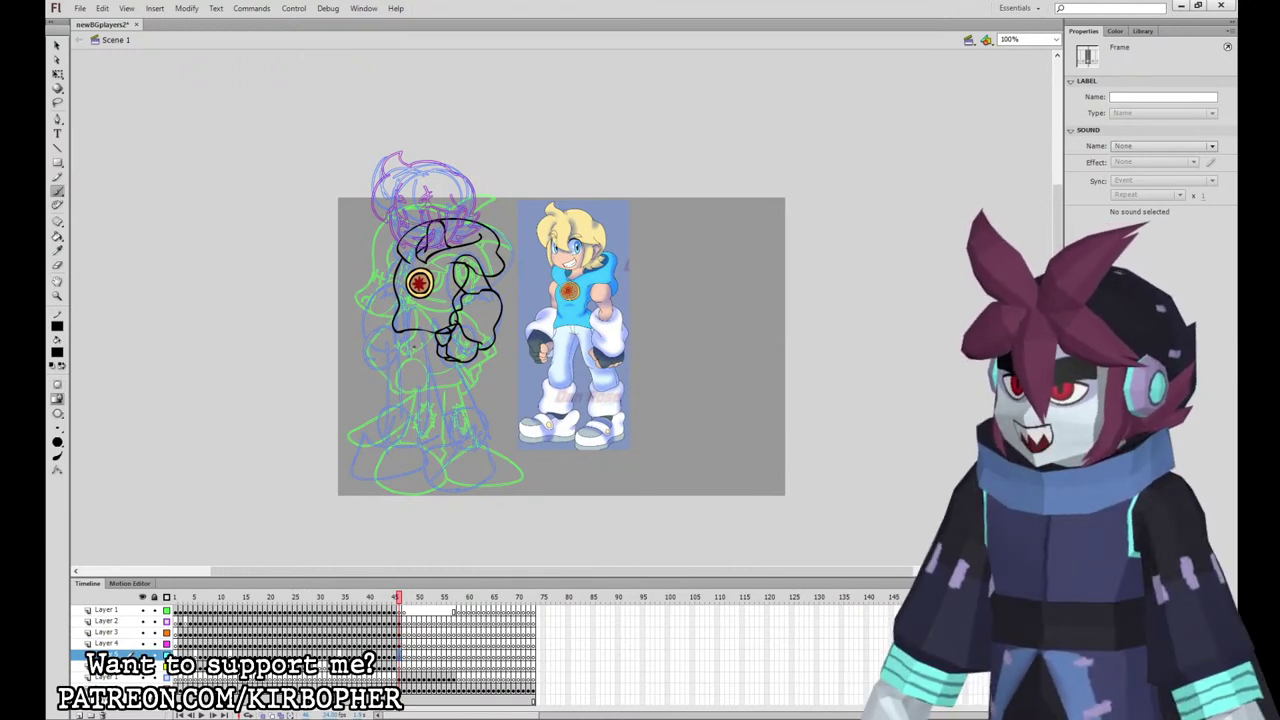
{"action": "mouse_move", "coordinate": [410, 346]}
{"action": "left_mouse_down"}
{"action": "mouse_move", "coordinate": [428, 356]}
{"action": "mouse_move", "coordinate": [444, 415]}
{"action": "mouse_move", "coordinate": [474, 402]}
{"action": "mouse_move", "coordinate": [464, 334]}
{"action": "mouse_move", "coordinate": [392, 414]}
{"action": "mouse_move", "coordinate": [414, 413]}
{"action": "mouse_move", "coordinate": [426, 358]}
{"action": "left_mouse_up"}
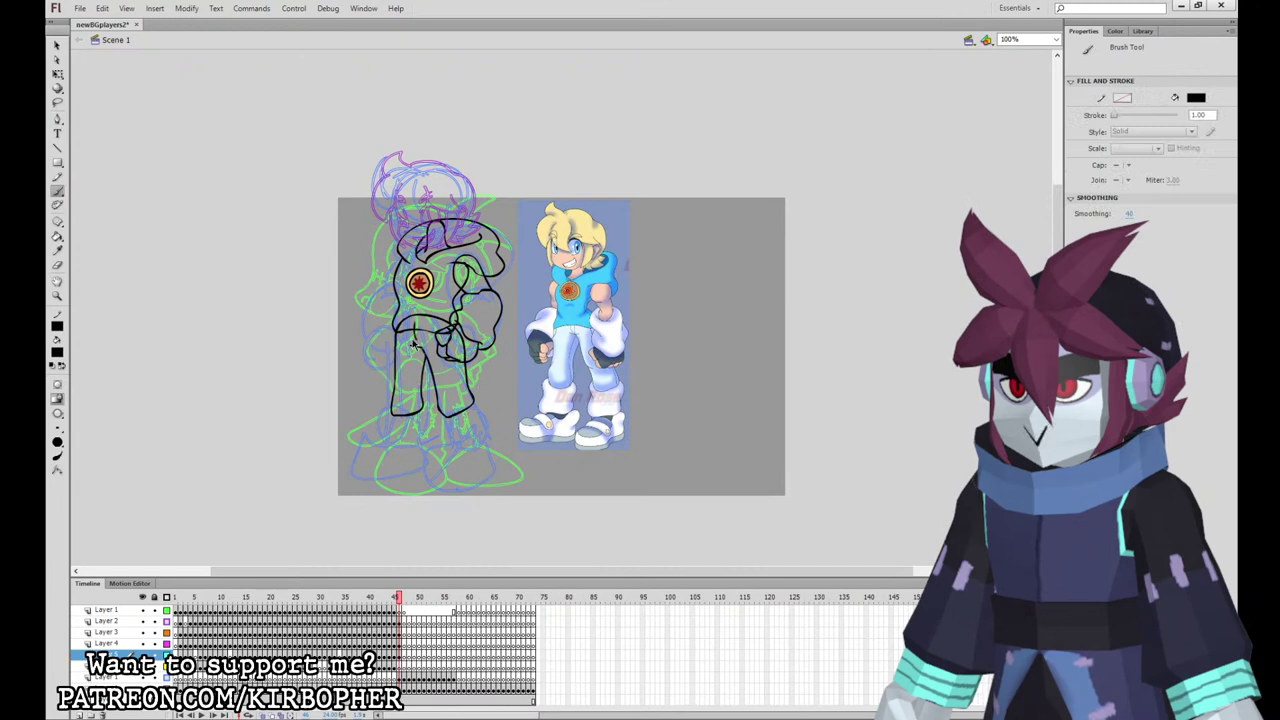
{"action": "mouse_move", "coordinate": [434, 405]}
{"action": "left_mouse_down"}
{"action": "mouse_move", "coordinate": [441, 439]}
{"action": "mouse_move", "coordinate": [479, 442]}
{"action": "mouse_move", "coordinate": [476, 394]}
{"action": "left_mouse_up"}
{"action": "mouse_move", "coordinate": [386, 404]}
{"action": "left_mouse_down"}
{"action": "mouse_move", "coordinate": [386, 437]}
{"action": "mouse_move", "coordinate": [420, 448]}
{"action": "mouse_move", "coordinate": [428, 405]}
{"action": "left_mouse_up"}
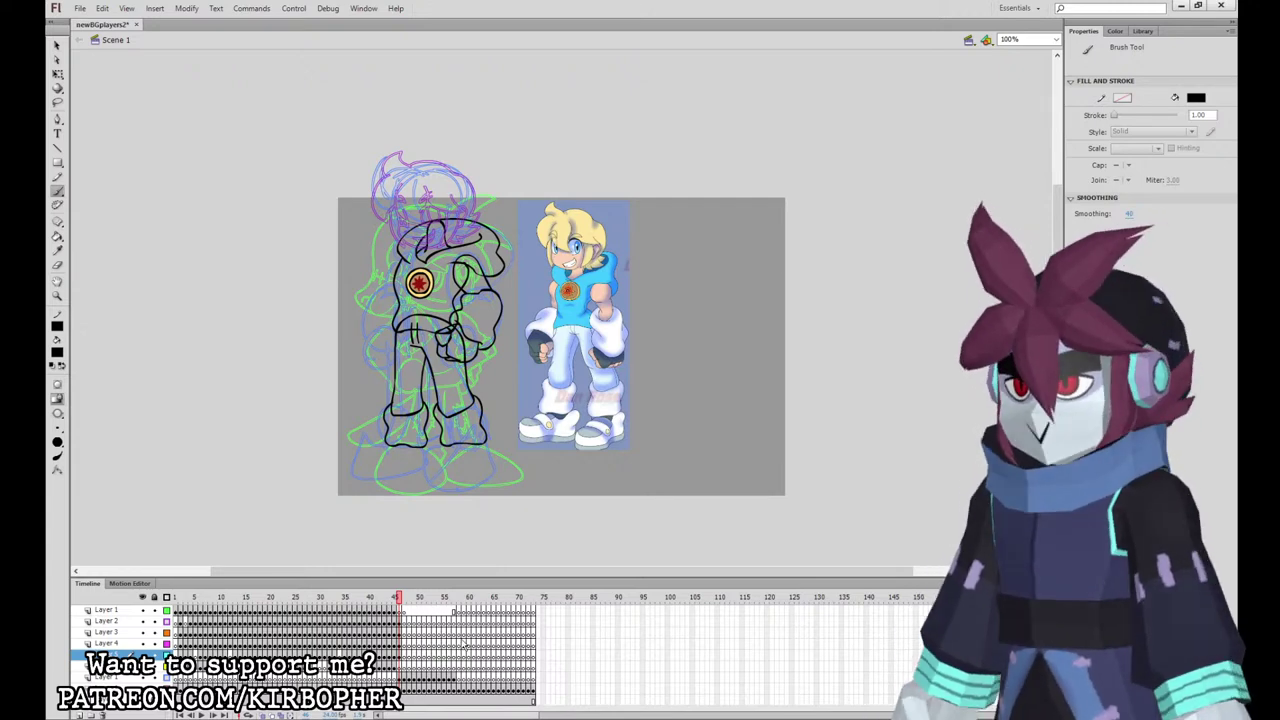
Step: Ink the shoe nearest the reference with its strap and round button, undoing and redrawing strokes as needed
{"action": "left_click", "coordinate": [395, 656]}
{"action": "left_click", "coordinate": [400, 656]}
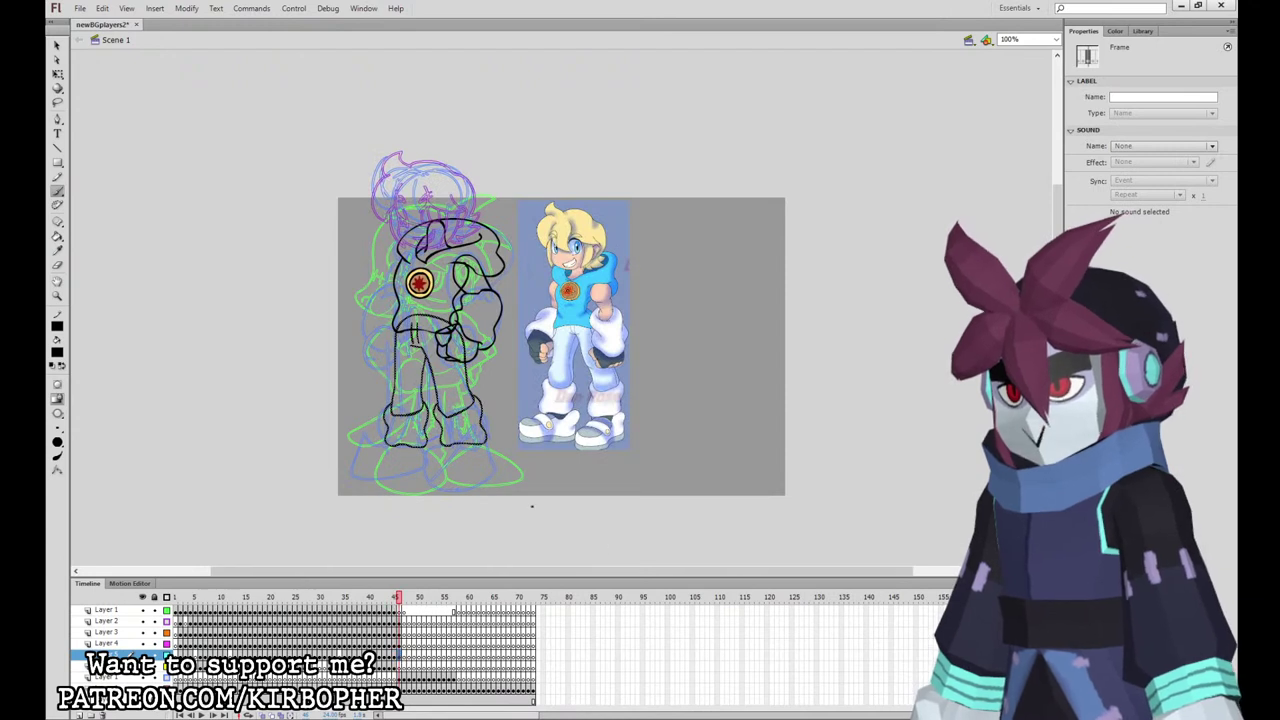
{"action": "mouse_move", "coordinate": [444, 446]}
{"action": "left_mouse_down"}
{"action": "mouse_move", "coordinate": [482, 460]}
{"action": "mouse_move", "coordinate": [446, 448]}
{"action": "mouse_move", "coordinate": [481, 460]}
{"action": "mouse_move", "coordinate": [448, 447]}
{"action": "mouse_move", "coordinate": [474, 460]}
{"action": "mouse_move", "coordinate": [450, 446]}
{"action": "mouse_move", "coordinate": [472, 450]}
{"action": "mouse_move", "coordinate": [430, 488]}
{"action": "mouse_move", "coordinate": [456, 488]}
{"action": "mouse_move", "coordinate": [490, 456]}
{"action": "left_mouse_up"}
{"action": "key", "text": "ctrl+z"}
{"action": "key", "text": "ctrl+z"}
{"action": "key", "text": "ctrl+z"}
{"action": "key", "text": "ctrl+z"}
{"action": "key", "text": "ctrl+z"}
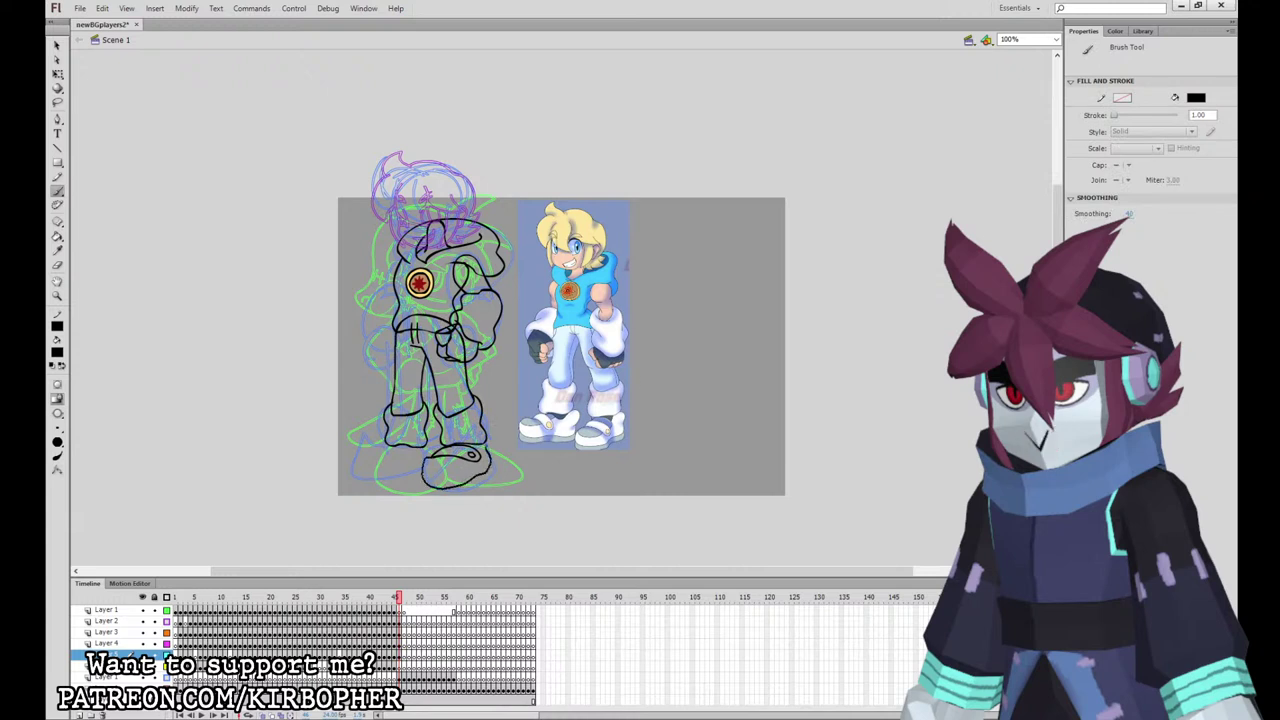
{"action": "key", "text": "ctrl+z"}
{"action": "mouse_move", "coordinate": [424, 460]}
{"action": "left_mouse_down"}
{"action": "mouse_move", "coordinate": [436, 488]}
{"action": "mouse_move", "coordinate": [461, 490]}
{"action": "mouse_move", "coordinate": [486, 446]}
{"action": "left_mouse_up"}
Step: Ink the other shoe with its strap and button beneath the second trouser cuff, undoing unwanted strokes
{"action": "mouse_move", "coordinate": [390, 442]}
{"action": "left_mouse_down"}
{"action": "mouse_move", "coordinate": [360, 480]}
{"action": "mouse_move", "coordinate": [431, 458]}
{"action": "mouse_move", "coordinate": [388, 459]}
{"action": "mouse_move", "coordinate": [397, 447]}
{"action": "mouse_move", "coordinate": [388, 460]}
{"action": "mouse_move", "coordinate": [396, 447]}
{"action": "mouse_move", "coordinate": [391, 461]}
{"action": "mouse_move", "coordinate": [392, 449]}
{"action": "mouse_move", "coordinate": [464, 458]}
{"action": "left_mouse_up"}
{"action": "key", "text": "ctrl+z"}
{"action": "key", "text": "ctrl+z"}
{"action": "key", "text": "ctrl+z"}
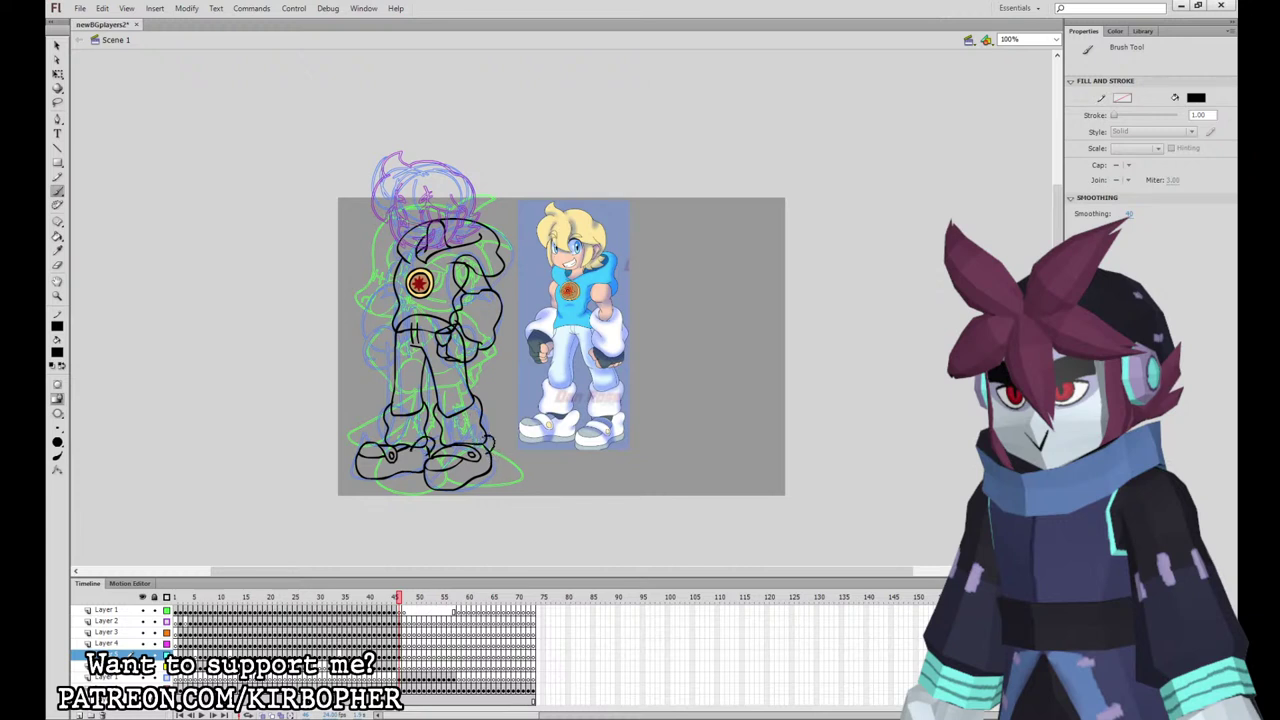
Step: Ink the sole lines along the lower edges of both shoes, undoing unwanted strokes
{"action": "mouse_move", "coordinate": [358, 473]}
{"action": "left_mouse_down"}
{"action": "mouse_move", "coordinate": [438, 497]}
{"action": "mouse_move", "coordinate": [494, 470]}
{"action": "left_mouse_up"}
{"action": "key", "text": "ctrl+z"}
{"action": "key", "text": "ctrl+z"}
{"action": "key", "text": "ctrl+z"}
Step: Erase the overlapping cuff and outline strokes inside the raised heel tabs of both shoes
{"action": "left_click", "coordinate": [57, 45]}
{"action": "key", "text": "ctrl+equal"}
{"action": "left_click", "coordinate": [57, 266]}
{"action": "left_click_drag", "start_coordinate": [242, 410], "coordinate": [342, 307]}
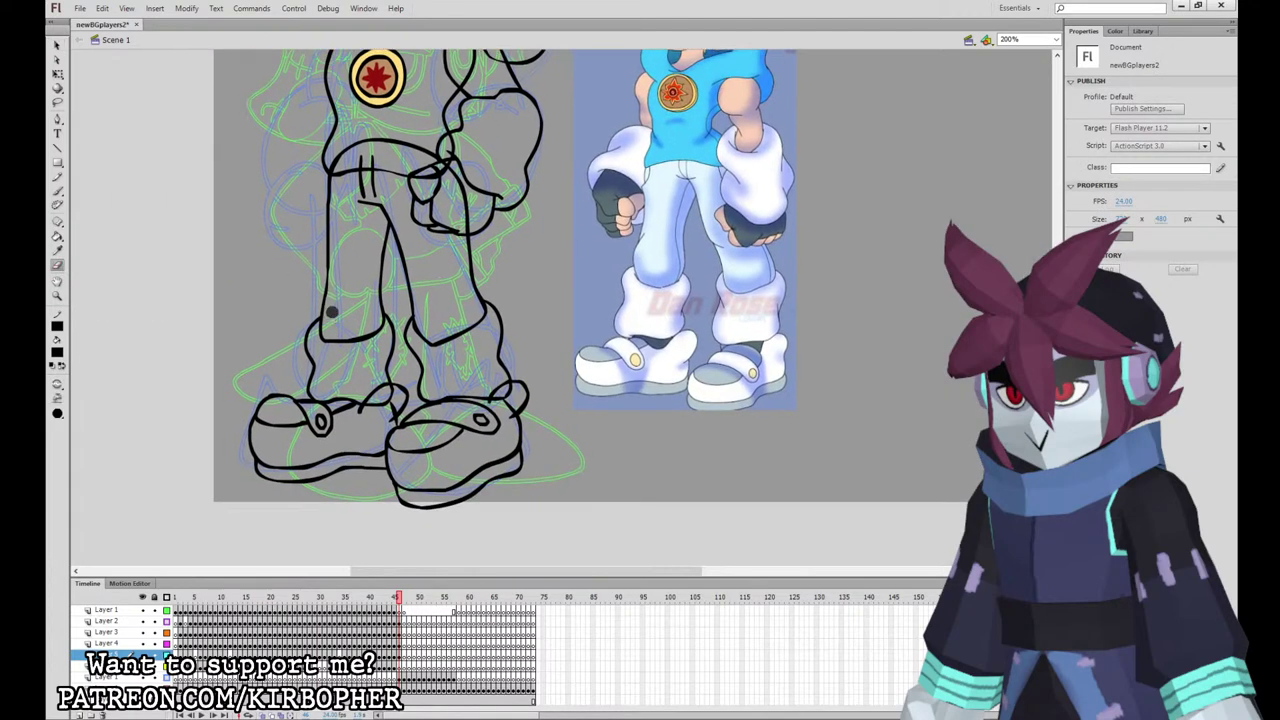
{"action": "mouse_move", "coordinate": [389, 402]}
{"action": "left_mouse_down"}
{"action": "mouse_move", "coordinate": [396, 416]}
{"action": "mouse_move", "coordinate": [384, 390]}
{"action": "mouse_move", "coordinate": [366, 413]}
{"action": "left_mouse_up"}
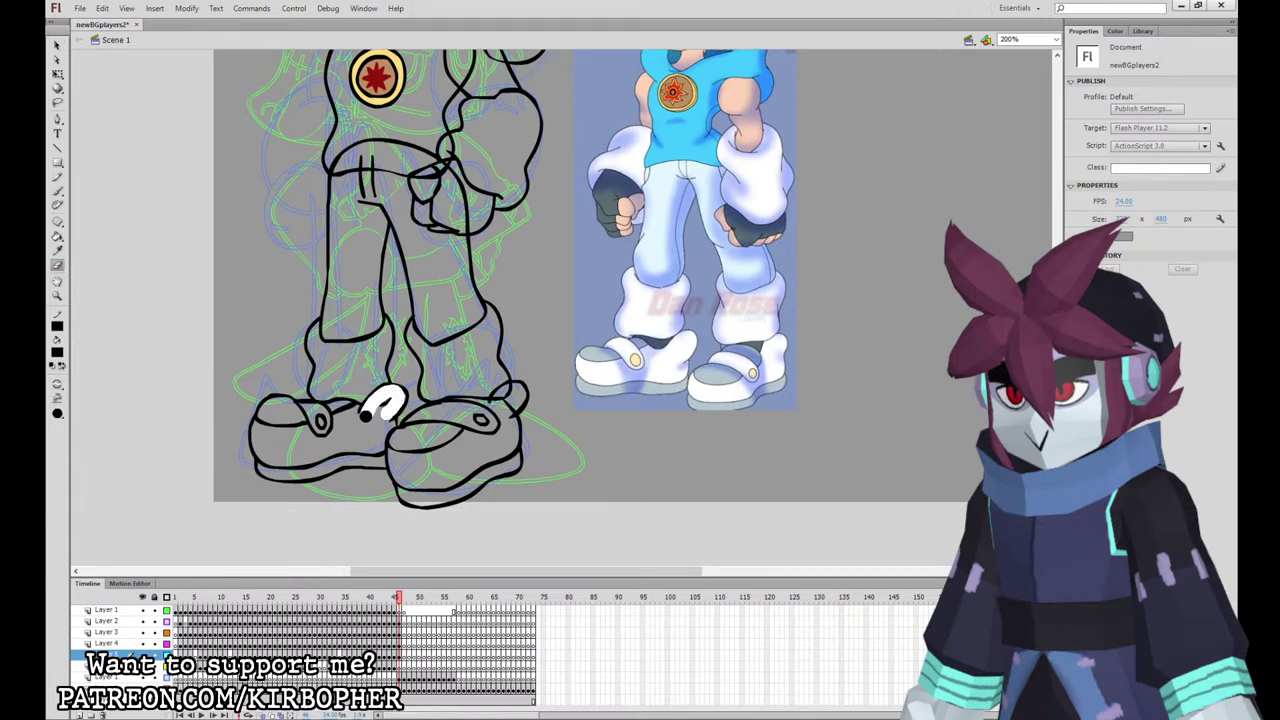
{"action": "left_click_drag", "start_coordinate": [508, 410], "coordinate": [508, 395]}
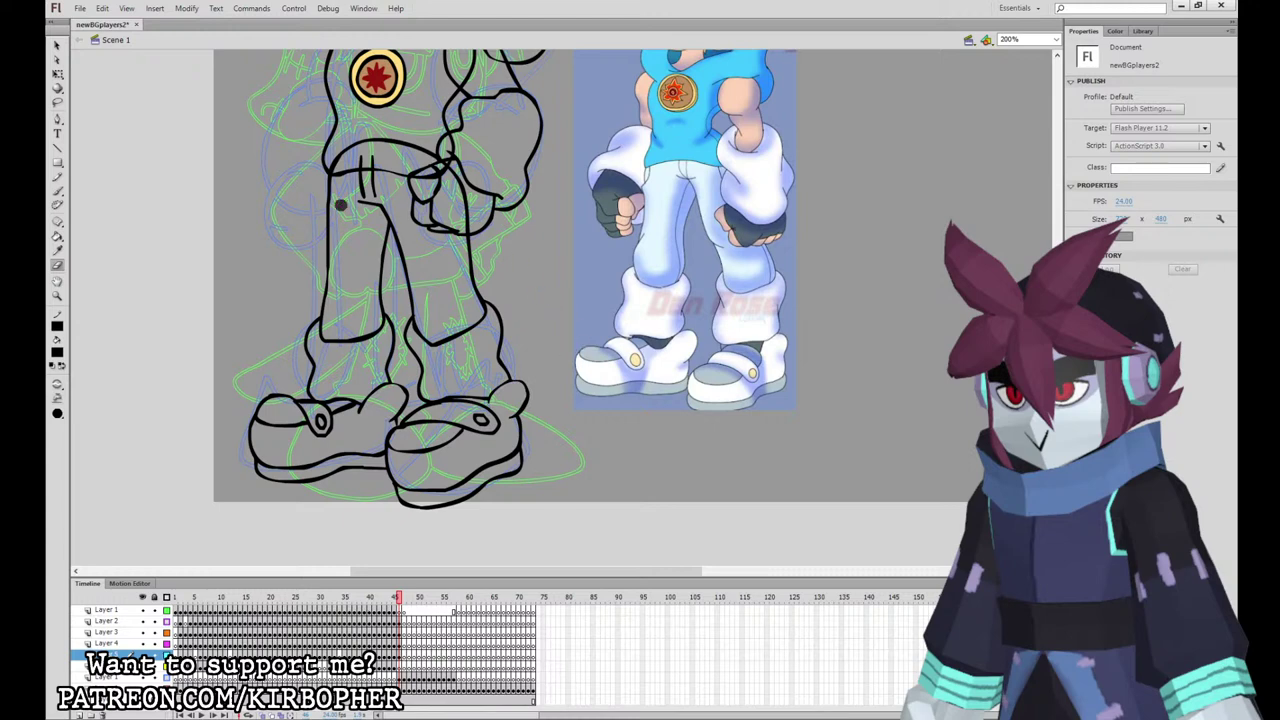
Step: Redraw clean brush outlines around the heel tabs of both shoes
{"action": "left_click", "coordinate": [57, 190]}
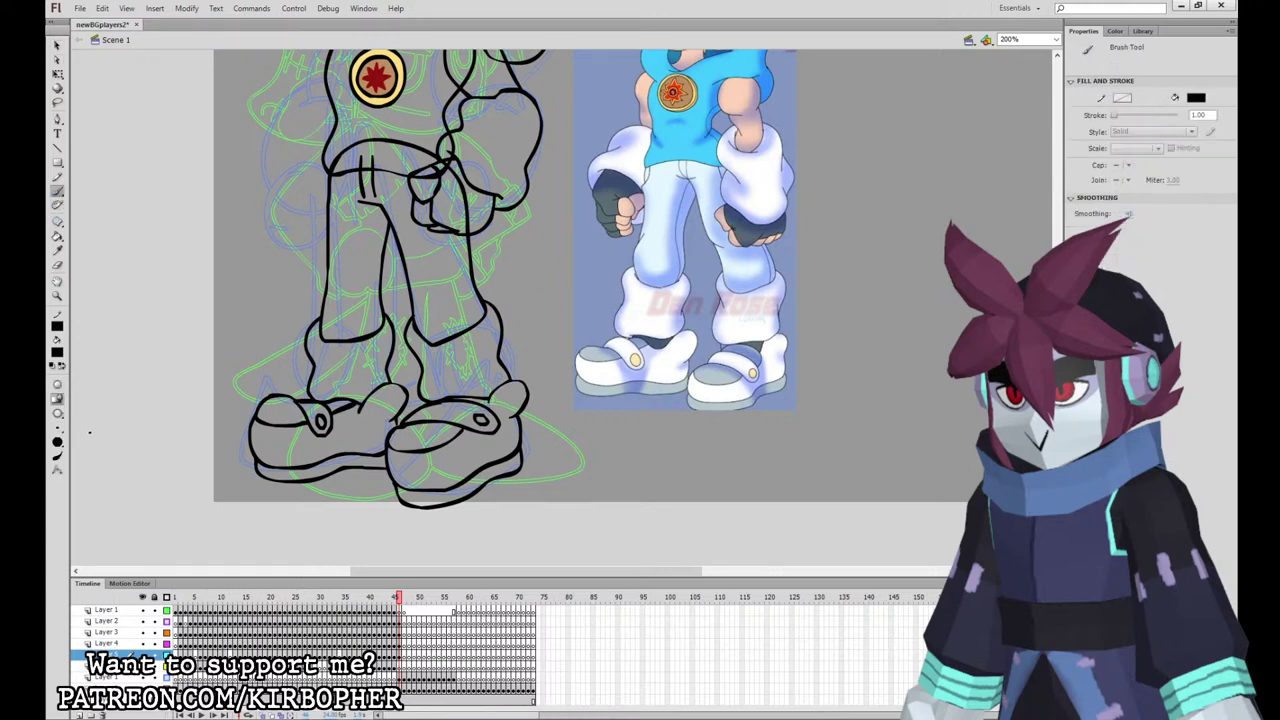
{"action": "left_click_drag", "start_coordinate": [530, 392], "coordinate": [491, 393]}
{"action": "mouse_move", "coordinate": [406, 395]}
{"action": "left_mouse_down"}
{"action": "mouse_move", "coordinate": [390, 385]}
{"action": "mouse_move", "coordinate": [363, 404]}
{"action": "left_mouse_up"}
{"action": "key", "text": "space"}
{"action": "left_click_drag", "start_coordinate": [569, 374], "coordinate": [583, 491]}
{"action": "key", "text": "ctrl+minus"}
{"action": "key", "text": "space"}
{"action": "left_click_drag", "start_coordinate": [646, 410], "coordinate": [579, 489]}
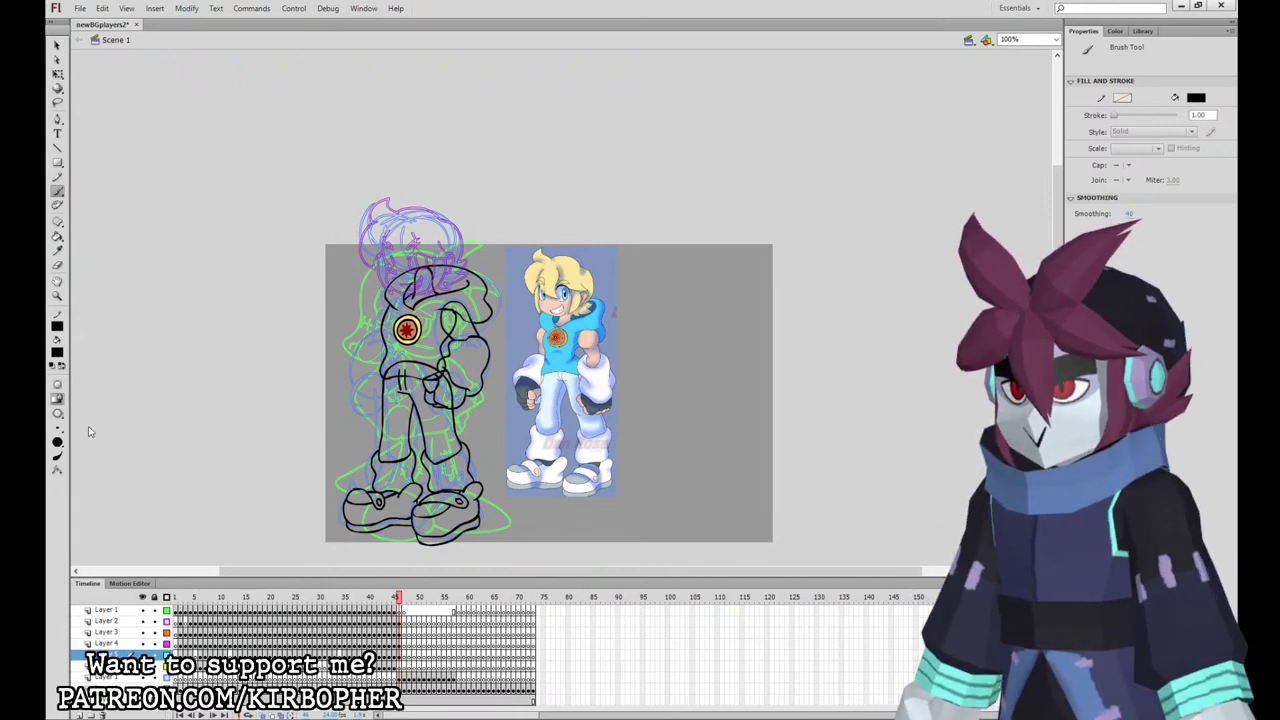
Step: Start inking the far hand's glove and fist on the layer below the legs, undoing a stroke and selecting the drawing with Free Transform
{"action": "left_click", "coordinate": [108, 655]}
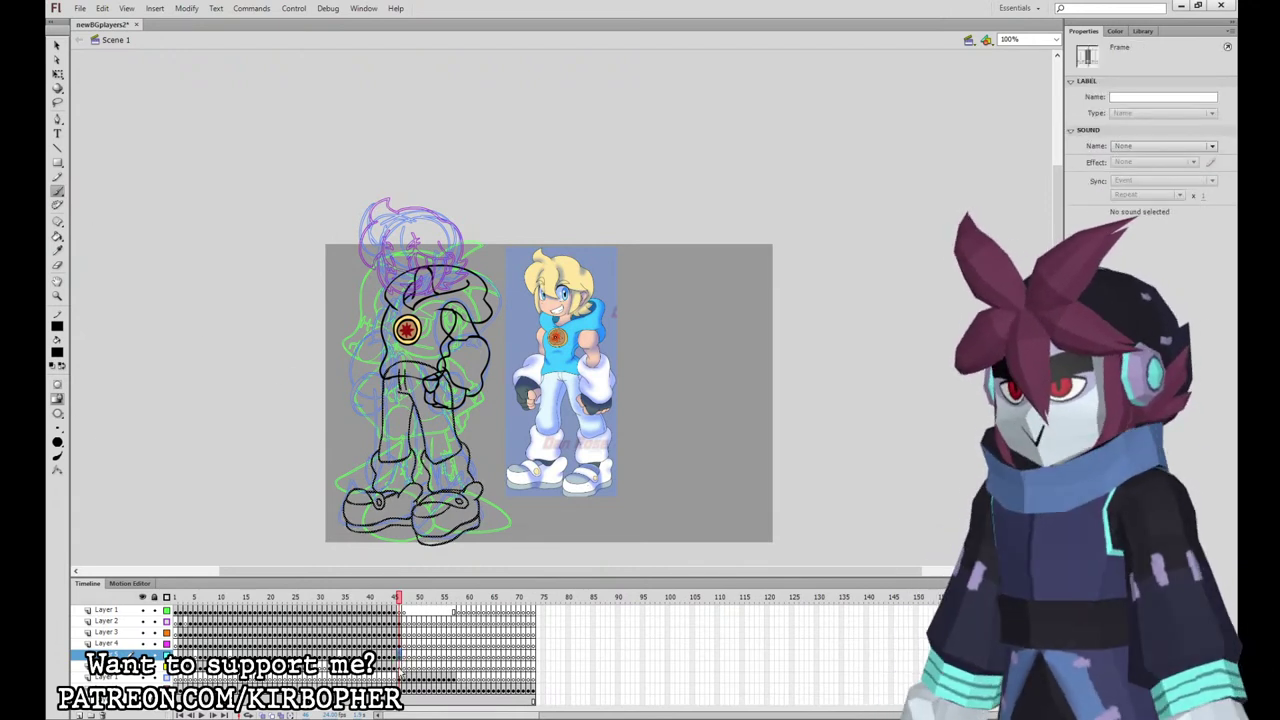
{"action": "left_click", "coordinate": [108, 666]}
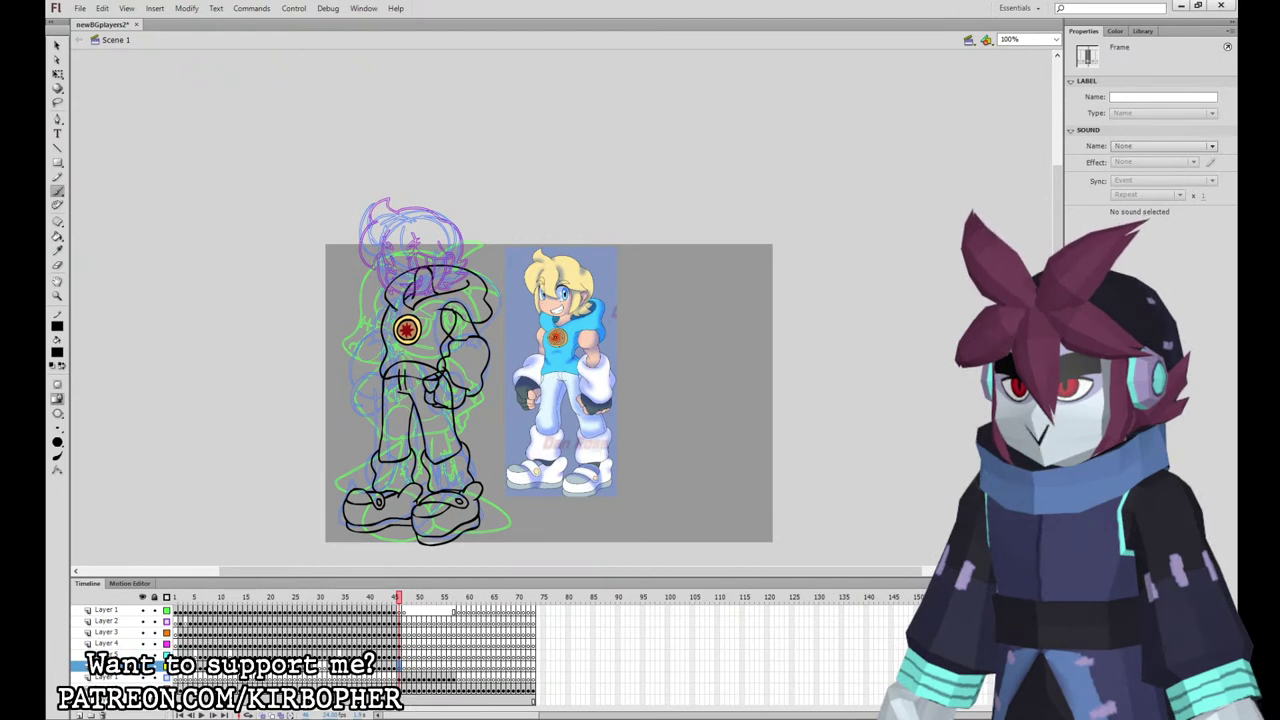
{"action": "left_click_drag", "start_coordinate": [376, 365], "coordinate": [385, 377]}
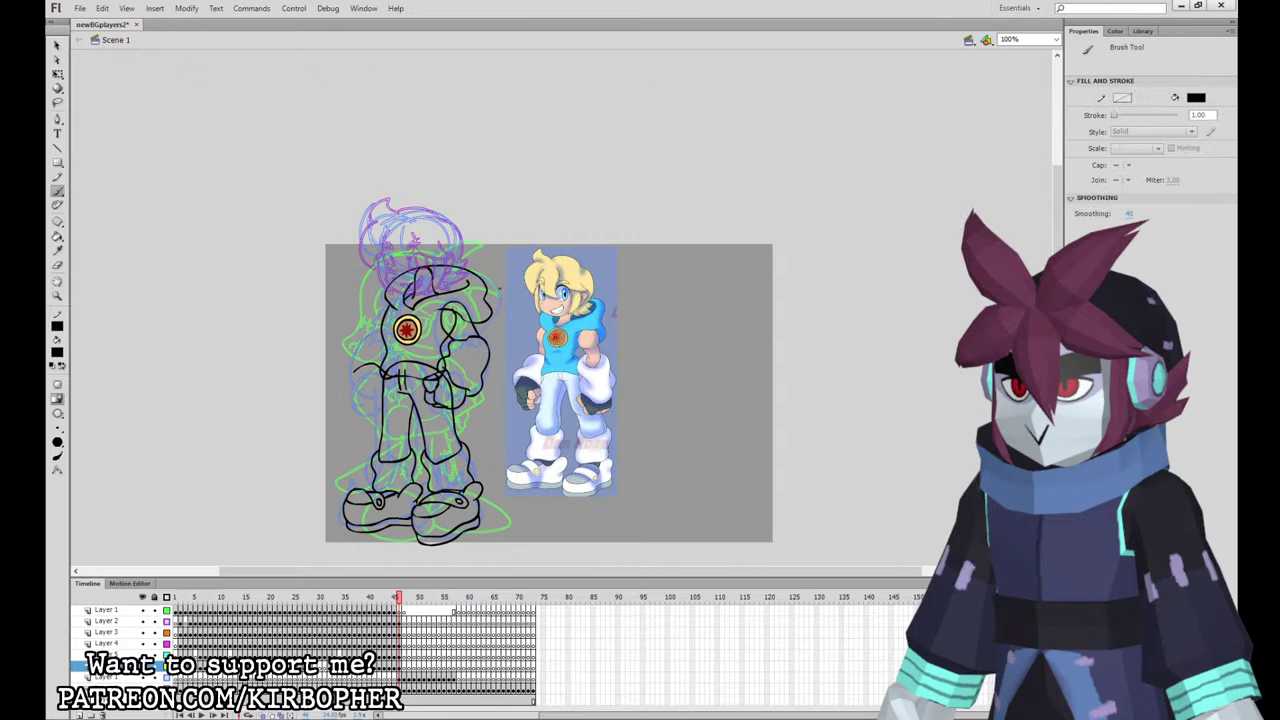
{"action": "key", "text": "ctrl+z"}
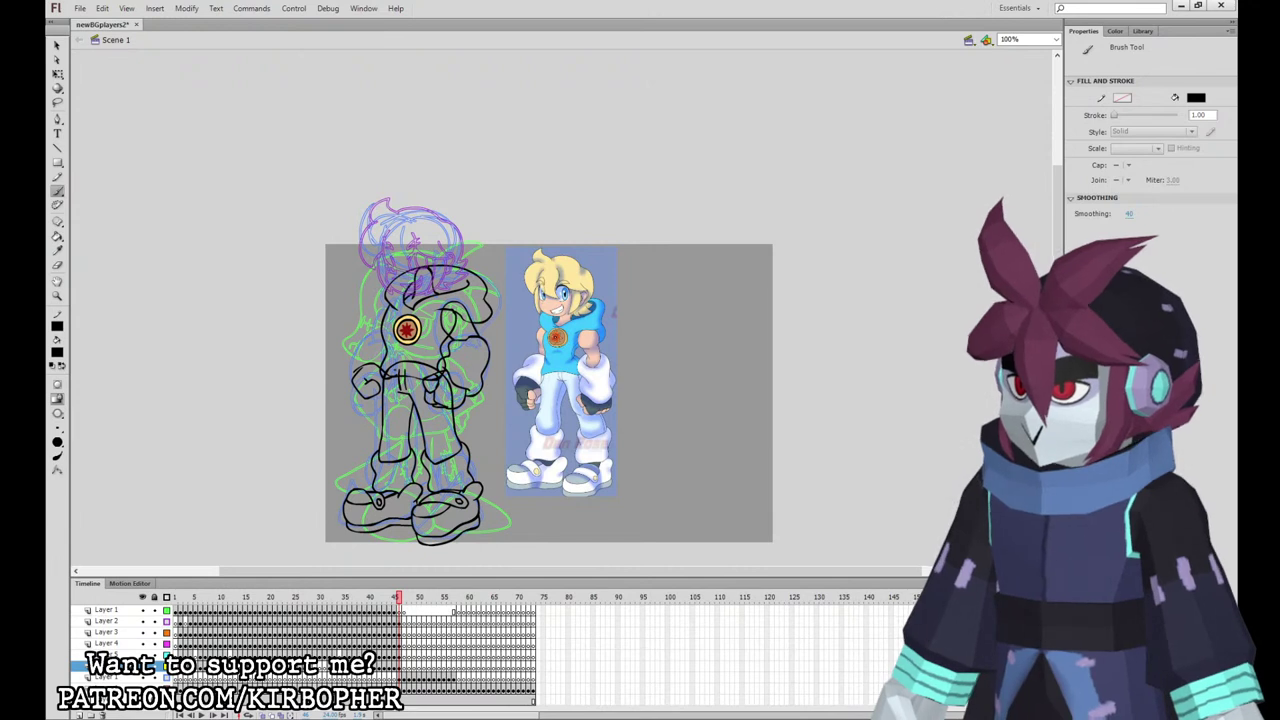
{"action": "key", "text": "q"}
{"action": "left_click", "coordinate": [362, 374]}
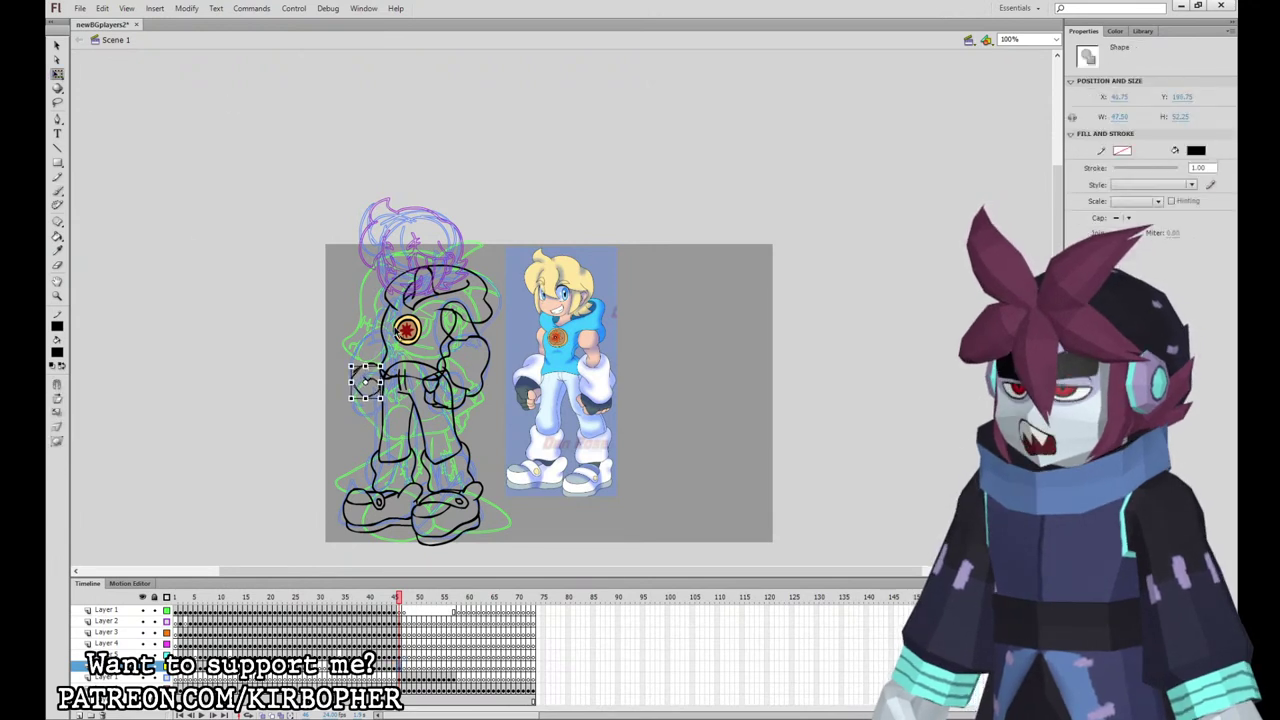
Step: Ink the far fist's fingers, the puffy sleeve and the upper arm, undoing unwanted strokes
{"action": "left_click", "coordinate": [57, 193]}
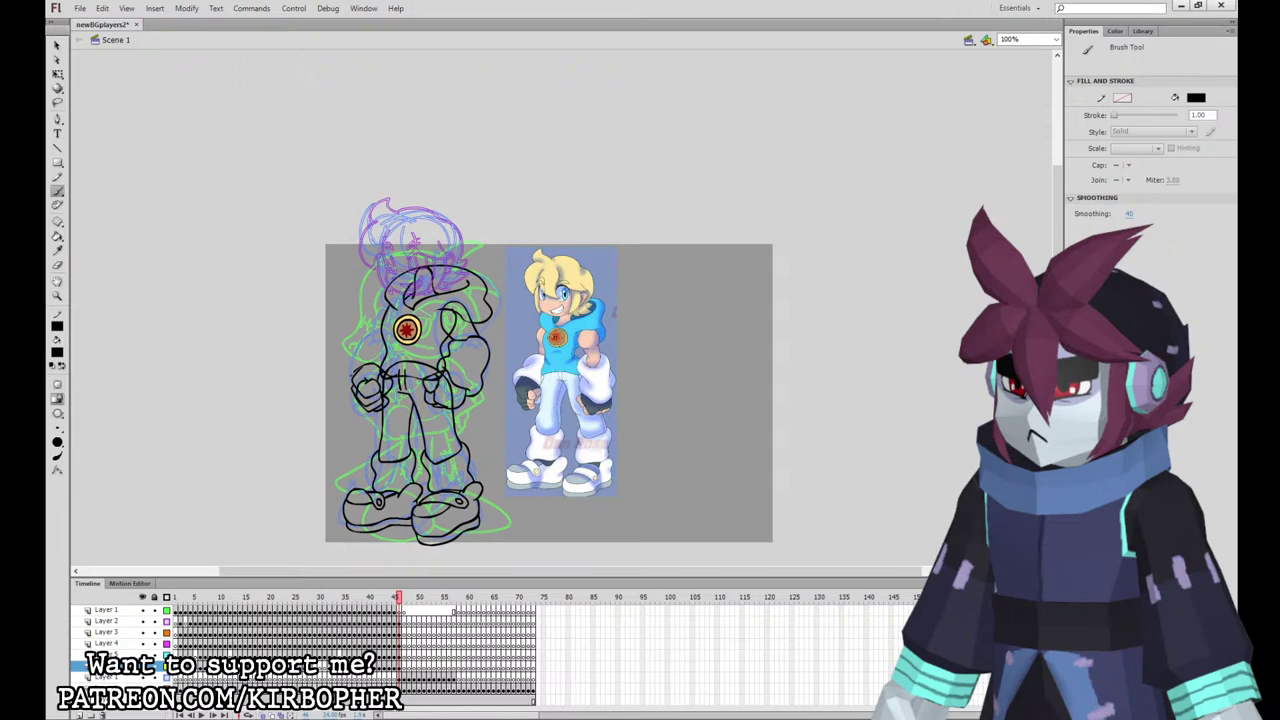
{"action": "key", "text": "ctrl+z"}
{"action": "key", "text": "ctrl+z"}
{"action": "key", "text": "ctrl+z"}
{"action": "key", "text": "ctrl+z"}
Step: Show Layer 2 in full colour, then fill the neck, both upper arms and the fingers with the face's skin colour
{"action": "left_click", "coordinate": [167, 621]}
{"action": "left_click", "coordinate": [58, 251]}
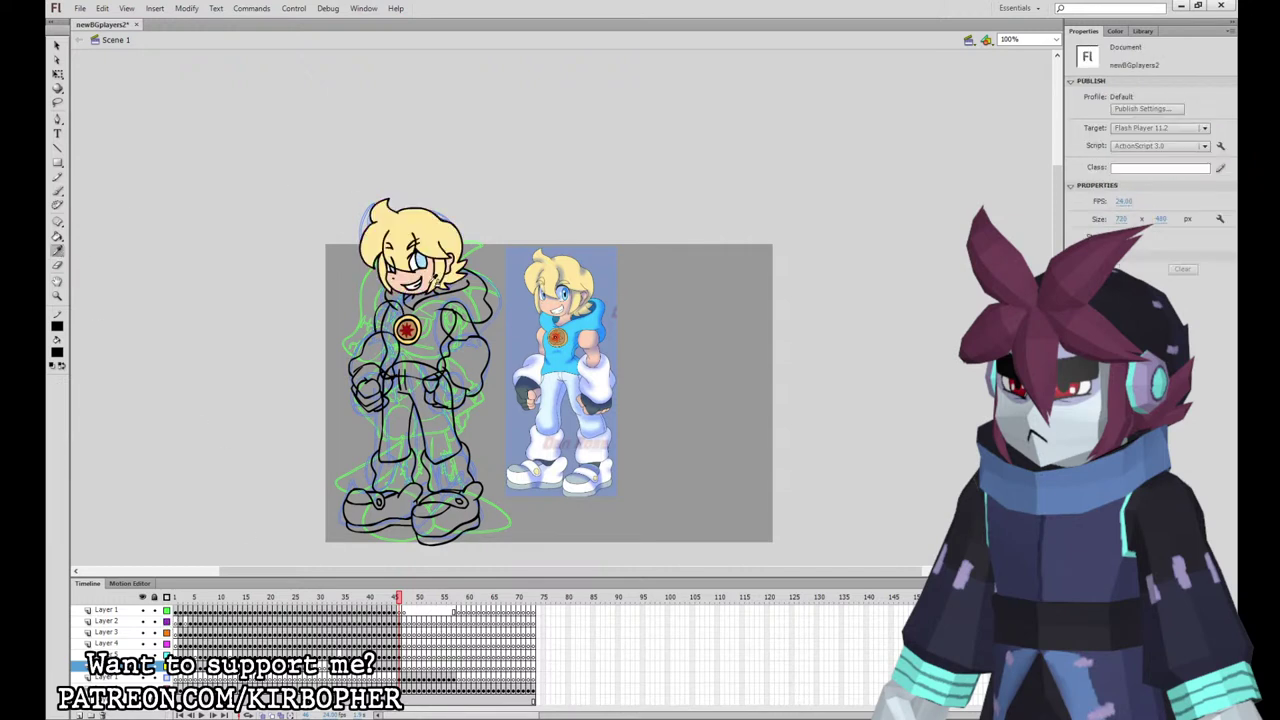
{"action": "left_click", "coordinate": [421, 283]}
{"action": "left_click", "coordinate": [411, 297]}
{"action": "left_click", "coordinate": [381, 314]}
{"action": "left_click", "coordinate": [461, 324]}
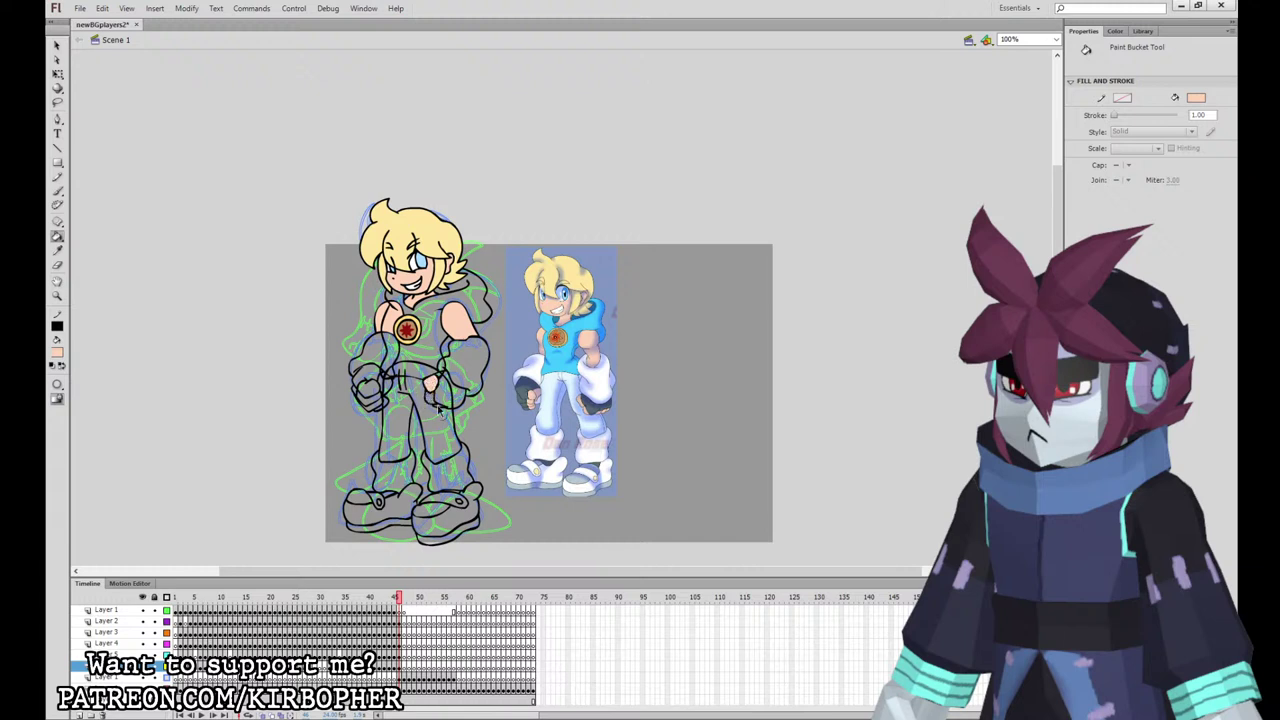
{"action": "left_click", "coordinate": [369, 393]}
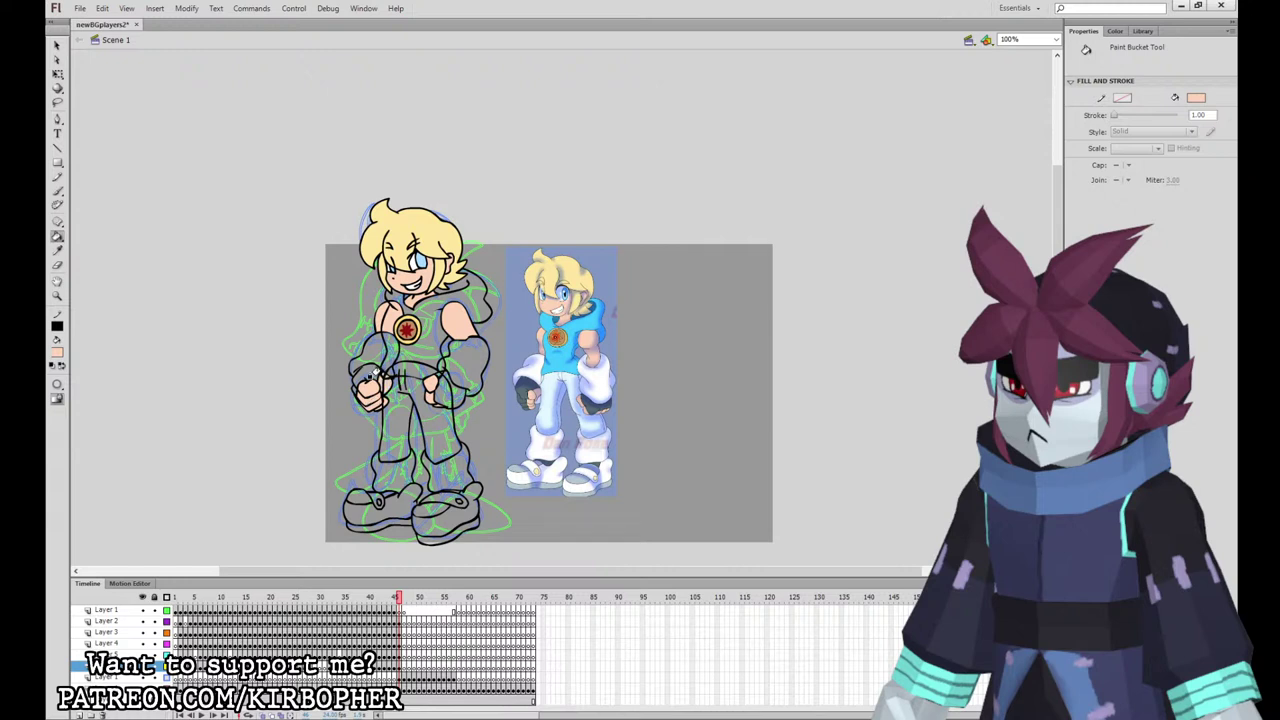
Step: Fill the hood and shirt with the bright blue sampled from the reference's hoodie
{"action": "left_click", "coordinate": [57, 251]}
{"action": "left_click", "coordinate": [599, 327]}
{"action": "left_click", "coordinate": [467, 283]}
Step: Fill both gloves with the reference's dark grey, temporarily hiding Layers 2 to 4 to reach the far glove
{"action": "key", "text": "i"}
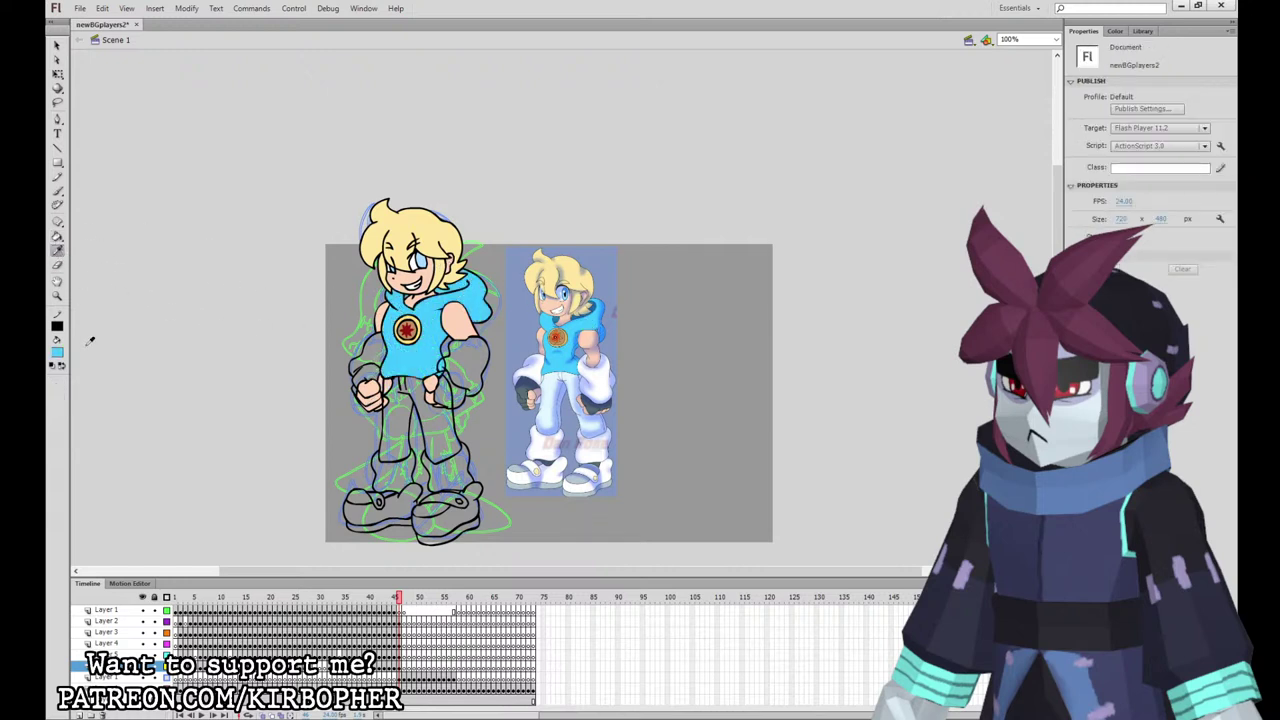
{"action": "left_click", "coordinate": [526, 394]}
{"action": "left_click", "coordinate": [450, 385]}
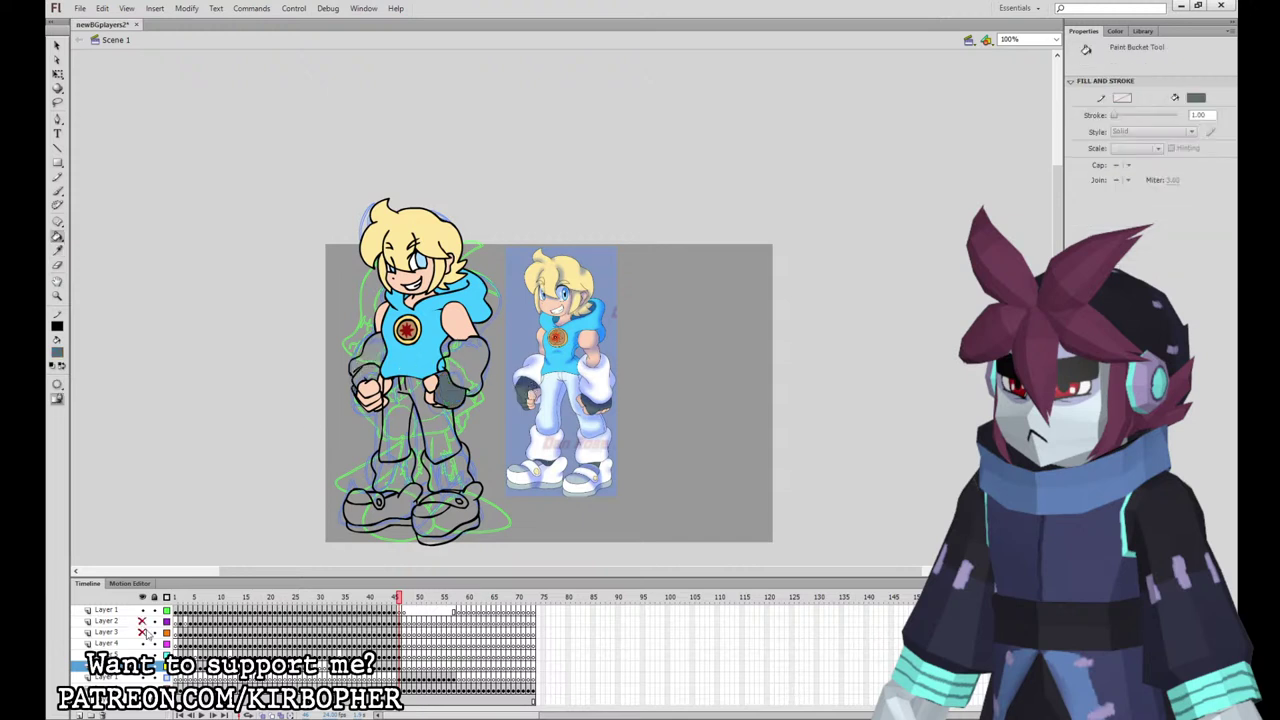
{"action": "left_click_drag", "start_coordinate": [146, 626], "coordinate": [143, 643]}
{"action": "left_click", "coordinate": [57, 46]}
{"action": "key", "text": "ctrl+equal"}
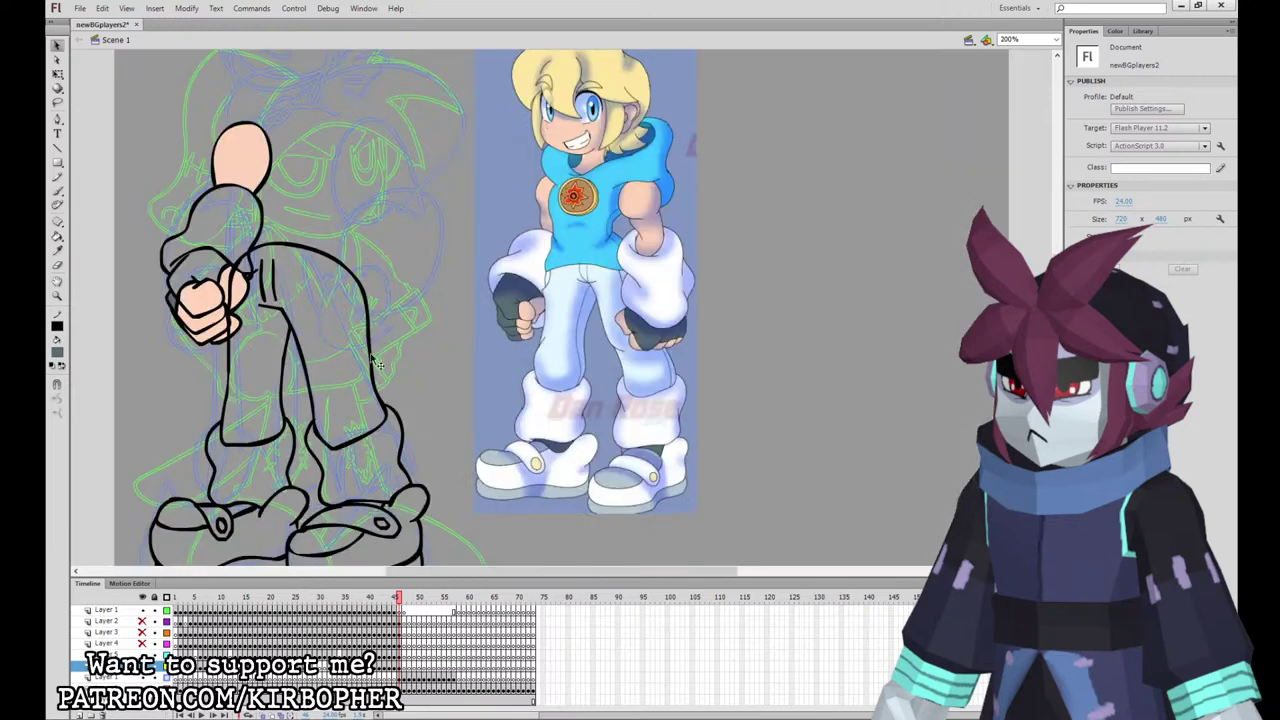
{"action": "key", "text": "k"}
{"action": "left_click", "coordinate": [226, 238]}
{"action": "key", "text": "ctrl+minus"}
{"action": "key", "text": "i"}
{"action": "left_click_drag", "start_coordinate": [142, 643], "coordinate": [142, 621]}
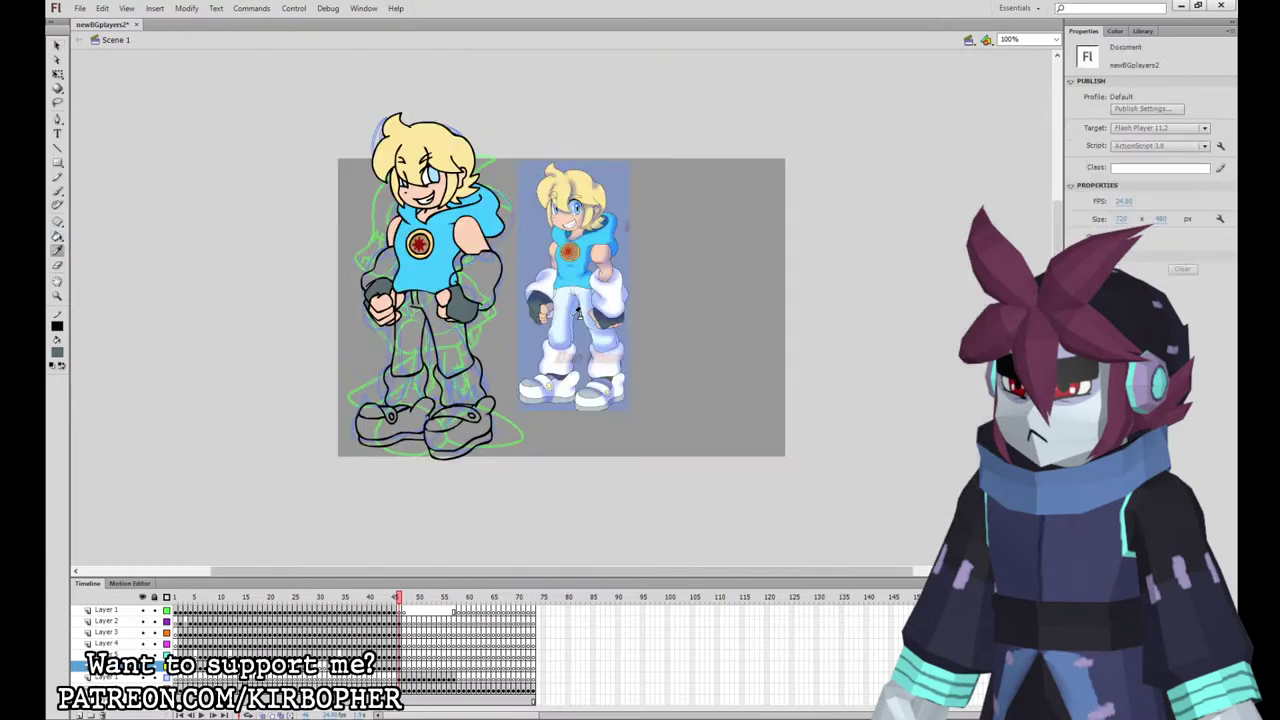
Step: Fill both puffy sleeves with the white sampled from the reference's sleeve
{"action": "left_click", "coordinate": [613, 291]}
{"action": "left_click", "coordinate": [478, 262]}
{"action": "left_click", "coordinate": [378, 268]}
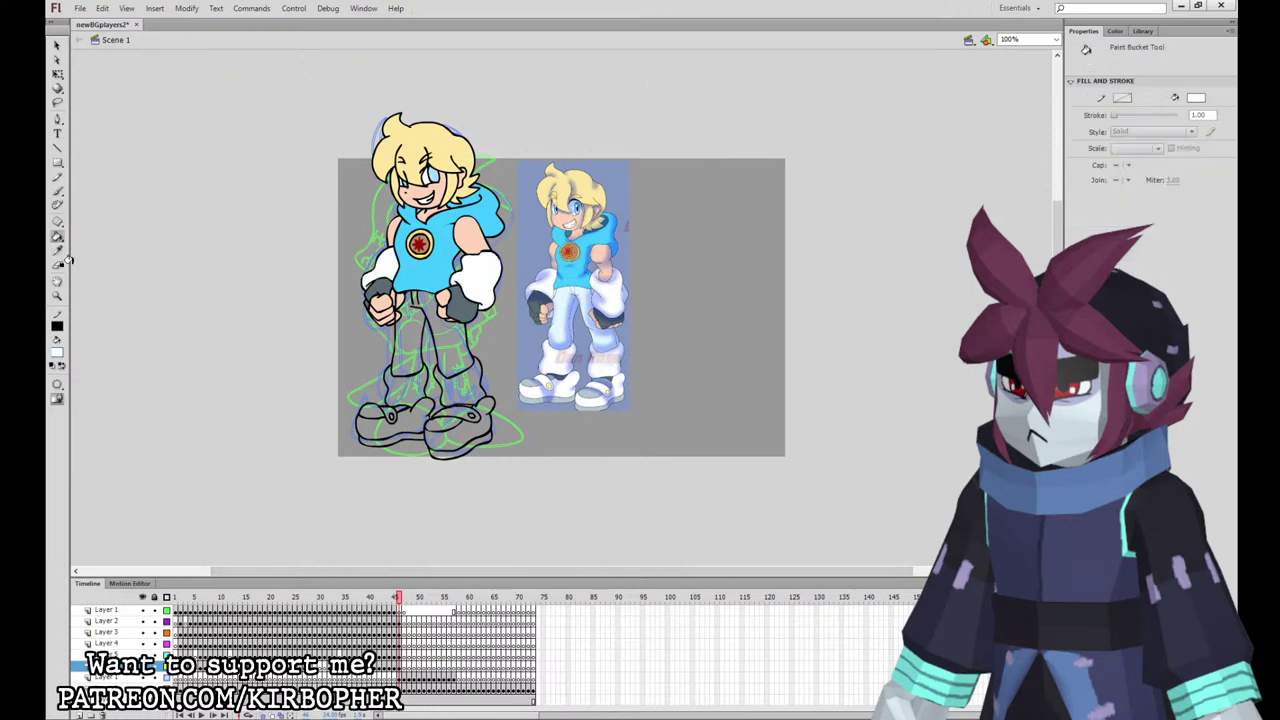
Step: Fill the trousers with the light blue sampled from the reference's trousers
{"action": "left_click", "coordinate": [57, 250]}
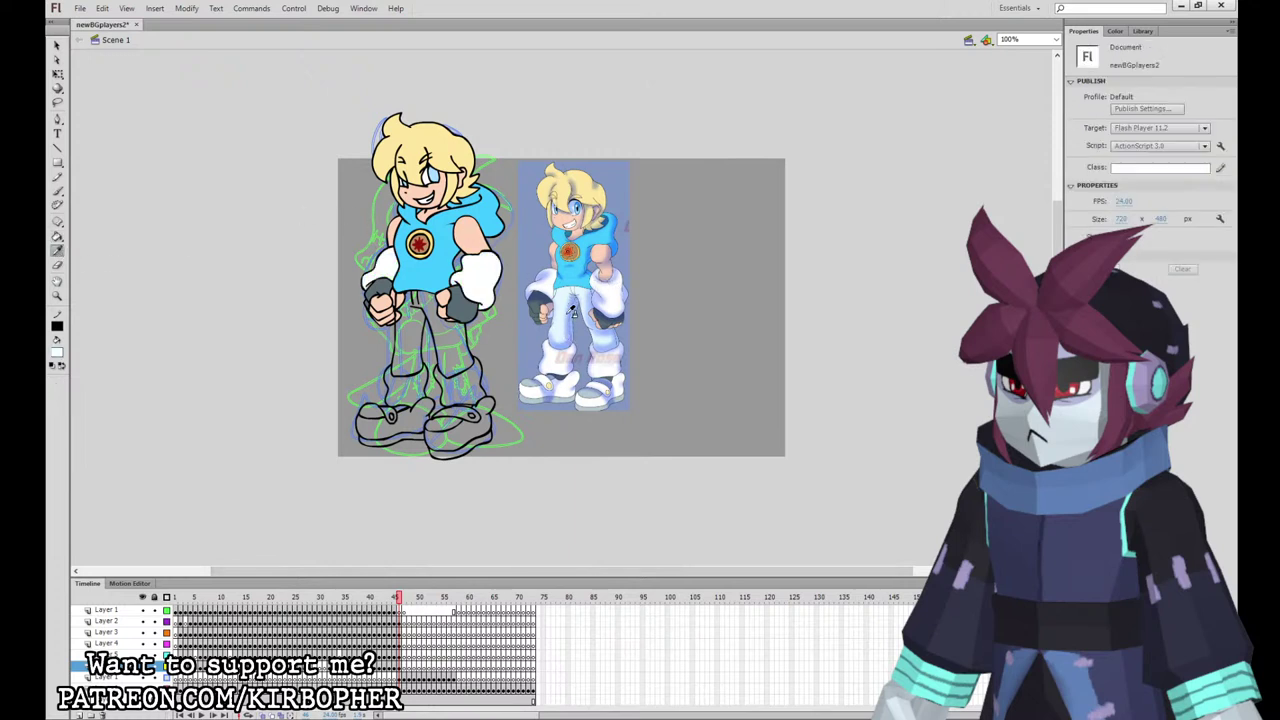
{"action": "left_click", "coordinate": [573, 312]}
{"action": "left_click", "coordinate": [433, 337]}
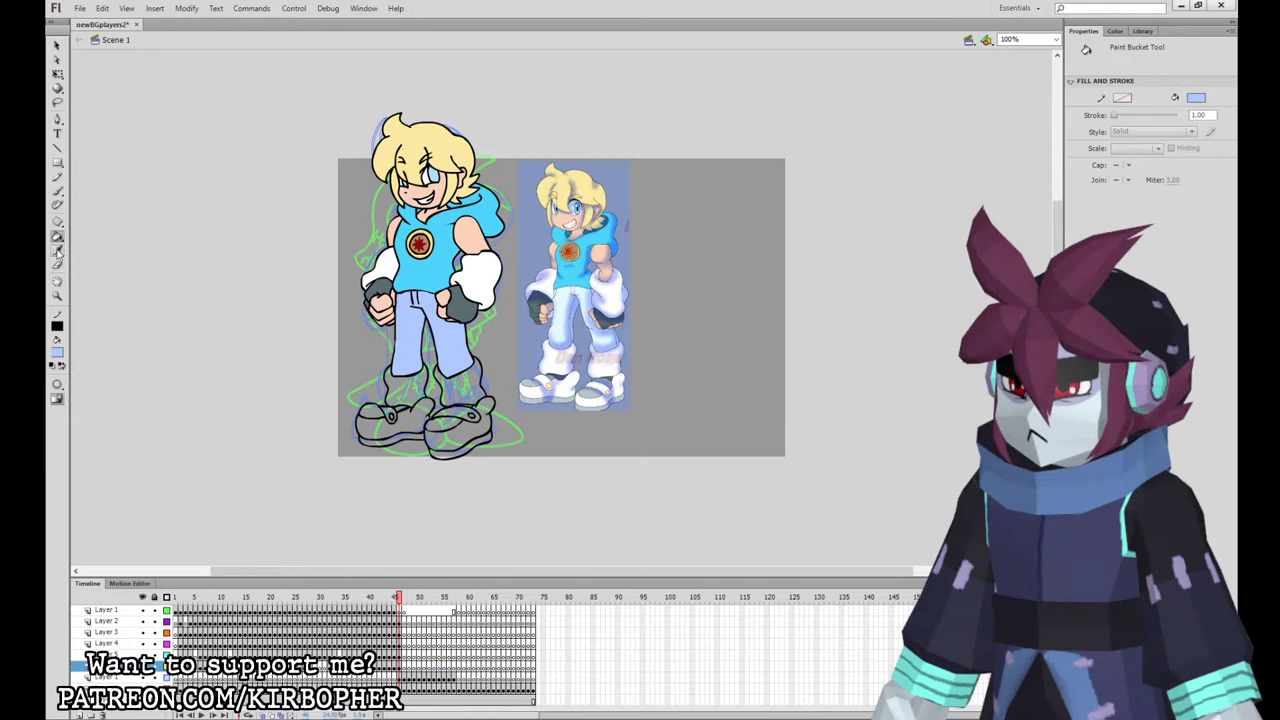
Step: Fill the ankle cuffs and the main areas of both shoes with the sleeves' white
{"action": "left_click", "coordinate": [57, 250]}
{"action": "left_click", "coordinate": [376, 263]}
{"action": "left_click", "coordinate": [458, 374]}
{"action": "left_click", "coordinate": [410, 387]}
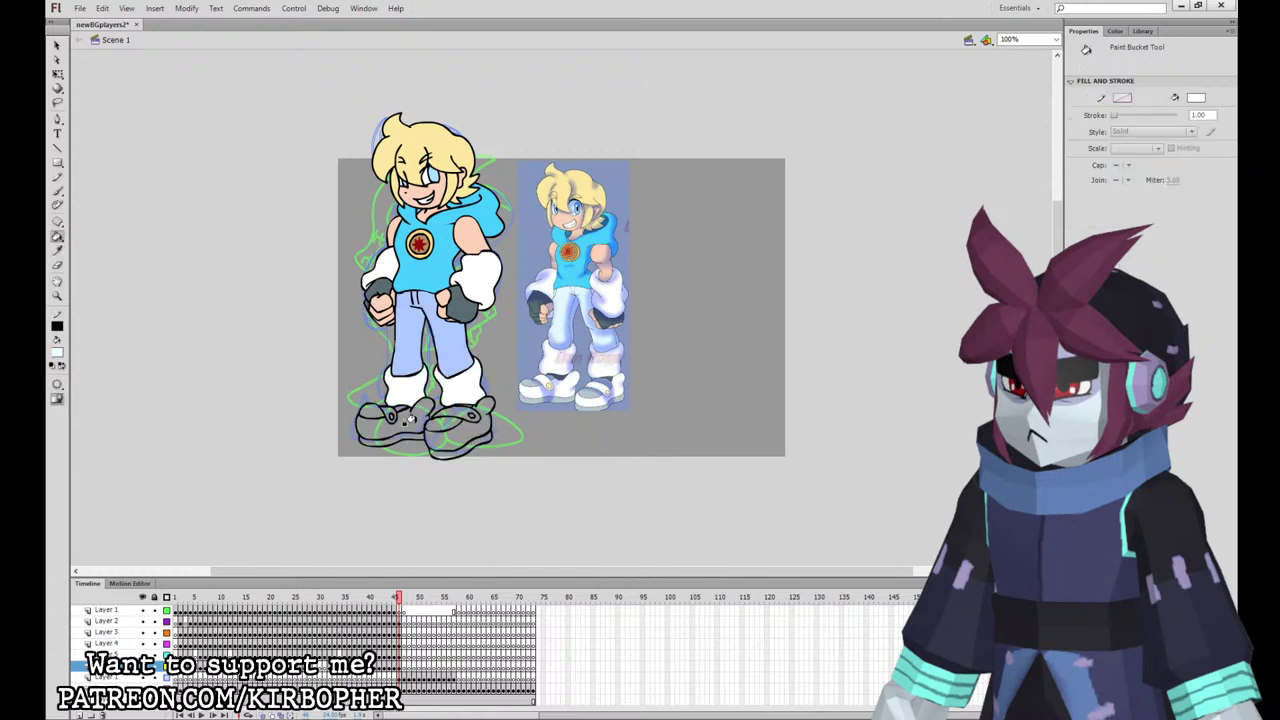
{"action": "left_click", "coordinate": [410, 420]}
{"action": "left_click", "coordinate": [496, 400]}
Step: Remove the unwanted white fill from the gap between the legs
{"action": "left_click", "coordinate": [59, 46]}
{"action": "key", "text": "ctrl+equal"}
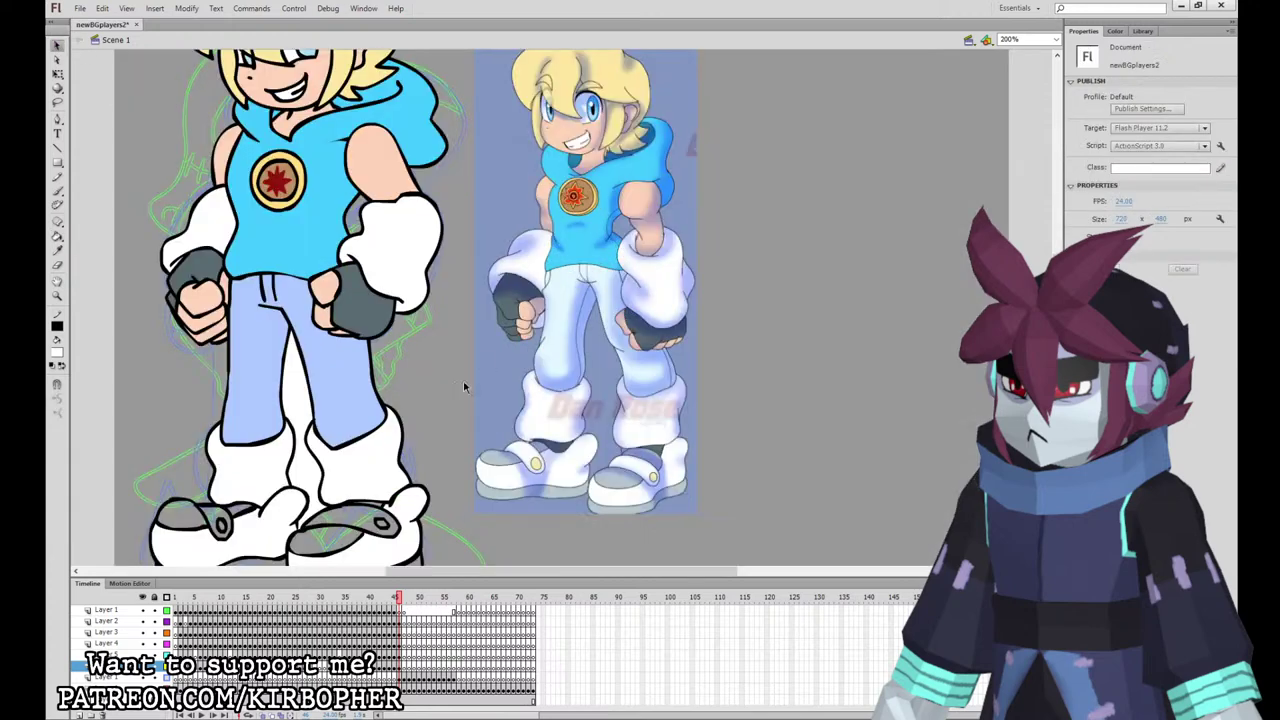
{"action": "left_click_drag", "start_coordinate": [354, 466], "coordinate": [396, 388]}
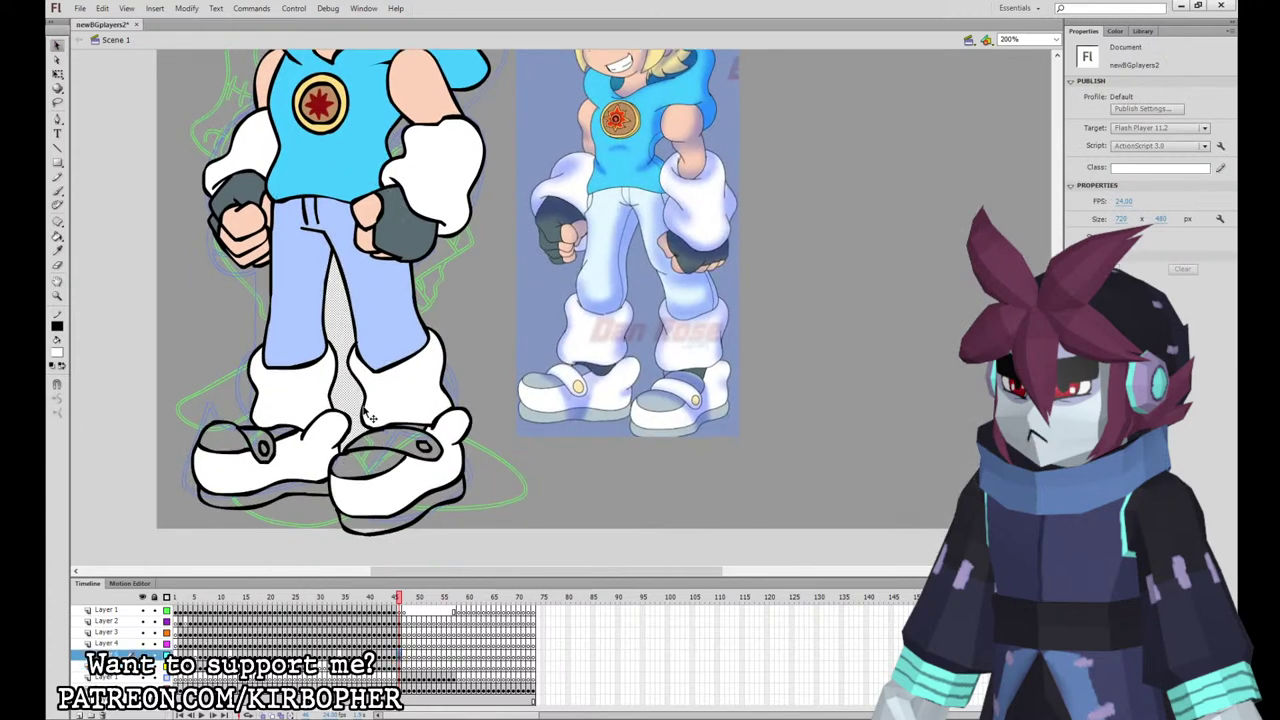
{"action": "key", "text": "ctrl+minus"}
Step: Fill the toe caps and soles with the reference's grey-blue and the shoe straps with white
{"action": "key", "text": "i"}
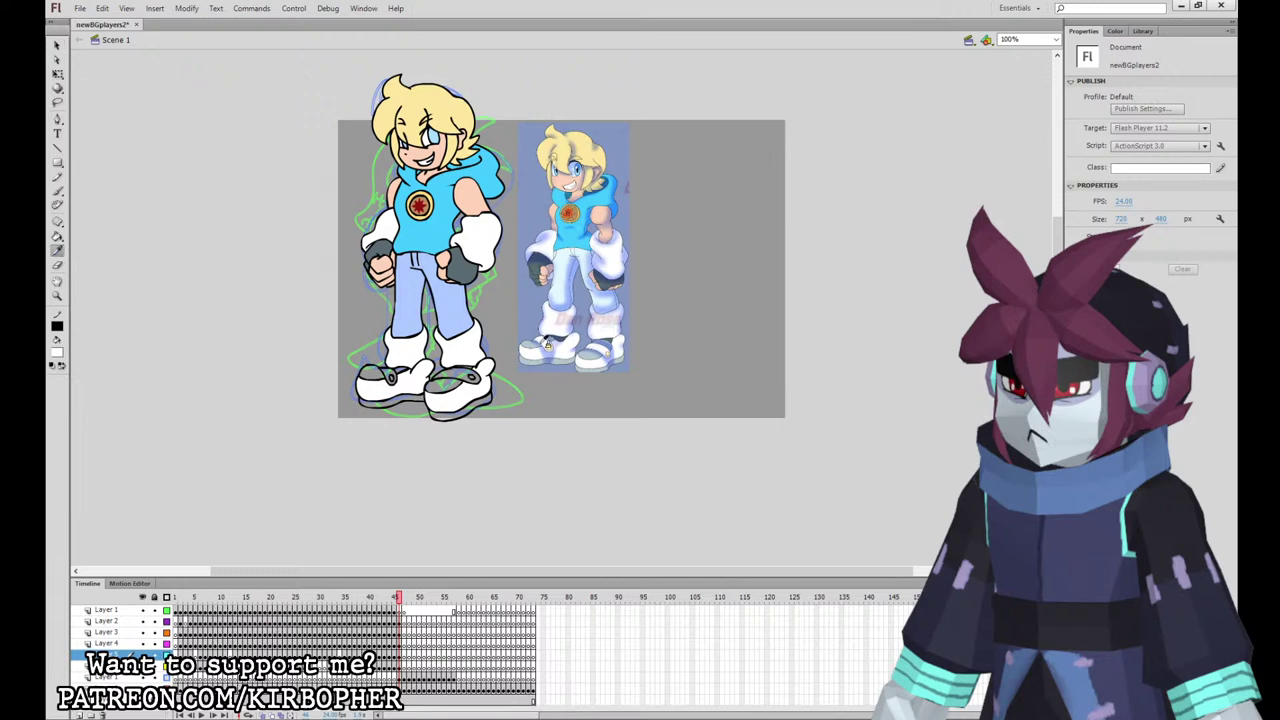
{"action": "left_click", "coordinate": [541, 343]}
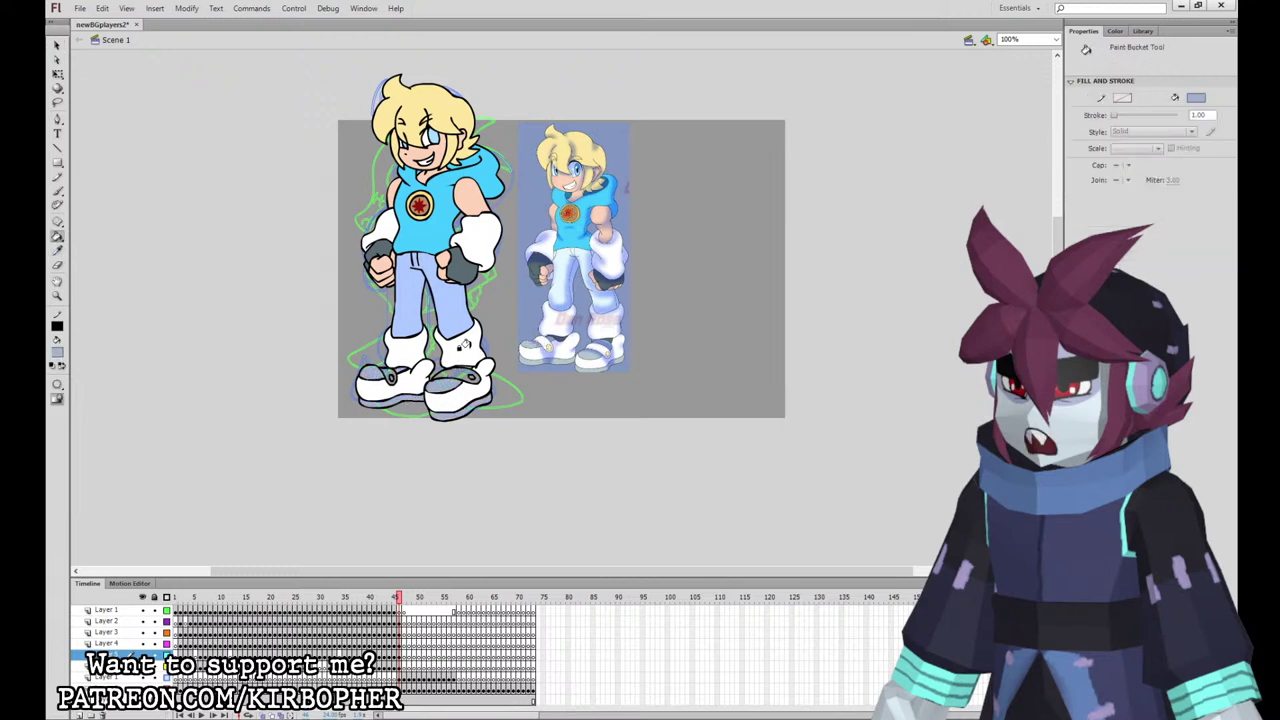
{"action": "left_click", "coordinate": [57, 251]}
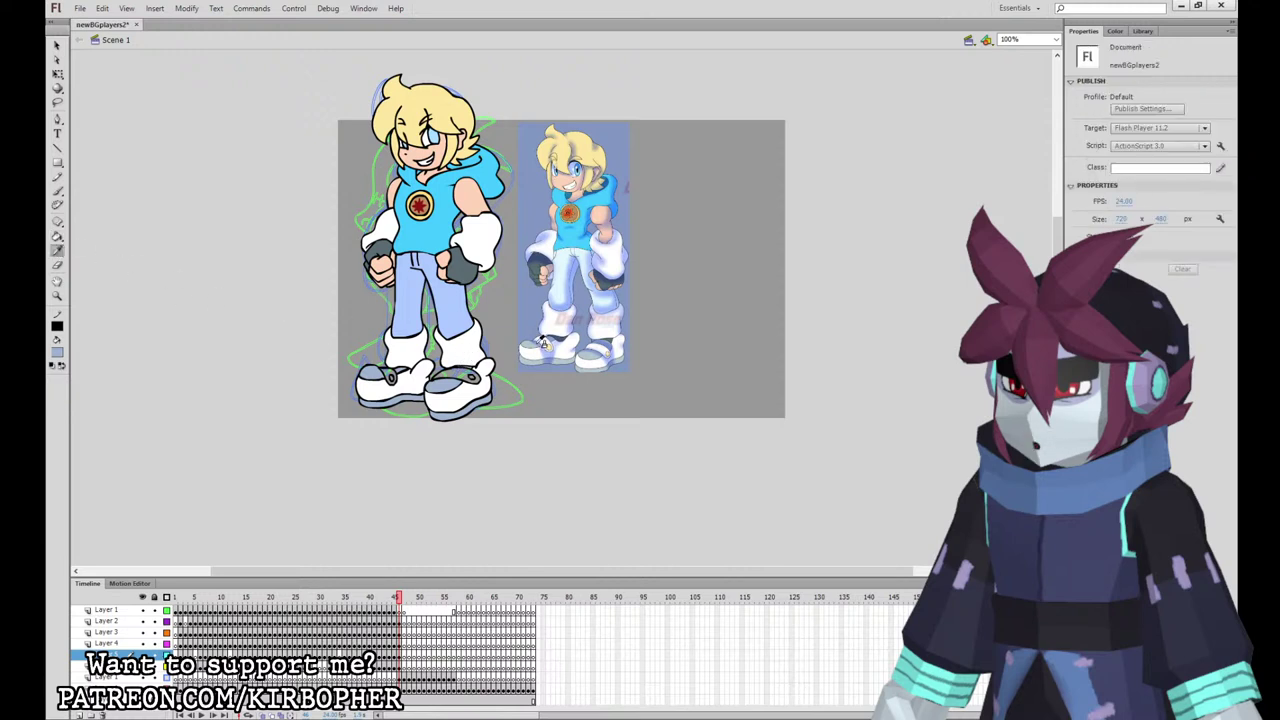
{"action": "left_click", "coordinate": [396, 378]}
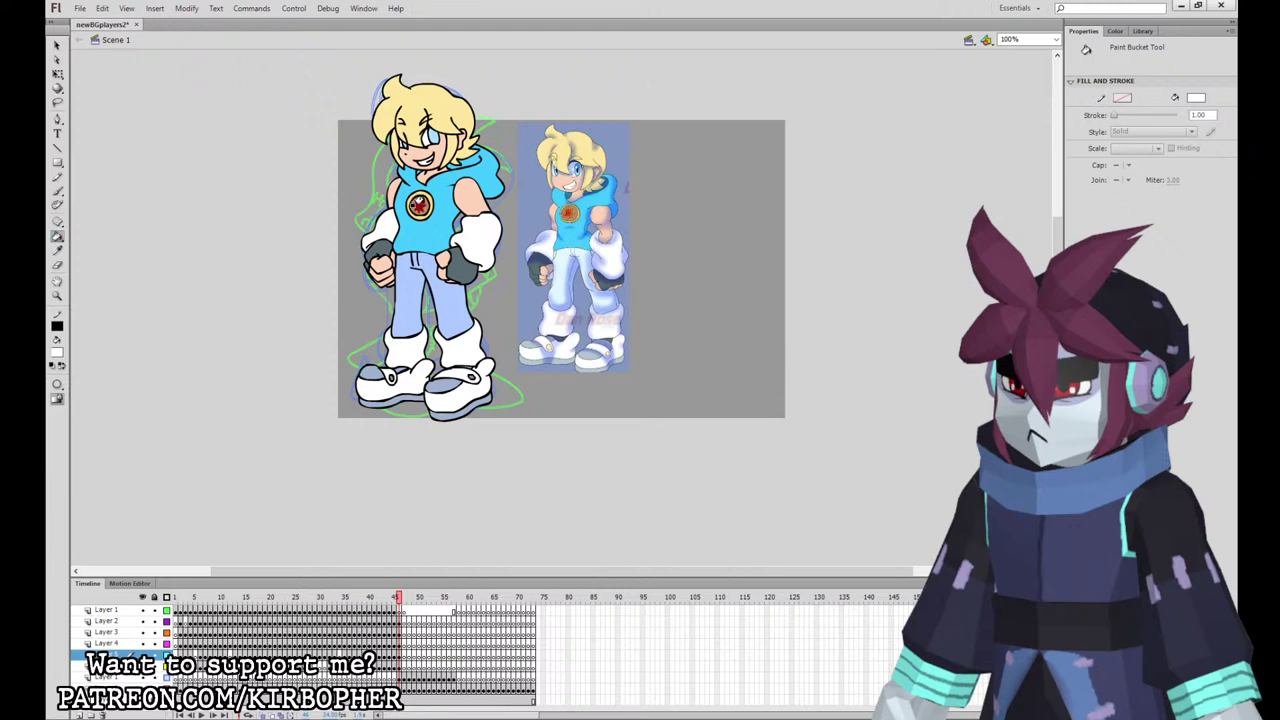
Step: Fill the round buttons on both shoe straps with the yellow sampled from the character's chest emblem or hair
{"action": "key", "text": "i"}
{"action": "left_click", "coordinate": [431, 193]}
{"action": "left_click_drag", "start_coordinate": [590, 316], "coordinate": [532, 360]}
Step: Convert the head artwork on Layer 2 at frame 46 into a library symbol
{"action": "left_click", "coordinate": [399, 621]}
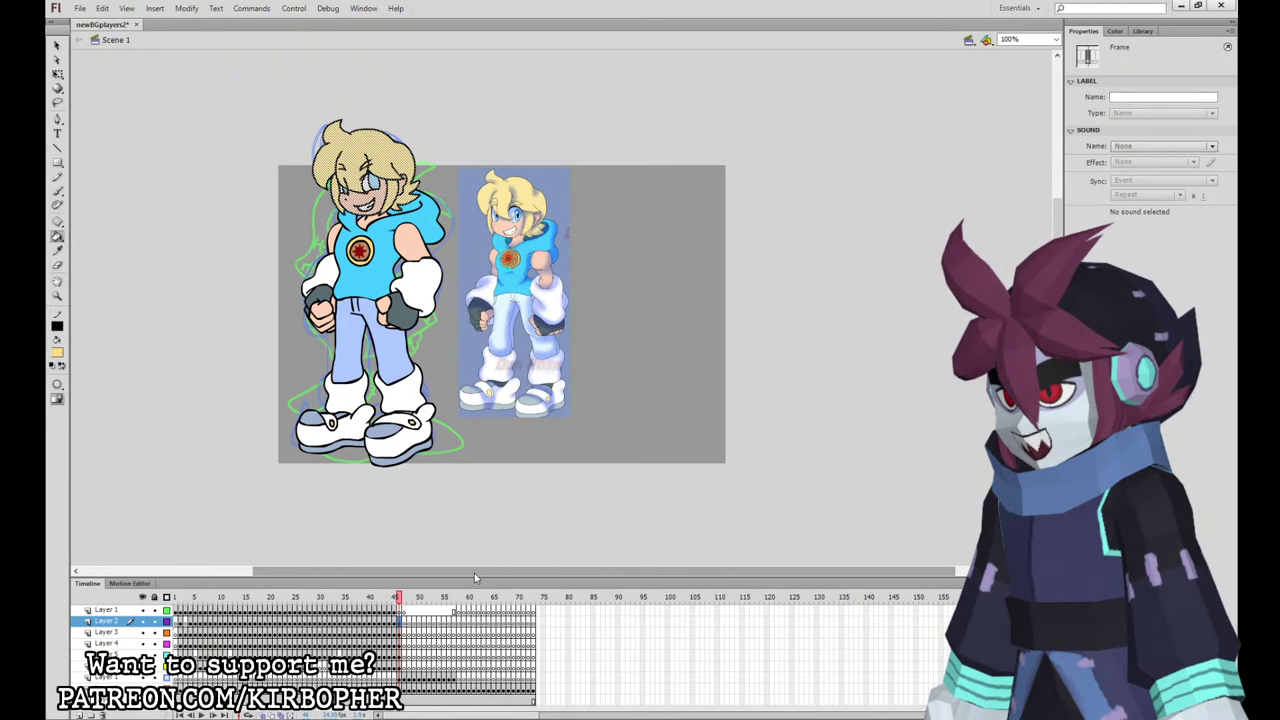
{"action": "key", "text": "ctrl+l"}
{"action": "key", "text": "q"}
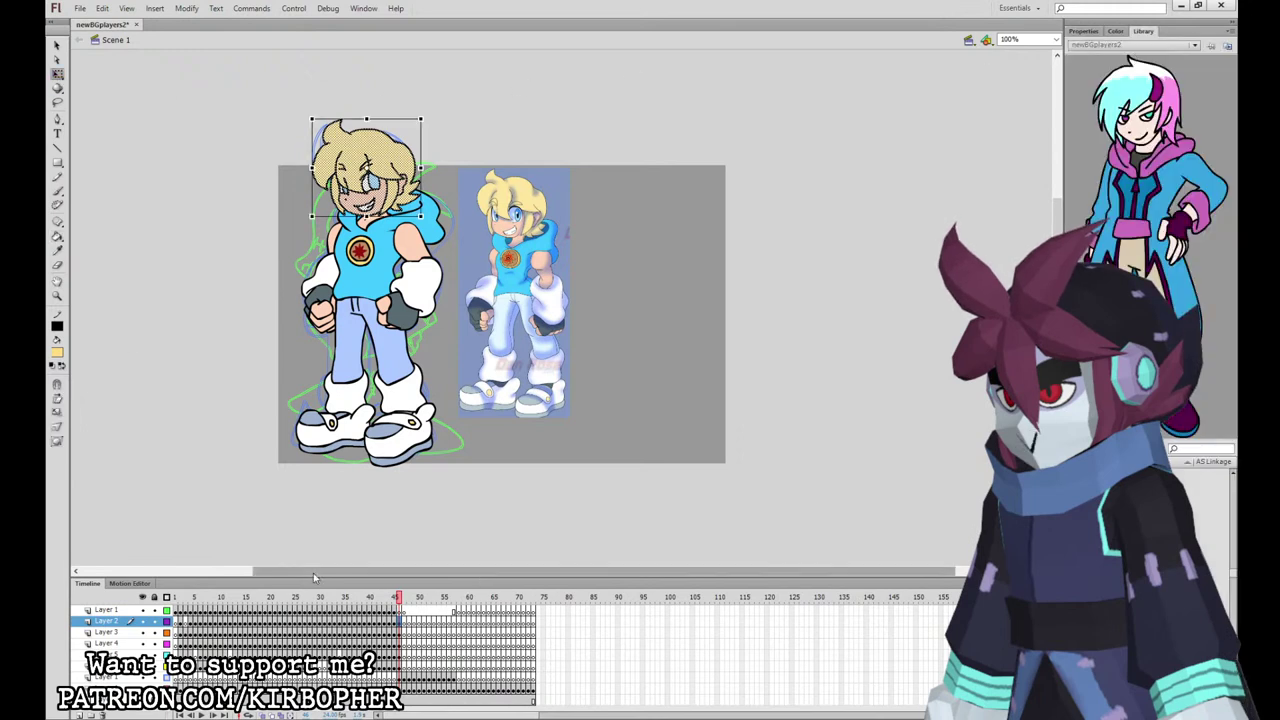
{"action": "left_click", "coordinate": [1110, 590]}
{"action": "left_click", "coordinate": [399, 621]}
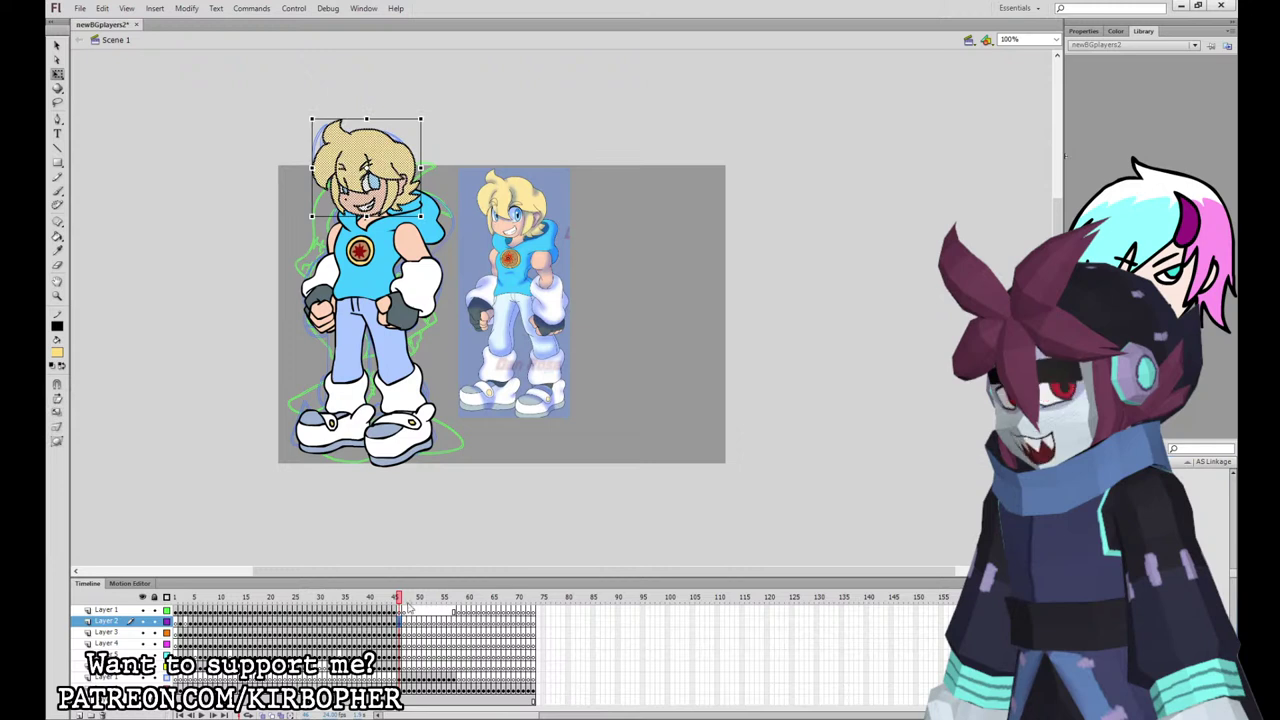
{"action": "key", "text": "F8"}
{"action": "key", "text": "Return"}
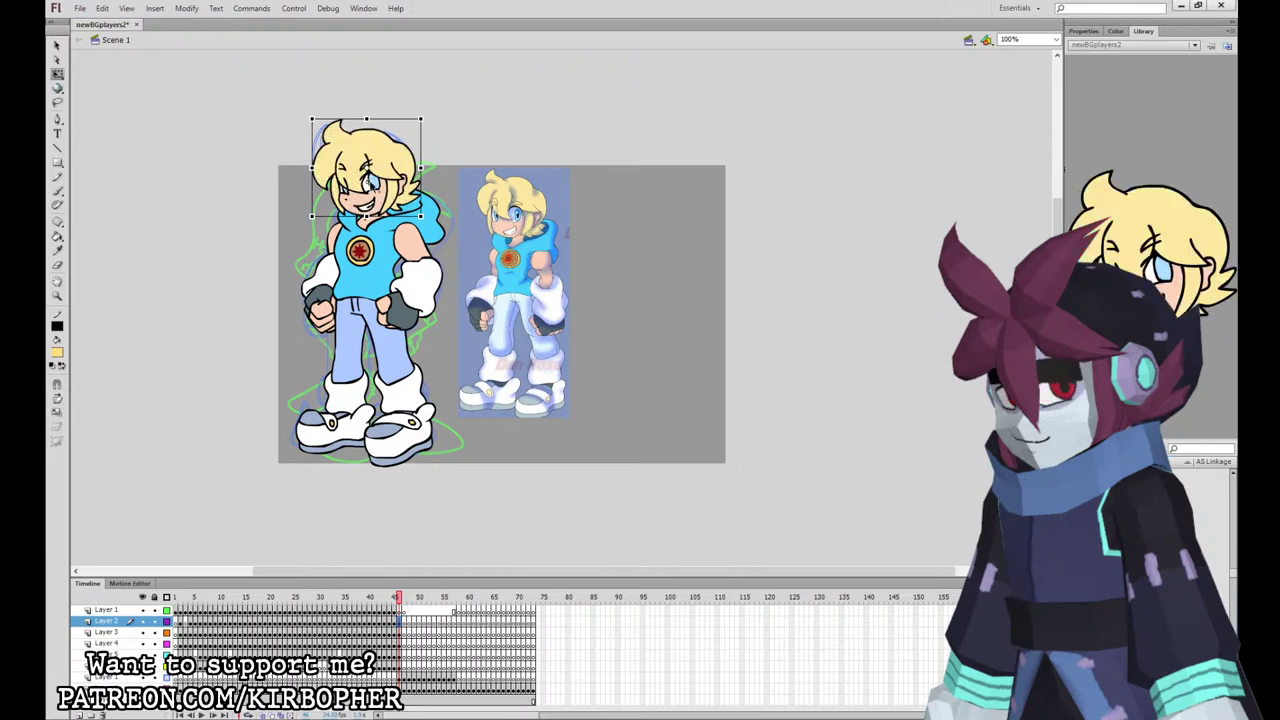
Step: Convert the near arm's artwork on Layer 3 at frame 46 into a library symbol
{"action": "left_click", "coordinate": [400, 634]}
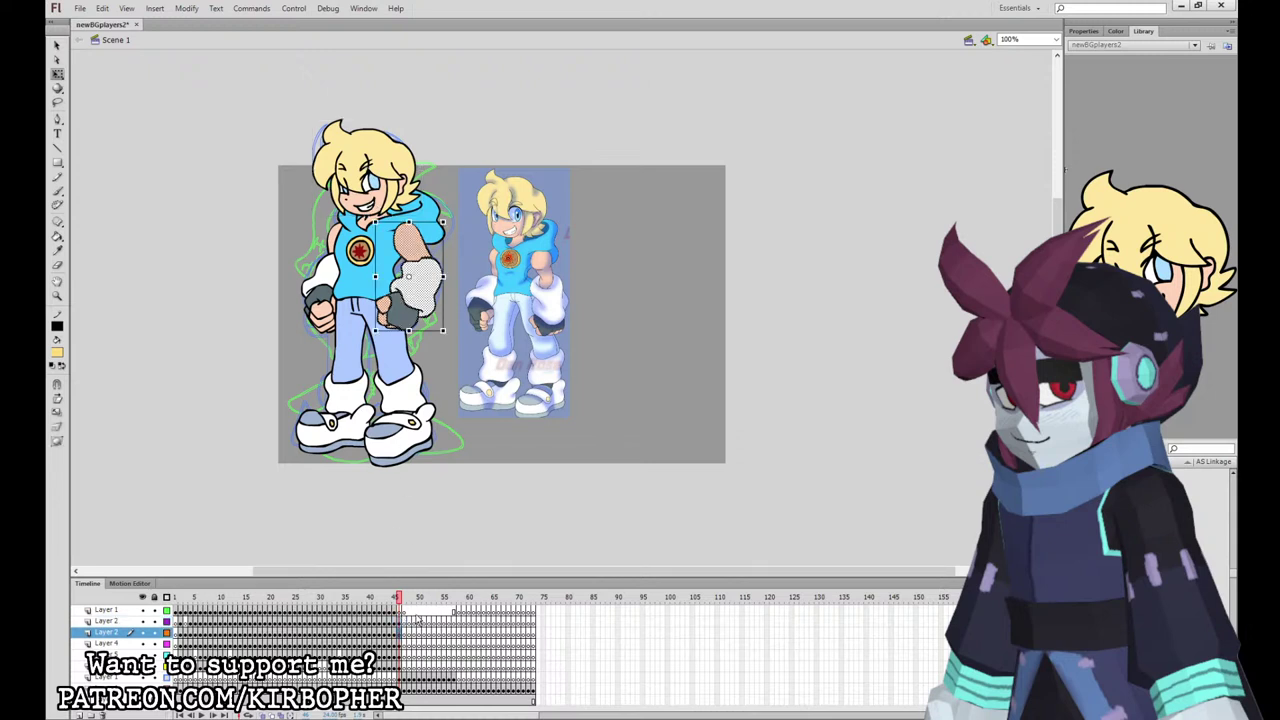
{"action": "key", "text": "F8"}
{"action": "key", "text": "Return"}
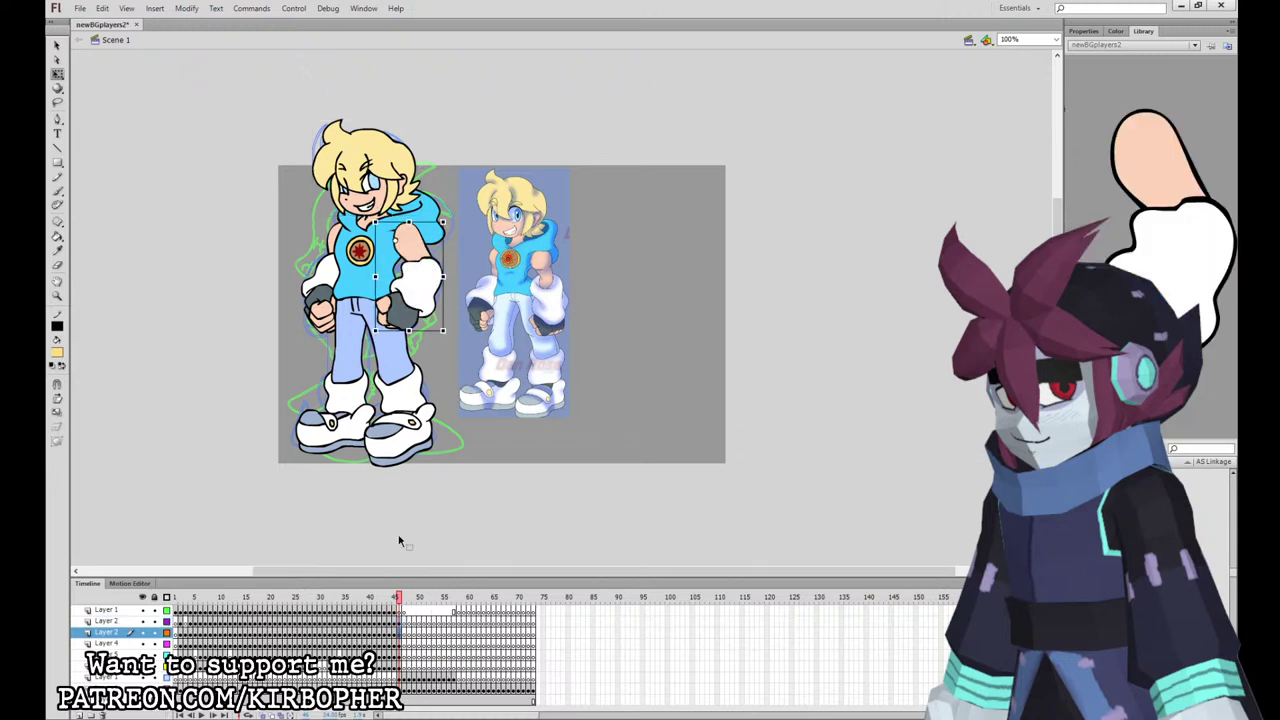
Step: Convert the torso artwork on Layer 4 at frame 46 into a library symbol
{"action": "left_click", "coordinate": [405, 643]}
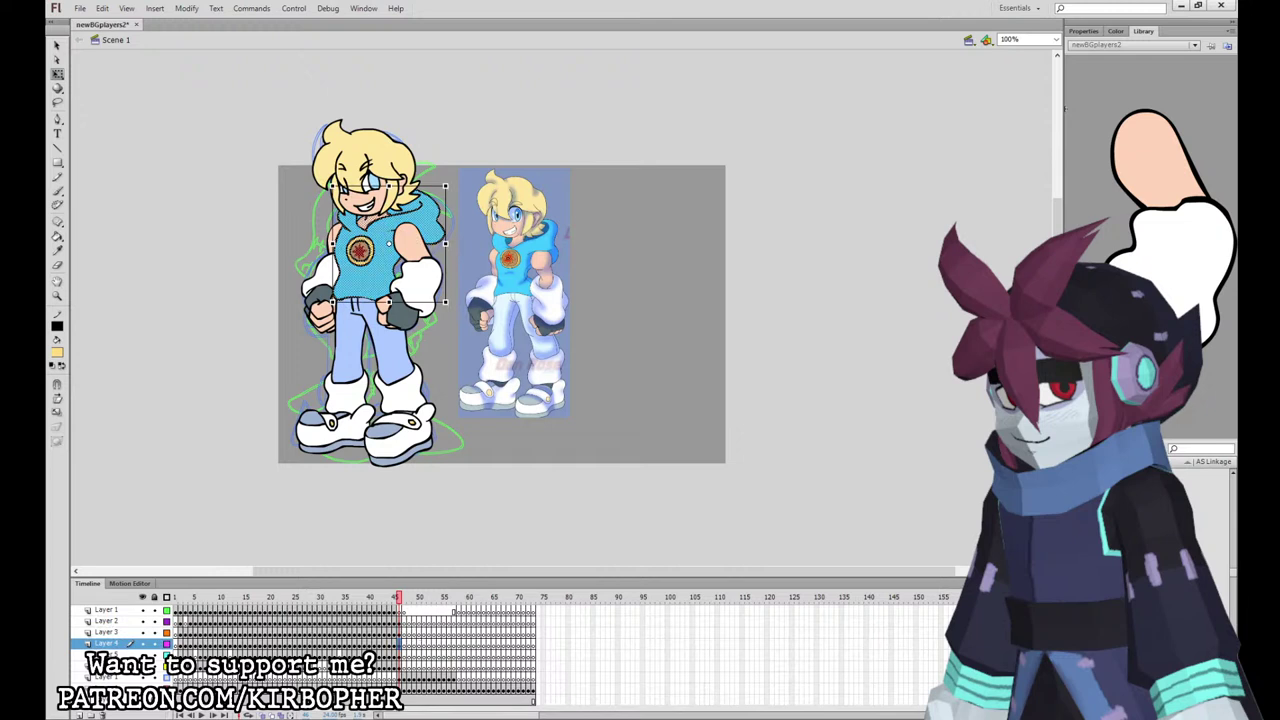
{"action": "key", "text": "F8"}
{"action": "key", "text": "Return"}
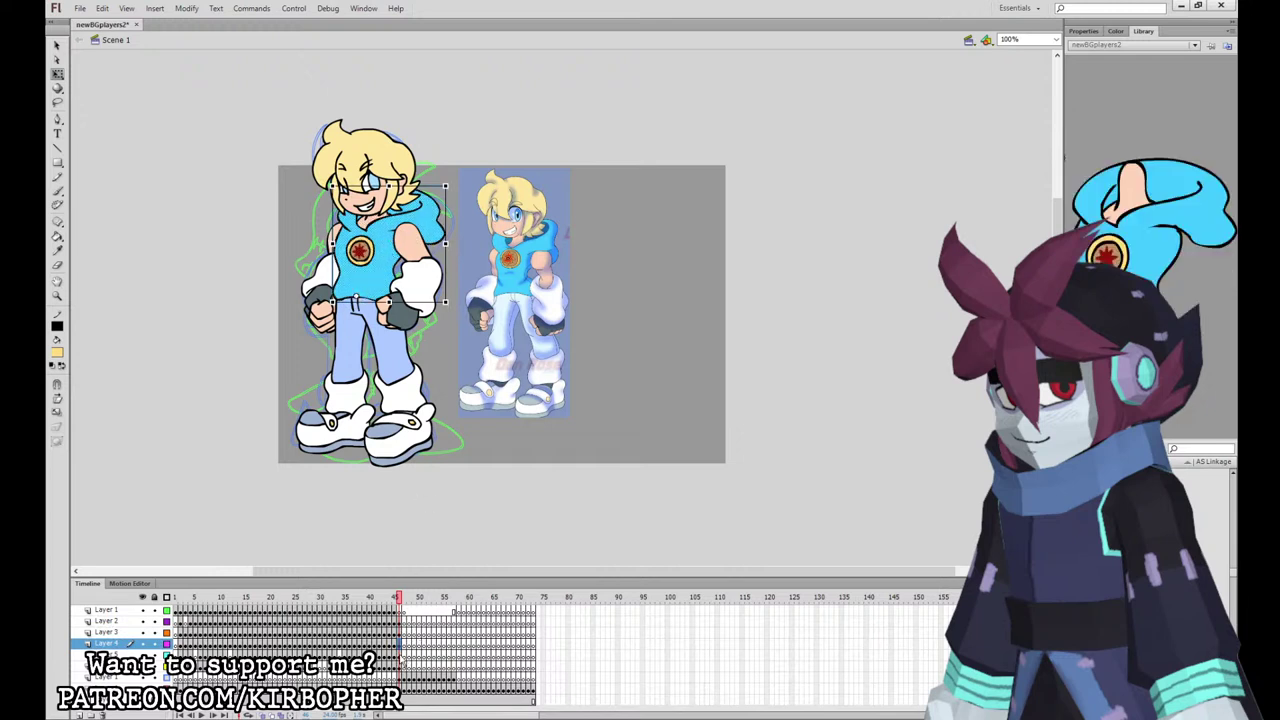
Step: Convert the legs artwork and the far arm's artwork at frame 46 into separate library symbols
{"action": "left_click", "coordinate": [401, 655]}
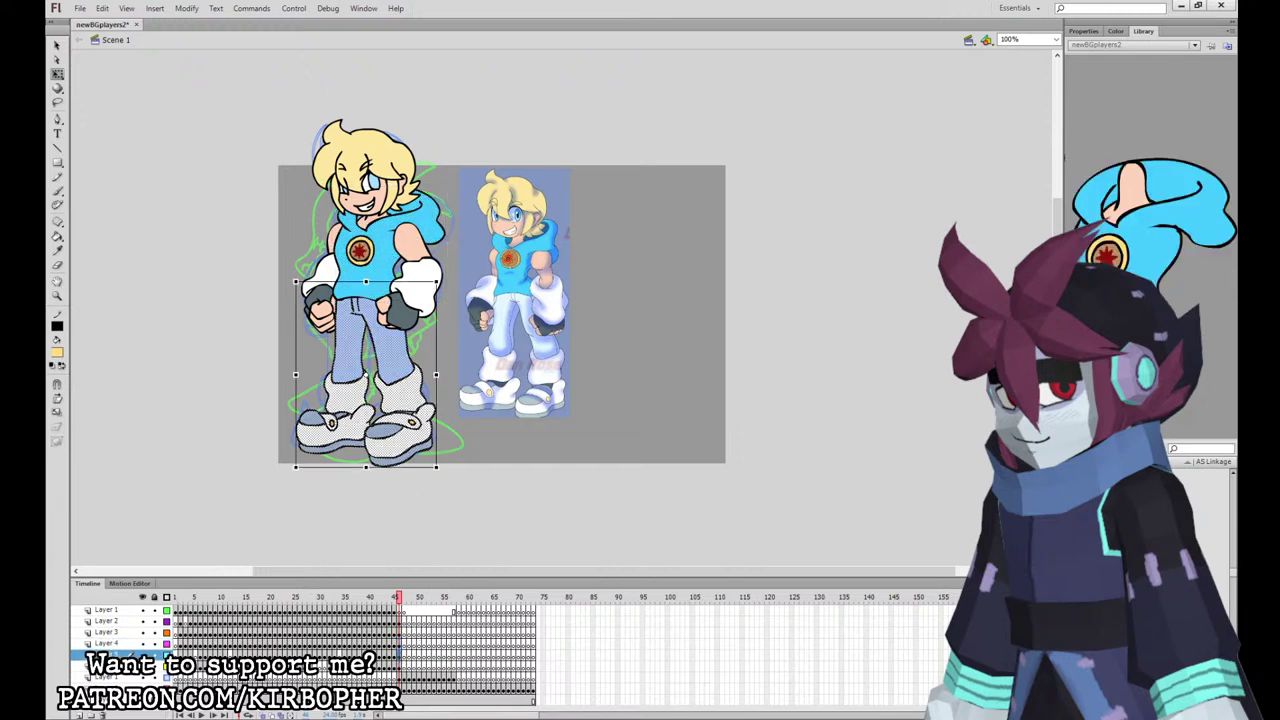
{"action": "key", "text": "F8"}
{"action": "key", "text": "Return"}
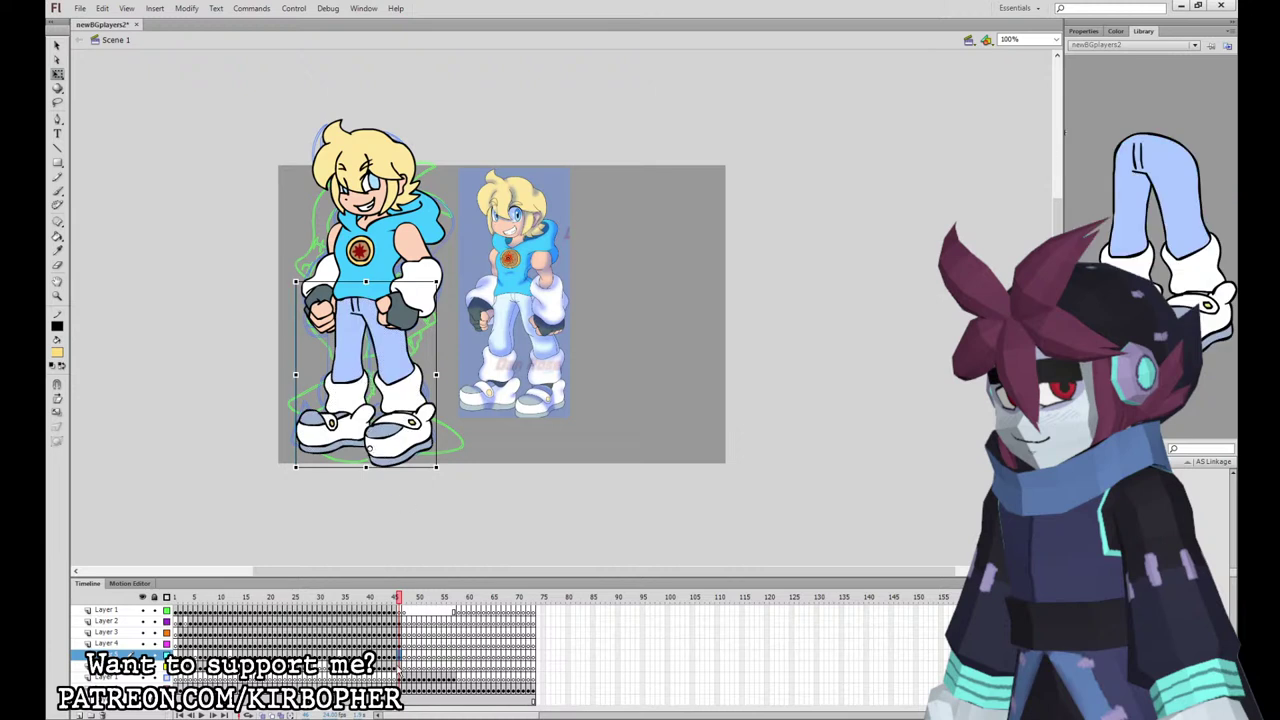
{"action": "left_click", "coordinate": [400, 666]}
{"action": "key", "text": "F8"}
{"action": "key", "text": "Return"}
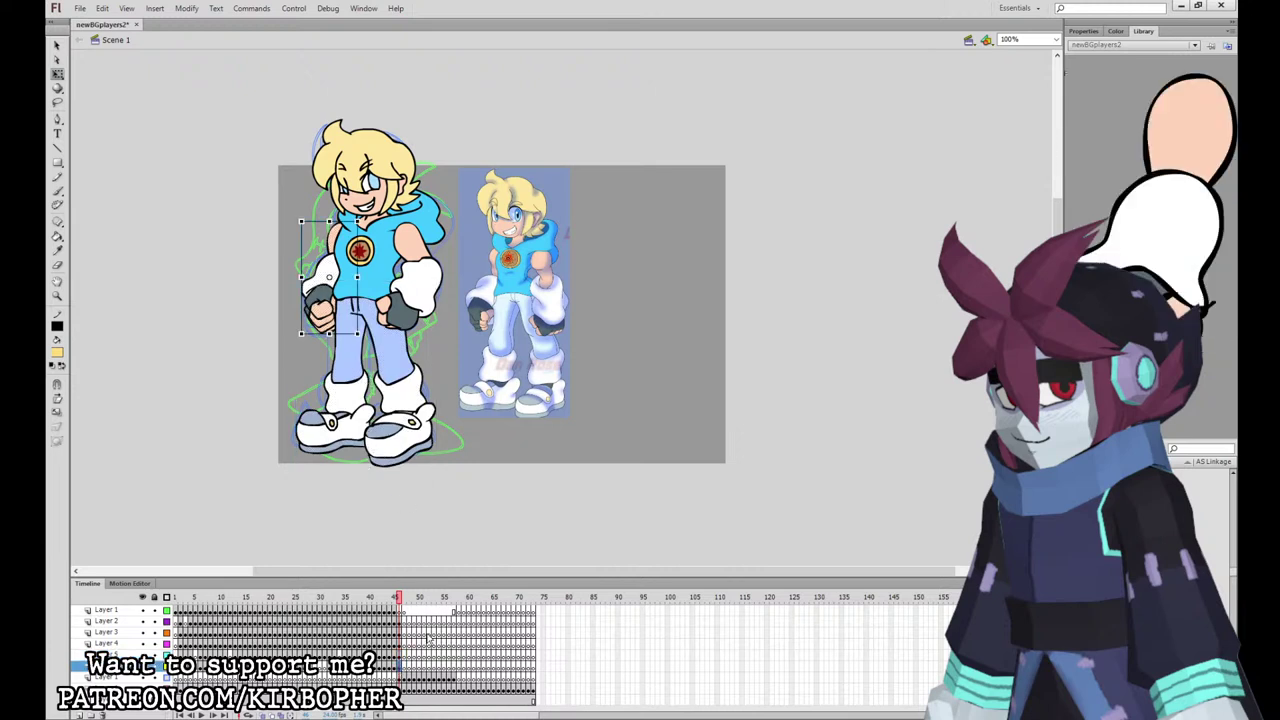
Step: Create the symbol 0backer140_game_SPRITE and paste all of the character's body-part layers from frame 46 into it
{"action": "left_click", "coordinate": [401, 623], "text": "shift"}
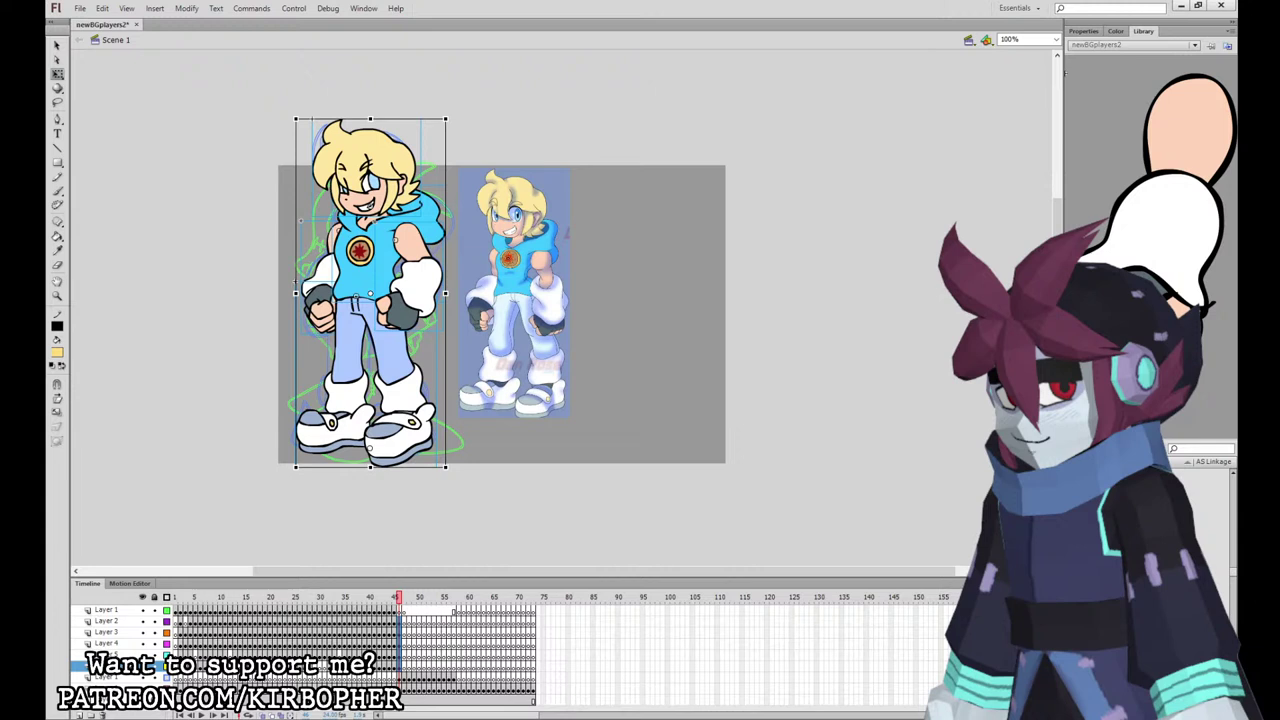
{"action": "key", "text": "ctrl+F8"}
{"action": "key", "text": "Return"}
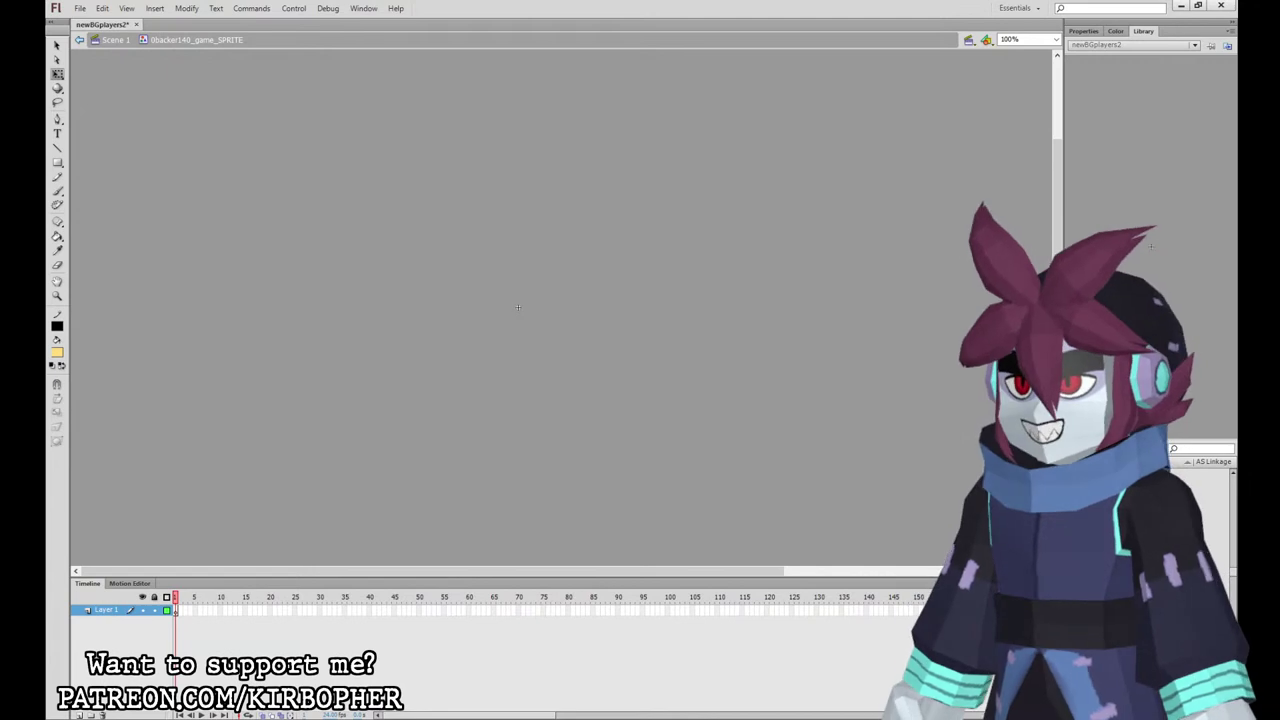
{"action": "right_click", "coordinate": [177, 611]}
{"action": "left_click", "coordinate": [232, 454]}
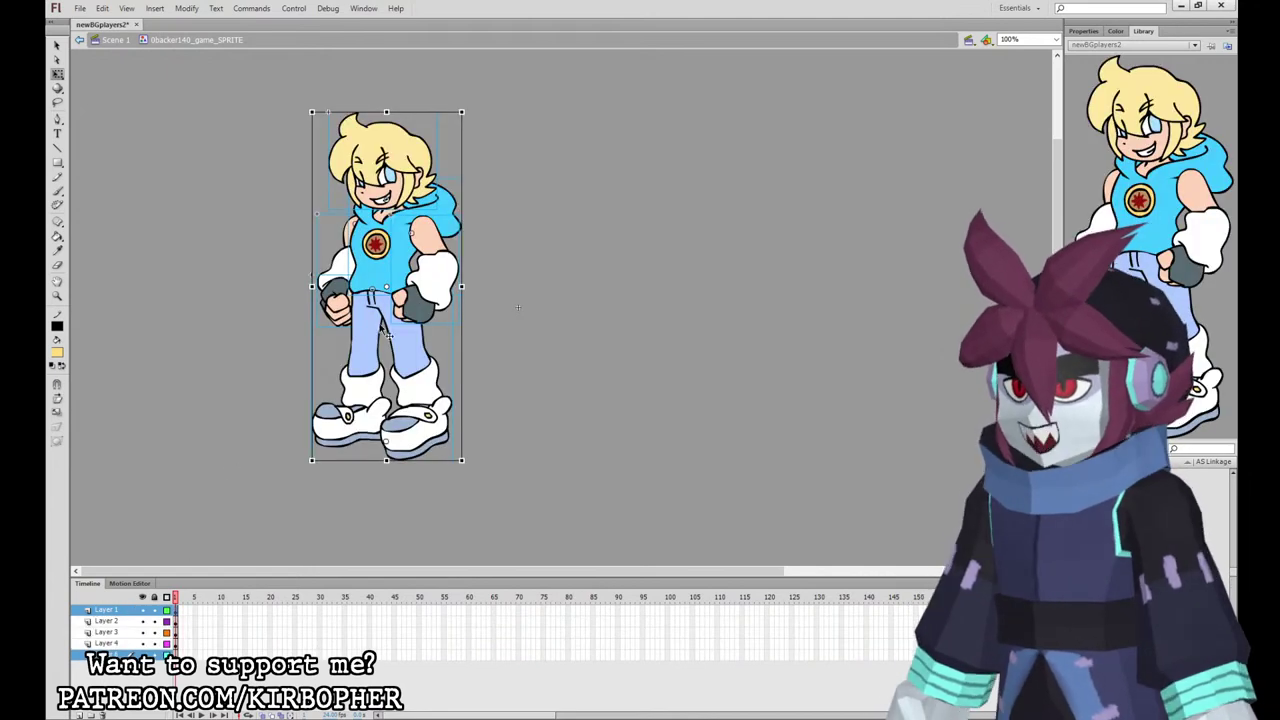
Step: Extend all layers of the sprite symbol and insert keyframes at frames 11 and 21
{"action": "left_click_drag", "start_coordinate": [329, 621], "coordinate": [299, 656]}
{"action": "left_click_drag", "start_coordinate": [275, 611], "coordinate": [275, 656]}
{"action": "key", "text": "F5"}
{"action": "key", "text": "F6"}
{"action": "left_click_drag", "start_coordinate": [225, 610], "coordinate": [225, 656]}
{"action": "key", "text": "F6"}
Step: At frame 11, rotate both arms slightly outward and adjust the torso for the idle pose
{"action": "left_click", "coordinate": [518, 386]}
{"action": "left_click", "coordinate": [431, 367]}
{"action": "left_click_drag", "start_coordinate": [401, 277], "coordinate": [393, 277]}
{"action": "left_click", "coordinate": [452, 263]}
{"action": "left_click_drag", "start_coordinate": [463, 321], "coordinate": [469, 317]}
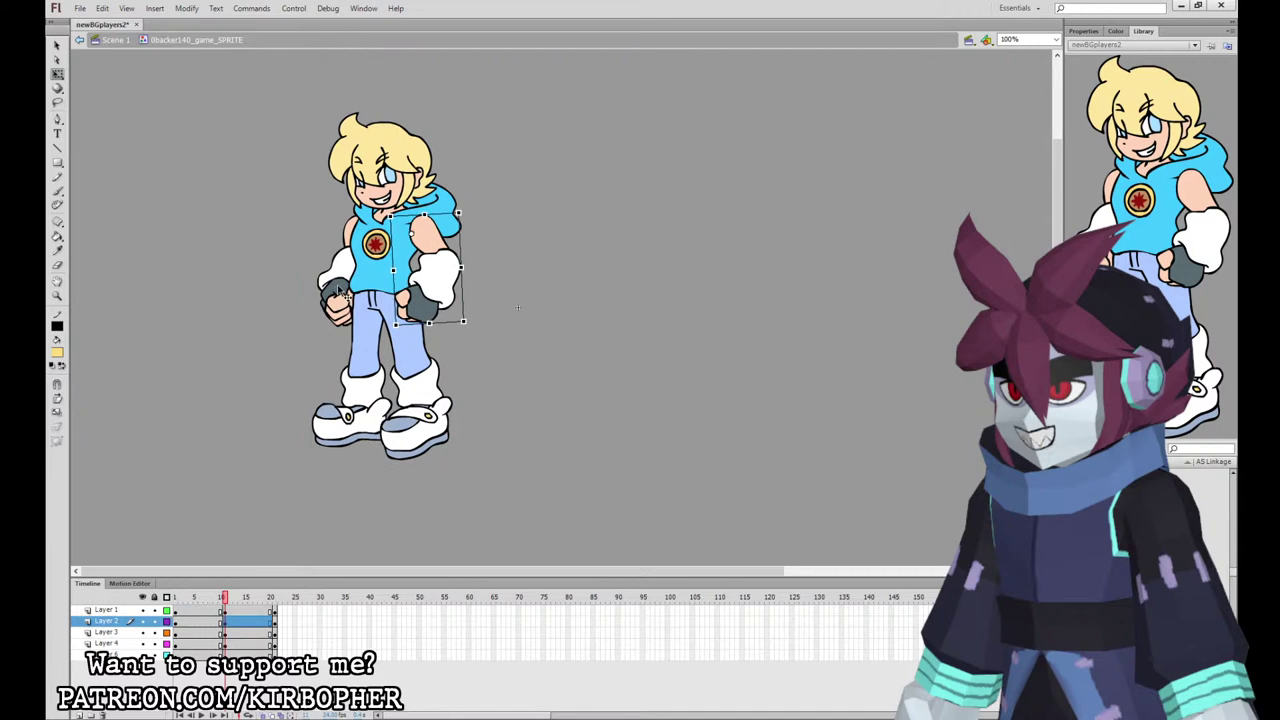
{"action": "left_click", "coordinate": [341, 295]}
{"action": "left_click_drag", "start_coordinate": [386, 330], "coordinate": [382, 331]}
{"action": "left_click", "coordinate": [402, 254]}
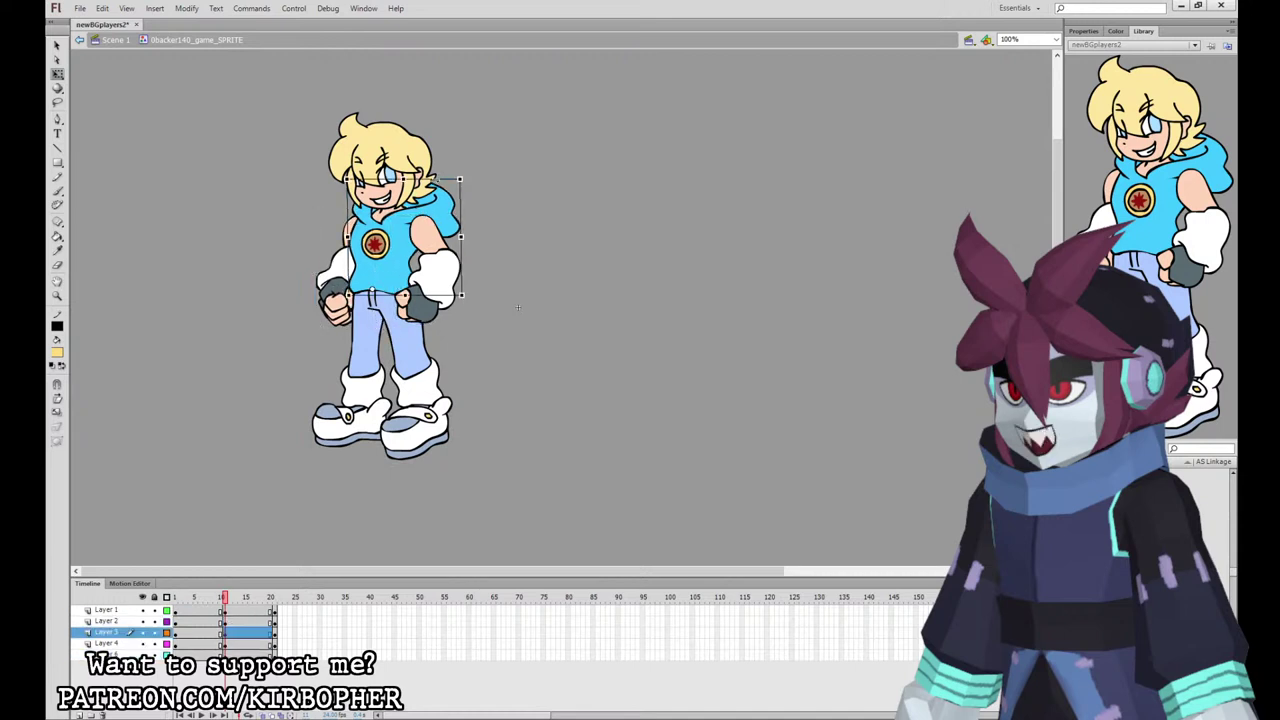
Step: At frame 11, tilt the head slightly and nudge the upper body parts down
{"action": "left_click", "coordinate": [430, 145]}
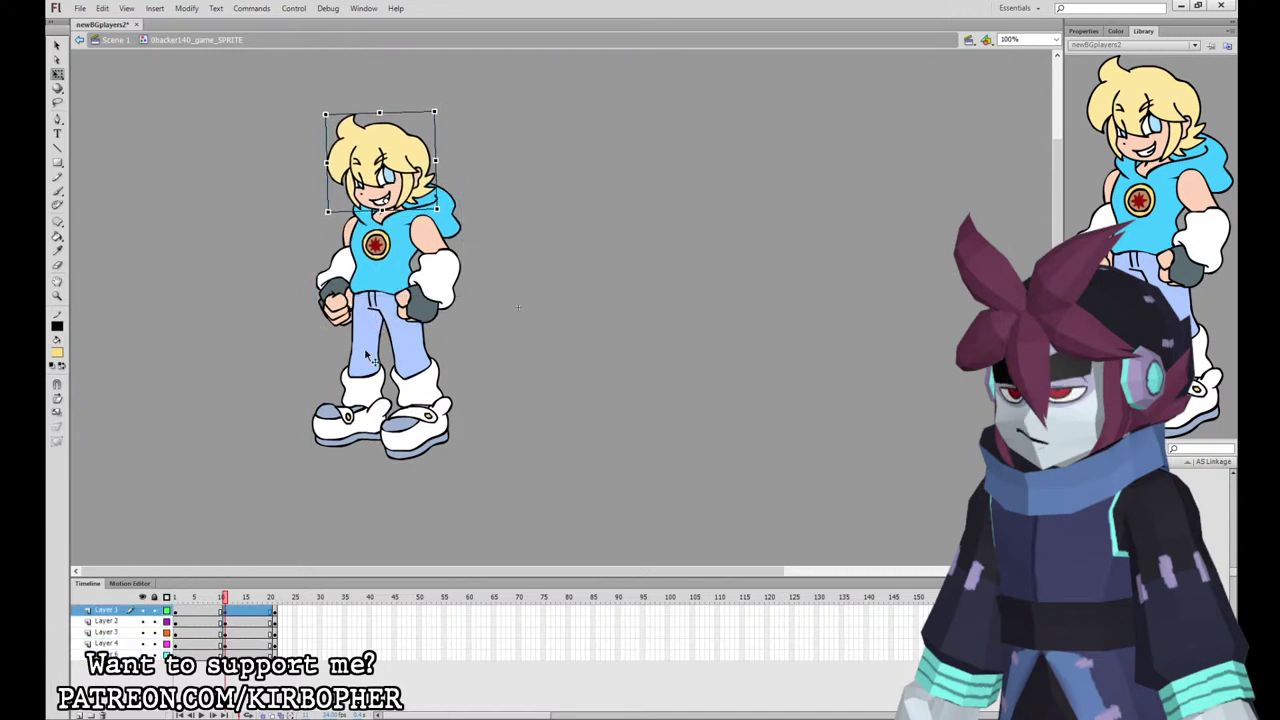
{"action": "left_click_drag", "start_coordinate": [300, 148], "coordinate": [492, 247]}
{"action": "key", "text": "Down"}
{"action": "key", "text": "Down"}
Step: Create tweens between the pose keyframes on all layers with an ease of -100, and play the animation
{"action": "left_click_drag", "start_coordinate": [225, 597], "coordinate": [235, 654]}
{"action": "left_click", "coordinate": [317, 322]}
{"action": "left_click", "coordinate": [1084, 31]}
{"action": "key", "text": "Return"}
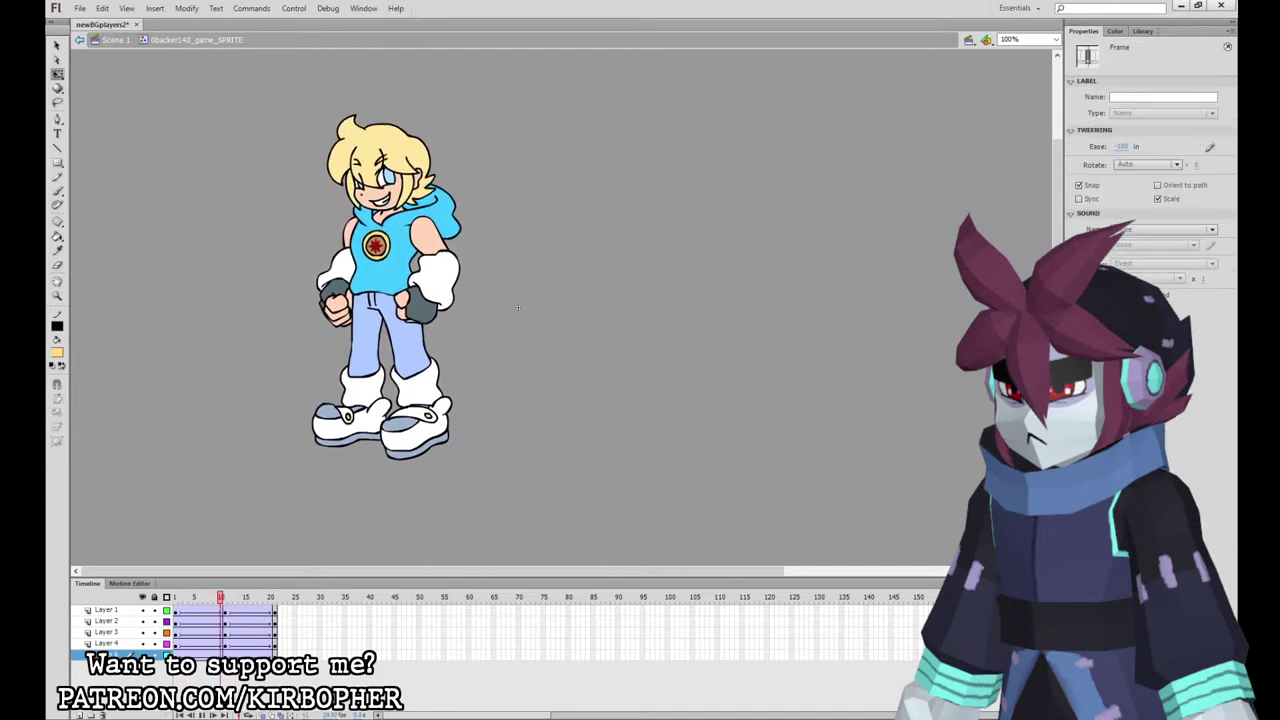
Step: Convert frames 1 to 20 on all layers into individual keyframes and remove their tweens
{"action": "key", "text": "Return"}
{"action": "left_click_drag", "start_coordinate": [176, 611], "coordinate": [270, 654]}
{"action": "key", "text": "F6"}
{"action": "left_click", "coordinate": [284, 317]}
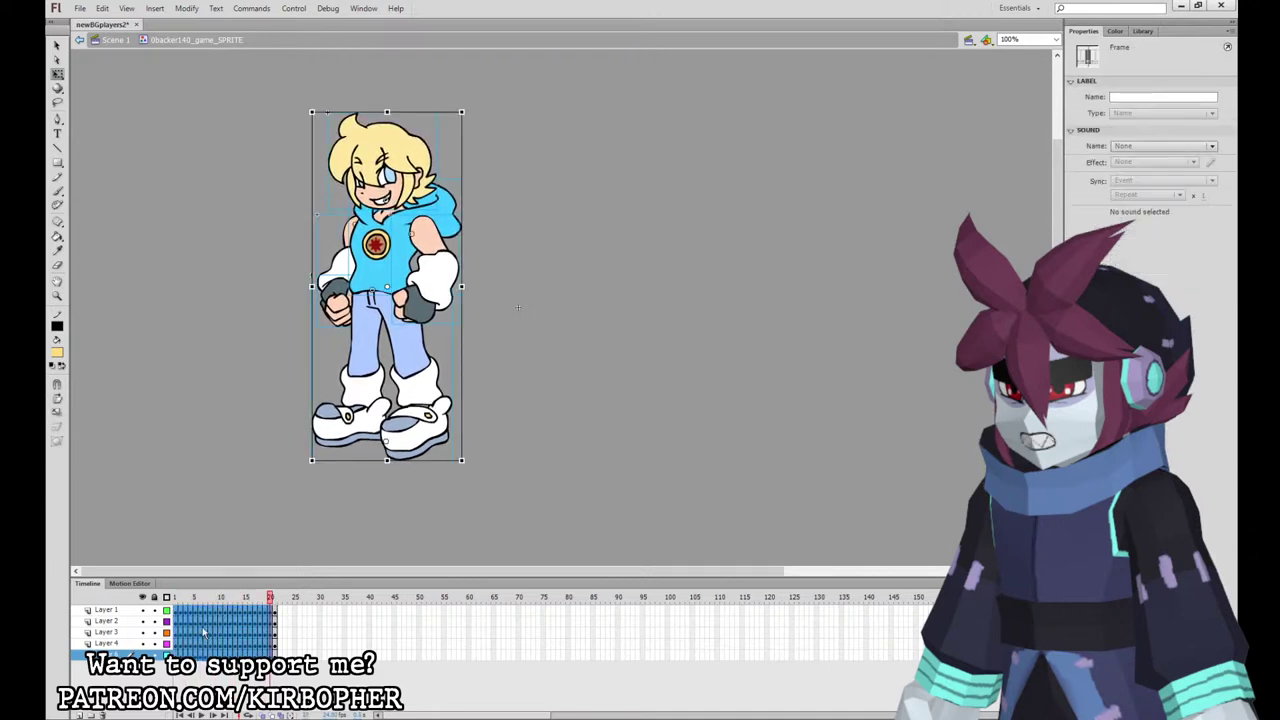
{"action": "left_click", "coordinate": [284, 325]}
Step: Clear every other keyframe on all layers so each pose holds two frames, trim the loop to 20 frames, and play it
{"action": "mouse_move", "coordinate": [185, 611]}
{"action": "left_mouse_down"}
{"action": "mouse_move", "coordinate": [185, 654]}
{"action": "mouse_move", "coordinate": [194, 611]}
{"action": "left_mouse_up"}
{"action": "key", "text": "shift+F6"}
{"action": "key", "text": "shift+F6"}
{"action": "left_click_drag", "start_coordinate": [204, 655], "coordinate": [265, 655]}
{"action": "key", "text": "shift+F6"}
{"action": "key", "text": "shift+F6"}
{"action": "key", "text": "shift+F6"}
{"action": "key", "text": "shift+F6"}
{"action": "left_click_drag", "start_coordinate": [270, 611], "coordinate": [281, 655]}
{"action": "key", "text": "shift+F6"}
{"action": "key", "text": "F5"}
{"action": "key", "text": "Return"}
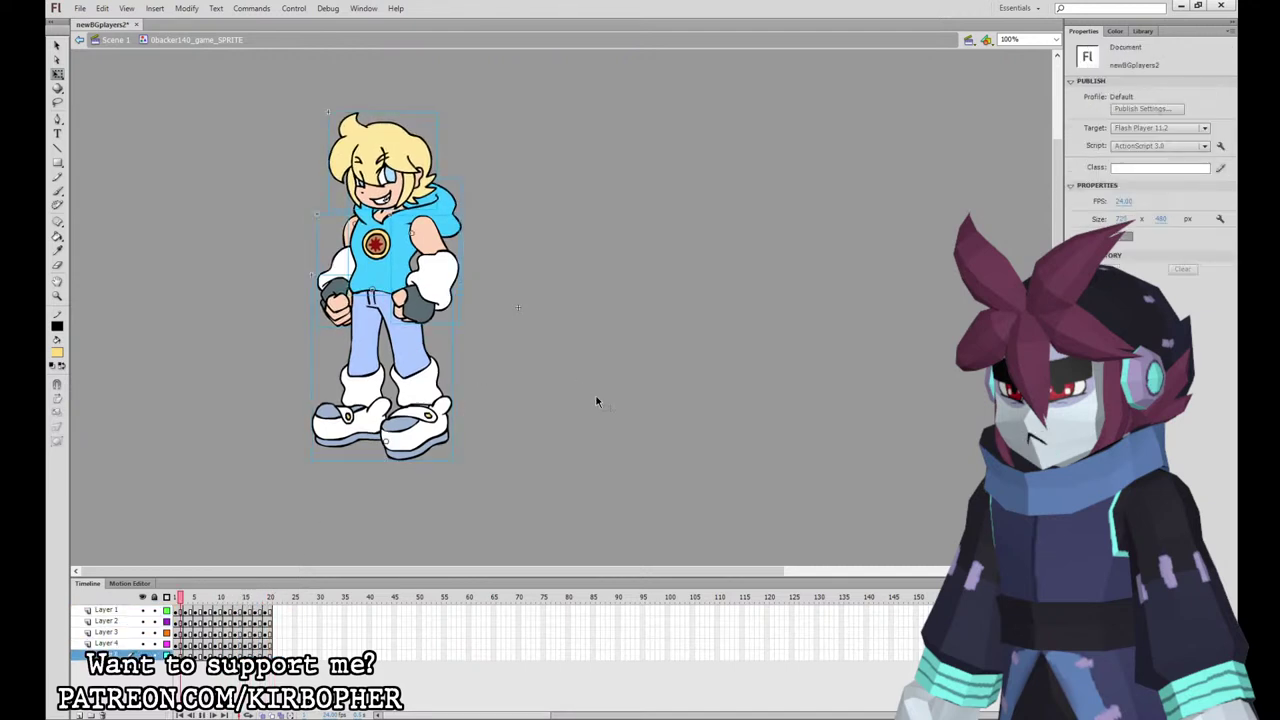
Step: Return to Scene 1 and place the 0backer140_game_SPRITE symbol over the blond character on Layer 1 at frame 46
{"action": "left_click", "coordinate": [107, 42]}
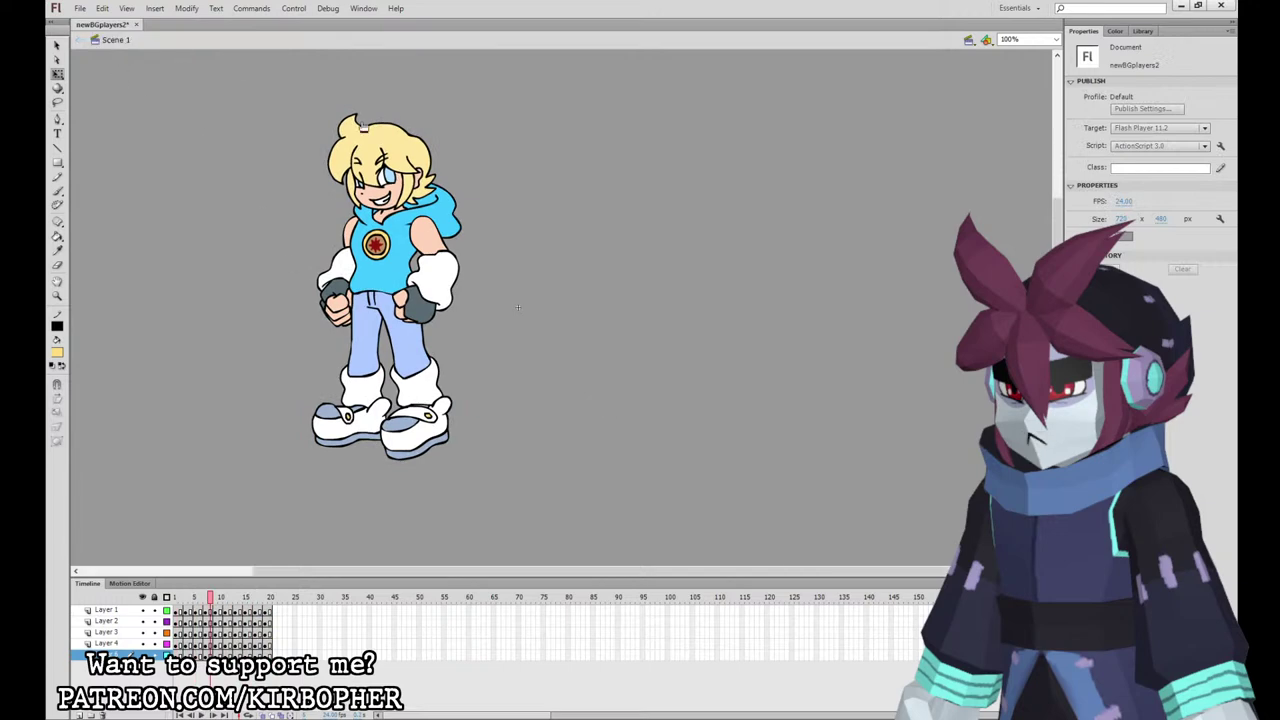
{"action": "left_click", "coordinate": [399, 611]}
{"action": "left_click", "coordinate": [401, 390]}
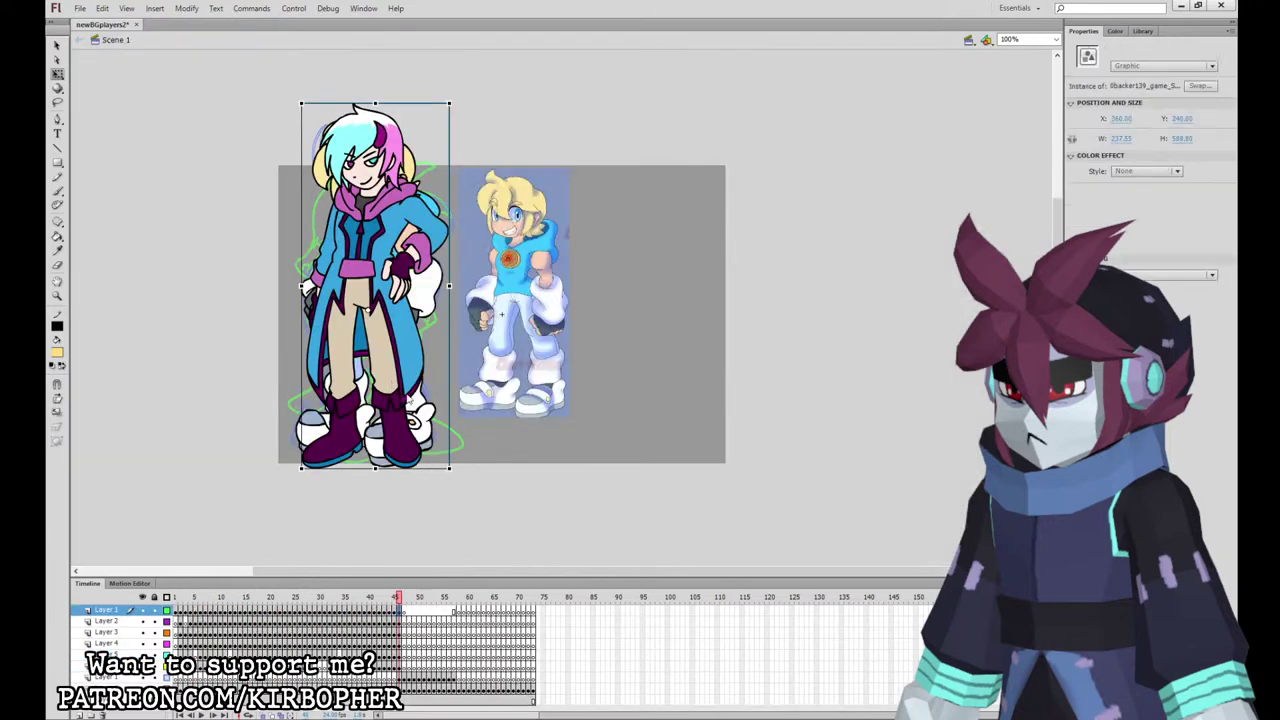
{"action": "key", "text": "ctrl+z"}
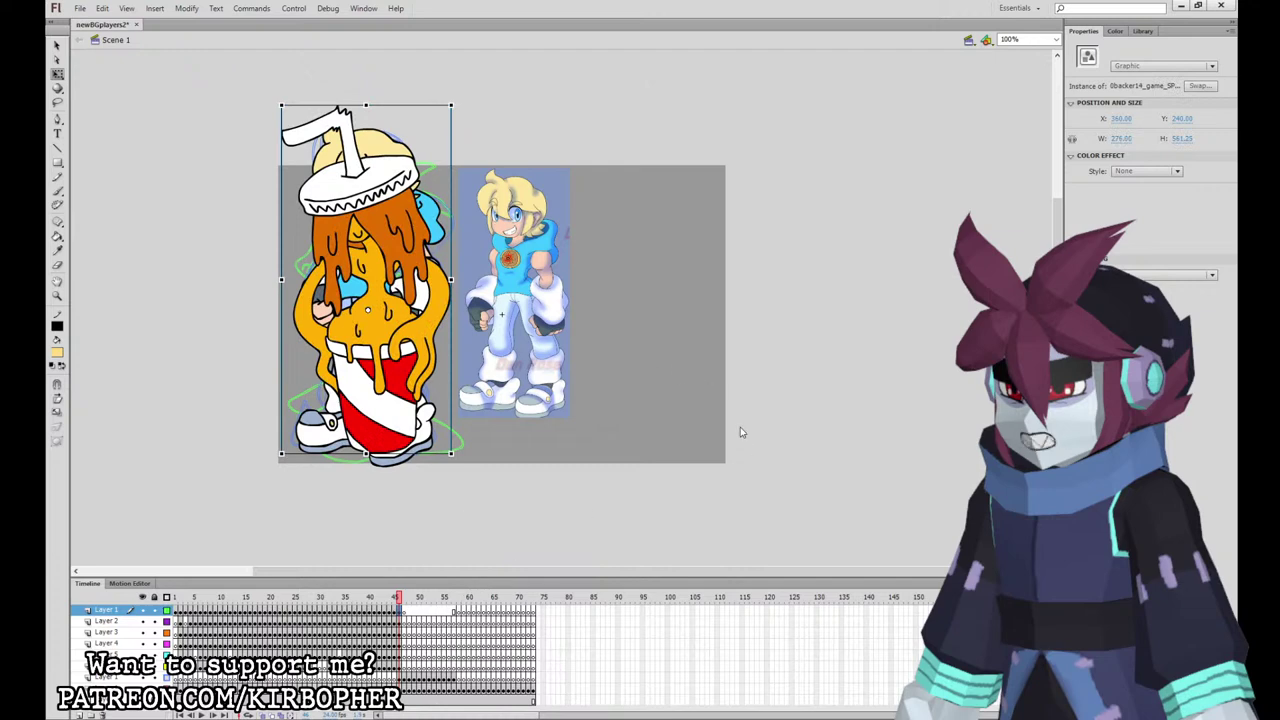
{"action": "left_click", "coordinate": [401, 678]}
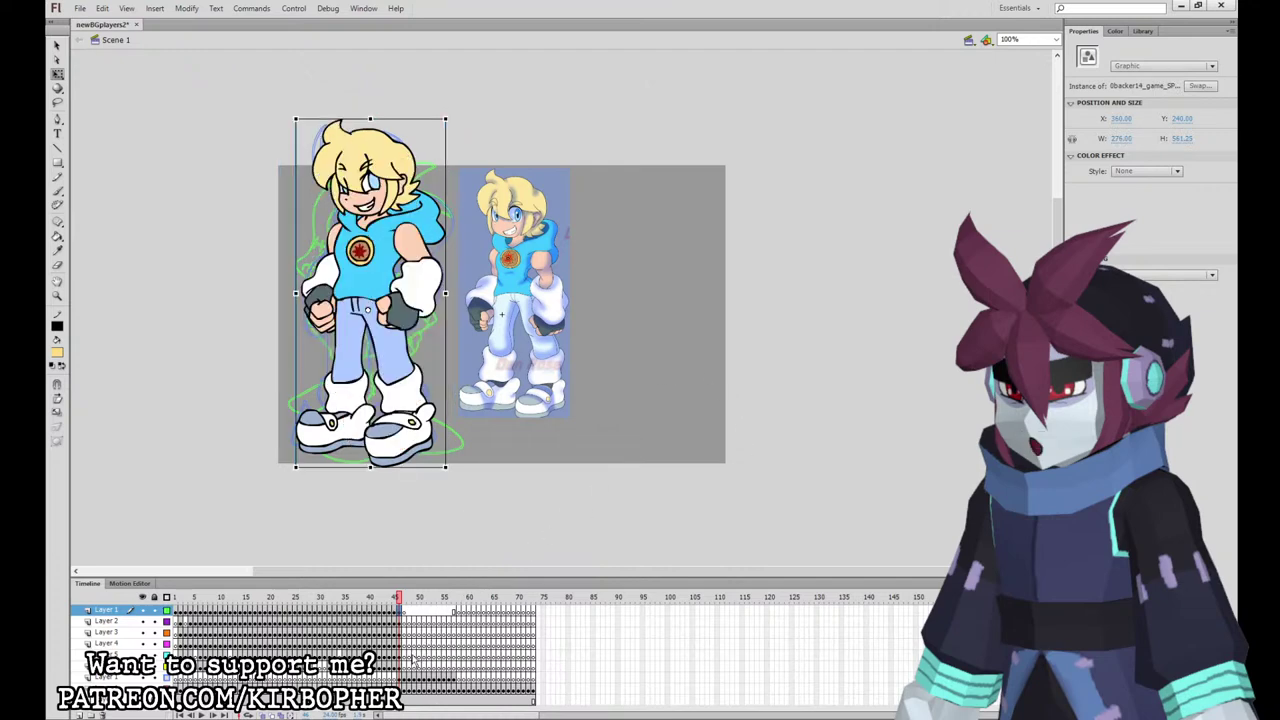
Step: Save the document and insert a blank keyframe on Layer 1 at frame 48
{"action": "left_click", "coordinate": [402, 656]}
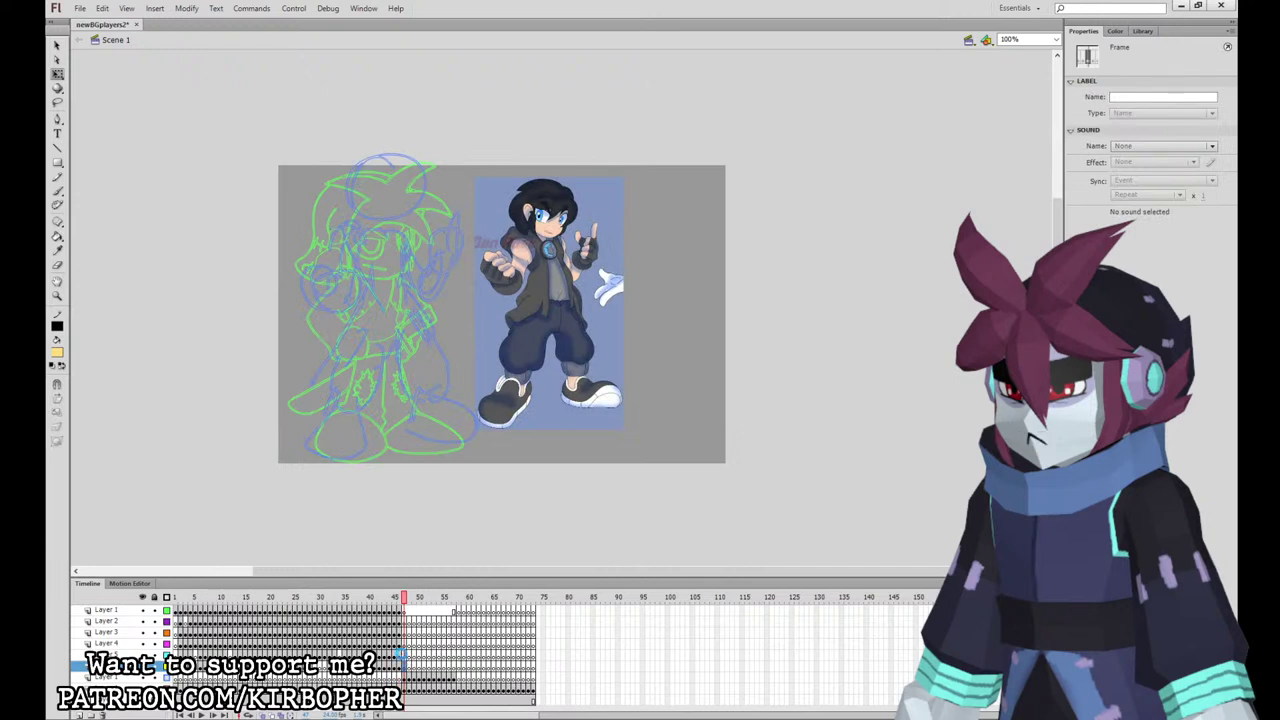
{"action": "key", "text": "ctrl+s"}
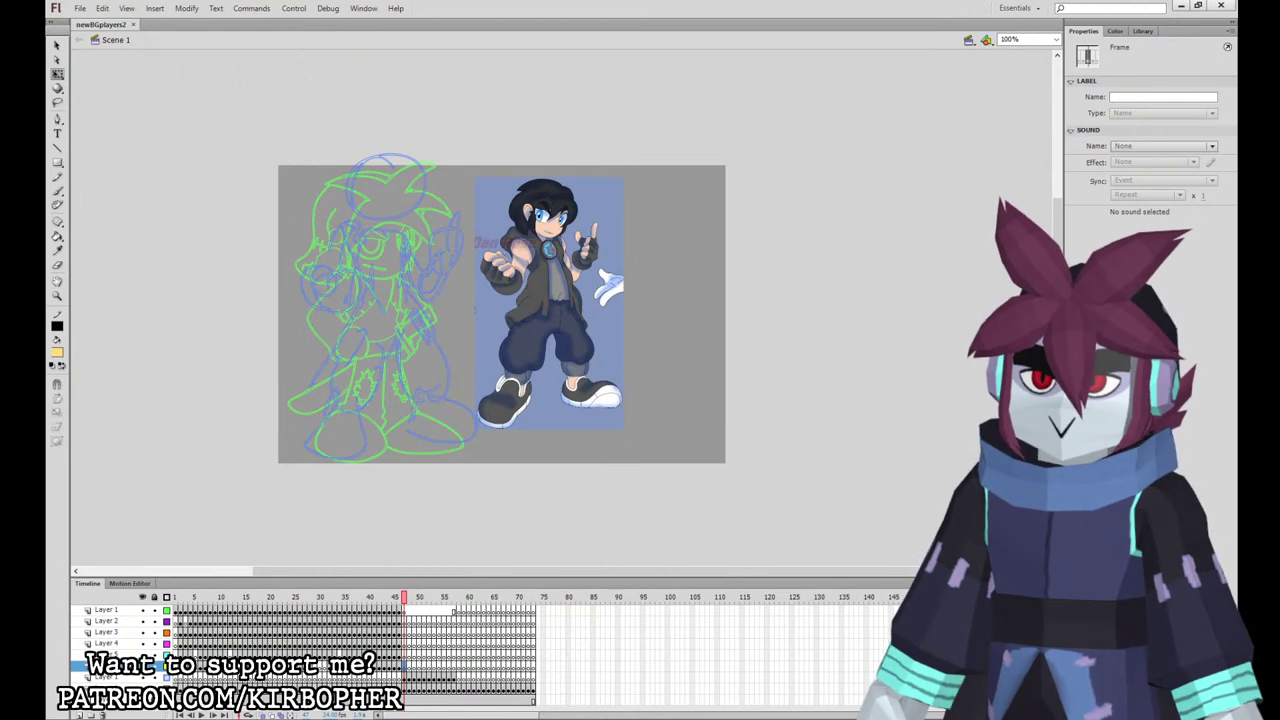
{"action": "left_click", "coordinate": [410, 612]}
{"action": "key", "text": "F7"}
{"action": "left_click", "coordinate": [405, 622]}
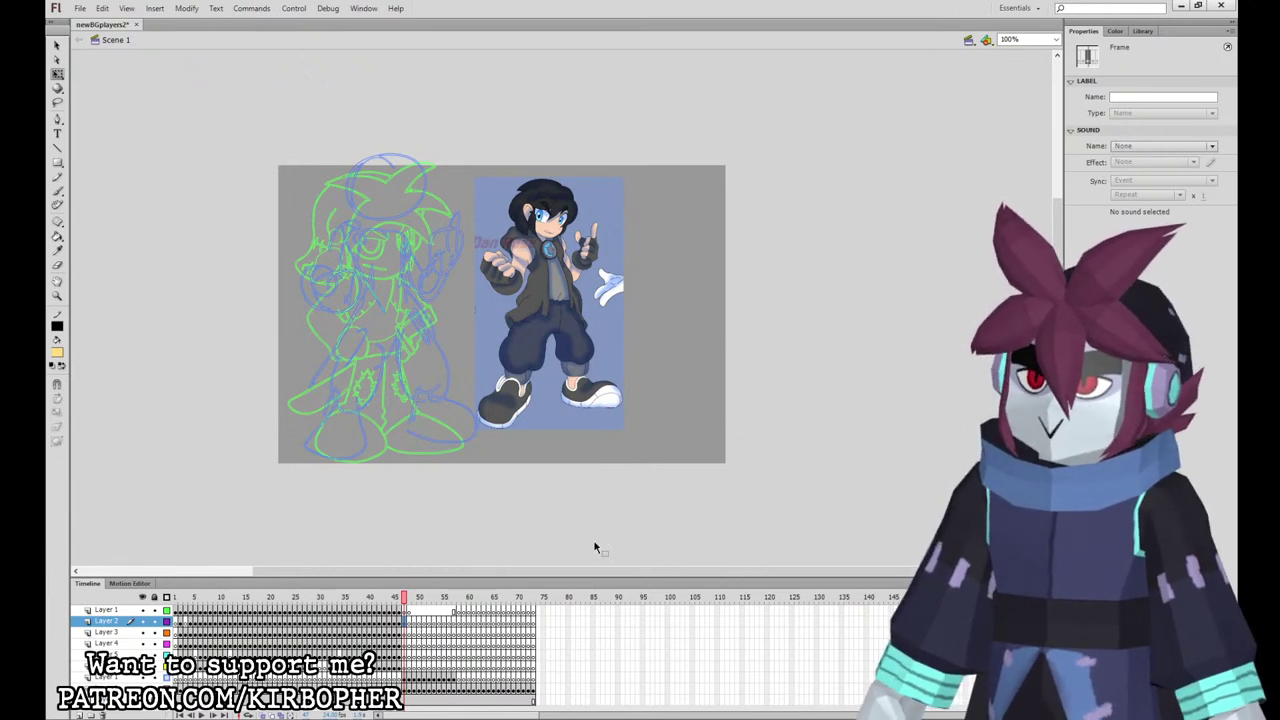
Step: On Layer 2 at frame 47, brush black outlines for the dark-haired character's pointed fringe and the top of the hair
{"action": "left_click", "coordinate": [399, 620]}
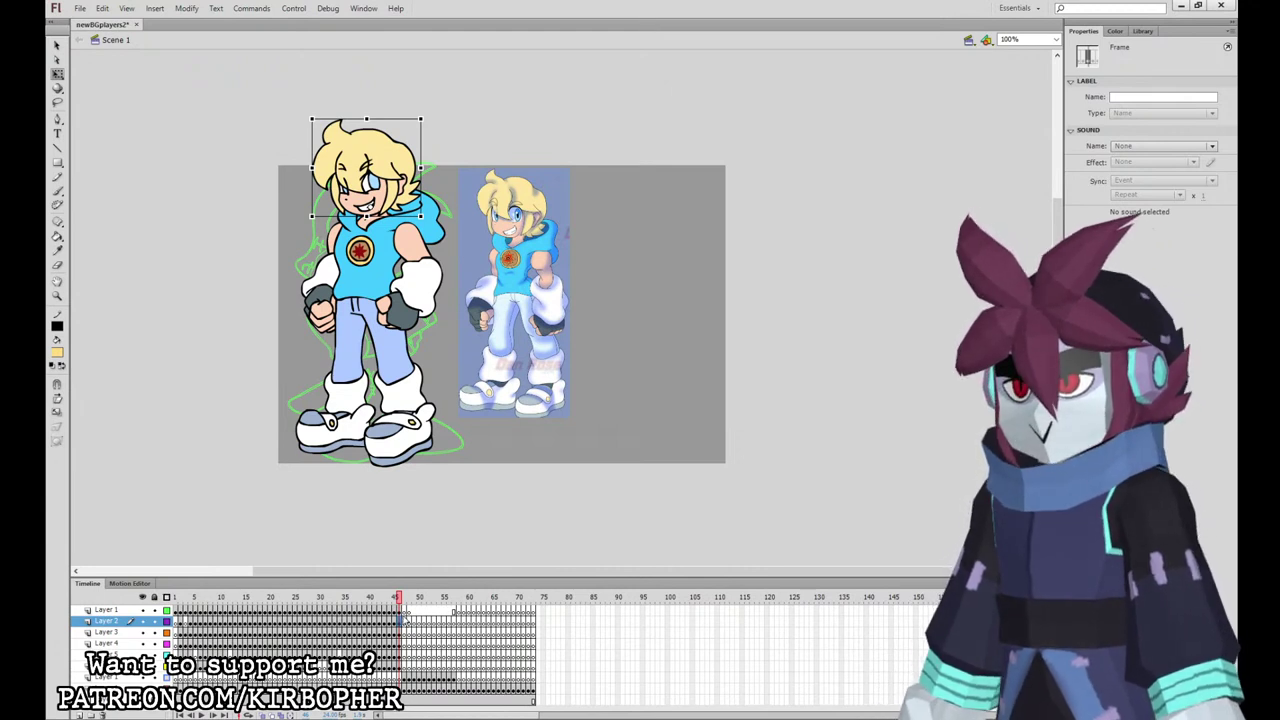
{"action": "left_click", "coordinate": [405, 620]}
{"action": "left_click", "coordinate": [57, 190]}
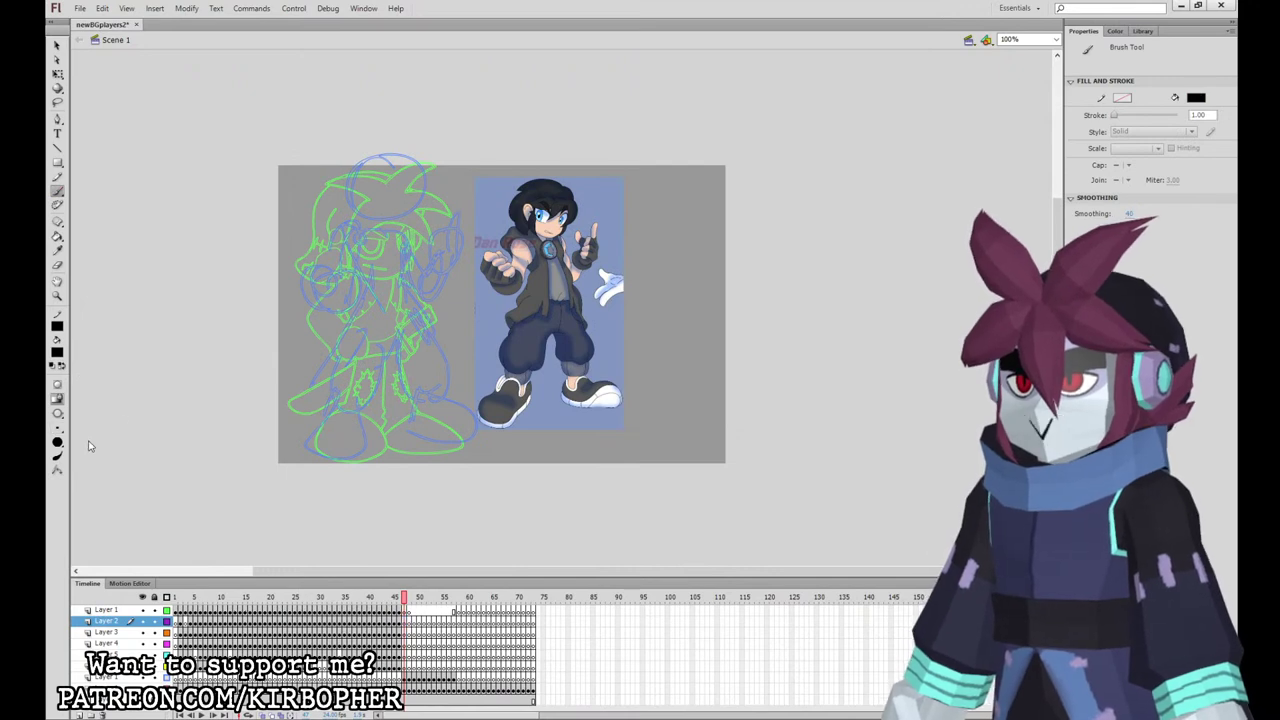
{"action": "left_click", "coordinate": [400, 620]}
{"action": "key", "text": "ctrl+="}
{"action": "key", "text": "q"}
{"action": "left_click_drag", "start_coordinate": [586, 354], "coordinate": [668, 535]}
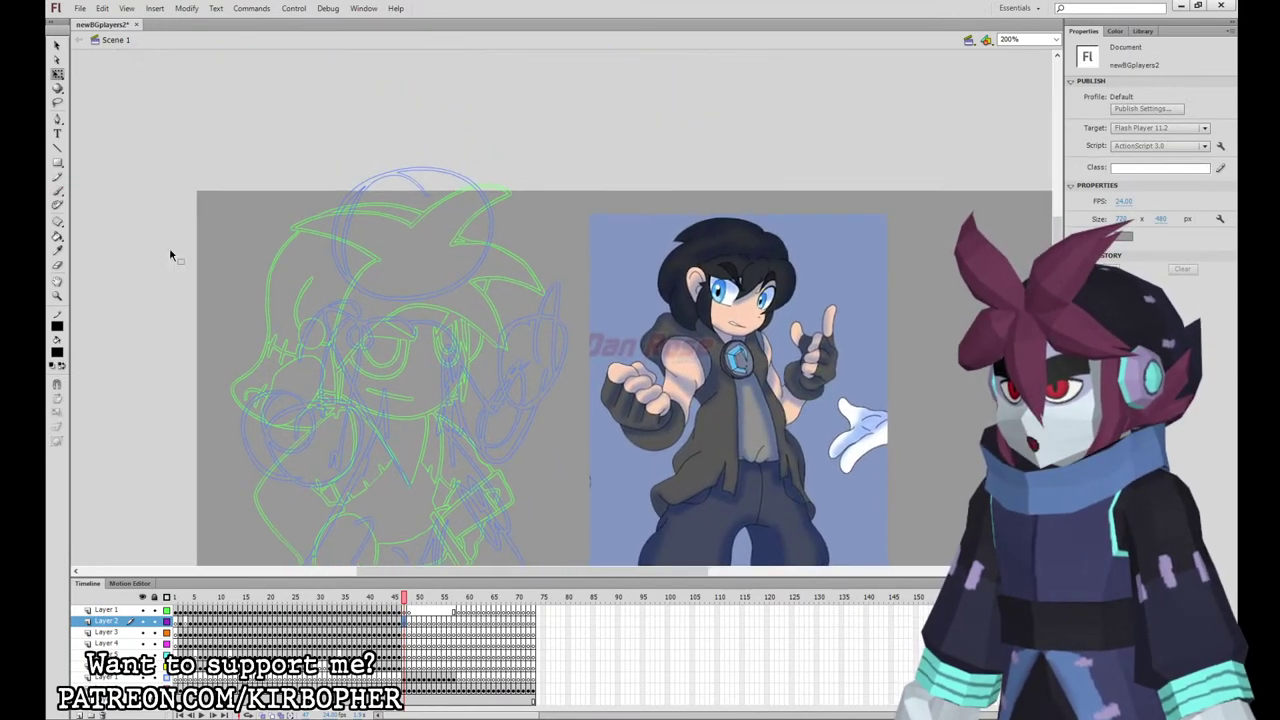
{"action": "left_click", "coordinate": [57, 190]}
{"action": "mouse_move", "coordinate": [432, 201]}
{"action": "left_mouse_down"}
{"action": "mouse_move", "coordinate": [412, 270]}
{"action": "mouse_move", "coordinate": [468, 215]}
{"action": "left_mouse_up"}
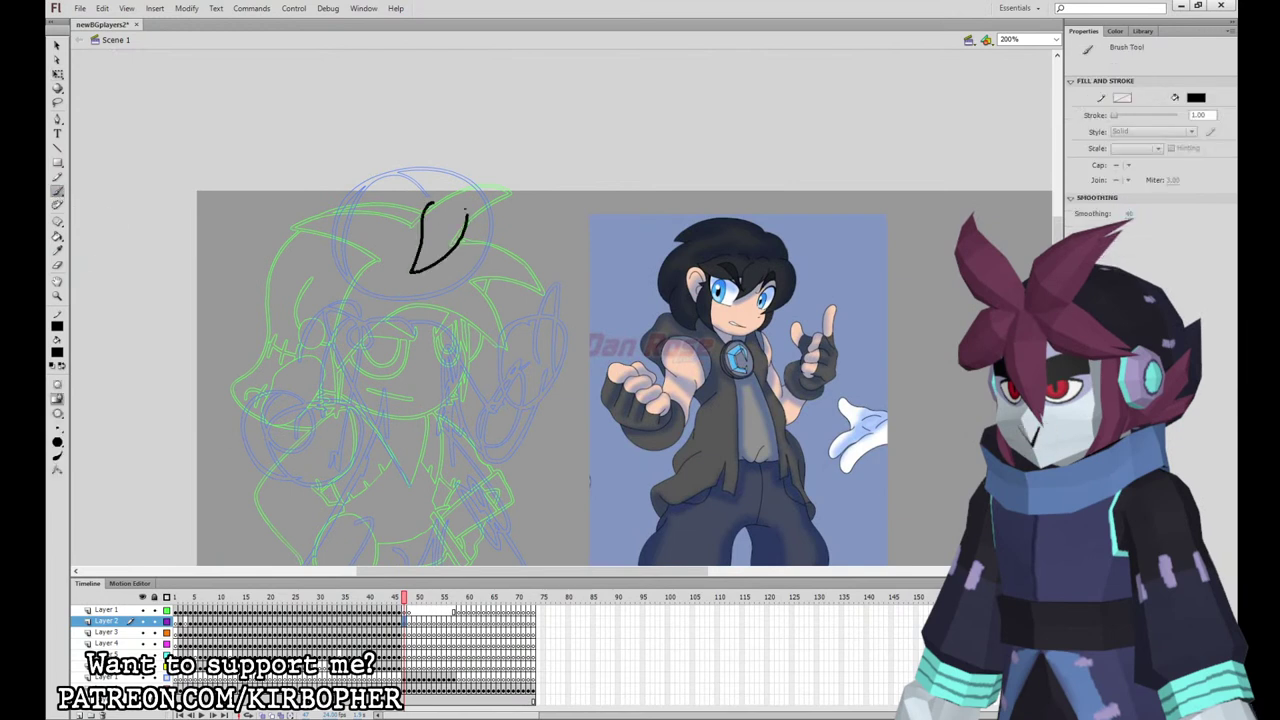
{"action": "mouse_move", "coordinate": [390, 197]}
{"action": "left_mouse_down"}
{"action": "mouse_move", "coordinate": [411, 191]}
{"action": "mouse_move", "coordinate": [399, 240]}
{"action": "mouse_move", "coordinate": [421, 222]}
{"action": "mouse_move", "coordinate": [470, 230]}
{"action": "mouse_move", "coordinate": [508, 260]}
{"action": "mouse_move", "coordinate": [484, 190]}
{"action": "mouse_move", "coordinate": [496, 180]}
{"action": "mouse_move", "coordinate": [453, 161]}
{"action": "left_mouse_up"}
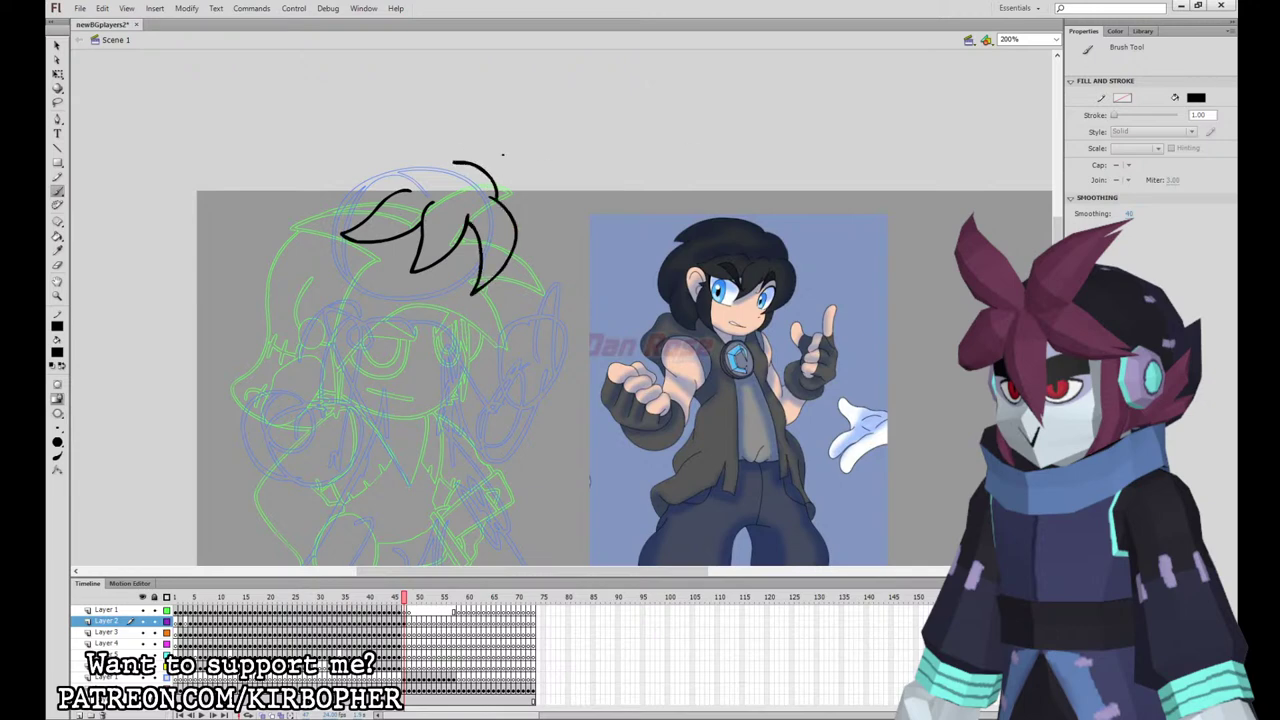
{"action": "key", "text": "ctrl+z"}
{"action": "mouse_move", "coordinate": [503, 208]}
{"action": "left_mouse_down"}
{"action": "mouse_move", "coordinate": [443, 146]}
{"action": "mouse_move", "coordinate": [321, 178]}
{"action": "left_mouse_up"}
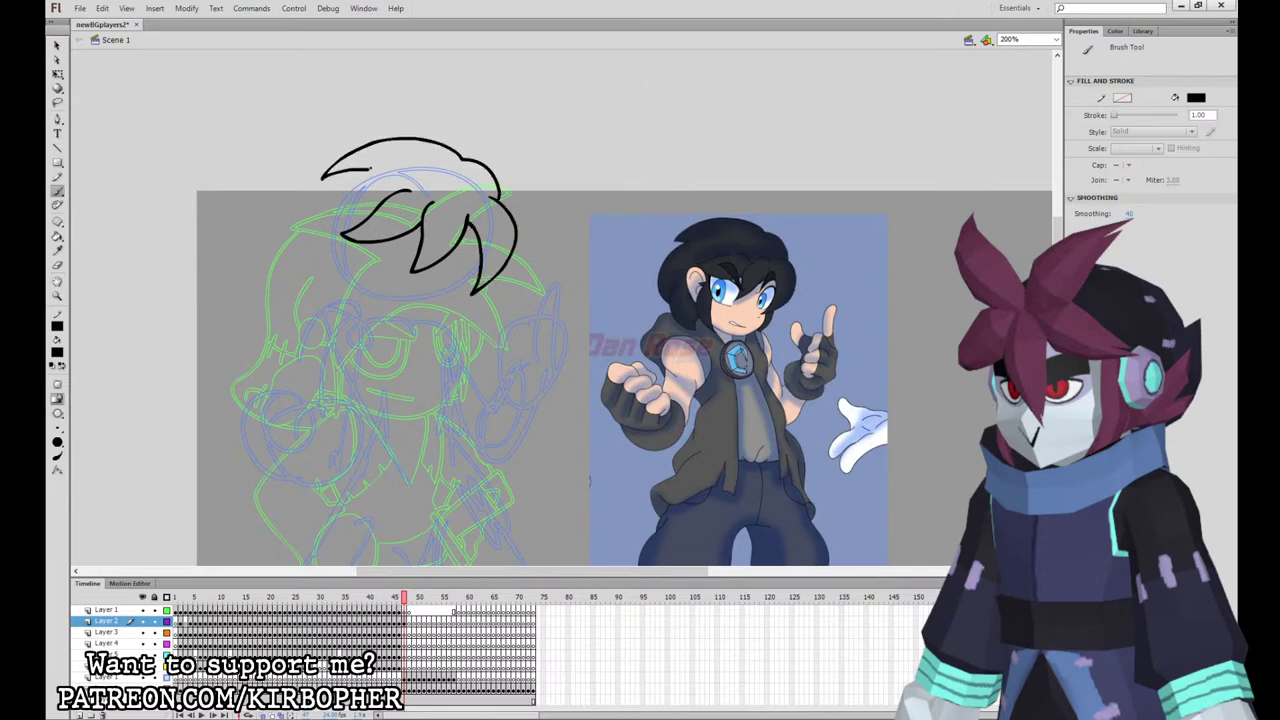
Step: Brush the side locks, face contour, eyes and nose beneath the fringe, and outline the thick eyebrows filled with black
{"action": "left_click_drag", "start_coordinate": [352, 244], "coordinate": [386, 328]}
{"action": "left_click_drag", "start_coordinate": [373, 246], "coordinate": [377, 302]}
{"action": "mouse_move", "coordinate": [393, 216]}
{"action": "left_mouse_down"}
{"action": "mouse_move", "coordinate": [424, 244]}
{"action": "mouse_move", "coordinate": [403, 212]}
{"action": "mouse_move", "coordinate": [488, 230]}
{"action": "left_mouse_up"}
{"action": "mouse_move", "coordinate": [459, 242]}
{"action": "left_mouse_down"}
{"action": "mouse_move", "coordinate": [484, 217]}
{"action": "mouse_move", "coordinate": [488, 233]}
{"action": "left_mouse_up"}
{"action": "mouse_move", "coordinate": [394, 240]}
{"action": "left_mouse_down"}
{"action": "mouse_move", "coordinate": [398, 264]}
{"action": "mouse_move", "coordinate": [414, 266]}
{"action": "mouse_move", "coordinate": [468, 267]}
{"action": "mouse_move", "coordinate": [475, 243]}
{"action": "mouse_move", "coordinate": [404, 262]}
{"action": "mouse_move", "coordinate": [458, 267]}
{"action": "mouse_move", "coordinate": [420, 318]}
{"action": "mouse_move", "coordinate": [471, 284]}
{"action": "mouse_move", "coordinate": [471, 262]}
{"action": "mouse_move", "coordinate": [453, 315]}
{"action": "mouse_move", "coordinate": [481, 296]}
{"action": "mouse_move", "coordinate": [438, 330]}
{"action": "left_mouse_up"}
{"action": "key", "text": "ctrl+z"}
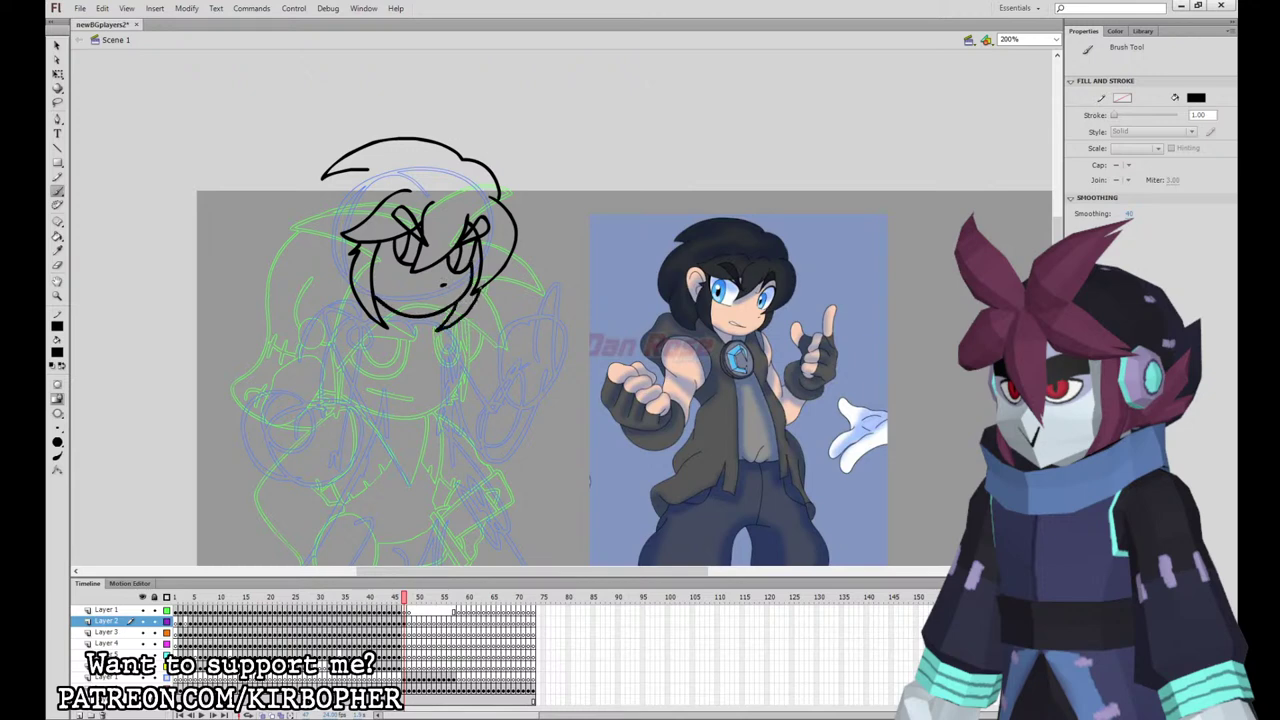
{"action": "key", "text": "k"}
{"action": "left_click", "coordinate": [472, 229]}
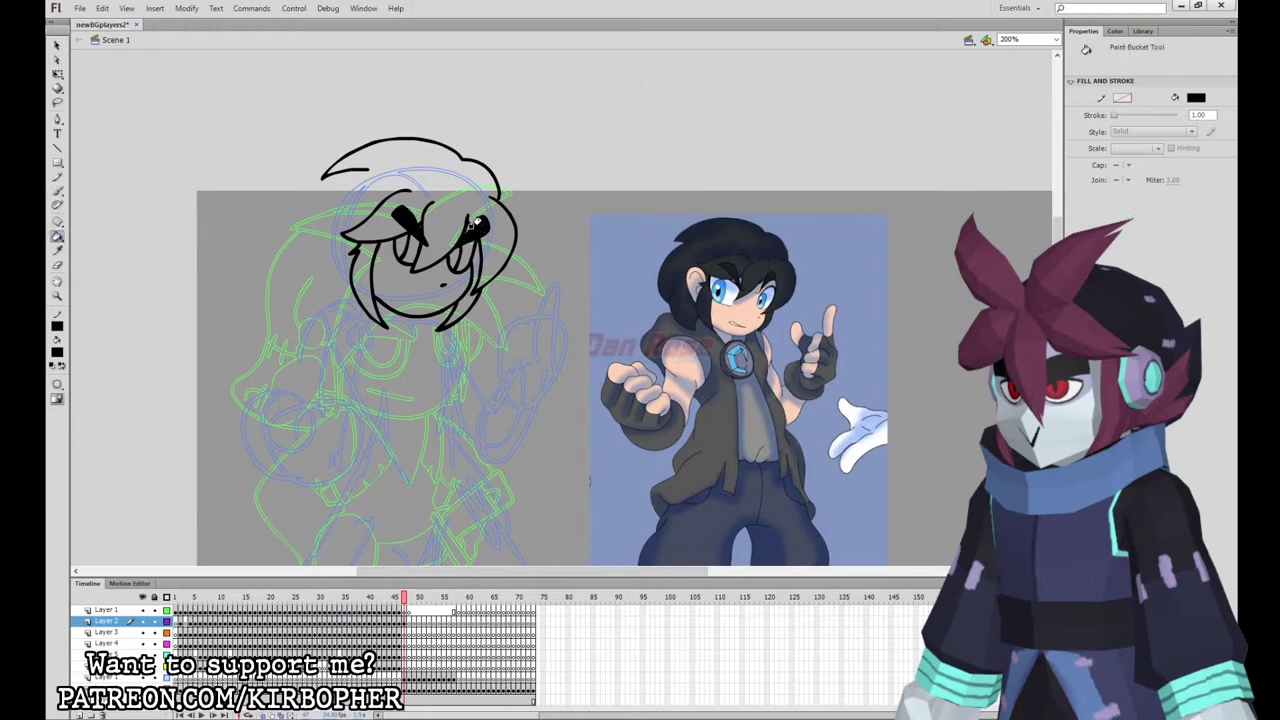
Step: Brush the outer hair outline at the back of the head and the small open mouth on Layer 2
{"action": "left_click", "coordinate": [57, 190]}
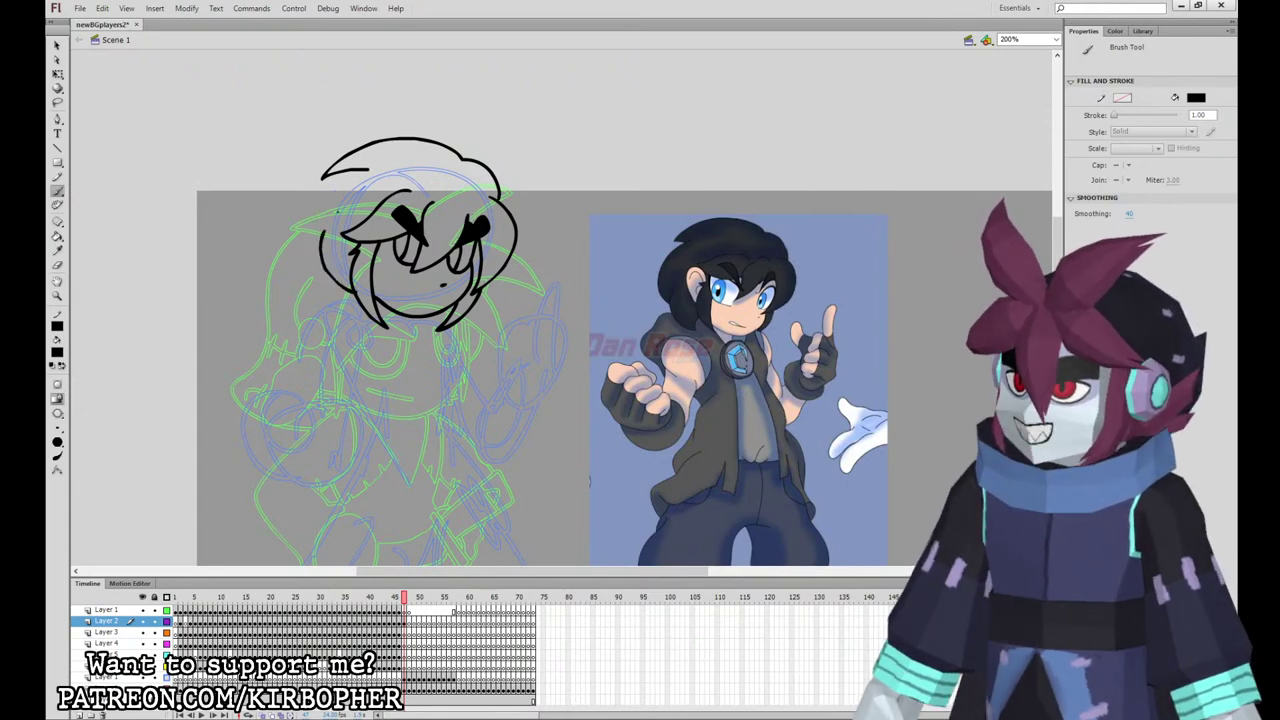
{"action": "mouse_move", "coordinate": [368, 168]}
{"action": "left_mouse_down"}
{"action": "mouse_move", "coordinate": [303, 264]}
{"action": "mouse_move", "coordinate": [303, 224]}
{"action": "left_mouse_up"}
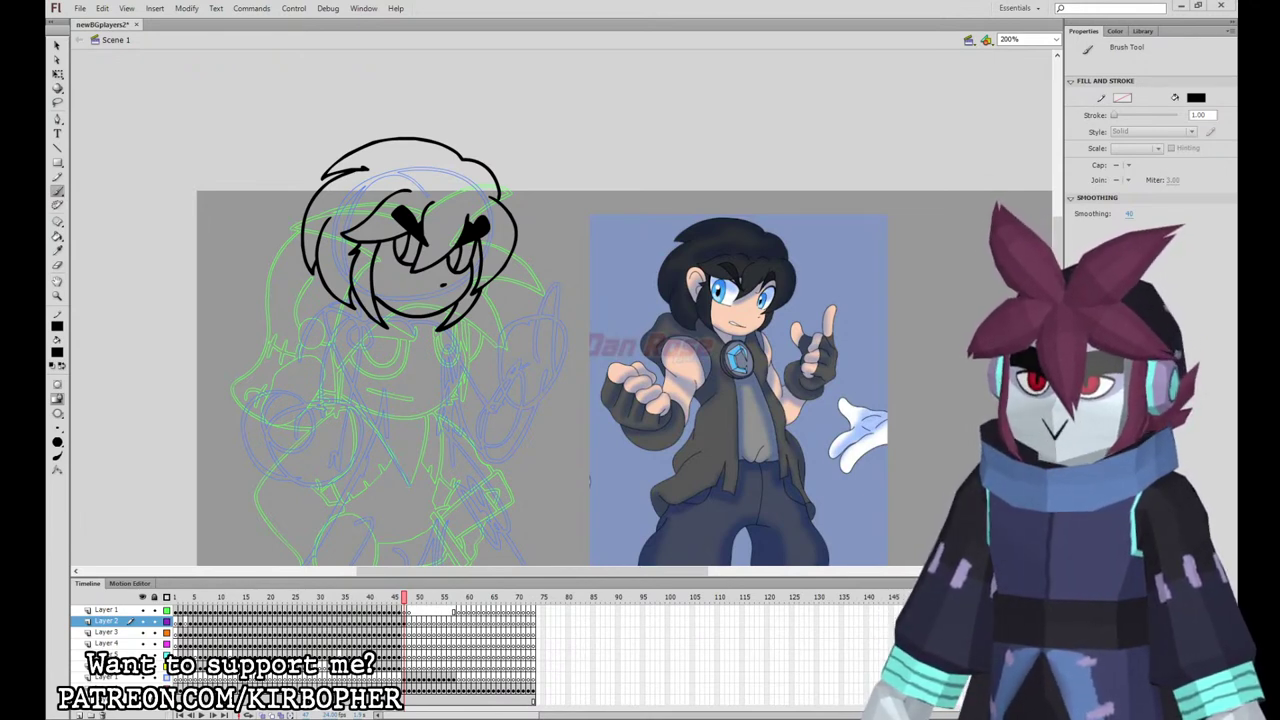
{"action": "left_click", "coordinate": [404, 611]}
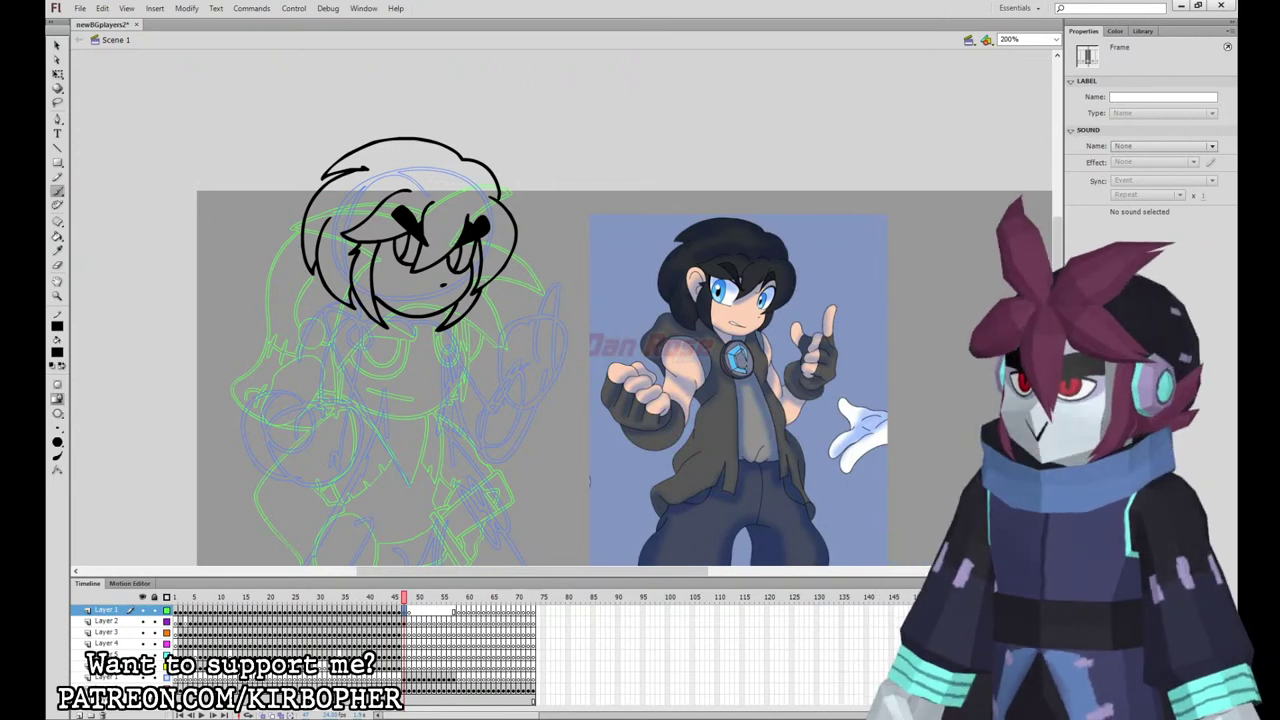
{"action": "left_click", "coordinate": [106, 621]}
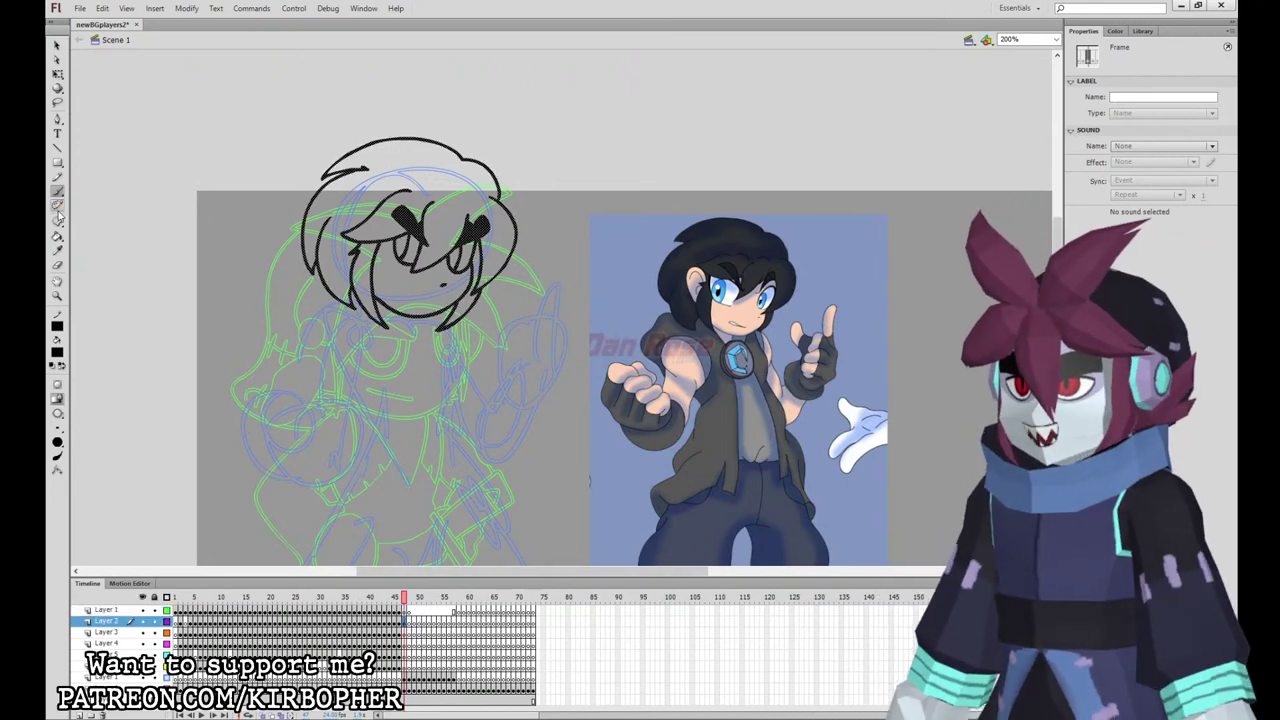
{"action": "left_click_drag", "start_coordinate": [428, 303], "coordinate": [429, 302]}
{"action": "key", "text": "ctrl+z"}
Step: Fill both irises with the light blue sampled from the reference character's eye
{"action": "key", "text": "i"}
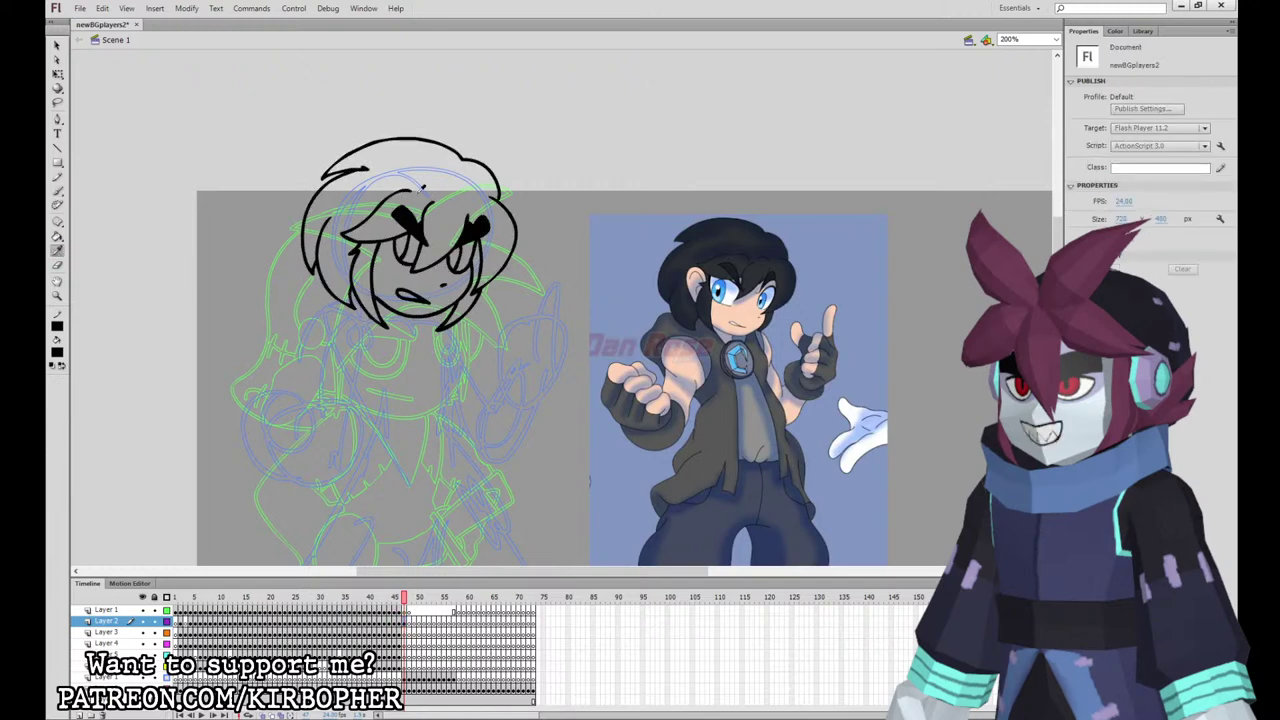
{"action": "left_click", "coordinate": [722, 298]}
{"action": "left_click", "coordinate": [408, 247]}
{"action": "left_click", "coordinate": [453, 250]}
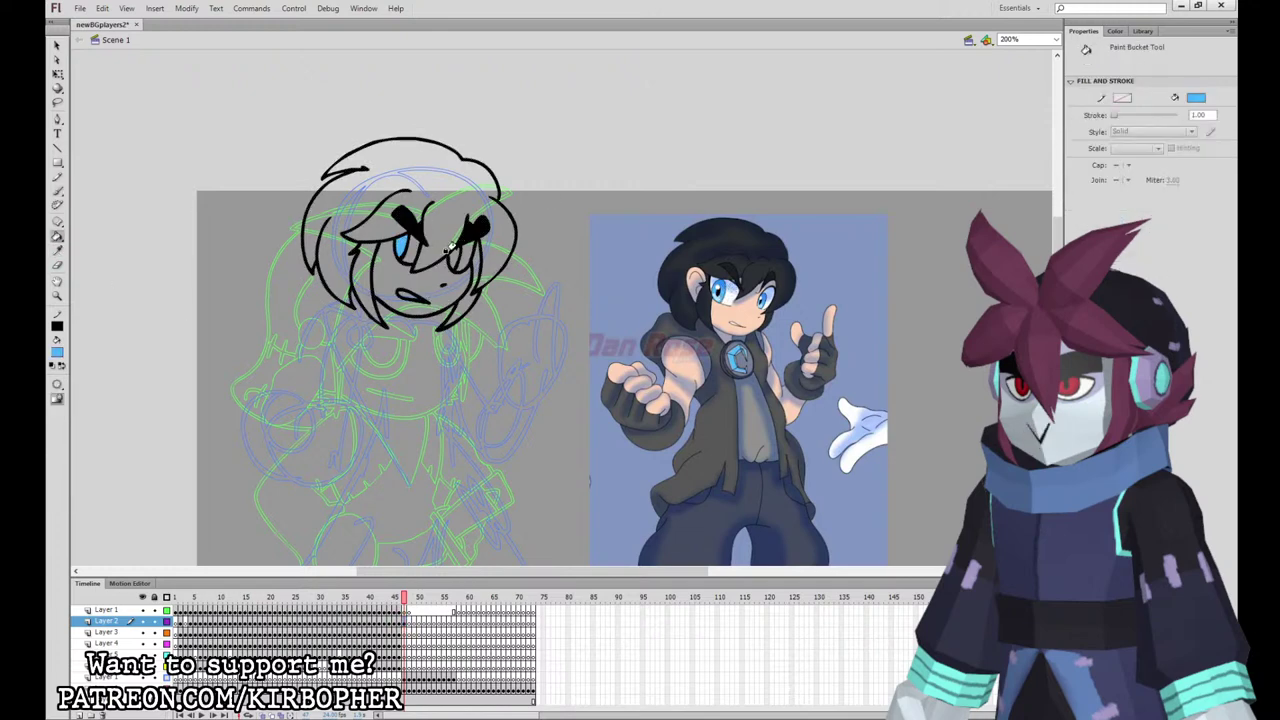
Step: Fill the mouth and eye whites with white and the face with the skin tone sampled from the reference character
{"action": "left_click", "coordinate": [71, 418]}
{"action": "left_click", "coordinate": [402, 295]}
{"action": "left_click", "coordinate": [411, 253]}
{"action": "left_click", "coordinate": [466, 259]}
{"action": "left_click", "coordinate": [63, 354]}
{"action": "left_click", "coordinate": [752, 309]}
{"action": "left_click", "coordinate": [424, 268]}
Step: Fill the fringe, side locks and the rest of the hair with the dark navy sampled from the reference character's hair
{"action": "left_click", "coordinate": [63, 357]}
{"action": "left_click", "coordinate": [765, 246]}
{"action": "left_click", "coordinate": [459, 192]}
{"action": "left_click", "coordinate": [464, 277]}
{"action": "left_click", "coordinate": [374, 253]}
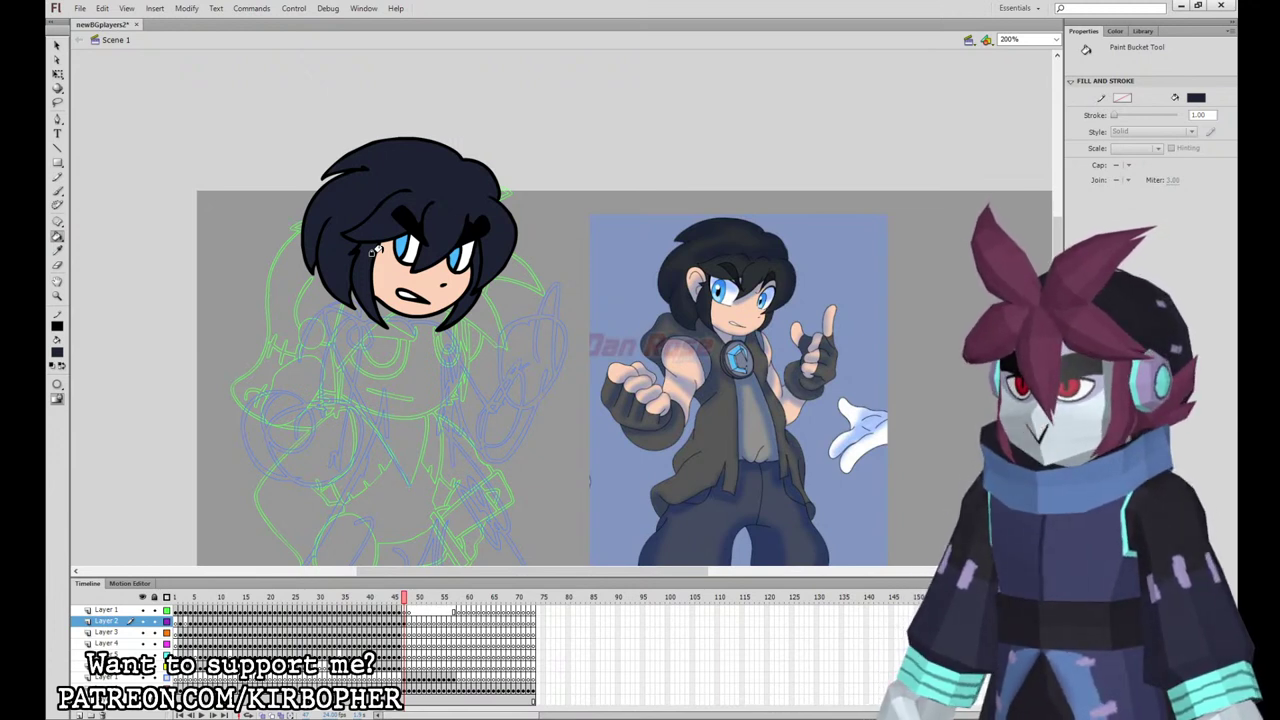
Step: Show Layer 2 as outlines and brush a black double ring for the round chest emblem on Layer 3 at frame 47
{"action": "left_click", "coordinate": [57, 190]}
{"action": "left_click", "coordinate": [76, 399]}
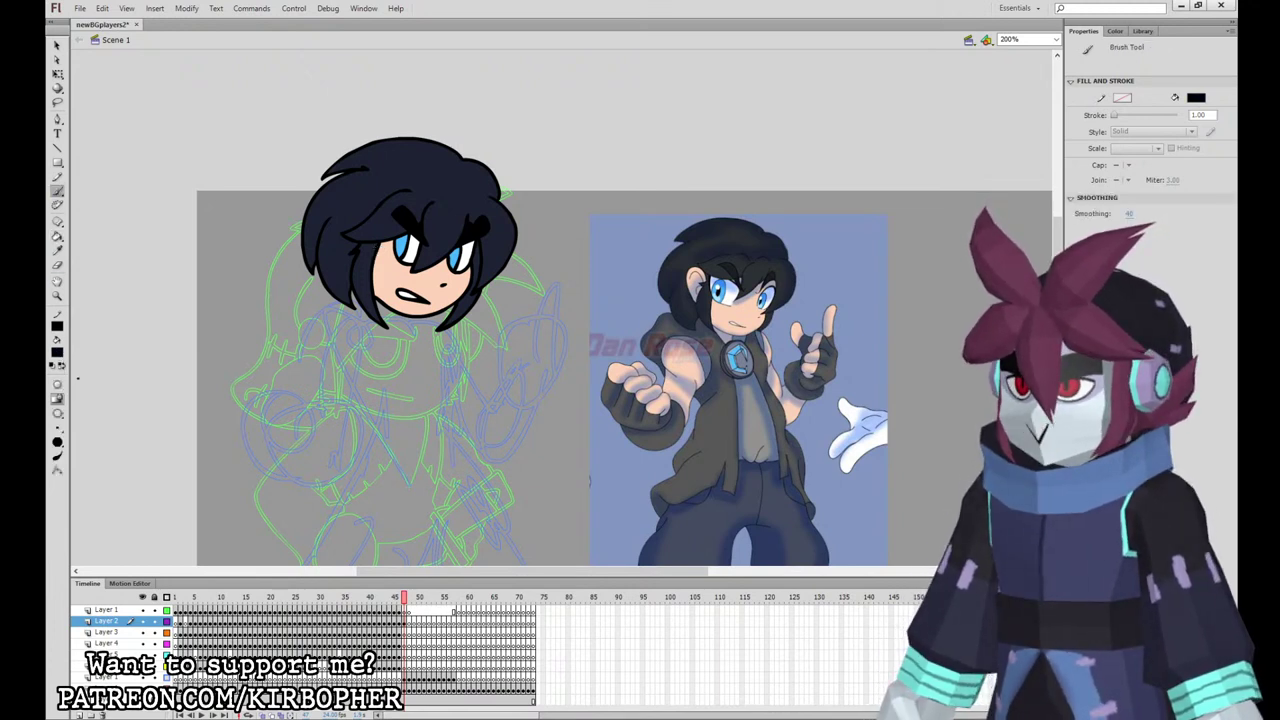
{"action": "left_click", "coordinate": [58, 428]}
{"action": "left_click", "coordinate": [83, 427]}
{"action": "left_click", "coordinate": [404, 632]}
{"action": "key", "text": "ctrl+1"}
{"action": "left_click", "coordinate": [166, 621]}
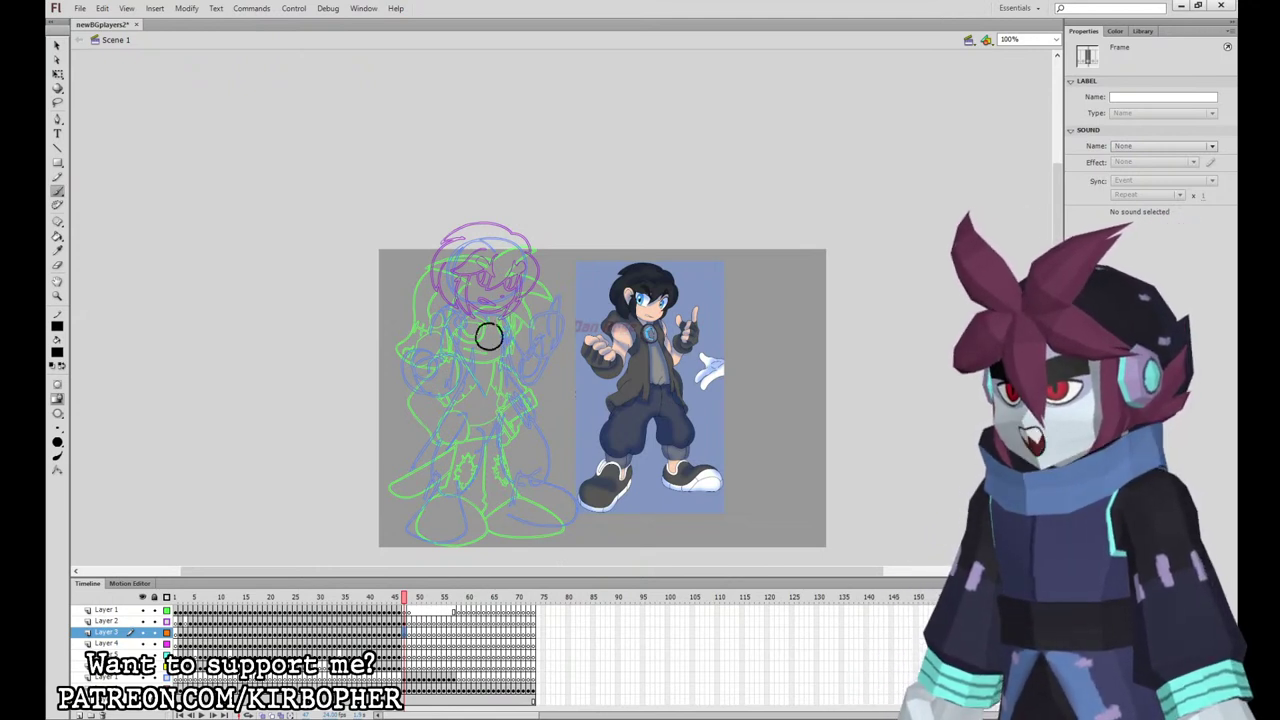
{"action": "key", "text": "b"}
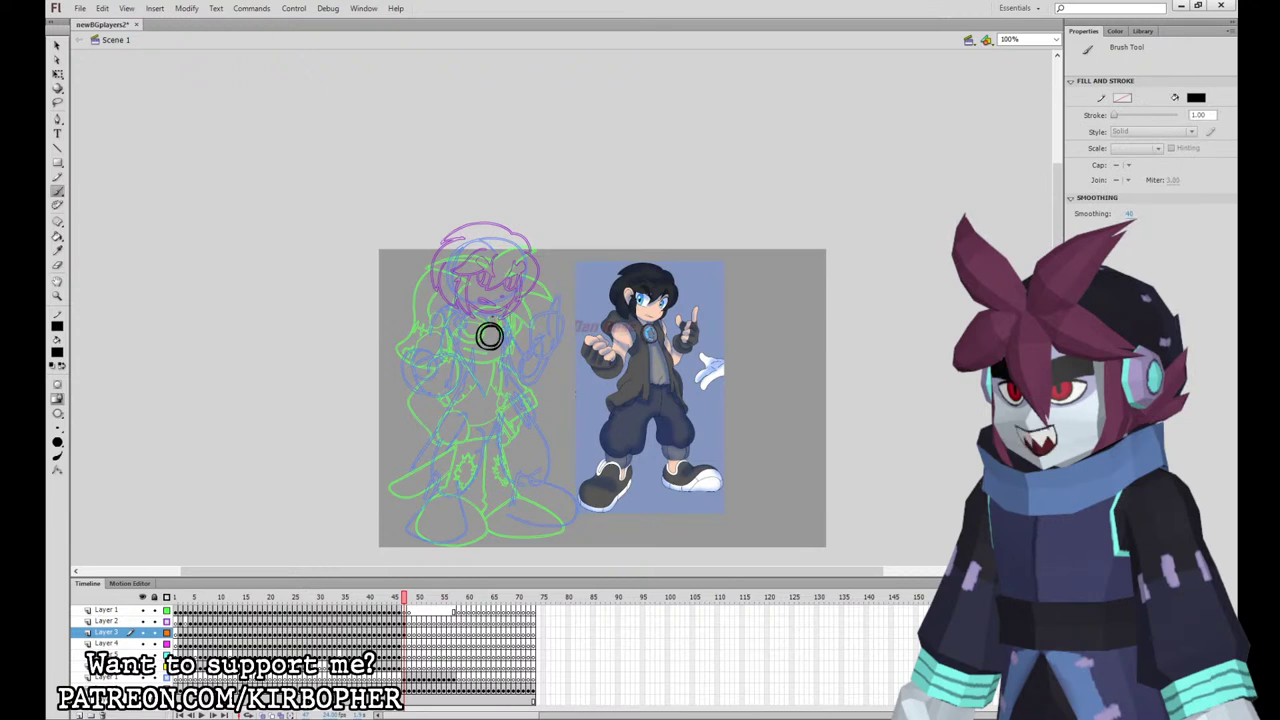
Step: Paint the emblem's centre with the light blue sampled from the reference brooch and erase part of it to form a crescent
{"action": "left_click", "coordinate": [57, 354]}
{"action": "left_click", "coordinate": [651, 329]}
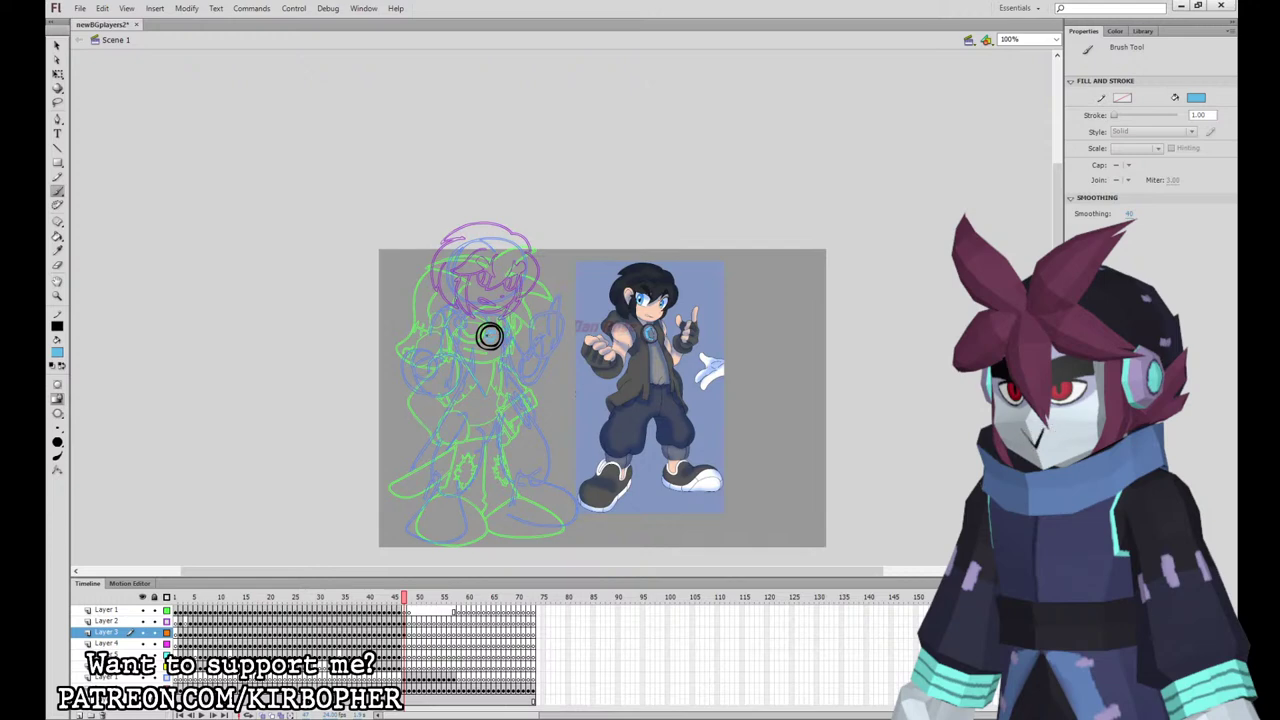
{"action": "left_click", "coordinate": [57, 265]}
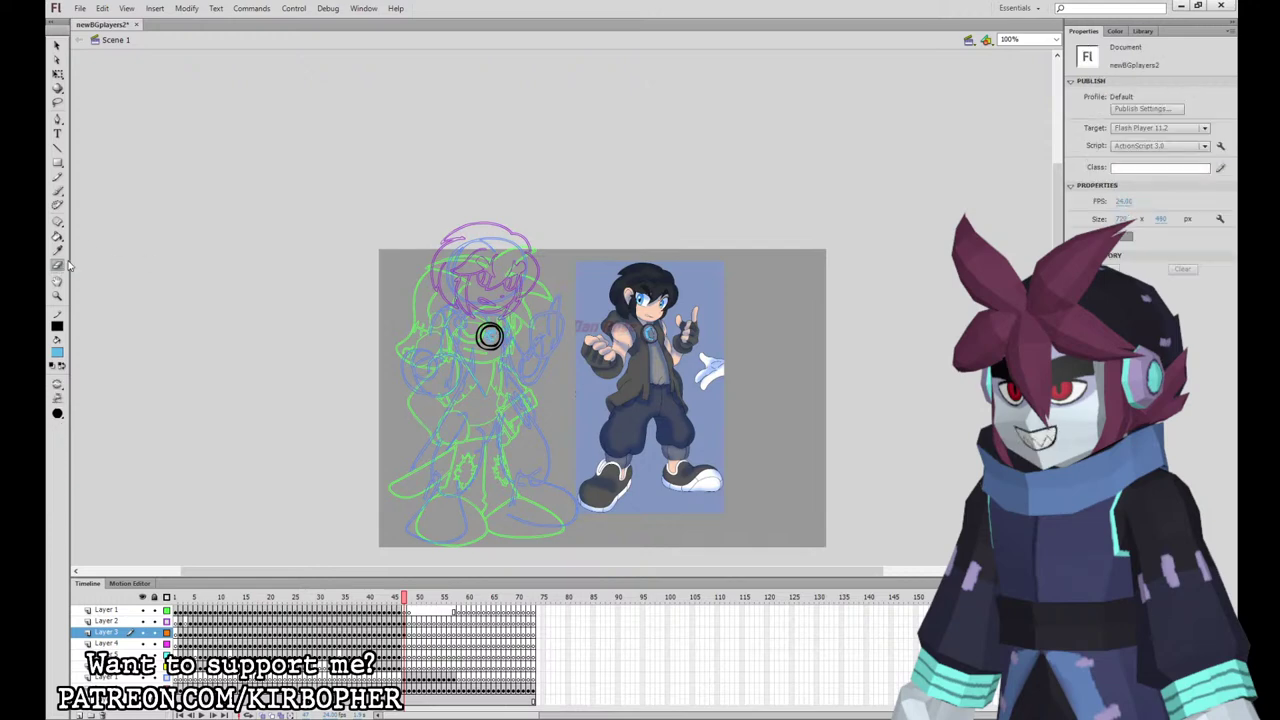
{"action": "key", "text": "ctrl+="}
{"action": "left_click_drag", "start_coordinate": [347, 183], "coordinate": [344, 181]}
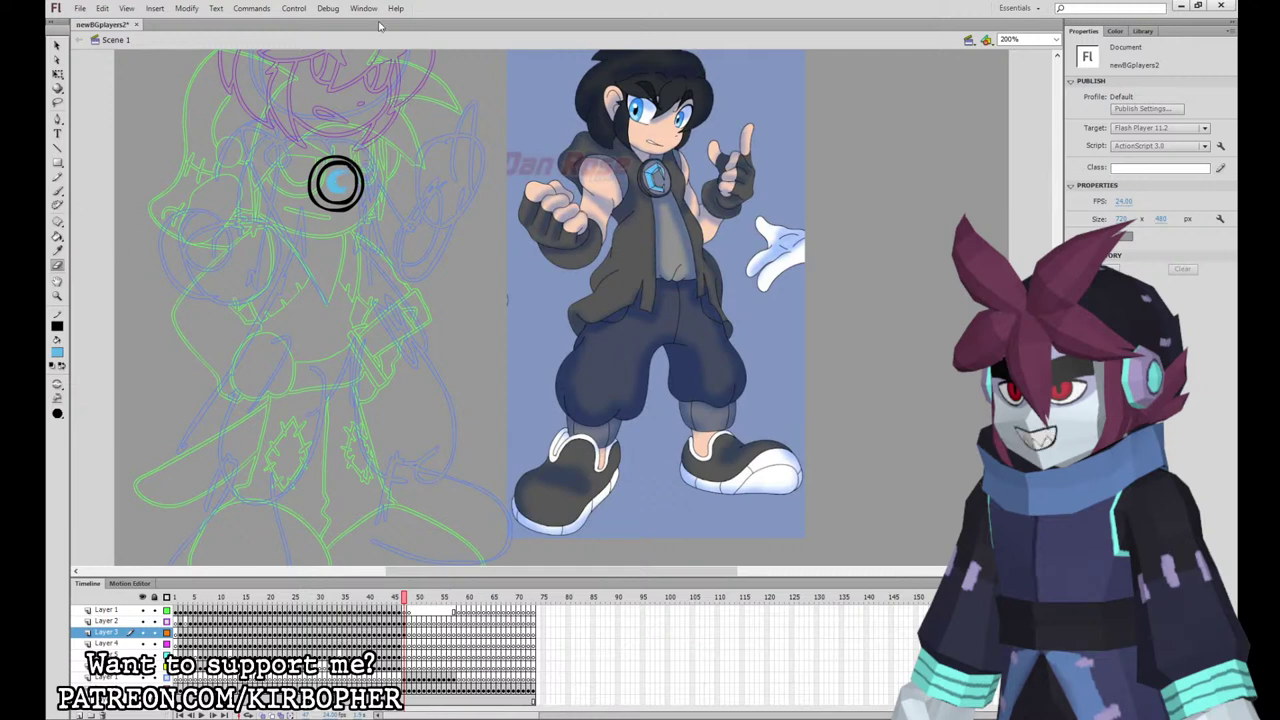
Step: Refine the crescent's shape, then fill the emblem's centre dark navy and its ring grey-blue with colours sampled from the reference brooch
{"action": "left_click", "coordinate": [57, 46]}
{"action": "left_click", "coordinate": [345, 166]}
{"action": "left_click", "coordinate": [345, 164]}
{"action": "left_click_drag", "start_coordinate": [344, 164], "coordinate": [345, 163]}
{"action": "left_click", "coordinate": [57, 236]}
{"action": "key", "text": "i"}
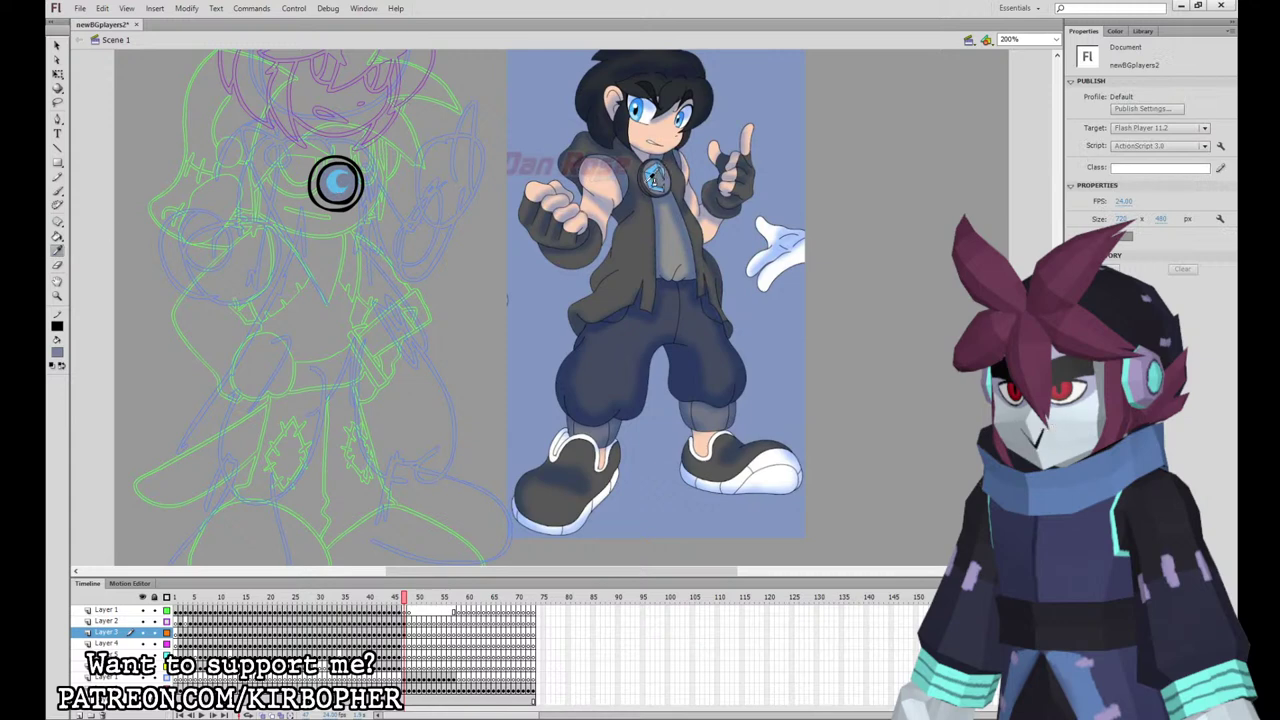
{"action": "left_click", "coordinate": [652, 178]}
{"action": "key", "text": "i"}
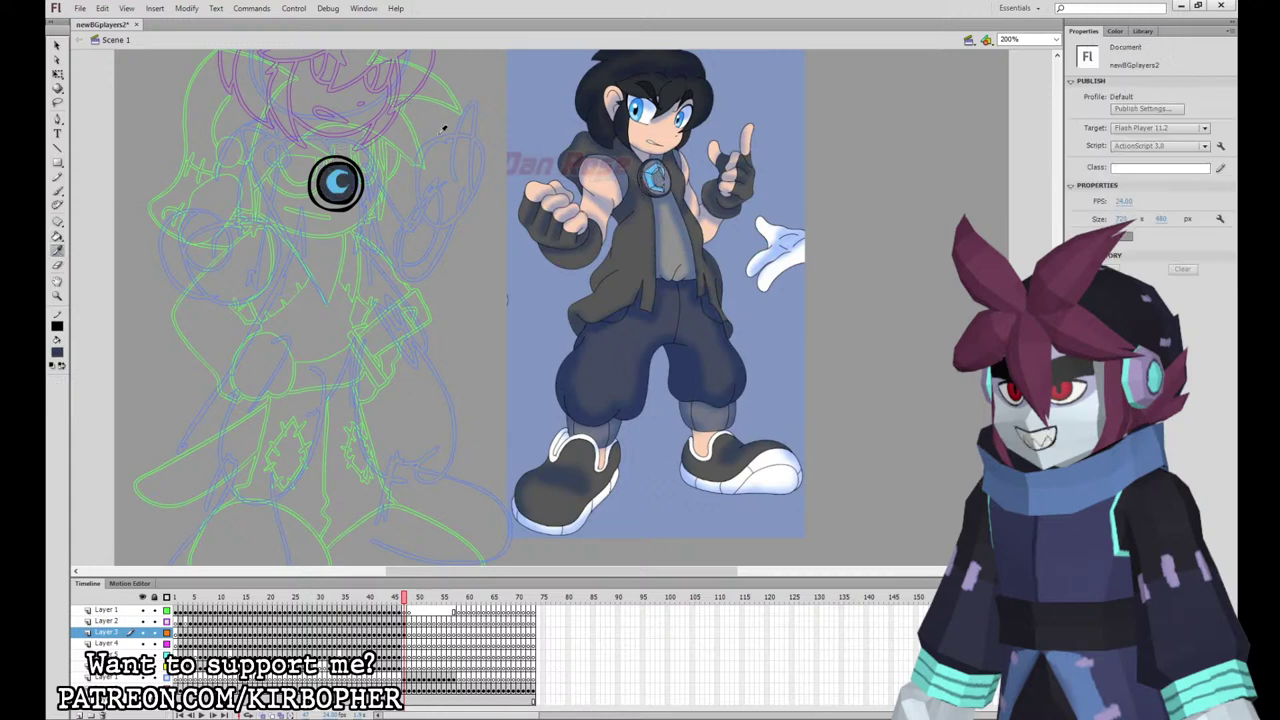
{"action": "left_click", "coordinate": [667, 180]}
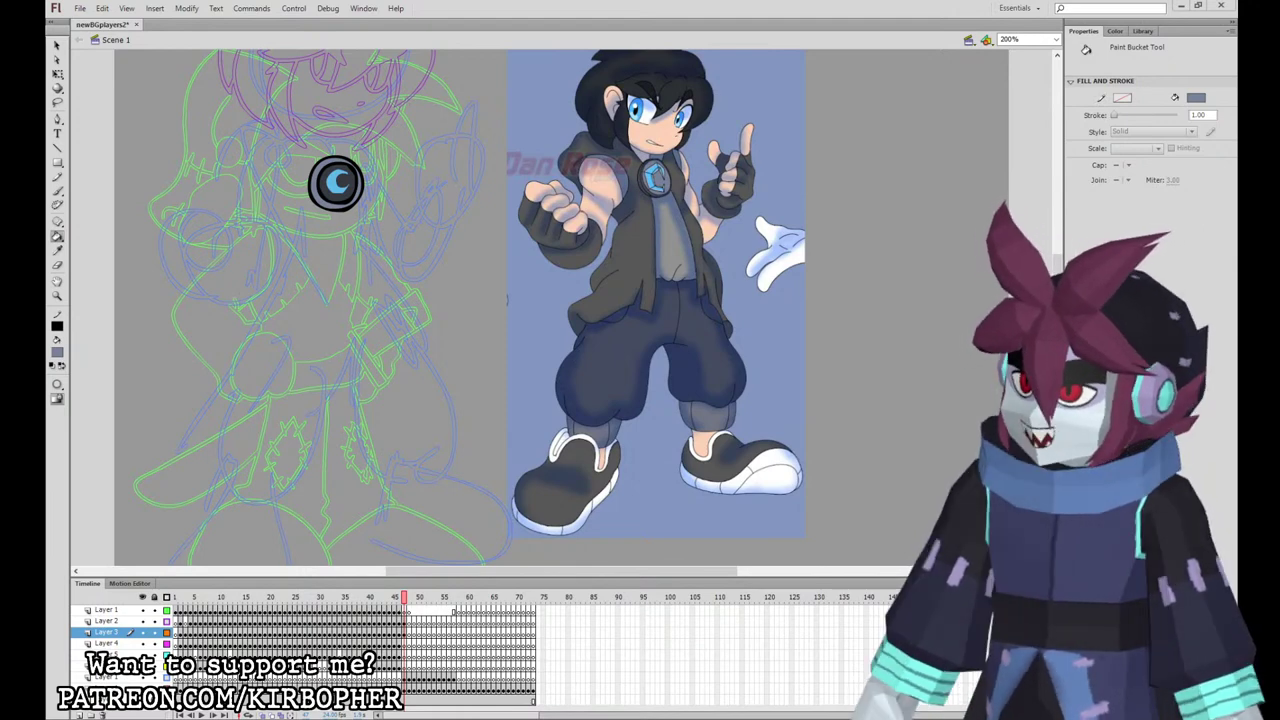
Step: On Layer 4 at frame 47, brush black outlines for the hooded, ragged-hemmed coat hanging open around the chest emblem
{"action": "key", "text": "b"}
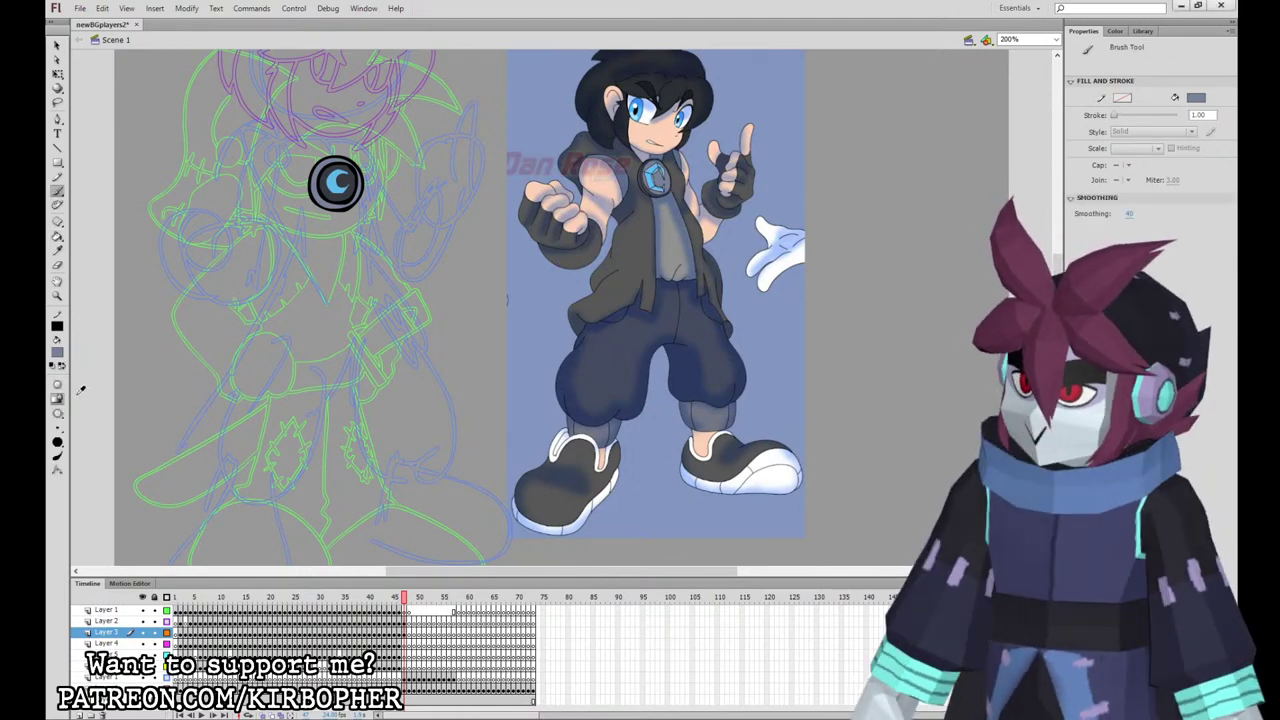
{"action": "left_click", "coordinate": [404, 633]}
{"action": "left_click_drag", "start_coordinate": [404, 634], "coordinate": [405, 644]}
{"action": "left_click", "coordinate": [404, 633]}
{"action": "key", "text": "F7"}
{"action": "left_click", "coordinate": [404, 644]}
{"action": "left_click_drag", "start_coordinate": [605, 356], "coordinate": [675, 513]}
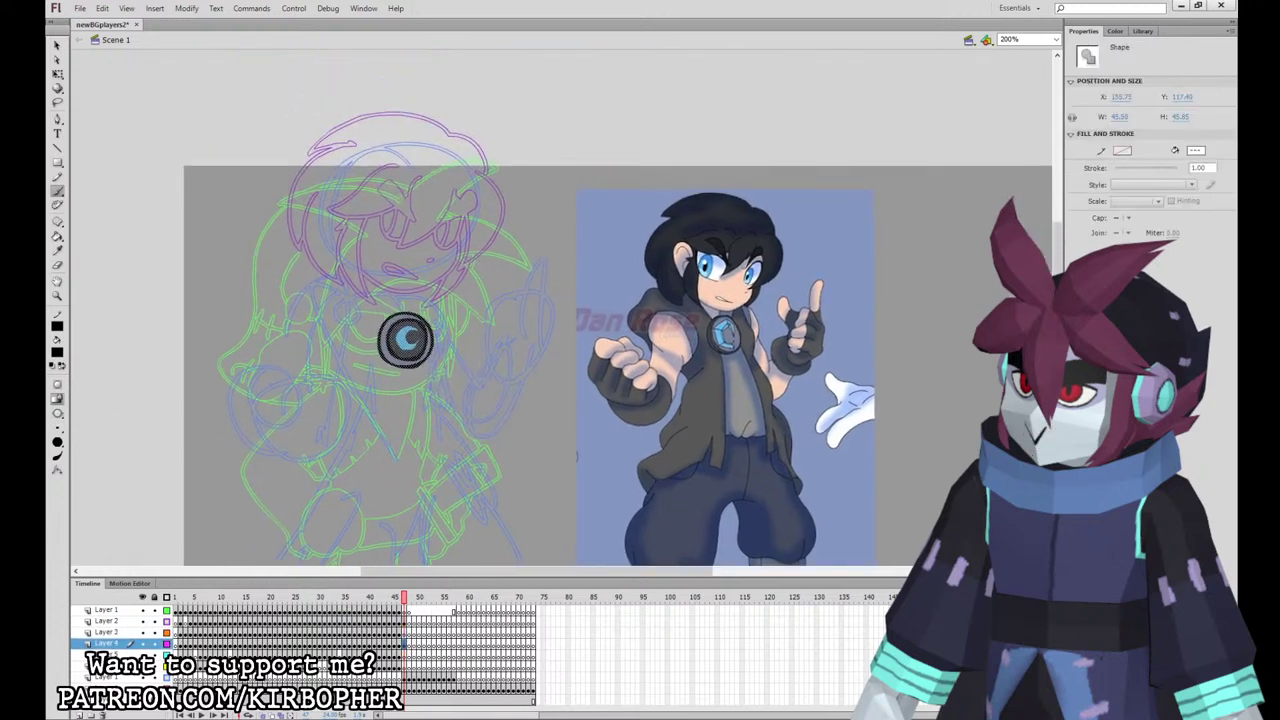
{"action": "key", "text": "ctrl+minus"}
{"action": "mouse_move", "coordinate": [481, 313]}
{"action": "left_mouse_down"}
{"action": "mouse_move", "coordinate": [422, 300]}
{"action": "mouse_move", "coordinate": [455, 360]}
{"action": "mouse_move", "coordinate": [418, 436]}
{"action": "mouse_move", "coordinate": [468, 411]}
{"action": "mouse_move", "coordinate": [478, 429]}
{"action": "mouse_move", "coordinate": [481, 338]}
{"action": "mouse_move", "coordinate": [510, 406]}
{"action": "mouse_move", "coordinate": [515, 390]}
{"action": "left_mouse_up"}
{"action": "key", "text": "ctrl+z"}
{"action": "mouse_move", "coordinate": [489, 336]}
{"action": "left_mouse_down"}
{"action": "mouse_move", "coordinate": [506, 411]}
{"action": "mouse_move", "coordinate": [513, 398]}
{"action": "mouse_move", "coordinate": [536, 420]}
{"action": "mouse_move", "coordinate": [508, 364]}
{"action": "mouse_move", "coordinate": [505, 302]}
{"action": "mouse_move", "coordinate": [461, 289]}
{"action": "left_mouse_up"}
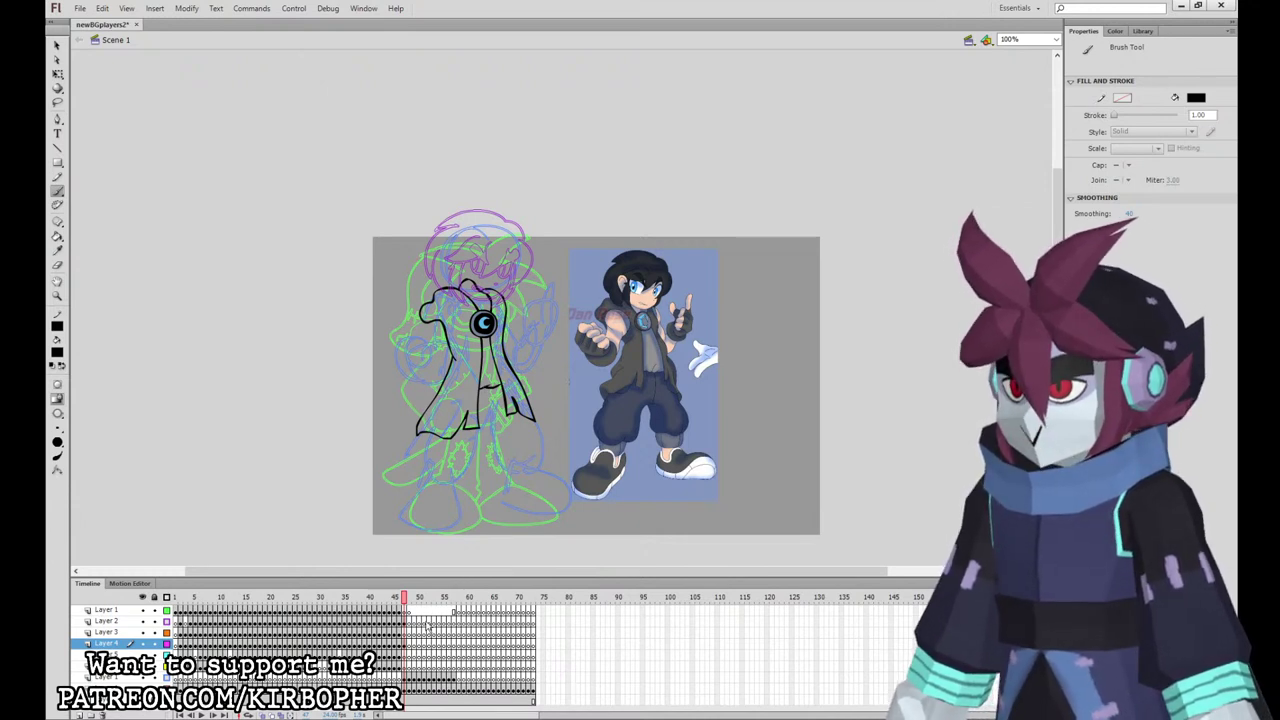
Step: On Layer 3 at frame 47, brush the black outline of the clenched fist with its curled fingers beside the coat
{"action": "left_click", "coordinate": [406, 632]}
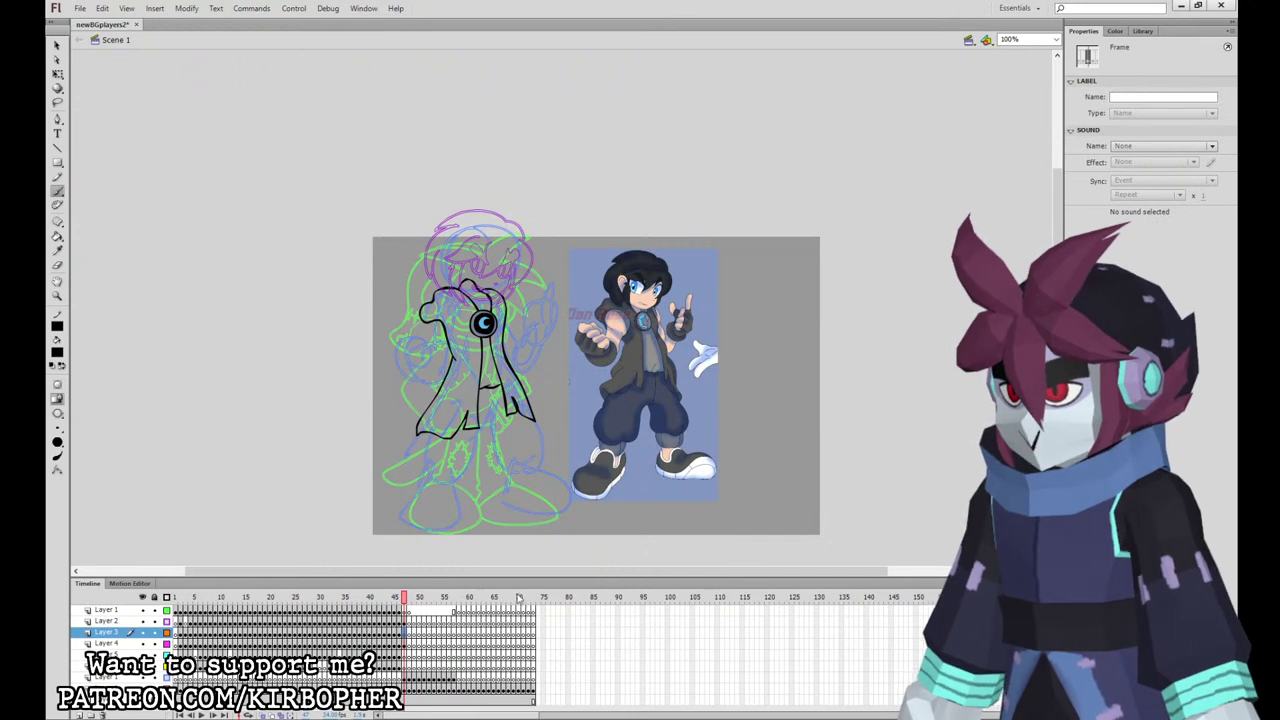
{"action": "mouse_move", "coordinate": [435, 370]}
{"action": "left_mouse_down"}
{"action": "mouse_move", "coordinate": [441, 354]}
{"action": "mouse_move", "coordinate": [417, 362]}
{"action": "left_mouse_up"}
{"action": "mouse_move", "coordinate": [424, 342]}
{"action": "left_mouse_down"}
{"action": "mouse_move", "coordinate": [409, 362]}
{"action": "mouse_move", "coordinate": [424, 381]}
{"action": "mouse_move", "coordinate": [405, 373]}
{"action": "mouse_move", "coordinate": [439, 376]}
{"action": "mouse_move", "coordinate": [440, 362]}
{"action": "mouse_move", "coordinate": [400, 371]}
{"action": "mouse_move", "coordinate": [438, 382]}
{"action": "mouse_move", "coordinate": [420, 382]}
{"action": "left_mouse_up"}
{"action": "key", "text": "ctrl+z"}
{"action": "key", "text": "ctrl+z"}
{"action": "key", "text": "ctrl+z"}
{"action": "left_click_drag", "start_coordinate": [430, 370], "coordinate": [440, 382]}
{"action": "left_click_drag", "start_coordinate": [419, 335], "coordinate": [424, 336]}
{"action": "mouse_move", "coordinate": [417, 381]}
{"action": "left_mouse_down"}
{"action": "mouse_move", "coordinate": [437, 386]}
{"action": "mouse_move", "coordinate": [454, 350]}
{"action": "mouse_move", "coordinate": [433, 347]}
{"action": "mouse_move", "coordinate": [448, 380]}
{"action": "mouse_move", "coordinate": [424, 344]}
{"action": "left_mouse_up"}
{"action": "key", "text": "ctrl+z"}
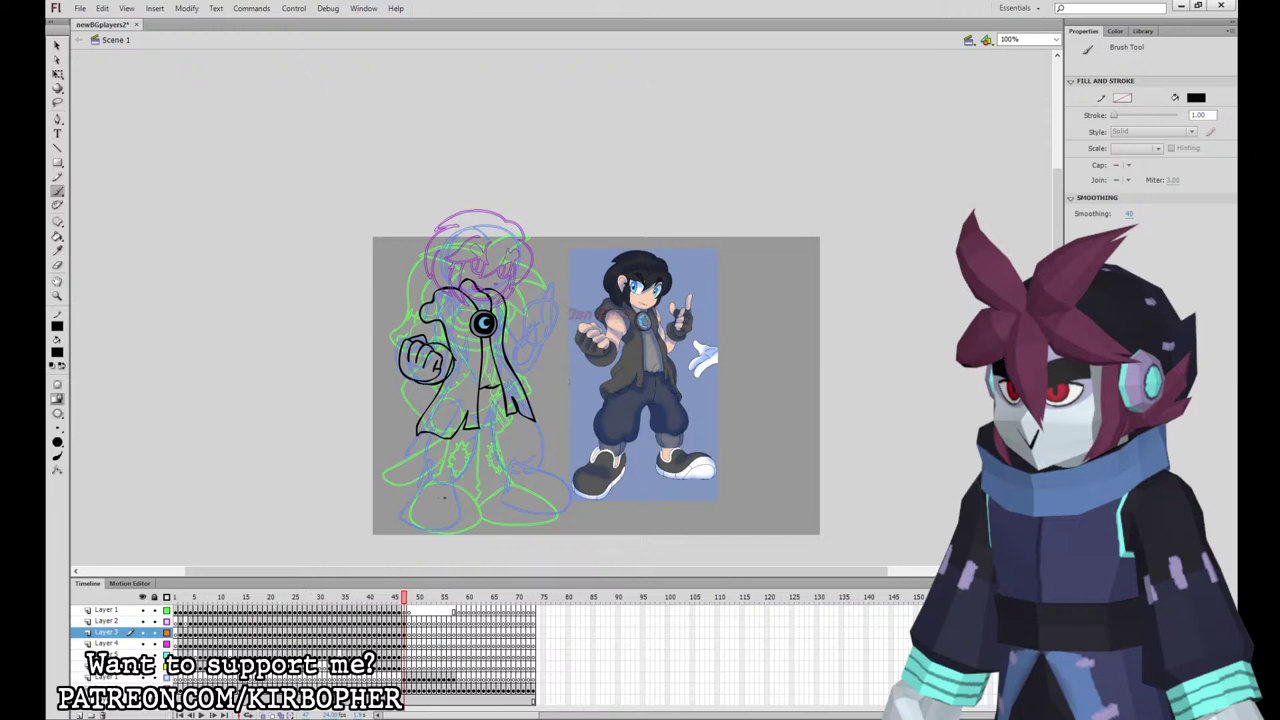
Step: Nudge the fist slightly to the left and brush the bent arm that joins it to the coat's shoulder
{"action": "left_click", "coordinate": [404, 634]}
{"action": "key", "text": "Left"}
{"action": "key", "text": "Left"}
{"action": "key", "text": "Left"}
{"action": "key", "text": "Left"}
{"action": "key", "text": "Left"}
{"action": "key", "text": "Left"}
{"action": "key", "text": "Left"}
{"action": "key", "text": "Left"}
{"action": "key", "text": "Left"}
{"action": "key", "text": "Left"}
{"action": "key", "text": "Left"}
{"action": "key", "text": "Left"}
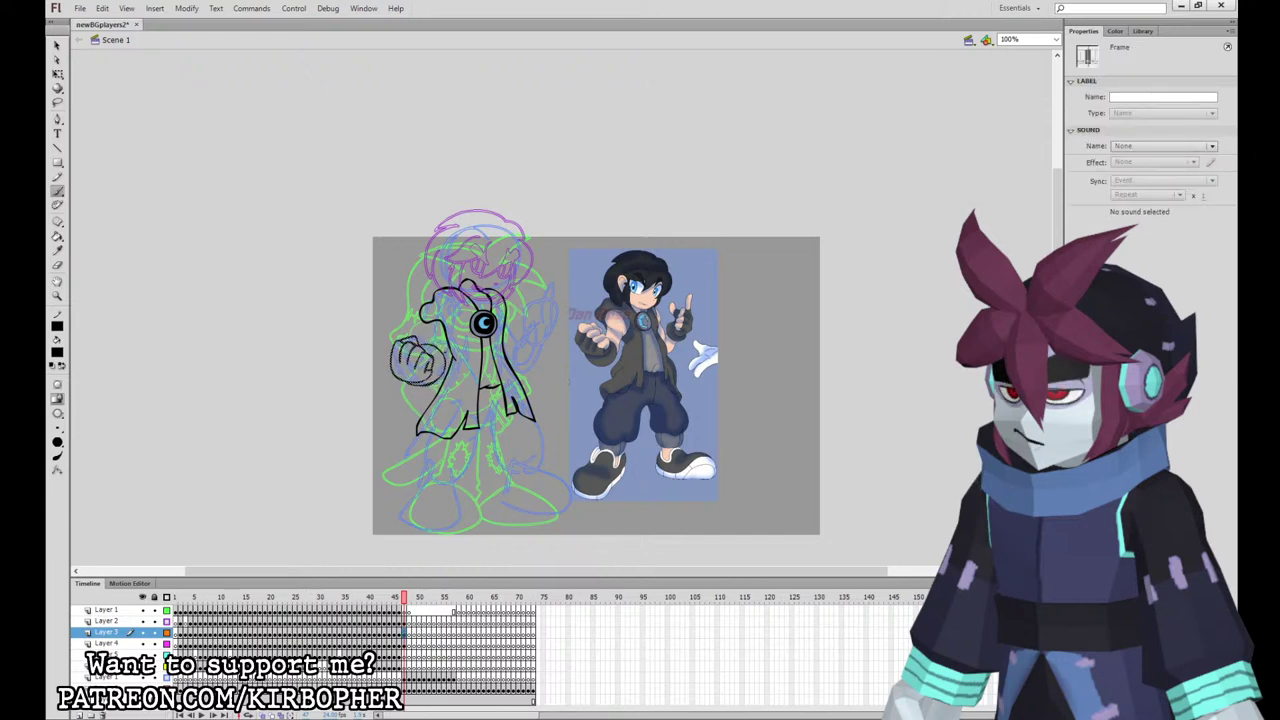
{"action": "mouse_move", "coordinate": [457, 328]}
{"action": "left_mouse_down"}
{"action": "mouse_move", "coordinate": [428, 321]}
{"action": "mouse_move", "coordinate": [421, 344]}
{"action": "mouse_move", "coordinate": [444, 360]}
{"action": "mouse_move", "coordinate": [442, 310]}
{"action": "mouse_move", "coordinate": [427, 343]}
{"action": "left_mouse_up"}
{"action": "key", "text": "ctrl+z"}
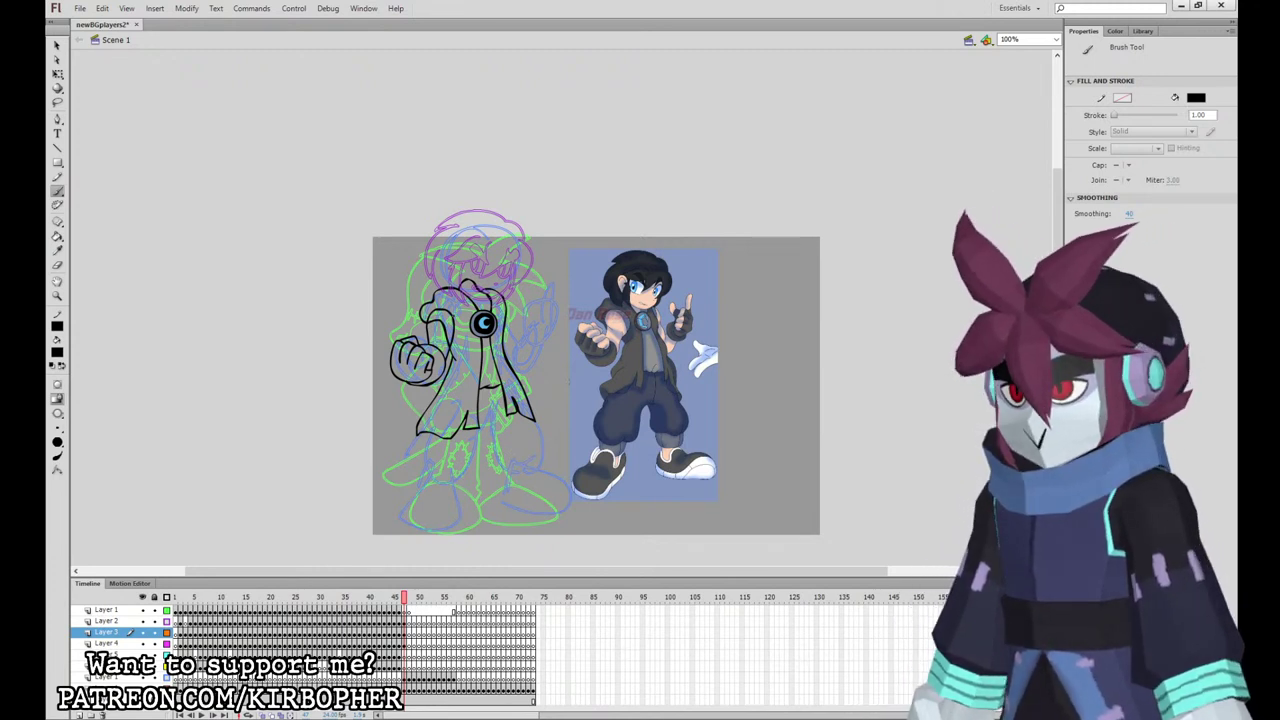
Step: On the layer below Layer 4 at frame 47, brush the raised hand with its pointing finger and the arm behind it
{"action": "left_click", "coordinate": [406, 646]}
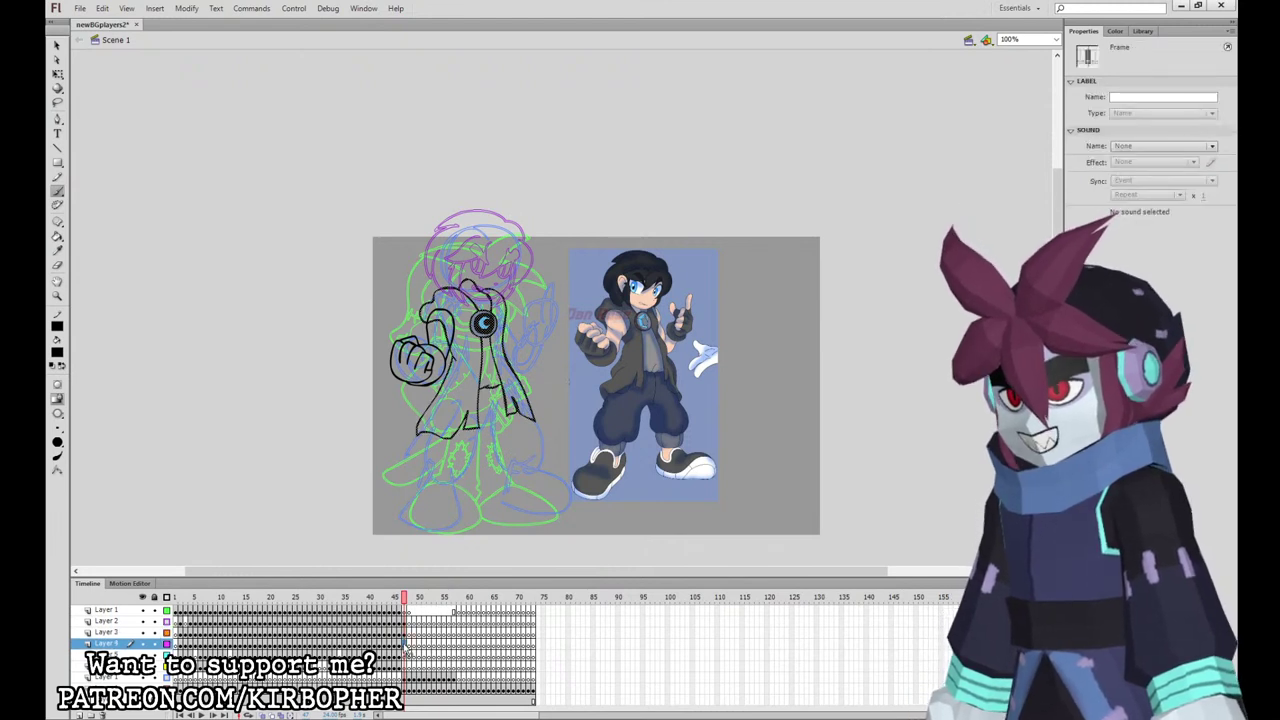
{"action": "left_click", "coordinate": [408, 656]}
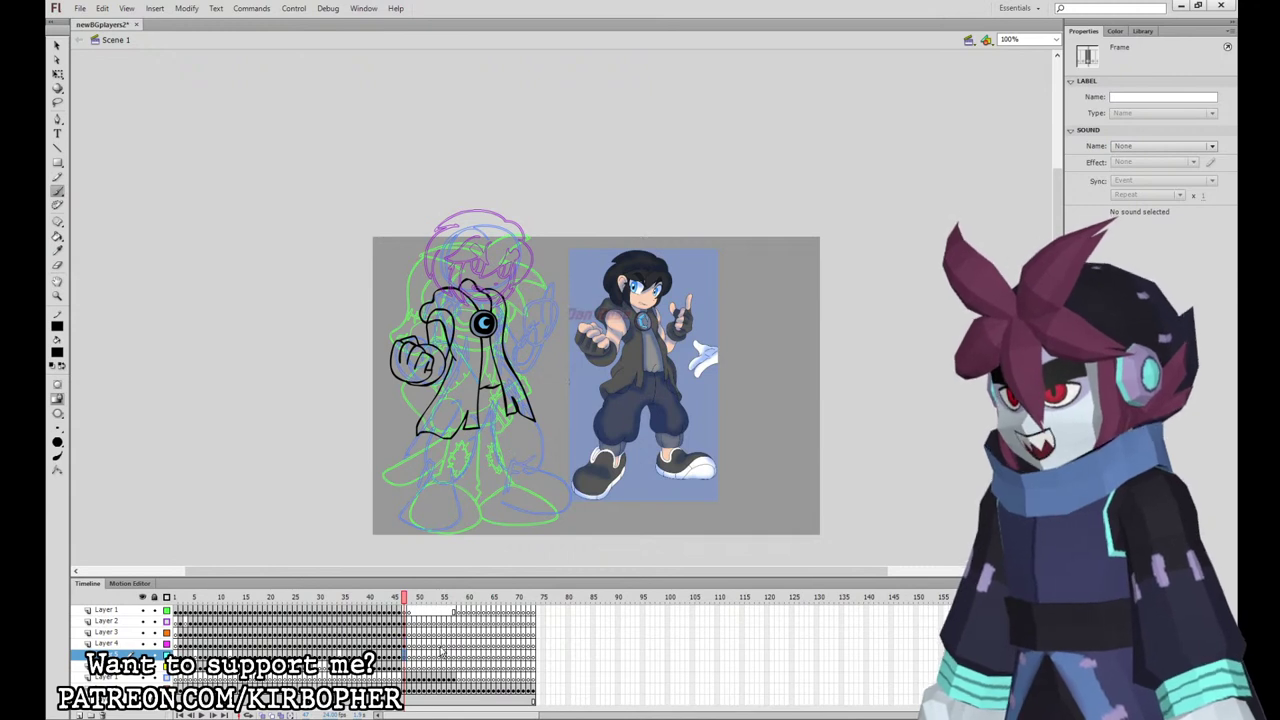
{"action": "mouse_move", "coordinate": [547, 314]}
{"action": "left_mouse_down"}
{"action": "mouse_move", "coordinate": [537, 302]}
{"action": "mouse_move", "coordinate": [536, 340]}
{"action": "mouse_move", "coordinate": [545, 323]}
{"action": "mouse_move", "coordinate": [522, 320]}
{"action": "mouse_move", "coordinate": [522, 346]}
{"action": "mouse_move", "coordinate": [542, 358]}
{"action": "mouse_move", "coordinate": [556, 284]}
{"action": "left_mouse_up"}
{"action": "key", "text": "ctrl+z"}
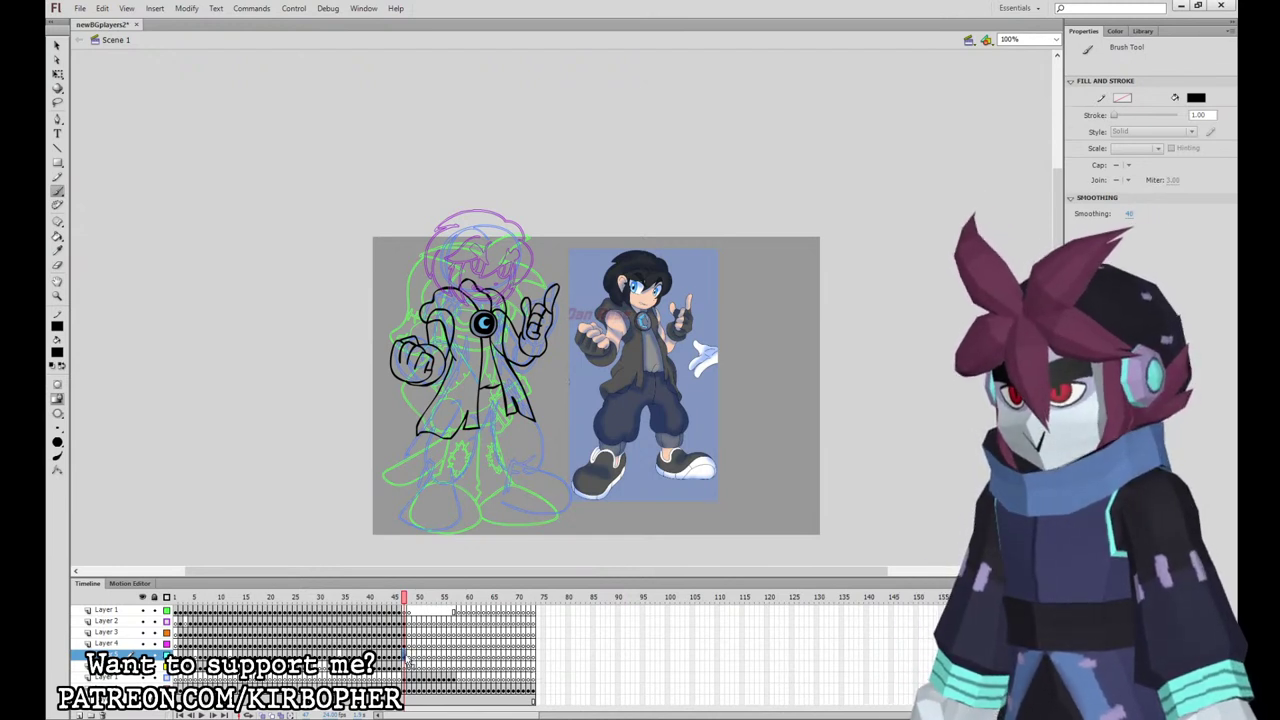
Step: On the second layer below Layer 4 at frame 47, brush the baggy trousers, their gathered cuffs and the ankles
{"action": "left_click", "coordinate": [404, 667]}
{"action": "mouse_move", "coordinate": [458, 380]}
{"action": "left_mouse_down"}
{"action": "mouse_move", "coordinate": [431, 425]}
{"action": "mouse_move", "coordinate": [437, 474]}
{"action": "mouse_move", "coordinate": [458, 475]}
{"action": "mouse_move", "coordinate": [497, 414]}
{"action": "mouse_move", "coordinate": [513, 471]}
{"action": "mouse_move", "coordinate": [543, 446]}
{"action": "mouse_move", "coordinate": [514, 380]}
{"action": "mouse_move", "coordinate": [457, 382]}
{"action": "left_mouse_up"}
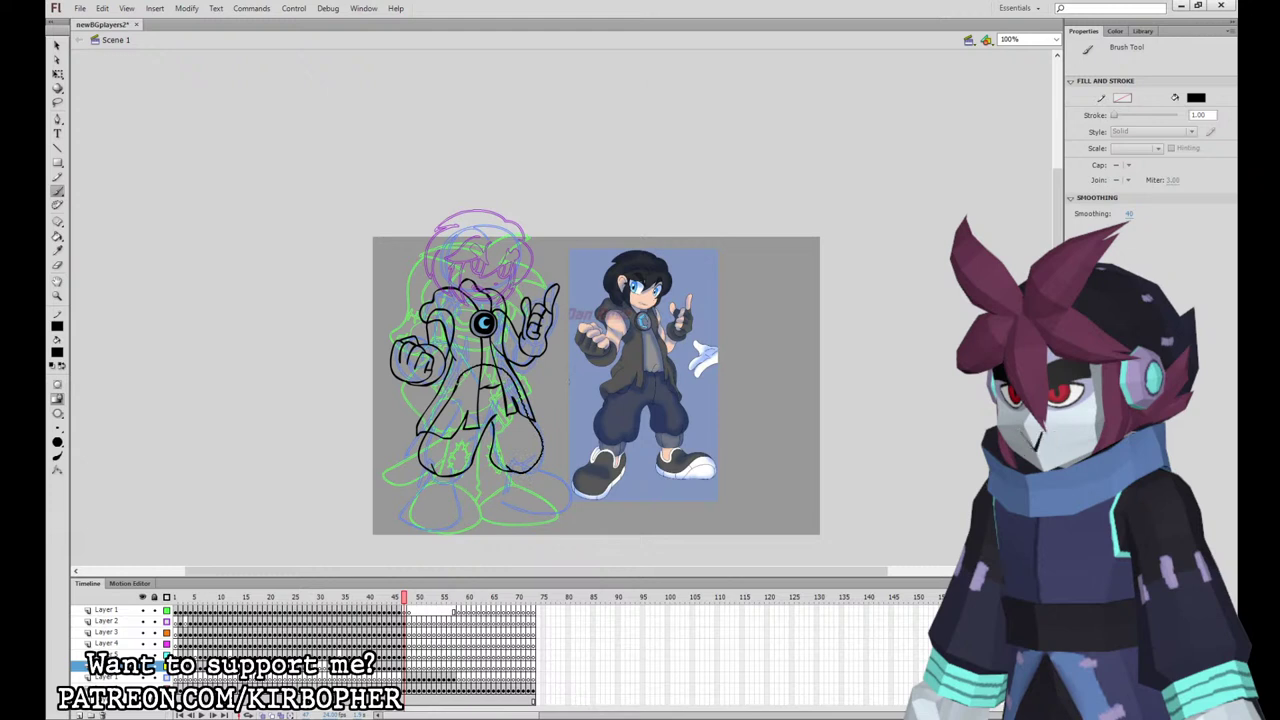
{"action": "mouse_move", "coordinate": [422, 472]}
{"action": "left_mouse_down"}
{"action": "mouse_move", "coordinate": [456, 487]}
{"action": "mouse_move", "coordinate": [538, 464]}
{"action": "left_mouse_up"}
{"action": "mouse_move", "coordinate": [446, 496]}
{"action": "left_mouse_down"}
{"action": "mouse_move", "coordinate": [422, 490]}
{"action": "mouse_move", "coordinate": [546, 480]}
{"action": "left_mouse_up"}
{"action": "key", "text": "ctrl+z"}
{"action": "key", "text": "ctrl+z"}
{"action": "key", "text": "ctrl+z"}
{"action": "key", "text": "ctrl+z"}
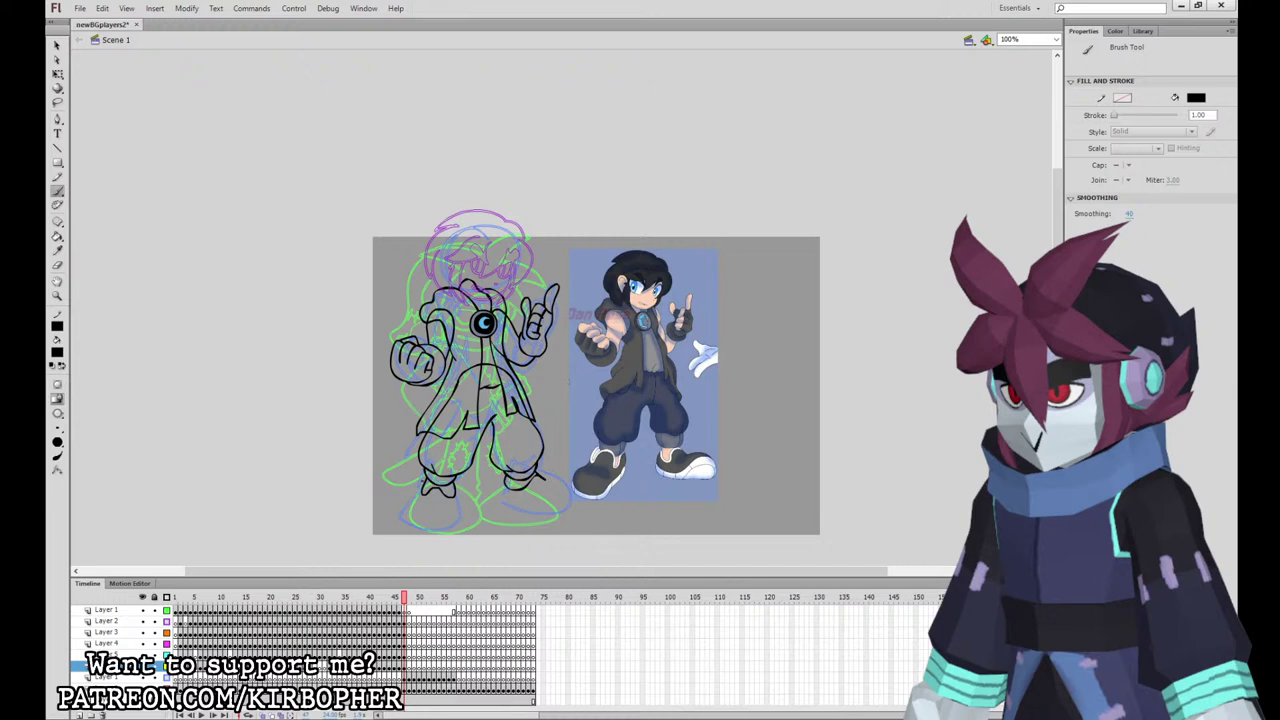
Step: Brush black outlines for both shoes, including the tongues, toe caps and soles, beneath the trouser cuffs
{"action": "mouse_move", "coordinate": [422, 487]}
{"action": "left_mouse_down"}
{"action": "mouse_move", "coordinate": [405, 524]}
{"action": "mouse_move", "coordinate": [451, 532]}
{"action": "left_mouse_up"}
{"action": "key", "text": "ctrl+z"}
{"action": "mouse_move", "coordinate": [422, 485]}
{"action": "left_mouse_down"}
{"action": "mouse_move", "coordinate": [404, 526]}
{"action": "mouse_move", "coordinate": [453, 530]}
{"action": "mouse_move", "coordinate": [453, 487]}
{"action": "mouse_move", "coordinate": [501, 493]}
{"action": "mouse_move", "coordinate": [534, 516]}
{"action": "mouse_move", "coordinate": [572, 503]}
{"action": "mouse_move", "coordinate": [542, 480]}
{"action": "left_mouse_up"}
{"action": "mouse_move", "coordinate": [405, 516]}
{"action": "left_mouse_down"}
{"action": "mouse_move", "coordinate": [542, 508]}
{"action": "mouse_move", "coordinate": [566, 484]}
{"action": "mouse_move", "coordinate": [546, 512]}
{"action": "left_mouse_up"}
{"action": "mouse_move", "coordinate": [446, 525]}
{"action": "left_mouse_down"}
{"action": "mouse_move", "coordinate": [411, 520]}
{"action": "mouse_move", "coordinate": [445, 496]}
{"action": "left_mouse_up"}
{"action": "key", "text": "ctrl+z"}
{"action": "key", "text": "ctrl+z"}
{"action": "key", "text": "ctrl+z"}
{"action": "key", "text": "ctrl+z"}
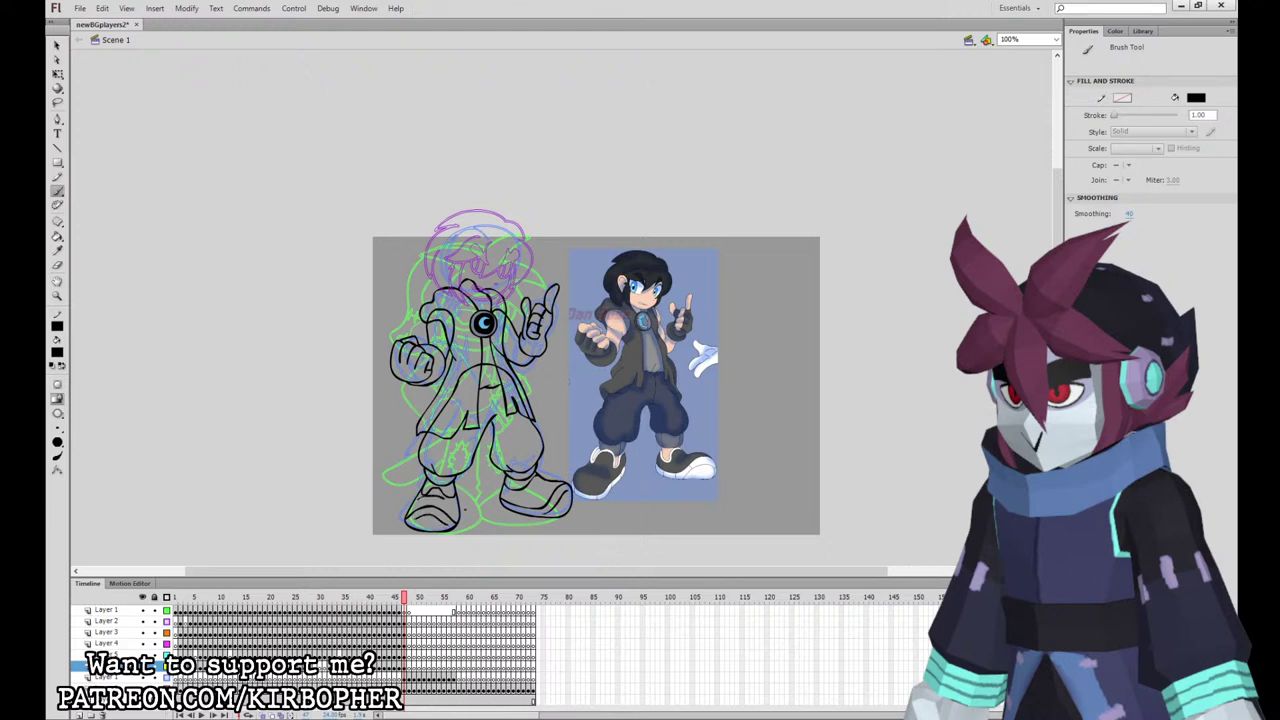
{"action": "left_click_drag", "start_coordinate": [533, 491], "coordinate": [547, 481]}
Step: Fill the coat and shoe uppers with the dark navy sampled from the reference trousers, and show Layer 2 in full colour
{"action": "key", "text": "i"}
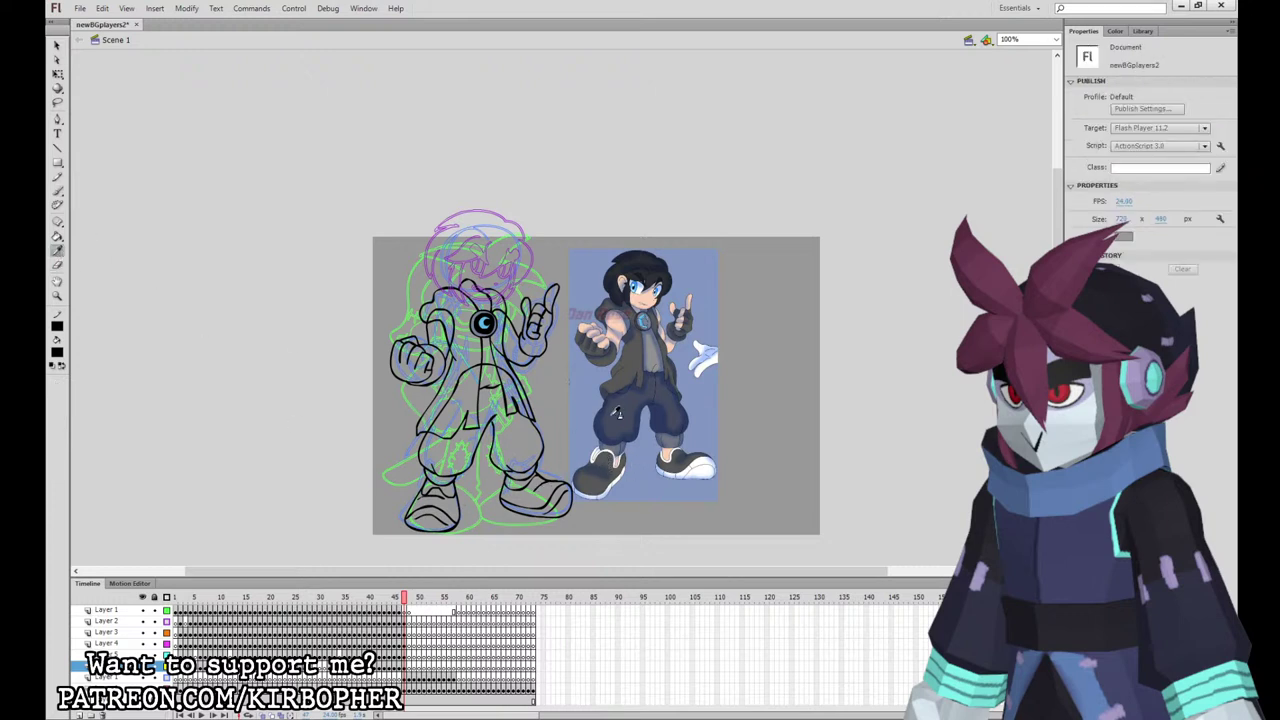
{"action": "left_click", "coordinate": [608, 436]}
{"action": "left_click", "coordinate": [441, 377]}
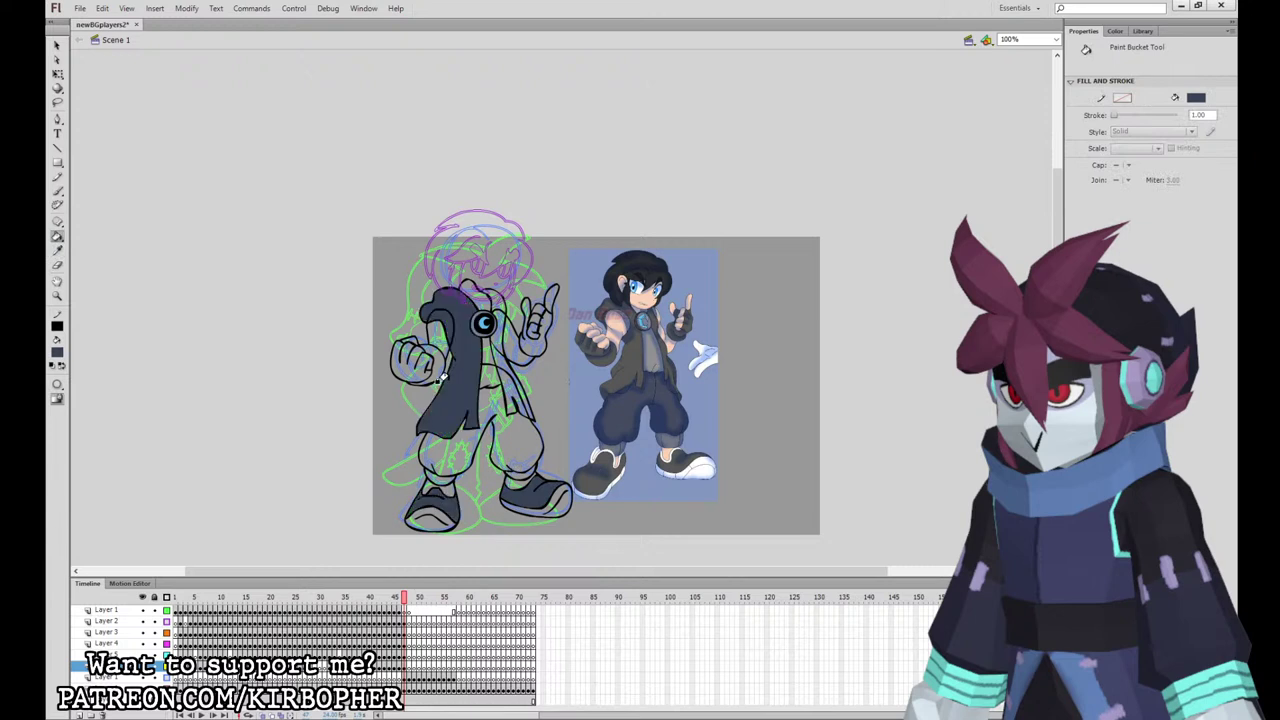
{"action": "left_click", "coordinate": [497, 352]}
{"action": "left_click", "coordinate": [168, 621]}
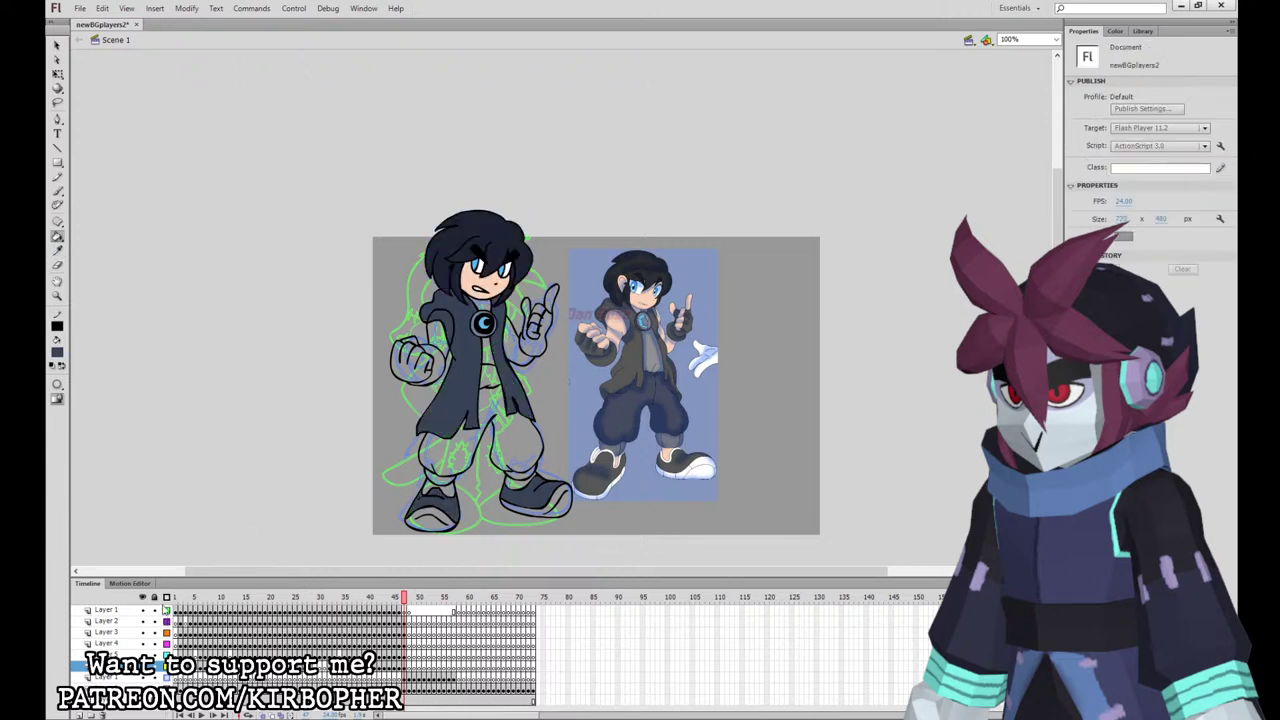
Step: Fill the fingers of the raised hand with the skin tone sampled from the character's face
{"action": "left_click", "coordinate": [57, 250]}
{"action": "left_click", "coordinate": [490, 280]}
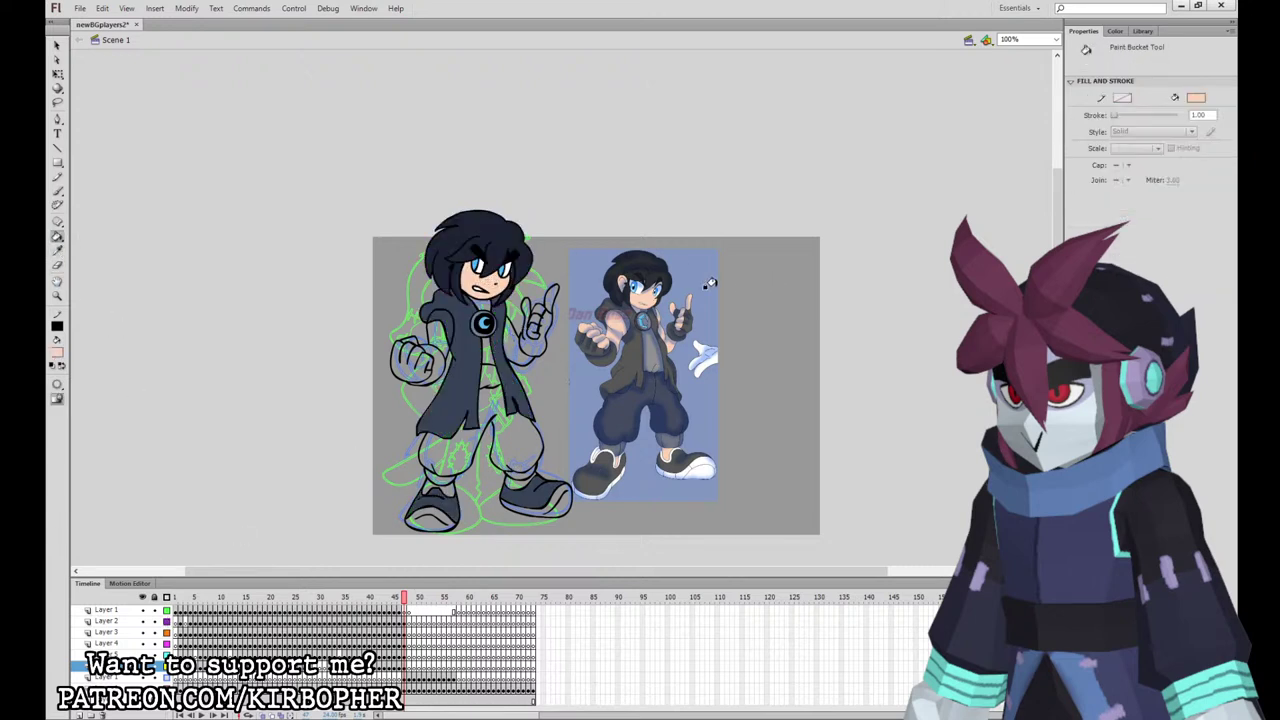
{"action": "left_click", "coordinate": [547, 302]}
{"action": "left_click", "coordinate": [538, 310]}
{"action": "left_click", "coordinate": [535, 321]}
{"action": "left_click", "coordinate": [532, 331]}
Step: Brush black fingerless-glove edges across the fist's fingers on Layer 3, and select the raised hand's layer at frame 47
{"action": "left_click", "coordinate": [57, 191]}
{"action": "left_click", "coordinate": [58, 353]}
{"action": "left_click", "coordinate": [77, 383]}
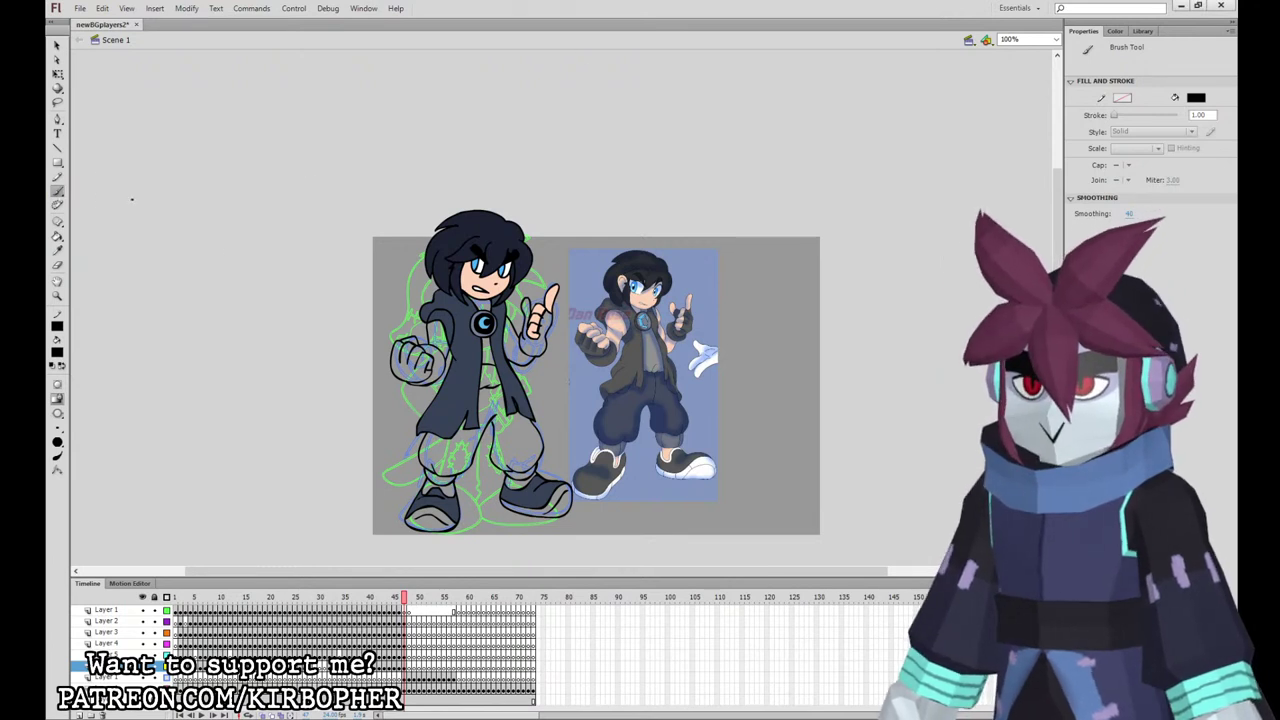
{"action": "left_click", "coordinate": [405, 622]}
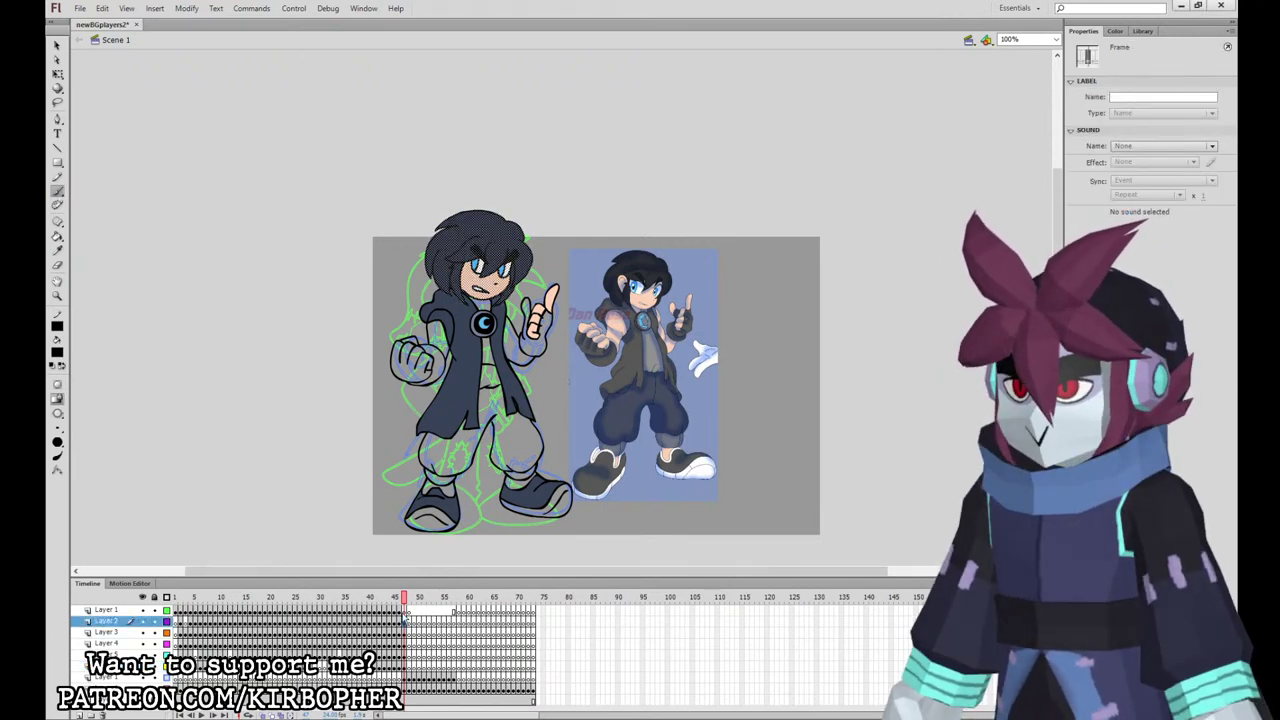
{"action": "left_click", "coordinate": [404, 632]}
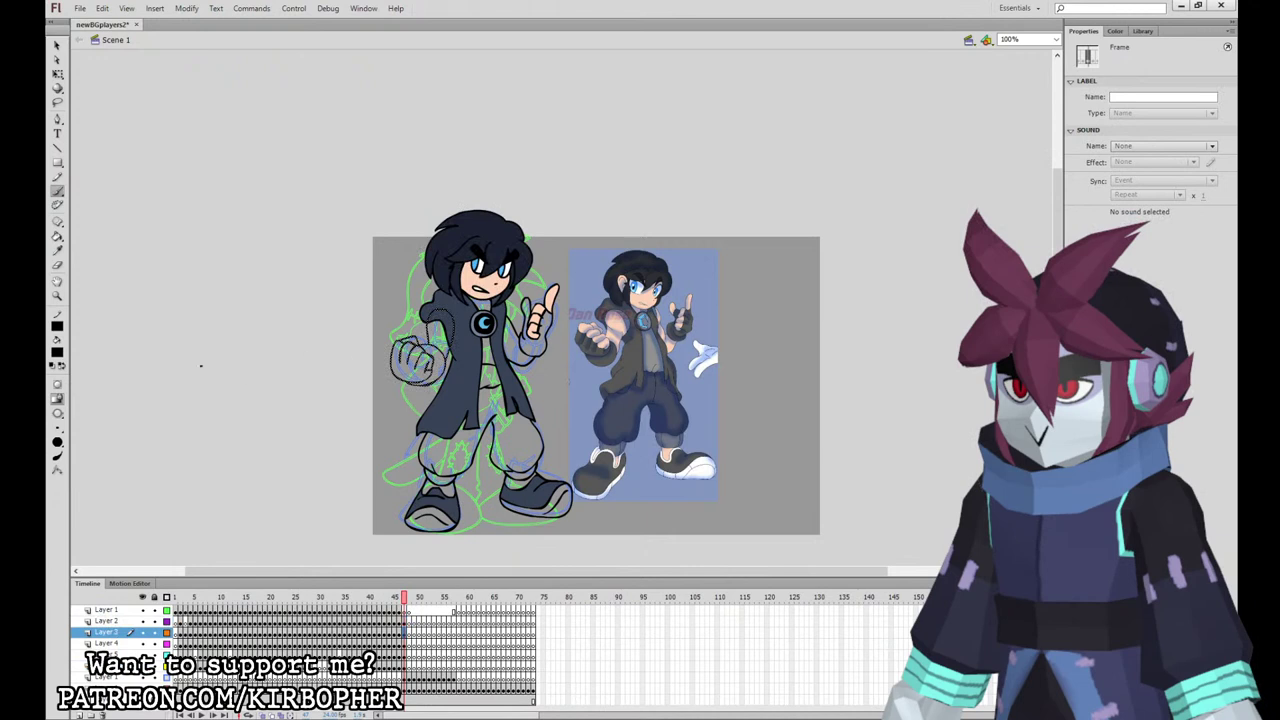
{"action": "left_click", "coordinate": [405, 621]}
{"action": "left_click_drag", "start_coordinate": [394, 355], "coordinate": [422, 367]}
{"action": "key", "text": "ctrl+z"}
{"action": "left_click", "coordinate": [406, 632]}
{"action": "left_click", "coordinate": [406, 655]}
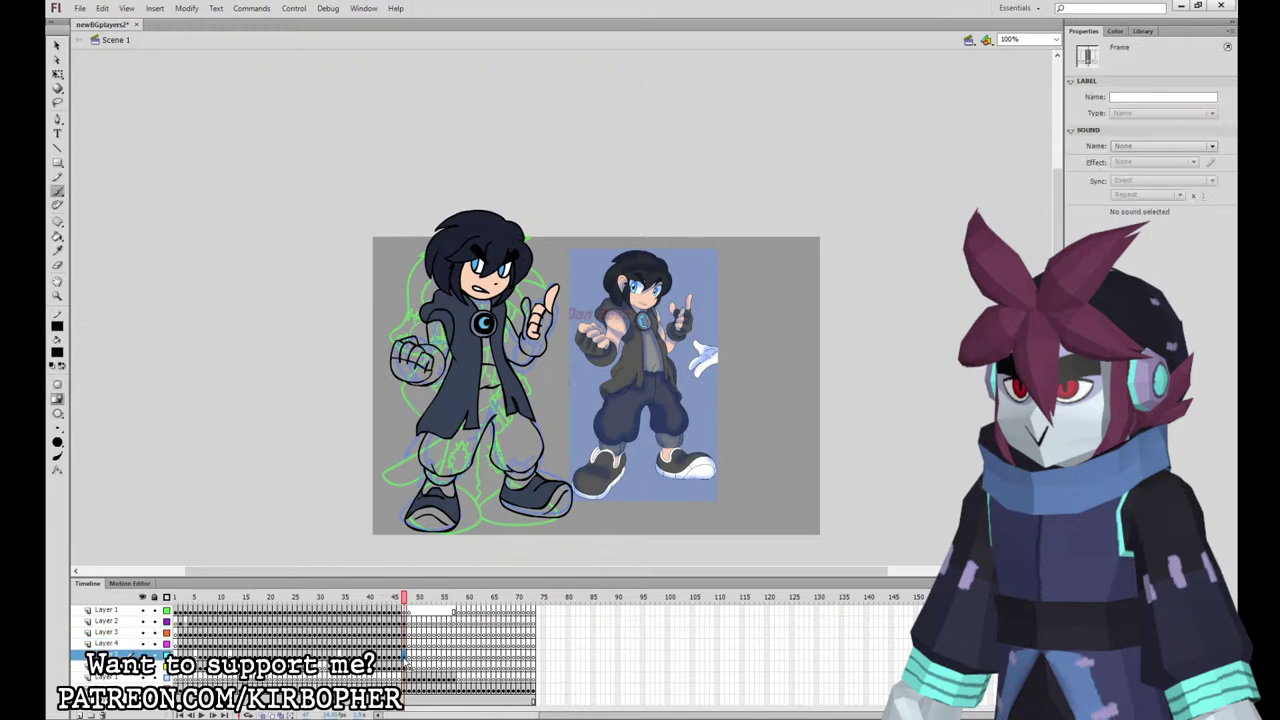
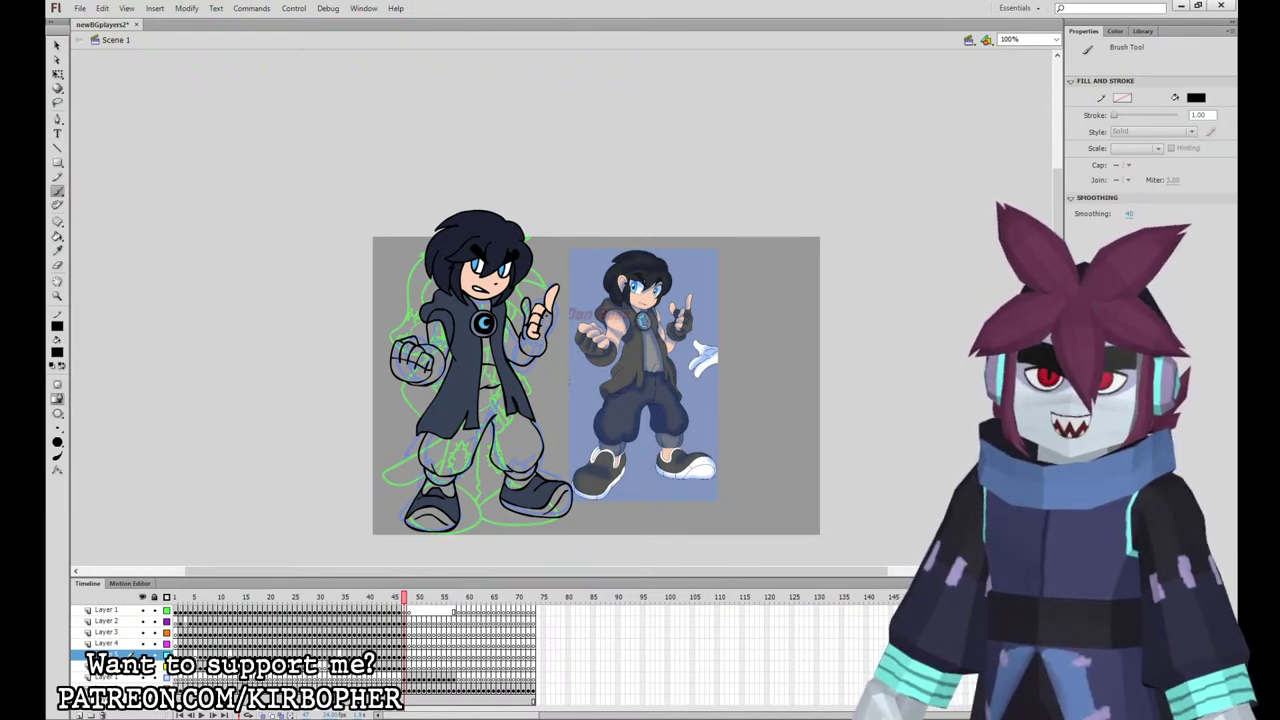
Step: Fill both bare arms and the fist's fingers with the character's skin tone at frame 47
{"action": "left_click", "coordinate": [406, 620]}
{"action": "left_click", "coordinate": [406, 667]}
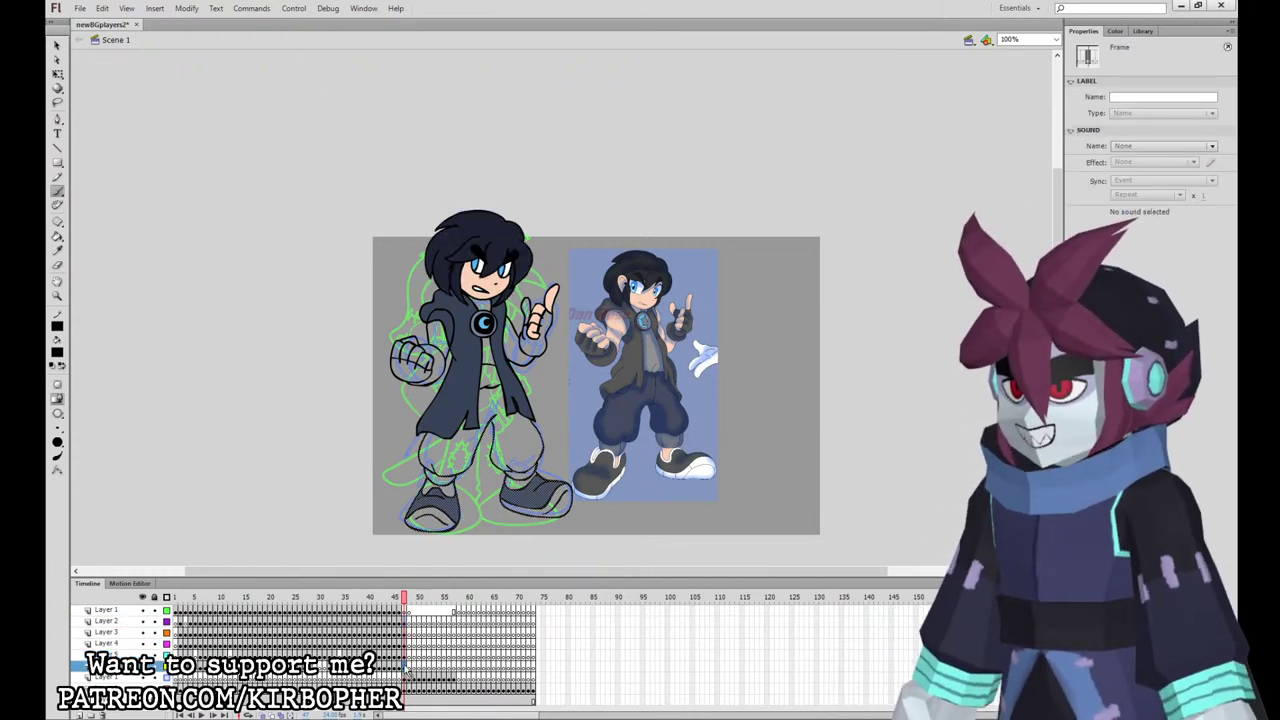
{"action": "left_click", "coordinate": [57, 74]}
{"action": "left_click", "coordinate": [95, 113]}
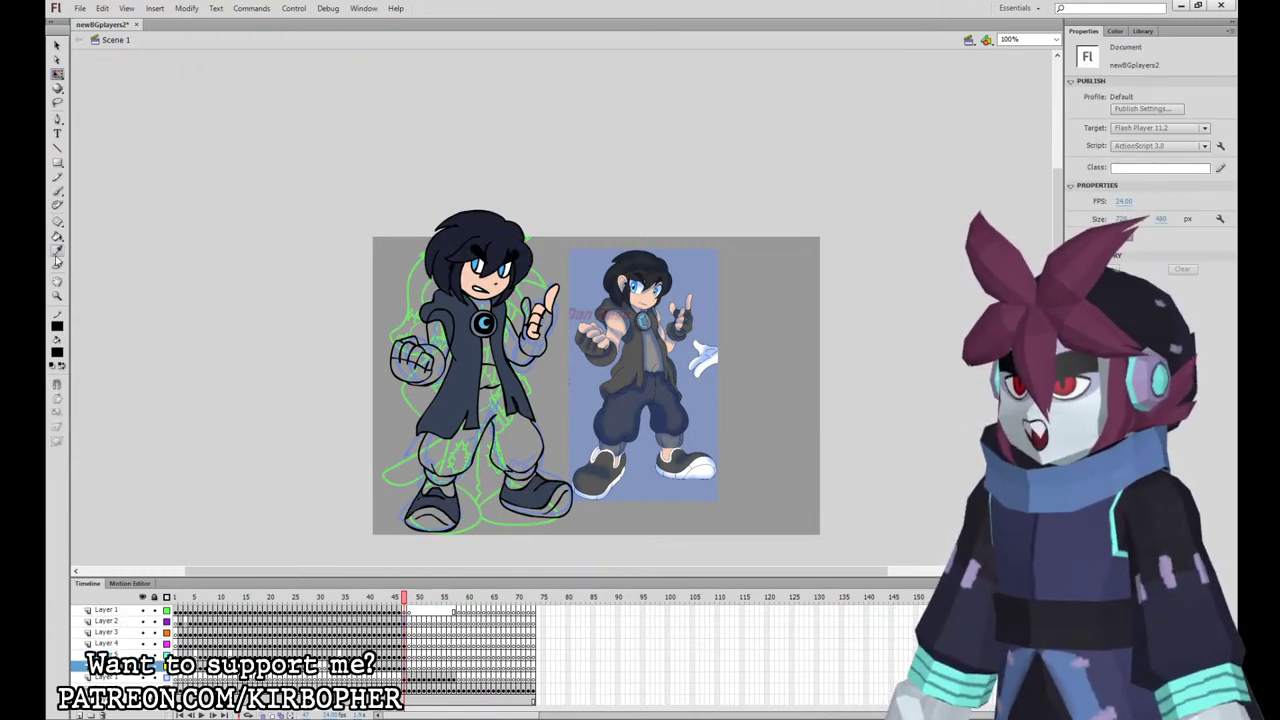
{"action": "left_click", "coordinate": [57, 236]}
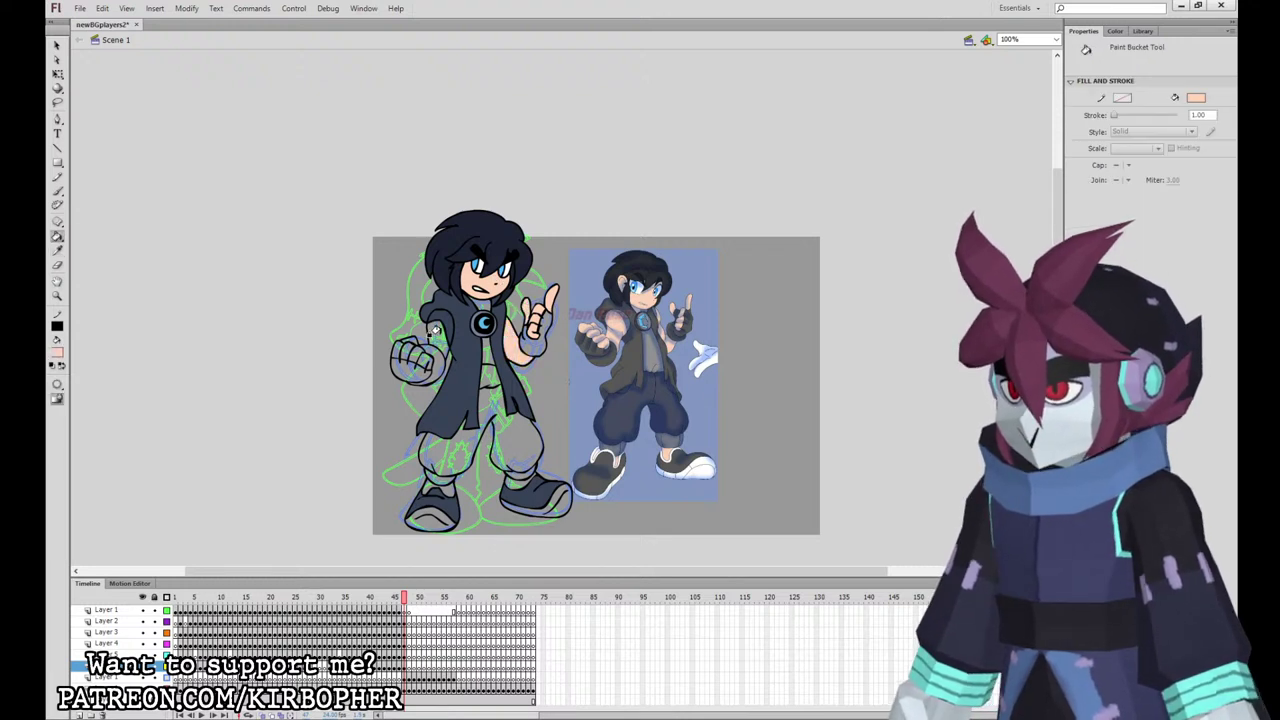
{"action": "left_click", "coordinate": [434, 332]}
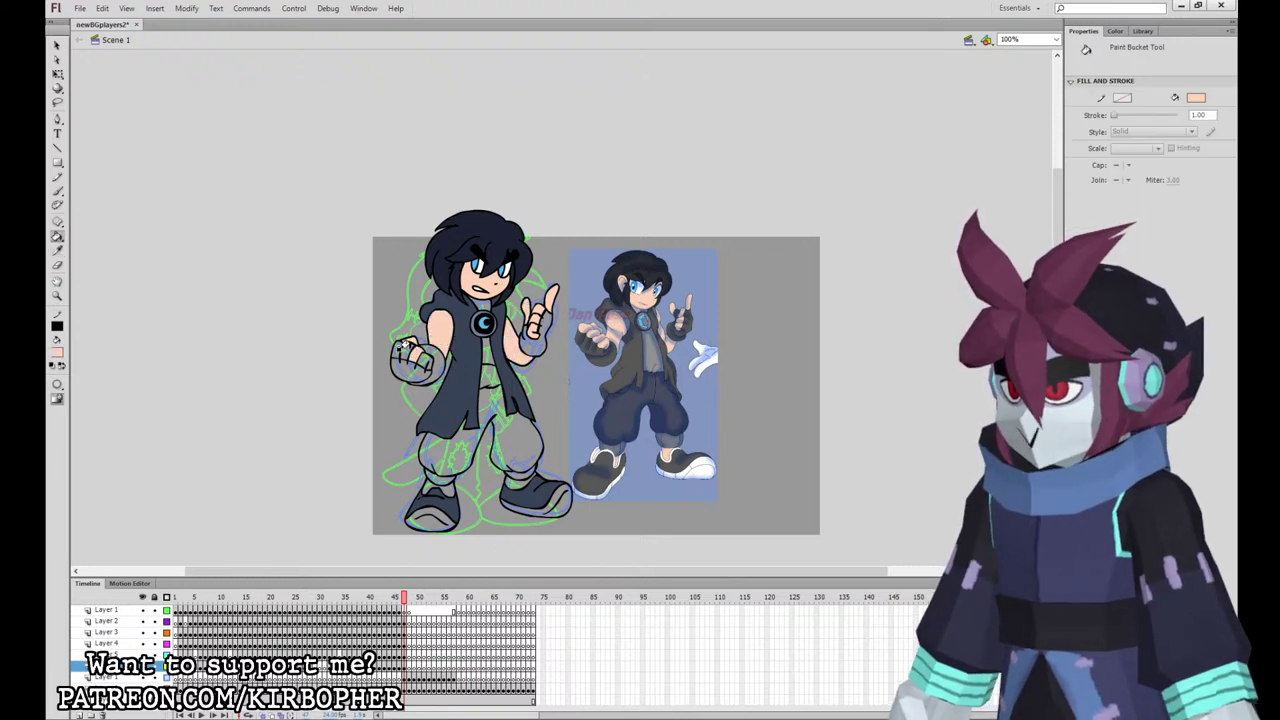
{"action": "left_click", "coordinate": [417, 347]}
{"action": "key", "text": "ctrl+z"}
Step: Fill both fingerless gloves with a dark bluish grey sampled from the reference character
{"action": "left_click", "coordinate": [57, 251]}
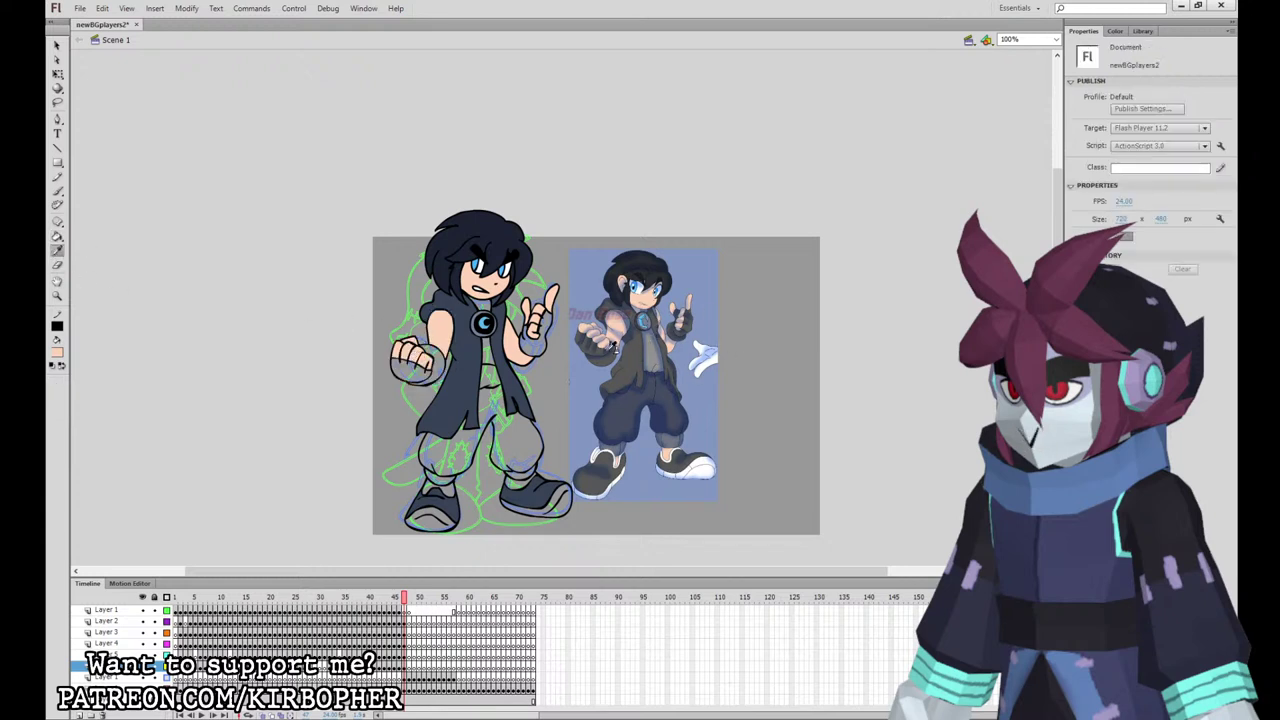
{"action": "left_click", "coordinate": [628, 353]}
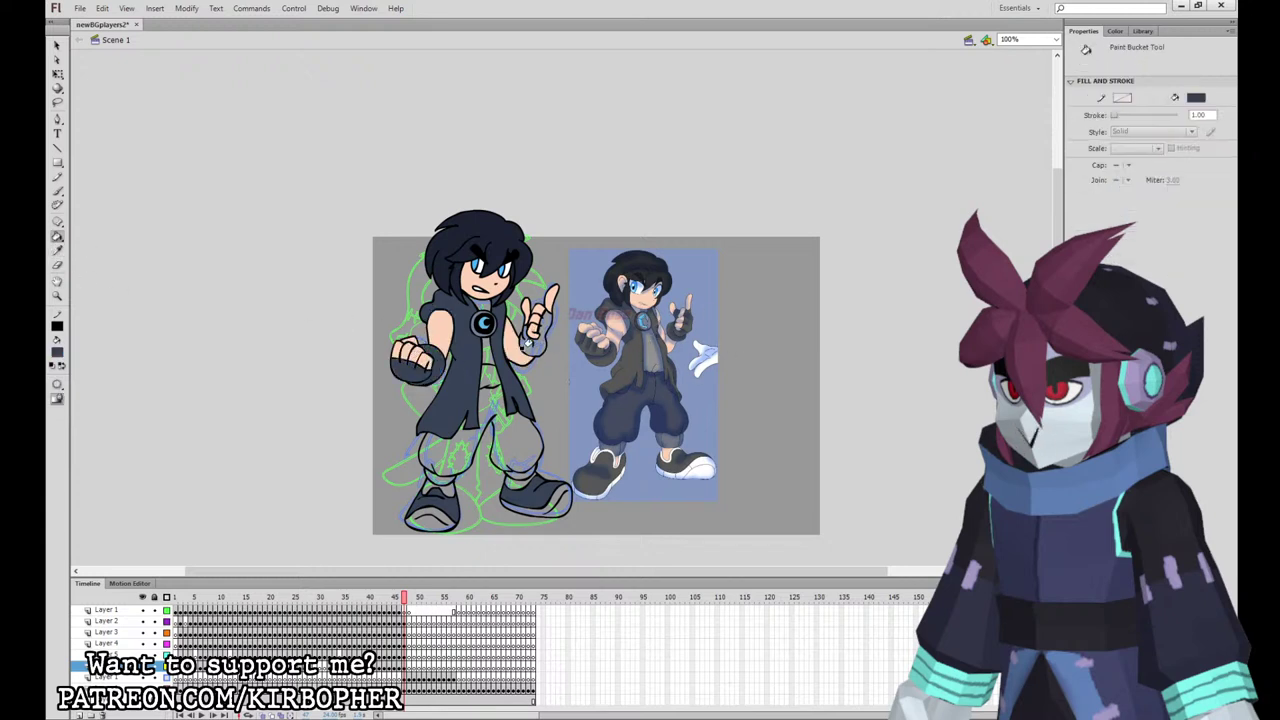
{"action": "left_click", "coordinate": [535, 343]}
Step: Recolour the coat and both shoe uppers with the dark grey sampled from the reference coat
{"action": "key", "text": "i"}
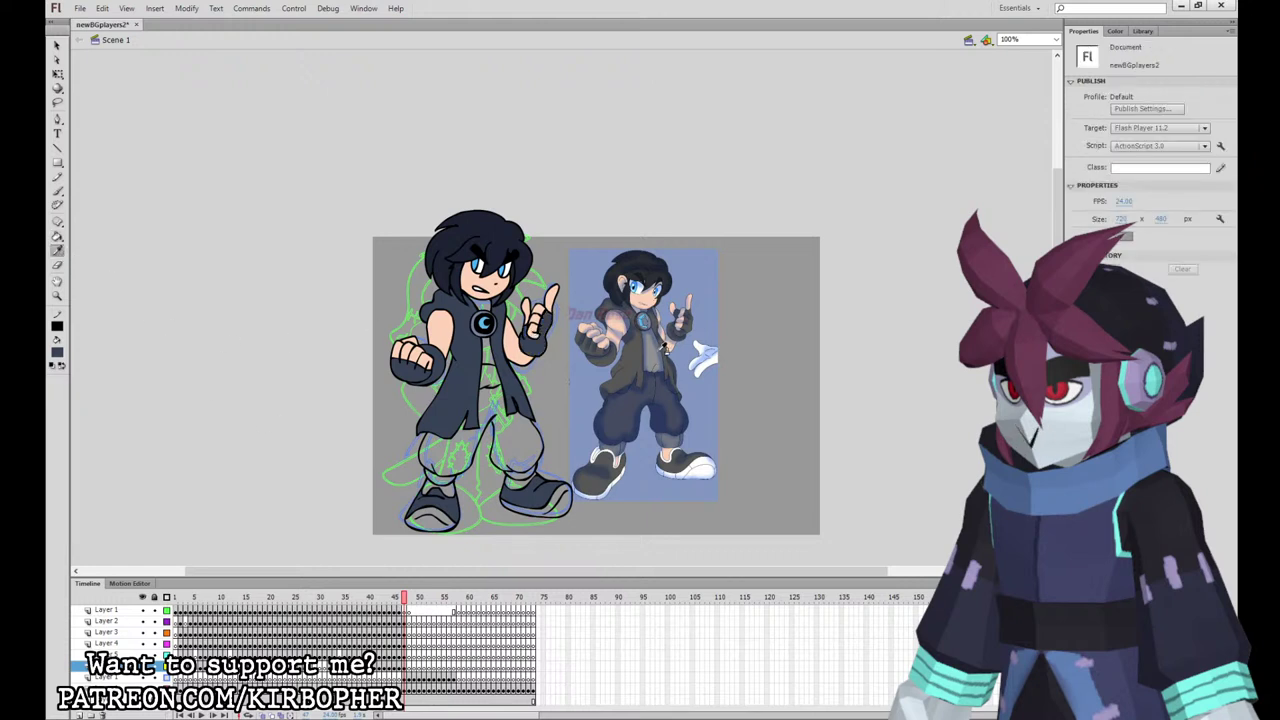
{"action": "left_click", "coordinate": [638, 360]}
{"action": "left_click", "coordinate": [454, 321]}
{"action": "left_click", "coordinate": [496, 316]}
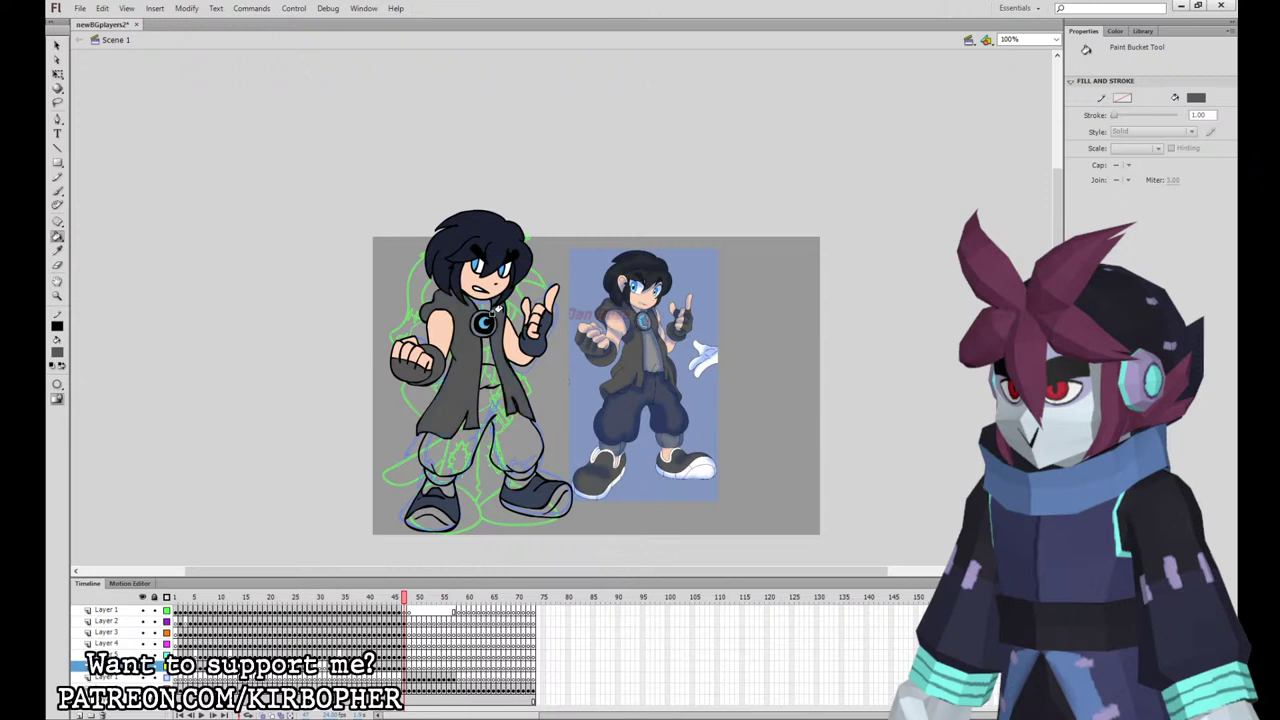
{"action": "left_click", "coordinate": [520, 485]}
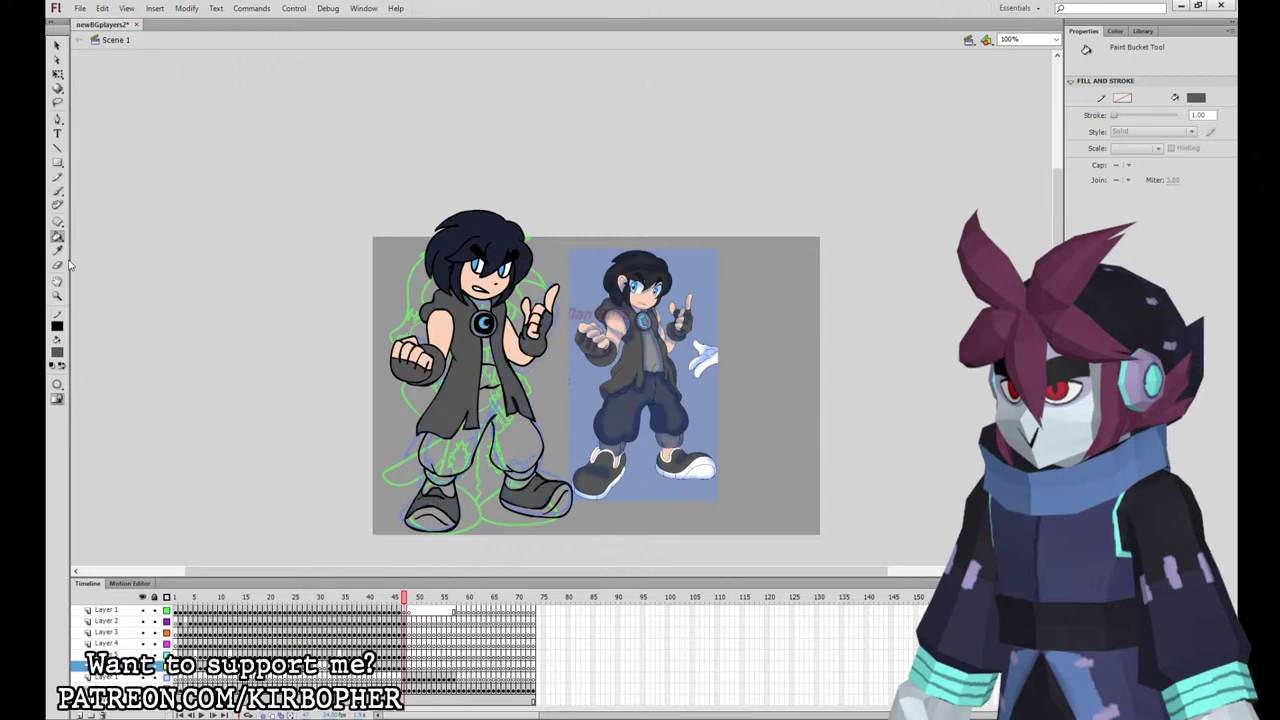
Step: Fill the shoe soles with the reference shoe's white and the bare ankles with the face's skin tone
{"action": "left_click", "coordinate": [58, 251]}
{"action": "left_click", "coordinate": [708, 457]}
{"action": "left_click", "coordinate": [563, 490]}
{"action": "left_click", "coordinate": [427, 514]}
{"action": "left_click", "coordinate": [58, 251]}
{"action": "left_click", "coordinate": [495, 278]}
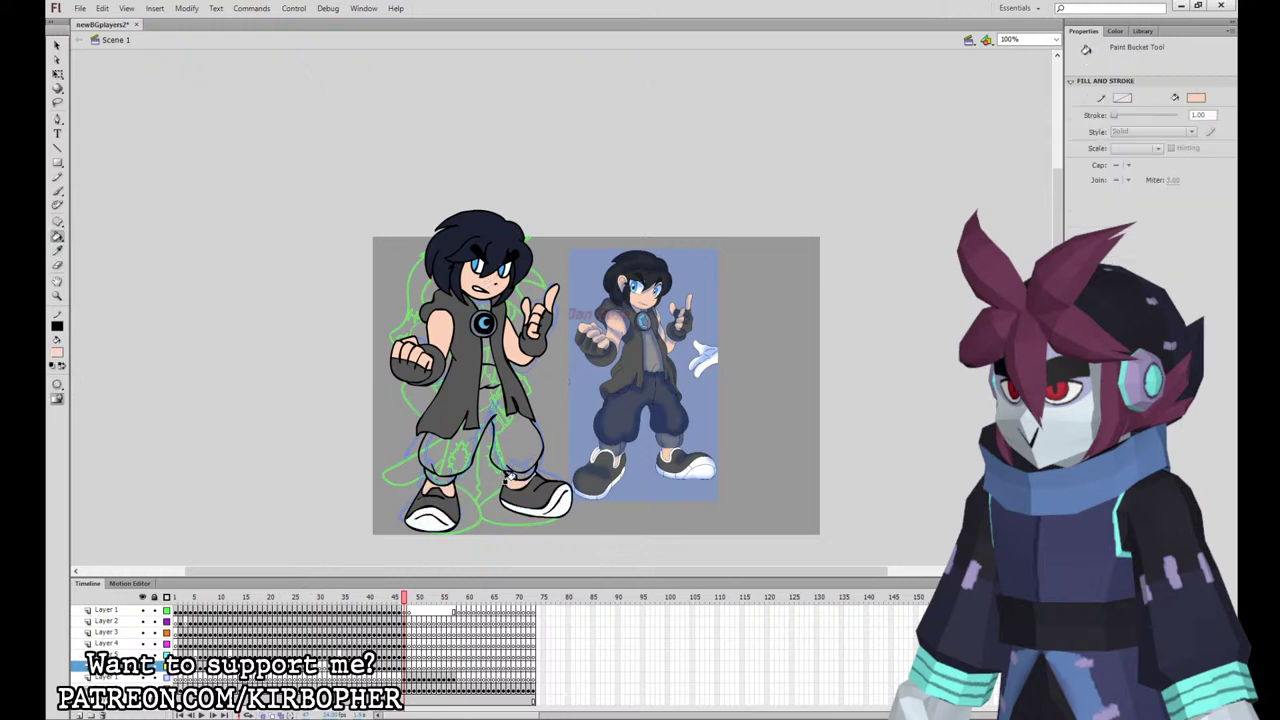
{"action": "left_click", "coordinate": [60, 45]}
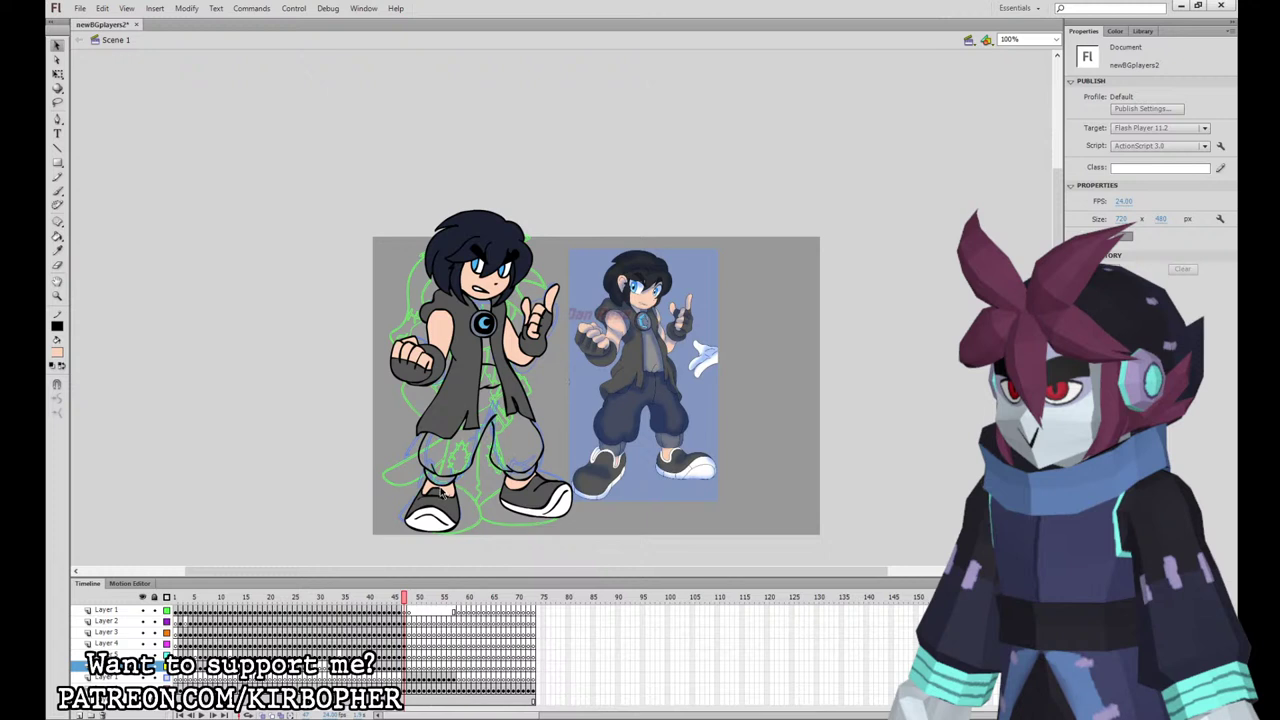
Step: Fill the trouser cuffs and the undershirt with the greys sampled from the reference
{"action": "key", "text": "i"}
{"action": "left_click", "coordinate": [670, 442]}
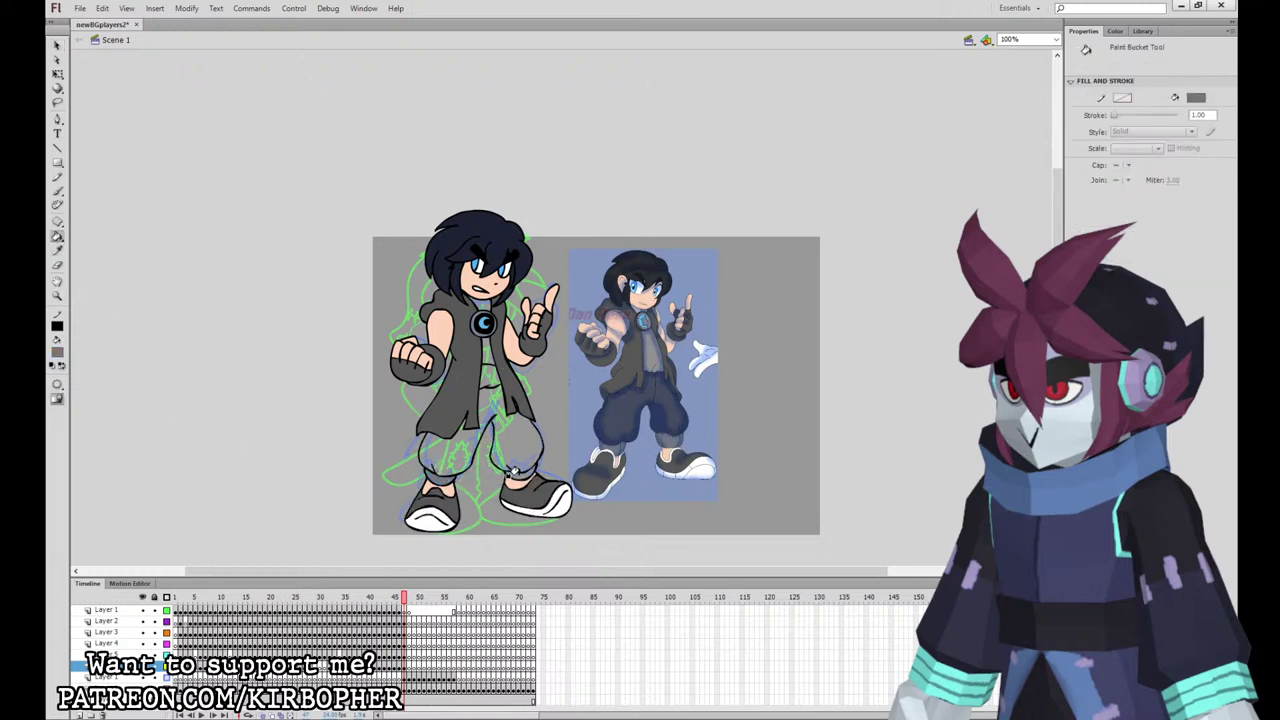
{"action": "left_click", "coordinate": [485, 360]}
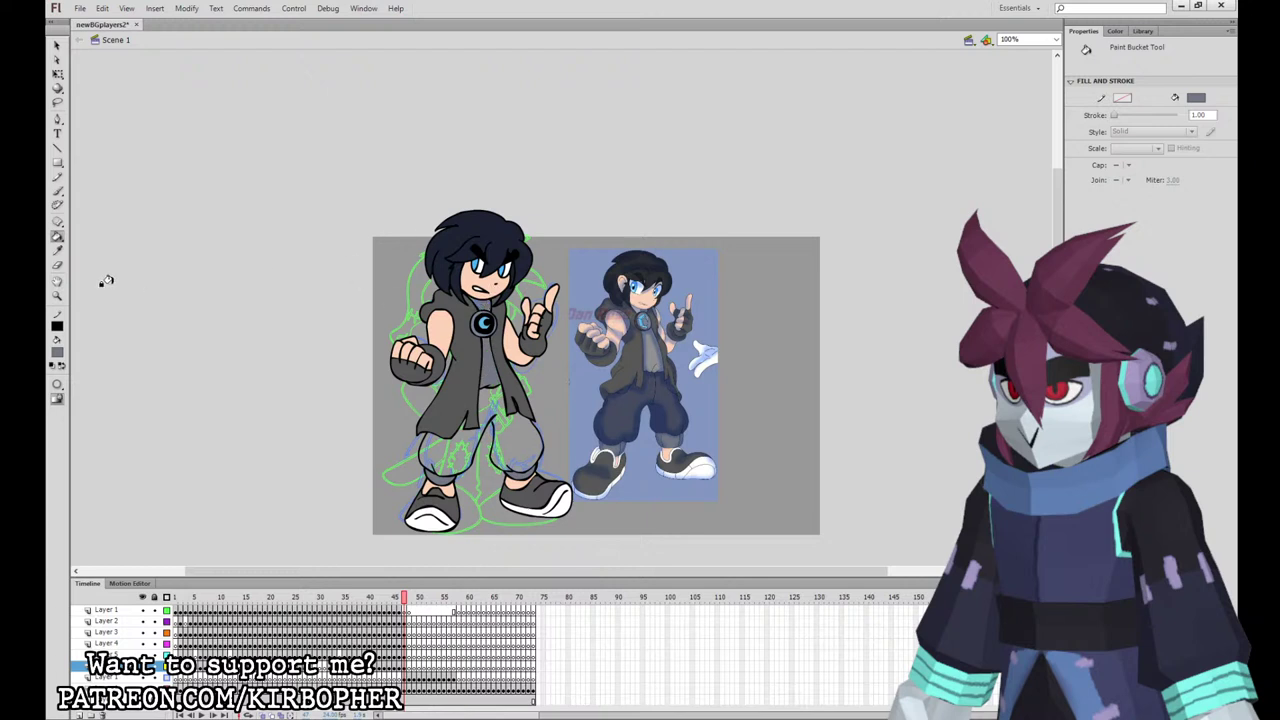
Step: Fill the trousers, including the crotch area under the coat, with the slate blue sampled from the reference trousers
{"action": "key", "text": "i"}
{"action": "left_click", "coordinate": [621, 409]}
{"action": "left_click", "coordinate": [57, 46]}
{"action": "double_click", "coordinate": [492, 420]}
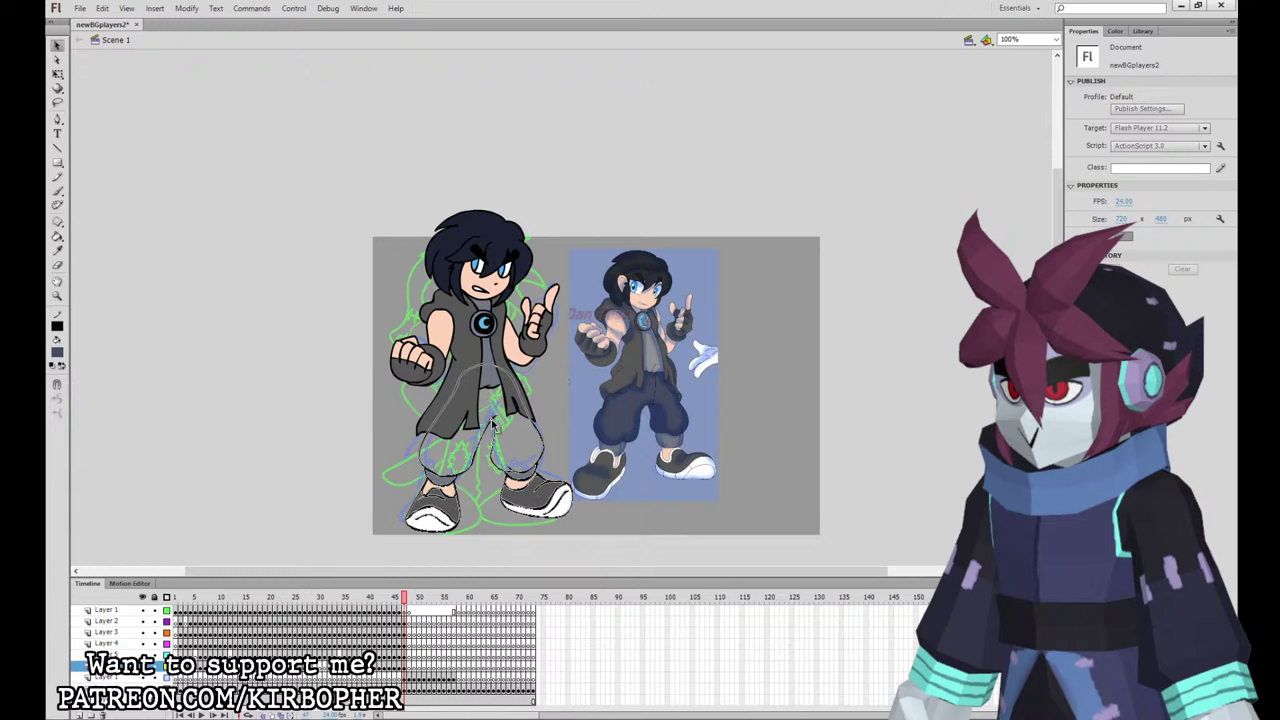
{"action": "key", "text": "k"}
{"action": "left_click", "coordinate": [485, 400]}
Step: Convert the head drawing on Layer 2 into a symbol and place its pivot at the base of the head
{"action": "left_click", "coordinate": [58, 74]}
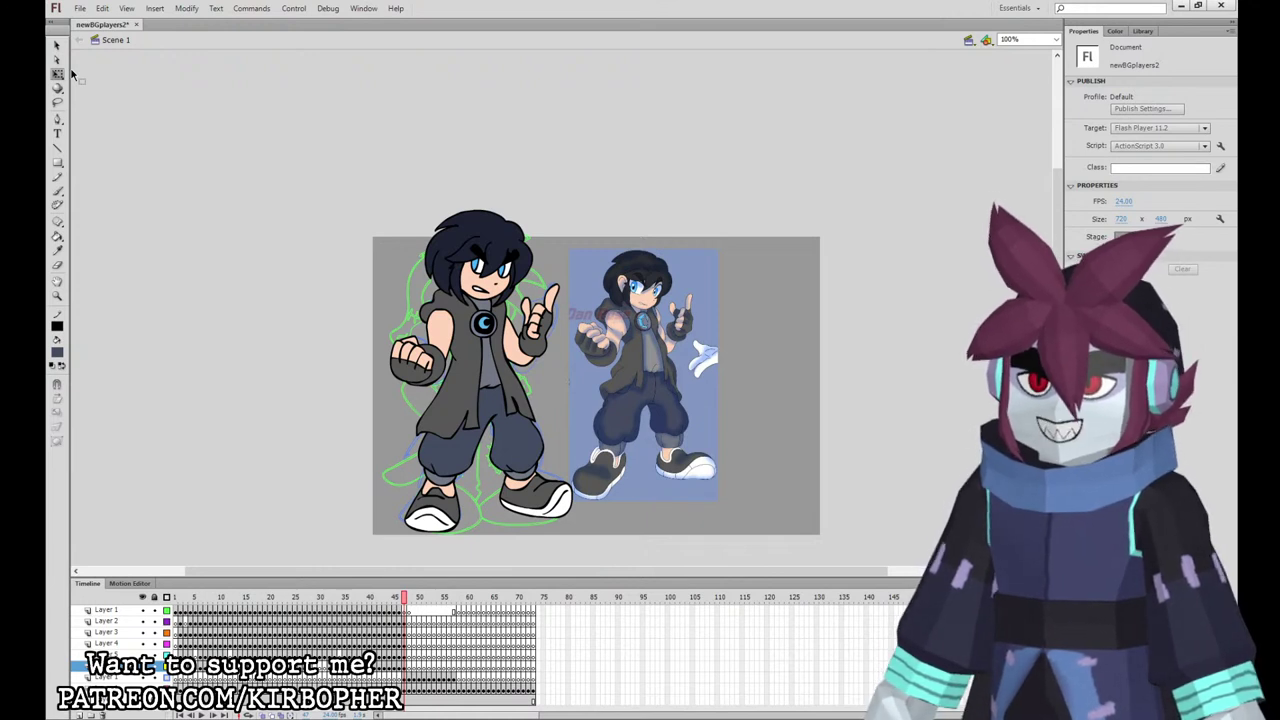
{"action": "left_click", "coordinate": [404, 621]}
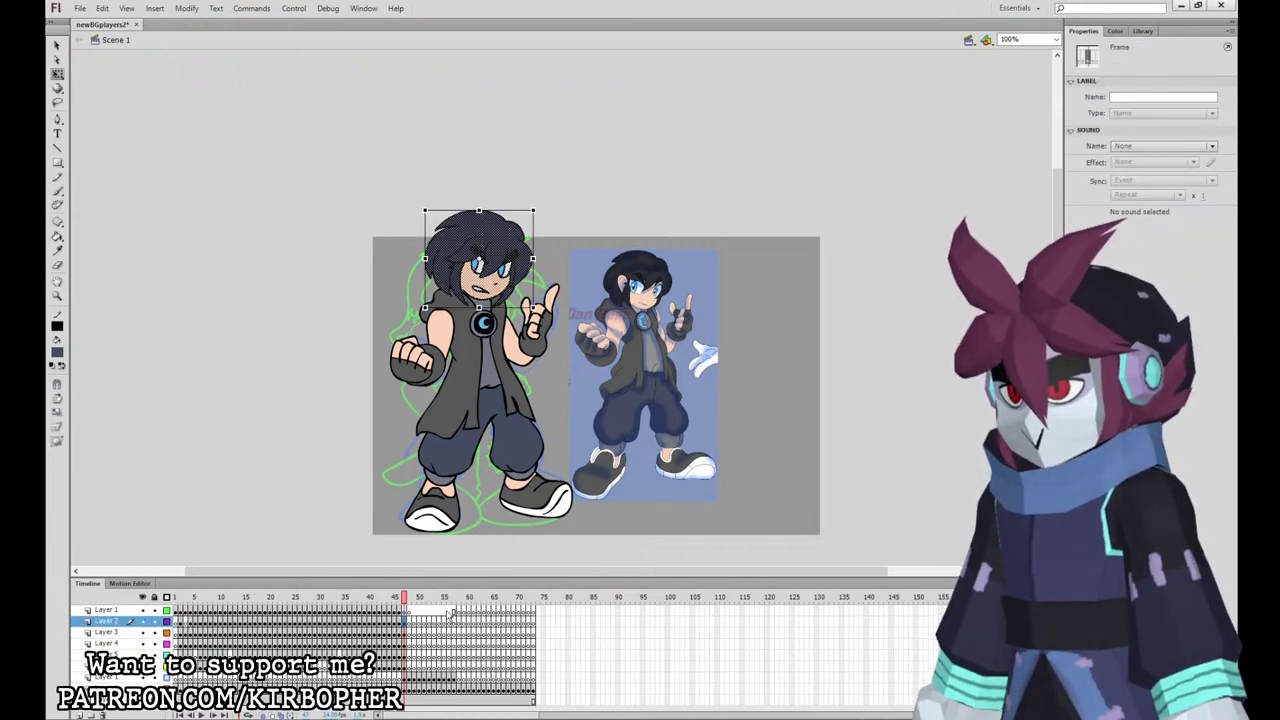
{"action": "left_click", "coordinate": [1143, 31]}
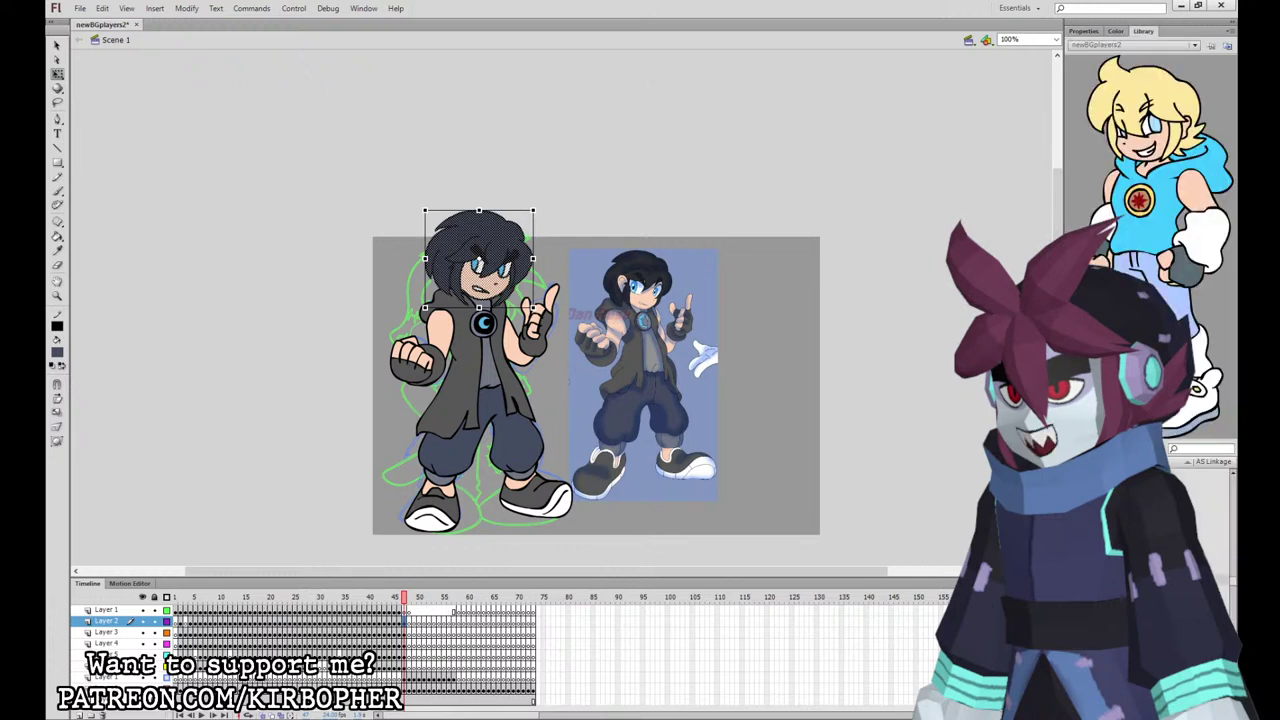
{"action": "left_click", "coordinate": [1110, 545]}
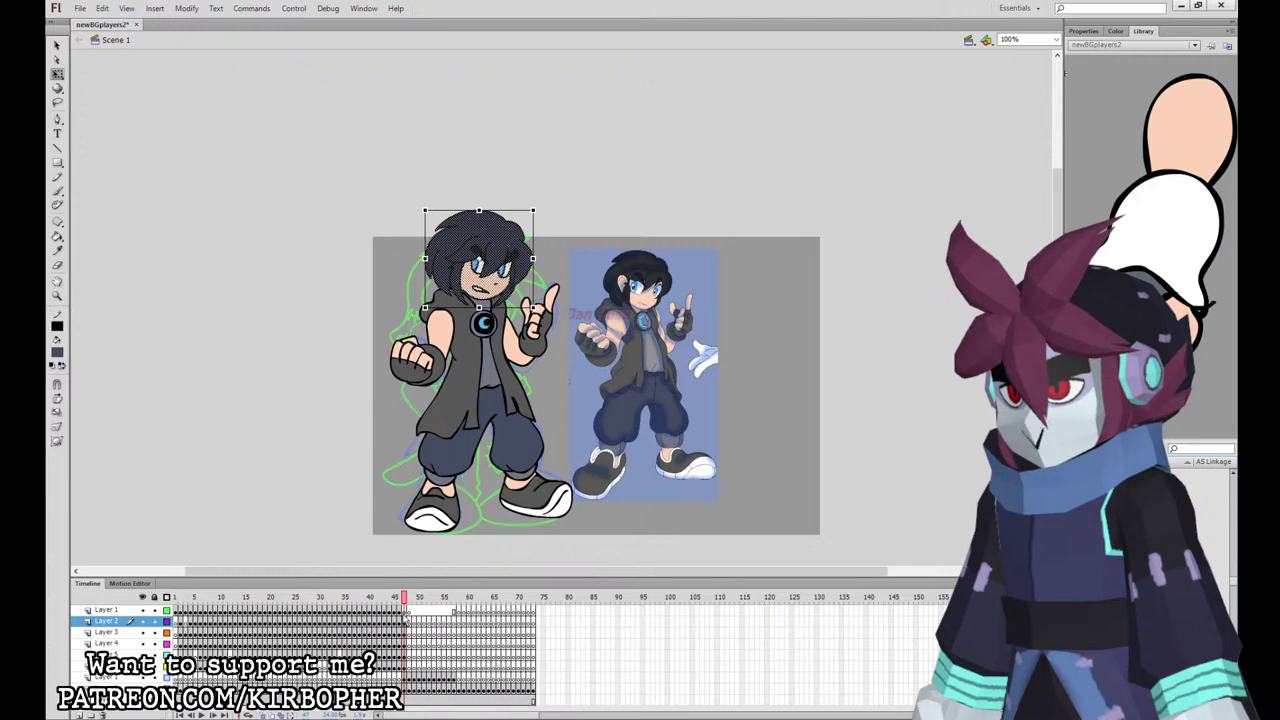
{"action": "left_click", "coordinate": [412, 616]}
{"action": "left_click", "coordinate": [404, 620]}
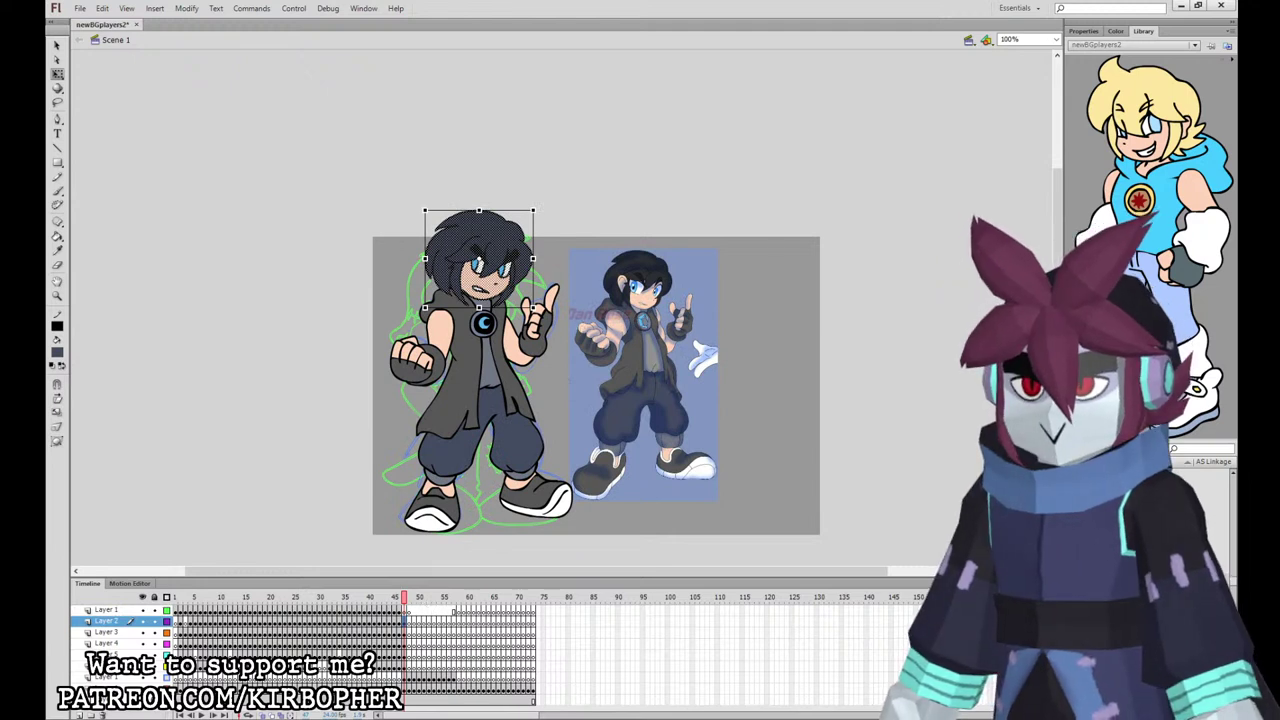
{"action": "left_click", "coordinate": [484, 270]}
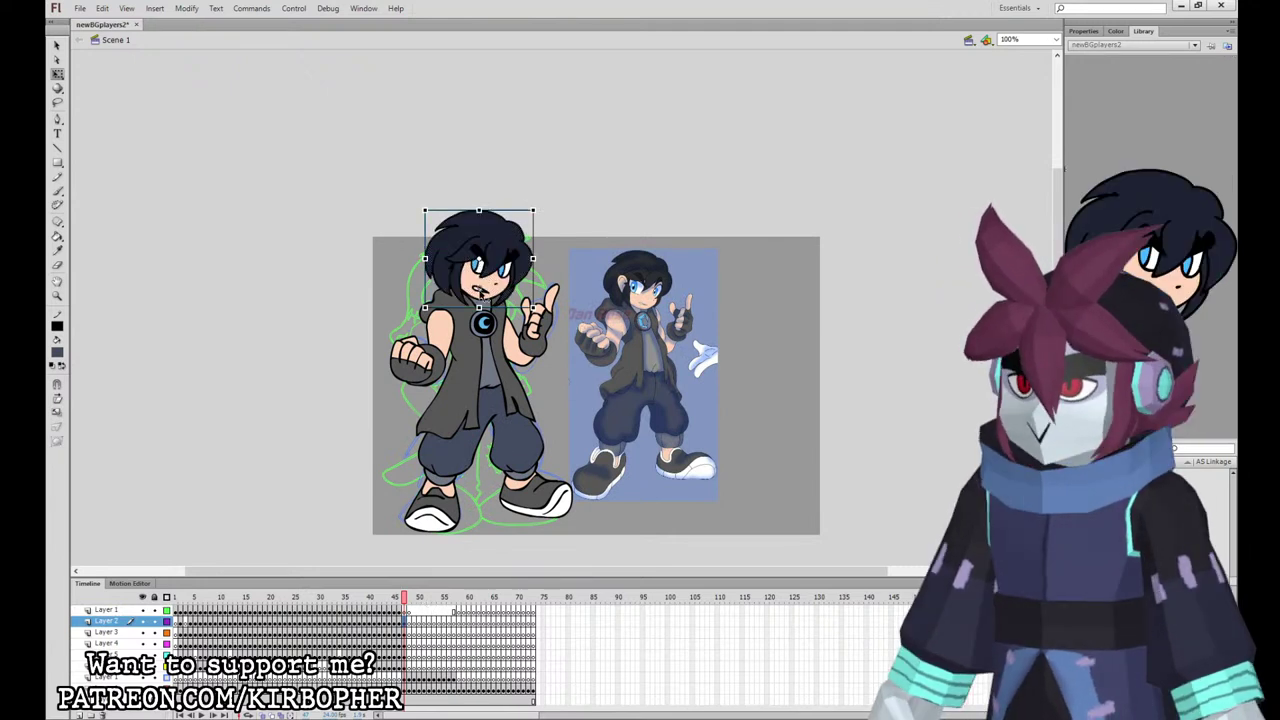
Step: Convert the fist arm, coat torso, raised arm and legs into separate symbols, with pivots at their joints
{"action": "left_click", "coordinate": [404, 632]}
{"action": "left_click", "coordinate": [428, 620]}
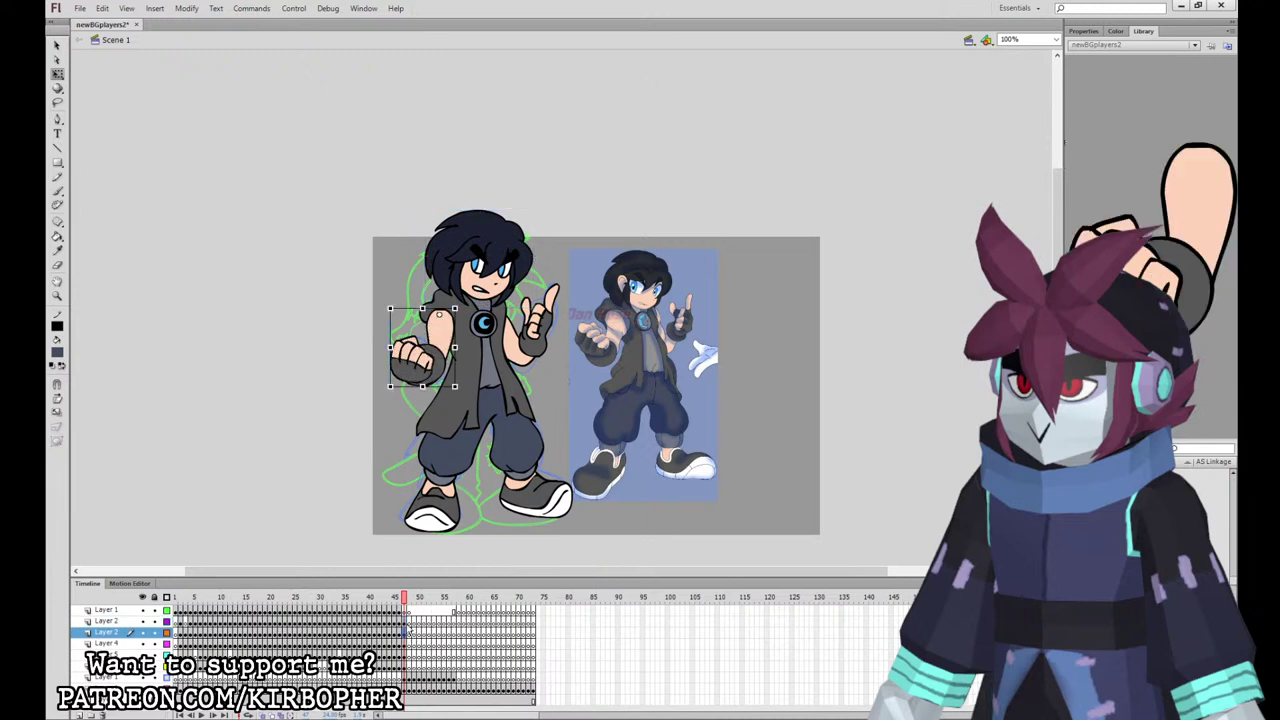
{"action": "left_click", "coordinate": [409, 643]}
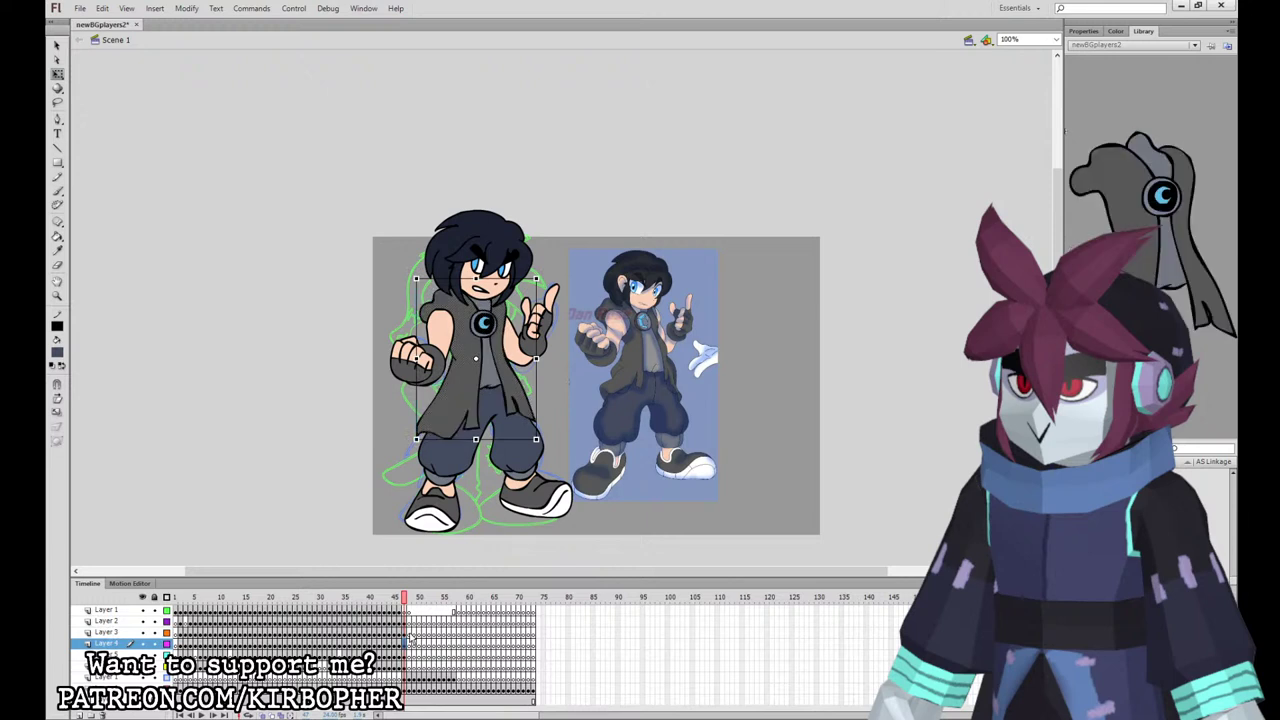
{"action": "left_click", "coordinate": [407, 654]}
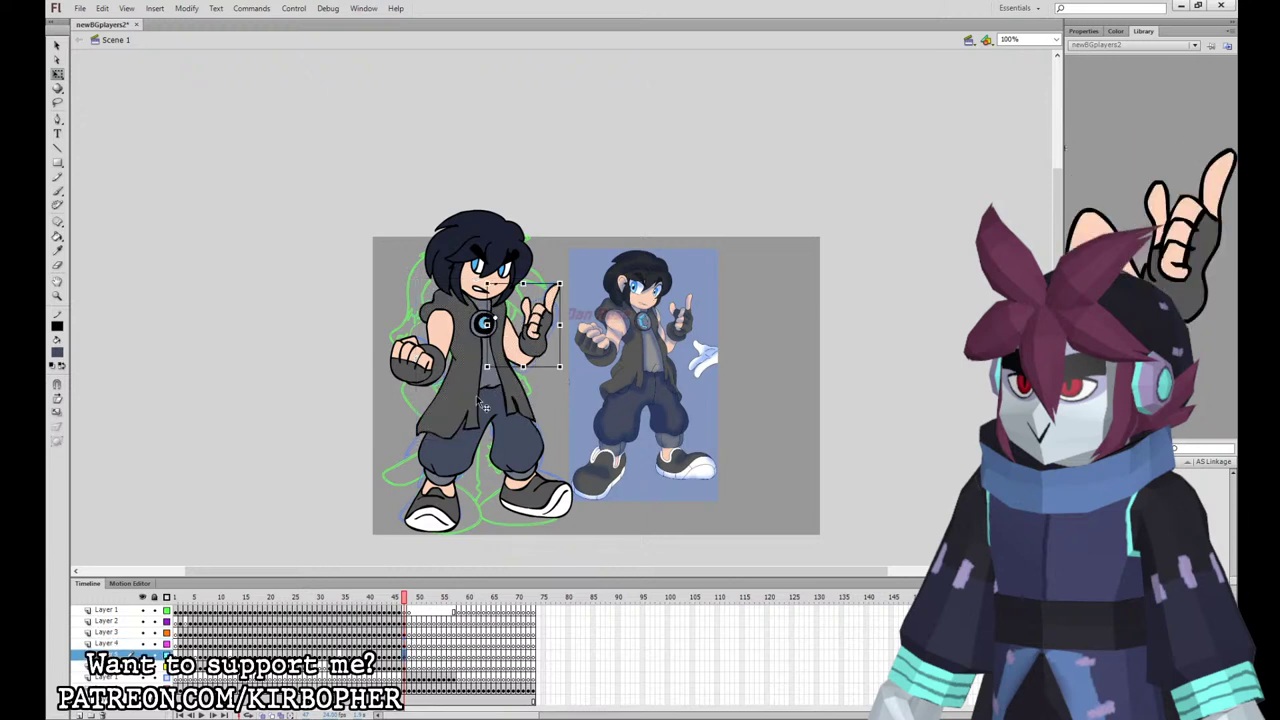
{"action": "left_click", "coordinate": [408, 665]}
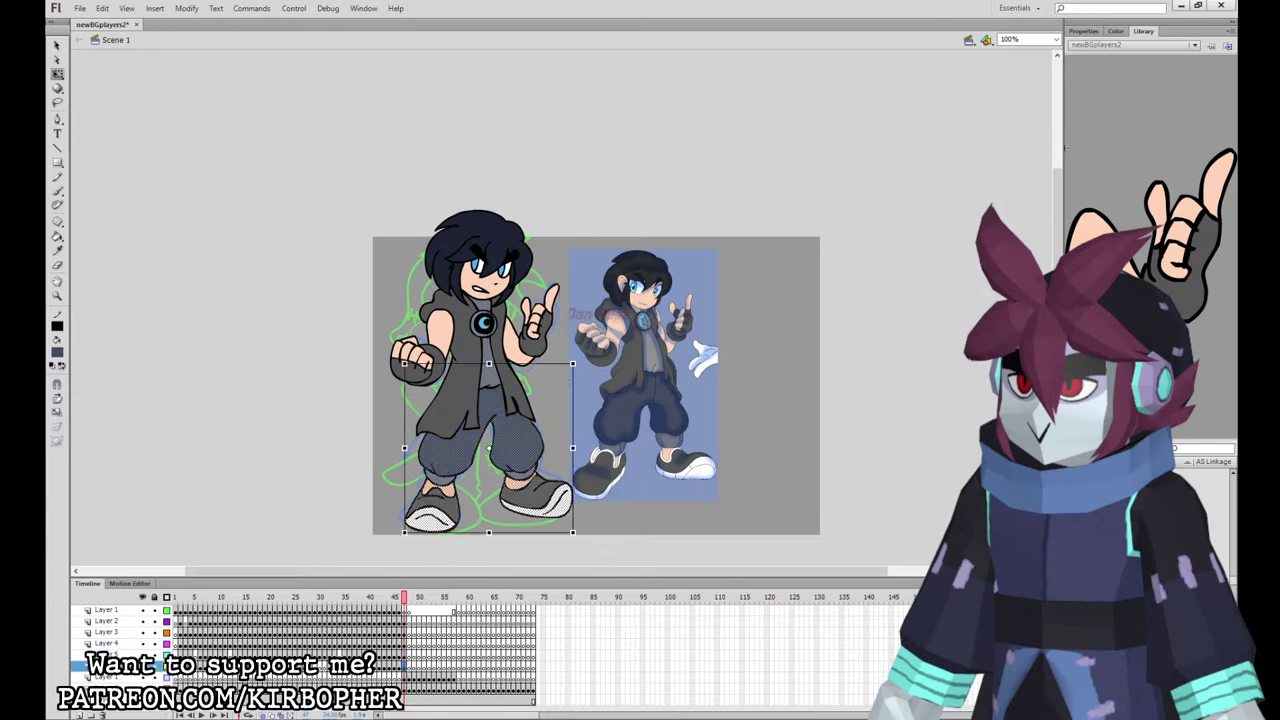
Step: Create the symbol 0backer141_game_SPRITE and paste the character's five body-part layers into it
{"action": "left_click_drag", "start_coordinate": [405, 622], "coordinate": [405, 664]}
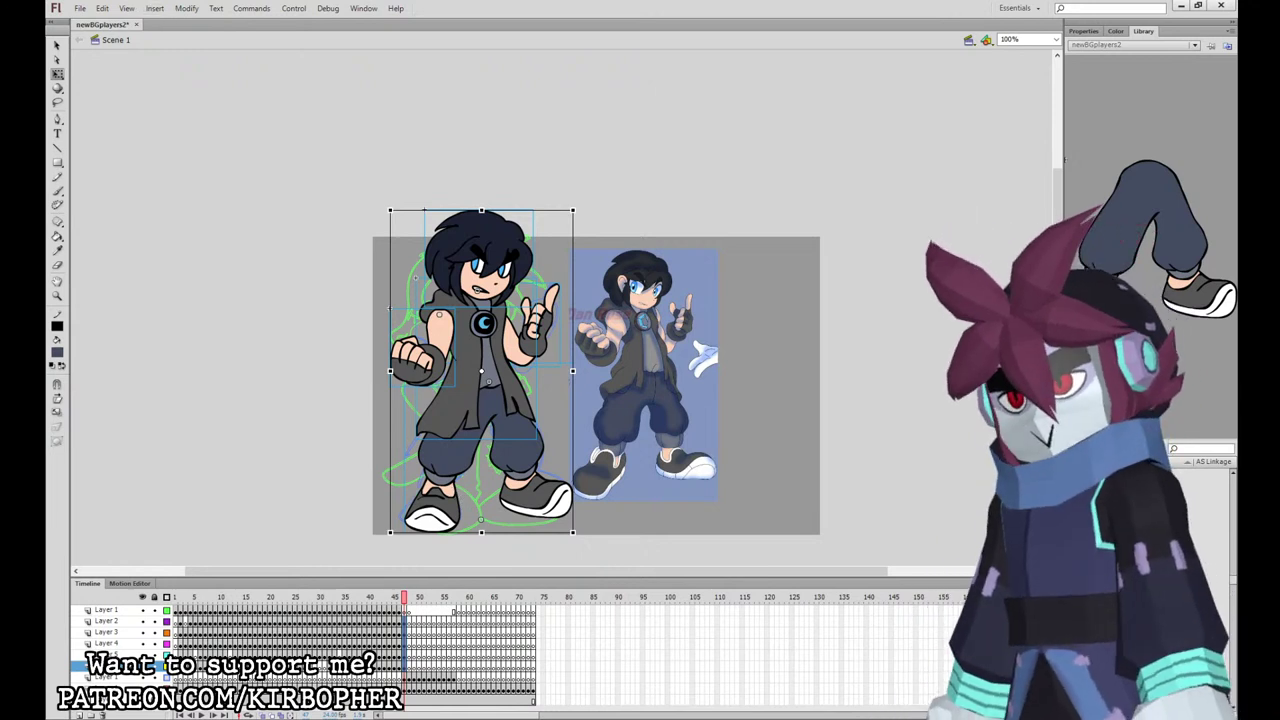
{"action": "key", "text": "Return"}
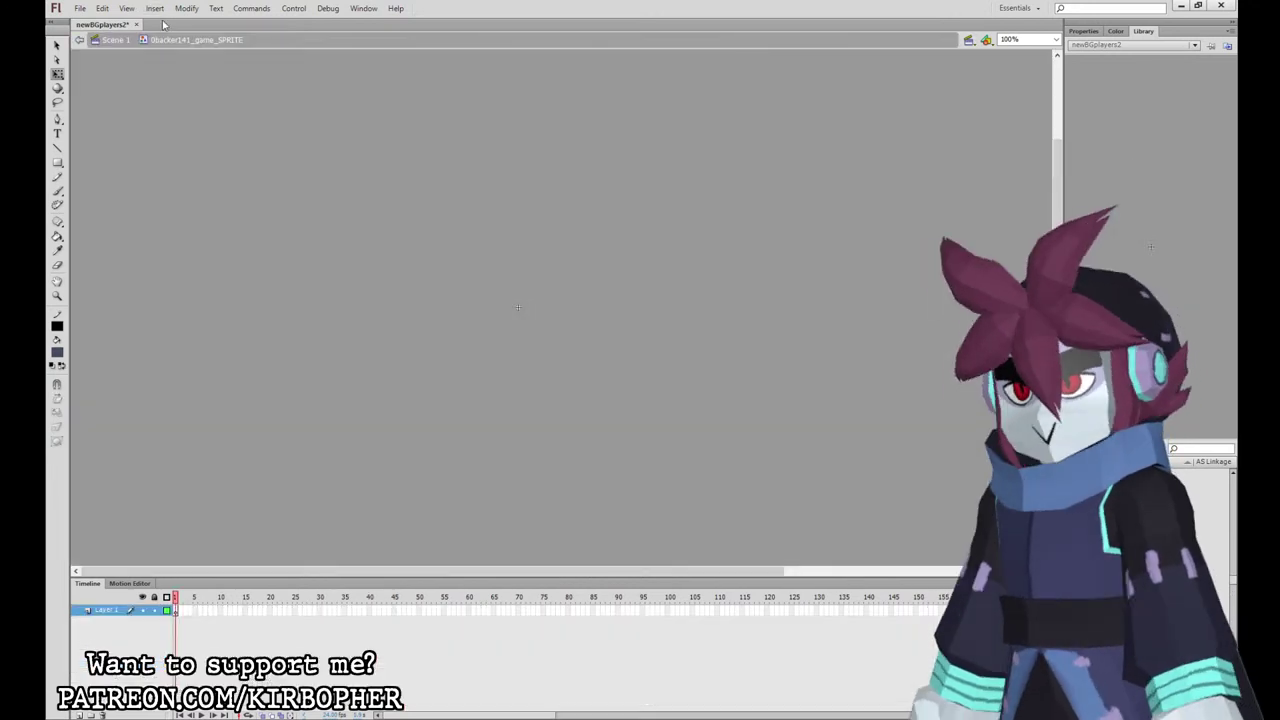
{"action": "key", "text": "ctrl+alt+v"}
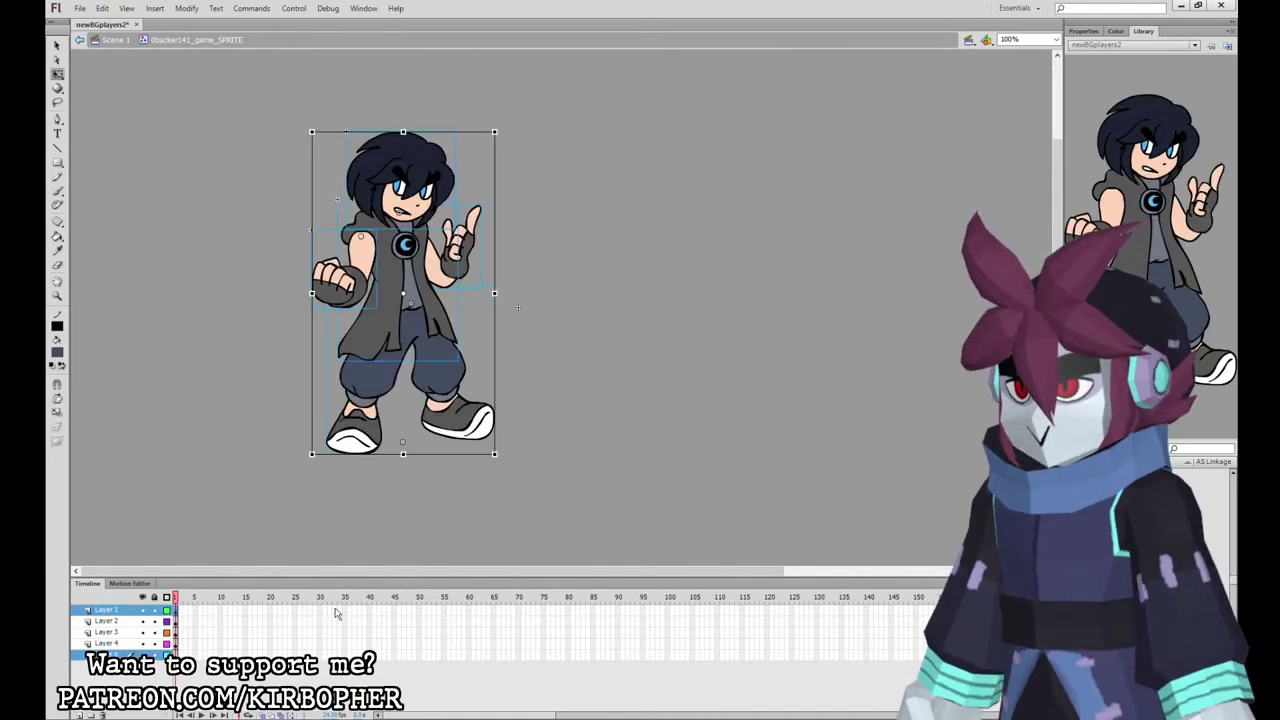
Step: Add keyframes at frames 37 and 19 on all five layers of the sprite symbol
{"action": "left_click_drag", "start_coordinate": [351, 613], "coordinate": [352, 643]}
{"action": "key", "text": "F5"}
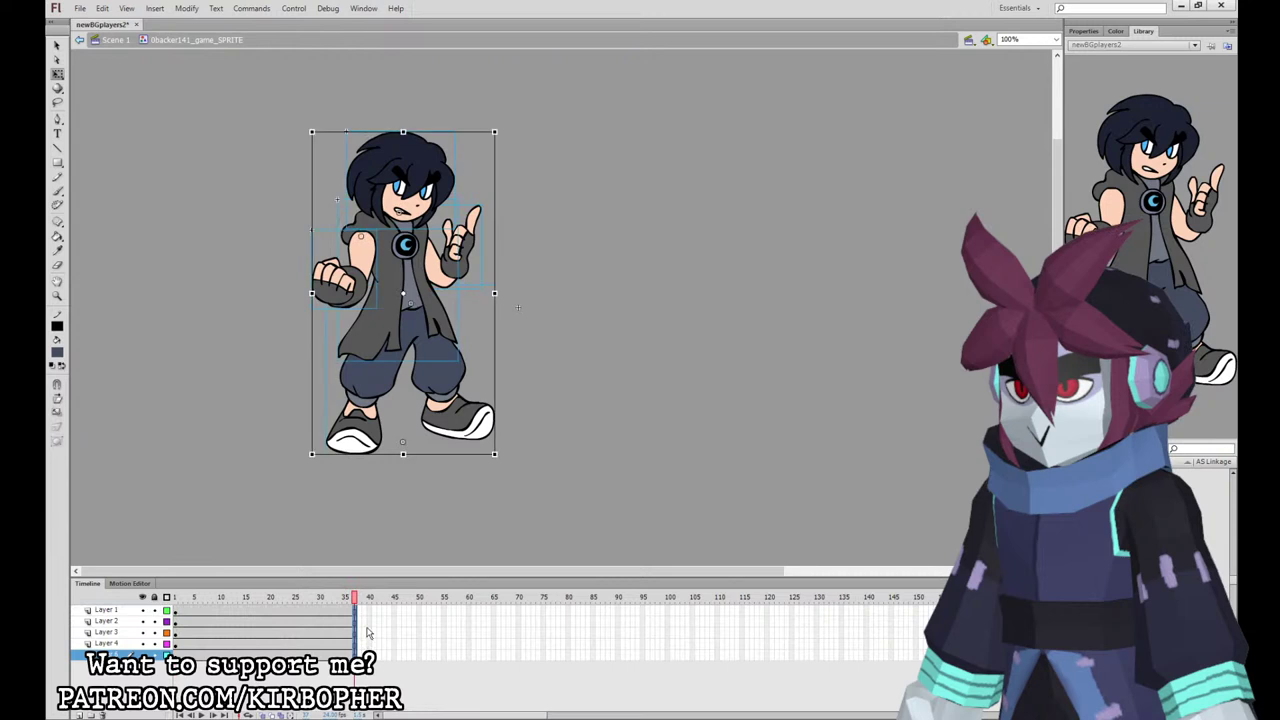
{"action": "left_click_drag", "start_coordinate": [267, 612], "coordinate": [265, 637]}
{"action": "key", "text": "F6"}
Step: Rotate the torso, fist arm, legs and head slightly at frame 19 for the middle idle pose
{"action": "left_click", "coordinate": [578, 428]}
{"action": "left_click", "coordinate": [440, 312]}
{"action": "left_click_drag", "start_coordinate": [460, 199], "coordinate": [487, 207]}
{"action": "left_click", "coordinate": [474, 229]}
{"action": "left_click", "coordinate": [357, 270]}
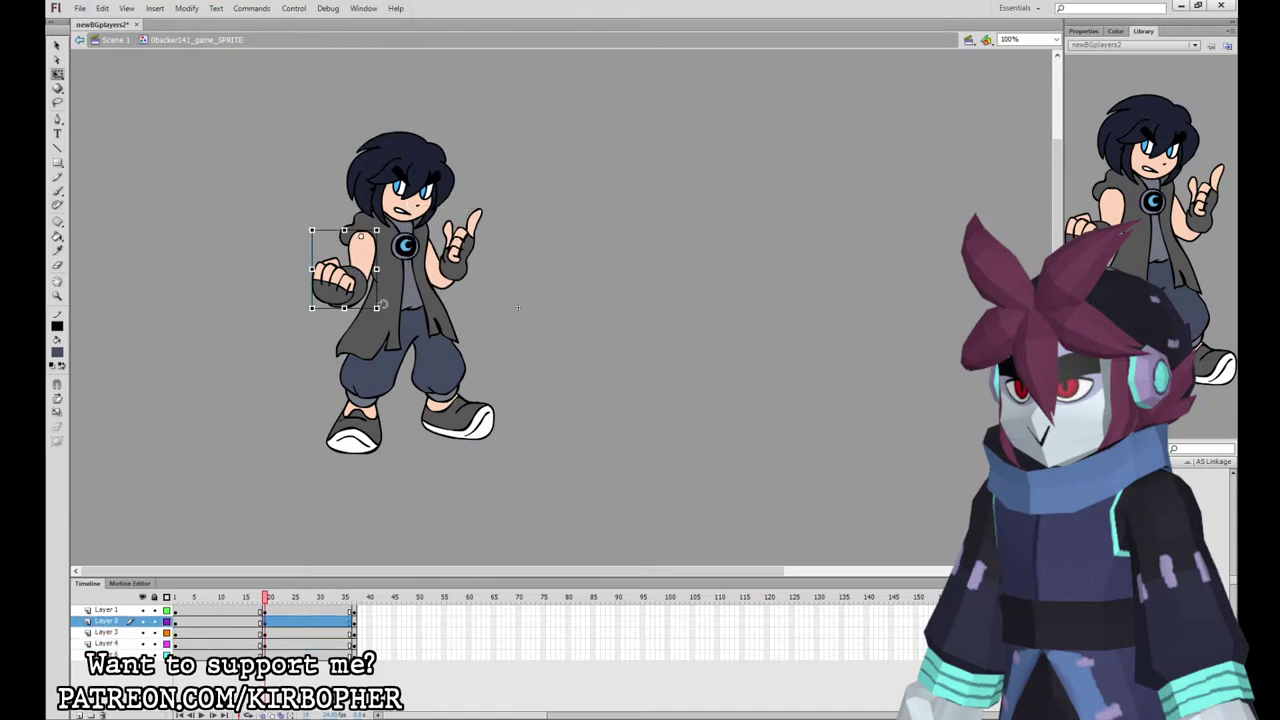
{"action": "left_click_drag", "start_coordinate": [382, 304], "coordinate": [386, 302]}
{"action": "left_click", "coordinate": [457, 366]}
{"action": "left_click_drag", "start_coordinate": [464, 286], "coordinate": [466, 286]}
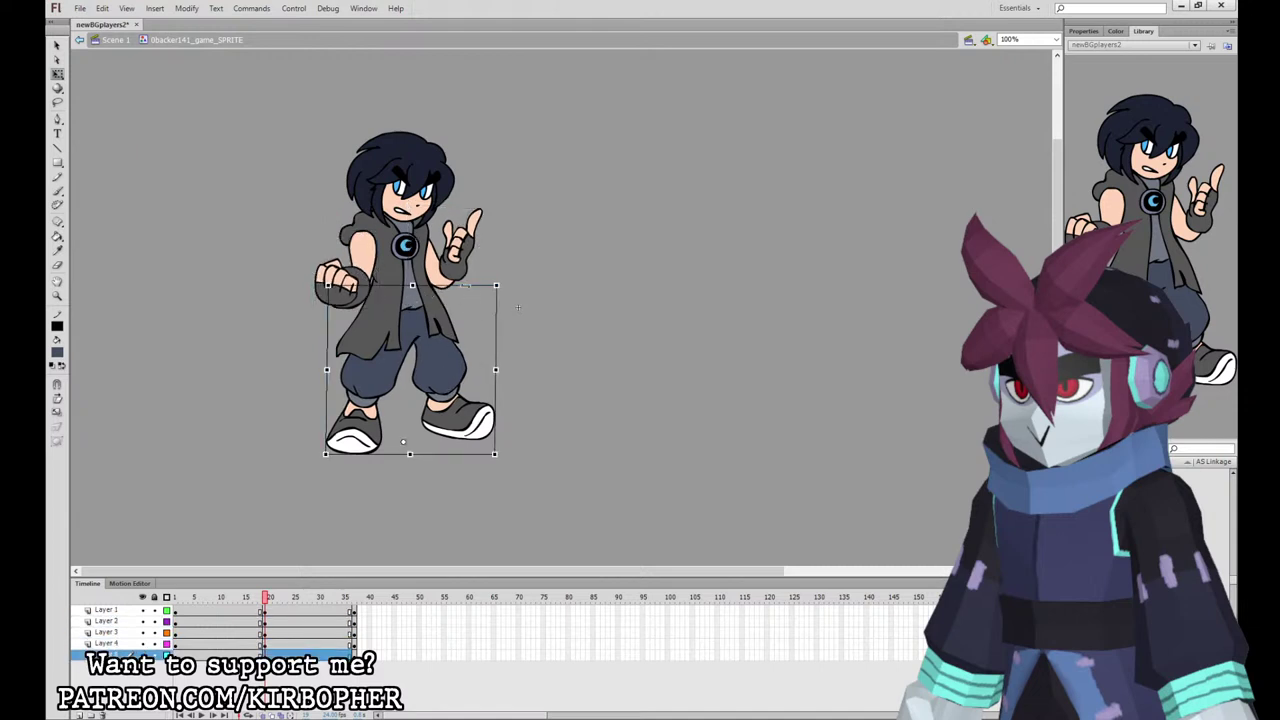
{"action": "left_click", "coordinate": [424, 199]}
{"action": "left_click_drag", "start_coordinate": [459, 132], "coordinate": [462, 136]}
Step: Nudge the upper-body parts down two steps at frame 19 and compare the neighbouring frames
{"action": "left_click", "coordinate": [262, 599]}
{"action": "left_click_drag", "start_coordinate": [298, 118], "coordinate": [514, 246]}
{"action": "left_click", "coordinate": [267, 600]}
{"action": "key", "text": "Down"}
{"action": "key", "text": "Down"}
{"action": "left_click", "coordinate": [257, 600]}
{"action": "left_click", "coordinate": [268, 600]}
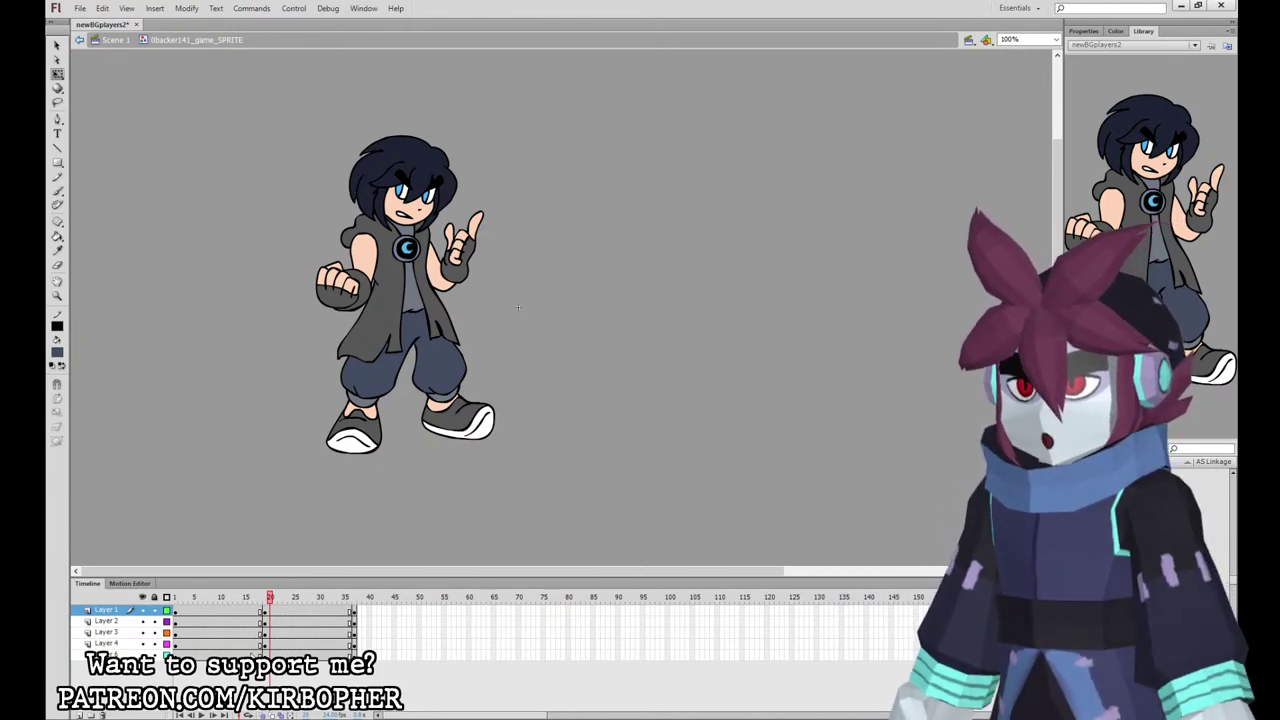
Step: Apply classic tweens across all five layers between the keyframes and set their ease to -100
{"action": "left_click_drag", "start_coordinate": [290, 655], "coordinate": [250, 611]}
{"action": "right_click", "coordinate": [274, 627]}
{"action": "left_click", "coordinate": [361, 332]}
{"action": "left_click", "coordinate": [1084, 31]}
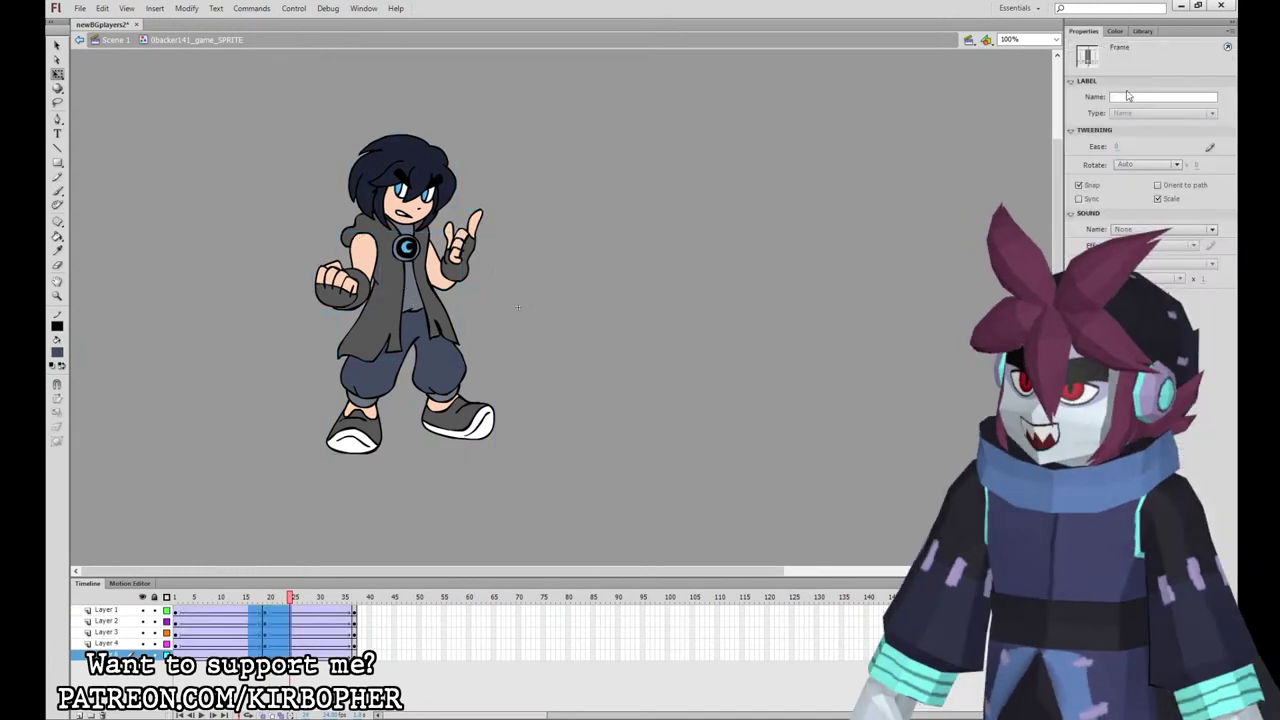
{"action": "left_click", "coordinate": [1118, 149]}
{"action": "type", "text": "100"}
{"action": "key", "text": "Return"}
Step: Play the idle loop, convert every tweened frame on the five layers to keyframes, and remove the tweens
{"action": "left_click_drag", "start_coordinate": [353, 611], "coordinate": [177, 655]}
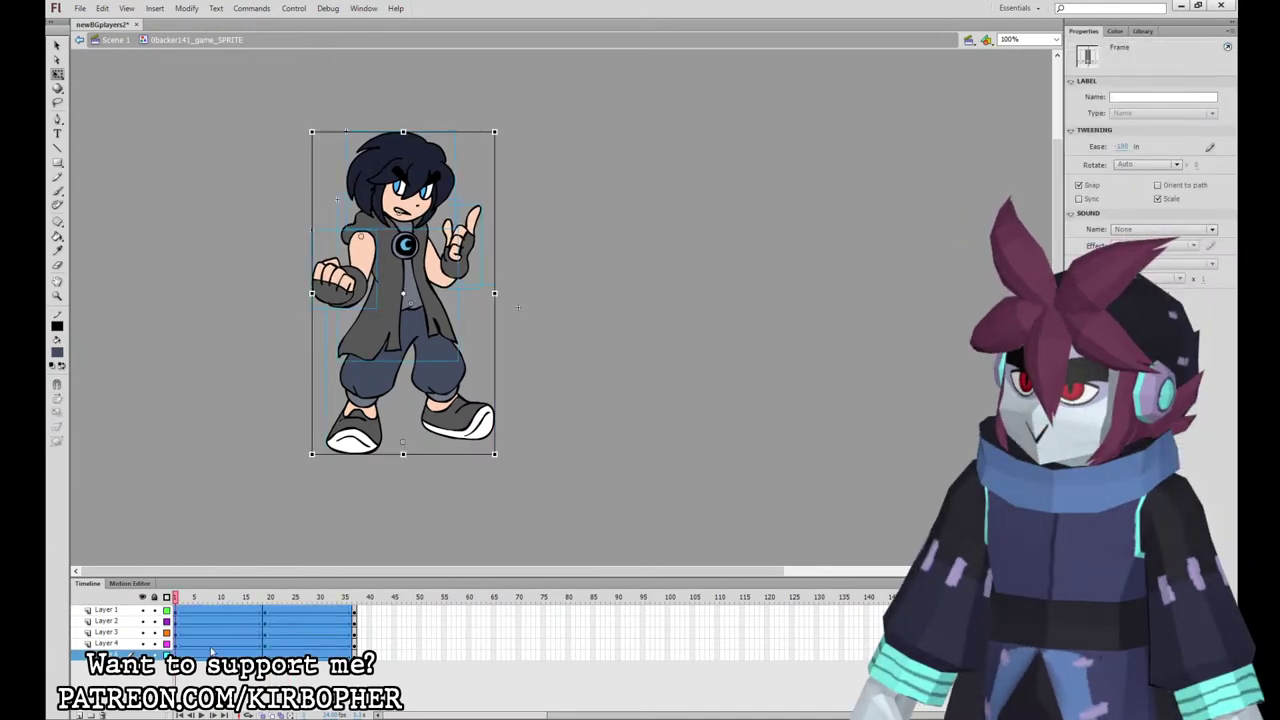
{"action": "key", "text": "Return"}
{"action": "key", "text": "Return"}
{"action": "left_click", "coordinate": [363, 611]}
{"action": "left_click_drag", "start_coordinate": [350, 611], "coordinate": [177, 655]}
{"action": "key", "text": "F6"}
{"action": "right_click", "coordinate": [206, 628]}
{"action": "left_click", "coordinate": [272, 292]}
{"action": "left_click", "coordinate": [420, 537]}
{"action": "left_click", "coordinate": [186, 617]}
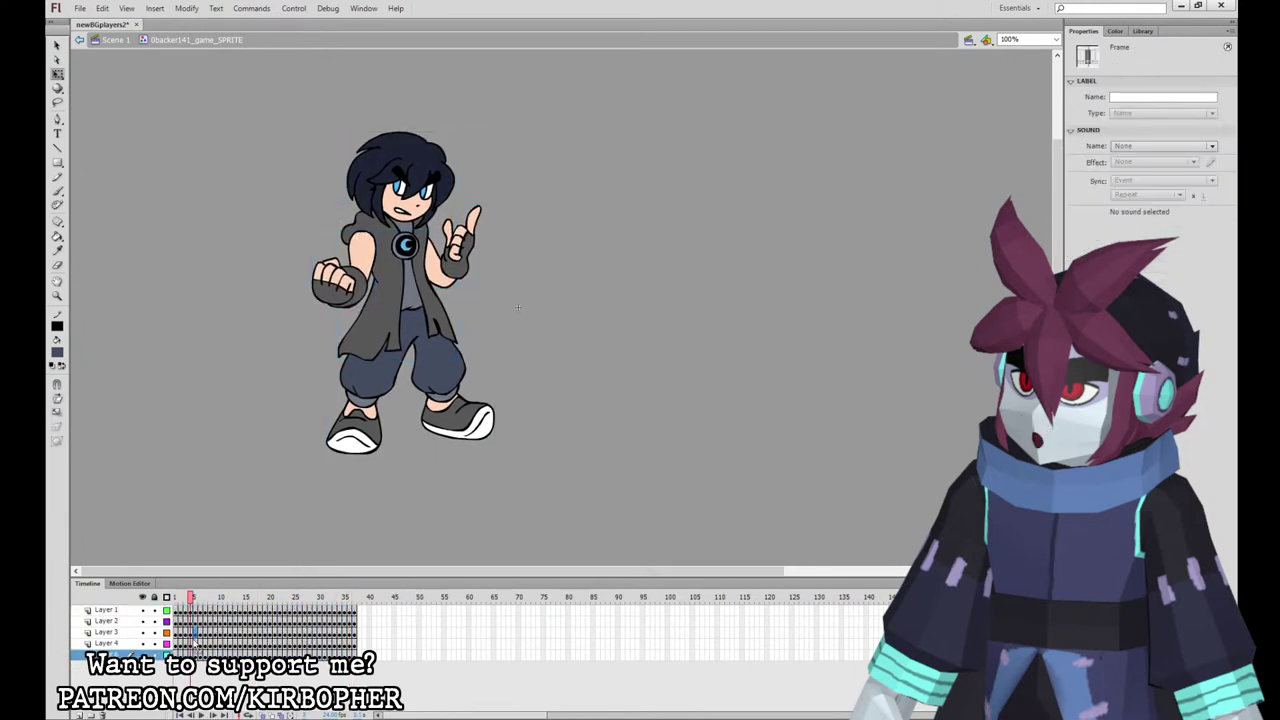
Step: Clear intermediate keyframes at intervals across all five layers to hold the idle poses, and play the animation
{"action": "left_click_drag", "start_coordinate": [181, 655], "coordinate": [221, 655]}
{"action": "key", "text": "shift+F6"}
{"action": "key", "text": "shift+F6"}
{"action": "left_click", "coordinate": [210, 647]}
{"action": "key", "text": "shift+F6"}
{"action": "key", "text": "shift+F6"}
{"action": "key", "text": "shift+F6"}
{"action": "mouse_move", "coordinate": [230, 611]}
{"action": "left_mouse_down"}
{"action": "mouse_move", "coordinate": [230, 655]}
{"action": "mouse_move", "coordinate": [247, 611]}
{"action": "left_mouse_up"}
{"action": "key", "text": "shift+F6"}
{"action": "key", "text": "shift+F6"}
{"action": "left_click_drag", "start_coordinate": [265, 655], "coordinate": [371, 614]}
{"action": "key", "text": "shift+F6"}
{"action": "key", "text": "shift+F6"}
{"action": "key", "text": "shift+F6"}
{"action": "key", "text": "shift+F6"}
{"action": "key", "text": "shift+F6"}
{"action": "key", "text": "shift+F6"}
{"action": "left_click", "coordinate": [569, 360]}
{"action": "key", "text": "shift+F5"}
{"action": "key", "text": "Return"}
{"action": "key", "text": "Return"}
Step: Return to the main scene and compare the dark-haired sprite with the blond sprite at frame 47
{"action": "left_click", "coordinate": [116, 41]}
{"action": "left_click", "coordinate": [400, 610]}
{"action": "left_click_drag", "start_coordinate": [400, 610], "coordinate": [405, 611]}
{"action": "left_click", "coordinate": [459, 401]}
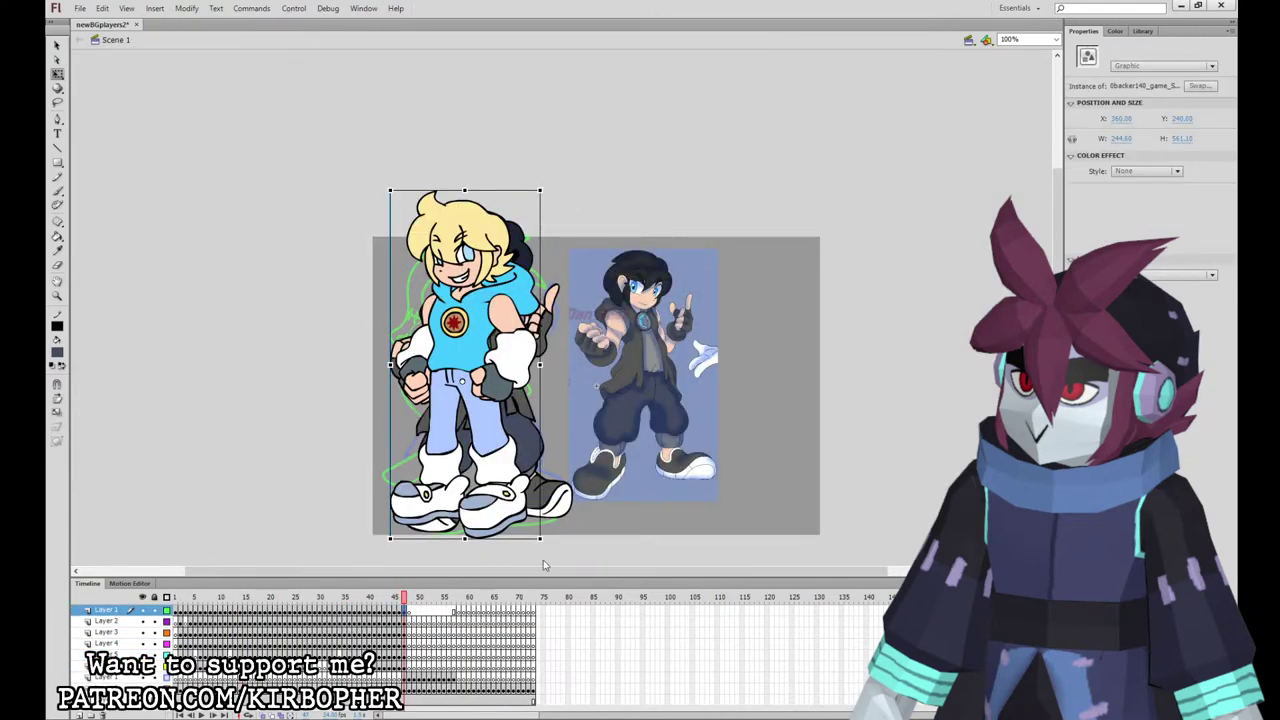
{"action": "key", "text": "ctrl+z"}
Step: Go to frame 48, which holds the rough sketch and reference of the white-haired masked character
{"action": "left_click", "coordinate": [409, 677]}
{"action": "left_click", "coordinate": [414, 611]}
{"action": "left_click", "coordinate": [417, 610]}
{"action": "left_click_drag", "start_coordinate": [418, 614], "coordinate": [412, 658]}
{"action": "left_click", "coordinate": [410, 667]}
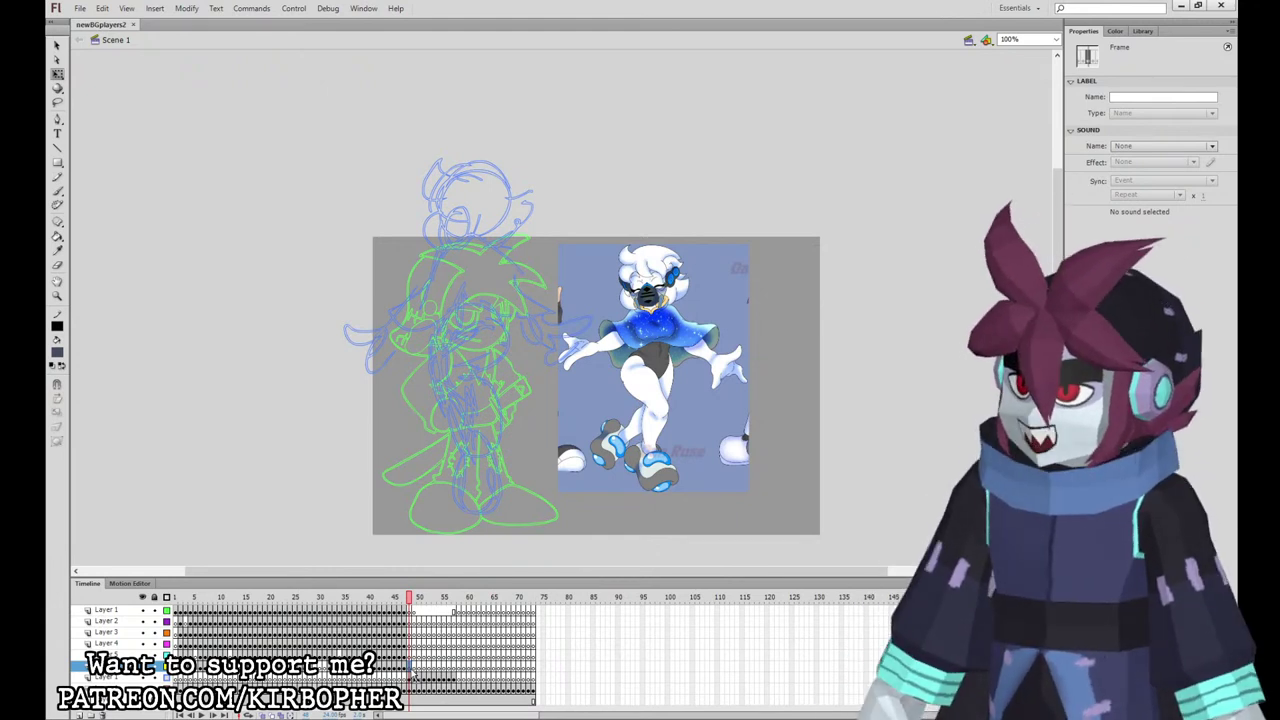
Step: Prepare to ink on Layer 2 at 200% zoom with a black brush in a line-art brush size
{"action": "left_click", "coordinate": [408, 621]}
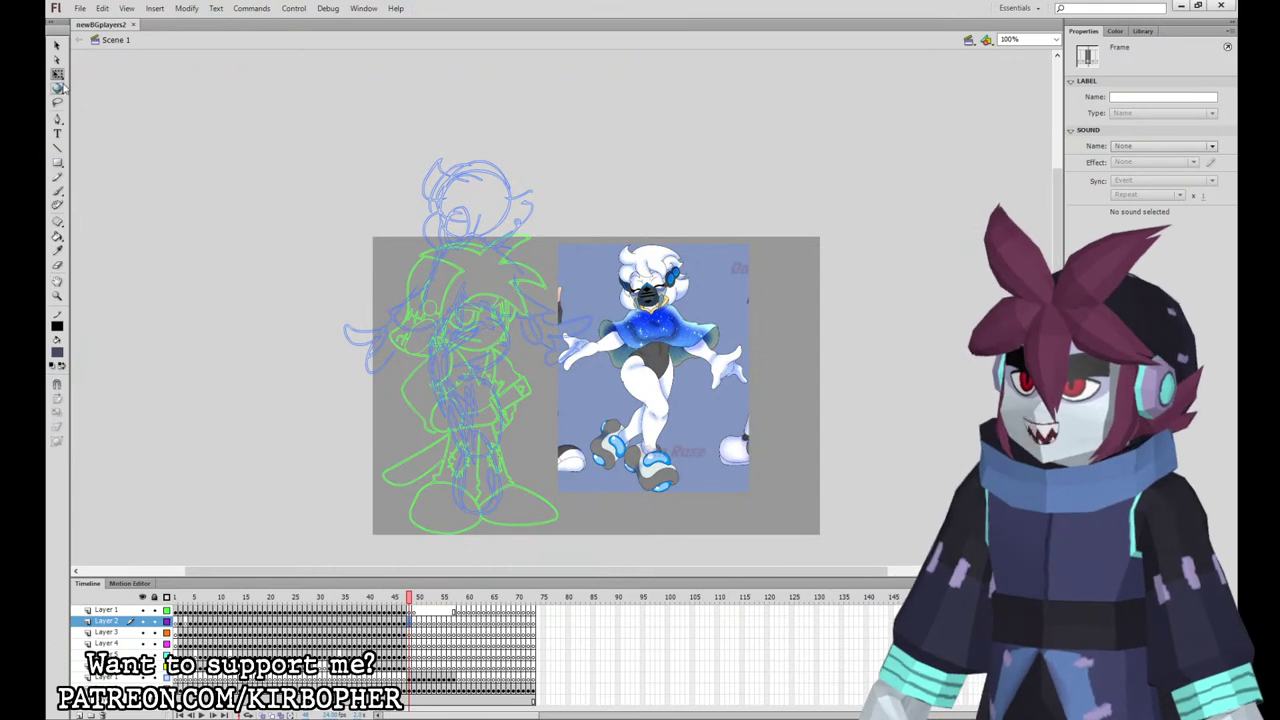
{"action": "left_click", "coordinate": [198, 181]}
{"action": "key", "text": "ctrl+="}
{"action": "left_click_drag", "start_coordinate": [609, 231], "coordinate": [692, 527]}
{"action": "left_click", "coordinate": [57, 190]}
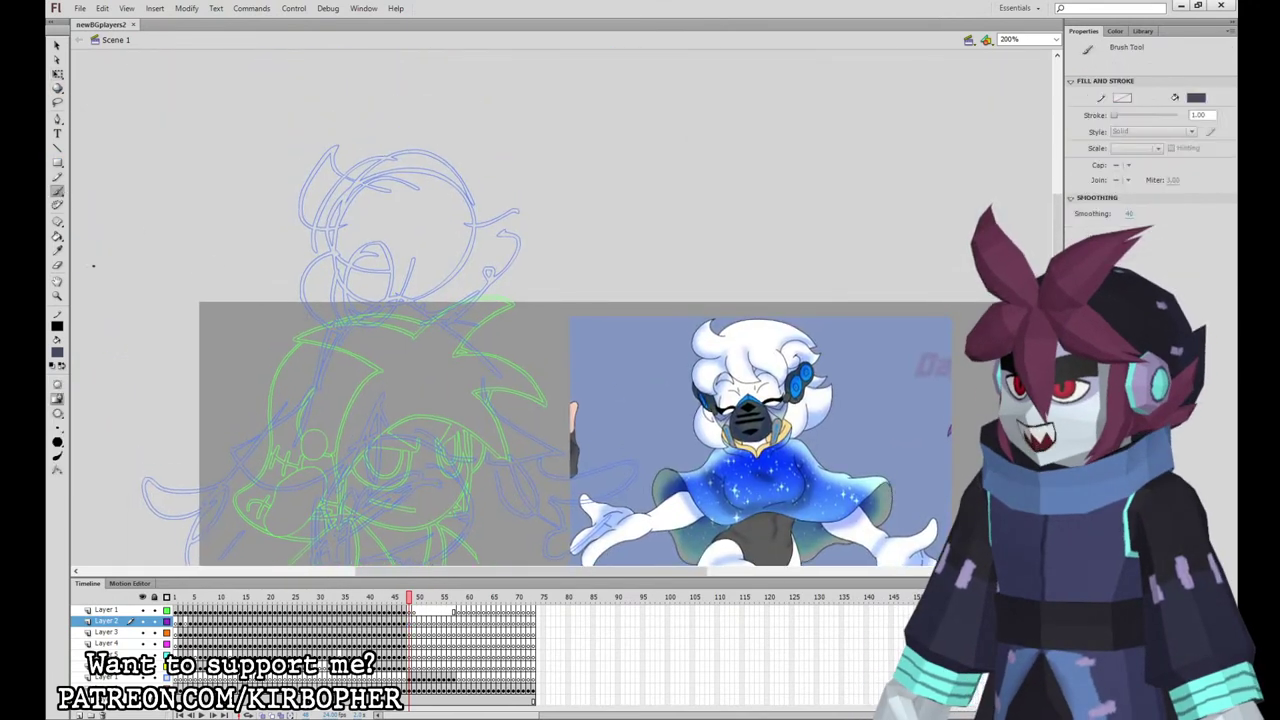
{"action": "left_click", "coordinate": [58, 357]}
{"action": "left_click", "coordinate": [79, 382]}
{"action": "left_click", "coordinate": [60, 429]}
{"action": "left_click", "coordinate": [91, 441]}
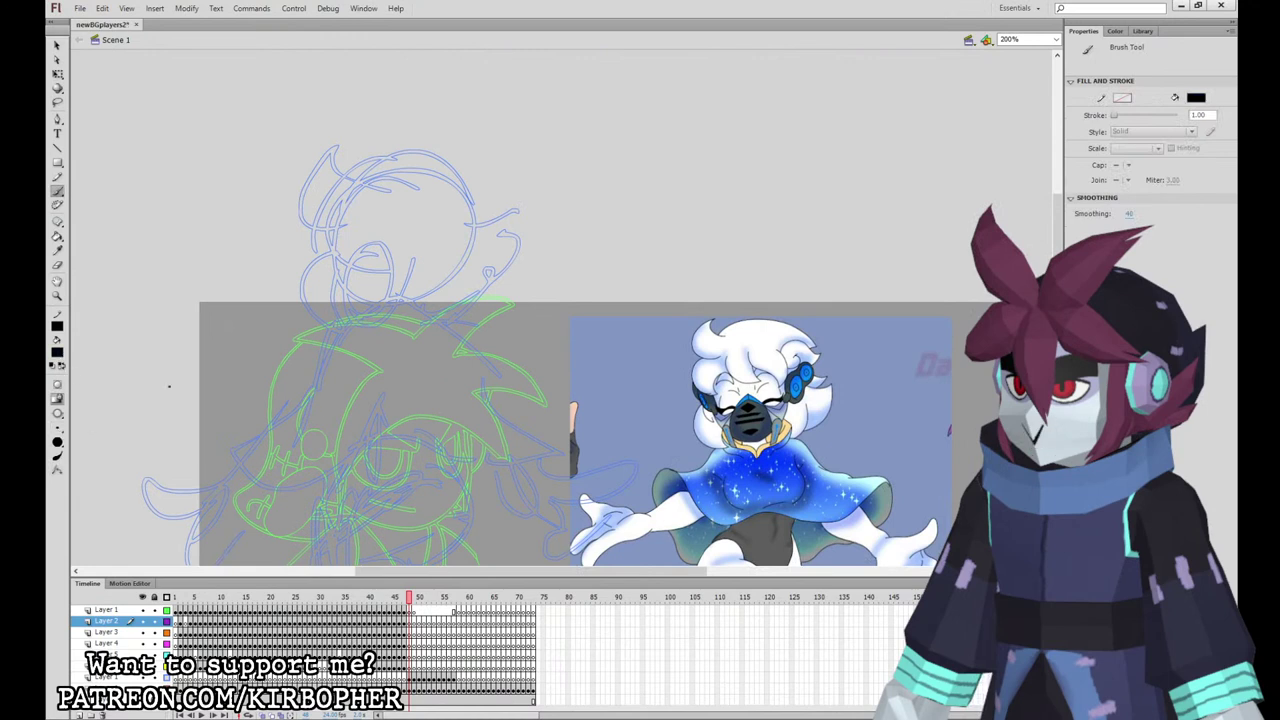
Step: Ink the face mask with its side pieces, the round headphones and the strap joining them on Layer 2
{"action": "left_click", "coordinate": [412, 620]}
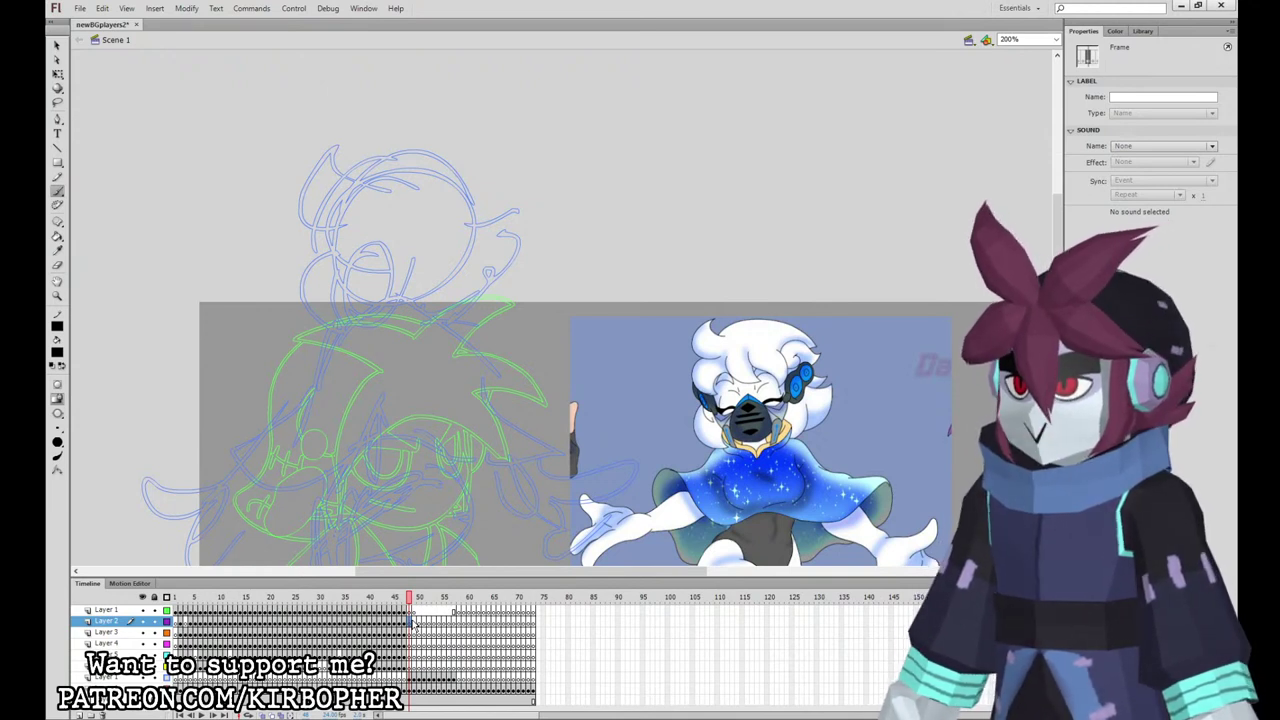
{"action": "mouse_move", "coordinate": [363, 249]}
{"action": "left_mouse_down"}
{"action": "mouse_move", "coordinate": [344, 293]}
{"action": "mouse_move", "coordinate": [355, 318]}
{"action": "mouse_move", "coordinate": [390, 320]}
{"action": "mouse_move", "coordinate": [404, 296]}
{"action": "mouse_move", "coordinate": [372, 245]}
{"action": "mouse_move", "coordinate": [351, 262]}
{"action": "mouse_move", "coordinate": [344, 320]}
{"action": "mouse_move", "coordinate": [382, 330]}
{"action": "mouse_move", "coordinate": [404, 292]}
{"action": "mouse_move", "coordinate": [366, 247]}
{"action": "left_mouse_up"}
{"action": "key", "text": "ctrl+z"}
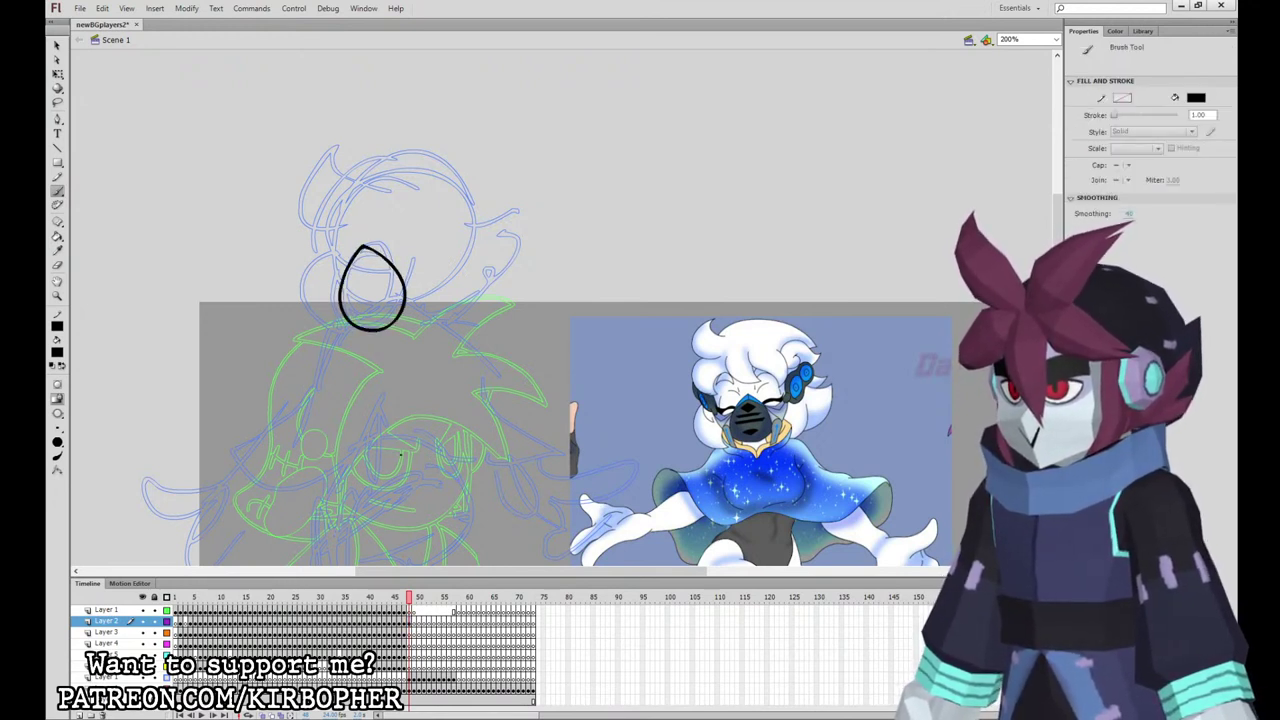
{"action": "mouse_move", "coordinate": [398, 336]}
{"action": "left_mouse_down"}
{"action": "mouse_move", "coordinate": [424, 292]}
{"action": "mouse_move", "coordinate": [403, 328]}
{"action": "mouse_move", "coordinate": [340, 285]}
{"action": "mouse_move", "coordinate": [348, 336]}
{"action": "left_mouse_up"}
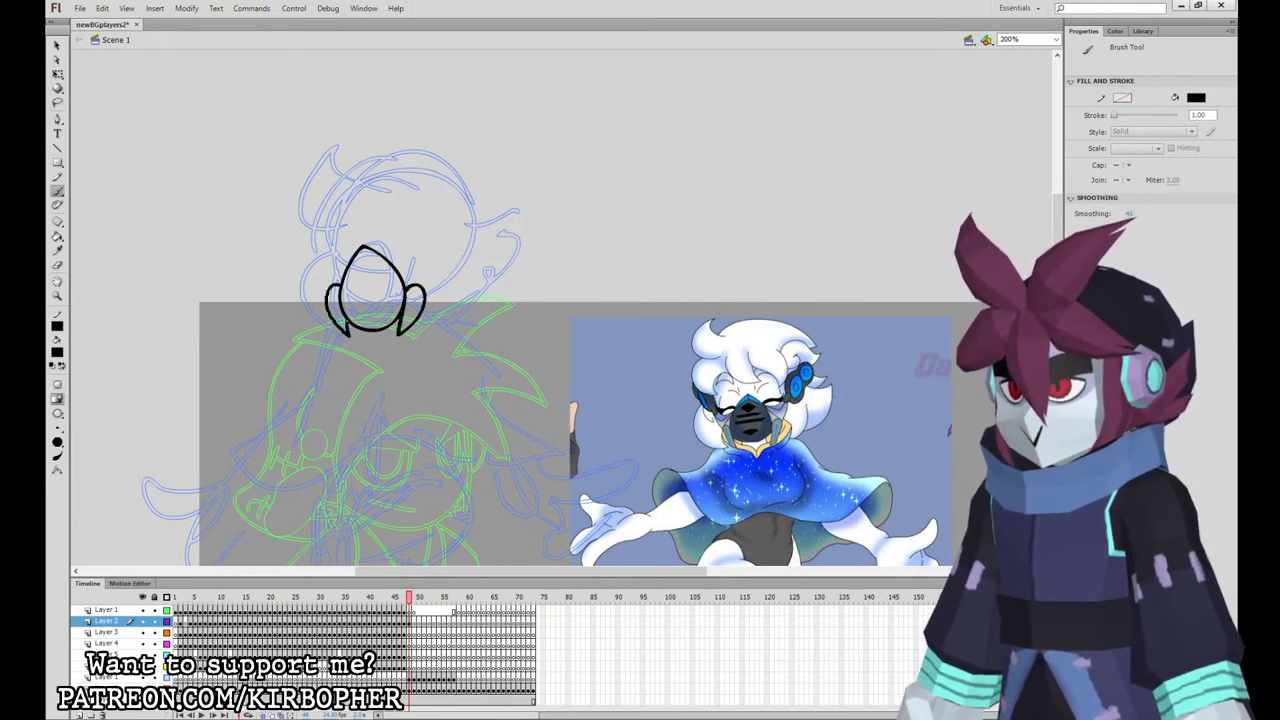
{"action": "mouse_move", "coordinate": [449, 224]}
{"action": "left_mouse_down"}
{"action": "mouse_move", "coordinate": [438, 268]}
{"action": "mouse_move", "coordinate": [468, 252]}
{"action": "mouse_move", "coordinate": [452, 222]}
{"action": "mouse_move", "coordinate": [472, 210]}
{"action": "mouse_move", "coordinate": [480, 242]}
{"action": "mouse_move", "coordinate": [466, 212]}
{"action": "left_mouse_up"}
{"action": "left_click_drag", "start_coordinate": [431, 251], "coordinate": [395, 267]}
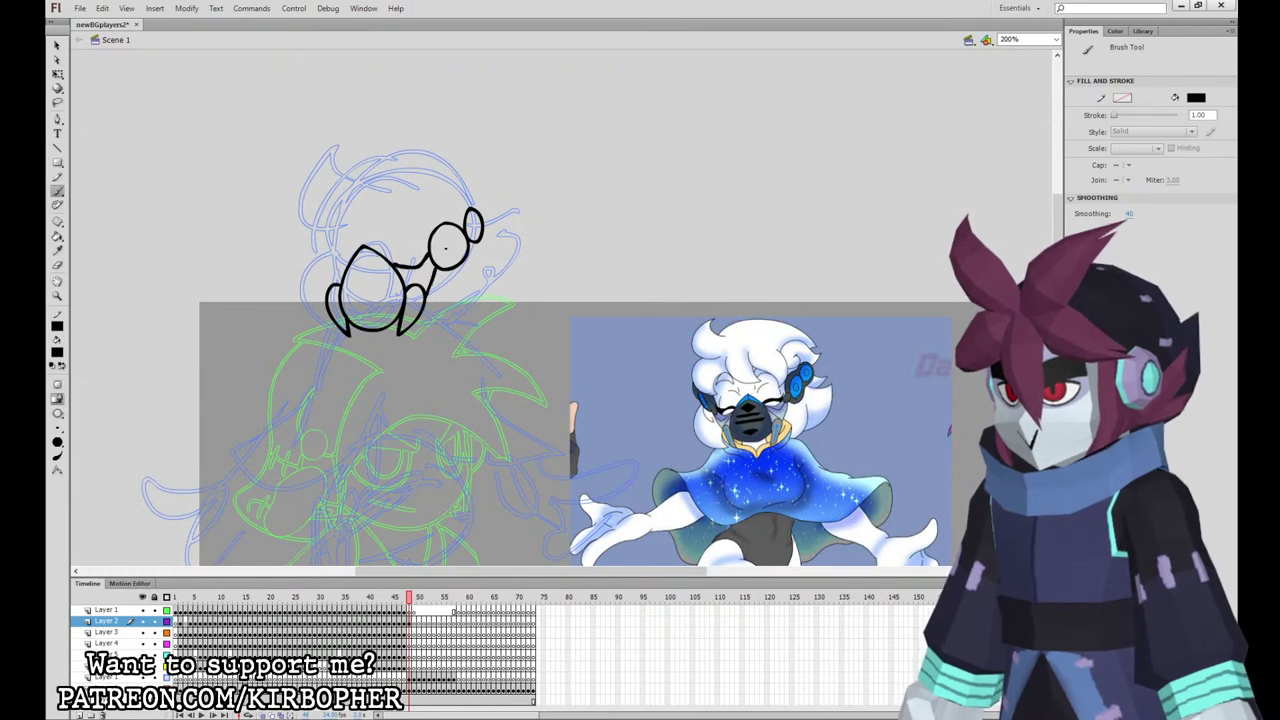
Step: Ink the curly crown of hair and the fringe above the mask, following the rough sketch
{"action": "mouse_move", "coordinate": [349, 192]}
{"action": "left_mouse_down"}
{"action": "mouse_move", "coordinate": [368, 236]}
{"action": "mouse_move", "coordinate": [388, 240]}
{"action": "mouse_move", "coordinate": [379, 207]}
{"action": "mouse_move", "coordinate": [417, 250]}
{"action": "mouse_move", "coordinate": [437, 218]}
{"action": "mouse_move", "coordinate": [426, 205]}
{"action": "mouse_move", "coordinate": [450, 195]}
{"action": "mouse_move", "coordinate": [449, 214]}
{"action": "mouse_move", "coordinate": [497, 196]}
{"action": "mouse_move", "coordinate": [463, 177]}
{"action": "mouse_move", "coordinate": [426, 205]}
{"action": "mouse_move", "coordinate": [467, 176]}
{"action": "mouse_move", "coordinate": [441, 147]}
{"action": "mouse_move", "coordinate": [348, 165]}
{"action": "mouse_move", "coordinate": [347, 150]}
{"action": "mouse_move", "coordinate": [295, 195]}
{"action": "mouse_move", "coordinate": [319, 222]}
{"action": "mouse_move", "coordinate": [318, 257]}
{"action": "left_mouse_up"}
{"action": "mouse_move", "coordinate": [318, 257]}
{"action": "left_mouse_down"}
{"action": "mouse_move", "coordinate": [351, 216]}
{"action": "mouse_move", "coordinate": [320, 275]}
{"action": "mouse_move", "coordinate": [341, 221]}
{"action": "mouse_move", "coordinate": [291, 235]}
{"action": "mouse_move", "coordinate": [343, 221]}
{"action": "left_mouse_up"}
{"action": "key", "text": "ctrl+z"}
{"action": "key", "text": "ctrl+z"}
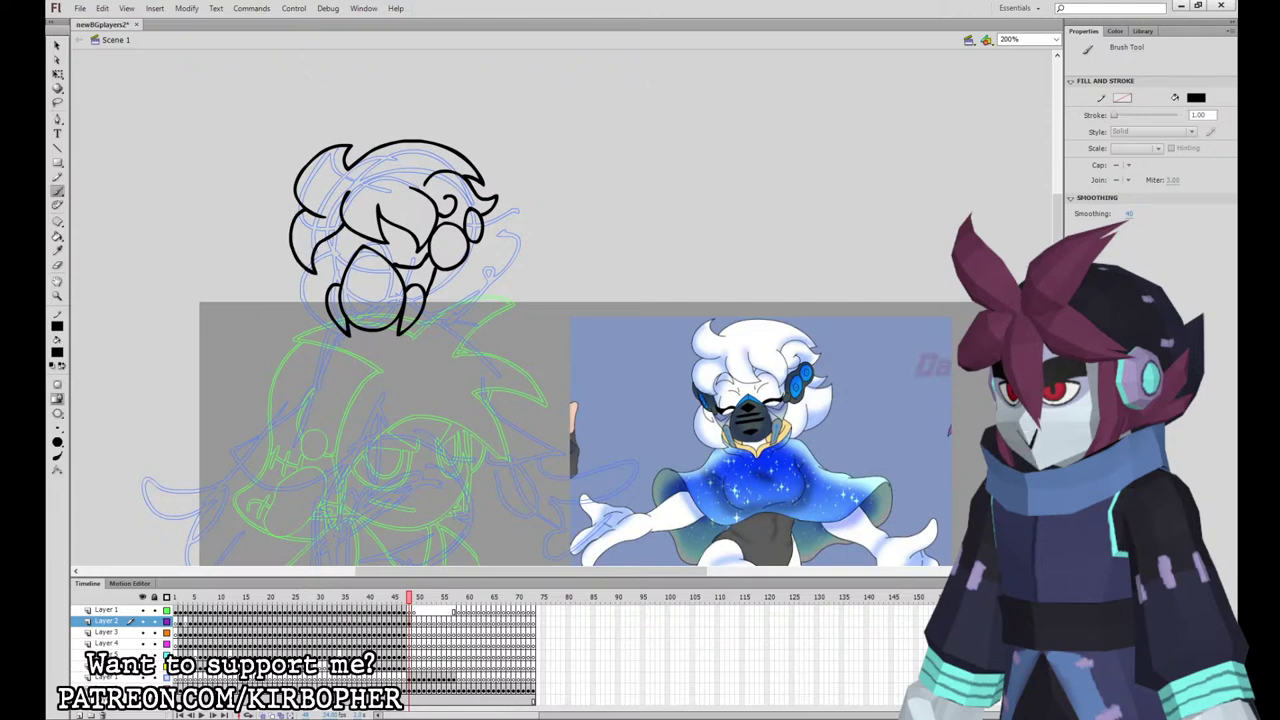
Step: Ink the lower hair locks and face edge on the head's left side, stepping back and forth through the strokes
{"action": "mouse_move", "coordinate": [315, 273]}
{"action": "left_mouse_down"}
{"action": "mouse_move", "coordinate": [326, 239]}
{"action": "mouse_move", "coordinate": [321, 277]}
{"action": "mouse_move", "coordinate": [326, 251]}
{"action": "left_mouse_up"}
{"action": "key", "text": "ctrl+z"}
{"action": "key", "text": "ctrl+z"}
{"action": "key", "text": "ctrl+z"}
{"action": "key", "text": "ctrl+y"}
{"action": "key", "text": "ctrl+y"}
{"action": "key", "text": "ctrl+y"}
{"action": "key", "text": "ctrl+y"}
{"action": "key", "text": "ctrl+y"}
{"action": "key", "text": "ctrl+y"}
{"action": "key", "text": "ctrl+y"}
{"action": "key", "text": "ctrl+y"}
{"action": "key", "text": "ctrl+y"}
{"action": "key", "text": "ctrl+y"}
{"action": "key", "text": "ctrl+y"}
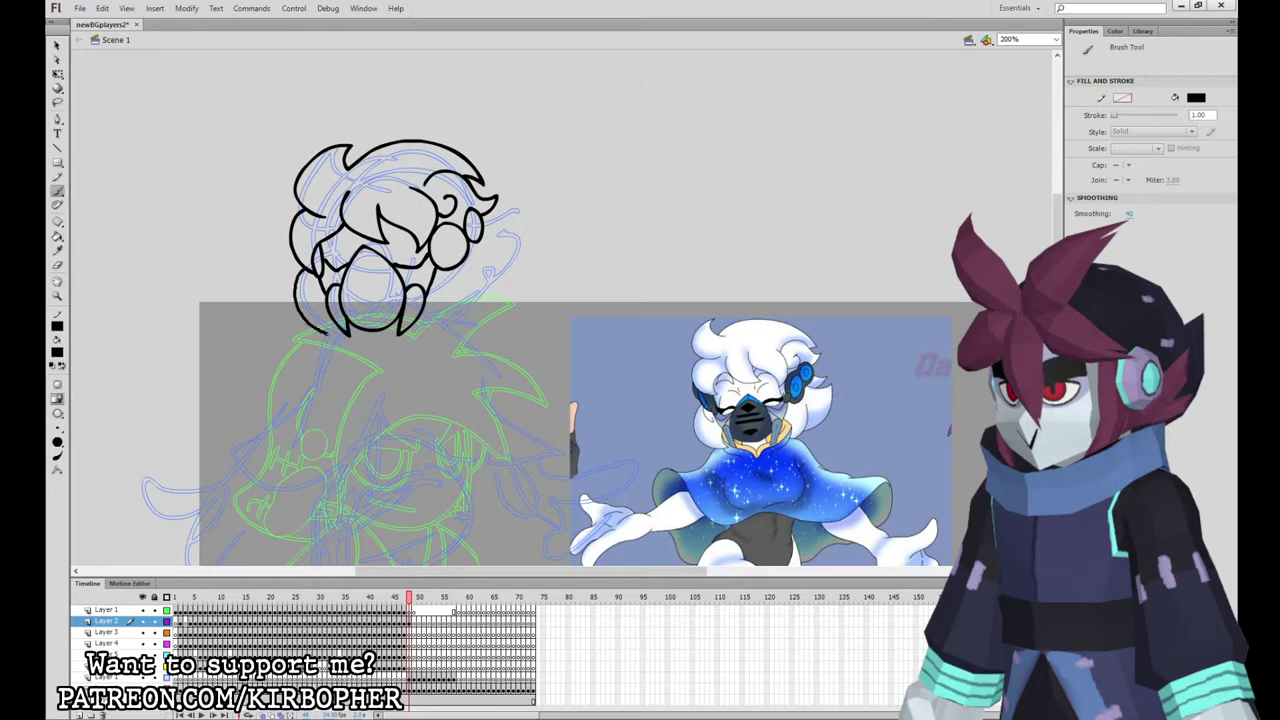
{"action": "key", "text": "ctrl+y"}
{"action": "key", "text": "ctrl+y"}
{"action": "key", "text": "ctrl+y"}
{"action": "key", "text": "ctrl+y"}
Step: Ink the spiky hair locks on the head's right side behind the headphones, down to the jaw
{"action": "mouse_move", "coordinate": [458, 309]}
{"action": "left_mouse_down"}
{"action": "mouse_move", "coordinate": [519, 256]}
{"action": "mouse_move", "coordinate": [505, 213]}
{"action": "left_mouse_up"}
{"action": "key", "text": "ctrl+z"}
{"action": "key", "text": "ctrl+y"}
{"action": "key", "text": "ctrl+y"}
{"action": "key", "text": "ctrl+y"}
{"action": "key", "text": "ctrl+y"}
{"action": "key", "text": "ctrl+y"}
{"action": "key", "text": "ctrl+y"}
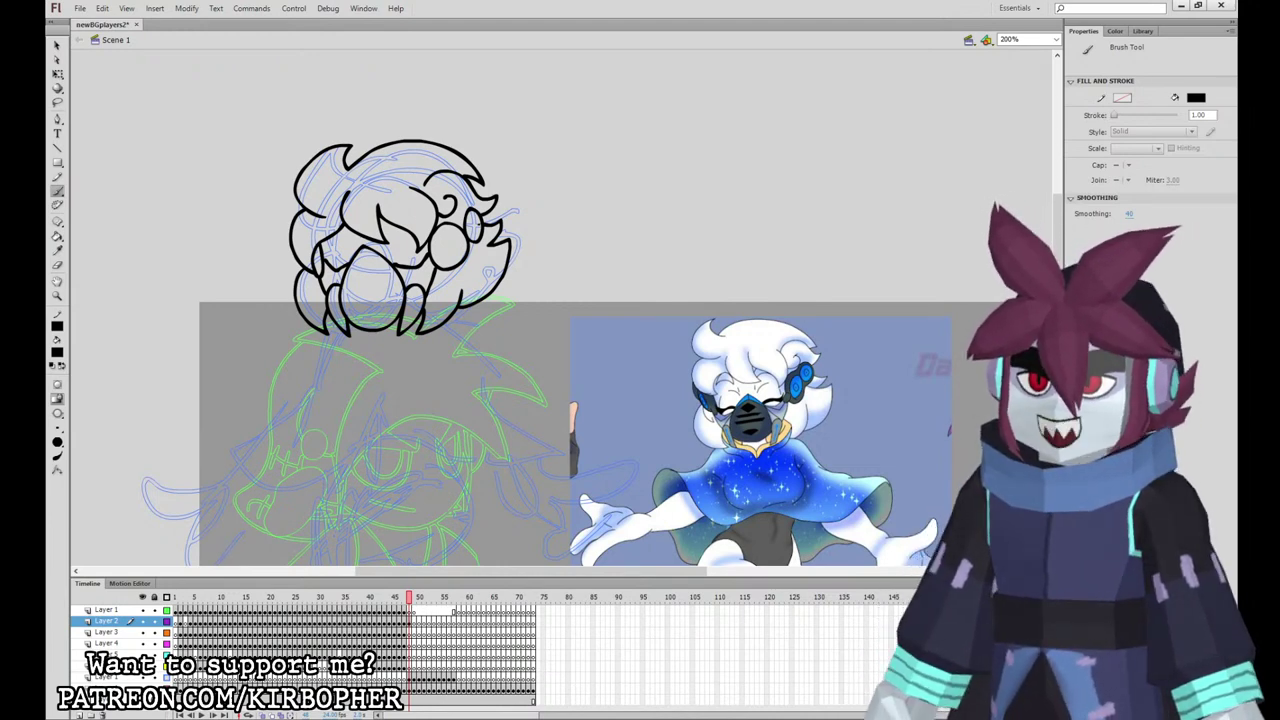
Step: Ink the two closed, curved eyes with lashes above the mask, redoing strokes until they fit
{"action": "left_click", "coordinate": [409, 621]}
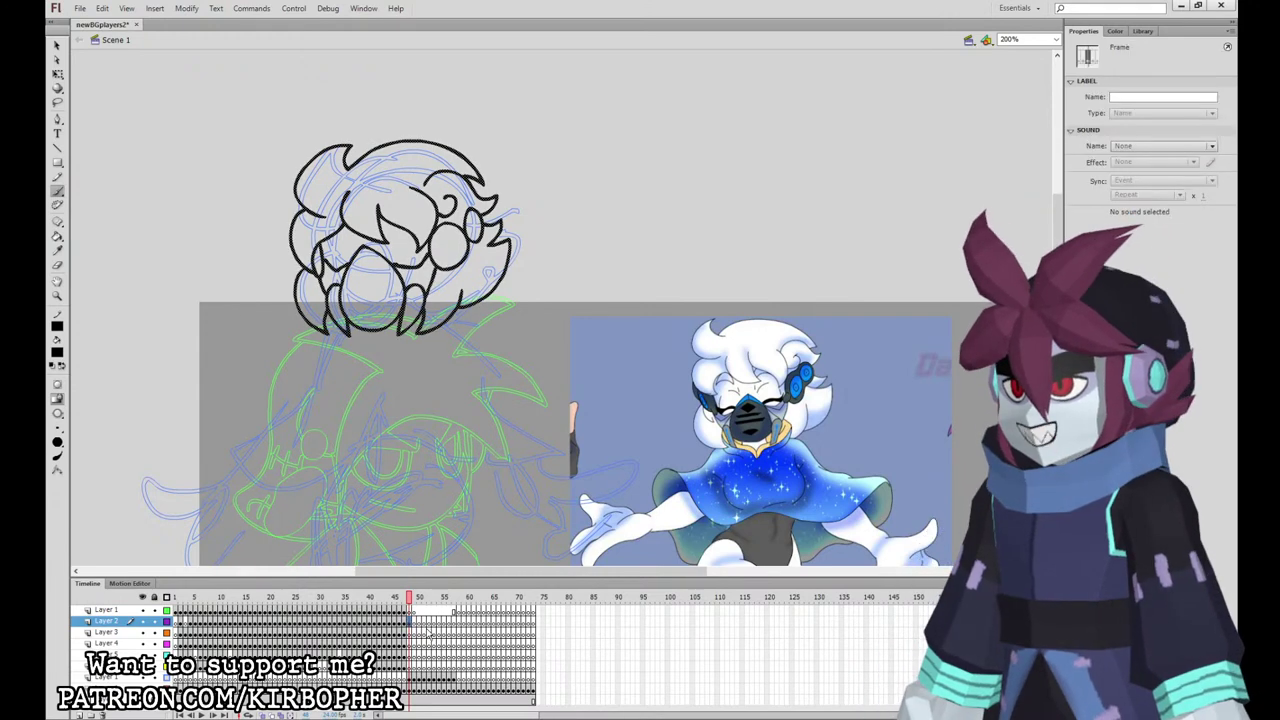
{"action": "mouse_move", "coordinate": [384, 251]}
{"action": "left_mouse_down"}
{"action": "mouse_move", "coordinate": [438, 233]}
{"action": "mouse_move", "coordinate": [387, 250]}
{"action": "mouse_move", "coordinate": [422, 238]}
{"action": "left_mouse_up"}
{"action": "key", "text": "ctrl+z"}
{"action": "key", "text": "ctrl+z"}
{"action": "key", "text": "ctrl+z"}
{"action": "key", "text": "ctrl+z"}
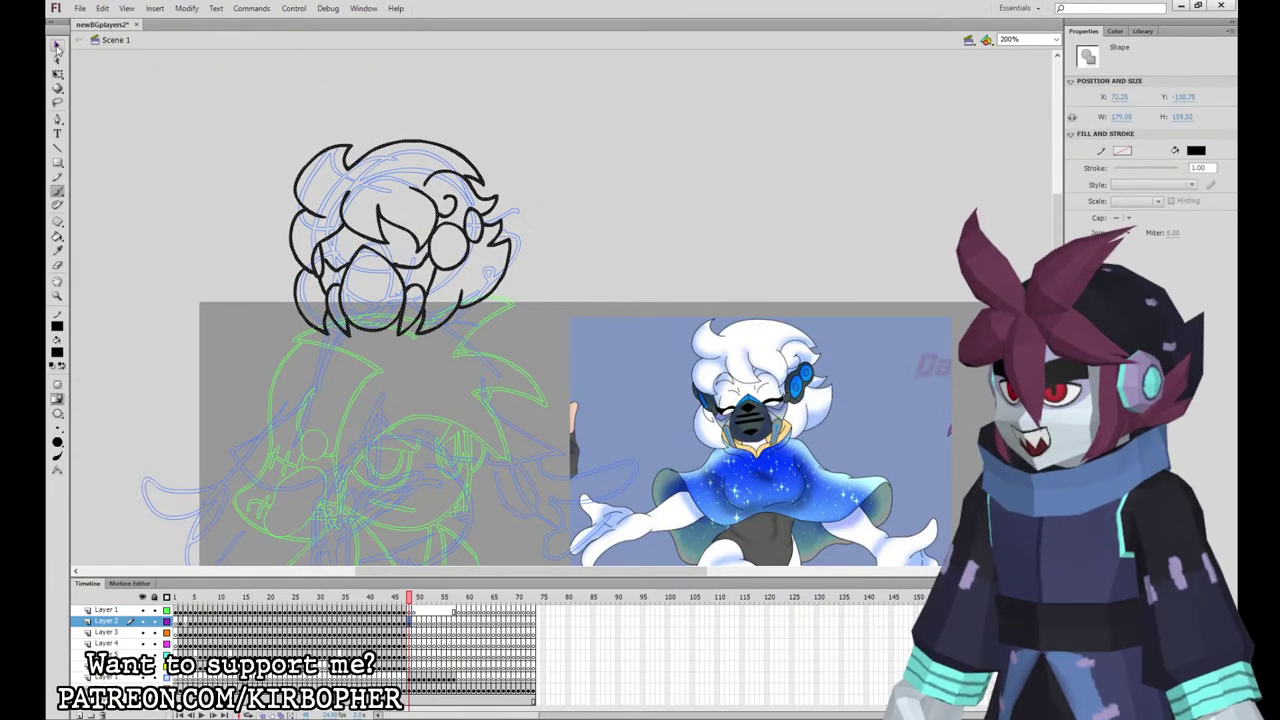
{"action": "key", "text": "b"}
{"action": "left_click_drag", "start_coordinate": [386, 251], "coordinate": [429, 235]}
{"action": "key", "text": "ctrl+z"}
{"action": "key", "text": "ctrl+z"}
{"action": "mouse_move", "coordinate": [344, 246]}
{"action": "left_mouse_down"}
{"action": "mouse_move", "coordinate": [354, 252]}
{"action": "mouse_move", "coordinate": [313, 241]}
{"action": "left_mouse_up"}
{"action": "key", "text": "ctrl+z"}
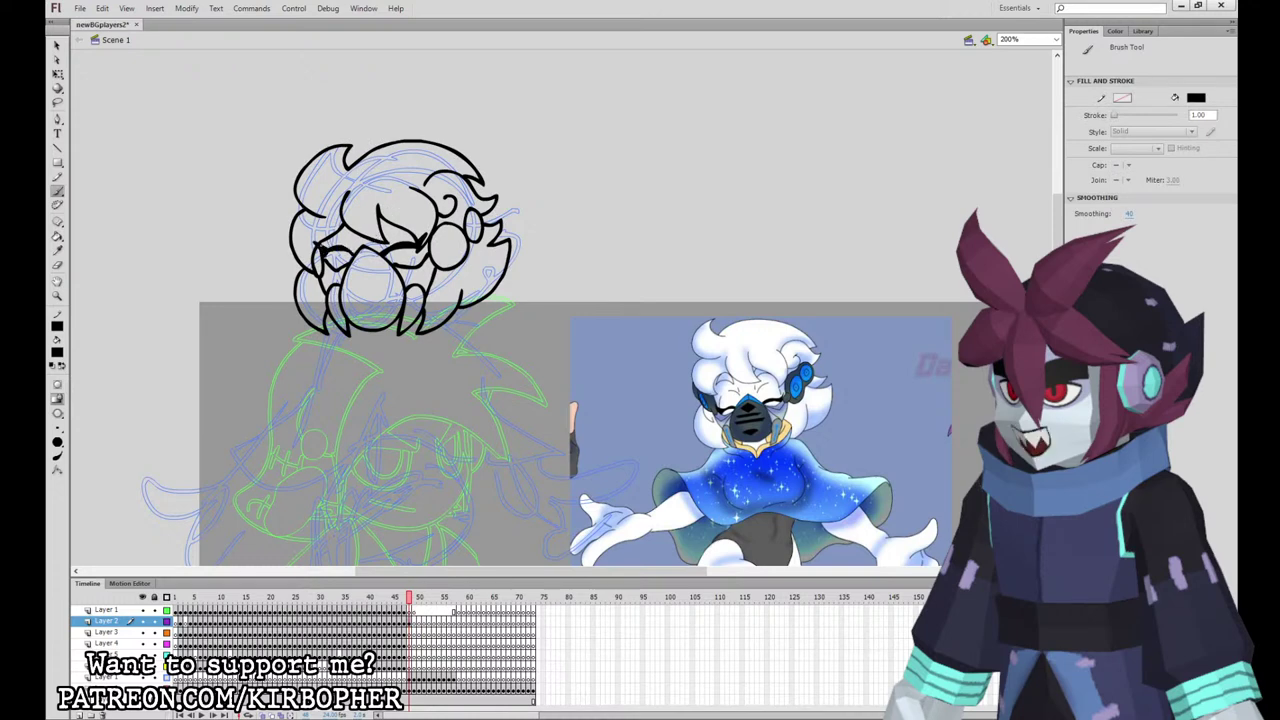
{"action": "left_click_drag", "start_coordinate": [353, 255], "coordinate": [326, 252]}
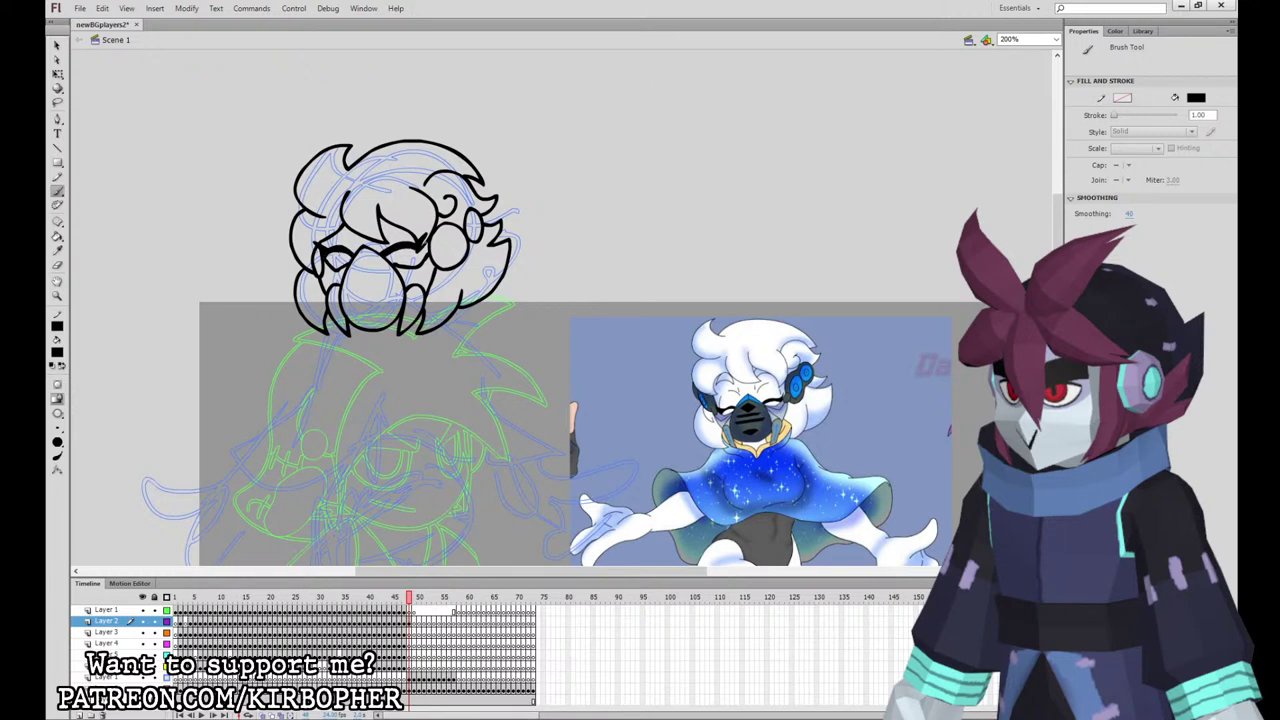
Step: Ink the eyebrows and the mask's slits and diamond markings, and fill both diamonds with black
{"action": "left_click_drag", "start_coordinate": [316, 237], "coordinate": [400, 222]}
{"action": "mouse_move", "coordinate": [394, 229]}
{"action": "left_mouse_down"}
{"action": "mouse_move", "coordinate": [412, 221]}
{"action": "mouse_move", "coordinate": [350, 249]}
{"action": "left_mouse_up"}
{"action": "mouse_move", "coordinate": [365, 256]}
{"action": "left_mouse_down"}
{"action": "mouse_move", "coordinate": [356, 265]}
{"action": "mouse_move", "coordinate": [373, 265]}
{"action": "mouse_move", "coordinate": [365, 256]}
{"action": "mouse_move", "coordinate": [392, 289]}
{"action": "left_mouse_up"}
{"action": "key", "text": "ctrl+z"}
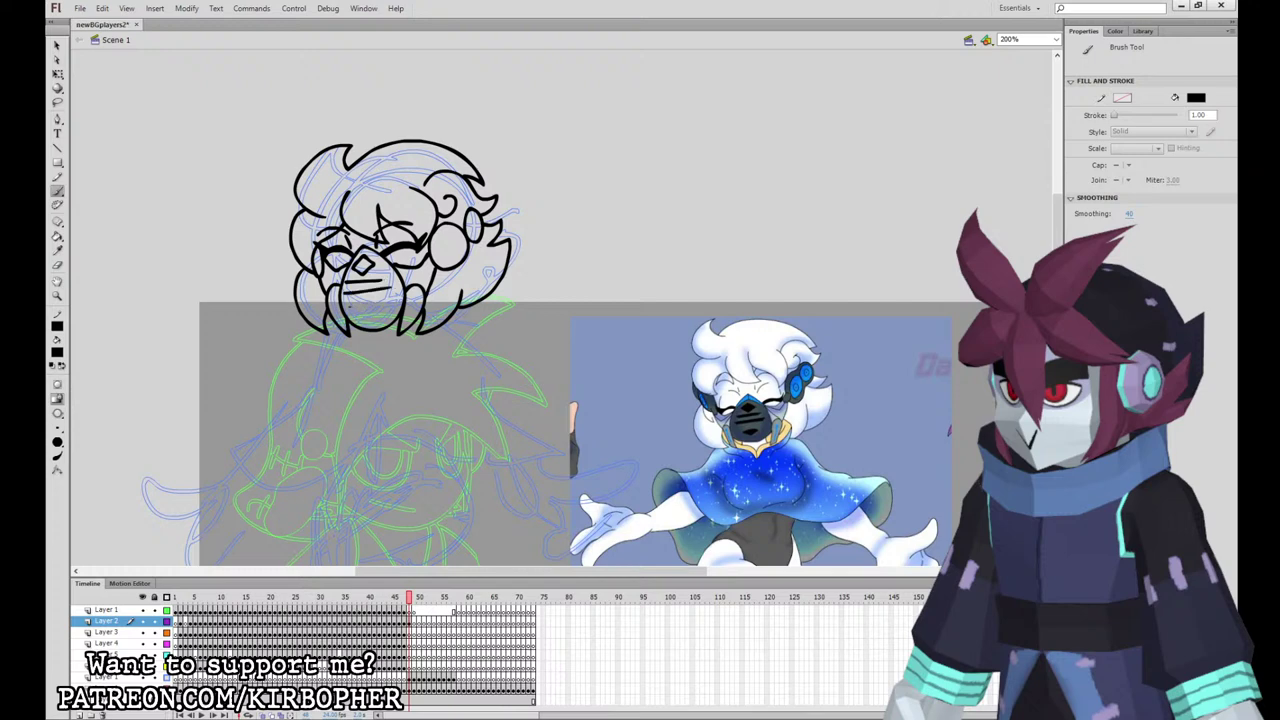
{"action": "left_click", "coordinate": [57, 236]}
{"action": "left_click", "coordinate": [363, 300]}
{"action": "left_click", "coordinate": [362, 265]}
Step: On Layer 3 at frame 48, ink the pointed collar below the mask and fill its inner opening with black
{"action": "left_click", "coordinate": [57, 192]}
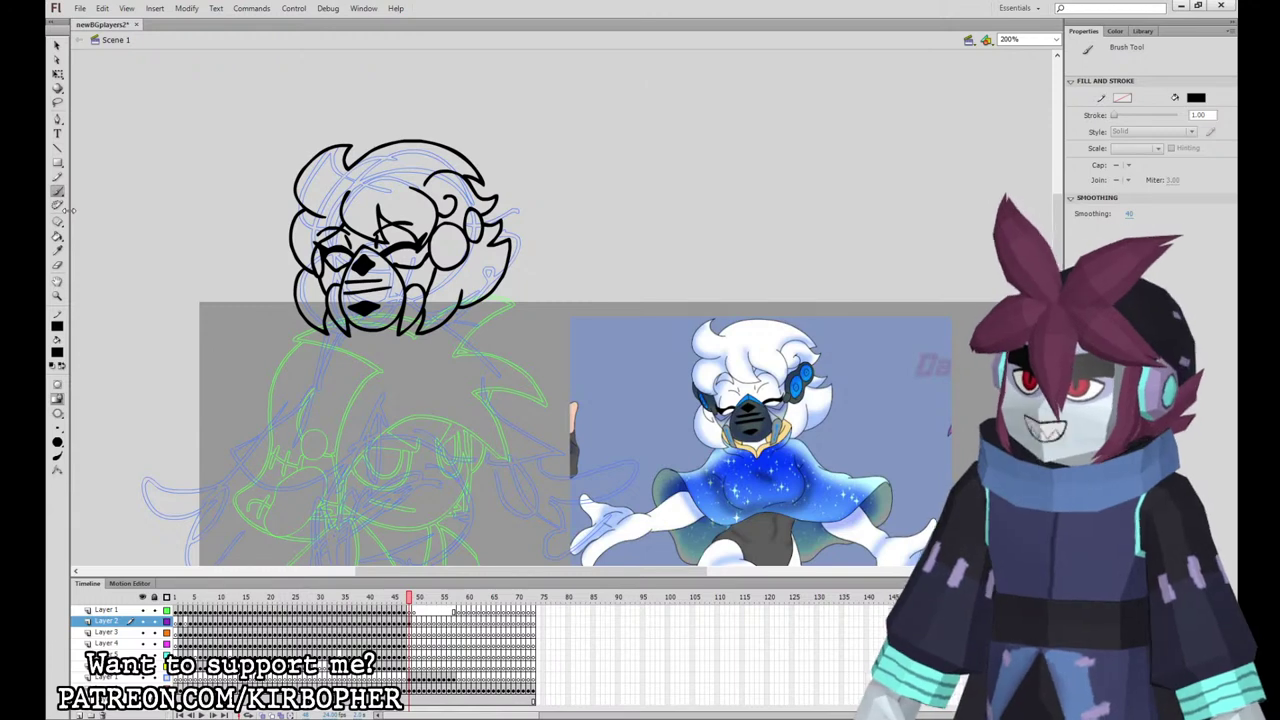
{"action": "left_click", "coordinate": [408, 623]}
{"action": "left_click", "coordinate": [409, 633]}
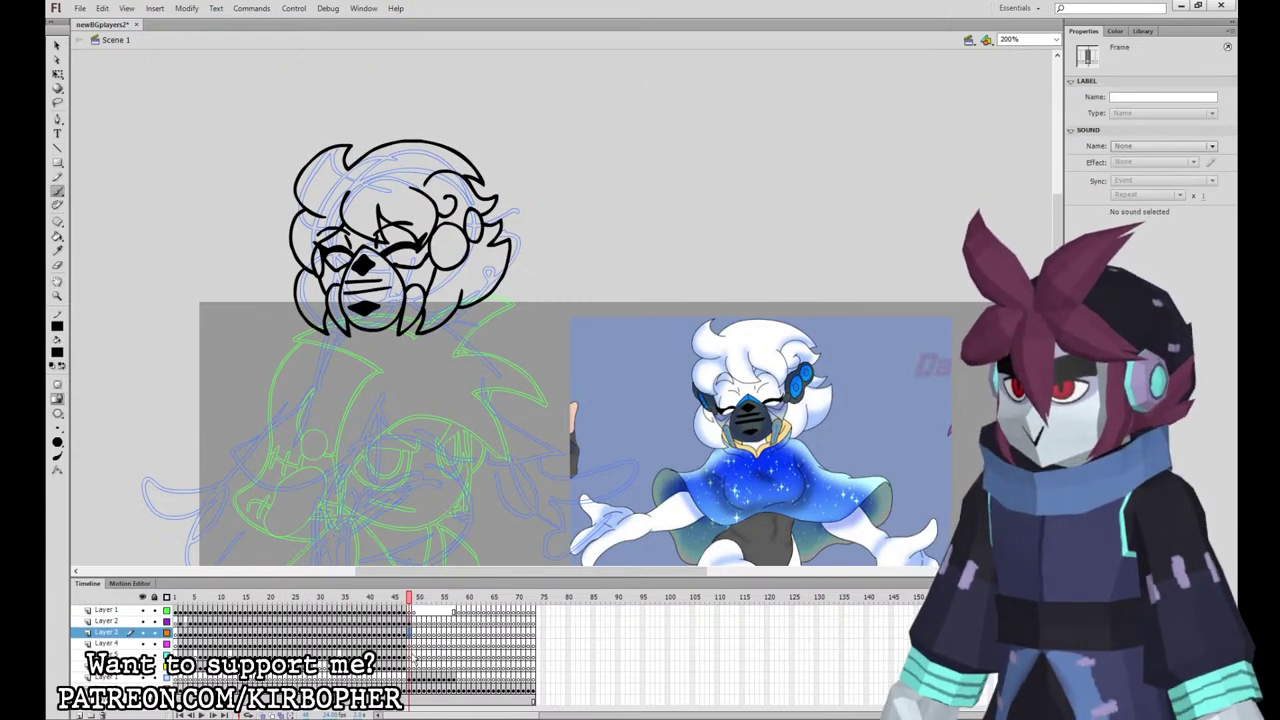
{"action": "mouse_move", "coordinate": [547, 553]}
{"action": "left_mouse_down"}
{"action": "mouse_move", "coordinate": [657, 481]}
{"action": "mouse_move", "coordinate": [658, 508]}
{"action": "left_mouse_up"}
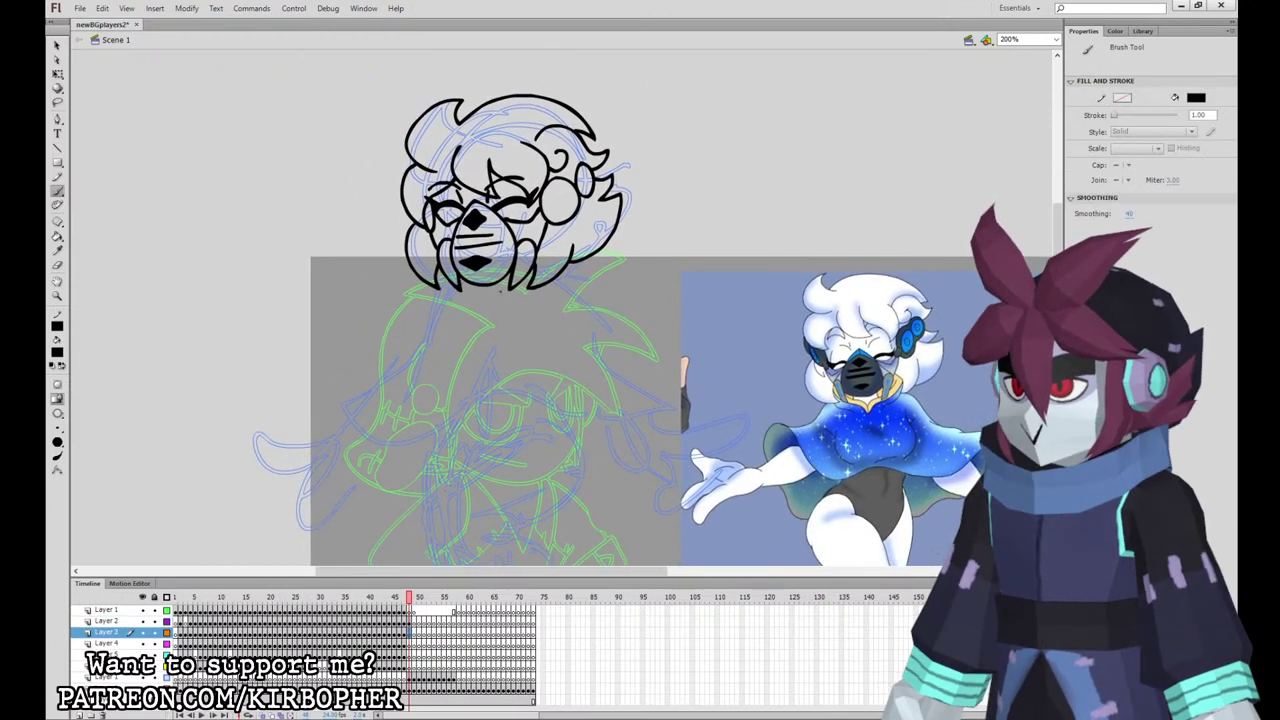
{"action": "left_click_drag", "start_coordinate": [485, 314], "coordinate": [541, 249]}
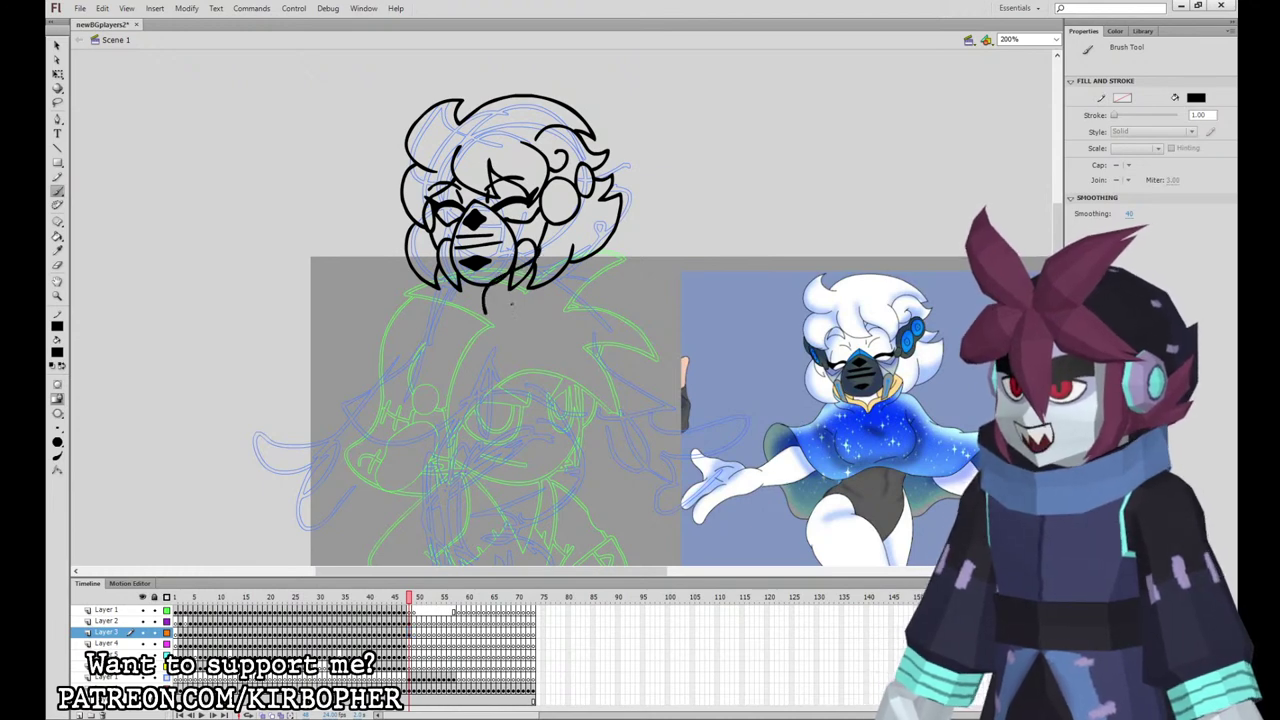
{"action": "mouse_move", "coordinate": [493, 298]}
{"action": "left_mouse_down"}
{"action": "mouse_move", "coordinate": [553, 241]}
{"action": "mouse_move", "coordinate": [441, 281]}
{"action": "mouse_move", "coordinate": [485, 313]}
{"action": "left_mouse_up"}
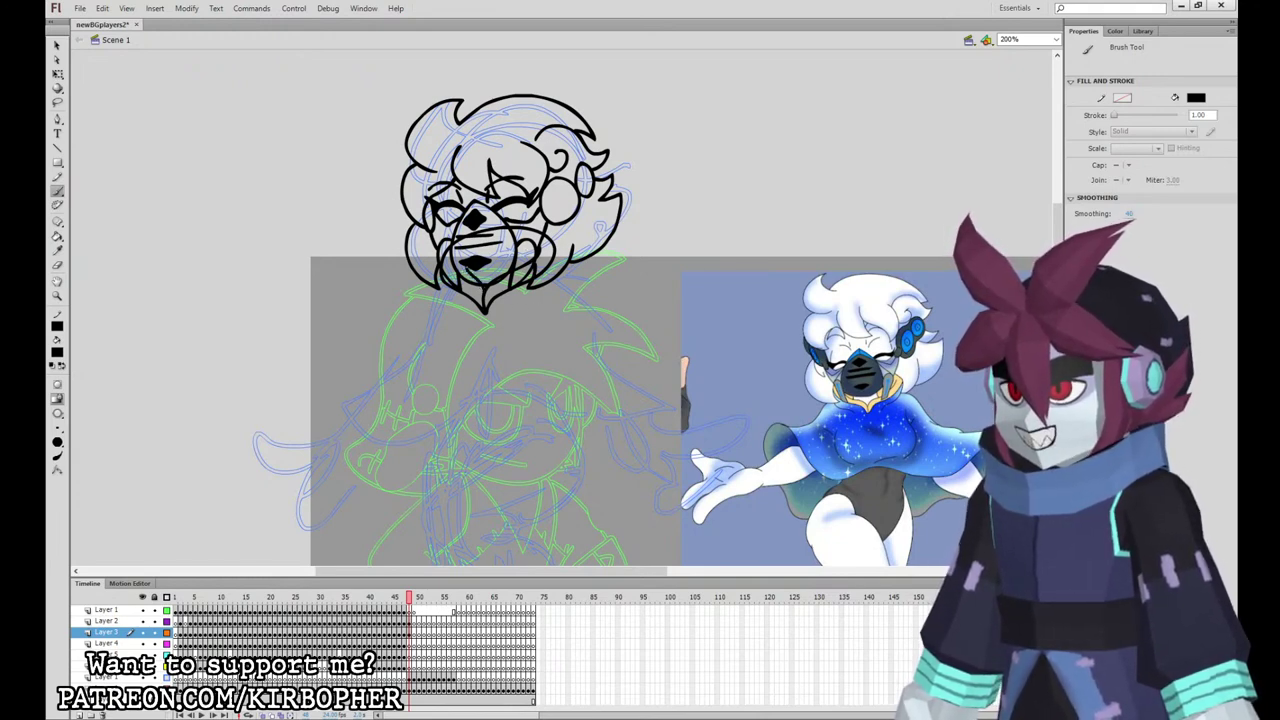
{"action": "key", "text": "k"}
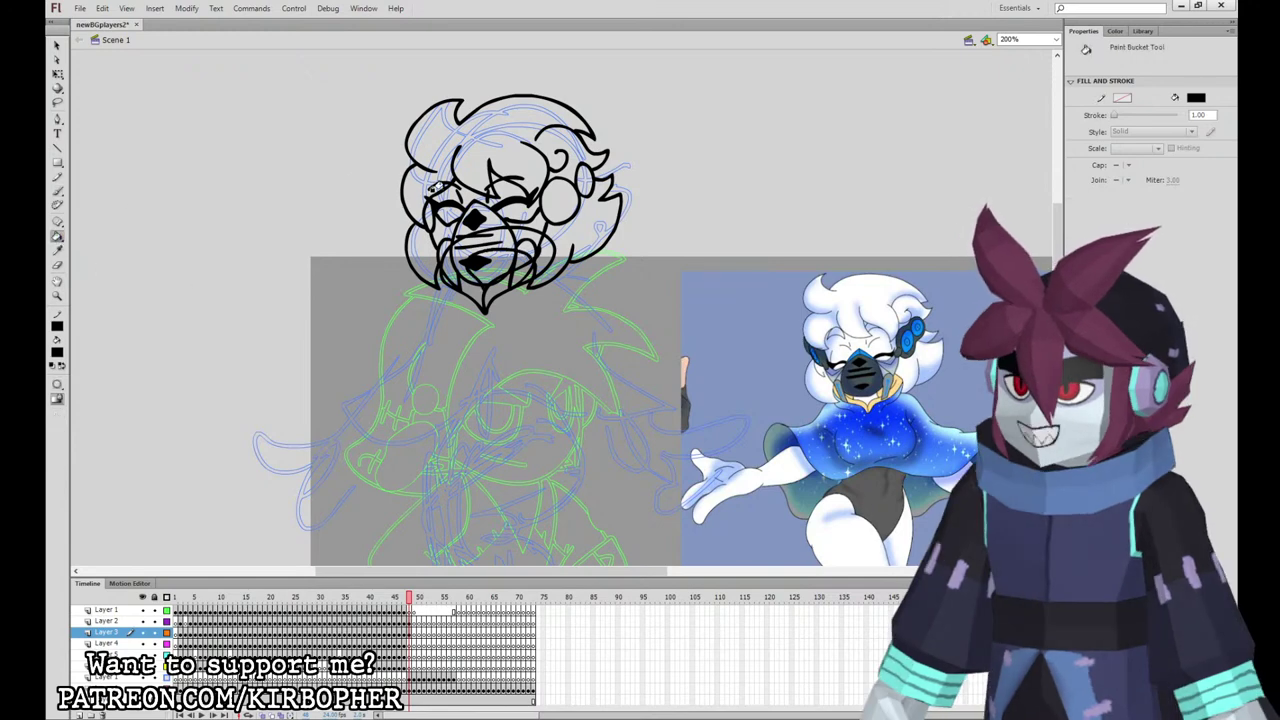
{"action": "left_click", "coordinate": [492, 266]}
{"action": "key", "text": "b"}
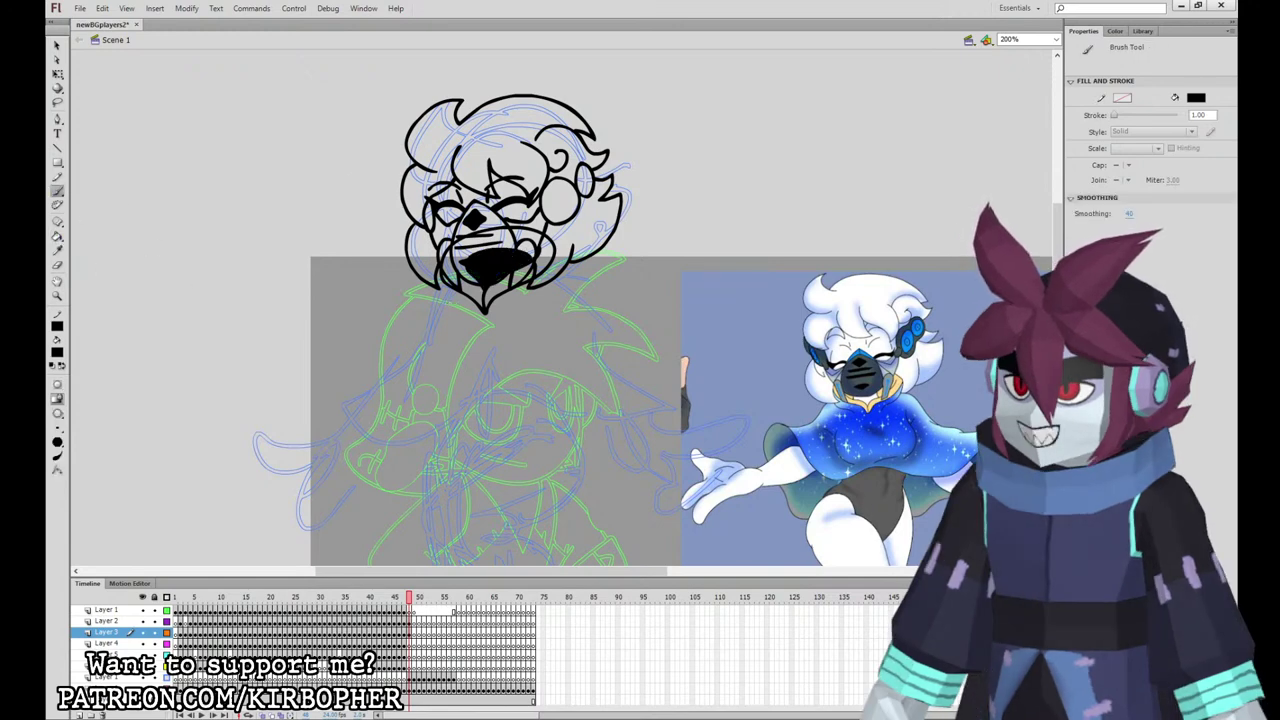
{"action": "mouse_move", "coordinate": [504, 315]}
{"action": "left_mouse_down"}
{"action": "mouse_move", "coordinate": [558, 274]}
{"action": "mouse_move", "coordinate": [562, 246]}
{"action": "mouse_move", "coordinate": [552, 290]}
{"action": "left_mouse_up"}
{"action": "mouse_move", "coordinate": [450, 246]}
{"action": "left_mouse_down"}
{"action": "mouse_move", "coordinate": [436, 272]}
{"action": "mouse_move", "coordinate": [462, 312]}
{"action": "left_mouse_up"}
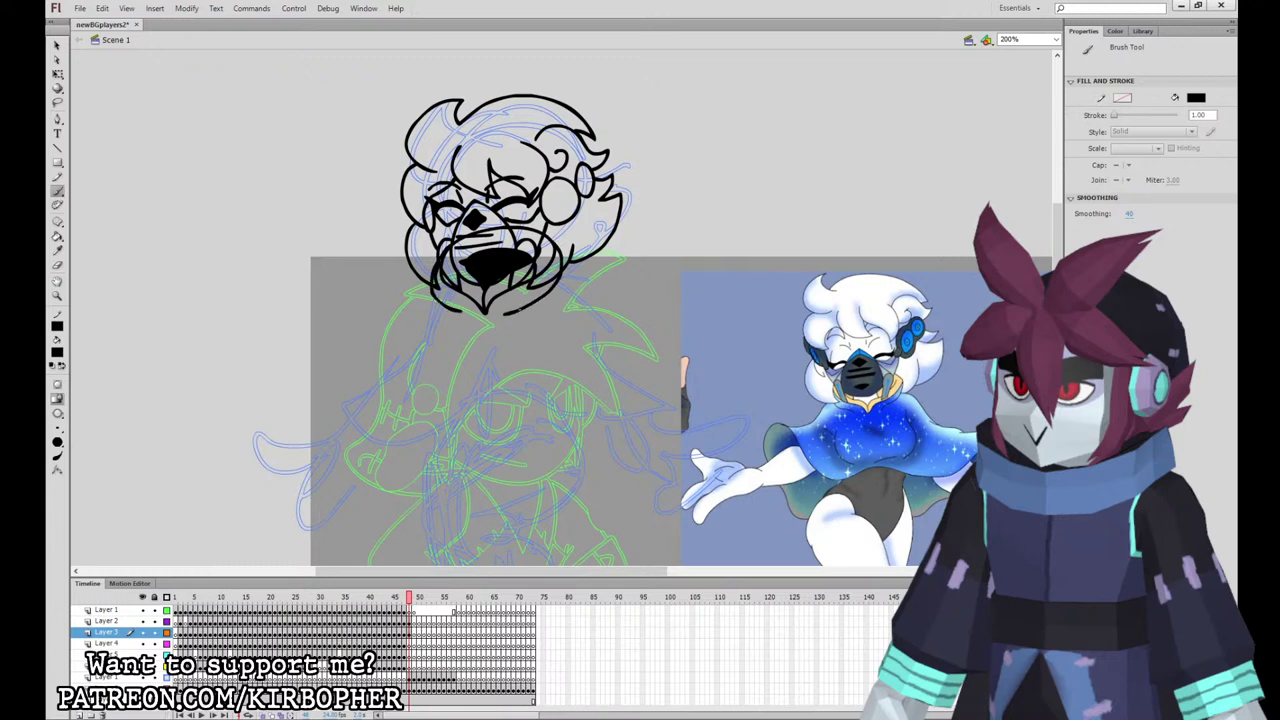
Step: Ink the flared cape outline with its wavy hem below the collar and add the long fold lines
{"action": "left_click_drag", "start_coordinate": [762, 460], "coordinate": [683, 428]}
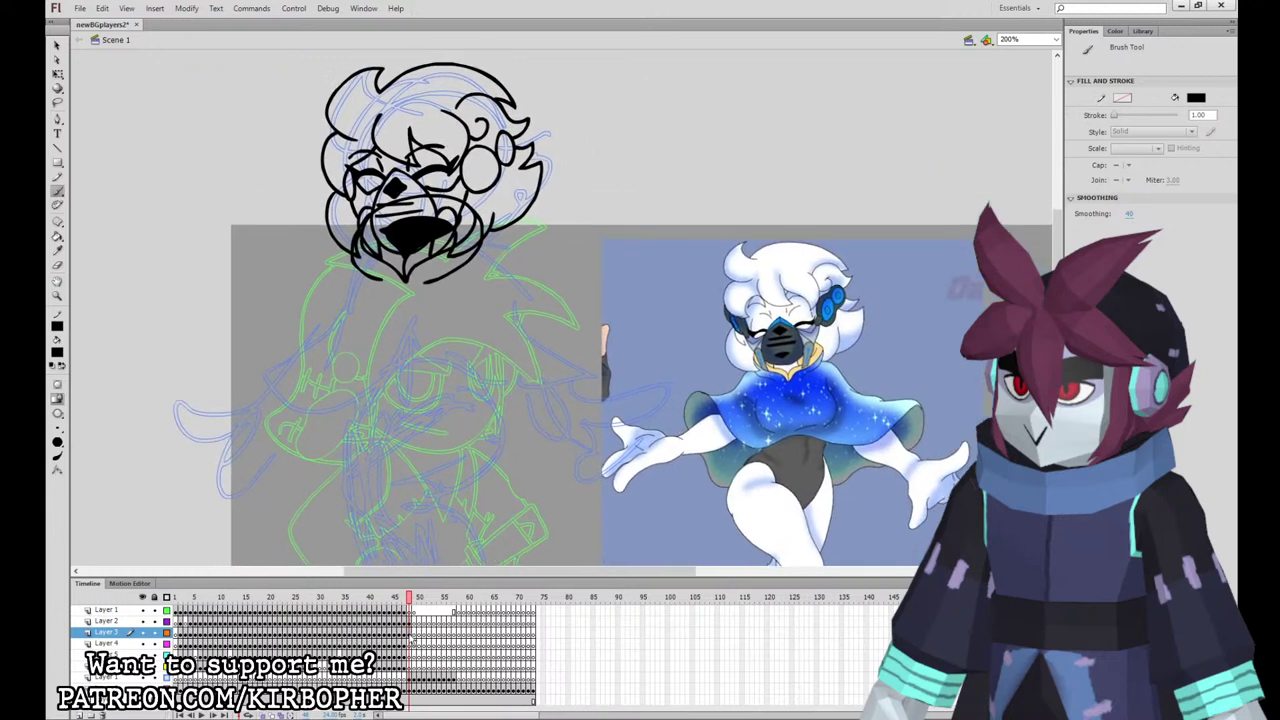
{"action": "left_click", "coordinate": [410, 633]}
{"action": "mouse_move", "coordinate": [348, 270]}
{"action": "left_mouse_down"}
{"action": "mouse_move", "coordinate": [256, 380]}
{"action": "mouse_move", "coordinate": [431, 470]}
{"action": "mouse_move", "coordinate": [492, 434]}
{"action": "left_mouse_up"}
{"action": "key", "text": "ctrl+z"}
{"action": "mouse_move", "coordinate": [346, 268]}
{"action": "left_mouse_down"}
{"action": "mouse_move", "coordinate": [312, 330]}
{"action": "mouse_move", "coordinate": [298, 428]}
{"action": "mouse_move", "coordinate": [444, 480]}
{"action": "mouse_move", "coordinate": [558, 426]}
{"action": "mouse_move", "coordinate": [600, 362]}
{"action": "mouse_move", "coordinate": [544, 336]}
{"action": "mouse_move", "coordinate": [476, 252]}
{"action": "left_mouse_up"}
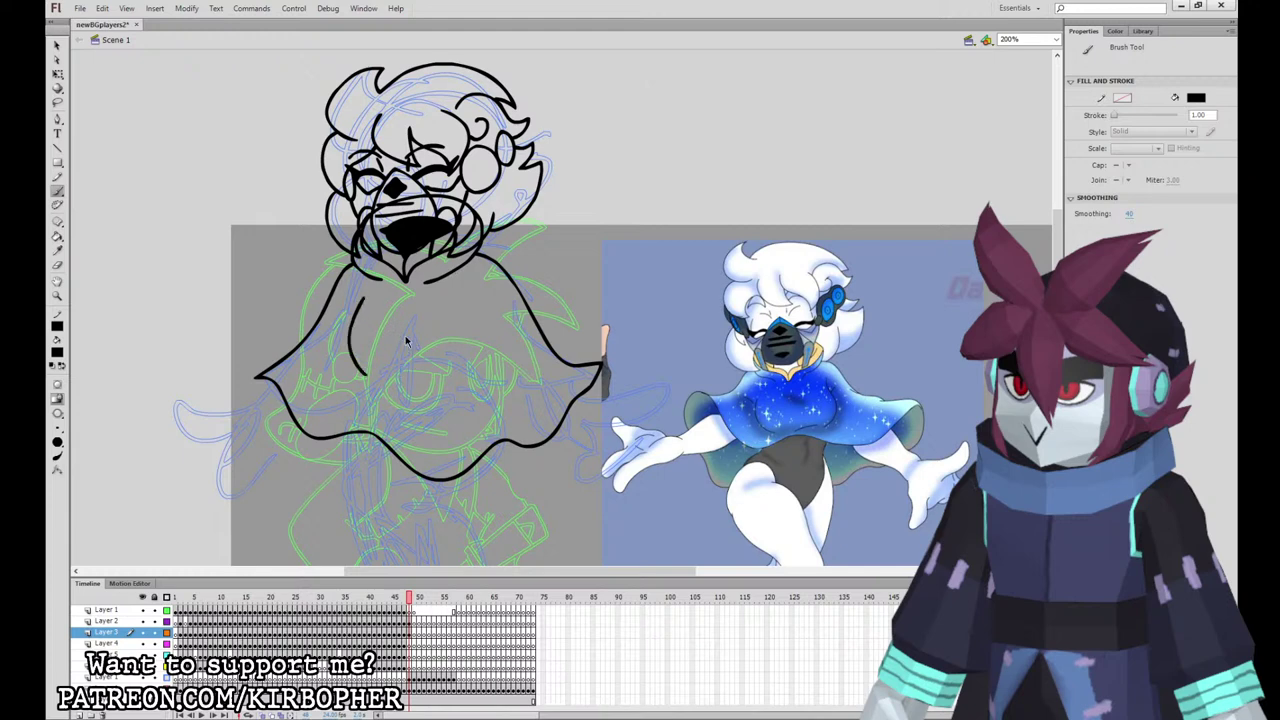
{"action": "left_click_drag", "start_coordinate": [375, 341], "coordinate": [335, 417]}
{"action": "left_click_drag", "start_coordinate": [409, 391], "coordinate": [414, 441]}
{"action": "left_click_drag", "start_coordinate": [483, 364], "coordinate": [513, 427]}
Step: Ink the outstretched arms and open hands on both sides of the cape
{"action": "key", "text": "space"}
{"action": "mouse_move", "coordinate": [799, 437]}
{"action": "left_mouse_down"}
{"action": "mouse_move", "coordinate": [814, 309]}
{"action": "mouse_move", "coordinate": [914, 486]}
{"action": "left_mouse_up"}
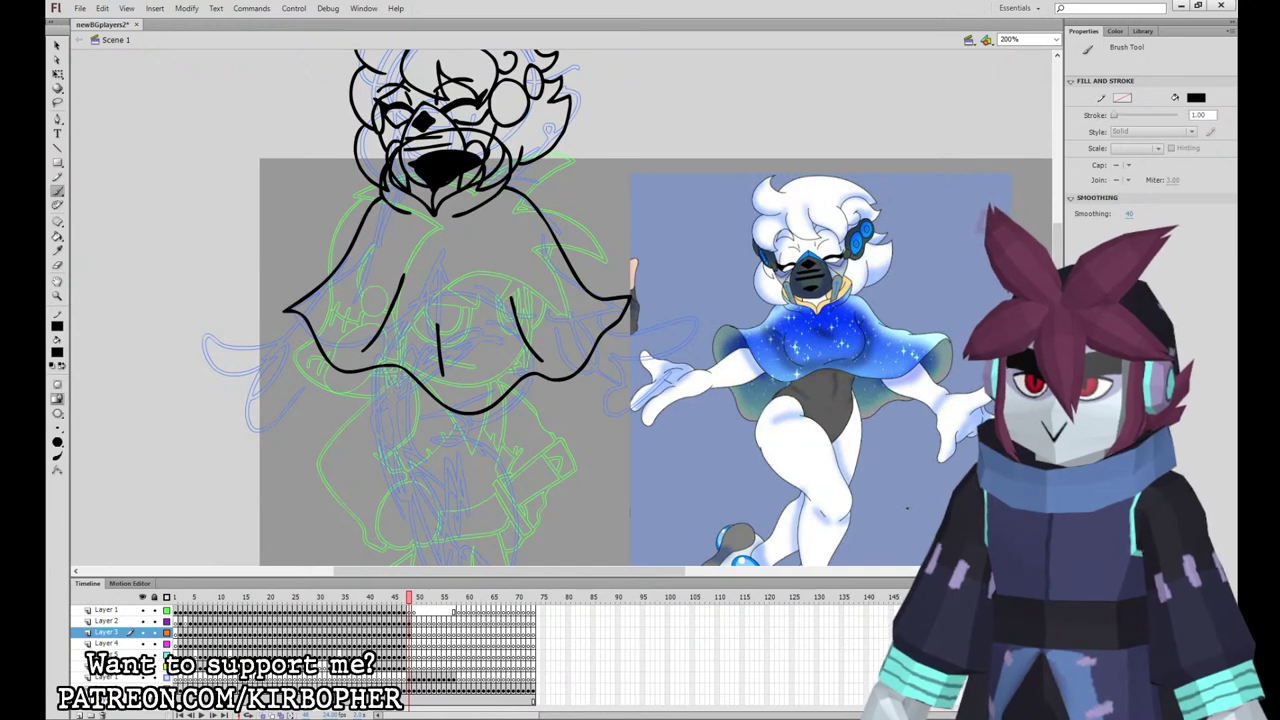
{"action": "mouse_move", "coordinate": [296, 314]}
{"action": "left_mouse_down"}
{"action": "mouse_move", "coordinate": [202, 339]}
{"action": "mouse_move", "coordinate": [268, 369]}
{"action": "mouse_move", "coordinate": [318, 353]}
{"action": "mouse_move", "coordinate": [213, 407]}
{"action": "mouse_move", "coordinate": [278, 374]}
{"action": "left_mouse_up"}
{"action": "mouse_move", "coordinate": [640, 330]}
{"action": "left_mouse_down"}
{"action": "mouse_move", "coordinate": [550, 329]}
{"action": "mouse_move", "coordinate": [601, 328]}
{"action": "mouse_move", "coordinate": [562, 344]}
{"action": "mouse_move", "coordinate": [608, 317]}
{"action": "mouse_move", "coordinate": [548, 334]}
{"action": "mouse_move", "coordinate": [542, 377]}
{"action": "mouse_move", "coordinate": [536, 352]}
{"action": "mouse_move", "coordinate": [585, 396]}
{"action": "mouse_move", "coordinate": [553, 340]}
{"action": "mouse_move", "coordinate": [599, 359]}
{"action": "mouse_move", "coordinate": [552, 338]}
{"action": "left_mouse_up"}
{"action": "key", "text": "ctrl+z"}
{"action": "key", "text": "ctrl+z"}
{"action": "key", "text": "ctrl+z"}
{"action": "key", "text": "ctrl+z"}
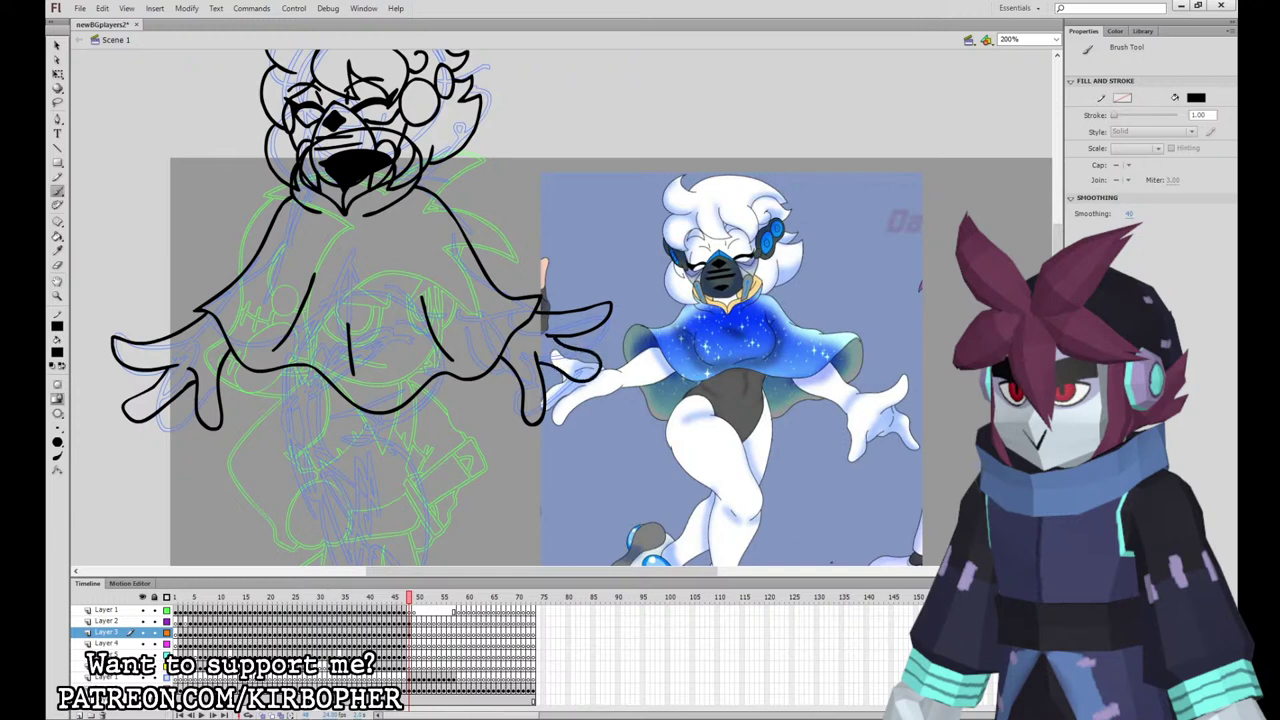
Step: Add two short fold lines to the cape and nudge the head line art on Layer 2 slightly up and left
{"action": "left_click_drag", "start_coordinate": [436, 307], "coordinate": [452, 340]}
{"action": "left_click_drag", "start_coordinate": [296, 289], "coordinate": [280, 319]}
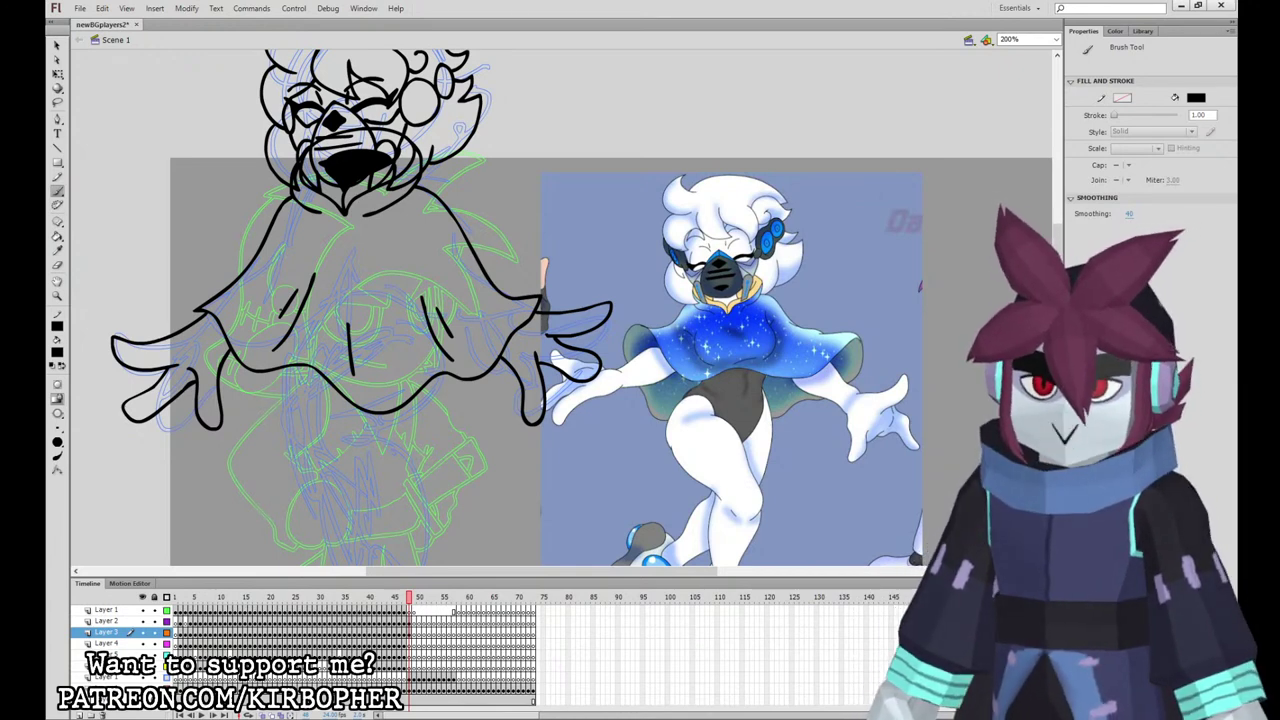
{"action": "left_click", "coordinate": [411, 633]}
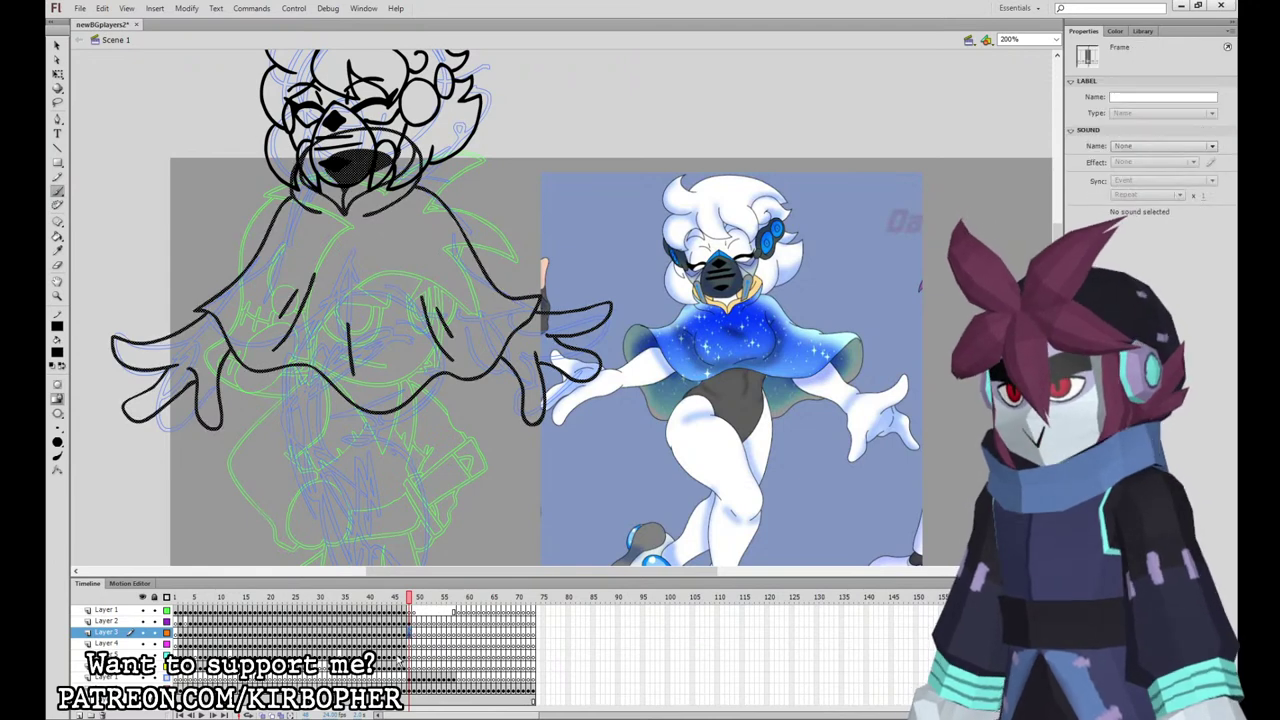
{"action": "left_click", "coordinate": [411, 622]}
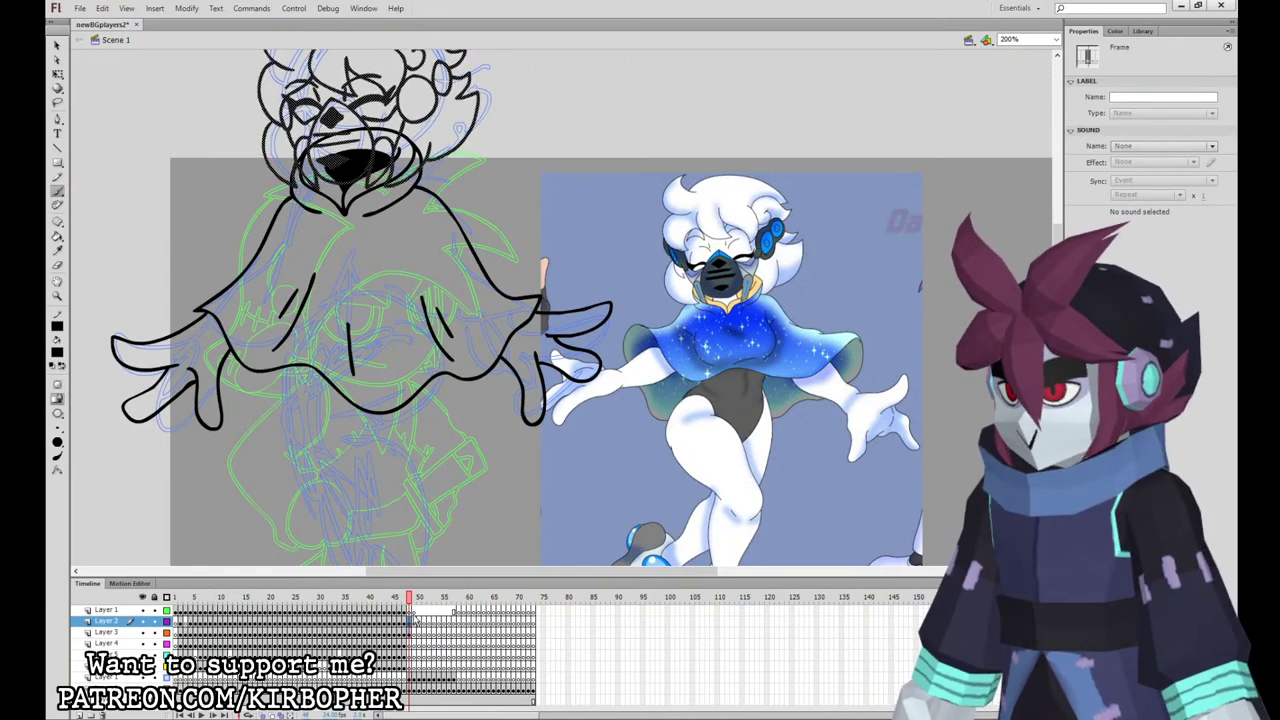
Step: On Layer 4 at frame 48, ink the hips and the first leg down to the ankle below the cape
{"action": "left_click", "coordinate": [409, 643]}
{"action": "left_click_drag", "start_coordinate": [676, 442], "coordinate": [692, 344]}
{"action": "mouse_move", "coordinate": [818, 455]}
{"action": "left_mouse_down"}
{"action": "mouse_move", "coordinate": [826, 327]}
{"action": "mouse_move", "coordinate": [828, 466]}
{"action": "left_mouse_up"}
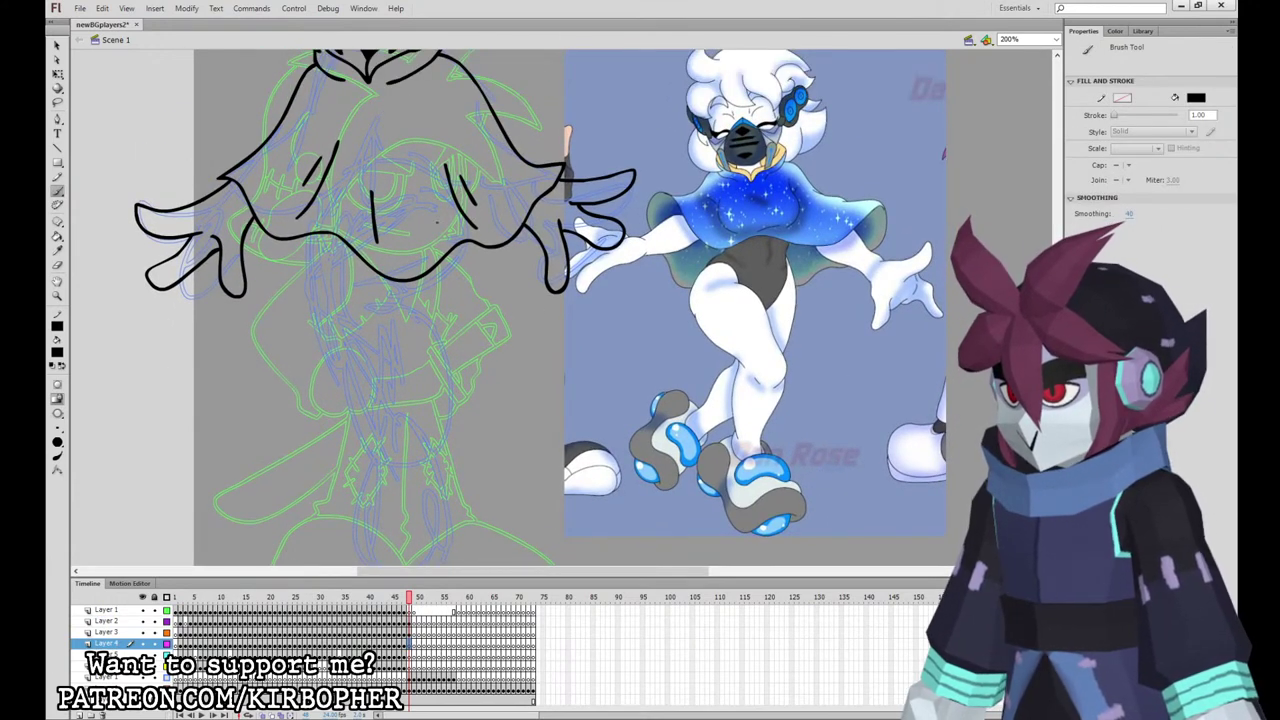
{"action": "mouse_move", "coordinate": [410, 203]}
{"action": "left_mouse_down"}
{"action": "mouse_move", "coordinate": [327, 250]}
{"action": "mouse_move", "coordinate": [302, 295]}
{"action": "mouse_move", "coordinate": [377, 370]}
{"action": "mouse_move", "coordinate": [357, 368]}
{"action": "mouse_move", "coordinate": [385, 367]}
{"action": "mouse_move", "coordinate": [403, 349]}
{"action": "mouse_move", "coordinate": [388, 335]}
{"action": "mouse_move", "coordinate": [412, 220]}
{"action": "mouse_move", "coordinate": [339, 238]}
{"action": "mouse_move", "coordinate": [305, 272]}
{"action": "mouse_move", "coordinate": [319, 330]}
{"action": "mouse_move", "coordinate": [356, 348]}
{"action": "left_mouse_up"}
{"action": "key", "text": "ctrl+z"}
{"action": "key", "text": "ctrl+z"}
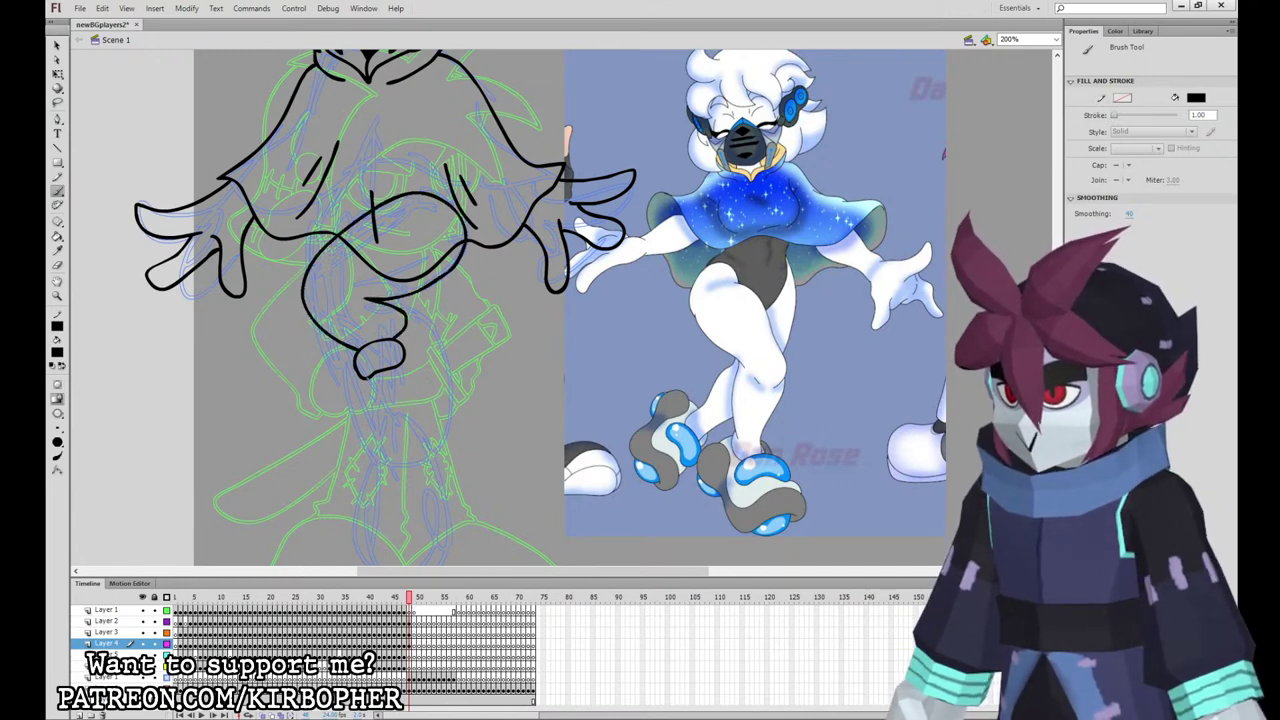
Step: Ink the chunky shoe with its curved sole below the first leg's ankle
{"action": "mouse_move", "coordinate": [372, 398]}
{"action": "left_mouse_down"}
{"action": "mouse_move", "coordinate": [426, 360]}
{"action": "mouse_move", "coordinate": [405, 313]}
{"action": "left_mouse_up"}
{"action": "mouse_move", "coordinate": [366, 393]}
{"action": "left_mouse_down"}
{"action": "mouse_move", "coordinate": [353, 422]}
{"action": "mouse_move", "coordinate": [430, 418]}
{"action": "mouse_move", "coordinate": [438, 338]}
{"action": "mouse_move", "coordinate": [400, 304]}
{"action": "left_mouse_up"}
{"action": "mouse_move", "coordinate": [400, 420]}
{"action": "left_mouse_down"}
{"action": "mouse_move", "coordinate": [442, 436]}
{"action": "mouse_move", "coordinate": [455, 396]}
{"action": "left_mouse_up"}
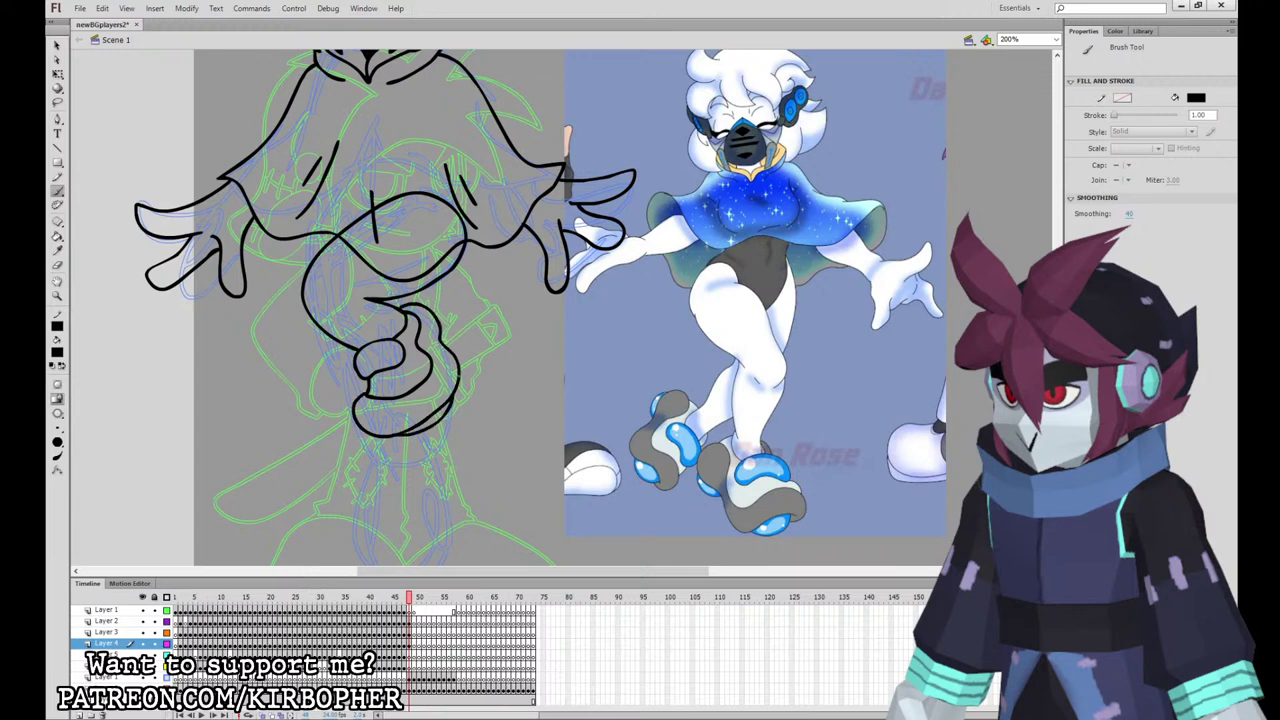
Step: On Layer 5 at frame 48, ink the torso and the second leg down to its ankle behind the first leg
{"action": "left_click", "coordinate": [412, 656]}
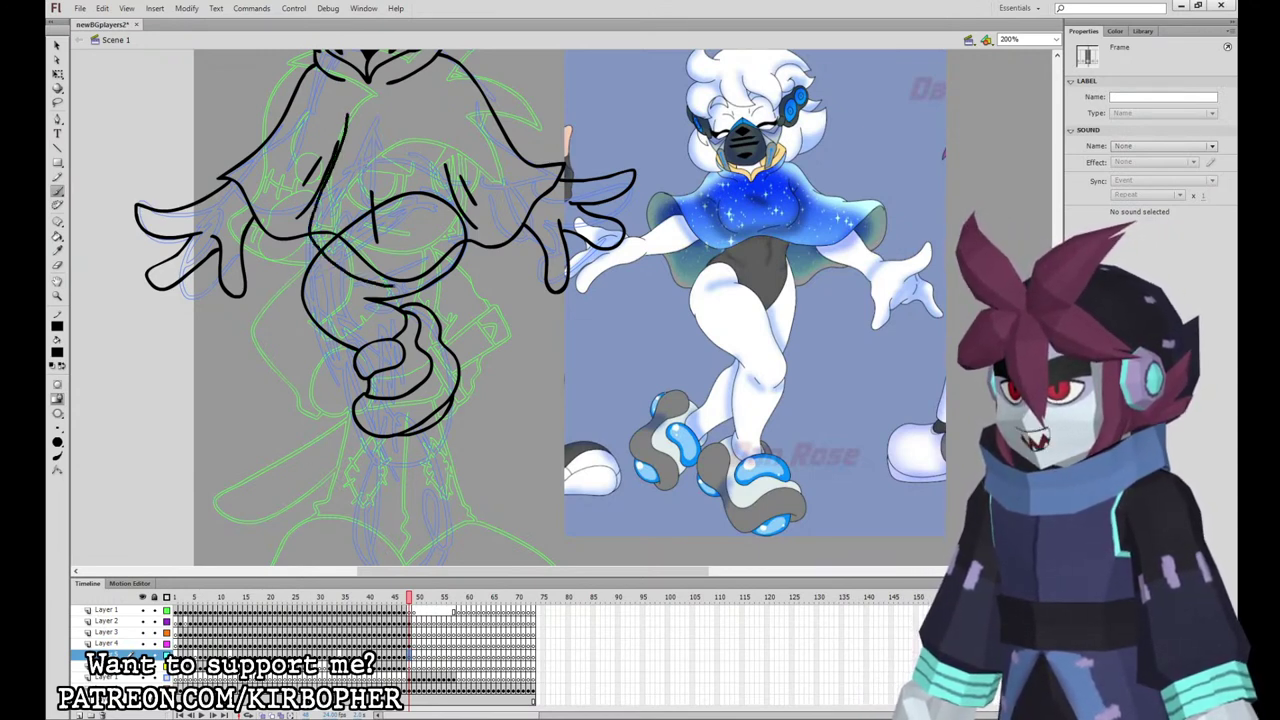
{"action": "mouse_move", "coordinate": [348, 116]}
{"action": "left_mouse_down"}
{"action": "mouse_move", "coordinate": [312, 236]}
{"action": "mouse_move", "coordinate": [340, 388]}
{"action": "mouse_move", "coordinate": [390, 477]}
{"action": "mouse_move", "coordinate": [425, 458]}
{"action": "left_mouse_up"}
{"action": "key", "text": "b"}
{"action": "key", "text": "ctrl+z"}
{"action": "mouse_move", "coordinate": [339, 370]}
{"action": "left_mouse_down"}
{"action": "mouse_move", "coordinate": [348, 409]}
{"action": "mouse_move", "coordinate": [390, 459]}
{"action": "mouse_move", "coordinate": [416, 429]}
{"action": "mouse_move", "coordinate": [388, 344]}
{"action": "mouse_move", "coordinate": [400, 284]}
{"action": "left_mouse_up"}
{"action": "scroll", "coordinate": [552, 430], "scroll_direction": "down", "scroll_amount": 3}
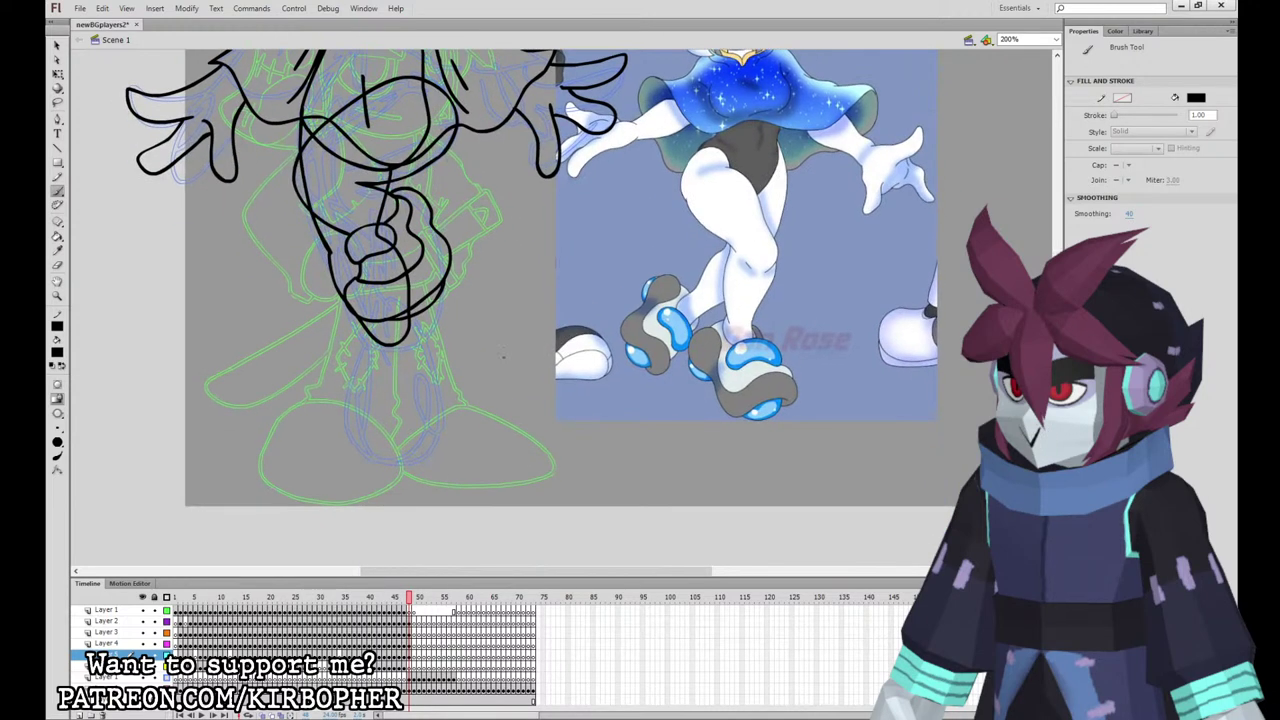
{"action": "scroll", "coordinate": [540, 300], "scroll_direction": "up", "scroll_amount": 3}
Step: Temporarily hide Layers 3 and 4 to inspect the torso and second leg line art, and show both layers again
{"action": "left_click", "coordinate": [57, 46]}
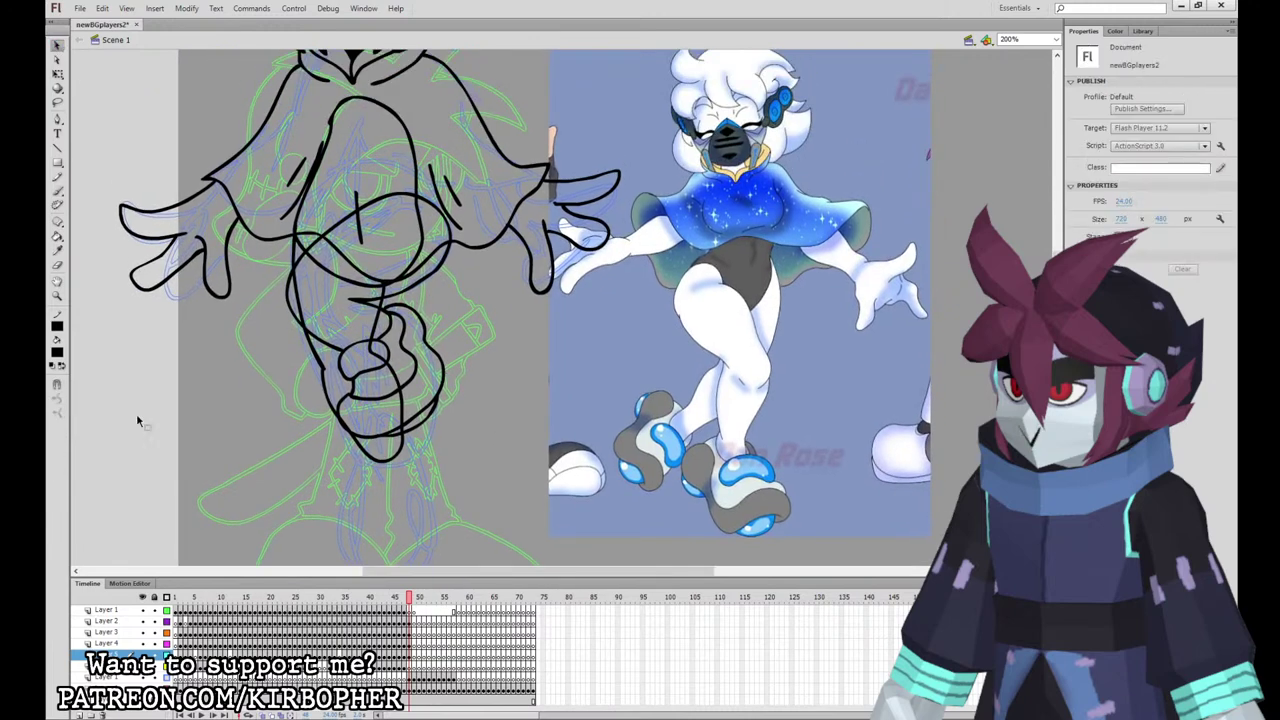
{"action": "left_click", "coordinate": [142, 643]}
{"action": "left_click", "coordinate": [142, 643]}
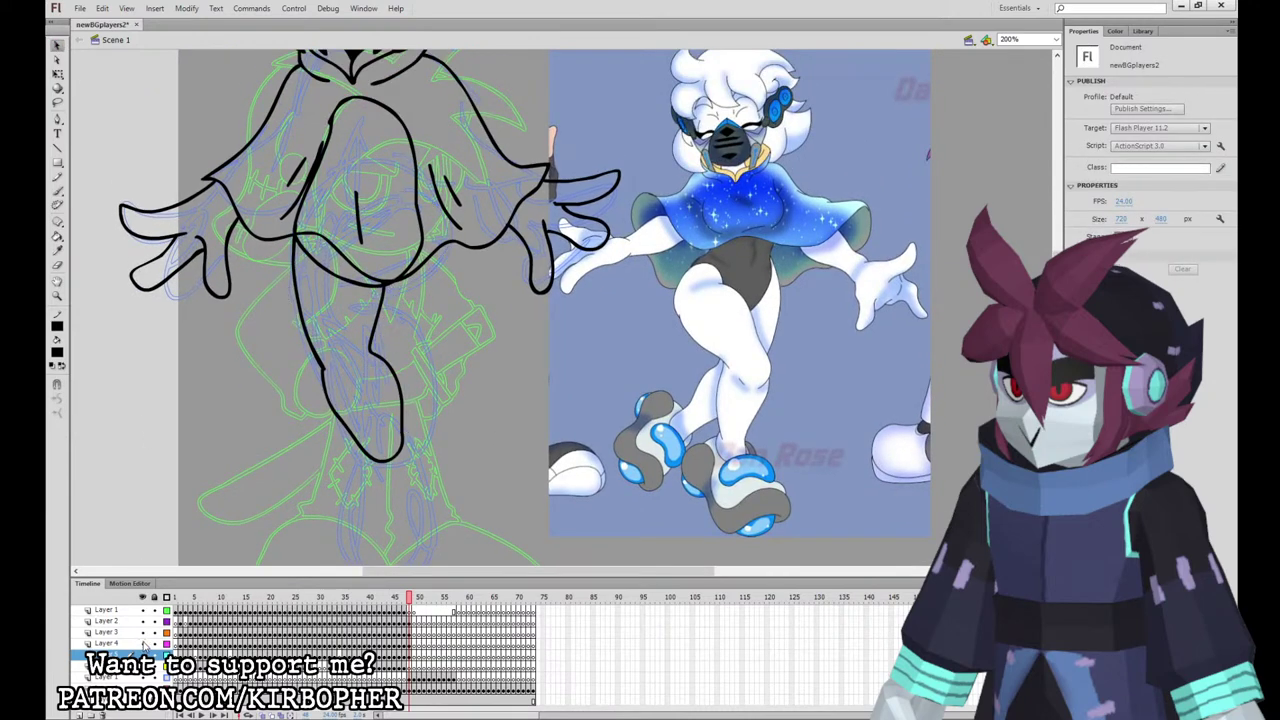
{"action": "left_click", "coordinate": [142, 643]}
{"action": "left_click", "coordinate": [142, 632]}
{"action": "left_click", "coordinate": [60, 265]}
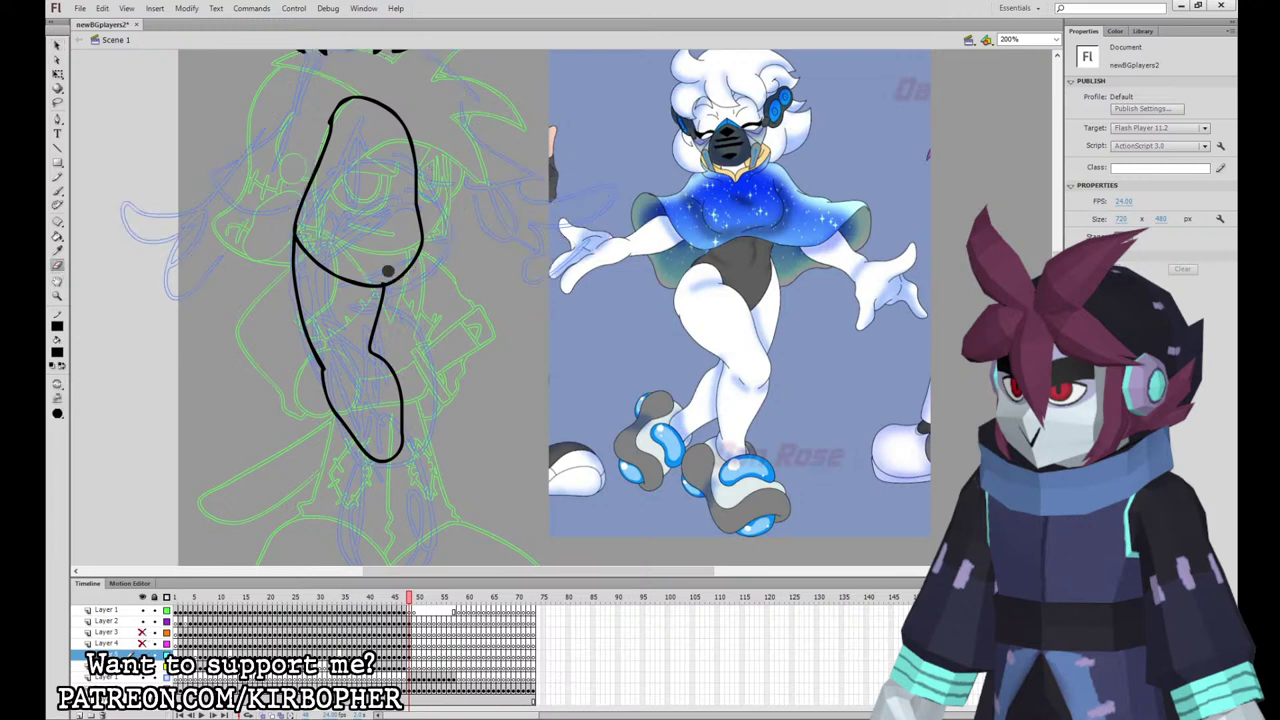
{"action": "left_click", "coordinate": [142, 632]}
{"action": "left_click", "coordinate": [142, 643]}
Step: Ink the second chunky shoe with its rounded cuff, upper and wavy sole below the second leg's ankle on Layer 5
{"action": "left_click", "coordinate": [58, 191]}
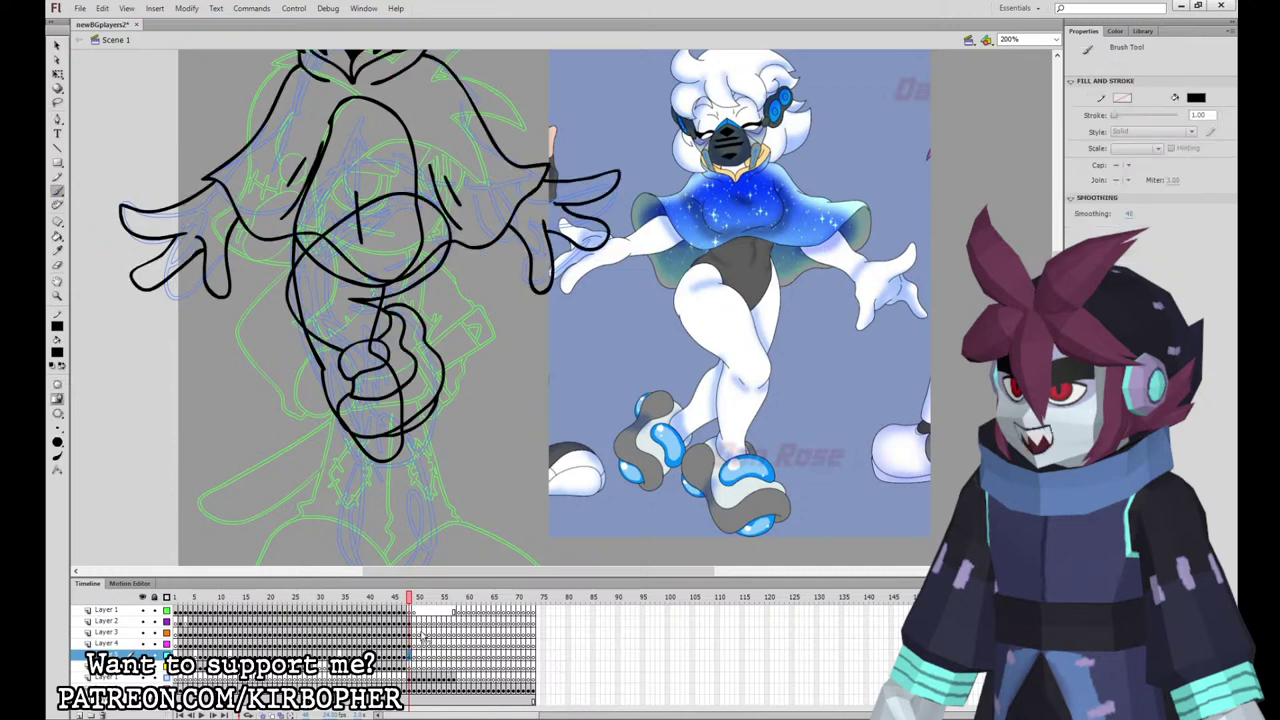
{"action": "left_click", "coordinate": [411, 656]}
{"action": "left_click_drag", "start_coordinate": [449, 555], "coordinate": [476, 497]}
{"action": "mouse_move", "coordinate": [414, 407]}
{"action": "left_mouse_down"}
{"action": "mouse_move", "coordinate": [372, 432]}
{"action": "mouse_move", "coordinate": [407, 434]}
{"action": "mouse_move", "coordinate": [419, 404]}
{"action": "mouse_move", "coordinate": [377, 402]}
{"action": "mouse_move", "coordinate": [379, 434]}
{"action": "mouse_move", "coordinate": [407, 432]}
{"action": "mouse_move", "coordinate": [414, 404]}
{"action": "mouse_move", "coordinate": [369, 444]}
{"action": "mouse_move", "coordinate": [369, 462]}
{"action": "mouse_move", "coordinate": [379, 439]}
{"action": "mouse_move", "coordinate": [367, 450]}
{"action": "mouse_move", "coordinate": [401, 476]}
{"action": "mouse_move", "coordinate": [433, 460]}
{"action": "mouse_move", "coordinate": [432, 376]}
{"action": "left_mouse_up"}
{"action": "key", "text": "ctrl+z"}
{"action": "key", "text": "ctrl+z"}
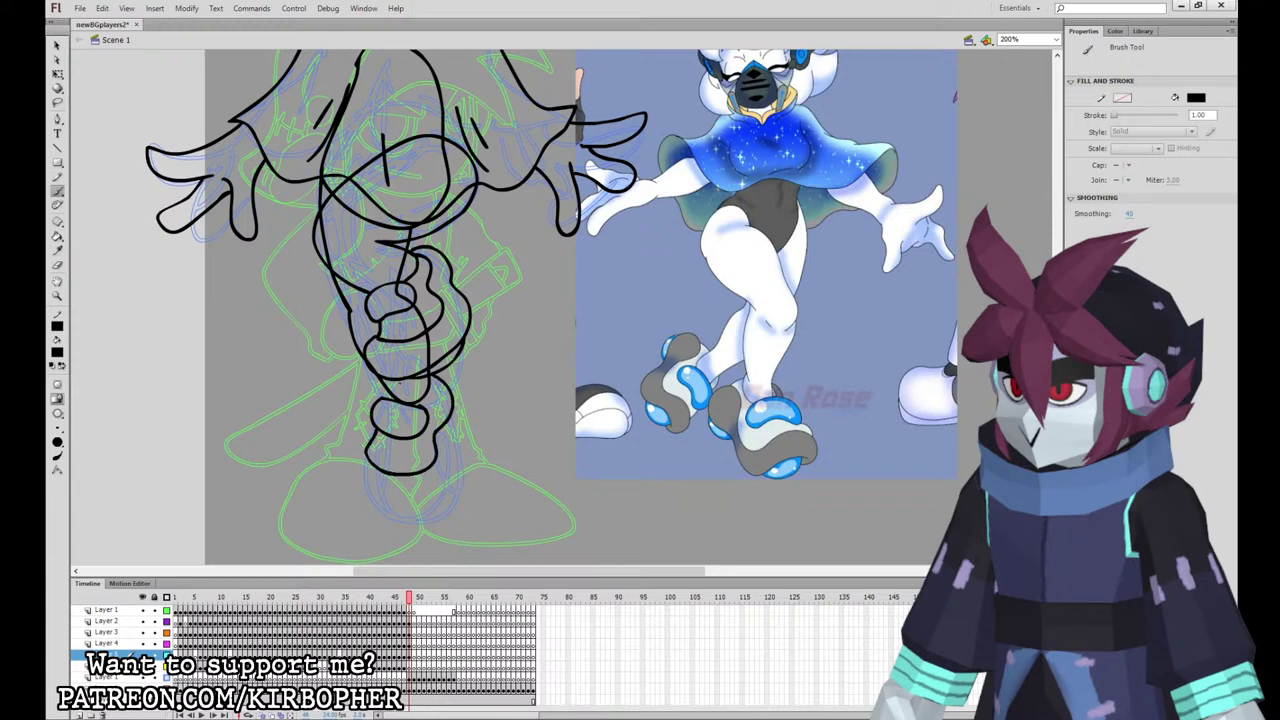
{"action": "key", "text": "v"}
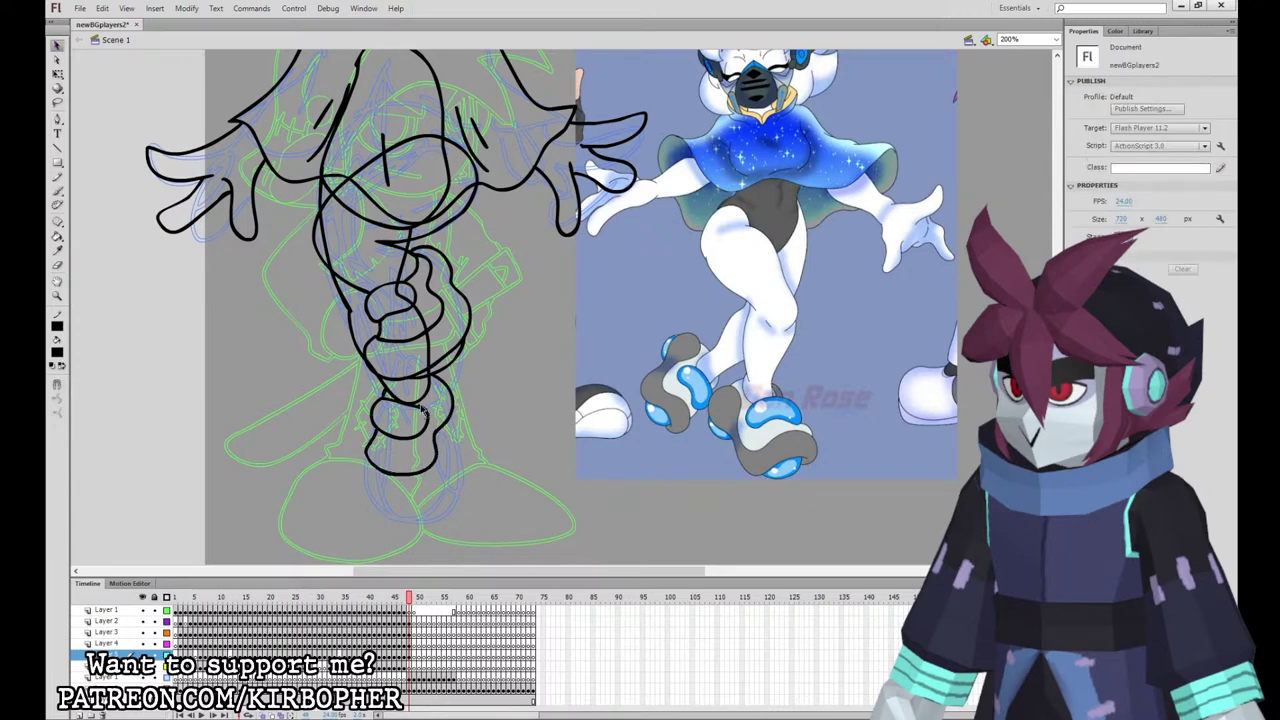
{"action": "left_click", "coordinate": [58, 191]}
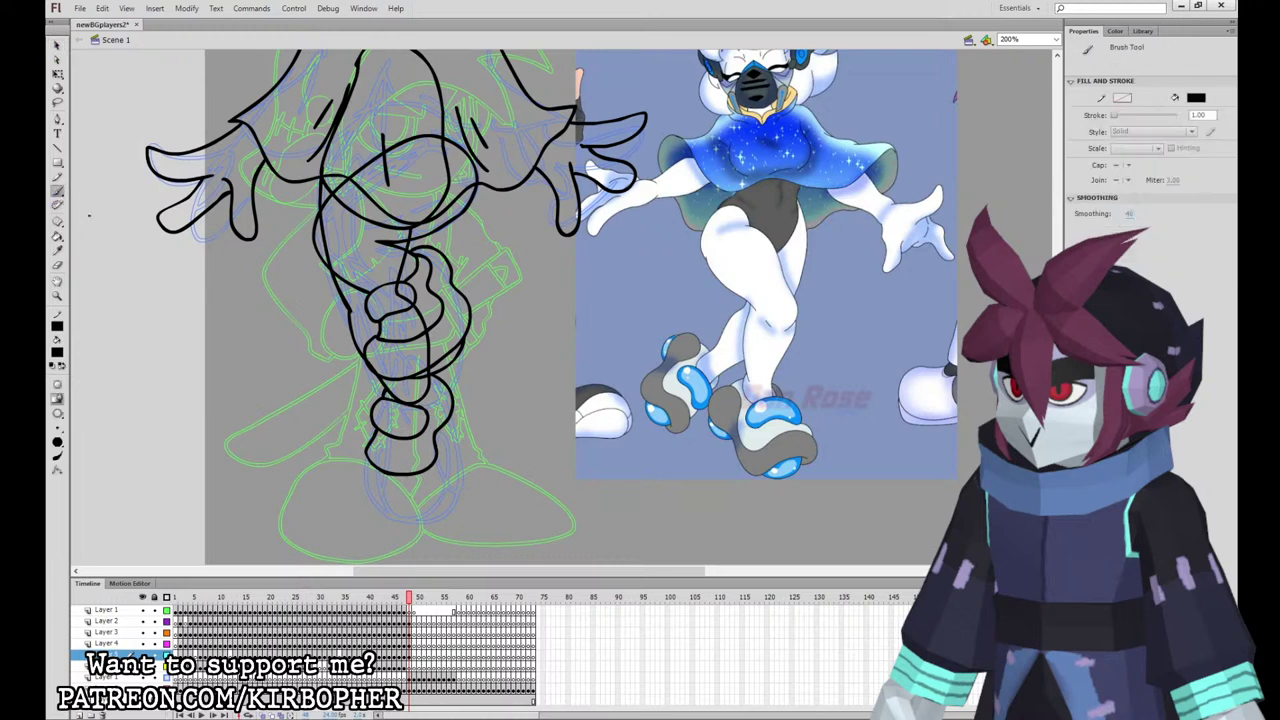
{"action": "mouse_move", "coordinate": [356, 446]}
{"action": "left_mouse_down"}
{"action": "mouse_move", "coordinate": [375, 498]}
{"action": "mouse_move", "coordinate": [434, 494]}
{"action": "mouse_move", "coordinate": [464, 420]}
{"action": "mouse_move", "coordinate": [438, 374]}
{"action": "left_mouse_up"}
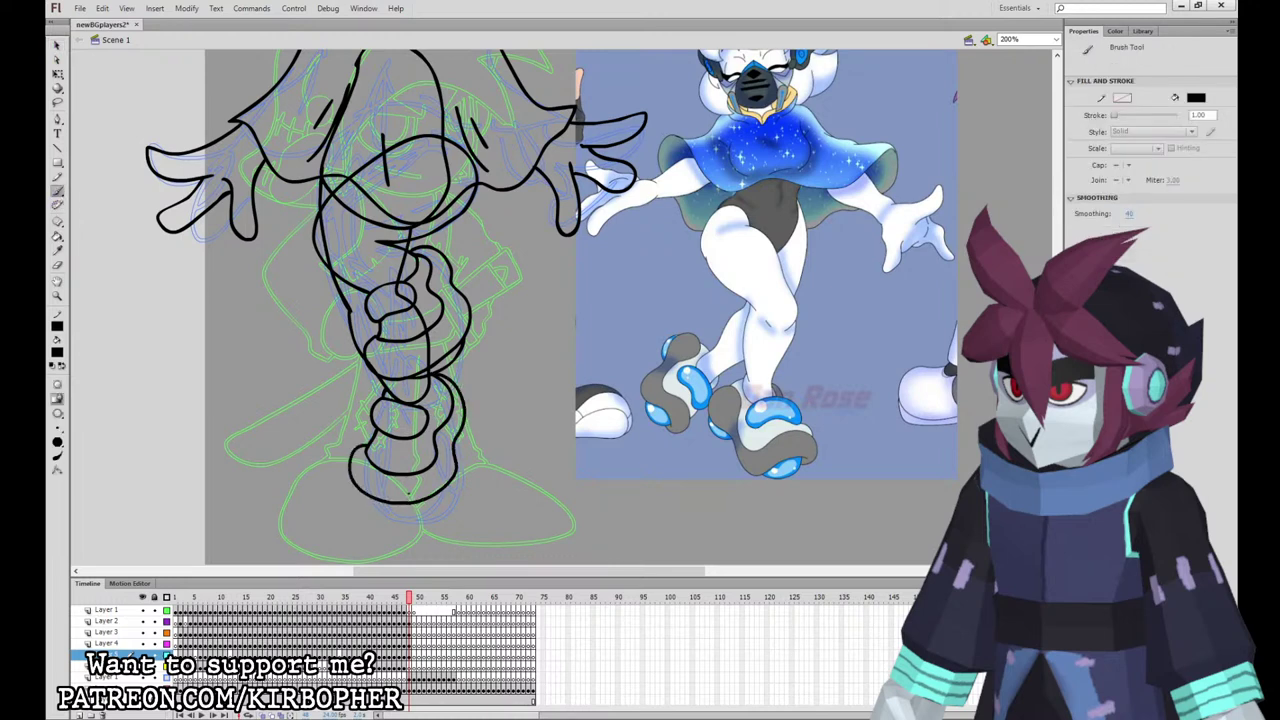
{"action": "mouse_move", "coordinate": [463, 435]}
{"action": "left_mouse_down"}
{"action": "mouse_move", "coordinate": [457, 461]}
{"action": "mouse_move", "coordinate": [464, 430]}
{"action": "left_mouse_up"}
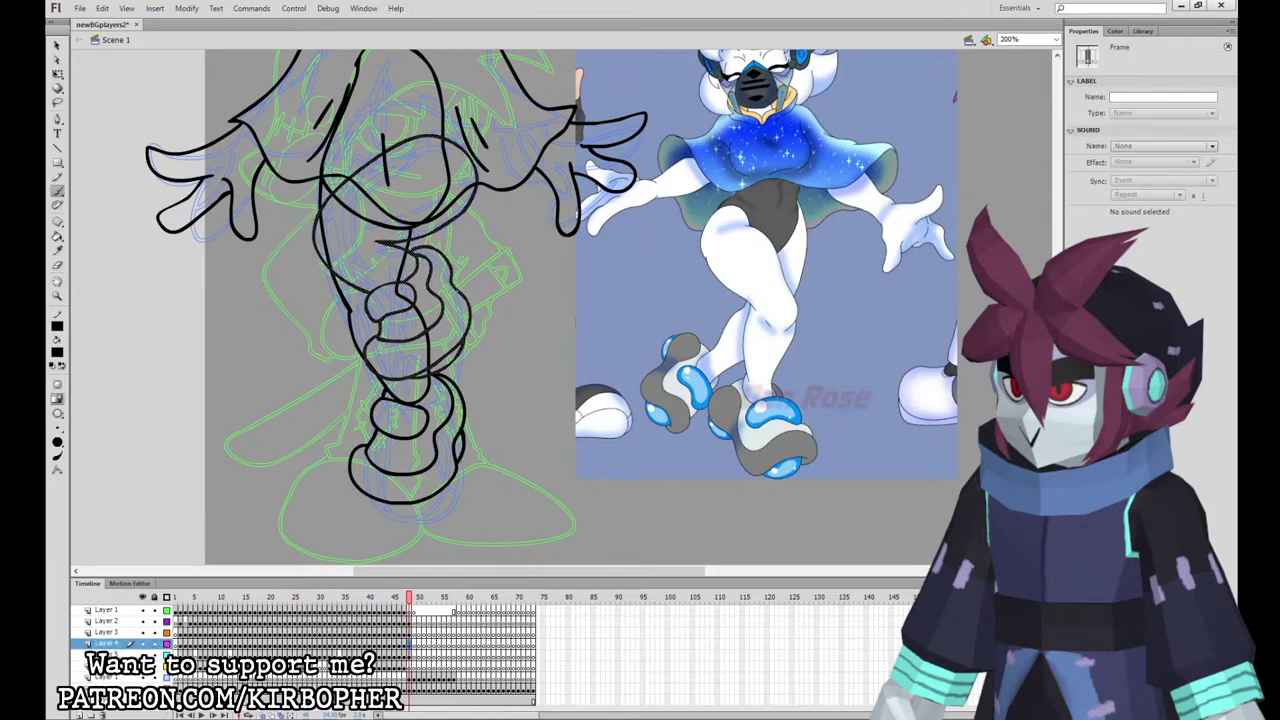
Step: On the layer below Layer 5, ink the back of the cape from the collar around to its hem behind the legs
{"action": "left_click_drag", "start_coordinate": [707, 317], "coordinate": [682, 498]}
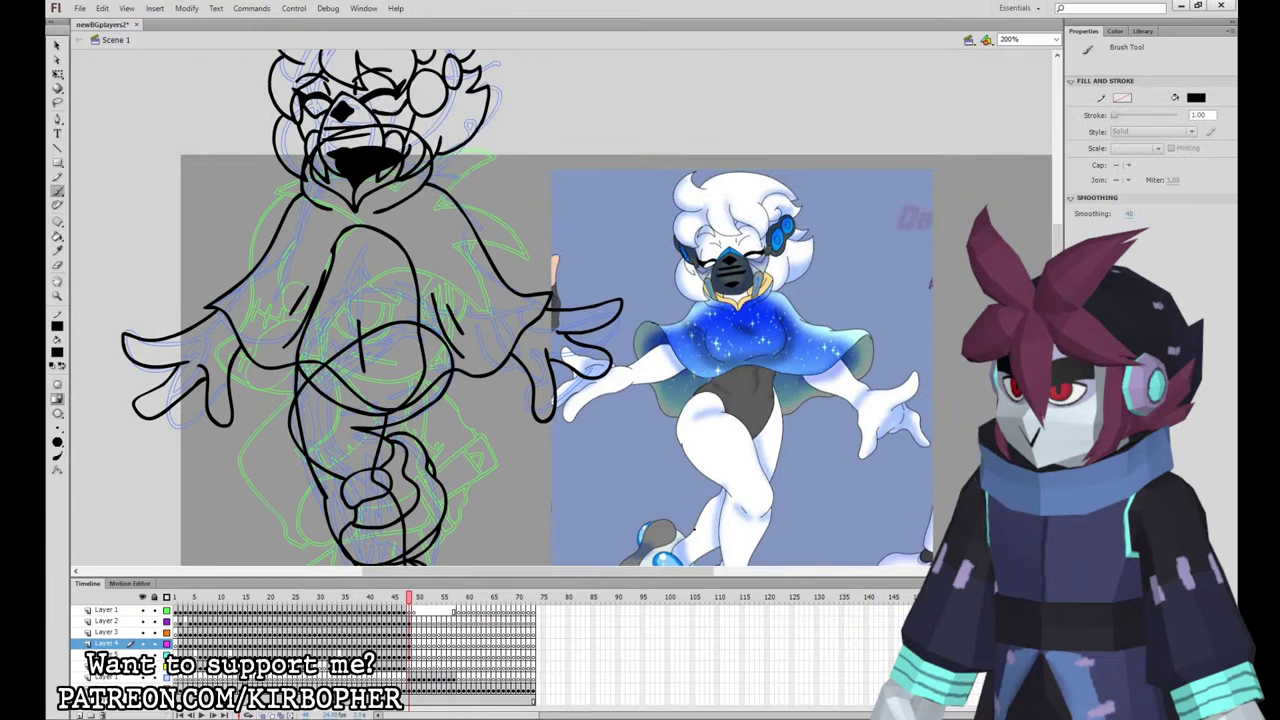
{"action": "left_click", "coordinate": [409, 666]}
{"action": "mouse_move", "coordinate": [310, 202]}
{"action": "left_mouse_down"}
{"action": "mouse_move", "coordinate": [276, 256]}
{"action": "mouse_move", "coordinate": [236, 388]}
{"action": "left_mouse_up"}
{"action": "mouse_move", "coordinate": [348, 462]}
{"action": "left_mouse_down"}
{"action": "mouse_move", "coordinate": [454, 437]}
{"action": "mouse_move", "coordinate": [519, 381]}
{"action": "mouse_move", "coordinate": [466, 268]}
{"action": "mouse_move", "coordinate": [309, 201]}
{"action": "left_mouse_up"}
{"action": "key", "text": "b"}
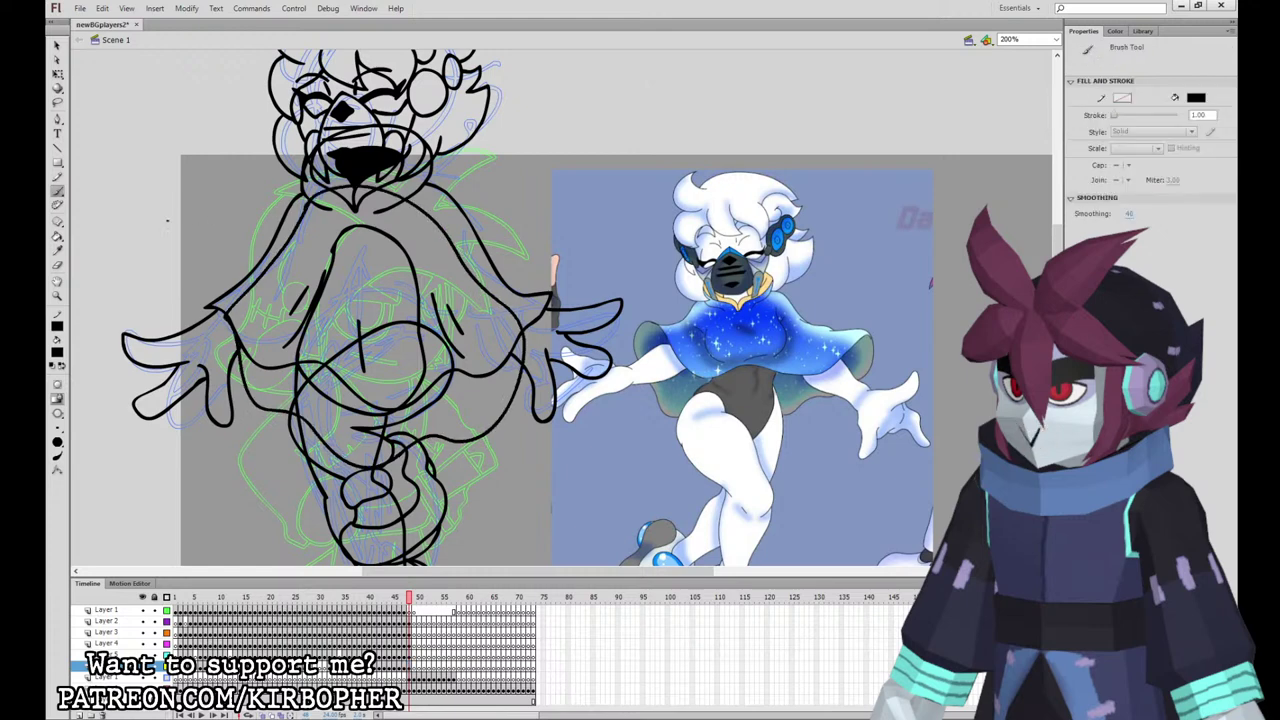
Step: Sample the bright blue from the reference cape and fill the front of the cape with it
{"action": "left_click", "coordinate": [57, 252]}
{"action": "left_click", "coordinate": [730, 329]}
{"action": "left_click", "coordinate": [443, 280]}
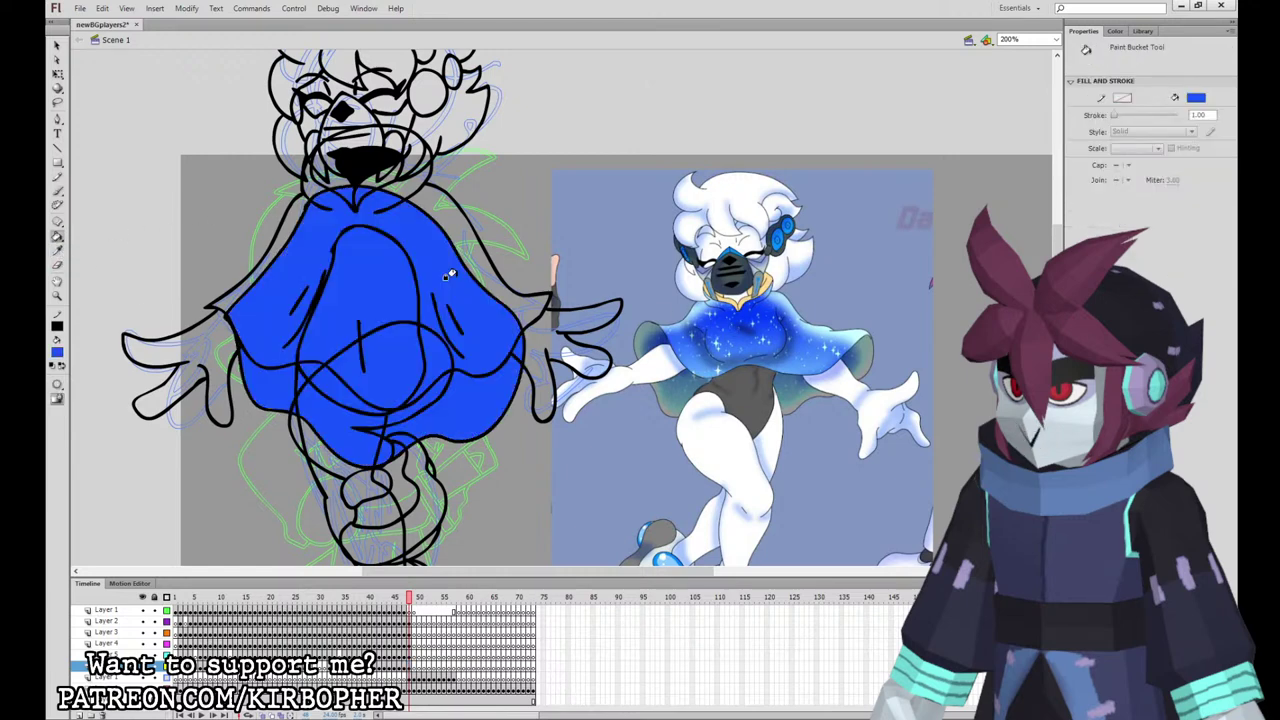
{"action": "left_click", "coordinate": [478, 258]}
Step: Fill the cape's inner lining with the reference's teal and the collar lining with its pale yellow
{"action": "left_click", "coordinate": [57, 252]}
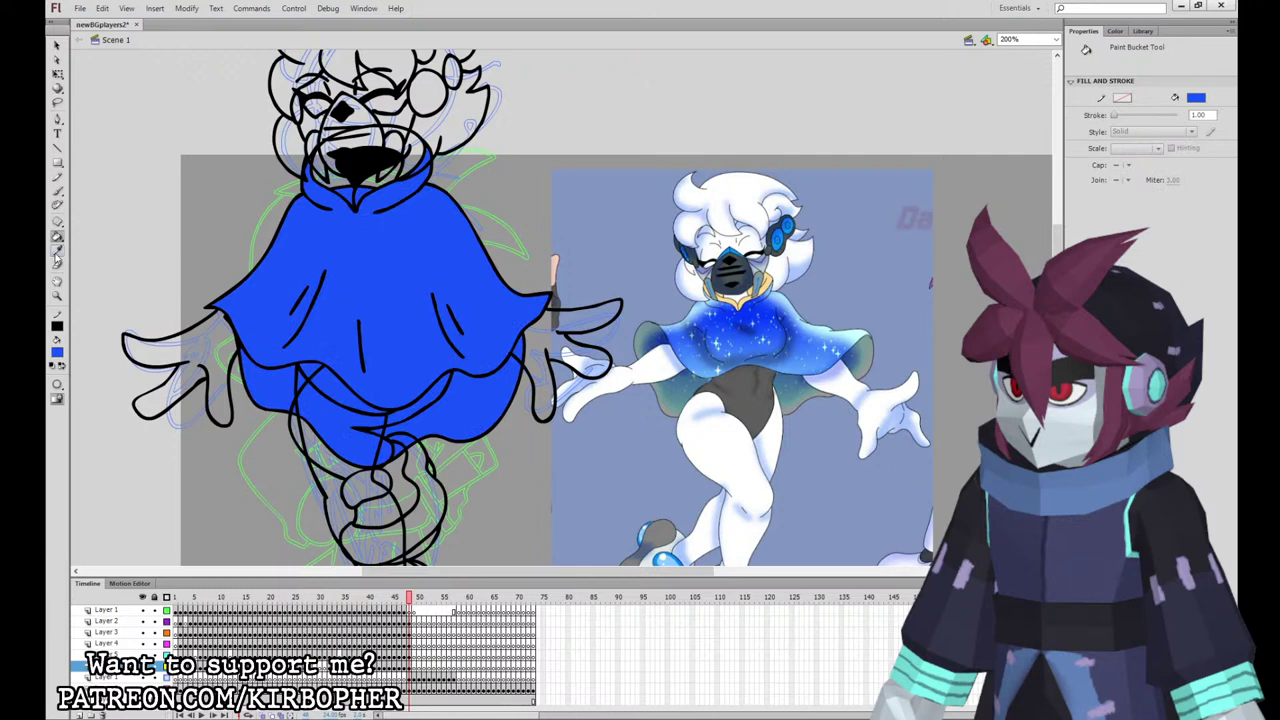
{"action": "left_click", "coordinate": [625, 381]}
{"action": "left_click", "coordinate": [492, 388]}
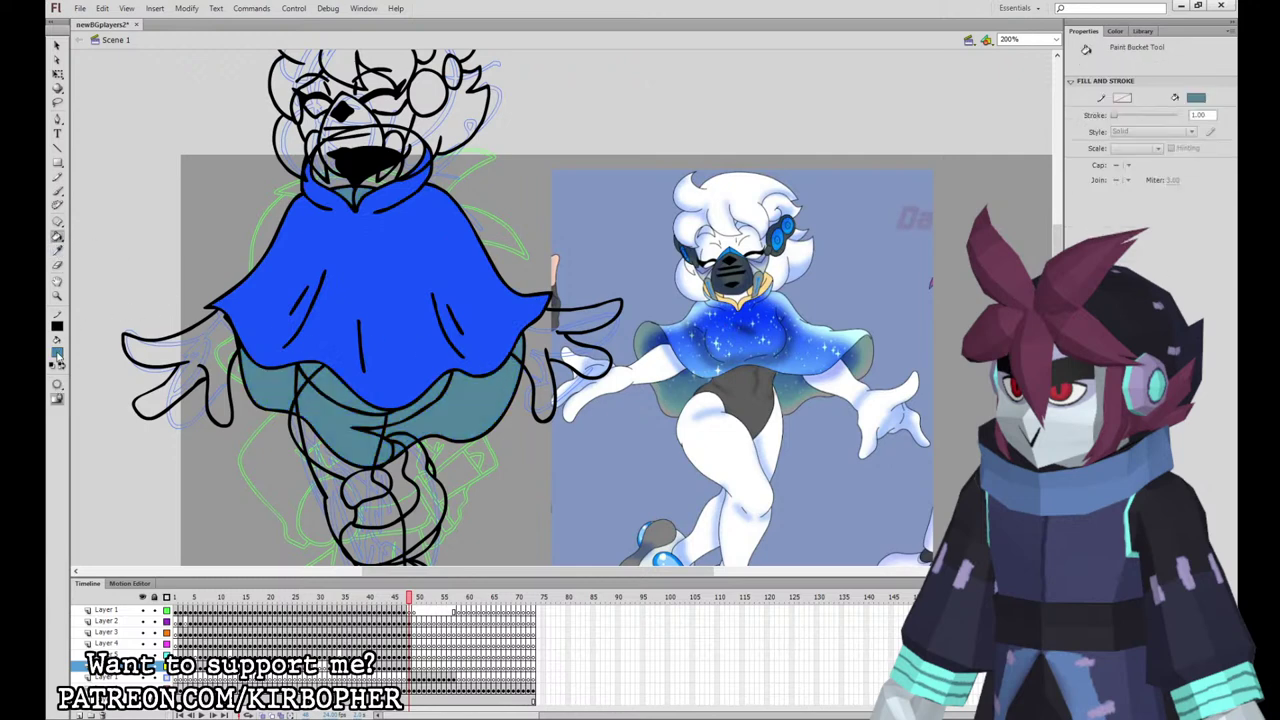
{"action": "left_click", "coordinate": [747, 296]}
{"action": "left_click", "coordinate": [363, 188]}
{"action": "left_click", "coordinate": [391, 145]}
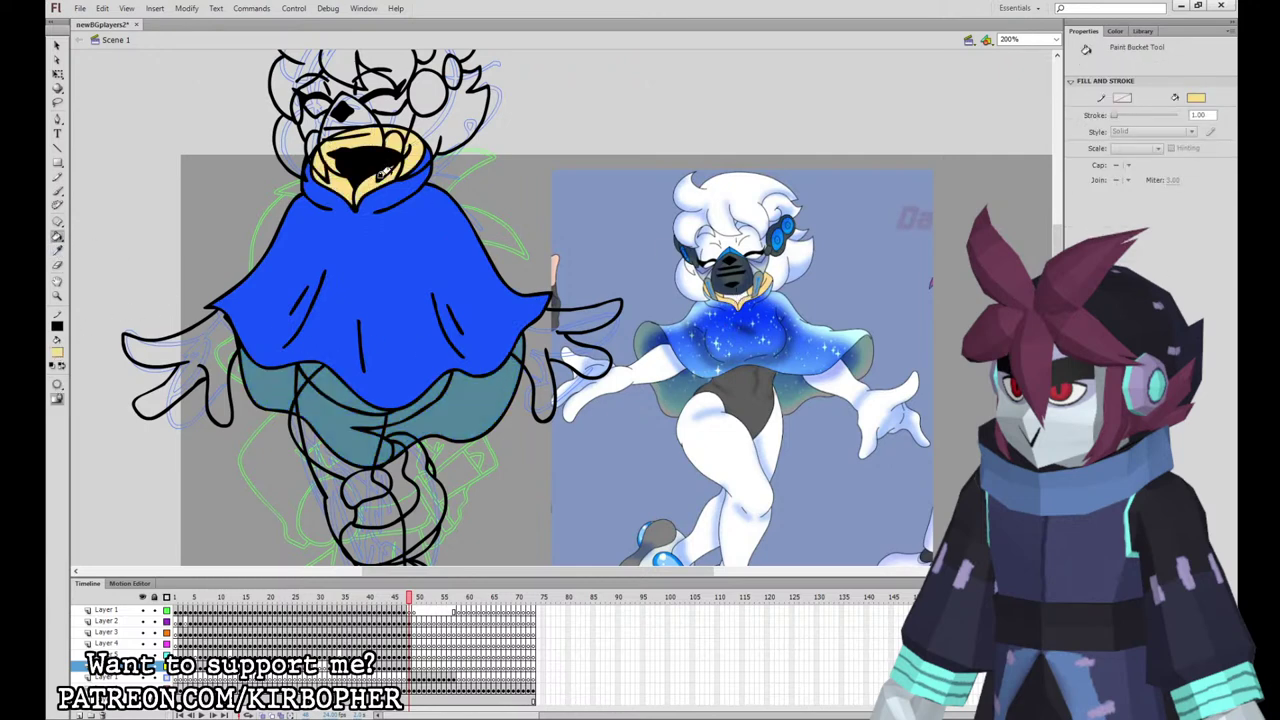
Step: Sample white from the reference and fill both arms and hands
{"action": "scroll", "coordinate": [391, 145], "scroll_direction": "up", "scroll_amount": 3}
{"action": "left_click", "coordinate": [57, 252]}
{"action": "left_click", "coordinate": [713, 376]}
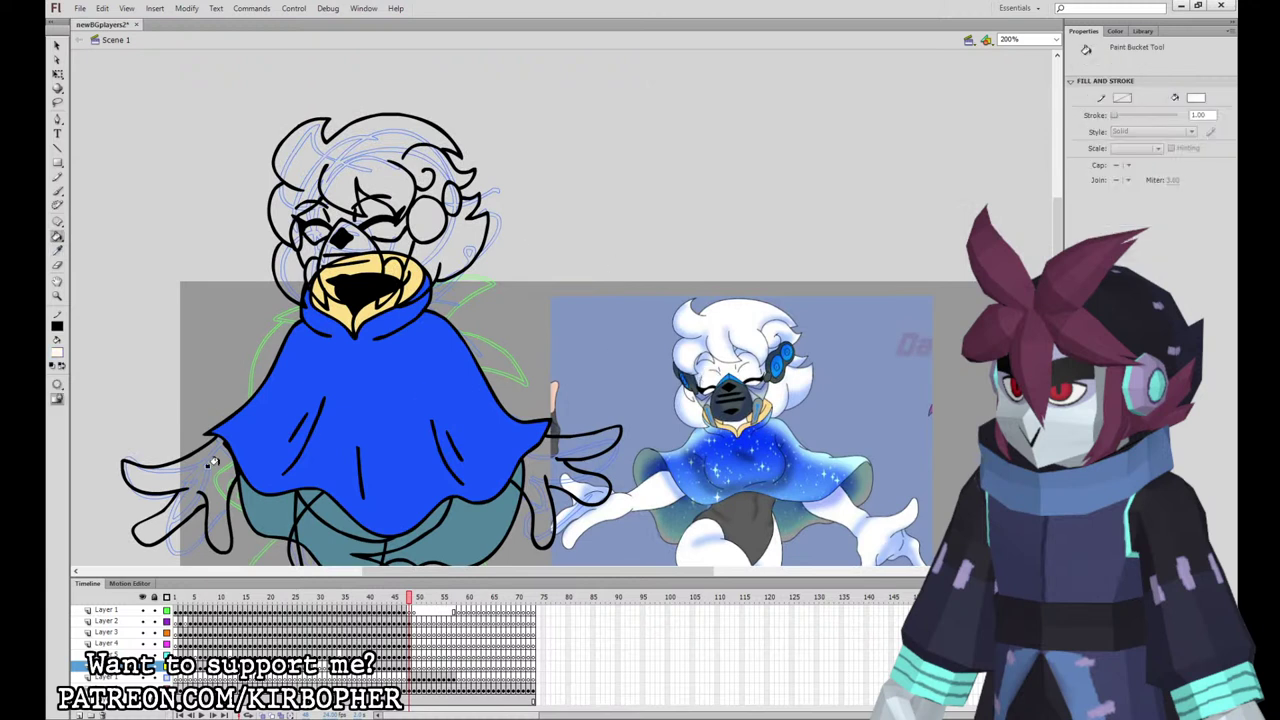
{"action": "left_click", "coordinate": [214, 465]}
{"action": "left_click", "coordinate": [544, 459]}
Step: Sample the faintly bluish white from the reference hair and fill both arms, the hands and all hair sections
{"action": "key", "text": "i"}
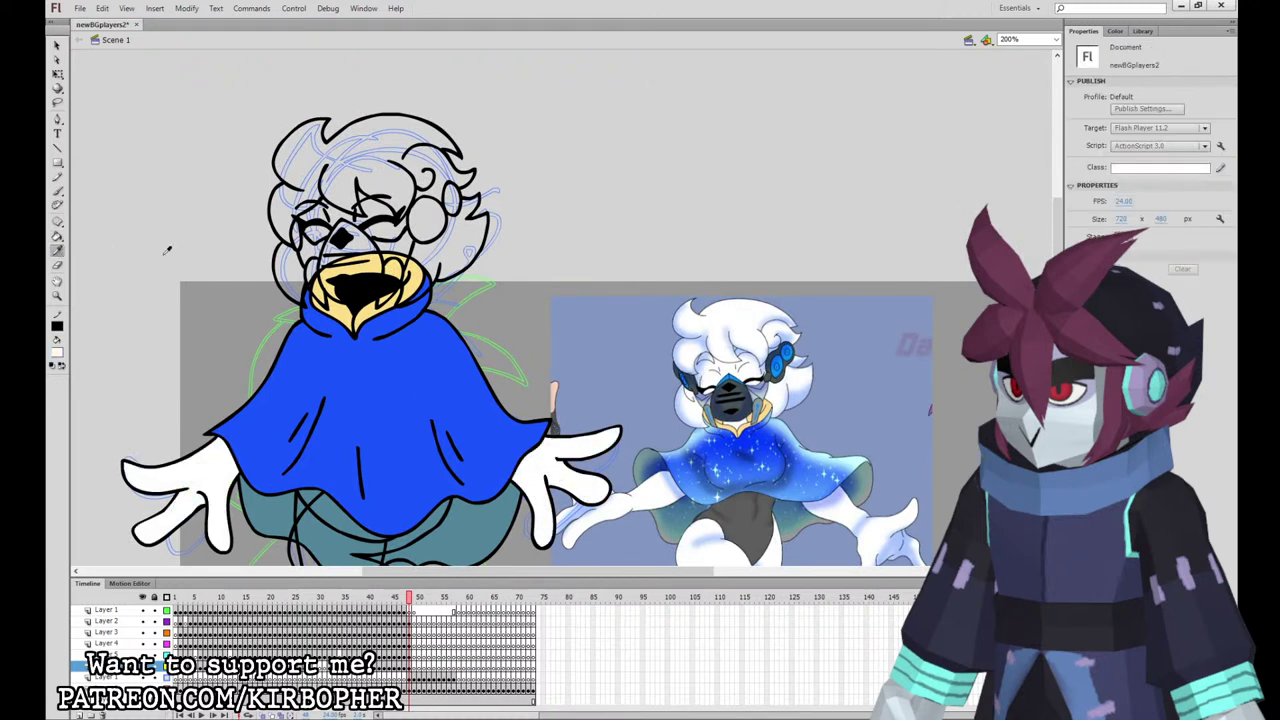
{"action": "left_click", "coordinate": [712, 327]}
{"action": "left_click", "coordinate": [184, 467]}
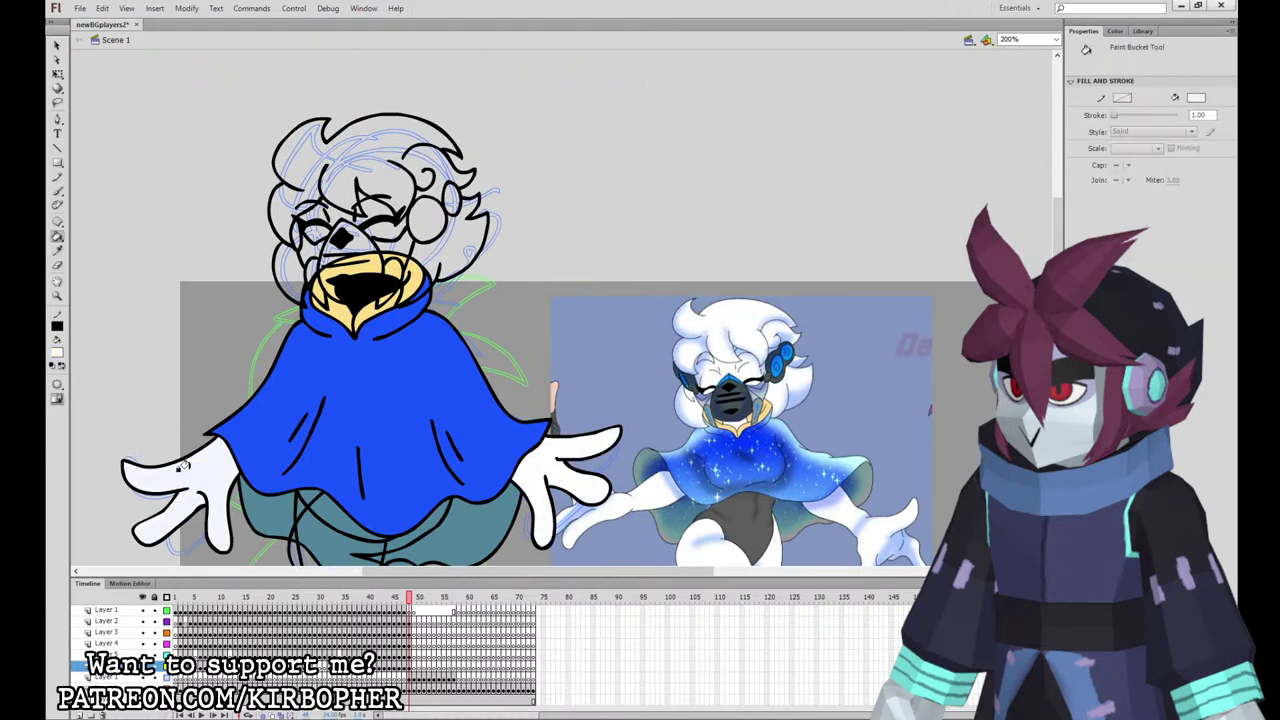
{"action": "left_click", "coordinate": [533, 448]}
{"action": "left_click", "coordinate": [356, 190]}
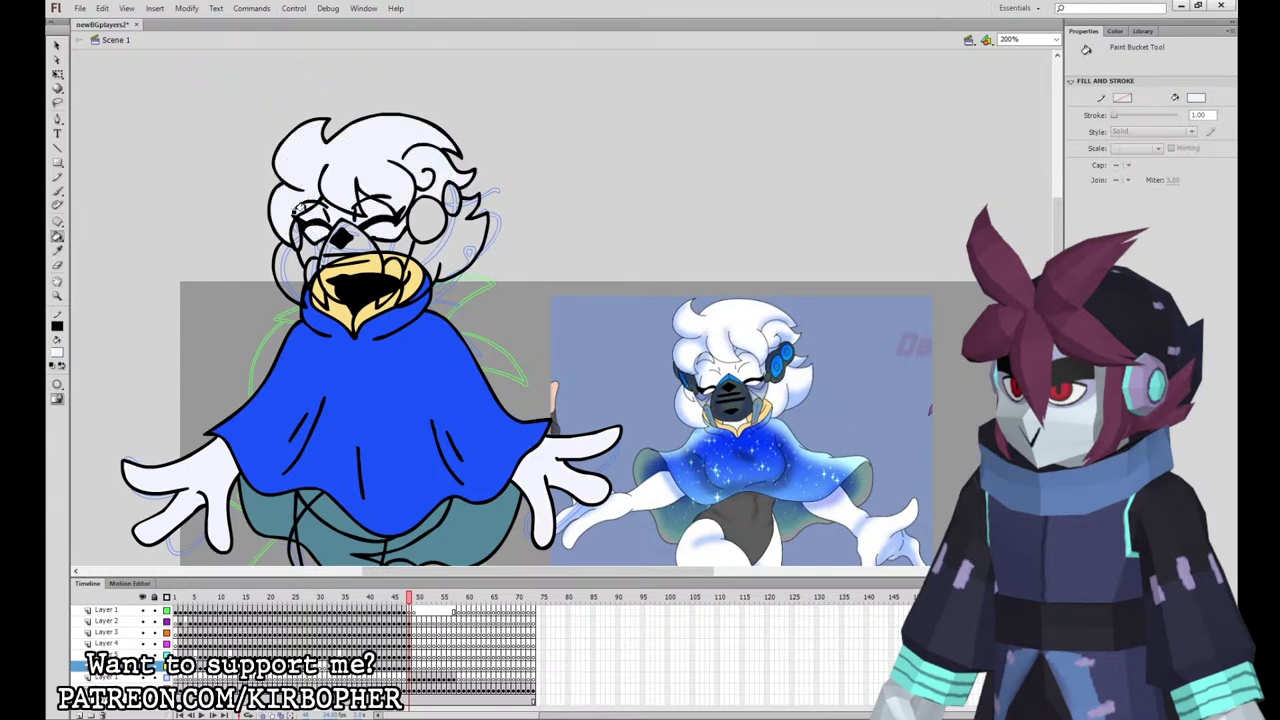
{"action": "left_click", "coordinate": [466, 208]}
{"action": "left_click", "coordinate": [296, 254]}
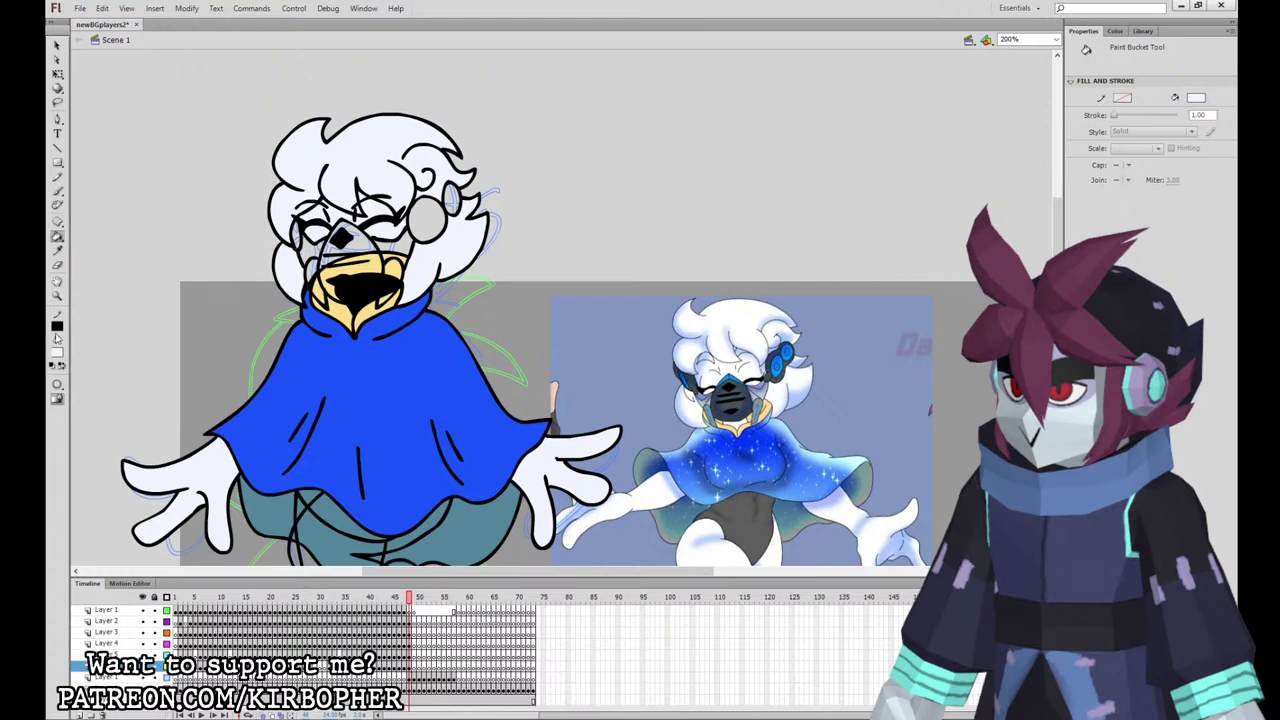
Step: Sample the medium blue from the reference headphones and fill the ear pieces on both sides of the head
{"action": "left_click", "coordinate": [781, 355]}
{"action": "left_click", "coordinate": [427, 220]}
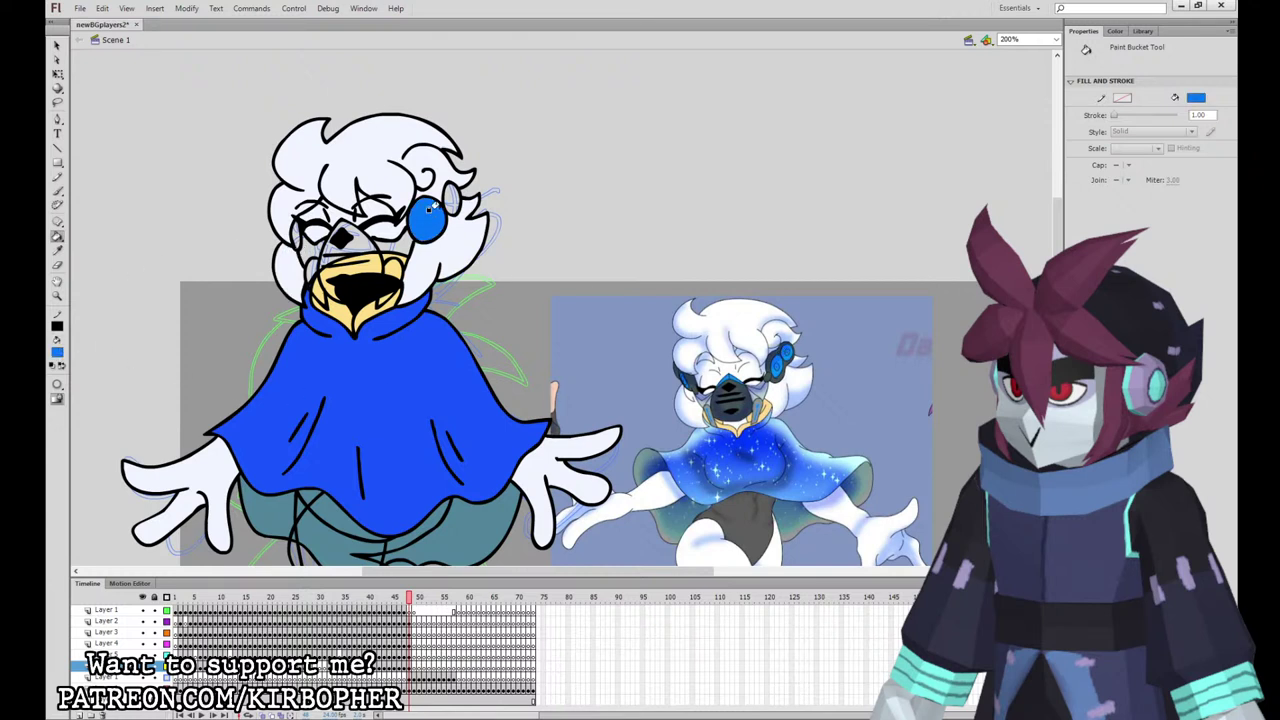
{"action": "left_click", "coordinate": [290, 236]}
{"action": "left_click", "coordinate": [447, 197]}
Step: Fill the mask and exposed bodysuit with the reference mask's dark grey, and the mask's side pieces with its pale grey-blue
{"action": "left_click", "coordinate": [737, 404]}
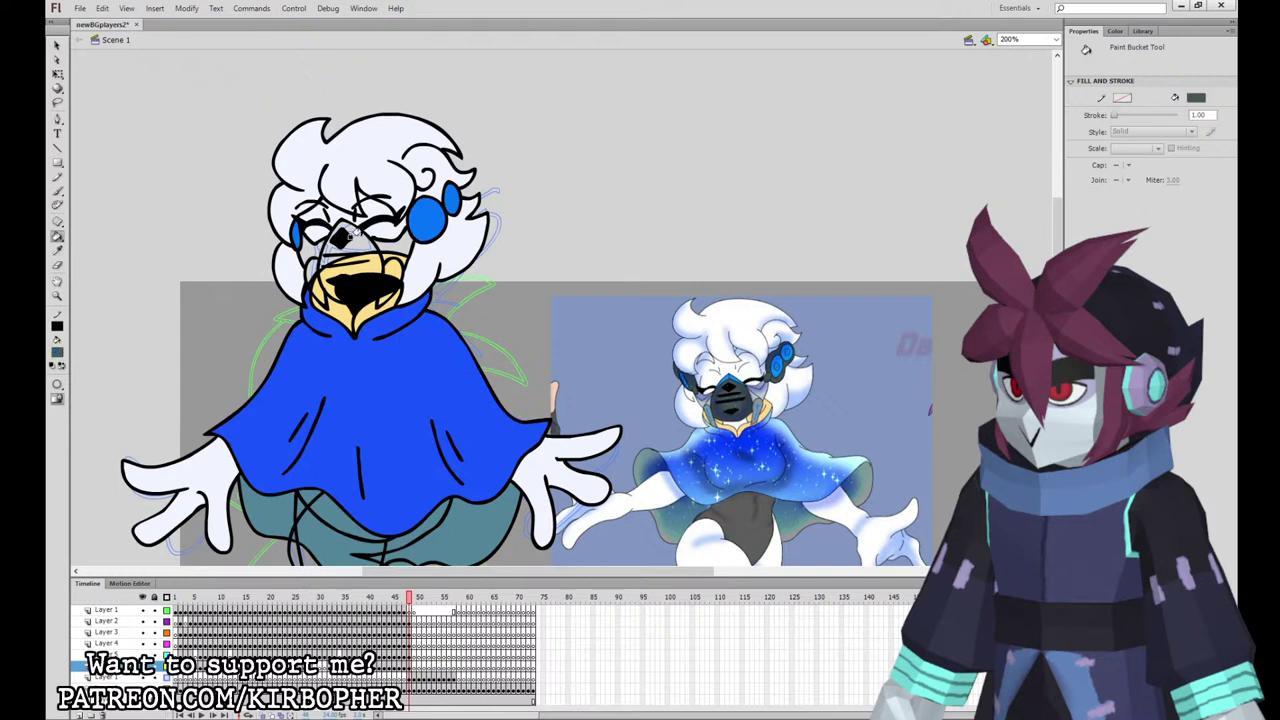
{"action": "left_click", "coordinate": [352, 246]}
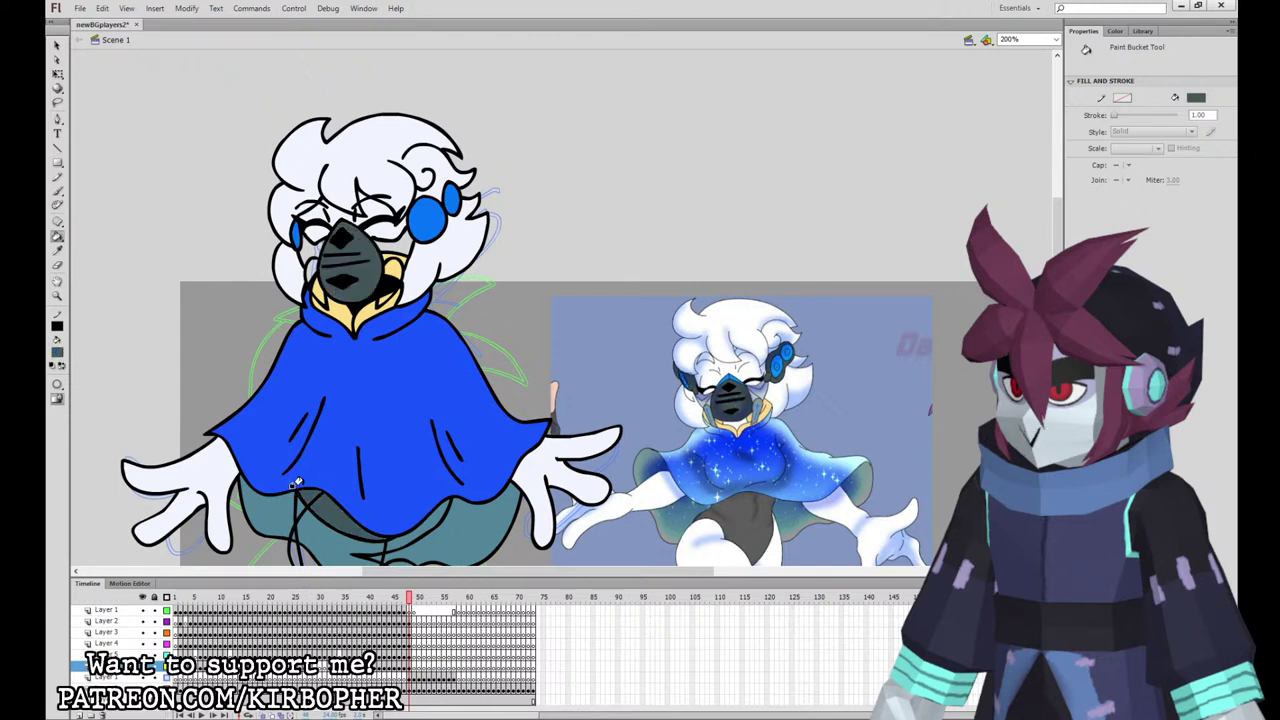
{"action": "left_click", "coordinate": [57, 250]}
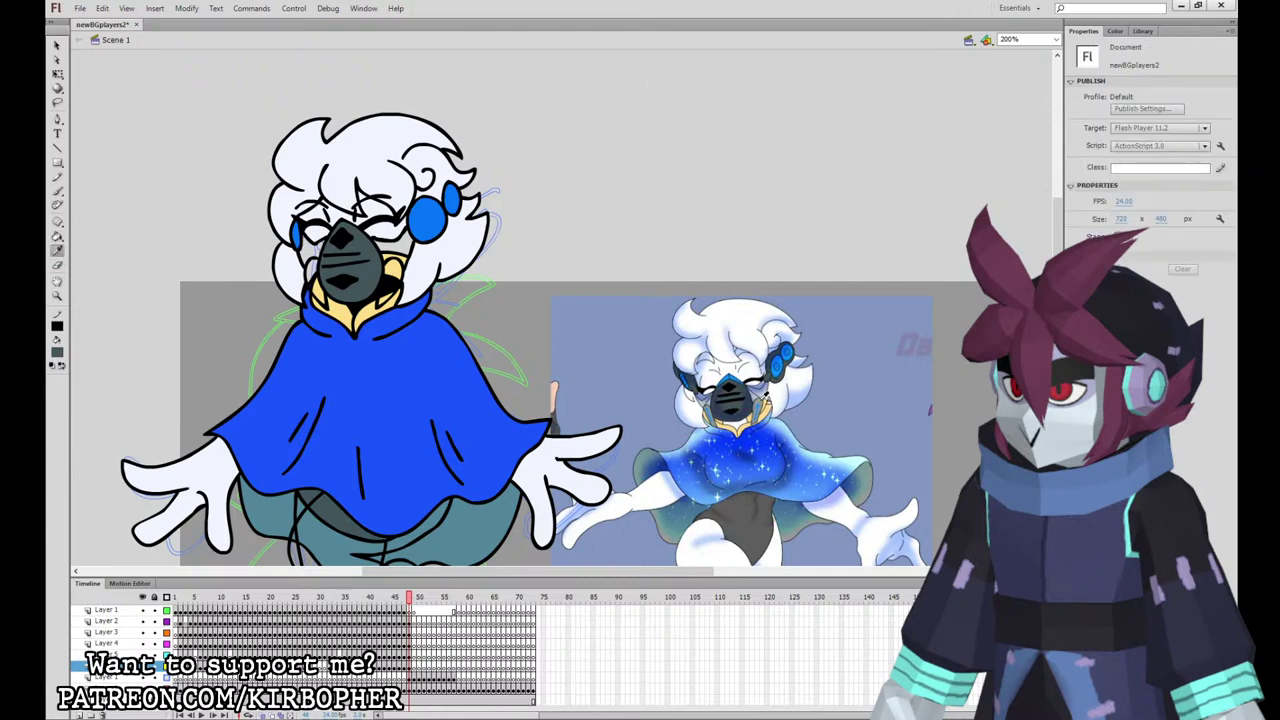
{"action": "left_click", "coordinate": [768, 392]}
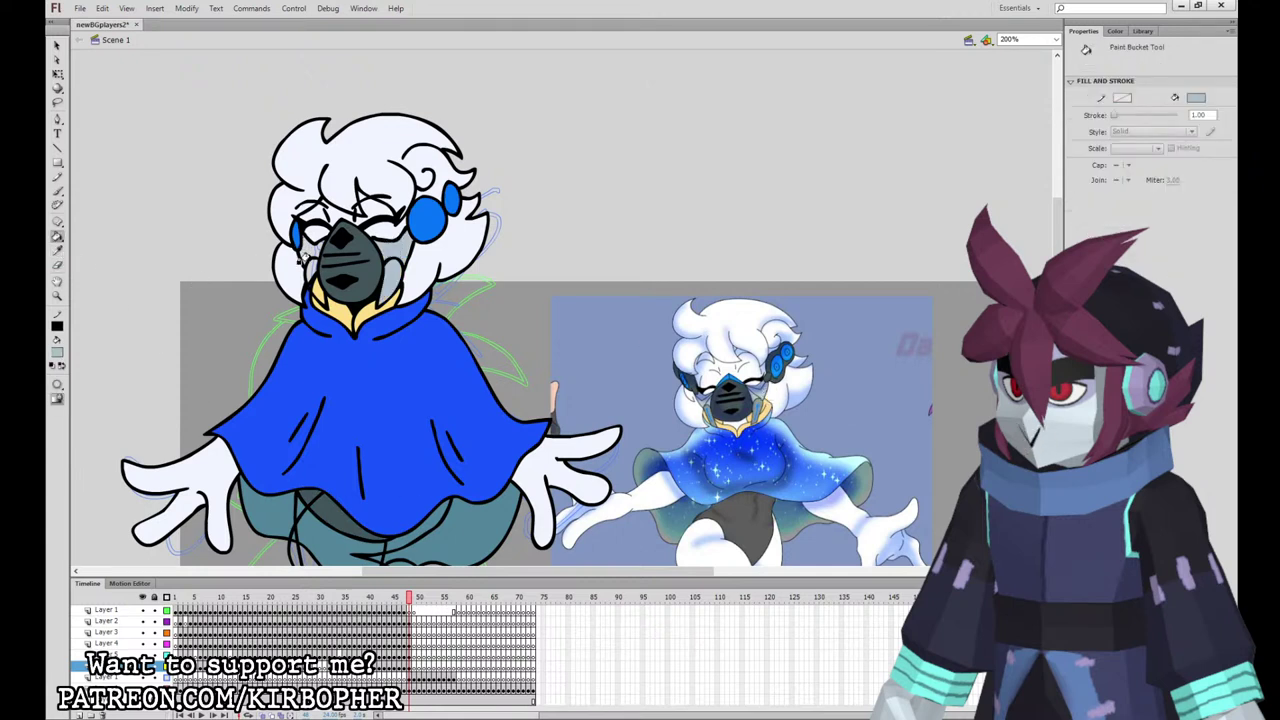
Step: Fill both legs with the same faintly bluish white used on the arms
{"action": "scroll", "coordinate": [300, 250], "scroll_direction": "down", "scroll_amount": 5}
{"action": "key", "text": "i"}
{"action": "left_click", "coordinate": [256, 210]}
{"action": "left_click", "coordinate": [306, 308]}
{"action": "left_click", "coordinate": [335, 370]}
Step: Sample the light blue from the reference shoe and fill the headphones and the rounded pads on both shoes
{"action": "left_click", "coordinate": [57, 252]}
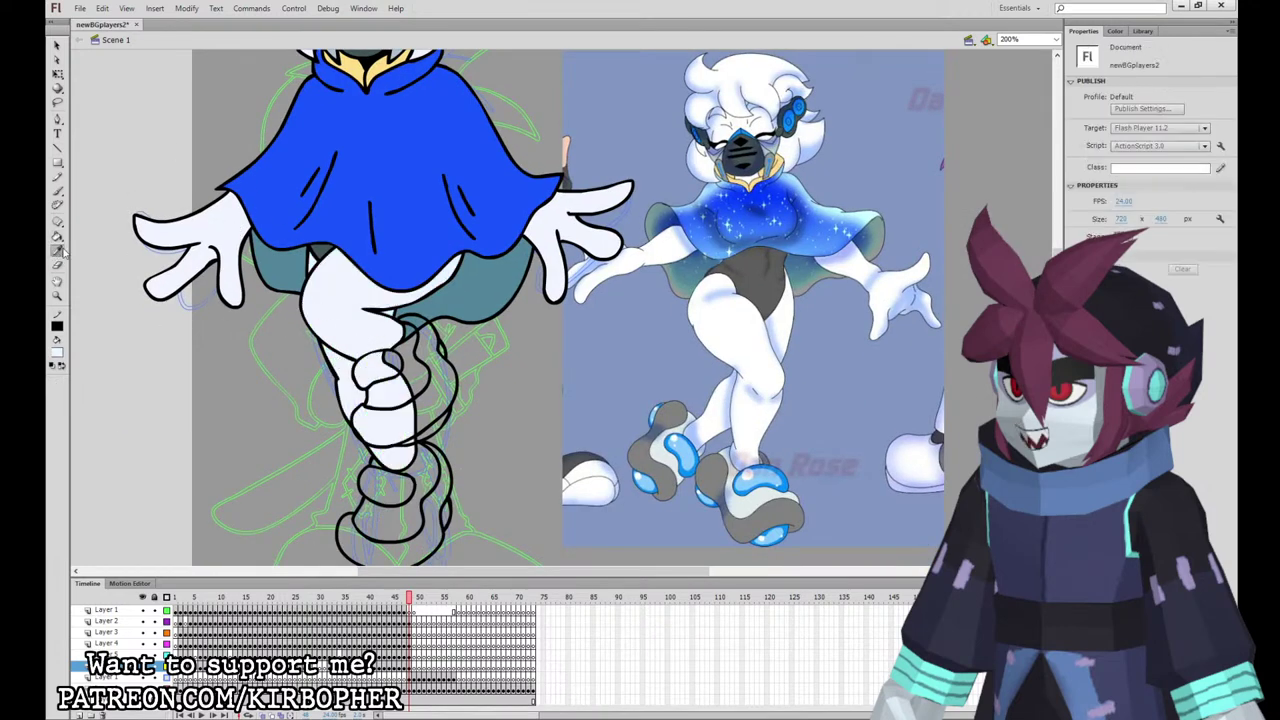
{"action": "scroll", "coordinate": [786, 330], "scroll_direction": "up", "scroll_amount": 1}
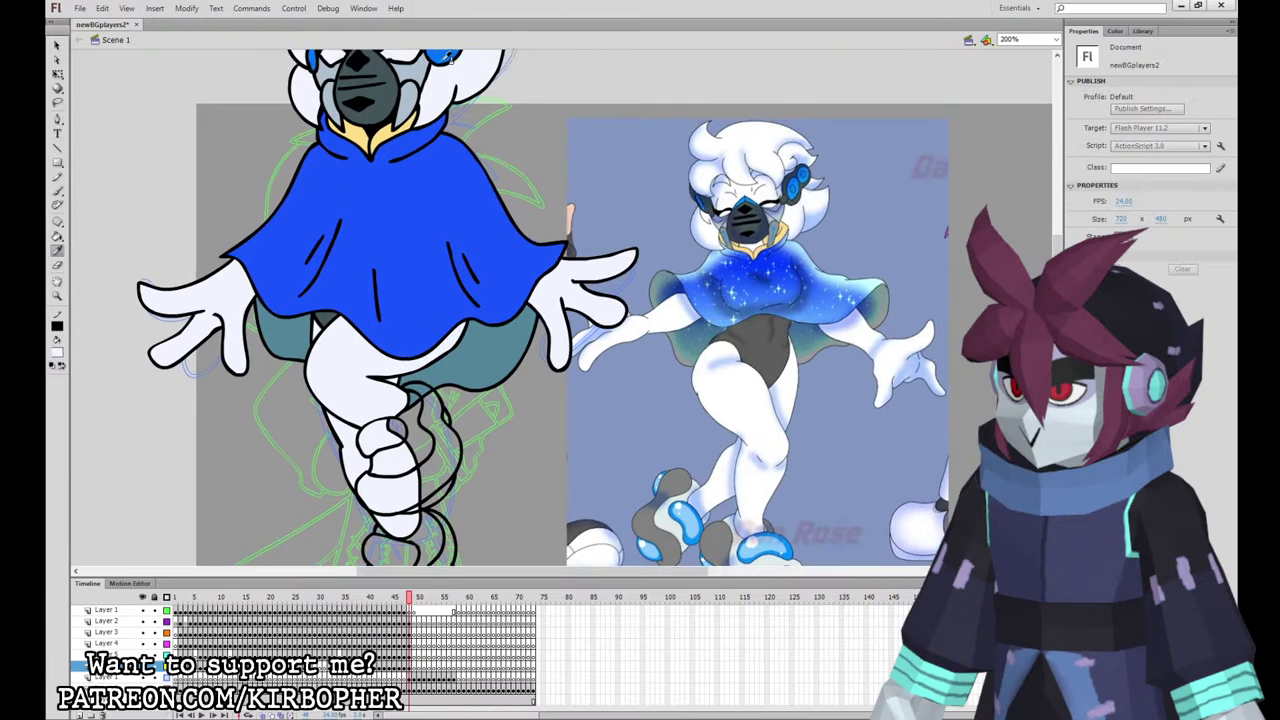
{"action": "left_click", "coordinate": [716, 516]}
{"action": "scroll", "coordinate": [675, 469], "scroll_direction": "up", "scroll_amount": 1}
{"action": "left_click", "coordinate": [450, 96]}
{"action": "left_click", "coordinate": [472, 74]}
{"action": "scroll", "coordinate": [440, 300], "scroll_direction": "down", "scroll_amount": 3}
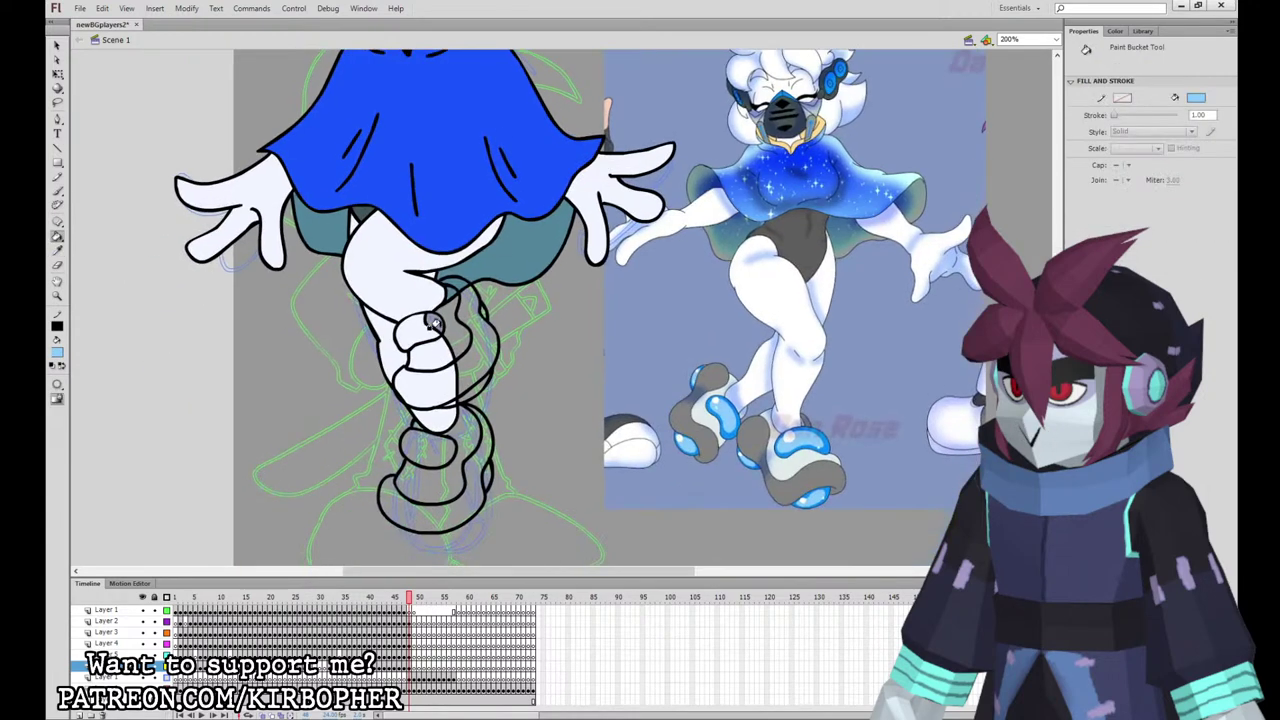
{"action": "left_click", "coordinate": [425, 326]}
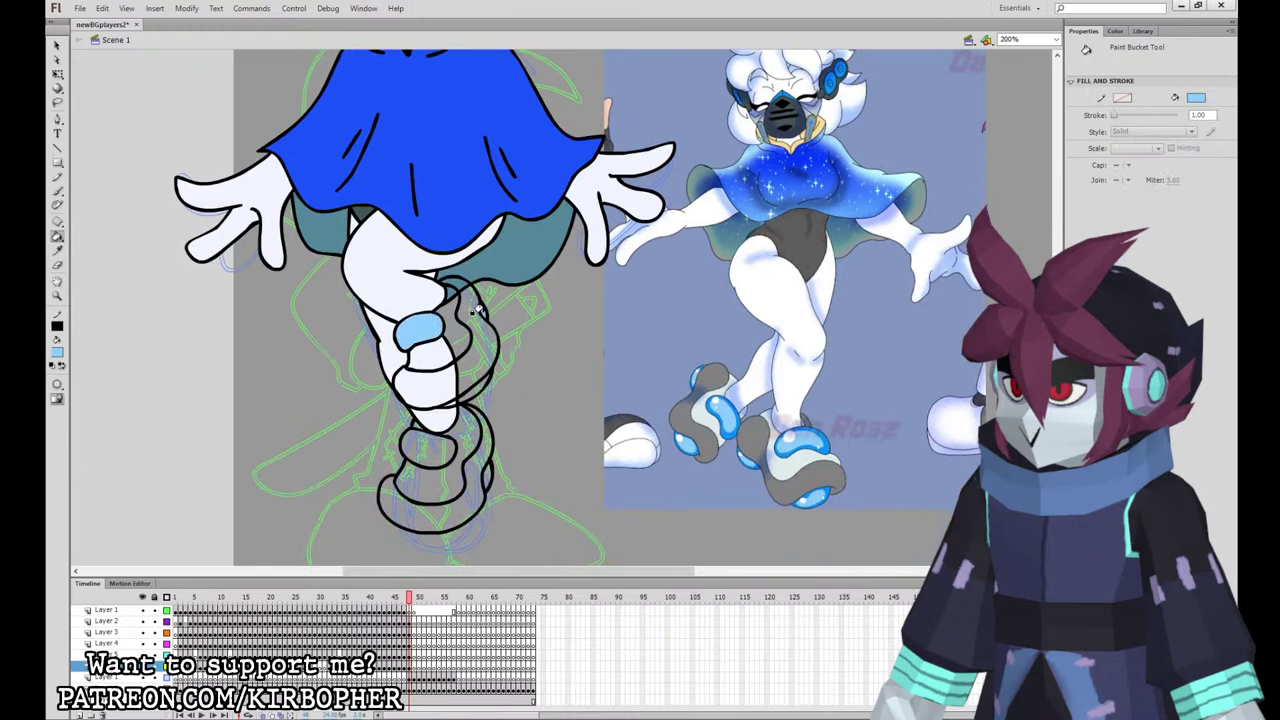
{"action": "left_click", "coordinate": [484, 474]}
{"action": "left_click", "coordinate": [440, 442]}
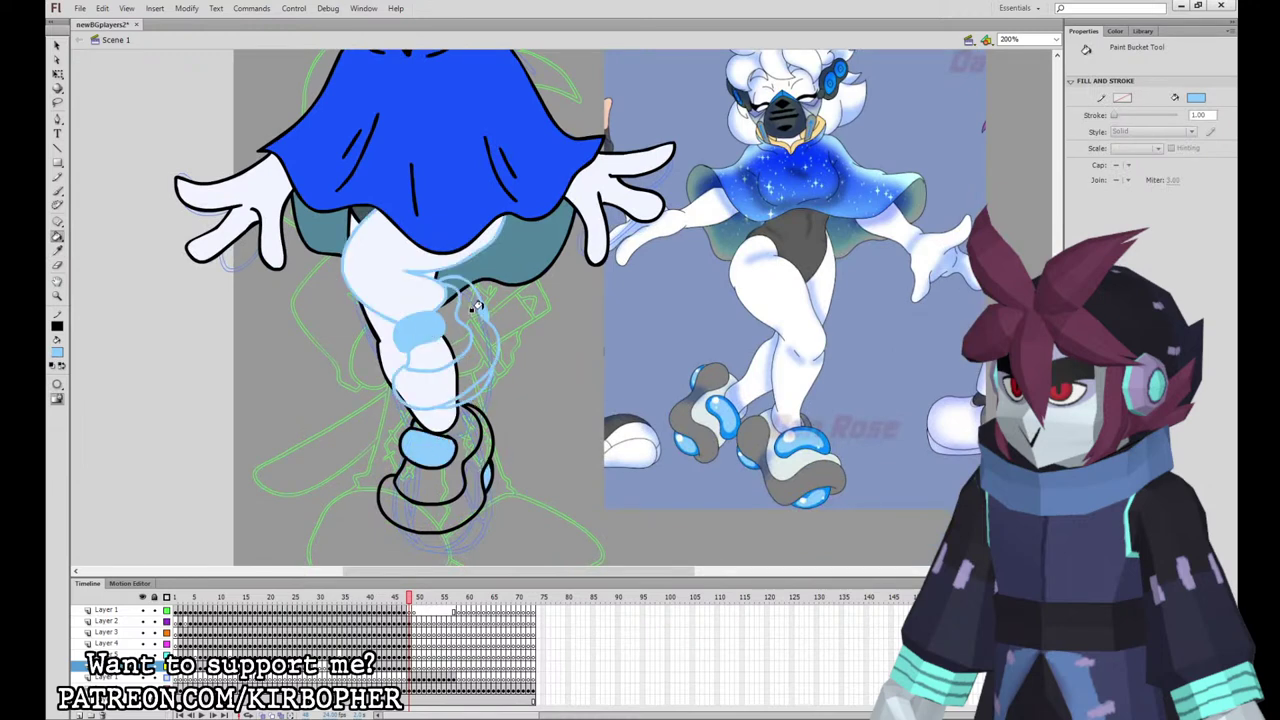
Step: Sample the medium grey from the reference shoe and fill the wavy soles of both shoes
{"action": "left_click", "coordinate": [57, 250]}
{"action": "left_click", "coordinate": [747, 444]}
{"action": "left_click", "coordinate": [461, 359]}
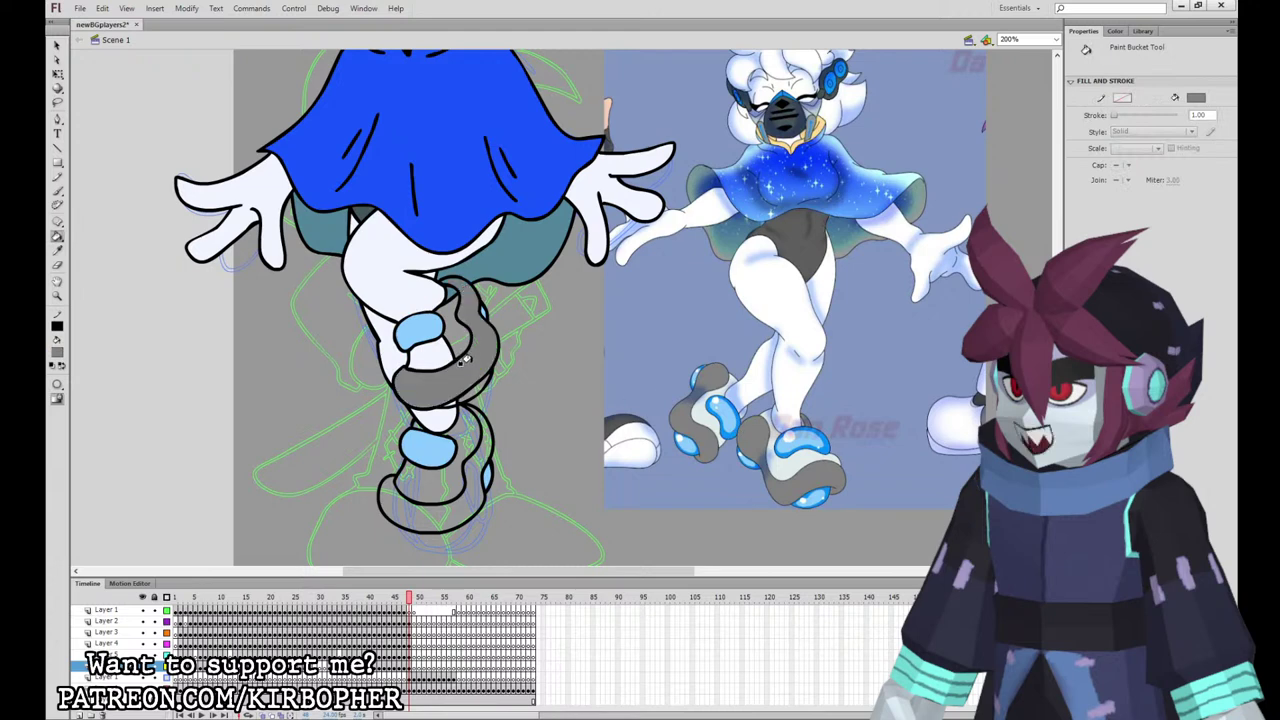
{"action": "left_click", "coordinate": [467, 448]}
Step: Sample the pale grey-blue from the reference shoe and fill the uppers of both shoes
{"action": "left_click", "coordinate": [58, 252]}
{"action": "left_click", "coordinate": [784, 456]}
{"action": "left_click", "coordinate": [462, 414]}
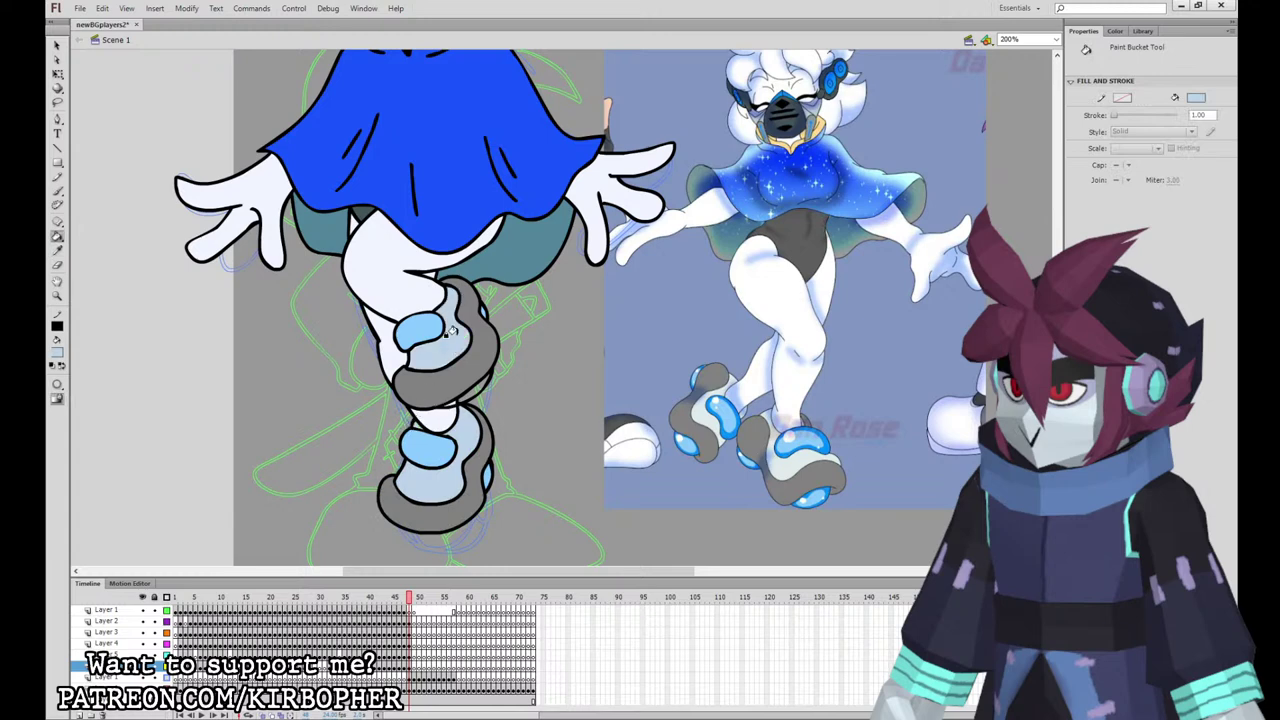
{"action": "key", "text": "i"}
{"action": "scroll", "coordinate": [470, 390], "scroll_direction": "up", "scroll_amount": 5}
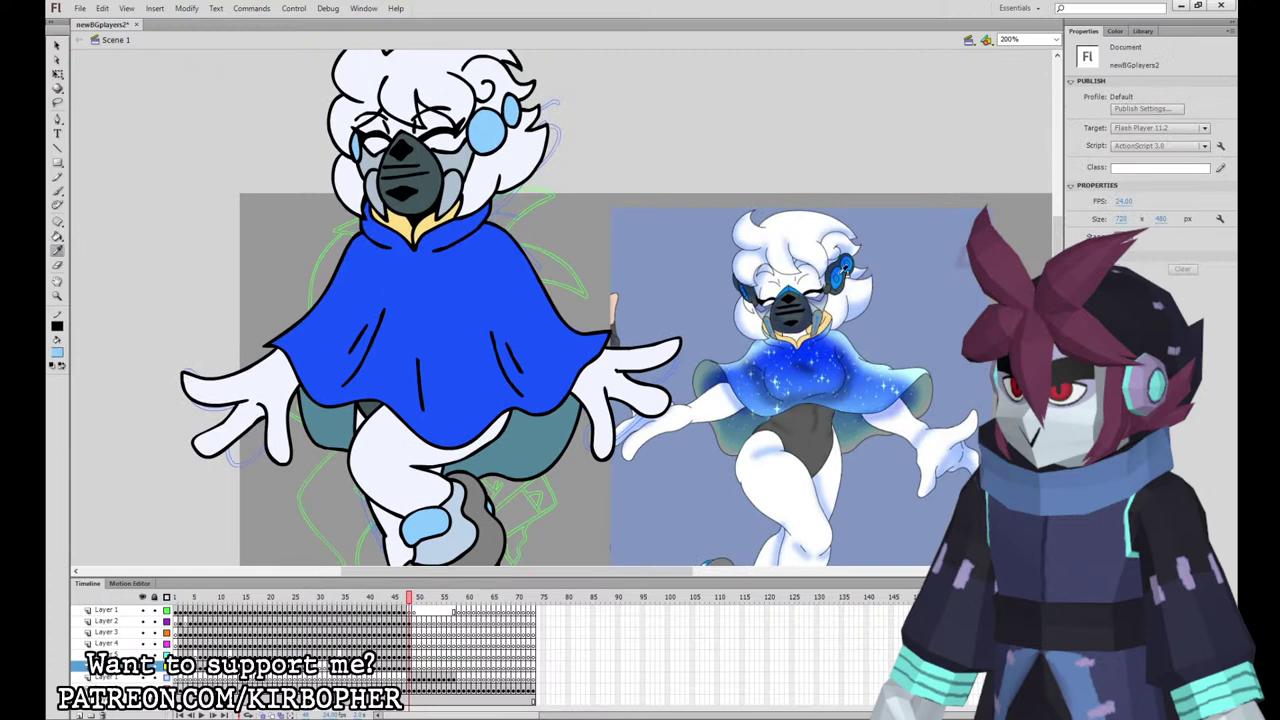
Step: Sample the bright blue from the reference headphones and refill the character's headphones with it
{"action": "left_click", "coordinate": [842, 276]}
{"action": "left_click", "coordinate": [487, 132]}
{"action": "left_click", "coordinate": [510, 108]}
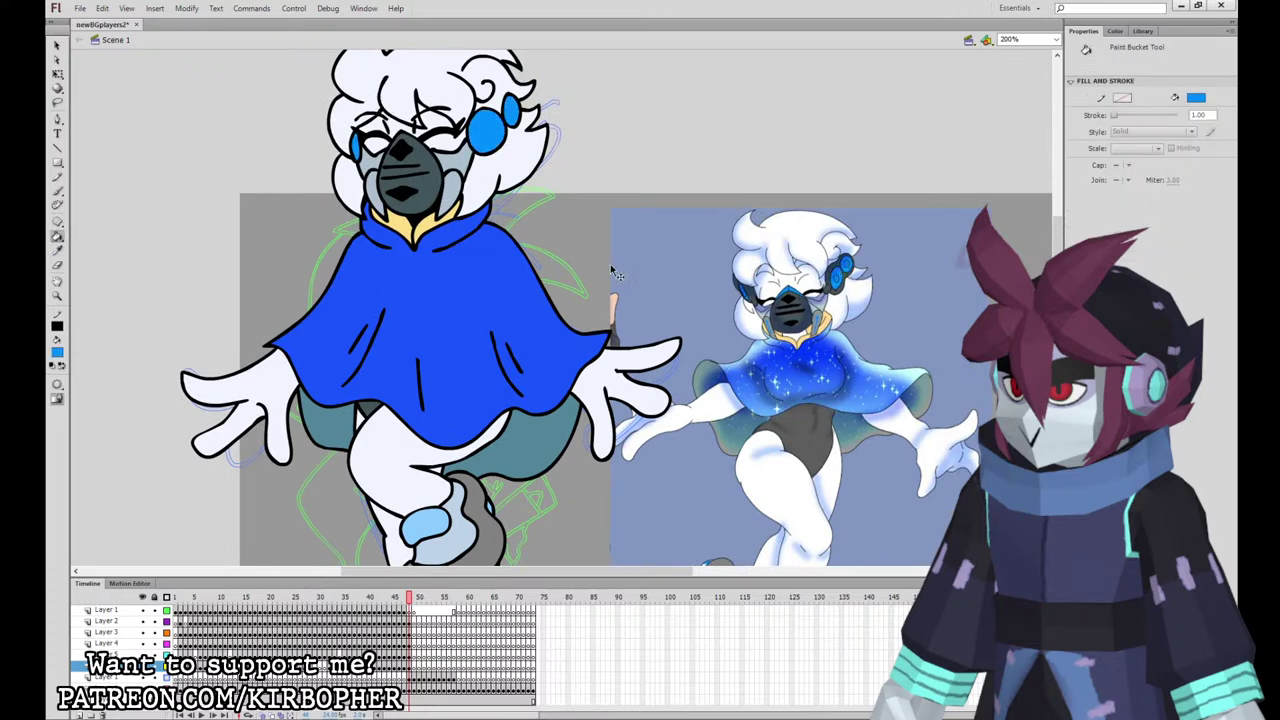
Step: Sample the pale cyan of the reference cape's stars and brush small stars across the blue cape front on Layer 3
{"action": "key", "text": "ctrl+minus"}
{"action": "left_click", "coordinate": [58, 252]}
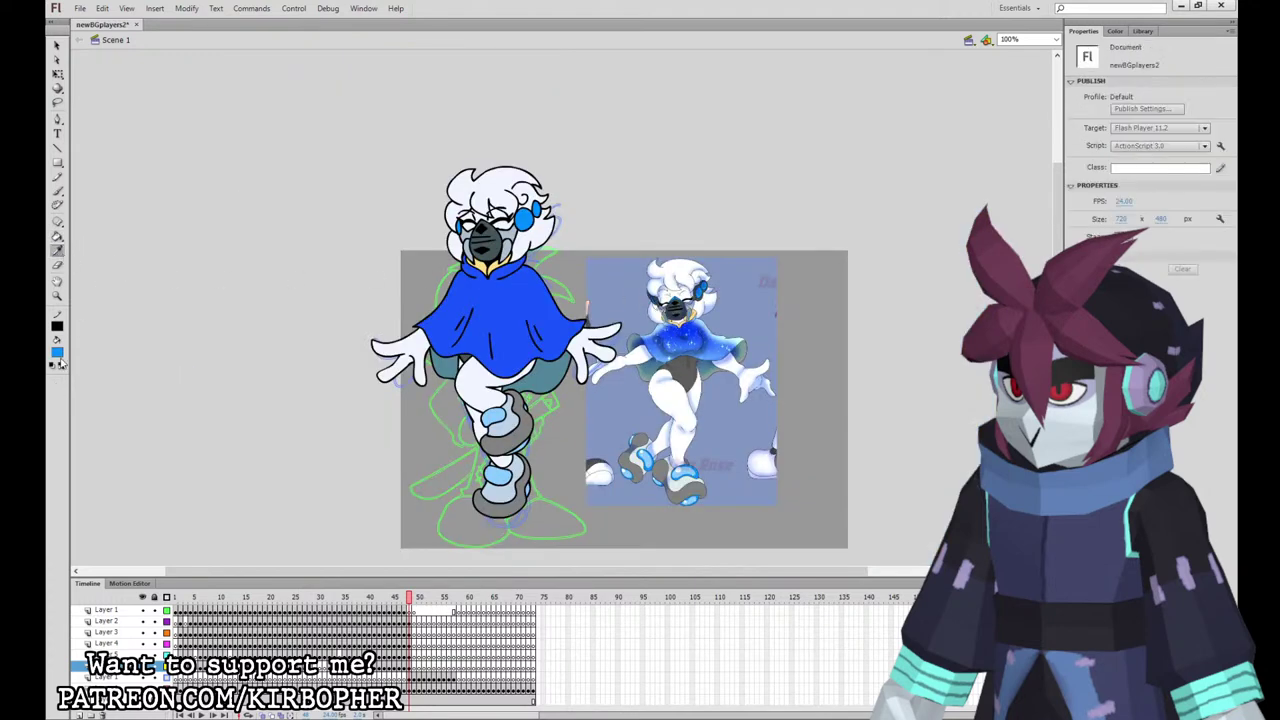
{"action": "left_click", "coordinate": [57, 191]}
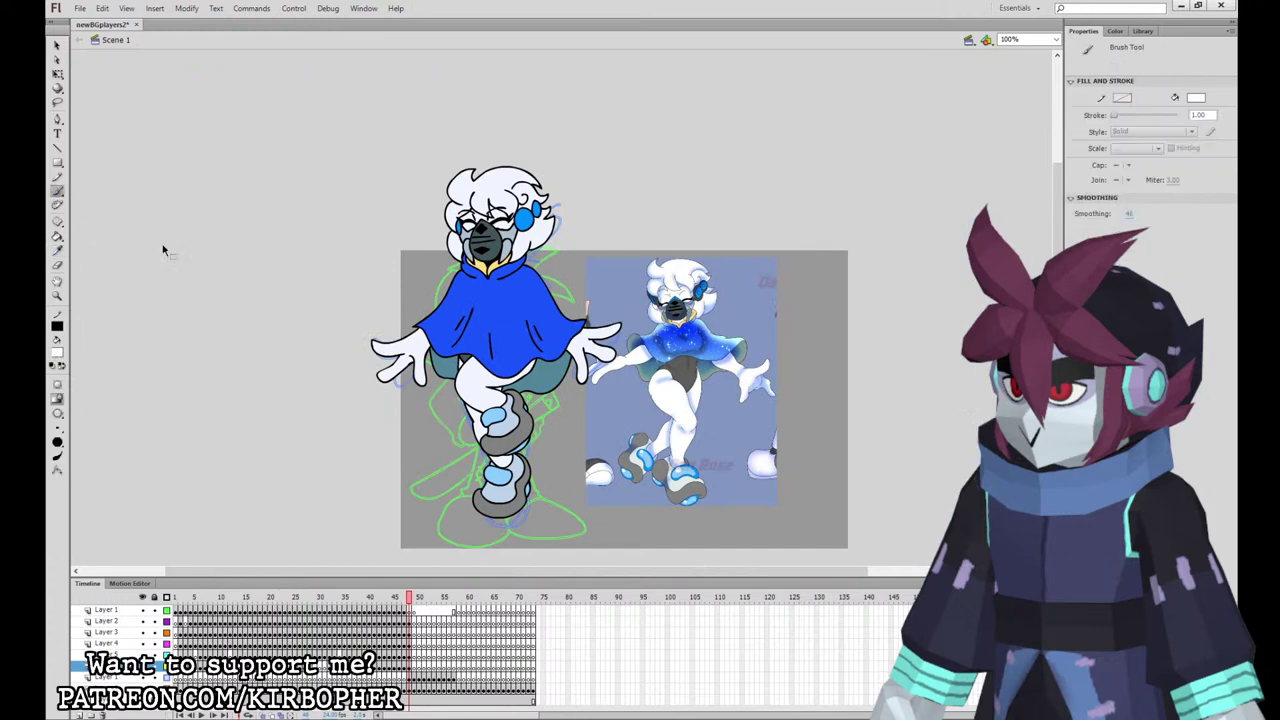
{"action": "key", "text": "ctrl+equal"}
{"action": "left_click", "coordinate": [58, 251]}
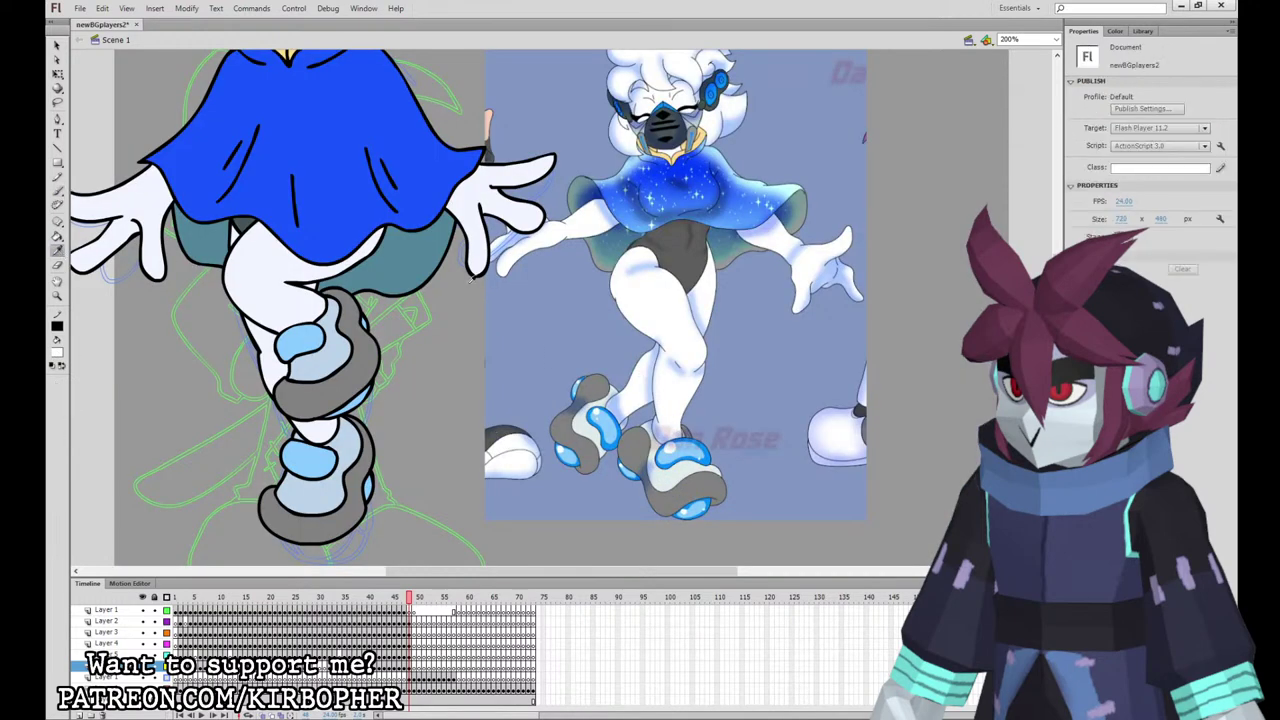
{"action": "left_click", "coordinate": [651, 198]}
{"action": "left_click_drag", "start_coordinate": [463, 274], "coordinate": [514, 394]}
{"action": "left_click", "coordinate": [57, 191]}
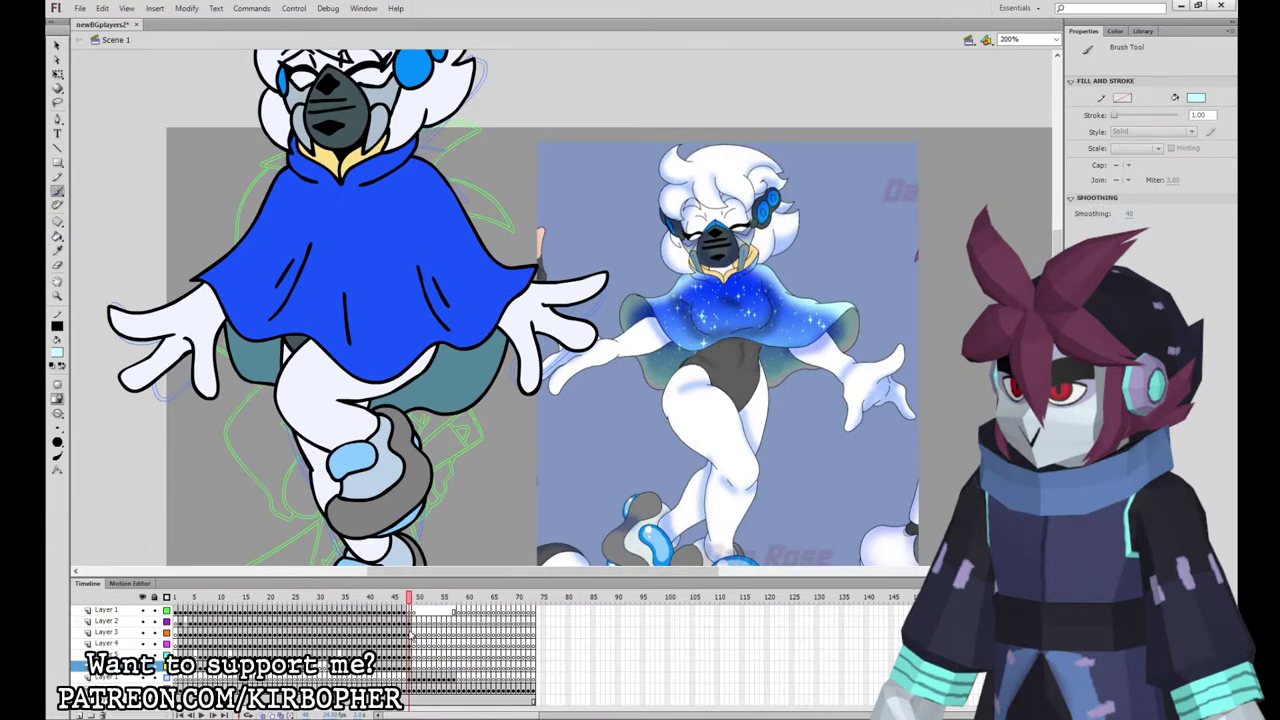
{"action": "left_click", "coordinate": [411, 632]}
{"action": "left_click_drag", "start_coordinate": [225, 270], "coordinate": [228, 279]}
{"action": "left_click_drag", "start_coordinate": [229, 272], "coordinate": [224, 277]}
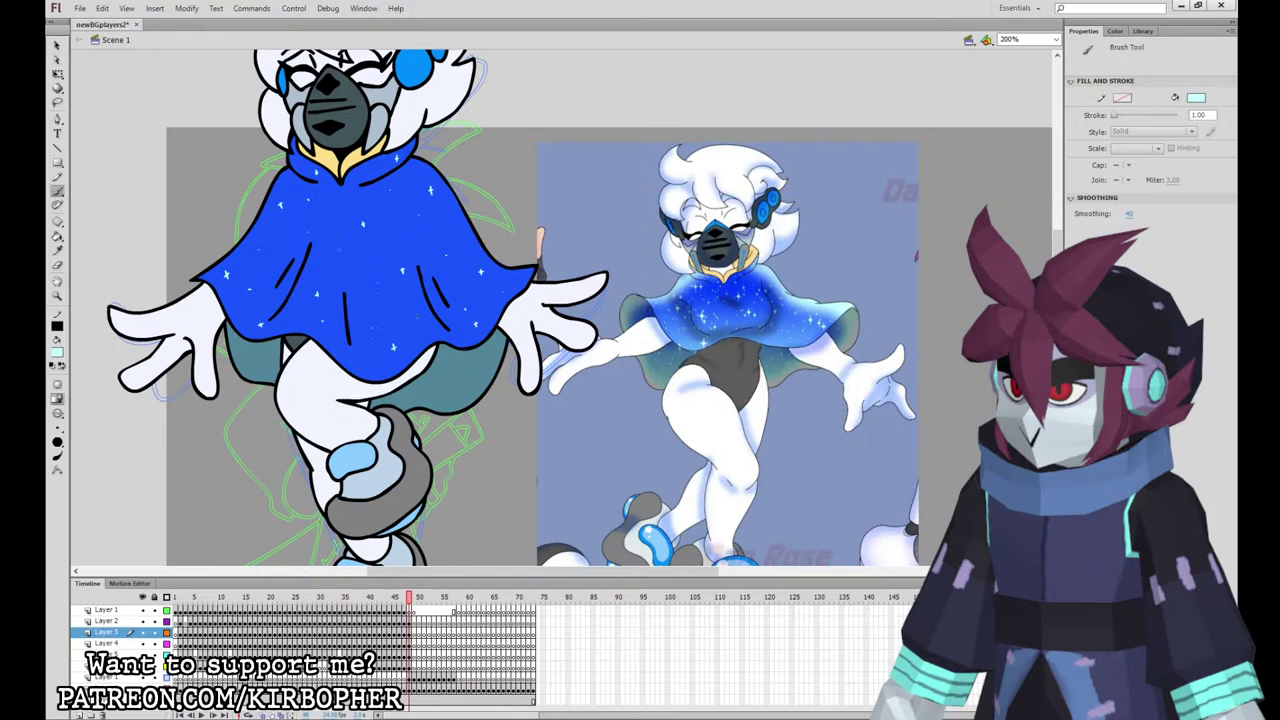
Step: Hide Layers 2 to 4 while brushing pale cyan stars onto the teal cape lining, and show those layers again
{"action": "left_click", "coordinate": [410, 653]}
{"action": "left_click_drag", "start_coordinate": [142, 621], "coordinate": [142, 644]}
{"action": "left_click", "coordinate": [410, 666]}
{"action": "left_click_drag", "start_coordinate": [238, 279], "coordinate": [242, 284]}
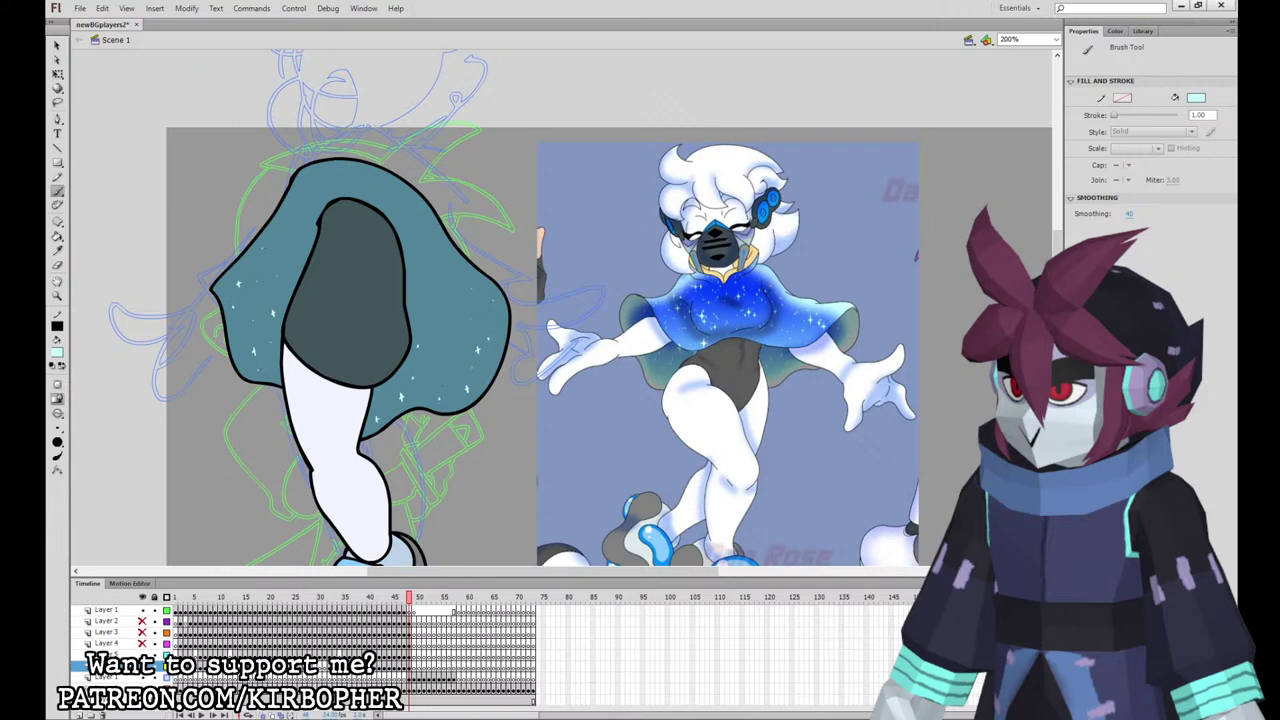
{"action": "left_click_drag", "start_coordinate": [143, 643], "coordinate": [143, 621]}
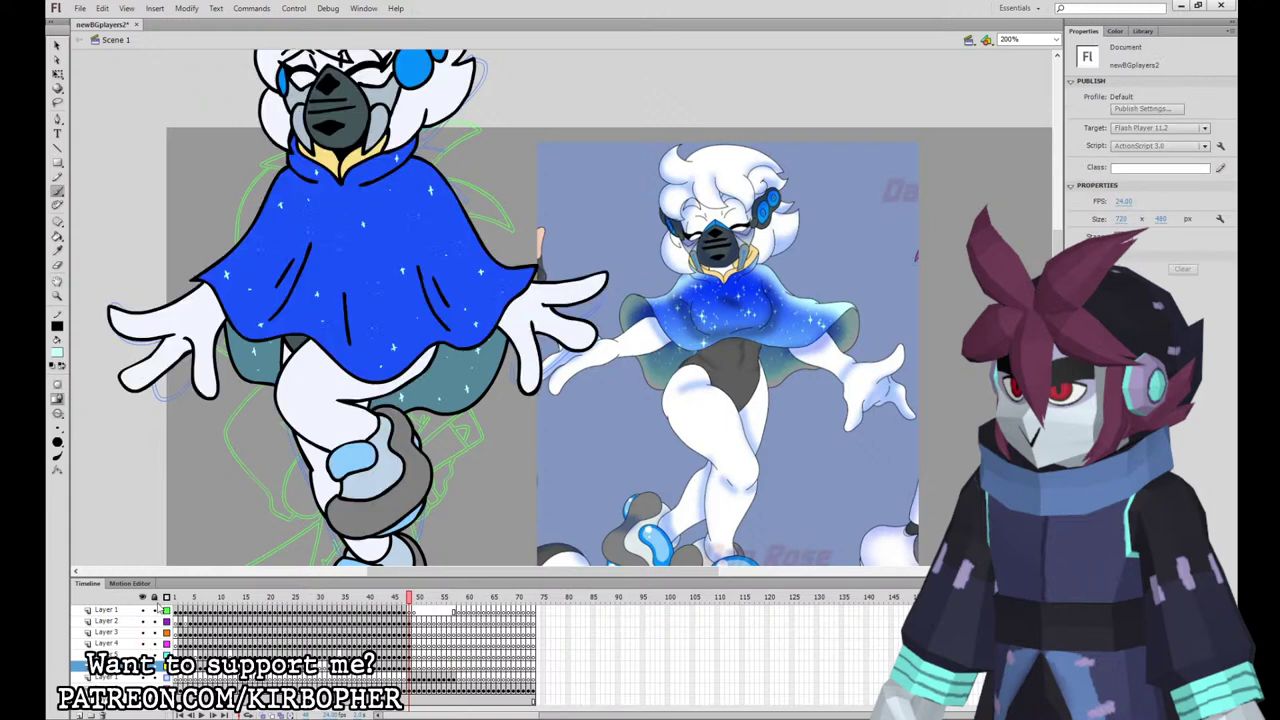
Step: Convert the head artwork on Layer 2 at frame 48 into its own library symbol
{"action": "left_click", "coordinate": [57, 75]}
{"action": "key", "text": "ctrl+minus"}
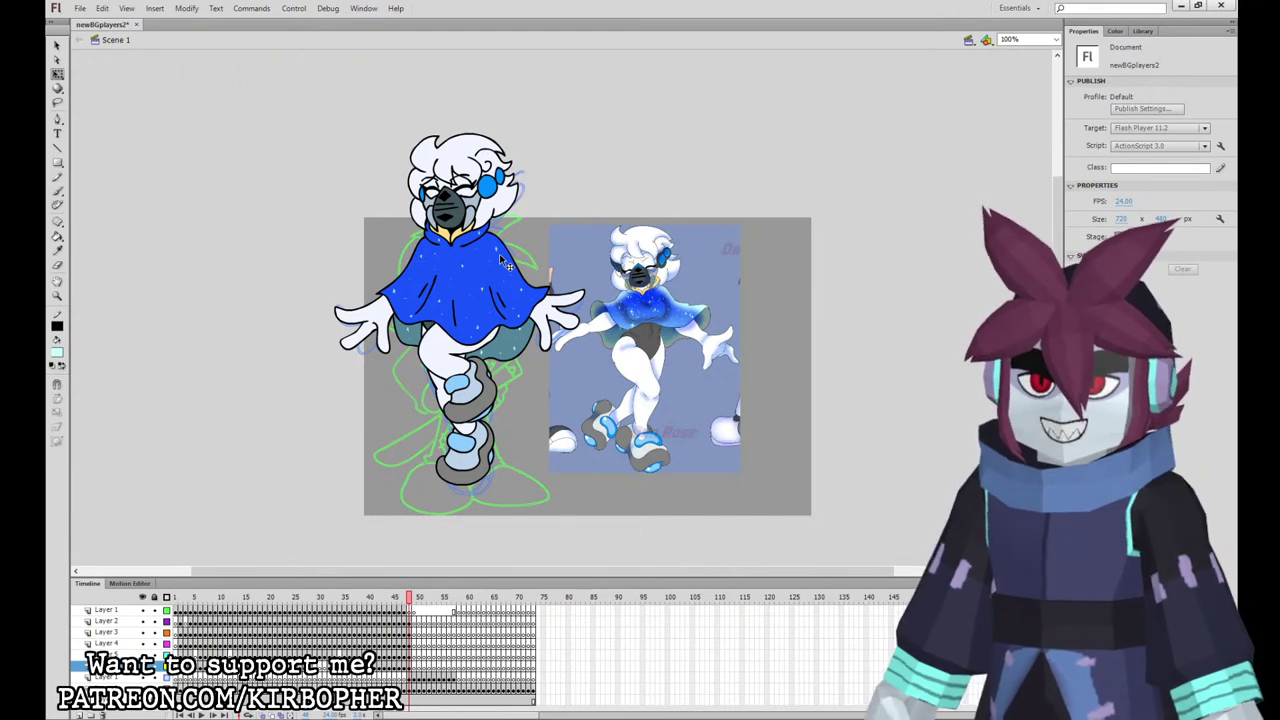
{"action": "left_click", "coordinate": [409, 621]}
{"action": "left_click", "coordinate": [1143, 31]}
{"action": "left_click", "coordinate": [1120, 530]}
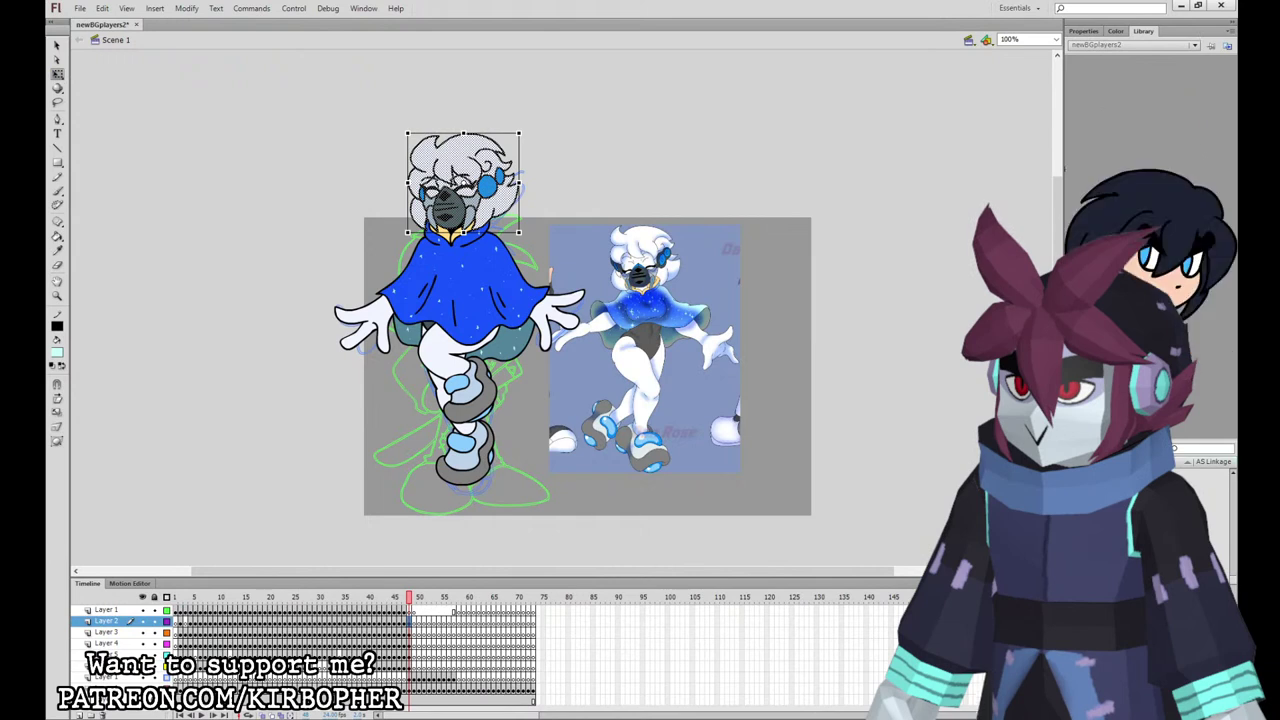
{"action": "left_click", "coordinate": [409, 620]}
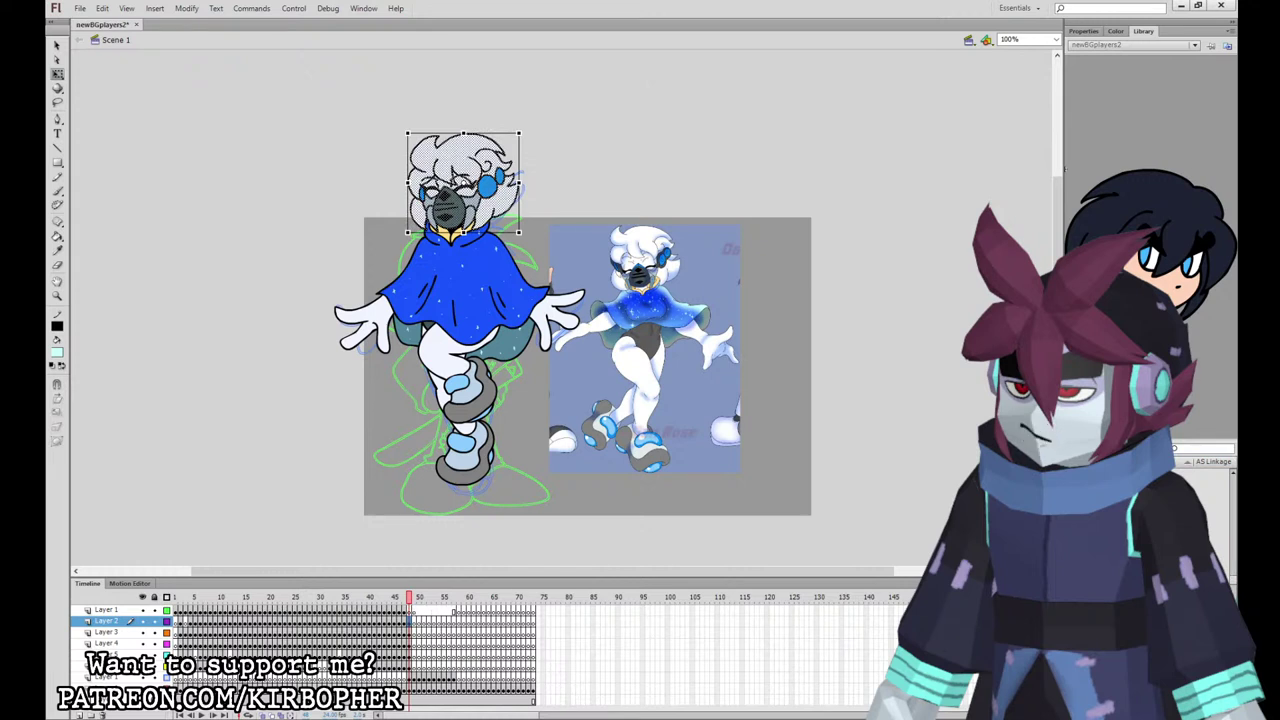
{"action": "key", "text": "Return"}
Step: Convert the cape with arms, the front leg, the back leg and the cape lining into separate symbols
{"action": "left_click", "coordinate": [409, 632]}
{"action": "left_click", "coordinate": [413, 632]}
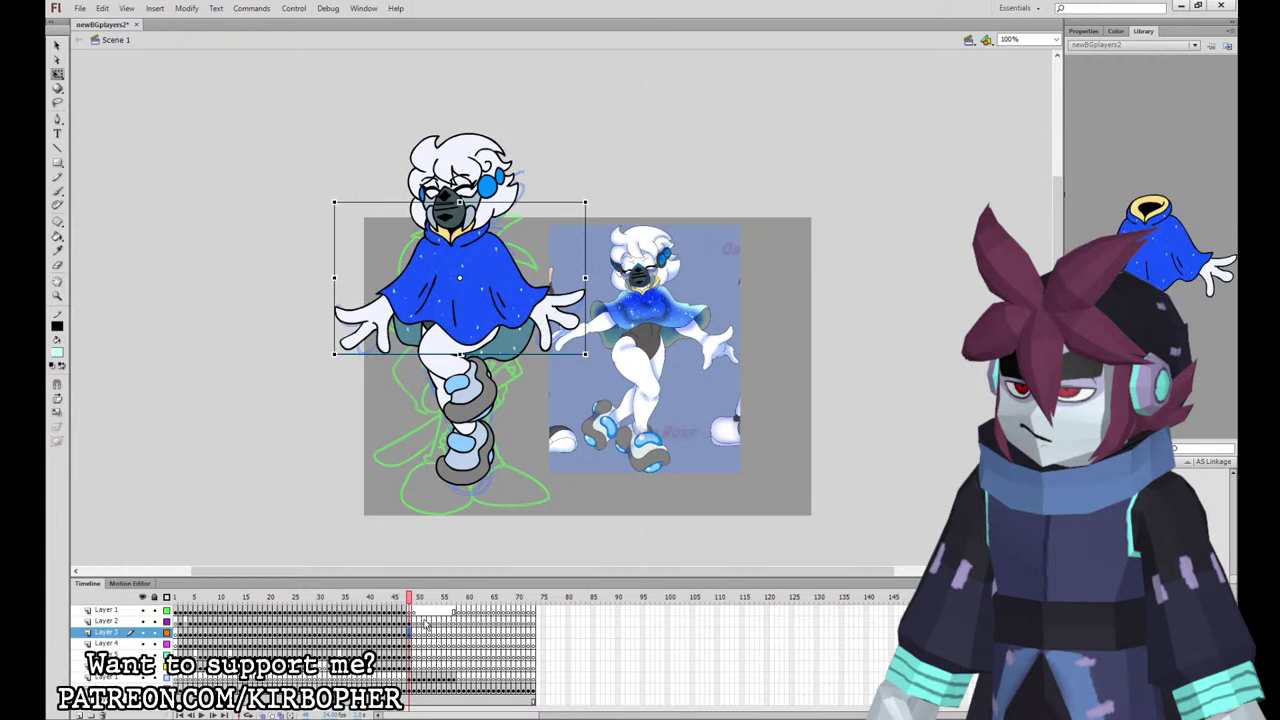
{"action": "left_click", "coordinate": [413, 643]}
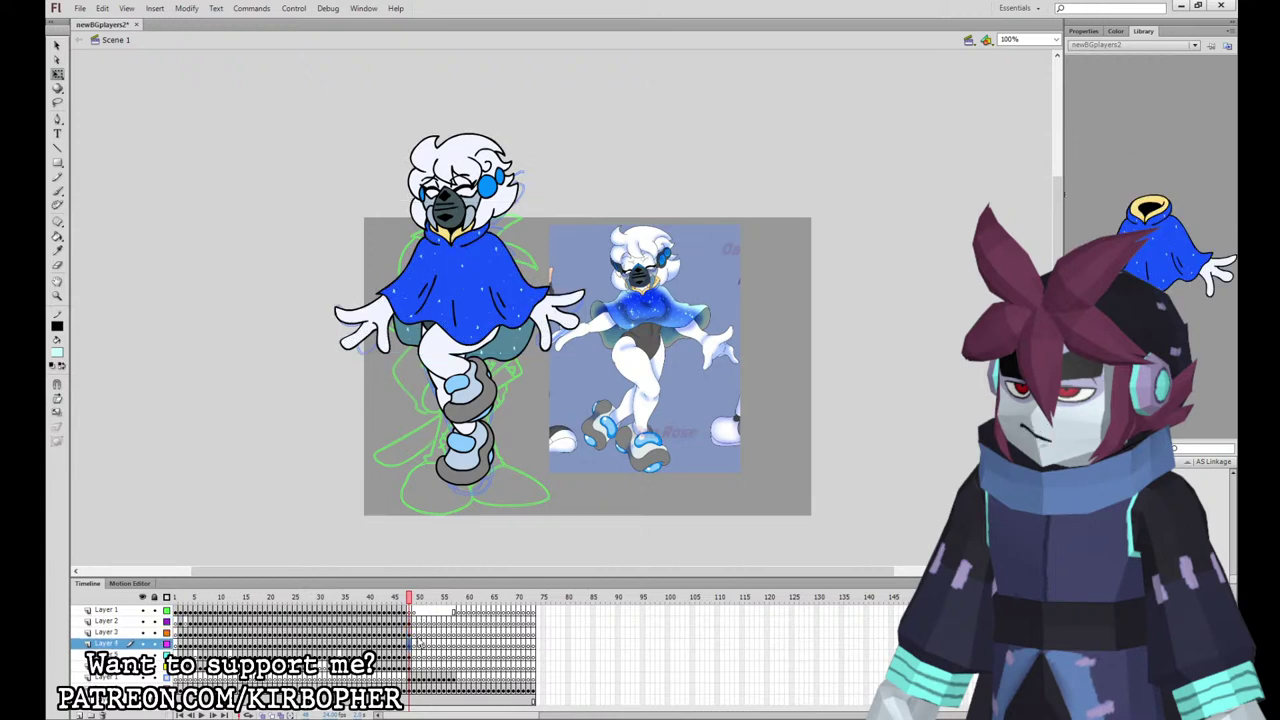
{"action": "left_click", "coordinate": [459, 366]}
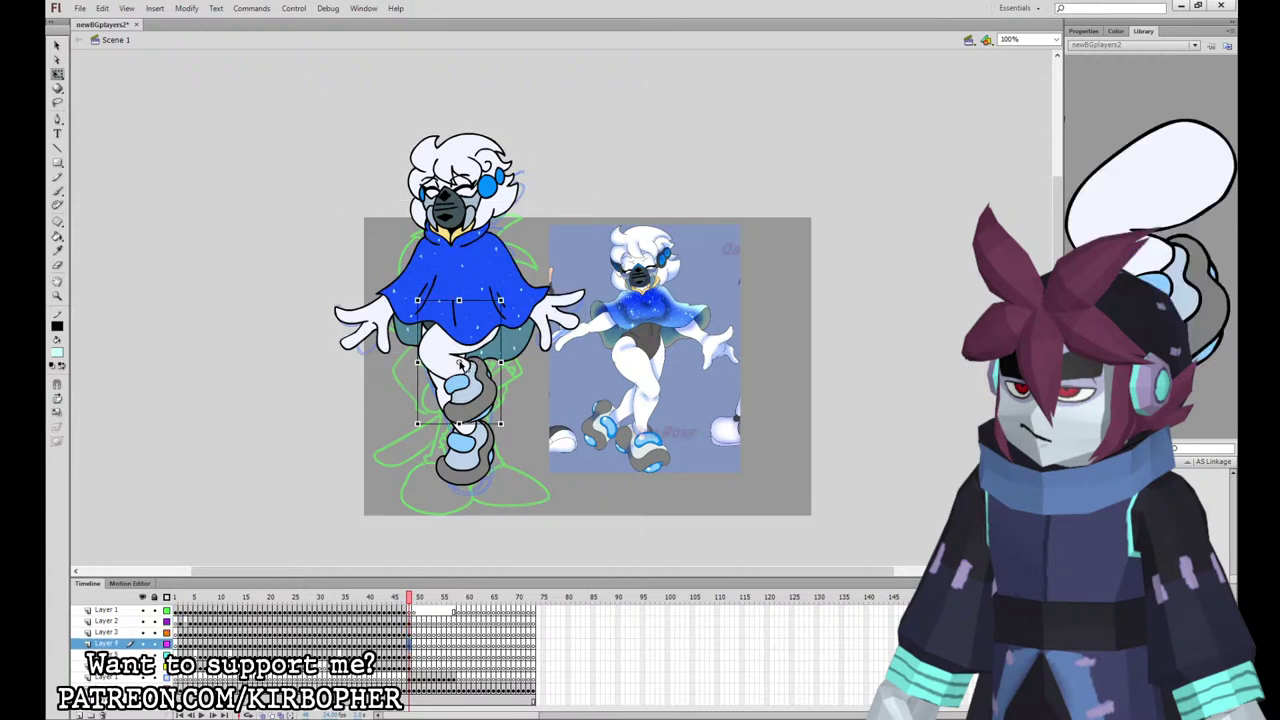
{"action": "left_click", "coordinate": [413, 655]}
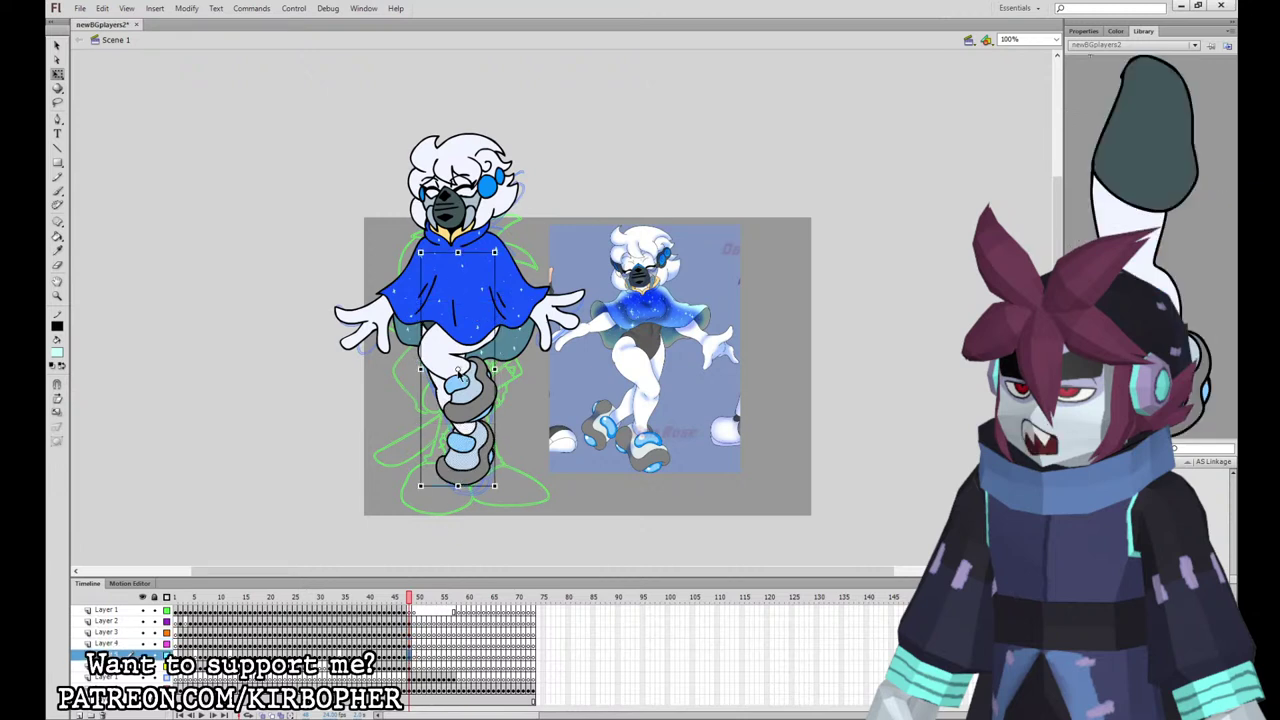
{"action": "left_click", "coordinate": [413, 666]}
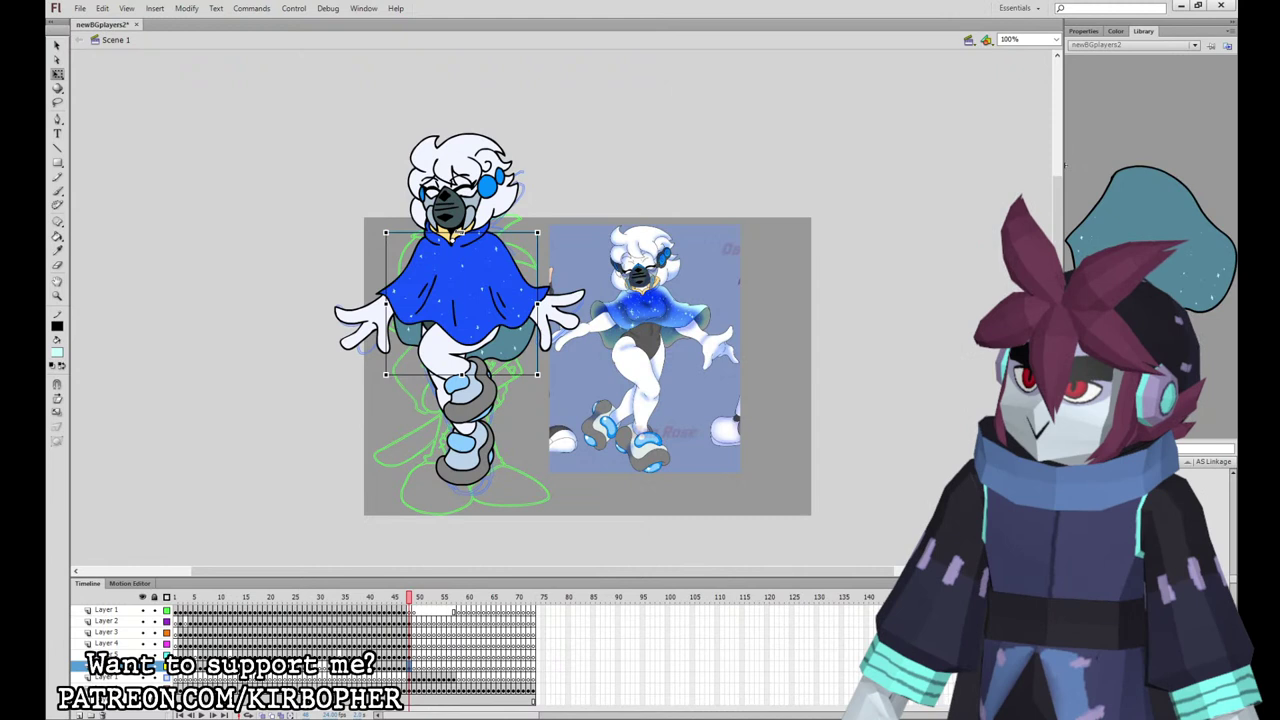
Step: Move all the character's parts from frame 48 into the backer142_game_SPRITE symbol, each part on its own layer
{"action": "left_click", "coordinate": [410, 678]}
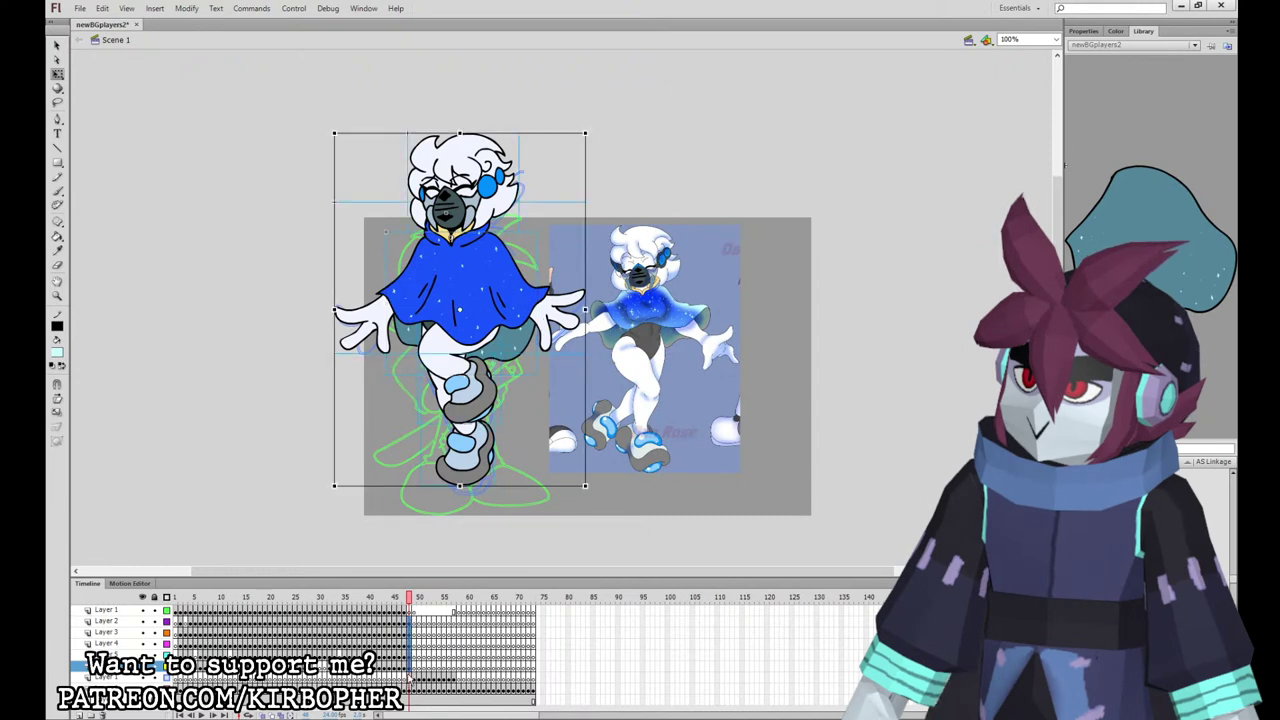
{"action": "key", "text": "Delete"}
{"action": "left_click_drag", "start_coordinate": [410, 666], "coordinate": [411, 623]}
{"action": "key", "text": "Return"}
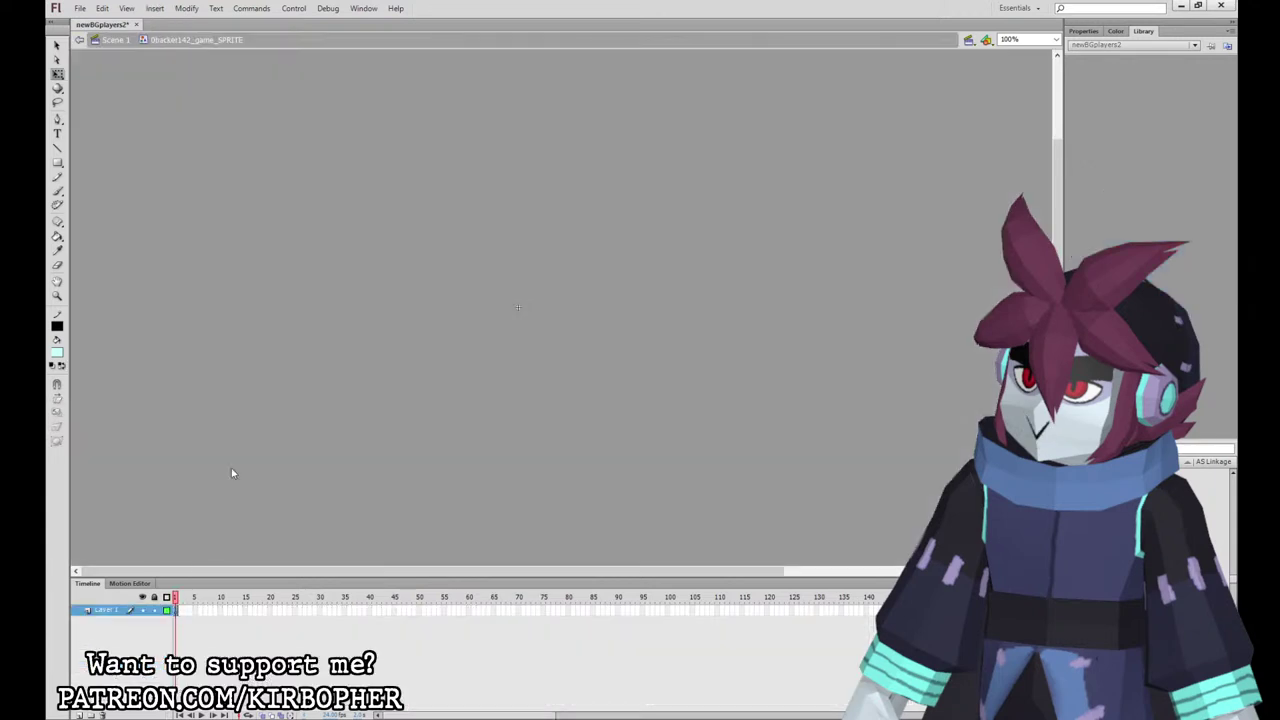
{"action": "key", "text": "ctrl+alt+v"}
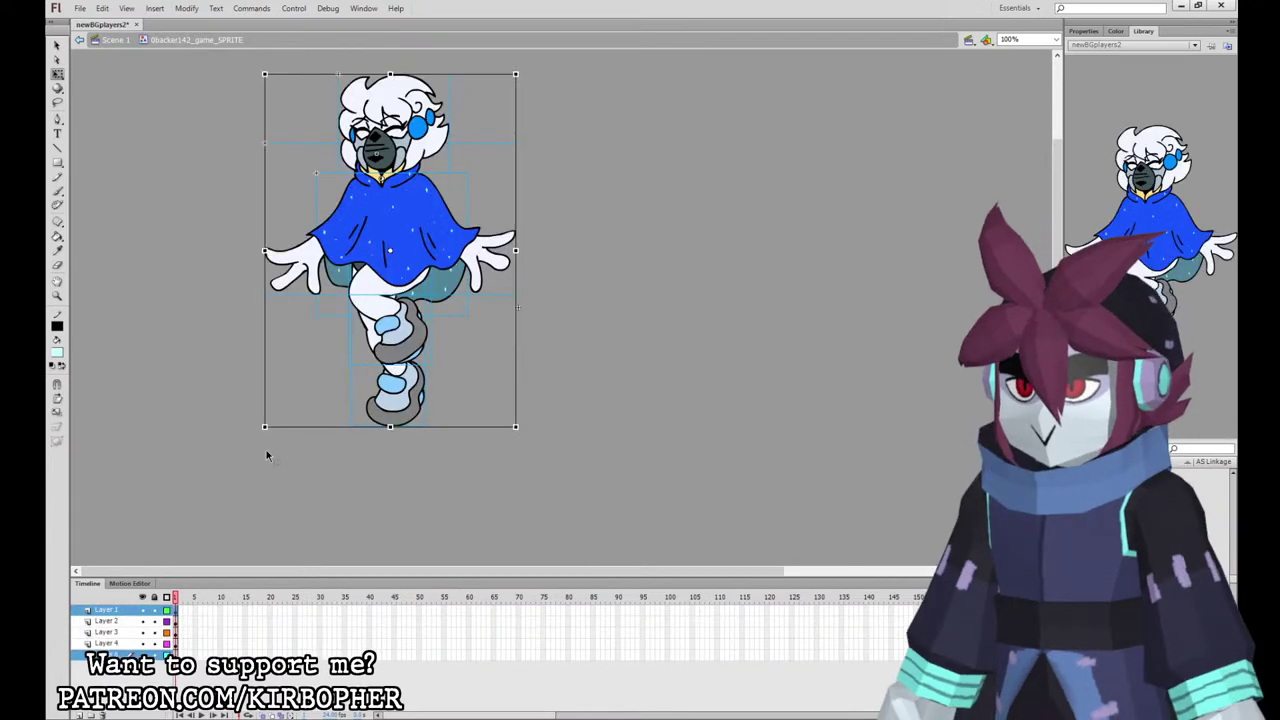
Step: Insert keyframes on all five layers of the sprite at frames 51 and 26
{"action": "left_click_drag", "start_coordinate": [424, 611], "coordinate": [425, 655]}
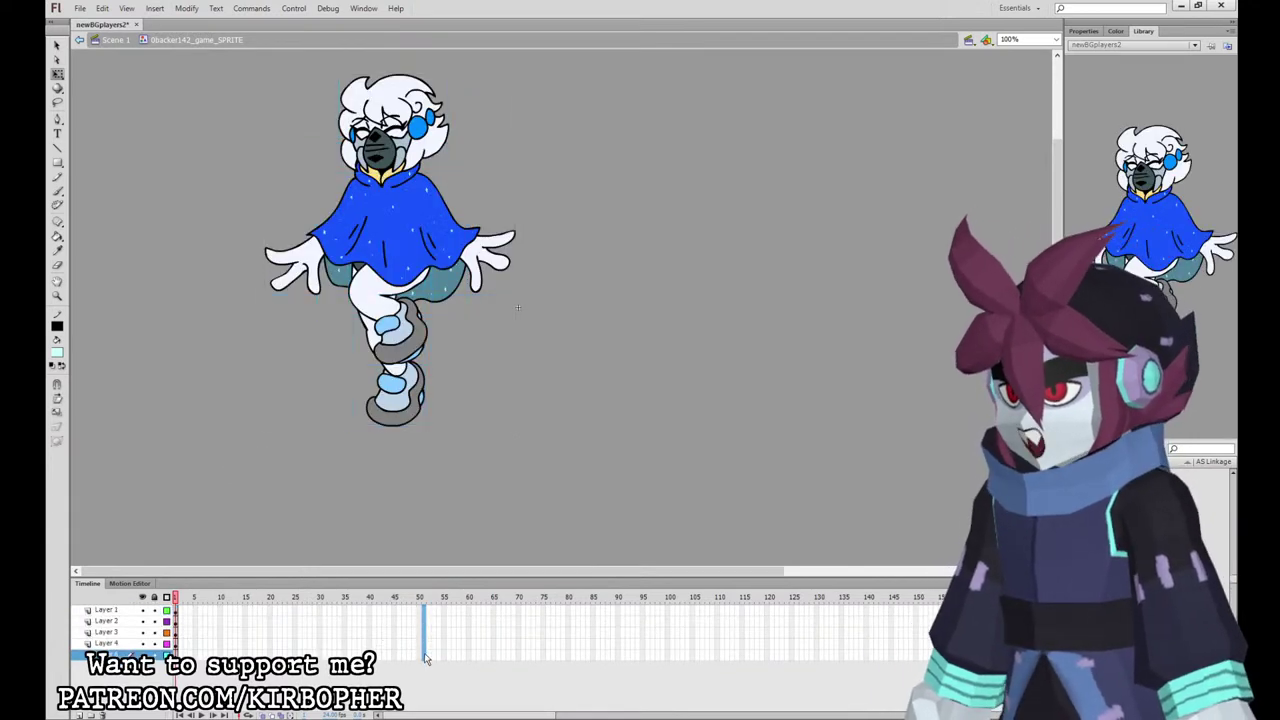
{"action": "key", "text": "F6"}
{"action": "left_click_drag", "start_coordinate": [299, 611], "coordinate": [299, 655]}
{"action": "key", "text": "F6"}
{"action": "left_click", "coordinate": [567, 441]}
{"action": "key", "text": "ctrl+z"}
{"action": "key", "text": "ctrl+z"}
{"action": "left_click", "coordinate": [565, 377]}
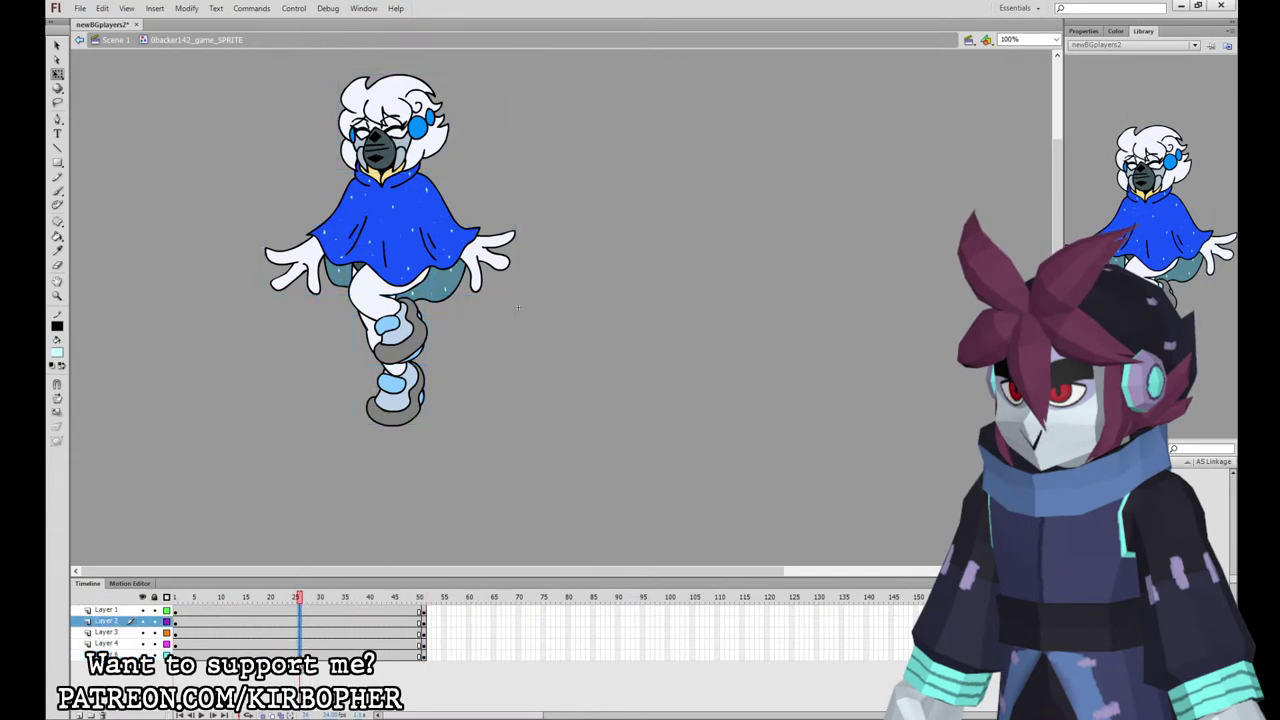
Step: Make the cape with arms and the teal cape lining slightly narrower and taller at frame 26
{"action": "left_click", "coordinate": [494, 276]}
{"action": "left_click_drag", "start_coordinate": [516, 295], "coordinate": [513, 300]}
{"action": "left_click", "coordinate": [450, 284]}
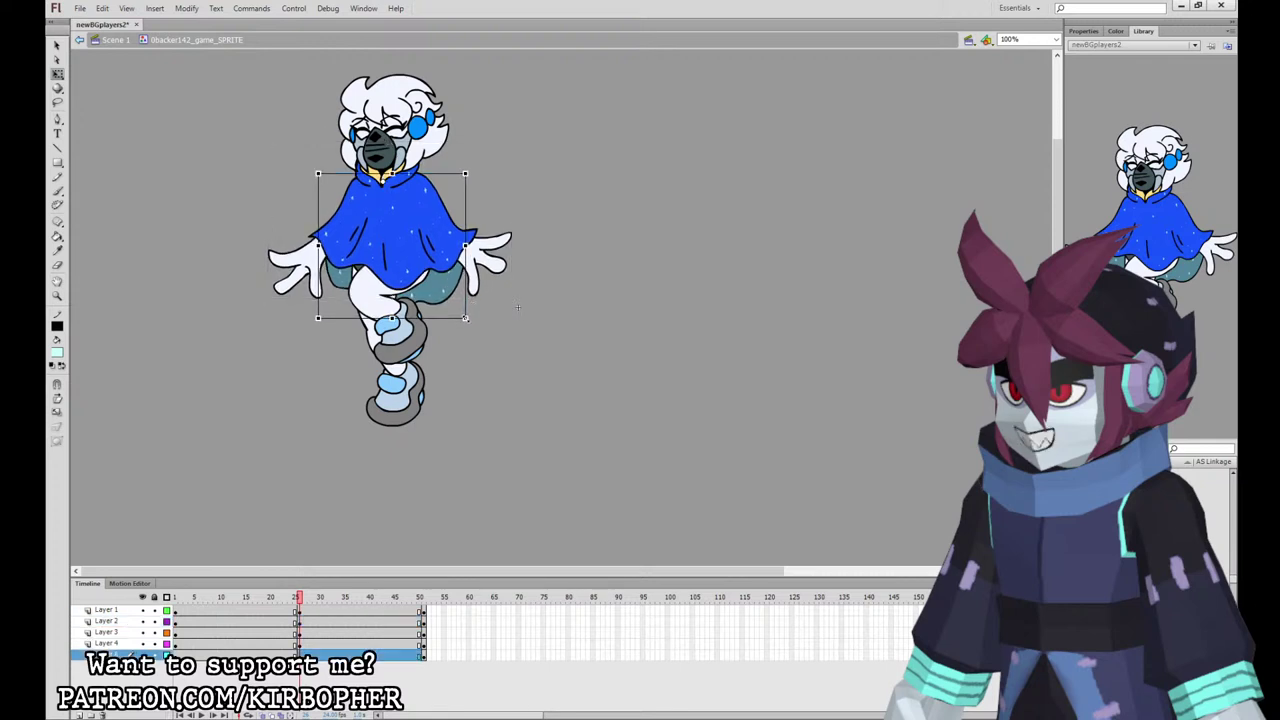
Step: Rotate the front leg, the back leg and the head slightly at frame 26
{"action": "left_click", "coordinate": [424, 360]}
{"action": "left_click_drag", "start_coordinate": [435, 369], "coordinate": [439, 368]}
{"action": "left_click", "coordinate": [412, 396]}
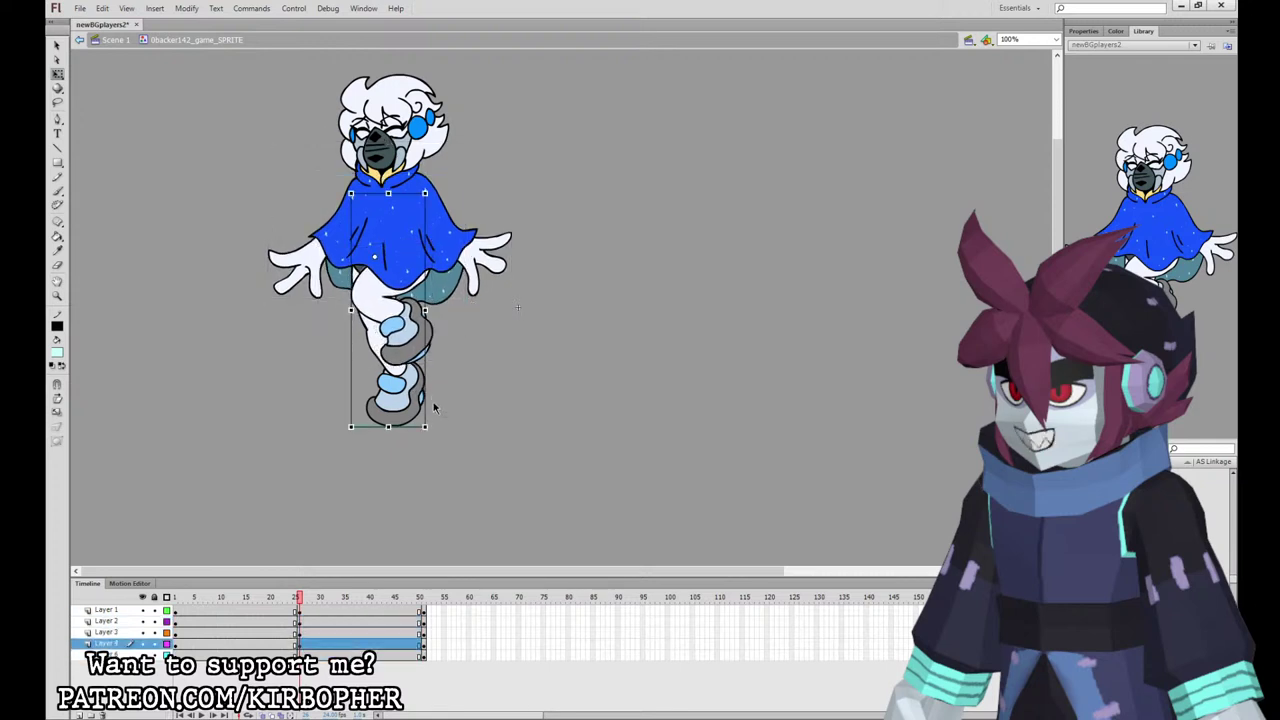
{"action": "left_click_drag", "start_coordinate": [432, 432], "coordinate": [427, 432]}
{"action": "left_click", "coordinate": [297, 610]}
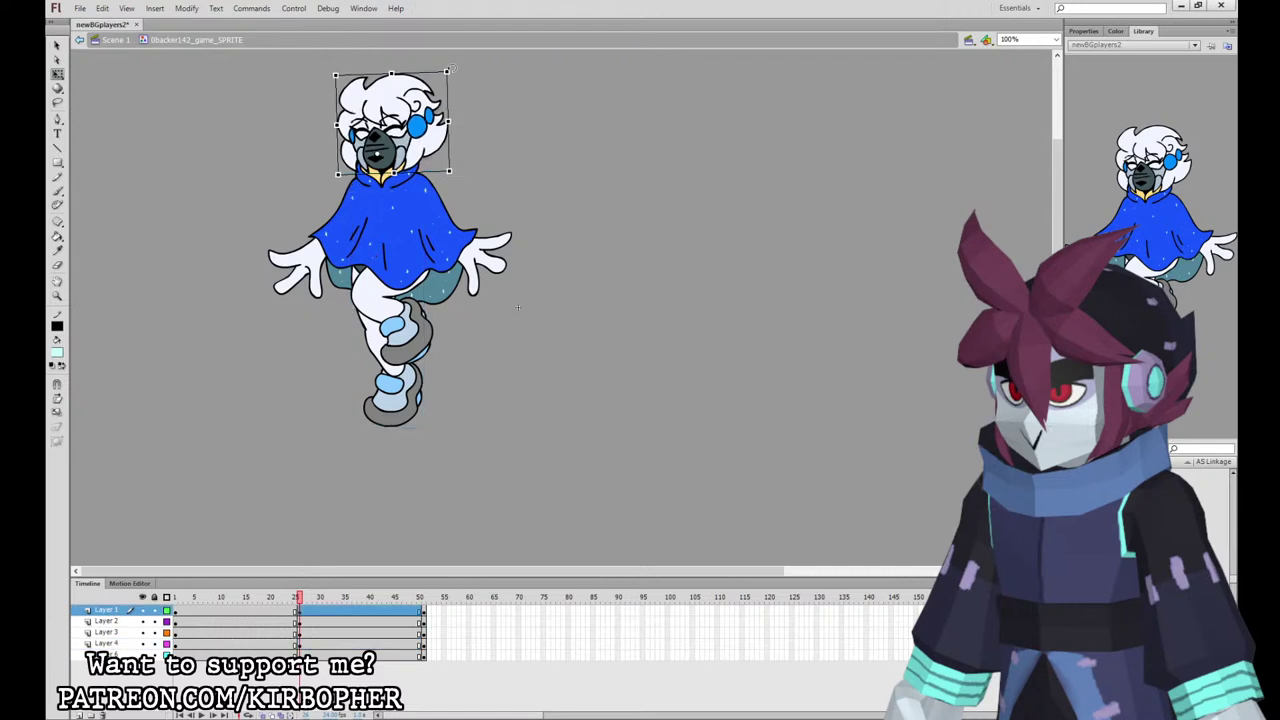
Step: Compare the pose with its neighbouring frames and nudge all the character's parts upward at frame 26
{"action": "key", "text": "comma"}
{"action": "key", "text": "period"}
{"action": "key", "text": "period"}
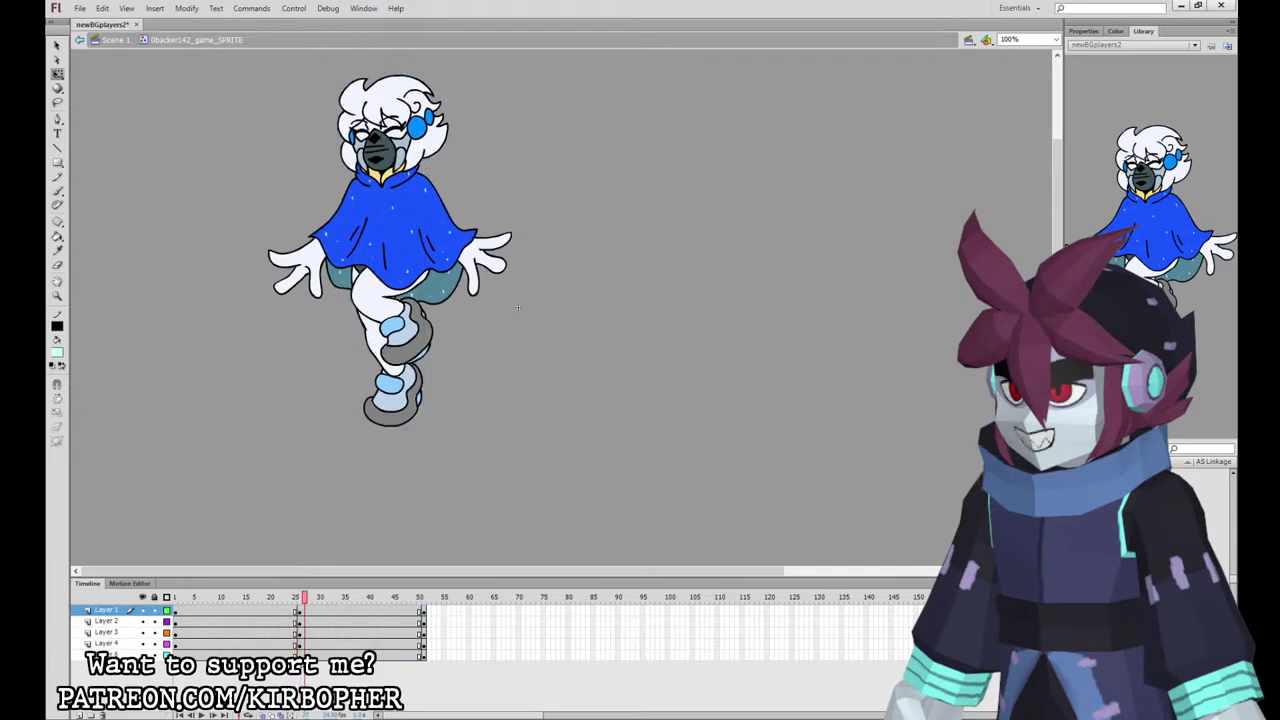
{"action": "key", "text": "comma"}
{"action": "key", "text": "ctrl+a"}
{"action": "key", "text": "shift+Up"}
{"action": "left_click", "coordinate": [290, 645]}
{"action": "left_click", "coordinate": [311, 645]}
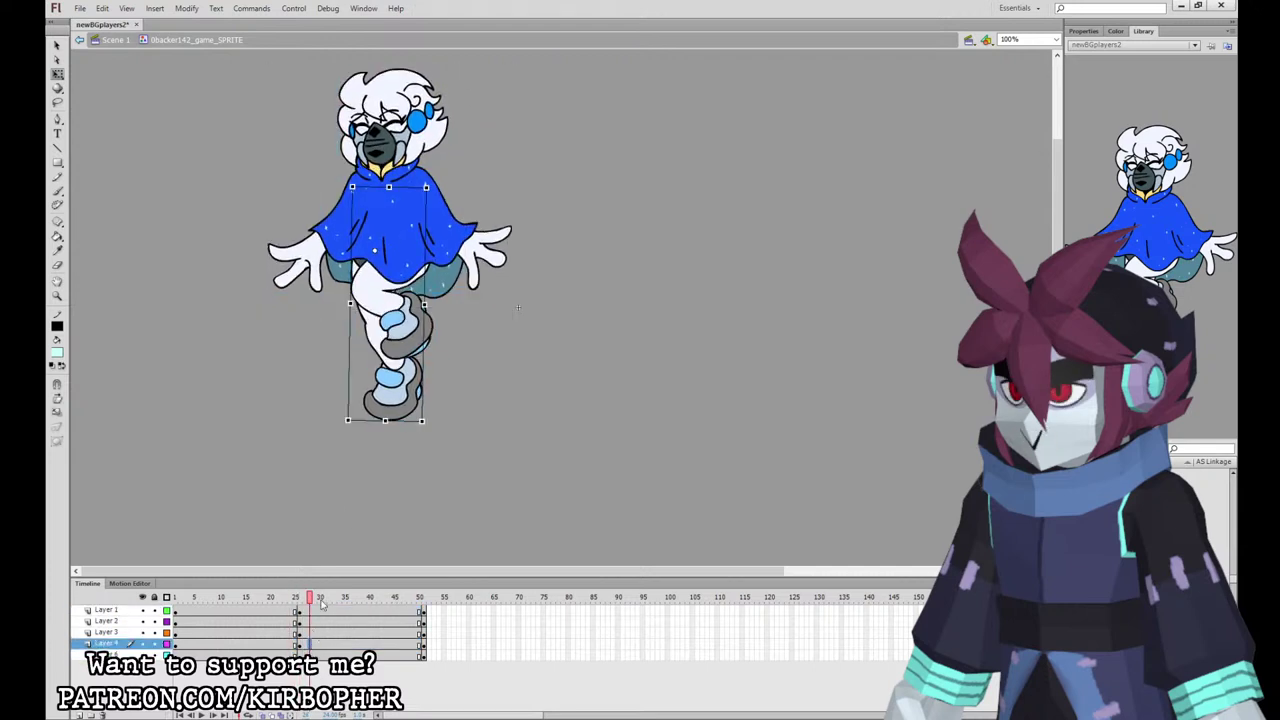
Step: Tween all layers between keyframes at frames 1, 13, 26, 39 and 51, and set the ease-in spans to an ease of -100
{"action": "left_click_drag", "start_coordinate": [315, 615], "coordinate": [286, 654]}
{"action": "key", "text": "Return"}
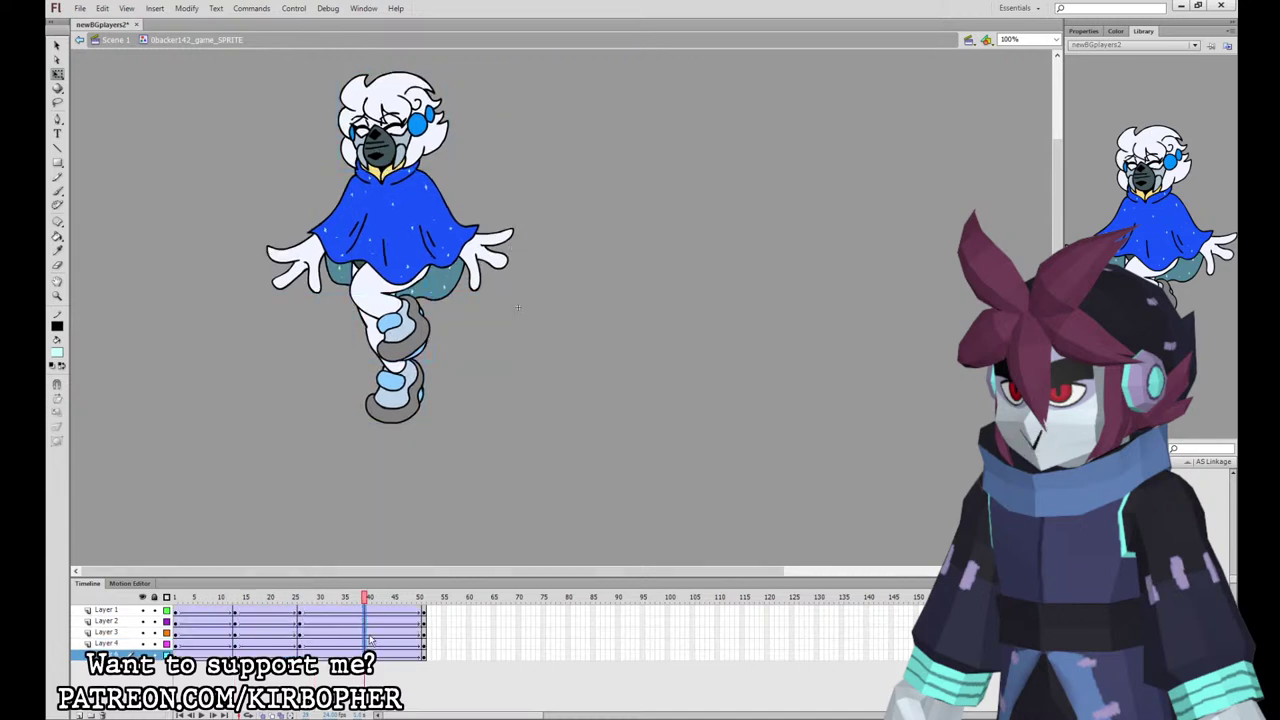
{"action": "left_click_drag", "start_coordinate": [206, 652], "coordinate": [383, 575]}
{"action": "left_click", "coordinate": [1084, 32]}
{"action": "left_click", "coordinate": [1116, 147]}
{"action": "type", "text": "-100"}
{"action": "key", "text": "Return"}
Step: Set the ease to 100 on all layers for the tween spans beginning at frames 39 and 13
{"action": "left_click_drag", "start_coordinate": [398, 655], "coordinate": [410, 610]}
{"action": "left_click", "coordinate": [1121, 147]}
{"action": "type", "text": "100"}
{"action": "key", "text": "Return"}
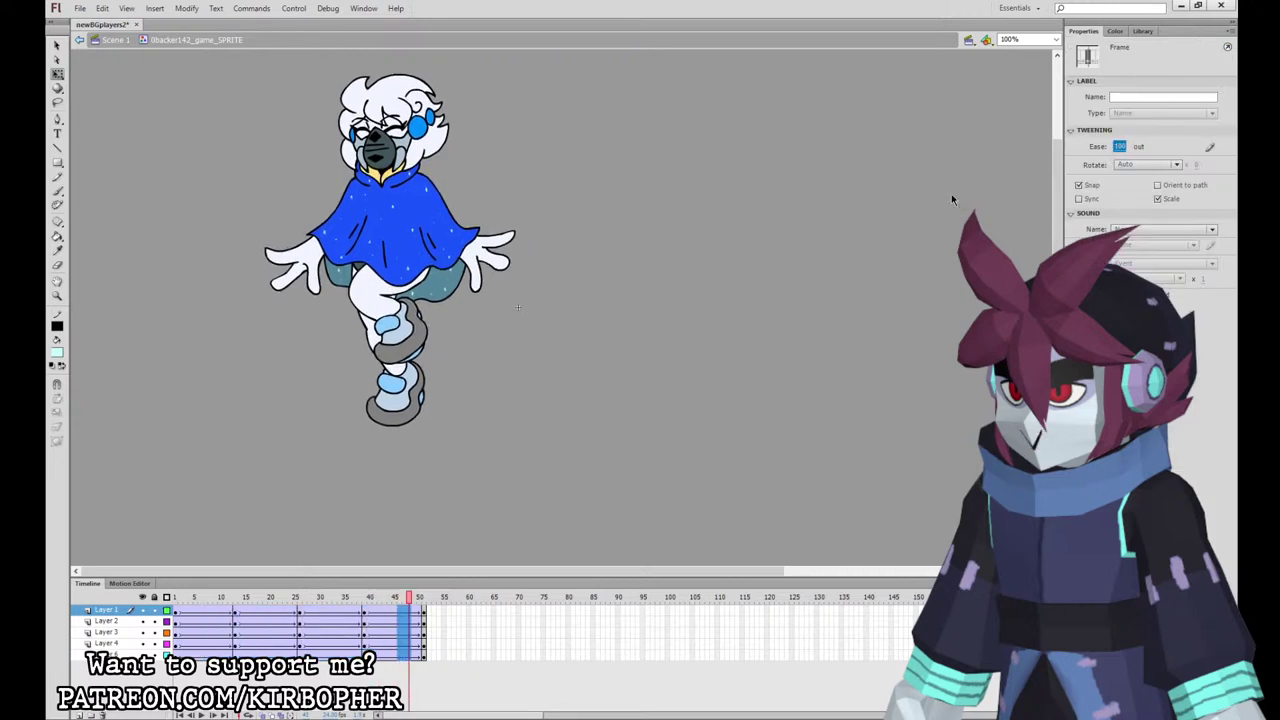
{"action": "left_click_drag", "start_coordinate": [252, 655], "coordinate": [275, 562]}
{"action": "left_click", "coordinate": [1124, 148]}
{"action": "type", "text": "100"}
{"action": "key", "text": "Return"}
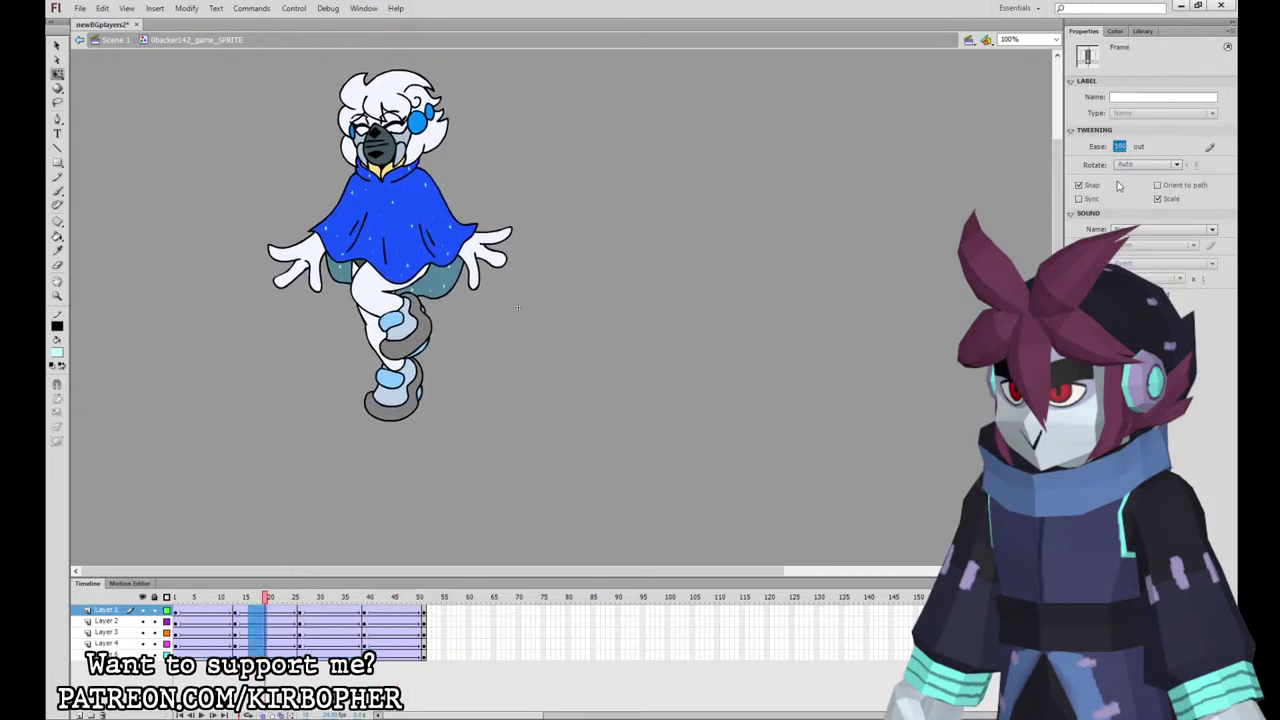
Step: Convert frames 1 to 50 of all layers to keyframes and clear every second keyframe so the animation runs on twos
{"action": "left_click_drag", "start_coordinate": [418, 611], "coordinate": [175, 655]}
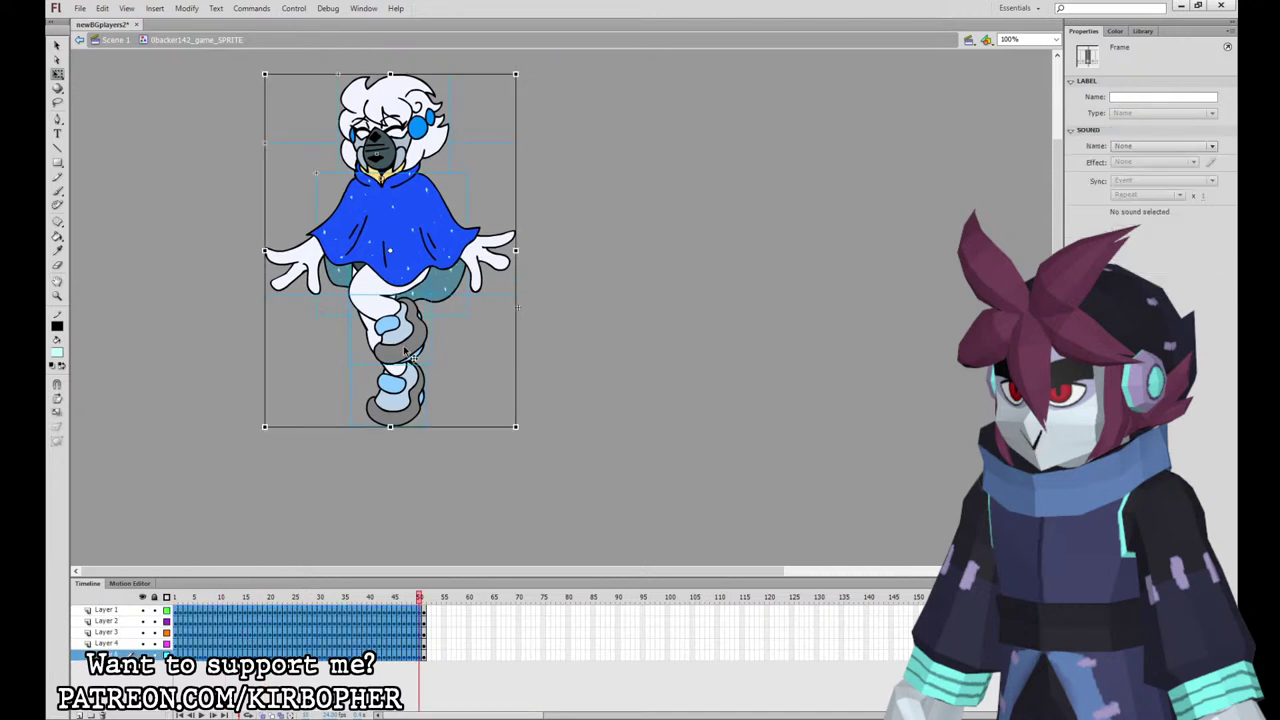
{"action": "left_click", "coordinate": [483, 621]}
{"action": "left_click_drag", "start_coordinate": [186, 611], "coordinate": [186, 655]}
{"action": "key", "text": "shift+F6"}
{"action": "key", "text": "shift+F6"}
{"action": "left_click_drag", "start_coordinate": [195, 611], "coordinate": [245, 612]}
{"action": "key", "text": "shift+F6"}
{"action": "key", "text": "shift+F6"}
{"action": "key", "text": "shift+F6"}
{"action": "key", "text": "shift+F6"}
{"action": "key", "text": "shift+F6"}
{"action": "left_click_drag", "start_coordinate": [255, 655], "coordinate": [428, 655]}
{"action": "key", "text": "shift+F6"}
{"action": "key", "text": "shift+F6"}
{"action": "key", "text": "shift+F6"}
{"action": "key", "text": "shift+F6"}
{"action": "key", "text": "shift+F6"}
{"action": "key", "text": "shift+F6"}
{"action": "key", "text": "shift+F6"}
{"action": "key", "text": "shift+F6"}
{"action": "key", "text": "shift+F6"}
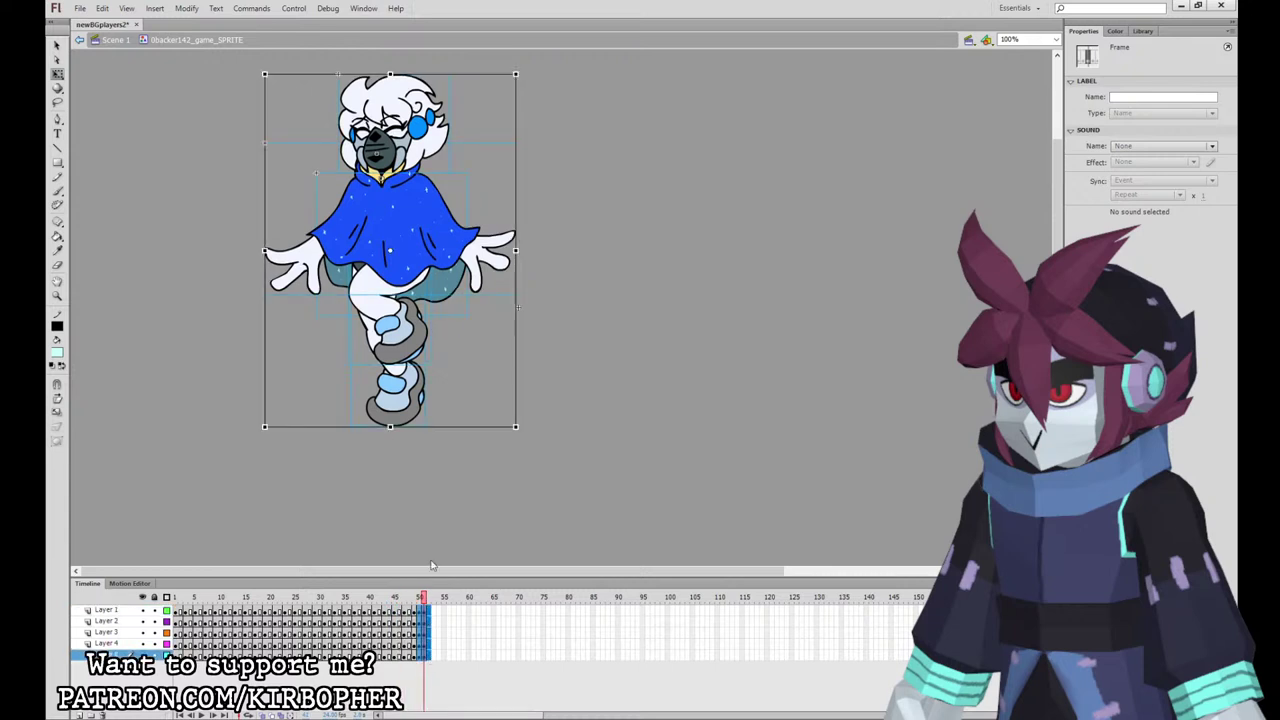
Step: Remove the surplus frames after frame 50 on all layers and return to Scene 1 after previewing the animation
{"action": "left_click", "coordinate": [481, 406]}
{"action": "left_click_drag", "start_coordinate": [420, 612], "coordinate": [429, 652]}
{"action": "key", "text": "shift+F5"}
{"action": "left_click", "coordinate": [485, 376]}
{"action": "key", "text": "Return"}
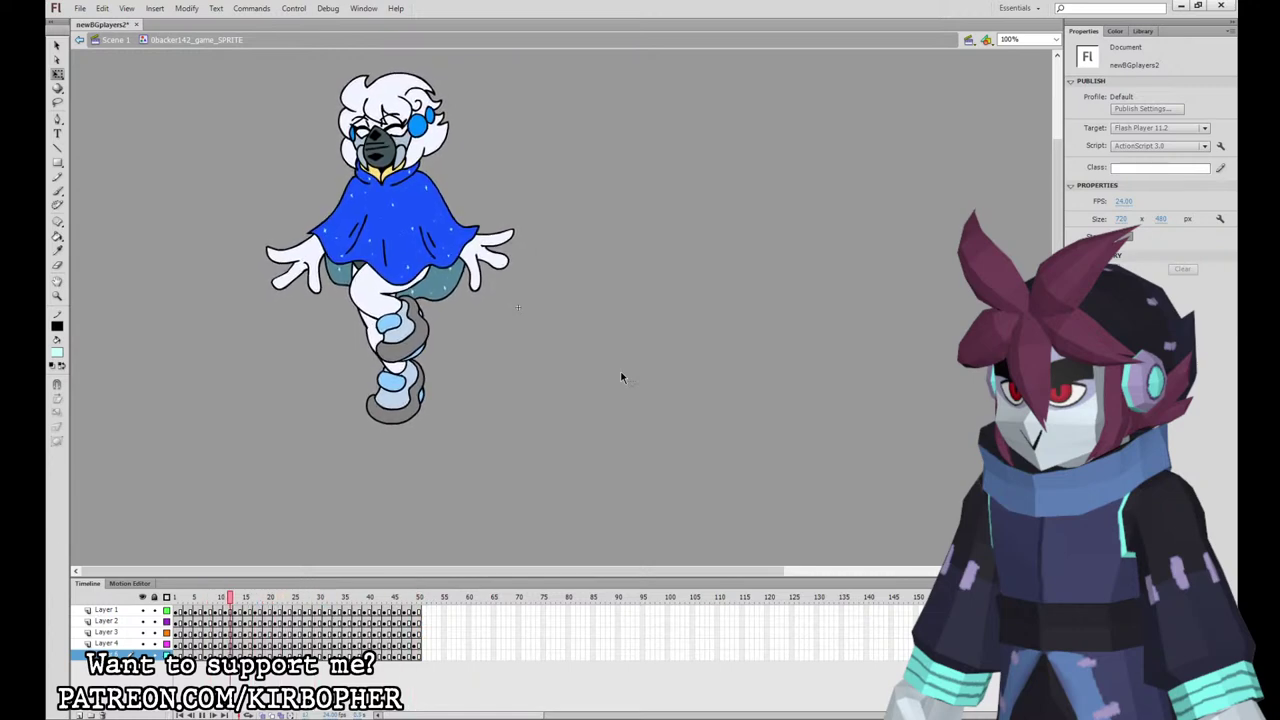
{"action": "left_click", "coordinate": [112, 40]}
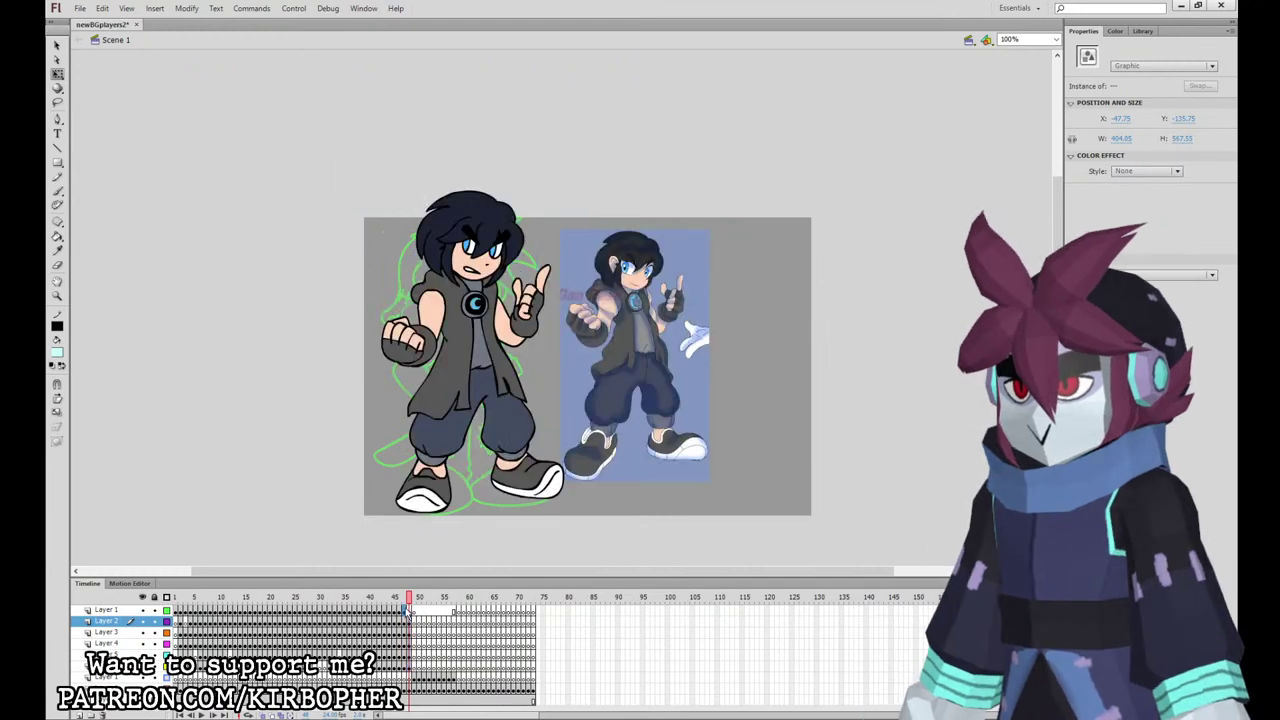
{"action": "left_click", "coordinate": [407, 612]}
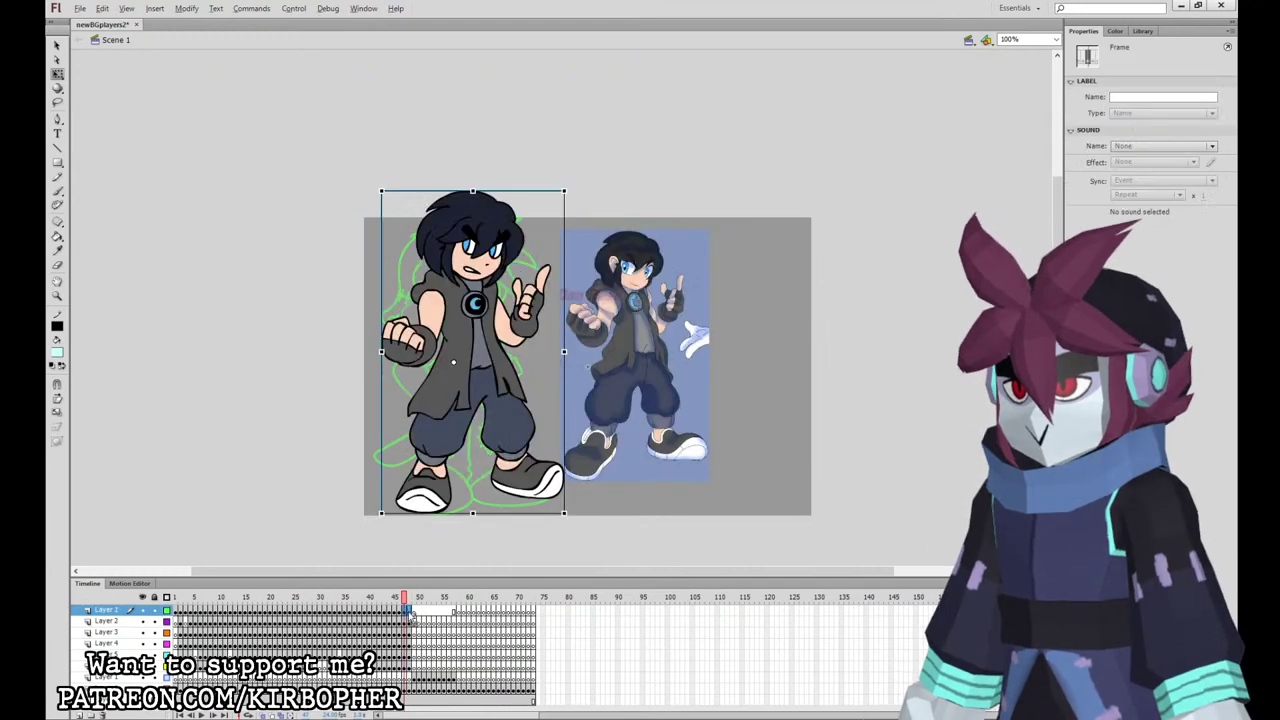
{"action": "left_click_drag", "start_coordinate": [406, 612], "coordinate": [410, 612]}
{"action": "left_click", "coordinate": [473, 391]}
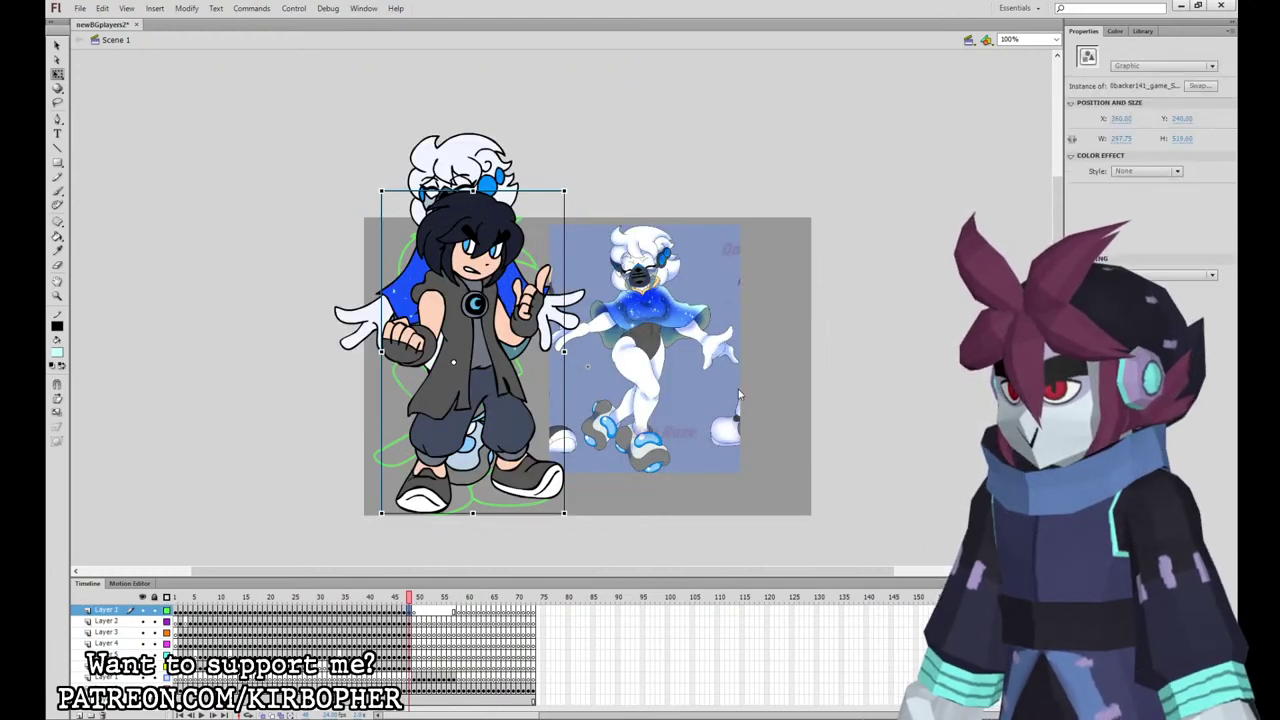
{"action": "key", "text": "ctrl+z"}
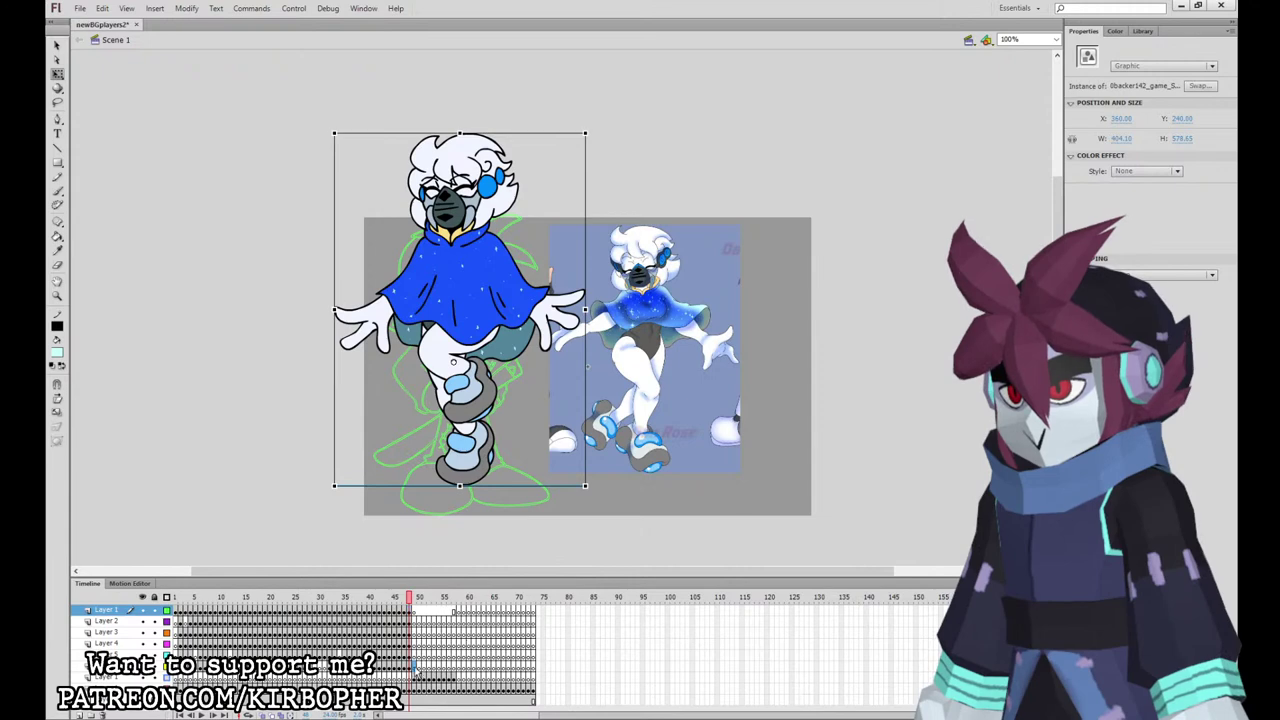
Step: Insert a blank keyframe at frame 50 on Layer 1 and save the file
{"action": "left_click", "coordinate": [415, 667]}
{"action": "left_click", "coordinate": [419, 612]}
{"action": "key", "text": "F7"}
{"action": "left_click", "coordinate": [415, 667]}
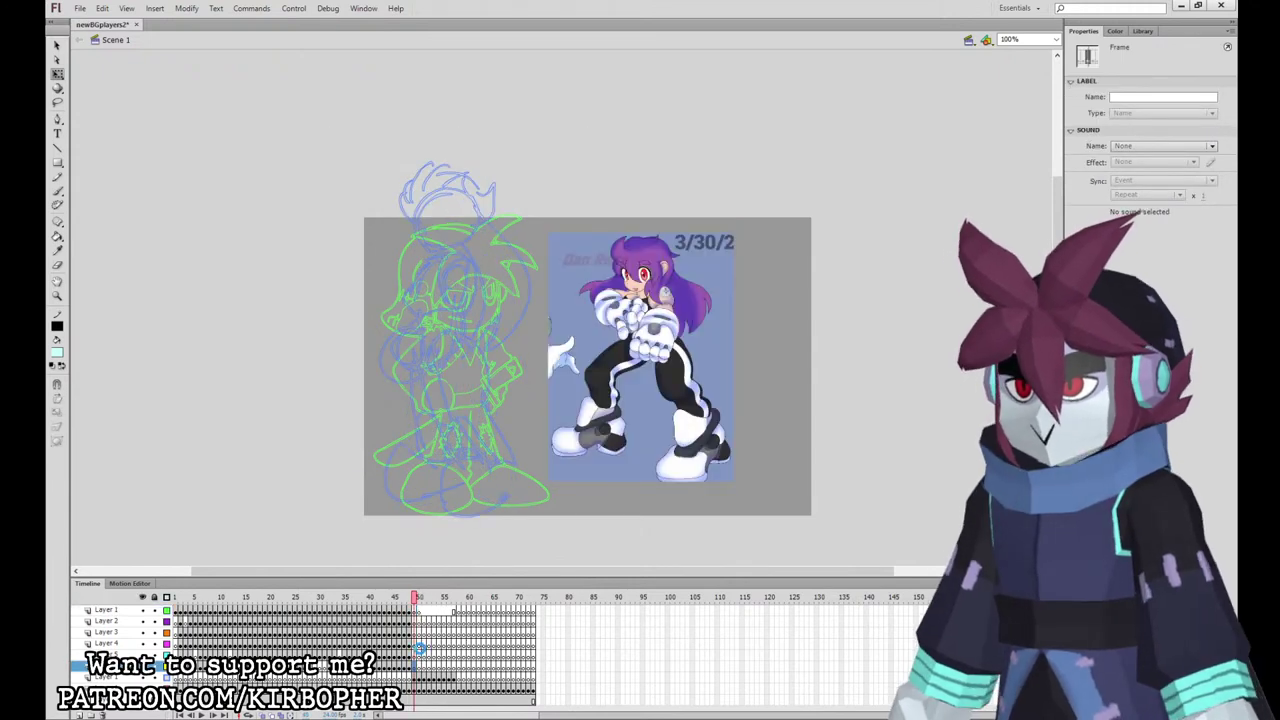
{"action": "key", "text": "ctrl+s"}
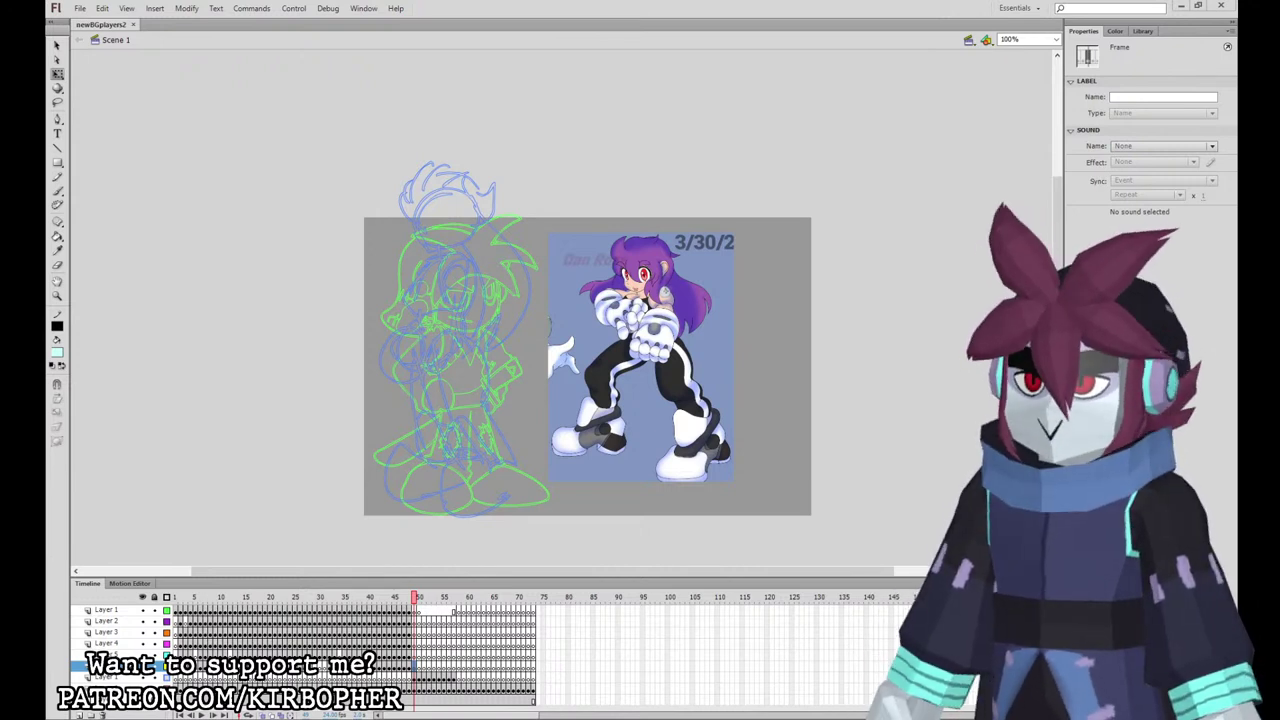
Step: Set up the Brush tool with a black fill for drawing on Layer 2 at frame 49
{"action": "key", "text": "period"}
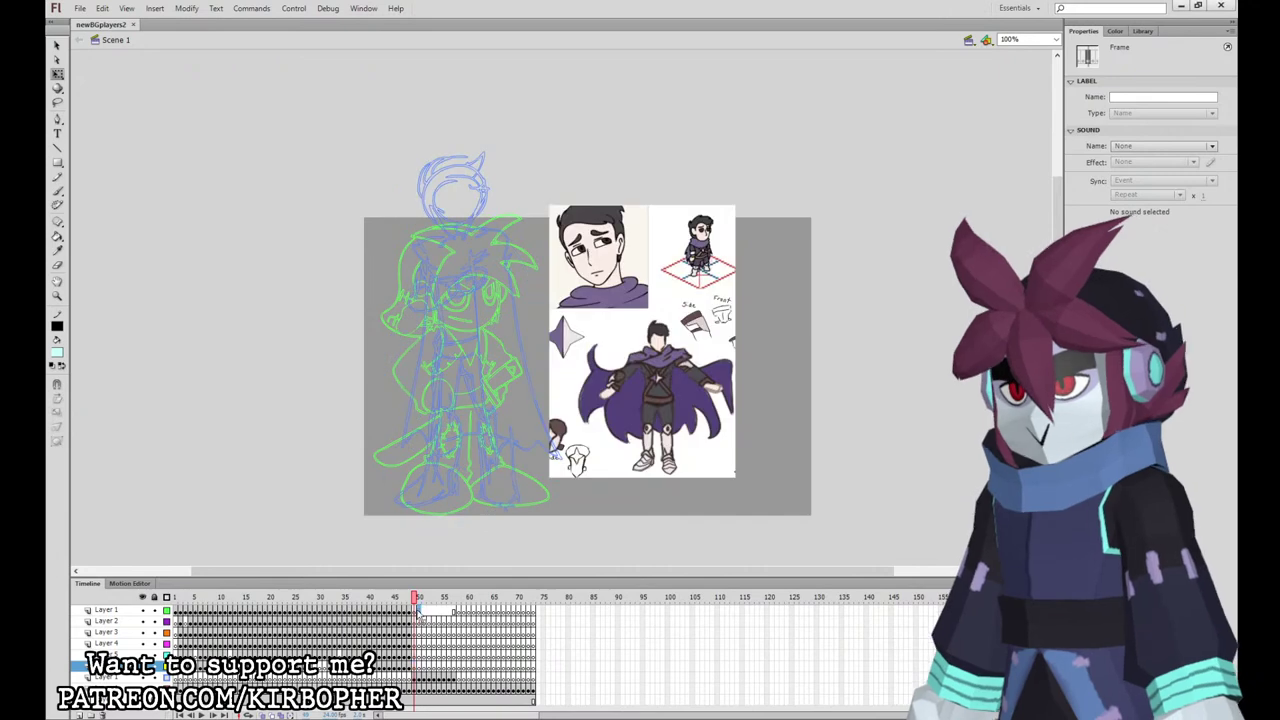
{"action": "left_click", "coordinate": [413, 611]}
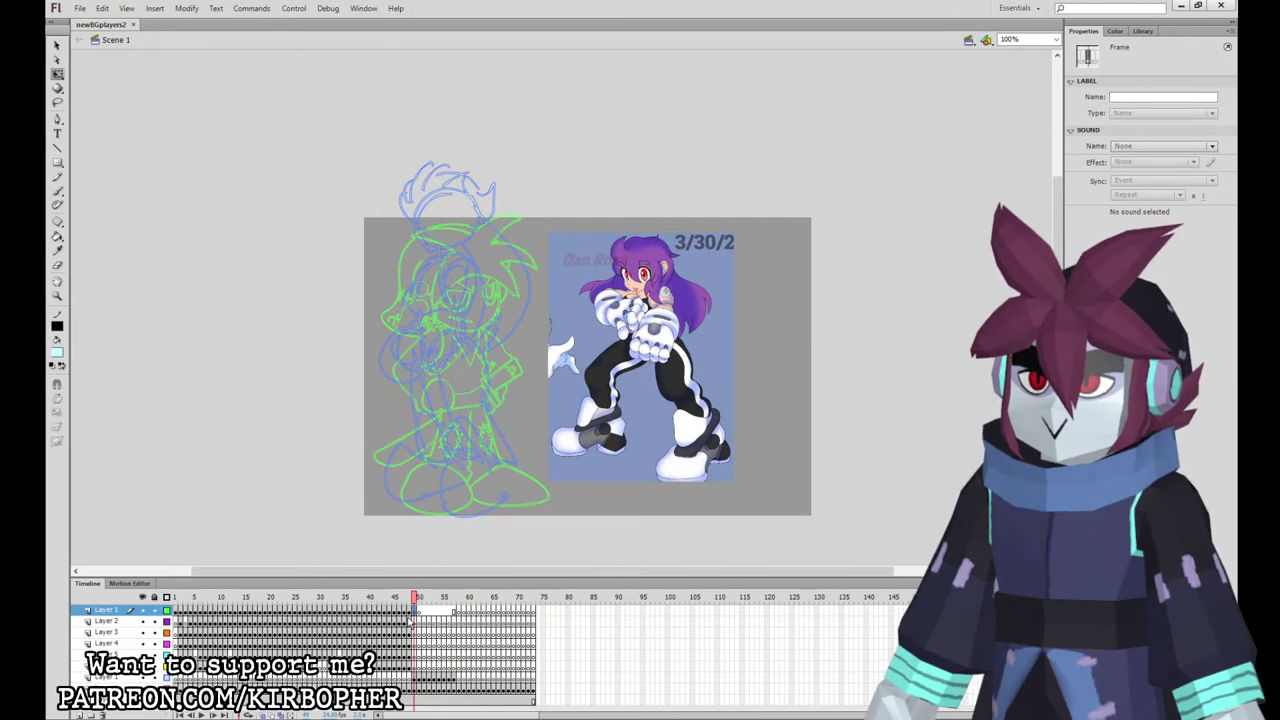
{"action": "left_click", "coordinate": [411, 621]}
{"action": "left_click", "coordinate": [57, 191]}
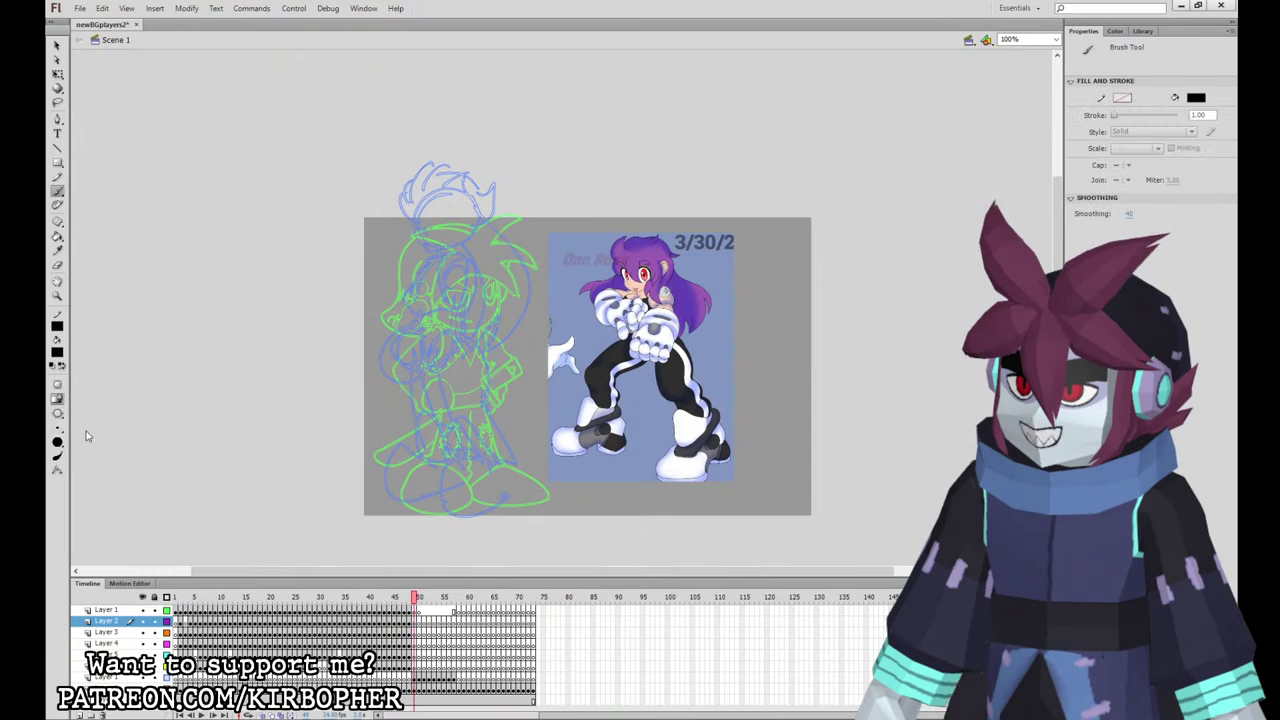
{"action": "left_click", "coordinate": [413, 611]}
{"action": "left_click", "coordinate": [412, 622]}
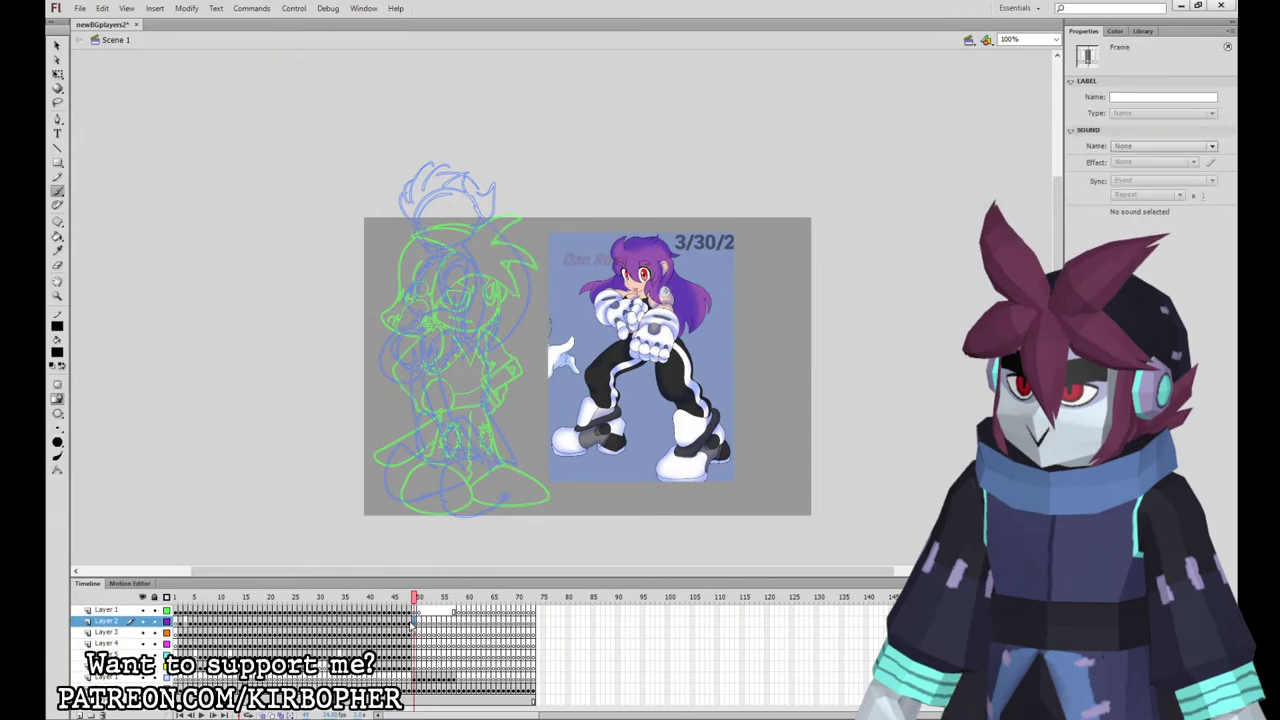
{"action": "key", "text": "ctrl+equal"}
{"action": "key", "text": "q"}
{"action": "mouse_move", "coordinate": [574, 359]}
{"action": "left_mouse_down"}
{"action": "mouse_move", "coordinate": [634, 519]}
{"action": "mouse_move", "coordinate": [703, 553]}
{"action": "left_mouse_up"}
{"action": "left_click", "coordinate": [58, 191]}
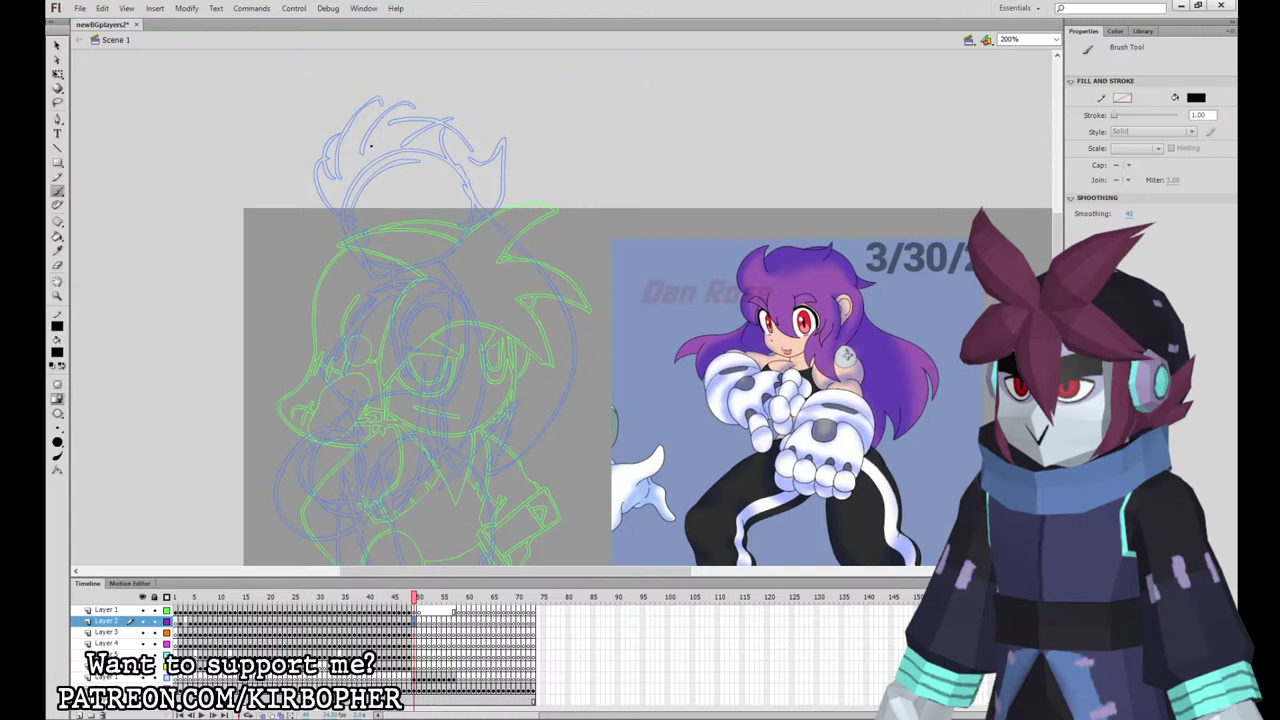
Step: Brush the character's front hair tuft, fringe and face outline over the blue head sketch, redrawing strokes that miss
{"action": "mouse_move", "coordinate": [371, 143]}
{"action": "left_mouse_down"}
{"action": "mouse_move", "coordinate": [318, 158]}
{"action": "mouse_move", "coordinate": [316, 176]}
{"action": "mouse_move", "coordinate": [334, 220]}
{"action": "mouse_move", "coordinate": [381, 241]}
{"action": "left_mouse_up"}
{"action": "mouse_move", "coordinate": [371, 180]}
{"action": "left_mouse_down"}
{"action": "mouse_move", "coordinate": [439, 210]}
{"action": "mouse_move", "coordinate": [422, 180]}
{"action": "mouse_move", "coordinate": [438, 210]}
{"action": "mouse_move", "coordinate": [389, 292]}
{"action": "left_mouse_up"}
{"action": "key", "text": "ctrl+z"}
{"action": "key", "text": "ctrl+z"}
{"action": "mouse_move", "coordinate": [413, 208]}
{"action": "left_mouse_down"}
{"action": "mouse_move", "coordinate": [381, 273]}
{"action": "mouse_move", "coordinate": [392, 325]}
{"action": "mouse_move", "coordinate": [446, 202]}
{"action": "mouse_move", "coordinate": [374, 287]}
{"action": "mouse_move", "coordinate": [388, 325]}
{"action": "mouse_move", "coordinate": [451, 252]}
{"action": "mouse_move", "coordinate": [437, 181]}
{"action": "mouse_move", "coordinate": [367, 287]}
{"action": "mouse_move", "coordinate": [447, 264]}
{"action": "left_mouse_up"}
{"action": "key", "text": "ctrl+z"}
{"action": "key", "text": "ctrl+z"}
{"action": "key", "text": "ctrl+z"}
{"action": "mouse_move", "coordinate": [416, 206]}
{"action": "left_mouse_down"}
{"action": "mouse_move", "coordinate": [385, 325]}
{"action": "mouse_move", "coordinate": [451, 189]}
{"action": "left_mouse_up"}
{"action": "left_click_drag", "start_coordinate": [347, 231], "coordinate": [378, 272]}
{"action": "key", "text": "ctrl+z"}
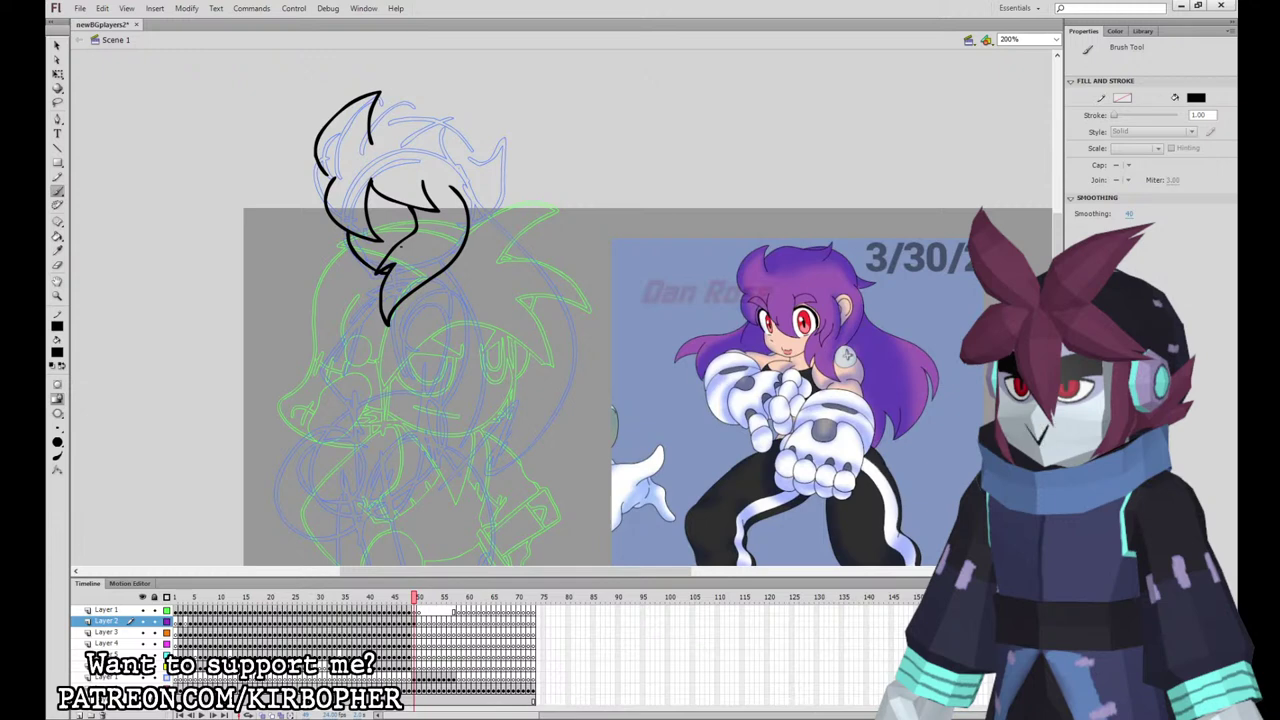
{"action": "key", "text": "ctrl+z"}
Step: Redraw the jaw-side lock and add pointed hair locks beside the chin and behind the fringe
{"action": "mouse_move", "coordinate": [412, 208]}
{"action": "left_mouse_down"}
{"action": "mouse_move", "coordinate": [388, 300]}
{"action": "mouse_move", "coordinate": [468, 222]}
{"action": "mouse_move", "coordinate": [455, 187]}
{"action": "left_mouse_up"}
{"action": "left_click_drag", "start_coordinate": [346, 231], "coordinate": [393, 273]}
{"action": "mouse_move", "coordinate": [340, 228]}
{"action": "left_mouse_down"}
{"action": "mouse_move", "coordinate": [357, 307]}
{"action": "mouse_move", "coordinate": [377, 264]}
{"action": "mouse_move", "coordinate": [331, 253]}
{"action": "mouse_move", "coordinate": [370, 309]}
{"action": "mouse_move", "coordinate": [368, 270]}
{"action": "left_mouse_up"}
{"action": "key", "text": "ctrl+z"}
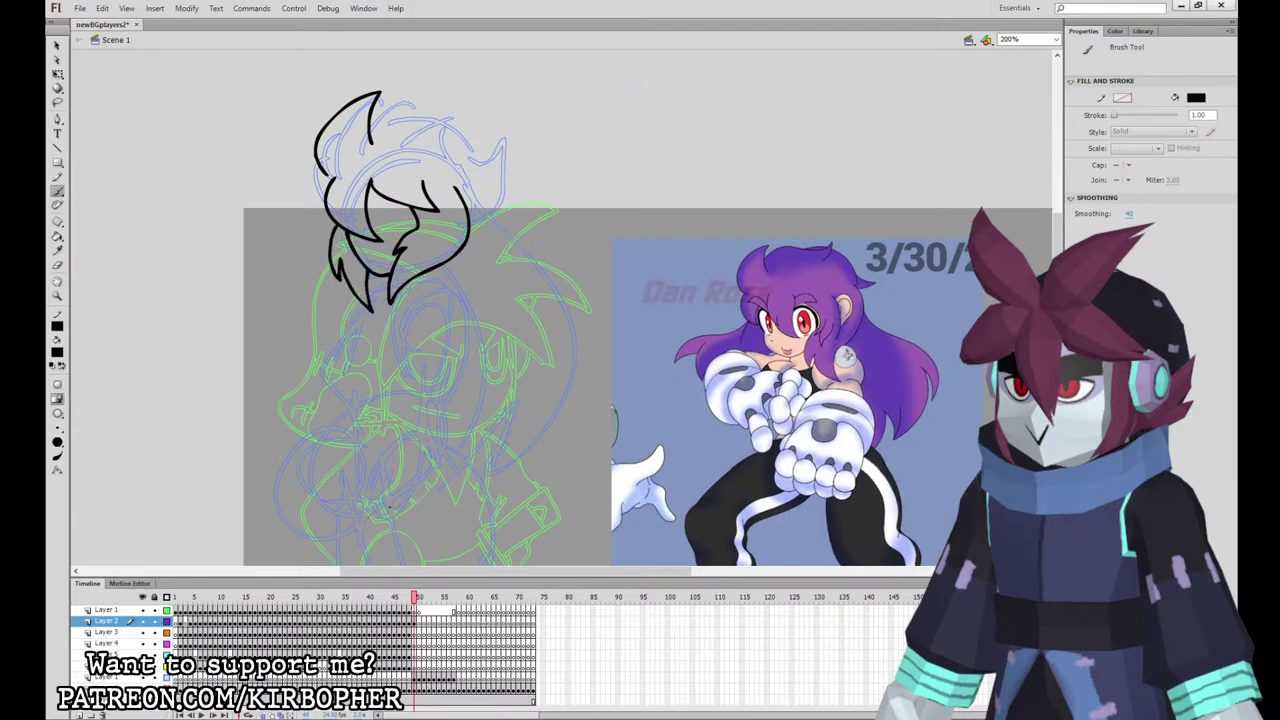
{"action": "mouse_move", "coordinate": [322, 173]}
{"action": "left_mouse_down"}
{"action": "mouse_move", "coordinate": [313, 218]}
{"action": "mouse_move", "coordinate": [325, 194]}
{"action": "left_mouse_up"}
{"action": "key", "text": "ctrl+z"}
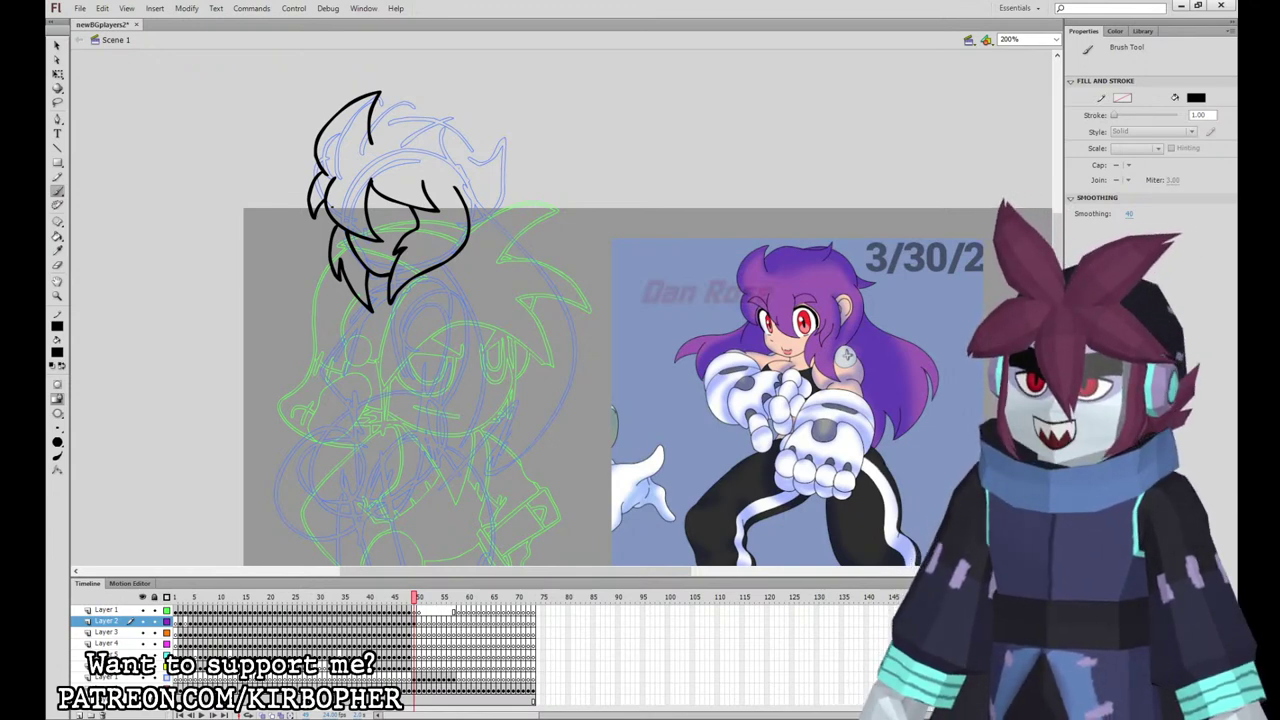
Step: Brush the crown and the back of the hair, ending in an upturned tip behind the head
{"action": "mouse_move", "coordinate": [371, 123]}
{"action": "left_mouse_down"}
{"action": "mouse_move", "coordinate": [463, 109]}
{"action": "mouse_move", "coordinate": [454, 137]}
{"action": "mouse_move", "coordinate": [490, 214]}
{"action": "left_mouse_up"}
{"action": "key", "text": "ctrl+z"}
{"action": "mouse_move", "coordinate": [455, 137]}
{"action": "left_mouse_down"}
{"action": "mouse_move", "coordinate": [483, 150]}
{"action": "mouse_move", "coordinate": [490, 228]}
{"action": "left_mouse_up"}
Step: Draw the eyebrow, eye and mouth inside the face outline, redoing unsatisfactory strokes
{"action": "mouse_move", "coordinate": [368, 198]}
{"action": "left_mouse_down"}
{"action": "mouse_move", "coordinate": [405, 187]}
{"action": "mouse_move", "coordinate": [393, 190]}
{"action": "left_mouse_up"}
{"action": "key", "text": "ctrl+z"}
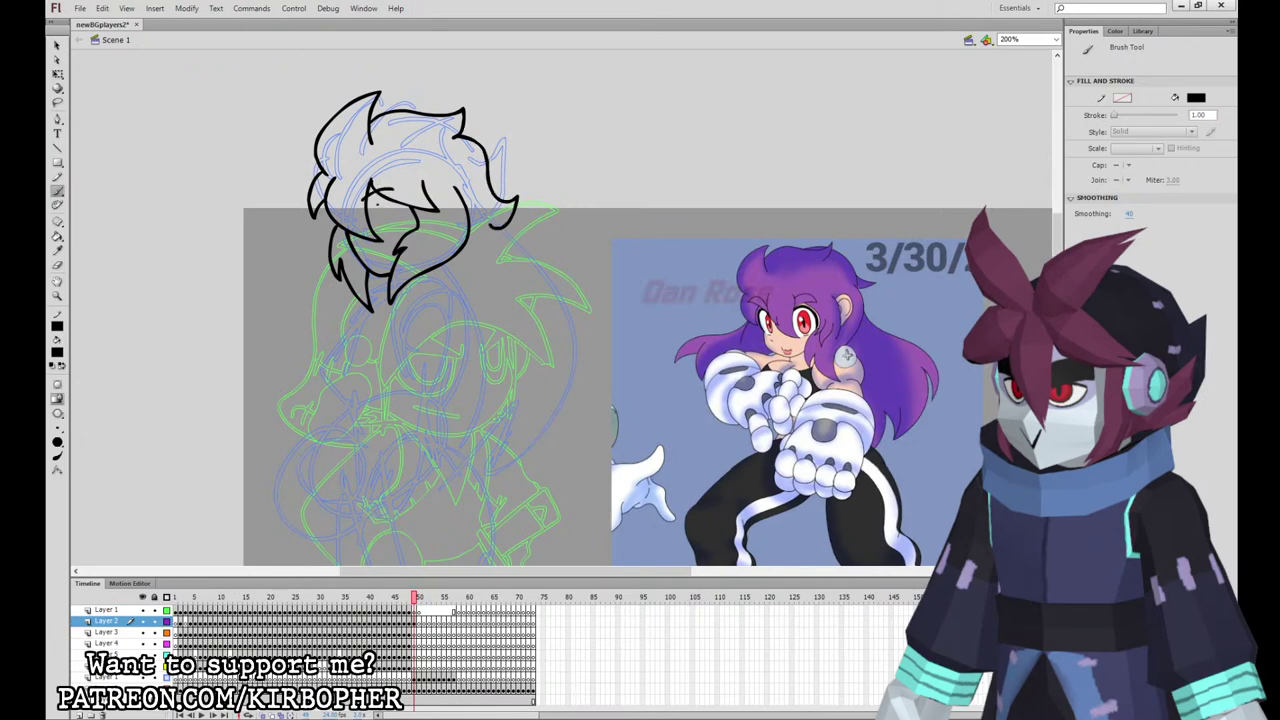
{"action": "left_click_drag", "start_coordinate": [362, 250], "coordinate": [377, 250]}
{"action": "key", "text": "ctrl+z"}
{"action": "mouse_move", "coordinate": [374, 226]}
{"action": "left_mouse_down"}
{"action": "mouse_move", "coordinate": [403, 217]}
{"action": "mouse_move", "coordinate": [373, 224]}
{"action": "mouse_move", "coordinate": [397, 223]}
{"action": "mouse_move", "coordinate": [394, 201]}
{"action": "mouse_move", "coordinate": [368, 212]}
{"action": "mouse_move", "coordinate": [394, 203]}
{"action": "mouse_move", "coordinate": [381, 196]}
{"action": "mouse_move", "coordinate": [386, 222]}
{"action": "mouse_move", "coordinate": [398, 202]}
{"action": "mouse_move", "coordinate": [387, 220]}
{"action": "left_mouse_up"}
{"action": "key", "text": "ctrl+z"}
{"action": "key", "text": "ctrl+z"}
{"action": "key", "text": "ctrl+z"}
{"action": "key", "text": "ctrl+z"}
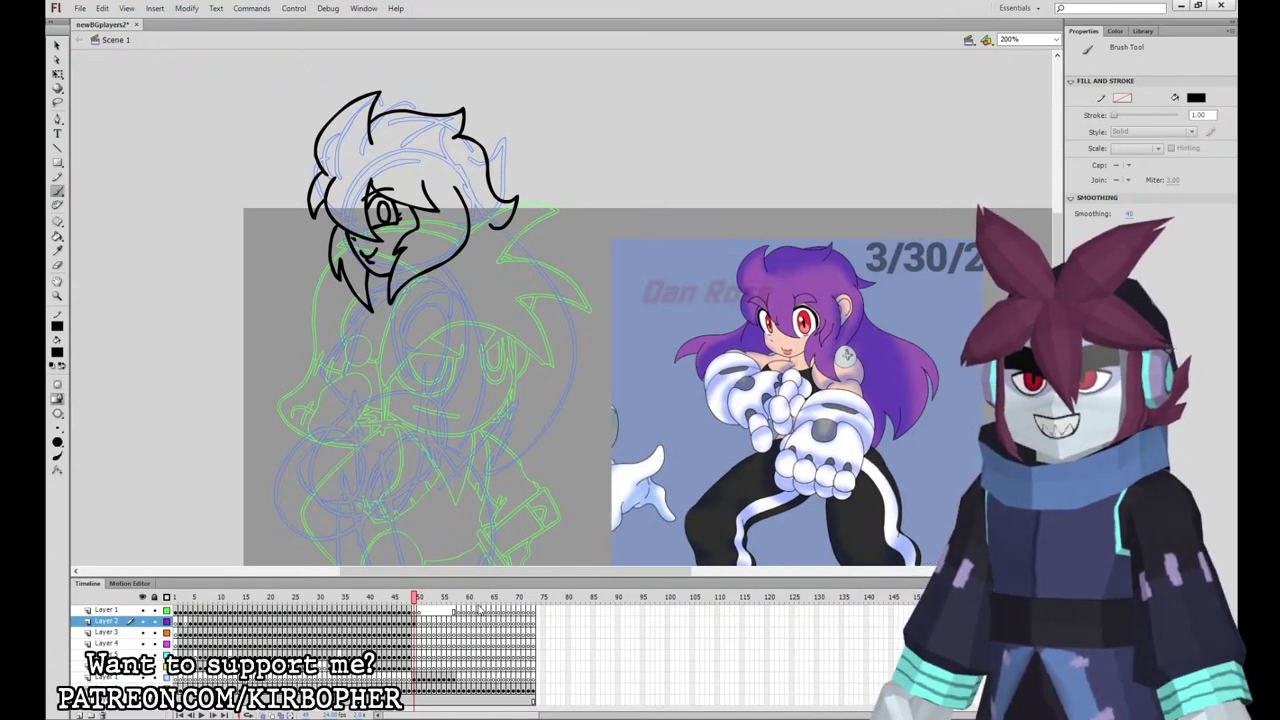
Step: Draw the near upper arm on Layer 3 with circular, cross-marked joints at the shoulder and elbow
{"action": "left_click", "coordinate": [416, 632]}
{"action": "scroll", "coordinate": [624, 459], "scroll_direction": "down", "scroll_amount": 2}
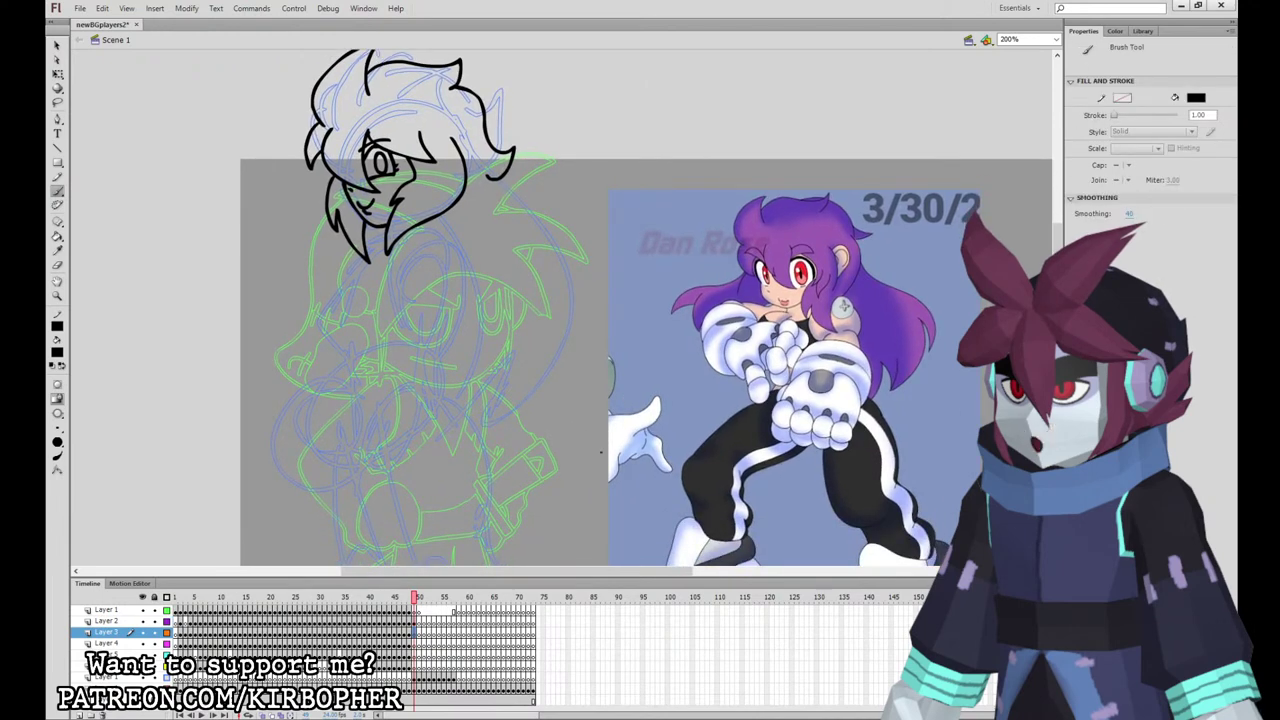
{"action": "mouse_move", "coordinate": [414, 355]}
{"action": "left_mouse_down"}
{"action": "mouse_move", "coordinate": [428, 386]}
{"action": "mouse_move", "coordinate": [414, 356]}
{"action": "mouse_move", "coordinate": [411, 386]}
{"action": "left_mouse_up"}
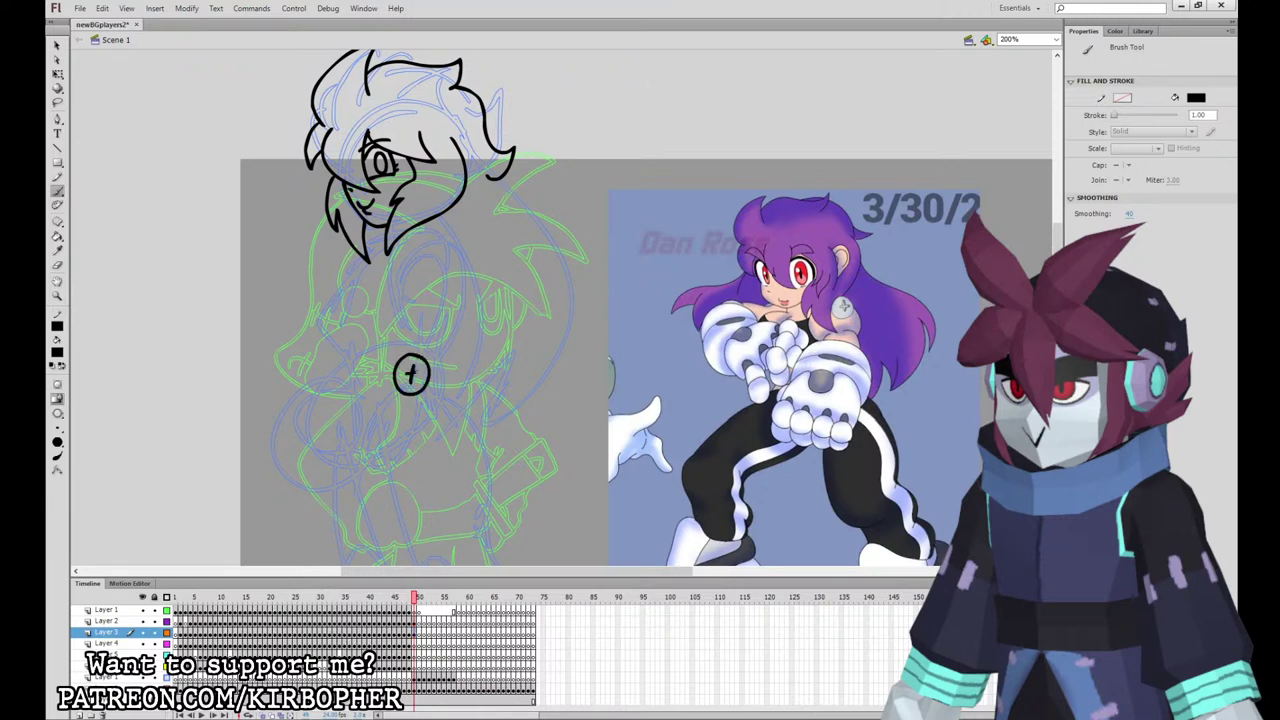
{"action": "left_click_drag", "start_coordinate": [443, 241], "coordinate": [435, 267]}
{"action": "left_click_drag", "start_coordinate": [428, 253], "coordinate": [443, 252]}
{"action": "mouse_move", "coordinate": [386, 349]}
{"action": "left_mouse_down"}
{"action": "mouse_move", "coordinate": [389, 405]}
{"action": "mouse_move", "coordinate": [412, 409]}
{"action": "mouse_move", "coordinate": [441, 375]}
{"action": "mouse_move", "coordinate": [457, 271]}
{"action": "mouse_move", "coordinate": [425, 247]}
{"action": "mouse_move", "coordinate": [394, 291]}
{"action": "mouse_move", "coordinate": [394, 343]}
{"action": "mouse_move", "coordinate": [370, 375]}
{"action": "mouse_move", "coordinate": [394, 402]}
{"action": "mouse_move", "coordinate": [426, 404]}
{"action": "mouse_move", "coordinate": [457, 254]}
{"action": "mouse_move", "coordinate": [446, 240]}
{"action": "mouse_move", "coordinate": [460, 276]}
{"action": "mouse_move", "coordinate": [394, 268]}
{"action": "mouse_move", "coordinate": [402, 352]}
{"action": "mouse_move", "coordinate": [446, 345]}
{"action": "mouse_move", "coordinate": [462, 268]}
{"action": "left_mouse_up"}
{"action": "key", "text": "ctrl+z"}
{"action": "key", "text": "ctrl+z"}
{"action": "key", "text": "ctrl+z"}
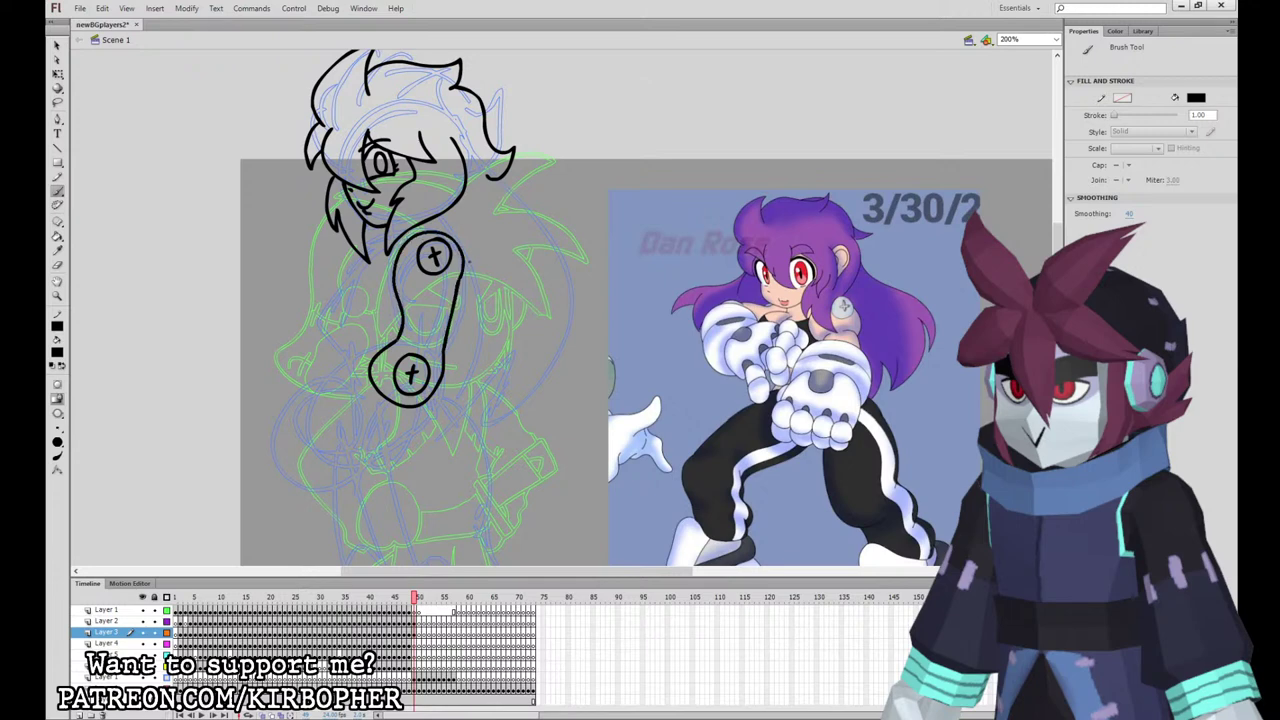
Step: Brush the bulky forearm extending from the elbow joint and add a curved double band across it
{"action": "key", "text": "v"}
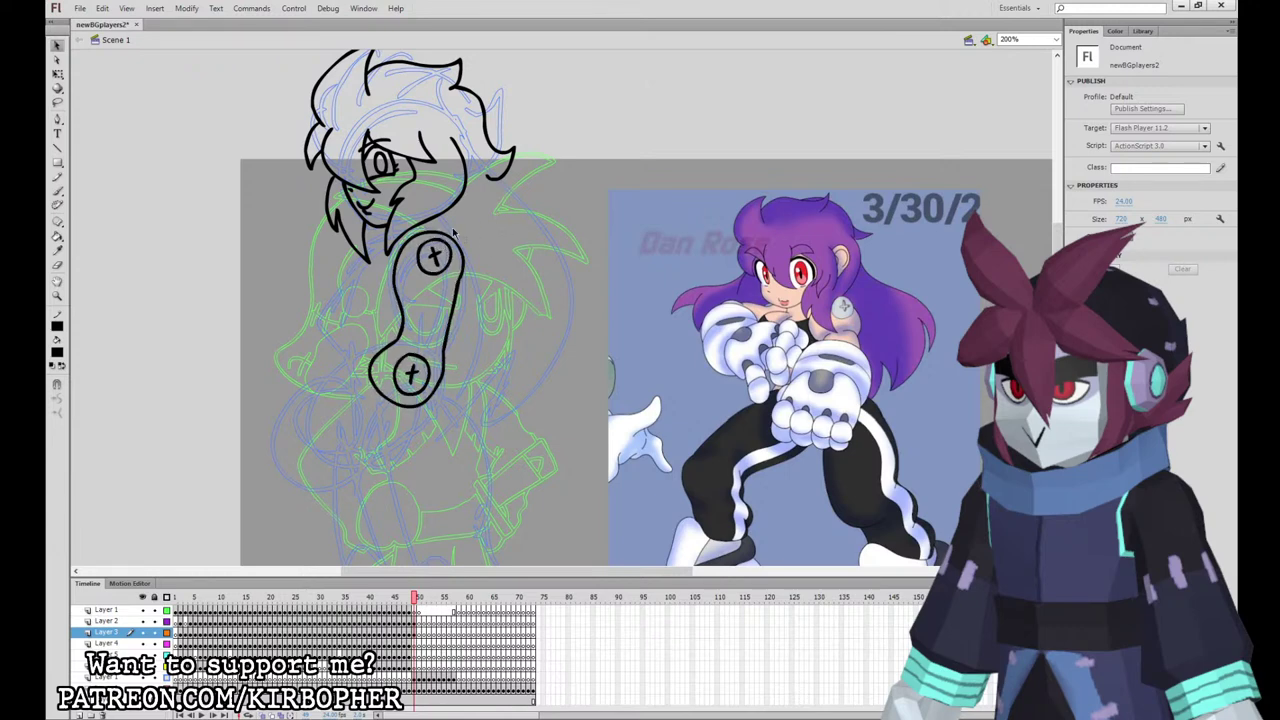
{"action": "left_click", "coordinate": [57, 191]}
{"action": "mouse_move", "coordinate": [384, 346]}
{"action": "left_mouse_down"}
{"action": "mouse_move", "coordinate": [350, 348]}
{"action": "mouse_move", "coordinate": [345, 450]}
{"action": "mouse_move", "coordinate": [404, 432]}
{"action": "mouse_move", "coordinate": [420, 406]}
{"action": "left_mouse_up"}
{"action": "key", "text": "ctrl+z"}
{"action": "mouse_move", "coordinate": [378, 346]}
{"action": "left_mouse_down"}
{"action": "mouse_move", "coordinate": [311, 430]}
{"action": "mouse_move", "coordinate": [362, 460]}
{"action": "mouse_move", "coordinate": [398, 452]}
{"action": "mouse_move", "coordinate": [423, 410]}
{"action": "left_mouse_up"}
{"action": "mouse_move", "coordinate": [340, 359]}
{"action": "left_mouse_down"}
{"action": "mouse_move", "coordinate": [353, 429]}
{"action": "mouse_move", "coordinate": [414, 437]}
{"action": "left_mouse_up"}
{"action": "key", "text": "ctrl+z"}
{"action": "mouse_move", "coordinate": [345, 366]}
{"action": "left_mouse_down"}
{"action": "mouse_move", "coordinate": [337, 392]}
{"action": "mouse_move", "coordinate": [405, 440]}
{"action": "left_mouse_up"}
{"action": "key", "text": "ctrl+z"}
{"action": "left_click_drag", "start_coordinate": [326, 380], "coordinate": [382, 446]}
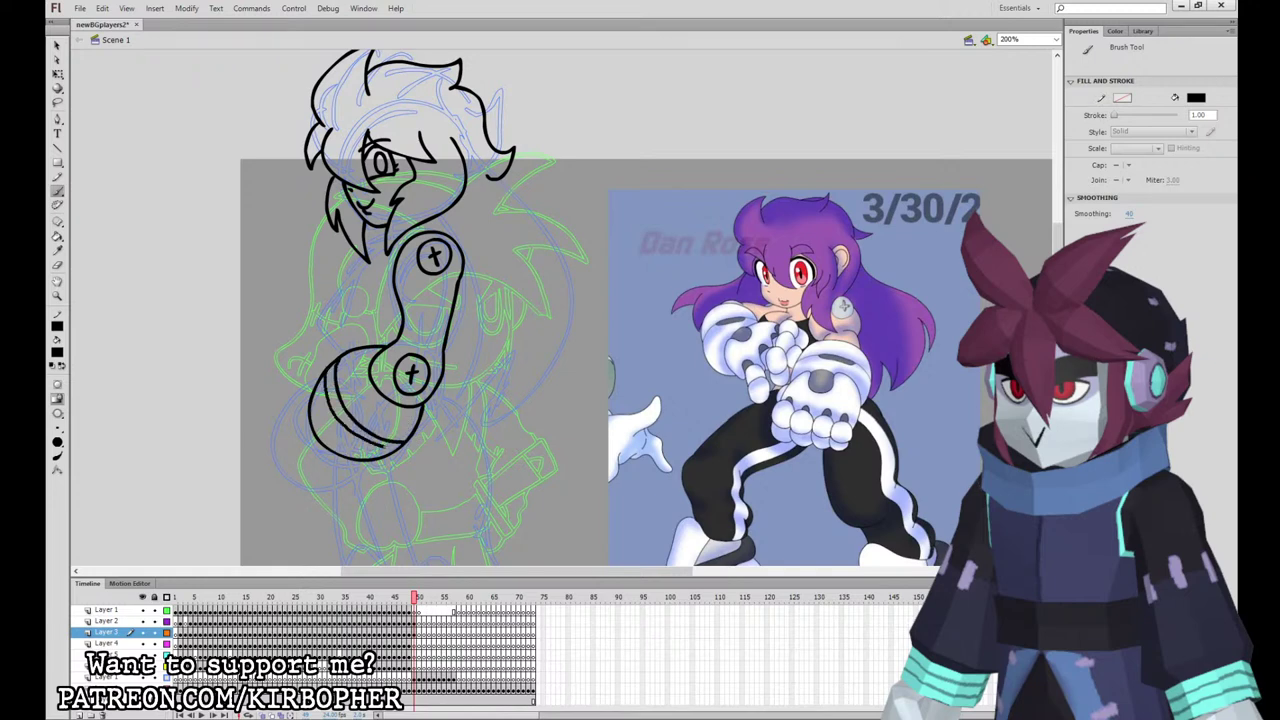
Step: Draw the gauntlet's fist beyond the forearm, with its thumb and knuckle details
{"action": "mouse_move", "coordinate": [320, 382]}
{"action": "left_mouse_down"}
{"action": "mouse_move", "coordinate": [282, 420]}
{"action": "mouse_move", "coordinate": [280, 451]}
{"action": "mouse_move", "coordinate": [366, 470]}
{"action": "mouse_move", "coordinate": [373, 458]}
{"action": "left_mouse_up"}
{"action": "key", "text": "ctrl+z"}
{"action": "key", "text": "ctrl+z"}
{"action": "mouse_move", "coordinate": [311, 394]}
{"action": "left_mouse_down"}
{"action": "mouse_move", "coordinate": [300, 403]}
{"action": "mouse_move", "coordinate": [334, 471]}
{"action": "mouse_move", "coordinate": [370, 463]}
{"action": "mouse_move", "coordinate": [278, 418]}
{"action": "mouse_move", "coordinate": [353, 474]}
{"action": "mouse_move", "coordinate": [369, 463]}
{"action": "mouse_move", "coordinate": [279, 418]}
{"action": "mouse_move", "coordinate": [294, 446]}
{"action": "mouse_move", "coordinate": [358, 477]}
{"action": "mouse_move", "coordinate": [372, 463]}
{"action": "left_mouse_up"}
{"action": "key", "text": "ctrl+z"}
{"action": "key", "text": "ctrl+z"}
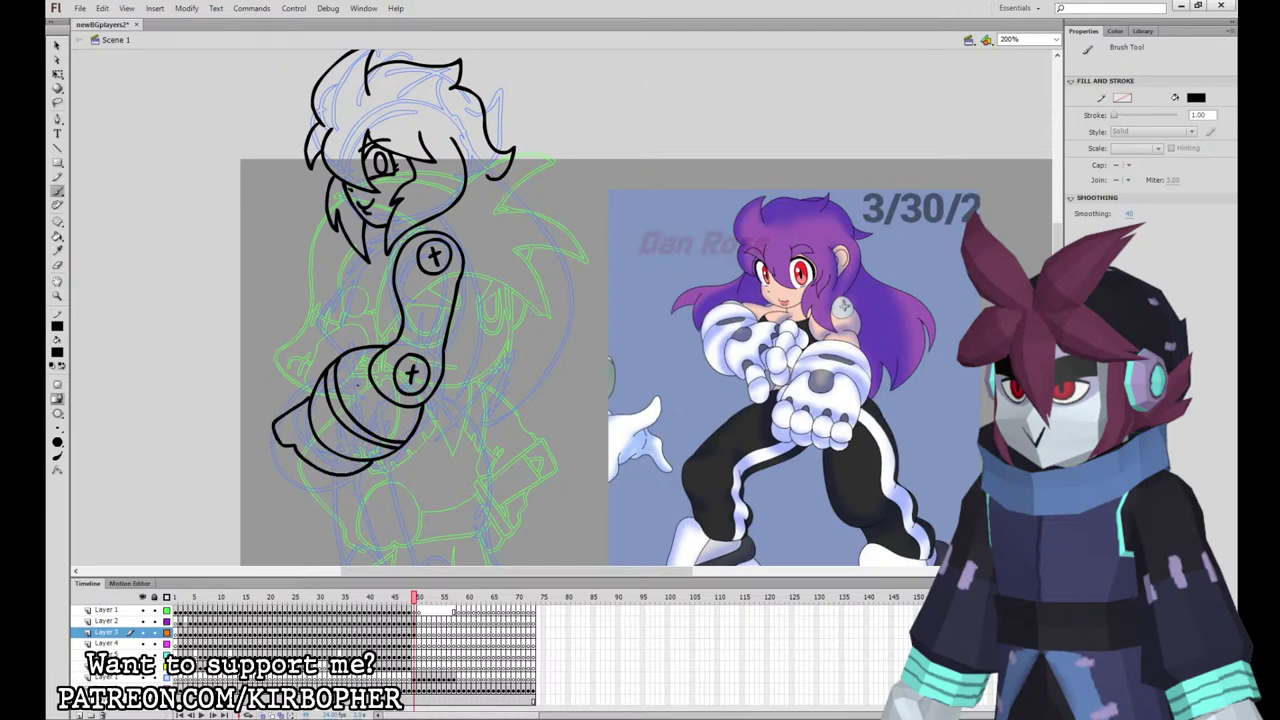
{"action": "left_click_drag", "start_coordinate": [318, 380], "coordinate": [283, 414]}
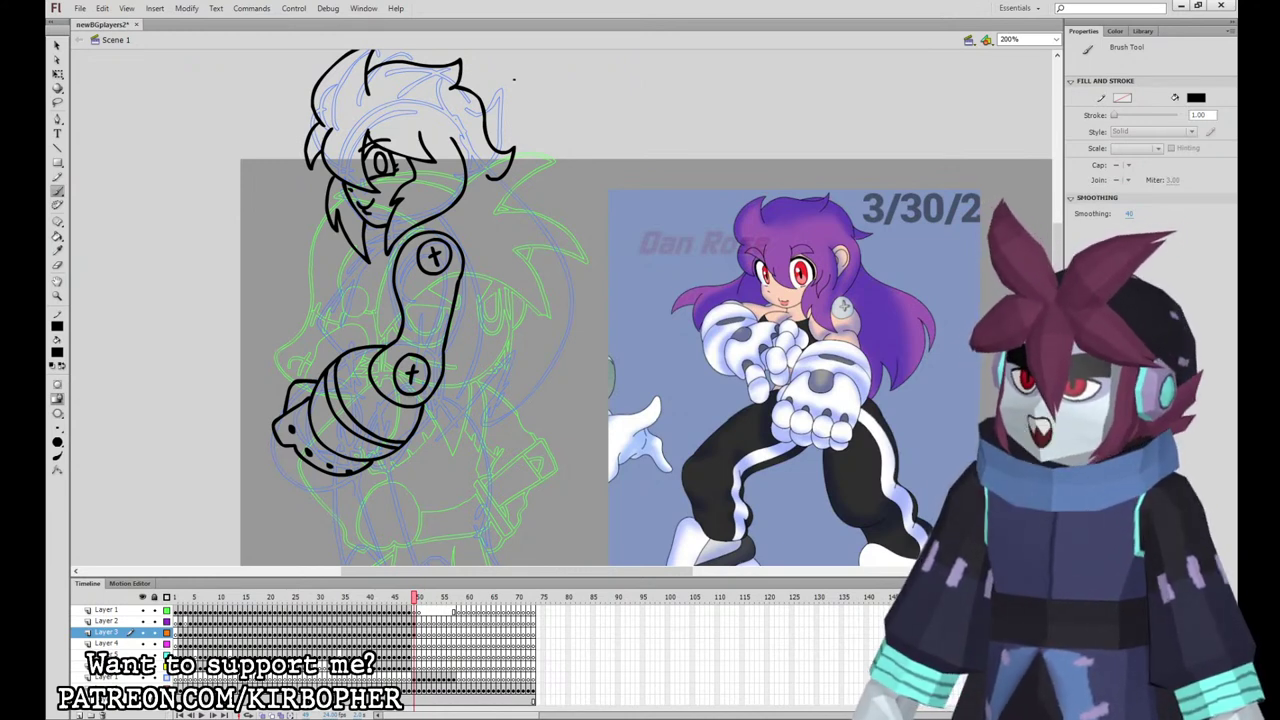
Step: Draw the chest outline and the neck-to-back contour behind the arm on Layer 4
{"action": "left_click", "coordinate": [416, 633]}
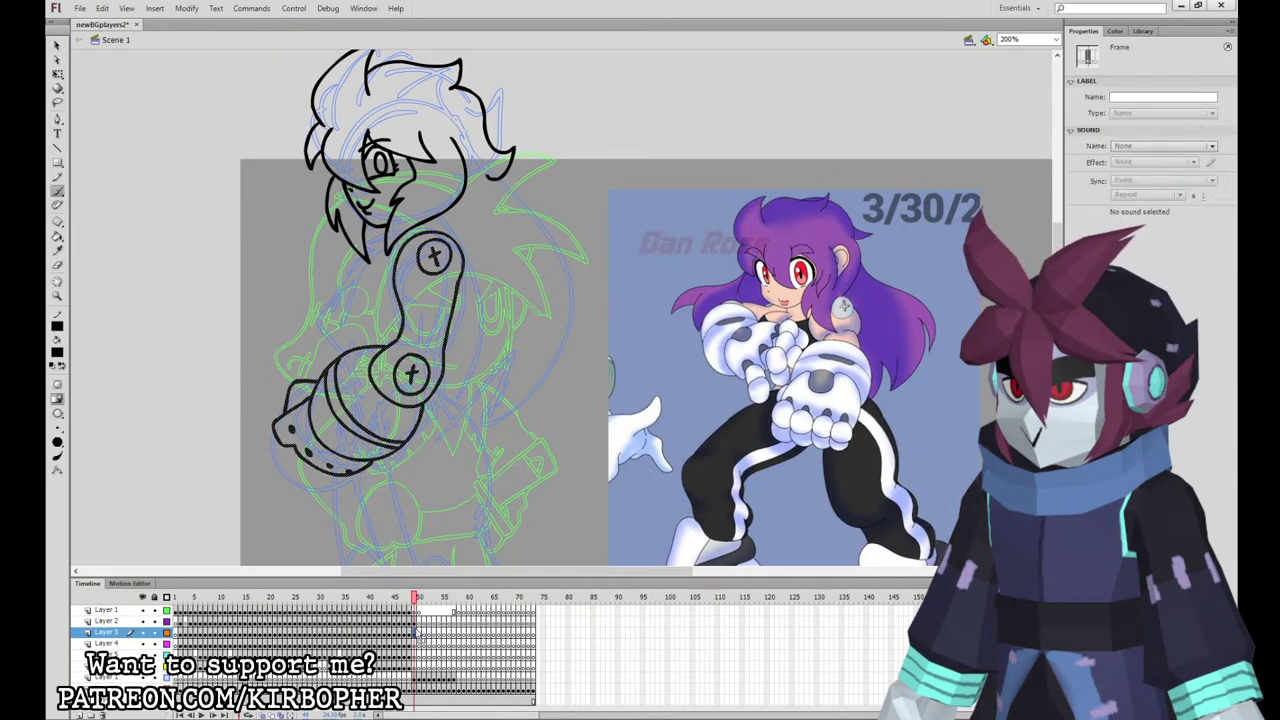
{"action": "left_click", "coordinate": [417, 644]}
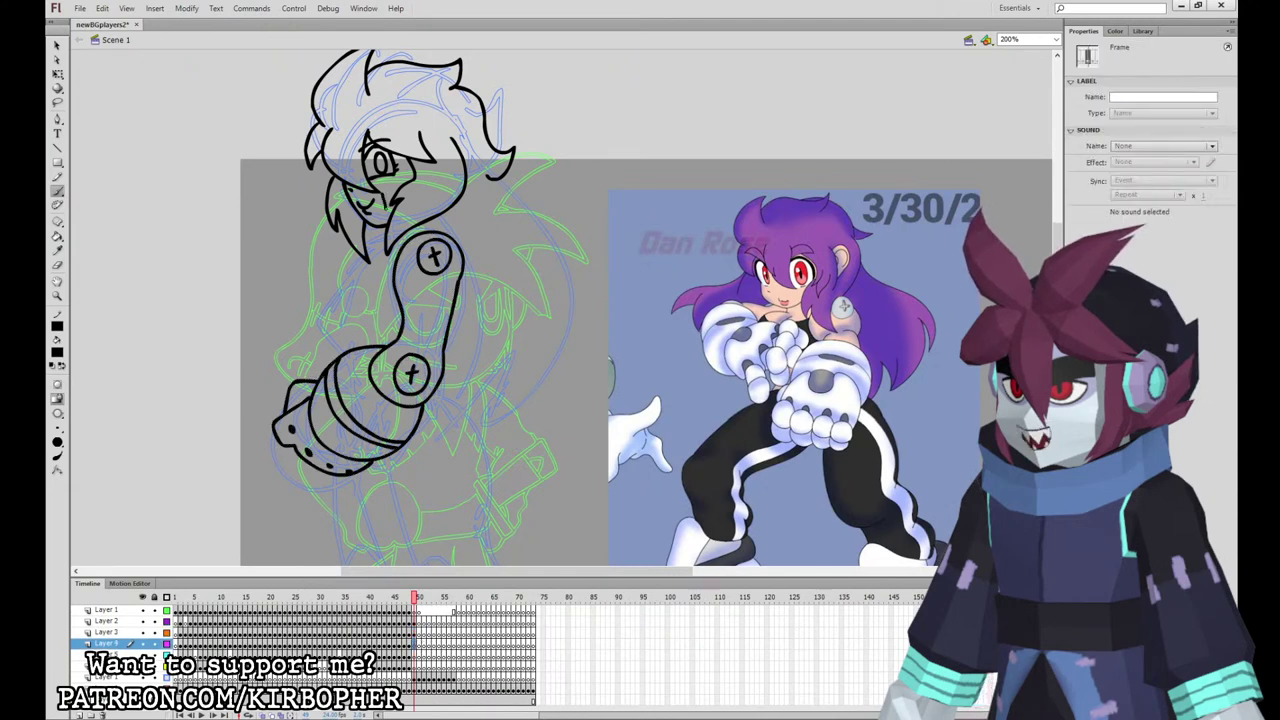
{"action": "mouse_move", "coordinate": [376, 250]}
{"action": "left_mouse_down"}
{"action": "mouse_move", "coordinate": [318, 315]}
{"action": "mouse_move", "coordinate": [350, 362]}
{"action": "left_mouse_up"}
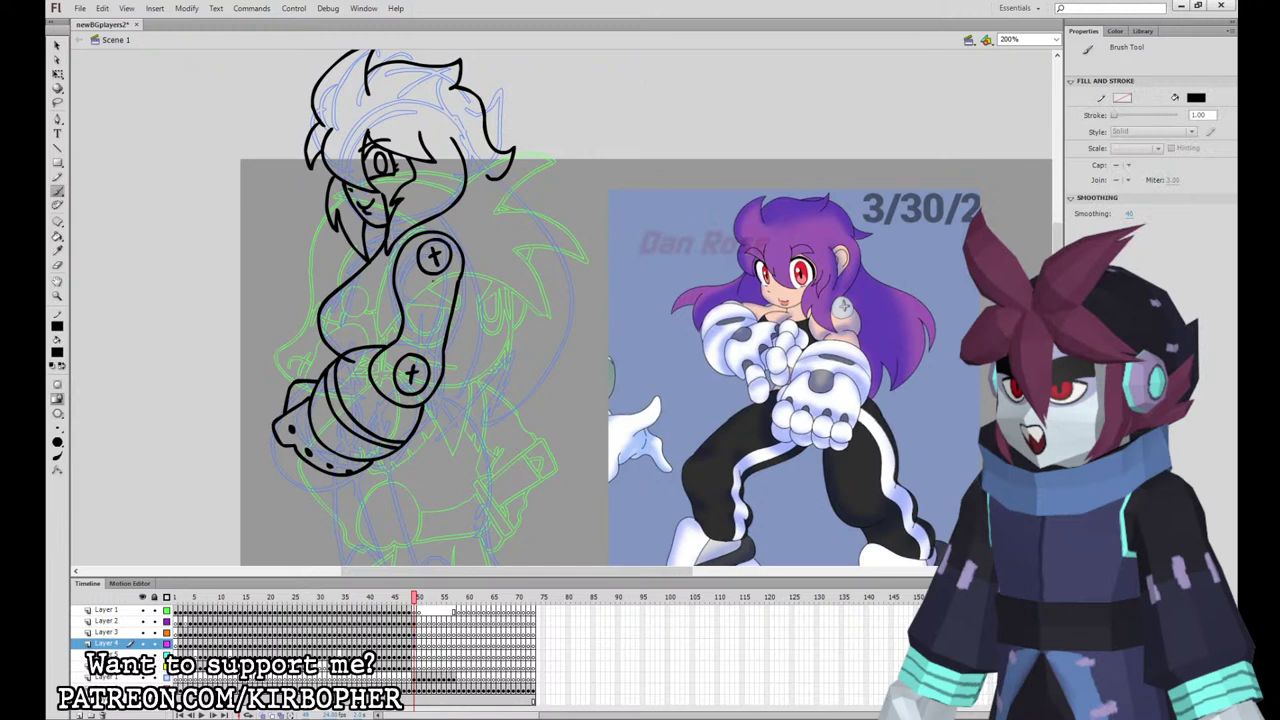
{"action": "mouse_move", "coordinate": [381, 197]}
{"action": "left_mouse_down"}
{"action": "mouse_move", "coordinate": [412, 192]}
{"action": "mouse_move", "coordinate": [447, 253]}
{"action": "left_mouse_up"}
{"action": "key", "text": "ctrl+z"}
{"action": "mouse_move", "coordinate": [380, 178]}
{"action": "left_mouse_down"}
{"action": "mouse_move", "coordinate": [432, 215]}
{"action": "mouse_move", "coordinate": [458, 354]}
{"action": "left_mouse_up"}
{"action": "key", "text": "ctrl+z"}
{"action": "mouse_move", "coordinate": [382, 178]}
{"action": "left_mouse_down"}
{"action": "mouse_move", "coordinate": [432, 214]}
{"action": "mouse_move", "coordinate": [456, 280]}
{"action": "mouse_move", "coordinate": [452, 356]}
{"action": "left_mouse_up"}
{"action": "key", "text": "ctrl+z"}
{"action": "mouse_move", "coordinate": [380, 178]}
{"action": "left_mouse_down"}
{"action": "mouse_move", "coordinate": [460, 268]}
{"action": "mouse_move", "coordinate": [460, 352]}
{"action": "left_mouse_up"}
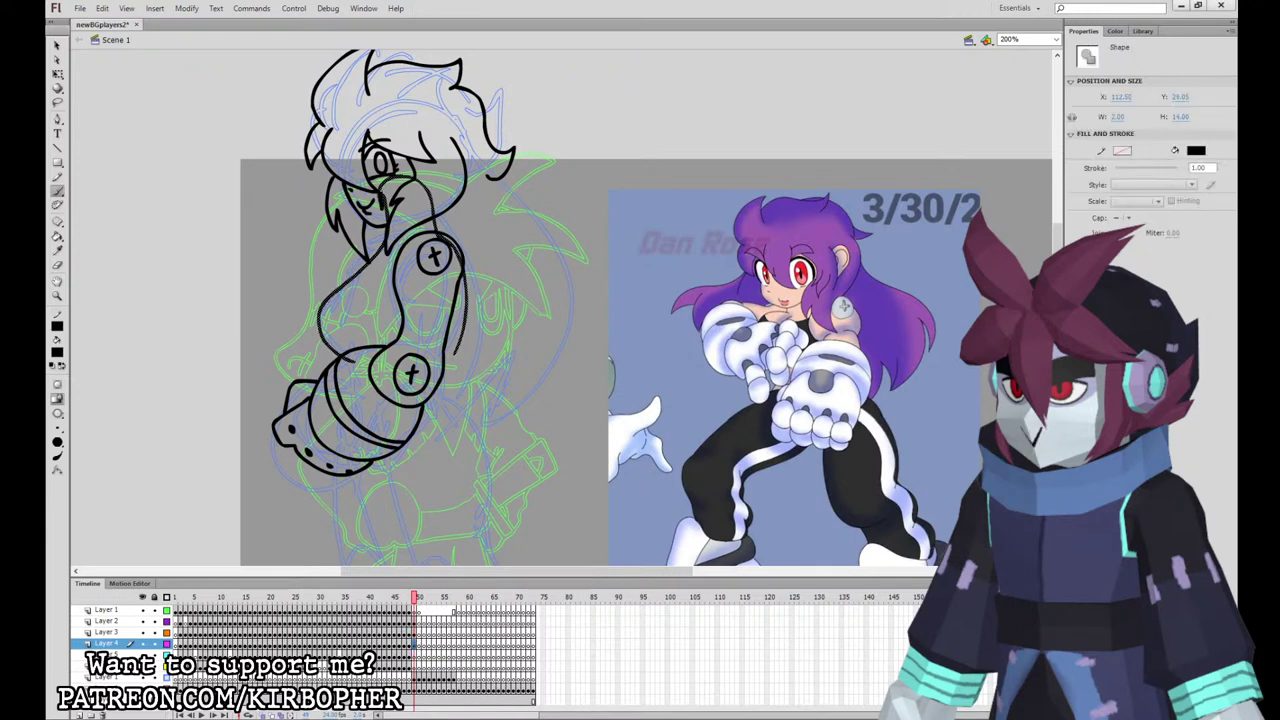
Step: Brush the lower torso and waist contour behind the forearm, redoing strokes that miss
{"action": "scroll", "coordinate": [529, 366], "scroll_direction": "down", "scroll_amount": 2}
{"action": "mouse_move", "coordinate": [336, 212]}
{"action": "left_mouse_down"}
{"action": "mouse_move", "coordinate": [398, 160]}
{"action": "mouse_move", "coordinate": [434, 153]}
{"action": "mouse_move", "coordinate": [343, 207]}
{"action": "left_mouse_up"}
{"action": "key", "text": "ctrl+z"}
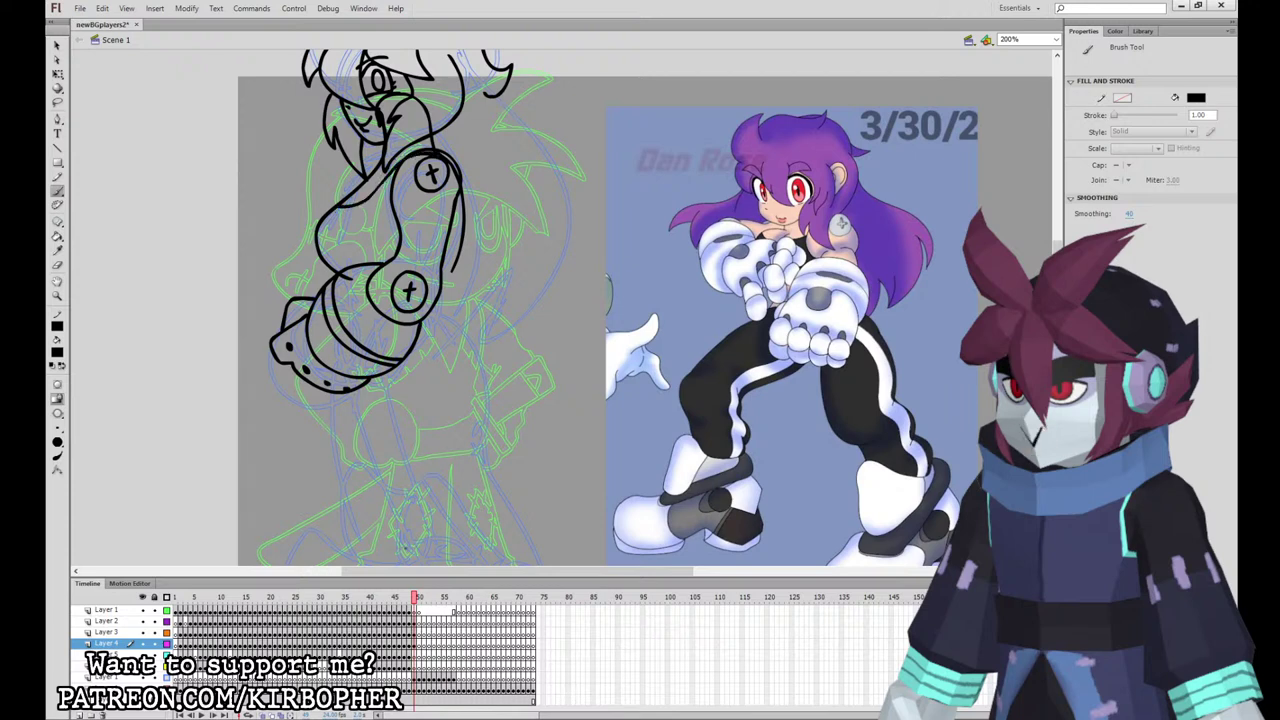
{"action": "mouse_move", "coordinate": [354, 282]}
{"action": "left_mouse_down"}
{"action": "mouse_move", "coordinate": [353, 338]}
{"action": "mouse_move", "coordinate": [456, 319]}
{"action": "mouse_move", "coordinate": [455, 262]}
{"action": "mouse_move", "coordinate": [356, 290]}
{"action": "mouse_move", "coordinate": [358, 365]}
{"action": "mouse_move", "coordinate": [436, 322]}
{"action": "mouse_move", "coordinate": [348, 366]}
{"action": "mouse_move", "coordinate": [442, 328]}
{"action": "mouse_move", "coordinate": [452, 274]}
{"action": "left_mouse_up"}
{"action": "key", "text": "ctrl+z"}
{"action": "key", "text": "ctrl+z"}
{"action": "key", "text": "ctrl+z"}
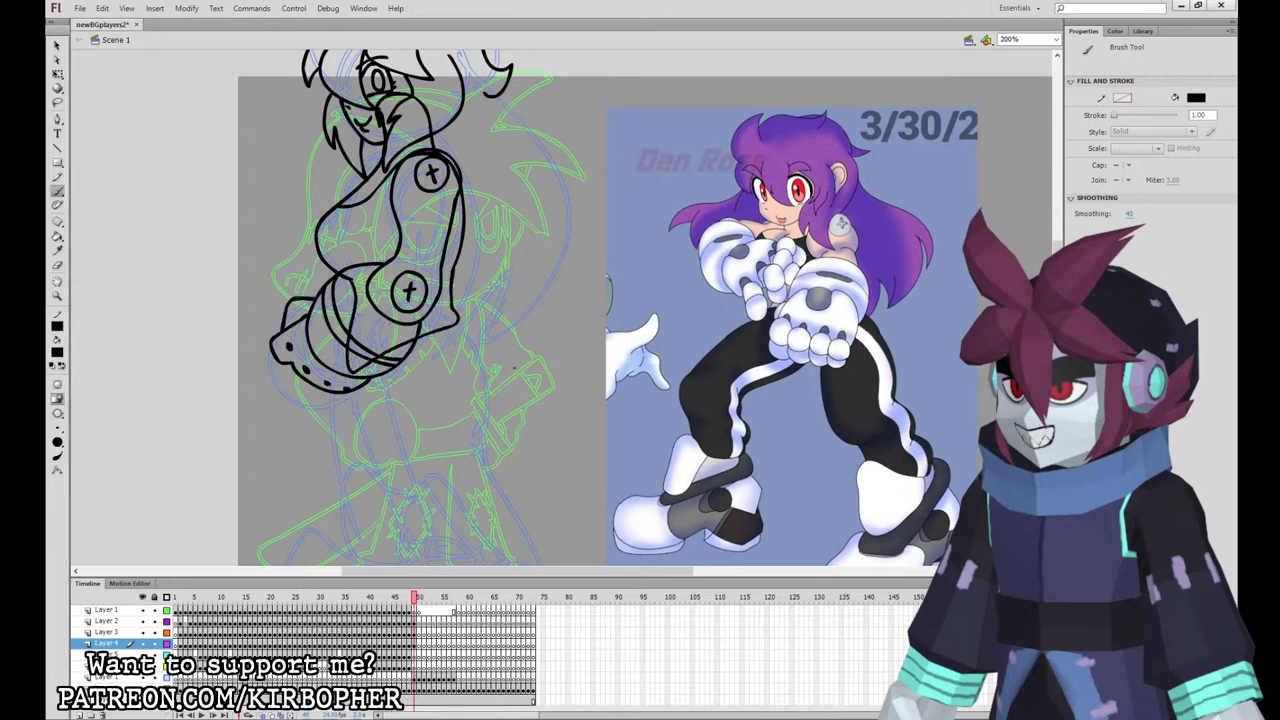
Step: Brush the near boot's pointed shin guard, the strap around its ankle and the leg's back contour on Layer 4
{"action": "key", "text": "v"}
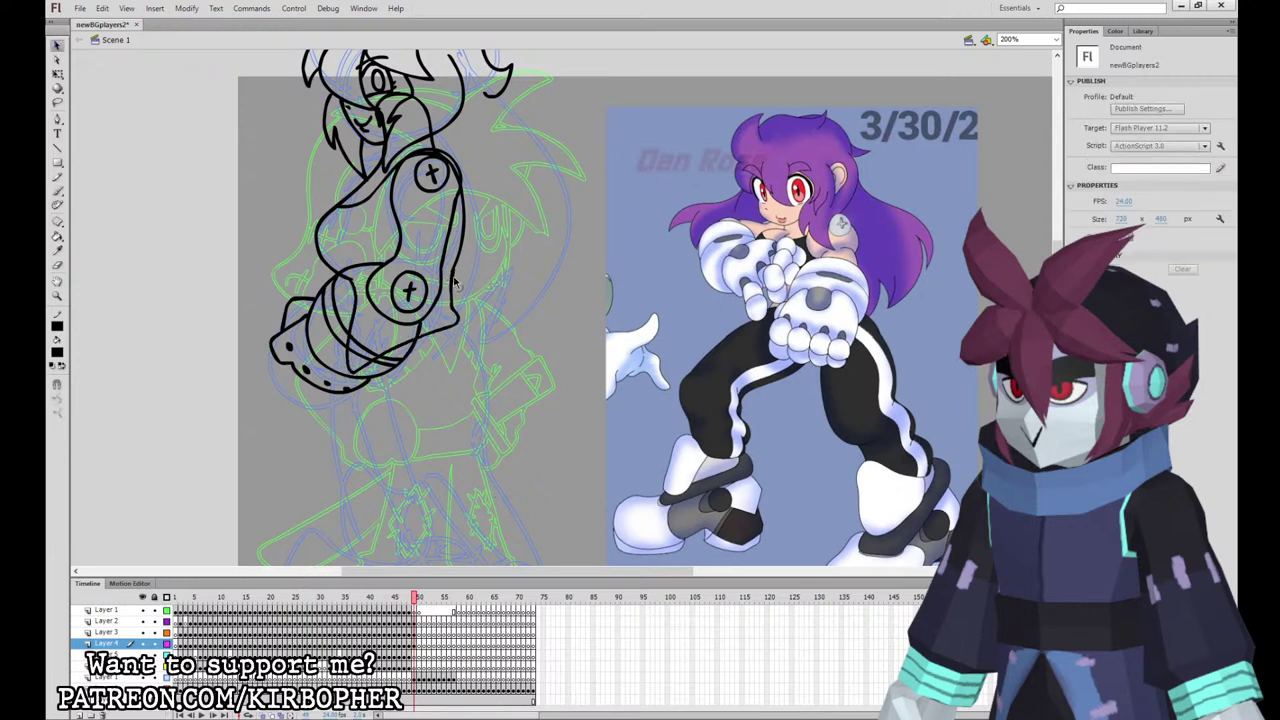
{"action": "key", "text": "b"}
{"action": "left_click_drag", "start_coordinate": [695, 456], "coordinate": [672, 352]}
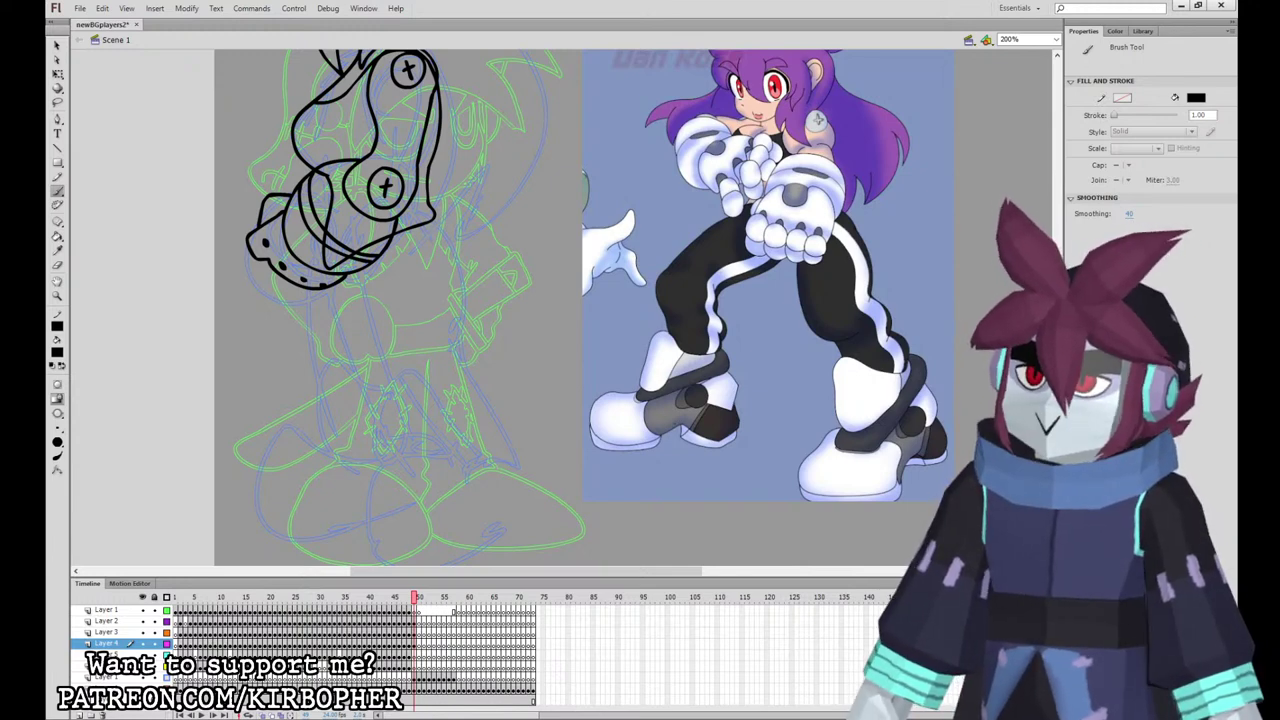
{"action": "left_click", "coordinate": [416, 644]}
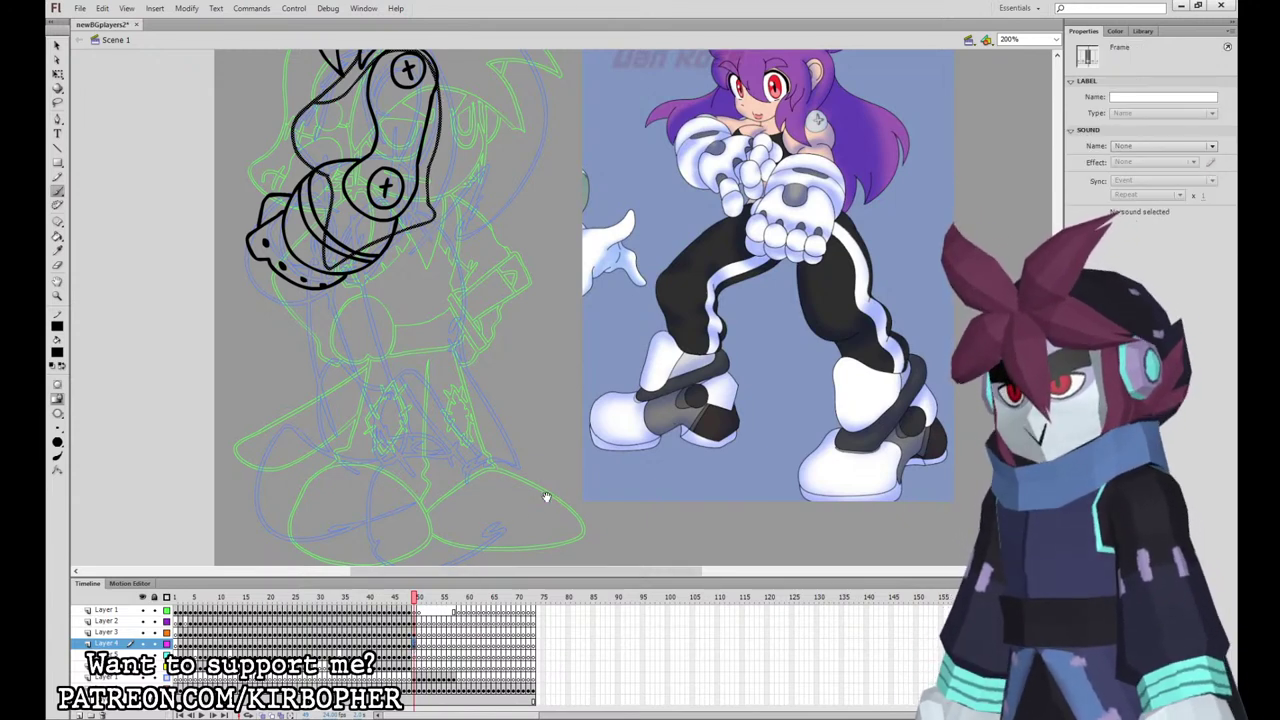
{"action": "left_click_drag", "start_coordinate": [545, 502], "coordinate": [544, 458]}
{"action": "mouse_move", "coordinate": [450, 368]}
{"action": "left_mouse_down"}
{"action": "mouse_move", "coordinate": [386, 415]}
{"action": "mouse_move", "coordinate": [434, 415]}
{"action": "mouse_move", "coordinate": [460, 383]}
{"action": "mouse_move", "coordinate": [456, 365]}
{"action": "mouse_move", "coordinate": [399, 340]}
{"action": "mouse_move", "coordinate": [389, 417]}
{"action": "mouse_move", "coordinate": [447, 398]}
{"action": "mouse_move", "coordinate": [459, 380]}
{"action": "mouse_move", "coordinate": [431, 352]}
{"action": "mouse_move", "coordinate": [382, 371]}
{"action": "mouse_move", "coordinate": [422, 420]}
{"action": "mouse_move", "coordinate": [458, 380]}
{"action": "left_mouse_up"}
{"action": "key", "text": "ctrl+z"}
{"action": "mouse_move", "coordinate": [380, 425]}
{"action": "left_mouse_down"}
{"action": "mouse_move", "coordinate": [441, 438]}
{"action": "mouse_move", "coordinate": [484, 413]}
{"action": "mouse_move", "coordinate": [499, 381]}
{"action": "mouse_move", "coordinate": [454, 298]}
{"action": "mouse_move", "coordinate": [459, 228]}
{"action": "mouse_move", "coordinate": [436, 180]}
{"action": "left_mouse_up"}
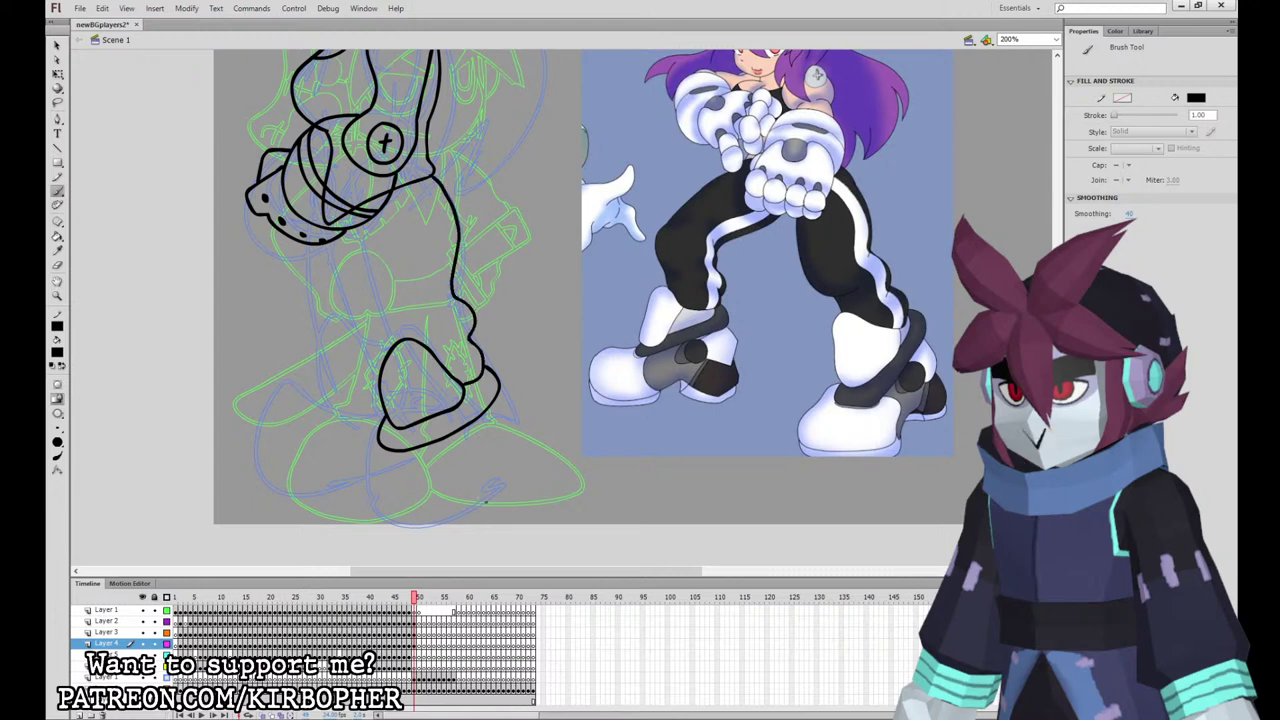
Step: Redraw the near leg's back contour and brush its front contour from beneath the gauntlet to the shin guard
{"action": "left_click", "coordinate": [415, 647]}
{"action": "key", "text": "ctrl+z"}
{"action": "key", "text": "ctrl+z"}
{"action": "mouse_move", "coordinate": [465, 390]}
{"action": "left_mouse_down"}
{"action": "mouse_move", "coordinate": [457, 296]}
{"action": "mouse_move", "coordinate": [457, 210]}
{"action": "mouse_move", "coordinate": [432, 177]}
{"action": "left_mouse_up"}
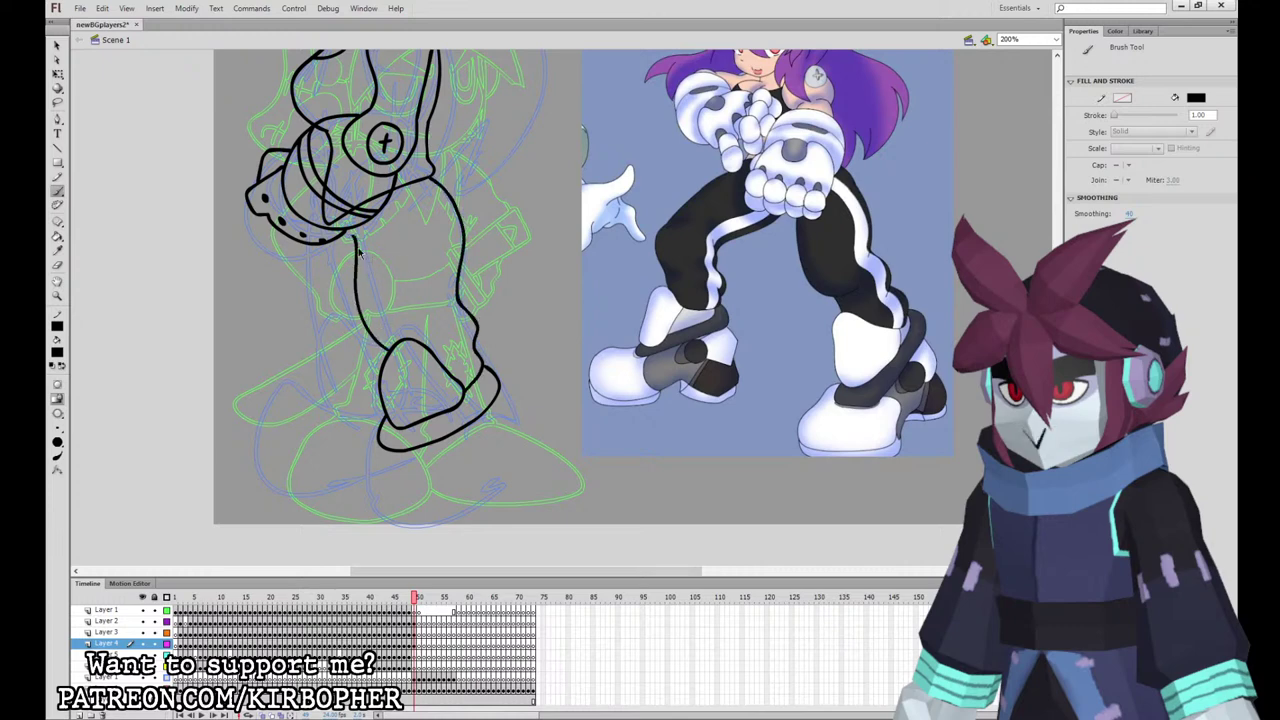
{"action": "left_click_drag", "start_coordinate": [344, 248], "coordinate": [382, 361]}
{"action": "key", "text": "ctrl+z"}
{"action": "left_click_drag", "start_coordinate": [346, 247], "coordinate": [363, 326]}
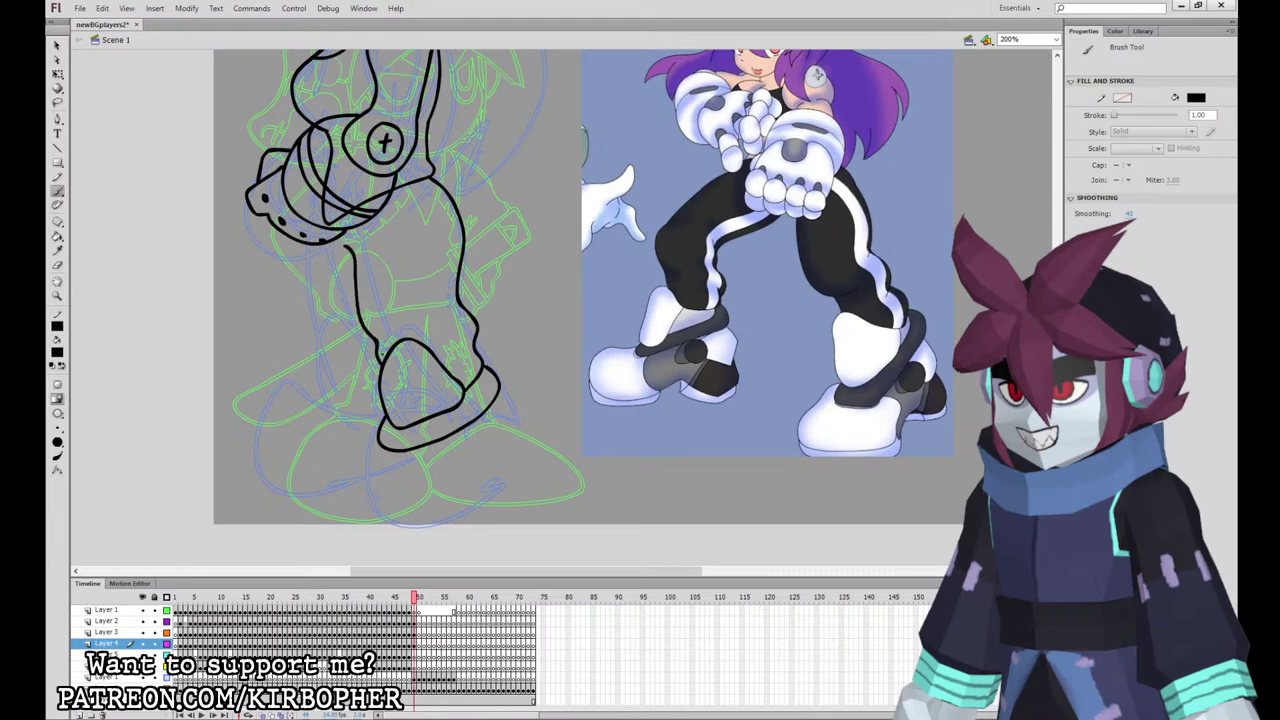
Step: Draw the near boot's rounded toe below the ankle strap and its heel section behind, redoing strokes that miss
{"action": "mouse_move", "coordinate": [372, 442]}
{"action": "left_mouse_down"}
{"action": "mouse_move", "coordinate": [356, 507]}
{"action": "mouse_move", "coordinate": [395, 525]}
{"action": "mouse_move", "coordinate": [473, 500]}
{"action": "mouse_move", "coordinate": [462, 432]}
{"action": "left_mouse_up"}
{"action": "key", "text": "ctrl+z"}
{"action": "mouse_move", "coordinate": [378, 442]}
{"action": "left_mouse_down"}
{"action": "mouse_move", "coordinate": [355, 487]}
{"action": "mouse_move", "coordinate": [383, 519]}
{"action": "mouse_move", "coordinate": [425, 523]}
{"action": "mouse_move", "coordinate": [481, 485]}
{"action": "mouse_move", "coordinate": [462, 432]}
{"action": "left_mouse_up"}
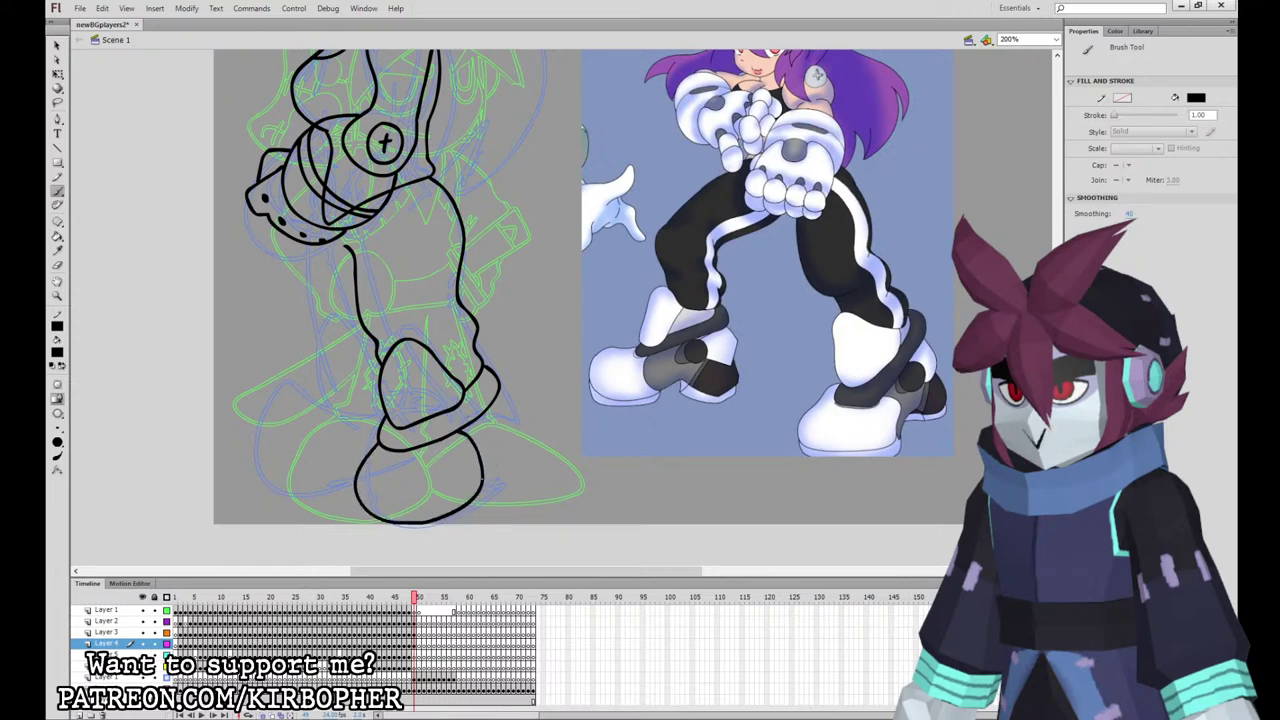
{"action": "key", "text": "ctrl+z"}
{"action": "mouse_move", "coordinate": [483, 478]}
{"action": "left_mouse_down"}
{"action": "mouse_move", "coordinate": [497, 442]}
{"action": "mouse_move", "coordinate": [499, 387]}
{"action": "left_mouse_up"}
{"action": "mouse_move", "coordinate": [485, 470]}
{"action": "left_mouse_down"}
{"action": "mouse_move", "coordinate": [511, 423]}
{"action": "mouse_move", "coordinate": [516, 451]}
{"action": "left_mouse_up"}
{"action": "key", "text": "ctrl+z"}
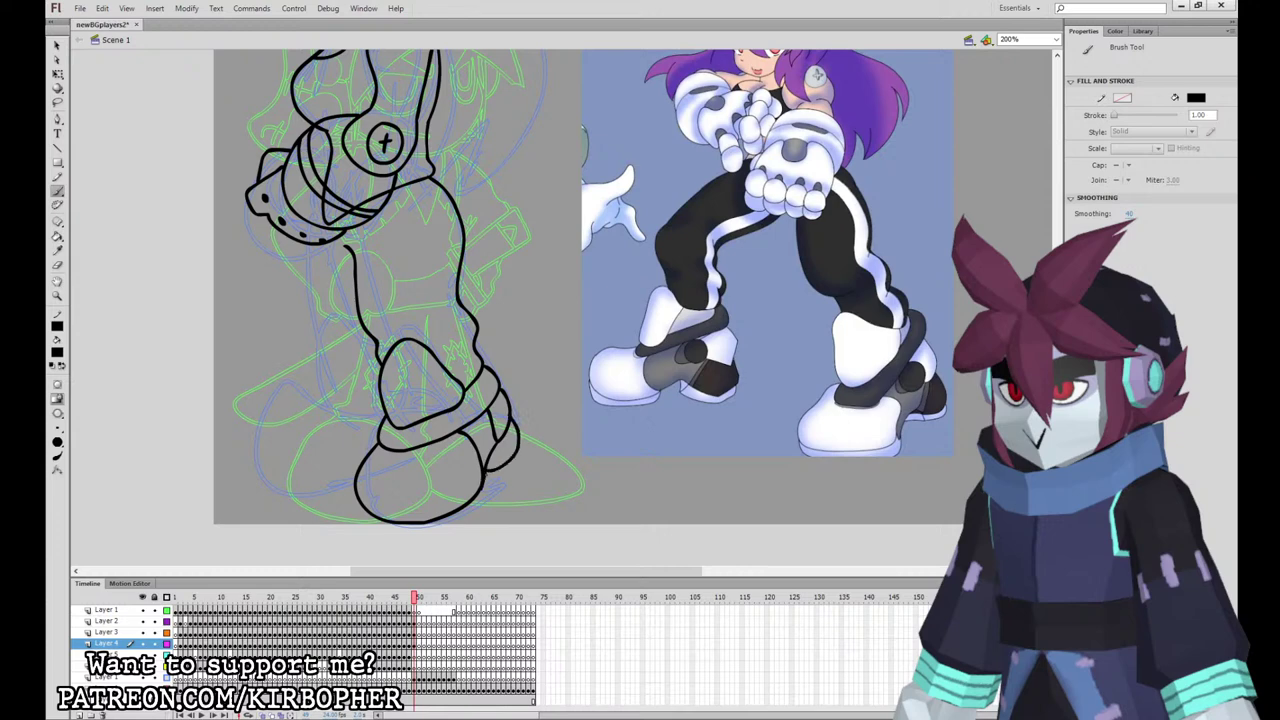
Step: Add the sole outlines beneath the near boot's toe and heel
{"action": "mouse_move", "coordinate": [362, 514]}
{"action": "left_mouse_down"}
{"action": "mouse_move", "coordinate": [398, 532]}
{"action": "mouse_move", "coordinate": [470, 506]}
{"action": "left_mouse_up"}
{"action": "mouse_move", "coordinate": [388, 535]}
{"action": "left_mouse_down"}
{"action": "mouse_move", "coordinate": [425, 537]}
{"action": "mouse_move", "coordinate": [485, 494]}
{"action": "left_mouse_up"}
{"action": "key", "text": "ctrl+z"}
{"action": "mouse_move", "coordinate": [522, 453]}
{"action": "left_mouse_down"}
{"action": "mouse_move", "coordinate": [491, 481]}
{"action": "mouse_move", "coordinate": [520, 443]}
{"action": "left_mouse_up"}
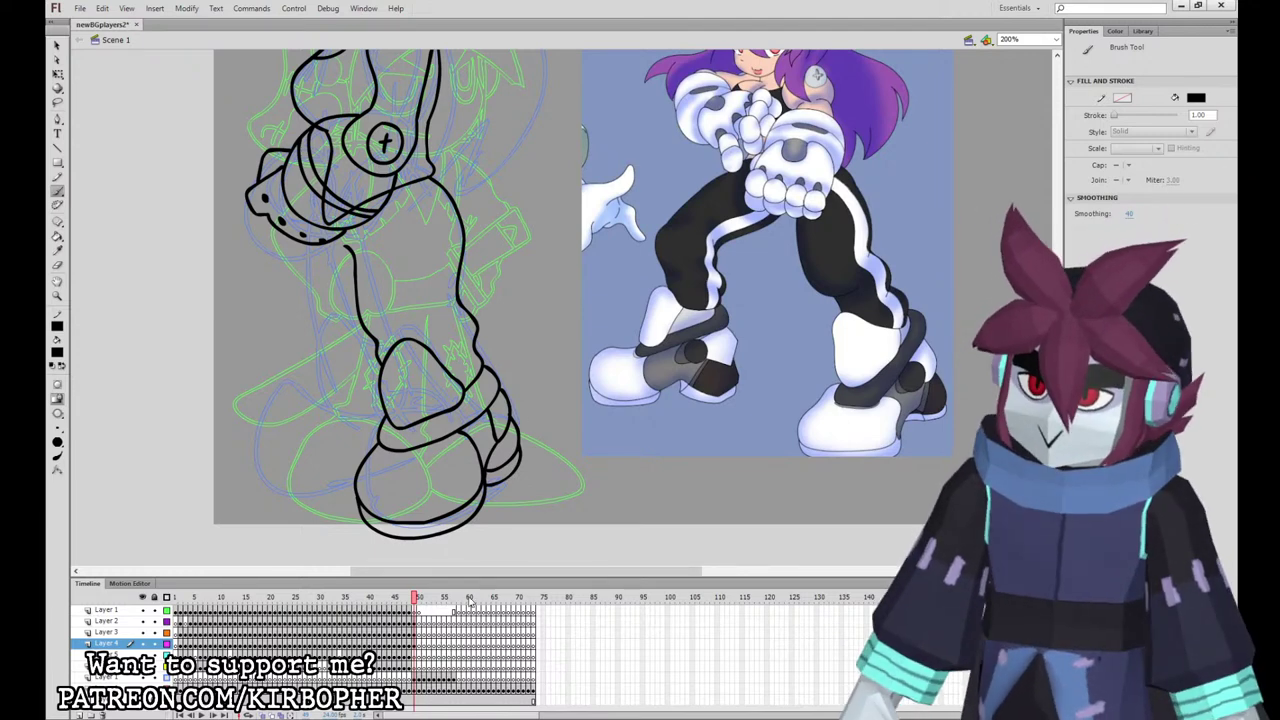
Step: Brush the far leg's front contour, the far boot's pointed shin guard and its ankle strap on Layer 4
{"action": "left_click", "coordinate": [418, 645]}
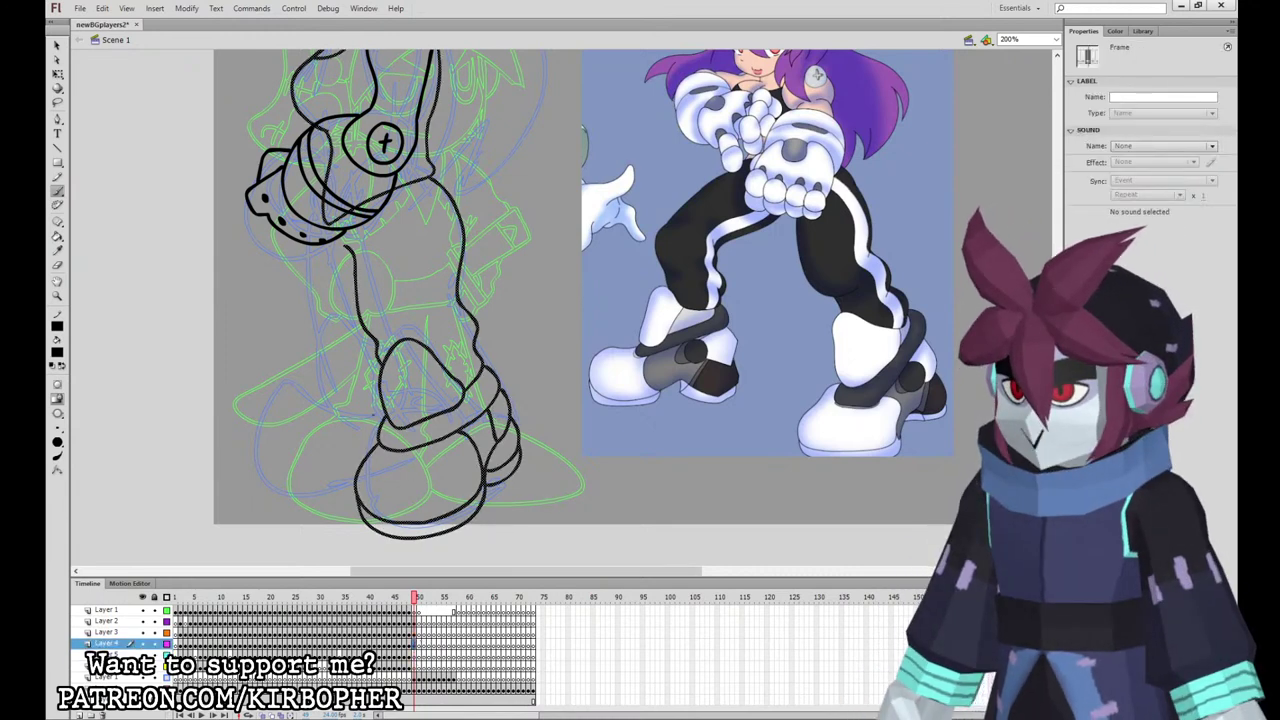
{"action": "mouse_move", "coordinate": [353, 394]}
{"action": "left_mouse_down"}
{"action": "mouse_move", "coordinate": [298, 384]}
{"action": "mouse_move", "coordinate": [328, 416]}
{"action": "mouse_move", "coordinate": [351, 400]}
{"action": "mouse_move", "coordinate": [316, 346]}
{"action": "mouse_move", "coordinate": [326, 420]}
{"action": "mouse_move", "coordinate": [354, 398]}
{"action": "left_mouse_up"}
{"action": "key", "text": "ctrl+z"}
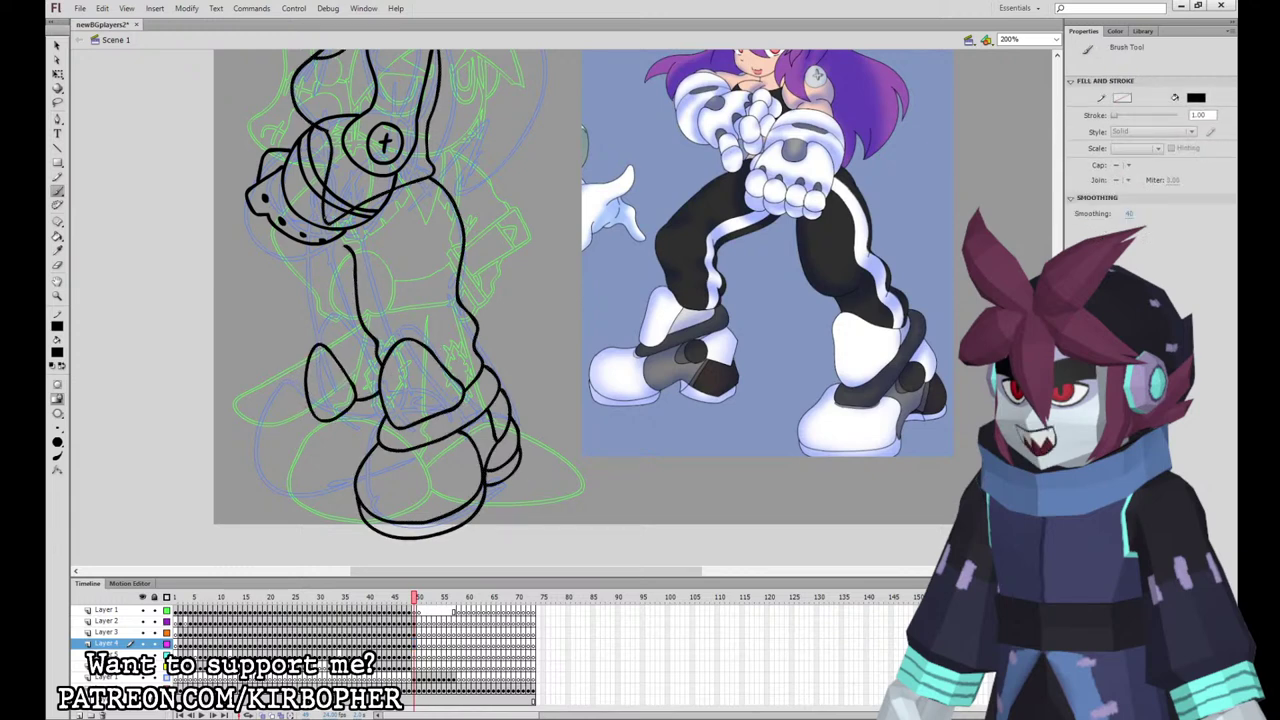
{"action": "mouse_move", "coordinate": [318, 230]}
{"action": "left_mouse_down"}
{"action": "mouse_move", "coordinate": [312, 295]}
{"action": "mouse_move", "coordinate": [312, 344]}
{"action": "left_mouse_up"}
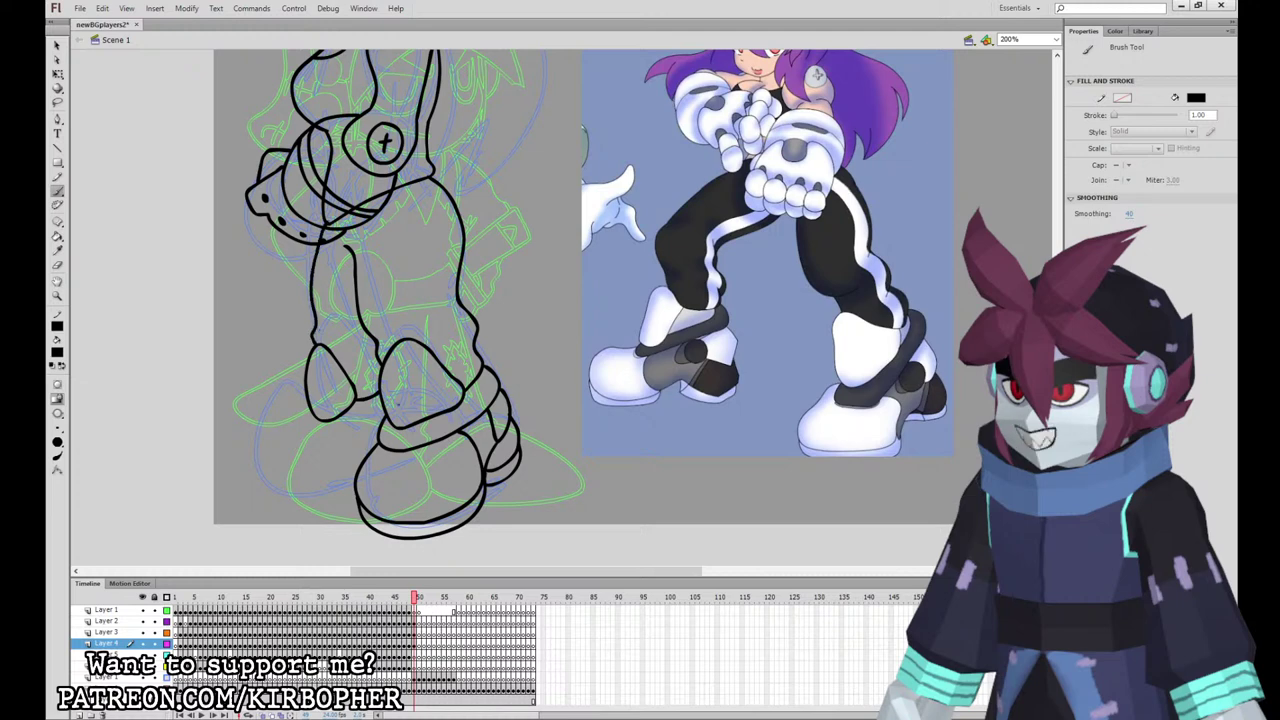
{"action": "mouse_move", "coordinate": [306, 408]}
{"action": "left_mouse_down"}
{"action": "mouse_move", "coordinate": [294, 438]}
{"action": "mouse_move", "coordinate": [362, 425]}
{"action": "left_mouse_up"}
{"action": "key", "text": "ctrl+z"}
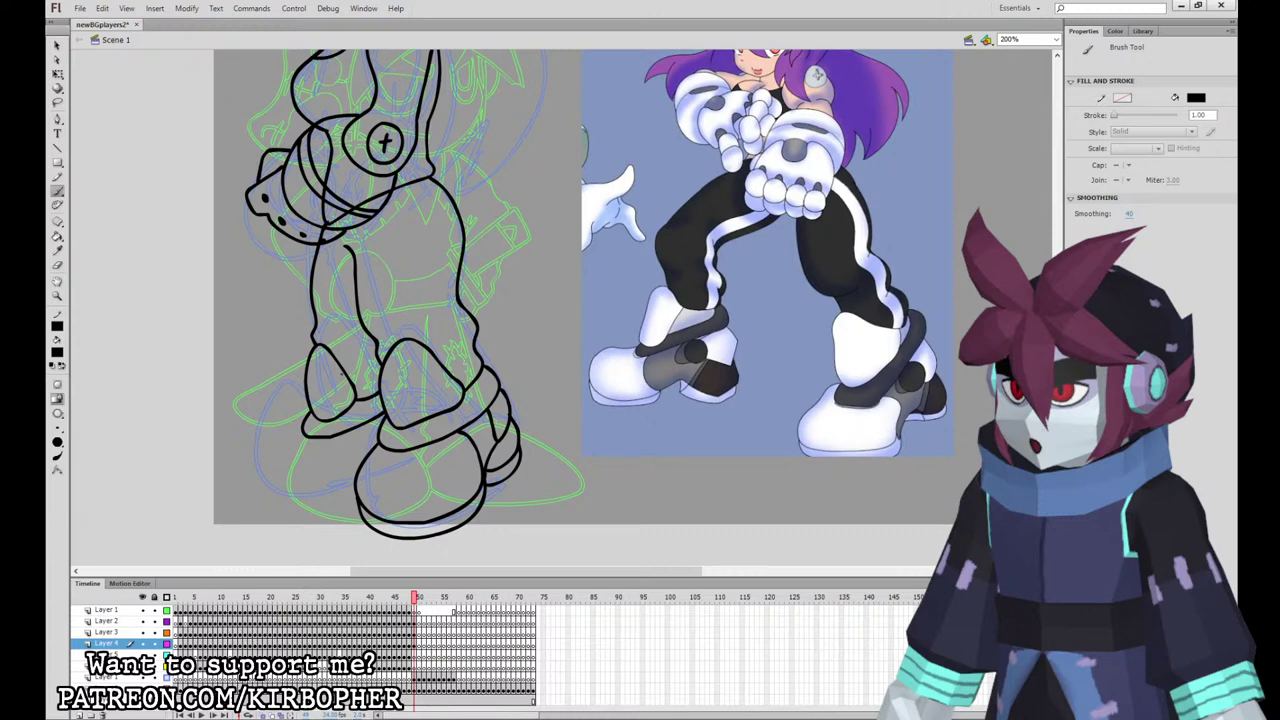
{"action": "left_click", "coordinate": [56, 45]}
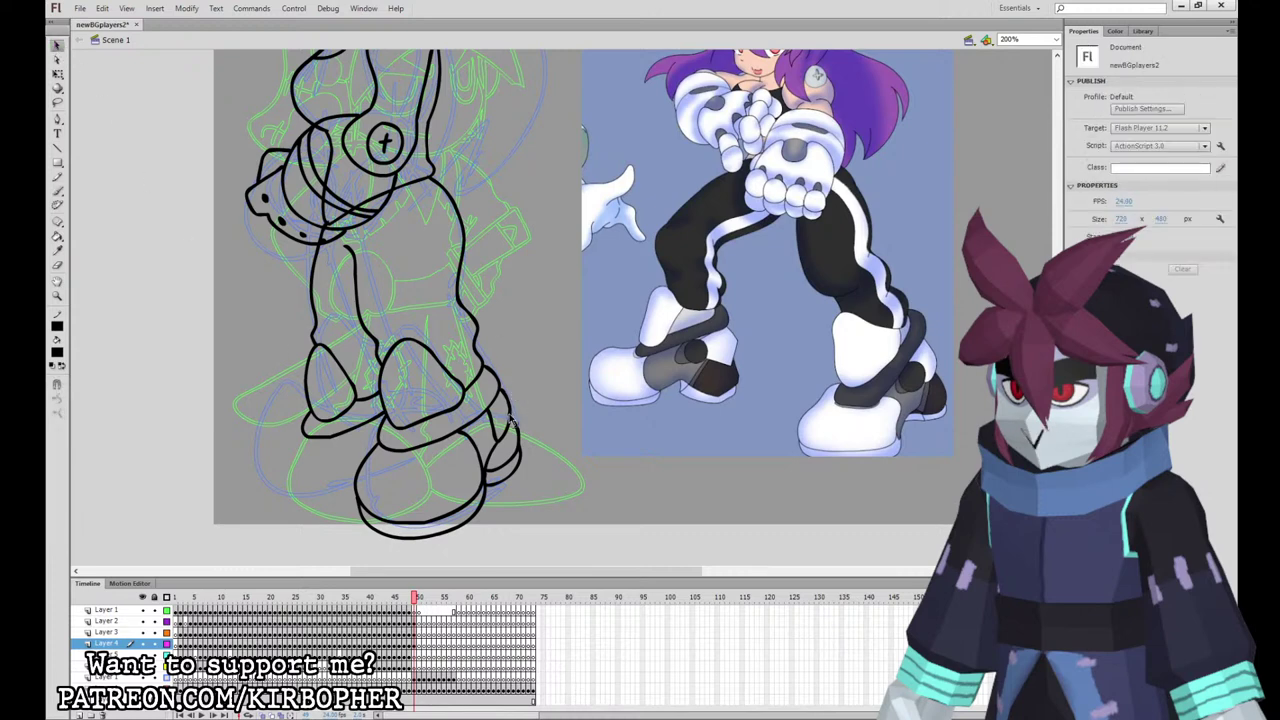
{"action": "key", "text": "b"}
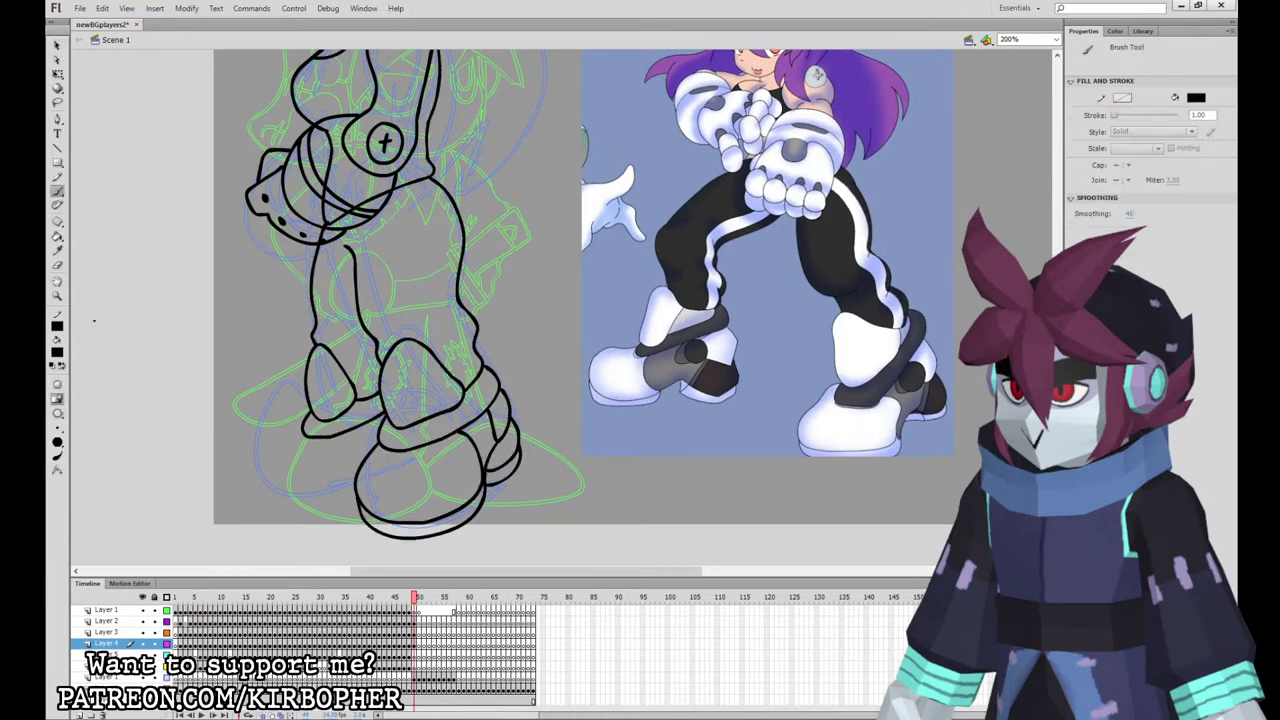
Step: Draw the far boot's rounded toe below its strap and outline the sole beneath it
{"action": "mouse_move", "coordinate": [268, 433]}
{"action": "left_mouse_down"}
{"action": "mouse_move", "coordinate": [237, 484]}
{"action": "mouse_move", "coordinate": [290, 501]}
{"action": "mouse_move", "coordinate": [342, 482]}
{"action": "left_mouse_up"}
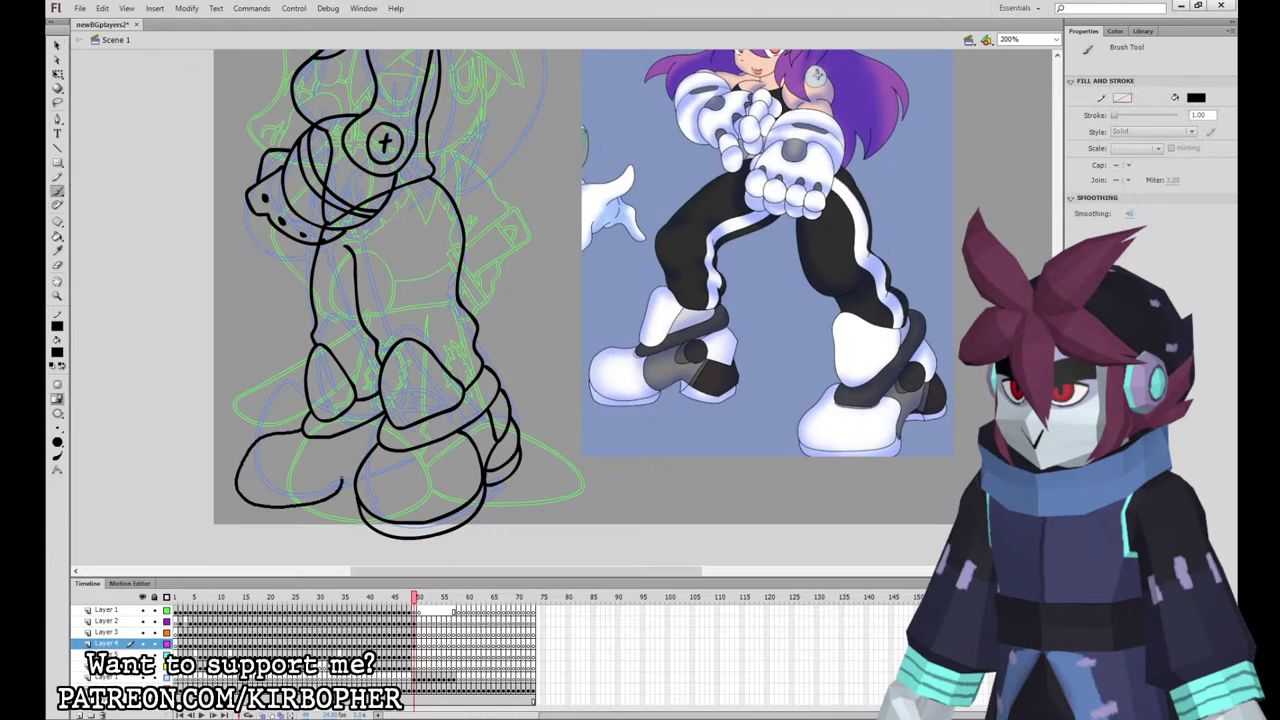
{"action": "key", "text": "ctrl+z"}
{"action": "mouse_move", "coordinate": [296, 427]}
{"action": "left_mouse_down"}
{"action": "mouse_move", "coordinate": [243, 464]}
{"action": "mouse_move", "coordinate": [277, 497]}
{"action": "mouse_move", "coordinate": [318, 495]}
{"action": "mouse_move", "coordinate": [346, 474]}
{"action": "mouse_move", "coordinate": [341, 436]}
{"action": "left_mouse_up"}
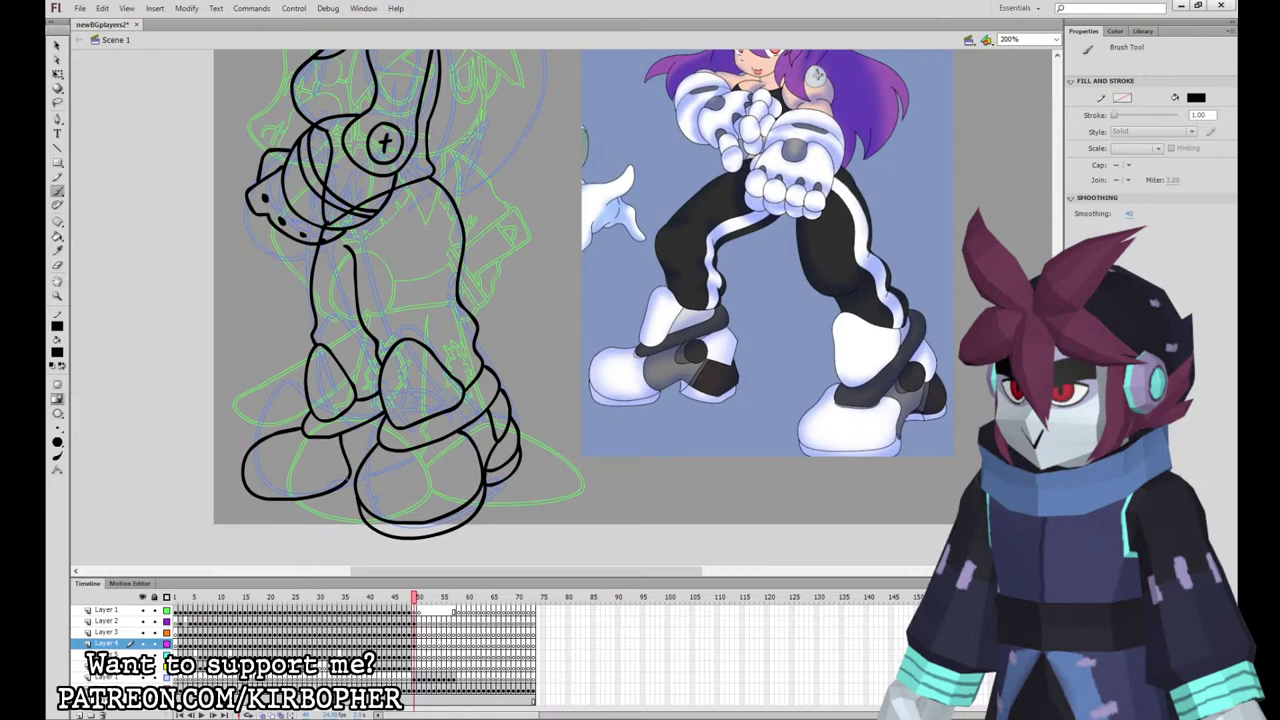
{"action": "mouse_move", "coordinate": [247, 485]}
{"action": "left_mouse_down"}
{"action": "mouse_move", "coordinate": [288, 515]}
{"action": "mouse_move", "coordinate": [336, 510]}
{"action": "mouse_move", "coordinate": [254, 506]}
{"action": "mouse_move", "coordinate": [330, 511]}
{"action": "mouse_move", "coordinate": [350, 480]}
{"action": "left_mouse_up"}
{"action": "key", "text": "ctrl+z"}
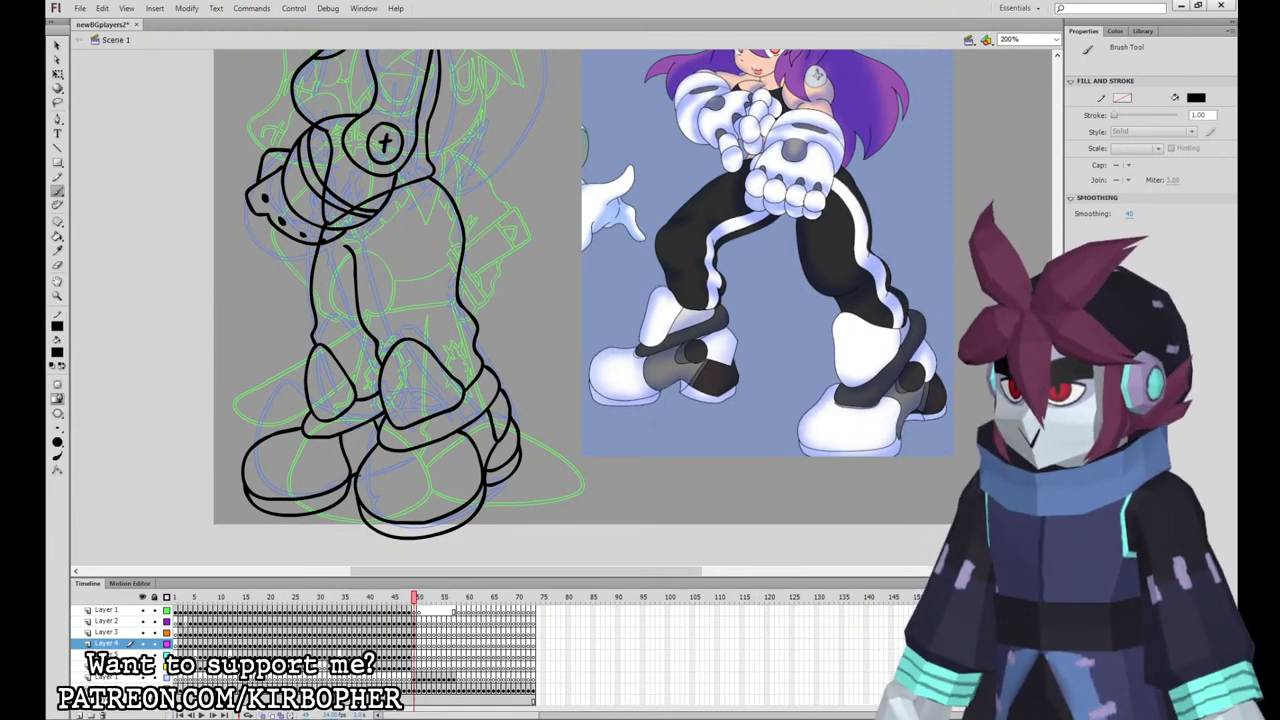
Step: Draw the wavy side stripe down the near trouser leg and a matching stripe line on the other leg
{"action": "left_click", "coordinate": [423, 627]}
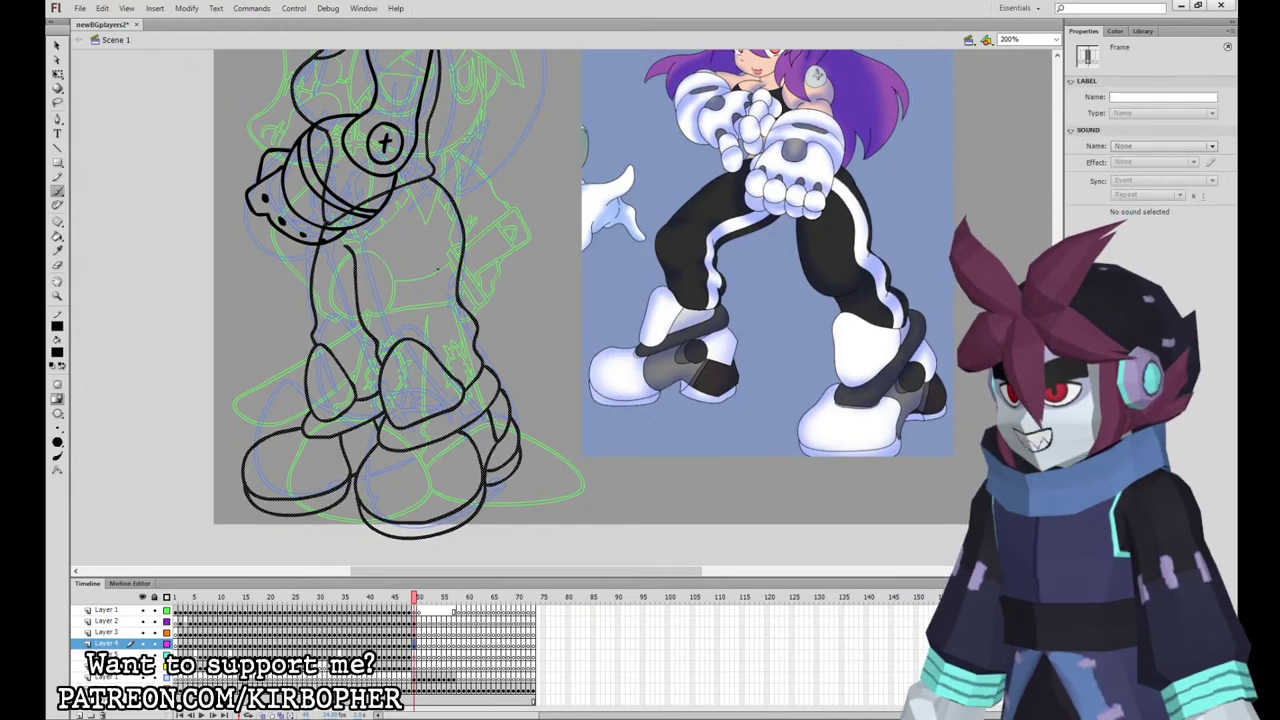
{"action": "key", "text": "b"}
{"action": "mouse_move", "coordinate": [417, 232]}
{"action": "left_mouse_down"}
{"action": "mouse_move", "coordinate": [450, 378]}
{"action": "mouse_move", "coordinate": [466, 321]}
{"action": "left_mouse_up"}
{"action": "key", "text": "ctrl+z"}
{"action": "left_click_drag", "start_coordinate": [475, 382], "coordinate": [475, 367]}
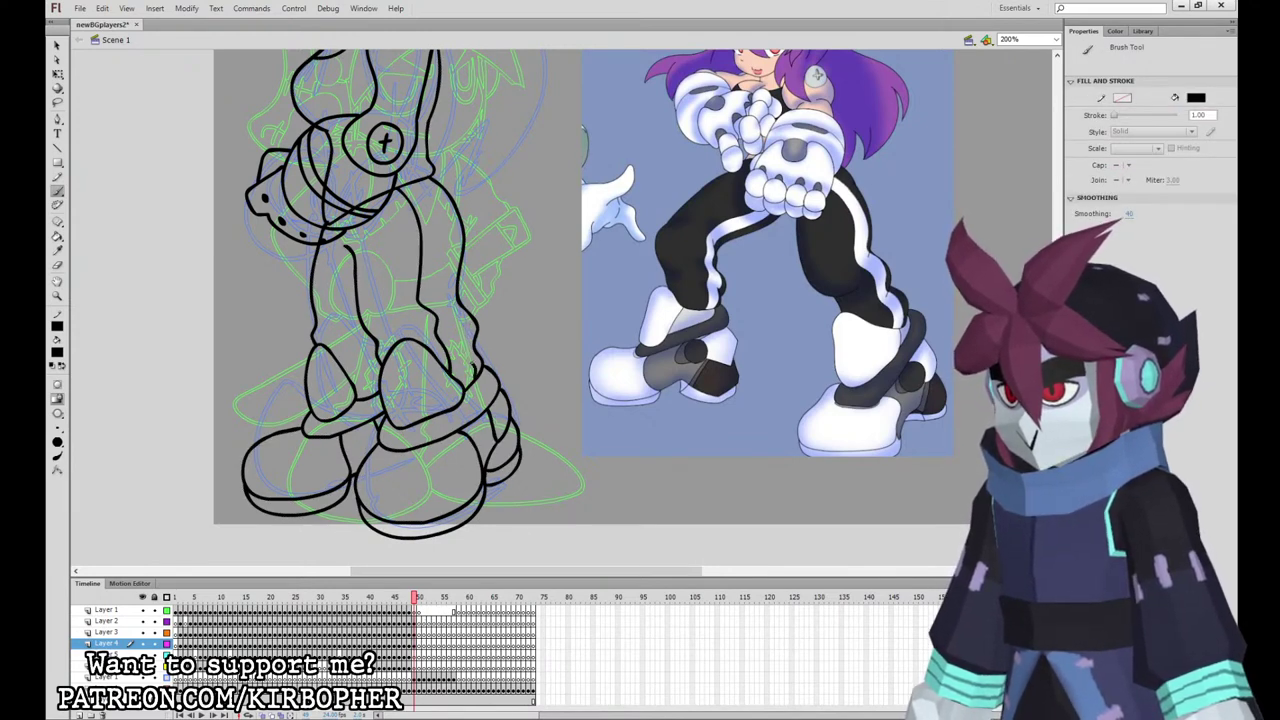
{"action": "left_click_drag", "start_coordinate": [456, 318], "coordinate": [430, 180]}
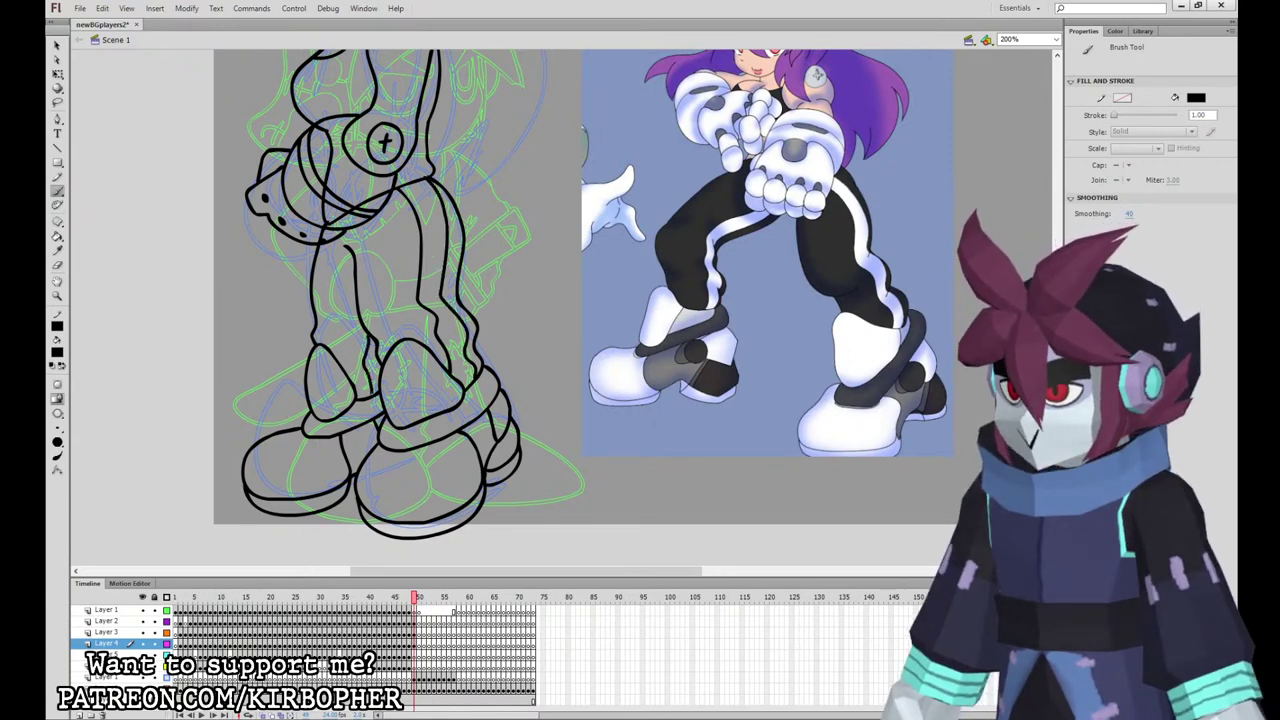
{"action": "left_click_drag", "start_coordinate": [377, 393], "coordinate": [368, 337]}
Step: Draw the long, pointed hair flowing down the character's back on the layer below Layer 4
{"action": "left_click_drag", "start_coordinate": [531, 330], "coordinate": [519, 425]}
{"action": "key", "text": "v"}
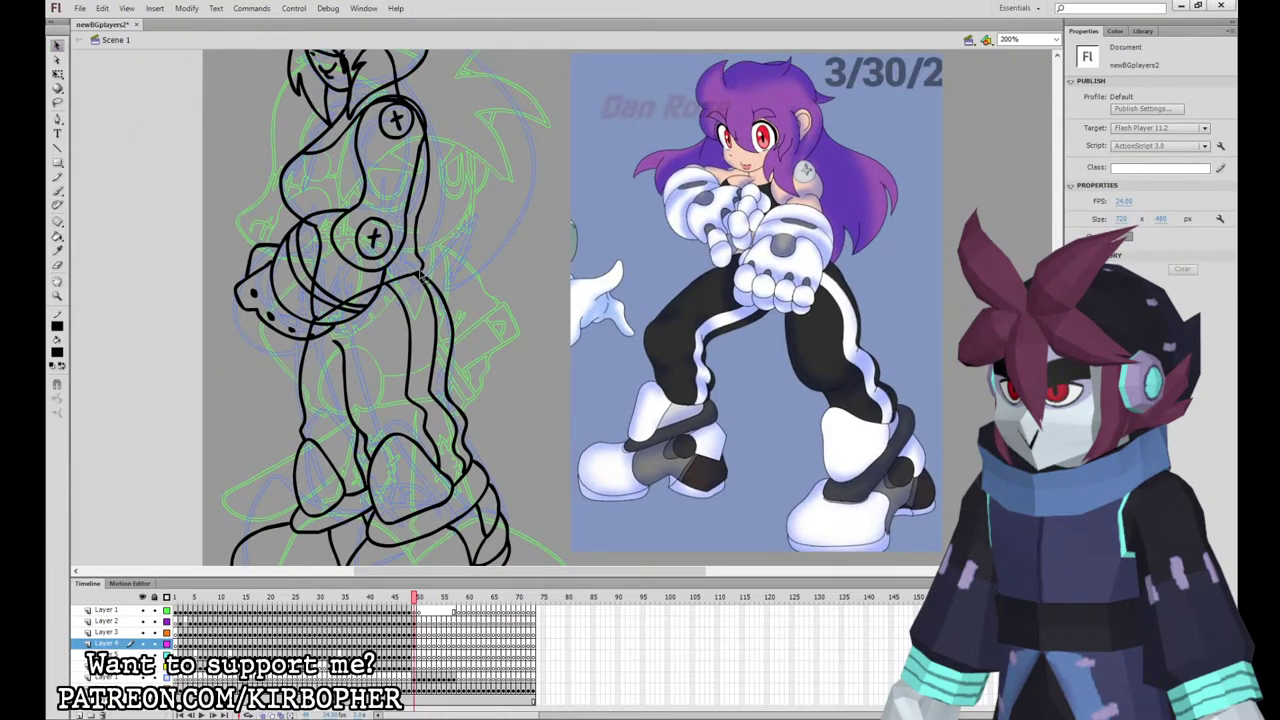
{"action": "key", "text": "b"}
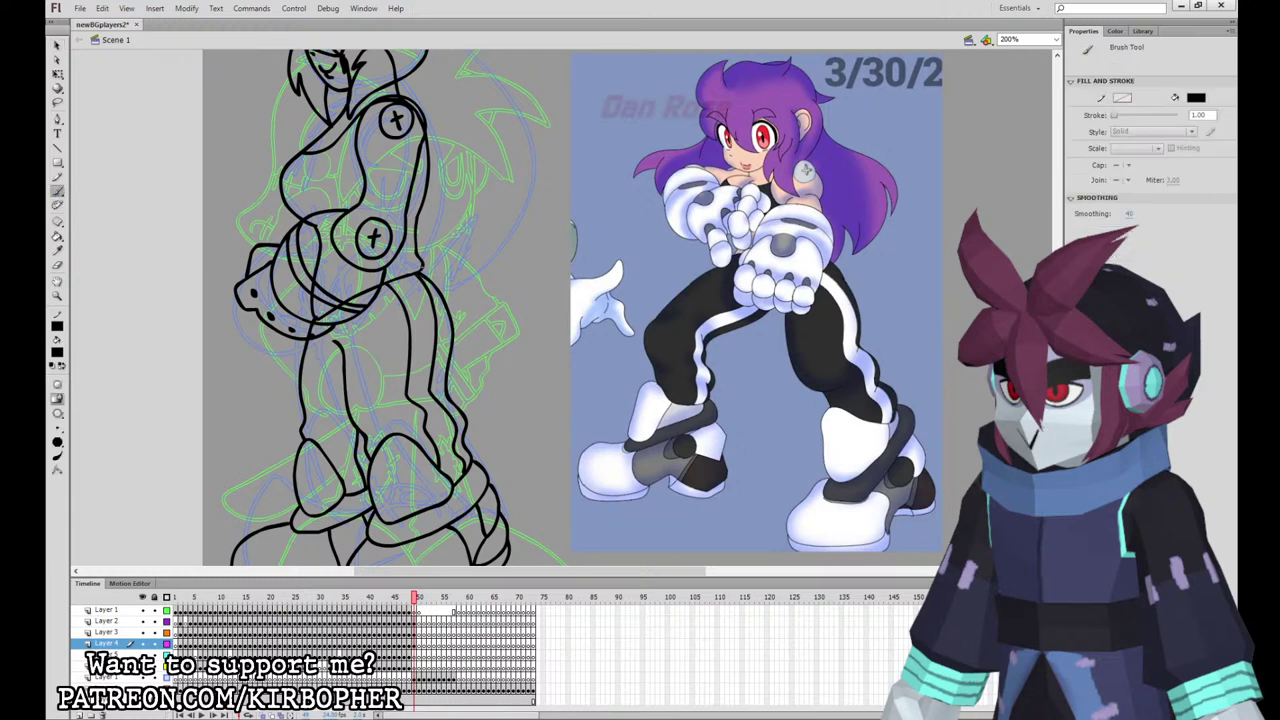
{"action": "scroll", "coordinate": [627, 308], "scroll_direction": "up", "scroll_amount": 4}
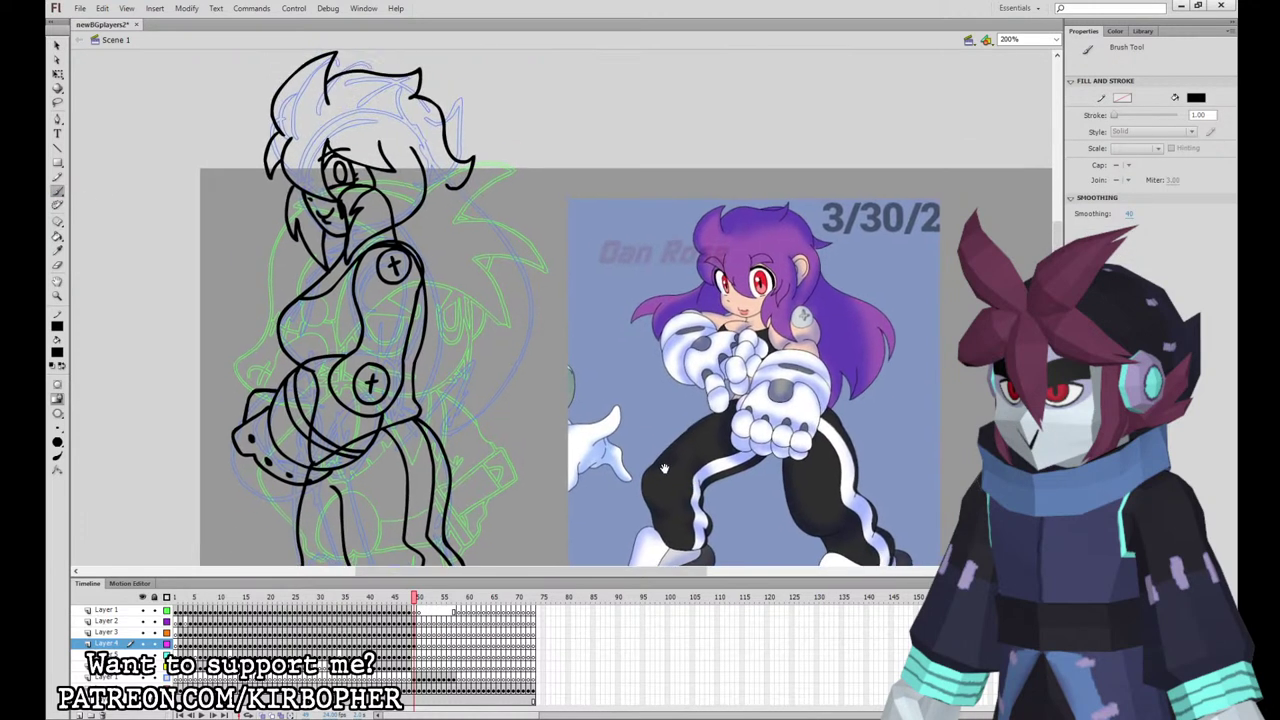
{"action": "left_click", "coordinate": [416, 652]}
{"action": "mouse_move", "coordinate": [404, 146]}
{"action": "left_mouse_down"}
{"action": "mouse_move", "coordinate": [542, 310]}
{"action": "mouse_move", "coordinate": [495, 434]}
{"action": "mouse_move", "coordinate": [460, 436]}
{"action": "mouse_move", "coordinate": [452, 496]}
{"action": "mouse_move", "coordinate": [386, 405]}
{"action": "mouse_move", "coordinate": [379, 278]}
{"action": "mouse_move", "coordinate": [406, 148]}
{"action": "left_mouse_up"}
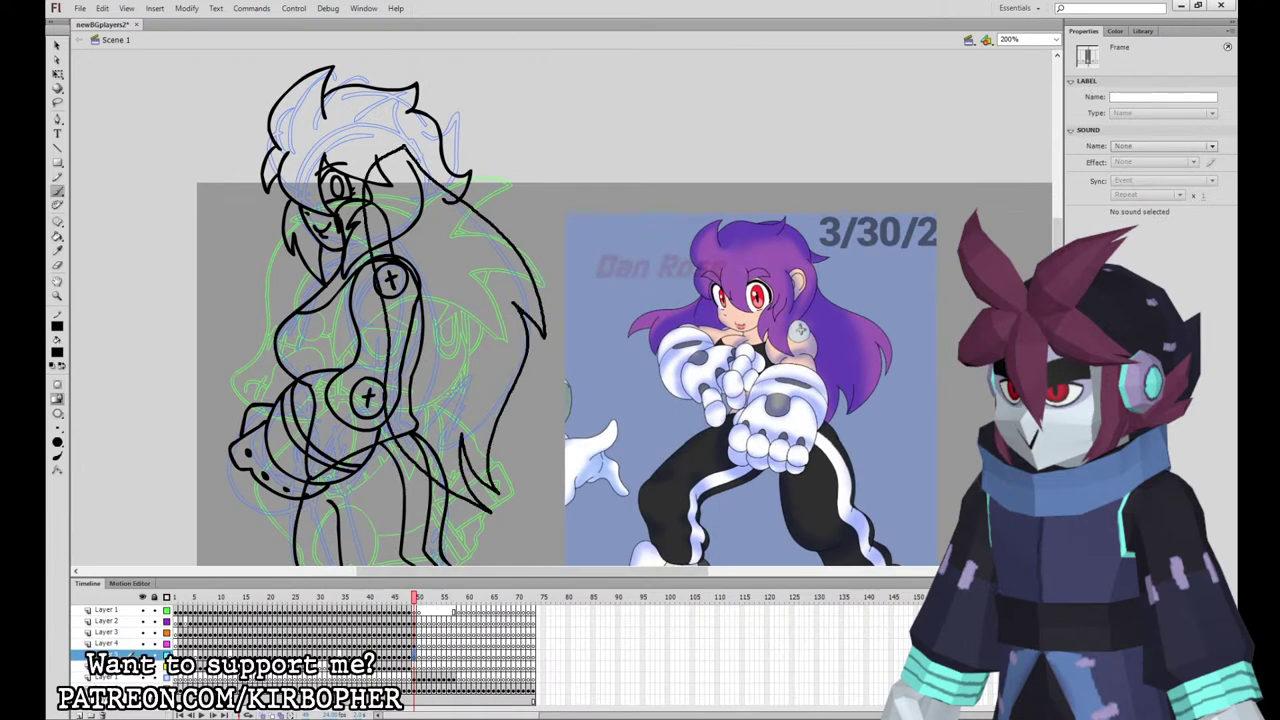
{"action": "left_click", "coordinate": [577, 297]}
Step: Sample the skin tone from the reference image and fill the face, neck, upper chest and arm with it
{"action": "left_click_drag", "start_coordinate": [605, 413], "coordinate": [610, 290]}
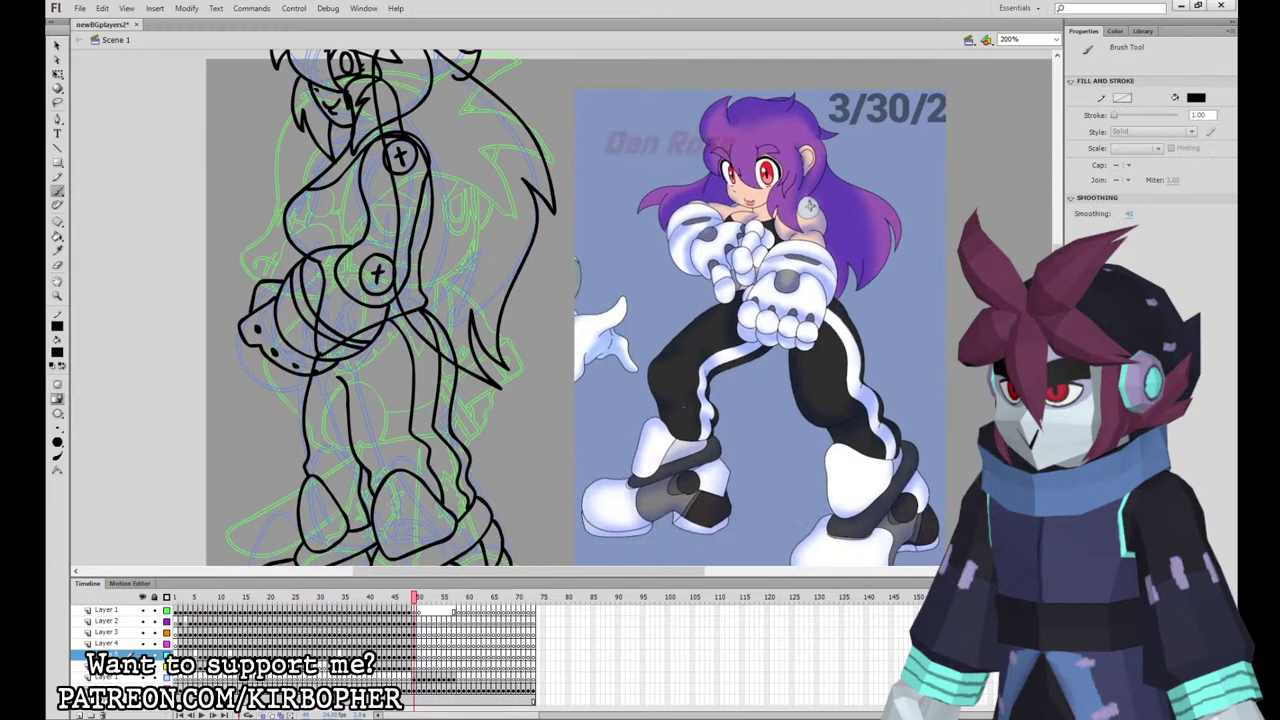
{"action": "left_click_drag", "start_coordinate": [534, 374], "coordinate": [562, 550]}
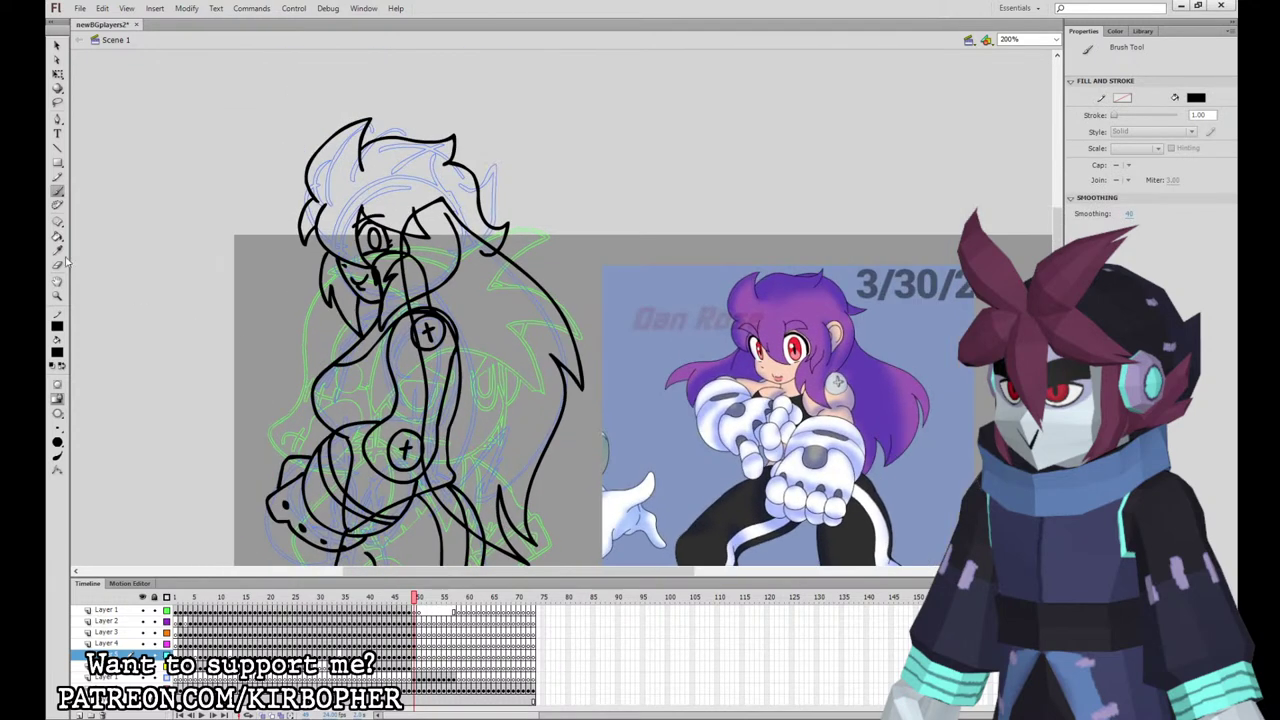
{"action": "left_click", "coordinate": [57, 251]}
{"action": "left_click", "coordinate": [783, 372]}
{"action": "left_click", "coordinate": [364, 295]}
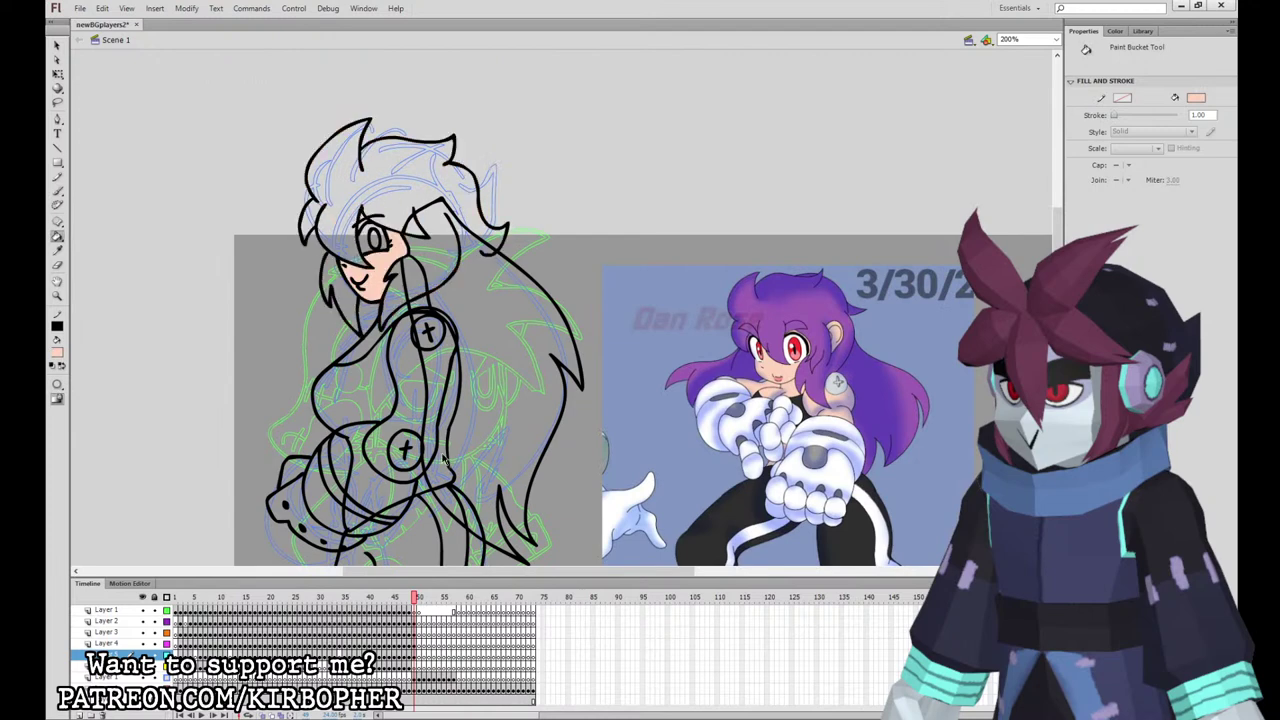
{"action": "left_click", "coordinate": [401, 363]}
{"action": "left_click", "coordinate": [354, 349]}
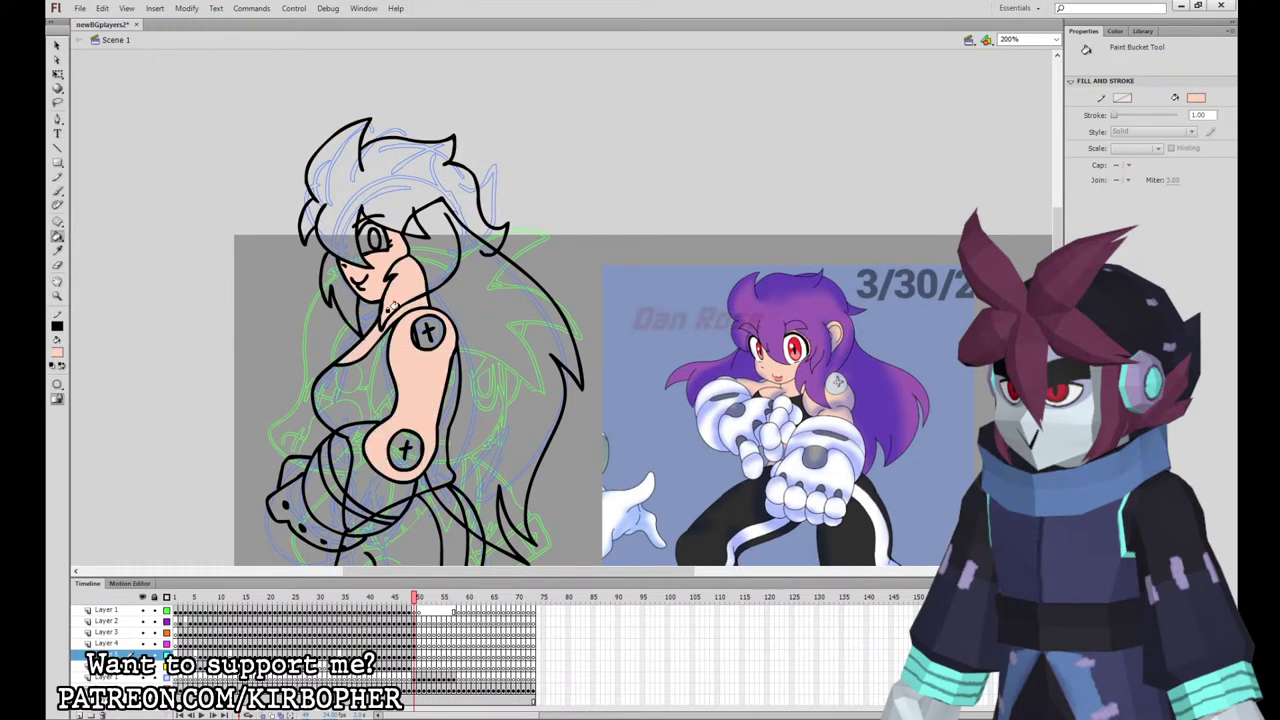
Step: Sample the glove's white from the reference image and fill the gauntlet's forearm, cuff and fist with it
{"action": "left_click_drag", "start_coordinate": [432, 386], "coordinate": [414, 250]}
{"action": "left_click", "coordinate": [57, 251]}
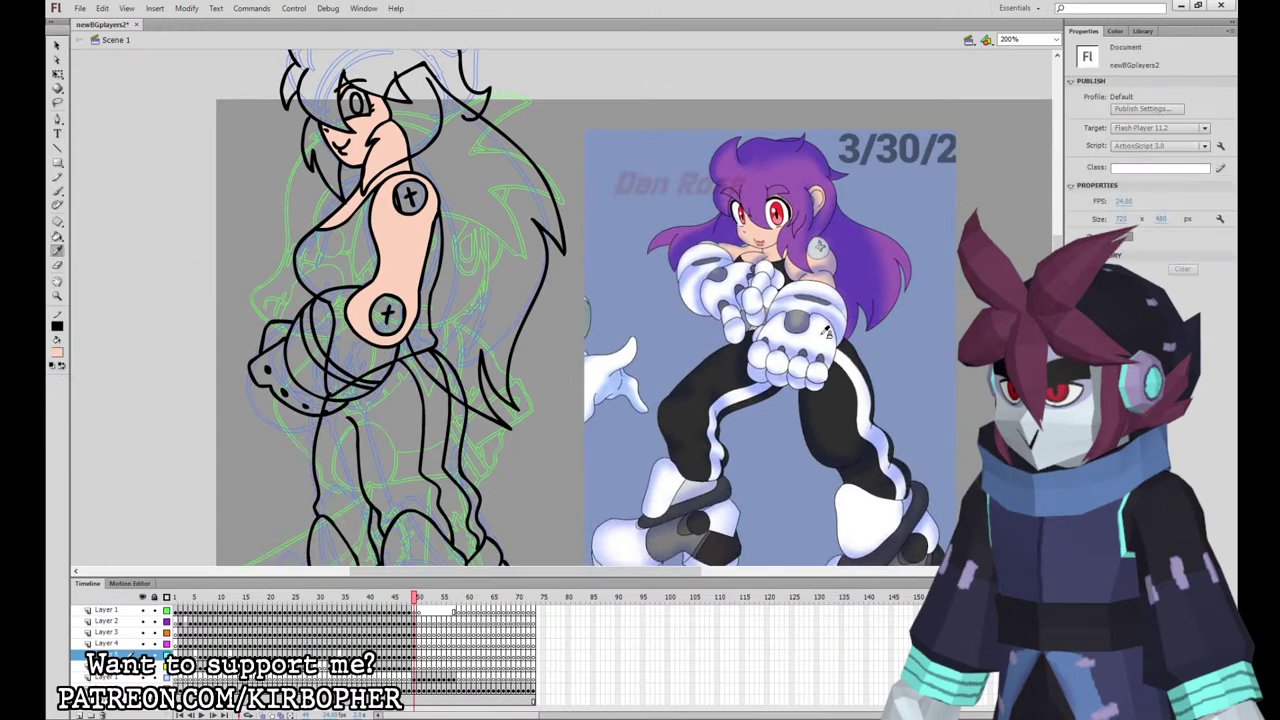
{"action": "left_click", "coordinate": [823, 316]}
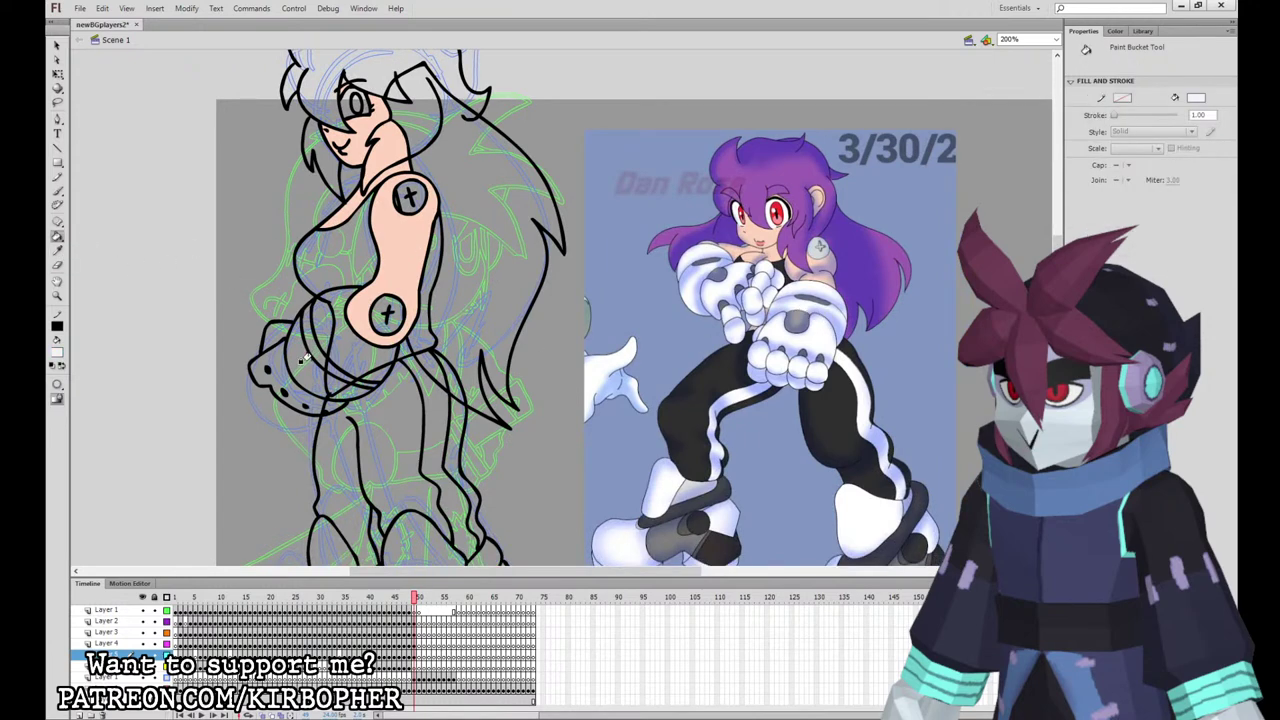
{"action": "left_click", "coordinate": [333, 327]}
{"action": "left_click", "coordinate": [343, 327]}
{"action": "left_click", "coordinate": [272, 343]}
Step: Fill the shin guards and rounded toes of both boots with the glove's white
{"action": "scroll", "coordinate": [540, 361], "scroll_direction": "down", "scroll_amount": 1}
{"action": "scroll", "coordinate": [540, 361], "scroll_direction": "down", "scroll_amount": 3}
{"action": "left_click", "coordinate": [340, 428]}
{"action": "left_click", "coordinate": [300, 490]}
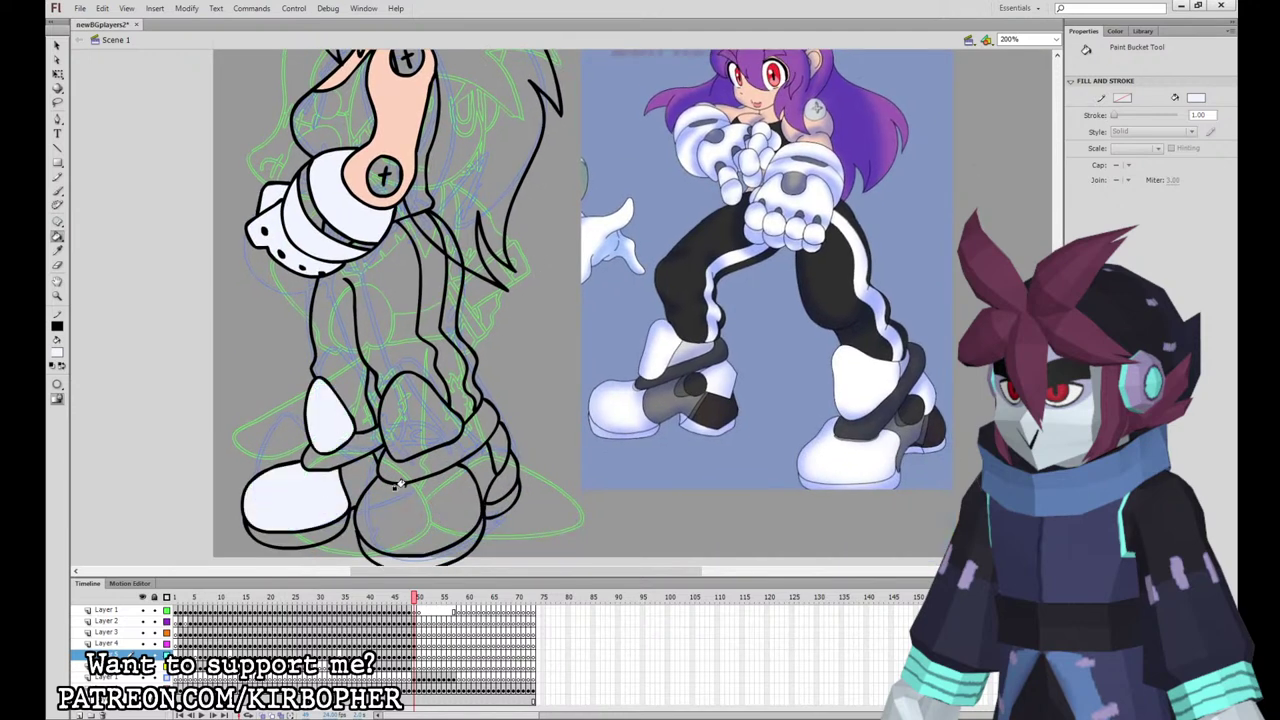
{"action": "left_click", "coordinate": [415, 490]}
{"action": "left_click", "coordinate": [426, 433]}
Step: Fill the boot soles, the near boot's rear panel and the gauntlet's finger area with the pale lavender shadow colour
{"action": "left_click", "coordinate": [323, 533]}
{"action": "left_click", "coordinate": [459, 543]}
{"action": "left_click", "coordinate": [505, 492]}
{"action": "left_click", "coordinate": [57, 251]}
{"action": "key", "text": "k"}
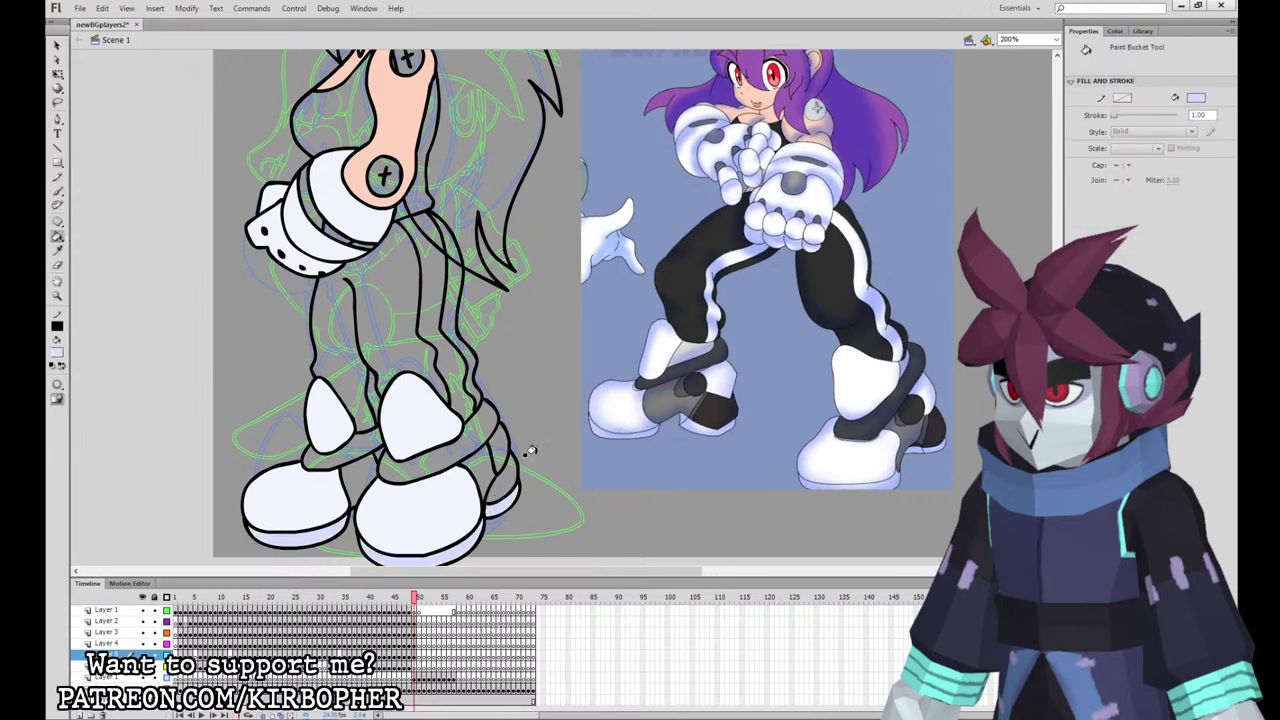
{"action": "left_click", "coordinate": [497, 432]}
{"action": "left_click", "coordinate": [265, 232]}
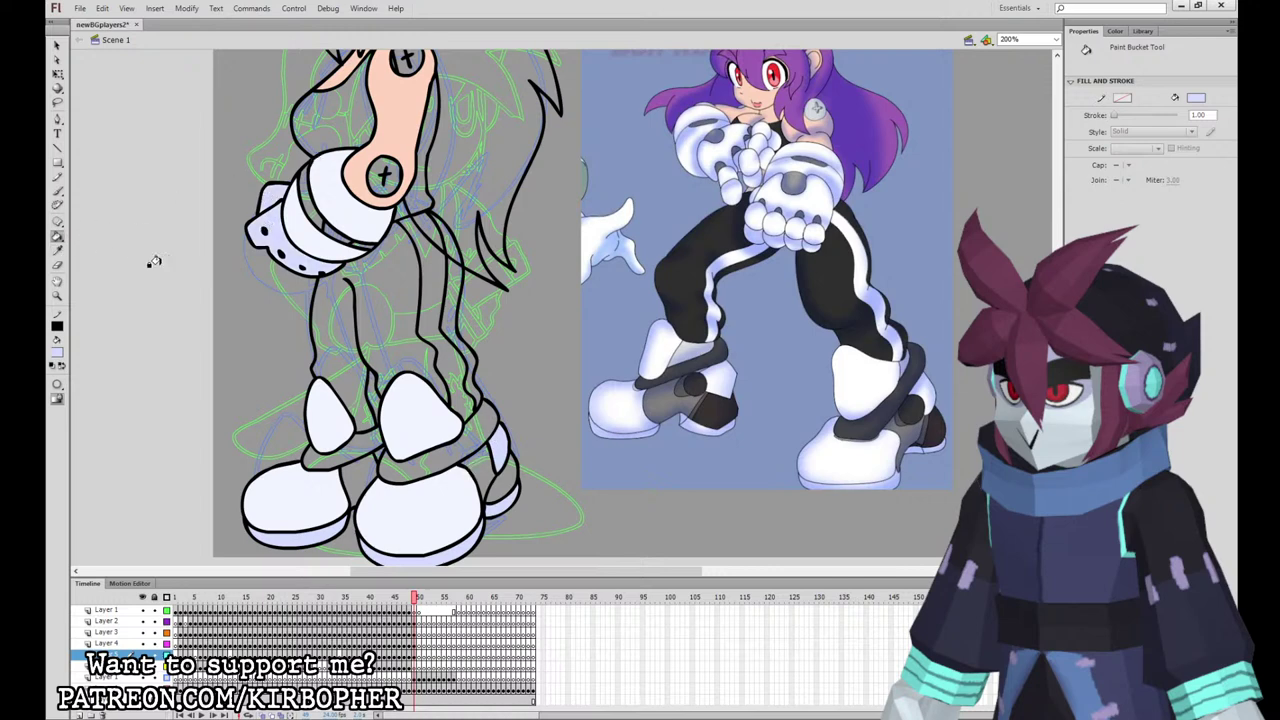
Step: Sample the mid-grey from the reference gauntlet's round spot and fill the gauntlet's band and both boots' ankle sections with it
{"action": "left_click", "coordinate": [57, 251]}
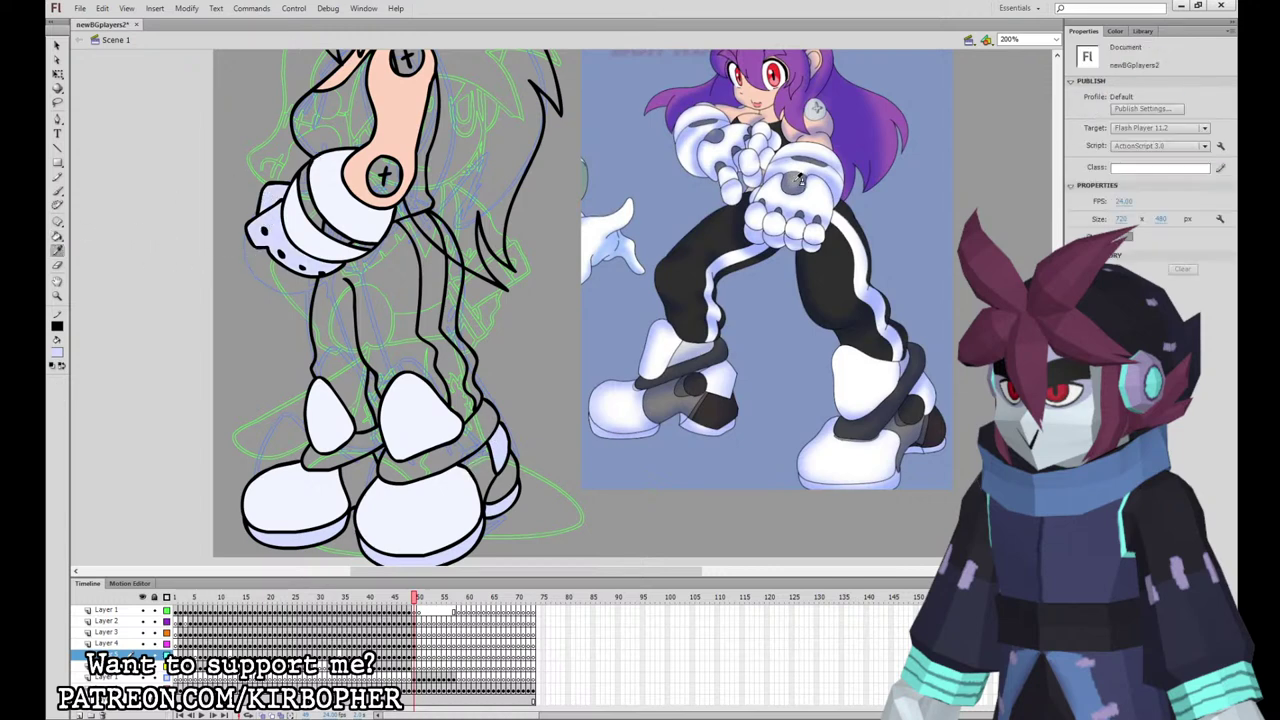
{"action": "left_click", "coordinate": [800, 178]}
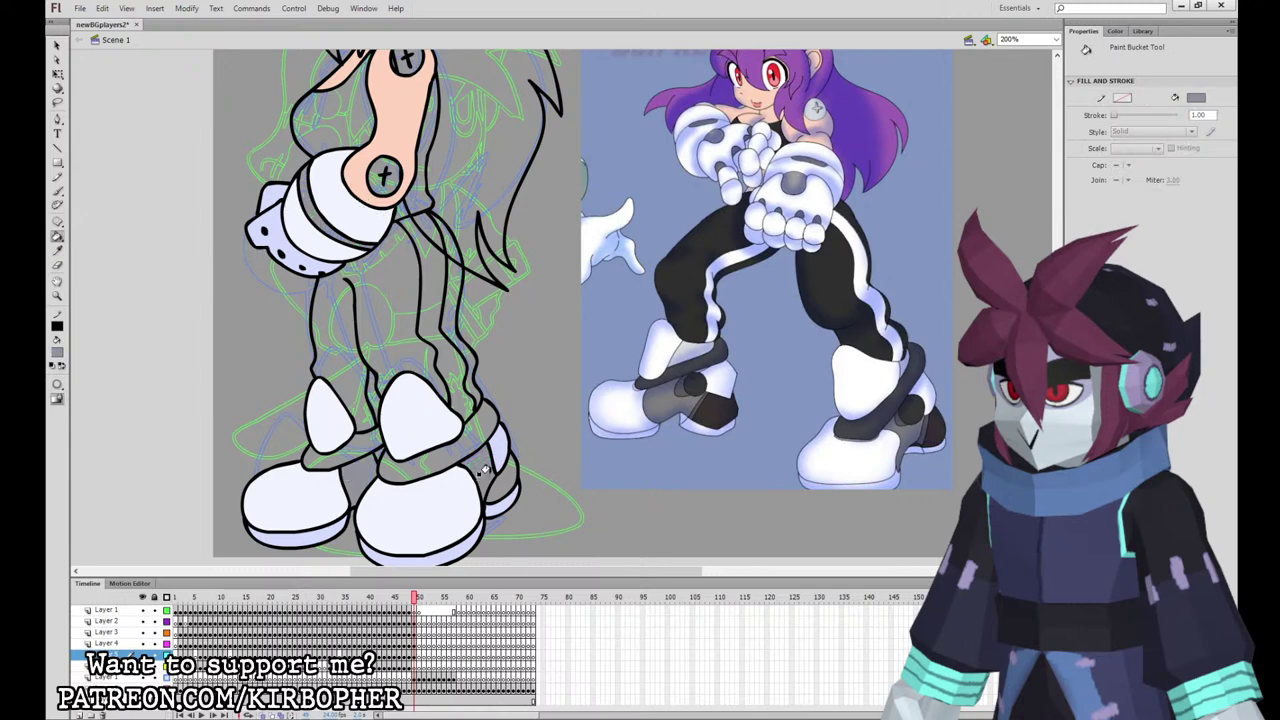
{"action": "mouse_move", "coordinate": [769, 426]}
{"action": "left_mouse_down"}
{"action": "mouse_move", "coordinate": [751, 482]}
{"action": "mouse_move", "coordinate": [734, 479]}
{"action": "left_mouse_up"}
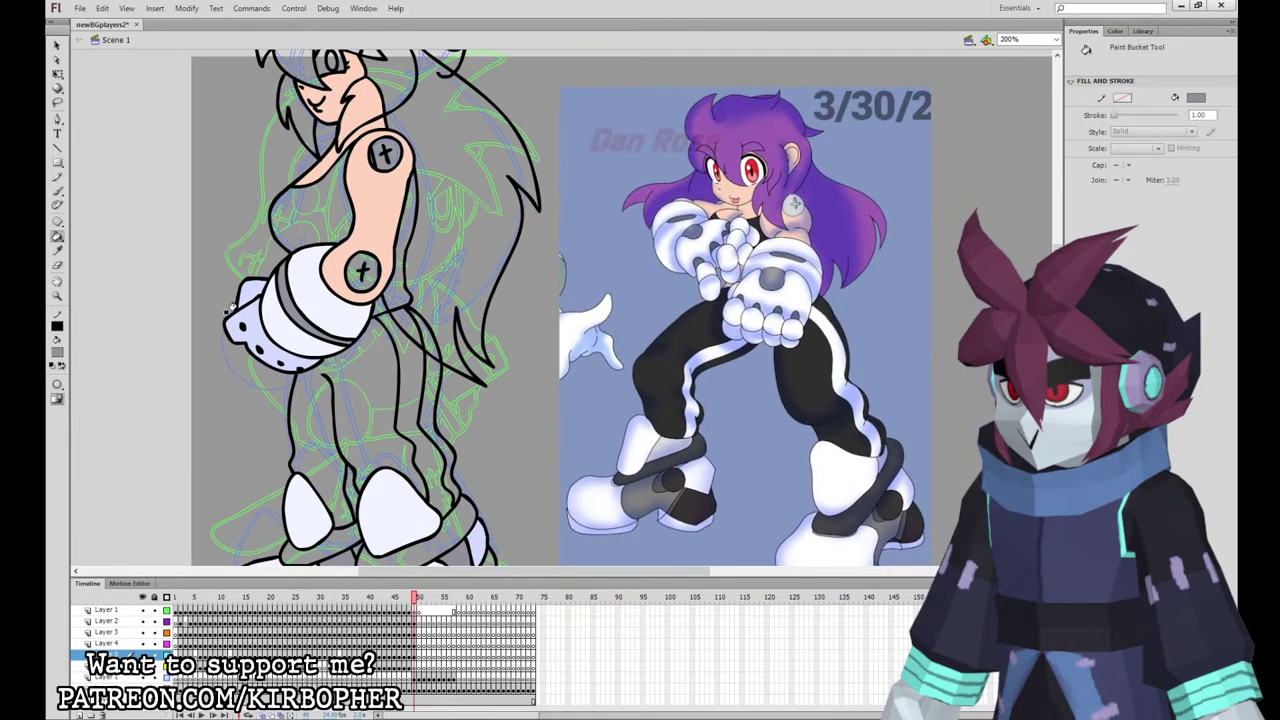
Step: Sample the near-black from the reference trousers and fill the chest and back of the torso with it
{"action": "left_click", "coordinate": [58, 252]}
{"action": "left_click", "coordinate": [652, 370]}
{"action": "left_click", "coordinate": [328, 218]}
{"action": "left_click", "coordinate": [398, 210]}
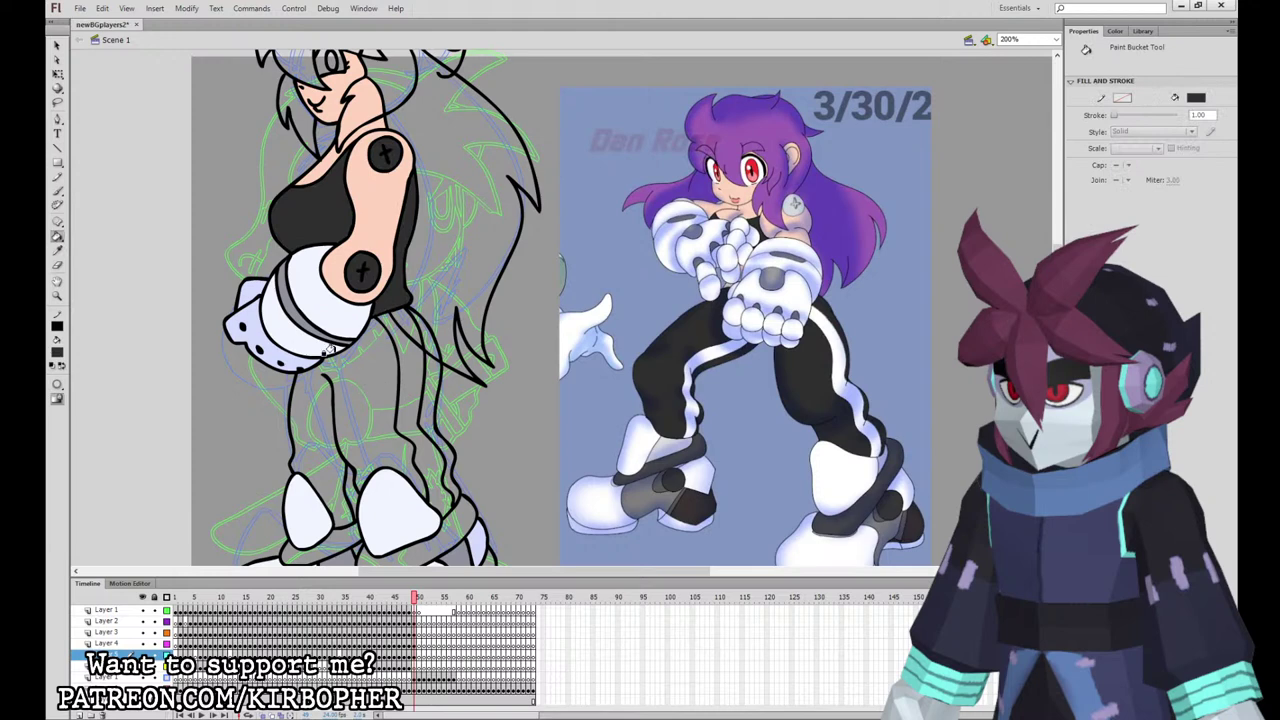
Step: Hide Layers 1 to 3 and delete the torso's dark fill together with the lower part of its back outline
{"action": "left_click", "coordinate": [57, 46]}
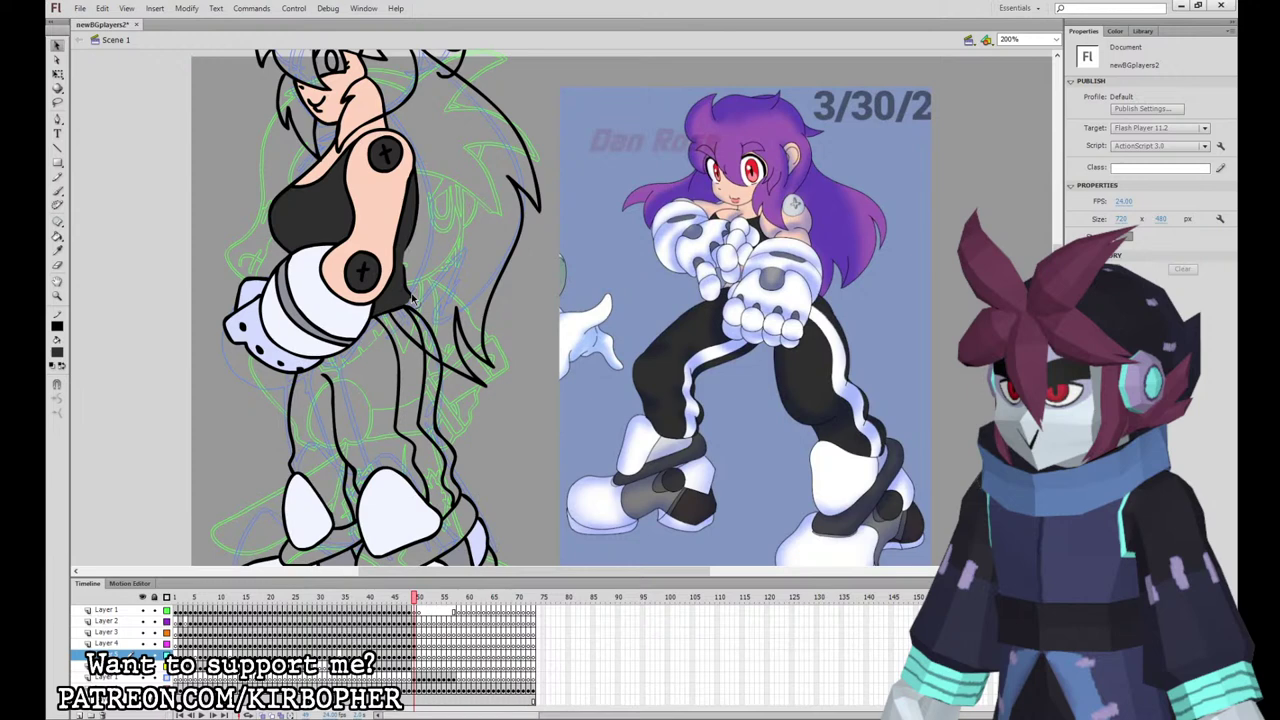
{"action": "left_click", "coordinate": [411, 294]}
{"action": "key", "text": "Delete"}
{"action": "left_click_drag", "start_coordinate": [143, 610], "coordinate": [143, 632]}
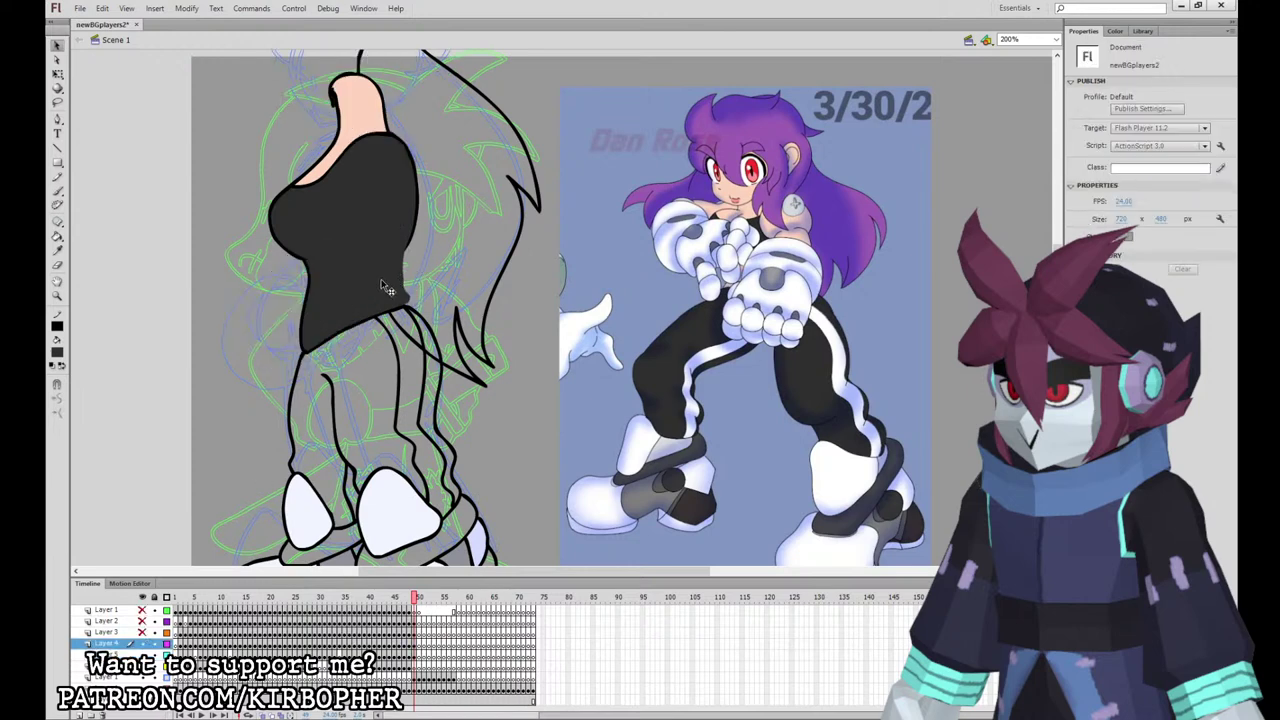
{"action": "left_click", "coordinate": [303, 347]}
{"action": "left_click", "coordinate": [413, 216], "text": "shift"}
{"action": "key", "text": "Delete"}
{"action": "left_click", "coordinate": [406, 248]}
{"action": "key", "text": "Delete"}
Step: On Layer 4, brush in black the torso's lower back outline, a crop-top hem across the waist and a small navel mark
{"action": "left_click", "coordinate": [60, 193]}
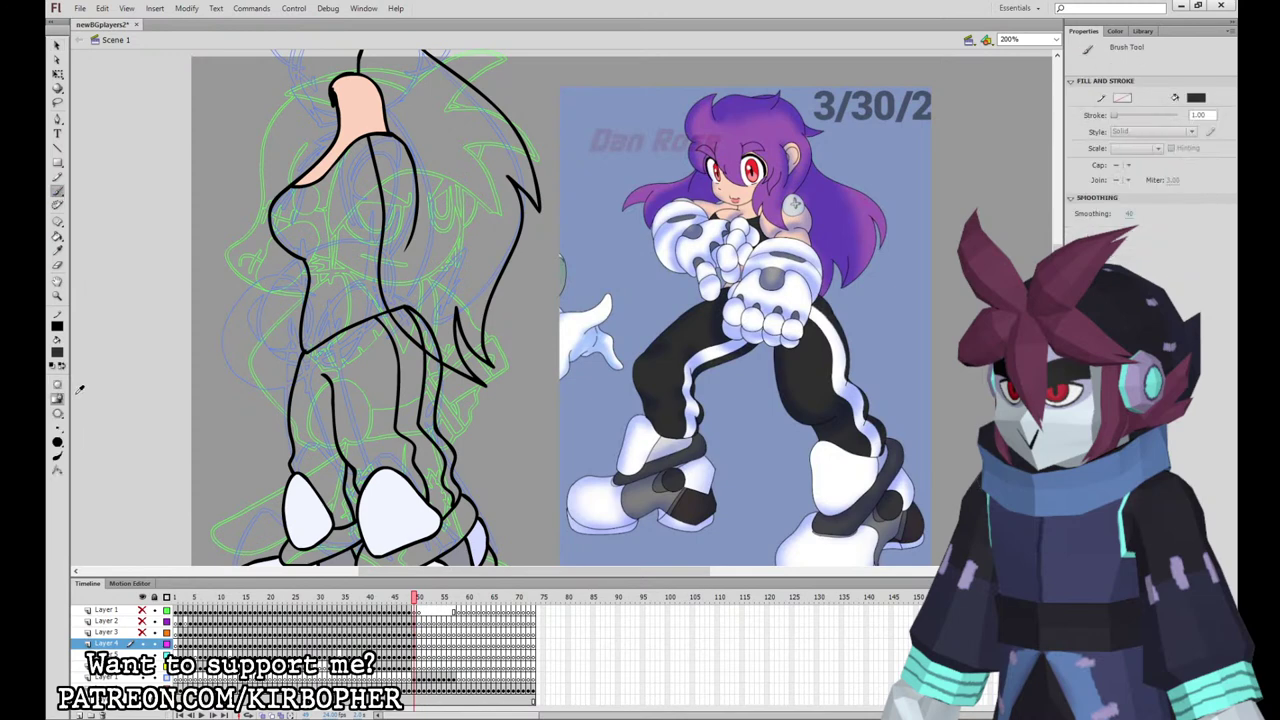
{"action": "left_click", "coordinate": [418, 645]}
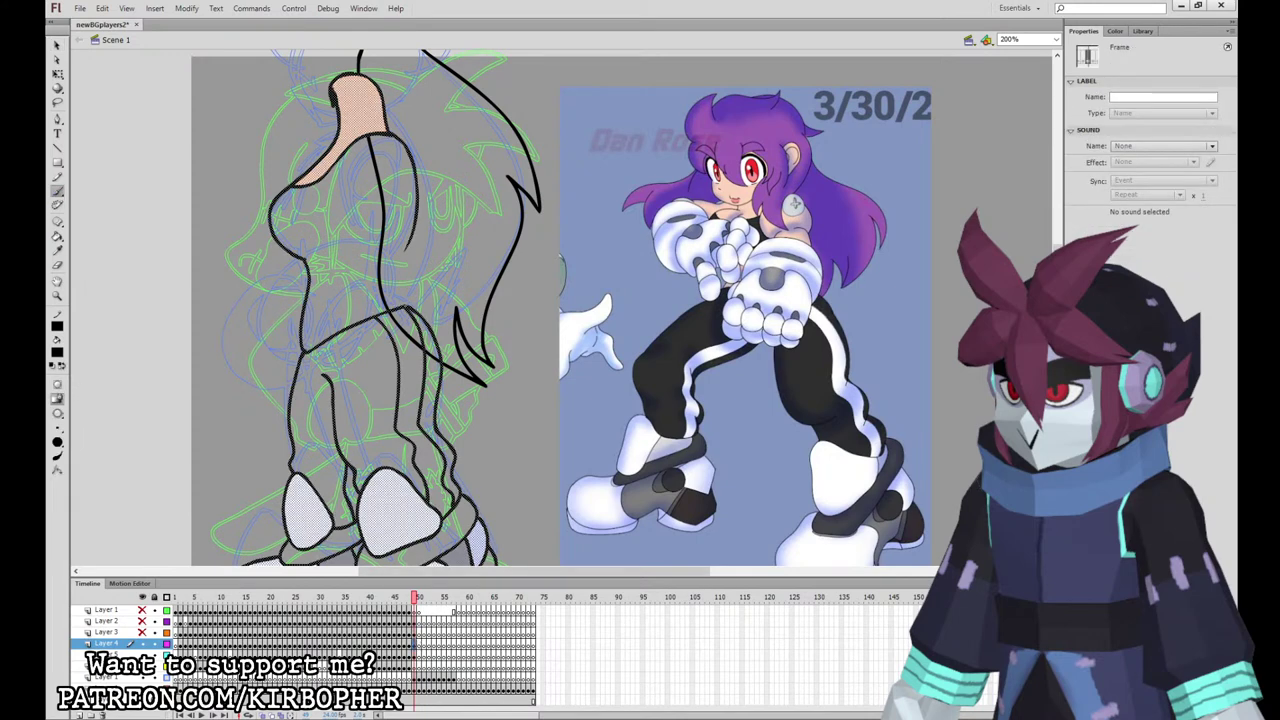
{"action": "left_click_drag", "start_coordinate": [402, 263], "coordinate": [406, 303]}
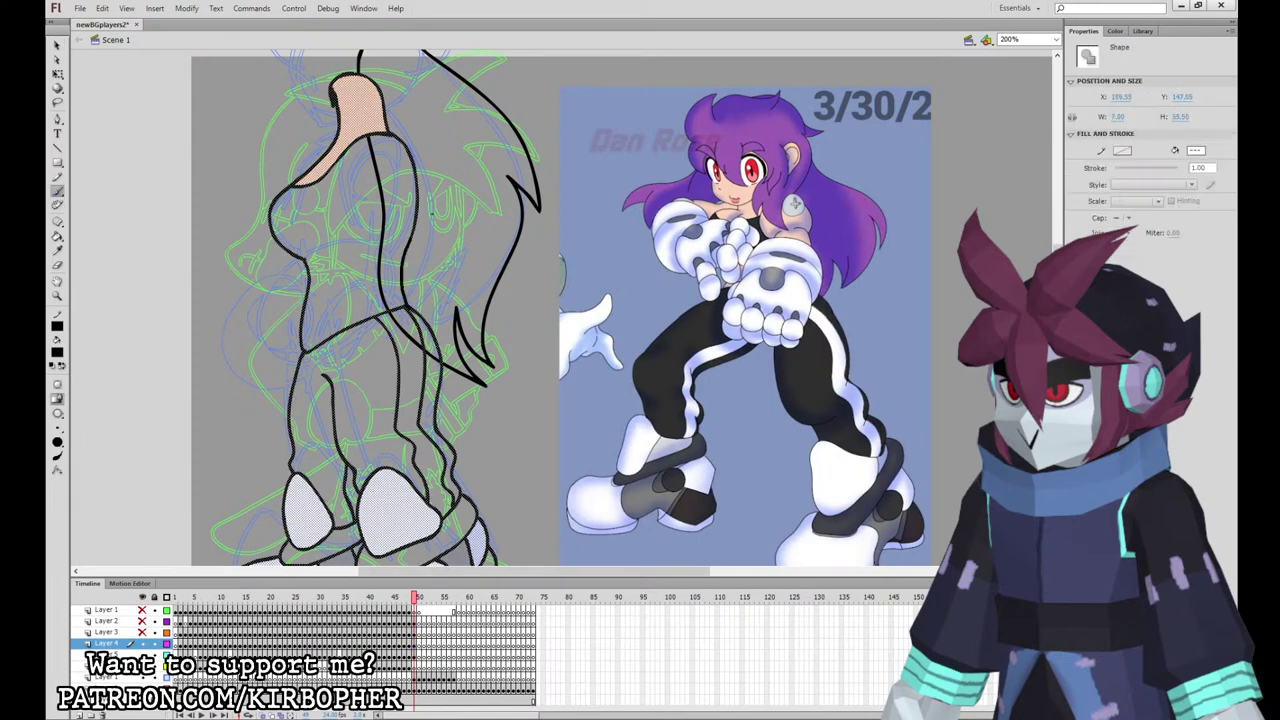
{"action": "key", "text": "Escape"}
{"action": "left_click_drag", "start_coordinate": [378, 261], "coordinate": [311, 280]}
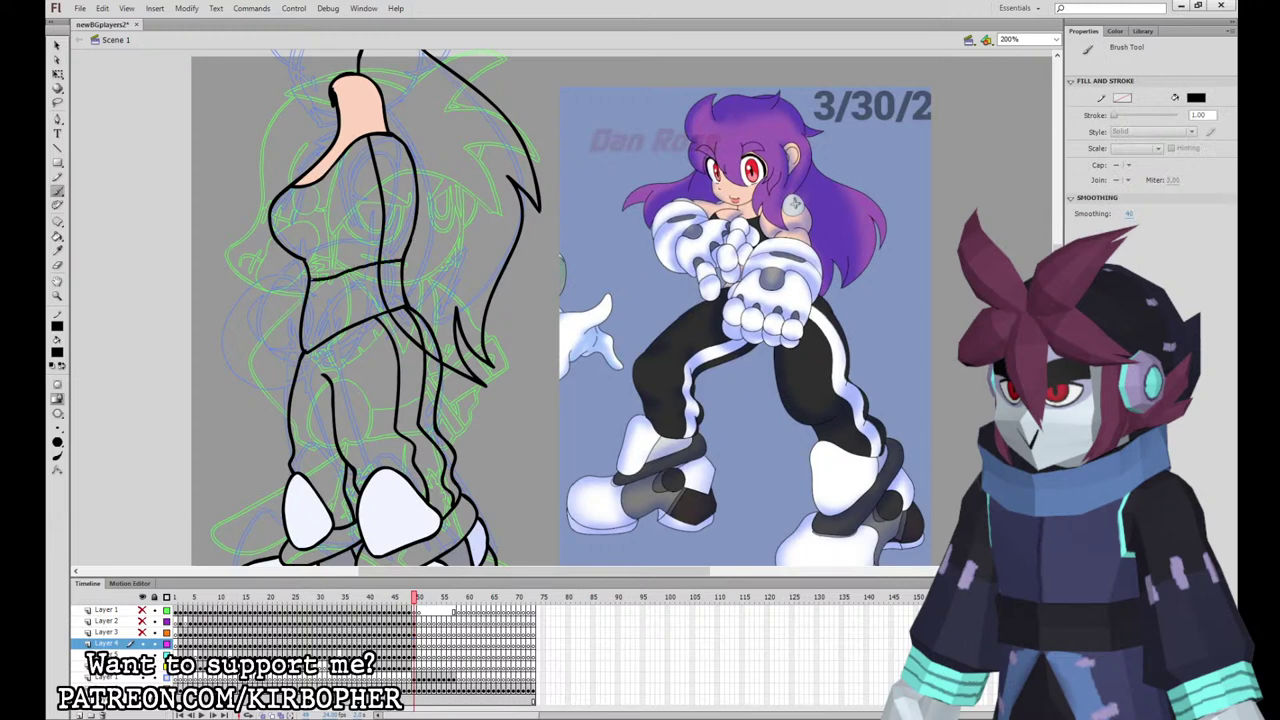
Step: Fill the bare midriff with the neck's skin tone and tidy the outline at the front hip corner
{"action": "left_click", "coordinate": [58, 253]}
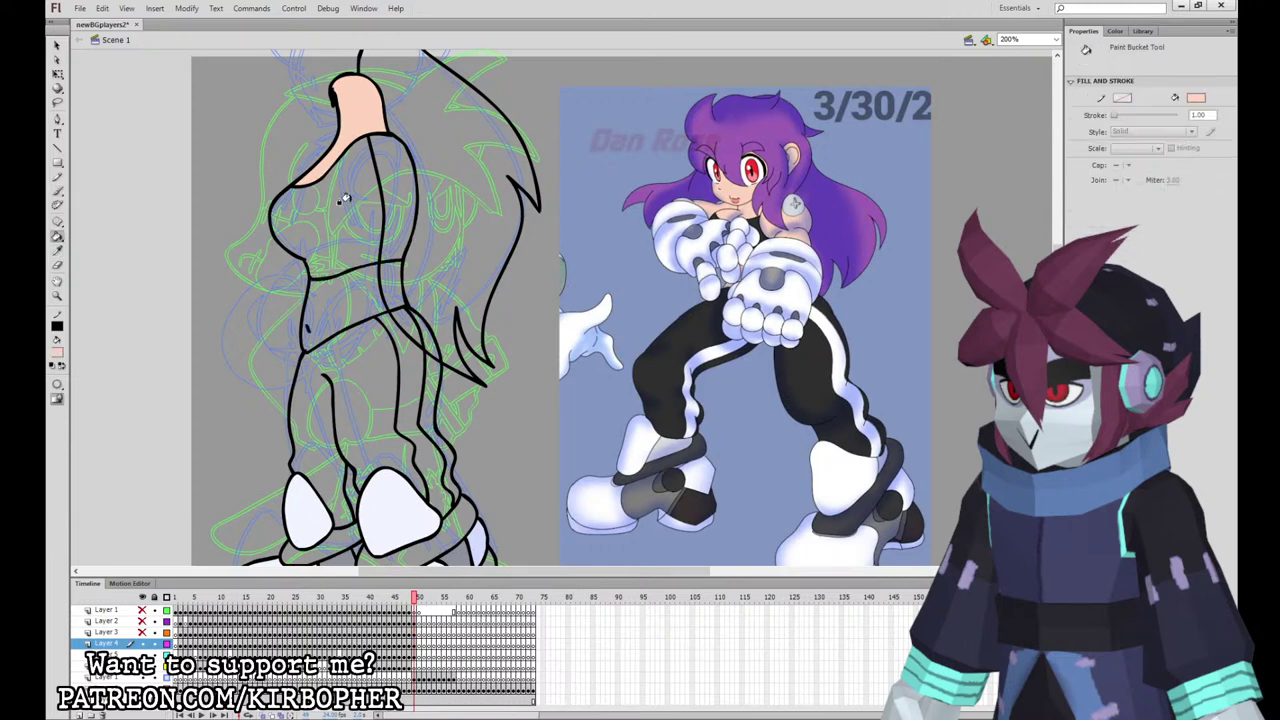
{"action": "left_click", "coordinate": [338, 298]}
{"action": "key", "text": "v"}
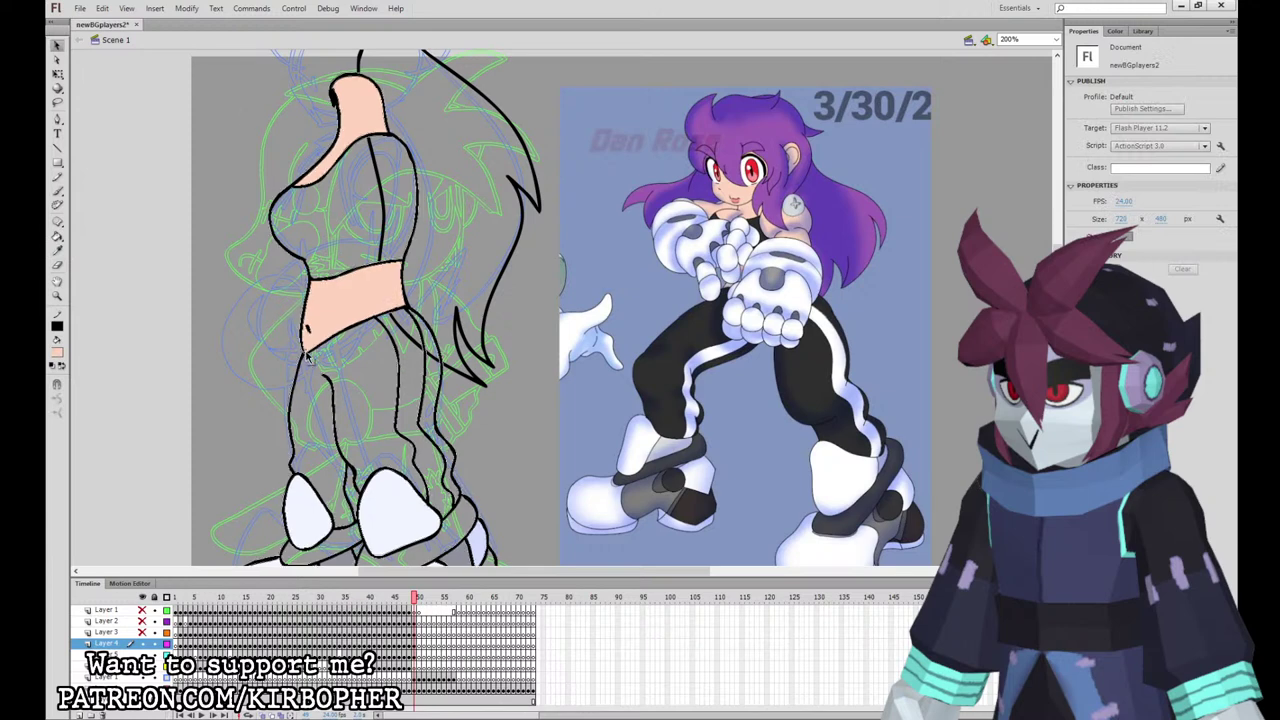
{"action": "left_click_drag", "start_coordinate": [307, 350], "coordinate": [303, 342]}
{"action": "left_click", "coordinate": [306, 347]}
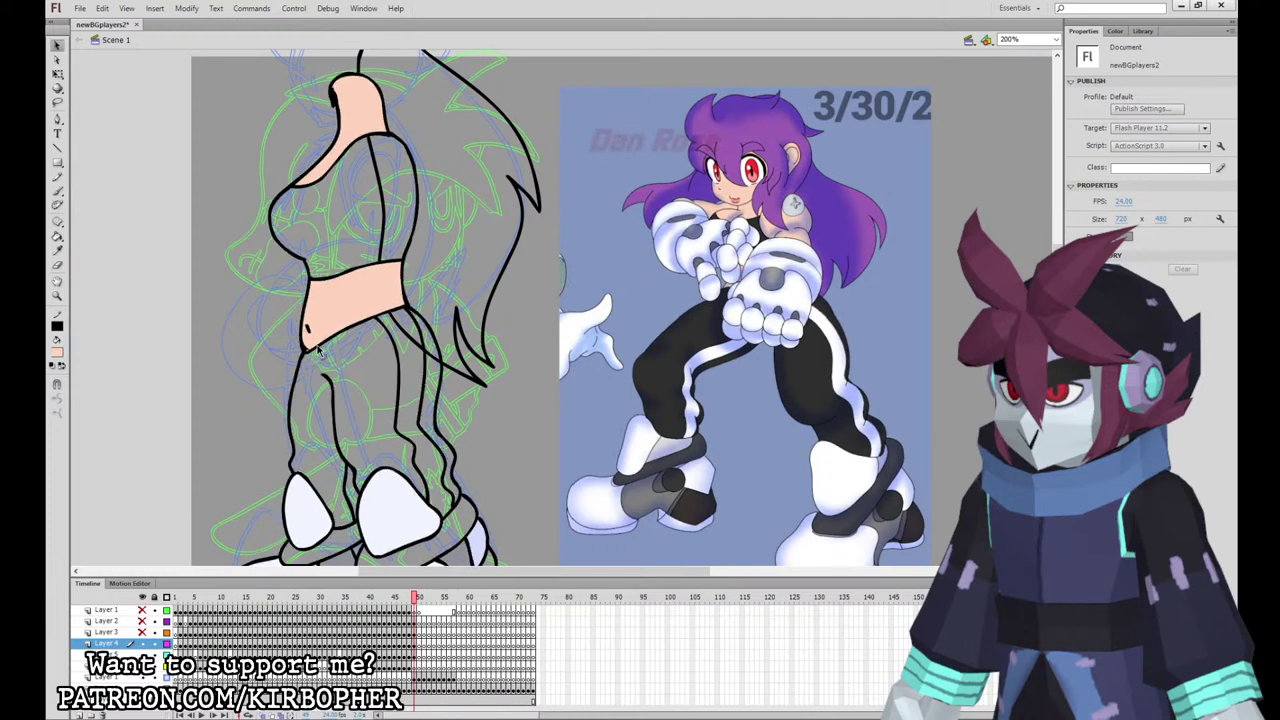
{"action": "double_click", "coordinate": [309, 355]}
{"action": "left_click", "coordinate": [309, 355]}
{"action": "double_click", "coordinate": [310, 356]}
{"action": "left_click", "coordinate": [310, 356]}
Step: Show the hidden layers again, sample the reference trousers' near-black, and fill the trouser legs and crop top with it
{"action": "left_click", "coordinate": [57, 250]}
{"action": "left_click_drag", "start_coordinate": [143, 632], "coordinate": [143, 610]}
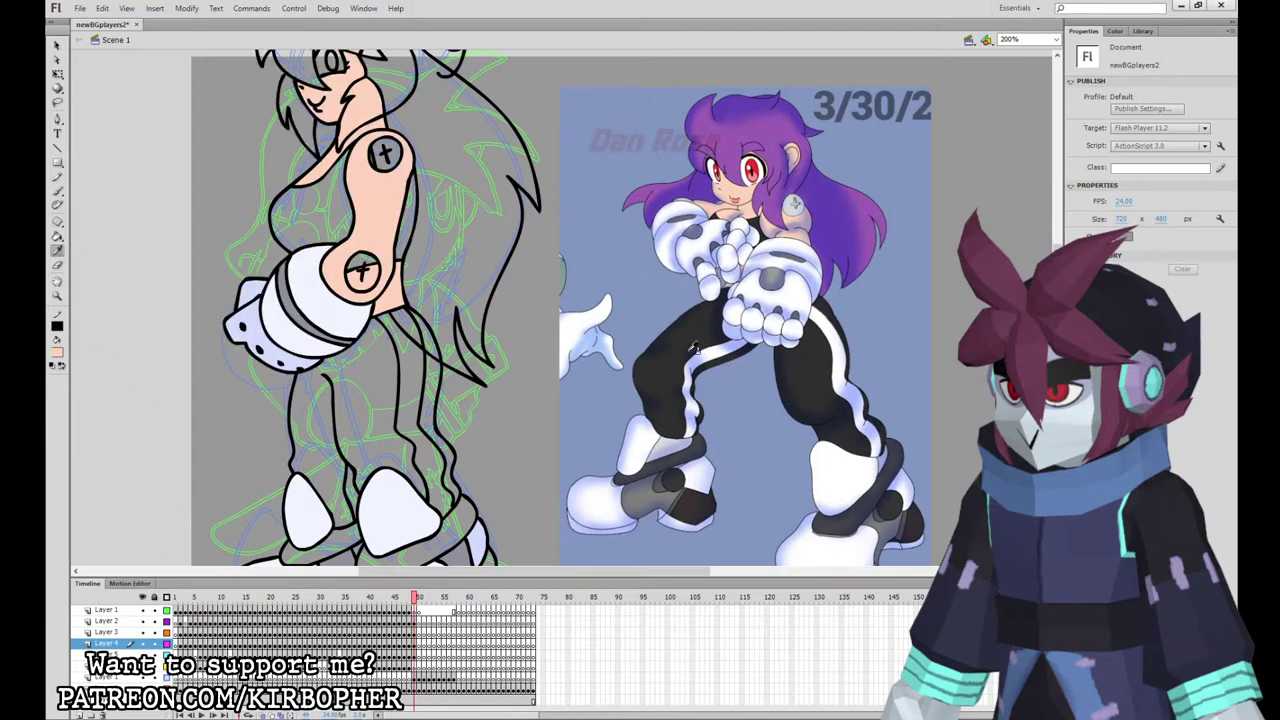
{"action": "left_click", "coordinate": [659, 348]}
{"action": "left_click", "coordinate": [373, 378]}
{"action": "left_click", "coordinate": [427, 368]}
{"action": "left_click", "coordinate": [313, 216]}
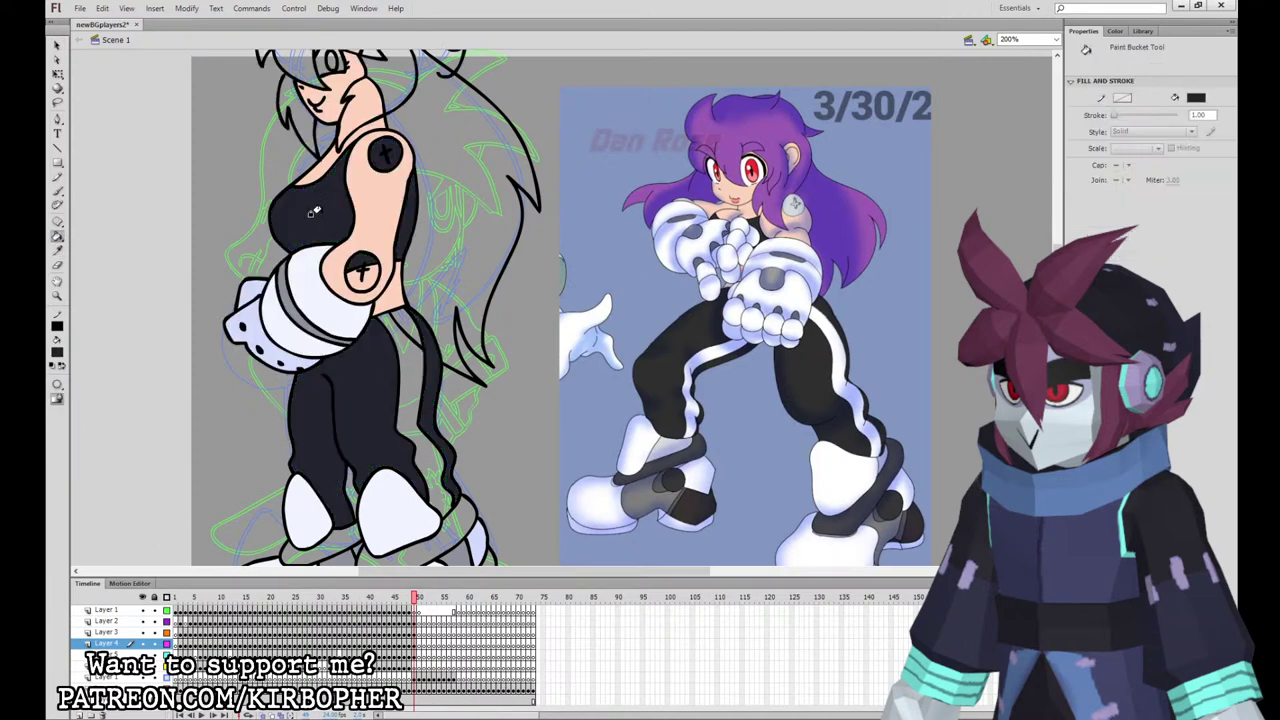
Step: Sample the pale blue-grey of the reference's shoulder screw and fill the shoulder and elbow screws with it
{"action": "left_click", "coordinate": [57, 250]}
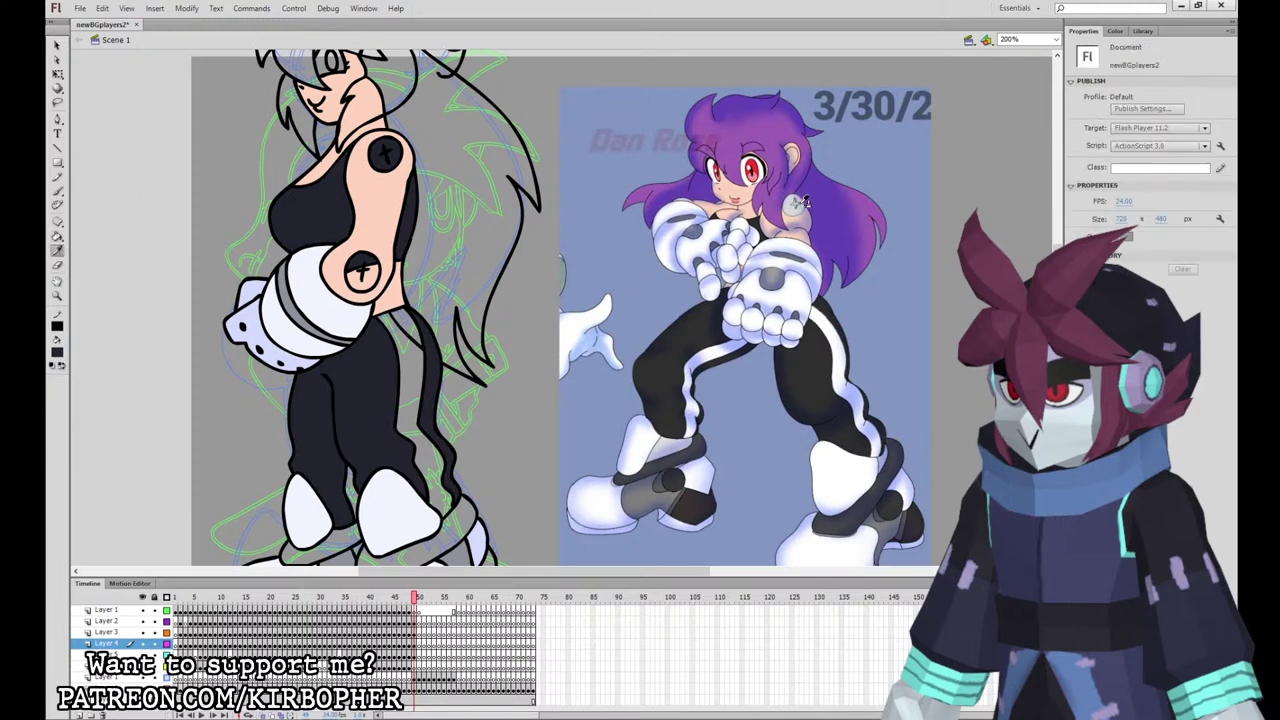
{"action": "left_click", "coordinate": [806, 205]}
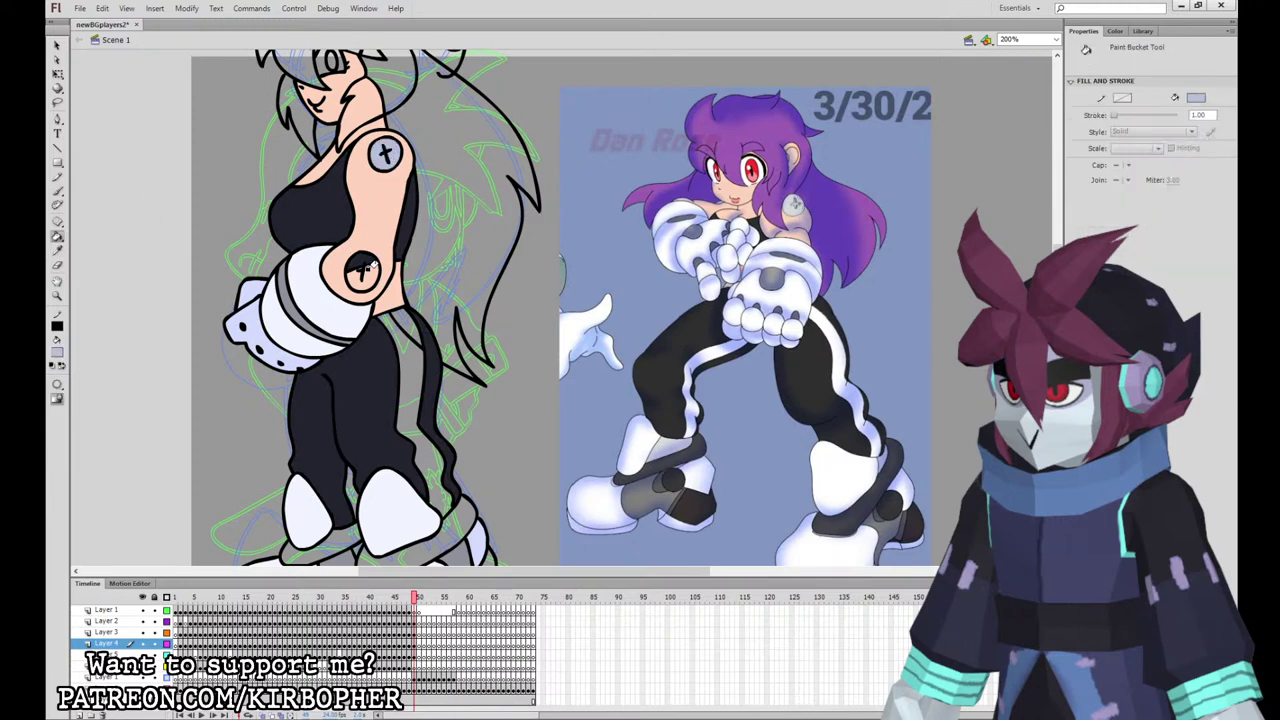
{"action": "left_click", "coordinate": [368, 262]}
Step: Sample the pale lavender from the gauntlet's finger area and fill the near trouser leg's side stripe with it
{"action": "left_click", "coordinate": [57, 250]}
{"action": "left_click_drag", "start_coordinate": [821, 380], "coordinate": [862, 316]}
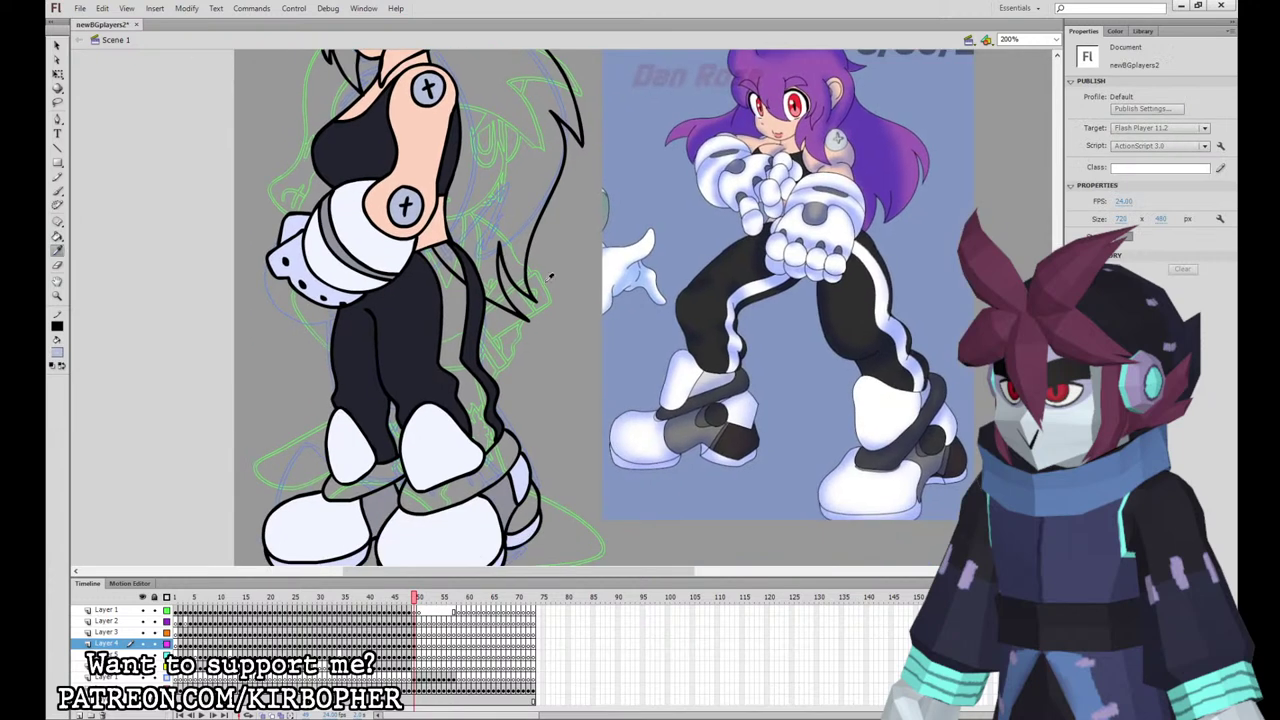
{"action": "left_click", "coordinate": [332, 288]}
{"action": "left_click", "coordinate": [461, 271]}
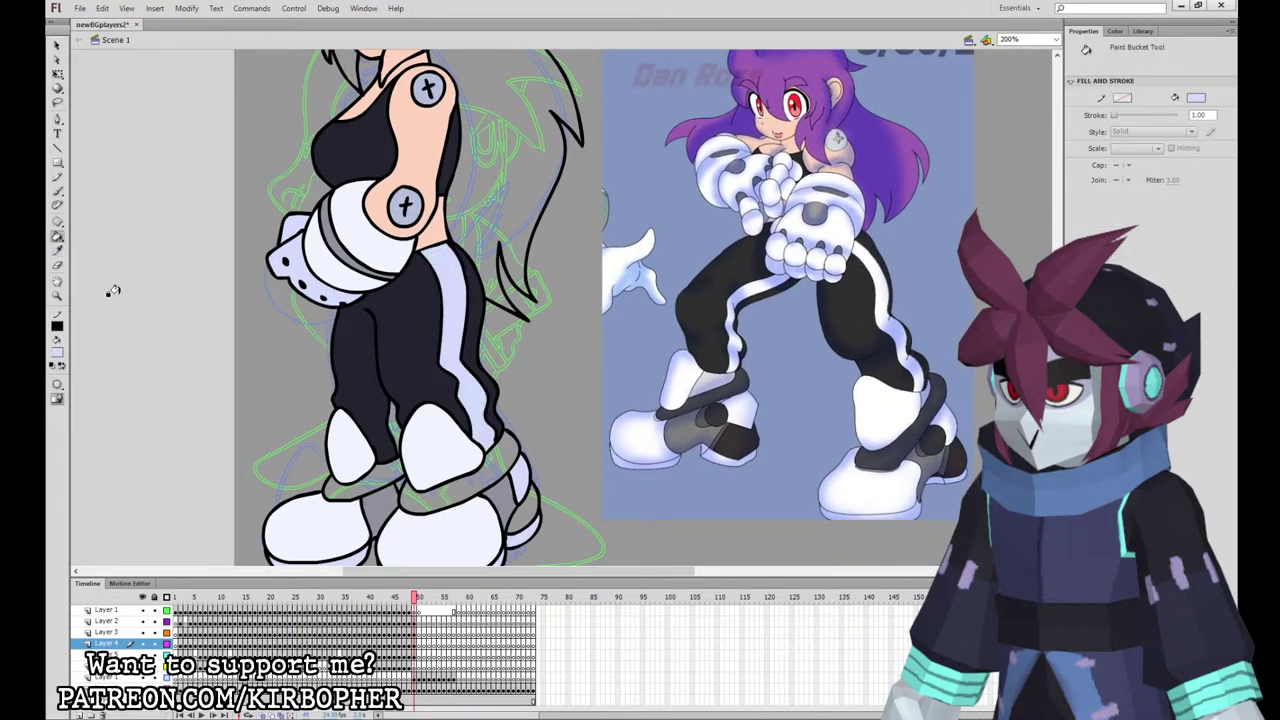
{"action": "left_click", "coordinate": [57, 250]}
{"action": "left_click", "coordinate": [728, 380]}
{"action": "left_click", "coordinate": [490, 452]}
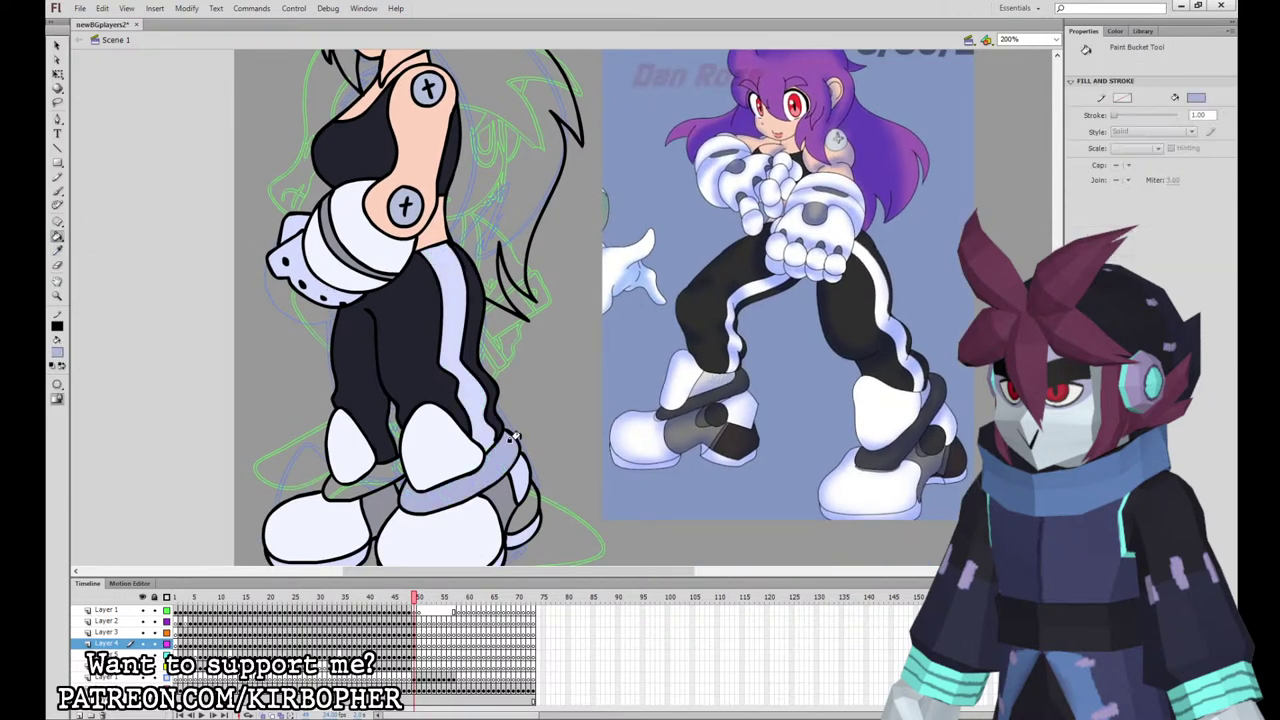
Step: Fill the visible sliver of the far trouser leg's stripe with the near stripe's pale lavender
{"action": "left_click", "coordinate": [57, 250]}
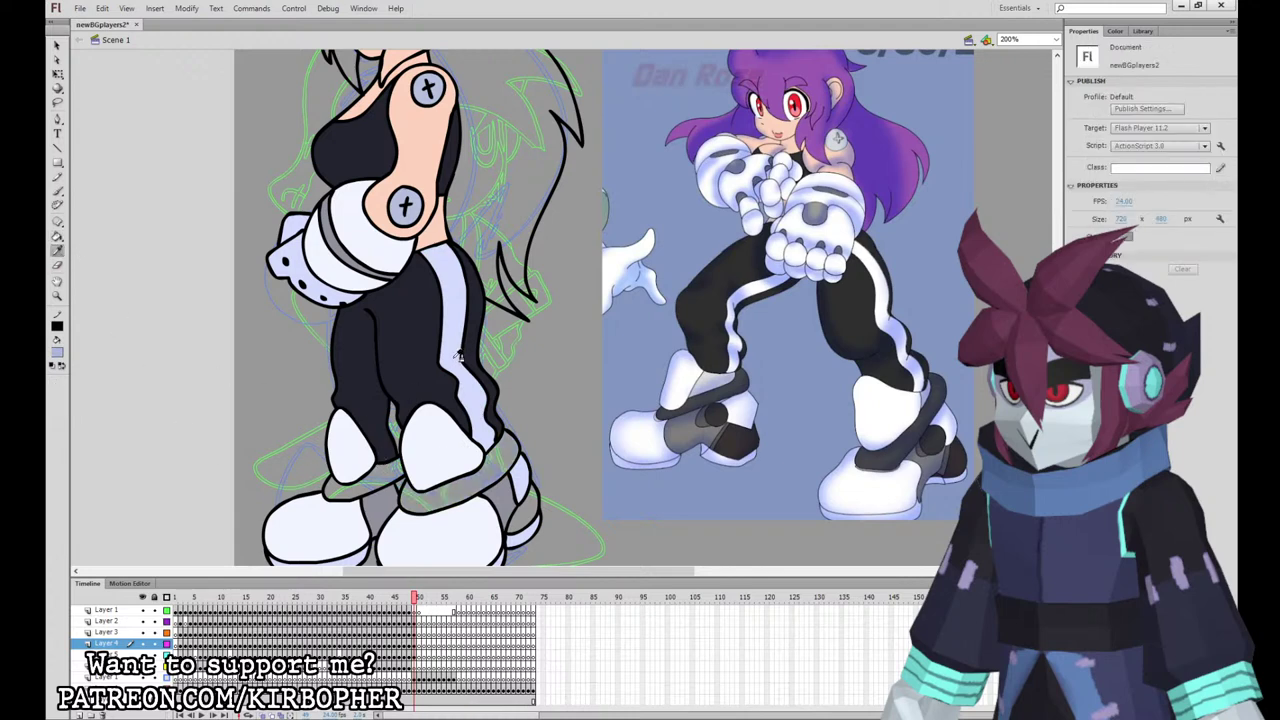
{"action": "left_click", "coordinate": [364, 424]}
Step: Fill both boots' ankle straps with the reference boot's dark grey and the near boot's heel with its near-black
{"action": "left_click", "coordinate": [57, 250]}
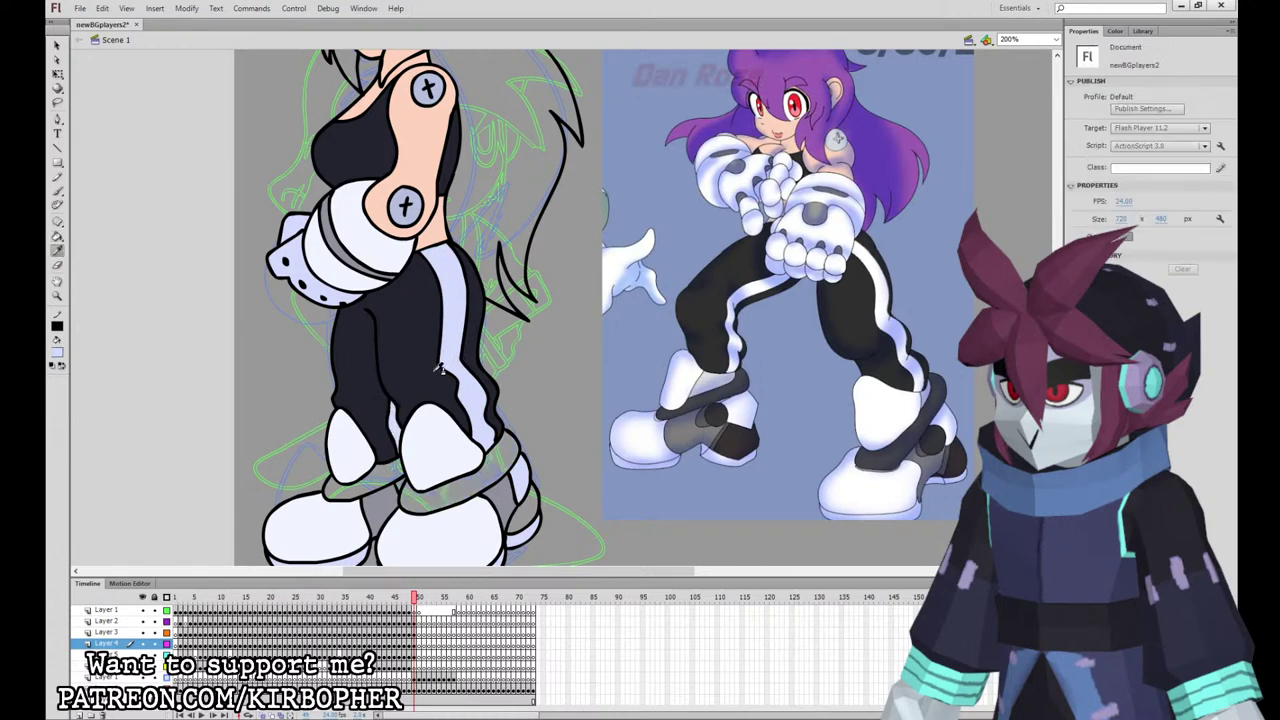
{"action": "left_click", "coordinate": [721, 390]}
{"action": "left_click", "coordinate": [420, 470]}
{"action": "left_click", "coordinate": [468, 470]}
{"action": "left_click_drag", "start_coordinate": [549, 431], "coordinate": [506, 359]}
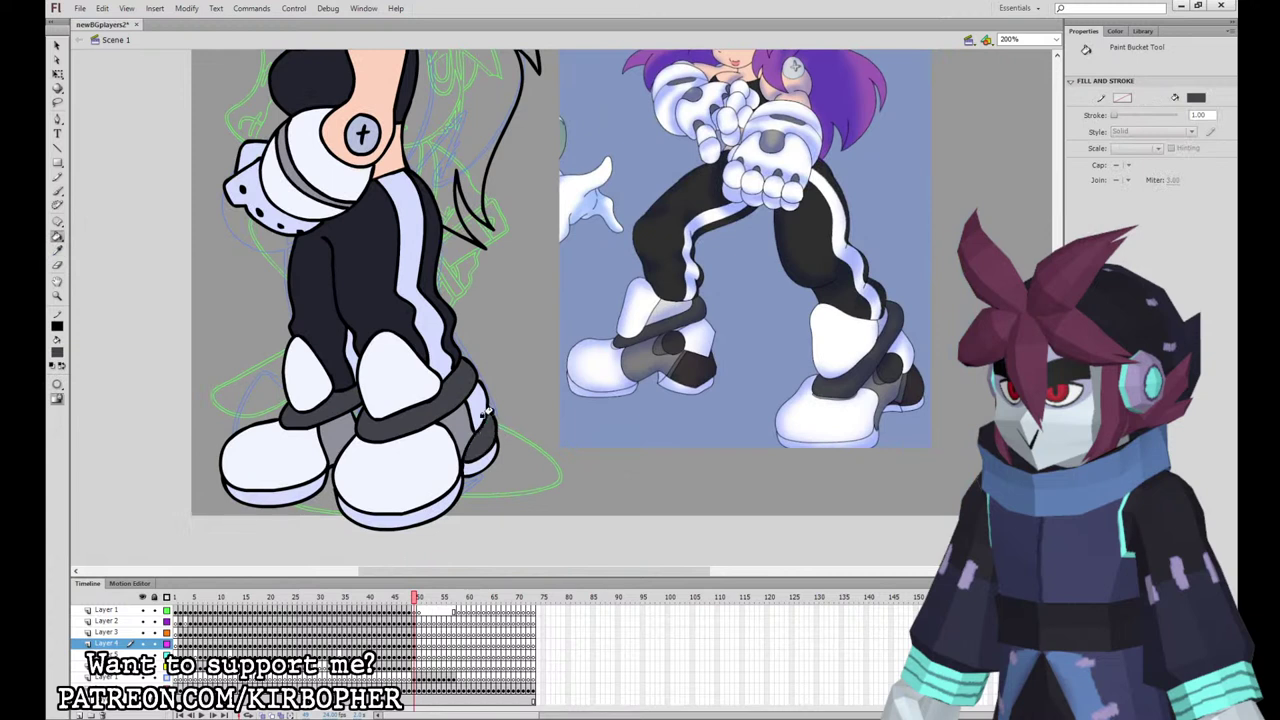
{"action": "left_click", "coordinate": [57, 250]}
{"action": "left_click", "coordinate": [702, 370]}
{"action": "left_click", "coordinate": [484, 432]}
{"action": "left_click", "coordinate": [57, 250]}
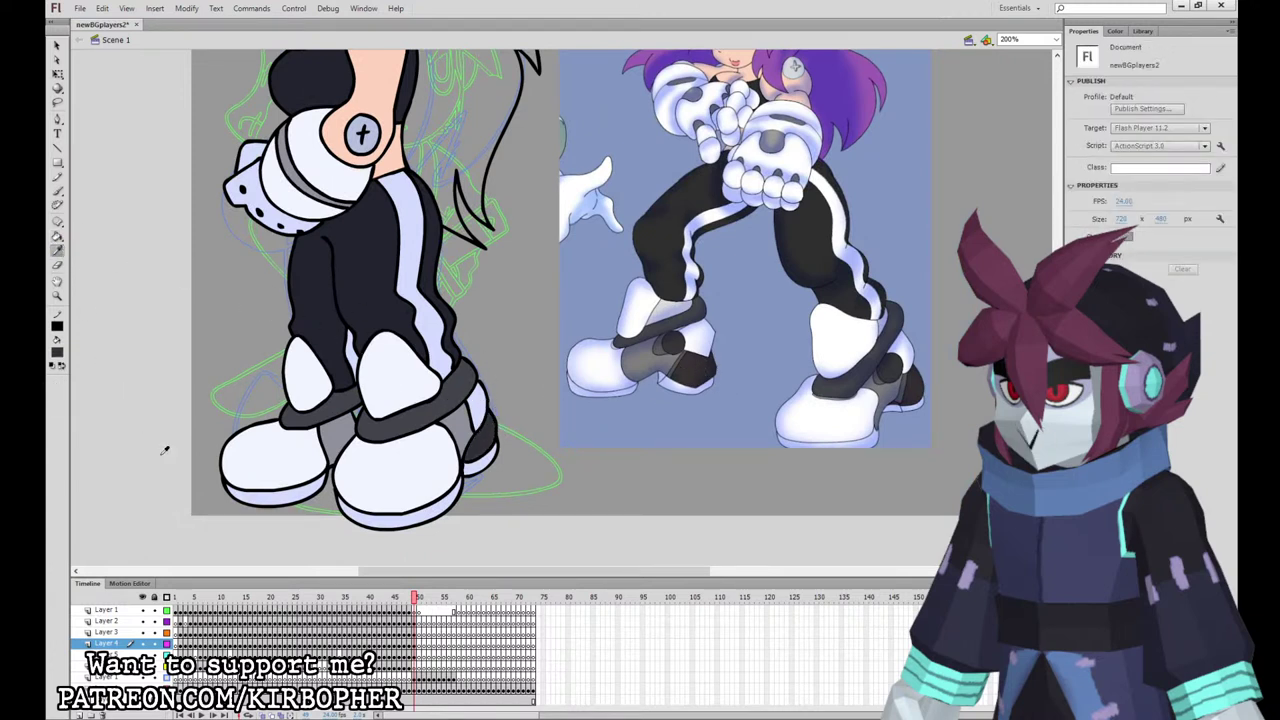
{"action": "left_click", "coordinate": [475, 400]}
{"action": "left_click", "coordinate": [347, 416]}
{"action": "key", "text": "ctrl+z"}
Step: Sample the reference eye's red and white, filling the iris with red and the surrounding eye area with white
{"action": "left_click_drag", "start_coordinate": [518, 316], "coordinate": [502, 572]}
{"action": "left_click", "coordinate": [61, 249]}
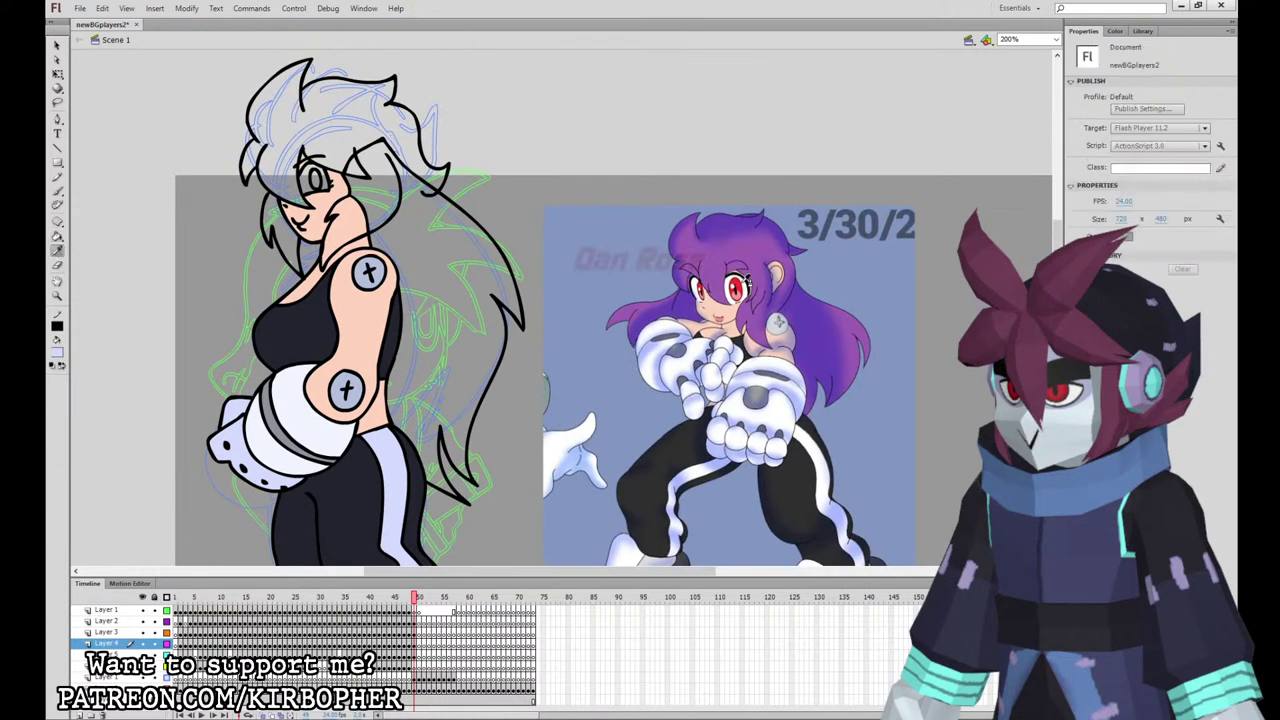
{"action": "left_click", "coordinate": [736, 288]}
{"action": "left_click", "coordinate": [312, 181]}
{"action": "left_click", "coordinate": [60, 250]}
{"action": "left_click", "coordinate": [731, 281]}
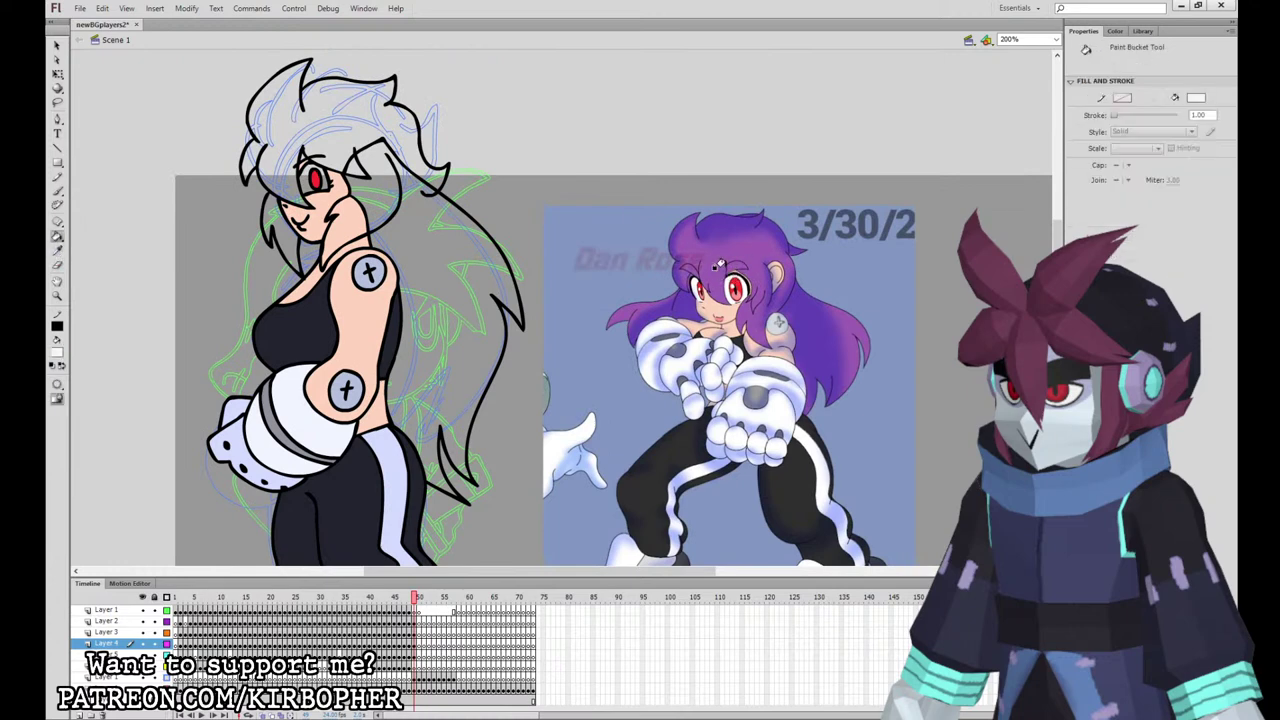
Step: Sample the purple from the reference hair and fill the long back hair and the lock in front of the face
{"action": "left_click", "coordinate": [59, 254]}
{"action": "left_click", "coordinate": [731, 239]}
{"action": "left_click", "coordinate": [367, 161]}
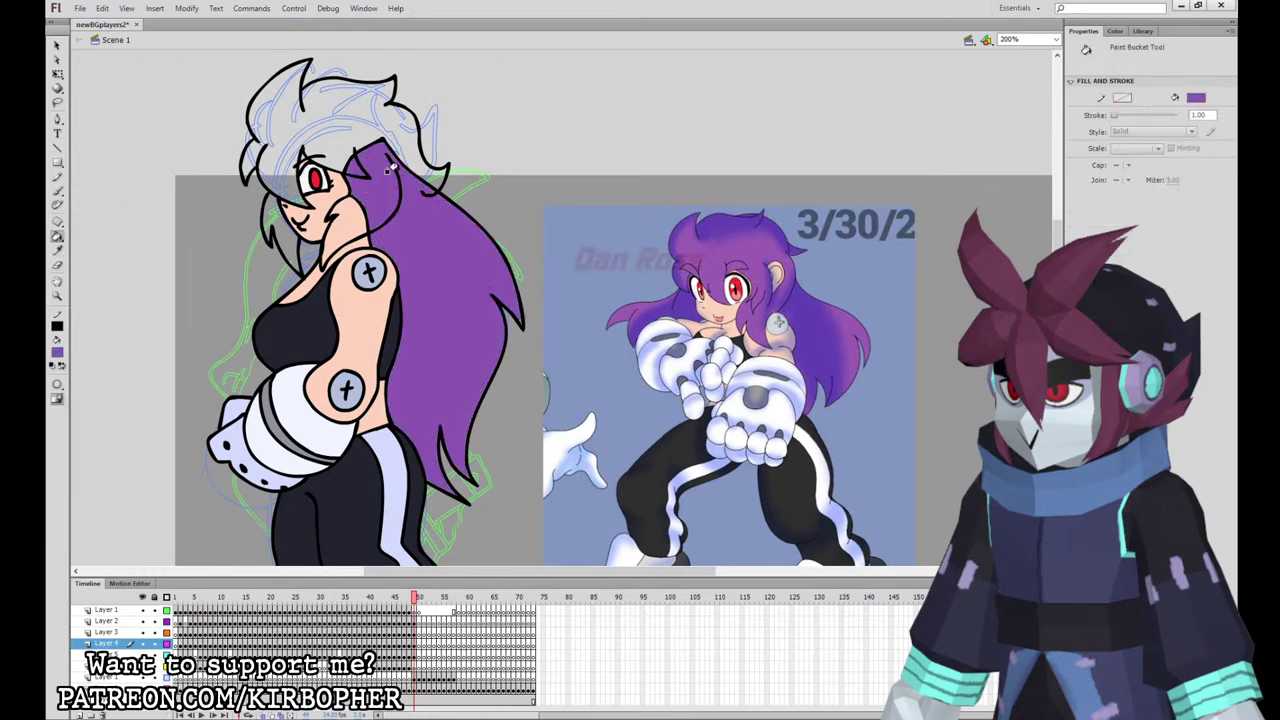
{"action": "left_click", "coordinate": [282, 212]}
Step: Fill the top hair and fringe on Layer 2 with the same purple
{"action": "key", "text": "b"}
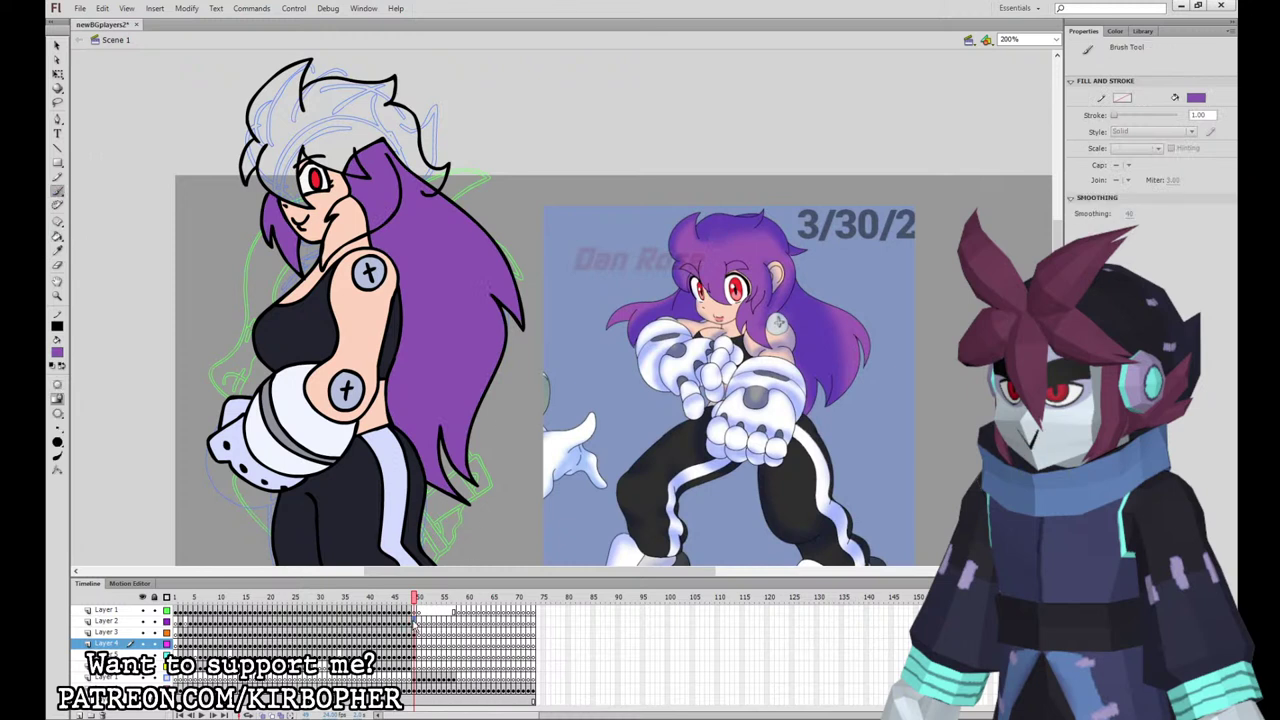
{"action": "left_click", "coordinate": [414, 622]}
{"action": "key", "text": "Escape"}
{"action": "left_click", "coordinate": [58, 237]}
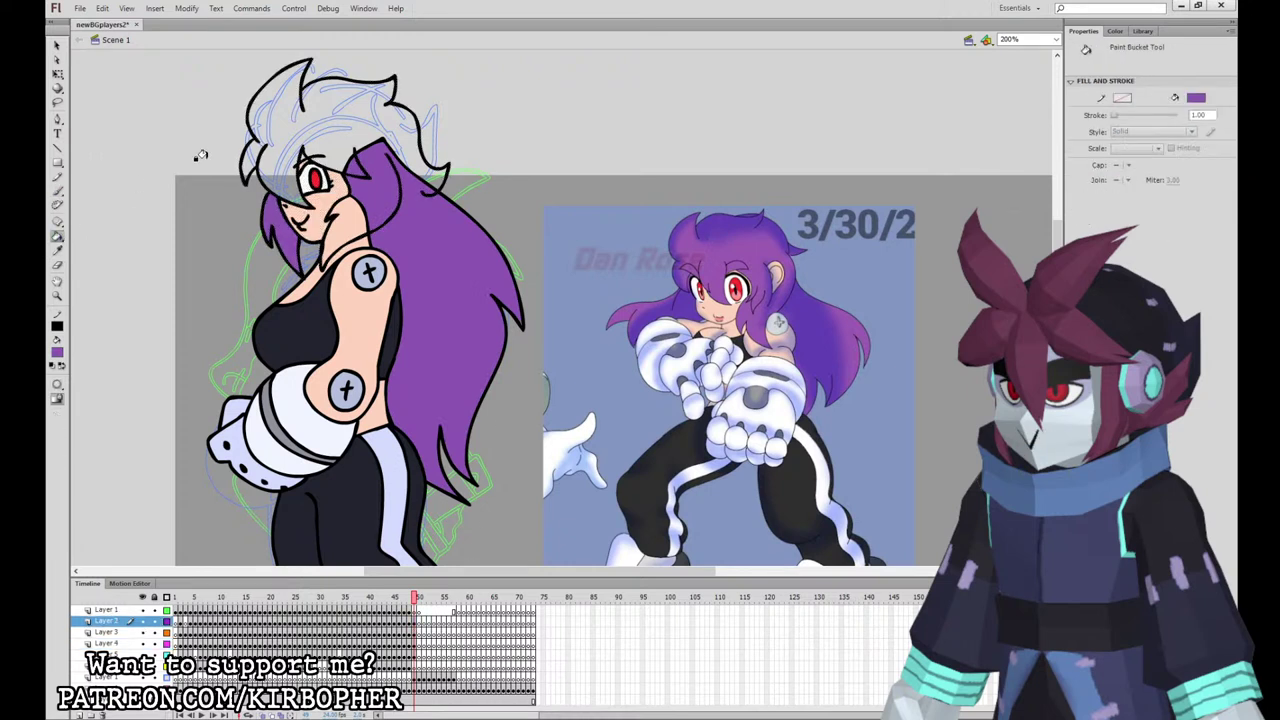
{"action": "left_click", "coordinate": [335, 125]}
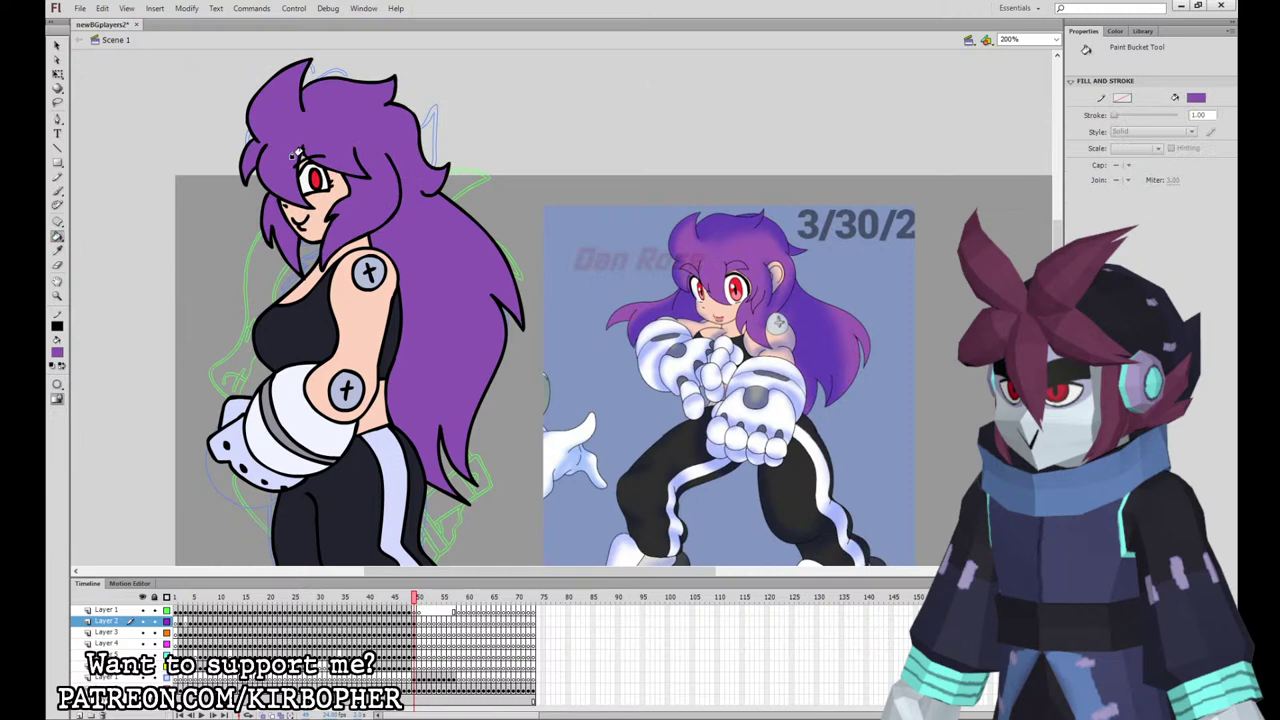
Step: Convert the head on Layer 2 and the arm on Layer 3 into graphic symbols named 0backer143_game1 and 0backer143_game2
{"action": "key", "text": "ctrl+minus"}
{"action": "left_click_drag", "start_coordinate": [648, 413], "coordinate": [578, 353]}
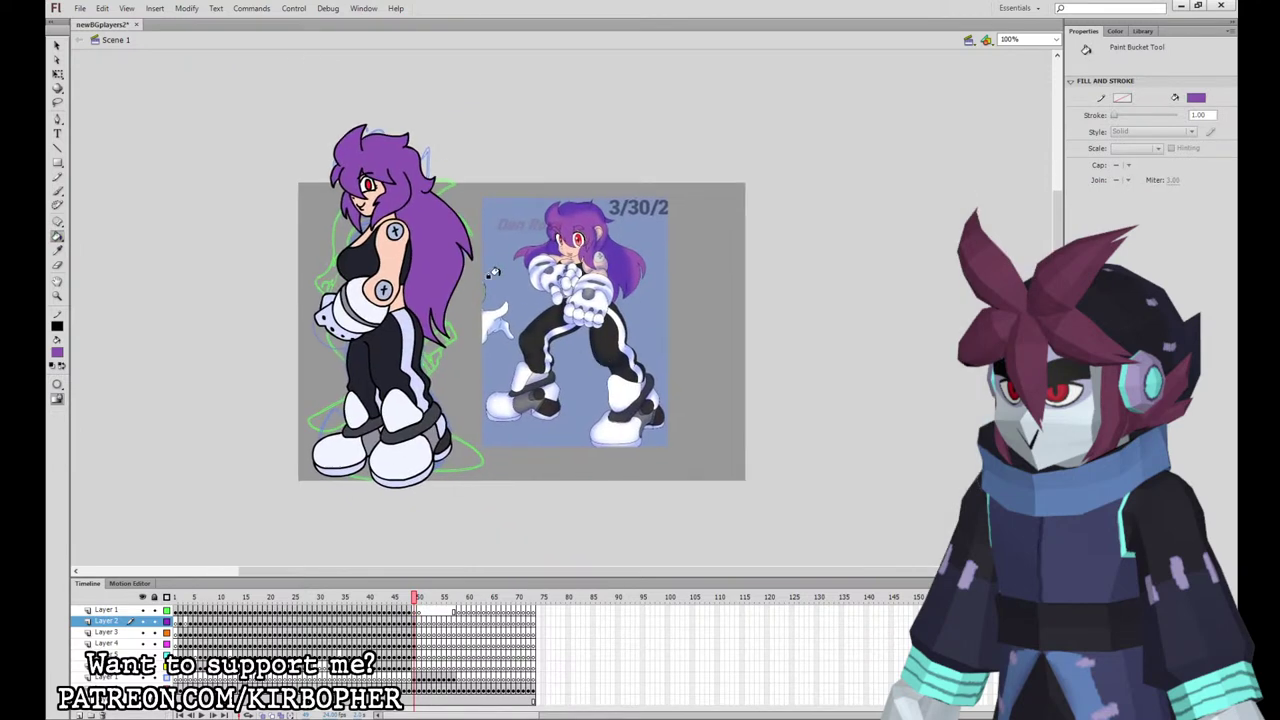
{"action": "left_click", "coordinate": [57, 74]}
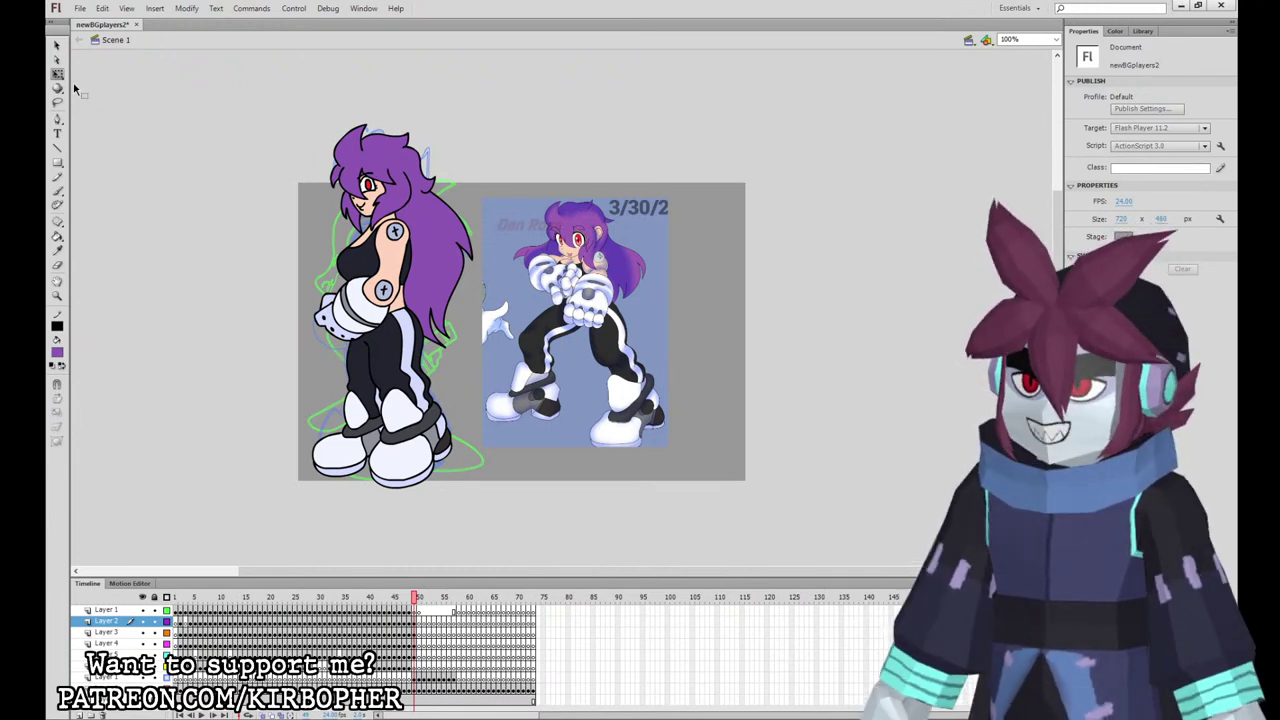
{"action": "left_click", "coordinate": [416, 621]}
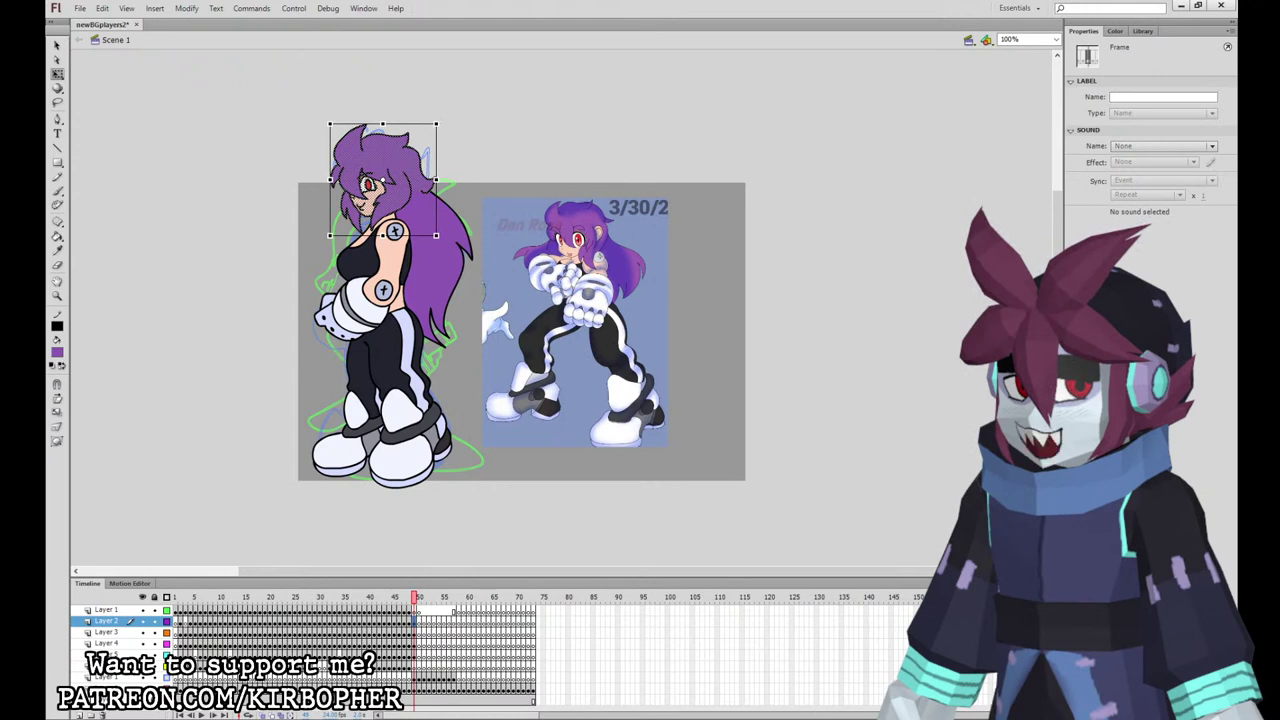
{"action": "key", "text": "F8"}
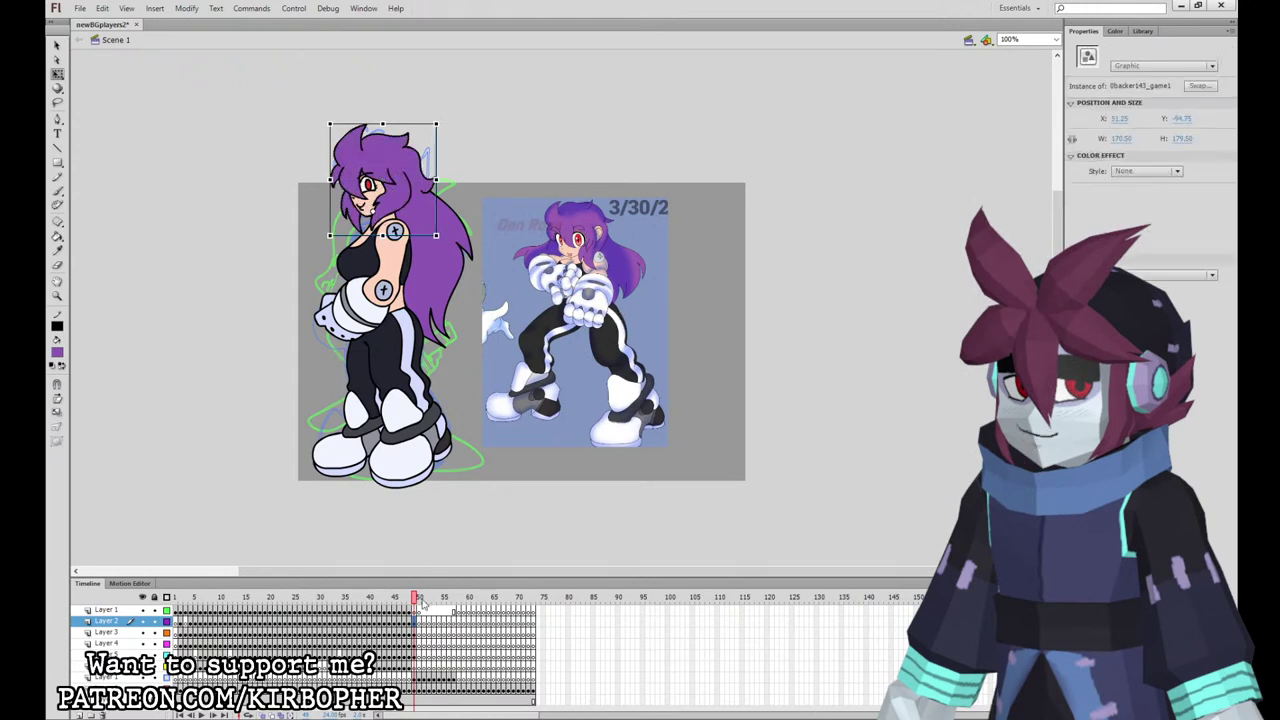
{"action": "left_click", "coordinate": [414, 633]}
{"action": "left_click", "coordinate": [381, 284]}
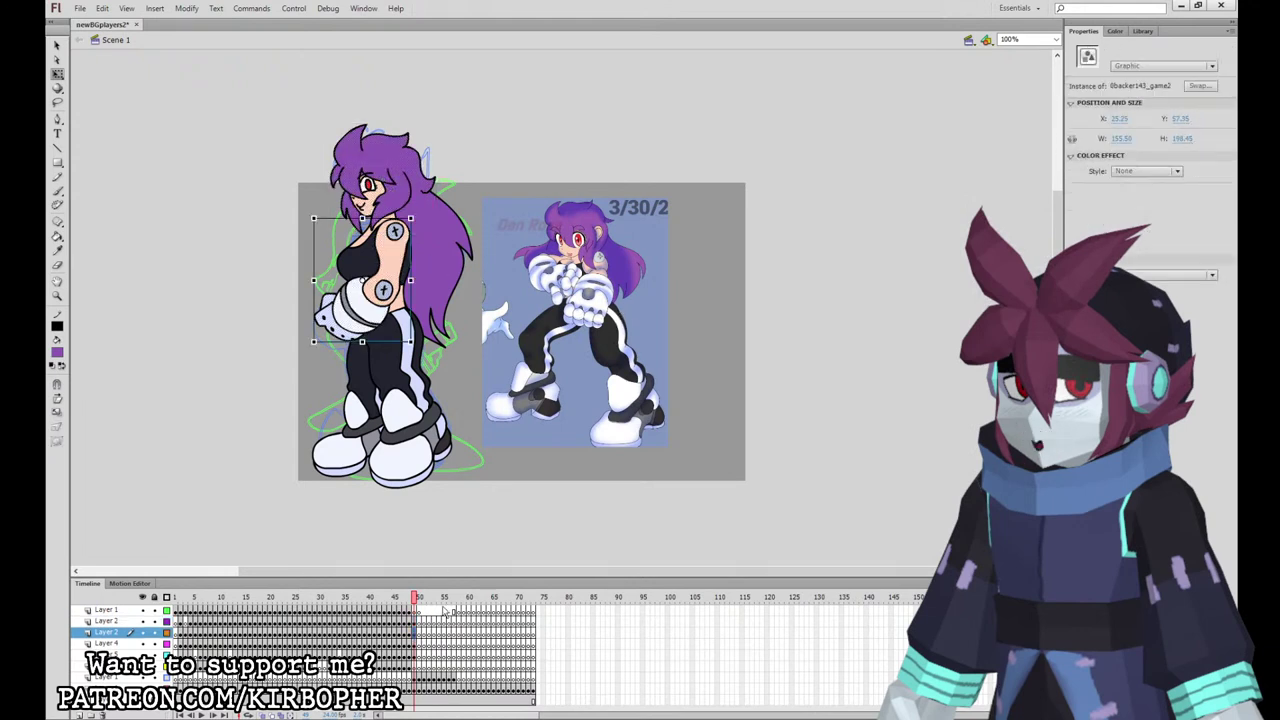
Step: Convert the body on Layer 4 and the long back hair on Layer 5 into graphic symbols named 0backer143_game3 and 0backer143_game4
{"action": "left_click", "coordinate": [414, 644]}
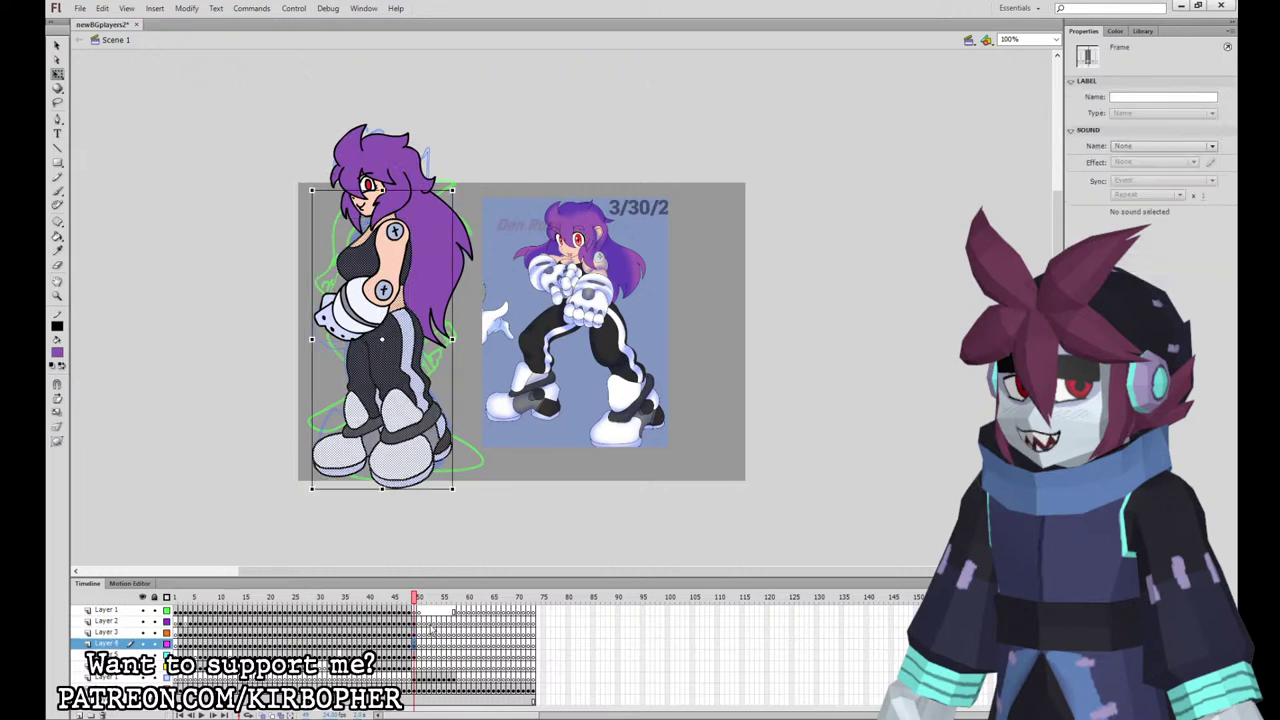
{"action": "left_click", "coordinate": [388, 338]}
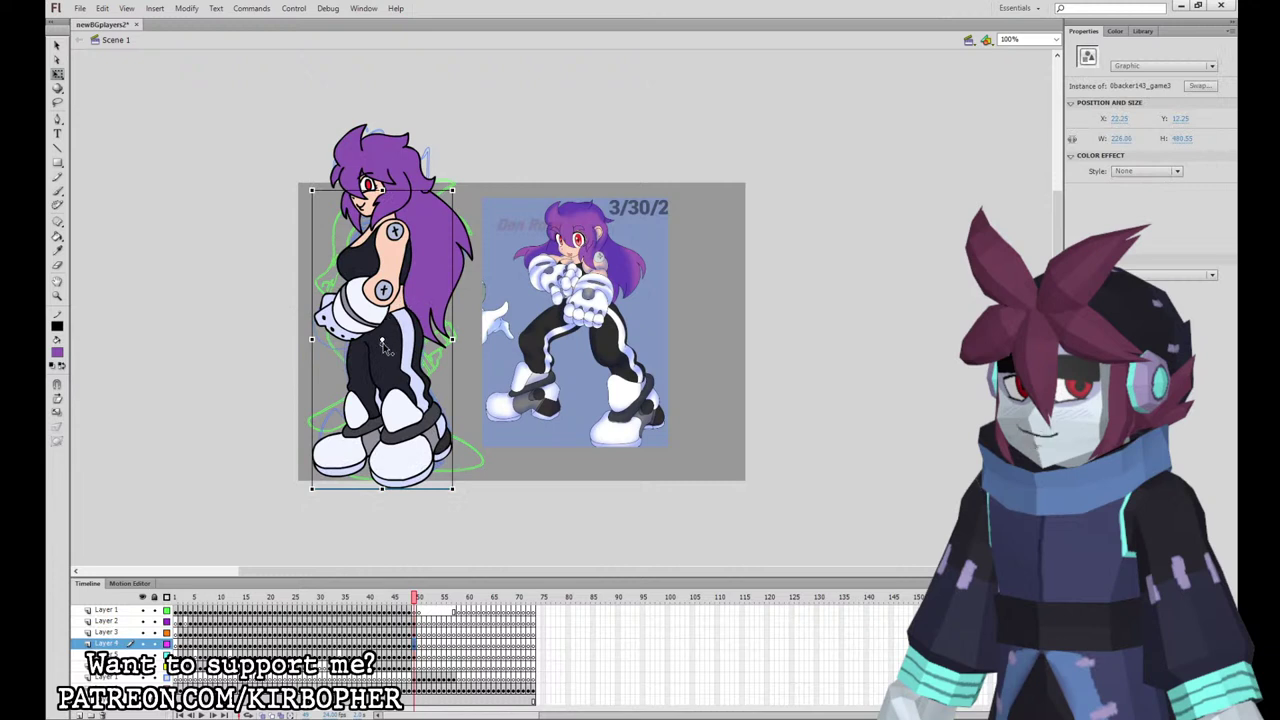
{"action": "left_click", "coordinate": [418, 656]}
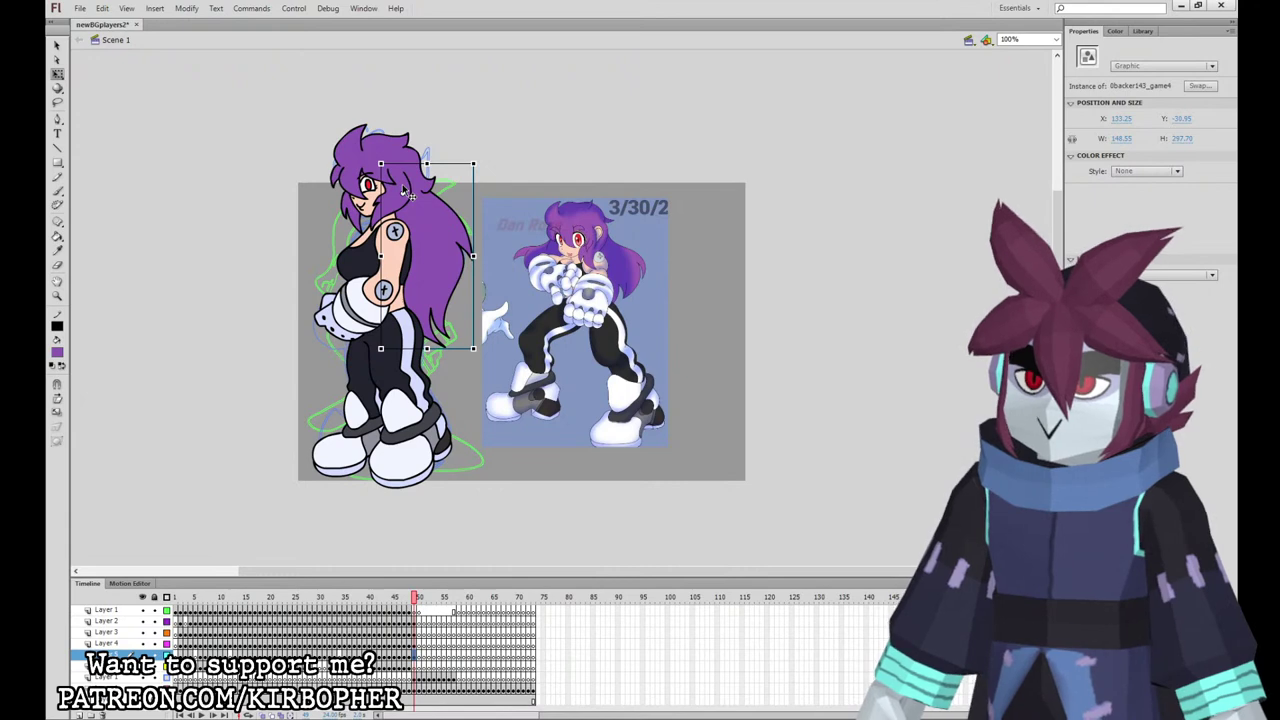
Step: Copy the character's part layers at frame 49 into a new symbol named 0backer143_game_SPRITE
{"action": "left_click", "coordinate": [416, 643]}
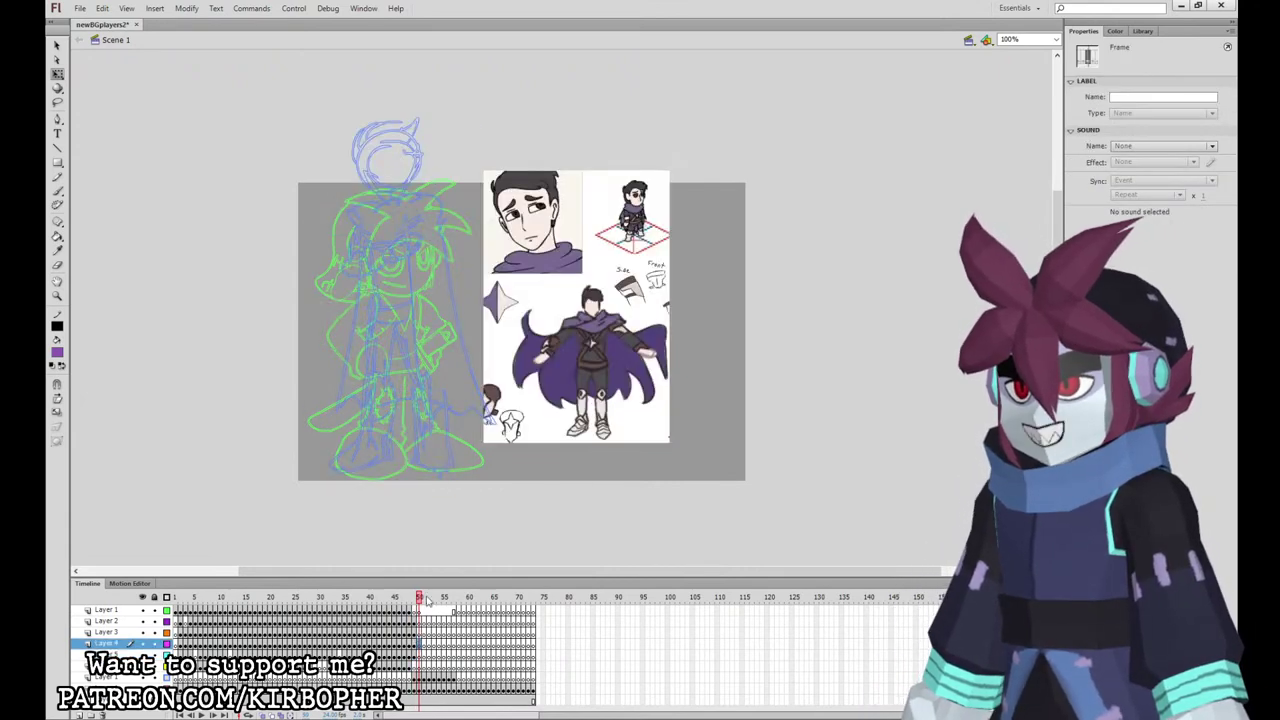
{"action": "left_click", "coordinate": [417, 655]}
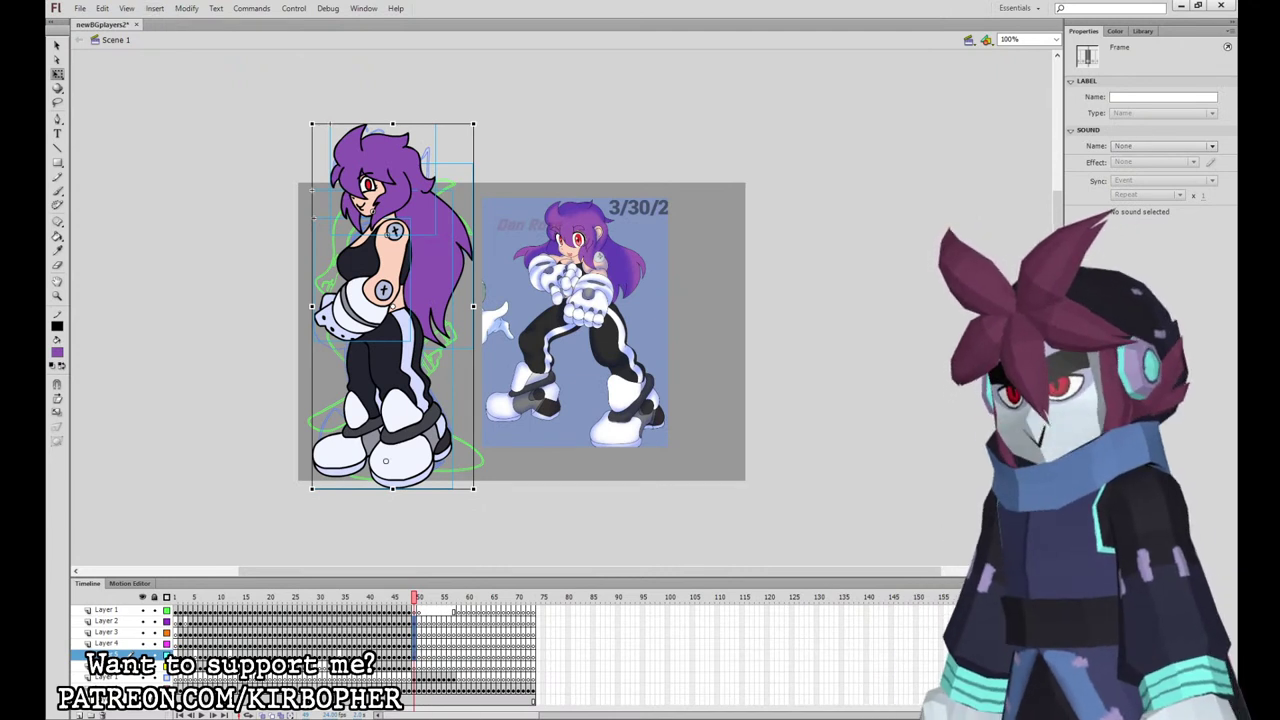
{"action": "key", "text": "Return"}
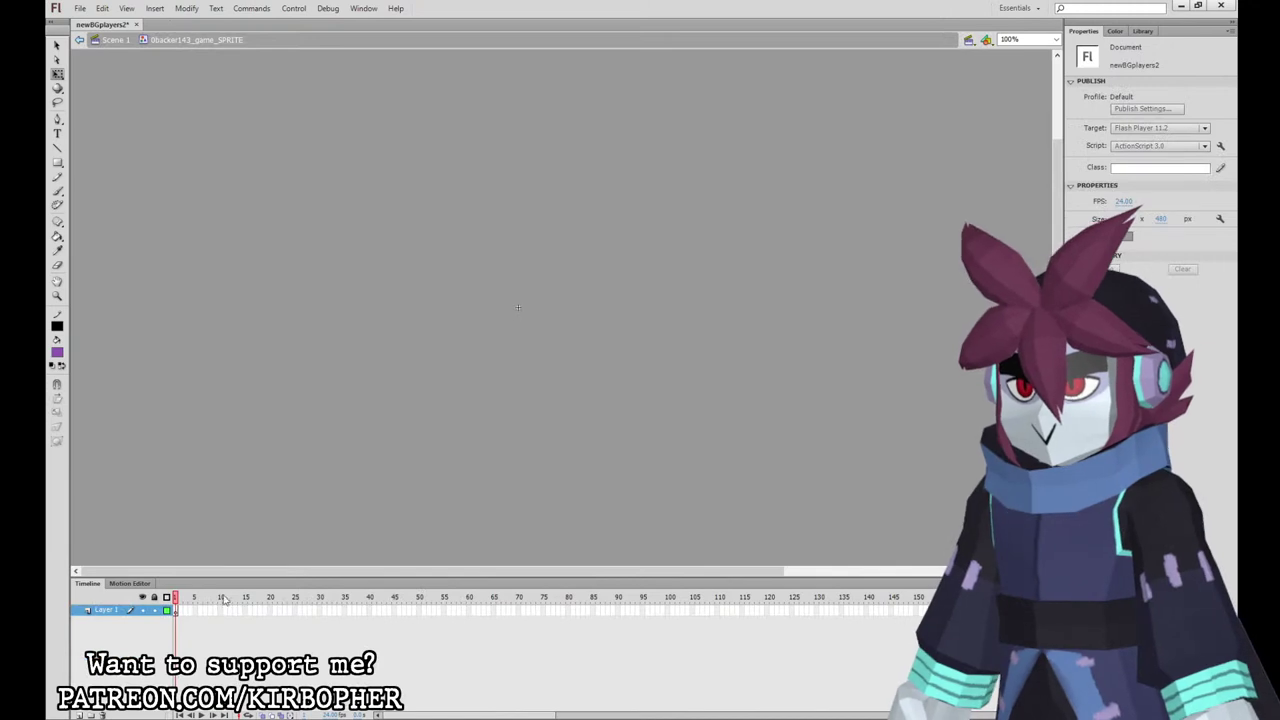
{"action": "key", "text": "ctrl+alt+v"}
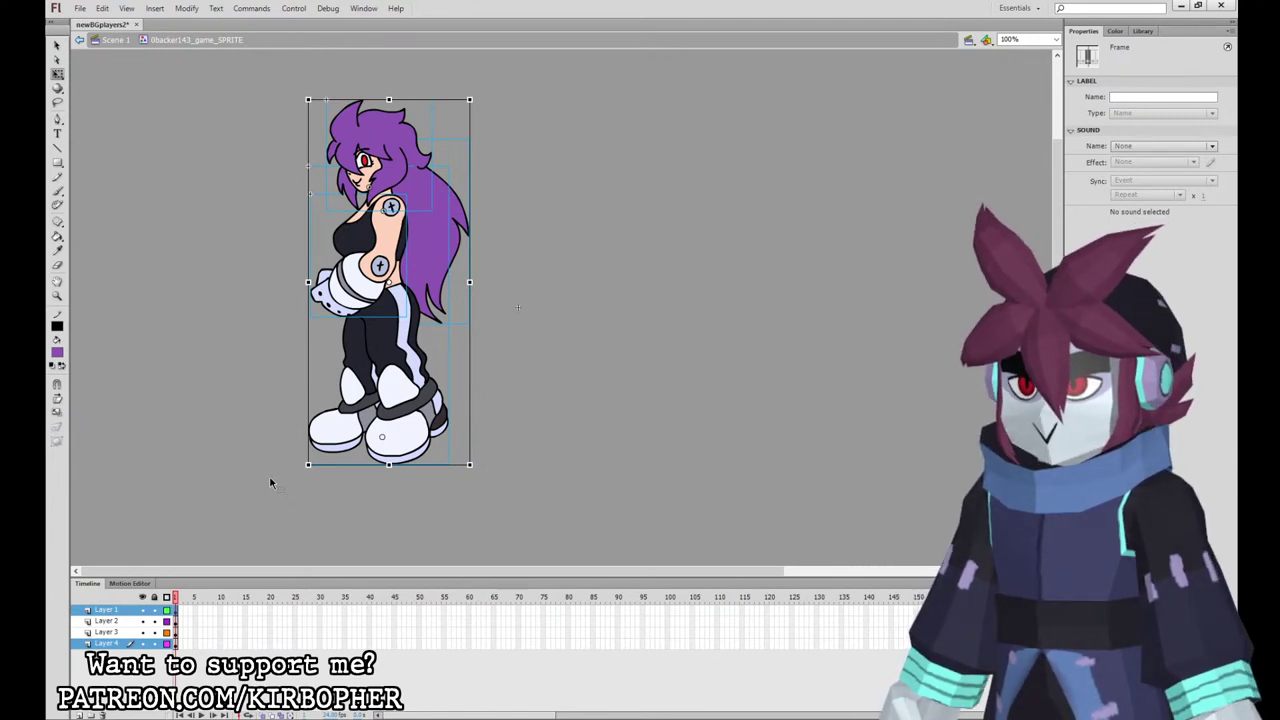
Step: Build a 17-frame loop inside the sprite symbol with keyframes at frames 1, 9 and 17 on all four layers
{"action": "left_click_drag", "start_coordinate": [298, 610], "coordinate": [298, 644]}
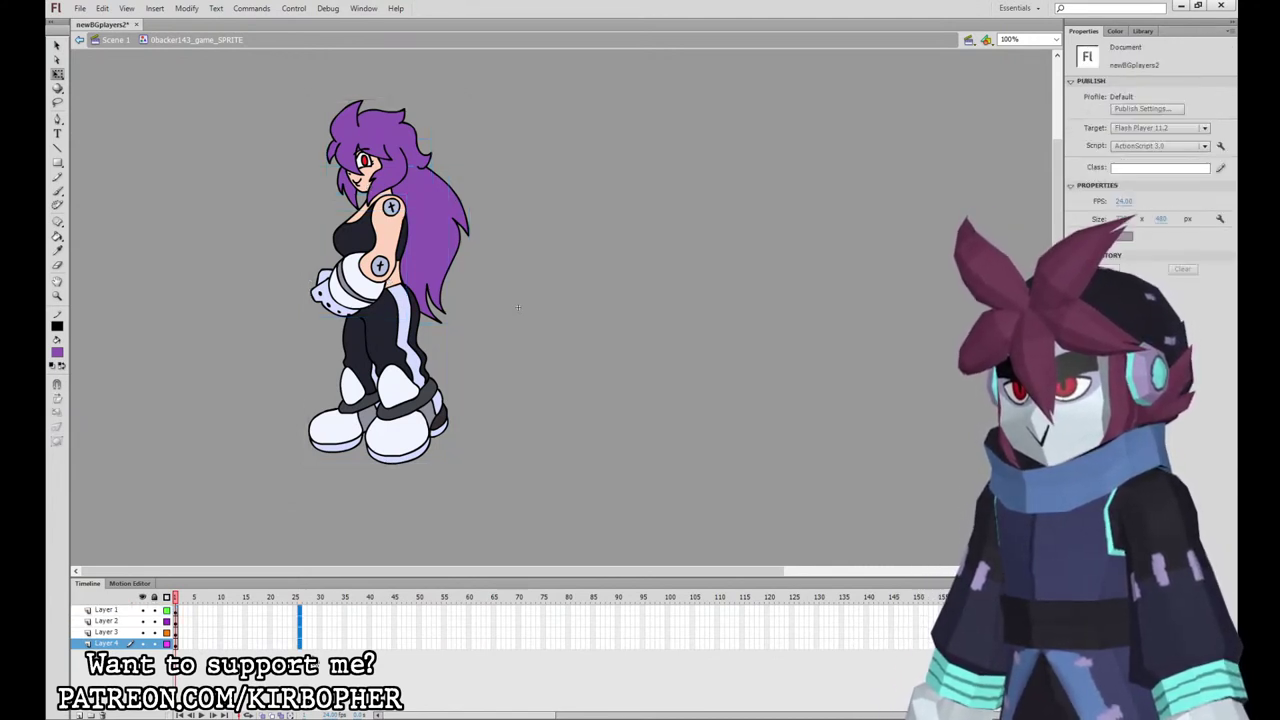
{"action": "key", "text": "F6"}
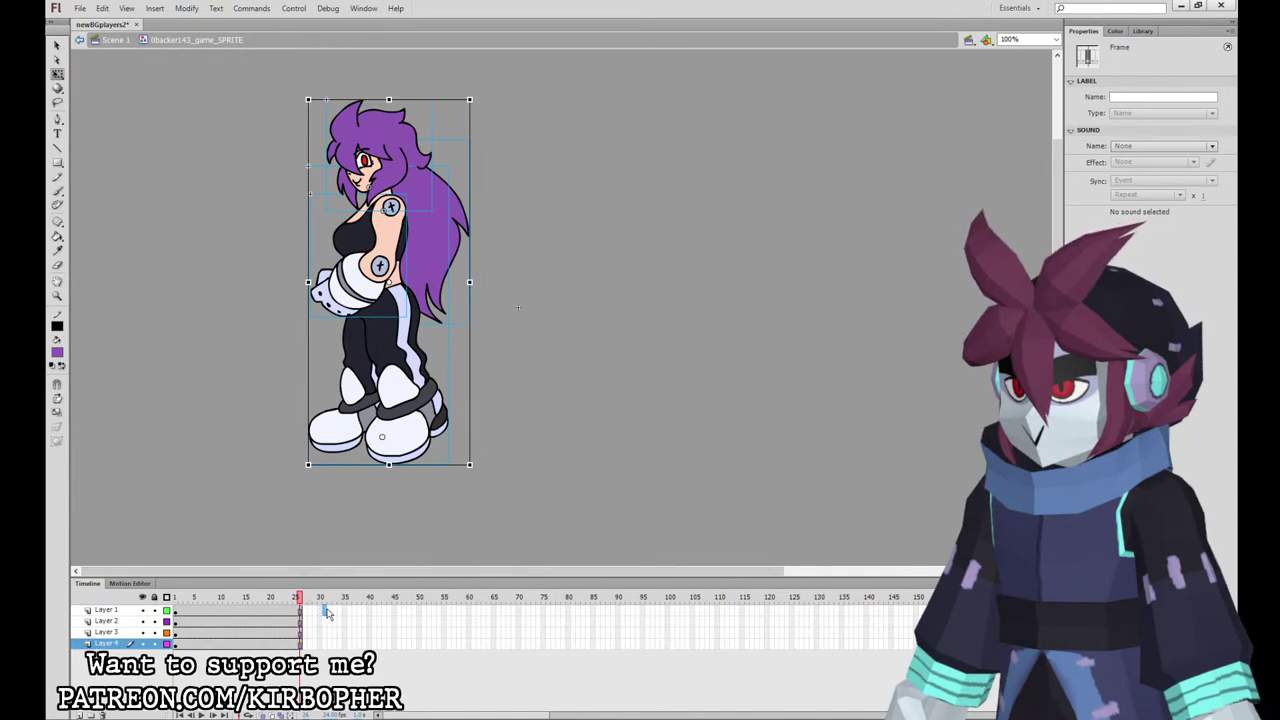
{"action": "left_click_drag", "start_coordinate": [326, 610], "coordinate": [326, 645]}
{"action": "key", "text": "F5"}
{"action": "left_click_drag", "start_coordinate": [256, 611], "coordinate": [359, 644]}
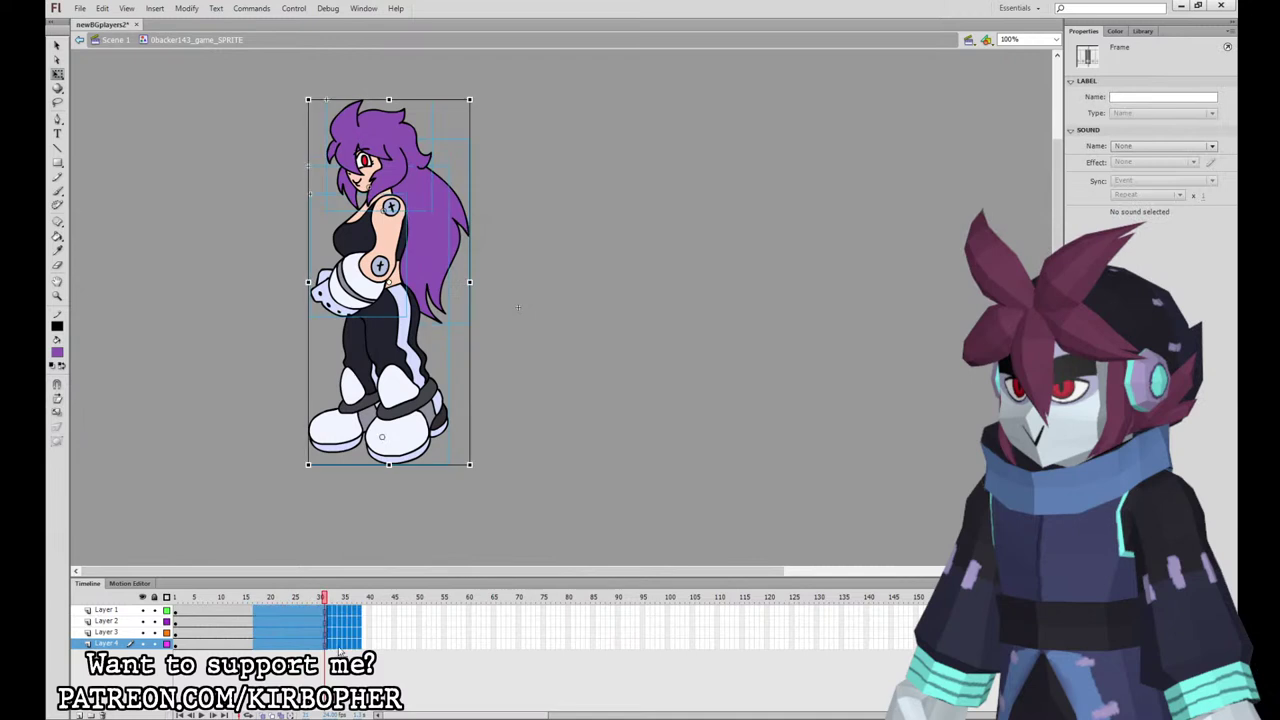
{"action": "key", "text": "shift+F5"}
{"action": "left_click_drag", "start_coordinate": [255, 612], "coordinate": [217, 645]}
{"action": "key", "text": "ctrl+z"}
{"action": "left_click", "coordinate": [261, 610]}
{"action": "key", "text": "F5"}
{"action": "key", "text": "F6"}
{"action": "key", "text": "F6"}
Step: At frame 9, rotate the arm slightly and lean it together with the body
{"action": "left_click", "coordinate": [560, 387]}
{"action": "left_click", "coordinate": [406, 271]}
{"action": "left_click", "coordinate": [405, 167]}
{"action": "left_click", "coordinate": [391, 219]}
{"action": "left_click", "coordinate": [391, 222]}
{"action": "left_click_drag", "start_coordinate": [408, 314], "coordinate": [406, 315]}
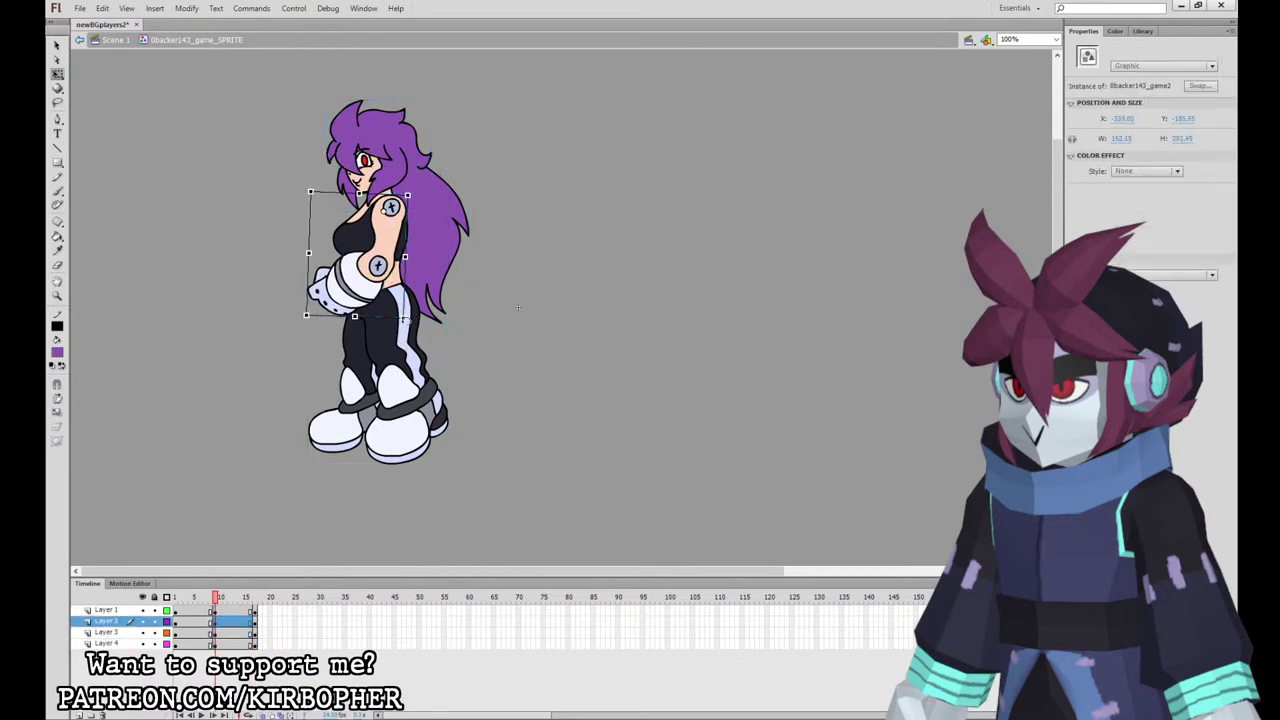
{"action": "left_click", "coordinate": [399, 353], "text": "shift"}
Step: Rotate the long hair slightly at frame 9 and nudge the head and hair a few pixels to the right
{"action": "left_click", "coordinate": [433, 189]}
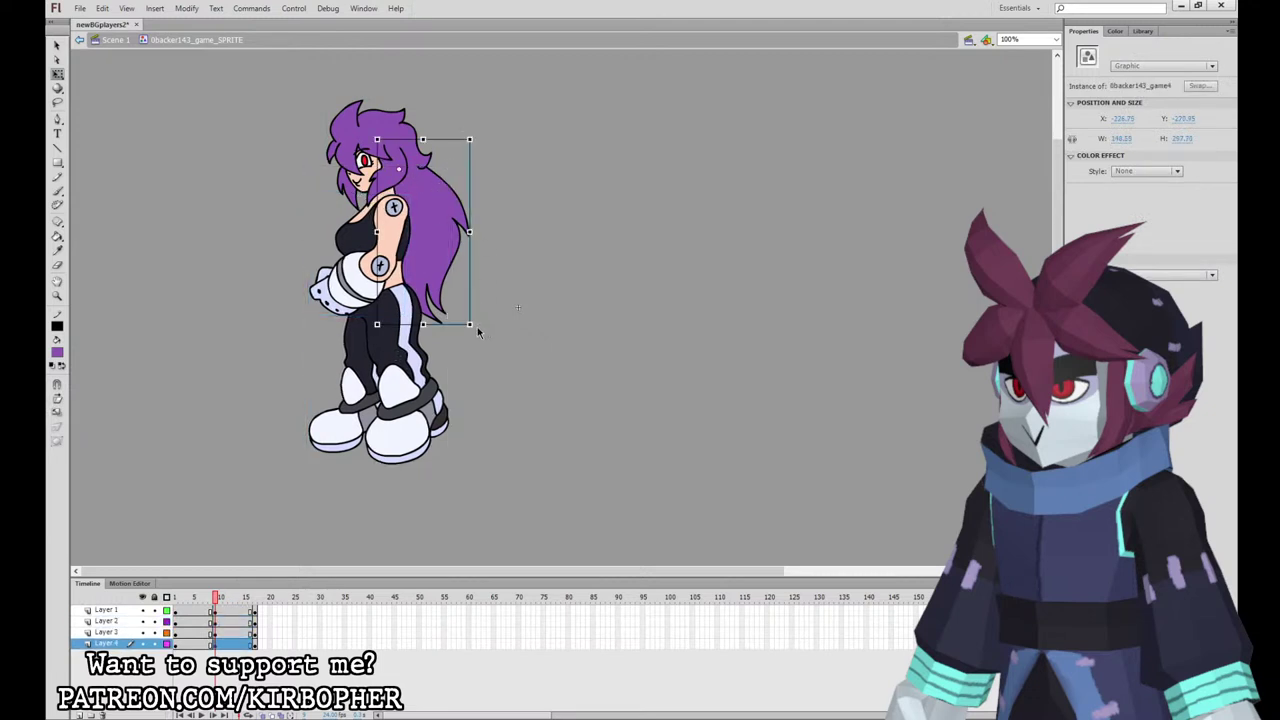
{"action": "left_click", "coordinate": [403, 176]}
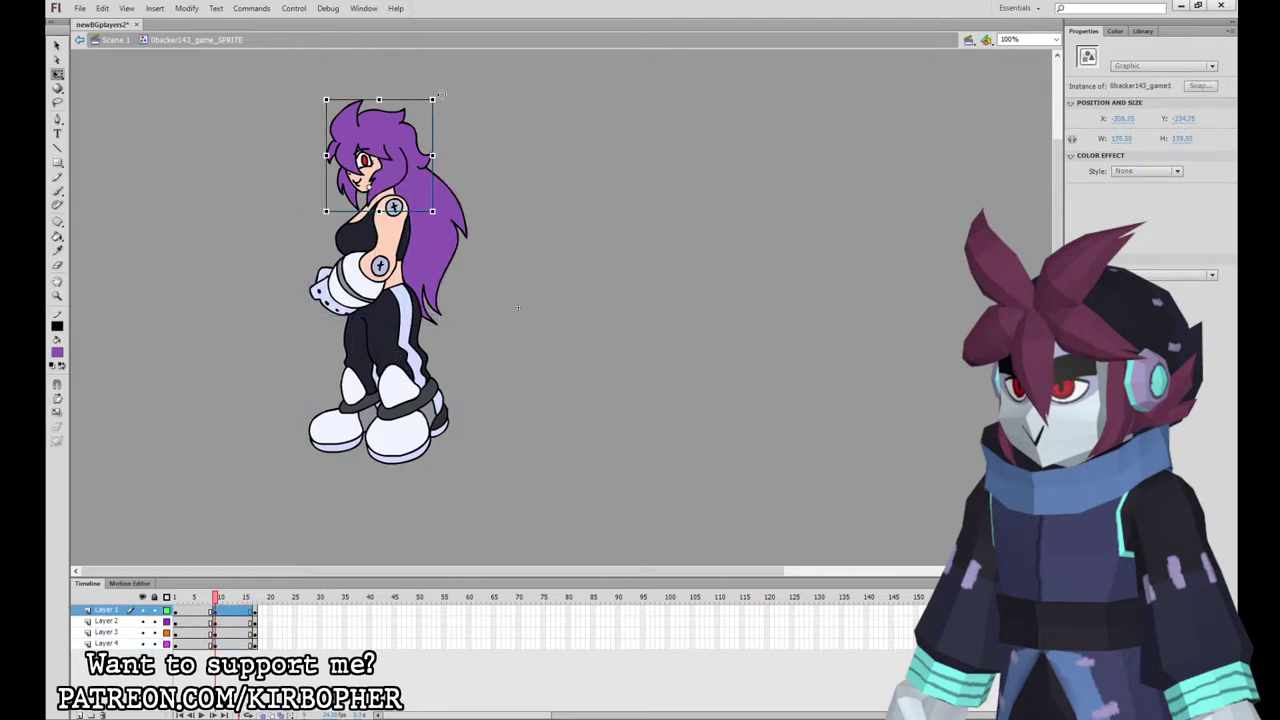
{"action": "left_click_drag", "start_coordinate": [211, 599], "coordinate": [216, 599]}
{"action": "left_click_drag", "start_coordinate": [306, 121], "coordinate": [460, 159]}
{"action": "key", "text": "Right"}
{"action": "key", "text": "Right"}
{"action": "key", "text": "Right"}
{"action": "key", "text": "Right"}
{"action": "key", "text": "Right"}
Step: Apply classic tweens between the keyframes on all four layers with an ease of 100 out, and play the loop
{"action": "left_click_drag", "start_coordinate": [215, 599], "coordinate": [223, 611]}
{"action": "key", "text": "alt+i"}
{"action": "key", "text": "s"}
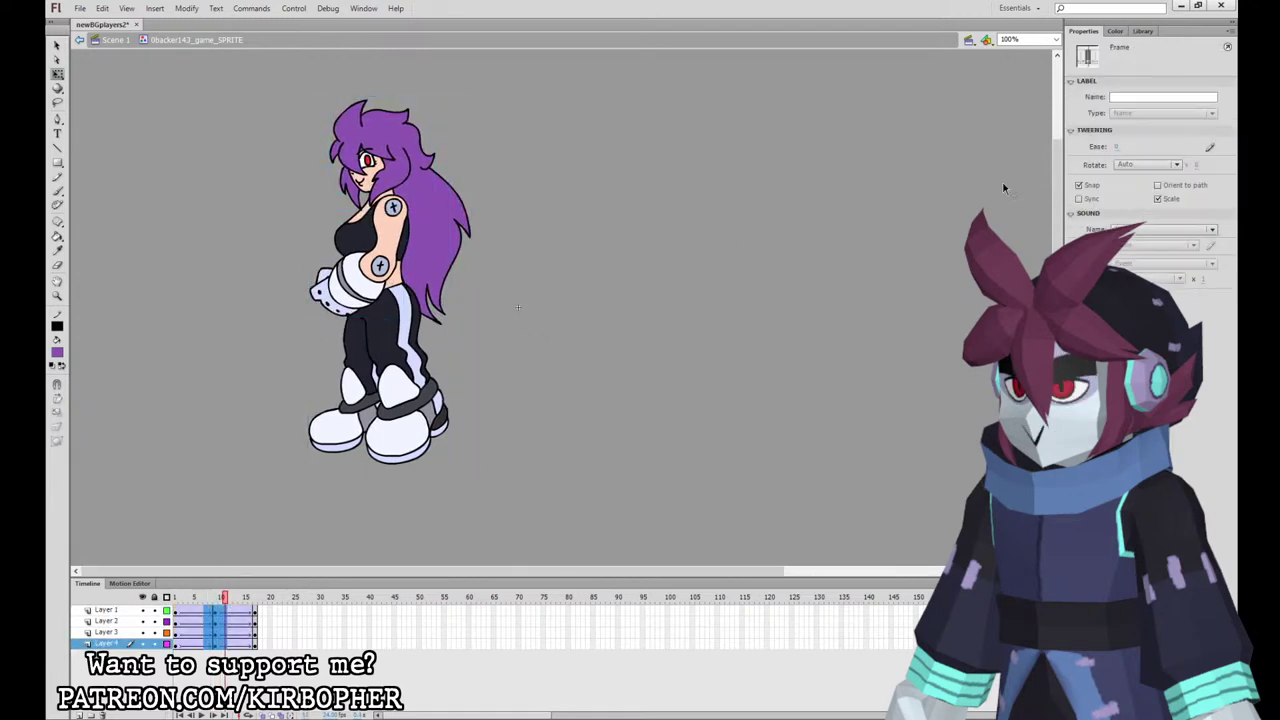
{"action": "left_click", "coordinate": [1125, 146]}
{"action": "type", "text": "100"}
{"action": "key", "text": "Return"}
{"action": "key", "text": "Return"}
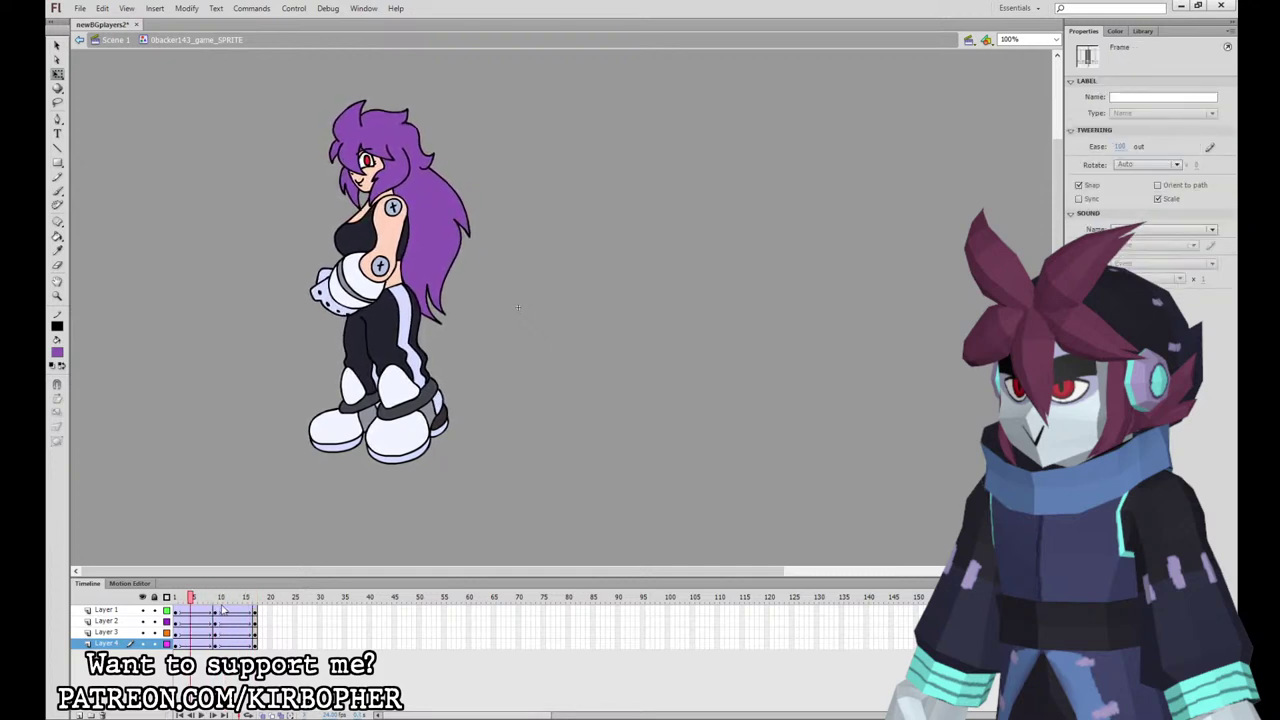
Step: Readjust the lean of the body and arm and the placement of the long hair at frame 9
{"action": "left_click", "coordinate": [348, 424]}
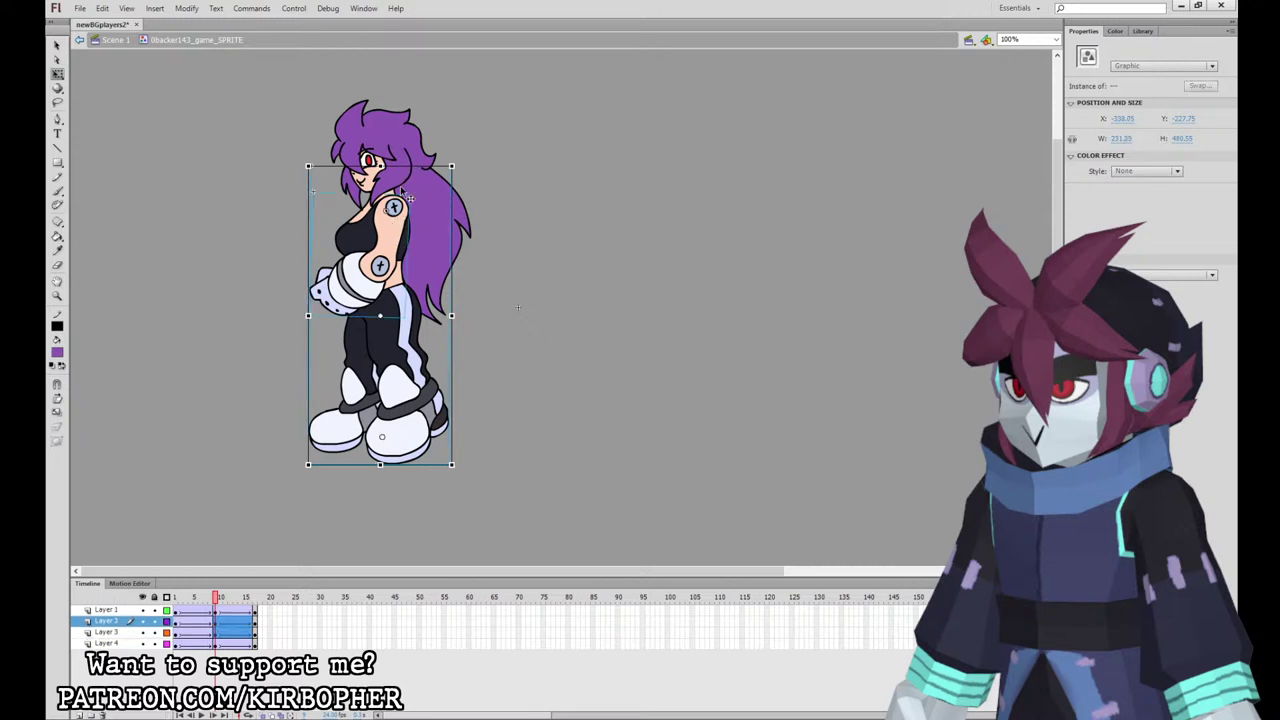
{"action": "left_click_drag", "start_coordinate": [406, 166], "coordinate": [400, 166]}
{"action": "mouse_move", "coordinate": [213, 601]}
{"action": "left_mouse_down"}
{"action": "mouse_move", "coordinate": [186, 600]}
{"action": "mouse_move", "coordinate": [215, 600]}
{"action": "left_mouse_up"}
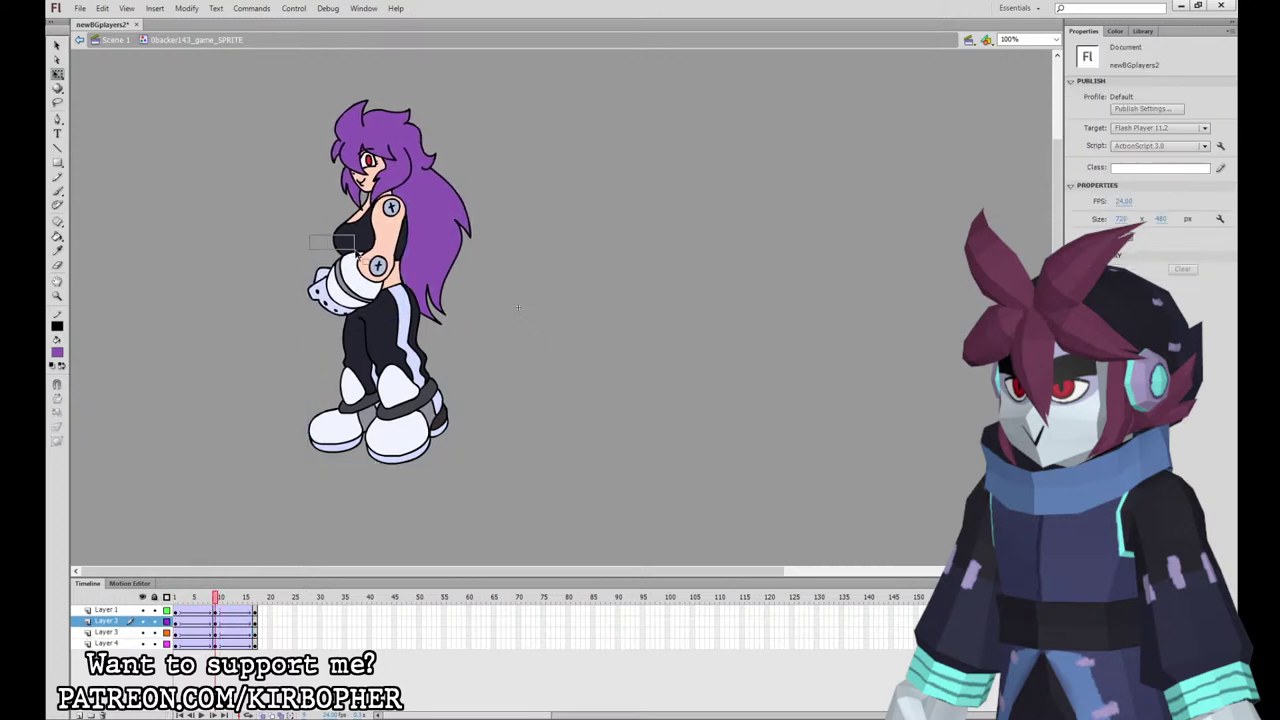
{"action": "left_click", "coordinate": [350, 239]}
{"action": "left_click", "coordinate": [340, 282], "text": "shift"}
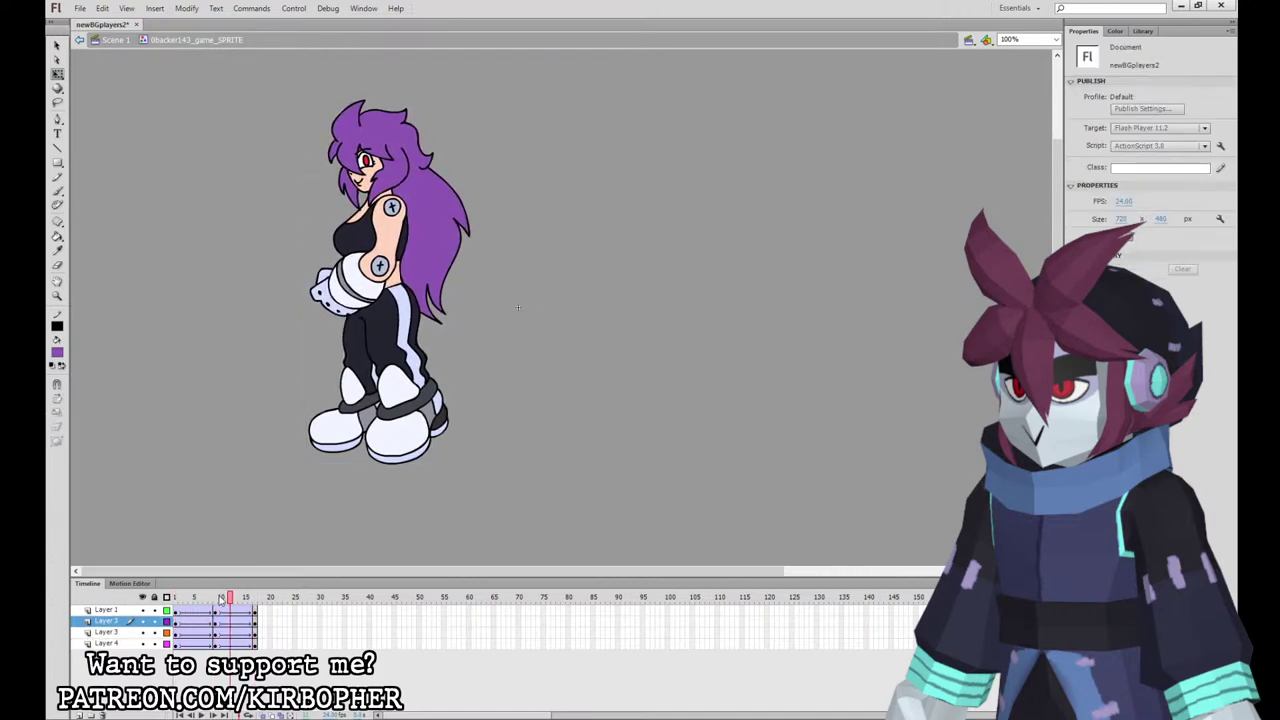
{"action": "left_click", "coordinate": [458, 198]}
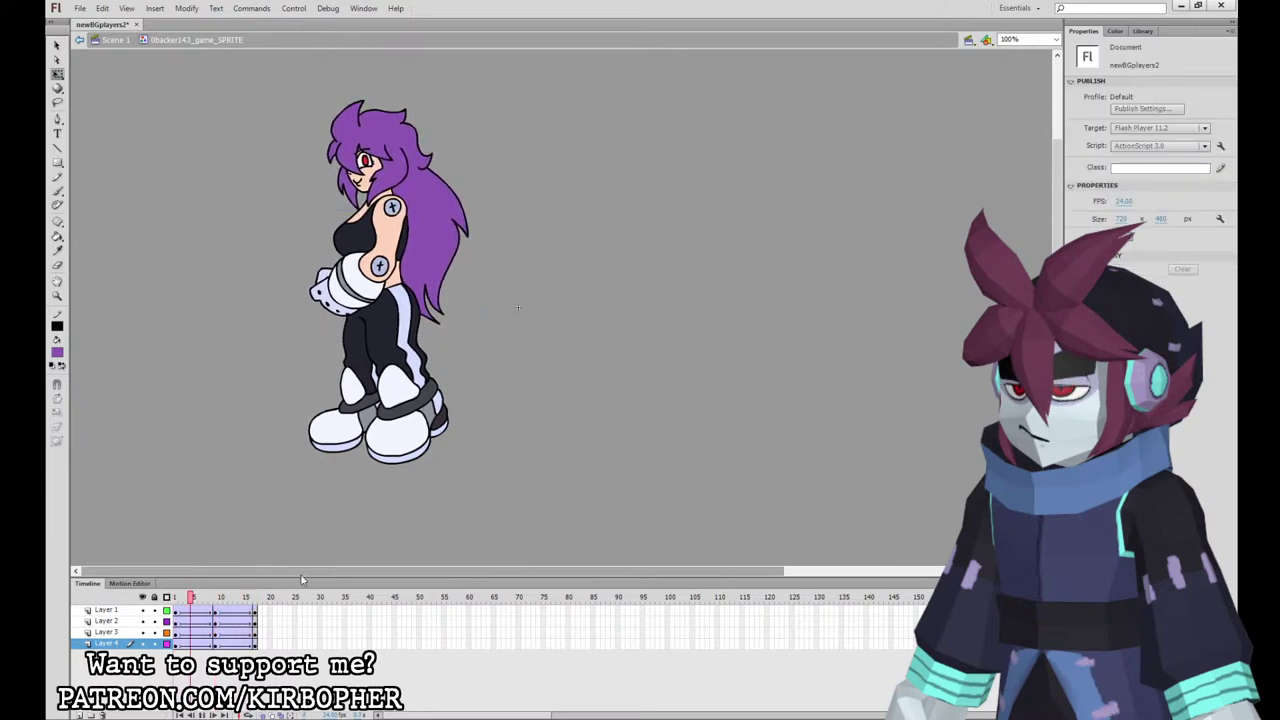
Step: Convert the tweens on all four layers into plain keyframes on every second frame
{"action": "left_click_drag", "start_coordinate": [255, 611], "coordinate": [241, 645]}
{"action": "key", "text": "F6"}
{"action": "left_click", "coordinate": [277, 349]}
{"action": "key", "text": "shift+F6"}
{"action": "key", "text": "shift+F6"}
{"action": "key", "text": "shift+F6"}
{"action": "key", "text": "shift+F6"}
{"action": "key", "text": "ctrl+z"}
{"action": "key", "text": "ctrl+z"}
{"action": "key", "text": "shift+F6"}
{"action": "key", "text": "shift+F6"}
Step: Remove the closing frame from all four layers so the loop ends at frame 16
{"action": "mouse_move", "coordinate": [250, 612]}
{"action": "left_mouse_down"}
{"action": "mouse_move", "coordinate": [252, 646]}
{"action": "mouse_move", "coordinate": [262, 601]}
{"action": "left_mouse_up"}
{"action": "key", "text": "shift+F5"}
{"action": "left_click", "coordinate": [614, 384]}
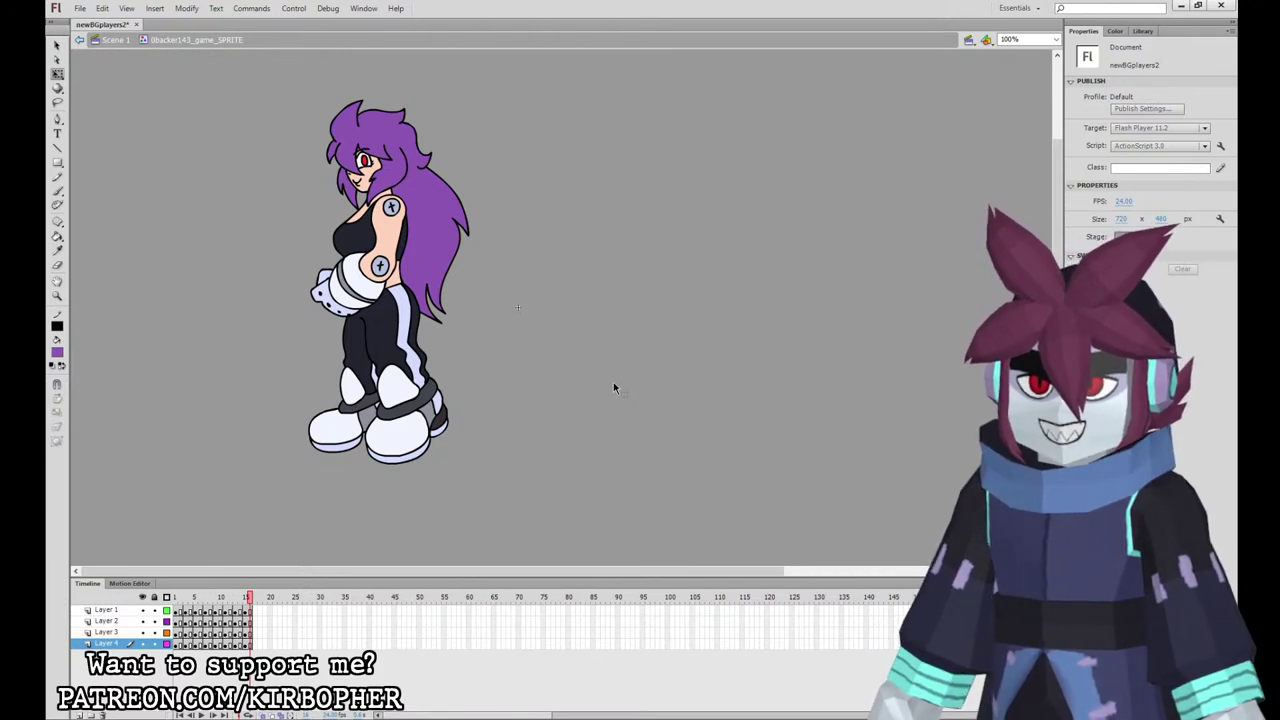
Step: In Scene 1, duplicate the previous sprite onto Layer 1 at frame 49 and swap it for 0backer143_game_SPRITE
{"action": "left_click", "coordinate": [115, 40]}
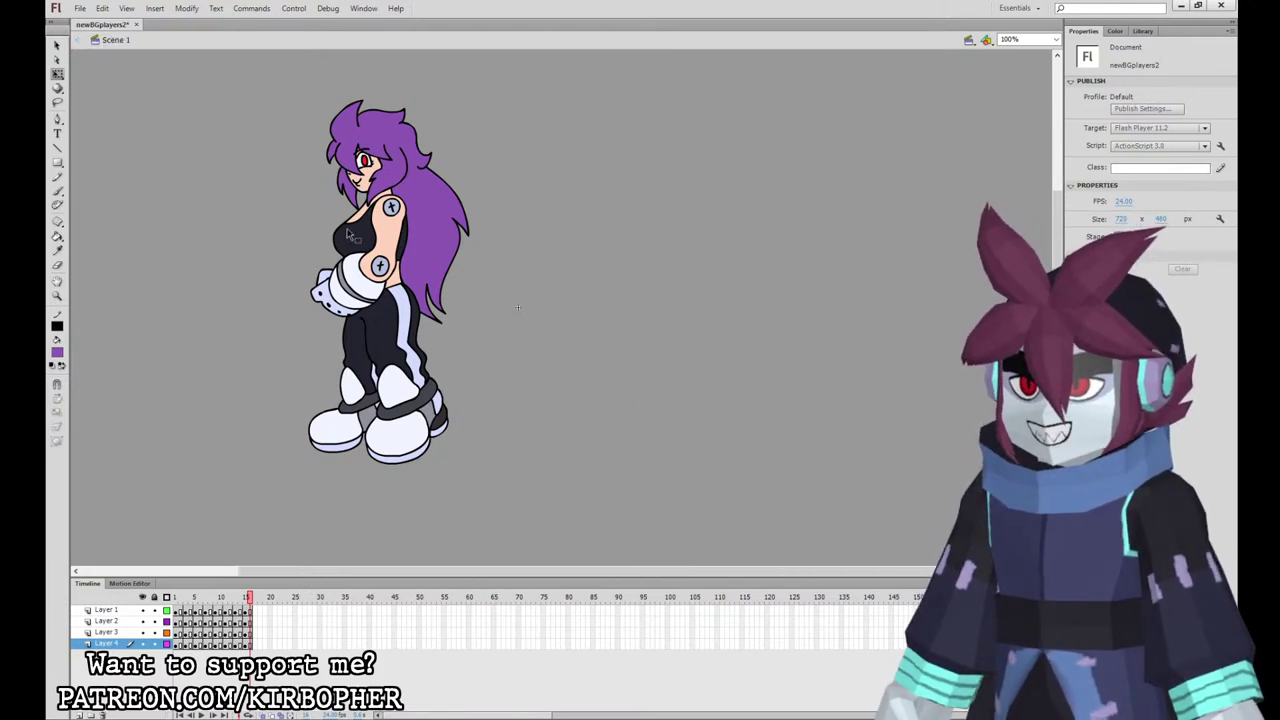
{"action": "left_click", "coordinate": [410, 611]}
{"action": "left_click_drag", "start_coordinate": [410, 611], "coordinate": [415, 611]}
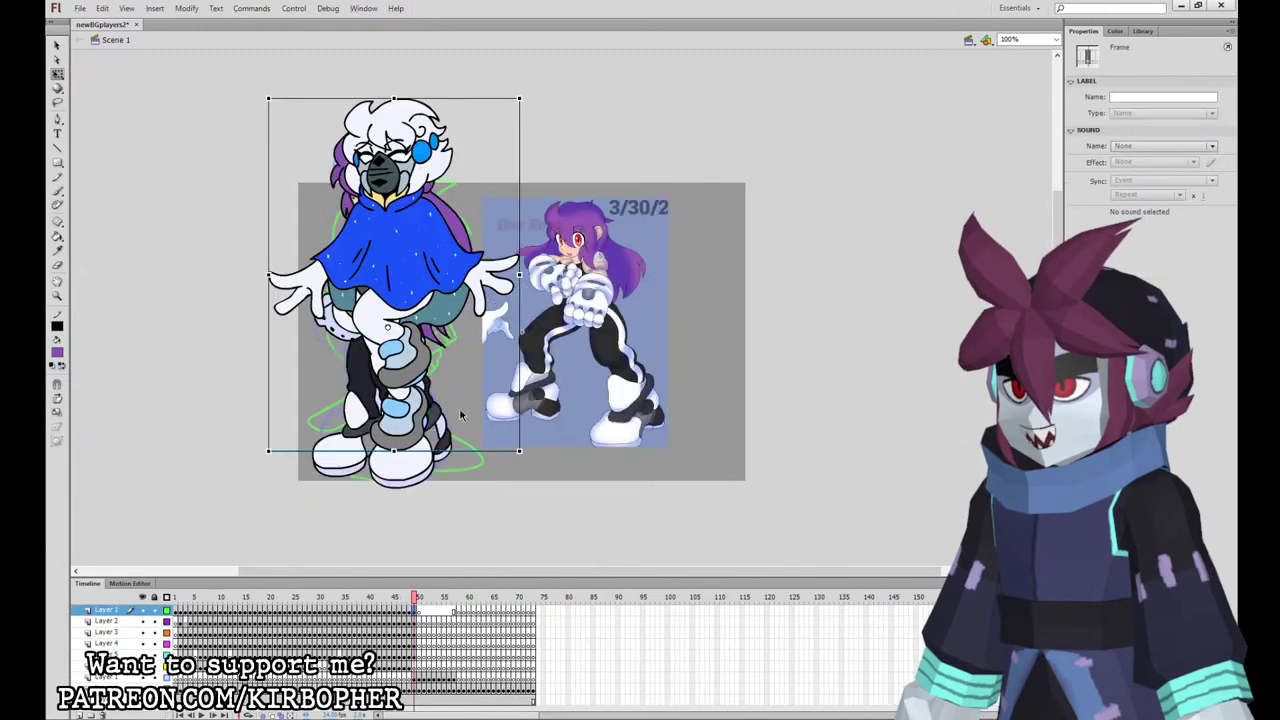
{"action": "left_click", "coordinate": [422, 306]}
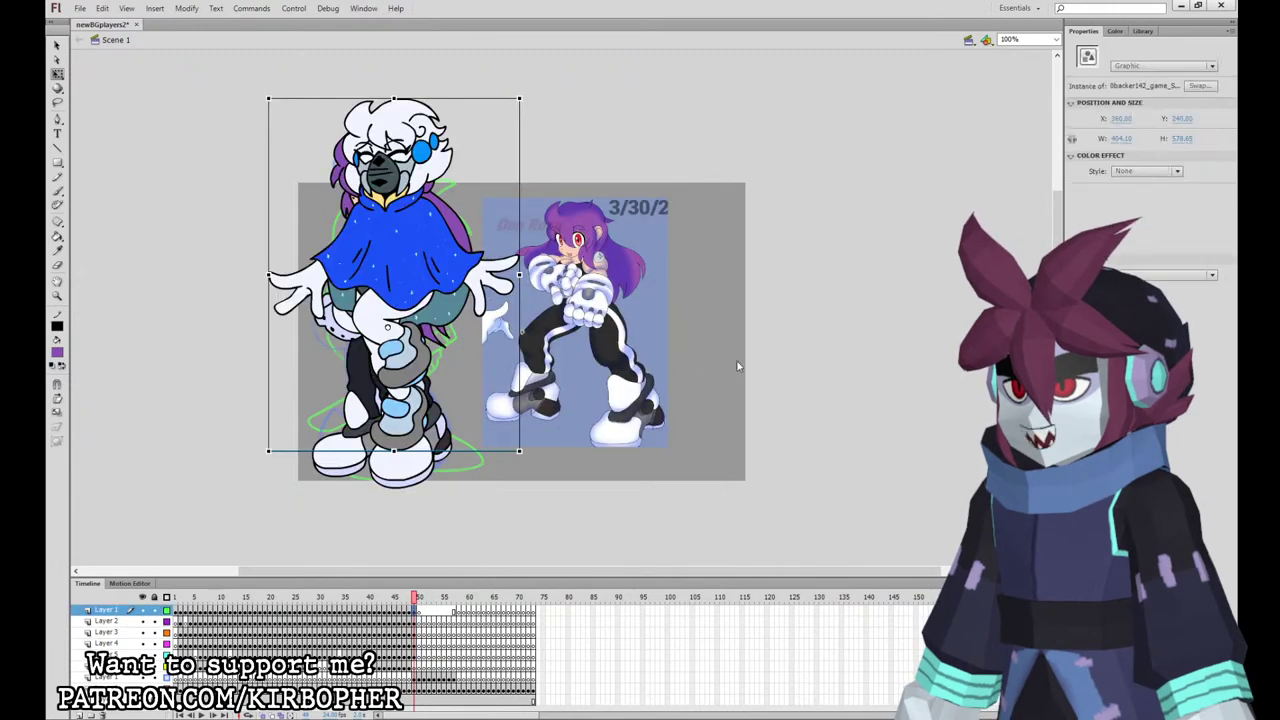
{"action": "key", "text": "ctrl+z"}
{"action": "key", "text": "Escape"}
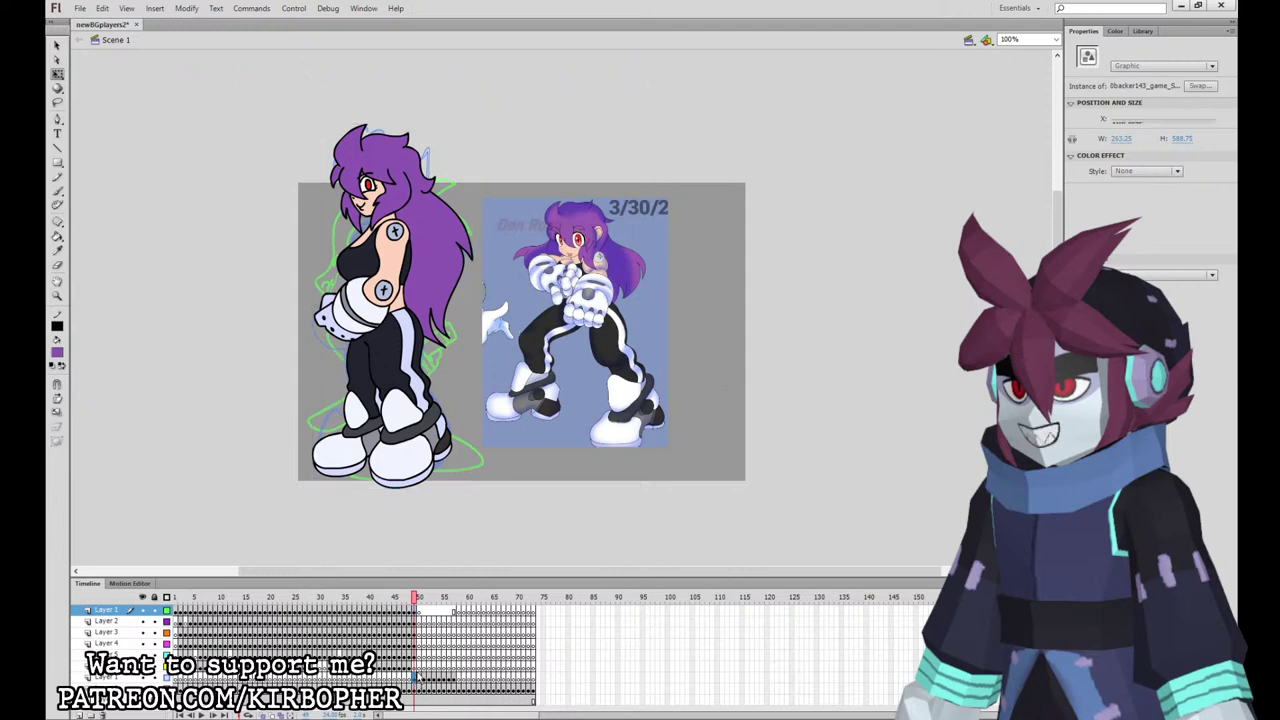
{"action": "left_click", "coordinate": [424, 611]}
{"action": "left_click", "coordinate": [419, 611]}
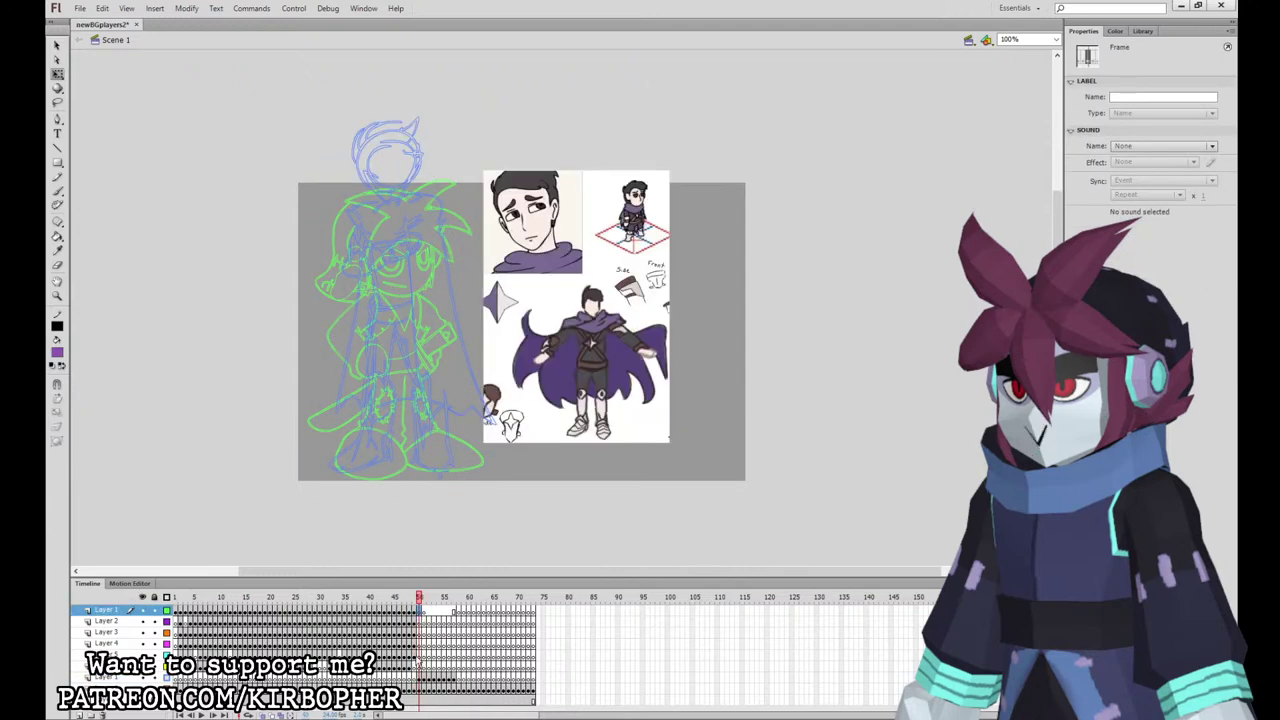
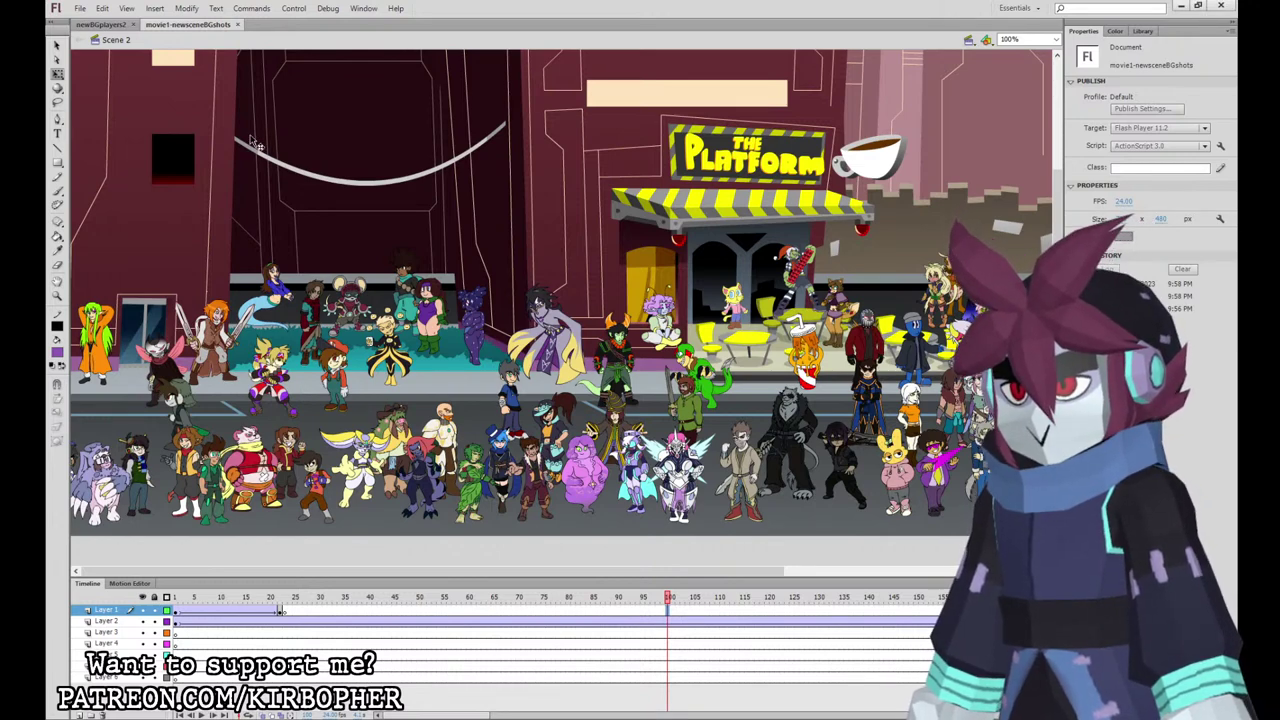
Step: Close the movie1-newsceneBGshots document and clear the blue rough sketches from frames 40 to 49 in newBGplayers2
{"action": "left_click", "coordinate": [238, 25]}
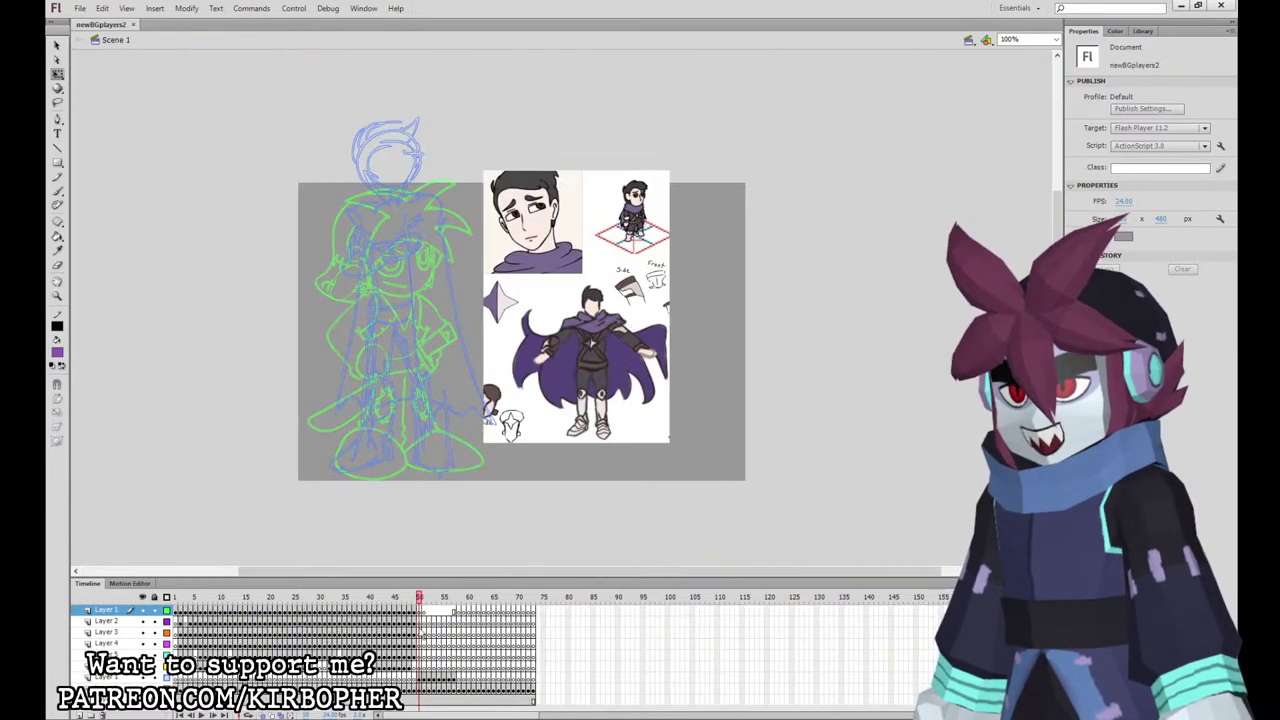
{"action": "left_click", "coordinate": [426, 613]}
{"action": "mouse_move", "coordinate": [419, 664]}
{"action": "left_mouse_down"}
{"action": "mouse_move", "coordinate": [434, 668]}
{"action": "mouse_move", "coordinate": [371, 671]}
{"action": "mouse_move", "coordinate": [415, 682]}
{"action": "left_mouse_up"}
{"action": "left_click", "coordinate": [365, 679]}
{"action": "left_click", "coordinate": [370, 679]}
{"action": "left_click", "coordinate": [389, 681]}
{"action": "left_click", "coordinate": [394, 681]}
{"action": "left_click", "coordinate": [399, 681]}
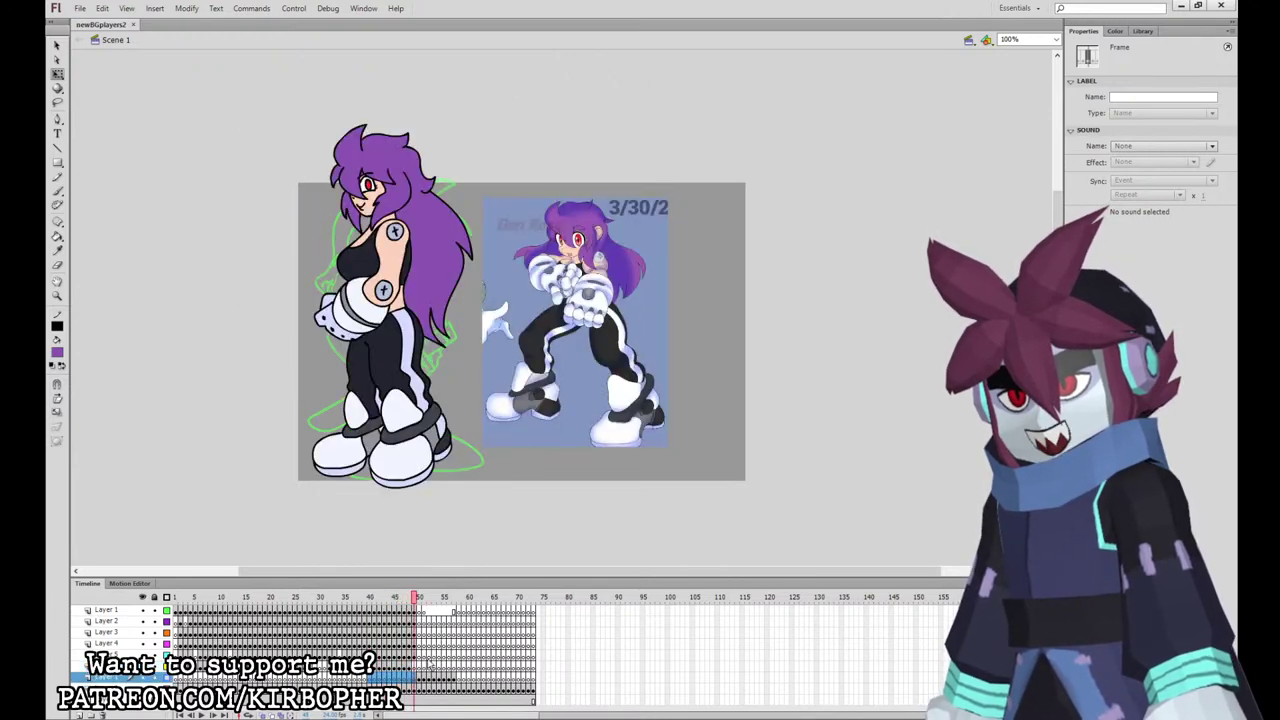
Step: Make frame 50 of Layer 2 active and set up the Brush tool with a black fill
{"action": "left_click", "coordinate": [421, 612]}
{"action": "left_click", "coordinate": [422, 622]}
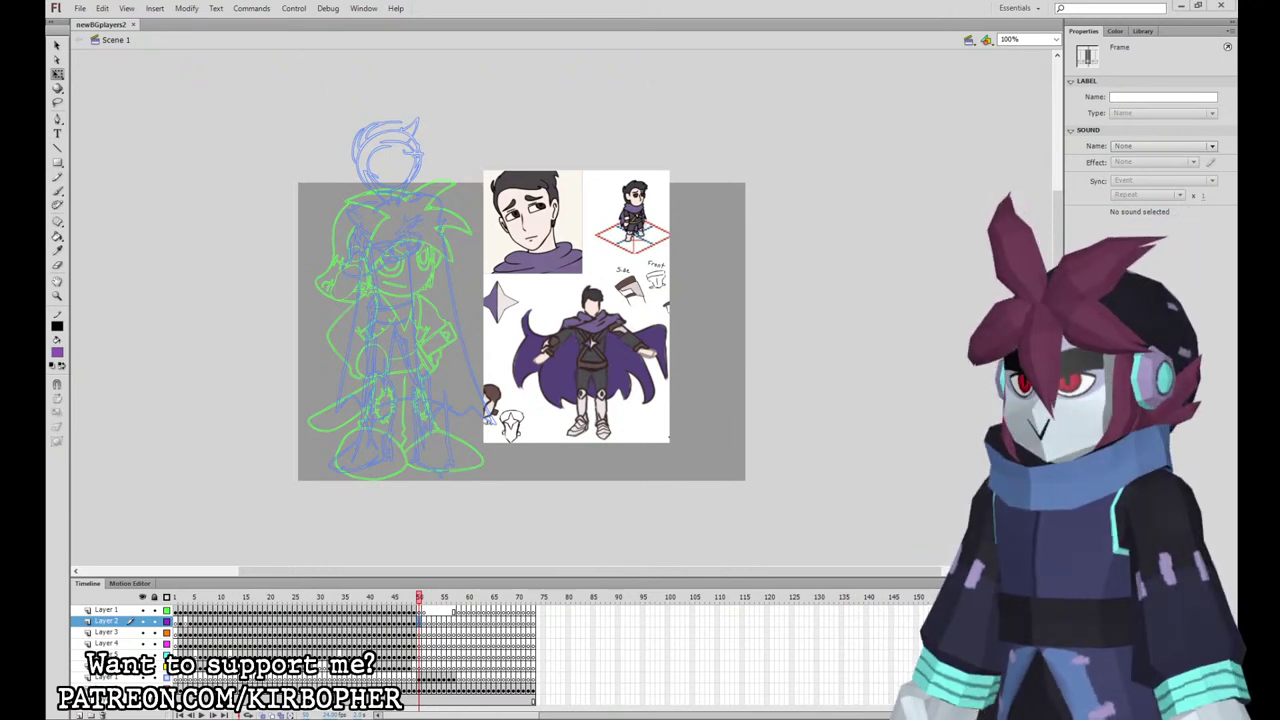
{"action": "double_click", "coordinate": [658, 11]}
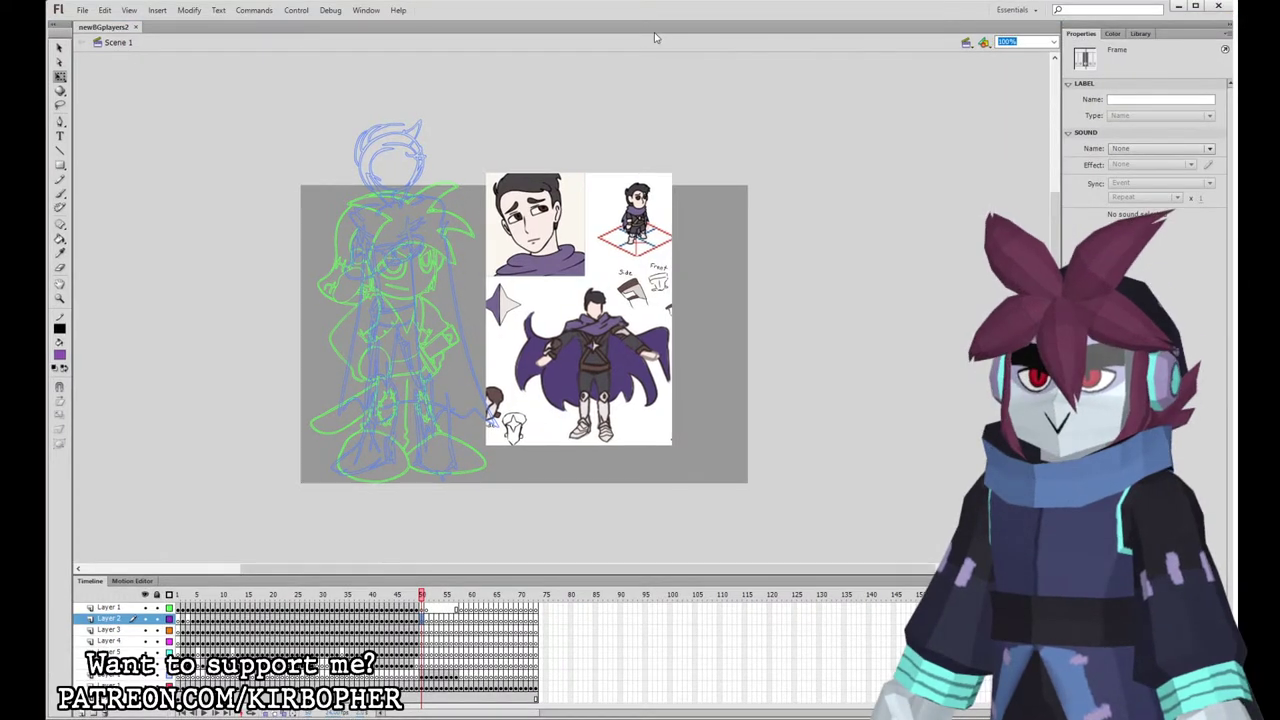
{"action": "left_click", "coordinate": [422, 608]}
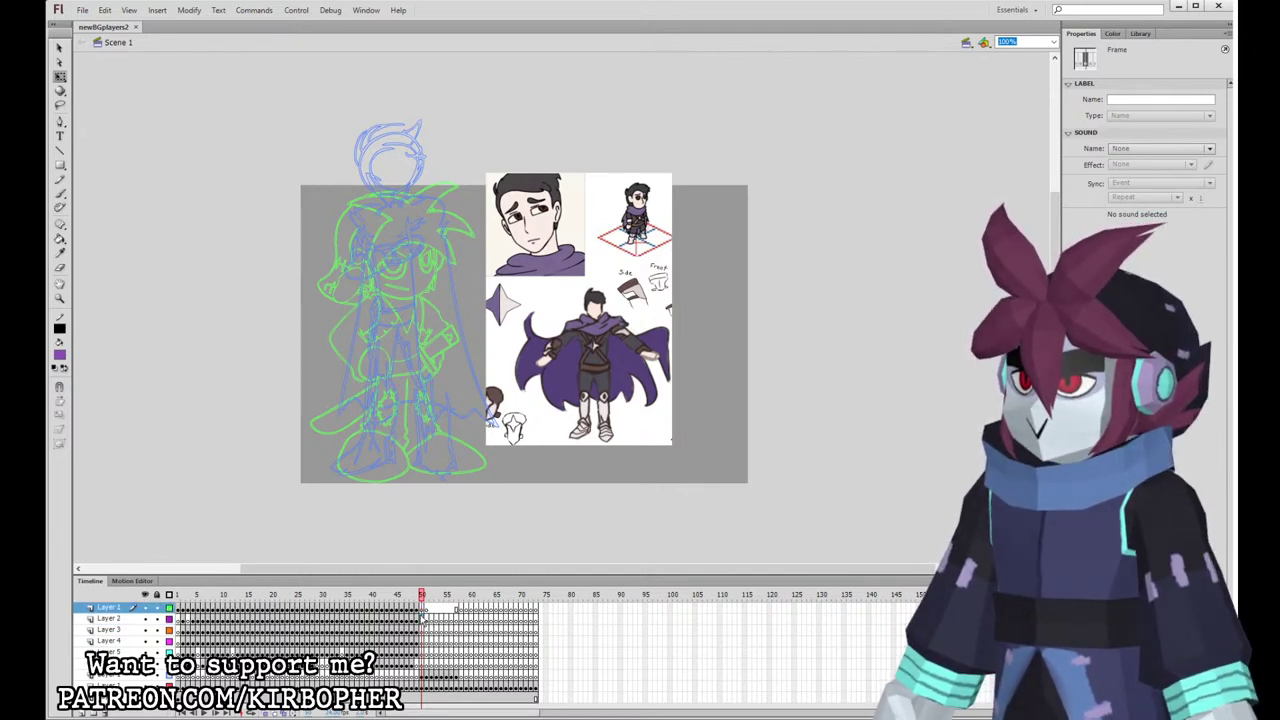
{"action": "left_click", "coordinate": [423, 619]}
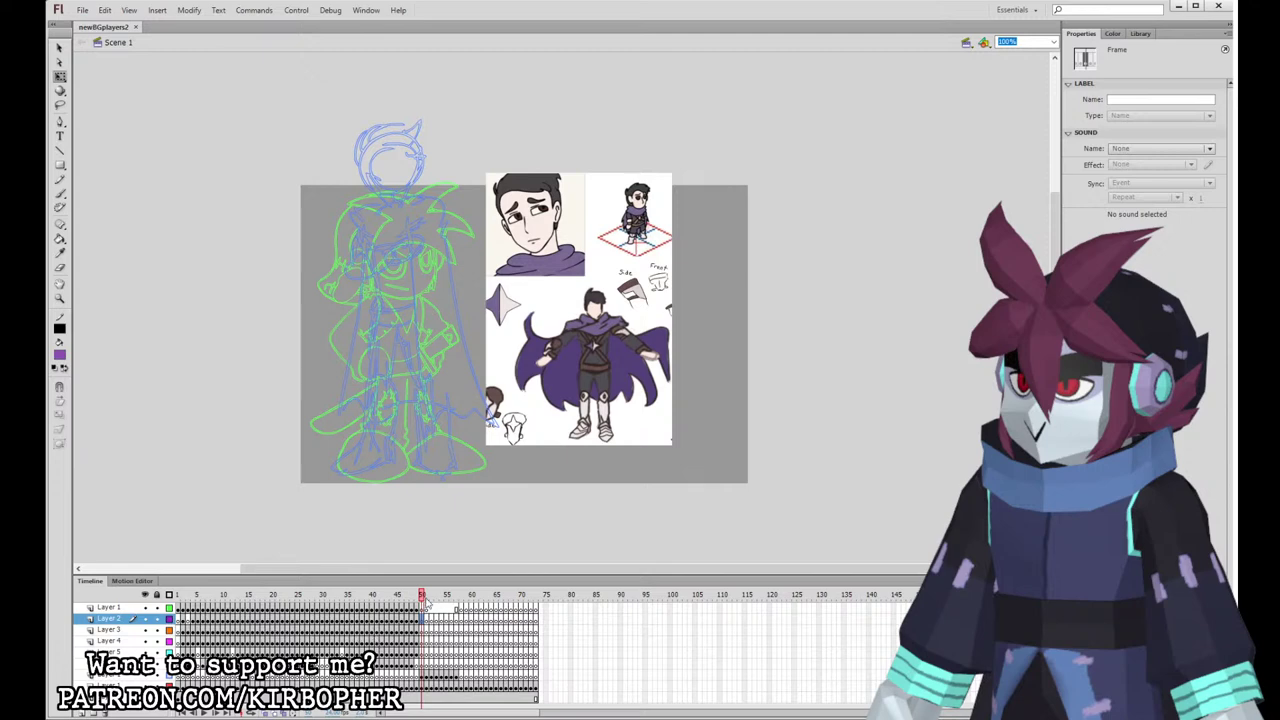
{"action": "key", "text": "ctrl+="}
{"action": "left_click", "coordinate": [462, 336]}
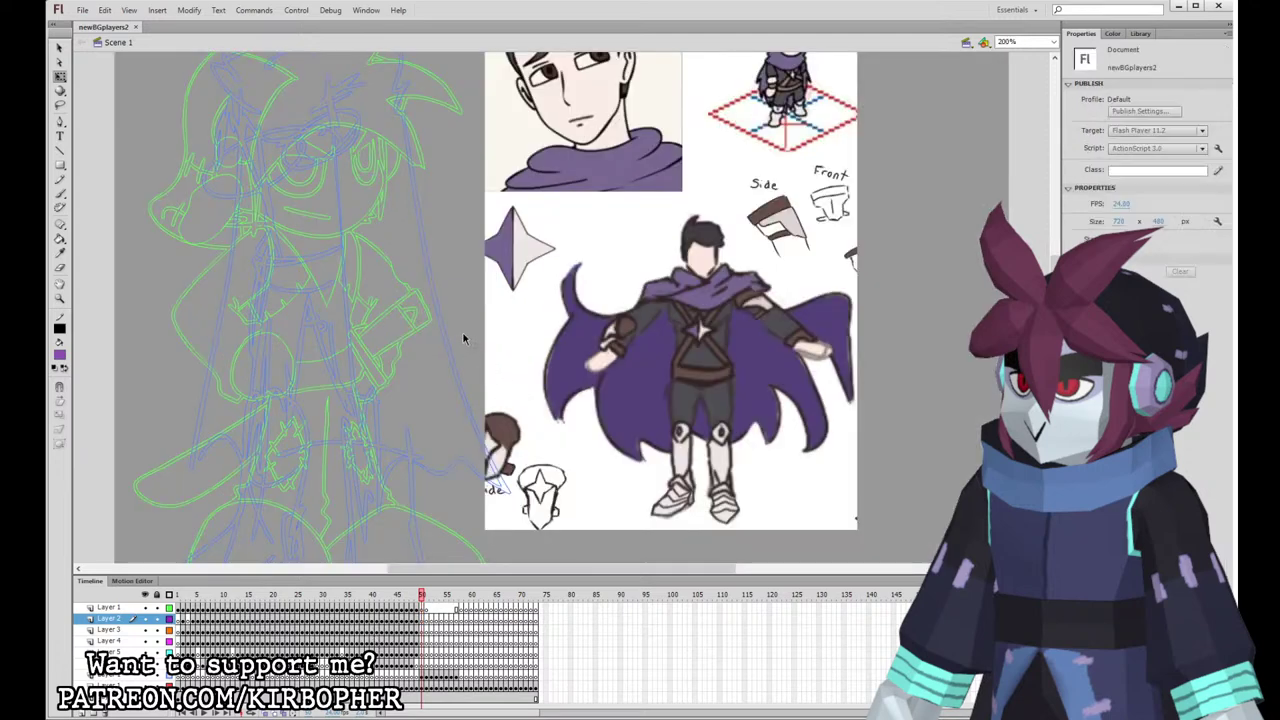
{"action": "key", "text": "space"}
{"action": "mouse_move", "coordinate": [588, 280]}
{"action": "left_mouse_down"}
{"action": "mouse_move", "coordinate": [654, 394]}
{"action": "mouse_move", "coordinate": [681, 582]}
{"action": "left_mouse_up"}
{"action": "left_click", "coordinate": [63, 193]}
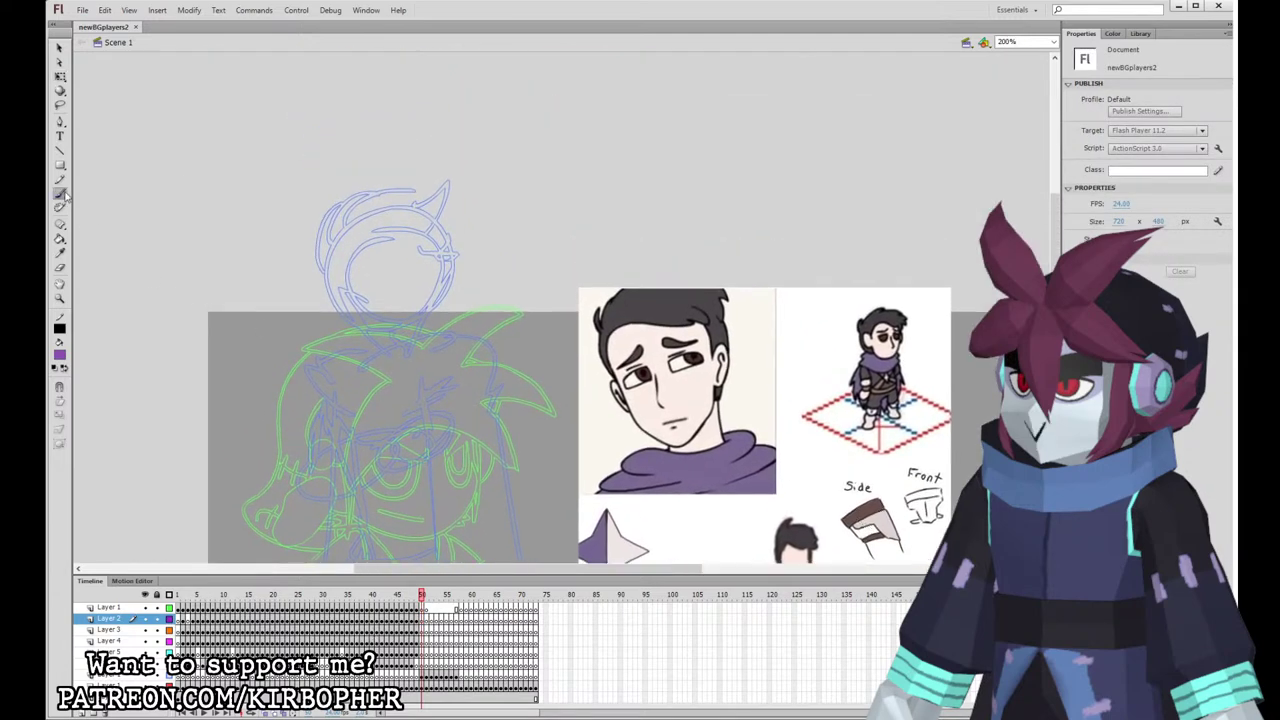
{"action": "left_click", "coordinate": [60, 194]}
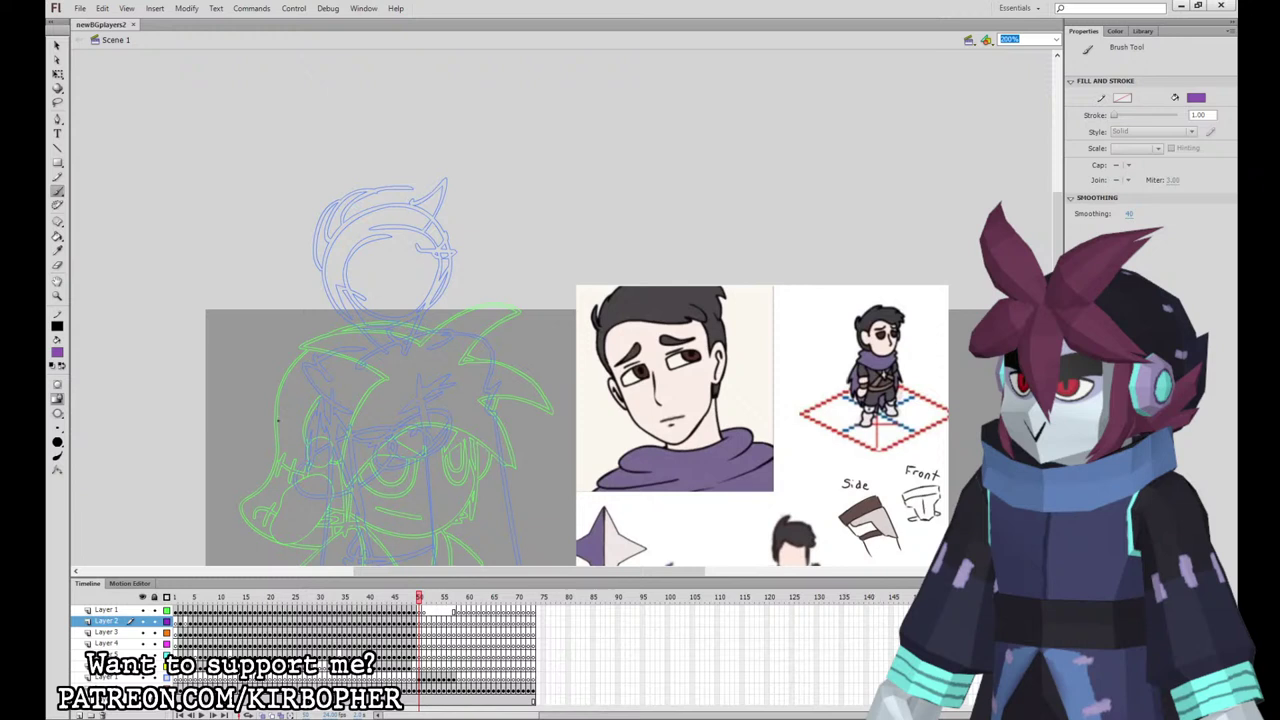
{"action": "left_click", "coordinate": [59, 353]}
{"action": "left_click", "coordinate": [78, 394]}
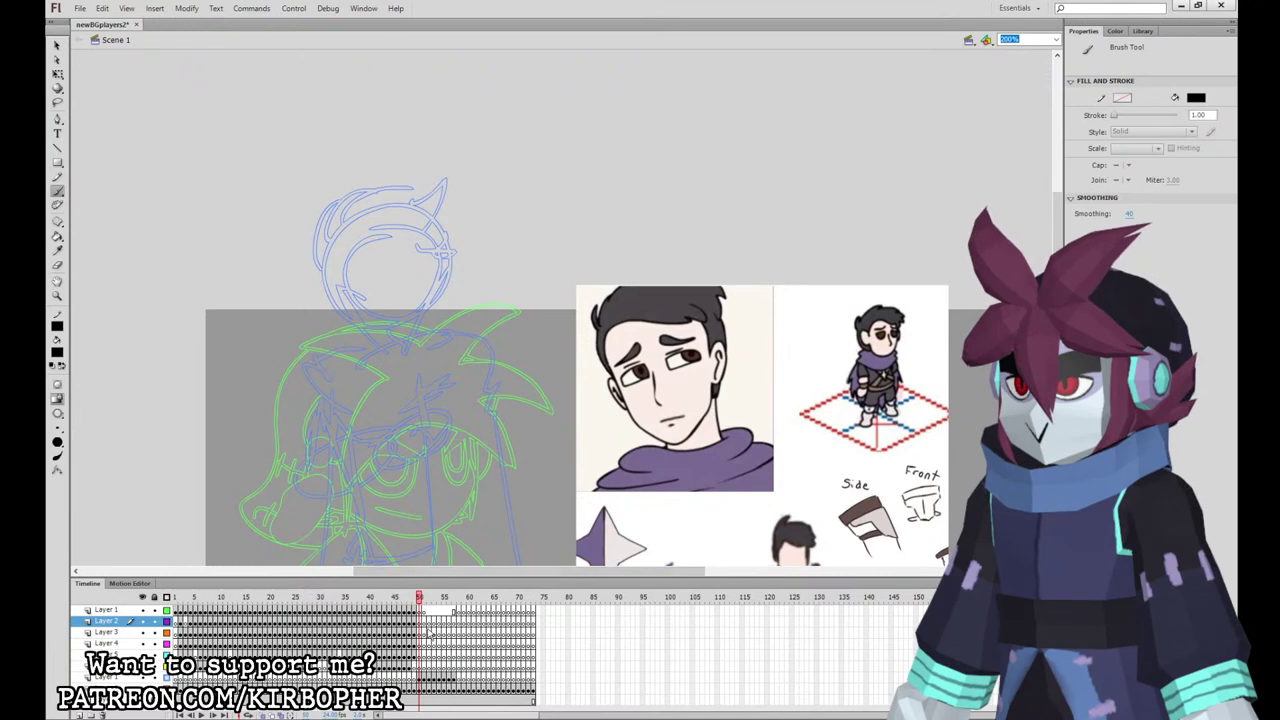
{"action": "left_click", "coordinate": [420, 621]}
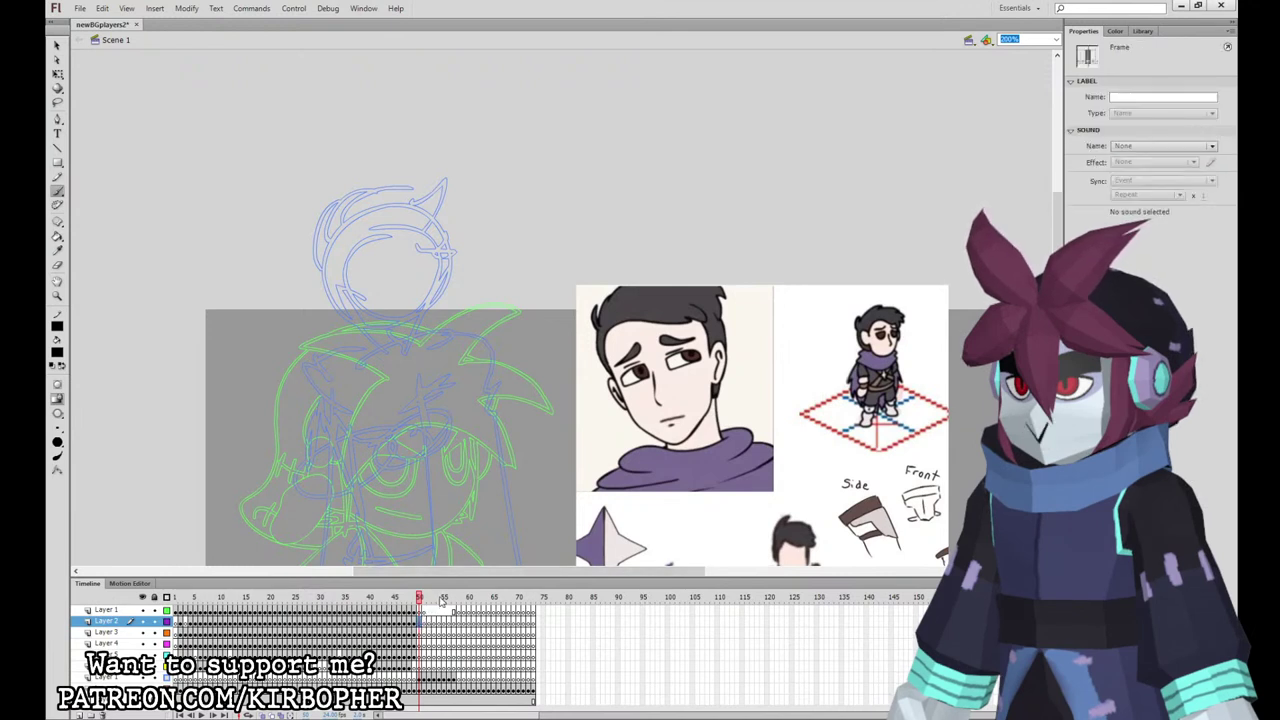
Step: Ink the caped character's face outline, tufted hair, fringe and near ear over the blue rough head
{"action": "left_click_drag", "start_coordinate": [529, 435], "coordinate": [587, 449]}
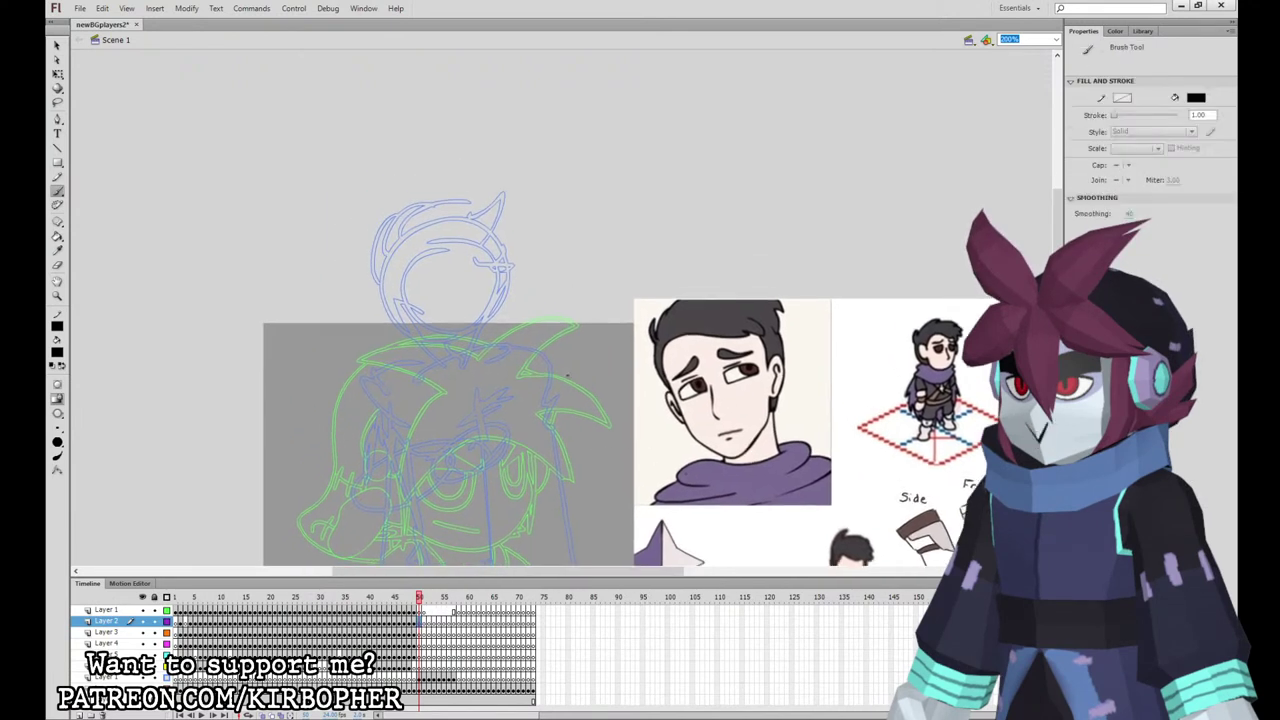
{"action": "mouse_move", "coordinate": [392, 273]}
{"action": "left_mouse_down"}
{"action": "mouse_move", "coordinate": [489, 270]}
{"action": "mouse_move", "coordinate": [463, 237]}
{"action": "mouse_move", "coordinate": [500, 210]}
{"action": "mouse_move", "coordinate": [430, 198]}
{"action": "mouse_move", "coordinate": [372, 240]}
{"action": "mouse_move", "coordinate": [368, 270]}
{"action": "mouse_move", "coordinate": [394, 284]}
{"action": "mouse_move", "coordinate": [410, 334]}
{"action": "mouse_move", "coordinate": [450, 366]}
{"action": "mouse_move", "coordinate": [480, 348]}
{"action": "mouse_move", "coordinate": [502, 278]}
{"action": "mouse_move", "coordinate": [485, 286]}
{"action": "mouse_move", "coordinate": [473, 264]}
{"action": "left_mouse_up"}
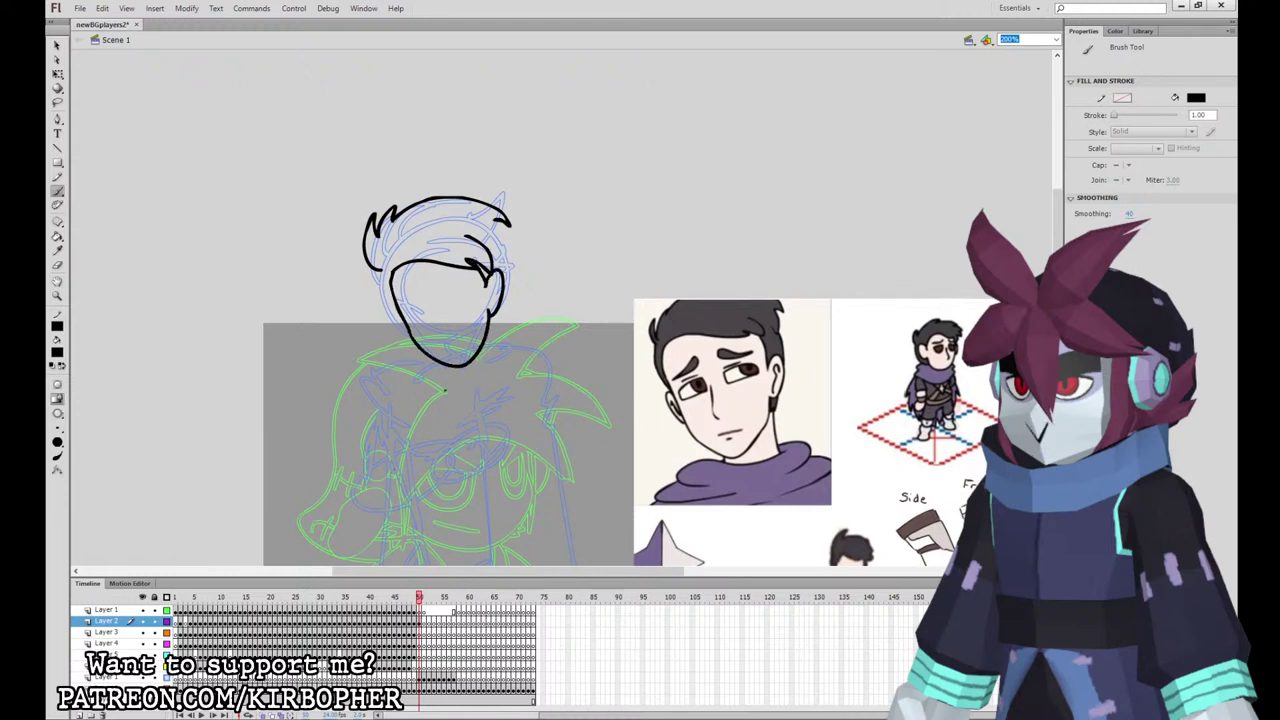
{"action": "mouse_move", "coordinate": [494, 222]}
{"action": "left_mouse_down"}
{"action": "mouse_move", "coordinate": [512, 264]}
{"action": "mouse_move", "coordinate": [490, 348]}
{"action": "mouse_move", "coordinate": [516, 246]}
{"action": "mouse_move", "coordinate": [495, 222]}
{"action": "left_mouse_up"}
{"action": "key", "text": "ctrl+z"}
{"action": "key", "text": "ctrl+z"}
Step: Ink the other ear, the hair behind the near ear and the two worried eyebrows
{"action": "left_click_drag", "start_coordinate": [392, 298], "coordinate": [406, 337]}
{"action": "key", "text": "ctrl+z"}
{"action": "left_click_drag", "start_coordinate": [379, 269], "coordinate": [385, 298]}
{"action": "mouse_move", "coordinate": [467, 280]}
{"action": "left_mouse_down"}
{"action": "mouse_move", "coordinate": [437, 272]}
{"action": "mouse_move", "coordinate": [466, 282]}
{"action": "mouse_move", "coordinate": [421, 281]}
{"action": "mouse_move", "coordinate": [400, 297]}
{"action": "mouse_move", "coordinate": [420, 276]}
{"action": "mouse_move", "coordinate": [400, 297]}
{"action": "left_mouse_up"}
{"action": "key", "text": "ctrl+z"}
{"action": "key", "text": "ctrl+z"}
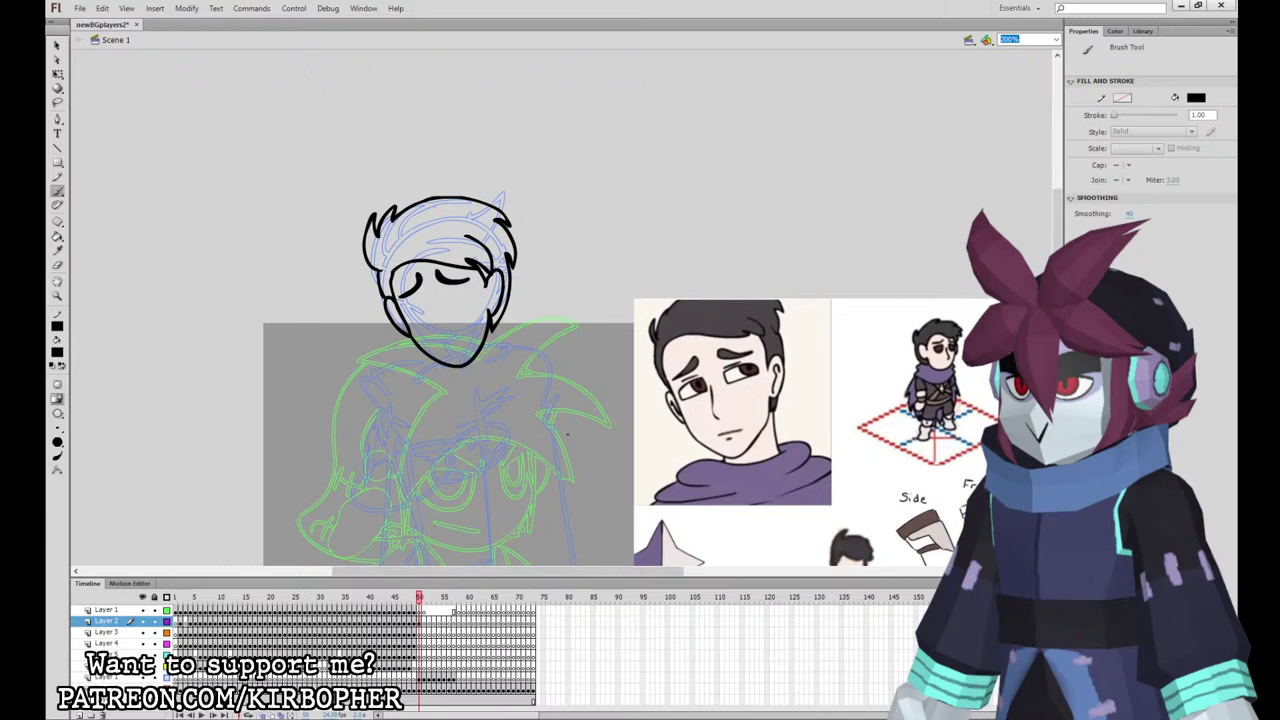
Step: Ink the sideways-glancing eyes, the nose and the small frowning mouth inside the face outline
{"action": "mouse_move", "coordinate": [444, 307]}
{"action": "left_mouse_down"}
{"action": "mouse_move", "coordinate": [468, 291]}
{"action": "mouse_move", "coordinate": [409, 302]}
{"action": "mouse_move", "coordinate": [406, 316]}
{"action": "mouse_move", "coordinate": [462, 300]}
{"action": "mouse_move", "coordinate": [430, 316]}
{"action": "mouse_move", "coordinate": [449, 354]}
{"action": "left_mouse_up"}
{"action": "key", "text": "ctrl+z"}
{"action": "key", "text": "ctrl+z"}
{"action": "key", "text": "ctrl+z"}
{"action": "key", "text": "ctrl+z"}
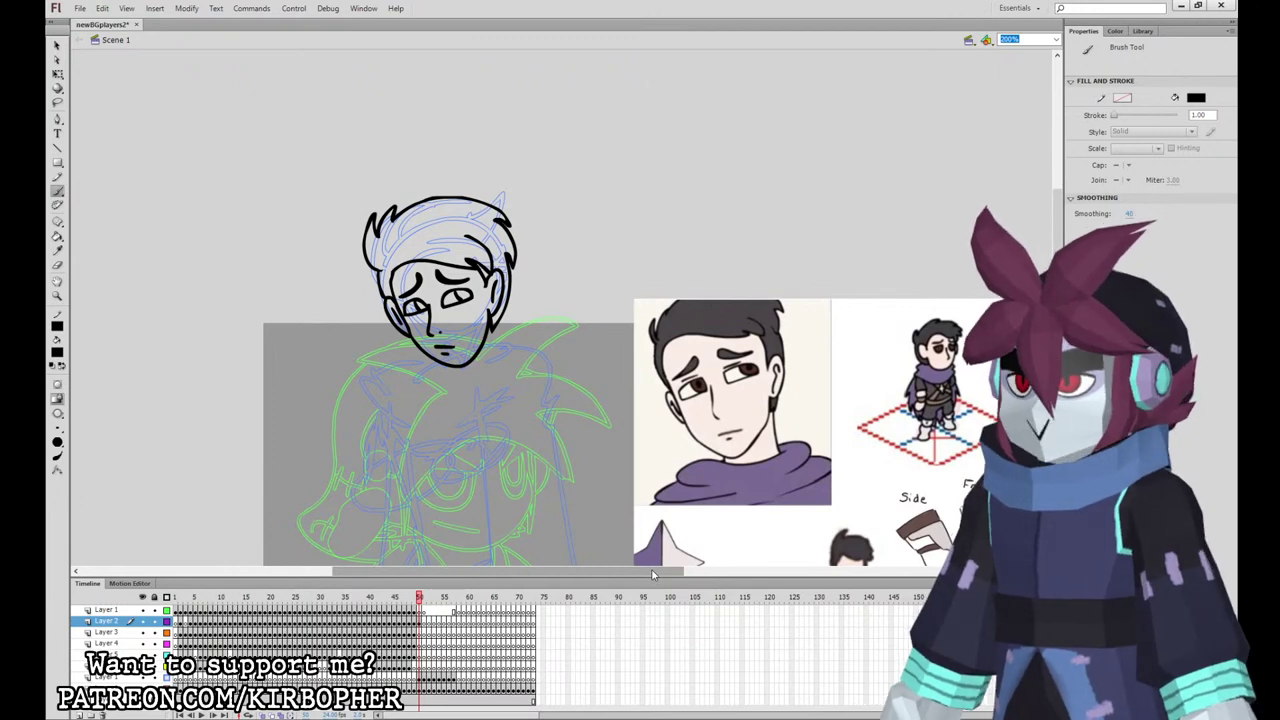
Step: On Layer 3 at frame 50, ink the folded scarf around the neck and the long cape hanging down one side
{"action": "left_click_drag", "start_coordinate": [810, 570], "coordinate": [762, 491]}
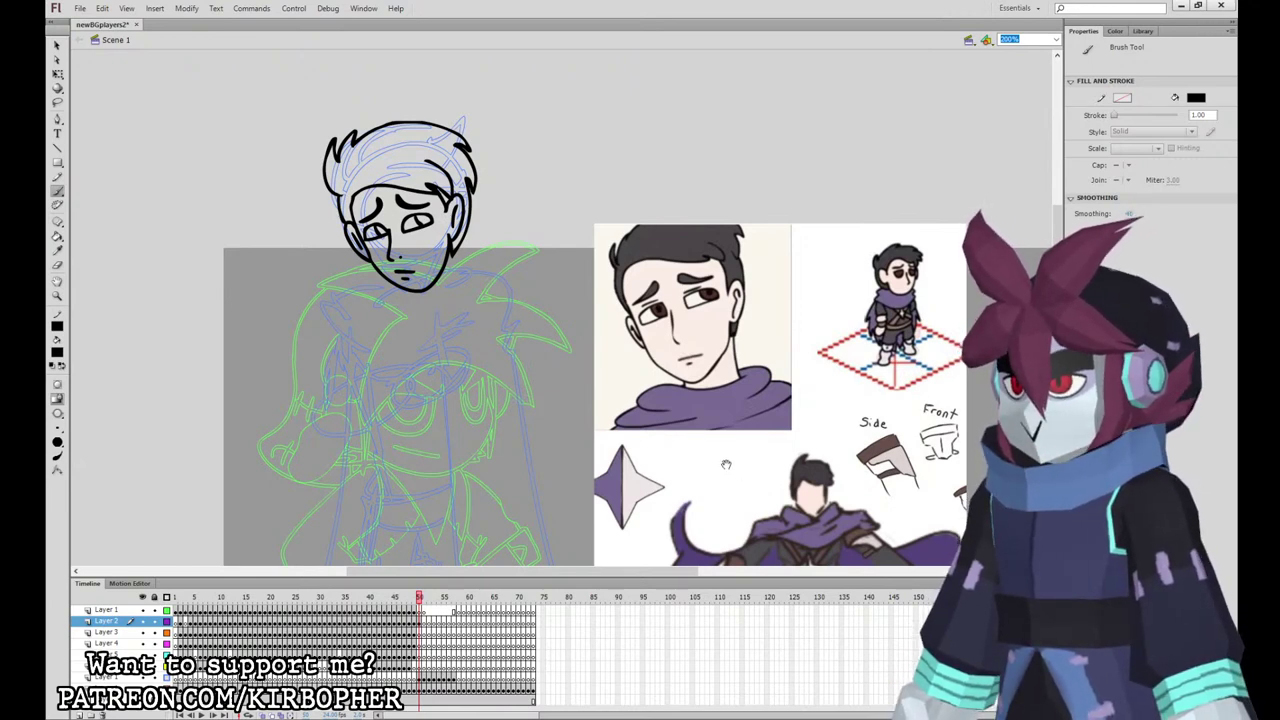
{"action": "left_click_drag", "start_coordinate": [726, 458], "coordinate": [692, 365]}
{"action": "key", "text": "ctrl+minus"}
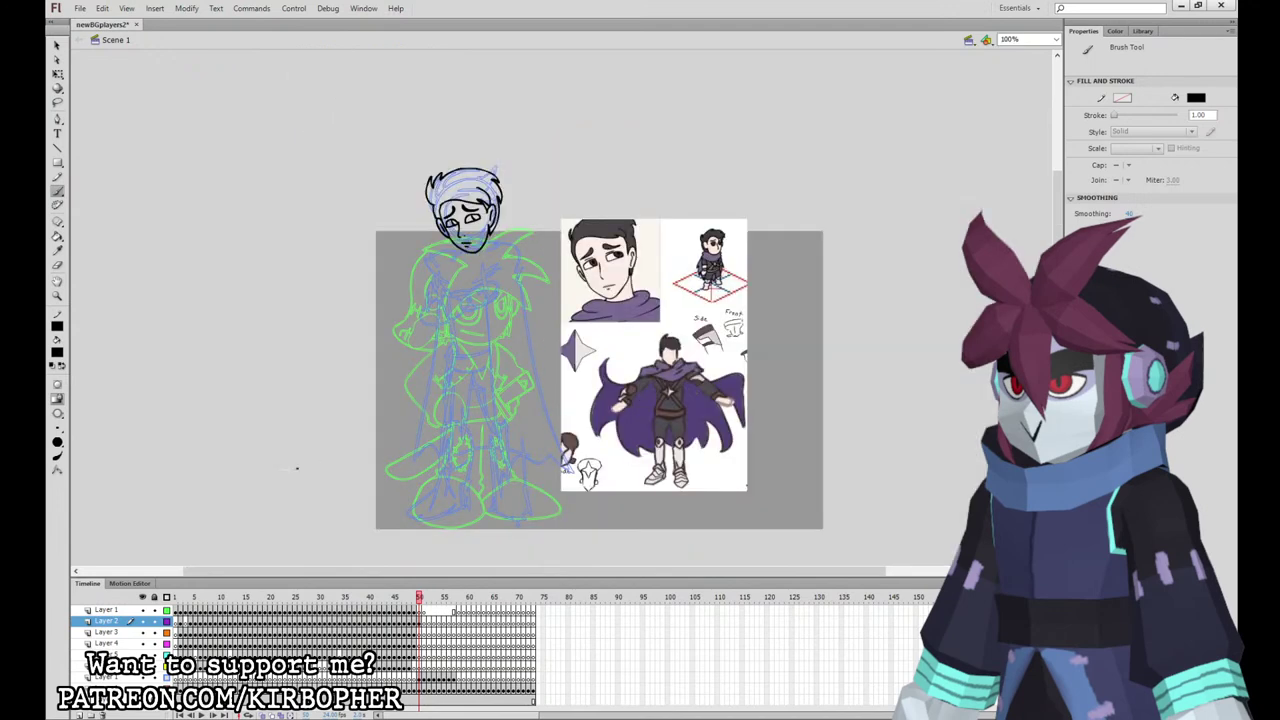
{"action": "left_click", "coordinate": [420, 622]}
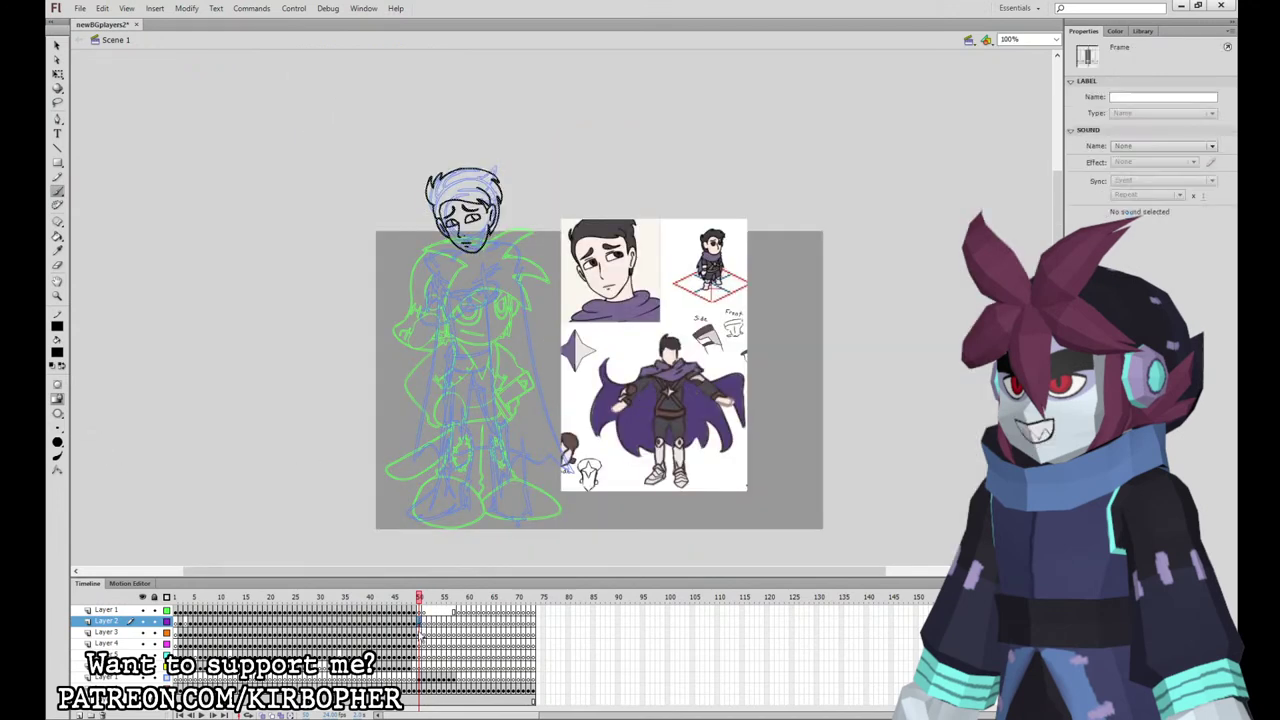
{"action": "left_click", "coordinate": [420, 632]}
{"action": "mouse_move", "coordinate": [452, 256]}
{"action": "left_mouse_down"}
{"action": "mouse_move", "coordinate": [502, 250]}
{"action": "mouse_move", "coordinate": [438, 265]}
{"action": "mouse_move", "coordinate": [458, 300]}
{"action": "mouse_move", "coordinate": [470, 297]}
{"action": "mouse_move", "coordinate": [428, 281]}
{"action": "mouse_move", "coordinate": [469, 297]}
{"action": "mouse_move", "coordinate": [503, 265]}
{"action": "left_mouse_up"}
{"action": "key", "text": "ctrl+z"}
{"action": "key", "text": "ctrl+z"}
{"action": "key", "text": "ctrl+z"}
{"action": "key", "text": "ctrl+z"}
{"action": "mouse_move", "coordinate": [486, 288]}
{"action": "left_mouse_down"}
{"action": "mouse_move", "coordinate": [507, 277]}
{"action": "mouse_move", "coordinate": [488, 414]}
{"action": "mouse_move", "coordinate": [526, 468]}
{"action": "mouse_move", "coordinate": [564, 460]}
{"action": "mouse_move", "coordinate": [516, 258]}
{"action": "left_mouse_up"}
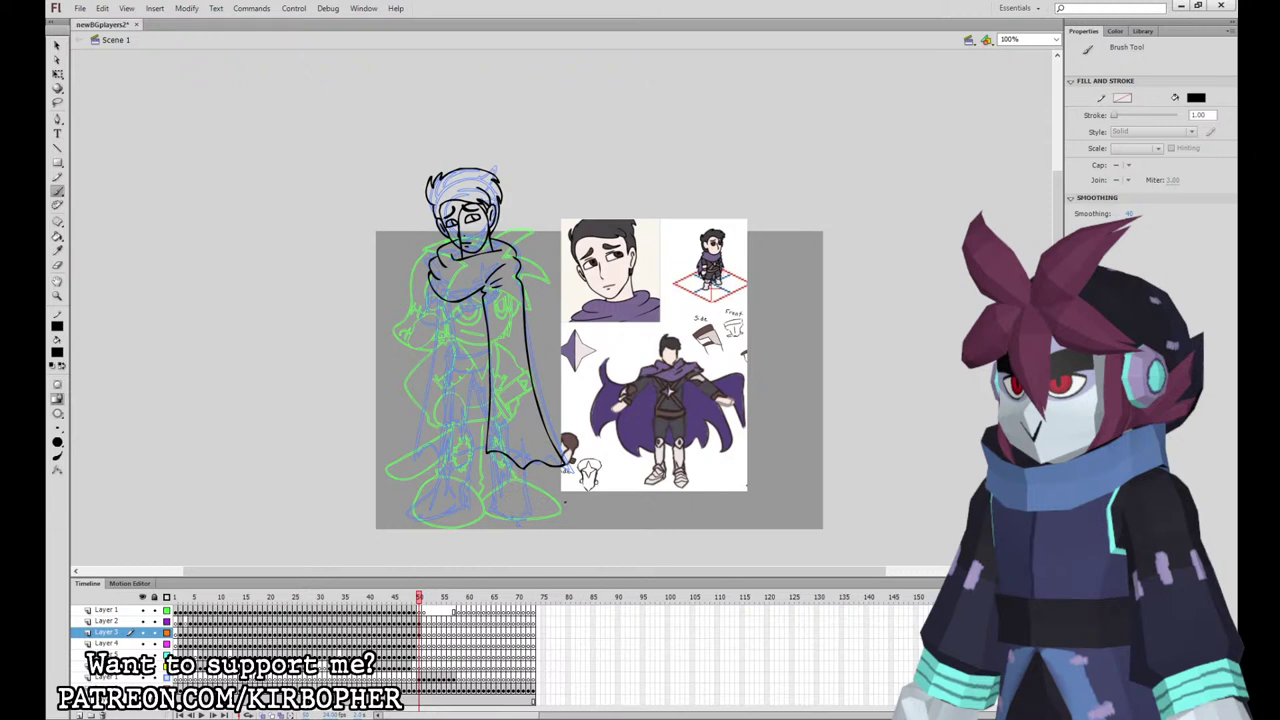
Step: Ink the upper arm below the scarf, move the Layer 3 artwork at frame 50 to Layer 4 and blank the Layer 3 keyframe
{"action": "mouse_move", "coordinate": [429, 284]}
{"action": "left_mouse_down"}
{"action": "mouse_move", "coordinate": [425, 311]}
{"action": "mouse_move", "coordinate": [447, 301]}
{"action": "mouse_move", "coordinate": [424, 313]}
{"action": "mouse_move", "coordinate": [449, 302]}
{"action": "left_mouse_up"}
{"action": "key", "text": "ctrl+z"}
{"action": "left_click", "coordinate": [420, 632]}
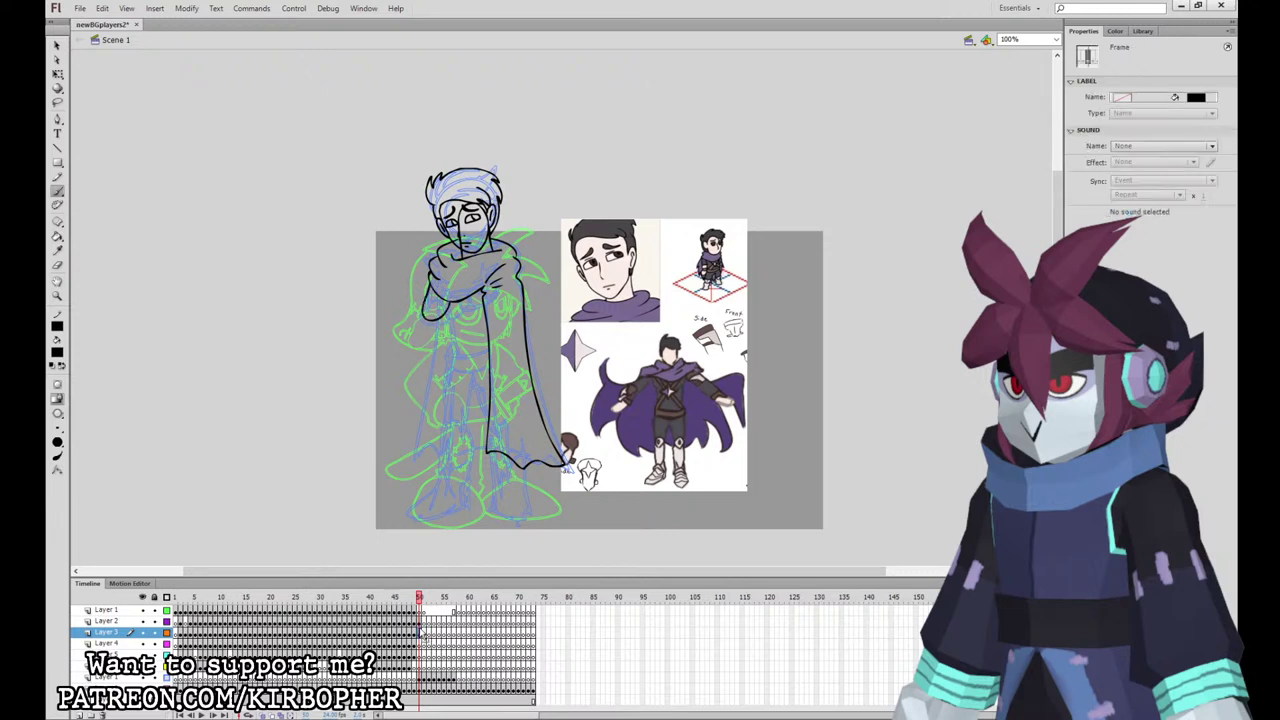
{"action": "left_click_drag", "start_coordinate": [420, 632], "coordinate": [420, 644]}
{"action": "left_click", "coordinate": [420, 633]}
{"action": "key", "text": "F7"}
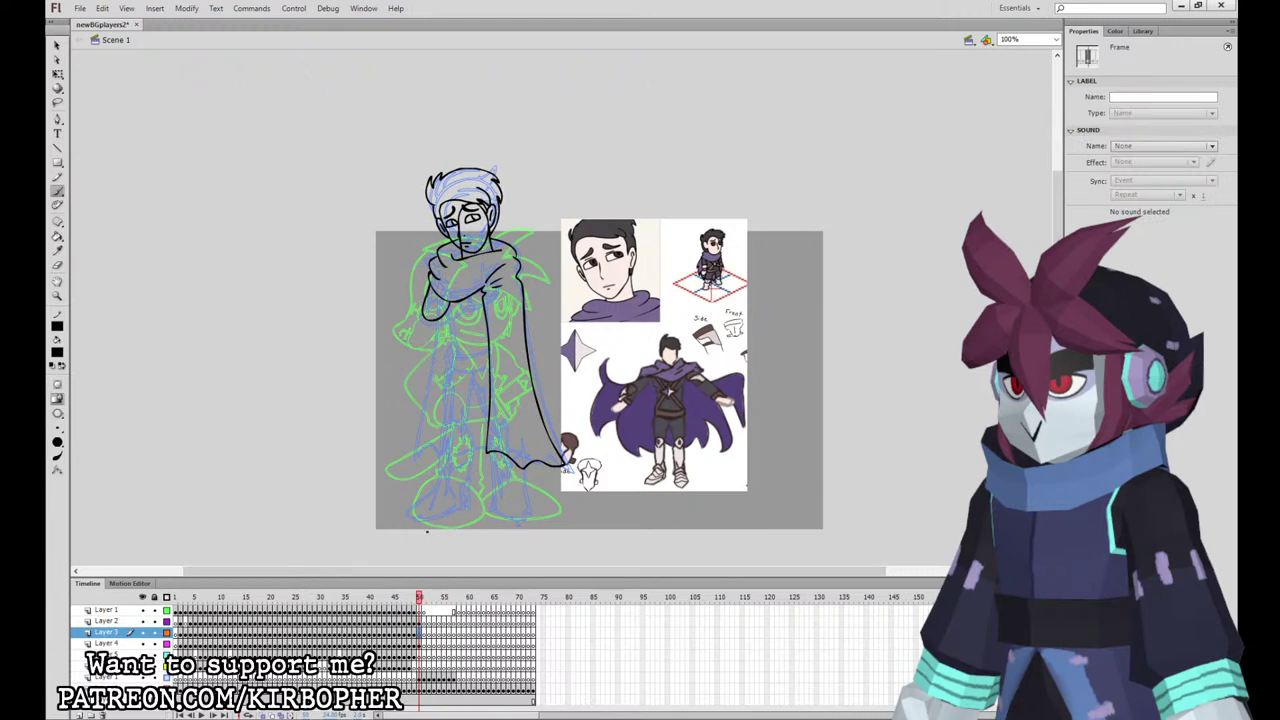
Step: Ink the crossed forearms and the hand over the chest on Layer 3
{"action": "mouse_move", "coordinate": [465, 290]}
{"action": "left_mouse_down"}
{"action": "mouse_move", "coordinate": [468, 314]}
{"action": "mouse_move", "coordinate": [480, 298]}
{"action": "mouse_move", "coordinate": [476, 314]}
{"action": "mouse_move", "coordinate": [454, 291]}
{"action": "left_mouse_up"}
{"action": "key", "text": "ctrl+z"}
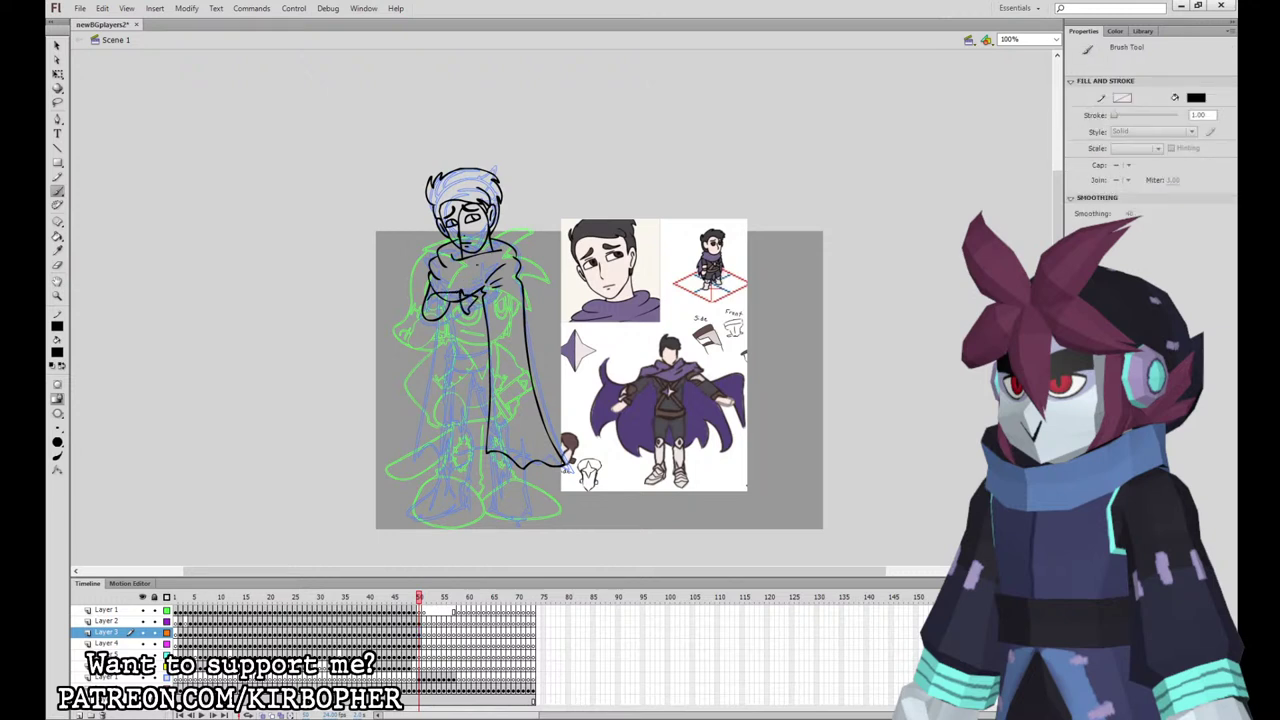
{"action": "mouse_move", "coordinate": [424, 315]}
{"action": "left_mouse_down"}
{"action": "mouse_move", "coordinate": [464, 316]}
{"action": "mouse_move", "coordinate": [486, 300]}
{"action": "mouse_move", "coordinate": [466, 314]}
{"action": "mouse_move", "coordinate": [481, 281]}
{"action": "mouse_move", "coordinate": [490, 305]}
{"action": "mouse_move", "coordinate": [493, 293]}
{"action": "left_mouse_up"}
{"action": "key", "text": "ctrl+z"}
{"action": "key", "text": "ctrl+z"}
Step: Try inking the torso with its crossed straps and waist belt on Layer 4 at frame 50
{"action": "left_click", "coordinate": [420, 643]}
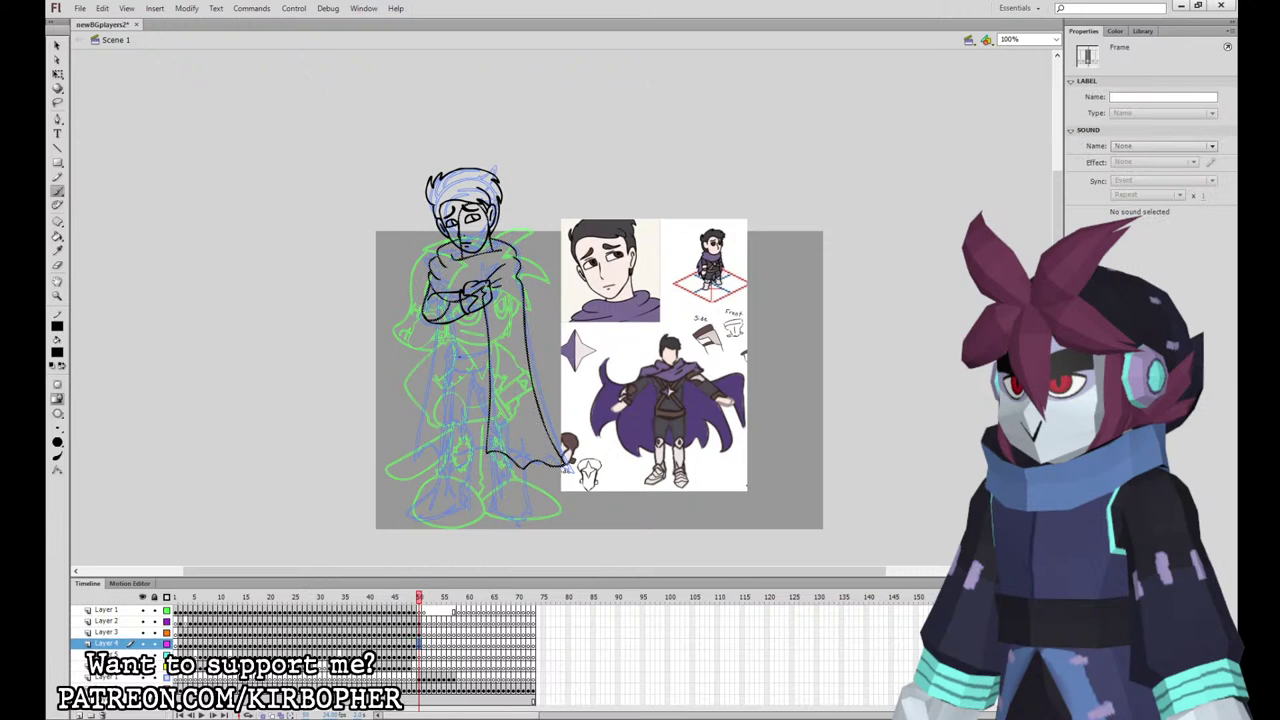
{"action": "key", "text": "b"}
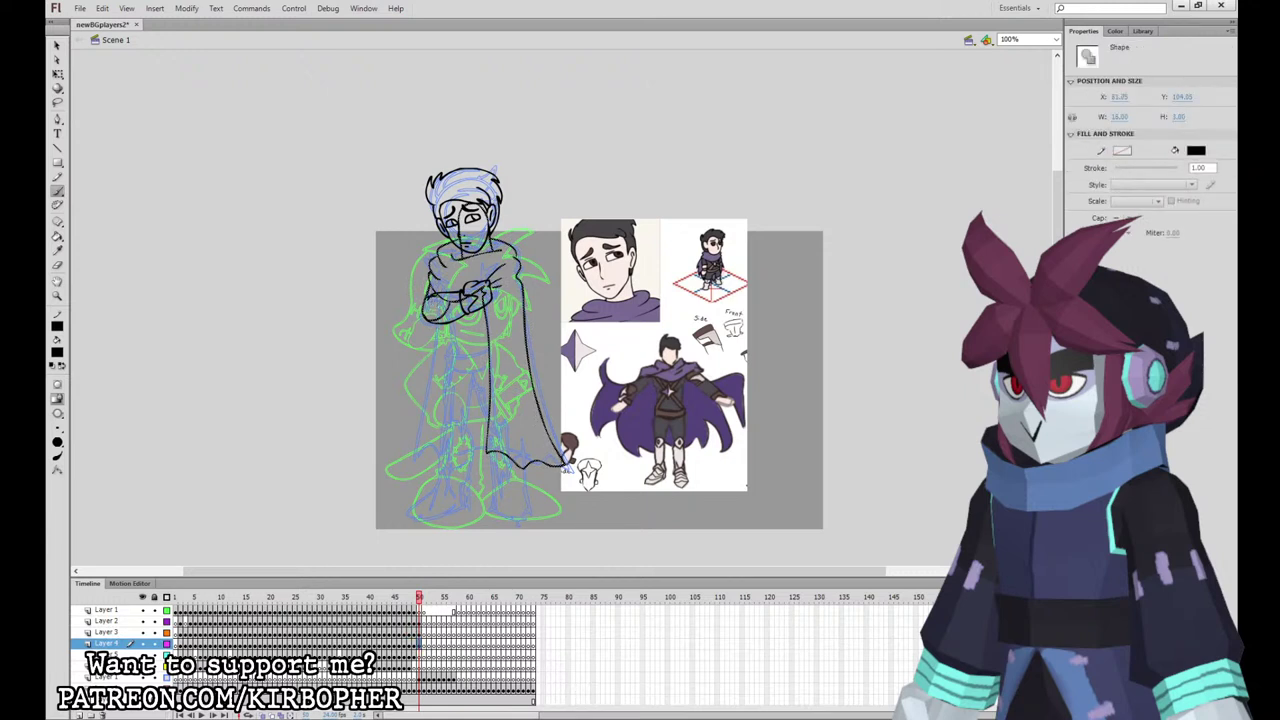
{"action": "left_click", "coordinate": [421, 645]}
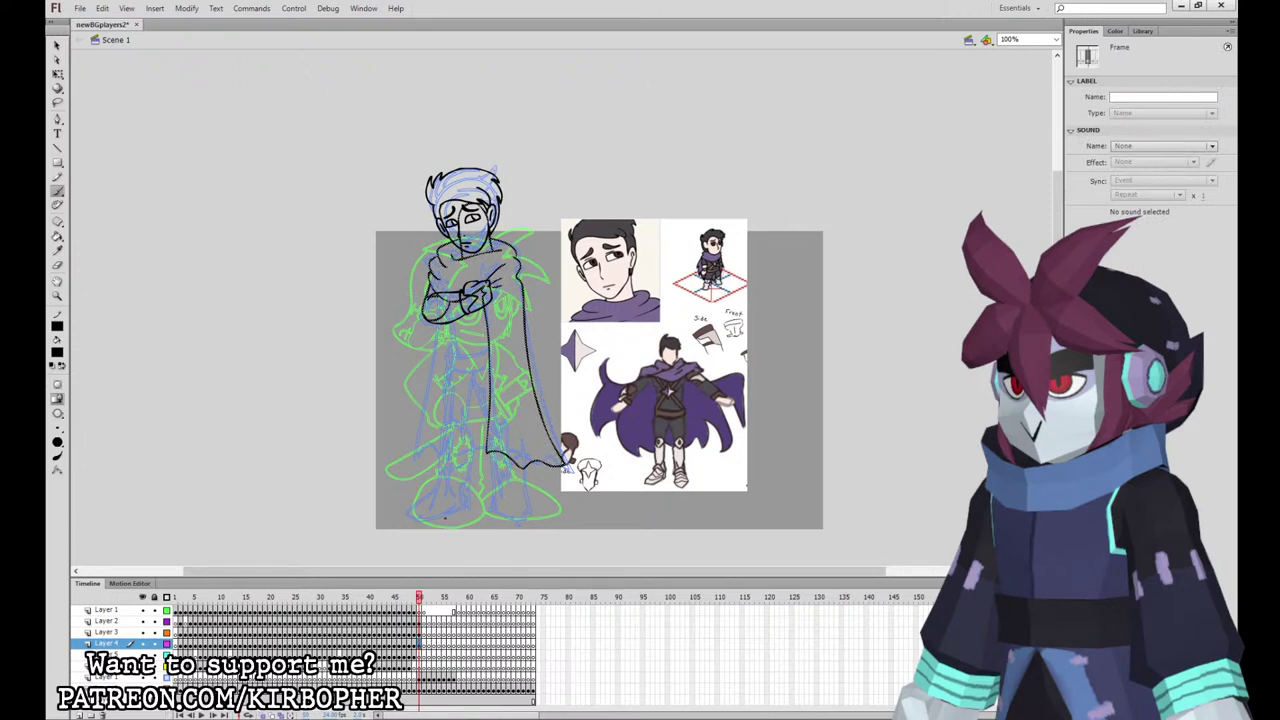
{"action": "key", "text": "ctrl+x"}
{"action": "key", "text": "ctrl+shift+v"}
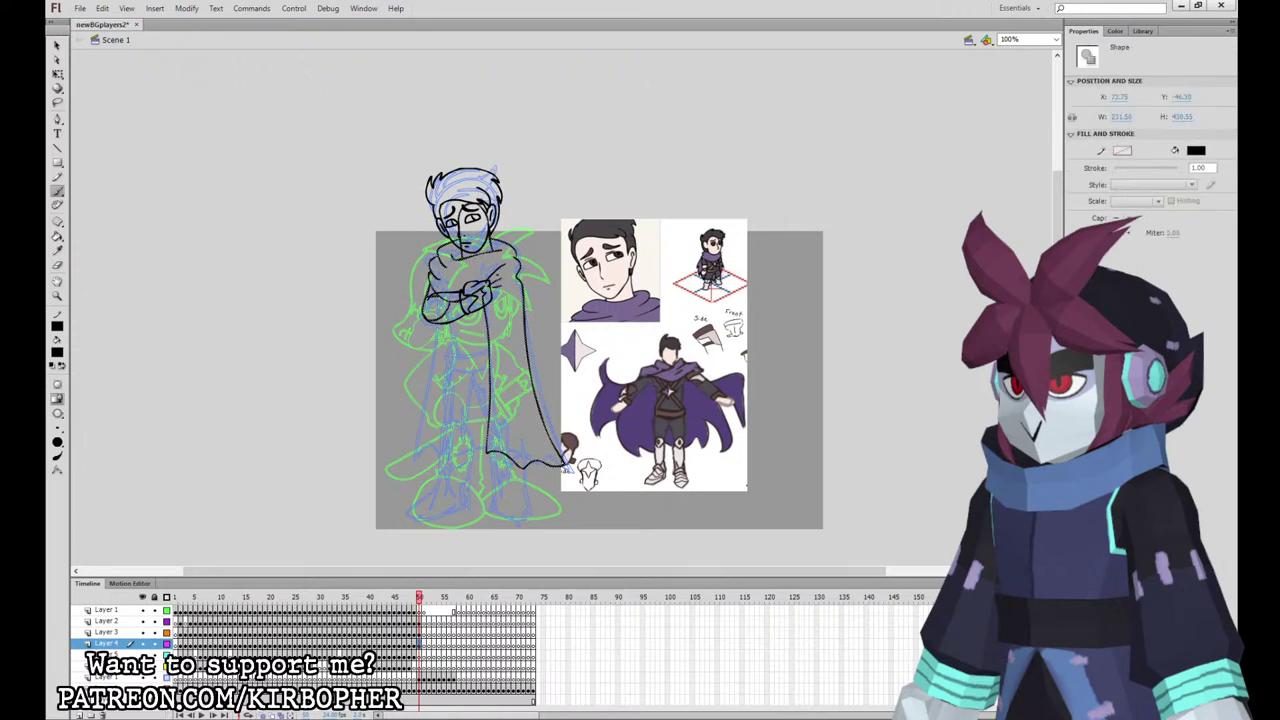
{"action": "mouse_move", "coordinate": [459, 305]}
{"action": "left_mouse_down"}
{"action": "mouse_move", "coordinate": [472, 330]}
{"action": "mouse_move", "coordinate": [481, 311]}
{"action": "mouse_move", "coordinate": [466, 303]}
{"action": "mouse_move", "coordinate": [452, 338]}
{"action": "mouse_move", "coordinate": [482, 301]}
{"action": "mouse_move", "coordinate": [475, 312]}
{"action": "left_mouse_up"}
{"action": "key", "text": "ctrl+z"}
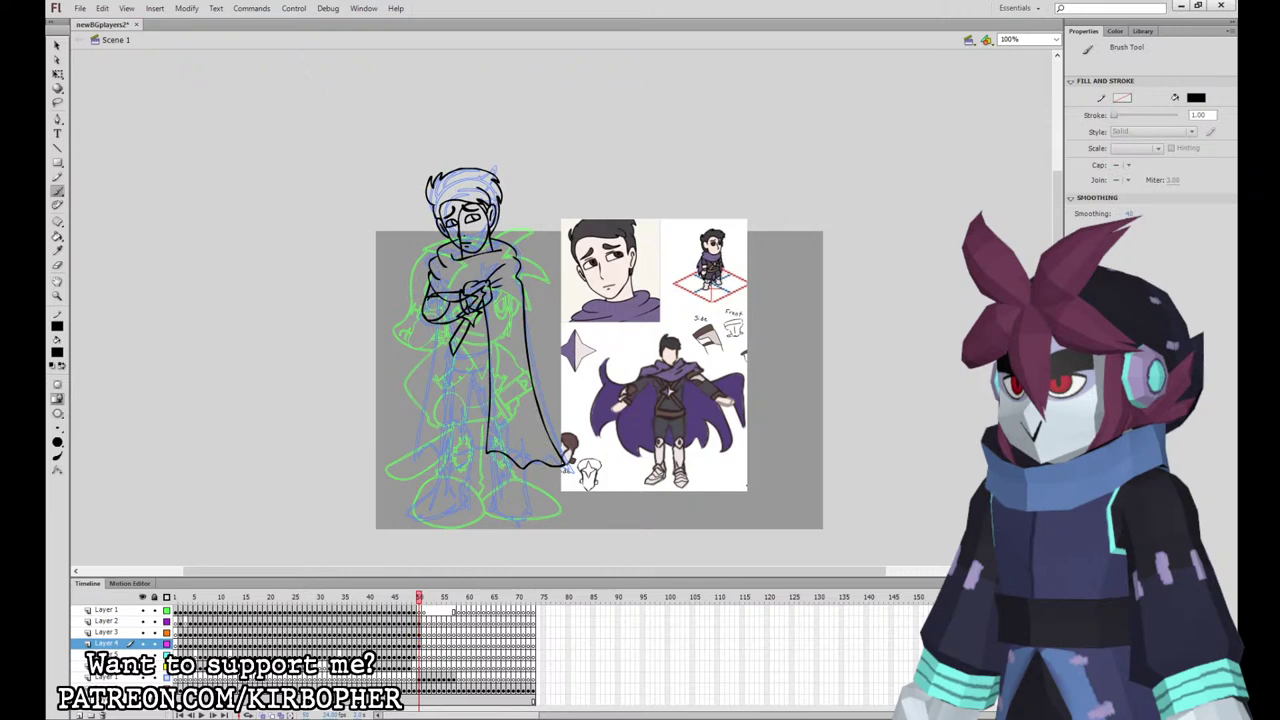
{"action": "mouse_move", "coordinate": [446, 322]}
{"action": "left_mouse_down"}
{"action": "mouse_move", "coordinate": [452, 343]}
{"action": "mouse_move", "coordinate": [488, 342]}
{"action": "mouse_move", "coordinate": [481, 325]}
{"action": "left_mouse_up"}
{"action": "mouse_move", "coordinate": [454, 356]}
{"action": "left_mouse_down"}
{"action": "mouse_move", "coordinate": [484, 357]}
{"action": "mouse_move", "coordinate": [464, 375]}
{"action": "mouse_move", "coordinate": [486, 373]}
{"action": "mouse_move", "coordinate": [450, 374]}
{"action": "left_mouse_up"}
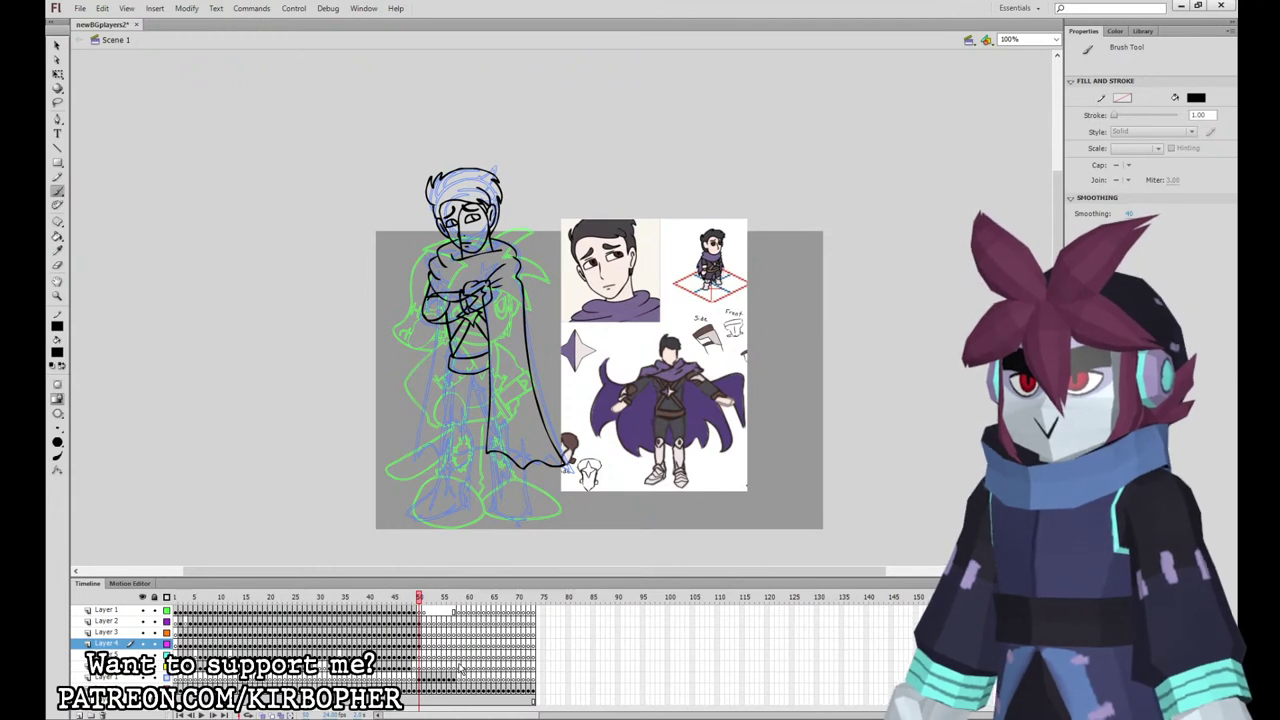
Step: Undo the torso, strap and belt strokes on Layer 4
{"action": "key", "text": "ctrl+z"}
{"action": "key", "text": "ctrl+z"}
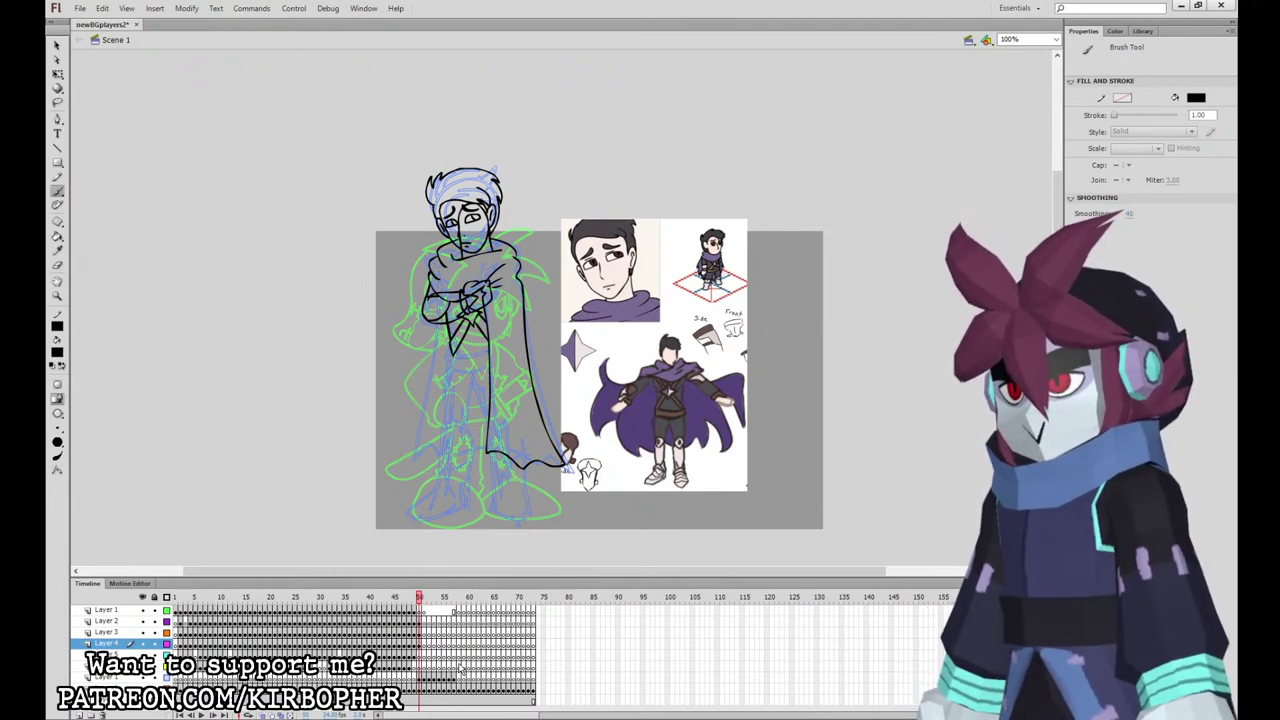
{"action": "key", "text": "ctrl+z"}
{"action": "key", "text": "ctrl+z"}
{"action": "key", "text": "ctrl+z"}
{"action": "key", "text": "ctrl+z"}
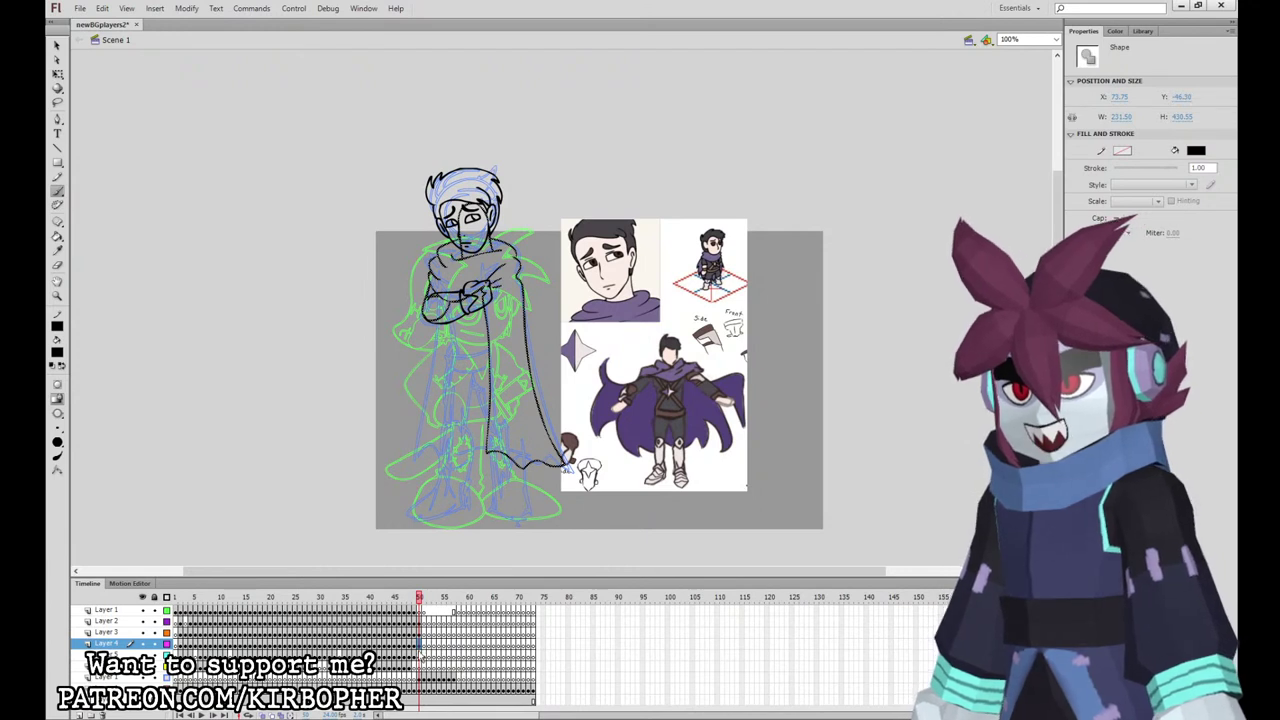
Step: On Layer 5 at frame 50, ink the torso outline with the star emblem and crossed chest straps beneath the arms
{"action": "left_click", "coordinate": [421, 646]}
{"action": "left_click", "coordinate": [419, 656]}
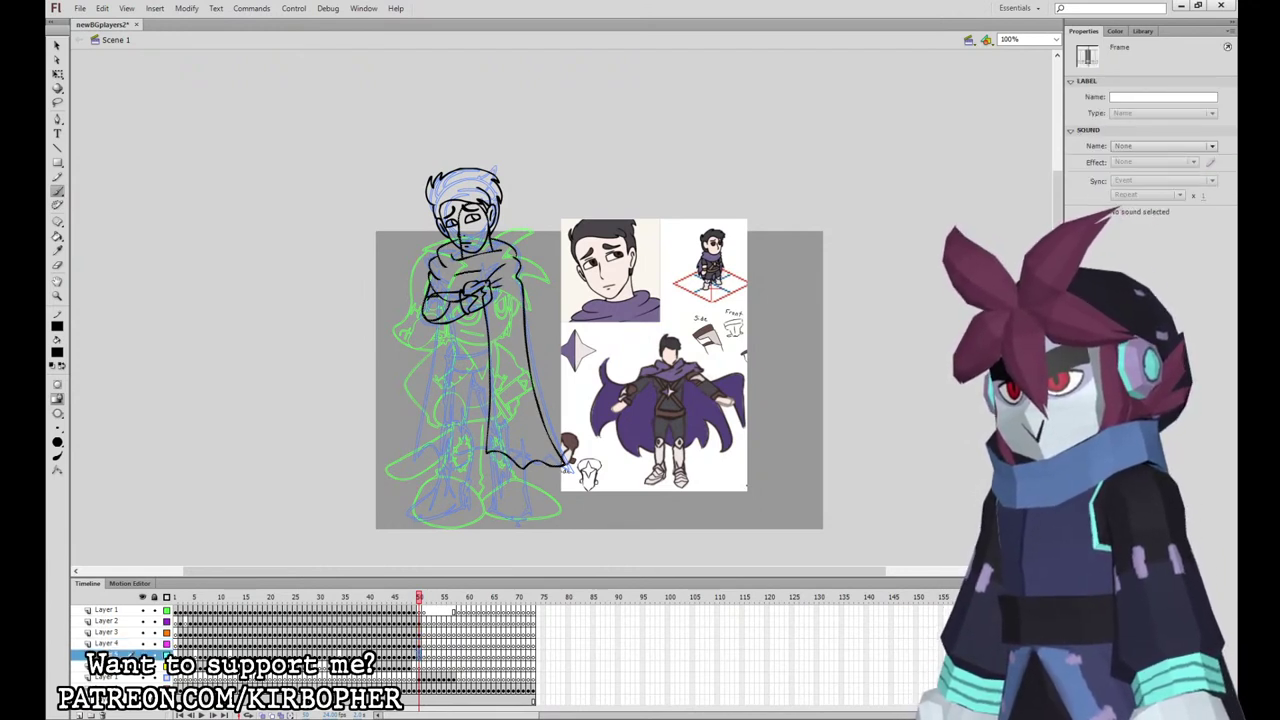
{"action": "left_click_drag", "start_coordinate": [455, 320], "coordinate": [473, 330]}
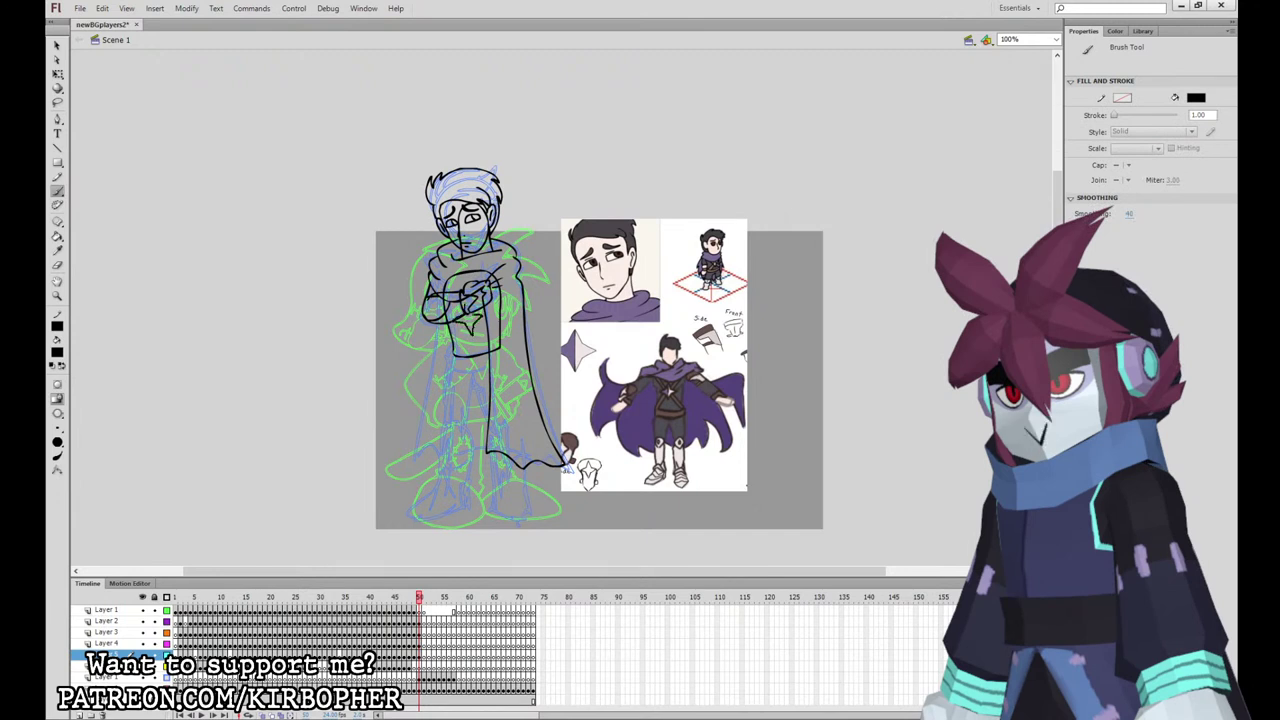
{"action": "left_click_drag", "start_coordinate": [465, 316], "coordinate": [482, 319]}
{"action": "left_click_drag", "start_coordinate": [478, 322], "coordinate": [499, 345]}
{"action": "left_click_drag", "start_coordinate": [478, 319], "coordinate": [499, 341]}
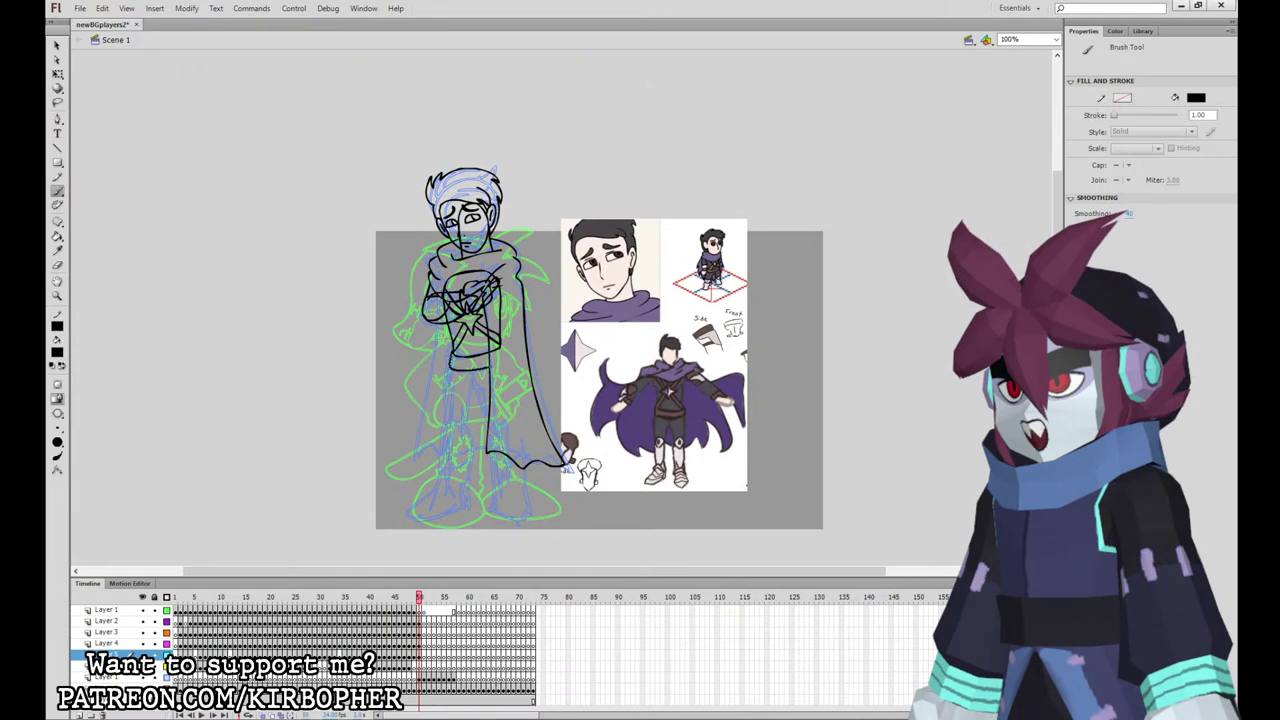
Step: Ink the curved belt around the waist at the lower edge of the torso
{"action": "key", "text": "ctrl+z"}
{"action": "mouse_move", "coordinate": [450, 366]}
{"action": "left_mouse_down"}
{"action": "mouse_move", "coordinate": [489, 368]}
{"action": "mouse_move", "coordinate": [461, 370]}
{"action": "mouse_move", "coordinate": [501, 360]}
{"action": "mouse_move", "coordinate": [452, 364]}
{"action": "mouse_move", "coordinate": [494, 363]}
{"action": "mouse_move", "coordinate": [501, 345]}
{"action": "left_mouse_up"}
{"action": "key", "text": "ctrl+z"}
{"action": "key", "text": "ctrl+z"}
{"action": "key", "text": "ctrl+z"}
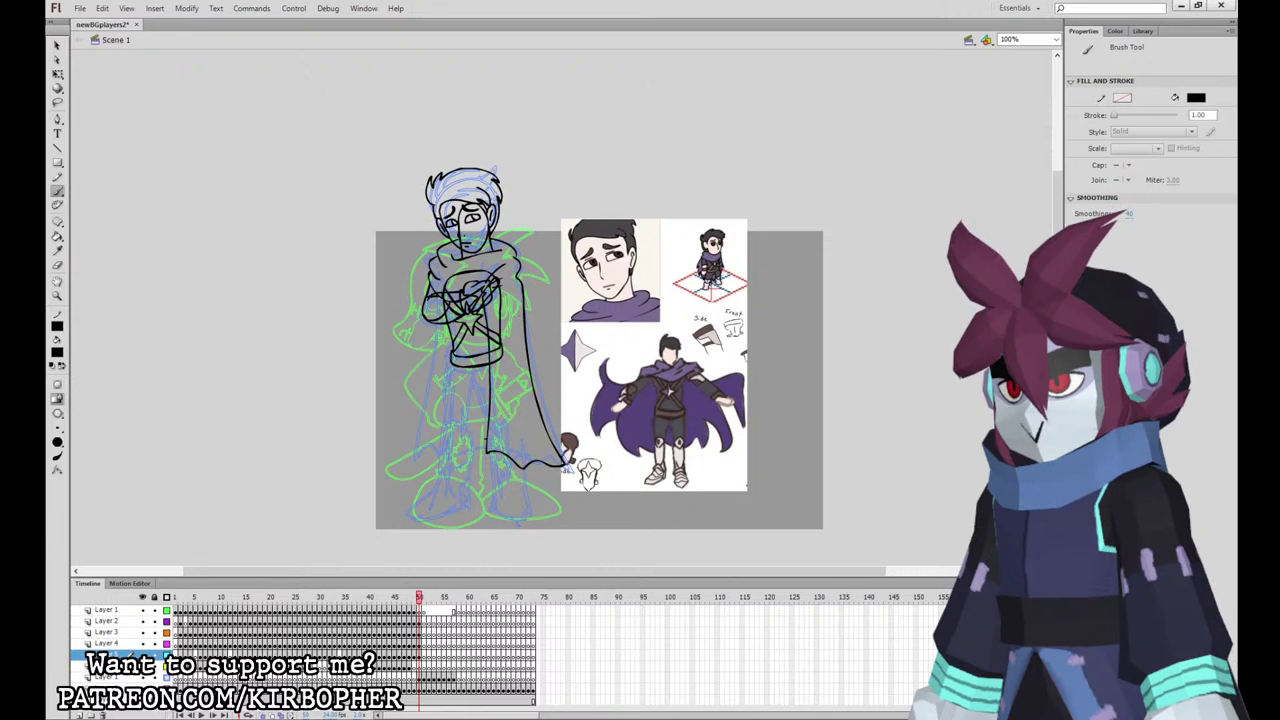
Step: Ink the diamond-shaped knee guards on both legs and the thigh lines joining them to the belt
{"action": "left_click_drag", "start_coordinate": [446, 411], "coordinate": [460, 428]}
{"action": "key", "text": "ctrl+z"}
{"action": "key", "text": "ctrl+z"}
{"action": "mouse_move", "coordinate": [488, 432]}
{"action": "left_mouse_down"}
{"action": "mouse_move", "coordinate": [495, 410]}
{"action": "mouse_move", "coordinate": [454, 366]}
{"action": "left_mouse_up"}
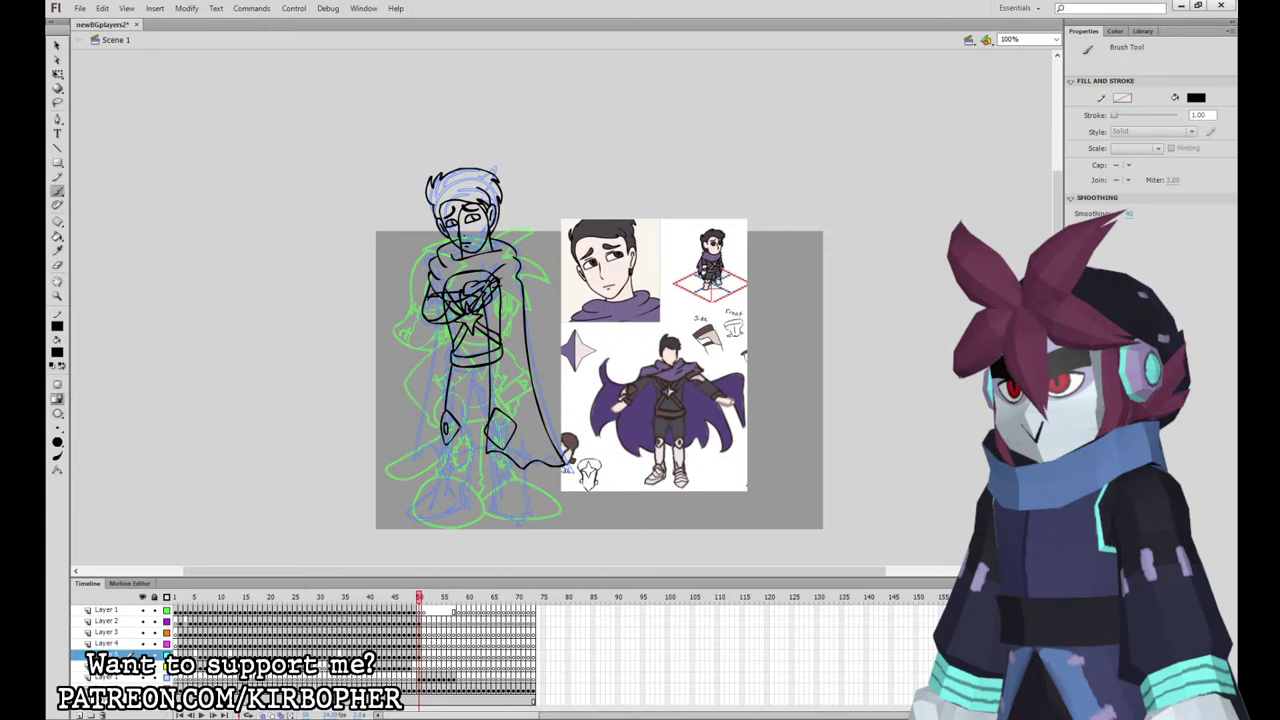
{"action": "key", "text": "ctrl+z"}
{"action": "mouse_move", "coordinate": [454, 366]}
{"action": "left_mouse_down"}
{"action": "mouse_move", "coordinate": [446, 404]}
{"action": "mouse_move", "coordinate": [466, 434]}
{"action": "mouse_move", "coordinate": [503, 357]}
{"action": "left_mouse_up"}
{"action": "key", "text": "ctrl+z"}
Step: Ink the first leg's armored boot with its round ankle piece, layered toe plates and shin outline
{"action": "left_click_drag", "start_coordinate": [435, 494], "coordinate": [457, 496]}
{"action": "key", "text": "ctrl+z"}
{"action": "key", "text": "ctrl+z"}
{"action": "key", "text": "ctrl+z"}
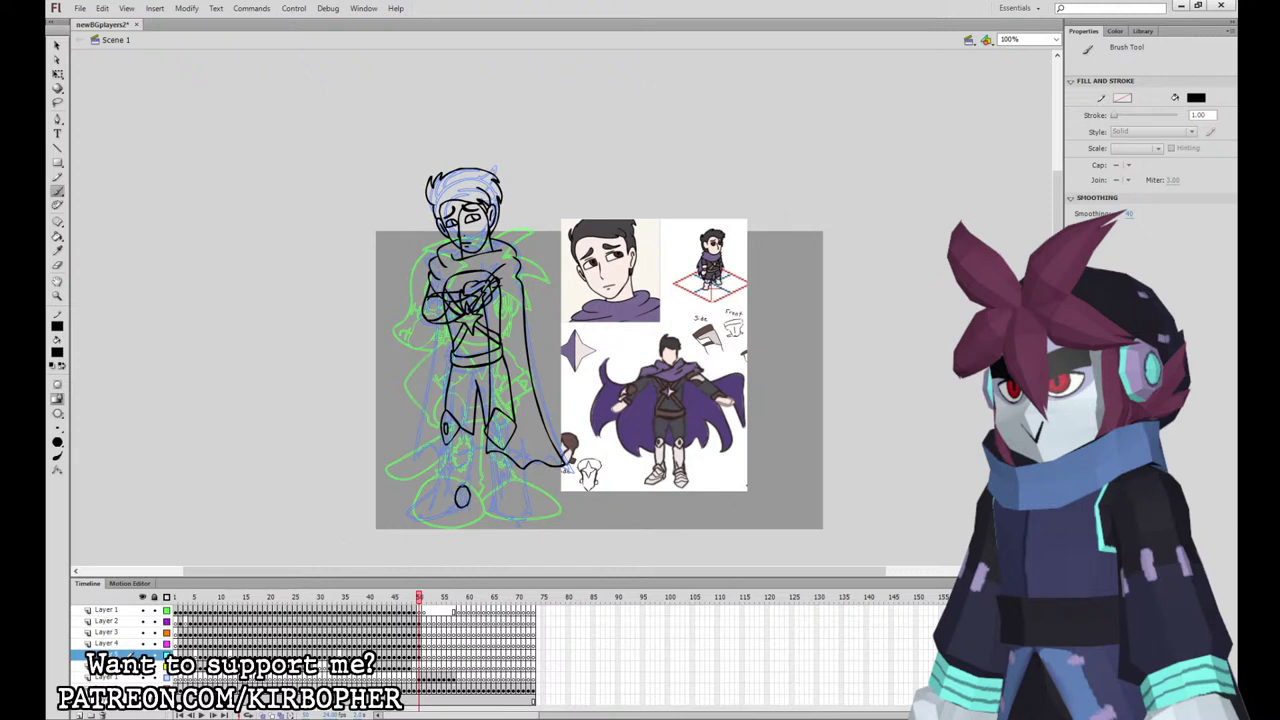
{"action": "key", "text": "ctrl+z"}
{"action": "left_click_drag", "start_coordinate": [440, 492], "coordinate": [460, 507]}
{"action": "key", "text": "ctrl+z"}
{"action": "left_click_drag", "start_coordinate": [476, 435], "coordinate": [467, 488]}
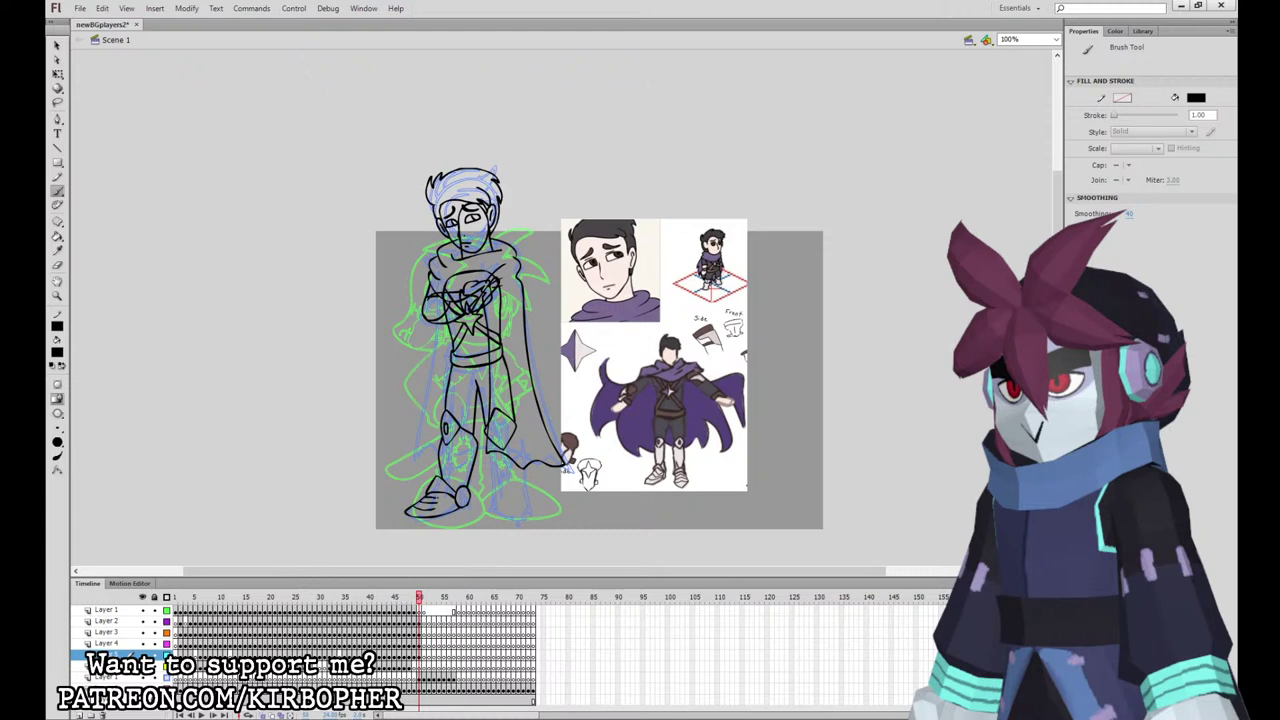
Step: Ink the second leg's armored boot with its ankle piece and toe plates, and the shin lines up to the knee guard
{"action": "mouse_move", "coordinate": [490, 490]}
{"action": "left_mouse_down"}
{"action": "mouse_move", "coordinate": [490, 510]}
{"action": "mouse_move", "coordinate": [491, 489]}
{"action": "mouse_move", "coordinate": [494, 510]}
{"action": "mouse_move", "coordinate": [527, 507]}
{"action": "left_mouse_up"}
{"action": "key", "text": "ctrl+z"}
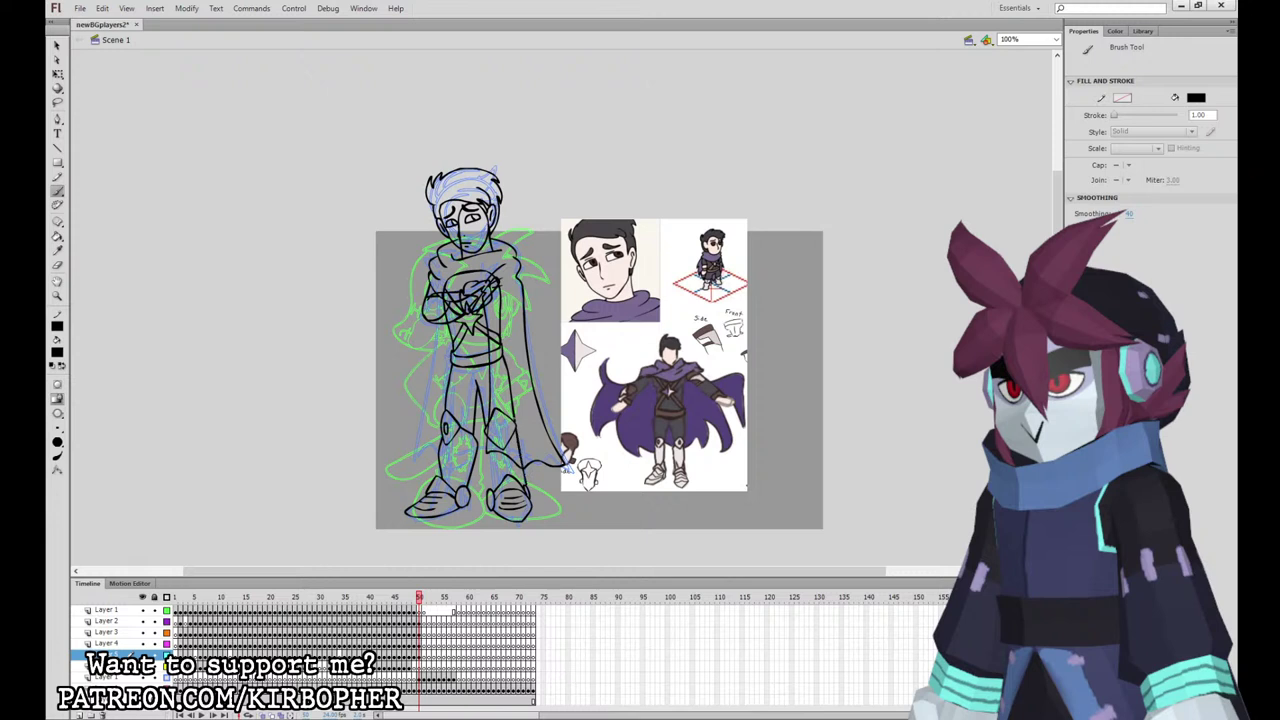
{"action": "left_click_drag", "start_coordinate": [482, 464], "coordinate": [488, 487]}
{"action": "key", "text": "ctrl+z"}
{"action": "left_click_drag", "start_coordinate": [482, 435], "coordinate": [490, 491]}
{"action": "left_click_drag", "start_coordinate": [518, 430], "coordinate": [524, 484]}
{"action": "left_click_drag", "start_coordinate": [483, 437], "coordinate": [491, 490]}
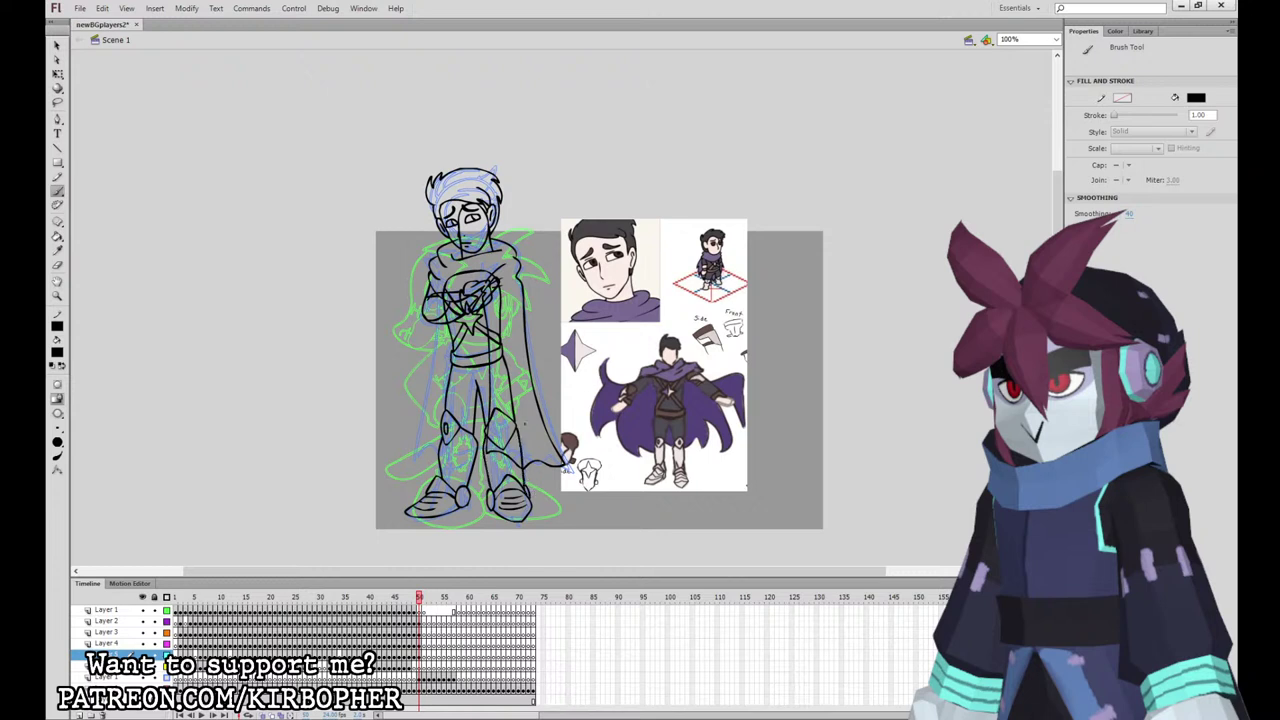
Step: Hide Layers 1 to 4 and delete the blue rough sketch on frame 50 from beneath the inked body
{"action": "left_click", "coordinate": [424, 643]}
{"action": "key", "text": "q"}
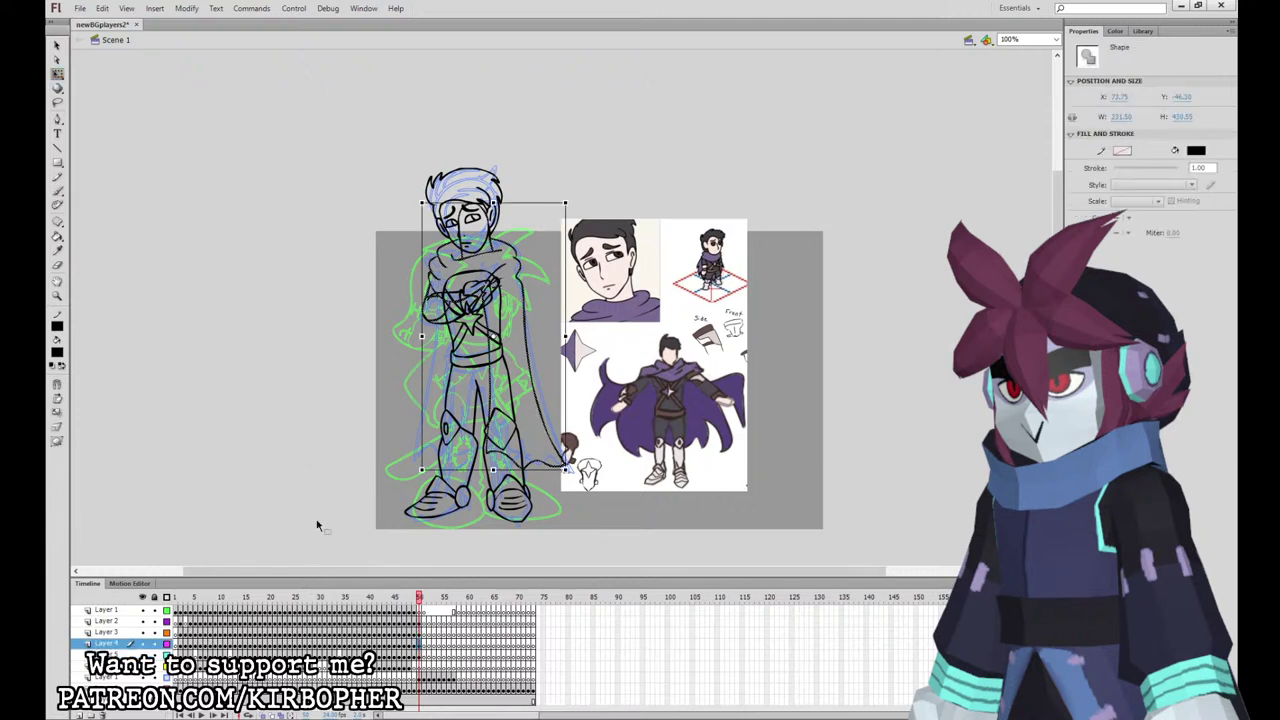
{"action": "left_click", "coordinate": [422, 655]}
{"action": "left_click_drag", "start_coordinate": [142, 644], "coordinate": [142, 610]}
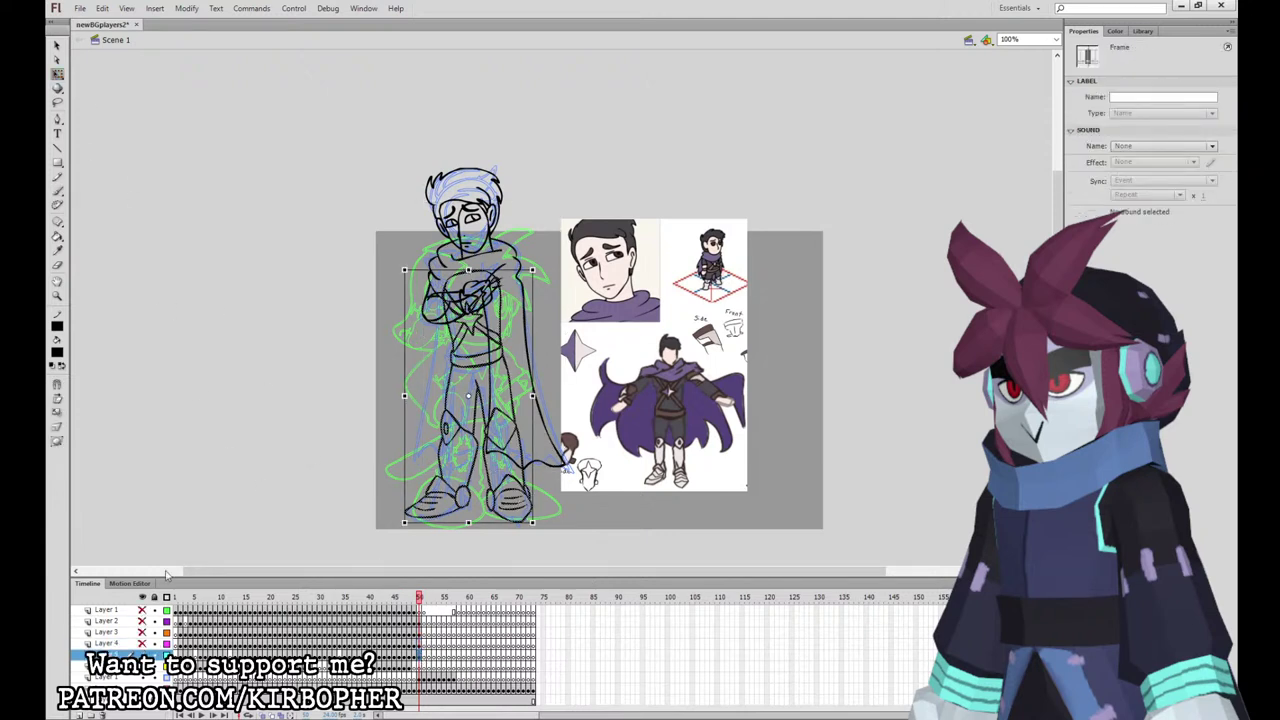
{"action": "left_click", "coordinate": [577, 519]}
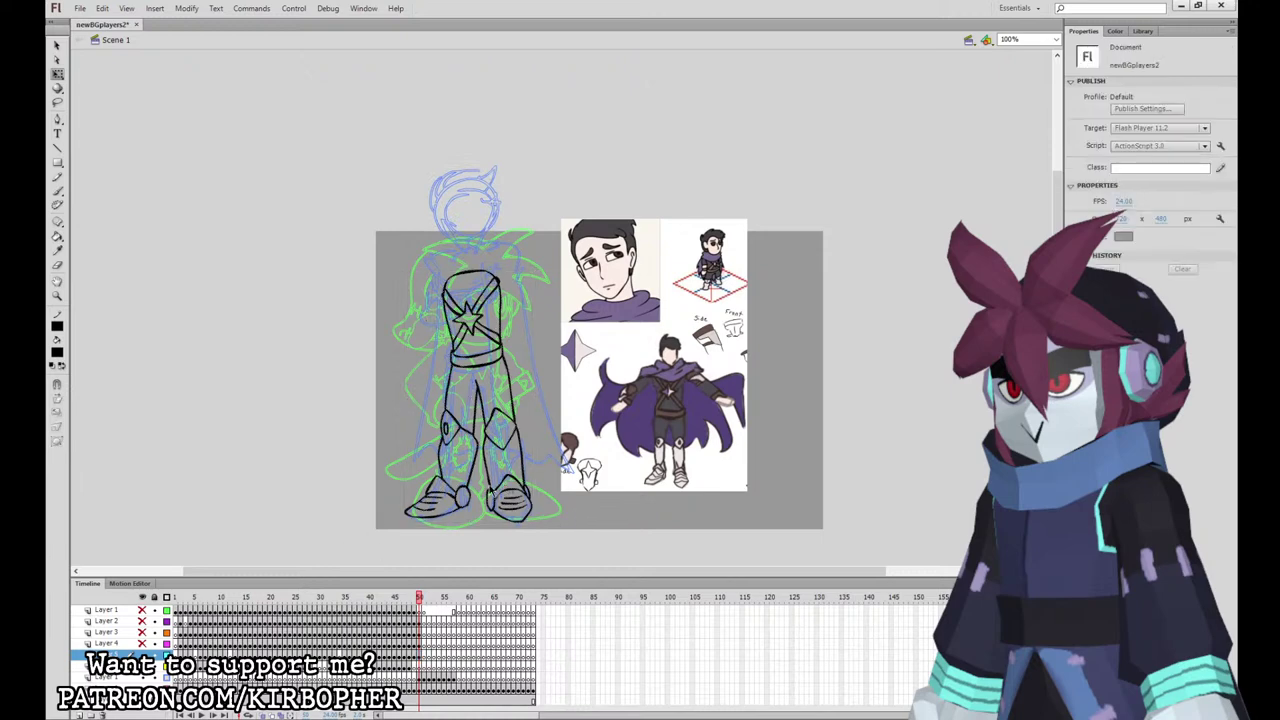
{"action": "left_click", "coordinate": [416, 658]}
{"action": "left_click", "coordinate": [420, 678]}
{"action": "key", "text": "Delete"}
Step: Skew the legs sideways below the belt, show Layers 1 to 4 again, and correct the body's slant on Layer 5
{"action": "left_click_drag", "start_coordinate": [388, 531], "coordinate": [548, 360]}
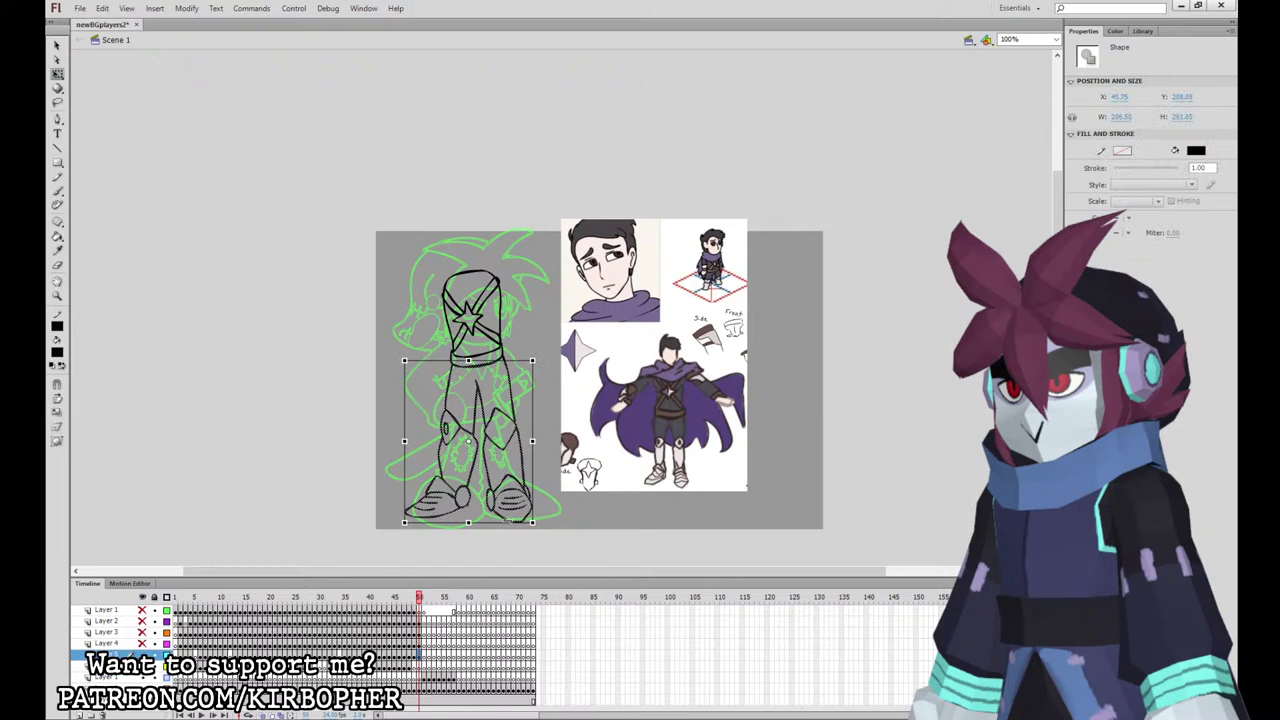
{"action": "left_click_drag", "start_coordinate": [512, 526], "coordinate": [527, 520]}
{"action": "left_click_drag", "start_coordinate": [143, 643], "coordinate": [143, 610]}
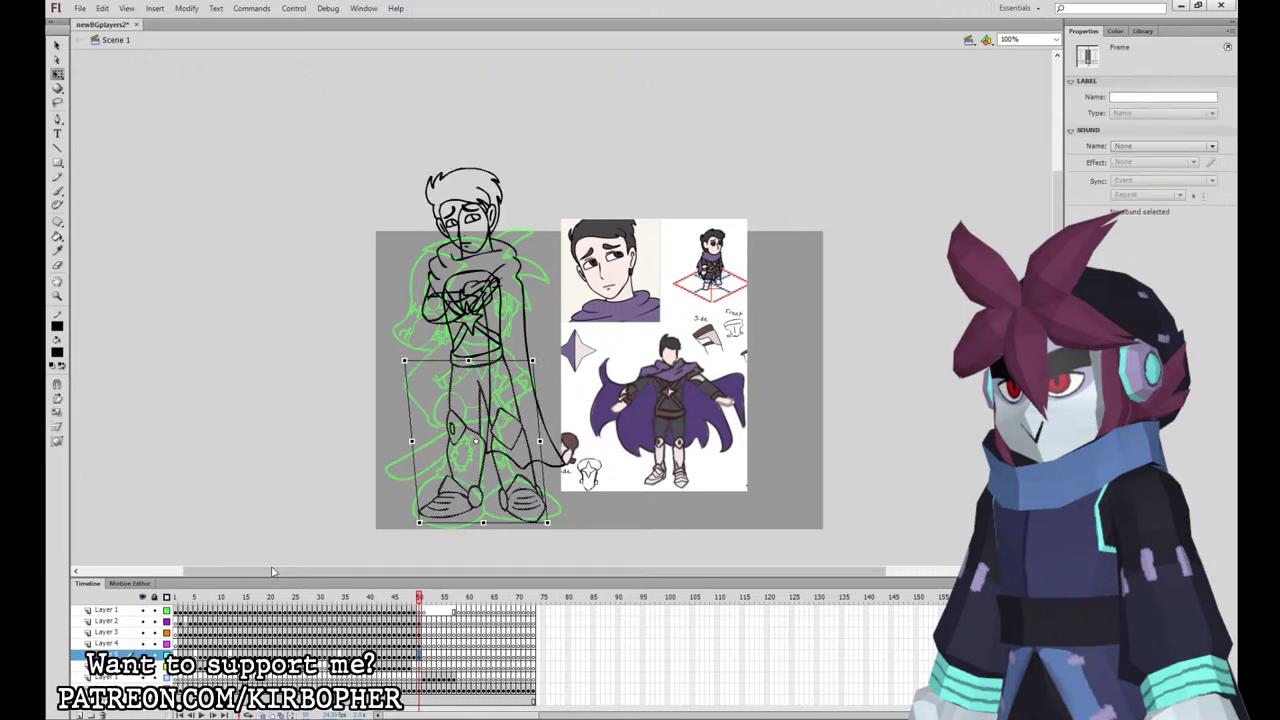
{"action": "left_click", "coordinate": [420, 645]}
{"action": "left_click", "coordinate": [420, 656]}
{"action": "left_click_drag", "start_coordinate": [532, 529], "coordinate": [521, 528]}
Step: Close the outline of the cape's back portion behind the body and fill it with the reference's dark purple
{"action": "key", "text": "b"}
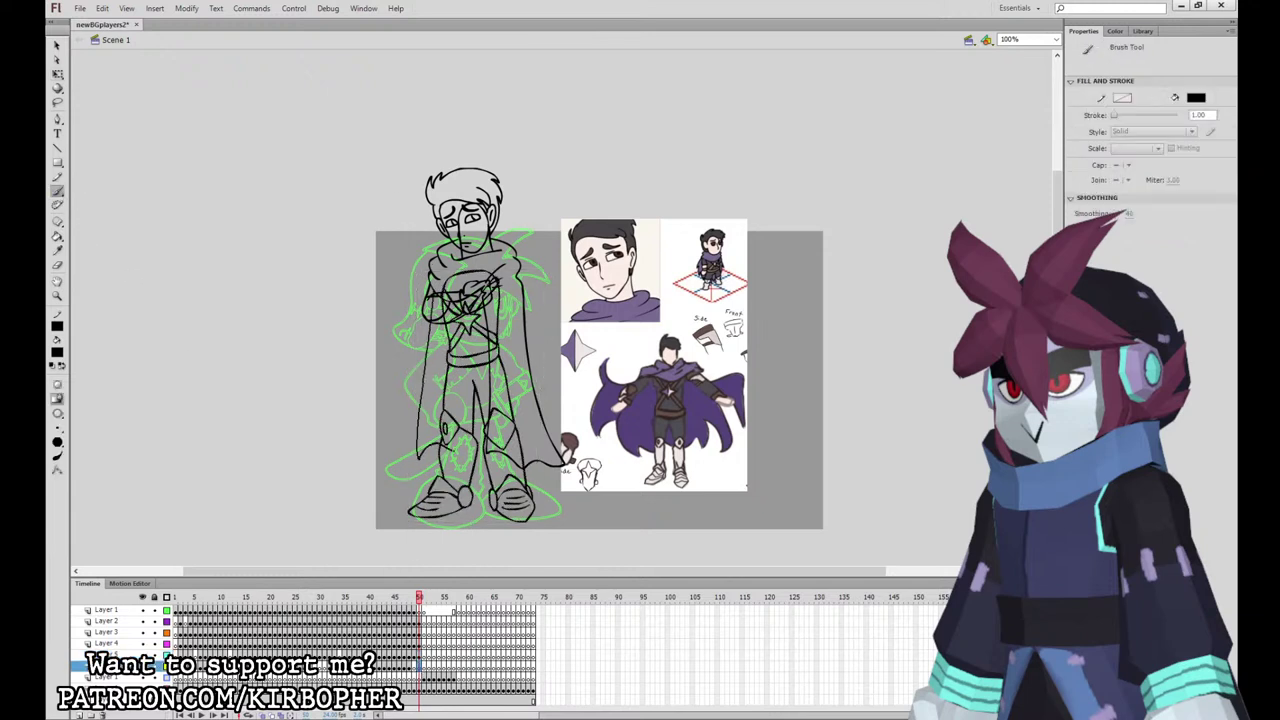
{"action": "mouse_move", "coordinate": [506, 447]}
{"action": "left_mouse_down"}
{"action": "mouse_move", "coordinate": [510, 328]}
{"action": "mouse_move", "coordinate": [439, 281]}
{"action": "mouse_move", "coordinate": [433, 294]}
{"action": "left_mouse_up"}
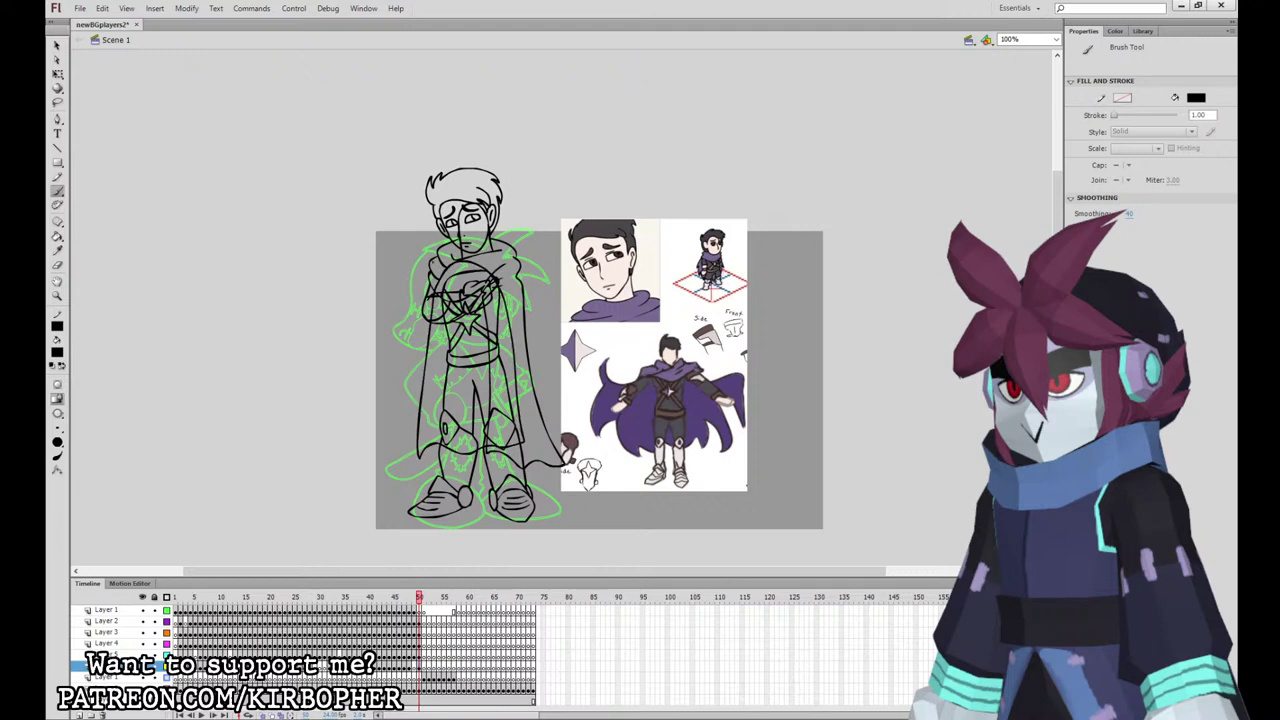
{"action": "left_click", "coordinate": [58, 255]}
{"action": "left_click", "coordinate": [642, 399]}
{"action": "left_click", "coordinate": [430, 395]}
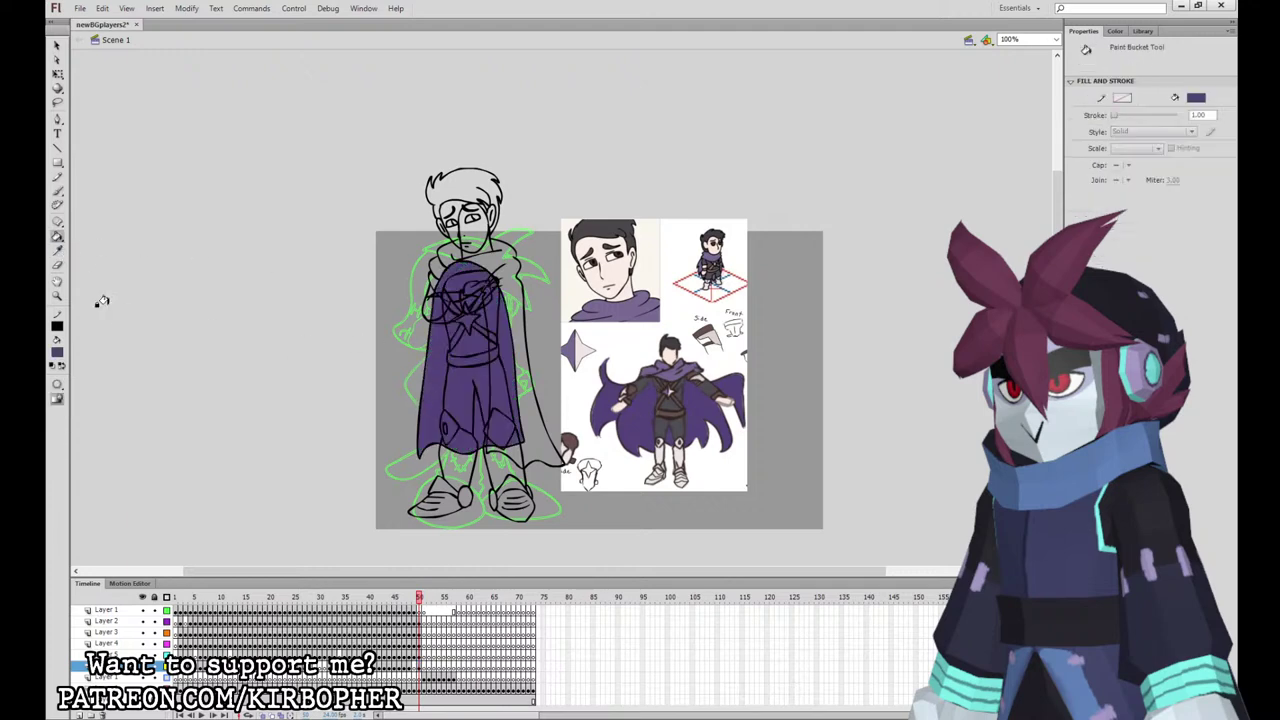
Step: Fill the scarf and front cape on Layer 4 with the lighter purple sampled from the reference scarf
{"action": "left_click", "coordinate": [58, 252]}
{"action": "key", "text": "k"}
{"action": "key", "text": "ctrl+="}
{"action": "left_click_drag", "start_coordinate": [570, 224], "coordinate": [724, 508]}
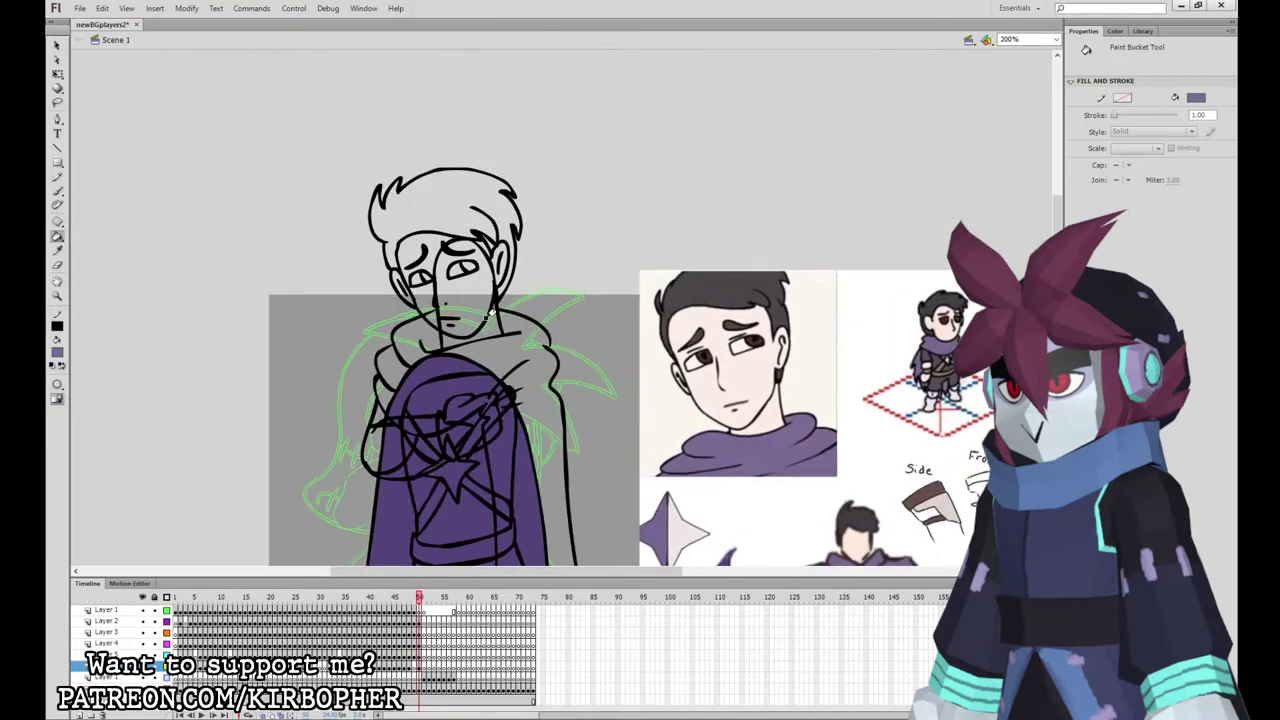
{"action": "left_click", "coordinate": [59, 74]}
{"action": "left_click", "coordinate": [543, 327]}
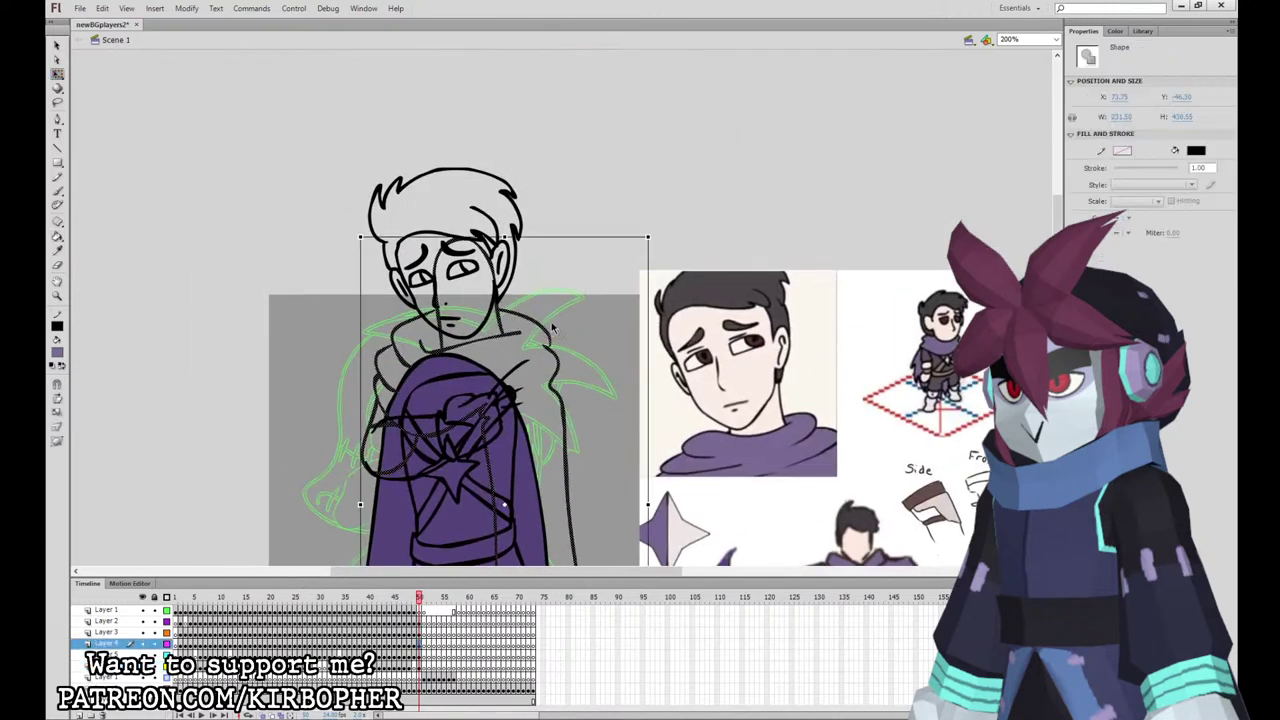
{"action": "left_click", "coordinate": [550, 349]}
{"action": "left_click", "coordinate": [550, 350]}
{"action": "left_click", "coordinate": [560, 329]}
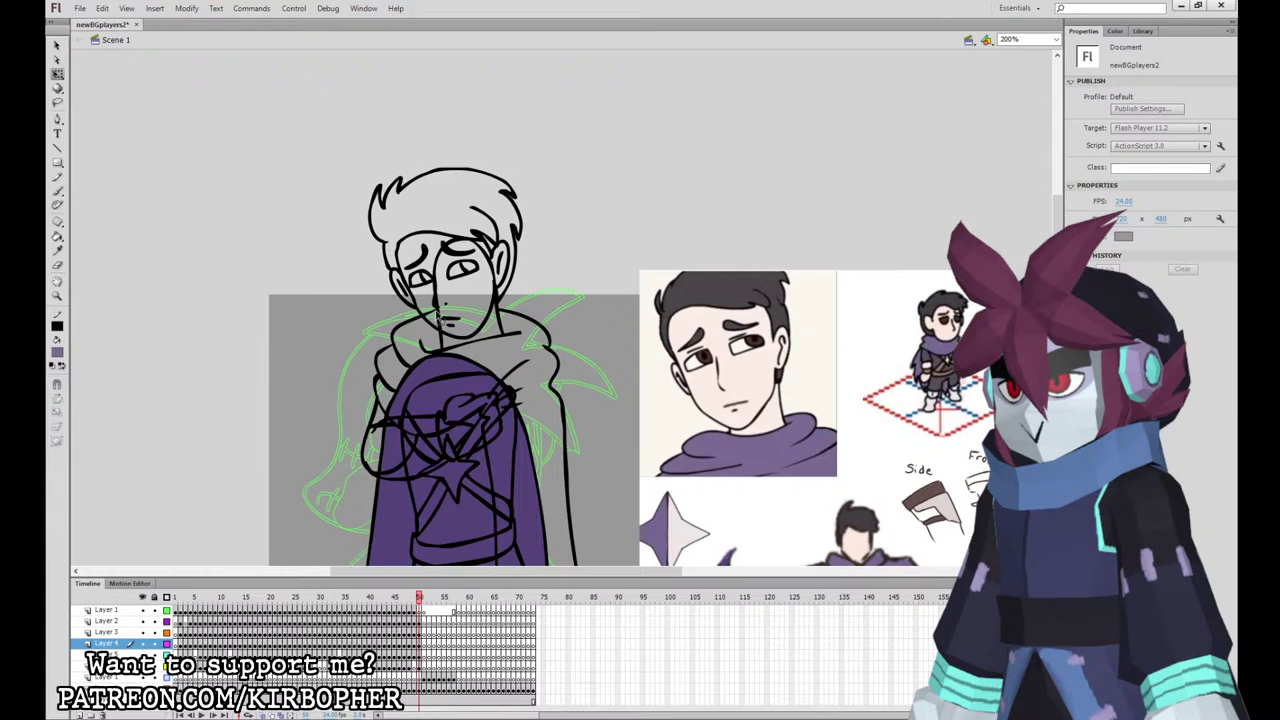
{"action": "left_click", "coordinate": [438, 315]}
{"action": "left_click", "coordinate": [446, 283]}
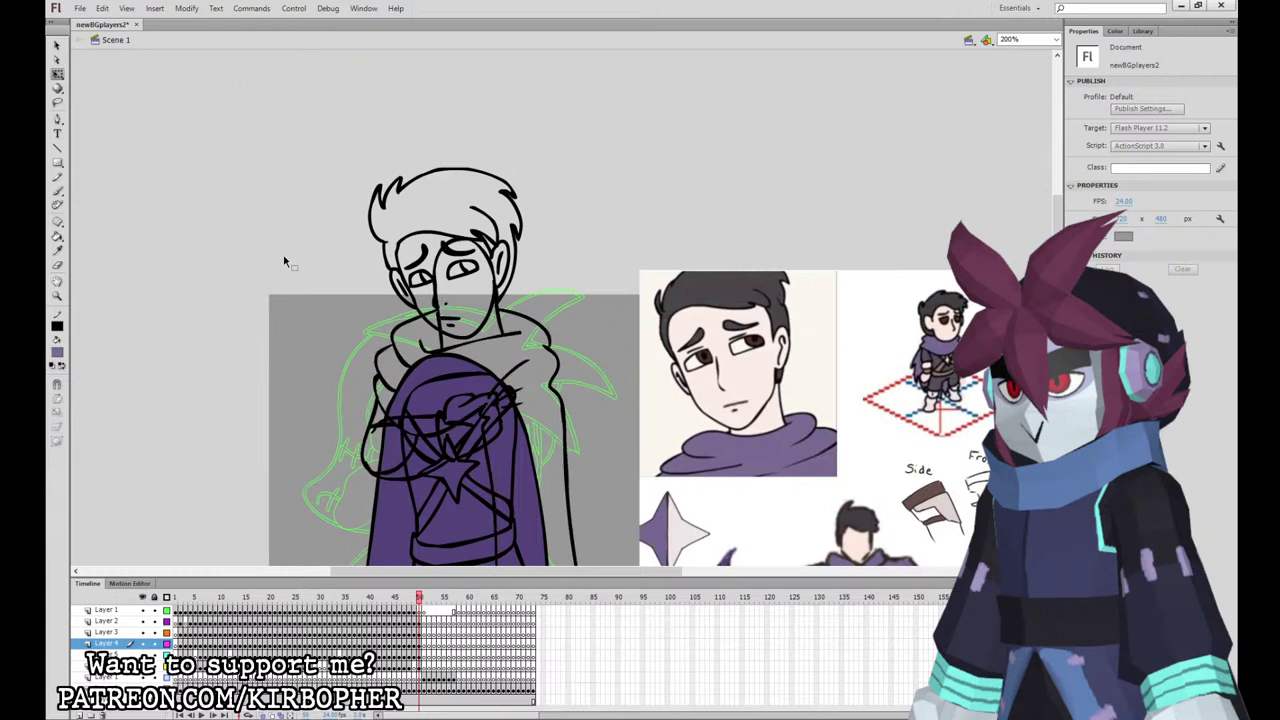
{"action": "left_click", "coordinate": [439, 308]}
{"action": "key", "text": "period"}
{"action": "key", "text": "k"}
{"action": "left_click", "coordinate": [540, 380]}
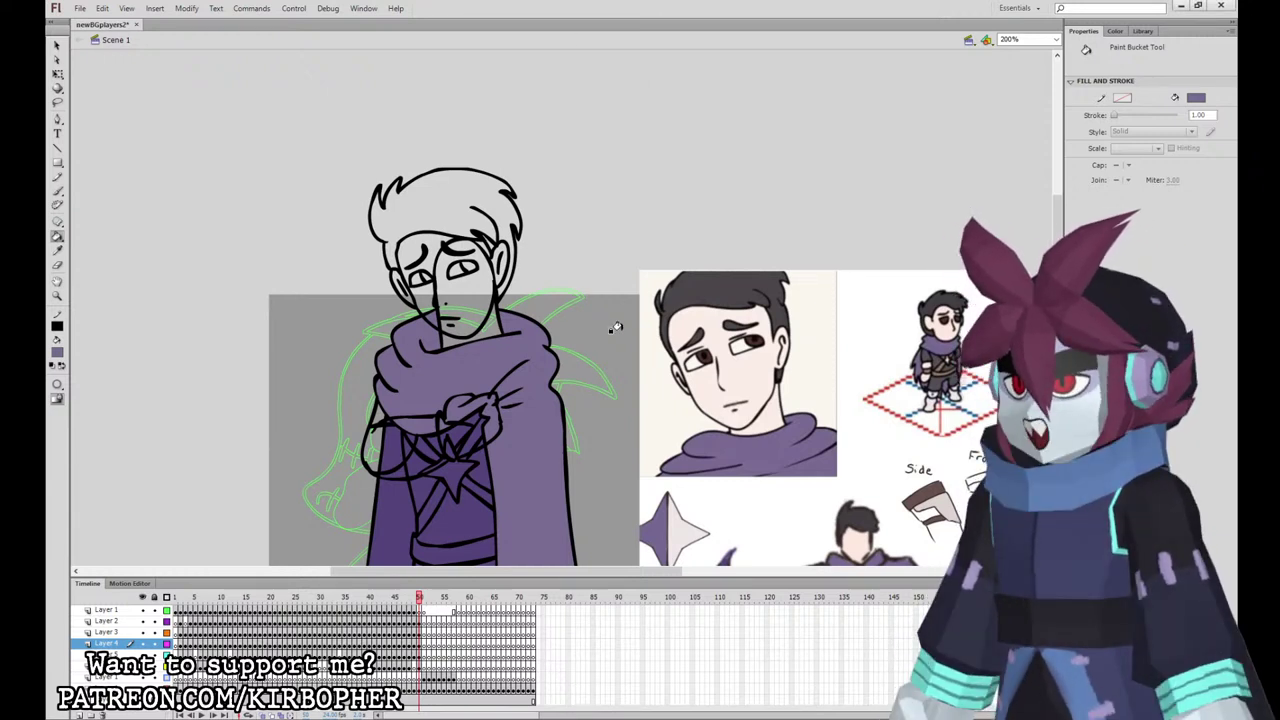
Step: Fill the face, ears, neck and hand with the pale skin tone sampled from the reference portrait
{"action": "key", "text": "i"}
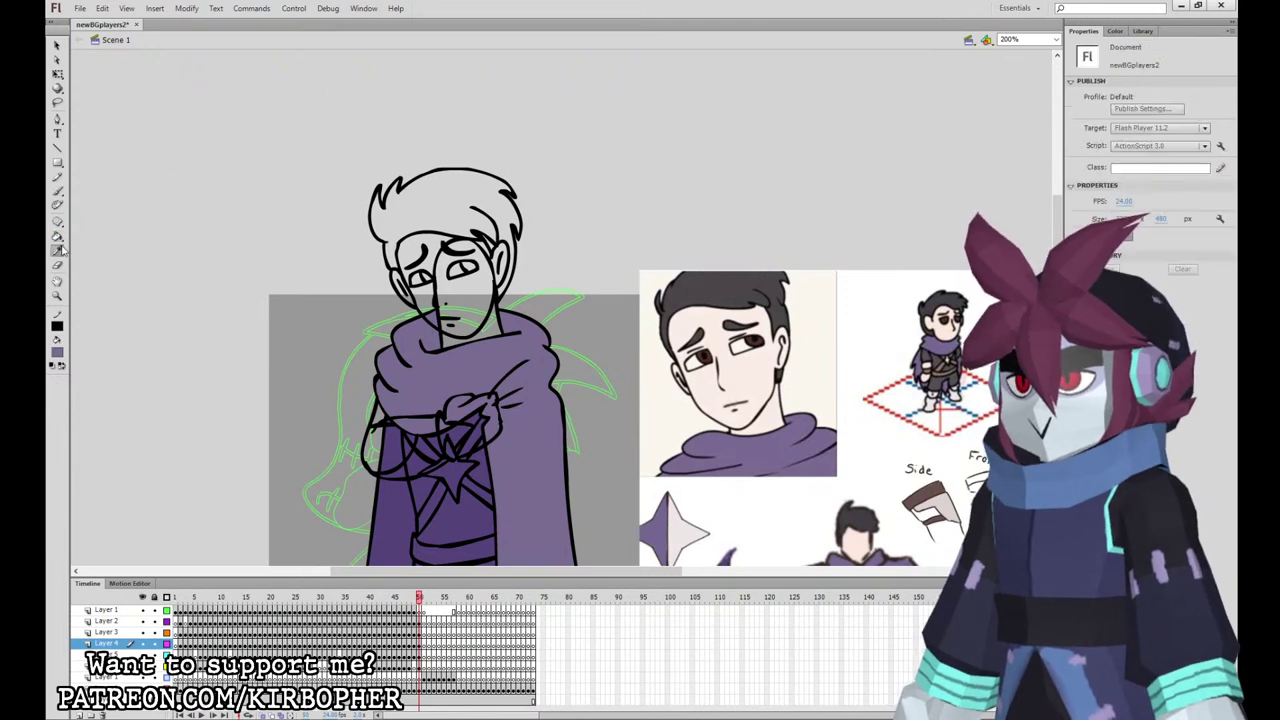
{"action": "left_click", "coordinate": [733, 372]}
{"action": "left_click", "coordinate": [482, 308]}
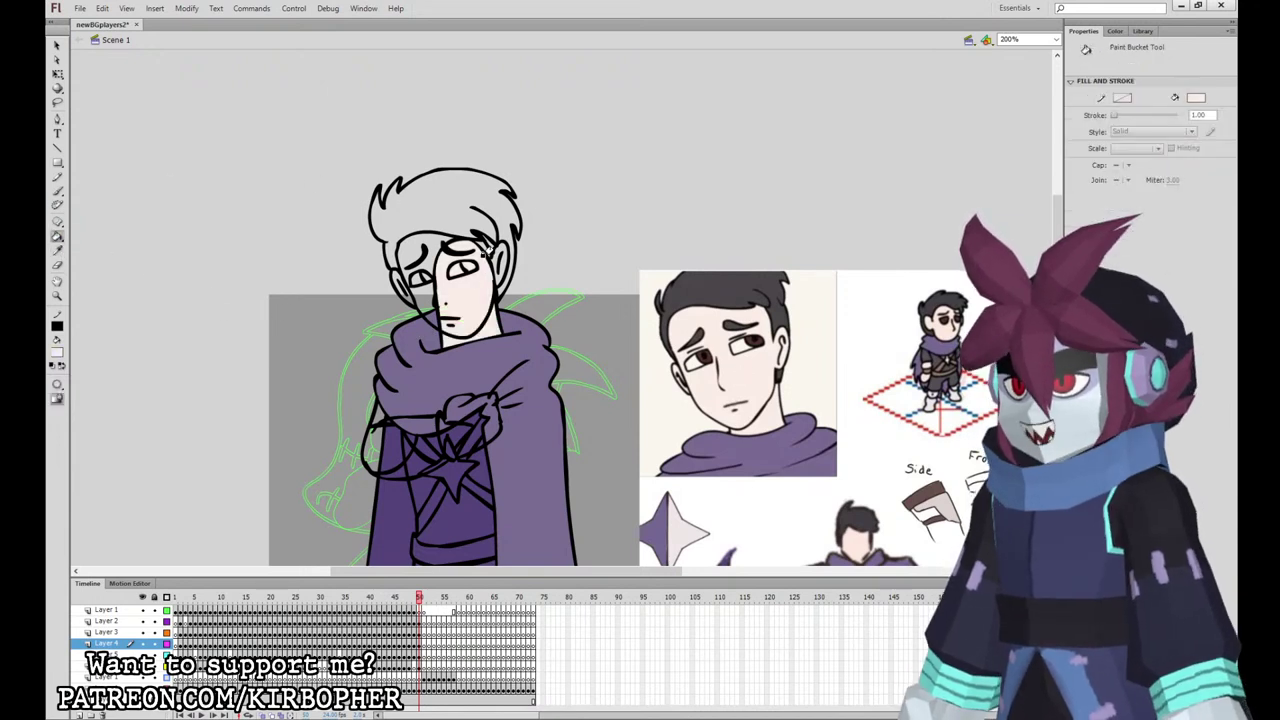
{"action": "left_click", "coordinate": [485, 252]}
{"action": "left_click_drag", "start_coordinate": [516, 350], "coordinate": [534, 211]}
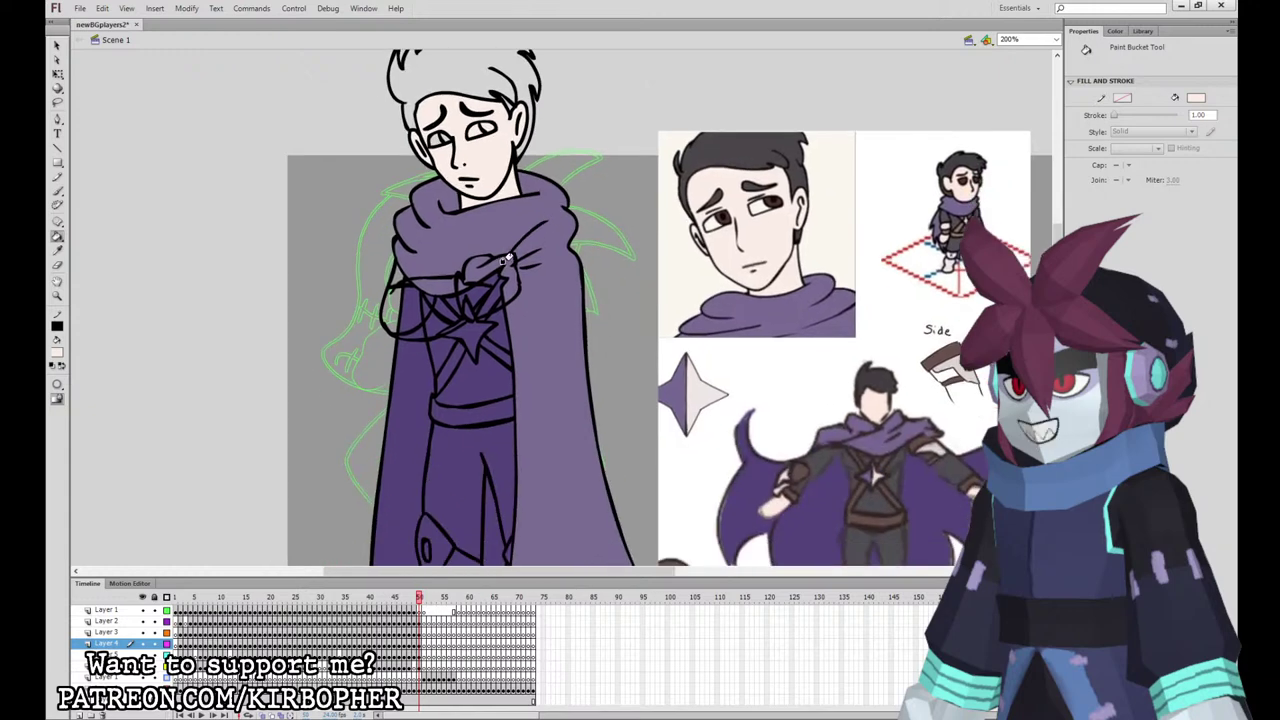
{"action": "left_click_drag", "start_coordinate": [678, 296], "coordinate": [541, 199]}
{"action": "mouse_move", "coordinate": [763, 432]}
{"action": "left_mouse_down"}
{"action": "mouse_move", "coordinate": [761, 280]}
{"action": "mouse_move", "coordinate": [795, 545]}
{"action": "left_mouse_up"}
Step: Fill the shirt areas between the straps and the trousers with the dark grey sampled from the reference
{"action": "left_click", "coordinate": [57, 46]}
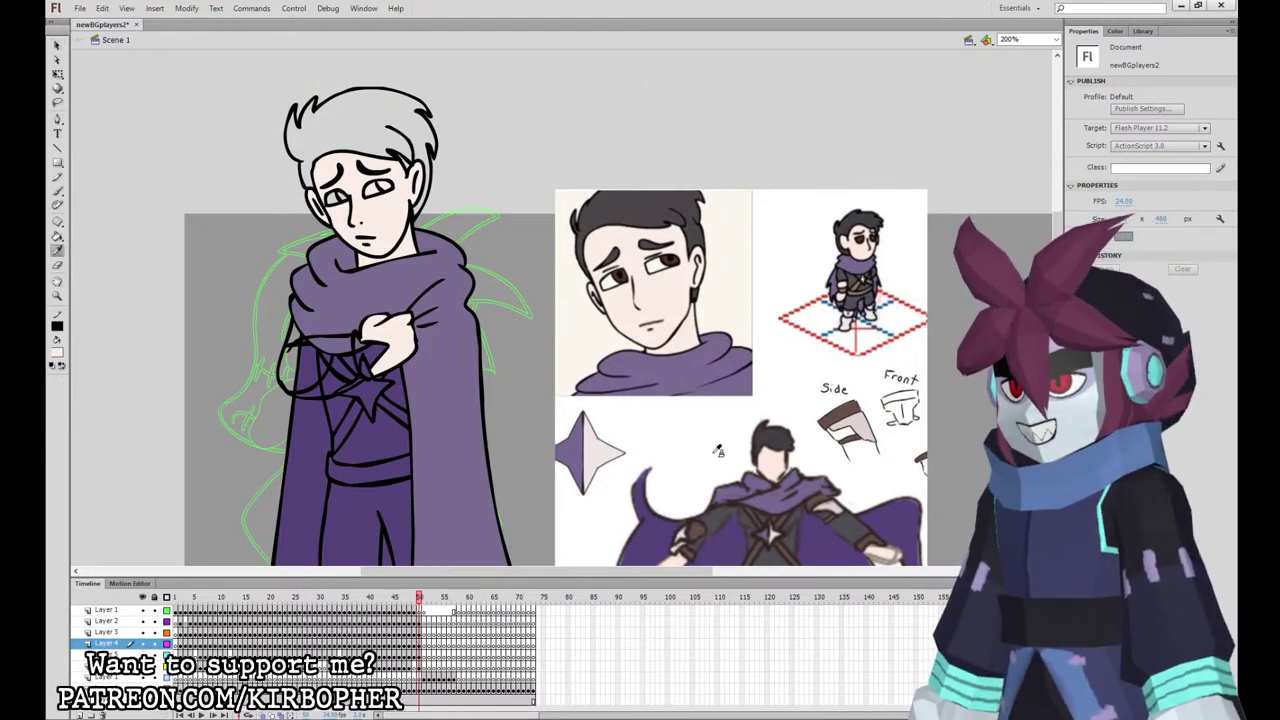
{"action": "scroll", "coordinate": [790, 285], "scroll_direction": "down", "scroll_amount": 3}
{"action": "key", "text": "k"}
{"action": "left_click", "coordinate": [338, 280]}
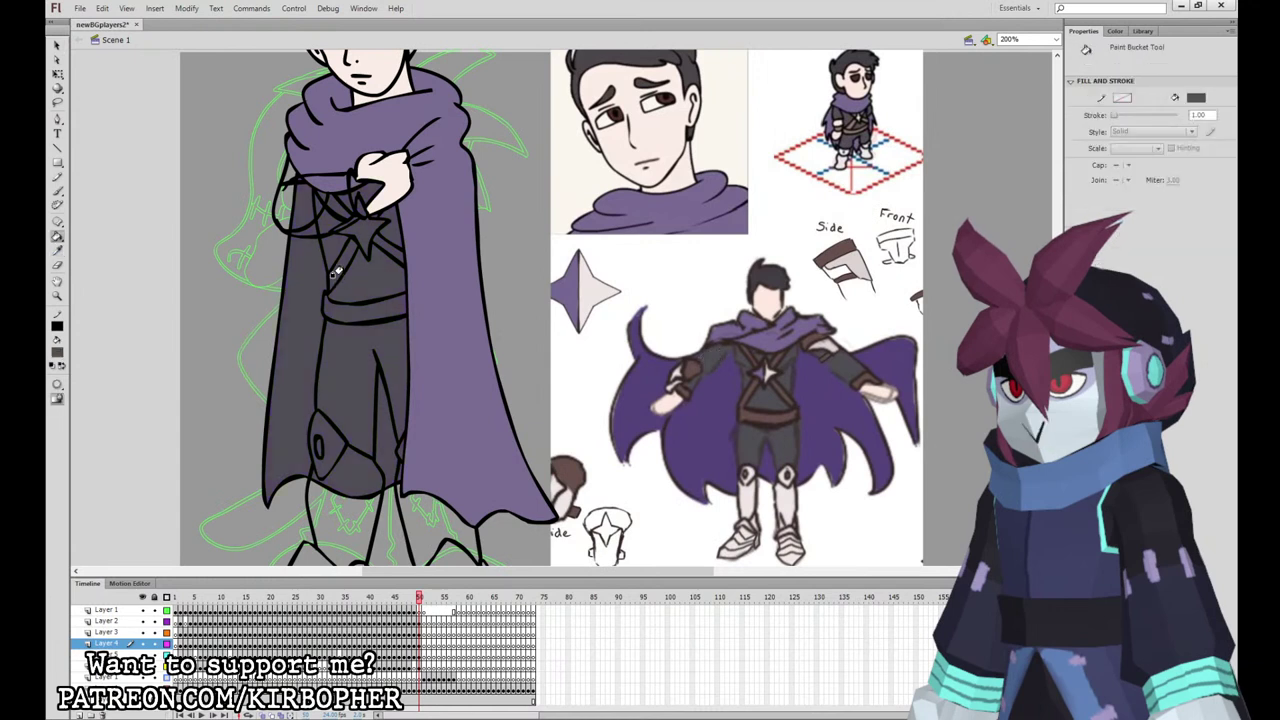
{"action": "key", "text": "ctrl+z"}
{"action": "left_click", "coordinate": [323, 271]}
{"action": "key", "text": "ctrl+z"}
{"action": "left_click", "coordinate": [334, 253]}
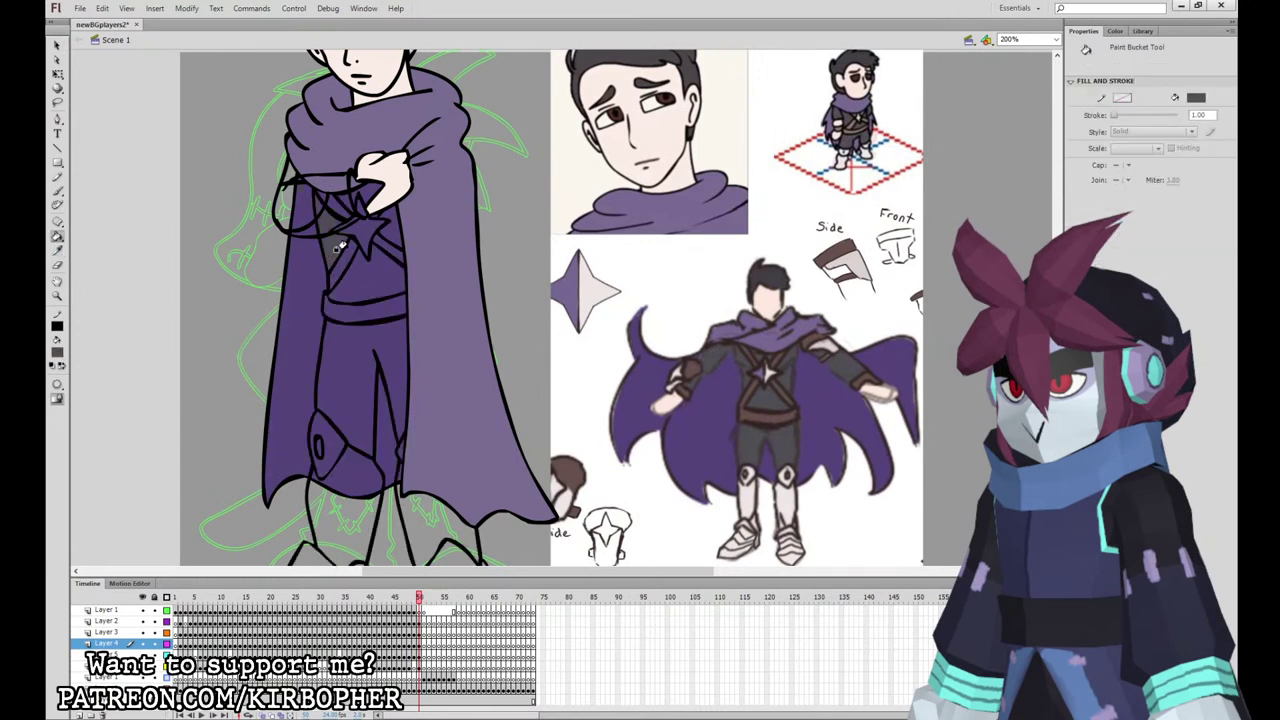
{"action": "left_click", "coordinate": [387, 239]}
{"action": "left_click", "coordinate": [390, 275]}
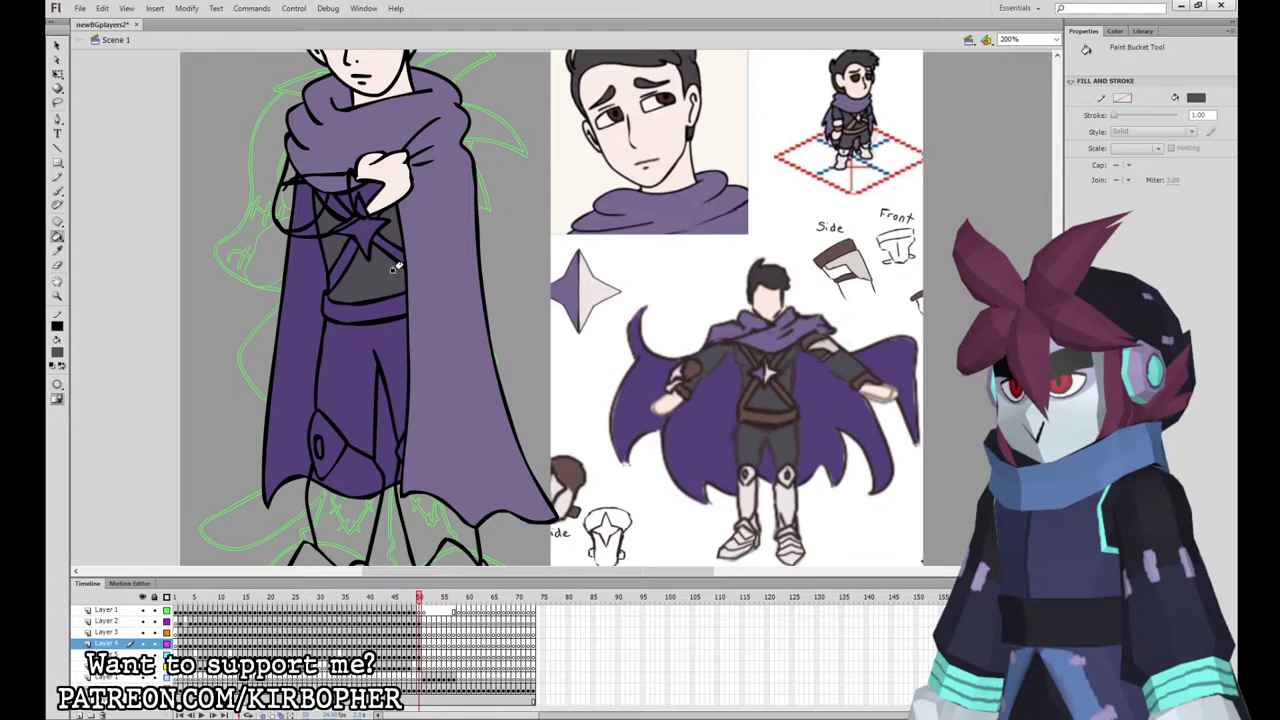
{"action": "left_click", "coordinate": [367, 344]}
{"action": "scroll", "coordinate": [362, 386], "scroll_direction": "up", "scroll_amount": 3}
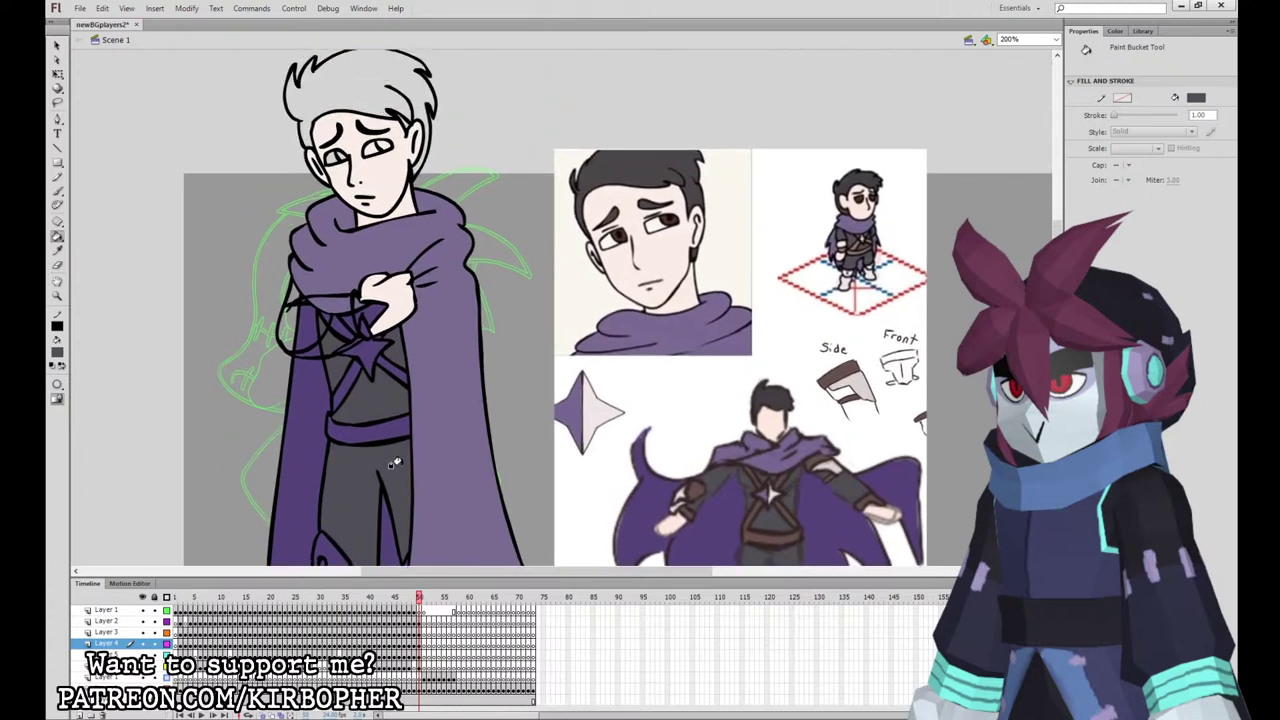
Step: Fill the bent arm's elbow and the forearm sleeve on Layer 3 with the same dark grey
{"action": "left_click", "coordinate": [282, 312]}
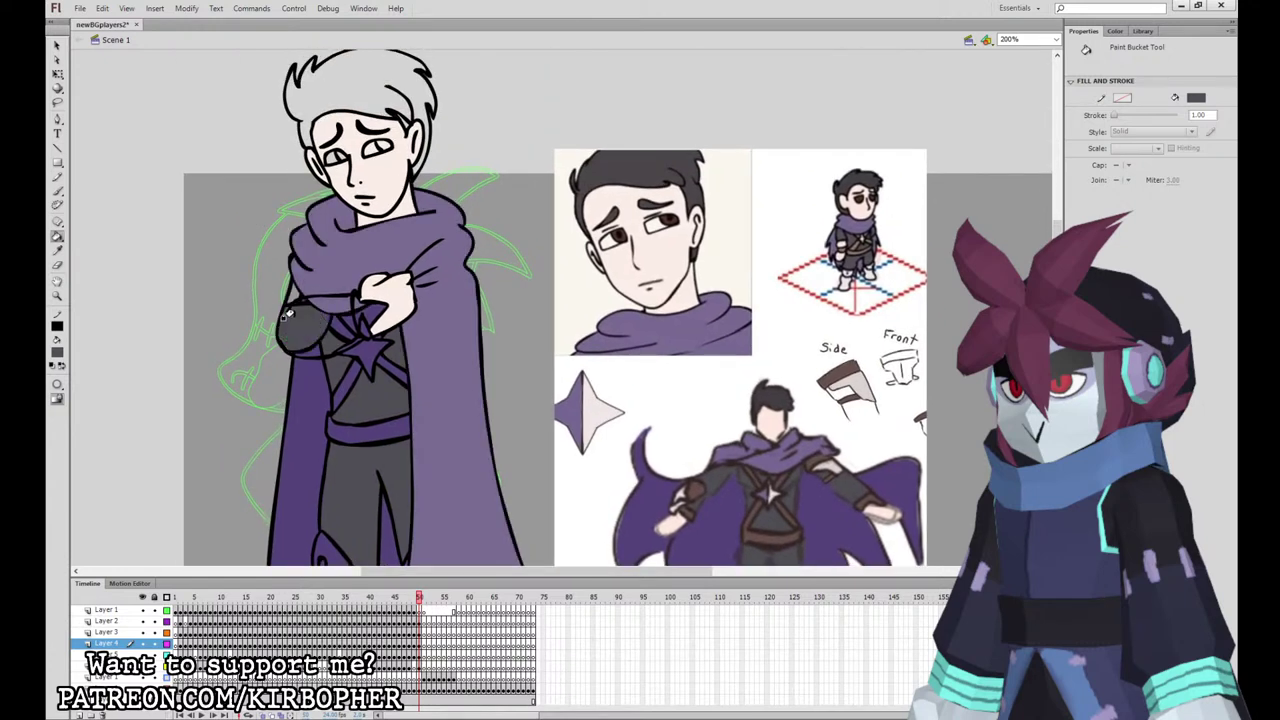
{"action": "left_click", "coordinate": [57, 191]}
{"action": "left_click", "coordinate": [418, 631]}
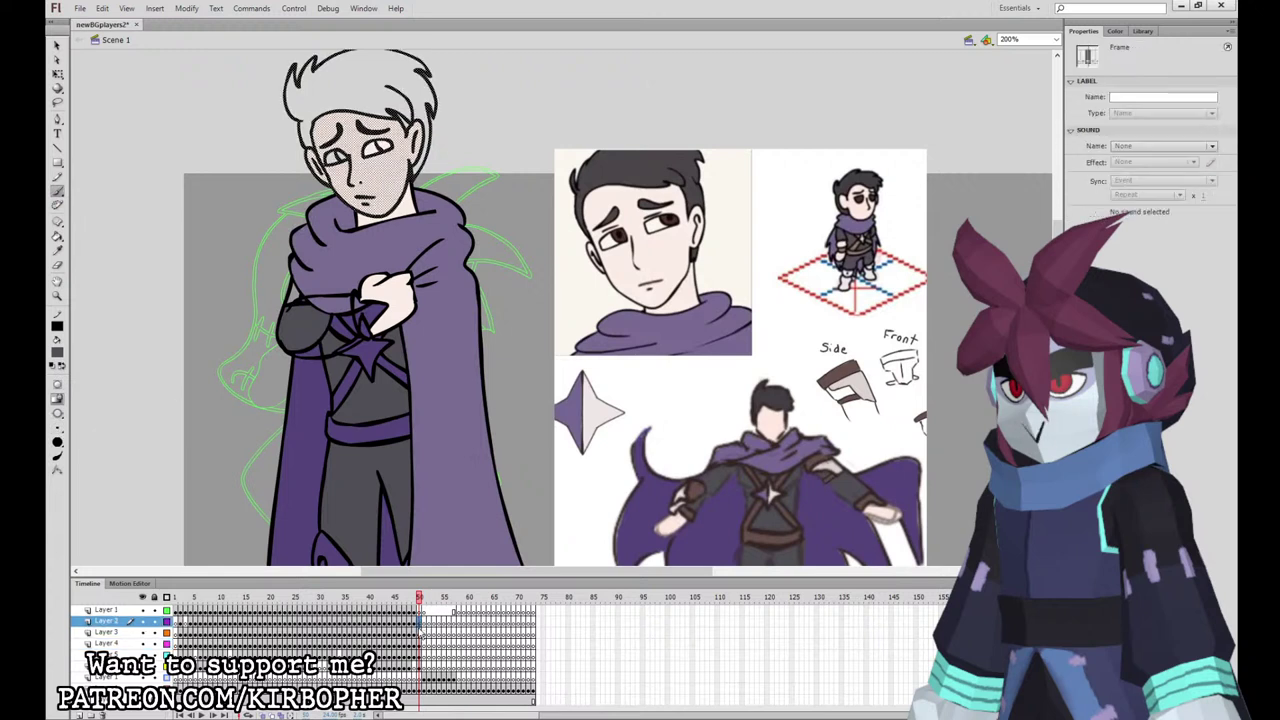
{"action": "key", "text": "Escape"}
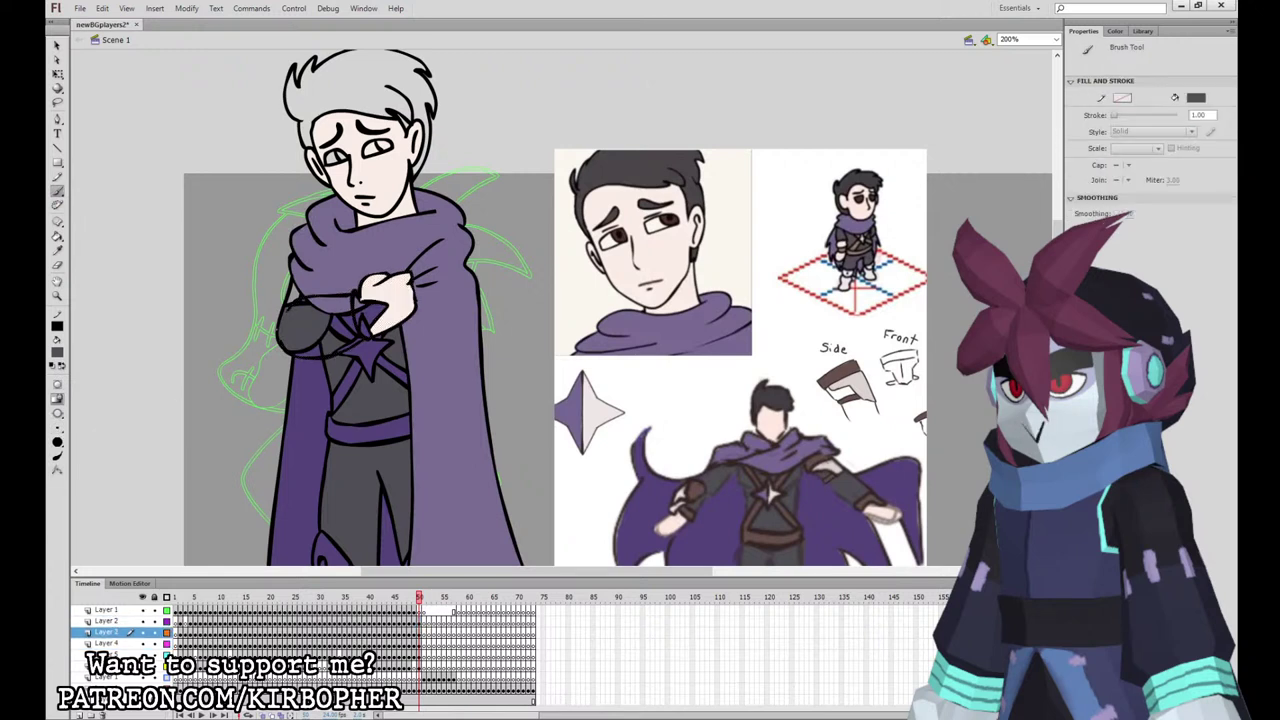
{"action": "left_click", "coordinate": [57, 237]}
{"action": "left_click", "coordinate": [287, 313]}
Step: Fill the wrist cuff and lower chest straps with the brown sampled from the reference belt, undoing any spill into surrounding areas
{"action": "left_click", "coordinate": [57, 250]}
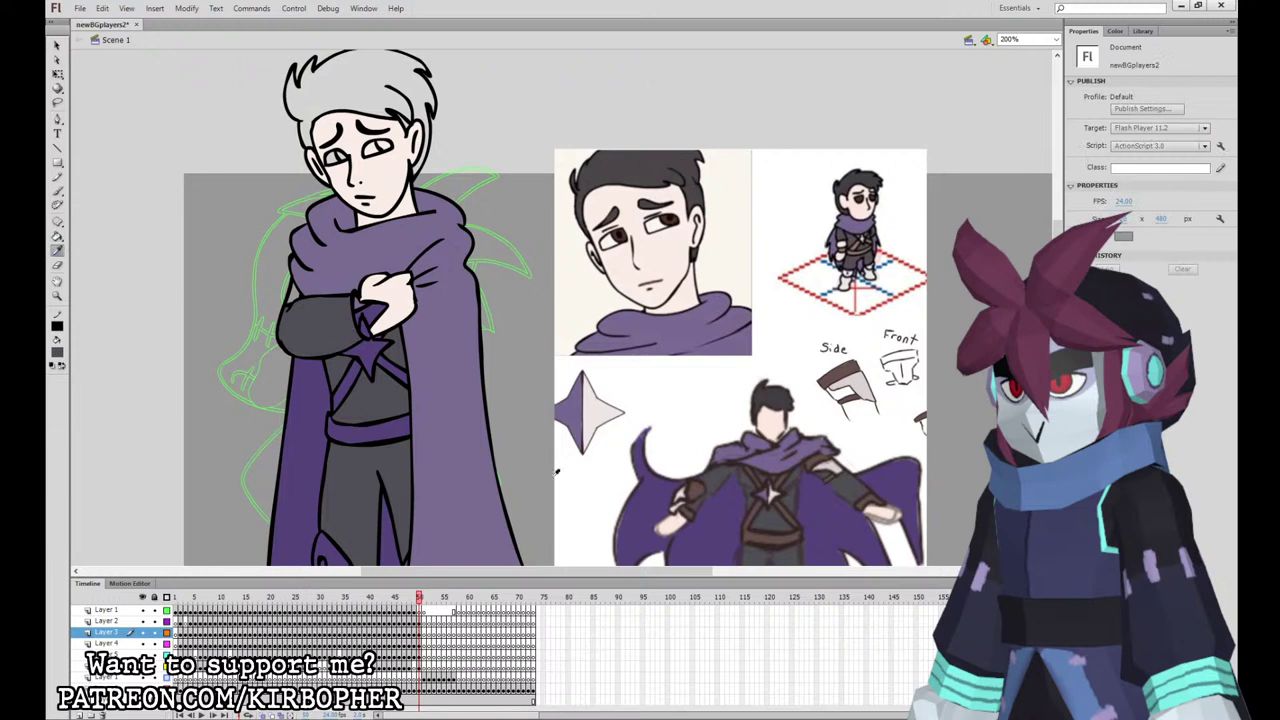
{"action": "key", "text": "k"}
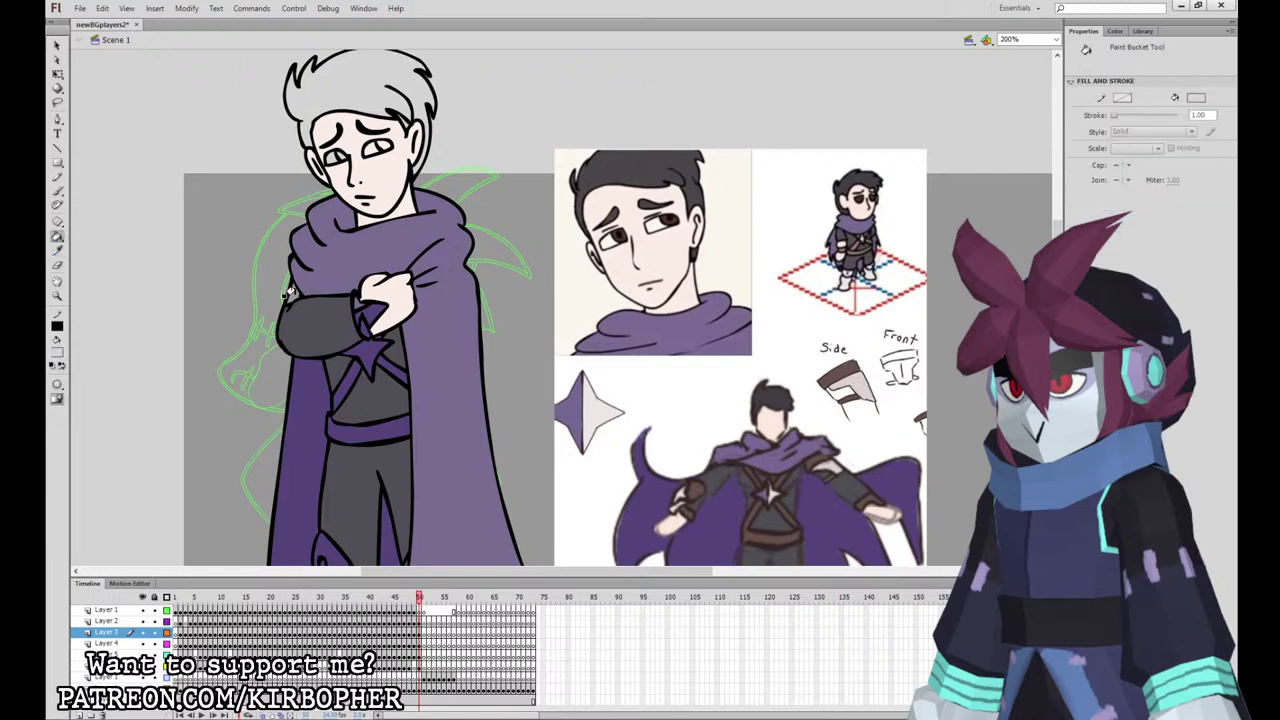
{"action": "key", "text": "i"}
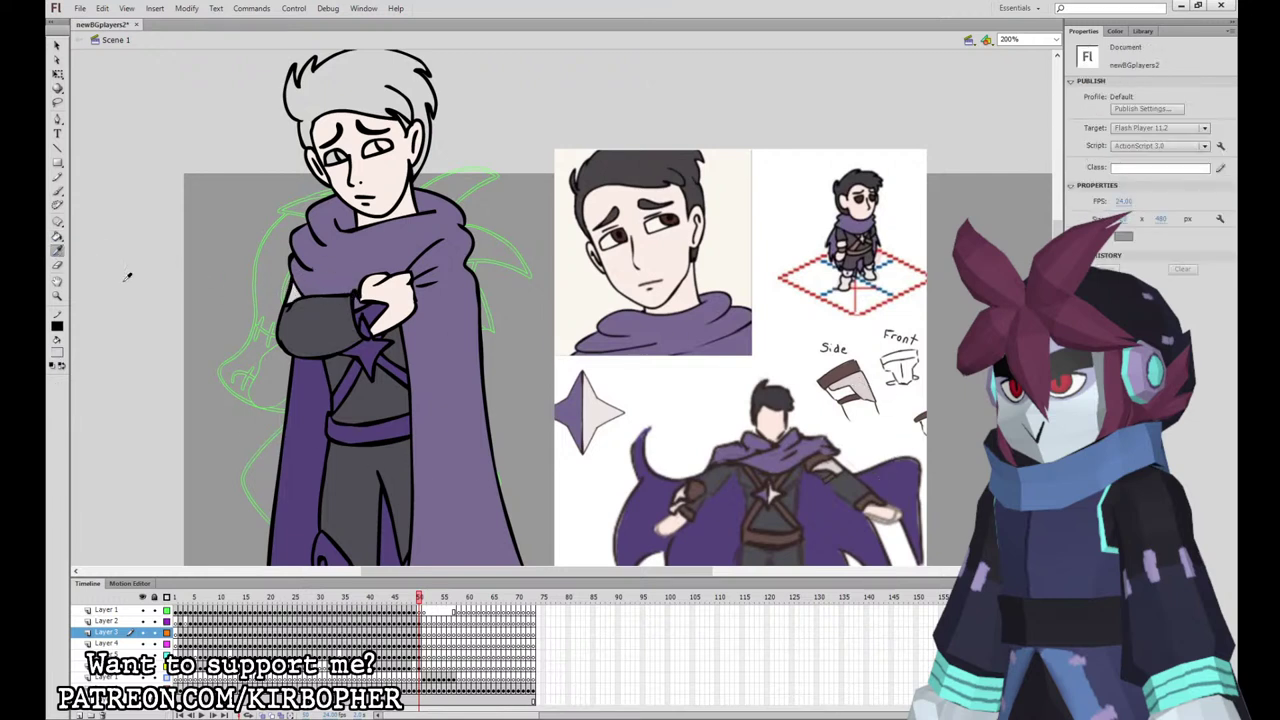
{"action": "left_click", "coordinate": [781, 540]}
{"action": "left_click", "coordinate": [355, 311]}
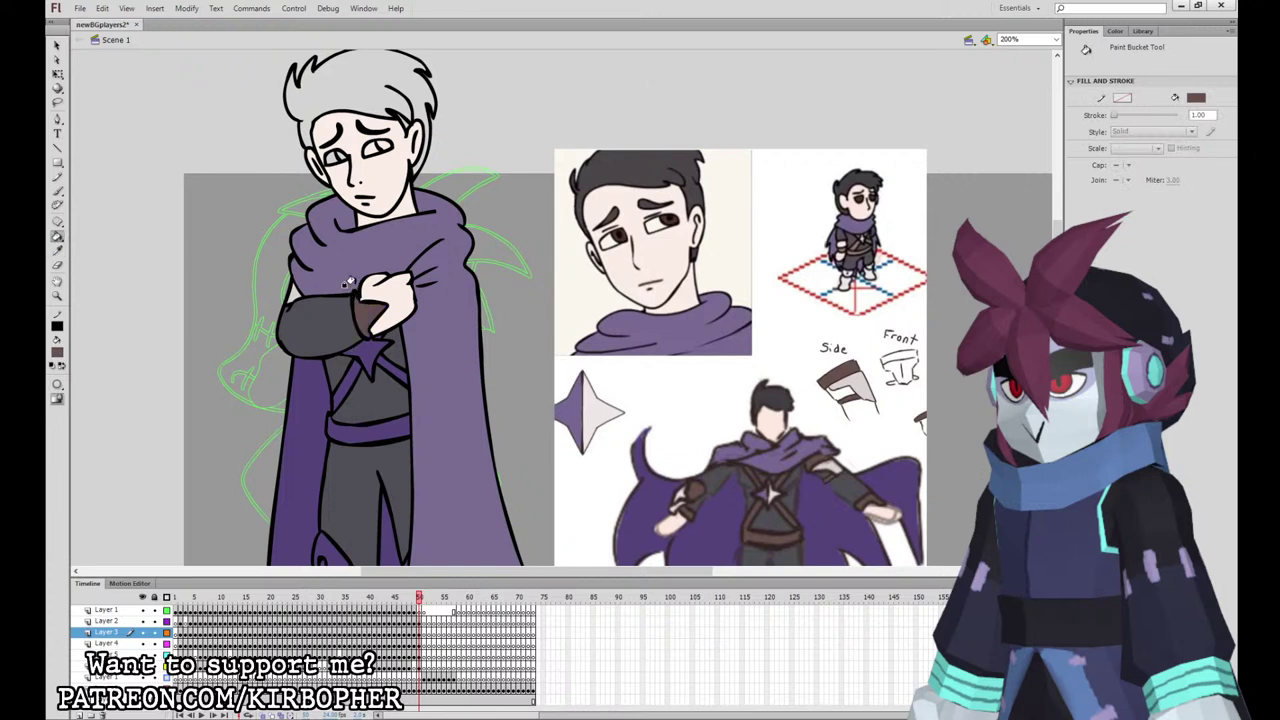
{"action": "left_click", "coordinate": [348, 370]}
{"action": "left_click", "coordinate": [369, 358]}
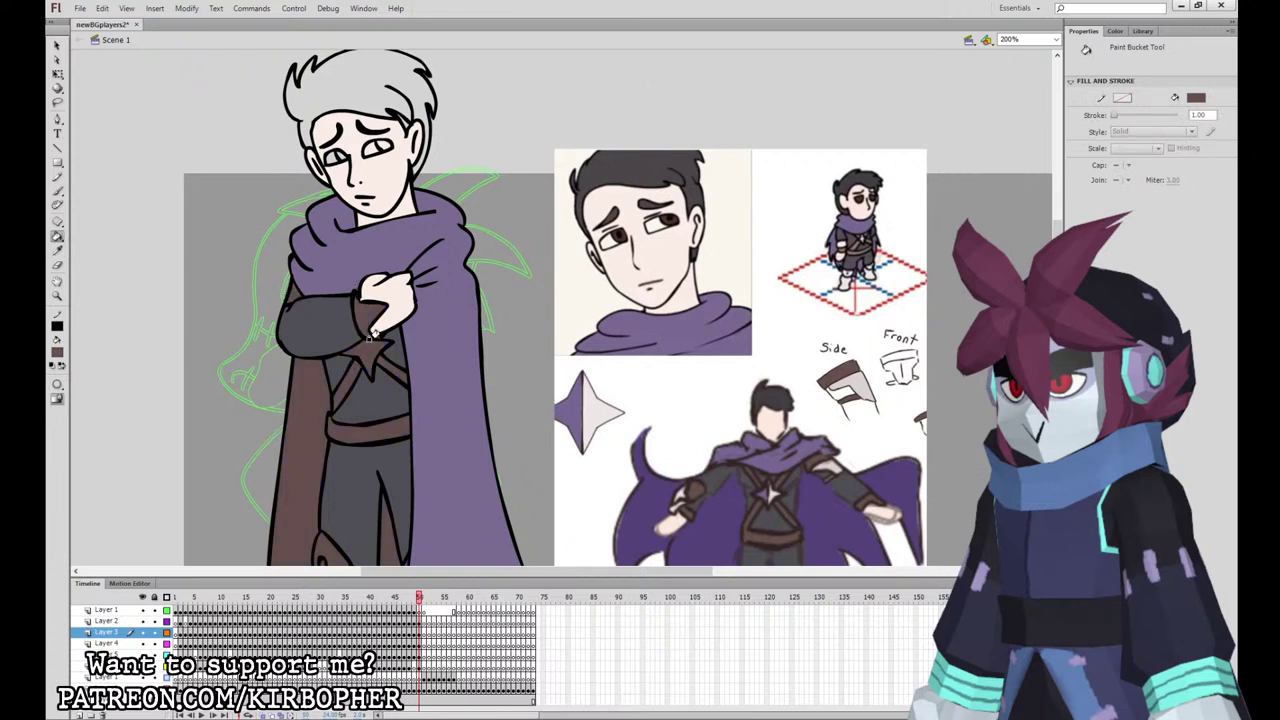
{"action": "key", "text": "ctrl+z"}
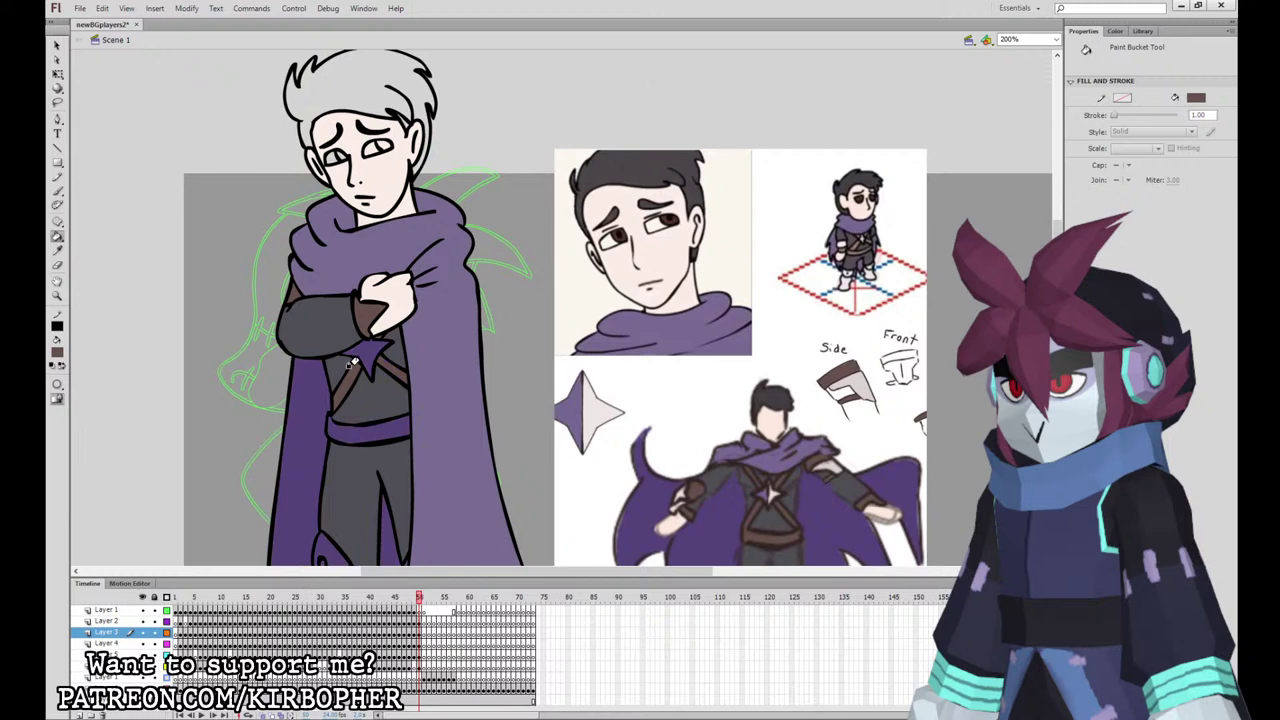
Step: Hide Layers 2 and 3, and fill the uncovered upper chest straps brown and the remaining shirt gaps dark grey
{"action": "left_click", "coordinate": [143, 632]}
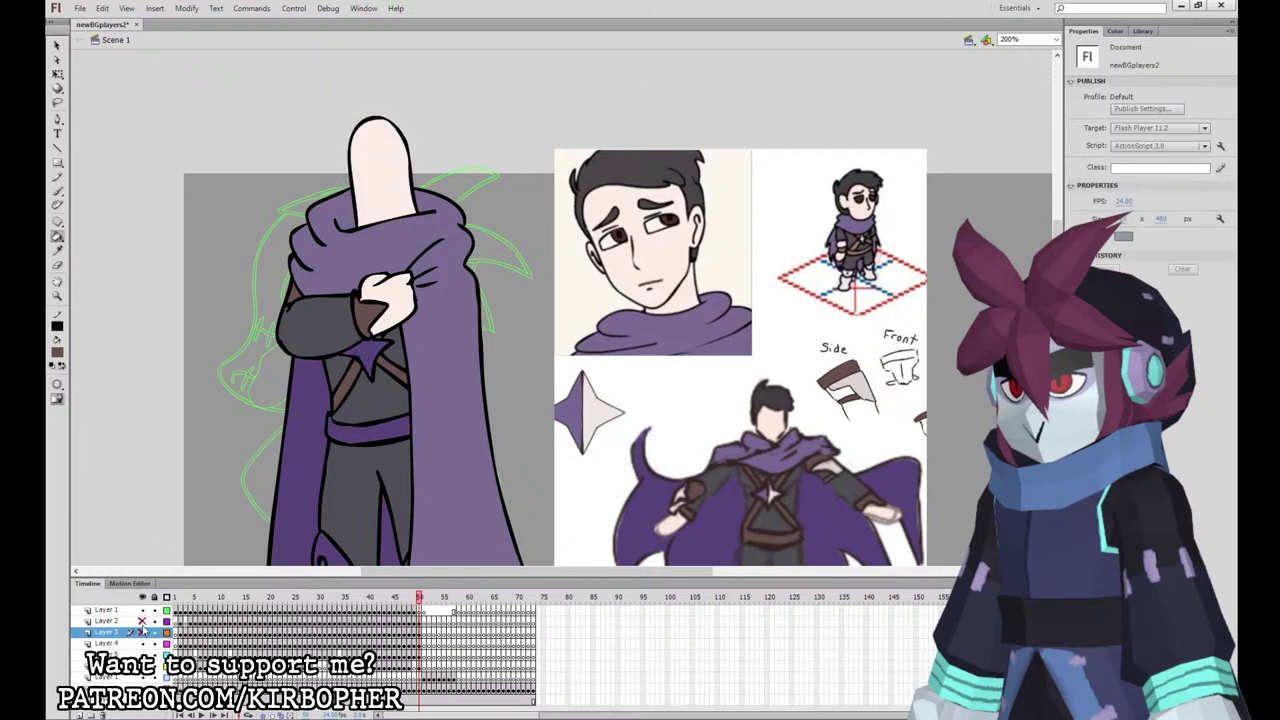
{"action": "left_click", "coordinate": [328, 316]}
{"action": "left_click", "coordinate": [59, 251]}
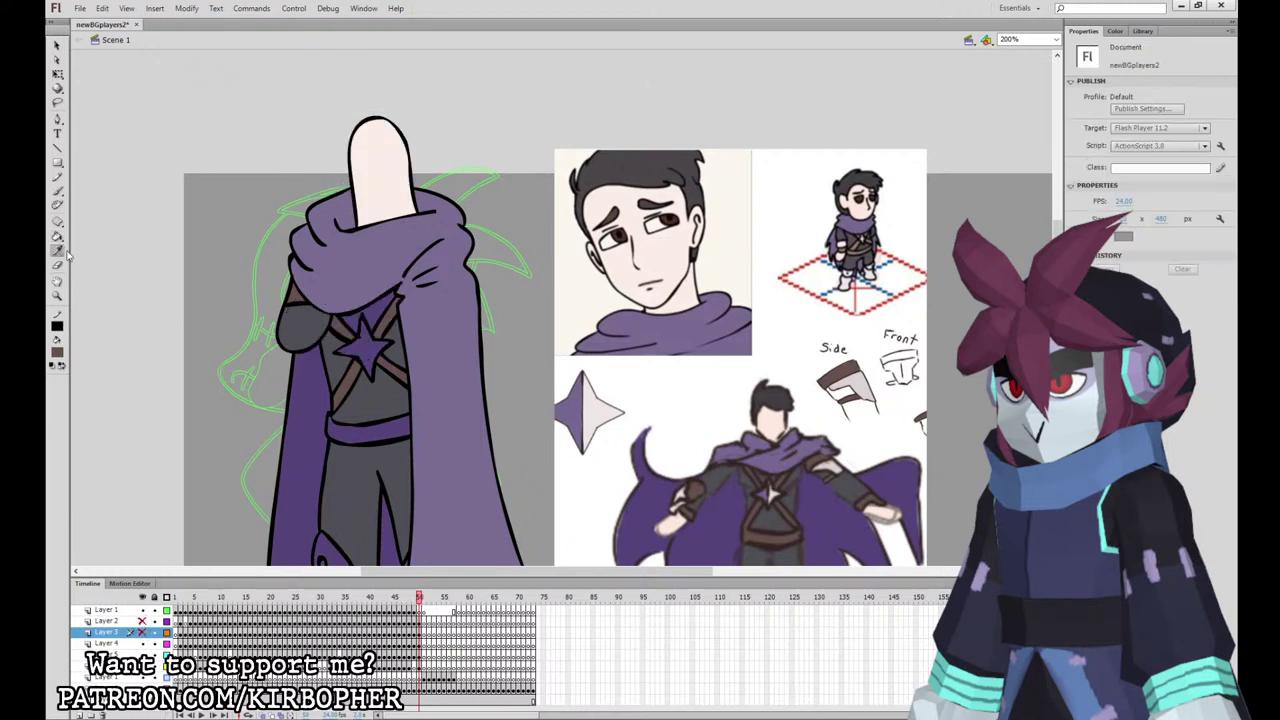
{"action": "left_click", "coordinate": [369, 373]}
{"action": "key", "text": "v"}
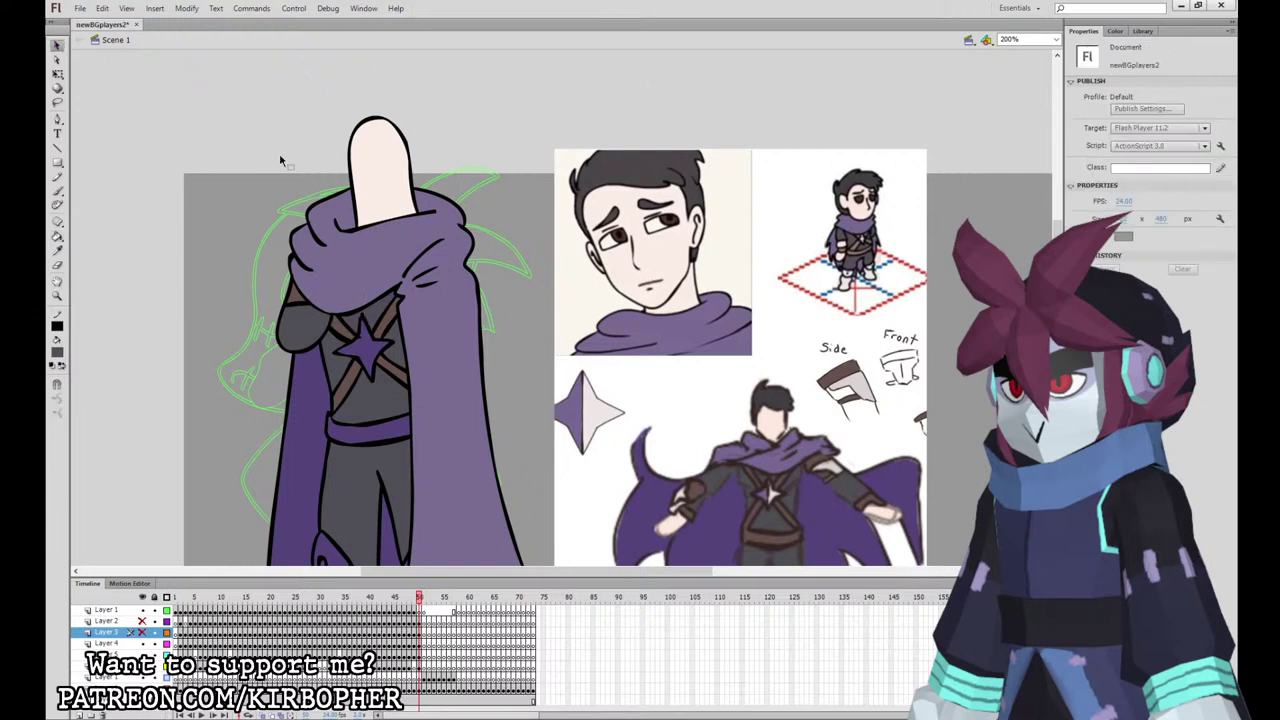
Step: Show the hidden Layers 2 and 3 again so the head and bent arm are back on the character
{"action": "left_click", "coordinate": [361, 337]}
{"action": "key", "text": "Escape"}
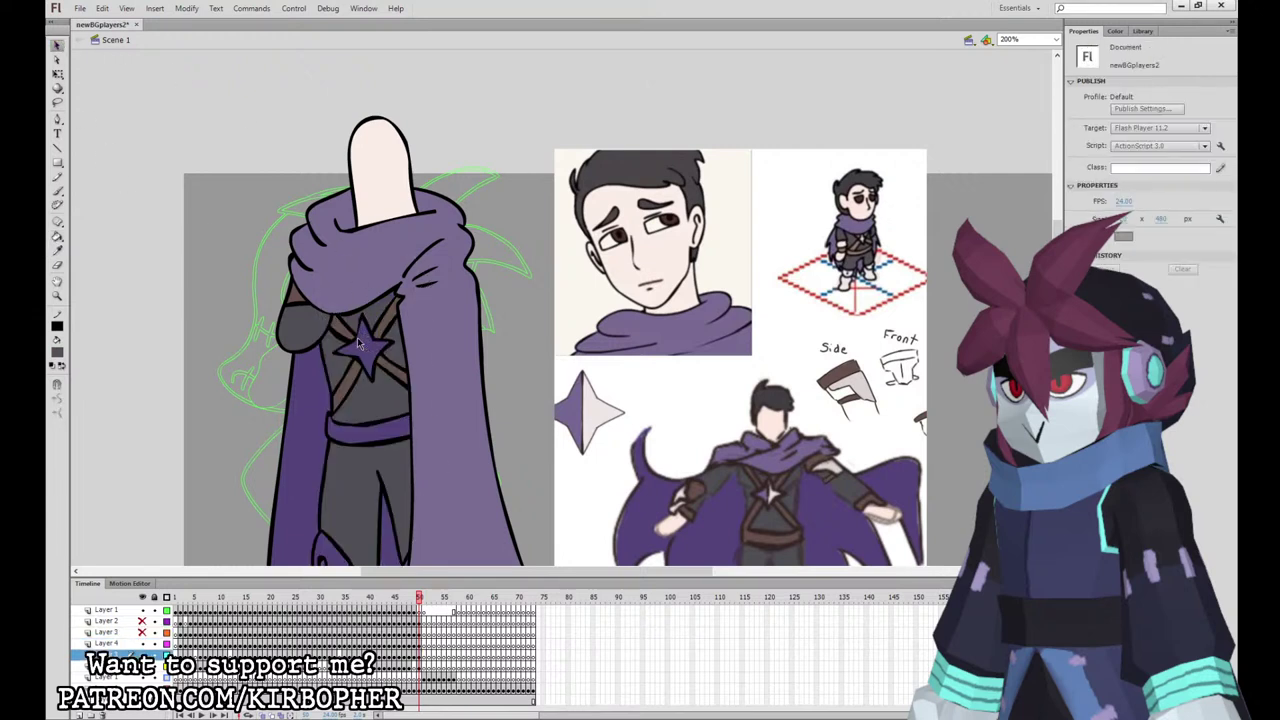
{"action": "left_click", "coordinate": [145, 633]}
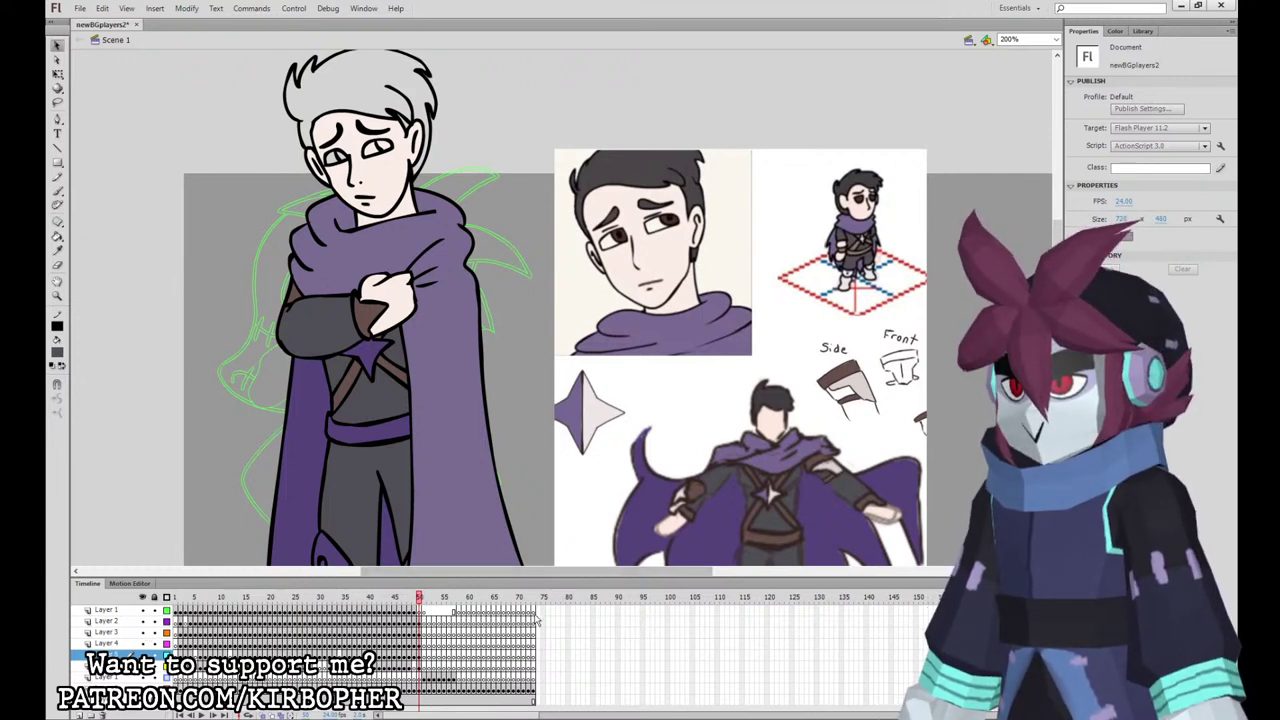
Step: Sample the off-white of the reference boots and fill both lower legs with it
{"action": "left_click_drag", "start_coordinate": [539, 409], "coordinate": [543, 200]}
{"action": "mouse_move", "coordinate": [617, 265]}
{"action": "left_mouse_down"}
{"action": "mouse_move", "coordinate": [611, 237]}
{"action": "mouse_move", "coordinate": [597, 250]}
{"action": "left_mouse_up"}
{"action": "left_click", "coordinate": [57, 251]}
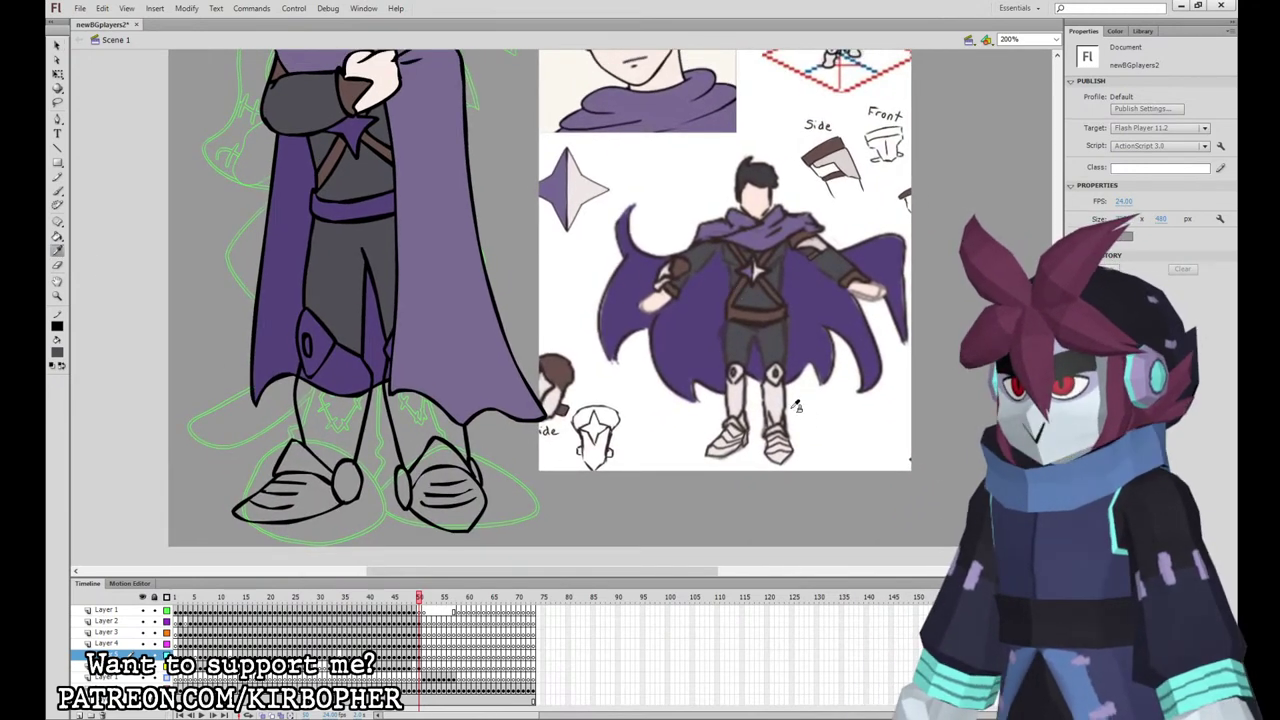
{"action": "left_click", "coordinate": [797, 405]}
{"action": "left_click", "coordinate": [418, 408]}
{"action": "left_click", "coordinate": [305, 421]}
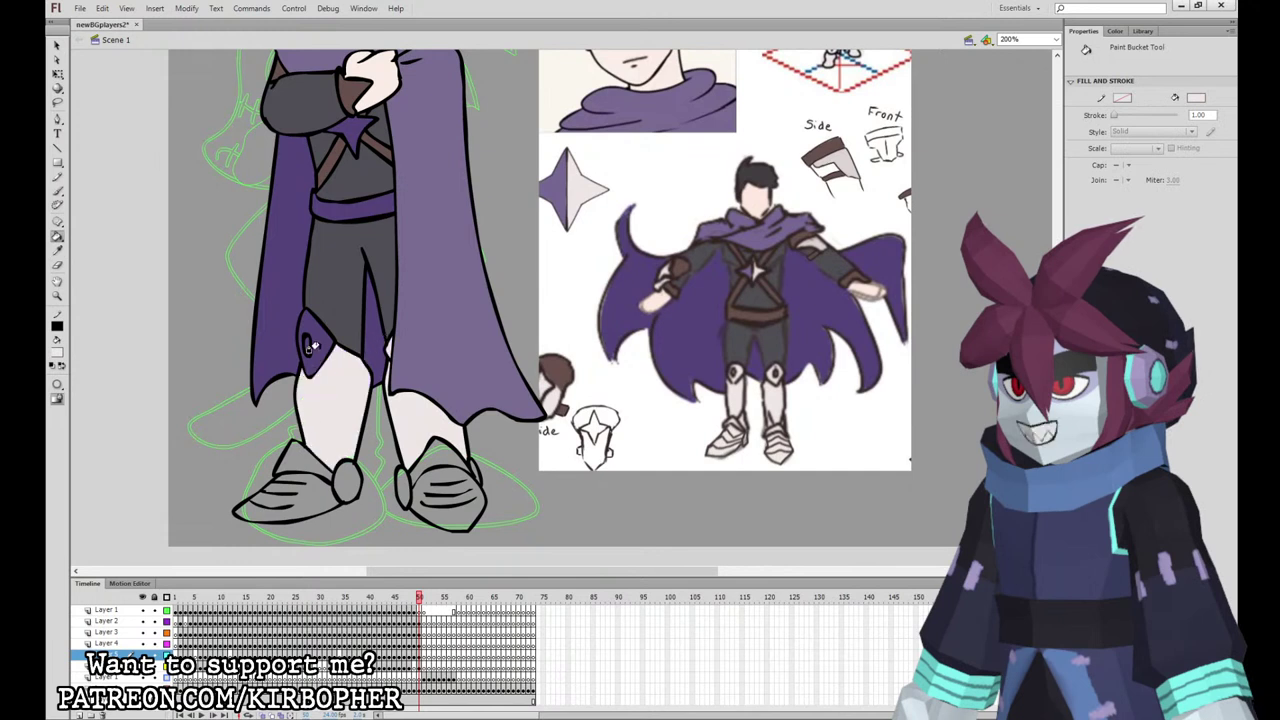
Step: Fill the knee guard, both shoes and the round ankle plates with the same off-white
{"action": "left_click", "coordinate": [326, 340]}
{"action": "left_click", "coordinate": [316, 466]}
{"action": "left_click", "coordinate": [346, 480]}
{"action": "left_click", "coordinate": [445, 500]}
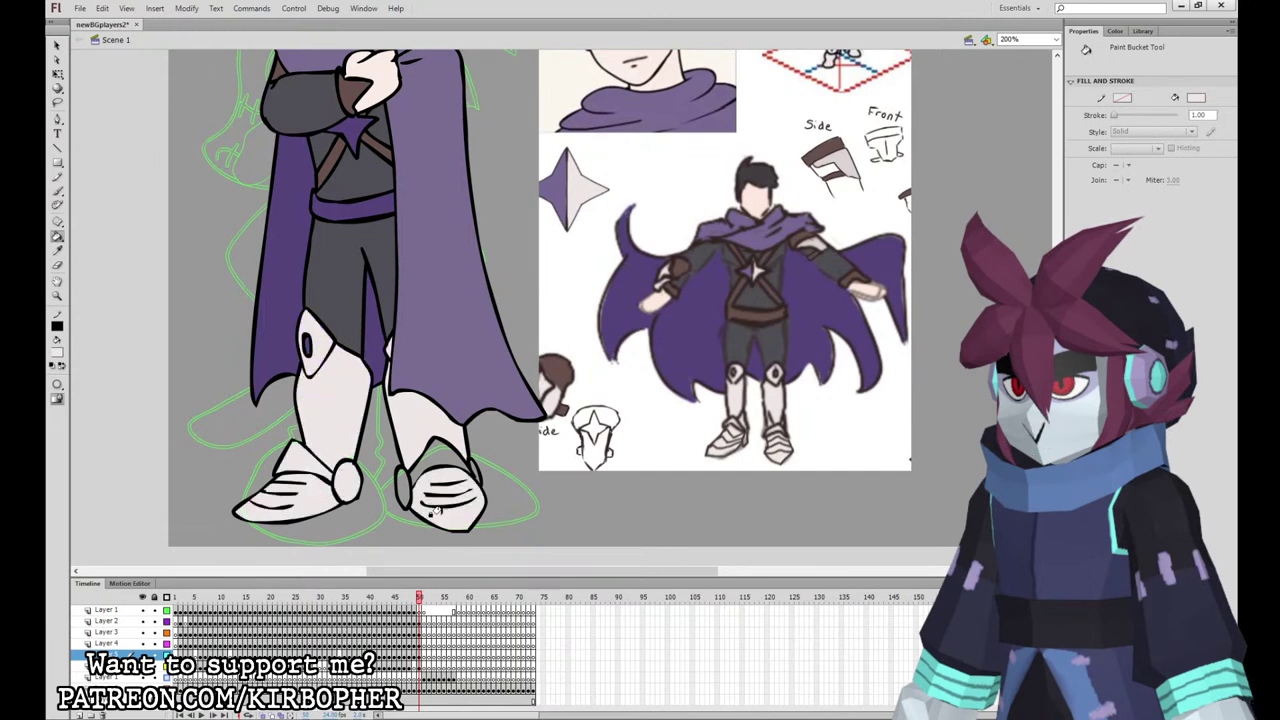
{"action": "left_click", "coordinate": [432, 452]}
{"action": "left_click", "coordinate": [401, 488]}
{"action": "left_click", "coordinate": [468, 462]}
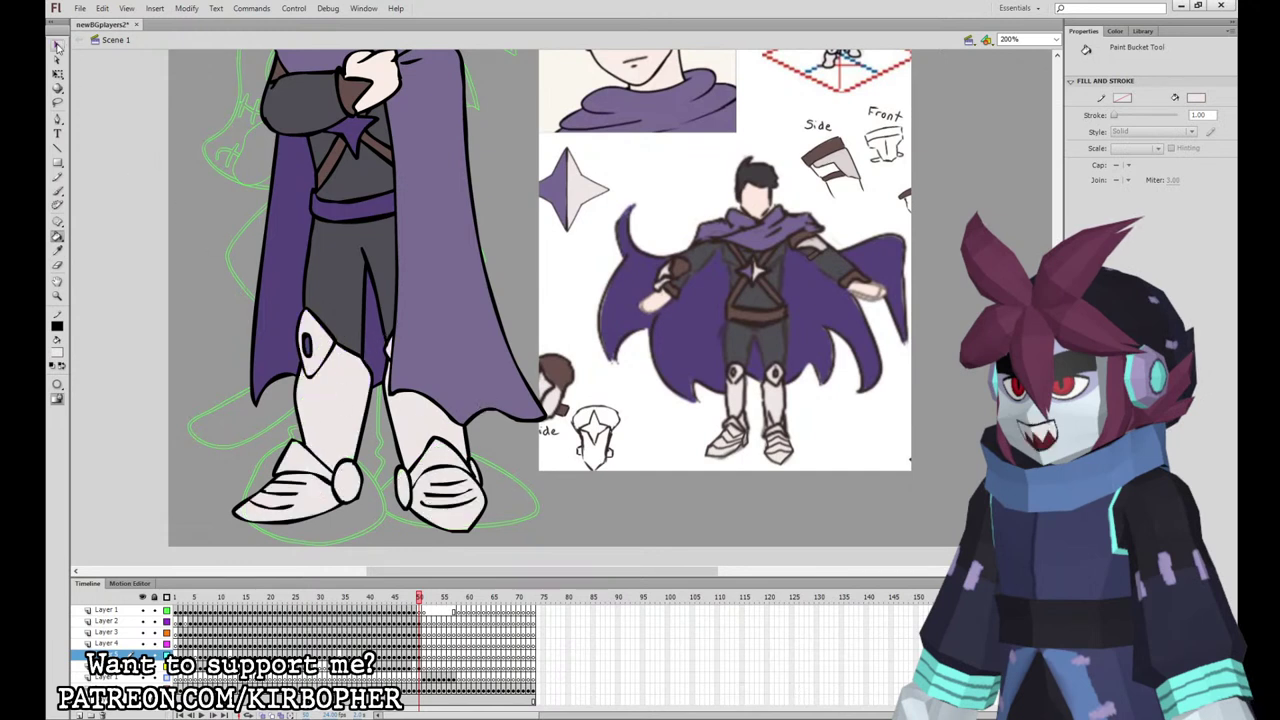
Step: Fill the irises with the dark brown sampled from the reference portrait's eye, and the rest of both eyes with white
{"action": "left_click", "coordinate": [57, 46]}
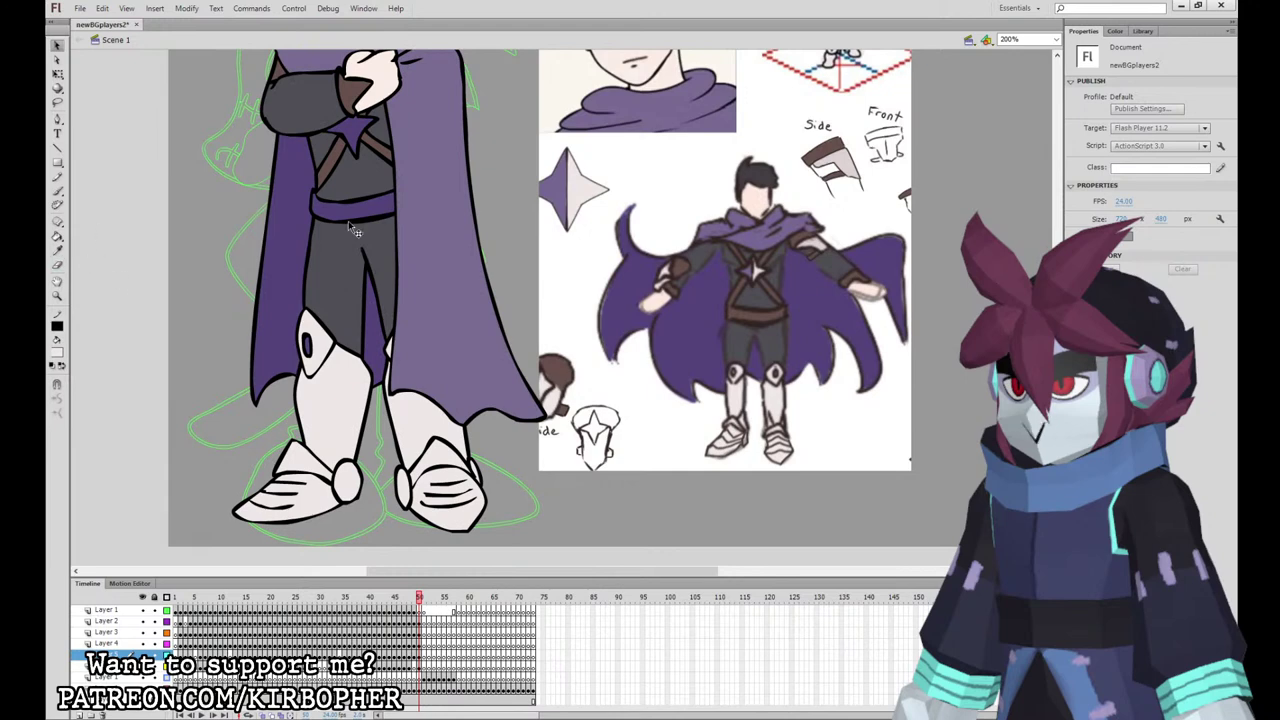
{"action": "left_click", "coordinate": [57, 238]}
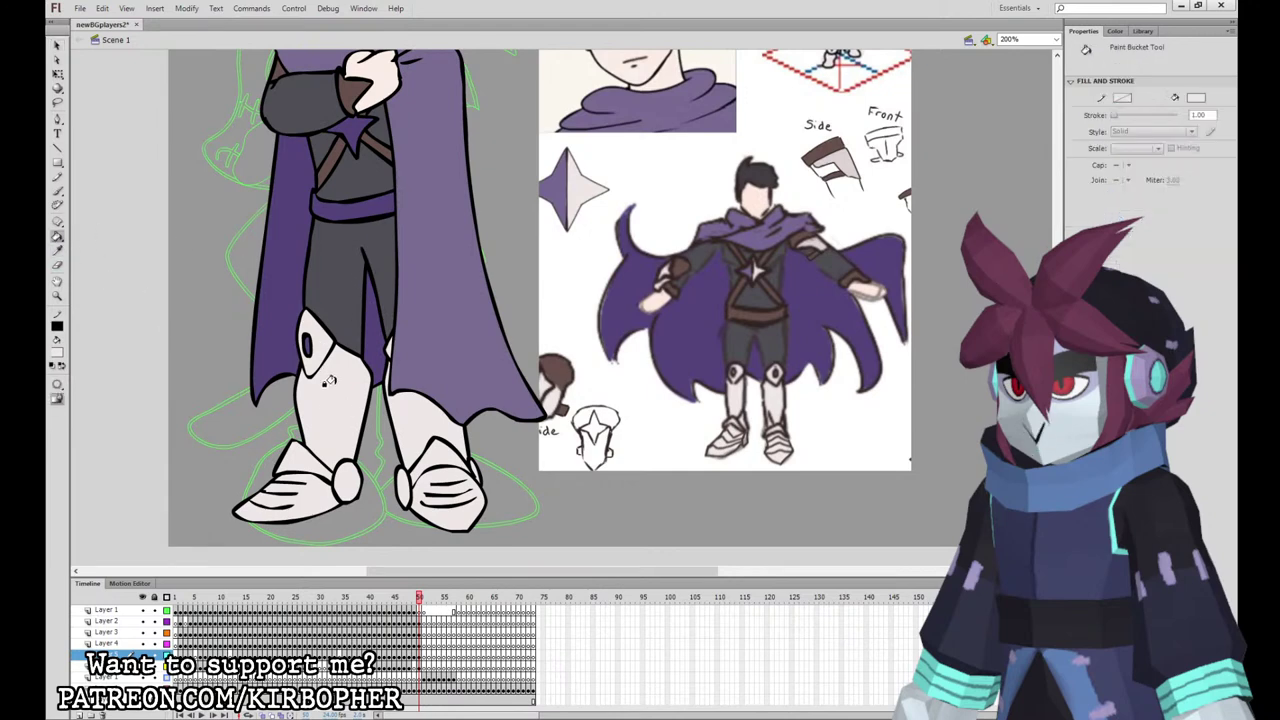
{"action": "left_click_drag", "start_coordinate": [341, 314], "coordinate": [332, 445]}
{"action": "left_click_drag", "start_coordinate": [793, 481], "coordinate": [797, 312]}
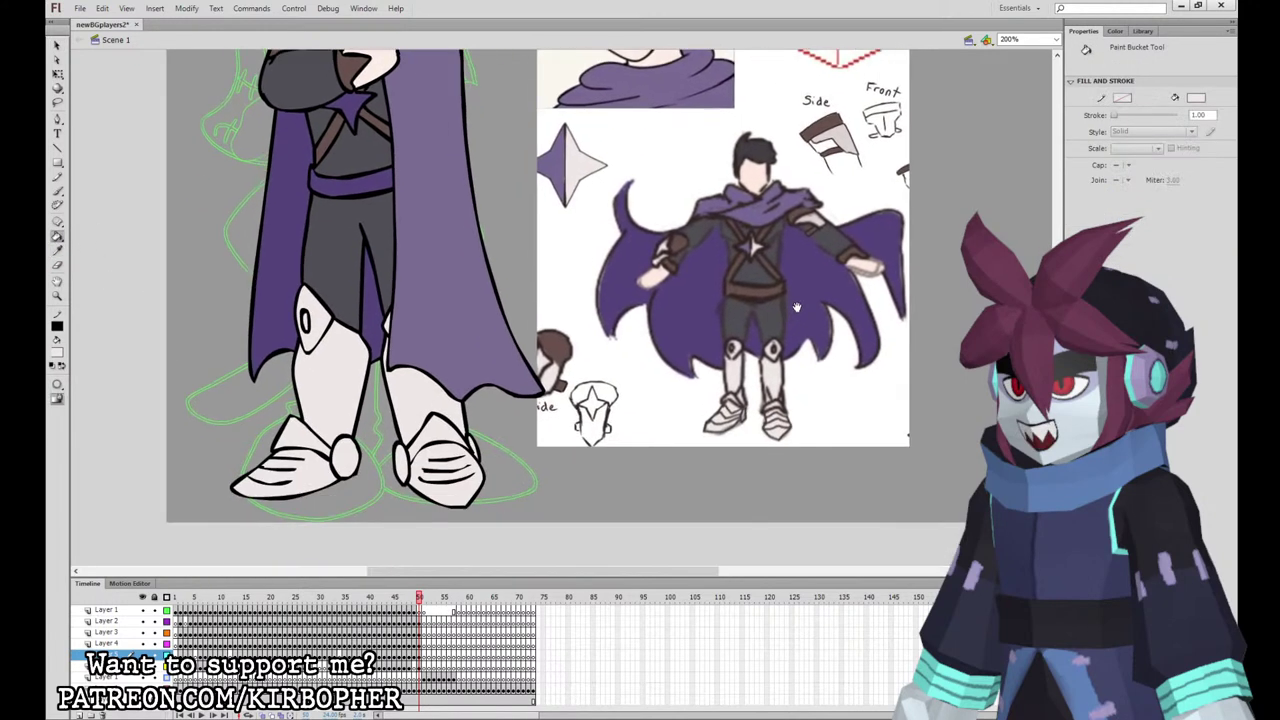
{"action": "left_click_drag", "start_coordinate": [832, 378], "coordinate": [849, 578]}
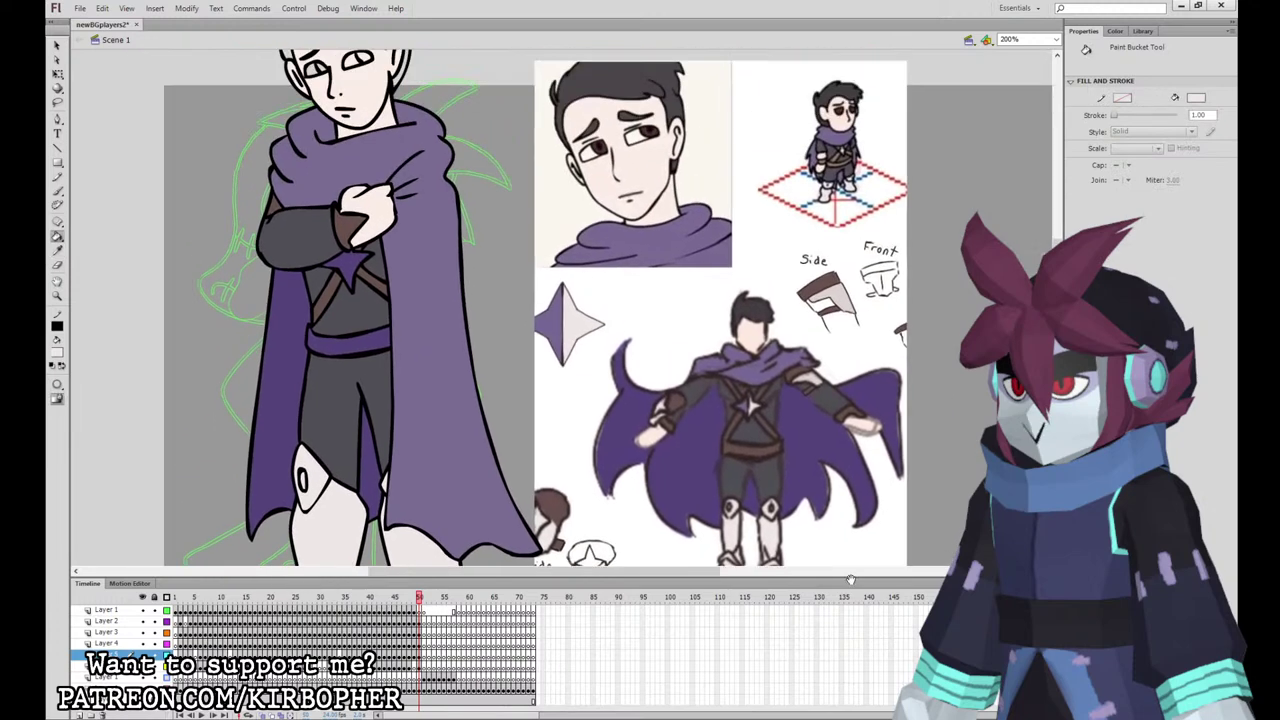
{"action": "left_click_drag", "start_coordinate": [530, 368], "coordinate": [548, 463]}
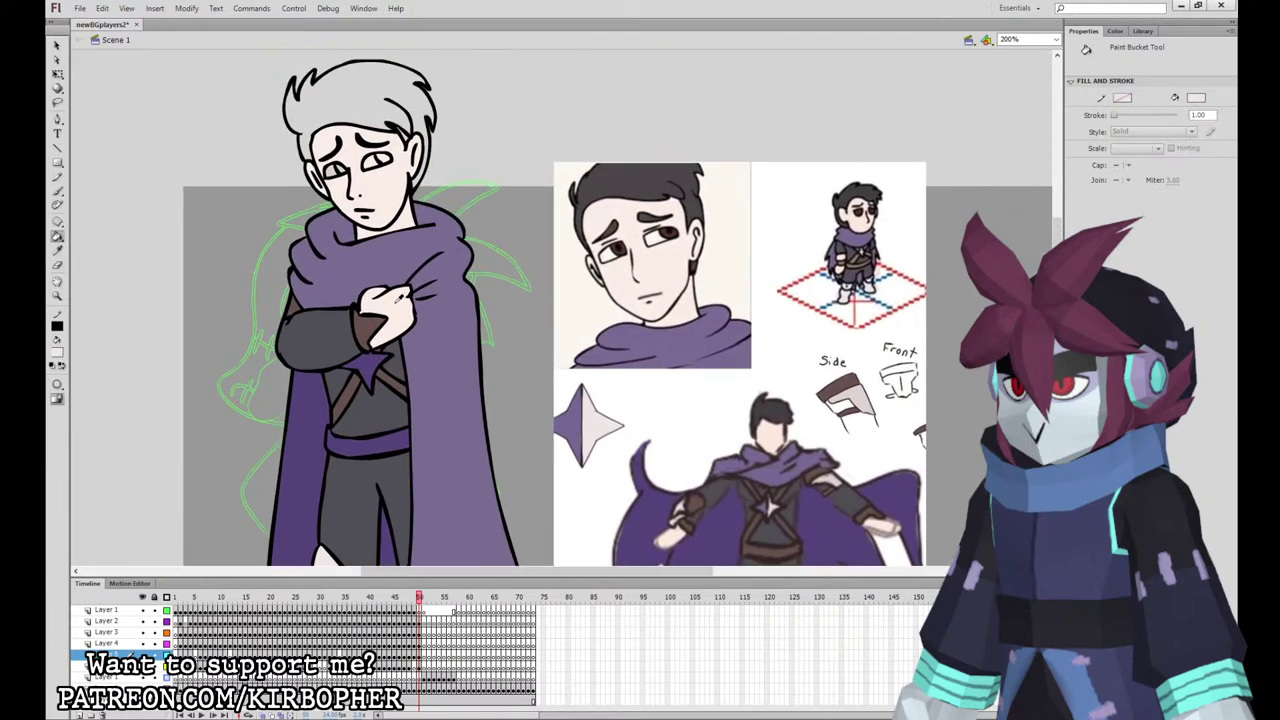
{"action": "left_click", "coordinate": [57, 251]}
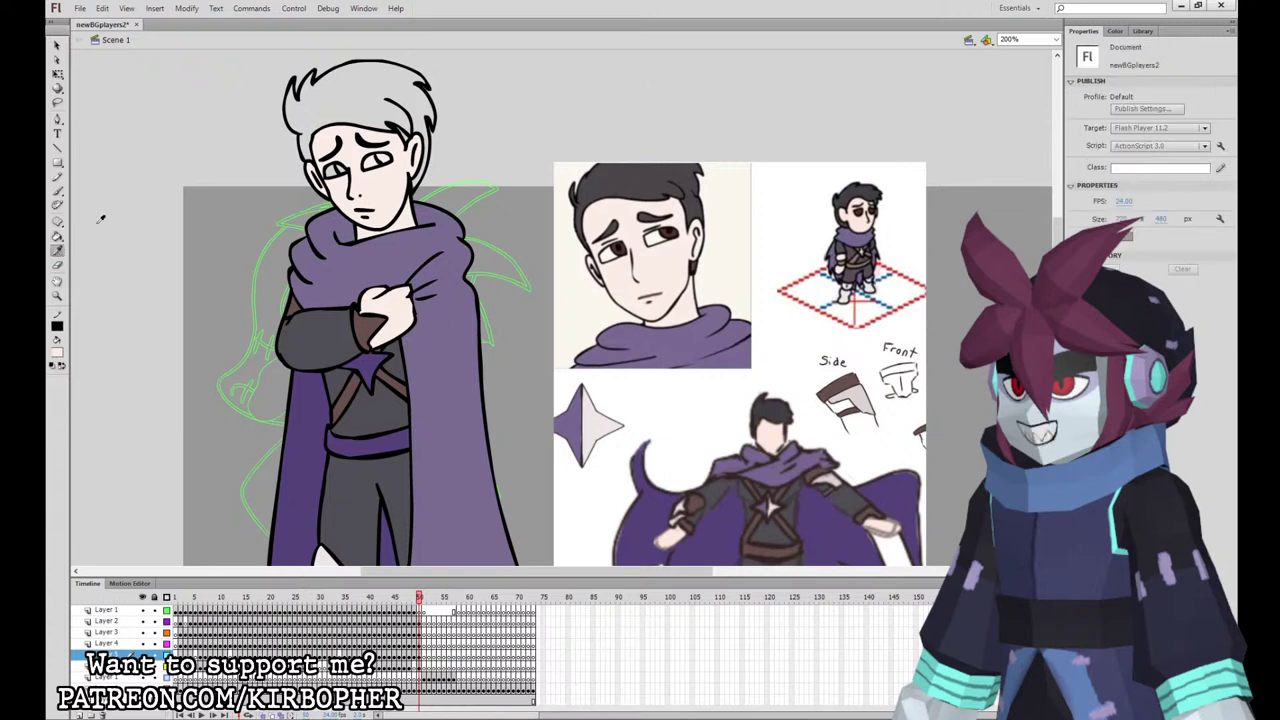
{"action": "left_click", "coordinate": [628, 247]}
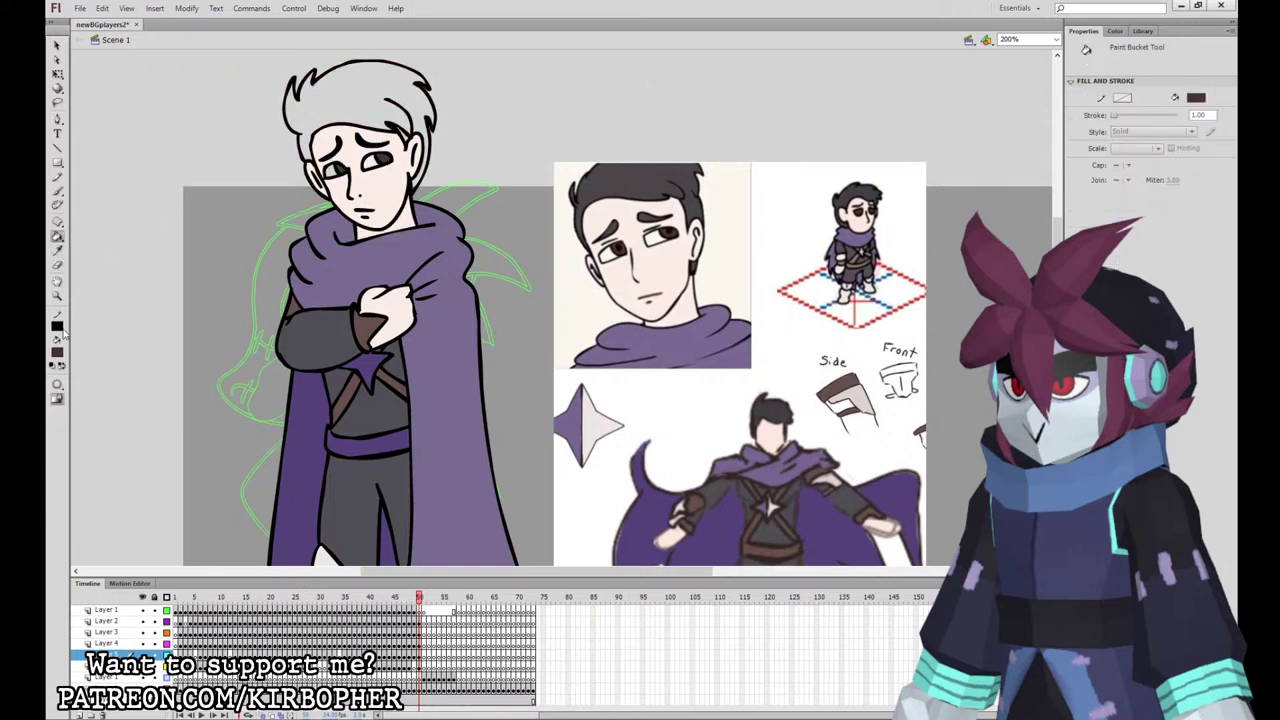
{"action": "left_click", "coordinate": [69, 427]}
{"action": "left_click", "coordinate": [326, 172]}
{"action": "left_click", "coordinate": [361, 161]}
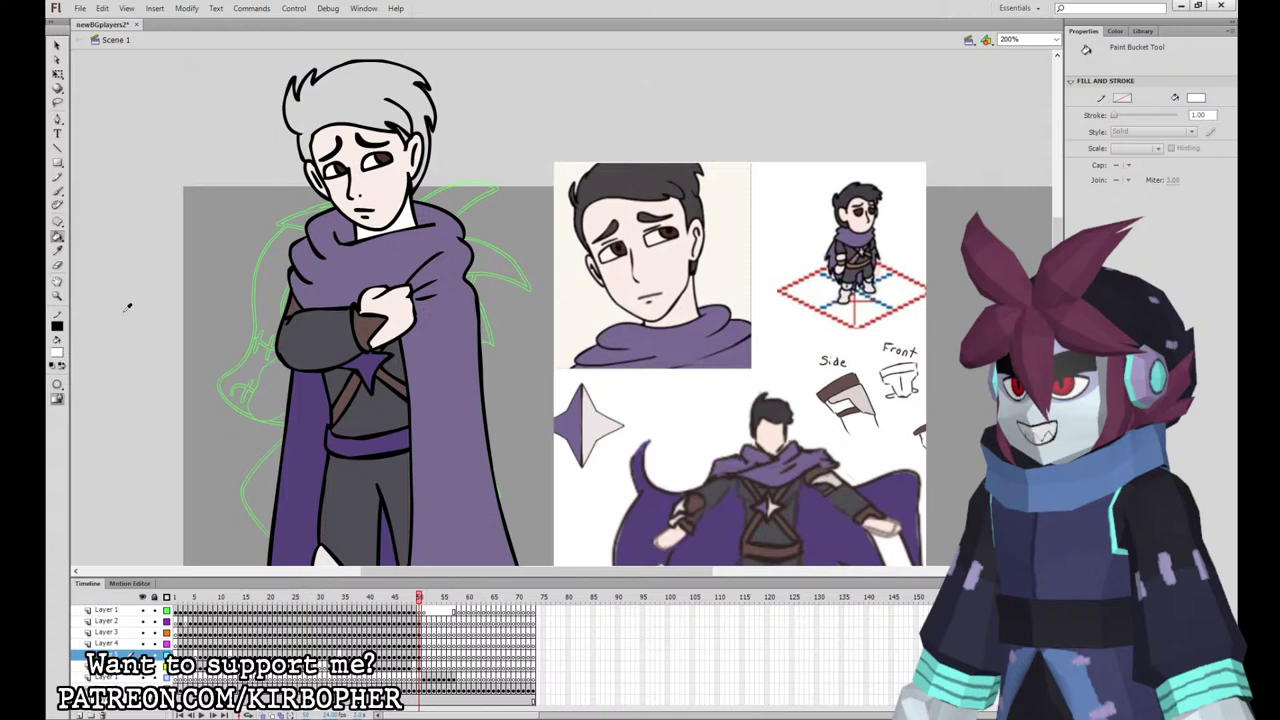
Step: Fill the hair with the dark grey sampled from the reference portrait's hair
{"action": "left_click", "coordinate": [614, 174]}
{"action": "left_click", "coordinate": [406, 101]}
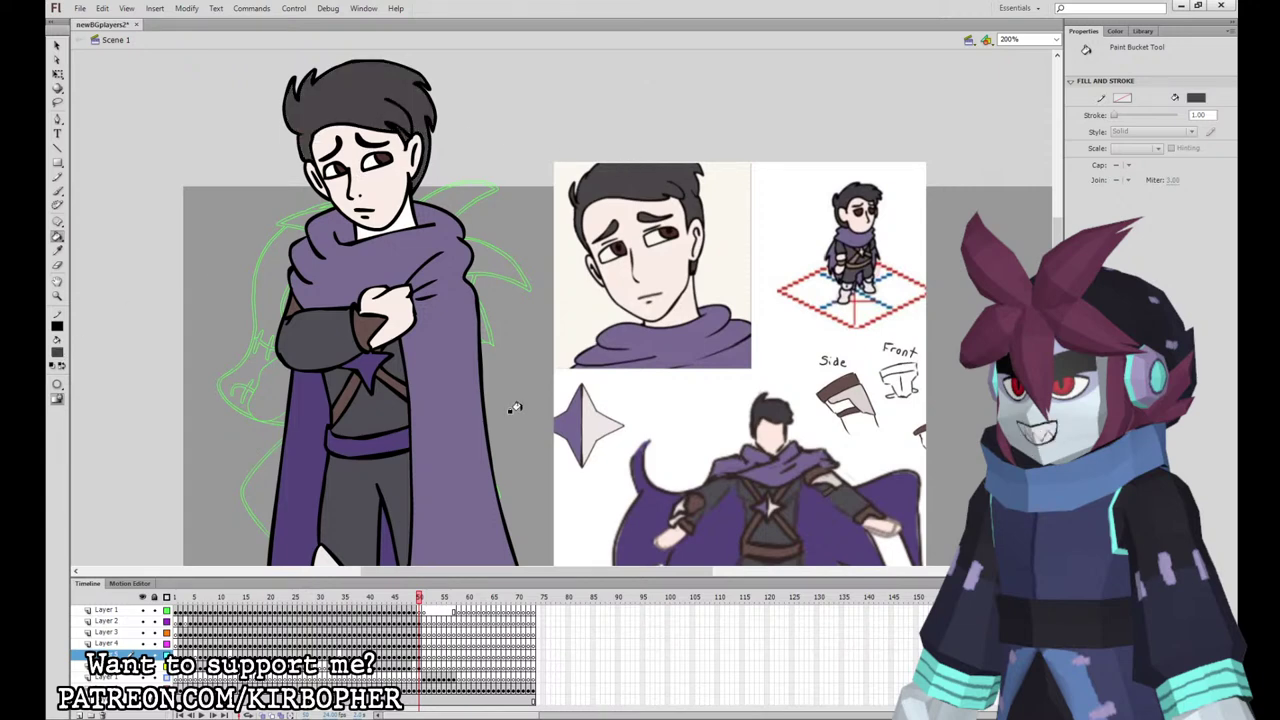
{"action": "key", "text": "ctrl+minus"}
{"action": "left_click_drag", "start_coordinate": [635, 491], "coordinate": [529, 385]}
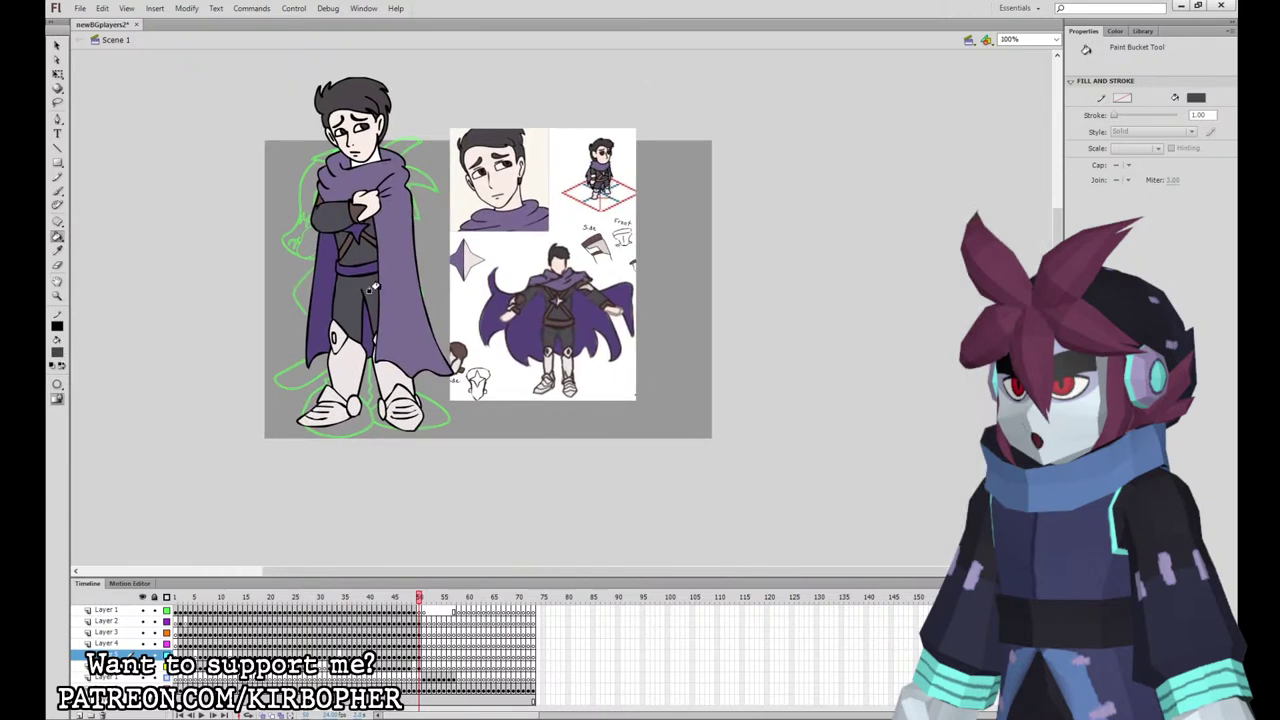
Step: Convert the head artwork on Layer 2 at frame 50 to a graphic symbol named 0backer144_game1
{"action": "left_click", "coordinate": [57, 74]}
{"action": "left_click", "coordinate": [425, 622]}
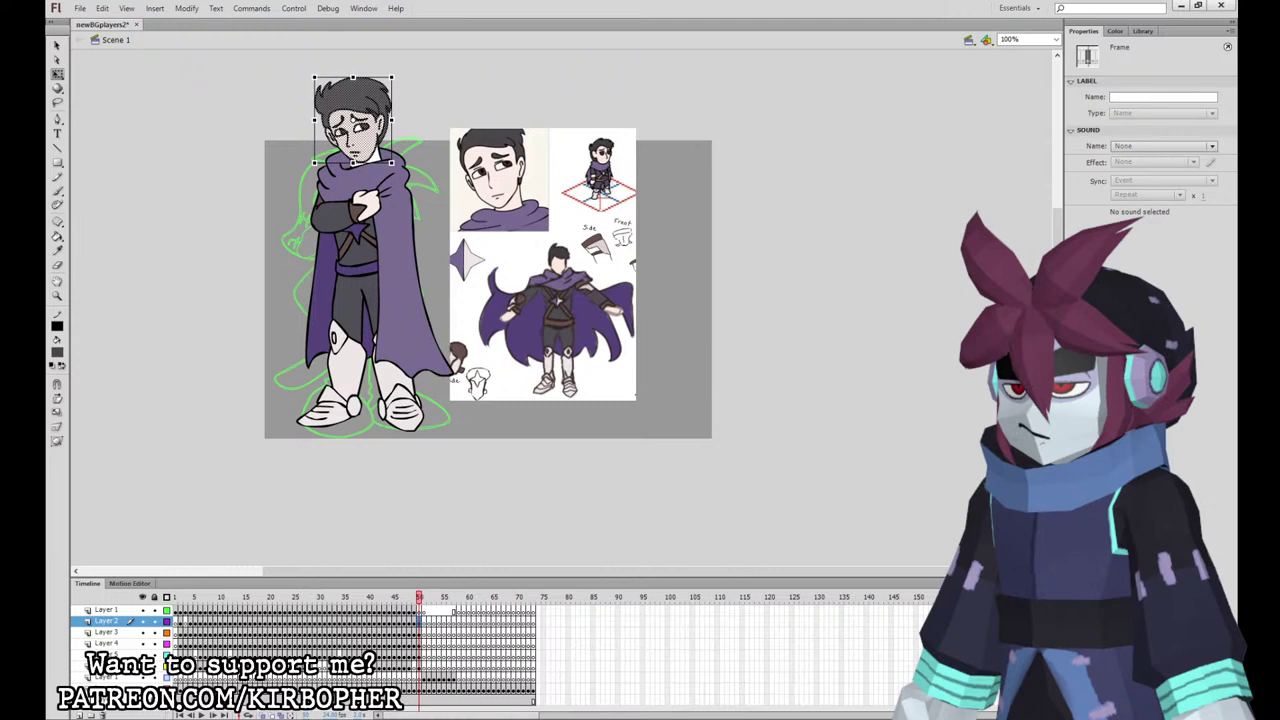
{"action": "key", "text": "F8"}
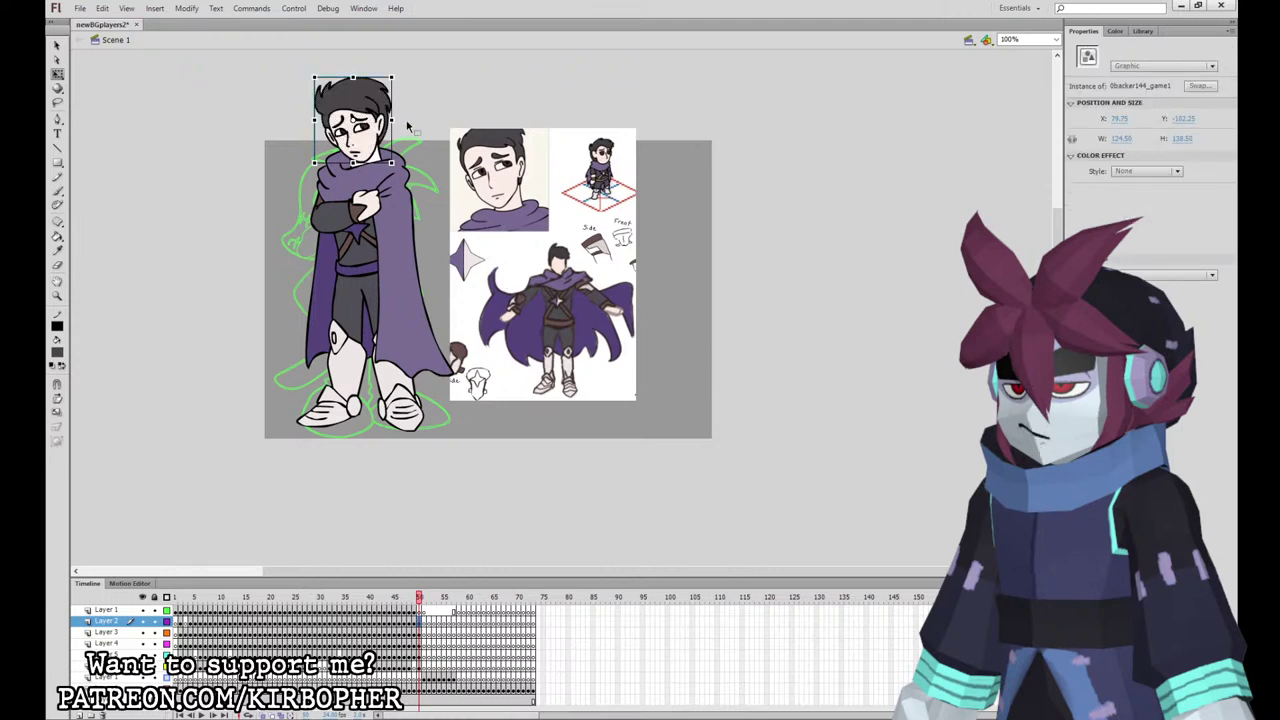
Step: Open the head symbol for editing, fill the uncolored part of the eye with white, and return to Scene 1
{"action": "left_click", "coordinate": [57, 236]}
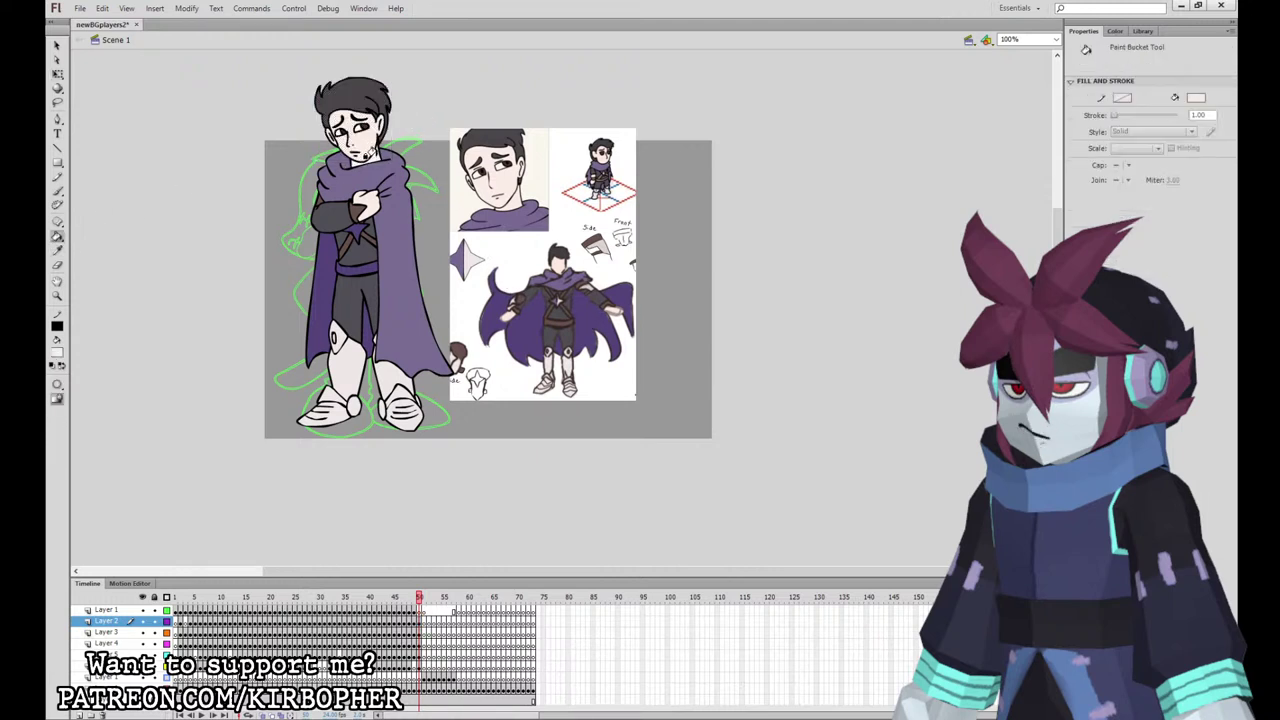
{"action": "key", "text": "q"}
{"action": "double_click", "coordinate": [372, 140]}
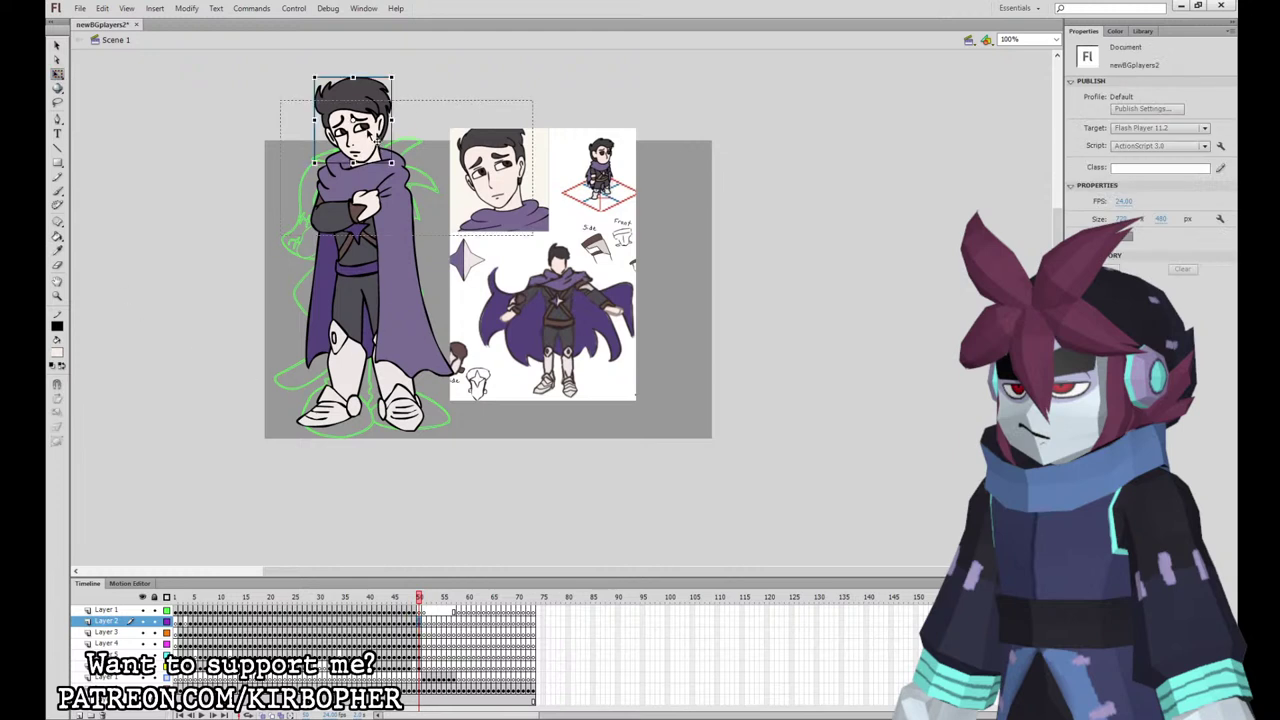
{"action": "left_click", "coordinate": [57, 240]}
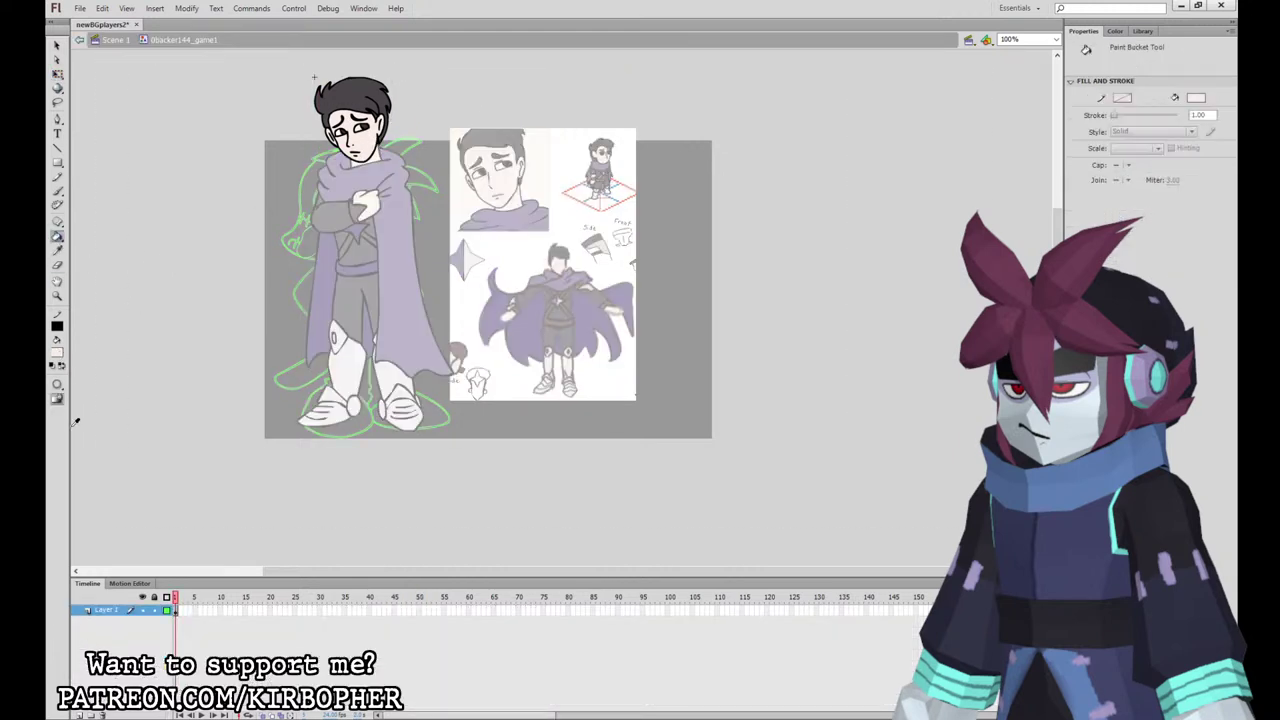
{"action": "left_click", "coordinate": [356, 128]}
{"action": "left_click", "coordinate": [110, 39]}
Step: Convert the bent arm on Layer 3 at frame 50 to a graphic symbol named 0backer144_game2
{"action": "left_click", "coordinate": [57, 73]}
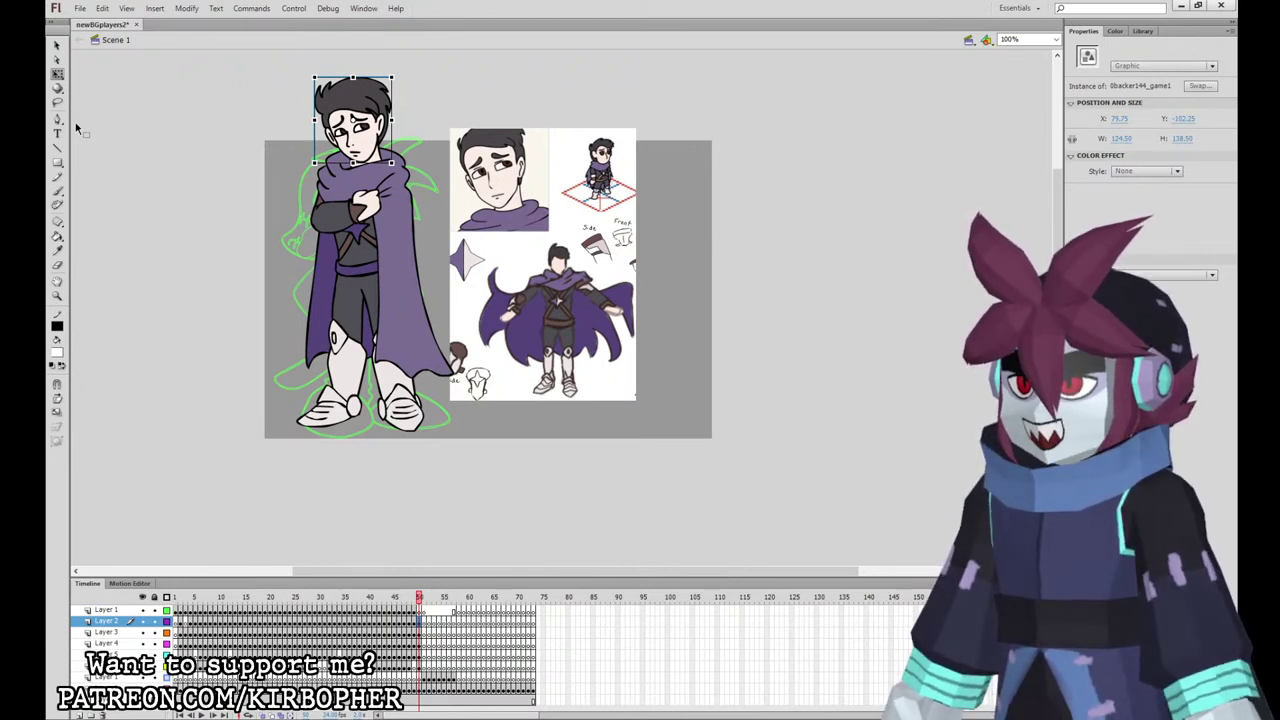
{"action": "left_click", "coordinate": [422, 622]}
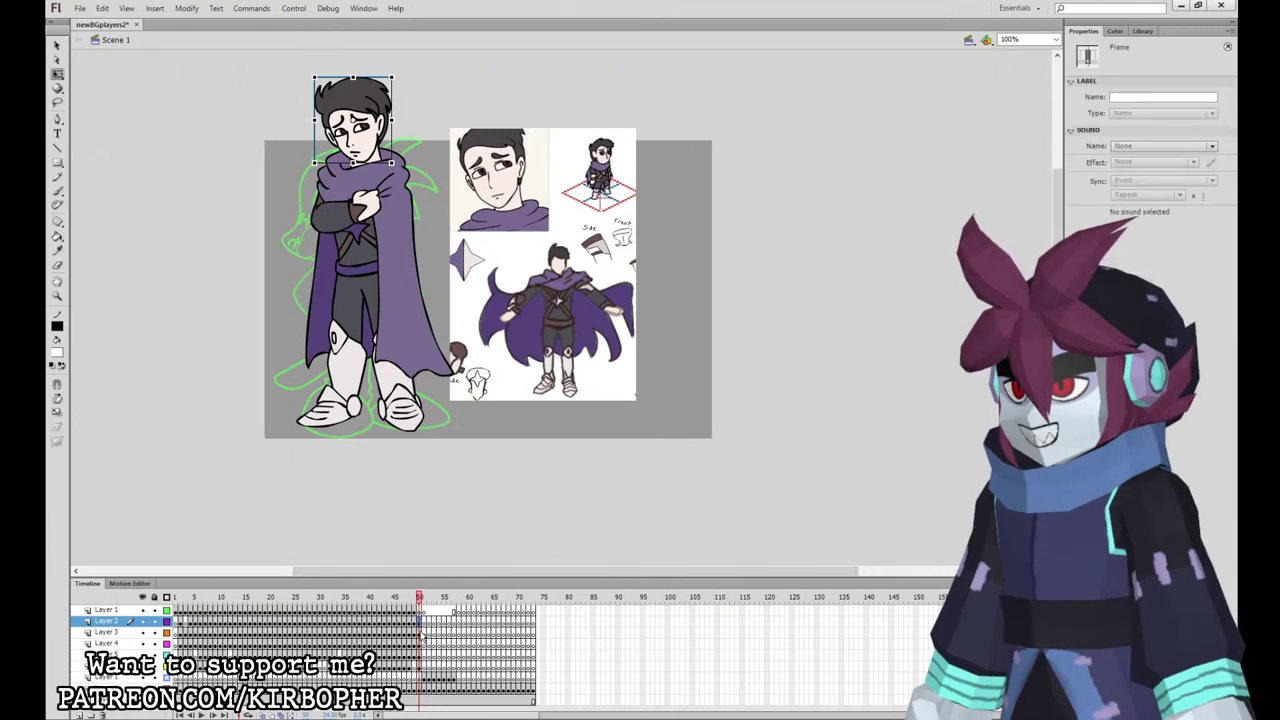
{"action": "left_click", "coordinate": [425, 632]}
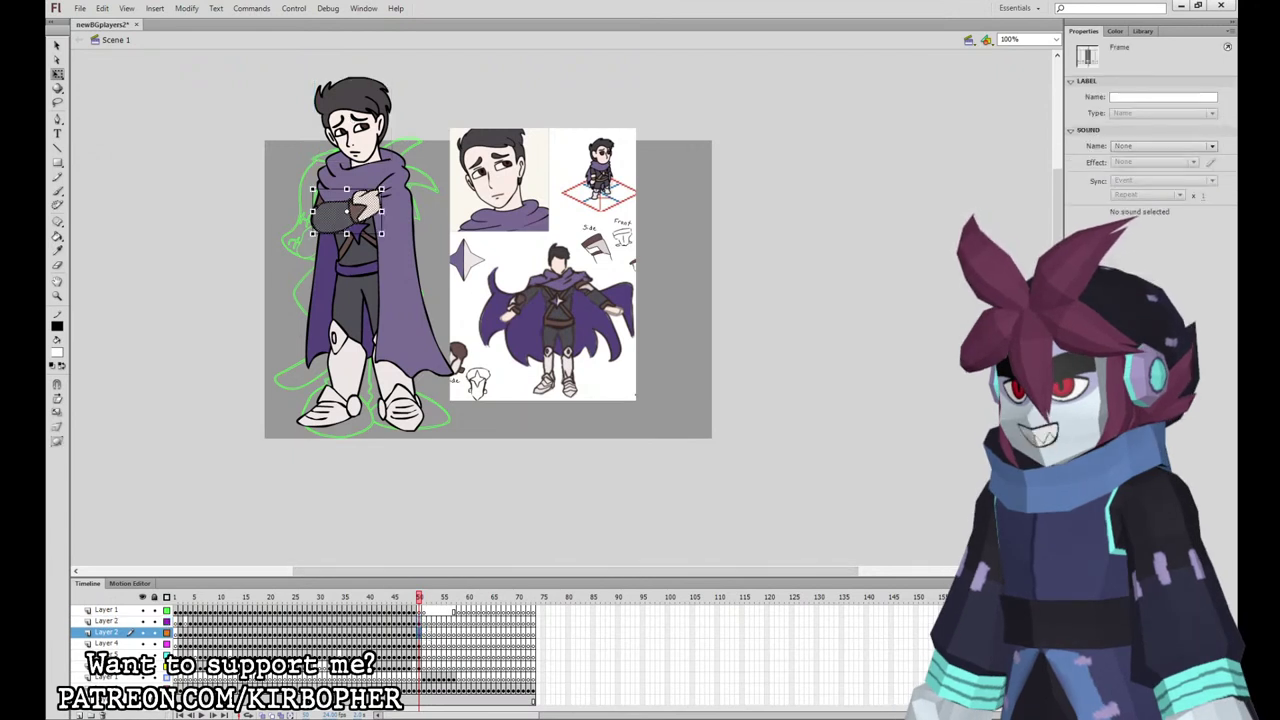
{"action": "left_click", "coordinate": [425, 630]}
{"action": "mouse_move", "coordinate": [357, 217]}
{"action": "left_mouse_down"}
{"action": "mouse_move", "coordinate": [319, 221]}
{"action": "mouse_move", "coordinate": [338, 219]}
{"action": "left_mouse_up"}
{"action": "key", "text": "ctrl+z"}
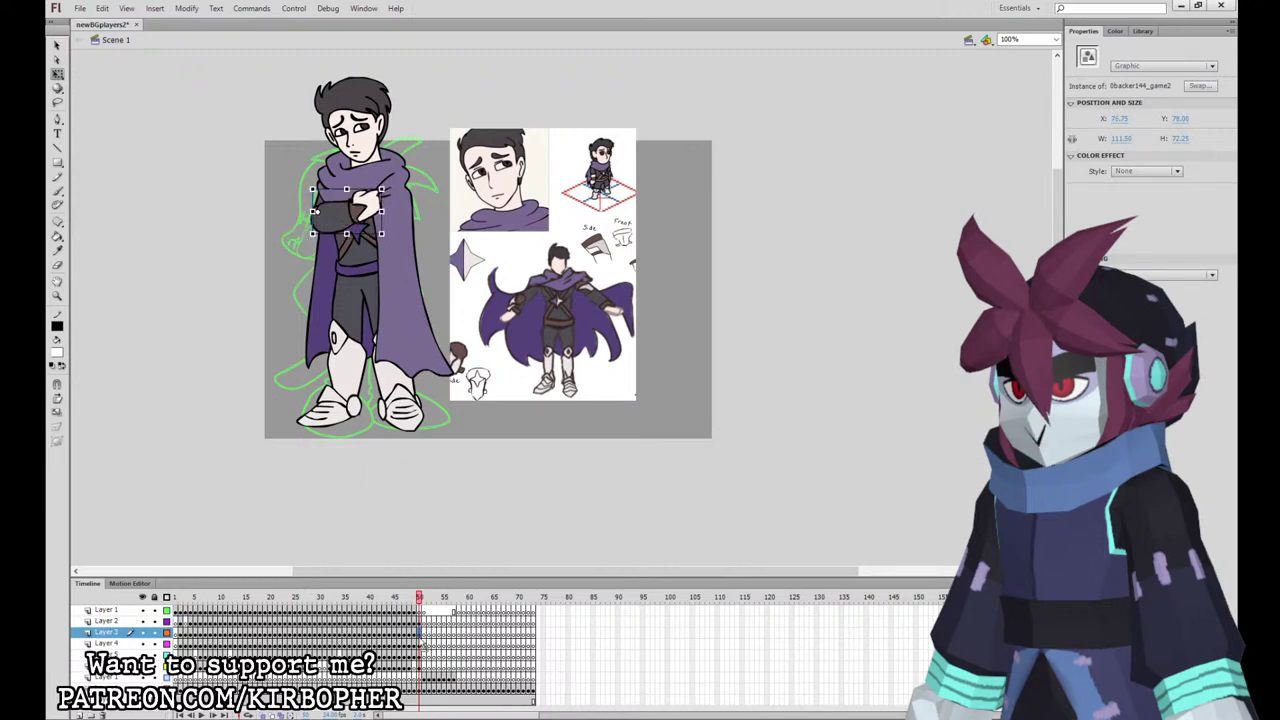
Step: Convert the front cape, the body and the back cape at frame 50 to graphic symbols 0backer144_game3, 0backer144_game4 and 0backer144_game5
{"action": "left_click", "coordinate": [425, 644]}
{"action": "left_click", "coordinate": [392, 248]}
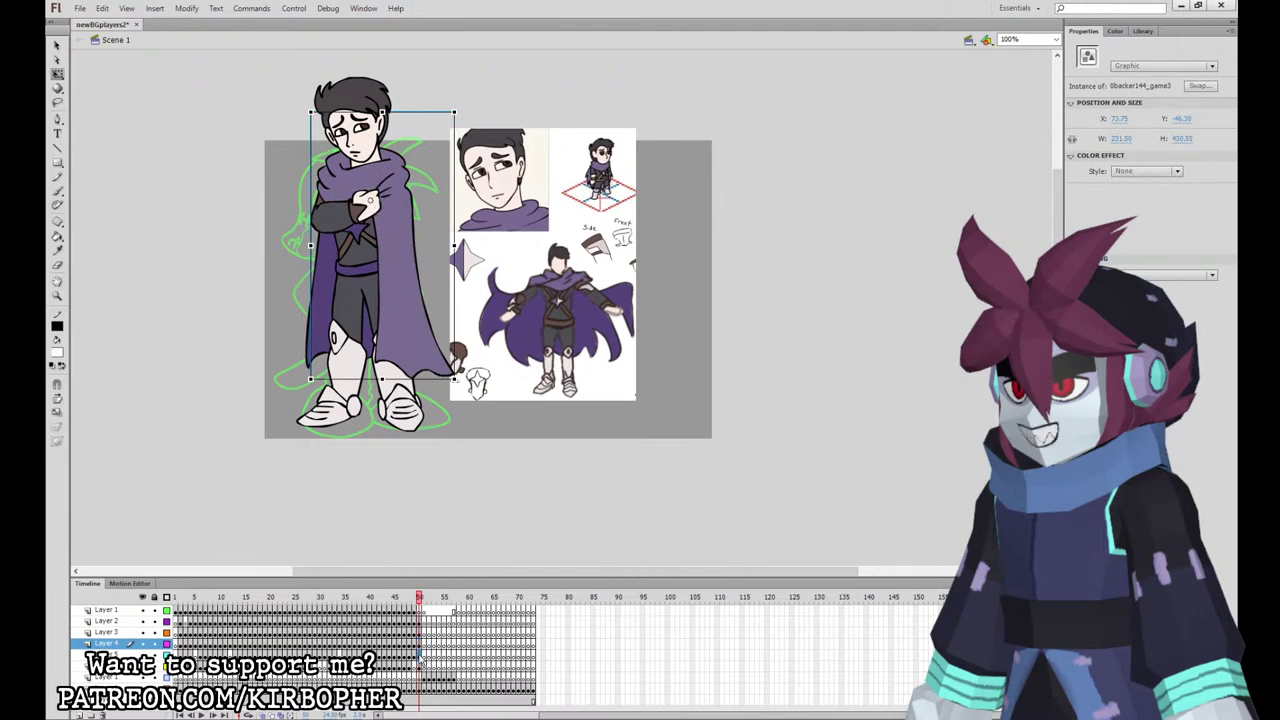
{"action": "left_click", "coordinate": [420, 655]}
{"action": "left_click", "coordinate": [362, 310]}
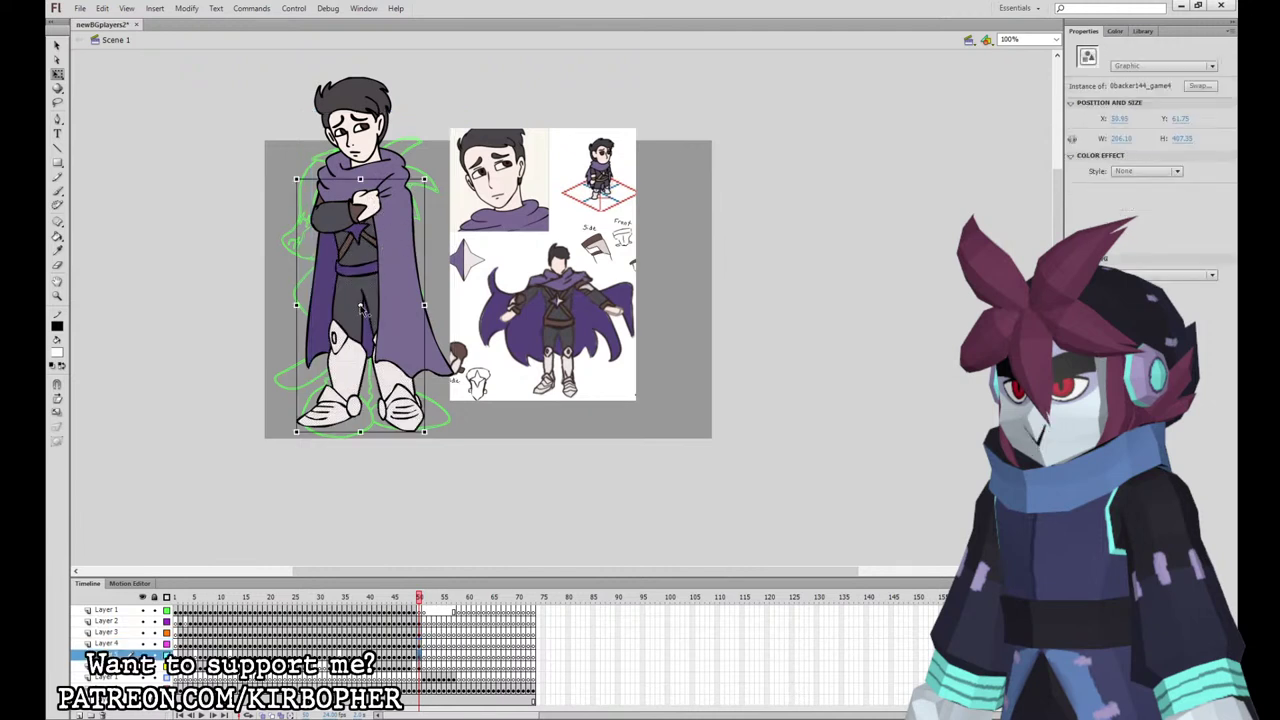
{"action": "left_click", "coordinate": [420, 665]}
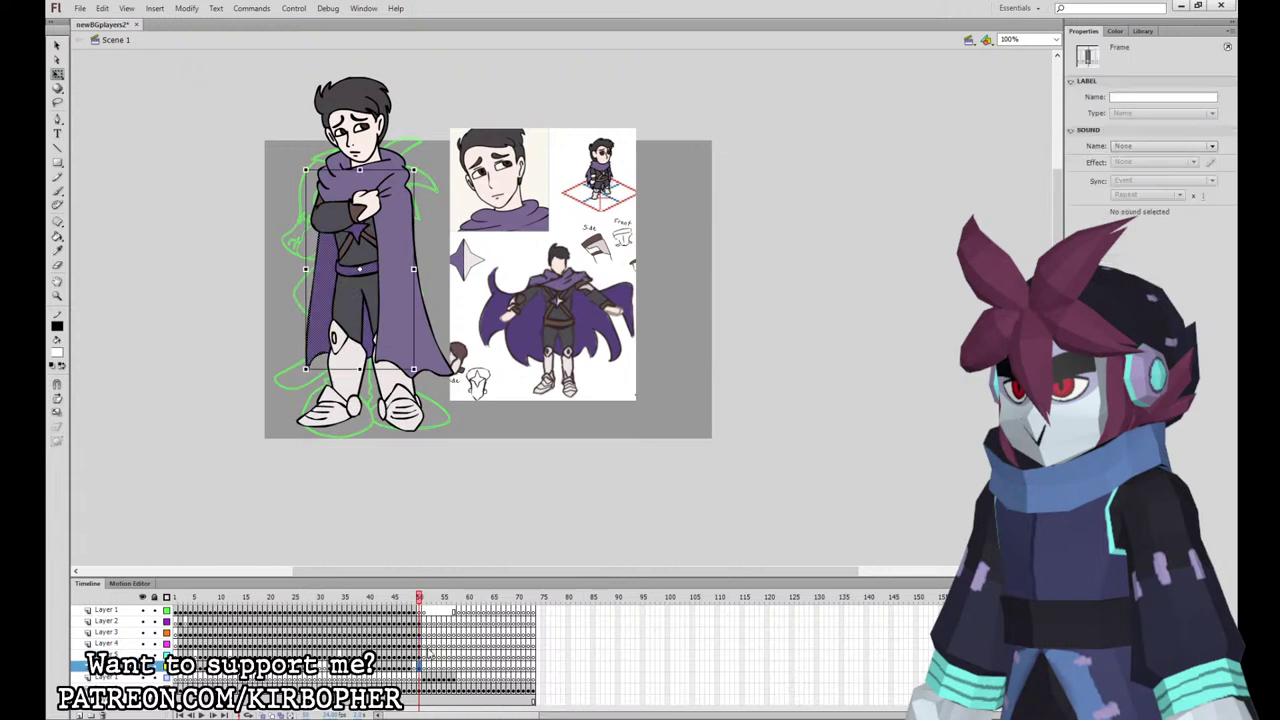
{"action": "left_click", "coordinate": [384, 269]}
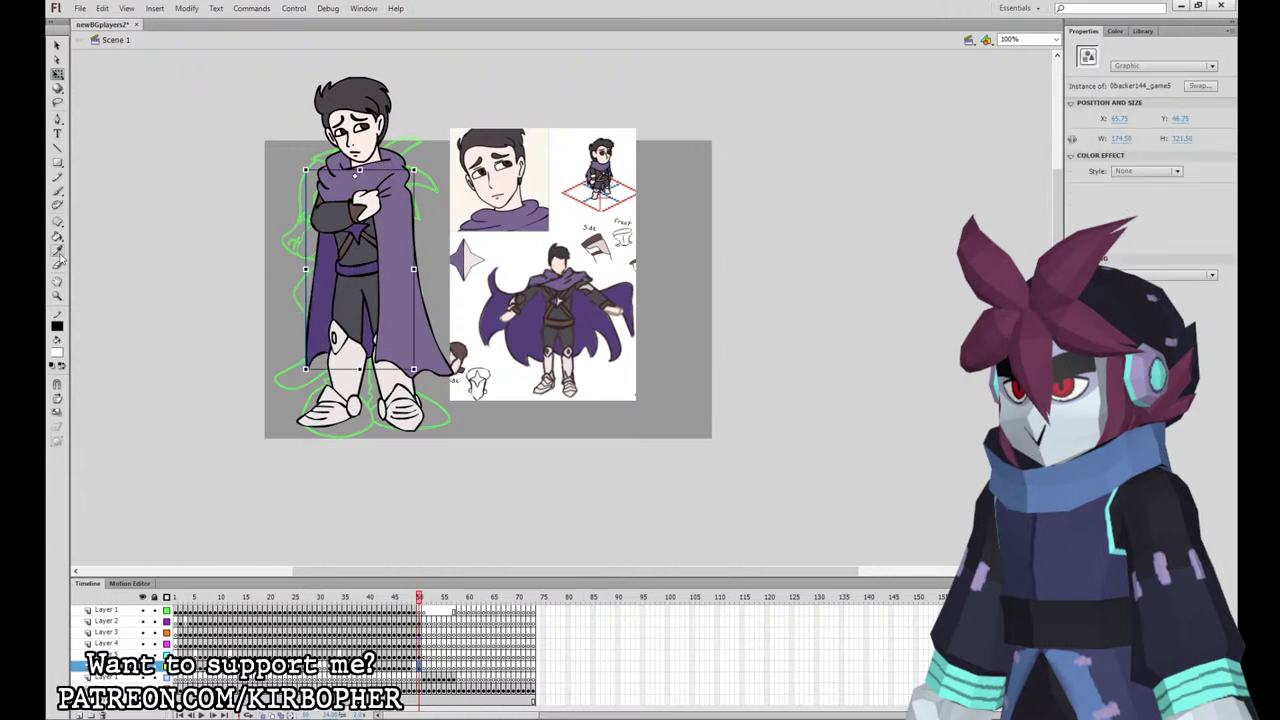
Step: Open the body symbol 0backer144_game4 for editing and fill the chest star with off-white
{"action": "left_click", "coordinate": [57, 251]}
{"action": "left_click", "coordinate": [478, 256]}
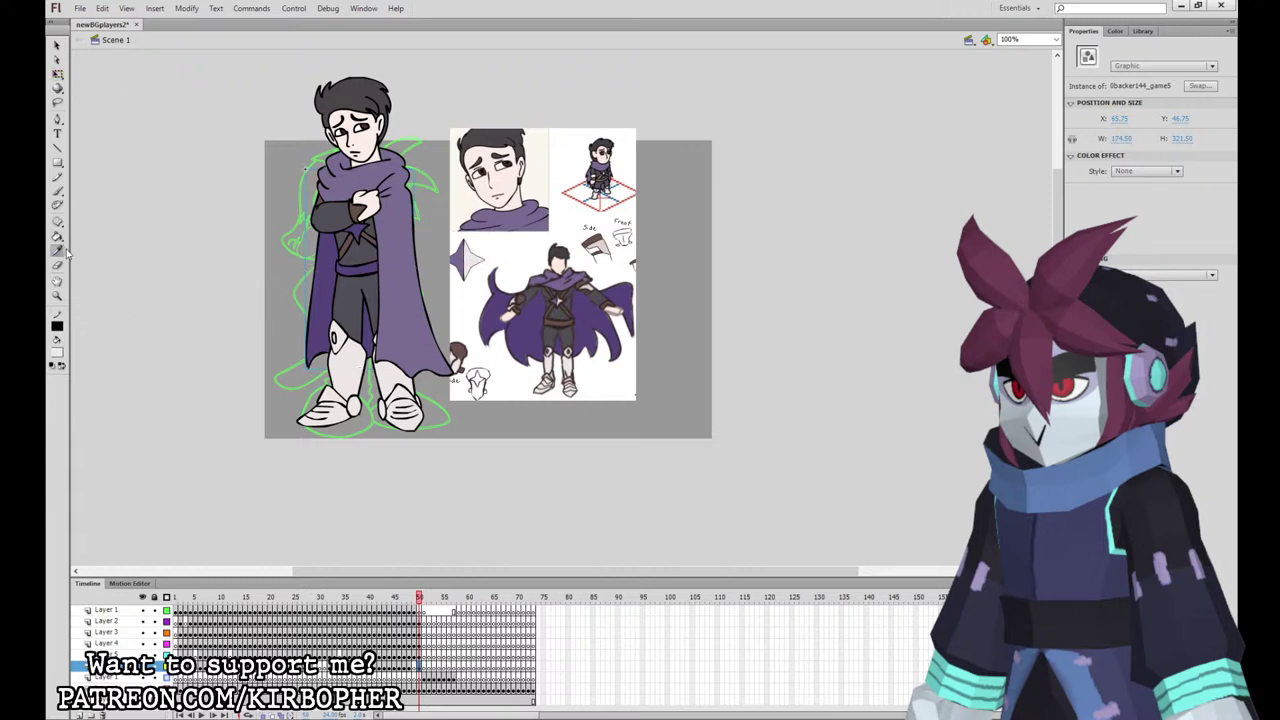
{"action": "left_click", "coordinate": [57, 77]}
{"action": "left_click", "coordinate": [57, 79]}
{"action": "double_click", "coordinate": [365, 238]}
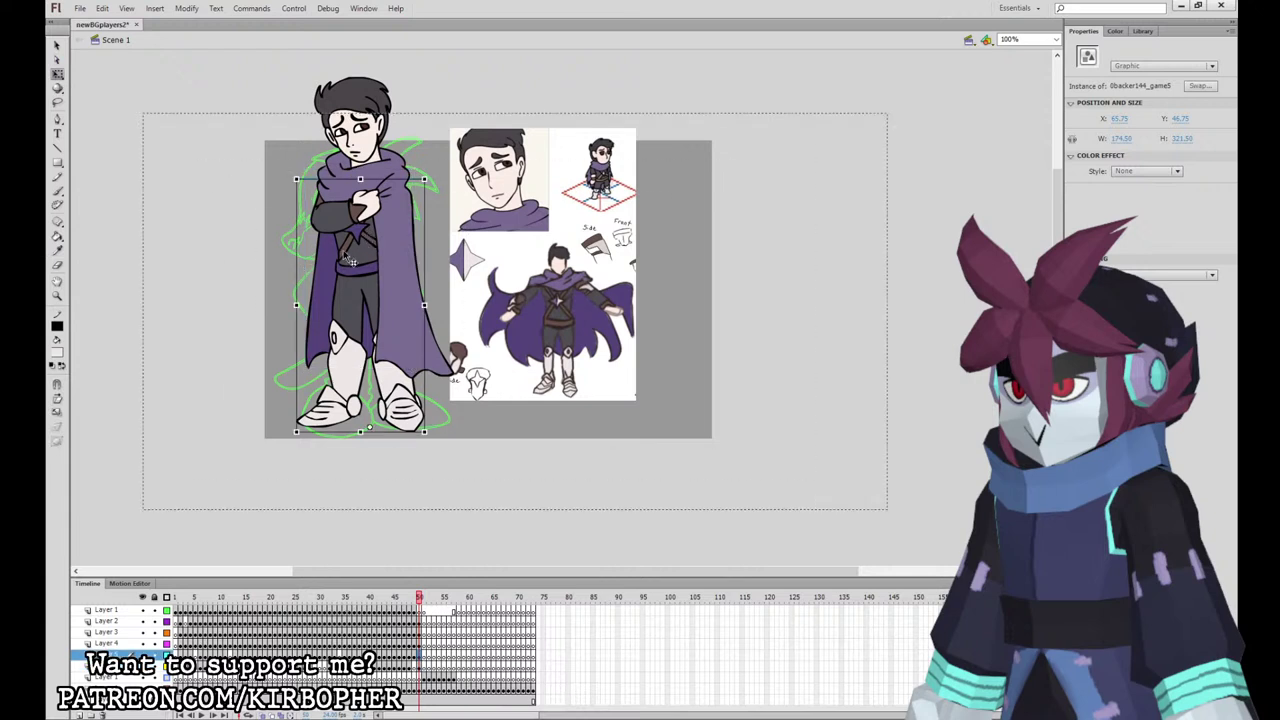
{"action": "left_click", "coordinate": [200, 296]}
{"action": "left_click", "coordinate": [58, 235]}
{"action": "left_click", "coordinate": [351, 228]}
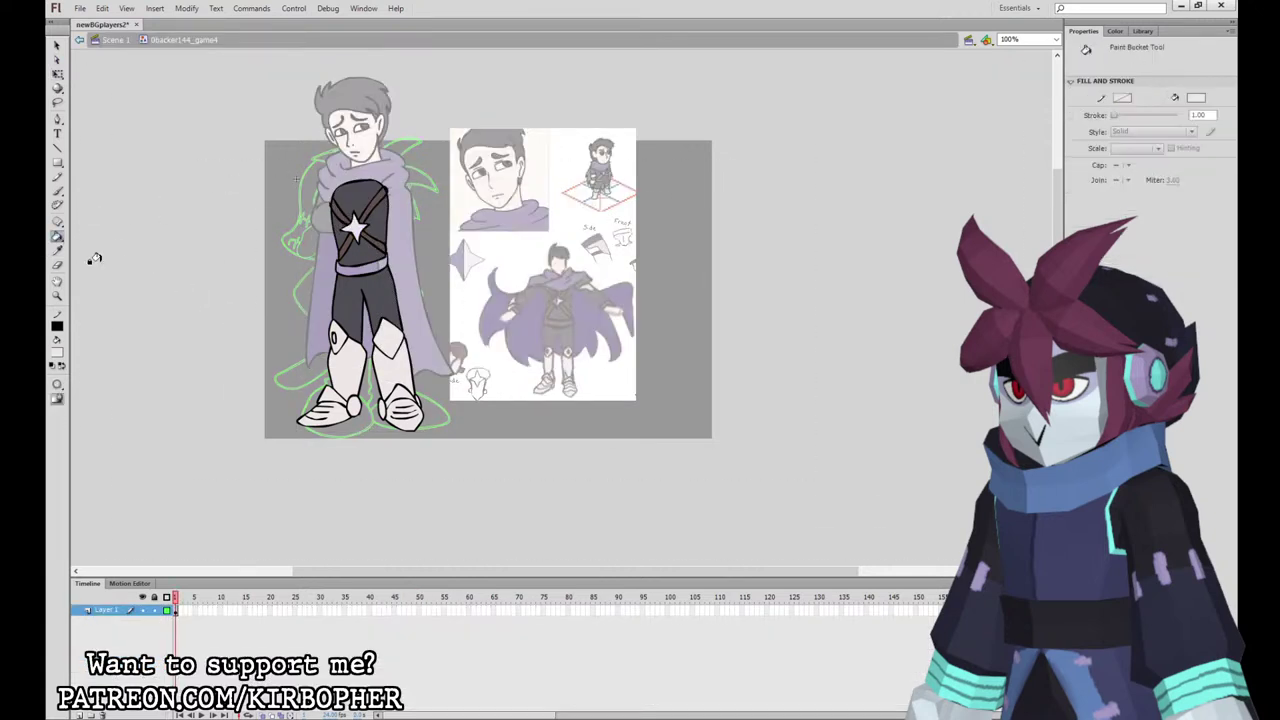
Step: Fill the belt in the body symbol with the brown sampled from the chest strap, and return to Scene 1
{"action": "left_click", "coordinate": [58, 251]}
{"action": "left_click", "coordinate": [369, 200]}
{"action": "left_click", "coordinate": [363, 265]}
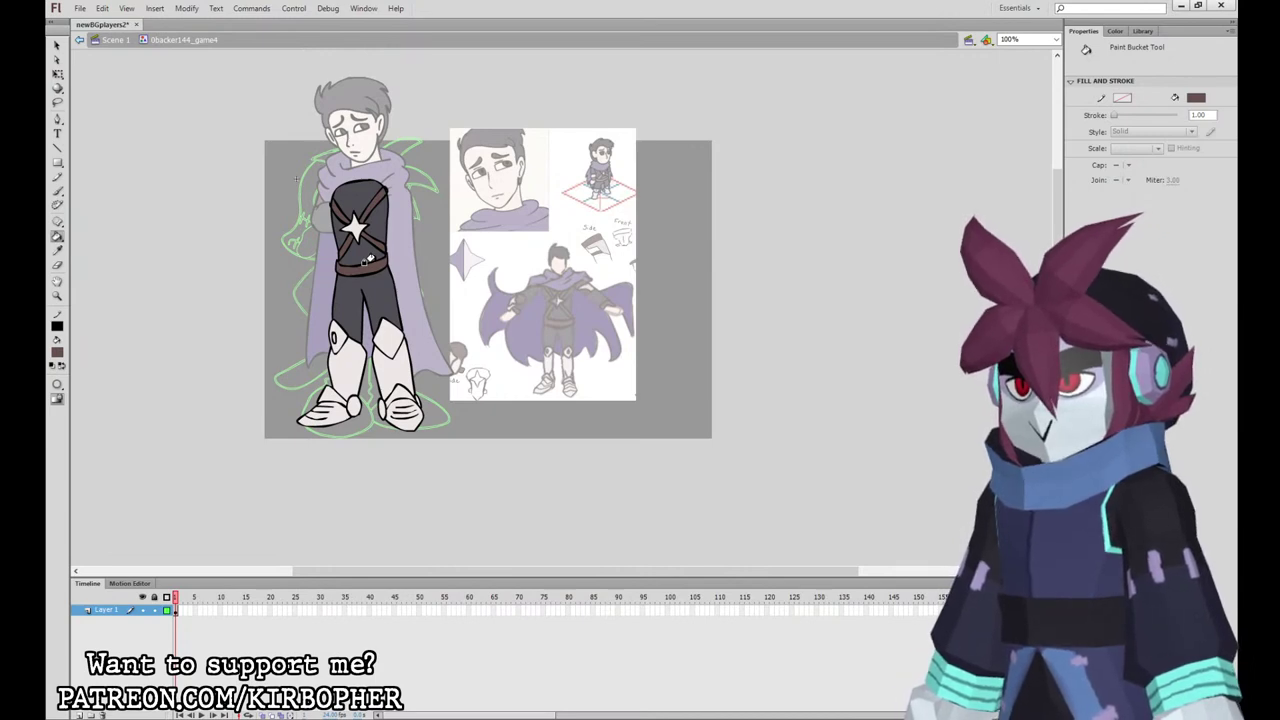
{"action": "left_click", "coordinate": [115, 40]}
{"action": "left_click", "coordinate": [57, 75]}
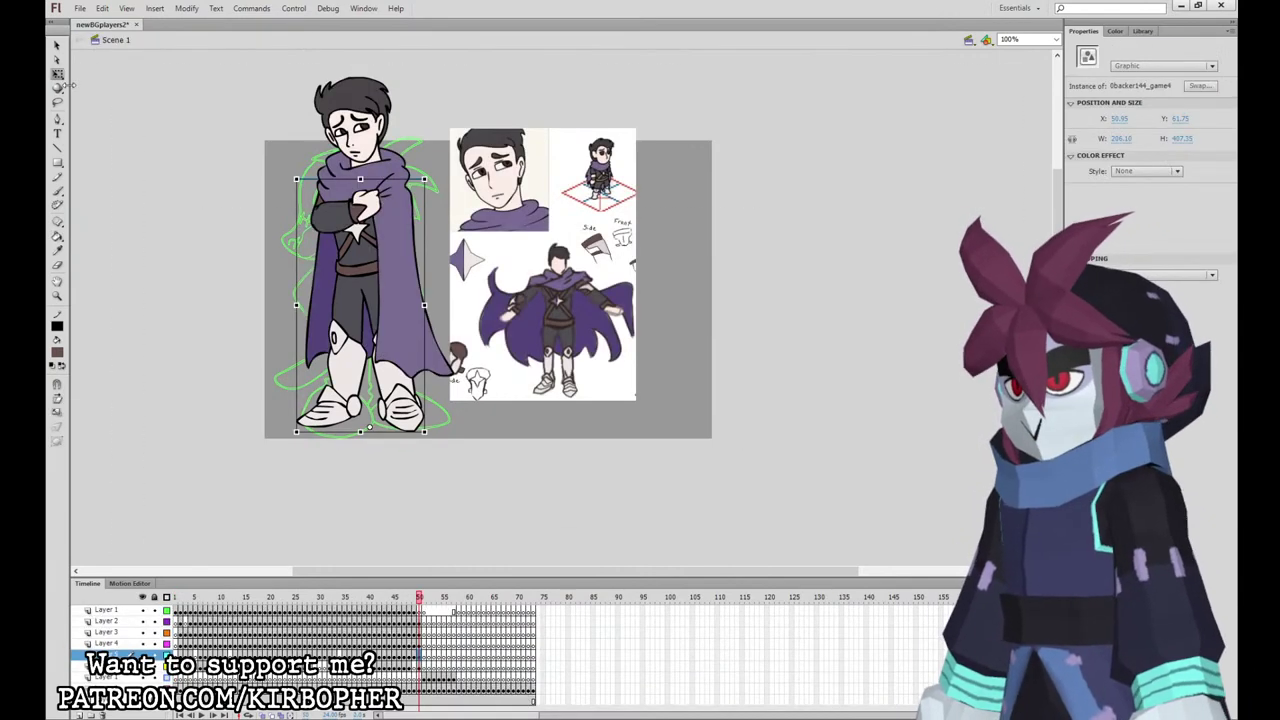
{"action": "left_click", "coordinate": [420, 643]}
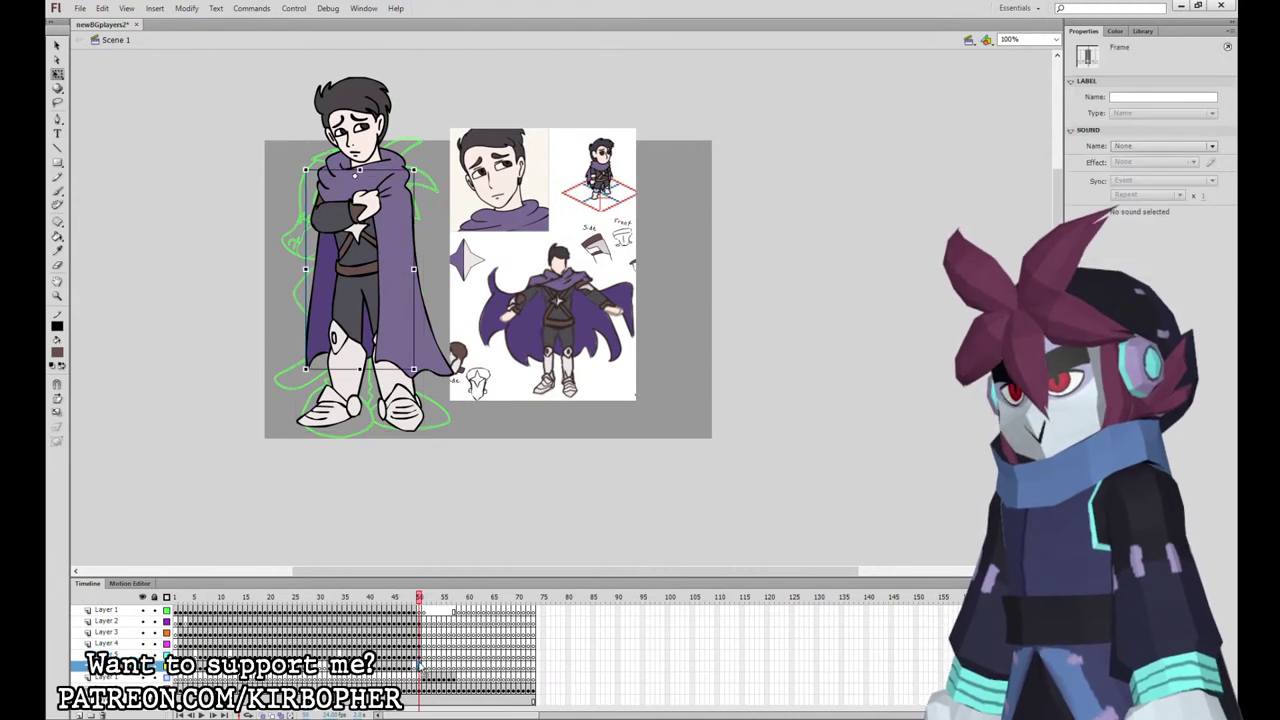
Step: Create a new graphic symbol named 0backer144_game_SPRITE and paste the character's frame 50 layers into it
{"action": "left_click_drag", "start_coordinate": [421, 649], "coordinate": [420, 667]}
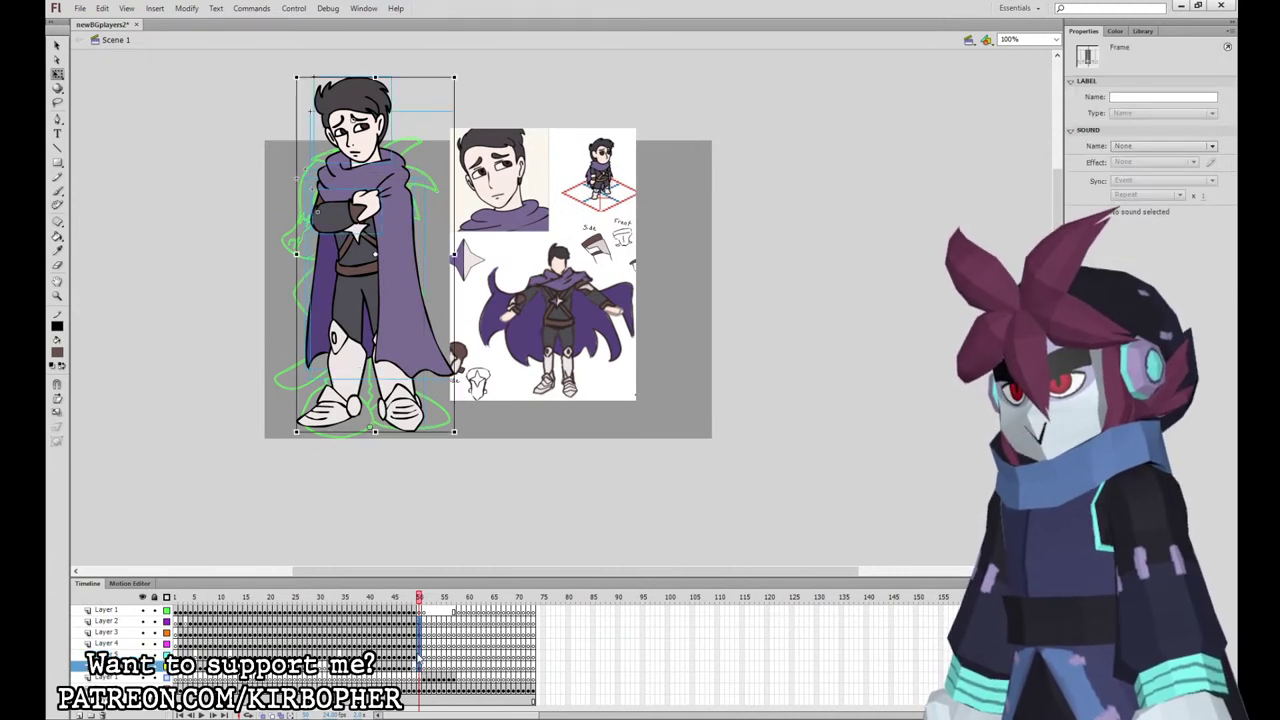
{"action": "left_click", "coordinate": [156, 9]}
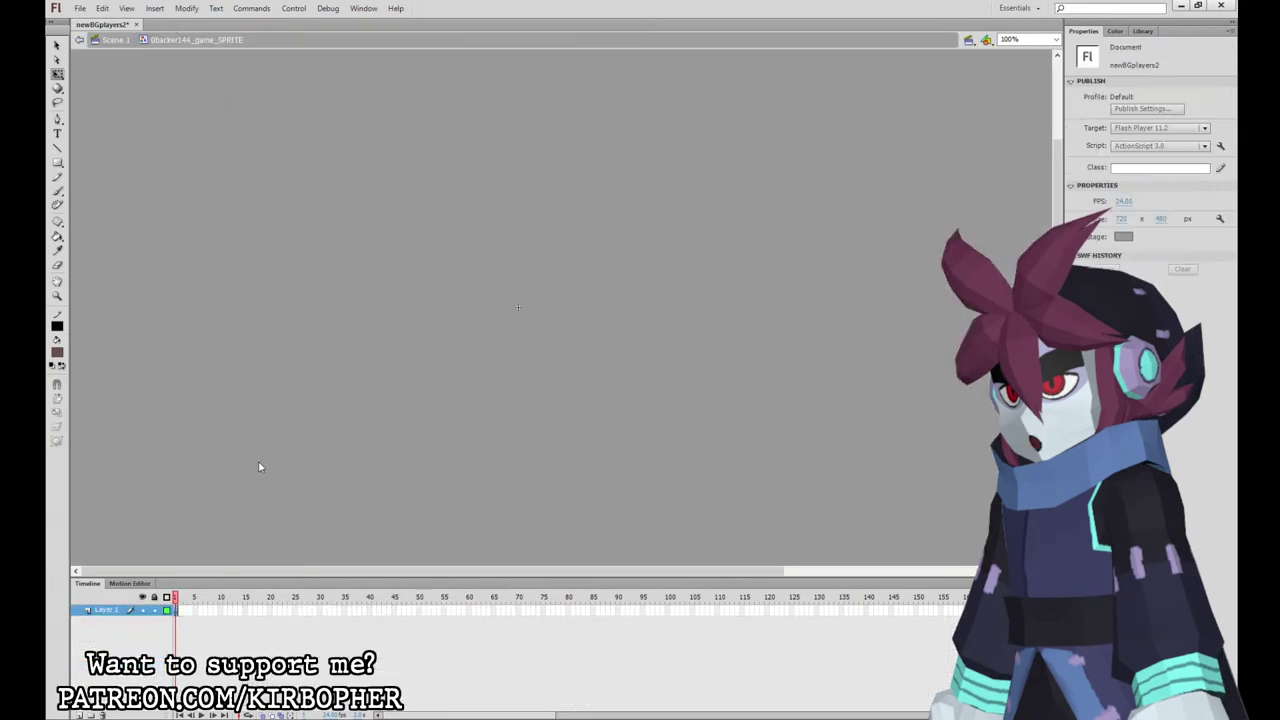
{"action": "key", "text": "ctrl+alt+v"}
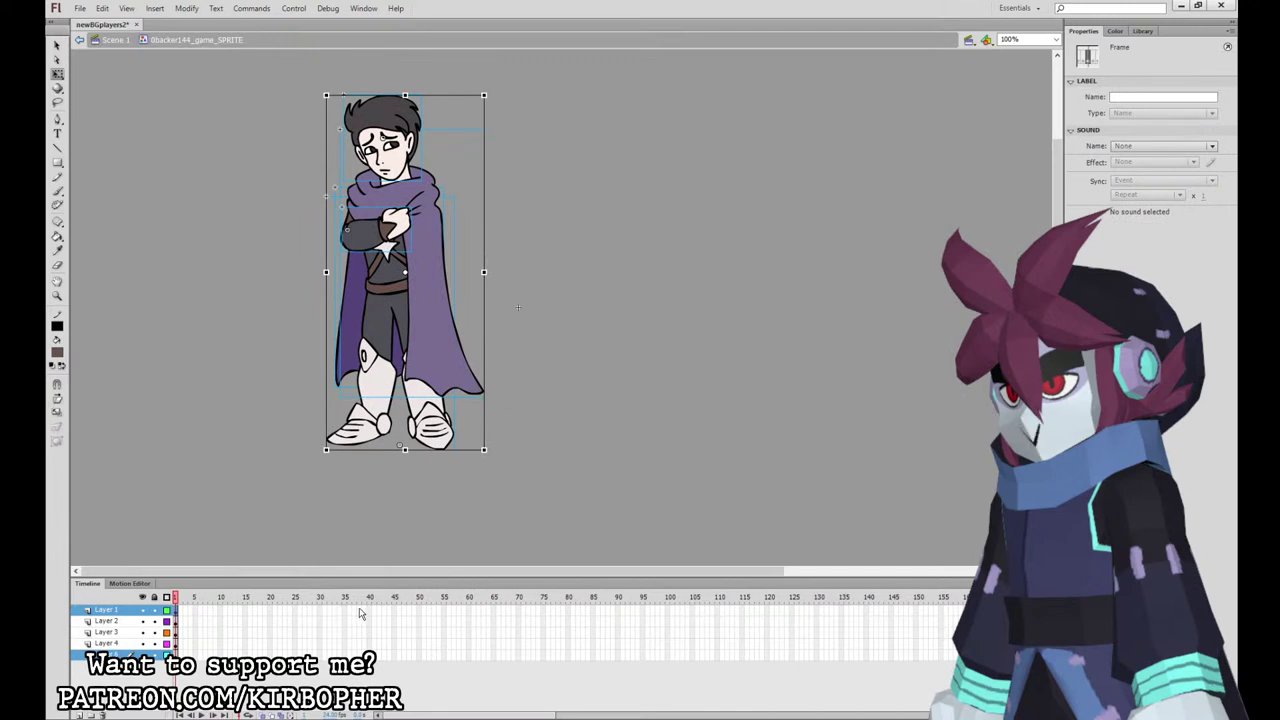
Step: Extend all five layers to frame 41 and insert keyframes at frames 41 and 21
{"action": "left_click_drag", "start_coordinate": [351, 610], "coordinate": [351, 655]}
{"action": "left_click_drag", "start_coordinate": [374, 610], "coordinate": [375, 657]}
{"action": "key", "text": "F5"}
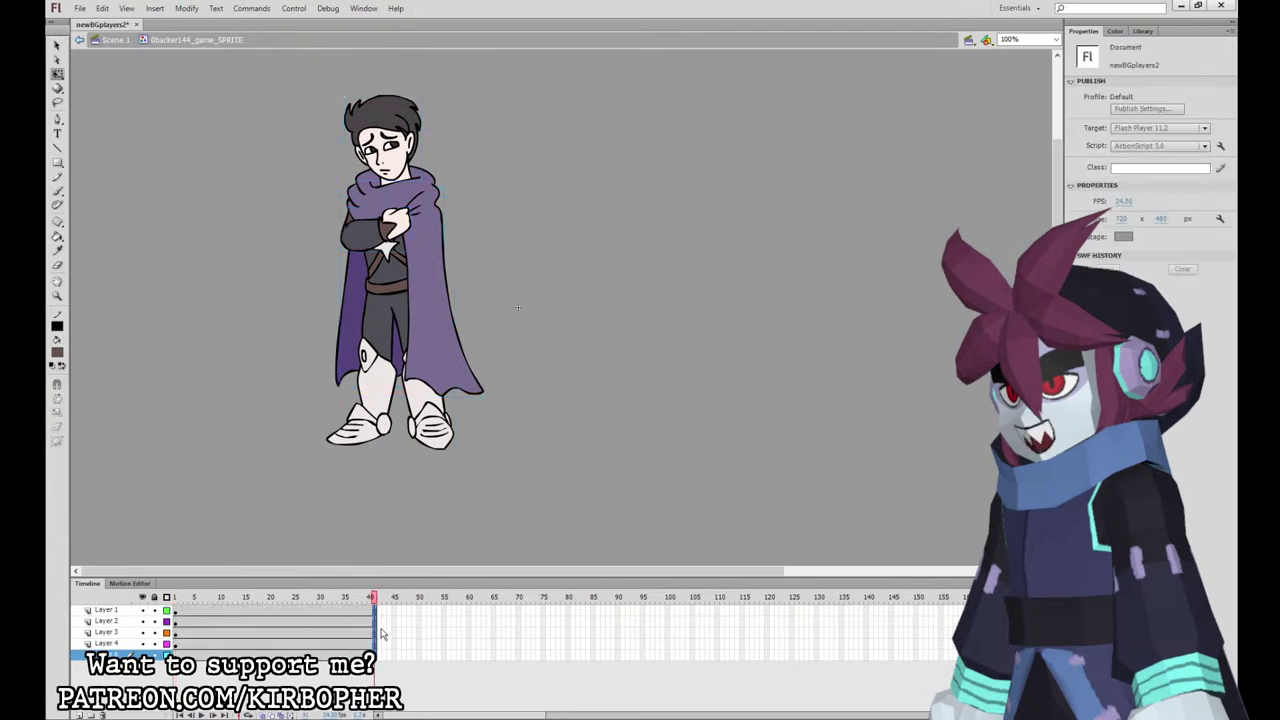
{"action": "key", "text": "F6"}
{"action": "left_click_drag", "start_coordinate": [275, 610], "coordinate": [276, 655]}
{"action": "key", "text": "F6"}
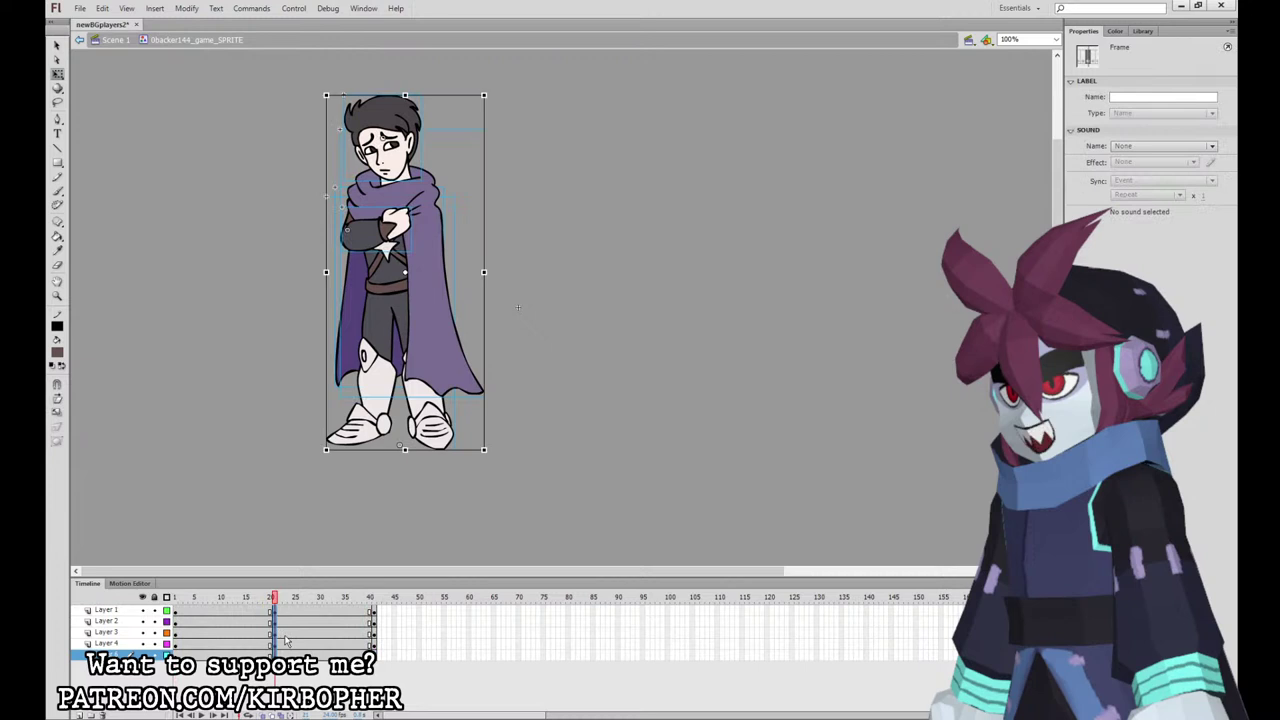
Step: At frame 21, slightly skew the front and back capes and rotate the bent arm for the idle pose
{"action": "left_click", "coordinate": [518, 377]}
{"action": "left_click", "coordinate": [394, 305]}
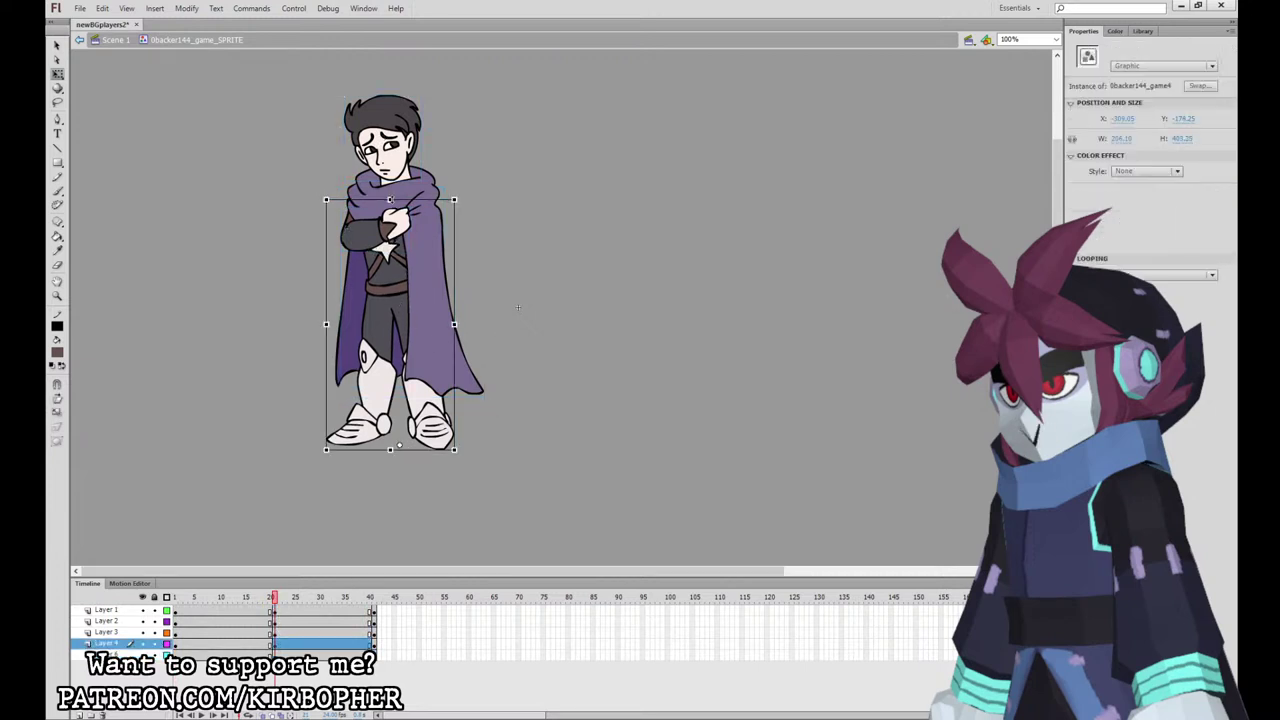
{"action": "left_click", "coordinate": [455, 365]}
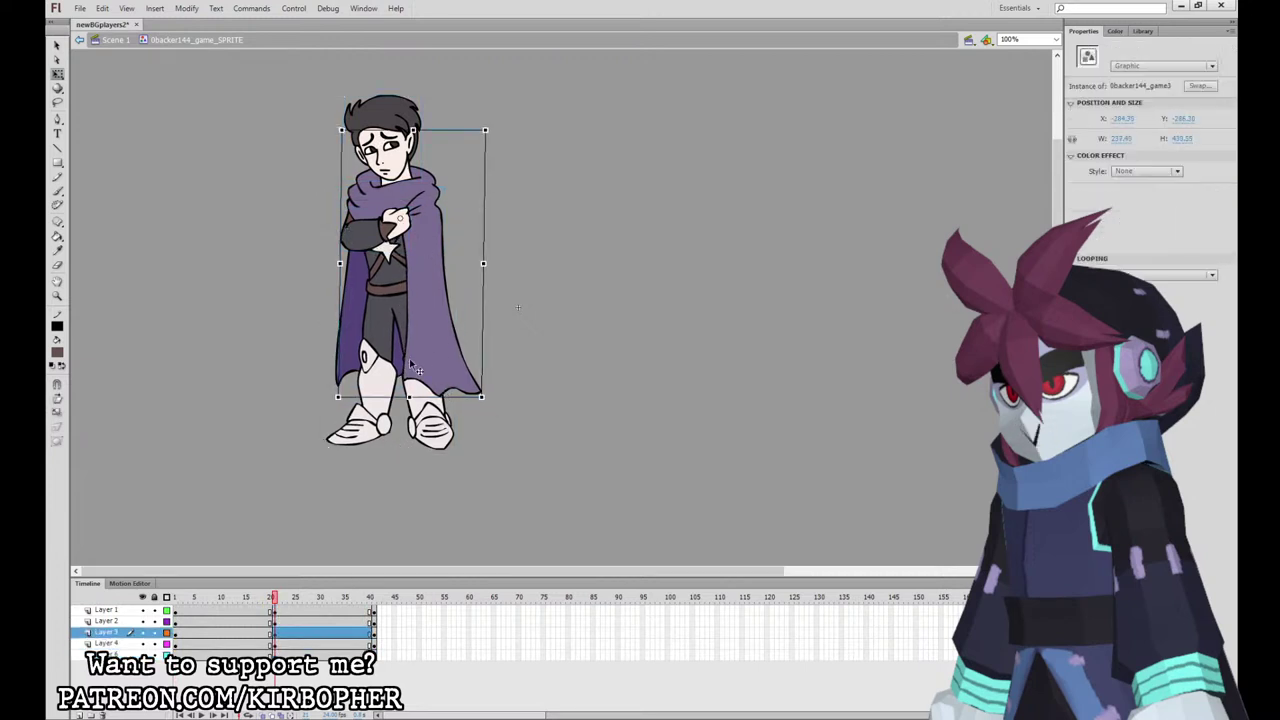
{"action": "left_click", "coordinate": [398, 245]}
{"action": "left_click", "coordinate": [411, 228]}
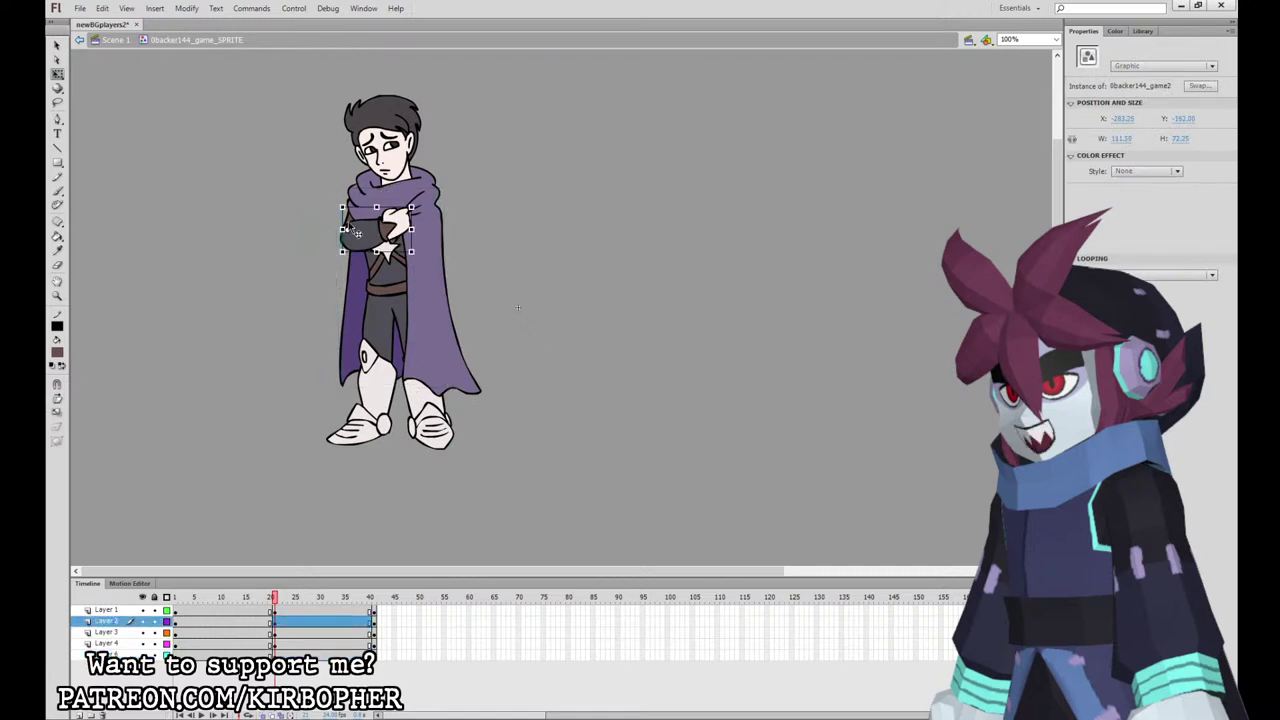
{"action": "mouse_move", "coordinate": [416, 210]}
{"action": "left_mouse_down"}
{"action": "mouse_move", "coordinate": [443, 208]}
{"action": "mouse_move", "coordinate": [421, 214]}
{"action": "mouse_move", "coordinate": [427, 232]}
{"action": "left_mouse_up"}
Step: Tilt the head slightly at frame 21 and compare the pose with the neighbouring frame
{"action": "left_click", "coordinate": [272, 611]}
{"action": "key", "text": "period"}
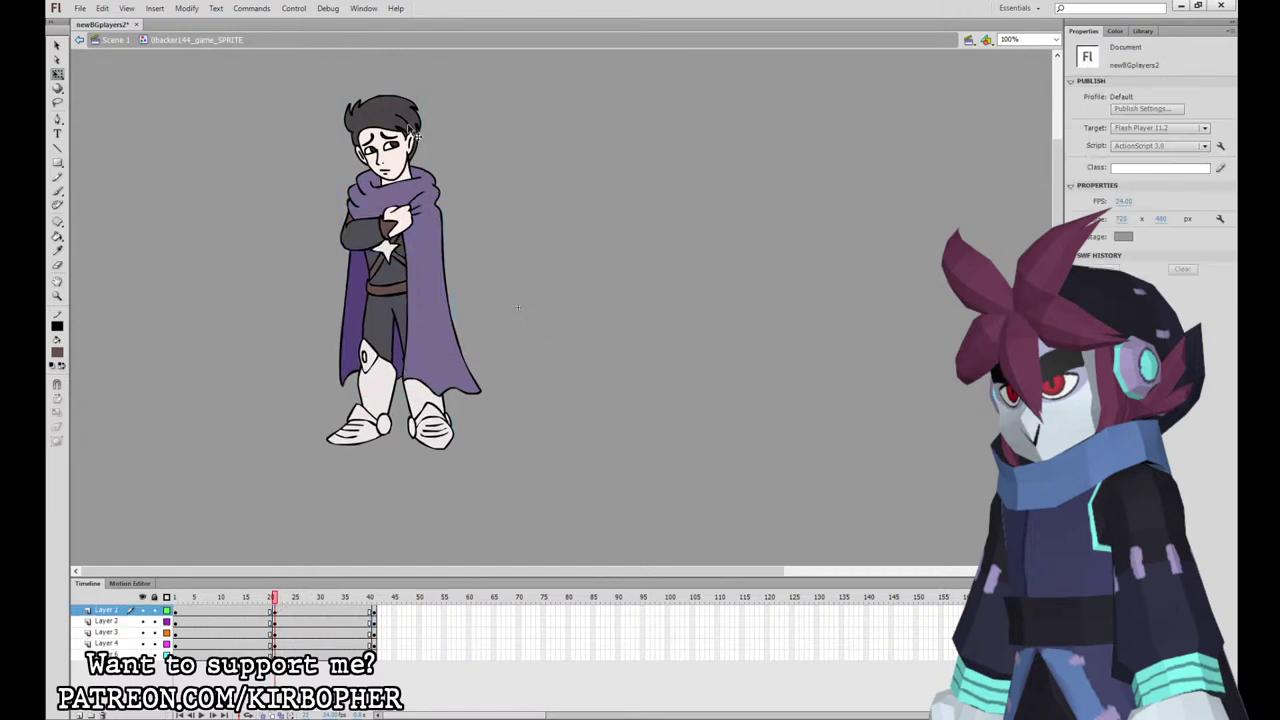
{"action": "left_click", "coordinate": [409, 129]}
{"action": "left_click_drag", "start_coordinate": [430, 104], "coordinate": [431, 99]}
{"action": "left_click_drag", "start_coordinate": [274, 598], "coordinate": [276, 598]}
Step: Nudge the head, arm and both cape parts slightly right and down at frame 21, leaving out the body
{"action": "left_click_drag", "start_coordinate": [286, 95], "coordinate": [497, 213]}
{"action": "key", "text": "ctrl+a"}
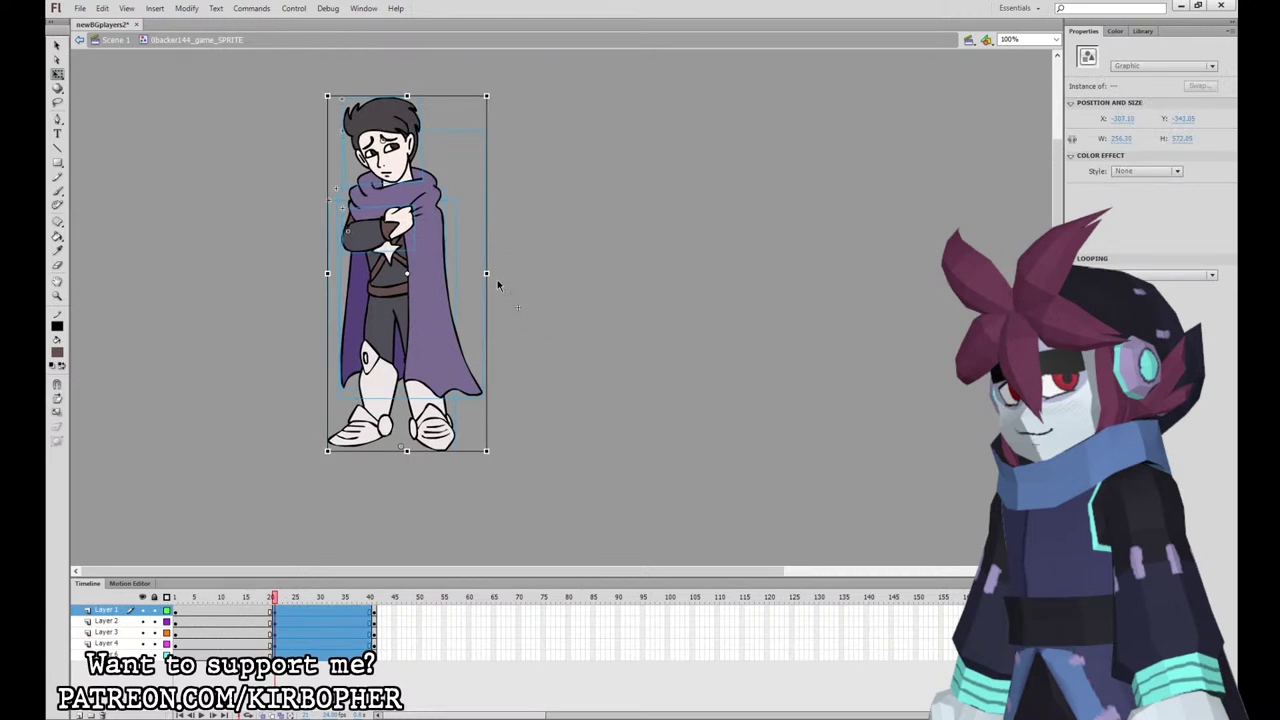
{"action": "key", "text": "Left"}
{"action": "key", "text": "Left"}
{"action": "key", "text": "Up"}
{"action": "left_click", "coordinate": [397, 265], "text": "shift"}
{"action": "key", "text": "Right"}
{"action": "key", "text": "Right"}
{"action": "key", "text": "Right"}
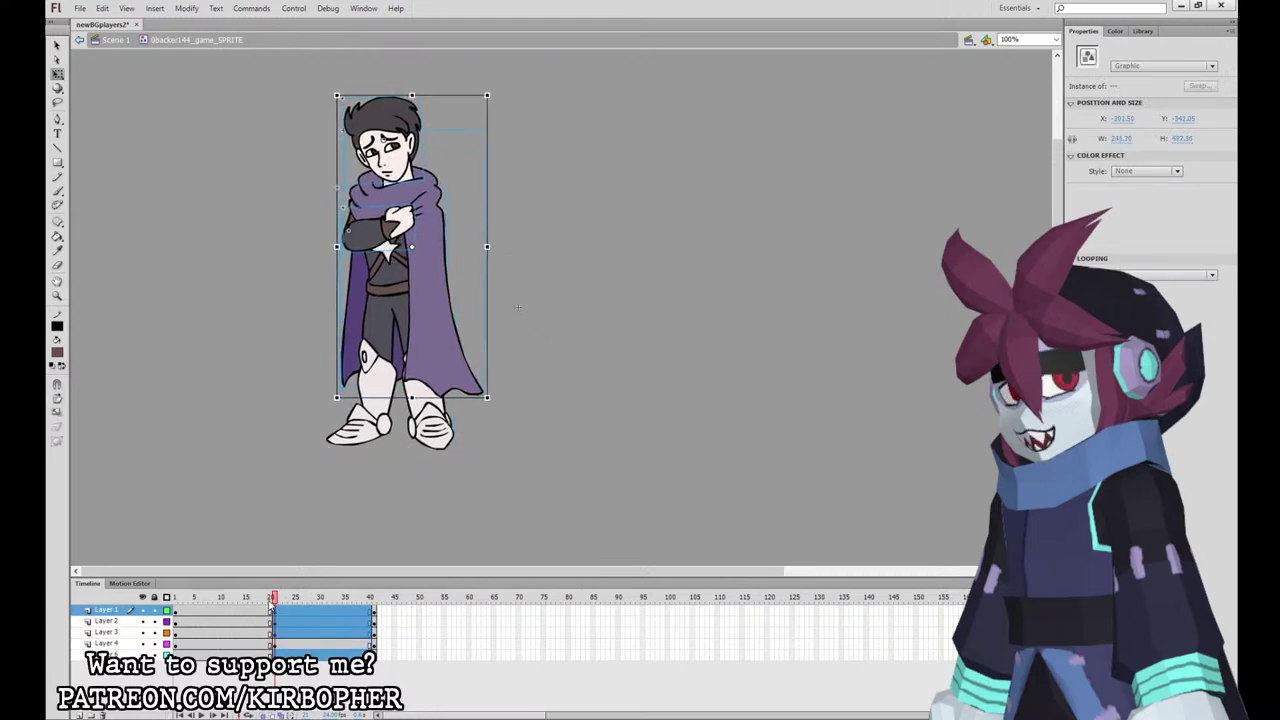
Step: Apply classic tweens across all five layers and insert keyframes at frames 11 and 31
{"action": "left_click_drag", "start_coordinate": [274, 598], "coordinate": [271, 598]}
{"action": "left_click_drag", "start_coordinate": [261, 655], "coordinate": [295, 610]}
{"action": "key", "text": "F3"}
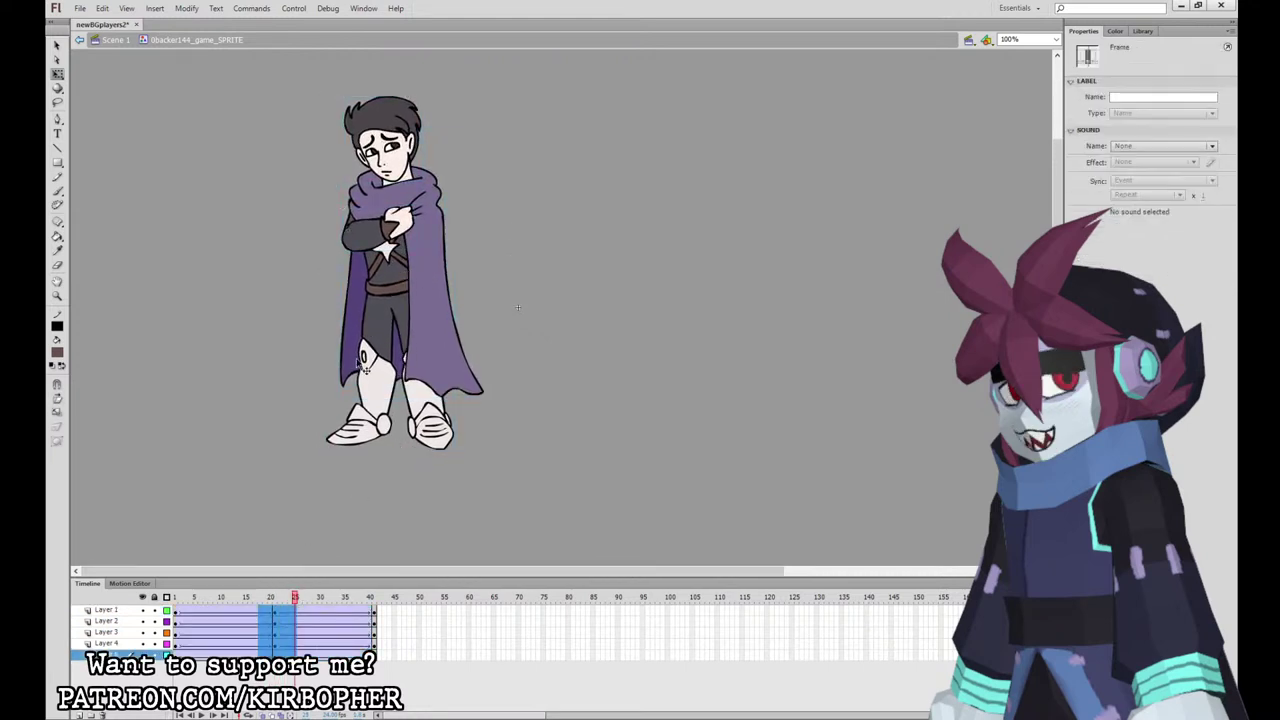
{"action": "key", "text": "F6"}
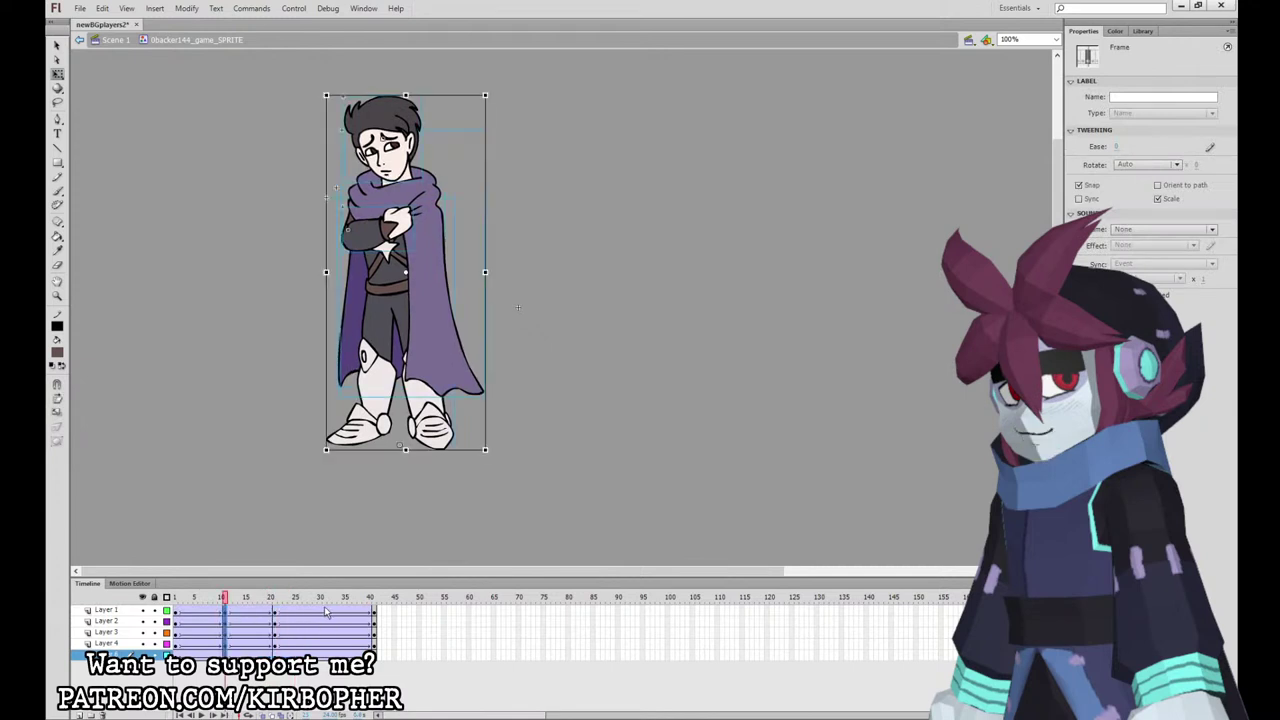
{"action": "left_click_drag", "start_coordinate": [326, 610], "coordinate": [327, 654]}
{"action": "key", "text": "F6"}
Step: Set the tween ease to -100, and to 100 out for the spans ending at frames 21 and 41
{"action": "left_click_drag", "start_coordinate": [195, 655], "coordinate": [334, 610]}
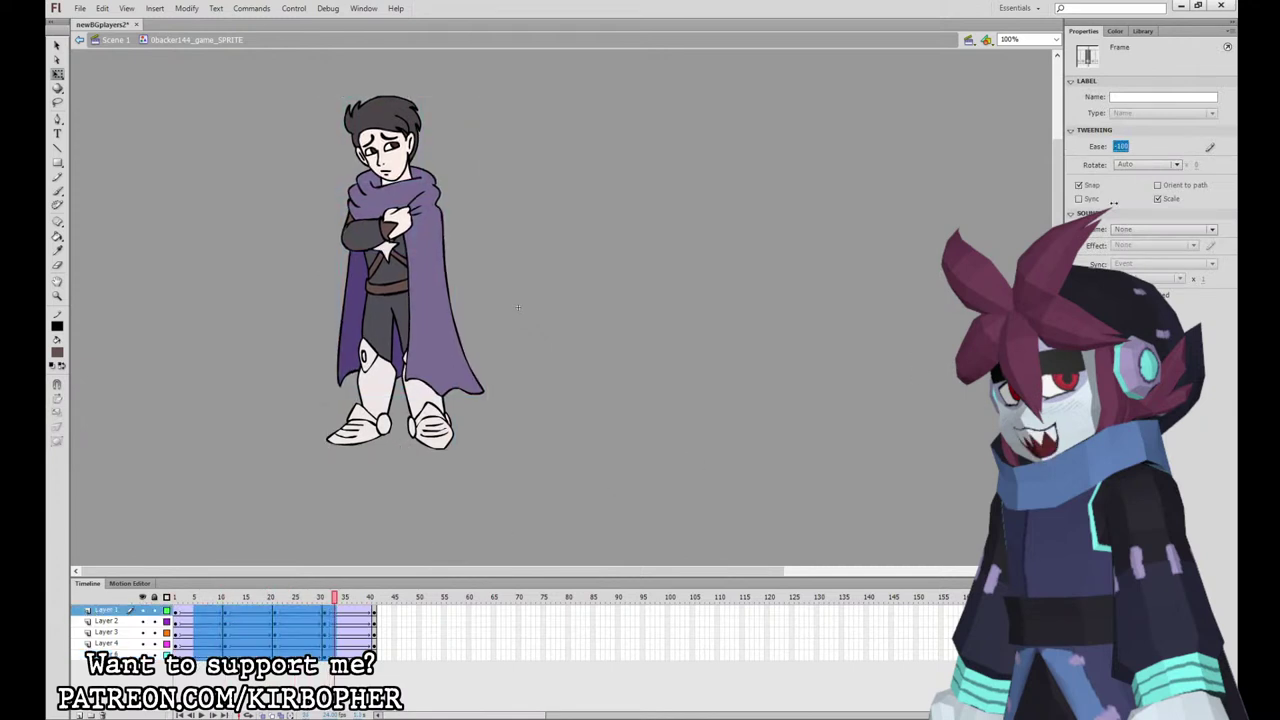
{"action": "left_click_drag", "start_coordinate": [351, 655], "coordinate": [362, 604]}
{"action": "left_click_drag", "start_coordinate": [1120, 148], "coordinate": [1199, 96]}
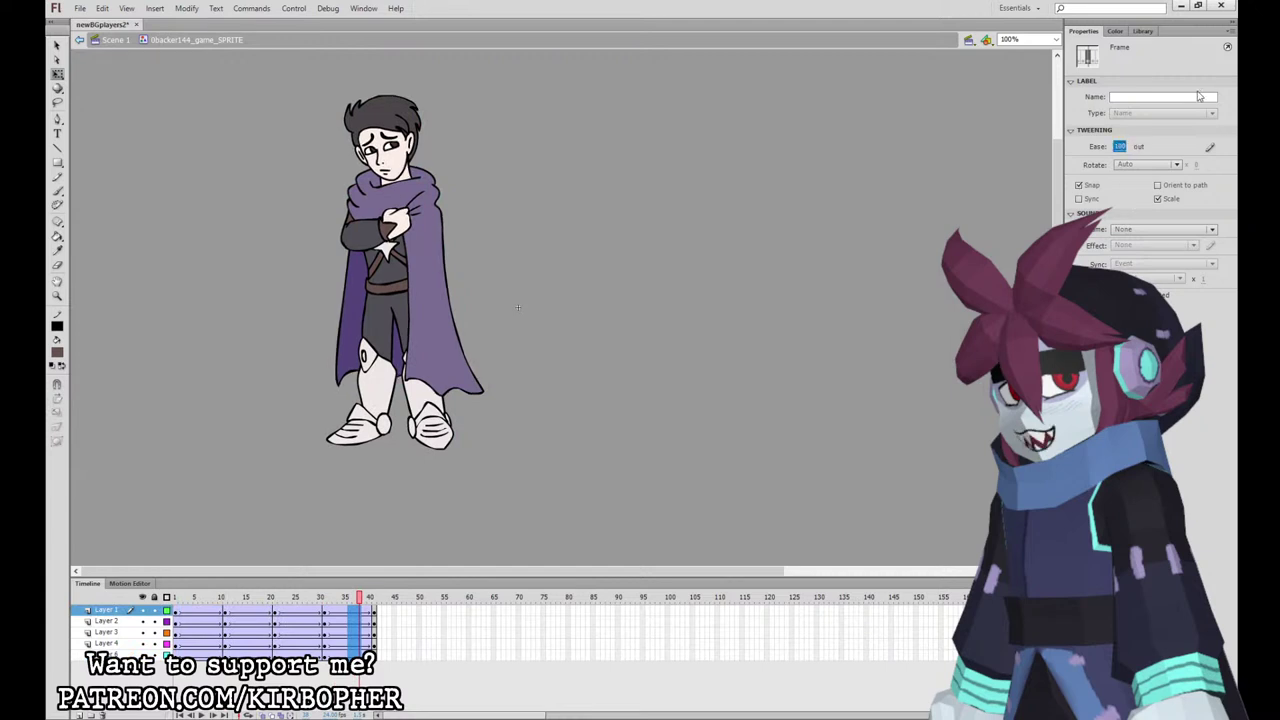
{"action": "left_click_drag", "start_coordinate": [250, 655], "coordinate": [261, 610]}
{"action": "left_click", "coordinate": [1121, 147]}
{"action": "type", "text": "100"}
{"action": "key", "text": "Return"}
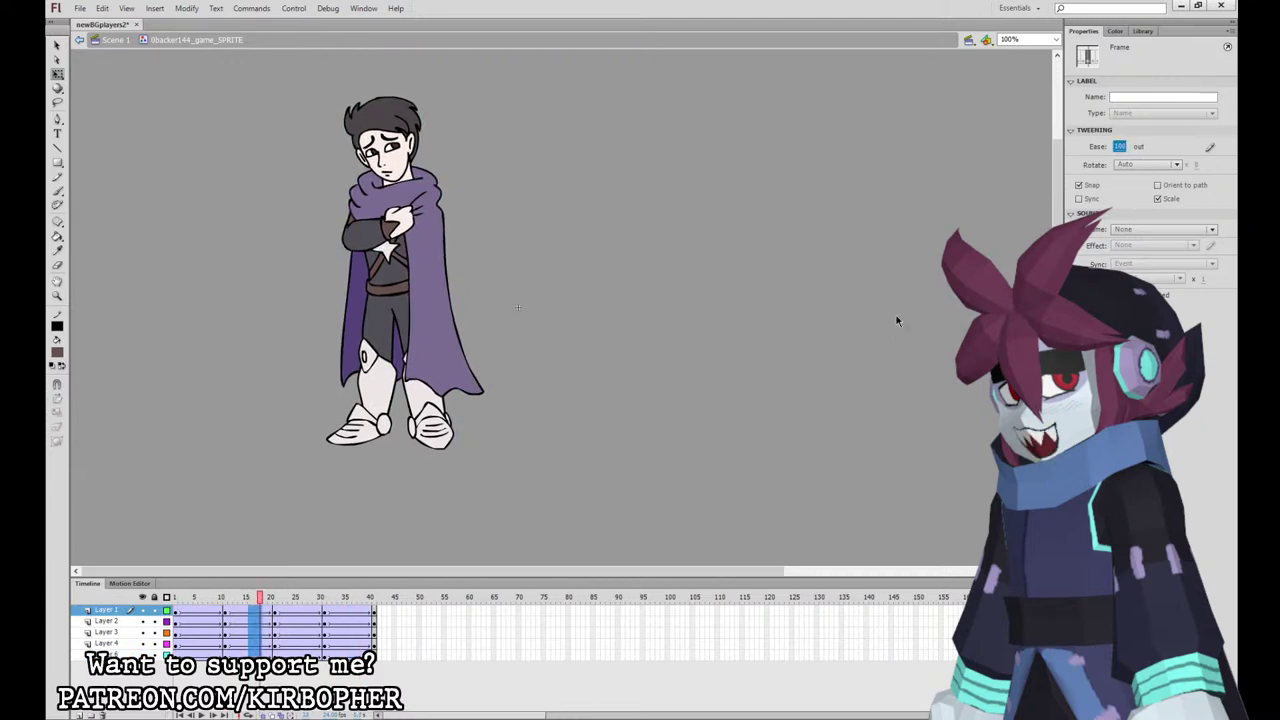
Step: Convert all tweened frames to keyframes and clear every second keyframe on all layers over the first ten frames
{"action": "left_click_drag", "start_coordinate": [373, 608], "coordinate": [184, 644]}
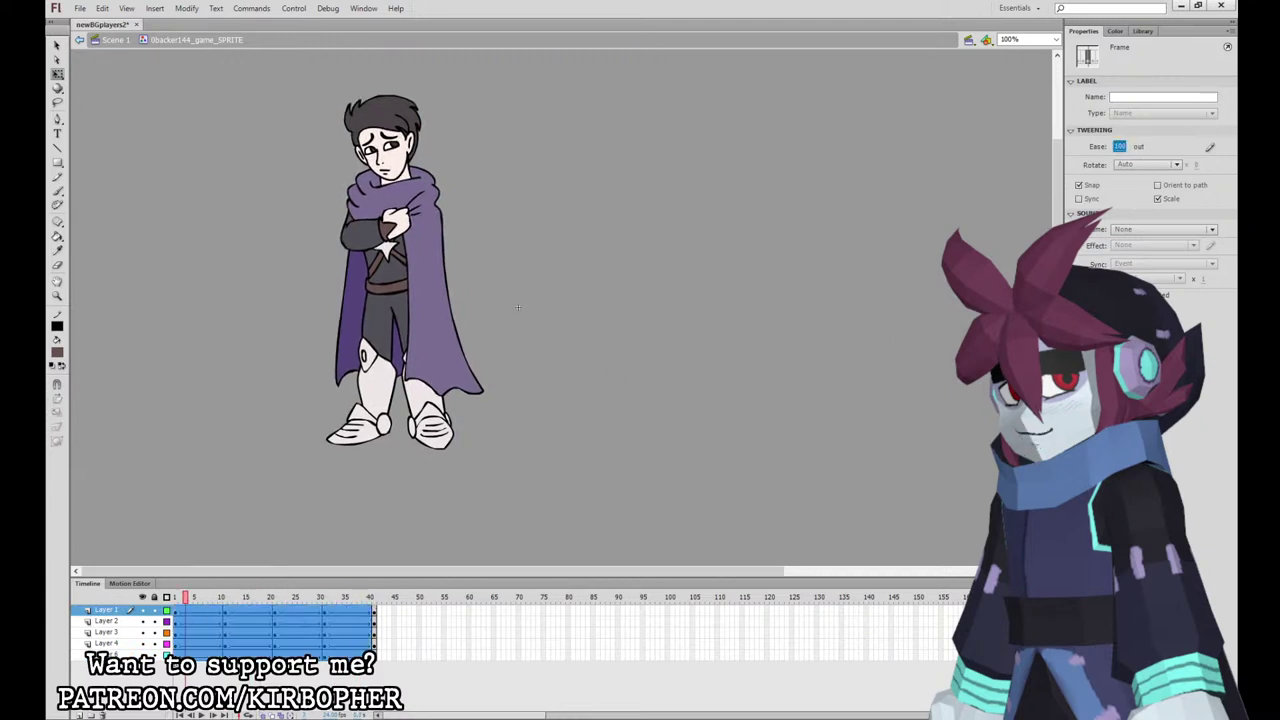
{"action": "left_click", "coordinate": [281, 455]}
{"action": "left_click_drag", "start_coordinate": [186, 610], "coordinate": [187, 655]}
{"action": "key", "text": "shift+F6"}
{"action": "key", "text": "Return"}
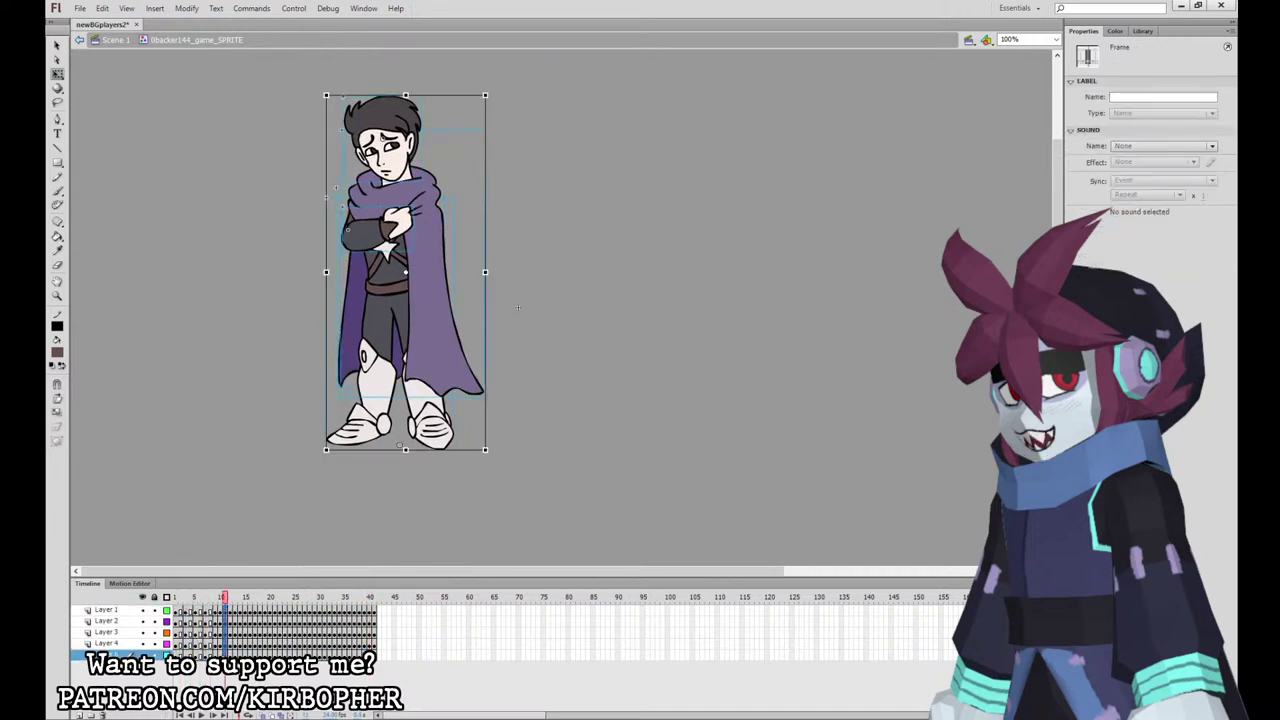
Step: Clear every second keyframe on all layers through frame 40 and remove the duplicate end frame 41
{"action": "left_click", "coordinate": [243, 611]}
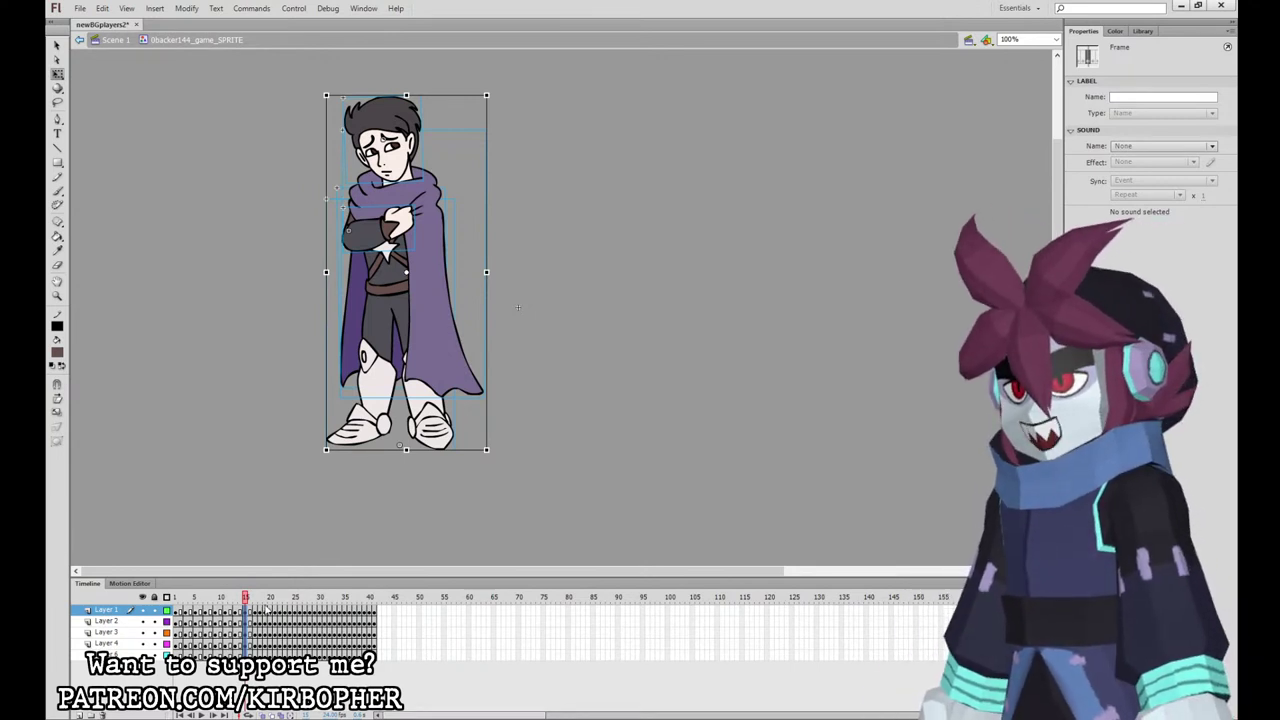
{"action": "left_click_drag", "start_coordinate": [265, 612], "coordinate": [266, 655]}
{"action": "left_click_drag", "start_coordinate": [266, 655], "coordinate": [271, 655]}
{"action": "key", "text": "period"}
{"action": "key", "text": "period"}
{"action": "key", "text": "period"}
{"action": "key", "text": "period"}
{"action": "key", "text": "period"}
{"action": "key", "text": "period"}
{"action": "key", "text": "period"}
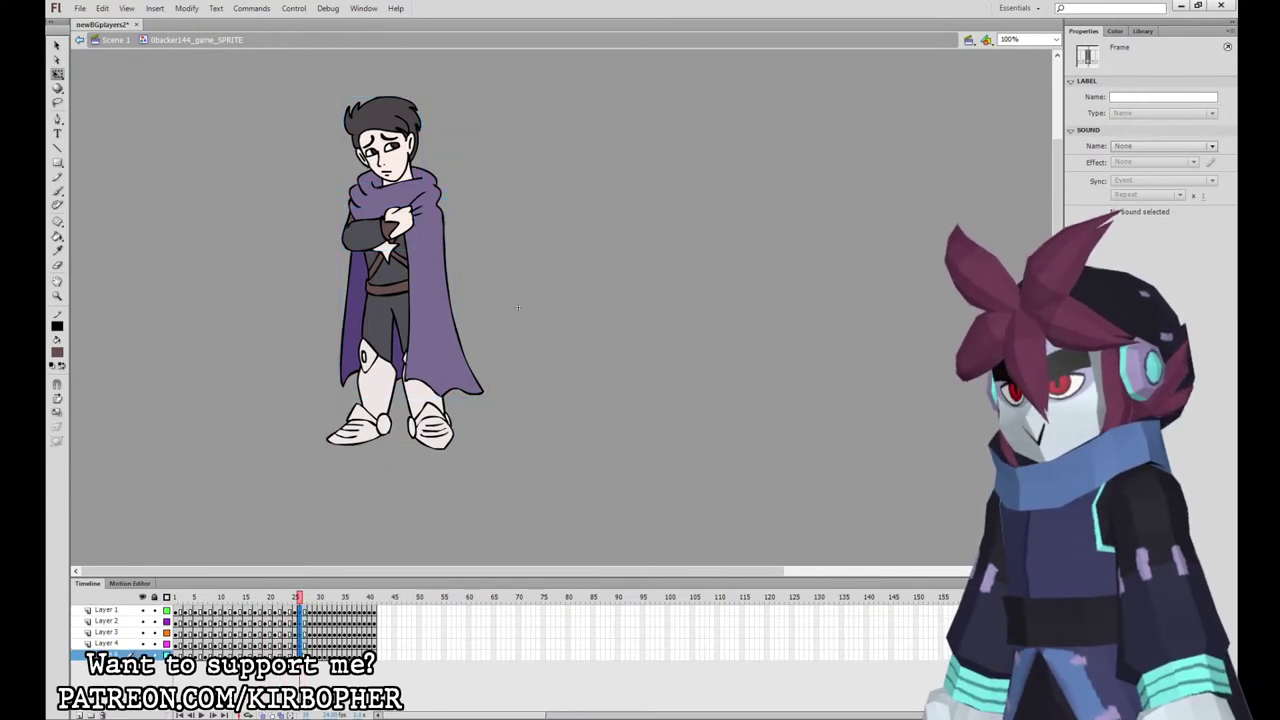
{"action": "key", "text": "period"}
{"action": "key", "text": "period"}
{"action": "key", "text": "period"}
{"action": "key", "text": "period"}
{"action": "key", "text": "period"}
{"action": "key", "text": "period"}
{"action": "key", "text": "period"}
{"action": "key", "text": "period"}
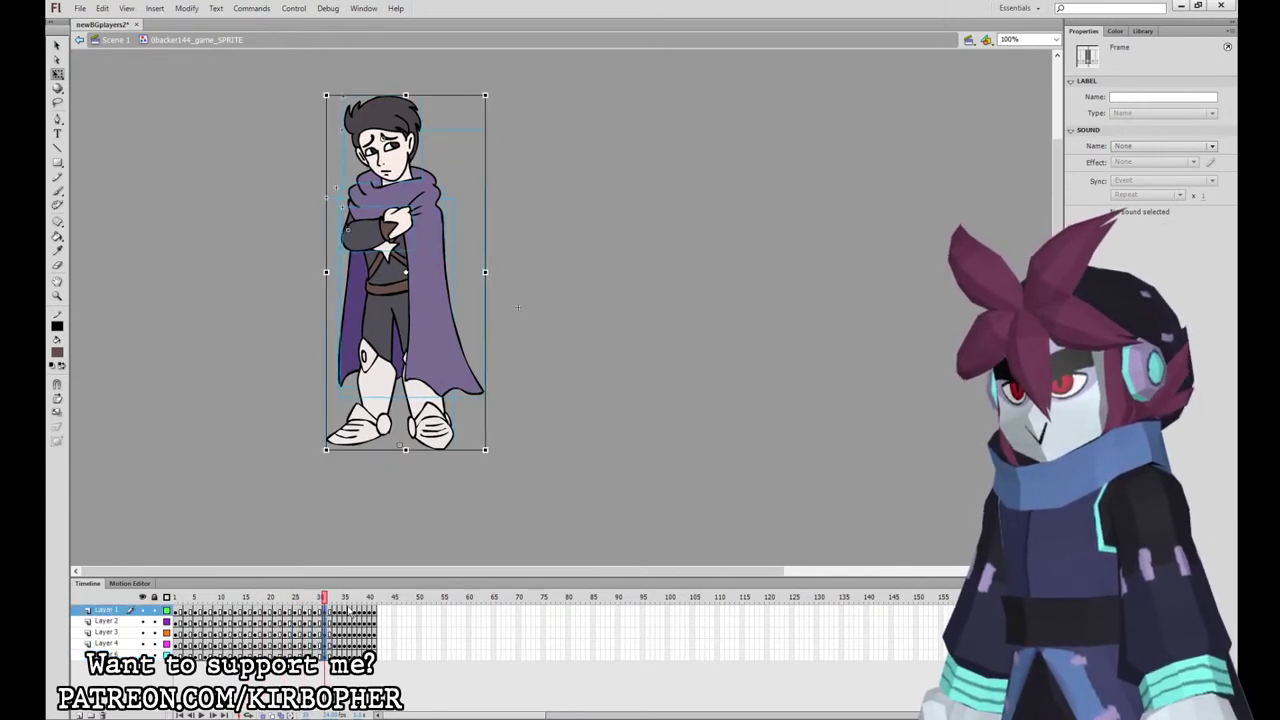
{"action": "key", "text": "period"}
{"action": "key", "text": "period"}
{"action": "key", "text": "period"}
{"action": "key", "text": "period"}
{"action": "key", "text": "period"}
{"action": "key", "text": "period"}
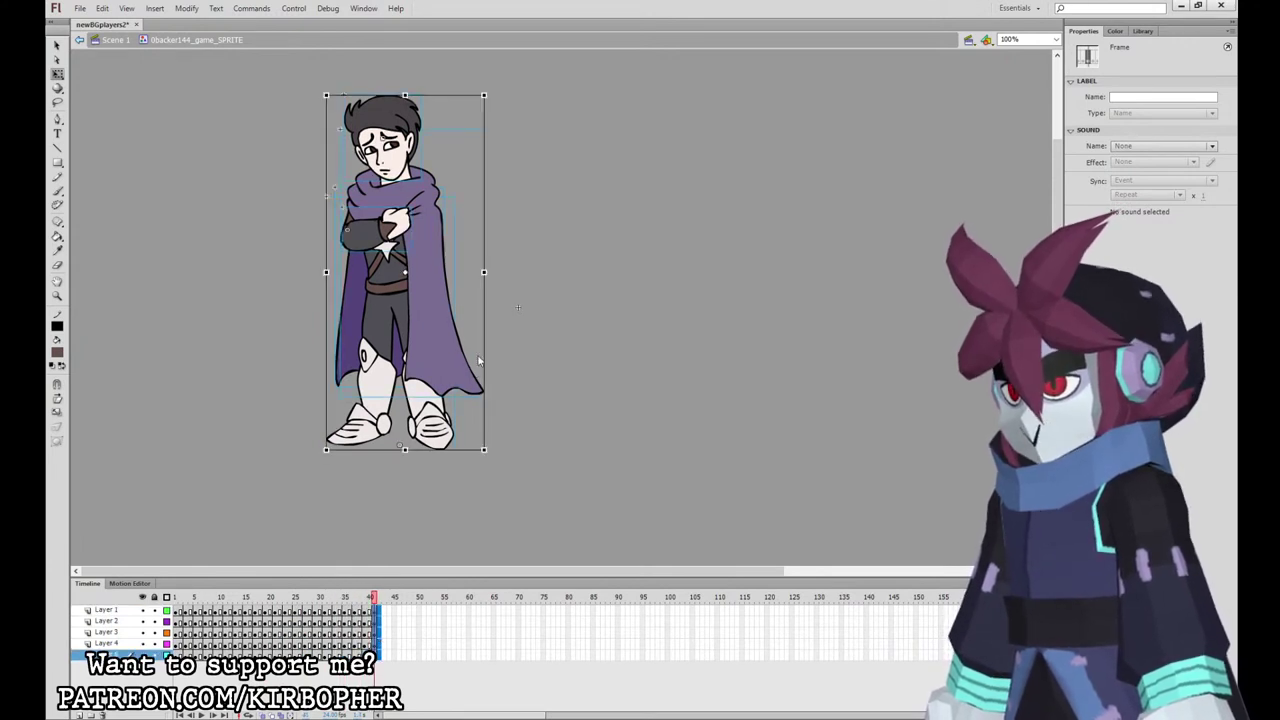
{"action": "left_click", "coordinate": [556, 404]}
{"action": "key", "text": "Return"}
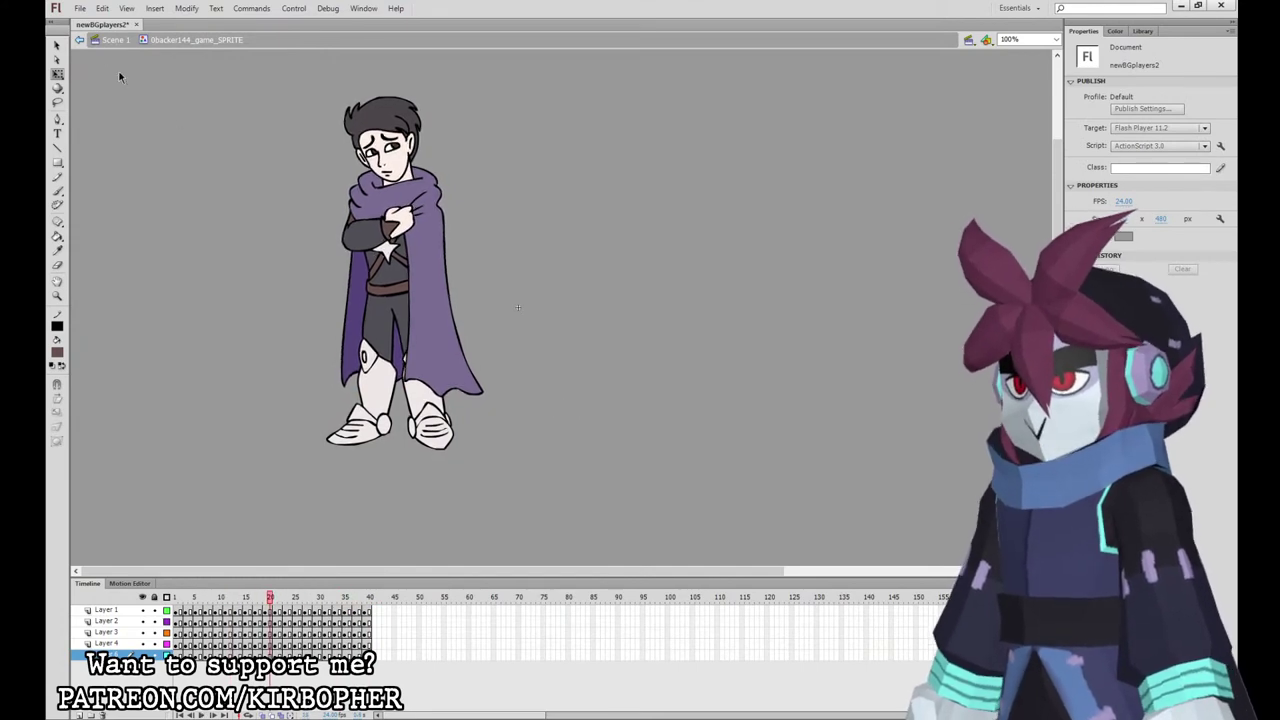
Step: Return to Scene 1, place the 0backer144_game_SPRITE graphic on Layer 1 at frame 50 and go to frame 51
{"action": "left_click", "coordinate": [113, 39]}
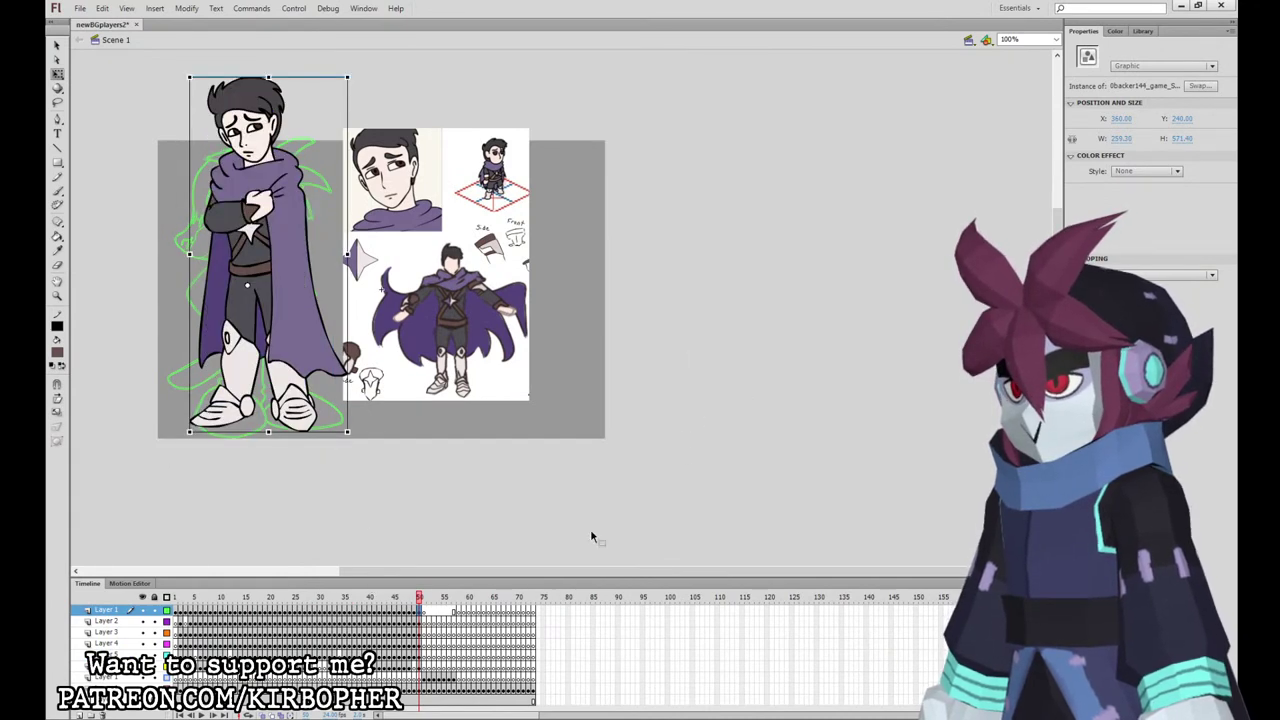
{"action": "left_click", "coordinate": [431, 614]}
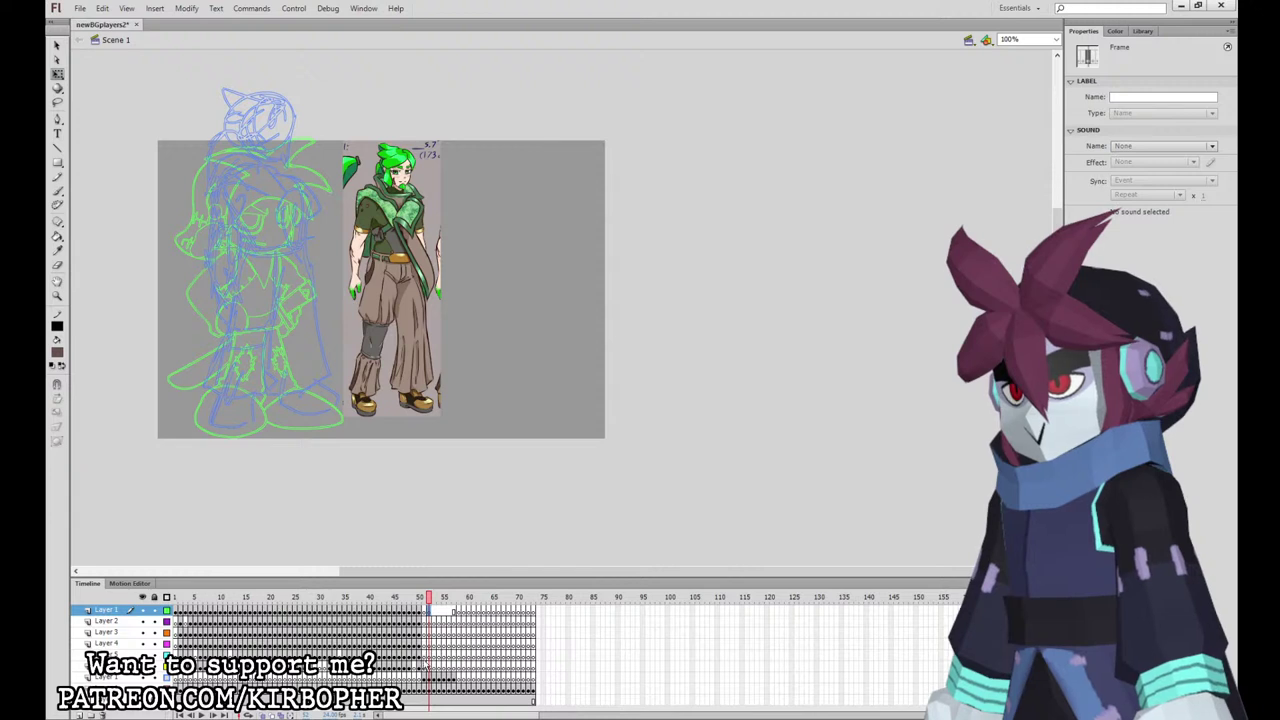
{"action": "left_click", "coordinate": [430, 657]}
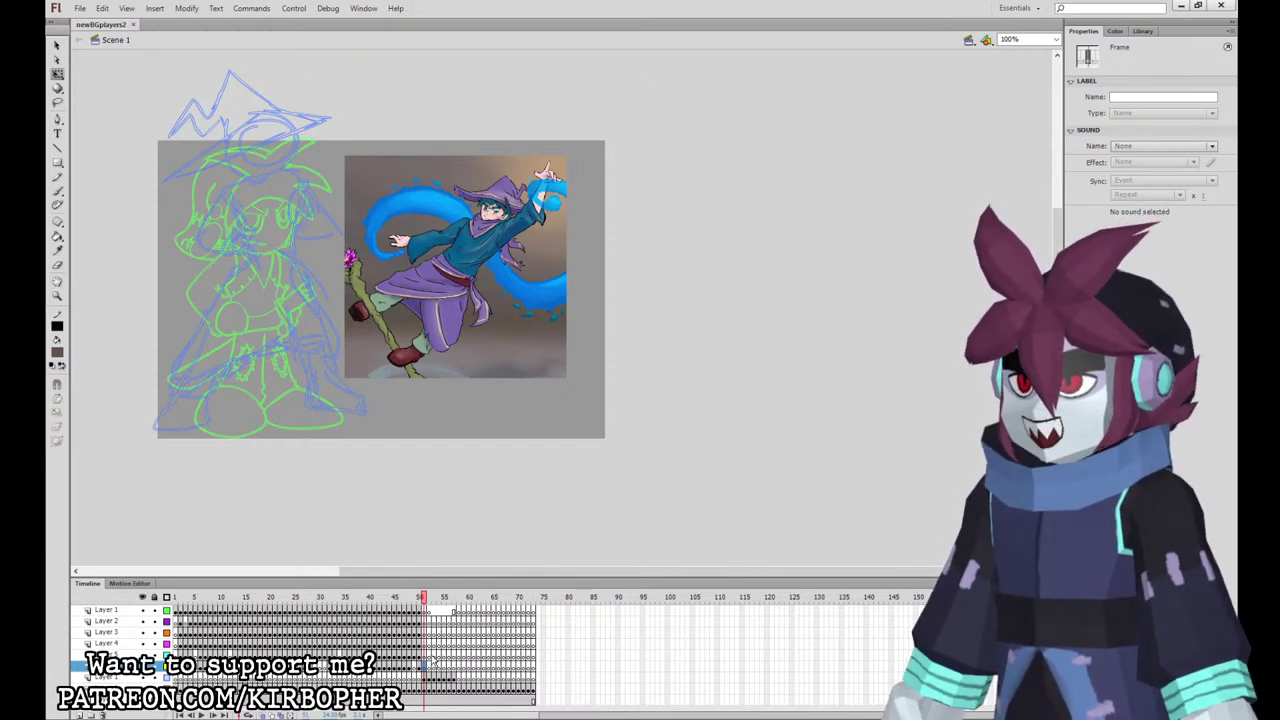
Step: Ink the outline of the wizard's pointed hat in black with the Brush on Layer 2 at frame 51
{"action": "left_click", "coordinate": [425, 621]}
{"action": "left_click", "coordinate": [606, 350]}
{"action": "left_click_drag", "start_coordinate": [612, 342], "coordinate": [742, 571]}
{"action": "key", "text": "ctrl+equal"}
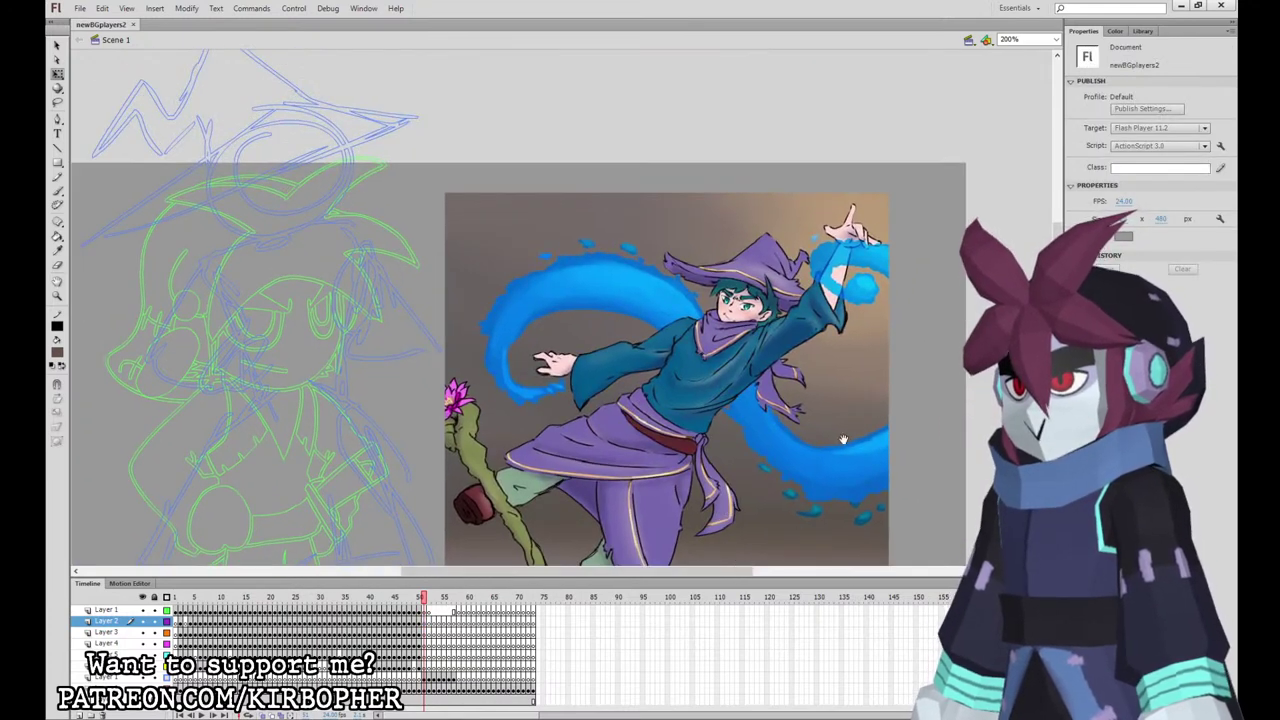
{"action": "left_click_drag", "start_coordinate": [843, 440], "coordinate": [904, 541]}
{"action": "key", "text": "b"}
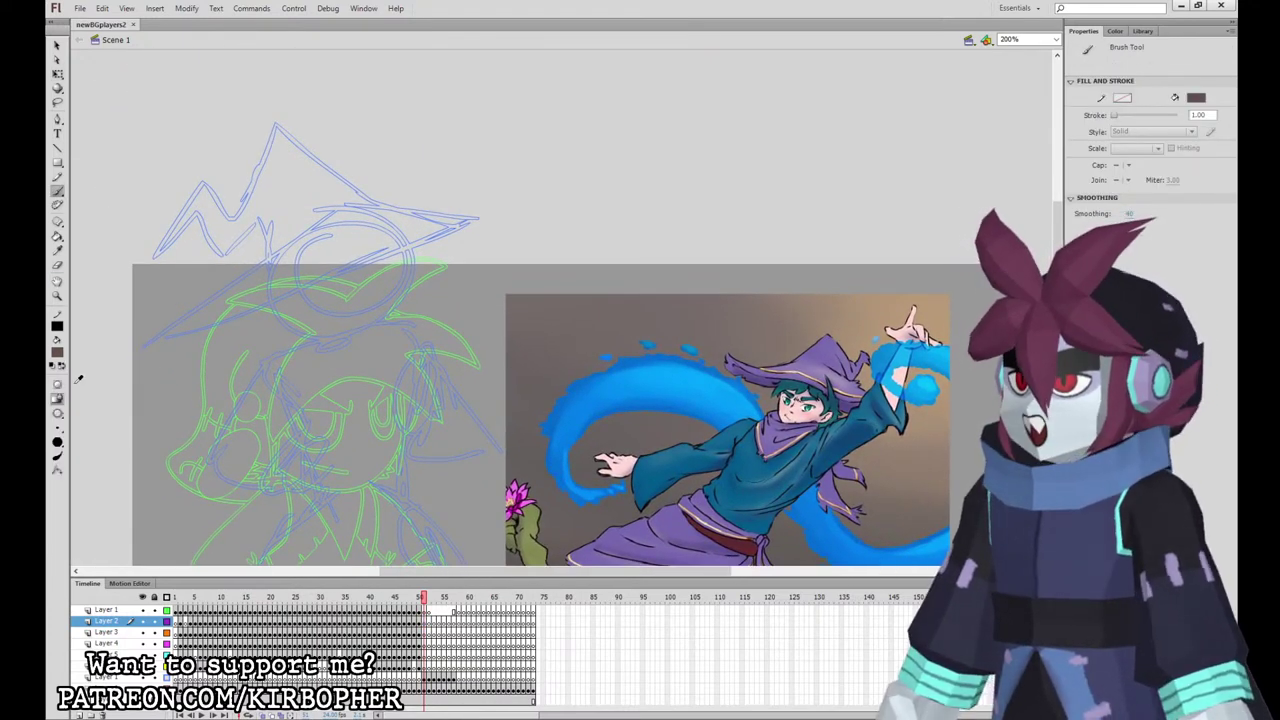
{"action": "left_click", "coordinate": [78, 383]}
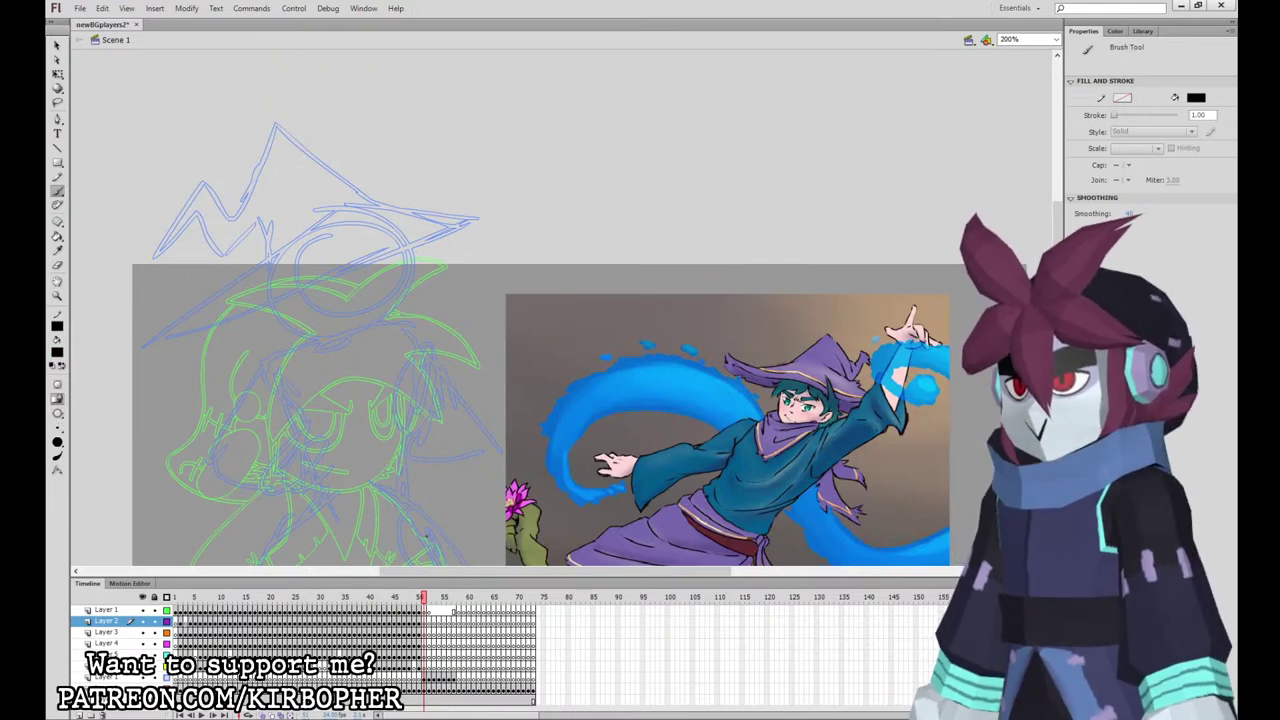
{"action": "left_click", "coordinate": [423, 622]}
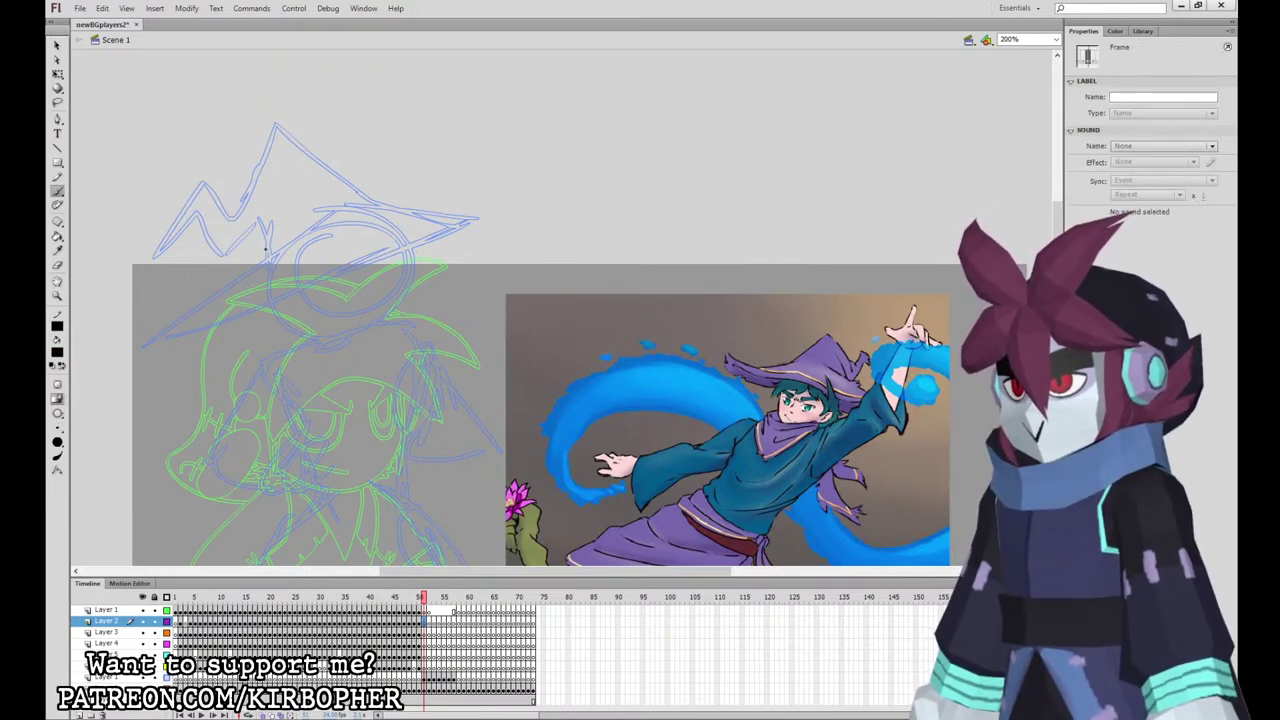
{"action": "mouse_move", "coordinate": [266, 248]}
{"action": "left_mouse_down"}
{"action": "mouse_move", "coordinate": [186, 313]}
{"action": "mouse_move", "coordinate": [188, 327]}
{"action": "mouse_move", "coordinate": [281, 309]}
{"action": "mouse_move", "coordinate": [411, 258]}
{"action": "mouse_move", "coordinate": [466, 220]}
{"action": "mouse_move", "coordinate": [459, 208]}
{"action": "mouse_move", "coordinate": [384, 203]}
{"action": "mouse_move", "coordinate": [278, 127]}
{"action": "mouse_move", "coordinate": [242, 197]}
{"action": "mouse_move", "coordinate": [204, 184]}
{"action": "mouse_move", "coordinate": [160, 244]}
{"action": "mouse_move", "coordinate": [212, 216]}
{"action": "mouse_move", "coordinate": [262, 252]}
{"action": "left_mouse_up"}
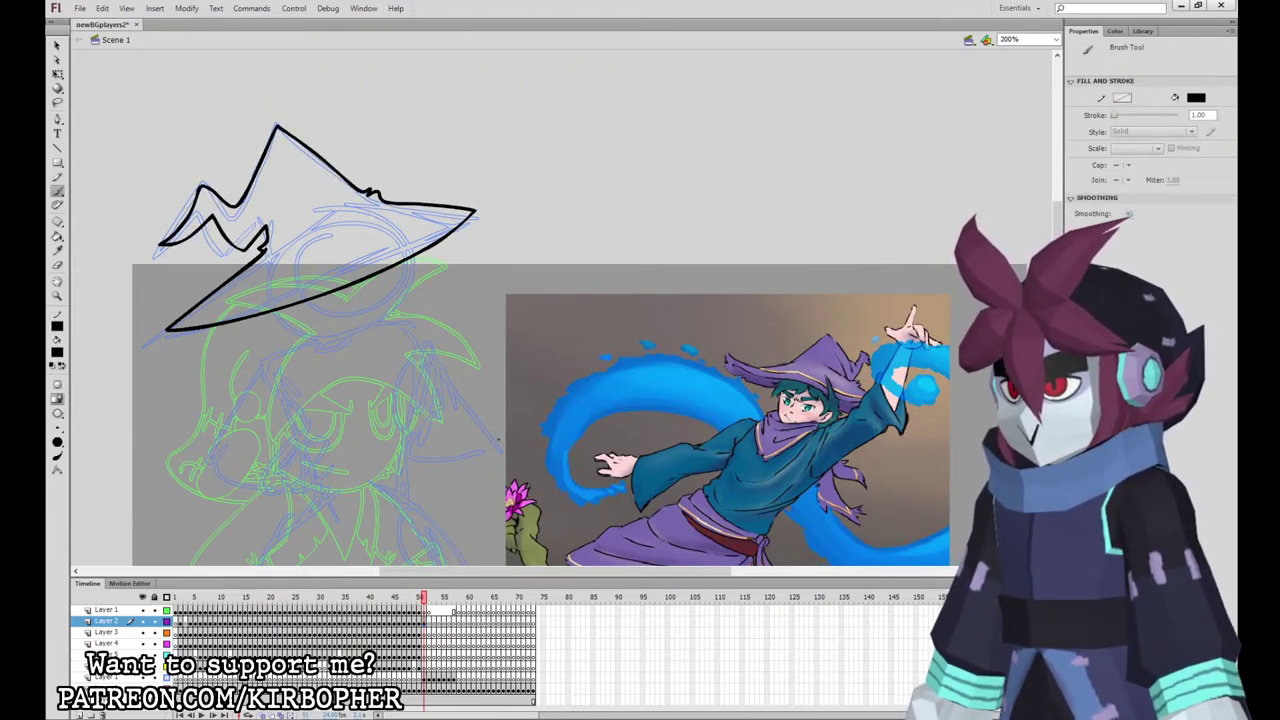
Step: Ink two parallel trim lines along the hat's brim, redoing strokes that miss the curve
{"action": "mouse_move", "coordinate": [198, 306]}
{"action": "left_mouse_down"}
{"action": "mouse_move", "coordinate": [384, 252]}
{"action": "mouse_move", "coordinate": [460, 212]}
{"action": "mouse_move", "coordinate": [215, 306]}
{"action": "mouse_move", "coordinate": [306, 268]}
{"action": "left_mouse_up"}
{"action": "key", "text": "ctrl+z"}
{"action": "key", "text": "ctrl+z"}
{"action": "key", "text": "ctrl+z"}
{"action": "left_click_drag", "start_coordinate": [454, 208], "coordinate": [280, 279]}
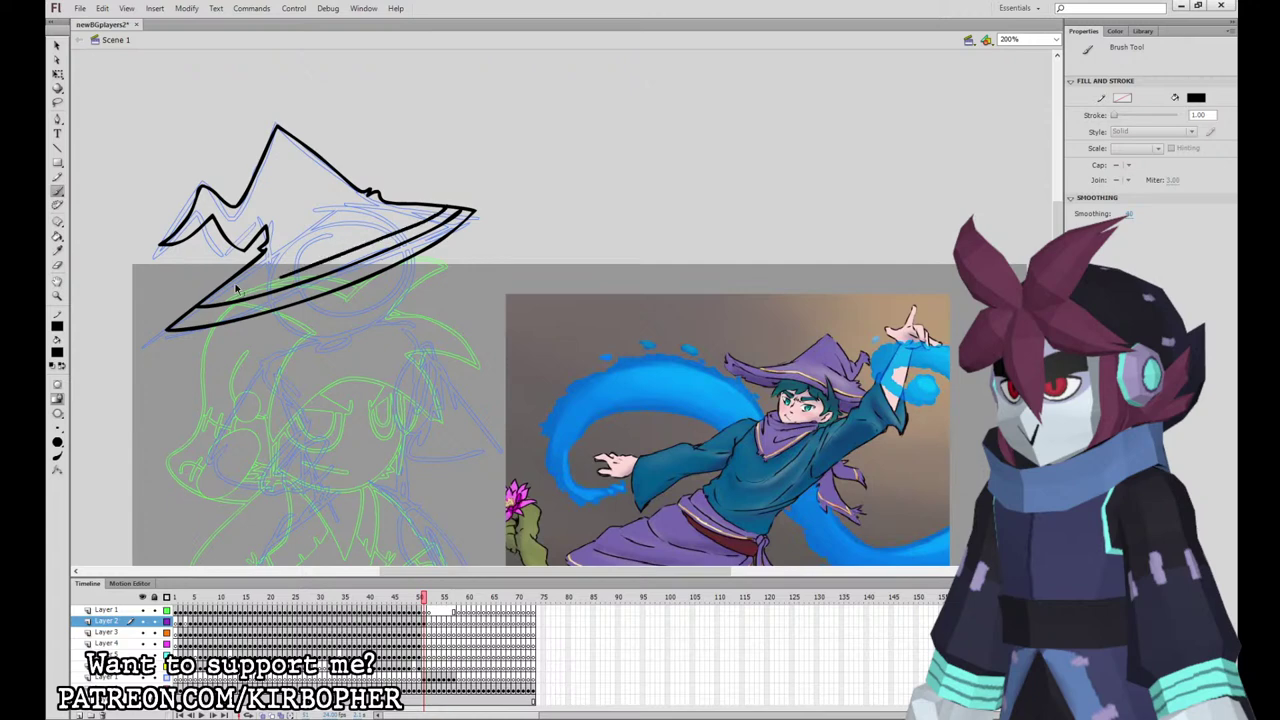
{"action": "key", "text": "ctrl+z"}
{"action": "mouse_move", "coordinate": [206, 298]}
{"action": "left_mouse_down"}
{"action": "mouse_move", "coordinate": [290, 279]}
{"action": "mouse_move", "coordinate": [450, 210]}
{"action": "left_mouse_up"}
{"action": "left_click_drag", "start_coordinate": [212, 294], "coordinate": [254, 288]}
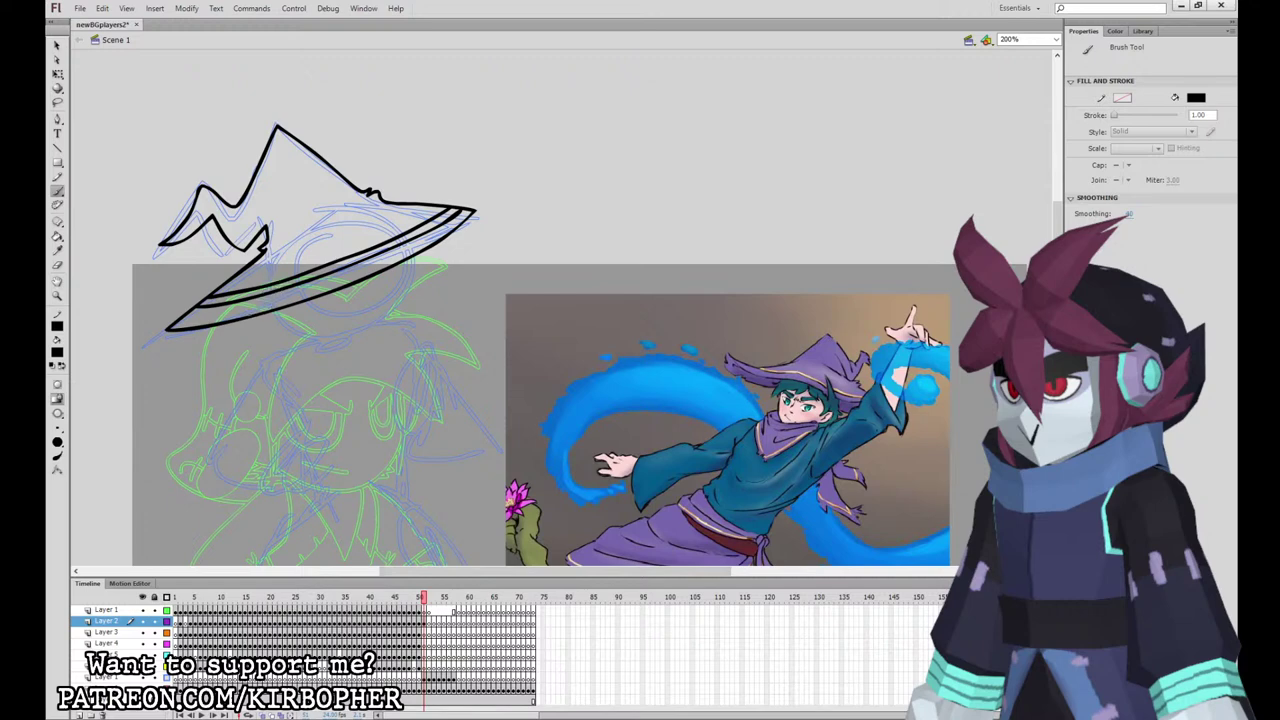
Step: Ink the hair strand, the ear and the jaw outline below the hat brim
{"action": "mouse_move", "coordinate": [269, 273]}
{"action": "left_mouse_down"}
{"action": "mouse_move", "coordinate": [249, 335]}
{"action": "mouse_move", "coordinate": [271, 269]}
{"action": "left_mouse_up"}
{"action": "key", "text": "ctrl+z"}
{"action": "mouse_move", "coordinate": [248, 317]}
{"action": "left_mouse_down"}
{"action": "mouse_move", "coordinate": [271, 269]}
{"action": "mouse_move", "coordinate": [259, 315]}
{"action": "left_mouse_up"}
{"action": "mouse_move", "coordinate": [276, 310]}
{"action": "left_mouse_down"}
{"action": "mouse_move", "coordinate": [306, 322]}
{"action": "mouse_move", "coordinate": [298, 302]}
{"action": "mouse_move", "coordinate": [288, 322]}
{"action": "mouse_move", "coordinate": [343, 340]}
{"action": "mouse_move", "coordinate": [382, 336]}
{"action": "left_mouse_up"}
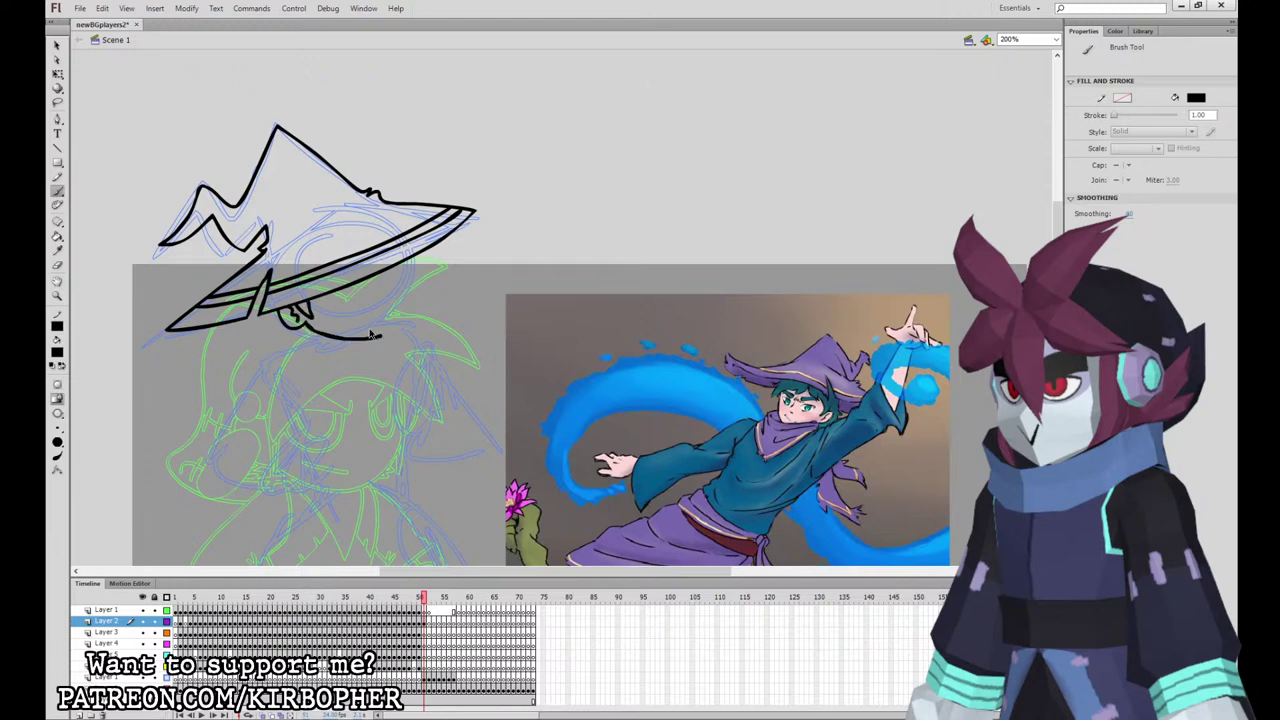
{"action": "key", "text": "ctrl+z"}
{"action": "mouse_move", "coordinate": [305, 321]}
{"action": "left_mouse_down"}
{"action": "mouse_move", "coordinate": [381, 340]}
{"action": "mouse_move", "coordinate": [404, 314]}
{"action": "mouse_move", "coordinate": [402, 274]}
{"action": "mouse_move", "coordinate": [352, 351]}
{"action": "mouse_move", "coordinate": [379, 346]}
{"action": "mouse_move", "coordinate": [388, 268]}
{"action": "left_mouse_up"}
{"action": "key", "text": "ctrl+z"}
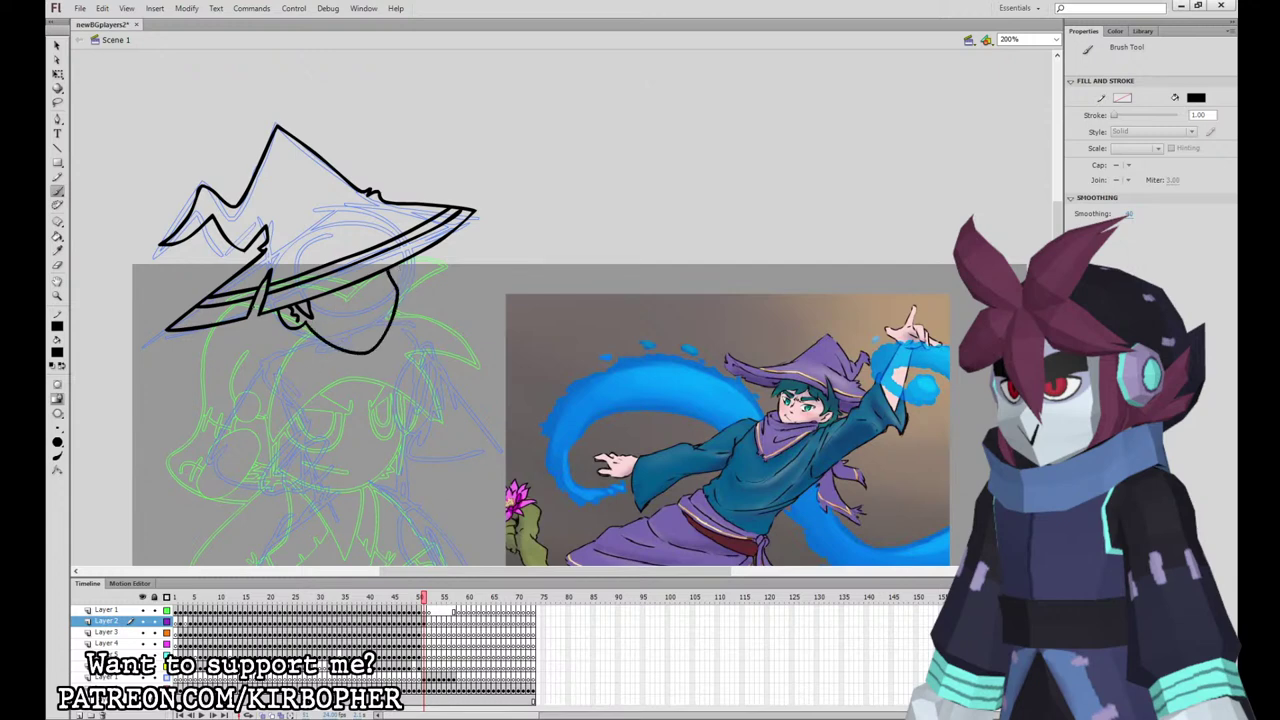
Step: Ink the jagged hair behind the ear and the wizard's eyes, nose and mouth
{"action": "mouse_move", "coordinate": [248, 304]}
{"action": "left_mouse_down"}
{"action": "mouse_move", "coordinate": [258, 342]}
{"action": "mouse_move", "coordinate": [292, 362]}
{"action": "mouse_move", "coordinate": [322, 338]}
{"action": "left_mouse_up"}
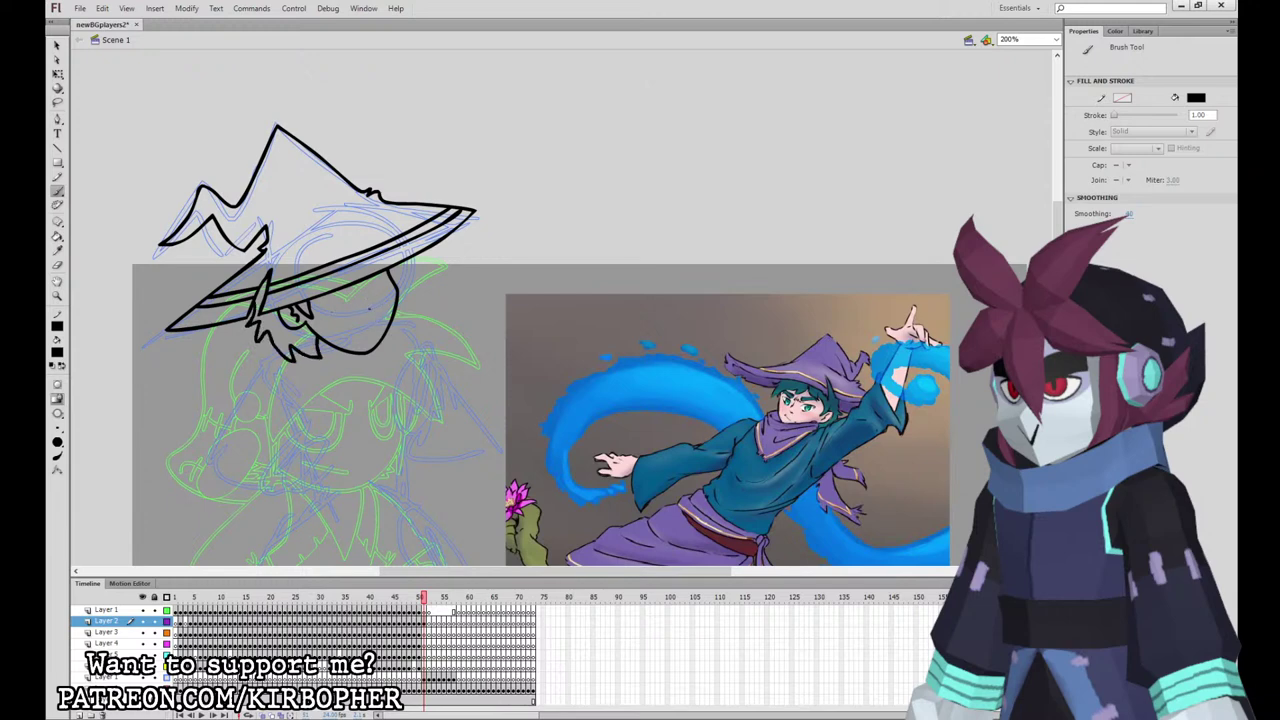
{"action": "mouse_move", "coordinate": [367, 290]}
{"action": "left_mouse_down"}
{"action": "mouse_move", "coordinate": [379, 303]}
{"action": "mouse_move", "coordinate": [358, 285]}
{"action": "mouse_move", "coordinate": [383, 273]}
{"action": "left_mouse_up"}
{"action": "left_click_drag", "start_coordinate": [320, 301], "coordinate": [387, 276]}
{"action": "left_click_drag", "start_coordinate": [363, 322], "coordinate": [333, 324]}
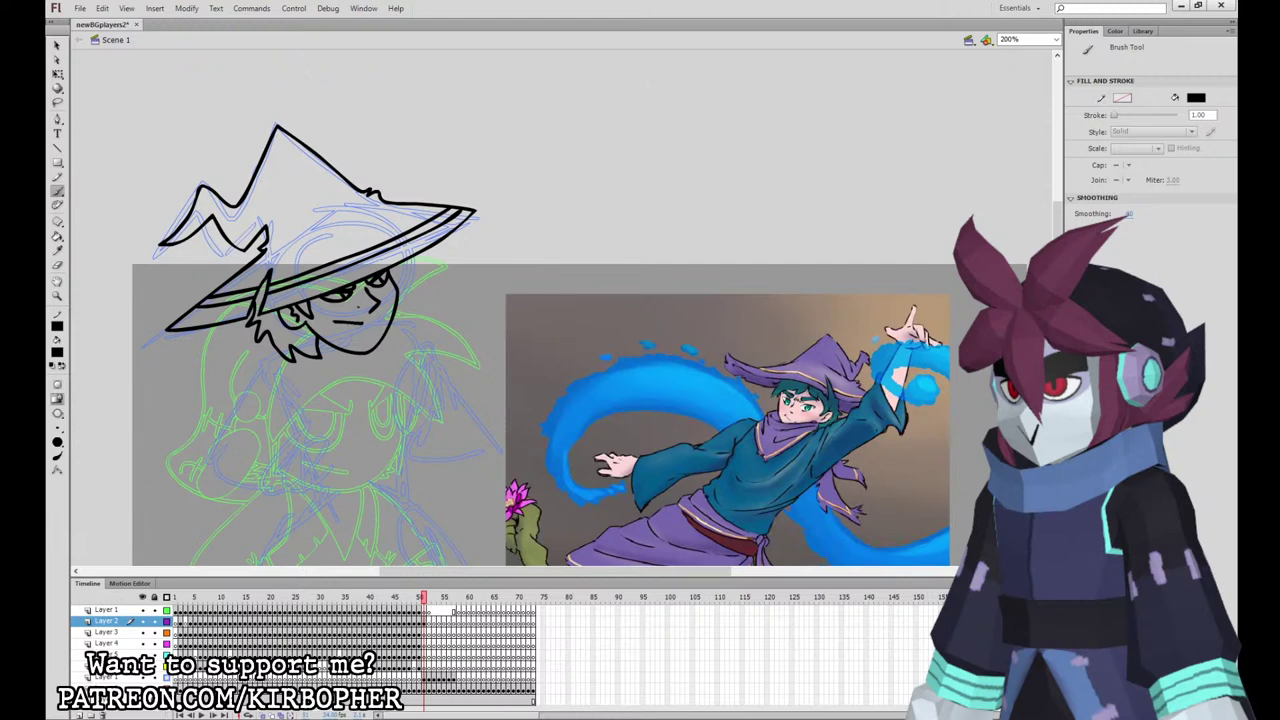
Step: Fill the face with the pink skin tone sampled from the reference picture and color both eyes
{"action": "left_click", "coordinate": [58, 250]}
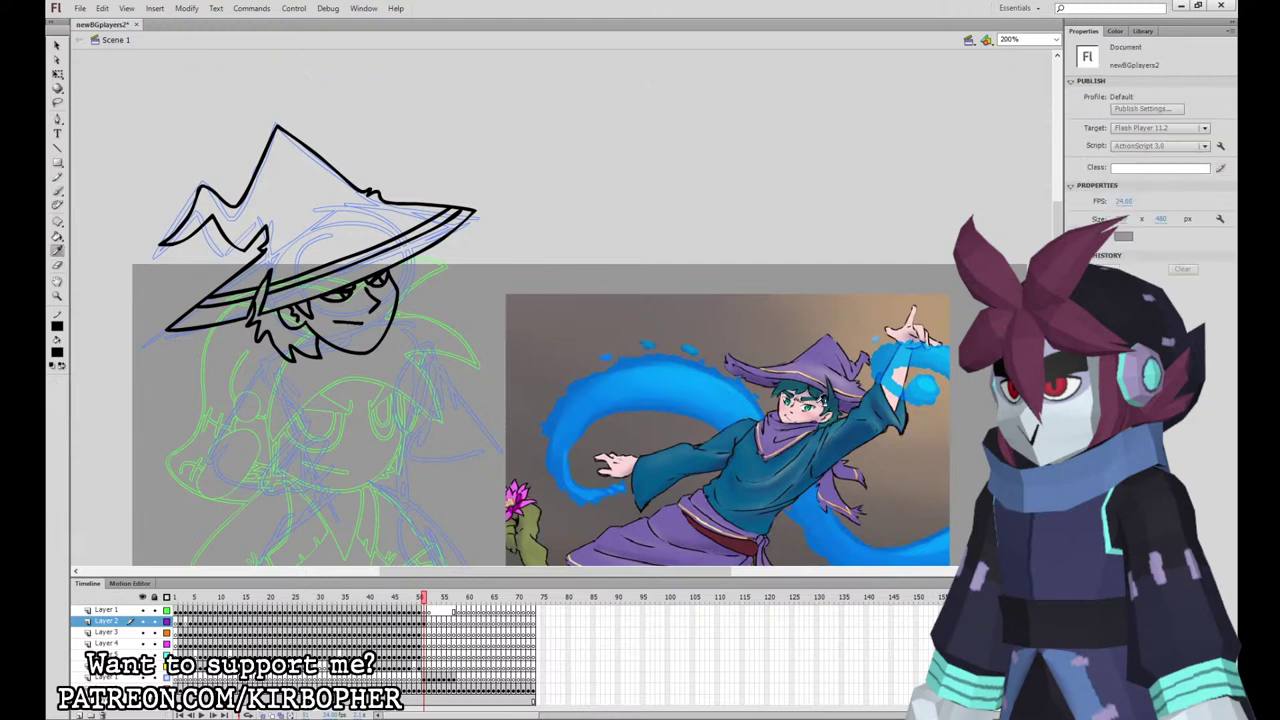
{"action": "left_click", "coordinate": [815, 400]}
{"action": "left_click", "coordinate": [366, 316]}
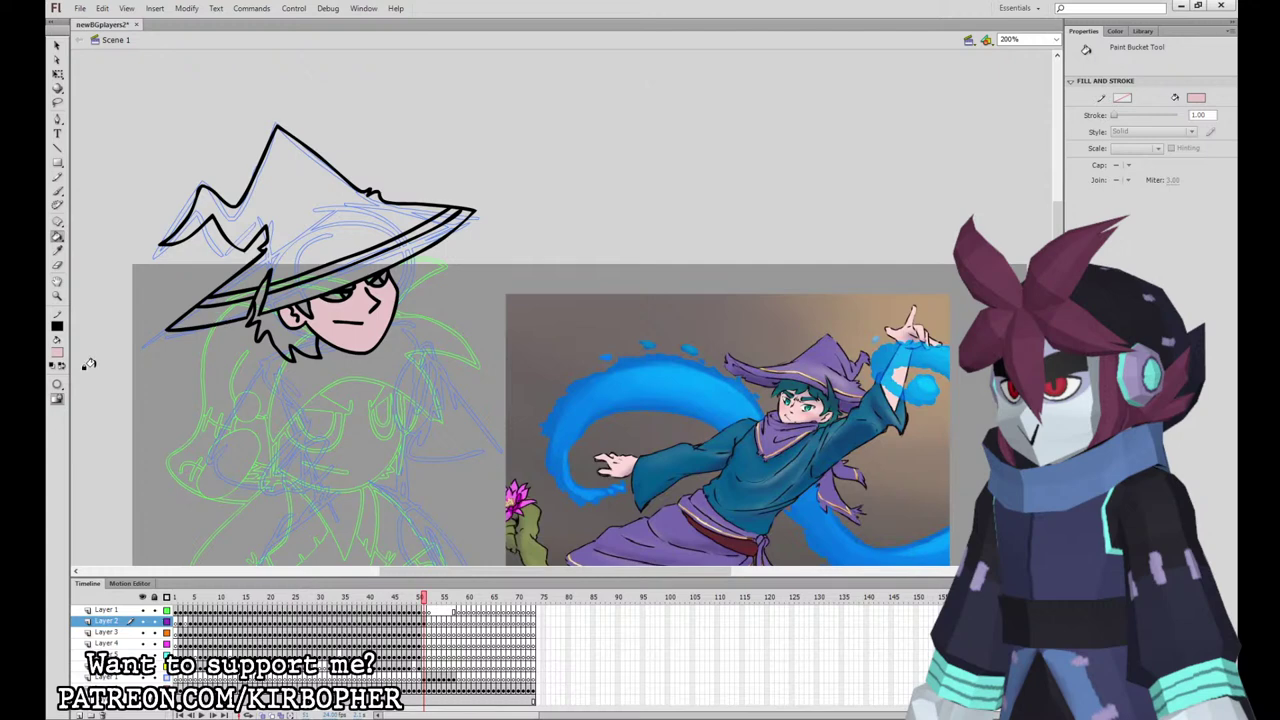
{"action": "left_click", "coordinate": [57, 354]}
{"action": "left_click", "coordinate": [70, 429]}
{"action": "left_click", "coordinate": [331, 297]}
{"action": "left_click", "coordinate": [370, 281]}
Step: Fill the hair with dark teal sampled from the reference, undoing a fill that recolors the outline
{"action": "left_click", "coordinate": [57, 252]}
{"action": "left_click", "coordinate": [806, 406]}
{"action": "left_click", "coordinate": [57, 252]}
{"action": "left_click", "coordinate": [645, 343]}
{"action": "left_click", "coordinate": [299, 321]}
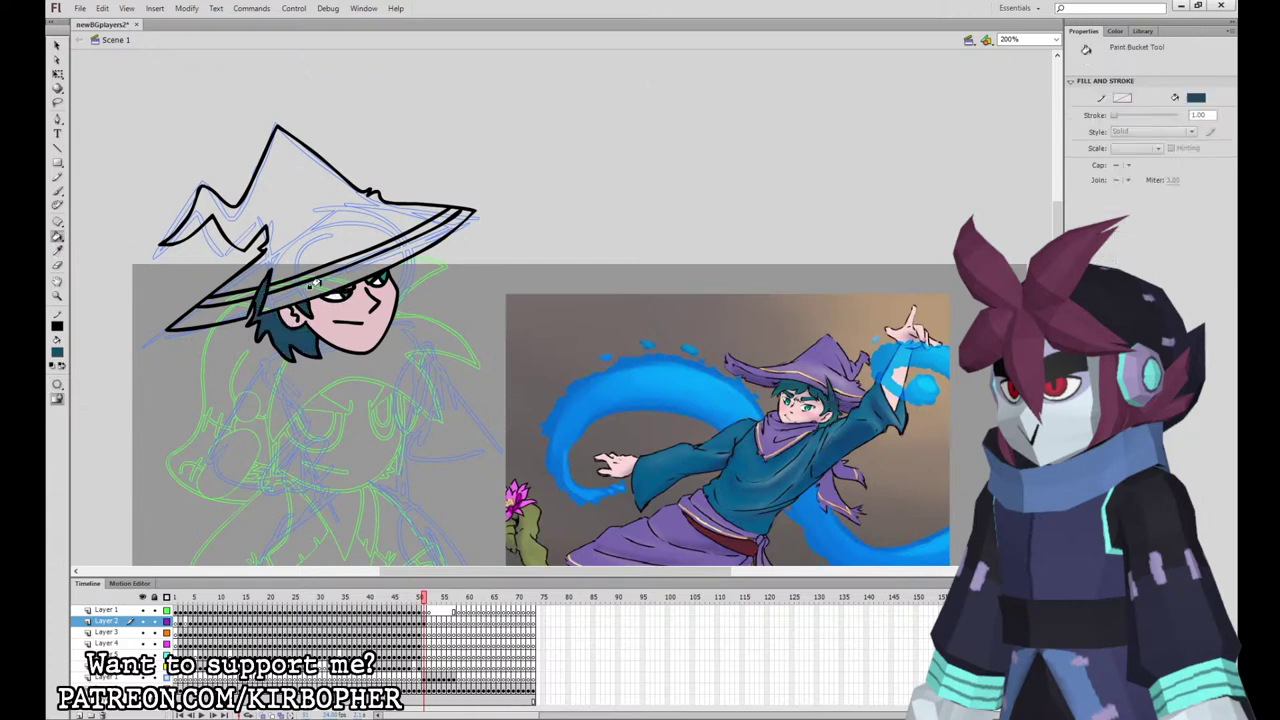
{"action": "left_click", "coordinate": [367, 277]}
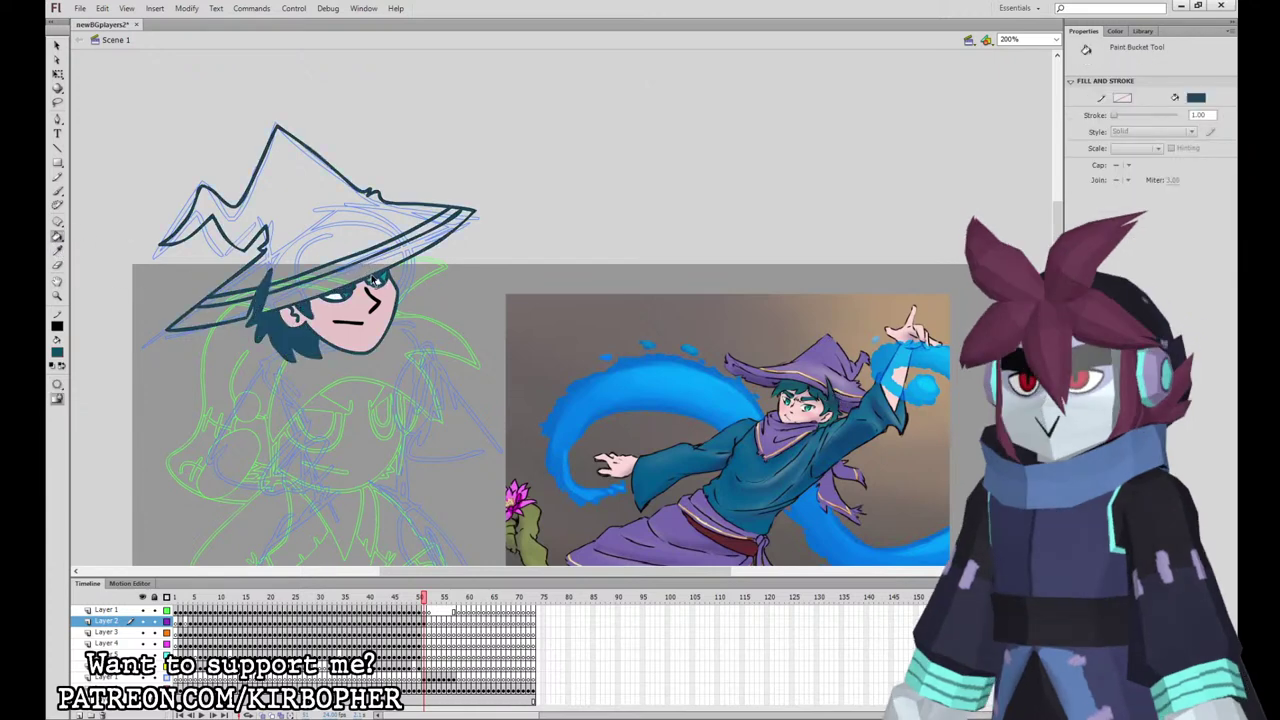
{"action": "key", "text": "ctrl+z"}
Step: Fill the hat with purple and its brim stripe with gold, both sampled from the reference picture
{"action": "left_click", "coordinate": [57, 252]}
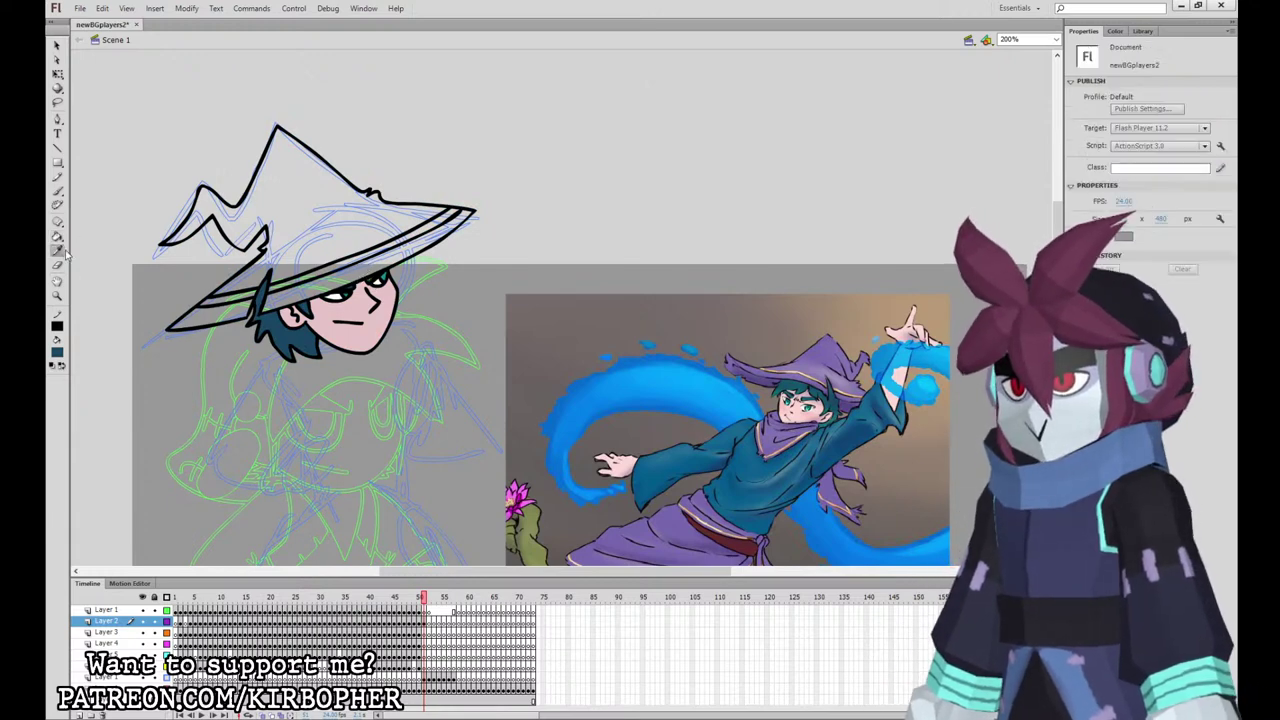
{"action": "left_click", "coordinate": [817, 350]}
{"action": "left_click", "coordinate": [314, 256]}
{"action": "left_click", "coordinate": [311, 285]}
{"action": "left_click", "coordinate": [227, 309]}
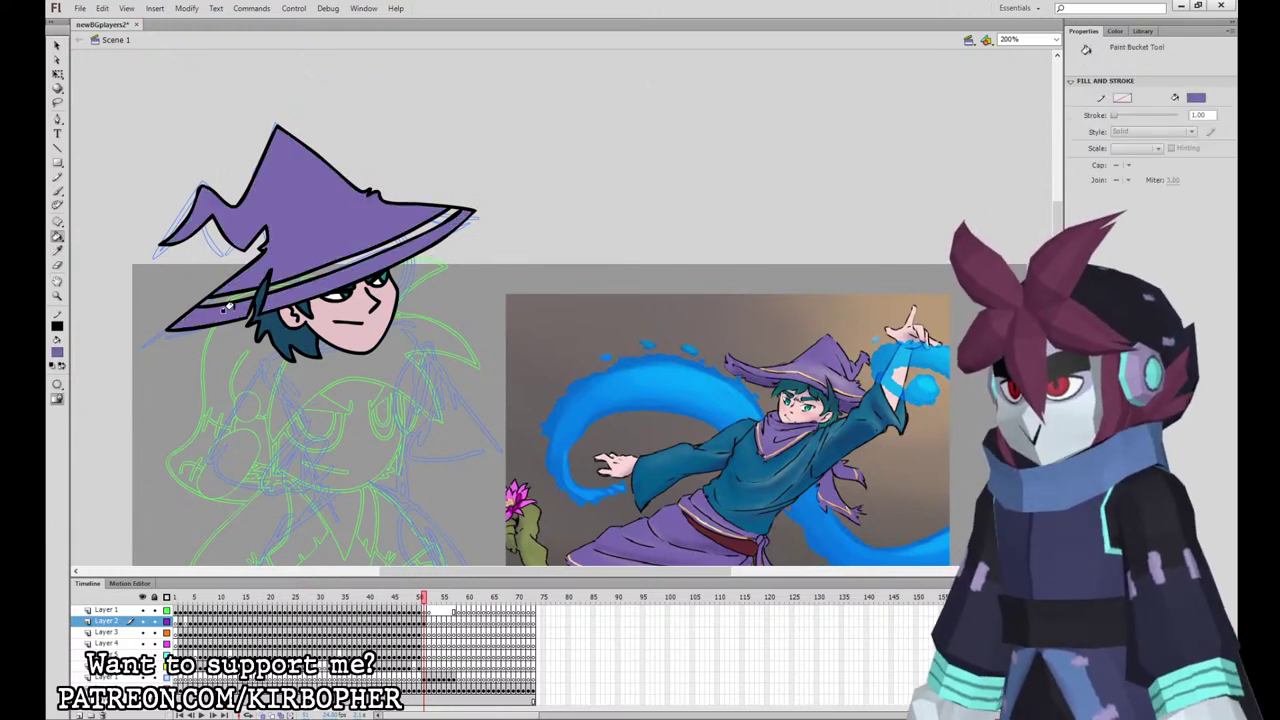
{"action": "left_click", "coordinate": [57, 251]}
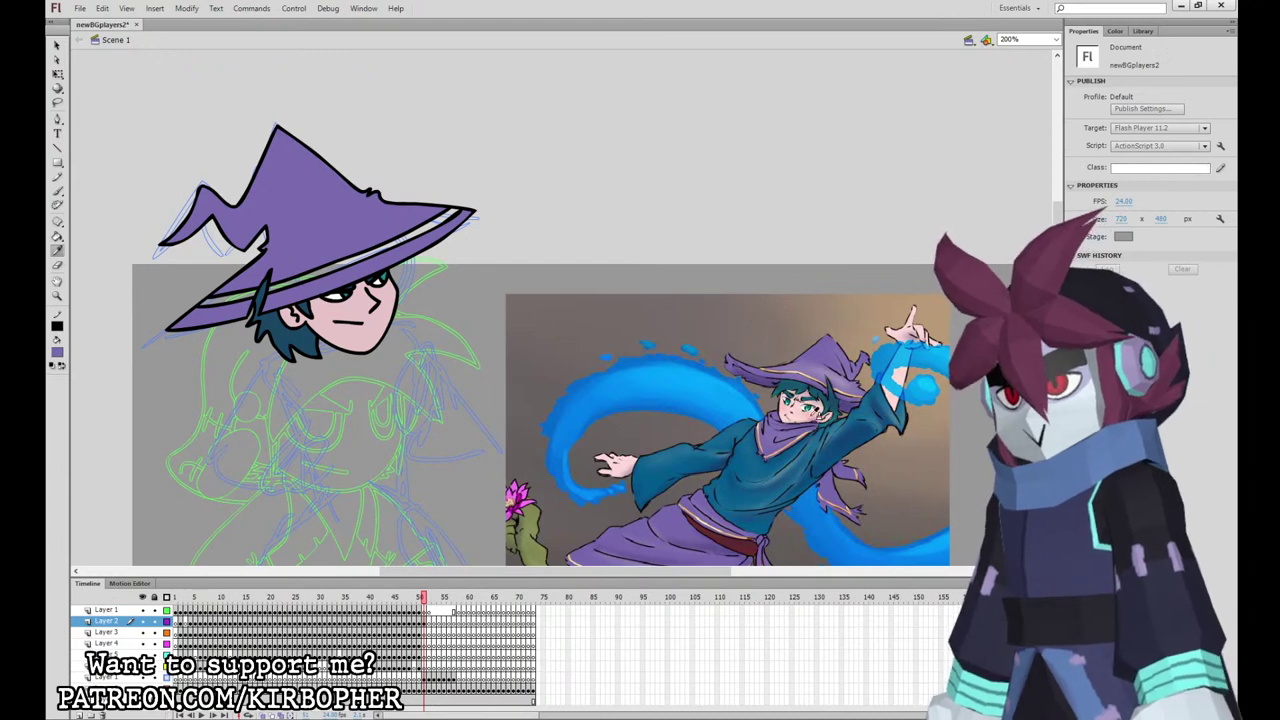
{"action": "left_click", "coordinate": [793, 368]}
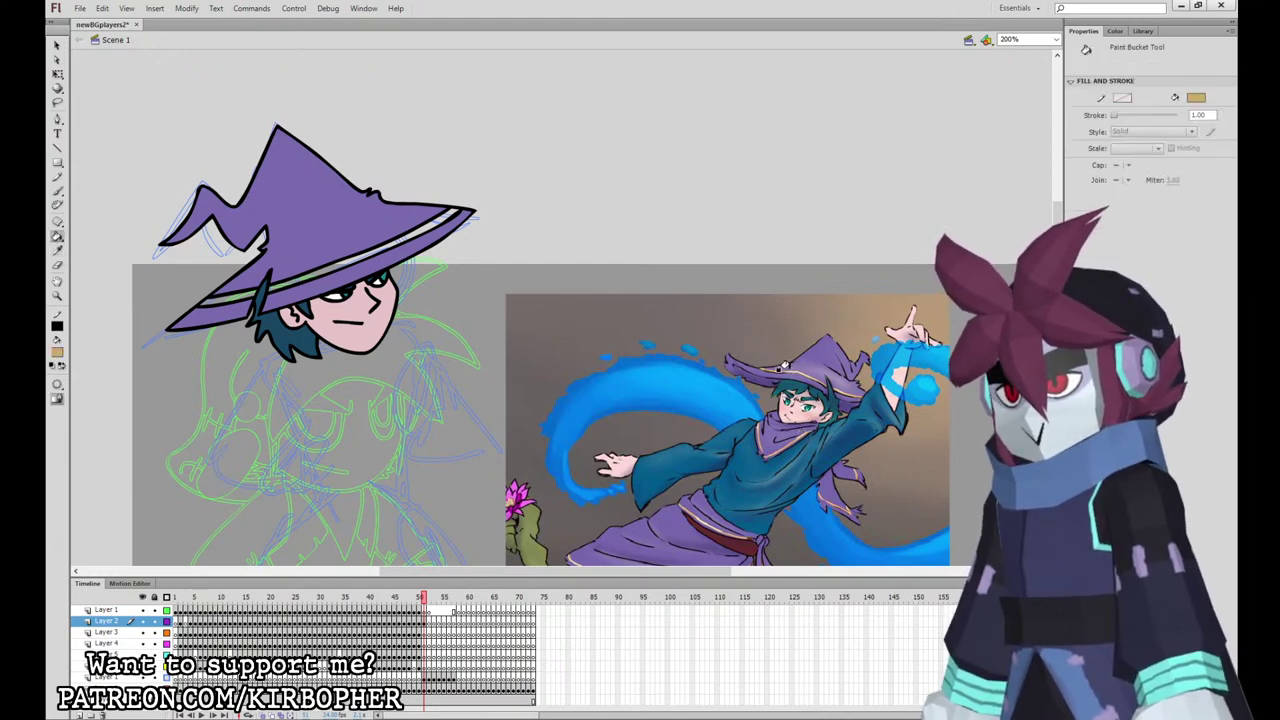
{"action": "left_click", "coordinate": [358, 251]}
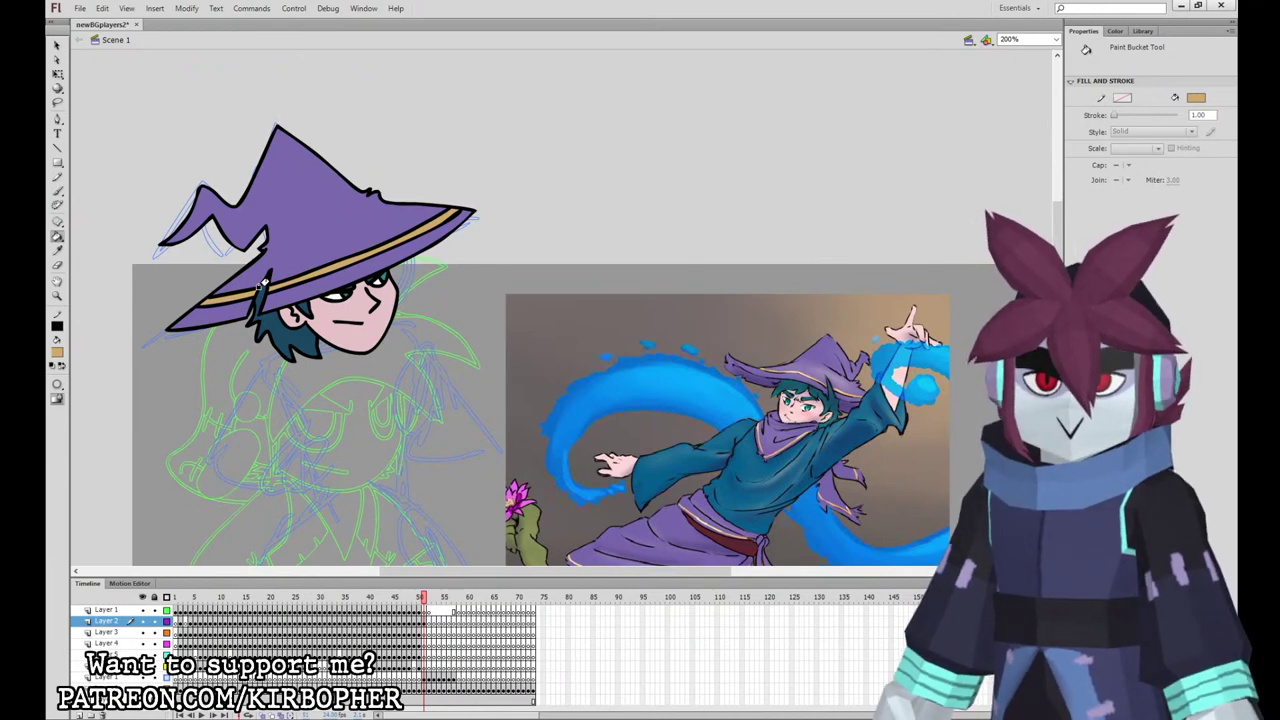
Step: Move the finished head and hat from Layer 2 to Layer 3 at frame 51, keeping Layer 2 for the body
{"action": "key", "text": "q"}
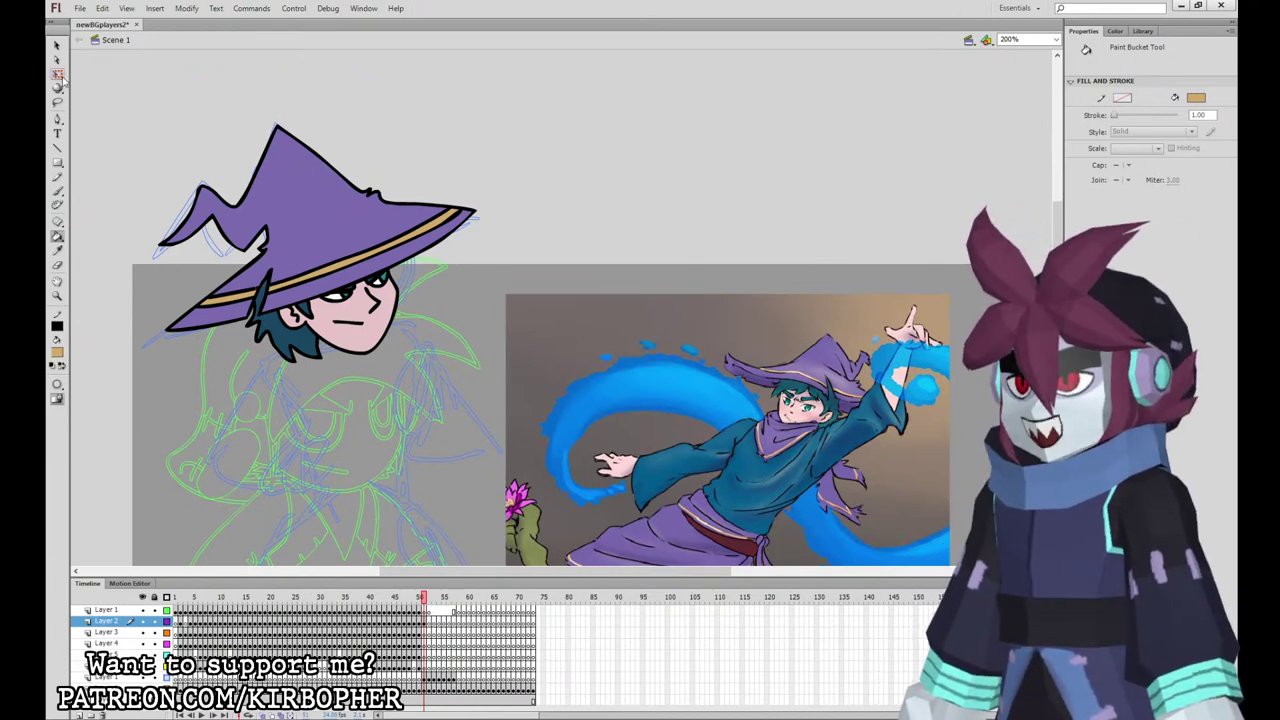
{"action": "scroll", "coordinate": [806, 367], "scroll_direction": "down", "scroll_amount": 3}
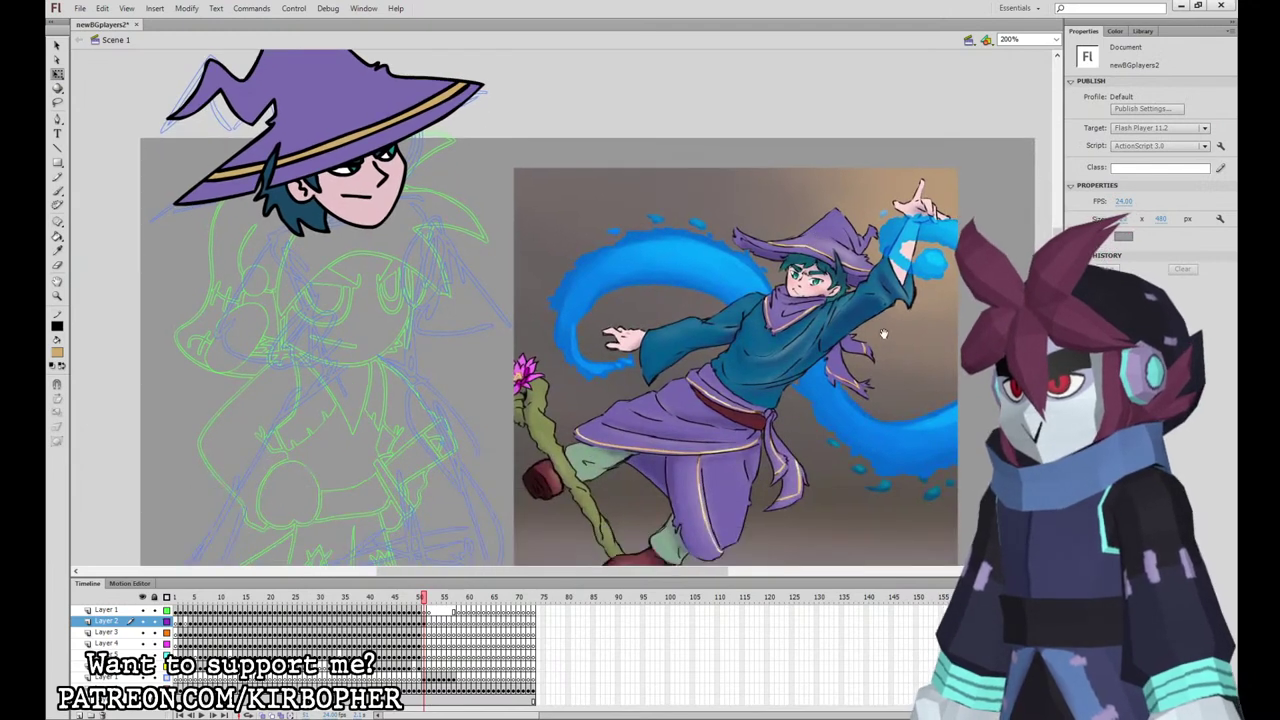
{"action": "scroll", "coordinate": [830, 420], "scroll_direction": "up", "scroll_amount": 1}
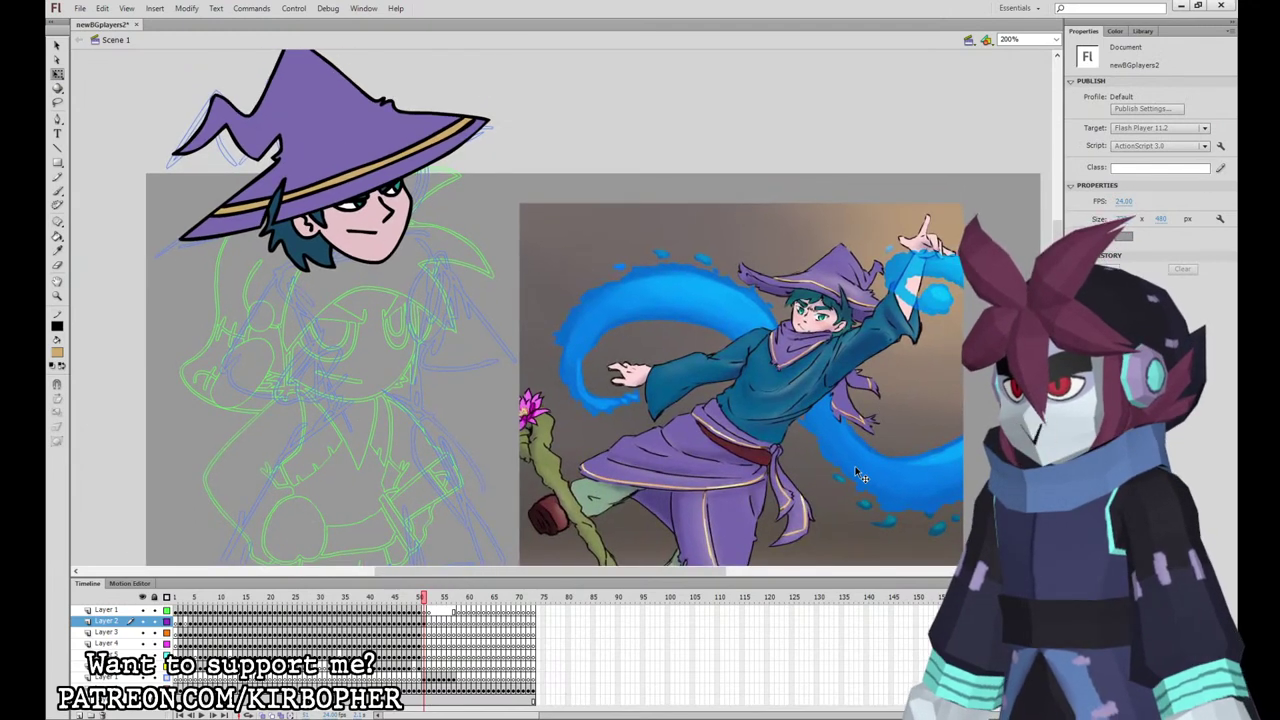
{"action": "left_click", "coordinate": [57, 190]}
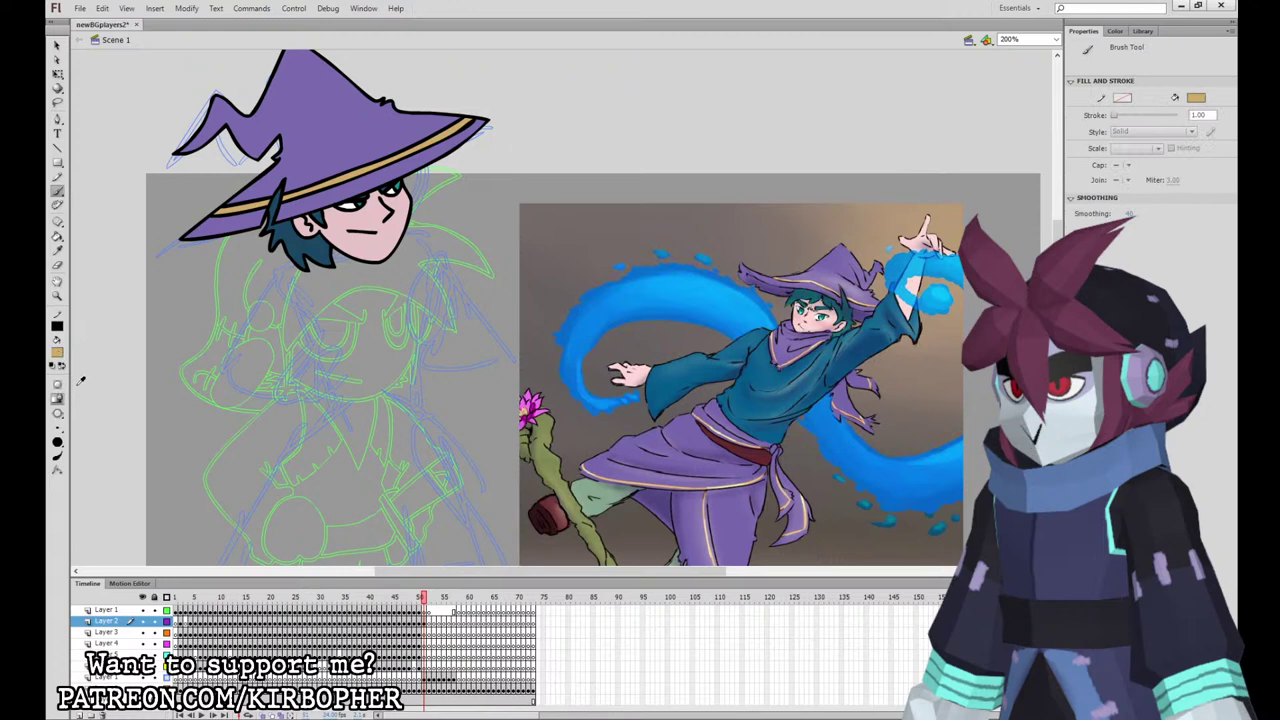
{"action": "left_click", "coordinate": [425, 632]}
{"action": "key", "text": "ctrl+1"}
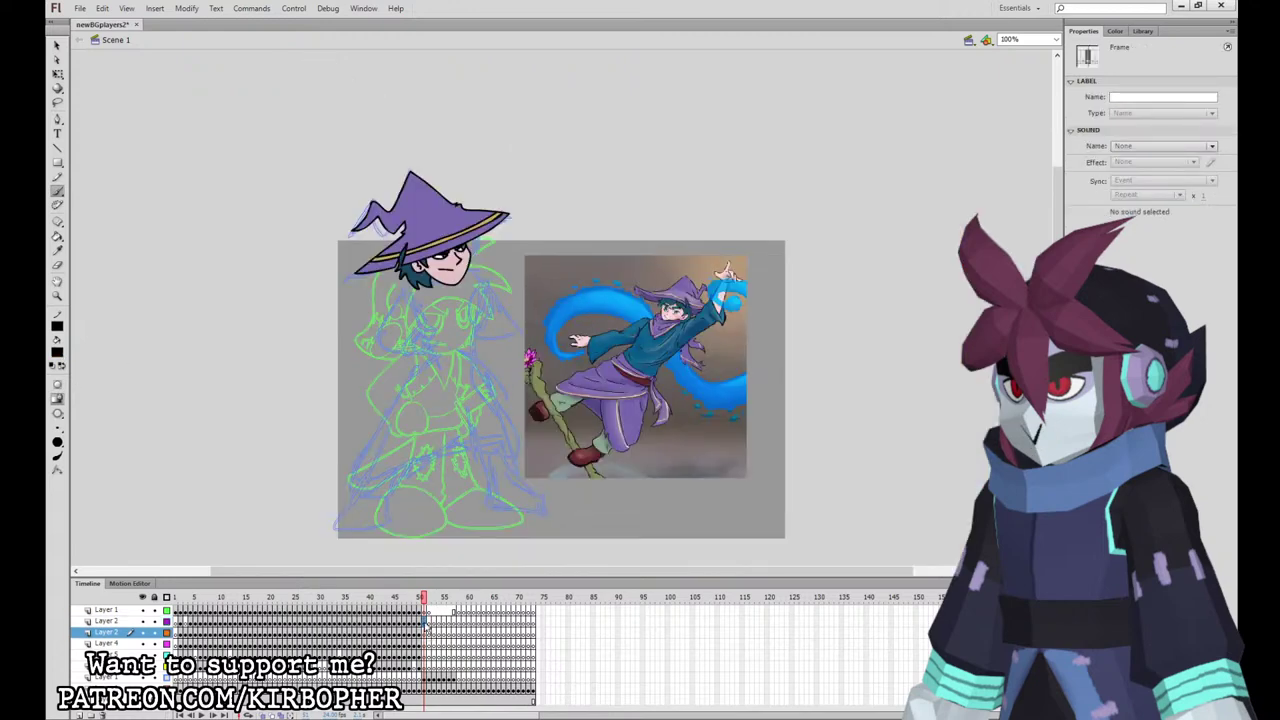
{"action": "left_click", "coordinate": [425, 622]}
{"action": "left_click", "coordinate": [425, 631]}
{"action": "left_click", "coordinate": [425, 622]}
{"action": "left_click", "coordinate": [424, 633]}
{"action": "left_click", "coordinate": [425, 622]}
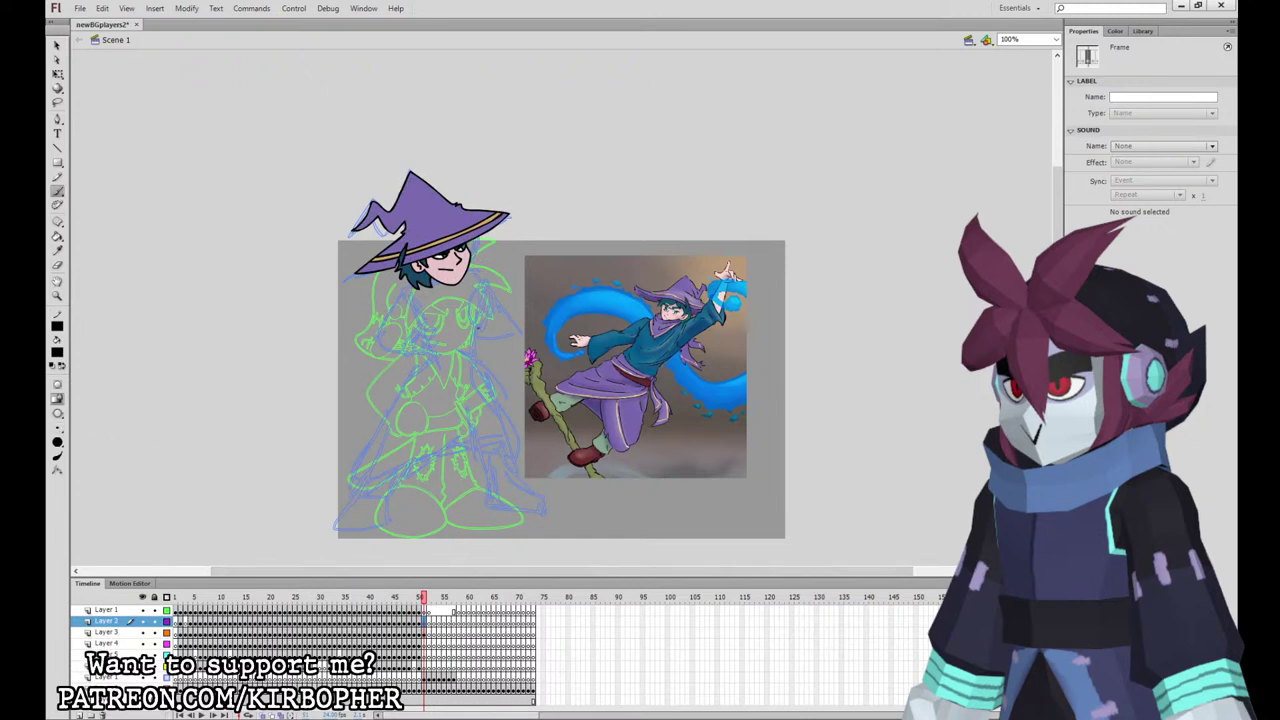
Step: Ink the ragged neck scarf in black on Layer 2 with a trim line along its pointed lower edge
{"action": "mouse_move", "coordinate": [409, 291]}
{"action": "left_mouse_down"}
{"action": "mouse_move", "coordinate": [470, 319]}
{"action": "mouse_move", "coordinate": [481, 291]}
{"action": "left_mouse_up"}
{"action": "key", "text": "b"}
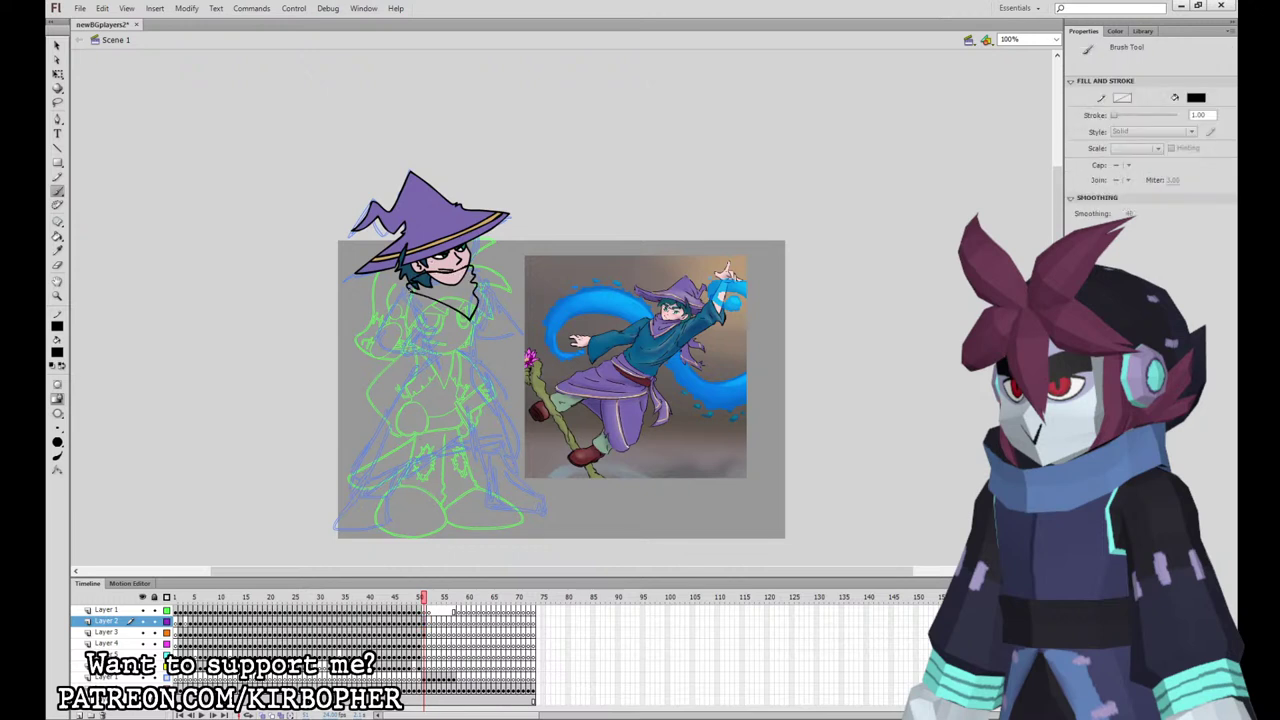
{"action": "mouse_move", "coordinate": [408, 290]}
{"action": "left_mouse_down"}
{"action": "mouse_move", "coordinate": [464, 306]}
{"action": "mouse_move", "coordinate": [478, 294]}
{"action": "mouse_move", "coordinate": [470, 306]}
{"action": "left_mouse_up"}
Step: Ink the near sleeve, the hand on the hip and the torso's side, undoing strokes that miss
{"action": "mouse_move", "coordinate": [410, 292]}
{"action": "left_mouse_down"}
{"action": "mouse_move", "coordinate": [372, 332]}
{"action": "mouse_move", "coordinate": [402, 352]}
{"action": "mouse_move", "coordinate": [392, 309]}
{"action": "mouse_move", "coordinate": [372, 327]}
{"action": "mouse_move", "coordinate": [389, 356]}
{"action": "mouse_move", "coordinate": [402, 325]}
{"action": "left_mouse_up"}
{"action": "key", "text": "ctrl+z"}
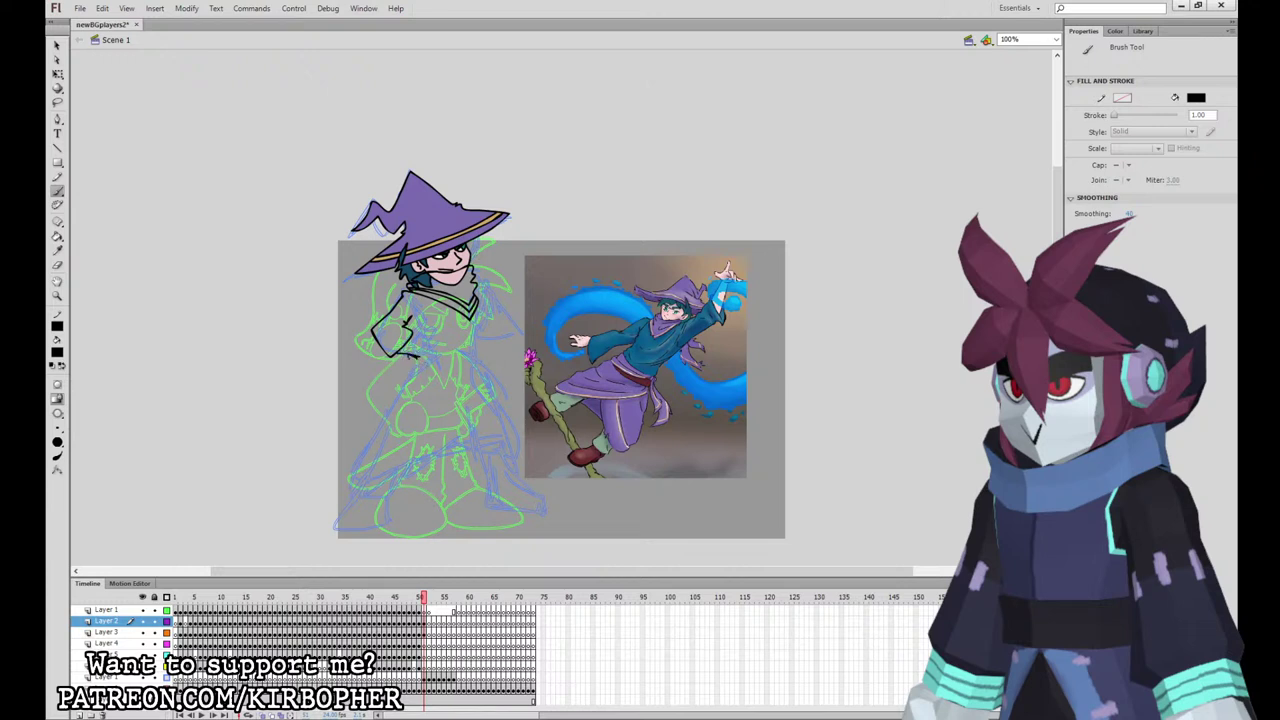
{"action": "left_click_drag", "start_coordinate": [428, 349], "coordinate": [421, 346]}
{"action": "left_click_drag", "start_coordinate": [477, 308], "coordinate": [472, 348]}
{"action": "mouse_move", "coordinate": [429, 355]}
{"action": "left_mouse_down"}
{"action": "mouse_move", "coordinate": [476, 350]}
{"action": "mouse_move", "coordinate": [473, 397]}
{"action": "mouse_move", "coordinate": [474, 360]}
{"action": "mouse_move", "coordinate": [503, 396]}
{"action": "mouse_move", "coordinate": [474, 354]}
{"action": "left_mouse_up"}
{"action": "key", "text": "ctrl+z"}
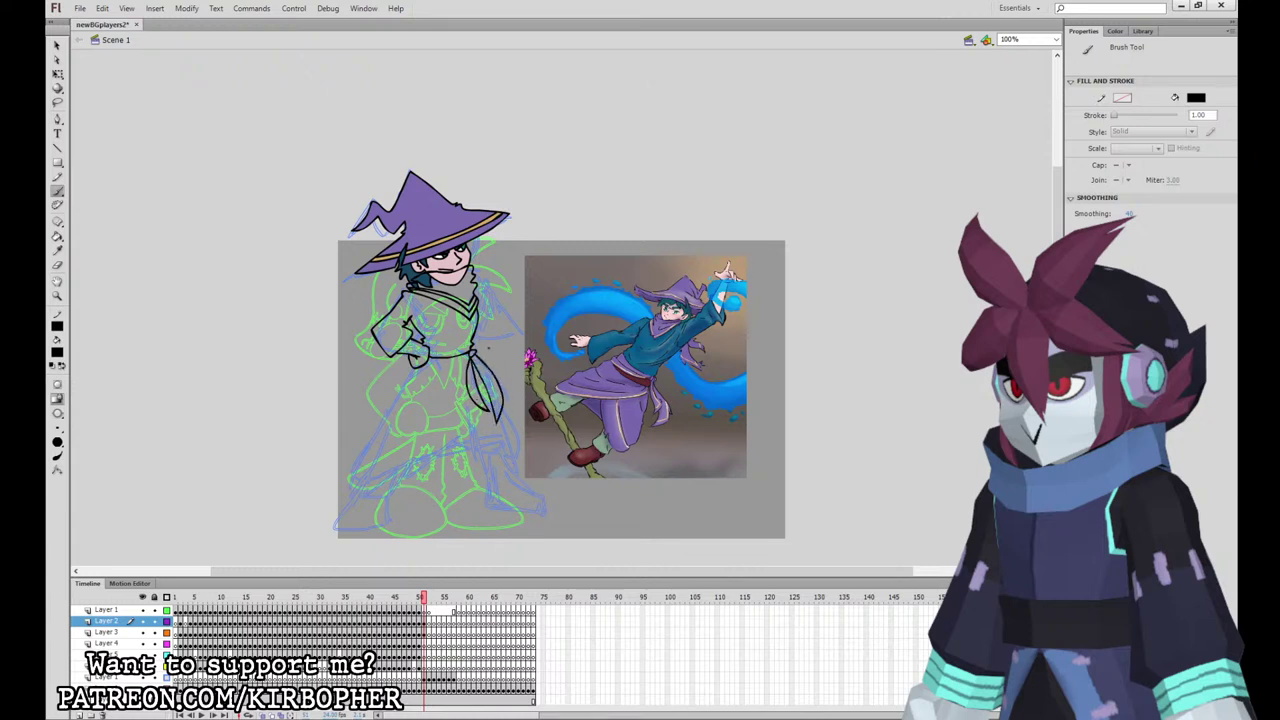
Step: Ink the hanging sash tails at the hip with their inner trim lines
{"action": "left_click_drag", "start_coordinate": [470, 364], "coordinate": [476, 400]}
{"action": "left_click_drag", "start_coordinate": [474, 356], "coordinate": [492, 382]}
{"action": "left_click_drag", "start_coordinate": [490, 382], "coordinate": [498, 410]}
{"action": "left_click_drag", "start_coordinate": [477, 358], "coordinate": [500, 411]}
Step: Ink the waist sash with its trim line and the bent far arm, redoing strokes that miss
{"action": "left_click_drag", "start_coordinate": [470, 356], "coordinate": [406, 380]}
{"action": "key", "text": "ctrl+z"}
{"action": "mouse_move", "coordinate": [409, 368]}
{"action": "left_mouse_down"}
{"action": "mouse_move", "coordinate": [434, 376]}
{"action": "mouse_move", "coordinate": [467, 358]}
{"action": "left_mouse_up"}
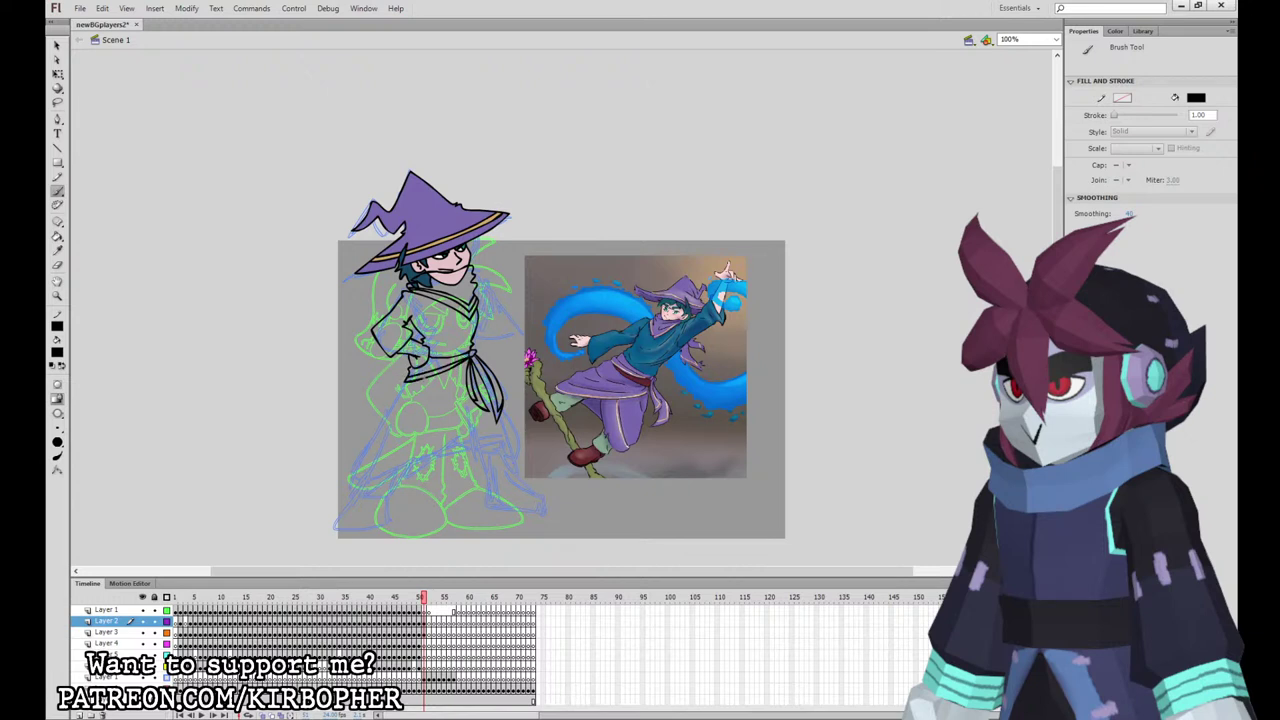
{"action": "left_click_drag", "start_coordinate": [420, 380], "coordinate": [468, 368]}
{"action": "key", "text": "ctrl+z"}
Step: Fill the scarf, the waist sash and the hanging sash tails with the hat's purple
{"action": "left_click", "coordinate": [58, 251]}
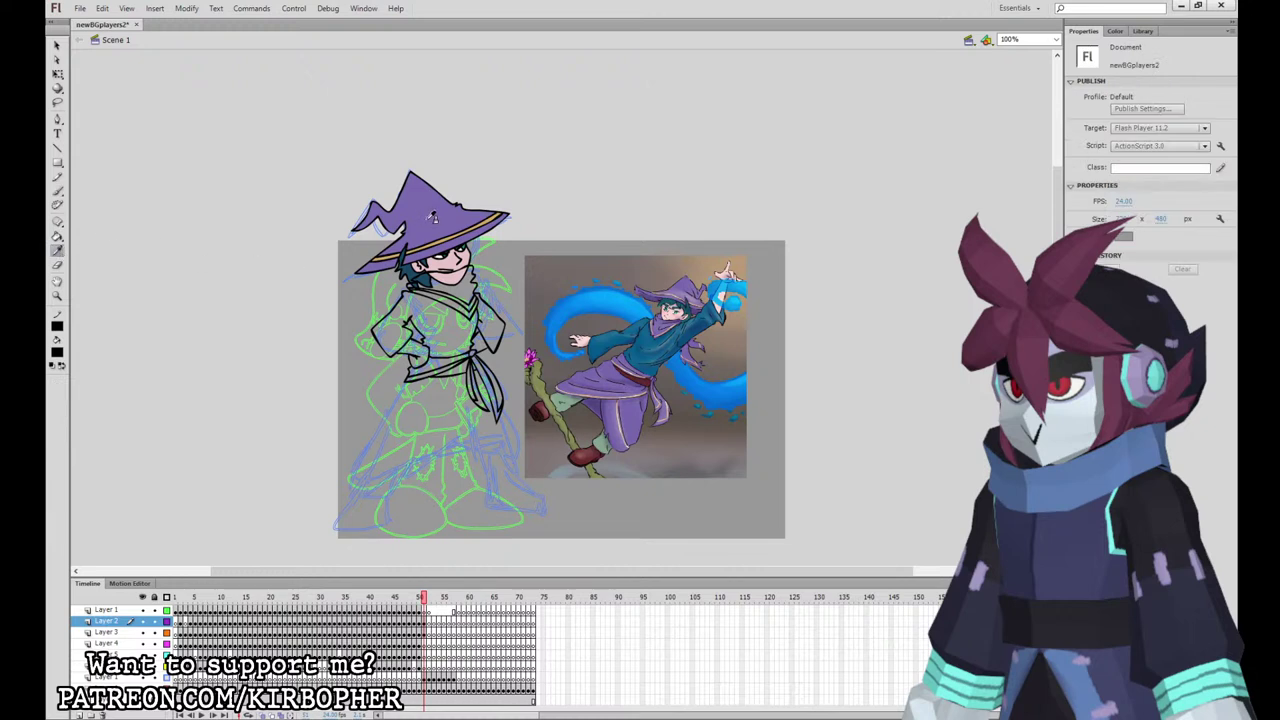
{"action": "left_click", "coordinate": [429, 217]}
{"action": "left_click", "coordinate": [445, 287]}
{"action": "left_click", "coordinate": [467, 304]}
{"action": "left_click", "coordinate": [452, 356]}
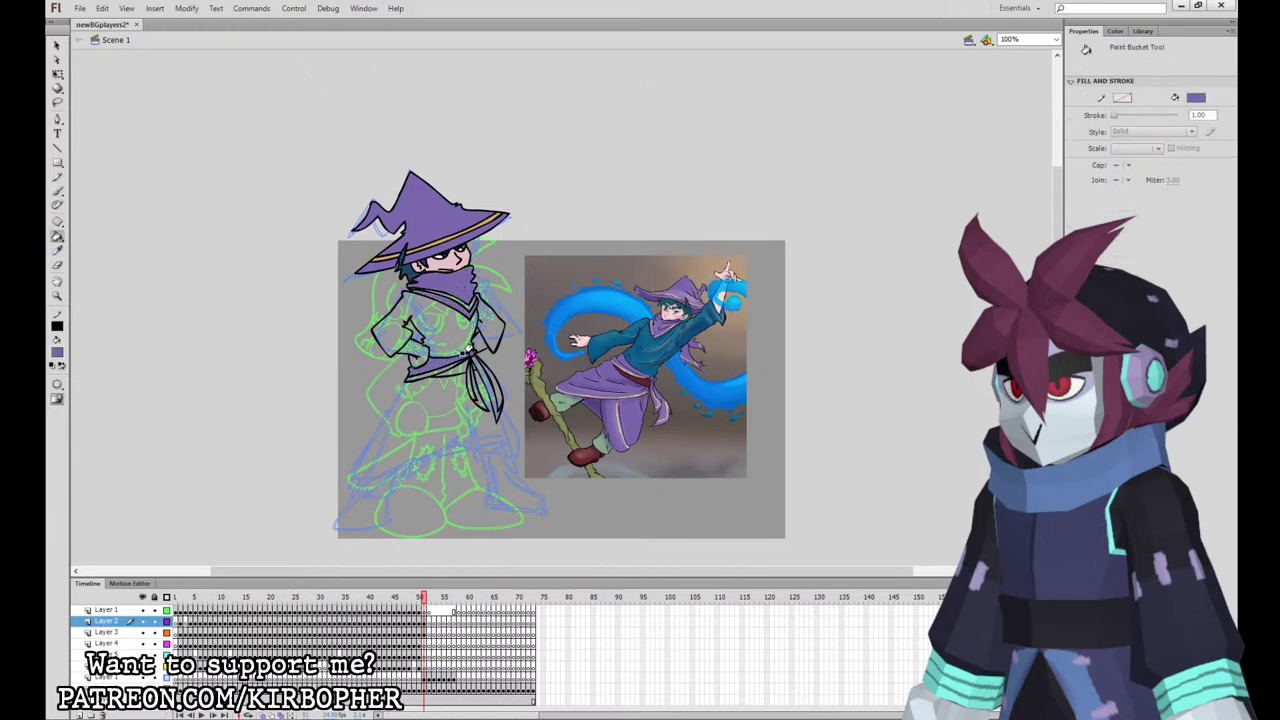
{"action": "left_click", "coordinate": [469, 369]}
{"action": "left_click", "coordinate": [495, 388]}
{"action": "left_click", "coordinate": [484, 382]}
Step: Fill the trim stripes on the waist sash and its tails with the hat stripe's gold
{"action": "left_click", "coordinate": [58, 250]}
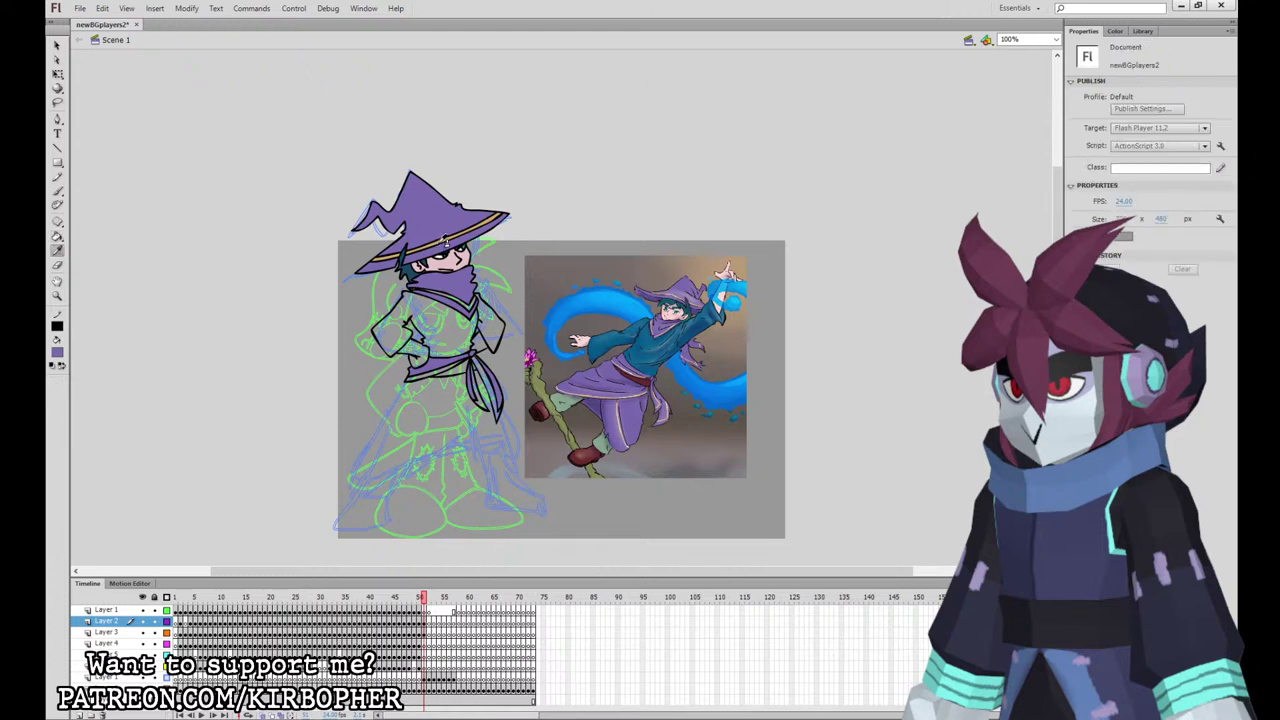
{"action": "left_click", "coordinate": [441, 236]}
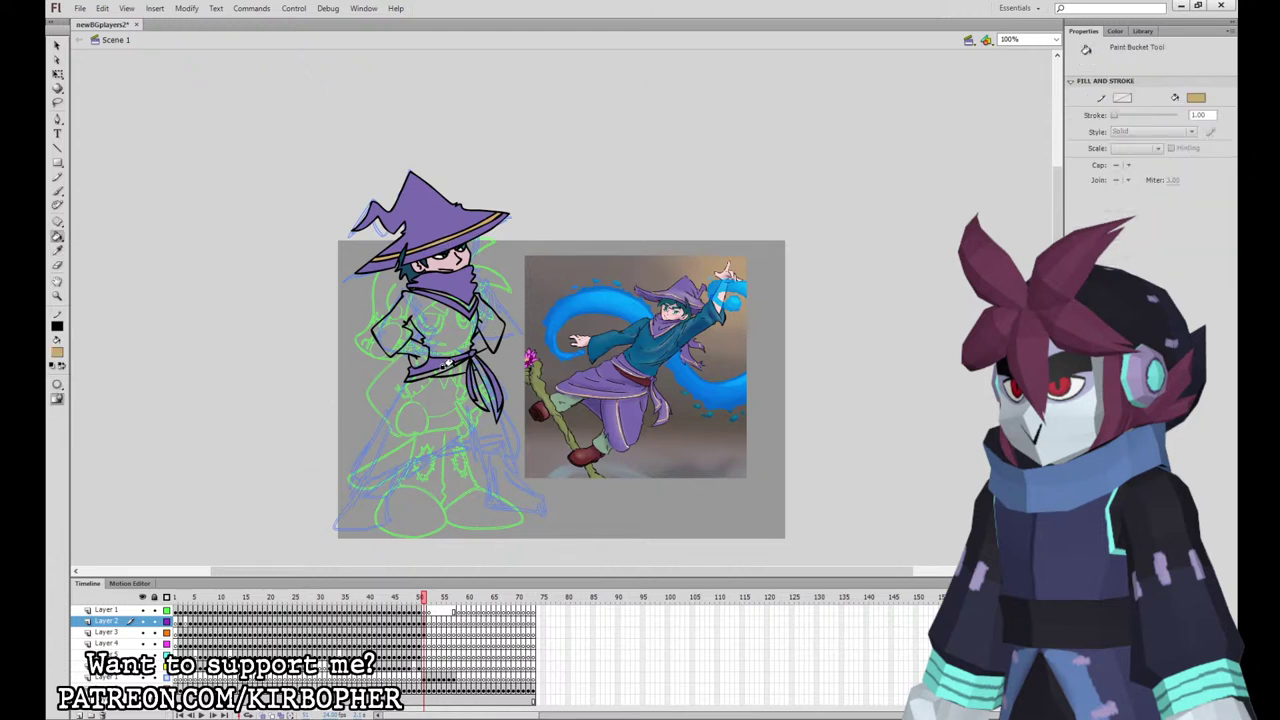
{"action": "left_click", "coordinate": [438, 371]}
{"action": "left_click", "coordinate": [480, 388]}
{"action": "left_click", "coordinate": [486, 394]}
Step: Fill both hands and forearms with the skin tone sampled from the face
{"action": "left_click", "coordinate": [58, 250]}
{"action": "left_click", "coordinate": [454, 264]}
{"action": "left_click", "coordinate": [414, 352]}
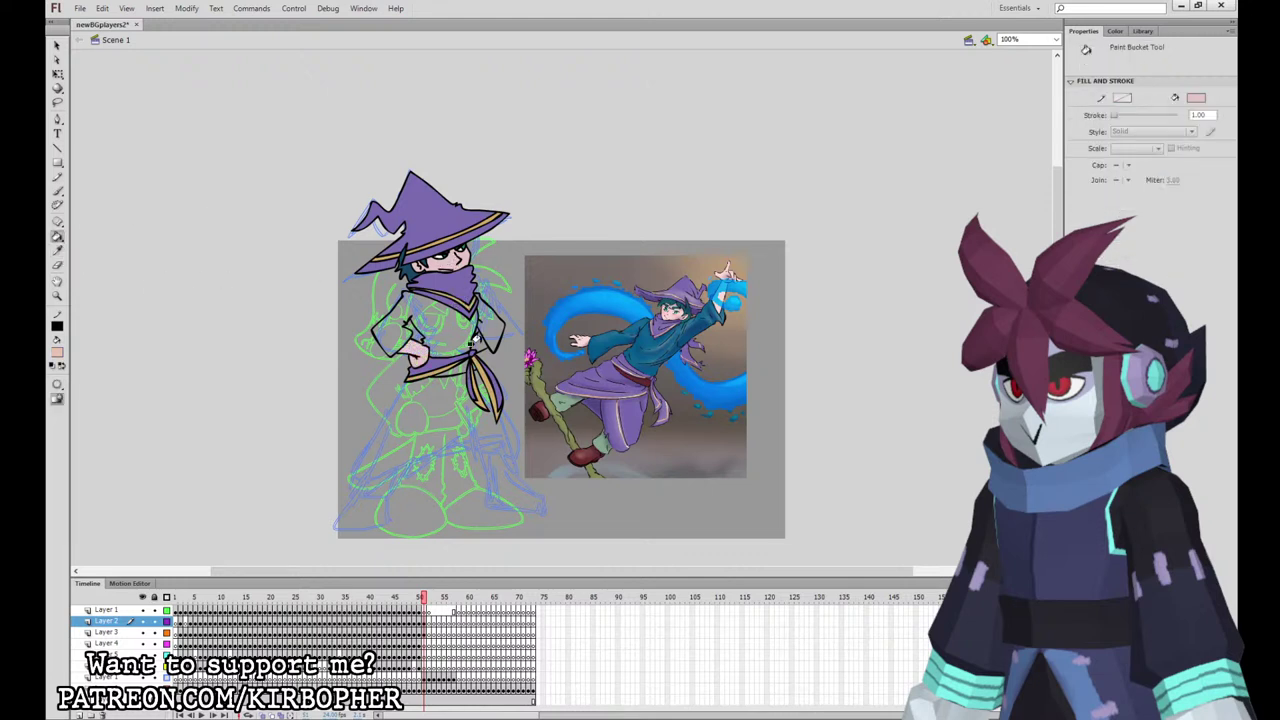
{"action": "left_click", "coordinate": [478, 344]}
Step: Fill the tunic and both sleeves with teal blue sampled from the reference, resampling for a duller shade
{"action": "left_click", "coordinate": [62, 250]}
{"action": "left_click", "coordinate": [665, 336]}
{"action": "left_click", "coordinate": [426, 318]}
{"action": "left_click", "coordinate": [490, 322]}
{"action": "left_click", "coordinate": [58, 250]}
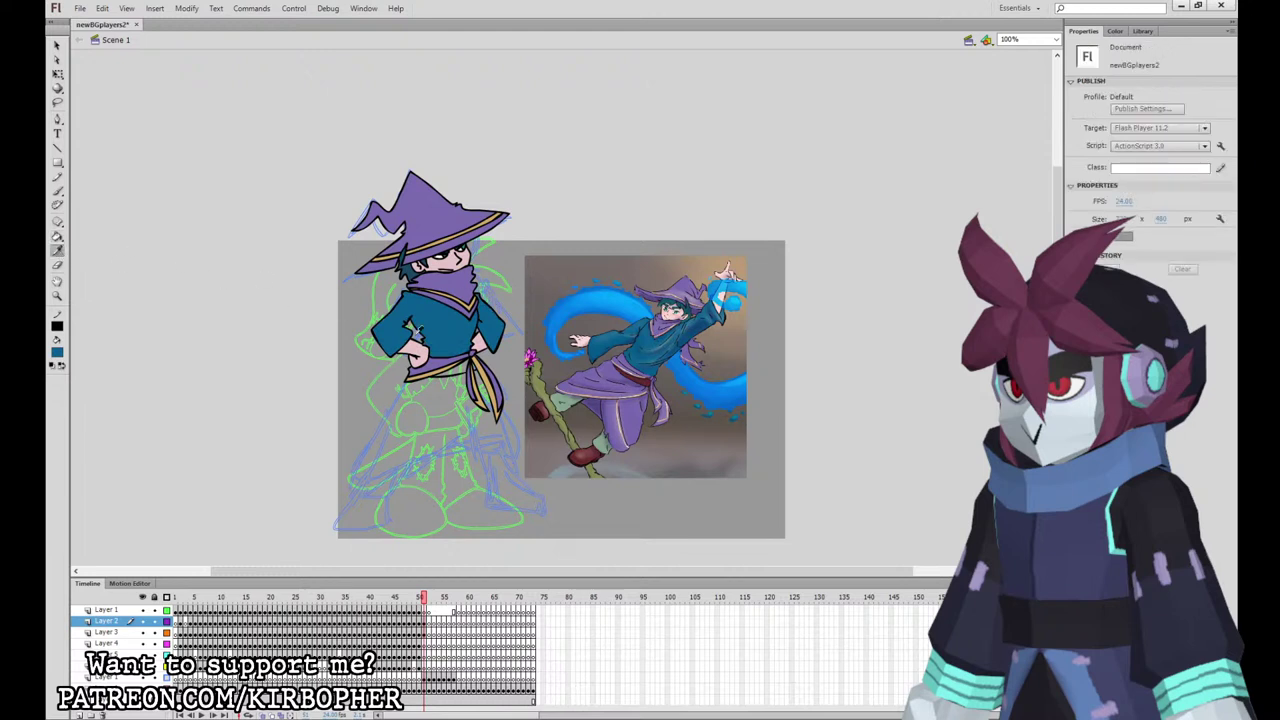
{"action": "left_click", "coordinate": [672, 338]}
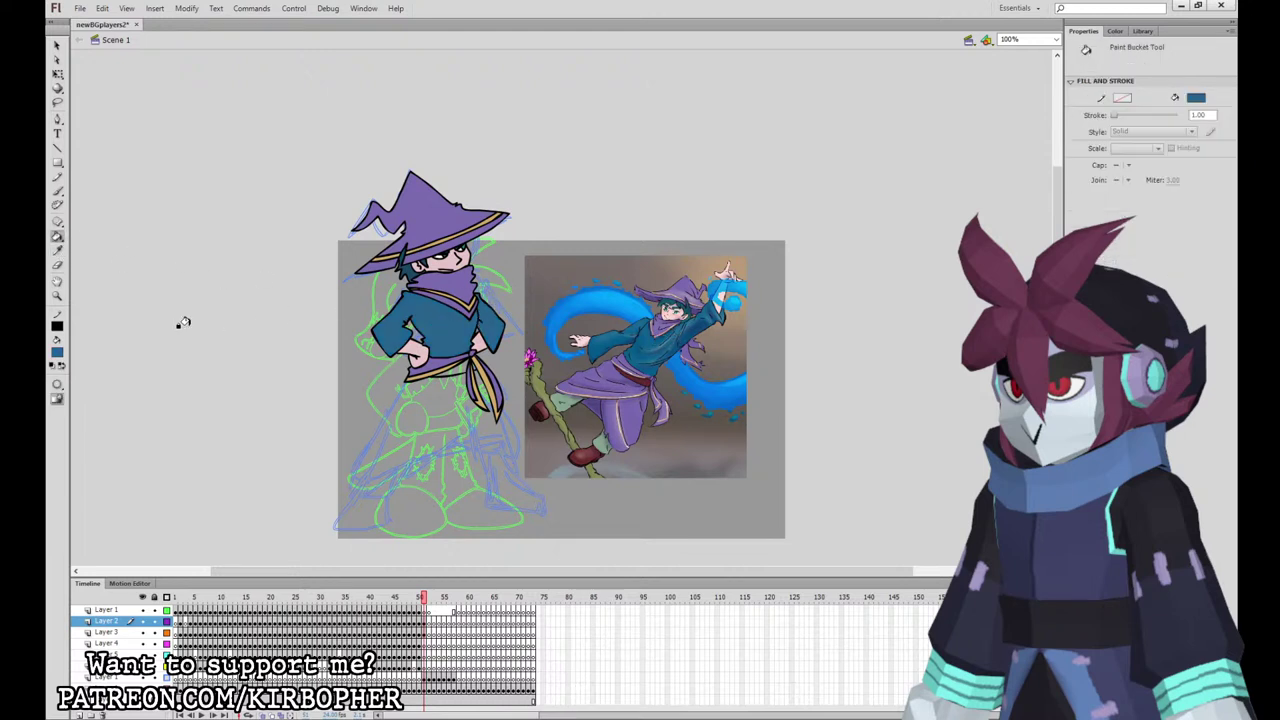
Step: Fill the belt section at the waist with dark red sampled from the reference picture's belt
{"action": "left_click", "coordinate": [58, 250]}
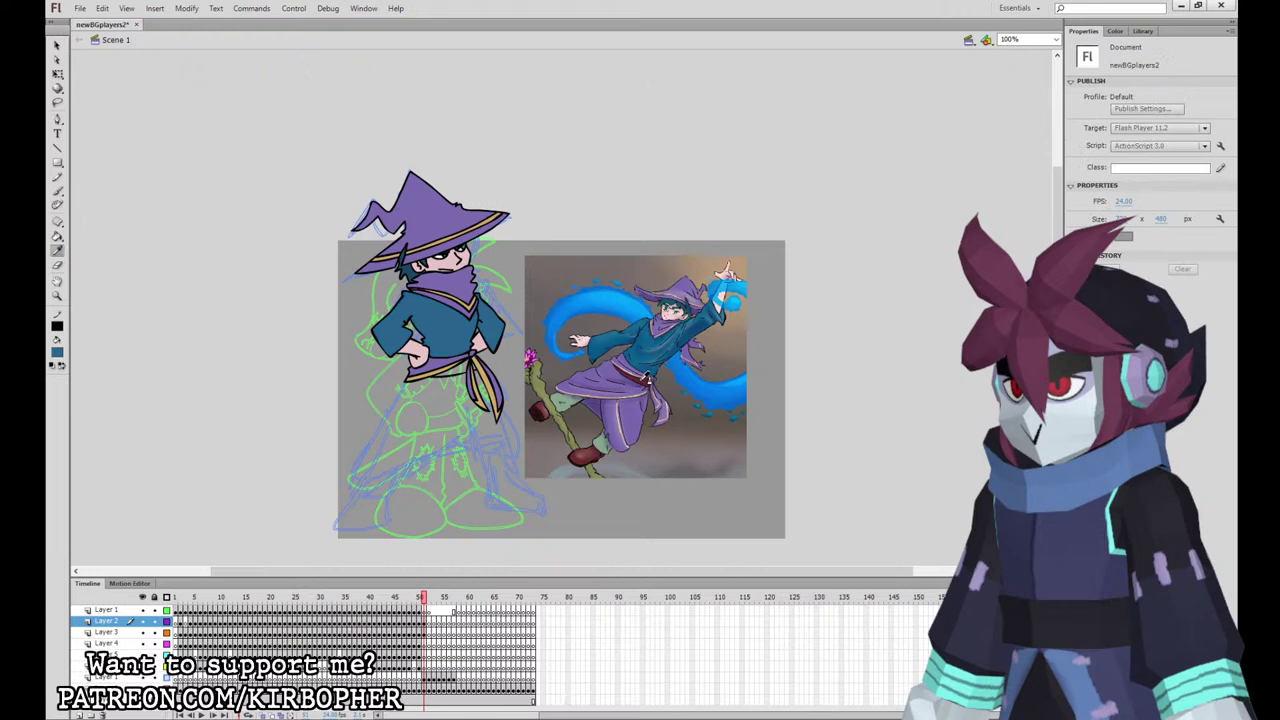
{"action": "left_click", "coordinate": [646, 378]}
{"action": "left_click", "coordinate": [452, 366]}
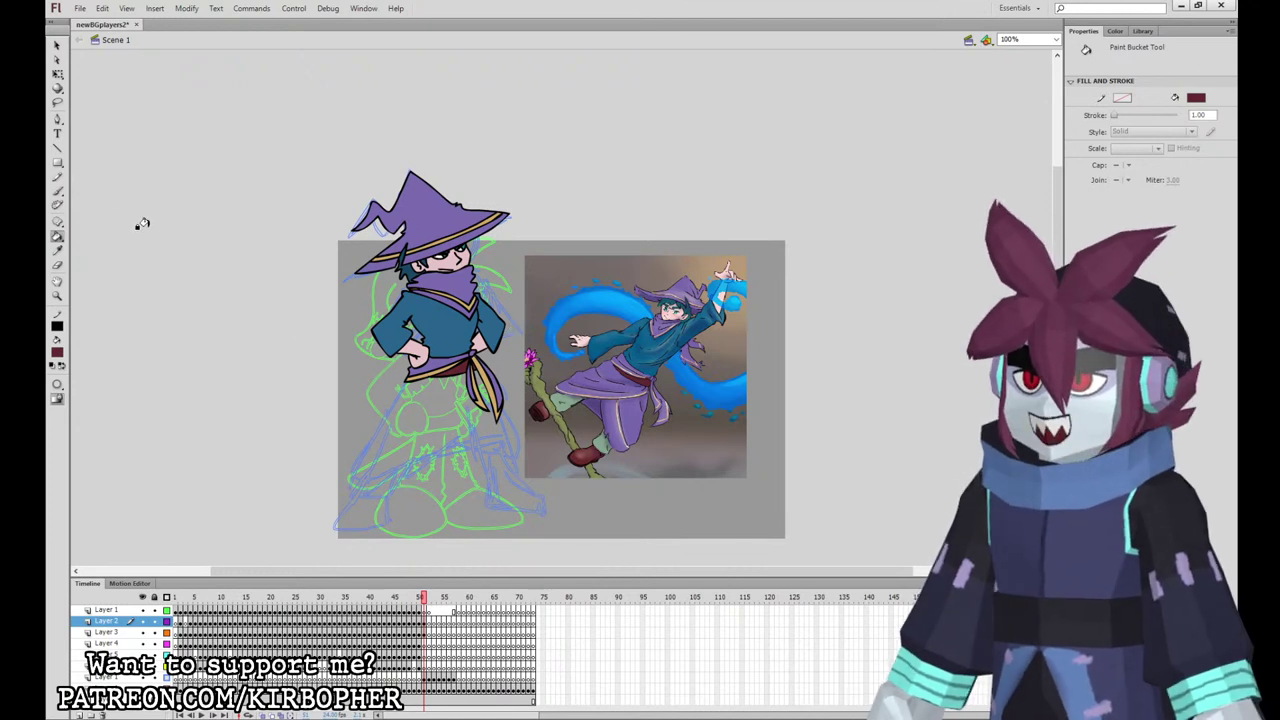
Step: Ink the flared robe skirt below the waist in black with the Brush on Layer 4 at frame 51
{"action": "key", "text": "b"}
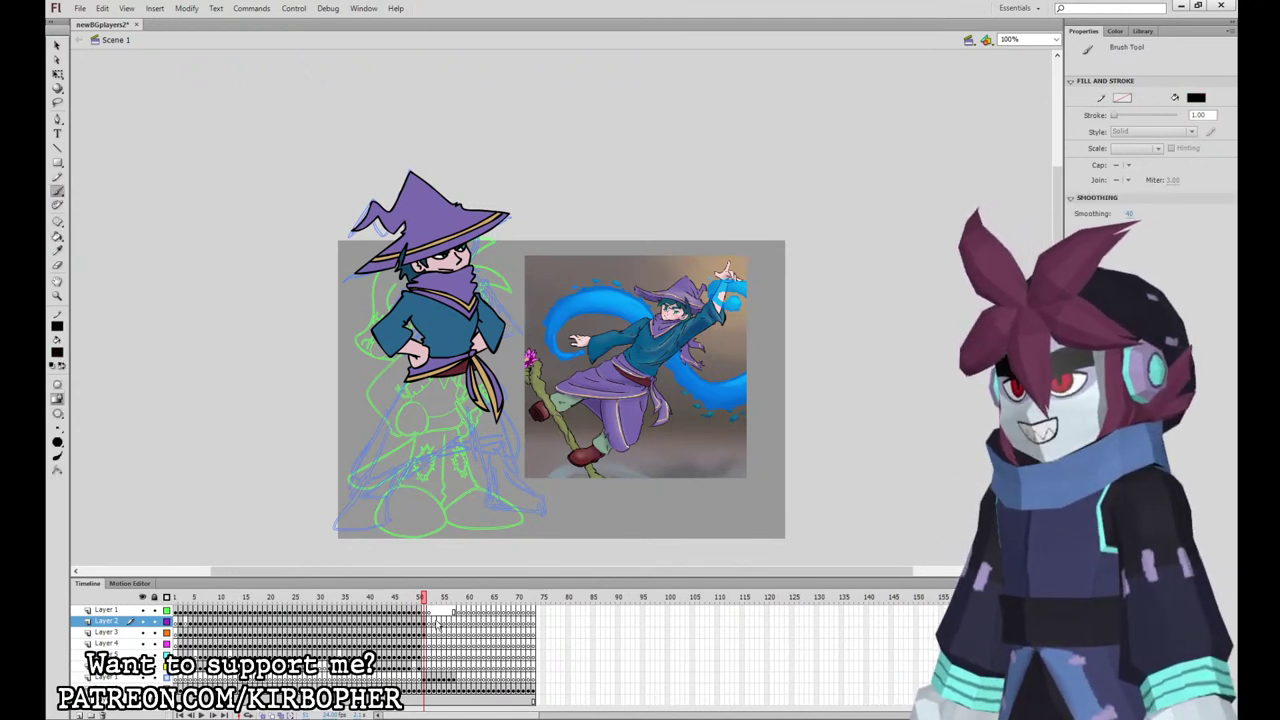
{"action": "left_click", "coordinate": [426, 633]}
{"action": "left_click", "coordinate": [426, 644]}
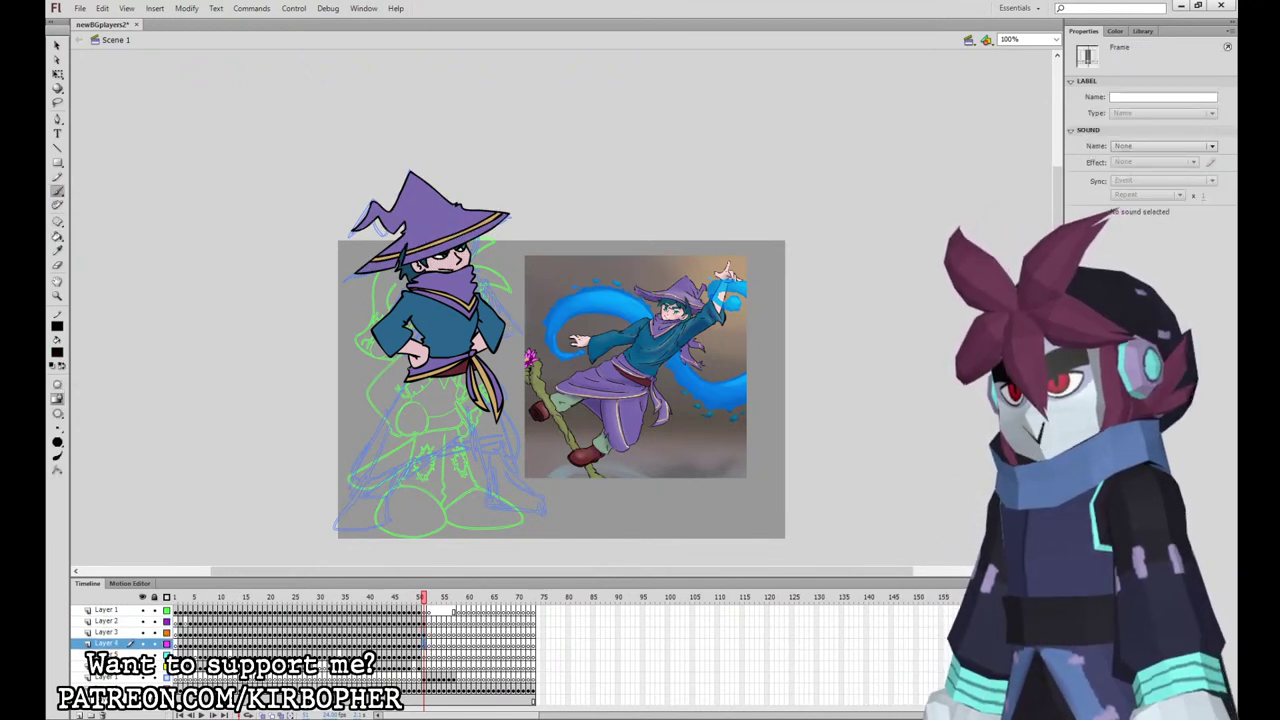
{"action": "mouse_move", "coordinate": [405, 383]}
{"action": "left_mouse_down"}
{"action": "mouse_move", "coordinate": [361, 459]}
{"action": "mouse_move", "coordinate": [418, 438]}
{"action": "mouse_move", "coordinate": [476, 370]}
{"action": "left_mouse_up"}
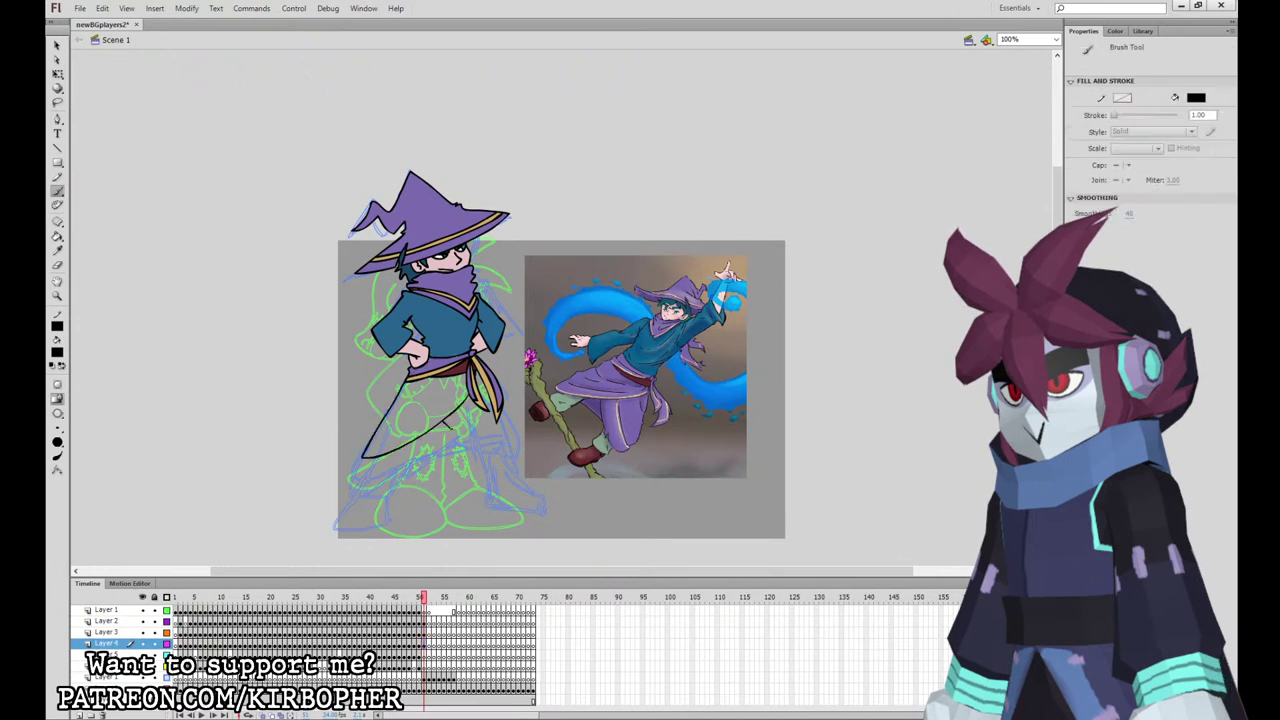
{"action": "mouse_move", "coordinate": [452, 442]}
{"action": "left_mouse_down"}
{"action": "mouse_move", "coordinate": [518, 455]}
{"action": "mouse_move", "coordinate": [478, 365]}
{"action": "left_mouse_up"}
Step: Show Layers 2 and 3 as outlines and ink the skirt's waist edge, far panel and hem trim on Layer 4
{"action": "left_click_drag", "start_coordinate": [167, 621], "coordinate": [167, 643]}
{"action": "left_click", "coordinate": [166, 645]}
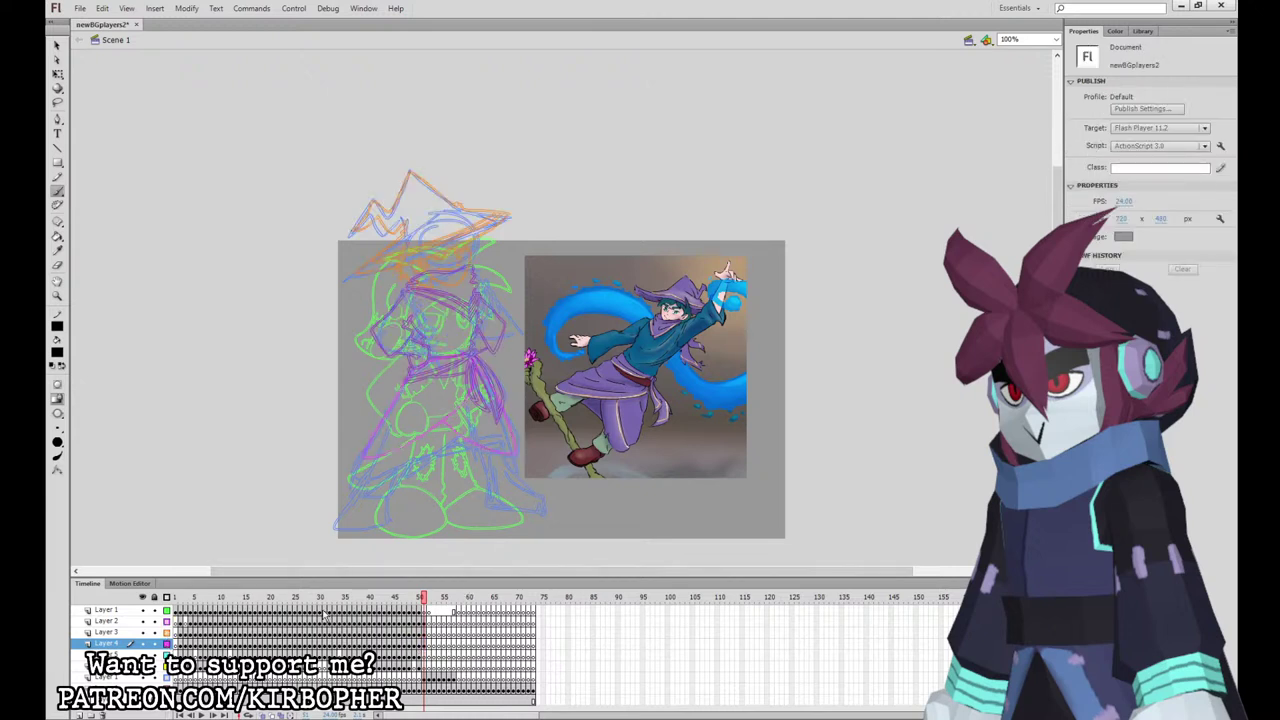
{"action": "left_click", "coordinate": [423, 646]}
{"action": "mouse_move", "coordinate": [471, 358]}
{"action": "left_mouse_down"}
{"action": "mouse_move", "coordinate": [465, 380]}
{"action": "mouse_move", "coordinate": [366, 449]}
{"action": "mouse_move", "coordinate": [466, 387]}
{"action": "mouse_move", "coordinate": [512, 448]}
{"action": "left_mouse_up"}
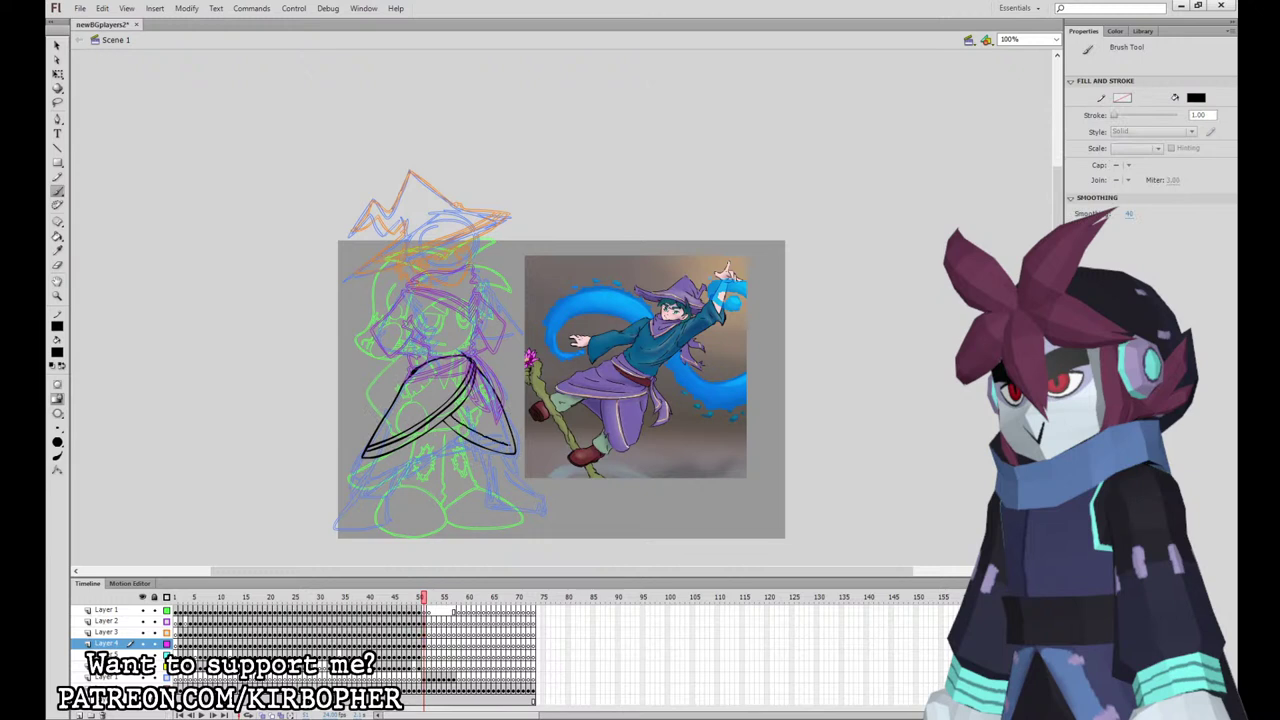
Step: Redraw the hem trim on the skirt's far panel and ink the wizard's near trouser leg on Layer 4
{"action": "key", "text": "ctrl+z"}
{"action": "left_click_drag", "start_coordinate": [446, 416], "coordinate": [514, 450]}
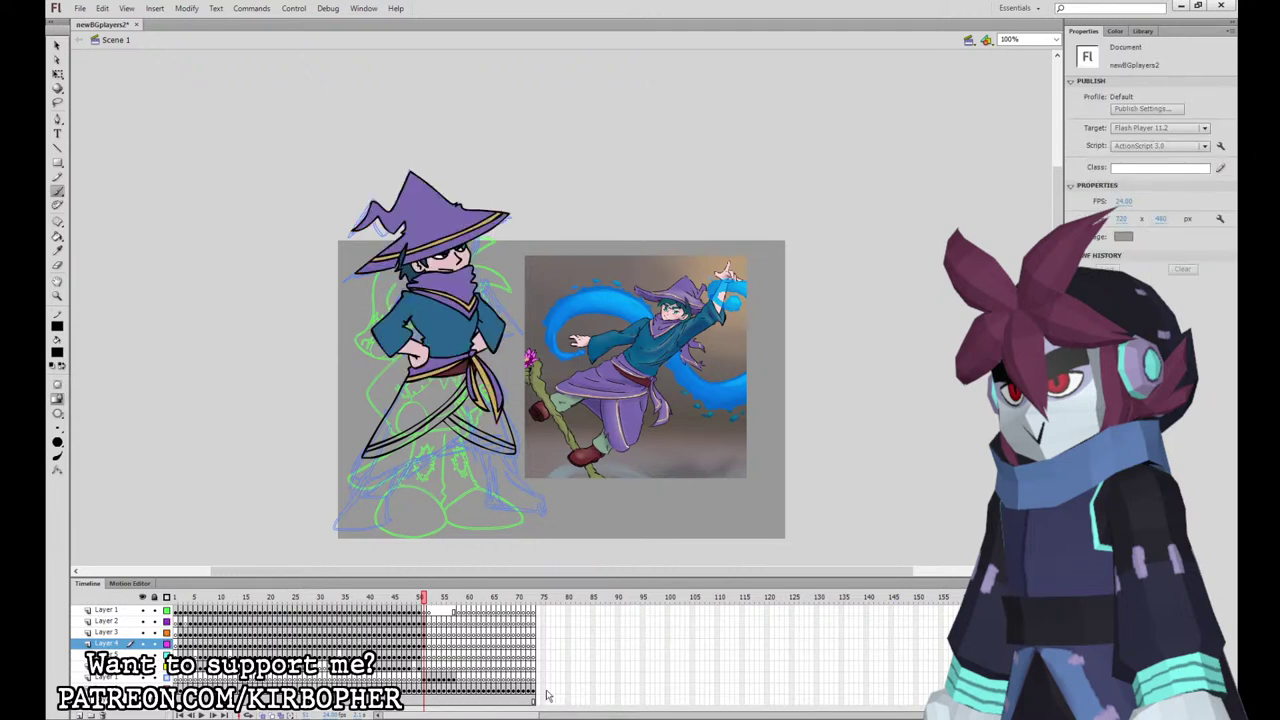
{"action": "left_click", "coordinate": [428, 646]}
{"action": "mouse_move", "coordinate": [363, 460]}
{"action": "left_mouse_down"}
{"action": "mouse_move", "coordinate": [350, 476]}
{"action": "mouse_move", "coordinate": [399, 488]}
{"action": "mouse_move", "coordinate": [407, 461]}
{"action": "mouse_move", "coordinate": [357, 469]}
{"action": "mouse_move", "coordinate": [395, 494]}
{"action": "mouse_move", "coordinate": [414, 441]}
{"action": "left_mouse_up"}
{"action": "key", "text": "ctrl+z"}
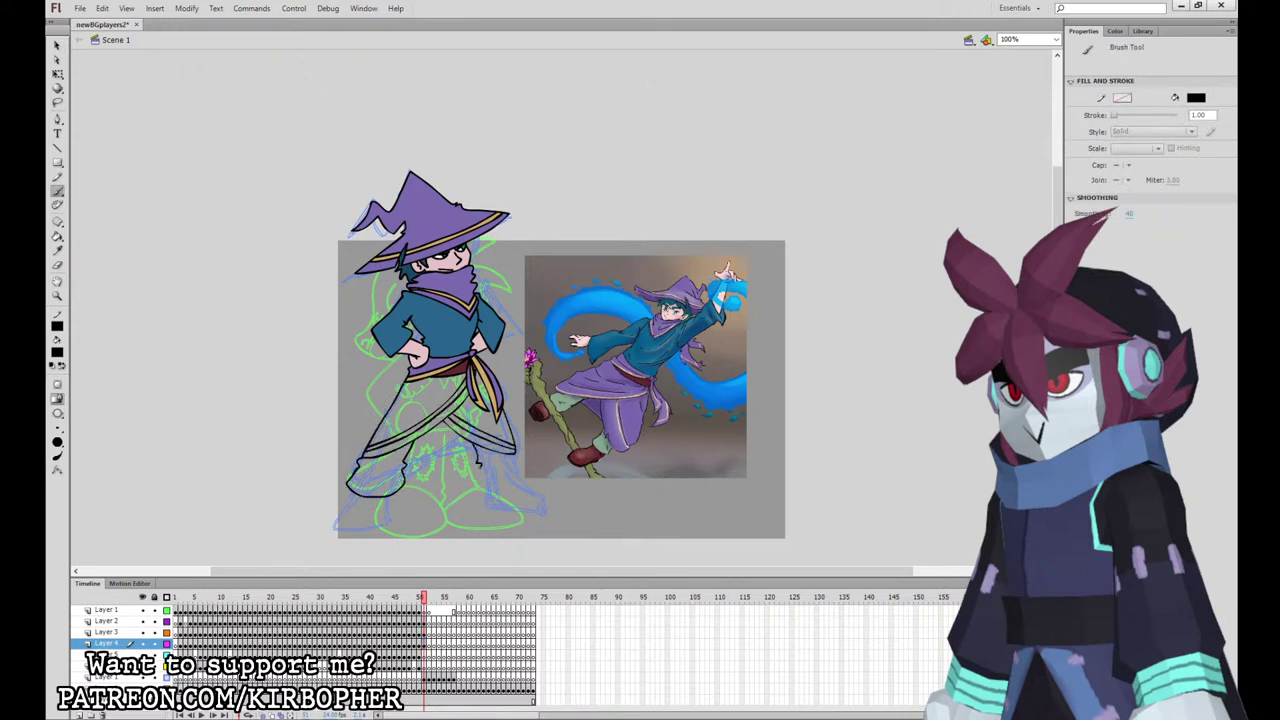
Step: Ink the far trouser leg, both boots and the skirt's back hem between the legs, redoing stray strokes
{"action": "mouse_move", "coordinate": [478, 468]}
{"action": "left_mouse_down"}
{"action": "mouse_move", "coordinate": [516, 482]}
{"action": "mouse_move", "coordinate": [516, 452]}
{"action": "left_mouse_up"}
{"action": "mouse_move", "coordinate": [355, 495]}
{"action": "left_mouse_down"}
{"action": "mouse_move", "coordinate": [368, 531]}
{"action": "mouse_move", "coordinate": [383, 529]}
{"action": "mouse_move", "coordinate": [338, 529]}
{"action": "mouse_move", "coordinate": [382, 497]}
{"action": "mouse_move", "coordinate": [366, 532]}
{"action": "mouse_move", "coordinate": [383, 497]}
{"action": "left_mouse_up"}
{"action": "key", "text": "ctrl+z"}
{"action": "key", "text": "ctrl+z"}
{"action": "mouse_move", "coordinate": [488, 488]}
{"action": "left_mouse_down"}
{"action": "mouse_move", "coordinate": [530, 506]}
{"action": "mouse_move", "coordinate": [488, 484]}
{"action": "left_mouse_up"}
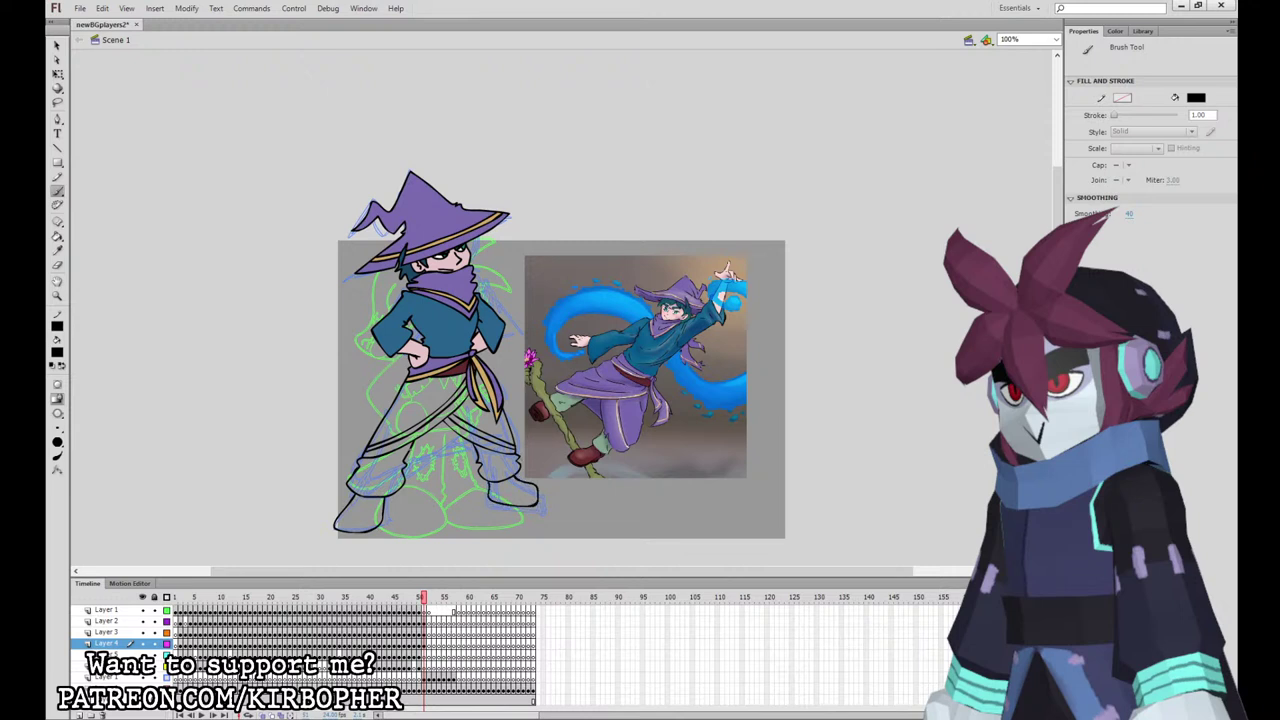
{"action": "left_click_drag", "start_coordinate": [411, 451], "coordinate": [464, 437]}
{"action": "key", "text": "ctrl+z"}
{"action": "key", "text": "ctrl+z"}
Step: Fill the skirt panels with purple sampled from the hat and the hem trim with gold sampled from the sash
{"action": "key", "text": "i"}
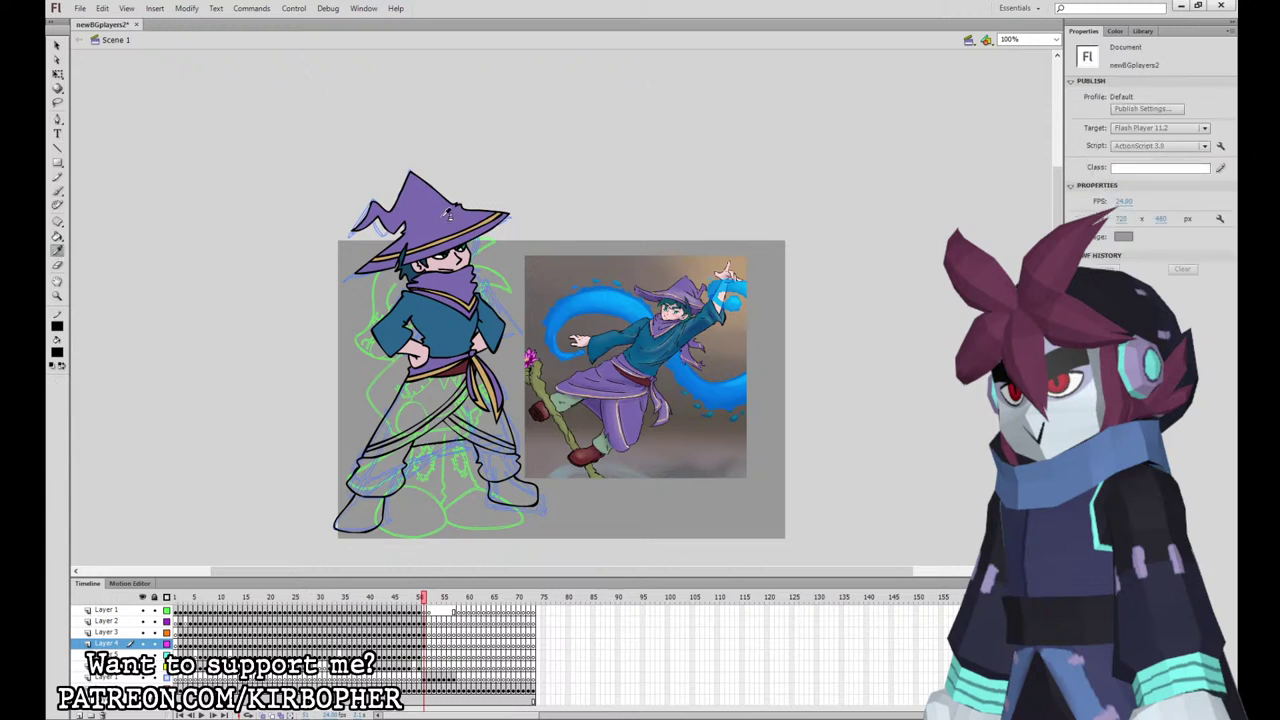
{"action": "left_click", "coordinate": [441, 219]}
{"action": "left_click", "coordinate": [420, 411]}
{"action": "left_click", "coordinate": [440, 433]}
{"action": "left_click", "coordinate": [482, 421]}
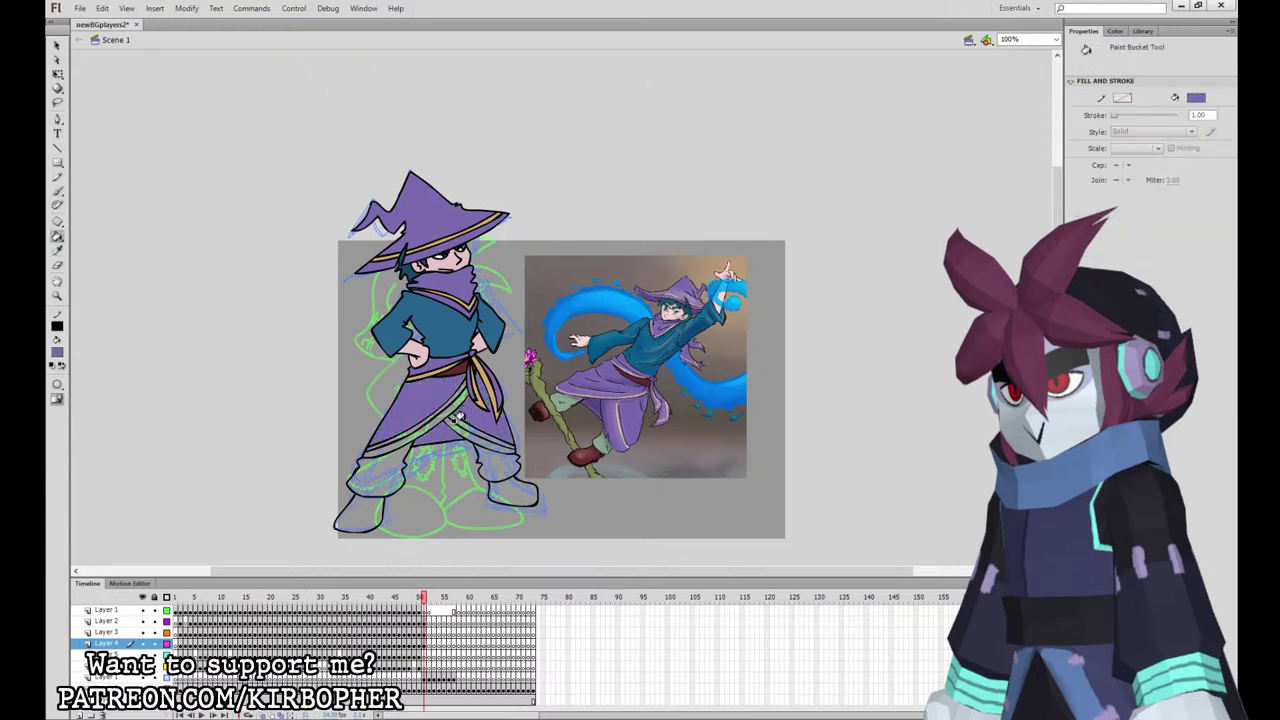
{"action": "left_click", "coordinate": [57, 251]}
{"action": "left_click", "coordinate": [478, 367]}
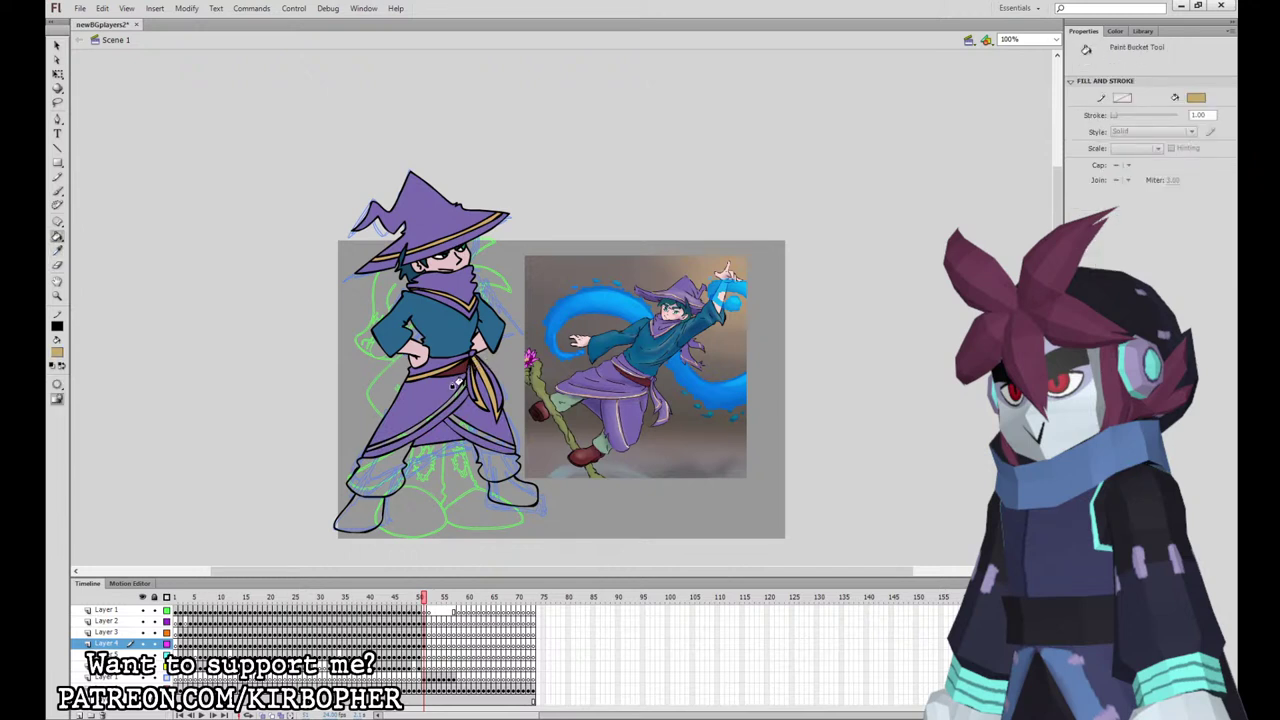
Step: Fill the trousers with grey-green sampled from the reference picture and both boots with dark red sampled from the belt
{"action": "key", "text": "i"}
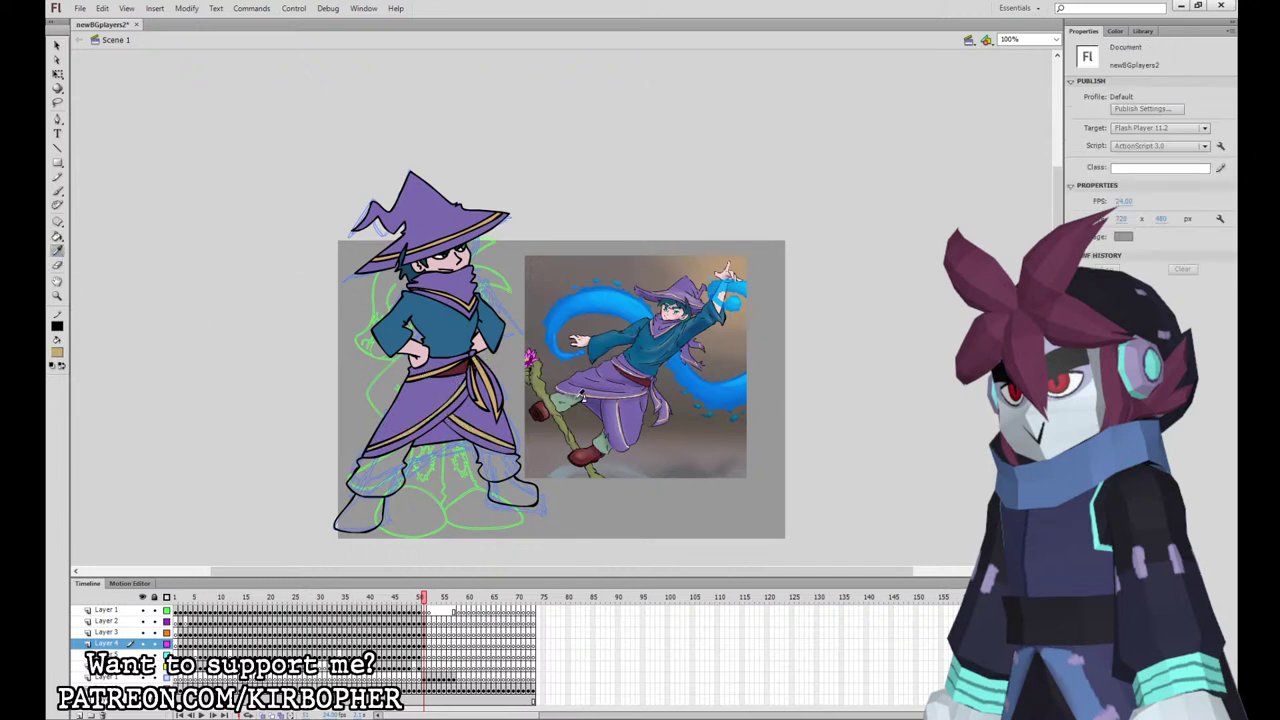
{"action": "left_click", "coordinate": [578, 397]}
{"action": "left_click", "coordinate": [380, 459]}
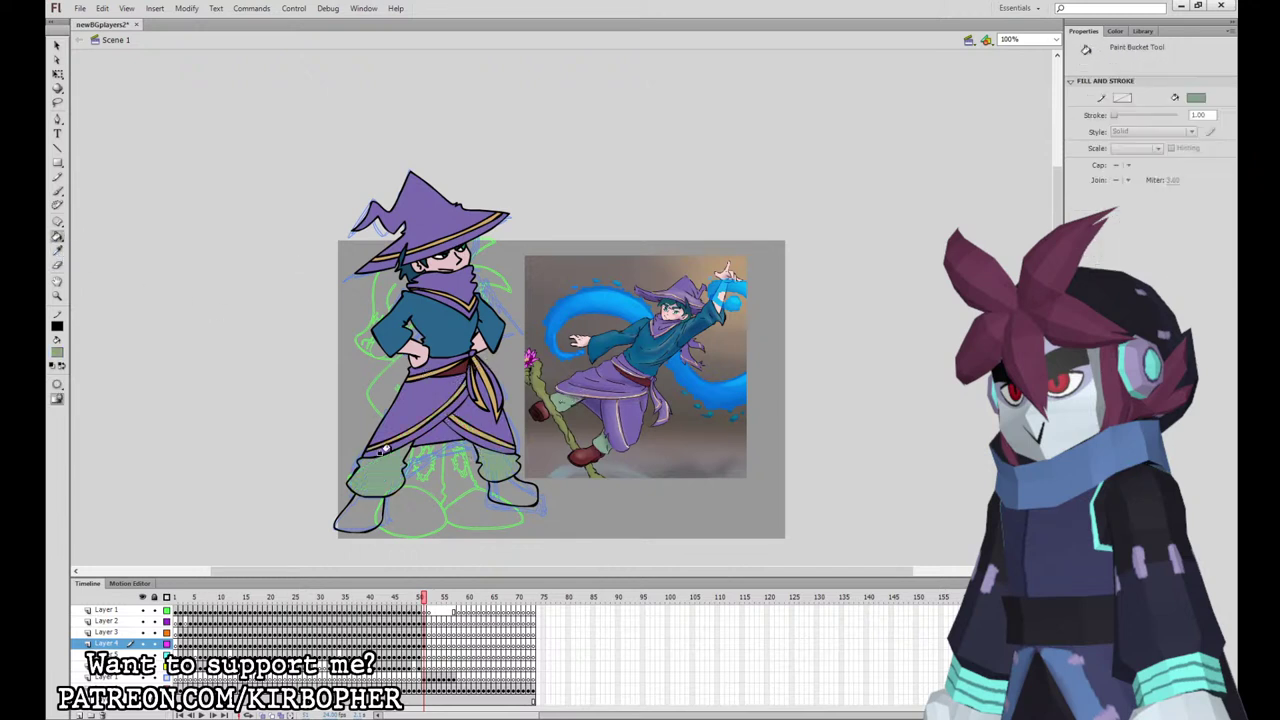
{"action": "left_click", "coordinate": [58, 252]}
{"action": "left_click", "coordinate": [457, 370]}
{"action": "left_click", "coordinate": [512, 487]}
{"action": "left_click", "coordinate": [363, 510]}
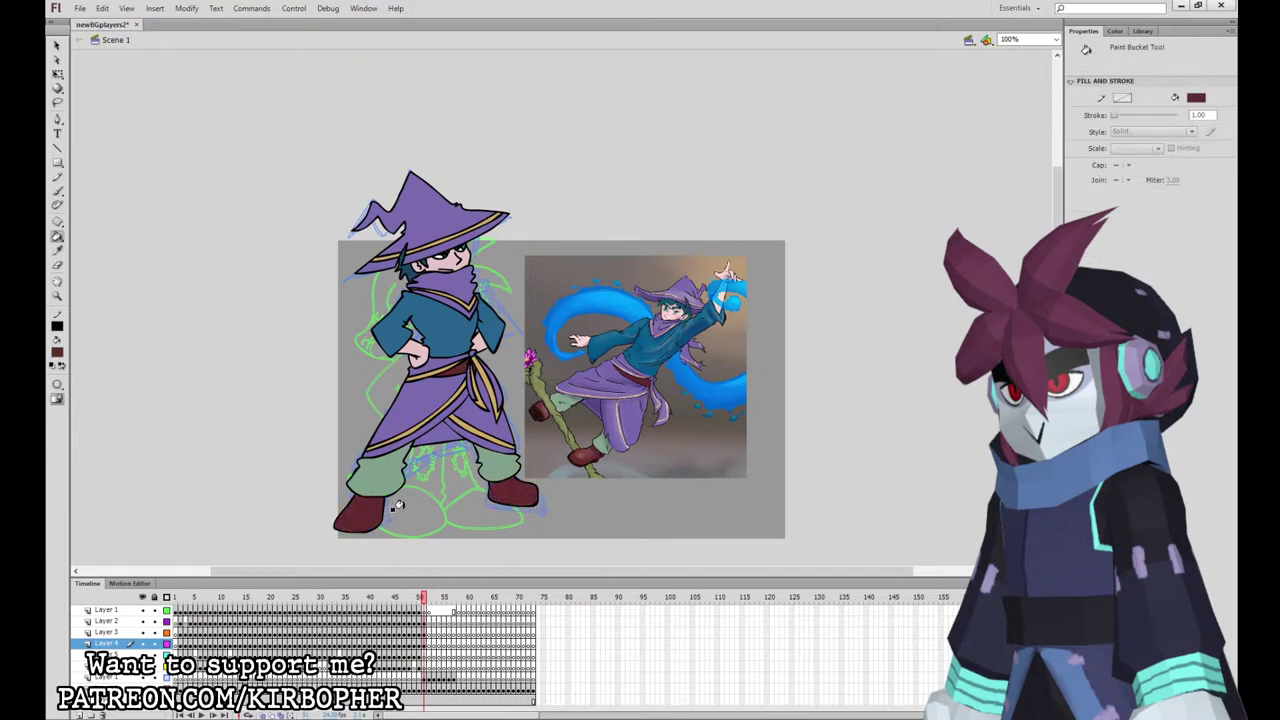
Step: Convert torso, head and legs on Layers 2–4 at frame 51 into graphic symbols 0backer145_game1, game2 and game3, placing the torso pivot at the belt and the head's at the neck
{"action": "left_click", "coordinate": [427, 621]}
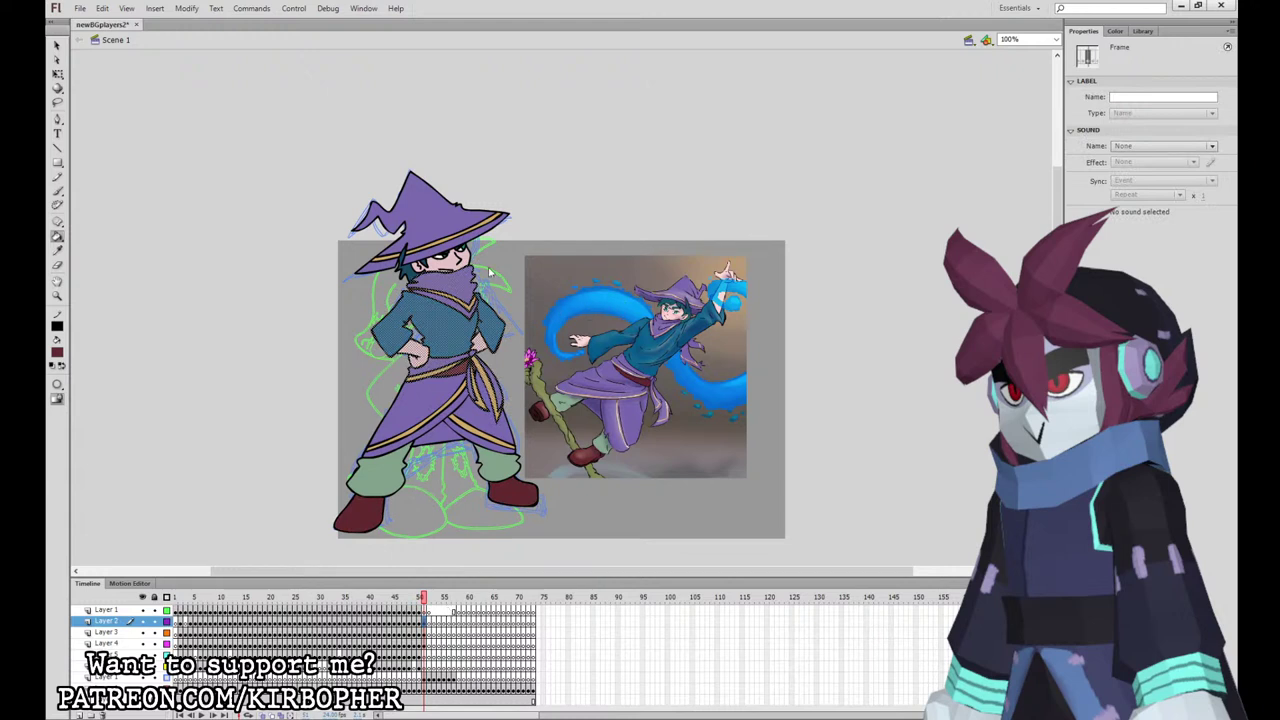
{"action": "key", "text": "q"}
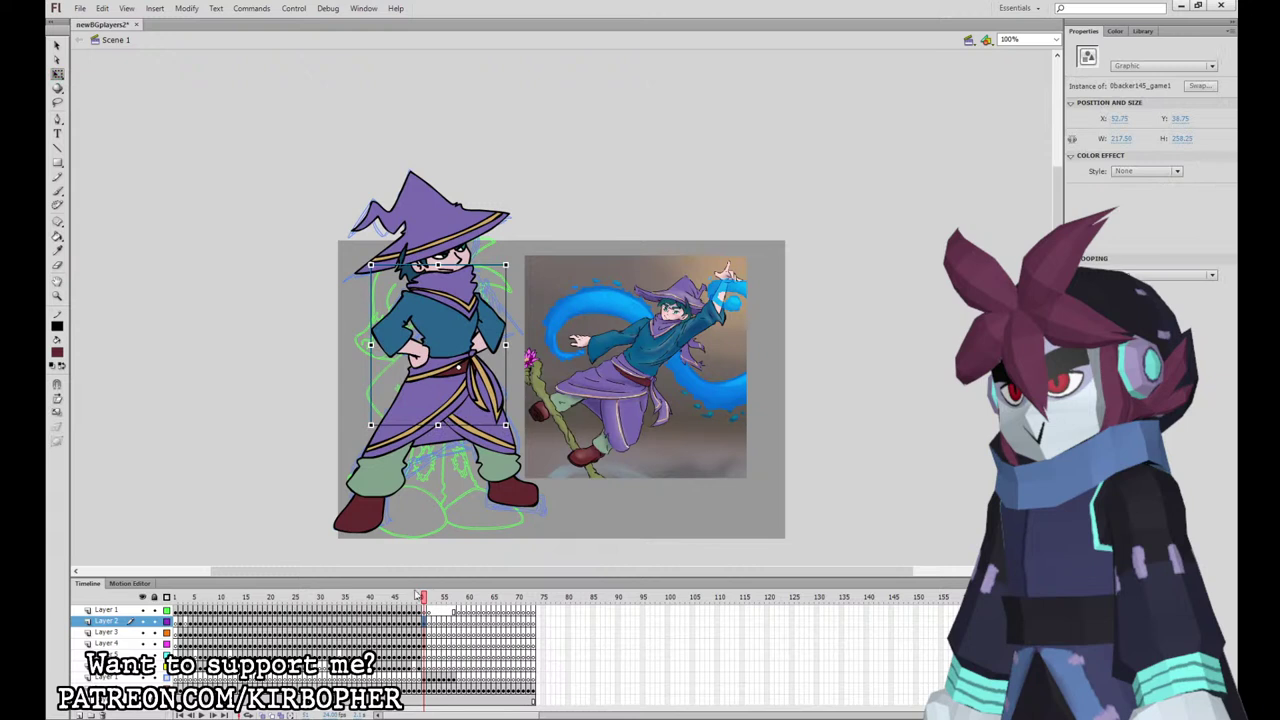
{"action": "left_click", "coordinate": [427, 633]}
{"action": "key", "text": "F8"}
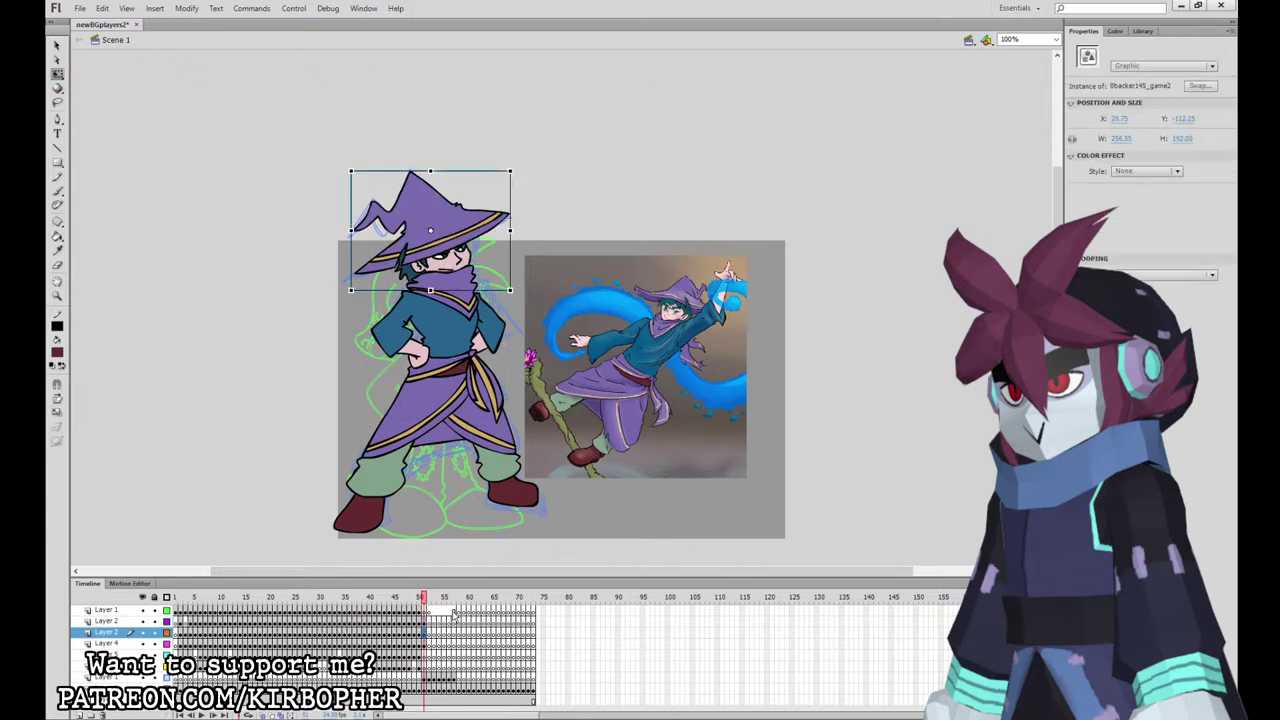
{"action": "left_click_drag", "start_coordinate": [431, 231], "coordinate": [446, 274]}
{"action": "left_click", "coordinate": [428, 644]}
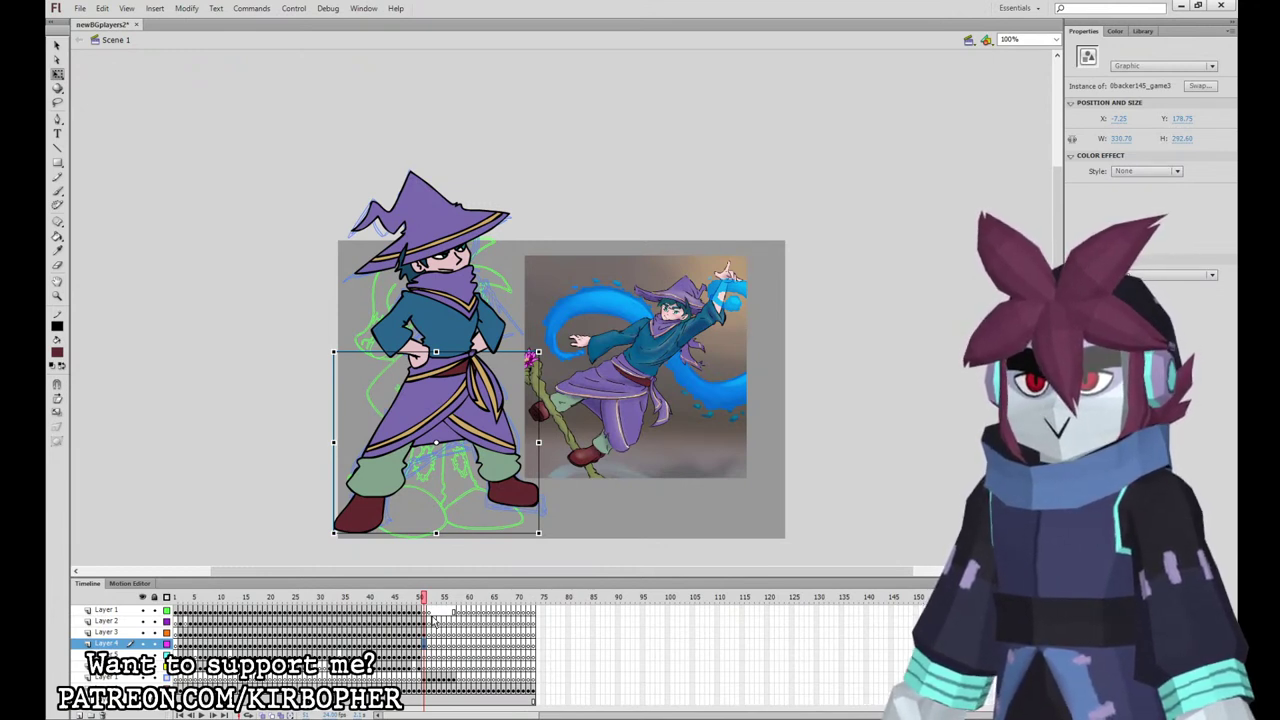
Step: Wrap the three body-part symbols in the graphic symbol 0backer145_game_SPRITE and paste their frames onto separate layers at its frame 1
{"action": "left_click", "coordinate": [427, 643]}
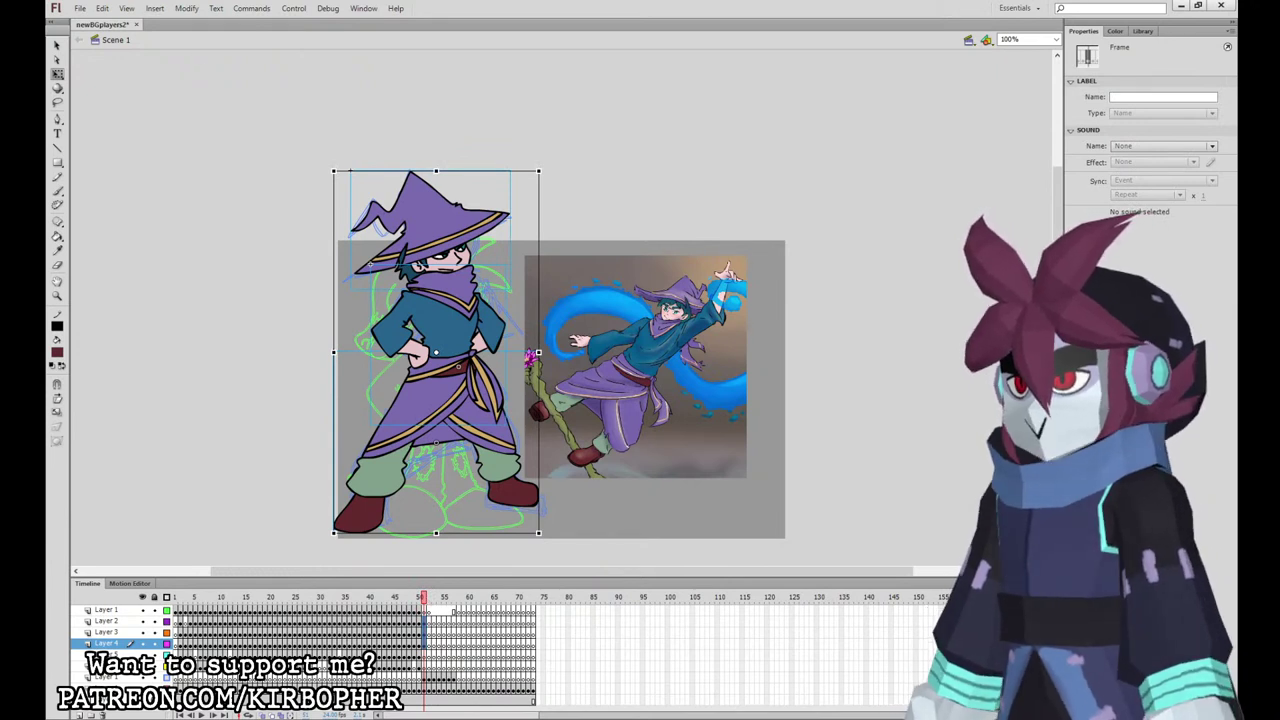
{"action": "key", "text": "Return"}
{"action": "right_click", "coordinate": [178, 612]}
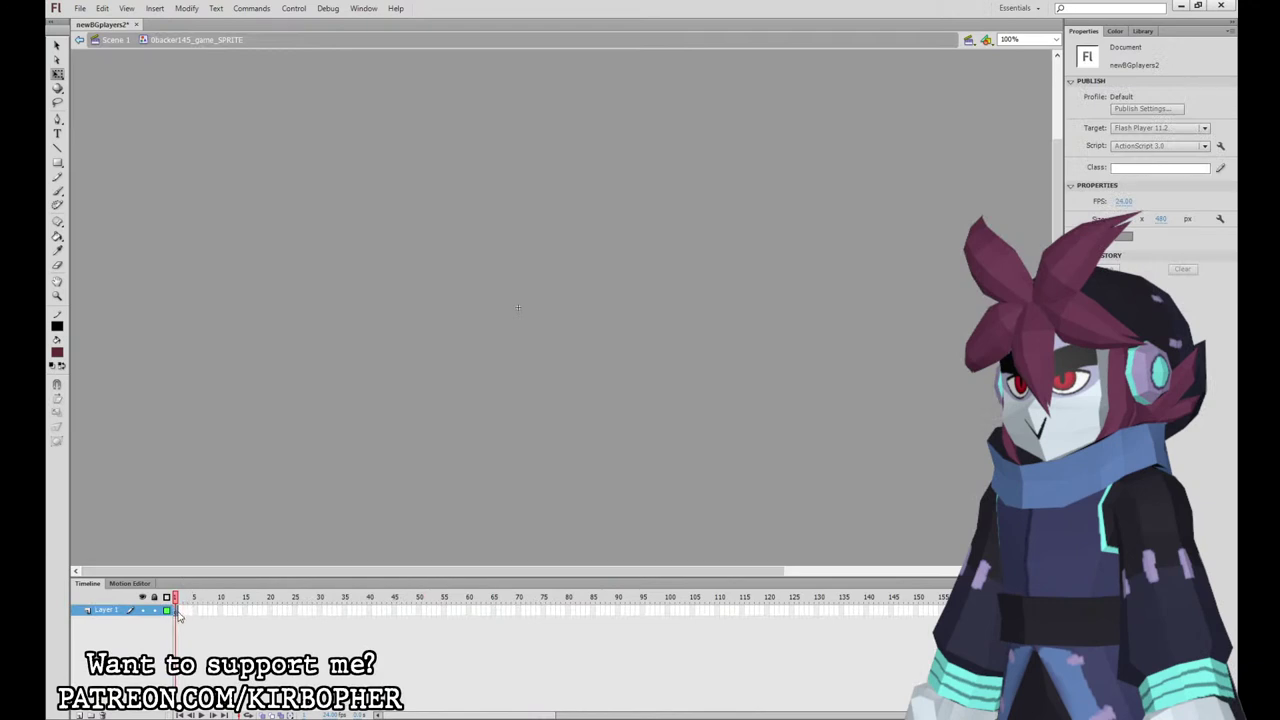
{"action": "left_click", "coordinate": [236, 475]}
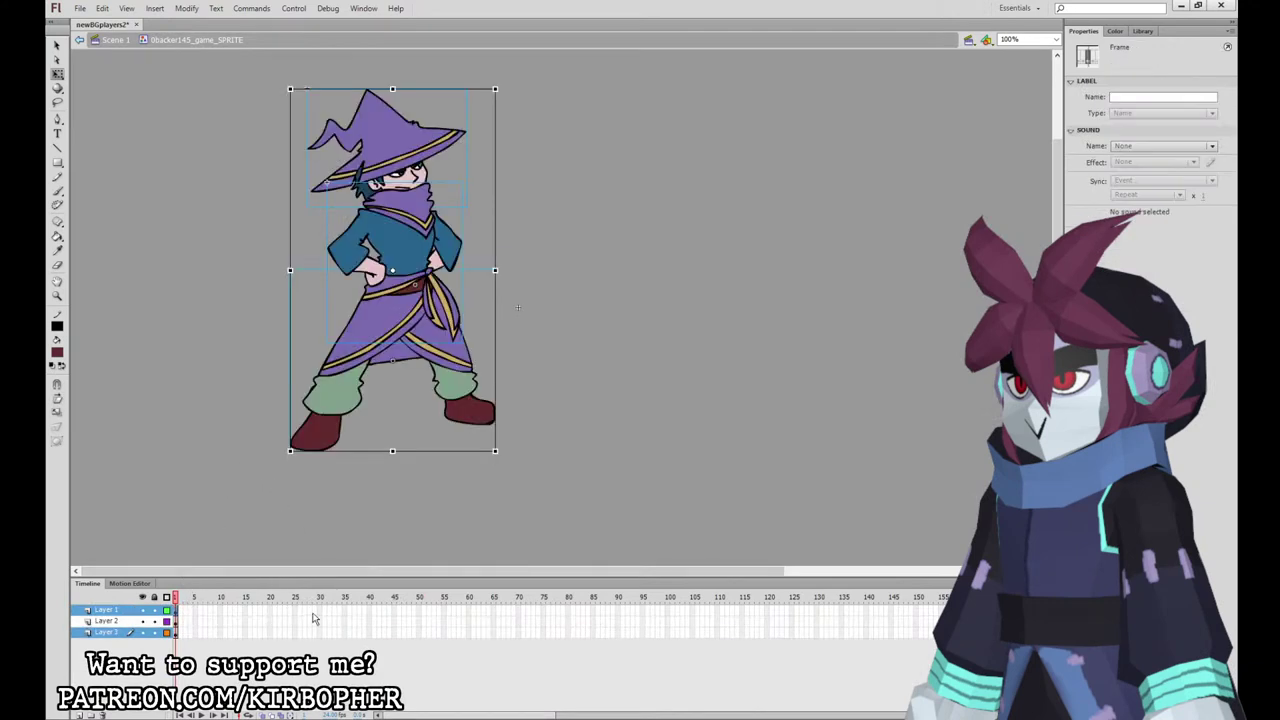
Step: Extend all three layers to frame 23 with end keyframes and add keyframes at frame 12
{"action": "left_click_drag", "start_coordinate": [303, 609], "coordinate": [277, 610]}
{"action": "key", "text": "F5"}
{"action": "left_click", "coordinate": [281, 610]}
{"action": "left_click", "coordinate": [230, 610]}
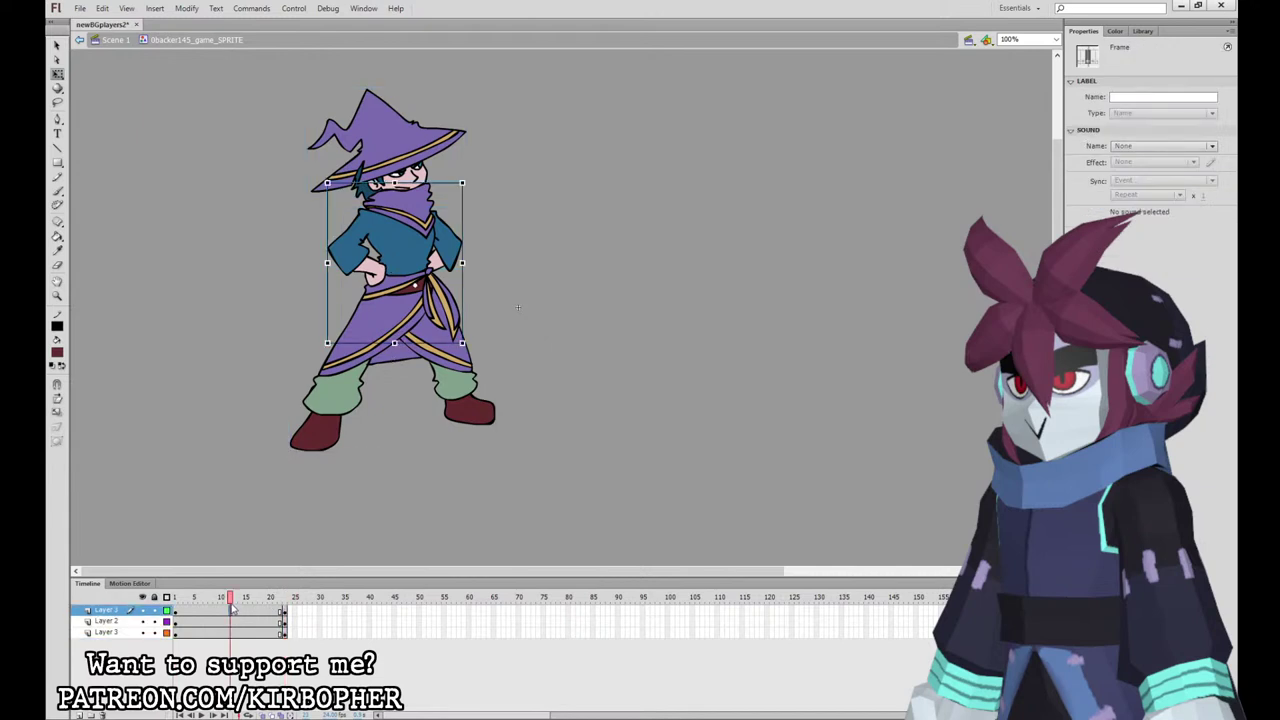
{"action": "left_click_drag", "start_coordinate": [232, 610], "coordinate": [232, 633]}
{"action": "key", "text": "F6"}
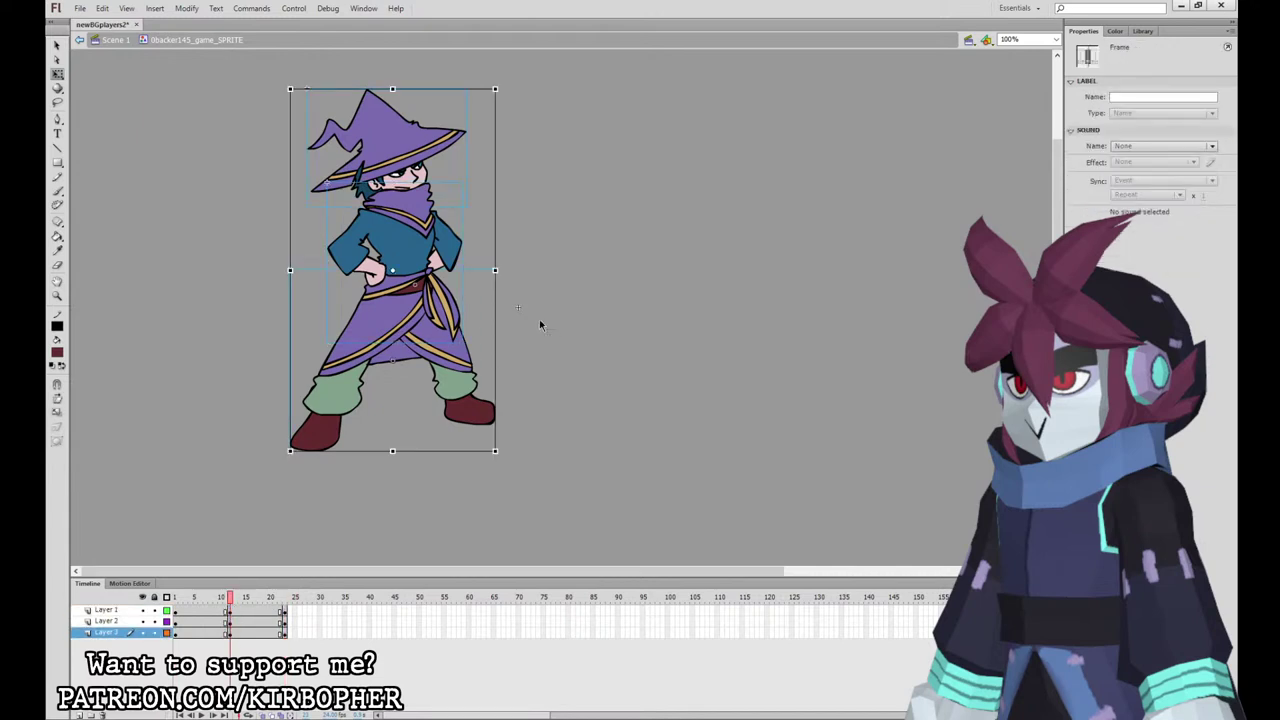
{"action": "left_click", "coordinate": [540, 323]}
{"action": "left_click", "coordinate": [420, 315]}
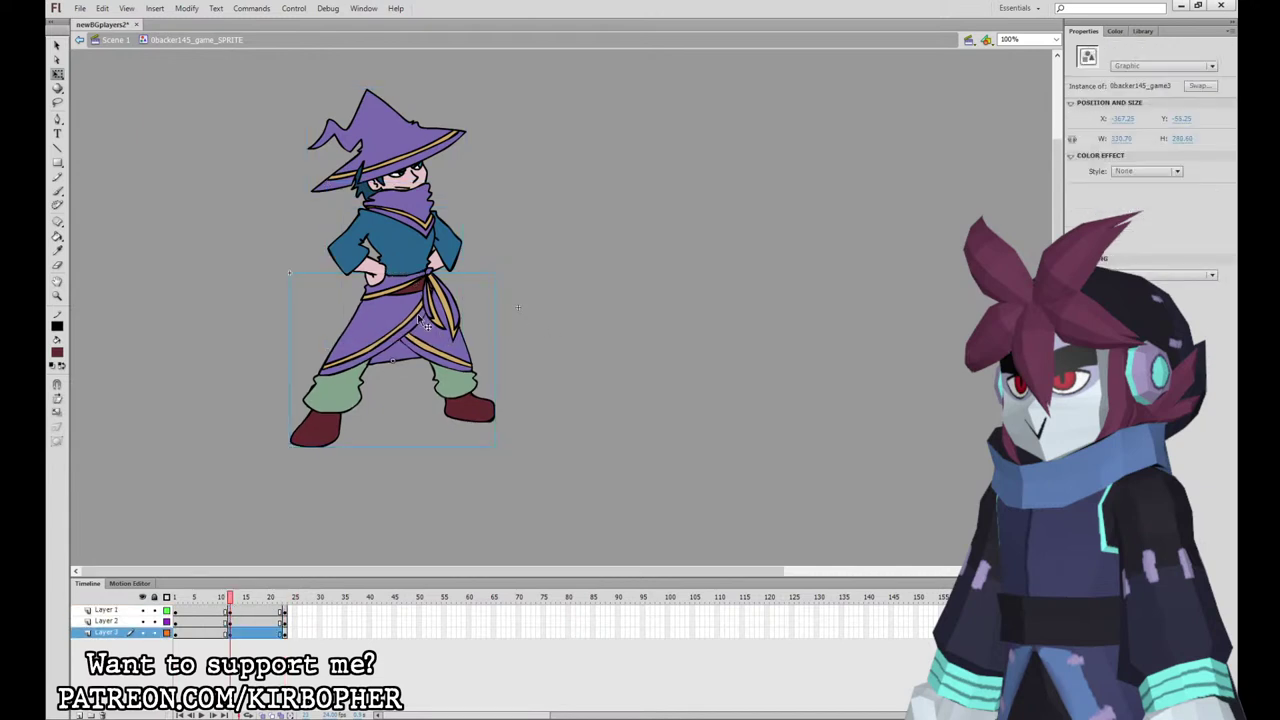
{"action": "key", "text": "ctrl+z"}
Step: Move the legs' pivot down to the feet in the first keyframe and copy that keyframe to frames 12 and 23 on Layer 3
{"action": "left_click", "coordinate": [220, 597]}
{"action": "left_click", "coordinate": [398, 363]}
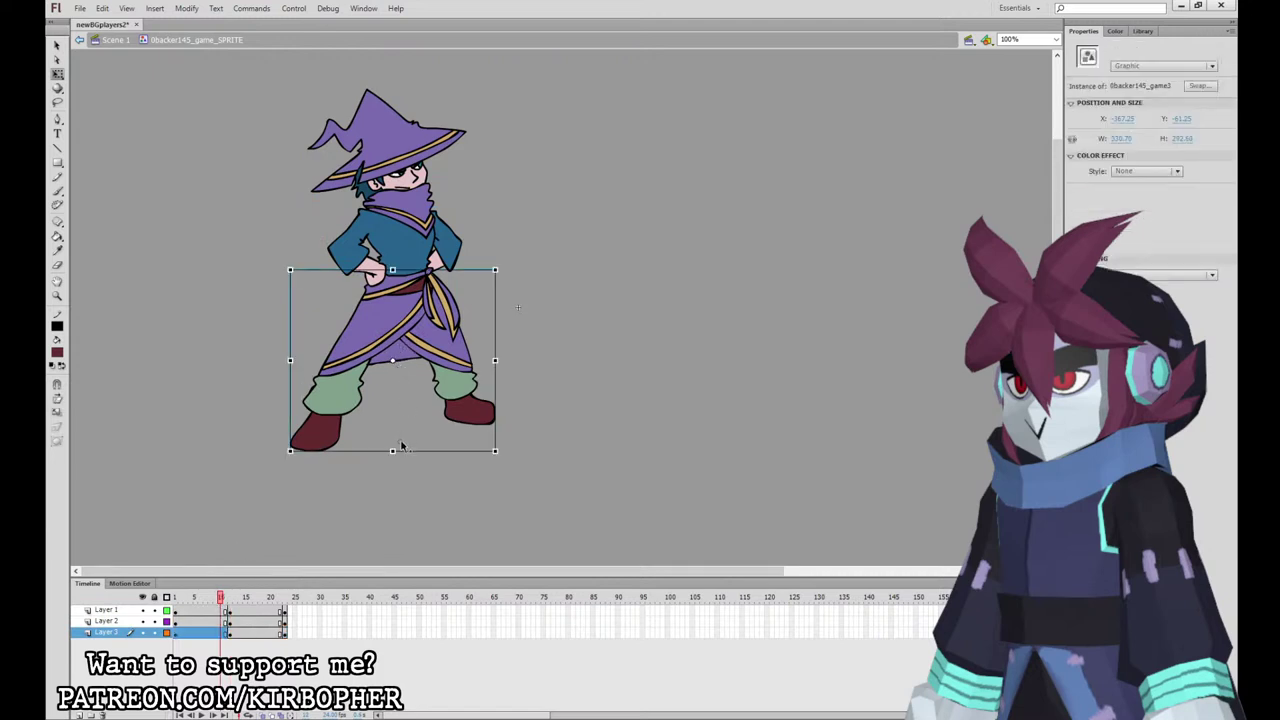
{"action": "left_click", "coordinate": [229, 632]}
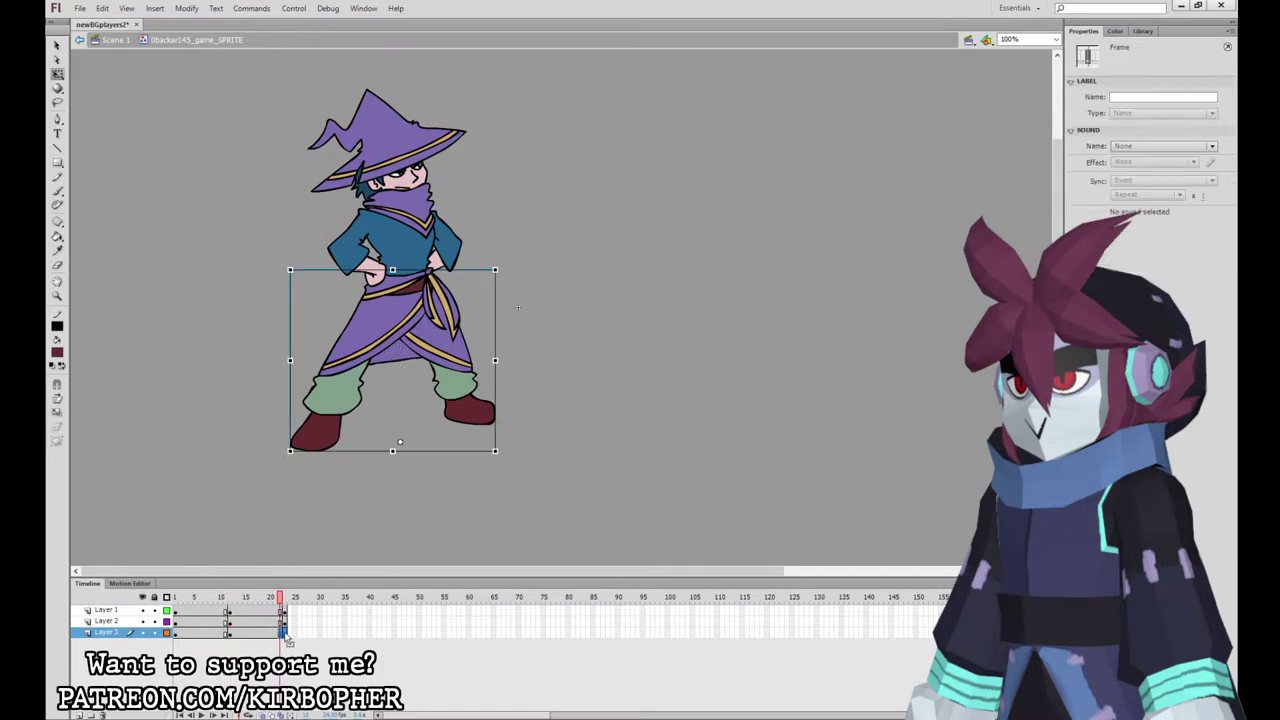
{"action": "left_click", "coordinate": [230, 621]}
Step: Pose the frame 12 keyframe by squashing the legs slightly, tilting the head a little clockwise and the torso a little counterclockwise
{"action": "left_click", "coordinate": [231, 633]}
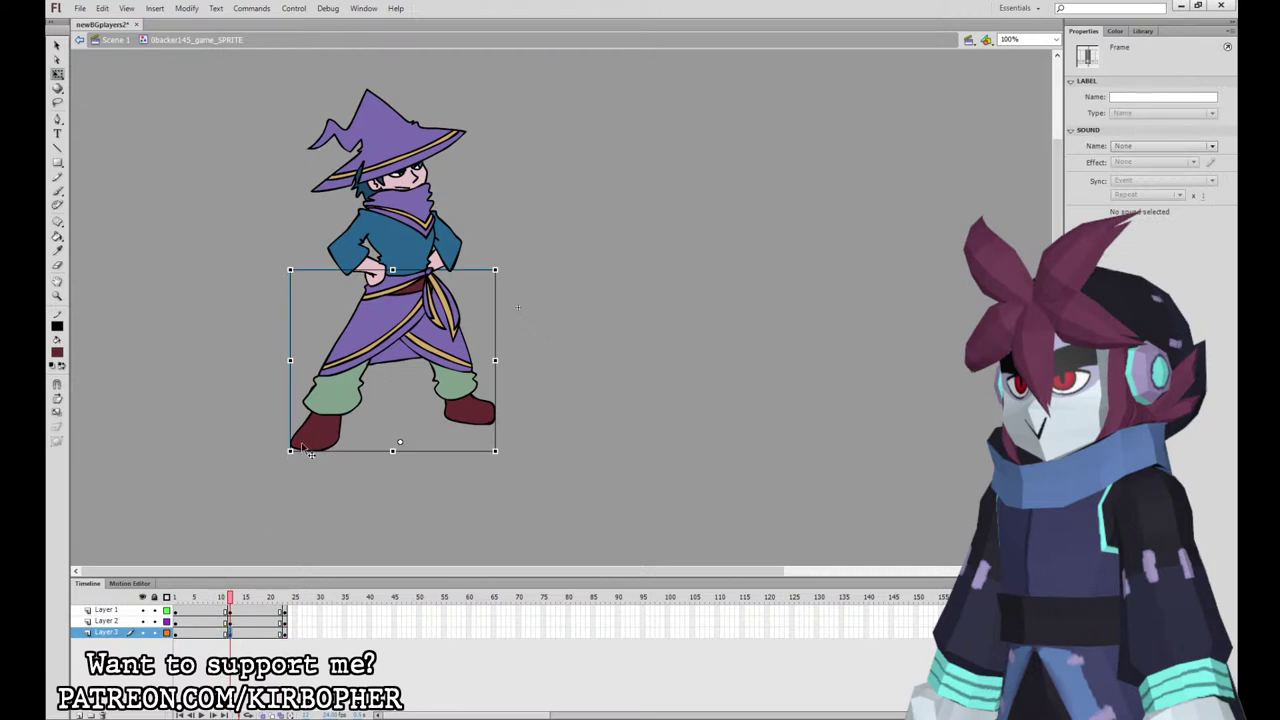
{"action": "left_click_drag", "start_coordinate": [393, 270], "coordinate": [402, 272]}
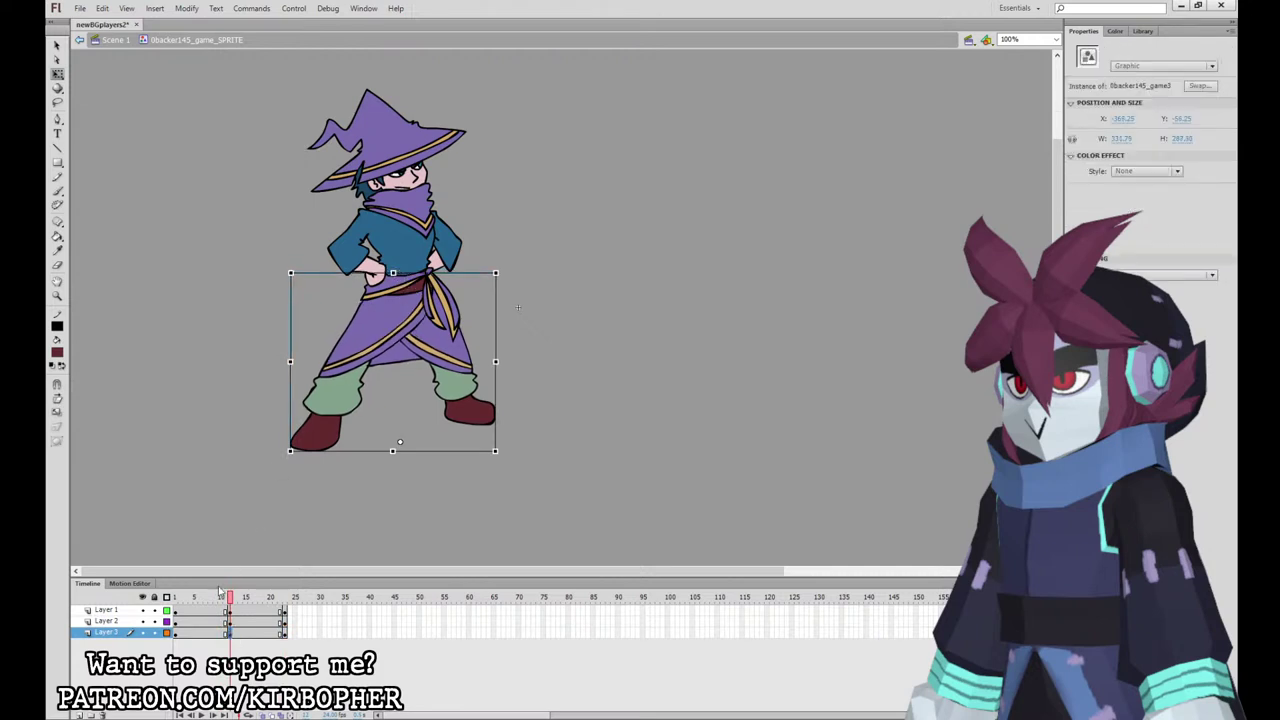
{"action": "left_click", "coordinate": [232, 622]}
{"action": "left_click_drag", "start_coordinate": [468, 87], "coordinate": [472, 90]}
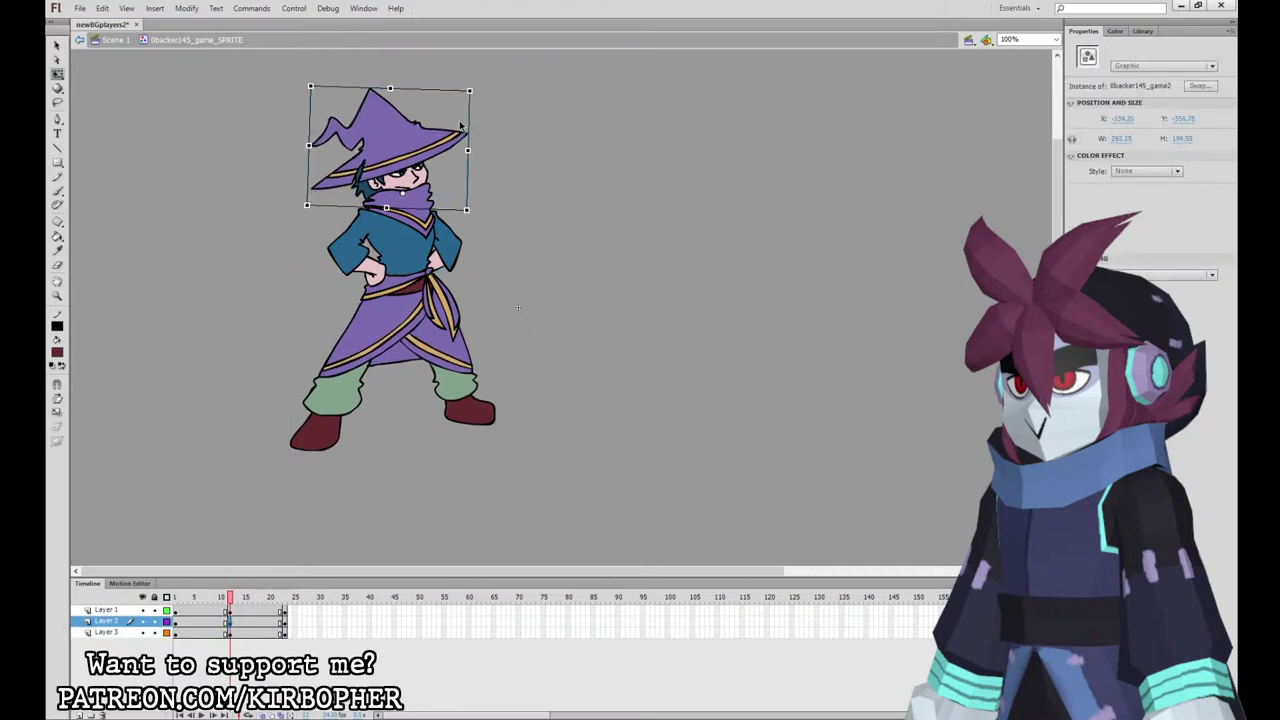
{"action": "left_click", "coordinate": [424, 235]}
{"action": "left_click_drag", "start_coordinate": [463, 182], "coordinate": [459, 183]}
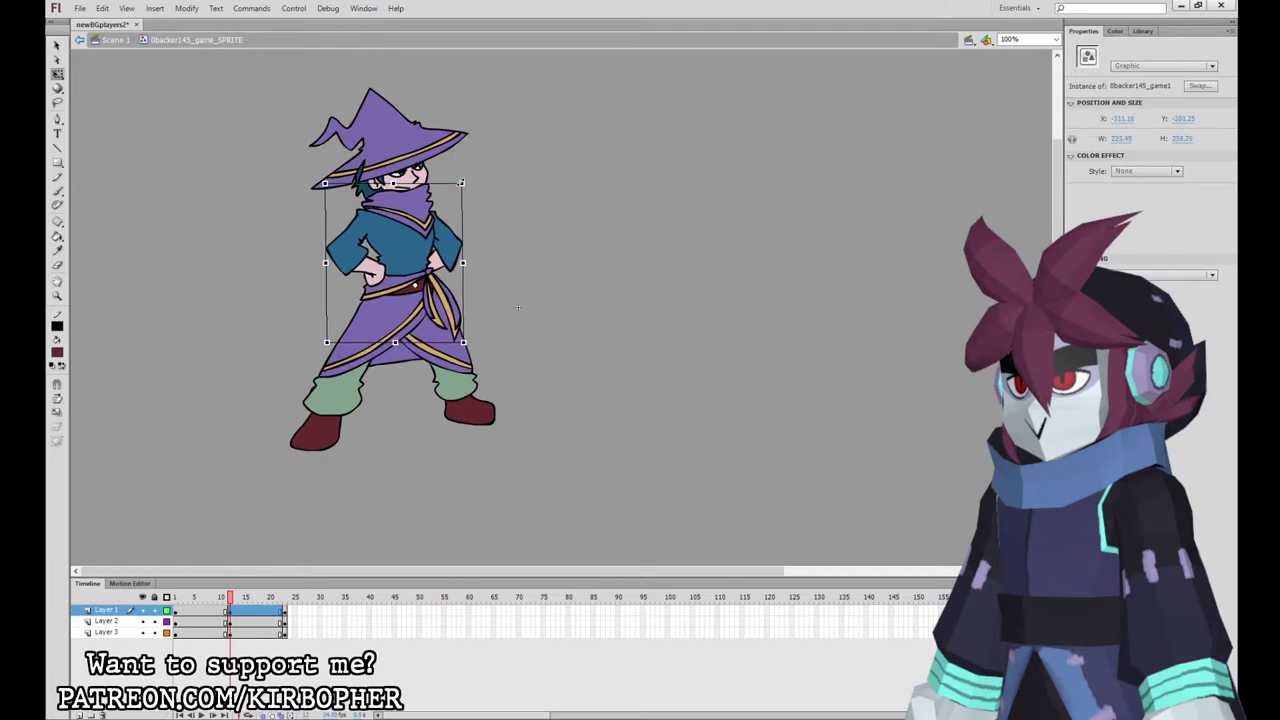
{"action": "left_click_drag", "start_coordinate": [231, 601], "coordinate": [231, 601]}
Step: Nudge the head and torso together slightly downward at frame 12 to meet the squashed legs
{"action": "left_click_drag", "start_coordinate": [275, 117], "coordinate": [412, 252]}
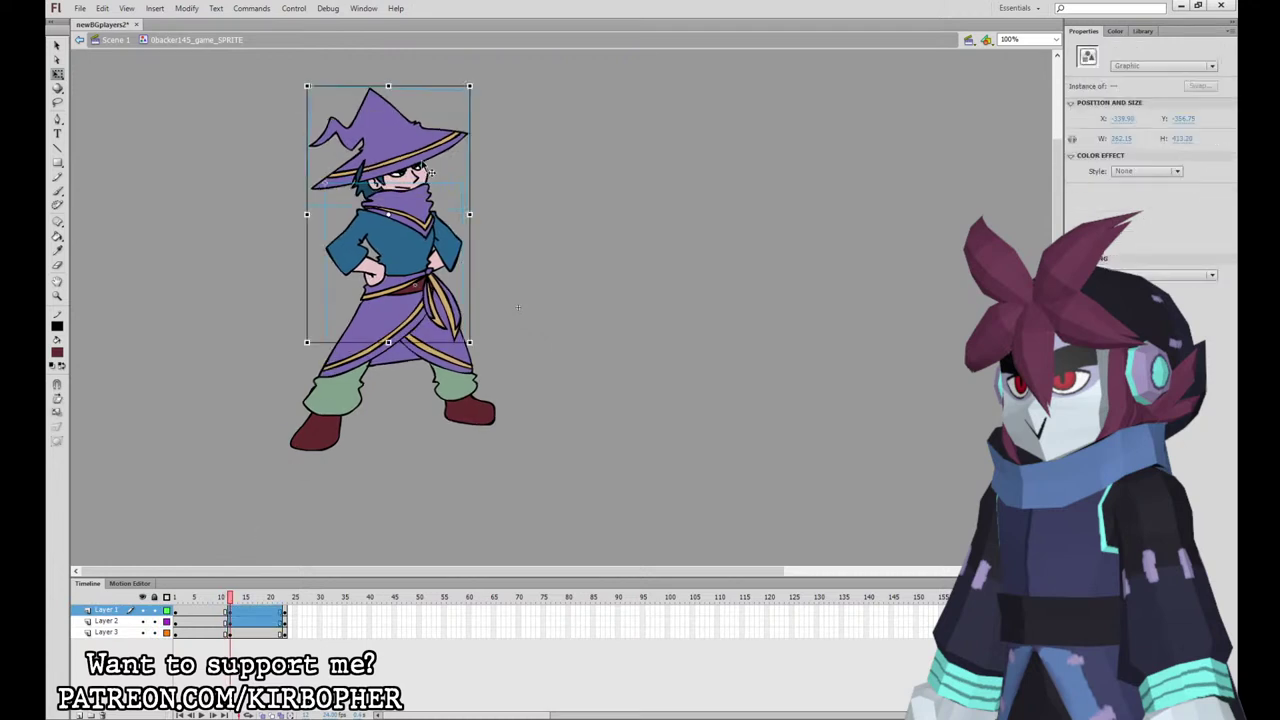
{"action": "key", "text": "Down"}
{"action": "key", "text": "Down"}
{"action": "key", "text": "Down"}
{"action": "key", "text": "Down"}
Step: Add classic tweens between the keyframes on all three layers with ease 100 out and preview the motion
{"action": "left_click_drag", "start_coordinate": [229, 601], "coordinate": [239, 631]}
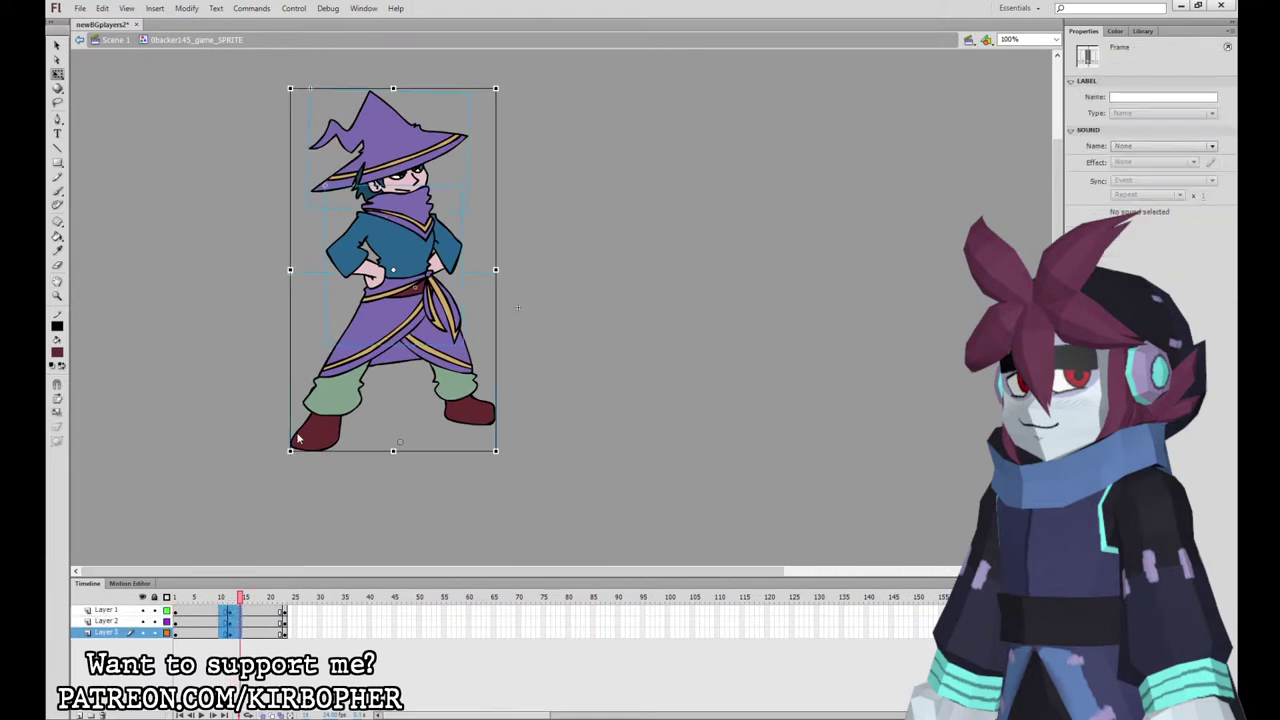
{"action": "key", "text": "F3"}
{"action": "left_click_drag", "start_coordinate": [1118, 147], "coordinate": [1204, 66]}
{"action": "key", "text": "Return"}
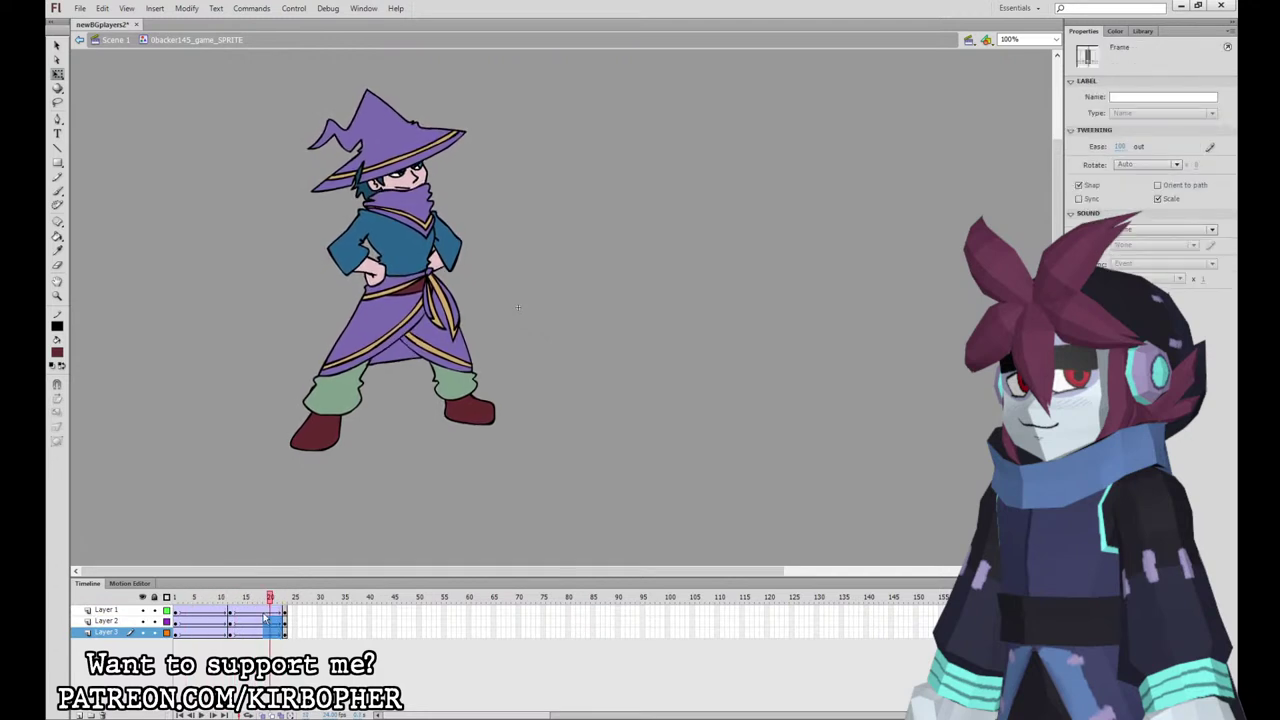
Step: Convert the tweened frames on all layers to keyframes and clear every second one so each pose holds for two frames
{"action": "left_click_drag", "start_coordinate": [281, 610], "coordinate": [221, 633]}
{"action": "key", "text": "F4"}
{"action": "key", "text": "shift+F6"}
{"action": "key", "text": "shift+F6"}
{"action": "key", "text": "shift+F6"}
{"action": "key", "text": "shift+F6"}
{"action": "key", "text": "shift+F6"}
{"action": "left_click", "coordinate": [236, 611]}
{"action": "key", "text": "shift+F6"}
Step: Remove the duplicate end frame 23 from all three layers and play the idle loop
{"action": "left_click_drag", "start_coordinate": [232, 611], "coordinate": [281, 625]}
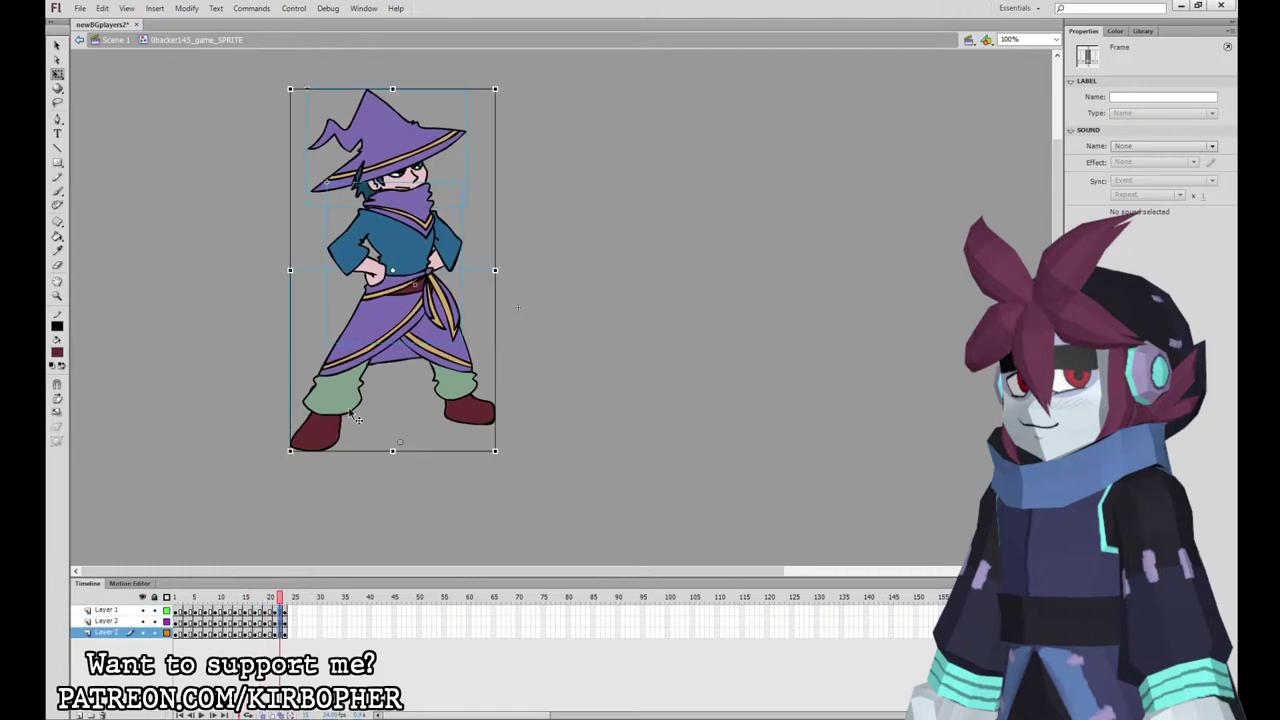
{"action": "left_click", "coordinate": [568, 376]}
{"action": "key", "text": "Return"}
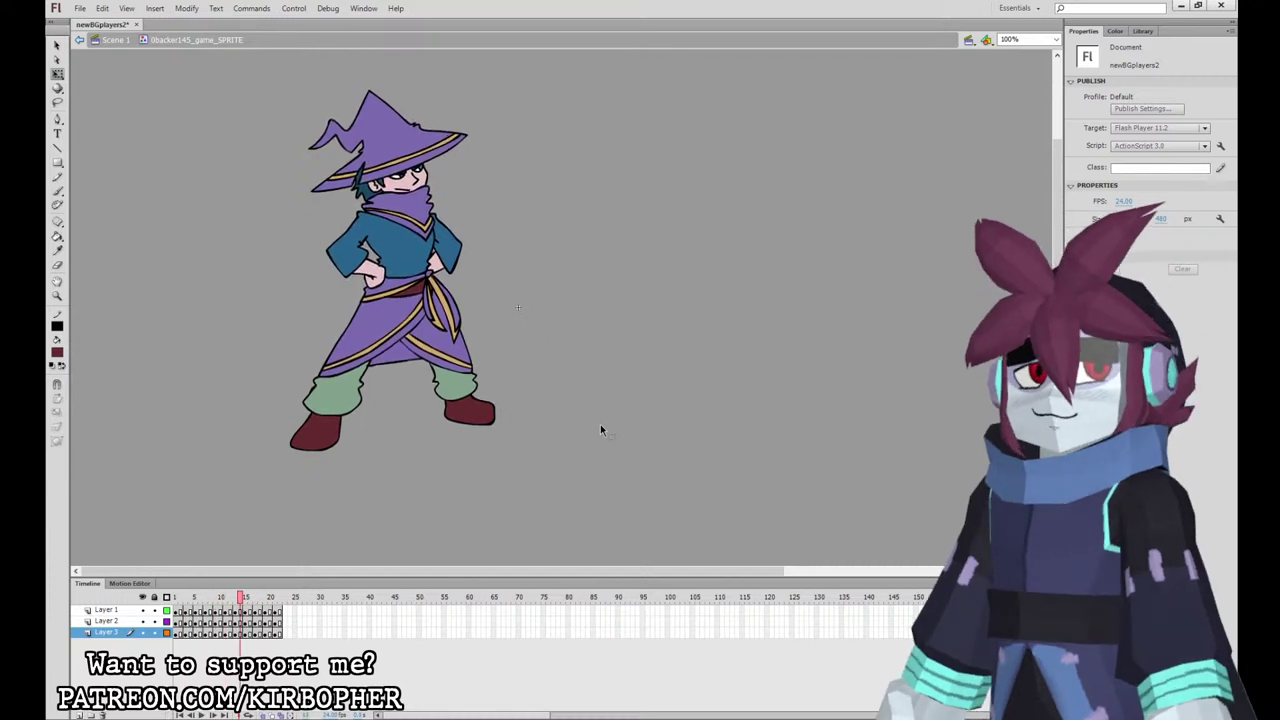
Step: Leave the wizard's symbol and return to the main scene
{"action": "left_click", "coordinate": [115, 41]}
Step: Paste a copy of the cloaked character from frame 50 in place over the wizard in frame 51, and undo it
{"action": "left_click", "coordinate": [420, 611]}
{"action": "key", "text": "ctrl+c"}
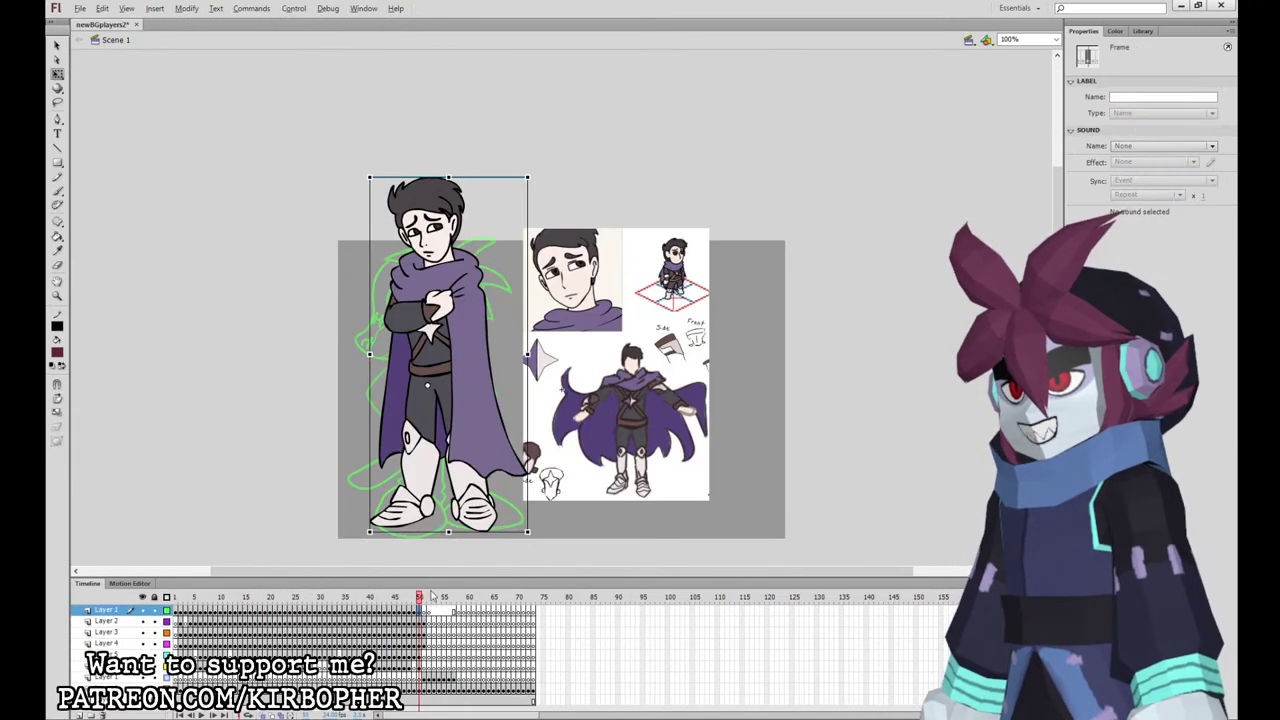
{"action": "left_click", "coordinate": [424, 611]}
{"action": "key", "text": "ctrl+shift+v"}
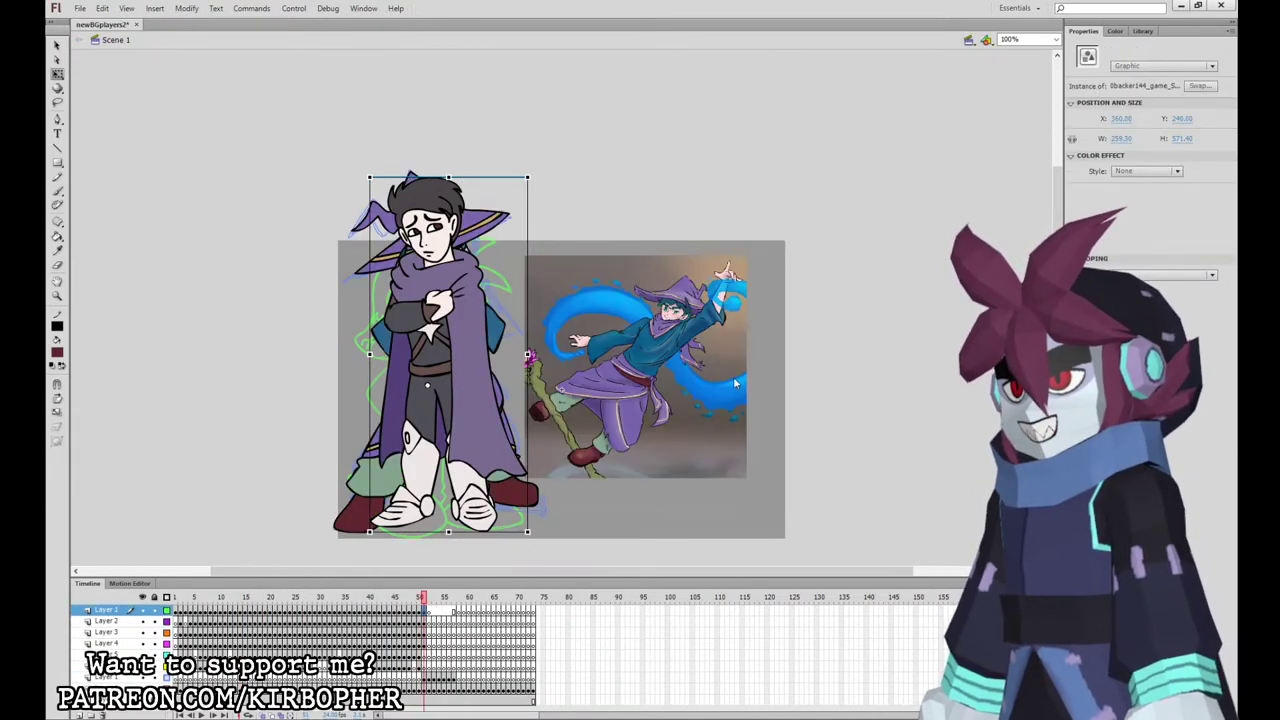
{"action": "key", "text": "ctrl+z"}
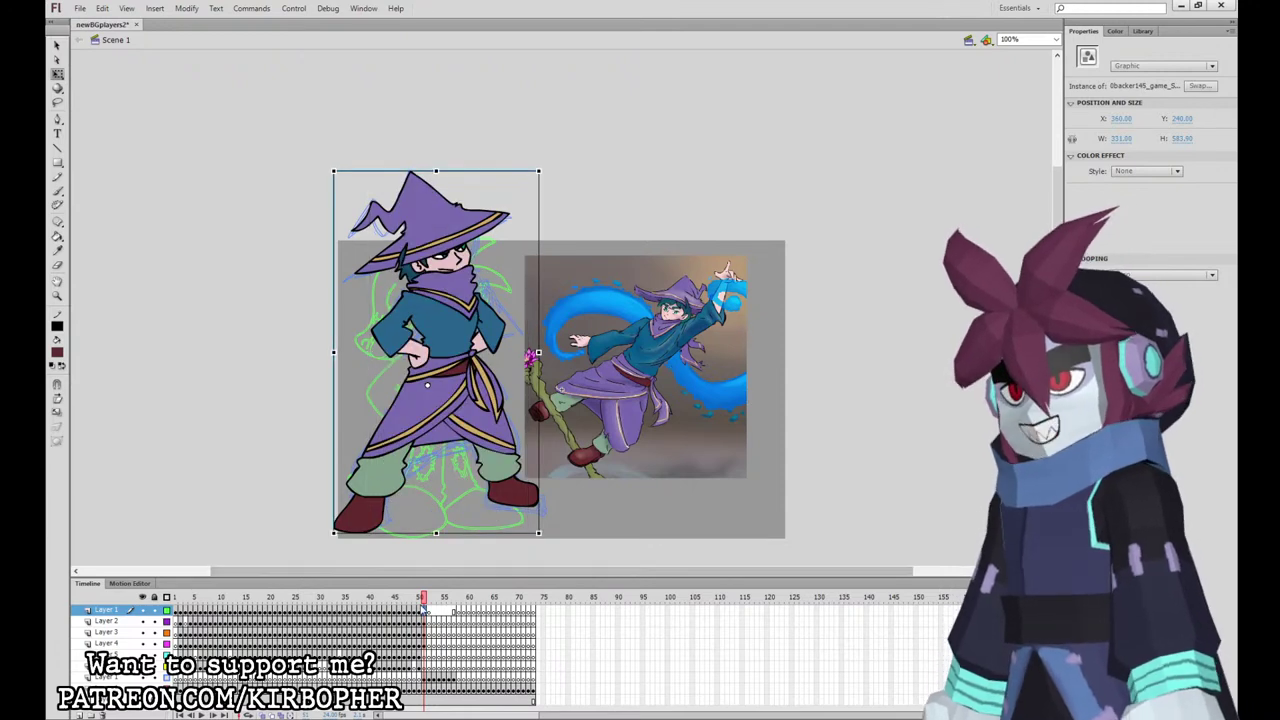
Step: Insert a blank keyframe at frame 52, where the green-haired character's sketch and reference are, and save the document
{"action": "left_click", "coordinate": [420, 611]}
{"action": "left_click", "coordinate": [484, 388]}
{"action": "left_click", "coordinate": [430, 668]}
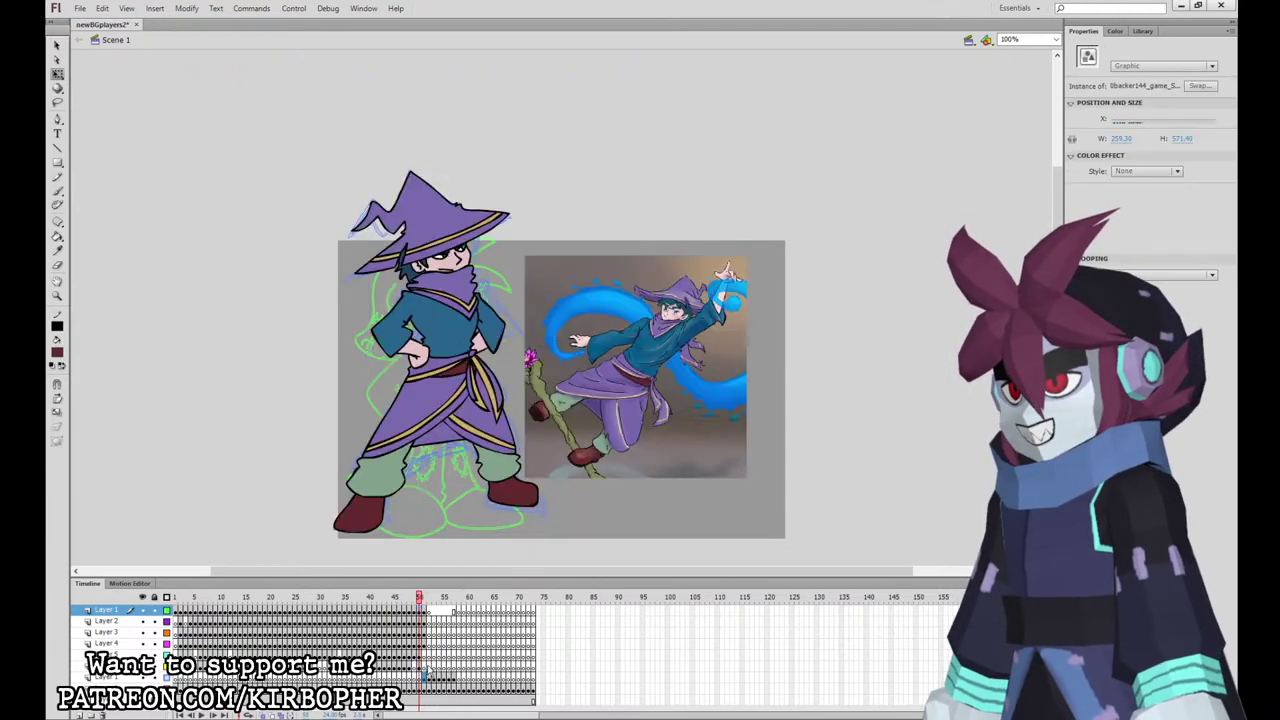
{"action": "left_click", "coordinate": [435, 620]}
{"action": "key", "text": "F7"}
{"action": "left_click", "coordinate": [429, 667]}
{"action": "left_click", "coordinate": [430, 622]}
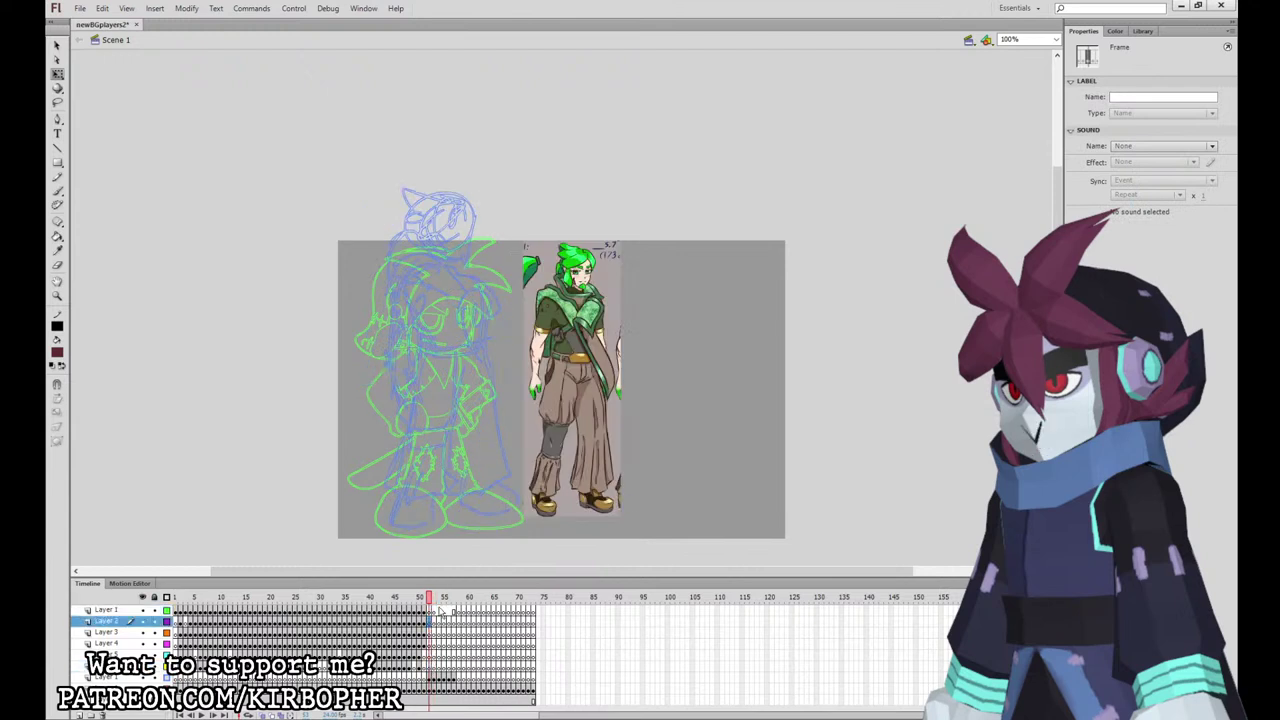
{"action": "key", "text": "ctrl+s"}
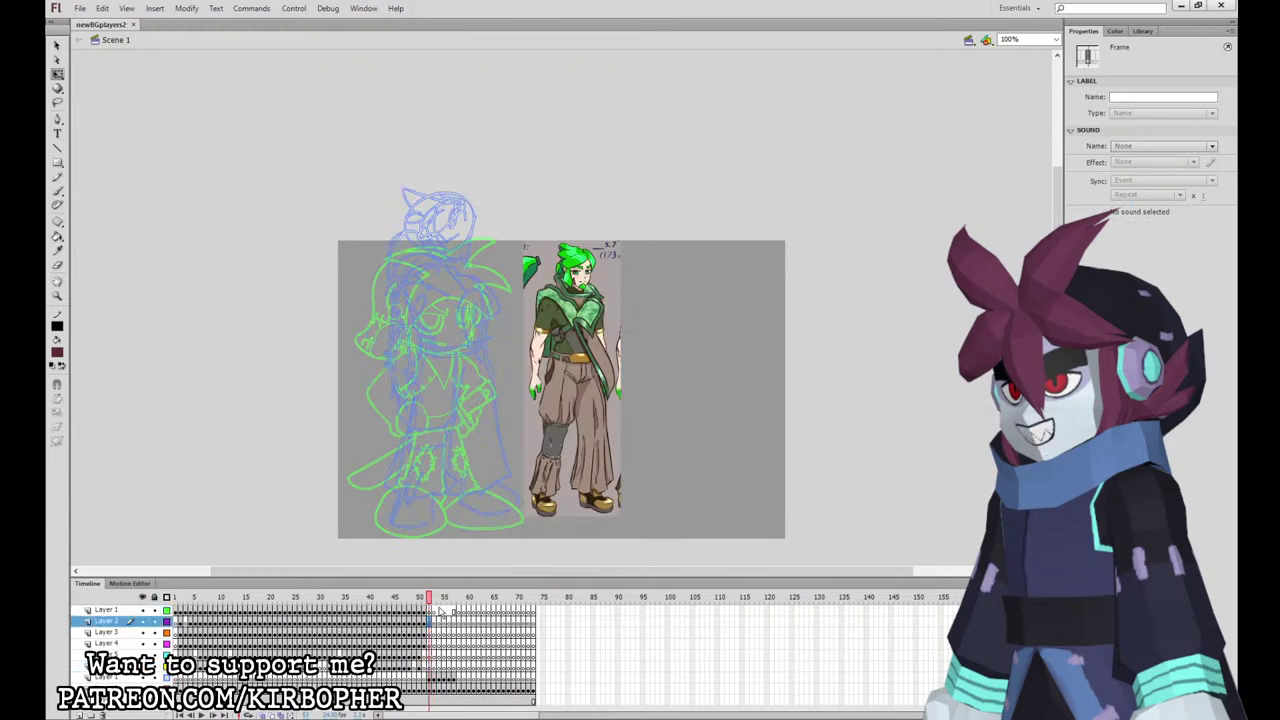
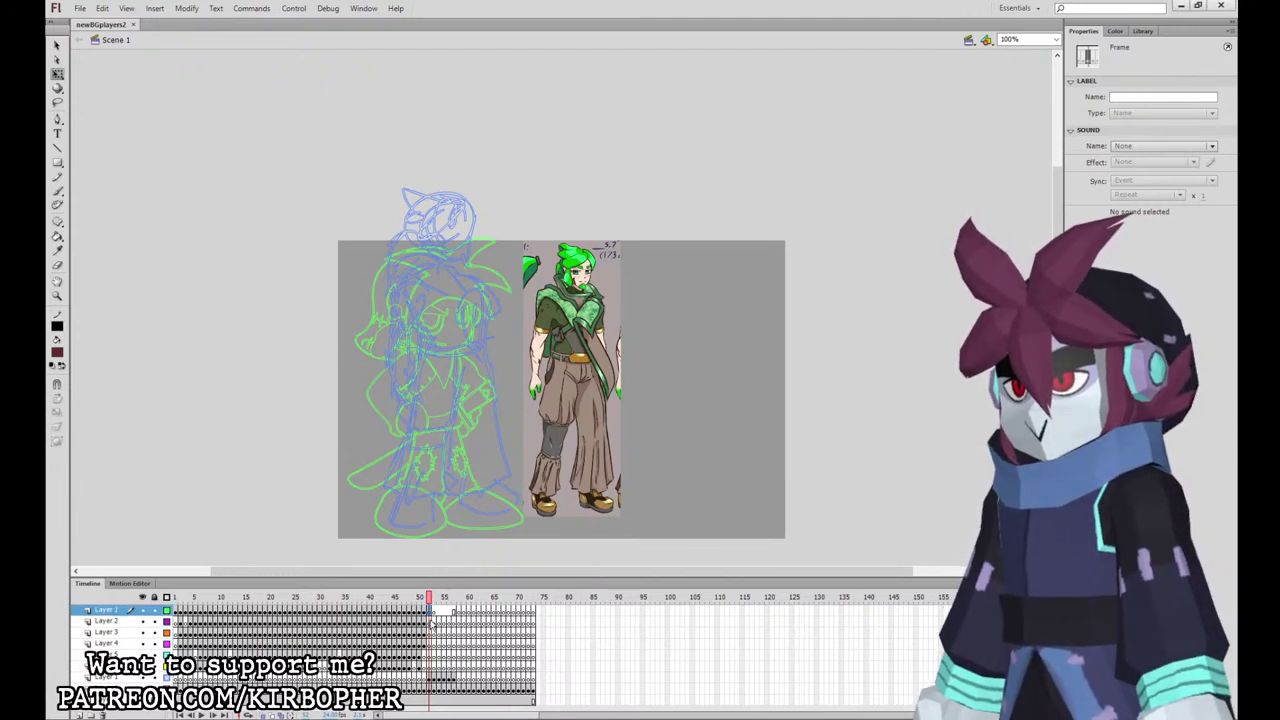
Step: Ink the swept-back hair in black over the blue head sketch with the Brush tool on Layer 2, frame 52
{"action": "left_click", "coordinate": [57, 191]}
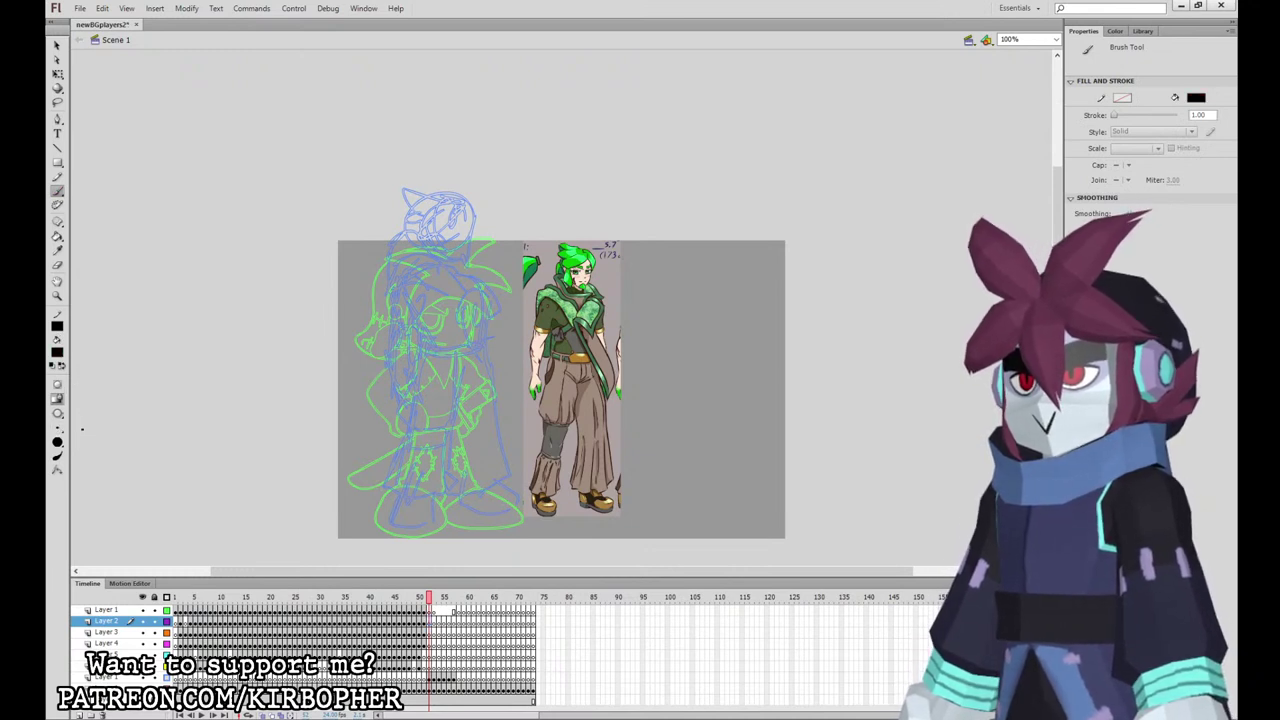
{"action": "left_click", "coordinate": [431, 620]}
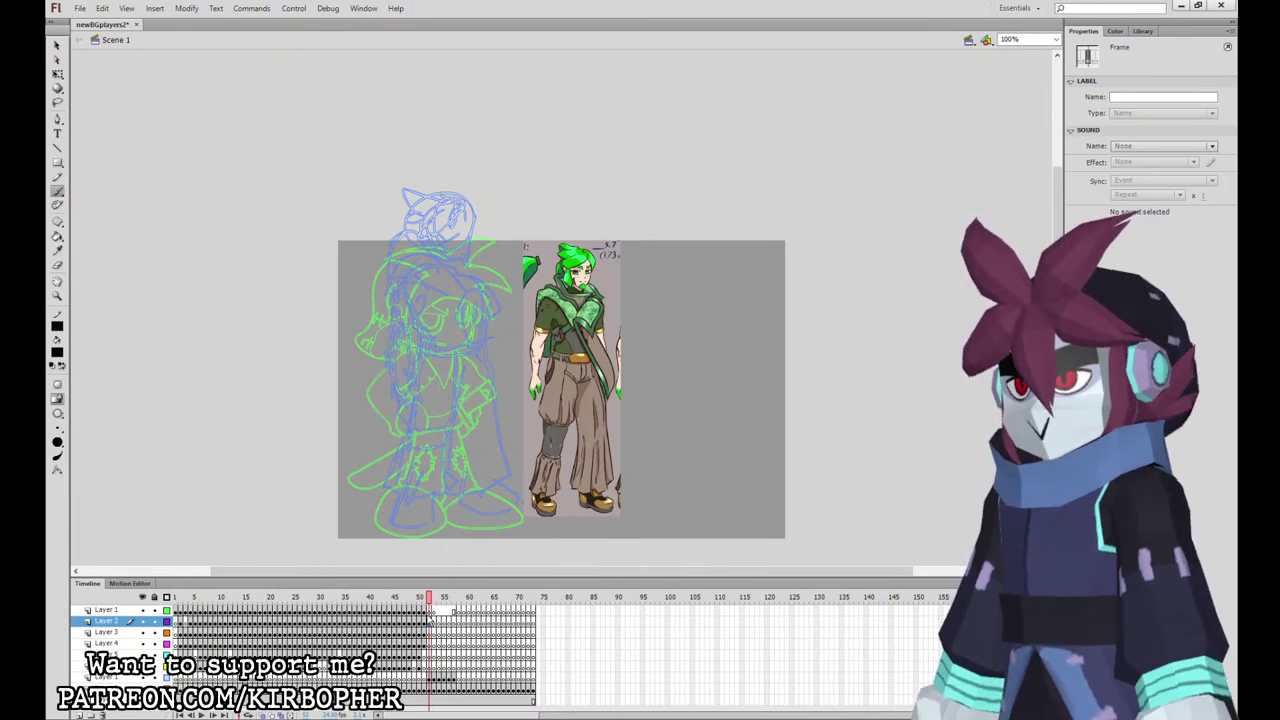
{"action": "key", "text": "ctrl+equal"}
{"action": "key", "text": "q"}
{"action": "left_click_drag", "start_coordinate": [590, 142], "coordinate": [718, 444]}
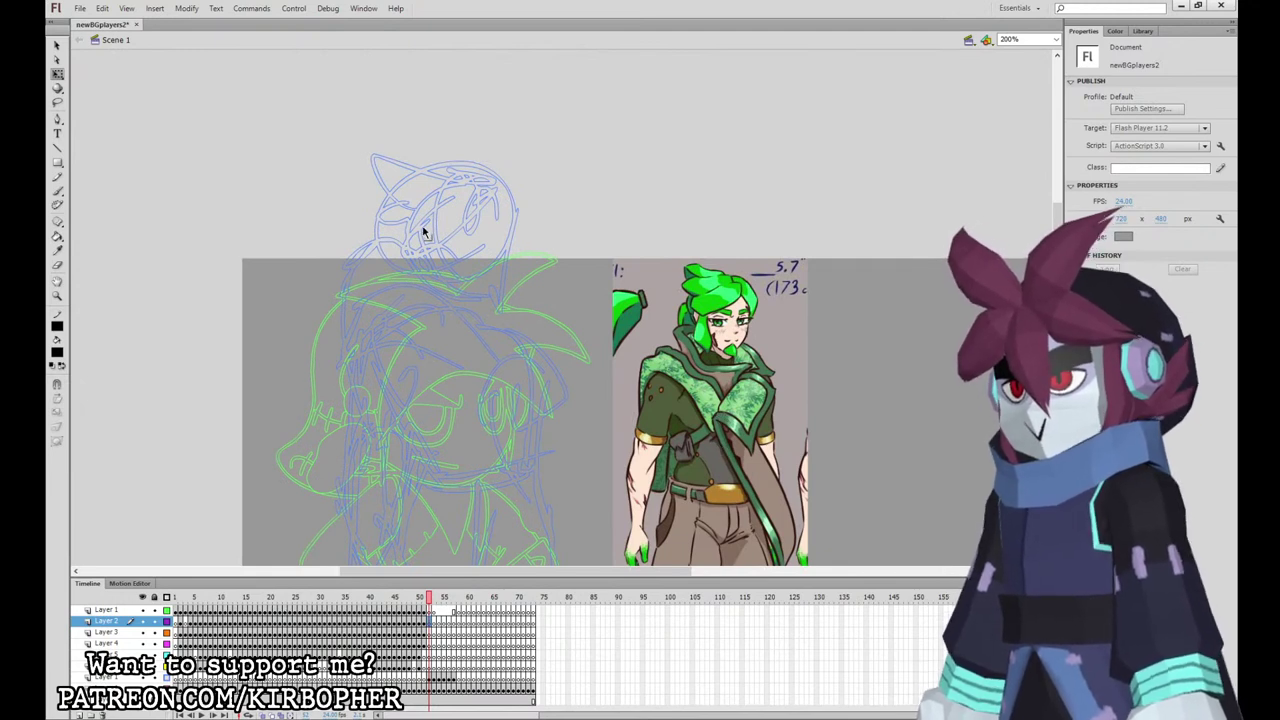
{"action": "left_click", "coordinate": [57, 190]}
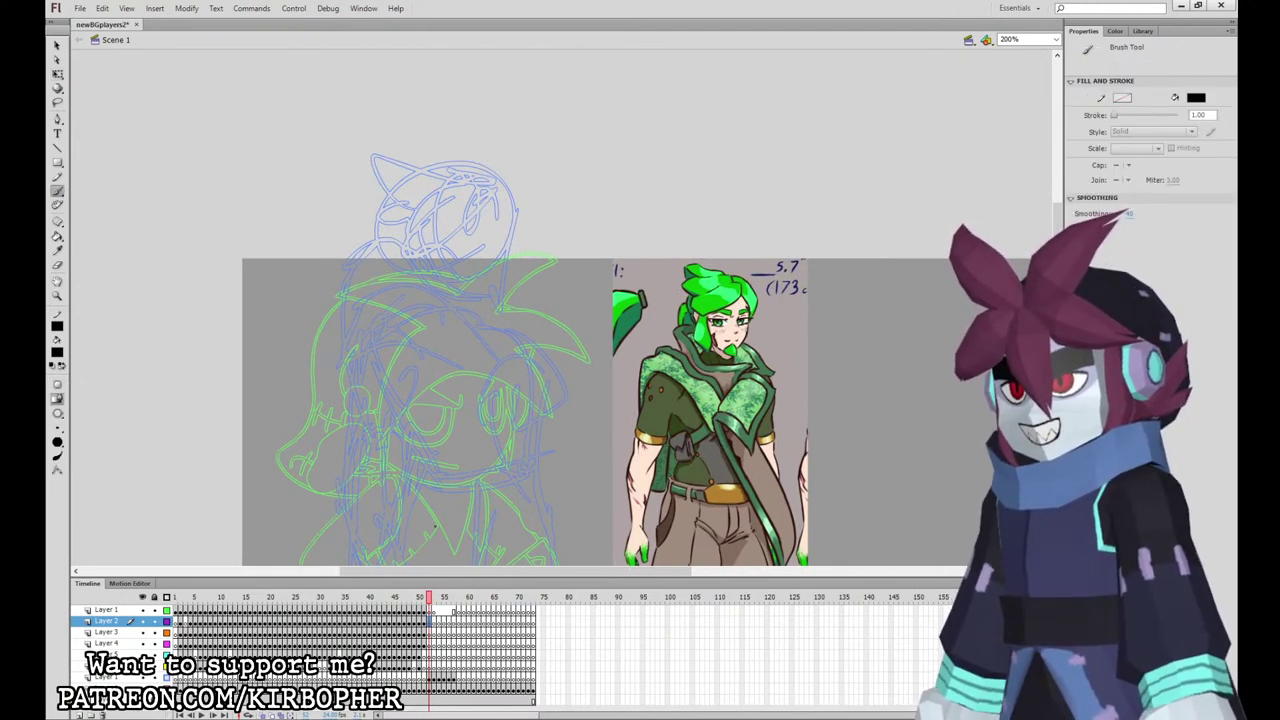
{"action": "left_click", "coordinate": [433, 621]}
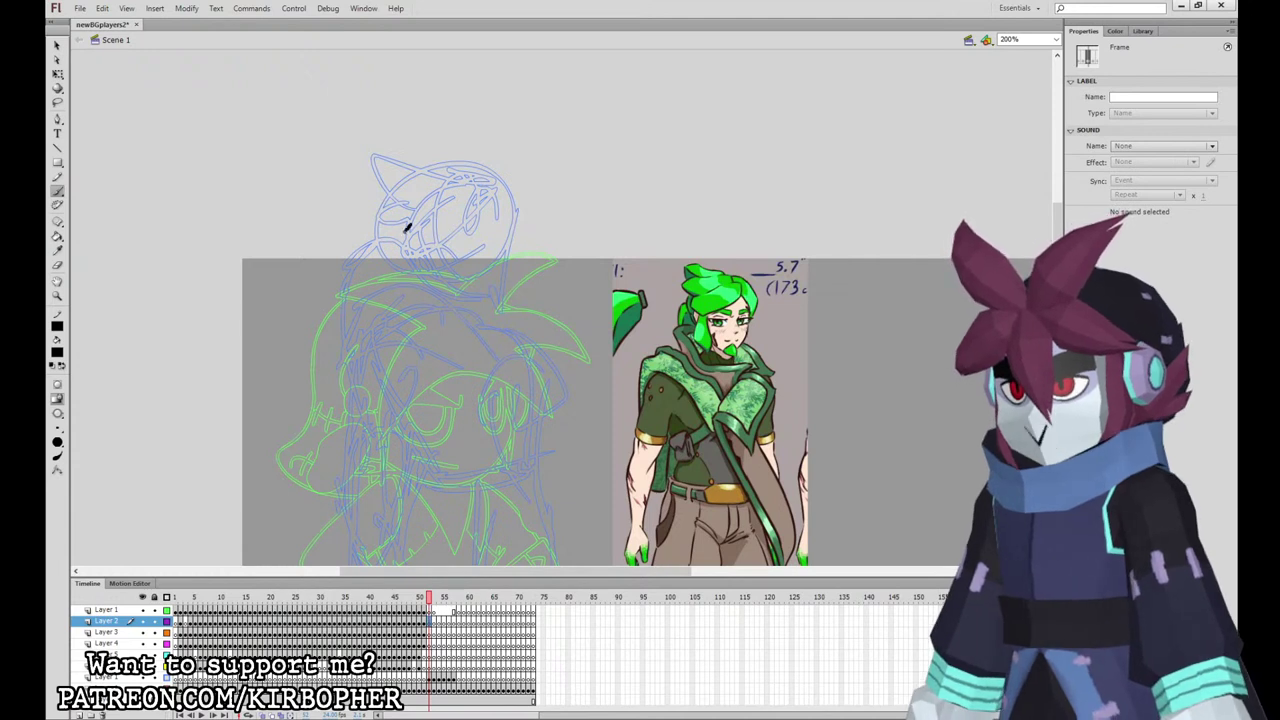
{"action": "mouse_move", "coordinate": [398, 238]}
{"action": "left_mouse_down"}
{"action": "mouse_move", "coordinate": [443, 246]}
{"action": "mouse_move", "coordinate": [480, 214]}
{"action": "mouse_move", "coordinate": [490, 174]}
{"action": "mouse_move", "coordinate": [458, 157]}
{"action": "mouse_move", "coordinate": [377, 153]}
{"action": "mouse_move", "coordinate": [410, 190]}
{"action": "mouse_move", "coordinate": [376, 190]}
{"action": "mouse_move", "coordinate": [400, 240]}
{"action": "mouse_move", "coordinate": [447, 169]}
{"action": "left_mouse_up"}
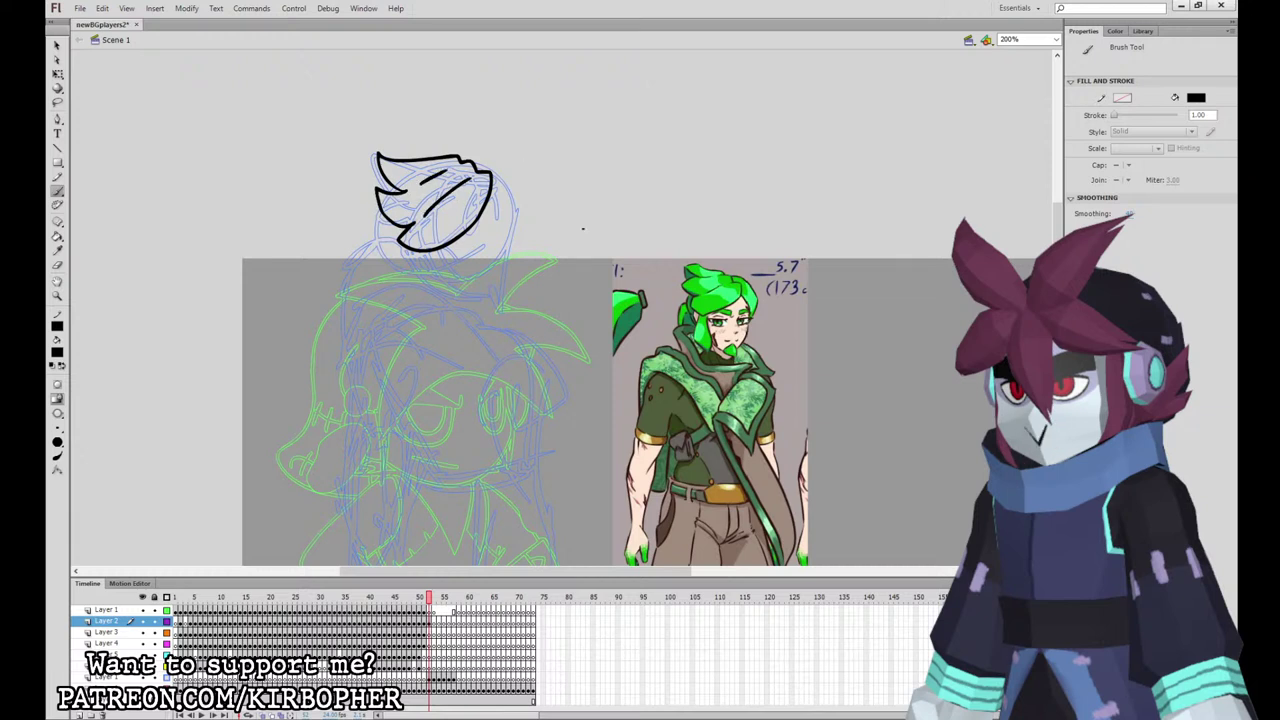
Step: Ink the side lock, face outline and chin beard, and complete the hair at the back of the head
{"action": "mouse_move", "coordinate": [418, 248]}
{"action": "left_mouse_down"}
{"action": "mouse_move", "coordinate": [422, 296]}
{"action": "mouse_move", "coordinate": [455, 322]}
{"action": "mouse_move", "coordinate": [438, 252]}
{"action": "left_mouse_up"}
{"action": "mouse_move", "coordinate": [455, 296]}
{"action": "left_mouse_down"}
{"action": "mouse_move", "coordinate": [480, 305]}
{"action": "mouse_move", "coordinate": [488, 286]}
{"action": "mouse_move", "coordinate": [505, 312]}
{"action": "mouse_move", "coordinate": [498, 288]}
{"action": "mouse_move", "coordinate": [480, 303]}
{"action": "mouse_move", "coordinate": [502, 298]}
{"action": "mouse_move", "coordinate": [480, 301]}
{"action": "mouse_move", "coordinate": [499, 302]}
{"action": "mouse_move", "coordinate": [510, 264]}
{"action": "mouse_move", "coordinate": [497, 206]}
{"action": "mouse_move", "coordinate": [511, 215]}
{"action": "mouse_move", "coordinate": [521, 202]}
{"action": "mouse_move", "coordinate": [471, 156]}
{"action": "left_mouse_up"}
{"action": "key", "text": "ctrl+z"}
{"action": "key", "text": "ctrl+z"}
{"action": "key", "text": "ctrl+z"}
{"action": "mouse_move", "coordinate": [514, 229]}
{"action": "left_mouse_down"}
{"action": "mouse_move", "coordinate": [488, 162]}
{"action": "mouse_move", "coordinate": [463, 158]}
{"action": "left_mouse_up"}
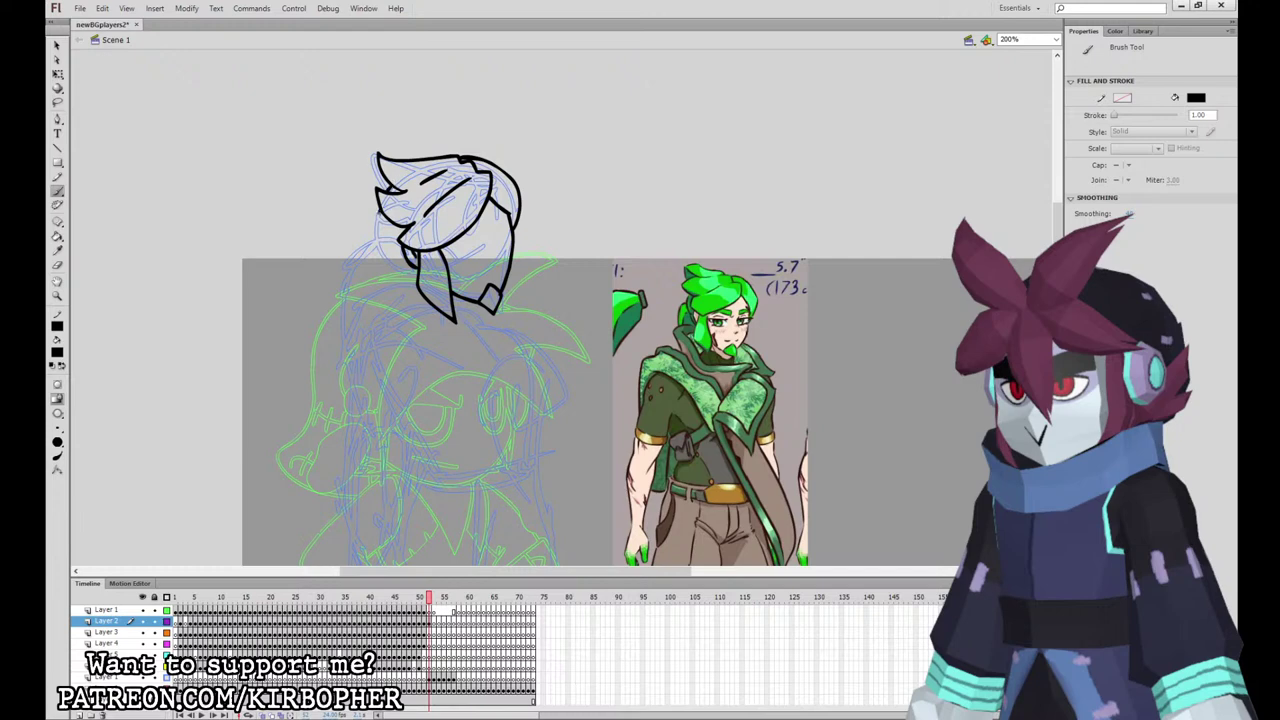
{"action": "mouse_move", "coordinate": [379, 210]}
{"action": "left_mouse_down"}
{"action": "mouse_move", "coordinate": [397, 267]}
{"action": "mouse_move", "coordinate": [415, 273]}
{"action": "left_mouse_up"}
{"action": "key", "text": "ctrl+z"}
{"action": "mouse_move", "coordinate": [379, 210]}
{"action": "left_mouse_down"}
{"action": "mouse_move", "coordinate": [398, 250]}
{"action": "mouse_move", "coordinate": [386, 252]}
{"action": "mouse_move", "coordinate": [418, 279]}
{"action": "left_mouse_up"}
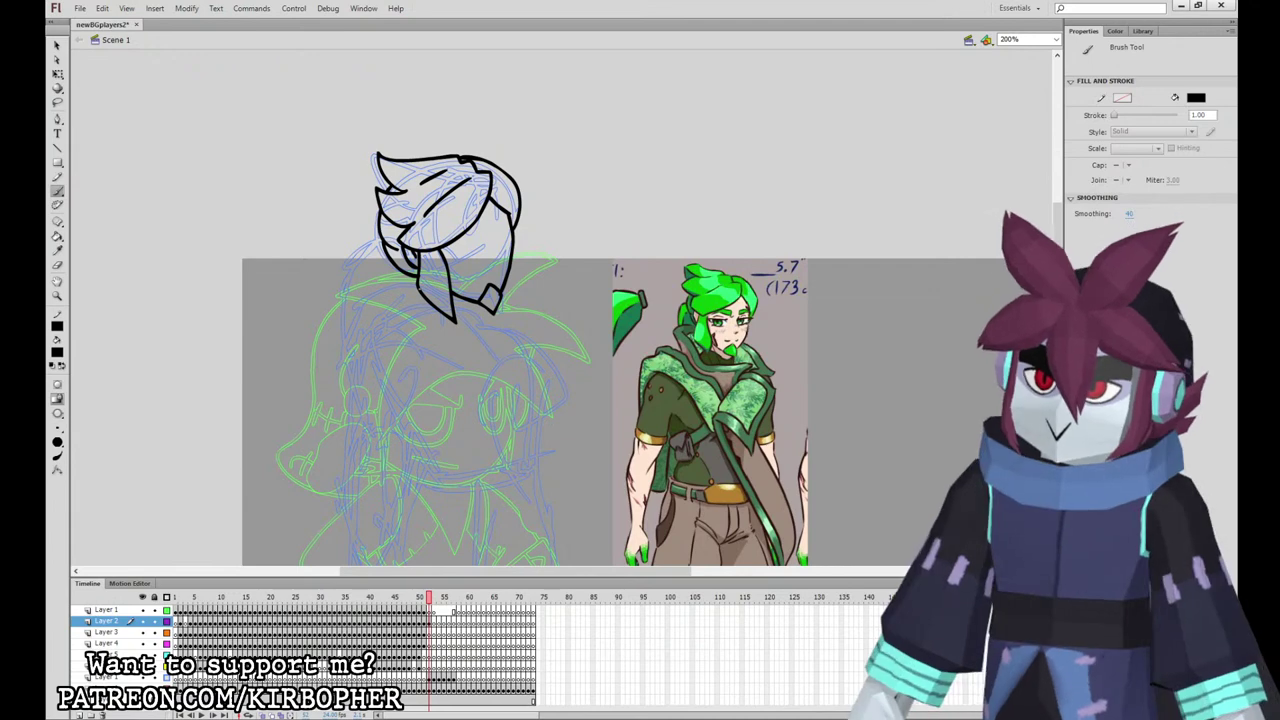
Step: Ink the folded cloak lapel and its long hanging strip over the body sketch on Layer 3, frame 52
{"action": "left_click", "coordinate": [57, 45]}
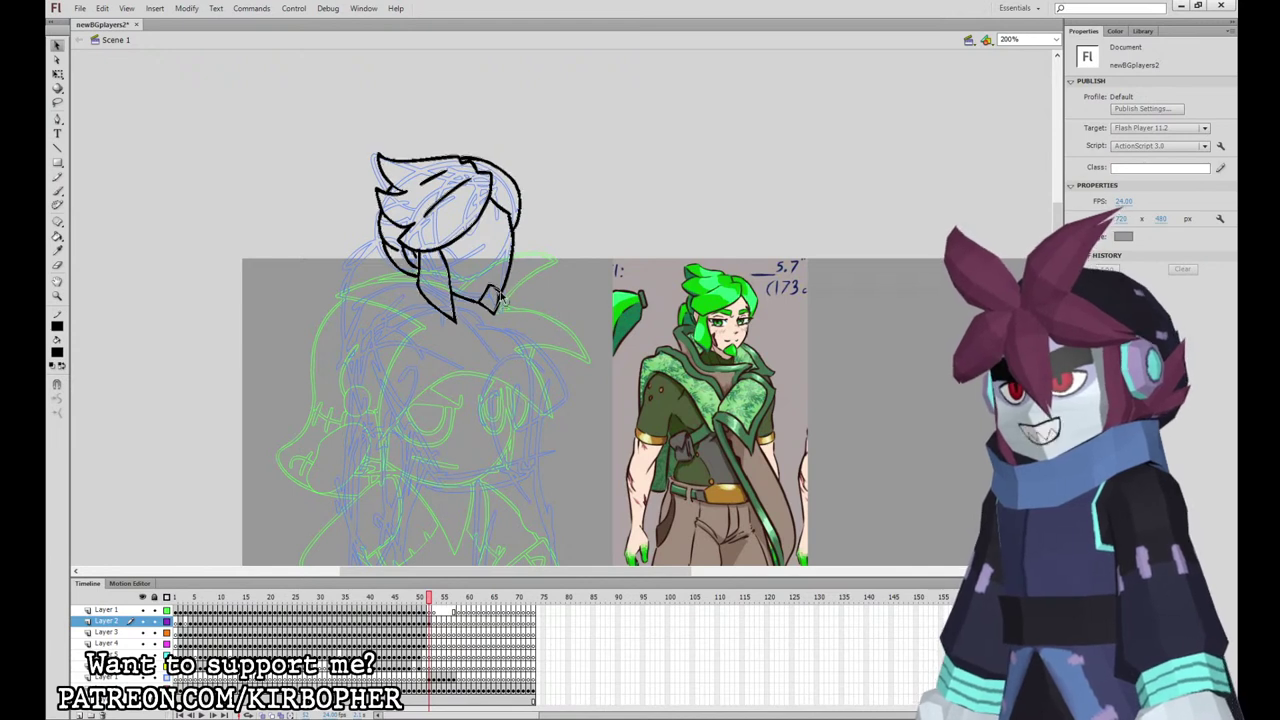
{"action": "left_click", "coordinate": [58, 204]}
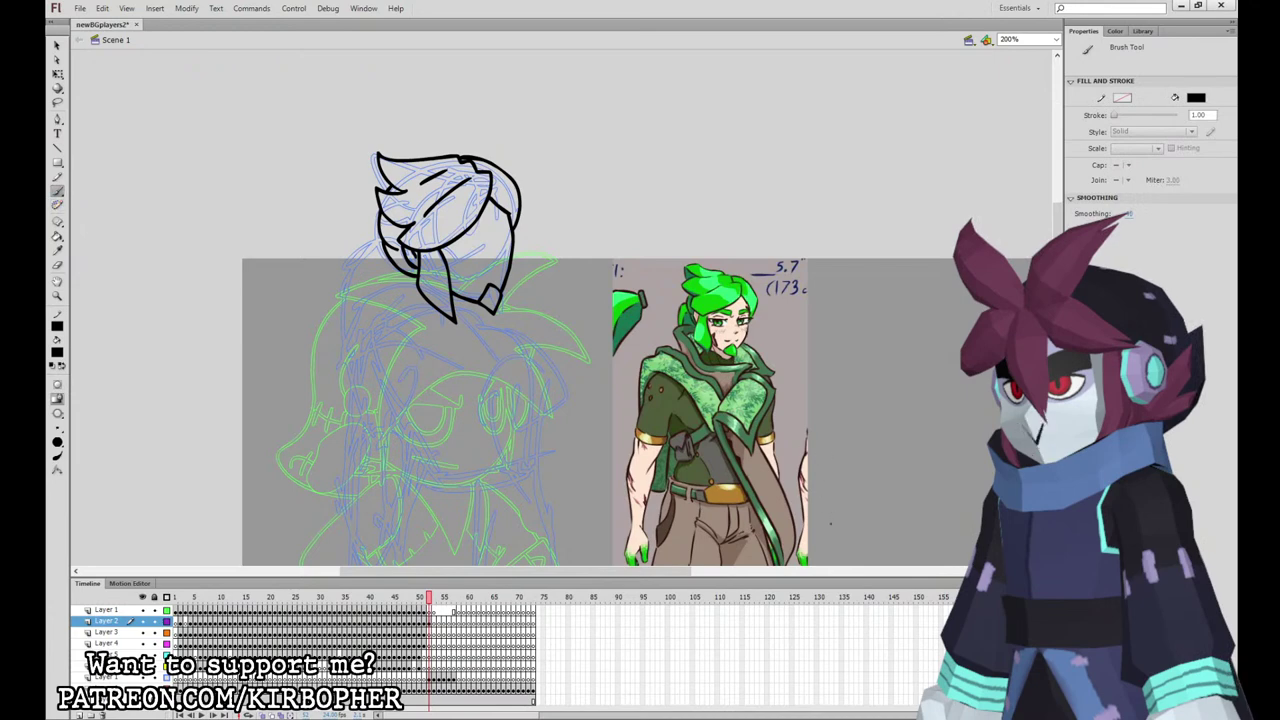
{"action": "left_click", "coordinate": [434, 632]}
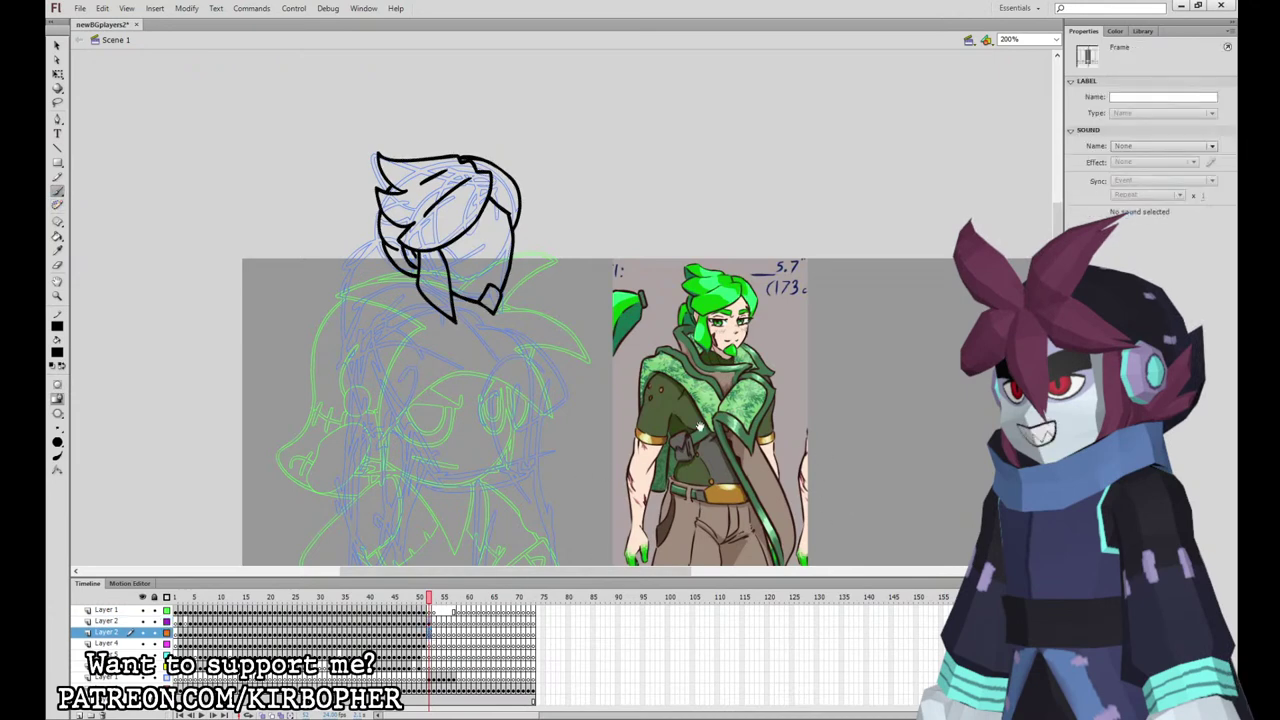
{"action": "left_click_drag", "start_coordinate": [966, 477], "coordinate": [930, 326]}
{"action": "left_click_drag", "start_coordinate": [885, 417], "coordinate": [894, 449]}
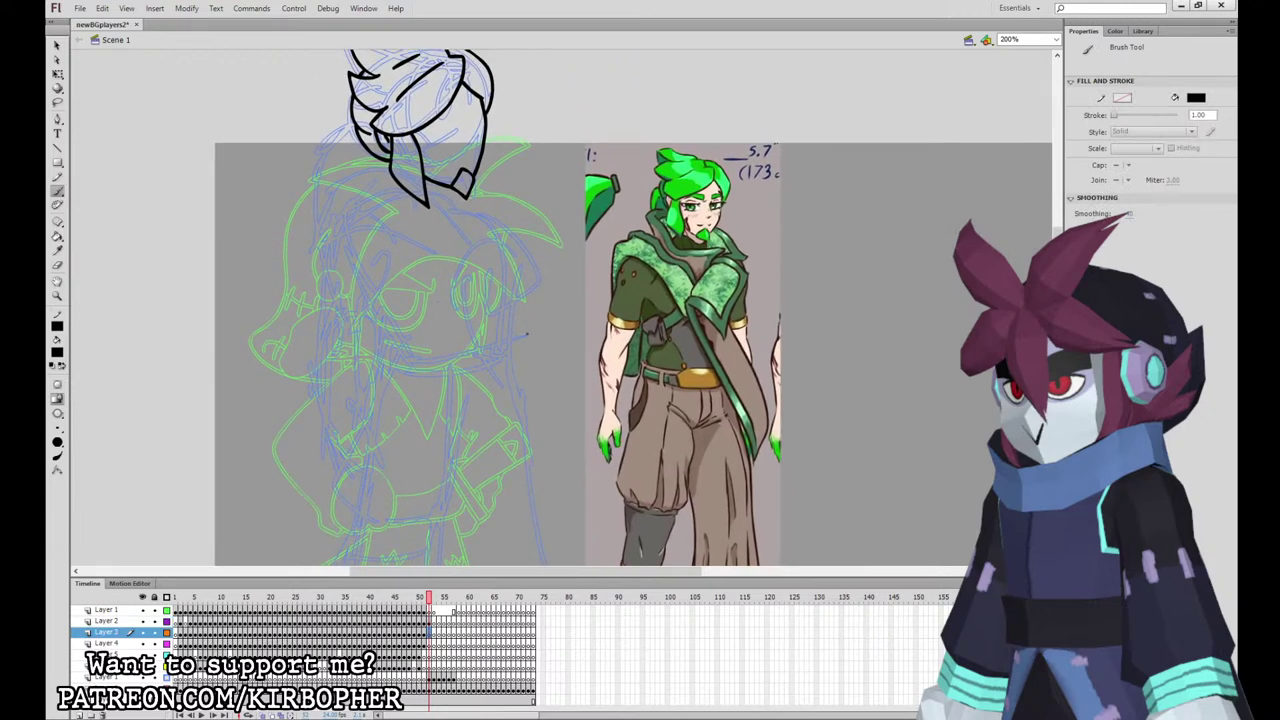
{"action": "mouse_move", "coordinate": [458, 270]}
{"action": "left_mouse_down"}
{"action": "mouse_move", "coordinate": [485, 322]}
{"action": "mouse_move", "coordinate": [537, 287]}
{"action": "mouse_move", "coordinate": [486, 236]}
{"action": "left_mouse_up"}
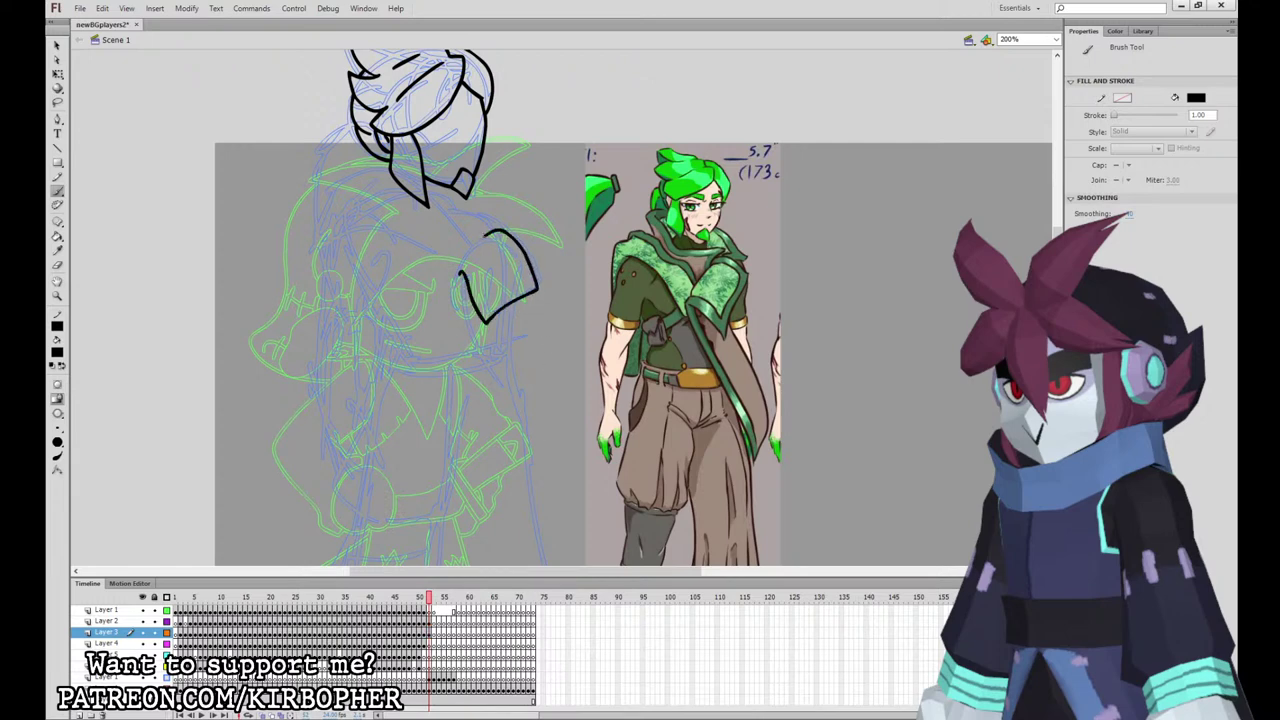
{"action": "mouse_move", "coordinate": [488, 305]}
{"action": "left_mouse_down"}
{"action": "mouse_move", "coordinate": [516, 258]}
{"action": "mouse_move", "coordinate": [475, 237]}
{"action": "mouse_move", "coordinate": [449, 262]}
{"action": "left_mouse_up"}
{"action": "mouse_move", "coordinate": [487, 303]}
{"action": "left_mouse_down"}
{"action": "mouse_move", "coordinate": [514, 286]}
{"action": "mouse_move", "coordinate": [447, 266]}
{"action": "mouse_move", "coordinate": [449, 333]}
{"action": "mouse_move", "coordinate": [531, 504]}
{"action": "mouse_move", "coordinate": [550, 455]}
{"action": "mouse_move", "coordinate": [534, 384]}
{"action": "mouse_move", "coordinate": [502, 308]}
{"action": "left_mouse_up"}
{"action": "mouse_move", "coordinate": [460, 274]}
{"action": "left_mouse_down"}
{"action": "mouse_move", "coordinate": [467, 334]}
{"action": "mouse_move", "coordinate": [540, 492]}
{"action": "left_mouse_up"}
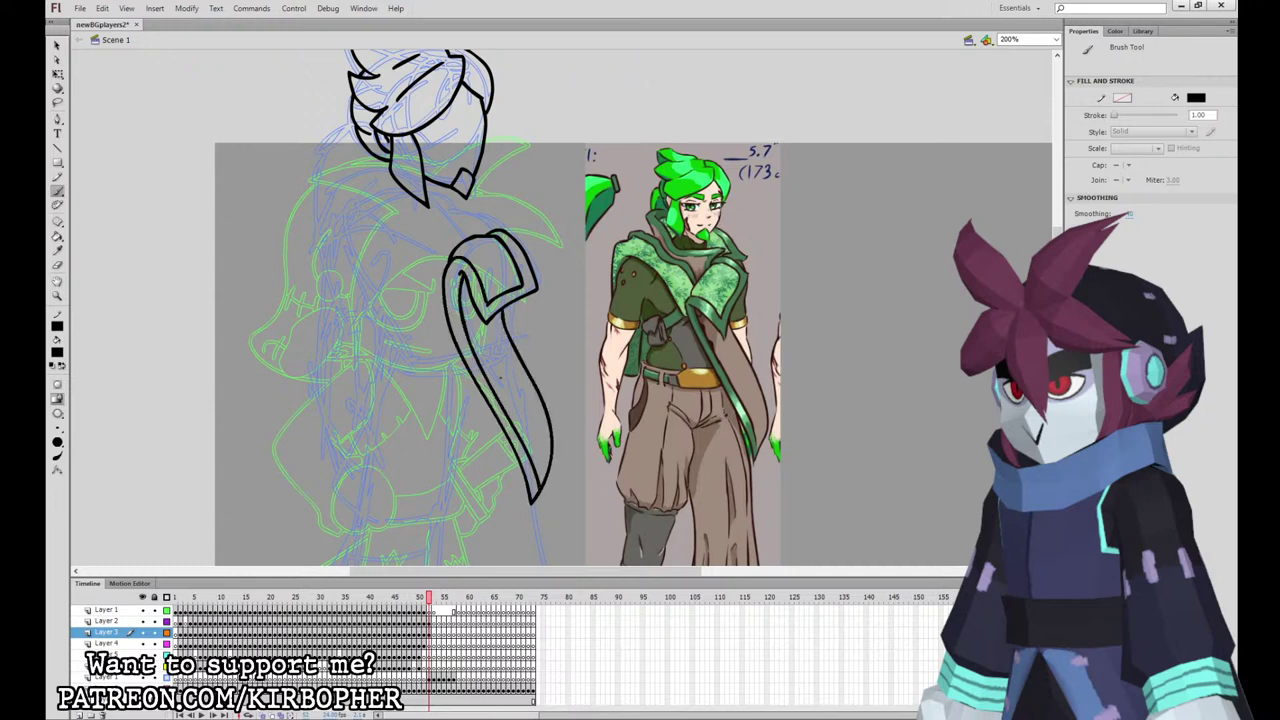
Step: Ink the waistline with the belt buckle, and outline the draped shoulder of the cloak down to its ragged sleeve edge
{"action": "mouse_move", "coordinate": [459, 354]}
{"action": "left_mouse_down"}
{"action": "mouse_move", "coordinate": [438, 380]}
{"action": "mouse_move", "coordinate": [471, 378]}
{"action": "mouse_move", "coordinate": [382, 346]}
{"action": "left_mouse_up"}
{"action": "left_click_drag", "start_coordinate": [435, 460], "coordinate": [444, 543]}
{"action": "left_click_drag", "start_coordinate": [630, 464], "coordinate": [623, 489]}
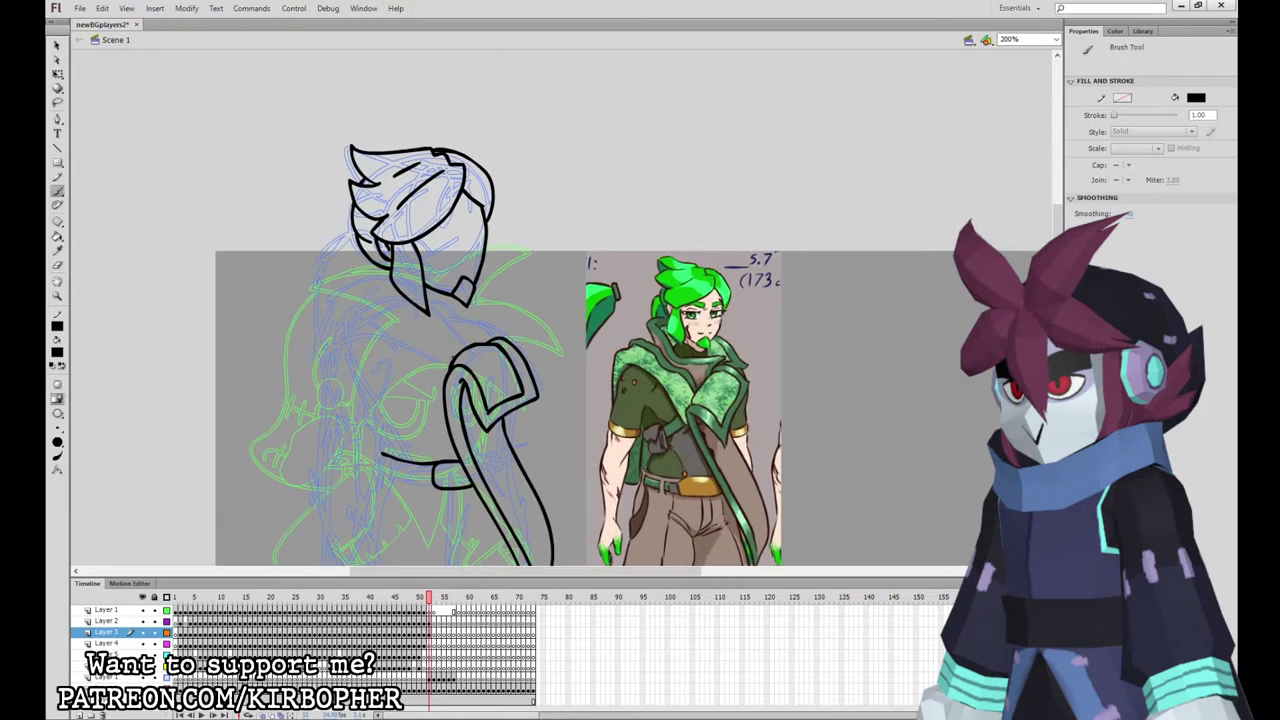
{"action": "mouse_move", "coordinate": [454, 360]}
{"action": "left_mouse_down"}
{"action": "mouse_move", "coordinate": [370, 300]}
{"action": "mouse_move", "coordinate": [337, 298]}
{"action": "mouse_move", "coordinate": [316, 344]}
{"action": "left_mouse_up"}
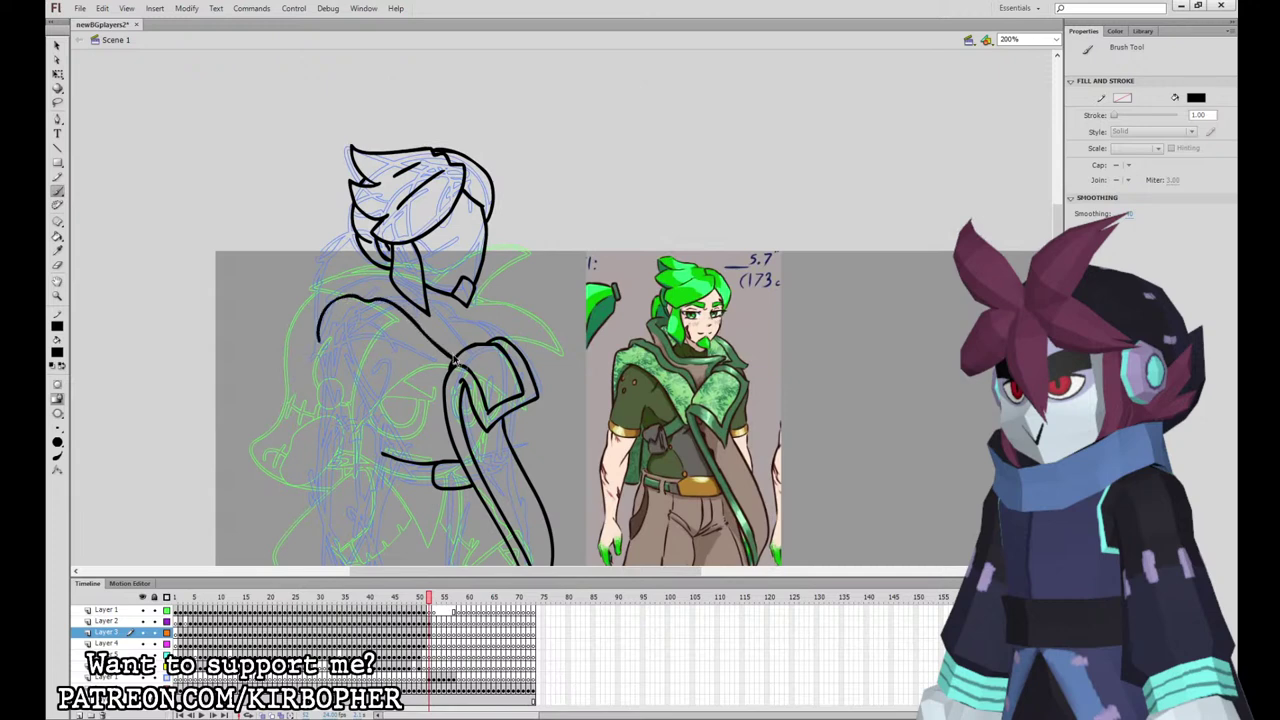
{"action": "key", "text": "ctrl+z"}
{"action": "mouse_move", "coordinate": [342, 296]}
{"action": "left_mouse_down"}
{"action": "mouse_move", "coordinate": [391, 326]}
{"action": "mouse_move", "coordinate": [444, 377]}
{"action": "left_mouse_up"}
{"action": "mouse_move", "coordinate": [348, 296]}
{"action": "left_mouse_down"}
{"action": "mouse_move", "coordinate": [316, 352]}
{"action": "mouse_move", "coordinate": [314, 432]}
{"action": "mouse_move", "coordinate": [356, 468]}
{"action": "left_mouse_up"}
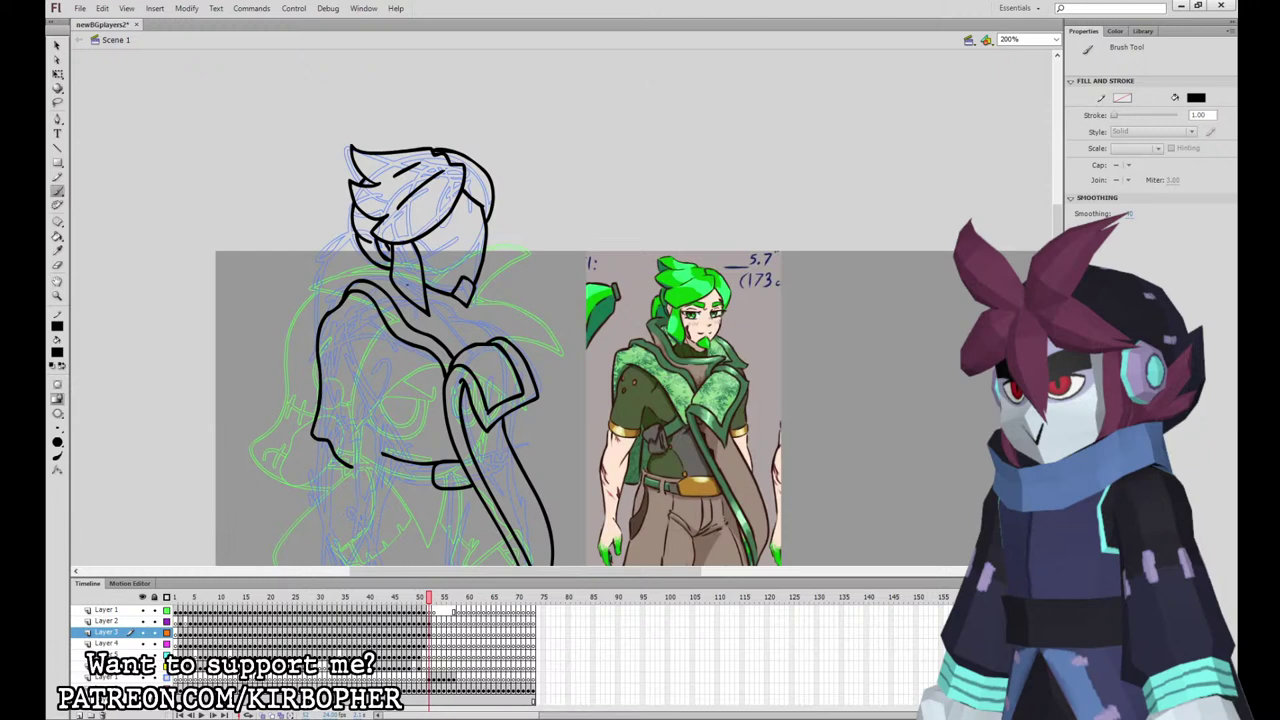
Step: Ink the inner cloak edge curving from the shoulder to the waist, and the side of the hip, retrying strokes as needed
{"action": "mouse_move", "coordinate": [442, 404]}
{"action": "left_mouse_down"}
{"action": "mouse_move", "coordinate": [338, 332]}
{"action": "mouse_move", "coordinate": [388, 452]}
{"action": "mouse_move", "coordinate": [370, 482]}
{"action": "mouse_move", "coordinate": [411, 485]}
{"action": "mouse_move", "coordinate": [394, 486]}
{"action": "mouse_move", "coordinate": [394, 466]}
{"action": "mouse_move", "coordinate": [391, 483]}
{"action": "left_mouse_up"}
{"action": "key", "text": "ctrl+z"}
{"action": "key", "text": "ctrl+z"}
{"action": "key", "text": "ctrl+z"}
{"action": "key", "text": "ctrl+z"}
{"action": "key", "text": "ctrl+z"}
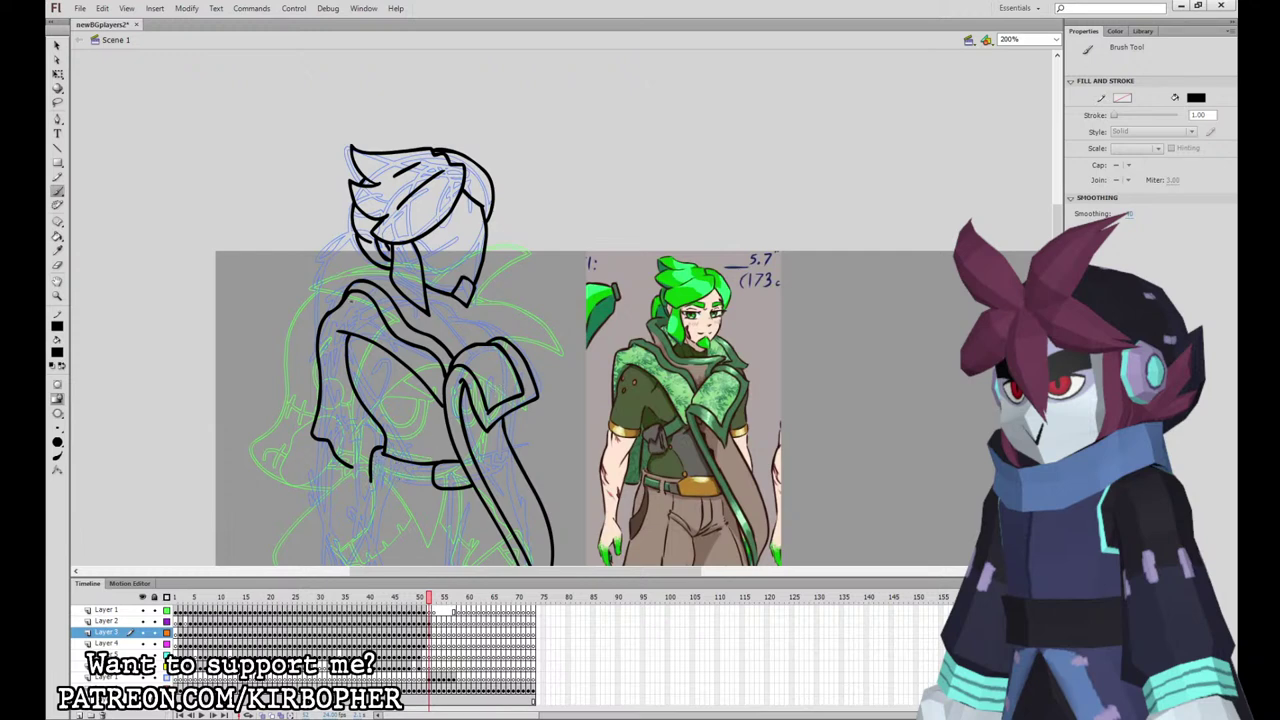
Step: Ink the belt's lower edge and its vertical loop beside the buckle, redoing unsatisfactory strokes
{"action": "key", "text": "e"}
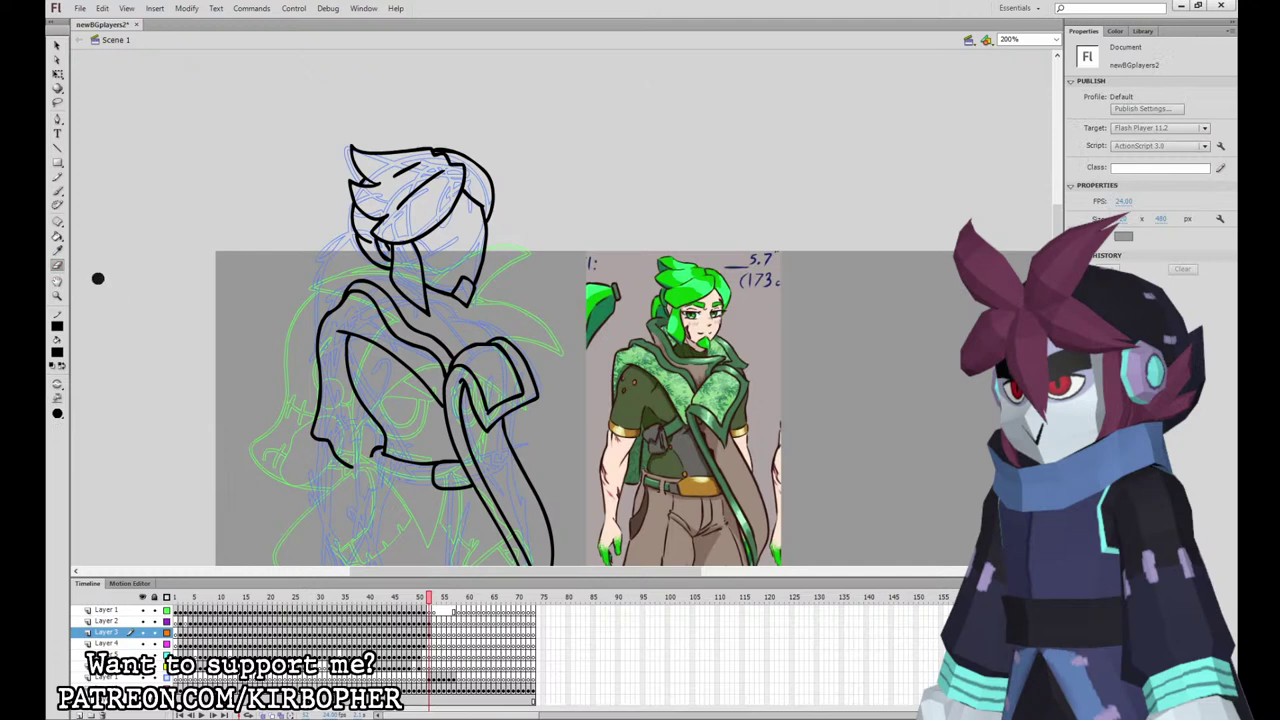
{"action": "left_click", "coordinate": [57, 190]}
{"action": "mouse_move", "coordinate": [391, 461]}
{"action": "left_mouse_down"}
{"action": "mouse_move", "coordinate": [404, 491]}
{"action": "mouse_move", "coordinate": [432, 466]}
{"action": "mouse_move", "coordinate": [416, 486]}
{"action": "mouse_move", "coordinate": [434, 487]}
{"action": "mouse_move", "coordinate": [396, 486]}
{"action": "left_mouse_up"}
{"action": "key", "text": "ctrl+z"}
{"action": "key", "text": "ctrl+z"}
{"action": "key", "text": "ctrl+z"}
{"action": "key", "text": "ctrl+z"}
Step: Ink the trouser fly and the crotch creases below the belt buckle, redoing unsatisfactory strokes
{"action": "mouse_move", "coordinate": [403, 465]}
{"action": "left_mouse_down"}
{"action": "mouse_move", "coordinate": [402, 486]}
{"action": "mouse_move", "coordinate": [432, 472]}
{"action": "mouse_move", "coordinate": [415, 470]}
{"action": "mouse_move", "coordinate": [433, 470]}
{"action": "mouse_move", "coordinate": [433, 484]}
{"action": "mouse_move", "coordinate": [372, 458]}
{"action": "mouse_move", "coordinate": [394, 468]}
{"action": "mouse_move", "coordinate": [373, 497]}
{"action": "mouse_move", "coordinate": [444, 540]}
{"action": "left_mouse_up"}
{"action": "key", "text": "ctrl+z"}
{"action": "key", "text": "ctrl+z"}
{"action": "key", "text": "ctrl+z"}
{"action": "key", "text": "ctrl+z"}
{"action": "key", "text": "ctrl+z"}
{"action": "key", "text": "ctrl+z"}
{"action": "key", "text": "ctrl+z"}
{"action": "left_click_drag", "start_coordinate": [484, 526], "coordinate": [460, 546]}
{"action": "mouse_move", "coordinate": [451, 496]}
{"action": "left_mouse_down"}
{"action": "mouse_move", "coordinate": [450, 543]}
{"action": "mouse_move", "coordinate": [469, 530]}
{"action": "mouse_move", "coordinate": [453, 541]}
{"action": "left_mouse_up"}
{"action": "key", "text": "ctrl+z"}
{"action": "key", "text": "ctrl+z"}
{"action": "left_click_drag", "start_coordinate": [468, 494], "coordinate": [465, 527]}
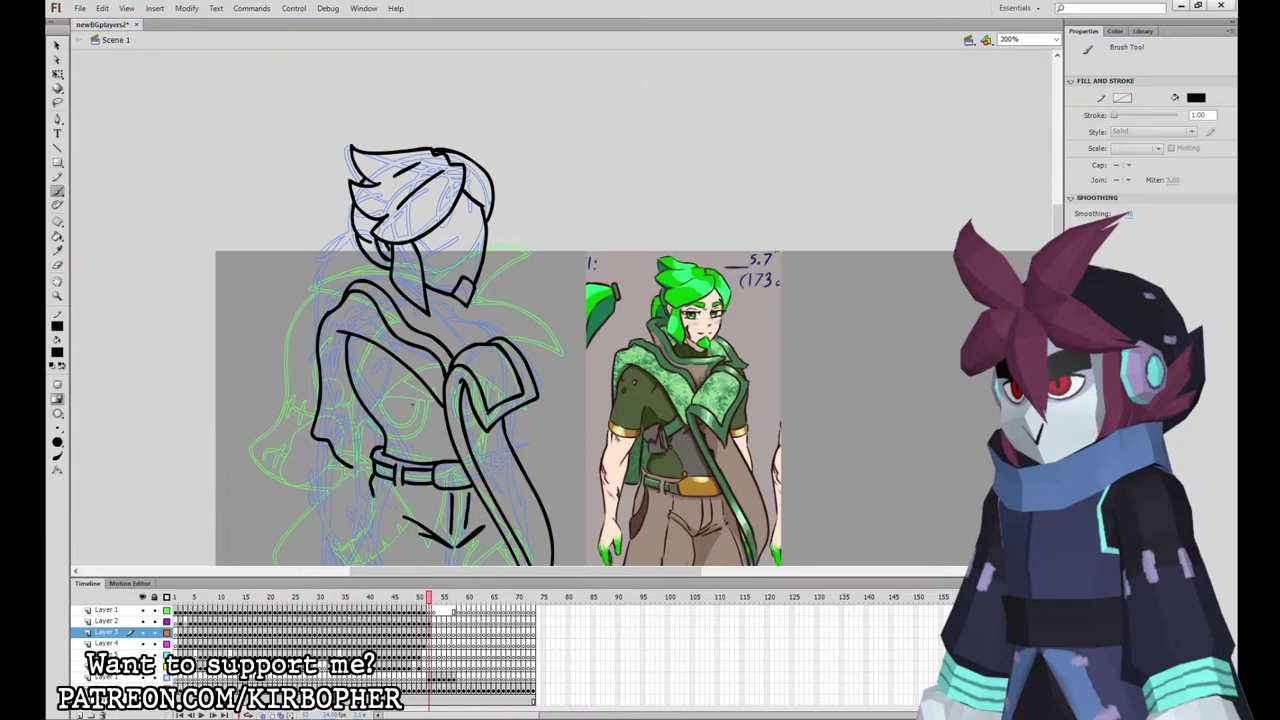
Step: Ink the diagonal straps across the chest and join the sleeve's lower edge to the hip
{"action": "key", "text": "e"}
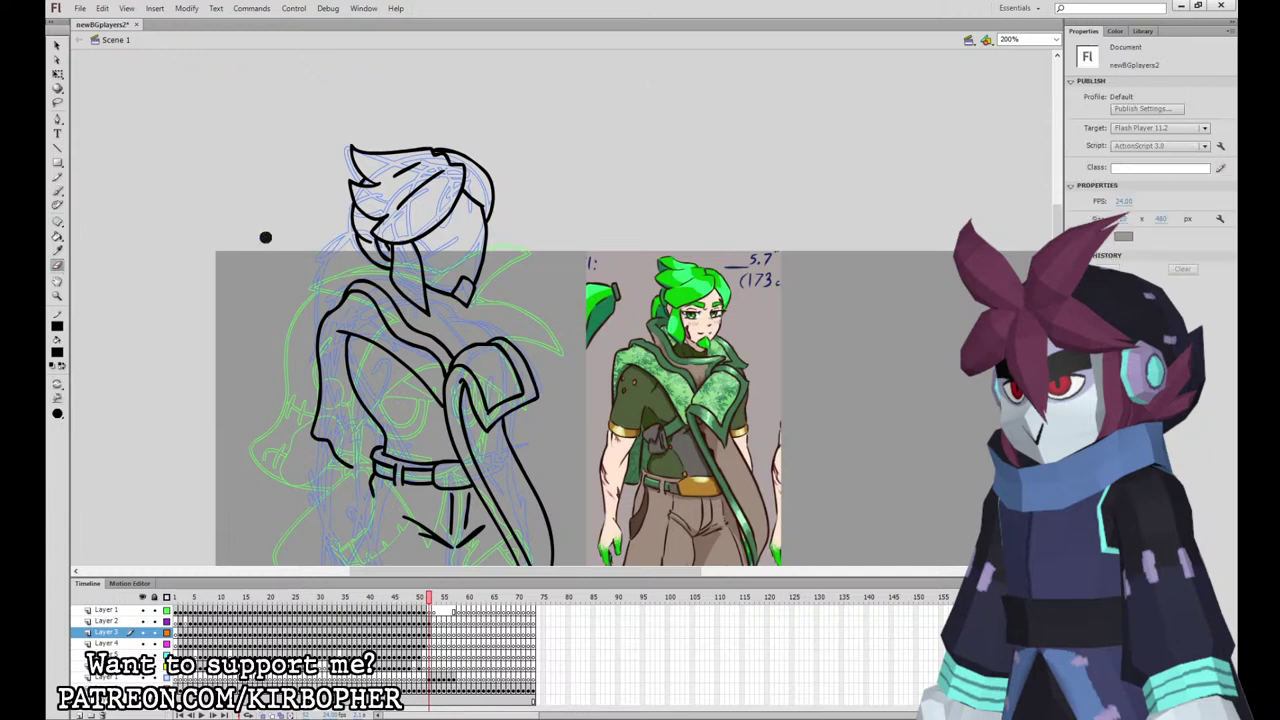
{"action": "key", "text": "b"}
{"action": "mouse_move", "coordinate": [427, 387]}
{"action": "left_mouse_down"}
{"action": "mouse_move", "coordinate": [374, 416]}
{"action": "mouse_move", "coordinate": [439, 398]}
{"action": "left_mouse_up"}
{"action": "left_click_drag", "start_coordinate": [351, 466], "coordinate": [374, 474]}
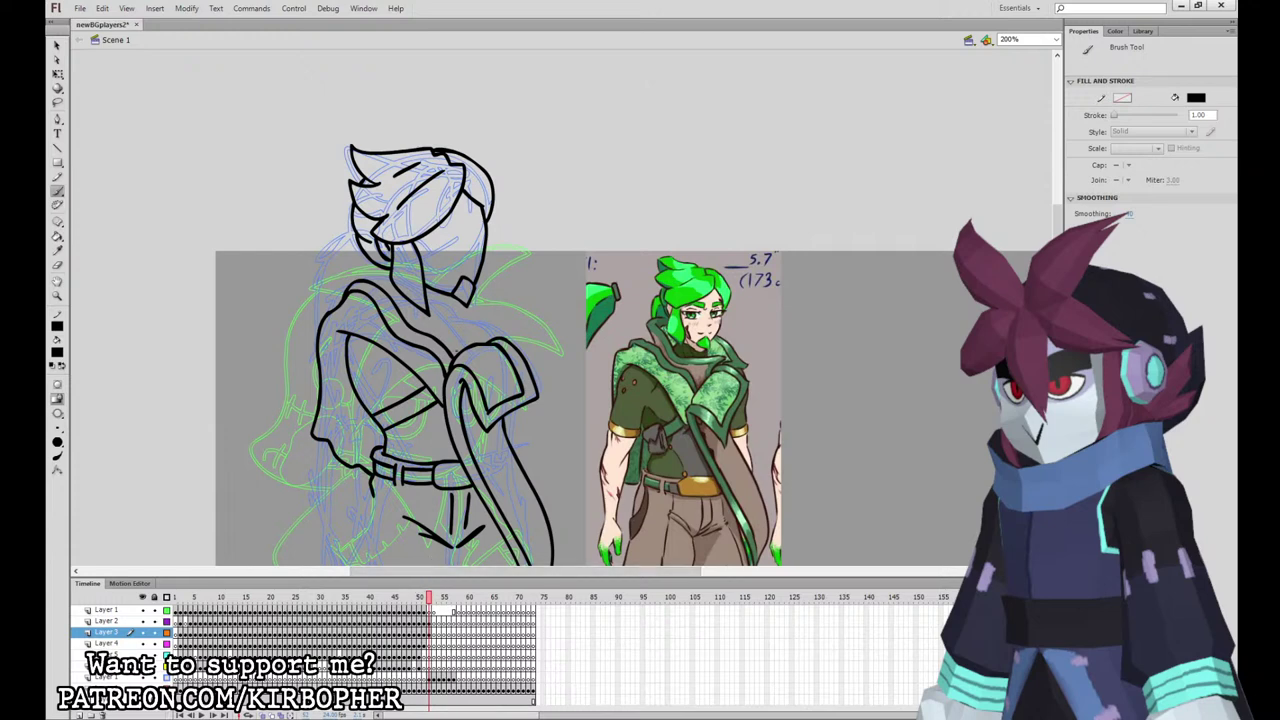
Step: Ink the raised collar and scarf folds around the neck, from behind the head to the far shoulder
{"action": "mouse_move", "coordinate": [460, 354]}
{"action": "left_mouse_down"}
{"action": "mouse_move", "coordinate": [490, 317]}
{"action": "mouse_move", "coordinate": [482, 309]}
{"action": "mouse_move", "coordinate": [372, 270]}
{"action": "mouse_move", "coordinate": [430, 244]}
{"action": "left_mouse_up"}
{"action": "key", "text": "ctrl+z"}
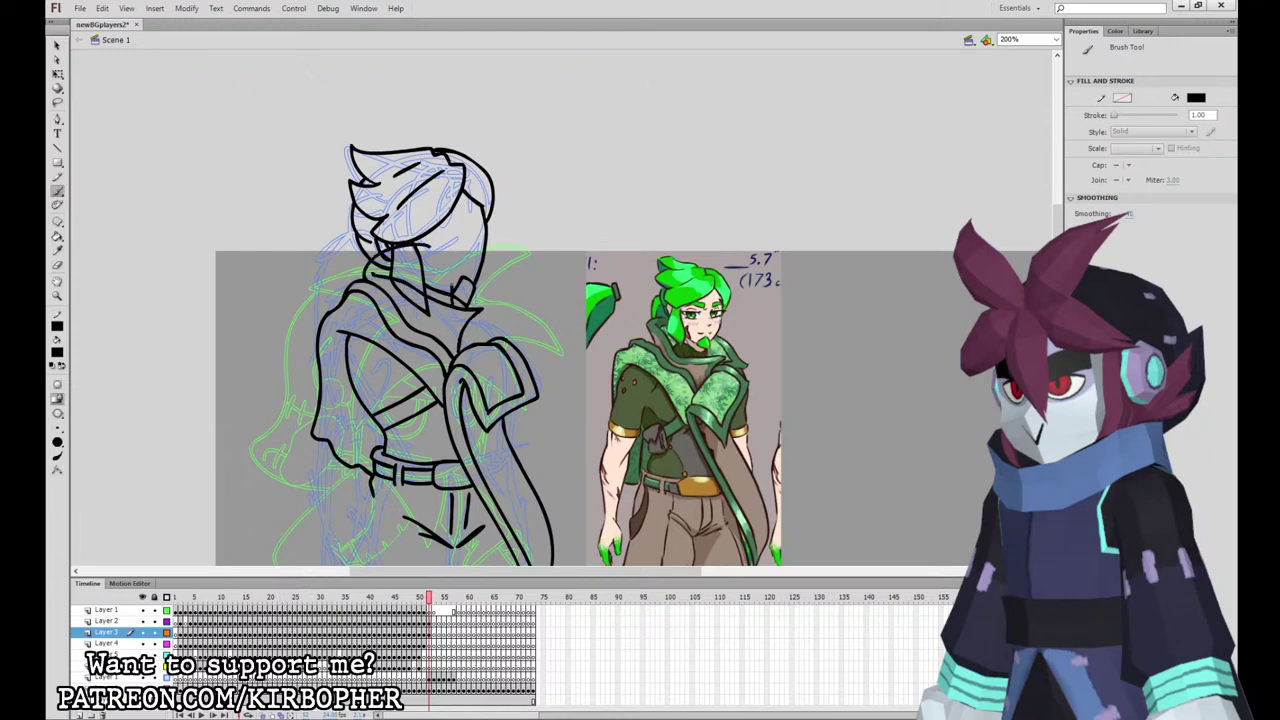
{"action": "mouse_move", "coordinate": [453, 287]}
{"action": "left_mouse_down"}
{"action": "mouse_move", "coordinate": [410, 248]}
{"action": "mouse_move", "coordinate": [402, 279]}
{"action": "mouse_move", "coordinate": [399, 267]}
{"action": "left_mouse_up"}
{"action": "key", "text": "ctrl+z"}
{"action": "mouse_move", "coordinate": [447, 347]}
{"action": "left_mouse_down"}
{"action": "mouse_move", "coordinate": [455, 320]}
{"action": "mouse_move", "coordinate": [387, 290]}
{"action": "left_mouse_up"}
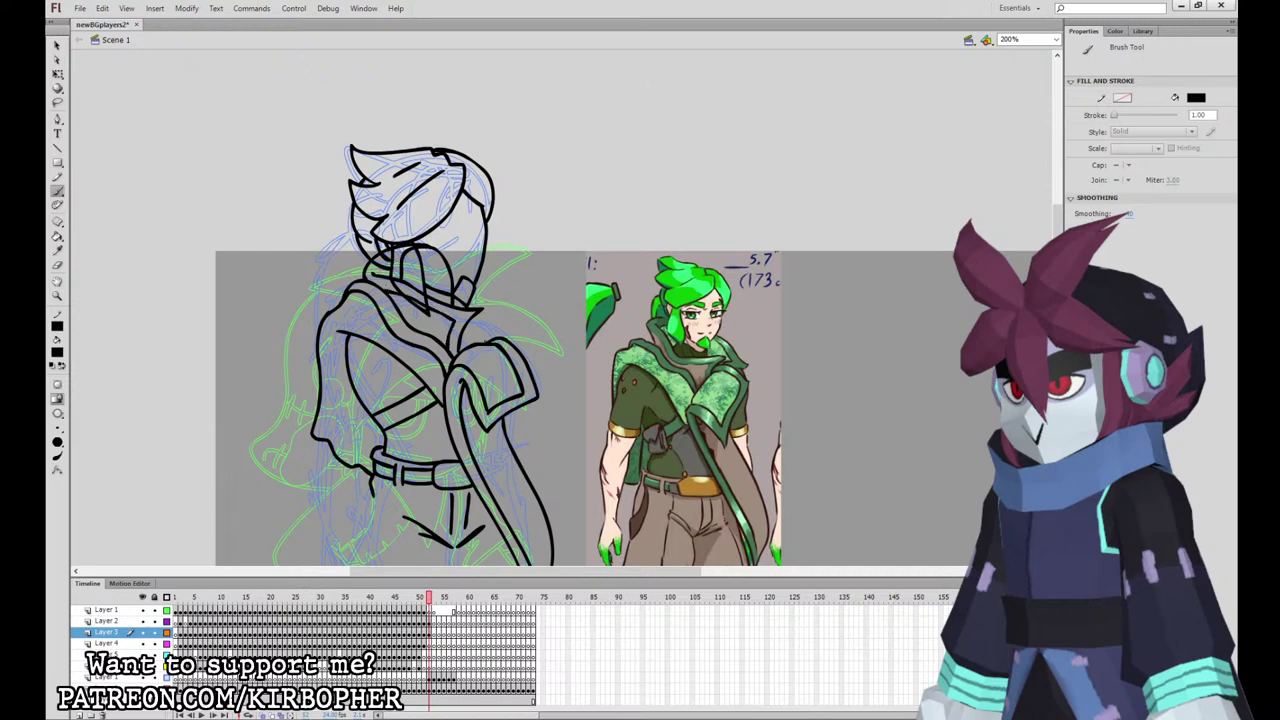
{"action": "mouse_move", "coordinate": [486, 342]}
{"action": "left_mouse_down"}
{"action": "mouse_move", "coordinate": [494, 302]}
{"action": "mouse_move", "coordinate": [448, 276]}
{"action": "mouse_move", "coordinate": [494, 317]}
{"action": "mouse_move", "coordinate": [454, 290]}
{"action": "left_mouse_up"}
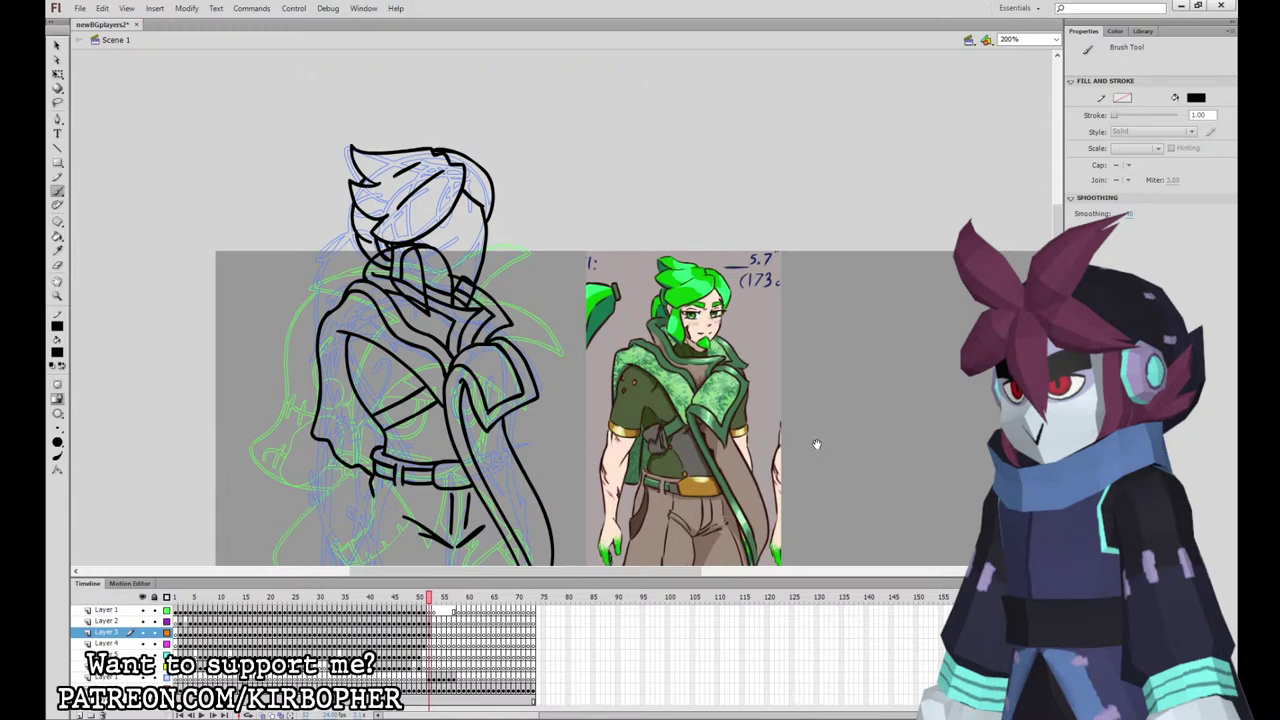
Step: Move the body drawing's keyframe at frame 52 from Layer 3 to Layer 4, and insert a blank keyframe on Layer 3
{"action": "mouse_move", "coordinate": [817, 444]}
{"action": "left_mouse_down"}
{"action": "mouse_move", "coordinate": [906, 290]}
{"action": "mouse_move", "coordinate": [905, 323]}
{"action": "left_mouse_up"}
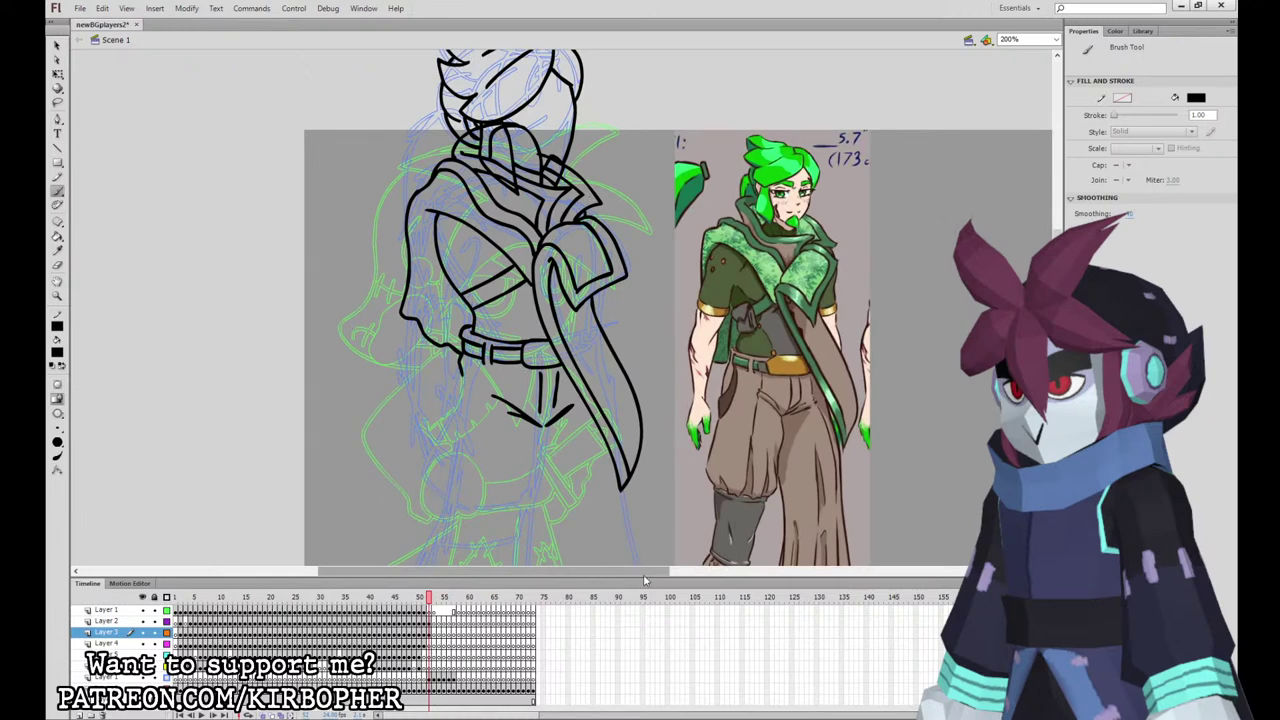
{"action": "left_click_drag", "start_coordinate": [803, 463], "coordinate": [764, 376]}
{"action": "left_click", "coordinate": [430, 633]}
{"action": "left_click_drag", "start_coordinate": [430, 633], "coordinate": [430, 644]}
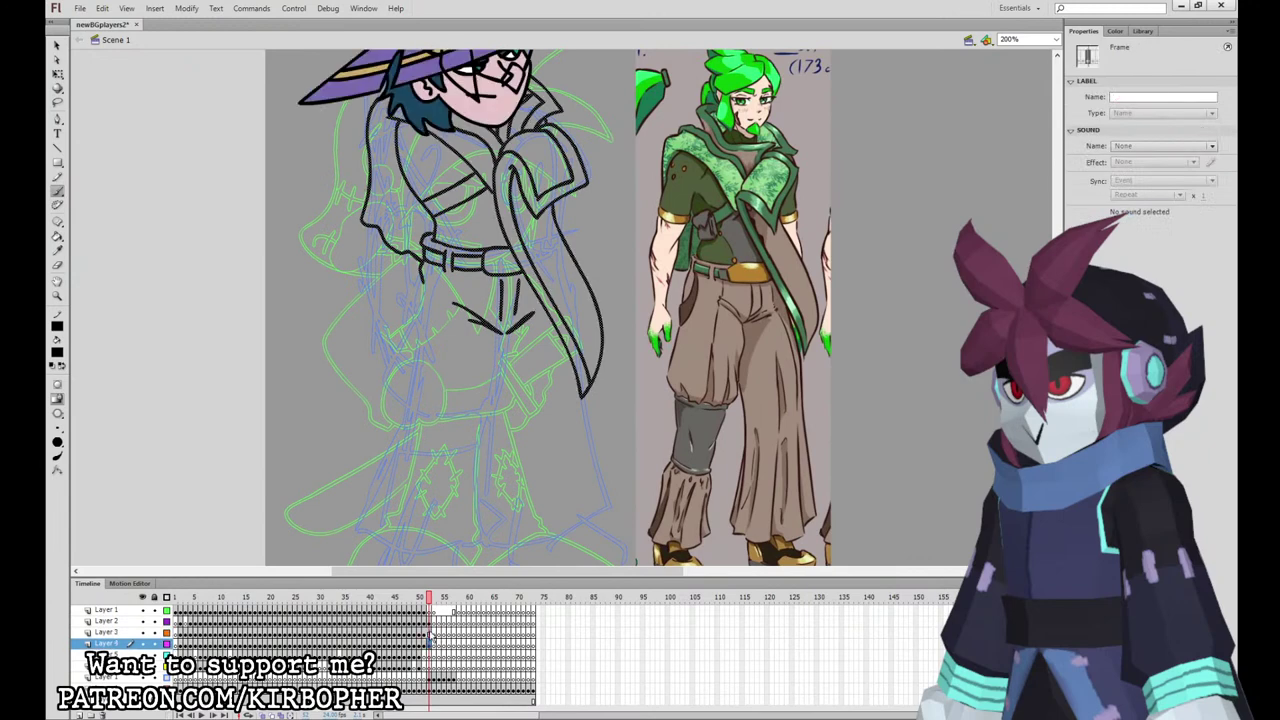
{"action": "left_click", "coordinate": [431, 633]}
{"action": "key", "text": "F7"}
{"action": "left_click_drag", "start_coordinate": [764, 324], "coordinate": [744, 513]}
{"action": "key", "text": "ctrl+1"}
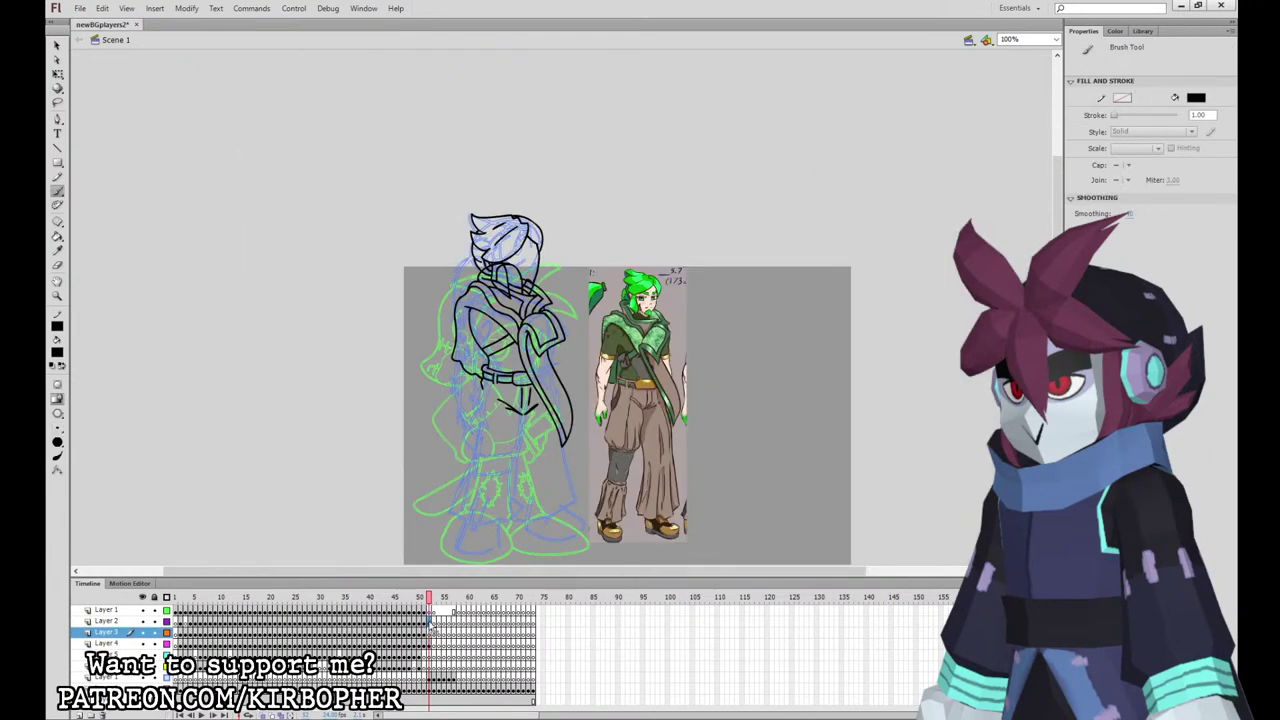
Step: Ink the face on Layer 2 at frame 52, drawing the eyes, eyebrows, nose, mouth and goatee and redoing unsatisfactory strokes
{"action": "left_click", "coordinate": [430, 621]}
{"action": "key", "text": "ctrl+equal"}
{"action": "left_click_drag", "start_coordinate": [906, 325], "coordinate": [833, 343]}
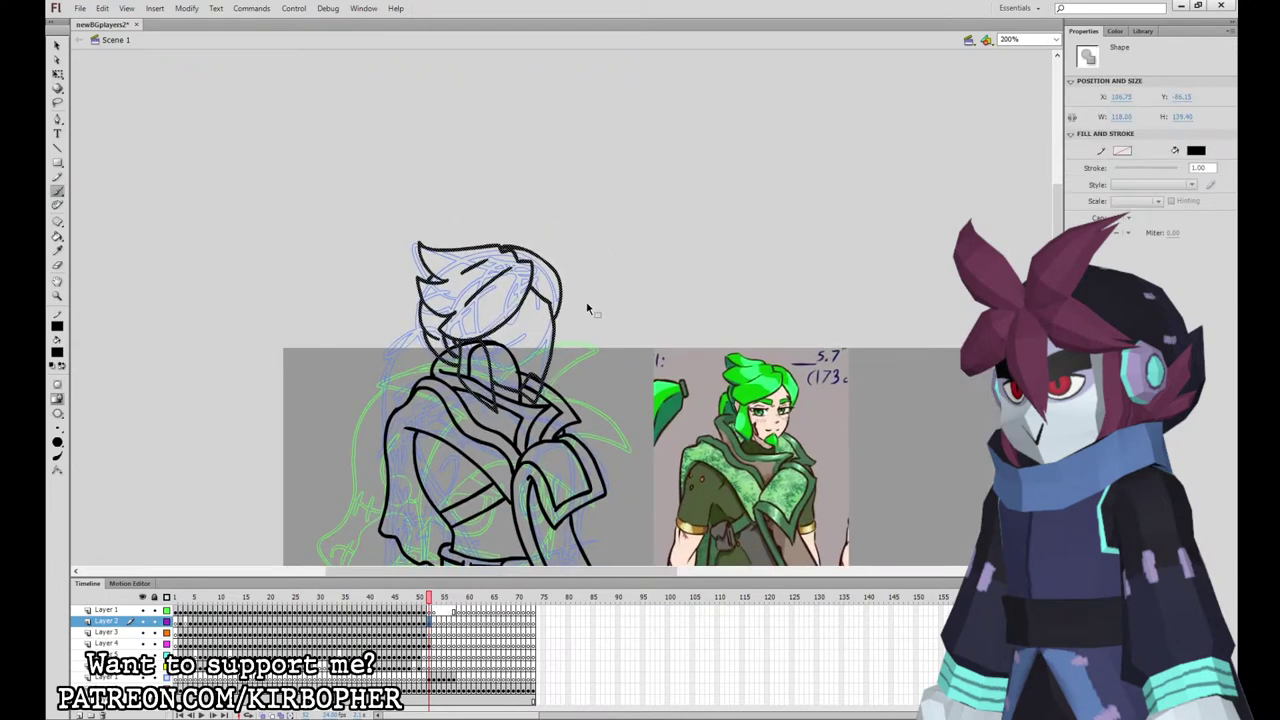
{"action": "key", "text": "ctrl+minus"}
{"action": "mouse_move", "coordinate": [536, 313]}
{"action": "left_mouse_down"}
{"action": "mouse_move", "coordinate": [557, 313]}
{"action": "mouse_move", "coordinate": [547, 334]}
{"action": "mouse_move", "coordinate": [542, 320]}
{"action": "mouse_move", "coordinate": [524, 326]}
{"action": "mouse_move", "coordinate": [558, 322]}
{"action": "mouse_move", "coordinate": [551, 336]}
{"action": "left_mouse_up"}
{"action": "key", "text": "ctrl+z"}
{"action": "key", "text": "ctrl+z"}
{"action": "key", "text": "ctrl+z"}
{"action": "key", "text": "ctrl+z"}
{"action": "key", "text": "ctrl+z"}
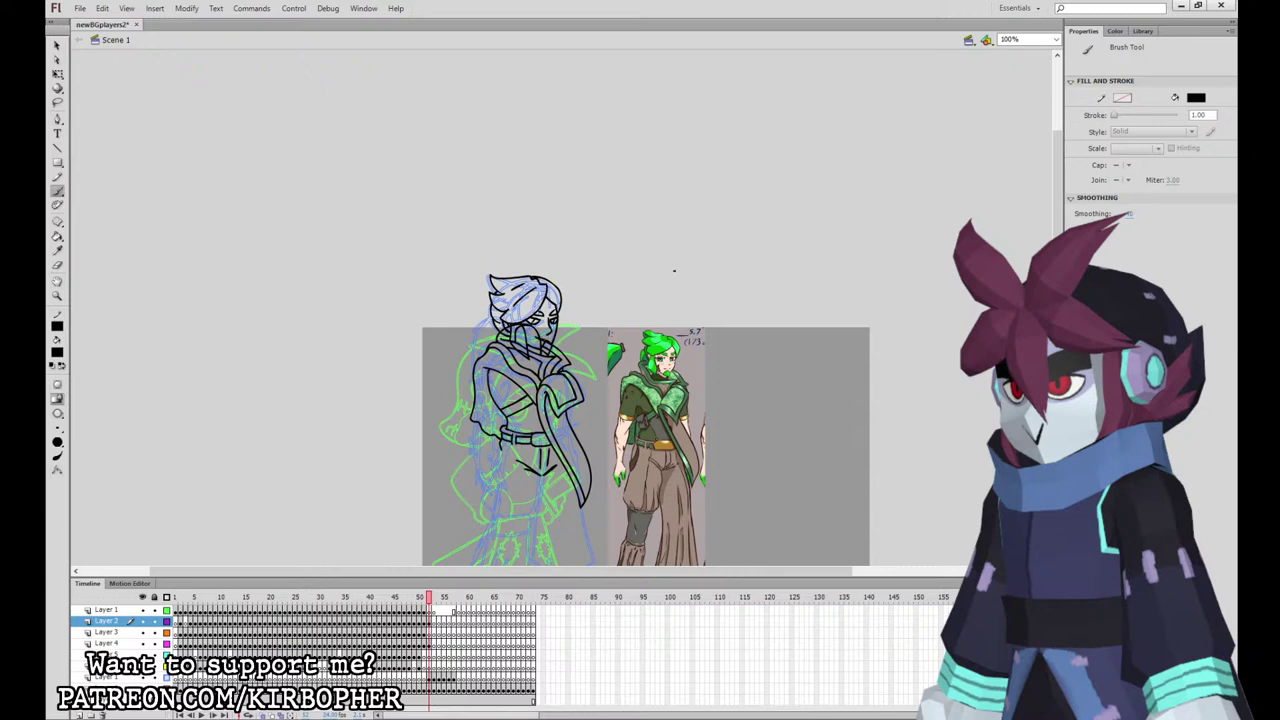
{"action": "left_click_drag", "start_coordinate": [526, 329], "coordinate": [530, 347]}
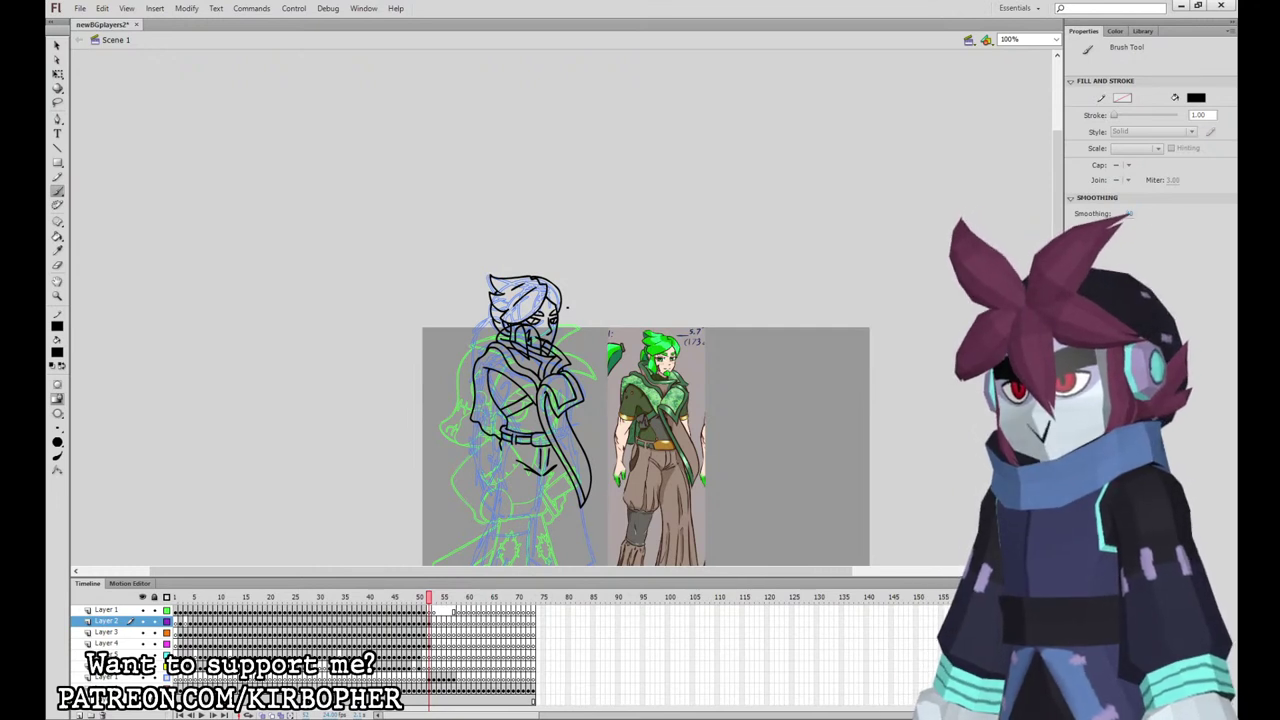
Step: On Layer 3 at frame 52, ink the armband around the near sleeve's edge and the small holes on the sleeve
{"action": "scroll", "coordinate": [567, 308], "scroll_direction": "down", "scroll_amount": 3}
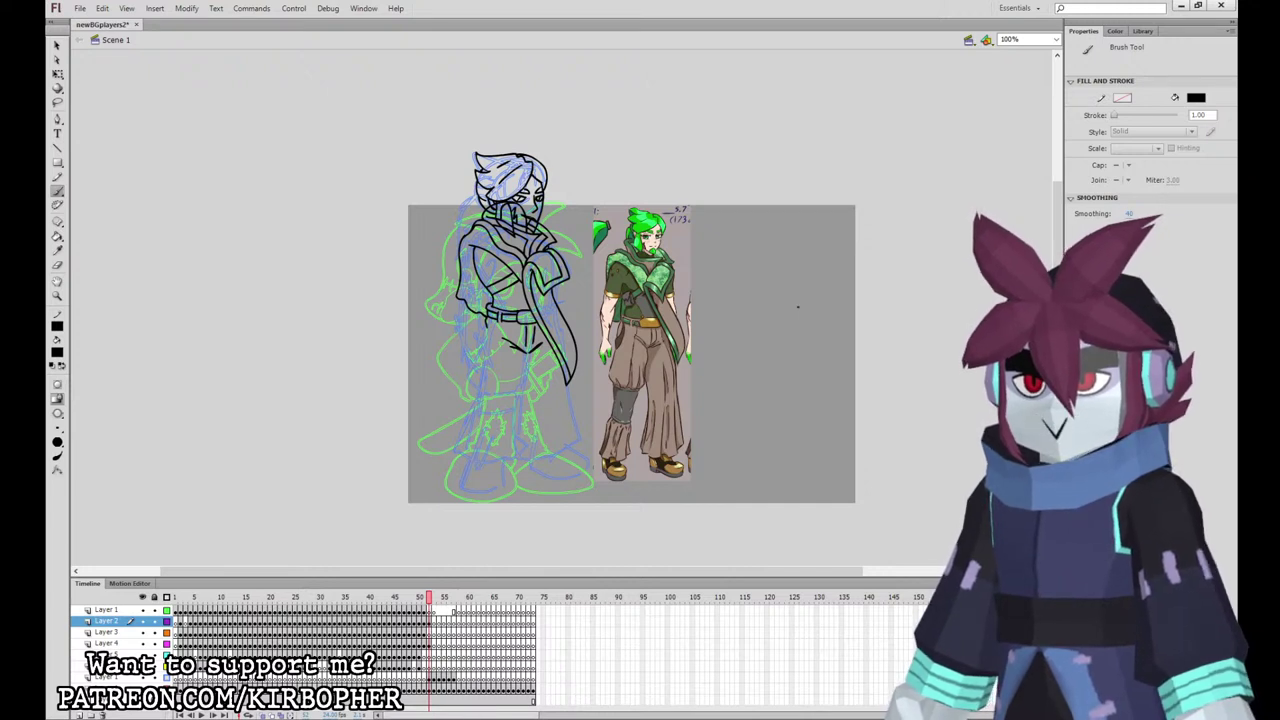
{"action": "left_click", "coordinate": [431, 632]}
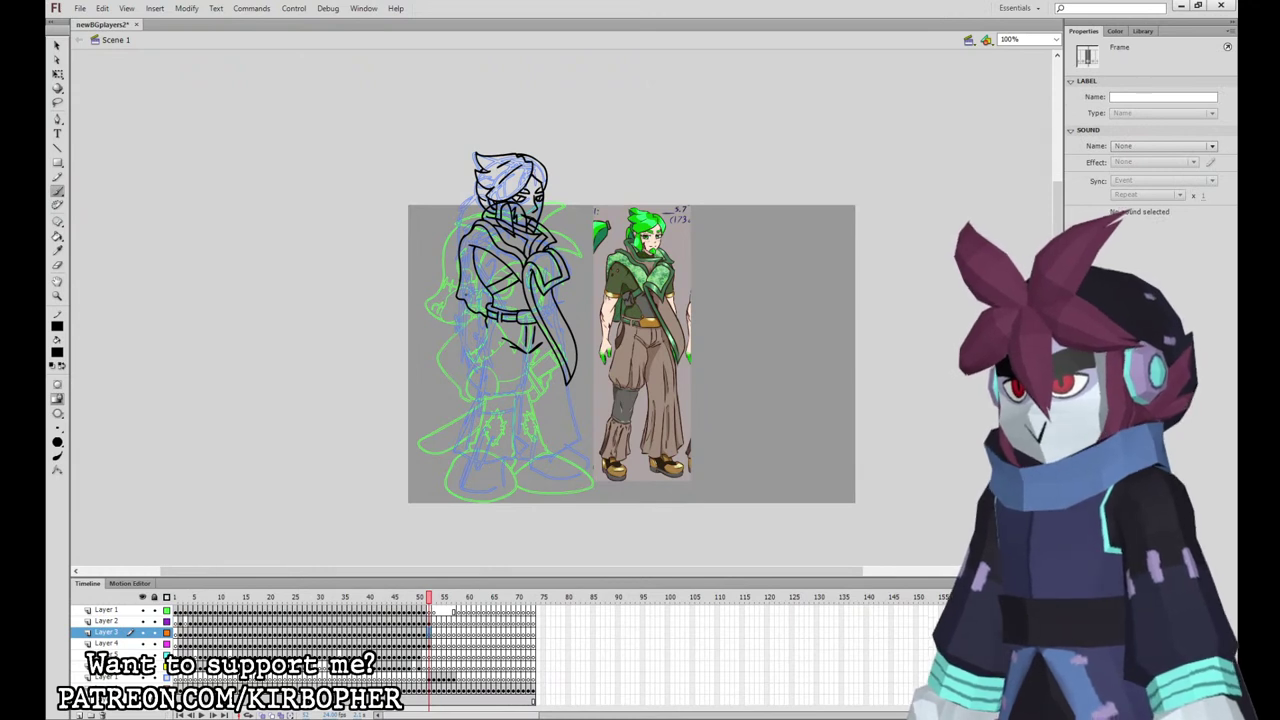
{"action": "left_click_drag", "start_coordinate": [457, 285], "coordinate": [480, 290]}
{"action": "left_click_drag", "start_coordinate": [457, 294], "coordinate": [490, 284]}
{"action": "mouse_move", "coordinate": [456, 283]}
{"action": "left_mouse_down"}
{"action": "mouse_move", "coordinate": [481, 295]}
{"action": "mouse_move", "coordinate": [458, 268]}
{"action": "mouse_move", "coordinate": [458, 283]}
{"action": "left_mouse_up"}
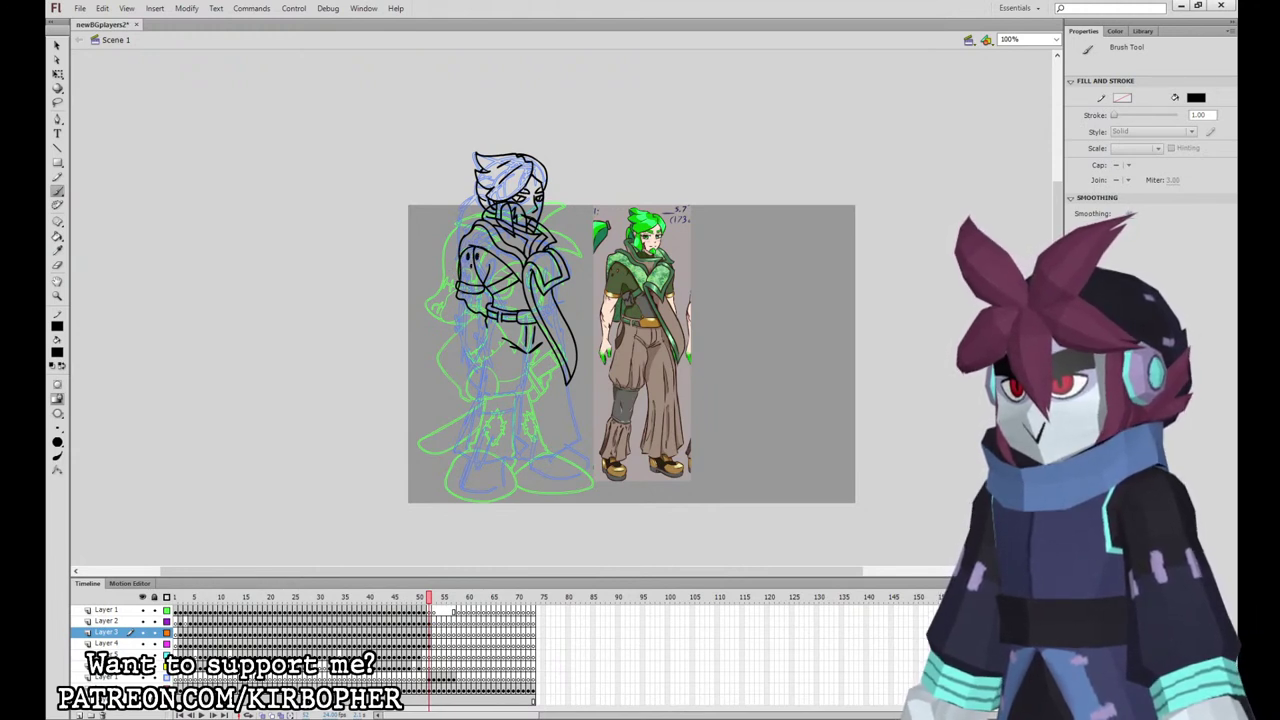
Step: Ink the near forearm and the hand with its curled fingers, redoing the finger strokes until they fit the sketch
{"action": "mouse_move", "coordinate": [458, 290]}
{"action": "left_mouse_down"}
{"action": "mouse_move", "coordinate": [470, 362]}
{"action": "mouse_move", "coordinate": [484, 372]}
{"action": "left_mouse_up"}
{"action": "left_click_drag", "start_coordinate": [482, 354], "coordinate": [480, 371]}
{"action": "key", "text": "ctrl+z"}
{"action": "key", "text": "ctrl+z"}
{"action": "key", "text": "ctrl+z"}
{"action": "key", "text": "ctrl+z"}
{"action": "key", "text": "ctrl+z"}
{"action": "mouse_move", "coordinate": [481, 357]}
{"action": "left_mouse_down"}
{"action": "mouse_move", "coordinate": [486, 370]}
{"action": "mouse_move", "coordinate": [485, 359]}
{"action": "left_mouse_up"}
{"action": "mouse_move", "coordinate": [484, 350]}
{"action": "left_mouse_down"}
{"action": "mouse_move", "coordinate": [491, 361]}
{"action": "mouse_move", "coordinate": [477, 367]}
{"action": "left_mouse_up"}
{"action": "key", "text": "ctrl+z"}
{"action": "key", "text": "ctrl+z"}
{"action": "key", "text": "ctrl+z"}
{"action": "key", "text": "ctrl+z"}
{"action": "left_click_drag", "start_coordinate": [477, 365], "coordinate": [487, 371]}
{"action": "mouse_move", "coordinate": [482, 350]}
{"action": "left_mouse_down"}
{"action": "mouse_move", "coordinate": [489, 365]}
{"action": "mouse_move", "coordinate": [480, 293]}
{"action": "left_mouse_up"}
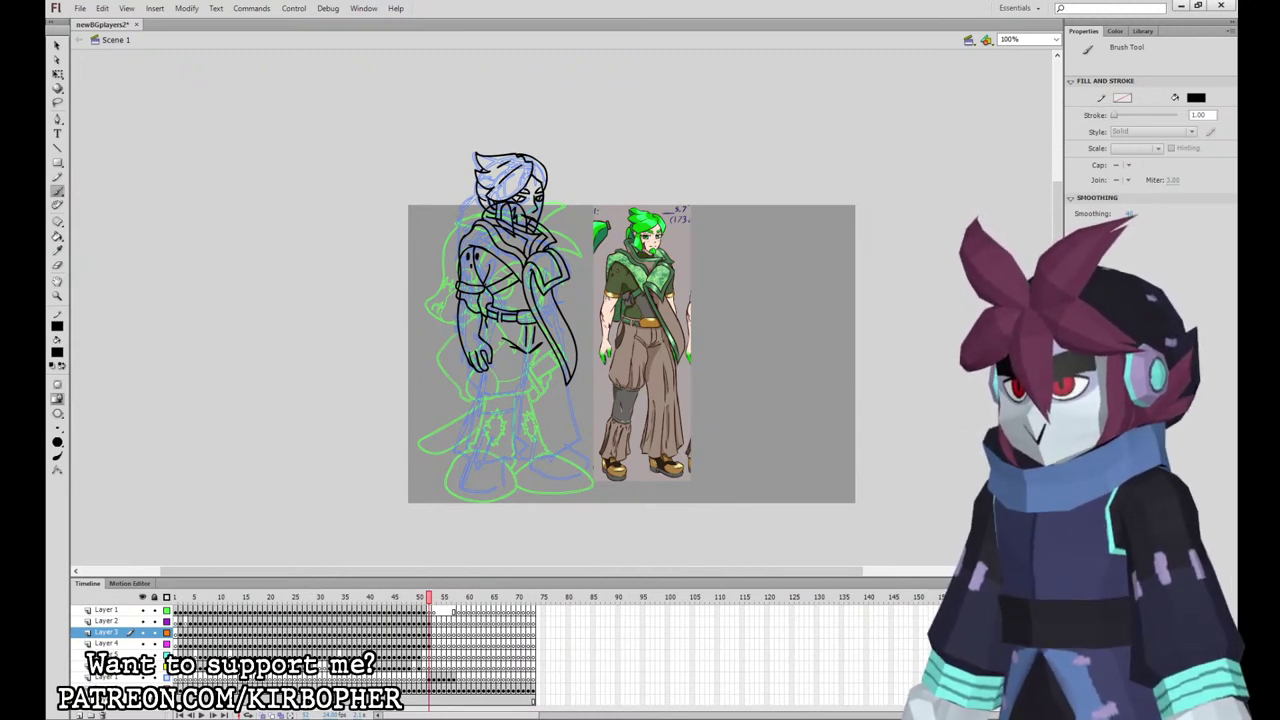
Step: On the layer below Layer 4 at frame 52, ink the near trouser leg's baggy thigh and the band over the knee
{"action": "left_click", "coordinate": [432, 644]}
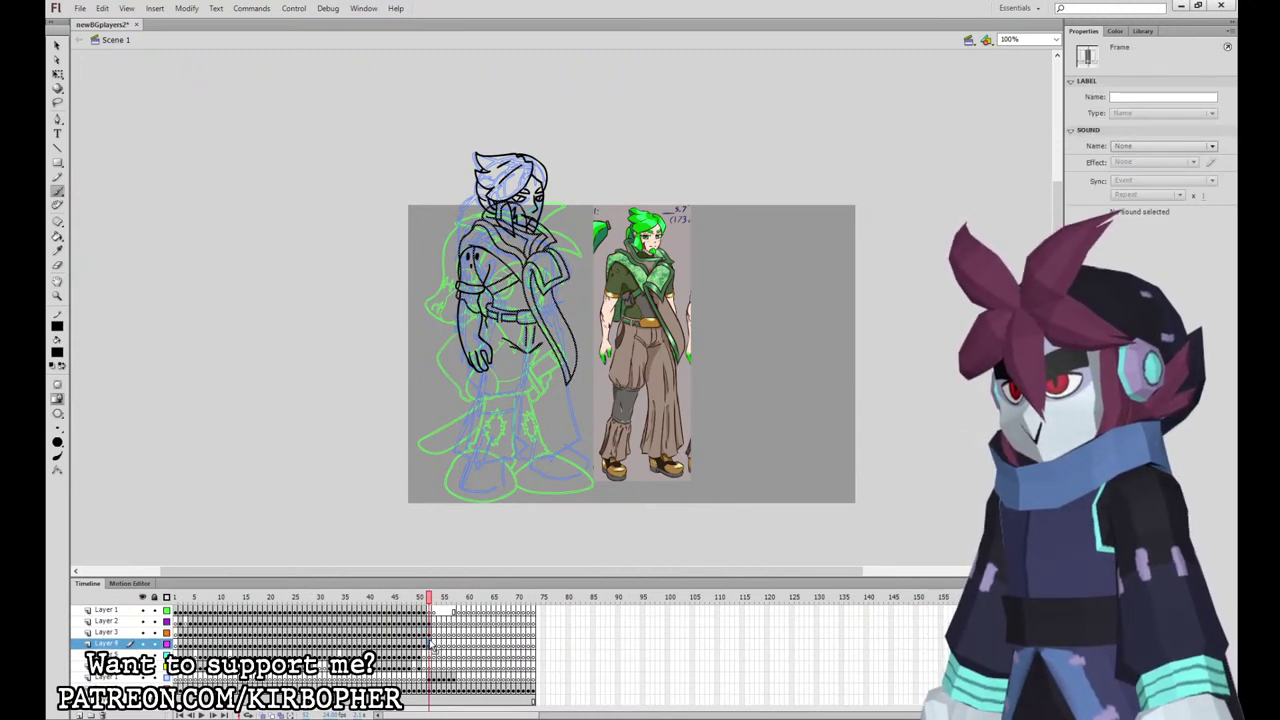
{"action": "left_click", "coordinate": [433, 655]}
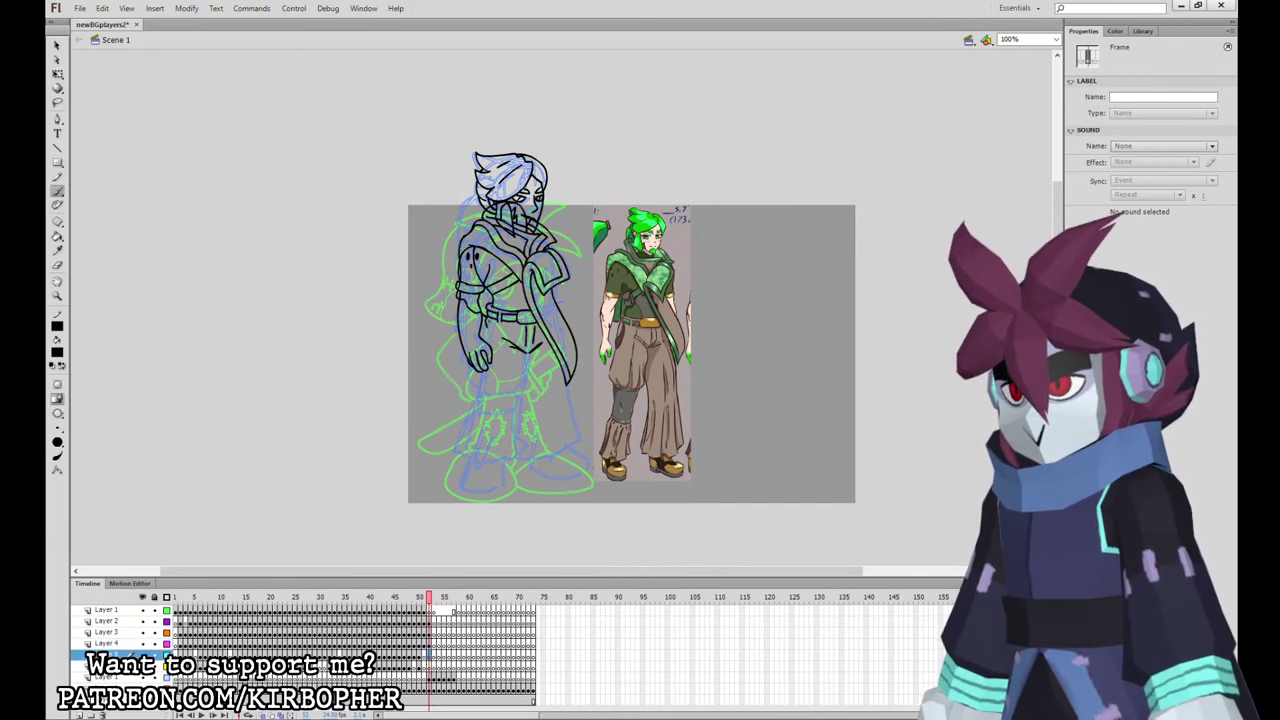
{"action": "mouse_move", "coordinate": [489, 322]}
{"action": "left_mouse_down"}
{"action": "mouse_move", "coordinate": [478, 381]}
{"action": "mouse_move", "coordinate": [515, 389]}
{"action": "mouse_move", "coordinate": [527, 336]}
{"action": "mouse_move", "coordinate": [503, 320]}
{"action": "left_mouse_up"}
{"action": "key", "text": "ctrl+z"}
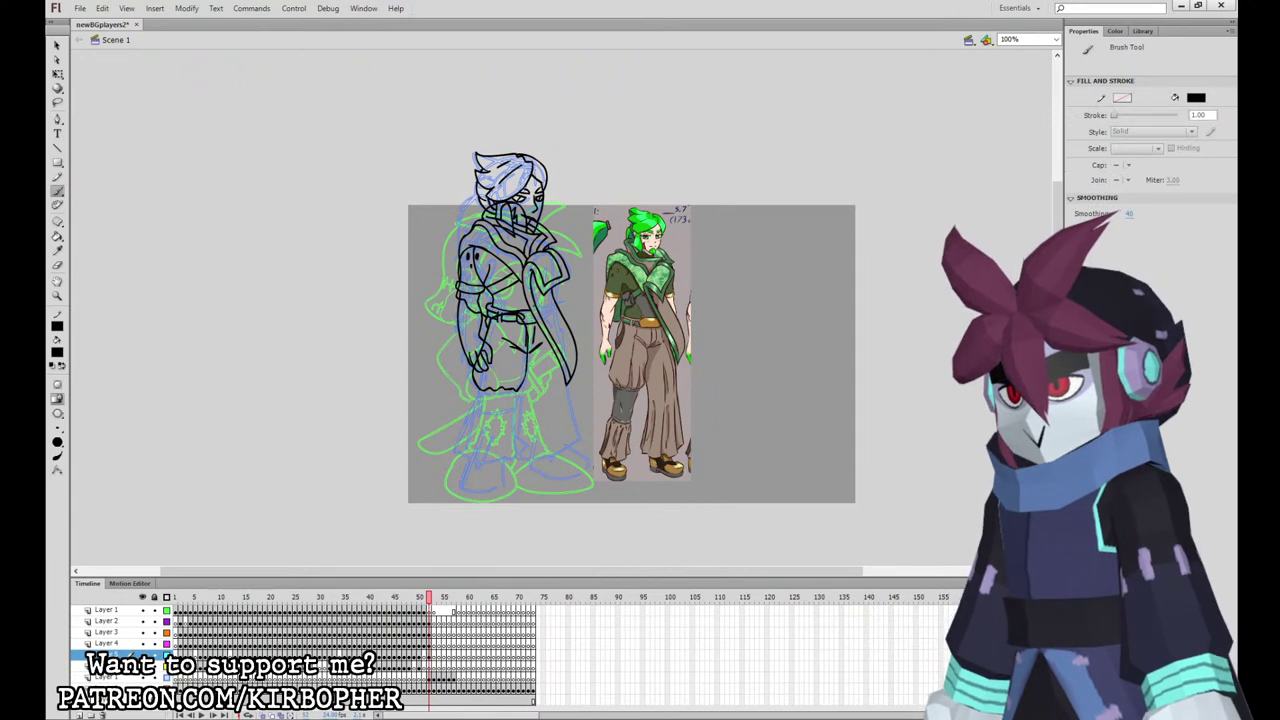
{"action": "mouse_move", "coordinate": [477, 391]}
{"action": "left_mouse_down"}
{"action": "mouse_move", "coordinate": [477, 416]}
{"action": "mouse_move", "coordinate": [502, 419]}
{"action": "mouse_move", "coordinate": [476, 405]}
{"action": "mouse_move", "coordinate": [503, 418]}
{"action": "mouse_move", "coordinate": [517, 389]}
{"action": "mouse_move", "coordinate": [494, 418]}
{"action": "left_mouse_up"}
{"action": "key", "text": "ctrl+z"}
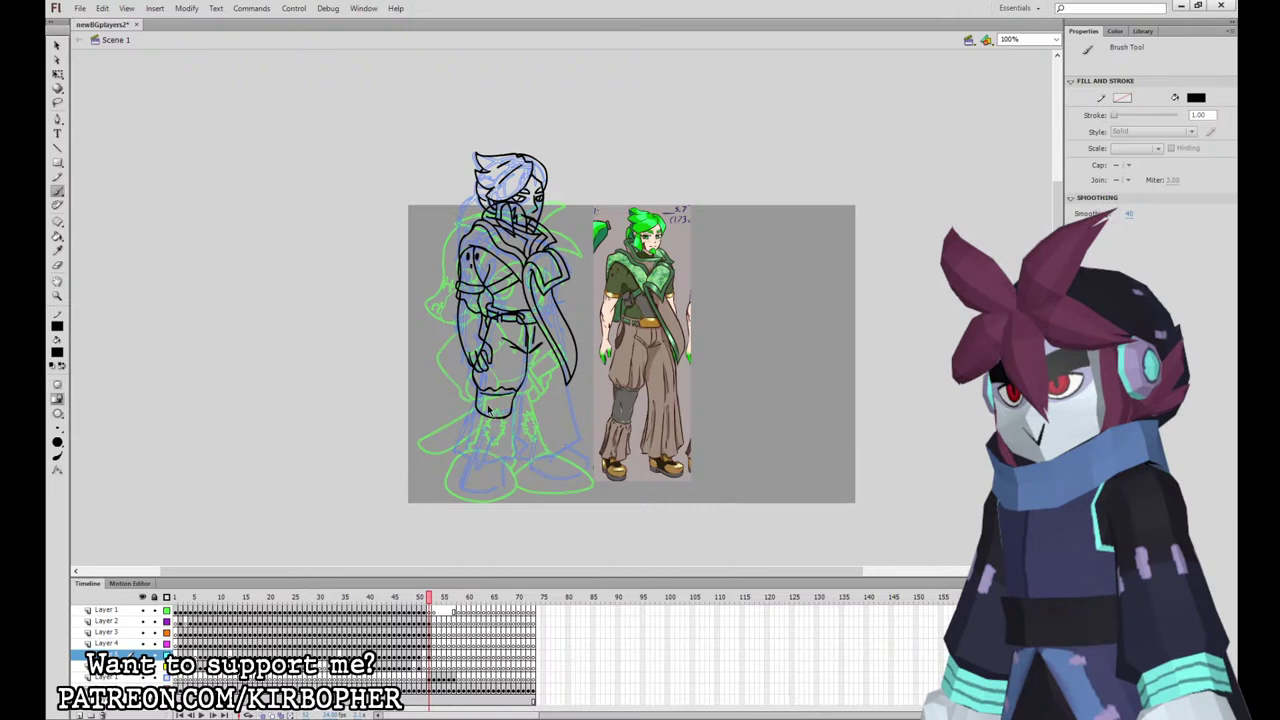
Step: Remove the wavy lower edge of the near thigh and redraw it as a gathered hem above the knee band
{"action": "key", "text": "ctrl+z"}
{"action": "key", "text": "ctrl+z"}
{"action": "key", "text": "e"}
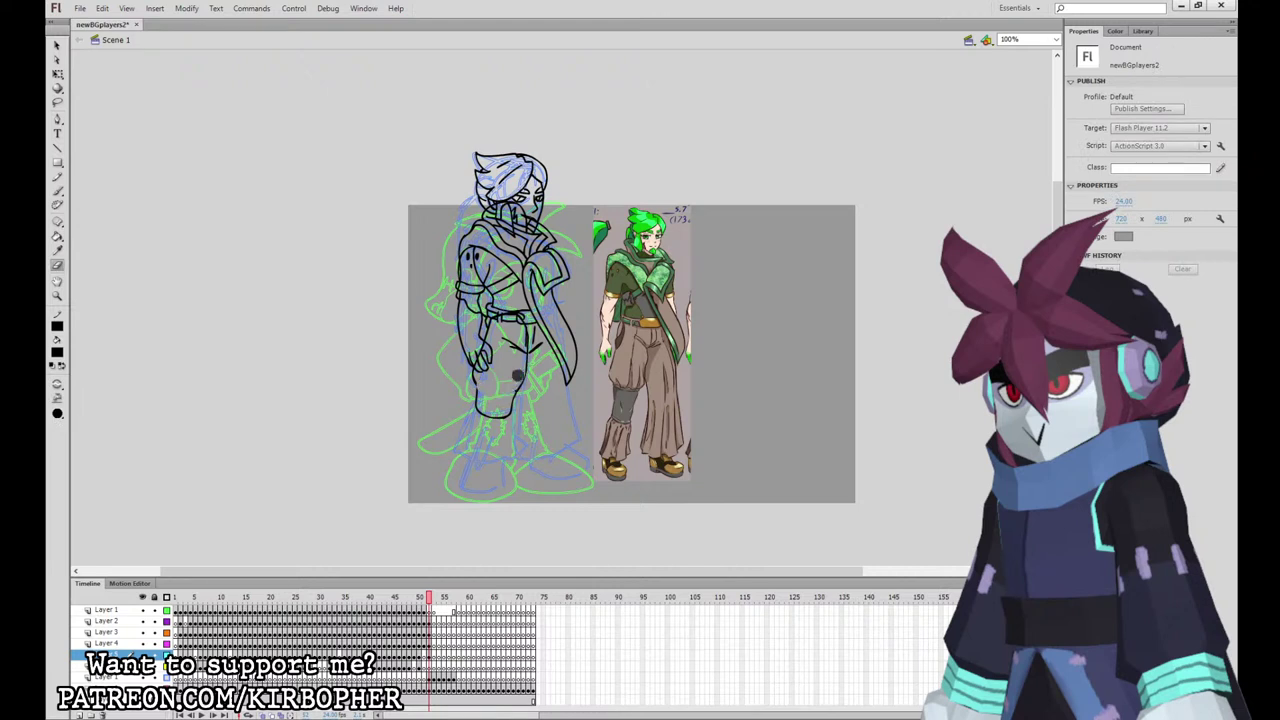
{"action": "left_click", "coordinate": [57, 191]}
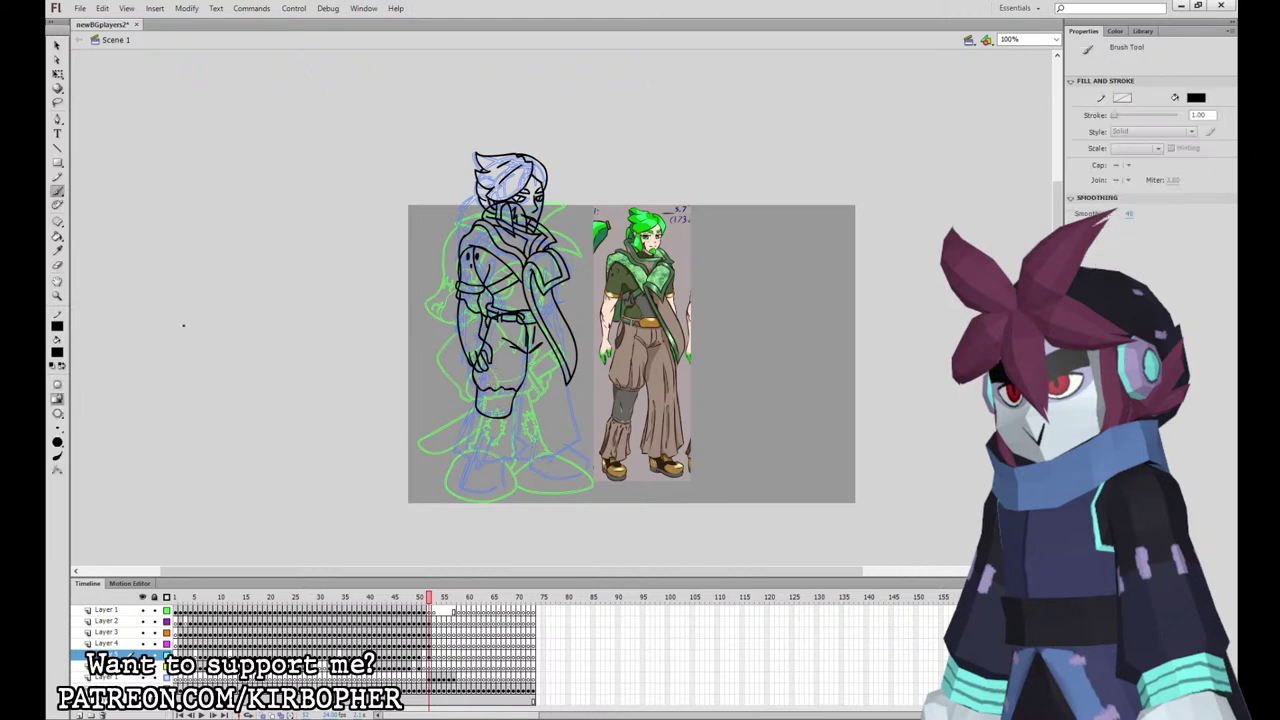
{"action": "key", "text": "e"}
{"action": "key", "text": "b"}
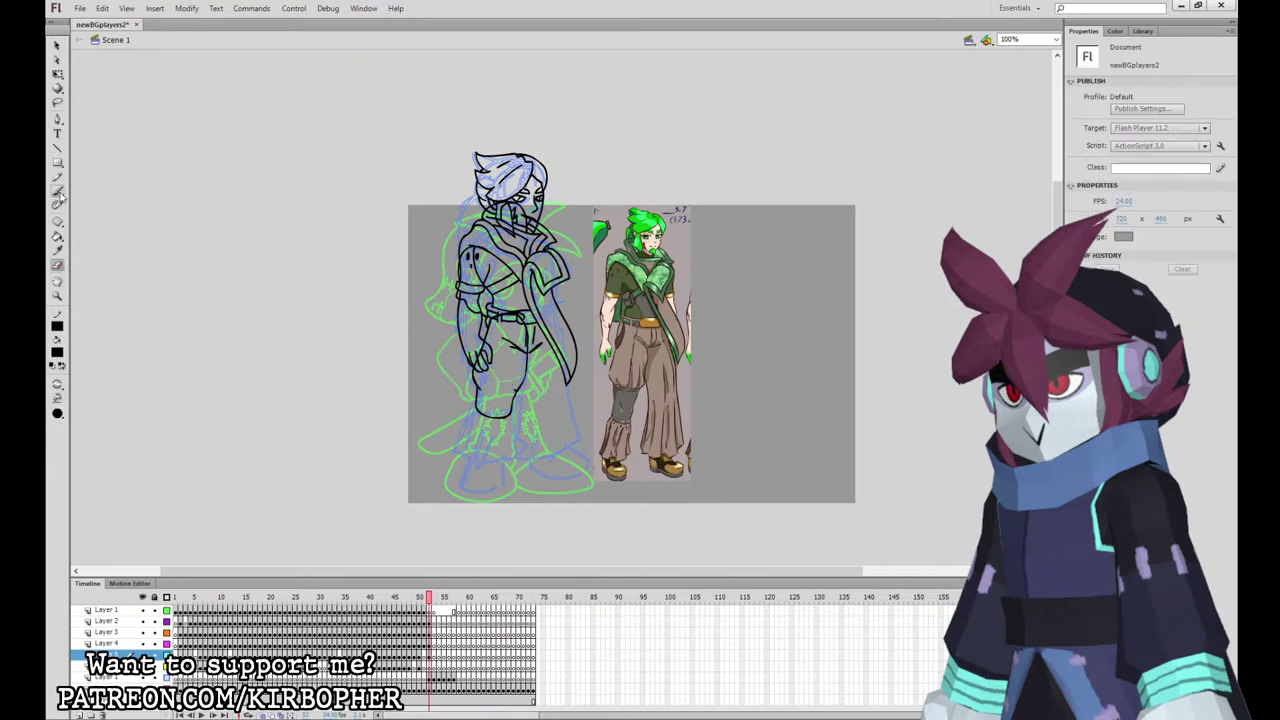
{"action": "left_click_drag", "start_coordinate": [481, 393], "coordinate": [503, 386]}
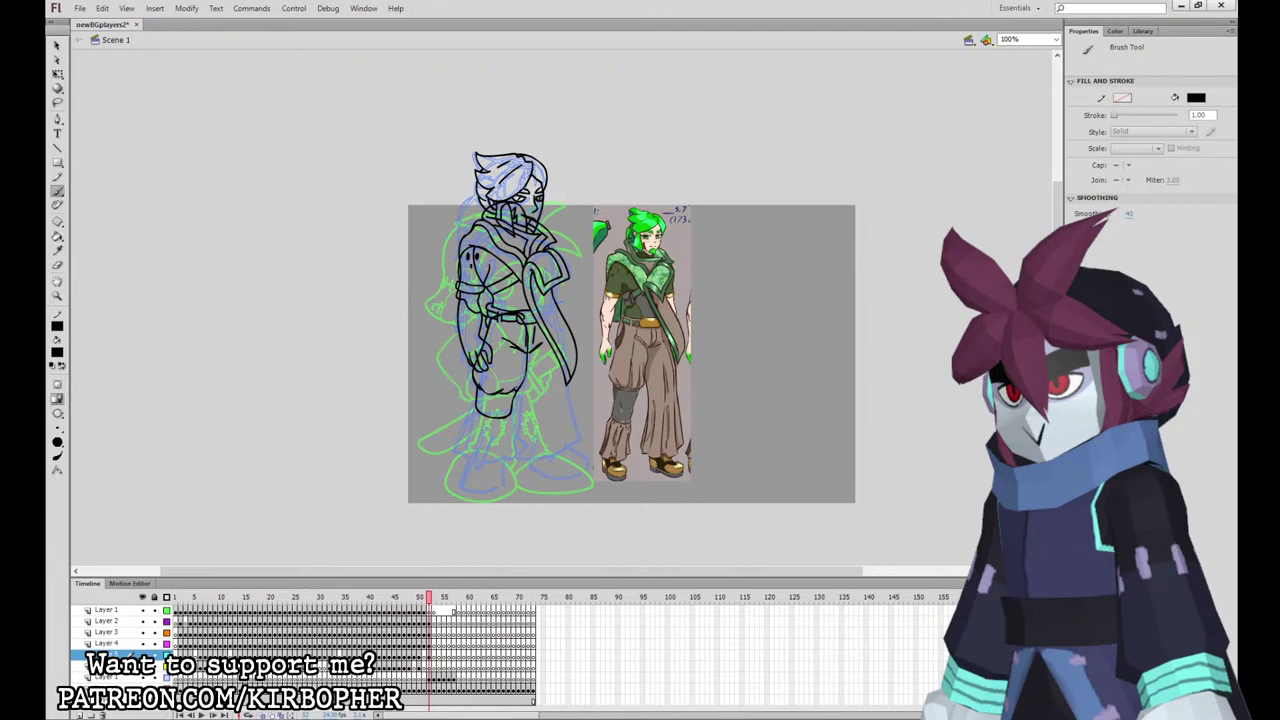
Step: Ink the flared trouser section below the near knee, the near shoe and the far trouser leg with its wavy hem
{"action": "mouse_move", "coordinate": [472, 408]}
{"action": "left_mouse_down"}
{"action": "mouse_move", "coordinate": [460, 442]}
{"action": "mouse_move", "coordinate": [467, 421]}
{"action": "mouse_move", "coordinate": [479, 455]}
{"action": "left_mouse_up"}
{"action": "key", "text": "ctrl+z"}
{"action": "key", "text": "ctrl+z"}
{"action": "mouse_move", "coordinate": [475, 404]}
{"action": "left_mouse_down"}
{"action": "mouse_move", "coordinate": [460, 449]}
{"action": "mouse_move", "coordinate": [501, 459]}
{"action": "left_mouse_up"}
{"action": "left_click_drag", "start_coordinate": [515, 414], "coordinate": [509, 456]}
{"action": "mouse_move", "coordinate": [497, 488]}
{"action": "left_mouse_down"}
{"action": "mouse_move", "coordinate": [490, 454]}
{"action": "mouse_move", "coordinate": [569, 428]}
{"action": "left_mouse_up"}
{"action": "key", "text": "ctrl+z"}
{"action": "key", "text": "ctrl+z"}
{"action": "key", "text": "ctrl+z"}
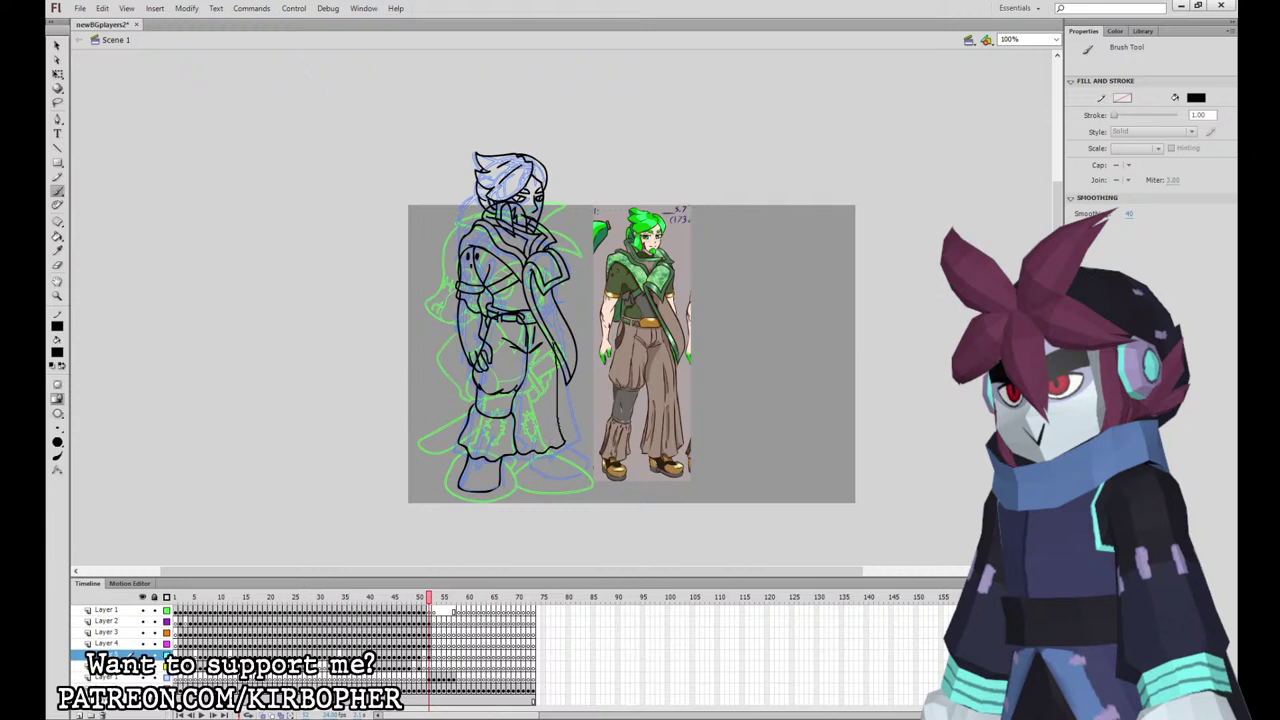
Step: Ink the far shoe with its sole and details, and add long vertical folds down the far trouser leg
{"action": "left_click_drag", "start_coordinate": [557, 350], "coordinate": [556, 343]}
{"action": "left_click_drag", "start_coordinate": [570, 449], "coordinate": [554, 457]}
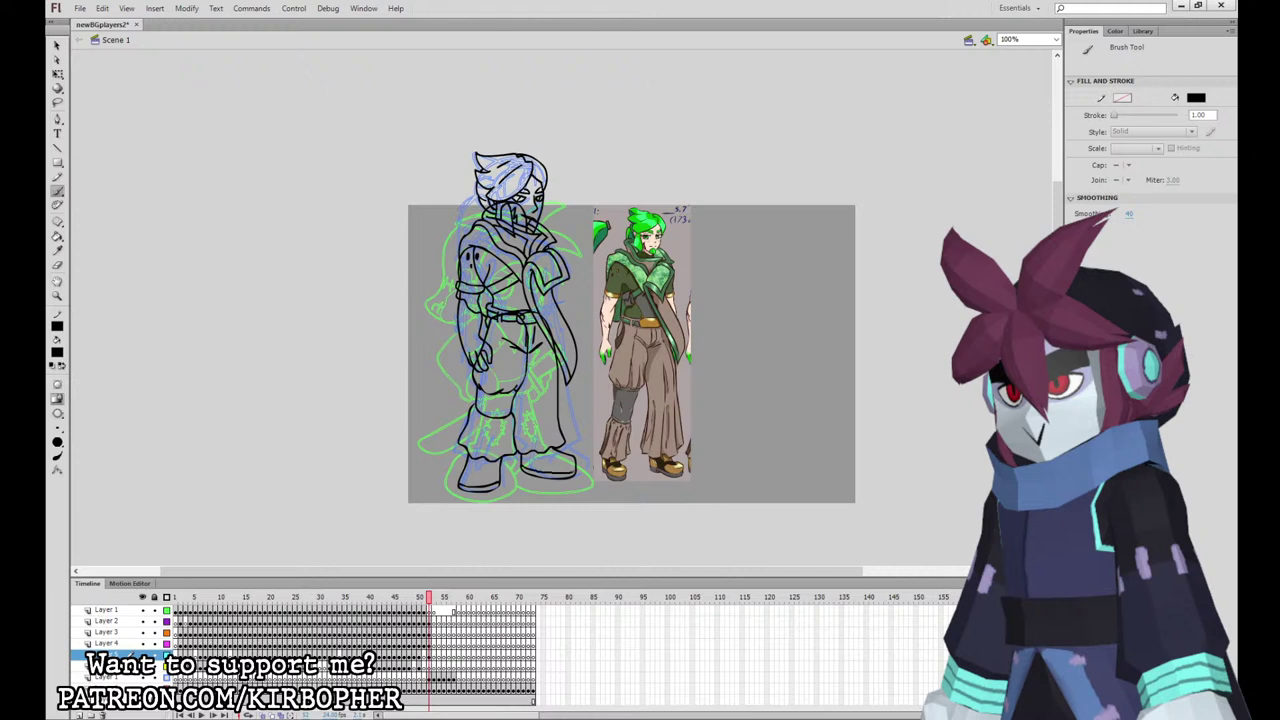
{"action": "left_click_drag", "start_coordinate": [523, 466], "coordinate": [575, 470]}
{"action": "key", "text": "ctrl+z"}
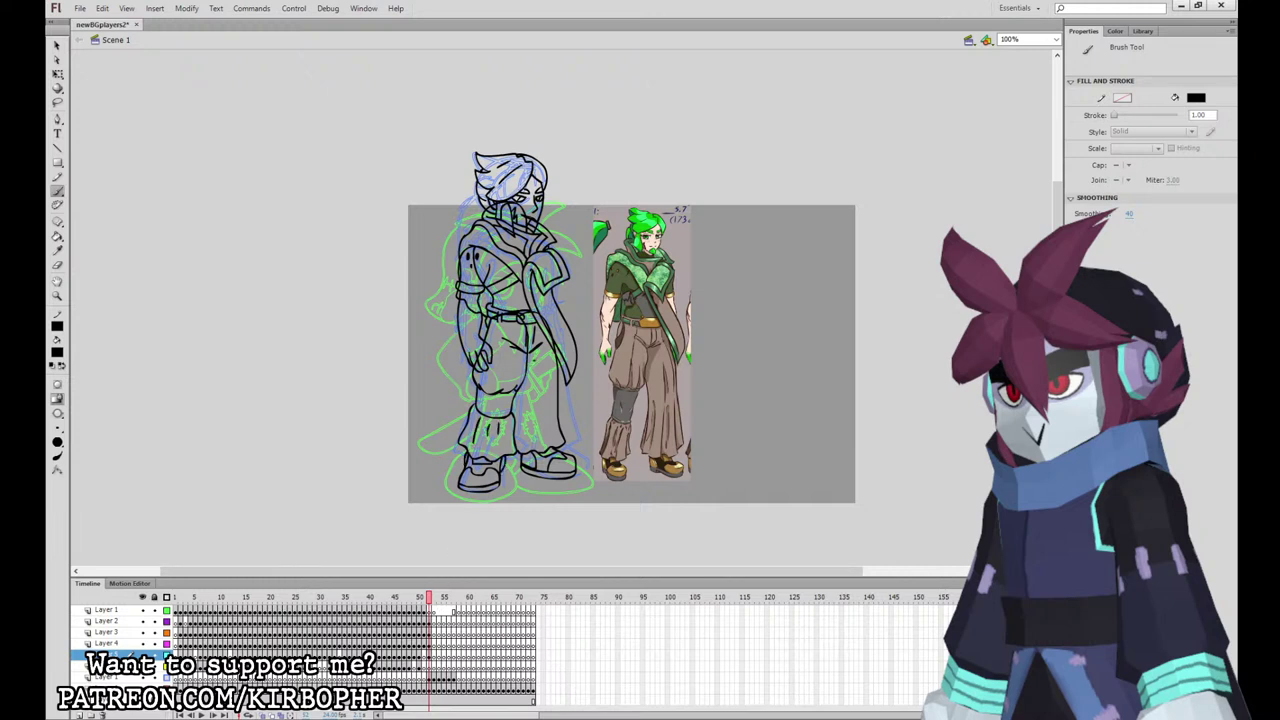
{"action": "left_click_drag", "start_coordinate": [533, 357], "coordinate": [538, 440]}
{"action": "left_click_drag", "start_coordinate": [549, 366], "coordinate": [550, 440]}
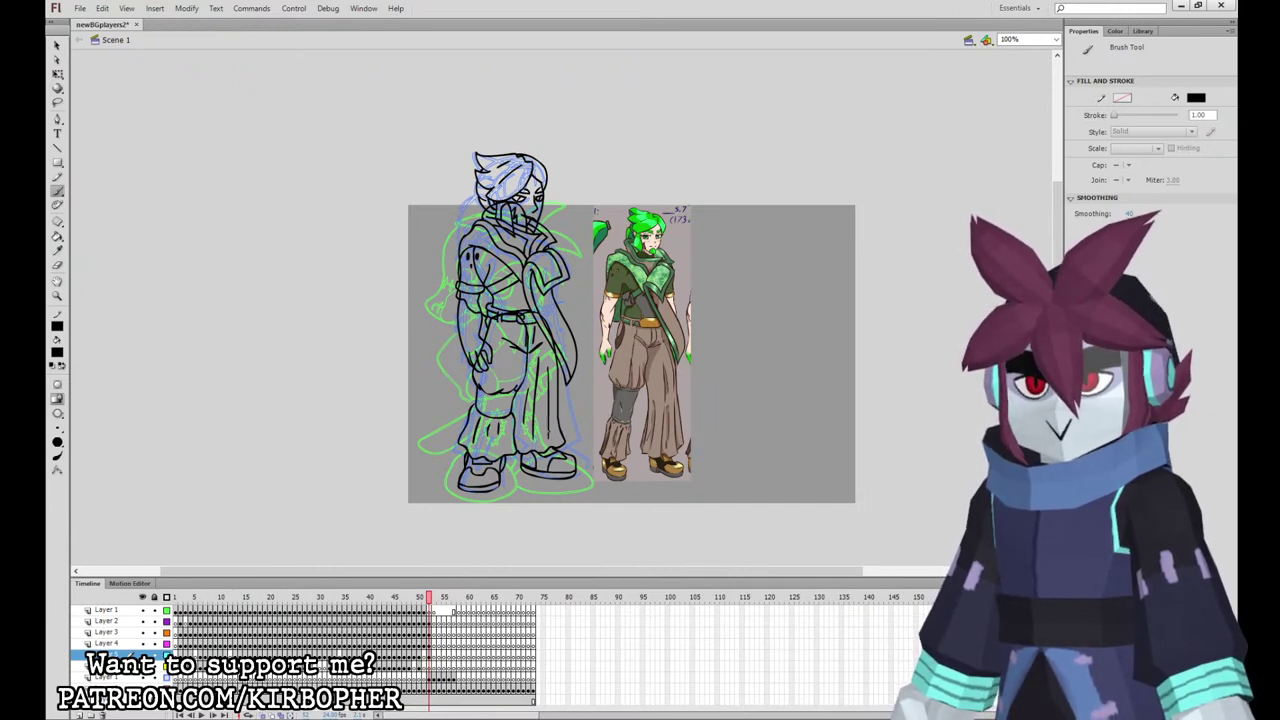
{"action": "mouse_move", "coordinate": [429, 600]}
{"action": "left_mouse_down"}
{"action": "mouse_move", "coordinate": [455, 599]}
{"action": "mouse_move", "coordinate": [369, 600]}
{"action": "mouse_move", "coordinate": [429, 600]}
{"action": "left_mouse_up"}
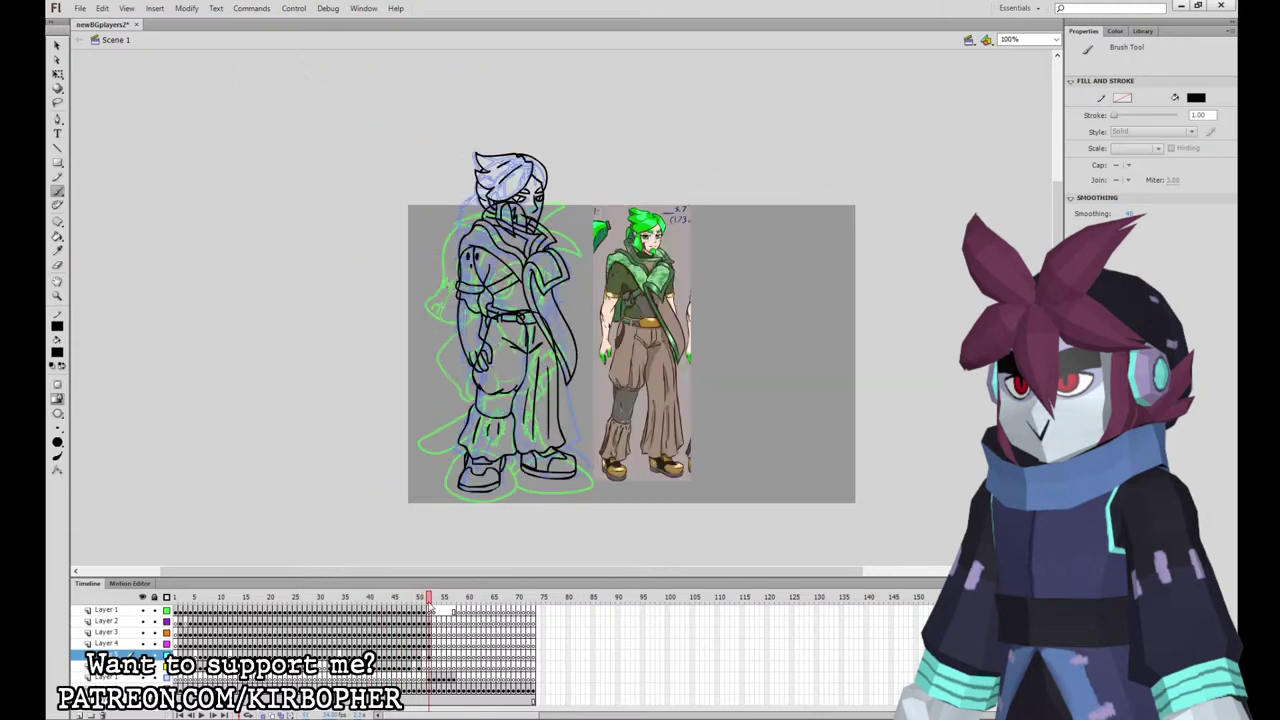
Step: On the second layer below Layer 4 at frame 52, ink the long ponytail hanging behind the head and near shoulder
{"action": "left_click", "coordinate": [430, 621]}
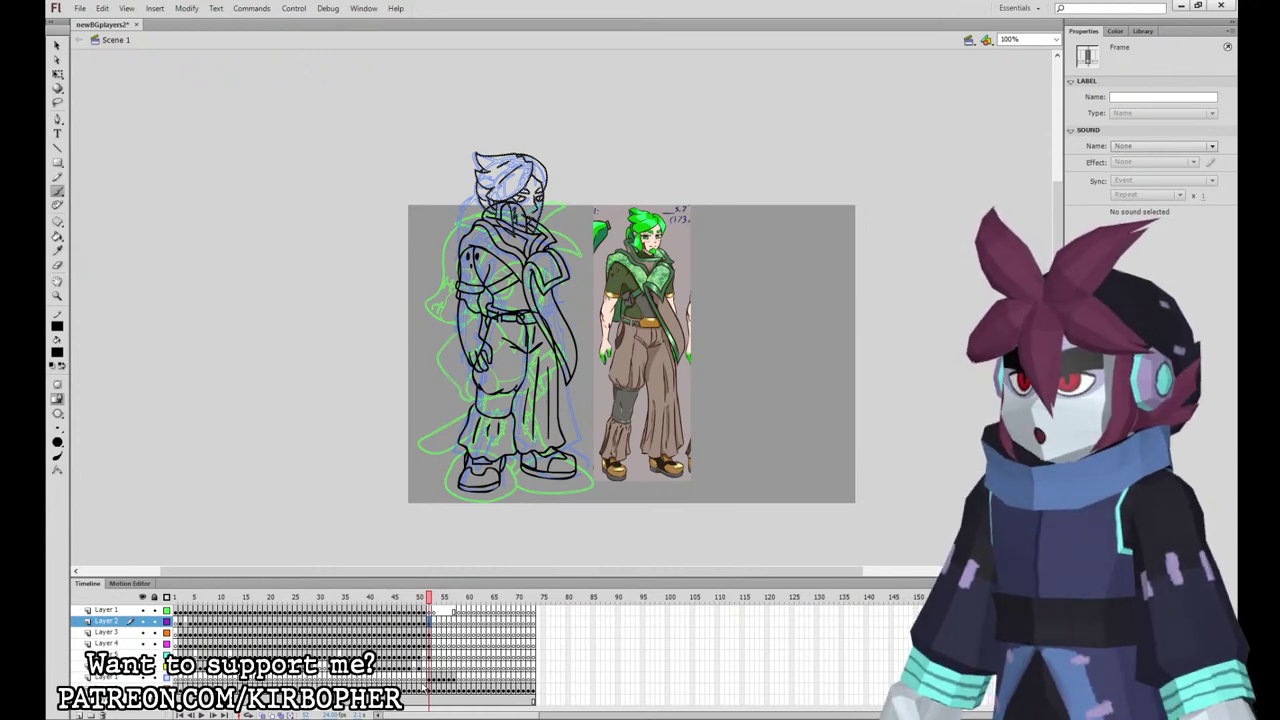
{"action": "left_click", "coordinate": [430, 665]}
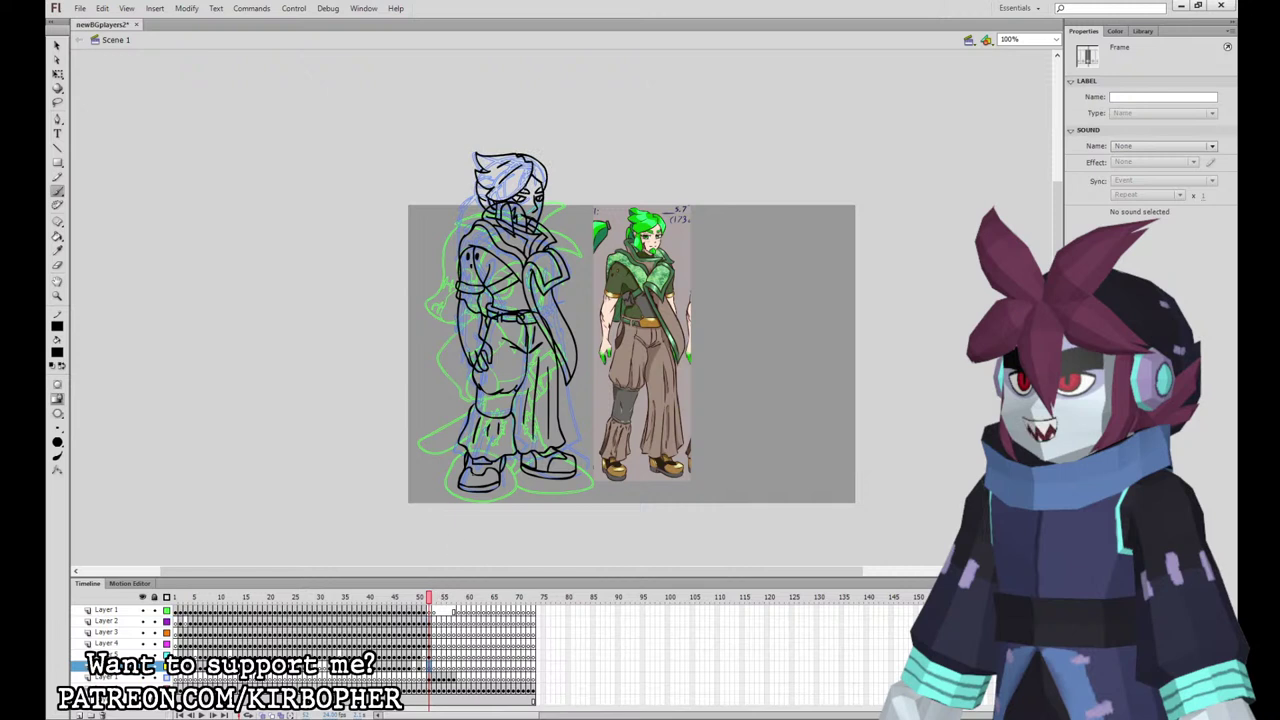
{"action": "mouse_move", "coordinate": [484, 190]}
{"action": "left_mouse_down"}
{"action": "mouse_move", "coordinate": [453, 203]}
{"action": "mouse_move", "coordinate": [444, 254]}
{"action": "mouse_move", "coordinate": [453, 229]}
{"action": "left_mouse_up"}
{"action": "mouse_move", "coordinate": [450, 234]}
{"action": "left_mouse_down"}
{"action": "mouse_move", "coordinate": [478, 302]}
{"action": "mouse_move", "coordinate": [482, 270]}
{"action": "left_mouse_up"}
{"action": "left_click_drag", "start_coordinate": [493, 208], "coordinate": [478, 252]}
{"action": "left_click_drag", "start_coordinate": [483, 190], "coordinate": [493, 210]}
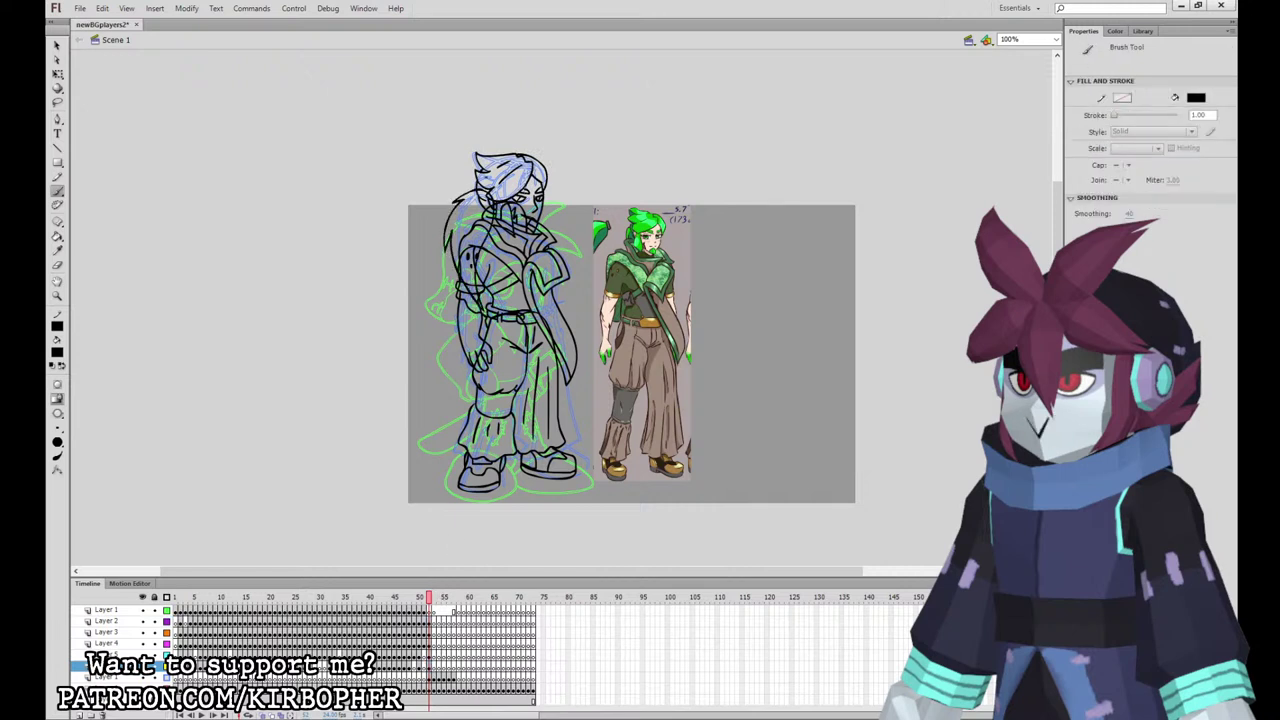
Step: Sample the bright green from the reference's hair and fill the ponytail, head hair, side locks, eyebrows and goatee with it
{"action": "key", "text": "i"}
{"action": "left_click", "coordinate": [653, 223]}
{"action": "left_click", "coordinate": [460, 212]}
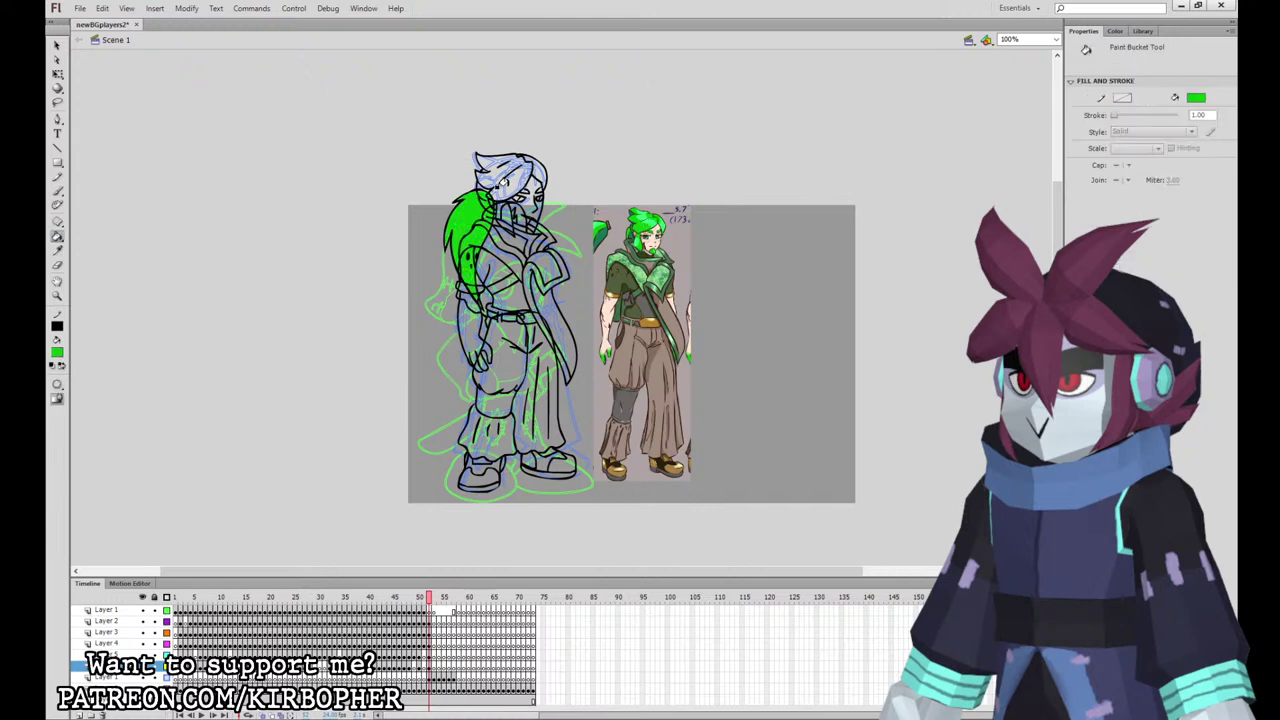
{"action": "left_click", "coordinate": [502, 182]}
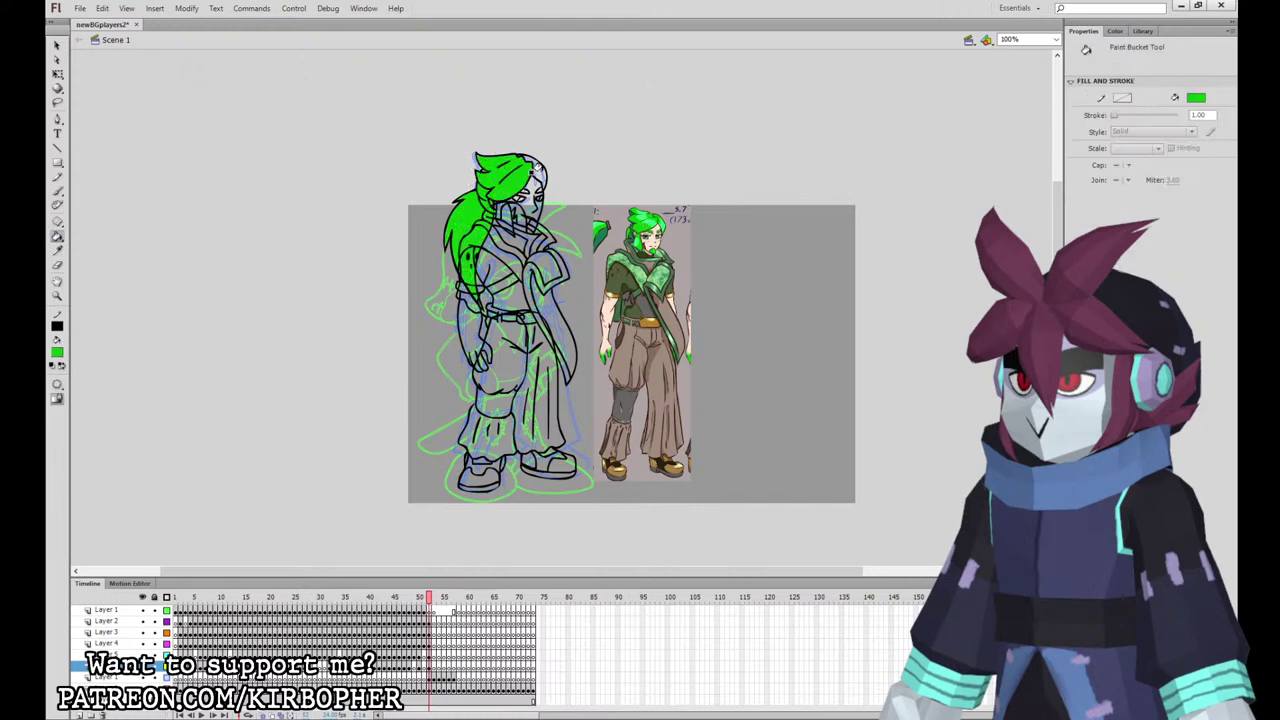
{"action": "left_click", "coordinate": [519, 148]}
{"action": "left_click", "coordinate": [528, 169]}
{"action": "left_click", "coordinate": [522, 157]}
{"action": "left_click", "coordinate": [531, 188]}
{"action": "key", "text": "ctrl+z"}
{"action": "left_click", "coordinate": [499, 205]}
{"action": "left_click_drag", "start_coordinate": [521, 215], "coordinate": [523, 299]}
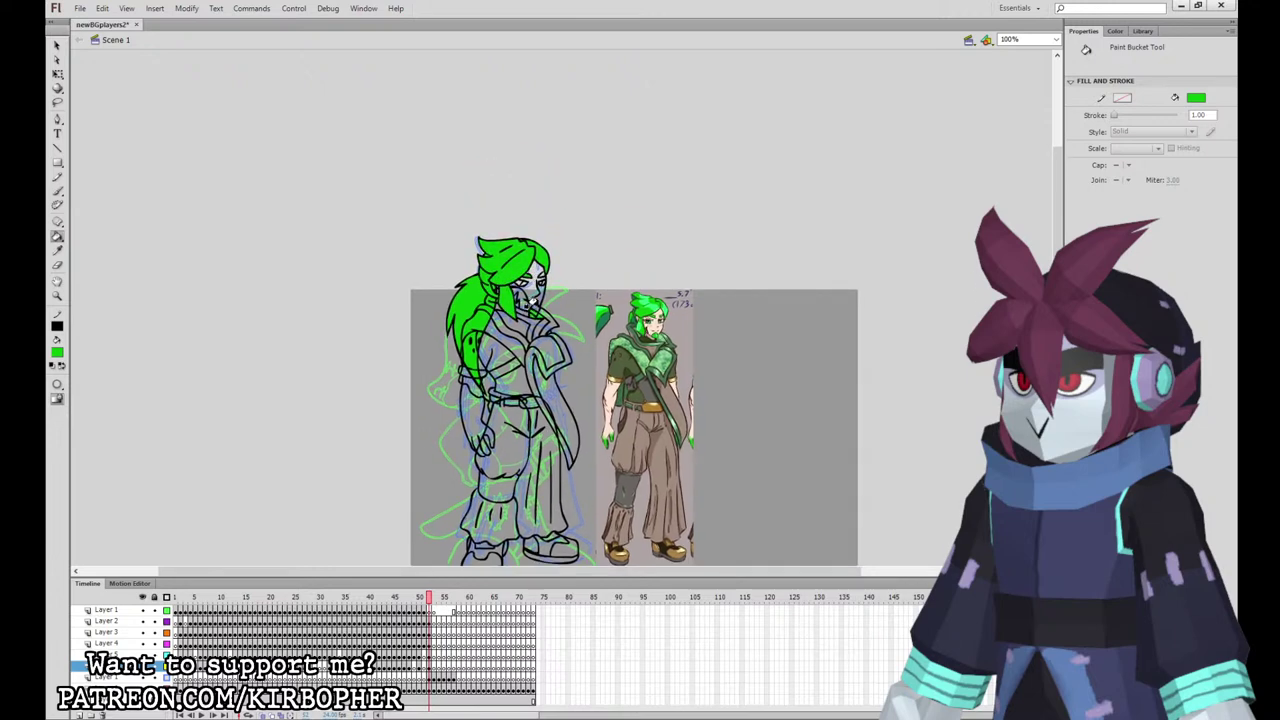
{"action": "key", "text": "ctrl+equal"}
{"action": "left_click", "coordinate": [357, 305]}
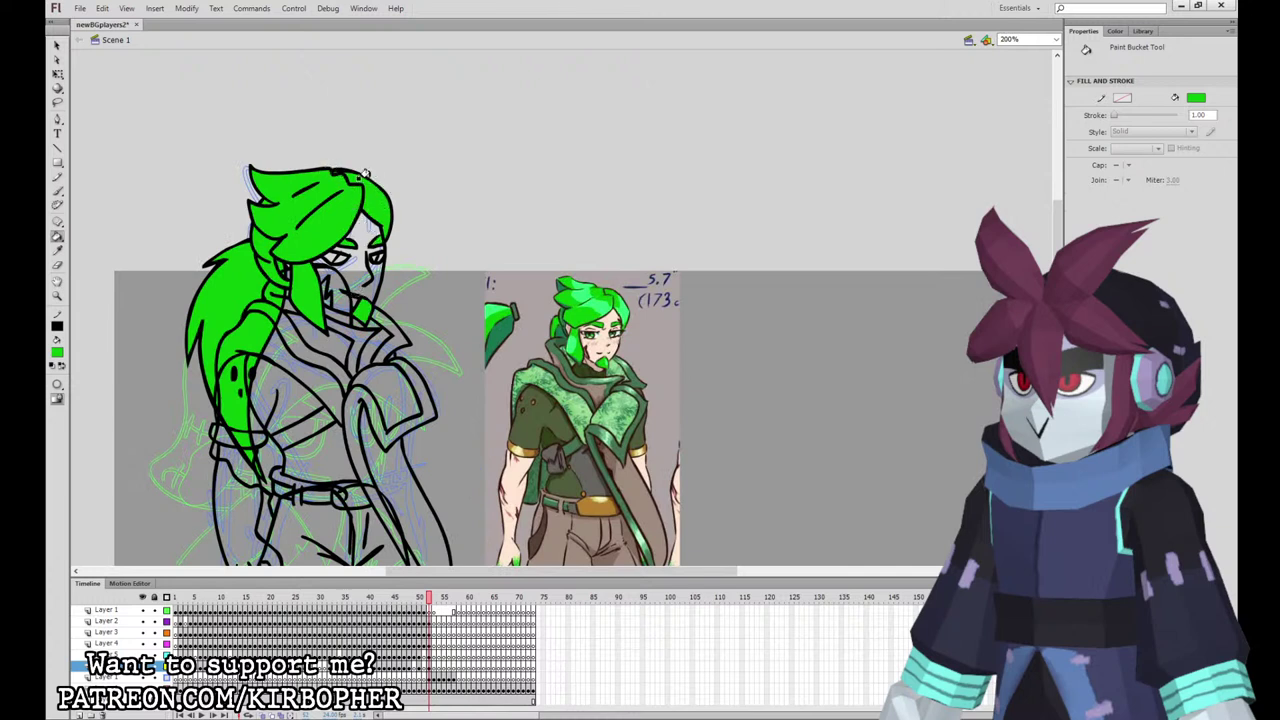
Step: Sample the pale skin tone from the reference character and fill the face on Layer 2 with it
{"action": "key", "text": "v"}
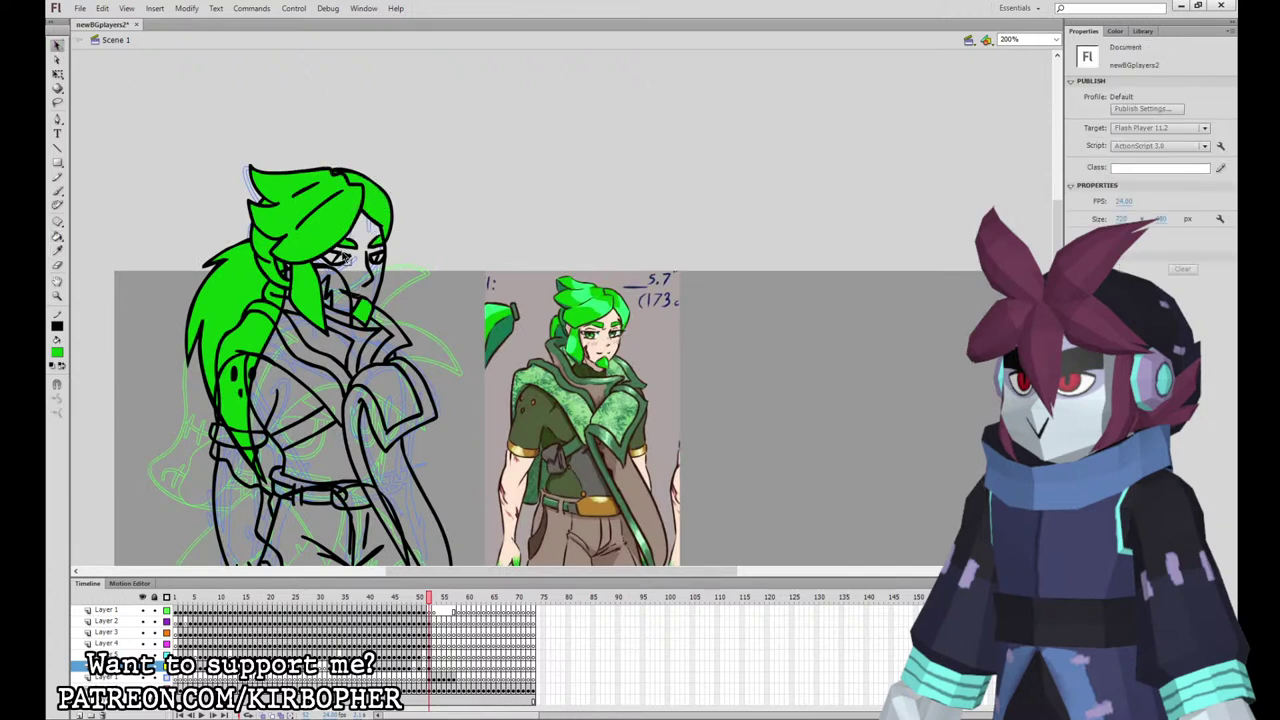
{"action": "left_click_drag", "start_coordinate": [349, 257], "coordinate": [370, 253]}
{"action": "left_click", "coordinate": [350, 244]}
{"action": "left_click", "coordinate": [344, 251]}
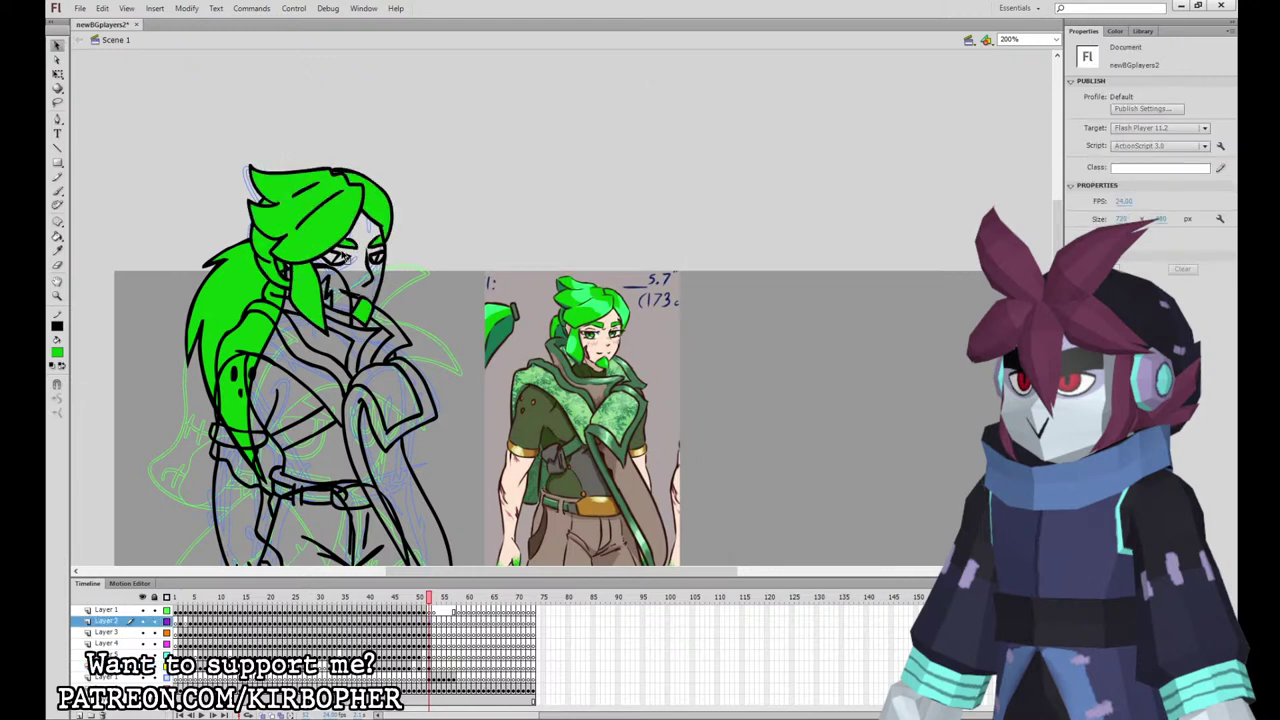
{"action": "key", "text": "ctrl+1"}
{"action": "key", "text": "k"}
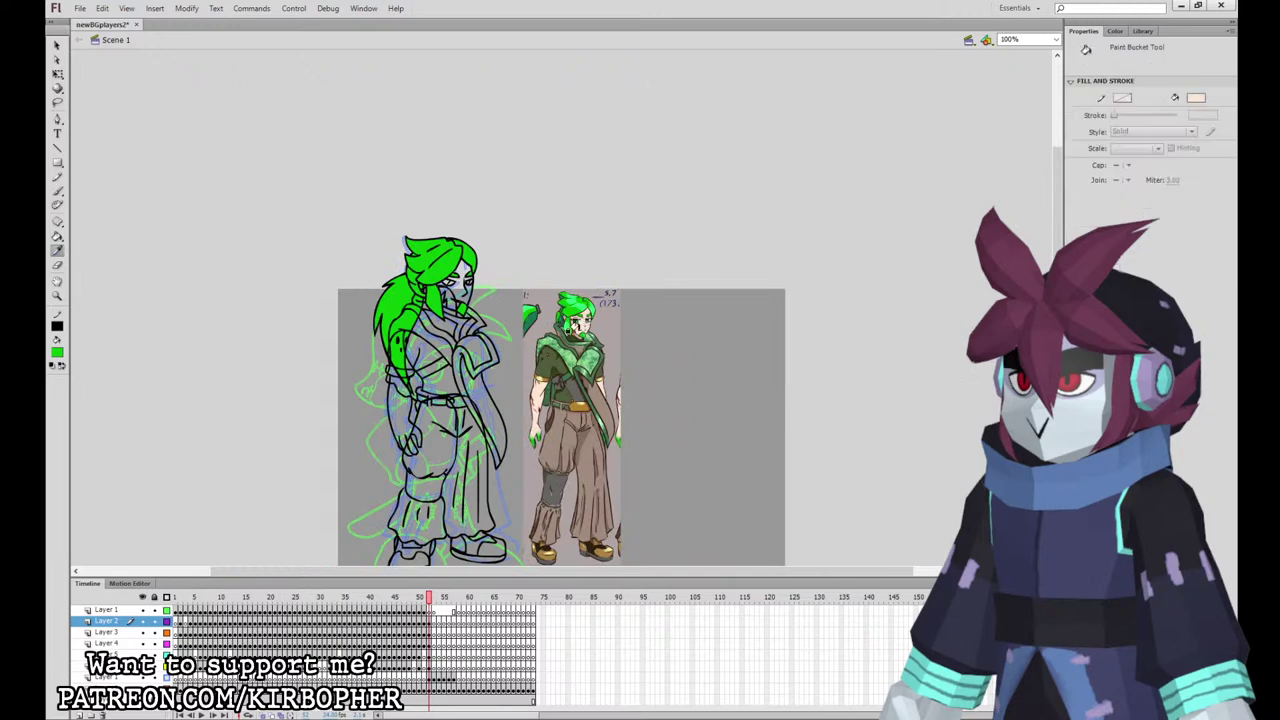
{"action": "left_click", "coordinate": [568, 331]}
{"action": "left_click", "coordinate": [456, 268]}
{"action": "left_click", "coordinate": [421, 287]}
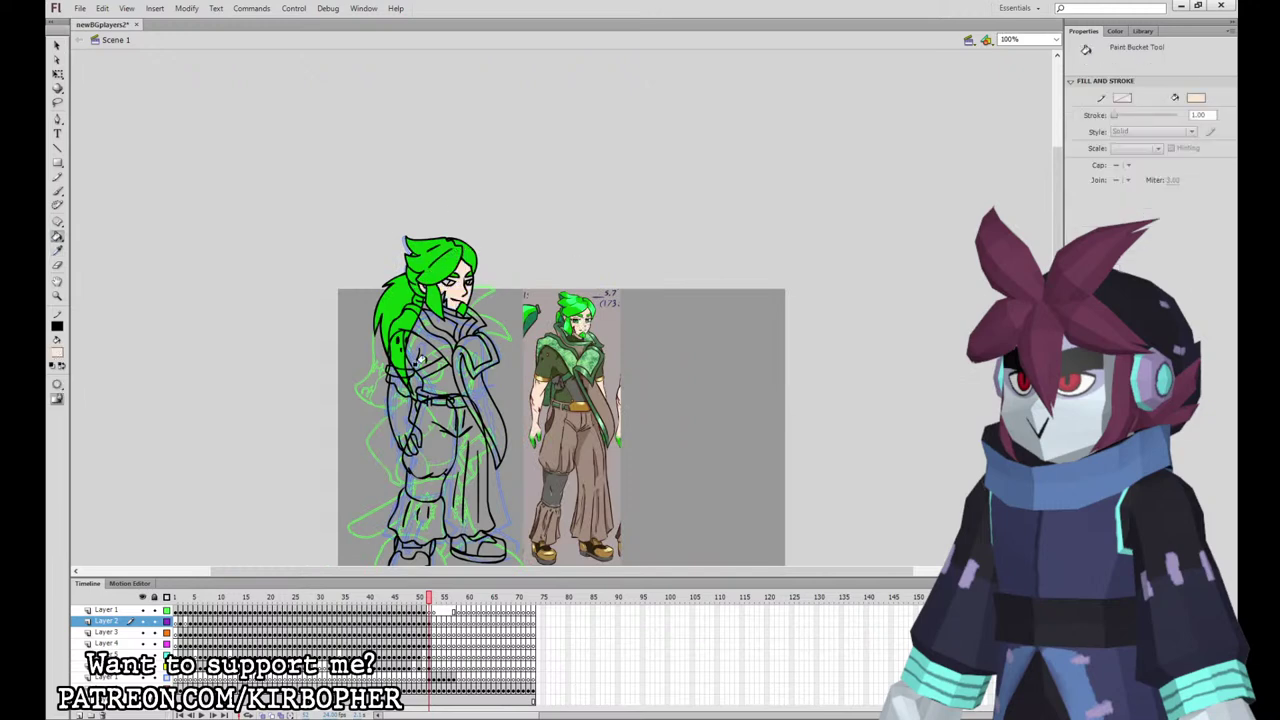
Step: Fill the near forearm and hand with the same pale skin tone
{"action": "key", "text": "ctrl+="}
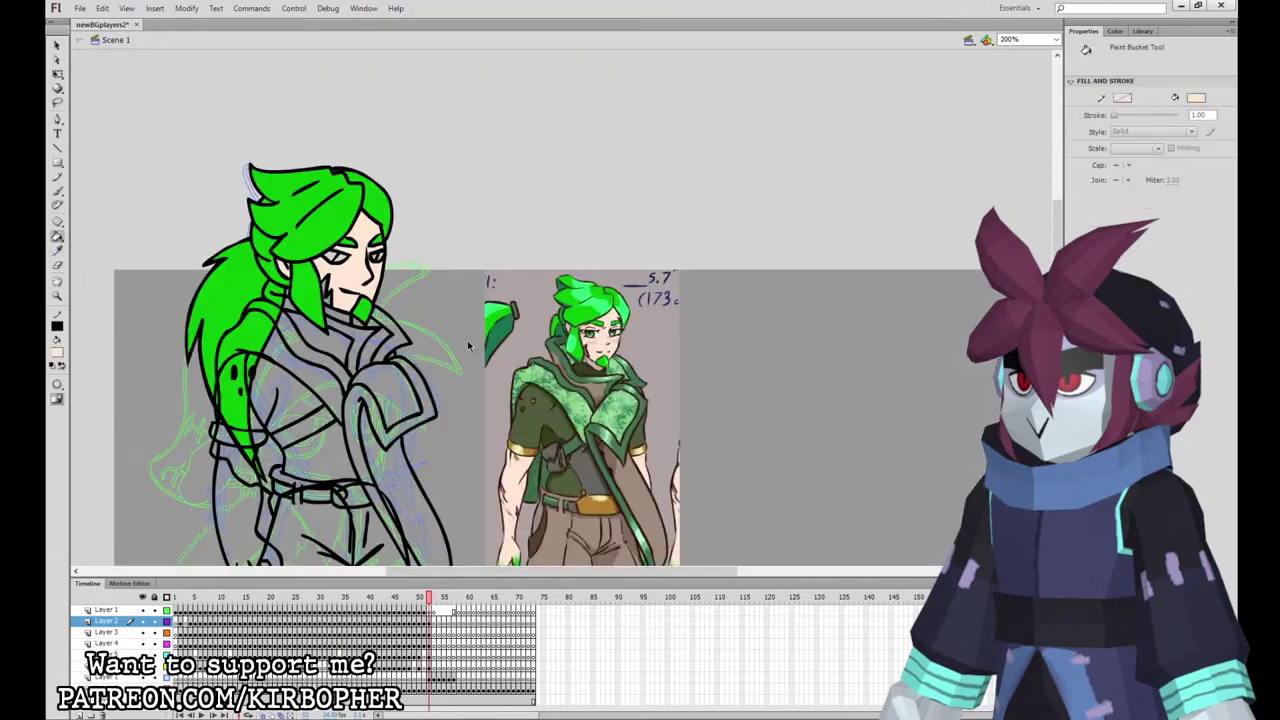
{"action": "left_click_drag", "start_coordinate": [284, 327], "coordinate": [302, 132]}
{"action": "left_click", "coordinate": [60, 46]}
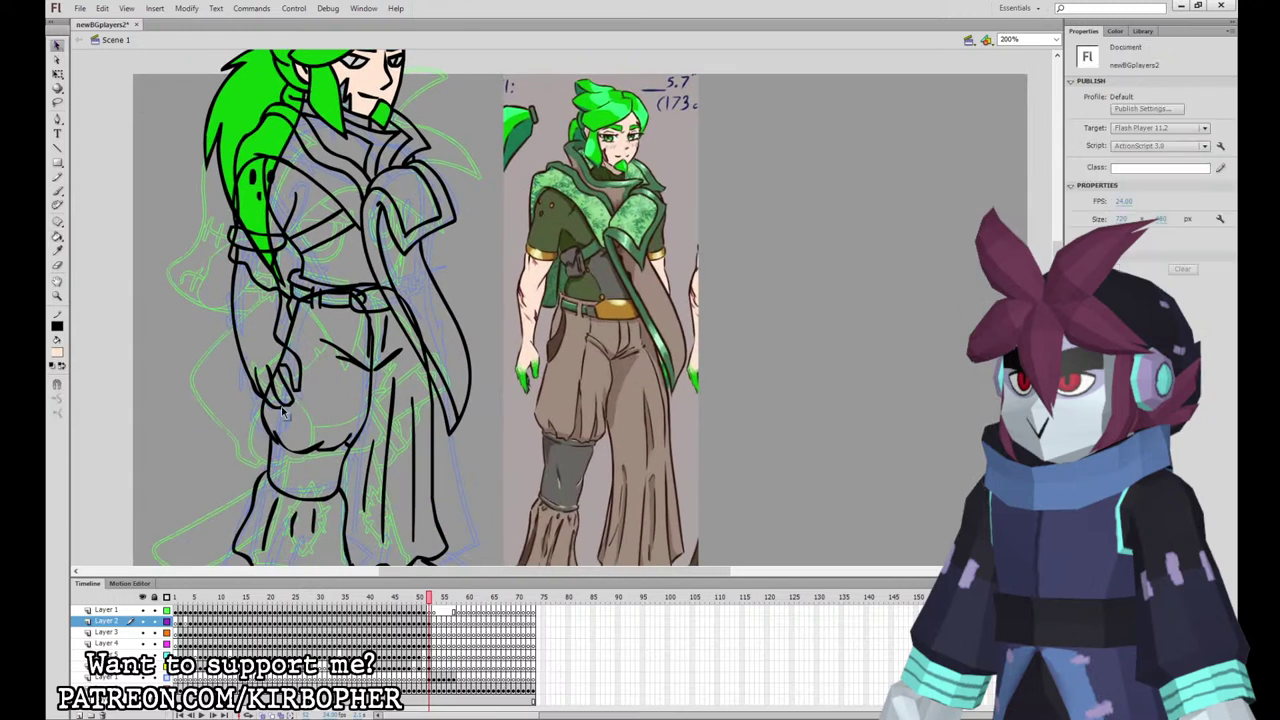
{"action": "key", "text": "k"}
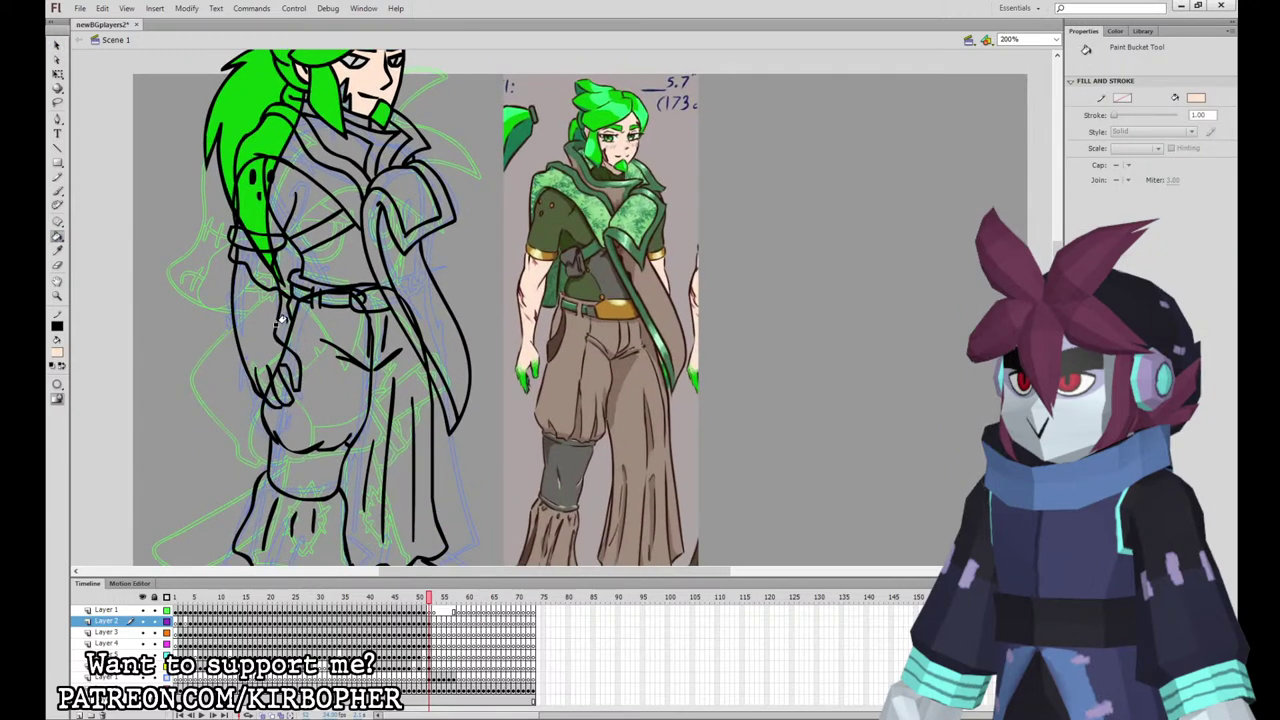
{"action": "left_click", "coordinate": [272, 316]}
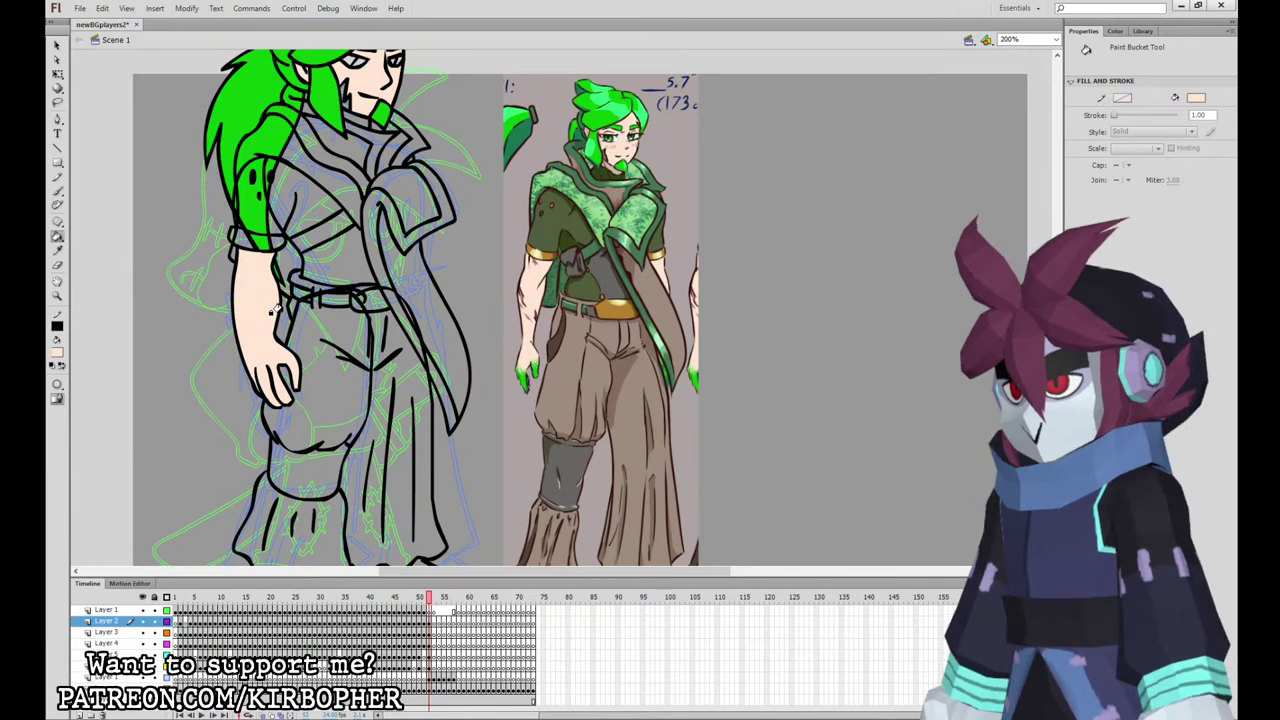
Step: Sample the brown from the reference's trousers and fill both trouser legs and the gathered lower cuff with it
{"action": "key", "text": "i"}
{"action": "left_click", "coordinate": [568, 394]}
{"action": "left_click", "coordinate": [346, 400]}
{"action": "left_click", "coordinate": [380, 392]}
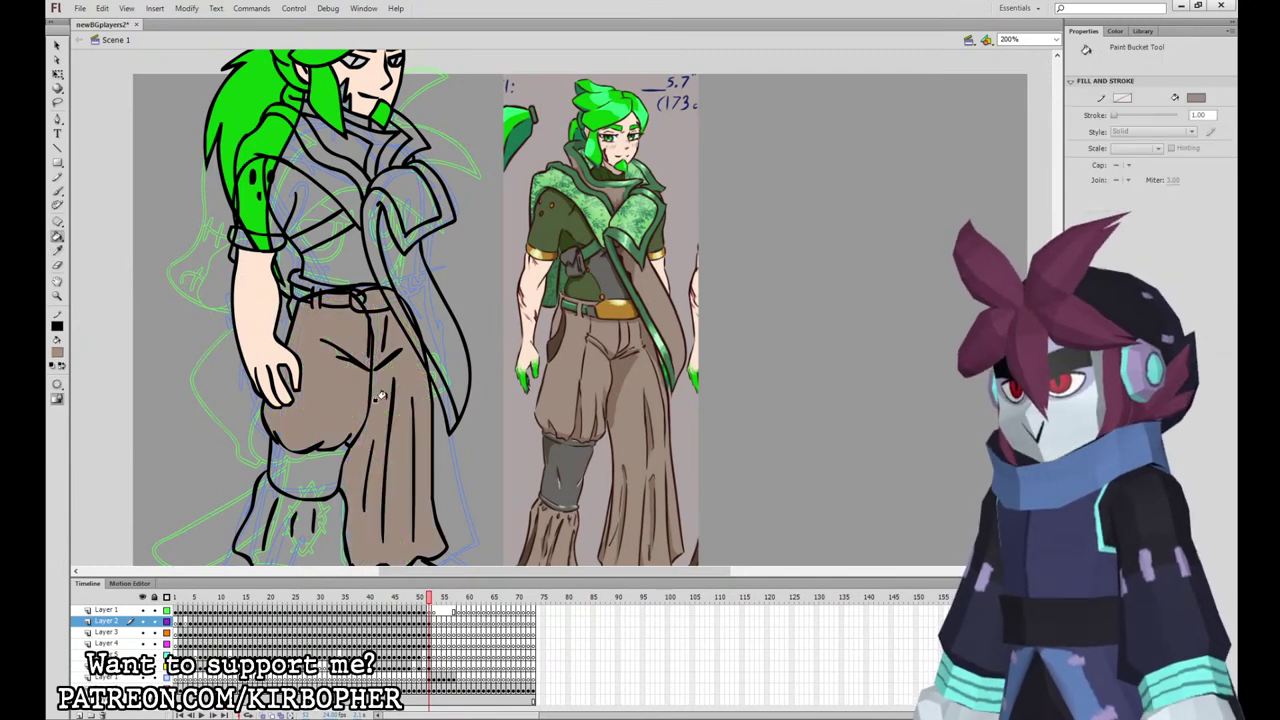
{"action": "key", "text": "ctrl+minus"}
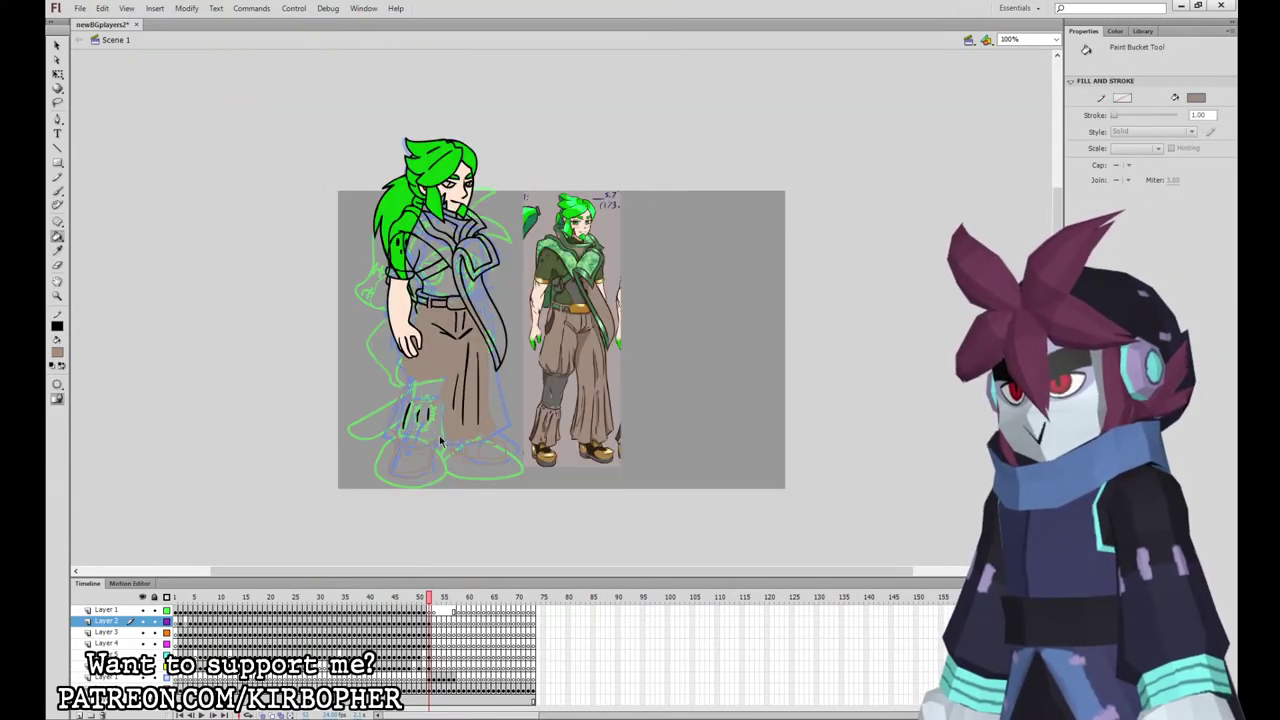
{"action": "left_click", "coordinate": [413, 428]}
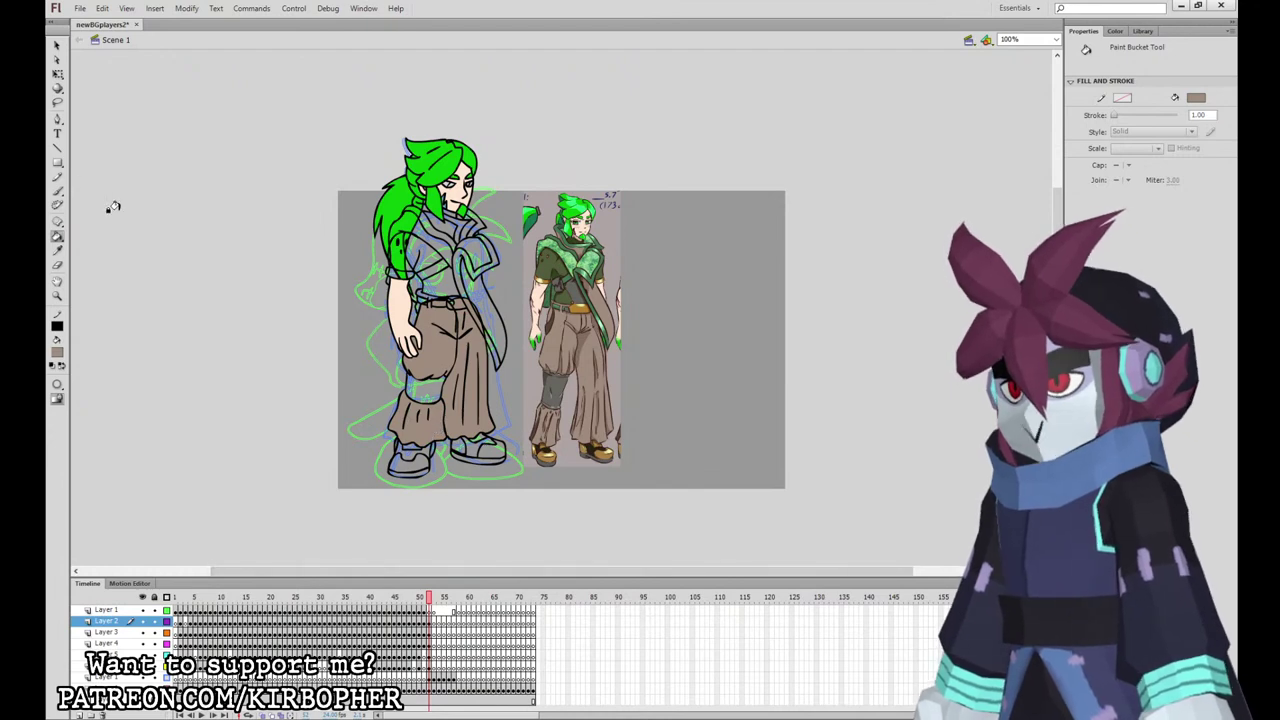
Step: On Layer 4 at frame 52, fill the belt buckle and the near sleeve's cuff band with the gold sampled from the reference's buckle
{"action": "key", "text": "b"}
{"action": "key", "text": "ctrl+equal"}
{"action": "left_click", "coordinate": [429, 622]}
{"action": "left_click_drag", "start_coordinate": [646, 400], "coordinate": [761, 529]}
{"action": "left_click", "coordinate": [429, 644]}
{"action": "left_click", "coordinate": [429, 643]}
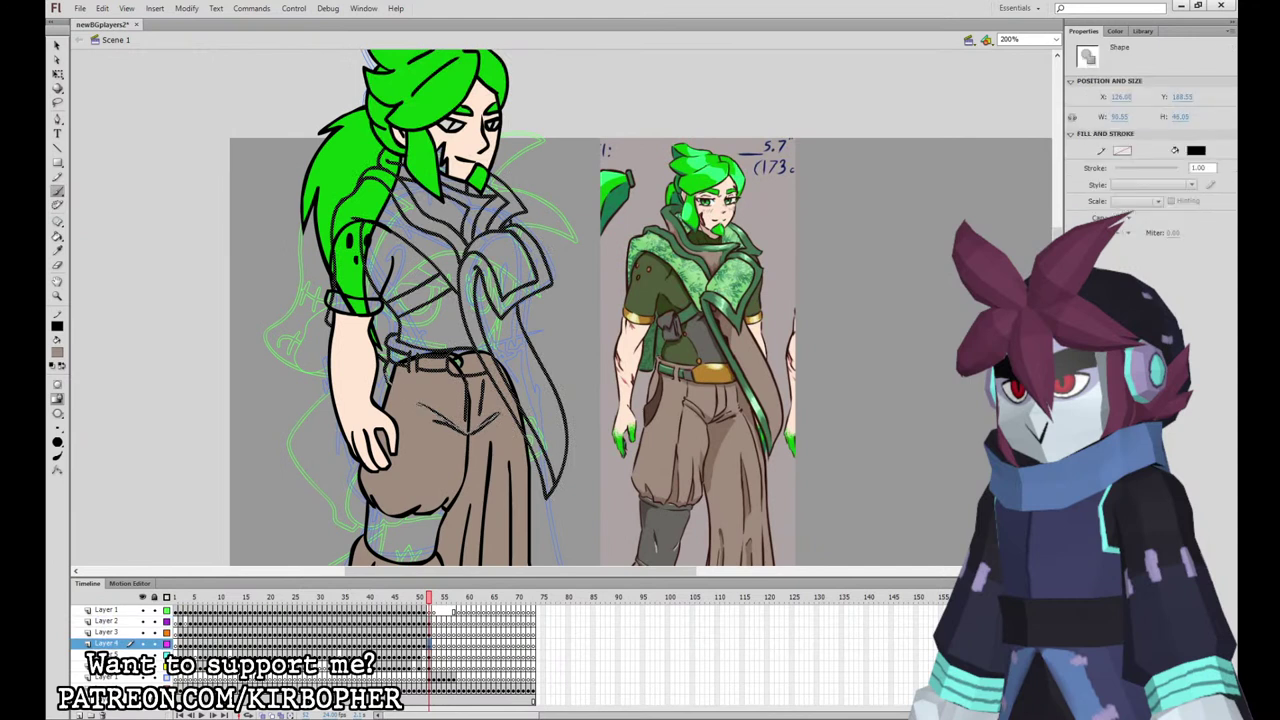
{"action": "key", "text": "b"}
{"action": "left_click", "coordinate": [57, 238]}
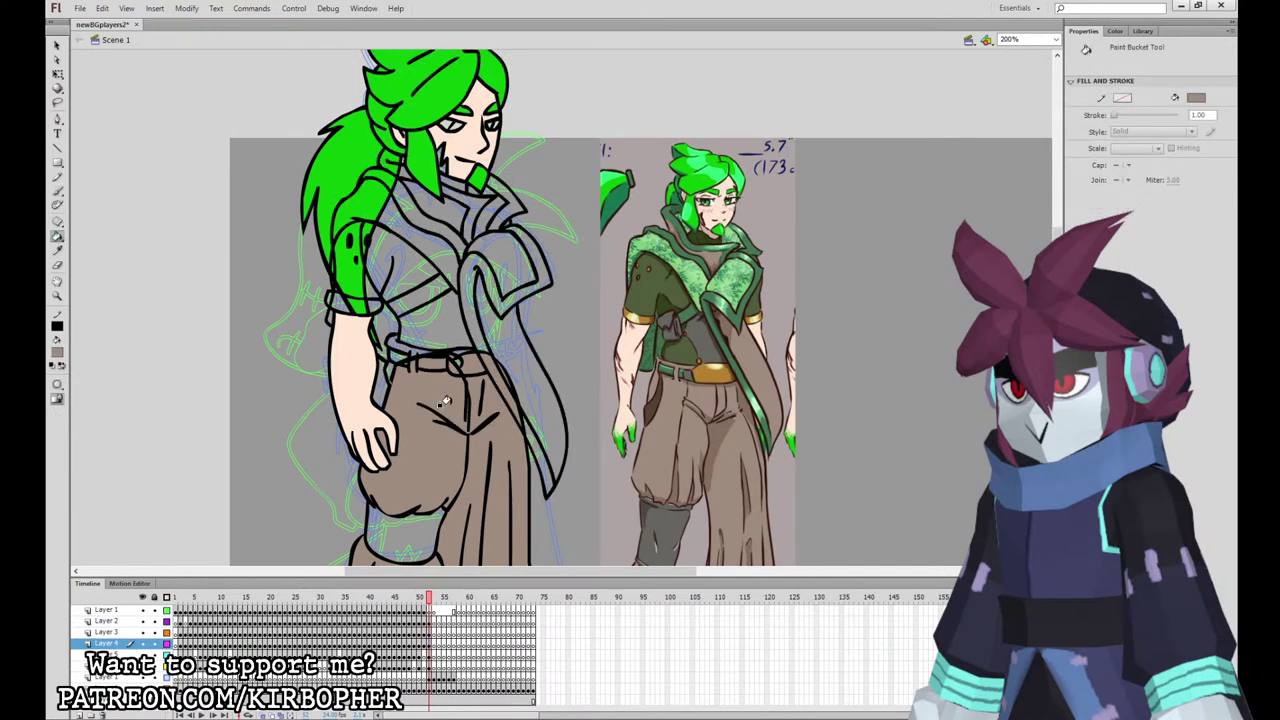
{"action": "left_click", "coordinate": [57, 252]}
{"action": "left_click", "coordinate": [703, 367]}
{"action": "left_click", "coordinate": [472, 366]}
{"action": "left_click", "coordinate": [370, 300]}
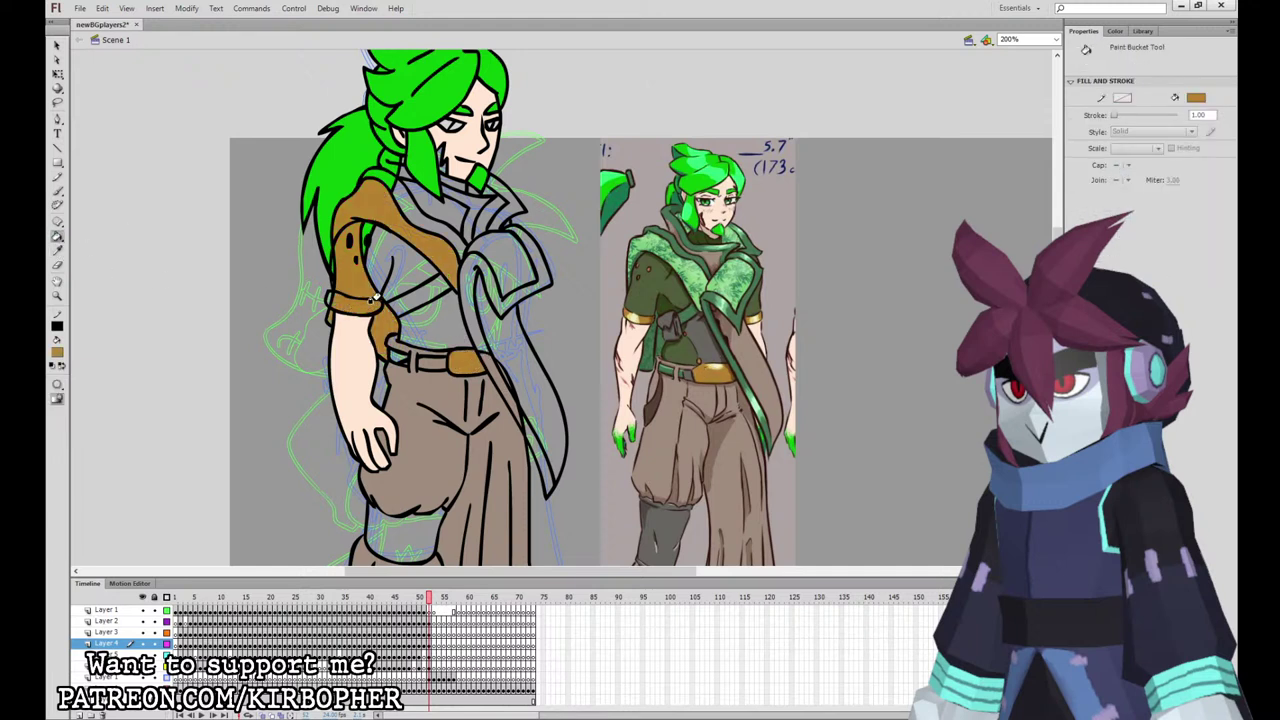
Step: Fill the neck area inside the collar with the trouser brown and the shirt torso with the reference's dark olive green
{"action": "left_click", "coordinate": [57, 251]}
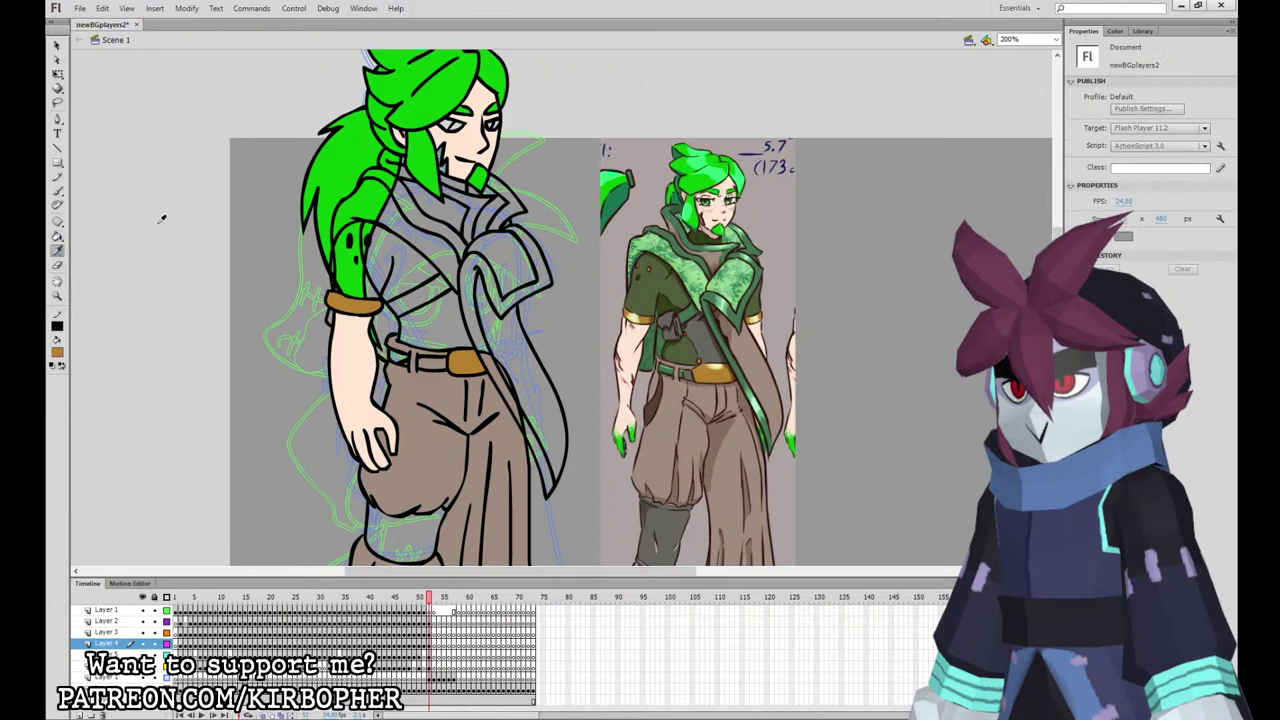
{"action": "left_click", "coordinate": [455, 398]}
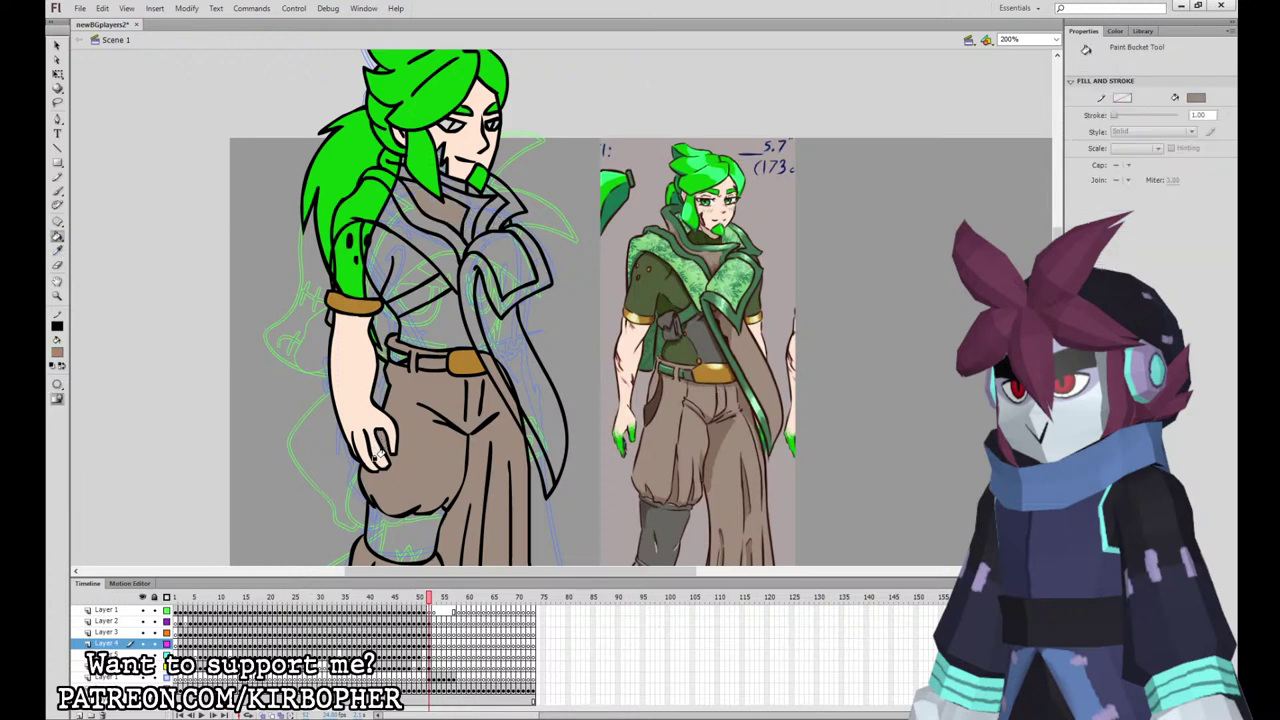
{"action": "left_click", "coordinate": [57, 252]}
{"action": "left_click", "coordinate": [656, 285]}
{"action": "left_click", "coordinate": [412, 270]}
{"action": "left_click", "coordinate": [386, 212]}
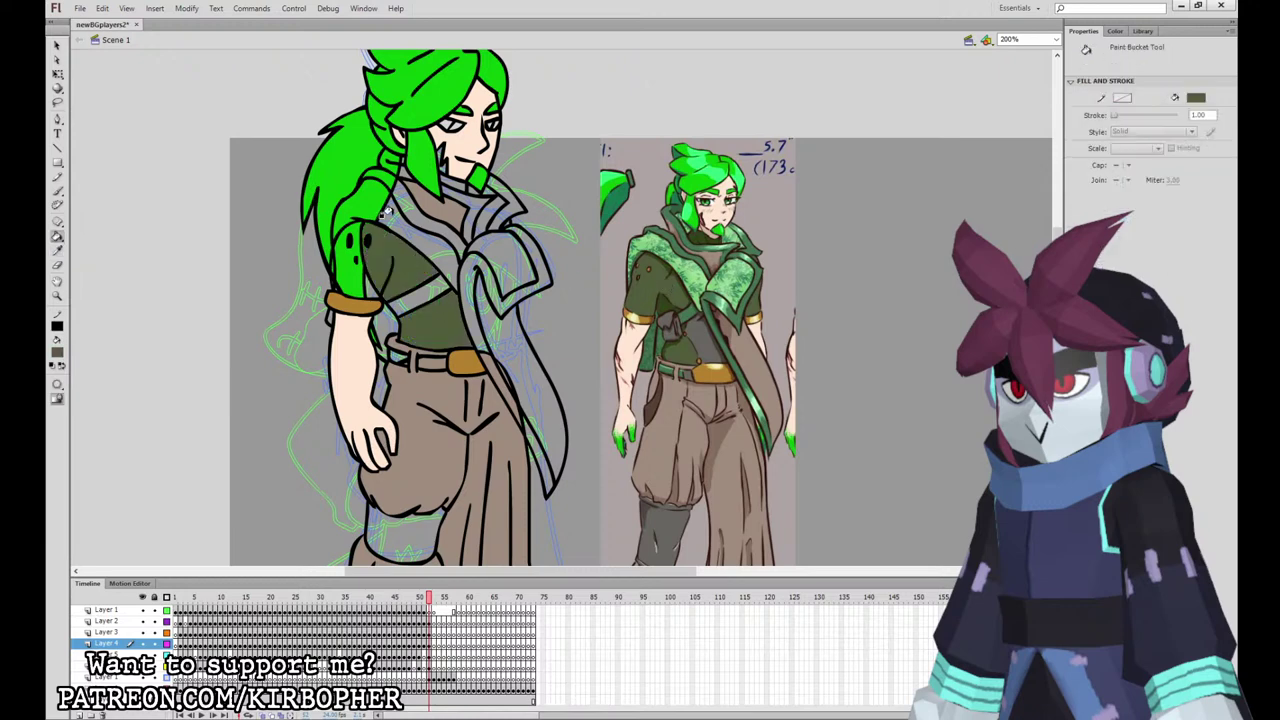
Step: Fill the near shirt sleeve on Layer 3 with the same dark olive green
{"action": "left_click", "coordinate": [431, 632]}
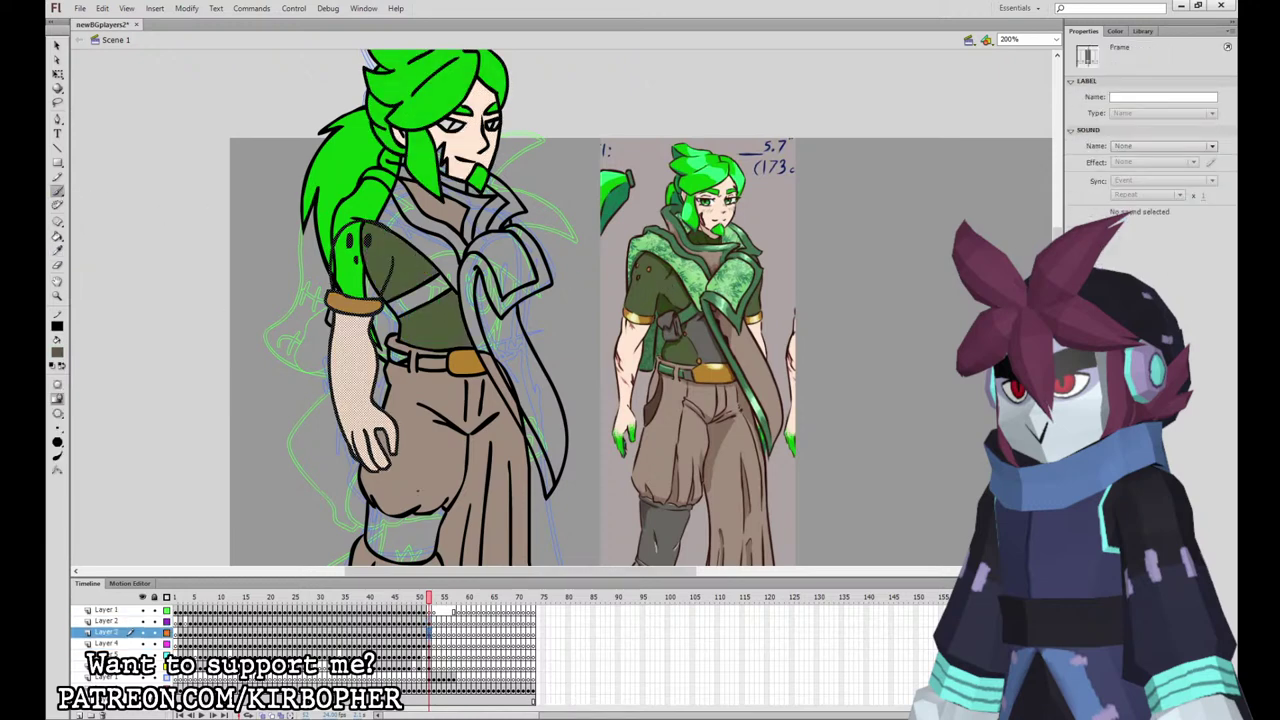
{"action": "key", "text": "b"}
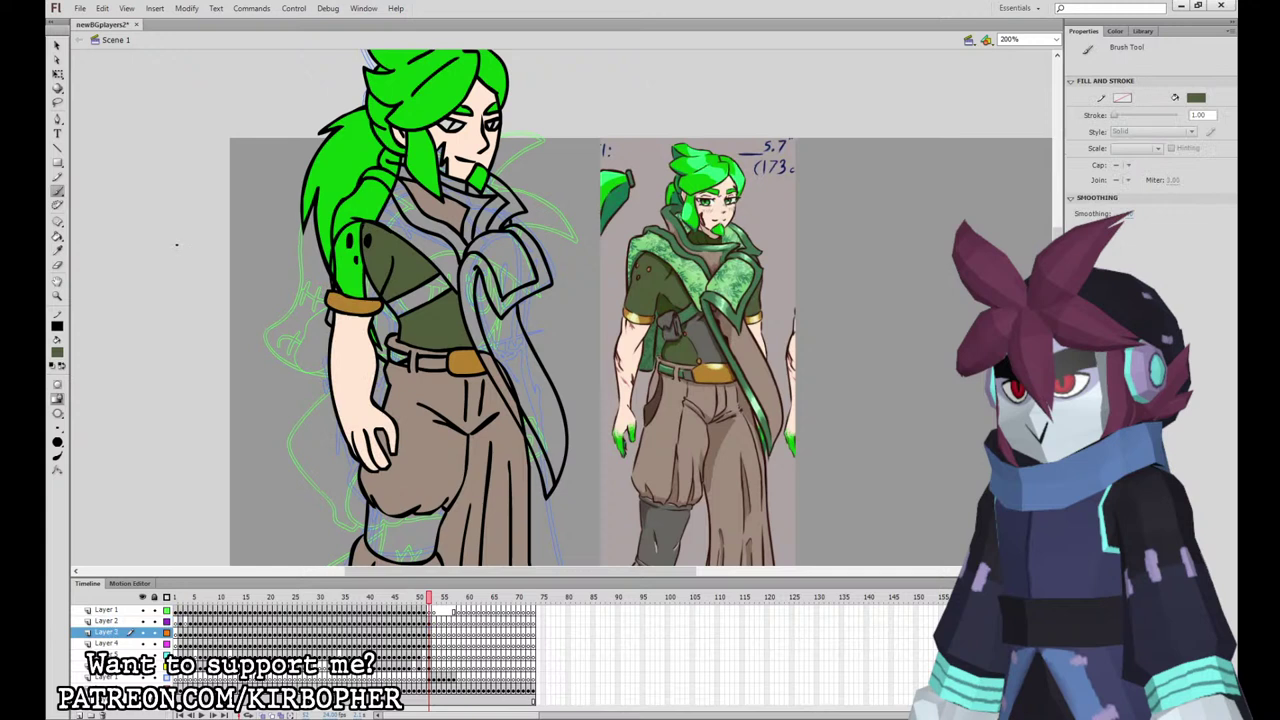
{"action": "left_click", "coordinate": [57, 237]}
{"action": "left_click", "coordinate": [346, 229]}
Step: Sample the light green from the reference's cloak and fill the cloak's shoulder, back piece and long hanging front panel with it
{"action": "left_click", "coordinate": [57, 252]}
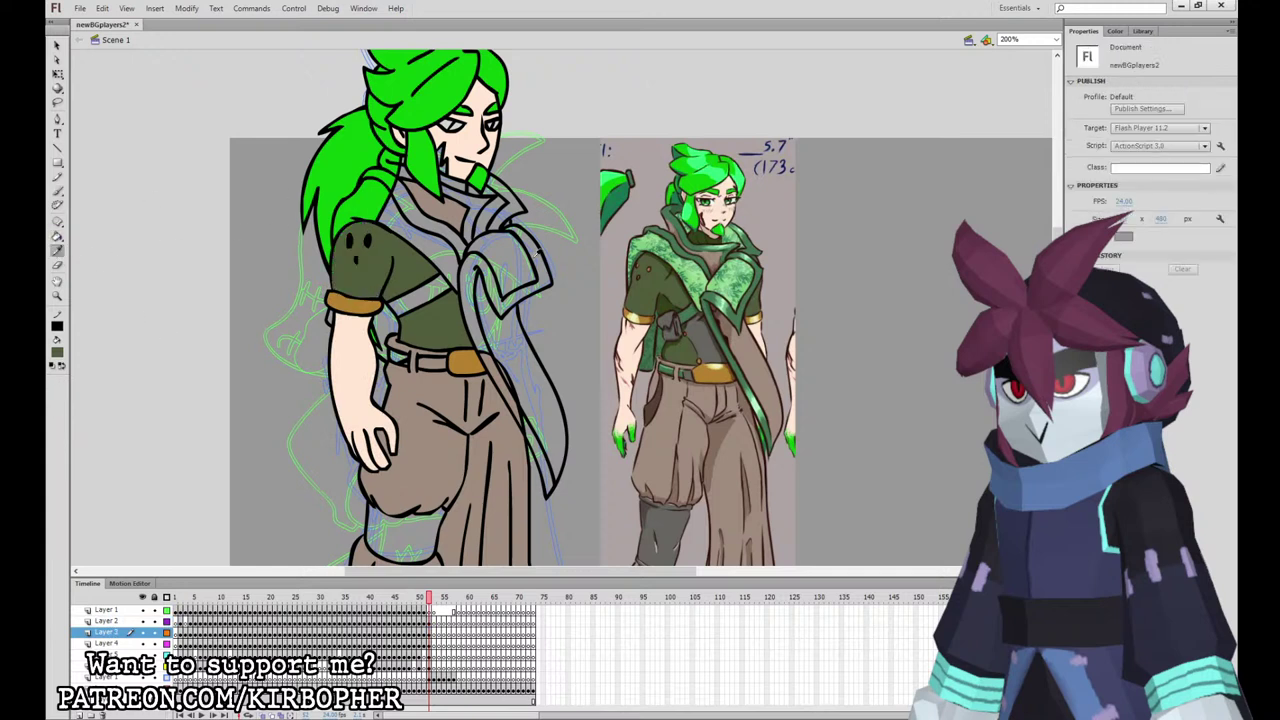
{"action": "left_click", "coordinate": [699, 270]}
{"action": "left_click", "coordinate": [426, 250]}
{"action": "left_click", "coordinate": [384, 326]}
{"action": "left_click", "coordinate": [483, 283]}
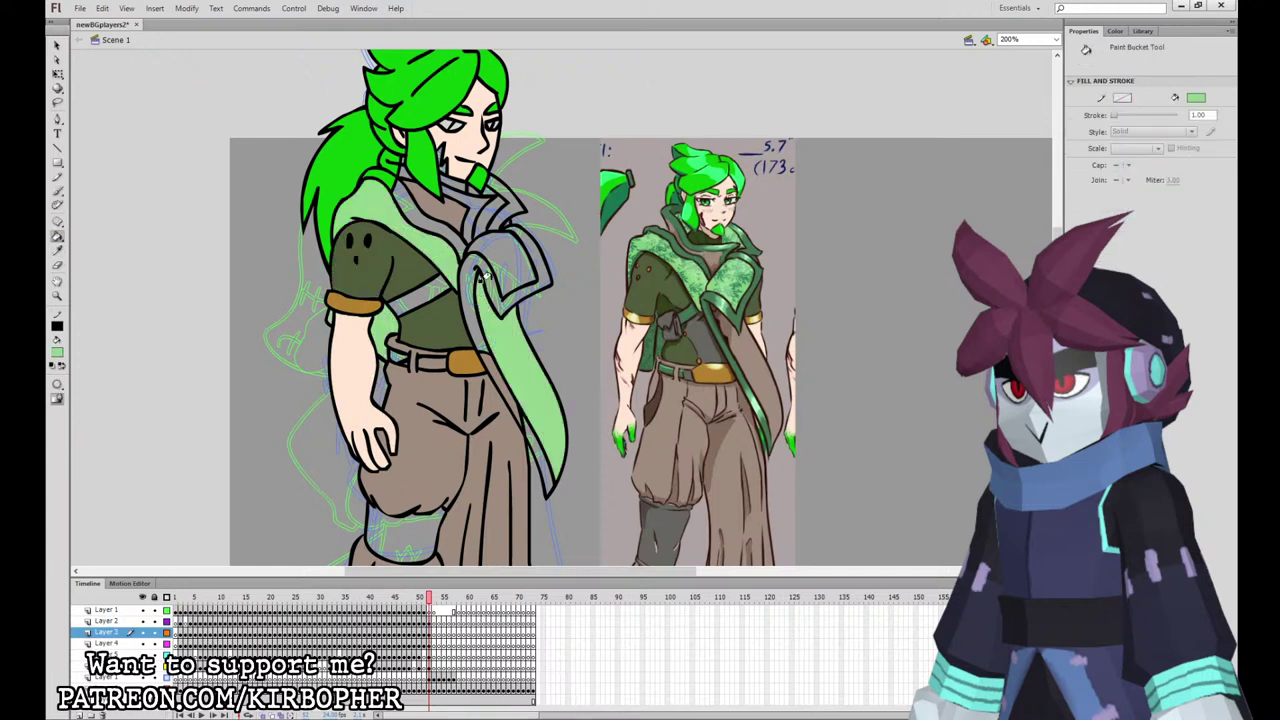
{"action": "left_click", "coordinate": [482, 219]}
Step: Fill the cloak's collar, edge trim, lapel border and the diagonal chest strap with the dark green sampled from the reference's trim
{"action": "left_click", "coordinate": [58, 250]}
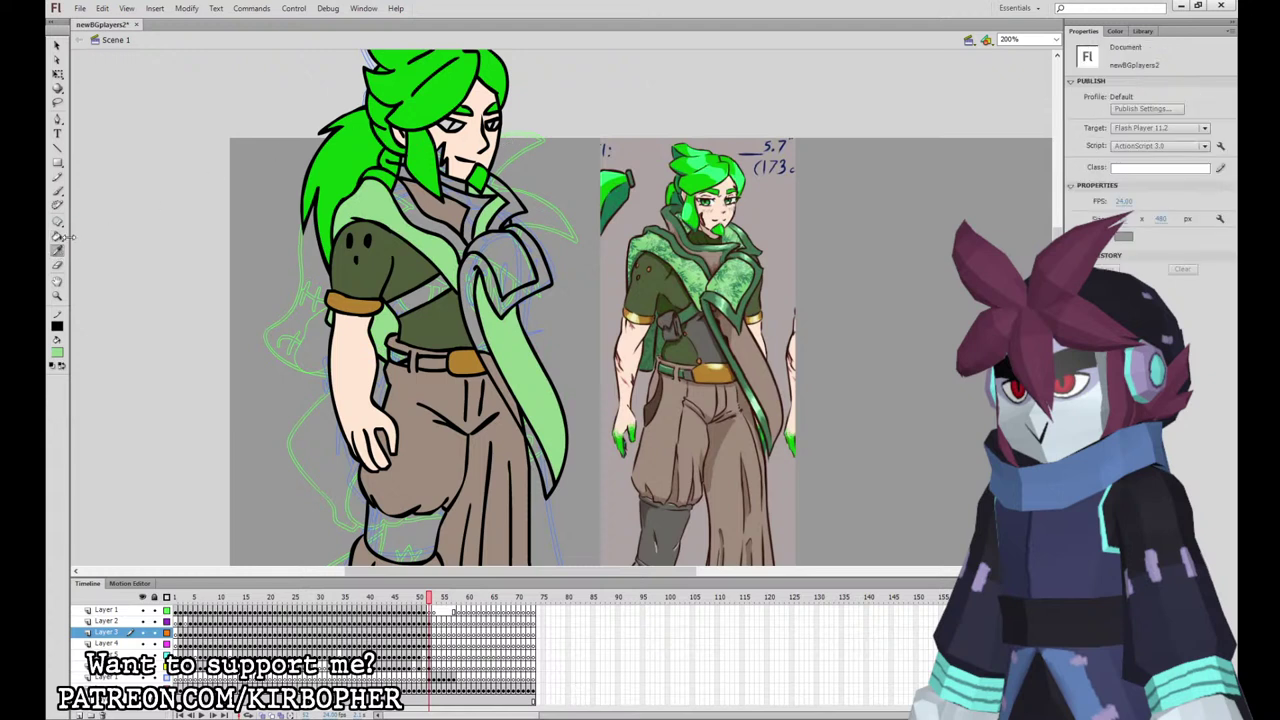
{"action": "left_click", "coordinate": [688, 250]}
{"action": "left_click", "coordinate": [430, 215]}
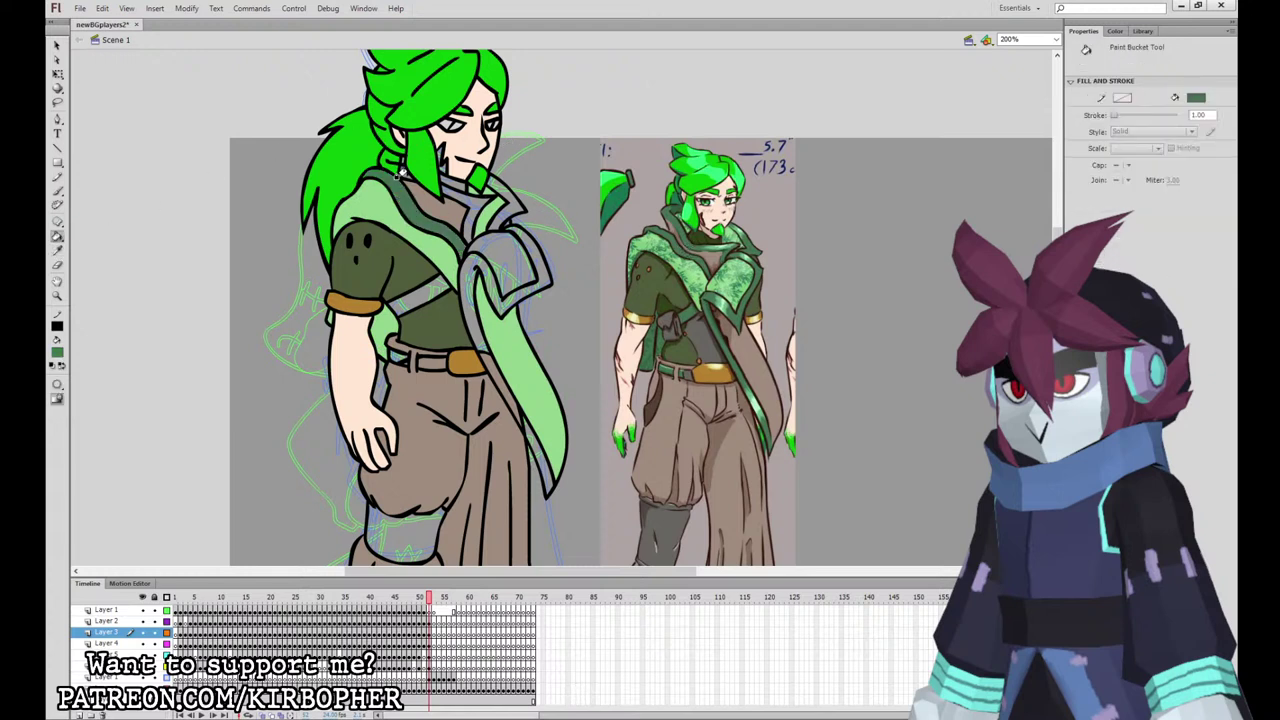
{"action": "left_click", "coordinate": [487, 175]}
{"action": "left_click", "coordinate": [58, 250]}
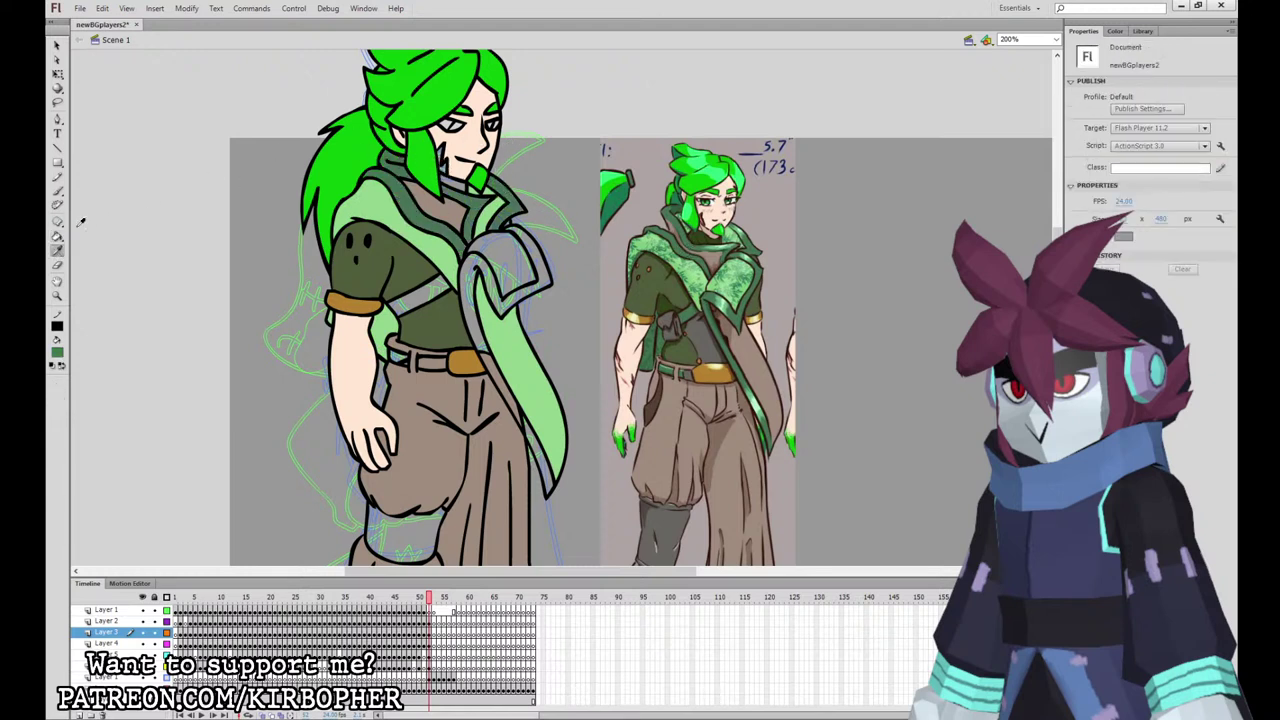
{"action": "left_click", "coordinate": [475, 142]}
{"action": "left_click", "coordinate": [58, 250]}
{"action": "left_click", "coordinate": [464, 240]}
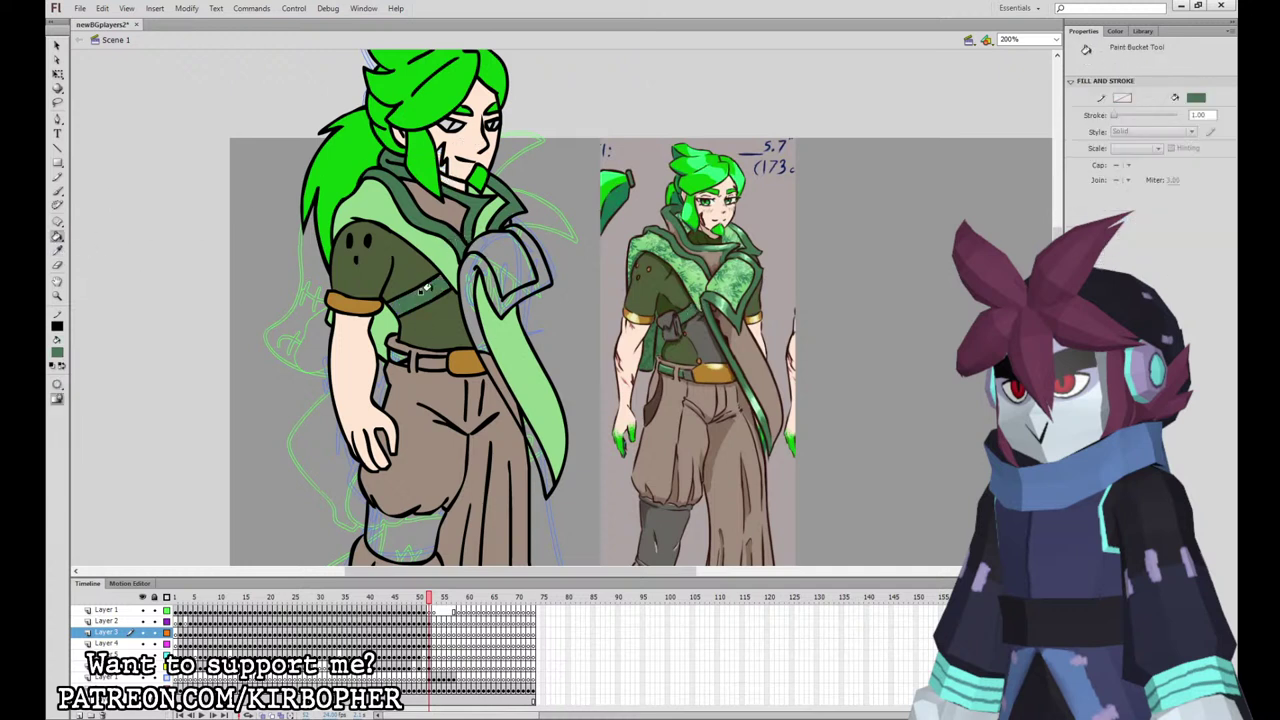
{"action": "left_click", "coordinate": [522, 246]}
{"action": "left_click", "coordinate": [58, 250]}
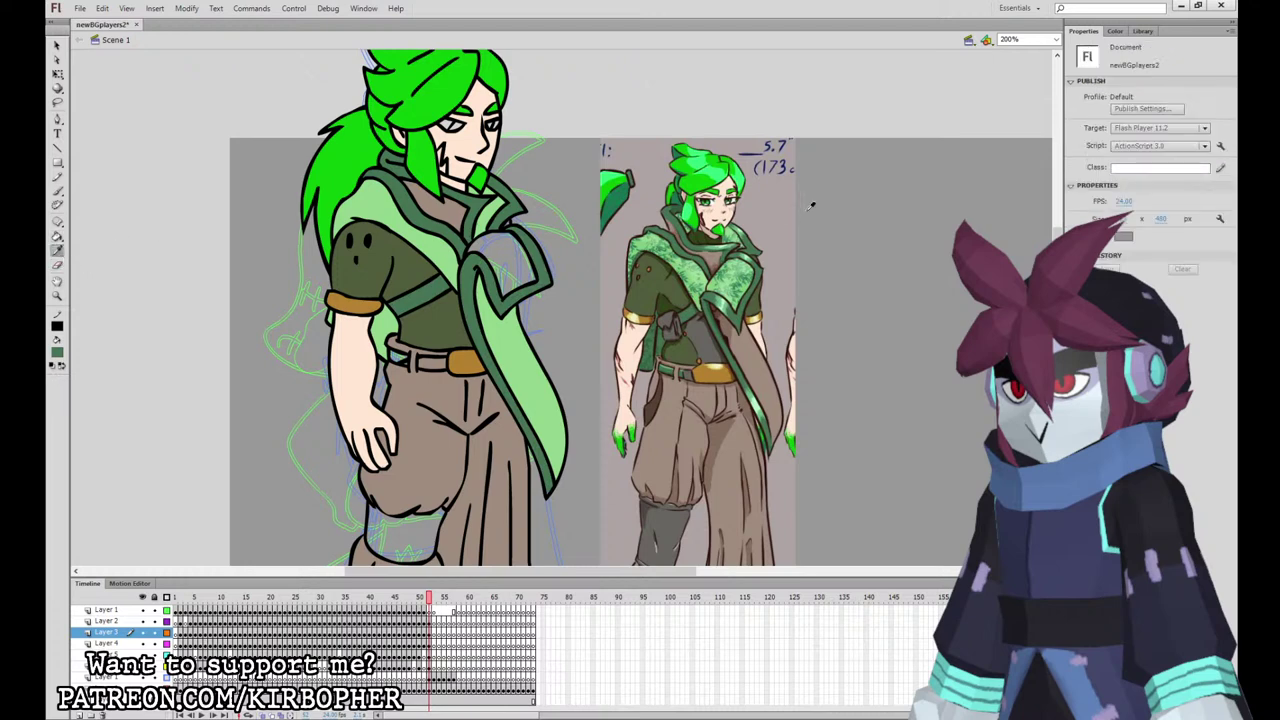
{"action": "left_click", "coordinate": [435, 268]}
Step: Fill the lower-leg band and the belt with the reference's dark grey, and the cloak's folded lapel with its light green
{"action": "scroll", "coordinate": [524, 273], "scroll_direction": "down", "scroll_amount": 5}
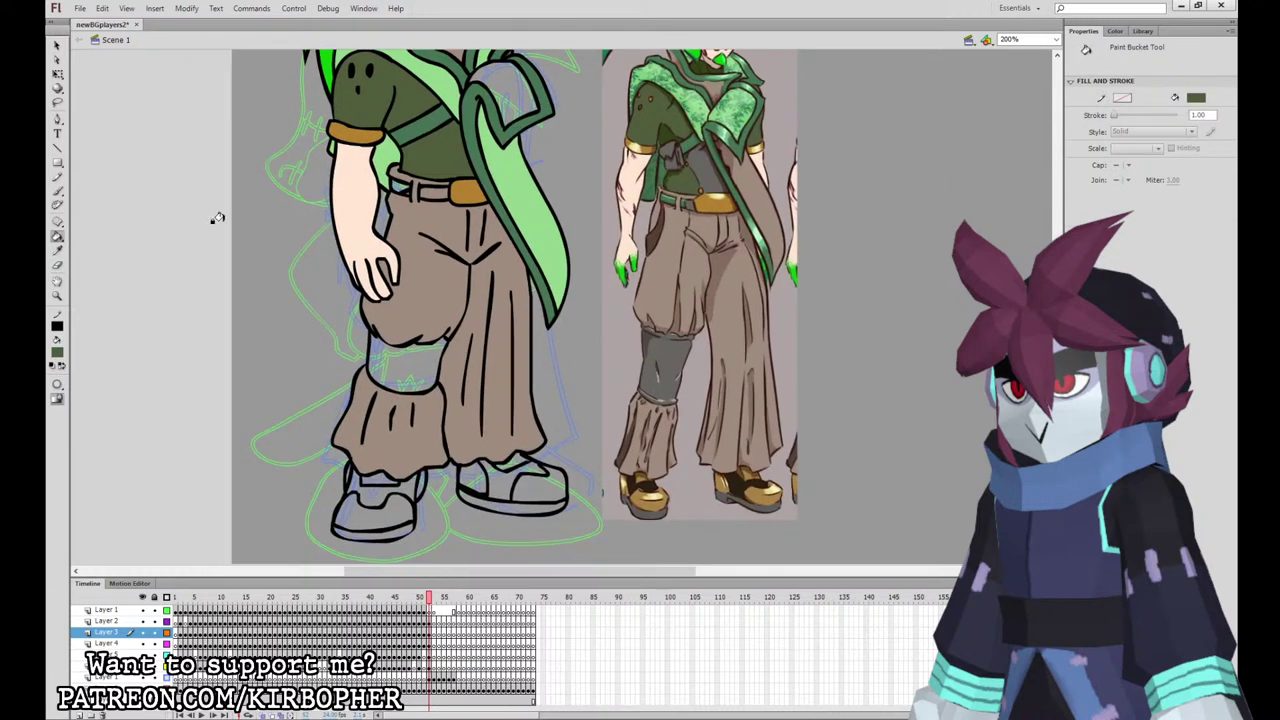
{"action": "left_click", "coordinate": [58, 252]}
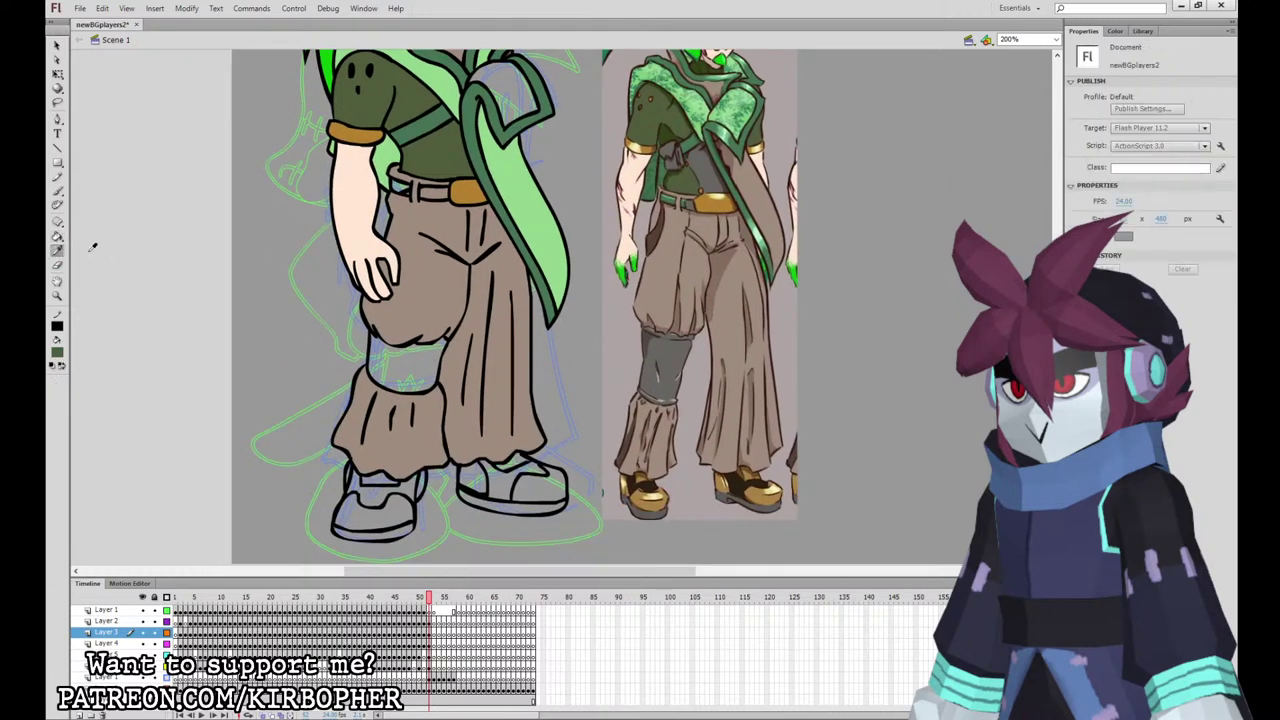
{"action": "left_click", "coordinate": [715, 168]}
{"action": "left_click", "coordinate": [420, 366]}
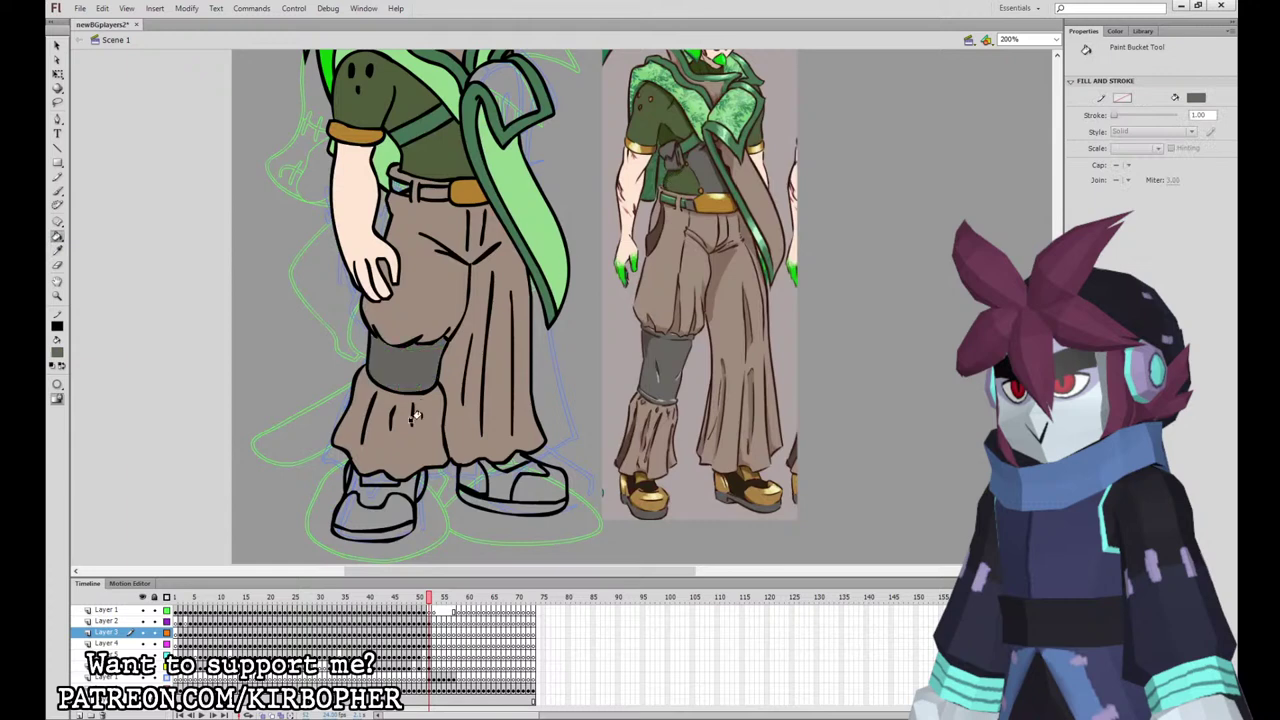
{"action": "scroll", "coordinate": [543, 541], "scroll_direction": "up", "scroll_amount": 3}
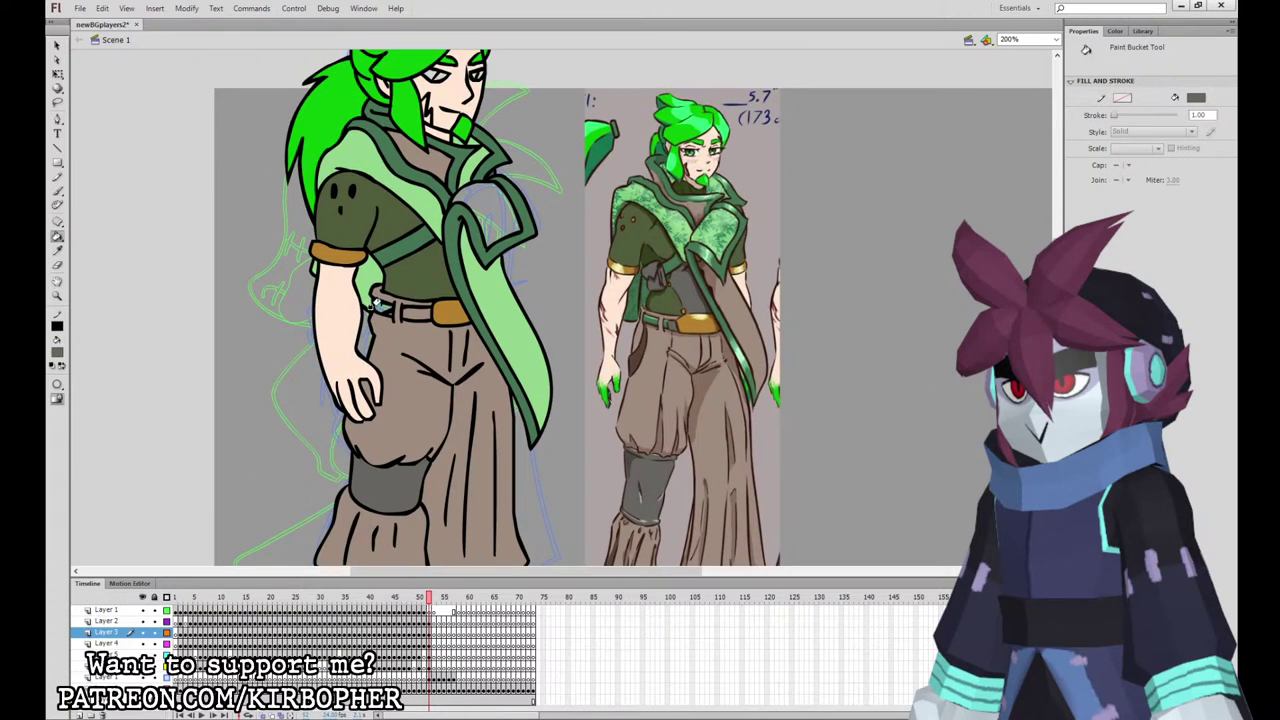
{"action": "left_click", "coordinate": [397, 303]}
{"action": "key", "text": "q"}
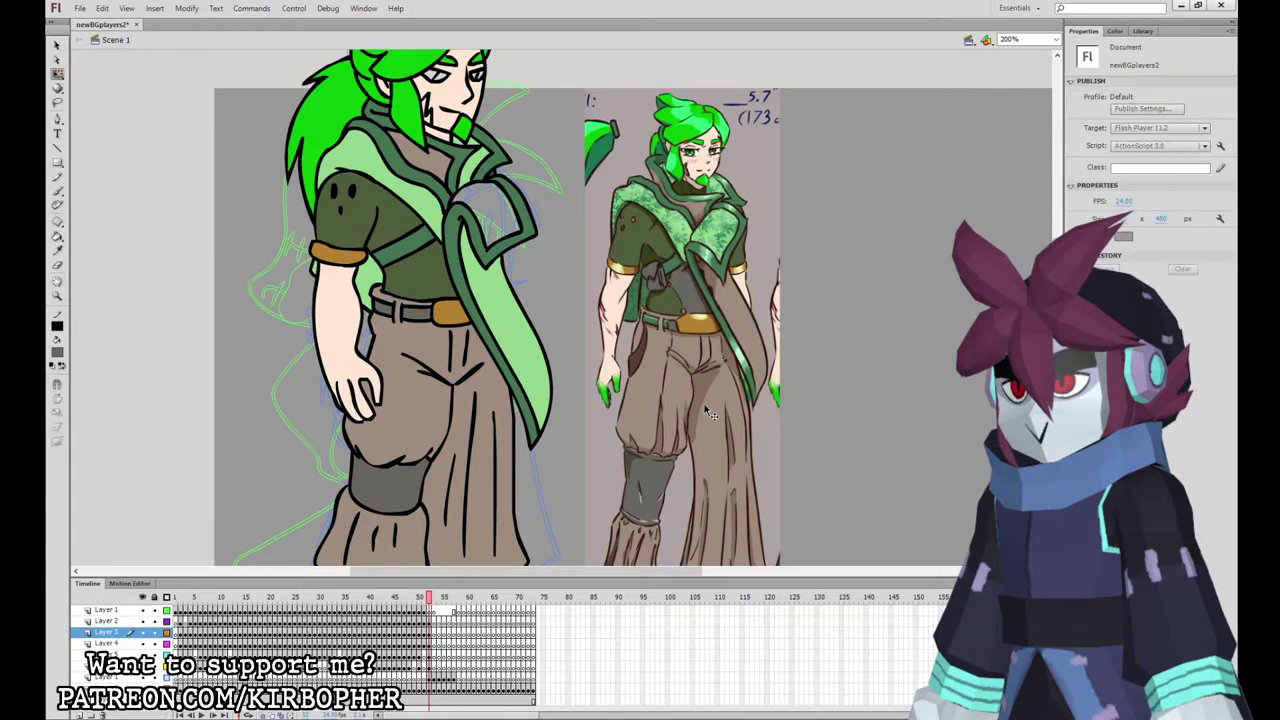
{"action": "left_click", "coordinate": [57, 237]}
Step: Sample the gold from the reference and fill the uppers of both shoes with it
{"action": "scroll", "coordinate": [72, 250], "scroll_direction": "down", "scroll_amount": 3}
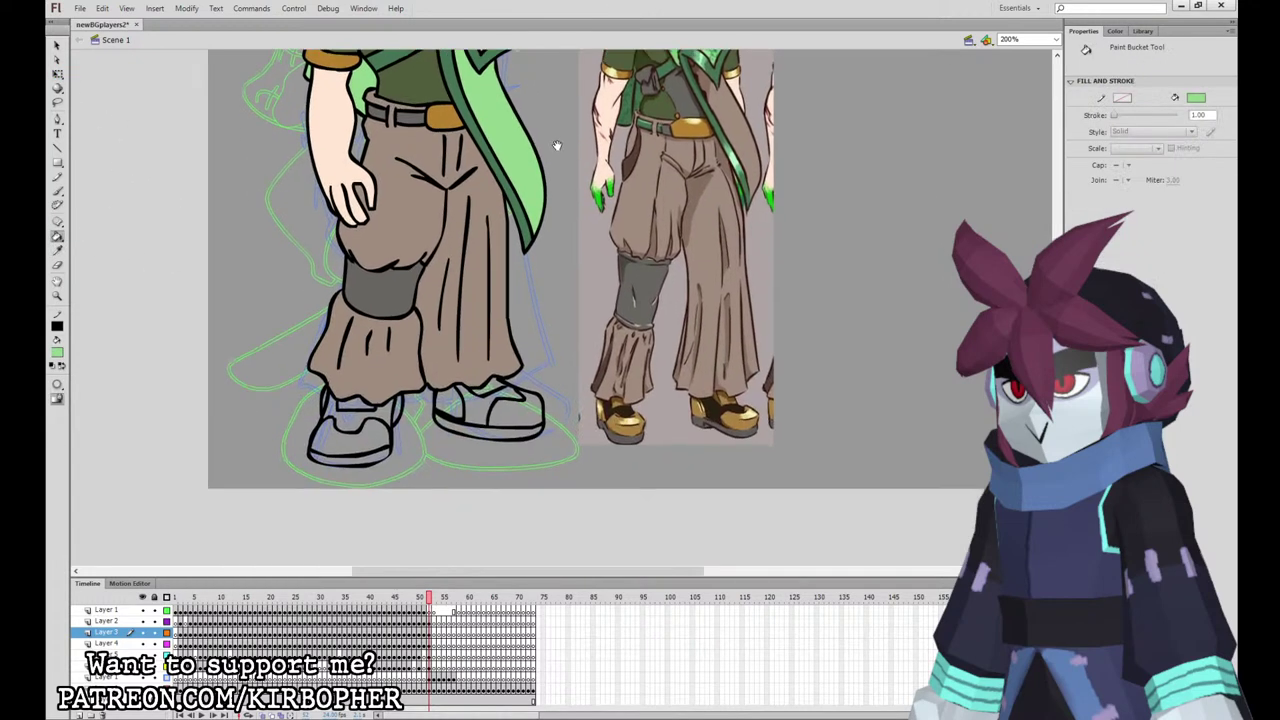
{"action": "left_click", "coordinate": [70, 250]}
{"action": "left_click", "coordinate": [620, 418]}
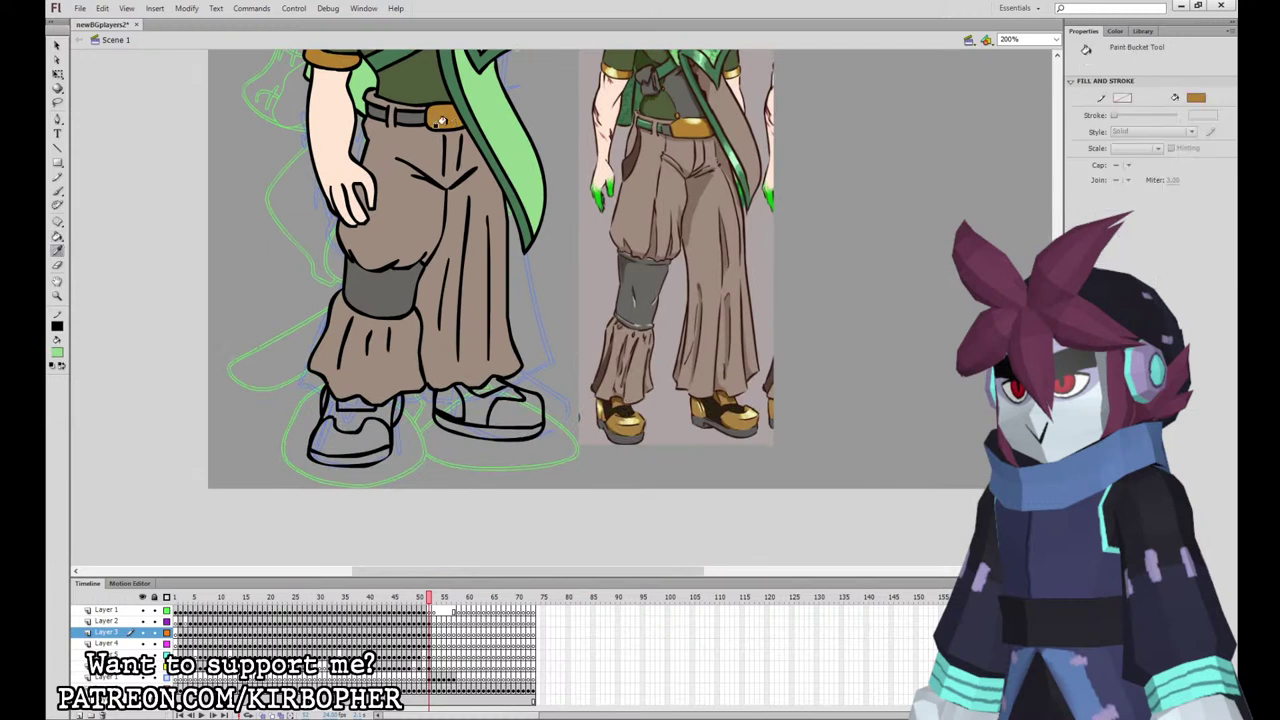
{"action": "left_click", "coordinate": [372, 428]}
{"action": "left_click", "coordinate": [358, 398]}
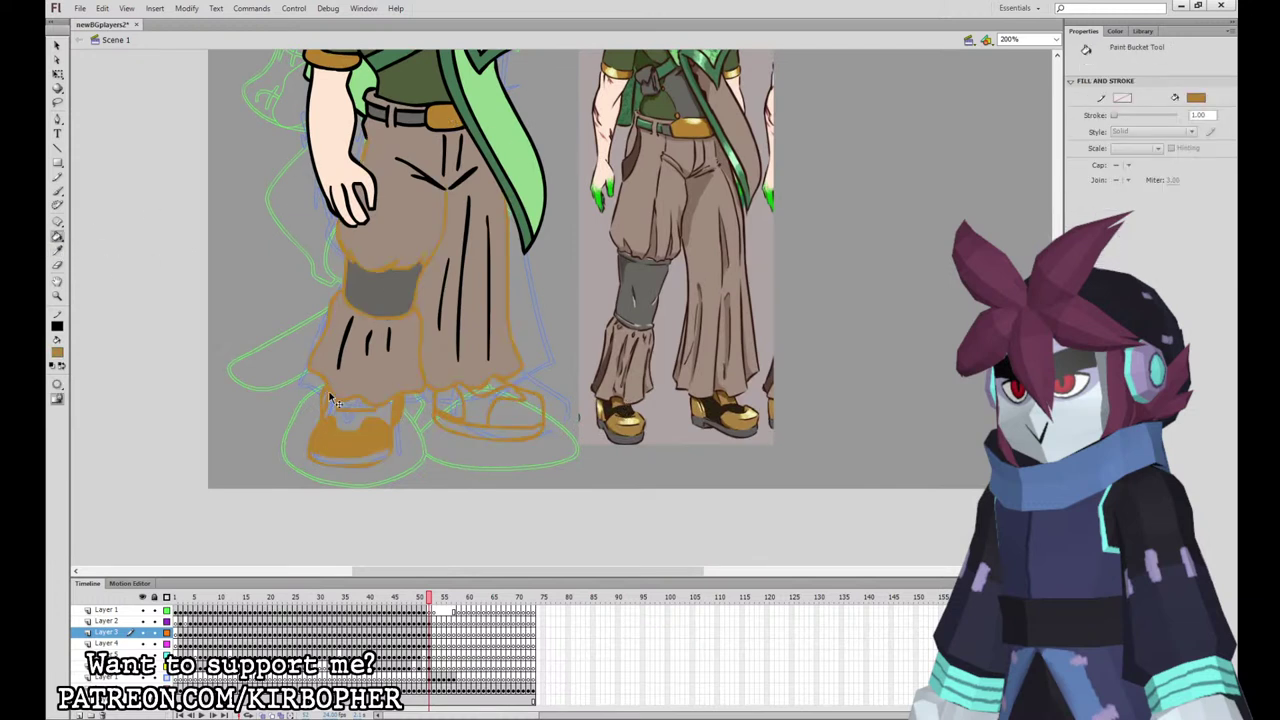
{"action": "left_click", "coordinate": [445, 402]}
{"action": "left_click", "coordinate": [497, 400]}
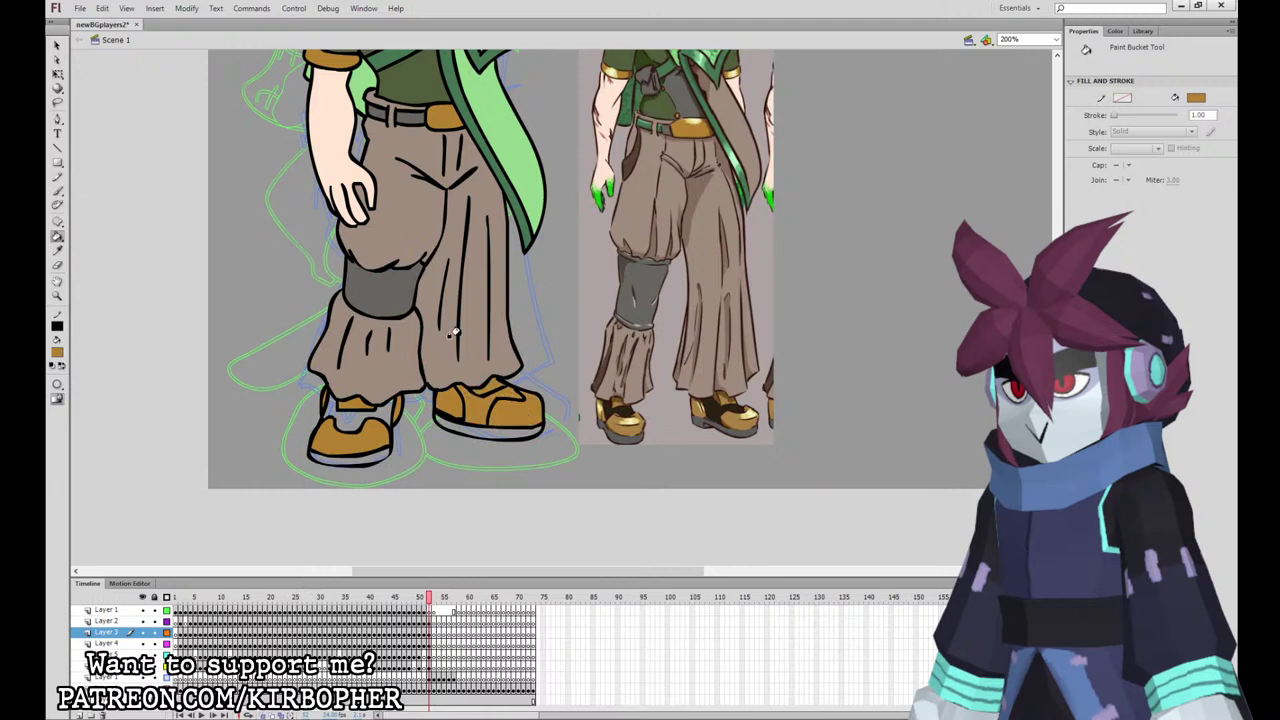
Step: Delete the gold fill from the middle section of the far shoe
{"action": "left_click", "coordinate": [57, 45]}
{"action": "left_click", "coordinate": [506, 388]}
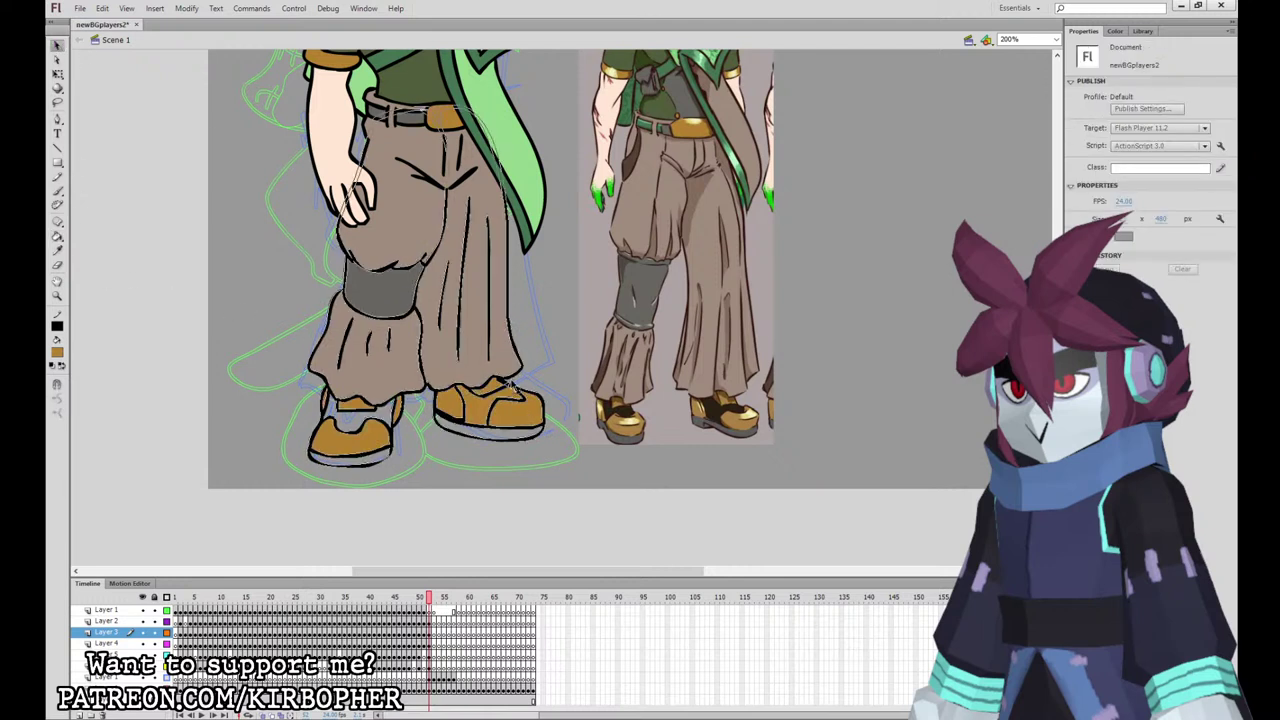
{"action": "left_click", "coordinate": [504, 396]}
{"action": "key", "text": "Delete"}
Step: Fill both shoe soles with the dark grey, and pick up the near-black of the reference's shoes as the fill colour
{"action": "left_click", "coordinate": [57, 250]}
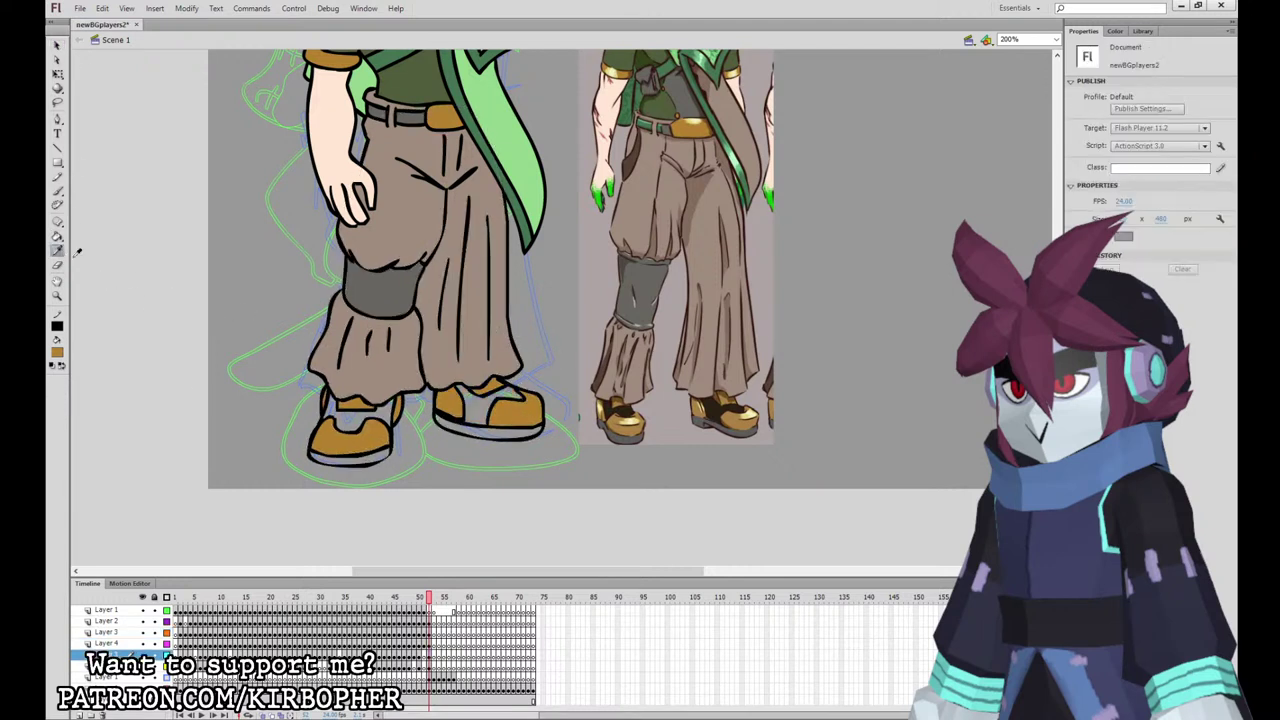
{"action": "left_click", "coordinate": [357, 452]}
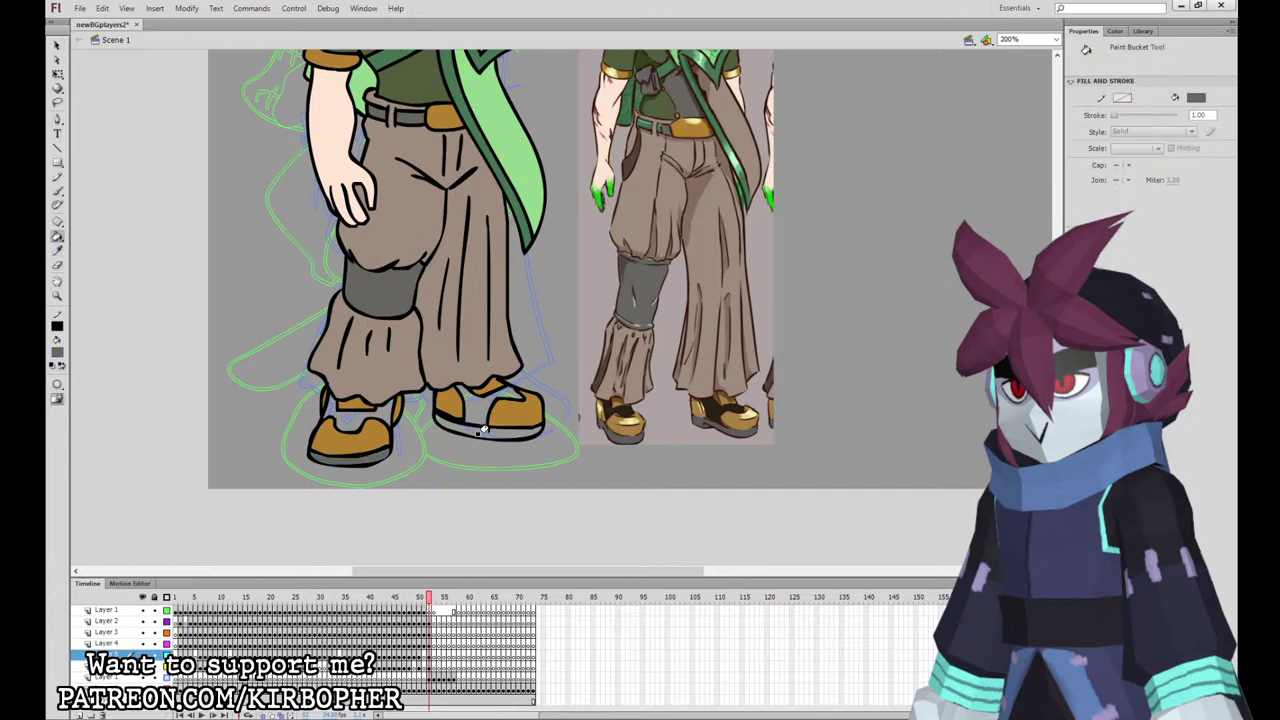
{"action": "left_click", "coordinate": [442, 418]}
{"action": "left_click", "coordinate": [58, 250]}
{"action": "key", "text": "k"}
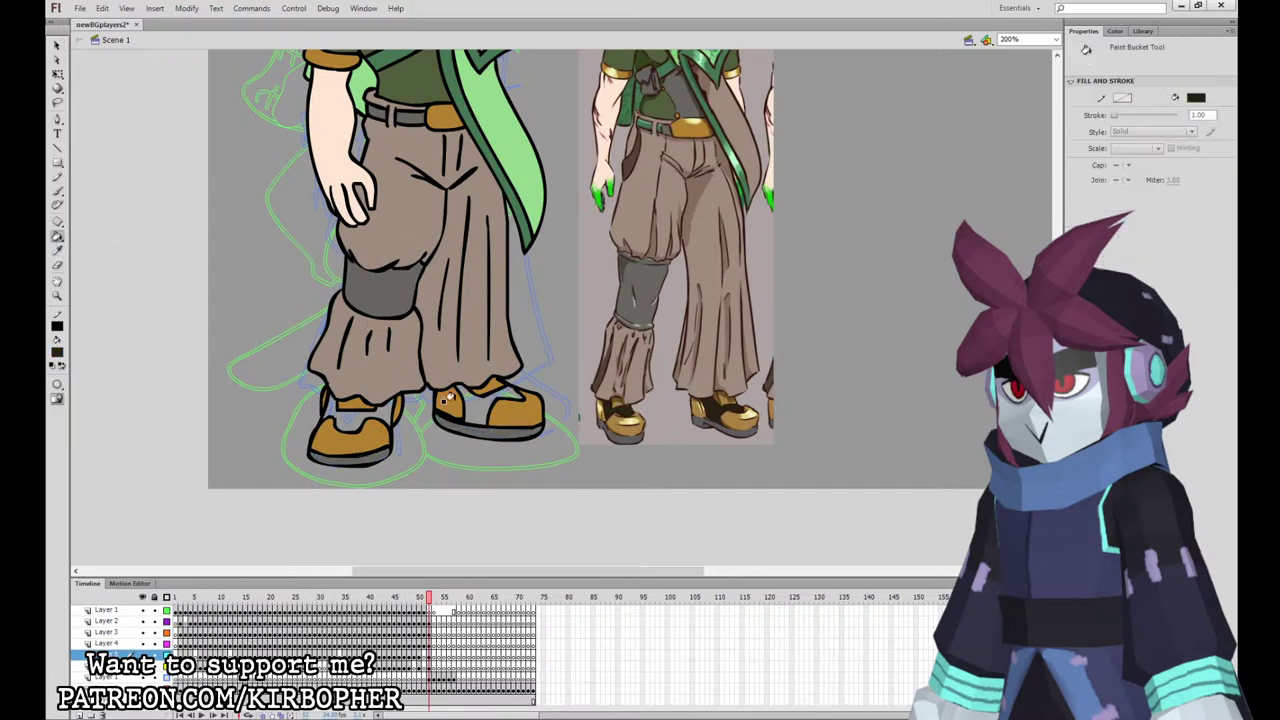
Step: Sample the dark red from the reference's cheek scar and fill the scar on the character's face with it
{"action": "scroll", "coordinate": [470, 368], "scroll_direction": "up", "scroll_amount": 5}
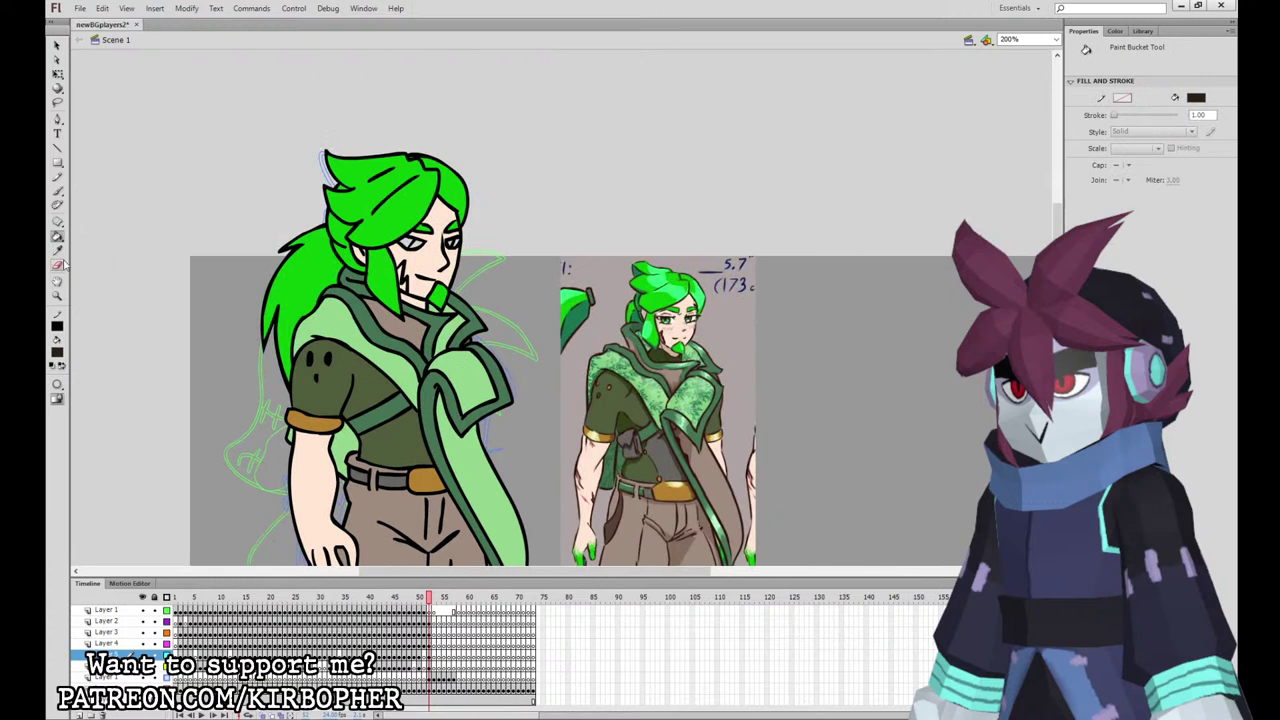
{"action": "left_click", "coordinate": [58, 250]}
{"action": "left_click", "coordinate": [664, 340]}
{"action": "left_click", "coordinate": [402, 272]}
Step: Sample the dark green from the reference's eyes, fill the character's irises with it, and fill the eye whites with white
{"action": "left_click", "coordinate": [58, 251]}
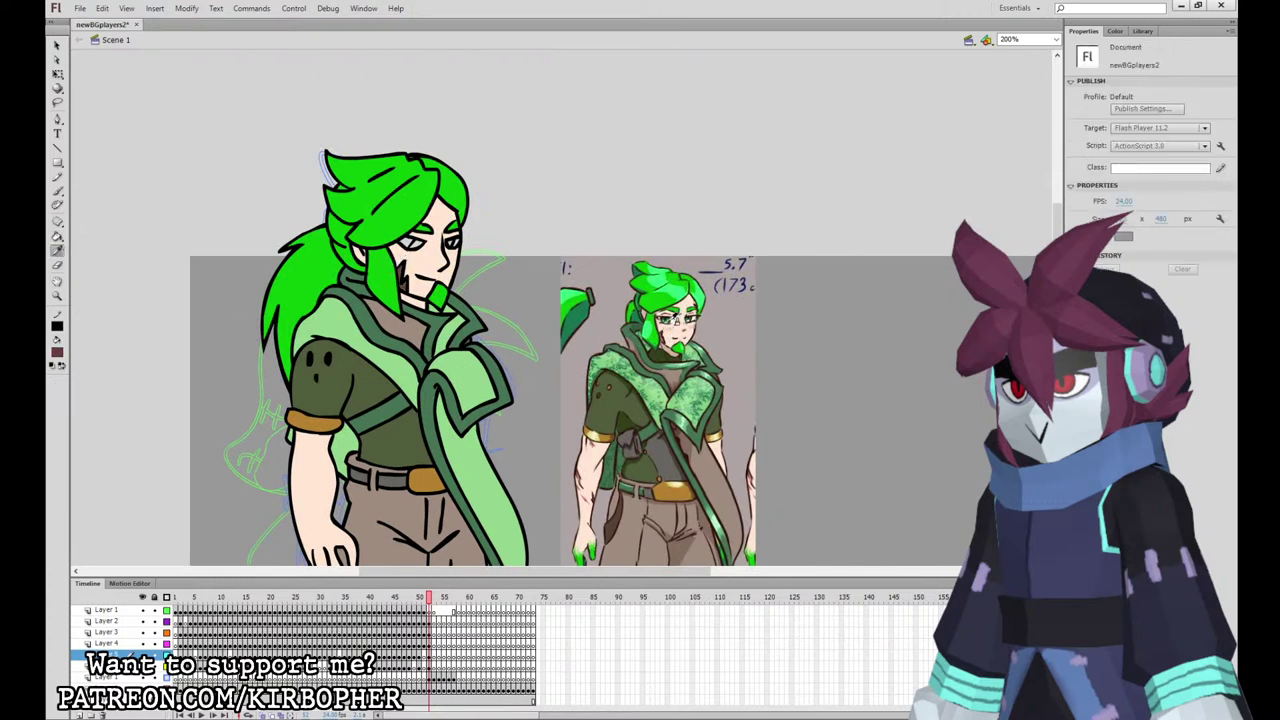
{"action": "left_click", "coordinate": [676, 316]}
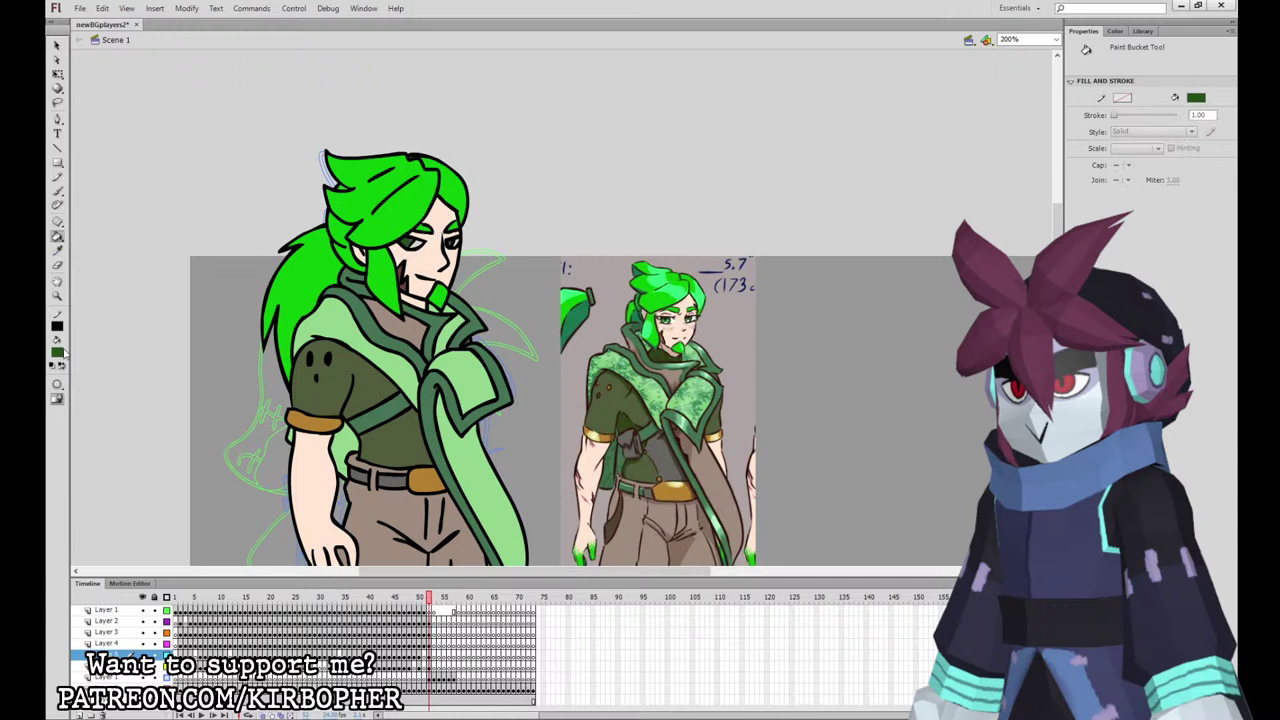
{"action": "left_click", "coordinate": [59, 354]}
{"action": "left_click", "coordinate": [64, 418]}
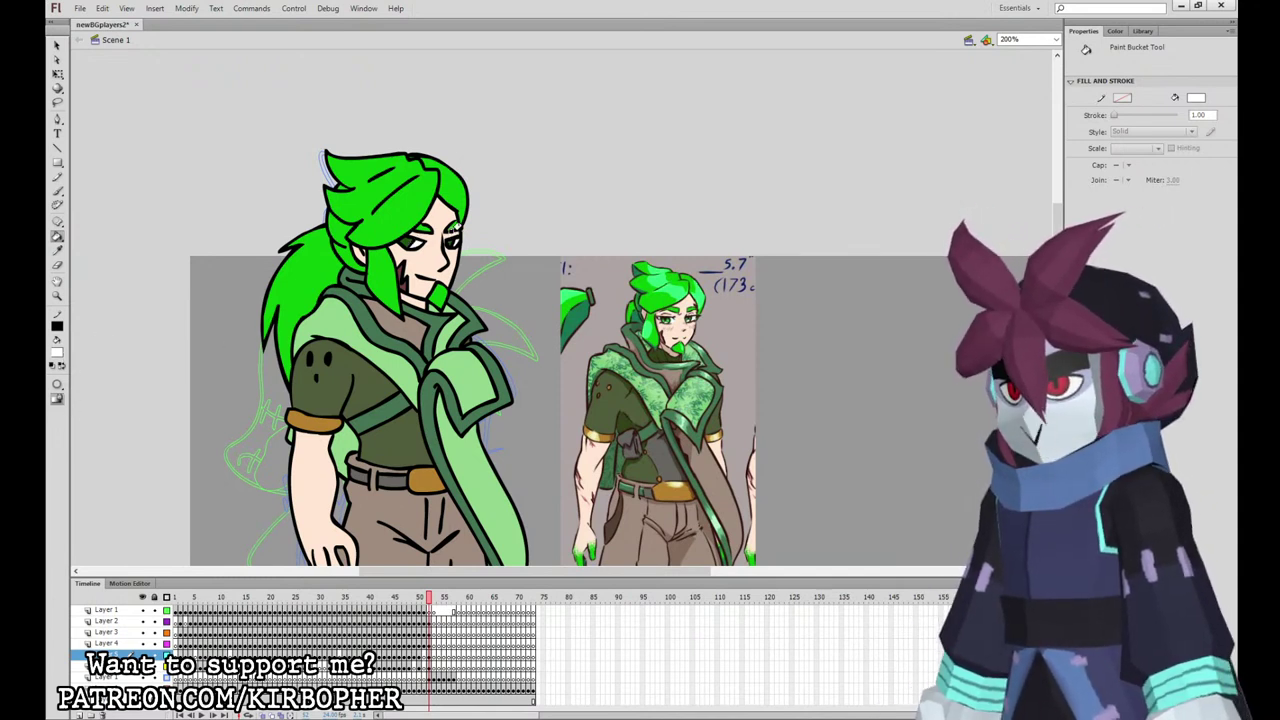
Step: Convert the finished head artwork on Layer 2 at frame 52 into a library symbol
{"action": "key", "text": "ctrl+minus"}
{"action": "left_click_drag", "start_coordinate": [724, 416], "coordinate": [664, 310]}
{"action": "left_click", "coordinate": [58, 75]}
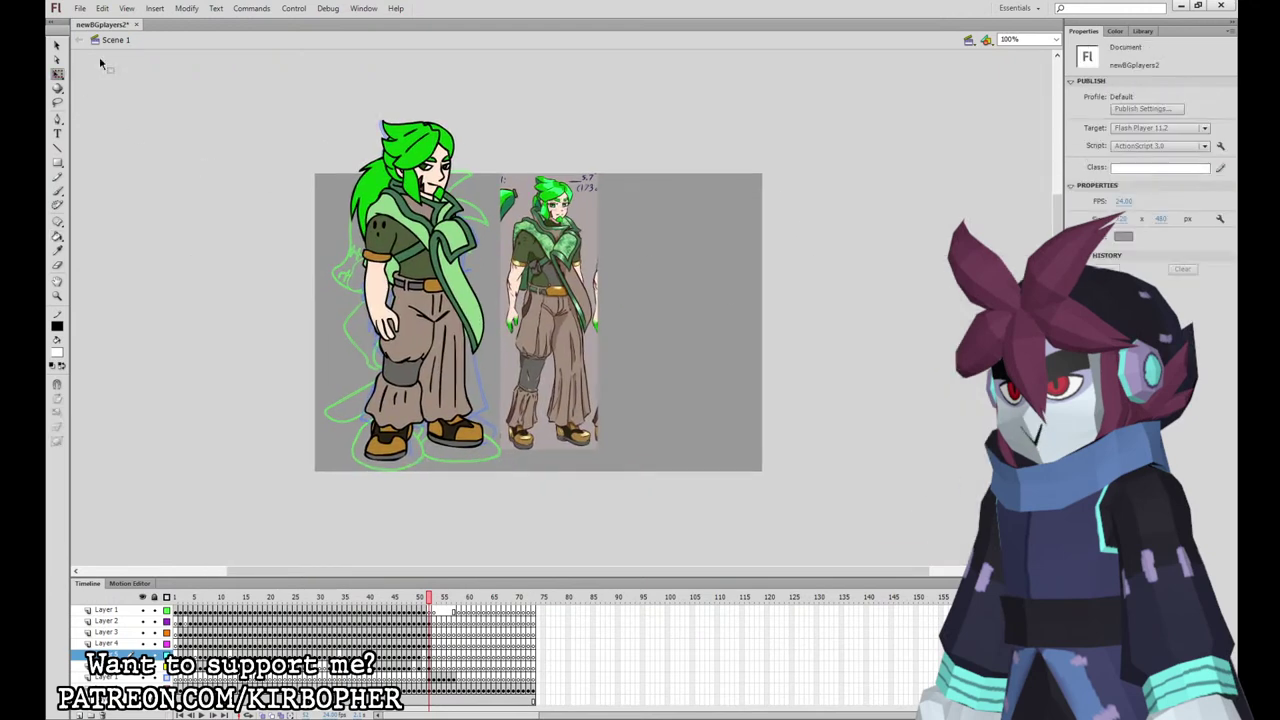
{"action": "left_click", "coordinate": [418, 155]}
{"action": "left_click", "coordinate": [1142, 31]}
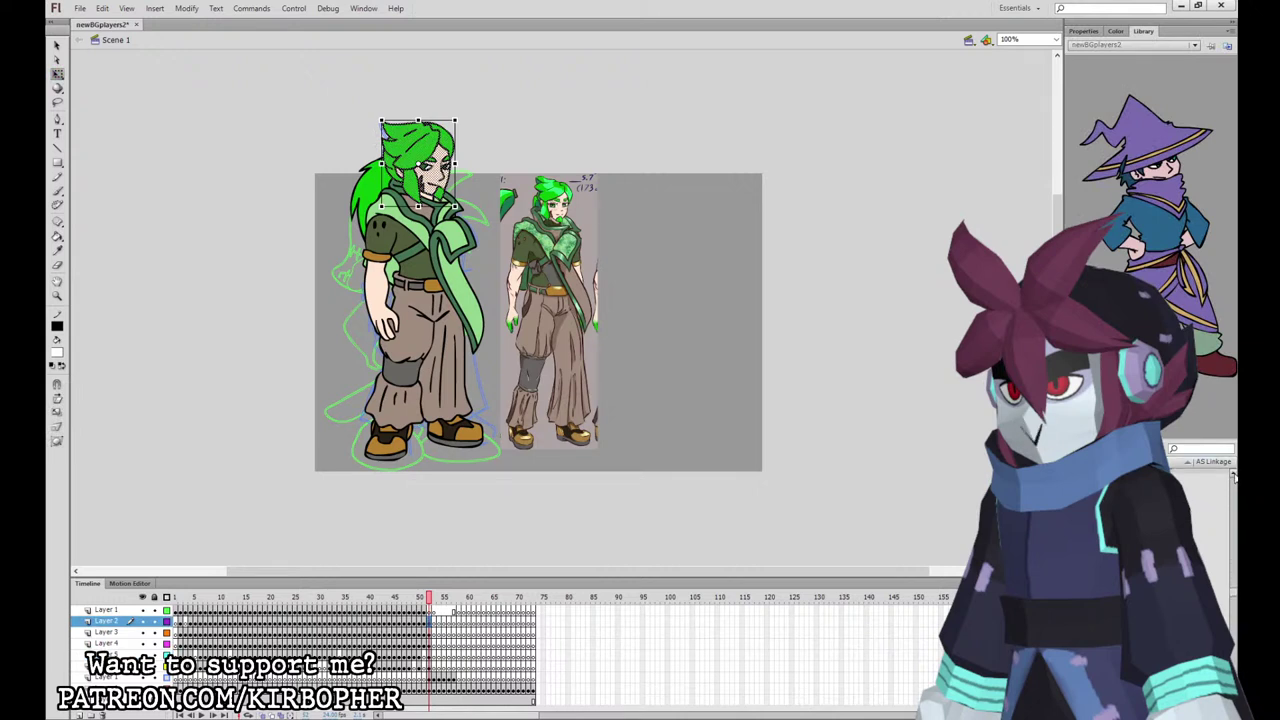
{"action": "left_click", "coordinate": [1205, 527]}
{"action": "left_click", "coordinate": [433, 611]}
{"action": "left_click", "coordinate": [430, 621]}
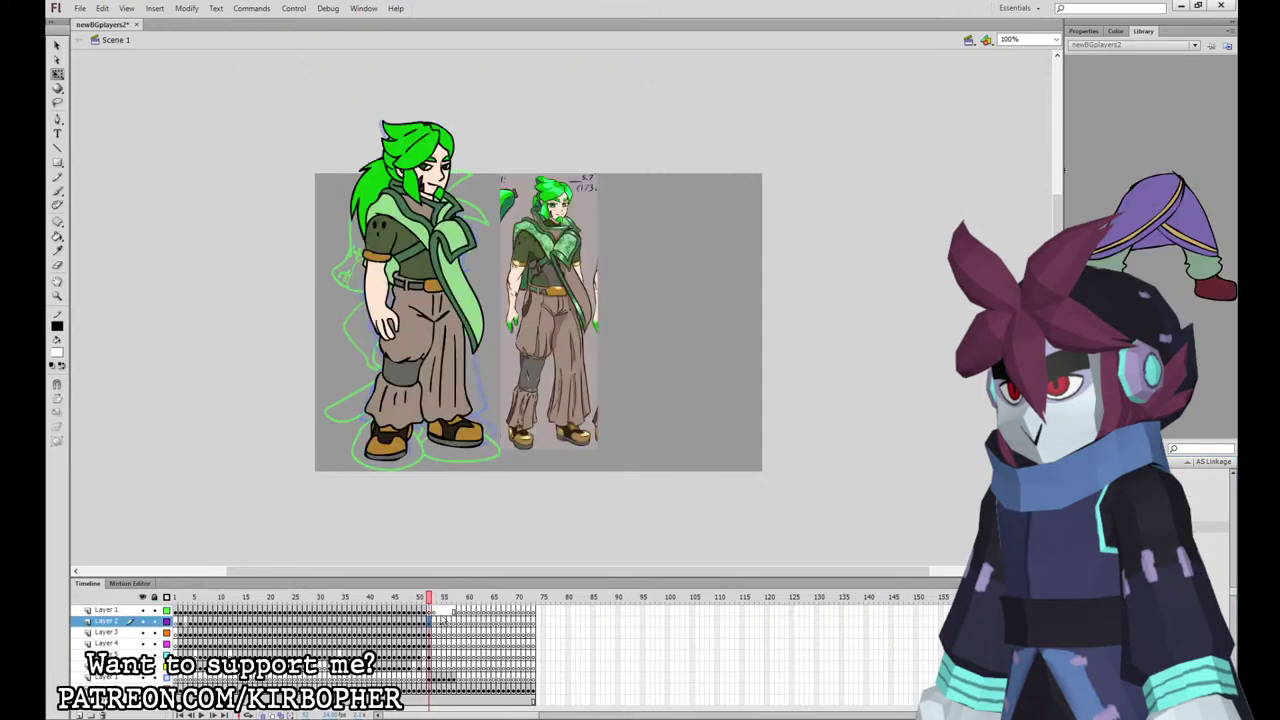
{"action": "left_click", "coordinate": [444, 621]}
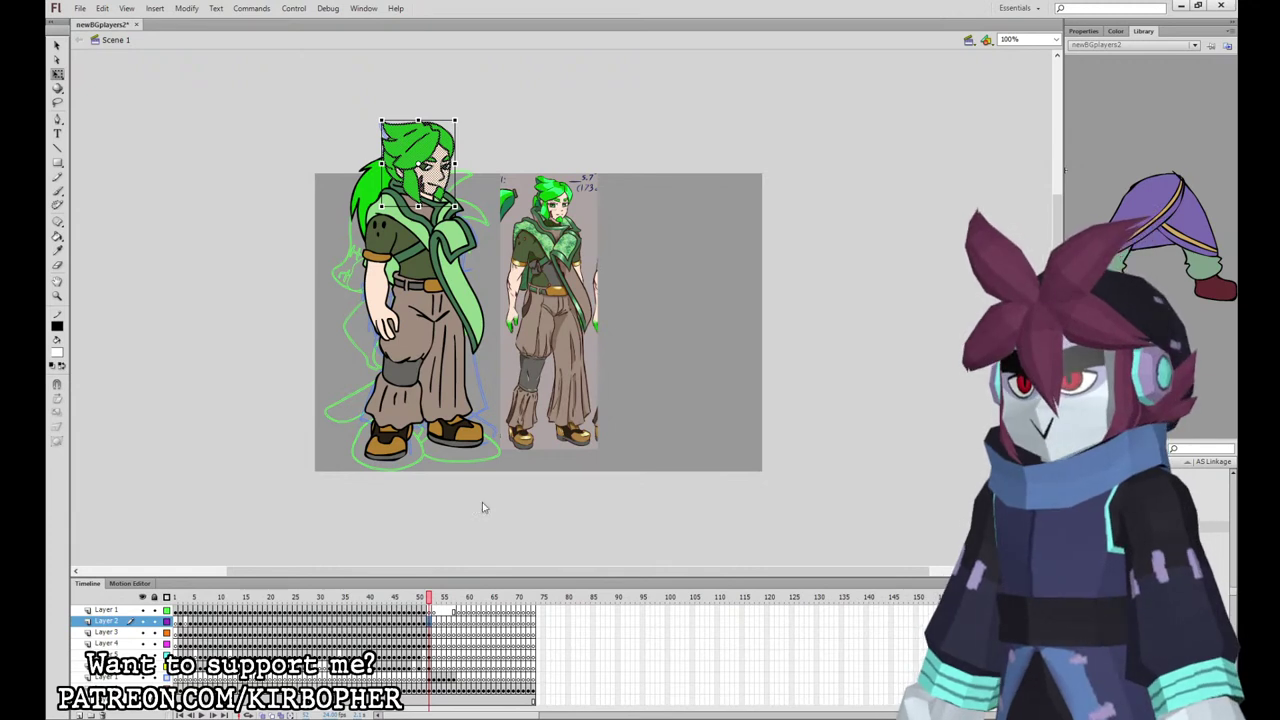
{"action": "key", "text": "F8"}
{"action": "key", "text": "Return"}
Step: Convert the near arm on Layer 3 into a symbol and move its pivot point up to the shoulder
{"action": "left_click", "coordinate": [430, 633]}
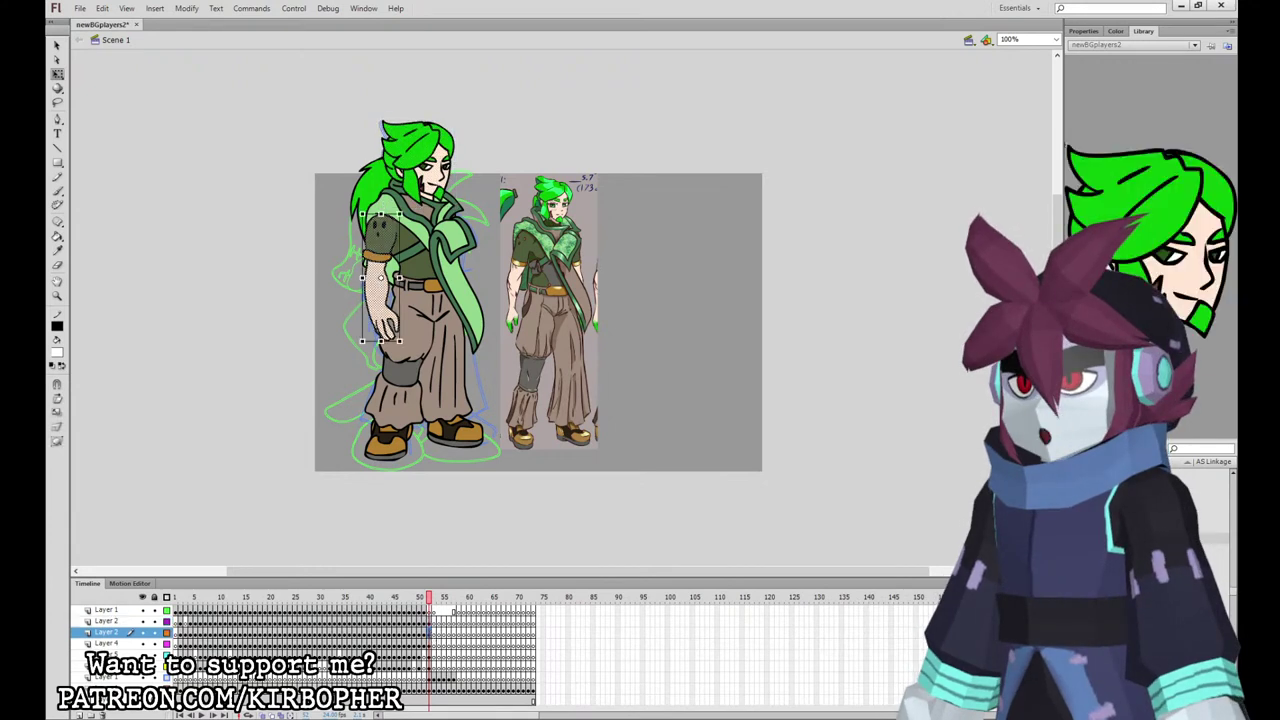
{"action": "key", "text": "F8"}
{"action": "key", "text": "Return"}
{"action": "left_click_drag", "start_coordinate": [381, 279], "coordinate": [396, 236]}
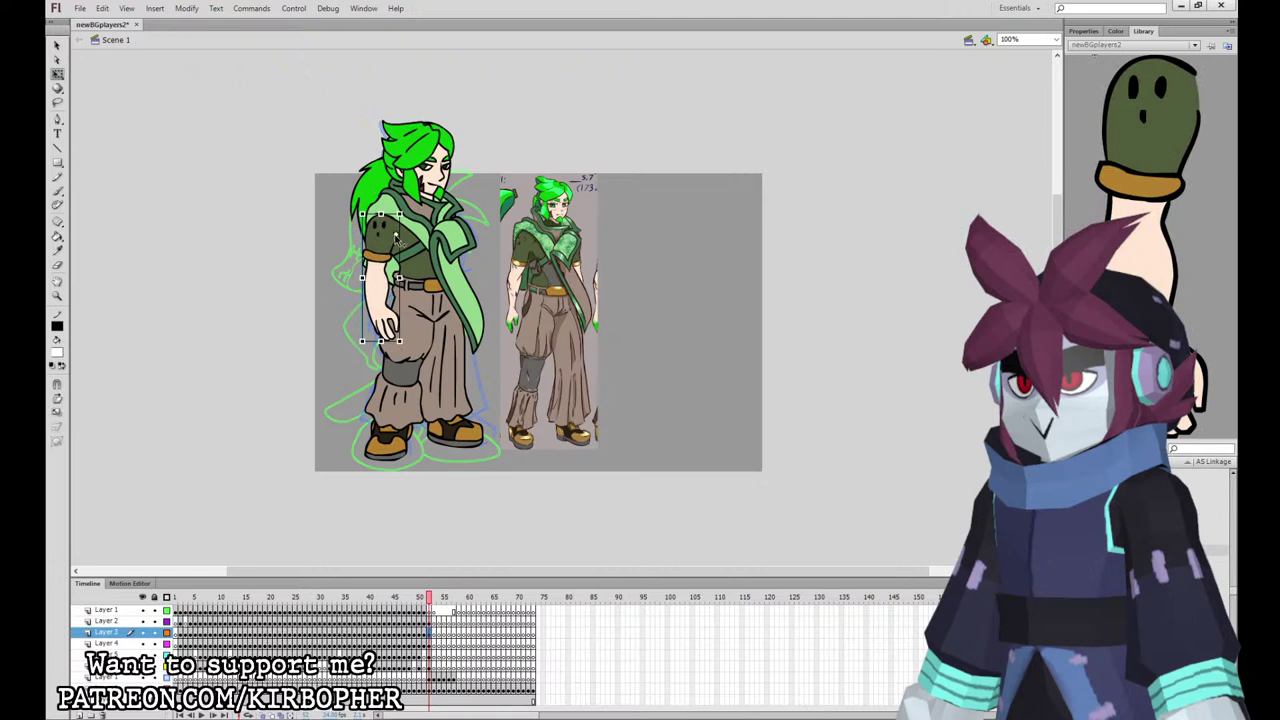
Step: Convert the cloaked torso, the legs and the ponytail on their layers into separate symbols with adjusted pivot points
{"action": "left_click", "coordinate": [434, 643]}
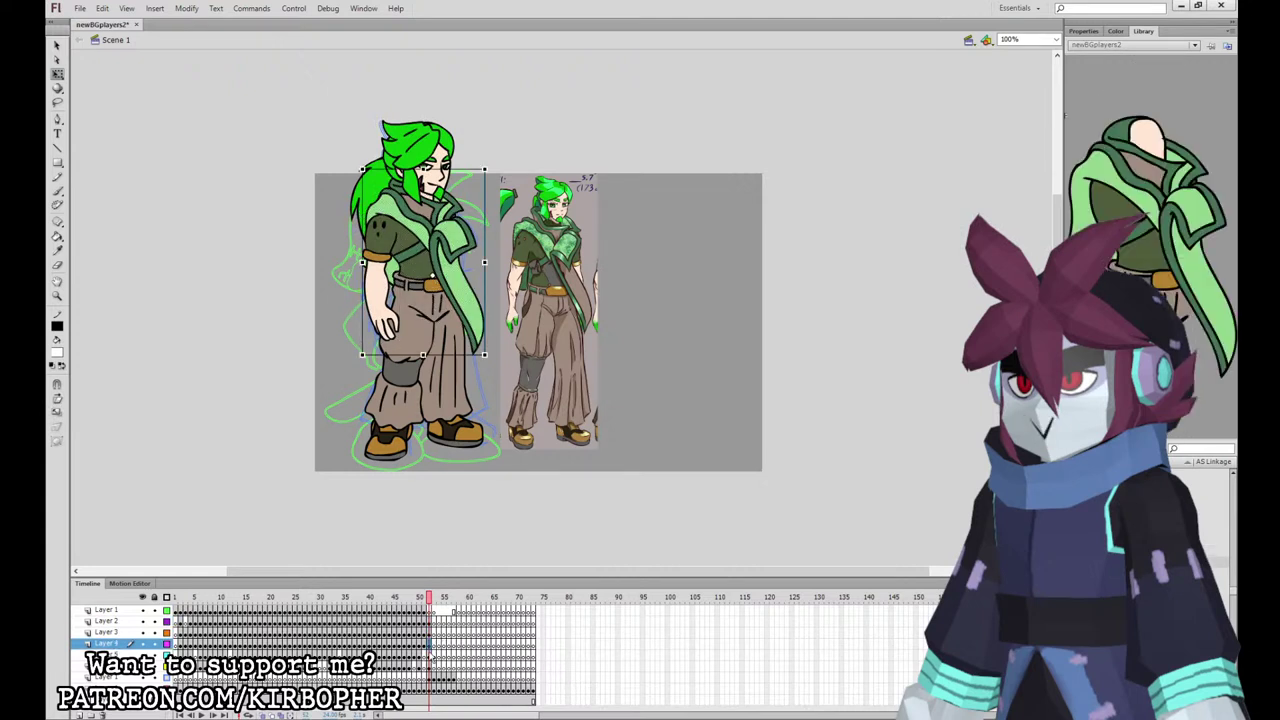
{"action": "left_click", "coordinate": [431, 656]}
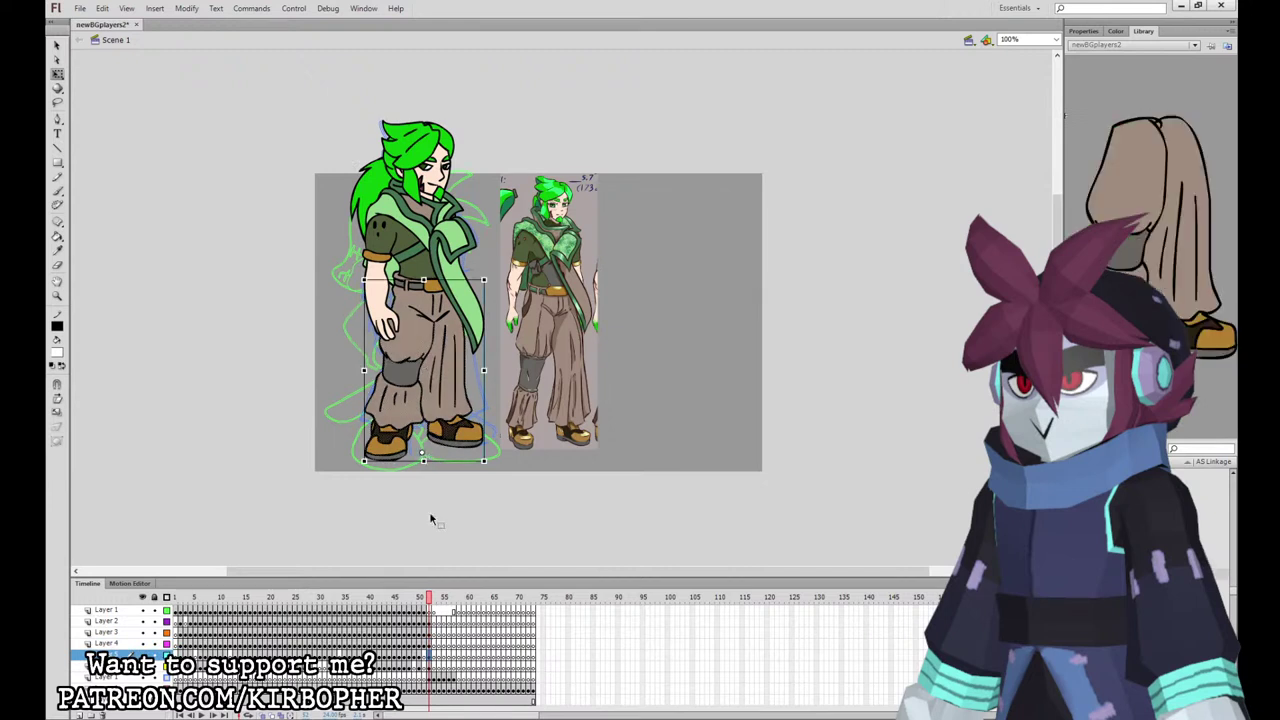
{"action": "left_click", "coordinate": [434, 665]}
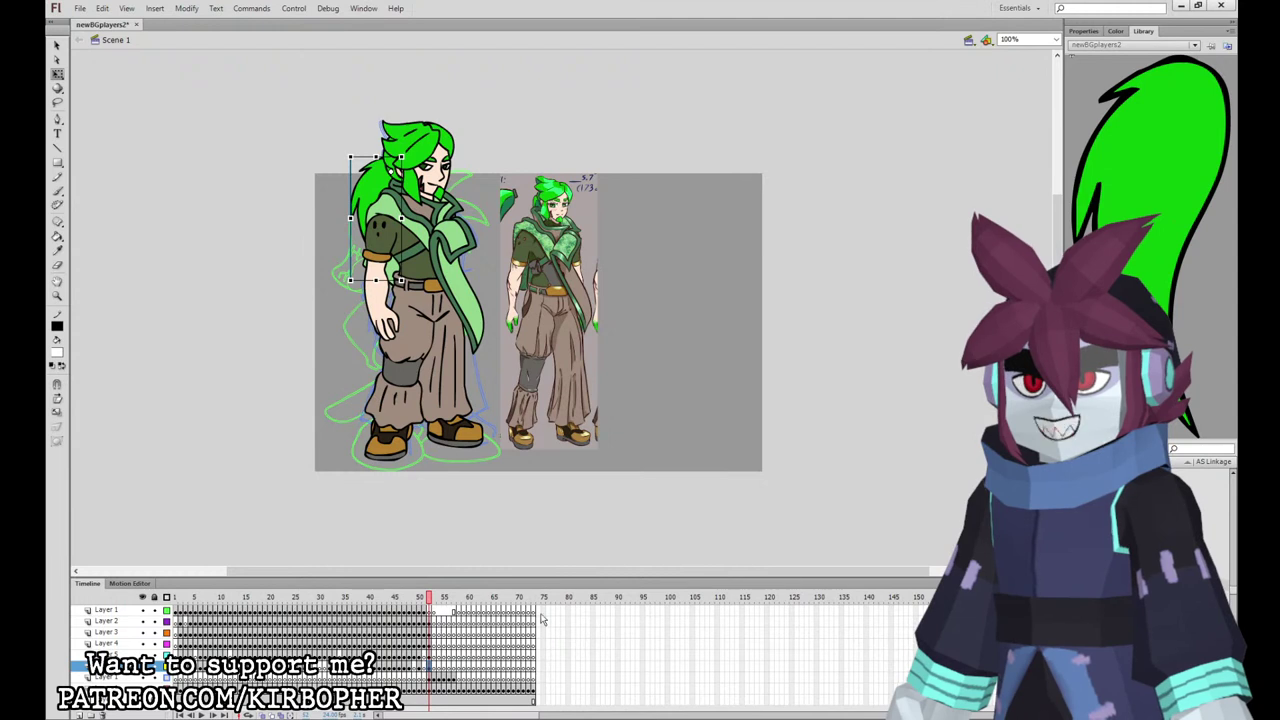
Step: Copy the frames of all the character's part layers at frame 52 and delete the blue sketch beneath them
{"action": "left_click_drag", "start_coordinate": [429, 621], "coordinate": [429, 666]}
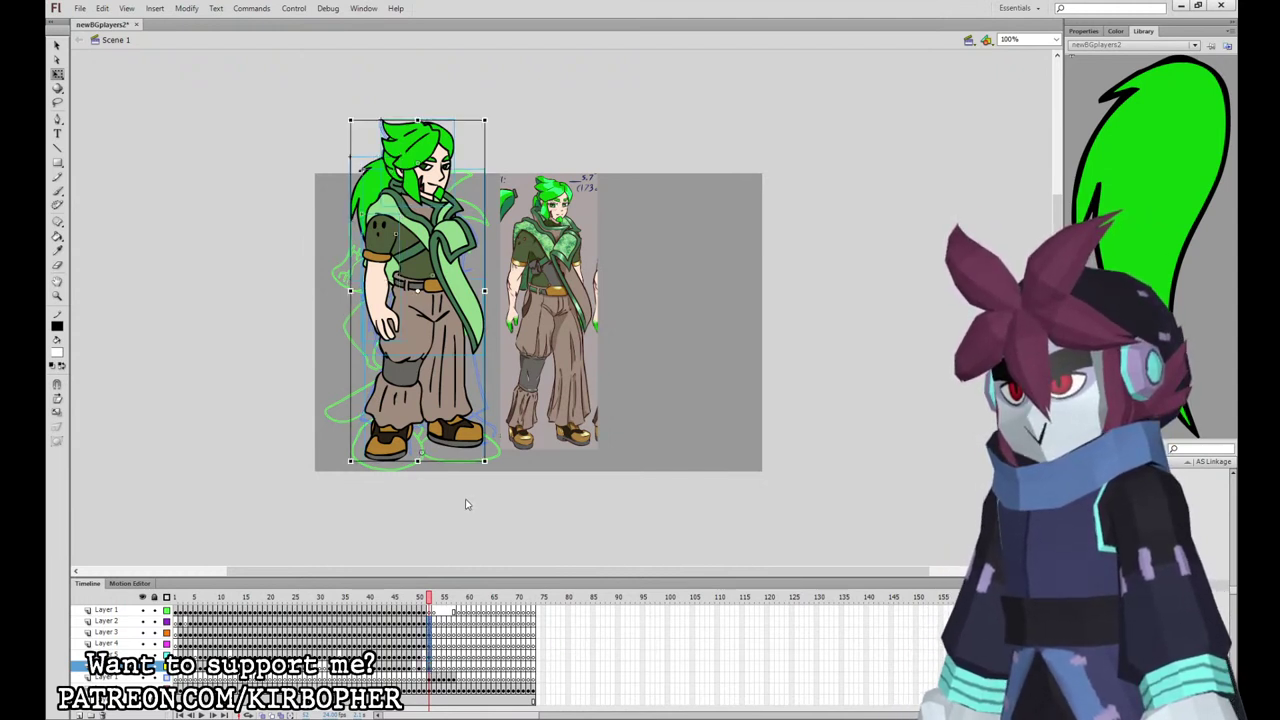
{"action": "left_click", "coordinate": [430, 679]}
{"action": "key", "text": "Delete"}
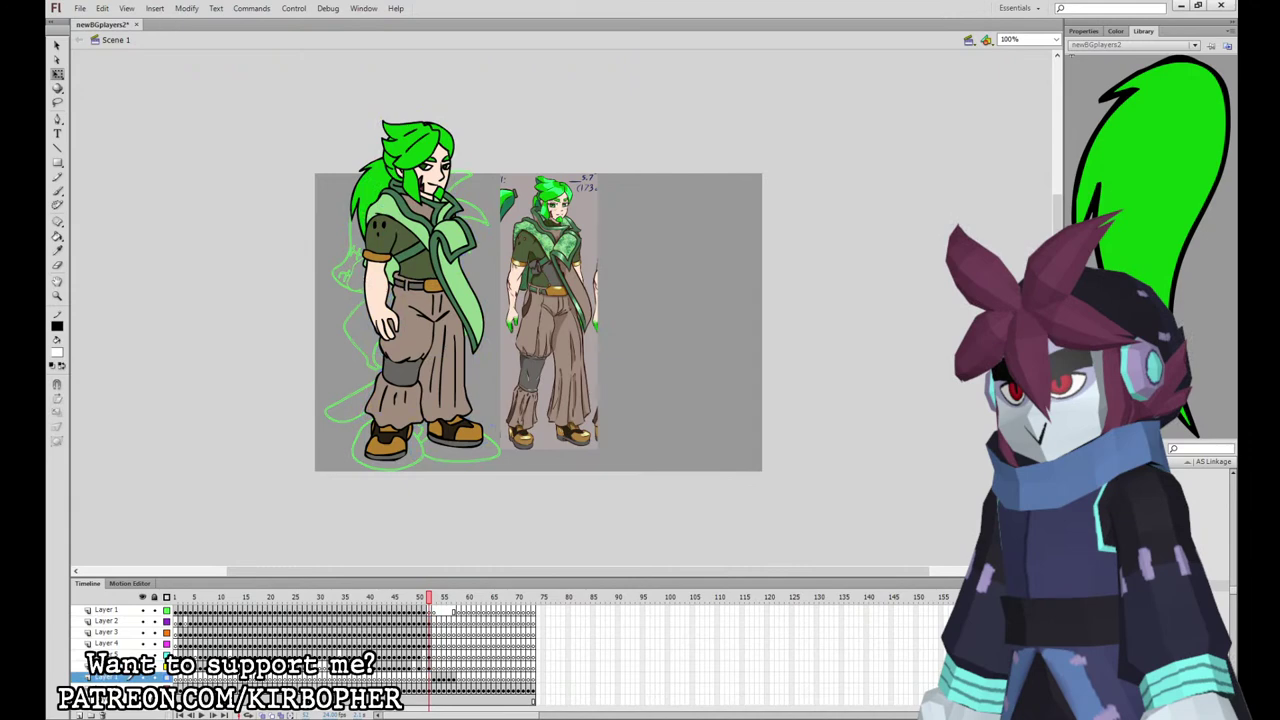
Step: Create the symbol 0backer146_game_SPRITE and paste the copied character frames into its first frame
{"action": "key", "text": "Return"}
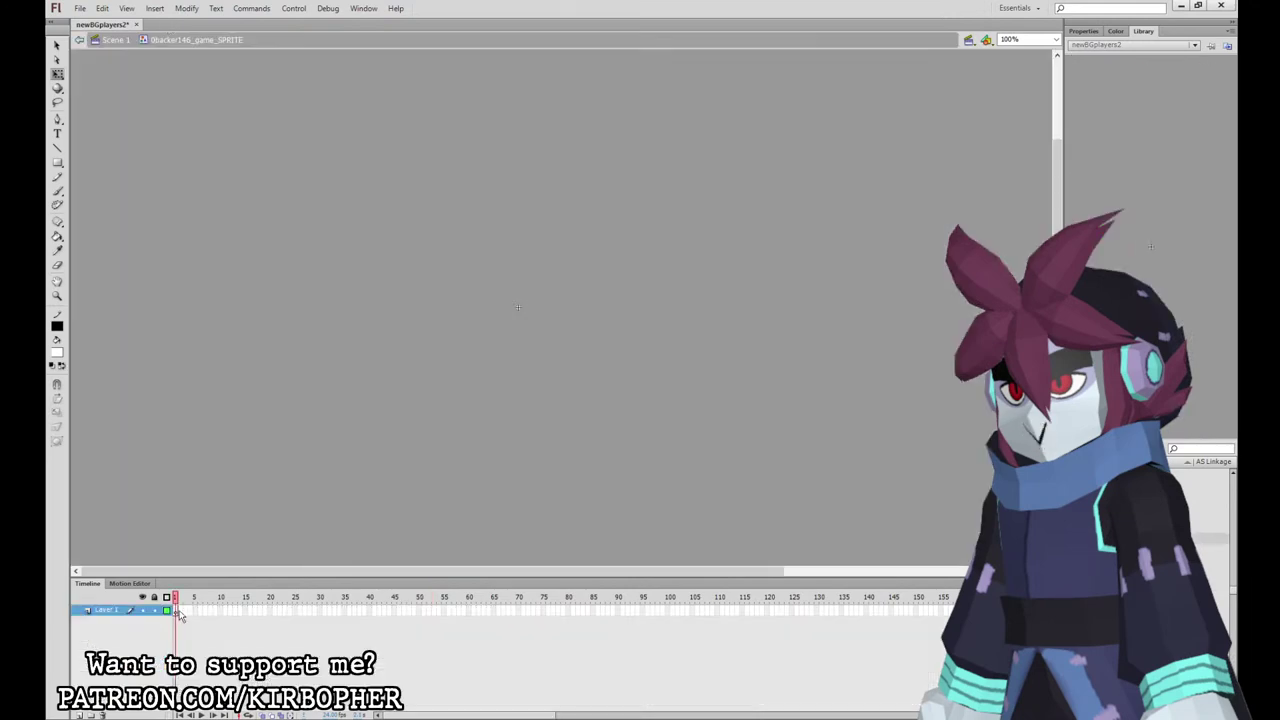
{"action": "left_click", "coordinate": [176, 610]}
{"action": "key", "text": "ctrl+alt+v"}
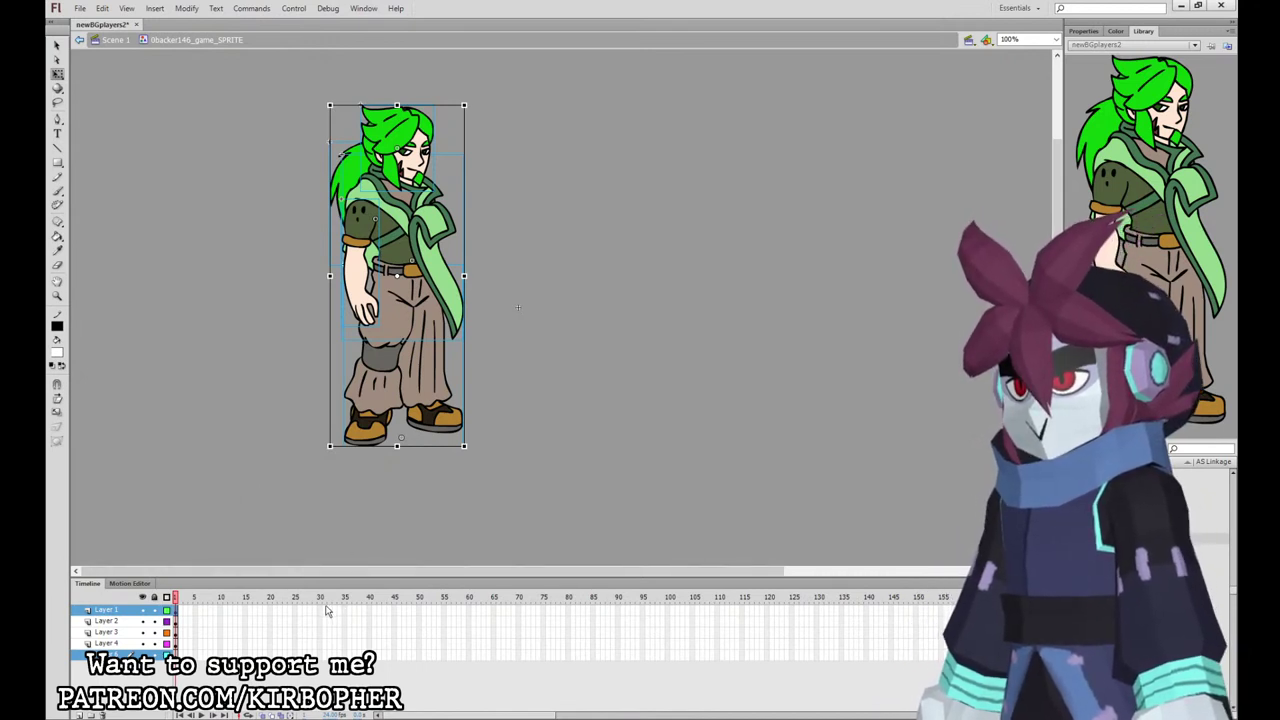
Step: Insert keyframes on all five layers of the sprite at frames 31 and 16
{"action": "left_click_drag", "start_coordinate": [326, 609], "coordinate": [327, 654]}
{"action": "key", "text": "F6"}
{"action": "left_click_drag", "start_coordinate": [251, 610], "coordinate": [251, 654]}
{"action": "key", "text": "F6"}
Step: Rotate the near arm slightly toward the body on the frame 16 keyframe
{"action": "left_click", "coordinate": [481, 386]}
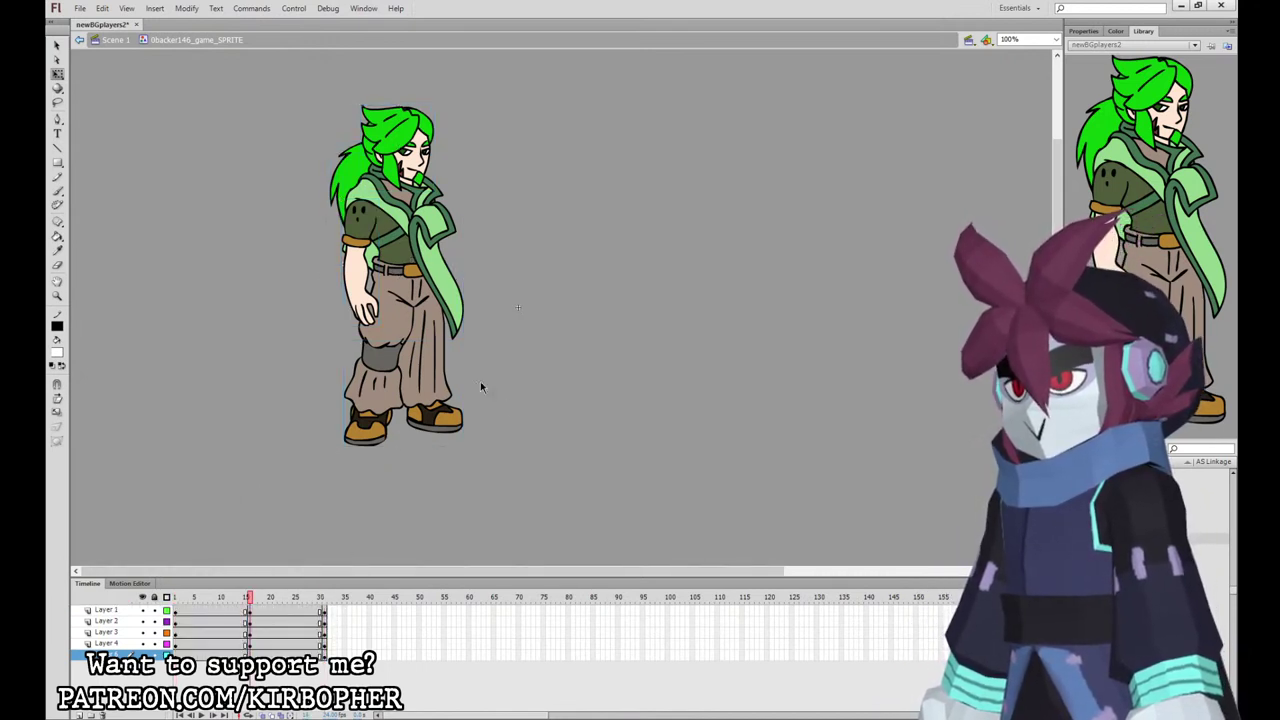
{"action": "left_click", "coordinate": [437, 352]}
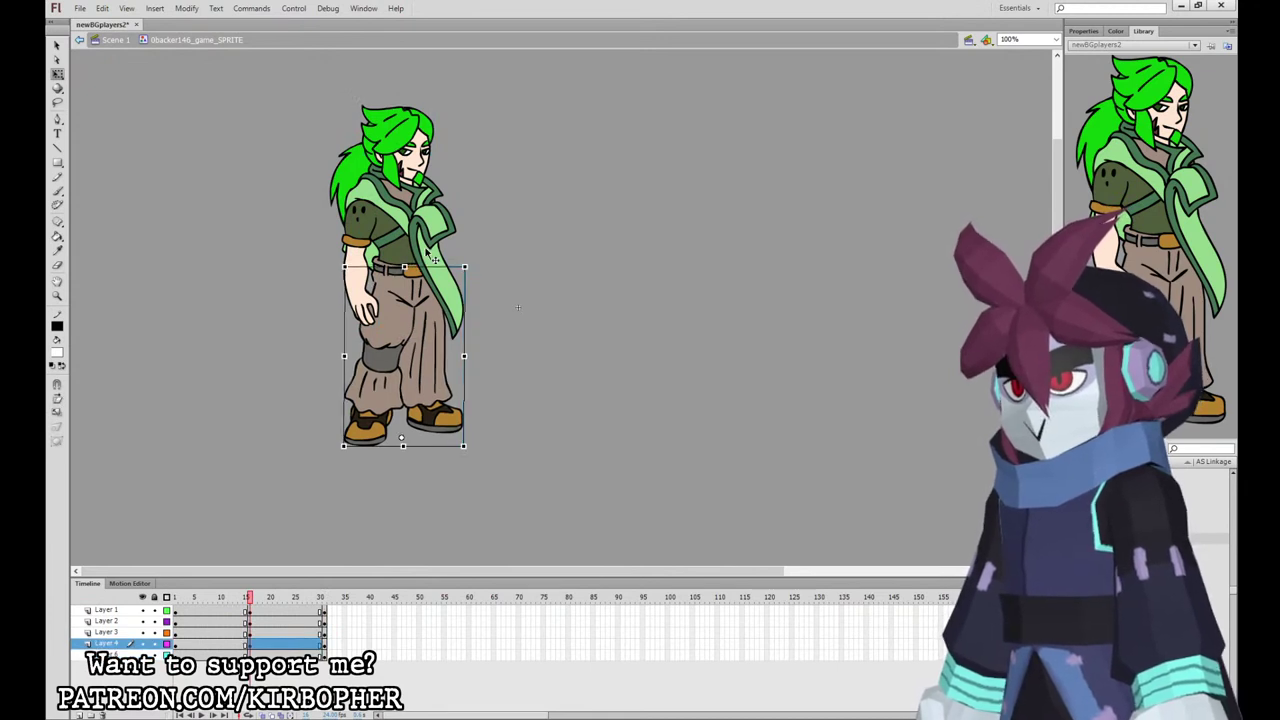
{"action": "left_click", "coordinate": [434, 259]}
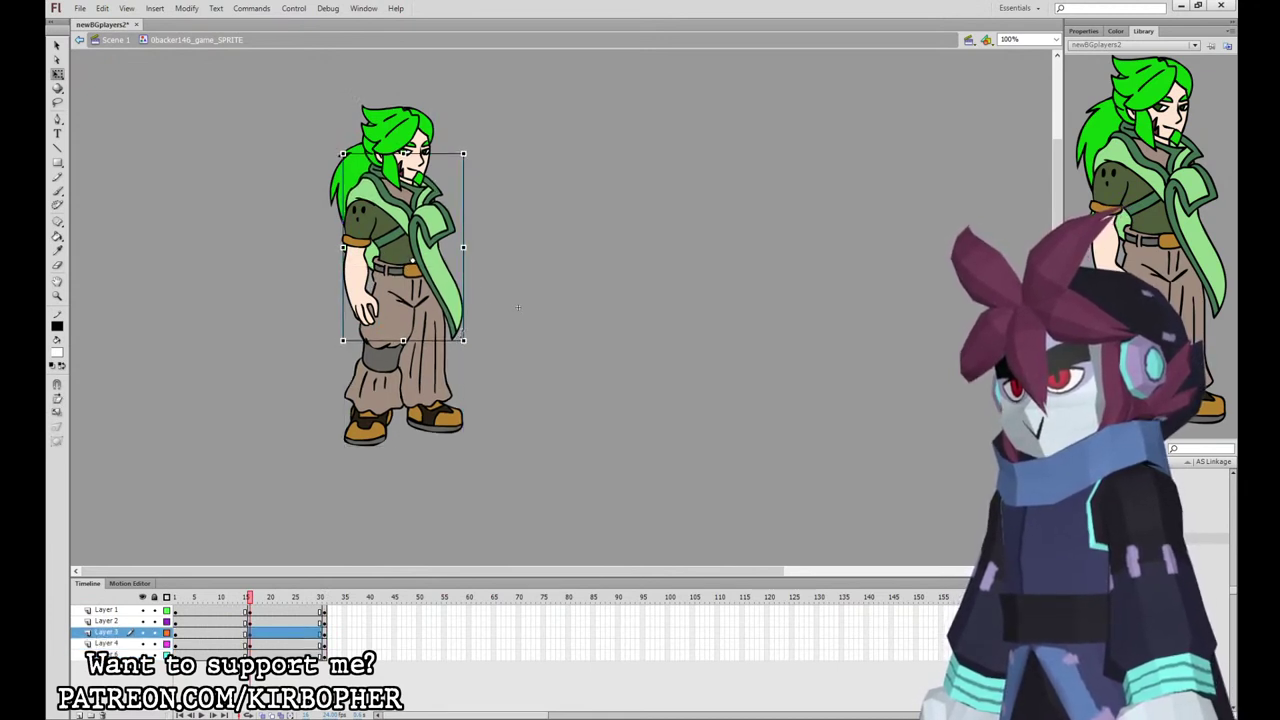
{"action": "left_click", "coordinate": [368, 273]}
{"action": "left_click_drag", "start_coordinate": [386, 325], "coordinate": [391, 323]}
Step: Tilt the head slightly forward and swing the ponytail slightly toward the body on frame 16
{"action": "left_click", "coordinate": [417, 153]}
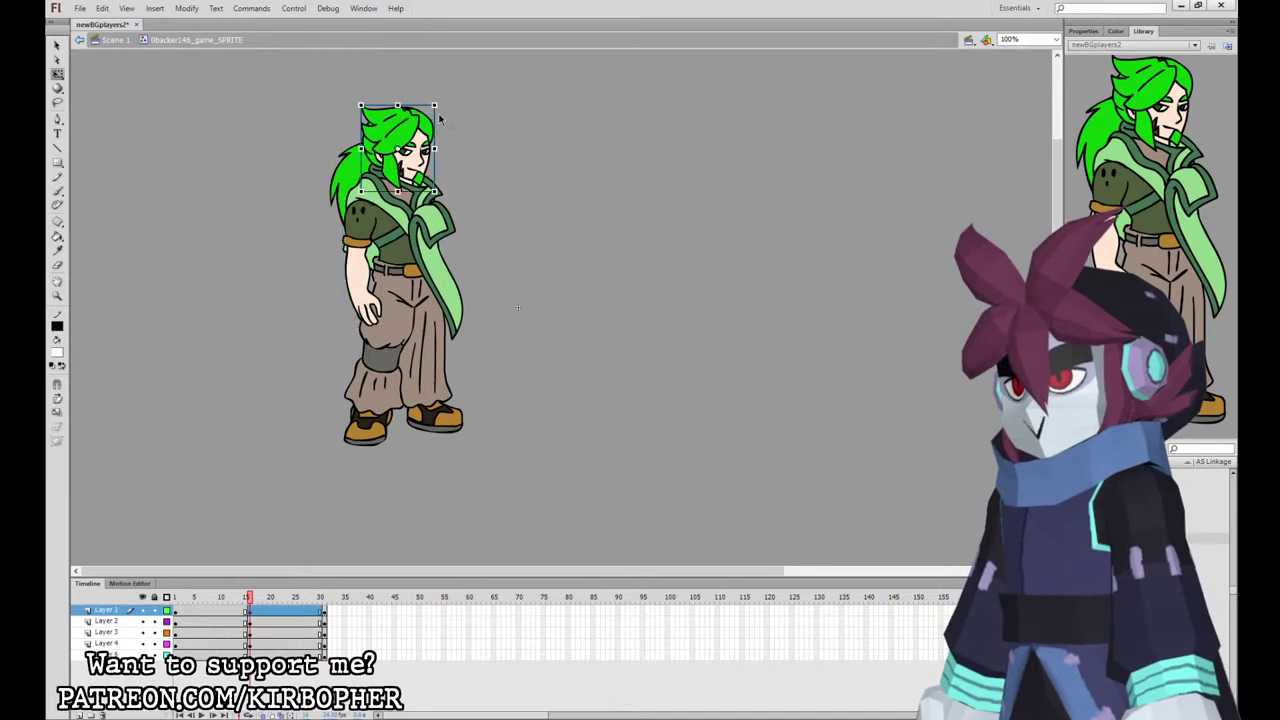
{"action": "left_click_drag", "start_coordinate": [440, 104], "coordinate": [428, 138]}
{"action": "left_click", "coordinate": [350, 178]}
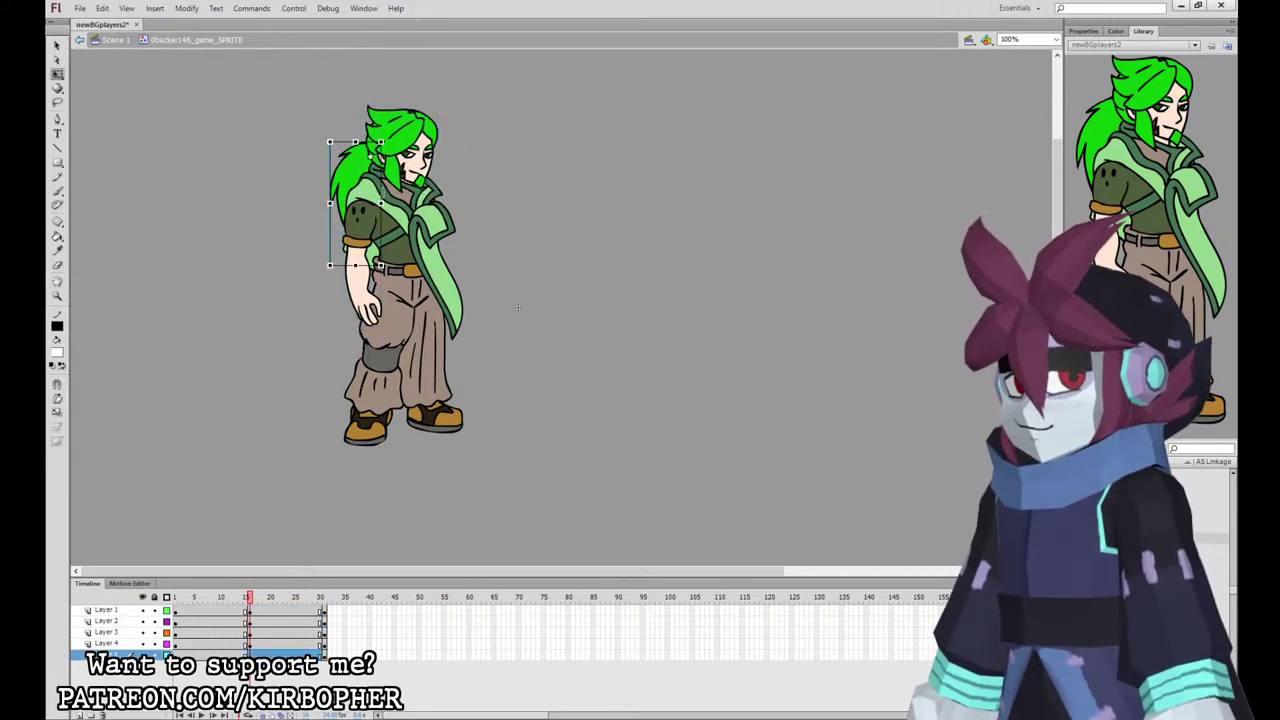
{"action": "left_click_drag", "start_coordinate": [386, 259], "coordinate": [391, 257]}
Step: Nudge the head, ponytail, arm and torso down together on frame 16, leaving the legs in place
{"action": "left_click", "coordinate": [294, 457]}
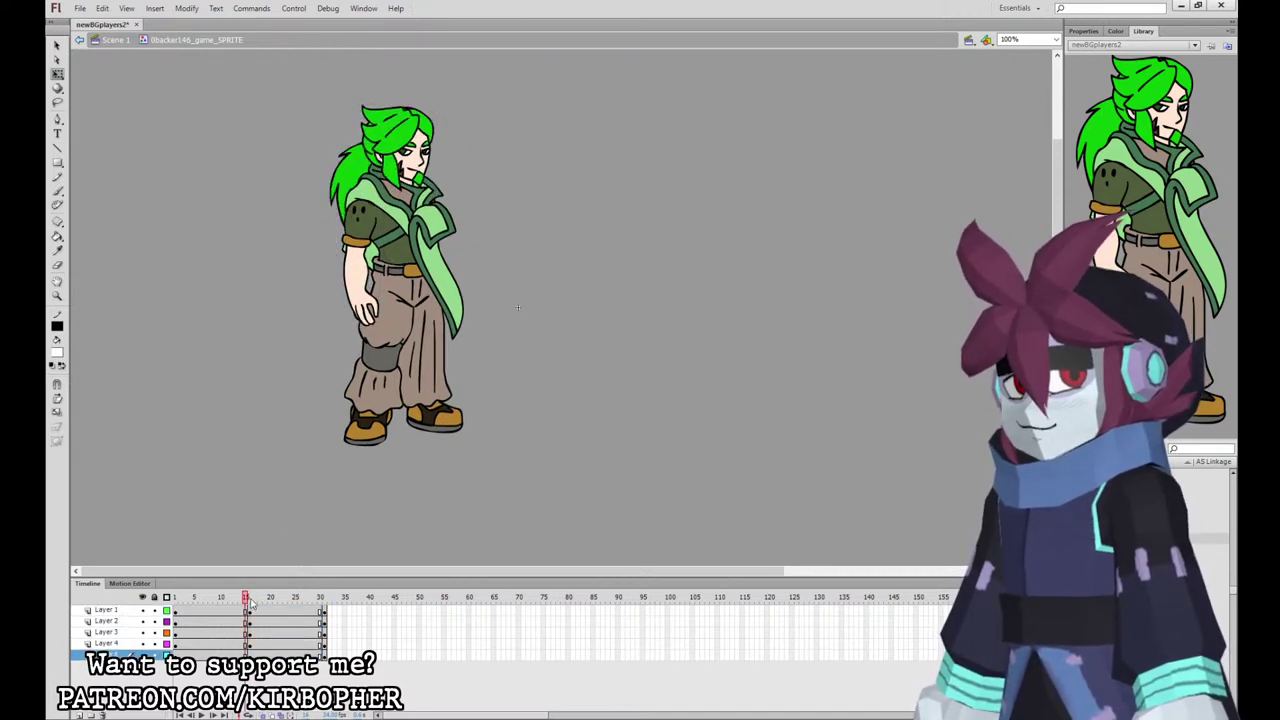
{"action": "left_click_drag", "start_coordinate": [316, 125], "coordinate": [500, 208]}
{"action": "key", "text": "Down"}
Step: Open the near arm's symbol for editing and set the fill colour to the bright green of the hair
{"action": "left_click", "coordinate": [241, 609]}
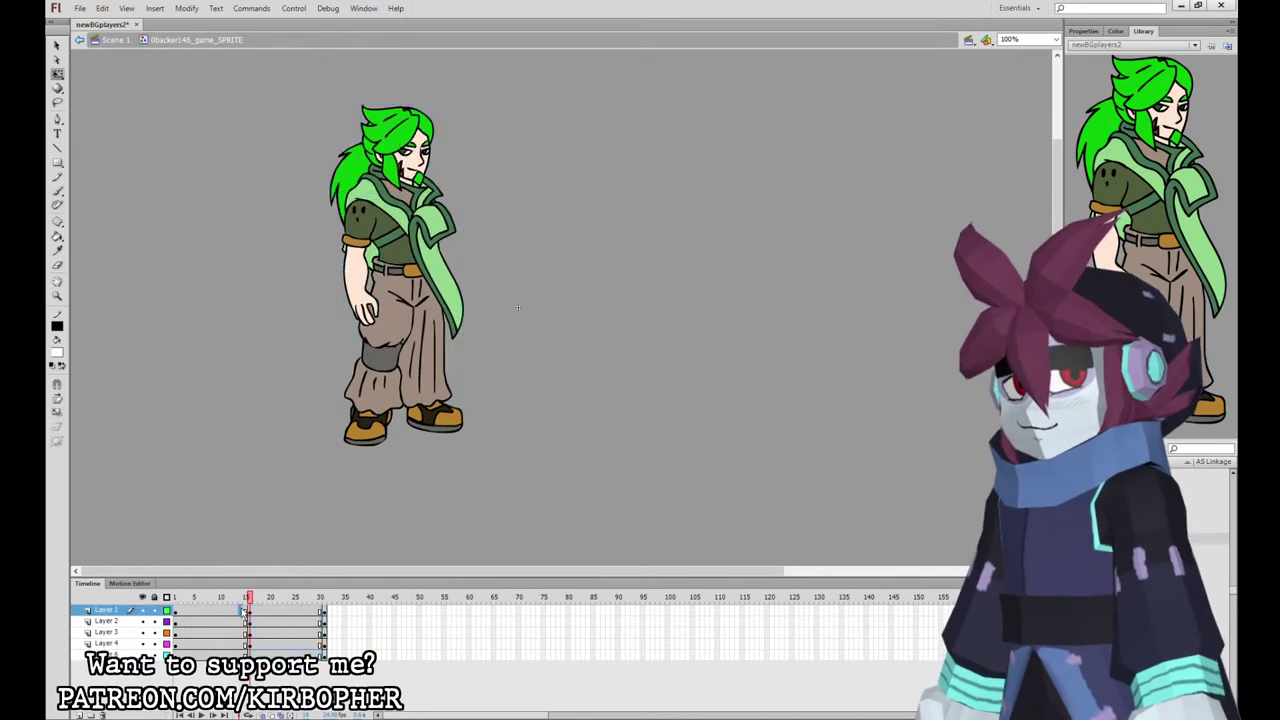
{"action": "left_click", "coordinate": [365, 277]}
{"action": "double_click", "coordinate": [366, 238]}
{"action": "left_click", "coordinate": [396, 213]}
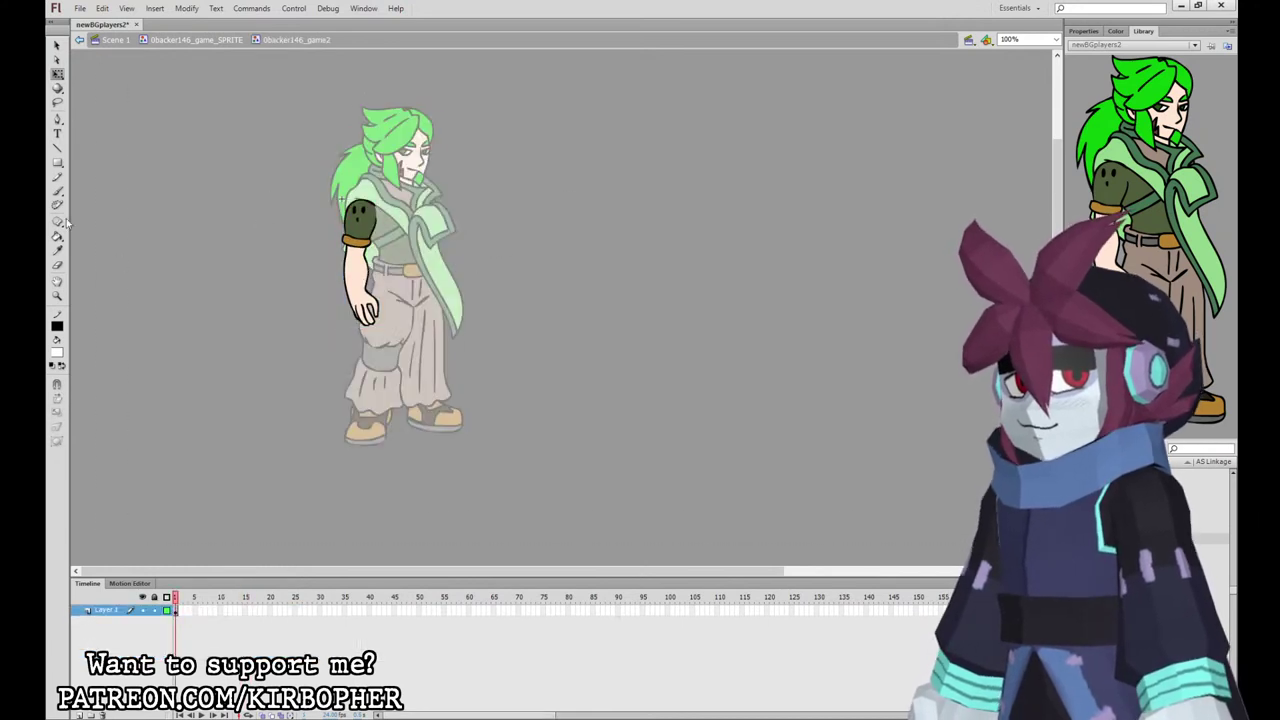
{"action": "left_click", "coordinate": [58, 237]}
{"action": "left_click", "coordinate": [57, 353]}
{"action": "left_click", "coordinate": [1103, 134]}
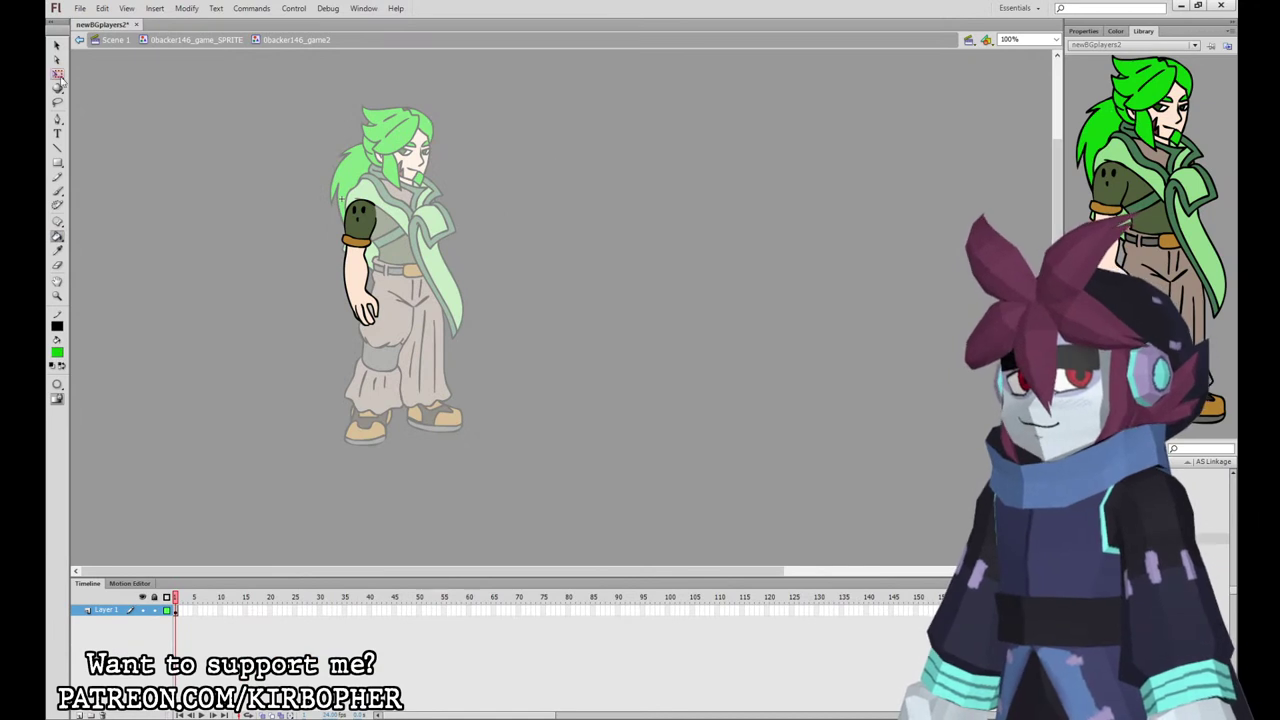
Step: Select the arm's skin fill and brush the fingertips of the hand bright green within it
{"action": "left_click", "coordinate": [57, 190]}
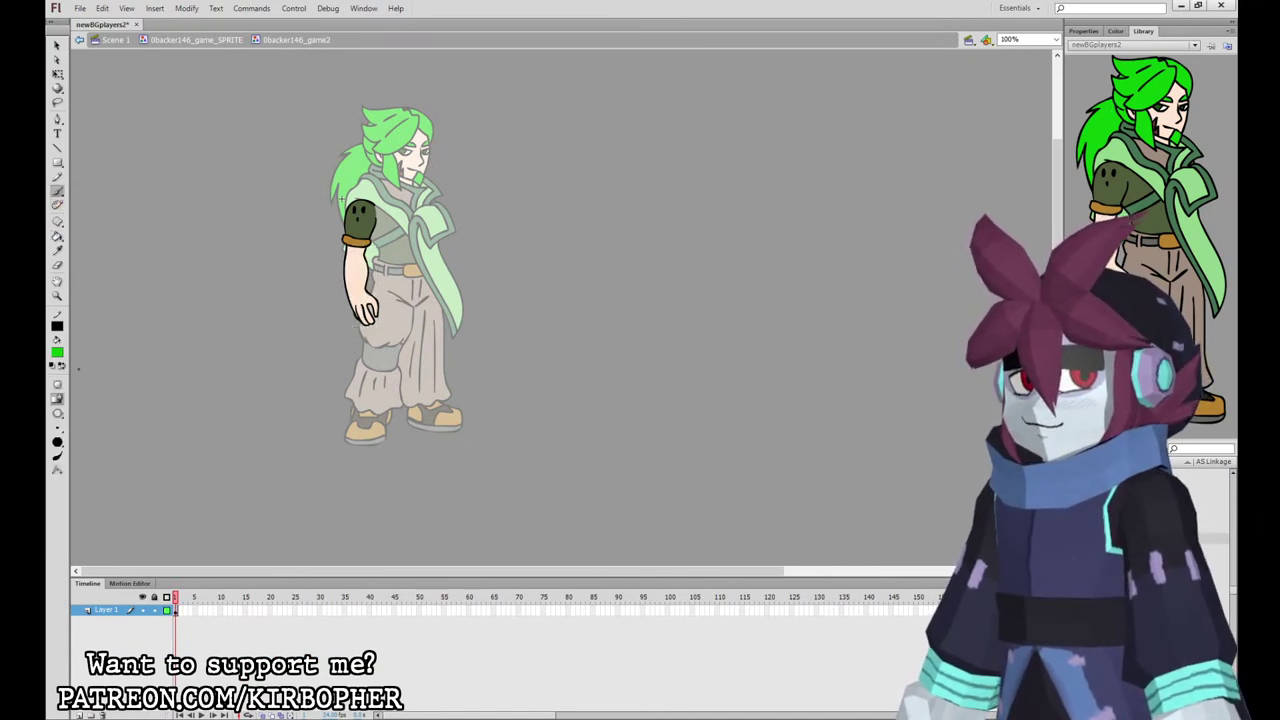
{"action": "left_click", "coordinate": [58, 74]}
{"action": "left_click", "coordinate": [356, 266]}
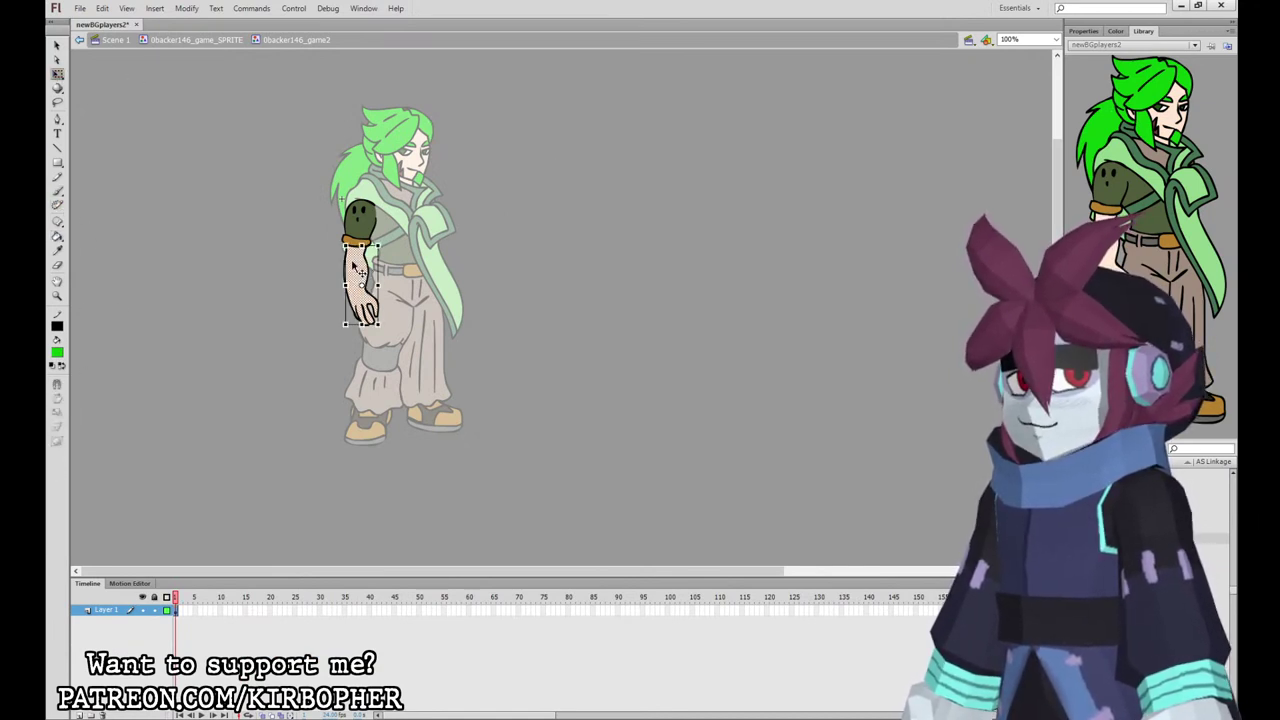
{"action": "left_click", "coordinate": [58, 191]}
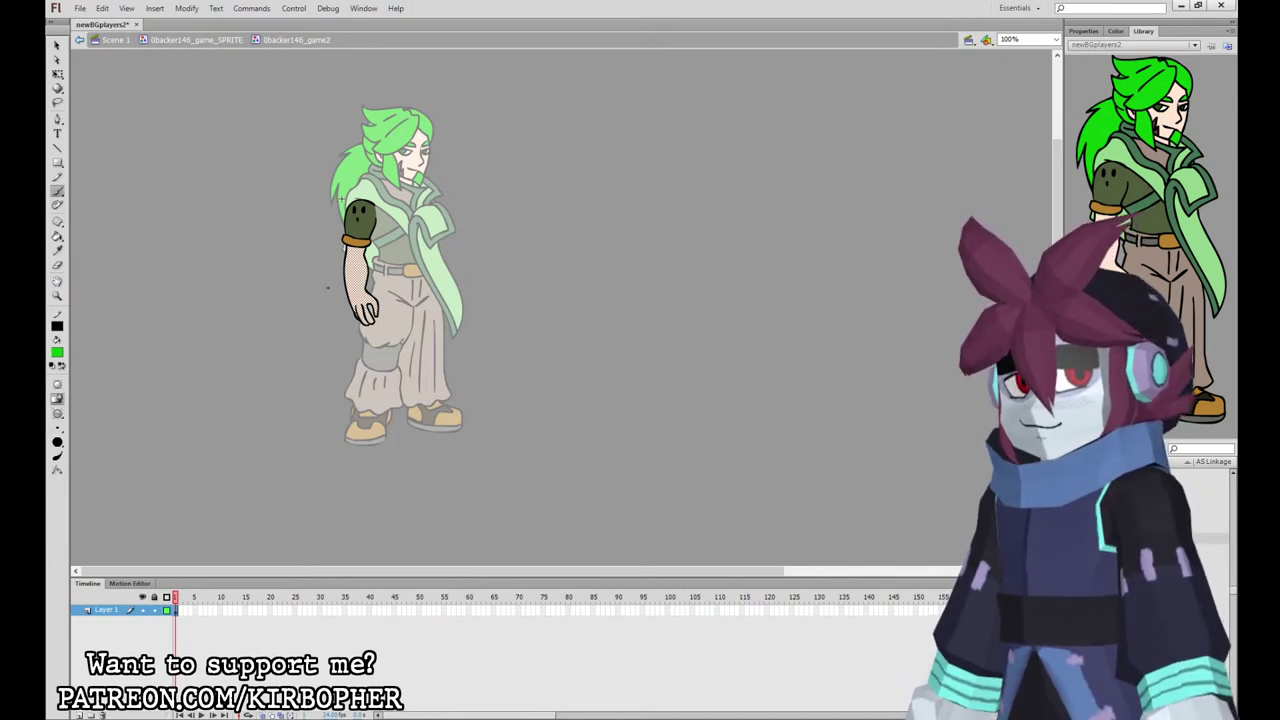
{"action": "left_click_drag", "start_coordinate": [360, 314], "coordinate": [372, 320]}
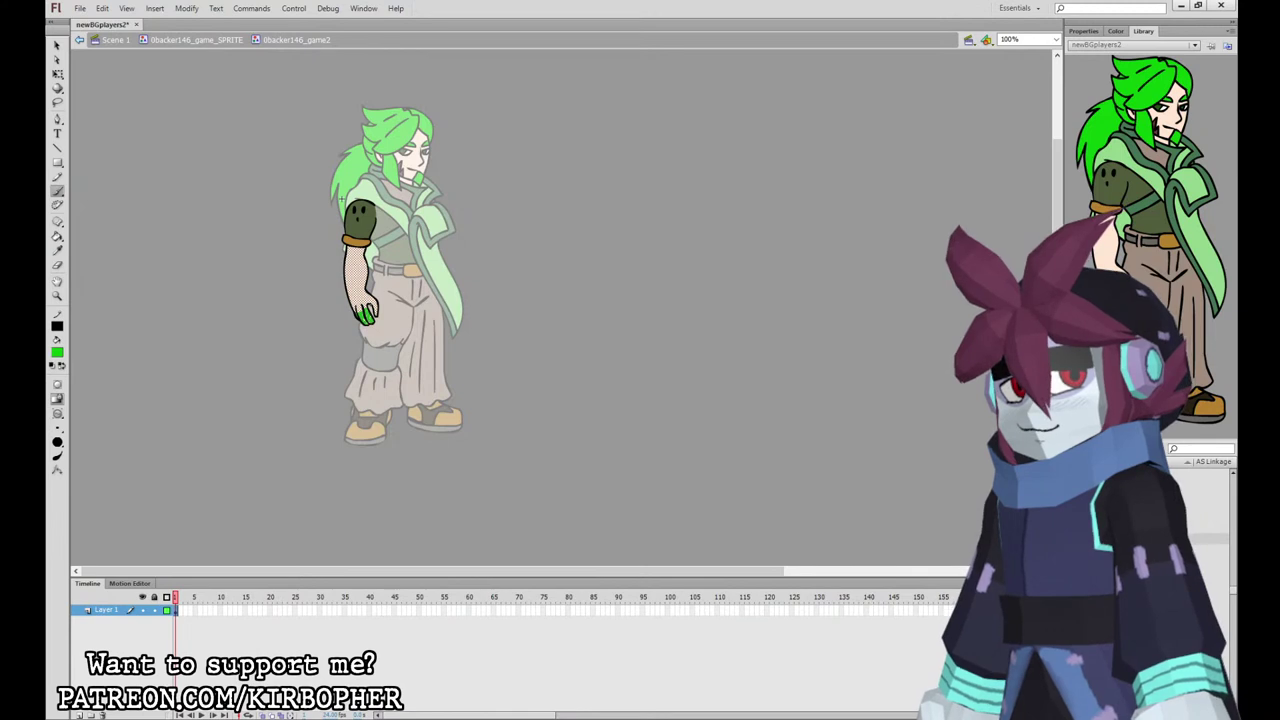
{"action": "left_click", "coordinate": [57, 74]}
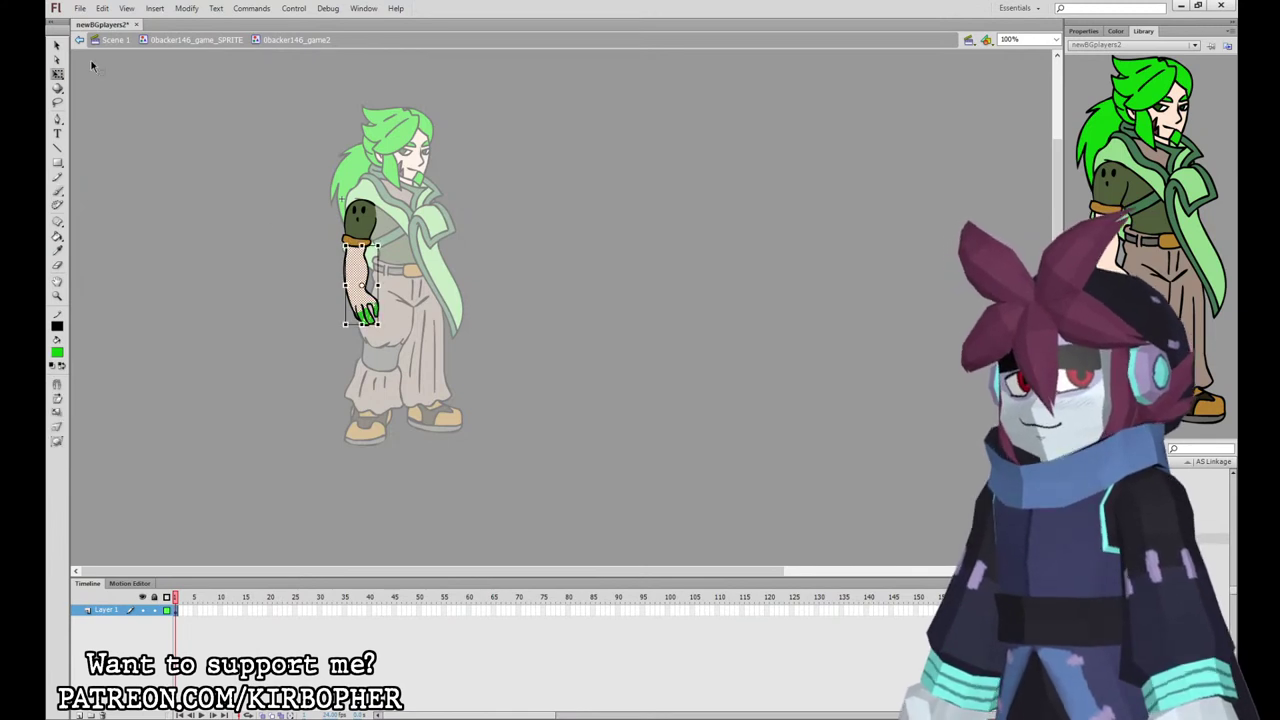
Step: Return to the sprite symbol, create classic tweens between the keyframes on all five layers, and play the animation
{"action": "left_click", "coordinate": [226, 40]}
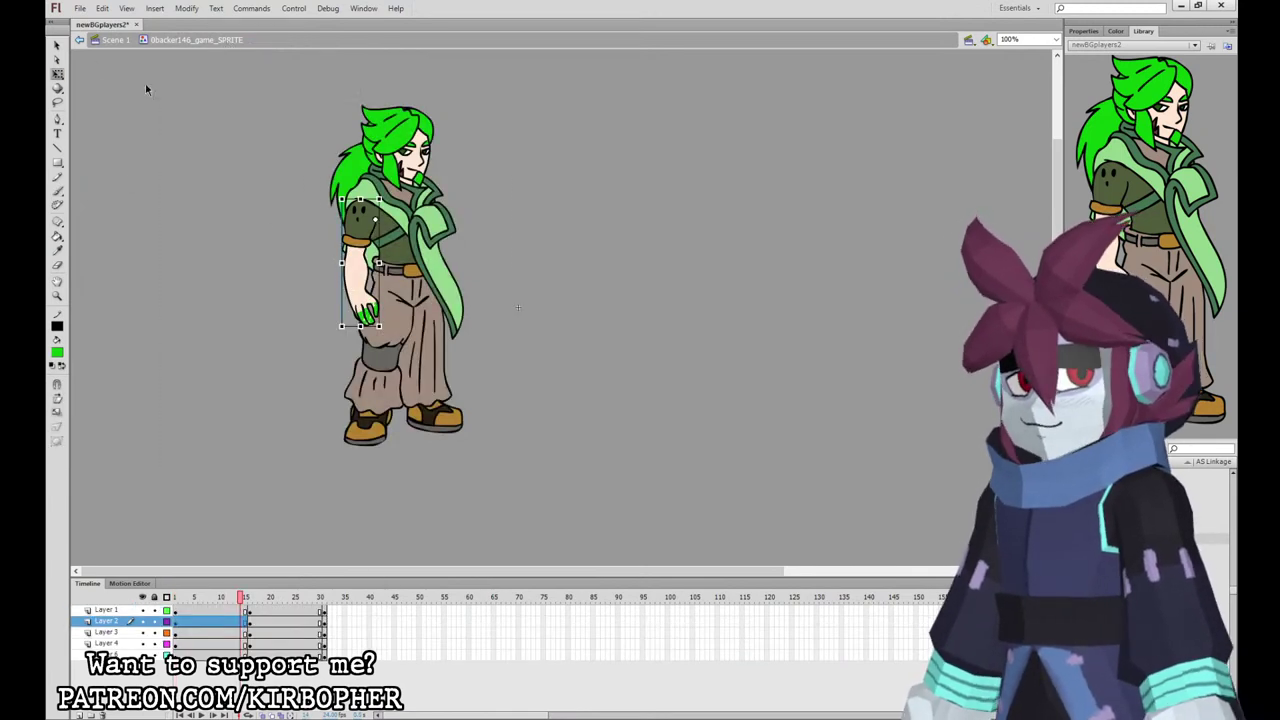
{"action": "left_click", "coordinate": [253, 609]}
{"action": "left_click_drag", "start_coordinate": [241, 610], "coordinate": [255, 655]}
{"action": "left_click", "coordinate": [335, 335]}
{"action": "left_click", "coordinate": [1083, 31]}
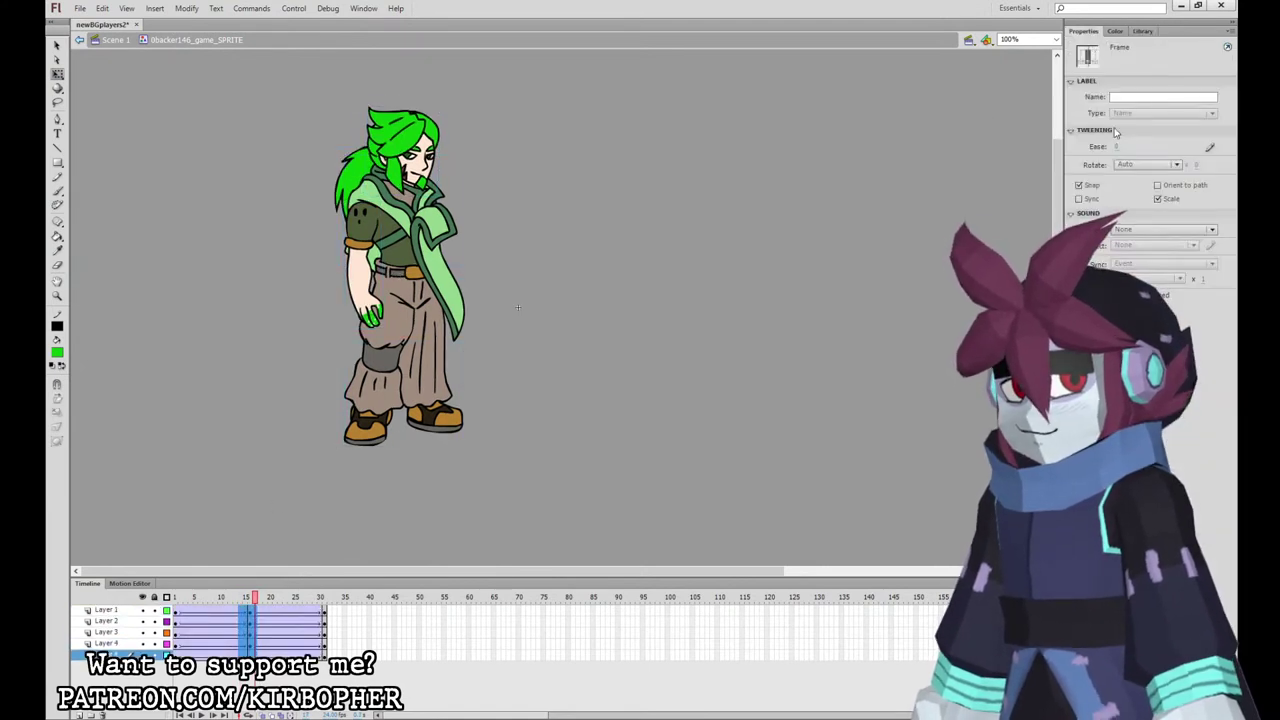
{"action": "key", "text": "Return"}
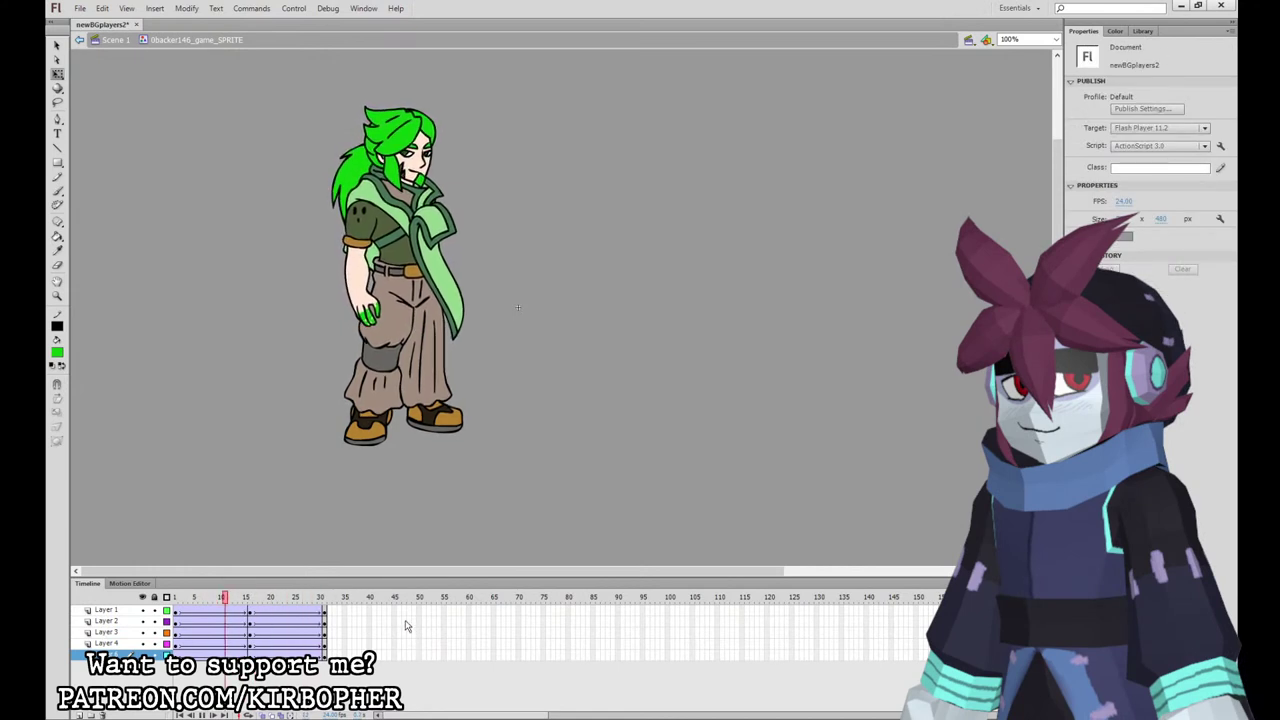
Step: Convert the tweened frames 1 to 30 on all five layers into individual keyframes
{"action": "left_click_drag", "start_coordinate": [321, 609], "coordinate": [177, 655]}
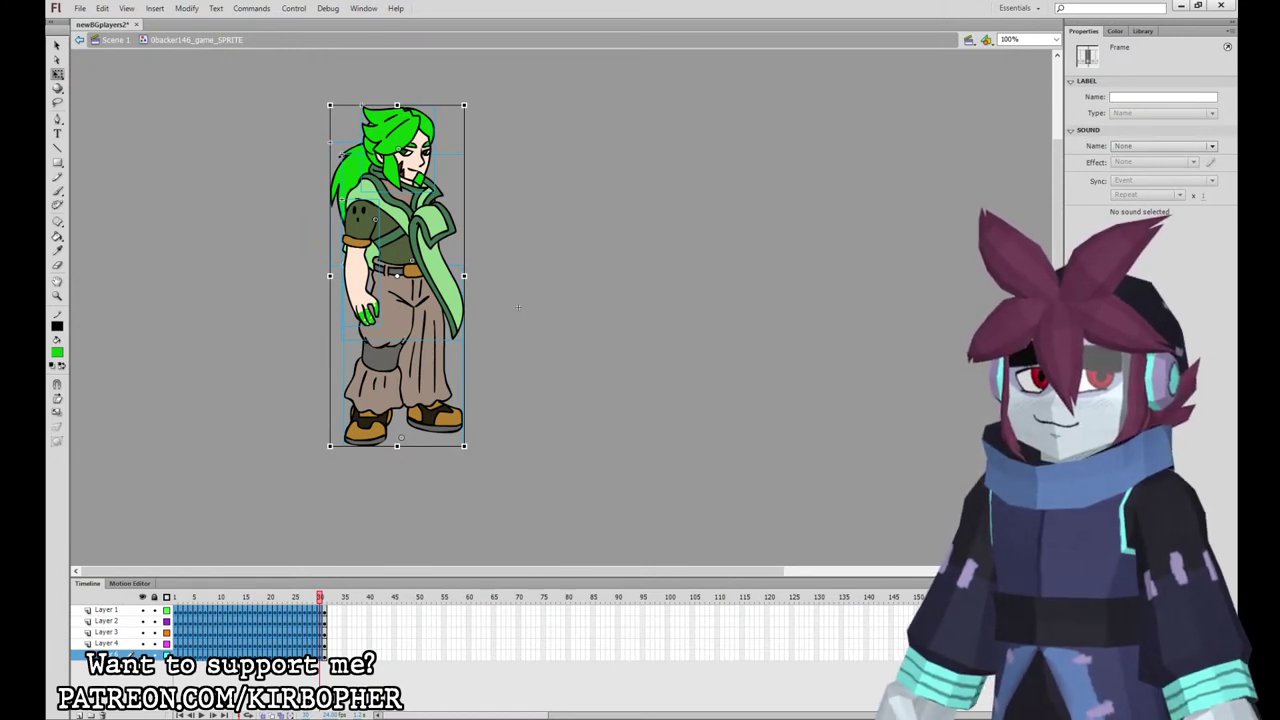
{"action": "left_click", "coordinate": [358, 633]}
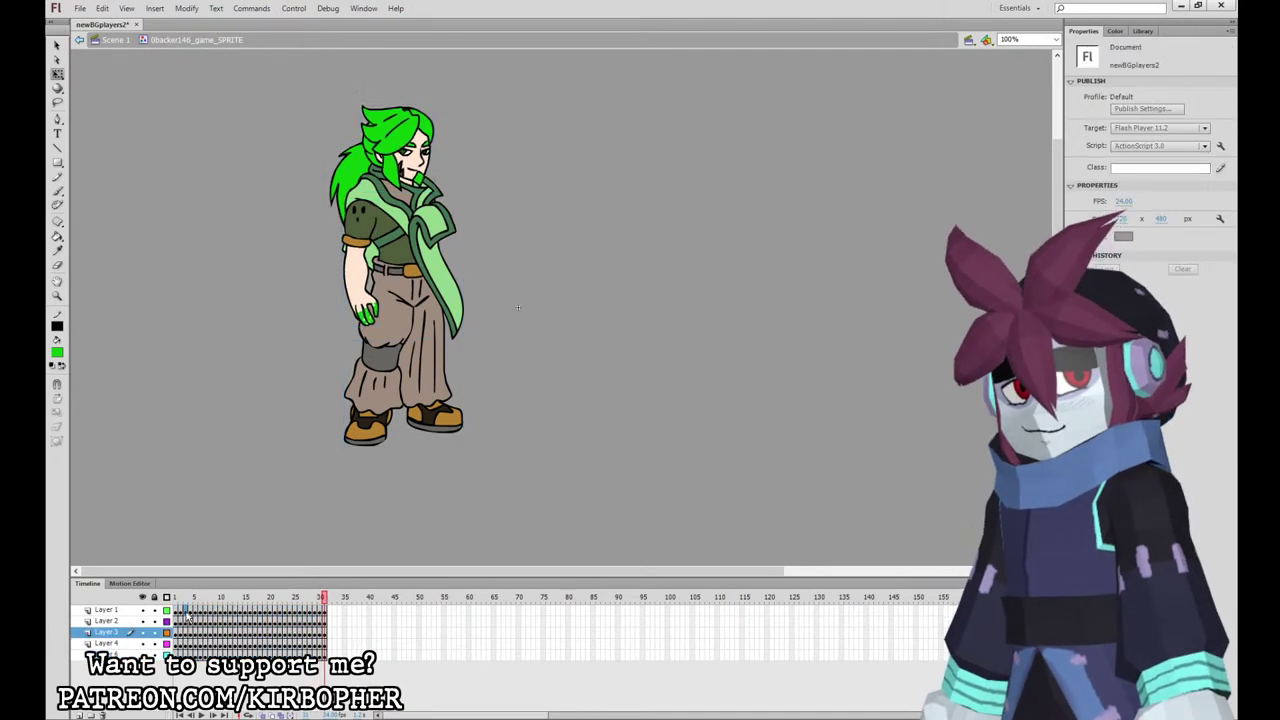
Step: Clear every second keyframe across all five layers in the first half of the sprite's animation
{"action": "left_click_drag", "start_coordinate": [184, 609], "coordinate": [187, 655]}
{"action": "key", "text": "shift+F6"}
{"action": "key", "text": "shift+F6"}
{"action": "key", "text": "period"}
{"action": "key", "text": "period"}
{"action": "key", "text": "period"}
{"action": "key", "text": "period"}
{"action": "key", "text": "period"}
{"action": "key", "text": "period"}
{"action": "key", "text": "period"}
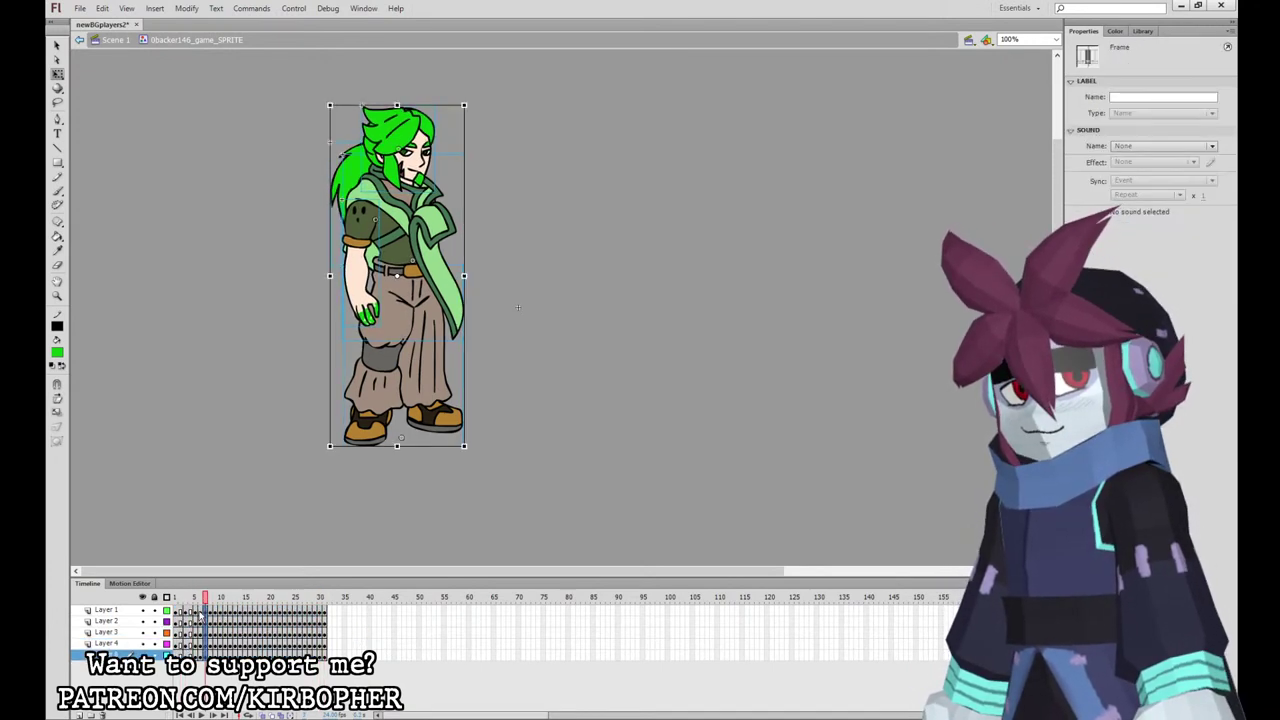
{"action": "key", "text": "period"}
{"action": "key", "text": "period"}
{"action": "key", "text": "period"}
{"action": "key", "text": "period"}
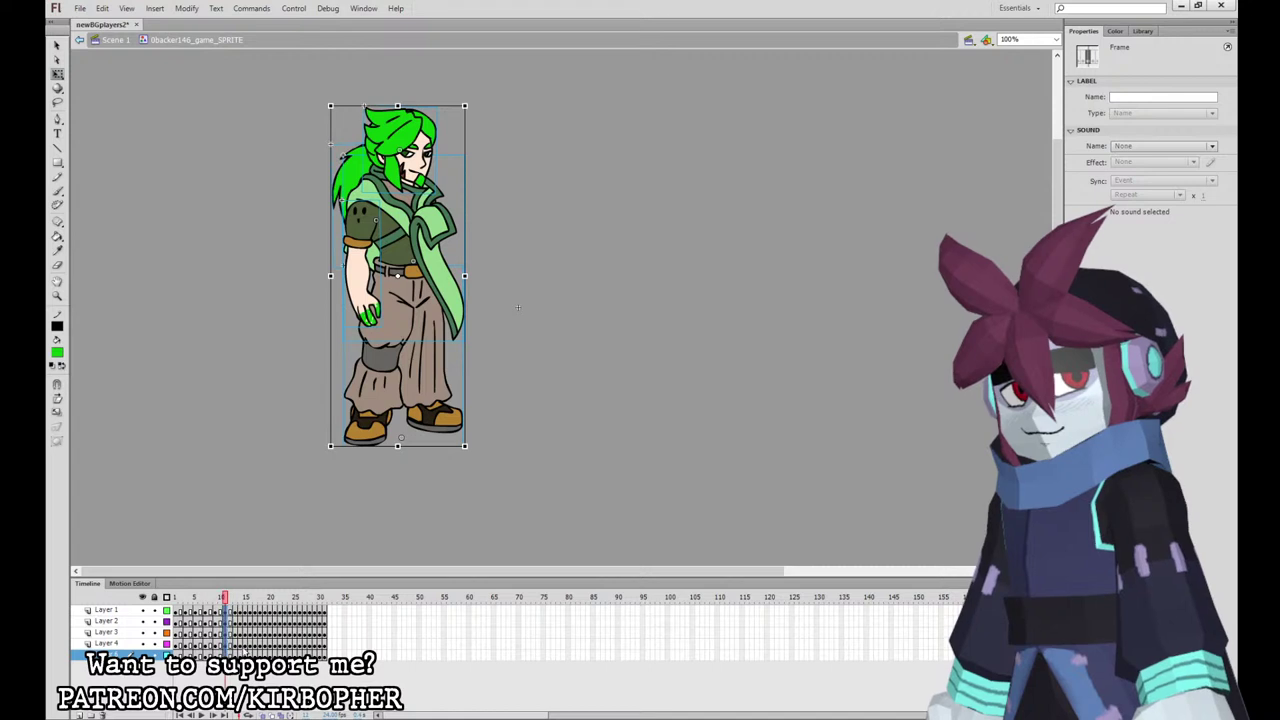
Step: Continue clearing every second keyframe across all five layers in the second half of the animation, up to frame 30
{"action": "left_click", "coordinate": [261, 613]}
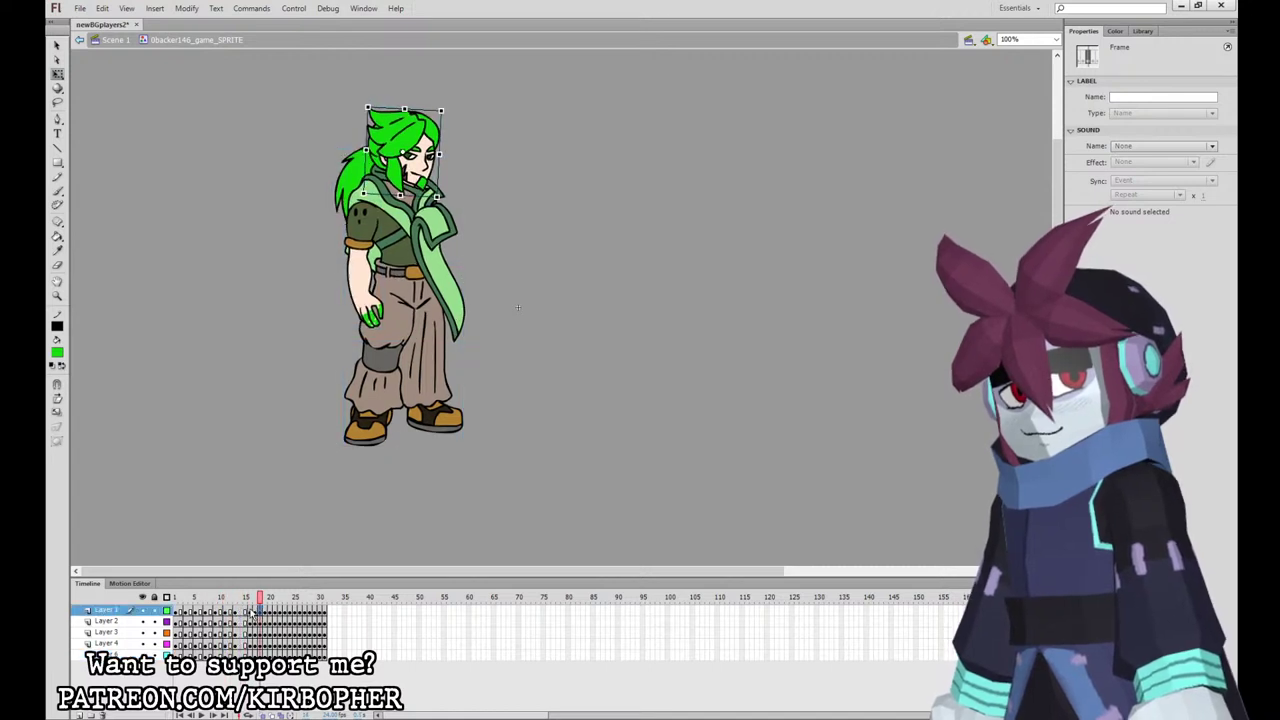
{"action": "left_click", "coordinate": [251, 611]}
{"action": "left_click_drag", "start_coordinate": [251, 611], "coordinate": [251, 655]}
{"action": "key", "text": "ctrl+a"}
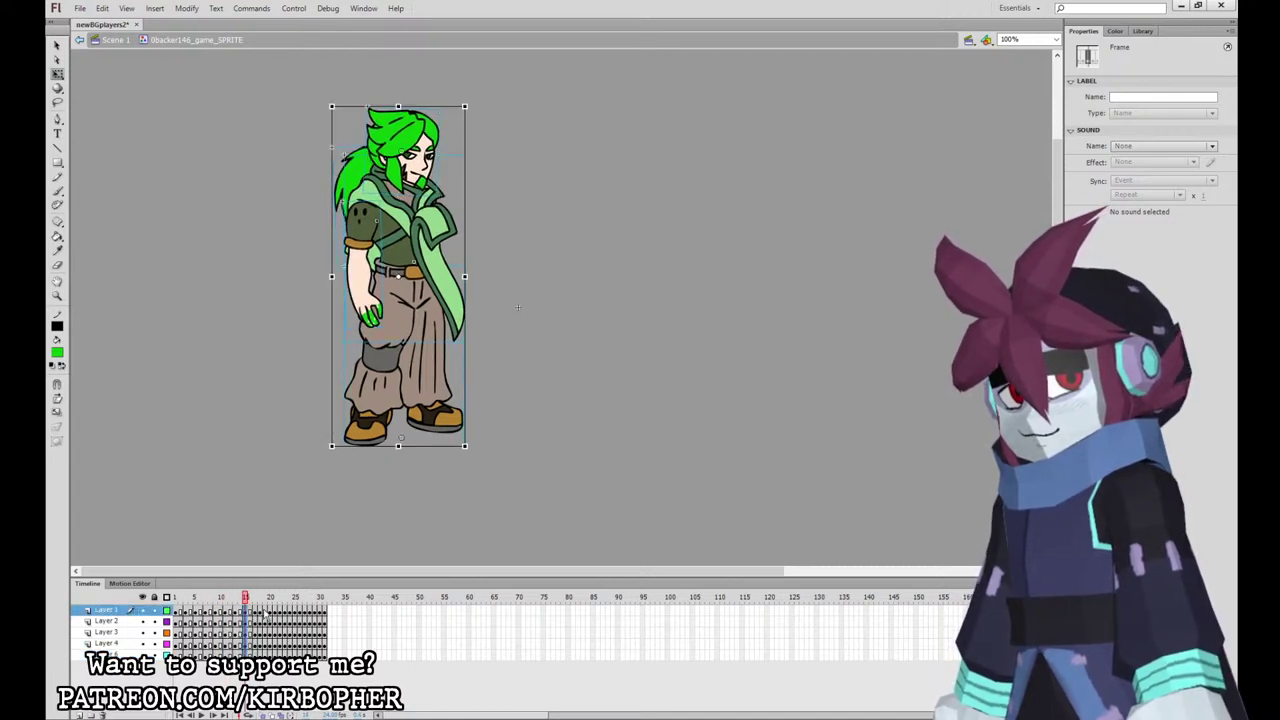
{"action": "key", "text": "period"}
{"action": "key", "text": "period"}
{"action": "key", "text": "period"}
{"action": "key", "text": "period"}
{"action": "key", "text": "ctrl+a"}
{"action": "left_click_drag", "start_coordinate": [286, 611], "coordinate": [305, 655]}
{"action": "key", "text": "period"}
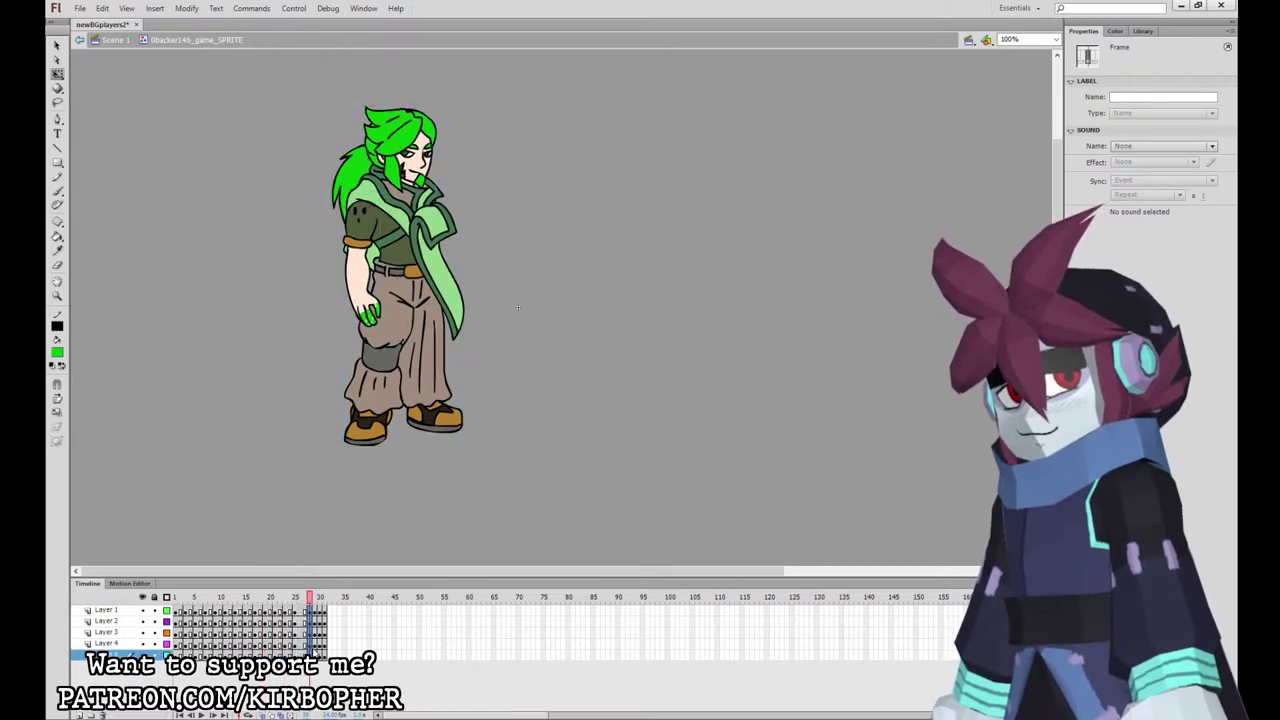
{"action": "key", "text": "period"}
{"action": "key", "text": "ctrl+a"}
{"action": "key", "text": "period"}
{"action": "key", "text": "ctrl+a"}
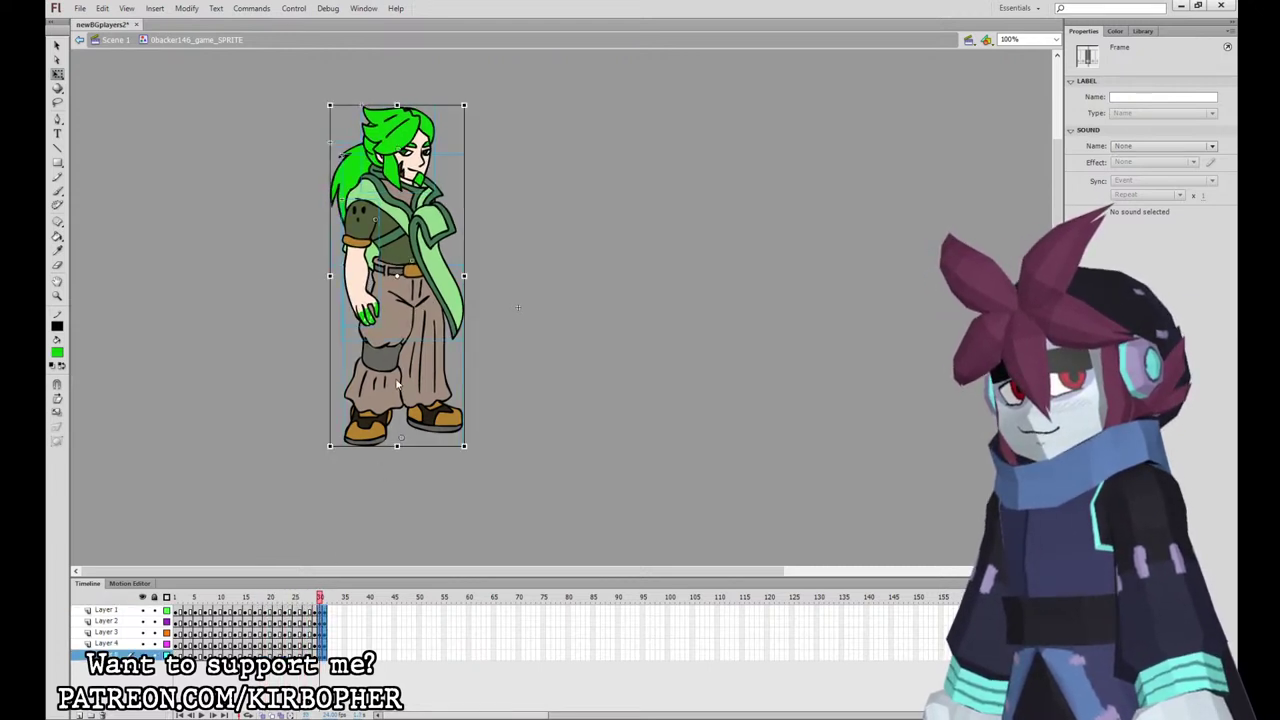
Step: Remove the extra frame 31 from all five layers, play the loop, and return to Scene 1
{"action": "left_click_drag", "start_coordinate": [337, 609], "coordinate": [335, 655]}
{"action": "key", "text": "shift+F5"}
{"action": "key", "text": "Return"}
{"action": "key", "text": "Return"}
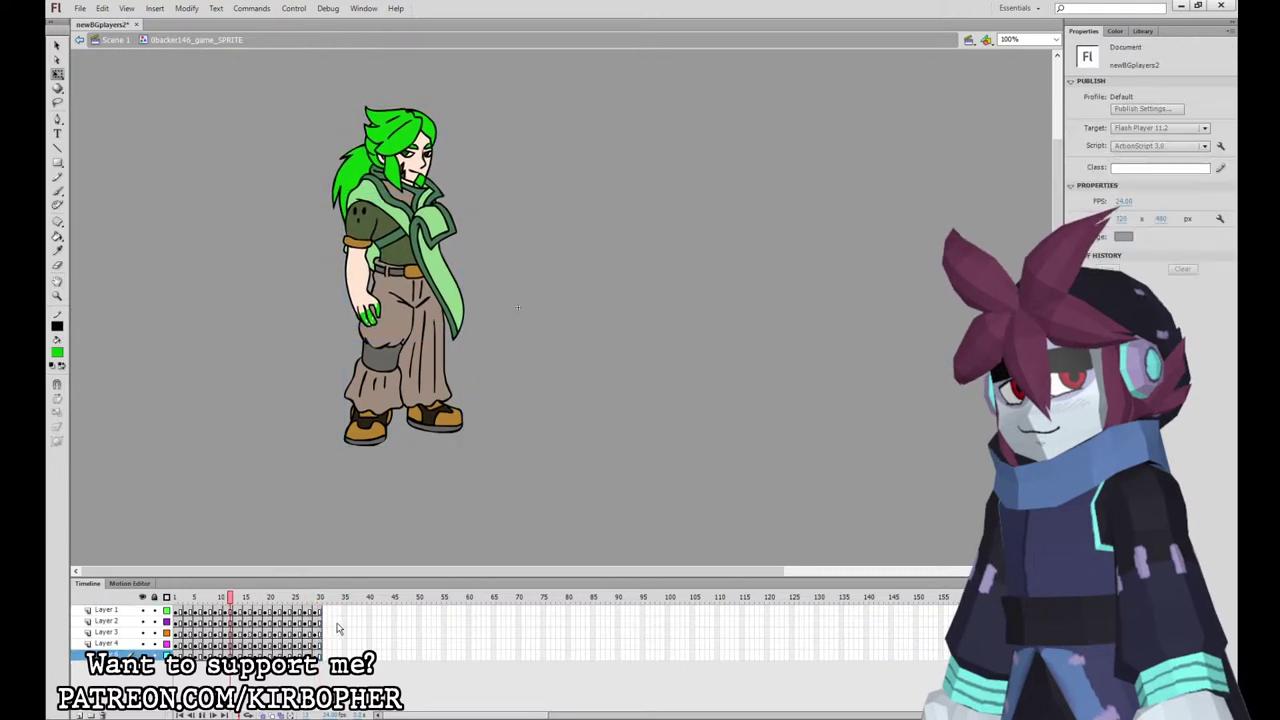
{"action": "left_click", "coordinate": [117, 42]}
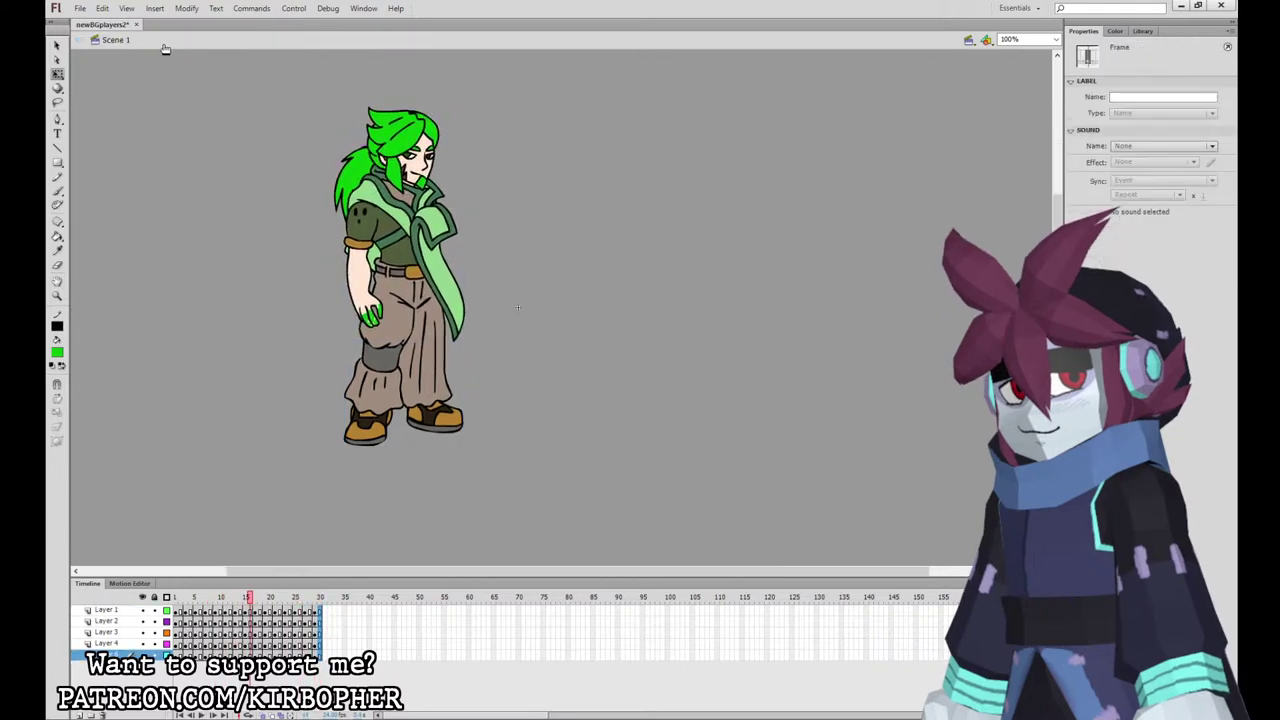
{"action": "left_click", "coordinate": [429, 612]}
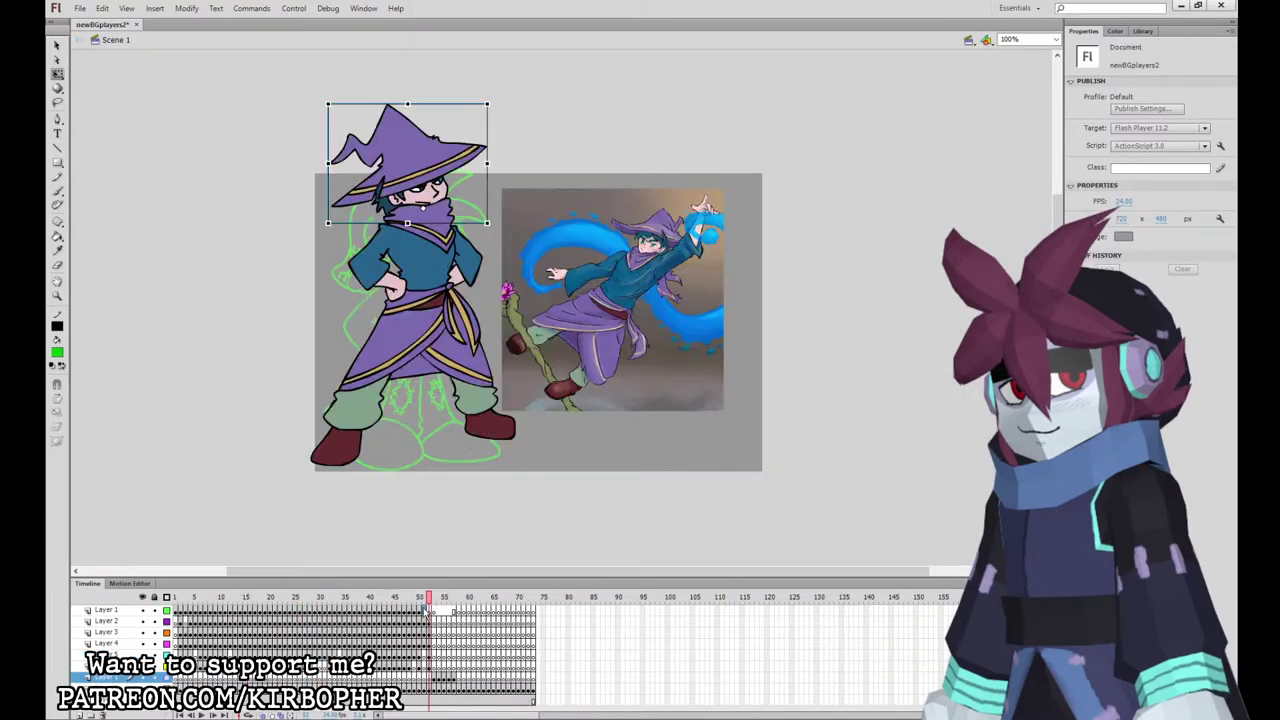
{"action": "left_click", "coordinate": [453, 358]}
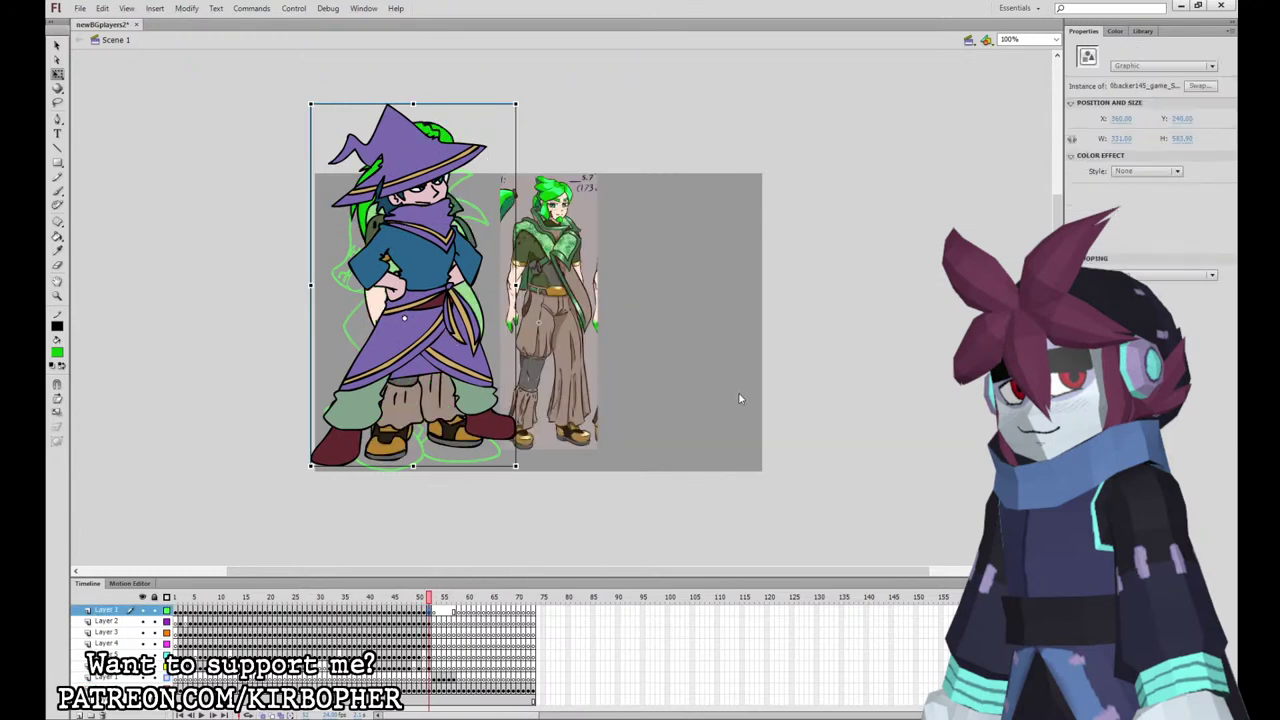
{"action": "key", "text": "ctrl+z"}
{"action": "key", "text": "ctrl+z"}
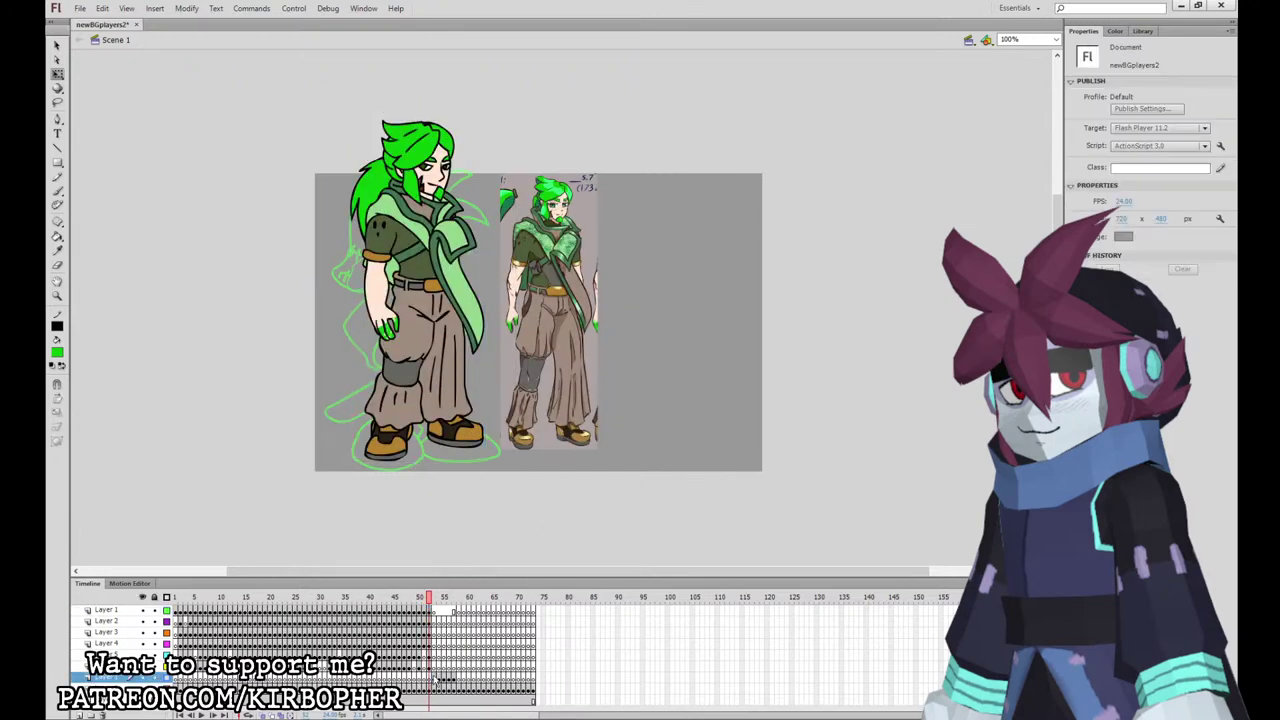
Step: Go to frame 53 and look at the reference image for the next character
{"action": "left_click", "coordinate": [434, 621]}
{"action": "left_click", "coordinate": [446, 612]}
{"action": "left_click", "coordinate": [434, 611]}
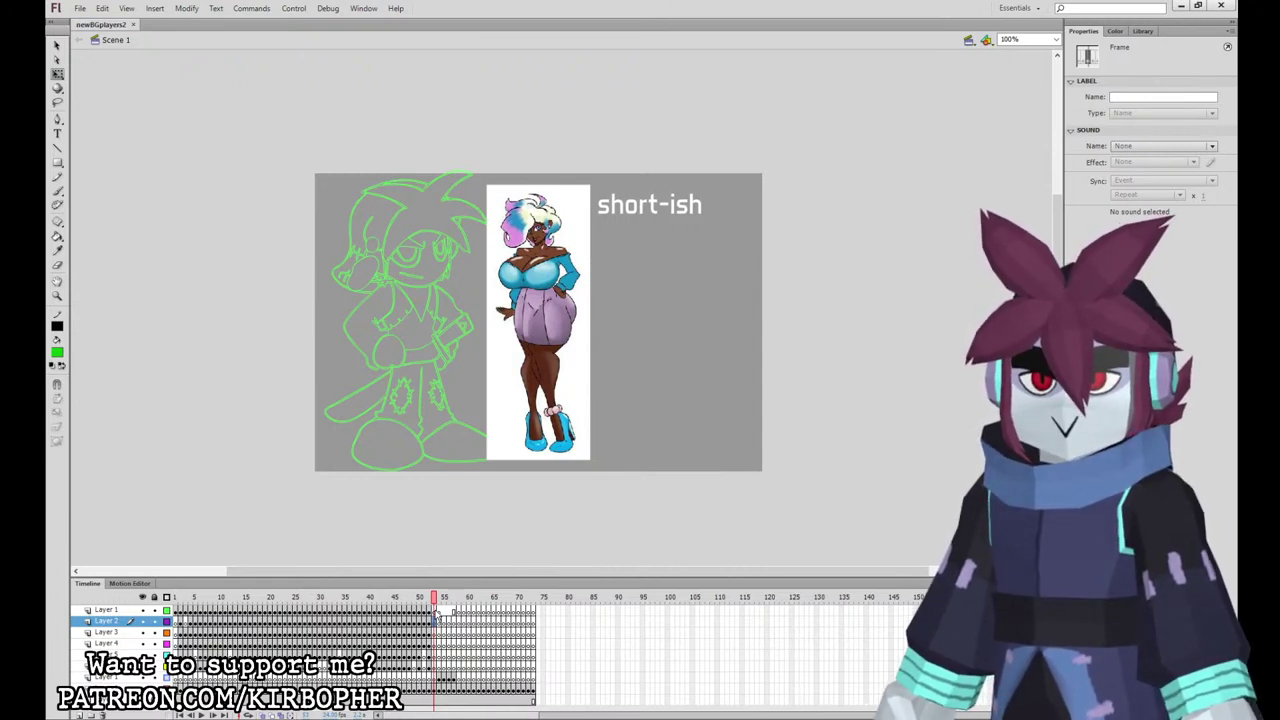
{"action": "left_click_drag", "start_coordinate": [435, 603], "coordinate": [463, 603]}
{"action": "left_click", "coordinate": [471, 566]}
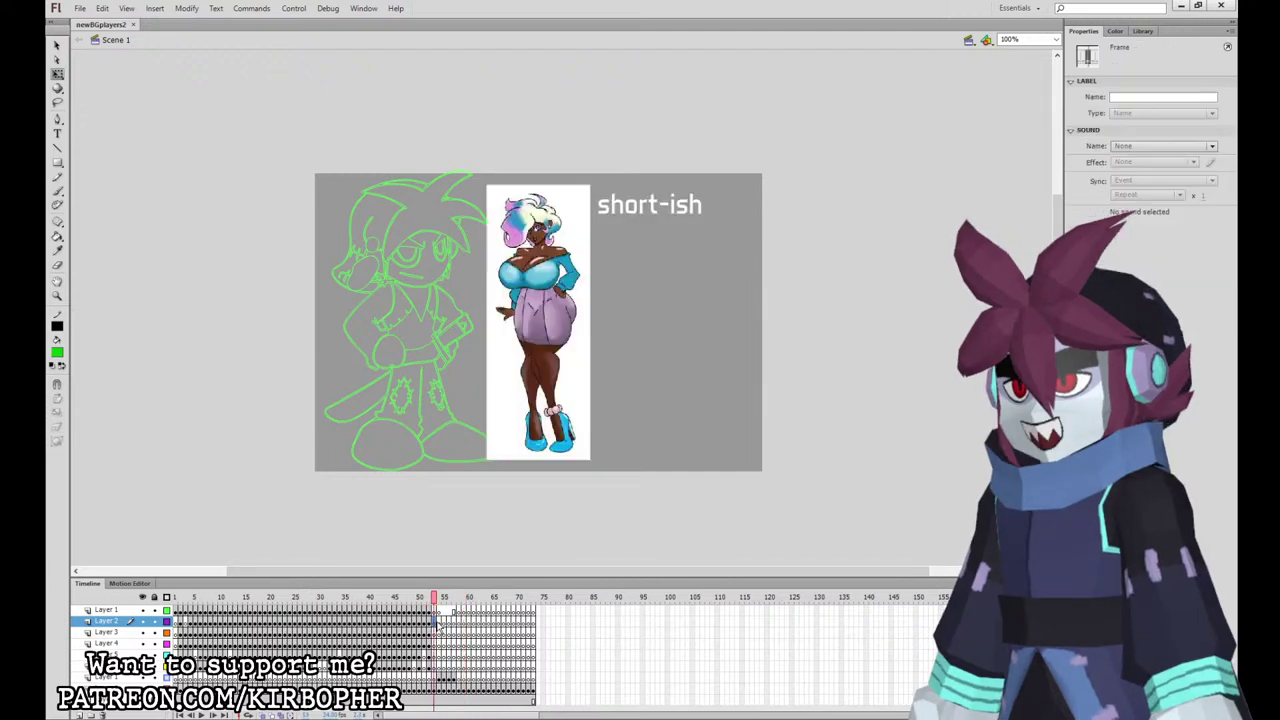
{"action": "left_click", "coordinate": [434, 622]}
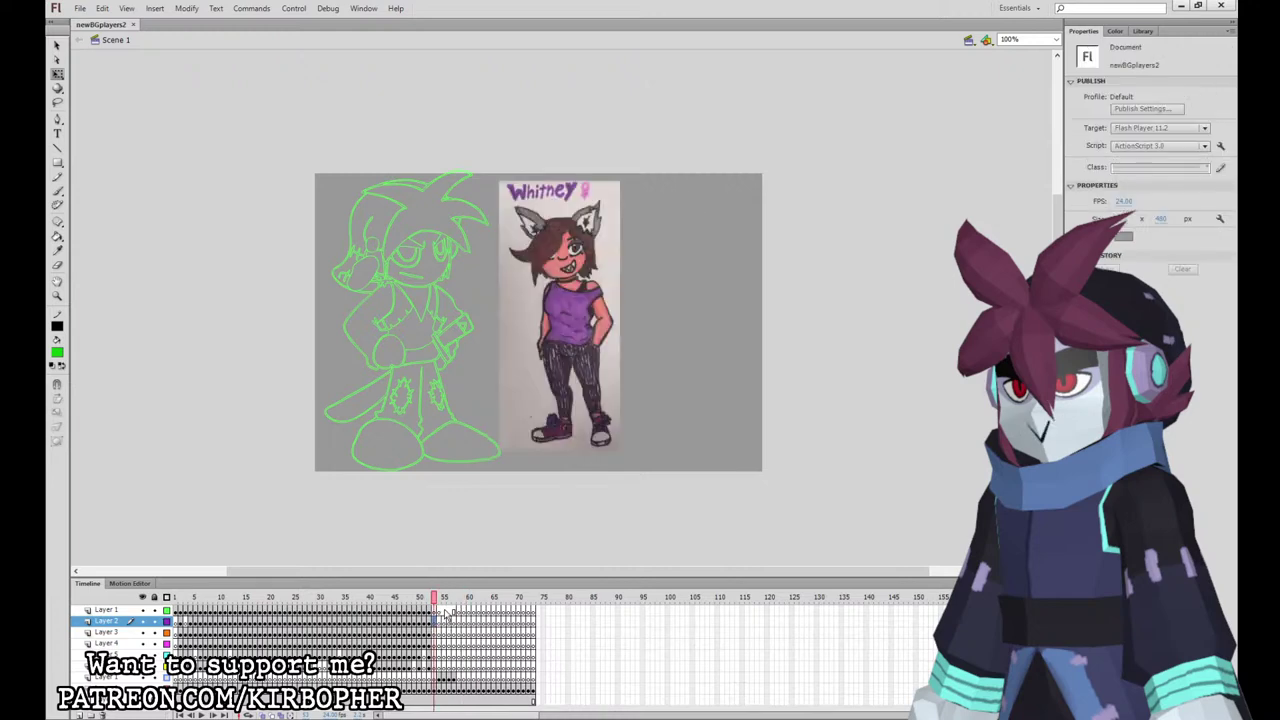
{"action": "left_click", "coordinate": [448, 612]}
{"action": "key", "text": "ctrl+z"}
{"action": "key", "text": "ctrl+z"}
{"action": "key", "text": "ctrl+z"}
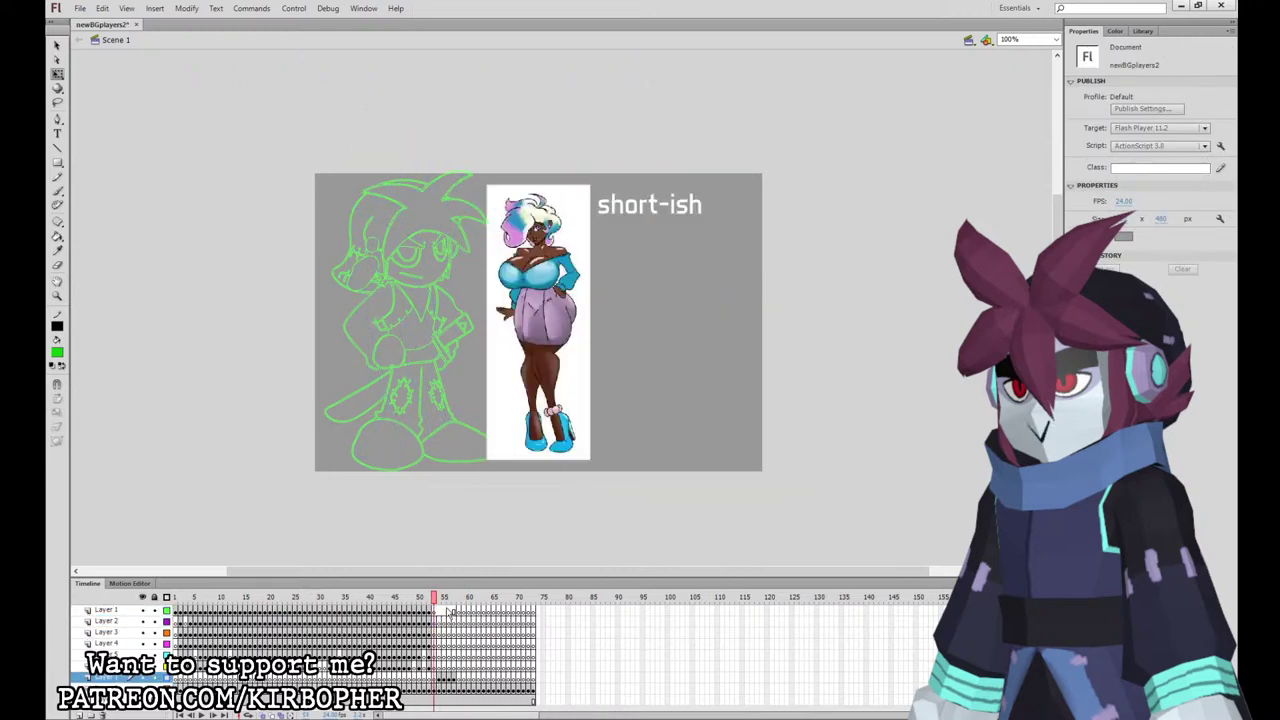
Step: Delete the "short-ish" note beside the reference image on frame 53
{"action": "left_click", "coordinate": [439, 620]}
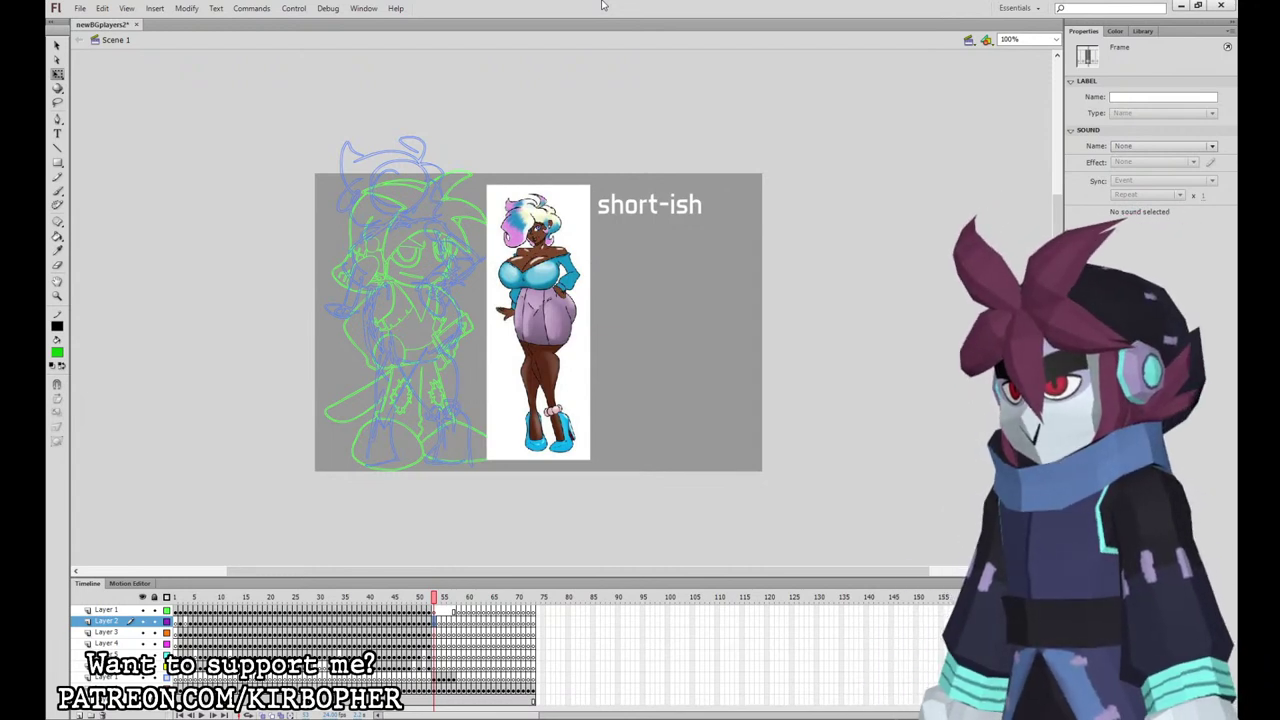
{"action": "left_click", "coordinate": [645, 206]}
{"action": "key", "text": "Delete"}
{"action": "left_click", "coordinate": [447, 620]}
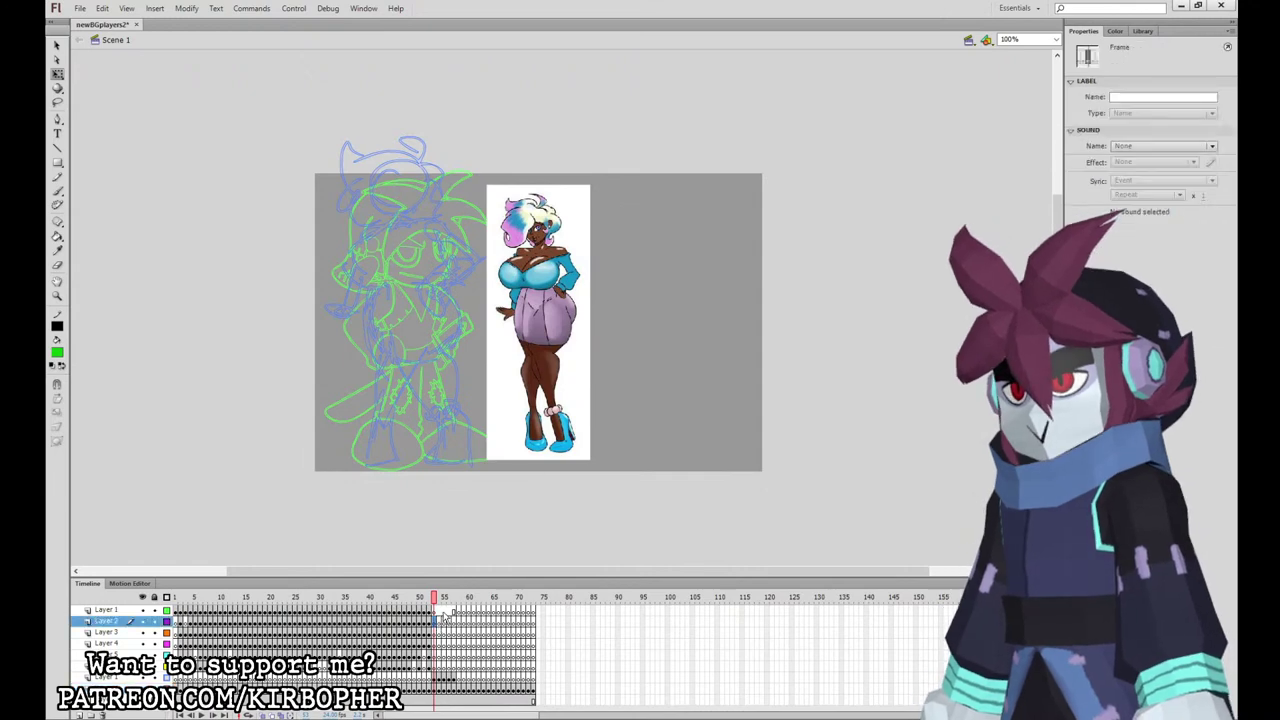
Step: Set the Brush to a black fill and ink the curled front locks of hair on Layer 2 at frame 53
{"action": "key", "text": "ctrl+equal"}
{"action": "left_click_drag", "start_coordinate": [682, 259], "coordinate": [871, 484]}
{"action": "left_click", "coordinate": [59, 192]}
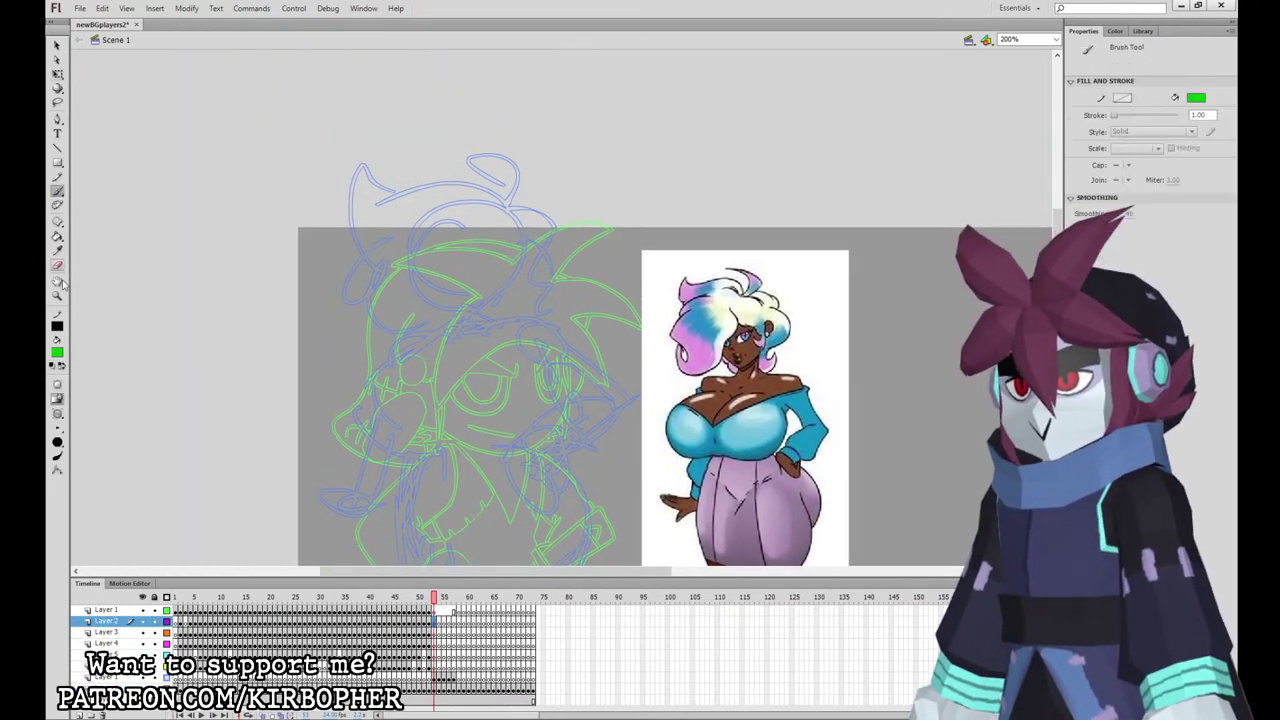
{"action": "left_click", "coordinate": [58, 353]}
{"action": "left_click", "coordinate": [77, 398]}
{"action": "left_click", "coordinate": [58, 413]}
{"action": "left_click", "coordinate": [88, 435]}
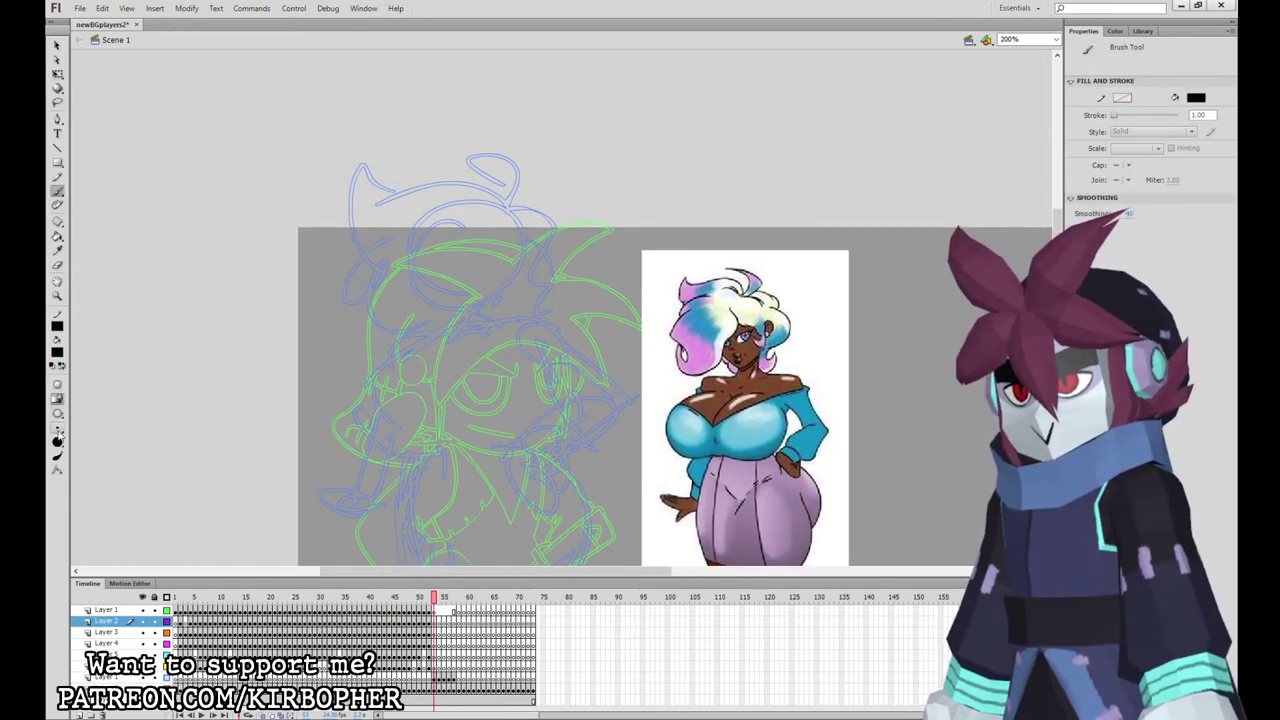
{"action": "left_click", "coordinate": [437, 622]}
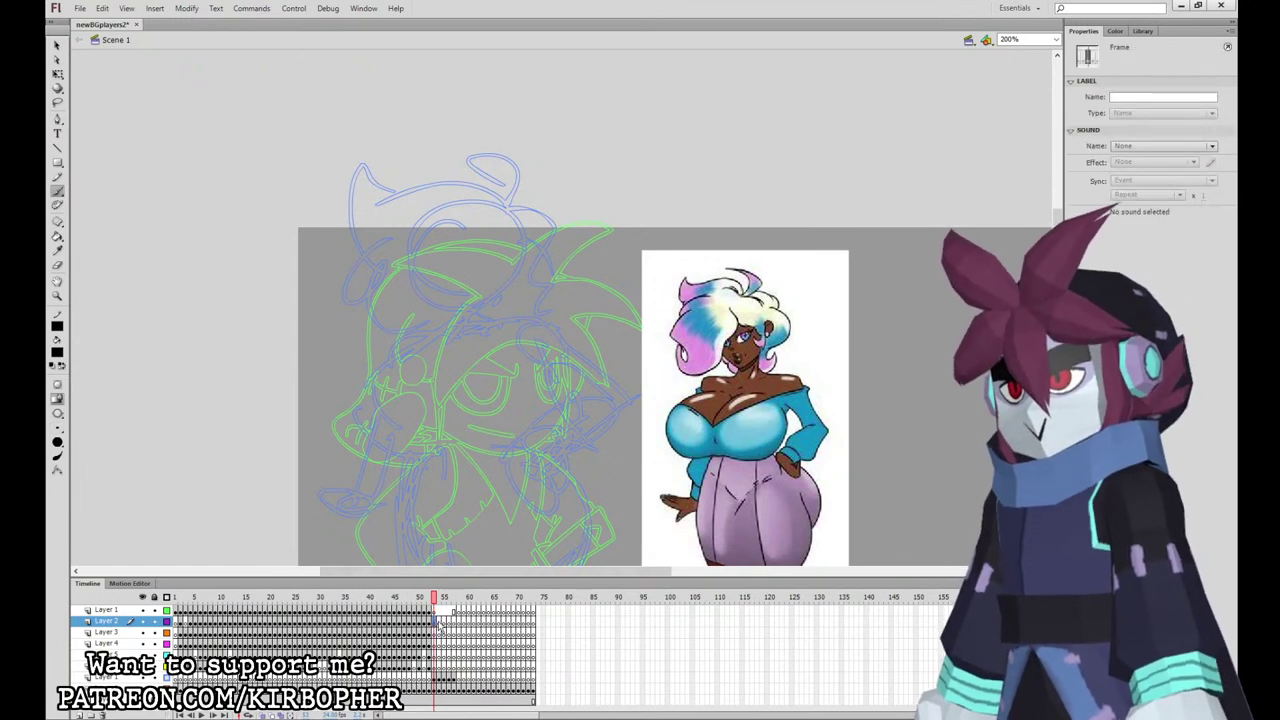
{"action": "mouse_move", "coordinate": [393, 222]}
{"action": "left_mouse_down"}
{"action": "mouse_move", "coordinate": [354, 326]}
{"action": "mouse_move", "coordinate": [382, 338]}
{"action": "mouse_move", "coordinate": [423, 326]}
{"action": "mouse_move", "coordinate": [431, 293]}
{"action": "mouse_move", "coordinate": [474, 254]}
{"action": "mouse_move", "coordinate": [456, 215]}
{"action": "mouse_move", "coordinate": [498, 265]}
{"action": "mouse_move", "coordinate": [494, 303]}
{"action": "mouse_move", "coordinate": [509, 305]}
{"action": "mouse_move", "coordinate": [512, 252]}
{"action": "left_mouse_up"}
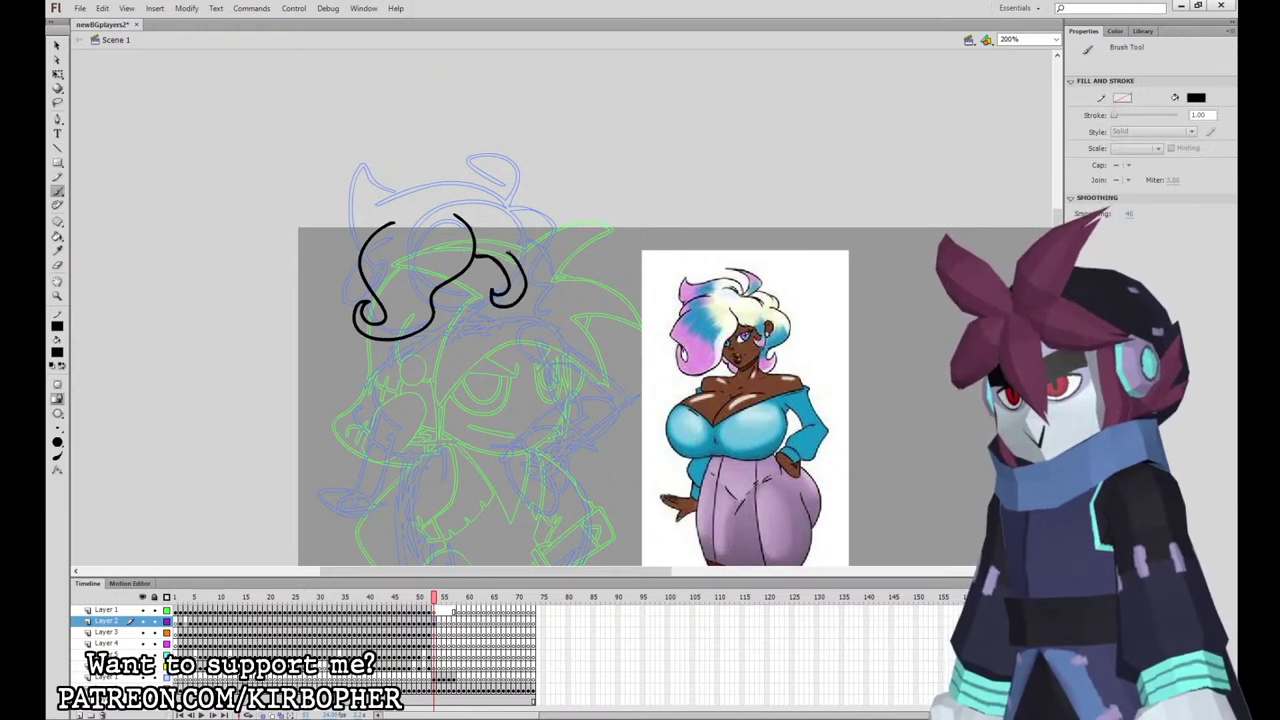
Step: Ink the character's jaw, half-lidded eye, nose, mouth and ear between the front locks
{"action": "mouse_move", "coordinate": [434, 325]}
{"action": "left_mouse_down"}
{"action": "mouse_move", "coordinate": [466, 328]}
{"action": "mouse_move", "coordinate": [500, 308]}
{"action": "mouse_move", "coordinate": [505, 262]}
{"action": "mouse_move", "coordinate": [488, 281]}
{"action": "mouse_move", "coordinate": [509, 258]}
{"action": "mouse_move", "coordinate": [513, 275]}
{"action": "mouse_move", "coordinate": [500, 263]}
{"action": "left_mouse_up"}
{"action": "key", "text": "ctrl+z"}
{"action": "key", "text": "ctrl+z"}
{"action": "key", "text": "ctrl+z"}
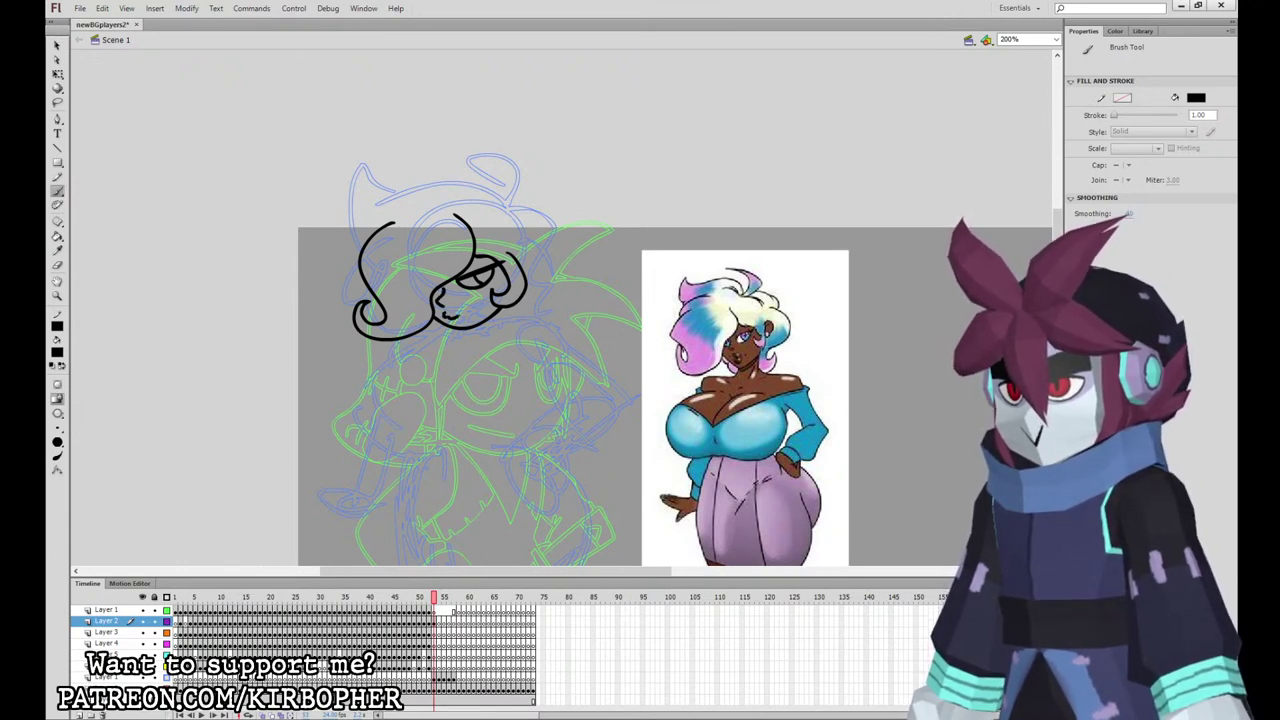
{"action": "left_click_drag", "start_coordinate": [443, 314], "coordinate": [453, 321]}
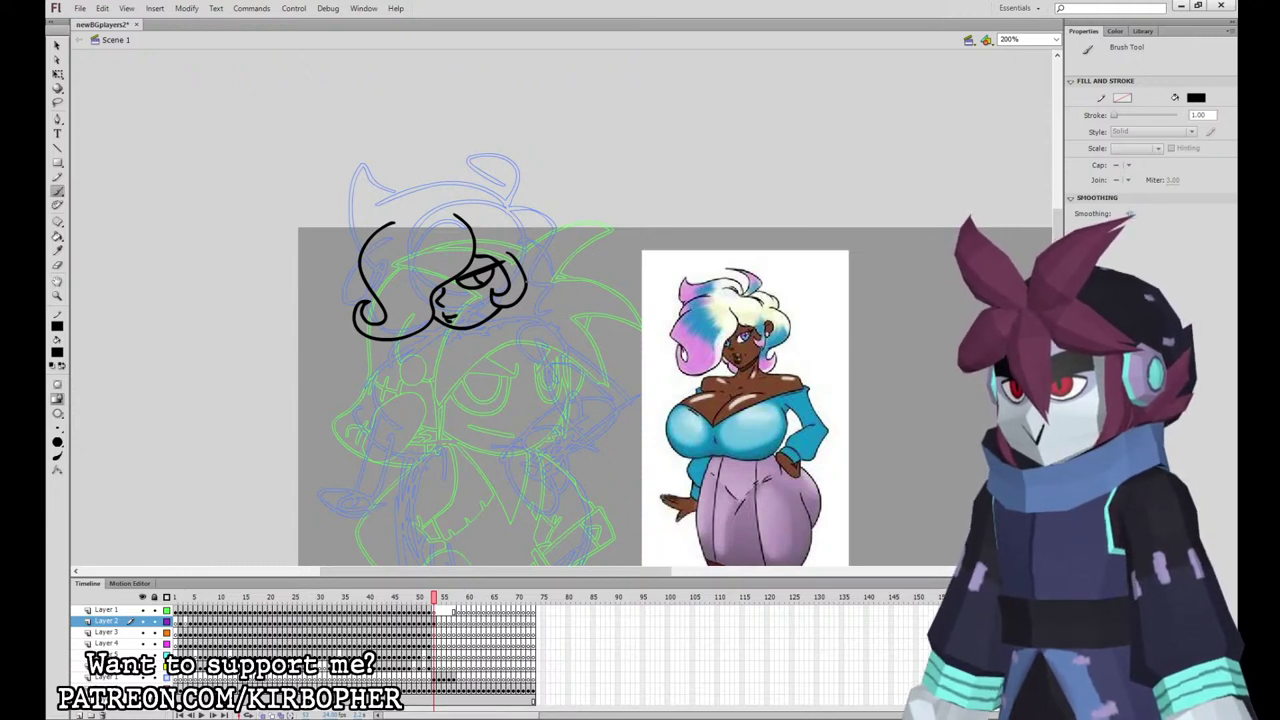
{"action": "left_click_drag", "start_coordinate": [526, 283], "coordinate": [515, 261]}
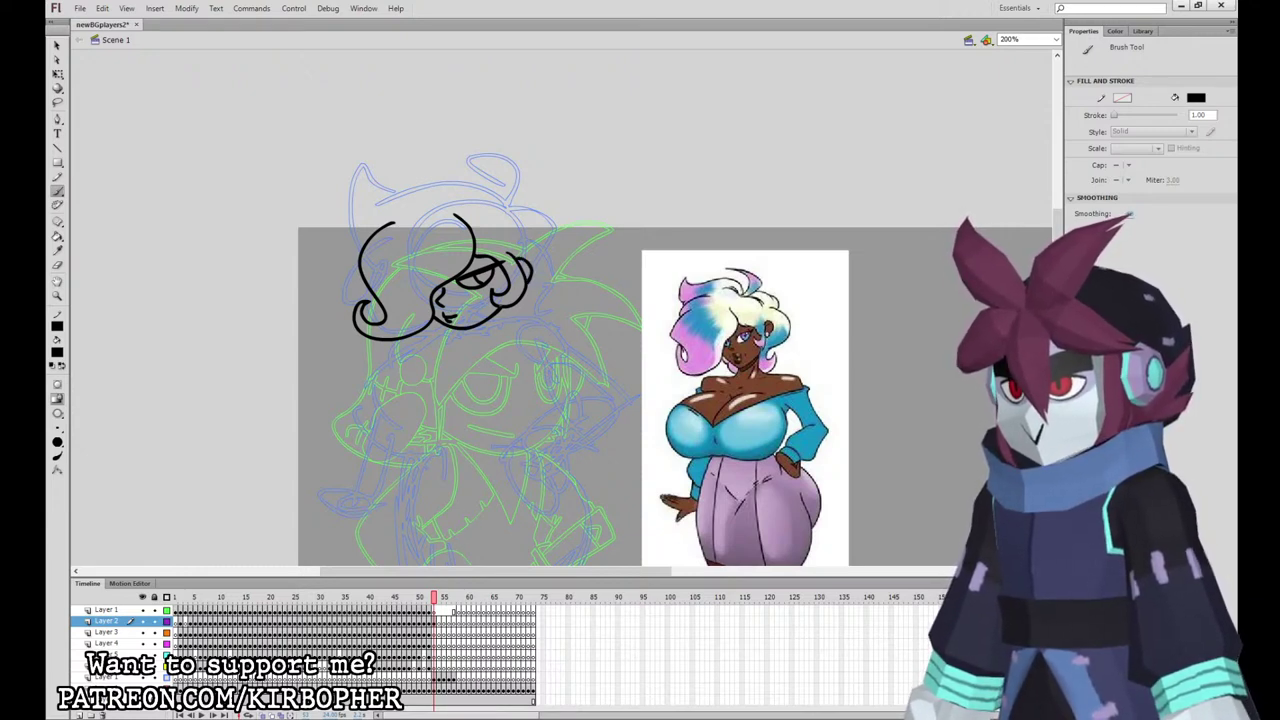
Step: Ink the outer outline of the voluminous hair, including the curled tufts on top, redrawing strokes that look off
{"action": "mouse_move", "coordinate": [507, 310]}
{"action": "left_mouse_down"}
{"action": "mouse_move", "coordinate": [543, 314]}
{"action": "mouse_move", "coordinate": [527, 321]}
{"action": "mouse_move", "coordinate": [575, 260]}
{"action": "mouse_move", "coordinate": [567, 270]}
{"action": "mouse_move", "coordinate": [505, 173]}
{"action": "mouse_move", "coordinate": [434, 151]}
{"action": "mouse_move", "coordinate": [468, 195]}
{"action": "mouse_move", "coordinate": [493, 180]}
{"action": "mouse_move", "coordinate": [392, 188]}
{"action": "mouse_move", "coordinate": [377, 166]}
{"action": "mouse_move", "coordinate": [384, 197]}
{"action": "mouse_move", "coordinate": [349, 226]}
{"action": "mouse_move", "coordinate": [361, 264]}
{"action": "left_mouse_up"}
{"action": "key", "text": "ctrl+z"}
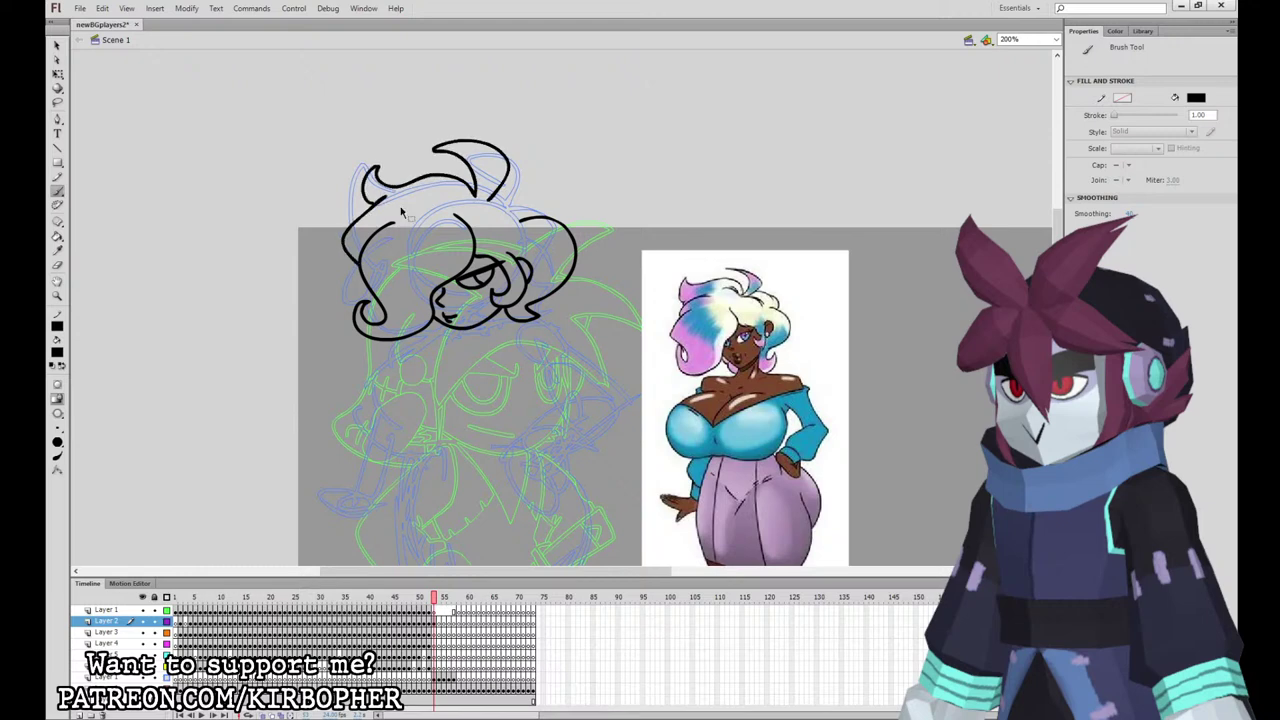
{"action": "key", "text": "ctrl+z"}
{"action": "mouse_move", "coordinate": [404, 197]}
{"action": "left_mouse_down"}
{"action": "mouse_move", "coordinate": [346, 244]}
{"action": "mouse_move", "coordinate": [356, 268]}
{"action": "left_mouse_up"}
{"action": "key", "text": "ctrl+z"}
{"action": "mouse_move", "coordinate": [422, 190]}
{"action": "left_mouse_down"}
{"action": "mouse_move", "coordinate": [378, 202]}
{"action": "mouse_move", "coordinate": [348, 260]}
{"action": "mouse_move", "coordinate": [362, 278]}
{"action": "left_mouse_up"}
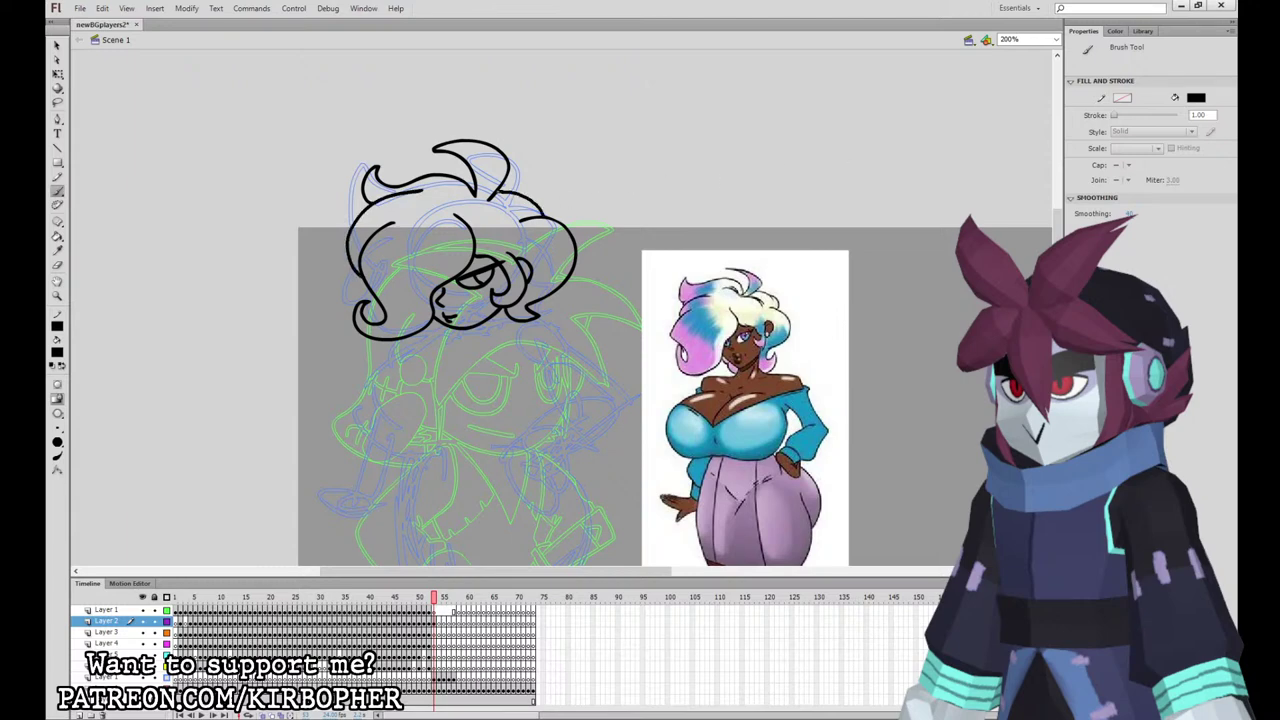
{"action": "left_click_drag", "start_coordinate": [540, 214], "coordinate": [507, 190]}
{"action": "key", "text": "ctrl+z"}
Step: Sample the blue from the reference's hair and brush the boundary lines of the blue patches across the hair
{"action": "left_click", "coordinate": [57, 237]}
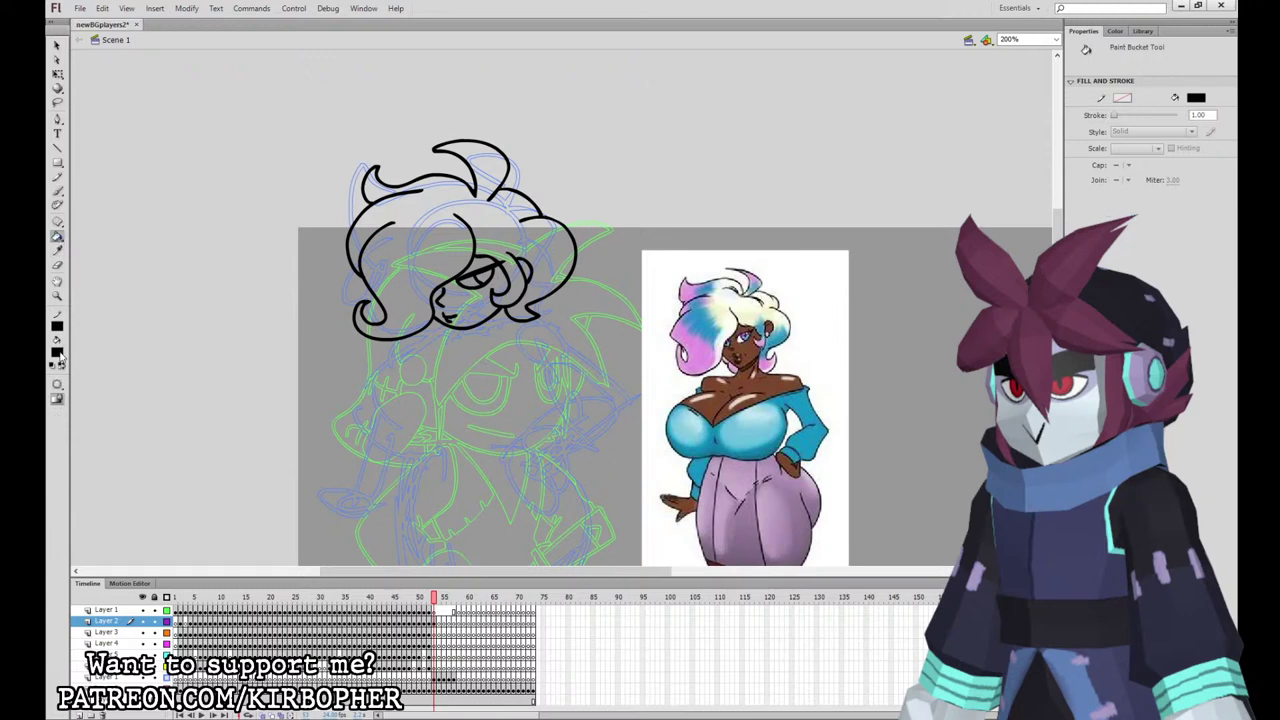
{"action": "left_click", "coordinate": [699, 320]}
{"action": "left_click", "coordinate": [58, 191]}
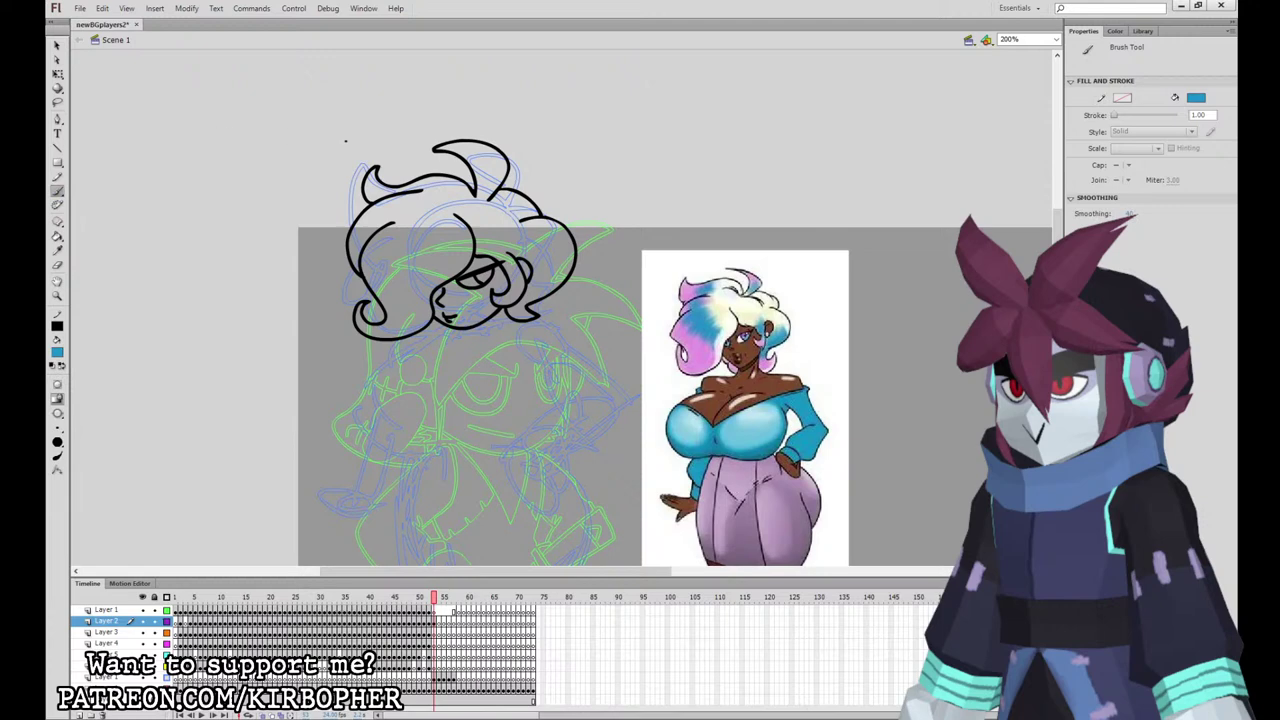
{"action": "mouse_move", "coordinate": [396, 194]}
{"action": "left_mouse_down"}
{"action": "mouse_move", "coordinate": [391, 225]}
{"action": "mouse_move", "coordinate": [447, 274]}
{"action": "left_mouse_up"}
{"action": "mouse_move", "coordinate": [355, 222]}
{"action": "left_mouse_down"}
{"action": "mouse_move", "coordinate": [372, 266]}
{"action": "mouse_move", "coordinate": [424, 298]}
{"action": "left_mouse_up"}
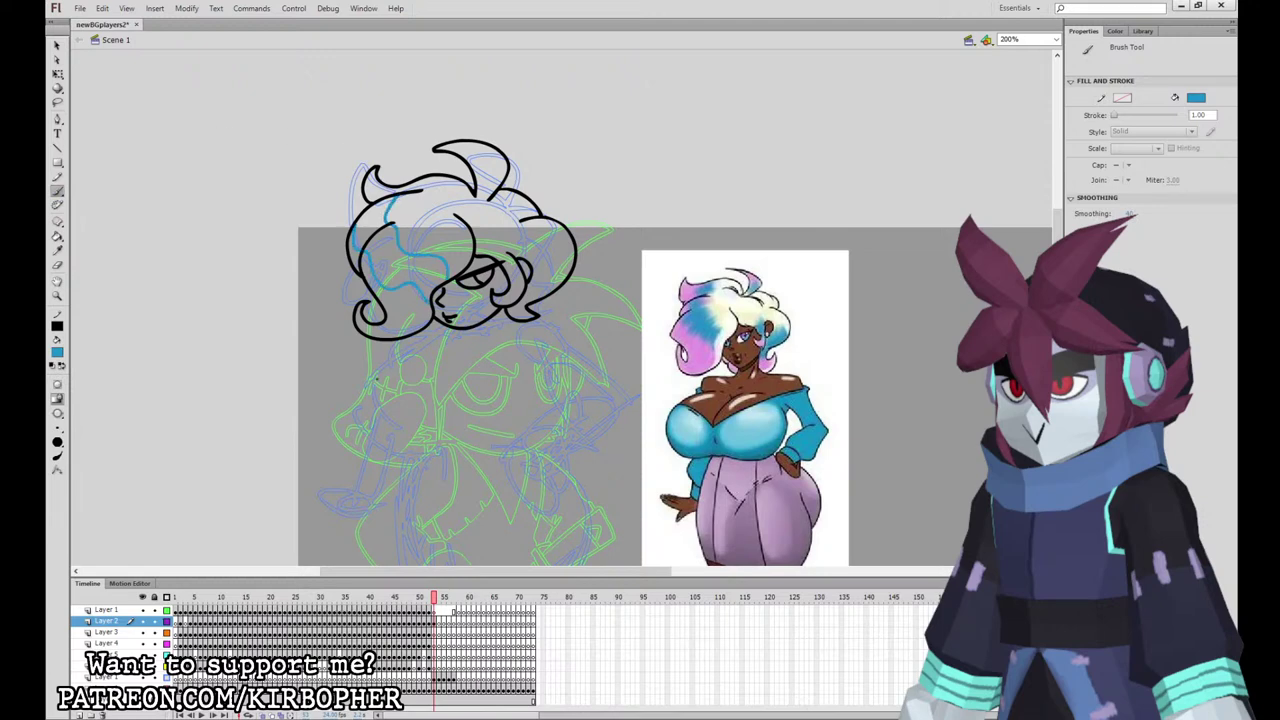
{"action": "mouse_move", "coordinate": [477, 187]}
{"action": "left_mouse_down"}
{"action": "mouse_move", "coordinate": [499, 185]}
{"action": "mouse_move", "coordinate": [468, 156]}
{"action": "left_mouse_up"}
{"action": "mouse_move", "coordinate": [384, 187]}
{"action": "left_mouse_down"}
{"action": "mouse_move", "coordinate": [381, 198]}
{"action": "mouse_move", "coordinate": [411, 183]}
{"action": "left_mouse_up"}
Step: Fill the outlined patches in the front lock and top tufts of the hair with the blue
{"action": "left_click", "coordinate": [58, 237]}
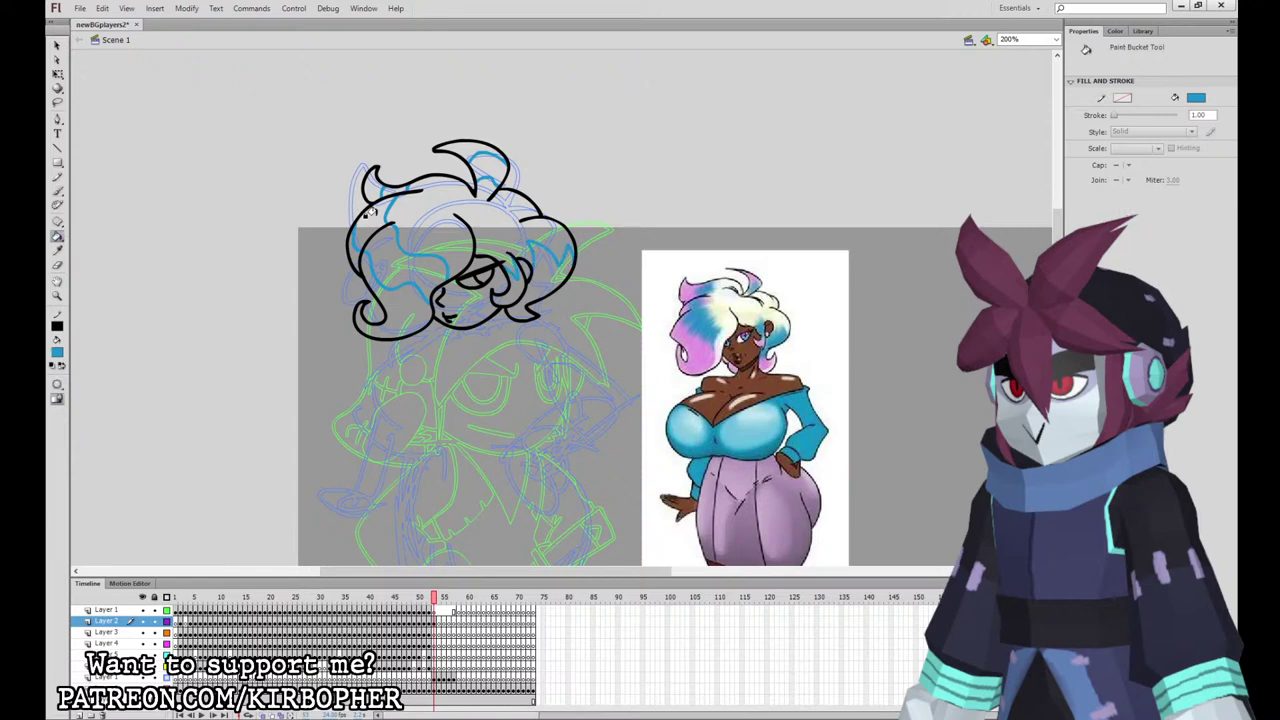
{"action": "left_click", "coordinate": [373, 236]}
{"action": "left_click", "coordinate": [402, 266]}
{"action": "left_click", "coordinate": [388, 194]}
{"action": "left_click", "coordinate": [486, 169]}
{"action": "left_click", "coordinate": [511, 267]}
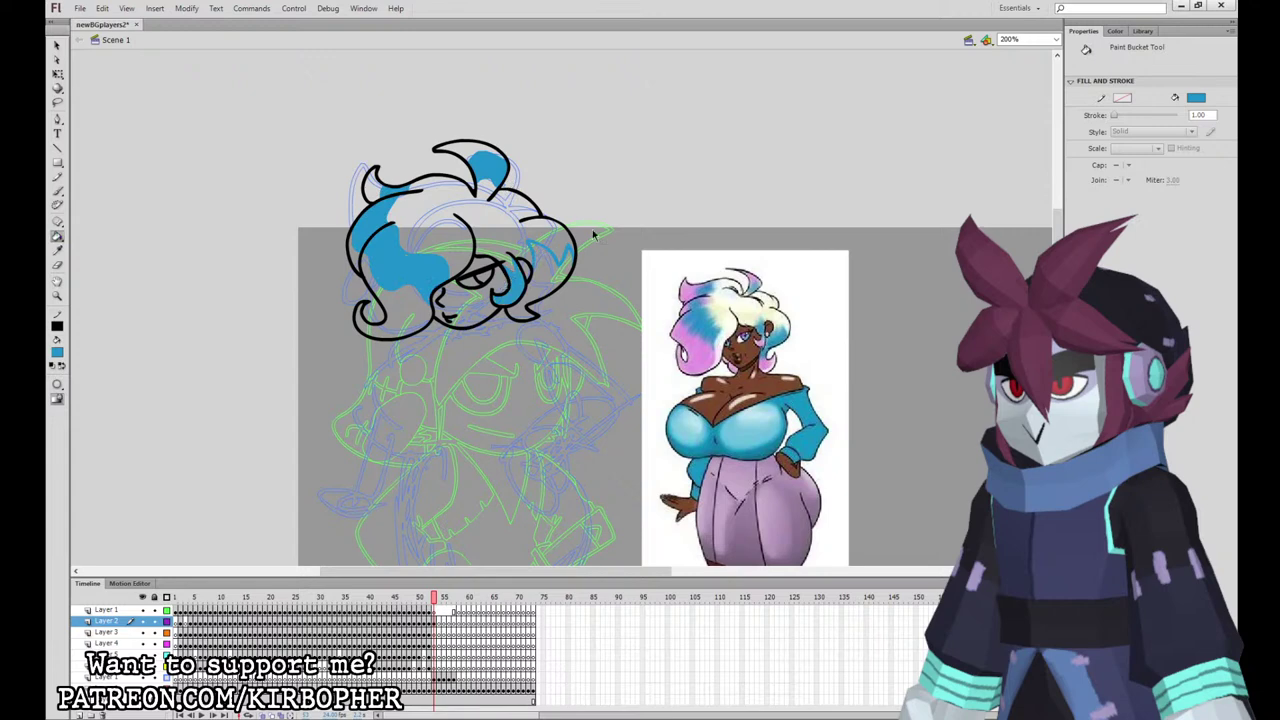
Step: Brush the missing blue boundary around the hair beside the ear and fill that patch blue
{"action": "left_click", "coordinate": [57, 192]}
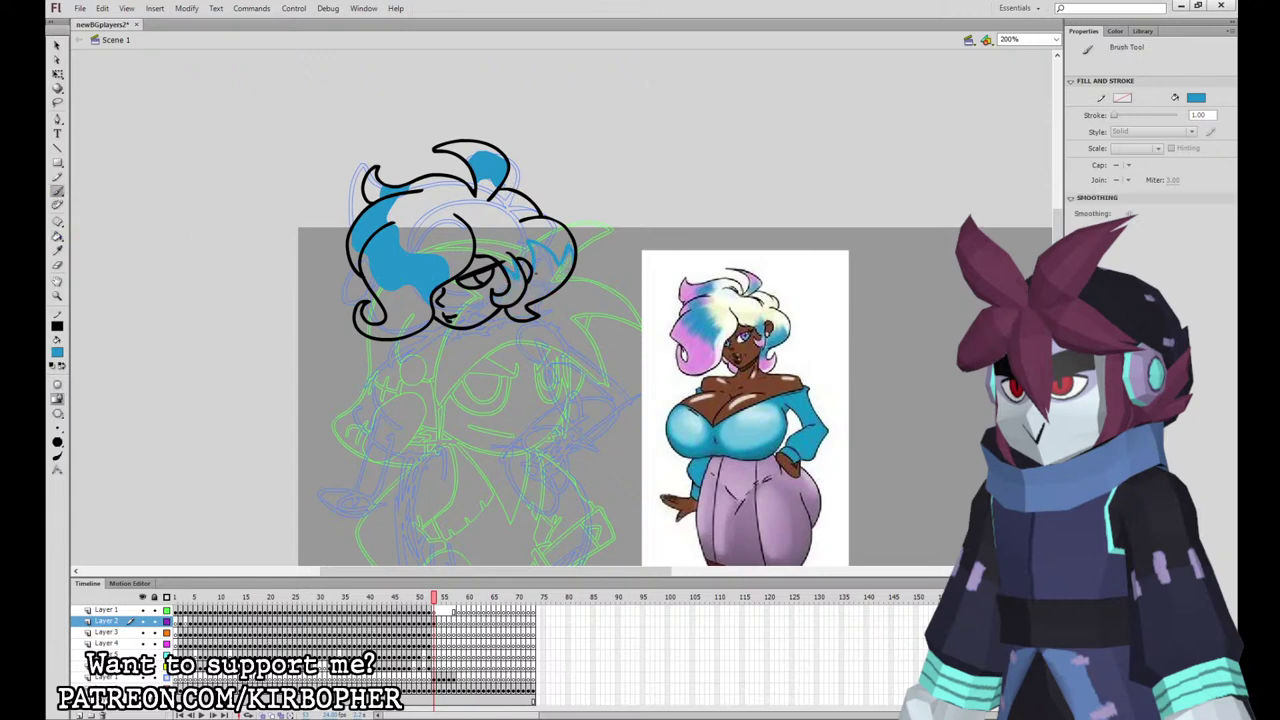
{"action": "left_click_drag", "start_coordinate": [510, 290], "coordinate": [543, 288]}
{"action": "left_click", "coordinate": [57, 237]}
{"action": "left_click", "coordinate": [517, 281]}
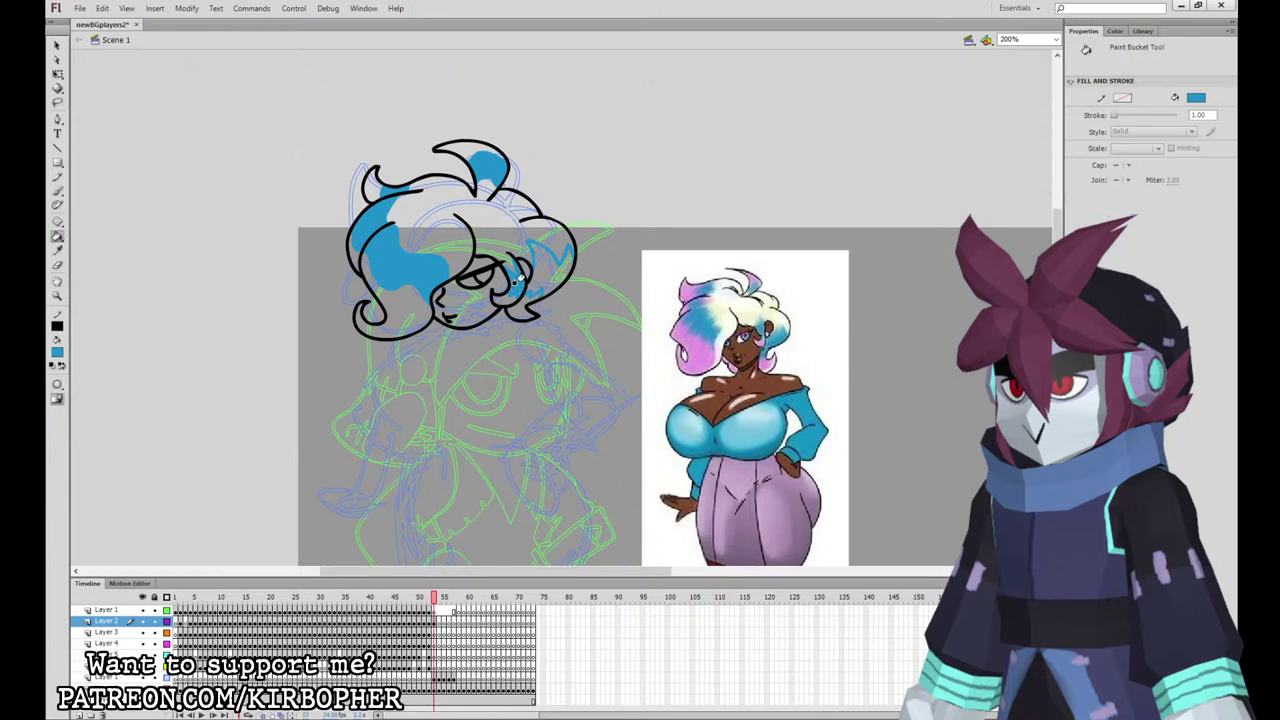
{"action": "left_click", "coordinate": [540, 278]}
Step: Sample the cream colour from the reference's hair and fill the main area of the hair with it
{"action": "left_click", "coordinate": [57, 251]}
{"action": "left_click", "coordinate": [756, 310]}
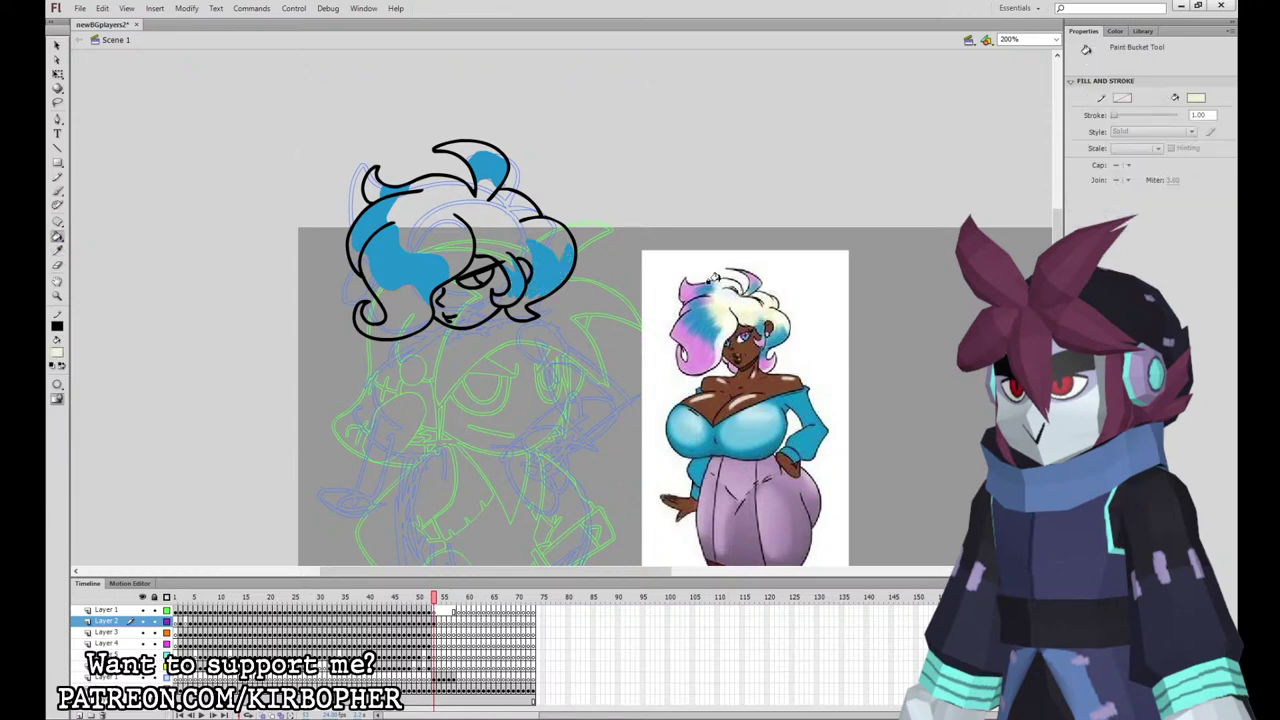
{"action": "left_click", "coordinate": [508, 222]}
{"action": "left_click", "coordinate": [58, 252]}
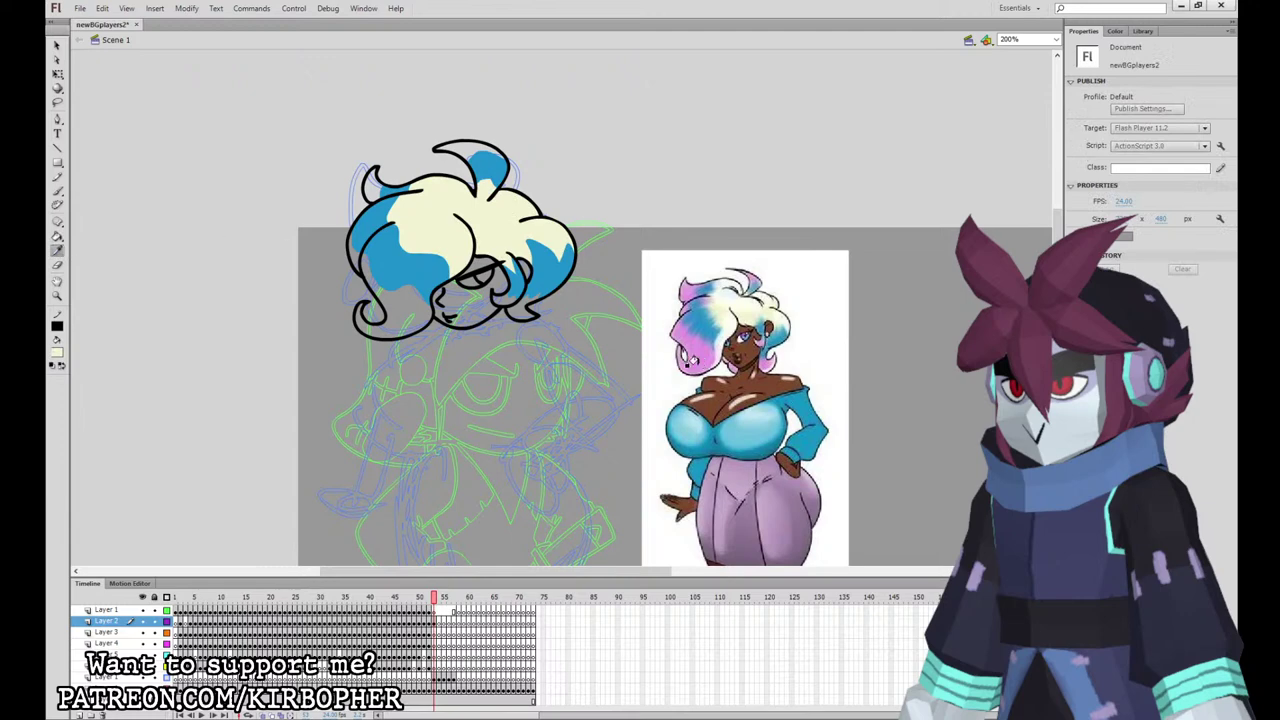
Step: Sample the pink from the reference's hair and fill the front lock, tuft tips and curls beside the ear with it
{"action": "left_click", "coordinate": [688, 365]}
{"action": "left_click", "coordinate": [394, 310]}
{"action": "left_click", "coordinate": [352, 259]}
{"action": "left_click", "coordinate": [372, 185]}
{"action": "left_click", "coordinate": [465, 152]}
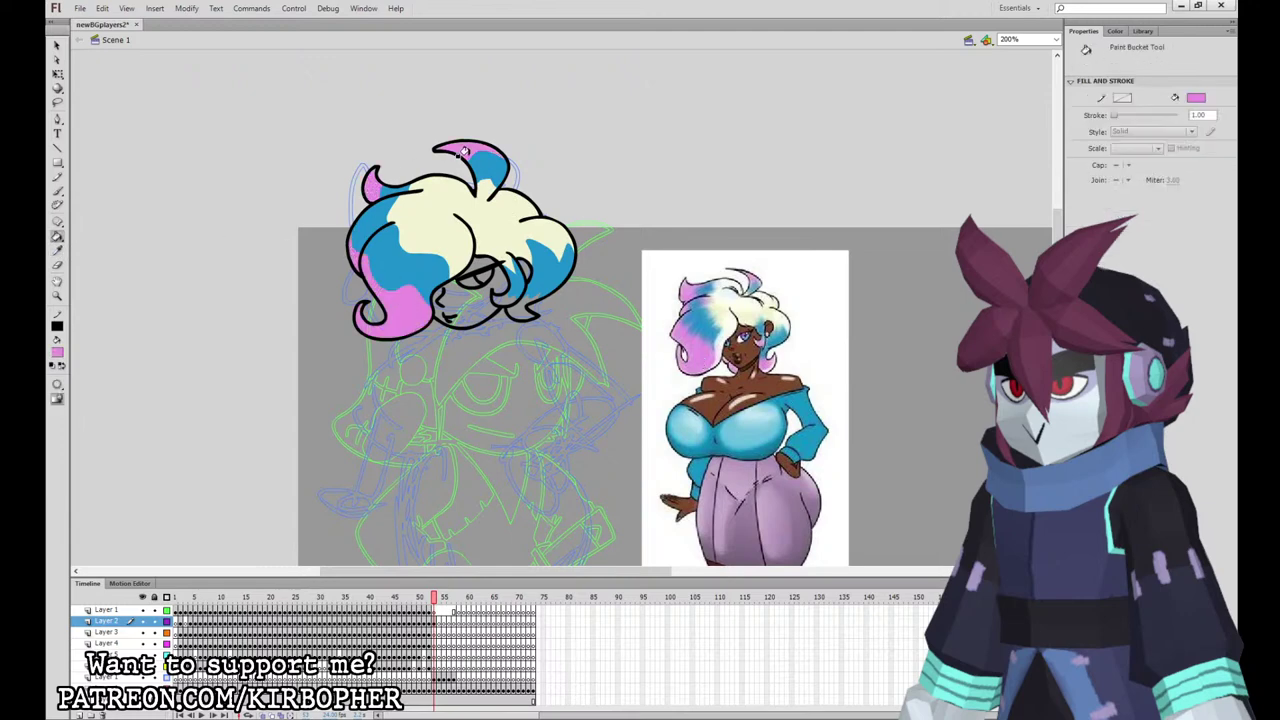
{"action": "left_click", "coordinate": [522, 262]}
{"action": "left_click", "coordinate": [505, 296]}
{"action": "left_click", "coordinate": [57, 46]}
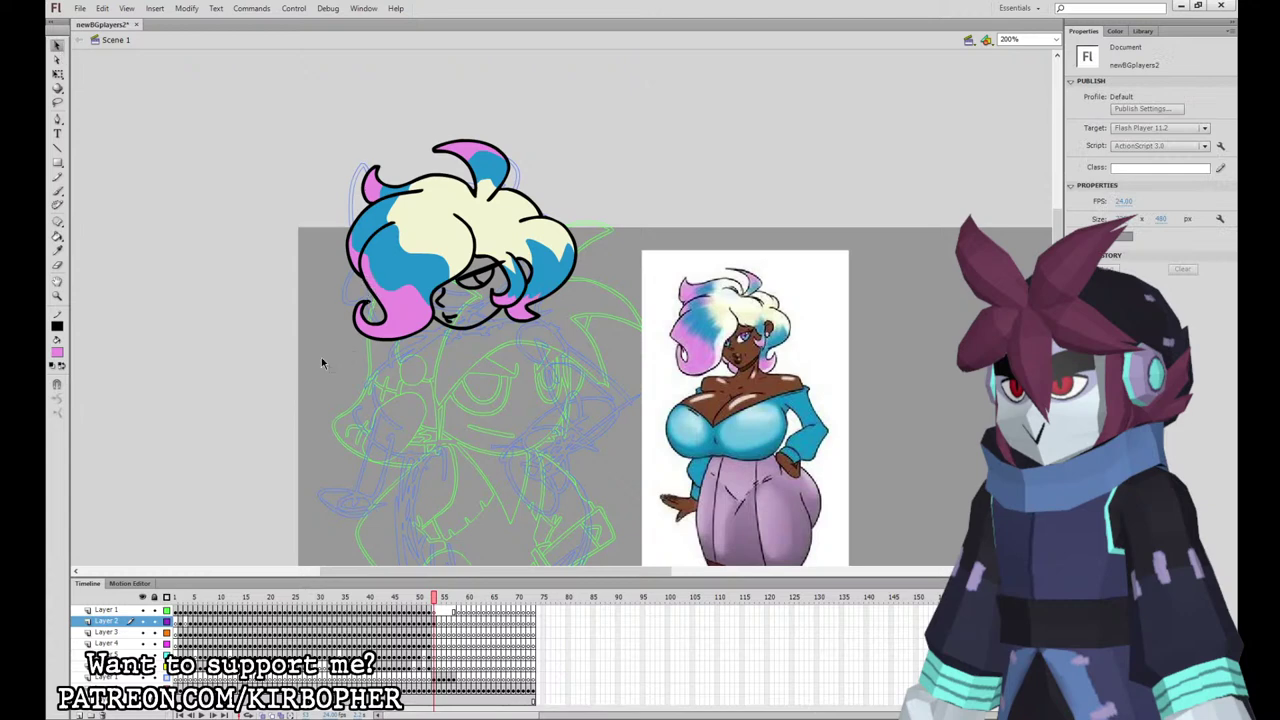
Step: Fill the iris of the visible eye with a light blue sampled from the reference
{"action": "left_click", "coordinate": [57, 237]}
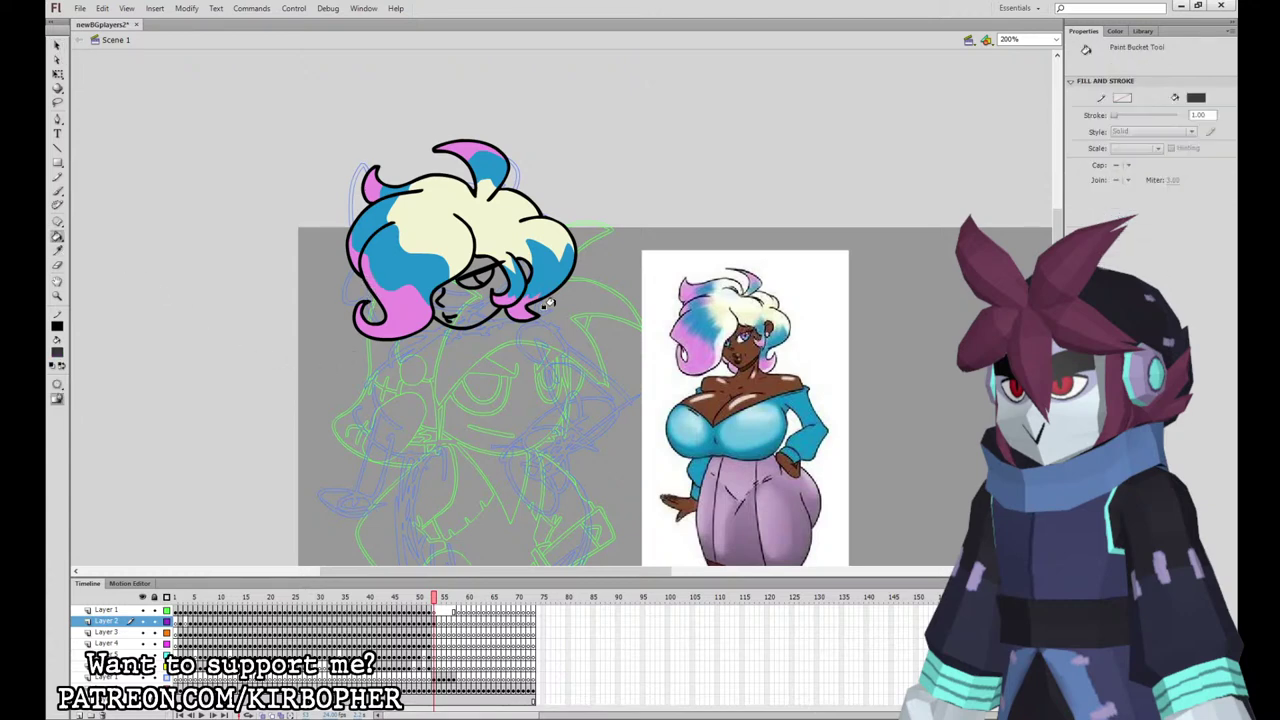
{"action": "left_click", "coordinate": [57, 251]}
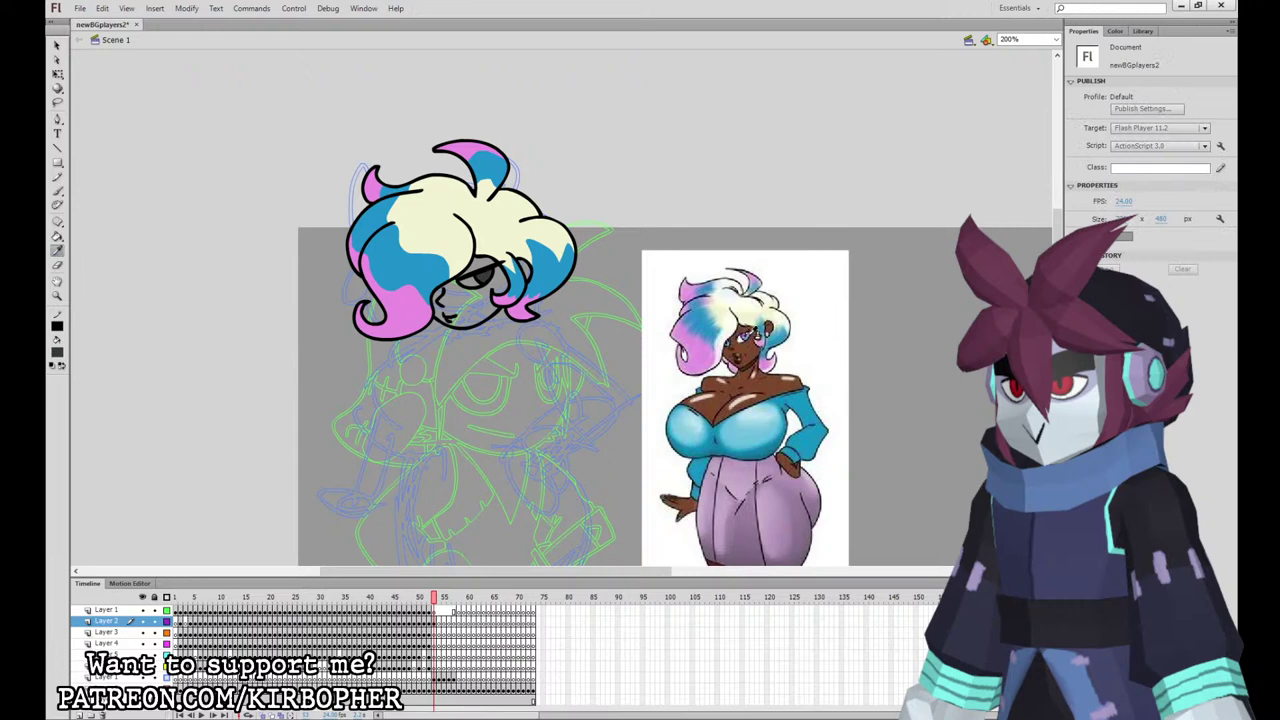
{"action": "left_click", "coordinate": [752, 333]}
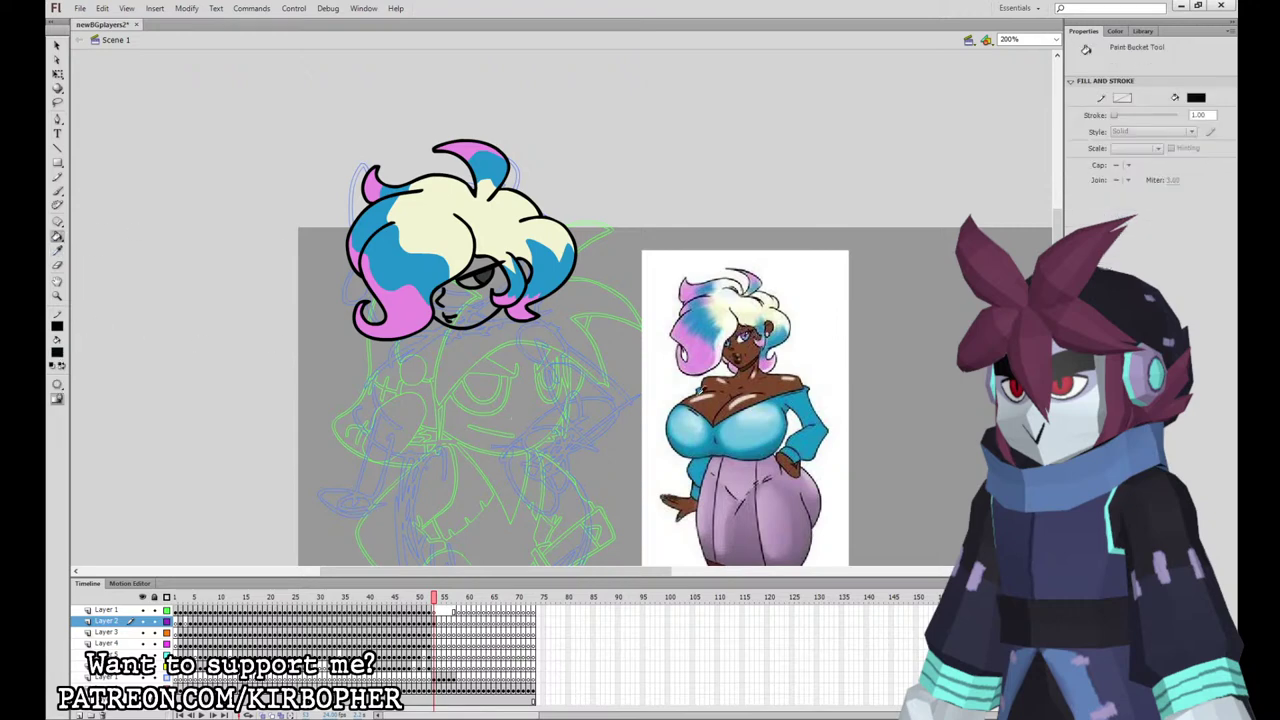
{"action": "left_click", "coordinate": [780, 325]}
{"action": "left_click", "coordinate": [483, 277]}
Step: Sample the brown skin tone from the reference for the face and ear, and fill the white of the eye with white
{"action": "key", "text": "i"}
{"action": "left_click", "coordinate": [746, 340]}
{"action": "left_click", "coordinate": [470, 268]}
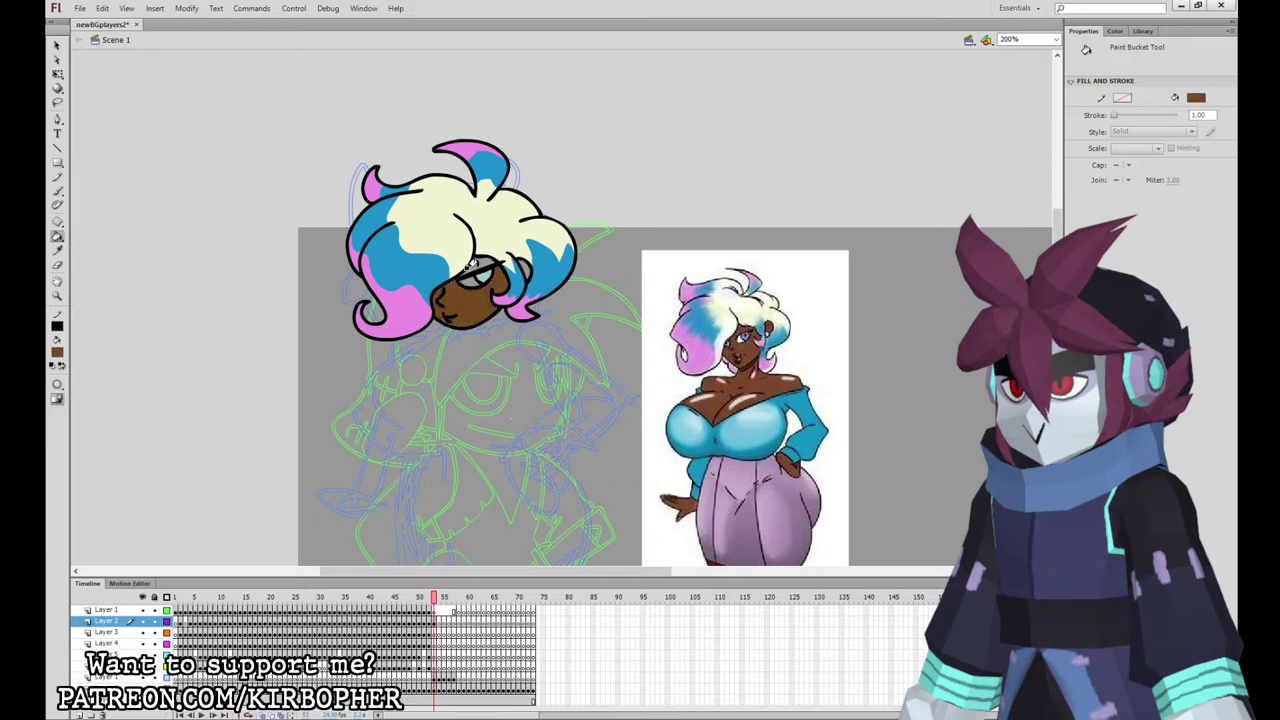
{"action": "left_click", "coordinate": [58, 353]}
{"action": "left_click", "coordinate": [70, 425]}
{"action": "left_click", "coordinate": [468, 278]}
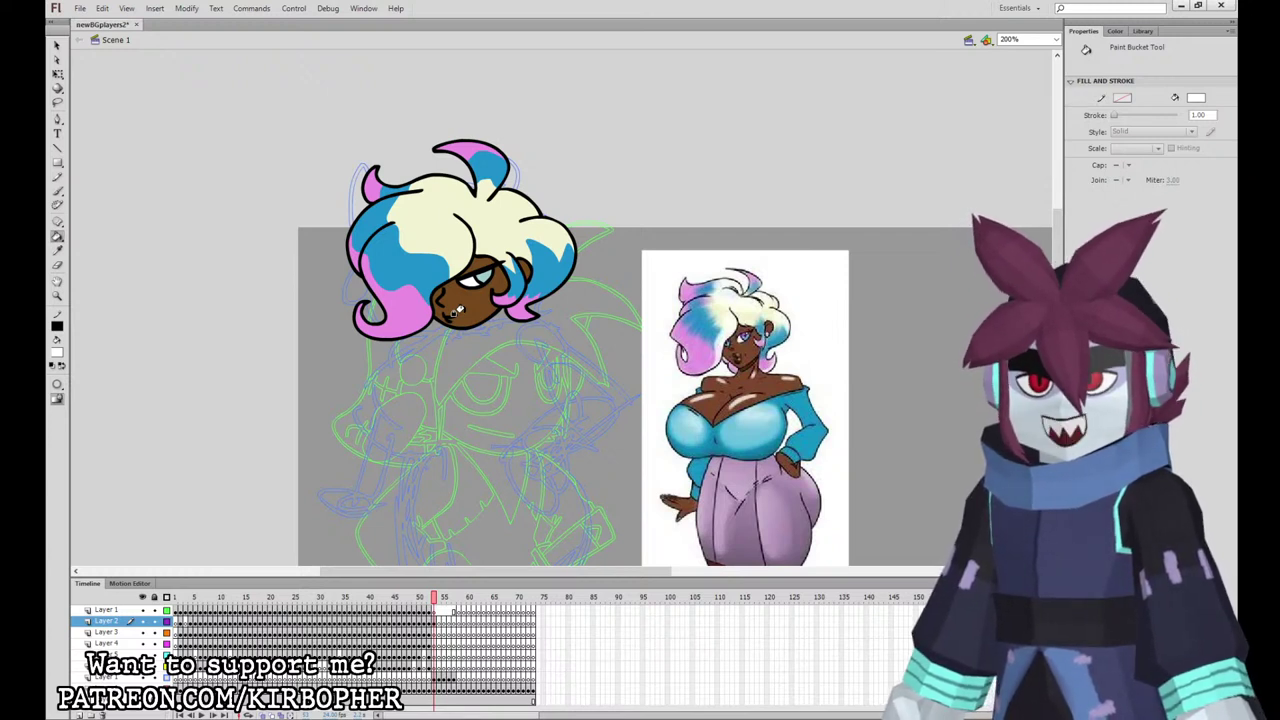
Step: Brush the off-shoulder neckline and bust outline in black on Layer 3, following the sketch
{"action": "left_click", "coordinate": [60, 194]}
{"action": "left_click", "coordinate": [75, 383]}
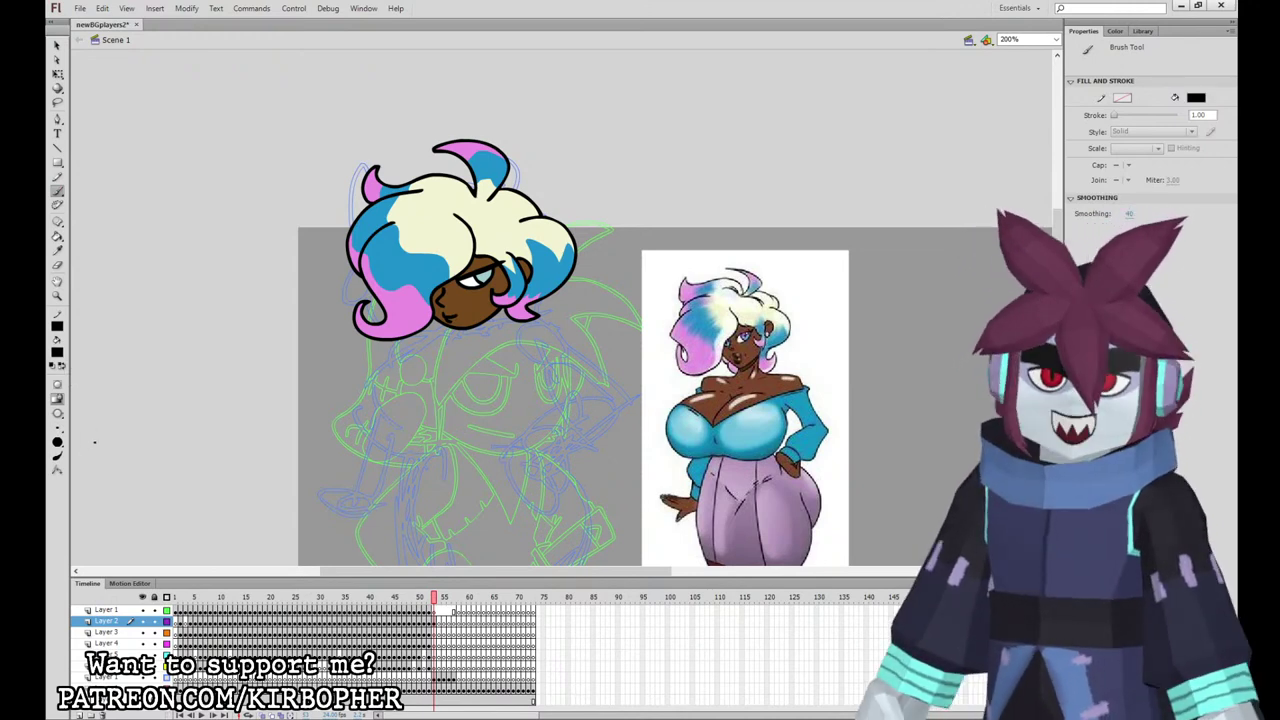
{"action": "left_click", "coordinate": [436, 632]}
{"action": "key", "text": "ctrl+minus"}
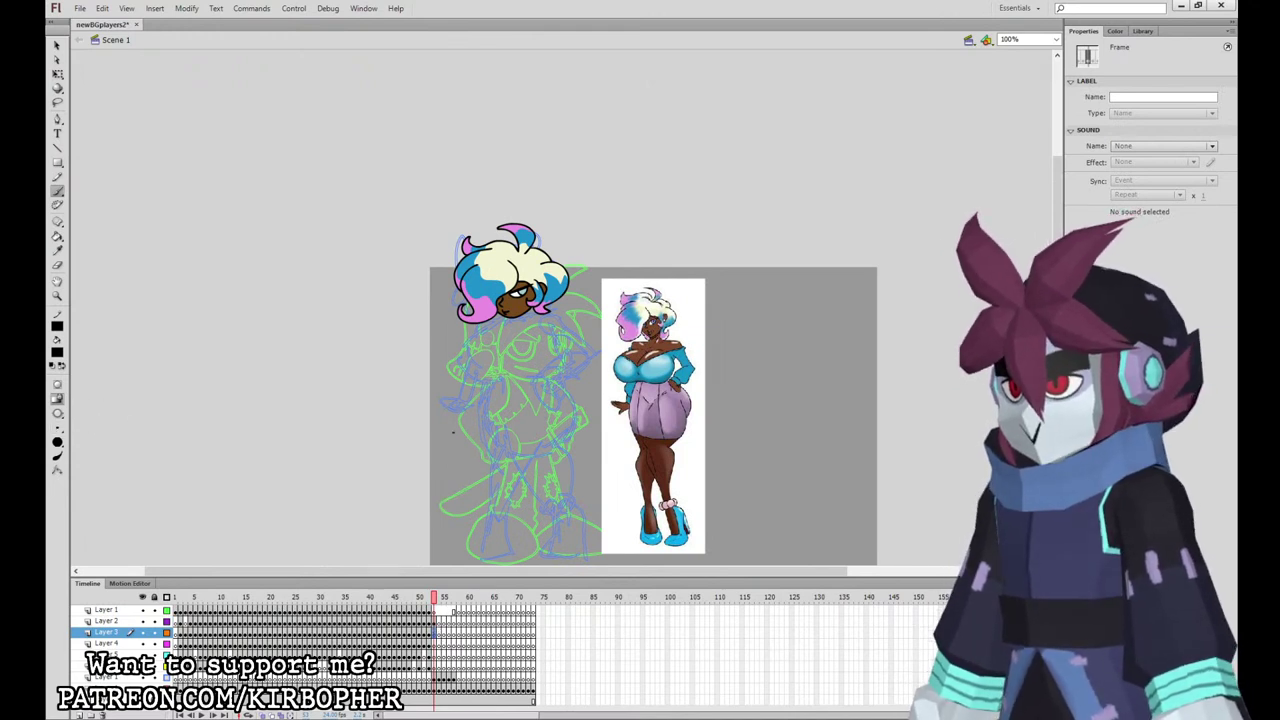
{"action": "mouse_move", "coordinate": [499, 347]}
{"action": "left_mouse_down"}
{"action": "mouse_move", "coordinate": [565, 325]}
{"action": "mouse_move", "coordinate": [477, 340]}
{"action": "mouse_move", "coordinate": [462, 356]}
{"action": "mouse_move", "coordinate": [494, 380]}
{"action": "mouse_move", "coordinate": [551, 343]}
{"action": "left_mouse_up"}
{"action": "key", "text": "ctrl+z"}
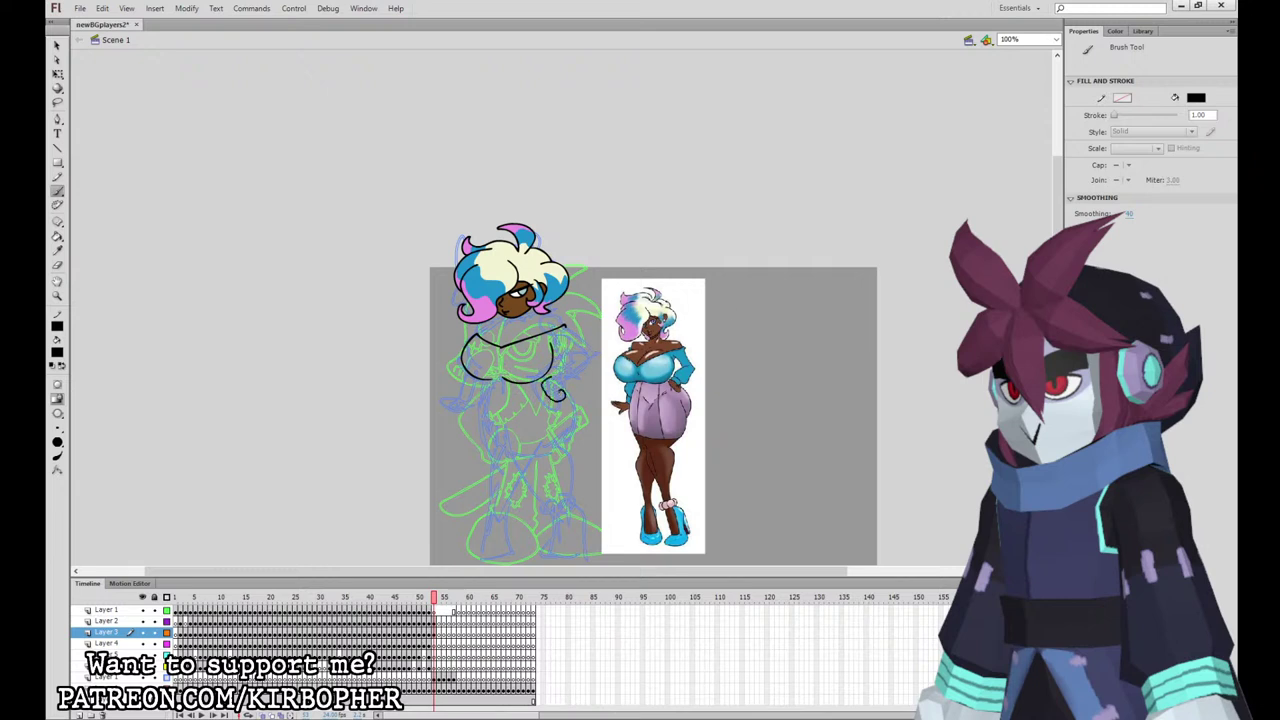
Step: Ink the bent arm with its sleeve and the hand resting on the hip, undoing misplaced strokes
{"action": "left_click_drag", "start_coordinate": [553, 379], "coordinate": [560, 392]}
{"action": "key", "text": "ctrl+z"}
{"action": "key", "text": "ctrl+z"}
{"action": "left_click_drag", "start_coordinate": [577, 353], "coordinate": [554, 373]}
{"action": "key", "text": "ctrl+z"}
{"action": "left_click_drag", "start_coordinate": [591, 351], "coordinate": [565, 326]}
{"action": "key", "text": "ctrl+z"}
{"action": "key", "text": "ctrl+z"}
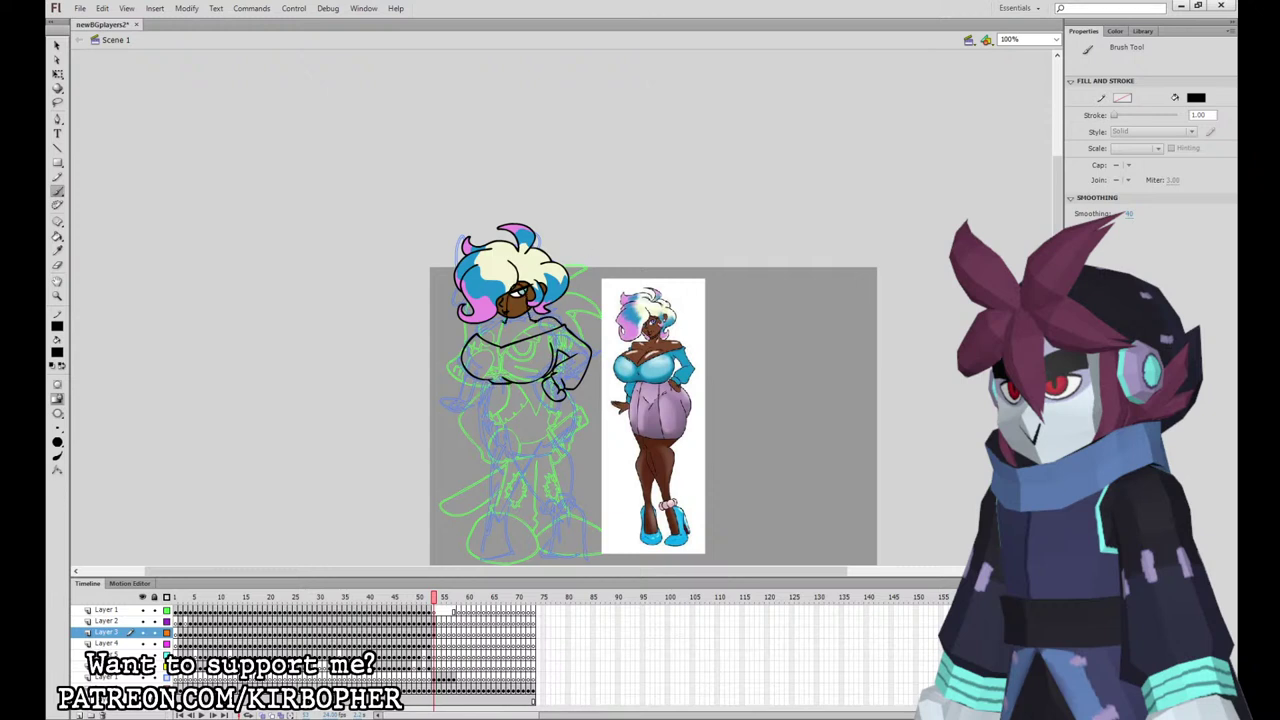
Step: Undo the unwanted strokes and ink the neck and shoulder lines above the neckline
{"action": "key", "text": "ctrl+z"}
{"action": "key", "text": "ctrl+z"}
{"action": "key", "text": "ctrl+z"}
{"action": "key", "text": "ctrl+z"}
{"action": "key", "text": "ctrl+z"}
{"action": "key", "text": "ctrl+z"}
{"action": "left_click_drag", "start_coordinate": [502, 347], "coordinate": [515, 334]}
Step: Ink the outline of the skirt from the waist down to its hem on Layer 4
{"action": "left_click", "coordinate": [435, 644]}
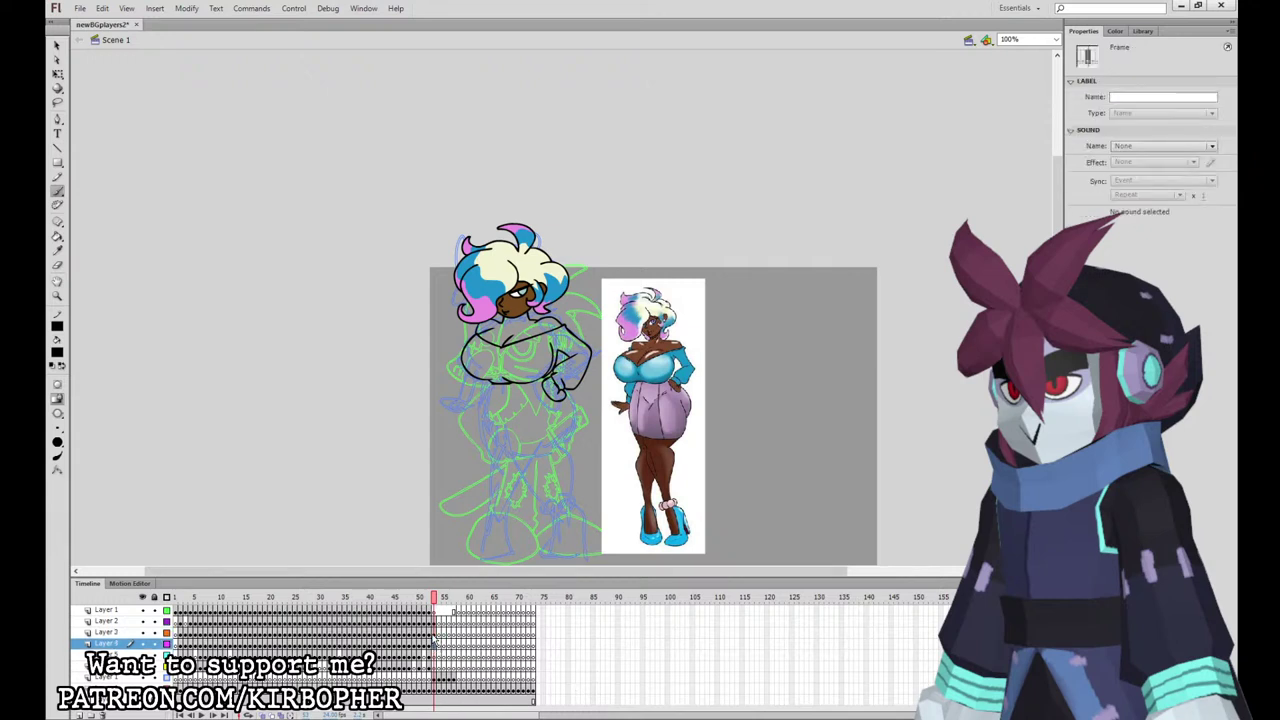
{"action": "mouse_move", "coordinate": [481, 372]}
{"action": "left_mouse_down"}
{"action": "mouse_move", "coordinate": [486, 440]}
{"action": "mouse_move", "coordinate": [555, 454]}
{"action": "mouse_move", "coordinate": [482, 437]}
{"action": "mouse_move", "coordinate": [562, 452]}
{"action": "mouse_move", "coordinate": [486, 440]}
{"action": "mouse_move", "coordinate": [552, 458]}
{"action": "left_mouse_up"}
{"action": "key", "text": "ctrl+z"}
{"action": "key", "text": "ctrl+z"}
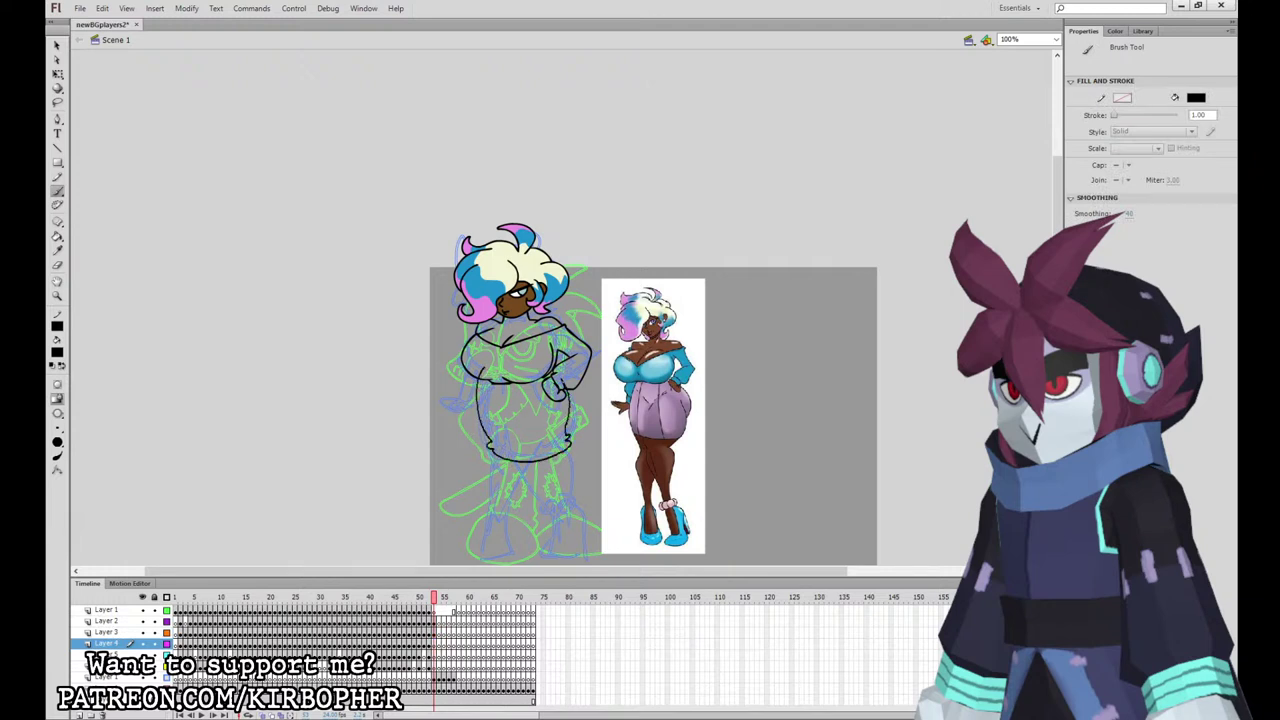
Step: Brush the waist curve and the fold lines down the front of the skirt, undoing misplaced strokes
{"action": "mouse_move", "coordinate": [553, 372]}
{"action": "left_mouse_down"}
{"action": "mouse_move", "coordinate": [480, 373]}
{"action": "mouse_move", "coordinate": [513, 416]}
{"action": "left_mouse_up"}
{"action": "key", "text": "ctrl+z"}
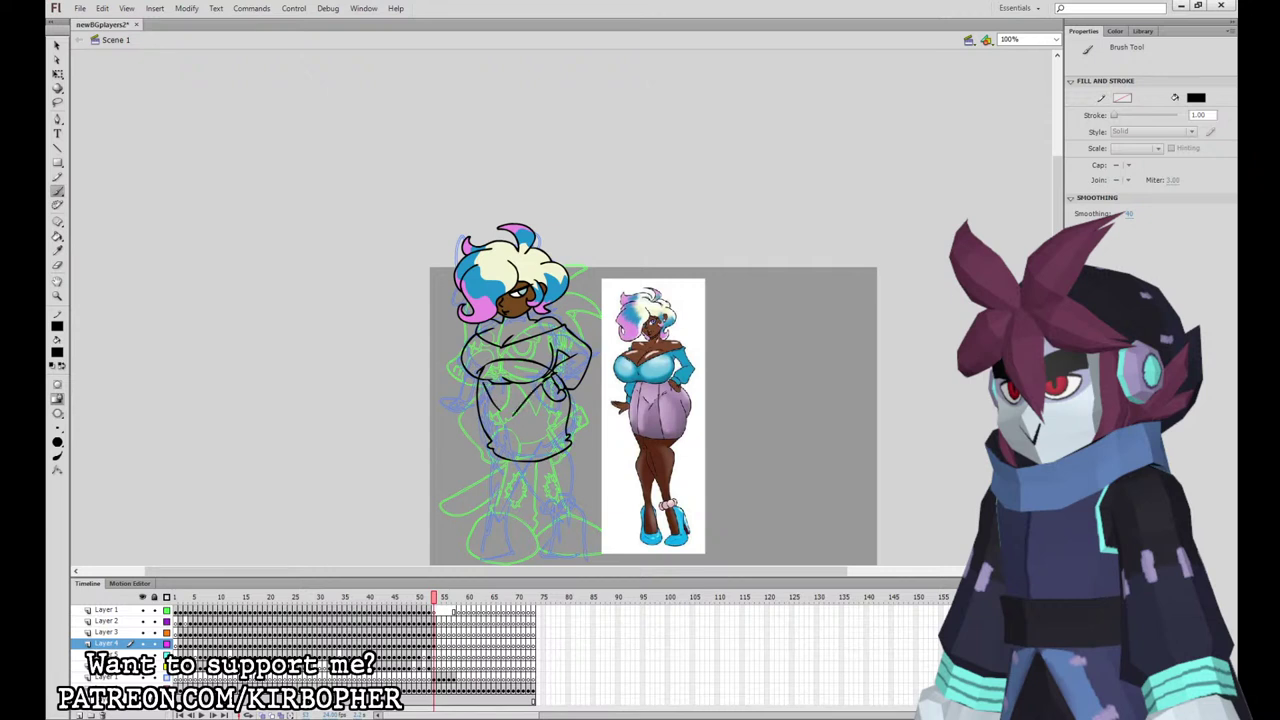
{"action": "left_click_drag", "start_coordinate": [548, 374], "coordinate": [524, 450]}
{"action": "key", "text": "ctrl+z"}
{"action": "mouse_move", "coordinate": [522, 370]}
{"action": "left_mouse_down"}
{"action": "mouse_move", "coordinate": [548, 453]}
{"action": "mouse_move", "coordinate": [494, 432]}
{"action": "mouse_move", "coordinate": [500, 450]}
{"action": "left_mouse_up"}
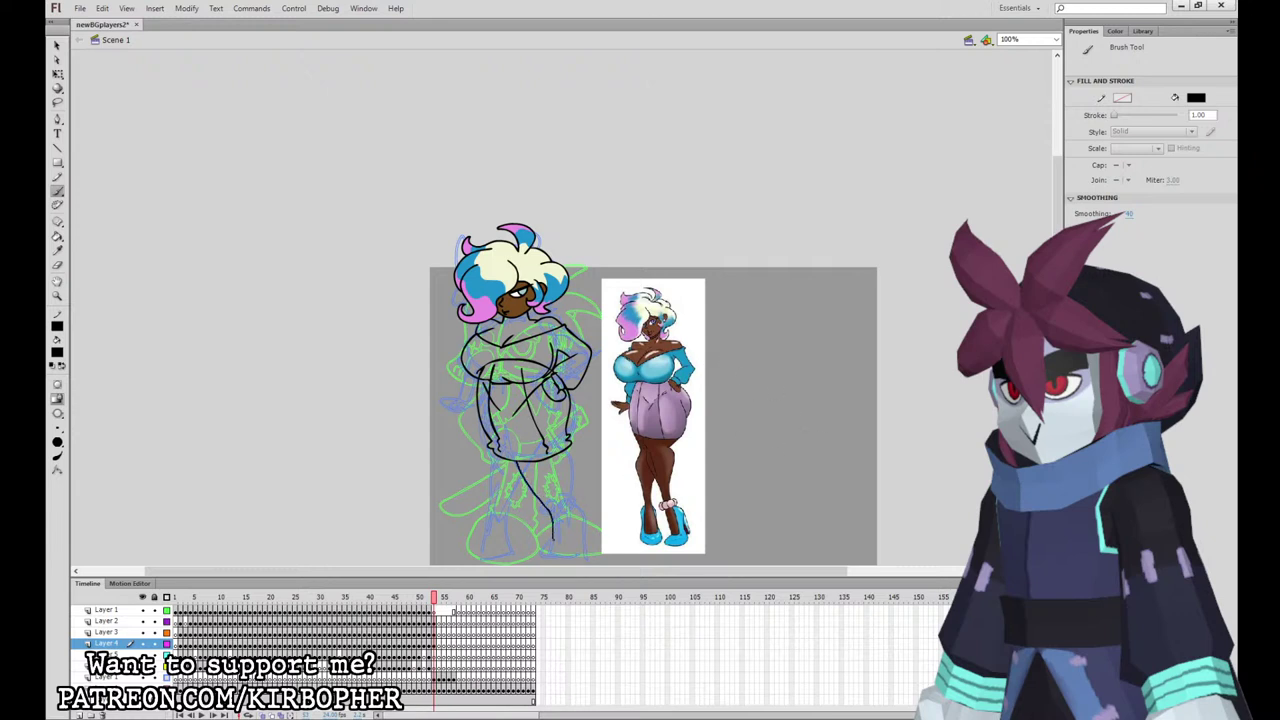
Step: Ink both crossed legs below the skirt and the outlines of the high-heeled shoes
{"action": "mouse_move", "coordinate": [565, 490]}
{"action": "left_mouse_down"}
{"action": "mouse_move", "coordinate": [565, 454]}
{"action": "mouse_move", "coordinate": [492, 518]}
{"action": "mouse_move", "coordinate": [524, 472]}
{"action": "left_mouse_up"}
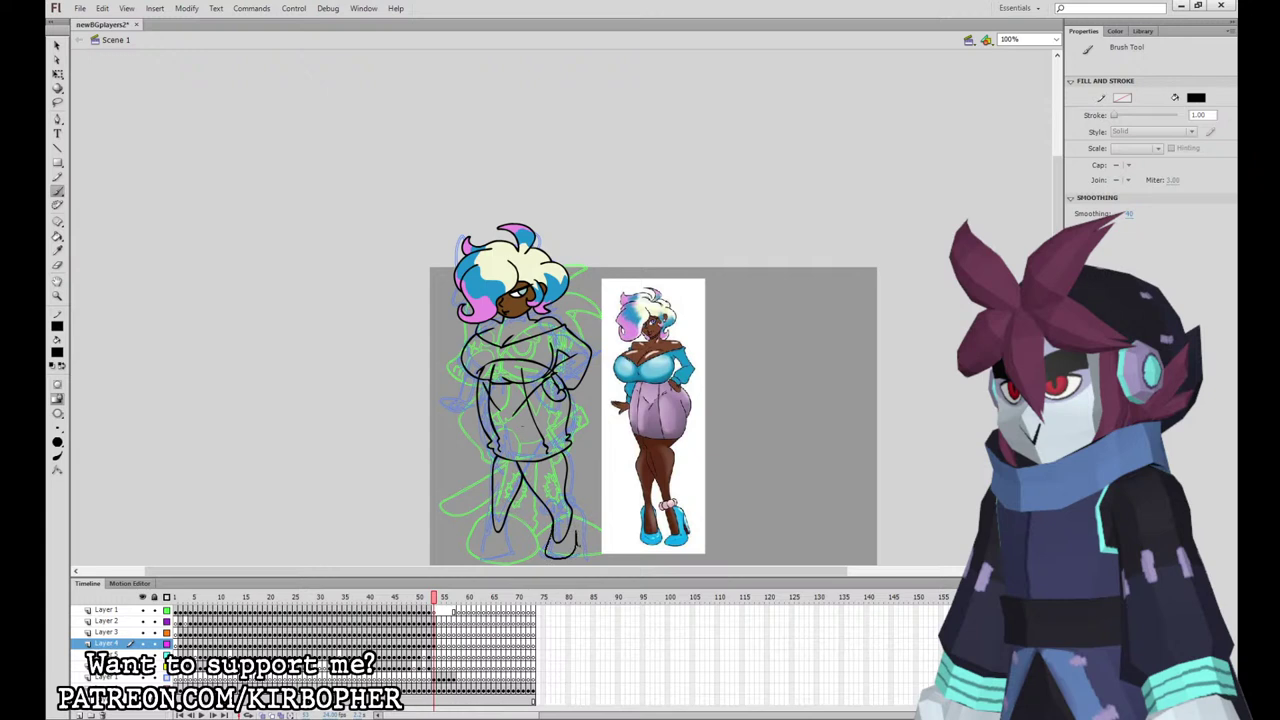
{"action": "mouse_move", "coordinate": [576, 512]}
{"action": "left_mouse_down"}
{"action": "mouse_move", "coordinate": [578, 550]}
{"action": "mouse_move", "coordinate": [510, 508]}
{"action": "mouse_move", "coordinate": [484, 554]}
{"action": "left_mouse_up"}
{"action": "key", "text": "ctrl+z"}
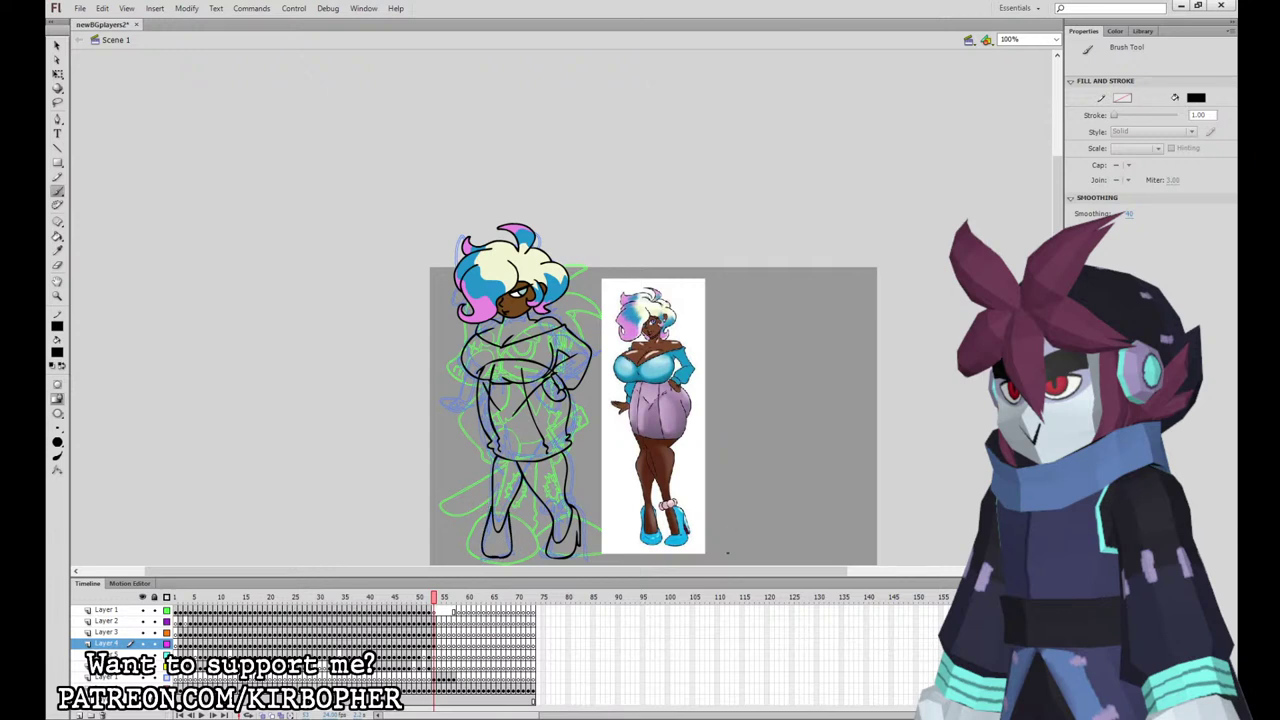
Step: Draw a small round bead on the layer below Layer 4 and fill it with the pale pink of the reference's anklet
{"action": "left_click", "coordinate": [433, 655]}
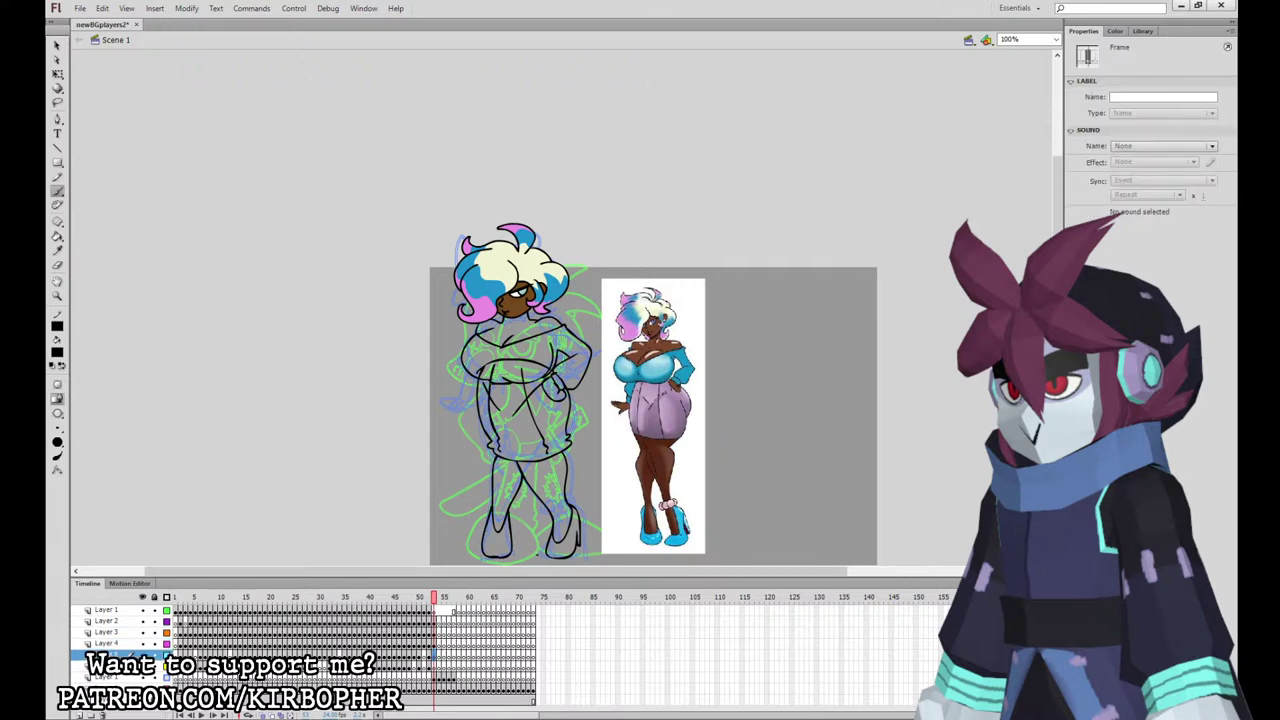
{"action": "left_click_drag", "start_coordinate": [583, 483], "coordinate": [582, 486]}
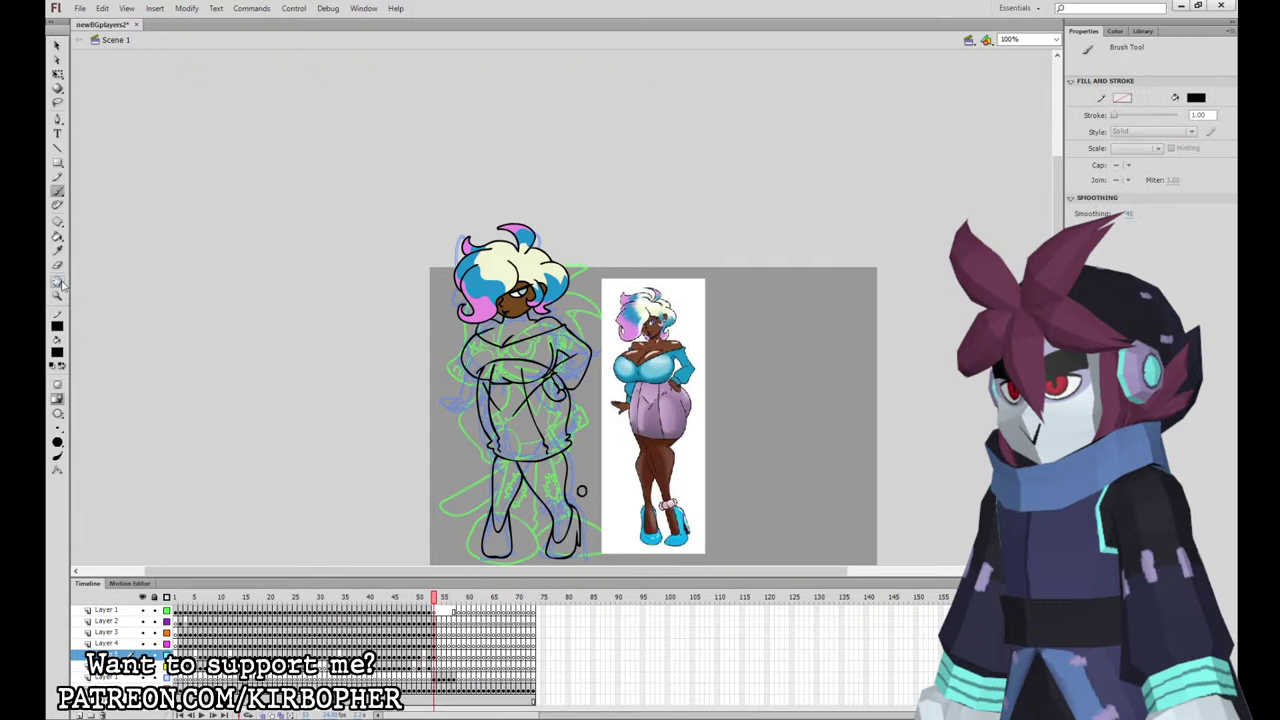
{"action": "left_click", "coordinate": [58, 251]}
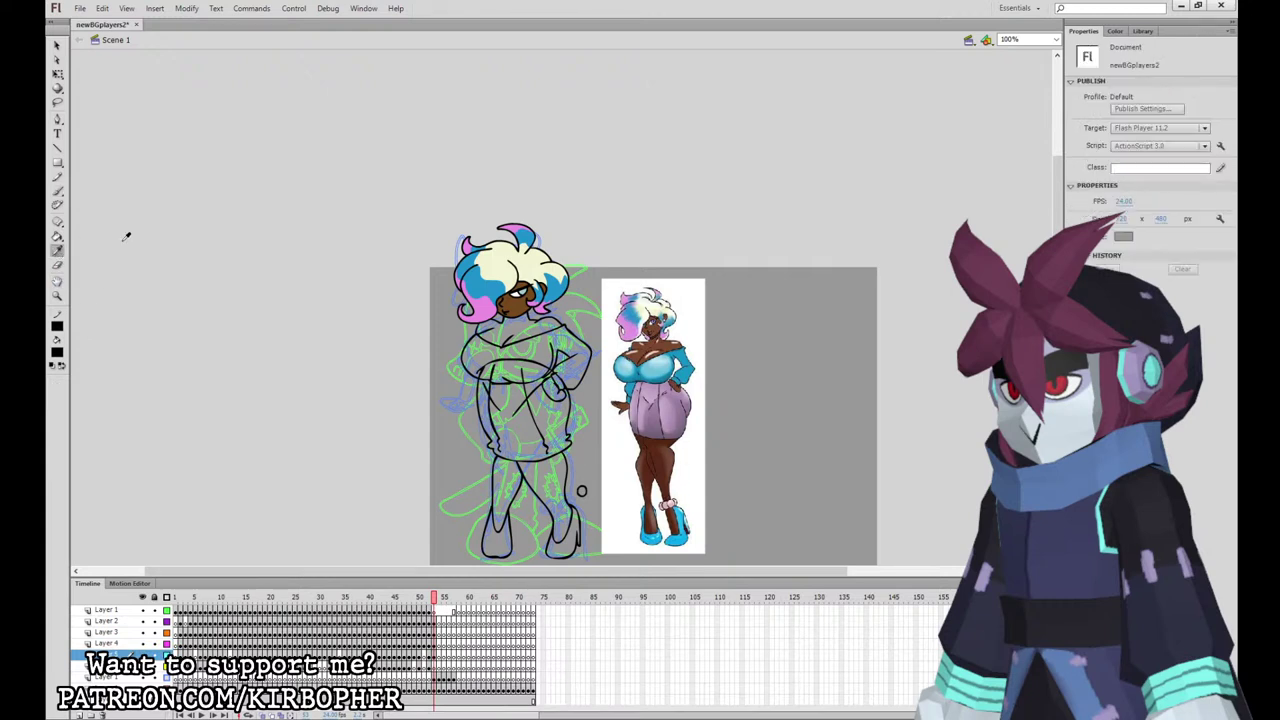
{"action": "left_click", "coordinate": [666, 506]}
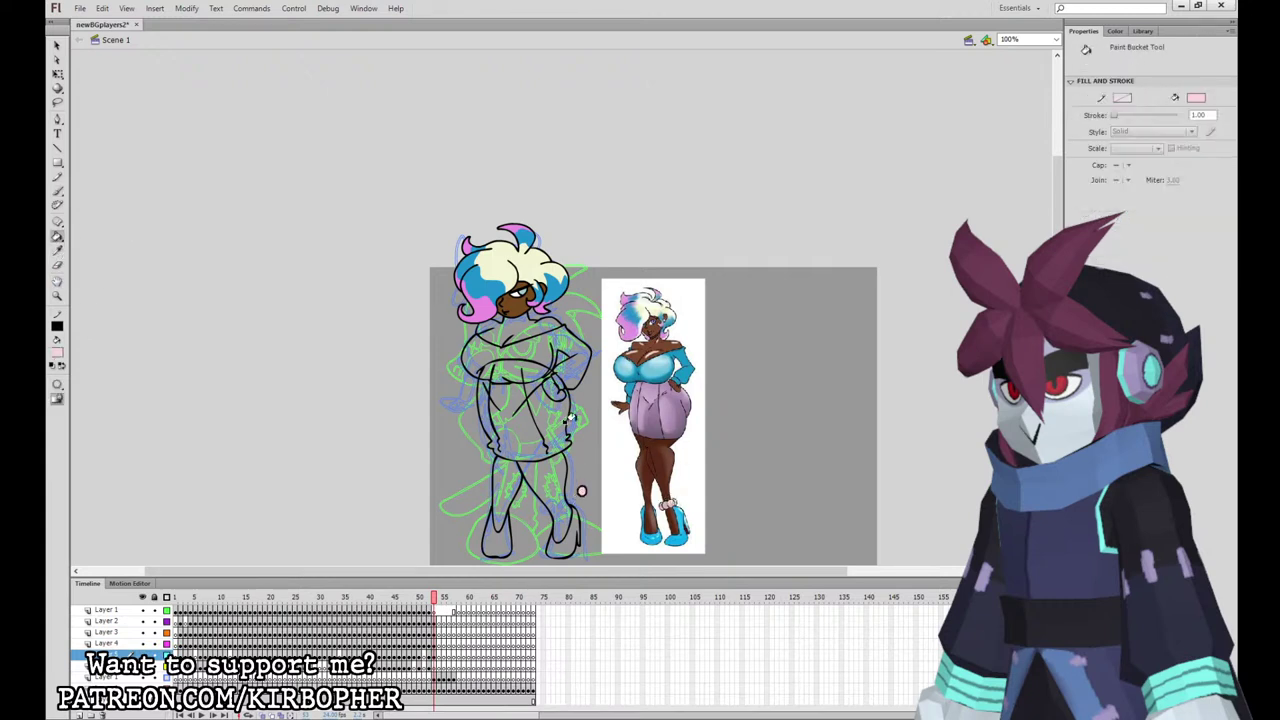
Step: Move the pink bead to Layer 4 and arrange copies of it around the ankle as a beaded anklet
{"action": "key", "text": "v"}
{"action": "left_click", "coordinate": [576, 450]}
{"action": "left_click", "coordinate": [583, 491]}
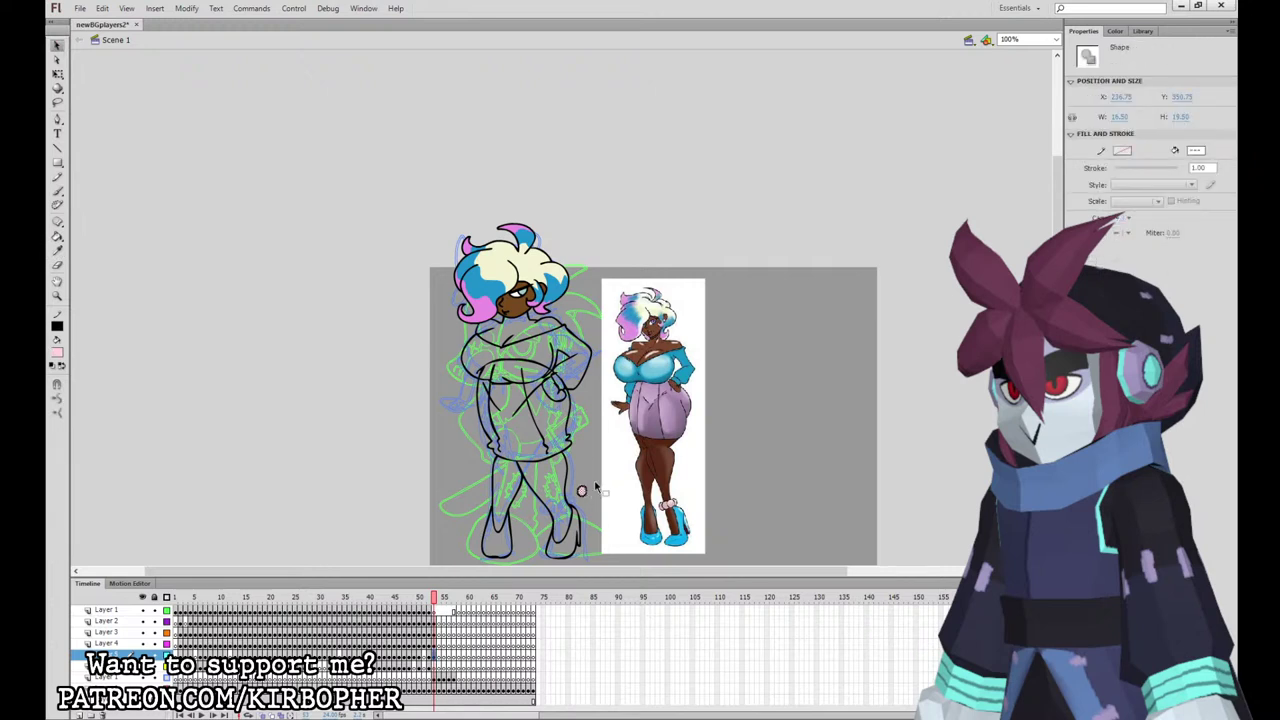
{"action": "key", "text": "ctrl+x"}
{"action": "left_click", "coordinate": [434, 643]}
{"action": "key", "text": "ctrl+v"}
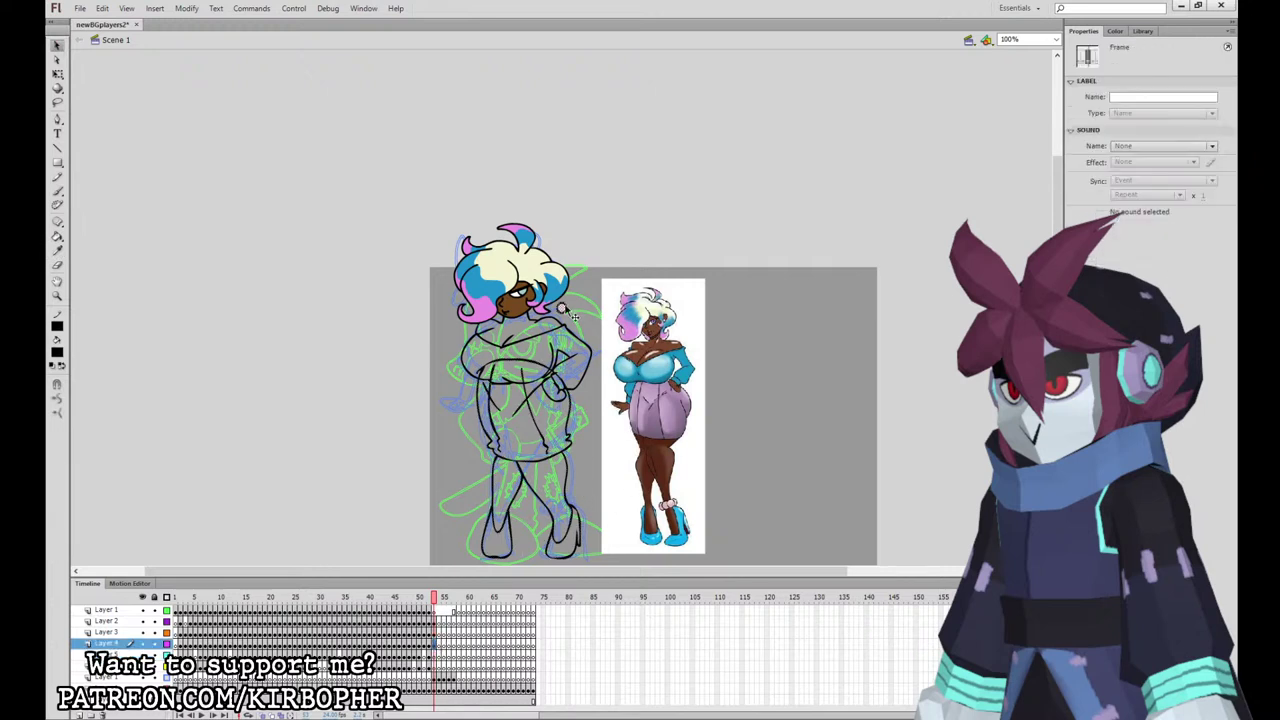
{"action": "left_click_drag", "start_coordinate": [563, 308], "coordinate": [566, 509]}
{"action": "left_click_drag", "start_coordinate": [566, 509], "coordinate": [562, 512]}
{"action": "left_click", "coordinate": [591, 478]}
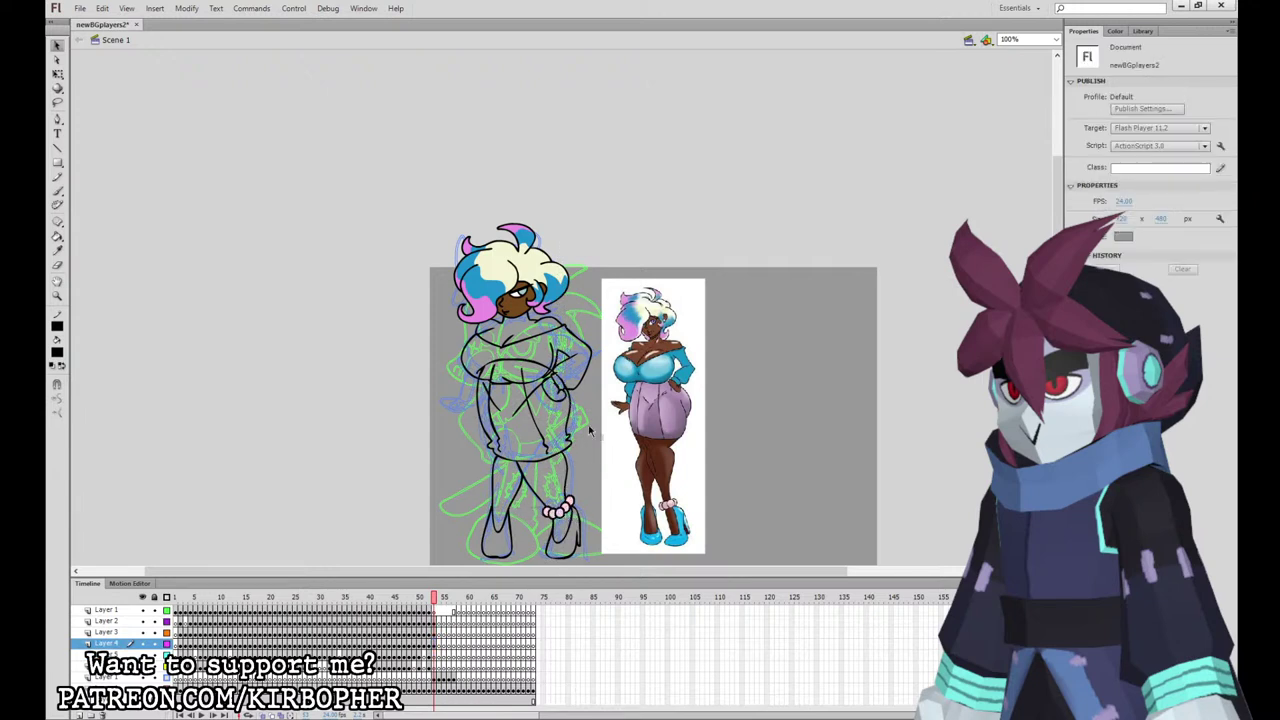
Step: Ink the lowered arm and its outstretched hand in black on the layer below Layer 4
{"action": "left_click", "coordinate": [57, 191]}
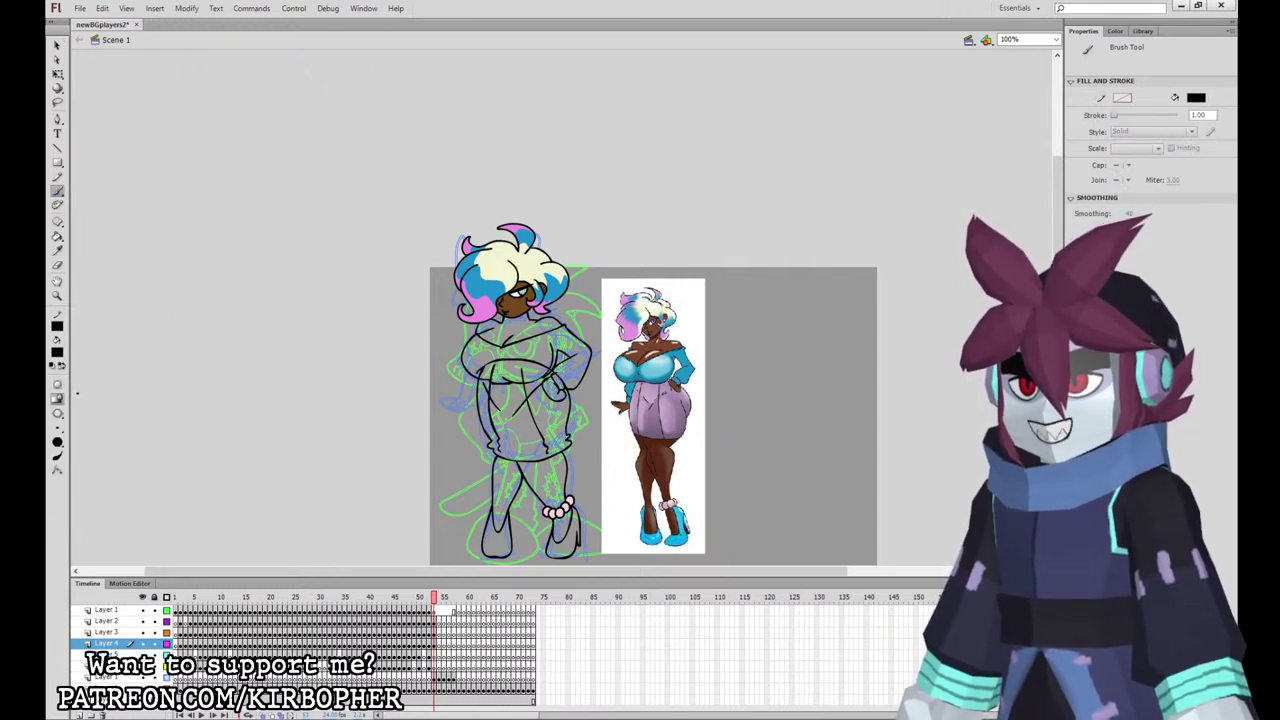
{"action": "left_click", "coordinate": [436, 654]}
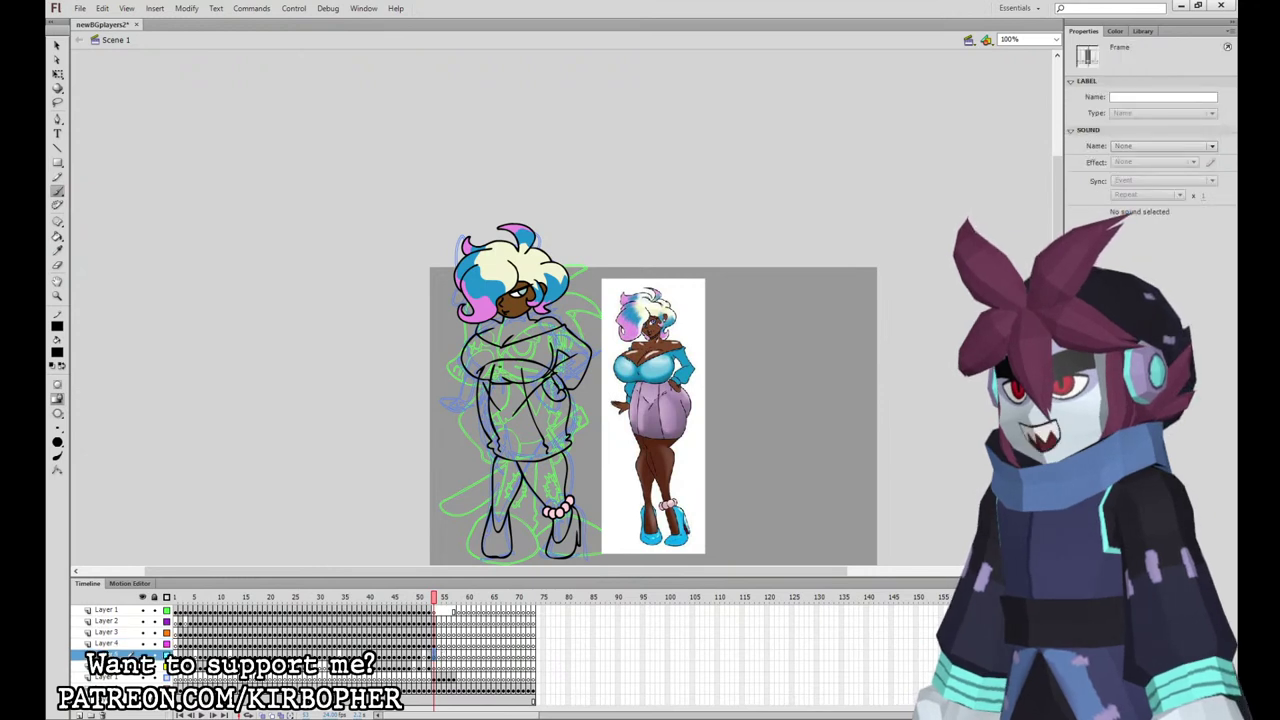
{"action": "left_click_drag", "start_coordinate": [467, 361], "coordinate": [459, 389]}
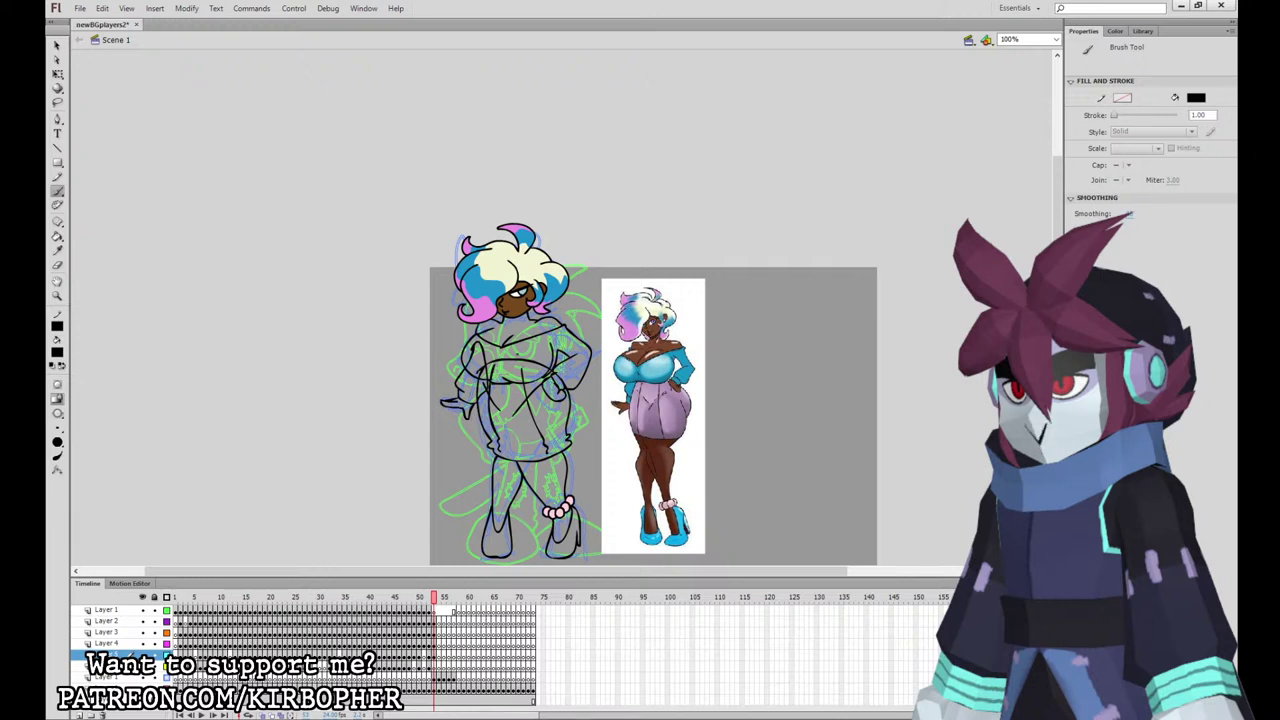
Step: Fill the chest, shoulders and hands with the face's brown, and the top and sleeves with the reference's light blue
{"action": "left_click", "coordinate": [58, 253]}
{"action": "left_click", "coordinate": [514, 306]}
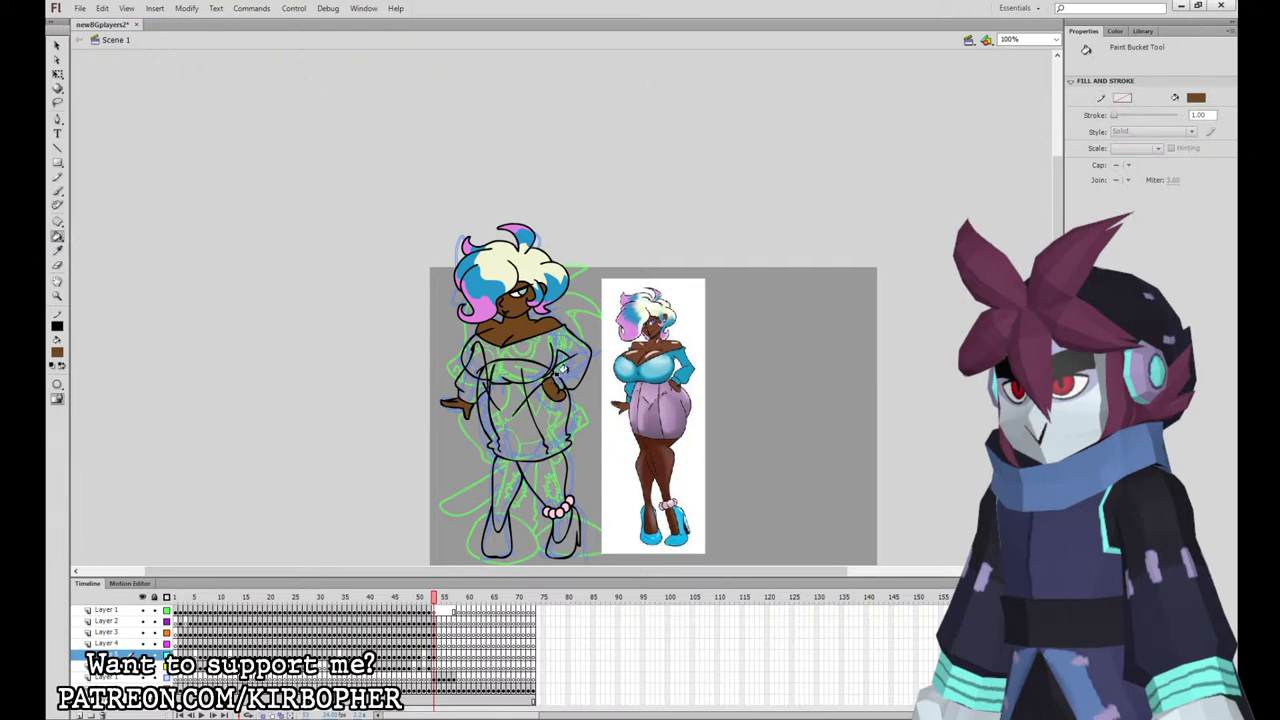
{"action": "left_click", "coordinate": [58, 253]}
{"action": "left_click", "coordinate": [652, 362]}
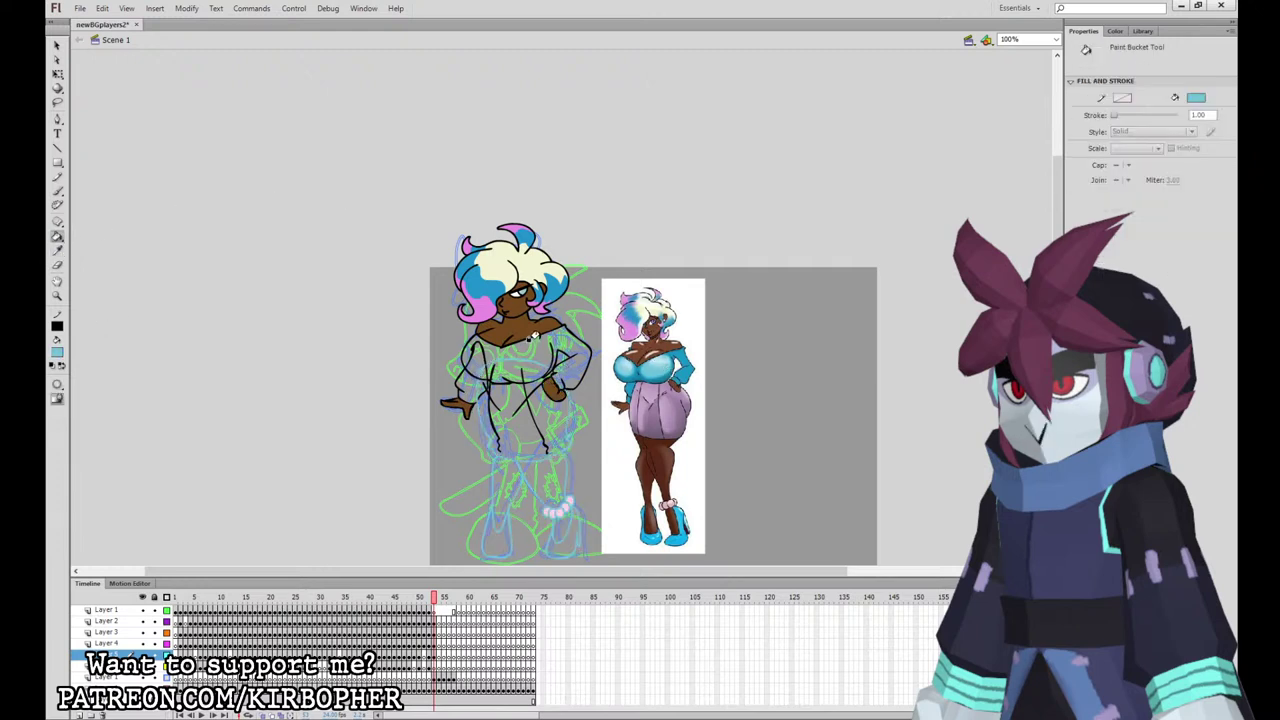
{"action": "left_click", "coordinate": [528, 348]}
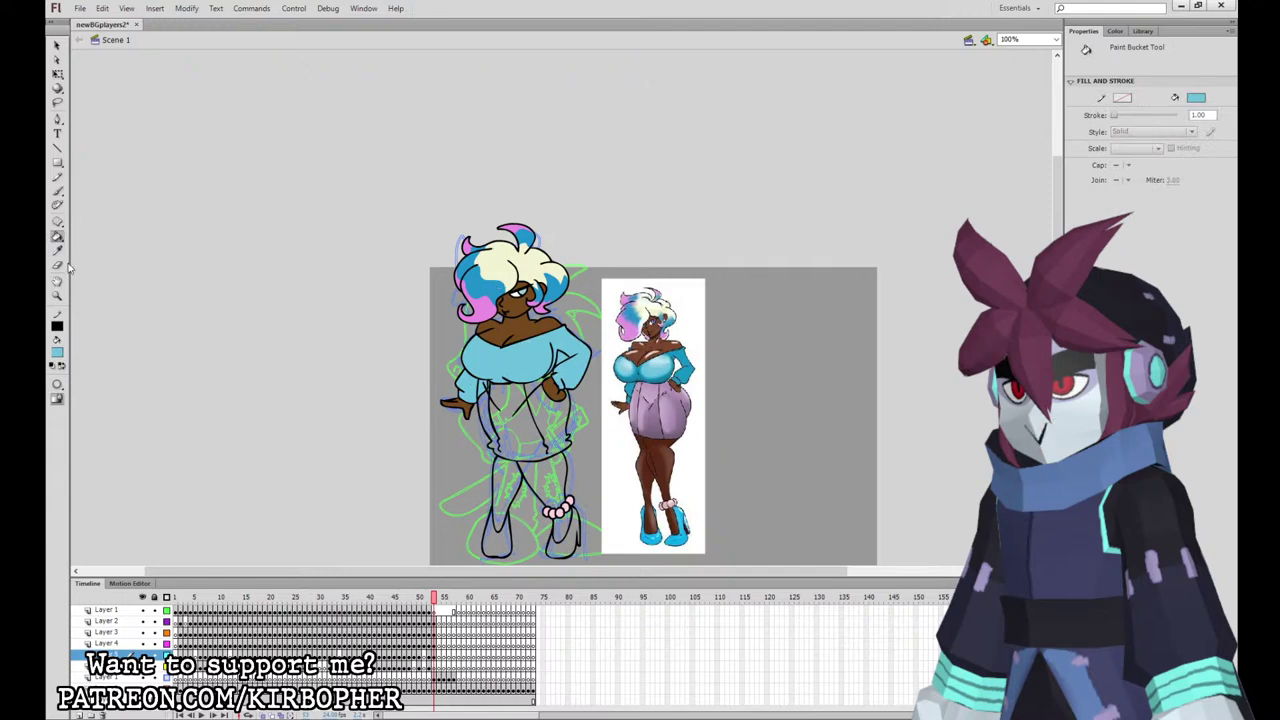
Step: Clean up the line art and fill at the inner elbow of the bent arm on Layer 3
{"action": "key", "text": "v"}
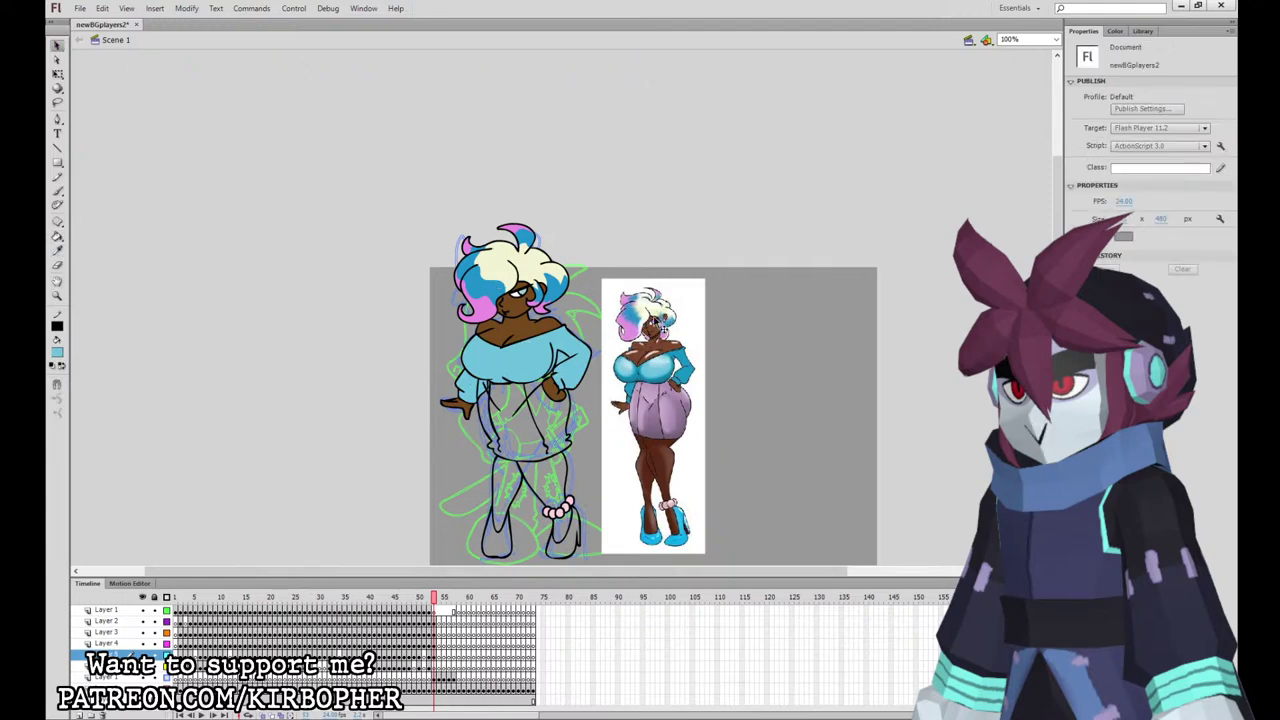
{"action": "key", "text": "ctrl+="}
{"action": "left_click", "coordinate": [394, 191]}
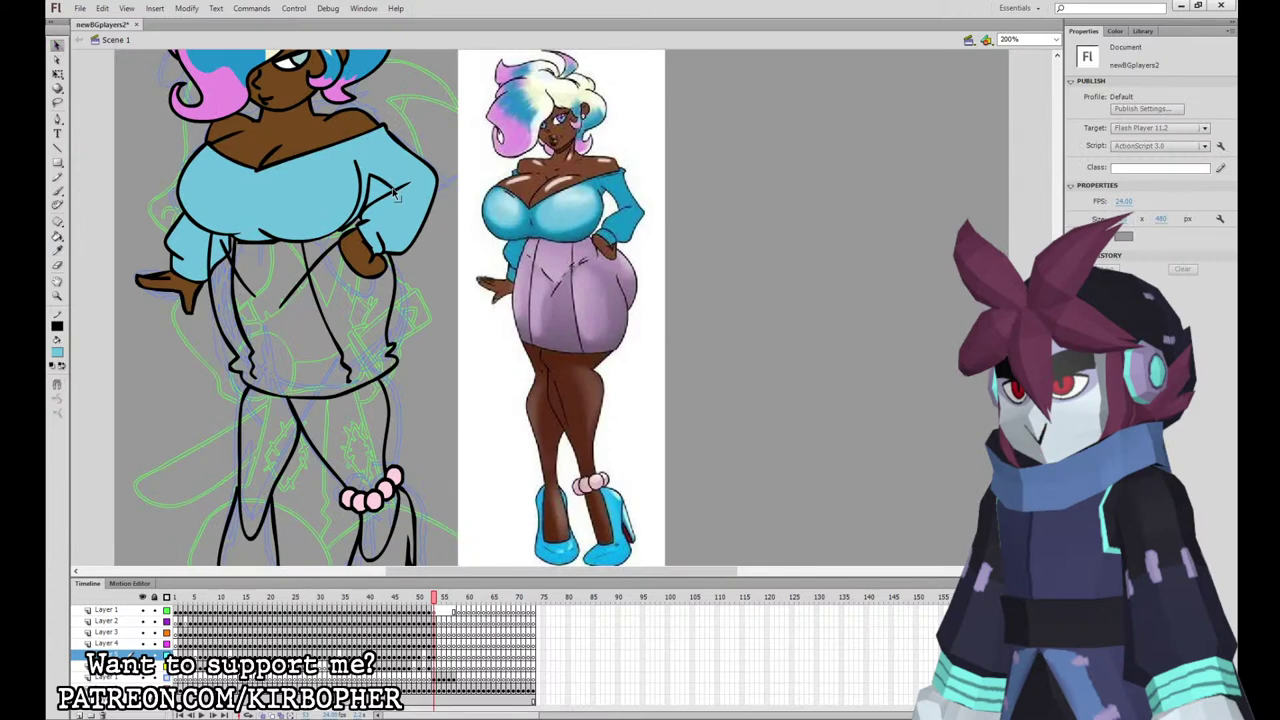
{"action": "left_click", "coordinate": [392, 188]}
{"action": "left_click", "coordinate": [374, 187]}
{"action": "key", "text": "ctrl+minus"}
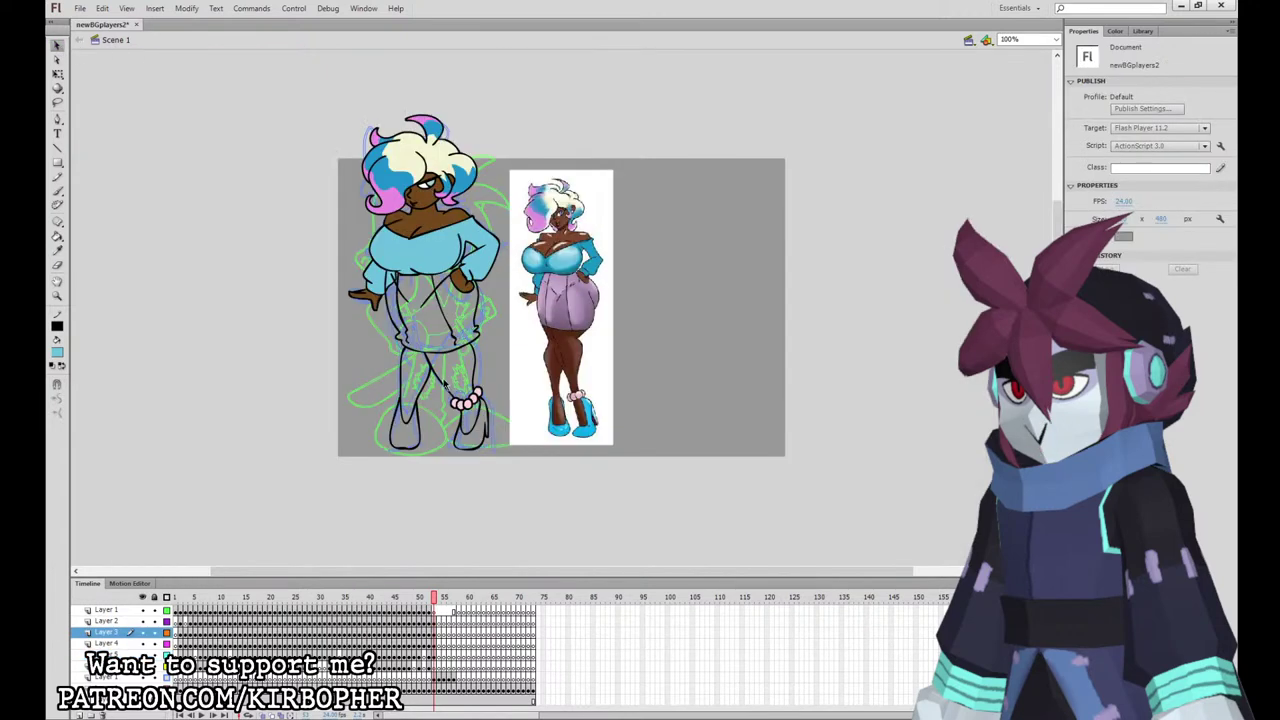
Step: Shift the lowered arm and its hand slightly outward and down from the body
{"action": "left_click", "coordinate": [434, 656]}
{"action": "left_click_drag", "start_coordinate": [376, 282], "coordinate": [370, 290]}
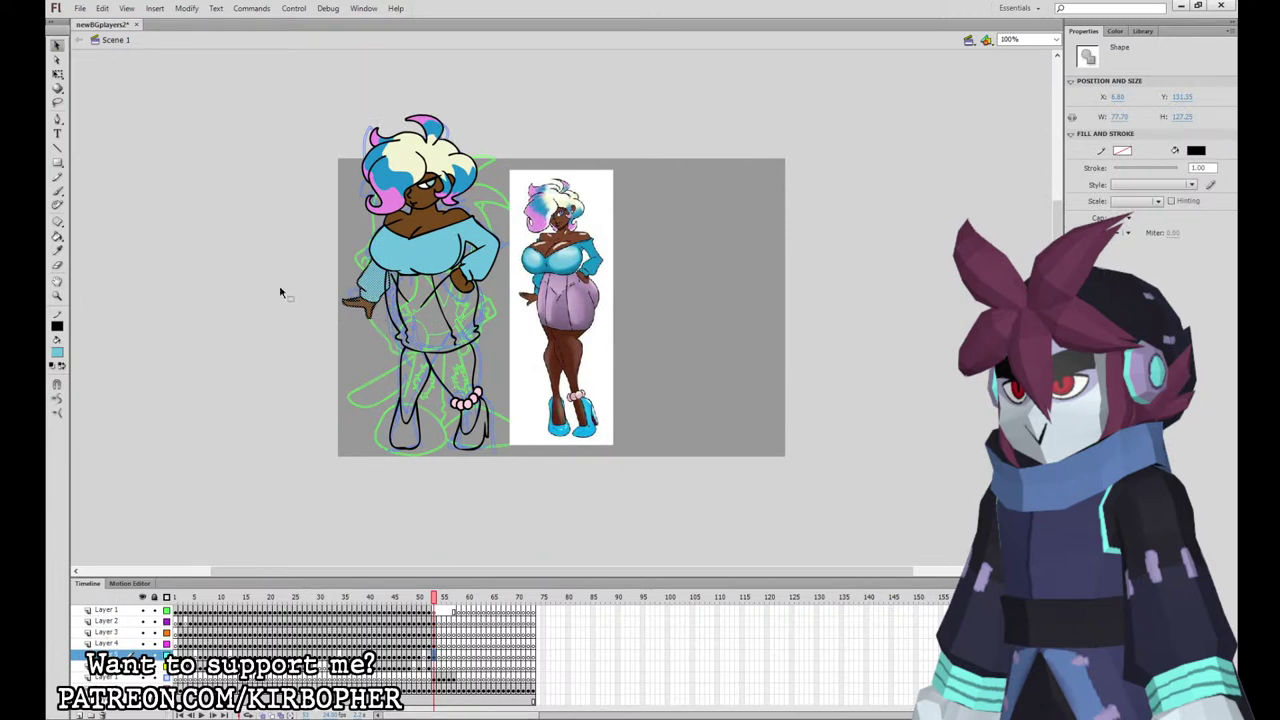
{"action": "left_click", "coordinate": [281, 290]}
Step: Sample the purple from the reference's skirt and fill the inked skirt with it
{"action": "left_click", "coordinate": [58, 252]}
{"action": "left_click", "coordinate": [554, 279]}
{"action": "left_click", "coordinate": [446, 306]}
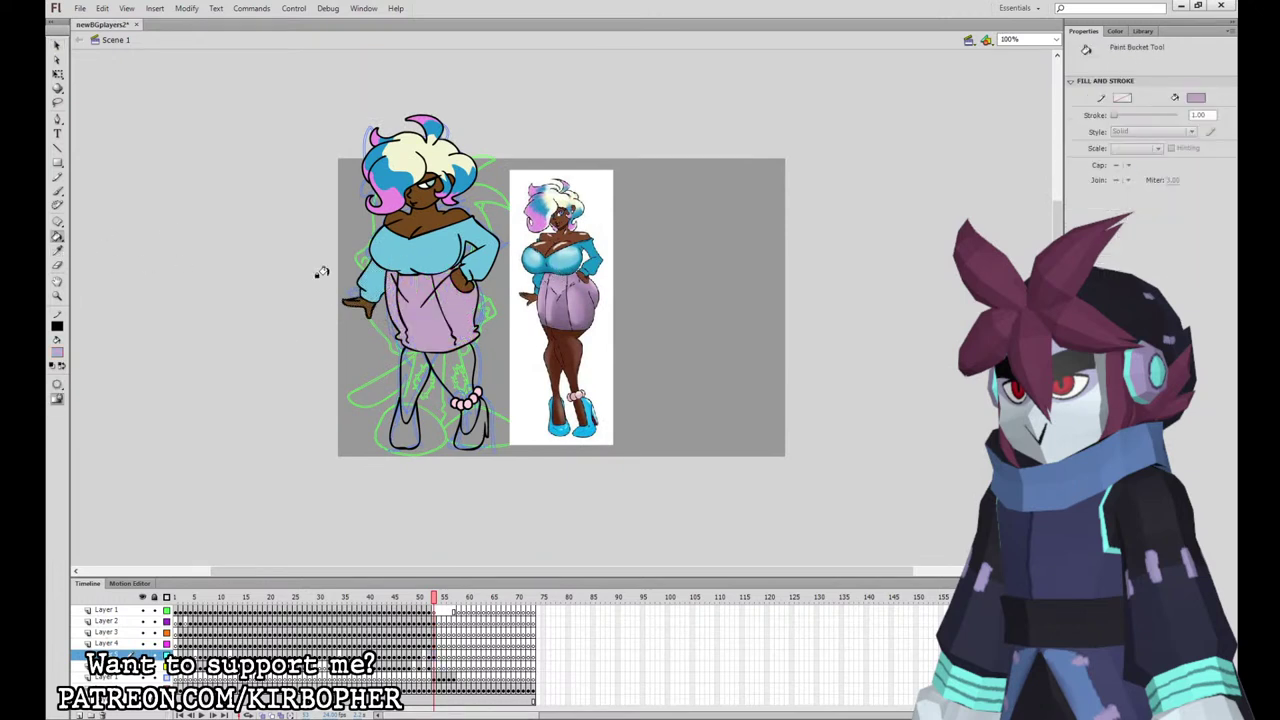
Step: Sample the brown skin colour from the face and fill both legs with it
{"action": "left_click", "coordinate": [59, 250]}
{"action": "left_click", "coordinate": [434, 216]}
{"action": "left_click", "coordinate": [416, 388]}
{"action": "left_click", "coordinate": [450, 370]}
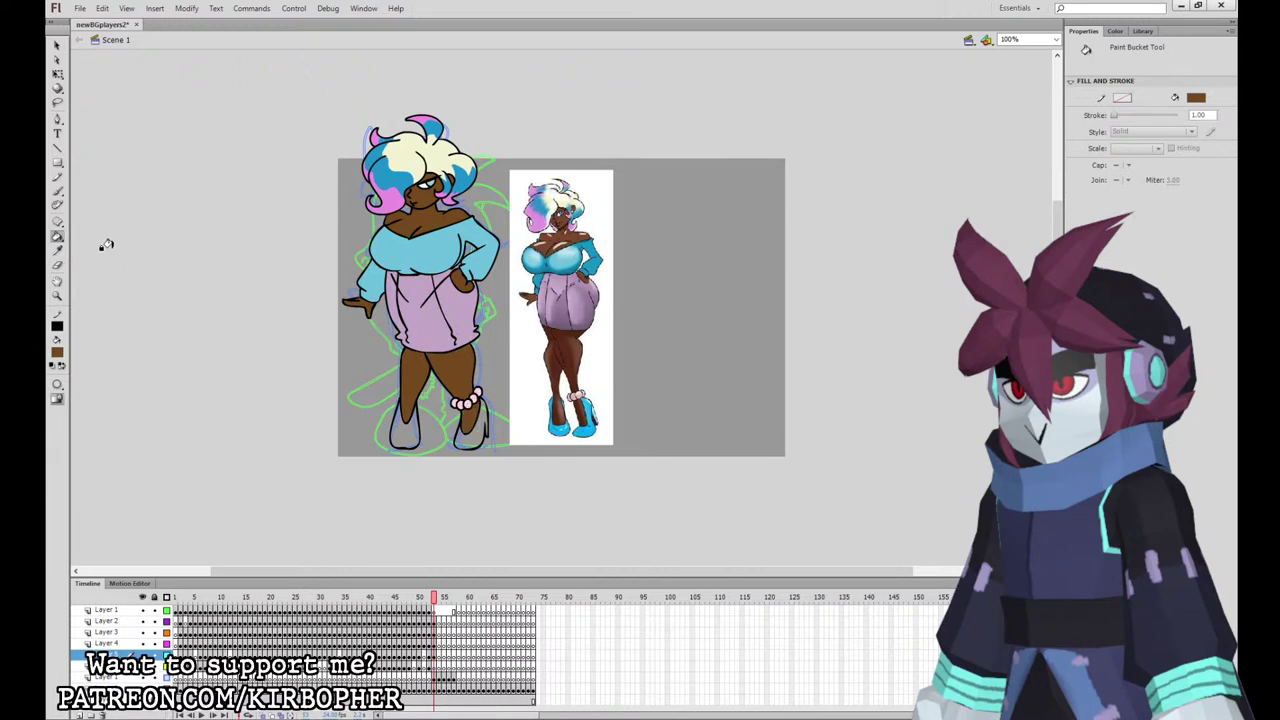
Step: Sample the bright blue from the reference picture's shoes and fill both inked high heels with it
{"action": "left_click", "coordinate": [57, 251]}
{"action": "left_click", "coordinate": [591, 425]}
{"action": "left_click", "coordinate": [470, 426]}
{"action": "left_click", "coordinate": [406, 432]}
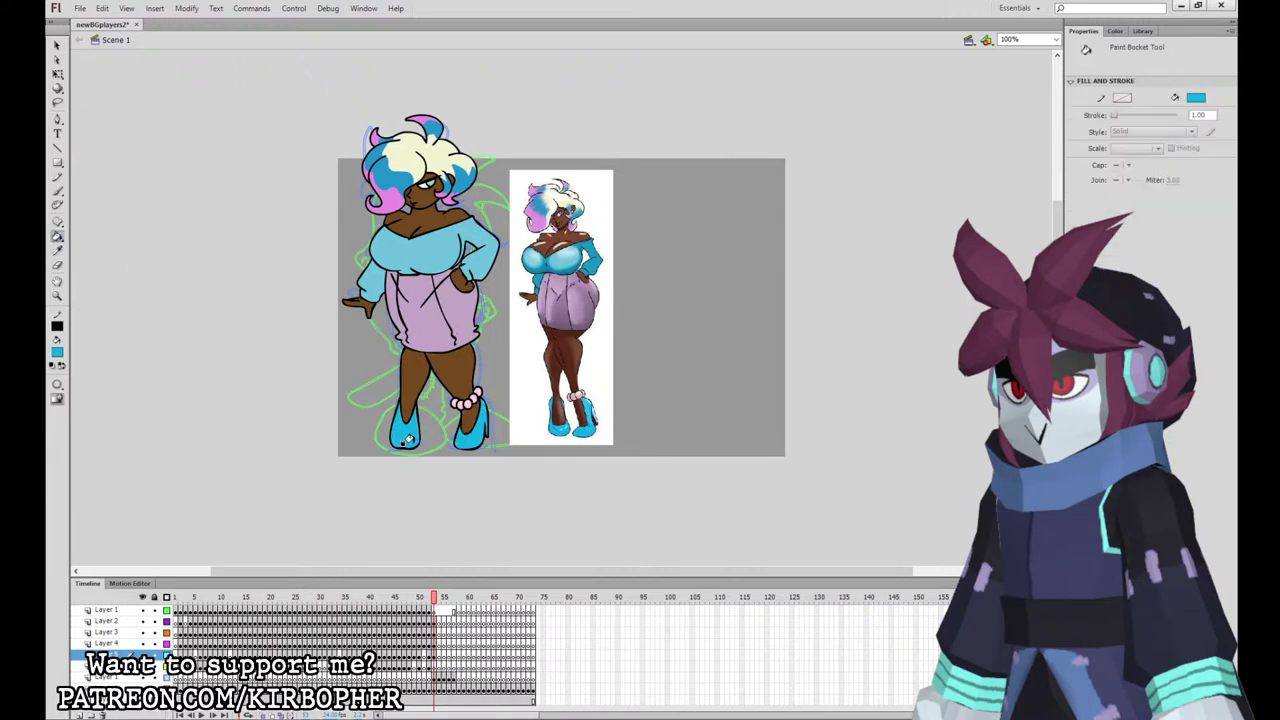
Step: Shift the head and hair on Layer 2 slightly outward toward the lowered arm's side
{"action": "left_click", "coordinate": [57, 45]}
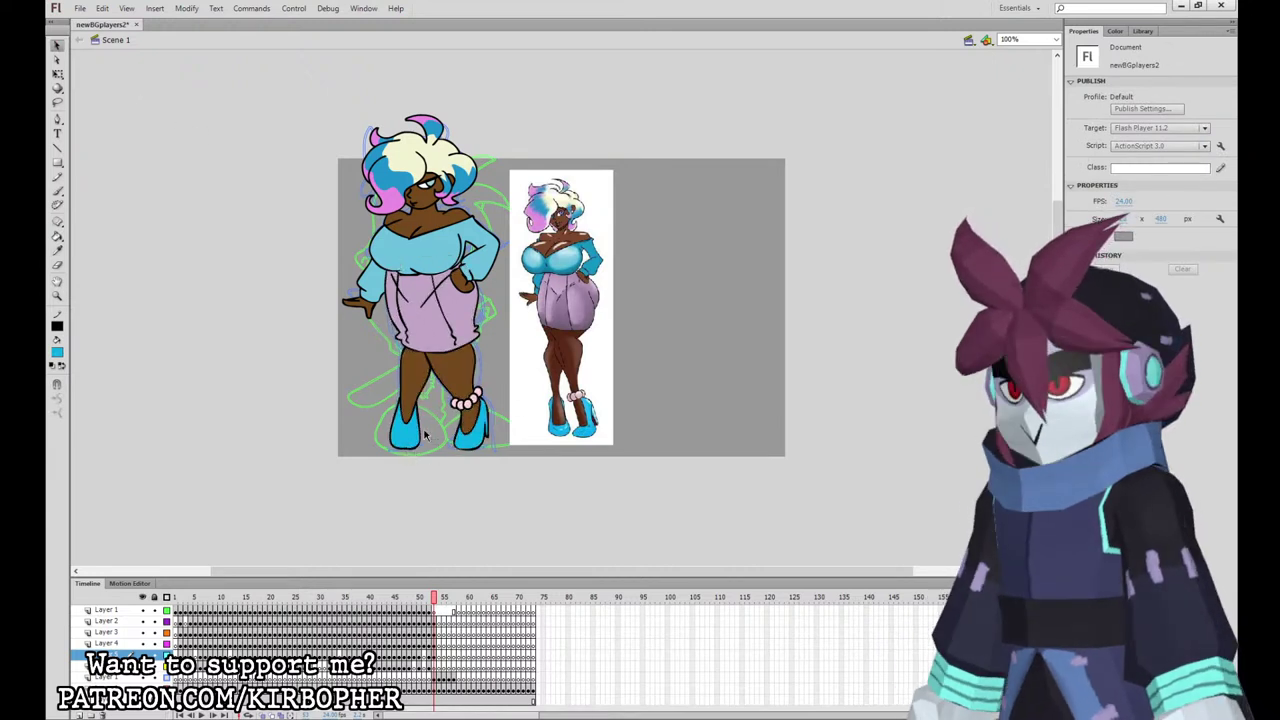
{"action": "left_click", "coordinate": [436, 621]}
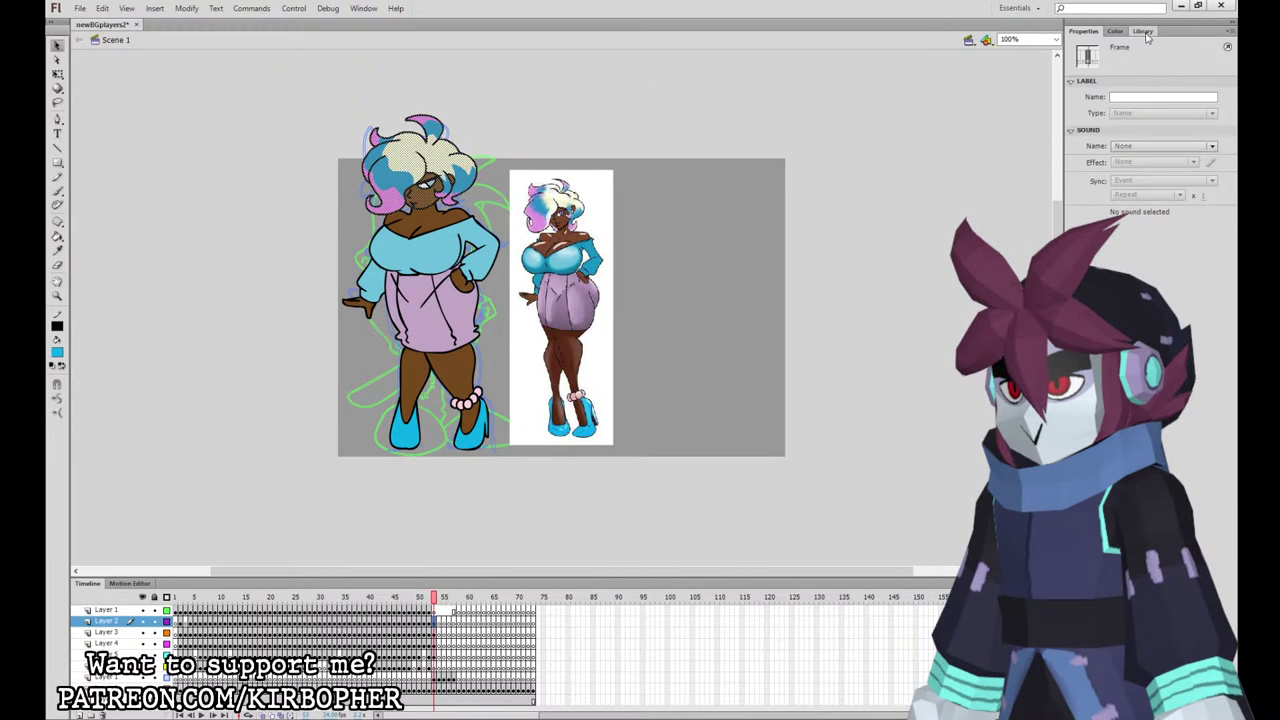
{"action": "left_click", "coordinate": [1143, 31]}
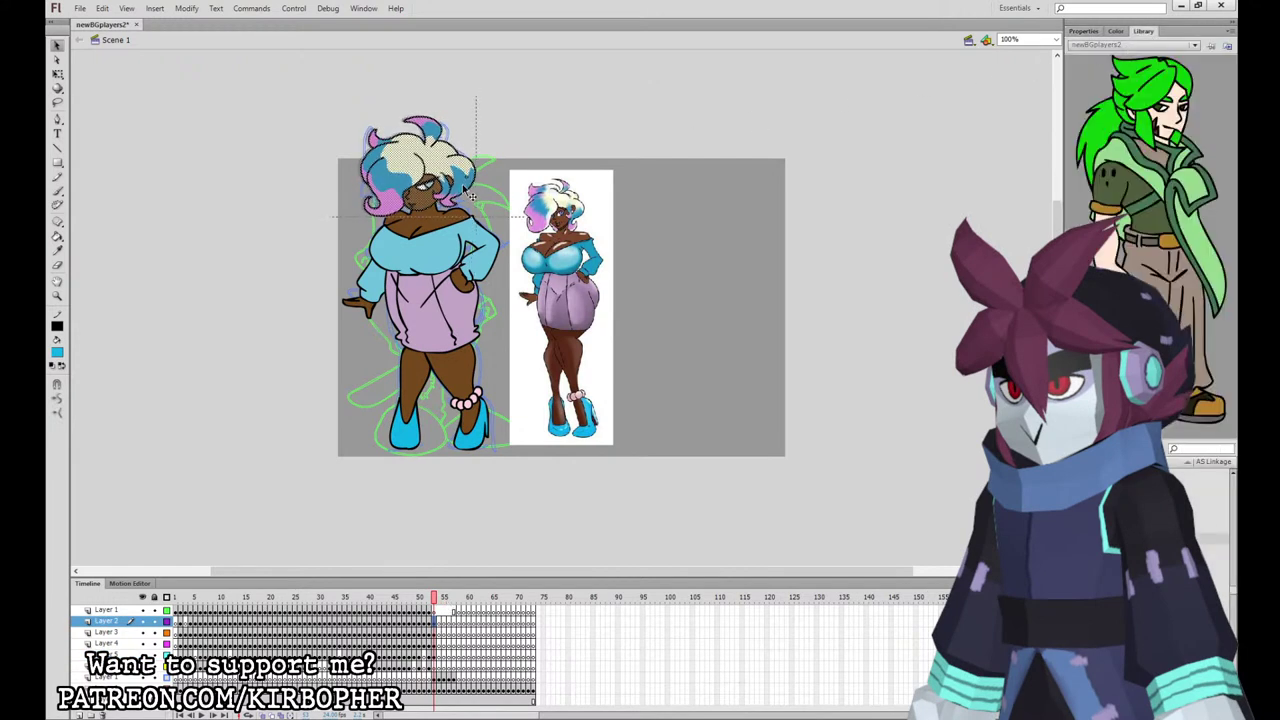
{"action": "left_click", "coordinate": [520, 160]}
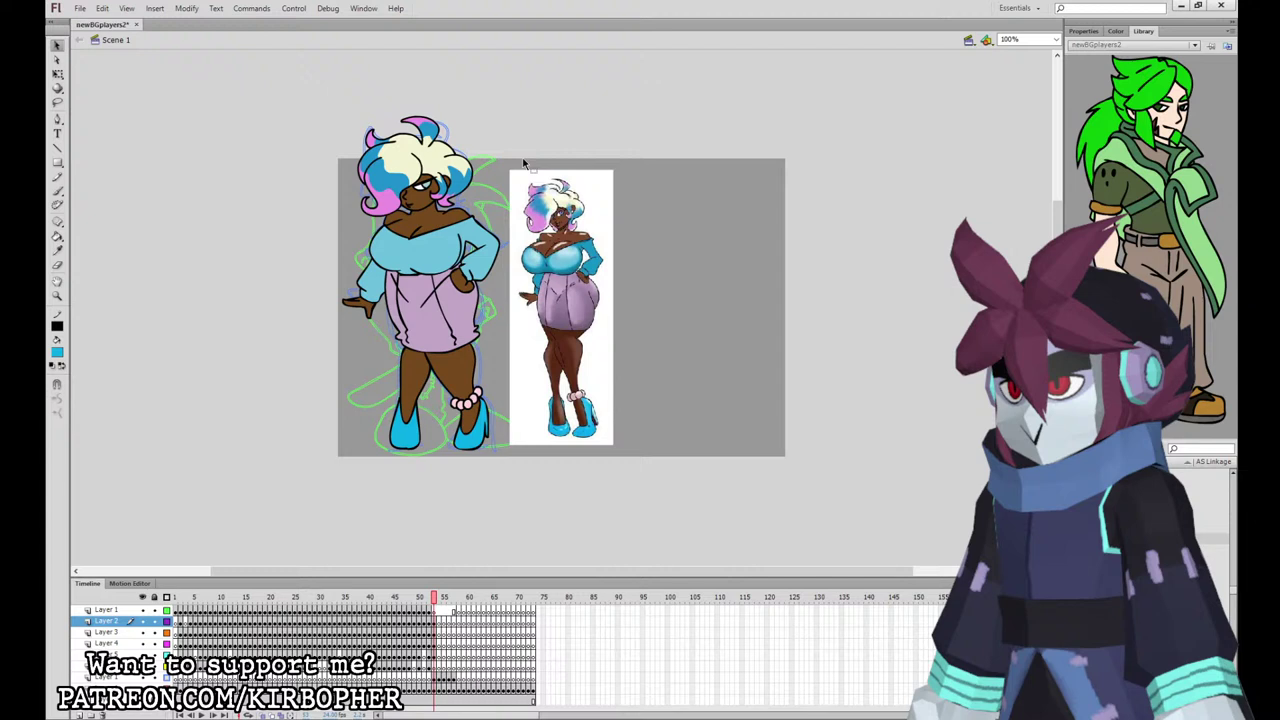
Step: Convert the head, torso, legs and lowered arm on their layers into separate symbols
{"action": "left_click", "coordinate": [1110, 551]}
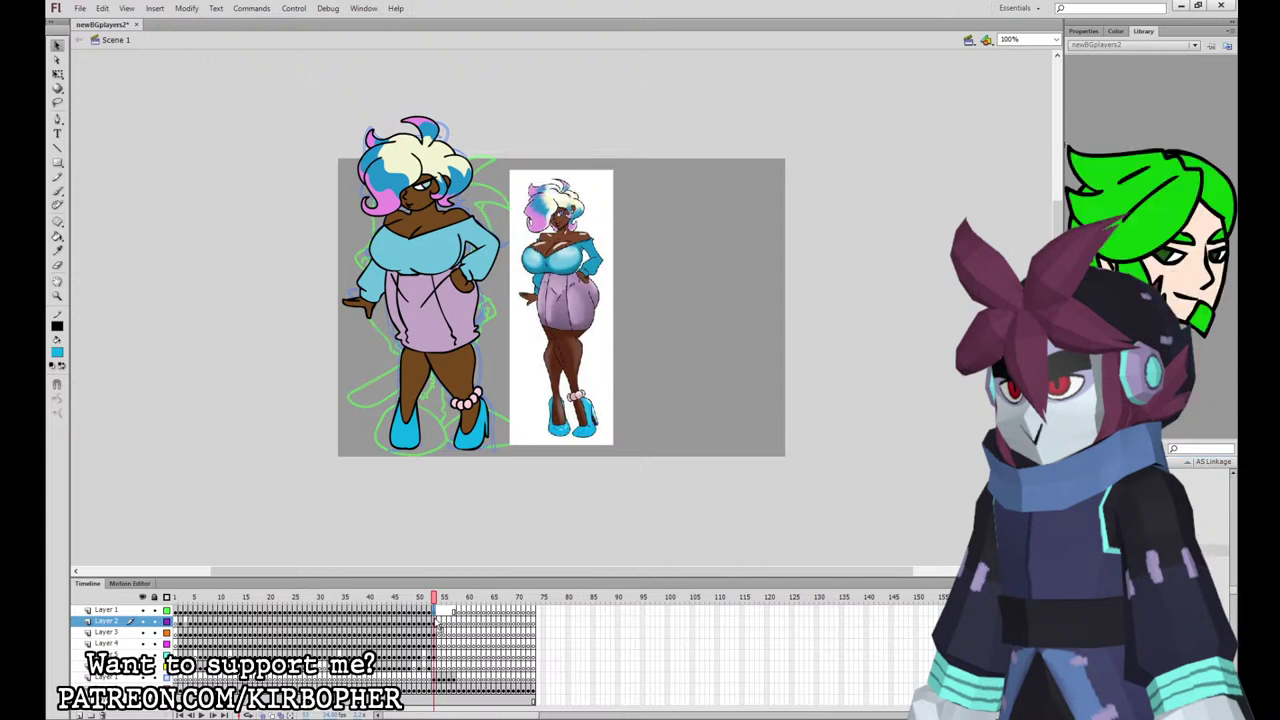
{"action": "left_click", "coordinate": [440, 620]}
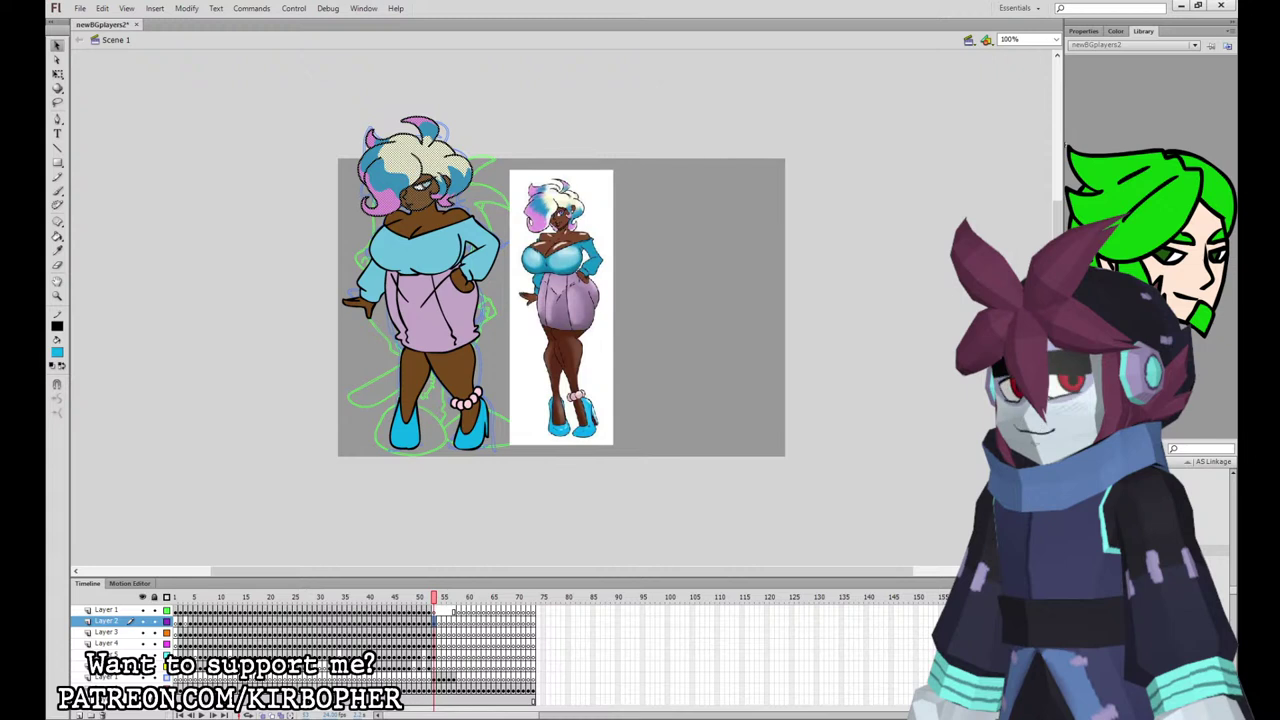
{"action": "left_click", "coordinate": [455, 631]}
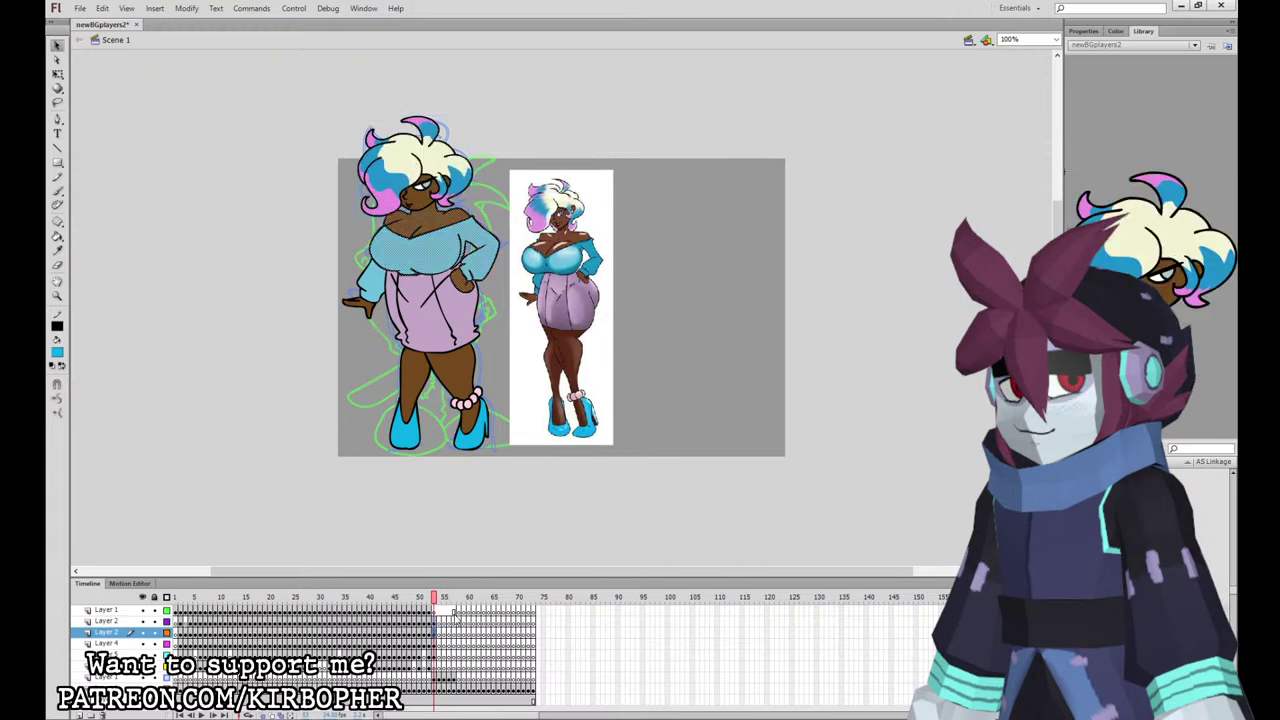
{"action": "left_click", "coordinate": [440, 643]}
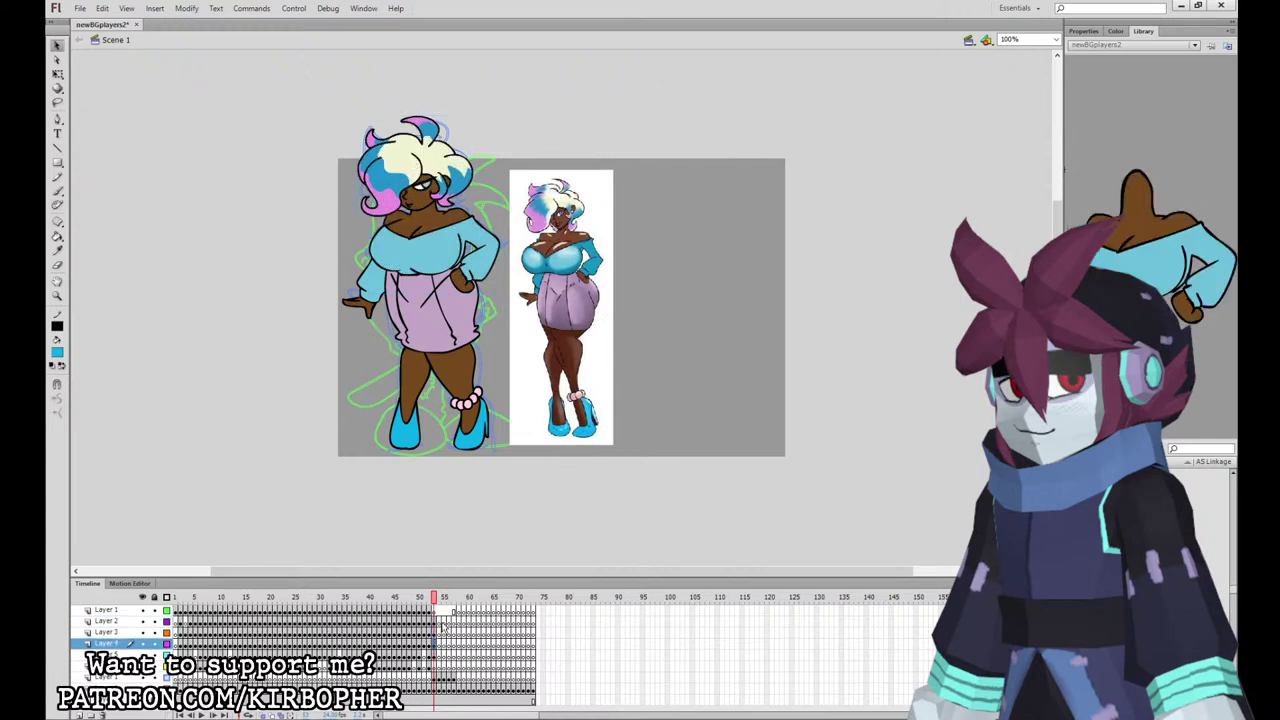
{"action": "left_click", "coordinate": [455, 654]}
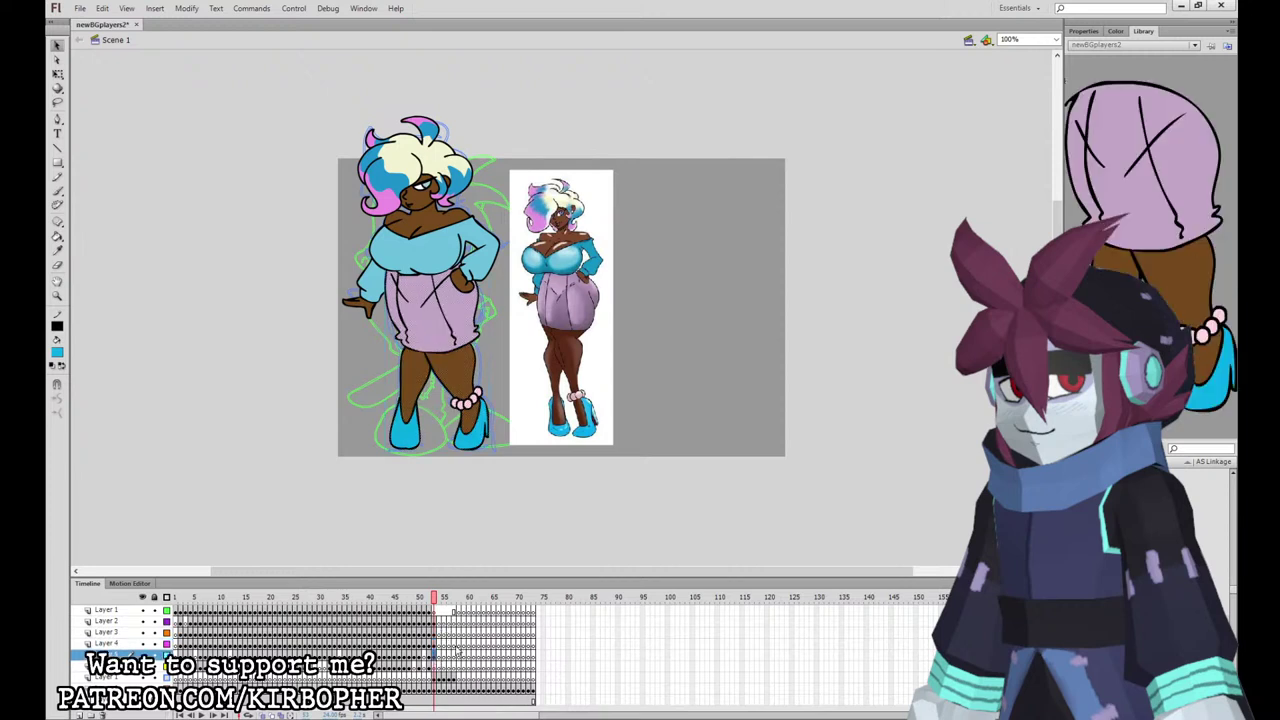
{"action": "key", "text": "F8"}
{"action": "key", "text": "Return"}
Step: Place the transformation points at the arm's shoulder, the torso's waist, the feet and the base of the head
{"action": "left_click", "coordinate": [57, 76]}
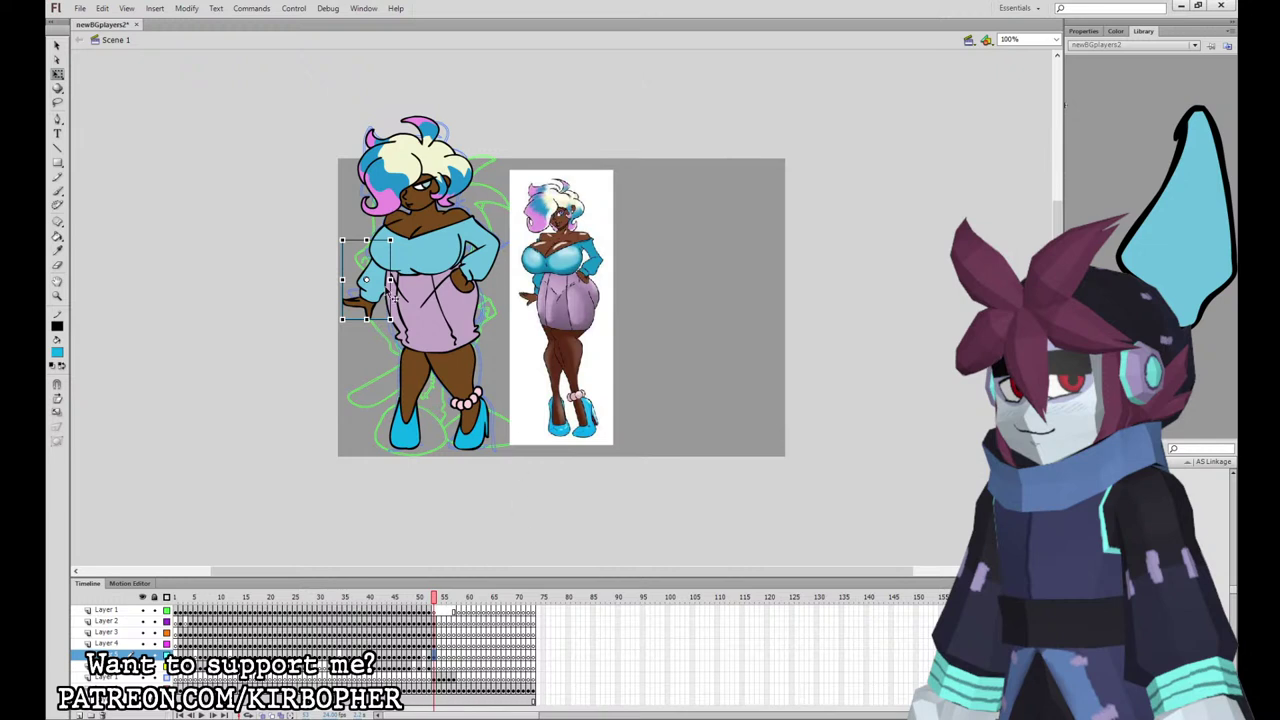
{"action": "left_click", "coordinate": [447, 244]}
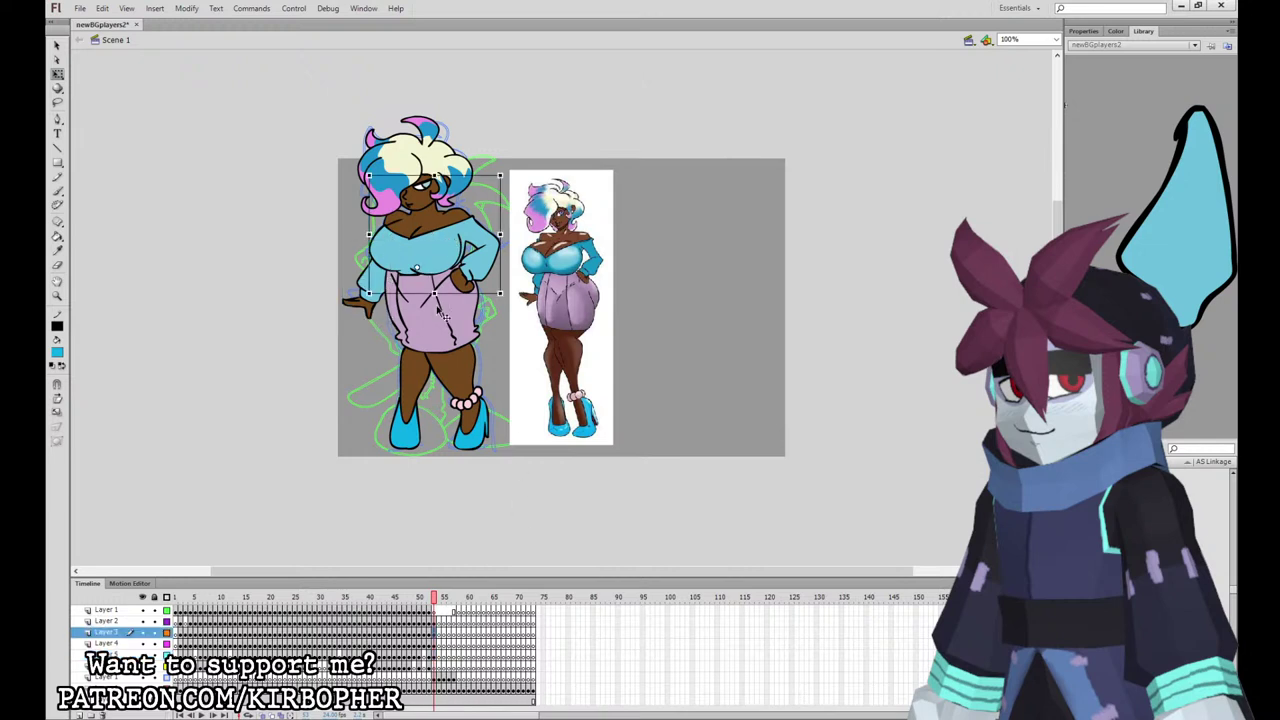
{"action": "left_click", "coordinate": [452, 348]}
{"action": "left_click", "coordinate": [444, 186]}
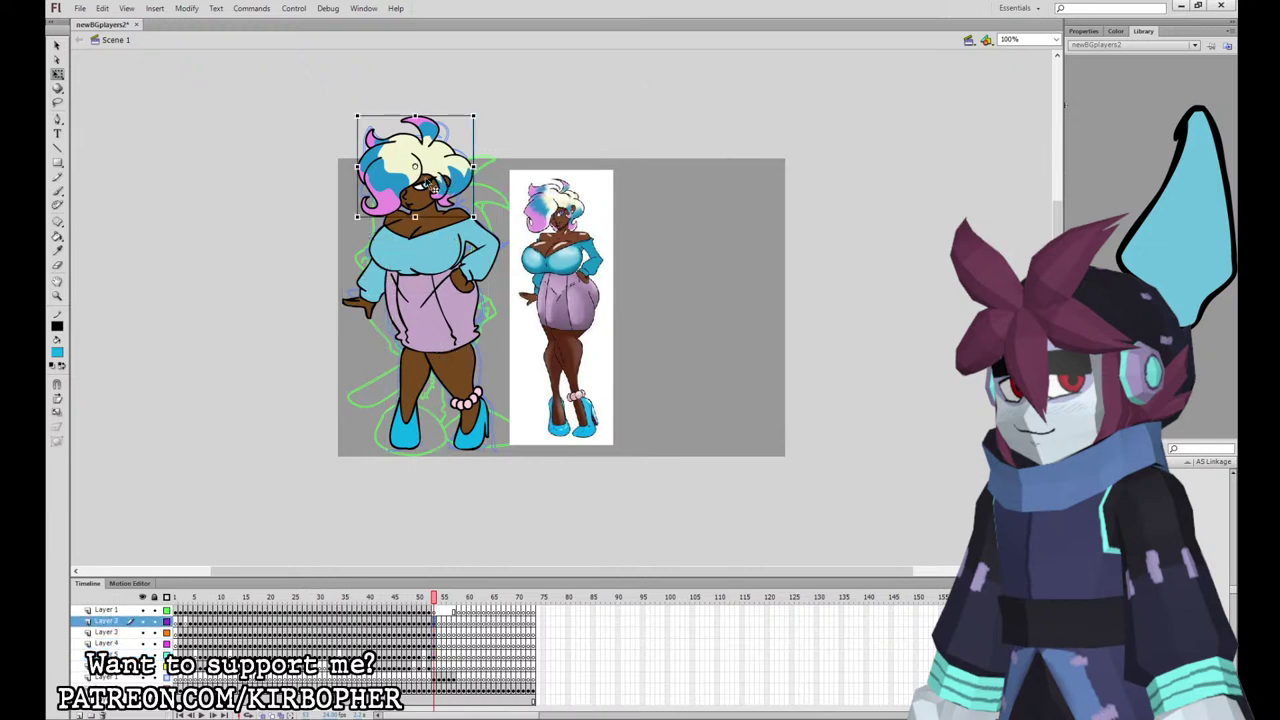
Step: Copy the frames of all body parts into a new symbol named 0backer147_game_SPRITE
{"action": "left_click", "coordinate": [434, 654], "text": "shift"}
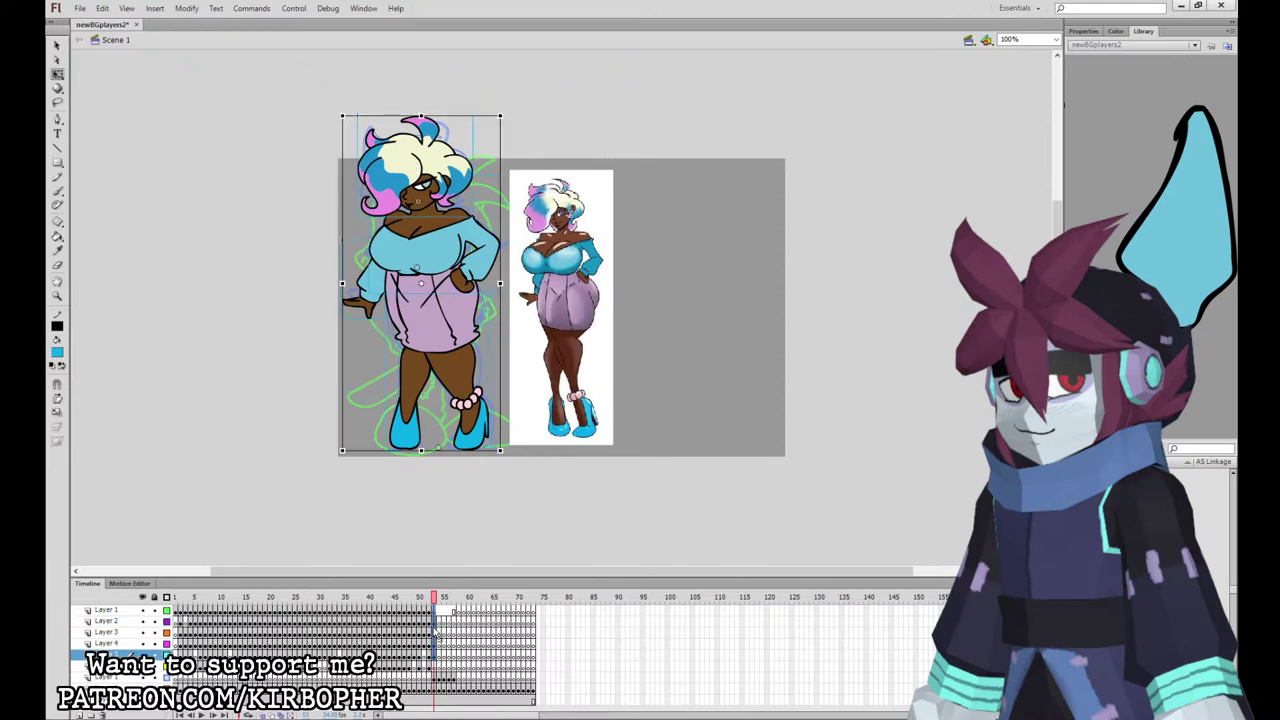
{"action": "left_click", "coordinate": [434, 611]}
{"action": "left_click", "coordinate": [434, 654], "text": "shift"}
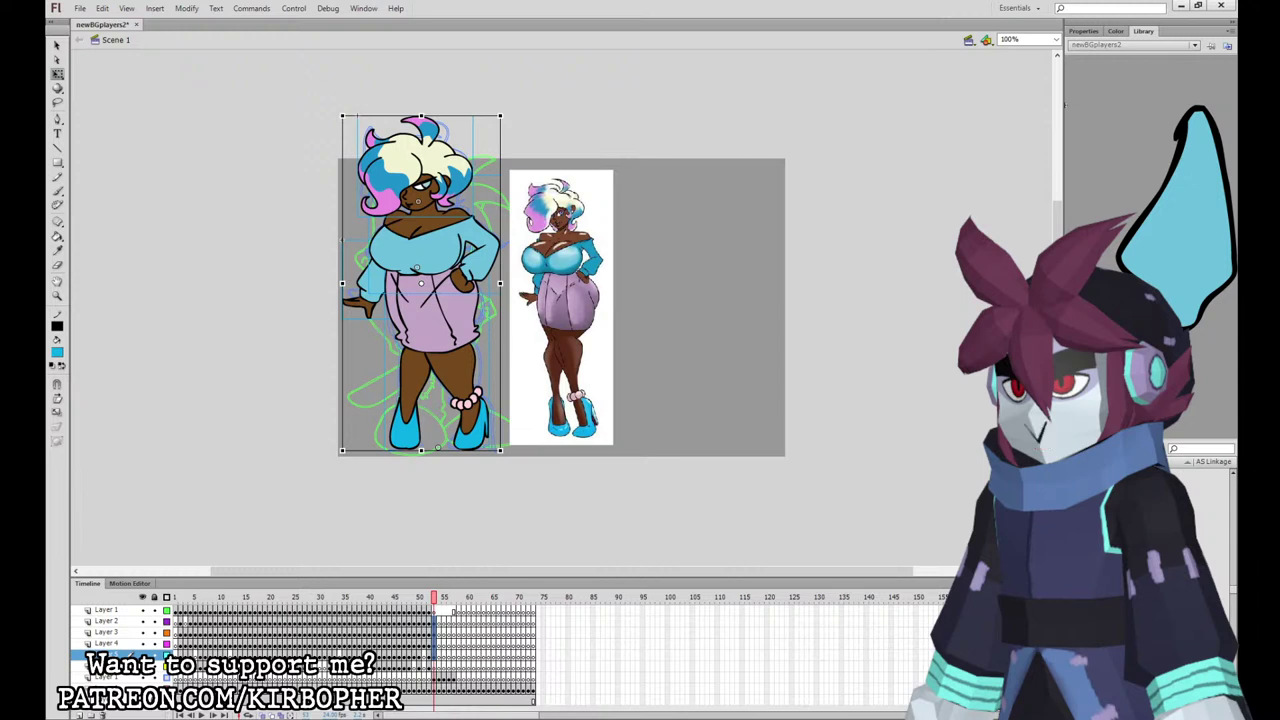
{"action": "key", "text": "Return"}
{"action": "left_click", "coordinate": [176, 612]}
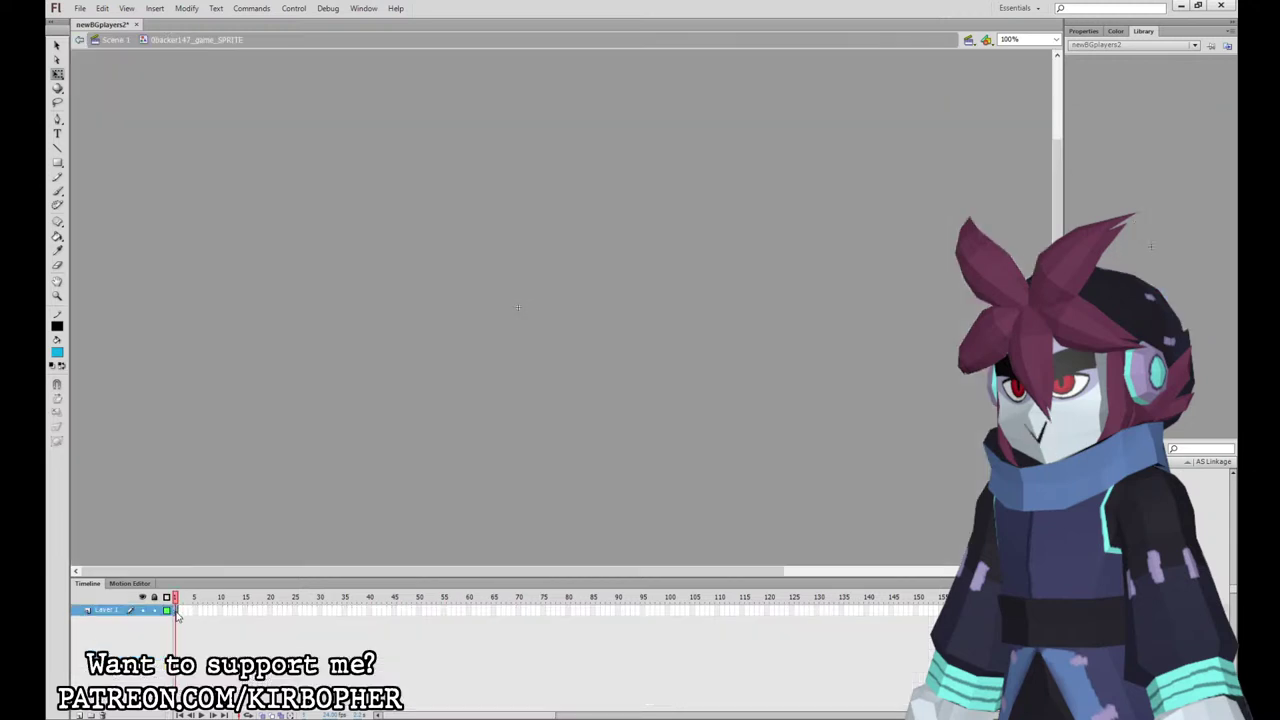
{"action": "key", "text": "ctrl+alt+v"}
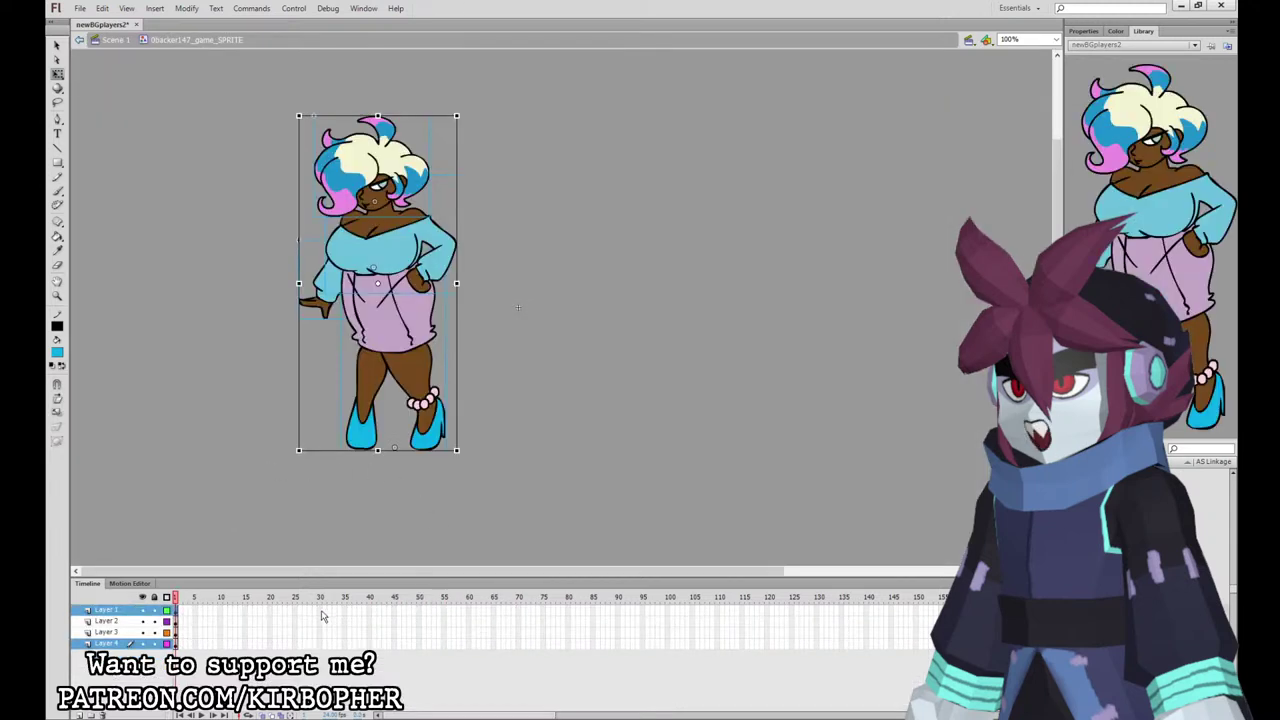
Step: Extend all four sprite layers to frame 21 and insert keyframes at frames 21 and 11
{"action": "left_click_drag", "start_coordinate": [278, 617], "coordinate": [278, 644]}
{"action": "key", "text": "F5"}
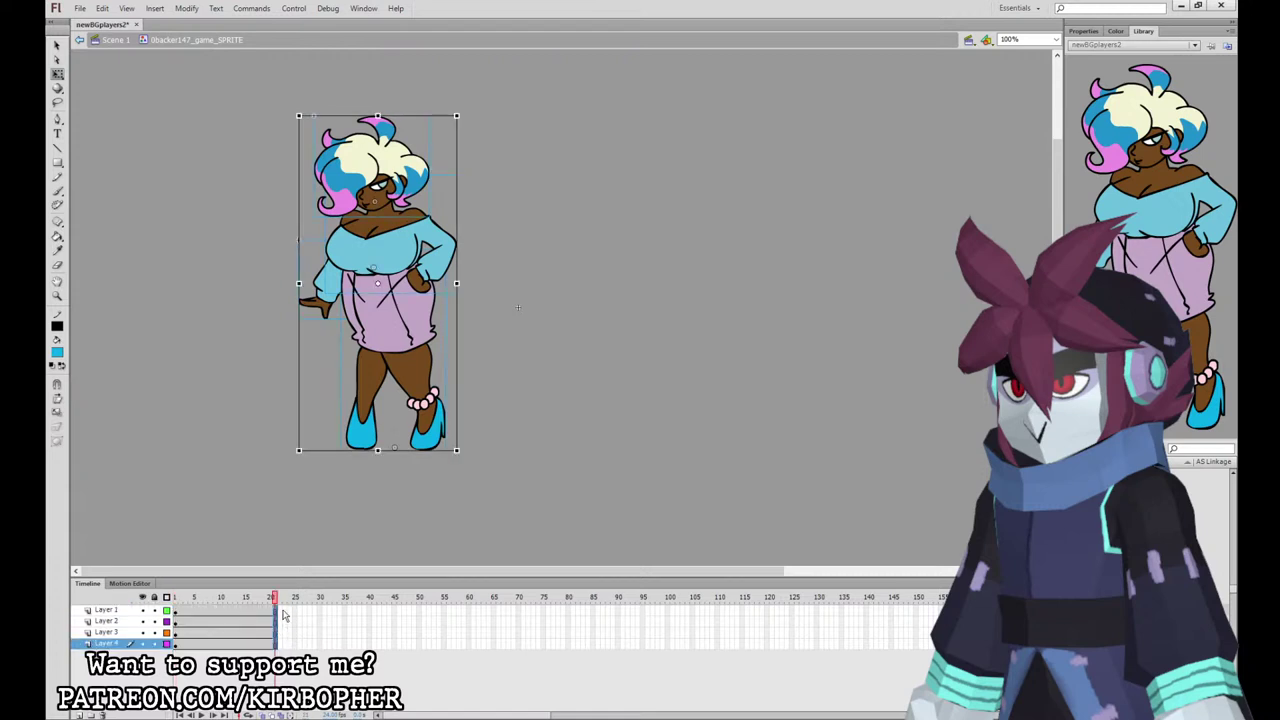
{"action": "key", "text": "F6"}
{"action": "left_click_drag", "start_coordinate": [221, 611], "coordinate": [224, 644]}
{"action": "key", "text": "F6"}
Step: Pose the idle animation's middle keyframe at frame 11 by slightly rotating the torso, lowered arm and head
{"action": "left_click", "coordinate": [433, 360]}
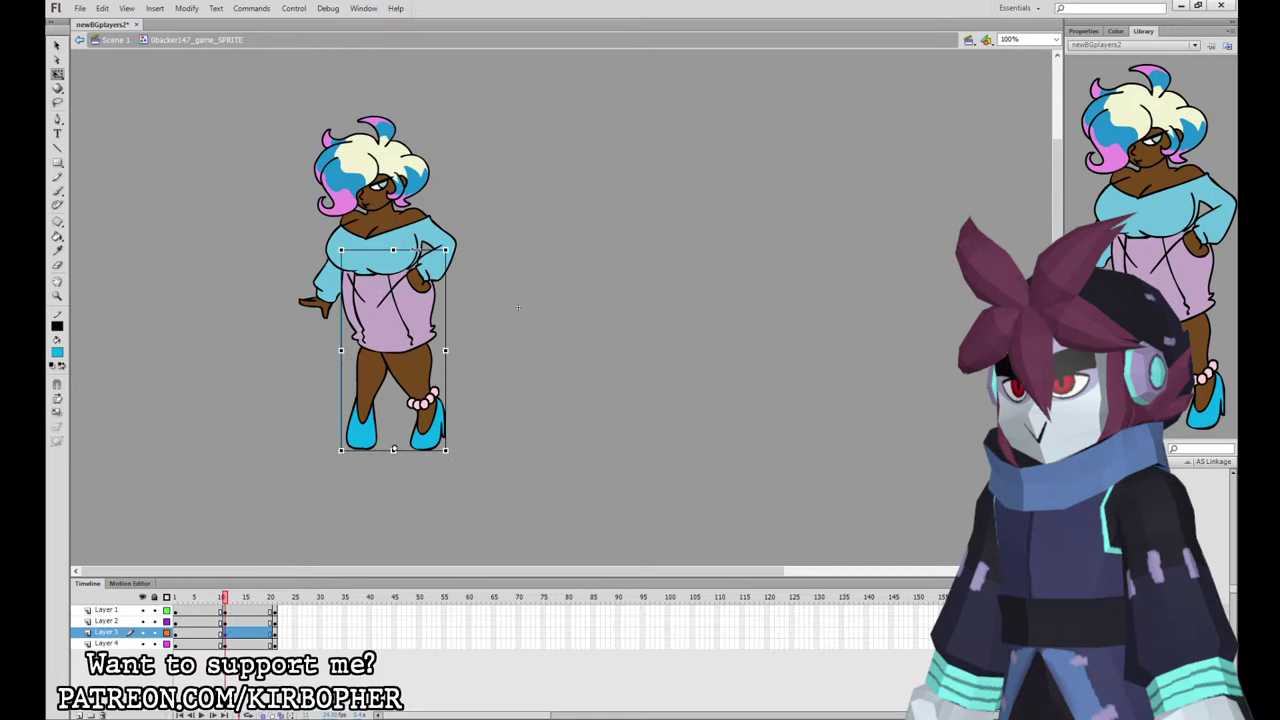
{"action": "left_click", "coordinate": [445, 246]}
{"action": "left_click_drag", "start_coordinate": [457, 176], "coordinate": [461, 180]}
{"action": "left_click", "coordinate": [331, 287]}
{"action": "left_click_drag", "start_coordinate": [351, 321], "coordinate": [355, 319]}
{"action": "left_click", "coordinate": [382, 172]}
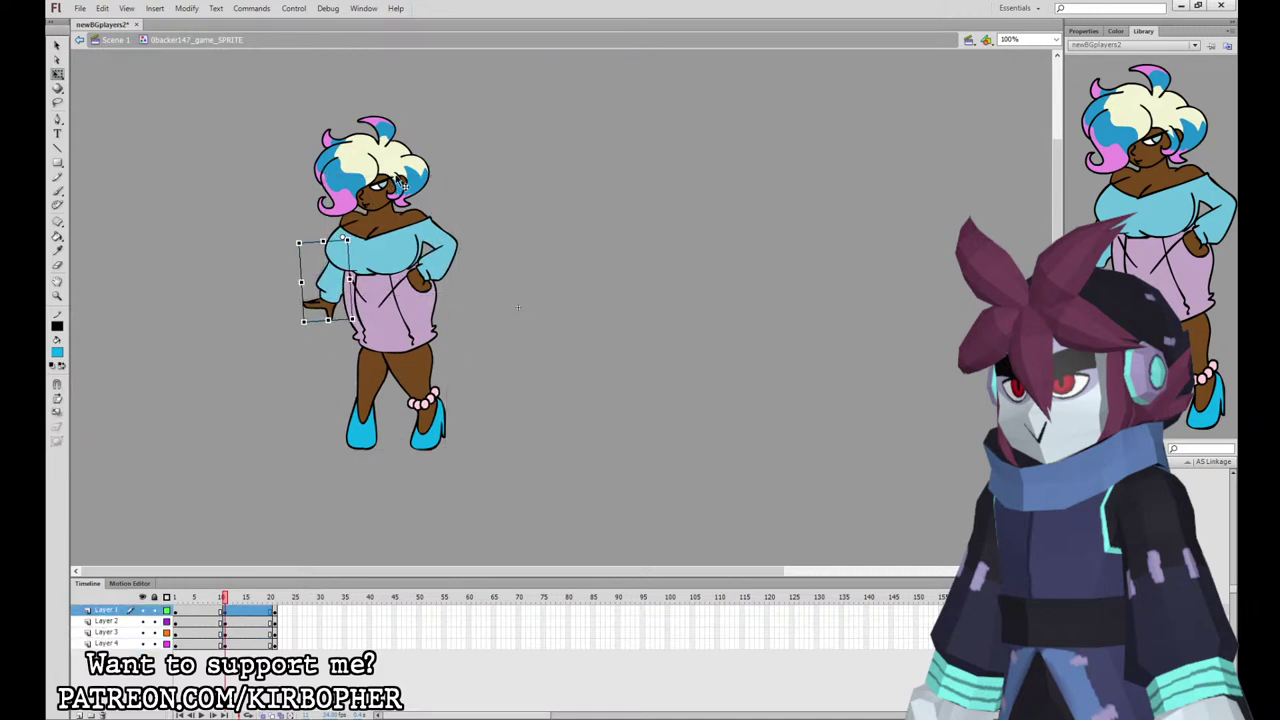
{"action": "left_click_drag", "start_coordinate": [437, 121], "coordinate": [433, 120]}
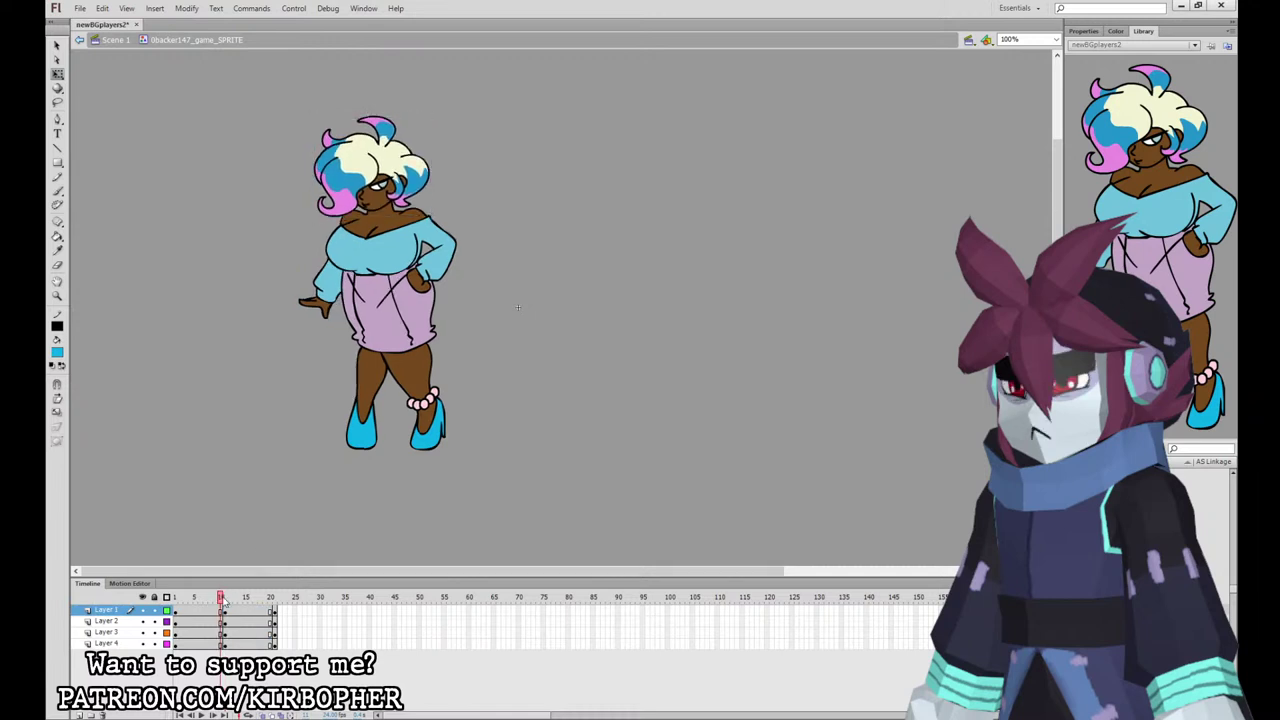
{"action": "left_click_drag", "start_coordinate": [248, 122], "coordinate": [506, 253]}
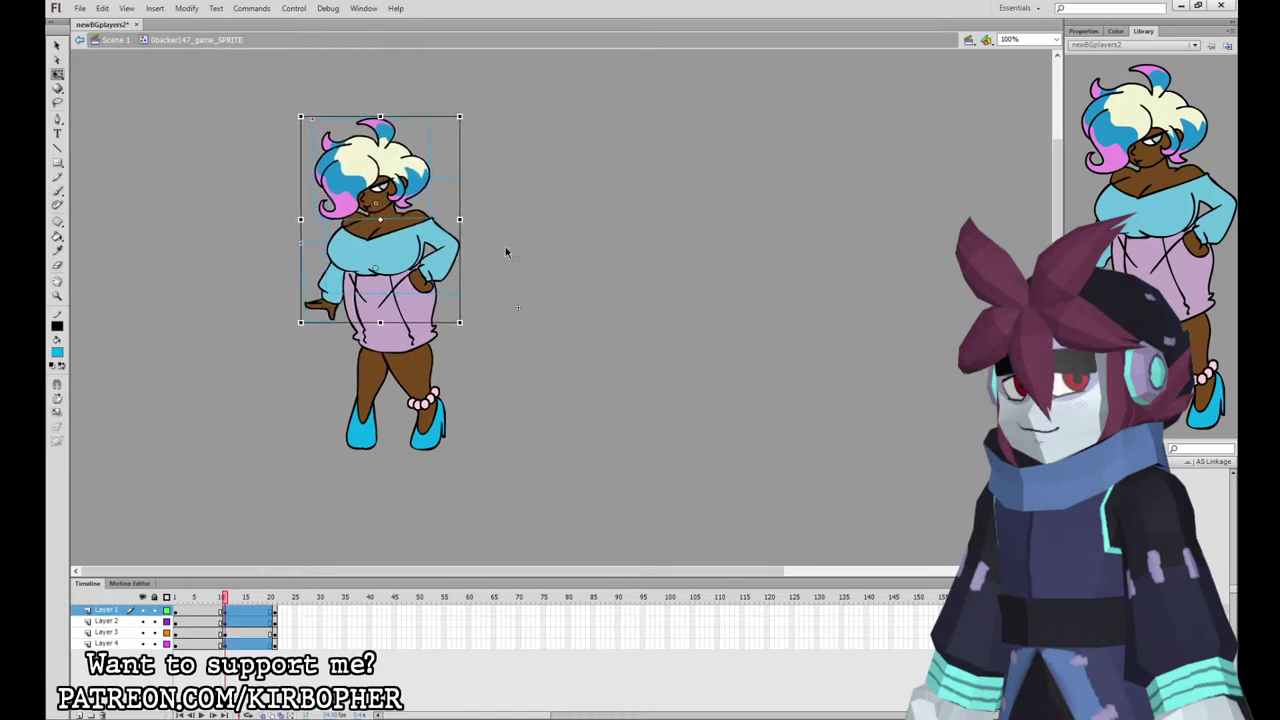
{"action": "left_click", "coordinate": [220, 599]}
{"action": "left_click", "coordinate": [225, 600]}
Step: Create classic tweens between the keyframes on all four layers with an ease of 100 out, and preview the motion
{"action": "left_click_drag", "start_coordinate": [216, 610], "coordinate": [235, 643]}
{"action": "left_click", "coordinate": [310, 352]}
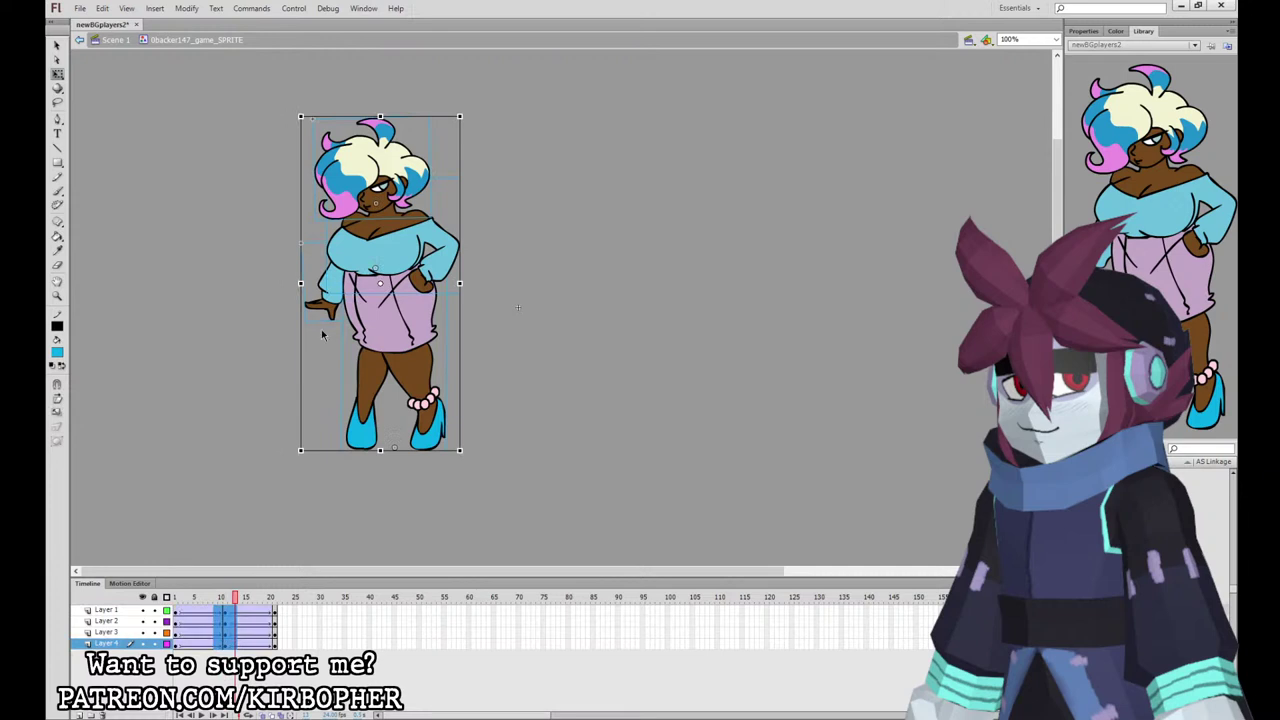
{"action": "left_click", "coordinate": [1084, 31]}
{"action": "left_click_drag", "start_coordinate": [1117, 147], "coordinate": [1232, 60]}
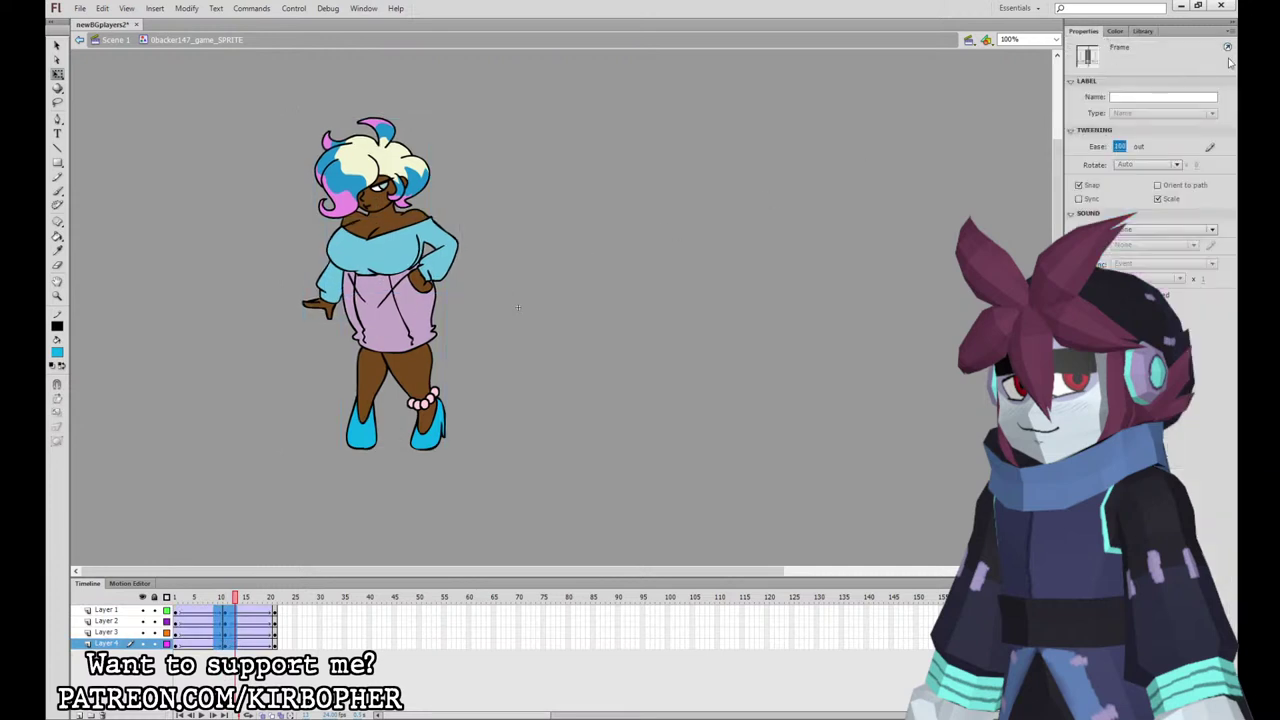
{"action": "key", "text": "Return"}
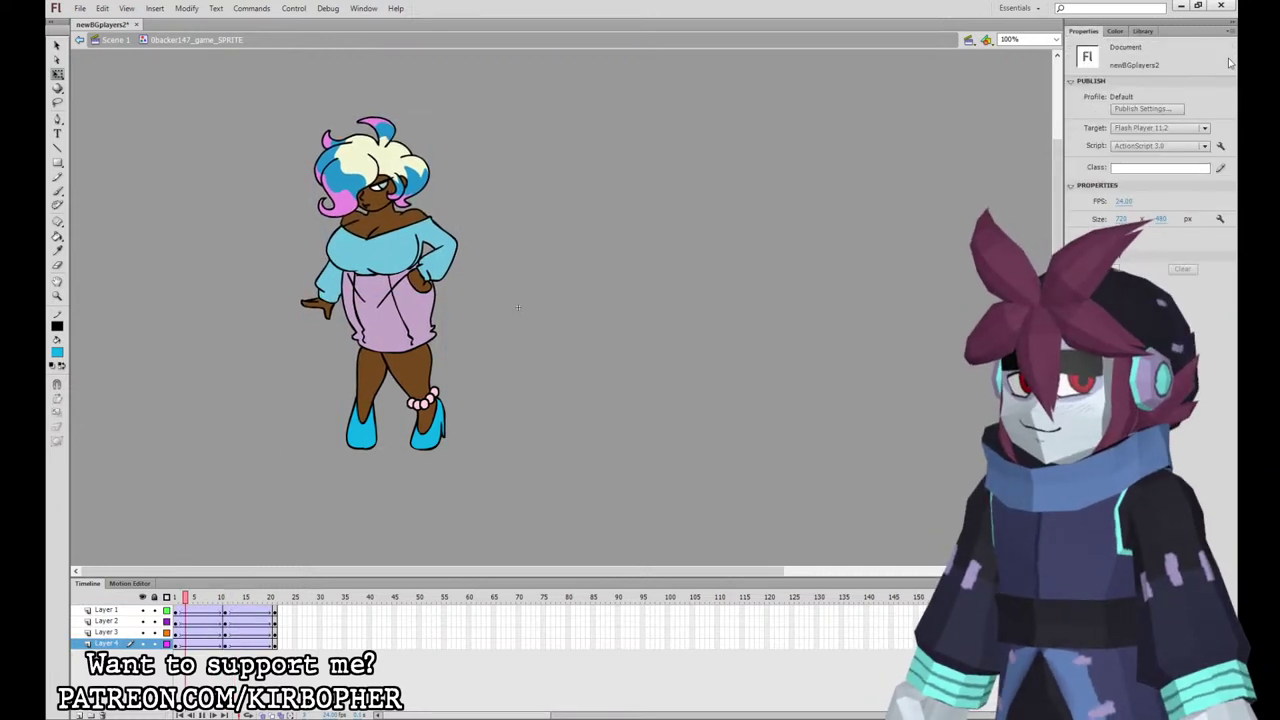
Step: Convert all tweened frames on the four layers into individual keyframes
{"action": "left_click_drag", "start_coordinate": [271, 609], "coordinate": [177, 643]}
{"action": "key", "text": "F6"}
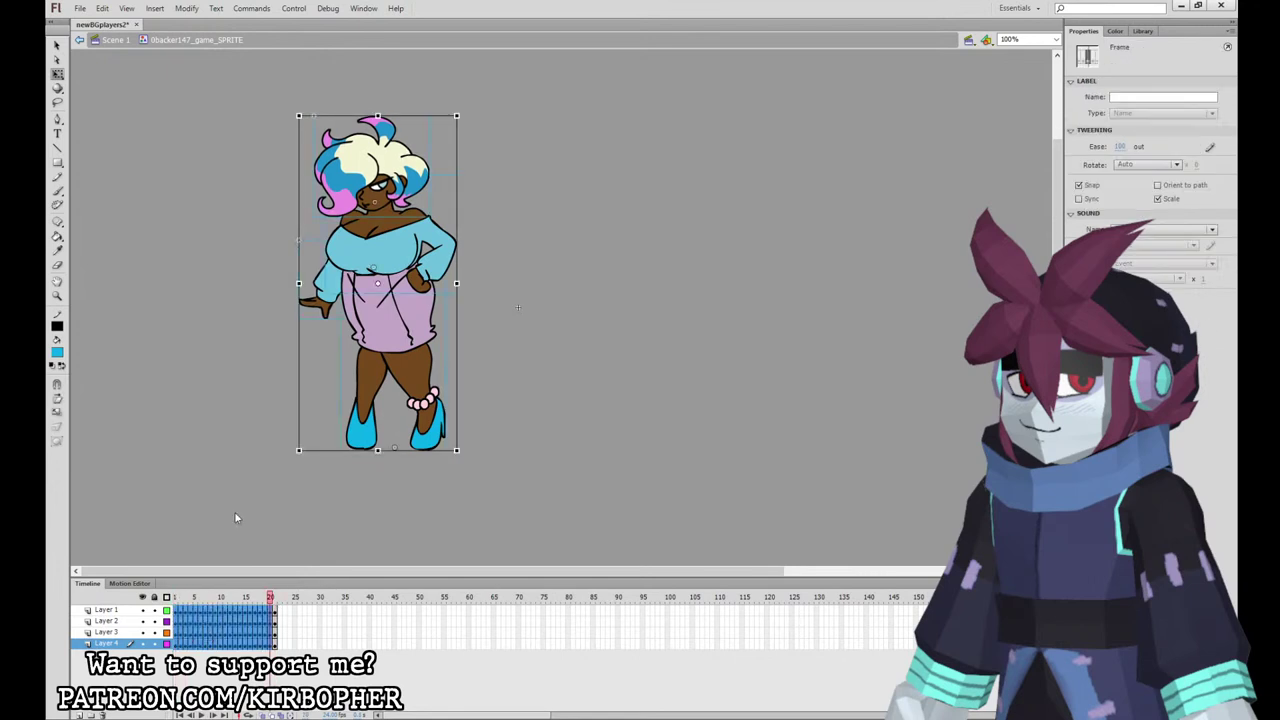
{"action": "left_click", "coordinate": [283, 346]}
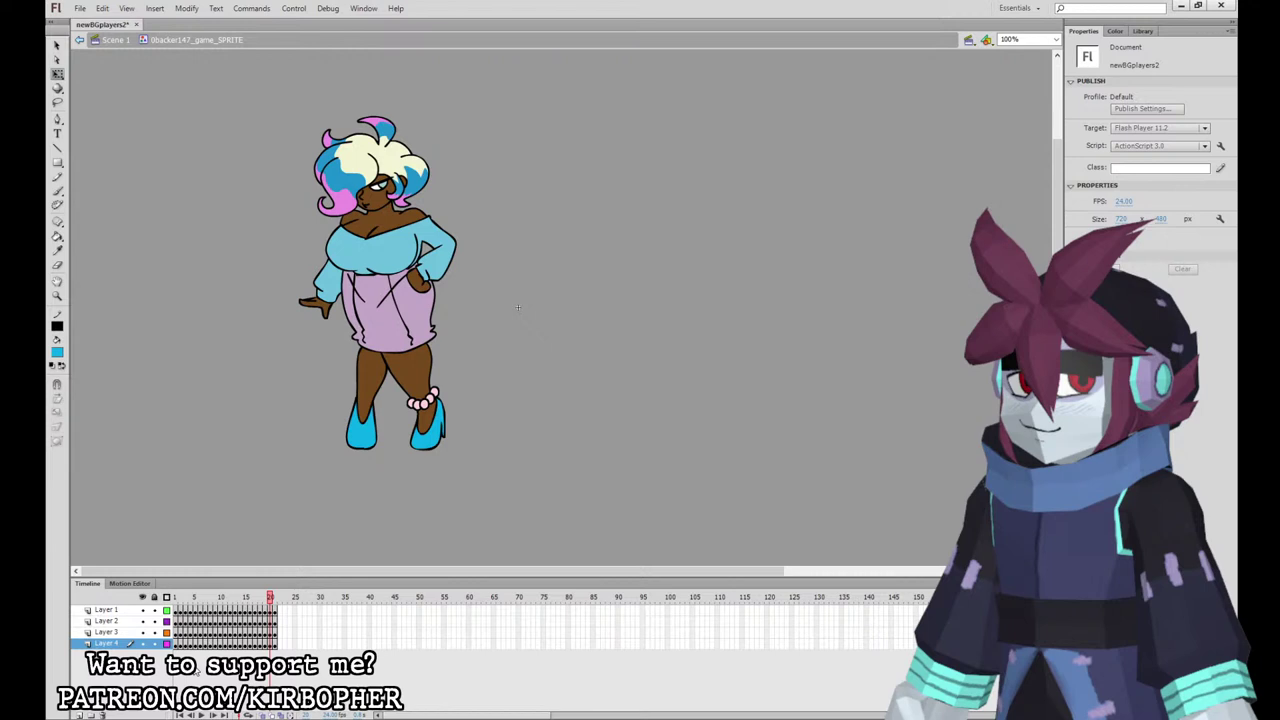
Step: Clear every second keyframe so each pose holds two frames, remove the frames after frame 20, and play the loop
{"action": "left_click_drag", "start_coordinate": [183, 612], "coordinate": [275, 644]}
{"action": "key", "text": "shift+F6"}
{"action": "key", "text": "shift+F6"}
{"action": "key", "text": "shift+F6"}
{"action": "key", "text": "shift+F6"}
{"action": "left_click", "coordinate": [245, 645]}
{"action": "key", "text": "shift+F6"}
{"action": "key", "text": "shift+F6"}
{"action": "key", "text": "F5"}
{"action": "key", "text": "shift+F5"}
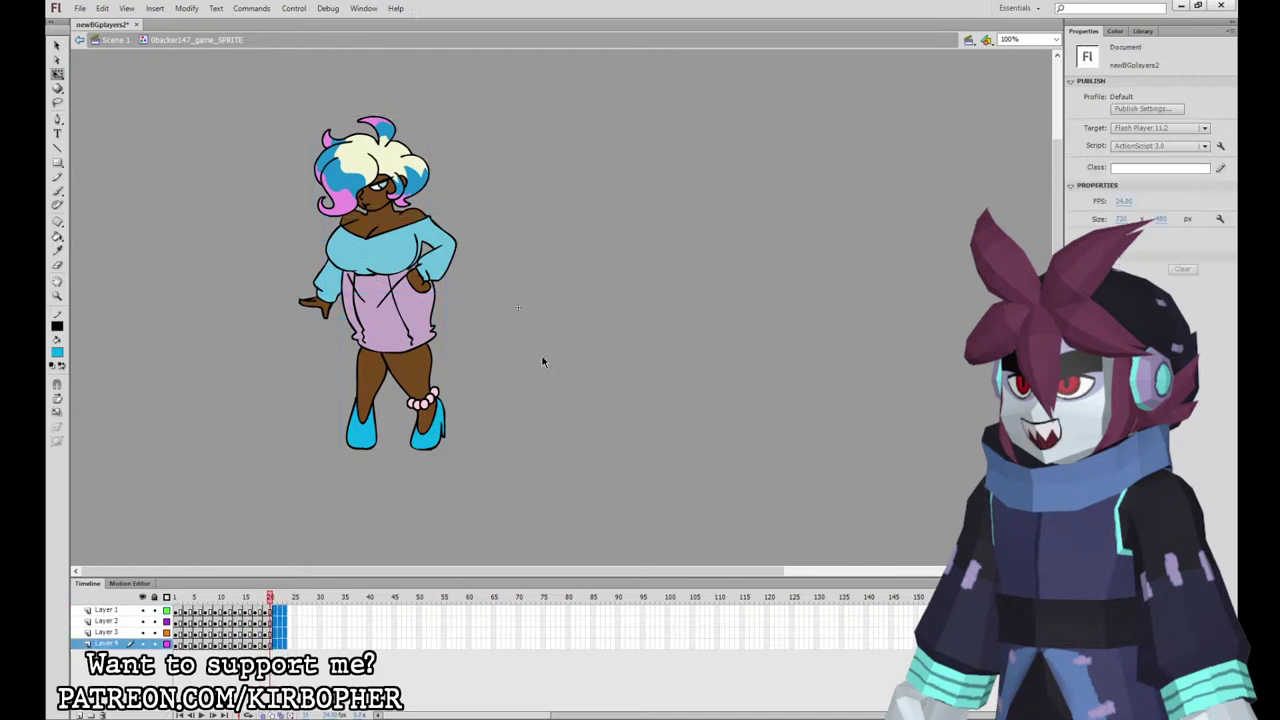
{"action": "key", "text": "Return"}
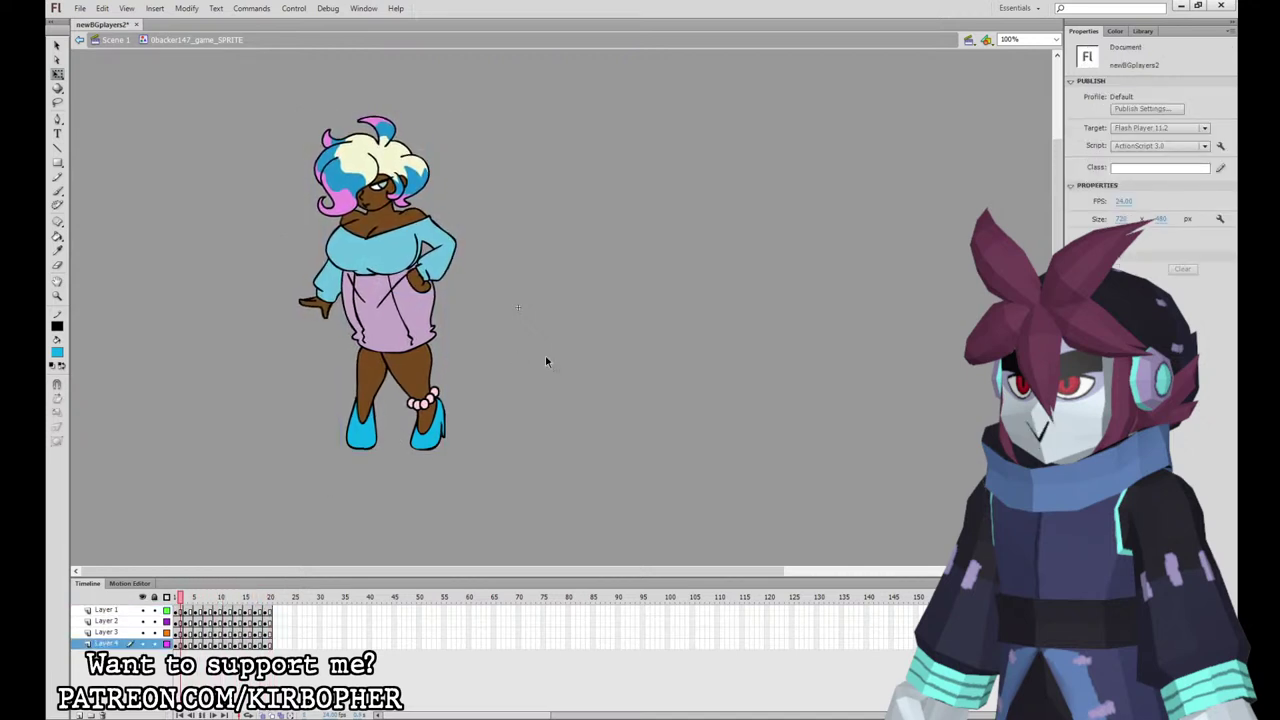
Step: Return to Scene 1, add a keyframe at frame 53 of Layer 1, and swap its character instance for 0backer147_game_SPRITE
{"action": "left_click", "coordinate": [121, 40]}
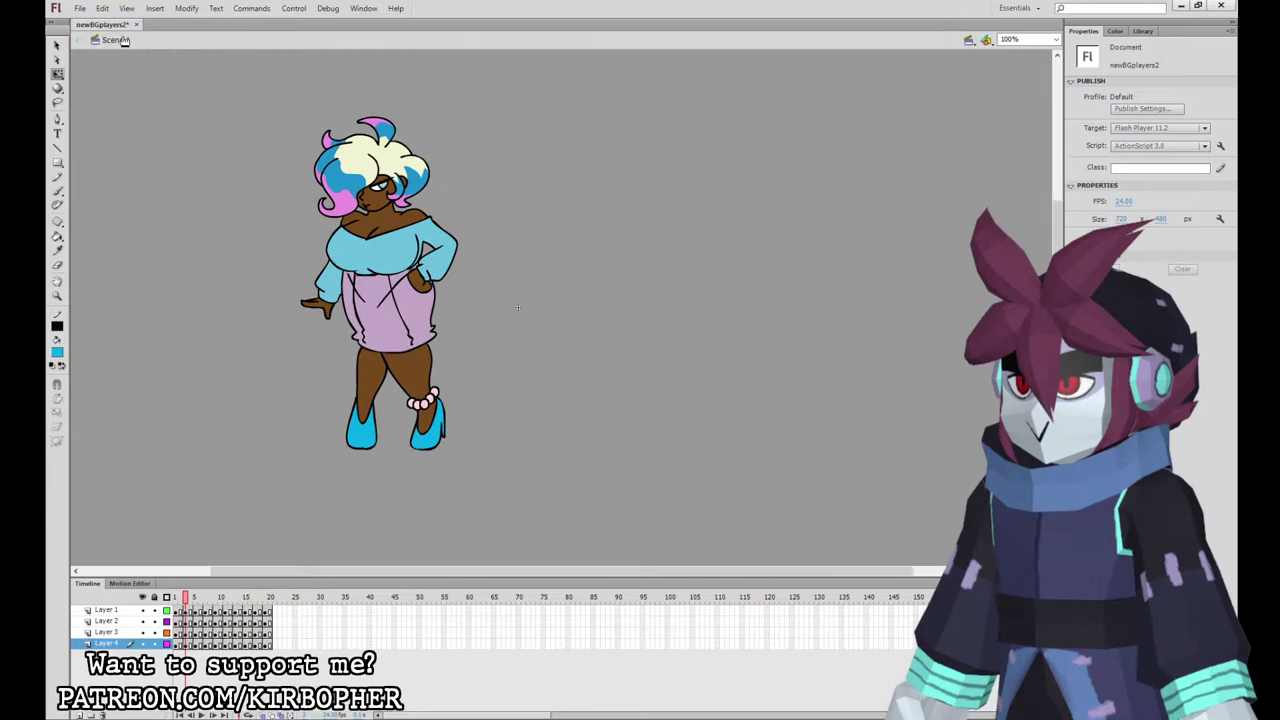
{"action": "left_click", "coordinate": [430, 611]}
{"action": "key", "text": "F6"}
{"action": "left_click", "coordinate": [472, 351]}
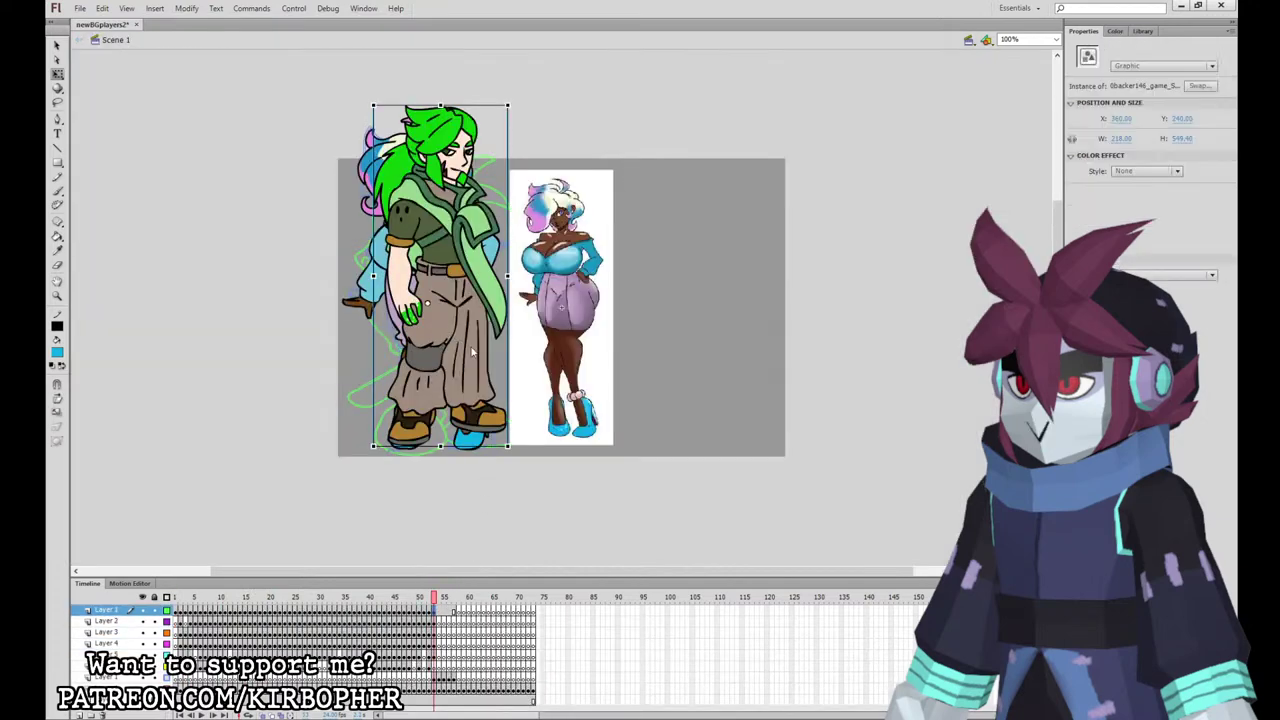
{"action": "left_click", "coordinate": [713, 349]}
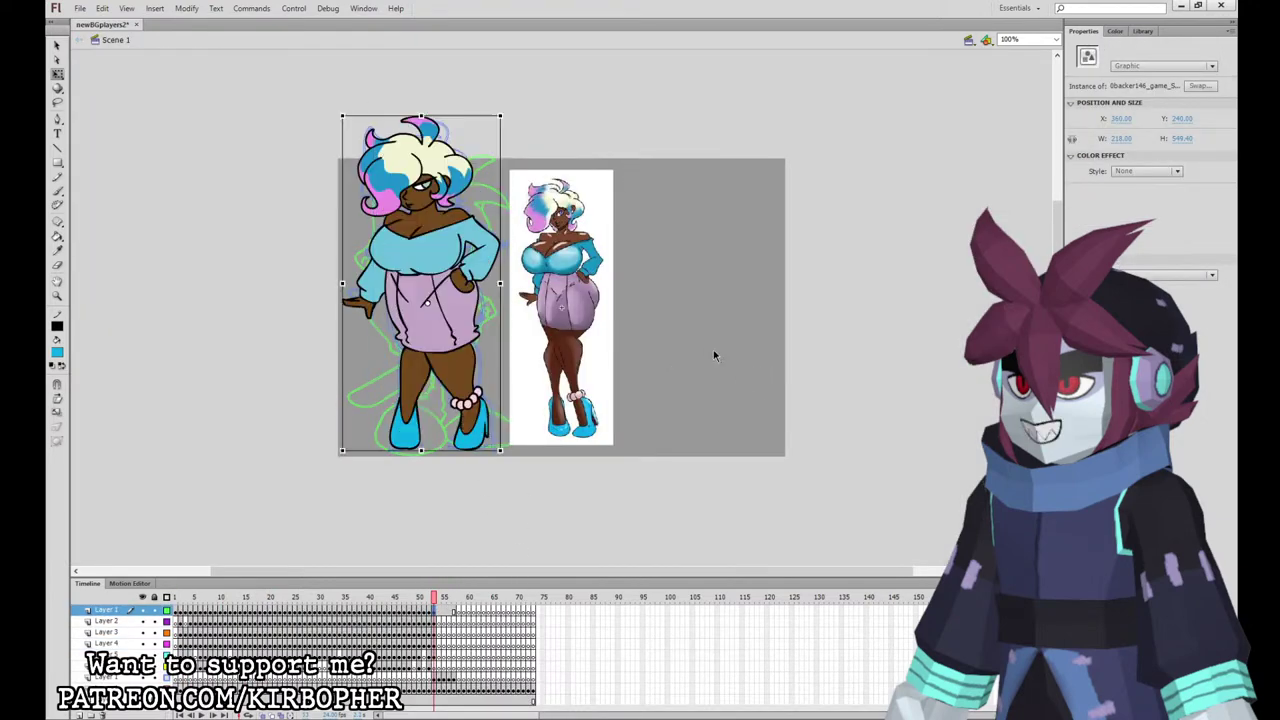
Step: Remove the woman's blue rough sketch at frame 53, blank Layer 1 after that frame, and go to frame 54 on Layer 2
{"action": "left_click", "coordinate": [440, 611]}
{"action": "key", "text": "F7"}
{"action": "left_click", "coordinate": [434, 677]}
{"action": "key", "text": "ctrl+b"}
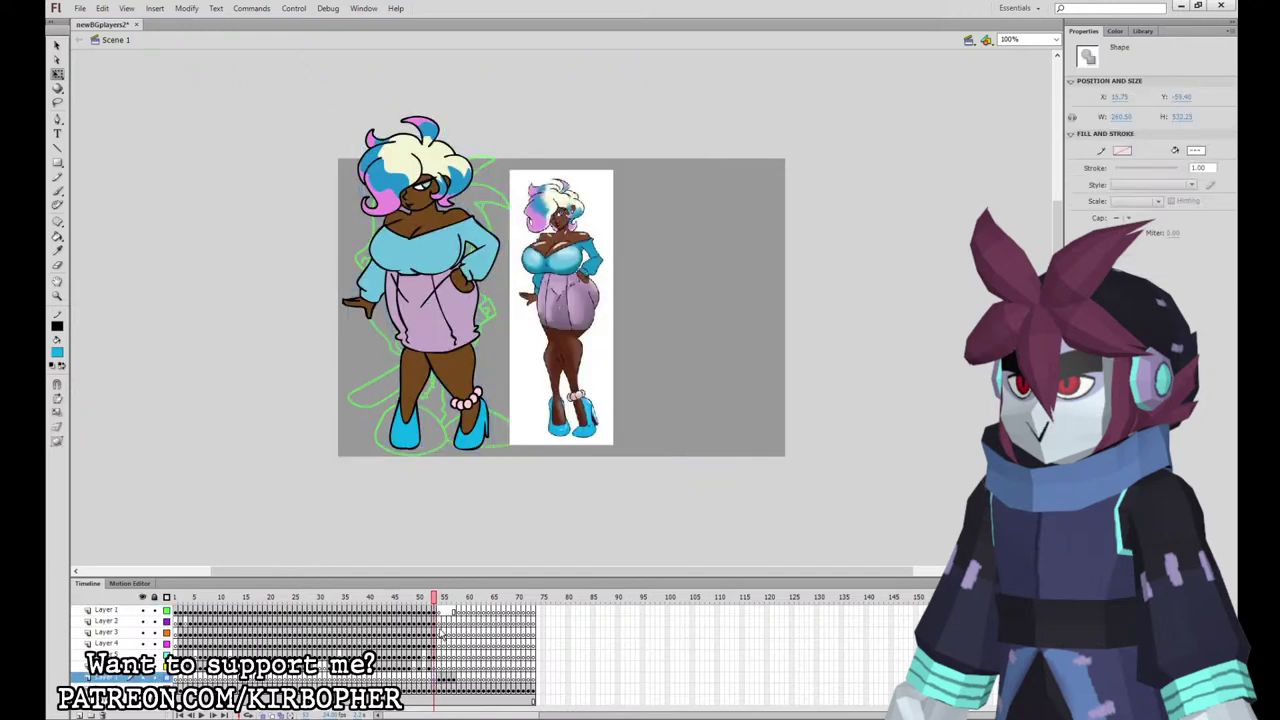
{"action": "left_click", "coordinate": [443, 610]}
{"action": "key", "text": "F7"}
{"action": "left_click", "coordinate": [439, 621]}
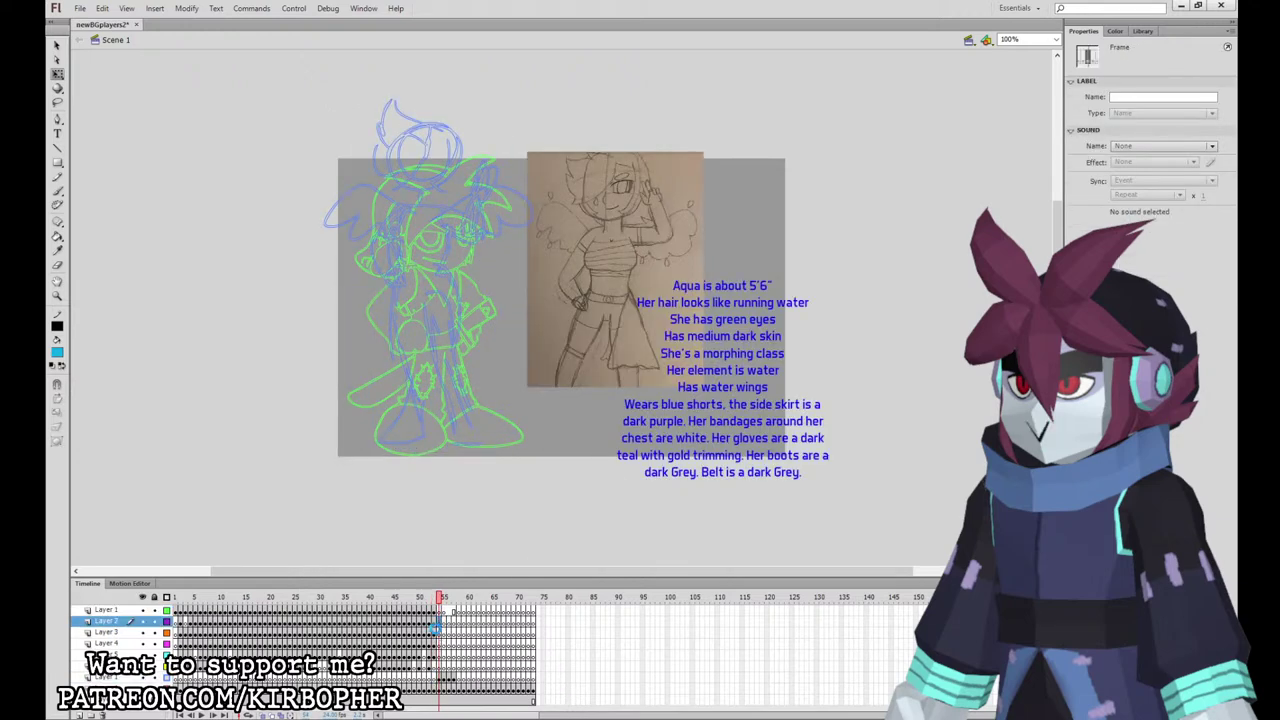
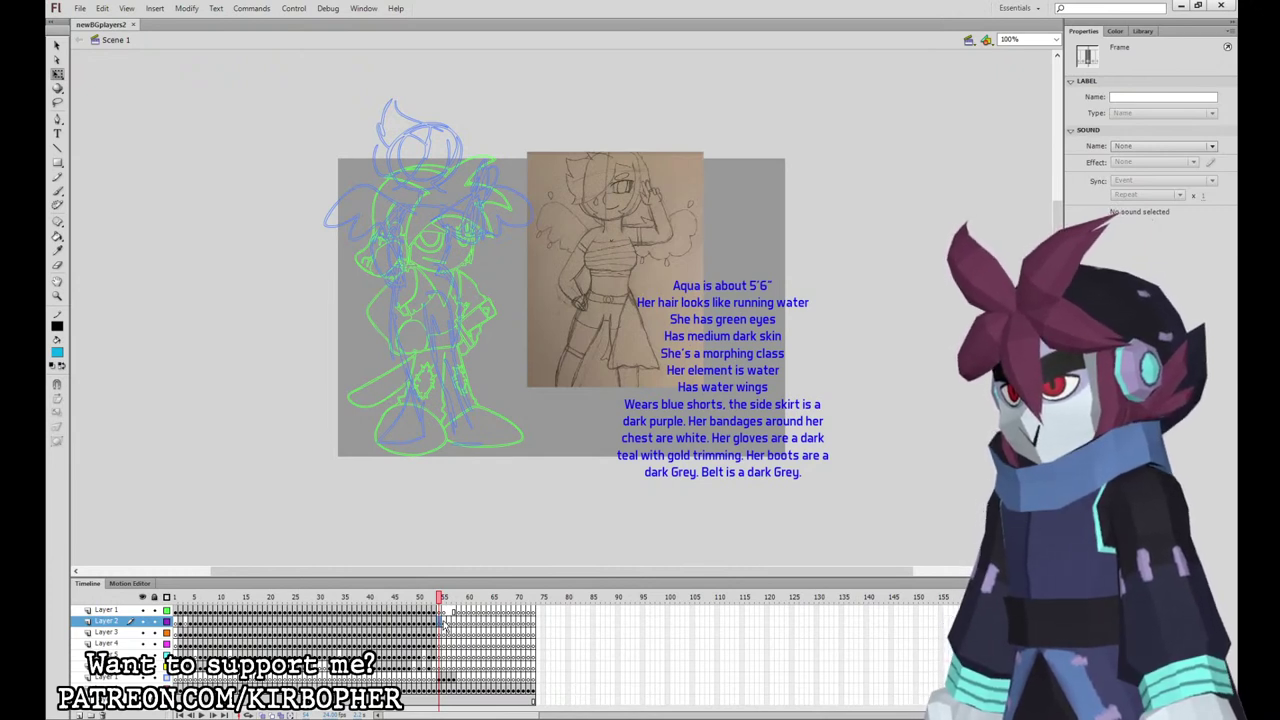
Step: Ink the water-wing character's swept hair in black with the Brush tool on Layer 2 at frame 54, following the blue sketch
{"action": "left_click", "coordinate": [850, 364]}
{"action": "key", "text": "ctrl+equal"}
{"action": "left_click_drag", "start_coordinate": [952, 358], "coordinate": [924, 478]}
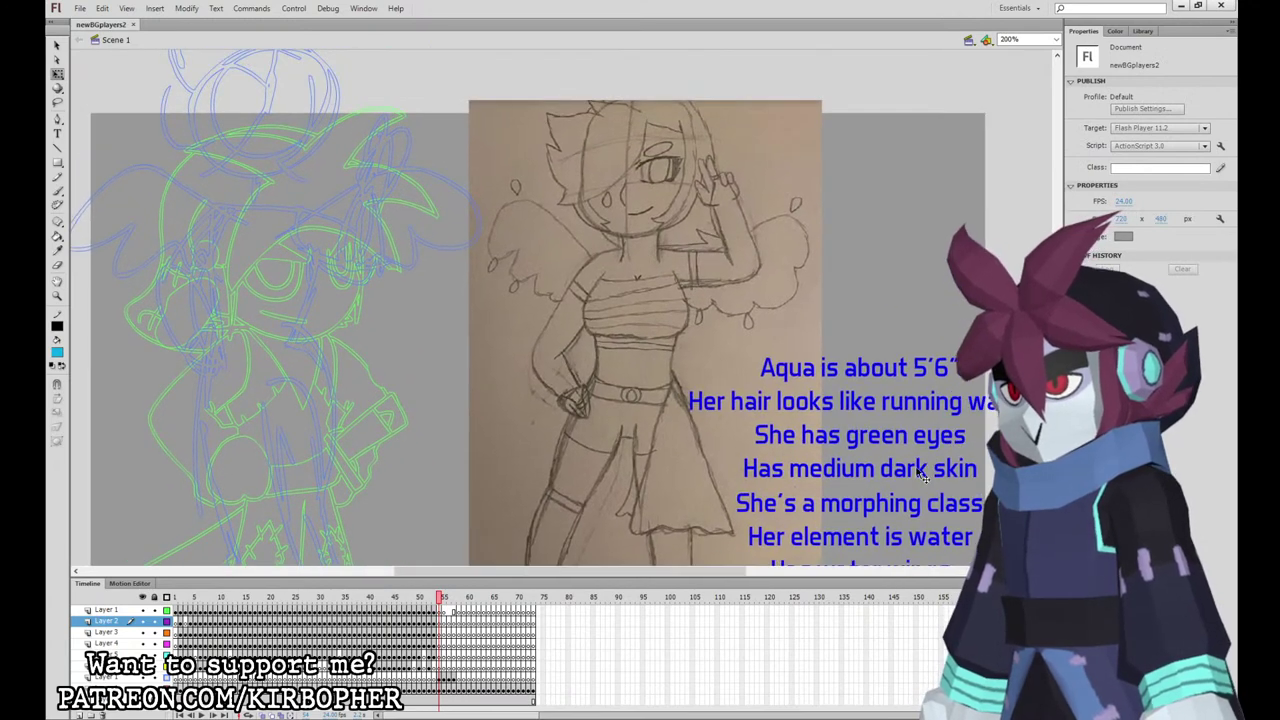
{"action": "left_click_drag", "start_coordinate": [523, 297], "coordinate": [628, 402]}
{"action": "left_click", "coordinate": [58, 191]}
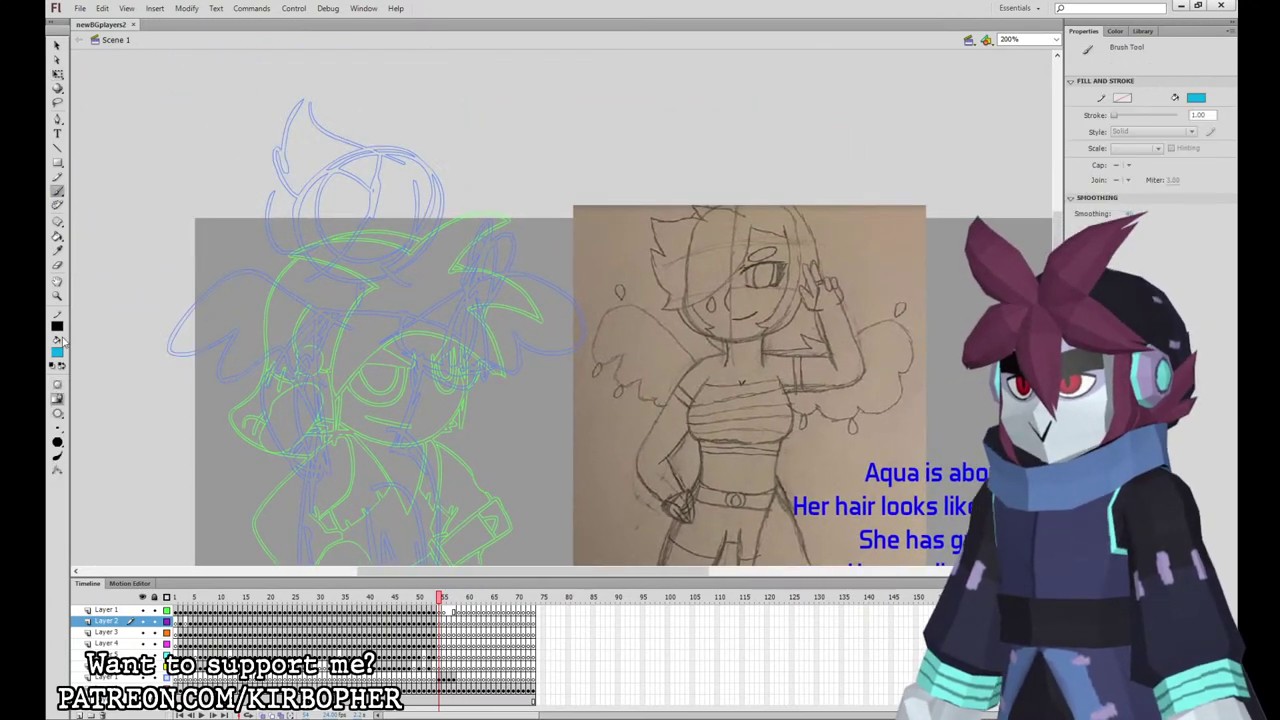
{"action": "left_click", "coordinate": [61, 354]}
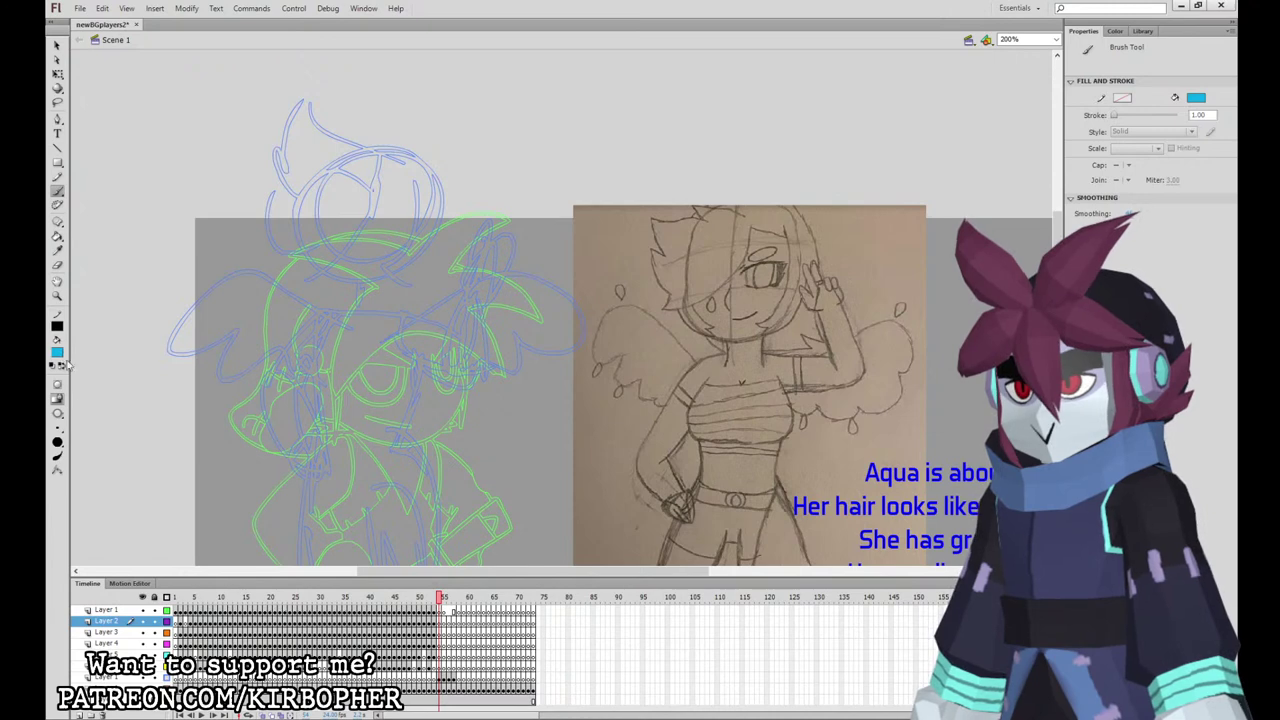
{"action": "left_click", "coordinate": [78, 390]}
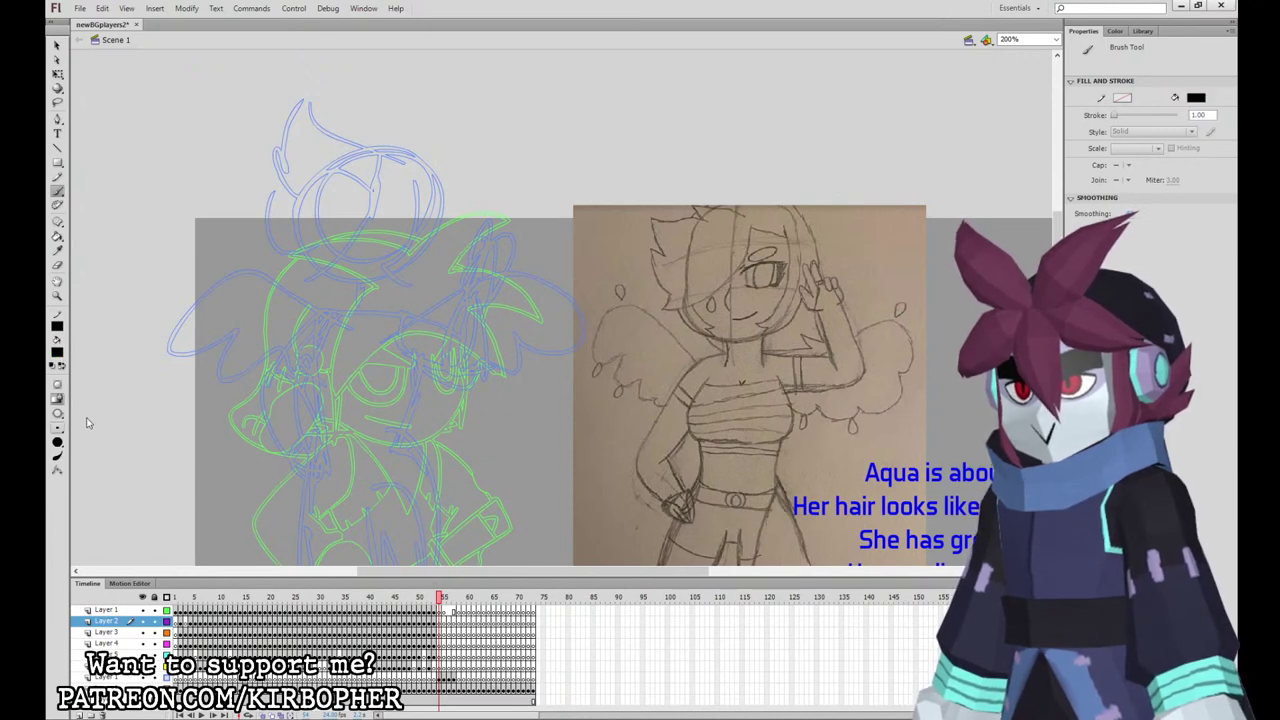
{"action": "left_click", "coordinate": [442, 621]}
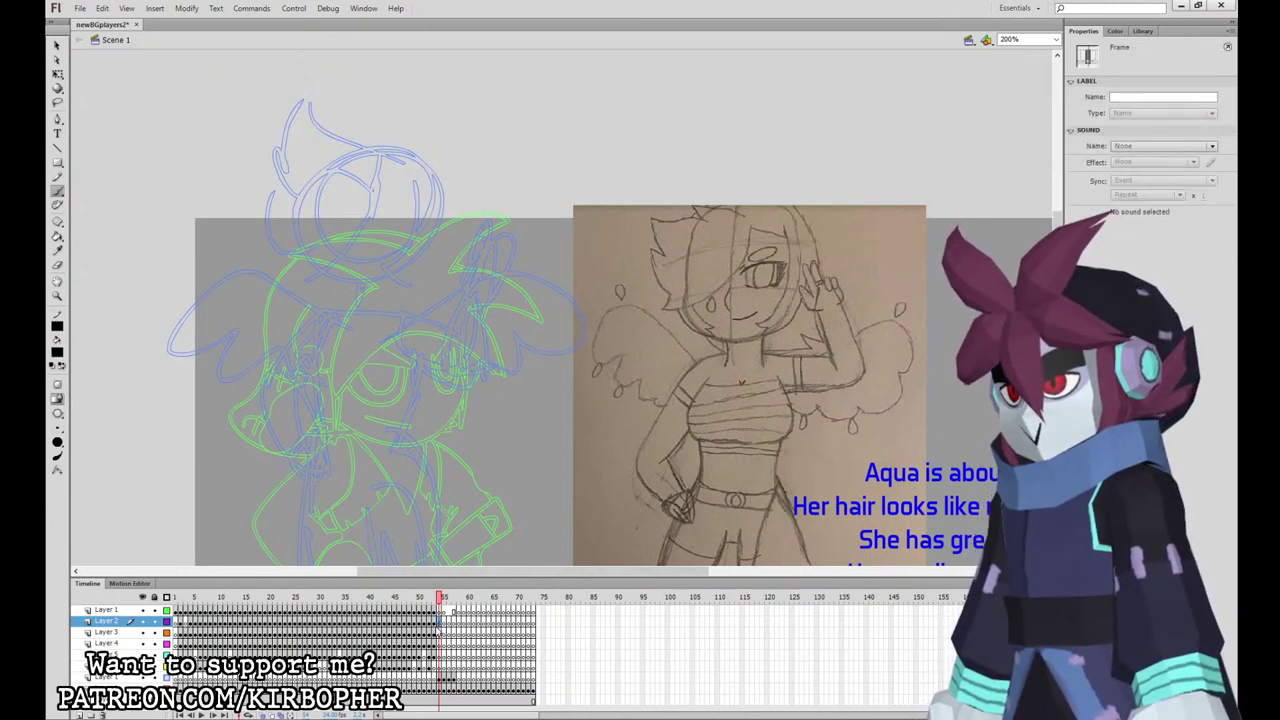
{"action": "mouse_move", "coordinate": [356, 143]}
{"action": "left_mouse_down"}
{"action": "mouse_move", "coordinate": [280, 130]}
{"action": "mouse_move", "coordinate": [298, 162]}
{"action": "mouse_move", "coordinate": [267, 150]}
{"action": "mouse_move", "coordinate": [255, 192]}
{"action": "mouse_move", "coordinate": [298, 113]}
{"action": "mouse_move", "coordinate": [281, 152]}
{"action": "mouse_move", "coordinate": [290, 172]}
{"action": "mouse_move", "coordinate": [258, 166]}
{"action": "mouse_move", "coordinate": [294, 226]}
{"action": "mouse_move", "coordinate": [290, 252]}
{"action": "mouse_move", "coordinate": [305, 263]}
{"action": "mouse_move", "coordinate": [294, 281]}
{"action": "mouse_move", "coordinate": [358, 255]}
{"action": "mouse_move", "coordinate": [393, 168]}
{"action": "mouse_move", "coordinate": [418, 242]}
{"action": "mouse_move", "coordinate": [391, 273]}
{"action": "mouse_move", "coordinate": [428, 285]}
{"action": "mouse_move", "coordinate": [446, 218]}
{"action": "mouse_move", "coordinate": [426, 155]}
{"action": "mouse_move", "coordinate": [320, 135]}
{"action": "left_mouse_up"}
{"action": "key", "text": "ctrl+z"}
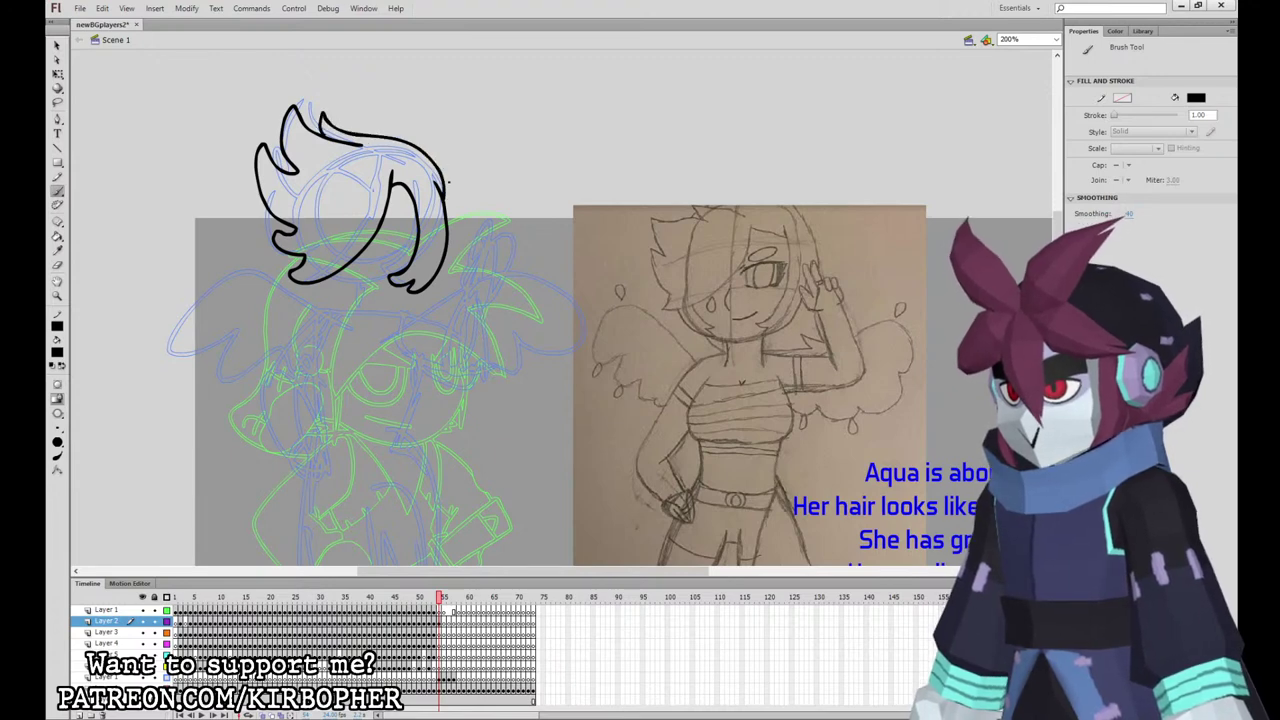
Step: Ink the lower face outline, lower hair tips and the visible eye inside the hair outline
{"action": "mouse_move", "coordinate": [318, 281]}
{"action": "left_mouse_down"}
{"action": "mouse_move", "coordinate": [358, 241]}
{"action": "mouse_move", "coordinate": [321, 284]}
{"action": "mouse_move", "coordinate": [382, 249]}
{"action": "mouse_move", "coordinate": [330, 295]}
{"action": "mouse_move", "coordinate": [382, 294]}
{"action": "left_mouse_up"}
{"action": "key", "text": "ctrl+z"}
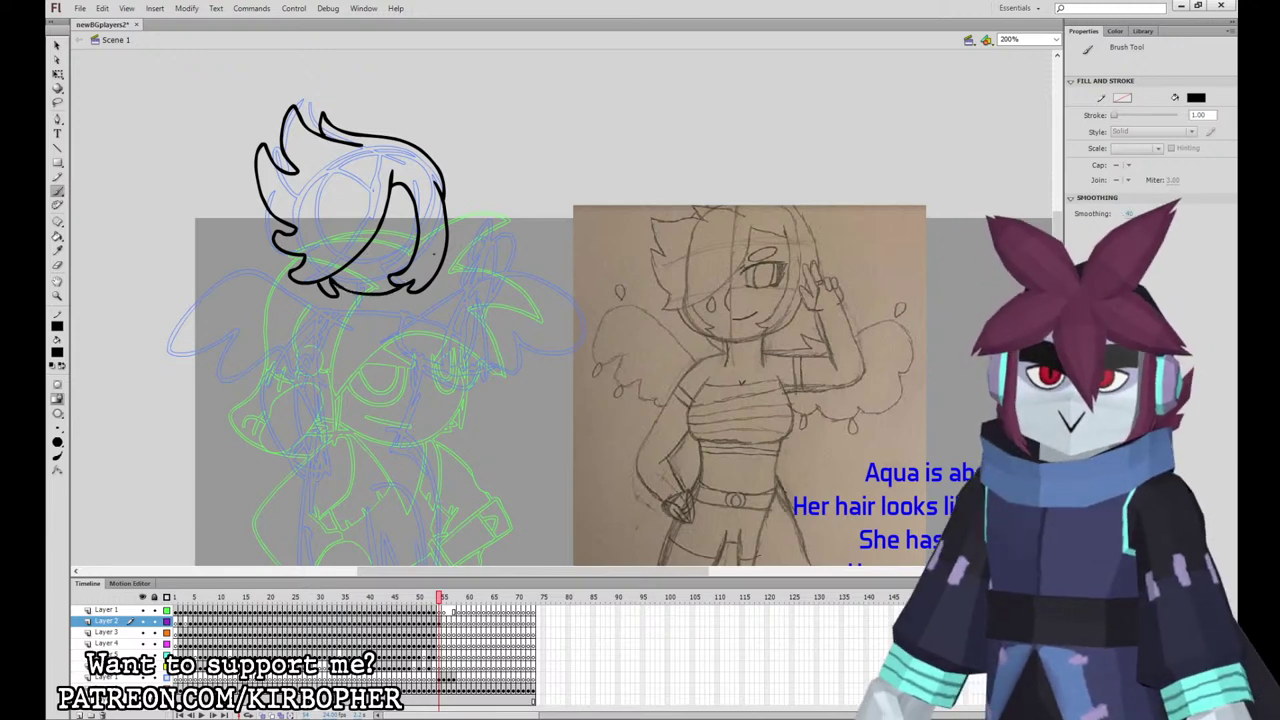
{"action": "mouse_move", "coordinate": [357, 256]}
{"action": "left_mouse_down"}
{"action": "mouse_move", "coordinate": [362, 271]}
{"action": "mouse_move", "coordinate": [388, 267]}
{"action": "mouse_move", "coordinate": [405, 210]}
{"action": "mouse_move", "coordinate": [378, 232]}
{"action": "mouse_move", "coordinate": [390, 242]}
{"action": "mouse_move", "coordinate": [419, 214]}
{"action": "mouse_move", "coordinate": [407, 222]}
{"action": "left_mouse_up"}
{"action": "key", "text": "ctrl+z"}
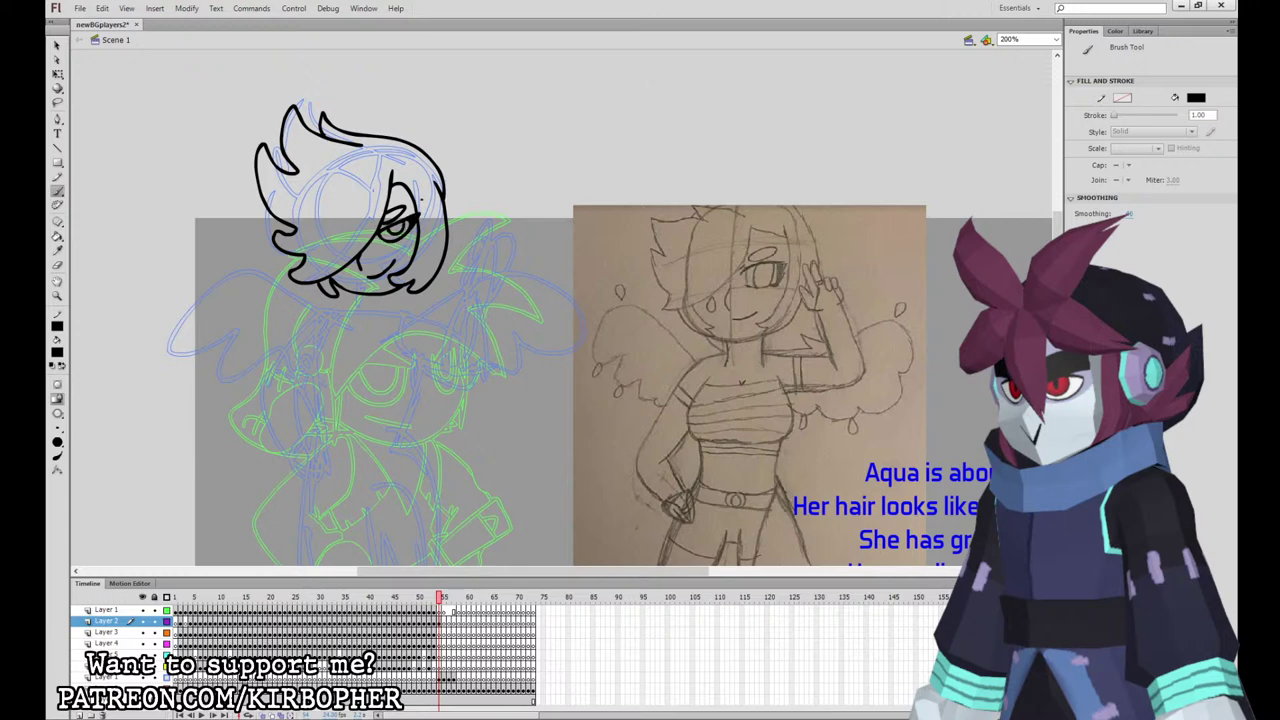
Step: Ink the belt with its round buckle and the hand resting on the hip on Layer 4 at frame 54
{"action": "left_click_drag", "start_coordinate": [868, 411], "coordinate": [883, 244]}
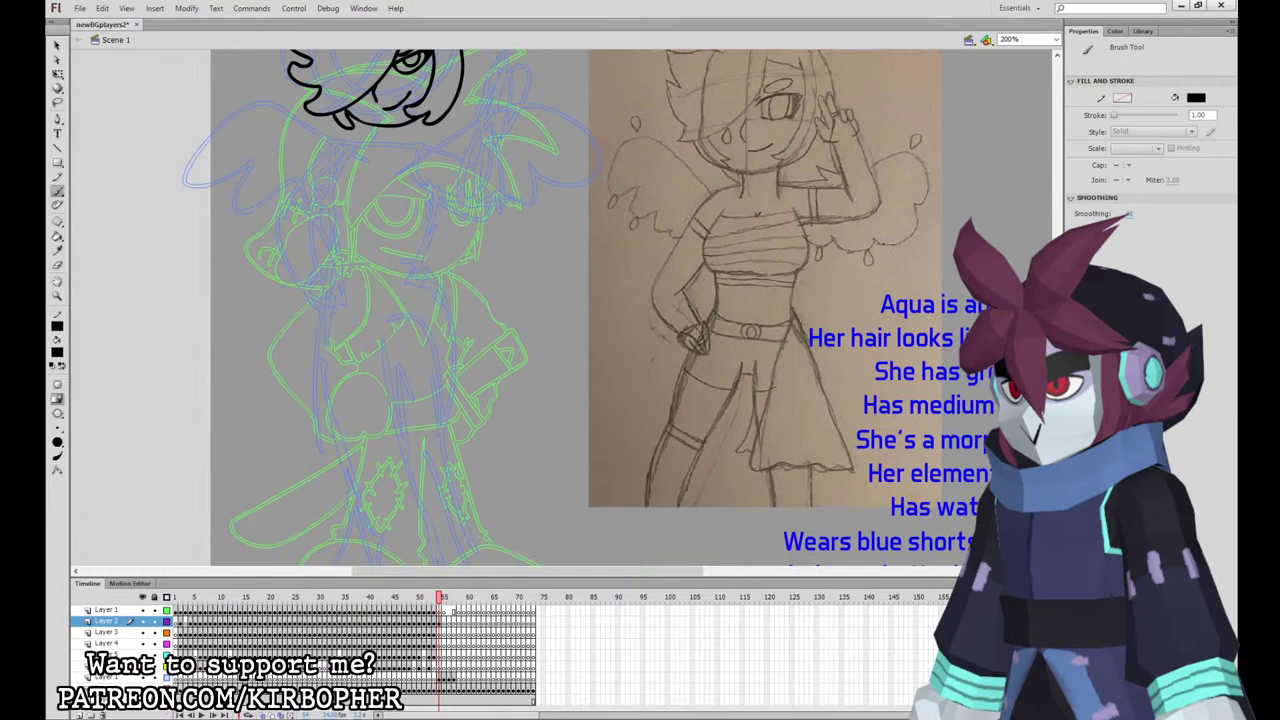
{"action": "left_click_drag", "start_coordinate": [862, 489], "coordinate": [689, 432]}
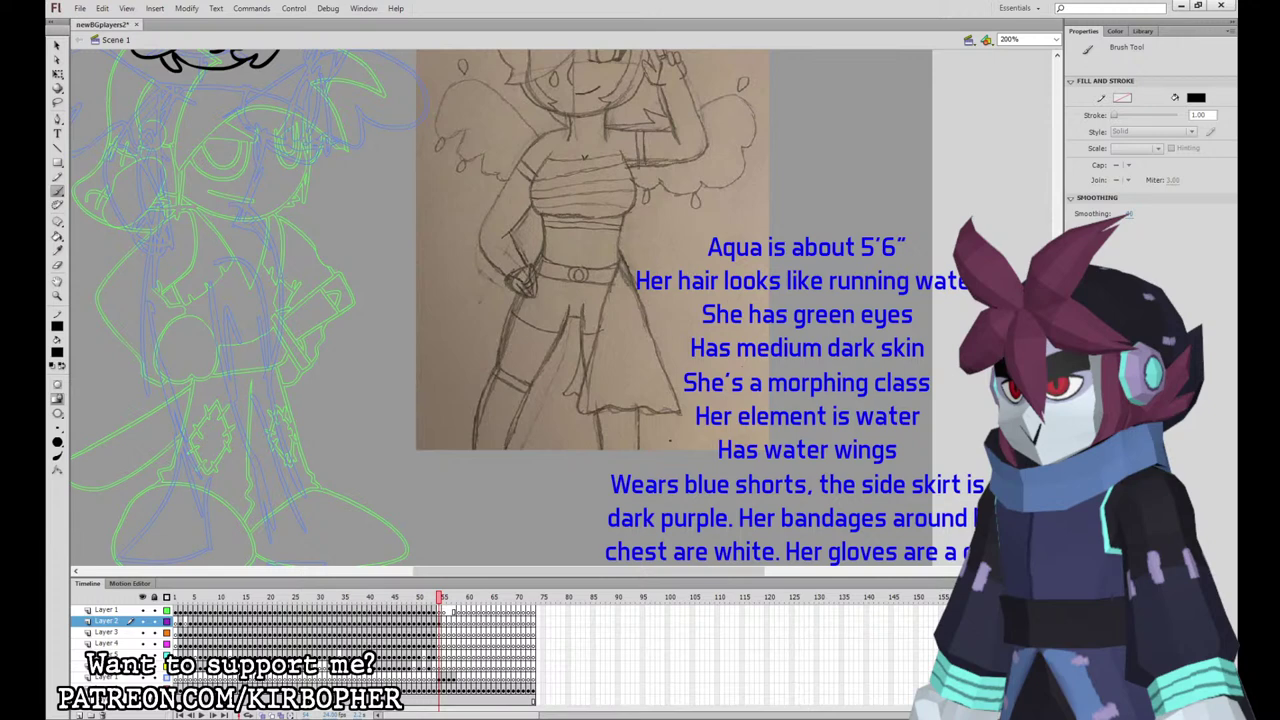
{"action": "left_click_drag", "start_coordinate": [670, 440], "coordinate": [676, 361]}
{"action": "left_click_drag", "start_coordinate": [758, 226], "coordinate": [920, 485]}
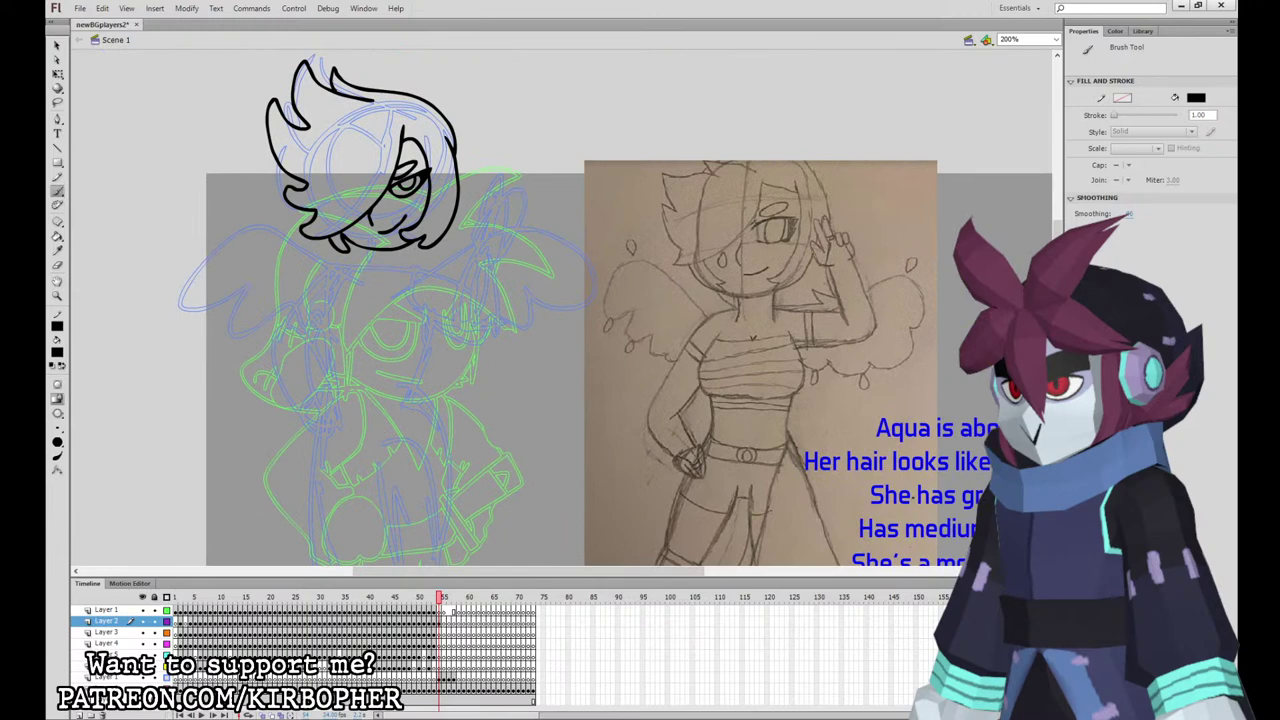
{"action": "left_click", "coordinate": [441, 644]}
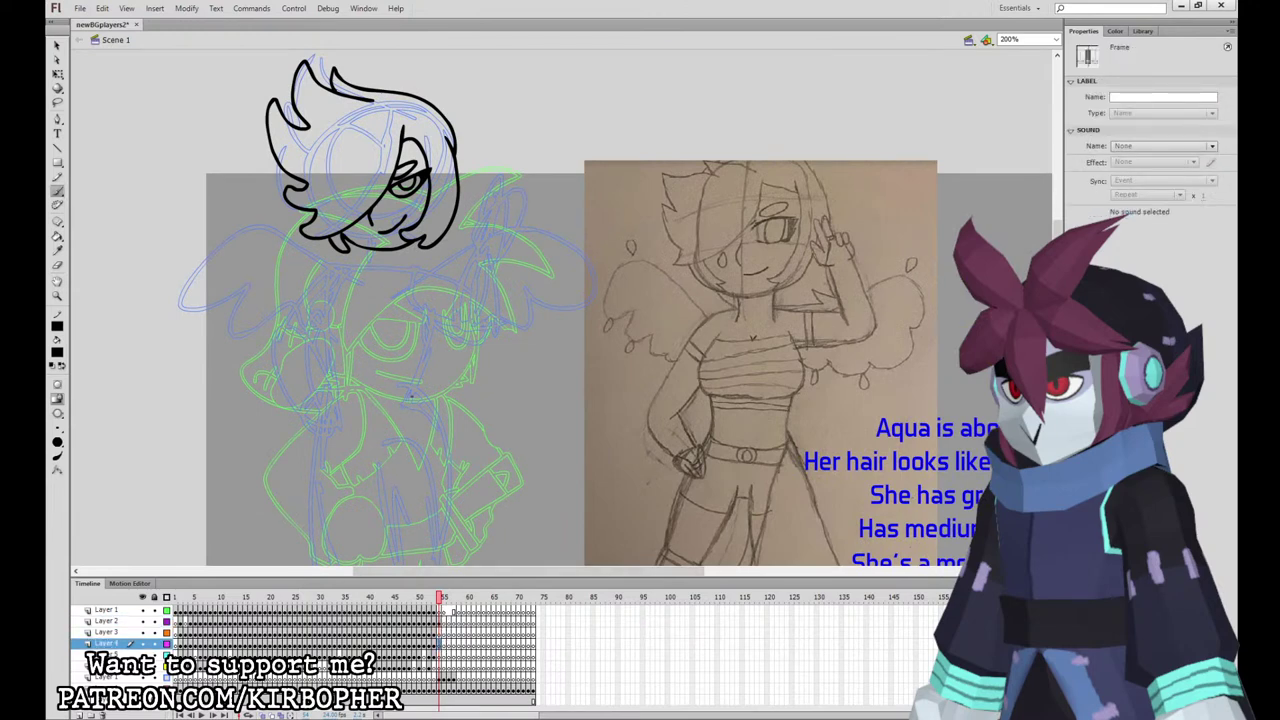
{"action": "mouse_move", "coordinate": [418, 389]}
{"action": "left_mouse_down"}
{"action": "mouse_move", "coordinate": [328, 392]}
{"action": "mouse_move", "coordinate": [310, 426]}
{"action": "mouse_move", "coordinate": [331, 430]}
{"action": "mouse_move", "coordinate": [327, 411]}
{"action": "left_mouse_up"}
{"action": "key", "text": "ctrl+z"}
{"action": "key", "text": "ctrl+z"}
{"action": "key", "text": "ctrl+z"}
{"action": "key", "text": "ctrl+z"}
{"action": "mouse_move", "coordinate": [317, 388]}
{"action": "left_mouse_down"}
{"action": "mouse_move", "coordinate": [301, 405]}
{"action": "mouse_move", "coordinate": [325, 431]}
{"action": "mouse_move", "coordinate": [319, 411]}
{"action": "left_mouse_up"}
Step: Ink the neck, shoulders, torso sides and chest wrap edges above the belt
{"action": "mouse_move", "coordinate": [315, 388]}
{"action": "left_mouse_down"}
{"action": "mouse_move", "coordinate": [311, 431]}
{"action": "mouse_move", "coordinate": [328, 428]}
{"action": "mouse_move", "coordinate": [311, 384]}
{"action": "mouse_move", "coordinate": [364, 420]}
{"action": "mouse_move", "coordinate": [424, 405]}
{"action": "mouse_move", "coordinate": [410, 388]}
{"action": "mouse_move", "coordinate": [326, 398]}
{"action": "mouse_move", "coordinate": [358, 408]}
{"action": "mouse_move", "coordinate": [425, 338]}
{"action": "mouse_move", "coordinate": [434, 278]}
{"action": "mouse_move", "coordinate": [398, 205]}
{"action": "left_mouse_up"}
{"action": "key", "text": "ctrl+z"}
{"action": "key", "text": "ctrl+z"}
{"action": "key", "text": "ctrl+z"}
{"action": "mouse_move", "coordinate": [378, 204]}
{"action": "left_mouse_down"}
{"action": "mouse_move", "coordinate": [370, 256]}
{"action": "mouse_move", "coordinate": [306, 316]}
{"action": "mouse_move", "coordinate": [373, 290]}
{"action": "mouse_move", "coordinate": [430, 322]}
{"action": "mouse_move", "coordinate": [332, 295]}
{"action": "mouse_move", "coordinate": [432, 328]}
{"action": "left_mouse_up"}
{"action": "key", "text": "ctrl+z"}
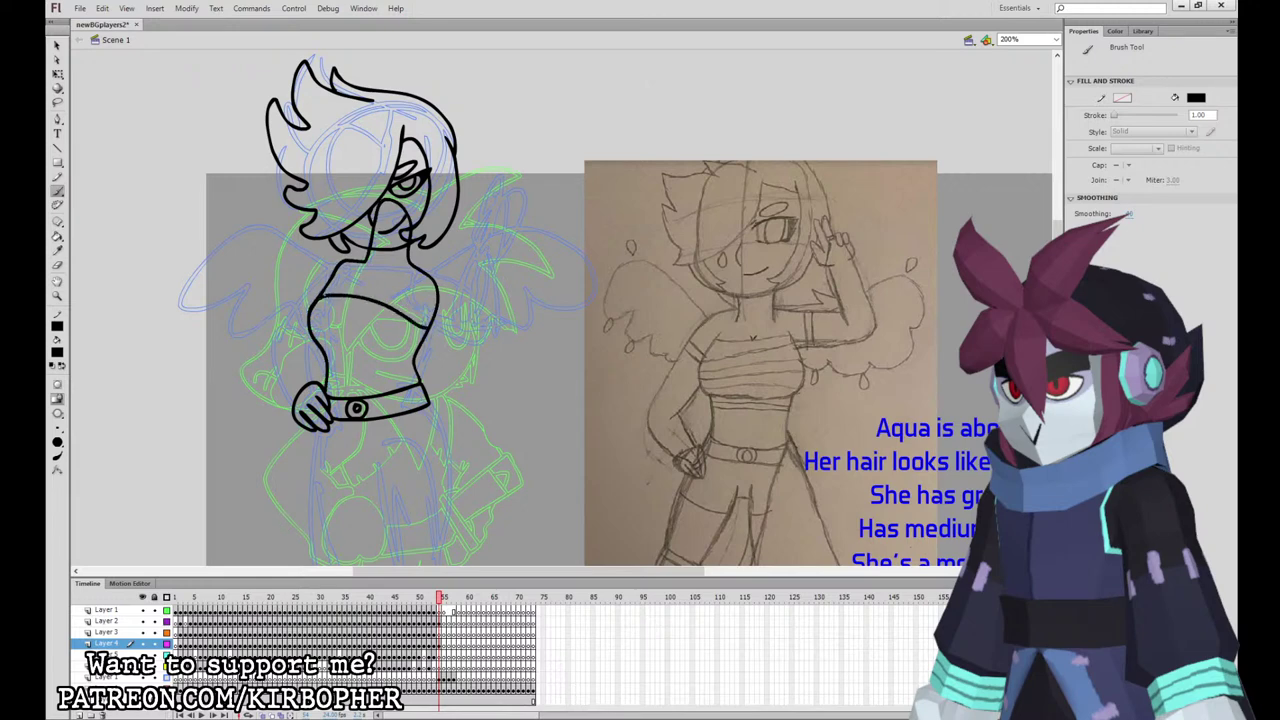
Step: Ink the lower edge and thin fold lines of the bandages around the chest
{"action": "left_click_drag", "start_coordinate": [328, 366], "coordinate": [412, 363]}
{"action": "mouse_move", "coordinate": [318, 313]}
{"action": "left_mouse_down"}
{"action": "mouse_move", "coordinate": [420, 325]}
{"action": "mouse_move", "coordinate": [414, 340]}
{"action": "left_mouse_up"}
{"action": "mouse_move", "coordinate": [332, 346]}
{"action": "left_mouse_down"}
{"action": "mouse_move", "coordinate": [396, 348]}
{"action": "mouse_move", "coordinate": [376, 355]}
{"action": "mouse_move", "coordinate": [398, 361]}
{"action": "left_mouse_up"}
{"action": "left_click_drag", "start_coordinate": [330, 308], "coordinate": [368, 305]}
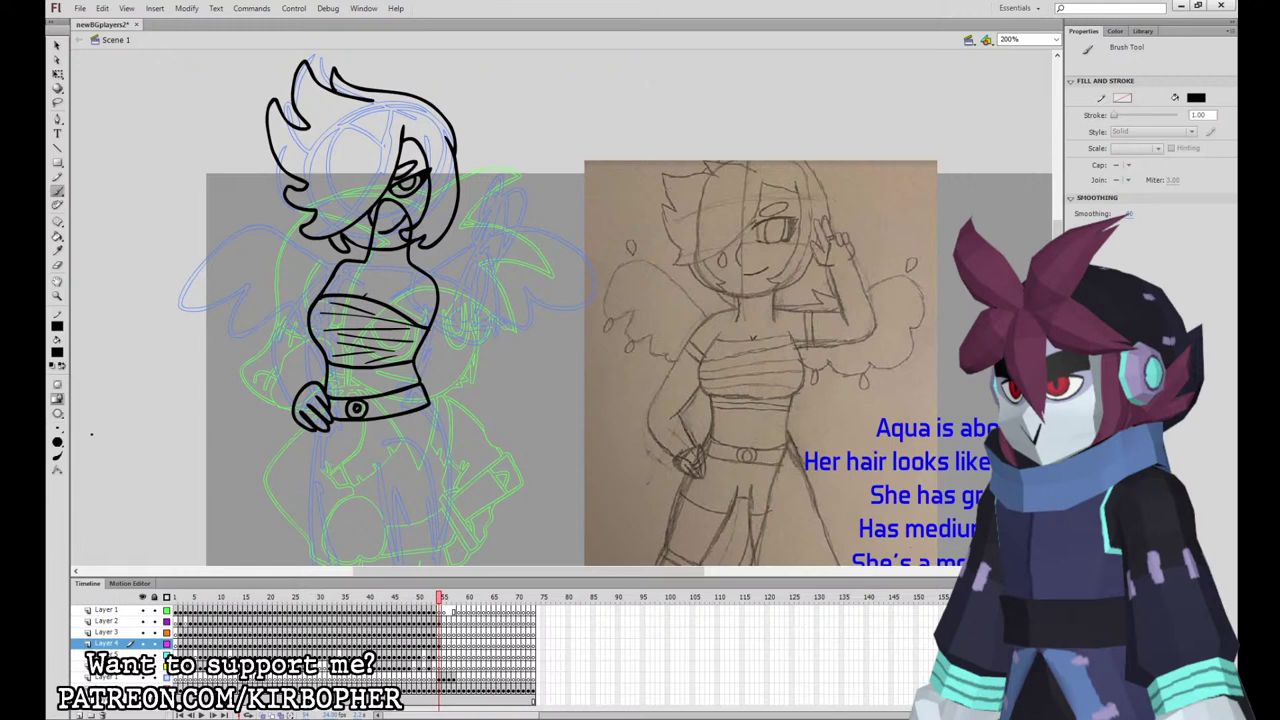
Step: Ink the raised hand making a two-finger peace sign on Layer 3 at frame 54
{"action": "left_click", "coordinate": [440, 633]}
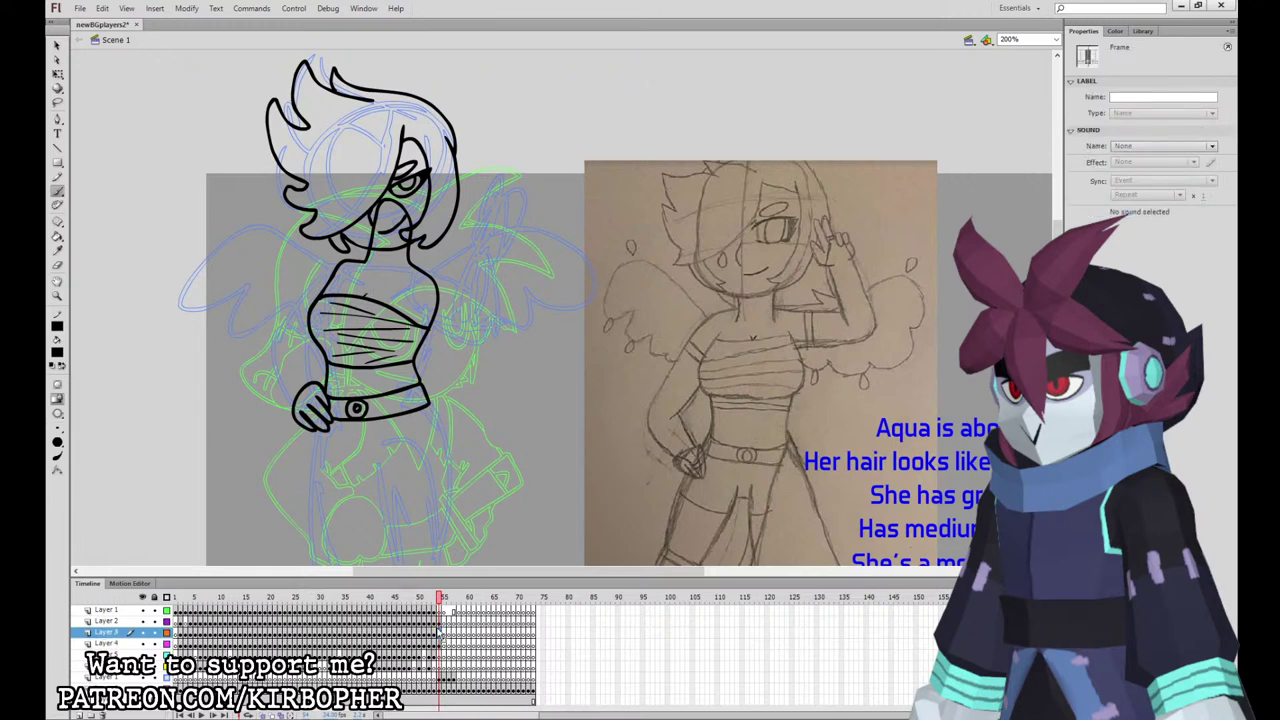
{"action": "mouse_move", "coordinate": [526, 262]}
{"action": "left_mouse_down"}
{"action": "mouse_move", "coordinate": [502, 230]}
{"action": "mouse_move", "coordinate": [520, 222]}
{"action": "mouse_move", "coordinate": [504, 228]}
{"action": "left_mouse_up"}
{"action": "mouse_move", "coordinate": [516, 222]}
{"action": "left_mouse_down"}
{"action": "mouse_move", "coordinate": [520, 234]}
{"action": "mouse_move", "coordinate": [510, 221]}
{"action": "left_mouse_up"}
{"action": "key", "text": "ctrl+z"}
{"action": "key", "text": "ctrl+z"}
{"action": "key", "text": "ctrl+z"}
{"action": "key", "text": "ctrl+z"}
{"action": "mouse_move", "coordinate": [506, 228]}
{"action": "left_mouse_down"}
{"action": "mouse_move", "coordinate": [508, 259]}
{"action": "mouse_move", "coordinate": [505, 186]}
{"action": "mouse_move", "coordinate": [488, 184]}
{"action": "mouse_move", "coordinate": [470, 262]}
{"action": "mouse_move", "coordinate": [480, 228]}
{"action": "left_mouse_up"}
{"action": "key", "text": "ctrl+z"}
{"action": "key", "text": "ctrl+z"}
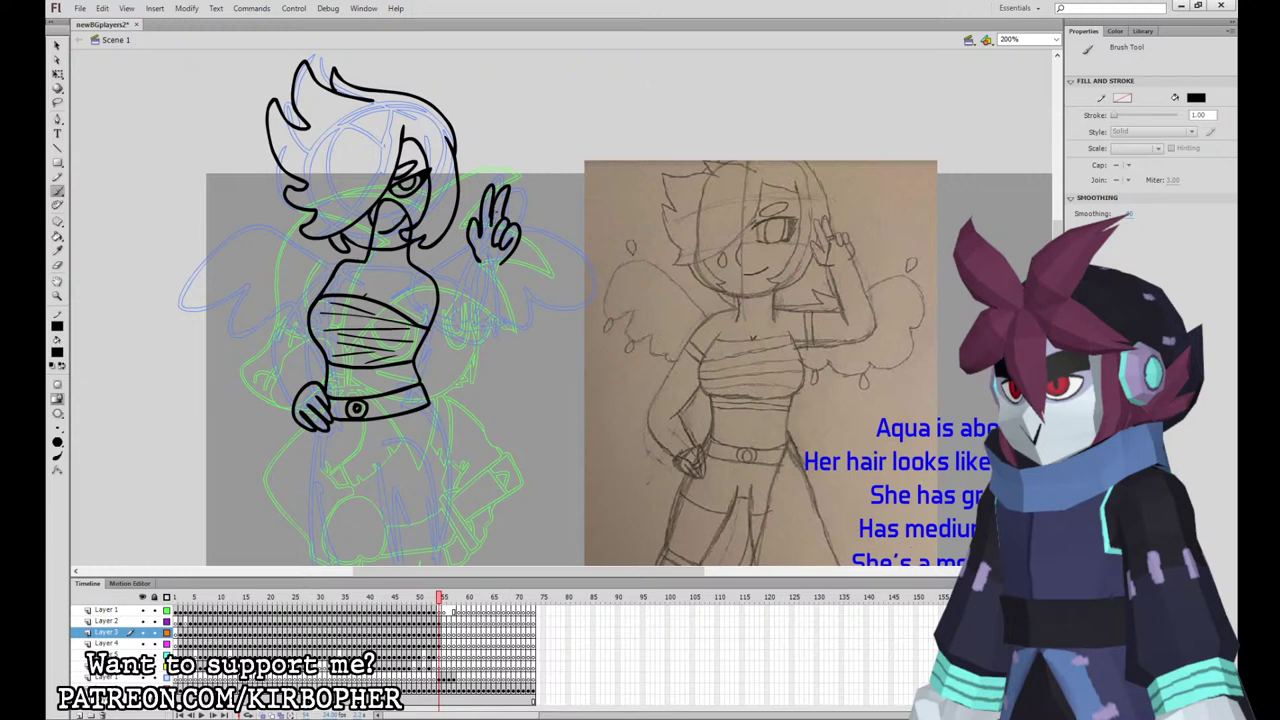
Step: Ink the raised arm from shoulder to wrist and add the glove trim lines around the upper arm
{"action": "mouse_move", "coordinate": [490, 224]}
{"action": "left_mouse_down"}
{"action": "mouse_move", "coordinate": [466, 314]}
{"action": "mouse_move", "coordinate": [500, 334]}
{"action": "mouse_move", "coordinate": [505, 262]}
{"action": "mouse_move", "coordinate": [414, 270]}
{"action": "mouse_move", "coordinate": [470, 331]}
{"action": "left_mouse_up"}
{"action": "key", "text": "ctrl+z"}
{"action": "key", "text": "ctrl+z"}
{"action": "mouse_move", "coordinate": [426, 270]}
{"action": "left_mouse_down"}
{"action": "mouse_move", "coordinate": [463, 294]}
{"action": "mouse_move", "coordinate": [446, 325]}
{"action": "mouse_move", "coordinate": [466, 334]}
{"action": "left_mouse_up"}
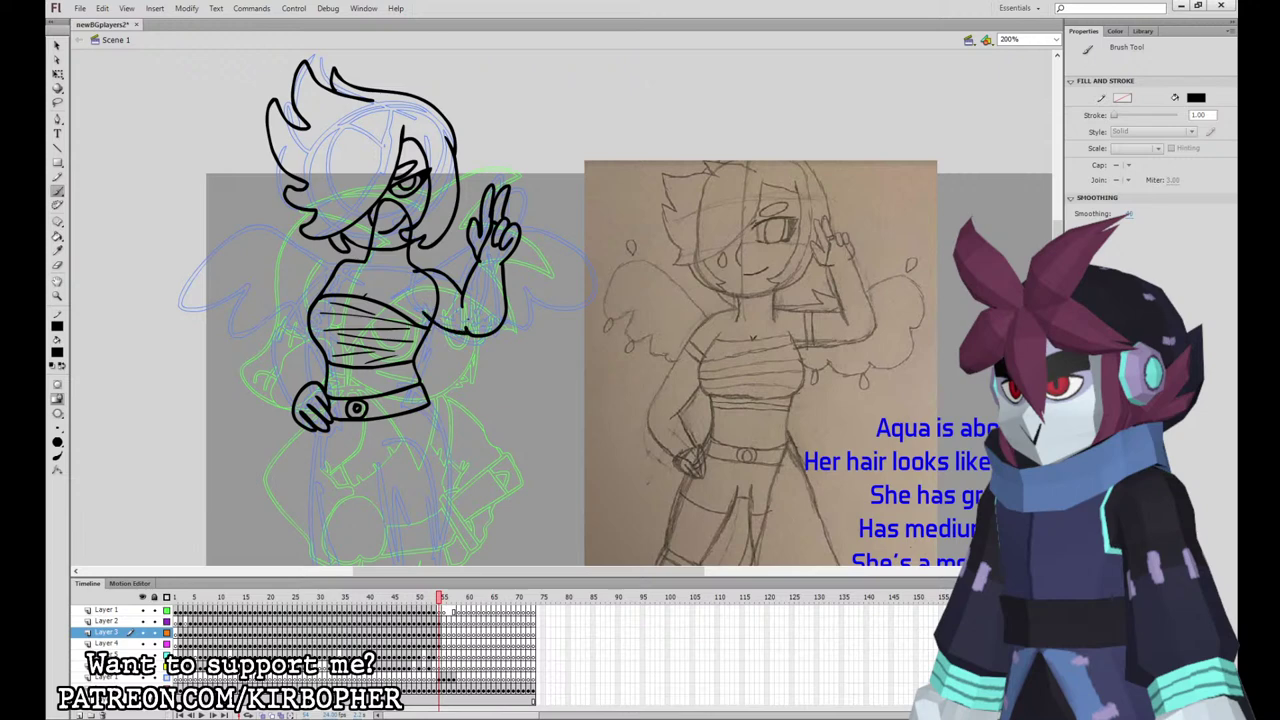
{"action": "left_click_drag", "start_coordinate": [456, 286], "coordinate": [440, 330]}
{"action": "key", "text": "ctrl+z"}
{"action": "left_click_drag", "start_coordinate": [453, 286], "coordinate": [452, 331]}
{"action": "key", "text": "v"}
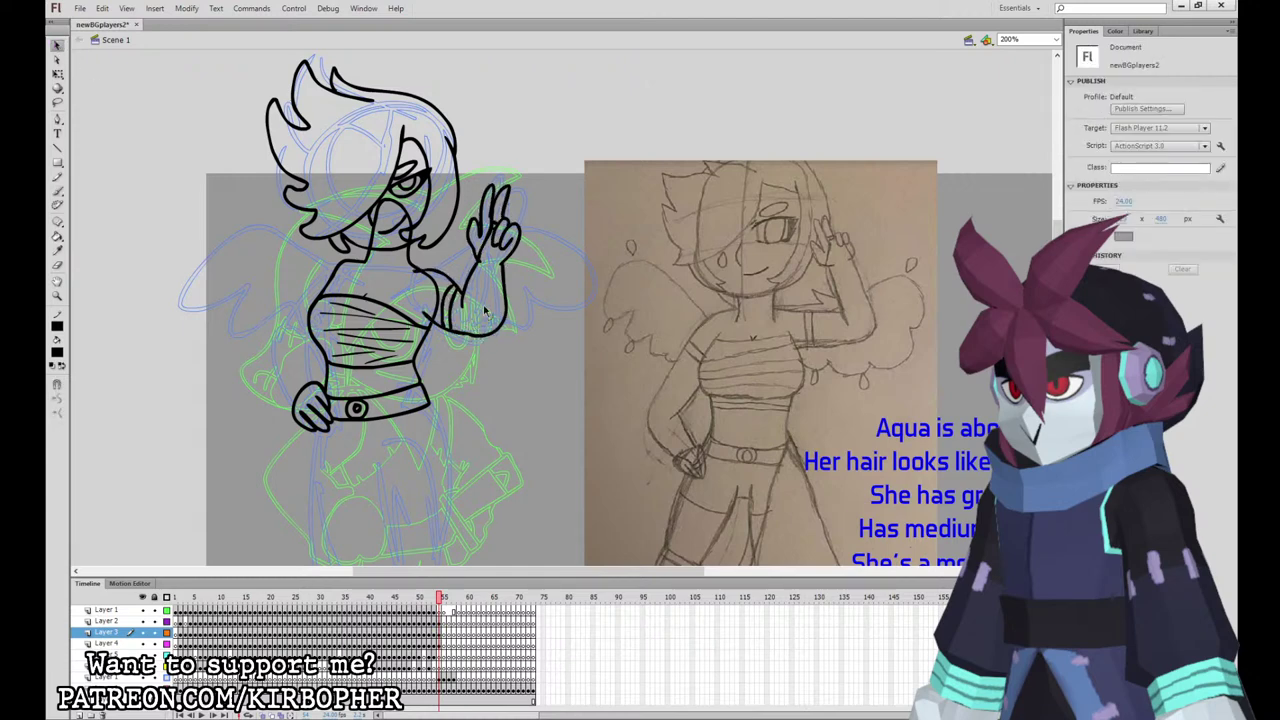
Step: Delete the inked shoulder line on the side of the hand-on-hip arm
{"action": "left_click", "coordinate": [58, 191]}
{"action": "key", "text": "v"}
{"action": "left_click", "coordinate": [330, 282]}
{"action": "key", "text": "Delete"}
{"action": "left_click", "coordinate": [345, 262]}
{"action": "key", "text": "Delete"}
{"action": "key", "text": "period"}
{"action": "key", "text": "comma"}
{"action": "left_click", "coordinate": [58, 192]}
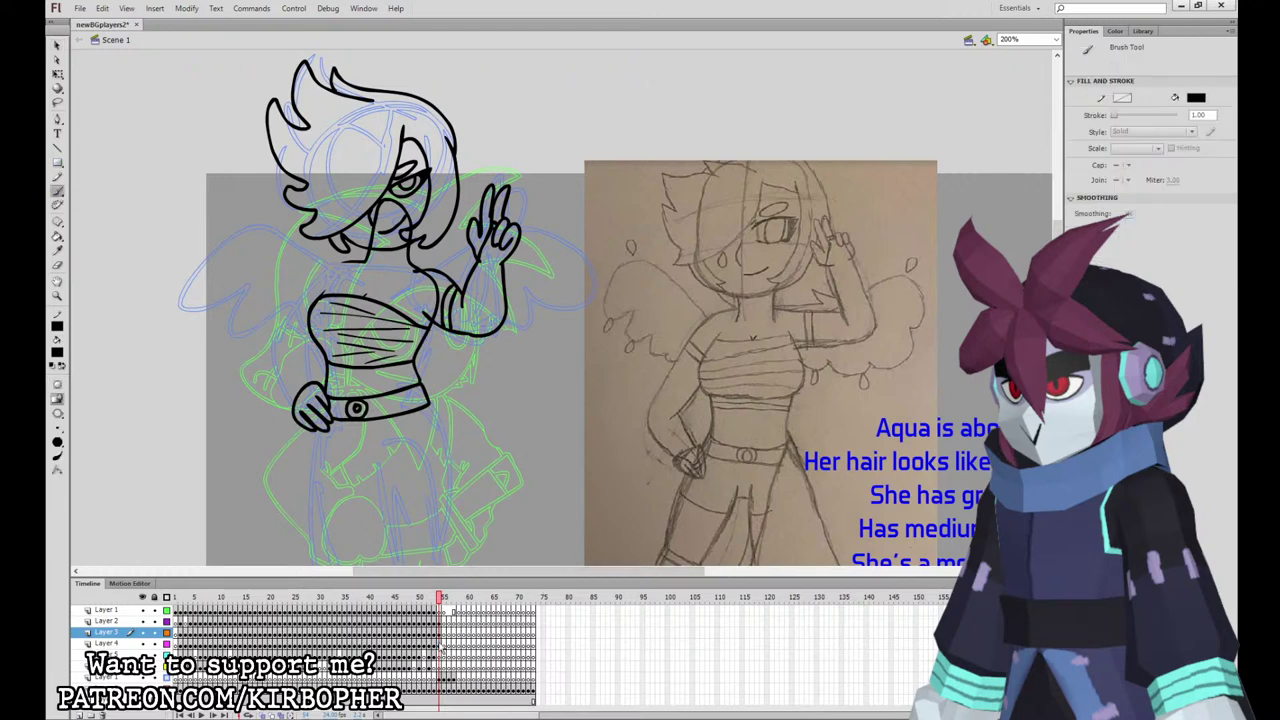
Step: Redraw that shoulder and ink the bent arm with its glove band down to the hip on Layer 4
{"action": "left_click", "coordinate": [443, 646]}
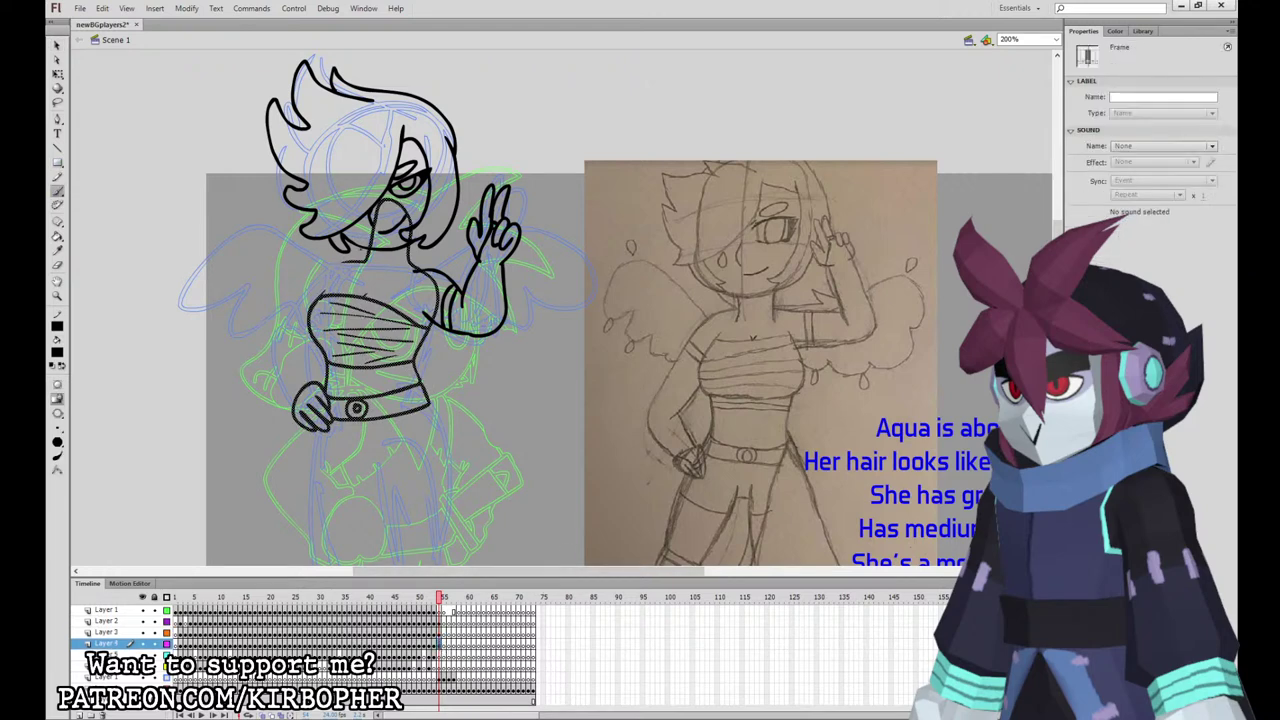
{"action": "mouse_move", "coordinate": [345, 262]}
{"action": "left_mouse_down"}
{"action": "mouse_move", "coordinate": [278, 333]}
{"action": "mouse_move", "coordinate": [298, 404]}
{"action": "left_mouse_up"}
{"action": "left_click_drag", "start_coordinate": [311, 337], "coordinate": [324, 382]}
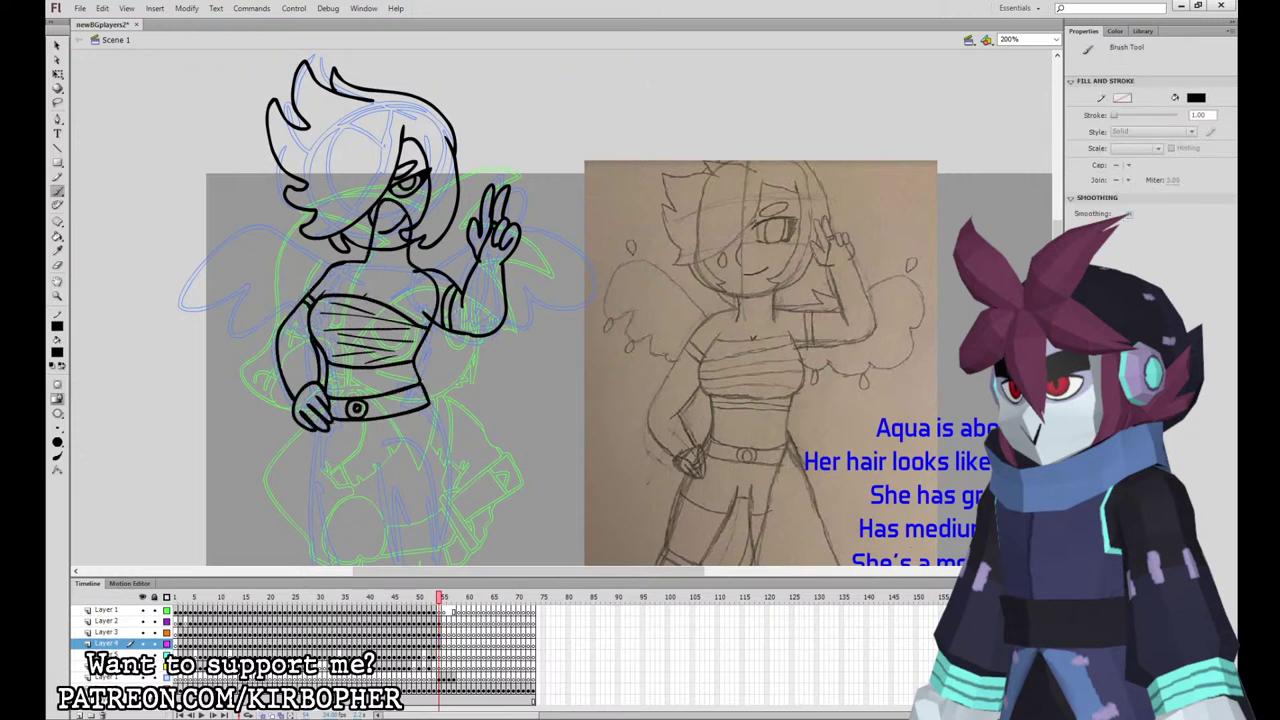
{"action": "key", "text": "v"}
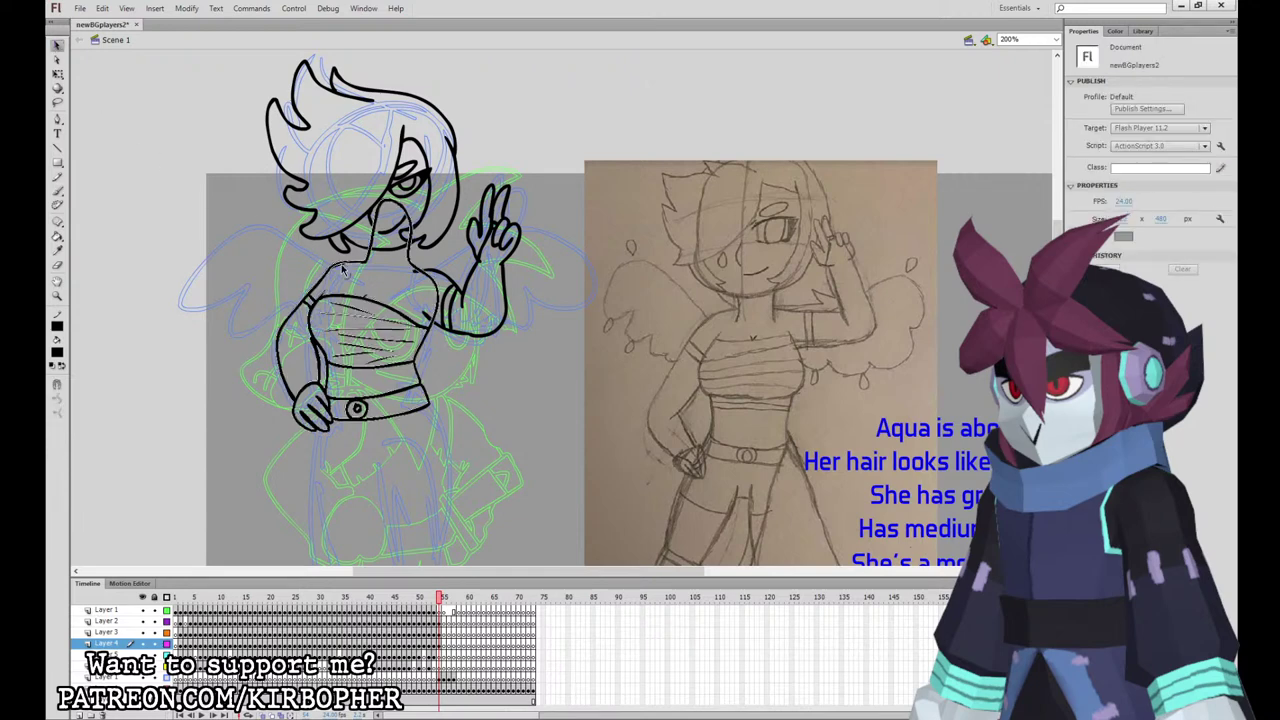
{"action": "left_click", "coordinate": [57, 190]}
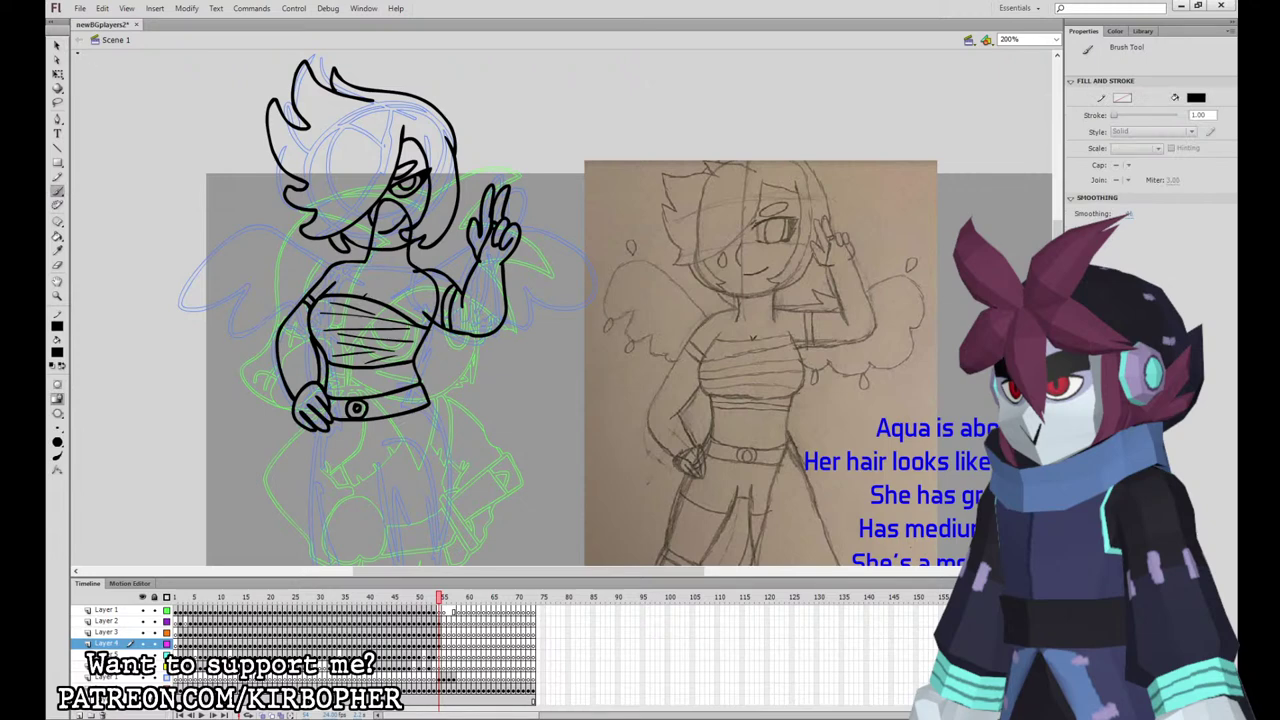
{"action": "key", "text": "v"}
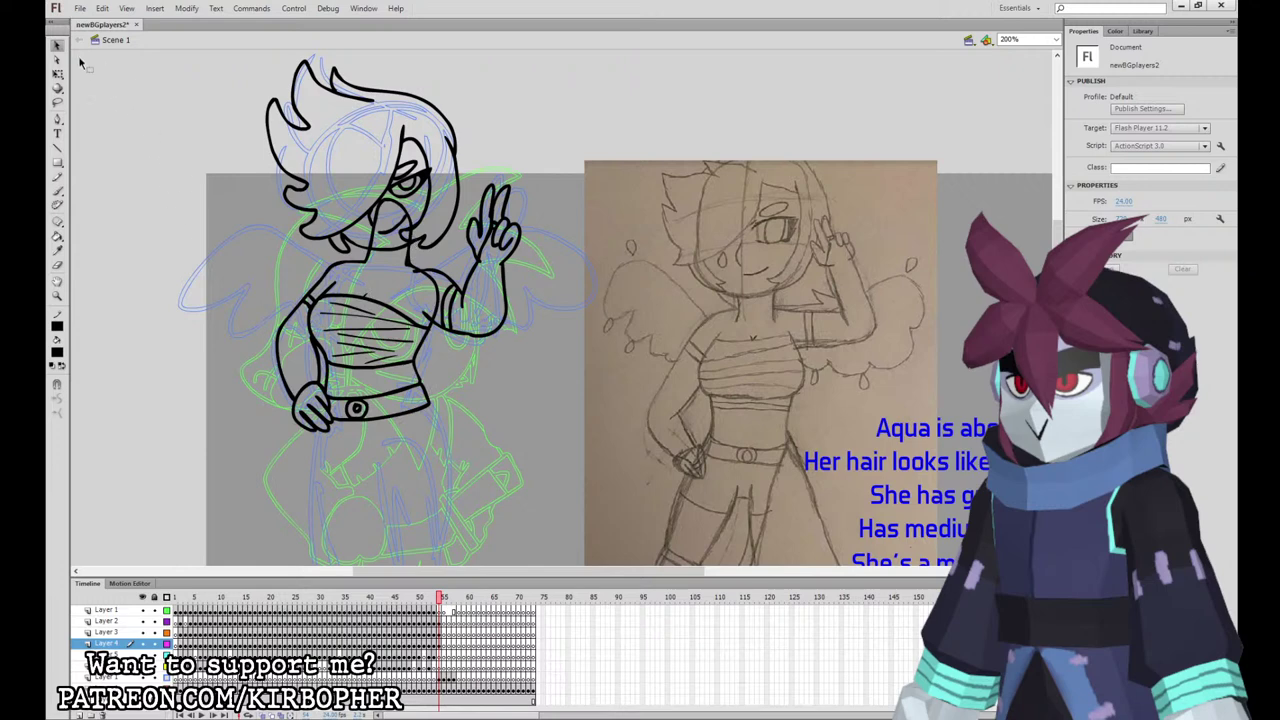
{"action": "left_click", "coordinate": [357, 408]}
{"action": "left_click", "coordinate": [475, 379]}
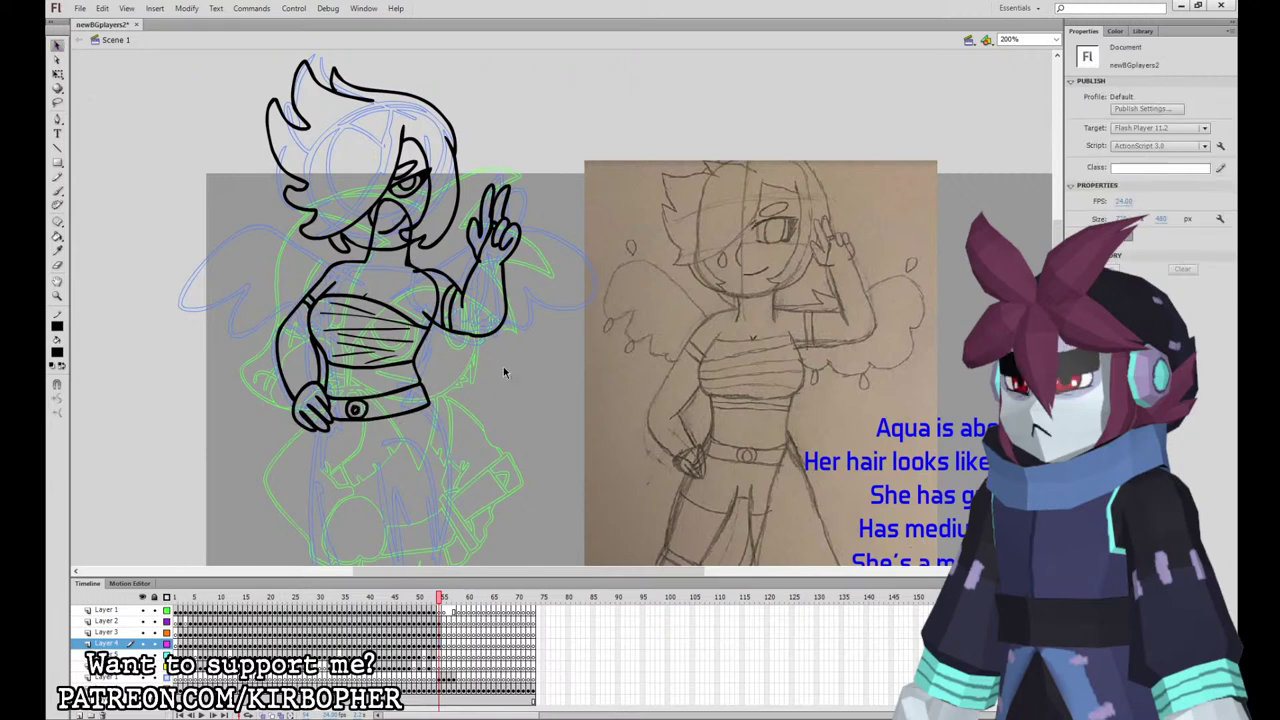
Step: Ink the flowing side skirt and the first leg with its heeled boot on the layer below Layer 4
{"action": "left_click", "coordinate": [57, 191]}
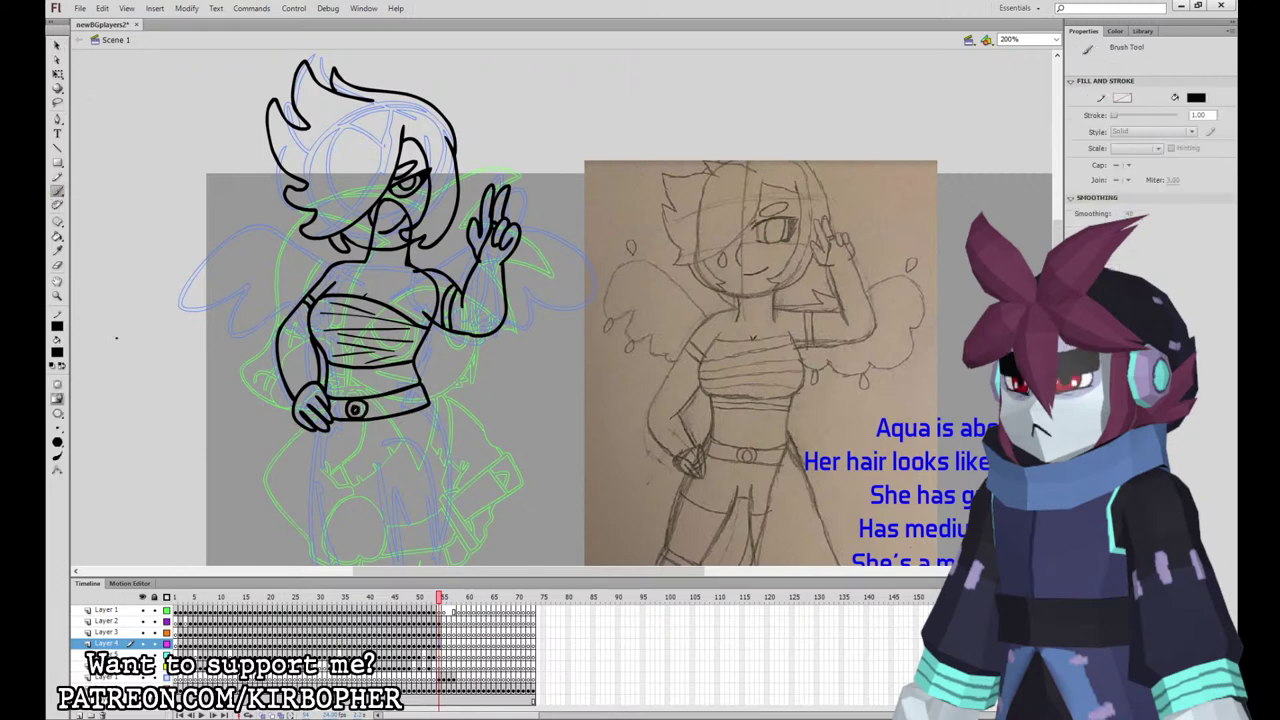
{"action": "left_click", "coordinate": [443, 655]}
{"action": "scroll", "coordinate": [855, 392], "scroll_direction": "down", "scroll_amount": 6}
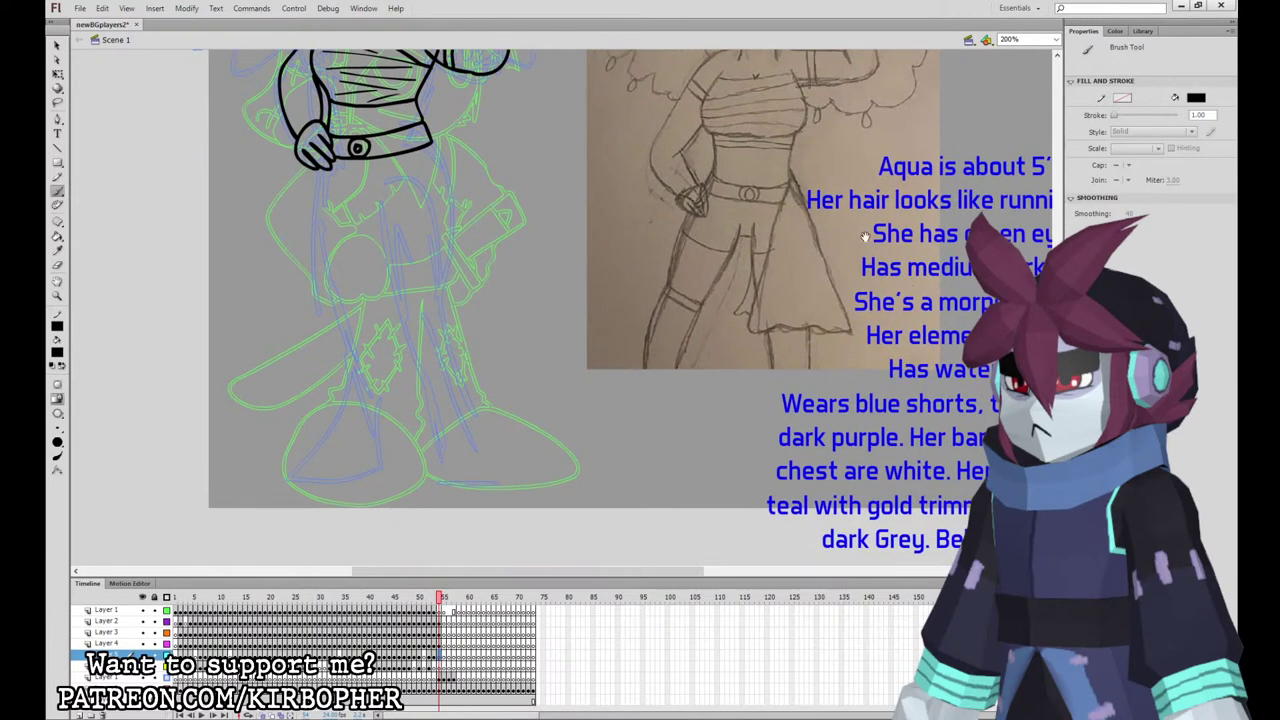
{"action": "mouse_move", "coordinate": [420, 210]}
{"action": "left_mouse_down"}
{"action": "mouse_move", "coordinate": [396, 385]}
{"action": "mouse_move", "coordinate": [456, 385]}
{"action": "mouse_move", "coordinate": [510, 358]}
{"action": "mouse_move", "coordinate": [475, 266]}
{"action": "mouse_move", "coordinate": [424, 206]}
{"action": "mouse_move", "coordinate": [342, 212]}
{"action": "mouse_move", "coordinate": [326, 334]}
{"action": "mouse_move", "coordinate": [350, 458]}
{"action": "mouse_move", "coordinate": [306, 544]}
{"action": "mouse_move", "coordinate": [372, 536]}
{"action": "mouse_move", "coordinate": [396, 452]}
{"action": "mouse_move", "coordinate": [380, 364]}
{"action": "left_mouse_up"}
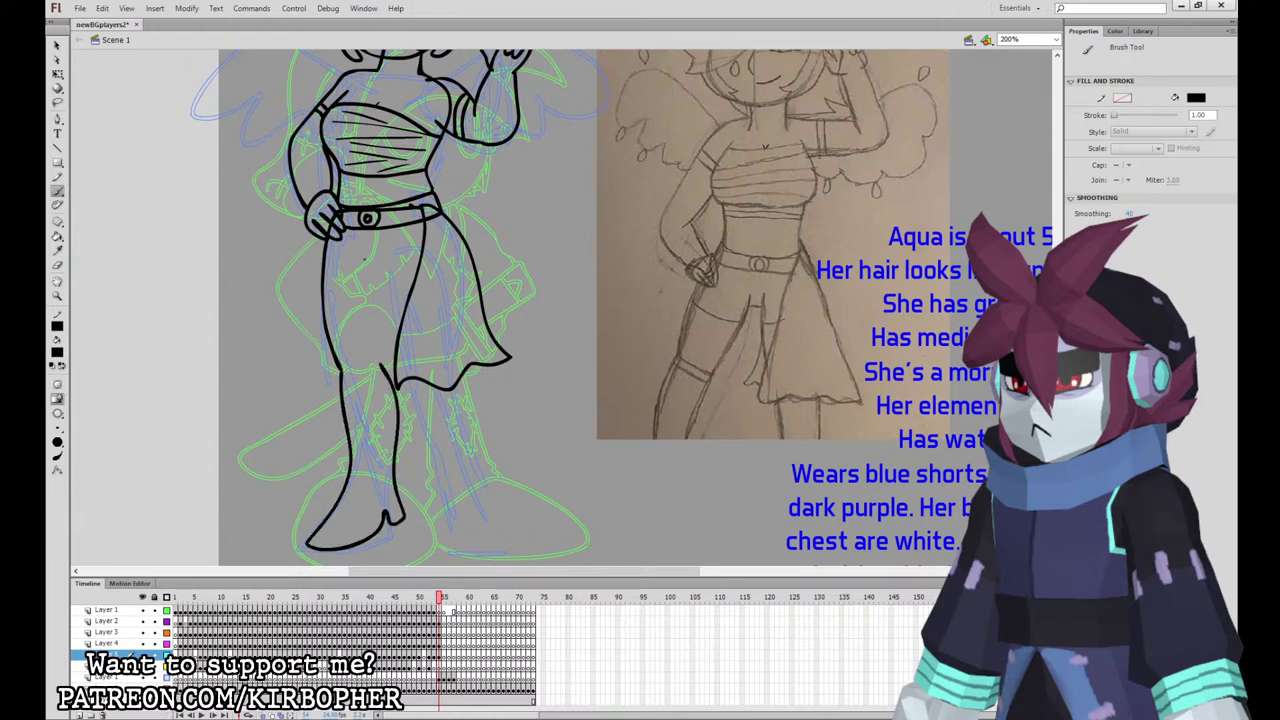
Step: Ink the crotch creases and inner thigh of the shorts, plus the second leg and boot below the skirt
{"action": "mouse_move", "coordinate": [352, 258]}
{"action": "left_mouse_down"}
{"action": "mouse_move", "coordinate": [384, 275]}
{"action": "mouse_move", "coordinate": [407, 250]}
{"action": "mouse_move", "coordinate": [350, 253]}
{"action": "mouse_move", "coordinate": [384, 282]}
{"action": "mouse_move", "coordinate": [397, 344]}
{"action": "left_mouse_up"}
{"action": "key", "text": "ctrl+z"}
{"action": "key", "text": "ctrl+z"}
{"action": "left_click_drag", "start_coordinate": [391, 286], "coordinate": [381, 366]}
{"action": "left_click_drag", "start_coordinate": [395, 249], "coordinate": [385, 277]}
{"action": "mouse_move", "coordinate": [410, 380]}
{"action": "left_mouse_down"}
{"action": "mouse_move", "coordinate": [442, 534]}
{"action": "mouse_move", "coordinate": [500, 550]}
{"action": "mouse_move", "coordinate": [466, 380]}
{"action": "left_mouse_up"}
{"action": "left_click_drag", "start_coordinate": [530, 306], "coordinate": [528, 370]}
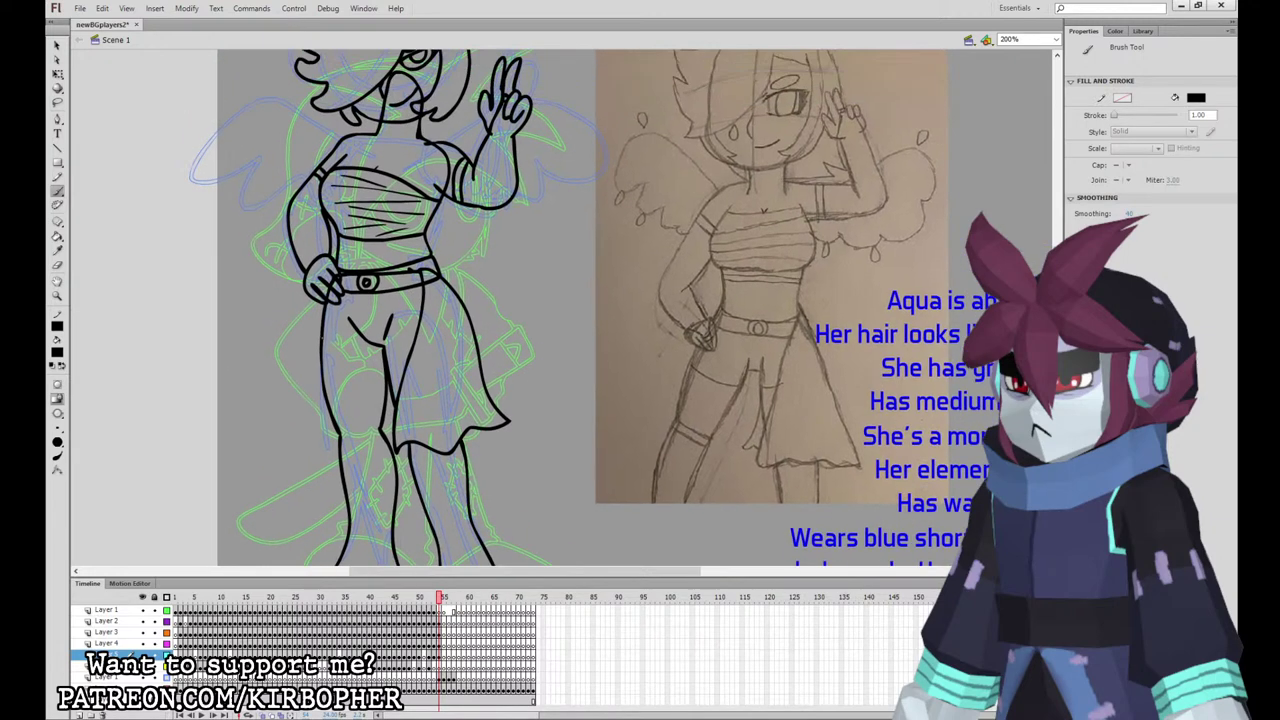
Step: Ink the hem of the shorts across the thighs and the cuff bands at the boot tops
{"action": "mouse_move", "coordinate": [321, 338]}
{"action": "left_mouse_down"}
{"action": "mouse_move", "coordinate": [375, 361]}
{"action": "mouse_move", "coordinate": [415, 343]}
{"action": "left_mouse_up"}
{"action": "left_click_drag", "start_coordinate": [416, 395], "coordinate": [423, 307]}
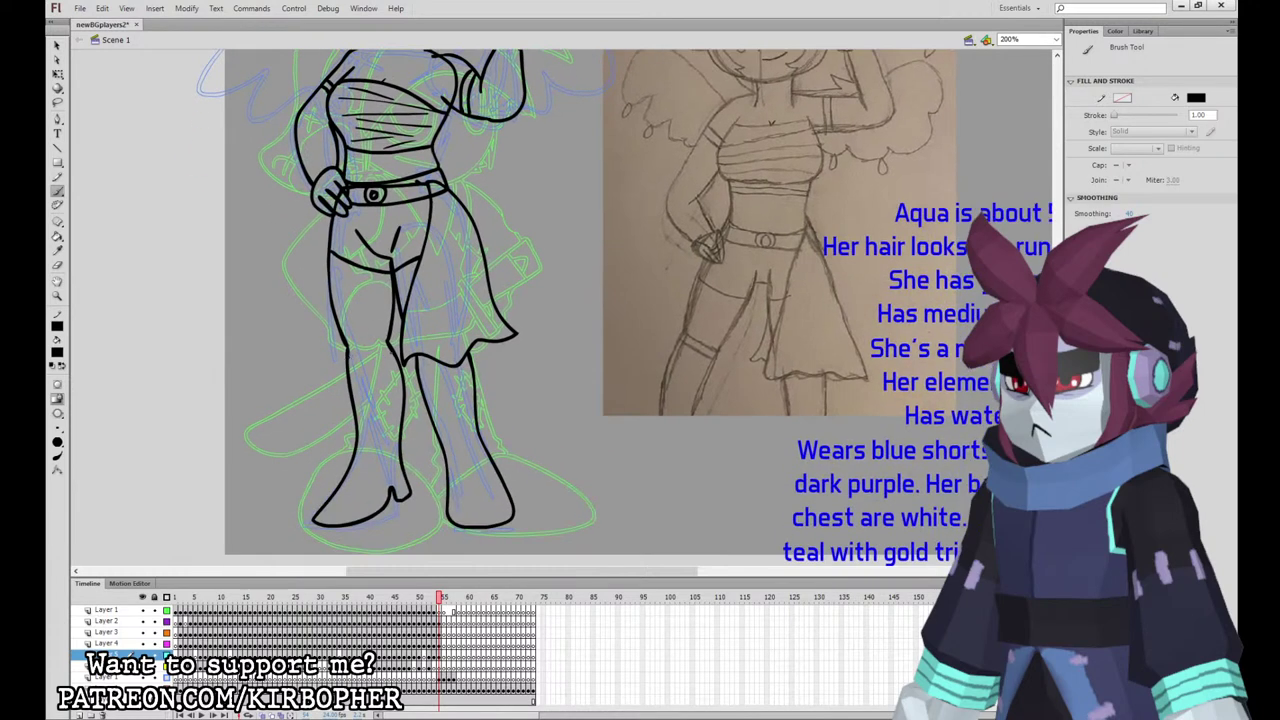
{"action": "left_click_drag", "start_coordinate": [350, 358], "coordinate": [428, 363]}
{"action": "key", "text": "ctrl+z"}
Step: Ink both feathered water wings behind the shoulders on the layer beneath the skirt and legs
{"action": "left_click_drag", "start_coordinate": [588, 330], "coordinate": [572, 497]}
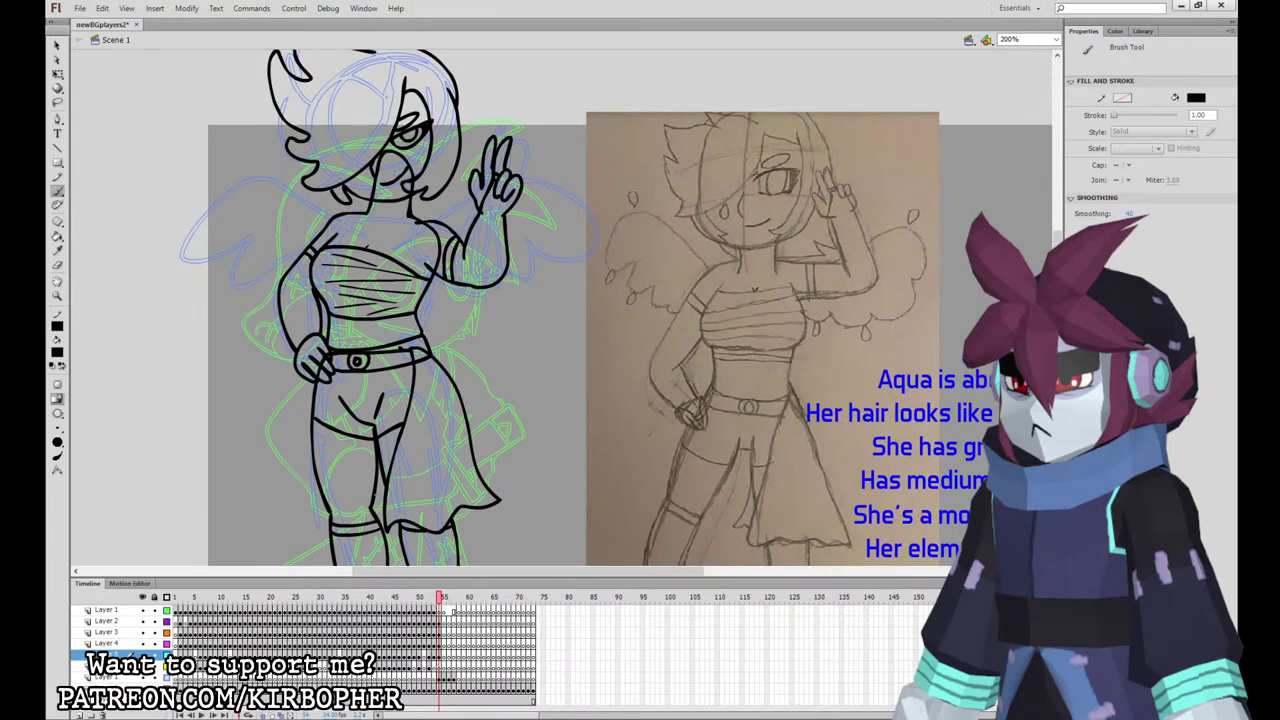
{"action": "left_click_drag", "start_coordinate": [718, 403], "coordinate": [748, 478]}
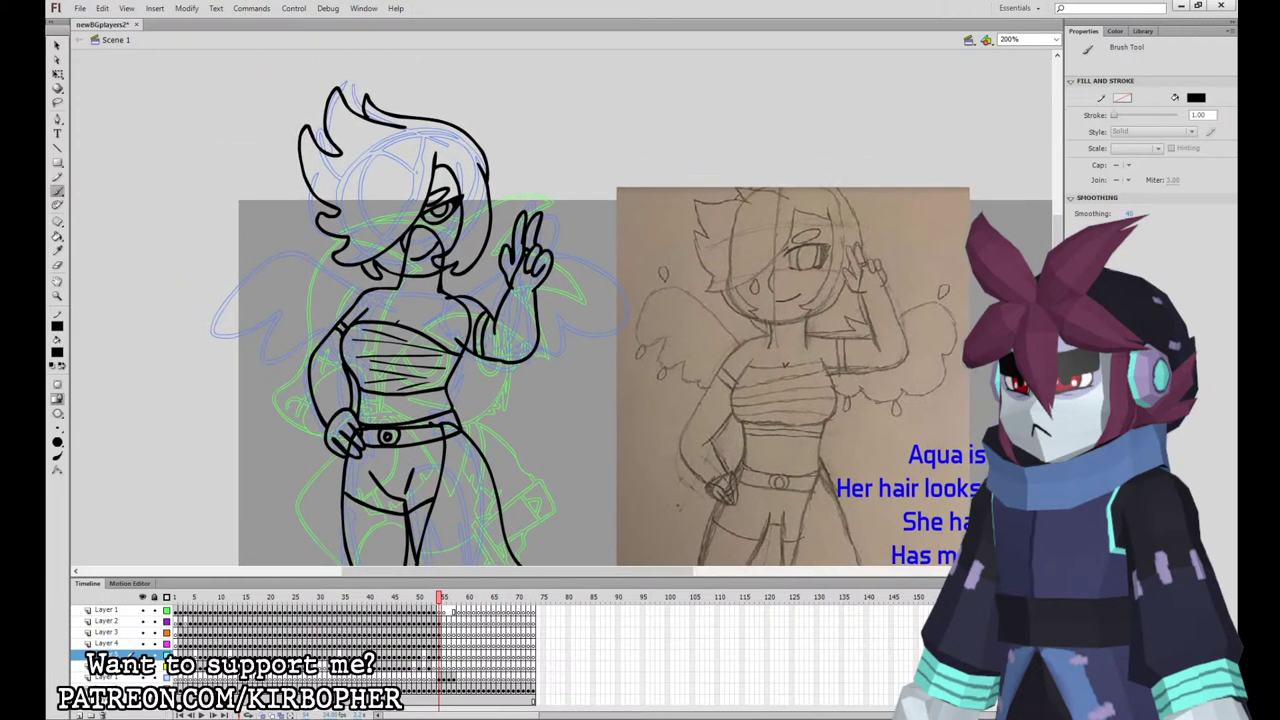
{"action": "left_click", "coordinate": [441, 664]}
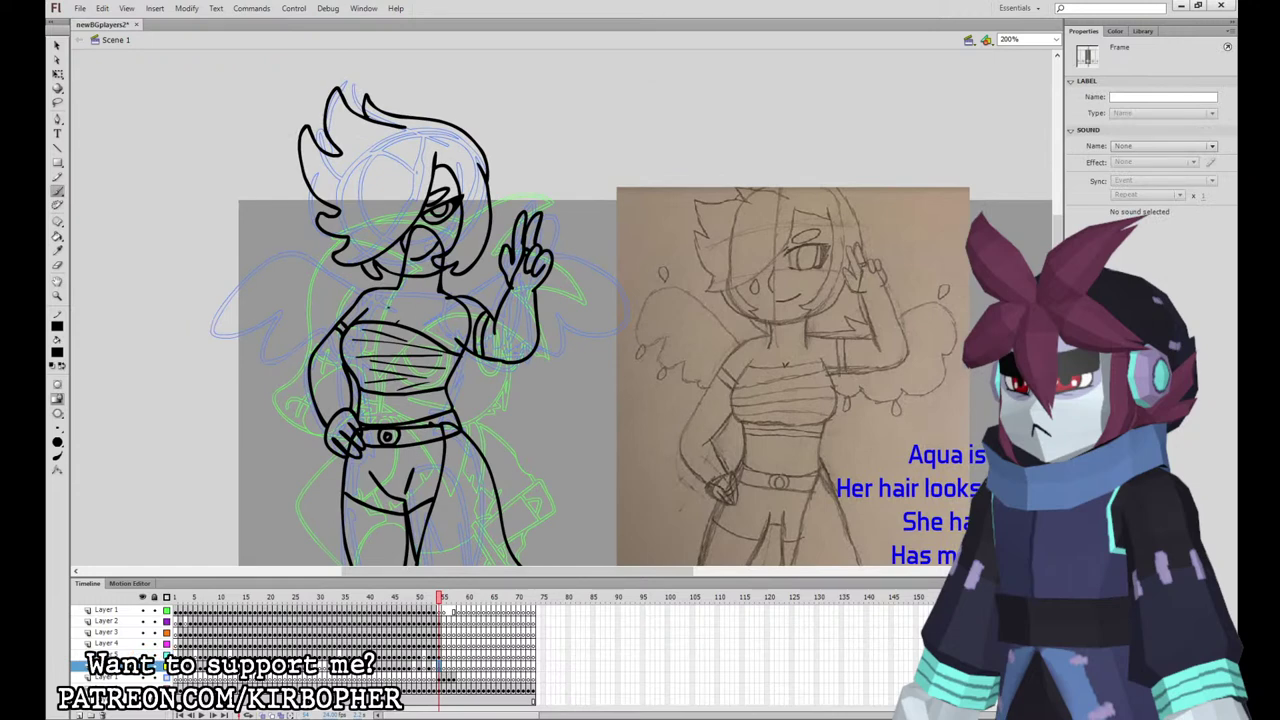
{"action": "mouse_move", "coordinate": [390, 305]}
{"action": "left_mouse_down"}
{"action": "mouse_move", "coordinate": [278, 258]}
{"action": "mouse_move", "coordinate": [268, 303]}
{"action": "mouse_move", "coordinate": [300, 330]}
{"action": "mouse_move", "coordinate": [312, 366]}
{"action": "mouse_move", "coordinate": [398, 306]}
{"action": "mouse_move", "coordinate": [514, 262]}
{"action": "mouse_move", "coordinate": [642, 304]}
{"action": "mouse_move", "coordinate": [575, 293]}
{"action": "left_mouse_up"}
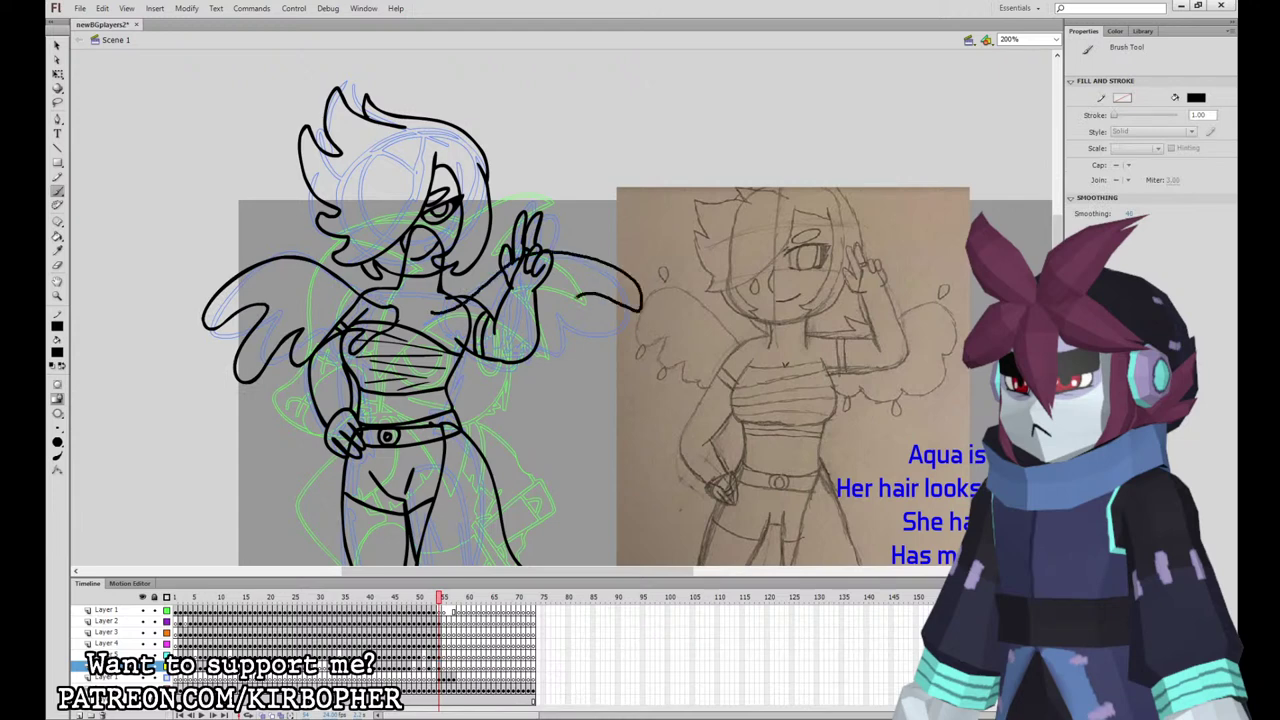
{"action": "key", "text": "ctrl+z"}
{"action": "mouse_move", "coordinate": [432, 314]}
{"action": "left_mouse_down"}
{"action": "mouse_move", "coordinate": [518, 260]}
{"action": "mouse_move", "coordinate": [627, 315]}
{"action": "mouse_move", "coordinate": [579, 310]}
{"action": "mouse_move", "coordinate": [554, 332]}
{"action": "mouse_move", "coordinate": [529, 326]}
{"action": "mouse_move", "coordinate": [480, 290]}
{"action": "mouse_move", "coordinate": [630, 292]}
{"action": "mouse_move", "coordinate": [617, 320]}
{"action": "mouse_move", "coordinate": [522, 272]}
{"action": "mouse_move", "coordinate": [622, 306]}
{"action": "mouse_move", "coordinate": [586, 352]}
{"action": "mouse_move", "coordinate": [530, 330]}
{"action": "mouse_move", "coordinate": [482, 376]}
{"action": "left_mouse_up"}
{"action": "key", "text": "ctrl+z"}
{"action": "key", "text": "ctrl+z"}
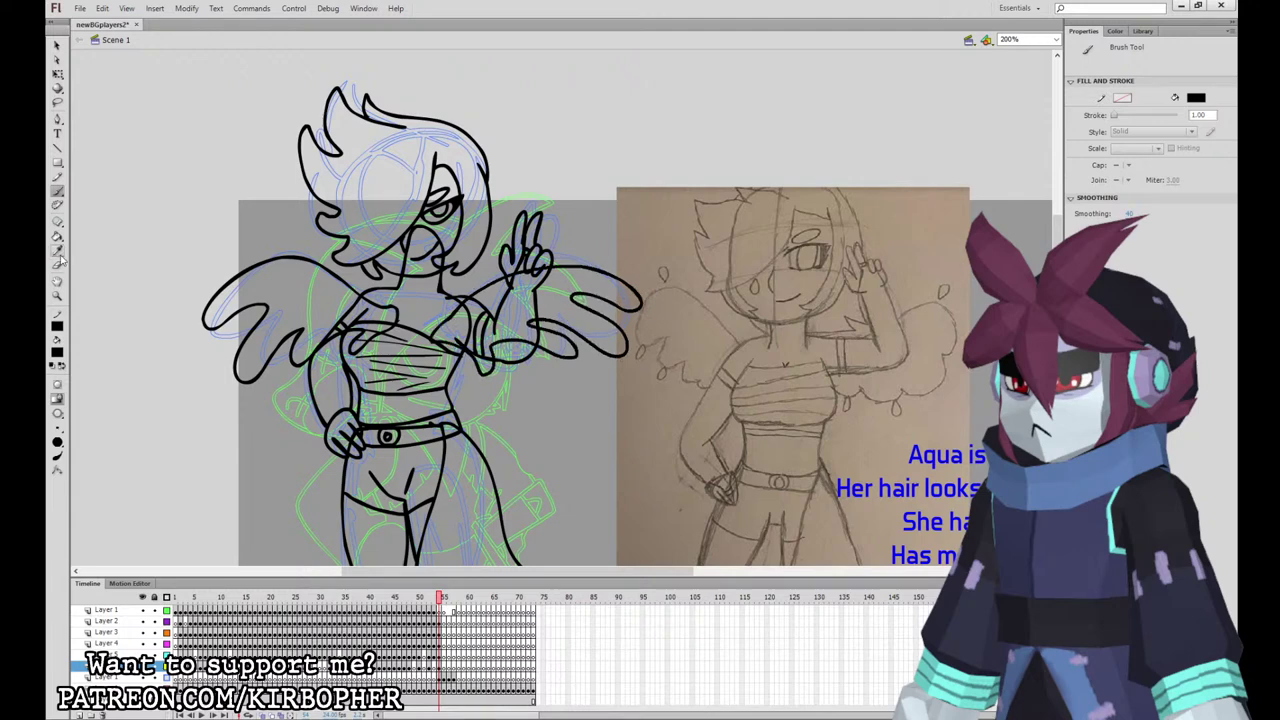
Step: Fill the hair and both water wings with light blue
{"action": "left_click", "coordinate": [58, 252]}
{"action": "key", "text": "ctrl+minus"}
{"action": "left_click_drag", "start_coordinate": [806, 508], "coordinate": [681, 452]}
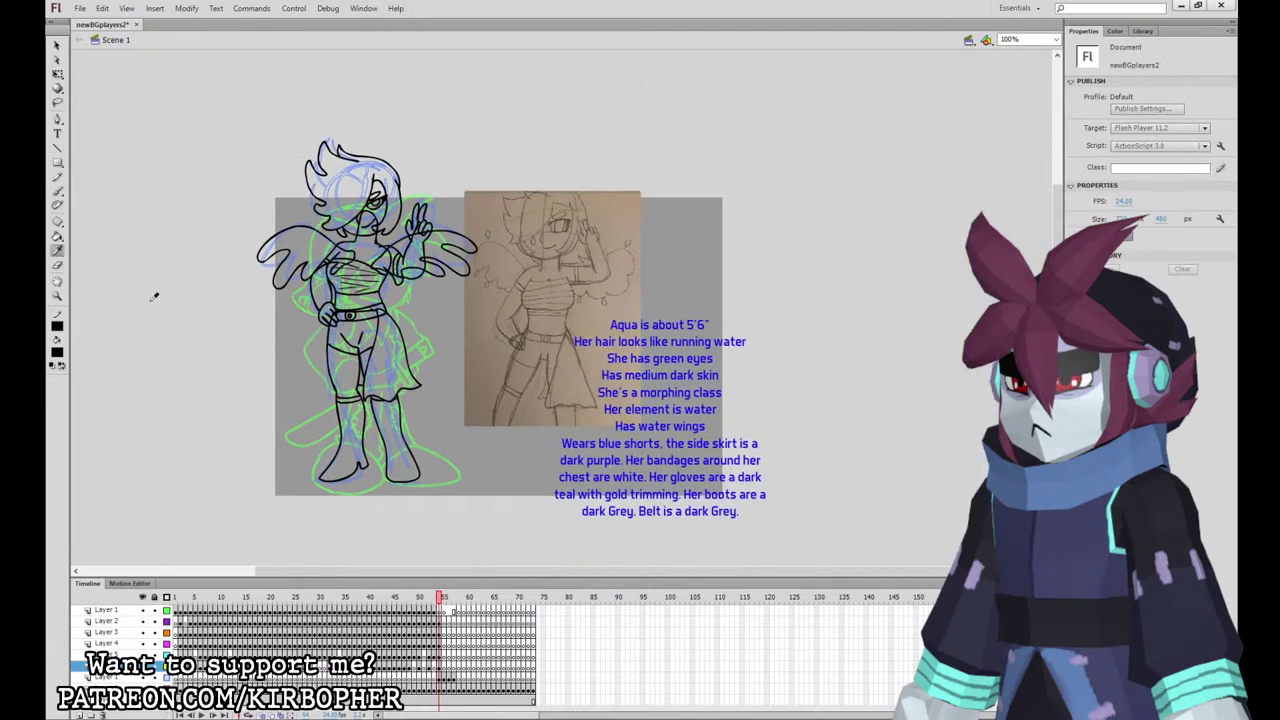
{"action": "left_click", "coordinate": [58, 238]}
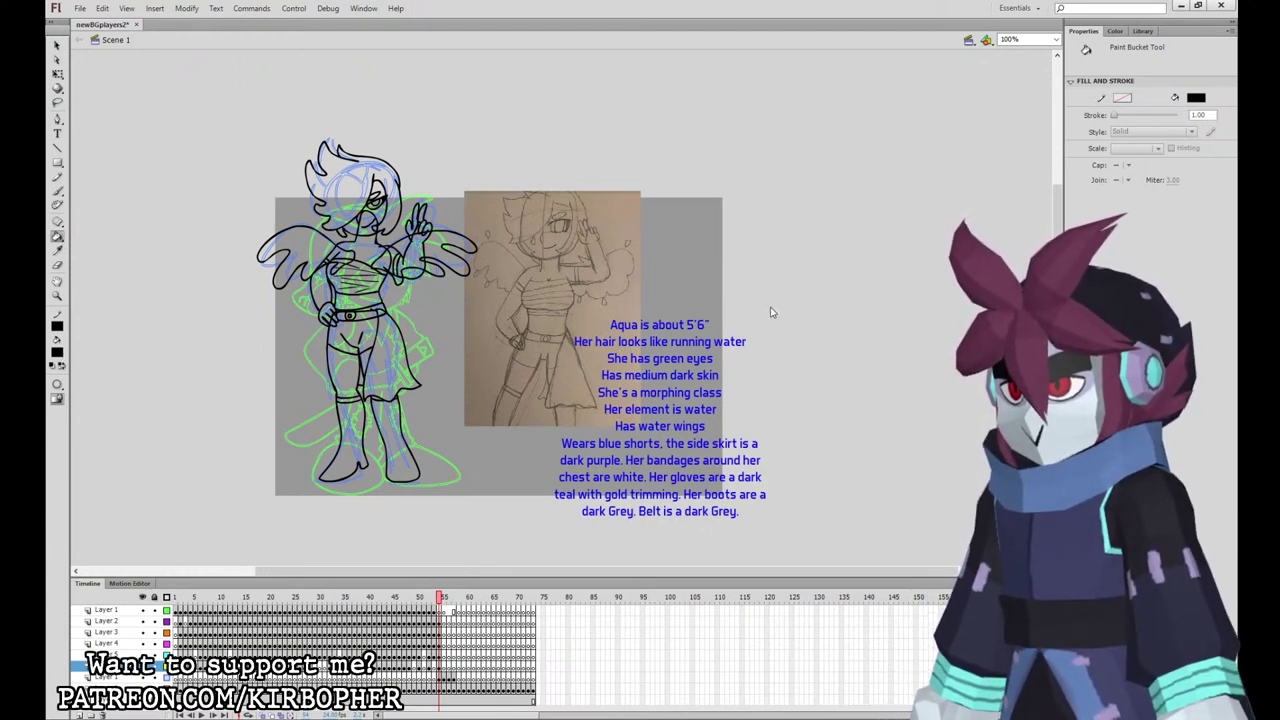
{"action": "left_click", "coordinate": [368, 188]}
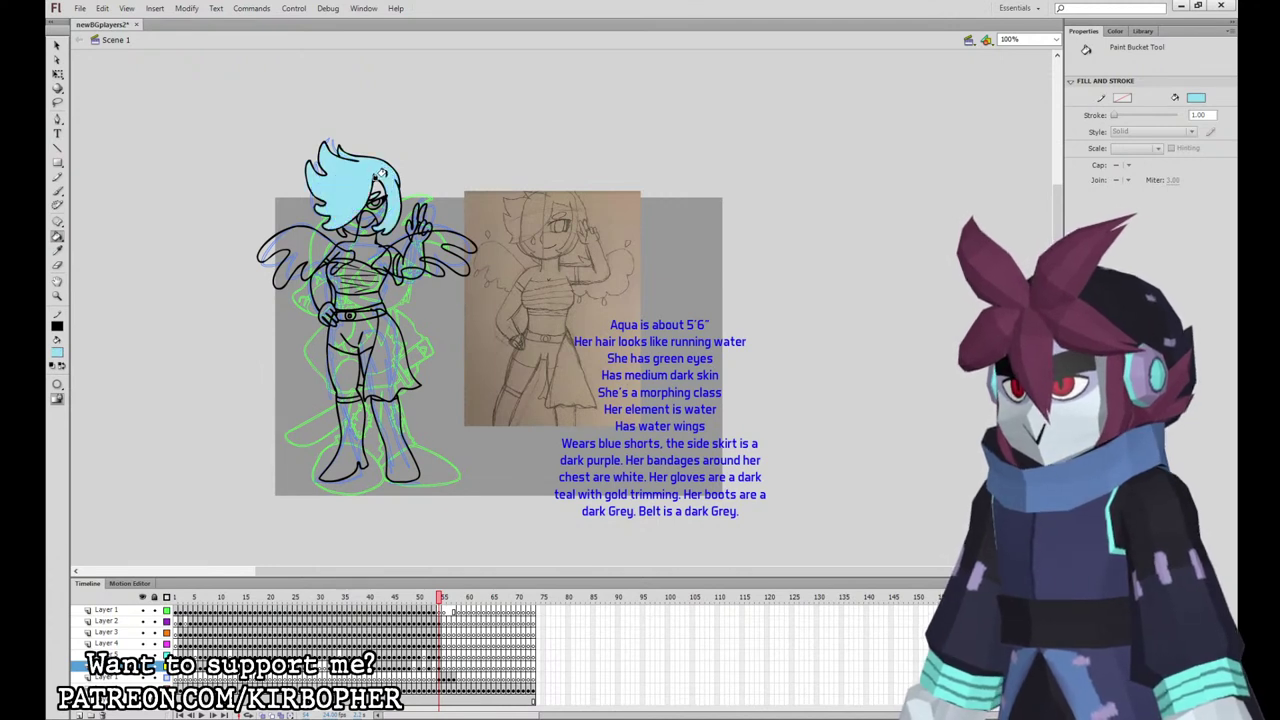
{"action": "left_click", "coordinate": [310, 245]}
{"action": "left_click", "coordinate": [428, 240]}
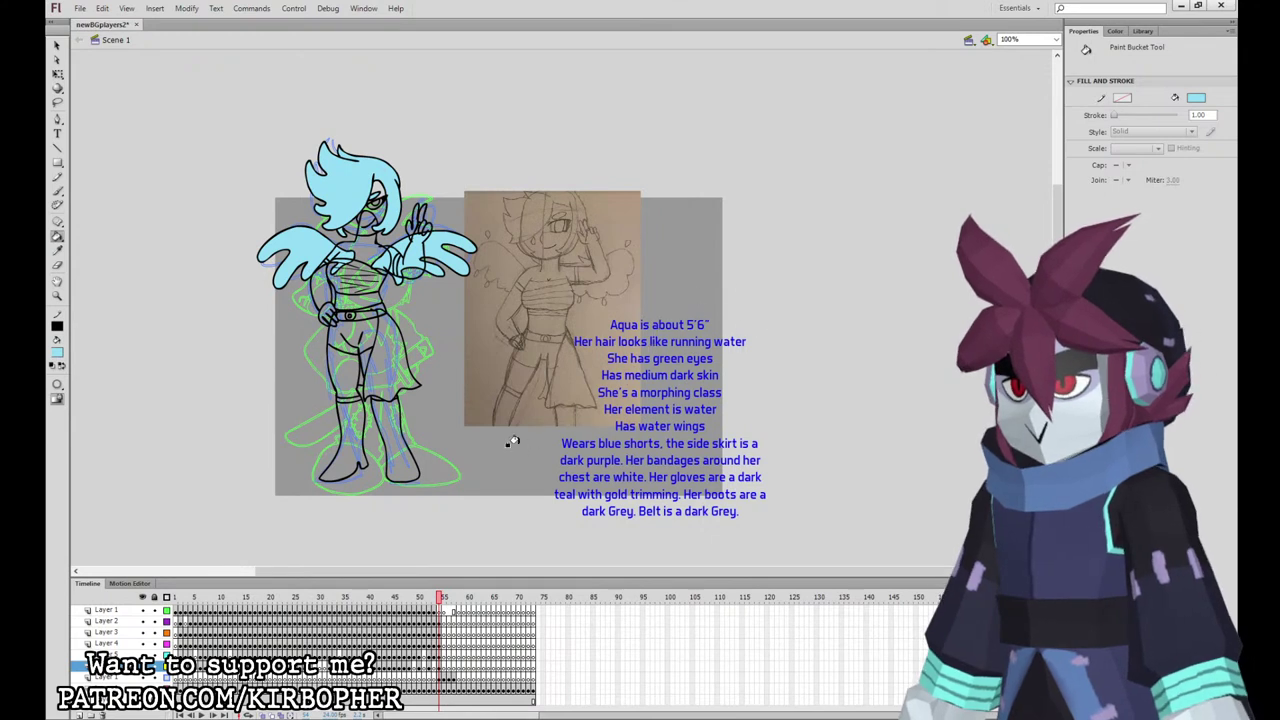
Step: Fill the face, neck and bare shoulders with a medium tan skin tone
{"action": "left_click", "coordinate": [57, 352]}
{"action": "left_click", "coordinate": [374, 190]}
{"action": "left_click", "coordinate": [376, 205]}
{"action": "left_click", "coordinate": [356, 243]}
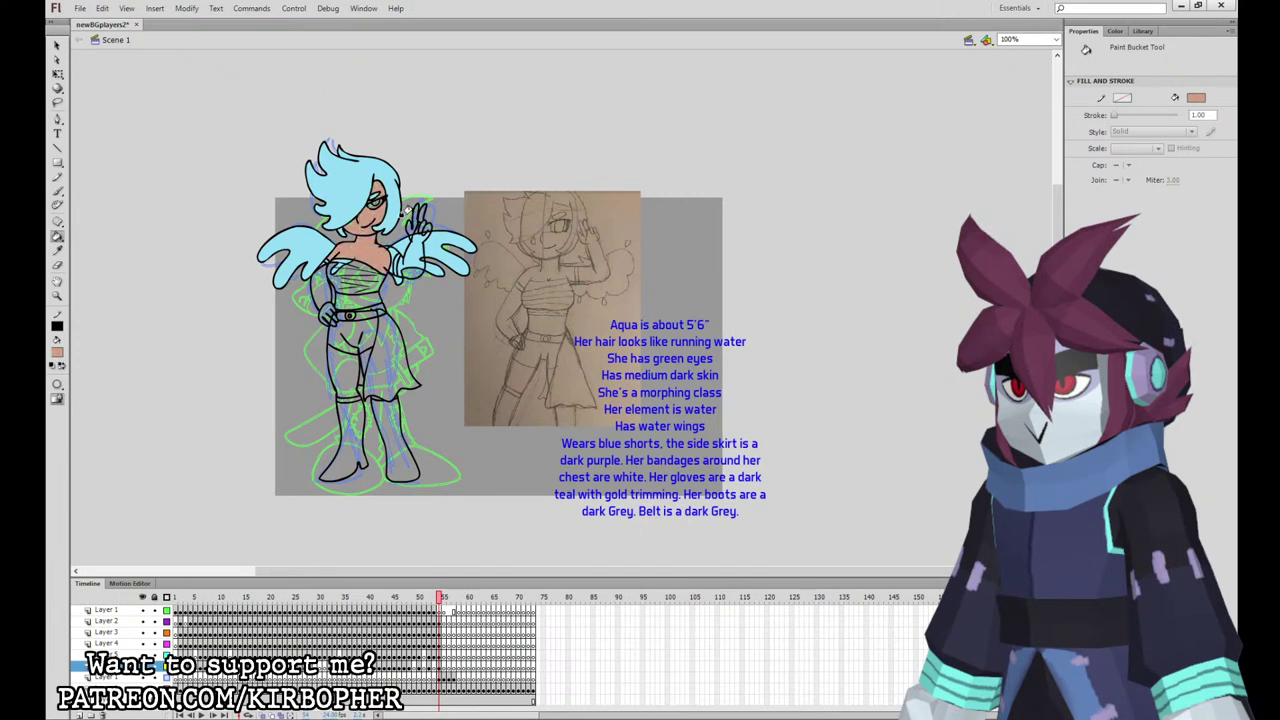
Step: Fill the raised hand on Layer 3 with the tan skin tone
{"action": "key", "text": "b"}
{"action": "left_click", "coordinate": [440, 623]}
{"action": "left_click", "coordinate": [440, 633]}
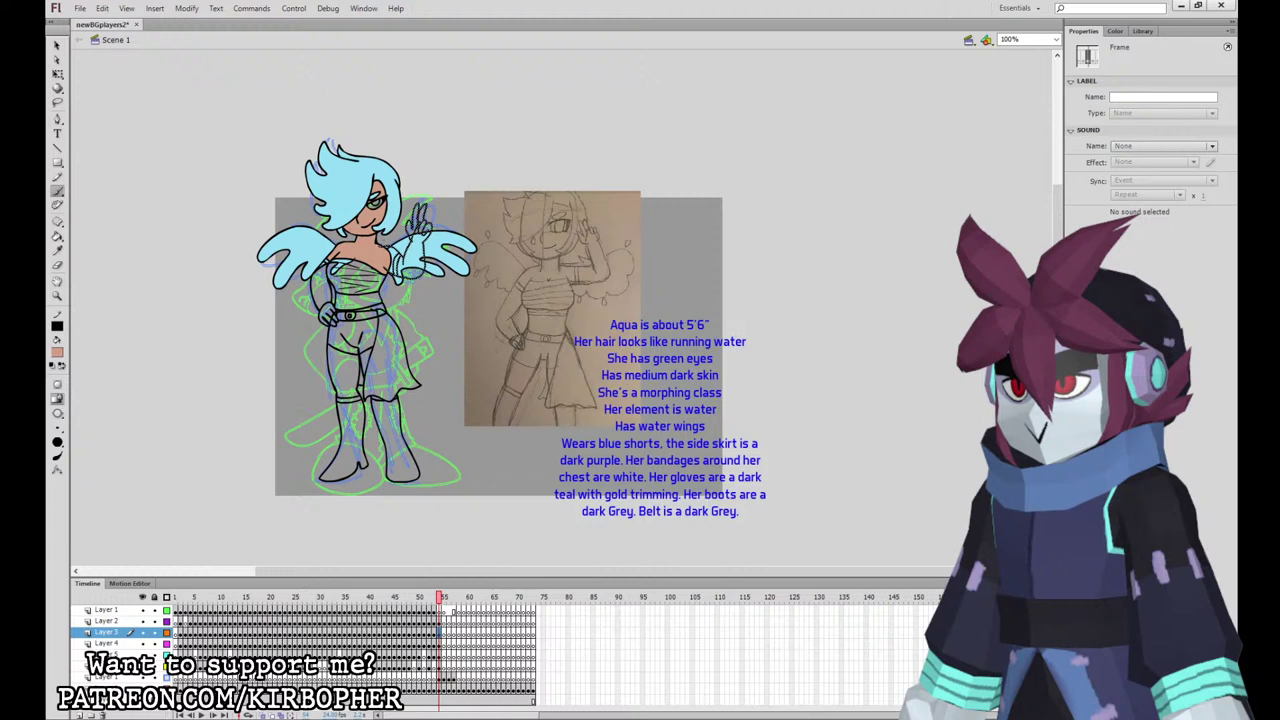
{"action": "left_click", "coordinate": [57, 236]}
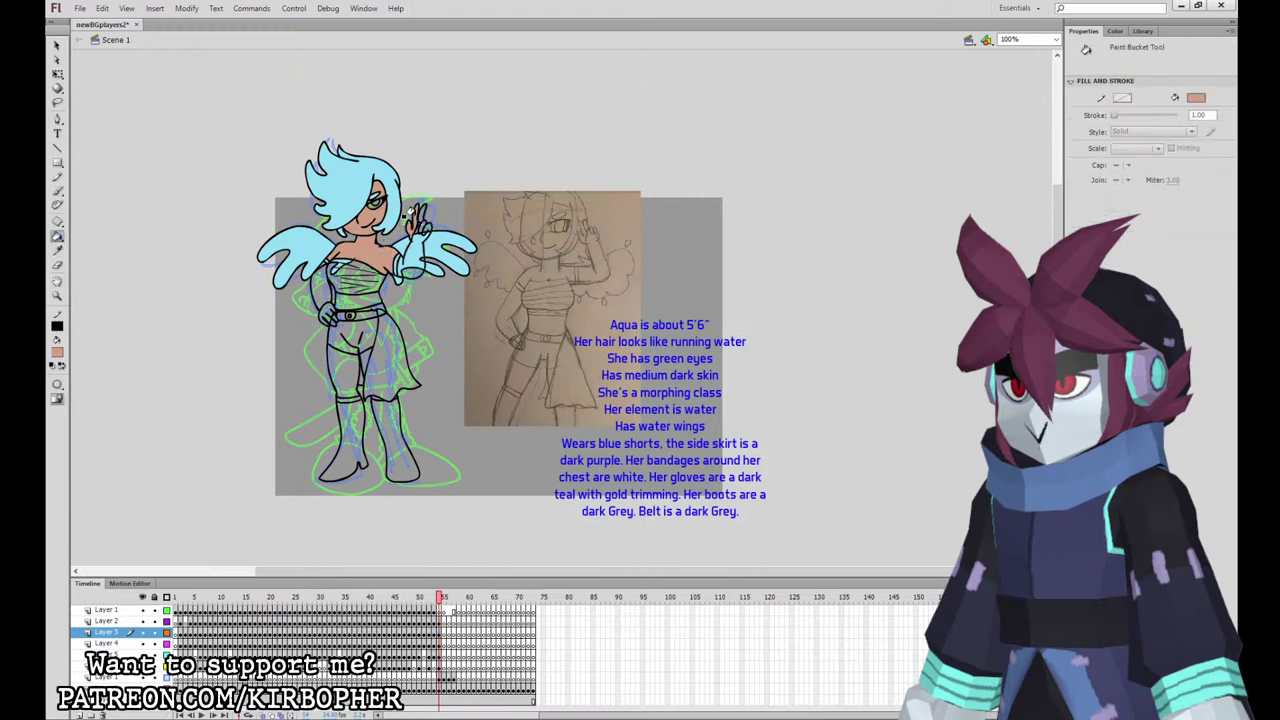
{"action": "left_click", "coordinate": [416, 226]}
Step: Touch up the raised hand's finger lines in black with the Brush tool on Layer 3
{"action": "left_click", "coordinate": [57, 190]}
{"action": "key", "text": "ctrl+z"}
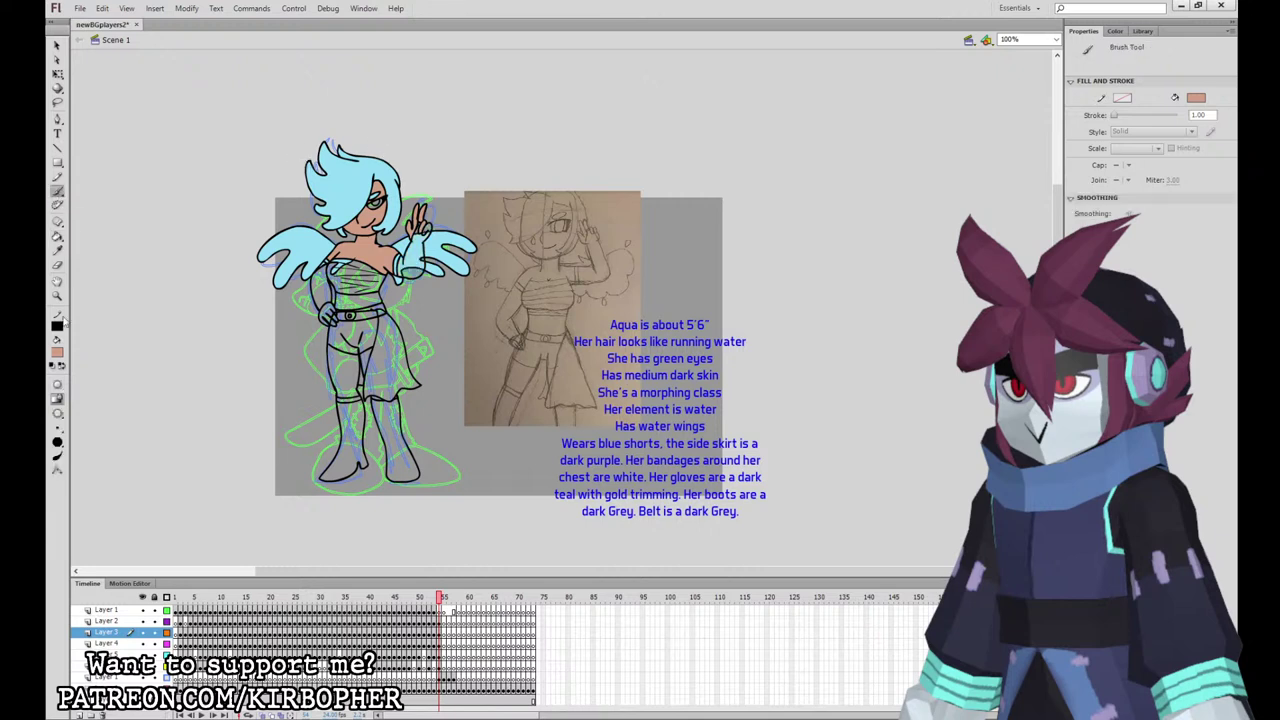
{"action": "left_click", "coordinate": [81, 392]}
{"action": "left_click", "coordinate": [441, 632]}
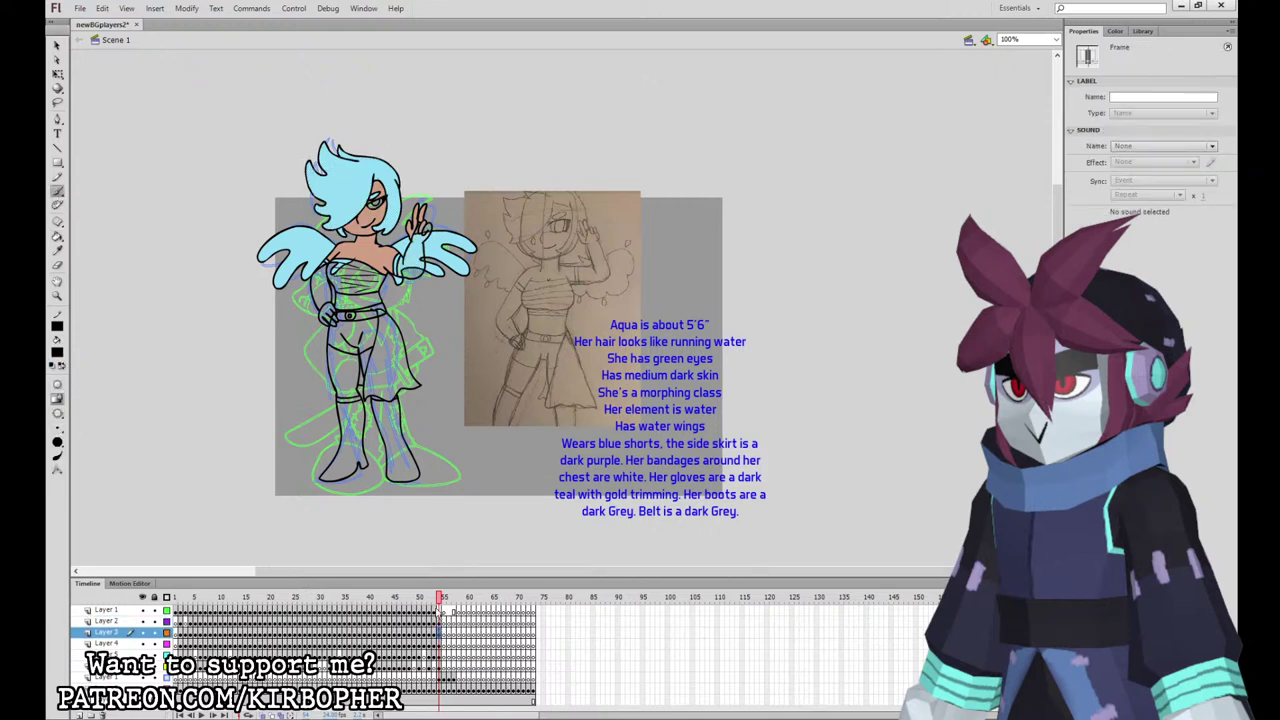
{"action": "mouse_move", "coordinate": [428, 226]}
{"action": "left_mouse_down"}
{"action": "mouse_move", "coordinate": [438, 248]}
{"action": "mouse_move", "coordinate": [423, 243]}
{"action": "left_mouse_up"}
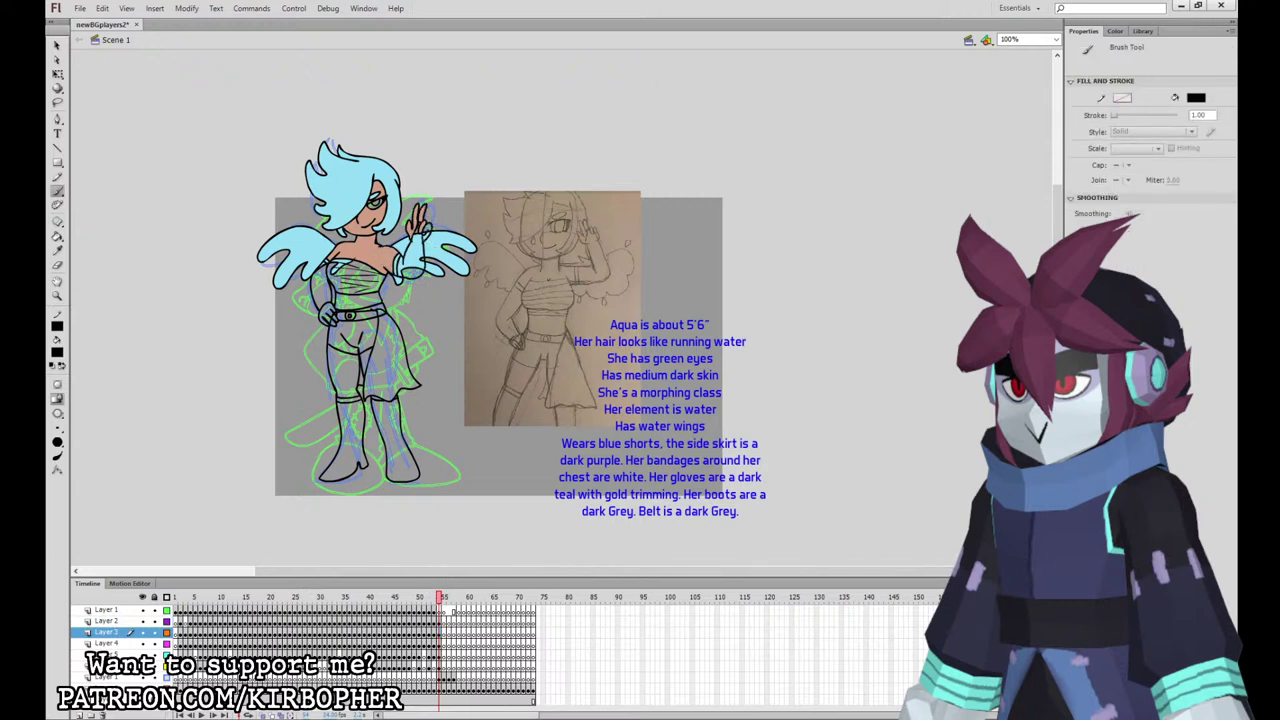
Step: Fill the hand resting on the hip with the sampled skin tone on Layer 4
{"action": "left_click", "coordinate": [441, 644]}
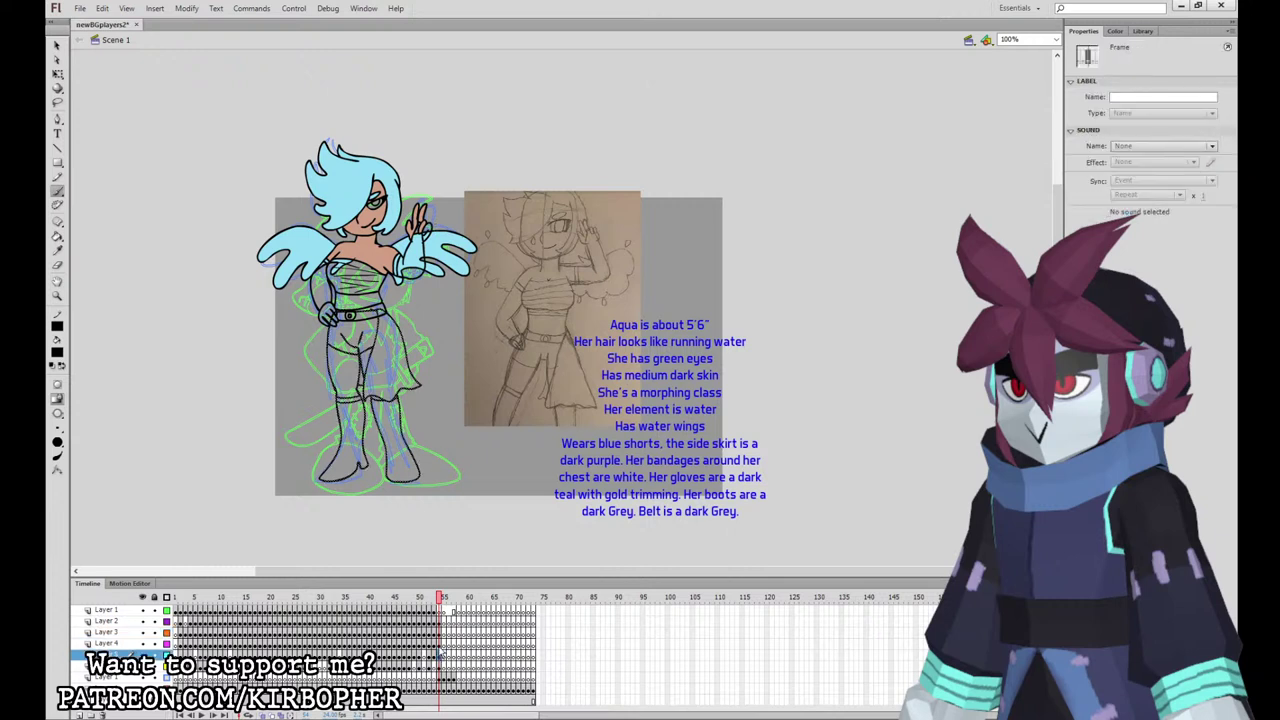
{"action": "key", "text": "b"}
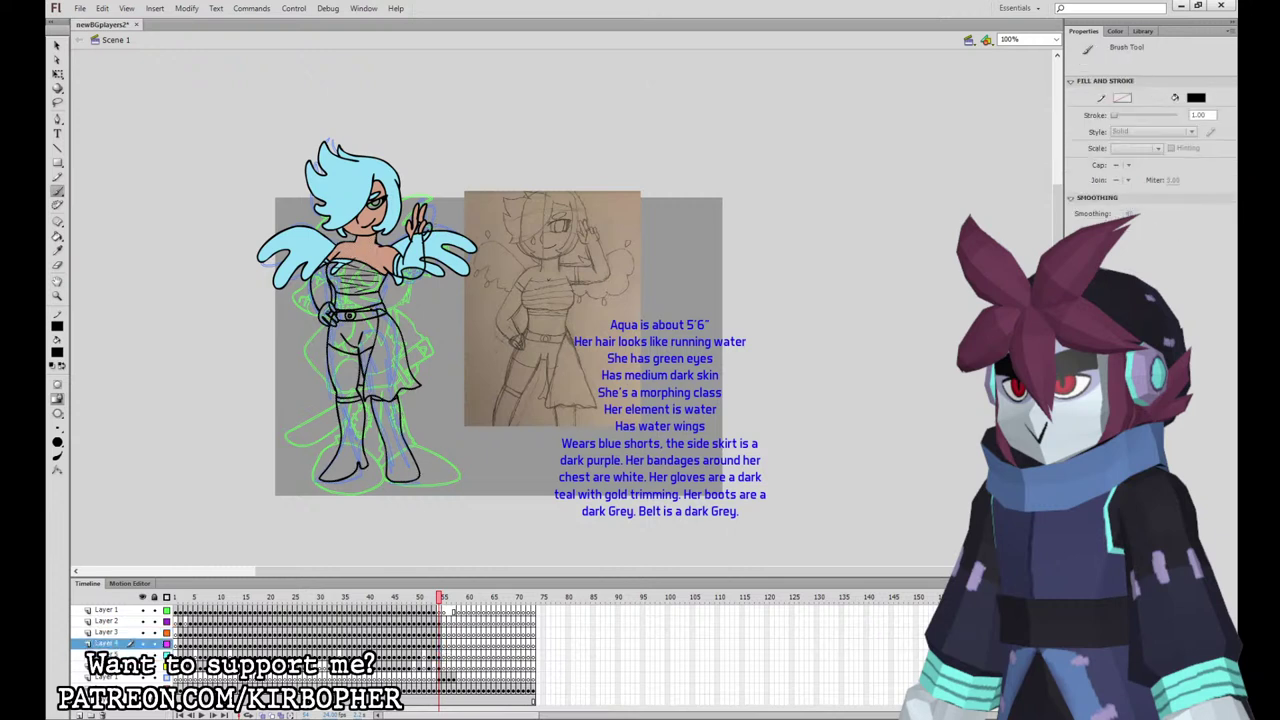
{"action": "key", "text": "i"}
{"action": "left_click", "coordinate": [356, 252]}
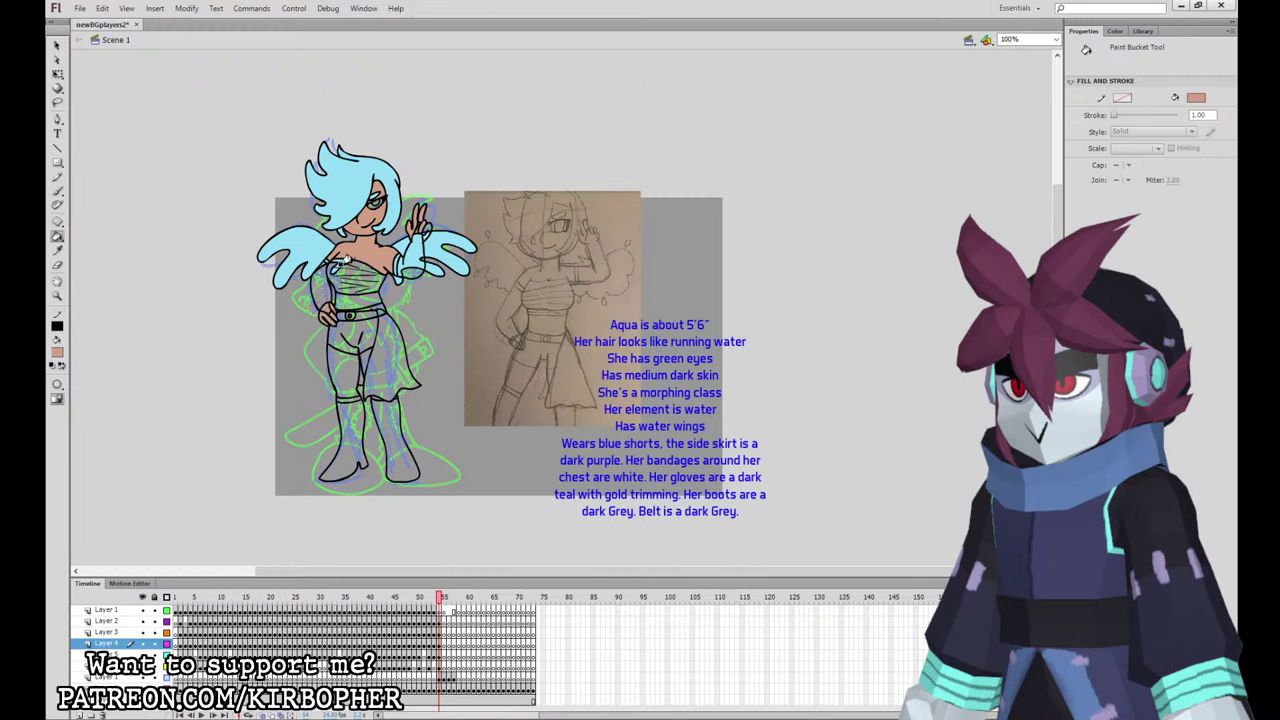
Step: Switch the brush back to black and touch up the hip hand's lines on Layer 4
{"action": "key", "text": "b"}
{"action": "left_click", "coordinate": [58, 353]}
{"action": "left_click", "coordinate": [80, 379]}
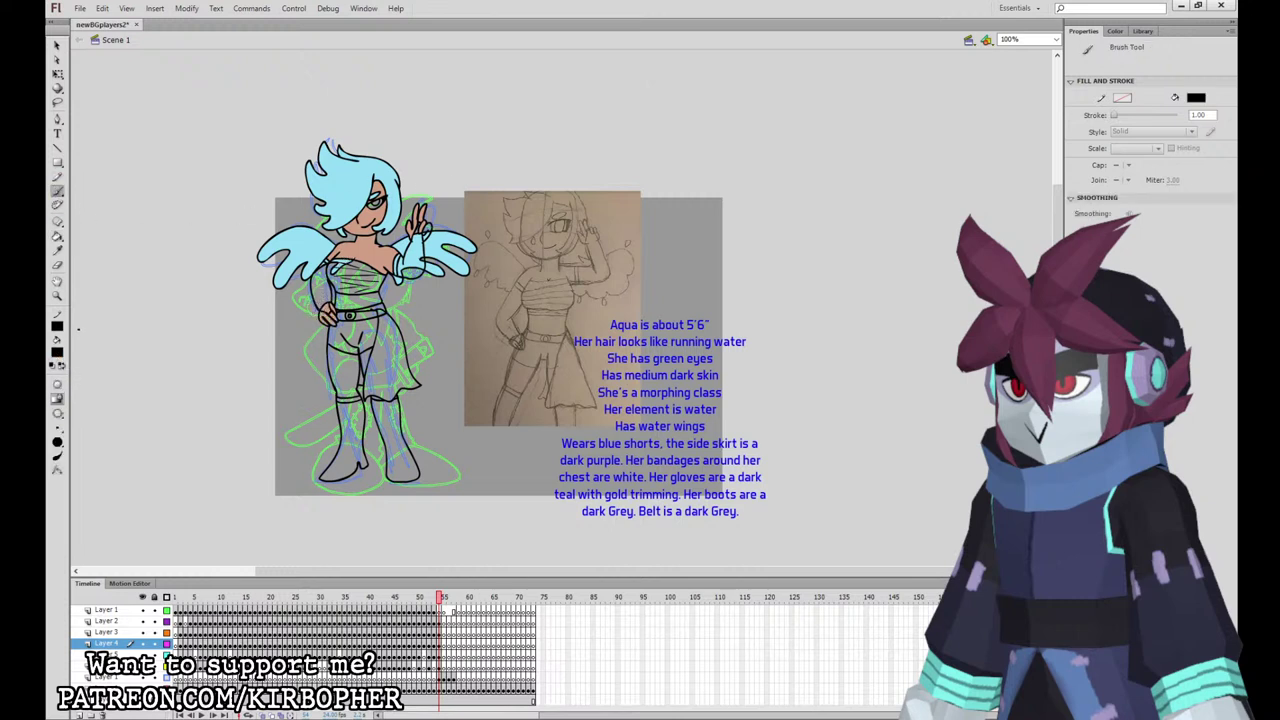
{"action": "left_click", "coordinate": [440, 646]}
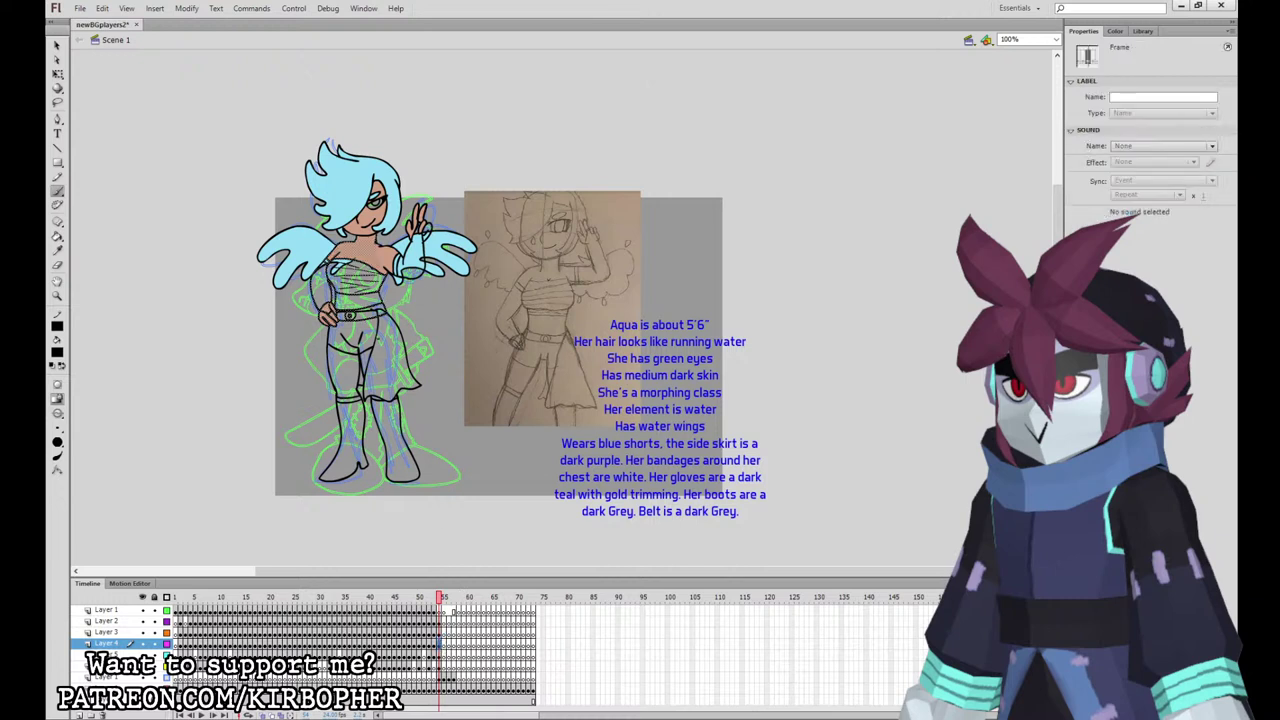
{"action": "key", "text": "Escape"}
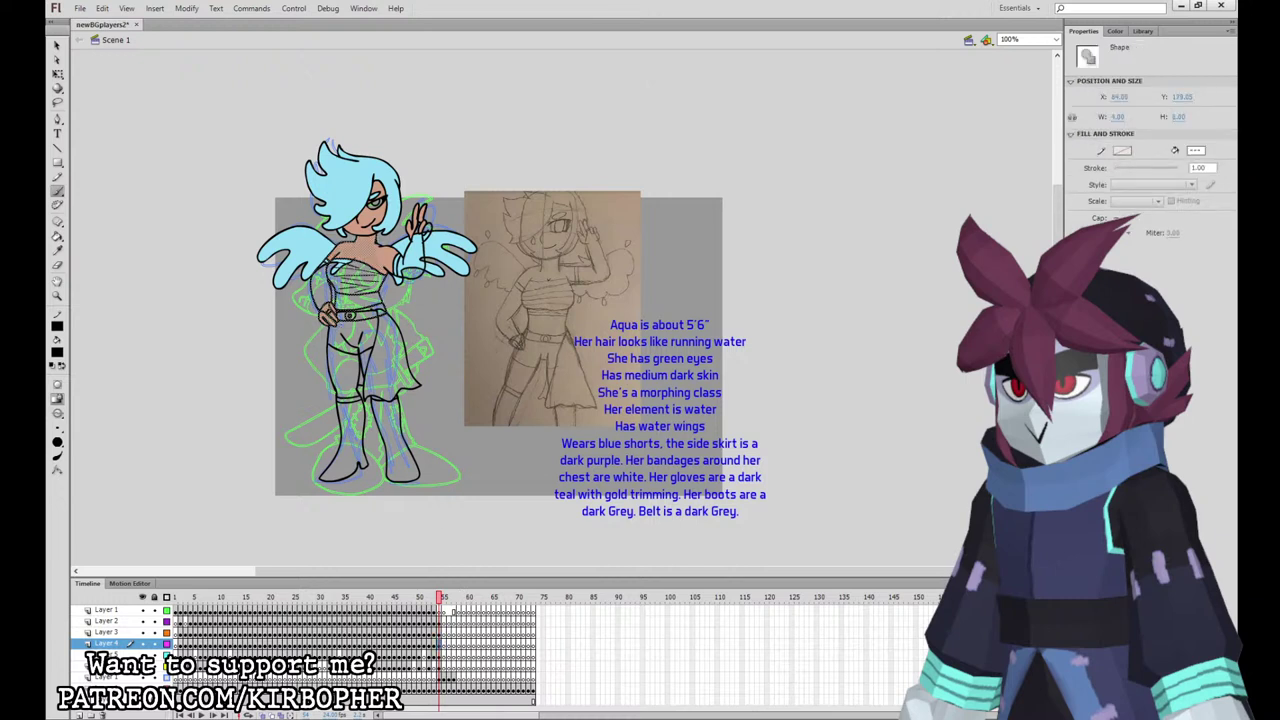
{"action": "key", "text": "v"}
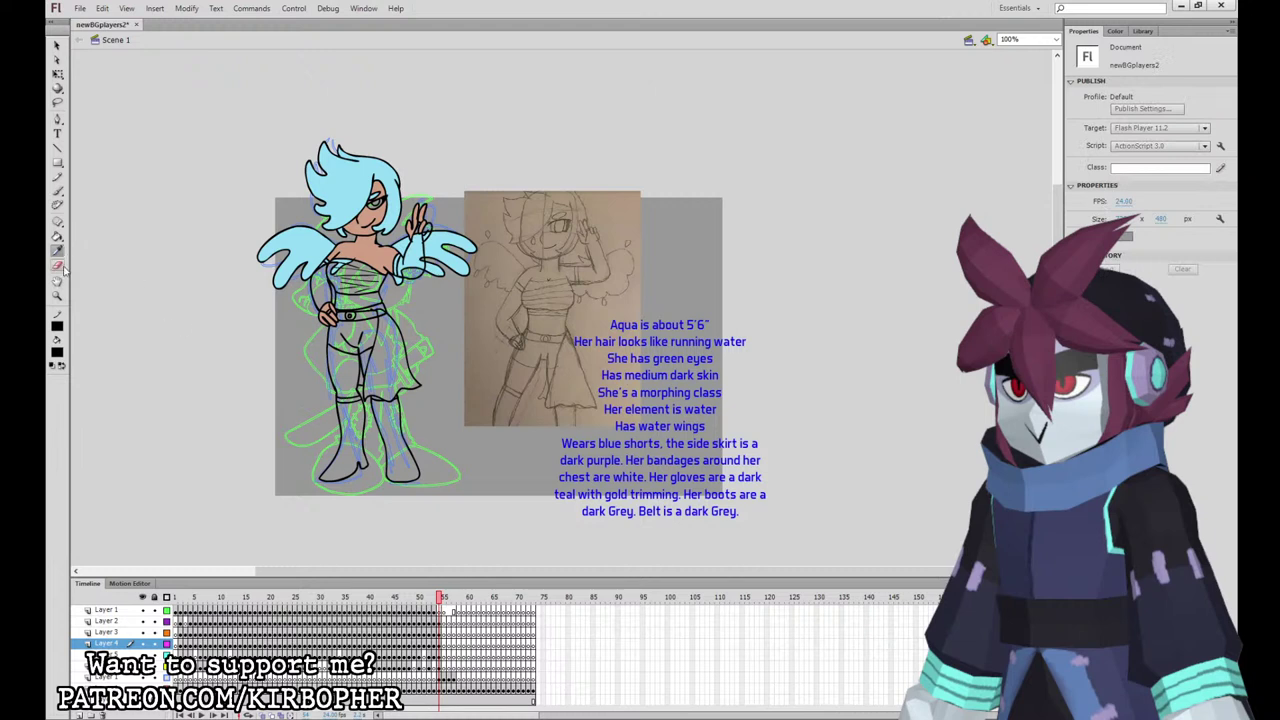
Step: Fill the rest of the raised hand and the bare thighs with the skin tone, and the eye with white
{"action": "left_click", "coordinate": [70, 419]}
{"action": "left_click", "coordinate": [424, 214]}
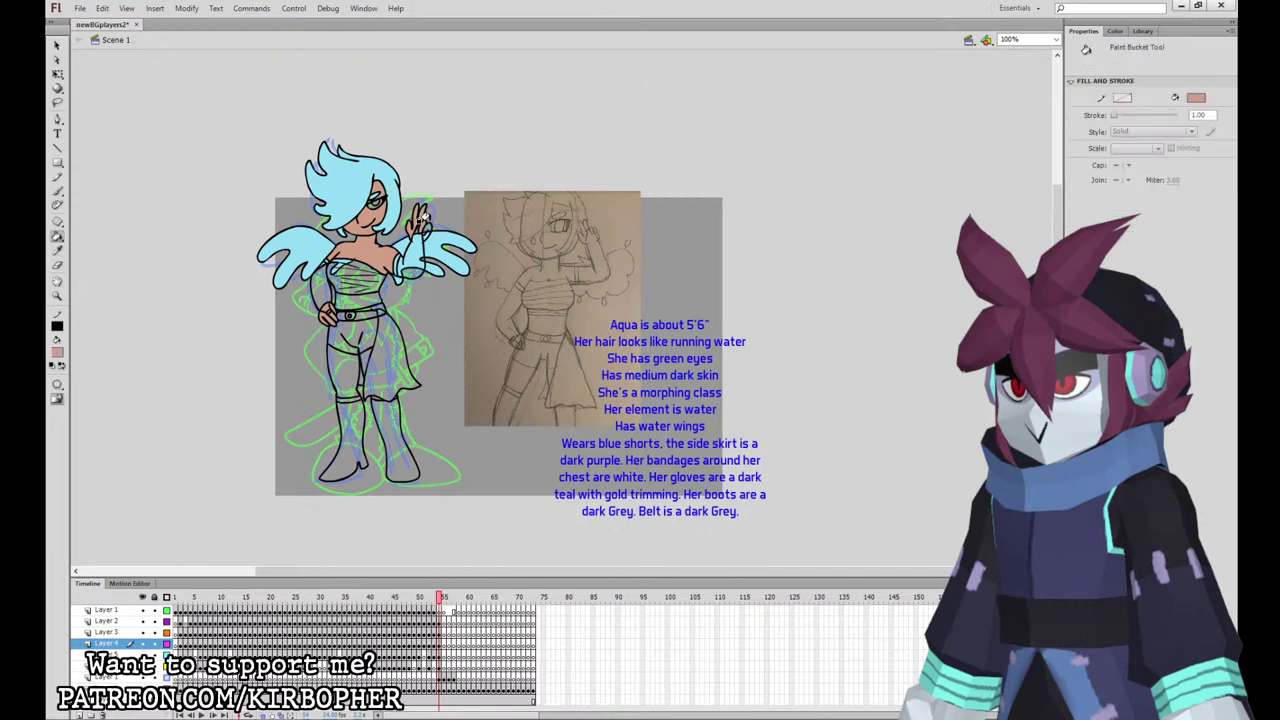
{"action": "left_click", "coordinate": [71, 420]}
{"action": "left_click", "coordinate": [371, 202]}
{"action": "left_click", "coordinate": [56, 251]}
{"action": "left_click", "coordinate": [381, 260]}
{"action": "left_click", "coordinate": [353, 366]}
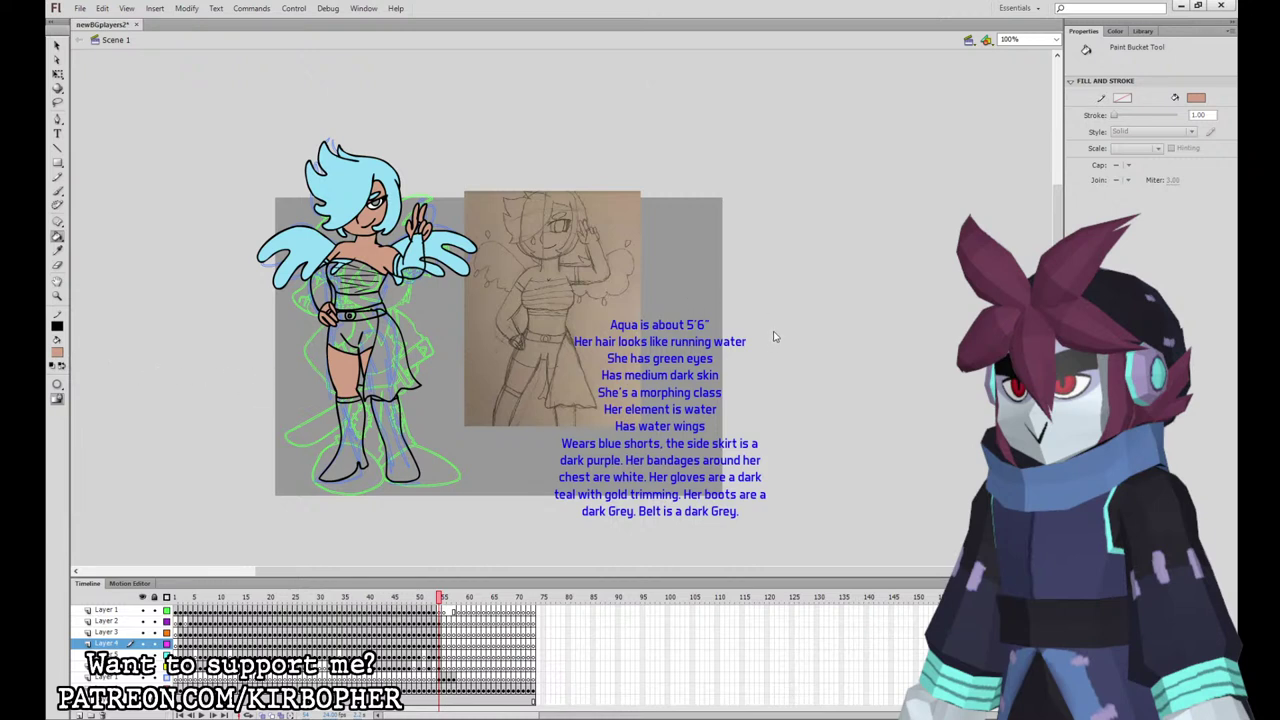
Step: Colour the iris green, the shorts blue and the side skirt dark purple
{"action": "left_click", "coordinate": [531, 452]}
{"action": "left_click", "coordinate": [374, 203]}
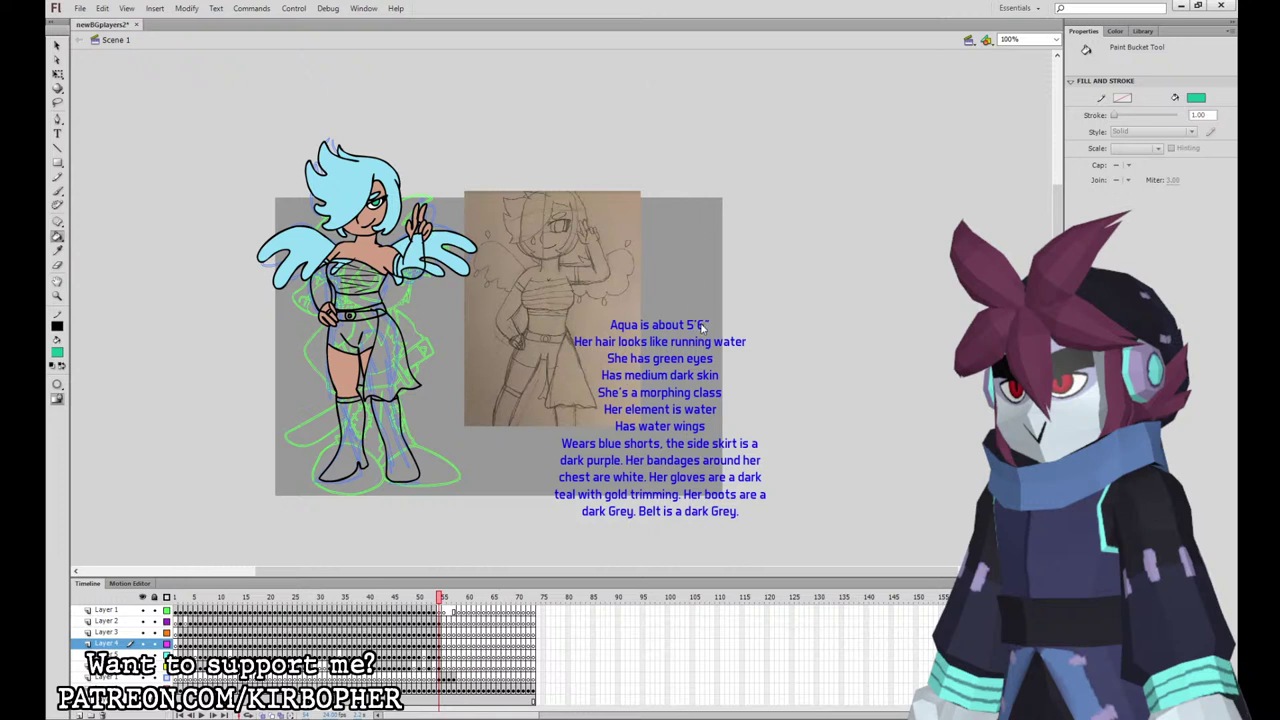
{"action": "left_click", "coordinate": [360, 326]}
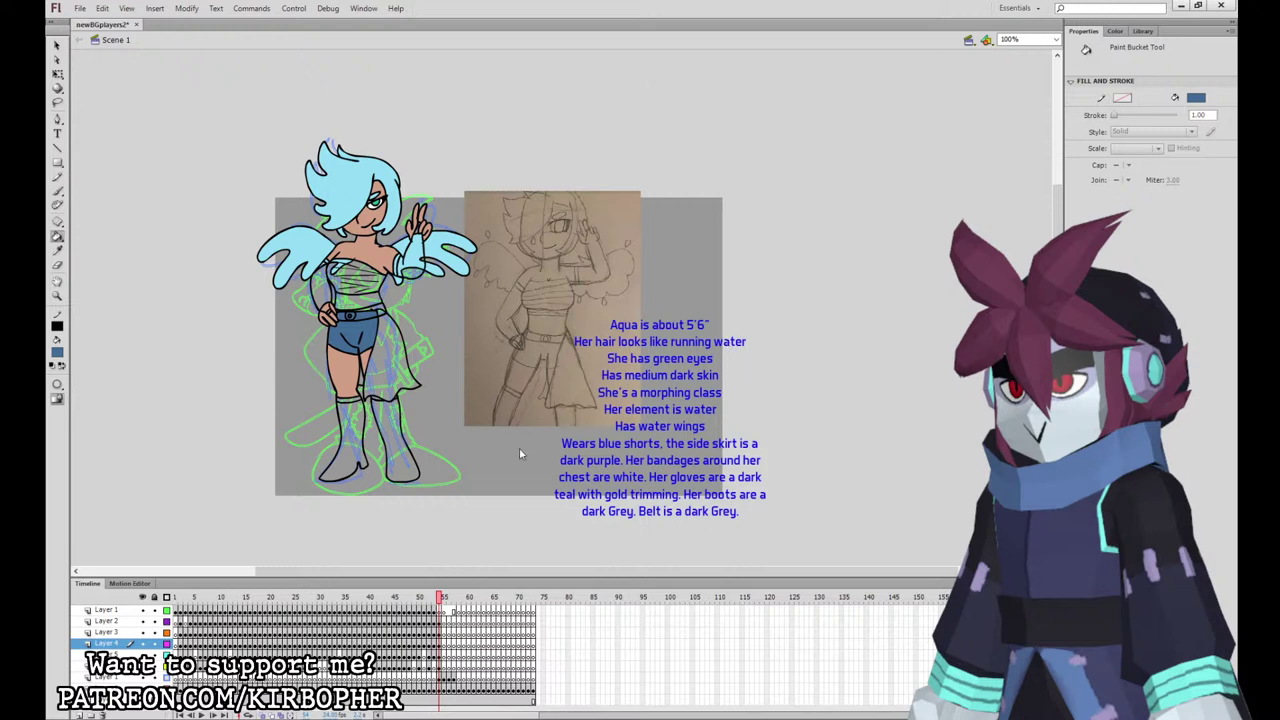
{"action": "left_click", "coordinate": [392, 368]}
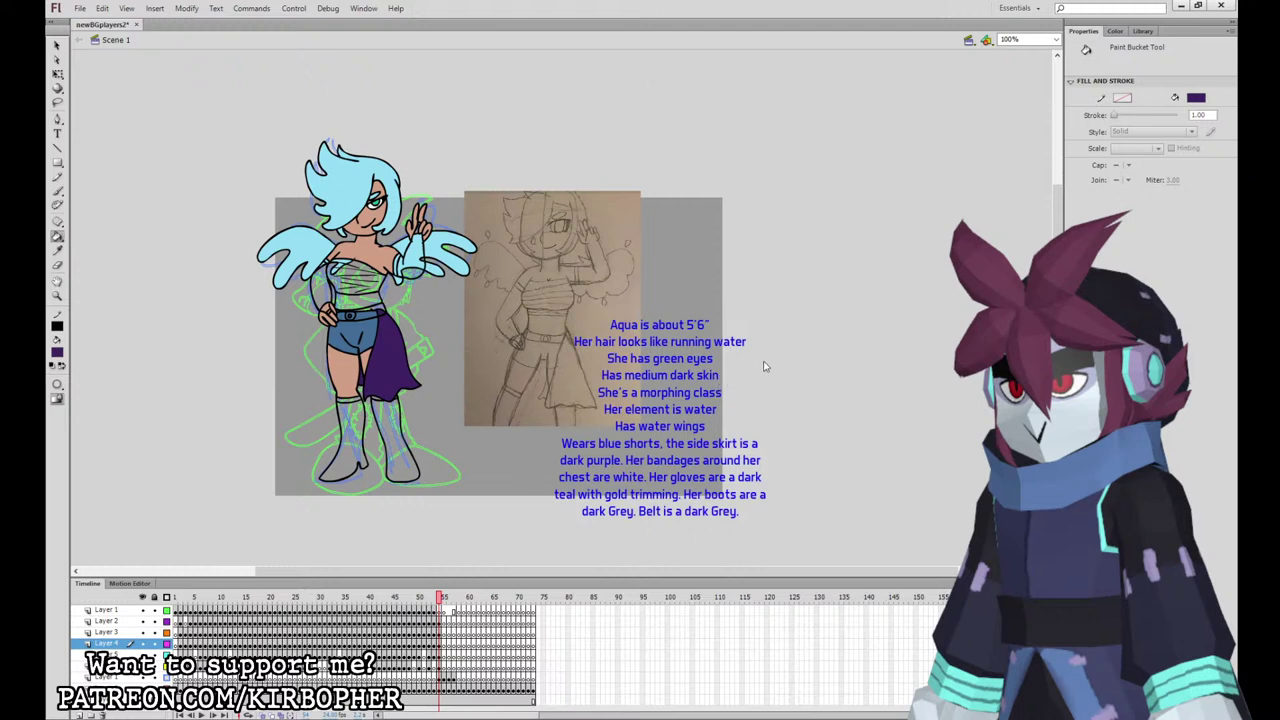
Step: Fill both boots and the belt with dark grey
{"action": "left_click", "coordinate": [342, 447]}
{"action": "left_click", "coordinate": [399, 425]}
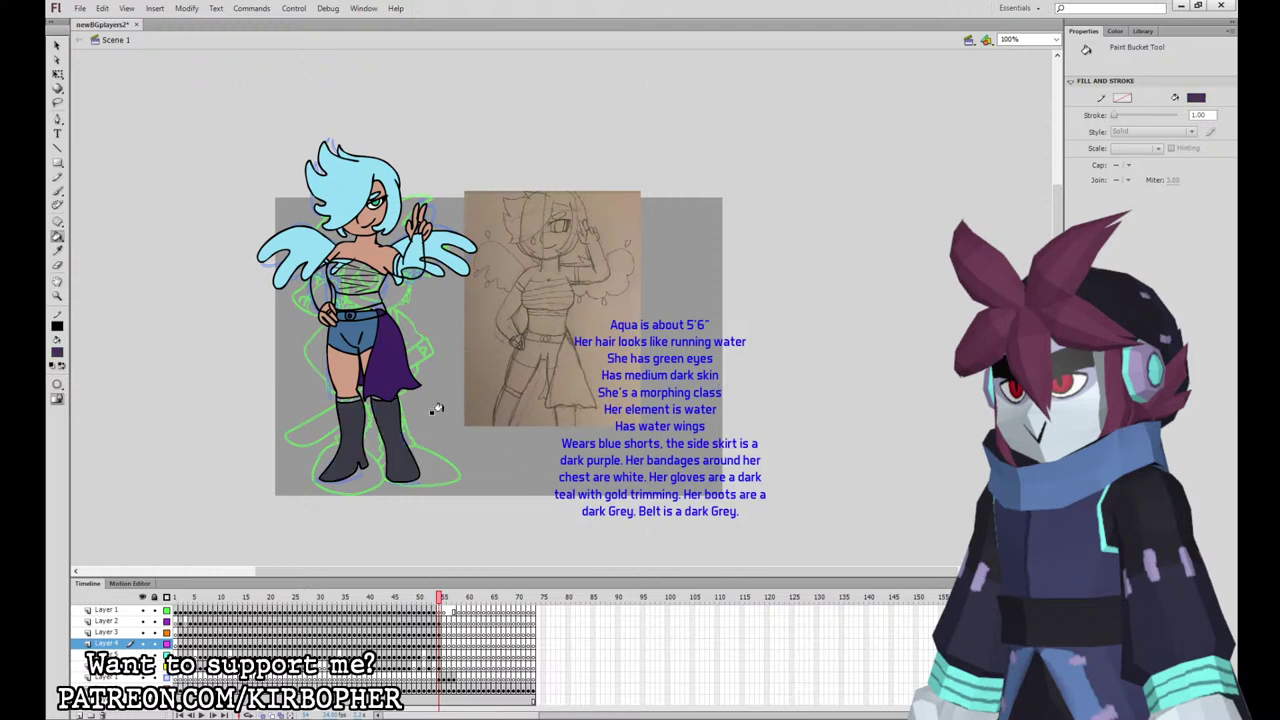
{"action": "key", "text": "i"}
{"action": "left_click", "coordinate": [360, 468]}
{"action": "left_click", "coordinate": [336, 315]}
{"action": "left_click", "coordinate": [366, 312]}
Step: Fill the bare midriff with the skin tone and the chest bandages with white
{"action": "left_click", "coordinate": [59, 356]}
{"action": "left_click", "coordinate": [354, 243]}
{"action": "left_click", "coordinate": [355, 302]}
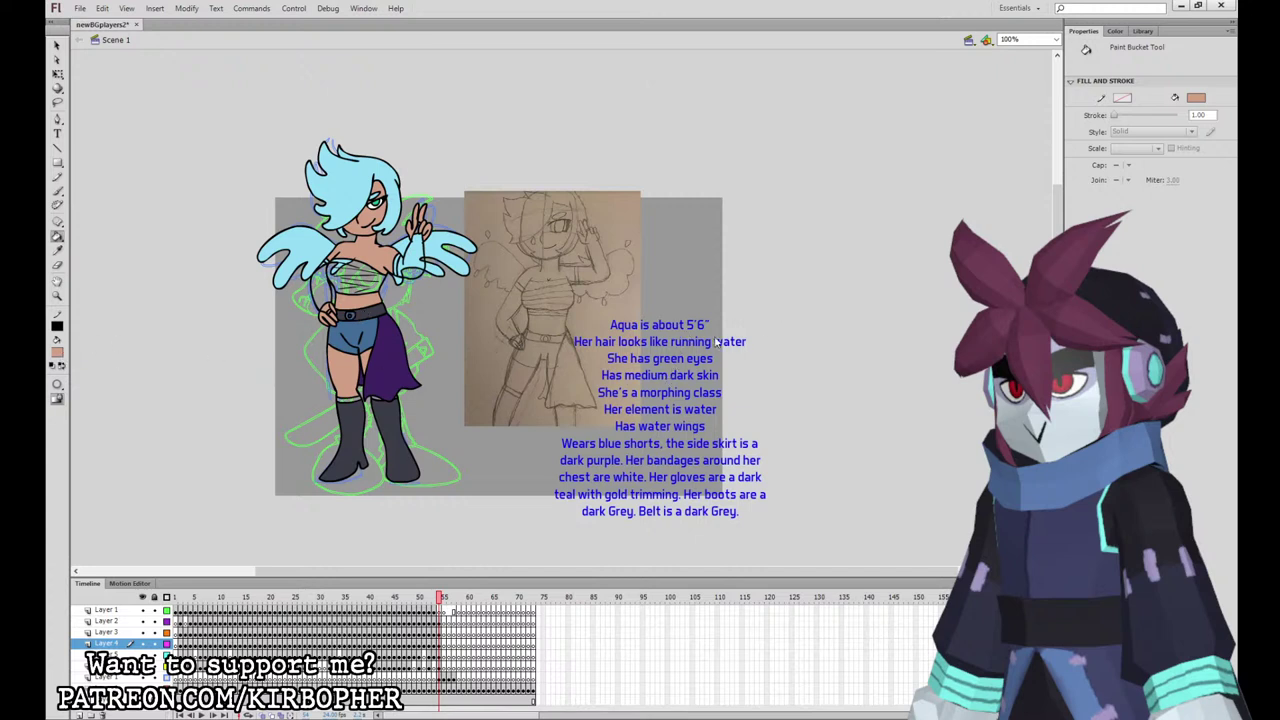
{"action": "key", "text": "i"}
{"action": "left_click", "coordinate": [545, 453]}
{"action": "left_click", "coordinate": [372, 284]}
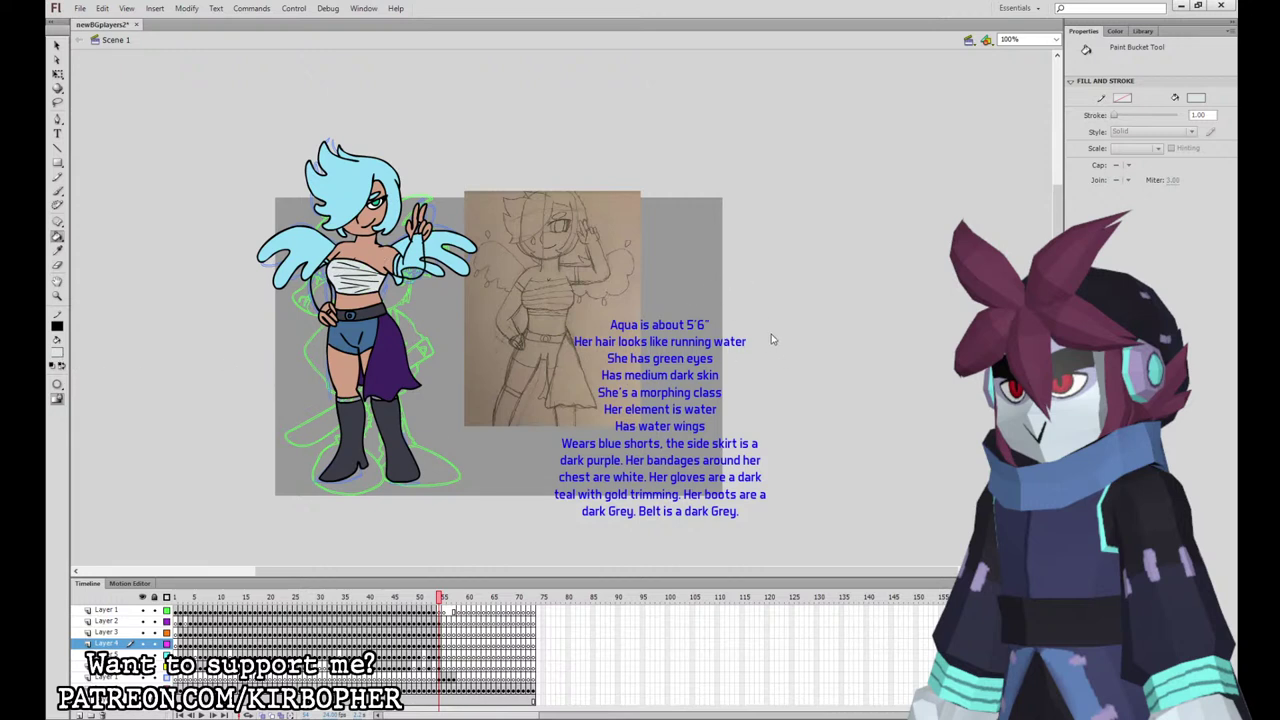
Step: Fill the long gloves on both arms with dark blue
{"action": "key", "text": "i"}
{"action": "left_click", "coordinate": [560, 447]}
{"action": "left_click", "coordinate": [320, 288]}
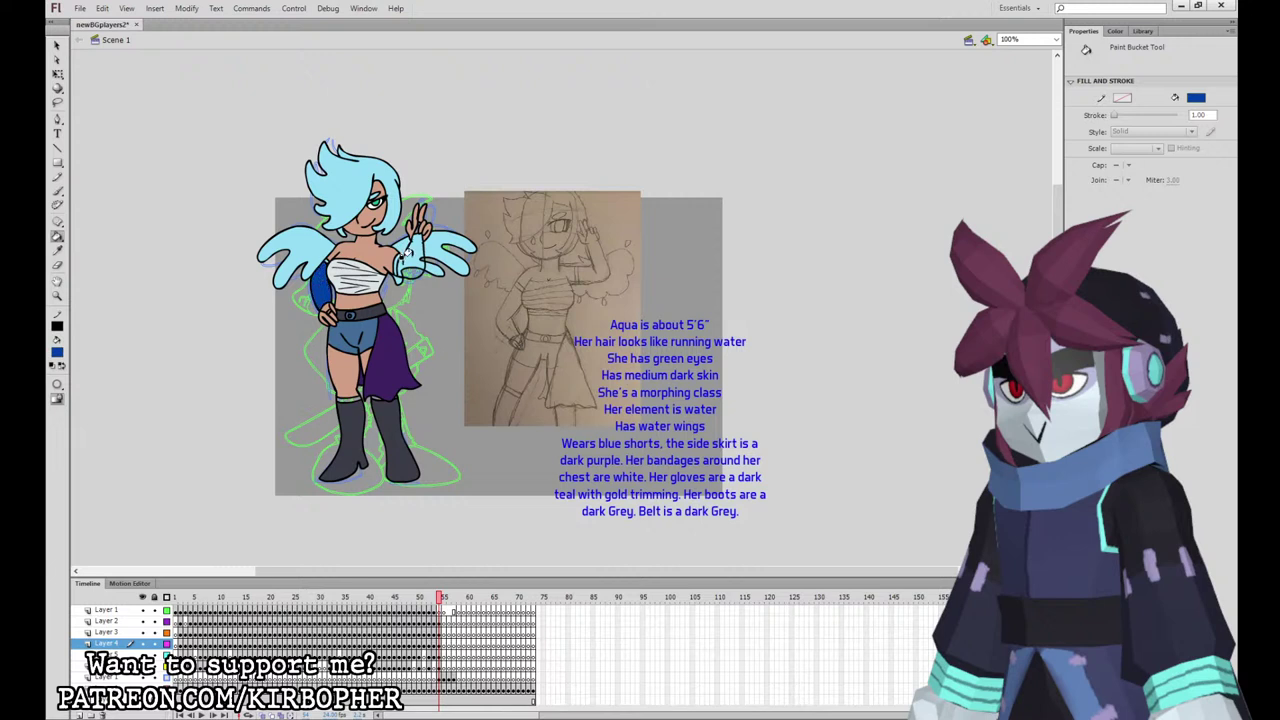
{"action": "left_click", "coordinate": [414, 268]}
Step: Colour the glove bands and belt buckle gold, undoing the spilled fill, and fill the buckle's centre with the belt's dark grey
{"action": "left_click", "coordinate": [534, 444]}
{"action": "left_click", "coordinate": [388, 255]}
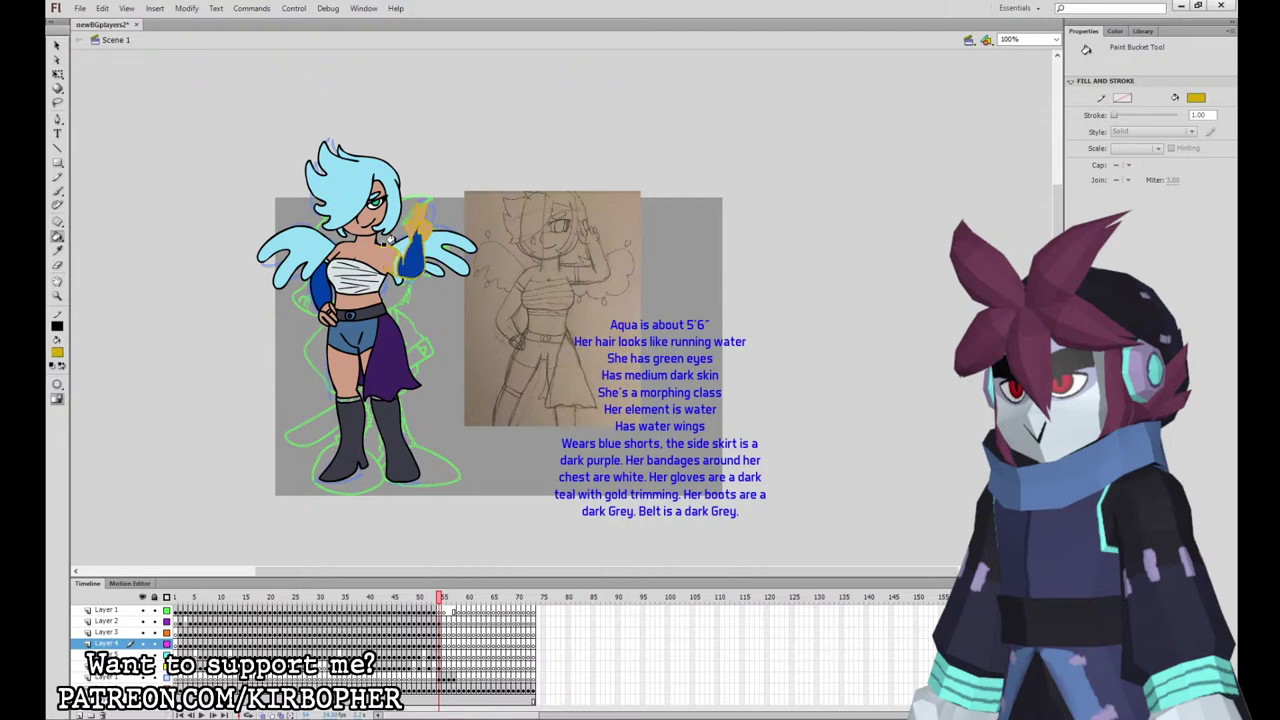
{"action": "key", "text": "ctrl+z"}
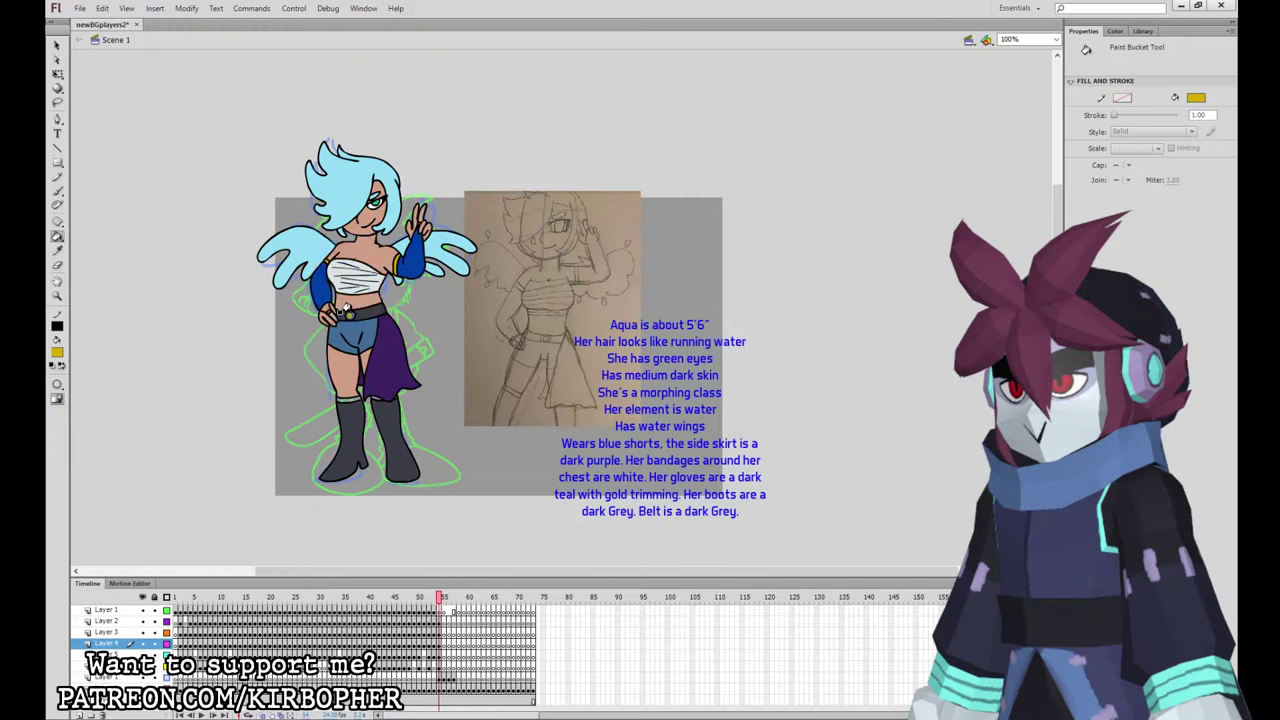
{"action": "key", "text": "i"}
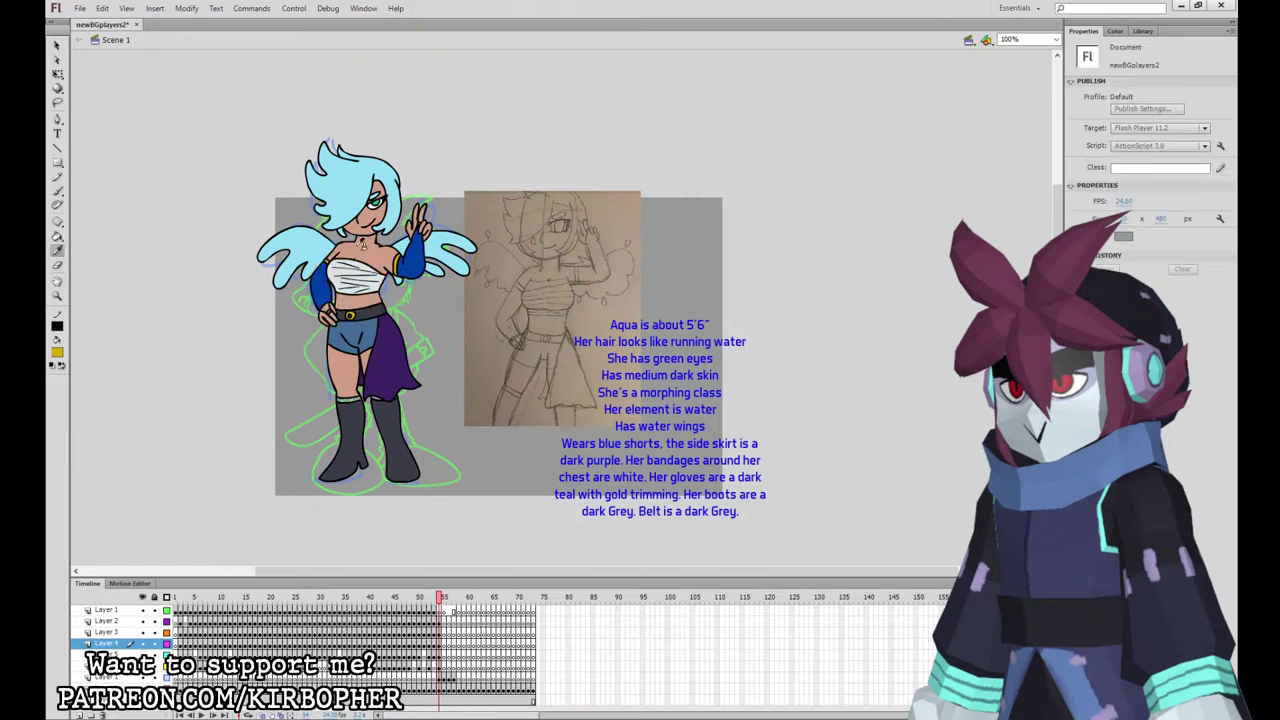
{"action": "left_click", "coordinate": [348, 314]}
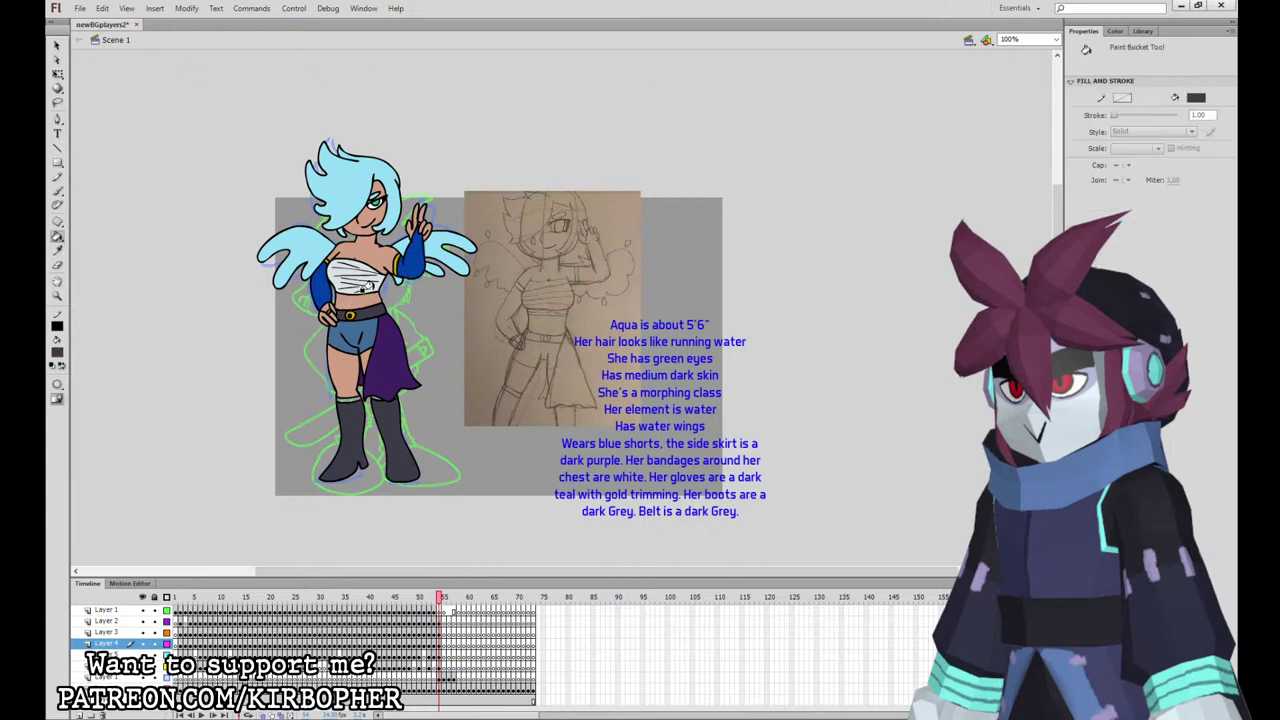
Step: Touch up the wrist of the glove on the hip-side arm using the glove's dark blue
{"action": "left_click", "coordinate": [57, 251]}
{"action": "left_click", "coordinate": [319, 293]}
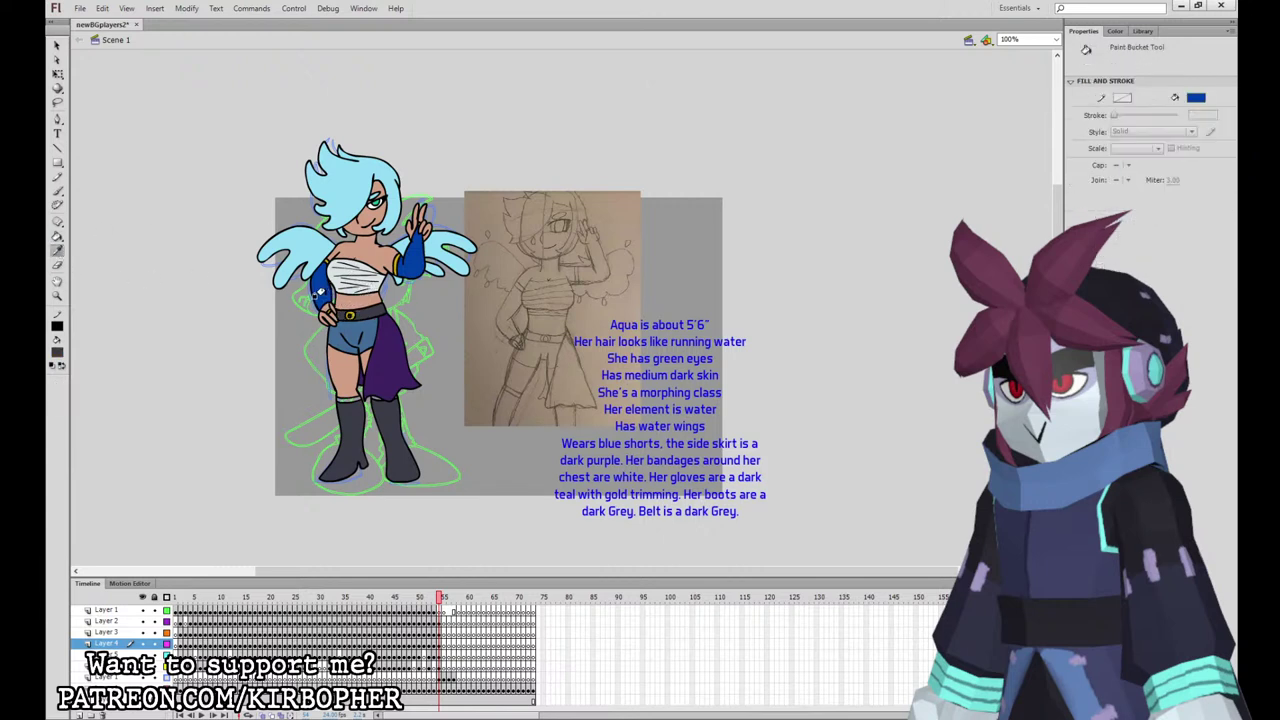
{"action": "left_click", "coordinate": [57, 46]}
{"action": "key", "text": "ctrl+equal"}
{"action": "left_click_drag", "start_coordinate": [438, 302], "coordinate": [485, 361]}
{"action": "double_click", "coordinate": [271, 279]}
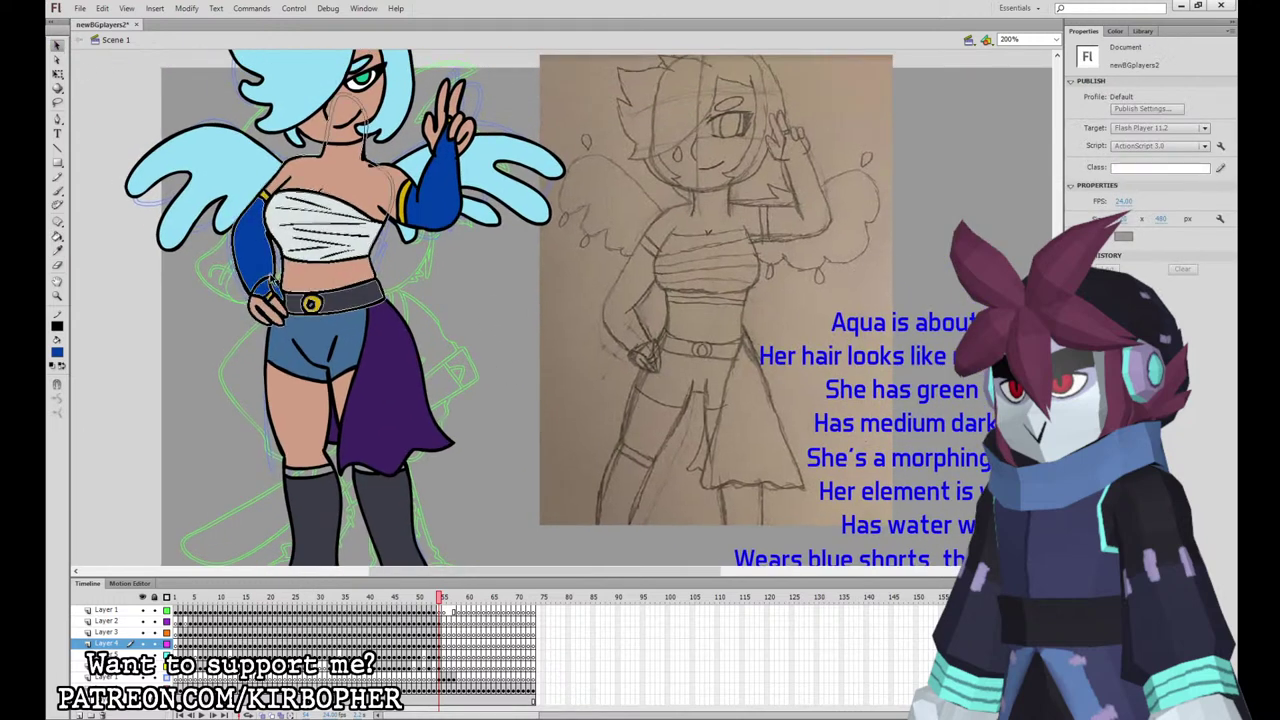
{"action": "left_click", "coordinate": [267, 286]}
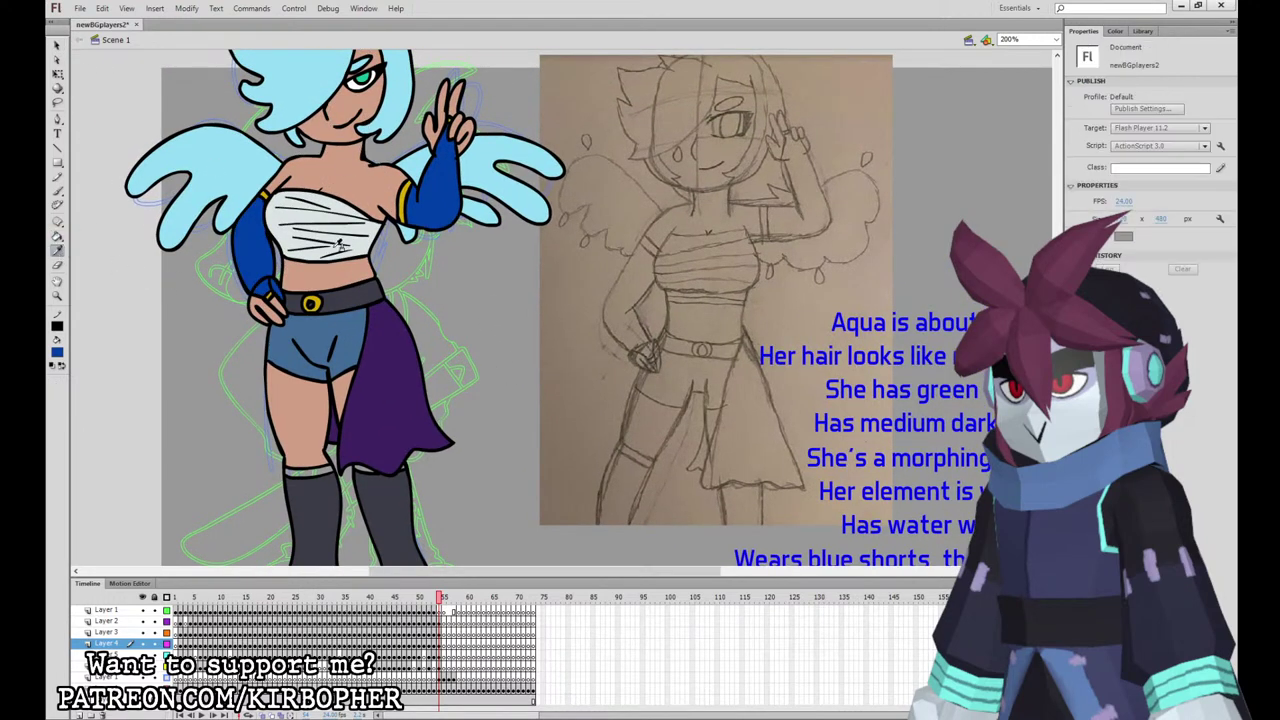
Step: Fill the top bands of both boots with the gold sampled from the glove band
{"action": "left_click", "coordinate": [57, 250]}
{"action": "left_click", "coordinate": [405, 202]}
{"action": "left_click", "coordinate": [315, 465]}
{"action": "left_click", "coordinate": [362, 466]}
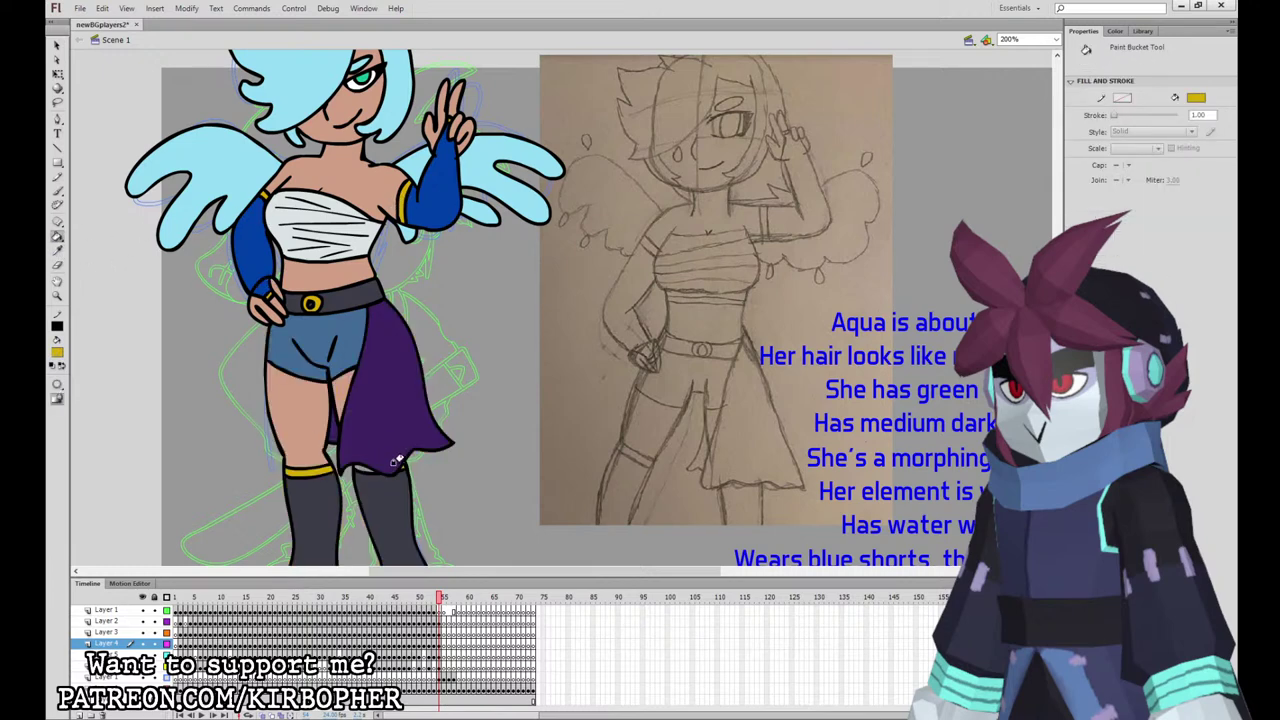
{"action": "key", "text": "ctrl+minus"}
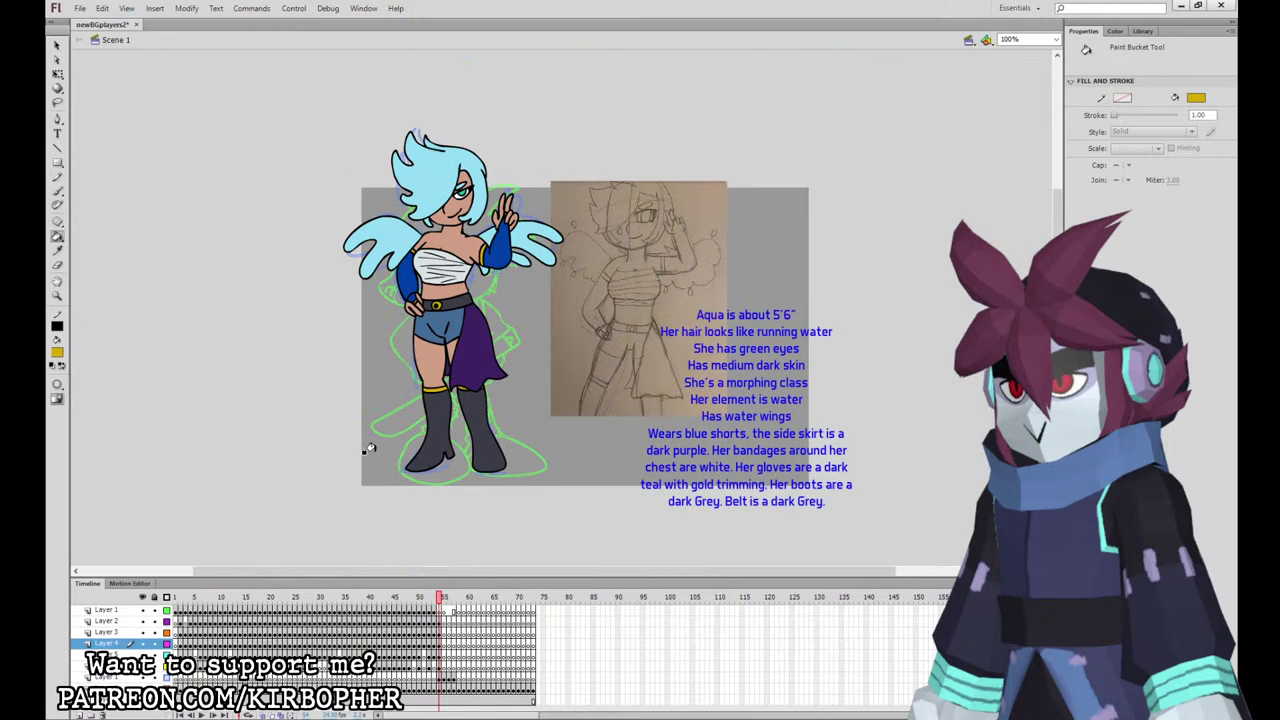
Step: Convert the head and raised arm to graphic symbols 0backer148_game1 and 0backer148_game2, with pivots at the neck and shoulder
{"action": "left_click", "coordinate": [57, 74]}
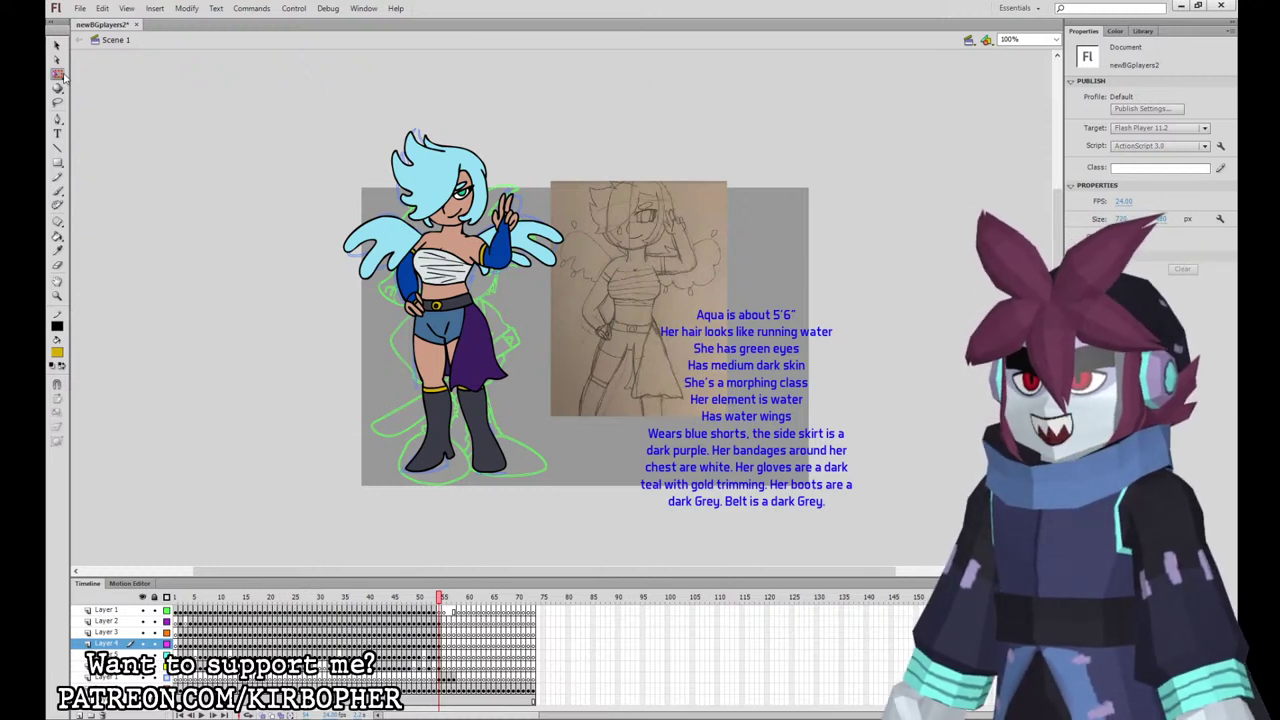
{"action": "left_click", "coordinate": [438, 621]}
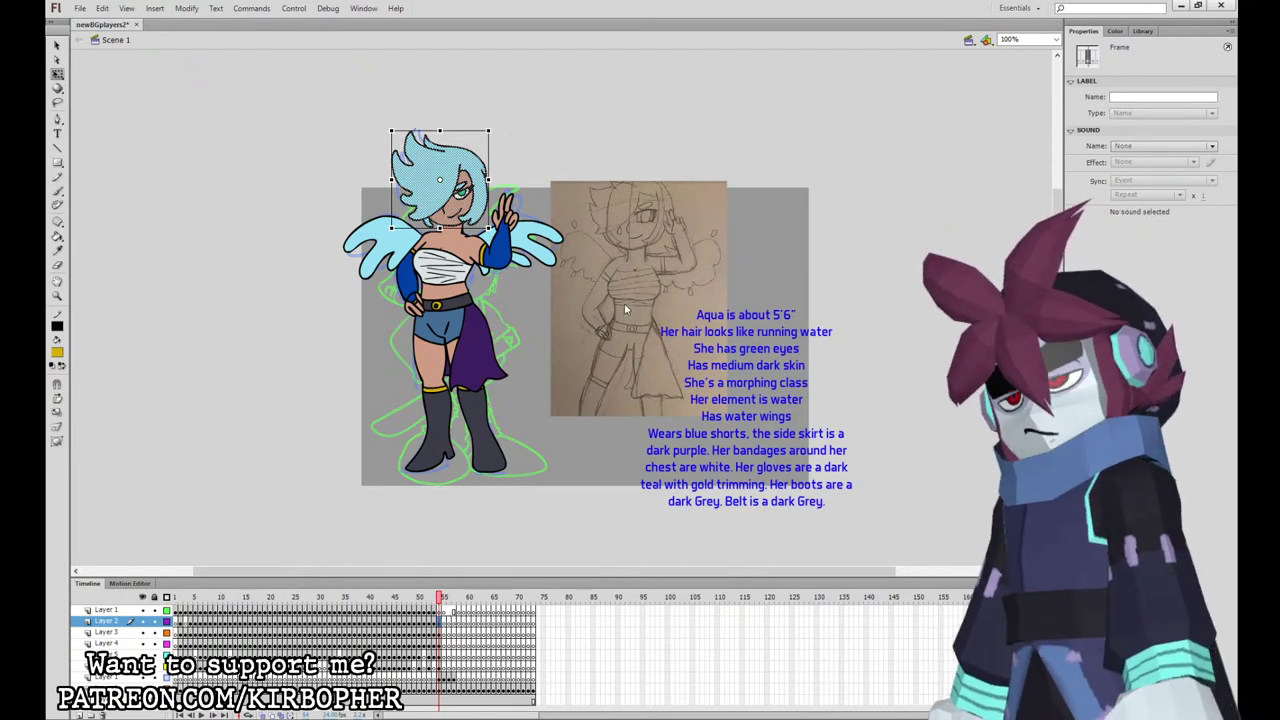
{"action": "left_click", "coordinate": [458, 196]}
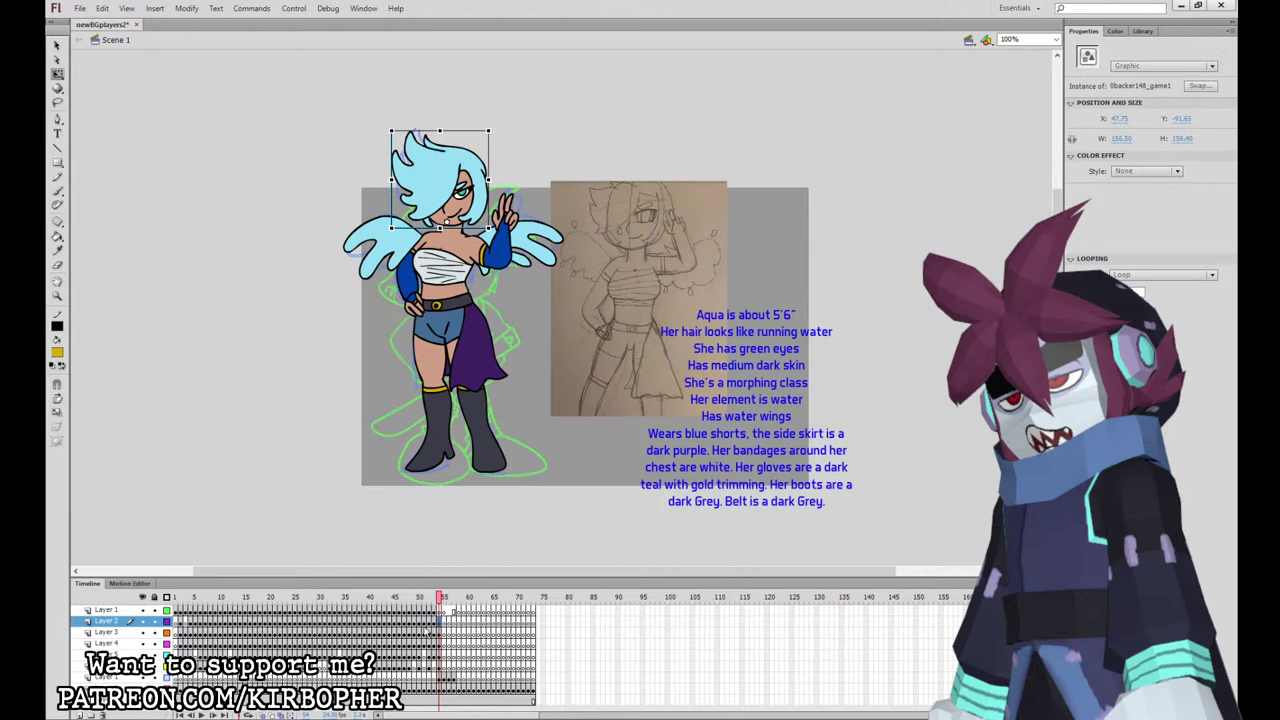
{"action": "left_click", "coordinate": [441, 632]}
{"action": "left_click", "coordinate": [452, 622]}
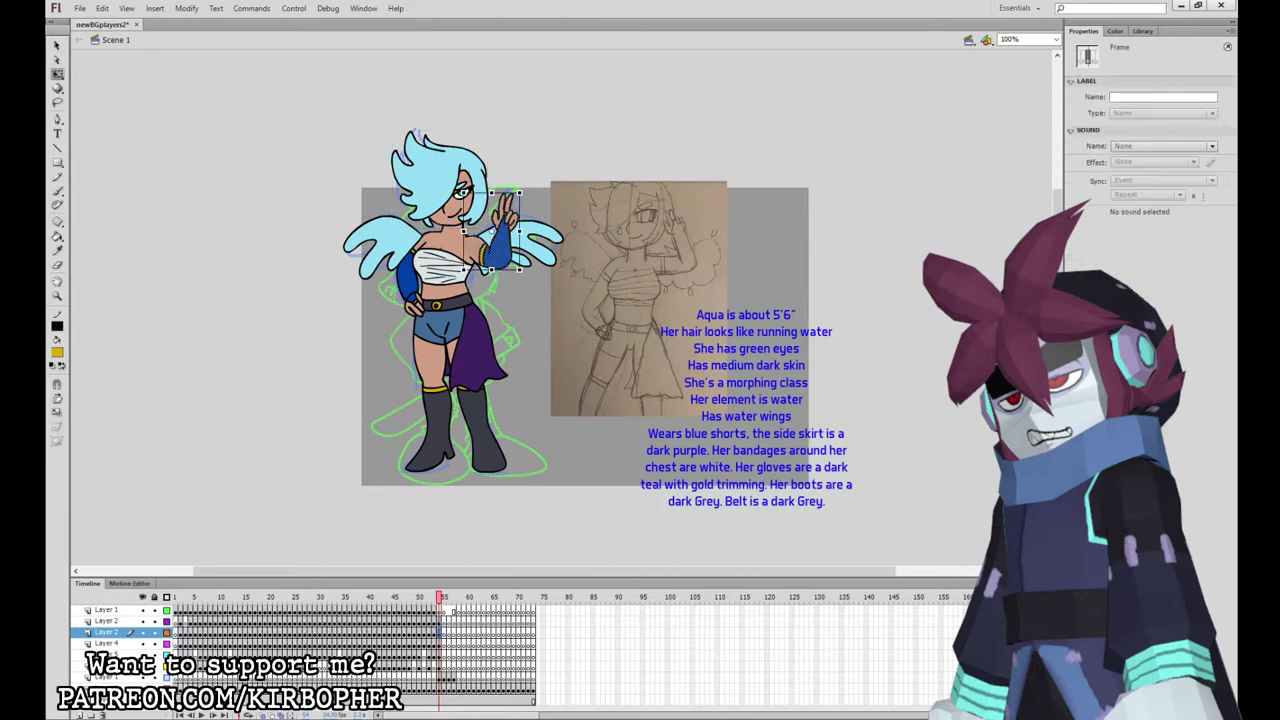
{"action": "key", "text": "F8"}
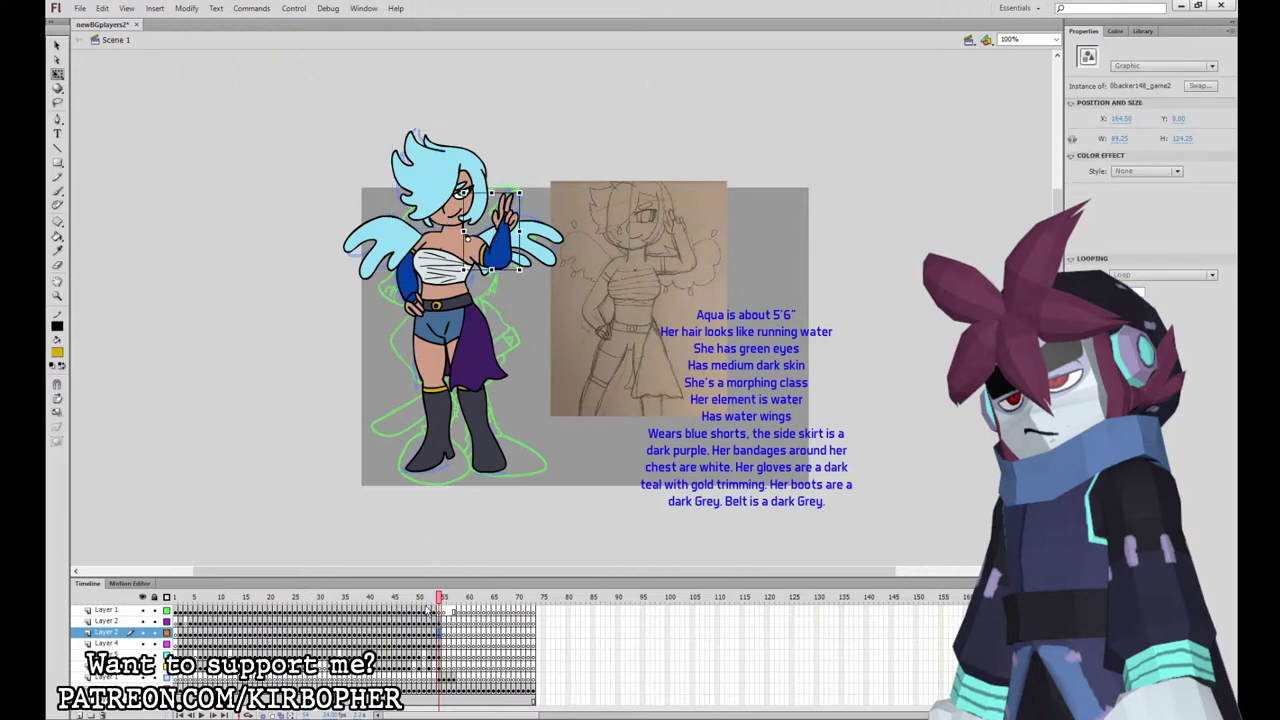
Step: Convert the torso, legs and wings to separate graphic symbols, naming the legs 0backer148_game4 and the wings 0backer148_game5
{"action": "left_click", "coordinate": [441, 645]}
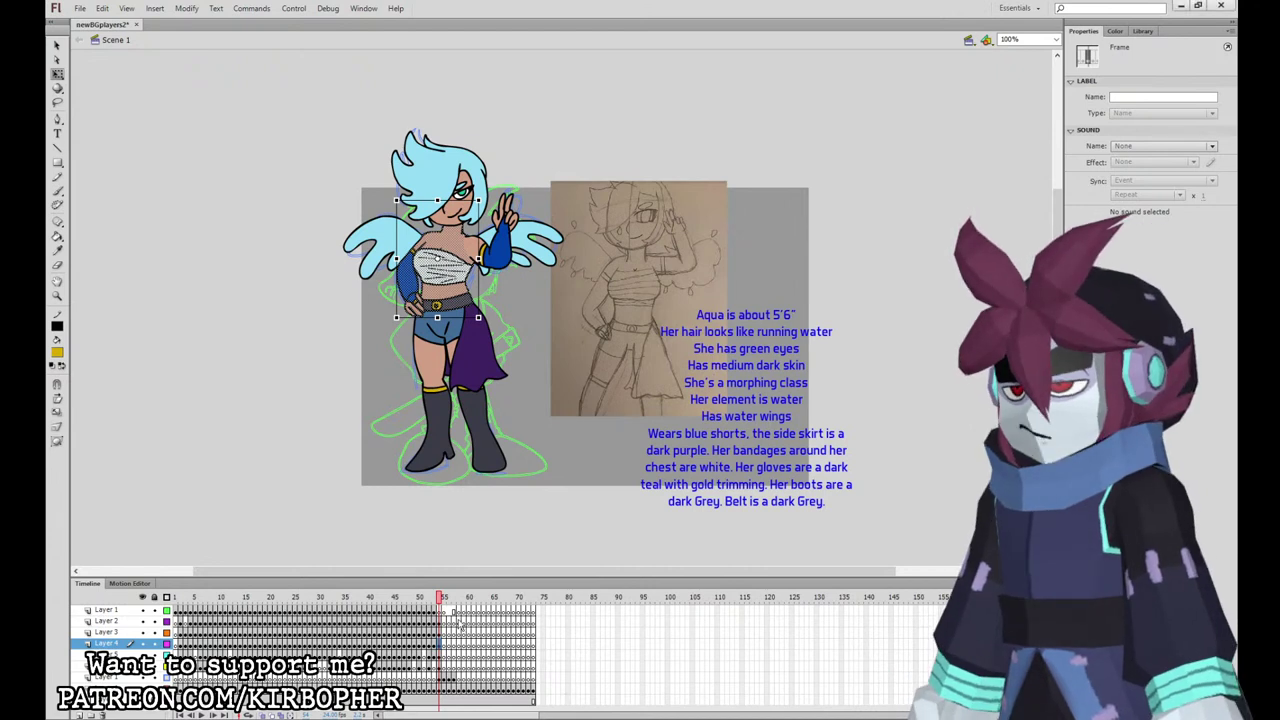
{"action": "left_click", "coordinate": [441, 265]}
{"action": "left_click", "coordinate": [442, 638]}
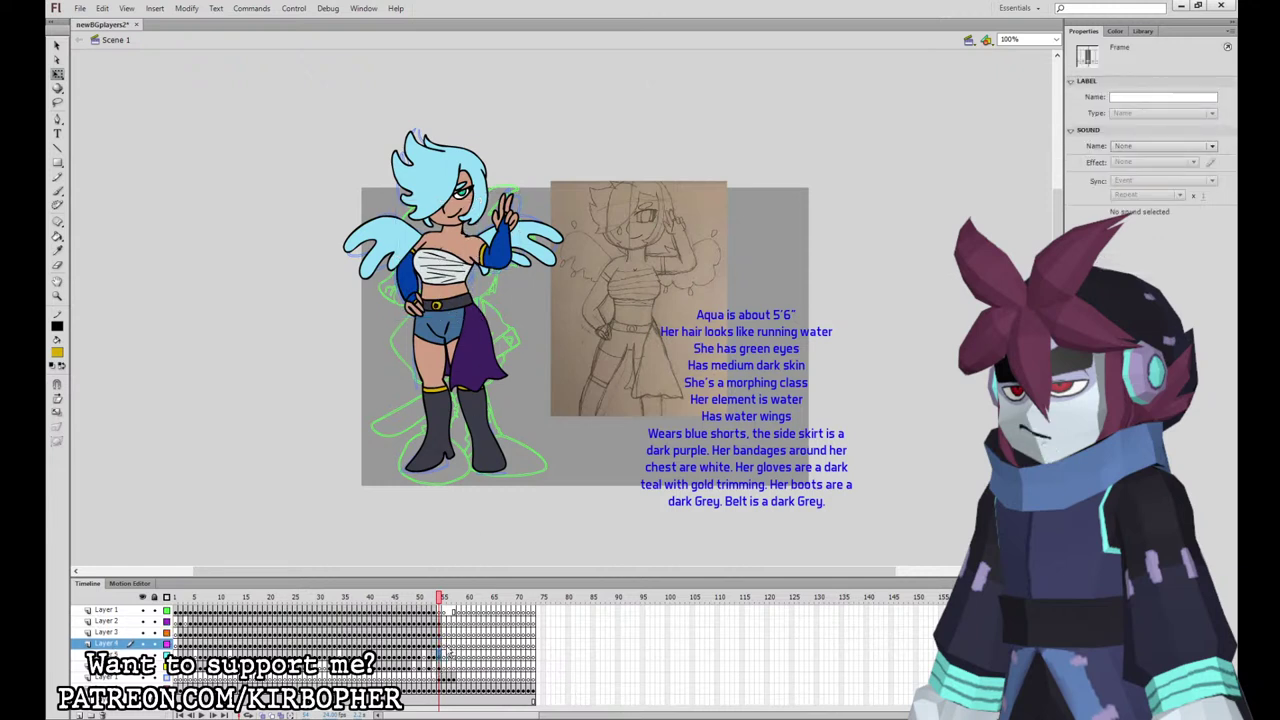
{"action": "left_click", "coordinate": [452, 654]}
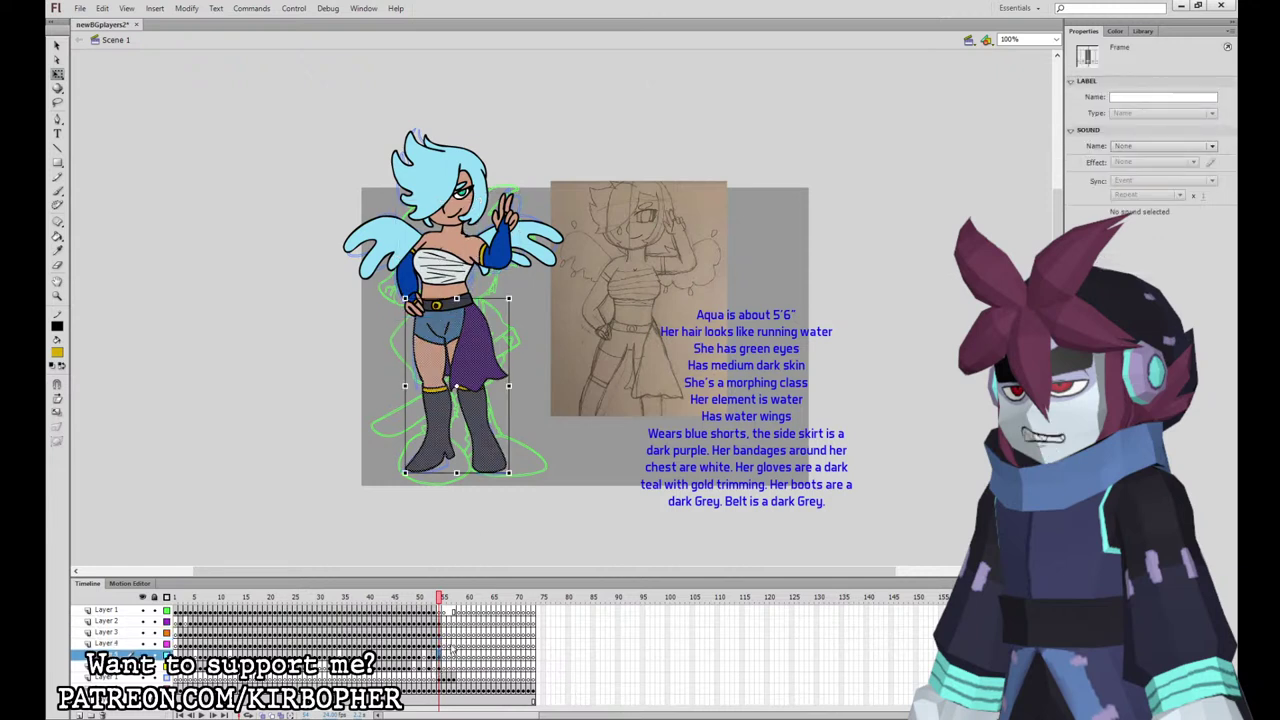
{"action": "left_click", "coordinate": [472, 383]}
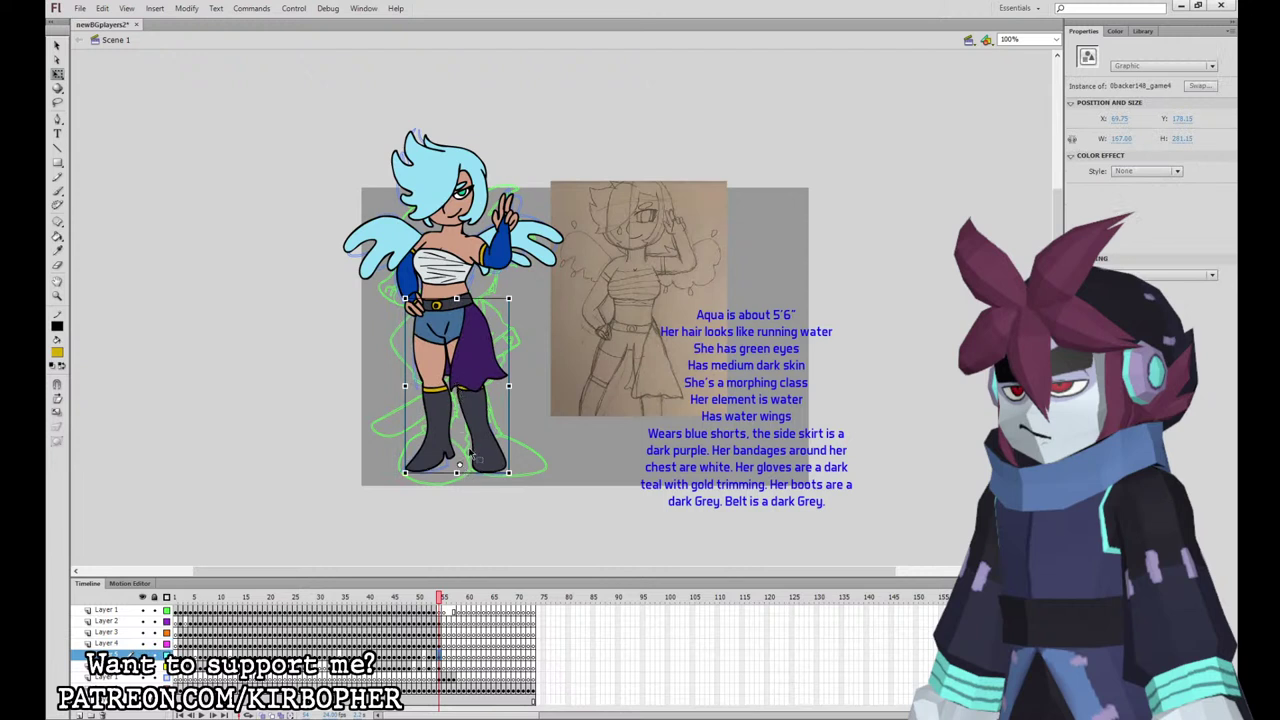
{"action": "left_click", "coordinate": [441, 668]}
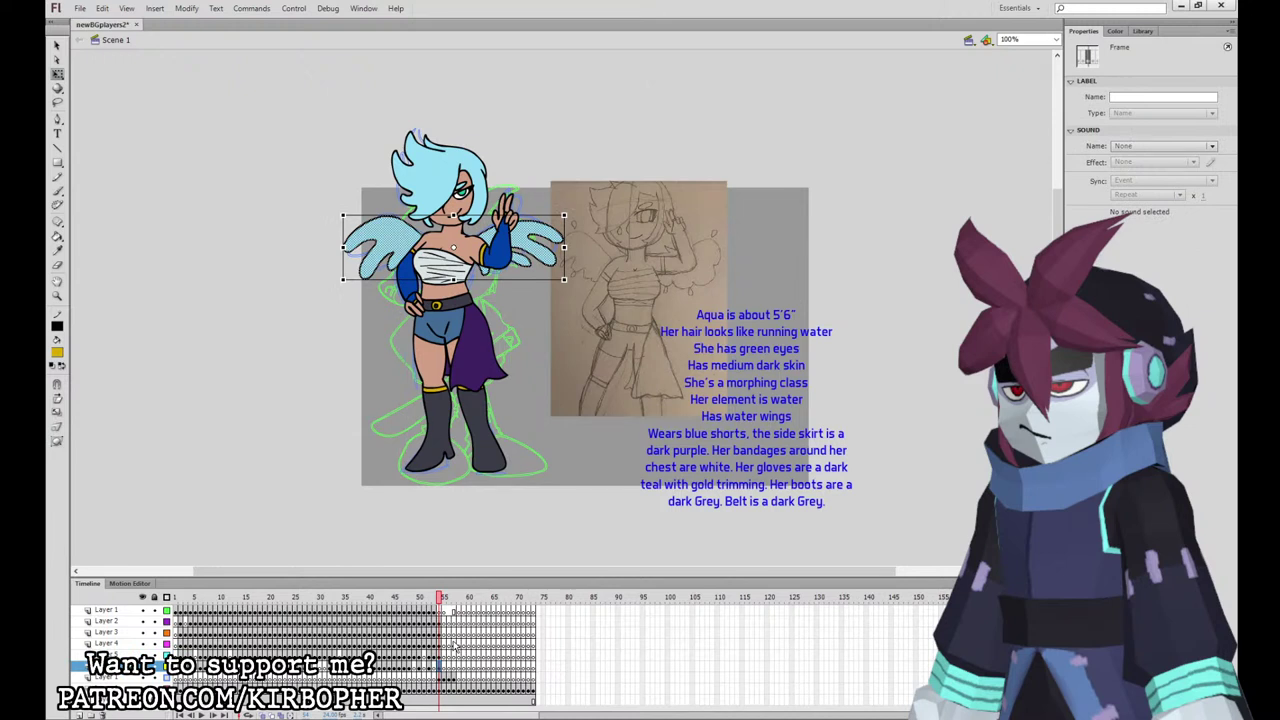
{"action": "key", "text": "Return"}
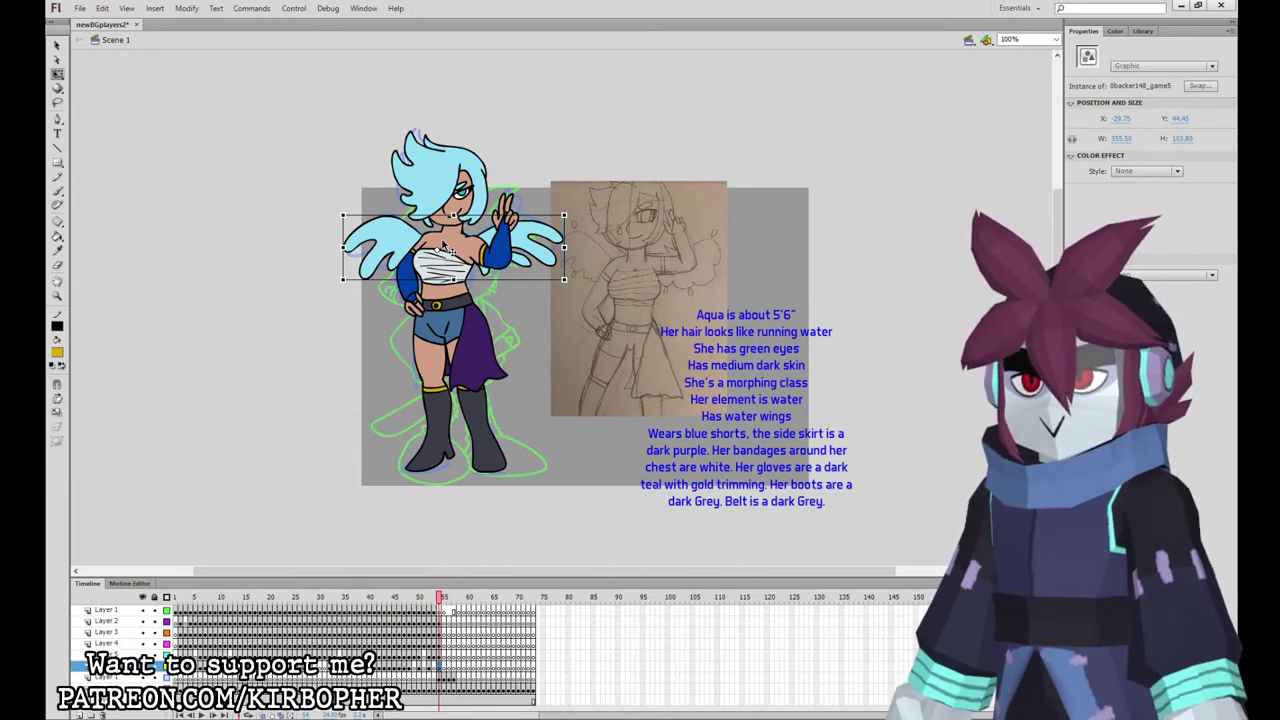
Step: Transfer the character's part layers into a symbol named 0backer148_game_SPRITE and add keyframes at frame 47 on every layer
{"action": "left_click_drag", "start_coordinate": [440, 622], "coordinate": [440, 666]}
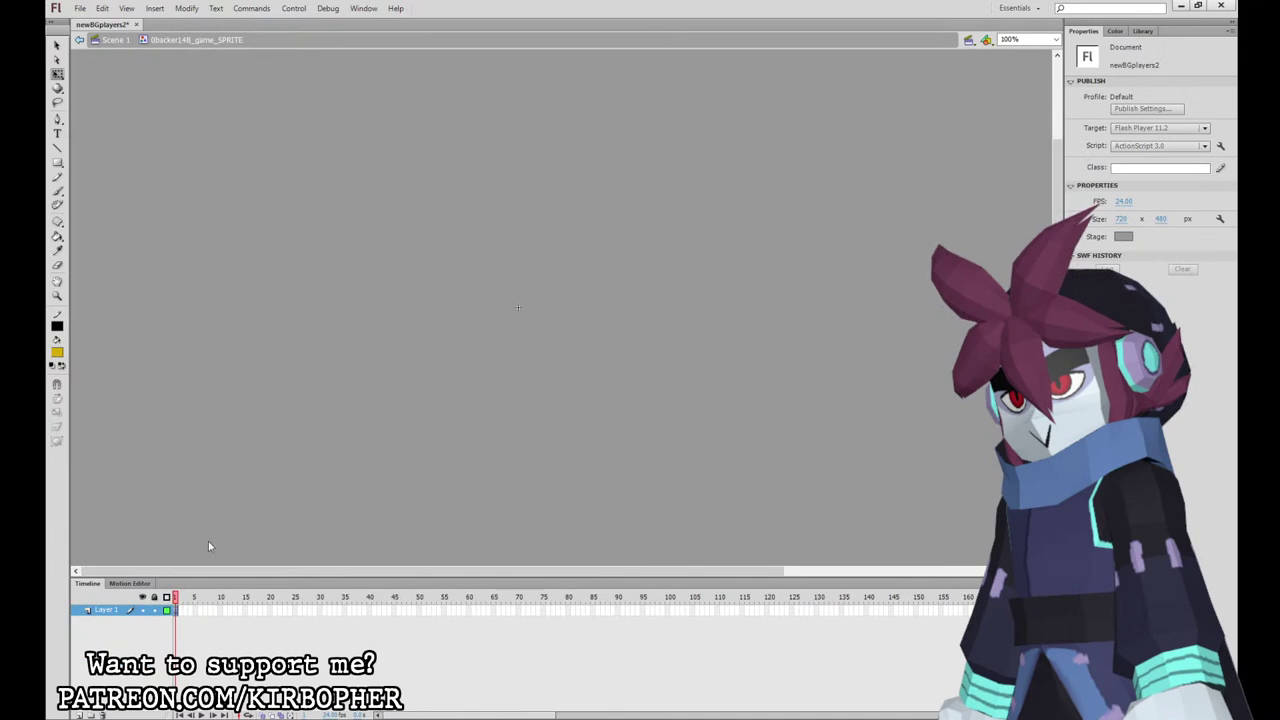
{"action": "key", "text": "ctrl+alt+v"}
{"action": "left_click_drag", "start_coordinate": [370, 609], "coordinate": [404, 655]}
{"action": "left_click", "coordinate": [383, 611]}
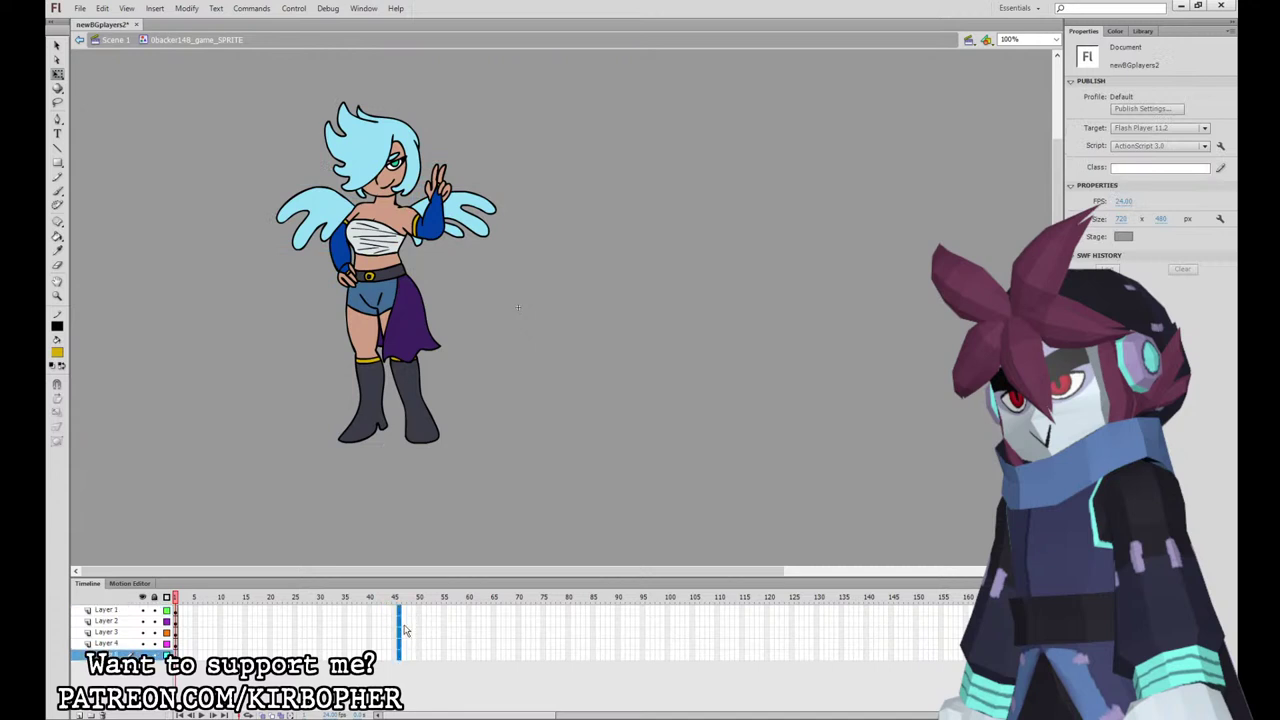
{"action": "key", "text": "F5"}
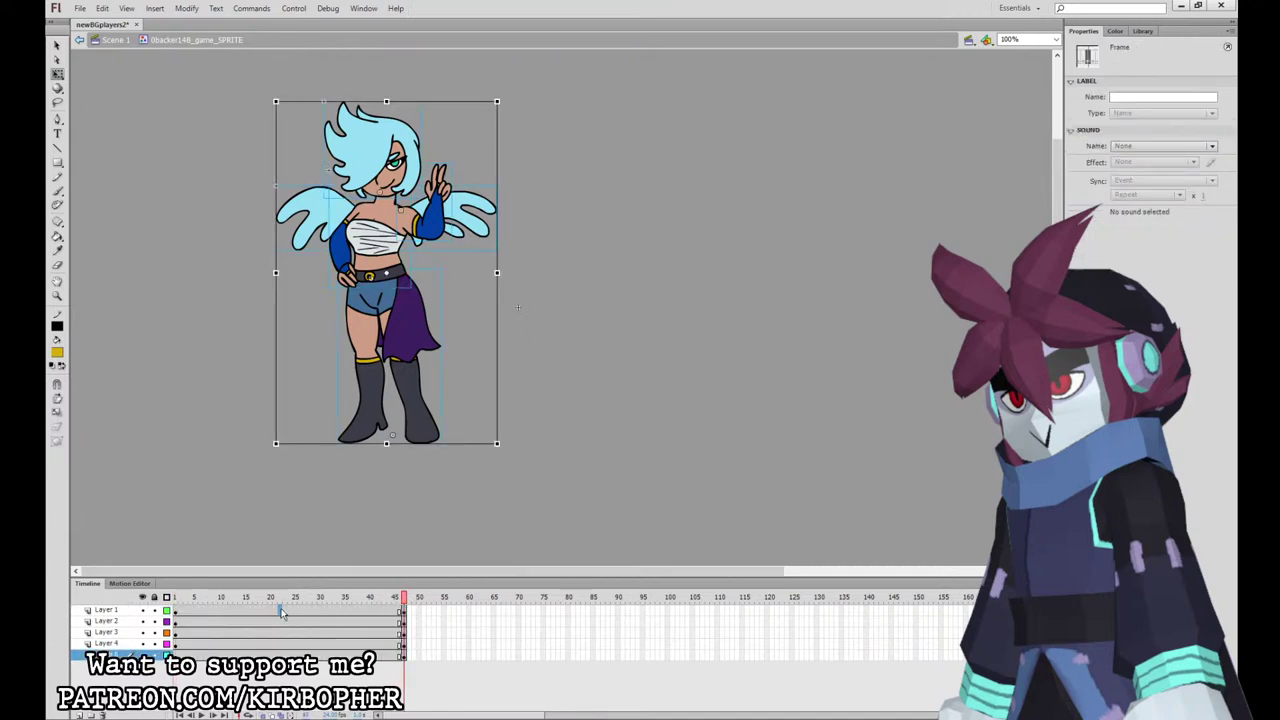
Step: Insert keyframes at frame 24 on all layers of the sprite
{"action": "left_click", "coordinate": [281, 611]}
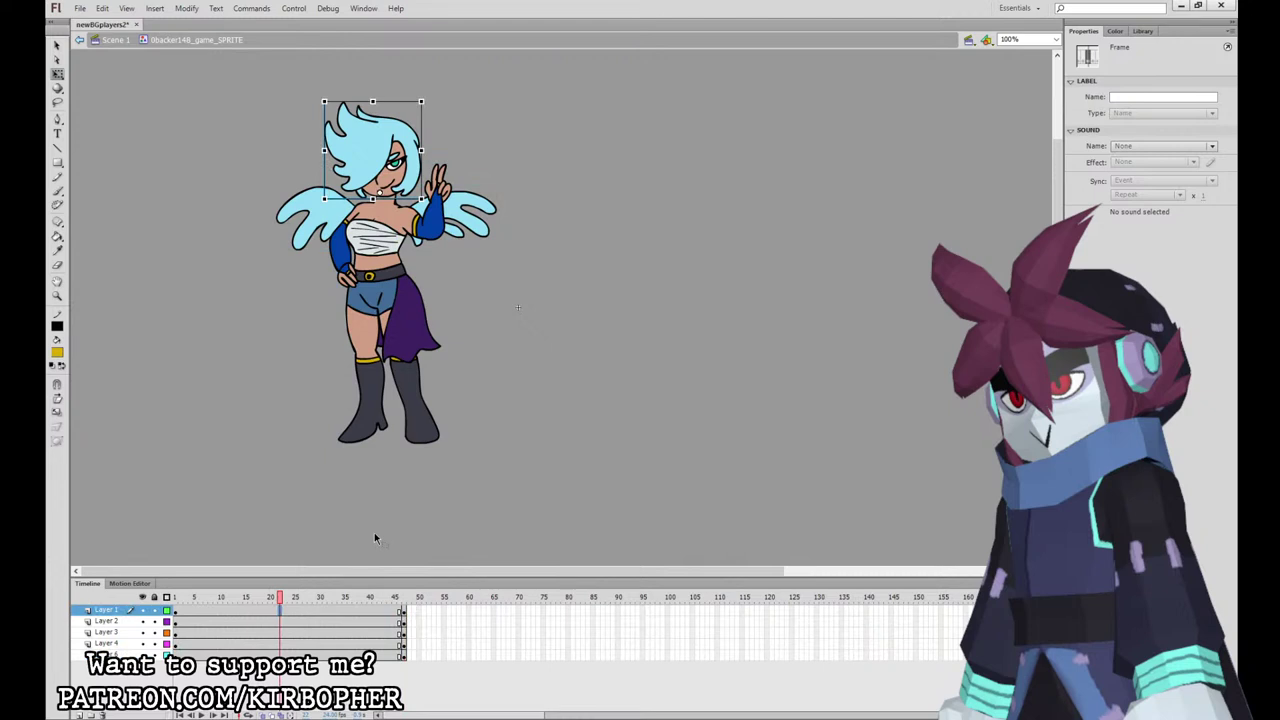
{"action": "left_click", "coordinate": [291, 611]}
{"action": "left_click_drag", "start_coordinate": [290, 646], "coordinate": [290, 655]}
{"action": "key", "text": "F6"}
{"action": "left_click", "coordinate": [519, 403]}
Step: Squash the legs slightly at frame 24 and adjust the raised arm, wings and head for the idle pose
{"action": "left_click", "coordinate": [420, 316]}
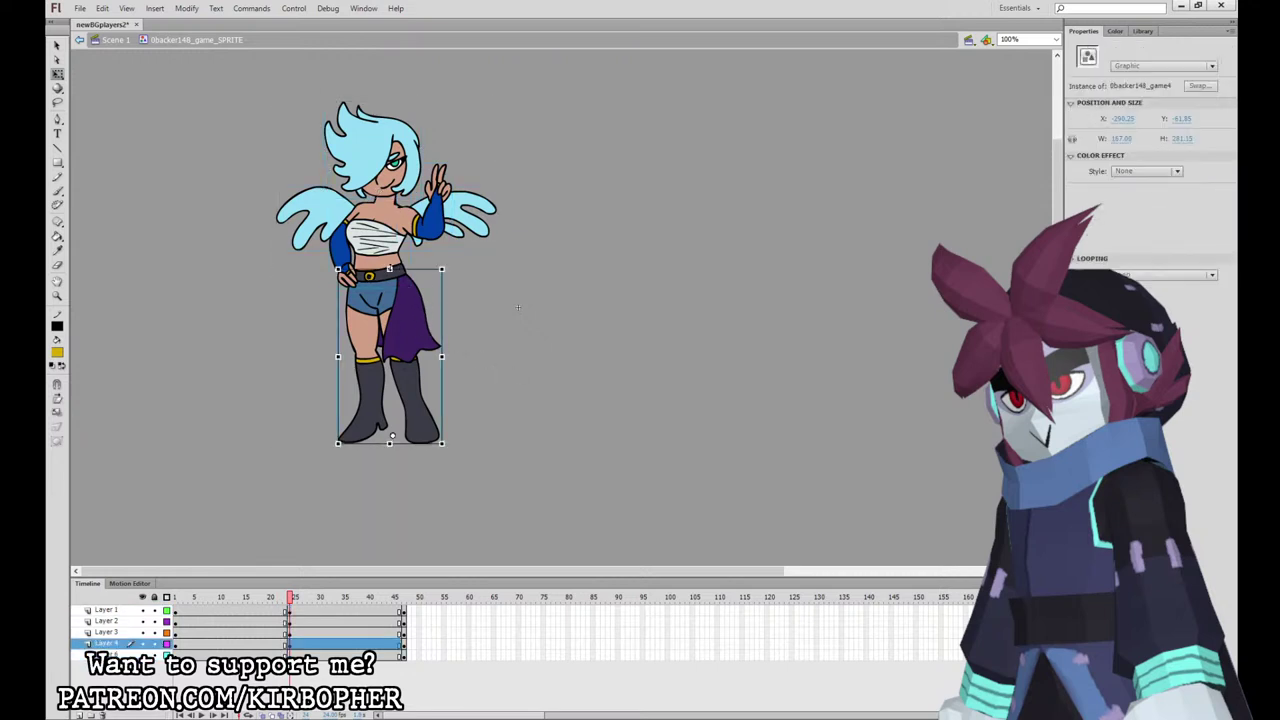
{"action": "left_click_drag", "start_coordinate": [390, 268], "coordinate": [394, 273]}
{"action": "left_click", "coordinate": [397, 265]}
{"action": "left_click_drag", "start_coordinate": [411, 181], "coordinate": [495, 180]}
{"action": "left_click", "coordinate": [437, 194]}
{"action": "left_click", "coordinate": [475, 206]}
{"action": "left_click", "coordinate": [409, 157]}
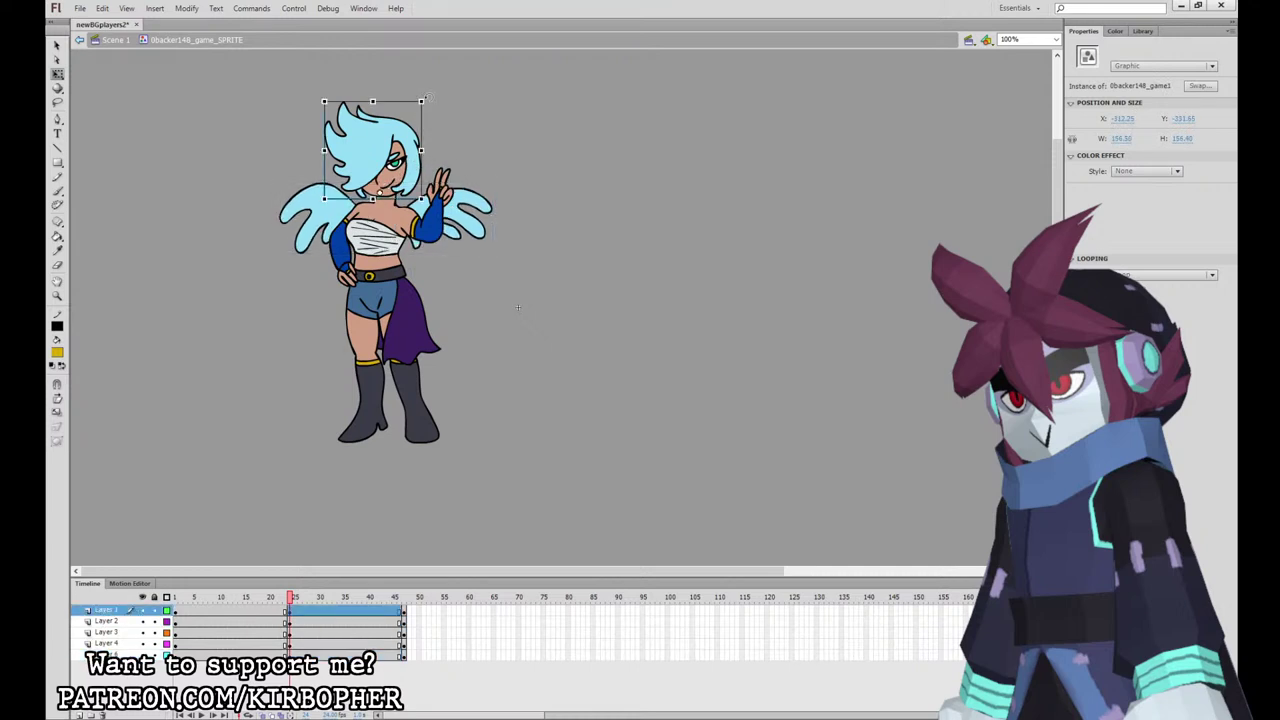
{"action": "left_click_drag", "start_coordinate": [425, 101], "coordinate": [421, 99]}
Step: Nudge the head, arm, torso and wings slightly left and down at frame 24
{"action": "left_click_drag", "start_coordinate": [268, 124], "coordinate": [515, 243]}
{"action": "key", "text": "Left"}
{"action": "key", "text": "Left"}
{"action": "key", "text": "Left"}
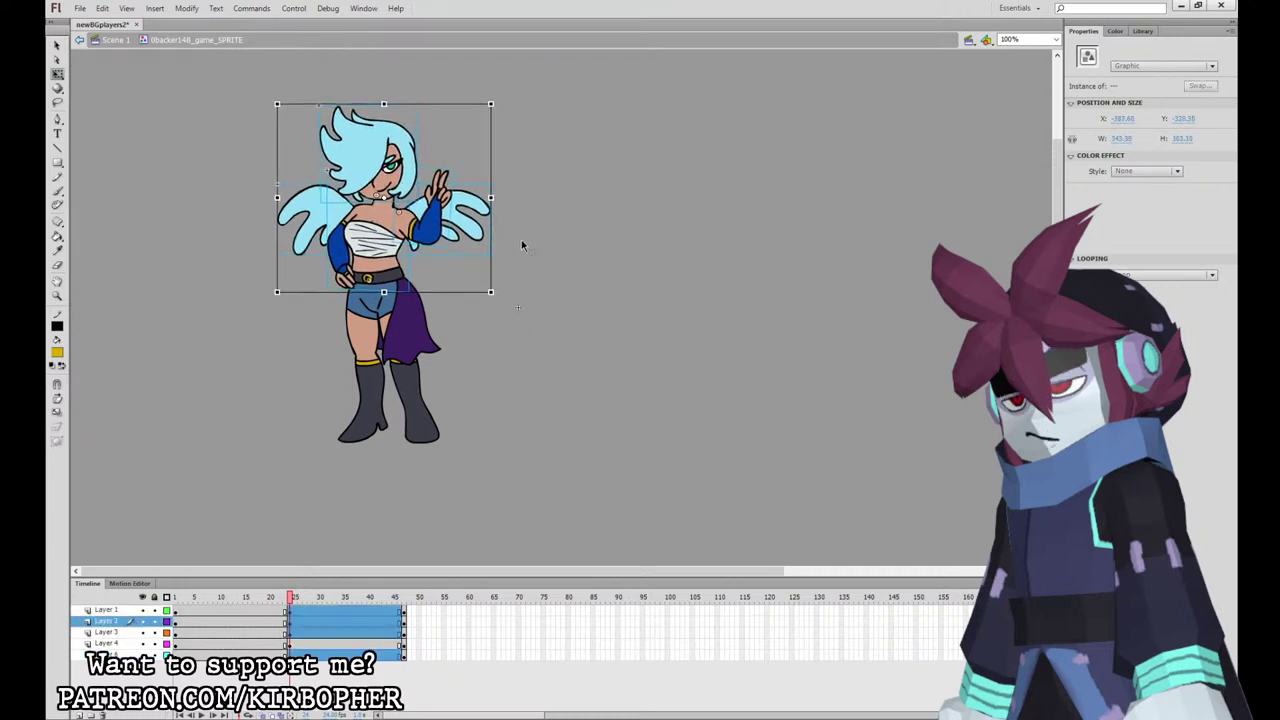
{"action": "key", "text": "Down"}
{"action": "key", "text": "Down"}
{"action": "key", "text": "Down"}
Step: Adjust the legs' height and slant slightly so the waist lines up with the lowered torso
{"action": "mouse_move", "coordinate": [299, 598]}
{"action": "left_mouse_down"}
{"action": "mouse_move", "coordinate": [281, 598]}
{"action": "mouse_move", "coordinate": [295, 598]}
{"action": "left_mouse_up"}
{"action": "left_click", "coordinate": [404, 278]}
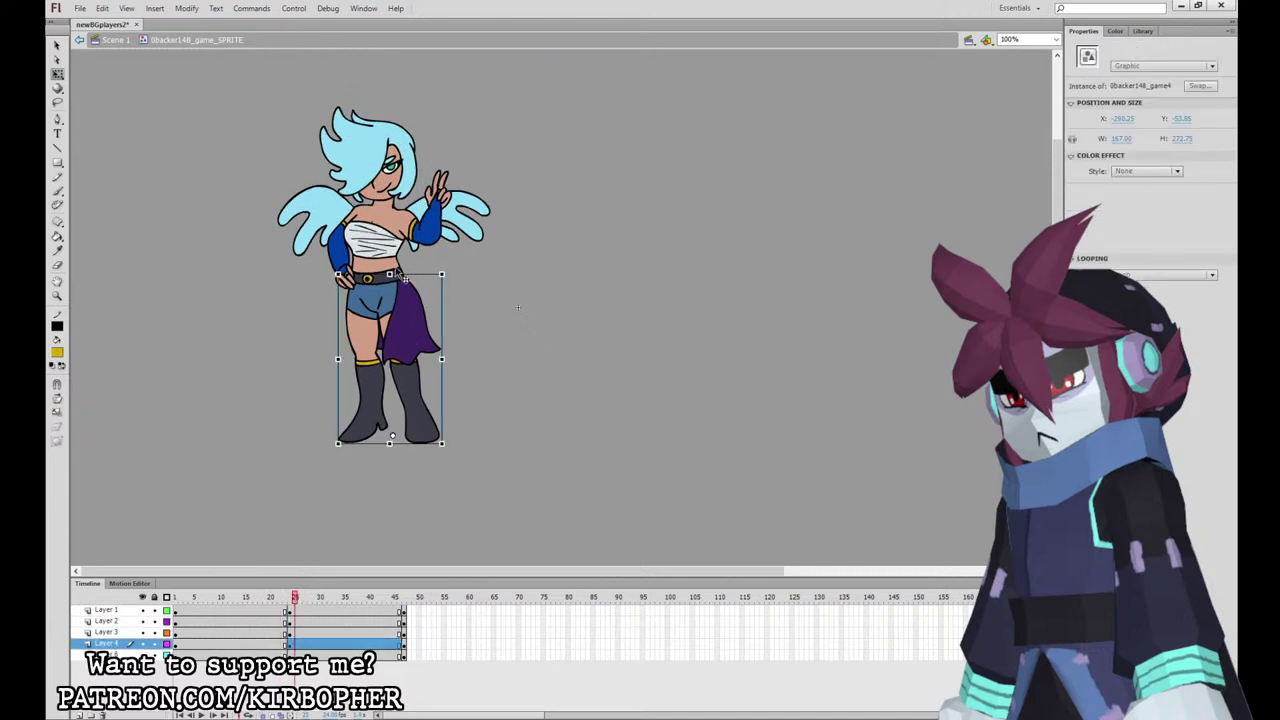
{"action": "left_click_drag", "start_coordinate": [421, 284], "coordinate": [418, 281]}
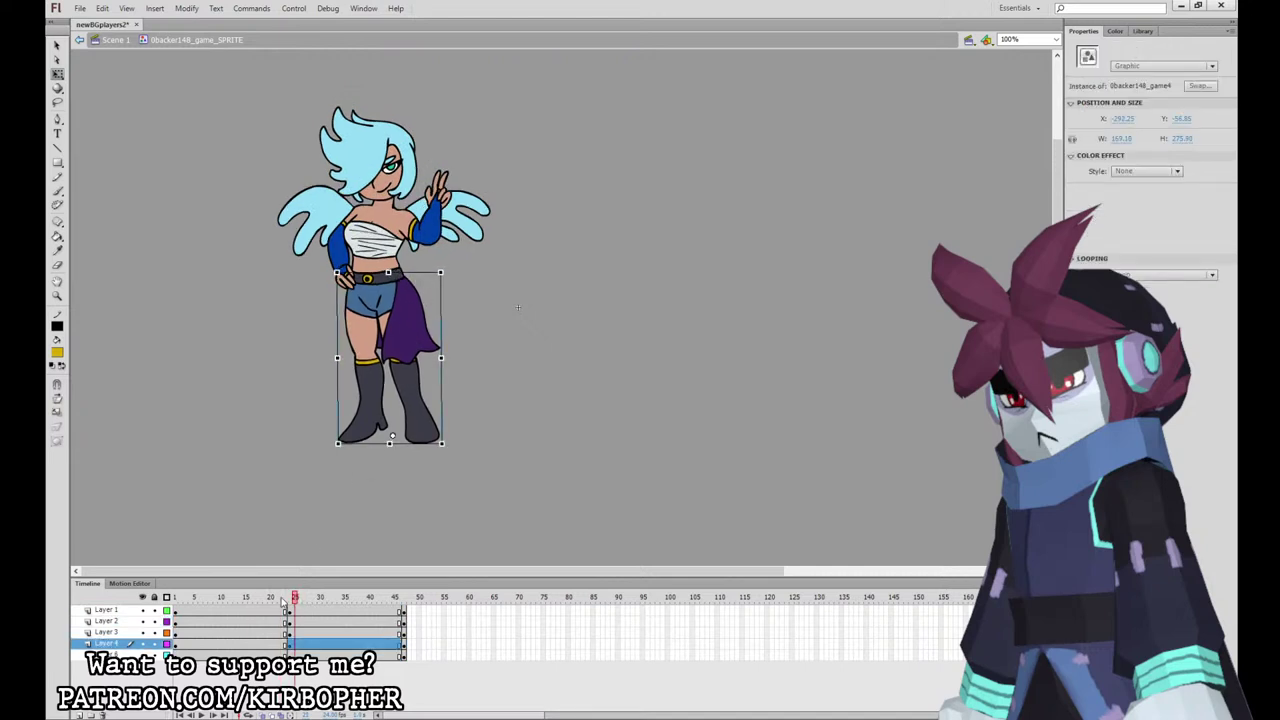
Step: Create classic tweens on all layers on both sides of the frame 24 keyframes
{"action": "left_click_drag", "start_coordinate": [282, 601], "coordinate": [309, 655]}
{"action": "left_click", "coordinate": [422, 290]}
{"action": "key", "text": "alt+i"}
{"action": "key", "text": "t"}
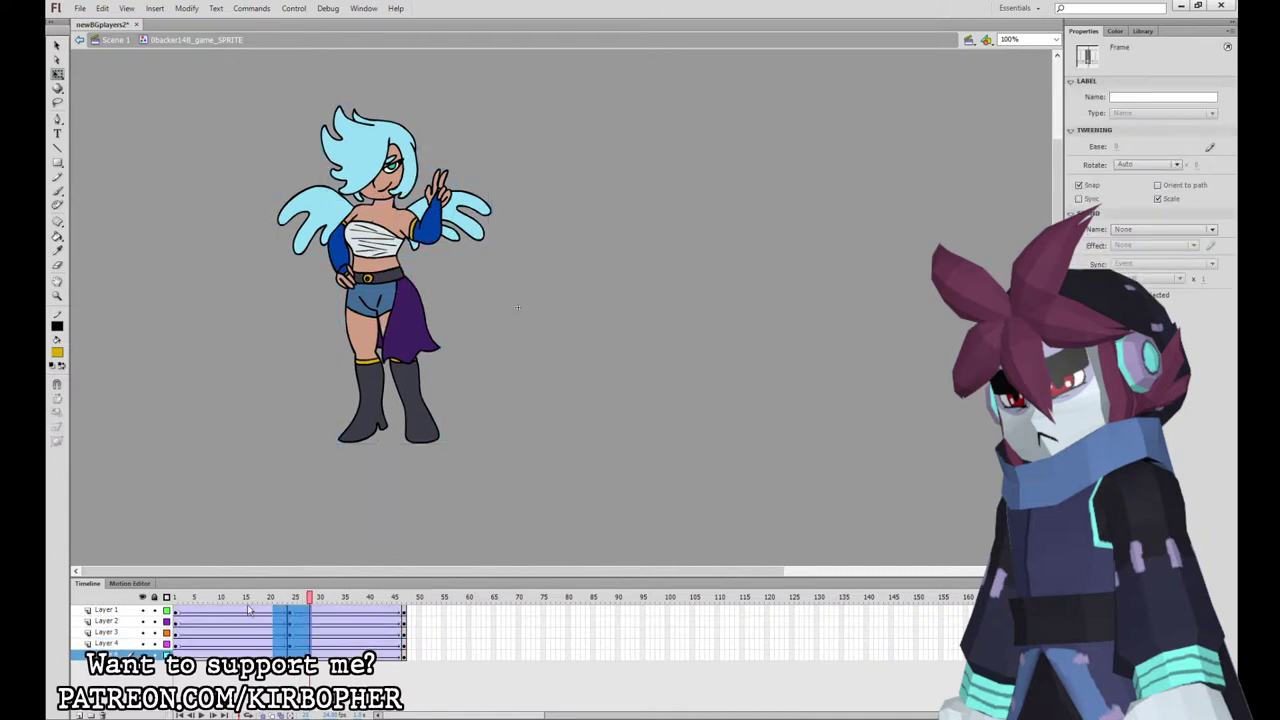
Step: Insert keyframes on all layers midway through both tweens, on either side of frame 24
{"action": "mouse_move", "coordinate": [233, 611]}
{"action": "left_mouse_down"}
{"action": "mouse_move", "coordinate": [235, 650]}
{"action": "mouse_move", "coordinate": [236, 611]}
{"action": "left_mouse_up"}
{"action": "left_click", "coordinate": [238, 655]}
{"action": "key", "text": "F6"}
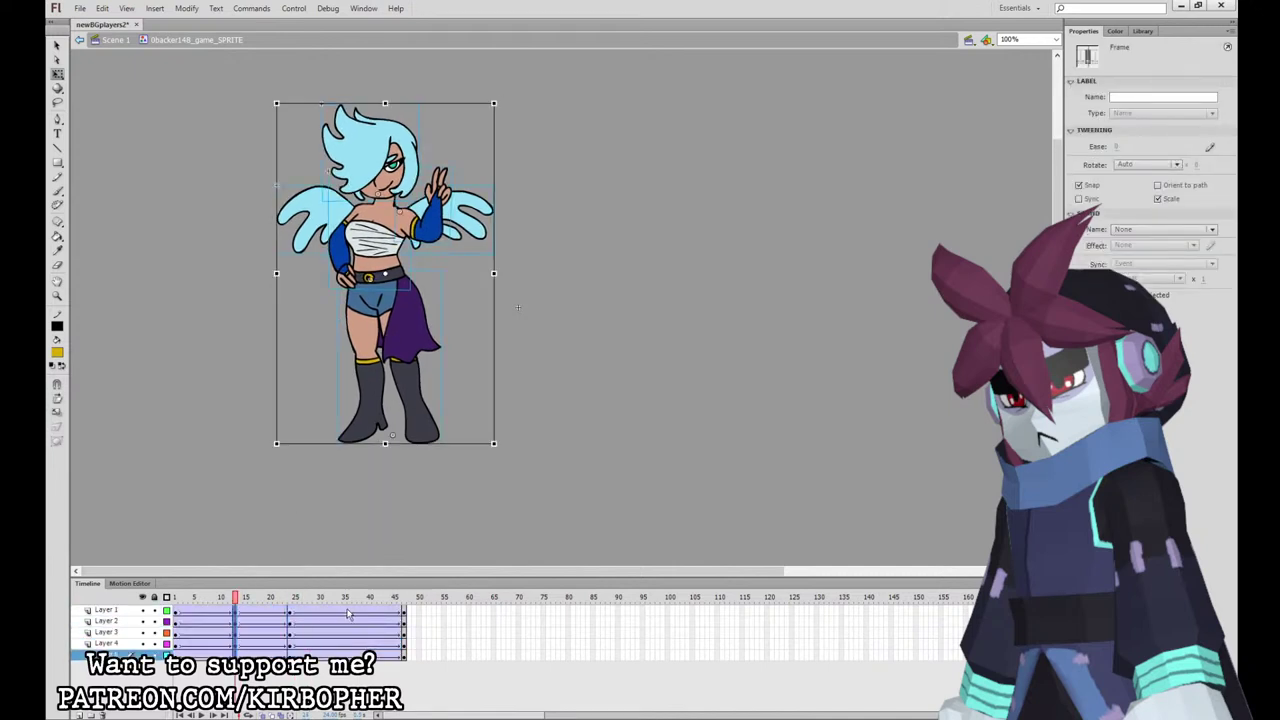
{"action": "left_click_drag", "start_coordinate": [350, 611], "coordinate": [350, 655]}
{"action": "key", "text": "F6"}
{"action": "left_click", "coordinate": [350, 664]}
Step: Select frames in all four tween spans across every layer of the sprite
{"action": "left_click_drag", "start_coordinate": [369, 612], "coordinate": [192, 656]}
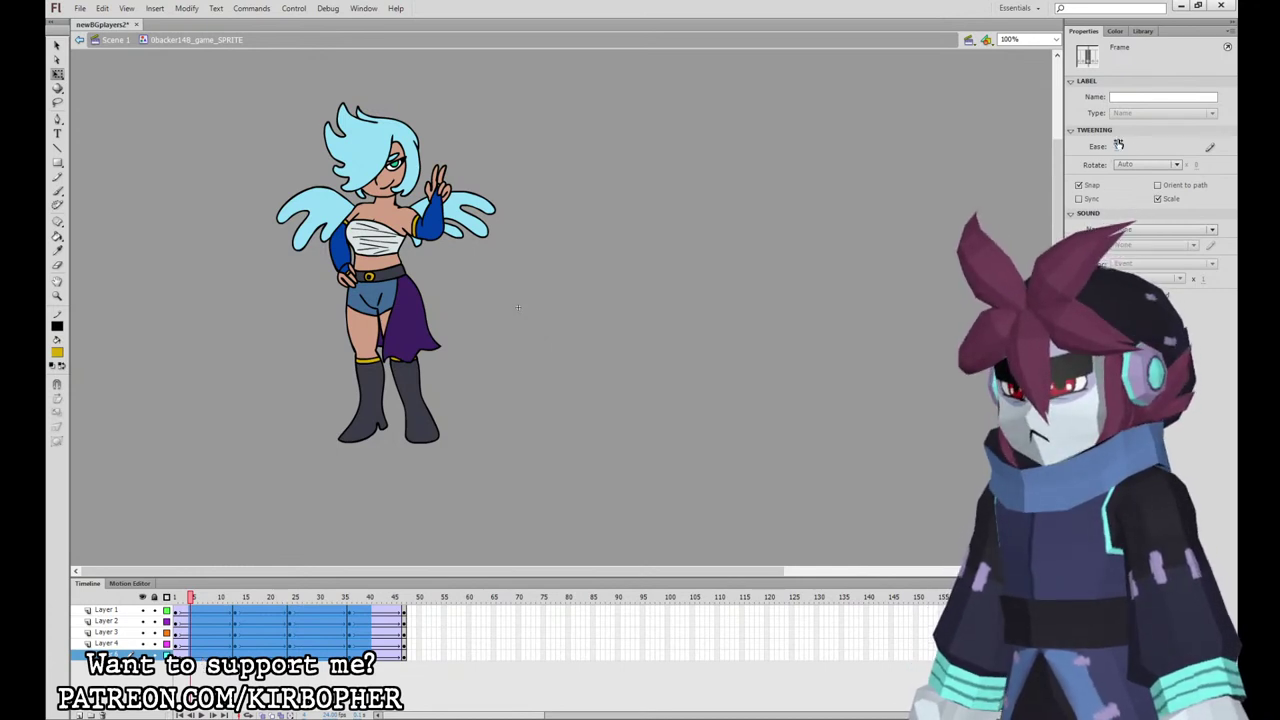
Step: Ease in the selected tweens on all layers, and set the spans around frames 44 and 19 to 100 out
{"action": "left_click_drag", "start_coordinate": [1117, 147], "coordinate": [902, 581]}
{"action": "left_click_drag", "start_coordinate": [381, 655], "coordinate": [389, 611]}
{"action": "left_click_drag", "start_coordinate": [1120, 147], "coordinate": [1217, 84]}
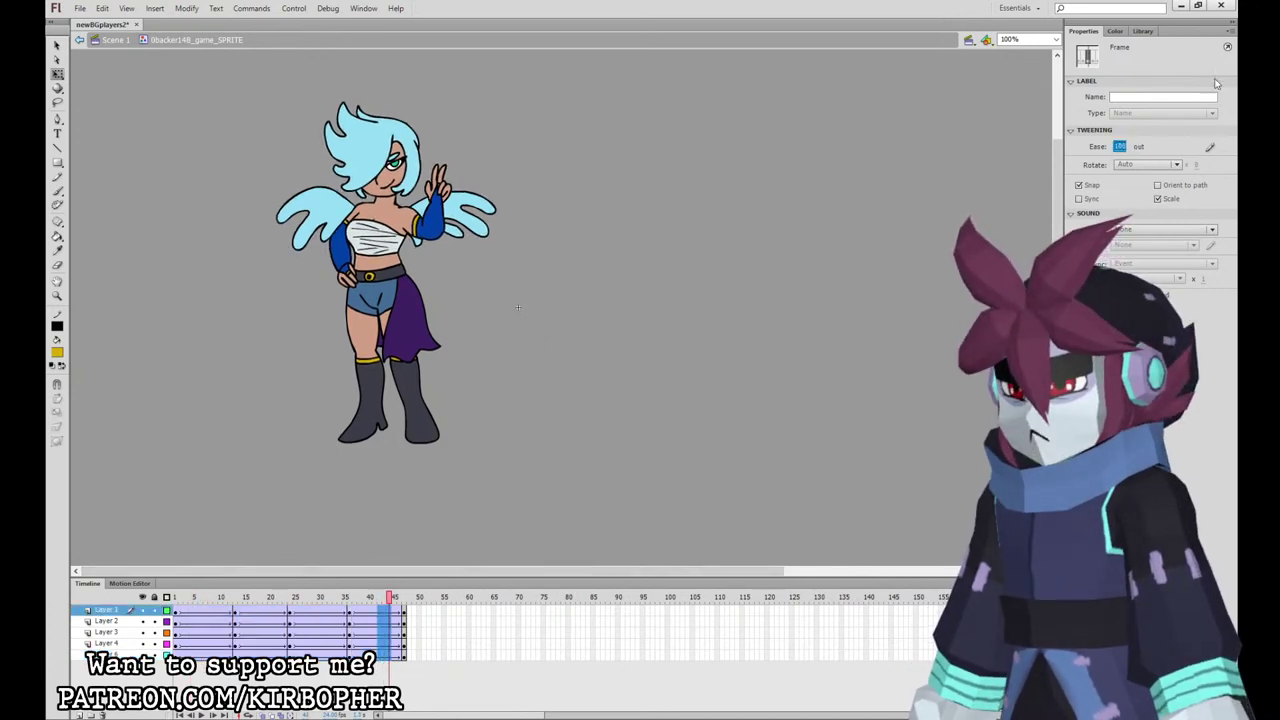
{"action": "left_click_drag", "start_coordinate": [262, 611], "coordinate": [264, 655]}
{"action": "left_click_drag", "start_coordinate": [1122, 147], "coordinate": [1215, 92]}
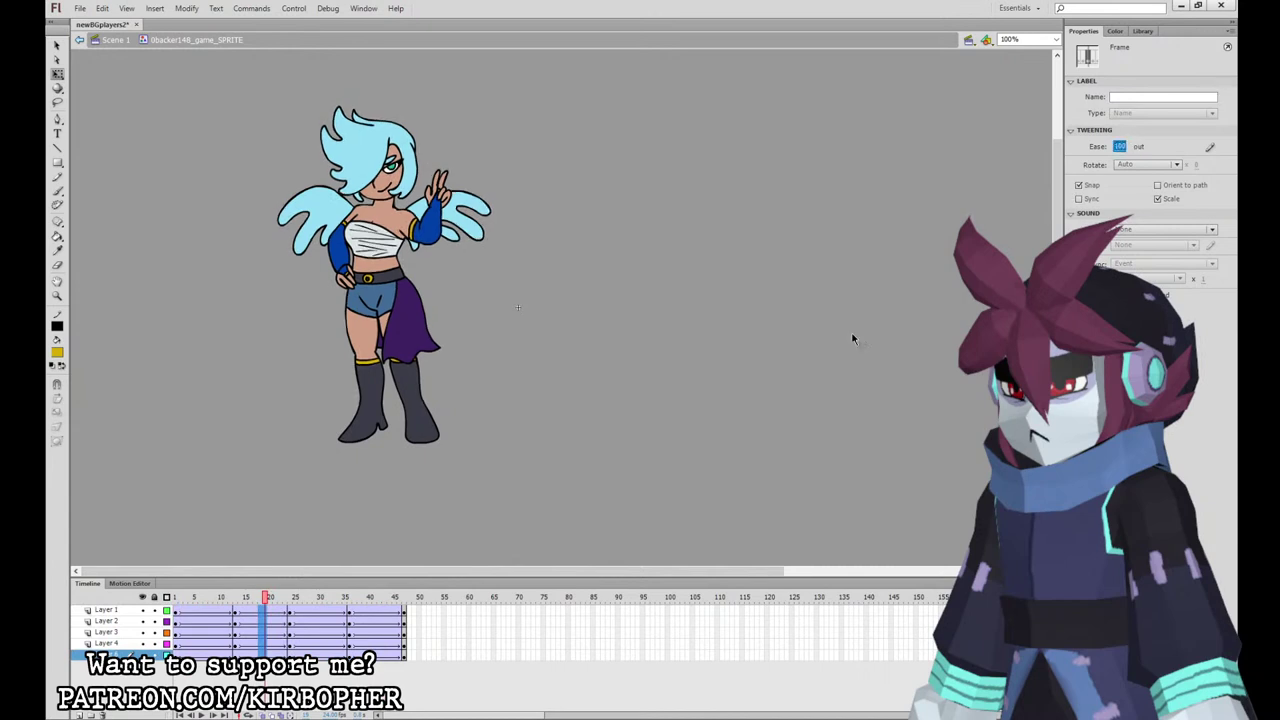
Step: Convert every frame of the animation on all layers to keyframes and remove the tweens
{"action": "left_click_drag", "start_coordinate": [402, 612], "coordinate": [176, 655]}
{"action": "key", "text": "F6"}
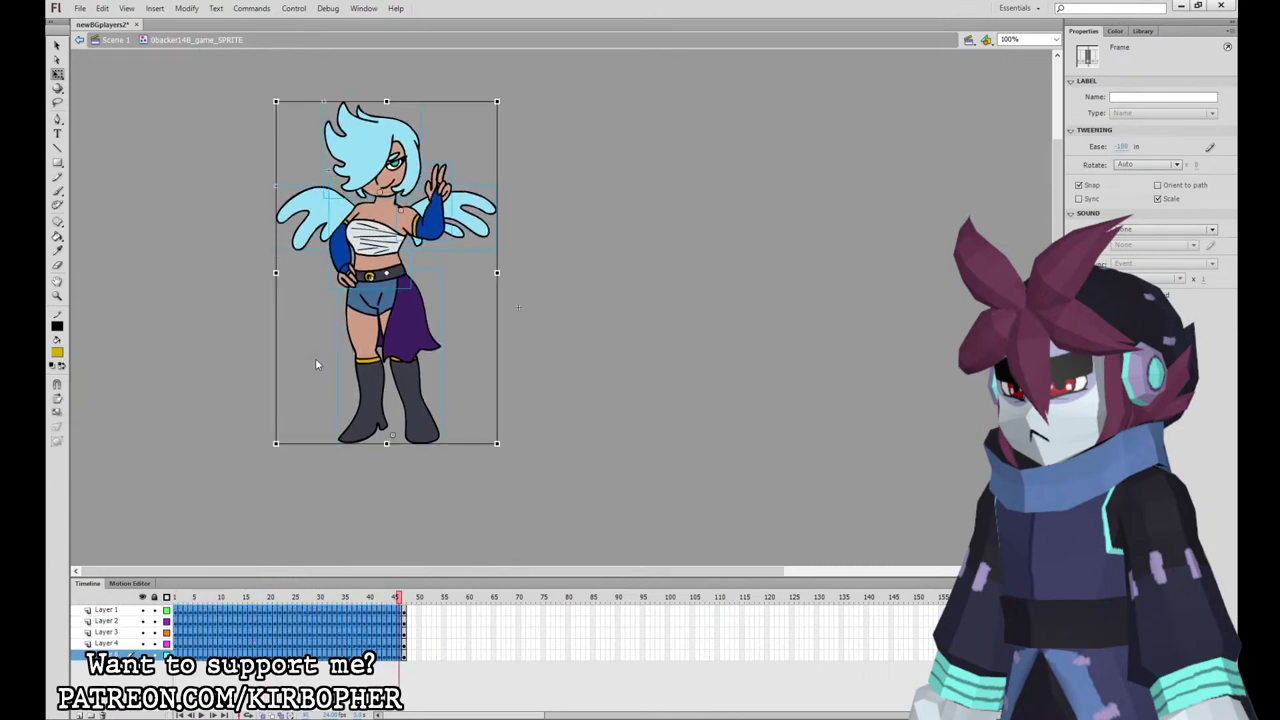
{"action": "left_click", "coordinate": [326, 320]}
{"action": "left_click", "coordinate": [217, 677]}
Step: Clear every second keyframe across all layers so that each pose holds for two frames
{"action": "left_click", "coordinate": [191, 598]}
{"action": "left_click", "coordinate": [186, 654]}
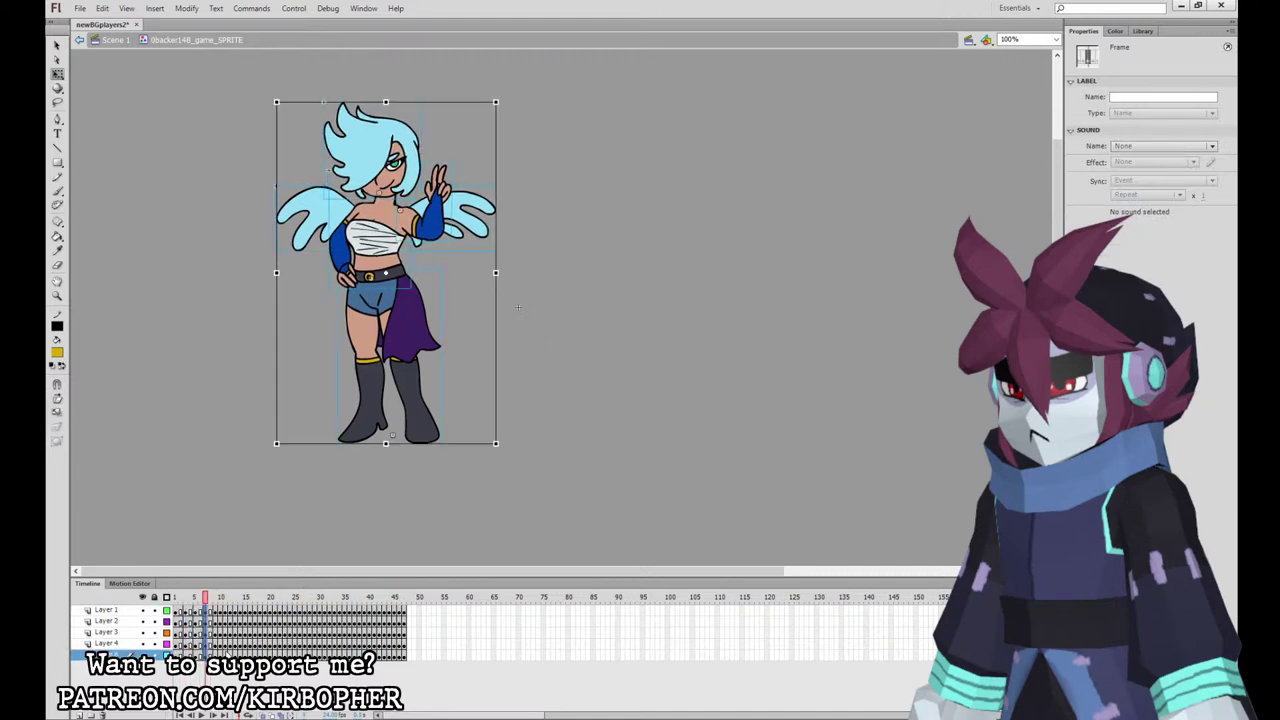
{"action": "left_click_drag", "start_coordinate": [225, 655], "coordinate": [226, 611]}
{"action": "key", "text": "shift+F6"}
{"action": "left_click", "coordinate": [246, 654]}
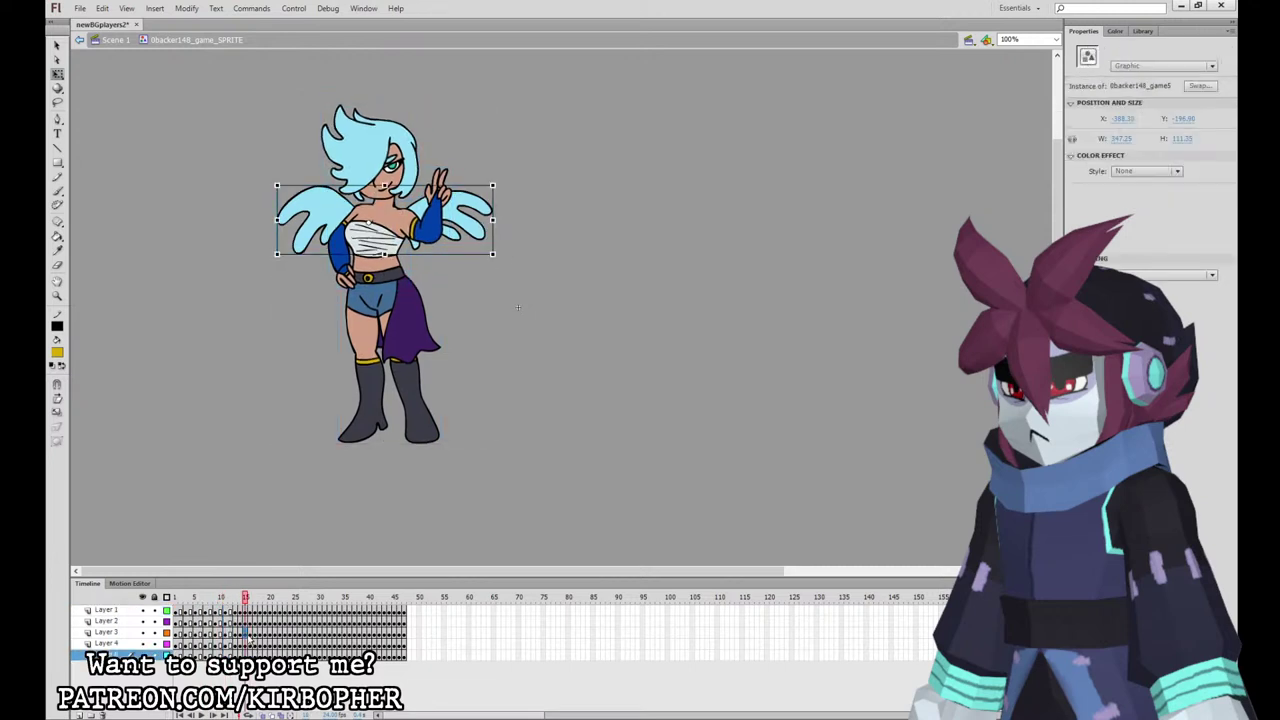
{"action": "left_click_drag", "start_coordinate": [246, 654], "coordinate": [246, 609]}
{"action": "key", "text": "shift+F6"}
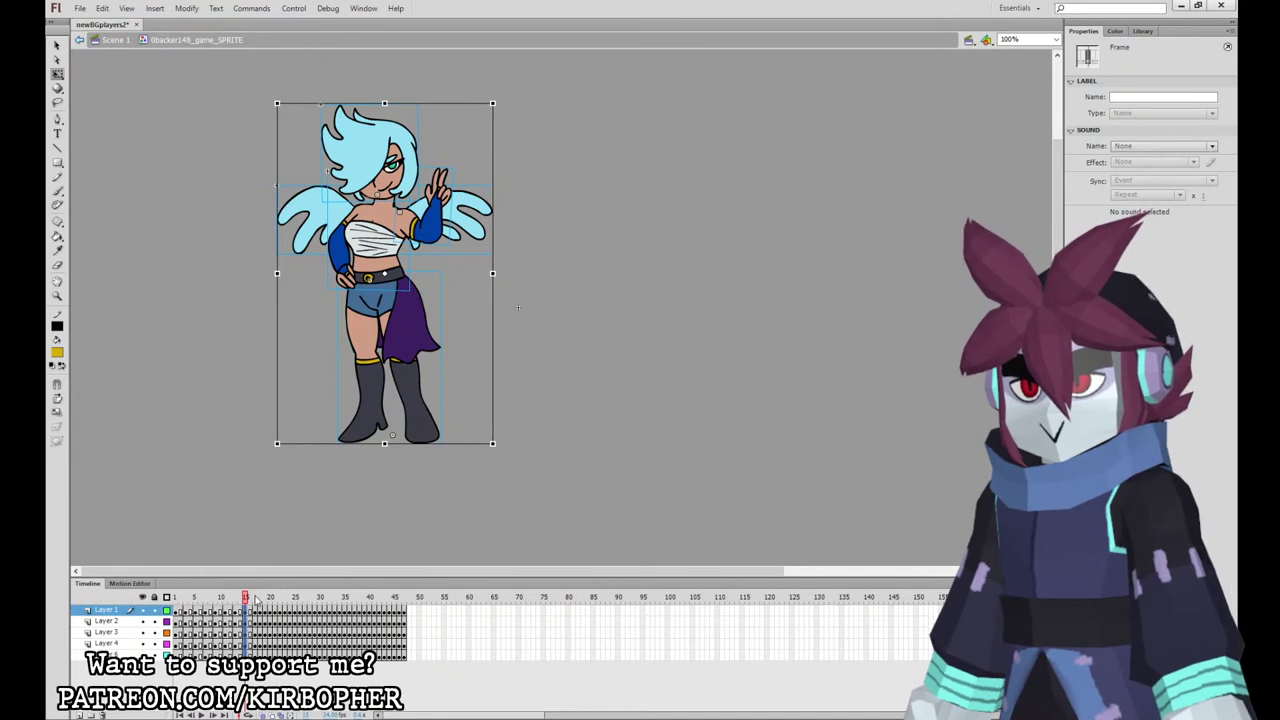
{"action": "left_click", "coordinate": [268, 654]}
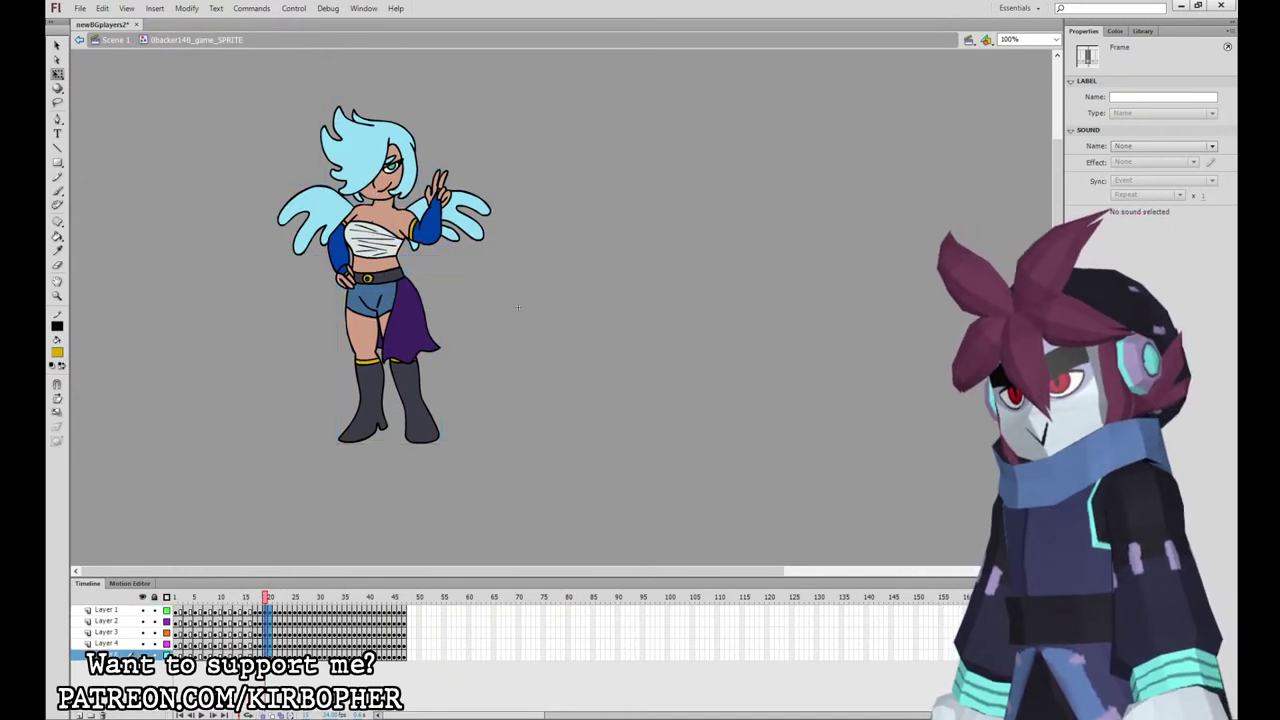
{"action": "left_click_drag", "start_coordinate": [270, 611], "coordinate": [268, 655]}
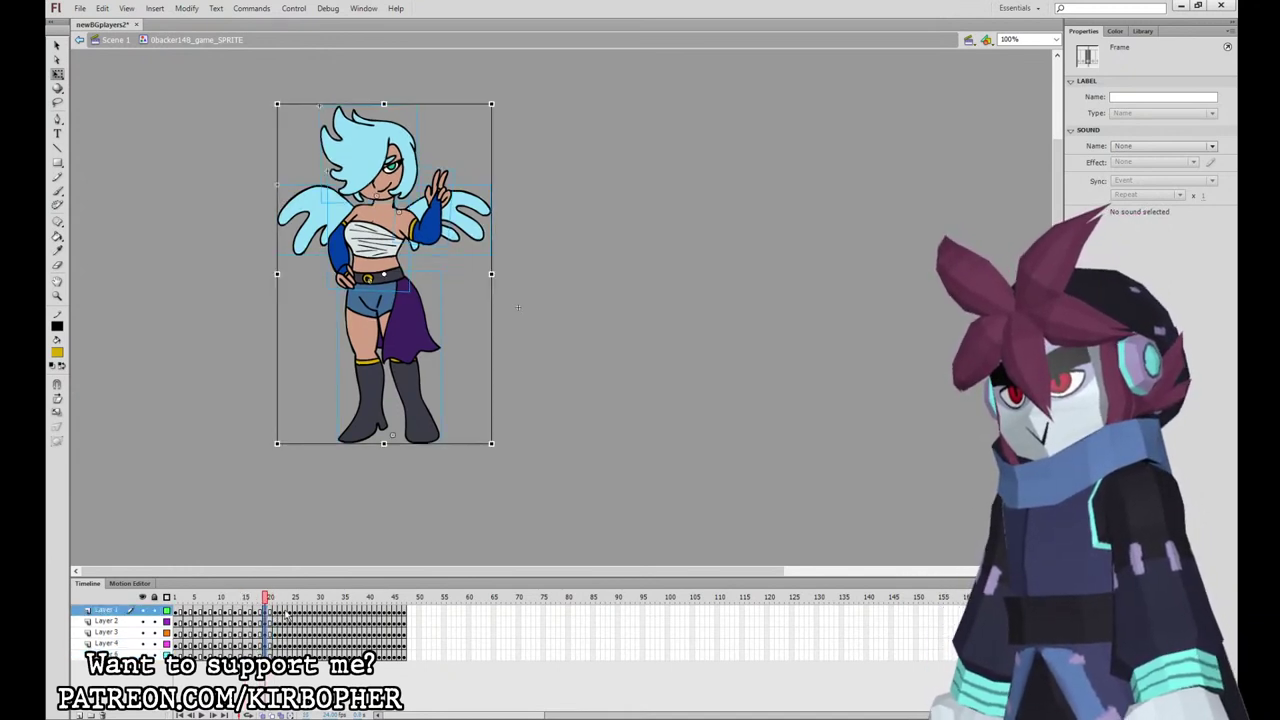
{"action": "left_click_drag", "start_coordinate": [286, 611], "coordinate": [366, 655]}
{"action": "key", "text": "shift+F6"}
{"action": "key", "text": "shift+F6"}
{"action": "key", "text": "shift+F6"}
Step: Trim the extra final frame from all layers and play back the sprite's idle animation
{"action": "left_click_drag", "start_coordinate": [366, 655], "coordinate": [404, 655]}
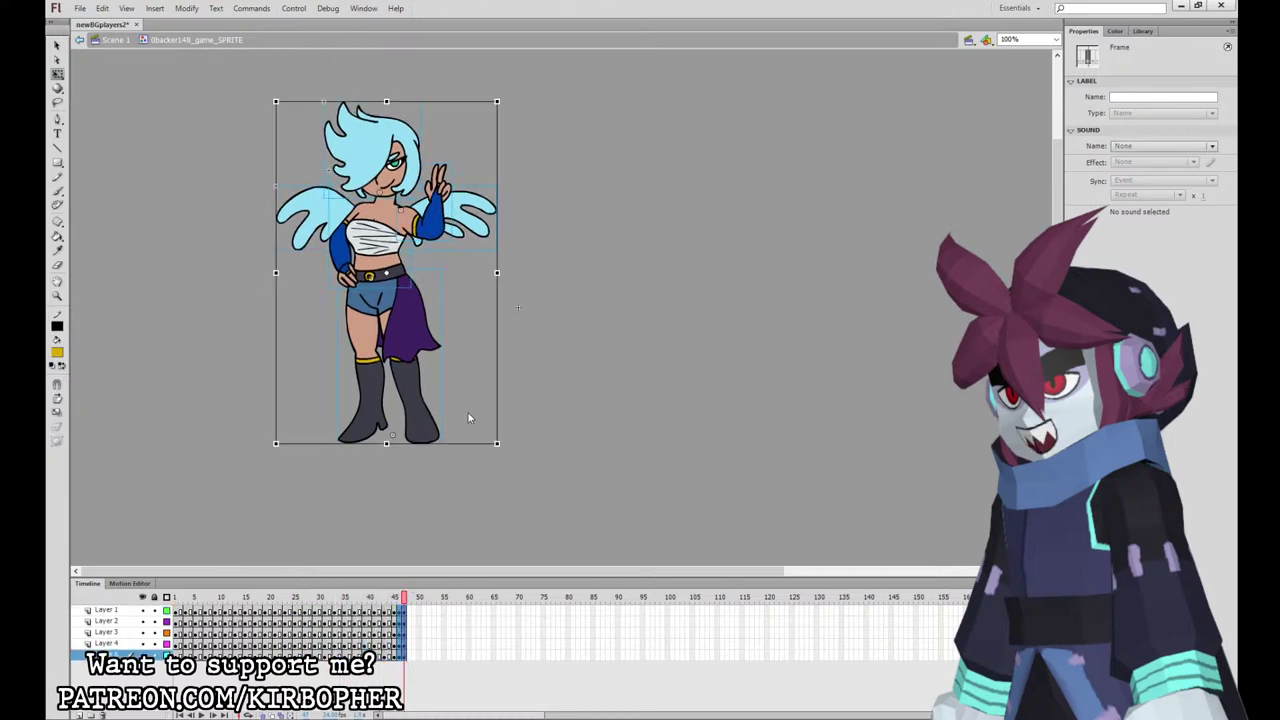
{"action": "key", "text": "shift+F5"}
{"action": "left_click_drag", "start_coordinate": [399, 611], "coordinate": [399, 655]}
{"action": "key", "text": "F5"}
{"action": "left_click", "coordinate": [498, 514]}
{"action": "key", "text": "Return"}
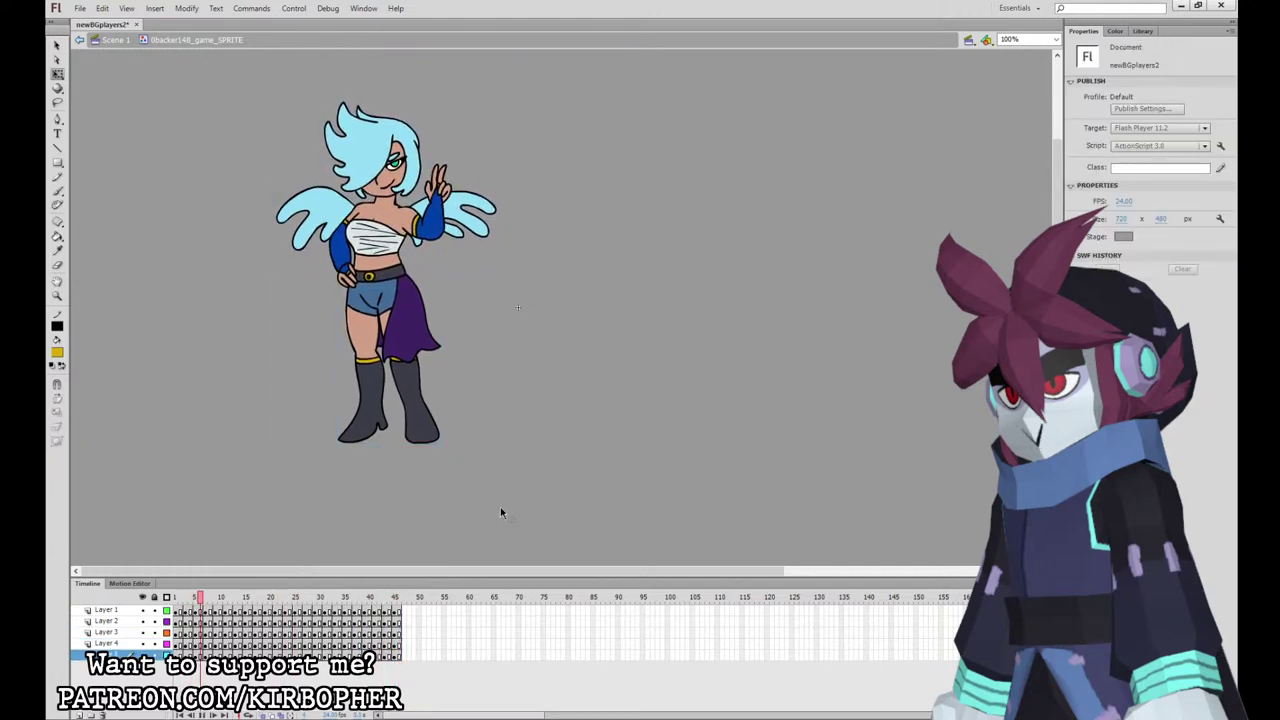
Step: Return to Scene 1 and select the rough sketch shape beneath the finished Aqua sprite at frame 54
{"action": "left_click", "coordinate": [115, 40]}
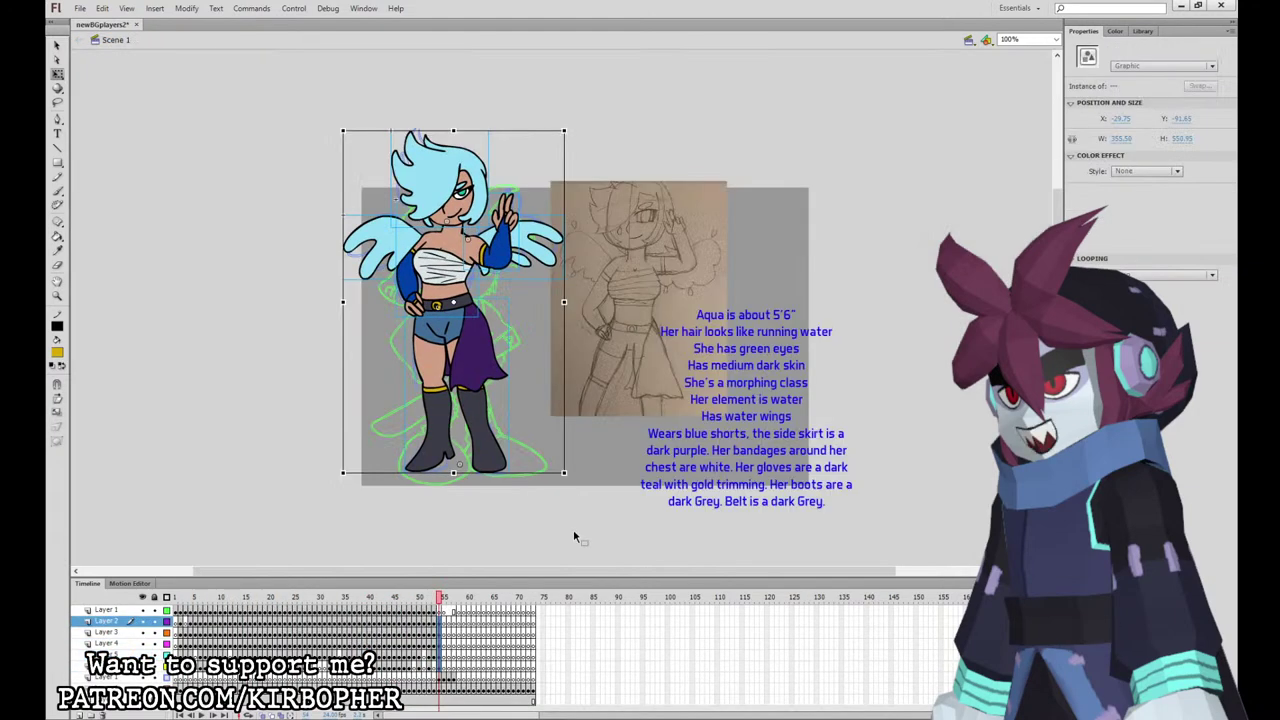
{"action": "left_click", "coordinate": [441, 609]}
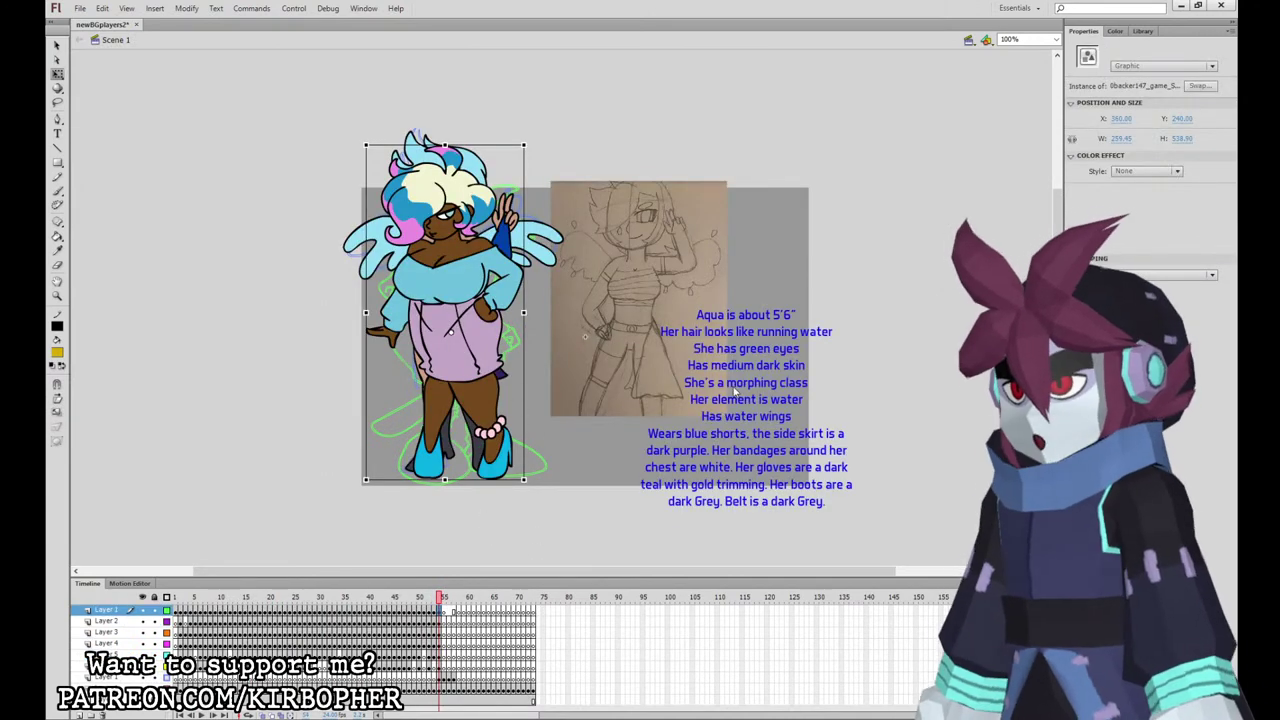
{"action": "left_click", "coordinate": [451, 610]}
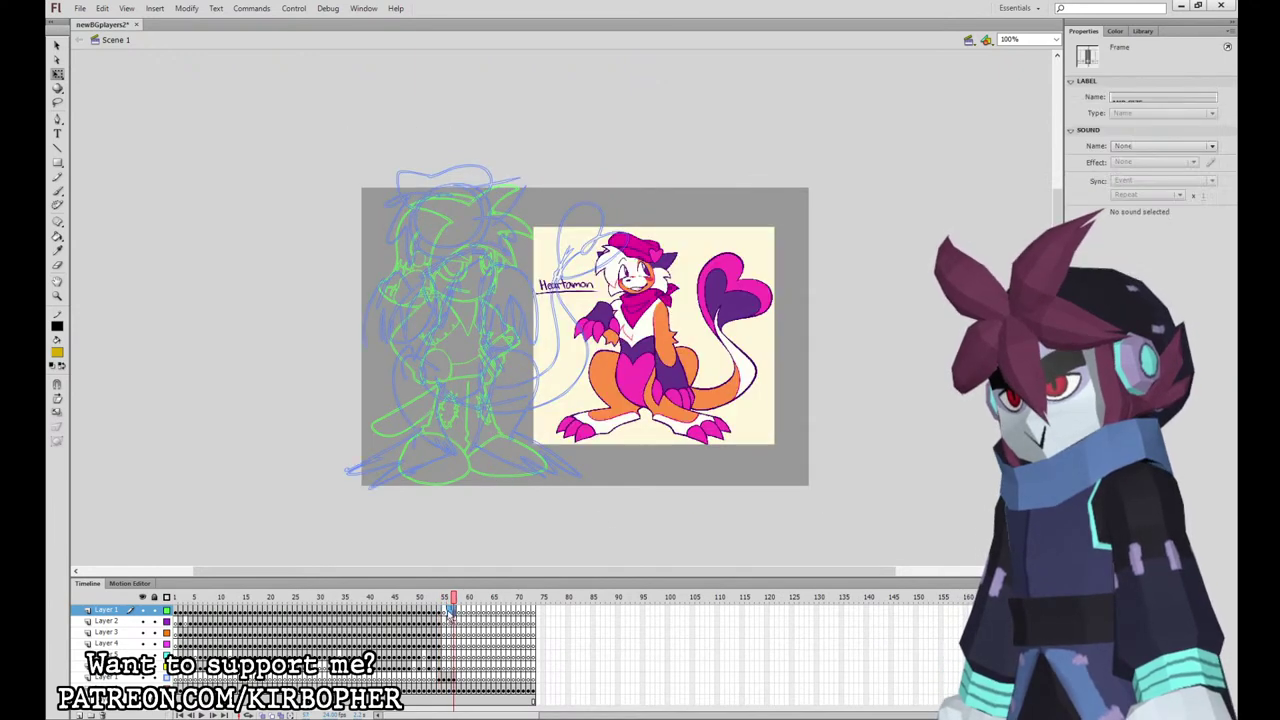
{"action": "left_click", "coordinate": [445, 612]}
{"action": "left_click", "coordinate": [440, 678]}
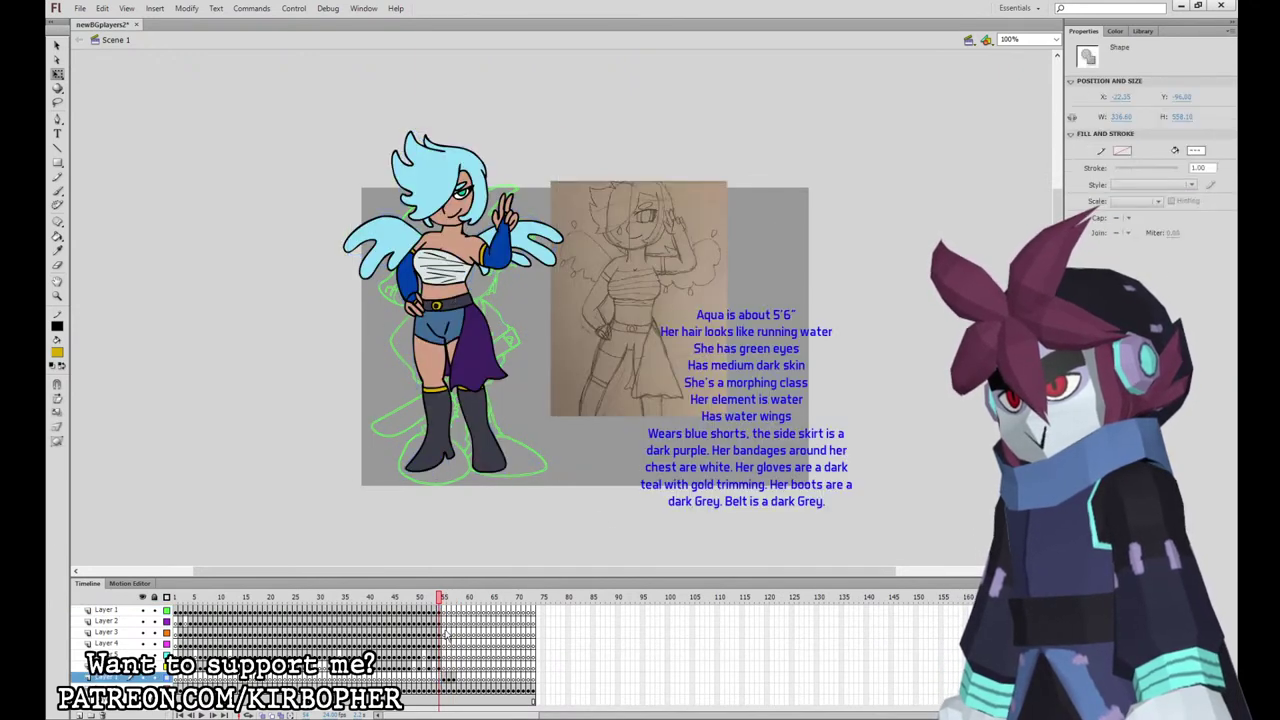
Step: On Layer 2 at frame 55, brush black outlines for three petal-shaped gills on each side of the sketched head
{"action": "left_click", "coordinate": [444, 622]}
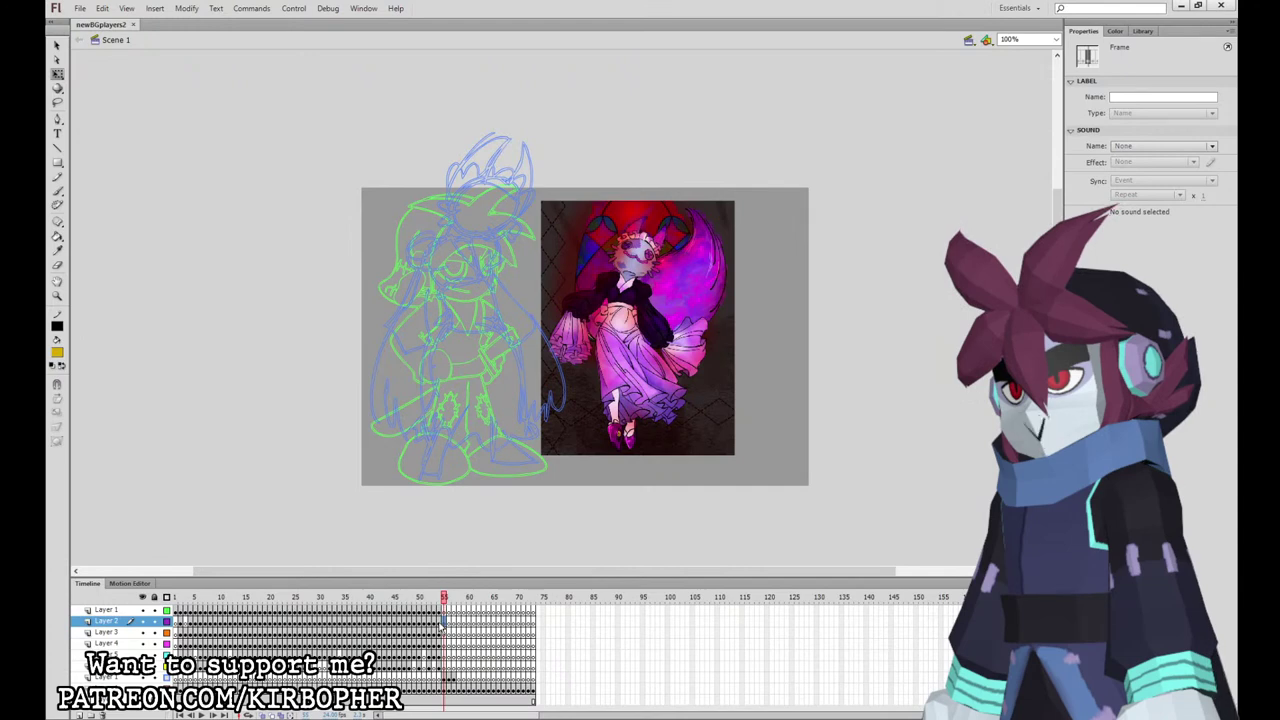
{"action": "left_click", "coordinate": [311, 152]}
{"action": "key", "text": "ctrl+equal"}
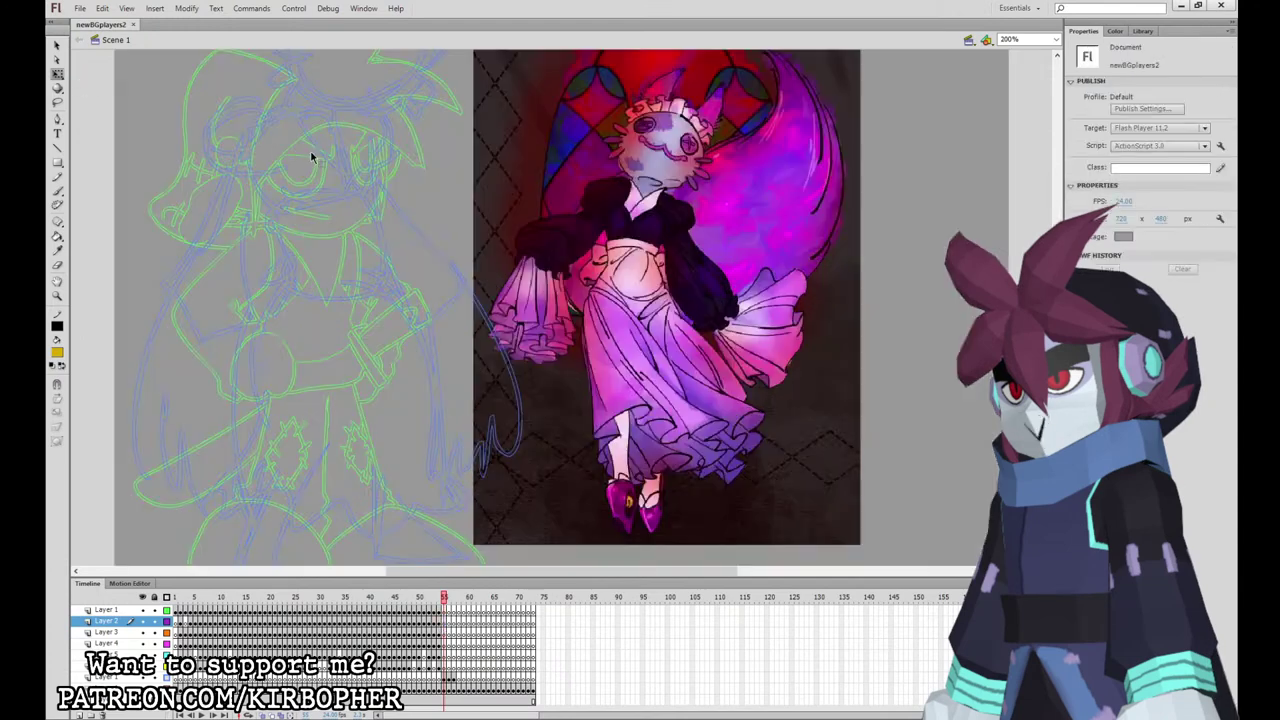
{"action": "left_click_drag", "start_coordinate": [788, 298], "coordinate": [914, 512]}
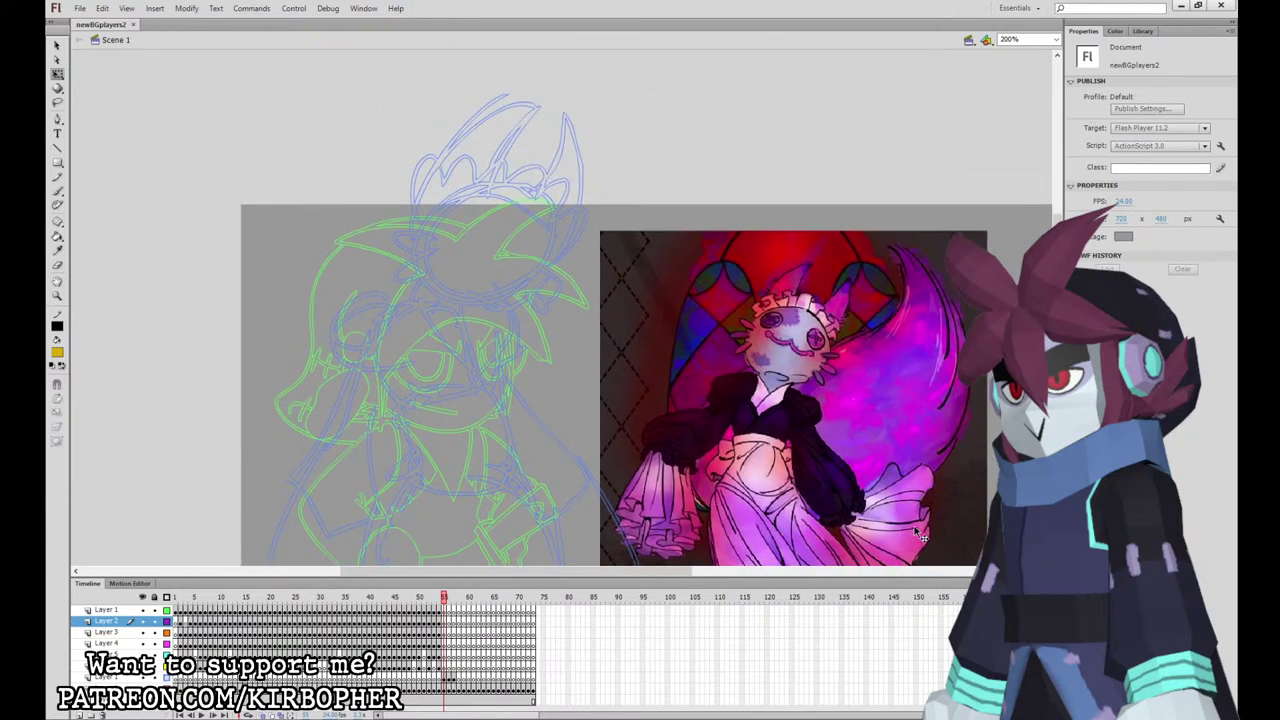
{"action": "key", "text": "b"}
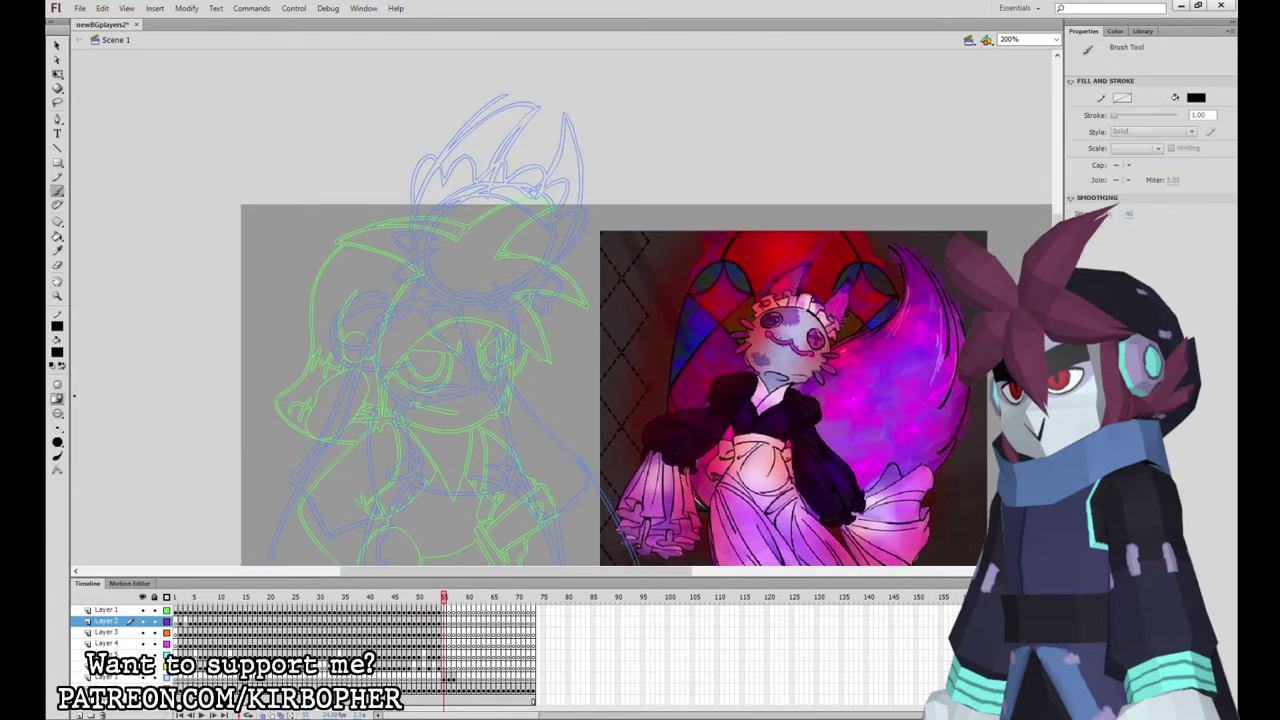
{"action": "left_click", "coordinate": [446, 621]}
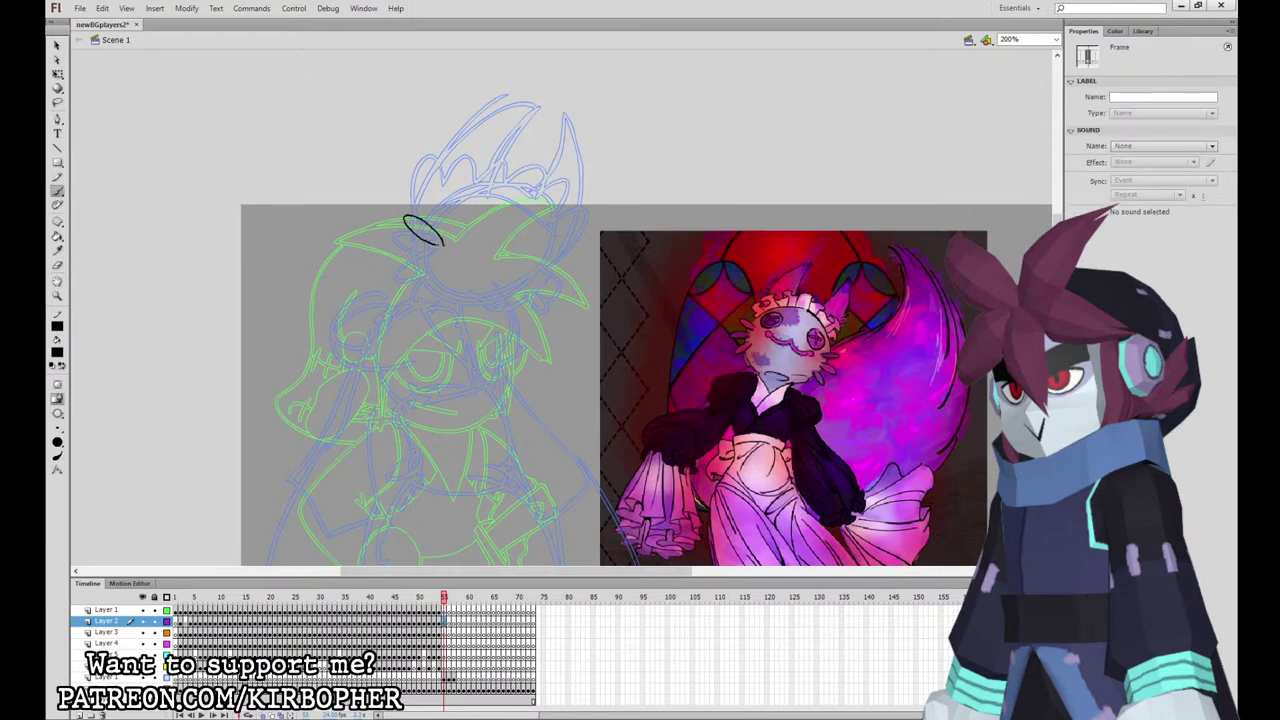
{"action": "left_click", "coordinate": [423, 229]}
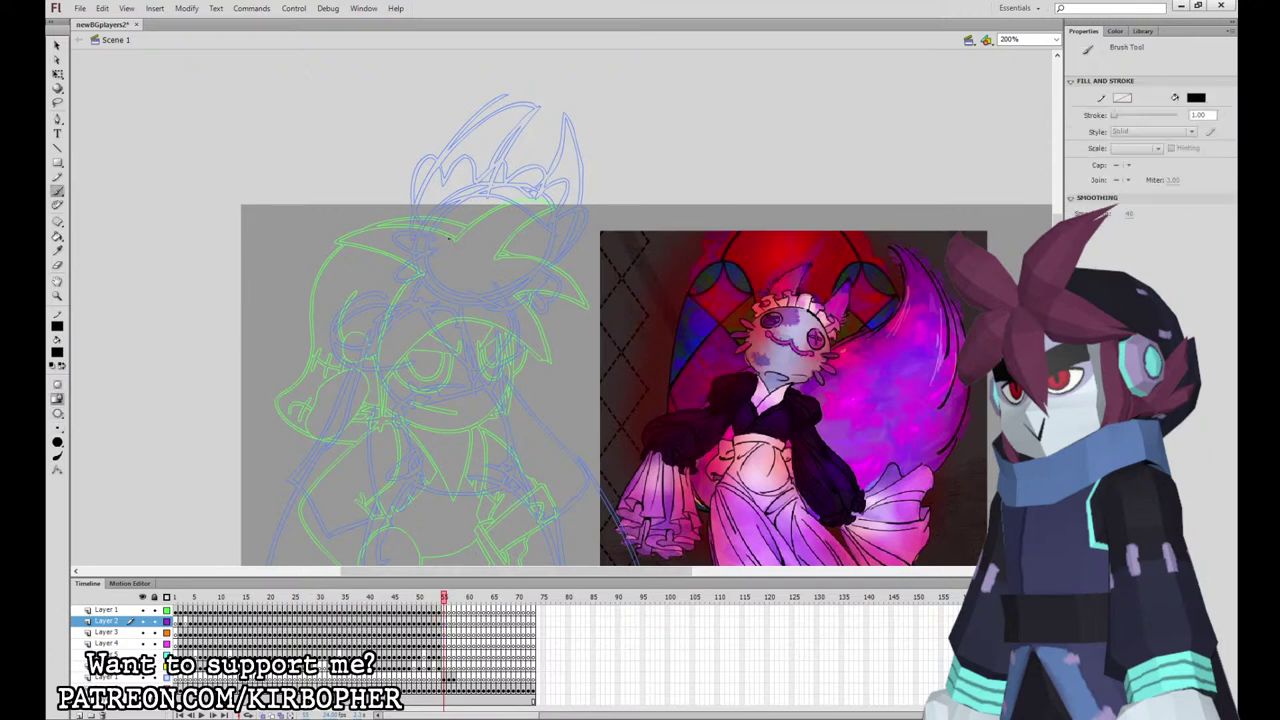
{"action": "mouse_move", "coordinate": [448, 239]}
{"action": "left_mouse_down"}
{"action": "mouse_move", "coordinate": [402, 215]}
{"action": "mouse_move", "coordinate": [444, 245]}
{"action": "mouse_move", "coordinate": [395, 241]}
{"action": "mouse_move", "coordinate": [419, 258]}
{"action": "mouse_move", "coordinate": [402, 241]}
{"action": "mouse_move", "coordinate": [425, 248]}
{"action": "mouse_move", "coordinate": [391, 256]}
{"action": "mouse_move", "coordinate": [392, 286]}
{"action": "mouse_move", "coordinate": [440, 268]}
{"action": "left_mouse_up"}
{"action": "key", "text": "ctrl+z"}
{"action": "key", "text": "ctrl+z"}
{"action": "key", "text": "ctrl+z"}
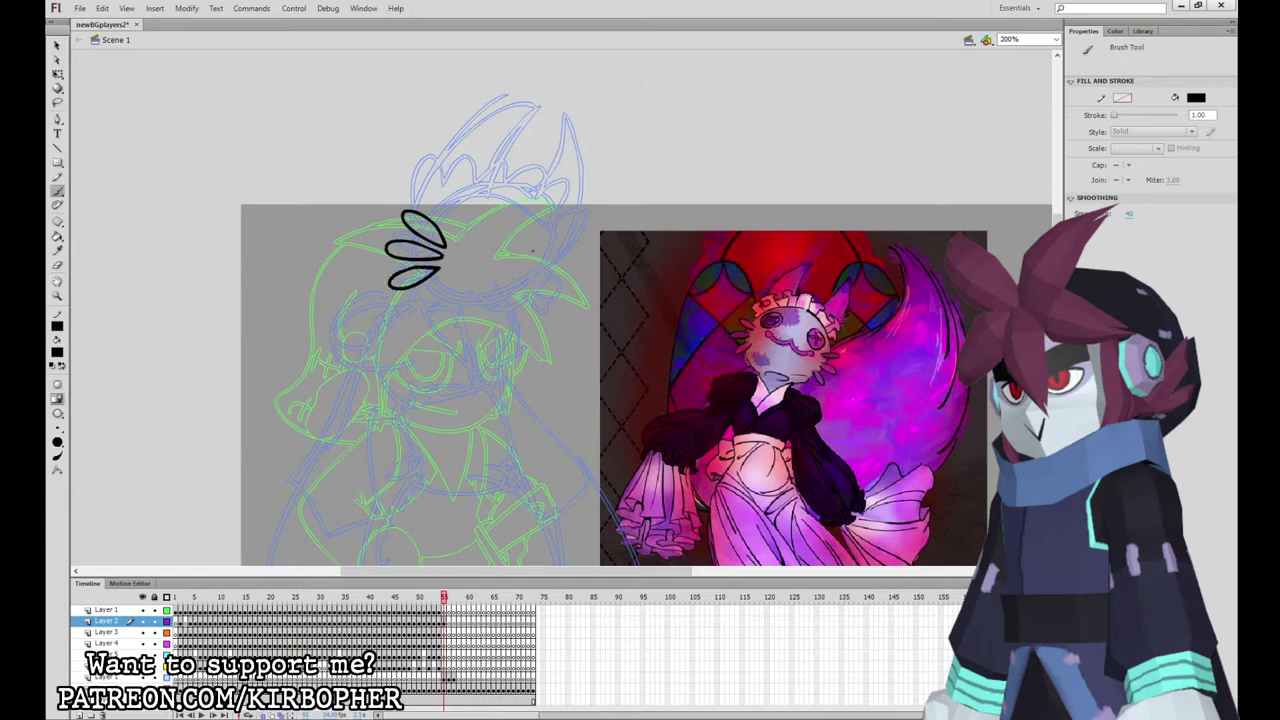
{"action": "mouse_move", "coordinate": [530, 282]}
{"action": "left_mouse_down"}
{"action": "mouse_move", "coordinate": [556, 284]}
{"action": "mouse_move", "coordinate": [530, 282]}
{"action": "mouse_move", "coordinate": [540, 318]}
{"action": "mouse_move", "coordinate": [530, 295]}
{"action": "mouse_move", "coordinate": [516, 330]}
{"action": "mouse_move", "coordinate": [524, 292]}
{"action": "left_mouse_up"}
Step: Fill the six gills with magenta and purple sampled from the reference artwork
{"action": "left_click", "coordinate": [58, 237]}
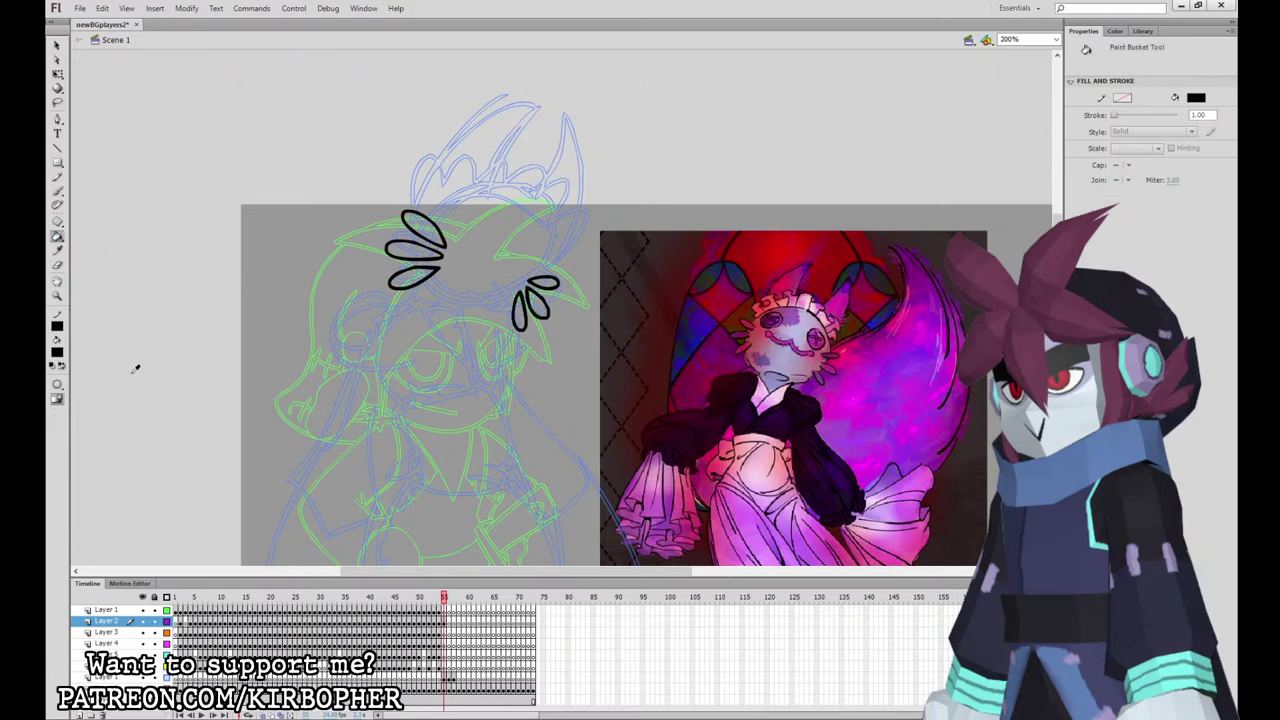
{"action": "left_click", "coordinate": [889, 367]}
{"action": "left_click", "coordinate": [411, 276]}
{"action": "left_click", "coordinate": [411, 250]}
{"action": "left_click", "coordinate": [423, 230]}
{"action": "left_click", "coordinate": [542, 284]}
{"action": "left_click", "coordinate": [536, 303]}
{"action": "left_click", "coordinate": [518, 315]}
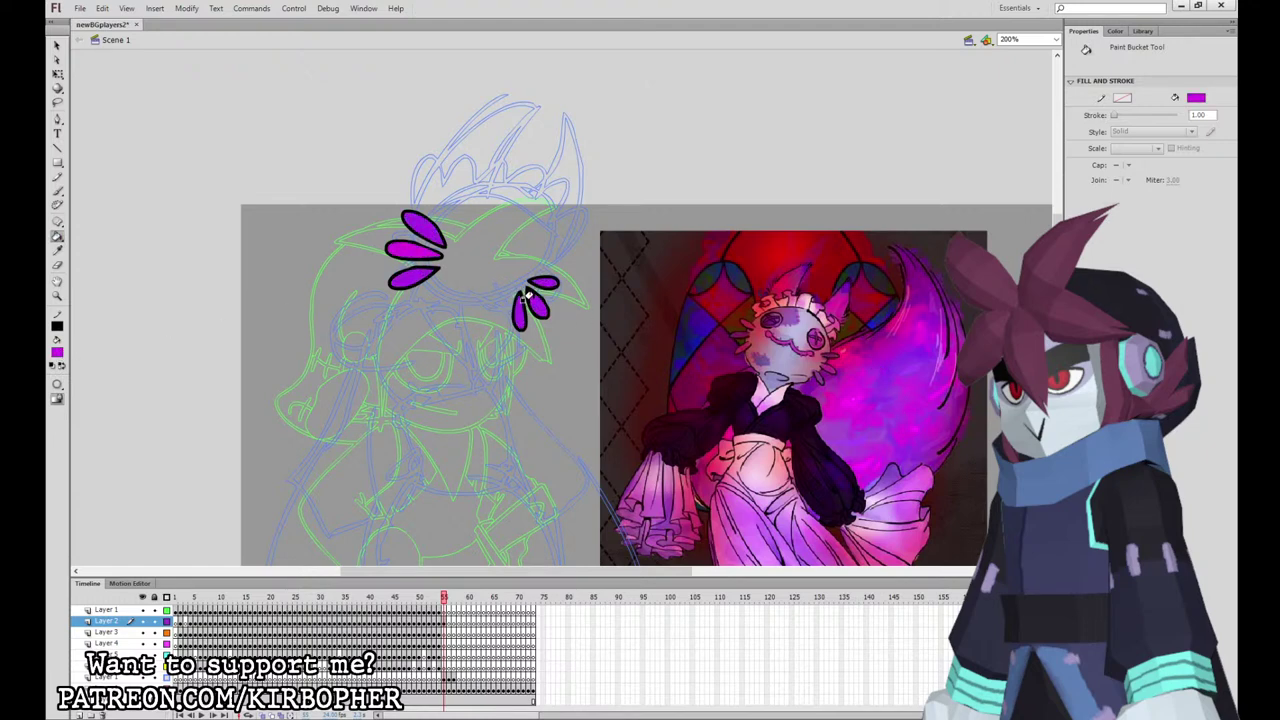
Step: Brush the round head outline in black between the two sets of gills
{"action": "left_click", "coordinate": [60, 192]}
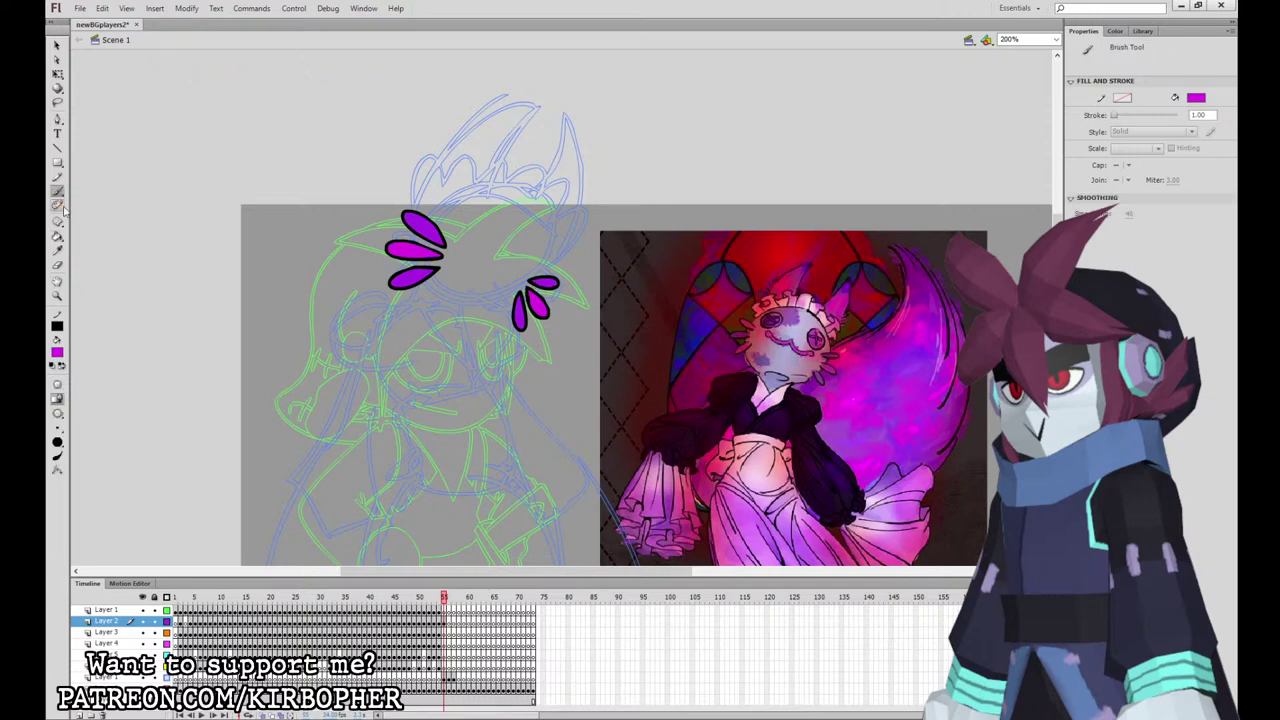
{"action": "left_click", "coordinate": [60, 355]}
{"action": "left_click", "coordinate": [76, 381]}
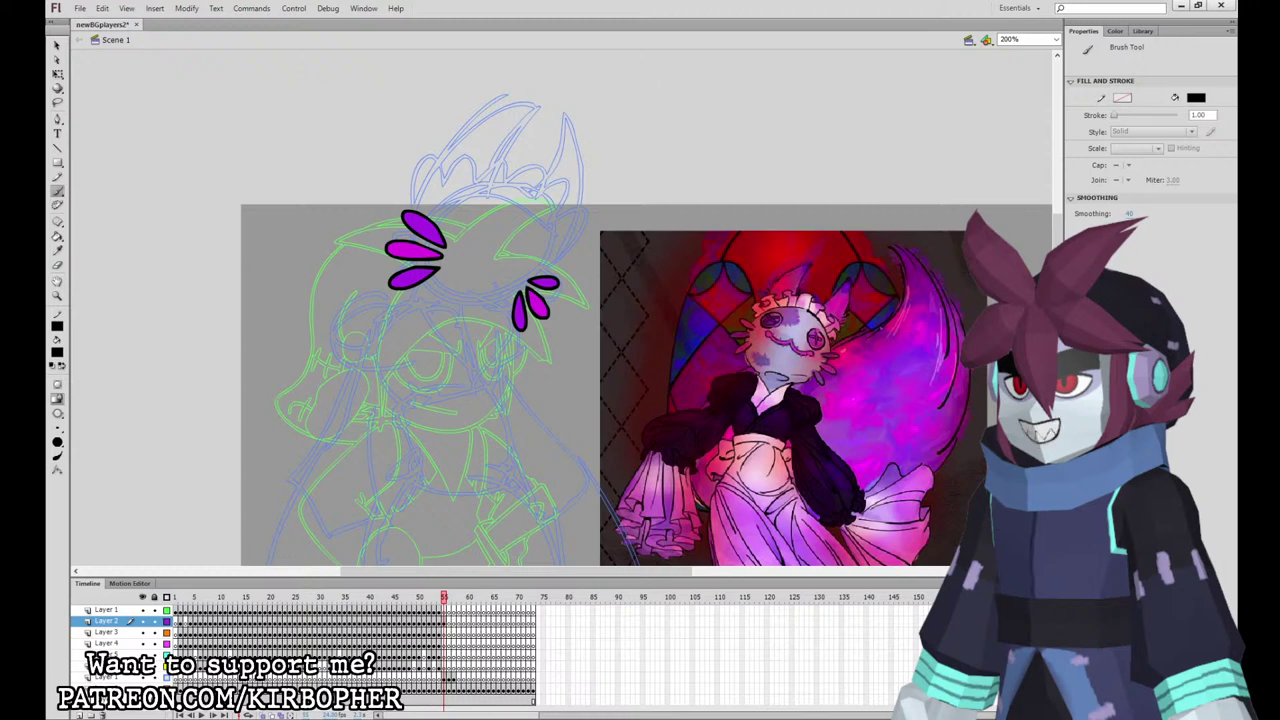
{"action": "mouse_move", "coordinate": [425, 226]}
{"action": "left_mouse_down"}
{"action": "mouse_move", "coordinate": [411, 262]}
{"action": "mouse_move", "coordinate": [436, 301]}
{"action": "mouse_move", "coordinate": [464, 312]}
{"action": "mouse_move", "coordinate": [424, 247]}
{"action": "mouse_move", "coordinate": [441, 301]}
{"action": "mouse_move", "coordinate": [474, 314]}
{"action": "mouse_move", "coordinate": [546, 284]}
{"action": "mouse_move", "coordinate": [554, 230]}
{"action": "mouse_move", "coordinate": [514, 195]}
{"action": "mouse_move", "coordinate": [430, 214]}
{"action": "left_mouse_up"}
{"action": "key", "text": "ctrl+z"}
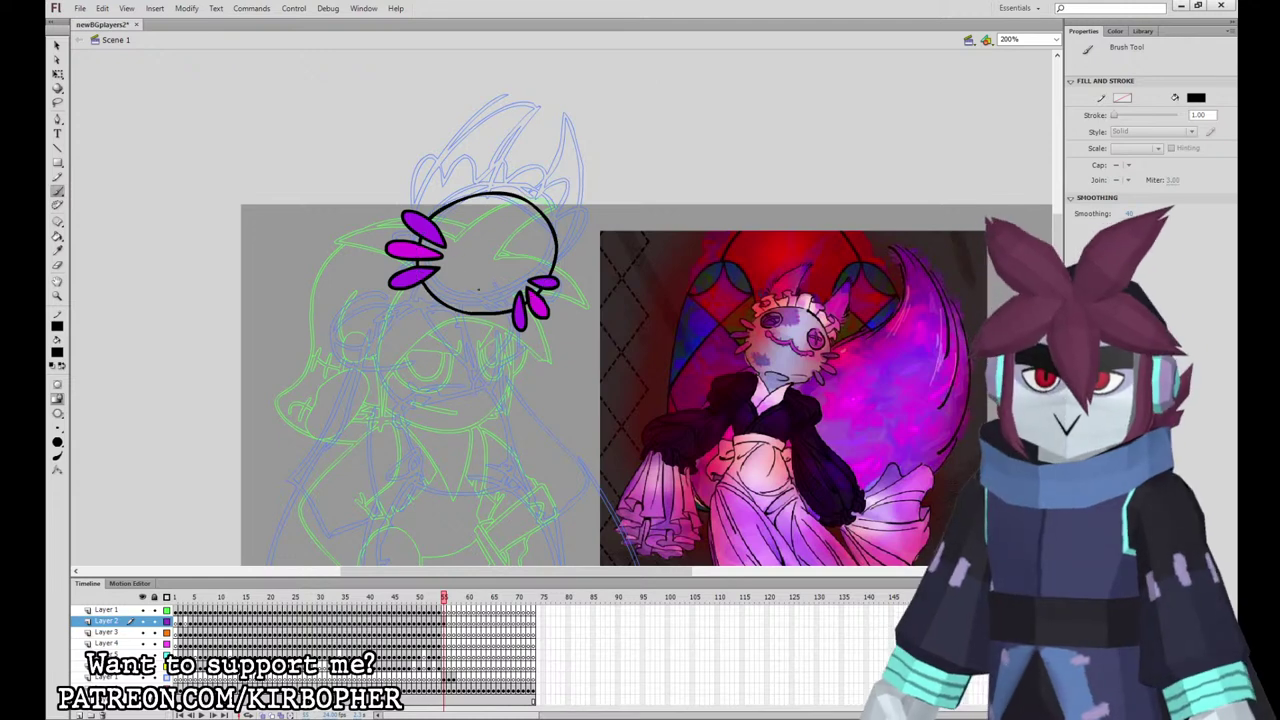
Step: Brush the ruffled headband with two curved horns, and a face with round X-marked eyes and a wavy smile
{"action": "mouse_move", "coordinate": [562, 264]}
{"action": "left_mouse_down"}
{"action": "mouse_move", "coordinate": [574, 236]}
{"action": "mouse_move", "coordinate": [526, 175]}
{"action": "mouse_move", "coordinate": [491, 165]}
{"action": "mouse_move", "coordinate": [424, 190]}
{"action": "mouse_move", "coordinate": [428, 153]}
{"action": "mouse_move", "coordinate": [538, 97]}
{"action": "mouse_move", "coordinate": [496, 166]}
{"action": "left_mouse_up"}
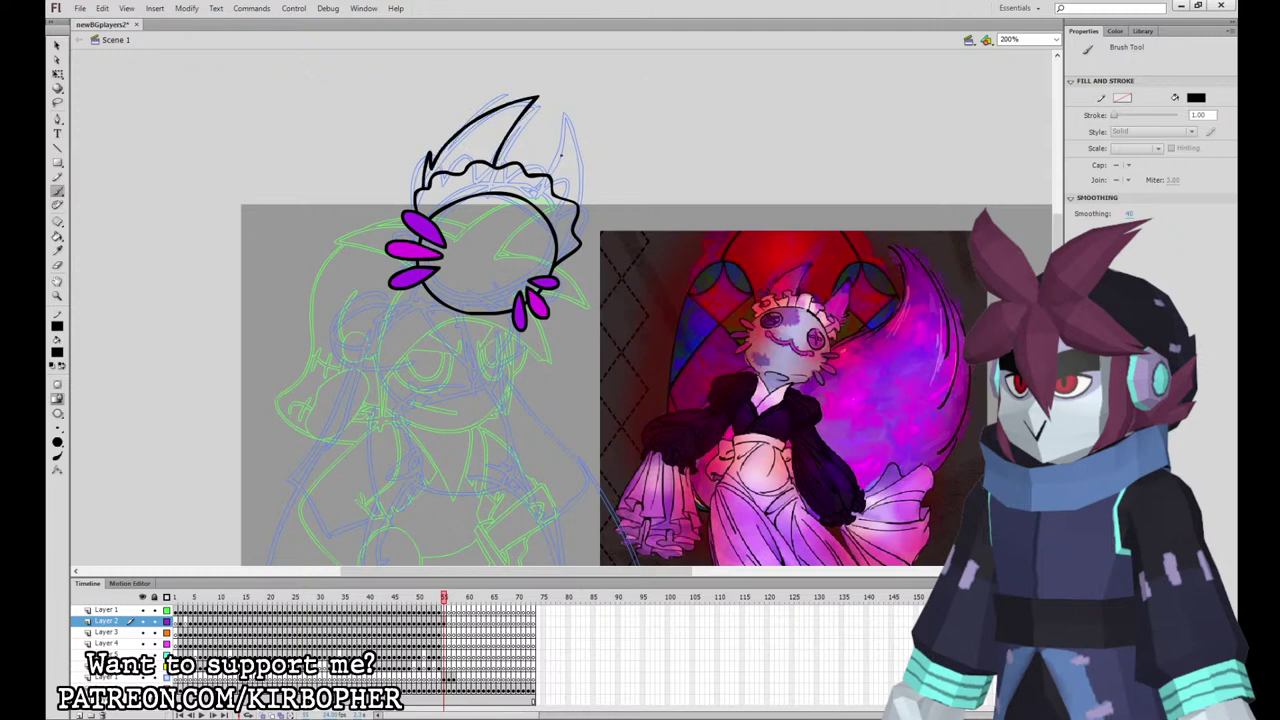
{"action": "mouse_move", "coordinate": [588, 226]}
{"action": "left_mouse_down"}
{"action": "mouse_move", "coordinate": [566, 115]}
{"action": "mouse_move", "coordinate": [568, 145]}
{"action": "mouse_move", "coordinate": [548, 172]}
{"action": "left_mouse_up"}
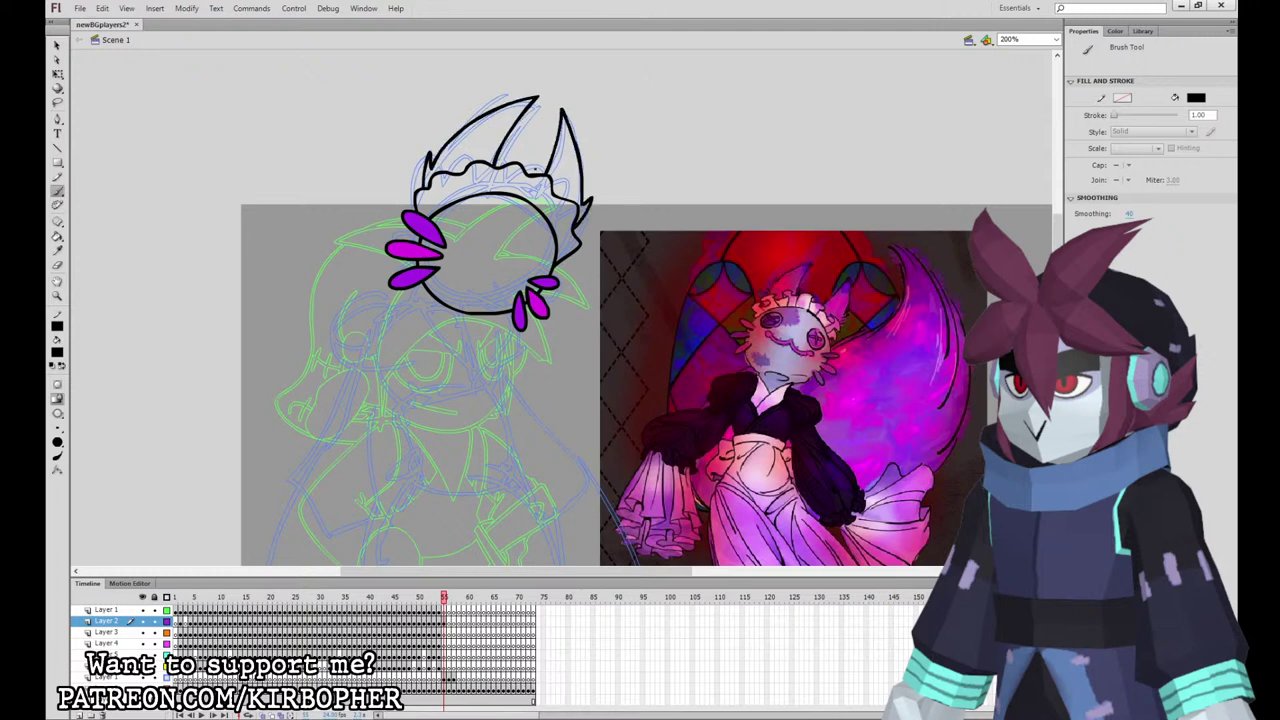
{"action": "mouse_move", "coordinate": [484, 208]}
{"action": "left_mouse_down"}
{"action": "mouse_move", "coordinate": [518, 252]}
{"action": "mouse_move", "coordinate": [547, 242]}
{"action": "mouse_move", "coordinate": [540, 232]}
{"action": "left_mouse_up"}
{"action": "mouse_move", "coordinate": [532, 238]}
{"action": "left_mouse_down"}
{"action": "mouse_move", "coordinate": [532, 262]}
{"action": "mouse_move", "coordinate": [456, 250]}
{"action": "mouse_move", "coordinate": [500, 290]}
{"action": "mouse_move", "coordinate": [499, 263]}
{"action": "left_mouse_up"}
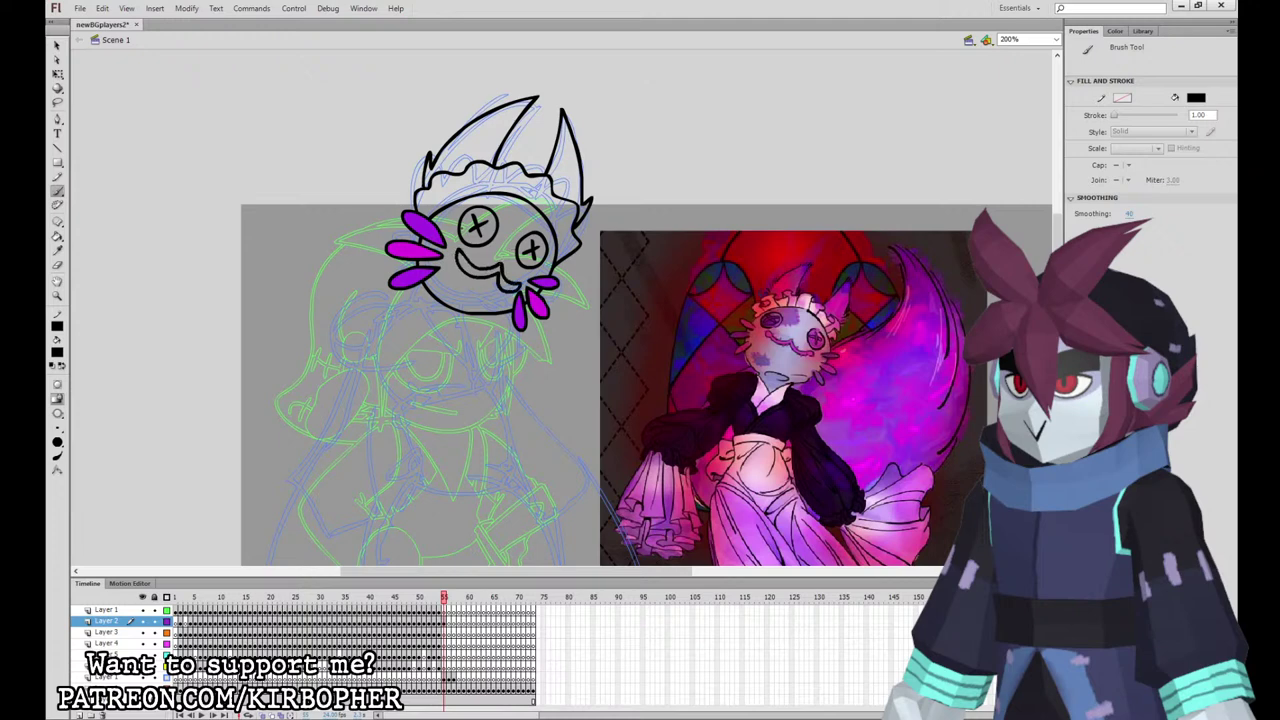
Step: Fill the mouth with magenta and both round eyes with a medium purple sampled from the reference artwork
{"action": "left_click", "coordinate": [57, 44]}
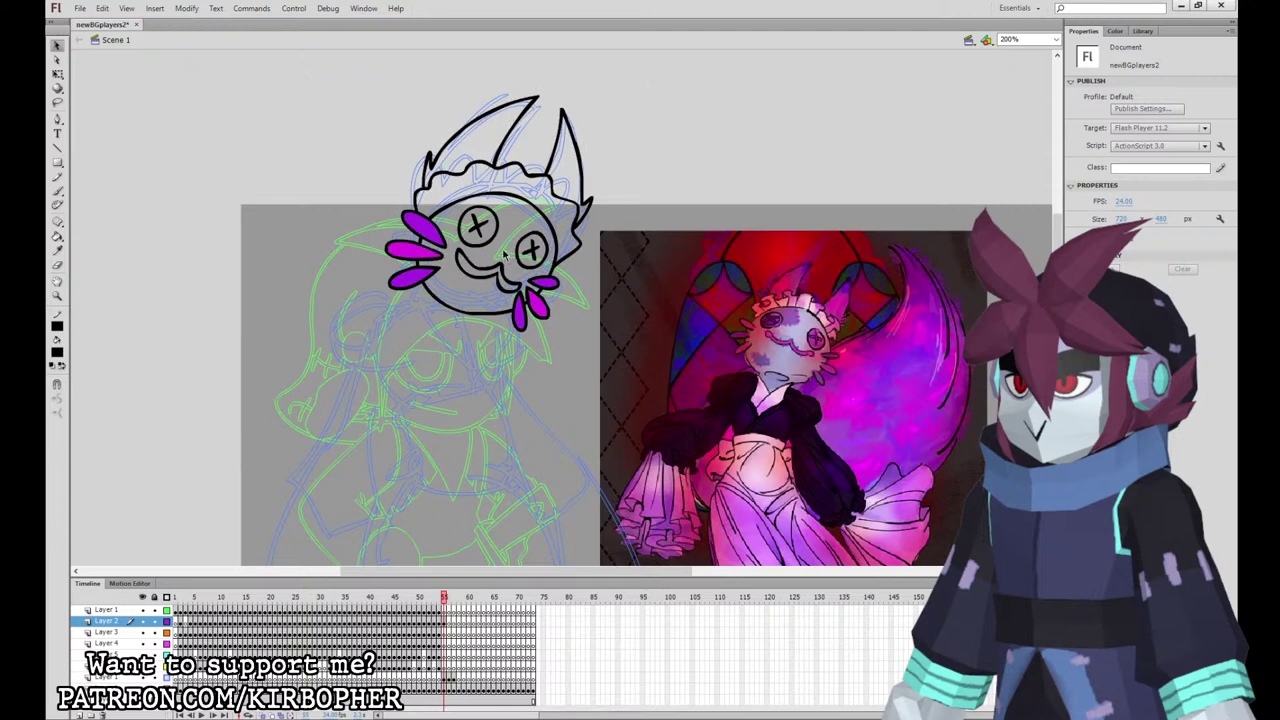
{"action": "left_click", "coordinate": [57, 238]}
{"action": "left_click", "coordinate": [497, 256]}
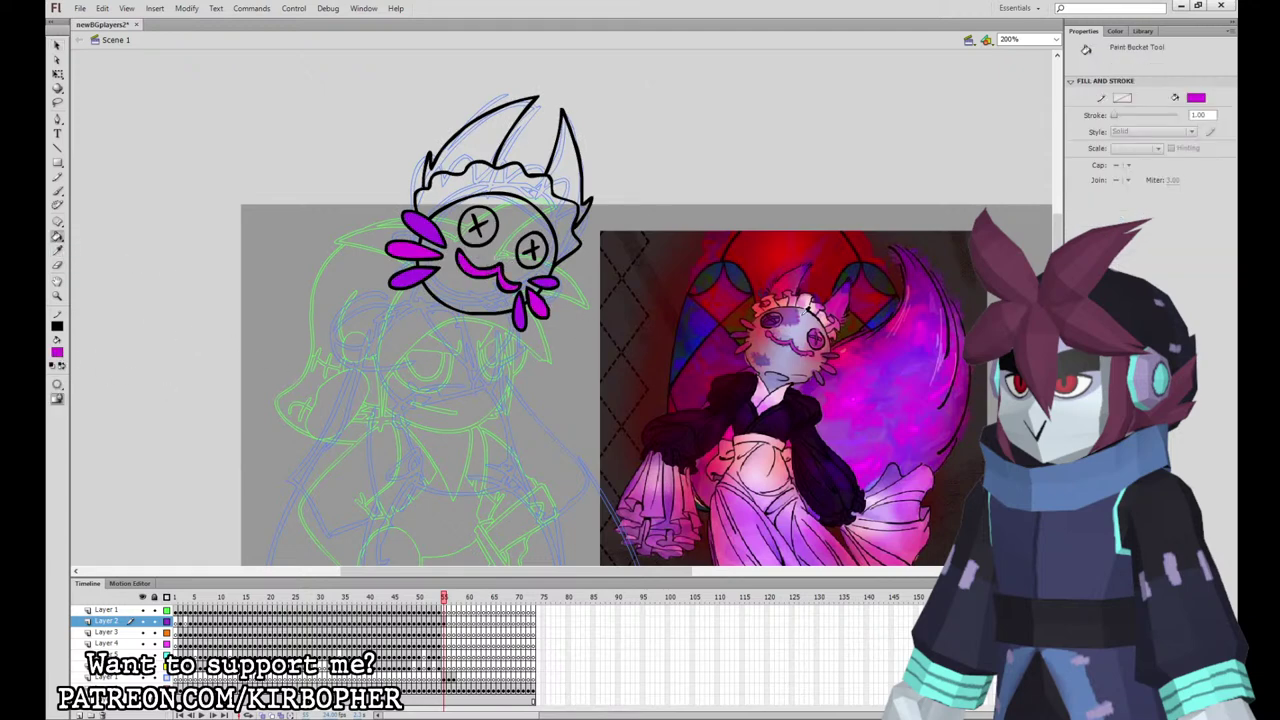
{"action": "left_click", "coordinate": [796, 315]}
{"action": "left_click", "coordinate": [475, 219]}
{"action": "left_click", "coordinate": [526, 240]}
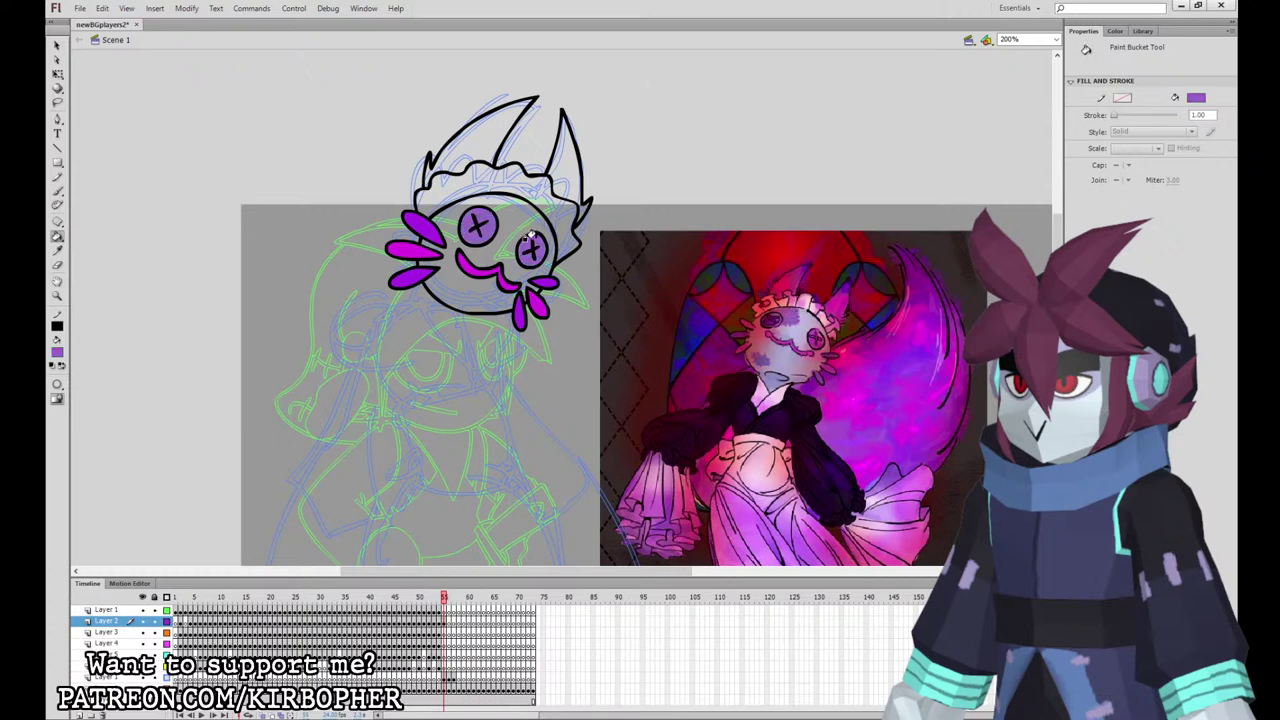
Step: Fill the larger horn with the middle gill's magenta and the smaller horn with the upper gill's purple
{"action": "left_click", "coordinate": [57, 252]}
{"action": "left_click", "coordinate": [411, 246]}
{"action": "left_click", "coordinate": [518, 132]}
{"action": "left_click", "coordinate": [57, 252]}
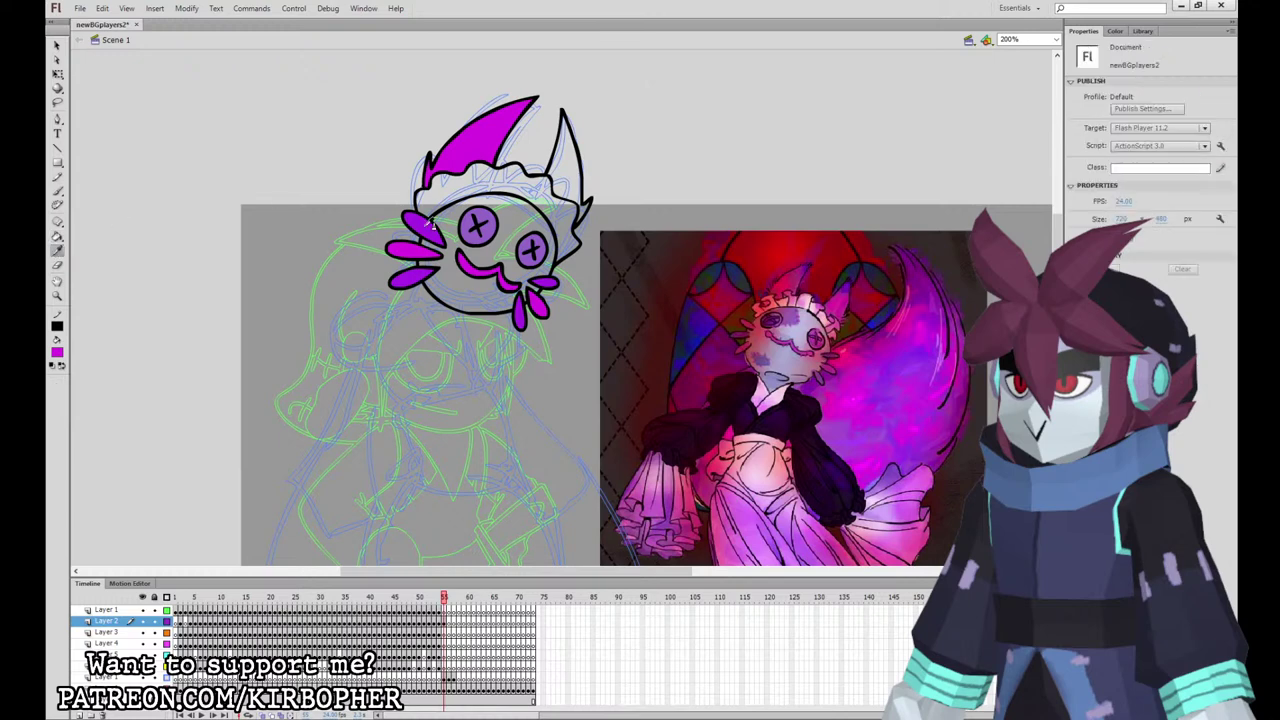
{"action": "left_click", "coordinate": [430, 224]}
{"action": "left_click", "coordinate": [565, 164]}
Step: Fill the ruffled headband with pale pink from the reference artwork and pick a pale lavender fill color
{"action": "left_click", "coordinate": [58, 353]}
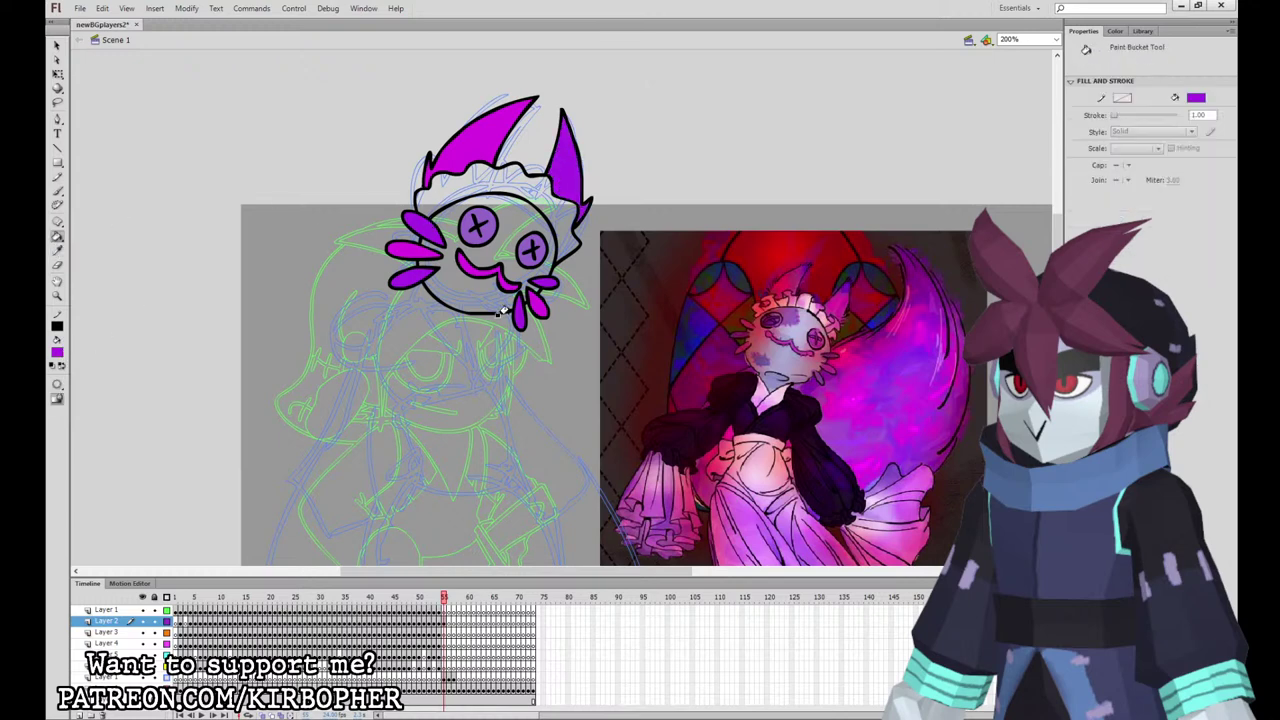
{"action": "left_click", "coordinate": [804, 295]}
{"action": "left_click", "coordinate": [445, 181]}
{"action": "left_click", "coordinate": [722, 306]}
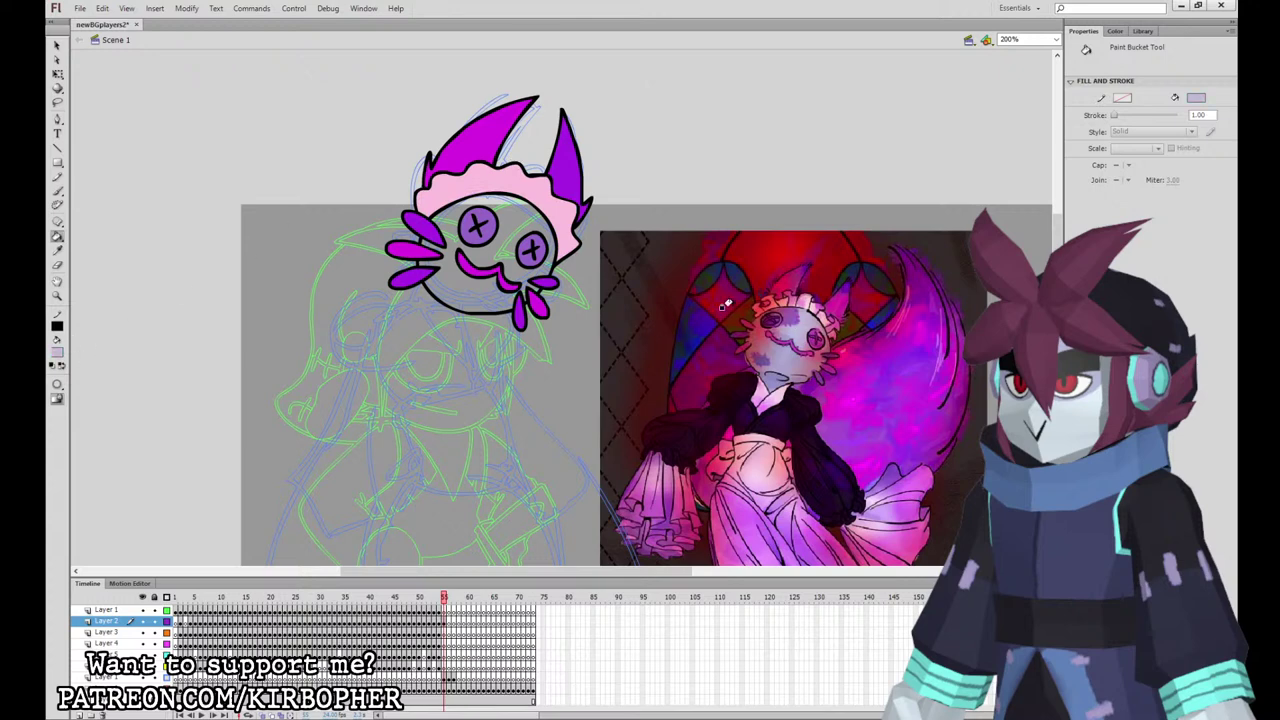
Step: Fill the face with the pale lavender and set the brush's fill color to black
{"action": "left_click", "coordinate": [503, 244]}
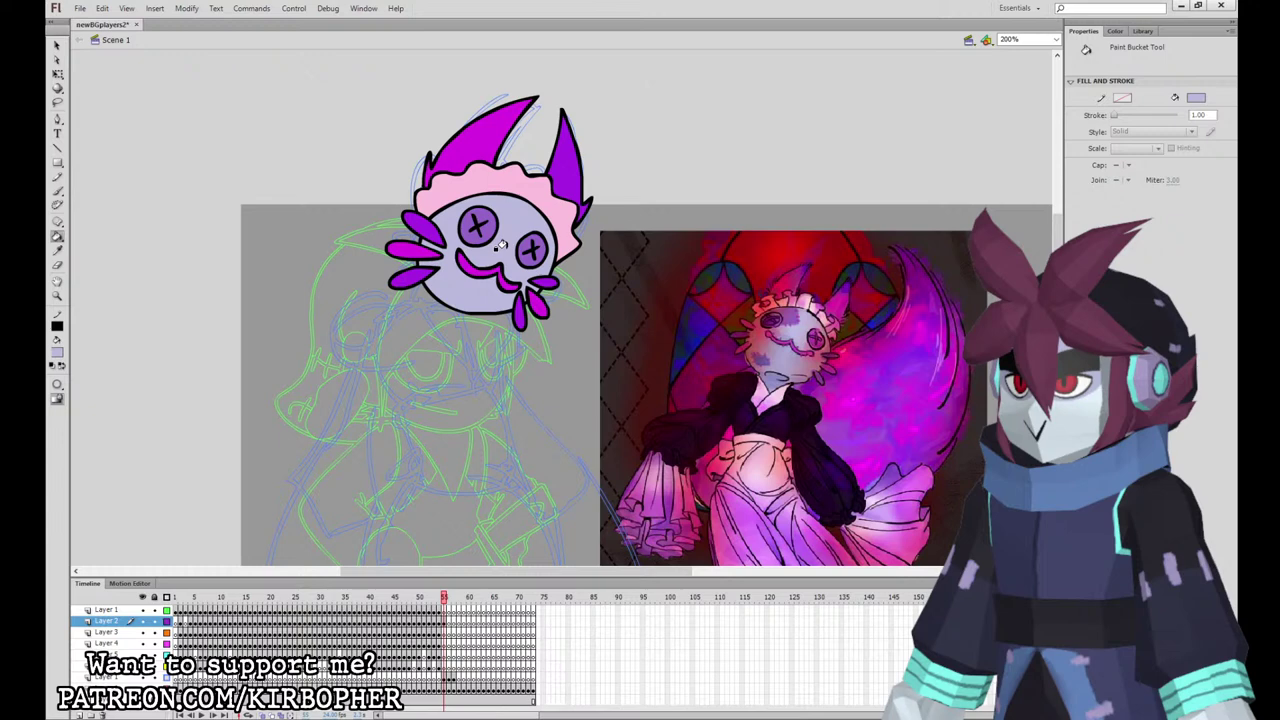
{"action": "left_click", "coordinate": [57, 190]}
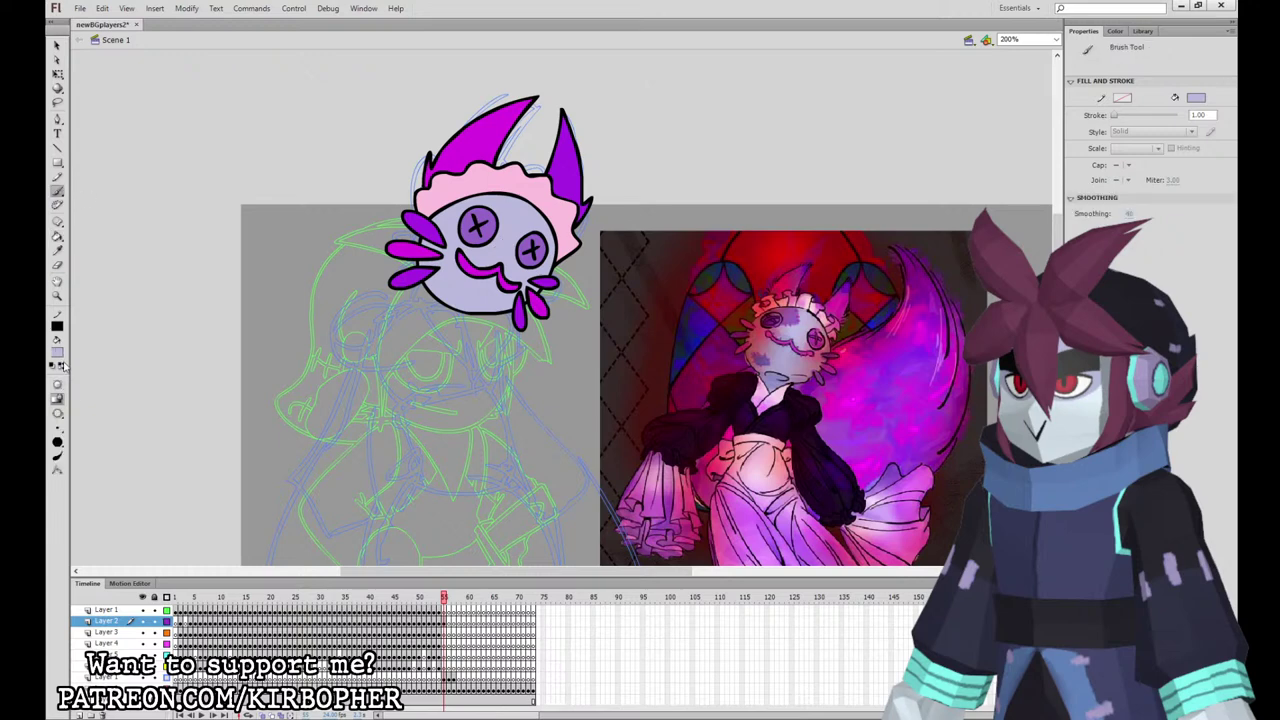
{"action": "left_click", "coordinate": [82, 408]}
{"action": "left_click", "coordinate": [60, 429]}
{"action": "left_click", "coordinate": [85, 429]}
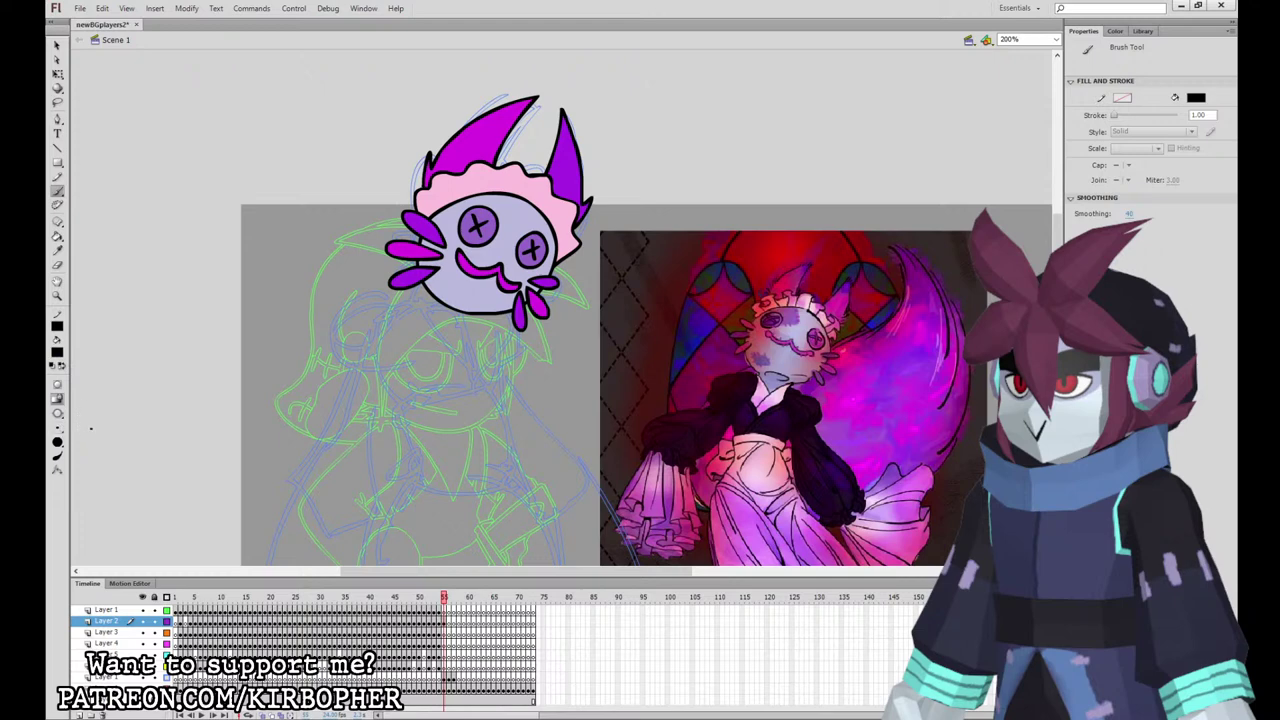
Step: On Layer 4, brush the jacket's body with its crossed collar and hem, plus the larger puffed shoulder
{"action": "left_click", "coordinate": [448, 643]}
{"action": "key", "text": "ctrl+1"}
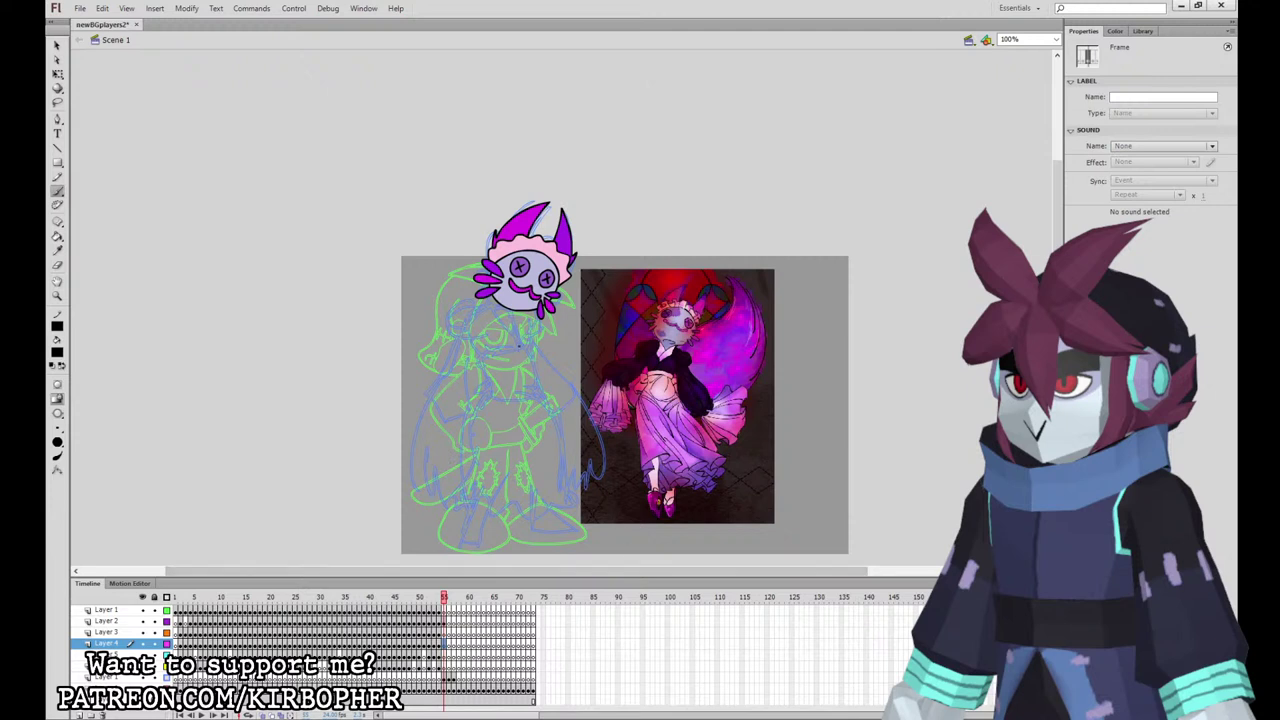
{"action": "mouse_move", "coordinate": [527, 350]}
{"action": "left_mouse_down"}
{"action": "mouse_move", "coordinate": [479, 357]}
{"action": "mouse_move", "coordinate": [530, 351]}
{"action": "left_mouse_up"}
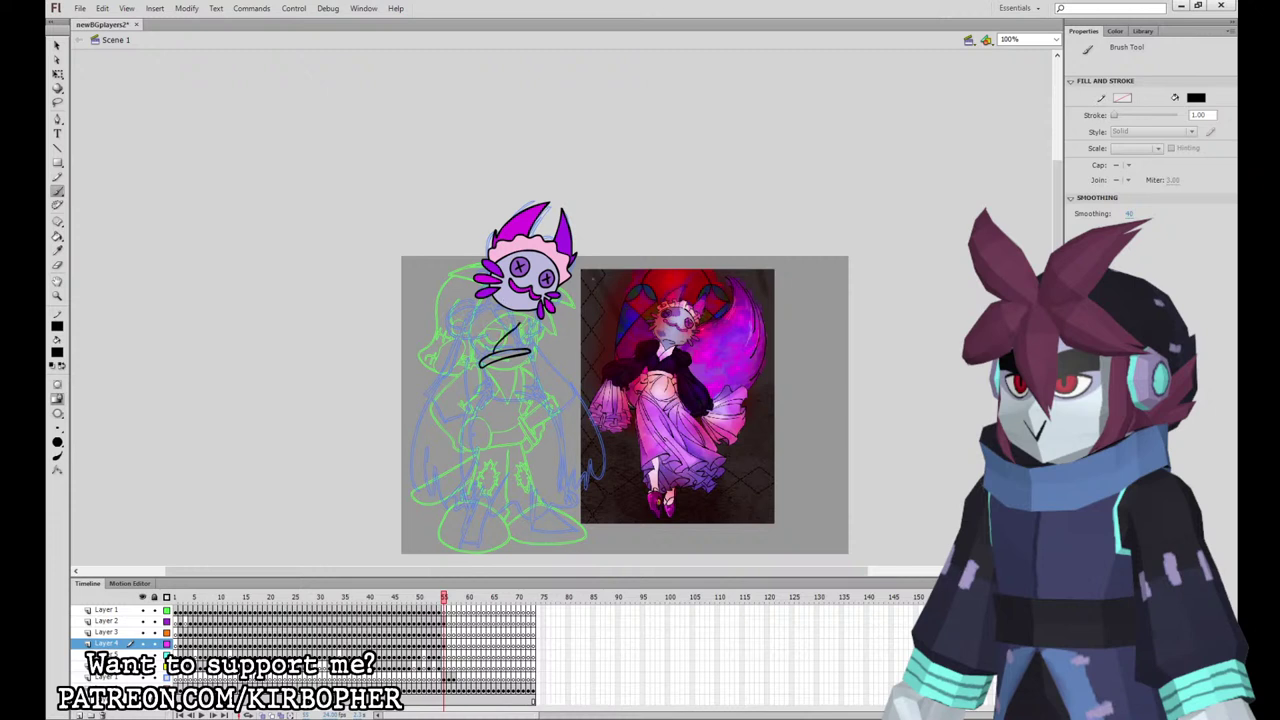
{"action": "key", "text": "ctrl+z"}
{"action": "left_click_drag", "start_coordinate": [531, 347], "coordinate": [531, 351]}
{"action": "key", "text": "ctrl+z"}
{"action": "mouse_move", "coordinate": [467, 298]}
{"action": "left_mouse_down"}
{"action": "mouse_move", "coordinate": [439, 325]}
{"action": "mouse_move", "coordinate": [485, 301]}
{"action": "left_mouse_up"}
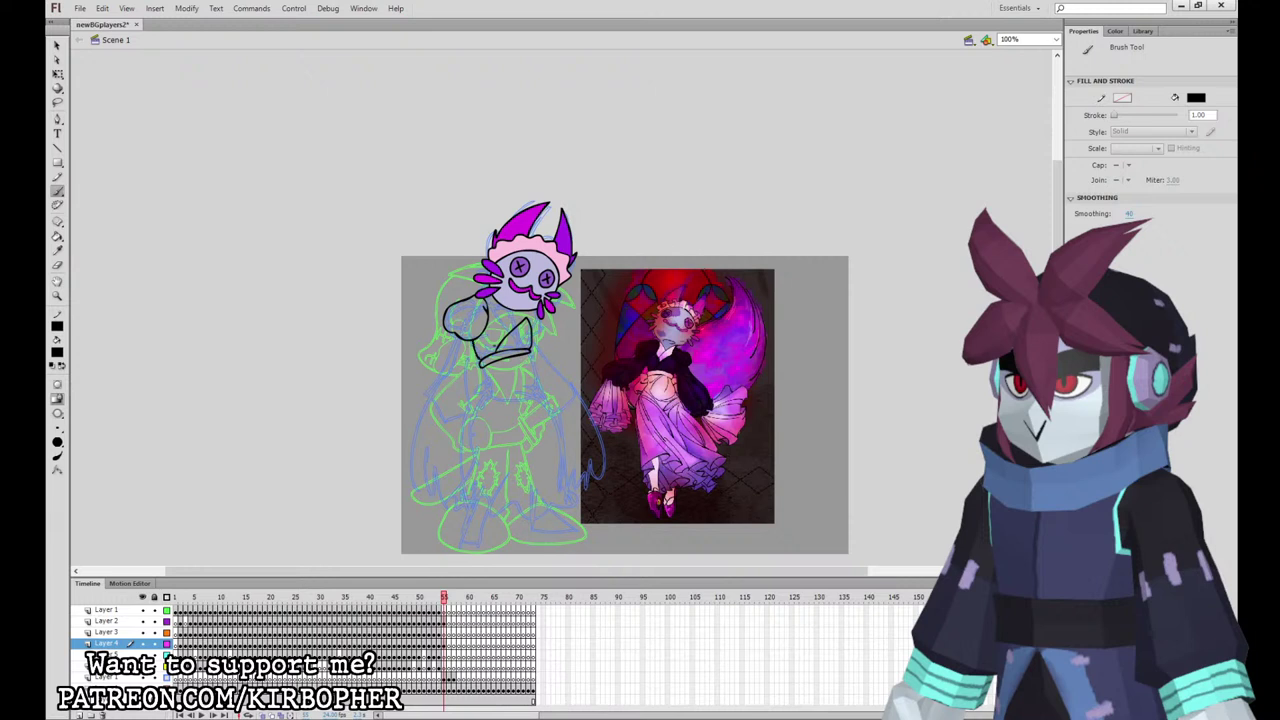
{"action": "key", "text": "ctrl+z"}
{"action": "key", "text": "ctrl+z"}
Step: Show Layer 2 as outlines, and brush the neck and the smaller puffed shoulder on Layer 4
{"action": "left_click", "coordinate": [167, 621]}
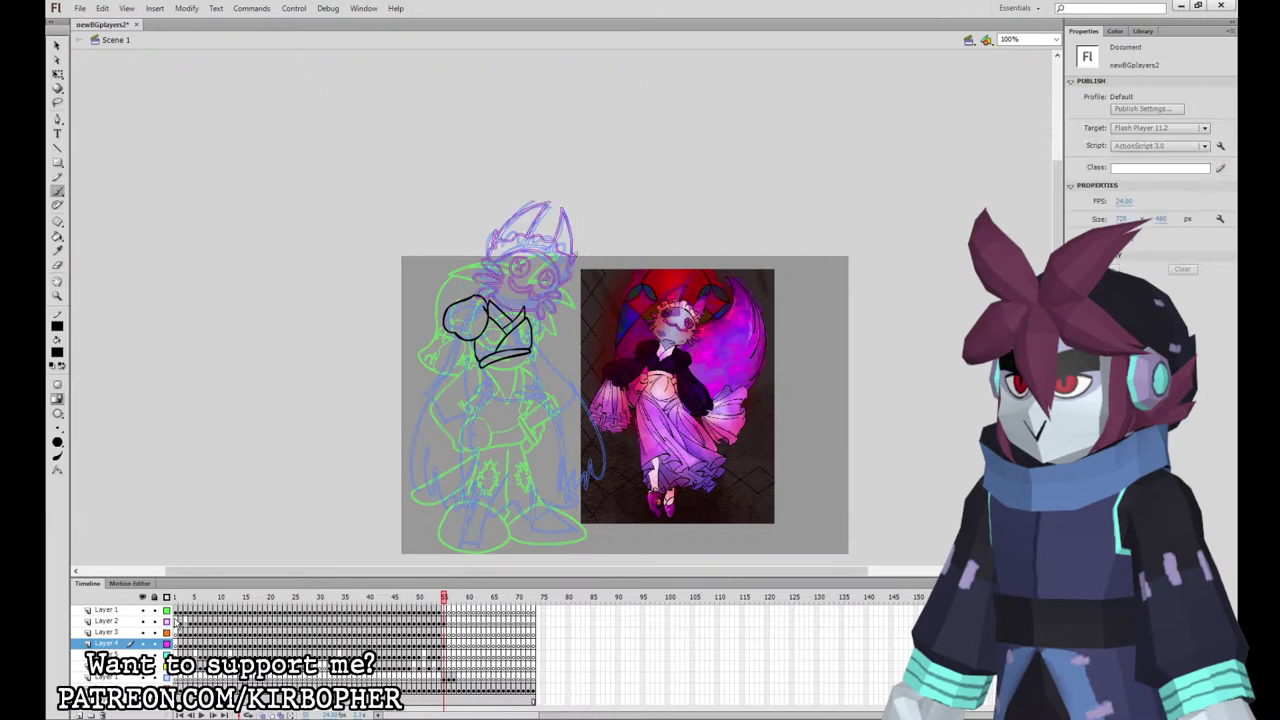
{"action": "left_click", "coordinate": [444, 644]}
{"action": "mouse_move", "coordinate": [495, 302]}
{"action": "left_mouse_down"}
{"action": "mouse_move", "coordinate": [524, 283]}
{"action": "mouse_move", "coordinate": [499, 285]}
{"action": "mouse_move", "coordinate": [494, 303]}
{"action": "left_mouse_up"}
{"action": "key", "text": "ctrl+z"}
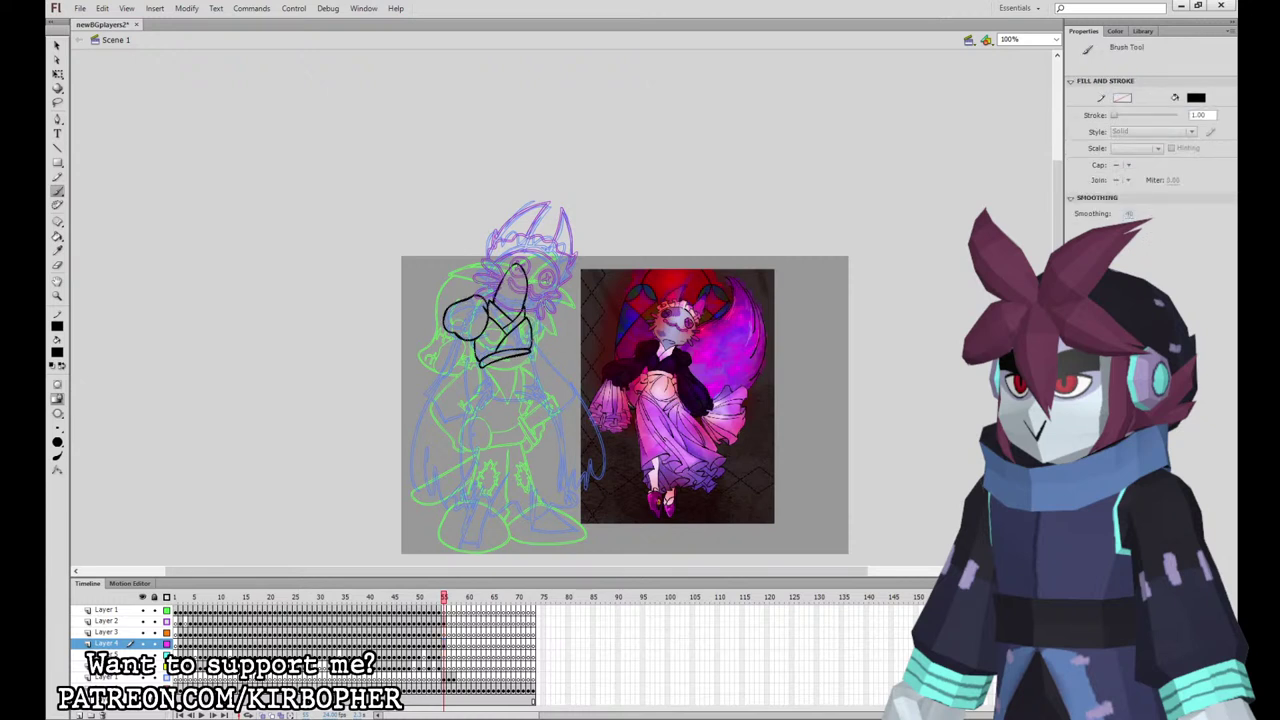
{"action": "left_click_drag", "start_coordinate": [547, 328], "coordinate": [535, 342]}
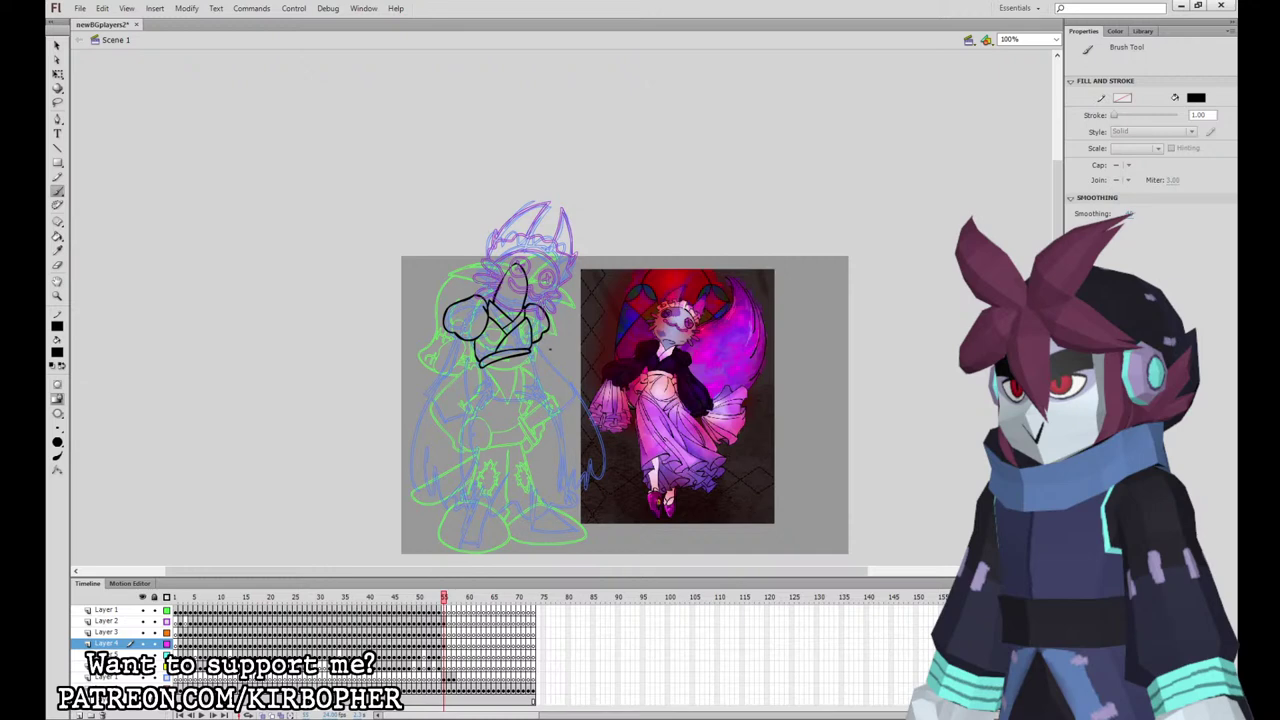
{"action": "left_click", "coordinate": [445, 633]}
{"action": "left_click", "coordinate": [445, 643]}
{"action": "left_click", "coordinate": [445, 633]}
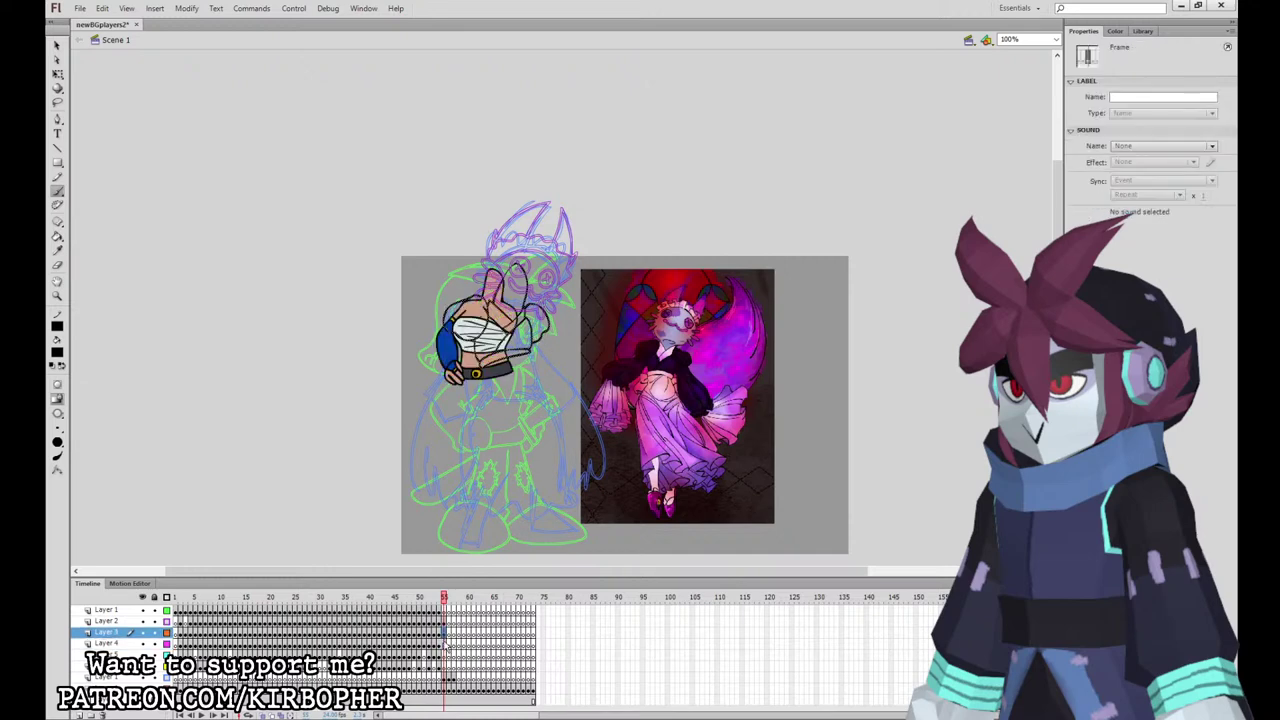
{"action": "left_click", "coordinate": [445, 643]}
{"action": "left_click", "coordinate": [449, 633]}
{"action": "left_click", "coordinate": [445, 642]}
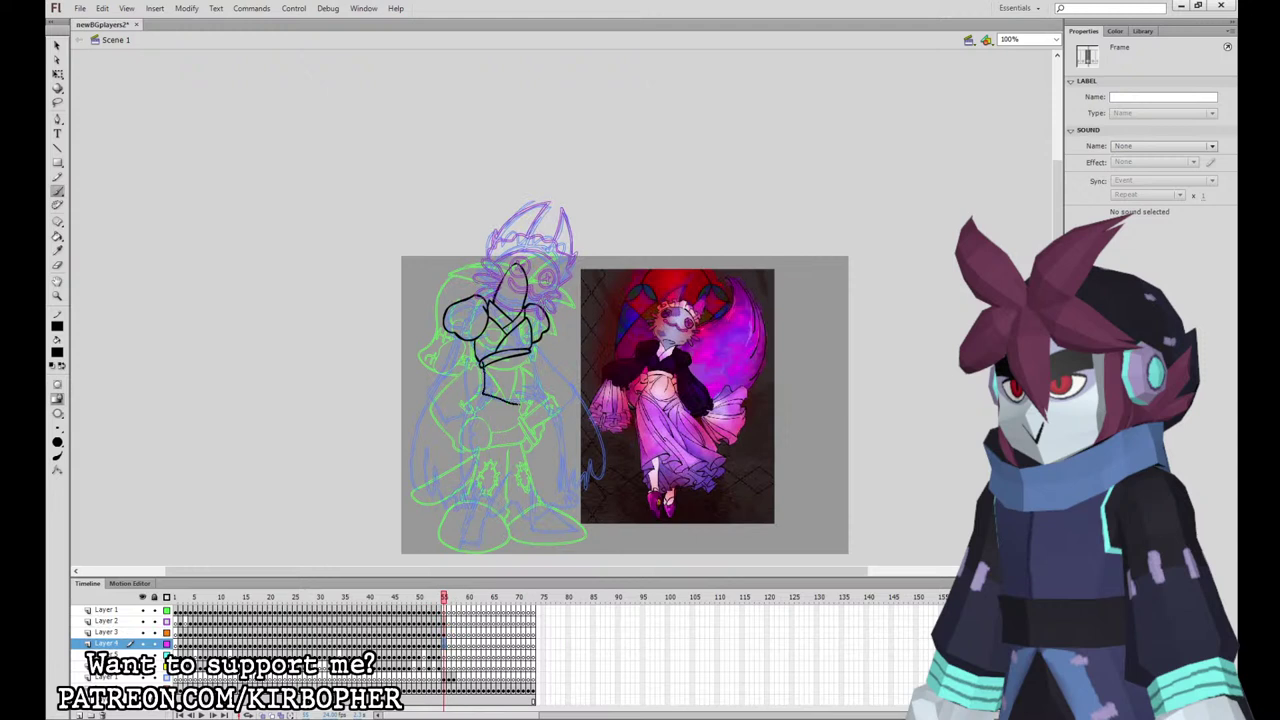
Step: Brush the waist sash below the jacket with a pointed lower edge, short folds and bow loops at both sides
{"action": "mouse_move", "coordinate": [484, 364]}
{"action": "left_mouse_down"}
{"action": "mouse_move", "coordinate": [485, 392]}
{"action": "mouse_move", "coordinate": [521, 404]}
{"action": "left_mouse_up"}
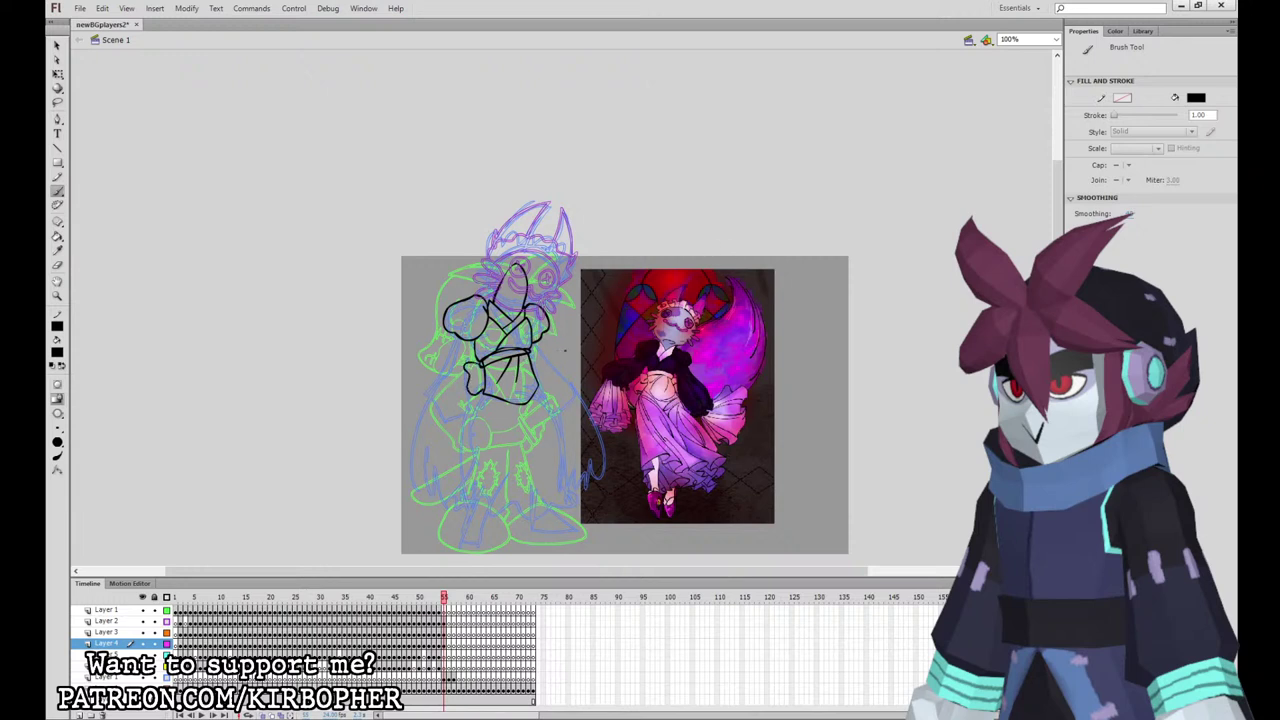
{"action": "key", "text": "ctrl+z"}
{"action": "key", "text": "ctrl+z"}
{"action": "key", "text": "ctrl+z"}
{"action": "key", "text": "ctrl+z"}
{"action": "left_click_drag", "start_coordinate": [476, 393], "coordinate": [484, 389]}
{"action": "key", "text": "ctrl+z"}
{"action": "mouse_move", "coordinate": [541, 354]}
{"action": "left_mouse_down"}
{"action": "mouse_move", "coordinate": [528, 346]}
{"action": "mouse_move", "coordinate": [541, 383]}
{"action": "left_mouse_up"}
{"action": "key", "text": "ctrl+z"}
{"action": "key", "text": "ctrl+z"}
Step: Brush the long flared skirt with a wavy hem and long curved fold lines toward its outer side
{"action": "mouse_move", "coordinate": [478, 394]}
{"action": "left_mouse_down"}
{"action": "mouse_move", "coordinate": [468, 512]}
{"action": "mouse_move", "coordinate": [550, 518]}
{"action": "mouse_move", "coordinate": [537, 385]}
{"action": "mouse_move", "coordinate": [480, 490]}
{"action": "left_mouse_up"}
{"action": "key", "text": "ctrl+z"}
{"action": "mouse_move", "coordinate": [482, 399]}
{"action": "left_mouse_down"}
{"action": "mouse_move", "coordinate": [516, 413]}
{"action": "mouse_move", "coordinate": [545, 396]}
{"action": "mouse_move", "coordinate": [542, 506]}
{"action": "left_mouse_up"}
{"action": "key", "text": "ctrl+z"}
{"action": "key", "text": "ctrl+z"}
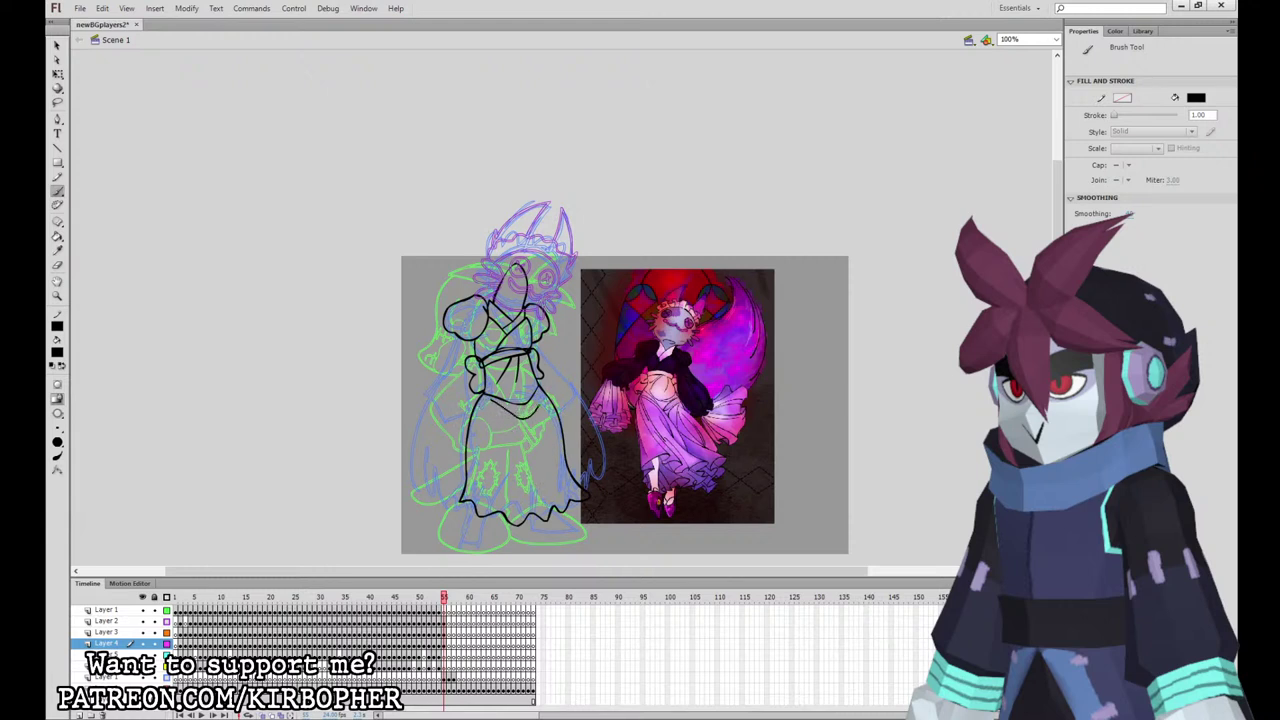
{"action": "key", "text": "ctrl+z"}
{"action": "mouse_move", "coordinate": [491, 399]}
{"action": "left_mouse_down"}
{"action": "mouse_move", "coordinate": [539, 401]}
{"action": "mouse_move", "coordinate": [544, 488]}
{"action": "left_mouse_up"}
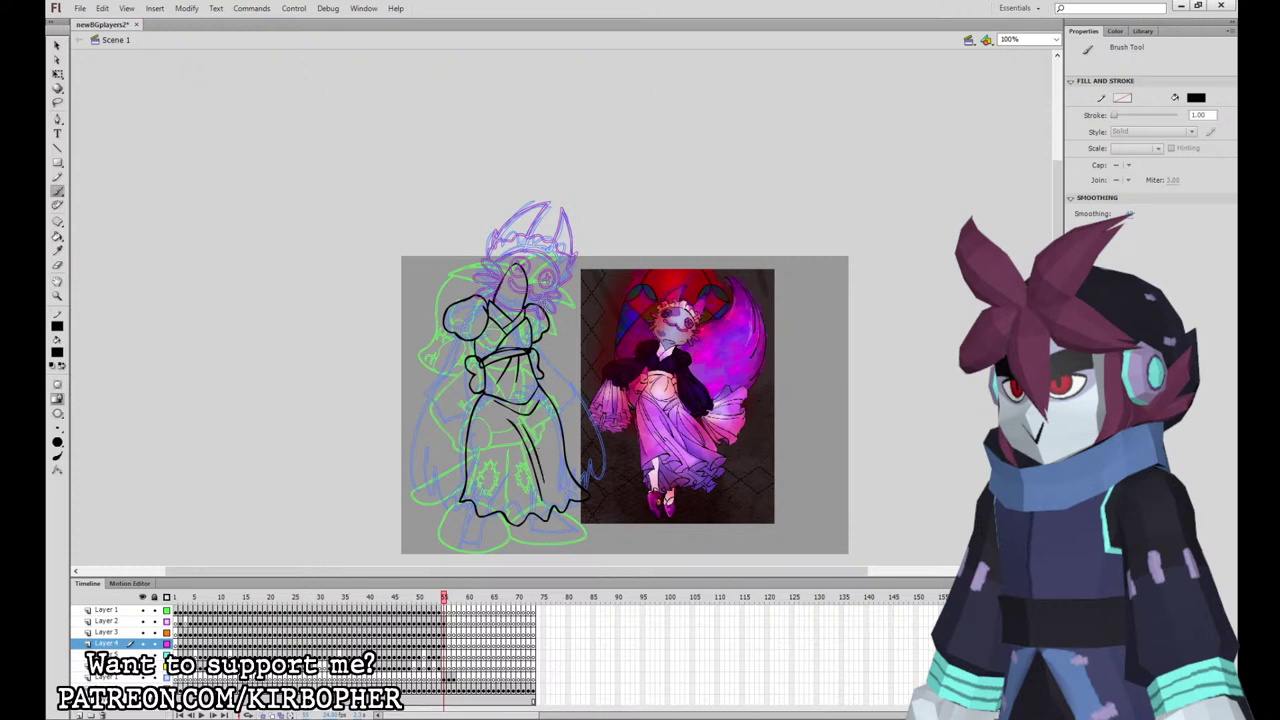
Step: Brush the remaining vertical fold lines on the skirt's inner half, beside the hanging sleeve
{"action": "left_click_drag", "start_coordinate": [487, 414], "coordinate": [487, 502]}
{"action": "left_click_drag", "start_coordinate": [494, 468], "coordinate": [494, 499]}
{"action": "key", "text": "ctrl+z"}
{"action": "key", "text": "ctrl+z"}
{"action": "key", "text": "ctrl+z"}
{"action": "left_click_drag", "start_coordinate": [481, 424], "coordinate": [489, 498]}
{"action": "key", "text": "ctrl+z"}
{"action": "left_click_drag", "start_coordinate": [482, 421], "coordinate": [478, 498]}
{"action": "left_click_drag", "start_coordinate": [490, 464], "coordinate": [494, 494]}
Step: Brush the feet and pointed slip-on shoes below the skirt's hem
{"action": "left_click_drag", "start_coordinate": [629, 450], "coordinate": [622, 394]}
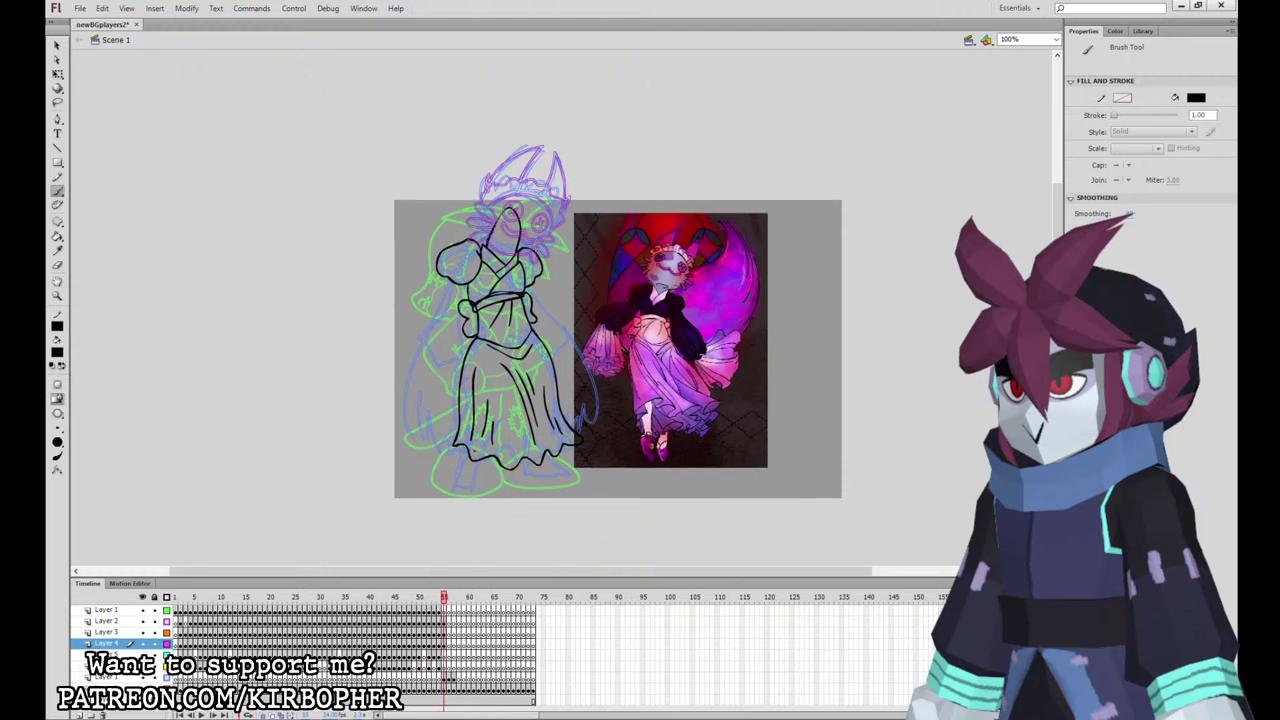
{"action": "mouse_move", "coordinate": [482, 458]}
{"action": "left_mouse_down"}
{"action": "mouse_move", "coordinate": [479, 484]}
{"action": "mouse_move", "coordinate": [565, 477]}
{"action": "left_mouse_up"}
{"action": "key", "text": "ctrl+z"}
{"action": "key", "text": "ctrl+z"}
{"action": "key", "text": "ctrl+z"}
{"action": "key", "text": "ctrl+z"}
{"action": "left_click_drag", "start_coordinate": [466, 449], "coordinate": [481, 460]}
{"action": "left_click", "coordinate": [445, 645]}
{"action": "left_click_drag", "start_coordinate": [445, 645], "coordinate": [445, 667]}
{"action": "left_click", "coordinate": [445, 645]}
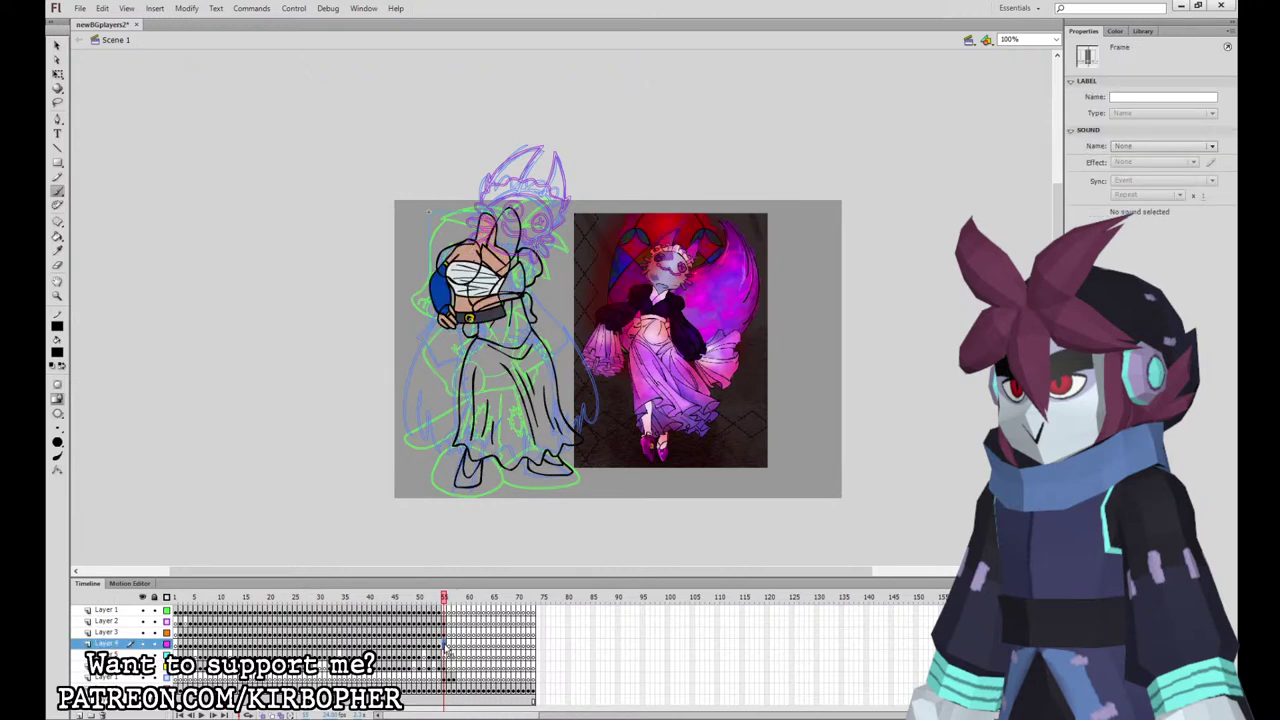
{"action": "key", "text": "F7"}
{"action": "left_click", "coordinate": [449, 633]}
{"action": "left_click", "coordinate": [444, 643]}
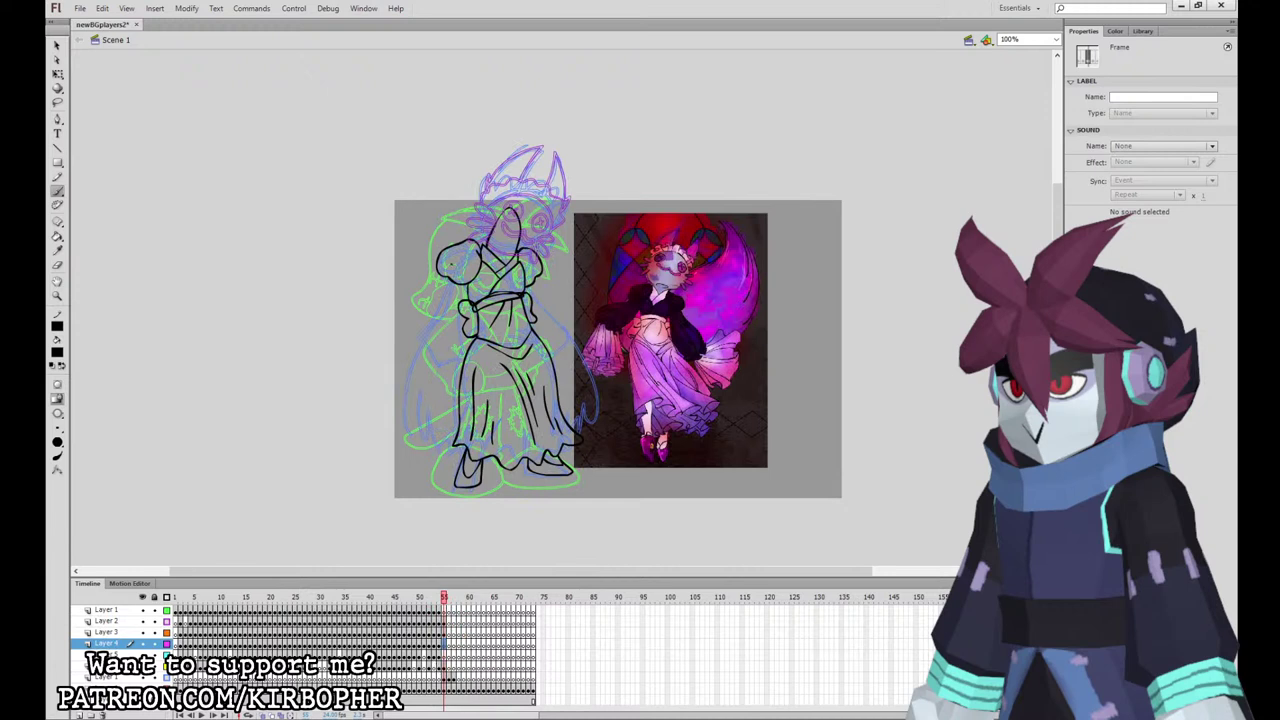
Step: Brush the long sleeve hanging from the larger puffed shoulder down beside the skirt
{"action": "left_click_drag", "start_coordinate": [452, 264], "coordinate": [418, 342]}
{"action": "mouse_move", "coordinate": [450, 266]}
{"action": "left_mouse_down"}
{"action": "mouse_move", "coordinate": [431, 353]}
{"action": "mouse_move", "coordinate": [452, 357]}
{"action": "mouse_move", "coordinate": [456, 258]}
{"action": "left_mouse_up"}
{"action": "key", "text": "ctrl+z"}
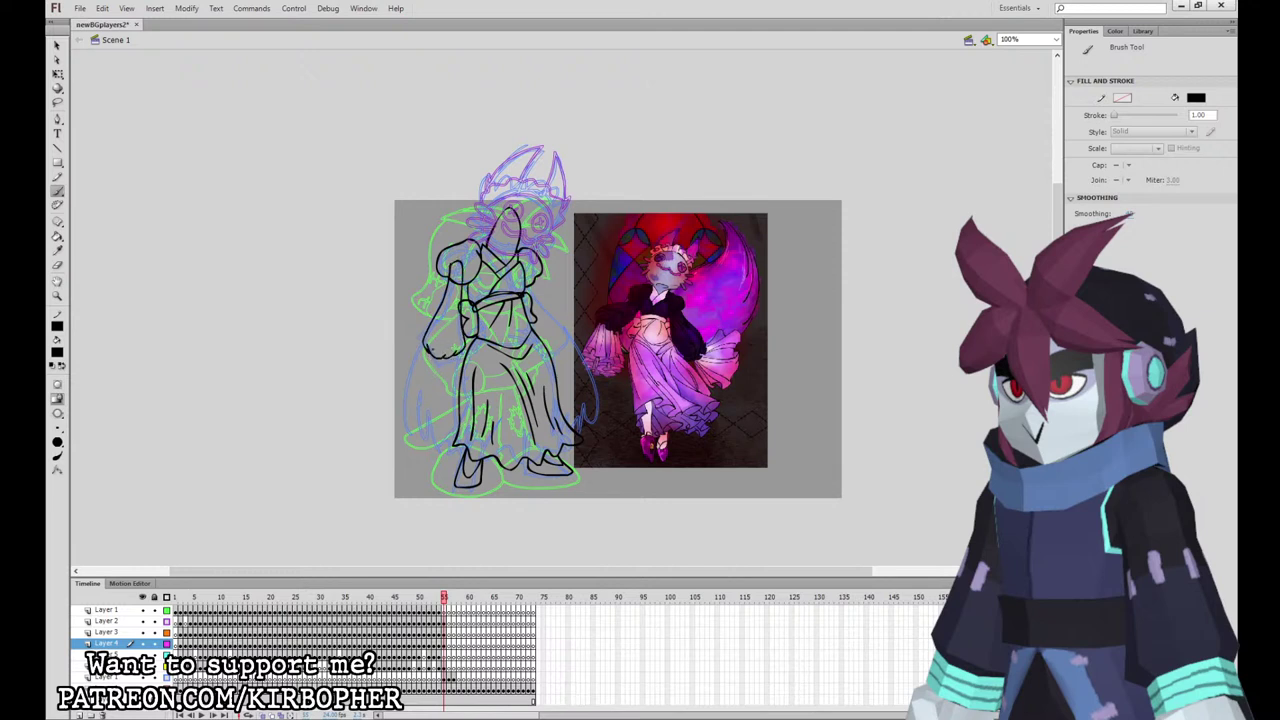
Step: Brush the flared cuff below the long sleeve with a wavy hem and several vertical folds
{"action": "left_click_drag", "start_coordinate": [426, 346], "coordinate": [406, 424]}
{"action": "left_click_drag", "start_coordinate": [412, 372], "coordinate": [468, 414]}
{"action": "left_click_drag", "start_coordinate": [431, 359], "coordinate": [418, 404]}
{"action": "left_click_drag", "start_coordinate": [440, 366], "coordinate": [421, 399]}
{"action": "key", "text": "ctrl+z"}
{"action": "key", "text": "ctrl+z"}
{"action": "mouse_move", "coordinate": [440, 371]}
{"action": "left_mouse_down"}
{"action": "mouse_move", "coordinate": [434, 389]}
{"action": "mouse_move", "coordinate": [452, 376]}
{"action": "mouse_move", "coordinate": [447, 399]}
{"action": "left_mouse_up"}
{"action": "key", "text": "ctrl+z"}
{"action": "key", "text": "ctrl+z"}
{"action": "left_click_drag", "start_coordinate": [453, 367], "coordinate": [451, 385]}
Step: Fill the jacket, both puffed shoulders and the long sleeve with dark purple sampled from the reference artwork
{"action": "left_click", "coordinate": [62, 251]}
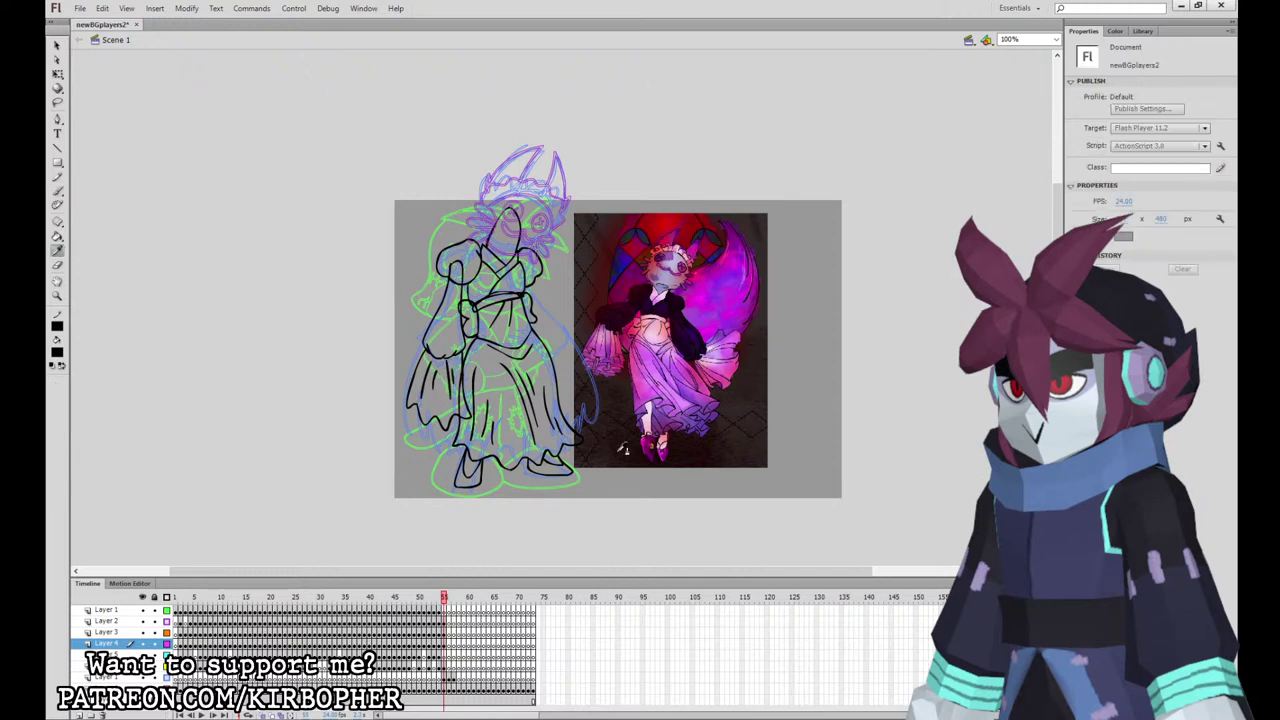
{"action": "left_click", "coordinate": [695, 340]}
{"action": "left_click", "coordinate": [454, 304]}
{"action": "left_click", "coordinate": [464, 264]}
{"action": "left_click", "coordinate": [484, 283]}
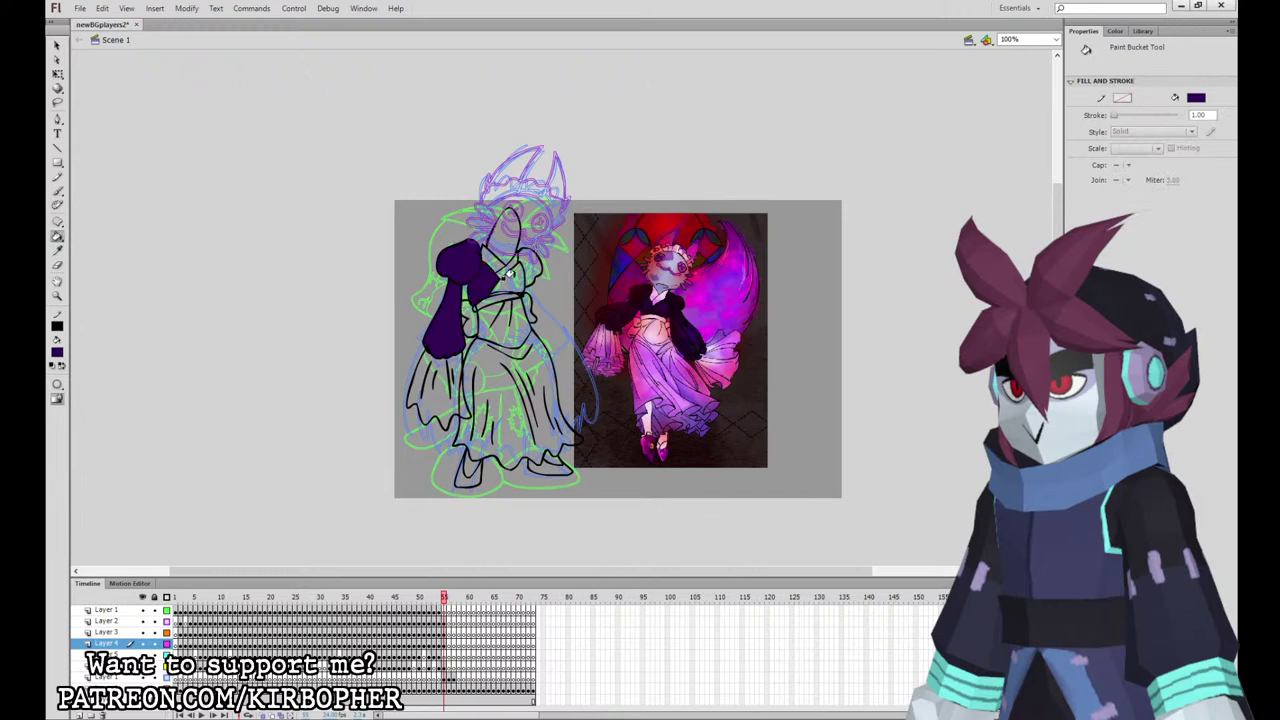
{"action": "left_click", "coordinate": [512, 282]}
{"action": "left_click", "coordinate": [530, 266]}
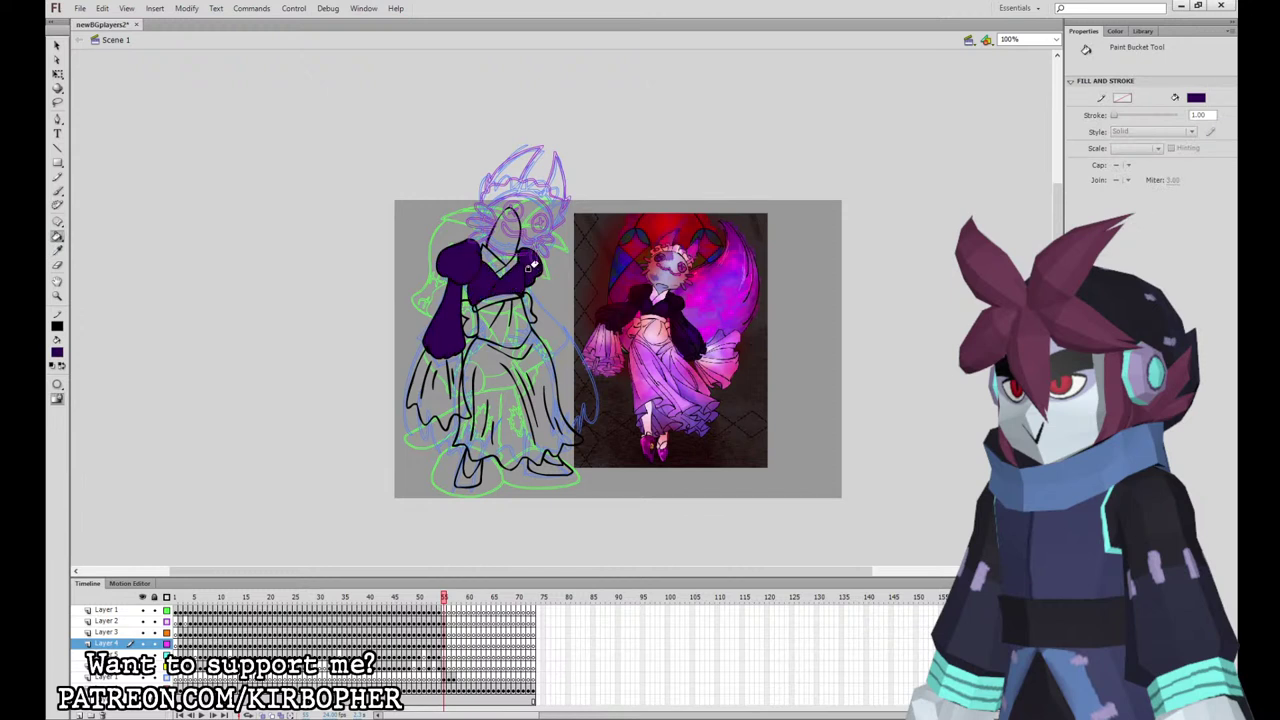
{"action": "left_click", "coordinate": [552, 254]}
Step: Fill the flared cuff and the skirt with light purple sampled from the reference artwork's skirt
{"action": "left_click", "coordinate": [662, 371]}
{"action": "left_click", "coordinate": [443, 379]}
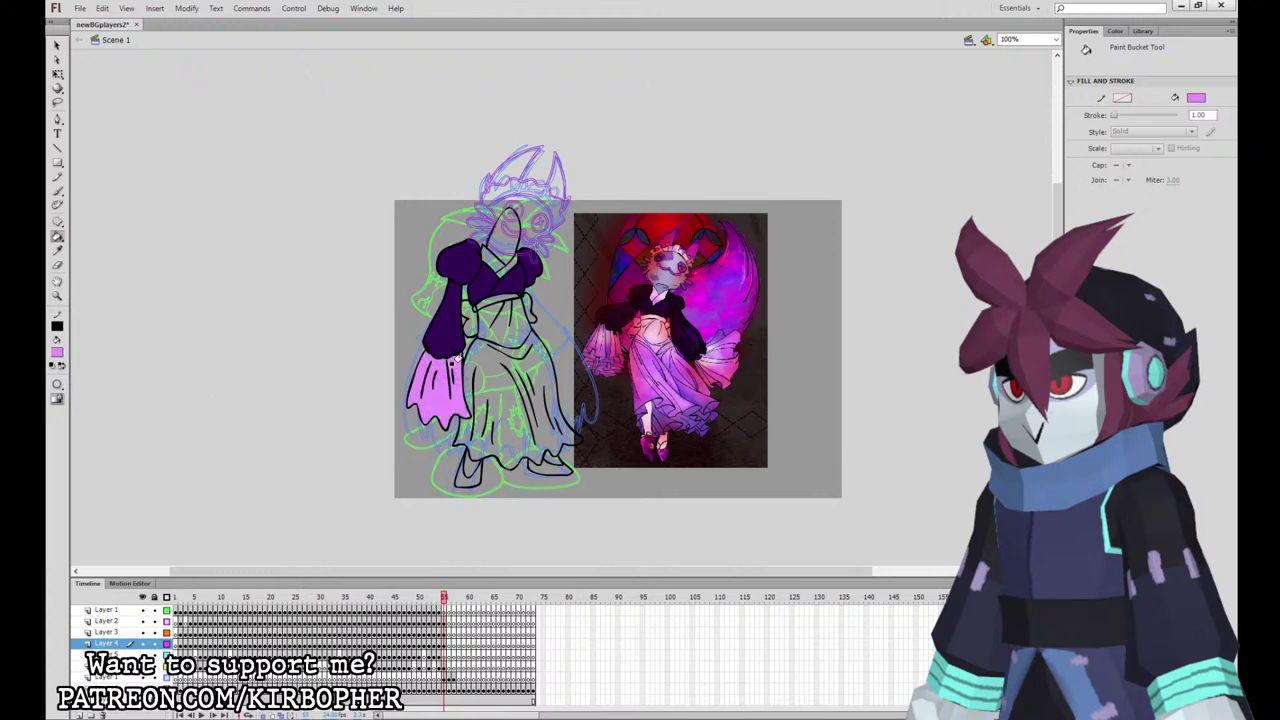
{"action": "left_click", "coordinate": [476, 369]}
Step: Fill both shoes with deep magenta-purple sampled from the reference artwork's shoes
{"action": "left_click", "coordinate": [57, 250]}
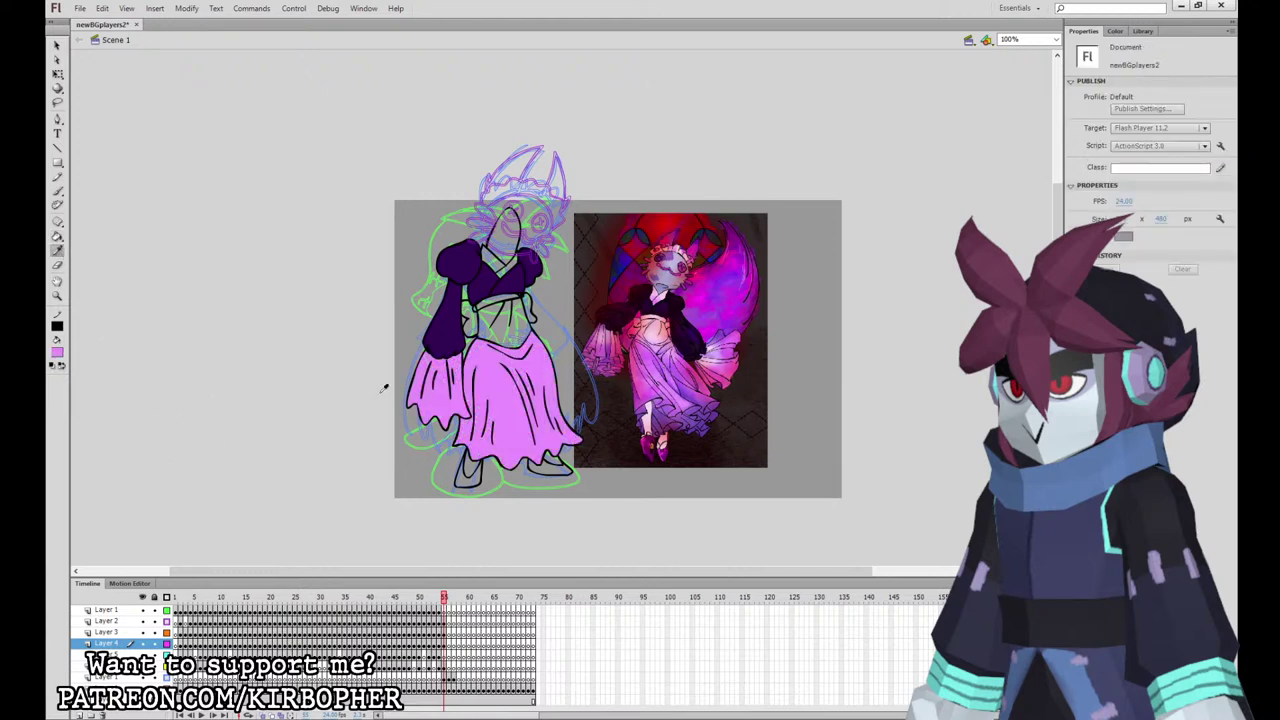
{"action": "left_click", "coordinate": [671, 452]}
{"action": "left_click", "coordinate": [466, 478]}
{"action": "left_click", "coordinate": [548, 466]}
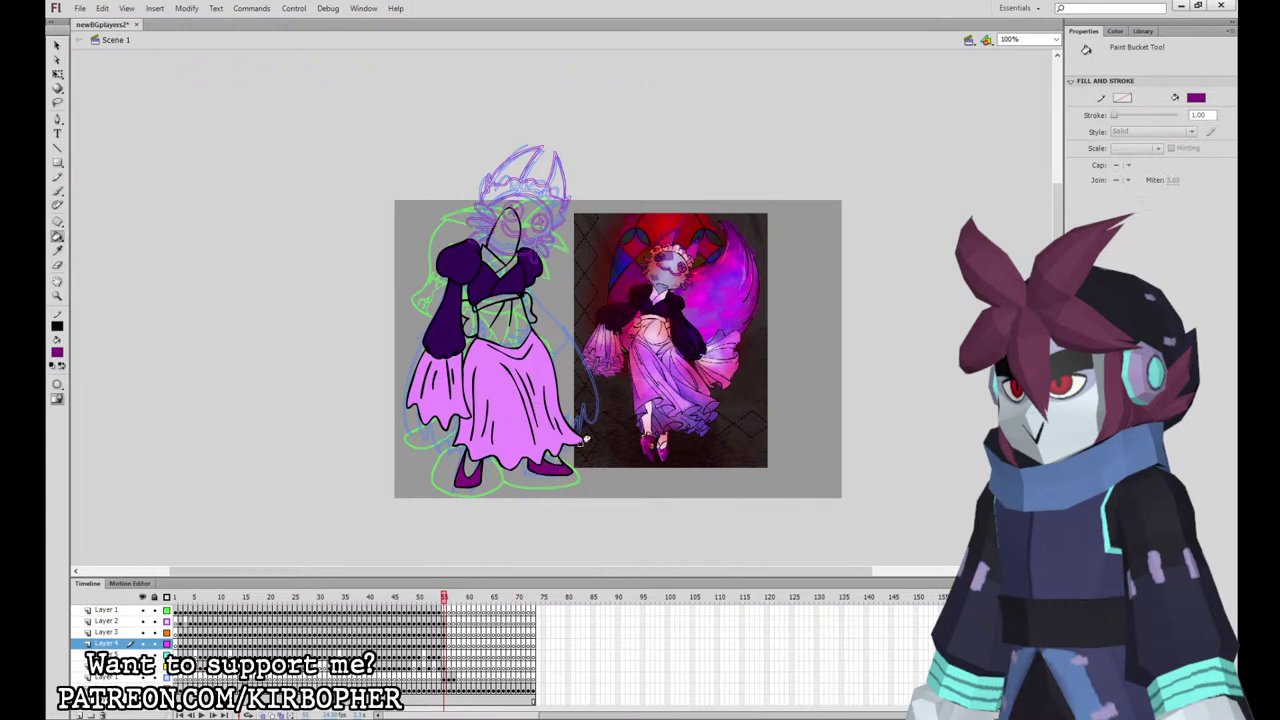
Step: Fill the sash, its bow loops, the feet and the crossed collar with pale pink from the reference artwork
{"action": "key", "text": "i"}
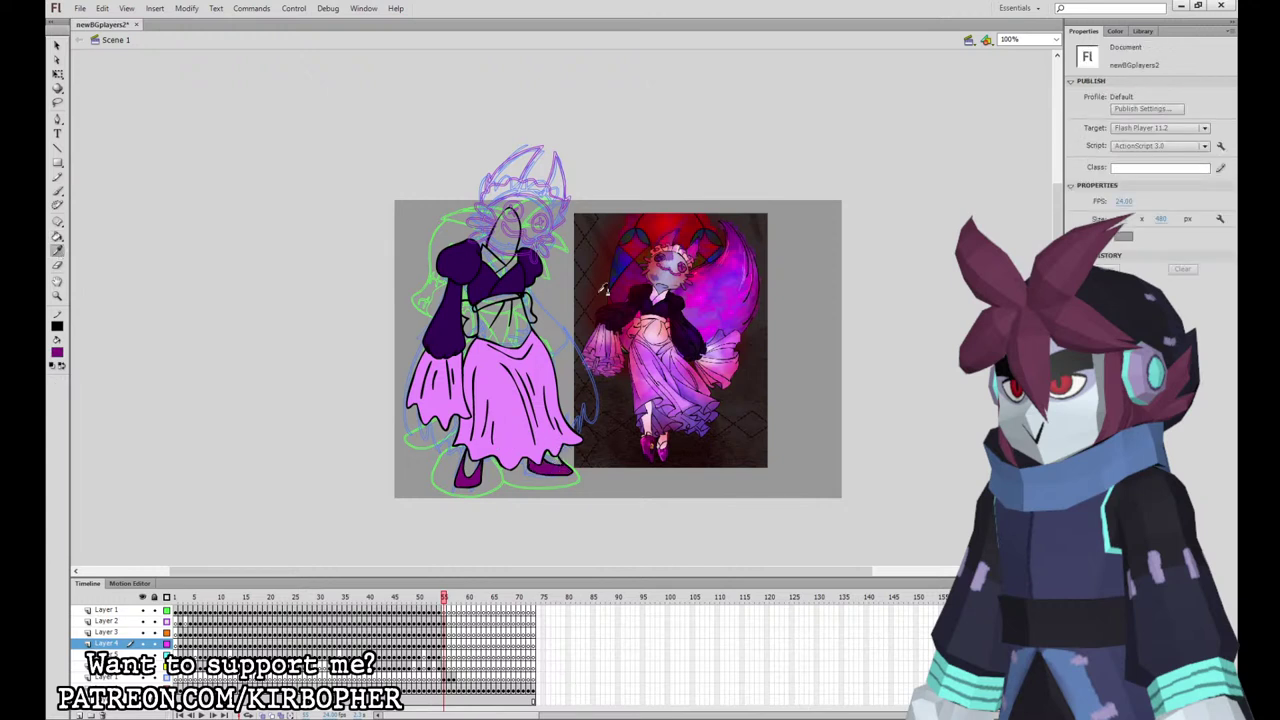
{"action": "left_click", "coordinate": [659, 332]}
{"action": "left_click", "coordinate": [516, 318]}
{"action": "left_click", "coordinate": [470, 312]}
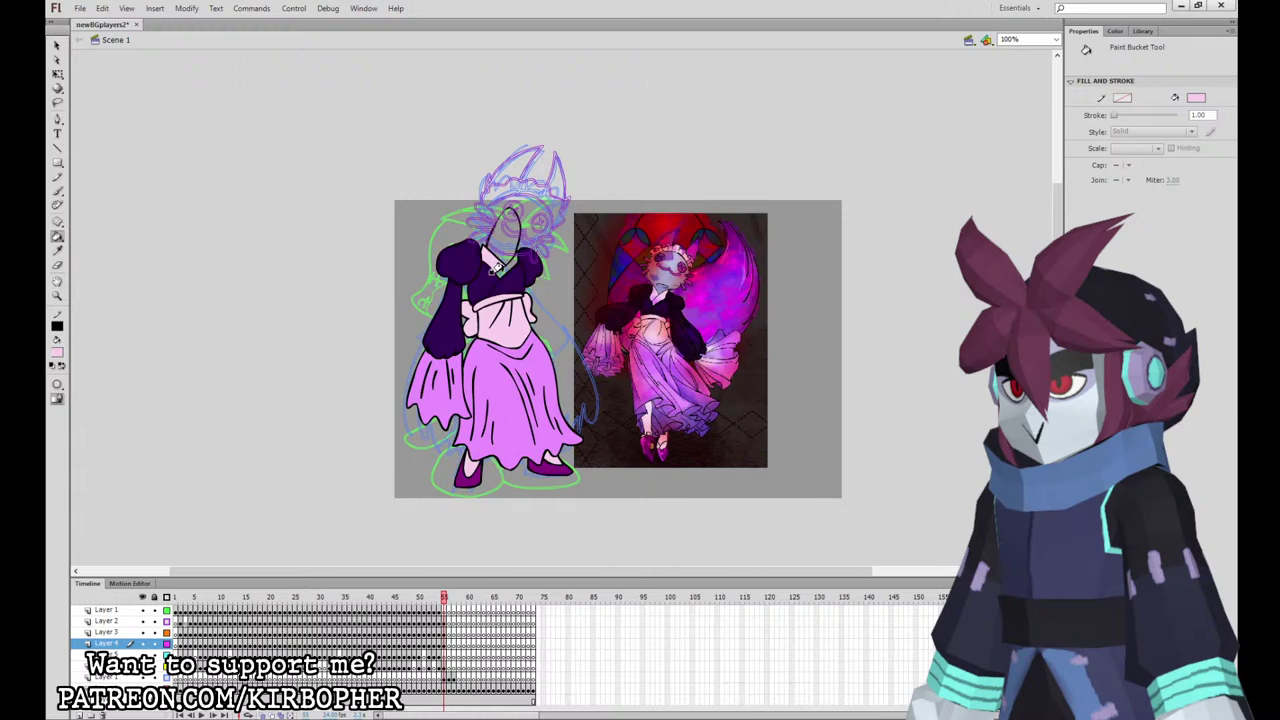
{"action": "left_click", "coordinate": [500, 270]}
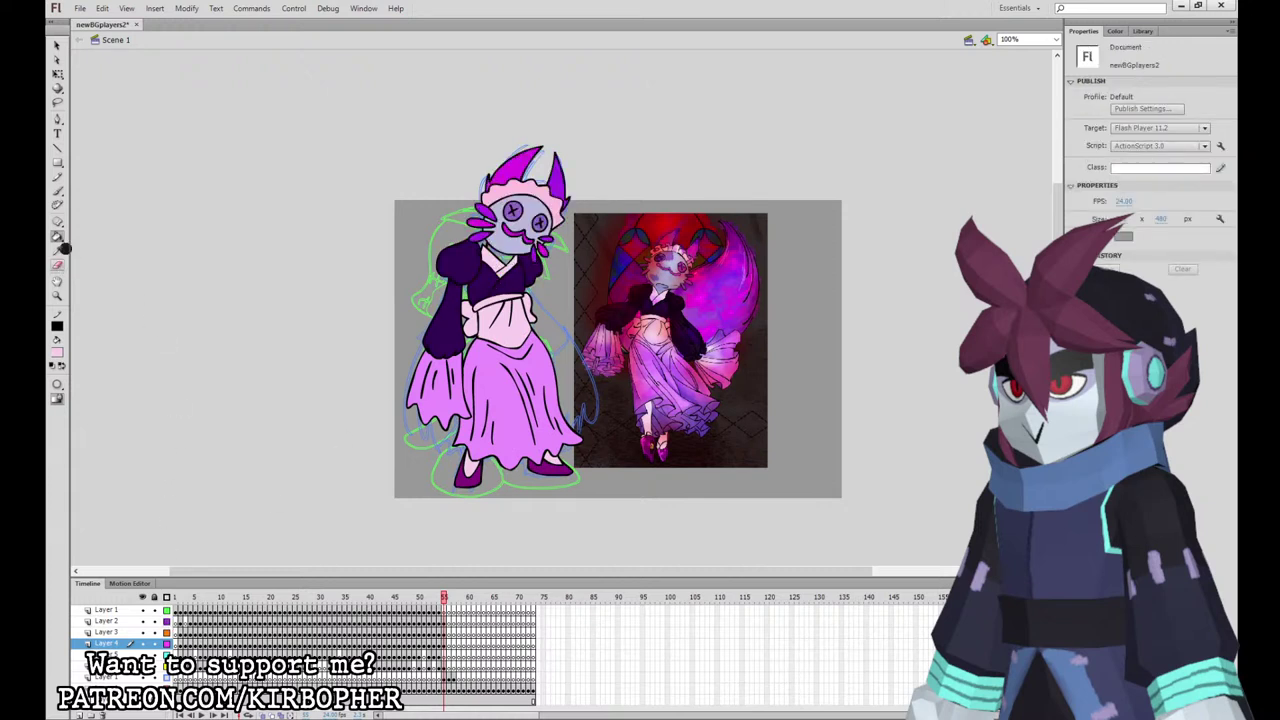
Step: Fill the neck with the face's pale lavender and touch up the collar area just below it
{"action": "left_click", "coordinate": [57, 250]}
{"action": "left_click", "coordinate": [545, 206]}
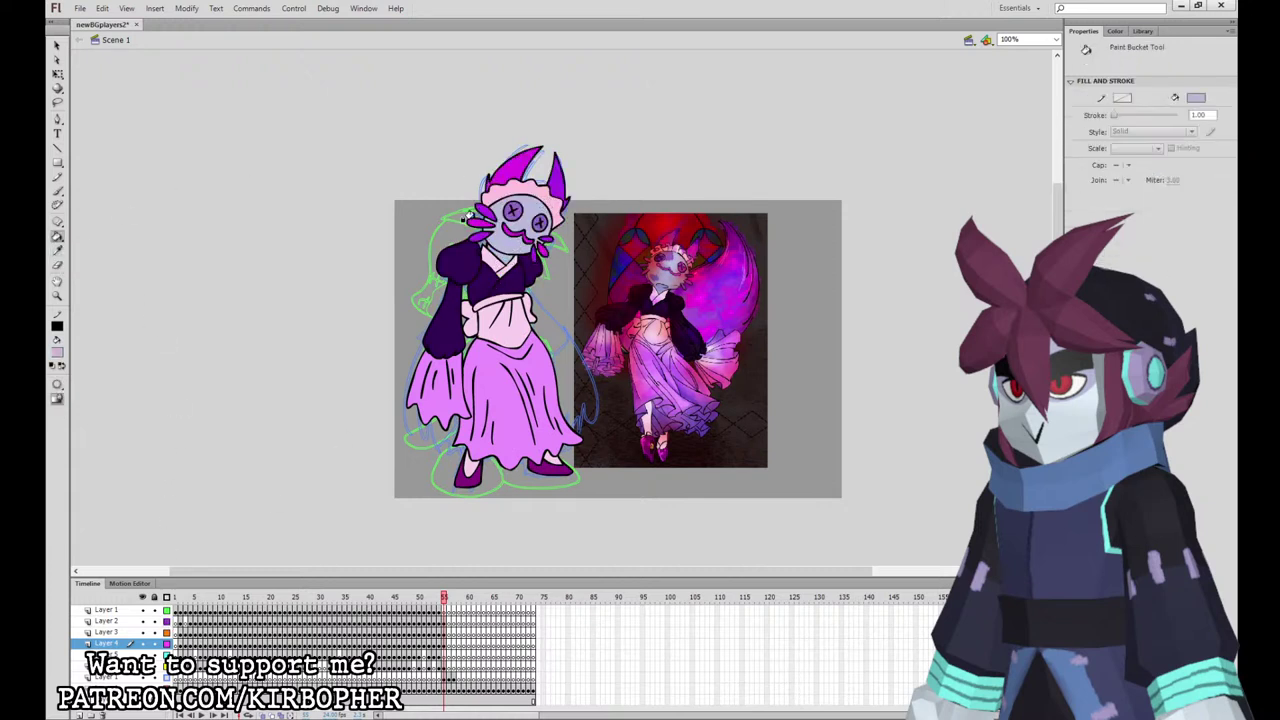
{"action": "key", "text": "v"}
{"action": "left_click_drag", "start_coordinate": [508, 270], "coordinate": [508, 276]}
{"action": "left_click", "coordinate": [512, 268]}
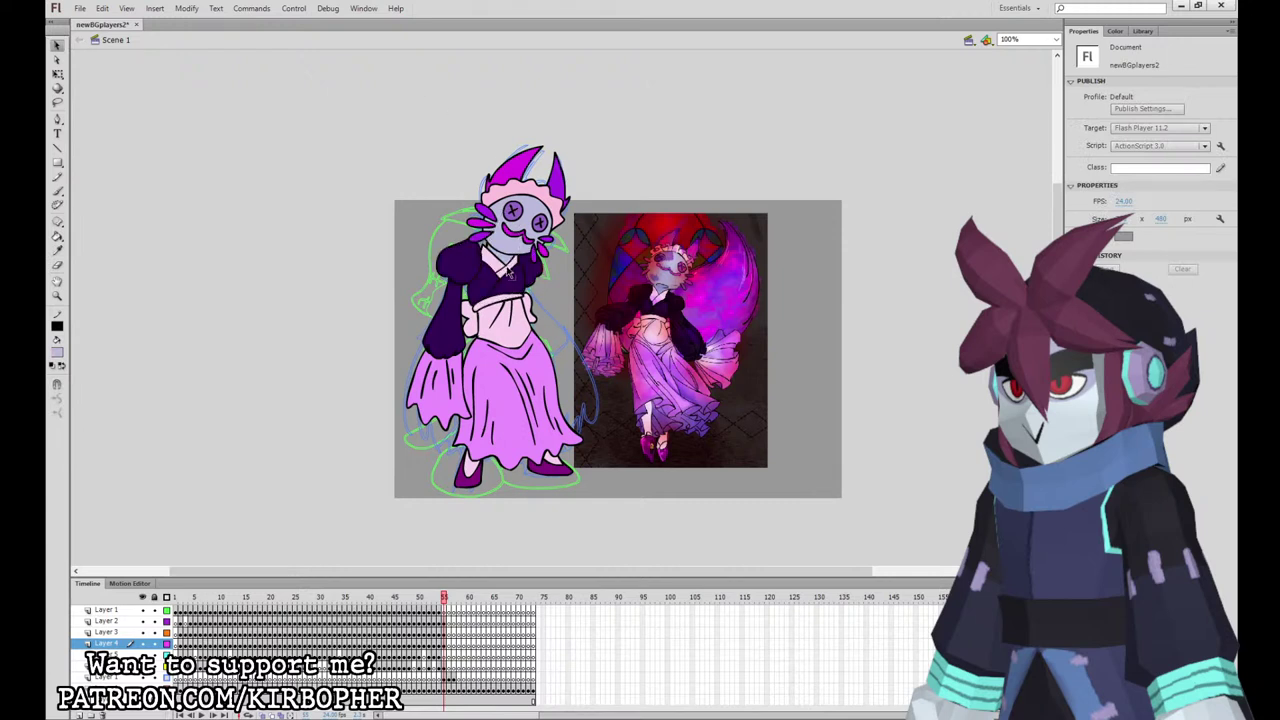
{"action": "left_click", "coordinate": [512, 268]}
{"action": "left_click", "coordinate": [514, 268]}
Step: Adjust the black outline where the sash's side meets the skirt's waistline
{"action": "left_click", "coordinate": [482, 340]}
{"action": "left_click", "coordinate": [480, 341]}
{"action": "left_click", "coordinate": [478, 342]}
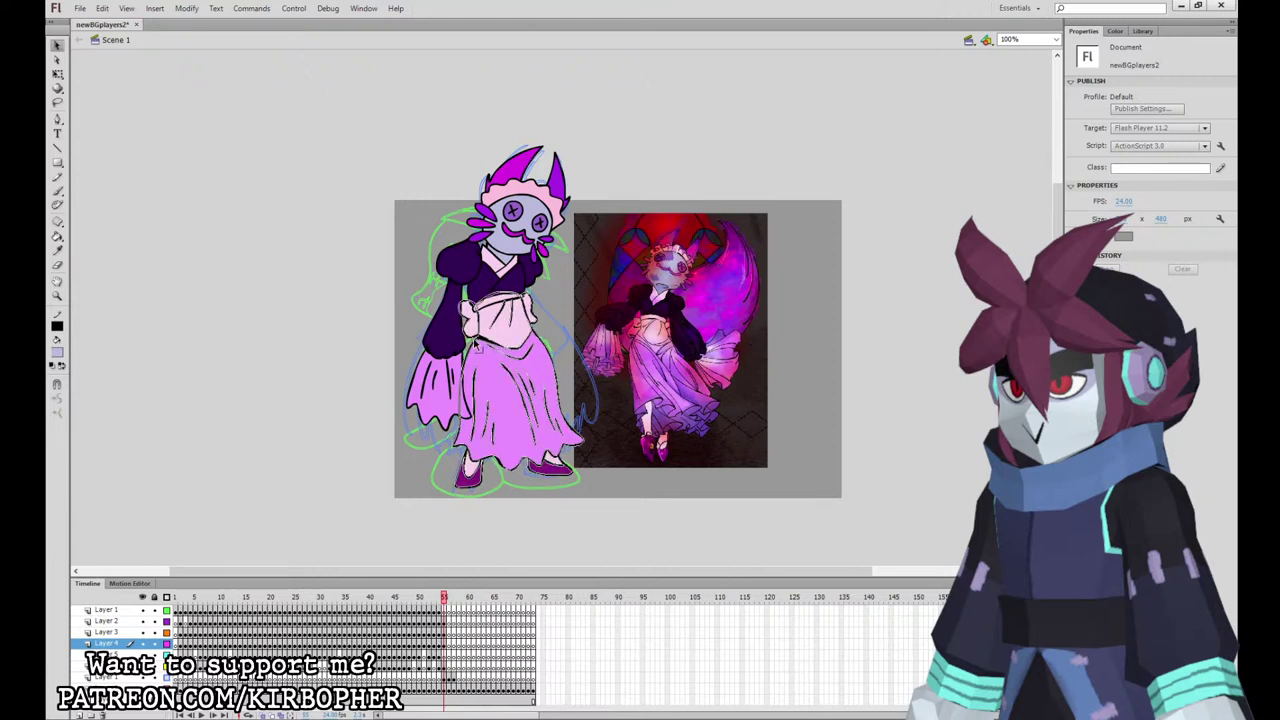
{"action": "left_click", "coordinate": [478, 342]}
{"action": "left_click", "coordinate": [484, 337]}
{"action": "left_click", "coordinate": [485, 337]}
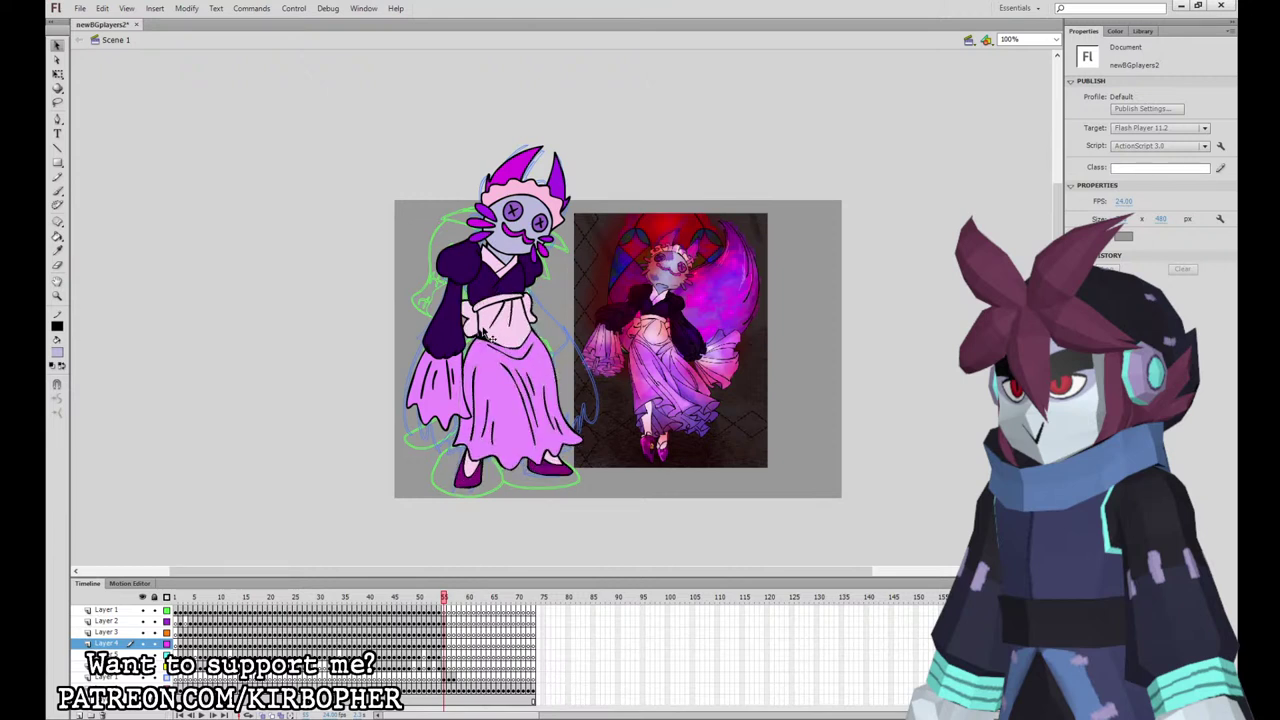
{"action": "left_click", "coordinate": [480, 338]}
{"action": "left_click", "coordinate": [479, 338]}
{"action": "key", "text": "ctrl+="}
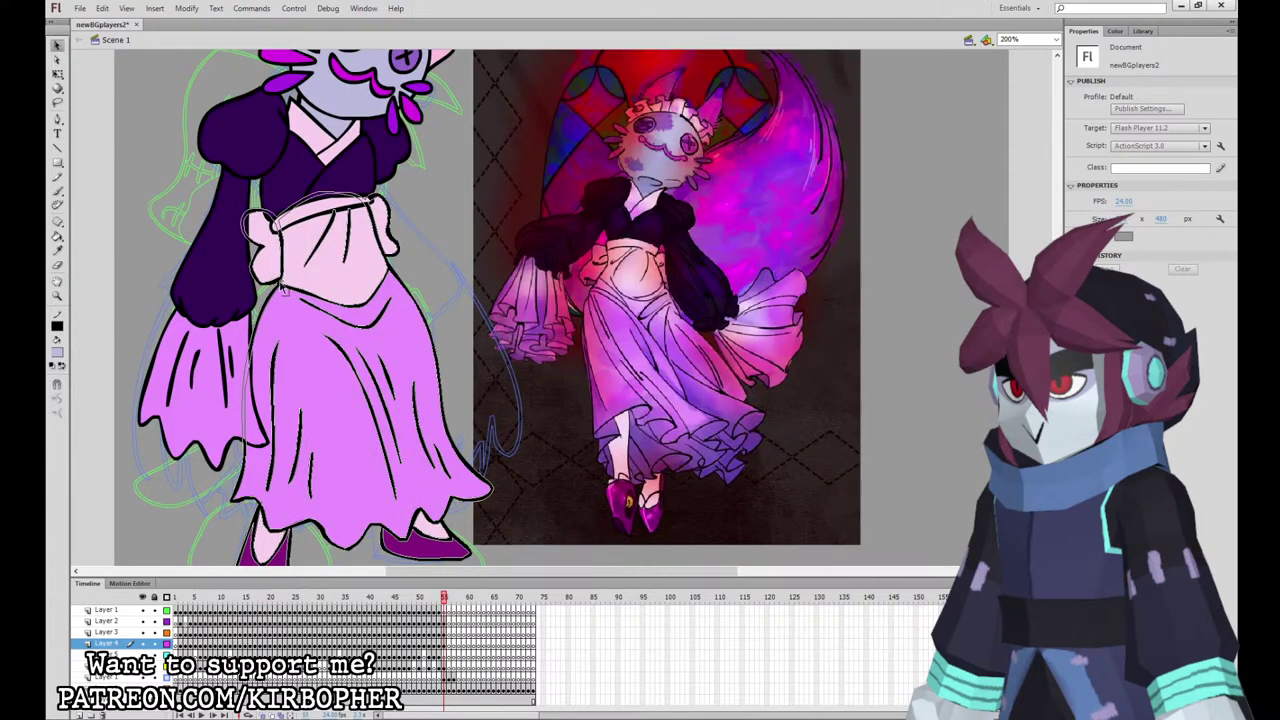
{"action": "left_click", "coordinate": [282, 286]}
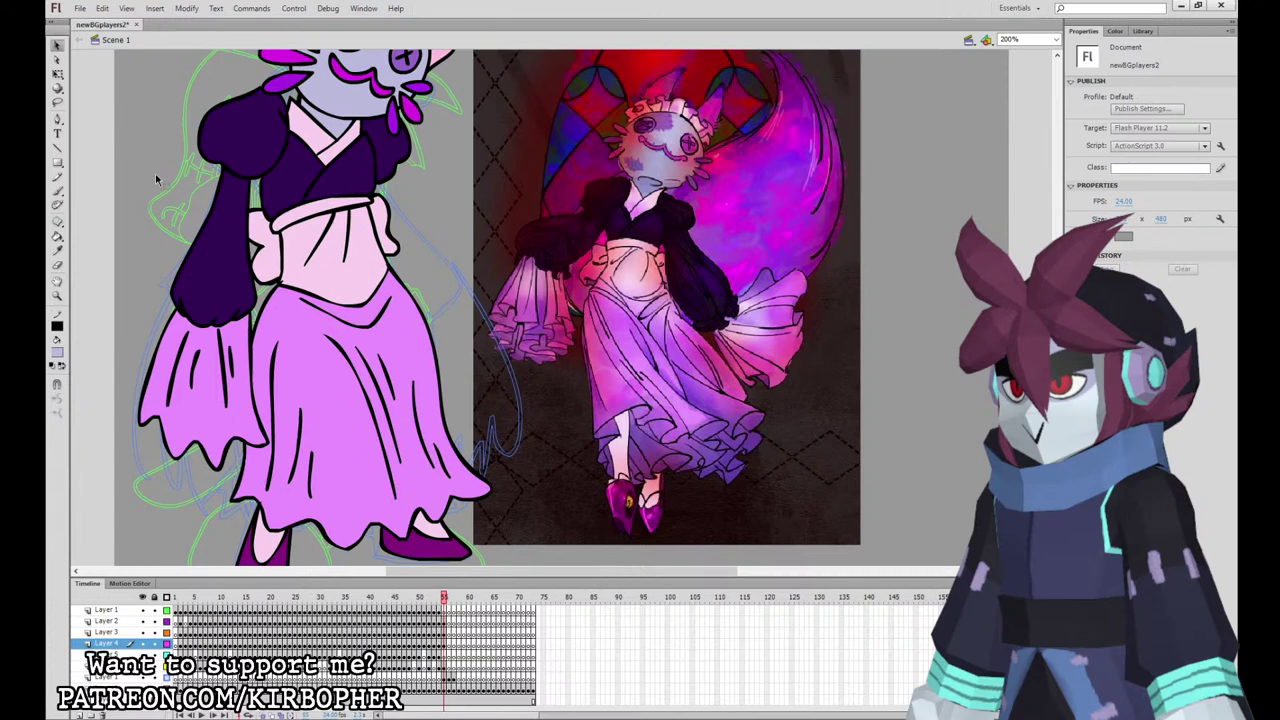
Step: Sample the sash's pale pink and touch up the sash's side edge with the Brush tool
{"action": "left_click", "coordinate": [57, 237]}
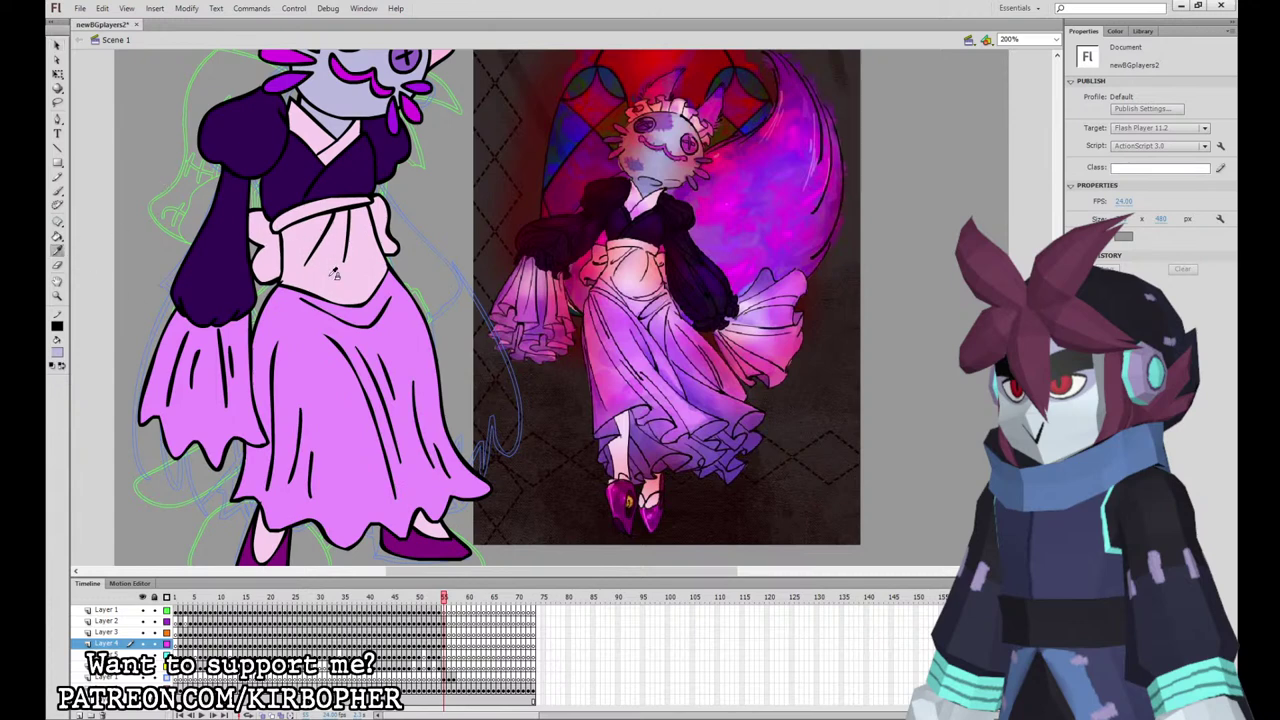
{"action": "left_click", "coordinate": [58, 192]}
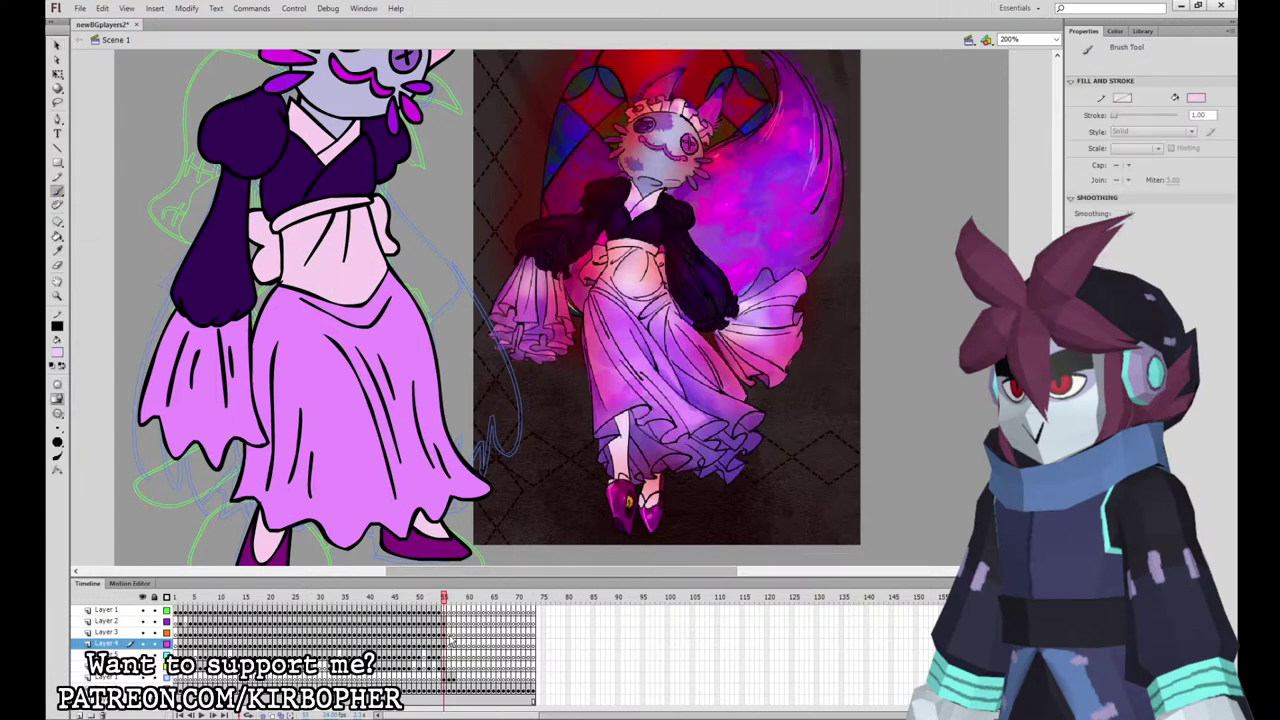
{"action": "left_click", "coordinate": [445, 633]}
{"action": "left_click", "coordinate": [445, 644]}
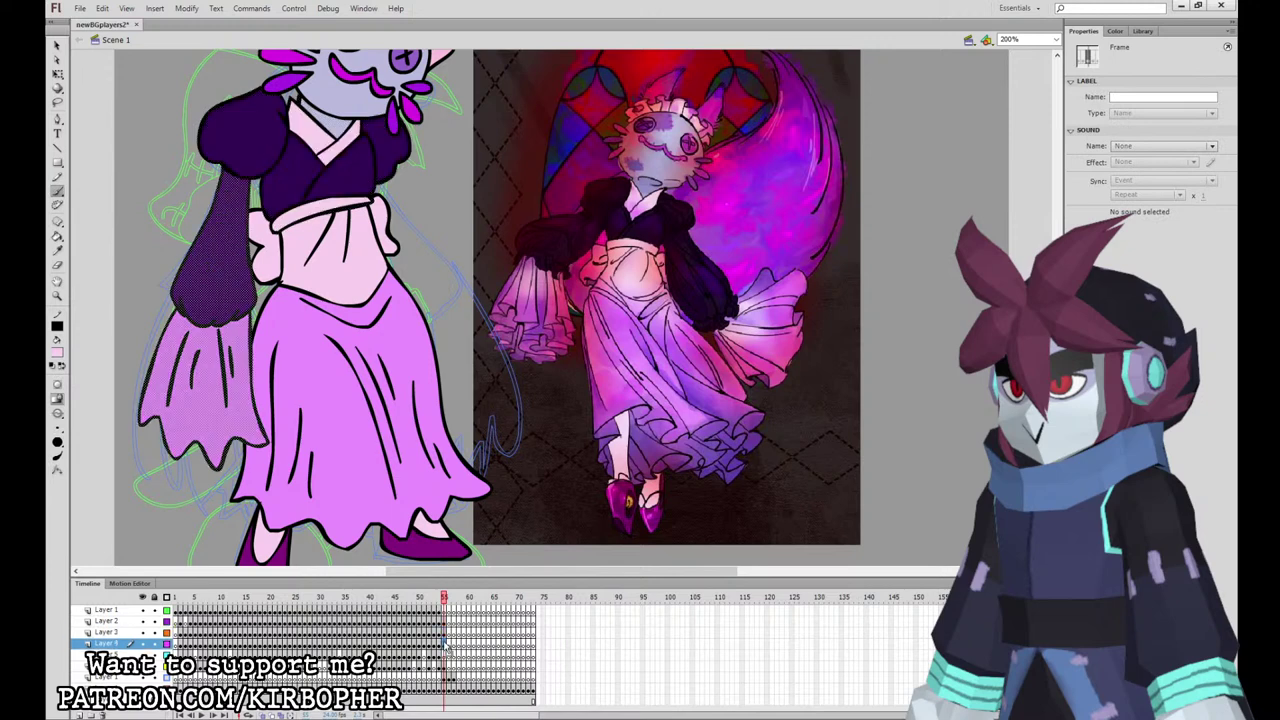
{"action": "left_click", "coordinate": [446, 667]}
{"action": "left_click", "coordinate": [294, 265]}
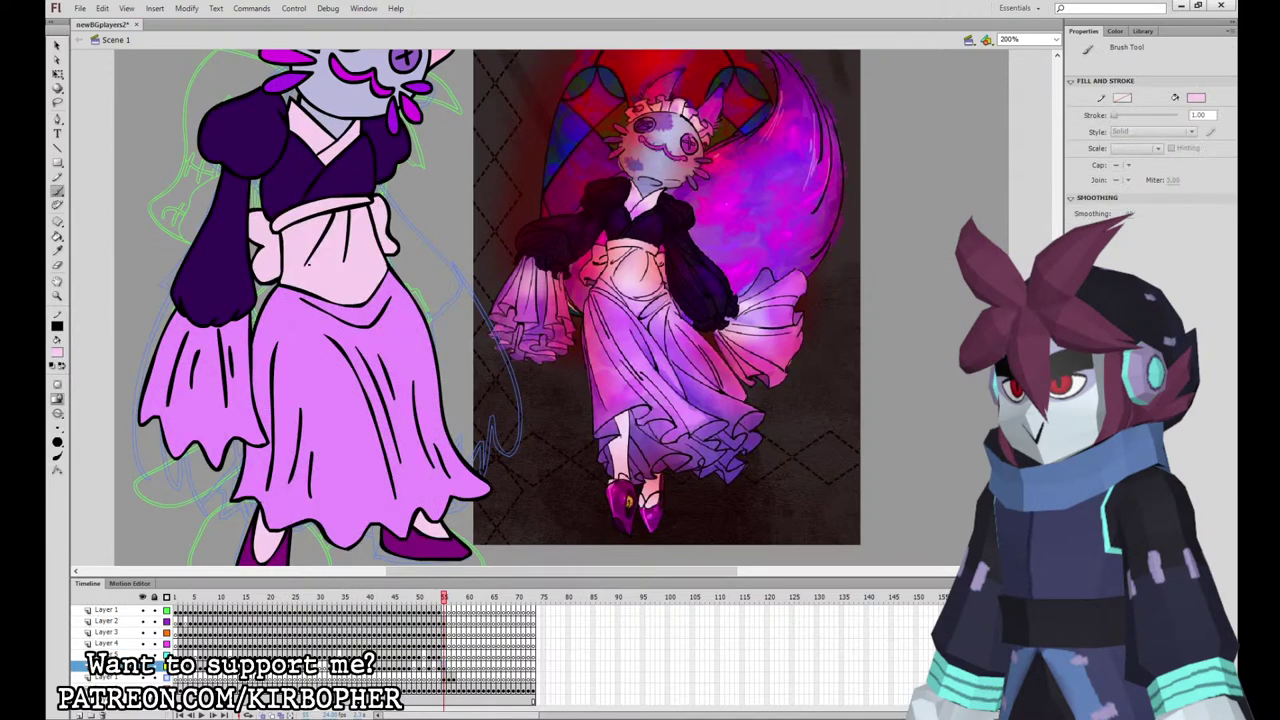
{"action": "key", "text": "ctrl+minus"}
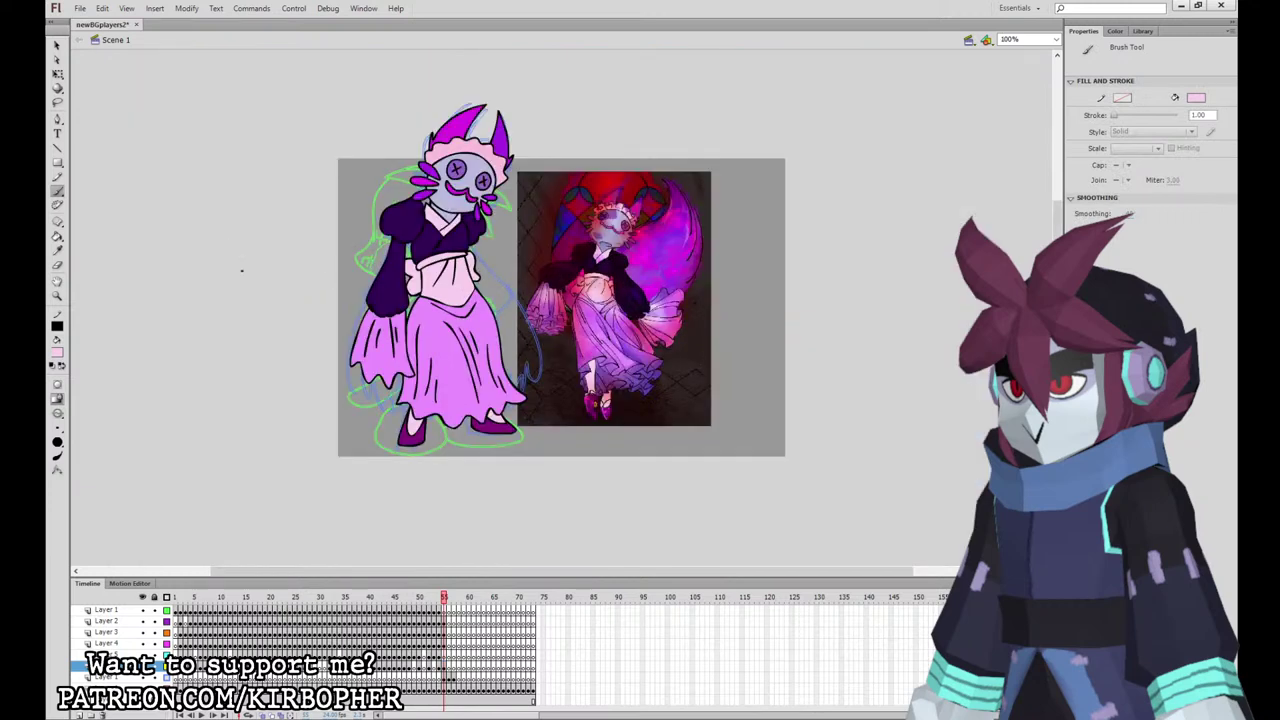
Step: Duplicate the finished arm and sleeve, flip the copy horizontally, and rotate it outward into place below the opposite shoulder
{"action": "left_click", "coordinate": [58, 74]}
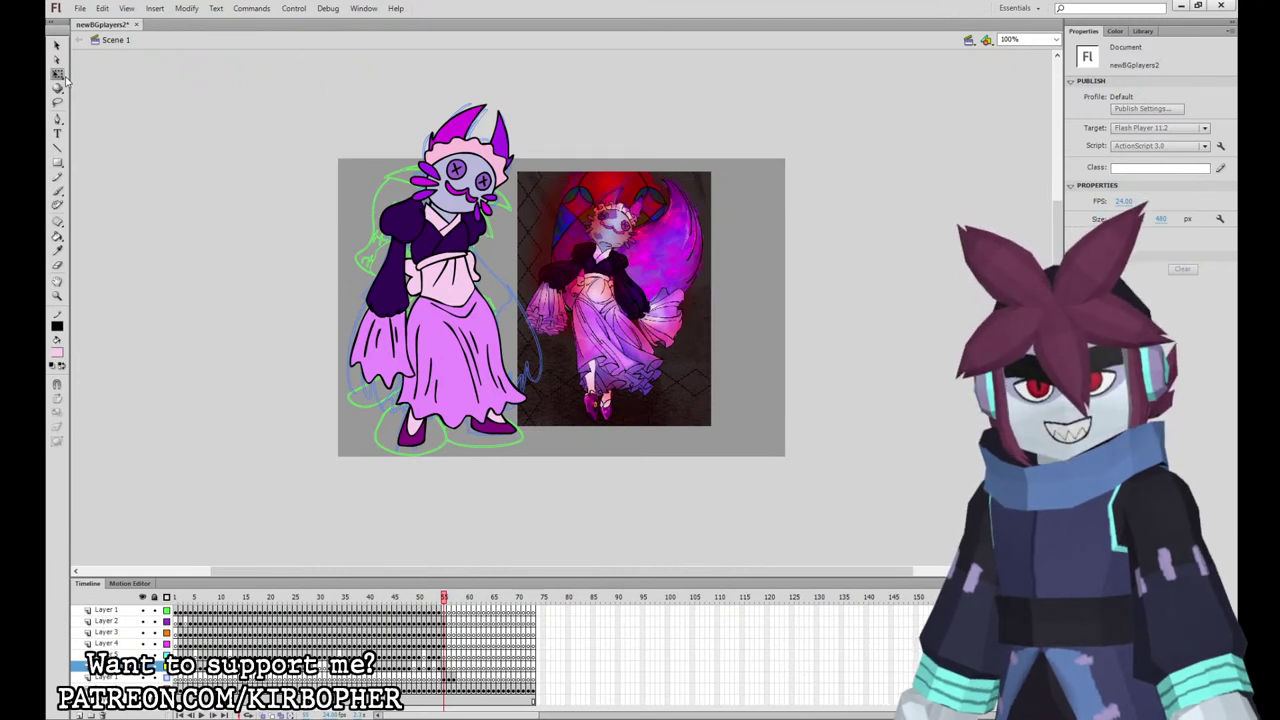
{"action": "left_click", "coordinate": [444, 642]}
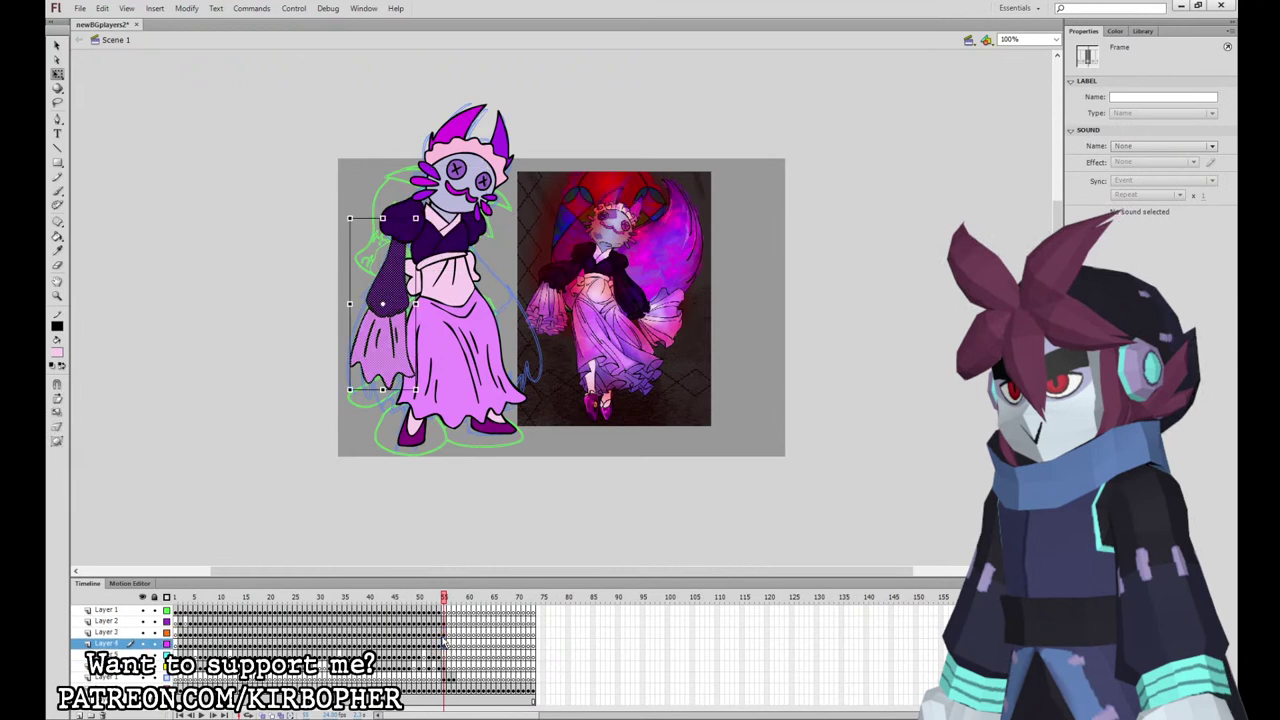
{"action": "key", "text": "ctrl+x"}
{"action": "key", "text": "ctrl+v"}
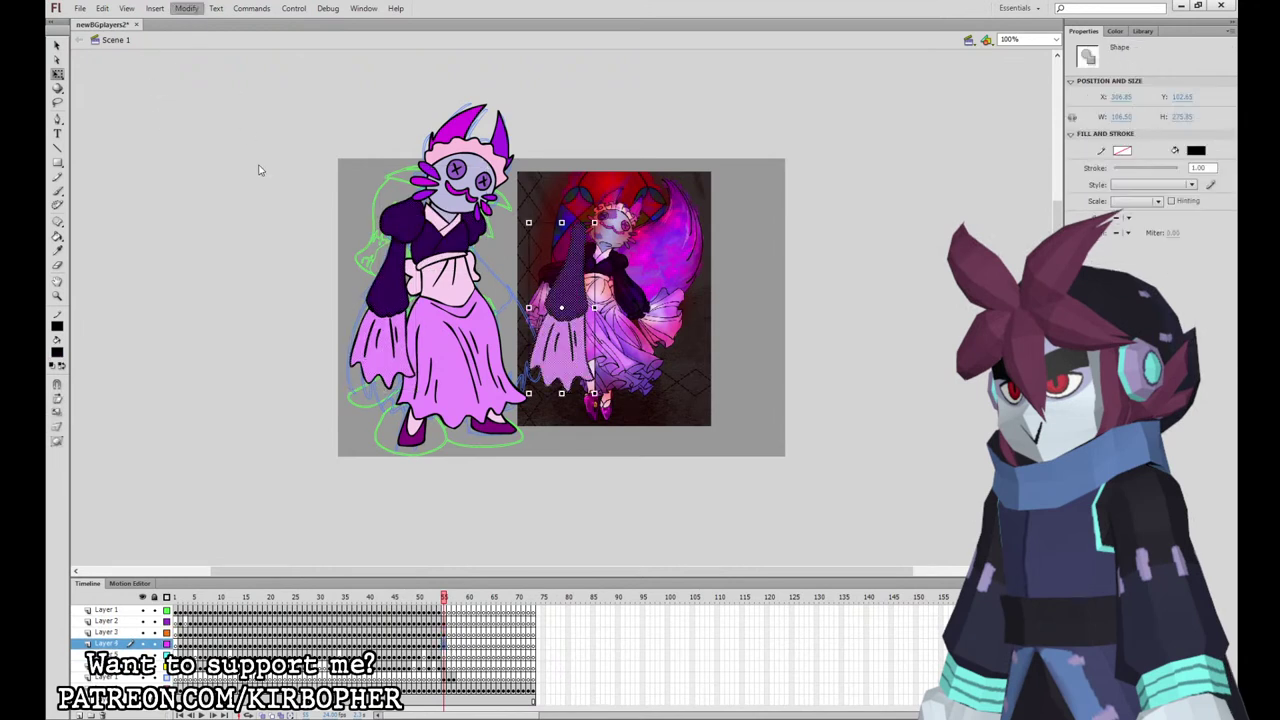
{"action": "left_click_drag", "start_coordinate": [570, 302], "coordinate": [503, 298]}
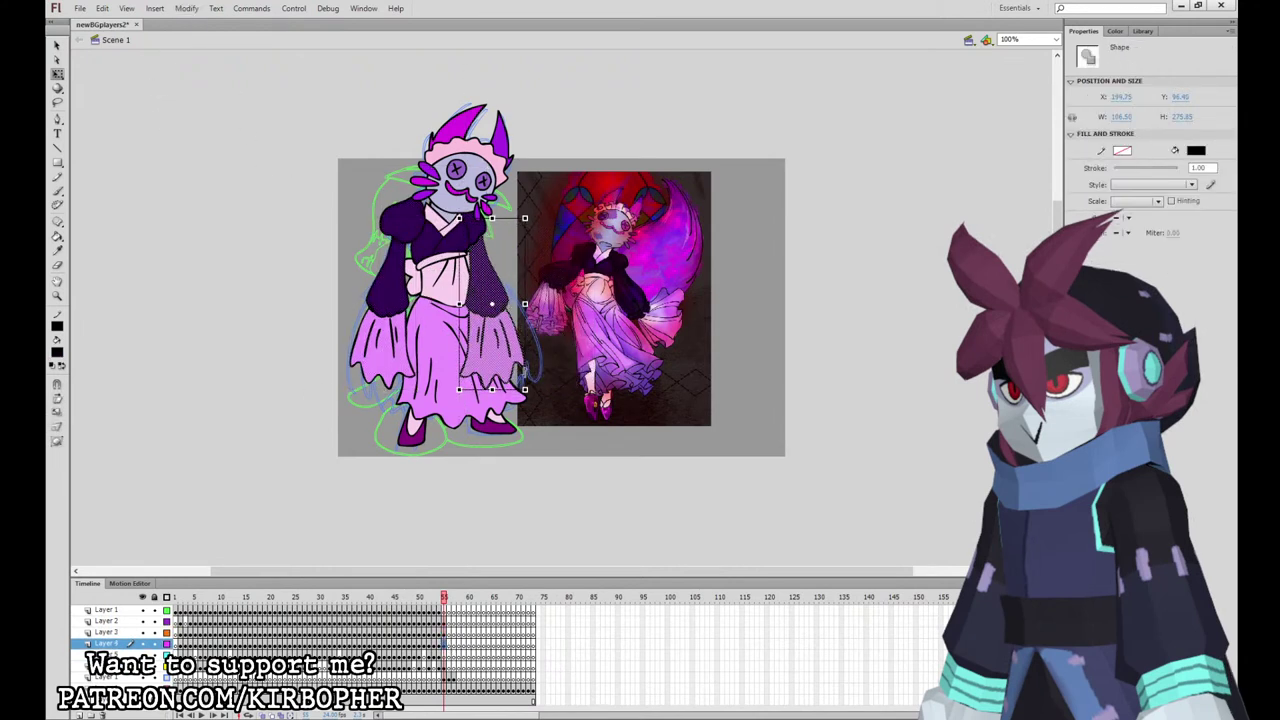
{"action": "left_click_drag", "start_coordinate": [531, 383], "coordinate": [551, 369]}
{"action": "left_click_drag", "start_coordinate": [504, 321], "coordinate": [533, 340]}
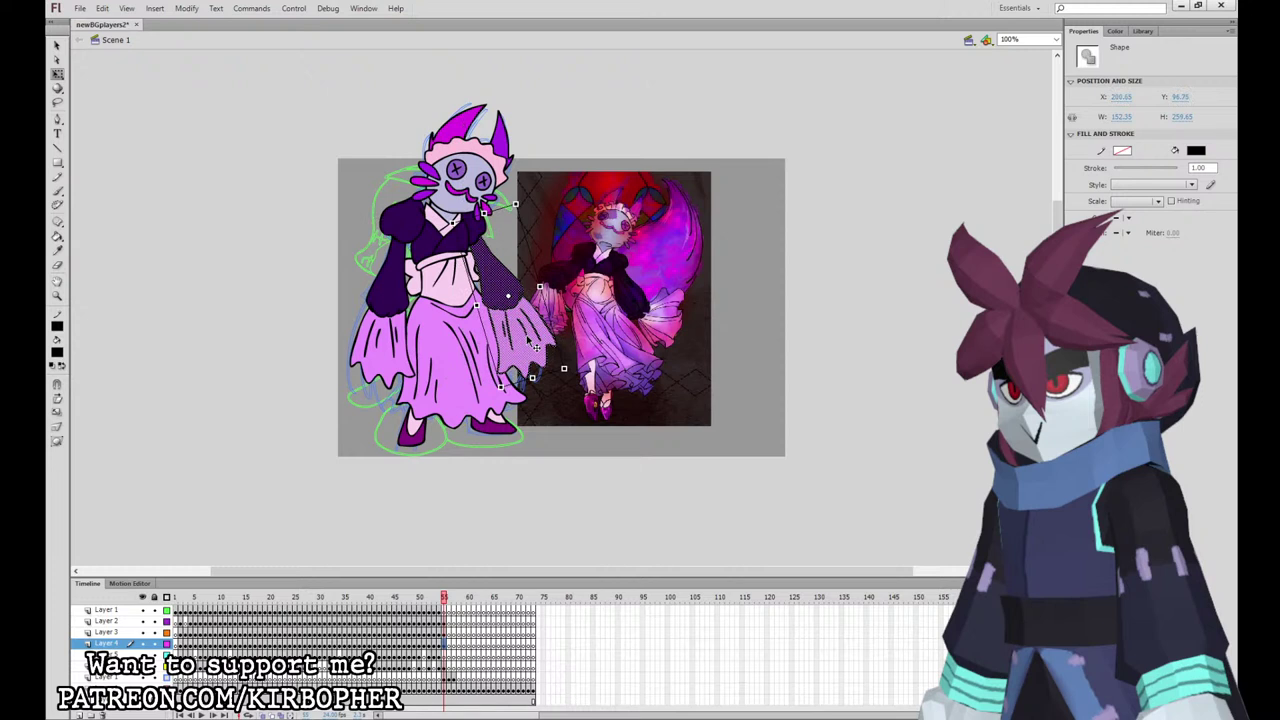
{"action": "left_click", "coordinate": [262, 421]}
Step: Brush the black outline of a large, bushy tail with jagged fur tips curving up beside the character
{"action": "left_click", "coordinate": [58, 191]}
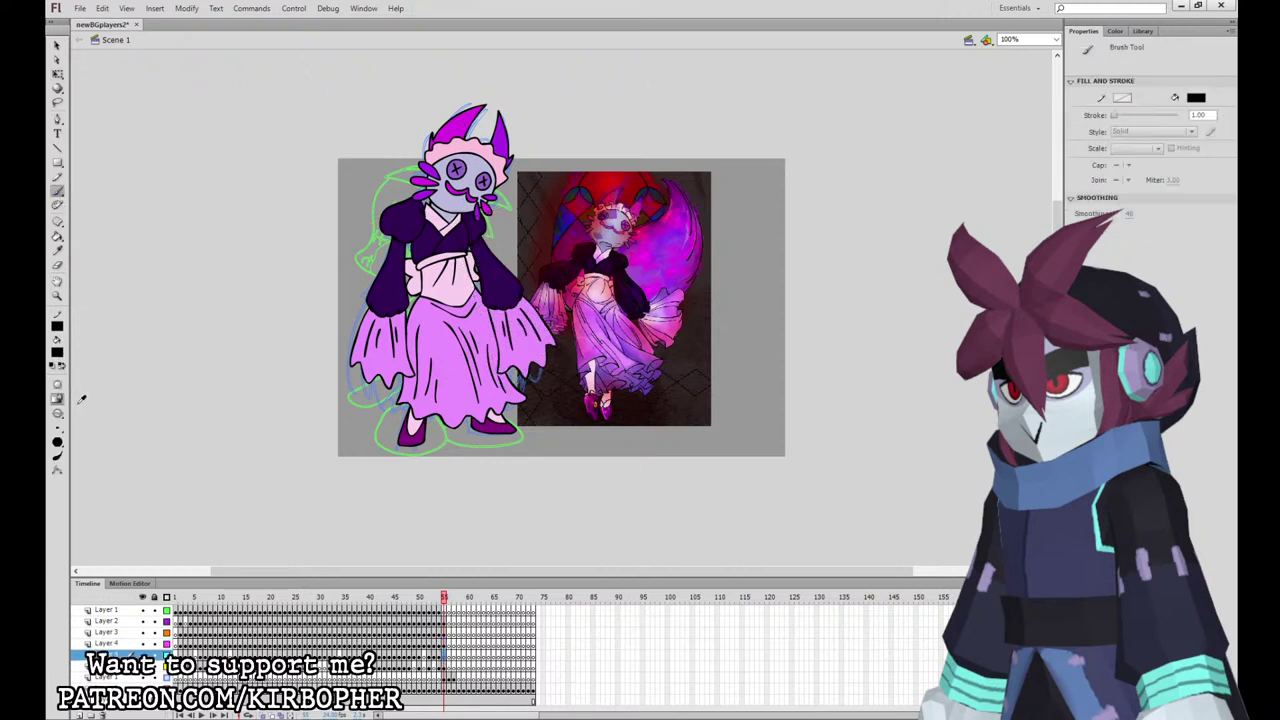
{"action": "left_click", "coordinate": [445, 655]}
{"action": "mouse_move", "coordinate": [374, 256]}
{"action": "left_mouse_down"}
{"action": "mouse_move", "coordinate": [340, 228]}
{"action": "mouse_move", "coordinate": [318, 168]}
{"action": "mouse_move", "coordinate": [290, 250]}
{"action": "mouse_move", "coordinate": [322, 356]}
{"action": "mouse_move", "coordinate": [362, 384]}
{"action": "mouse_move", "coordinate": [438, 348]}
{"action": "left_mouse_up"}
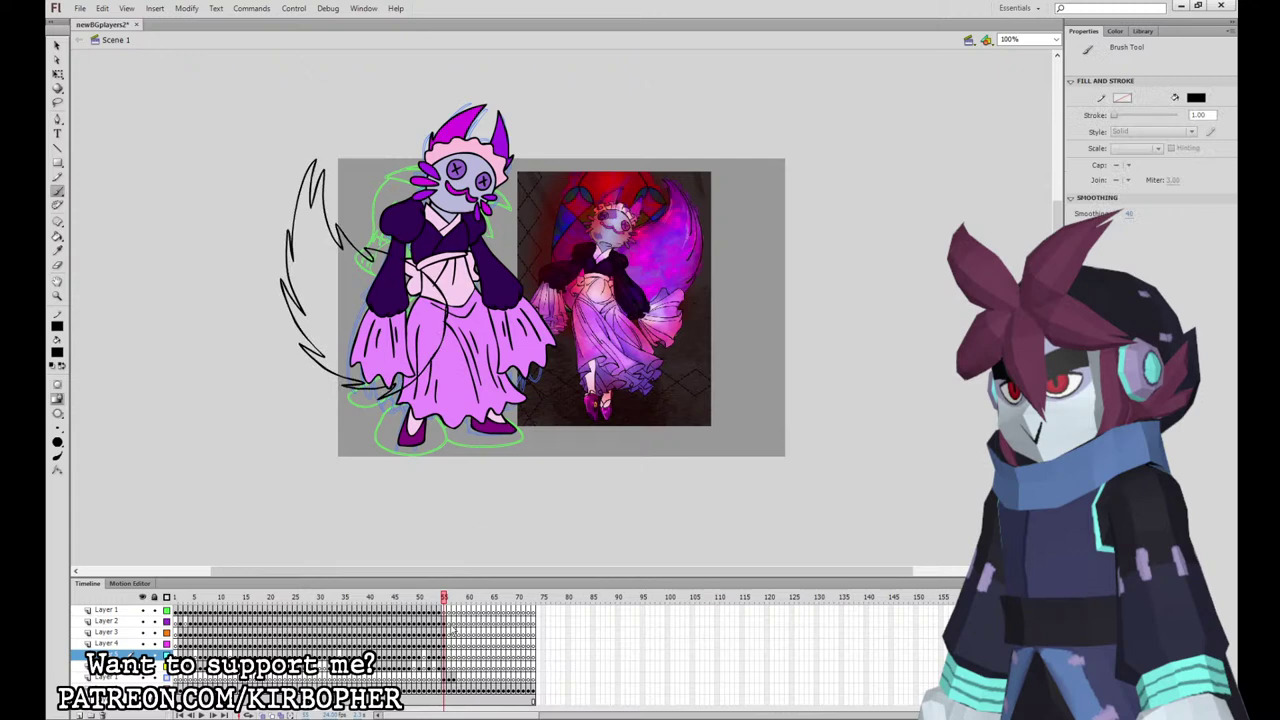
Step: Move the tail outline to the layer behind the skirt and body
{"action": "left_click", "coordinate": [447, 666]}
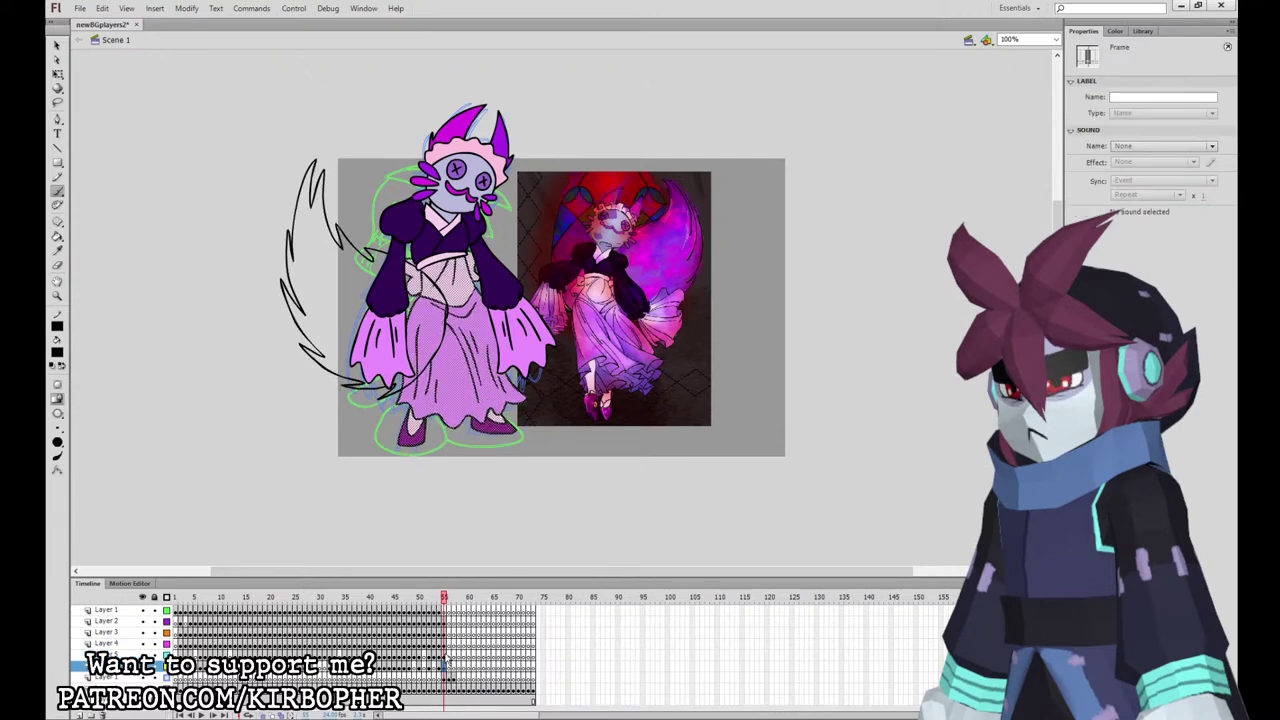
{"action": "left_click", "coordinate": [446, 657]}
{"action": "key", "text": "Left"}
{"action": "key", "text": "Left"}
{"action": "left_click_drag", "start_coordinate": [446, 658], "coordinate": [445, 667]}
{"action": "left_click", "coordinate": [445, 667]}
{"action": "left_click", "coordinate": [449, 657]}
{"action": "left_click", "coordinate": [449, 658]}
{"action": "left_click", "coordinate": [444, 660]}
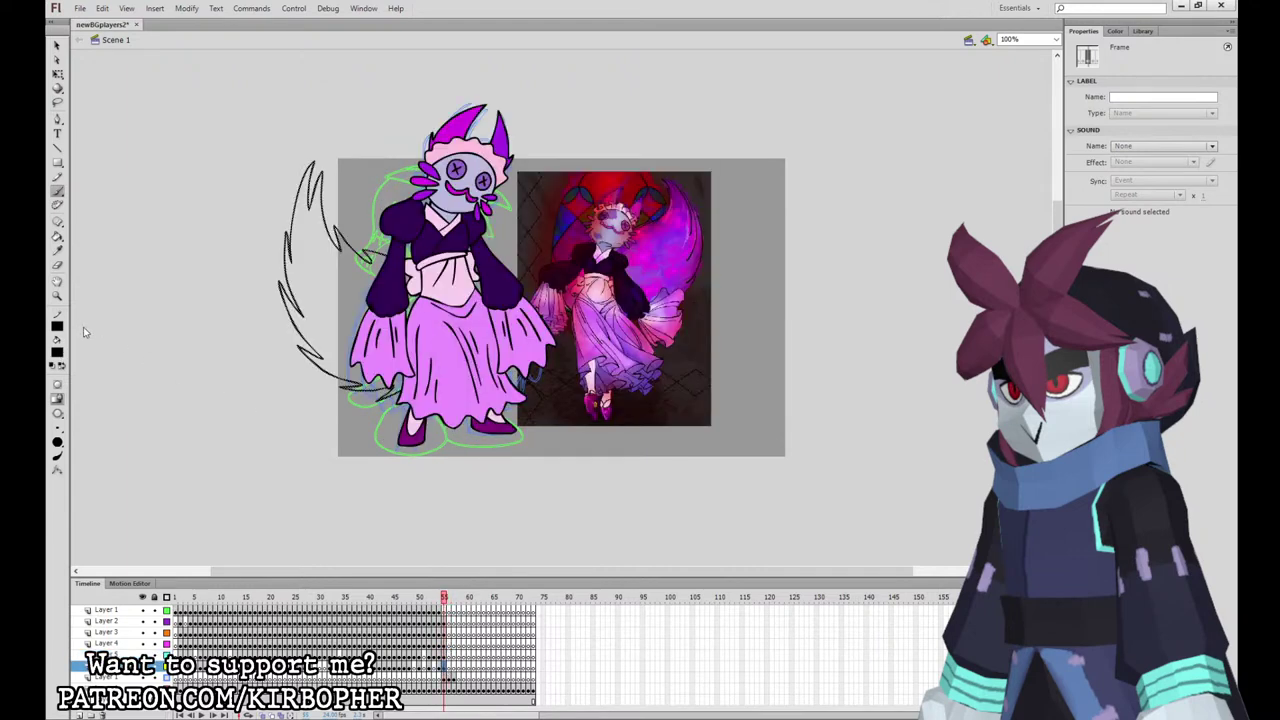
Step: Brush a magenta dividing line inside the tail, then fill its outer part with magenta and inner part with purple, matching the head fins
{"action": "left_click", "coordinate": [440, 134]}
{"action": "key", "text": "ctrl+z"}
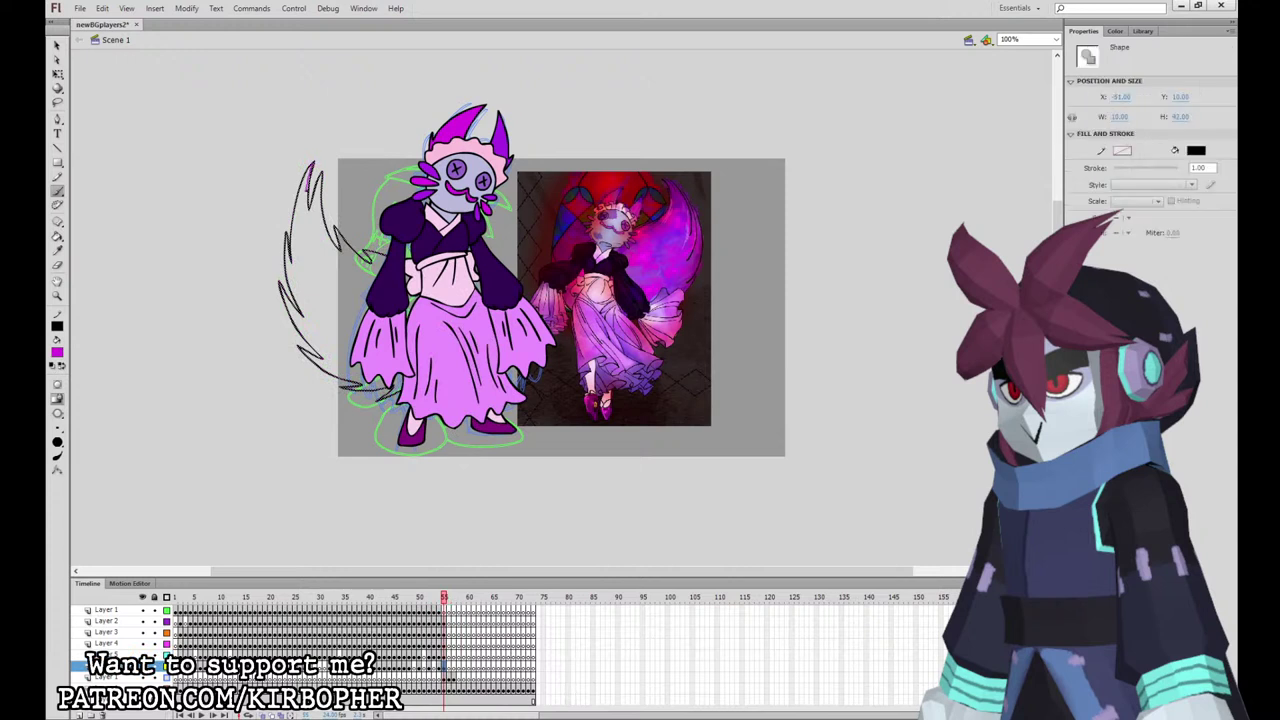
{"action": "key", "text": "Escape"}
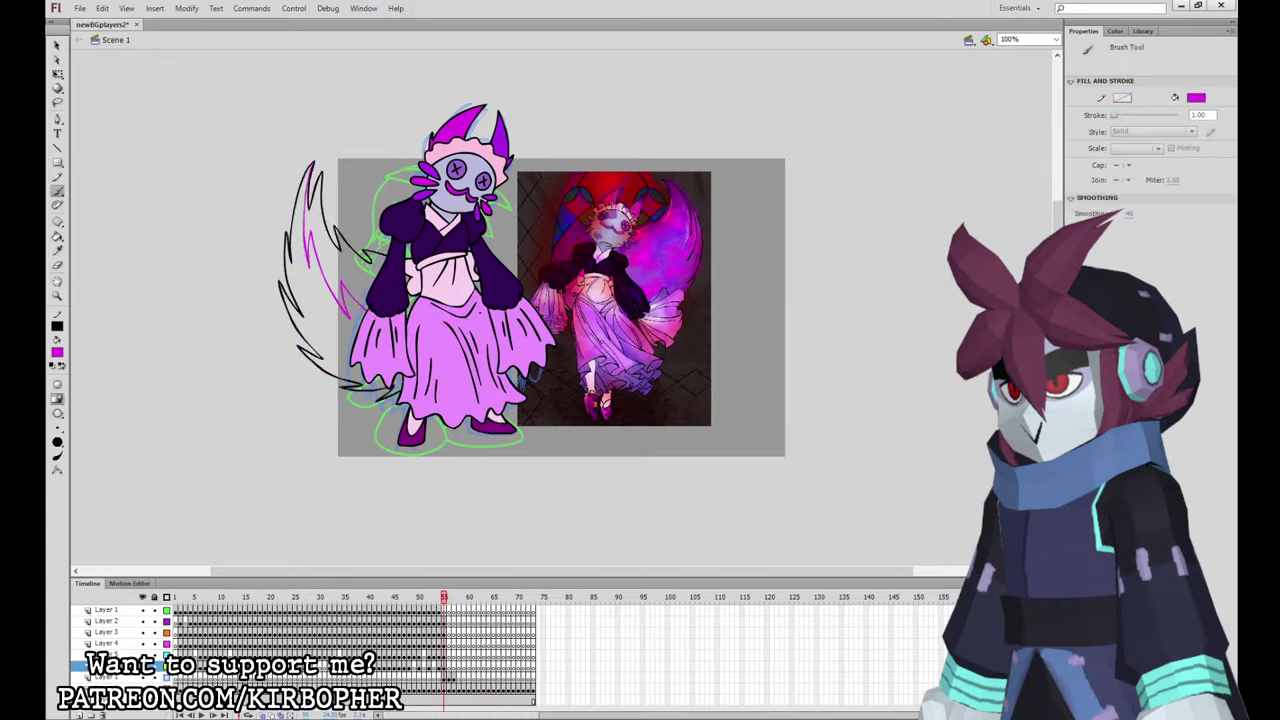
{"action": "left_click", "coordinate": [57, 237]}
{"action": "left_click", "coordinate": [326, 308]}
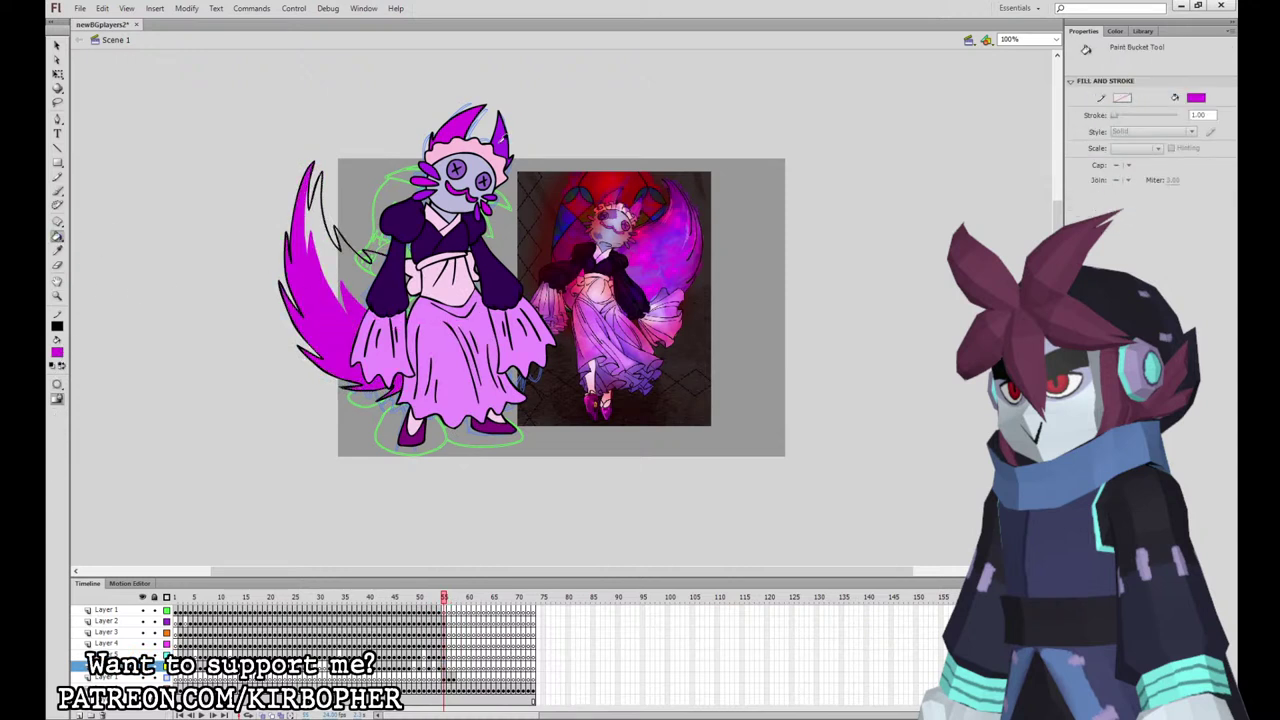
{"action": "left_click", "coordinate": [355, 260]}
Step: Isolate the tail by hiding the other layers, delete the stray line at its base, smooth the base outline, and show all layers again
{"action": "left_click", "coordinate": [142, 609]}
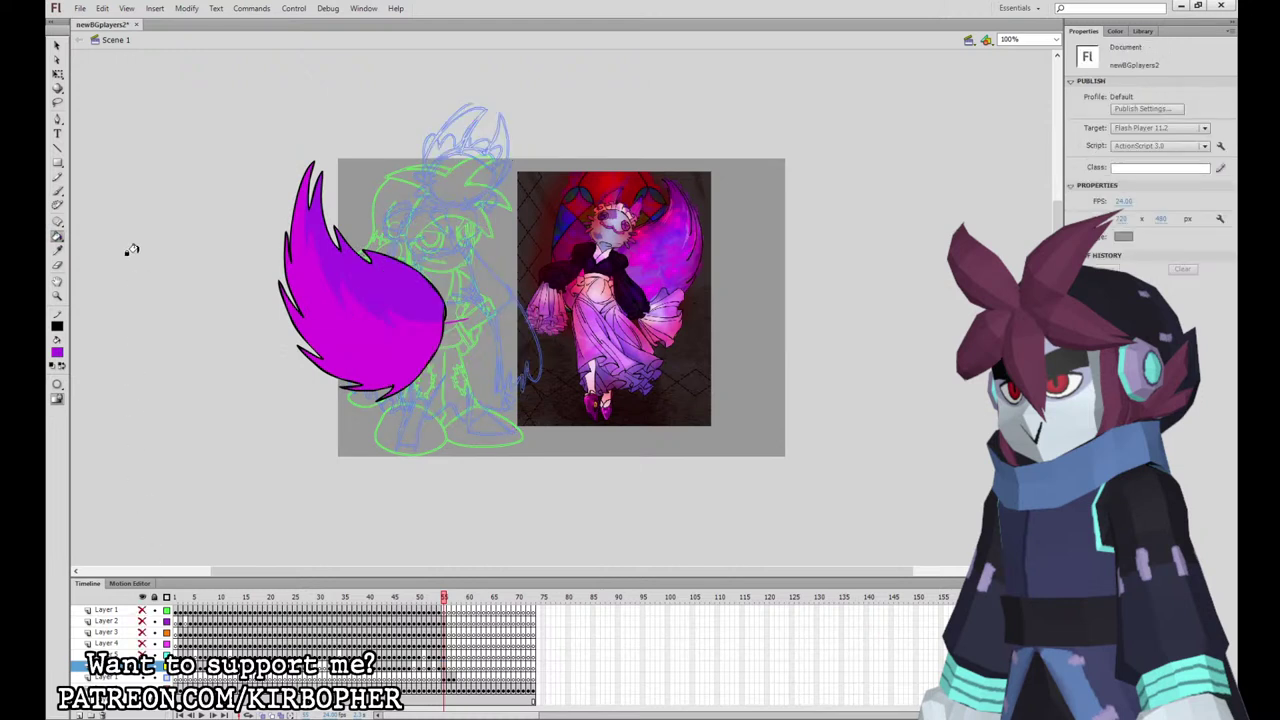
{"action": "left_click", "coordinate": [57, 47]}
{"action": "left_click", "coordinate": [454, 321]}
{"action": "key", "text": "Delete"}
{"action": "left_click_drag", "start_coordinate": [444, 320], "coordinate": [449, 287]}
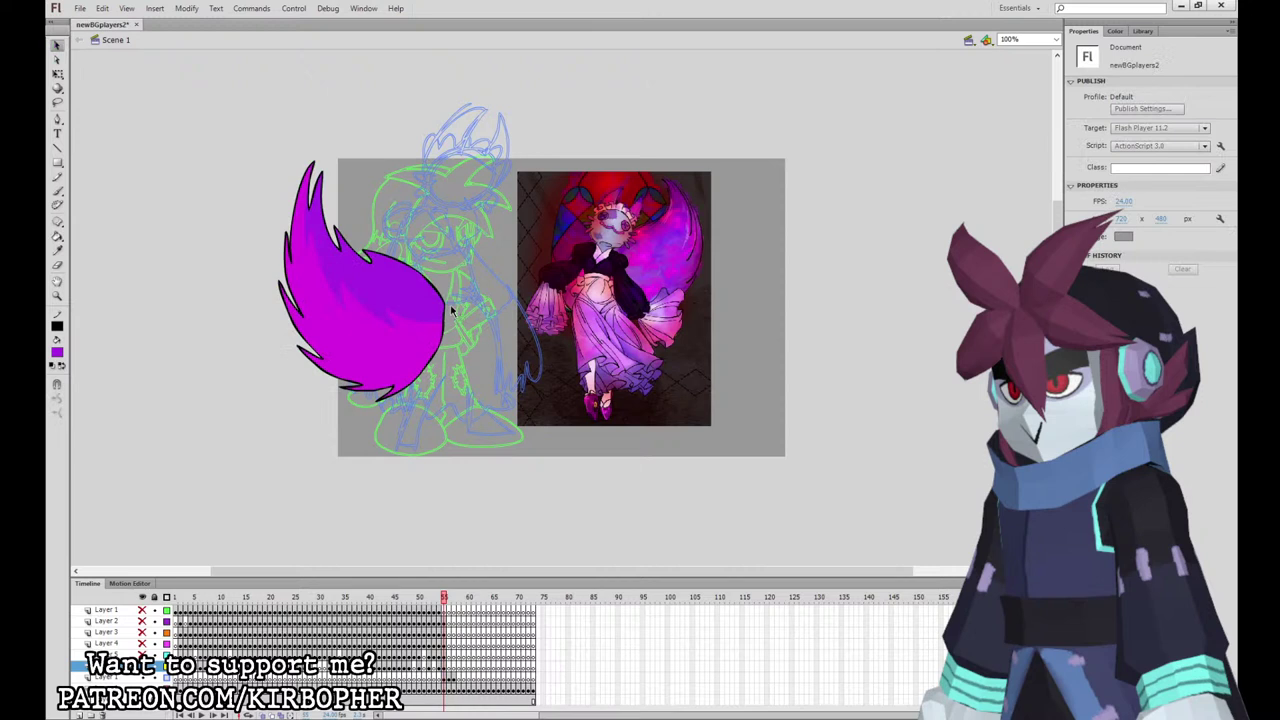
{"action": "left_click", "coordinate": [142, 609]}
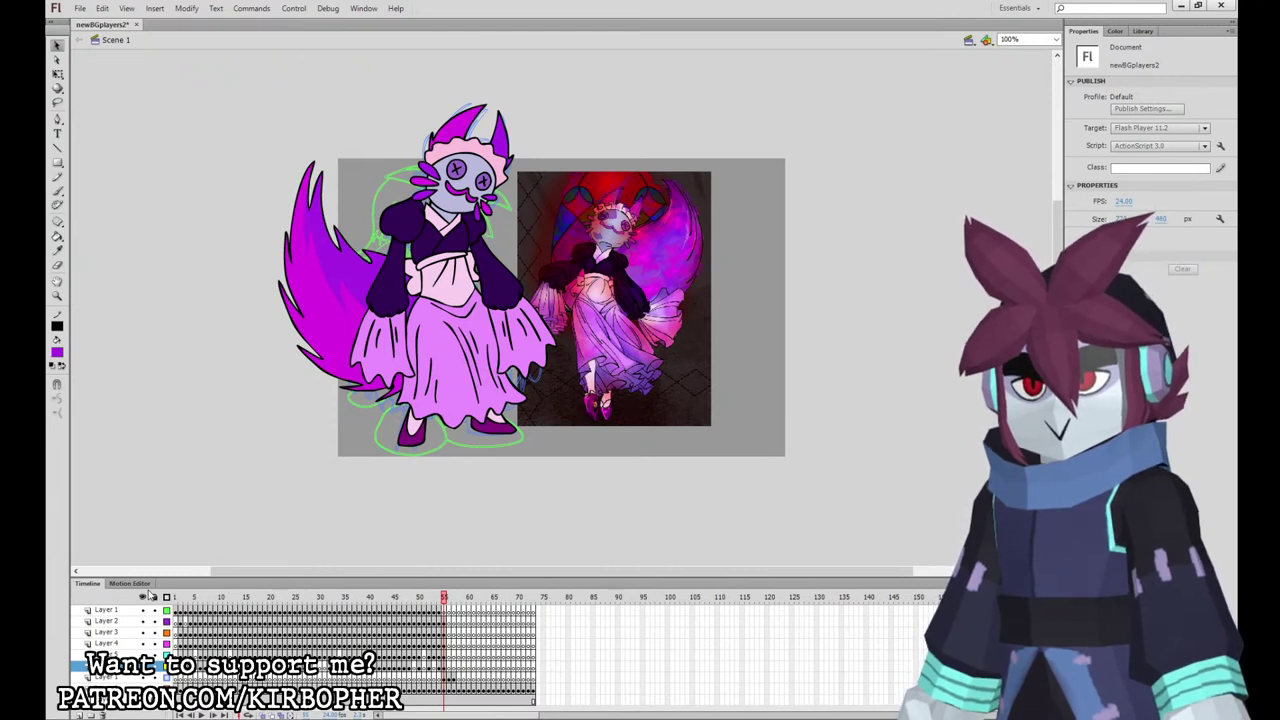
Step: Convert the head, the upper torso and the pair of arms into separate symbols
{"action": "left_click", "coordinate": [106, 621]}
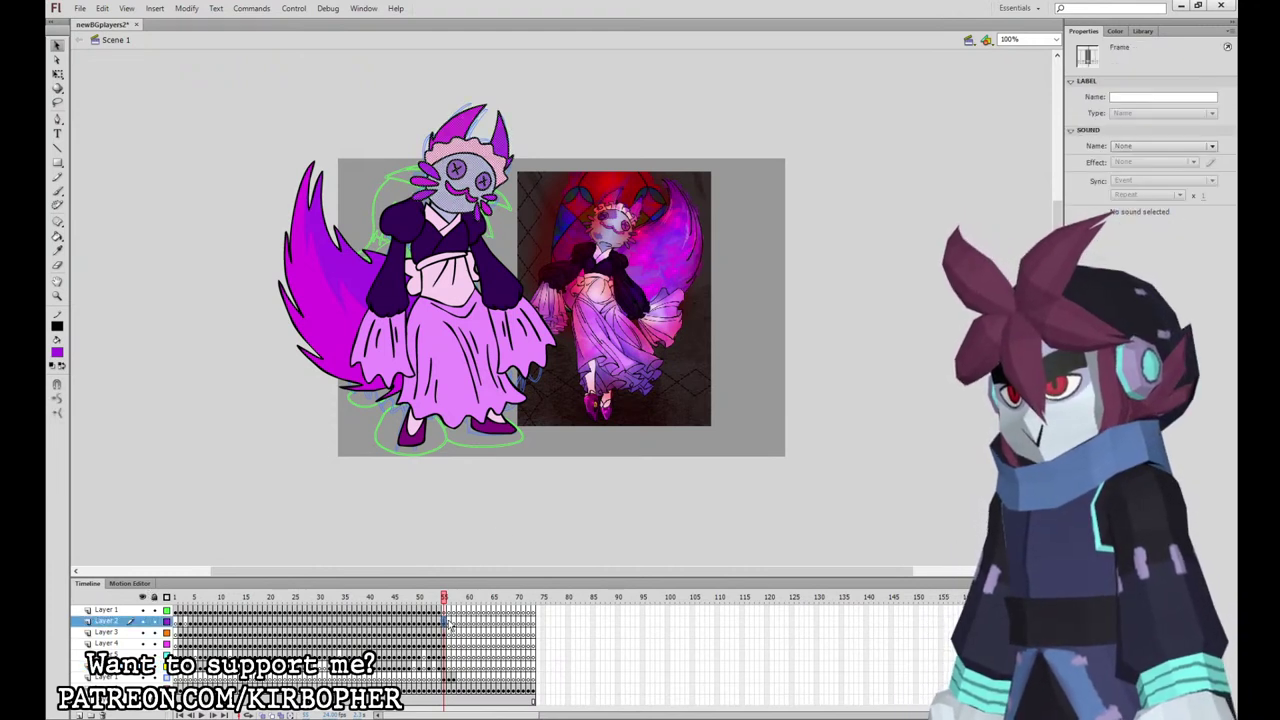
{"action": "left_click", "coordinate": [58, 74]}
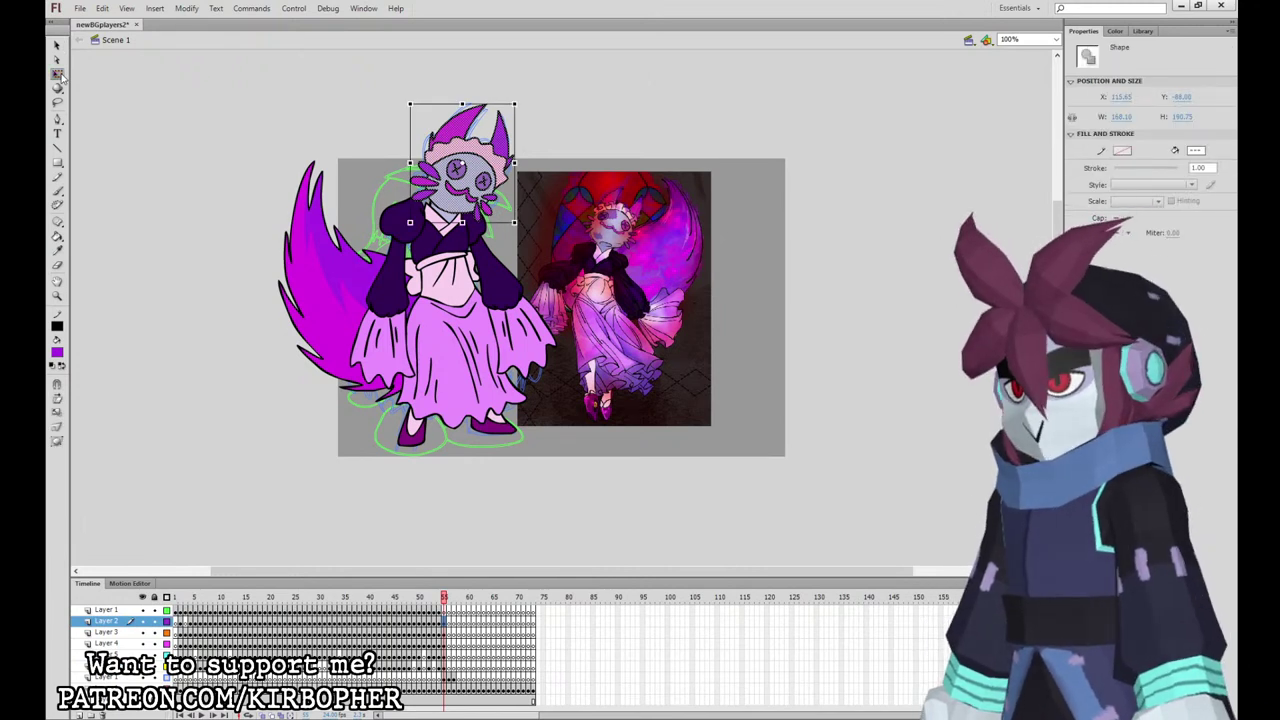
{"action": "left_click", "coordinate": [1143, 32]}
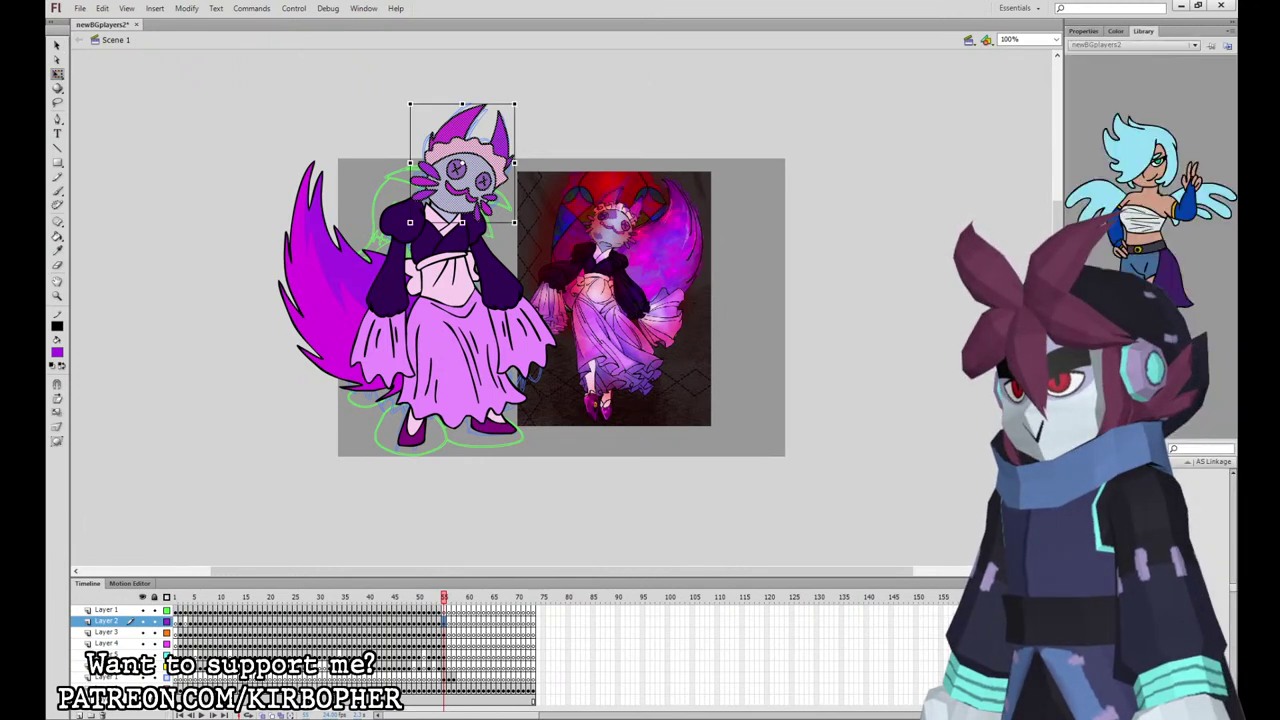
{"action": "left_click", "coordinate": [1110, 600]}
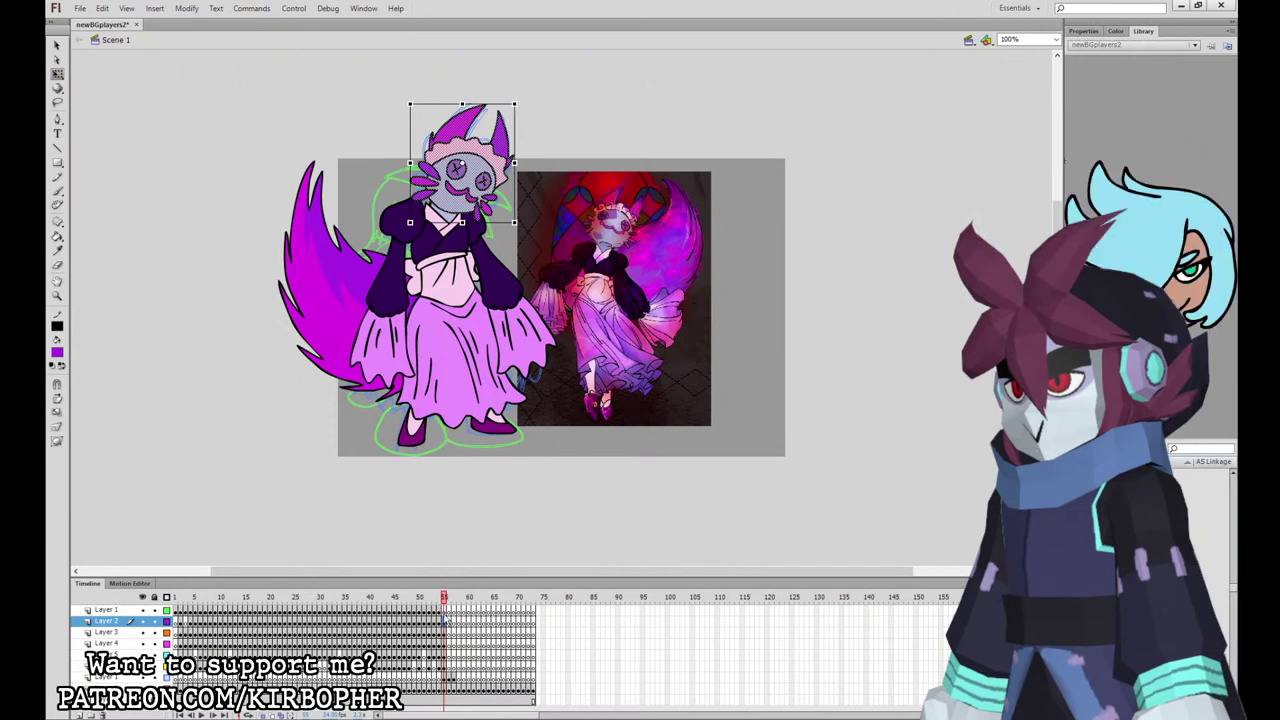
{"action": "left_click", "coordinate": [446, 621]}
{"action": "left_click", "coordinate": [450, 632]}
{"action": "left_click", "coordinate": [445, 632]}
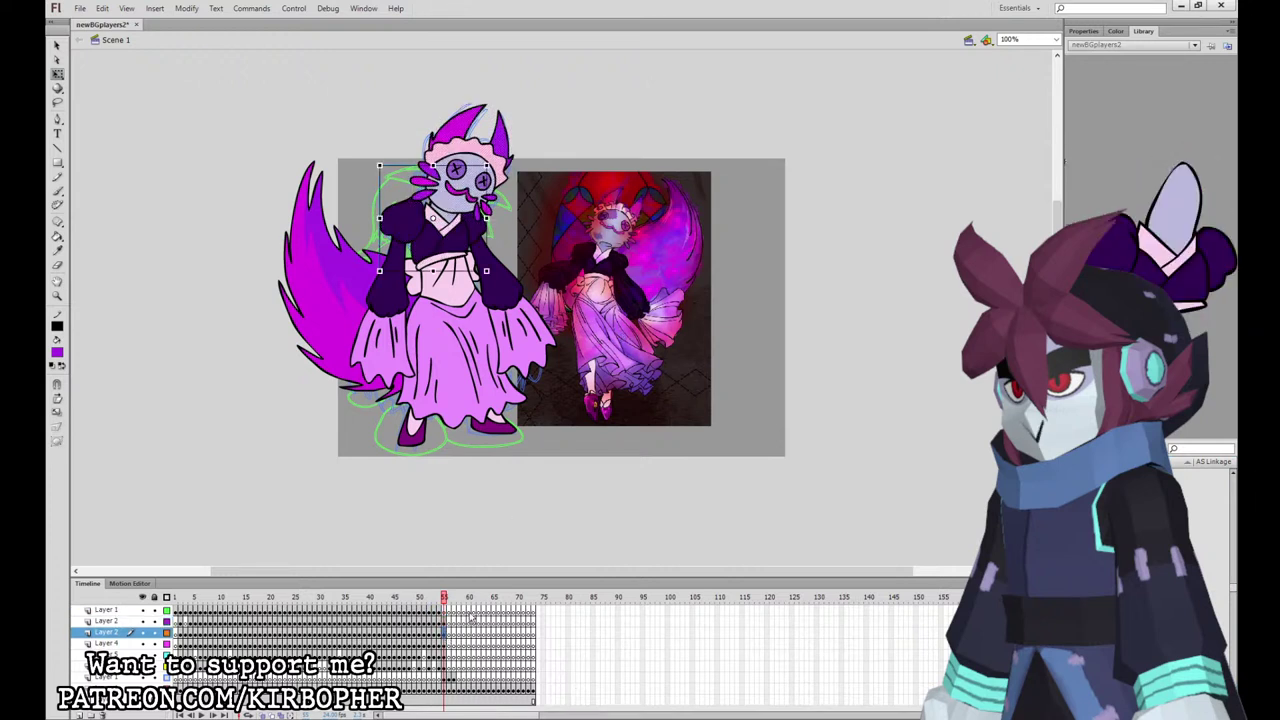
{"action": "left_click", "coordinate": [447, 643]}
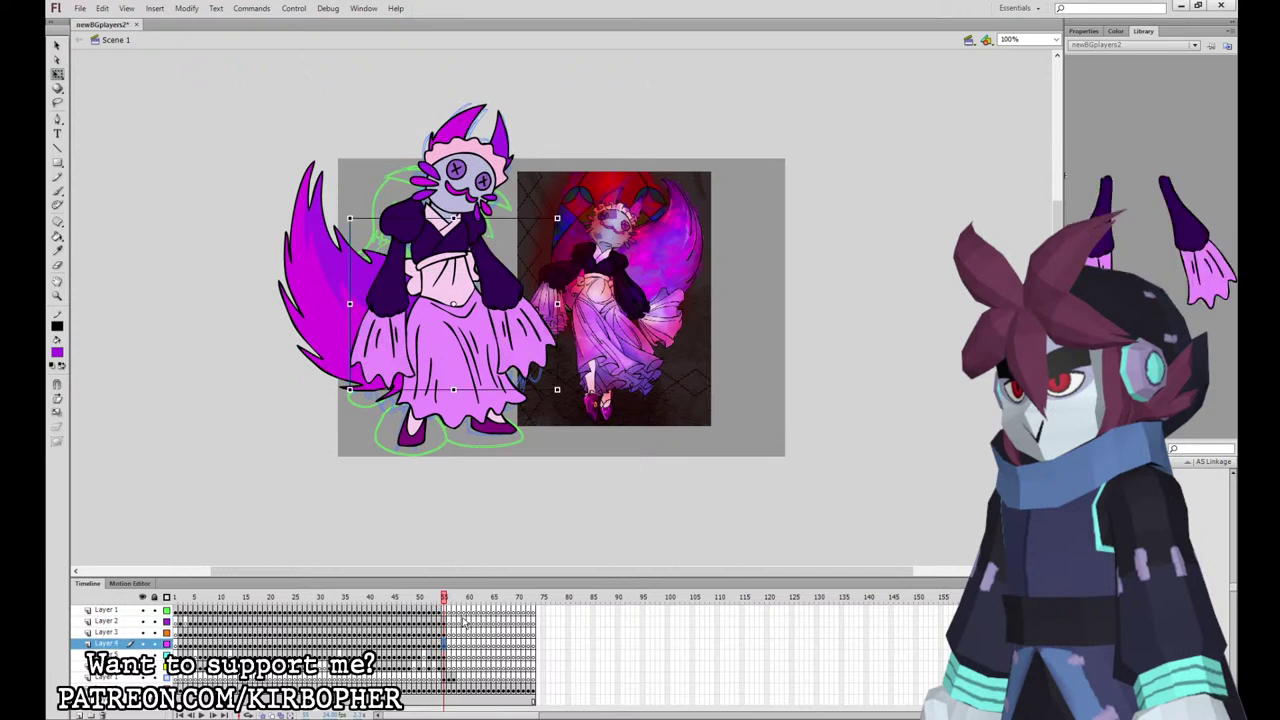
Step: Convert the skirt with sash and legs into one symbol and the tail into another
{"action": "left_click", "coordinate": [446, 656]}
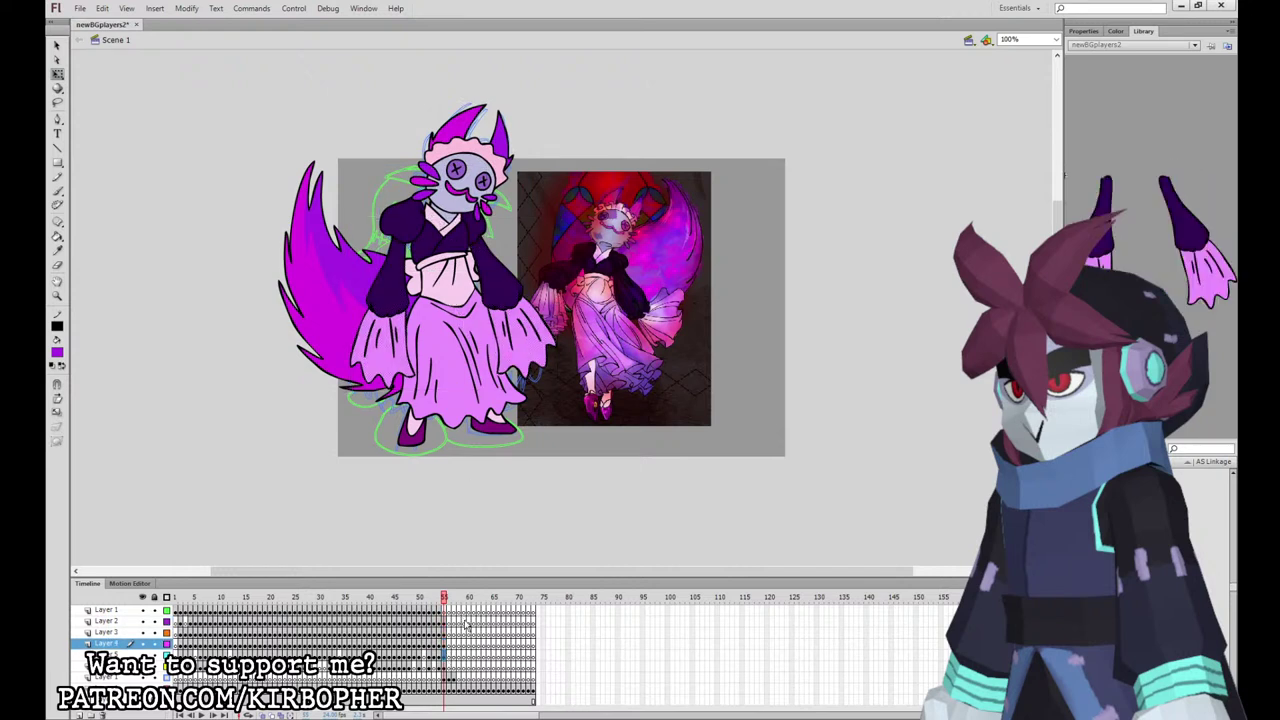
{"action": "key", "text": "F8"}
{"action": "key", "text": "Return"}
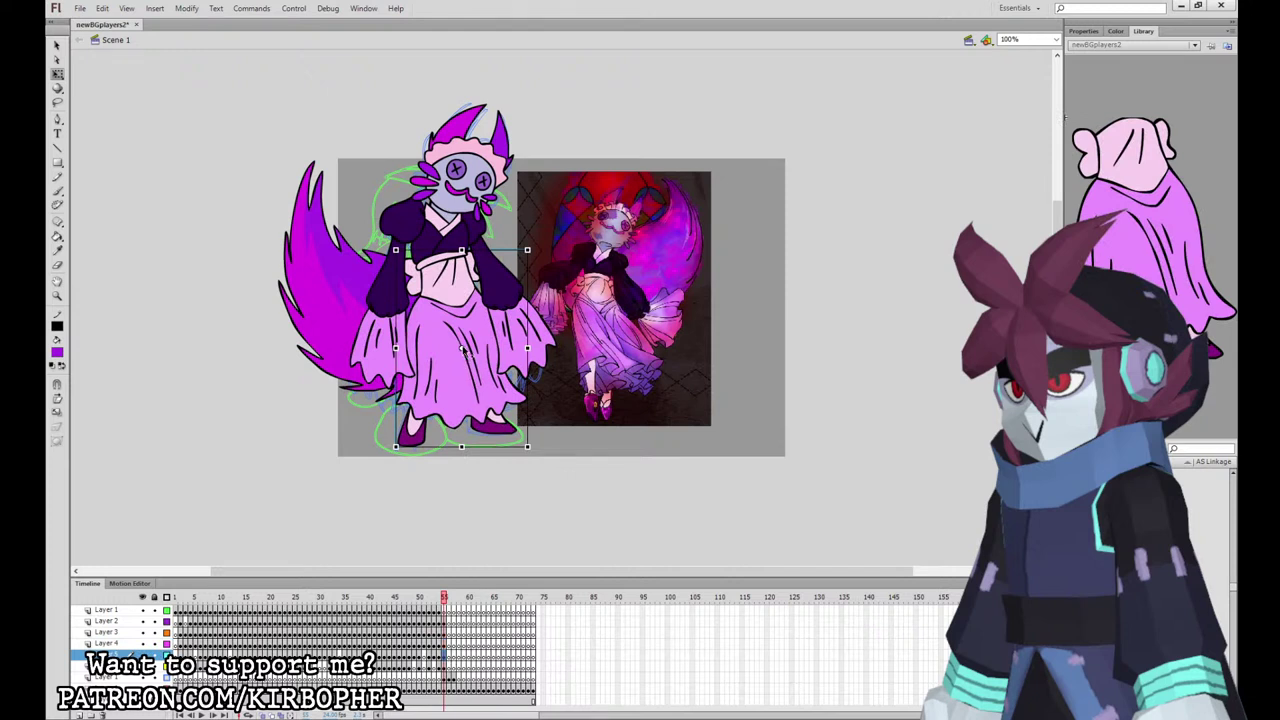
{"action": "left_click", "coordinate": [446, 665]}
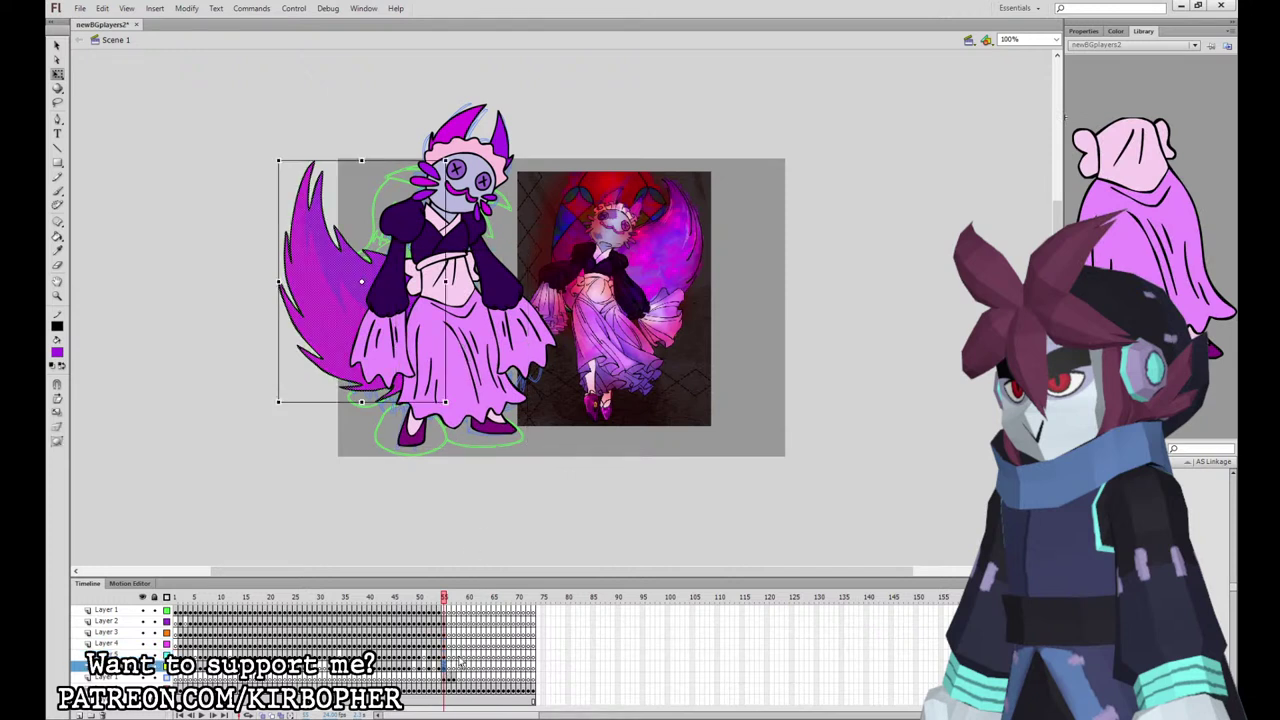
{"action": "key", "text": "F8"}
{"action": "key", "text": "Return"}
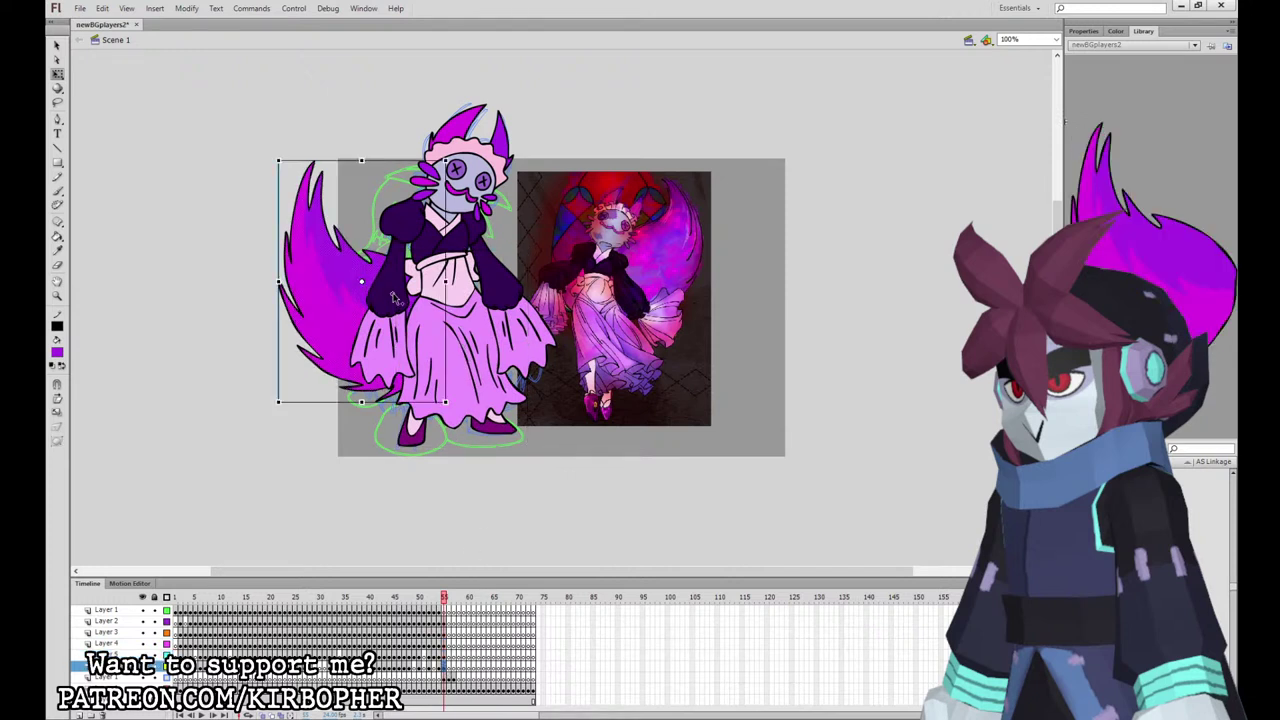
Step: Copy all five body-part symbols into a new symbol named 0backer149_game_SPRITE, keeping each part on its own layer
{"action": "left_click", "coordinate": [446, 622], "text": "shift"}
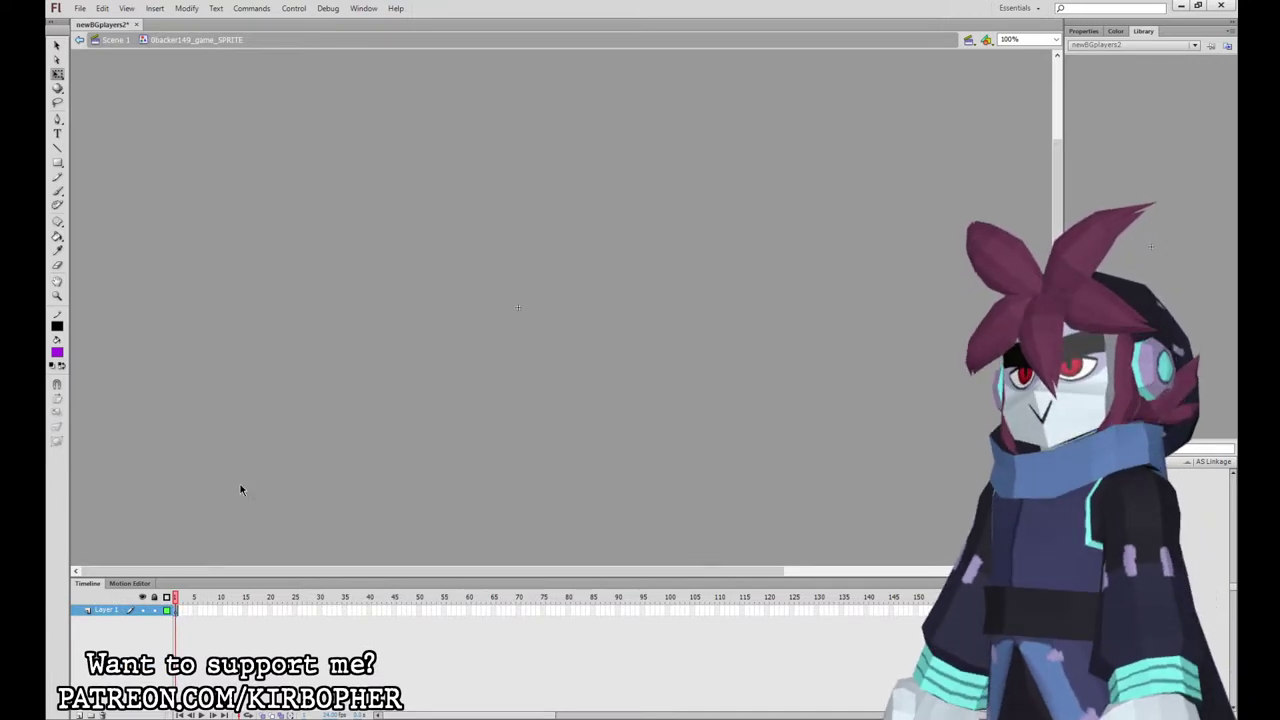
{"action": "left_click", "coordinate": [115, 39]}
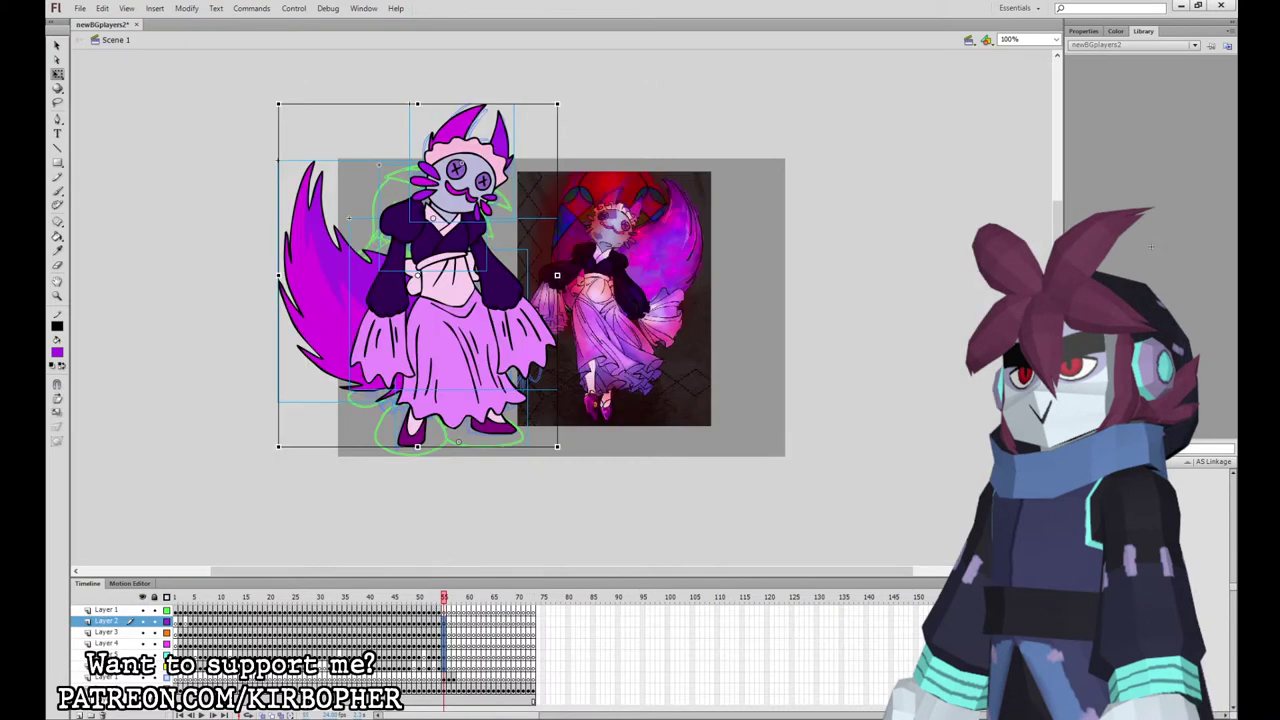
{"action": "double_click", "coordinate": [627, 420]}
{"action": "key", "text": "ctrl+alt+v"}
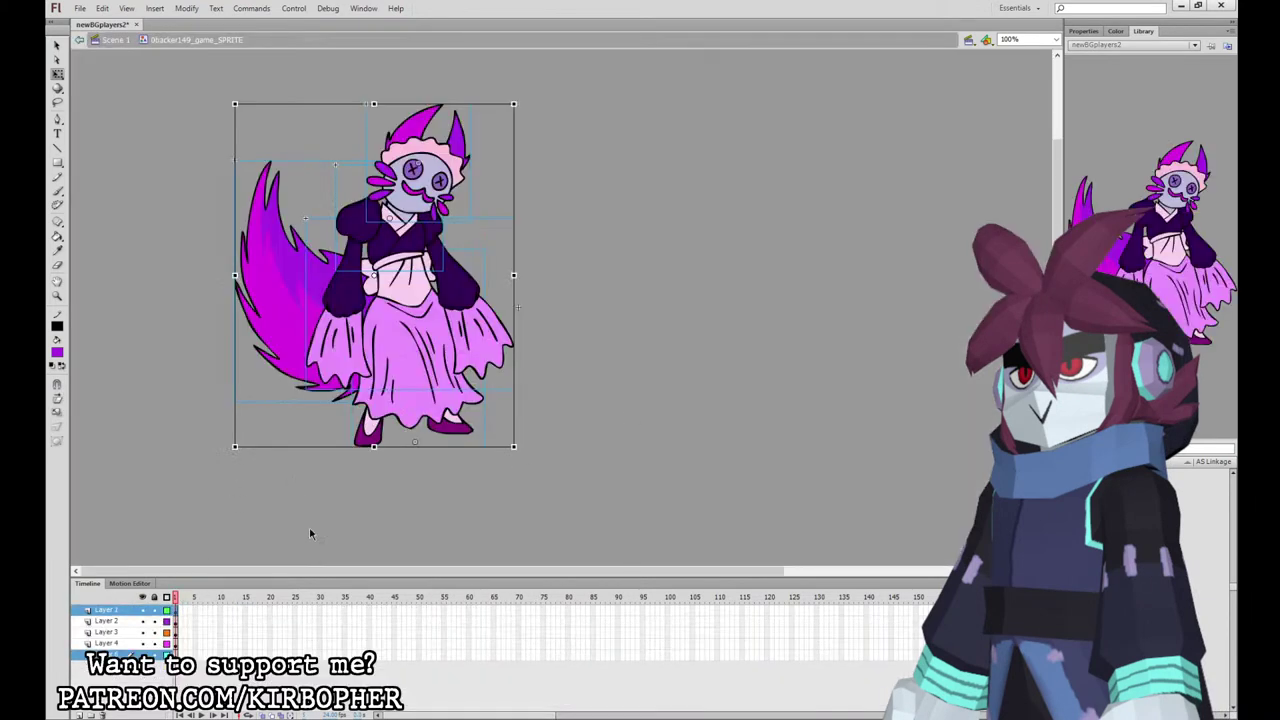
Step: Extend all five layers of the sprite symbol through frame 60 and add keyframes at frame 61
{"action": "left_click_drag", "start_coordinate": [423, 611], "coordinate": [424, 665]}
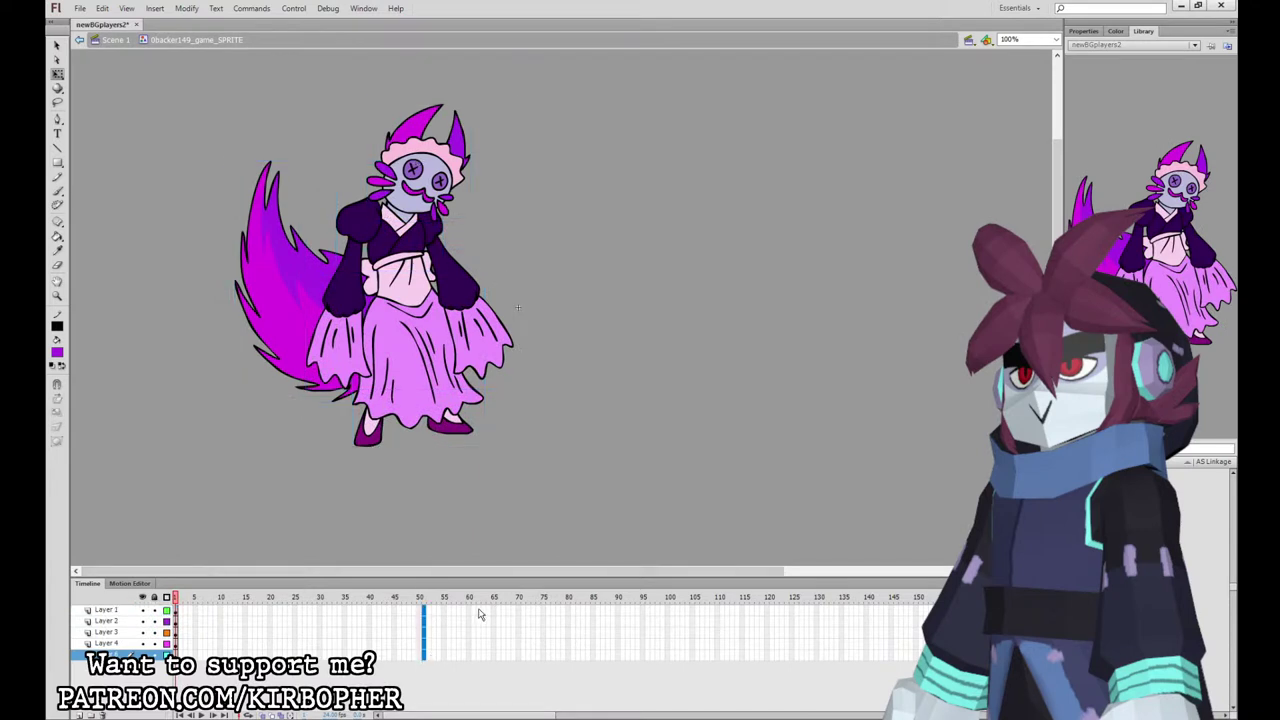
{"action": "left_click_drag", "start_coordinate": [475, 613], "coordinate": [476, 656]}
{"action": "key", "text": "F5"}
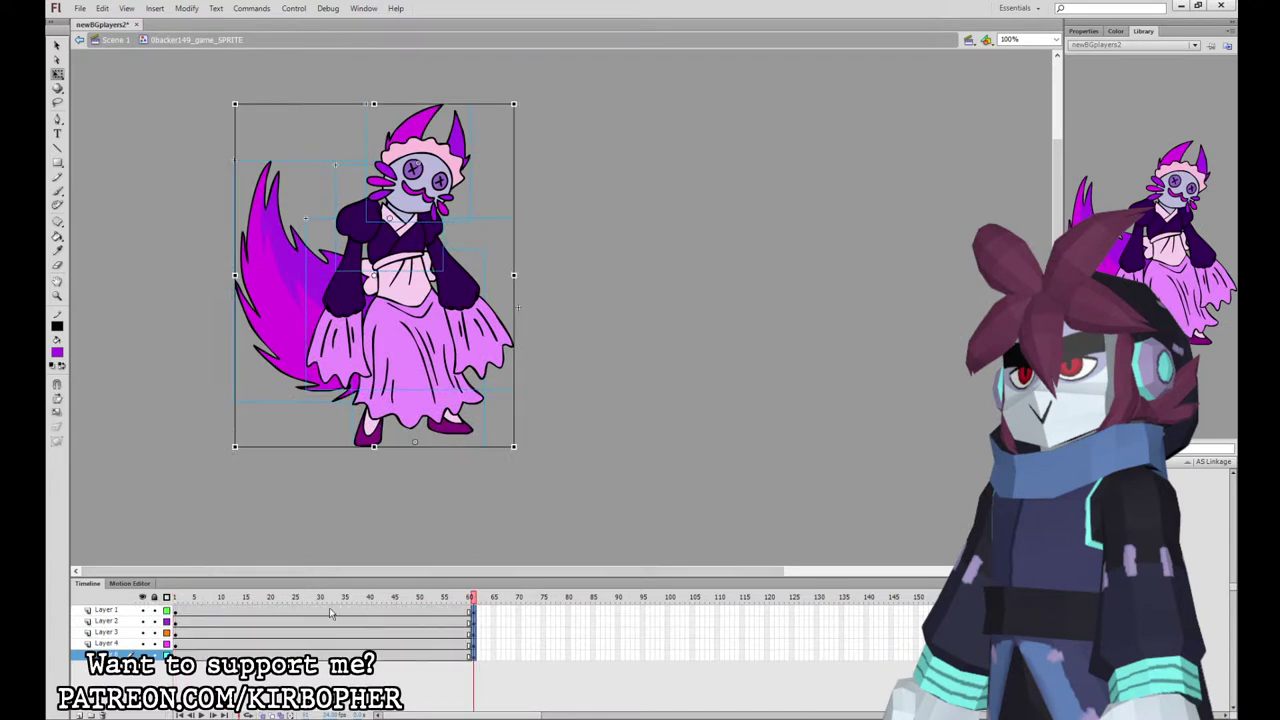
Step: On new frame 31 keyframes, slightly squash the skirt-and-legs part from its upper edge and skew the sleeves outward
{"action": "left_click", "coordinate": [440, 252]}
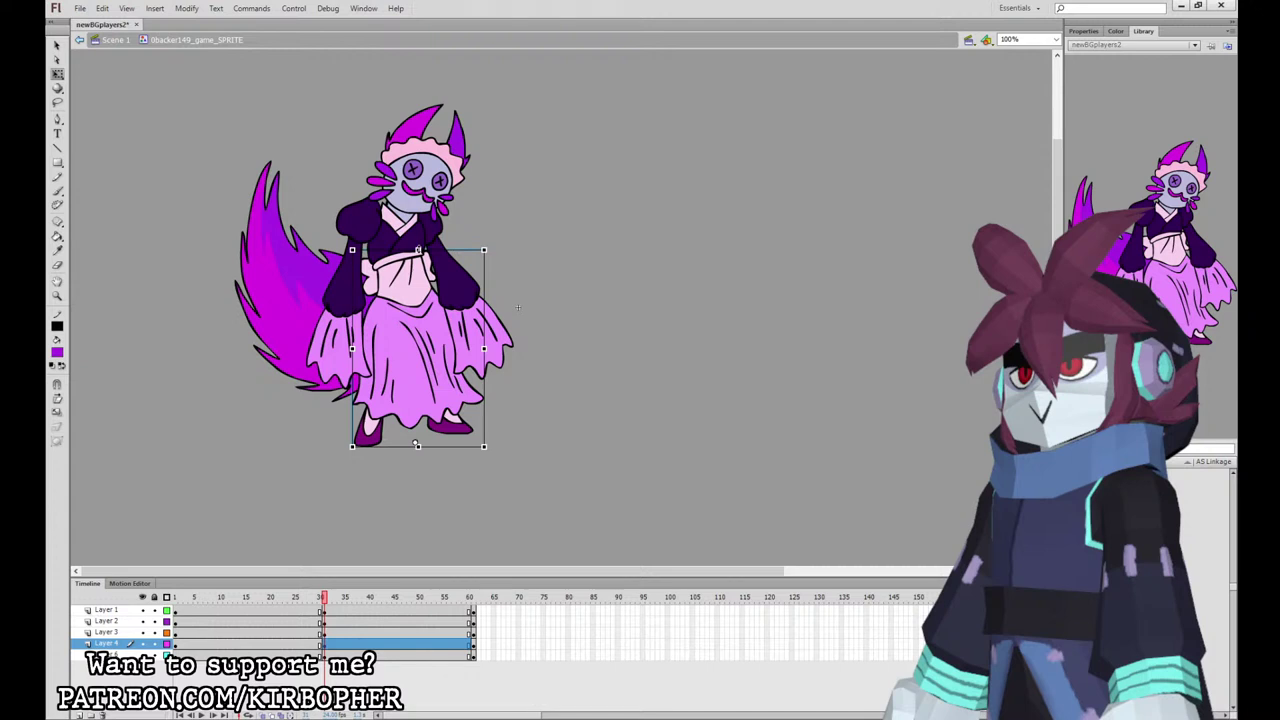
{"action": "left_click_drag", "start_coordinate": [418, 250], "coordinate": [419, 255]}
{"action": "left_click", "coordinate": [468, 304]}
{"action": "left_click_drag", "start_coordinate": [505, 390], "coordinate": [521, 390]}
Step: At frame 31, nudge the upper torso slightly upward and tilt the head a few degrees counterclockwise
{"action": "left_click", "coordinate": [447, 204]}
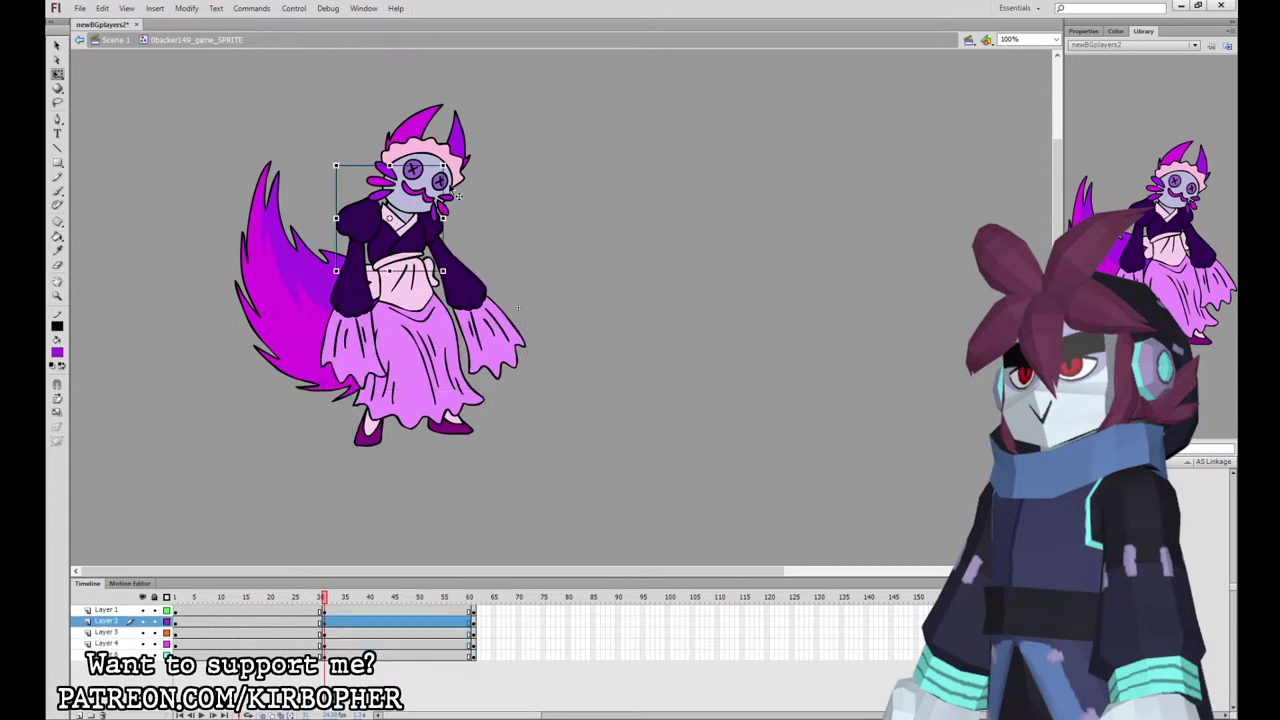
{"action": "key", "text": "Up"}
{"action": "key", "text": "Up"}
{"action": "key", "text": "Up"}
{"action": "left_click", "coordinate": [457, 158]}
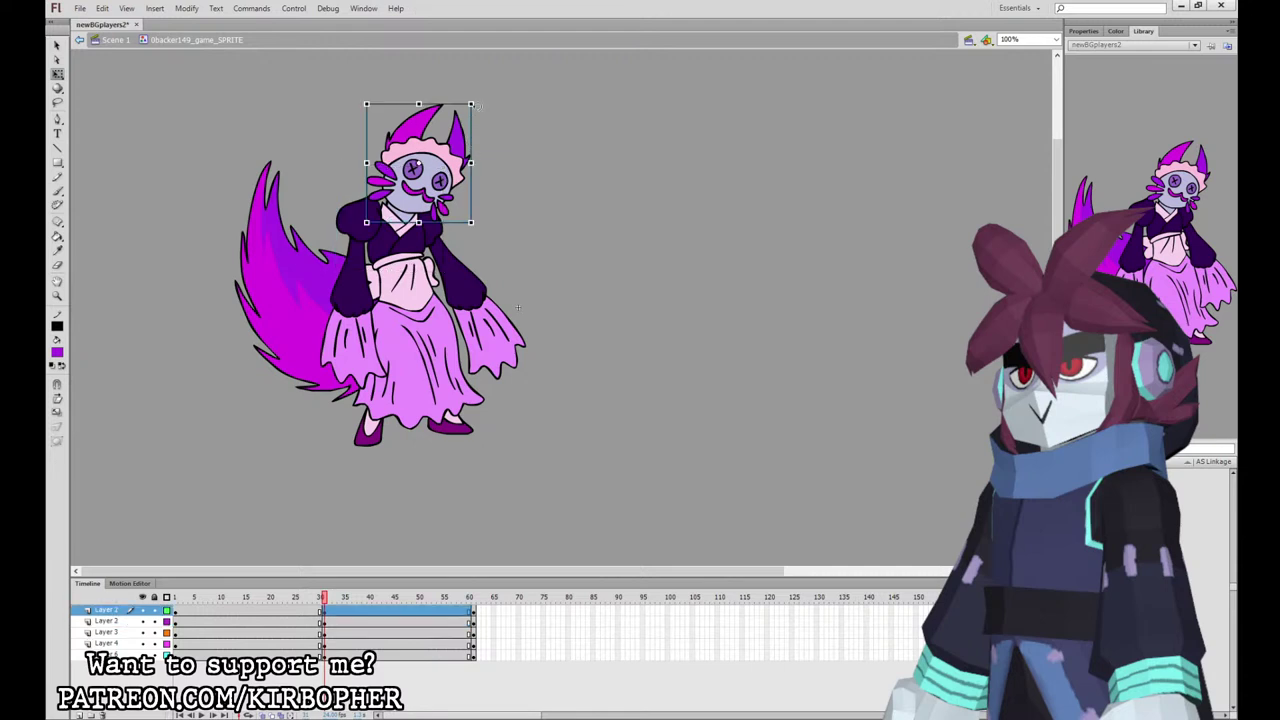
{"action": "left_click_drag", "start_coordinate": [476, 104], "coordinate": [470, 99]}
{"action": "left_click_drag", "start_coordinate": [456, 157], "coordinate": [450, 158]}
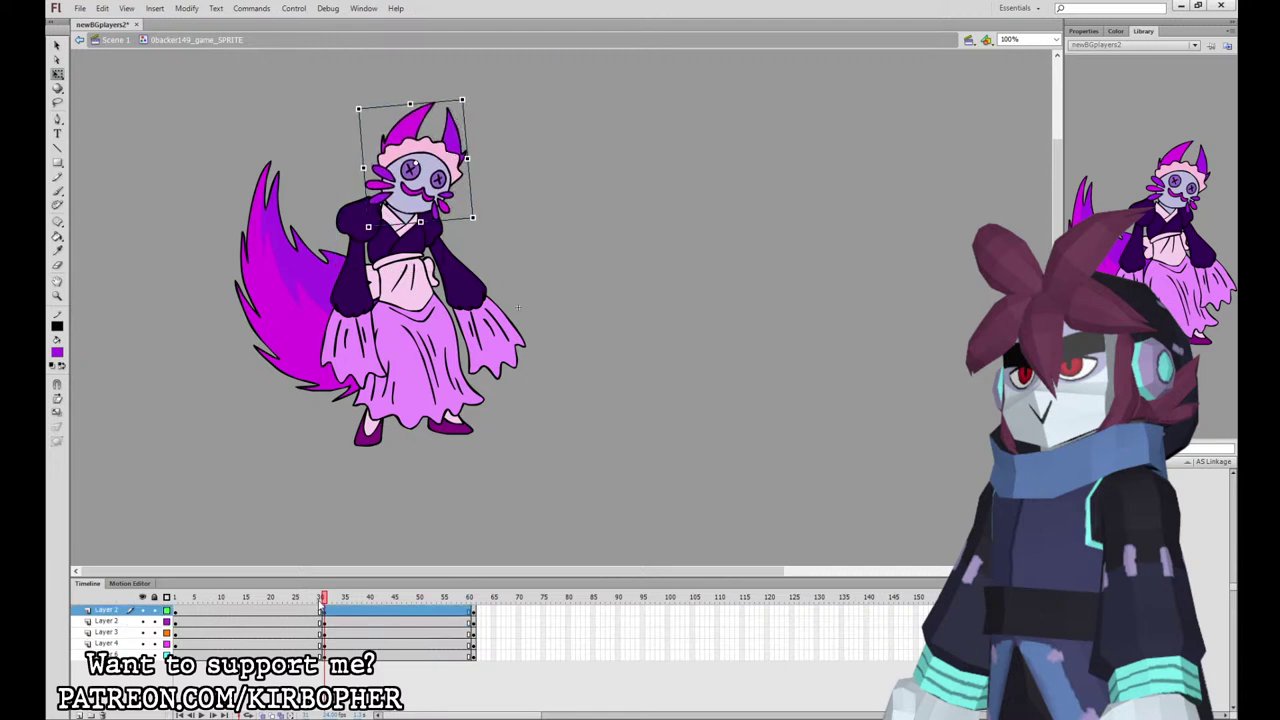
Step: Shift the head, upper torso and arms together slightly downward at frame 31
{"action": "left_click_drag", "start_coordinate": [320, 600], "coordinate": [324, 600]}
{"action": "left_click_drag", "start_coordinate": [523, 116], "coordinate": [365, 218]}
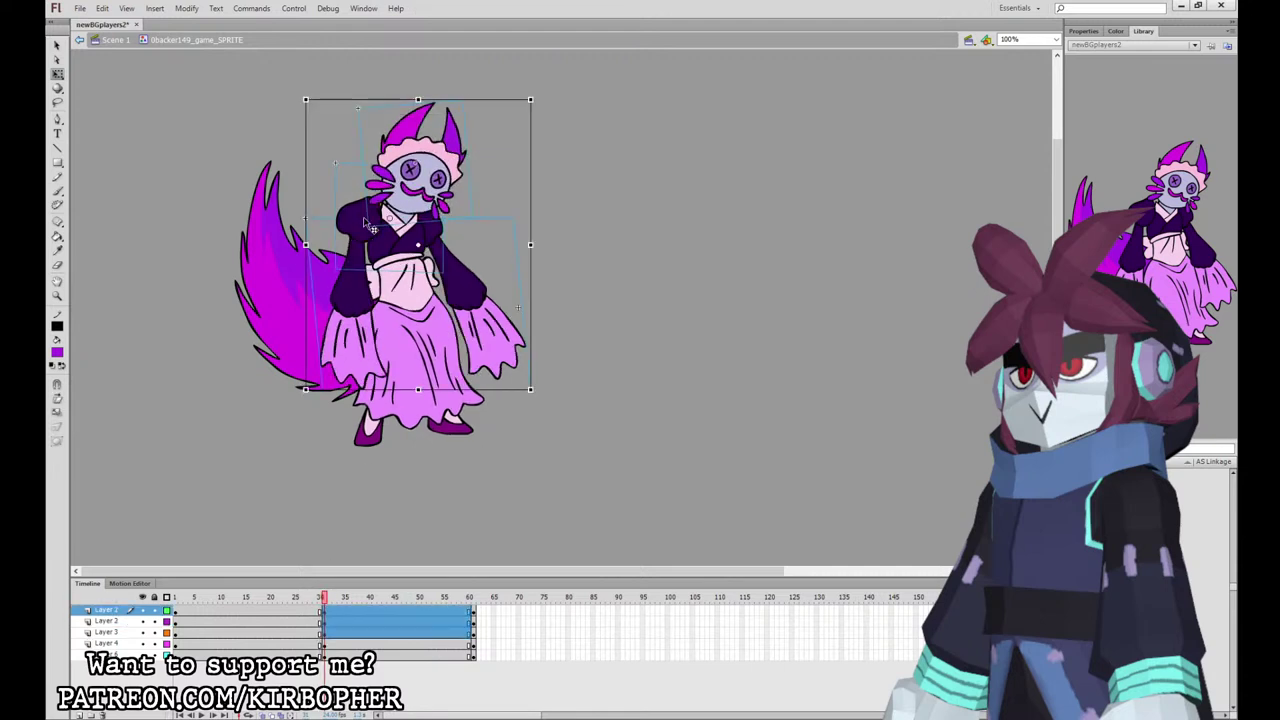
{"action": "left_click", "coordinate": [458, 268], "text": "shift"}
{"action": "left_click", "coordinate": [473, 287], "text": "shift"}
{"action": "left_click_drag", "start_coordinate": [484, 303], "coordinate": [486, 306]}
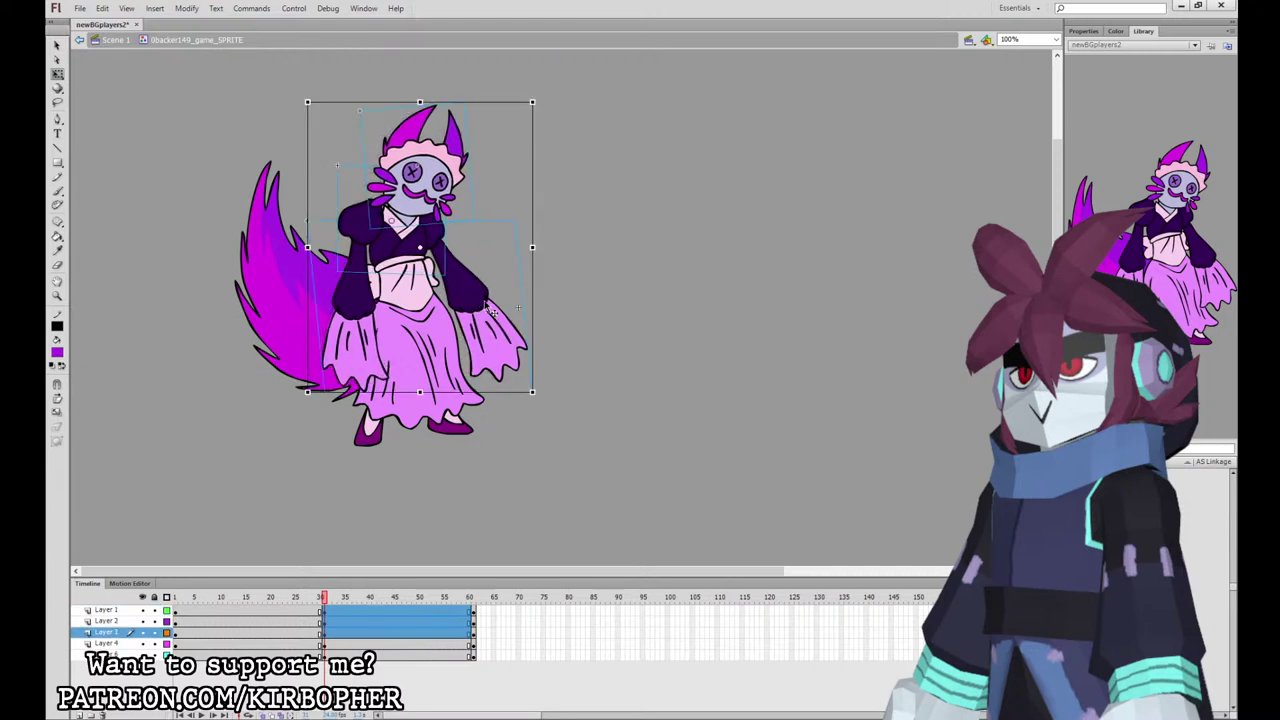
{"action": "left_click", "coordinate": [325, 608]}
Step: Rotate the tail slightly counterclockwise about its base at frame 31
{"action": "left_click", "coordinate": [322, 314]}
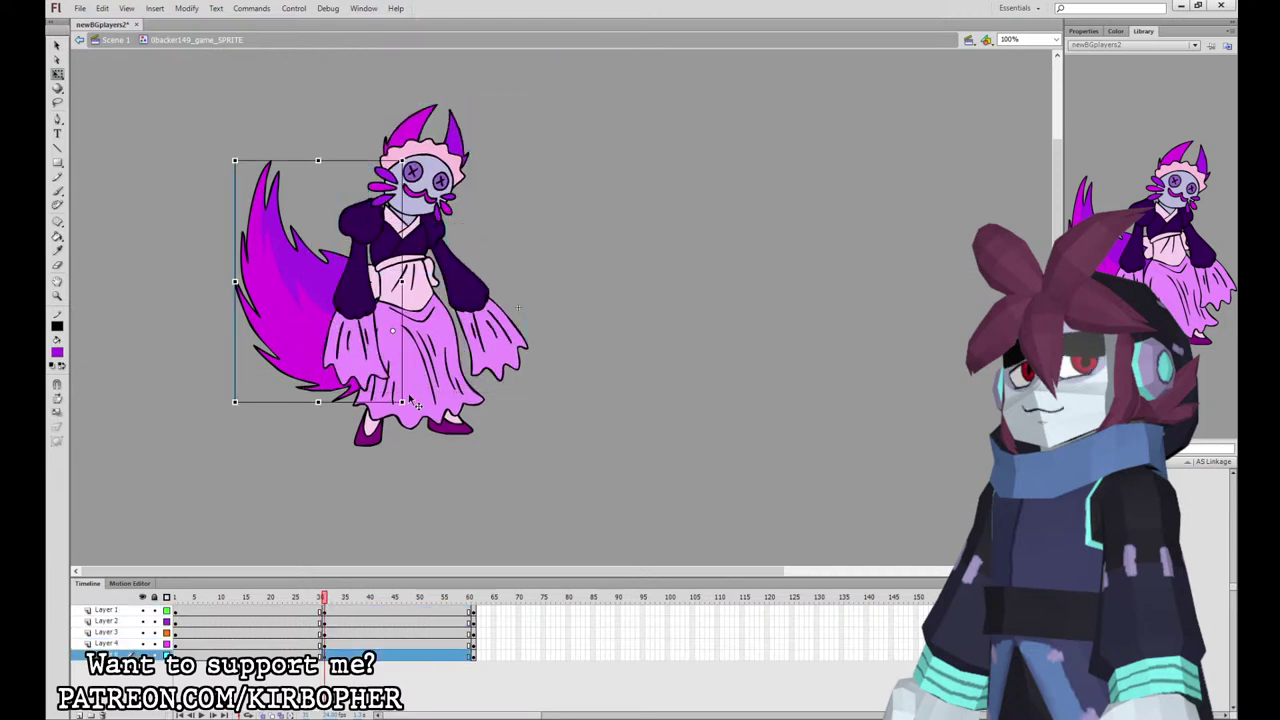
{"action": "left_click_drag", "start_coordinate": [412, 402], "coordinate": [419, 403]}
{"action": "left_click_drag", "start_coordinate": [321, 600], "coordinate": [322, 604]}
Step: Apply classic tweens across all five layers and insert keyframes at frames 16 and 46
{"action": "left_click_drag", "start_coordinate": [334, 611], "coordinate": [306, 655]}
{"action": "left_click", "coordinate": [532, 380]}
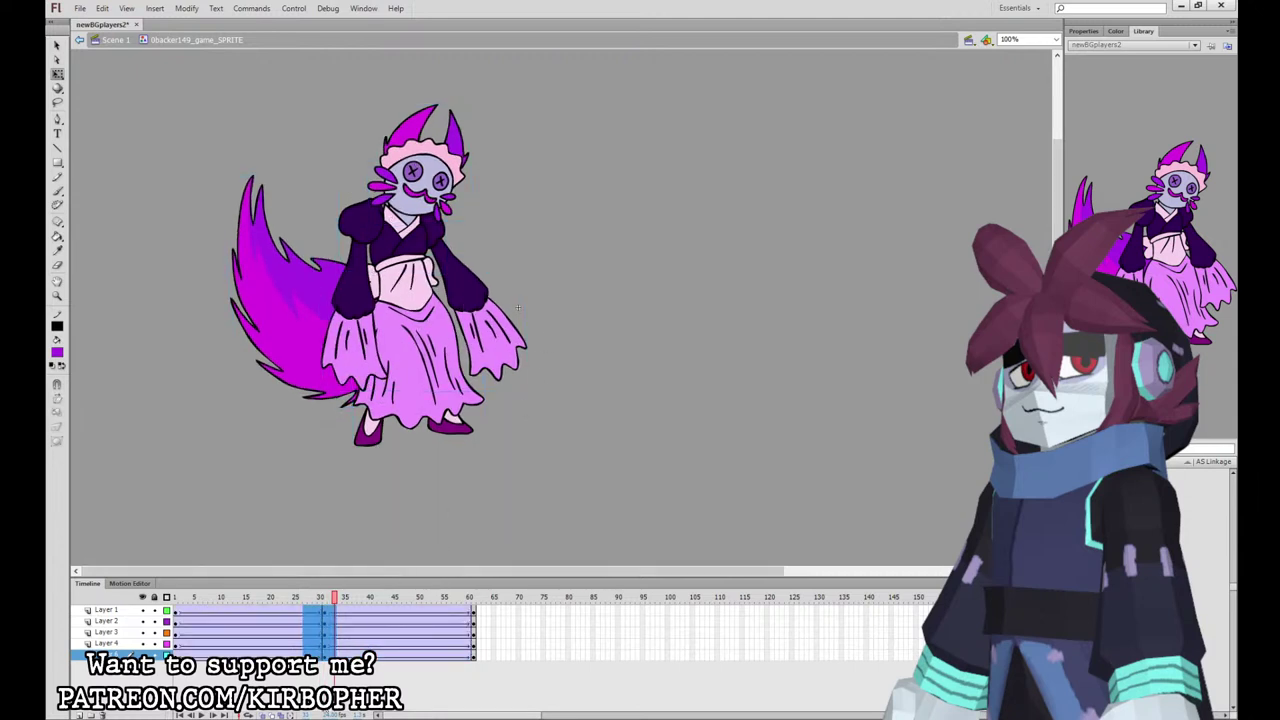
{"action": "left_click_drag", "start_coordinate": [249, 612], "coordinate": [252, 655]}
{"action": "key", "text": "F6"}
{"action": "left_click_drag", "start_coordinate": [400, 612], "coordinate": [215, 611]}
{"action": "key", "text": "F6"}
Step: Set the ease of the tweens on all five layers to -100
{"action": "left_click", "coordinate": [216, 597]}
{"action": "left_click", "coordinate": [1083, 31]}
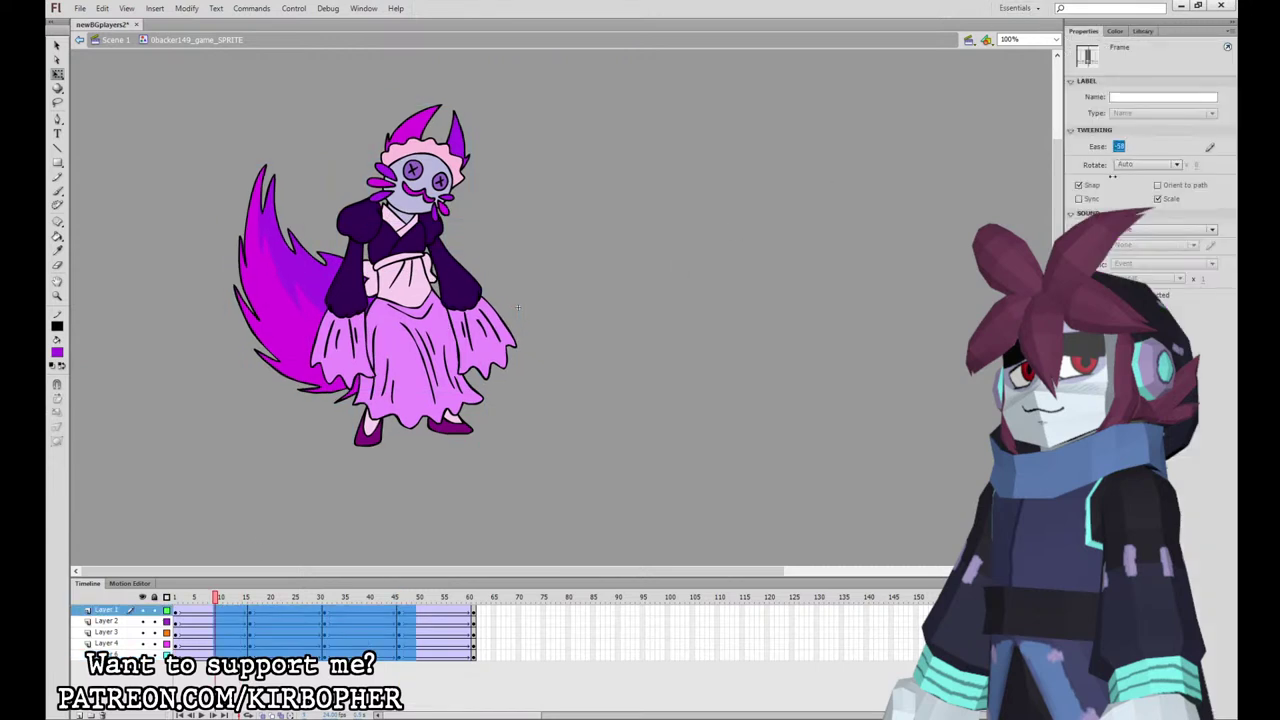
{"action": "left_click_drag", "start_coordinate": [1112, 177], "coordinate": [1106, 210]}
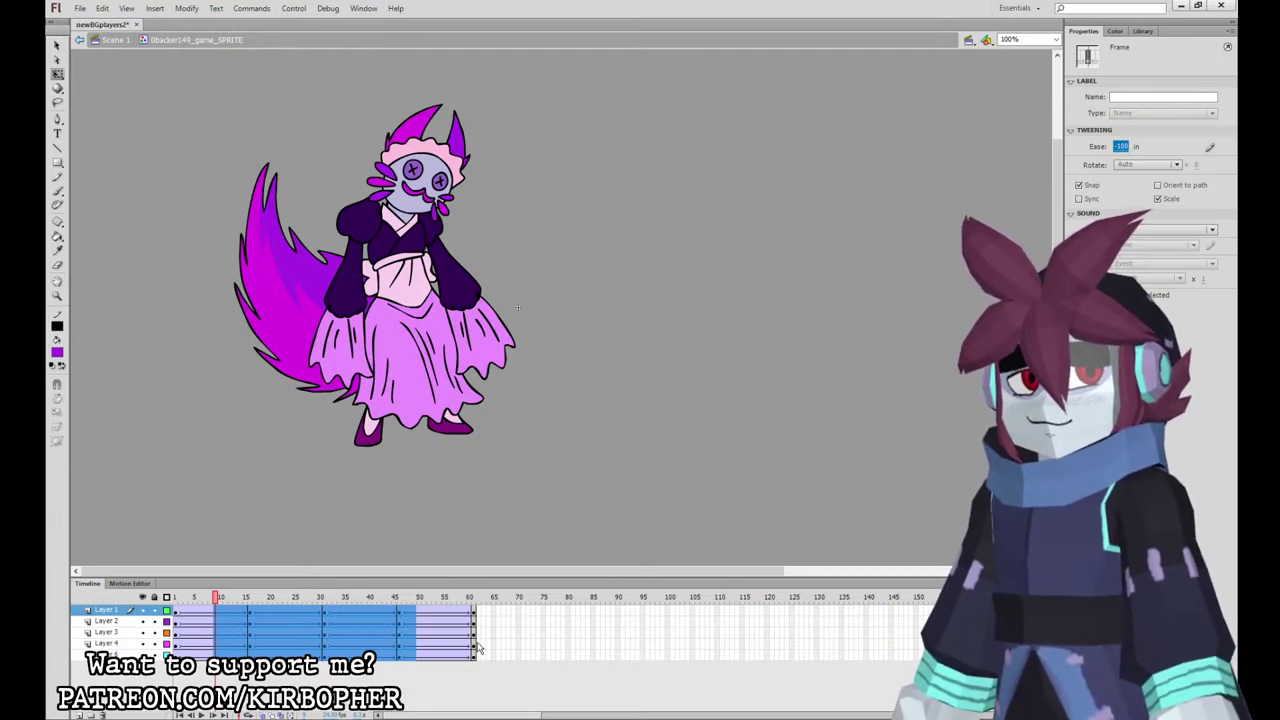
Step: Set the ease to 100 for the tween spans starting at frames 46 and 16 on all layers
{"action": "left_click", "coordinate": [445, 645]}
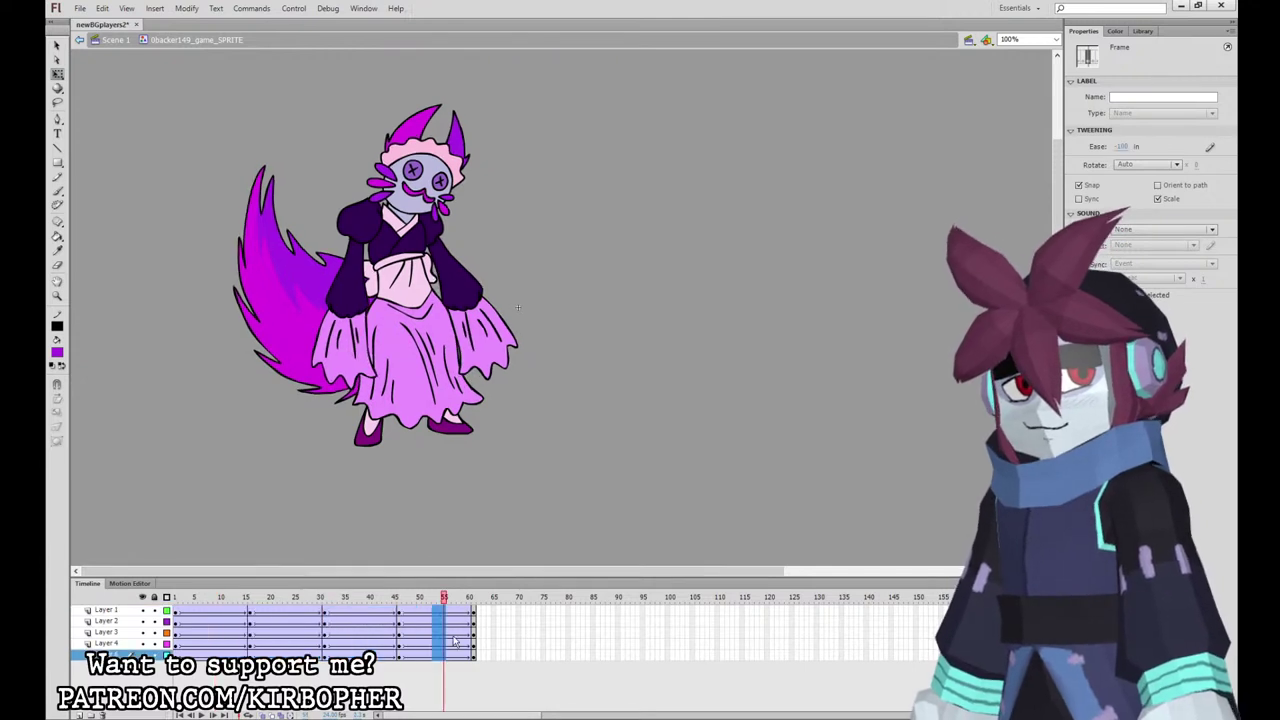
{"action": "left_click", "coordinate": [1121, 147]}
{"action": "type", "text": "100"}
{"action": "key", "text": "Return"}
{"action": "left_click_drag", "start_coordinate": [295, 611], "coordinate": [304, 656]}
{"action": "left_click", "coordinate": [1123, 147]}
{"action": "type", "text": "100"}
{"action": "key", "text": "Return"}
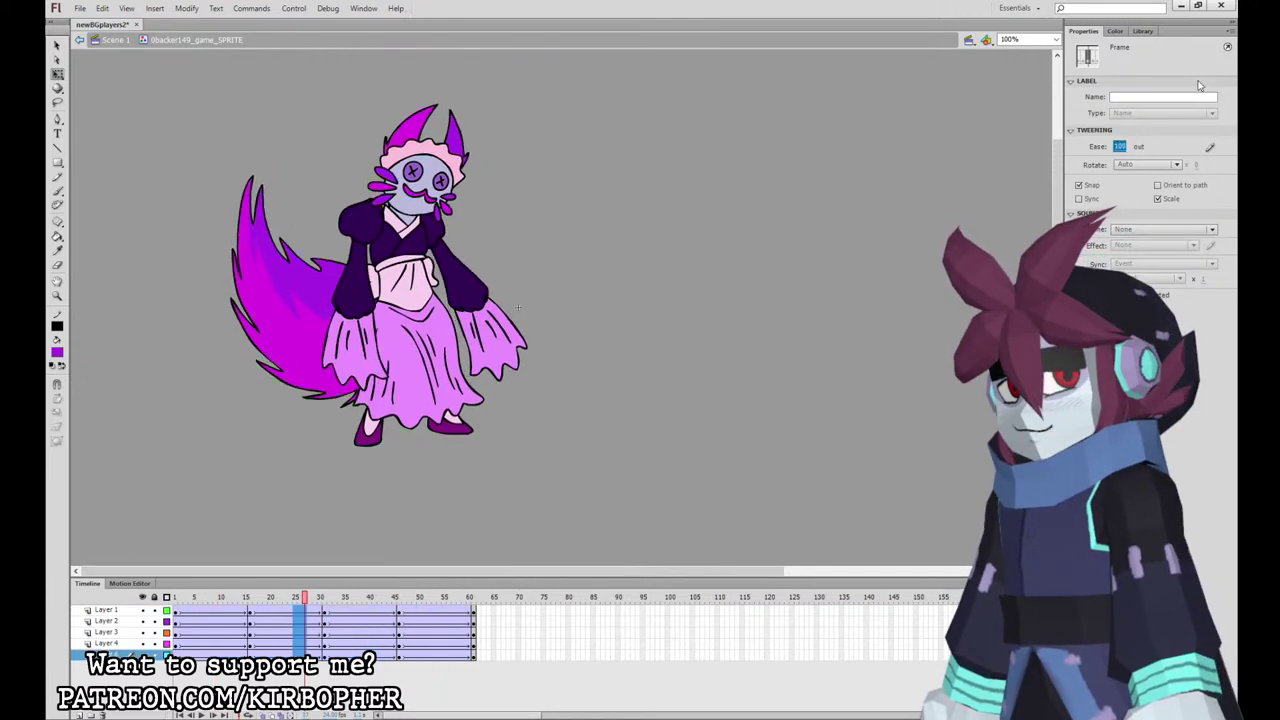
Step: Convert every tweened frame on all layers to a keyframe, and clear every second keyframe up to about frame 35
{"action": "left_click_drag", "start_coordinate": [469, 610], "coordinate": [176, 656]}
{"action": "left_click", "coordinate": [293, 308]}
{"action": "mouse_move", "coordinate": [204, 597]}
{"action": "left_mouse_down"}
{"action": "mouse_move", "coordinate": [185, 597]}
{"action": "mouse_move", "coordinate": [190, 655]}
{"action": "mouse_move", "coordinate": [205, 655]}
{"action": "mouse_move", "coordinate": [200, 611]}
{"action": "left_mouse_up"}
{"action": "key", "text": "shift+F6"}
{"action": "key", "text": "shift+F6"}
{"action": "key", "text": "shift+F6"}
{"action": "left_click_drag", "start_coordinate": [210, 655], "coordinate": [210, 611]}
{"action": "key", "text": "period"}
{"action": "key", "text": "period"}
{"action": "key", "text": "period"}
{"action": "key", "text": "period"}
{"action": "key", "text": "period"}
{"action": "key", "text": "period"}
{"action": "key", "text": "period"}
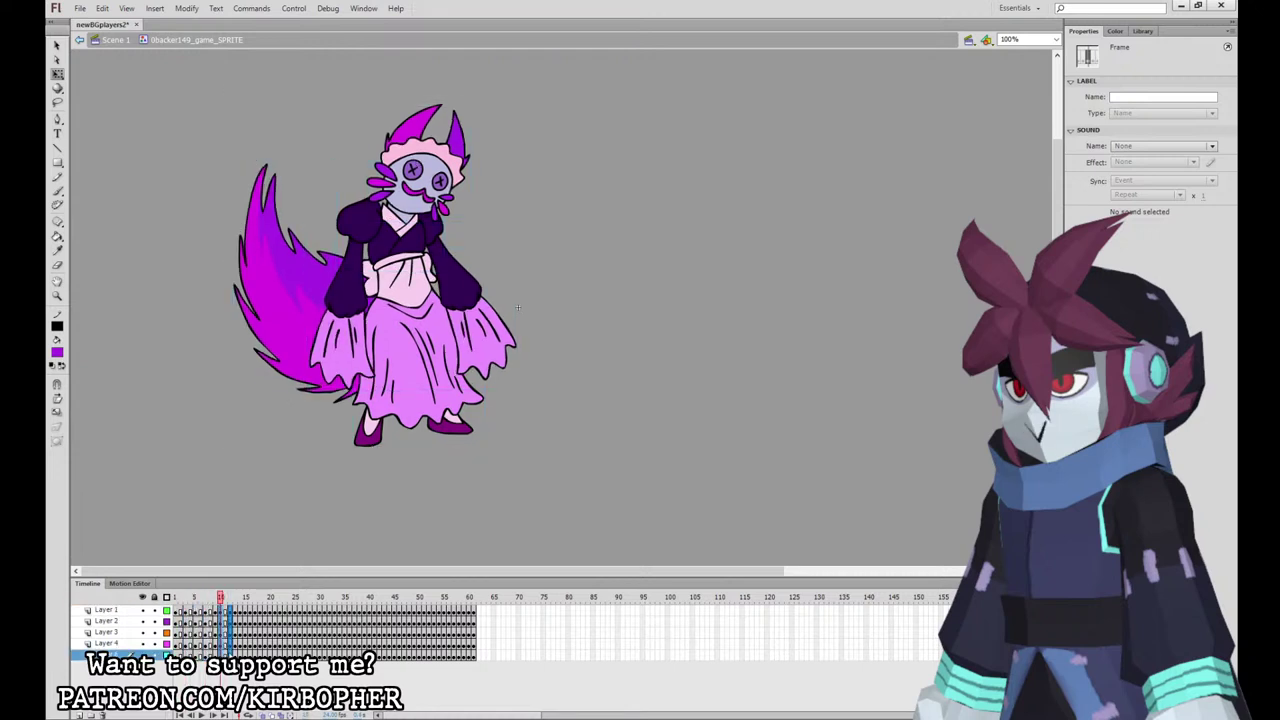
{"action": "key", "text": "period"}
{"action": "key", "text": "period"}
{"action": "key", "text": "period"}
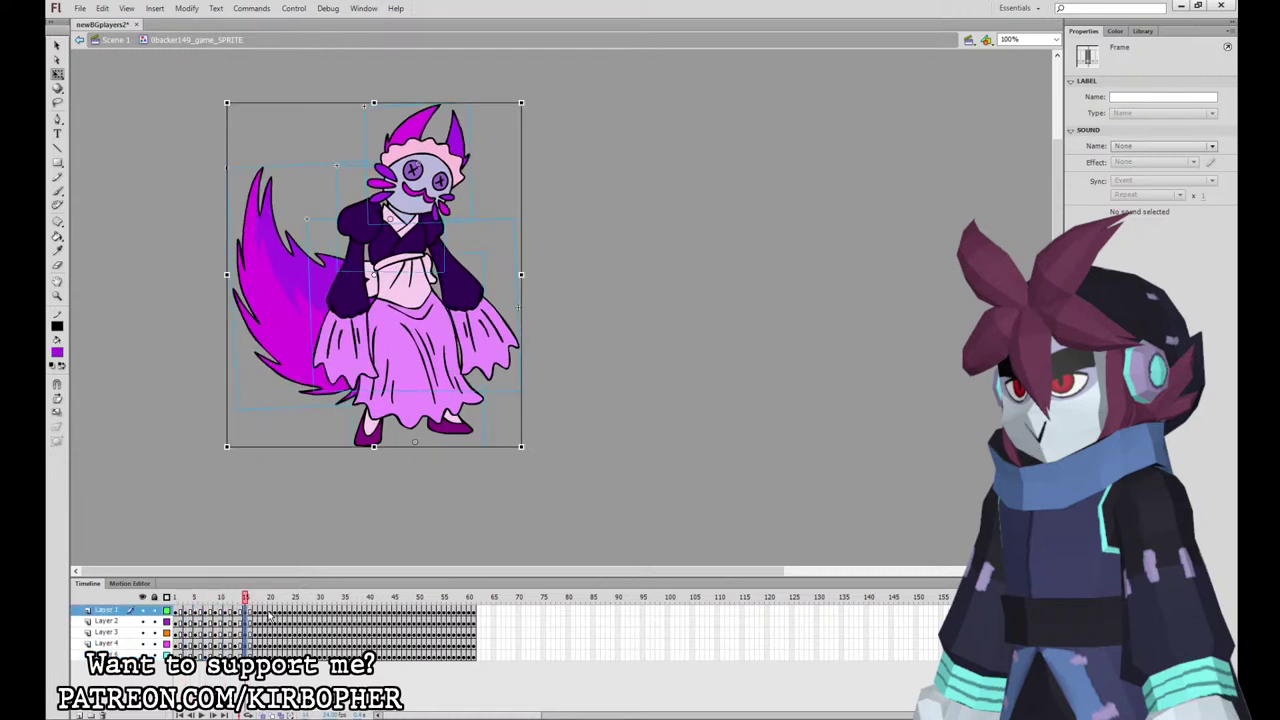
{"action": "key", "text": "period"}
{"action": "key", "text": "period"}
{"action": "key", "text": "period"}
{"action": "key", "text": "period"}
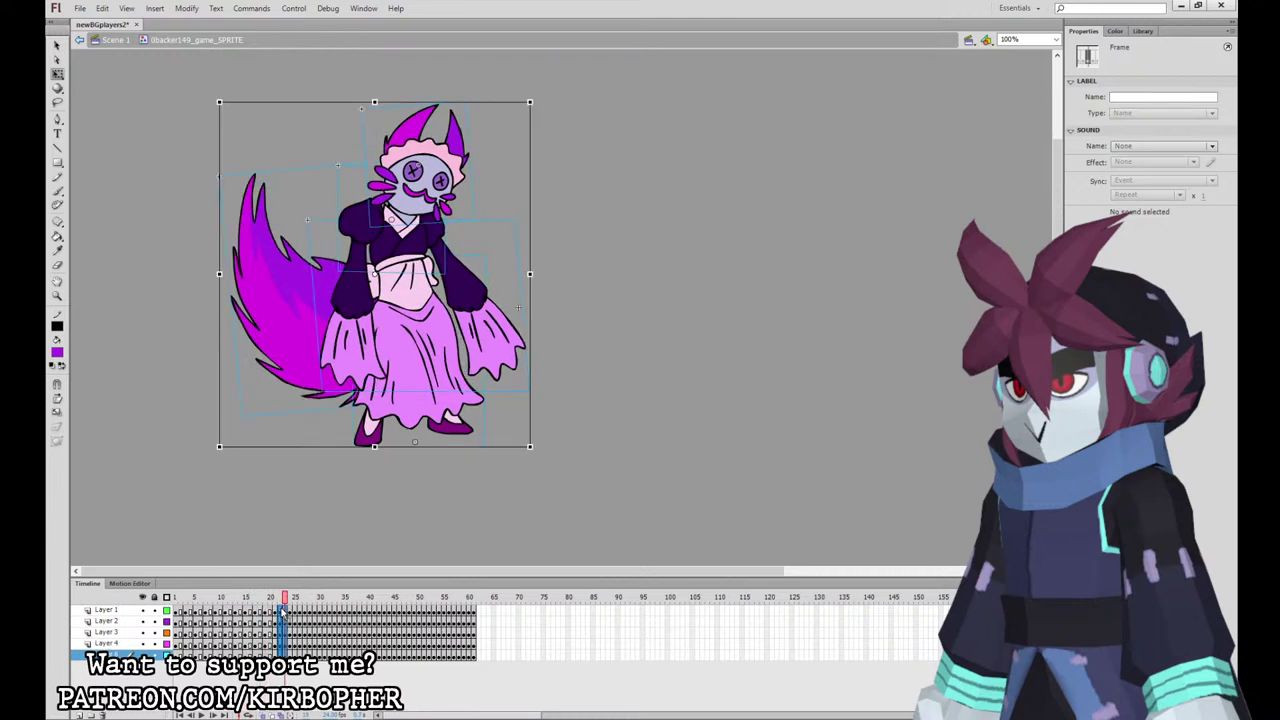
{"action": "key", "text": "period"}
{"action": "key", "text": "period"}
{"action": "key", "text": "period"}
{"action": "key", "text": "period"}
{"action": "key", "text": "period"}
{"action": "key", "text": "period"}
{"action": "key", "text": "period"}
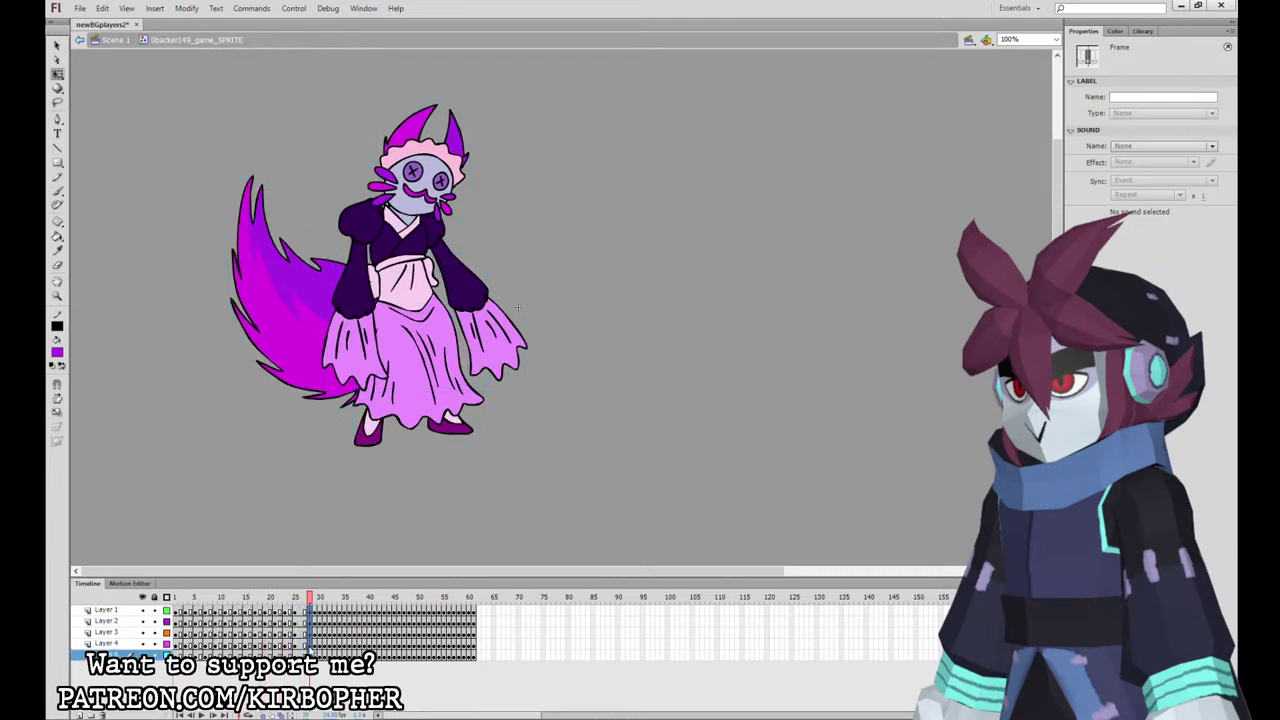
{"action": "key", "text": "period"}
{"action": "key", "text": "period"}
{"action": "key", "text": "period"}
{"action": "key", "text": "period"}
{"action": "key", "text": "period"}
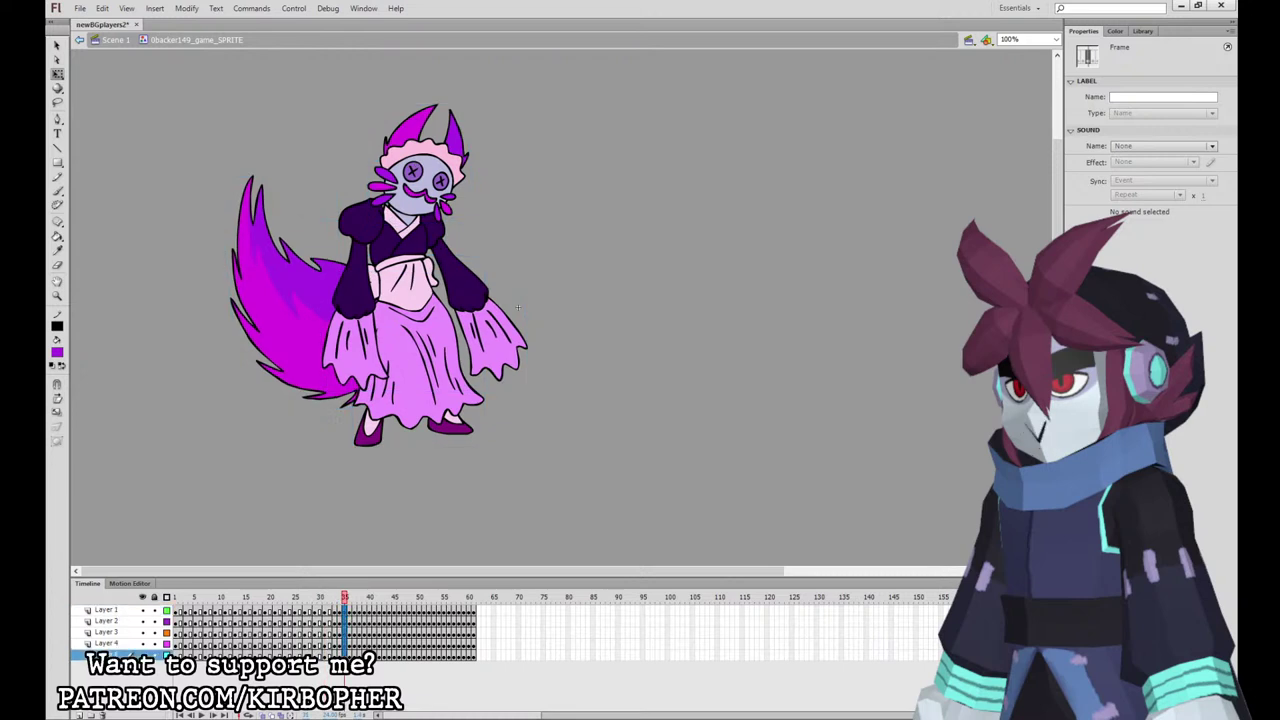
Step: Continue clearing every second keyframe on all five layers through frame 60
{"action": "mouse_move", "coordinate": [365, 655]}
{"action": "left_mouse_down"}
{"action": "mouse_move", "coordinate": [365, 611]}
{"action": "mouse_move", "coordinate": [374, 655]}
{"action": "left_mouse_up"}
{"action": "key", "text": "shift+F6"}
{"action": "key", "text": "ctrl+z"}
{"action": "mouse_move", "coordinate": [370, 611]}
{"action": "left_mouse_down"}
{"action": "mouse_move", "coordinate": [370, 655]}
{"action": "mouse_move", "coordinate": [380, 611]}
{"action": "left_mouse_up"}
{"action": "key", "text": "shift+F6"}
{"action": "key", "text": "shift+F6"}
{"action": "mouse_move", "coordinate": [389, 655]}
{"action": "left_mouse_down"}
{"action": "mouse_move", "coordinate": [390, 611]}
{"action": "mouse_move", "coordinate": [405, 658]}
{"action": "left_mouse_up"}
{"action": "key", "text": "shift+F6"}
{"action": "key", "text": "period"}
{"action": "key", "text": "period"}
{"action": "key", "text": "period"}
{"action": "key", "text": "period"}
{"action": "key", "text": "period"}
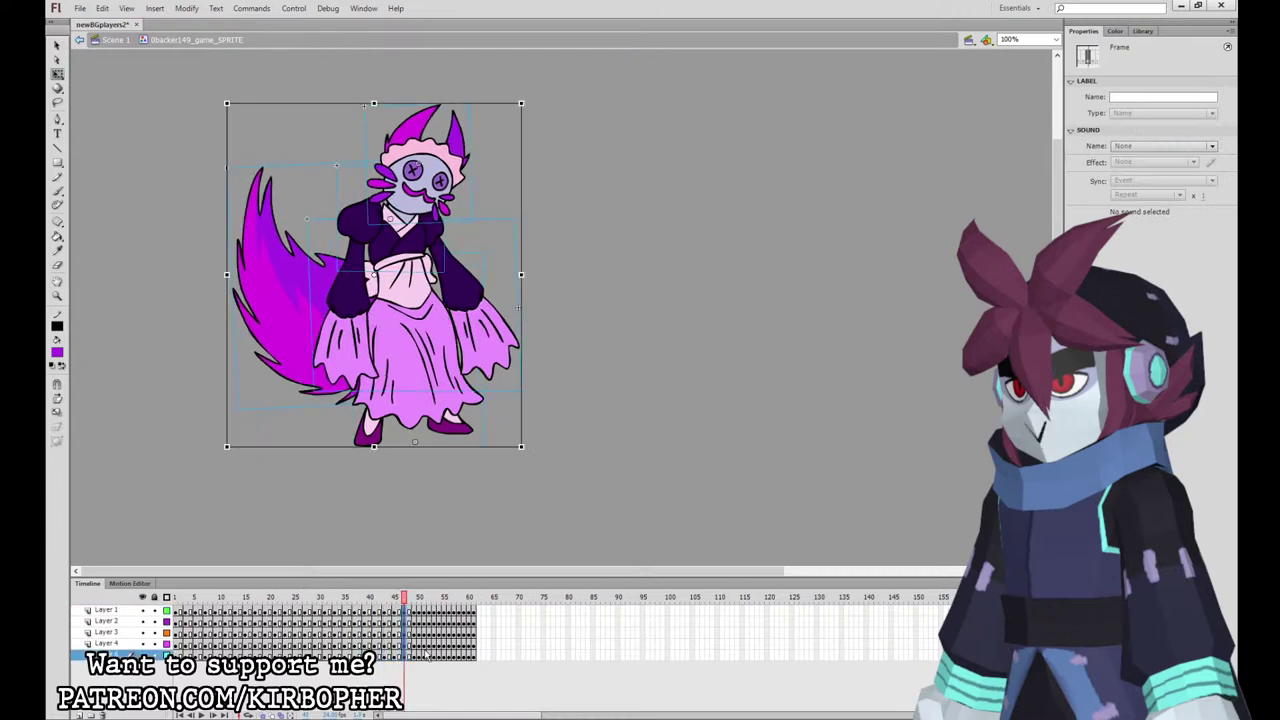
{"action": "key", "text": "period"}
{"action": "key", "text": "period"}
{"action": "key", "text": "period"}
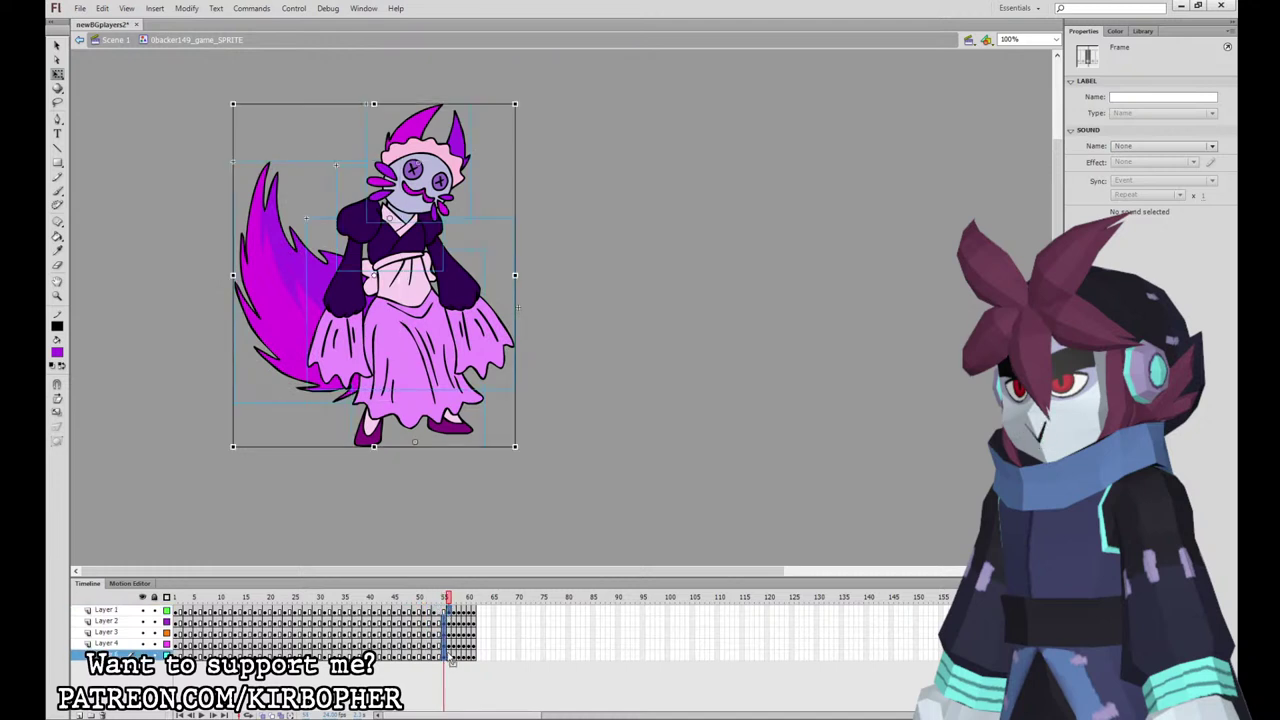
{"action": "key", "text": "shift+F6"}
{"action": "left_click_drag", "start_coordinate": [464, 612], "coordinate": [482, 654]}
{"action": "key", "text": "shift+F6"}
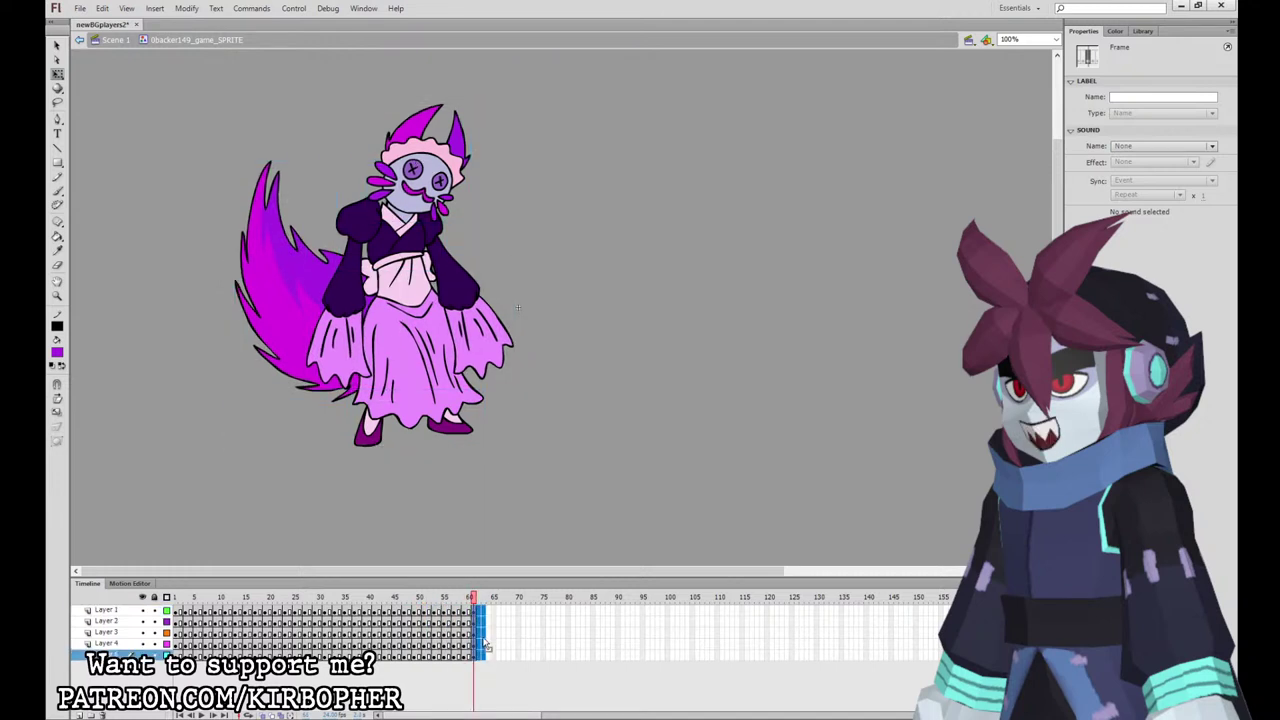
Step: Remove the frames after frame 60 on all layers and play back the sprite's idle animation
{"action": "key", "text": "shift+F5"}
{"action": "left_click", "coordinate": [624, 397]}
{"action": "key", "text": "Return"}
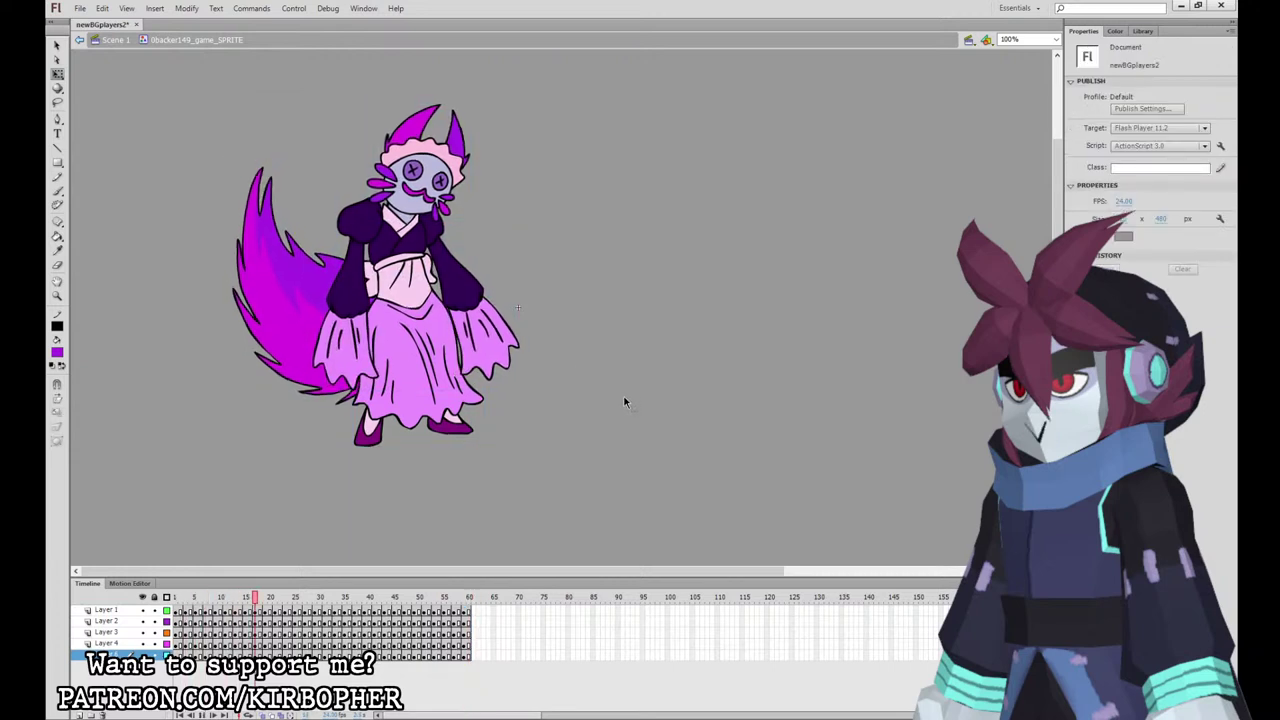
{"action": "left_click_drag", "start_coordinate": [262, 657], "coordinate": [196, 657]}
{"action": "left_click", "coordinate": [484, 646]}
{"action": "mouse_move", "coordinate": [489, 659]}
{"action": "left_mouse_down"}
{"action": "mouse_move", "coordinate": [190, 656]}
{"action": "mouse_move", "coordinate": [495, 660]}
{"action": "left_mouse_up"}
{"action": "key", "text": "Return"}
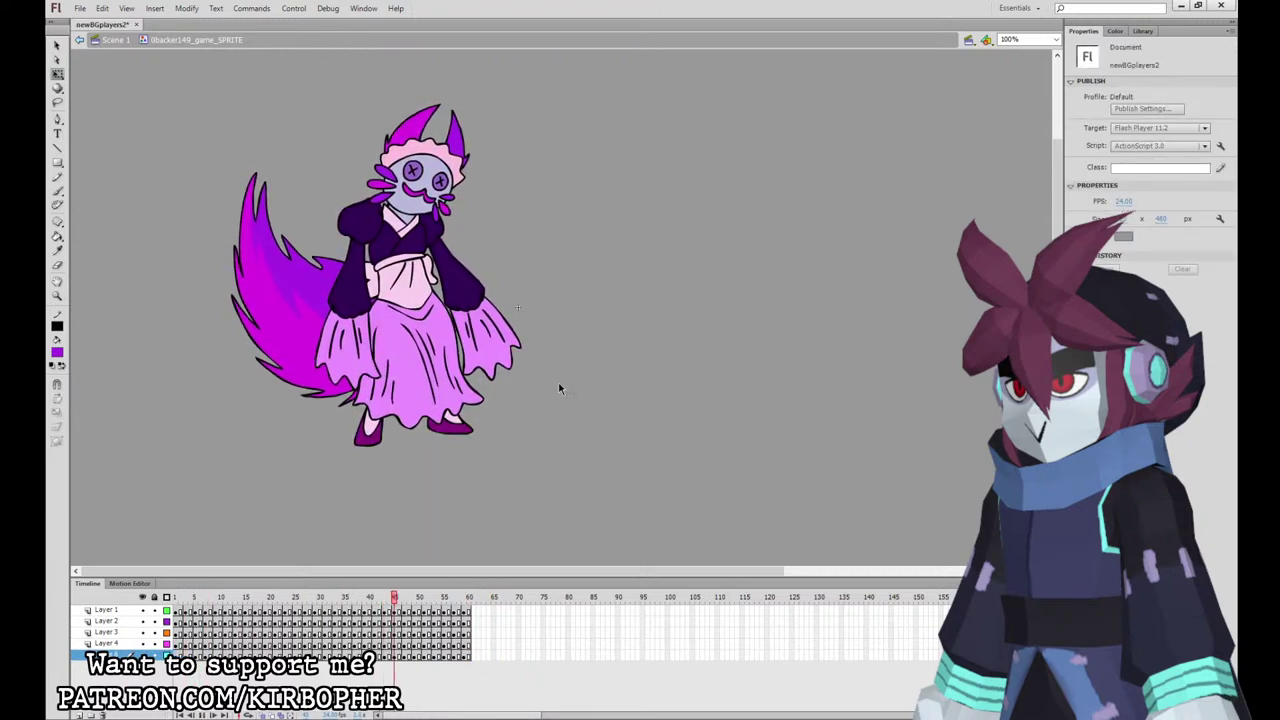
Step: Return to Scene 1 and replace the previous character's instance on Layer 1, frame 55, with the 0backer149_game_SPRITE symbol
{"action": "left_click", "coordinate": [114, 41]}
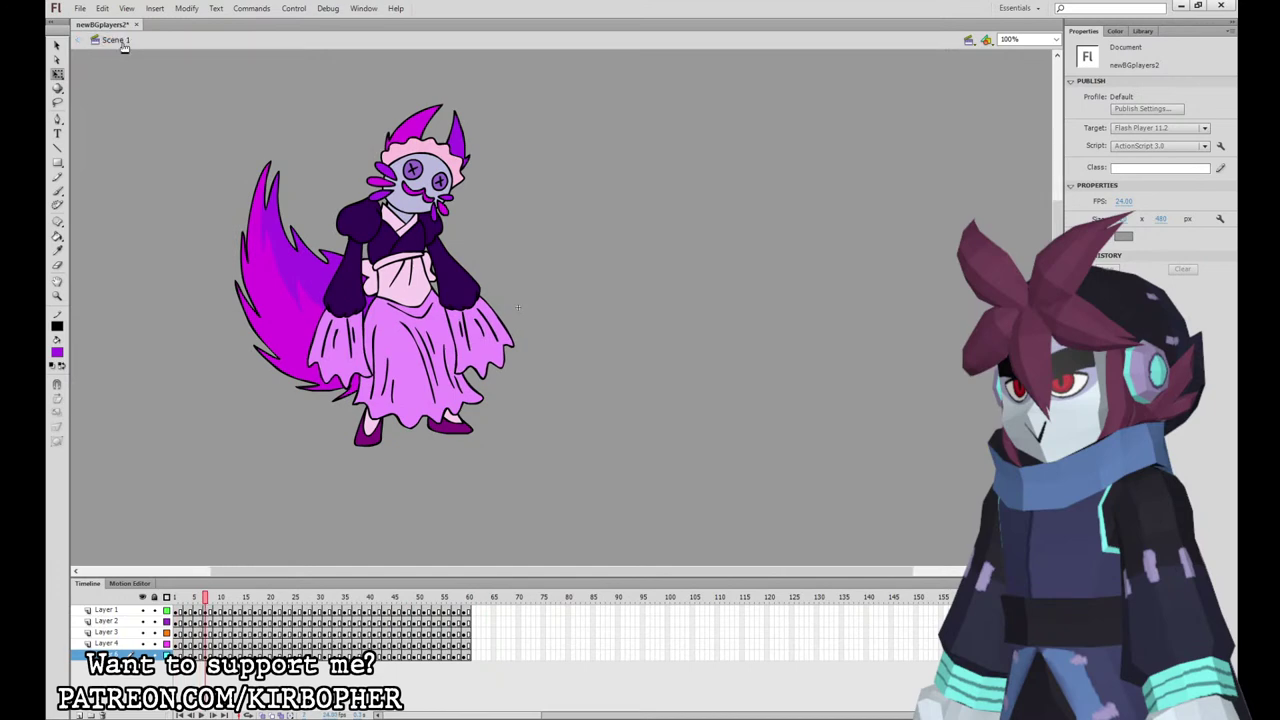
{"action": "left_click", "coordinate": [441, 610]}
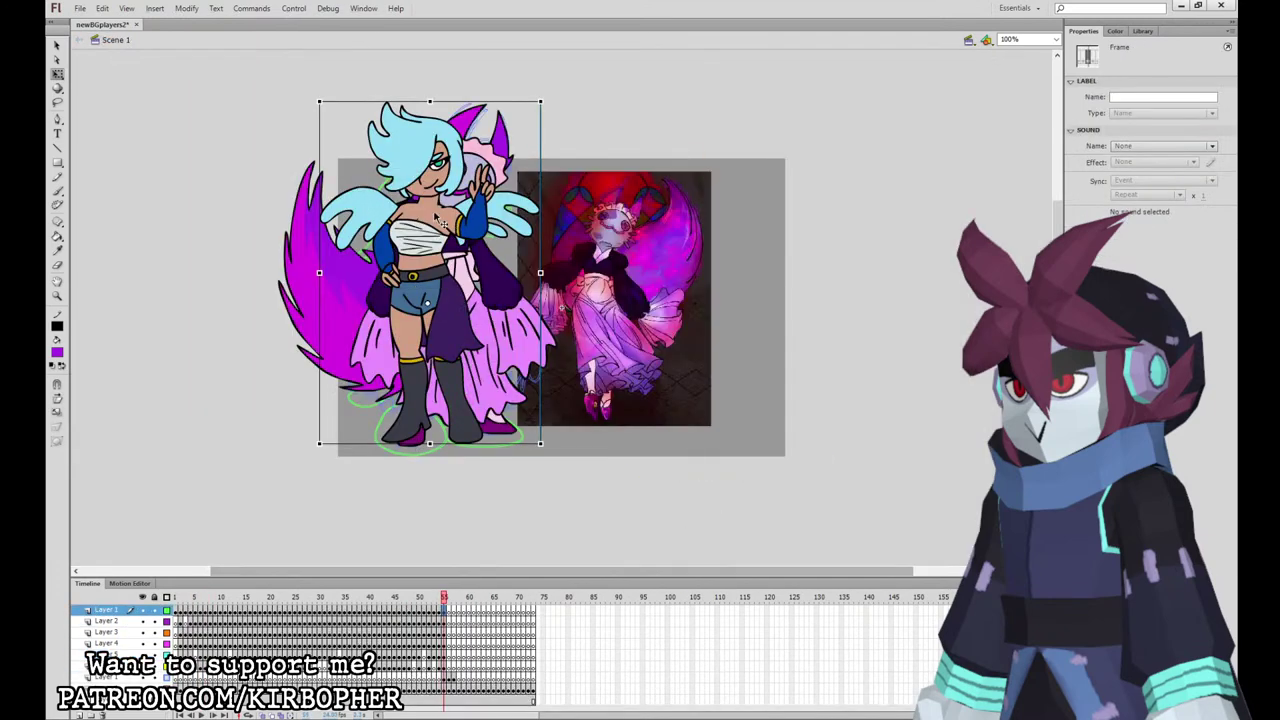
{"action": "left_click", "coordinate": [481, 258]}
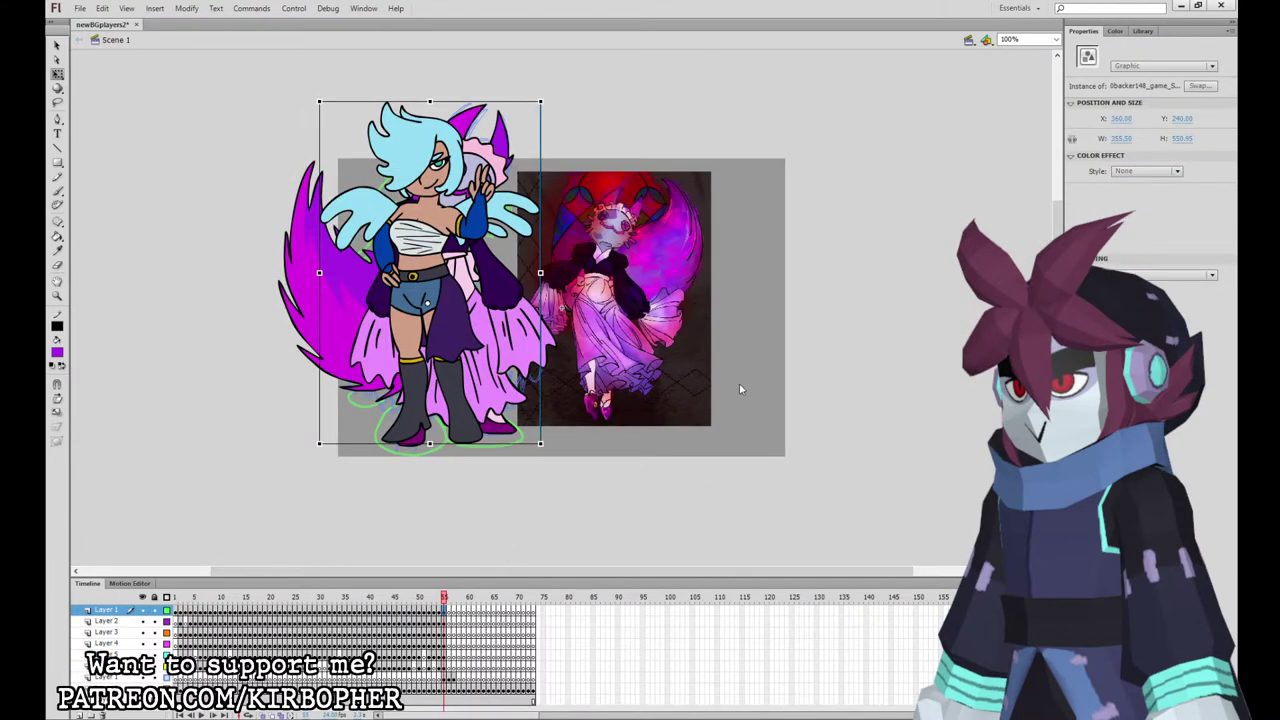
{"action": "key", "text": "ctrl+z"}
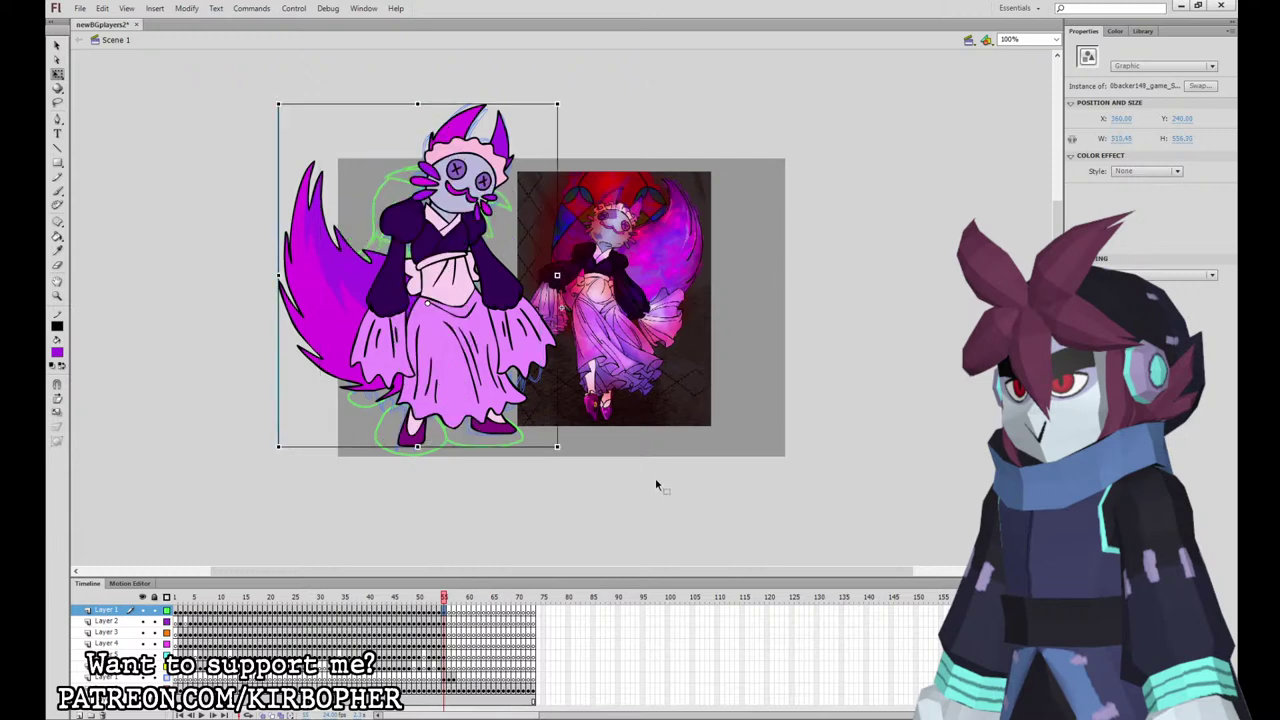
Step: Ink the red-cloaked character's diagonal shoulder strap in black with the Brush on Layer 2, frame 56, following the sketch
{"action": "left_click", "coordinate": [450, 664]}
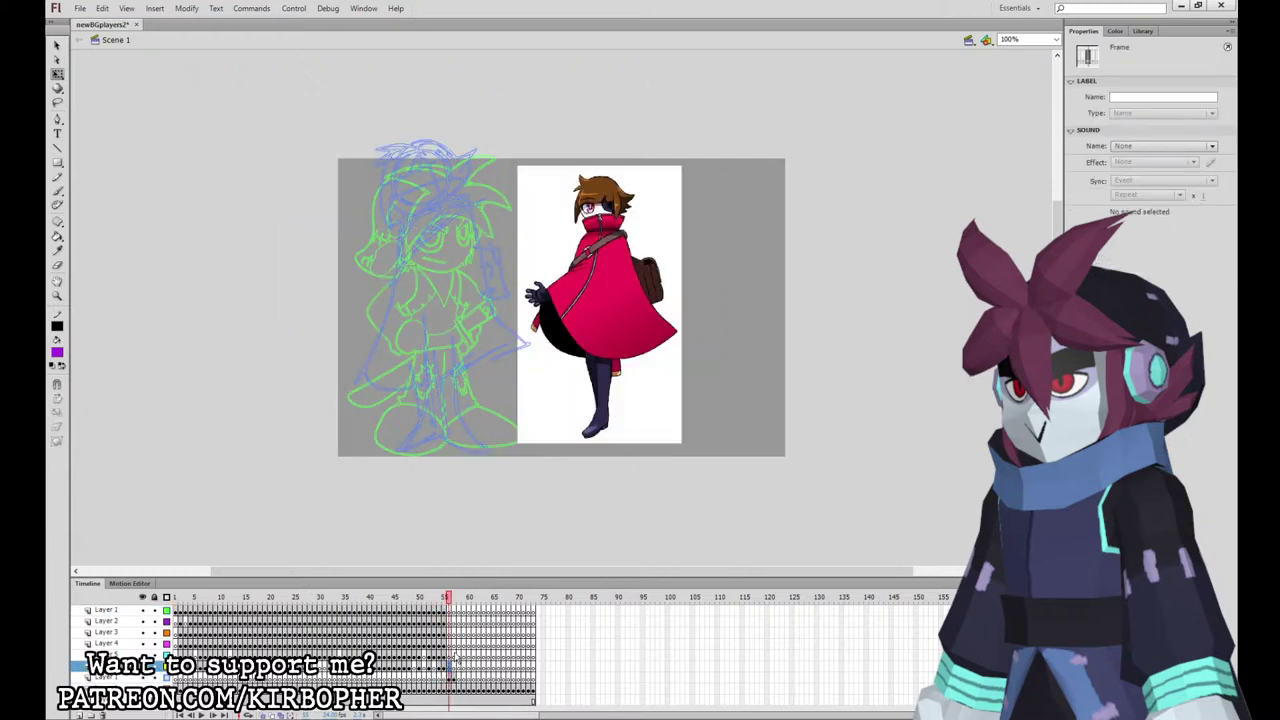
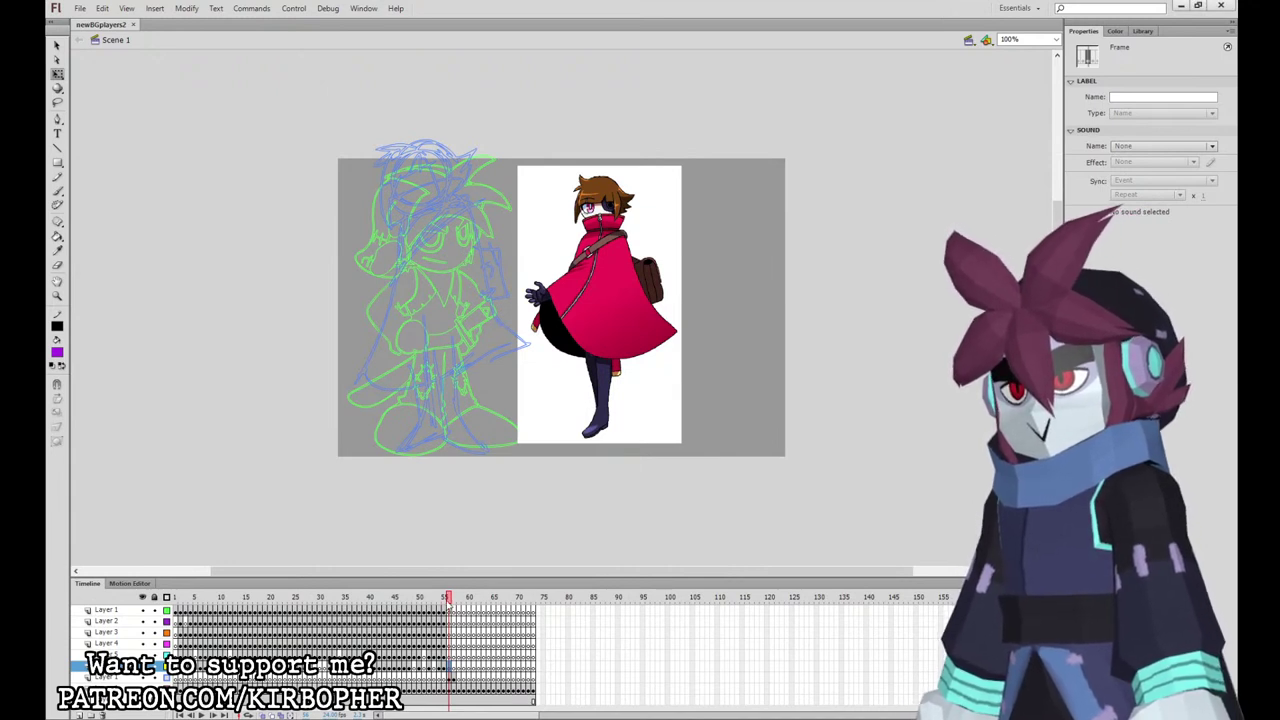
{"action": "left_click", "coordinate": [451, 621]}
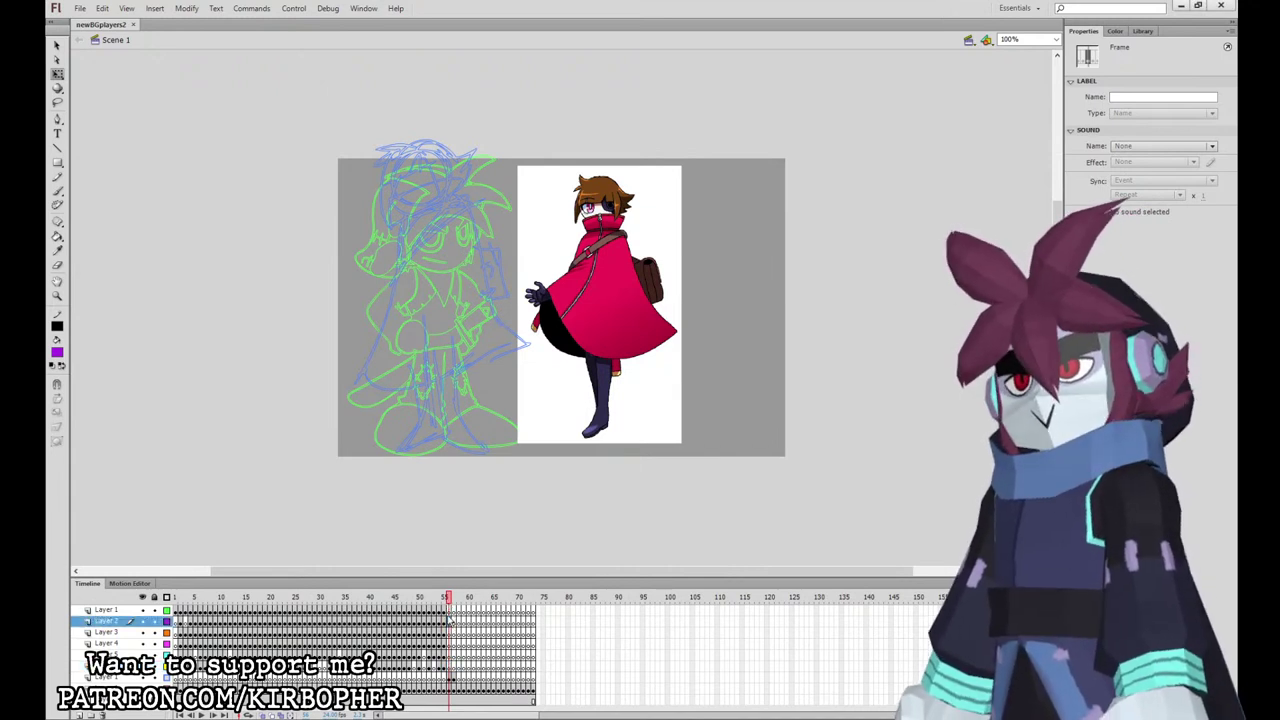
{"action": "left_click", "coordinate": [744, 366]}
{"action": "key", "text": "ctrl+equal"}
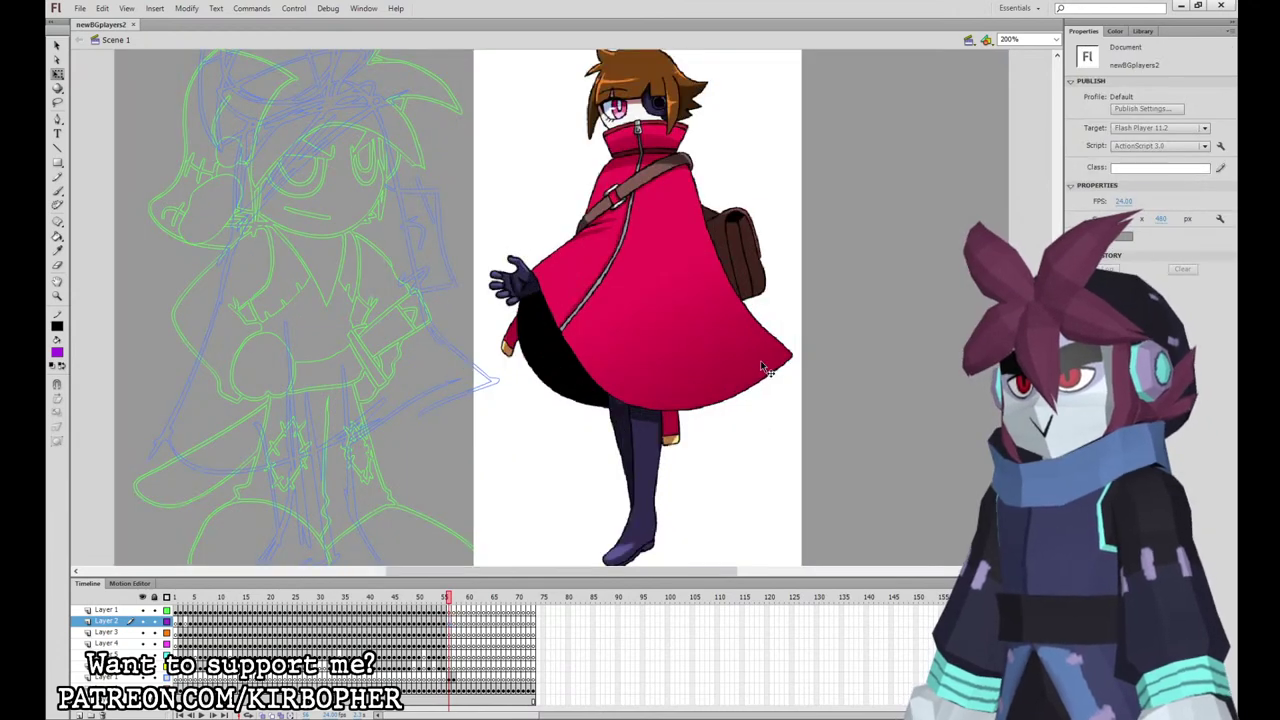
{"action": "left_click_drag", "start_coordinate": [760, 362], "coordinate": [903, 512]}
{"action": "left_click", "coordinate": [57, 191]}
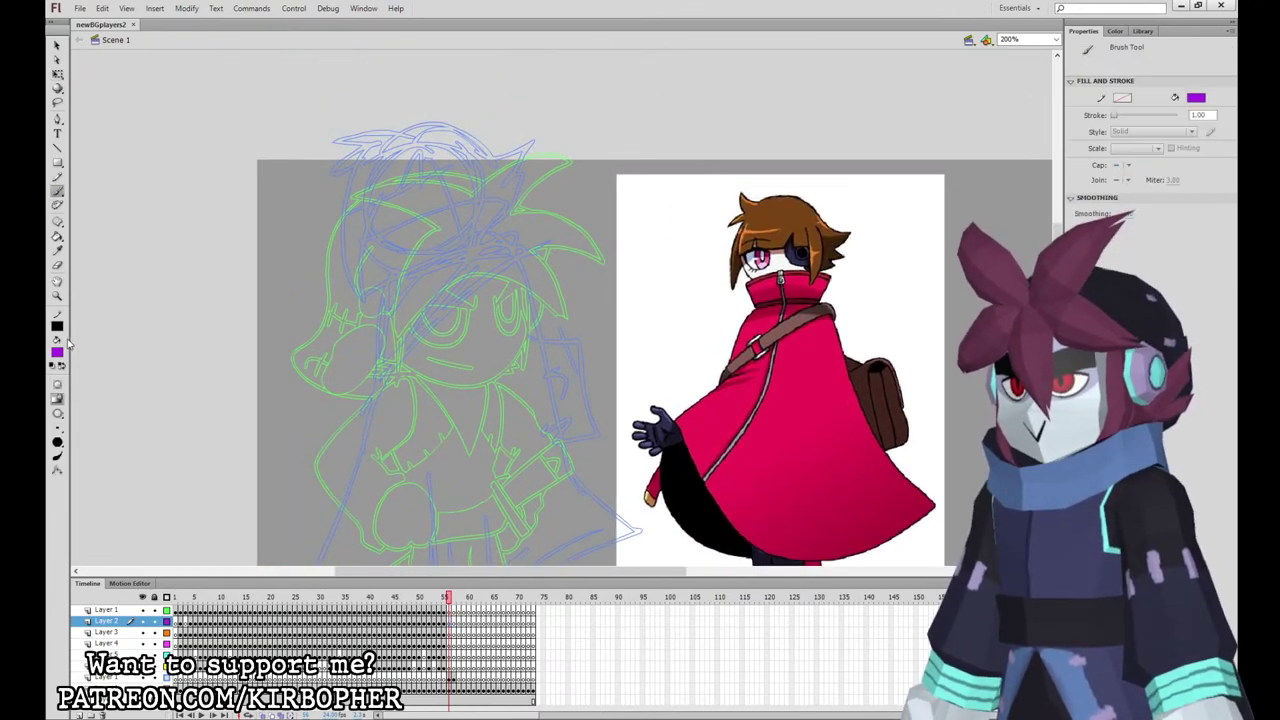
{"action": "left_click", "coordinate": [58, 352]}
{"action": "left_click", "coordinate": [80, 386]}
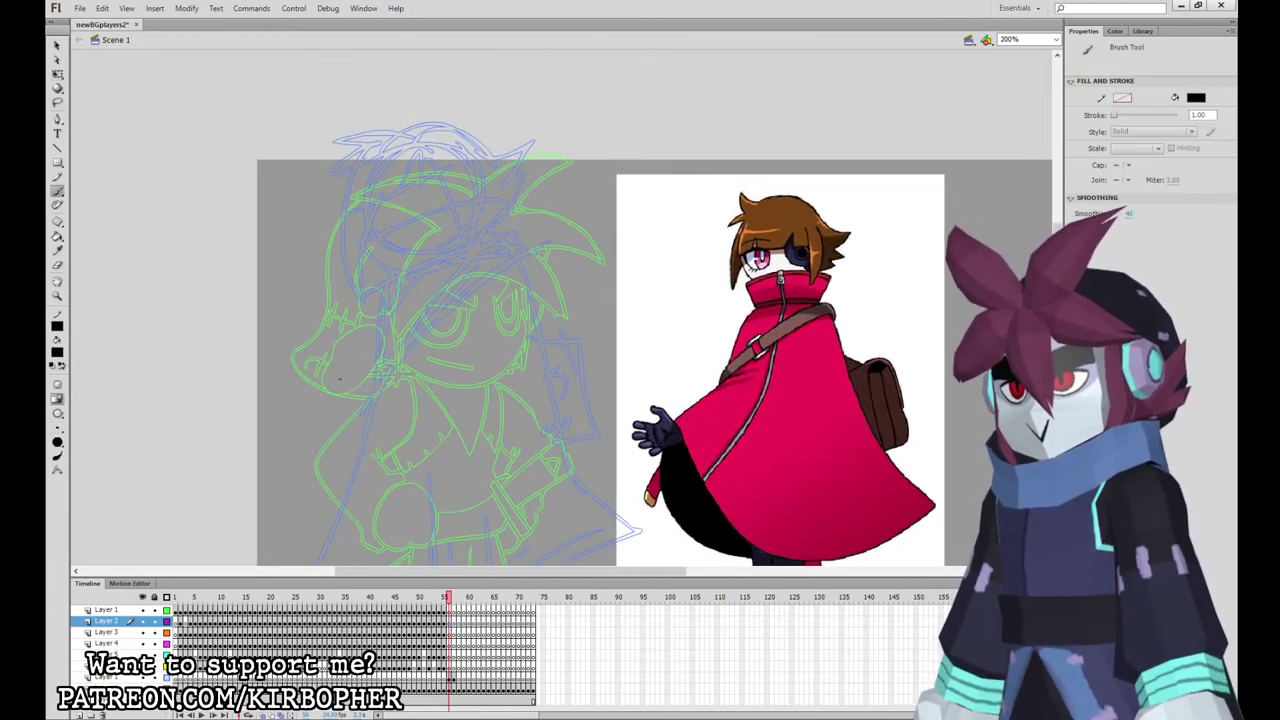
{"action": "left_click", "coordinate": [451, 631]}
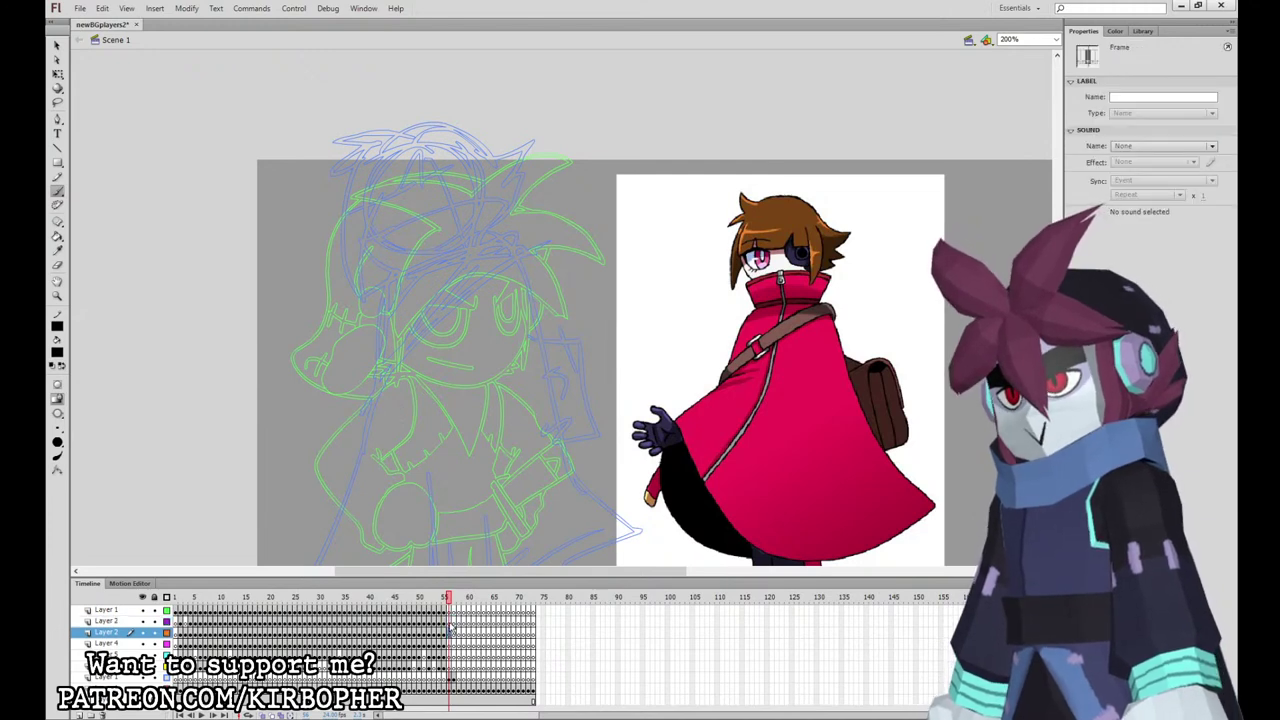
{"action": "left_click", "coordinate": [450, 621]}
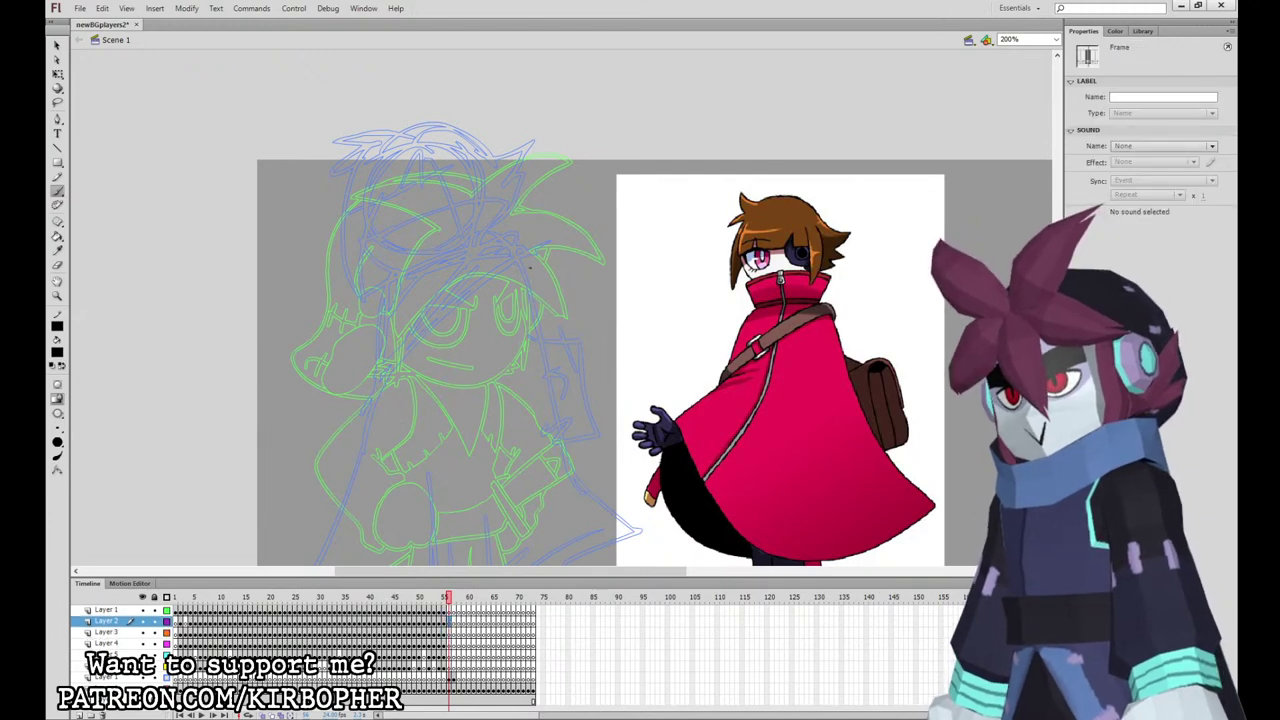
{"action": "mouse_move", "coordinate": [529, 268]}
{"action": "left_mouse_down"}
{"action": "mouse_move", "coordinate": [501, 237]}
{"action": "mouse_move", "coordinate": [418, 289]}
{"action": "mouse_move", "coordinate": [361, 403]}
{"action": "mouse_move", "coordinate": [455, 310]}
{"action": "mouse_move", "coordinate": [528, 268]}
{"action": "mouse_move", "coordinate": [504, 251]}
{"action": "mouse_move", "coordinate": [390, 337]}
{"action": "mouse_move", "coordinate": [369, 405]}
{"action": "mouse_move", "coordinate": [418, 332]}
{"action": "mouse_move", "coordinate": [528, 266]}
{"action": "left_mouse_up"}
{"action": "key", "text": "ctrl+z"}
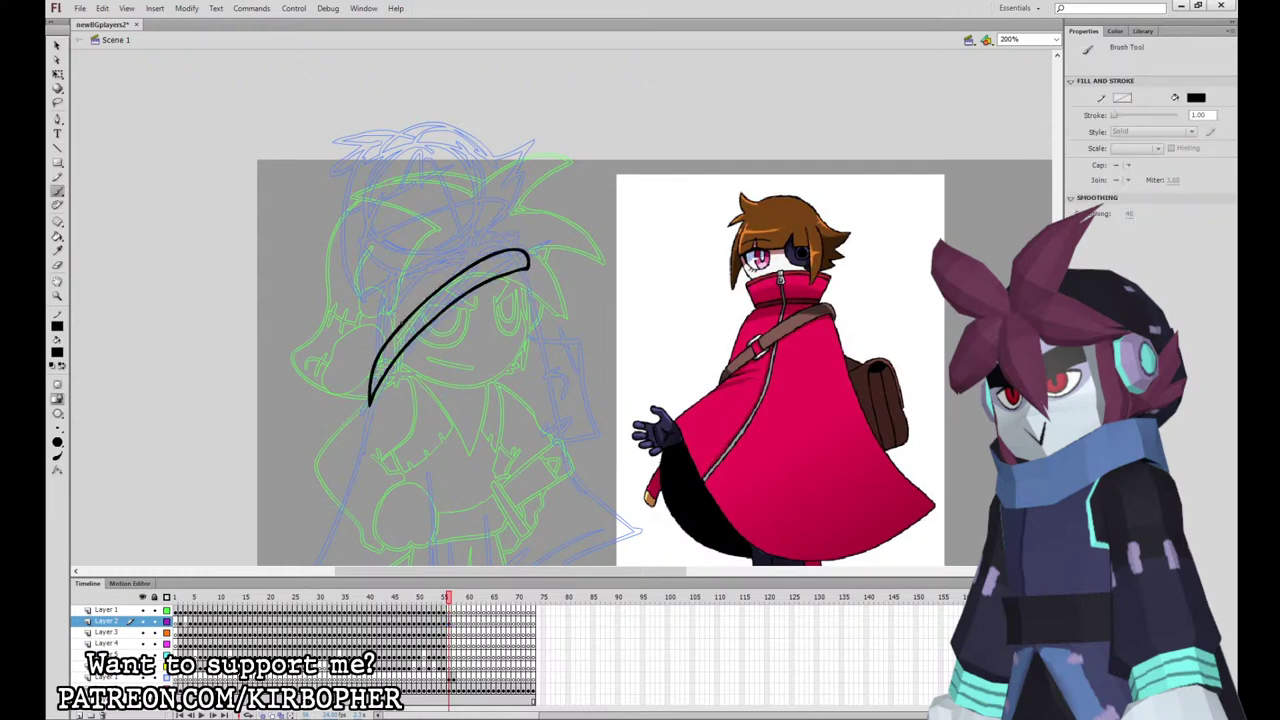
Step: Draw the strap's square buckle on Layer 3 and fill its frame with white sampled from the reference
{"action": "left_click", "coordinate": [449, 633]}
{"action": "mouse_move", "coordinate": [396, 323]}
{"action": "left_mouse_down"}
{"action": "mouse_move", "coordinate": [405, 348]}
{"action": "mouse_move", "coordinate": [416, 309]}
{"action": "mouse_move", "coordinate": [396, 323]}
{"action": "mouse_move", "coordinate": [408, 340]}
{"action": "mouse_move", "coordinate": [415, 318]}
{"action": "mouse_move", "coordinate": [403, 326]}
{"action": "left_mouse_up"}
{"action": "left_click", "coordinate": [57, 251]}
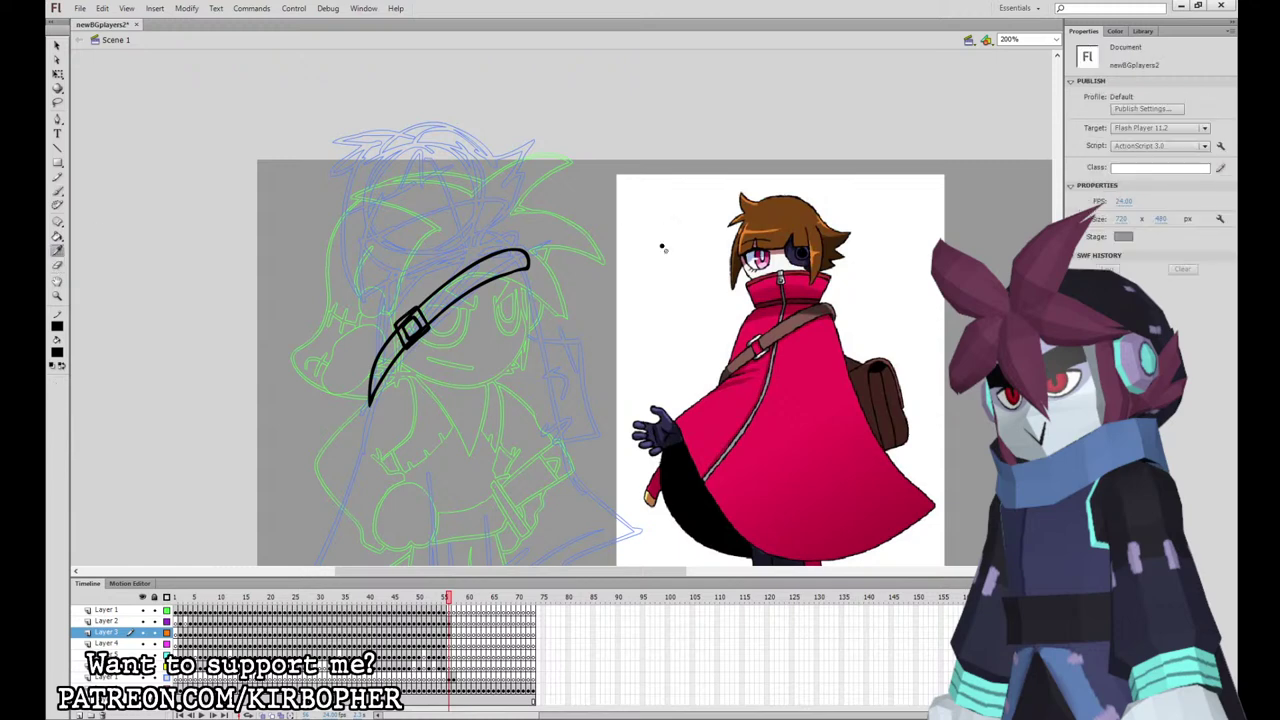
{"action": "left_click", "coordinate": [662, 247]}
{"action": "left_click", "coordinate": [419, 318]}
{"action": "left_click", "coordinate": [402, 332]}
Step: Cut the buckle from Layer 3 and paste it in place over the strap on Layer 2
{"action": "left_click", "coordinate": [450, 632]}
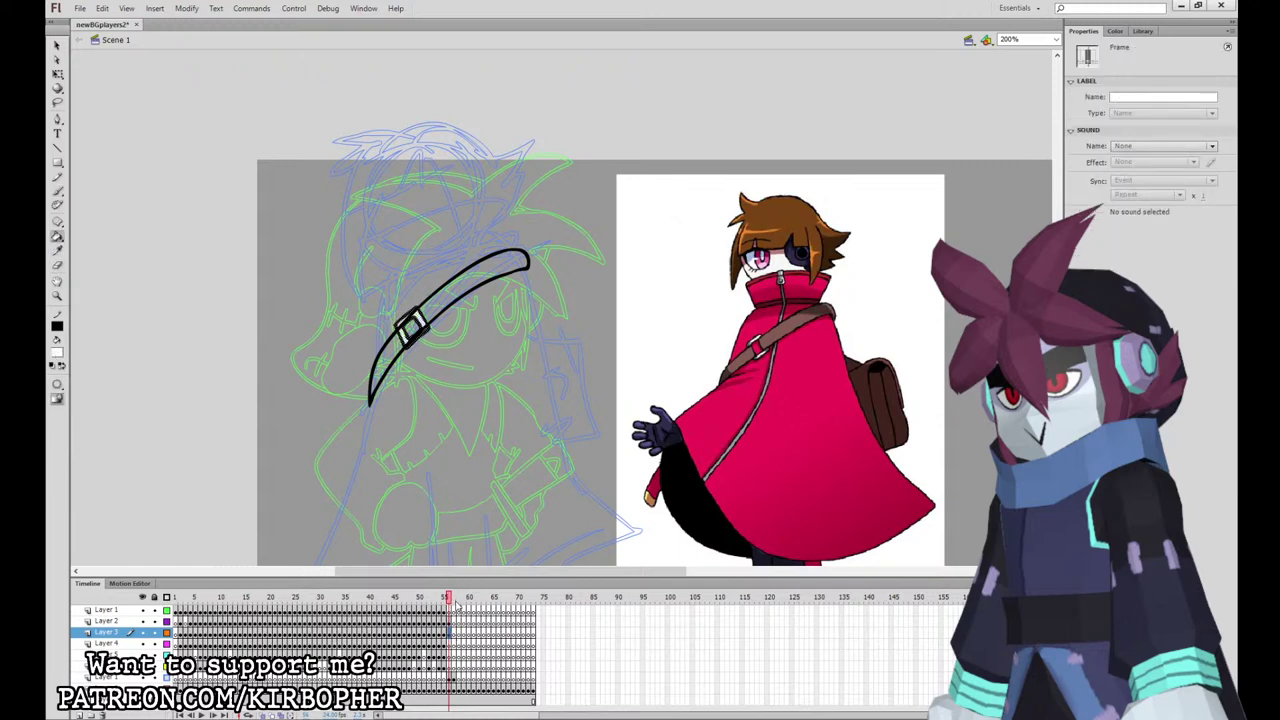
{"action": "key", "text": "ctrl+x"}
{"action": "left_click", "coordinate": [450, 621]}
{"action": "key", "text": "ctrl+shift+v"}
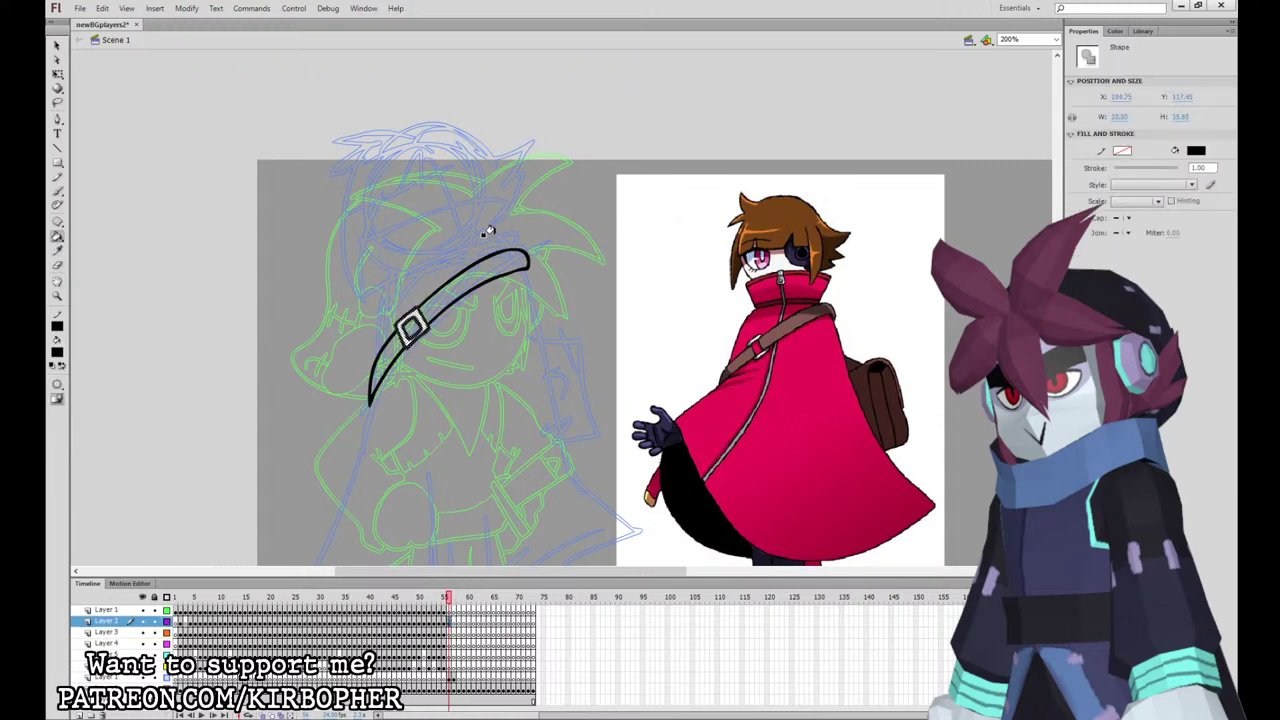
{"action": "left_click", "coordinate": [57, 74]}
{"action": "left_click", "coordinate": [392, 224]}
{"action": "left_click", "coordinate": [420, 338]}
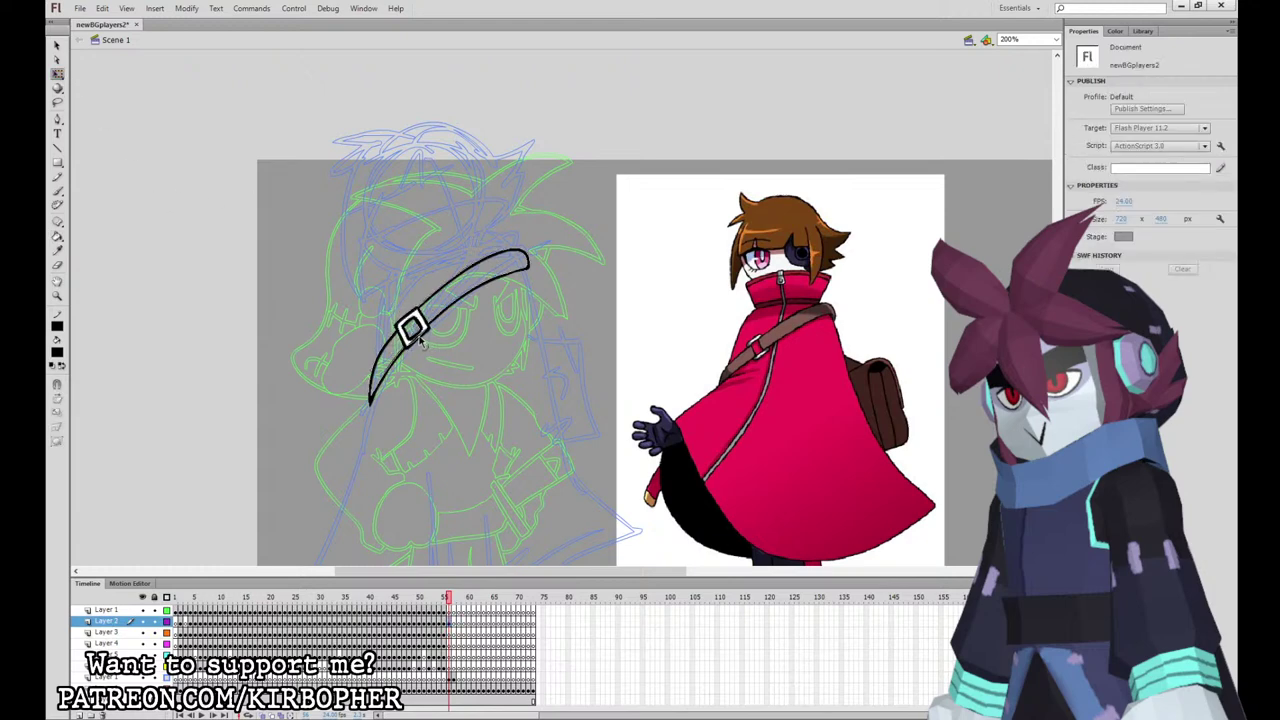
Step: Fill the shoulder strap and the buckle's opening with the strap brown sampled from the reference, keeping the black outlines
{"action": "left_click", "coordinate": [57, 250]}
{"action": "left_click", "coordinate": [780, 336]}
{"action": "left_click", "coordinate": [453, 310]}
{"action": "left_click", "coordinate": [418, 338]}
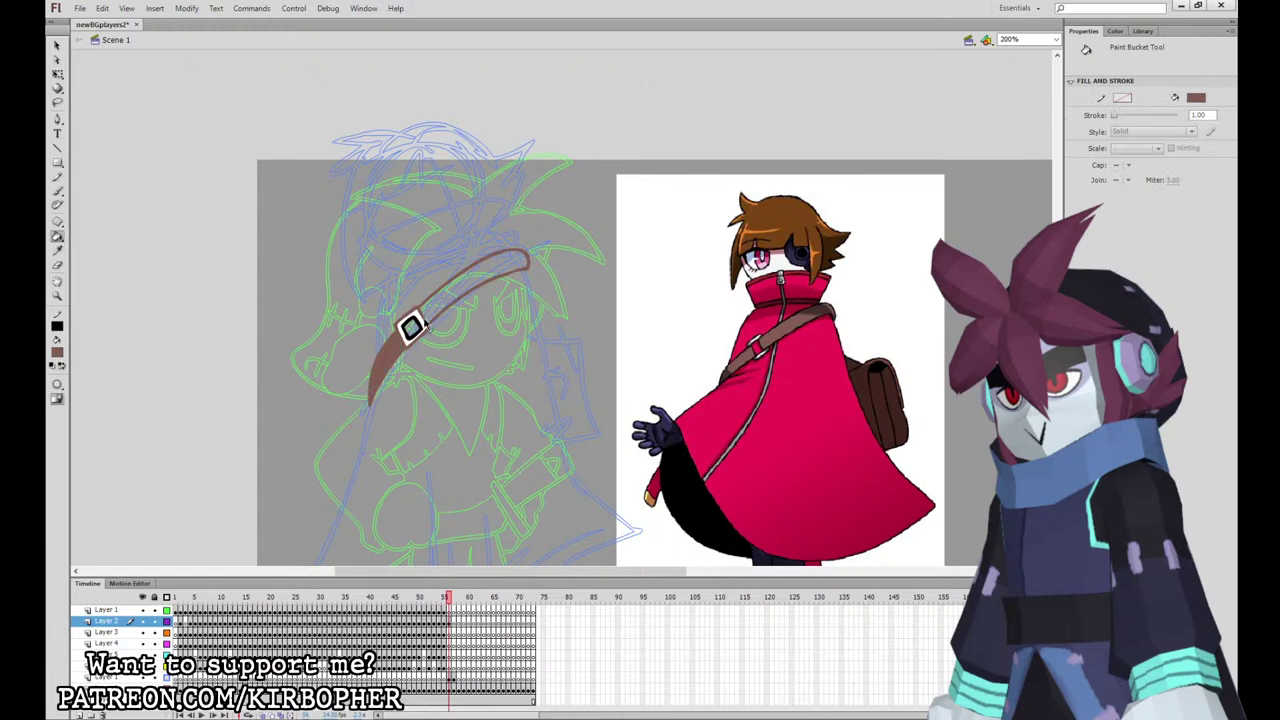
{"action": "key", "text": "ctrl+z"}
{"action": "key", "text": "ctrl+z"}
{"action": "left_click", "coordinate": [396, 346]}
{"action": "left_click", "coordinate": [436, 298]}
{"action": "left_click", "coordinate": [410, 329]}
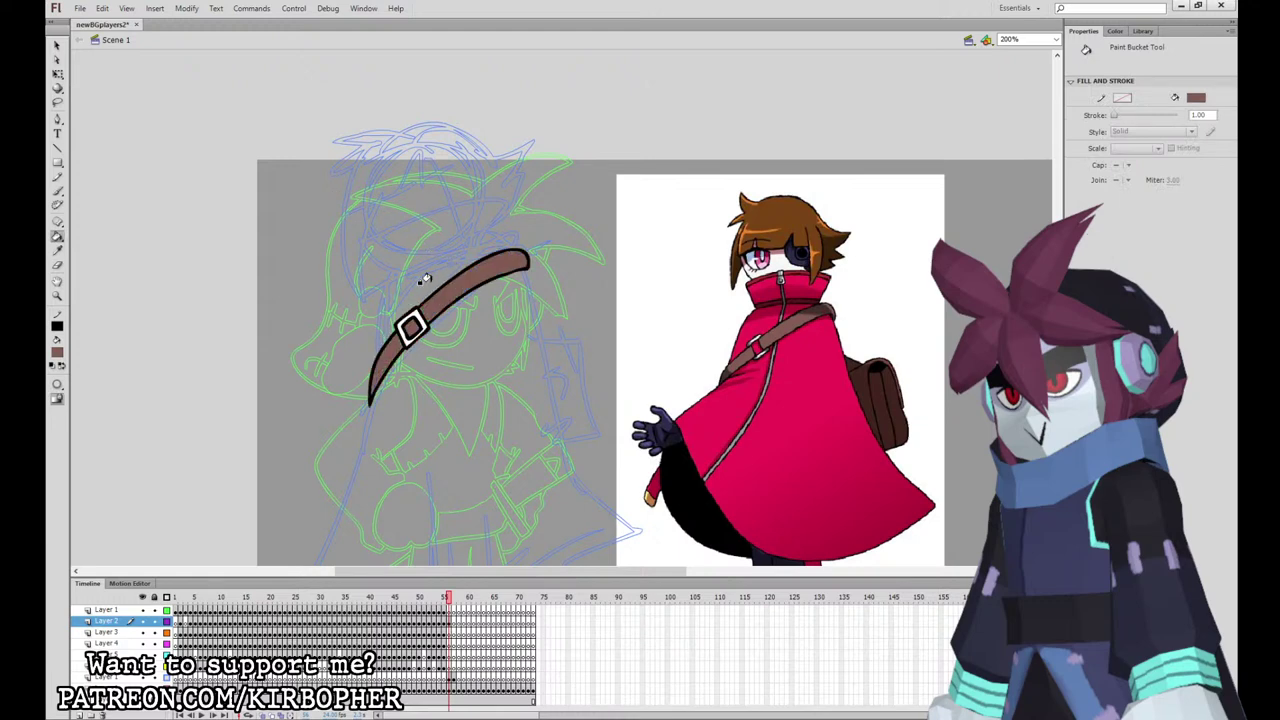
Step: Ink the outline of the cloak and its raised collar in black on Layer 2 around the strap
{"action": "left_click", "coordinate": [57, 190]}
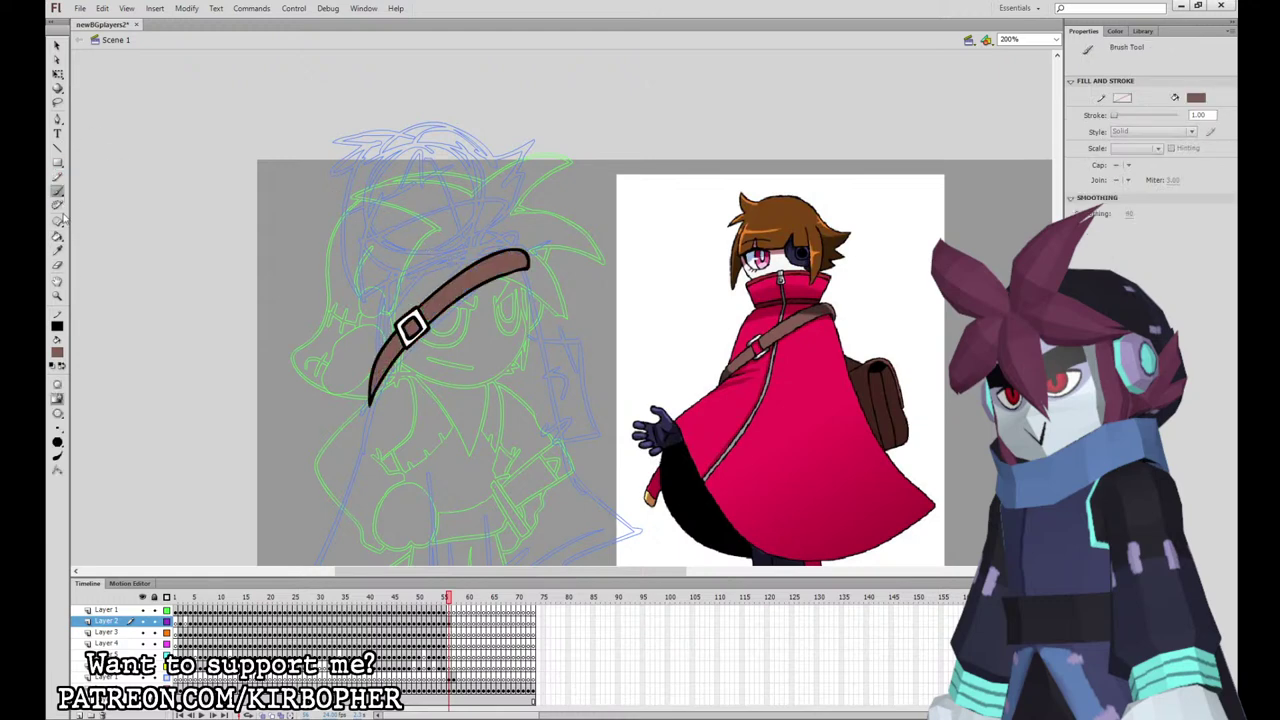
{"action": "left_click", "coordinate": [450, 622]}
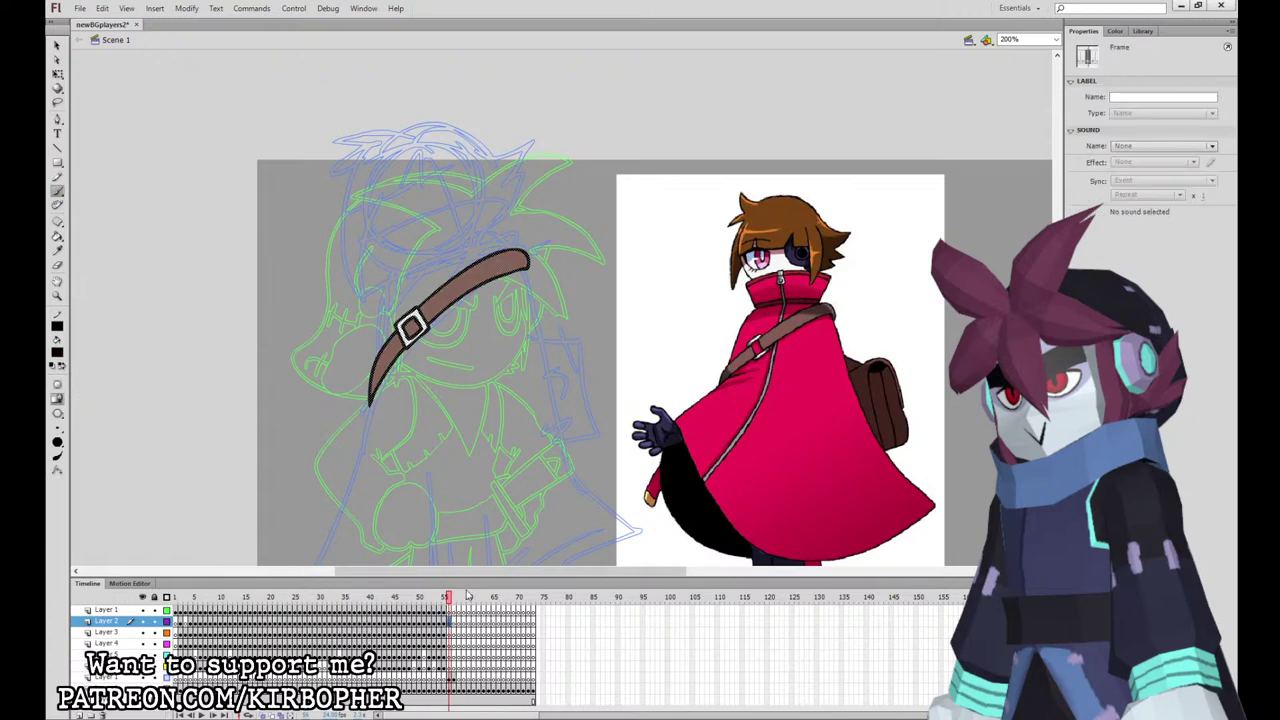
{"action": "mouse_move", "coordinate": [494, 253]}
{"action": "left_mouse_down"}
{"action": "mouse_move", "coordinate": [387, 297]}
{"action": "mouse_move", "coordinate": [487, 255]}
{"action": "mouse_move", "coordinate": [508, 213]}
{"action": "mouse_move", "coordinate": [386, 233]}
{"action": "mouse_move", "coordinate": [375, 272]}
{"action": "mouse_move", "coordinate": [392, 294]}
{"action": "mouse_move", "coordinate": [378, 335]}
{"action": "mouse_move", "coordinate": [423, 249]}
{"action": "left_mouse_up"}
{"action": "key", "text": "ctrl+z"}
{"action": "key", "text": "ctrl+z"}
{"action": "mouse_move", "coordinate": [370, 300]}
{"action": "left_mouse_down"}
{"action": "mouse_move", "coordinate": [306, 475]}
{"action": "mouse_move", "coordinate": [349, 500]}
{"action": "mouse_move", "coordinate": [421, 519]}
{"action": "mouse_move", "coordinate": [623, 432]}
{"action": "mouse_move", "coordinate": [560, 333]}
{"action": "mouse_move", "coordinate": [518, 163]}
{"action": "left_mouse_up"}
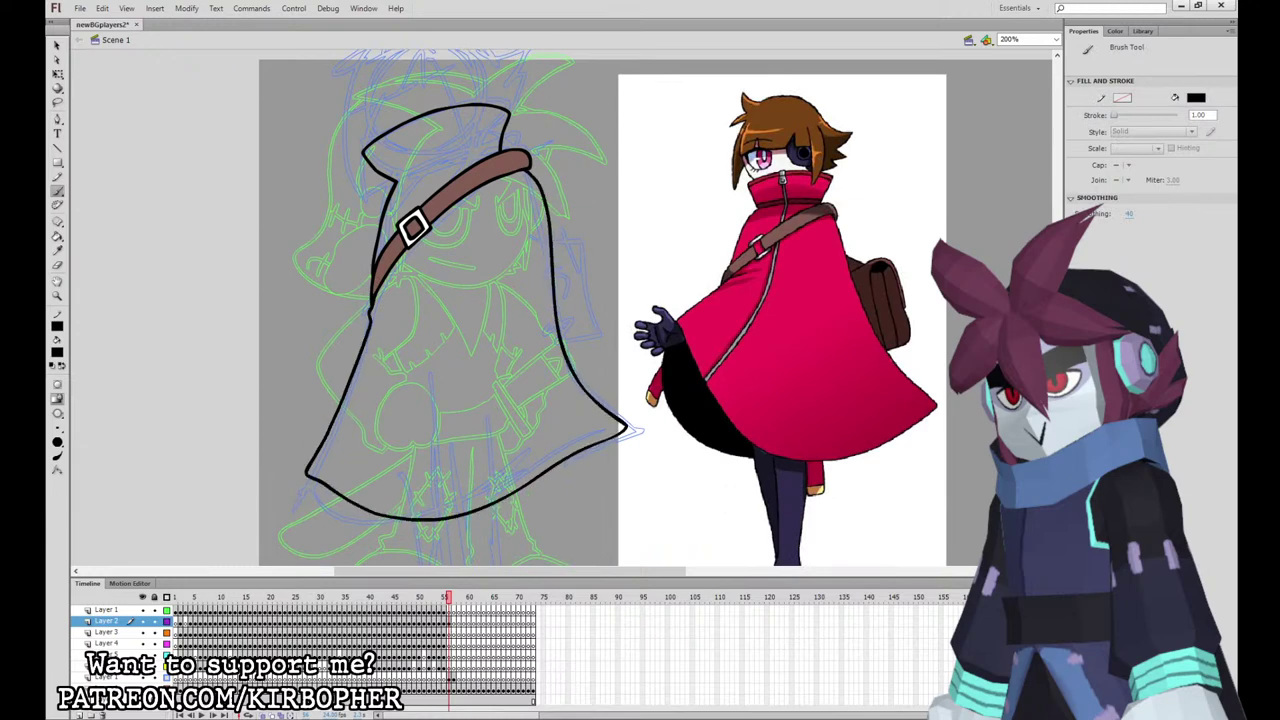
Step: Ink the satchel with its flap and pocket behind the cloak's back edge
{"action": "mouse_move", "coordinate": [557, 318]}
{"action": "left_mouse_down"}
{"action": "mouse_move", "coordinate": [561, 244]}
{"action": "mouse_move", "coordinate": [584, 288]}
{"action": "mouse_move", "coordinate": [586, 238]}
{"action": "mouse_move", "coordinate": [550, 230]}
{"action": "left_mouse_up"}
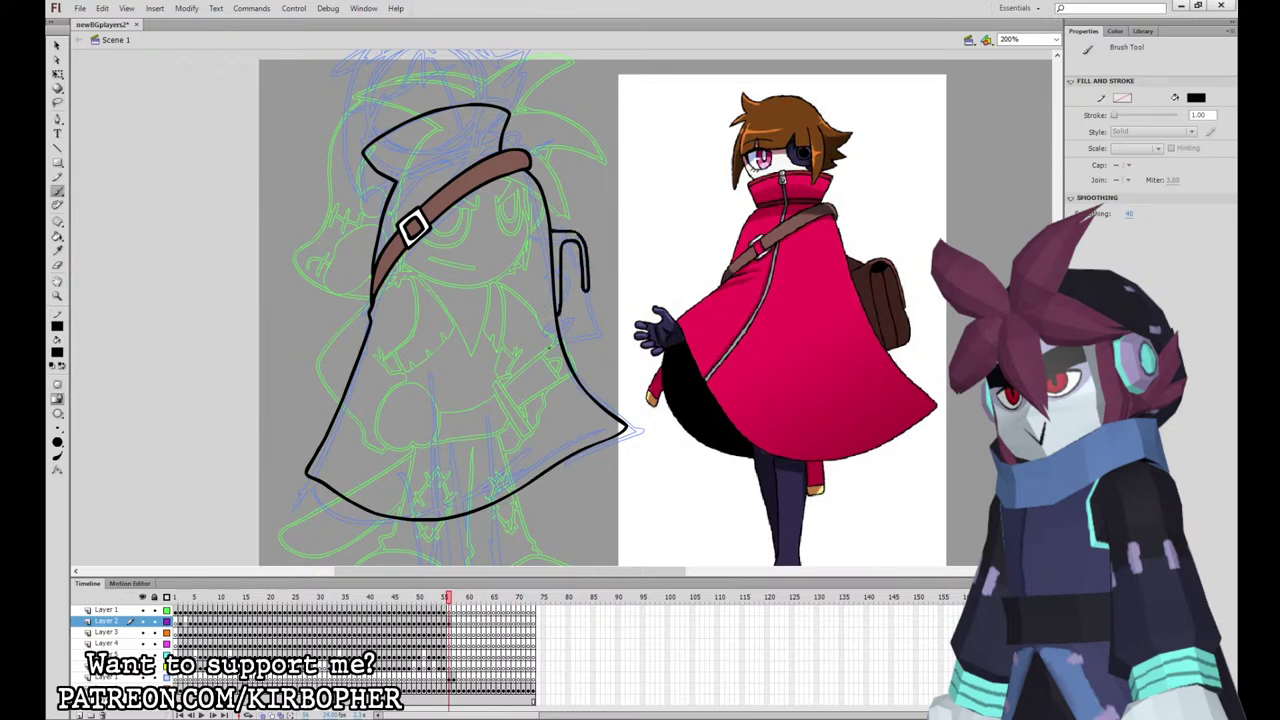
{"action": "mouse_move", "coordinate": [562, 346]}
{"action": "left_mouse_down"}
{"action": "mouse_move", "coordinate": [581, 318]}
{"action": "mouse_move", "coordinate": [581, 278]}
{"action": "left_mouse_up"}
{"action": "key", "text": "ctrl+z"}
{"action": "mouse_move", "coordinate": [563, 343]}
{"action": "left_mouse_down"}
{"action": "mouse_move", "coordinate": [585, 333]}
{"action": "mouse_move", "coordinate": [586, 288]}
{"action": "left_mouse_up"}
{"action": "left_click_drag", "start_coordinate": [572, 338], "coordinate": [571, 246]}
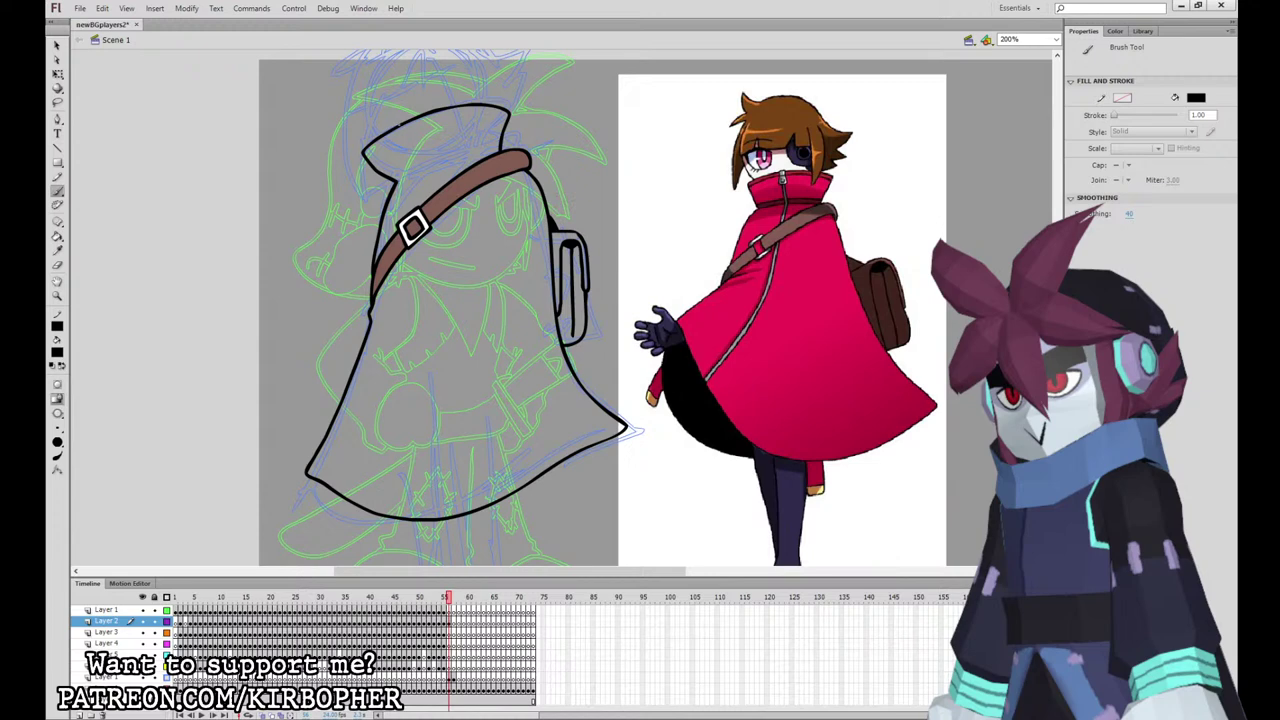
Step: Ink the zipper pull at the collar and the double zipper line running down to the cloak's hem
{"action": "mouse_move", "coordinate": [396, 129]}
{"action": "left_mouse_down"}
{"action": "mouse_move", "coordinate": [418, 207]}
{"action": "mouse_move", "coordinate": [399, 147]}
{"action": "mouse_move", "coordinate": [428, 200]}
{"action": "left_mouse_up"}
{"action": "key", "text": "ctrl+z"}
{"action": "mouse_move", "coordinate": [405, 149]}
{"action": "left_mouse_down"}
{"action": "mouse_move", "coordinate": [420, 176]}
{"action": "mouse_move", "coordinate": [409, 318]}
{"action": "mouse_move", "coordinate": [419, 518]}
{"action": "left_mouse_up"}
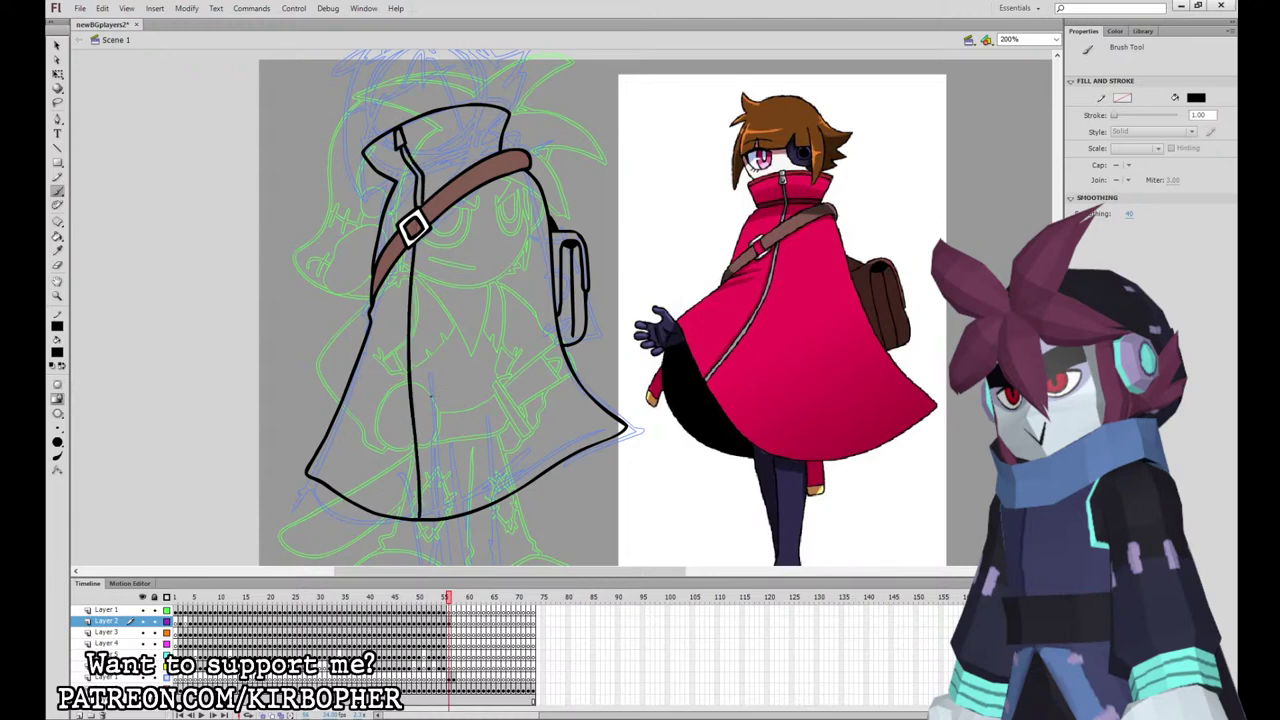
{"action": "left_click_drag", "start_coordinate": [420, 232], "coordinate": [427, 518]}
Step: Ink the collar's rim line and the fold crease at its base
{"action": "left_click_drag", "start_coordinate": [573, 314], "coordinate": [623, 421]}
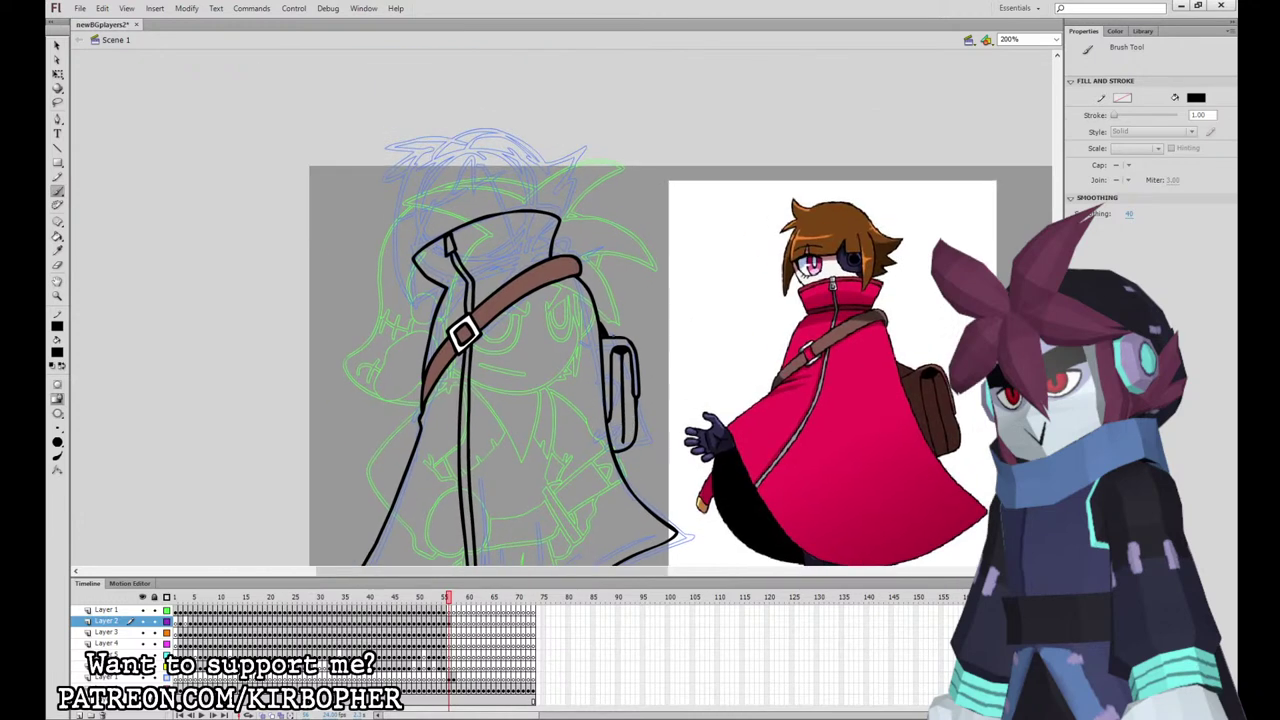
{"action": "mouse_move", "coordinate": [442, 246]}
{"action": "left_mouse_down"}
{"action": "mouse_move", "coordinate": [418, 264]}
{"action": "mouse_move", "coordinate": [558, 226]}
{"action": "left_mouse_up"}
{"action": "left_click_drag", "start_coordinate": [452, 285], "coordinate": [512, 268]}
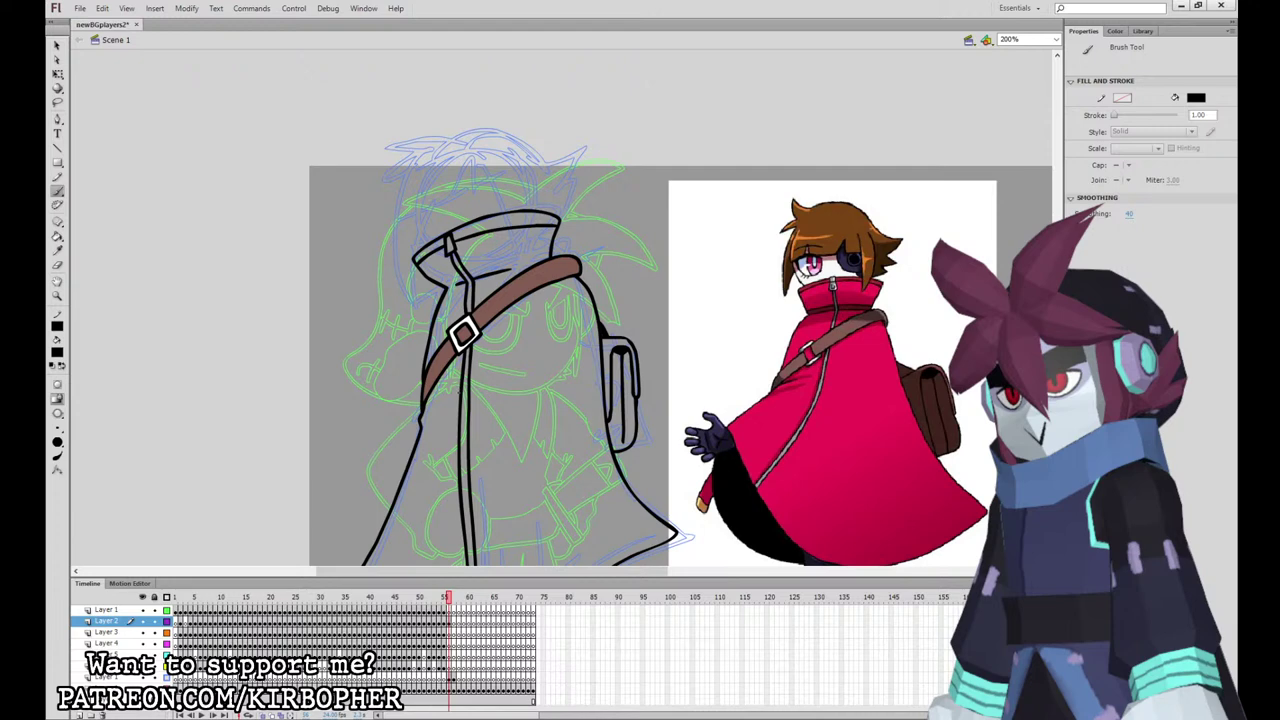
Step: Ink the spiky hair outline above the collar, the face edge and the visible eye with its lashes
{"action": "left_click", "coordinate": [449, 621]}
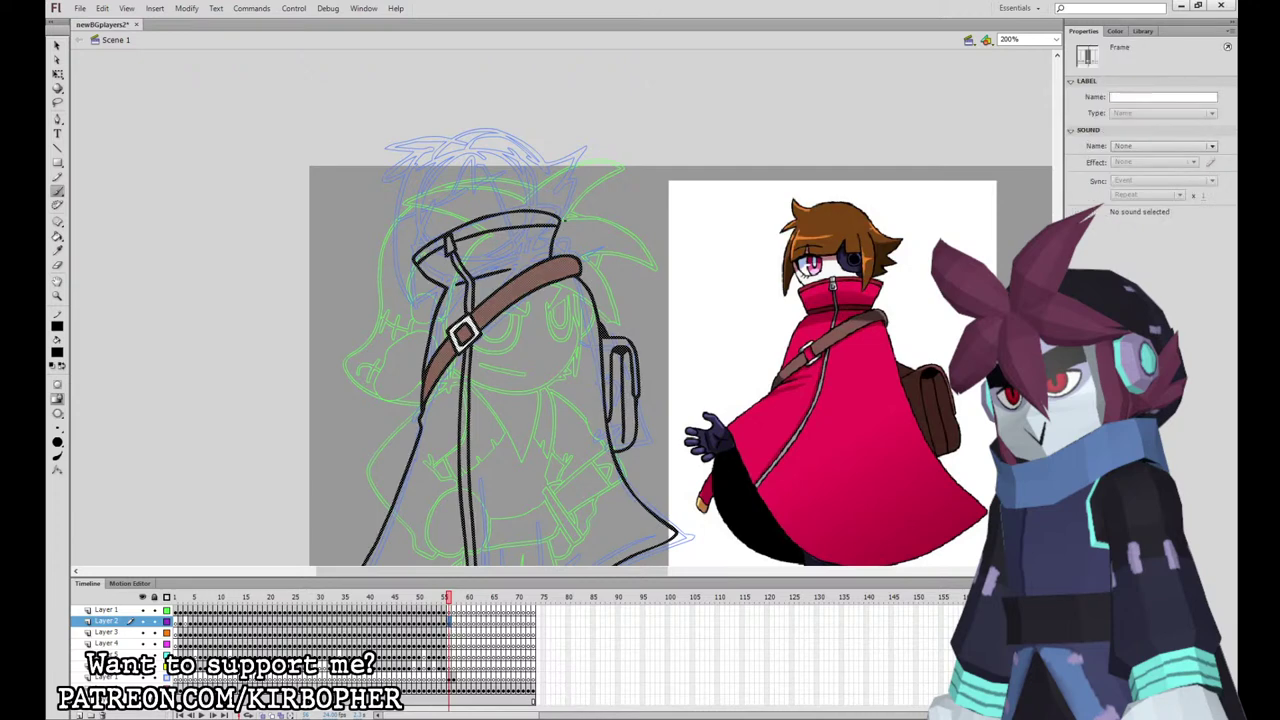
{"action": "mouse_move", "coordinate": [566, 214]}
{"action": "left_mouse_down"}
{"action": "mouse_move", "coordinate": [572, 184]}
{"action": "mouse_move", "coordinate": [552, 143]}
{"action": "mouse_move", "coordinate": [537, 157]}
{"action": "mouse_move", "coordinate": [490, 135]}
{"action": "mouse_move", "coordinate": [438, 145]}
{"action": "mouse_move", "coordinate": [400, 132]}
{"action": "mouse_move", "coordinate": [384, 191]}
{"action": "left_mouse_up"}
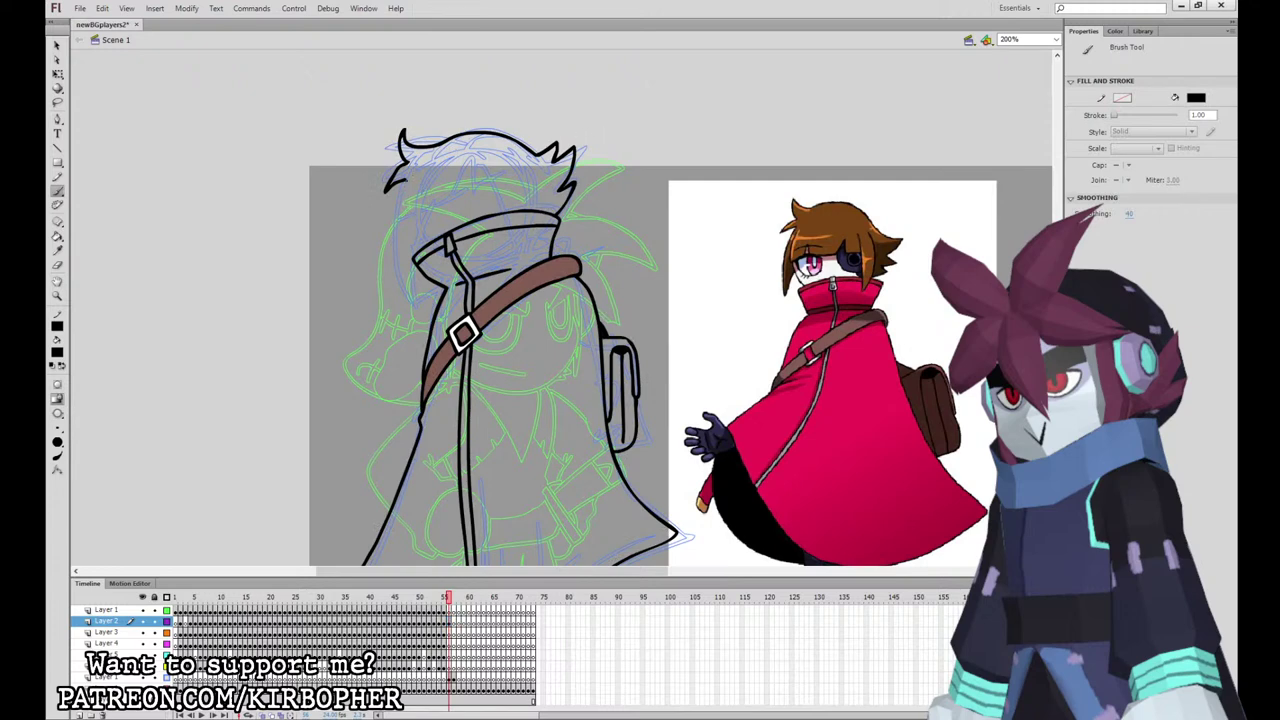
{"action": "mouse_move", "coordinate": [412, 183]}
{"action": "left_mouse_down"}
{"action": "mouse_move", "coordinate": [424, 246]}
{"action": "mouse_move", "coordinate": [454, 200]}
{"action": "mouse_move", "coordinate": [422, 208]}
{"action": "mouse_move", "coordinate": [443, 215]}
{"action": "left_mouse_up"}
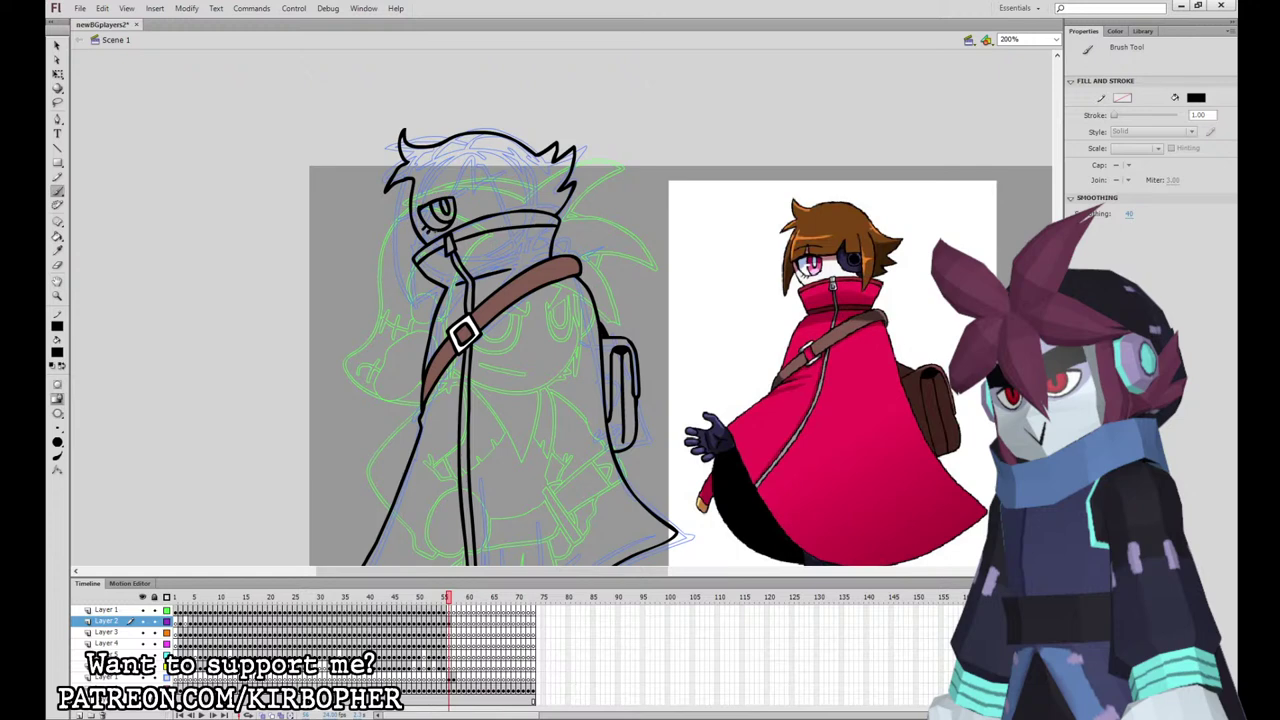
Step: Ink the round eyepatch, fill its centre black, and draw the fringe line across the forehead
{"action": "mouse_move", "coordinate": [500, 165]}
{"action": "left_mouse_down"}
{"action": "mouse_move", "coordinate": [469, 196]}
{"action": "mouse_move", "coordinate": [478, 214]}
{"action": "mouse_move", "coordinate": [493, 212]}
{"action": "mouse_move", "coordinate": [492, 166]}
{"action": "mouse_move", "coordinate": [486, 200]}
{"action": "mouse_move", "coordinate": [494, 179]}
{"action": "left_mouse_up"}
{"action": "key", "text": "ctrl+z"}
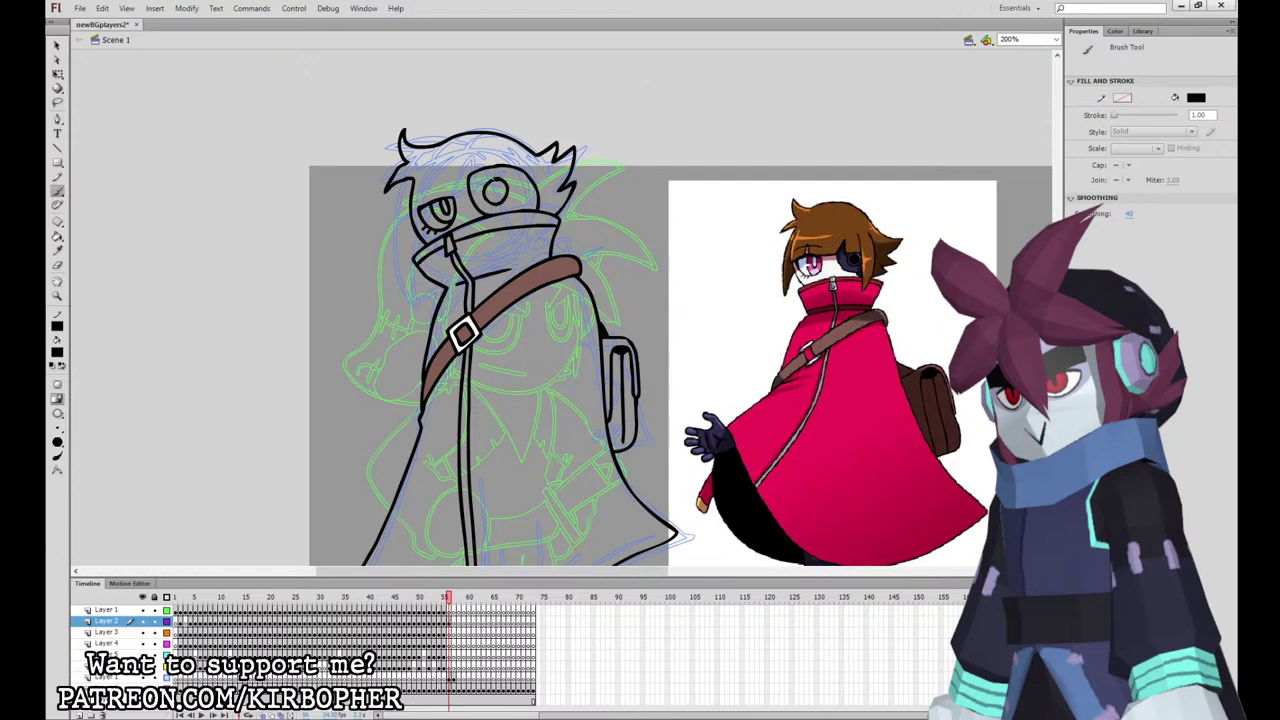
{"action": "key", "text": "k"}
{"action": "left_click", "coordinate": [495, 192]}
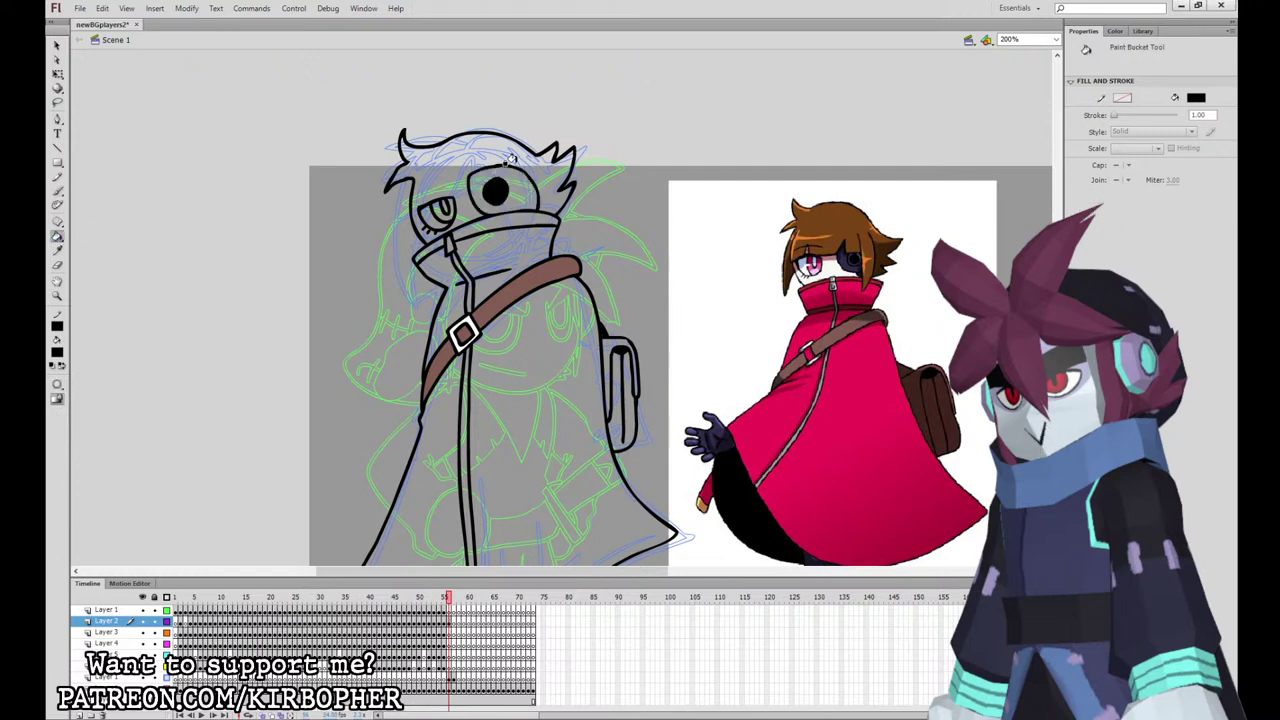
{"action": "key", "text": "b"}
{"action": "left_click_drag", "start_coordinate": [468, 172], "coordinate": [414, 181]}
{"action": "key", "text": "ctrl+z"}
Step: Fill the hair with brown and the face with white, both sampled from the reference
{"action": "left_click", "coordinate": [57, 251]}
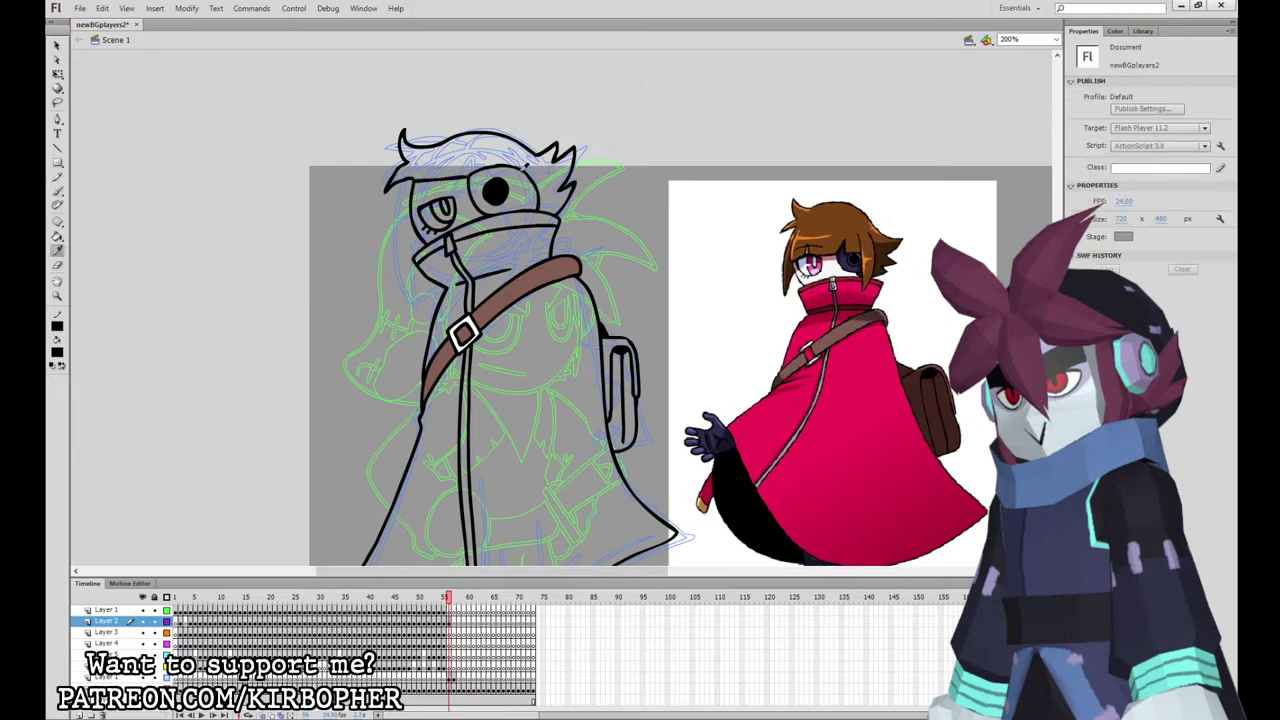
{"action": "left_click", "coordinate": [845, 224]}
{"action": "left_click", "coordinate": [521, 168]}
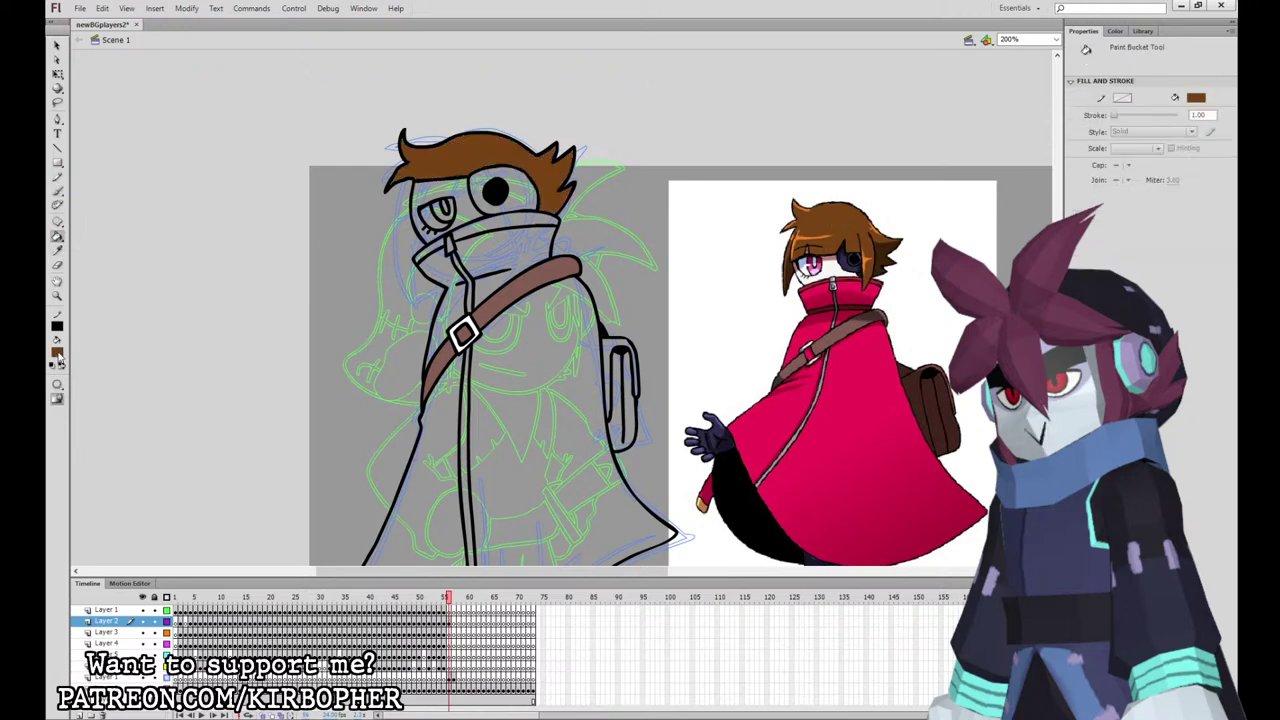
{"action": "left_click", "coordinate": [58, 353]}
{"action": "left_click", "coordinate": [823, 265]}
{"action": "left_click", "coordinate": [465, 191]}
Step: Fill the iris with pink sampled from the reference and the rest of the eye with white
{"action": "left_click", "coordinate": [57, 352]}
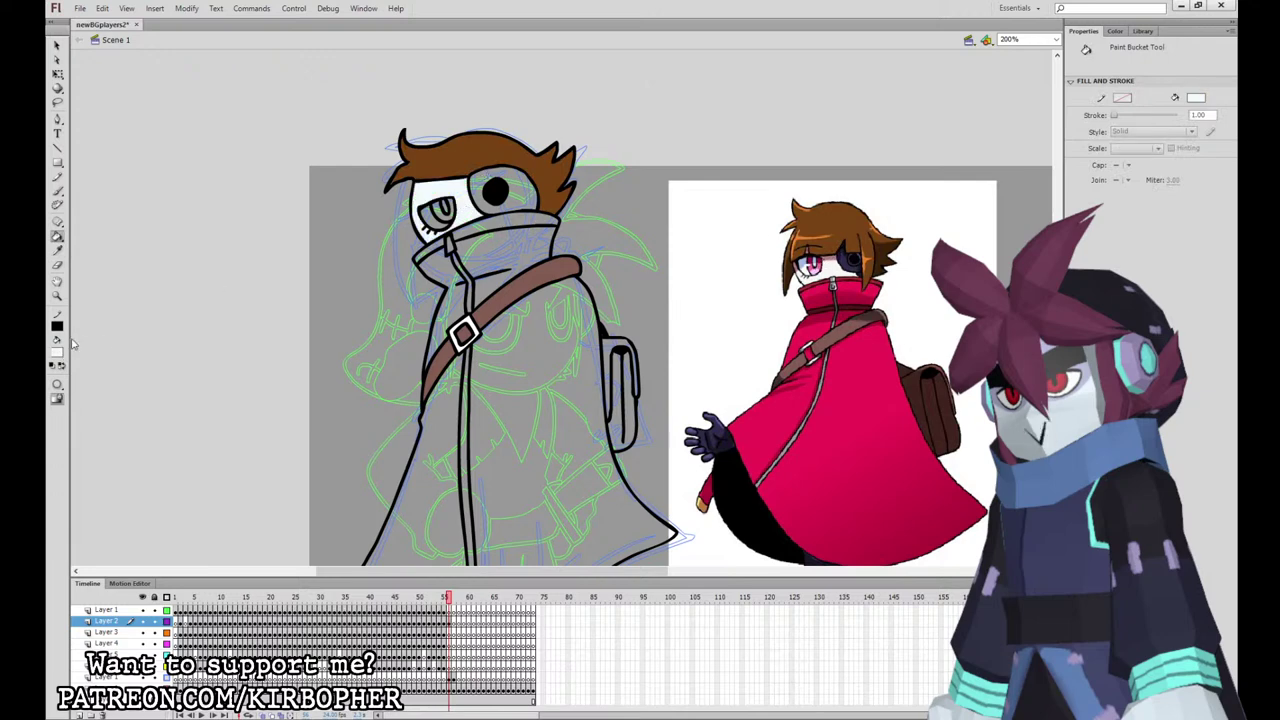
{"action": "left_click", "coordinate": [820, 262]}
{"action": "left_click", "coordinate": [436, 212]}
{"action": "left_click", "coordinate": [58, 353]}
{"action": "left_click", "coordinate": [72, 425]}
{"action": "left_click", "coordinate": [433, 206]}
Step: Fill the zipper pull and the zipper strip with the pale grey sampled from the reference's zipper
{"action": "key", "text": "i"}
{"action": "left_click", "coordinate": [832, 284]}
{"action": "left_click", "coordinate": [455, 325]}
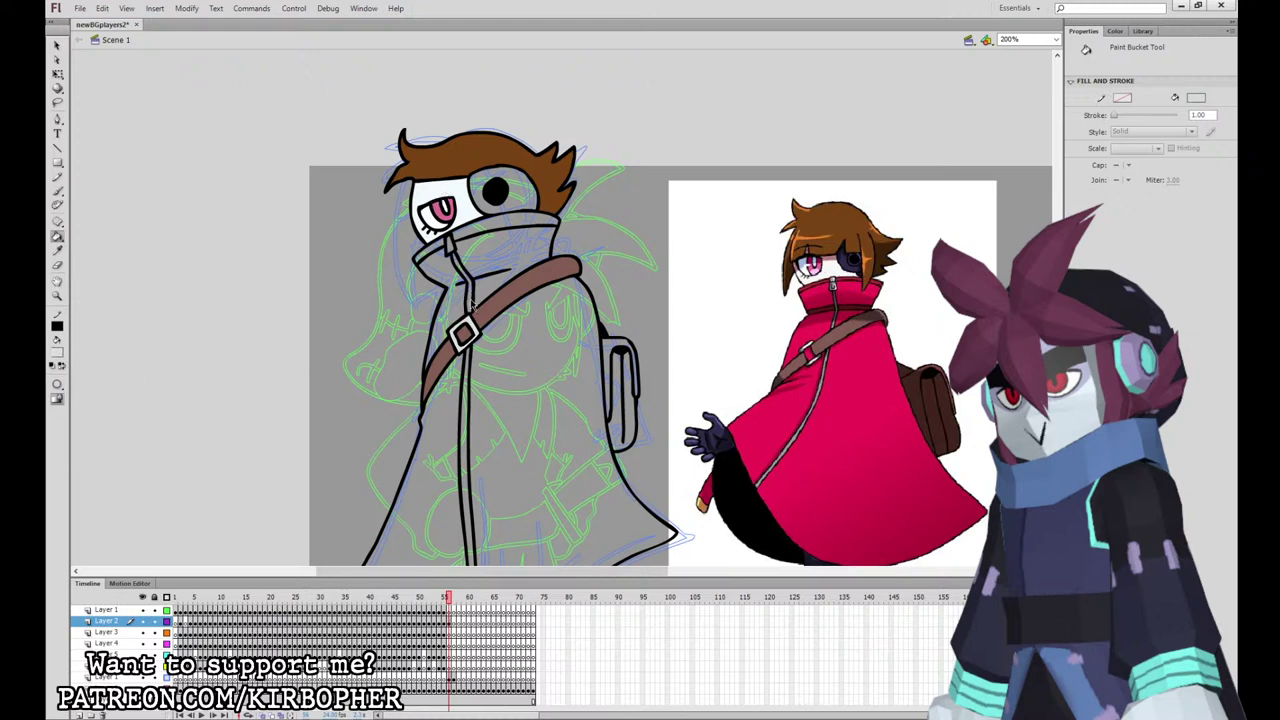
{"action": "left_click", "coordinate": [462, 388]}
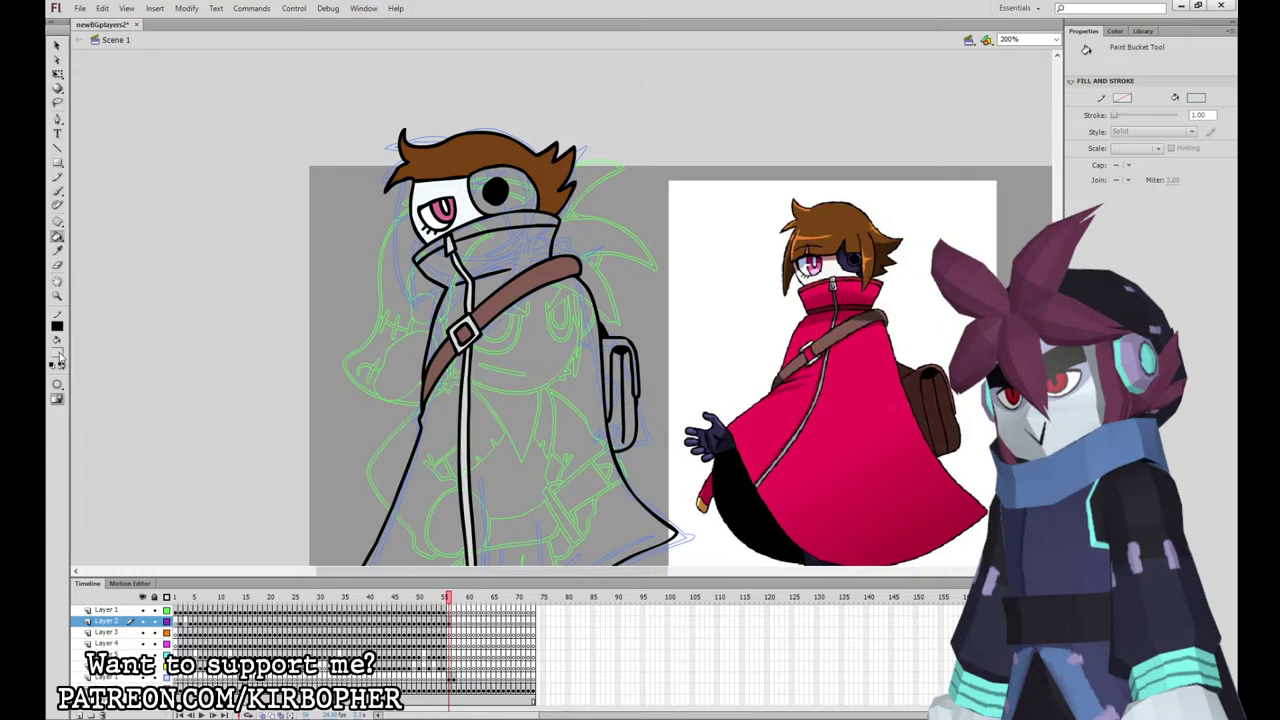
Step: Fill the cloak and collar with the reference's crimson, and the collar's upper rim with its dark red
{"action": "left_click", "coordinate": [854, 422]}
{"action": "left_click", "coordinate": [560, 430]}
{"action": "left_click", "coordinate": [436, 411]}
{"action": "left_click", "coordinate": [446, 312]}
{"action": "left_click", "coordinate": [491, 256]}
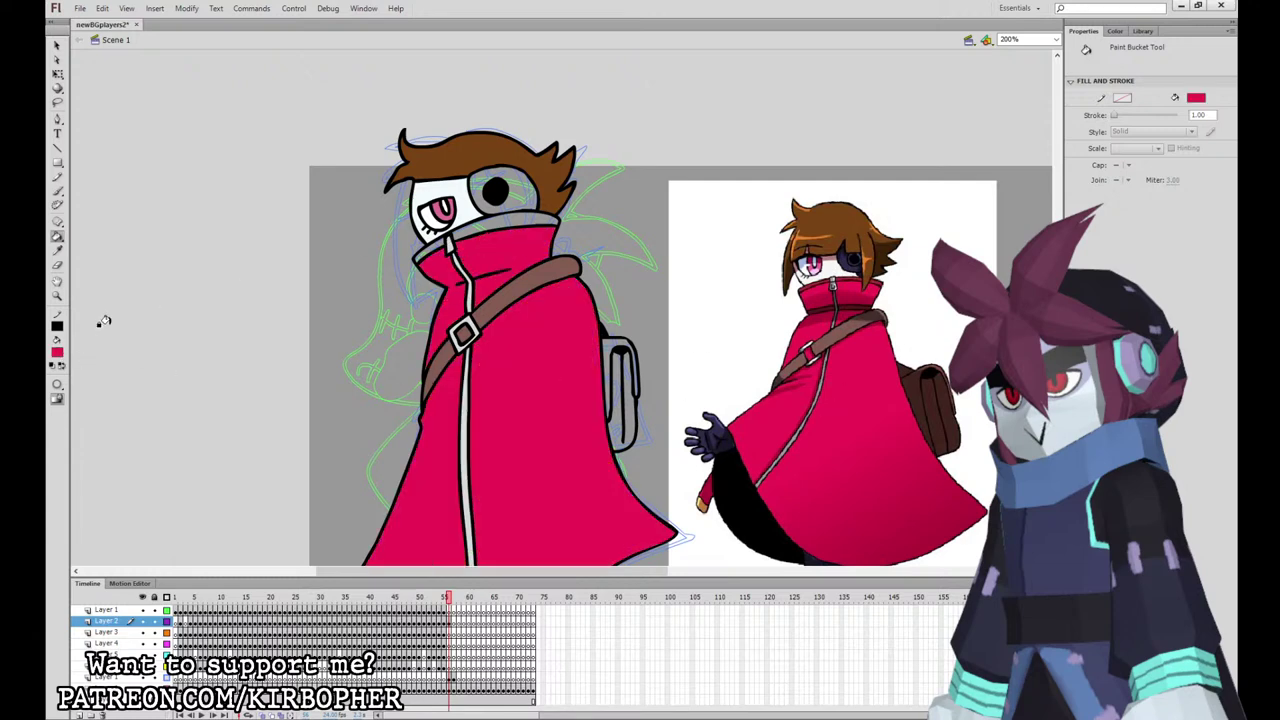
{"action": "left_click", "coordinate": [826, 270], "text": "alt"}
{"action": "left_click", "coordinate": [496, 227]}
{"action": "left_click", "coordinate": [422, 248]}
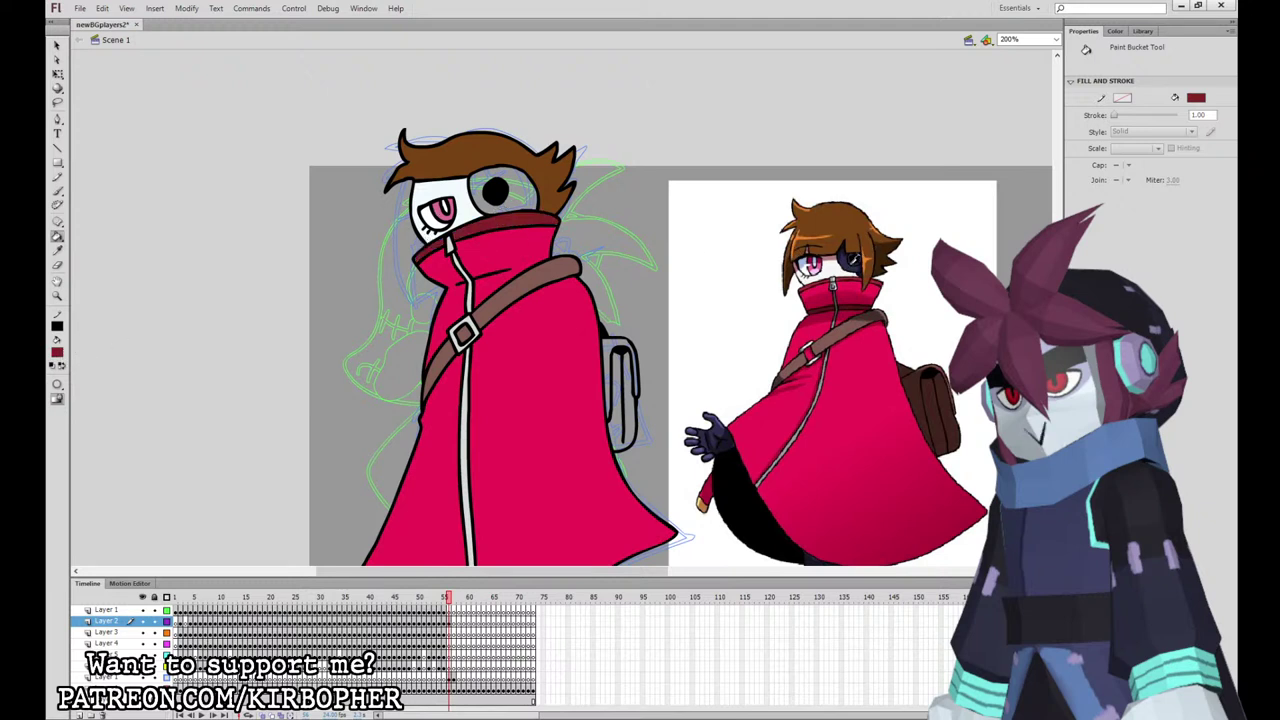
Step: Fill the eye patch with the reference's dark navy, and the backpack with browns sampled from the strap and the reference's bag
{"action": "left_click", "coordinate": [852, 260], "text": "alt"}
{"action": "left_click", "coordinate": [519, 197]}
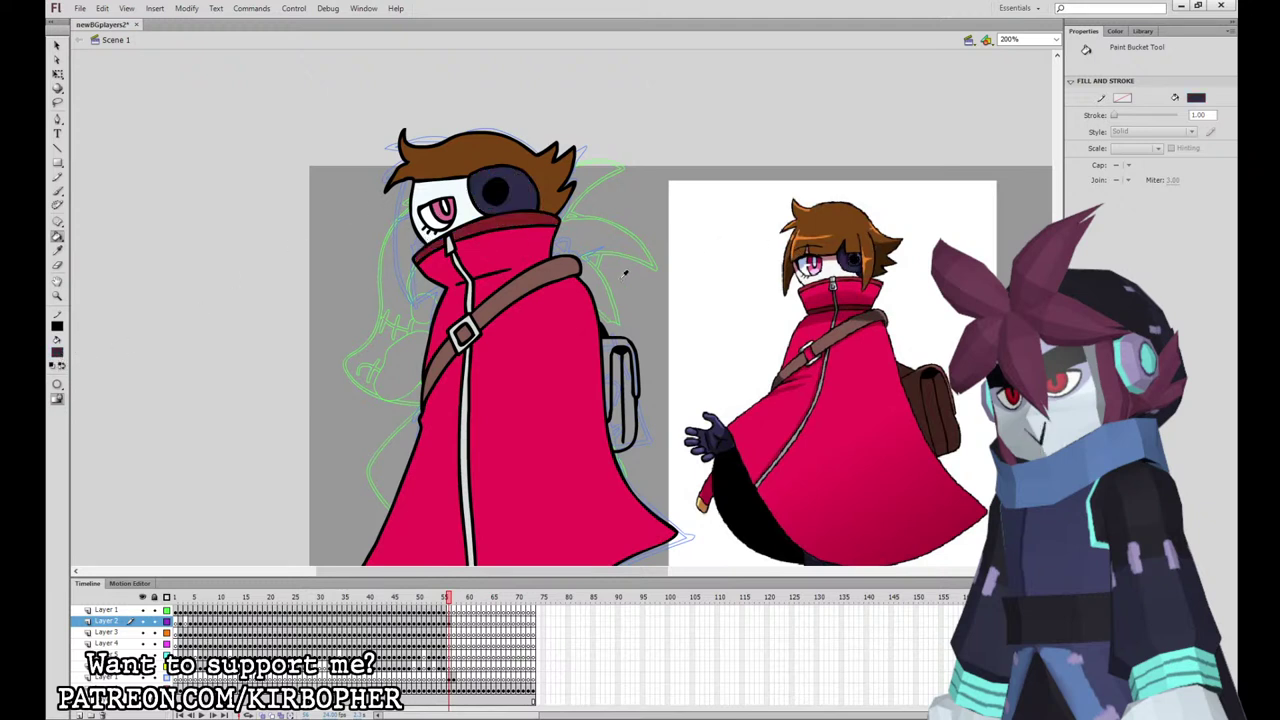
{"action": "left_click", "coordinate": [569, 268], "text": "alt"}
{"action": "left_click", "coordinate": [615, 345]}
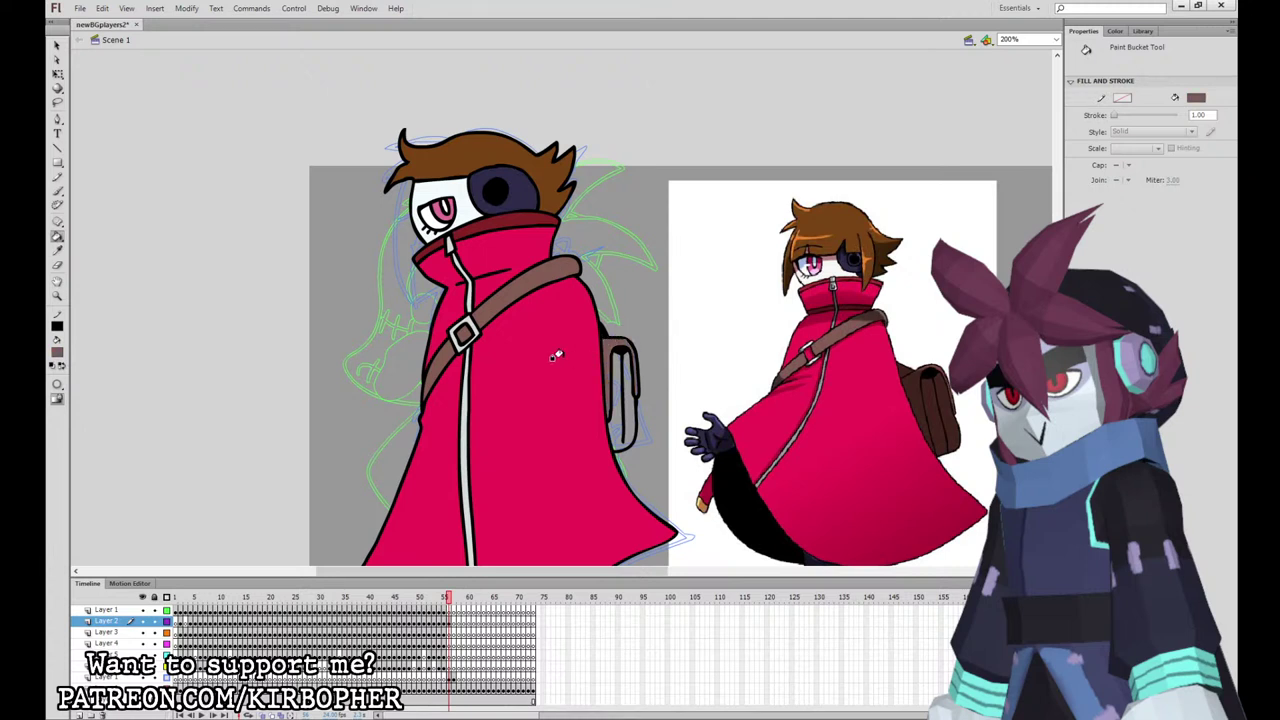
{"action": "left_click", "coordinate": [922, 412], "text": "alt"}
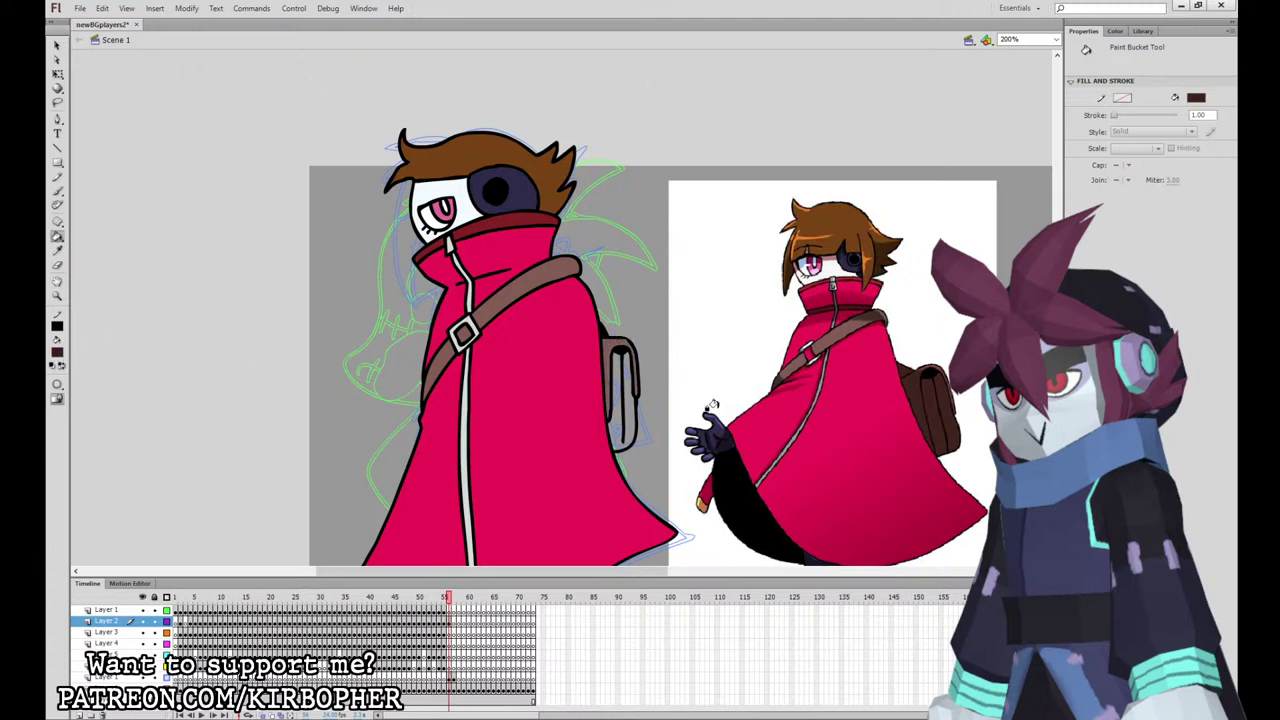
{"action": "left_click", "coordinate": [609, 420]}
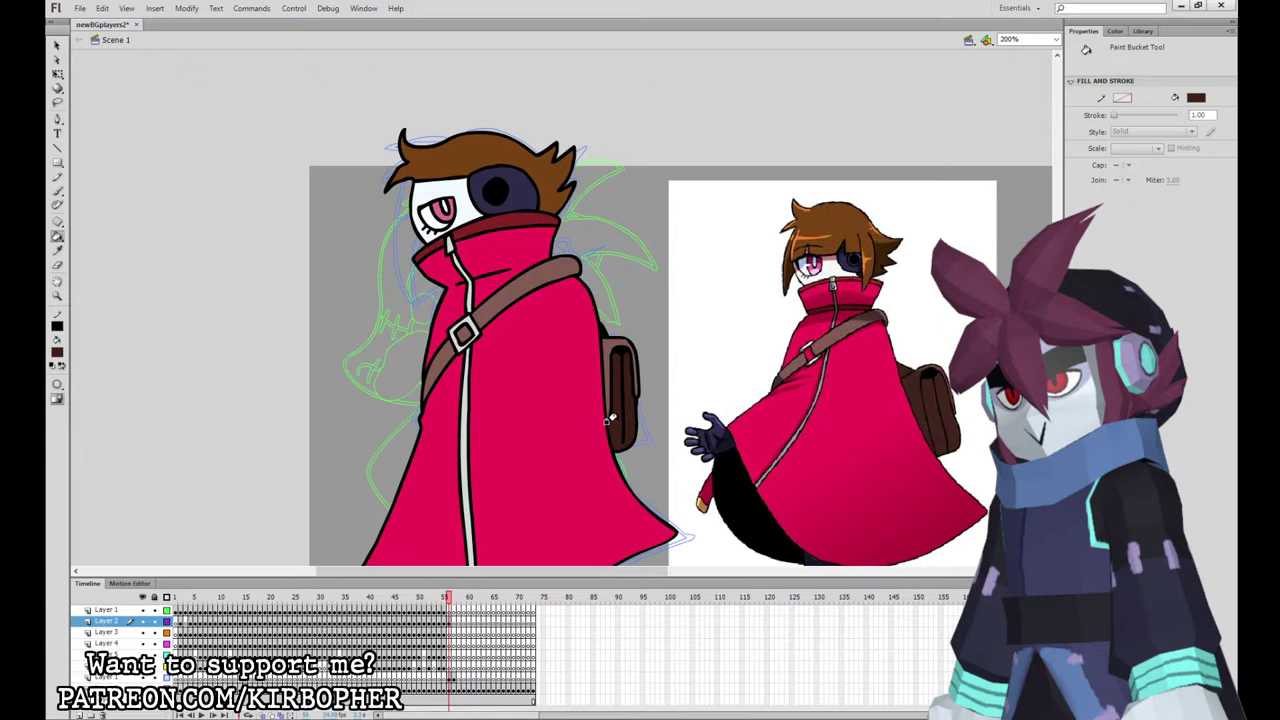
Step: Move the character drawing on frame 56 from Layer 2 to Layer 3, leaving a blank keyframe on Layer 2
{"action": "key", "text": "b"}
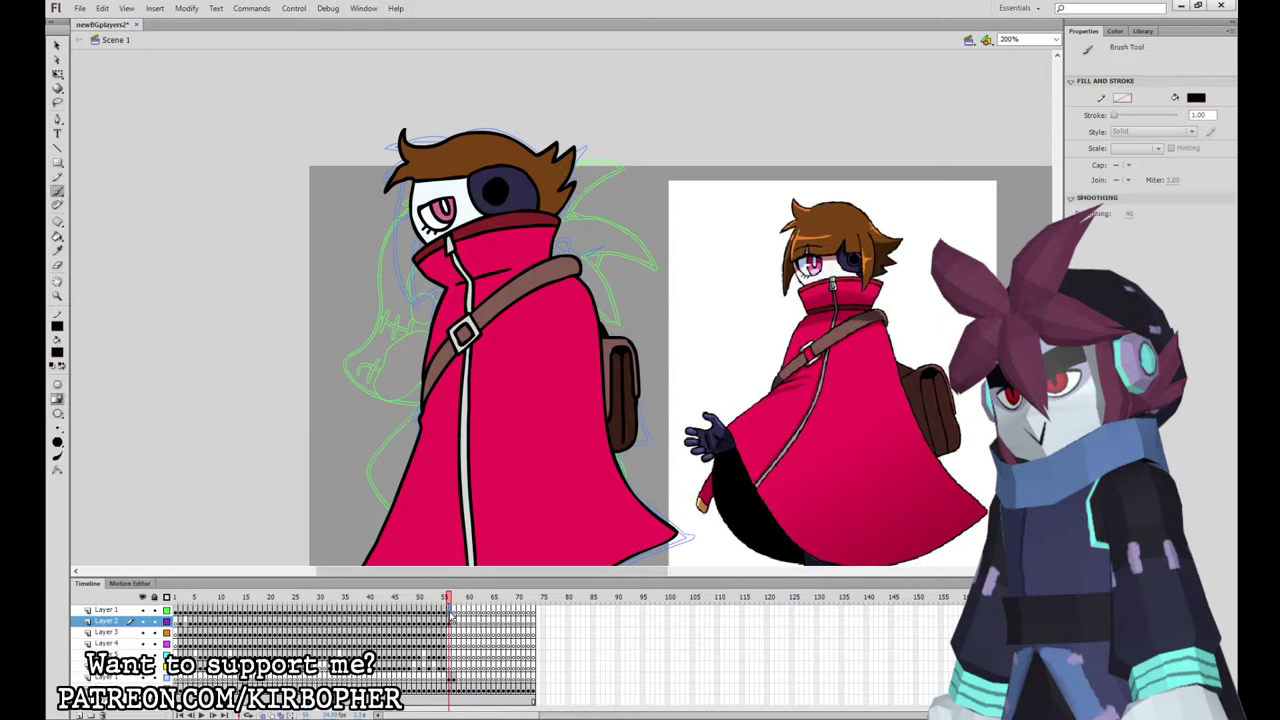
{"action": "left_click", "coordinate": [449, 621]}
{"action": "left_click_drag", "start_coordinate": [450, 624], "coordinate": [450, 633]}
{"action": "left_click", "coordinate": [449, 621]}
{"action": "key", "text": "F7"}
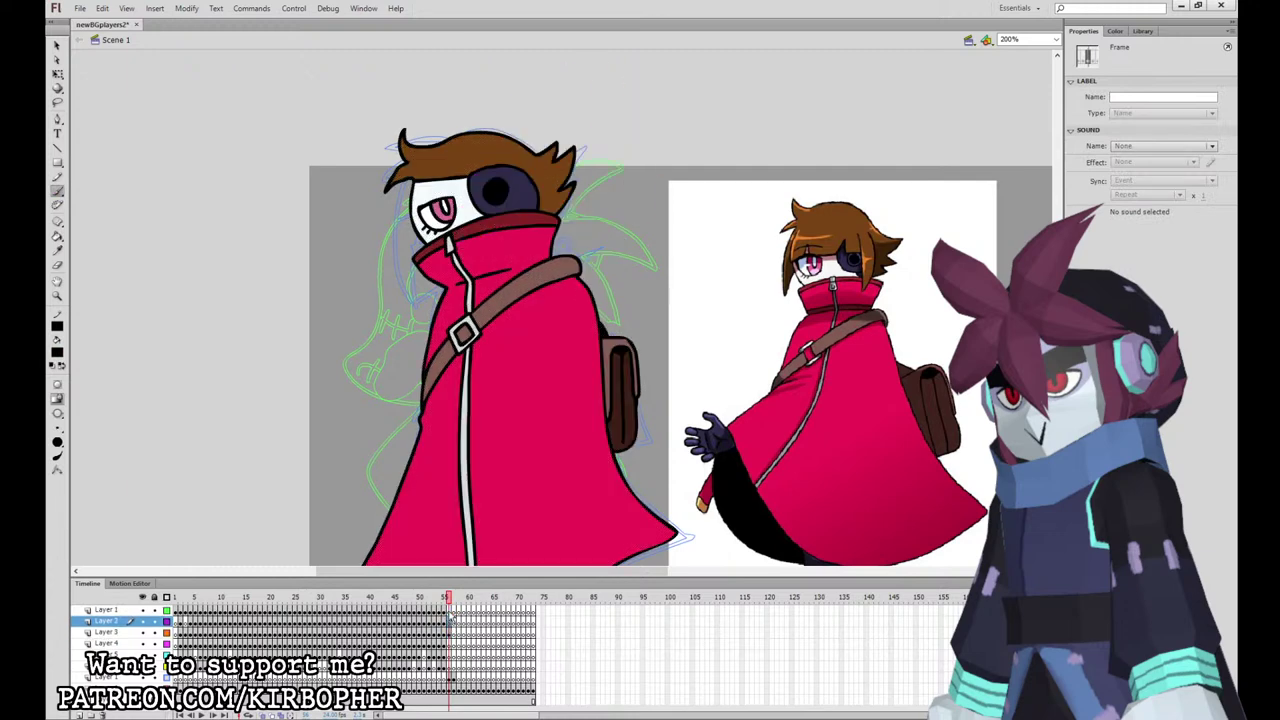
{"action": "left_click", "coordinate": [449, 611]}
{"action": "left_click", "coordinate": [449, 621]}
Step: Draw the jagged fringe and the two long side locks in black over the face on Layer 2, following the reference
{"action": "mouse_move", "coordinate": [408, 170]}
{"action": "left_mouse_down"}
{"action": "mouse_move", "coordinate": [387, 238]}
{"action": "mouse_move", "coordinate": [402, 260]}
{"action": "mouse_move", "coordinate": [422, 199]}
{"action": "left_mouse_up"}
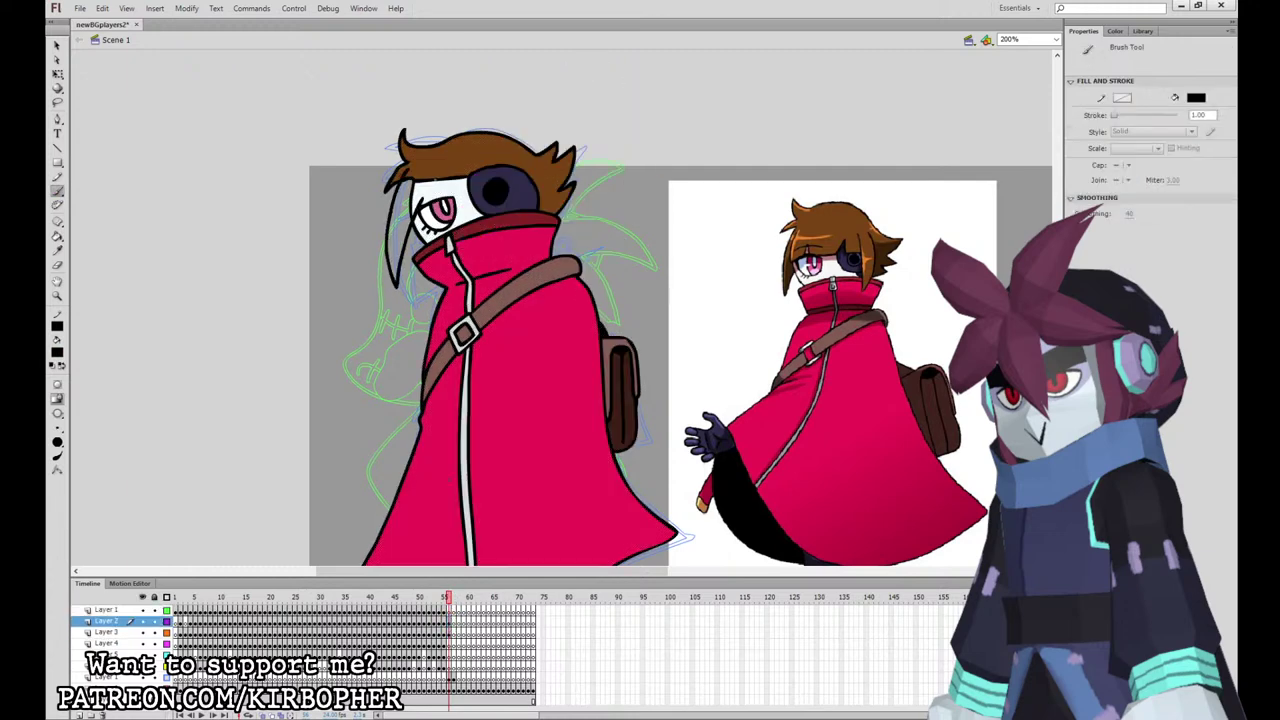
{"action": "key", "text": "ctrl+z"}
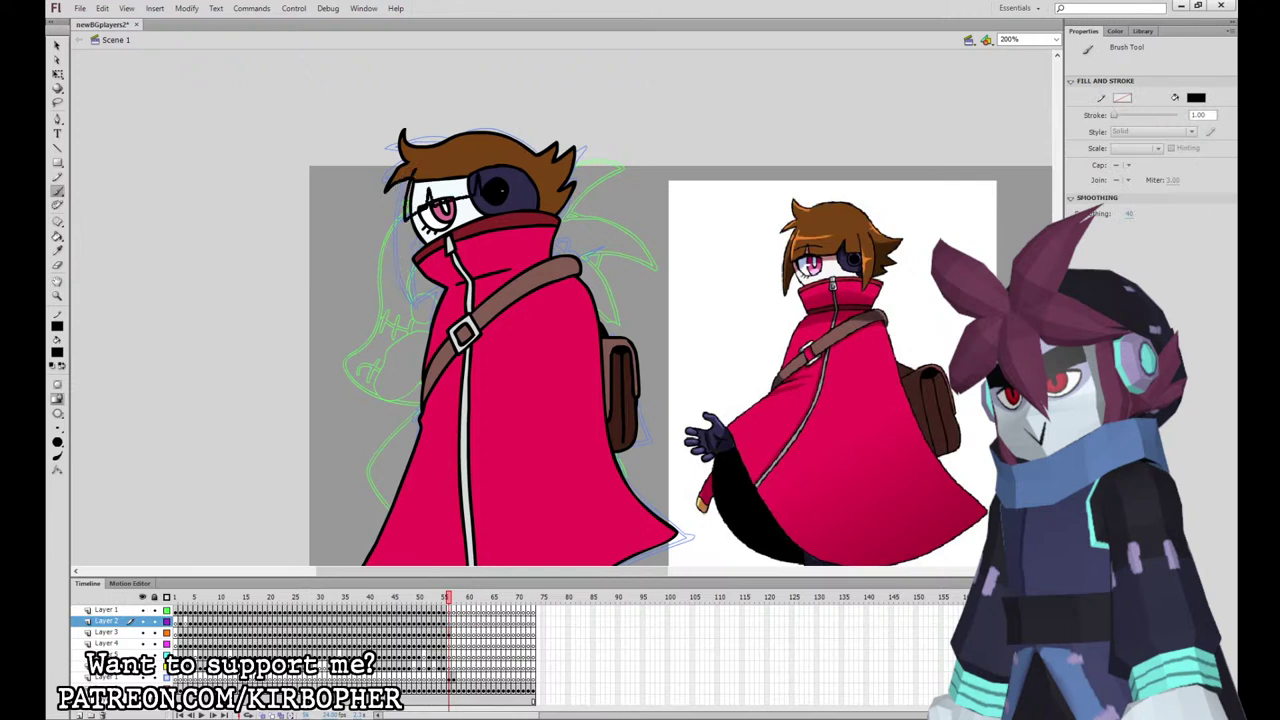
{"action": "mouse_move", "coordinate": [505, 186]}
{"action": "left_mouse_down"}
{"action": "mouse_move", "coordinate": [501, 266]}
{"action": "mouse_move", "coordinate": [536, 196]}
{"action": "mouse_move", "coordinate": [526, 156]}
{"action": "mouse_move", "coordinate": [508, 265]}
{"action": "mouse_move", "coordinate": [537, 213]}
{"action": "mouse_move", "coordinate": [538, 168]}
{"action": "left_mouse_up"}
{"action": "key", "text": "ctrl+z"}
{"action": "key", "text": "ctrl+z"}
{"action": "left_click", "coordinate": [450, 621]}
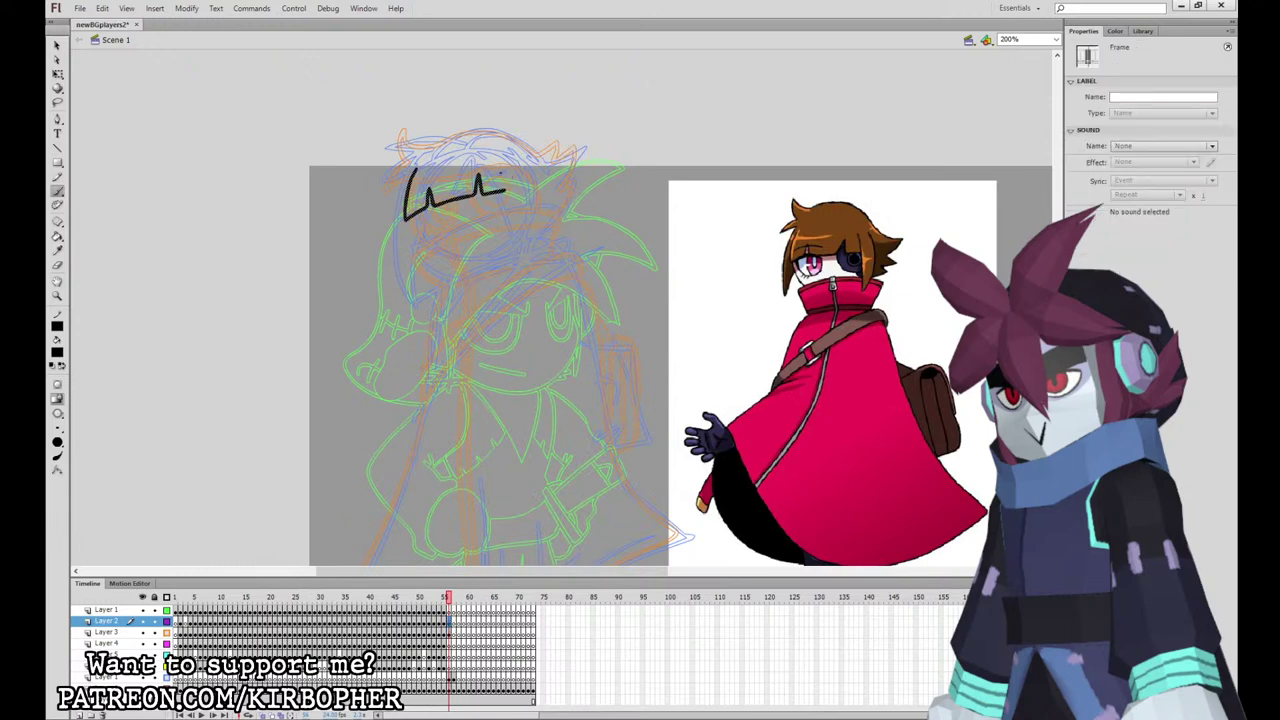
{"action": "mouse_move", "coordinate": [506, 196]}
{"action": "left_mouse_down"}
{"action": "mouse_move", "coordinate": [513, 262]}
{"action": "mouse_move", "coordinate": [543, 176]}
{"action": "left_mouse_up"}
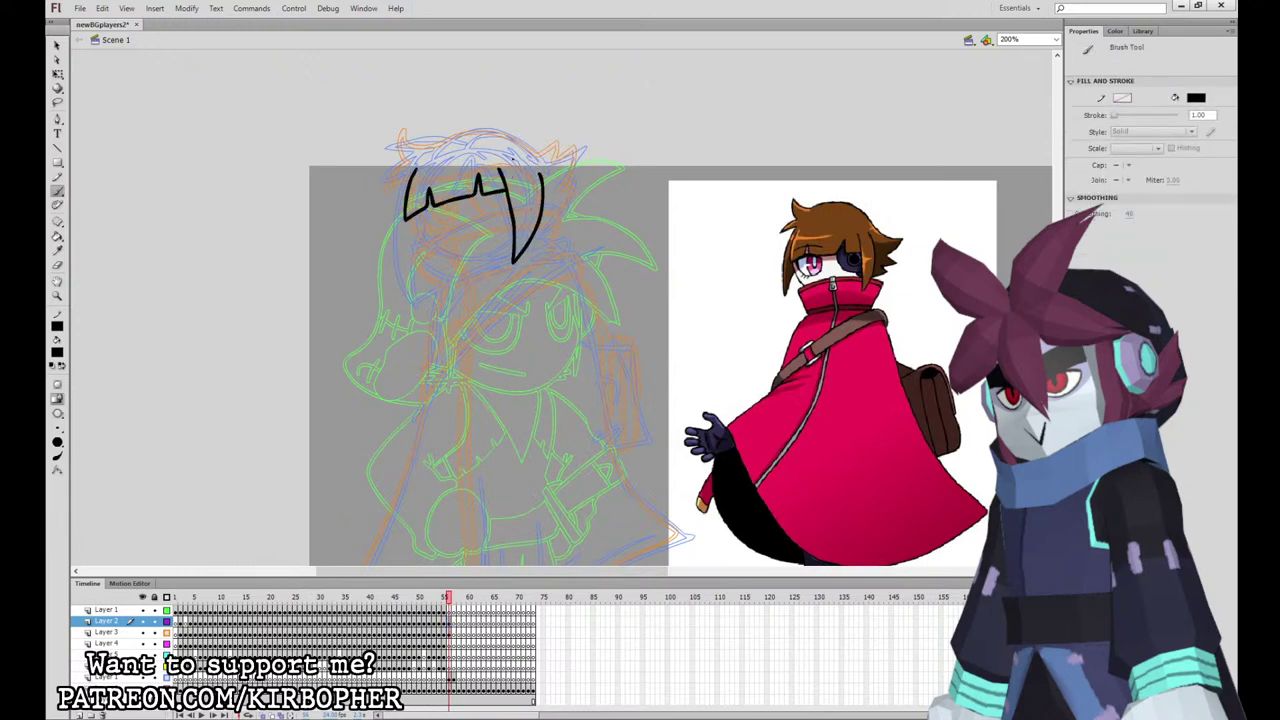
{"action": "mouse_move", "coordinate": [408, 168]}
{"action": "left_mouse_down"}
{"action": "mouse_move", "coordinate": [395, 198]}
{"action": "mouse_move", "coordinate": [418, 293]}
{"action": "mouse_move", "coordinate": [394, 195]}
{"action": "mouse_move", "coordinate": [404, 306]}
{"action": "mouse_move", "coordinate": [409, 222]}
{"action": "left_mouse_up"}
{"action": "key", "text": "ctrl+z"}
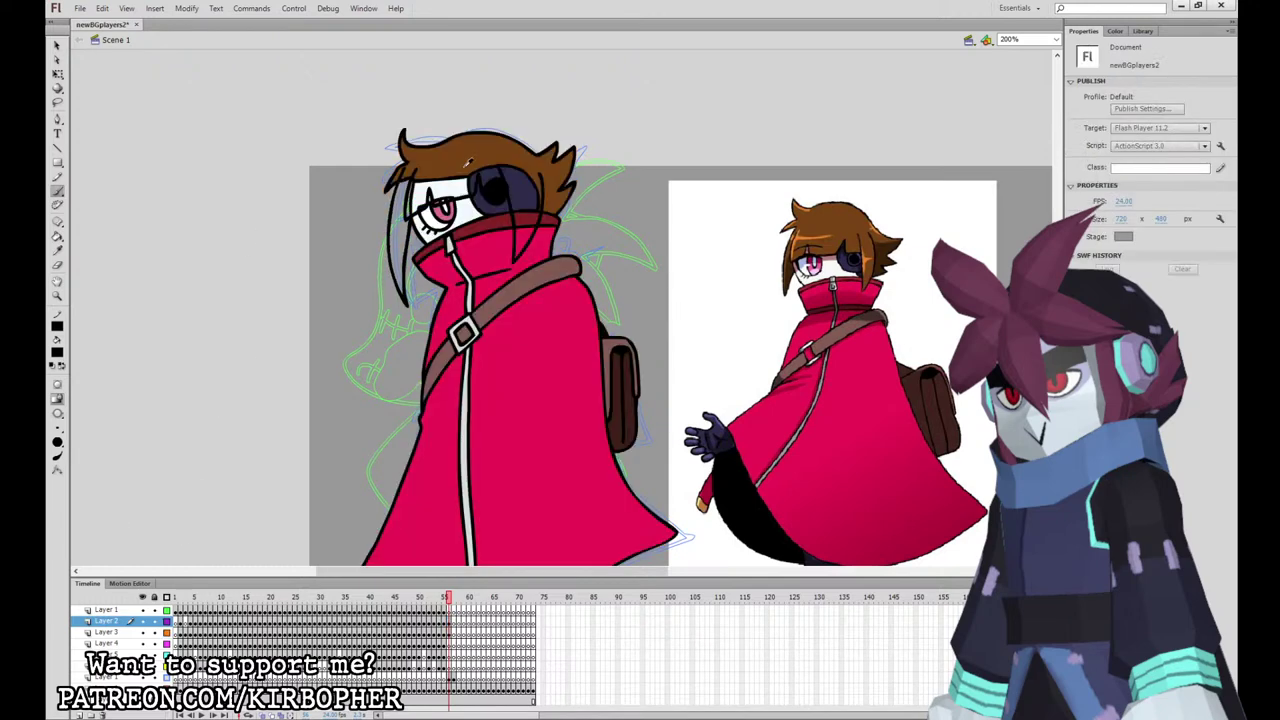
Step: Fill the fringe and side locks with the brown sampled from the character's hair
{"action": "left_click", "coordinate": [450, 621]}
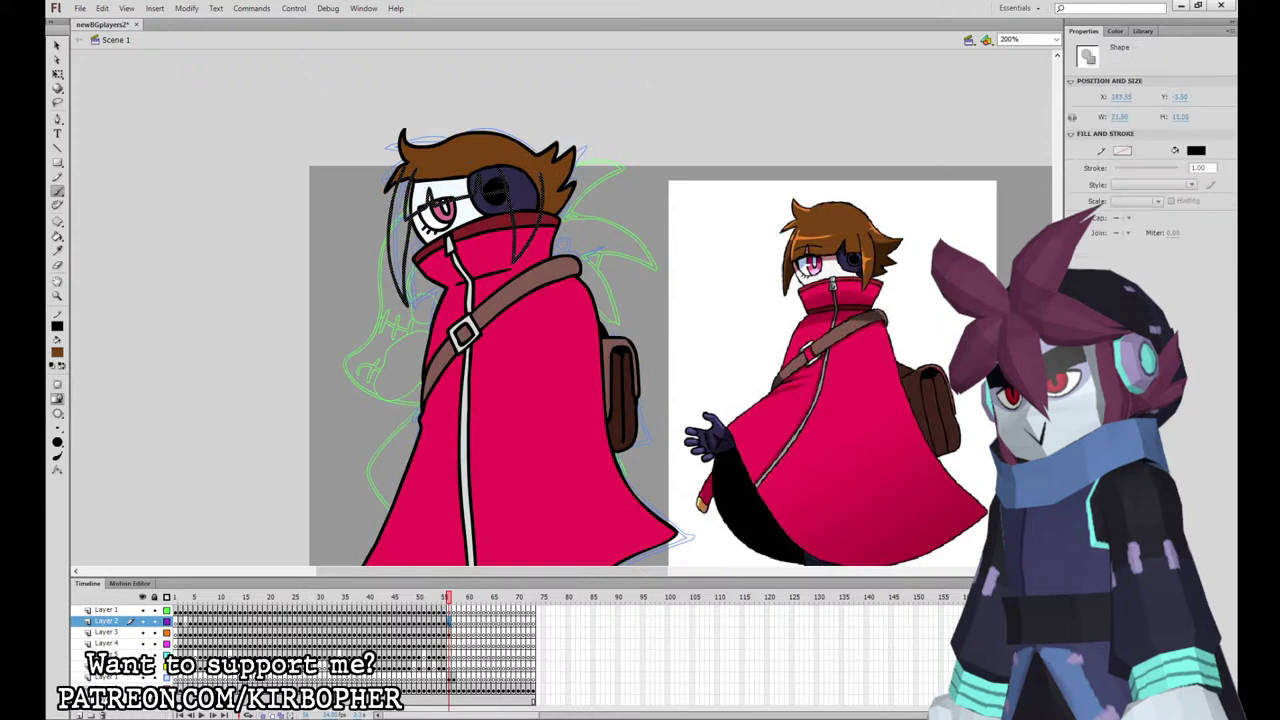
{"action": "key", "text": "Escape"}
{"action": "left_click", "coordinate": [57, 238]}
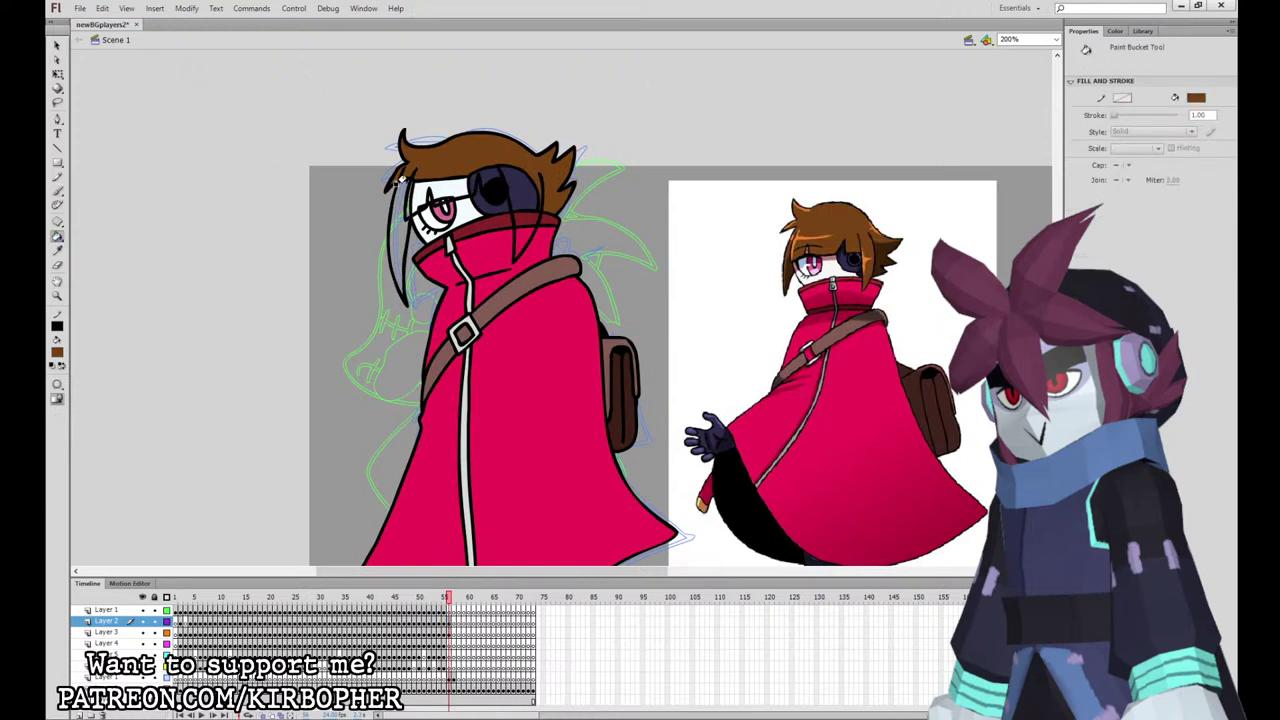
{"action": "left_click", "coordinate": [398, 235]}
{"action": "left_click", "coordinate": [450, 178]}
{"action": "left_click", "coordinate": [57, 45]}
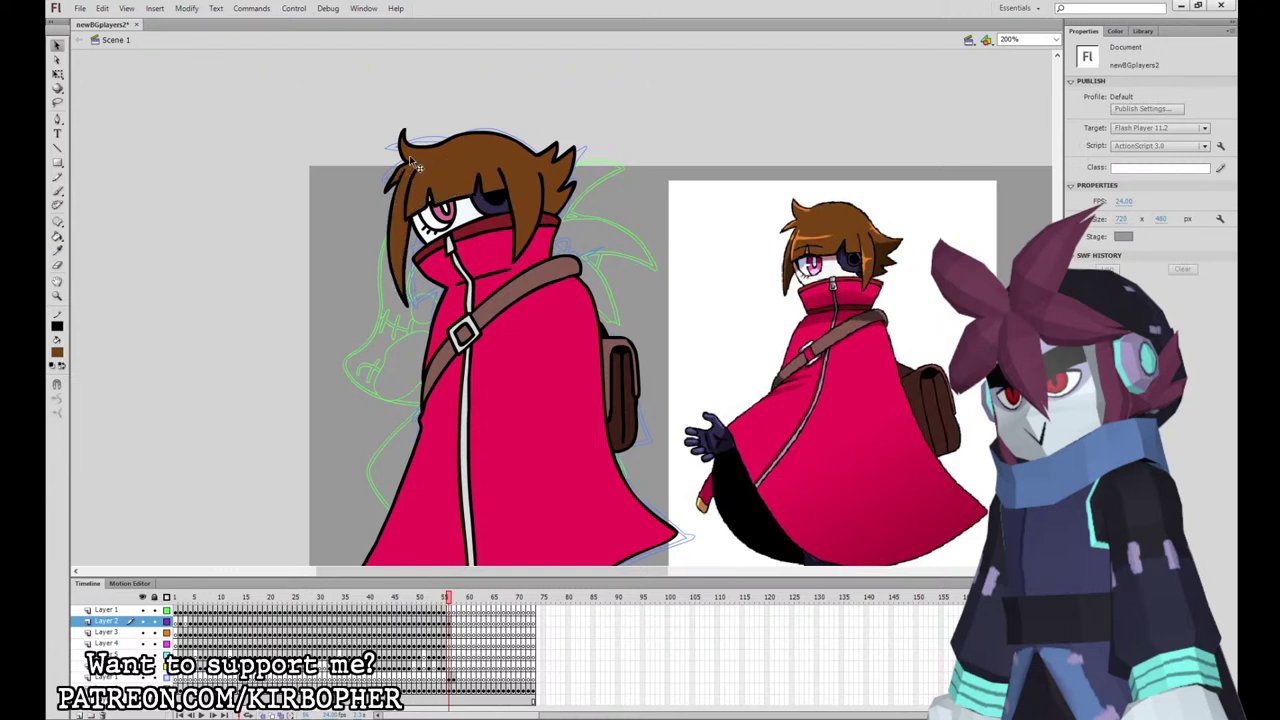
Step: Draw the outlines of both booted legs below the cloak on Layer 4 at frame 56
{"action": "left_click_drag", "start_coordinate": [768, 512], "coordinate": [712, 291]}
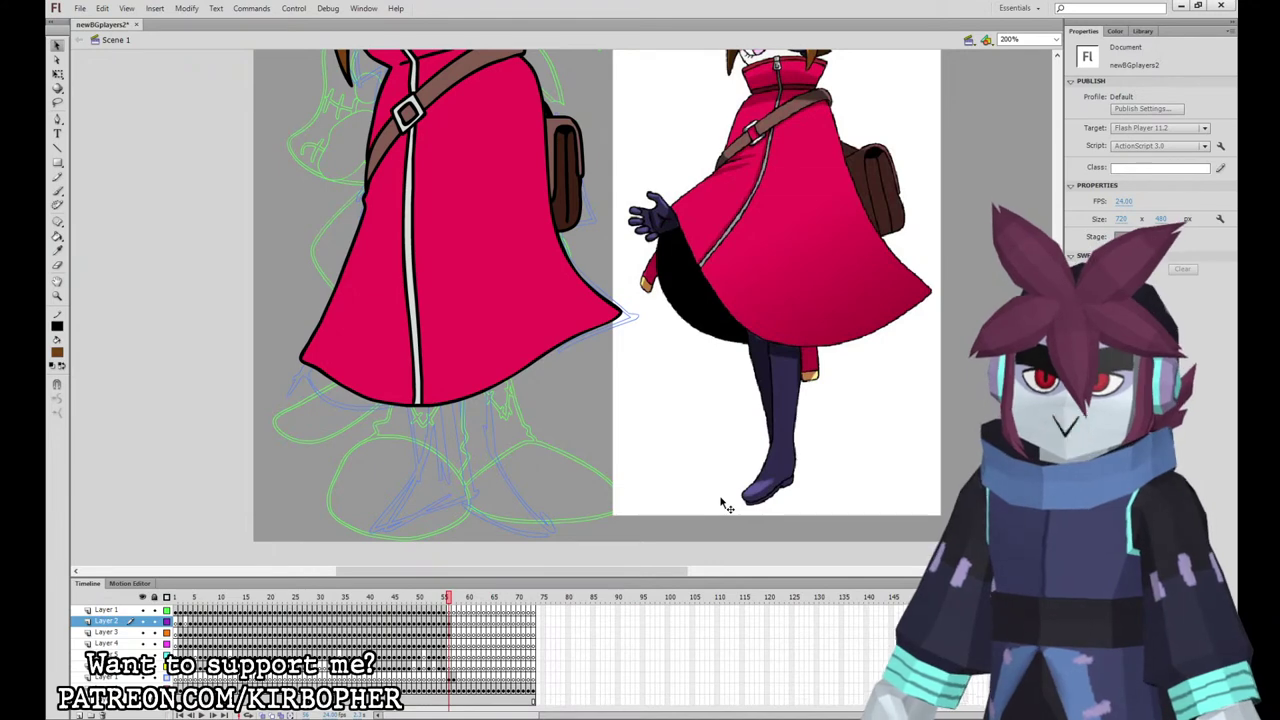
{"action": "left_click", "coordinate": [57, 190]}
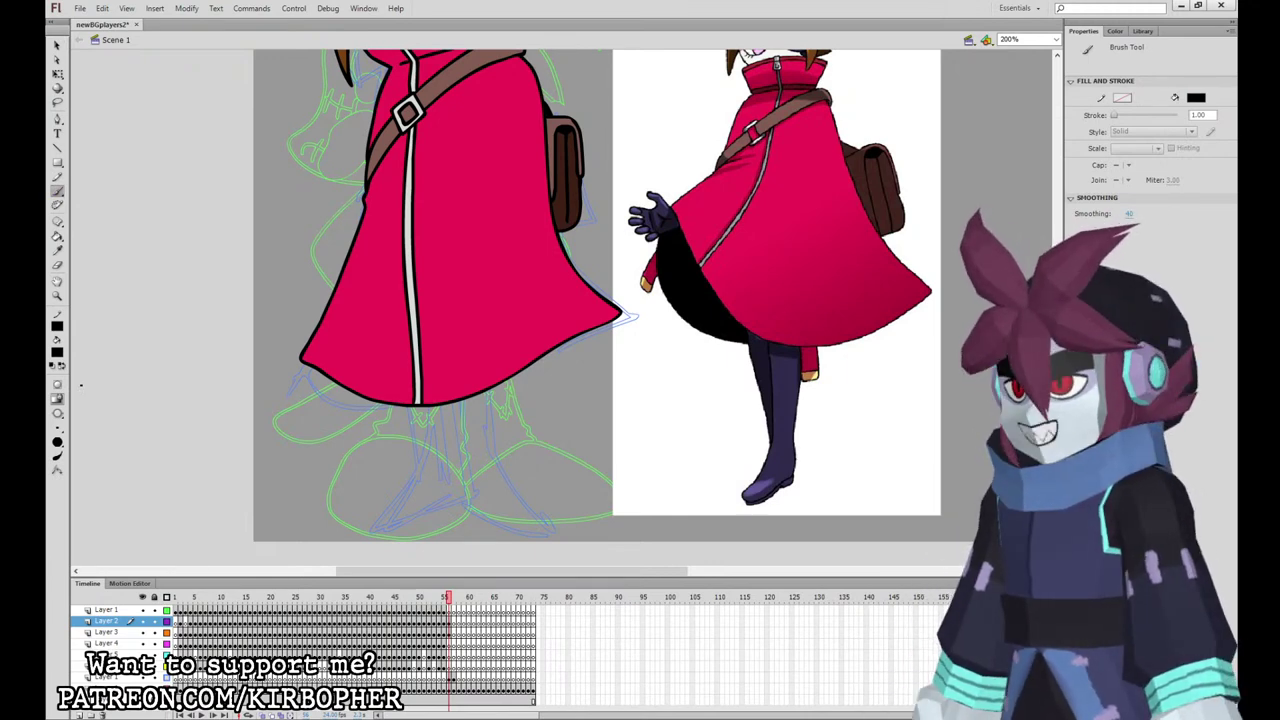
{"action": "left_click", "coordinate": [452, 643]}
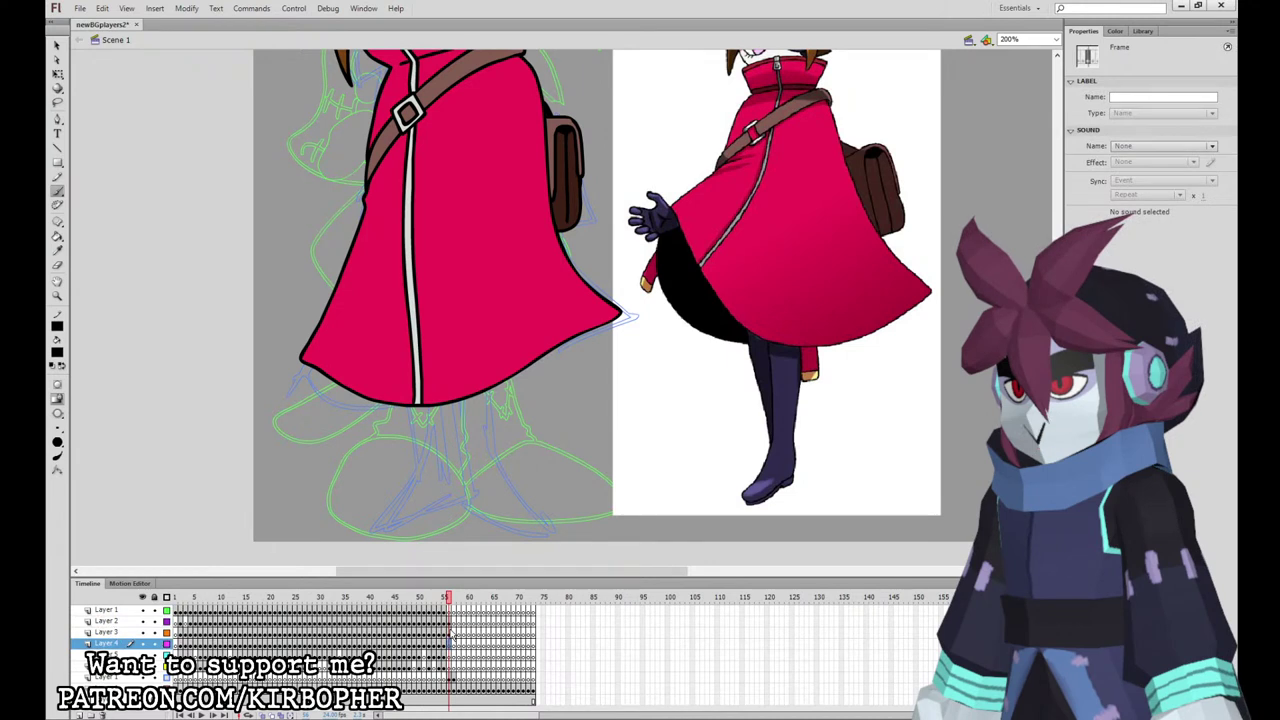
{"action": "mouse_move", "coordinate": [461, 264]}
{"action": "left_mouse_down"}
{"action": "mouse_move", "coordinate": [436, 296]}
{"action": "mouse_move", "coordinate": [450, 472]}
{"action": "mouse_move", "coordinate": [478, 518]}
{"action": "mouse_move", "coordinate": [546, 519]}
{"action": "mouse_move", "coordinate": [490, 438]}
{"action": "mouse_move", "coordinate": [460, 258]}
{"action": "mouse_move", "coordinate": [398, 286]}
{"action": "mouse_move", "coordinate": [420, 460]}
{"action": "mouse_move", "coordinate": [384, 508]}
{"action": "mouse_move", "coordinate": [420, 528]}
{"action": "mouse_move", "coordinate": [460, 502]}
{"action": "left_mouse_up"}
{"action": "mouse_move", "coordinate": [376, 524]}
{"action": "left_mouse_down"}
{"action": "mouse_move", "coordinate": [442, 505]}
{"action": "mouse_move", "coordinate": [546, 522]}
{"action": "left_mouse_up"}
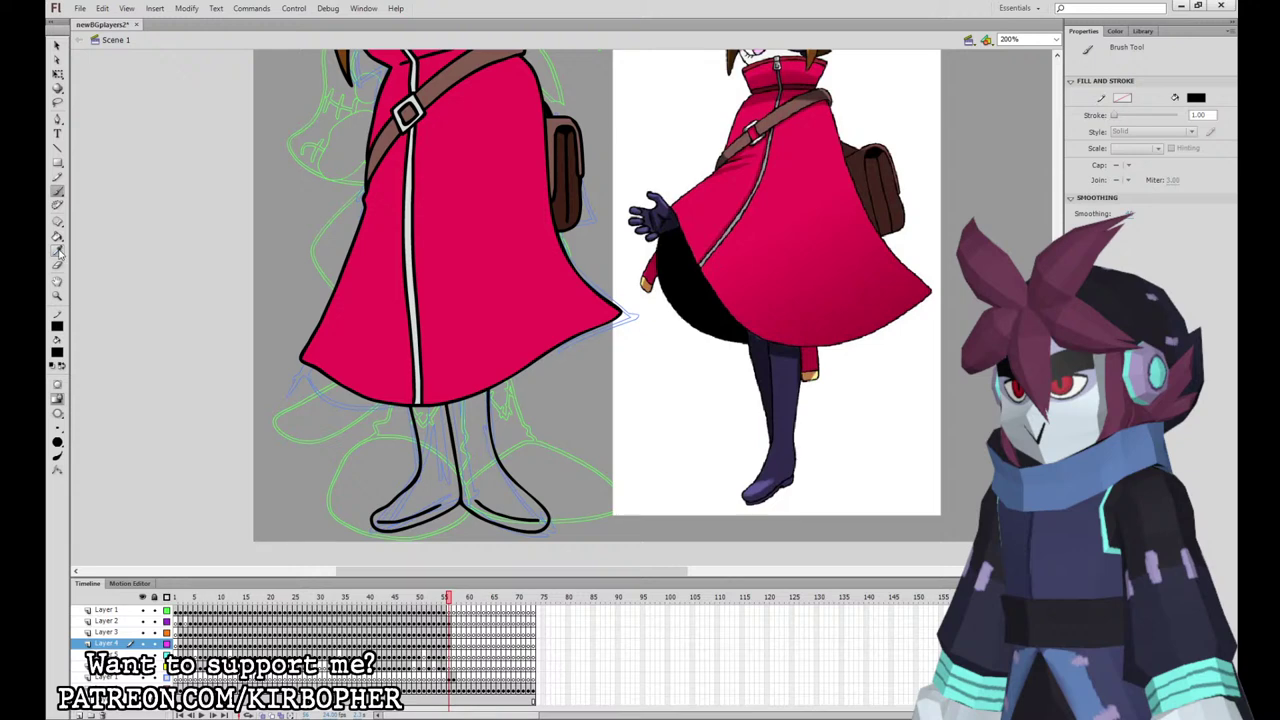
Step: Fill both legs with the dark navy sampled from the reference's boots
{"action": "left_click", "coordinate": [58, 254]}
{"action": "left_click", "coordinate": [775, 376]}
{"action": "left_click", "coordinate": [464, 417]}
{"action": "left_click", "coordinate": [433, 423]}
{"action": "key", "text": "ctrl+minus"}
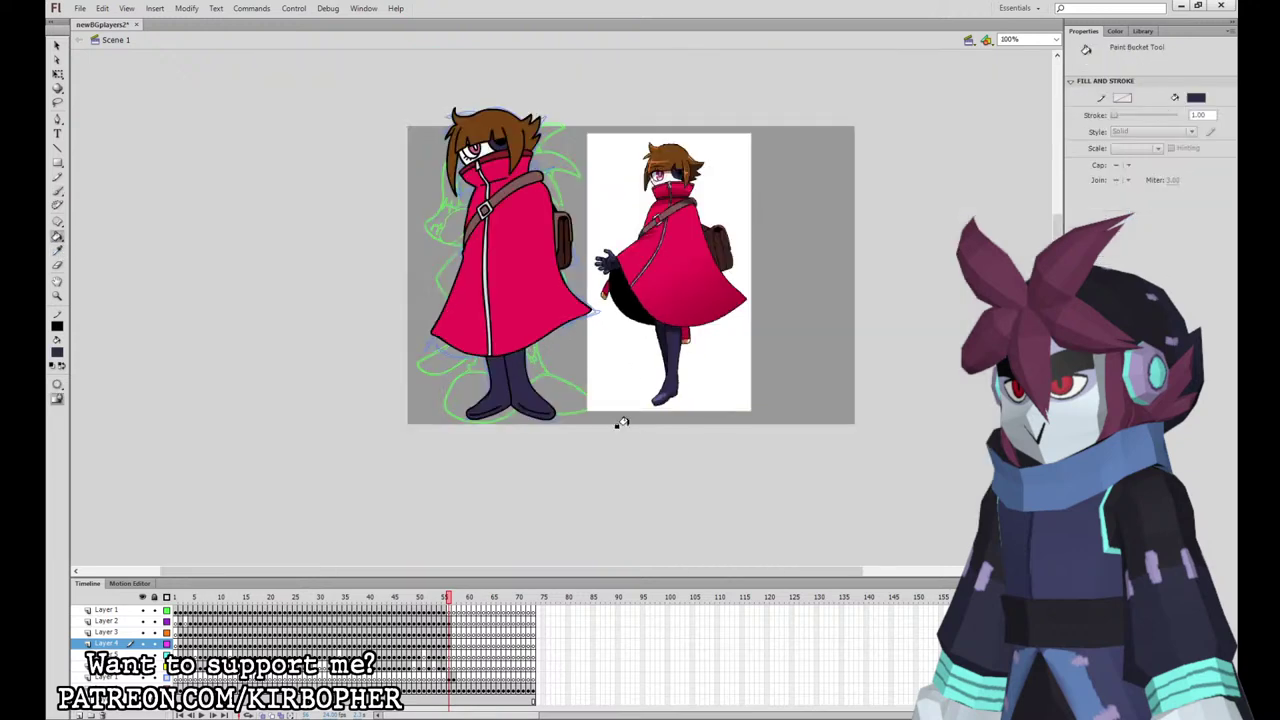
Step: Convert the fringe and the cloaked body on frame 56 into separate symbols
{"action": "left_click", "coordinate": [57, 74]}
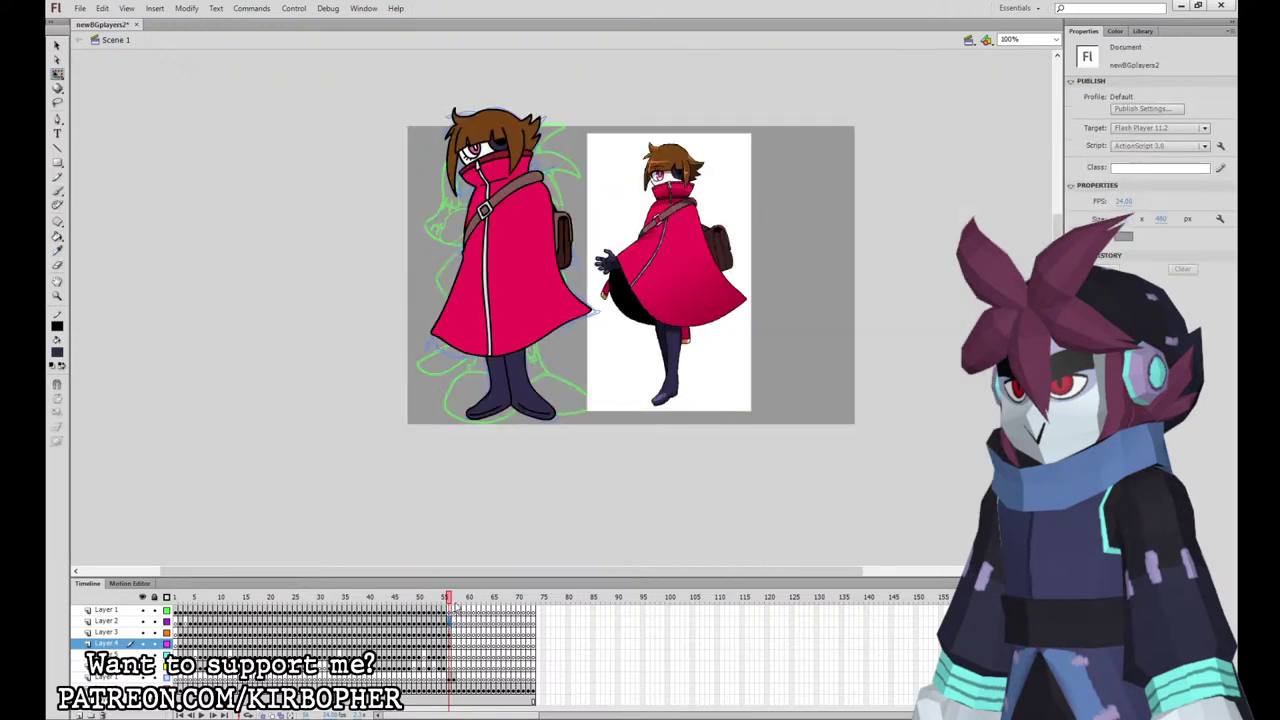
{"action": "left_click", "coordinate": [488, 150]}
{"action": "left_click", "coordinate": [1143, 31]}
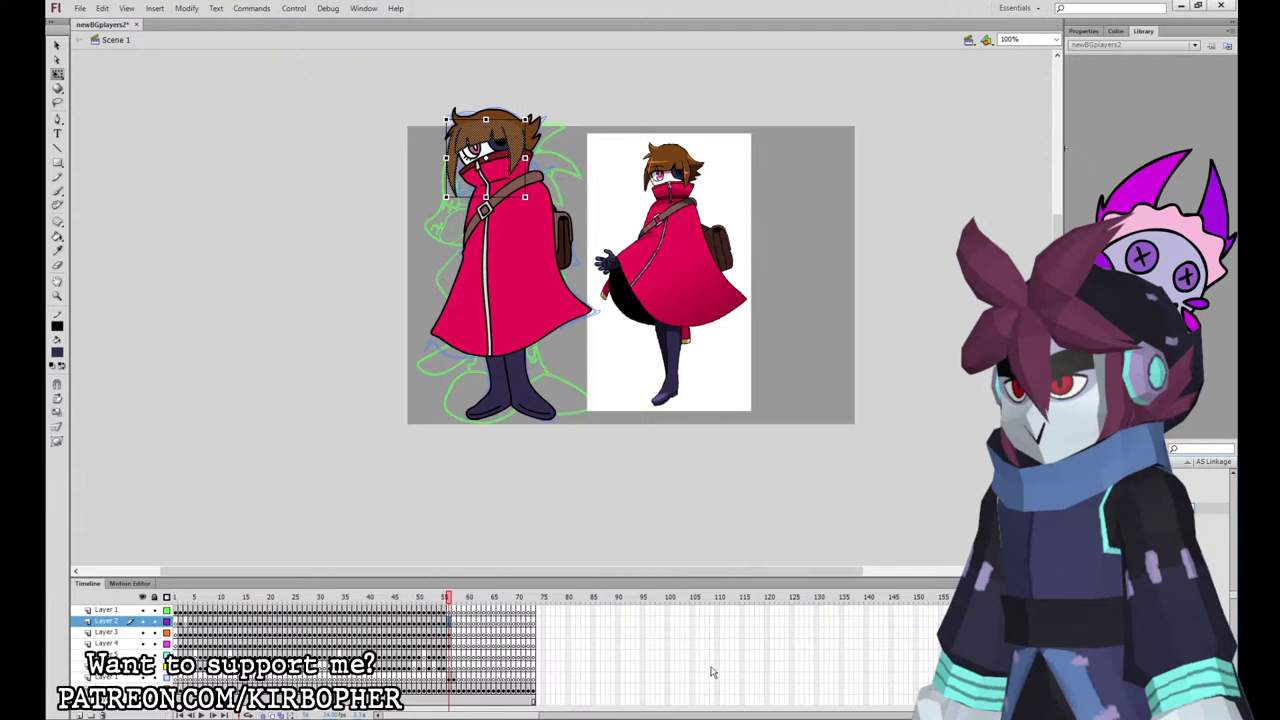
{"action": "left_click", "coordinate": [452, 621]}
{"action": "left_click", "coordinate": [452, 621]}
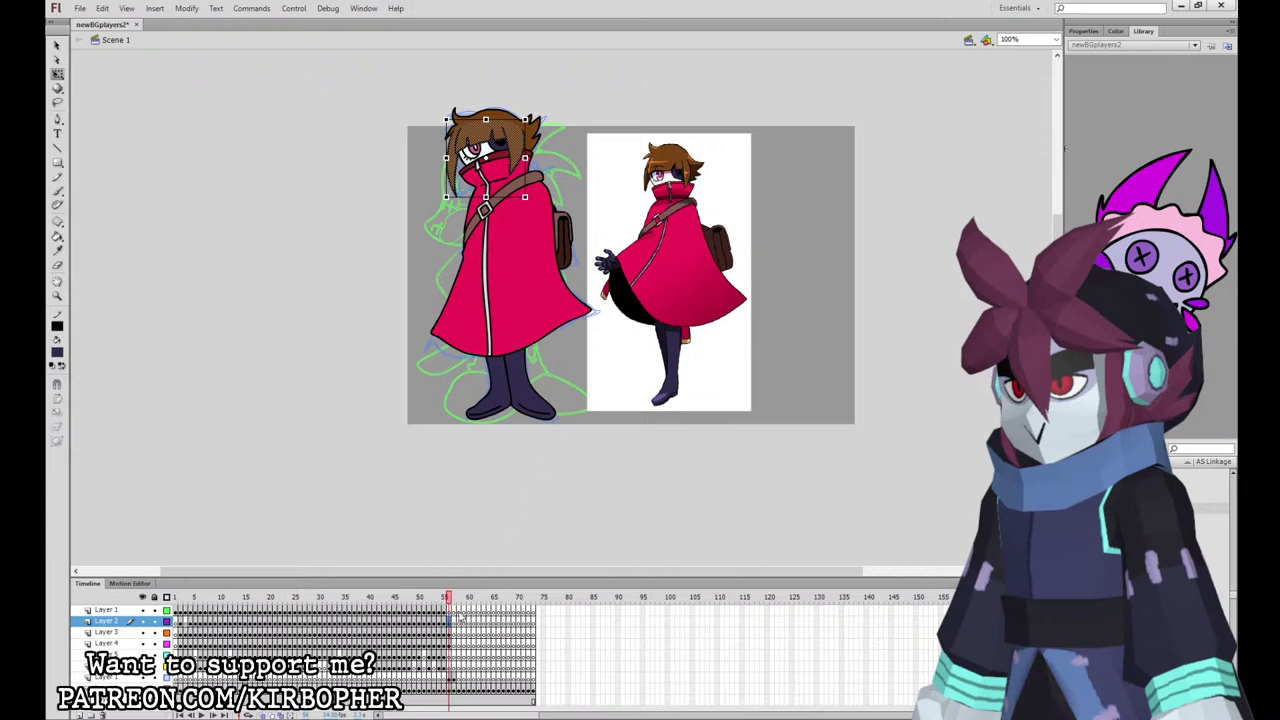
{"action": "left_click", "coordinate": [452, 633]}
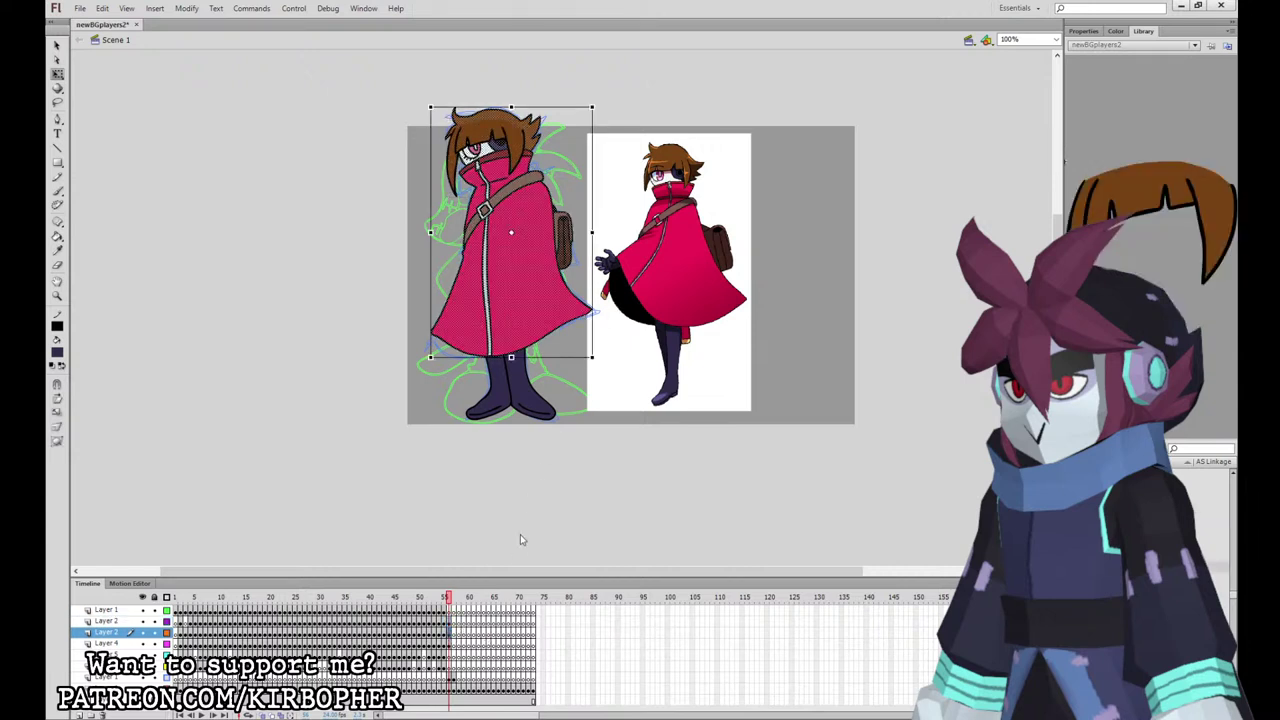
Step: Convert the legs into a symbol and move the parts' pivots to the feet, the collar and the top of the fringe
{"action": "left_click", "coordinate": [452, 644]}
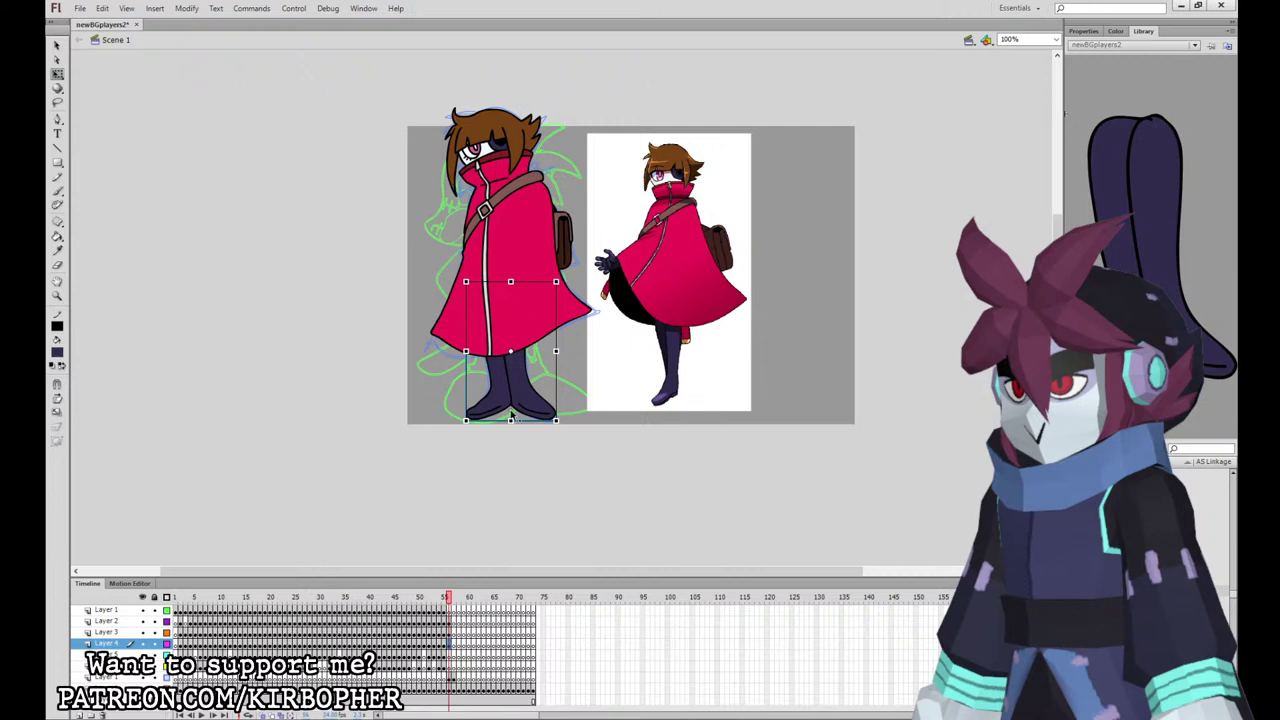
{"action": "left_click", "coordinate": [523, 310]}
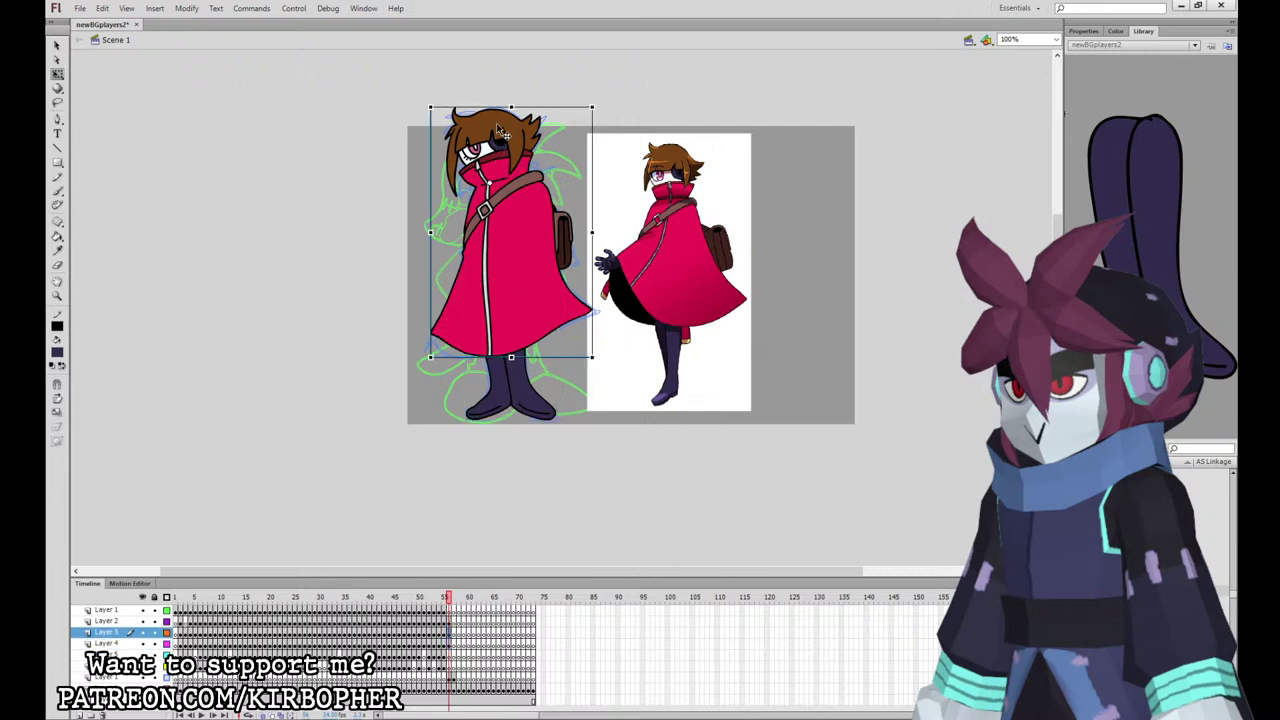
{"action": "left_click", "coordinate": [493, 145]}
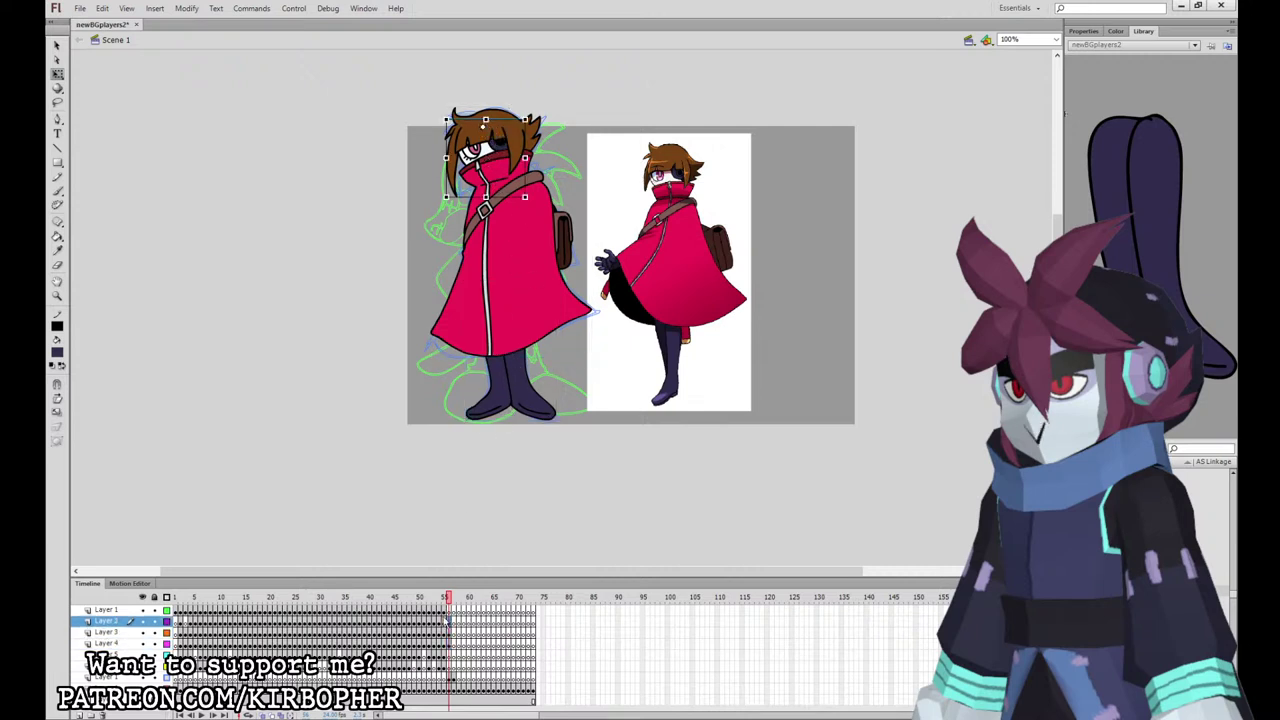
Step: Copy the three part layers of frame 56 into a new symbol named 0backer150_game_SPRITE
{"action": "left_click", "coordinate": [450, 643]}
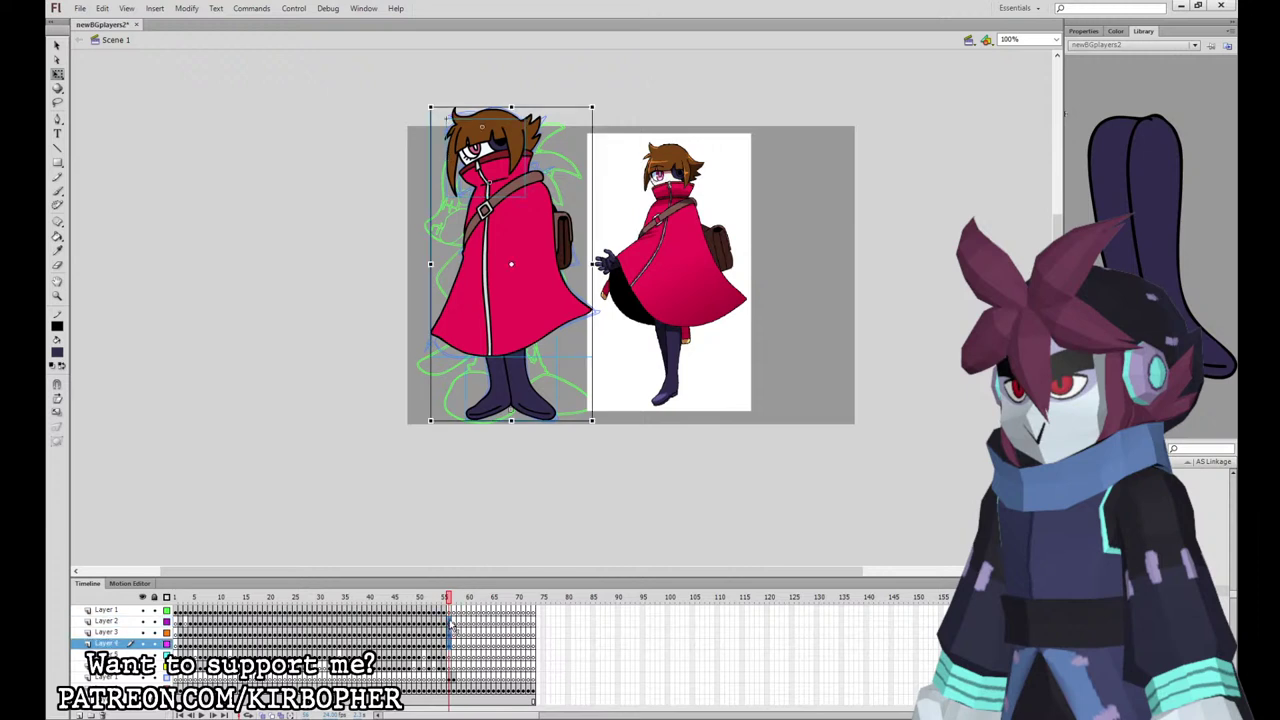
{"action": "left_click", "coordinate": [155, 8]}
{"action": "left_click", "coordinate": [167, 23]}
{"action": "key", "text": "Return"}
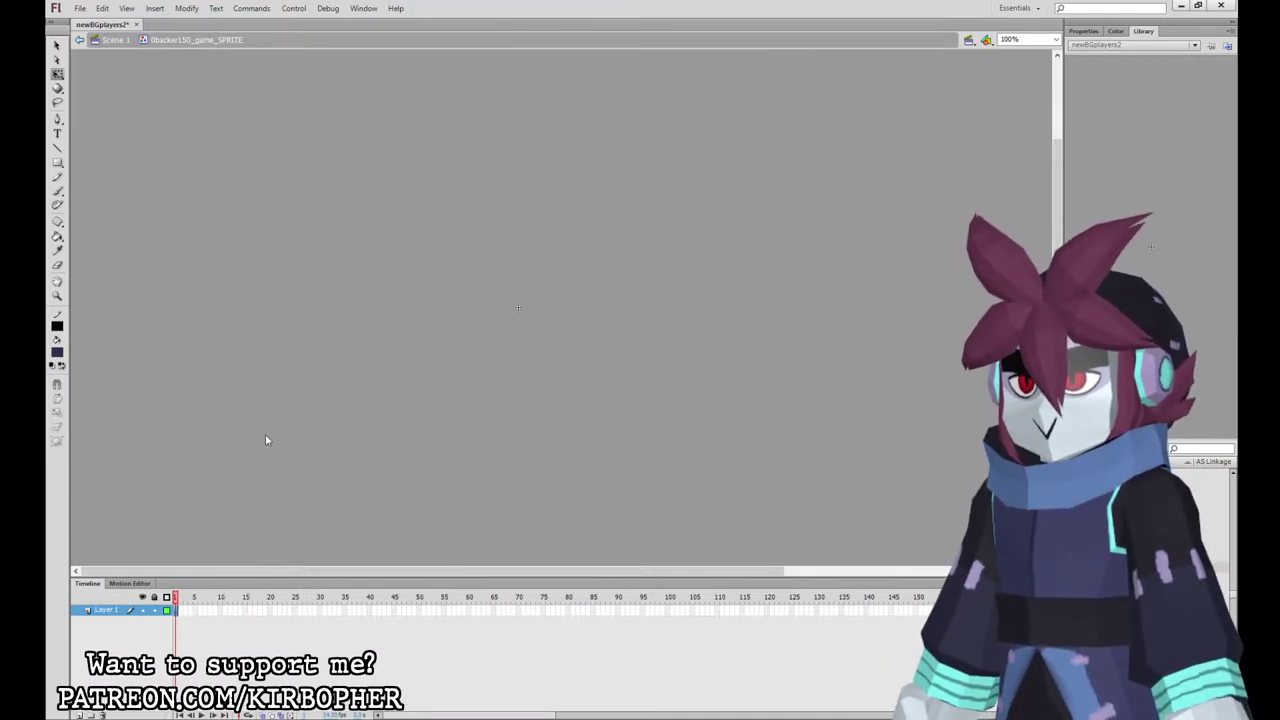
{"action": "key", "text": "ctrl+v"}
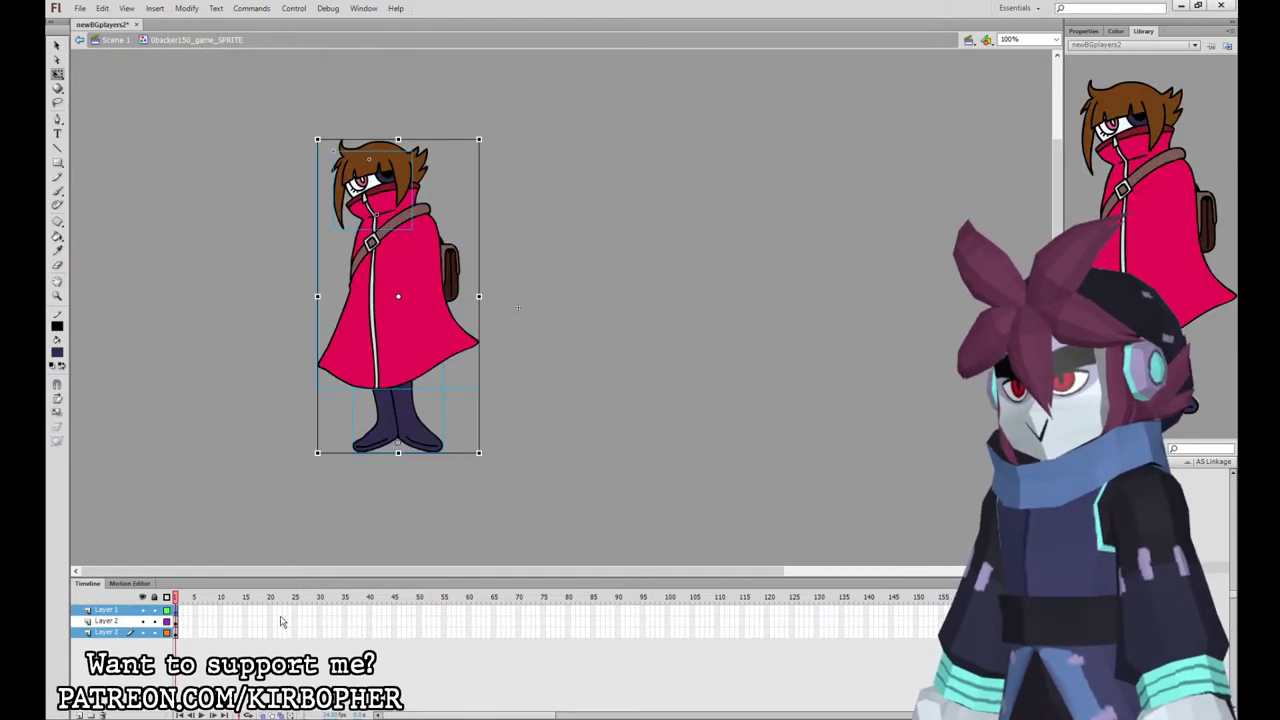
Step: Extend all three layers to frame 21 with keyframes at frames 11 and 21
{"action": "left_click_drag", "start_coordinate": [274, 610], "coordinate": [227, 635]}
{"action": "key", "text": "F5"}
{"action": "key", "text": "F6"}
Step: At frame 11, make the cloaked body slightly narrower and stretch its hem a little downward
{"action": "left_click", "coordinate": [460, 387]}
{"action": "left_click", "coordinate": [406, 400]}
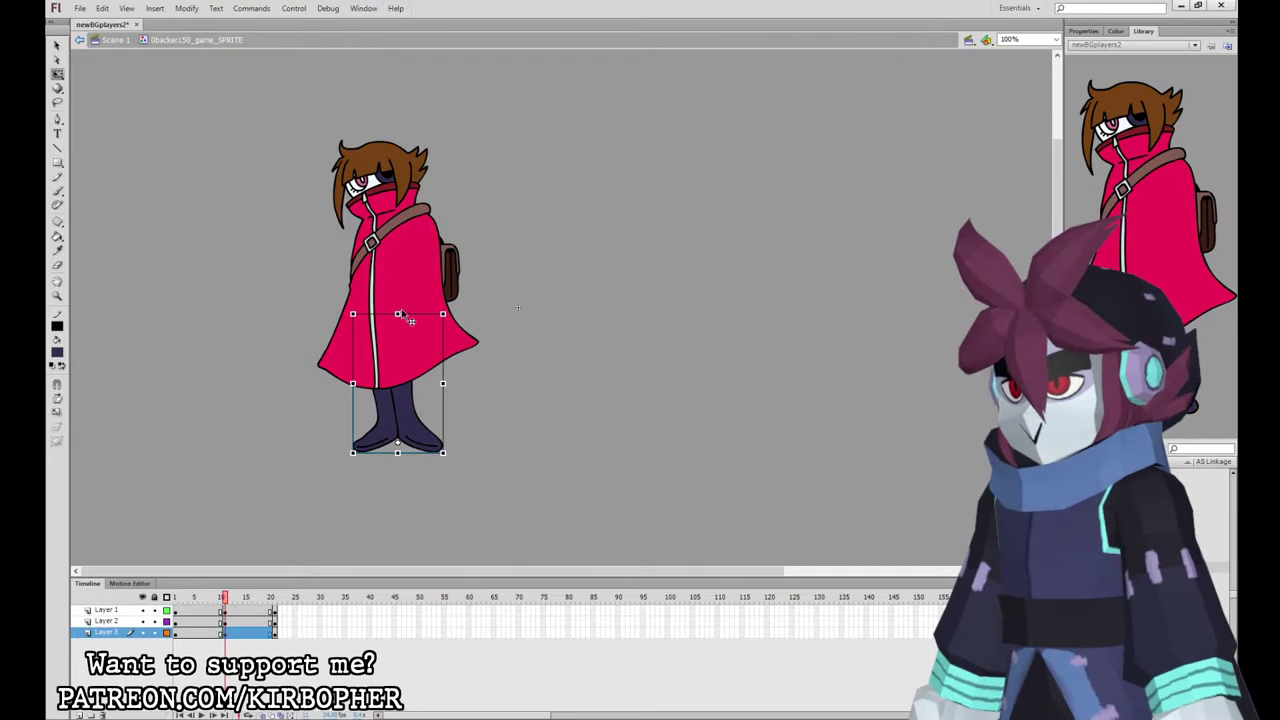
{"action": "left_click", "coordinate": [412, 322]}
{"action": "left_click_drag", "start_coordinate": [480, 390], "coordinate": [478, 392]}
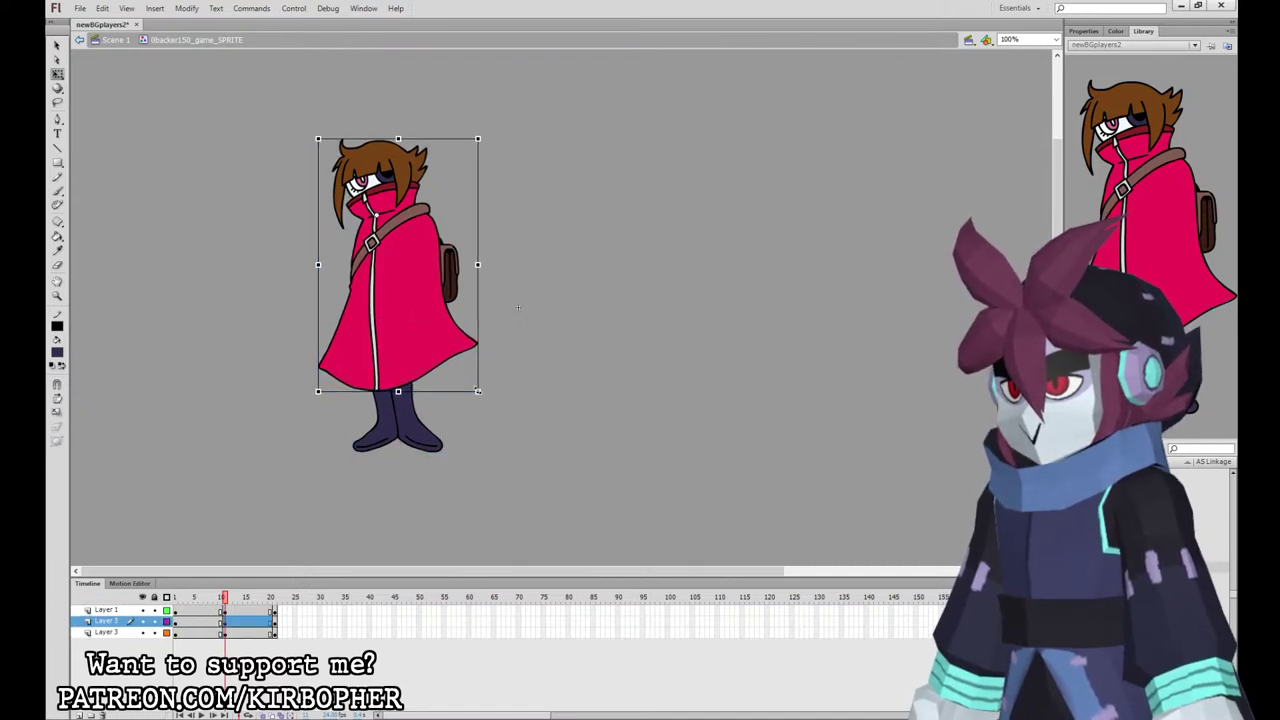
Step: Reshape the fringe slightly on the frame 11 keyframe to follow the body, and check the pose on the timeline
{"action": "left_click", "coordinate": [405, 170]}
{"action": "left_click_drag", "start_coordinate": [398, 229], "coordinate": [415, 227]}
{"action": "left_click_drag", "start_coordinate": [217, 600], "coordinate": [226, 605]}
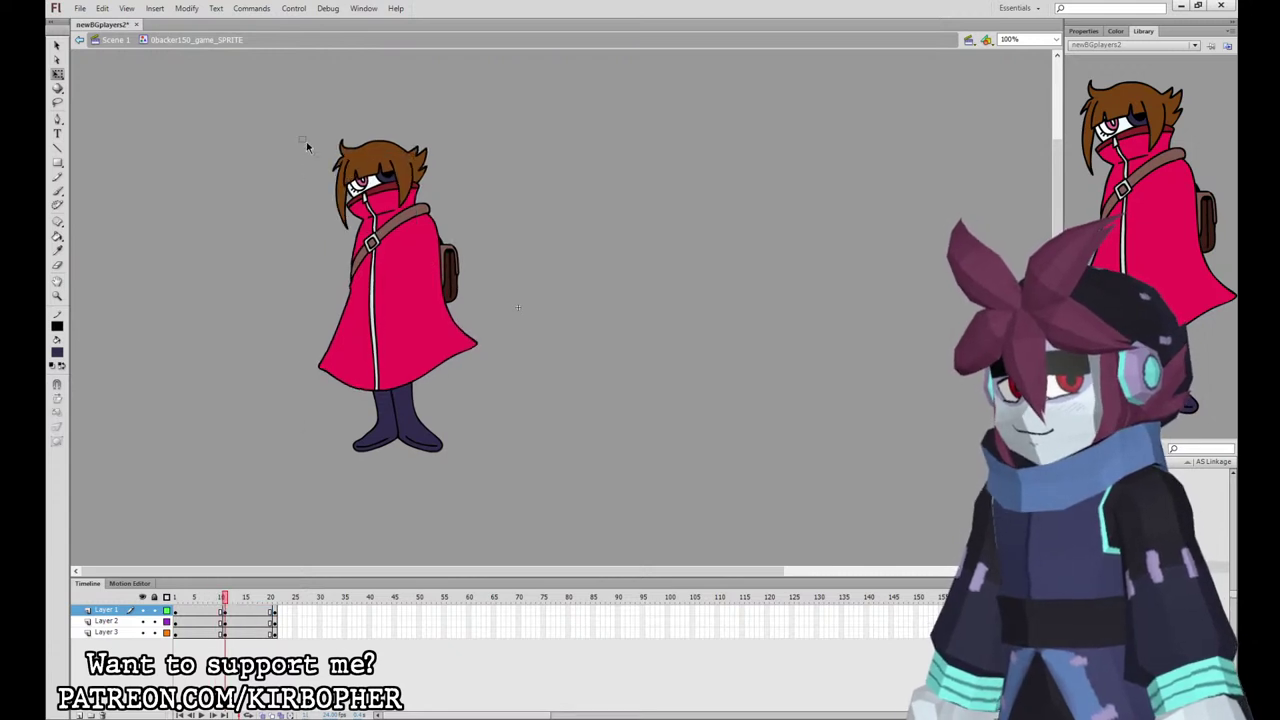
{"action": "left_click_drag", "start_coordinate": [309, 143], "coordinate": [478, 271]}
{"action": "left_click", "coordinate": [228, 603]}
{"action": "left_click", "coordinate": [231, 602]}
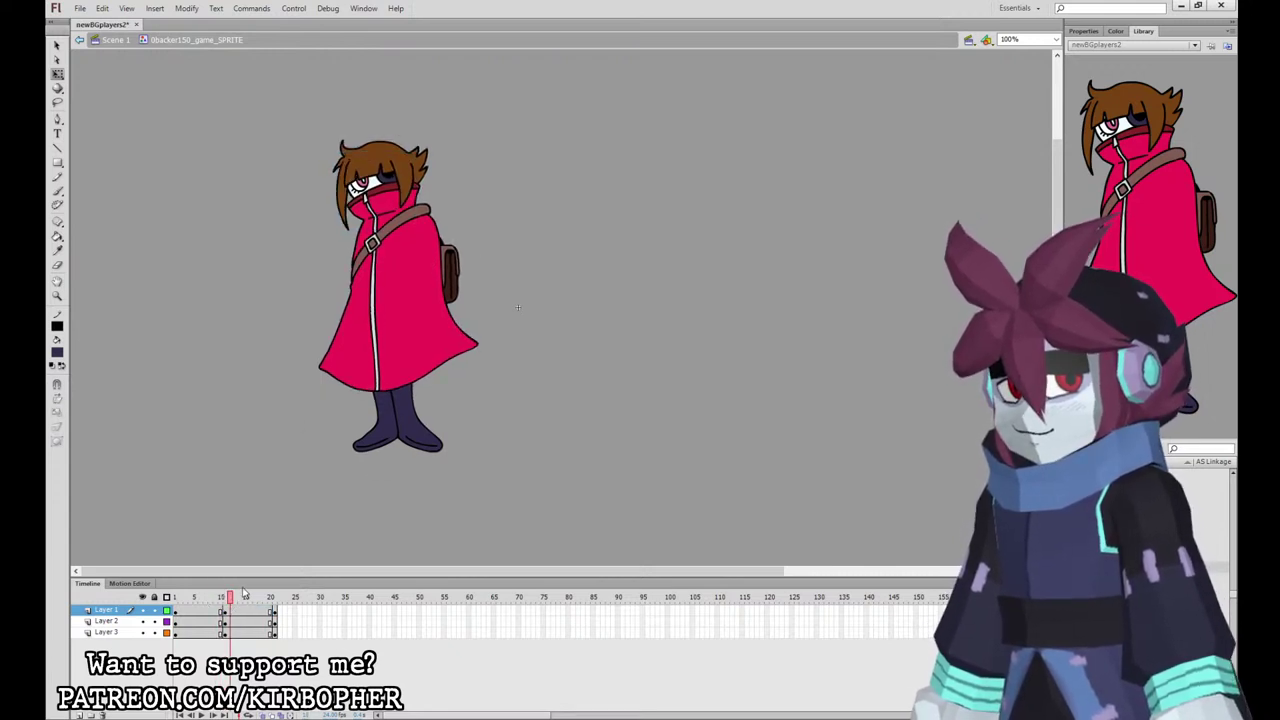
Step: Create classic tweens between the keyframes on all three layers for the idle motion
{"action": "left_click_drag", "start_coordinate": [216, 609], "coordinate": [227, 632]}
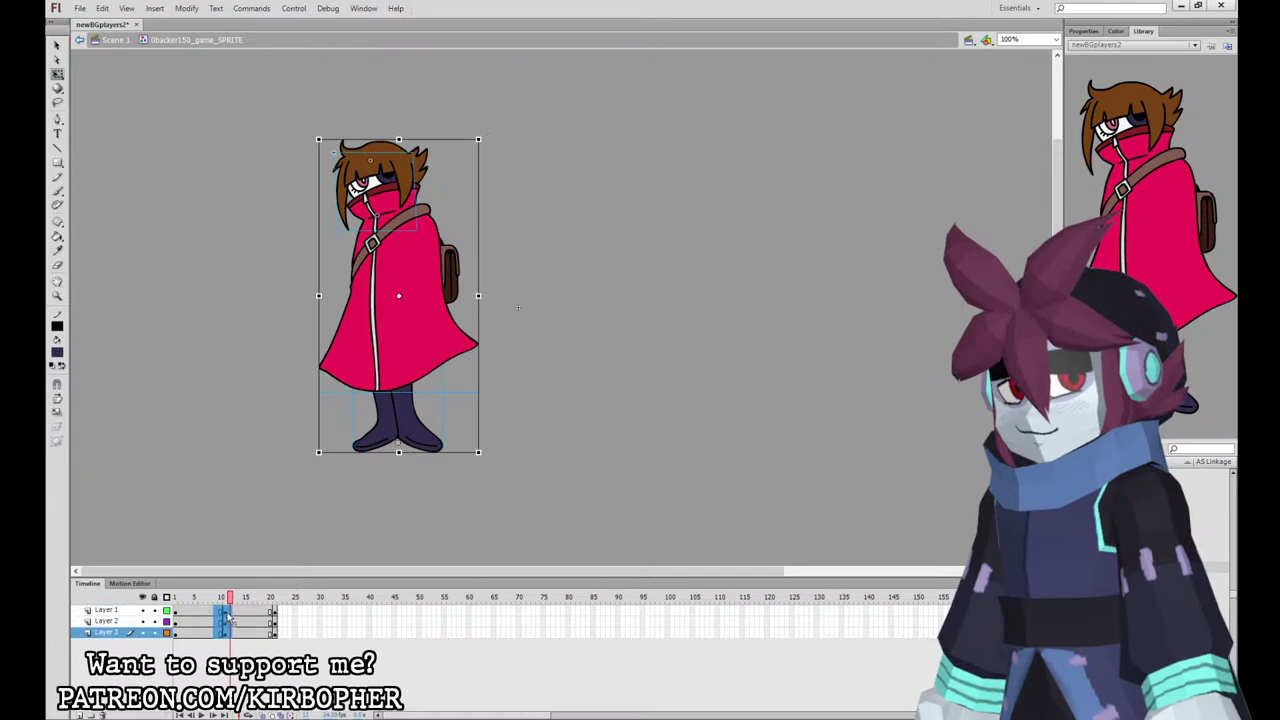
{"action": "right_click", "coordinate": [227, 616]}
{"action": "left_click", "coordinate": [328, 366]}
{"action": "left_click", "coordinate": [1083, 31]}
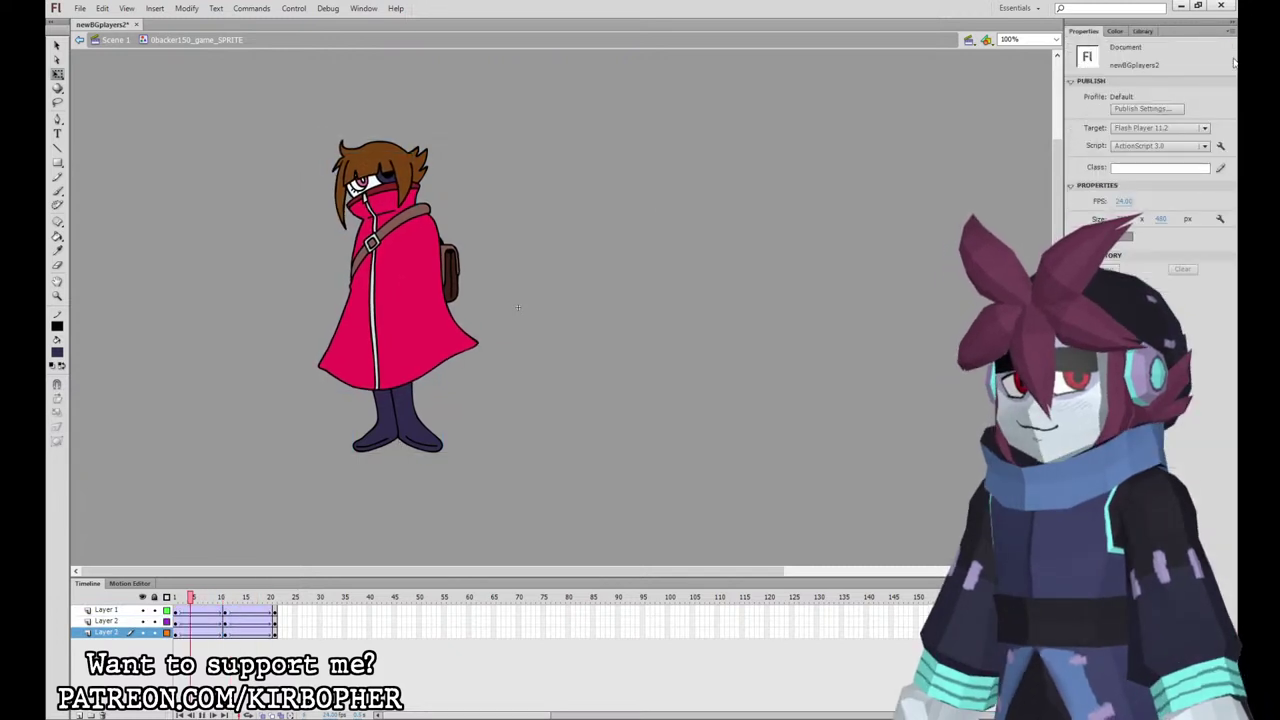
Step: Convert every tweened frame up to frame 20 on all three layers into individual keyframes and play back the idle motion
{"action": "left_click_drag", "start_coordinate": [270, 611], "coordinate": [177, 633]}
{"action": "key", "text": "F6"}
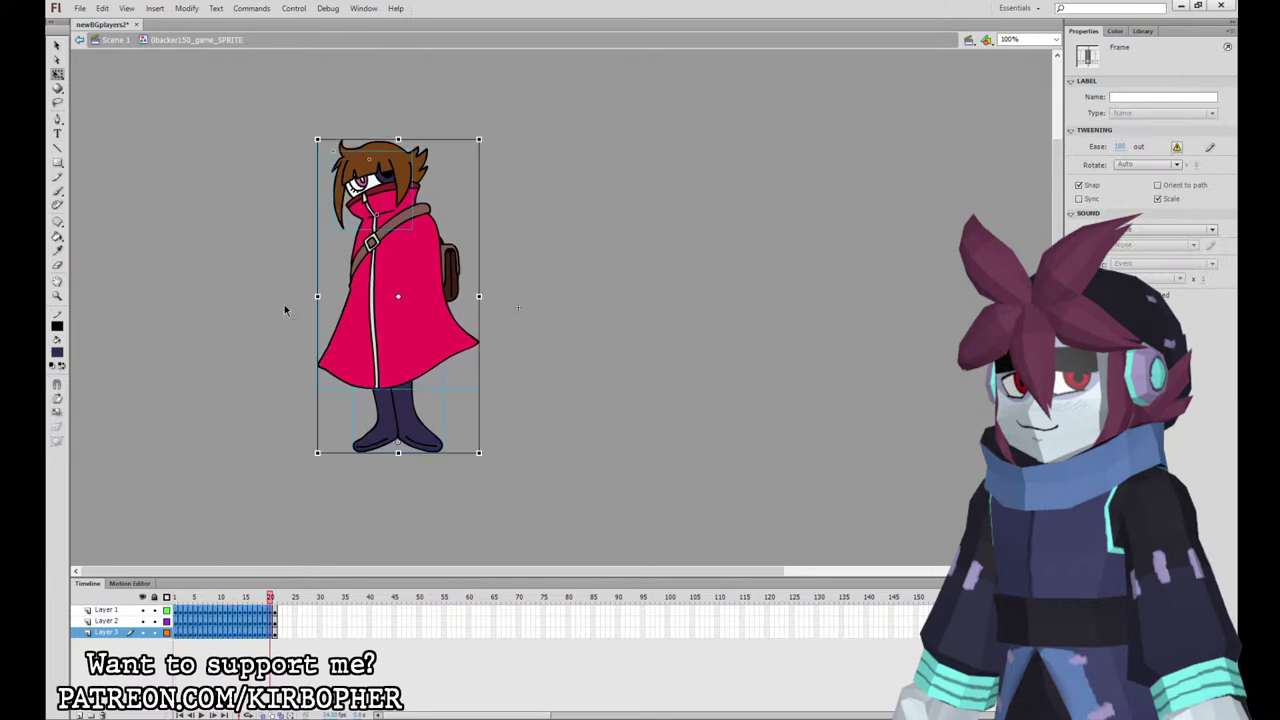
{"action": "key", "text": "Return"}
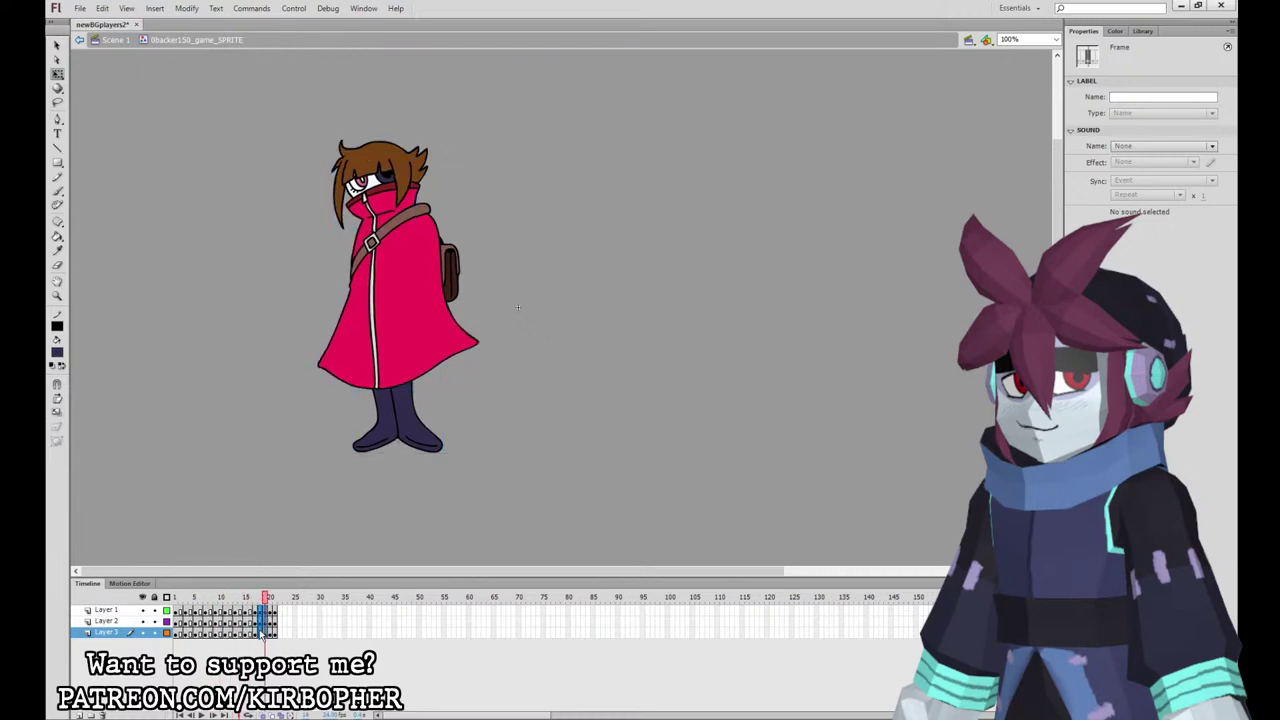
Step: Remove the surplus frame 21 from all three layers so the idle loop ends at frame 20
{"action": "mouse_move", "coordinate": [270, 611]}
{"action": "left_mouse_down"}
{"action": "mouse_move", "coordinate": [276, 645]}
{"action": "mouse_move", "coordinate": [275, 634]}
{"action": "left_mouse_up"}
{"action": "left_click", "coordinate": [275, 612]}
{"action": "key", "text": "shift+F5"}
{"action": "left_click", "coordinate": [122, 642]}
{"action": "left_click", "coordinate": [102, 715]}
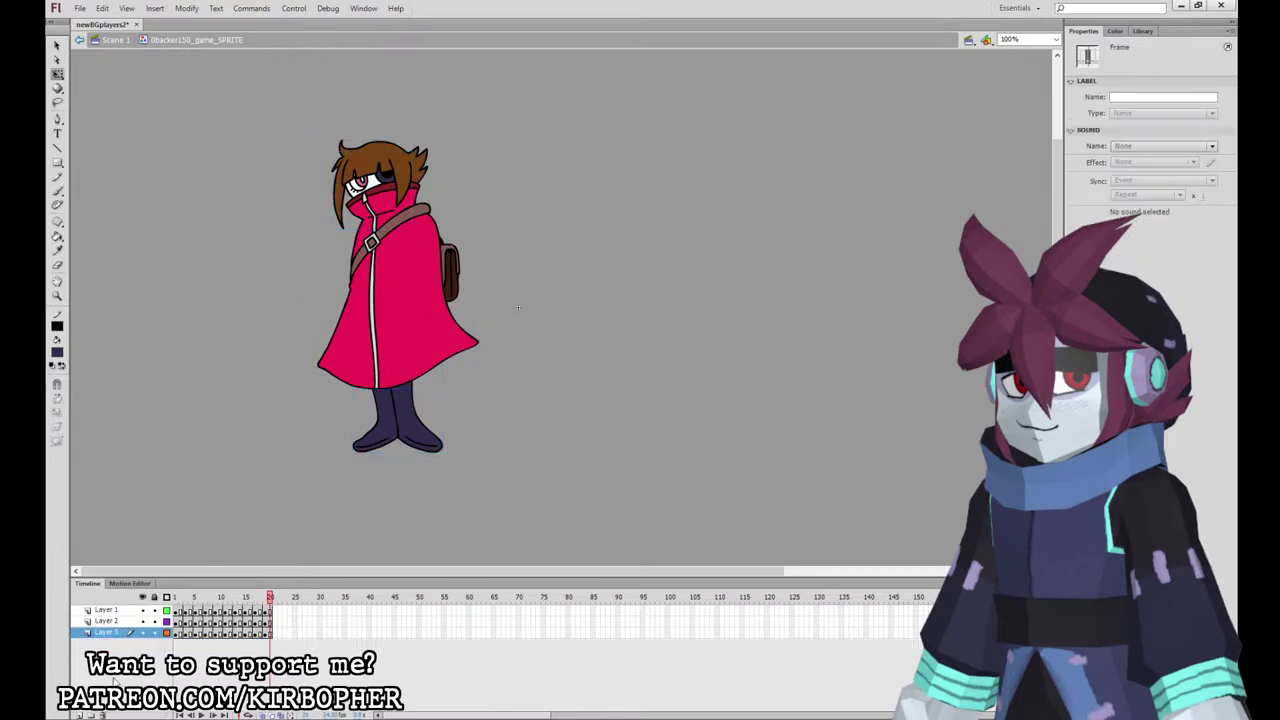
Step: Return to Scene 1 and delete the leftover 0backer149 sprite instance from frame 56 of Layer 1
{"action": "left_click", "coordinate": [115, 39]}
{"action": "left_click", "coordinate": [444, 610]}
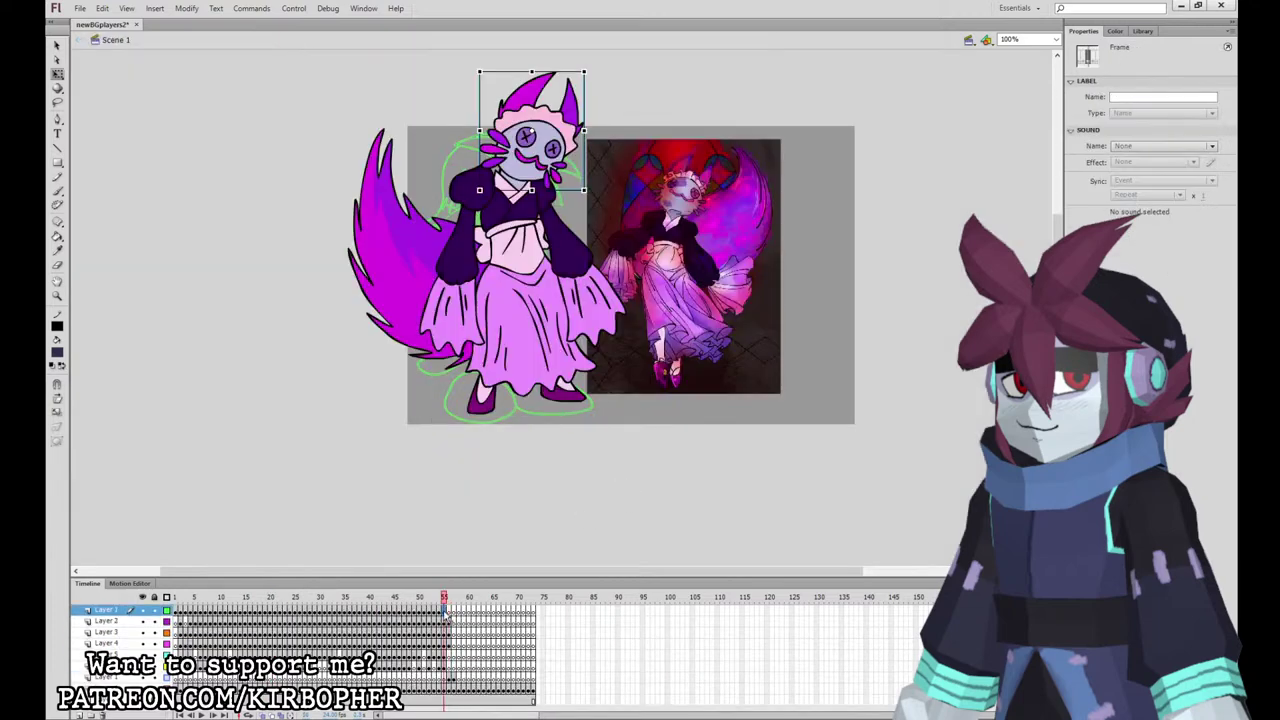
{"action": "left_click", "coordinate": [447, 612]}
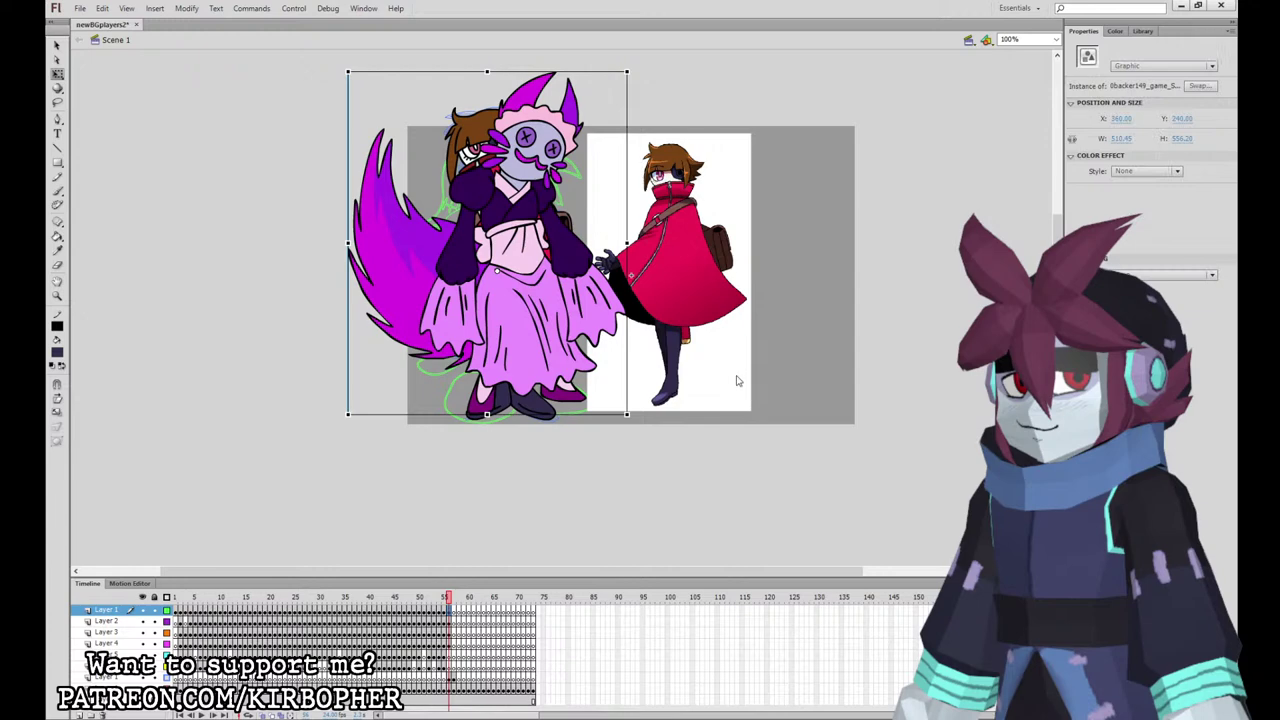
{"action": "key", "text": "Delete"}
{"action": "left_click", "coordinate": [450, 678]}
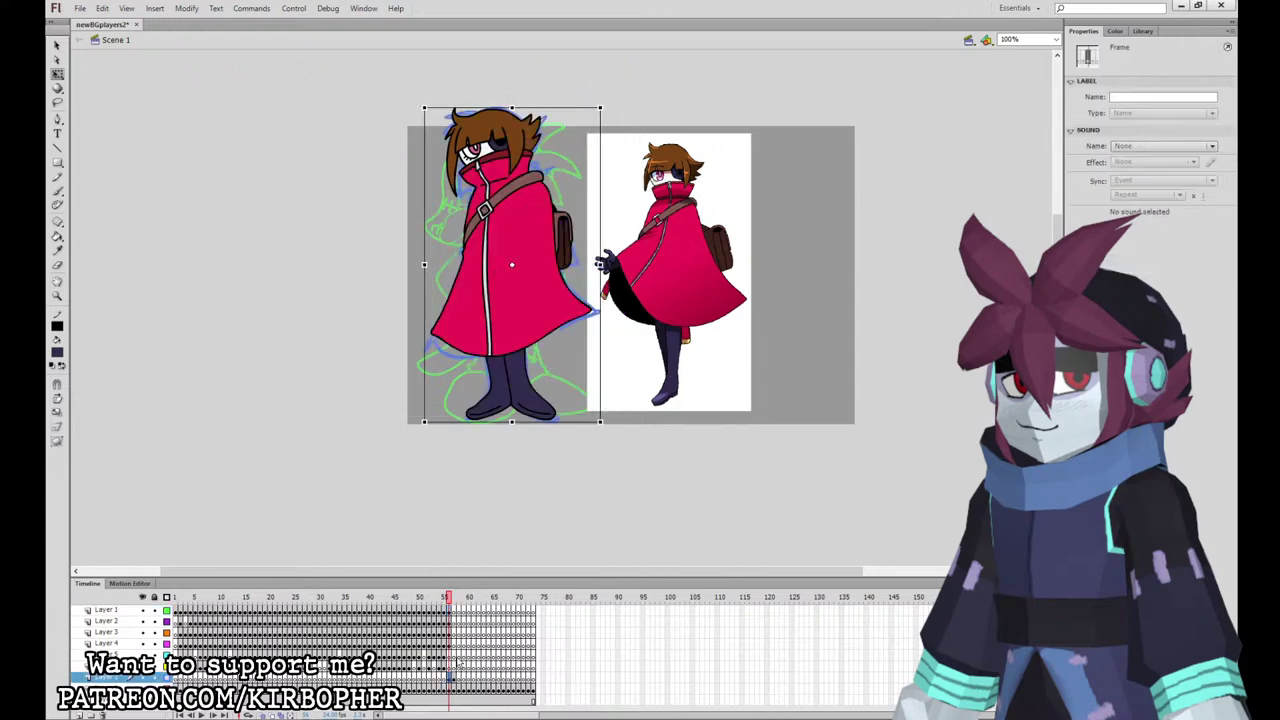
Step: Go to frame 57 on Layer 2 to work on the Heartamon character
{"action": "left_click", "coordinate": [454, 621]}
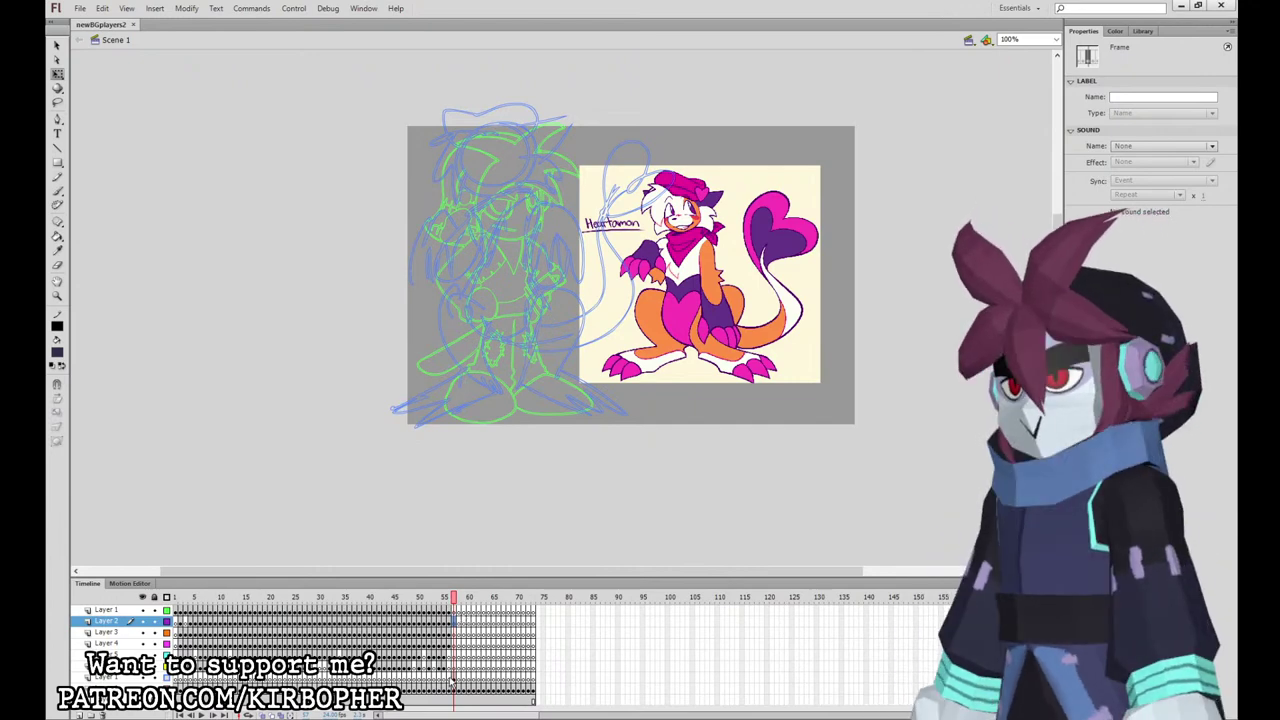
{"action": "left_click", "coordinate": [449, 679]}
{"action": "left_click", "coordinate": [454, 621]}
{"action": "key", "text": "ctrl+="}
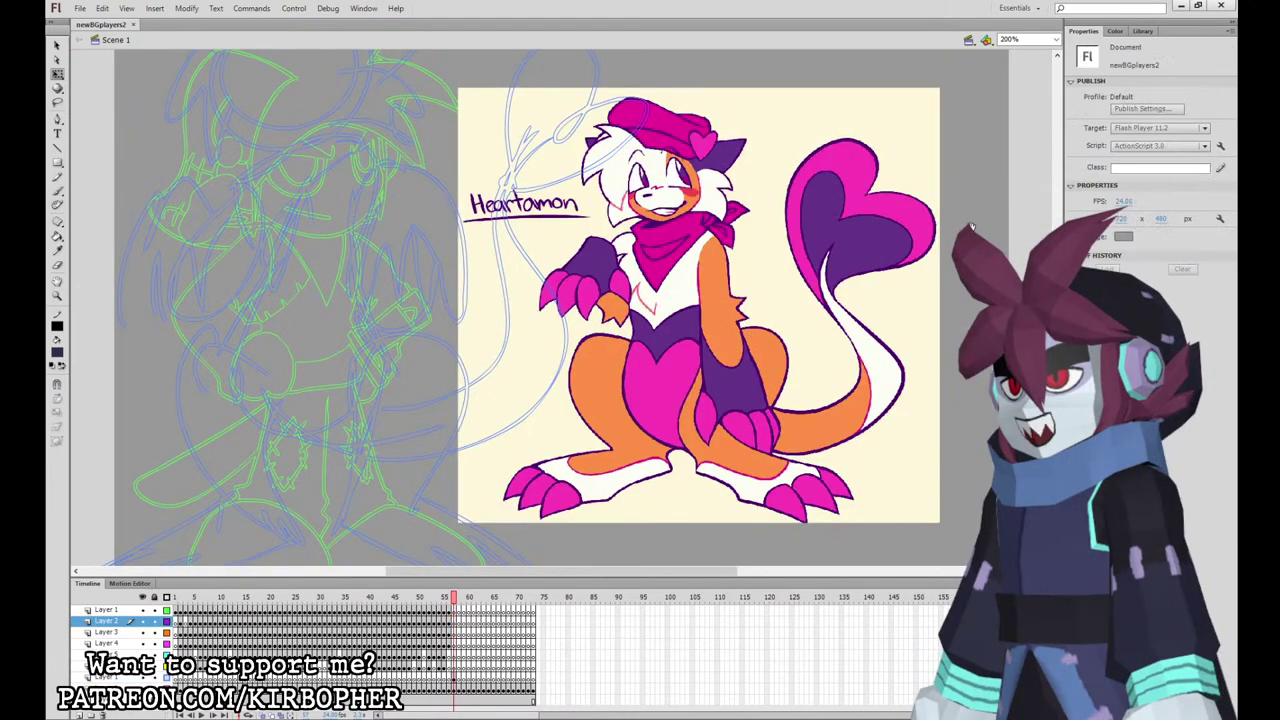
{"action": "left_click_drag", "start_coordinate": [843, 262], "coordinate": [930, 444]}
Step: Outline the character's spiky hair, cheek tufts and jaw with a black brush over the blue sketch on frame 57
{"action": "left_click", "coordinate": [57, 190]}
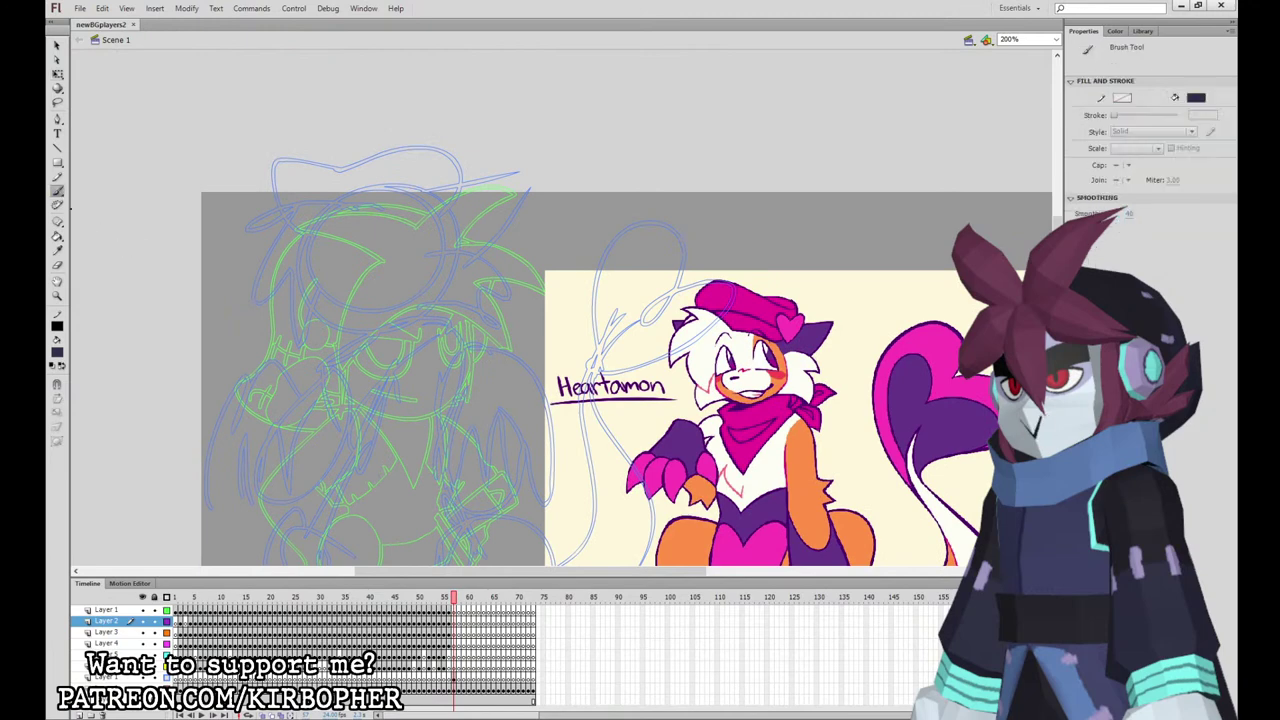
{"action": "left_click", "coordinate": [80, 410]}
{"action": "left_click", "coordinate": [59, 429]}
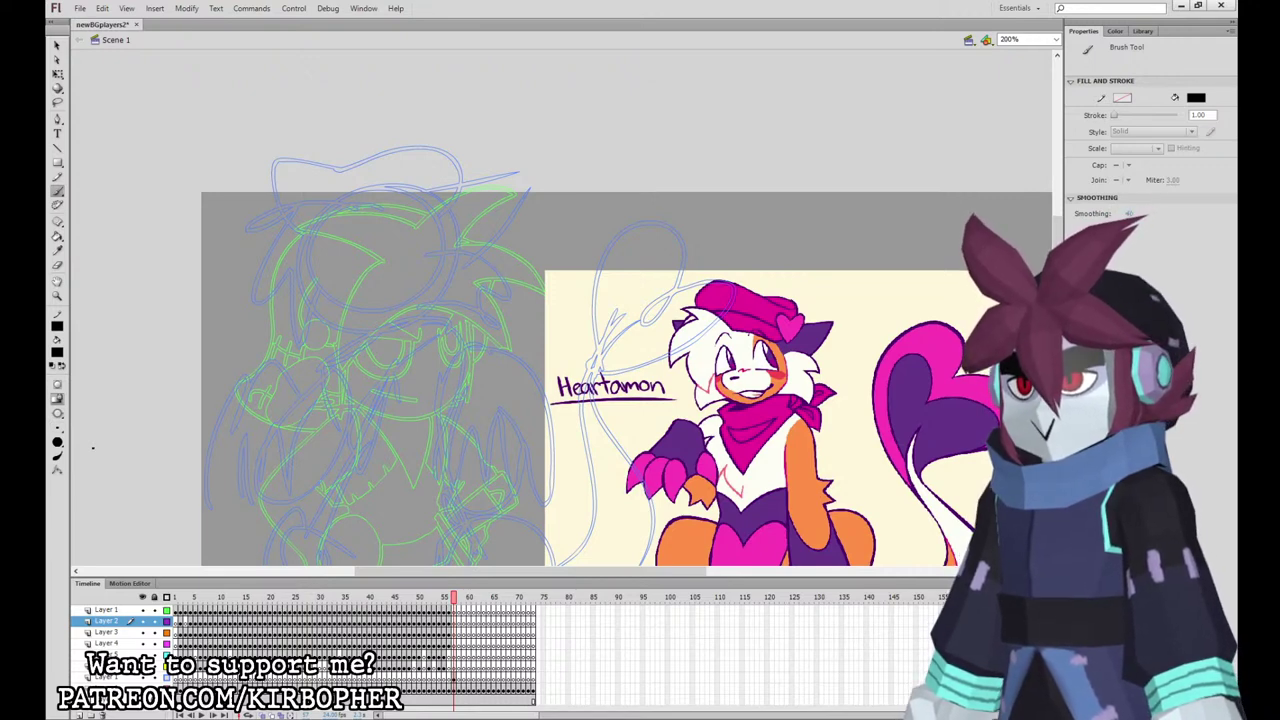
{"action": "left_click", "coordinate": [458, 621]}
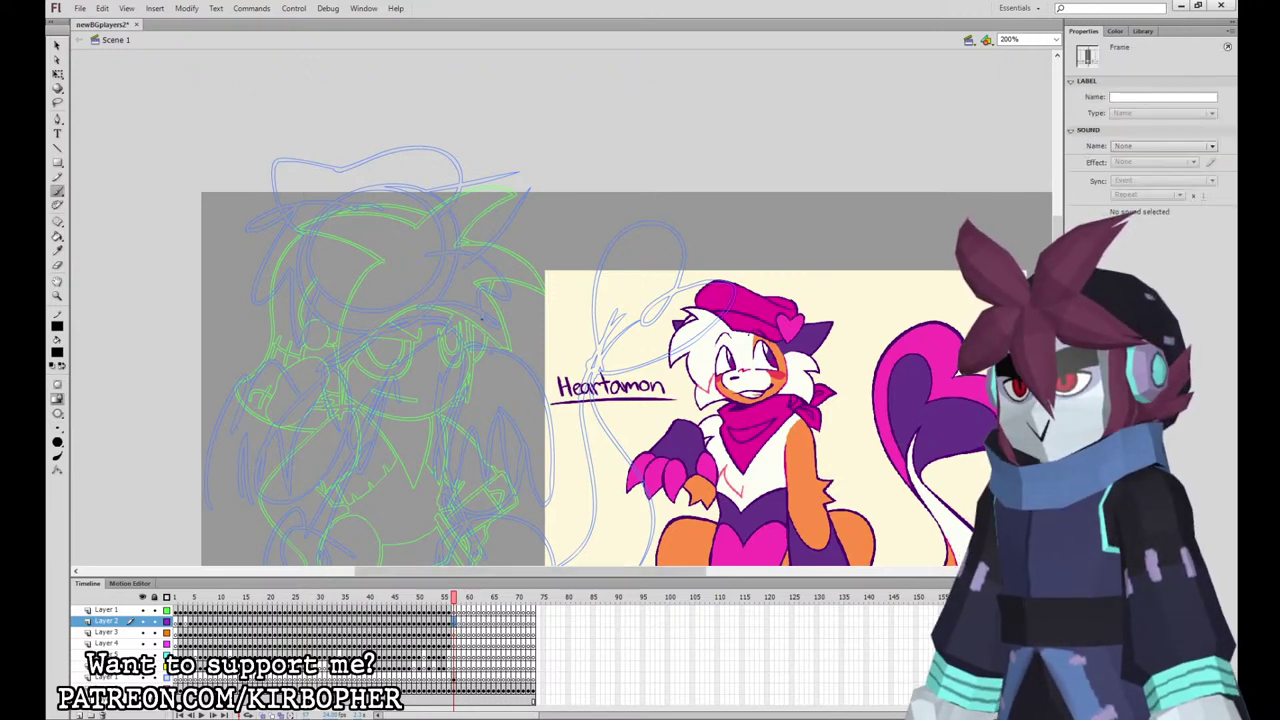
{"action": "mouse_move", "coordinate": [316, 199]}
{"action": "left_mouse_down"}
{"action": "mouse_move", "coordinate": [254, 215]}
{"action": "mouse_move", "coordinate": [293, 216]}
{"action": "mouse_move", "coordinate": [244, 298]}
{"action": "left_mouse_up"}
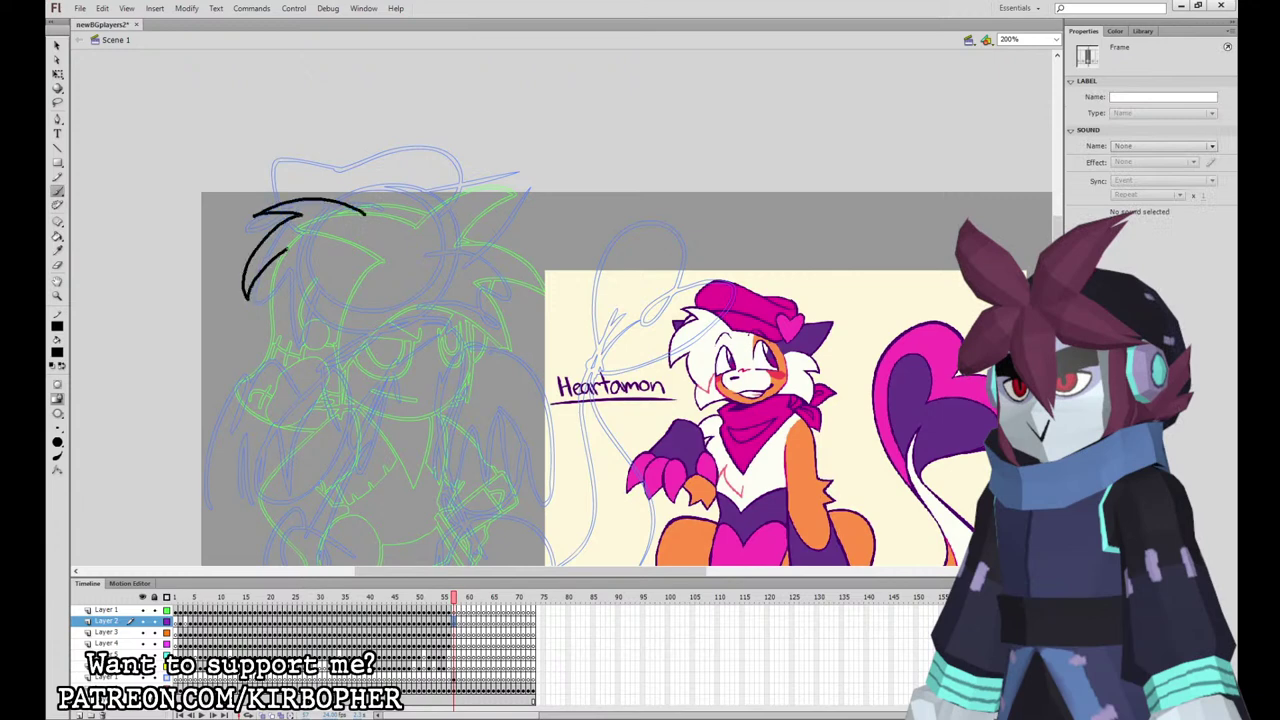
{"action": "mouse_move", "coordinate": [292, 246]}
{"action": "left_mouse_down"}
{"action": "mouse_move", "coordinate": [296, 336]}
{"action": "mouse_move", "coordinate": [328, 287]}
{"action": "left_mouse_up"}
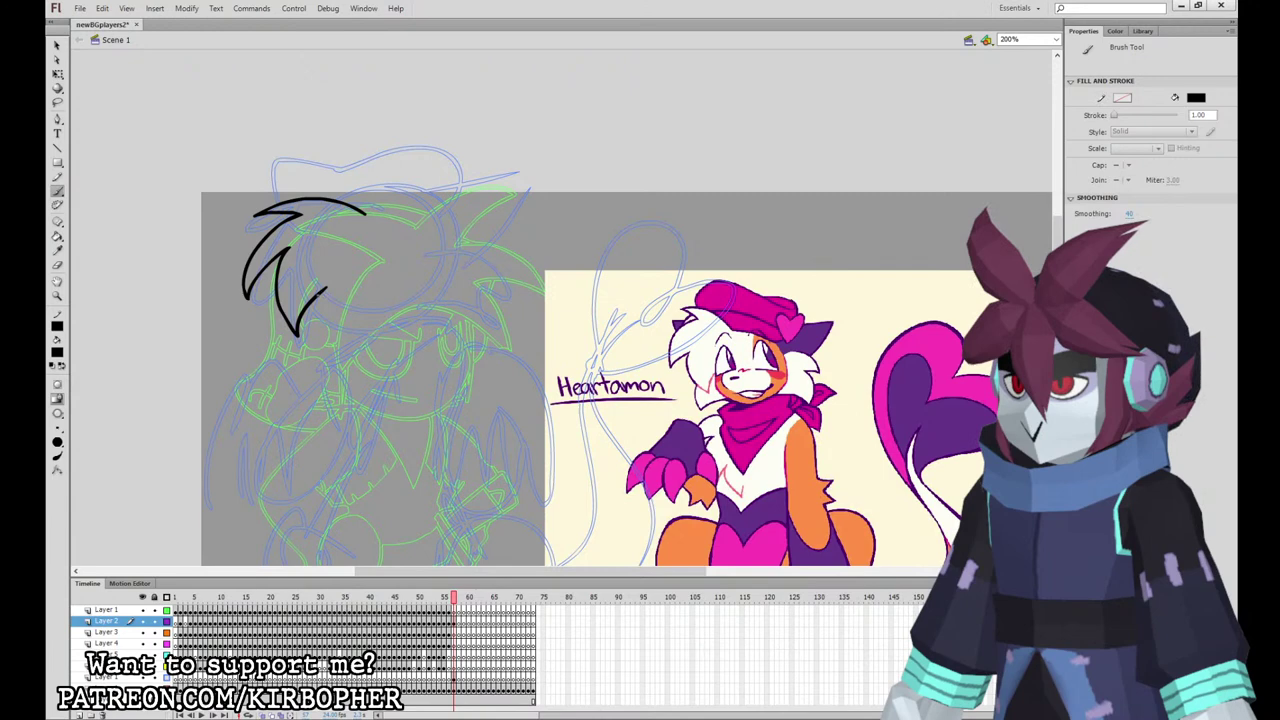
{"action": "mouse_move", "coordinate": [318, 292]}
{"action": "left_mouse_down"}
{"action": "mouse_move", "coordinate": [320, 322]}
{"action": "mouse_move", "coordinate": [375, 348]}
{"action": "mouse_move", "coordinate": [487, 318]}
{"action": "mouse_move", "coordinate": [490, 334]}
{"action": "left_mouse_up"}
{"action": "mouse_move", "coordinate": [488, 318]}
{"action": "left_mouse_down"}
{"action": "mouse_move", "coordinate": [467, 289]}
{"action": "mouse_move", "coordinate": [512, 312]}
{"action": "mouse_move", "coordinate": [509, 270]}
{"action": "mouse_move", "coordinate": [440, 238]}
{"action": "left_mouse_up"}
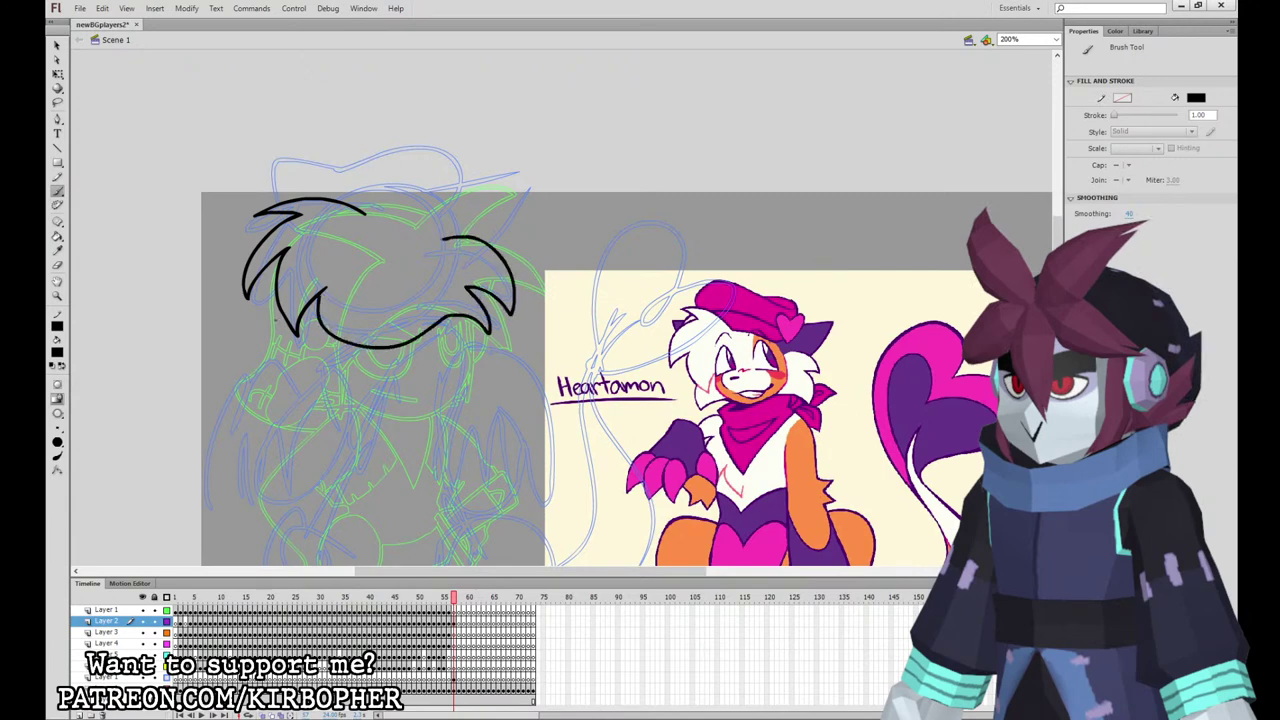
Step: Draw the beret with its heart badge and fold line above the hair, and outline both eyes
{"action": "mouse_move", "coordinate": [365, 211]}
{"action": "left_mouse_down"}
{"action": "mouse_move", "coordinate": [431, 222]}
{"action": "mouse_move", "coordinate": [450, 207]}
{"action": "mouse_move", "coordinate": [450, 180]}
{"action": "mouse_move", "coordinate": [449, 213]}
{"action": "mouse_move", "coordinate": [472, 183]}
{"action": "mouse_move", "coordinate": [454, 185]}
{"action": "mouse_move", "coordinate": [457, 167]}
{"action": "mouse_move", "coordinate": [407, 170]}
{"action": "mouse_move", "coordinate": [345, 150]}
{"action": "mouse_move", "coordinate": [289, 160]}
{"action": "mouse_move", "coordinate": [279, 206]}
{"action": "left_mouse_up"}
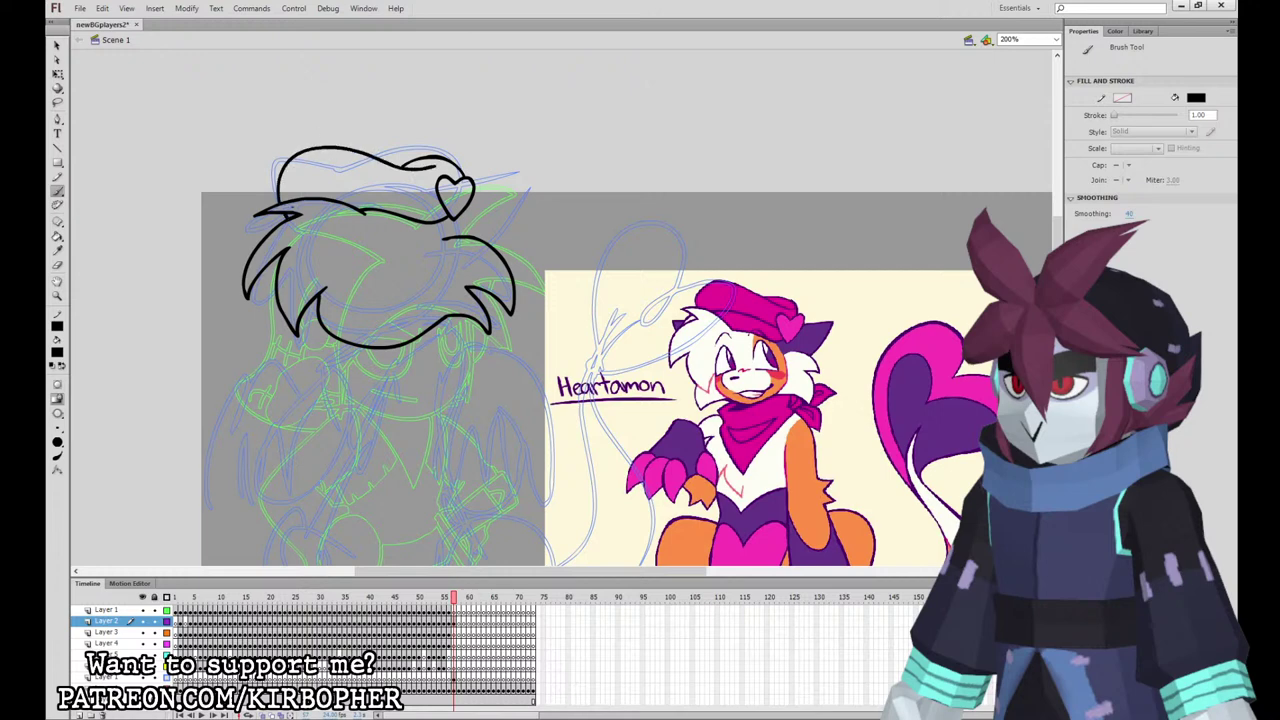
{"action": "left_click_drag", "start_coordinate": [434, 210], "coordinate": [332, 196]}
{"action": "mouse_move", "coordinate": [393, 283]}
{"action": "left_mouse_down"}
{"action": "mouse_move", "coordinate": [437, 272]}
{"action": "mouse_move", "coordinate": [389, 285]}
{"action": "mouse_move", "coordinate": [331, 254]}
{"action": "mouse_move", "coordinate": [331, 297]}
{"action": "mouse_move", "coordinate": [355, 285]}
{"action": "mouse_move", "coordinate": [346, 254]}
{"action": "mouse_move", "coordinate": [332, 288]}
{"action": "left_mouse_up"}
{"action": "key", "text": "ctrl+z"}
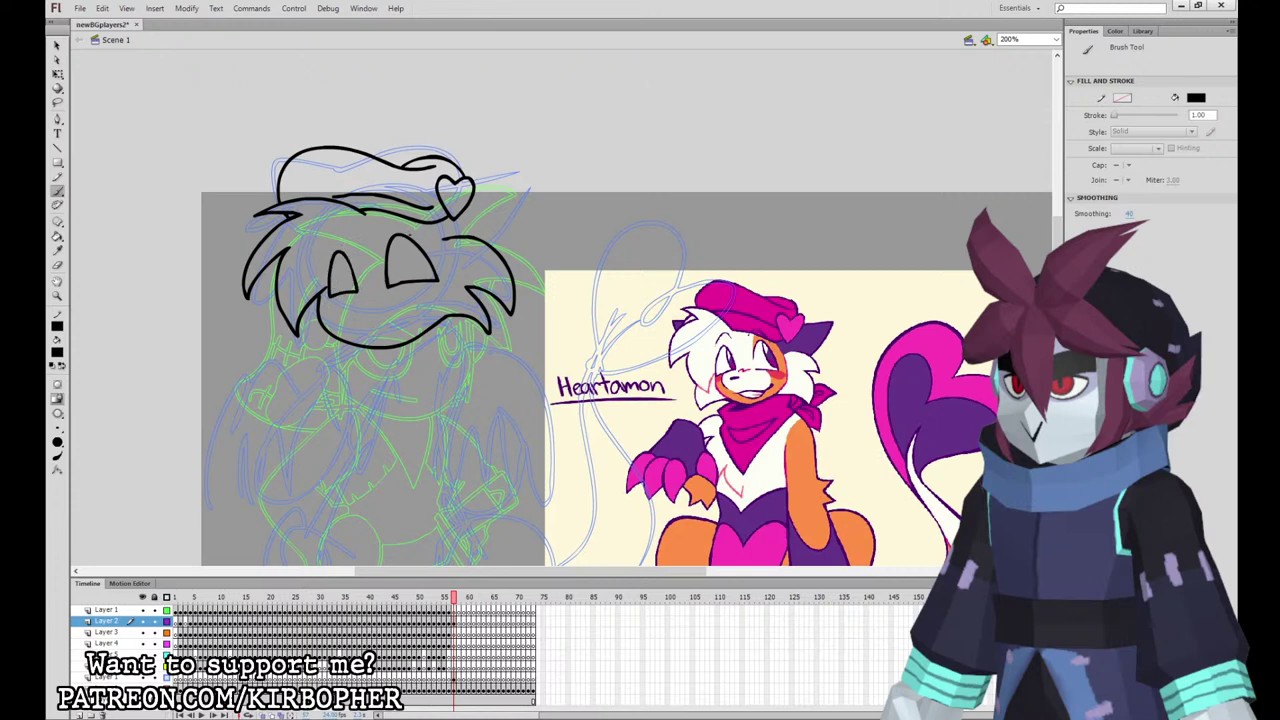
Step: Complete the face line art with irises, raised eyebrows, a small dark nose and an open smiling mouth
{"action": "left_click_drag", "start_coordinate": [404, 252], "coordinate": [436, 278]}
{"action": "mouse_move", "coordinate": [338, 254]}
{"action": "left_mouse_down"}
{"action": "mouse_move", "coordinate": [349, 293]}
{"action": "mouse_move", "coordinate": [348, 248]}
{"action": "mouse_move", "coordinate": [397, 220]}
{"action": "mouse_move", "coordinate": [408, 230]}
{"action": "left_mouse_up"}
{"action": "key", "text": "ctrl+z"}
{"action": "key", "text": "ctrl+z"}
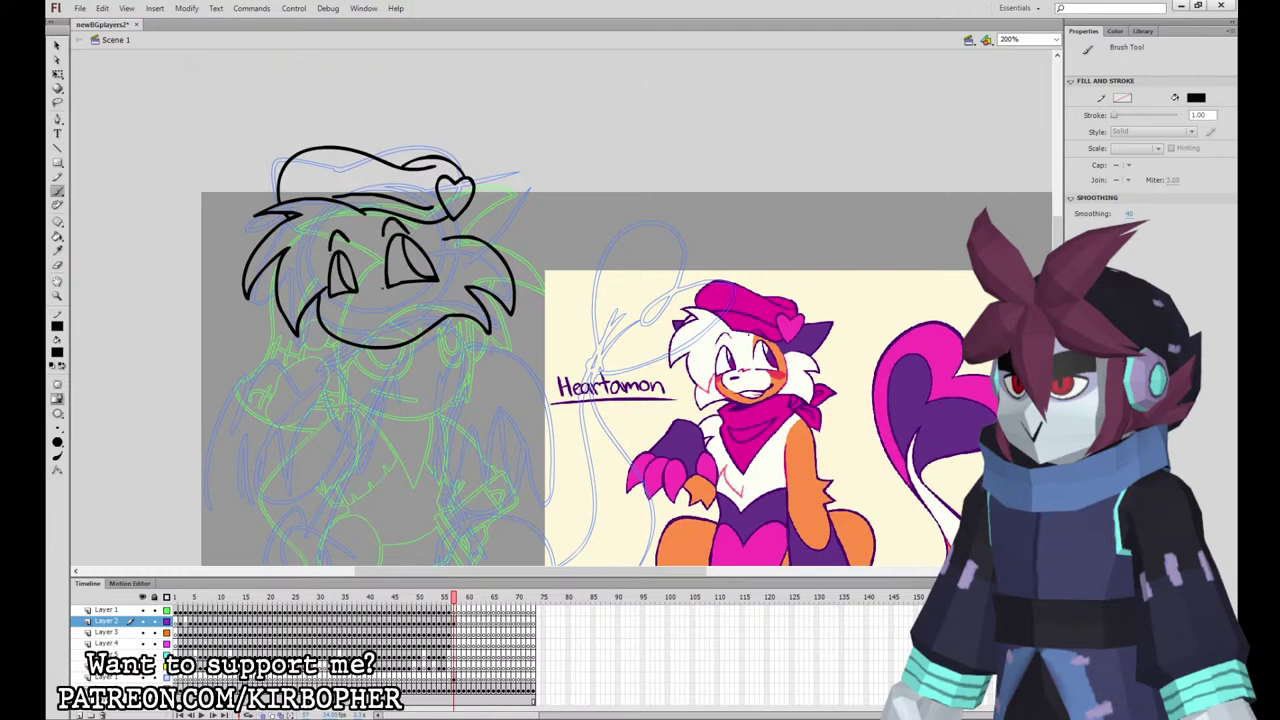
{"action": "left_click_drag", "start_coordinate": [350, 302], "coordinate": [364, 307]}
{"action": "key", "text": "ctrl+z"}
{"action": "mouse_move", "coordinate": [330, 298]}
{"action": "left_mouse_down"}
{"action": "mouse_move", "coordinate": [345, 331]}
{"action": "mouse_move", "coordinate": [399, 324]}
{"action": "mouse_move", "coordinate": [409, 306]}
{"action": "mouse_move", "coordinate": [399, 325]}
{"action": "left_mouse_up"}
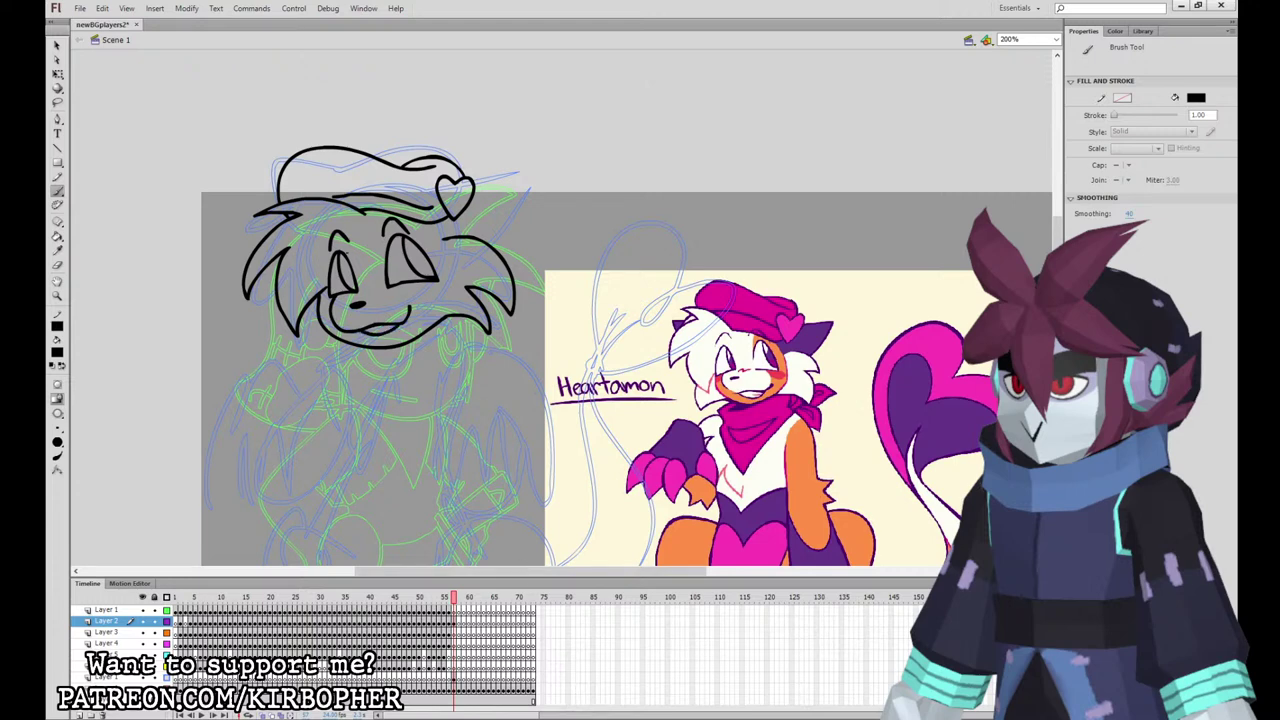
Step: Draw a pointed ear on each side of the beret and a small fur tuft beside the jaw
{"action": "key", "text": "v"}
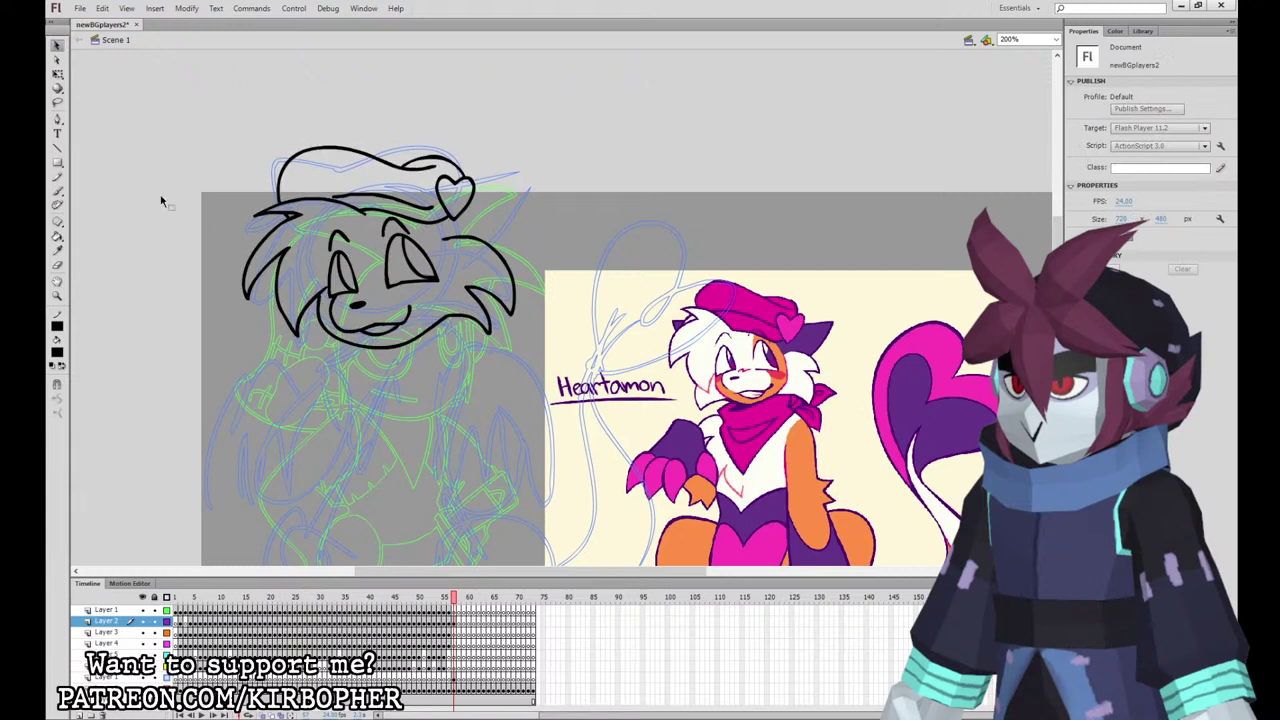
{"action": "left_click", "coordinate": [57, 190]}
{"action": "mouse_move", "coordinate": [472, 196]}
{"action": "left_mouse_down"}
{"action": "mouse_move", "coordinate": [530, 175]}
{"action": "mouse_move", "coordinate": [498, 250]}
{"action": "mouse_move", "coordinate": [434, 239]}
{"action": "left_mouse_up"}
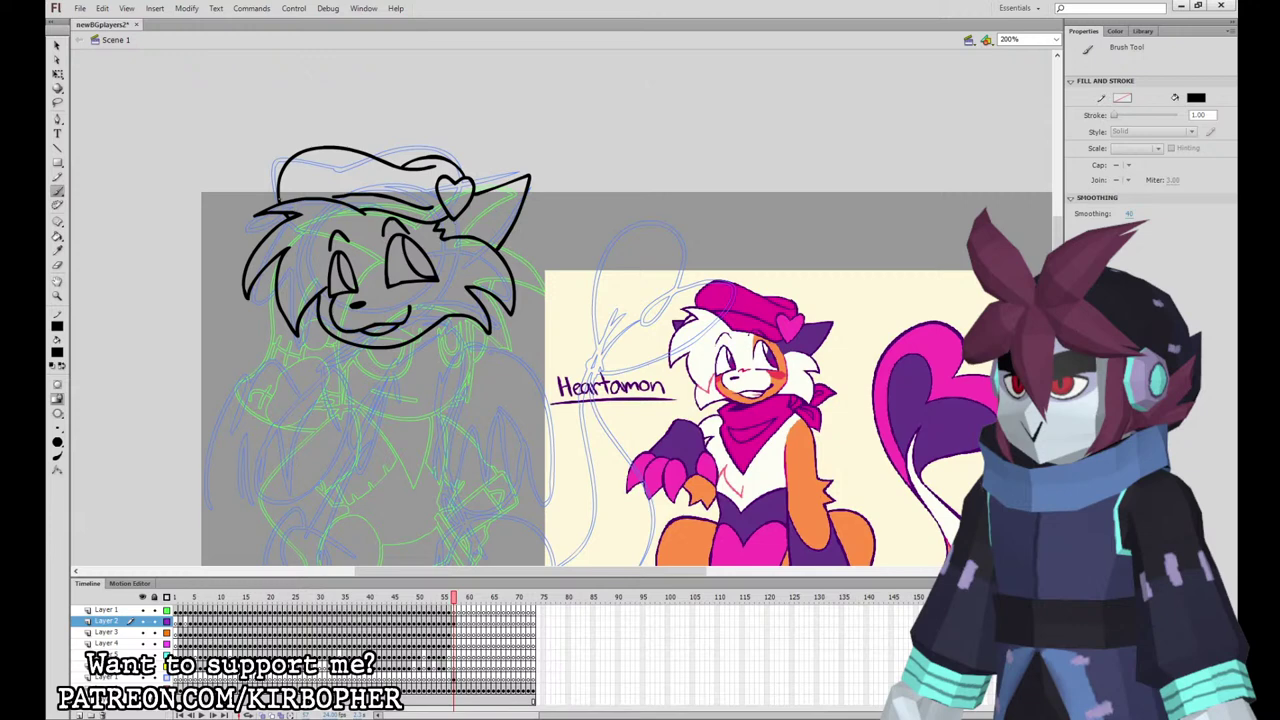
{"action": "left_click_drag", "start_coordinate": [259, 191], "coordinate": [271, 230]}
{"action": "key", "text": "ctrl+z"}
{"action": "mouse_move", "coordinate": [299, 327]}
{"action": "left_mouse_down"}
{"action": "mouse_move", "coordinate": [313, 354]}
{"action": "mouse_move", "coordinate": [330, 339]}
{"action": "mouse_move", "coordinate": [314, 355]}
{"action": "mouse_move", "coordinate": [330, 339]}
{"action": "left_mouse_up"}
{"action": "key", "text": "ctrl+z"}
Step: Fill the right half of the face orange and the left half and muzzle off-white, using colours sampled from the reference
{"action": "left_click", "coordinate": [775, 346]}
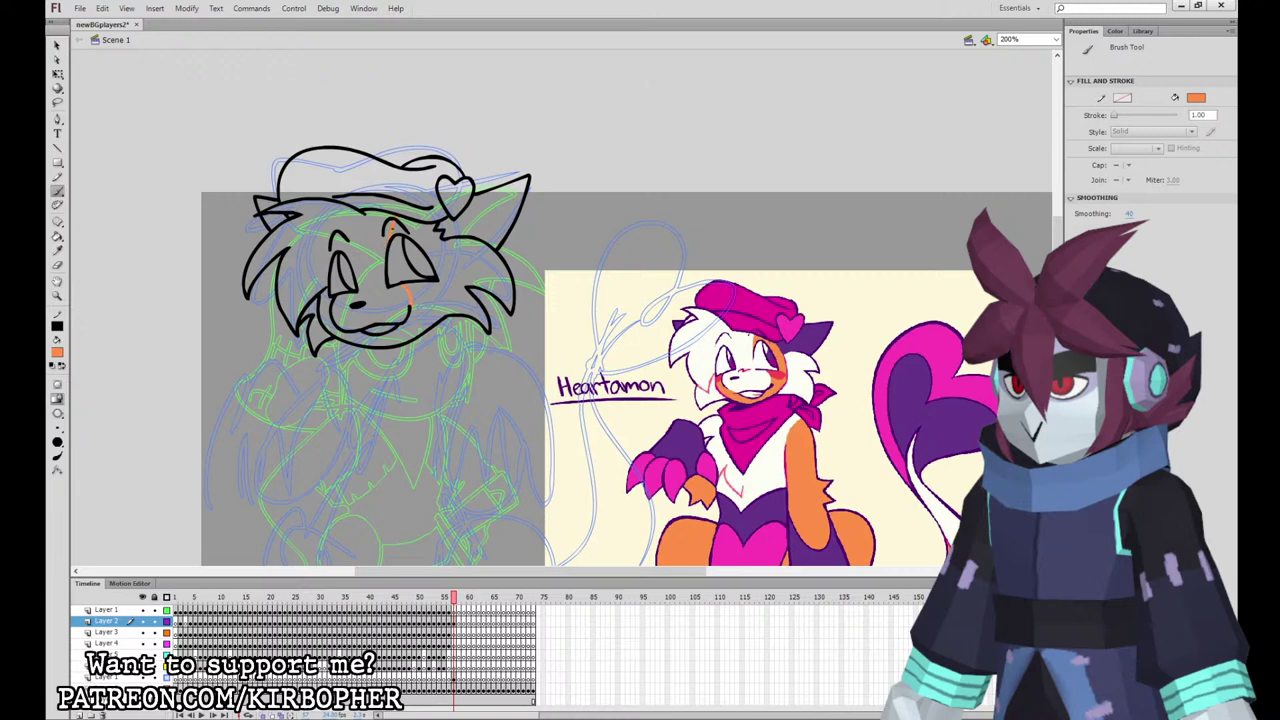
{"action": "key", "text": "k"}
{"action": "left_click", "coordinate": [462, 255]}
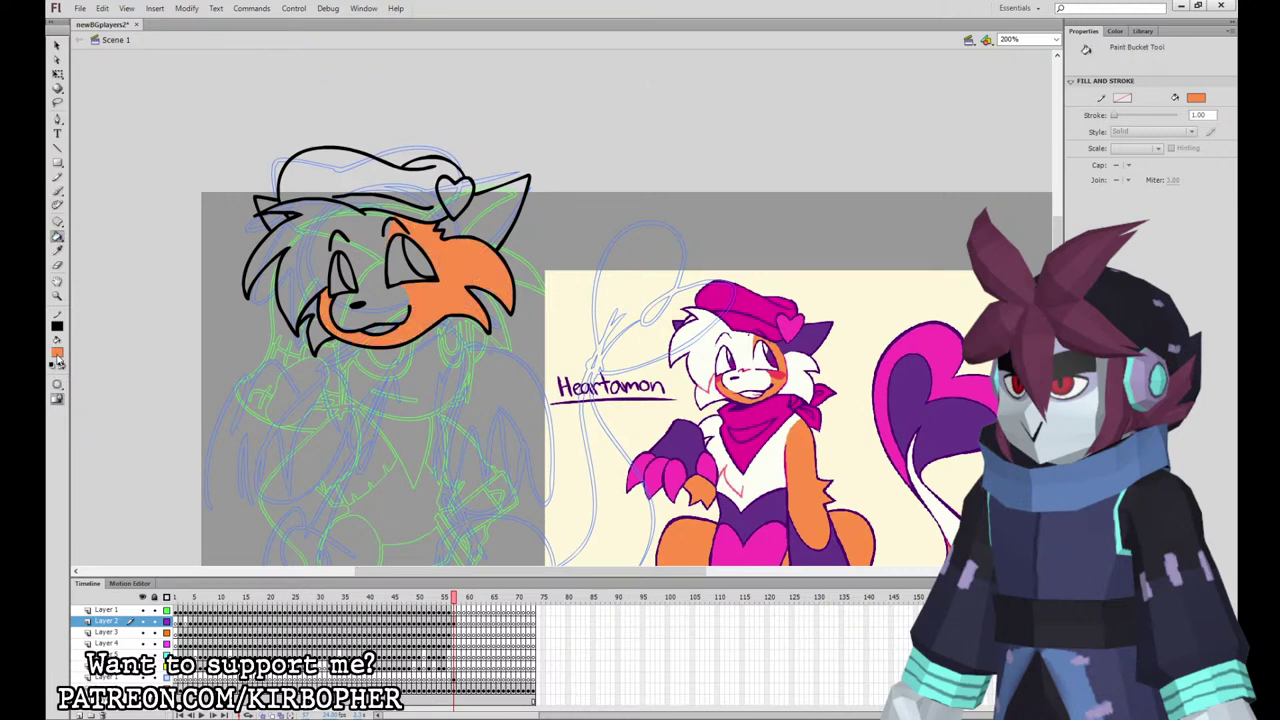
{"action": "left_click", "coordinate": [705, 352], "text": "alt"}
{"action": "left_click", "coordinate": [386, 248]}
{"action": "left_click", "coordinate": [456, 210]}
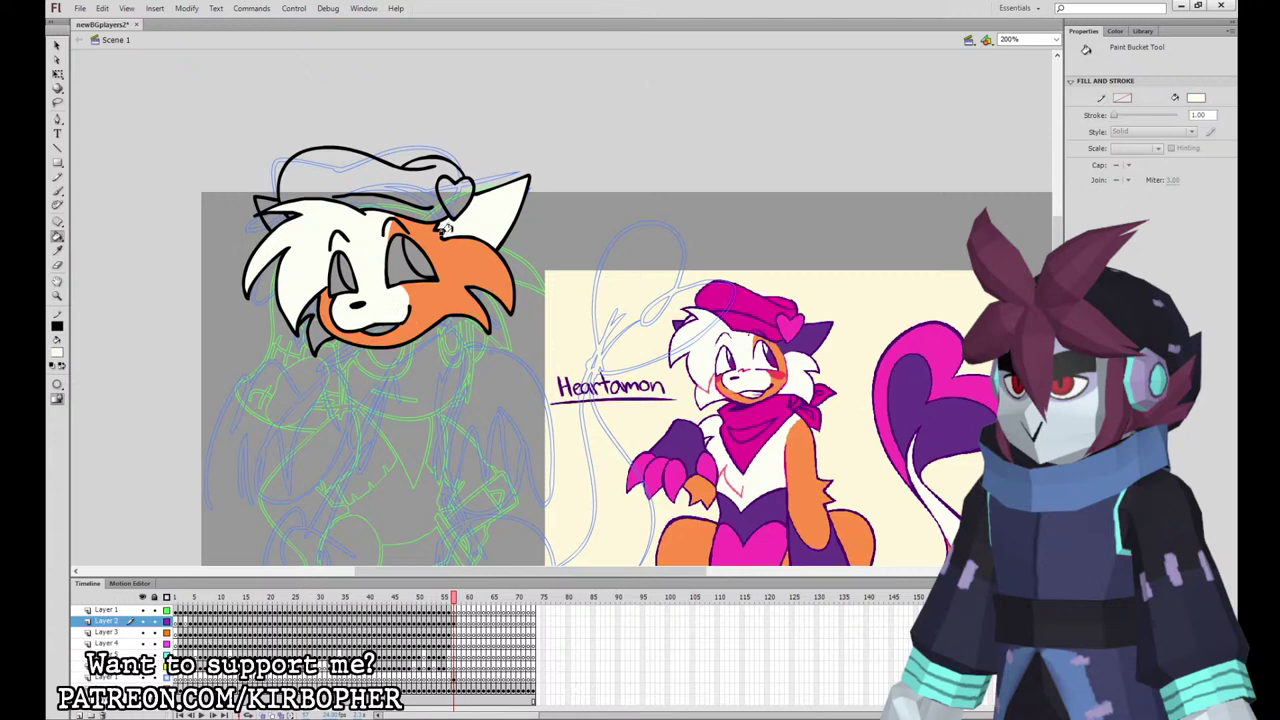
{"action": "key", "text": "ctrl+z"}
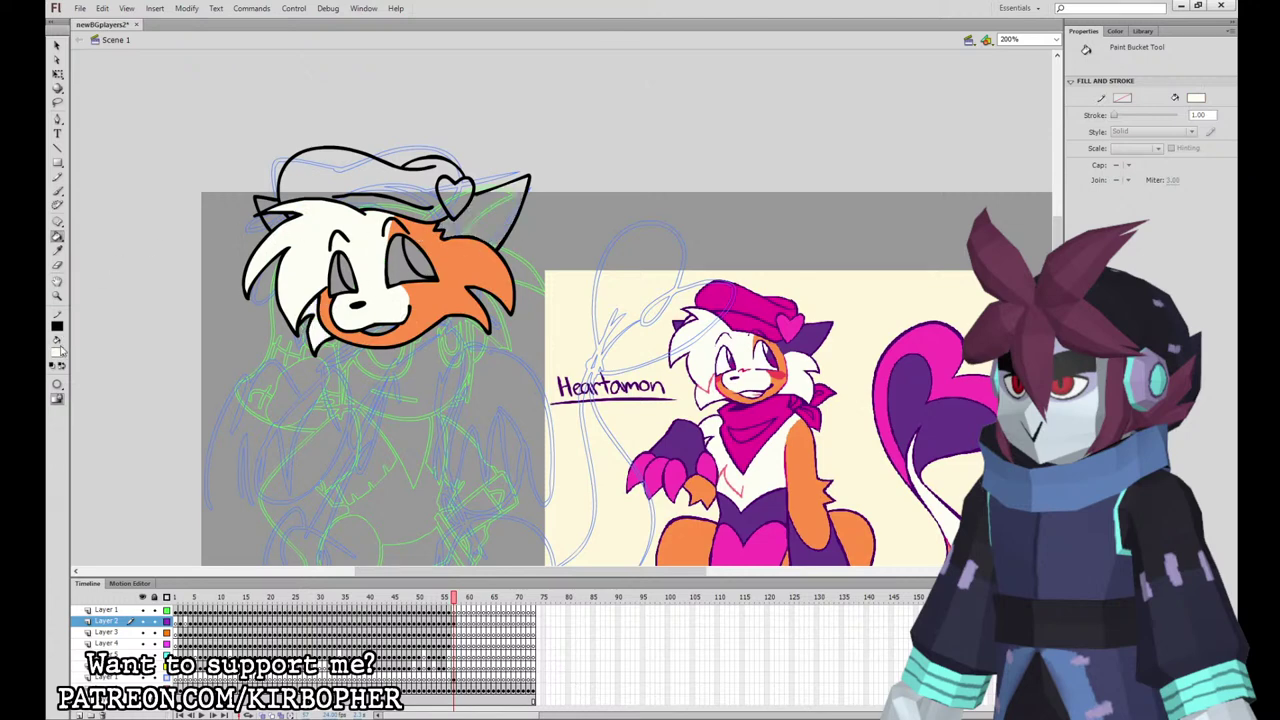
Step: Fill the ears dark purple and the beret magenta with a brighter pink heart, using colours sampled from the reference
{"action": "left_click", "coordinate": [822, 331], "text": "alt"}
{"action": "left_click", "coordinate": [492, 212]}
{"action": "left_click", "coordinate": [266, 210]}
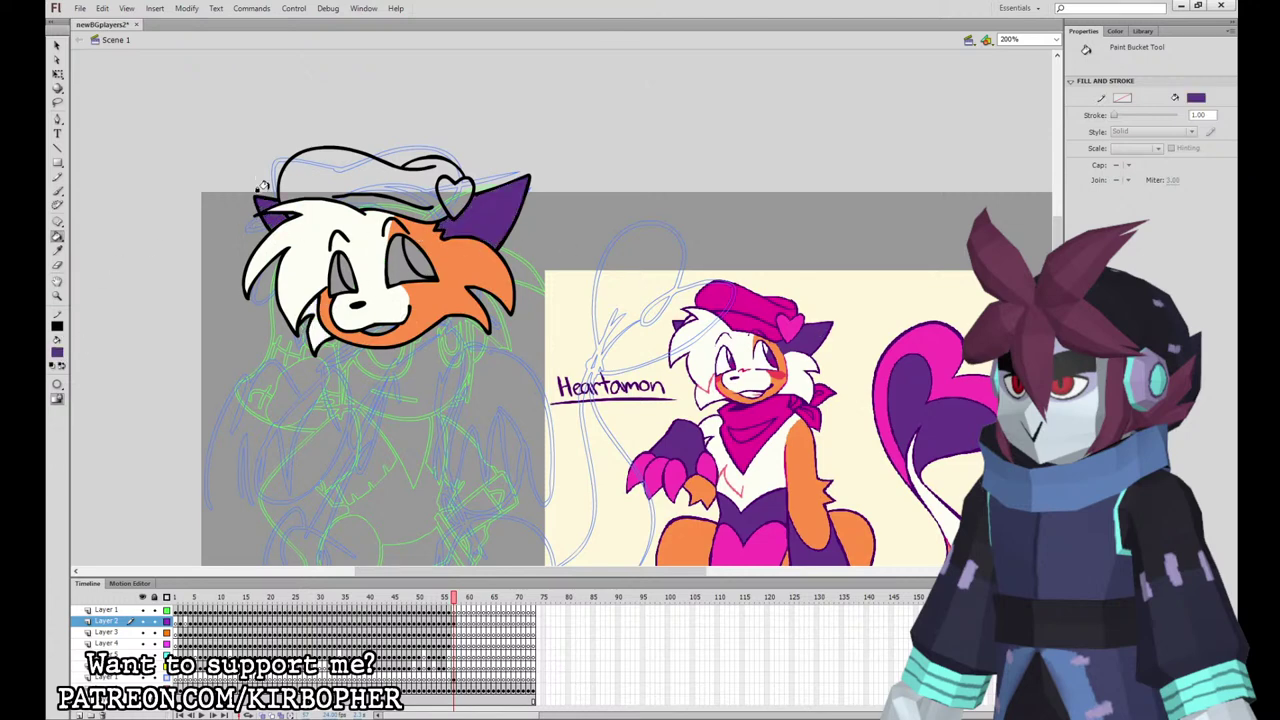
{"action": "left_click", "coordinate": [710, 290], "text": "alt"}
{"action": "left_click", "coordinate": [320, 185]}
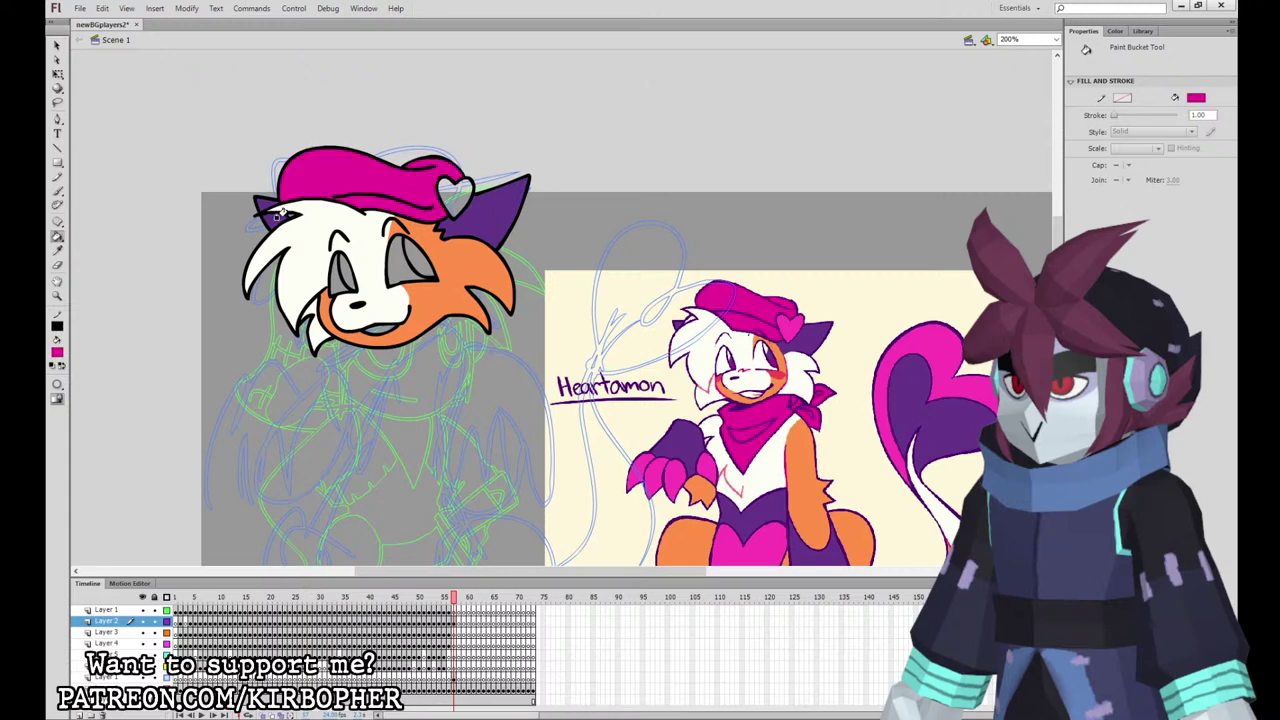
{"action": "left_click", "coordinate": [788, 320], "text": "alt"}
{"action": "left_click", "coordinate": [448, 192]}
Step: Fill the whites of both eyes and the mouth with pure white
{"action": "left_click", "coordinate": [58, 353]}
{"action": "left_click", "coordinate": [71, 430]}
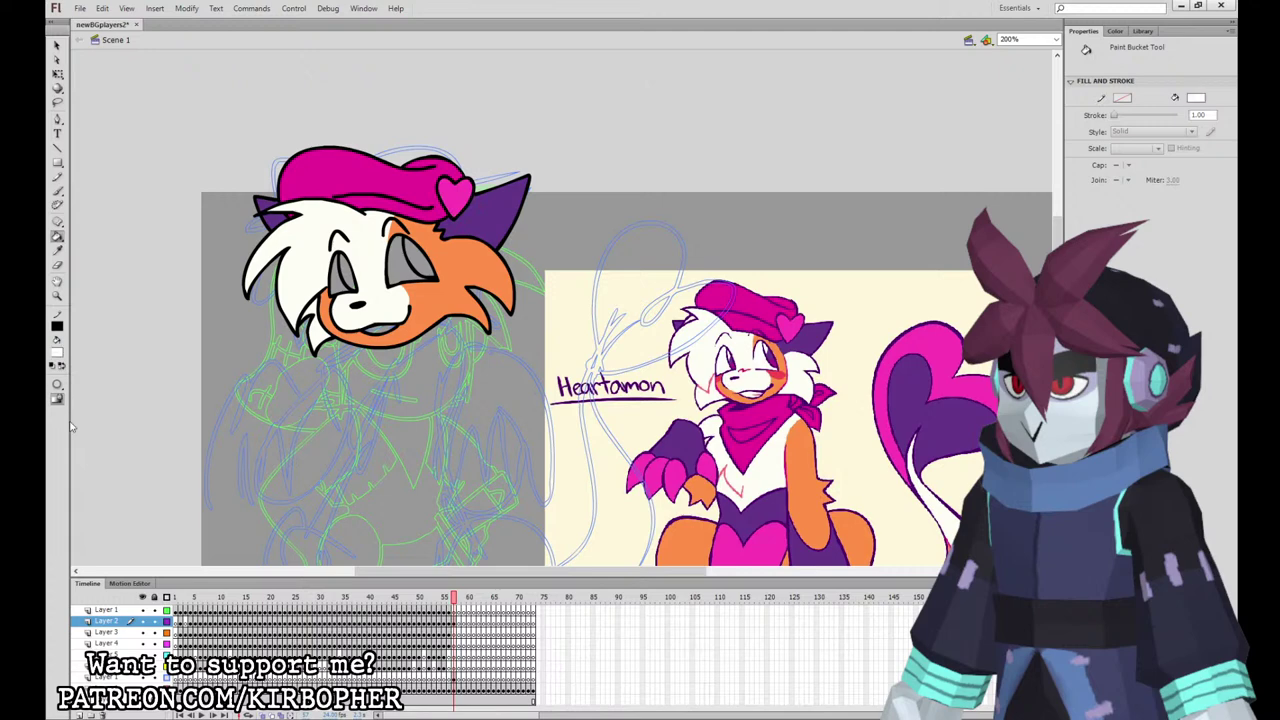
{"action": "left_click", "coordinate": [335, 277]}
{"action": "left_click", "coordinate": [400, 268]}
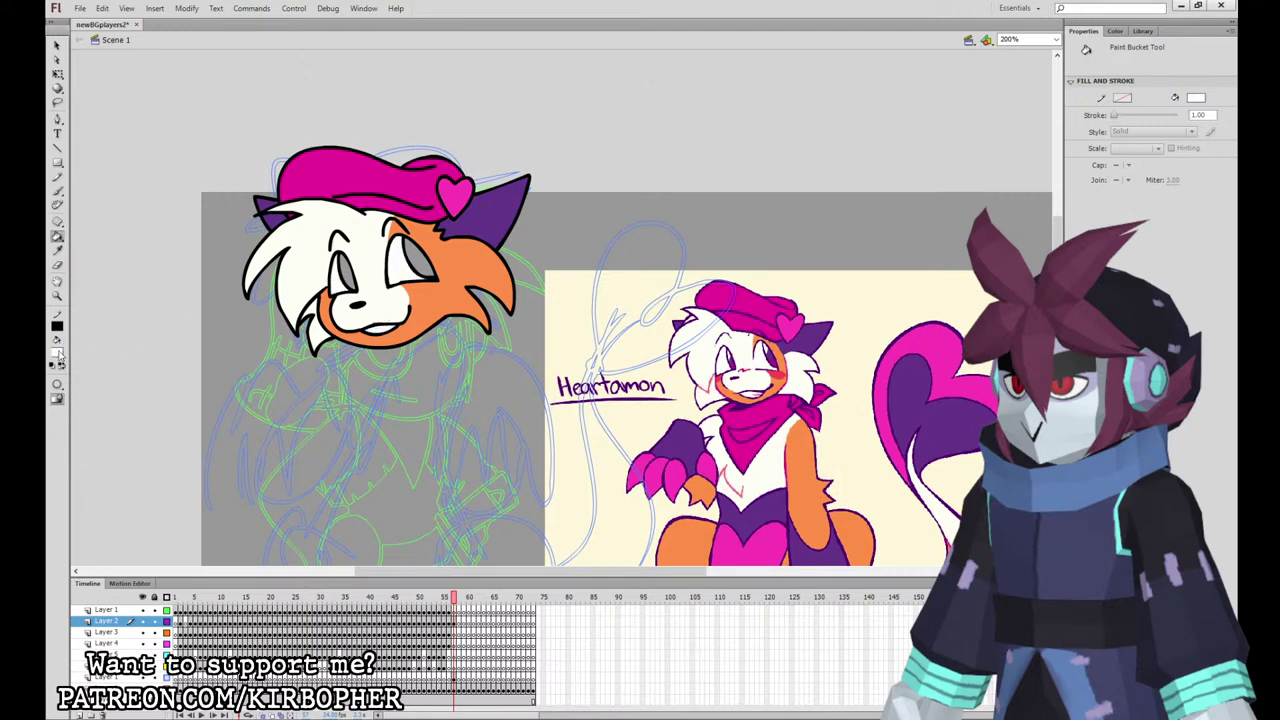
Step: Colour both irises purple, then change them to a more magenta shade of purple
{"action": "left_click", "coordinate": [744, 338], "text": "alt"}
{"action": "left_click", "coordinate": [404, 256]}
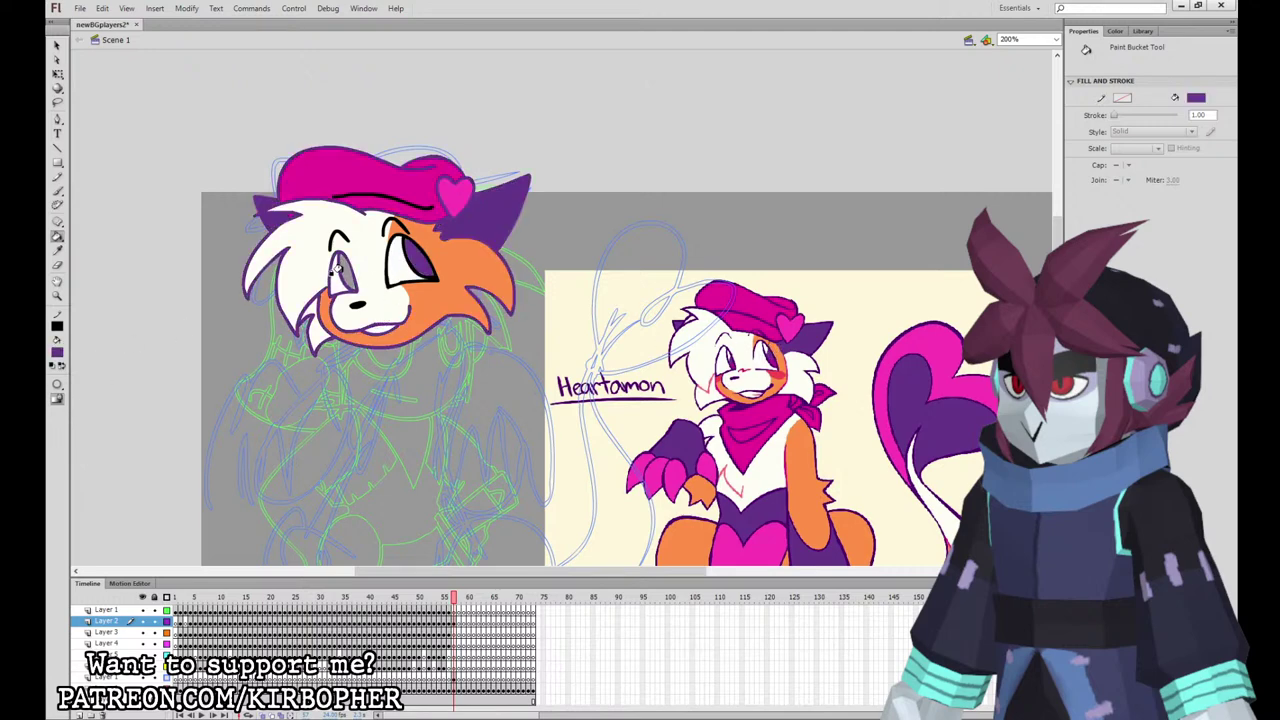
{"action": "left_click", "coordinate": [342, 268]}
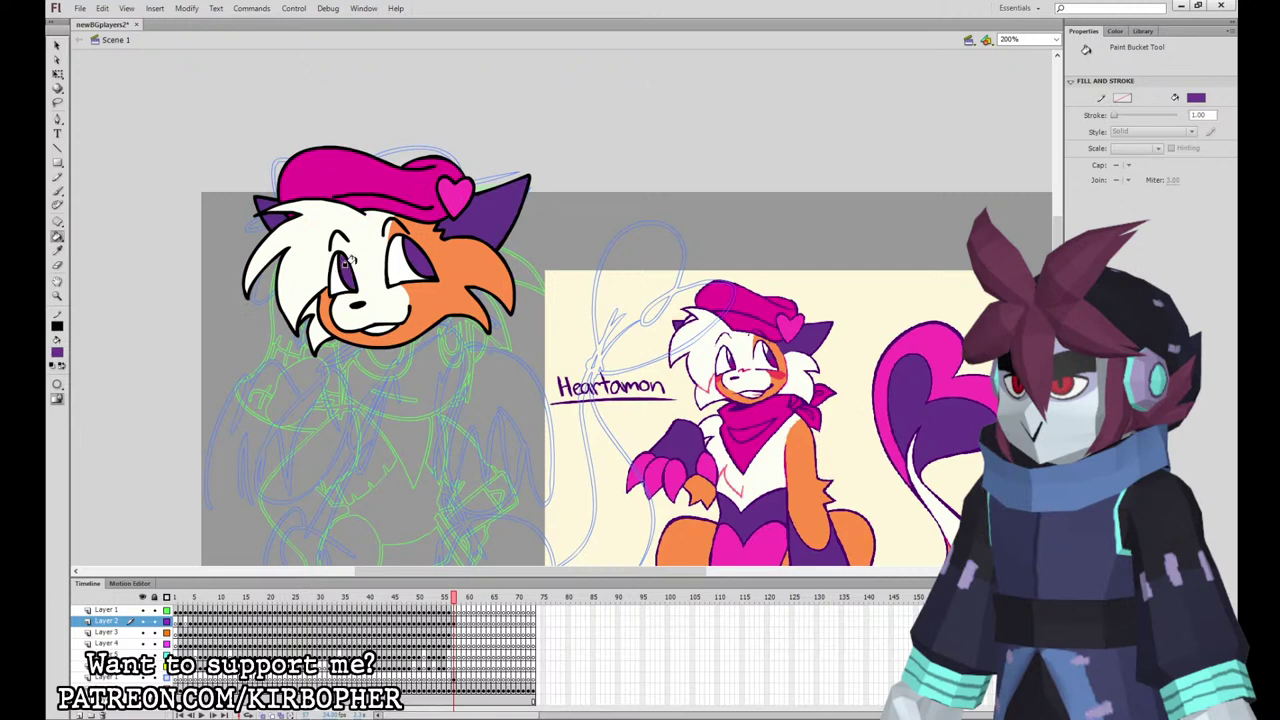
{"action": "left_click", "coordinate": [58, 355]}
{"action": "left_click", "coordinate": [773, 362]}
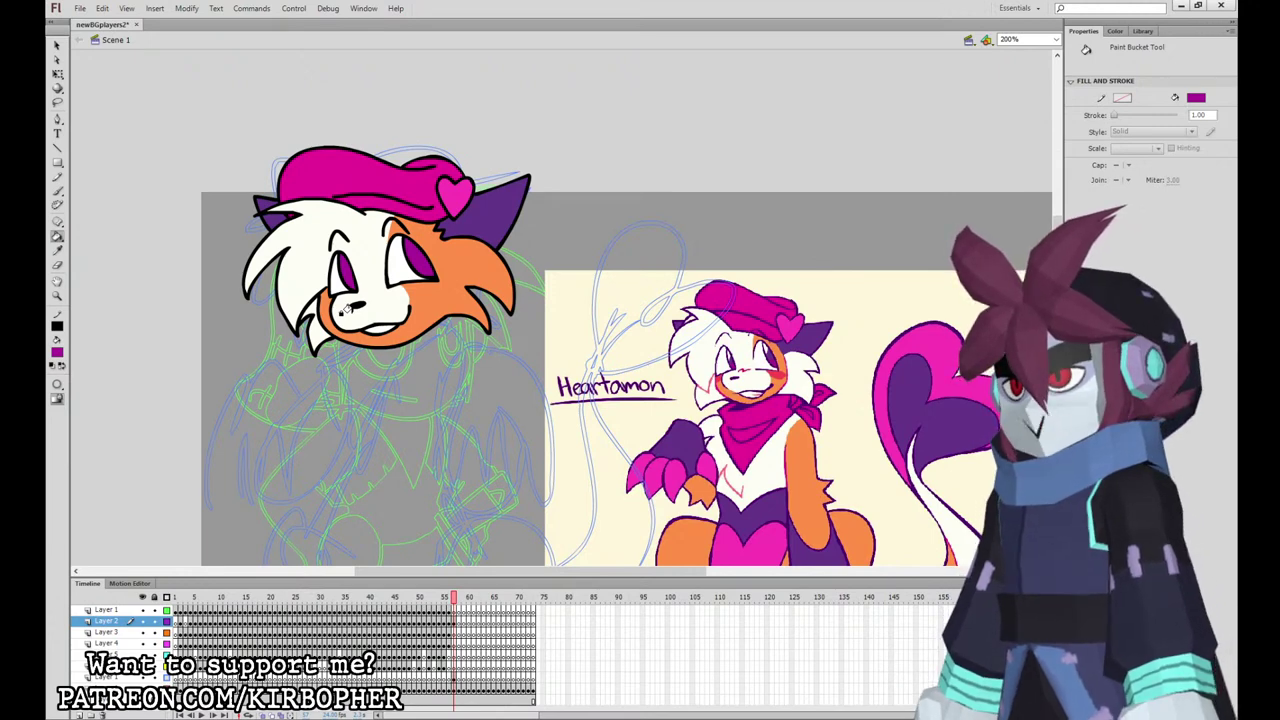
Step: Outline the pointed neckerchief and its fold below the chin with a black brush on frame 57 of Layer 4
{"action": "left_click", "coordinate": [57, 191]}
{"action": "left_click", "coordinate": [58, 354]}
{"action": "left_click", "coordinate": [73, 391]}
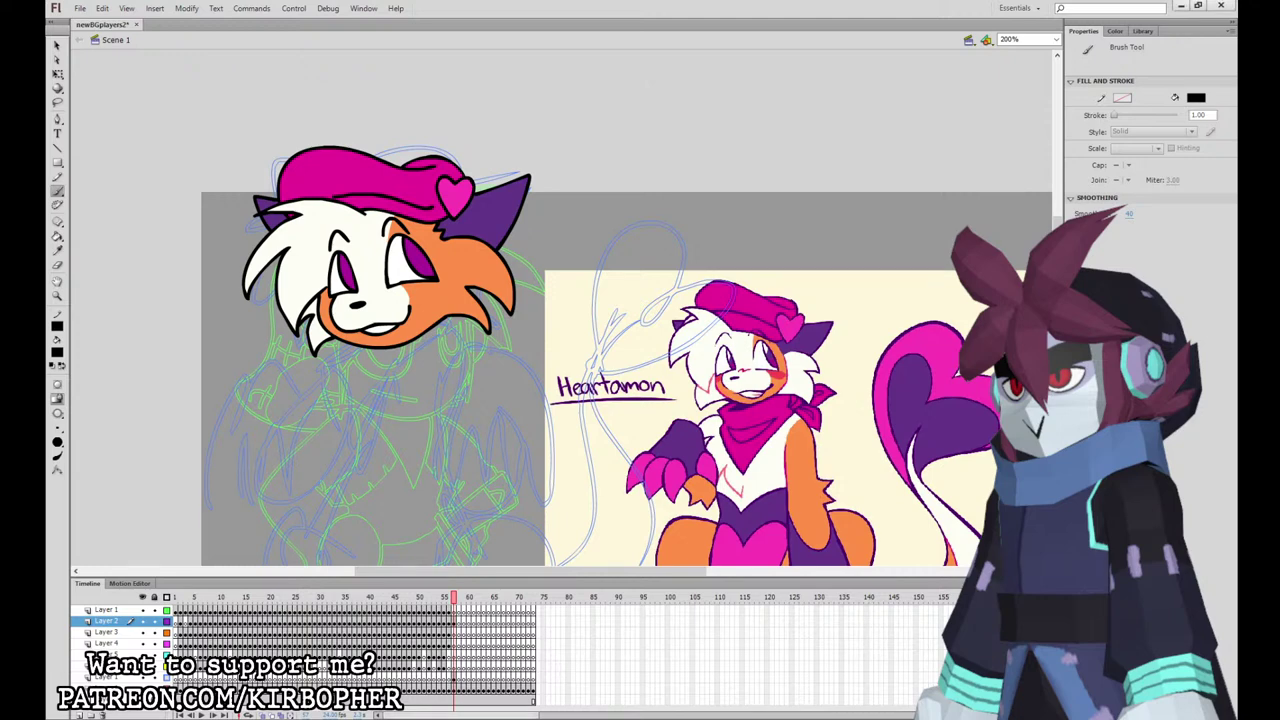
{"action": "left_click", "coordinate": [457, 633]}
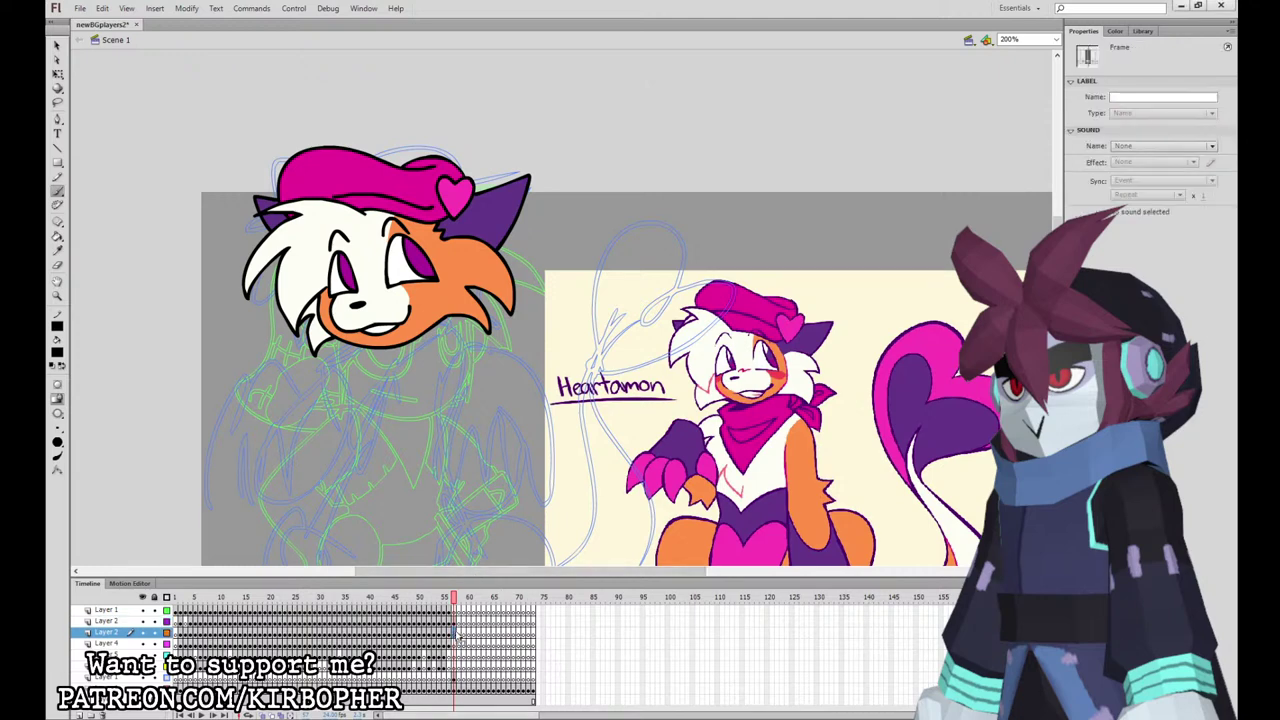
{"action": "left_click", "coordinate": [457, 644]}
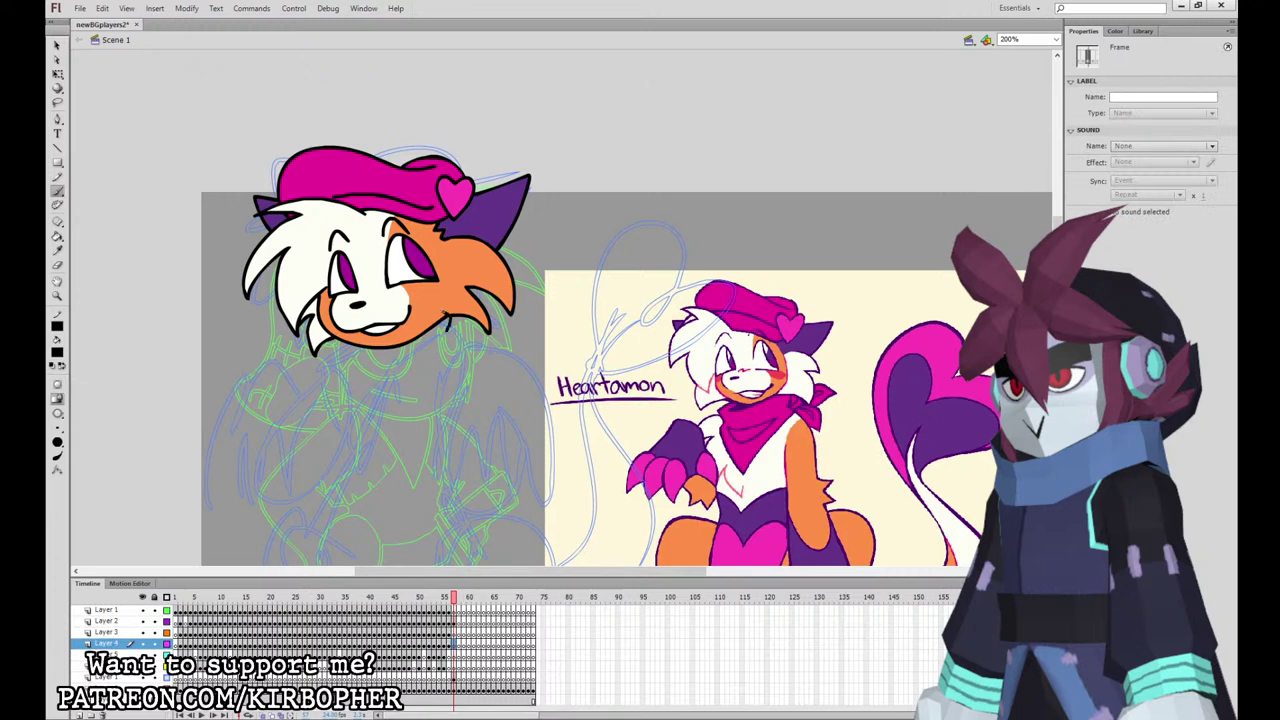
{"action": "mouse_move", "coordinate": [446, 310]}
{"action": "left_mouse_down"}
{"action": "mouse_move", "coordinate": [338, 368]}
{"action": "mouse_move", "coordinate": [334, 410]}
{"action": "mouse_move", "coordinate": [390, 408]}
{"action": "mouse_move", "coordinate": [456, 330]}
{"action": "mouse_move", "coordinate": [449, 319]}
{"action": "left_mouse_up"}
{"action": "mouse_move", "coordinate": [351, 365]}
{"action": "left_mouse_down"}
{"action": "mouse_move", "coordinate": [427, 349]}
{"action": "mouse_move", "coordinate": [369, 382]}
{"action": "left_mouse_up"}
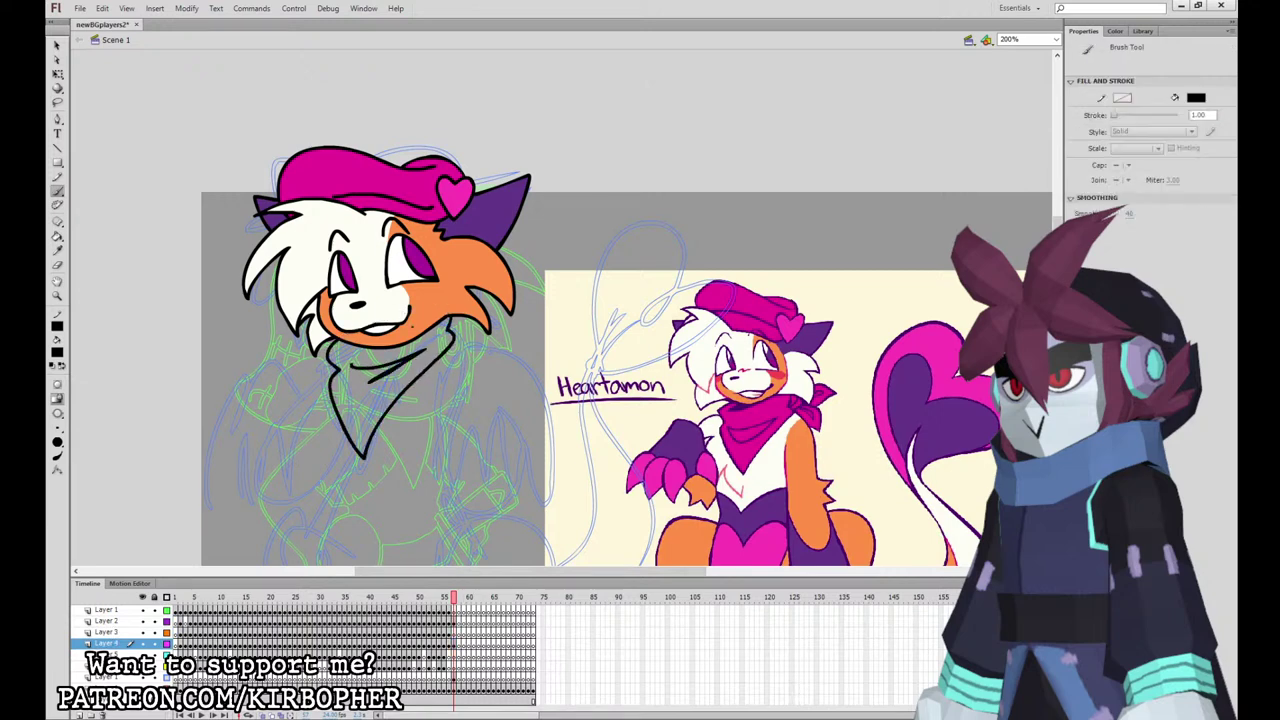
Step: Outline the chest fur tufts below the neckerchief on the character's right side and the belly curve in black
{"action": "mouse_move", "coordinate": [418, 320]}
{"action": "left_mouse_down"}
{"action": "mouse_move", "coordinate": [352, 350]}
{"action": "mouse_move", "coordinate": [417, 327]}
{"action": "left_mouse_up"}
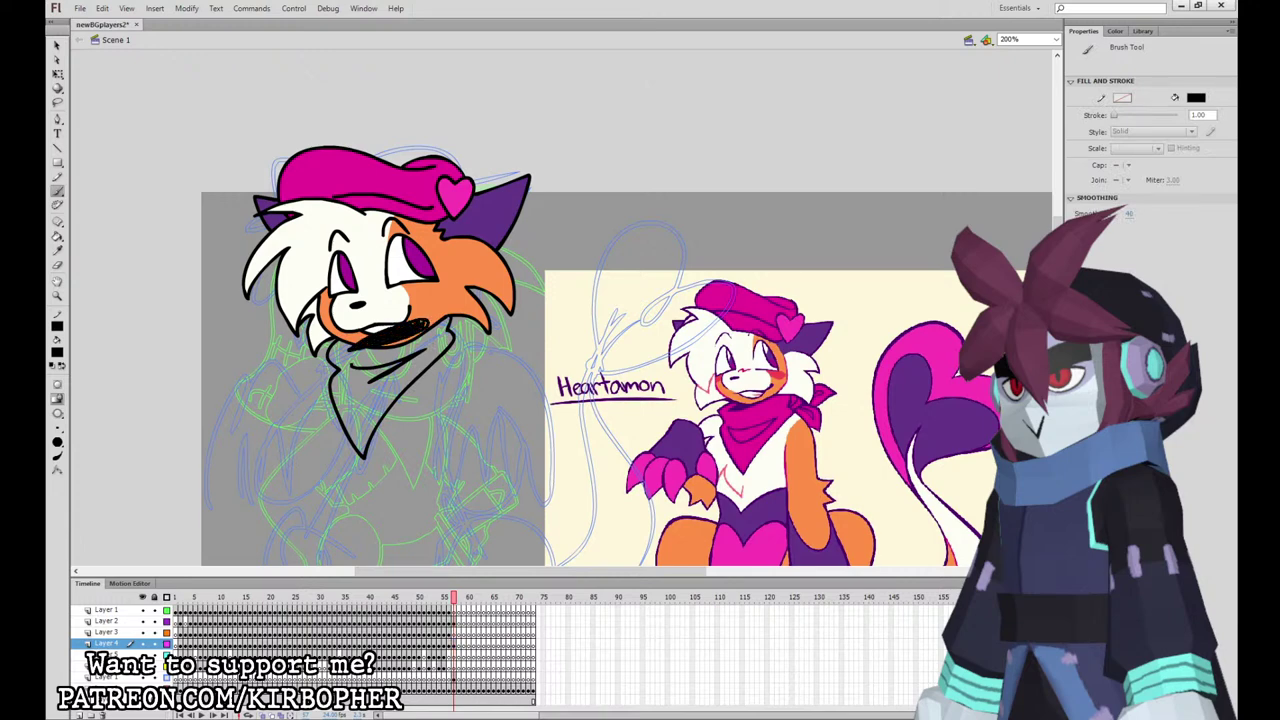
{"action": "key", "text": "ctrl+z"}
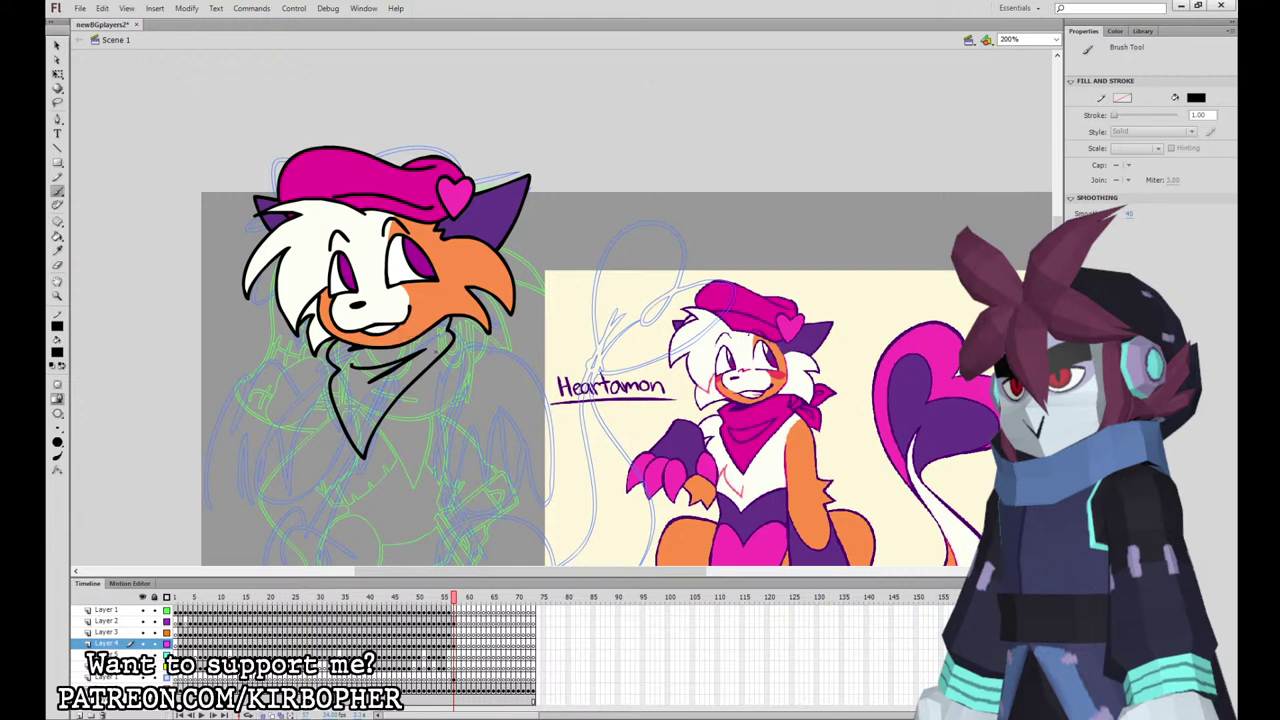
{"action": "left_click_drag", "start_coordinate": [418, 510], "coordinate": [403, 427]}
{"action": "mouse_move", "coordinate": [318, 290]}
{"action": "left_mouse_down"}
{"action": "mouse_move", "coordinate": [283, 323]}
{"action": "mouse_move", "coordinate": [309, 344]}
{"action": "mouse_move", "coordinate": [304, 319]}
{"action": "mouse_move", "coordinate": [321, 354]}
{"action": "mouse_move", "coordinate": [408, 273]}
{"action": "left_mouse_up"}
{"action": "key", "text": "ctrl+z"}
{"action": "left_click_drag", "start_coordinate": [327, 272], "coordinate": [332, 313]}
{"action": "mouse_move", "coordinate": [345, 291]}
{"action": "left_mouse_down"}
{"action": "mouse_move", "coordinate": [317, 406]}
{"action": "mouse_move", "coordinate": [354, 462]}
{"action": "mouse_move", "coordinate": [398, 476]}
{"action": "left_mouse_up"}
{"action": "left_click_drag", "start_coordinate": [644, 414], "coordinate": [664, 369]}
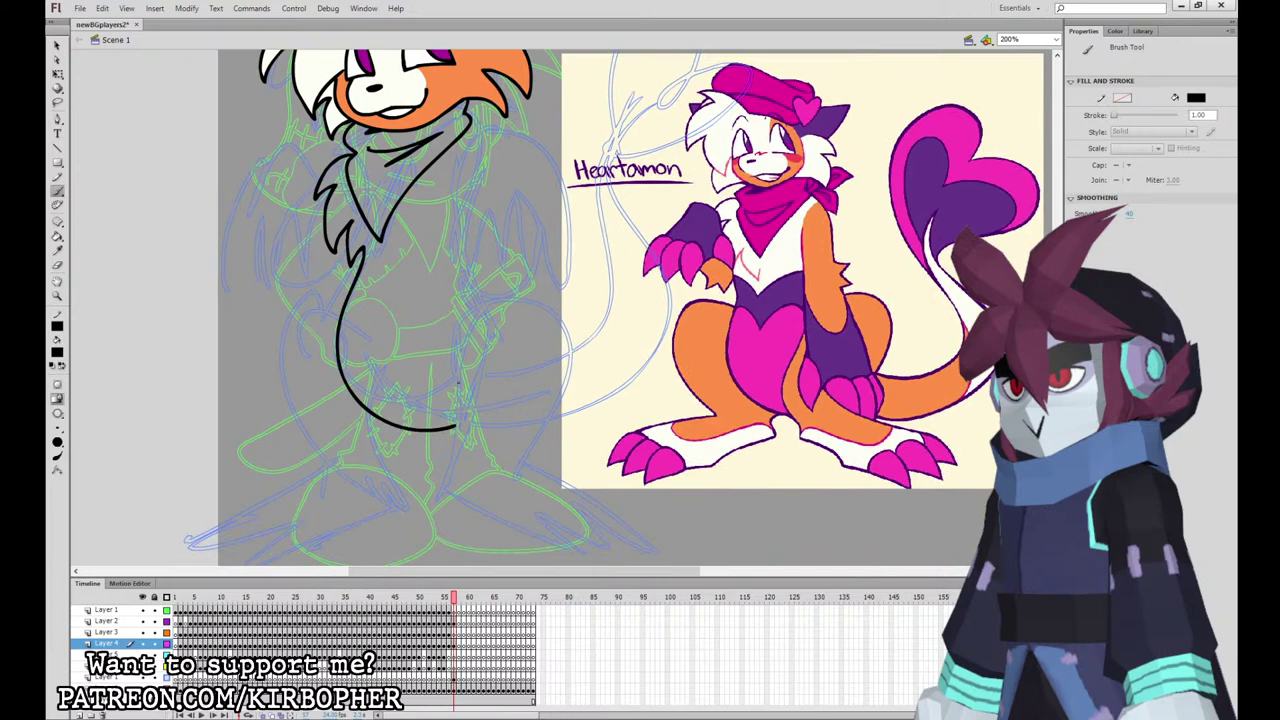
Step: Outline both thighs and rounded feet in black, plus the torso's far side running up to the neckerchief
{"action": "mouse_move", "coordinate": [342, 303]}
{"action": "left_mouse_down"}
{"action": "mouse_move", "coordinate": [295, 333]}
{"action": "mouse_move", "coordinate": [318, 460]}
{"action": "mouse_move", "coordinate": [287, 416]}
{"action": "mouse_move", "coordinate": [253, 471]}
{"action": "mouse_move", "coordinate": [315, 479]}
{"action": "mouse_move", "coordinate": [402, 436]}
{"action": "mouse_move", "coordinate": [423, 416]}
{"action": "mouse_move", "coordinate": [398, 390]}
{"action": "mouse_move", "coordinate": [406, 357]}
{"action": "left_mouse_up"}
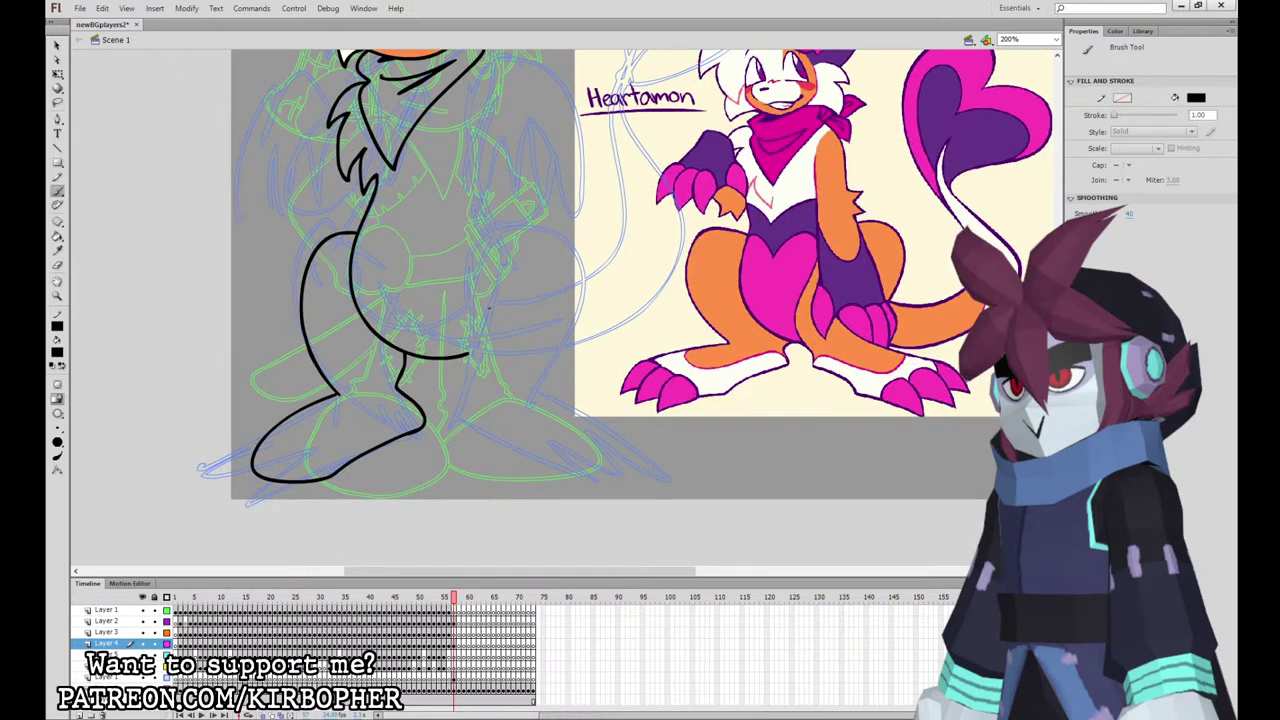
{"action": "mouse_move", "coordinate": [488, 236]}
{"action": "left_mouse_down"}
{"action": "mouse_move", "coordinate": [525, 230]}
{"action": "mouse_move", "coordinate": [565, 253]}
{"action": "mouse_move", "coordinate": [572, 320]}
{"action": "mouse_move", "coordinate": [525, 390]}
{"action": "left_mouse_up"}
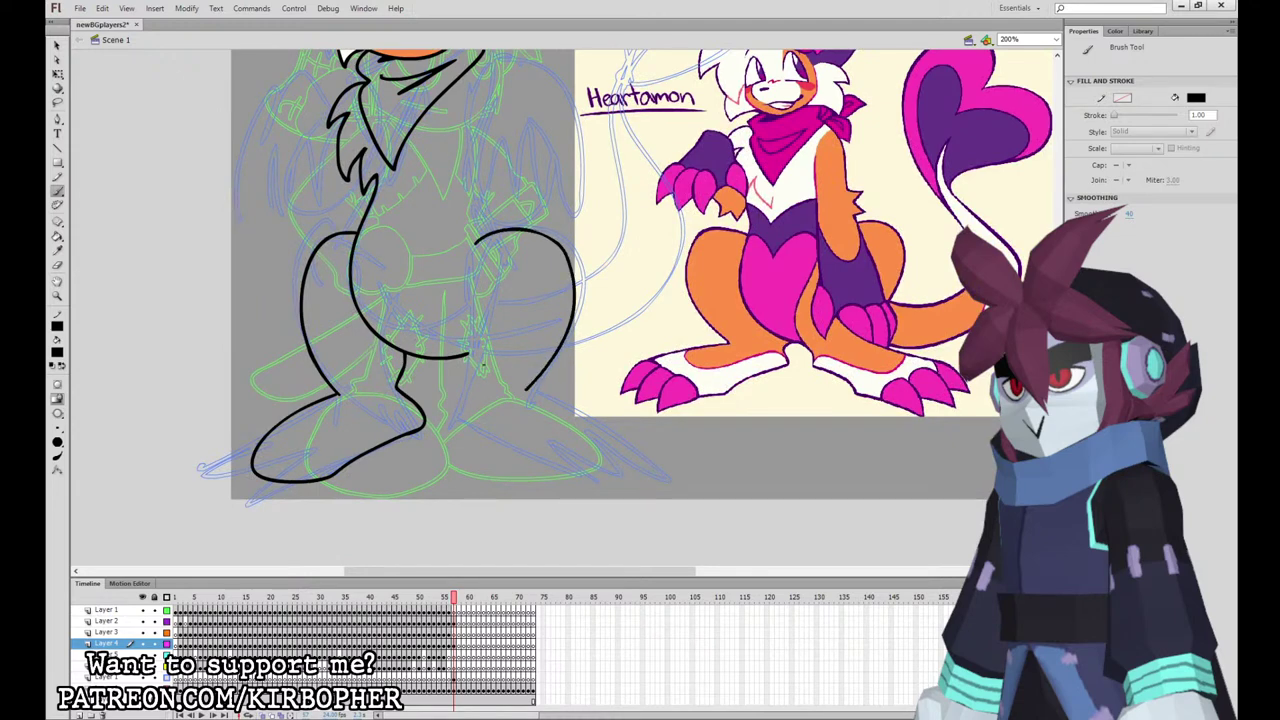
{"action": "mouse_move", "coordinate": [443, 396]}
{"action": "left_mouse_down"}
{"action": "mouse_move", "coordinate": [456, 430]}
{"action": "mouse_move", "coordinate": [532, 468]}
{"action": "mouse_move", "coordinate": [584, 476]}
{"action": "mouse_move", "coordinate": [606, 462]}
{"action": "mouse_move", "coordinate": [582, 417]}
{"action": "mouse_move", "coordinate": [527, 391]}
{"action": "left_mouse_up"}
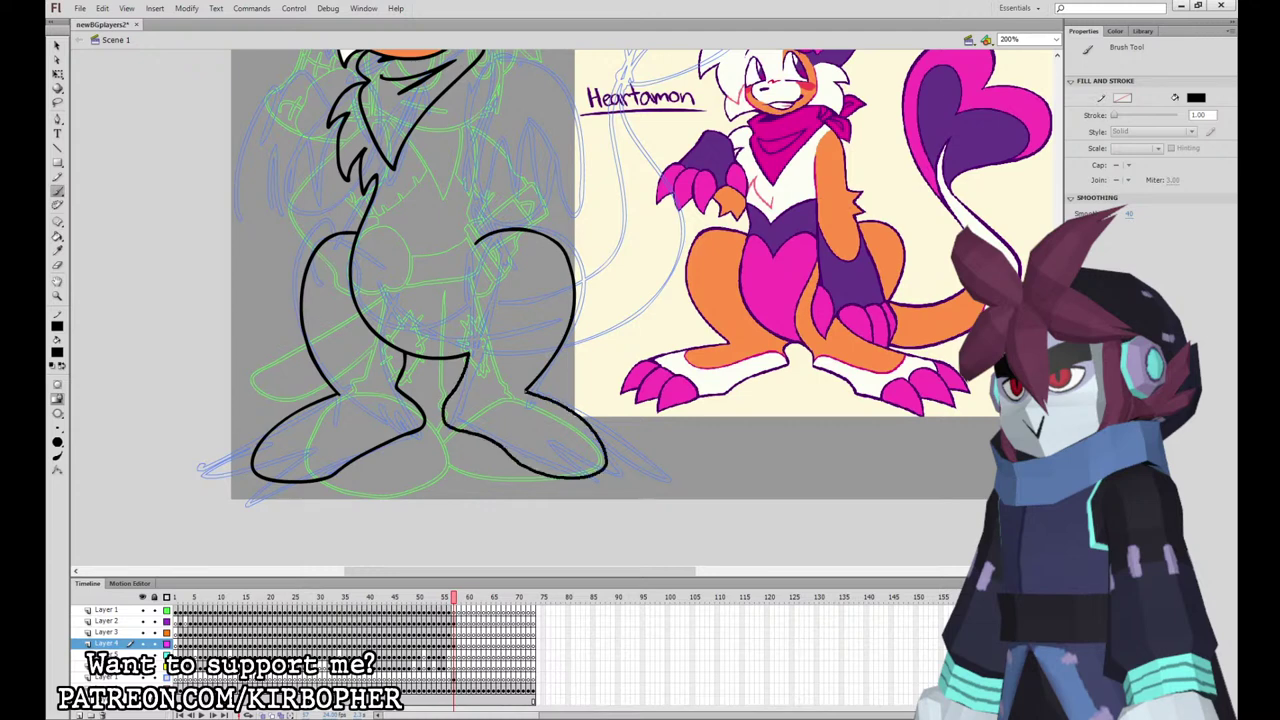
{"action": "left_click_drag", "start_coordinate": [656, 298], "coordinate": [691, 438]}
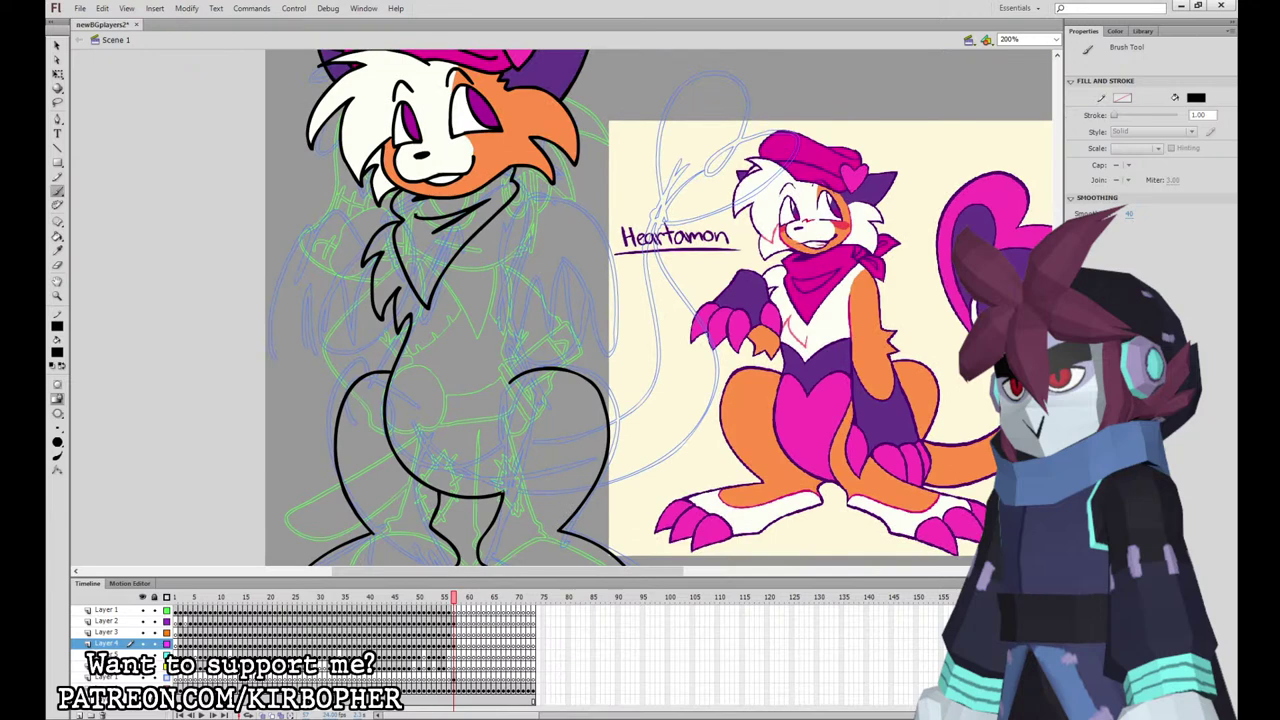
{"action": "mouse_move", "coordinate": [495, 490]}
{"action": "left_mouse_down"}
{"action": "mouse_move", "coordinate": [494, 404]}
{"action": "mouse_move", "coordinate": [526, 370]}
{"action": "mouse_move", "coordinate": [513, 305]}
{"action": "mouse_move", "coordinate": [522, 186]}
{"action": "left_mouse_up"}
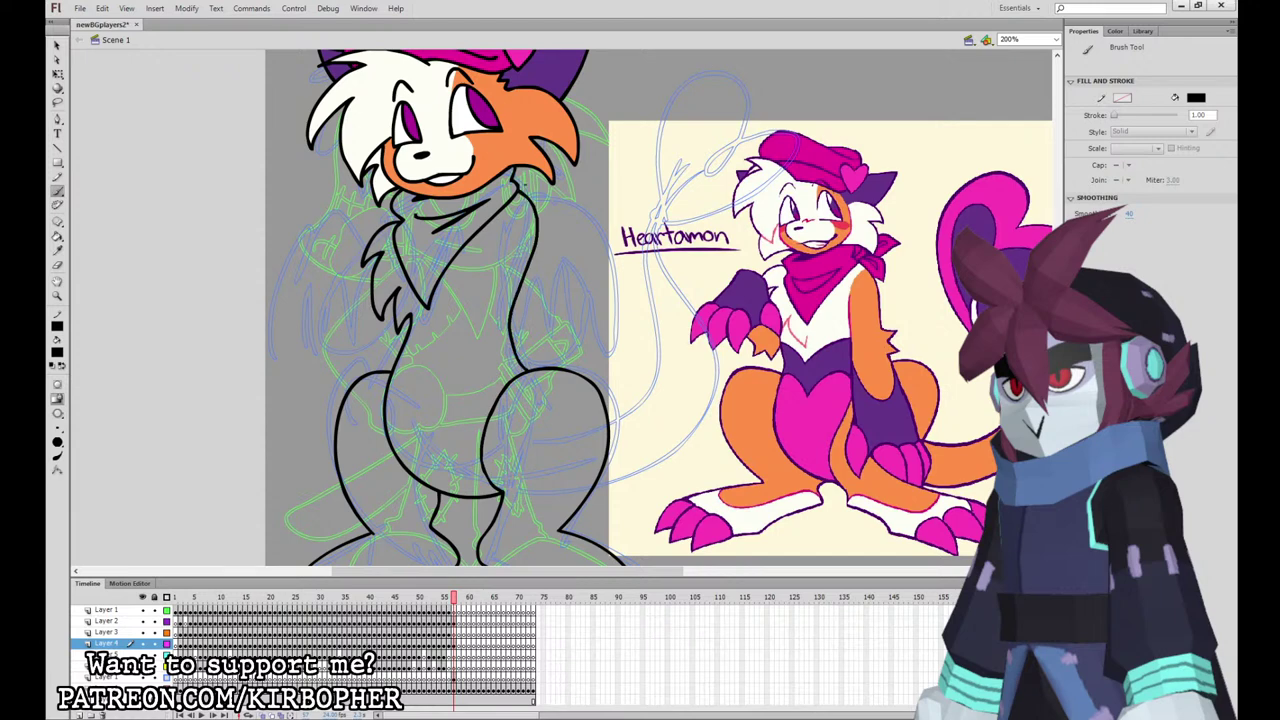
Step: Draw the pointed lower edge of the chest fur and the heart-shaped marking line across the belly
{"action": "mouse_move", "coordinate": [412, 328]}
{"action": "left_mouse_down"}
{"action": "mouse_move", "coordinate": [506, 310]}
{"action": "mouse_move", "coordinate": [422, 356]}
{"action": "mouse_move", "coordinate": [408, 334]}
{"action": "left_mouse_up"}
{"action": "key", "text": "ctrl+z"}
{"action": "mouse_move", "coordinate": [392, 378]}
{"action": "left_mouse_down"}
{"action": "mouse_move", "coordinate": [430, 426]}
{"action": "mouse_move", "coordinate": [466, 384]}
{"action": "mouse_move", "coordinate": [526, 372]}
{"action": "mouse_move", "coordinate": [430, 410]}
{"action": "mouse_move", "coordinate": [329, 357]}
{"action": "mouse_move", "coordinate": [324, 260]}
{"action": "left_mouse_up"}
{"action": "key", "text": "ctrl+z"}
{"action": "scroll", "coordinate": [700, 420], "scroll_direction": "up", "scroll_amount": 2}
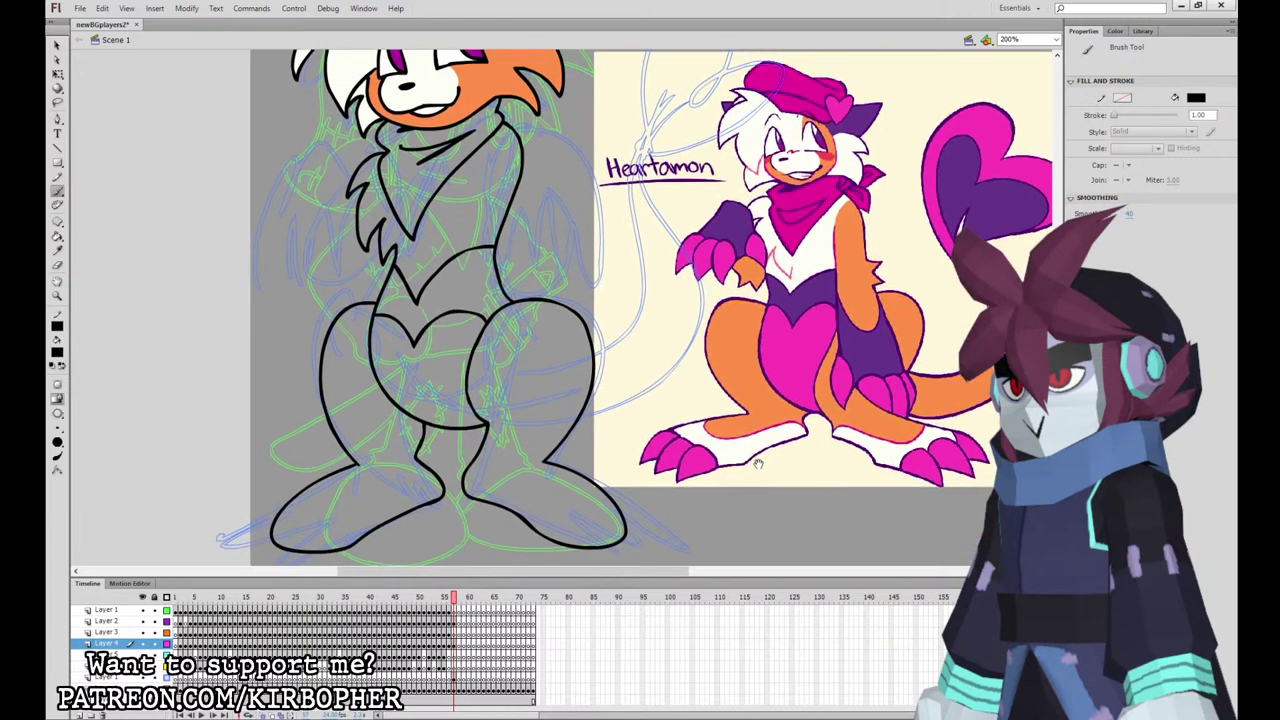
Step: Draw the orange colour boundary across both feet with the orange sampled from the face, and fill both legs orange
{"action": "left_click", "coordinate": [59, 352]}
{"action": "left_click", "coordinate": [490, 115]}
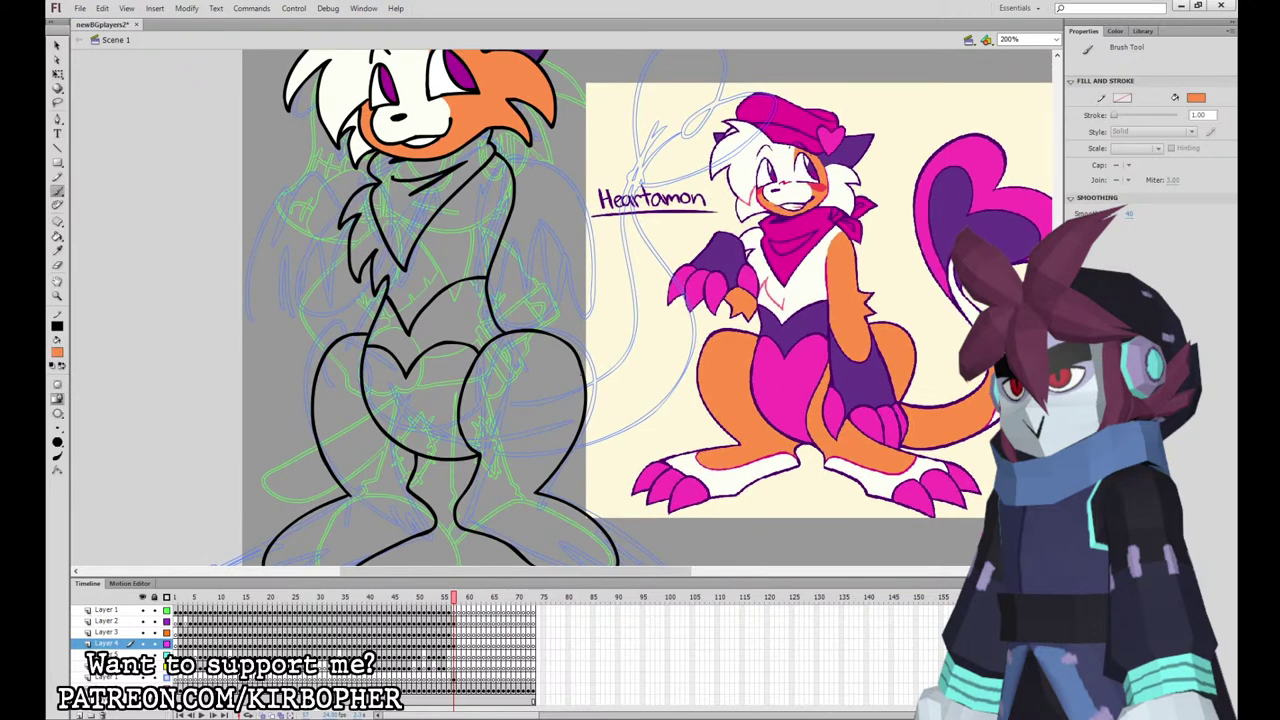
{"action": "mouse_move", "coordinate": [587, 332]}
{"action": "left_mouse_down"}
{"action": "mouse_move", "coordinate": [586, 365]}
{"action": "mouse_move", "coordinate": [636, 272]}
{"action": "left_mouse_up"}
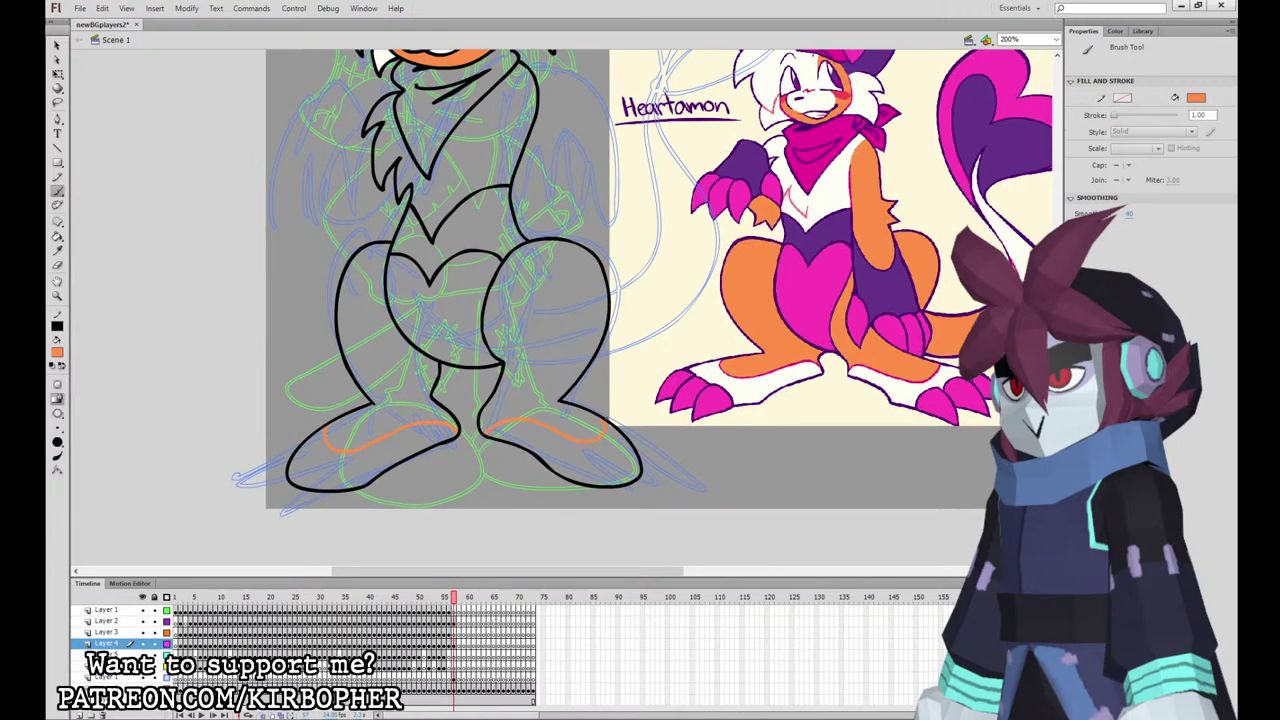
{"action": "left_click", "coordinate": [58, 237]}
{"action": "left_click", "coordinate": [513, 288]}
{"action": "left_click", "coordinate": [379, 352]}
Step: Fill the chest fur with the off-white of the face and the neckerchief with the magenta of the beret
{"action": "left_click_drag", "start_coordinate": [563, 297], "coordinate": [554, 446]}
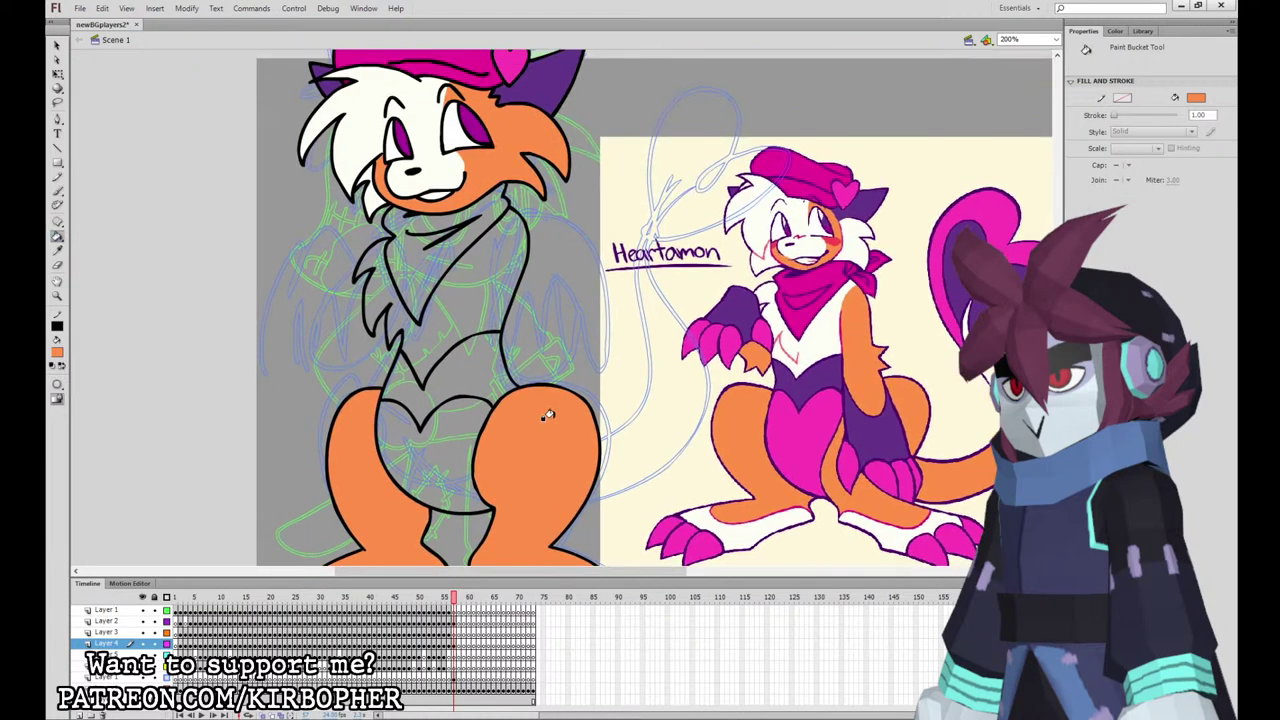
{"action": "left_click", "coordinate": [58, 352]}
{"action": "left_click", "coordinate": [422, 130]}
{"action": "left_click", "coordinate": [466, 229]}
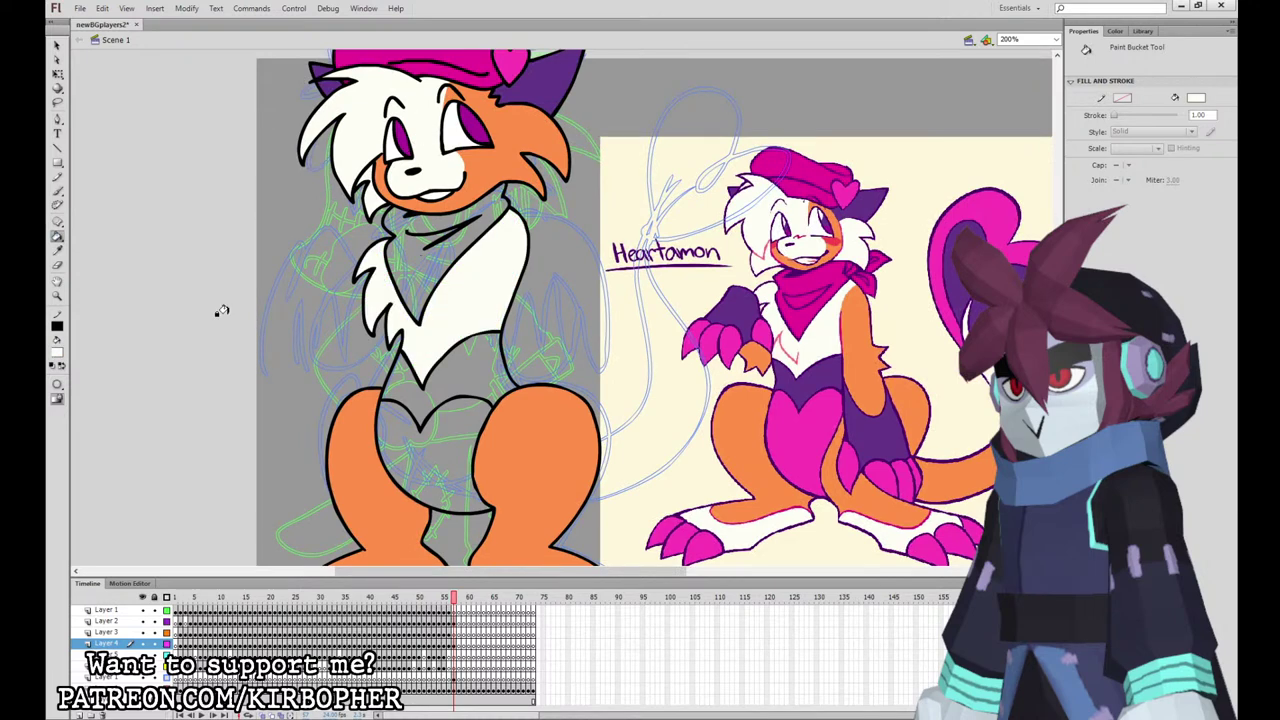
{"action": "left_click", "coordinate": [484, 58]}
{"action": "left_click", "coordinate": [427, 239]}
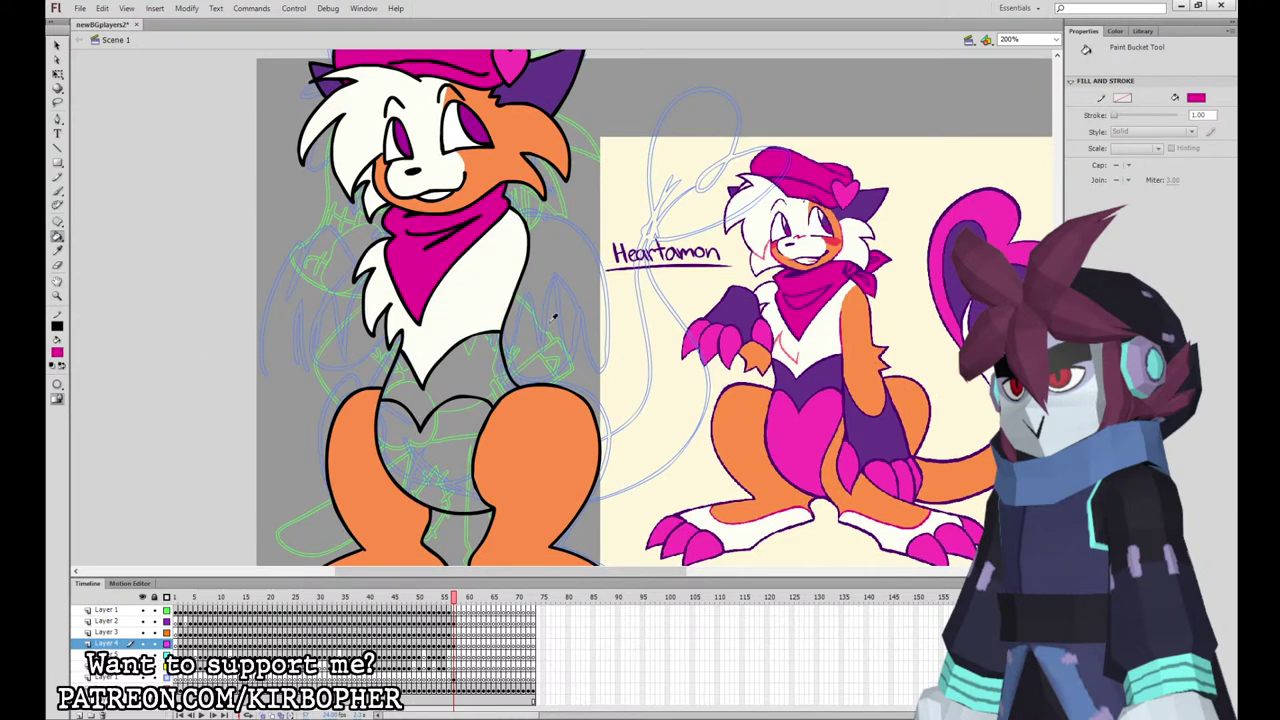
Step: Fill the heart-shaped belly bright pink and the waist band above it with dark purple sampled from the reference
{"action": "left_click", "coordinate": [468, 425]}
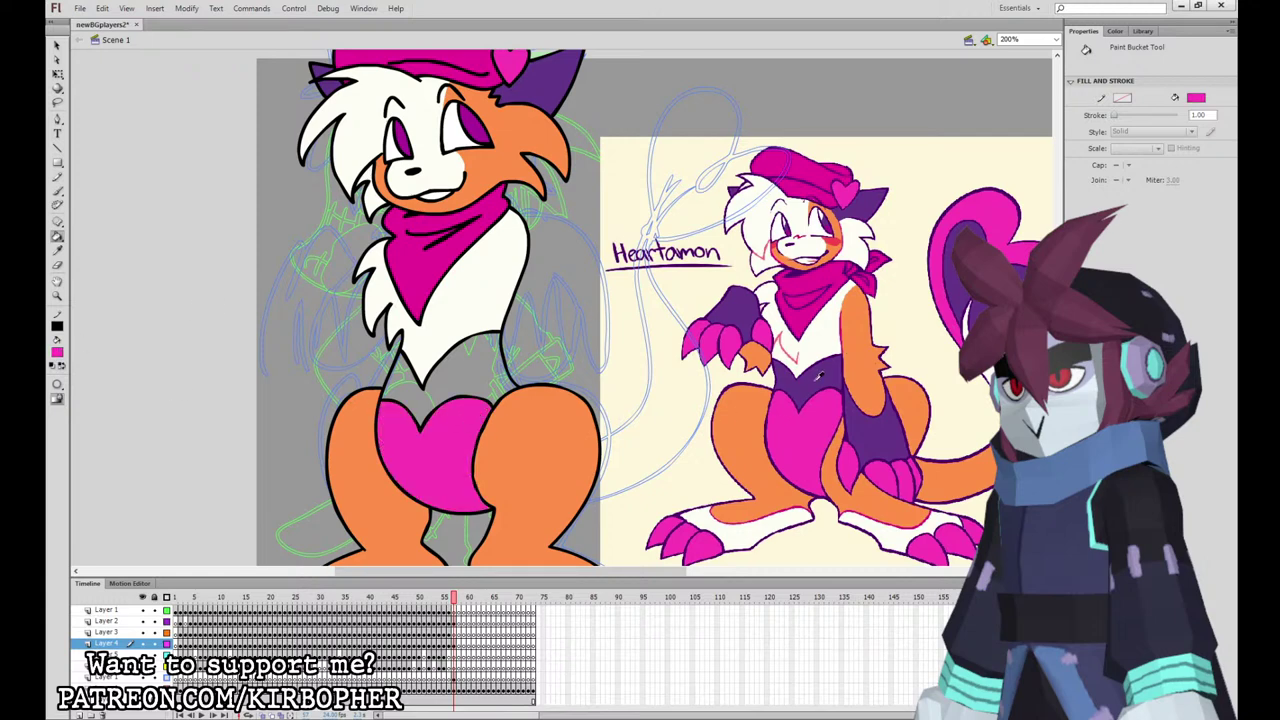
{"action": "left_click", "coordinate": [816, 380]}
{"action": "left_click", "coordinate": [456, 368]}
Step: Undo the stray purple fill on the chest and fill the lower parts of both feet with the chest's off-white
{"action": "left_click_drag", "start_coordinate": [564, 374], "coordinate": [551, 264]}
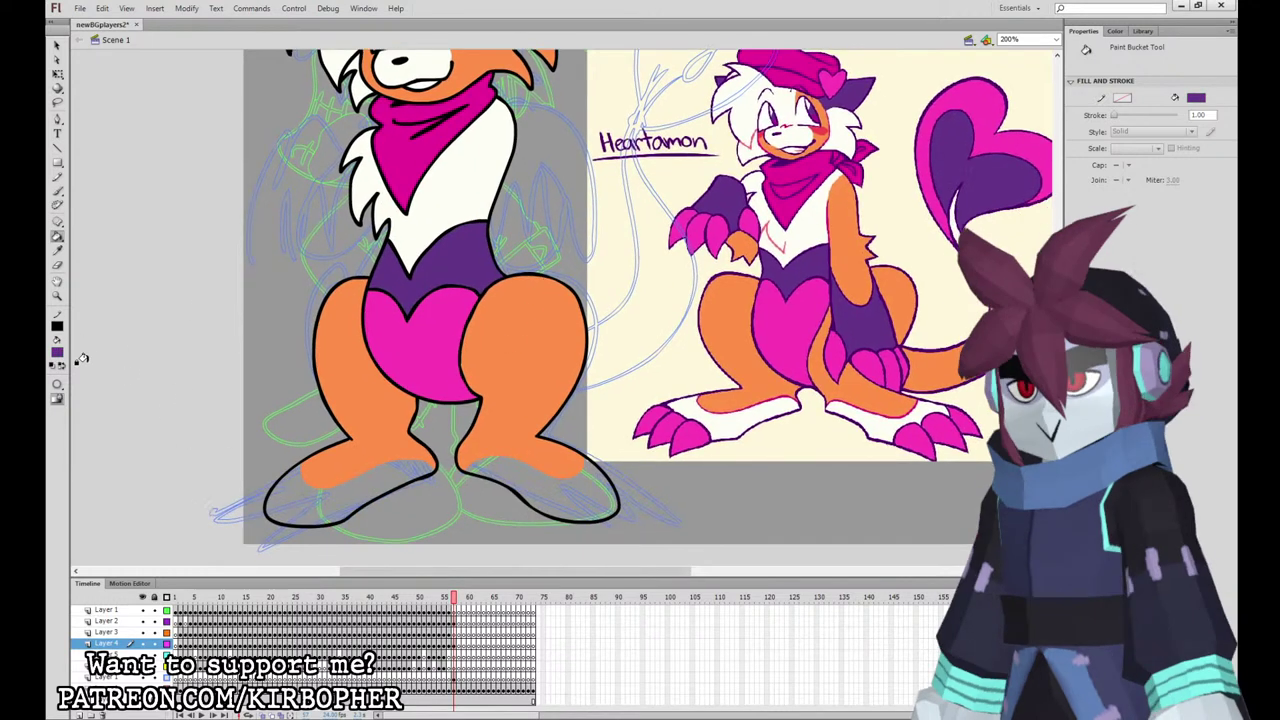
{"action": "left_click", "coordinate": [426, 226]}
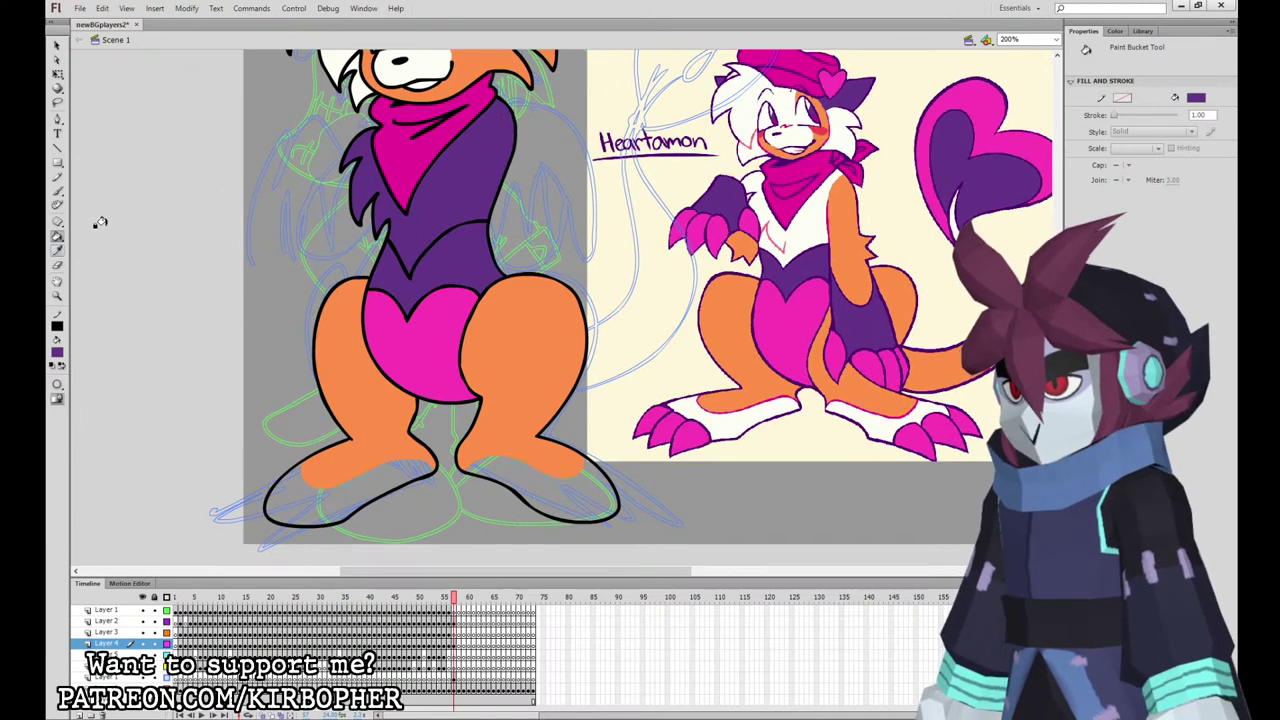
{"action": "key", "text": "ctrl+z"}
{"action": "left_click", "coordinate": [433, 241]}
{"action": "left_click", "coordinate": [57, 250]}
{"action": "key", "text": "ctrl+z"}
{"action": "left_click", "coordinate": [472, 195]}
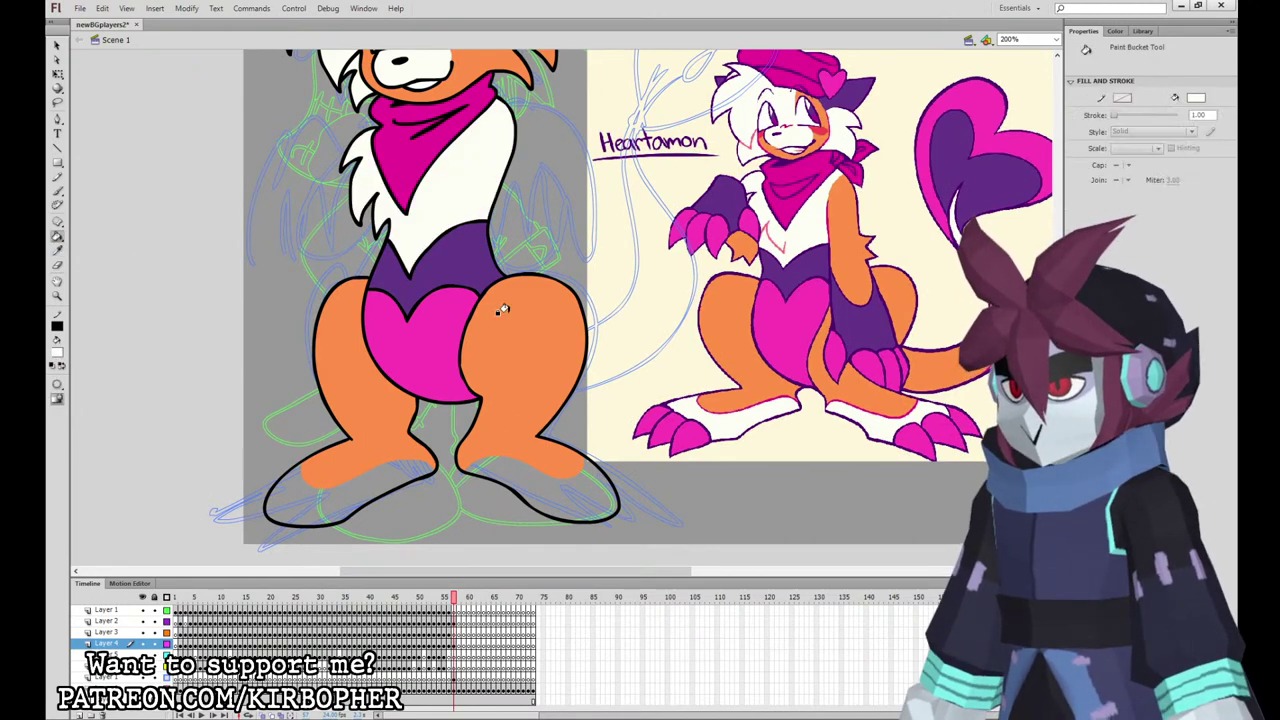
{"action": "left_click", "coordinate": [524, 472]}
{"action": "left_click", "coordinate": [368, 470]}
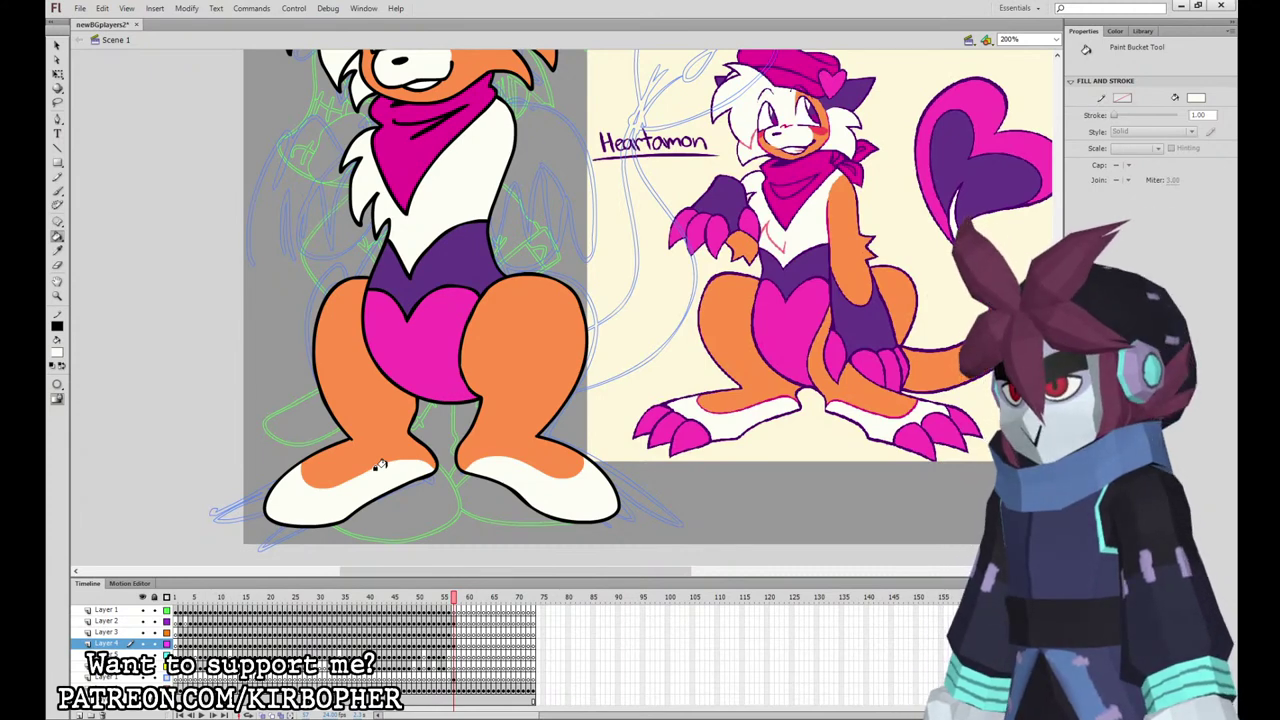
Step: Outline three pointed claws on each foot with the black brush on frame 57 of Layer 3
{"action": "left_click", "coordinate": [57, 191]}
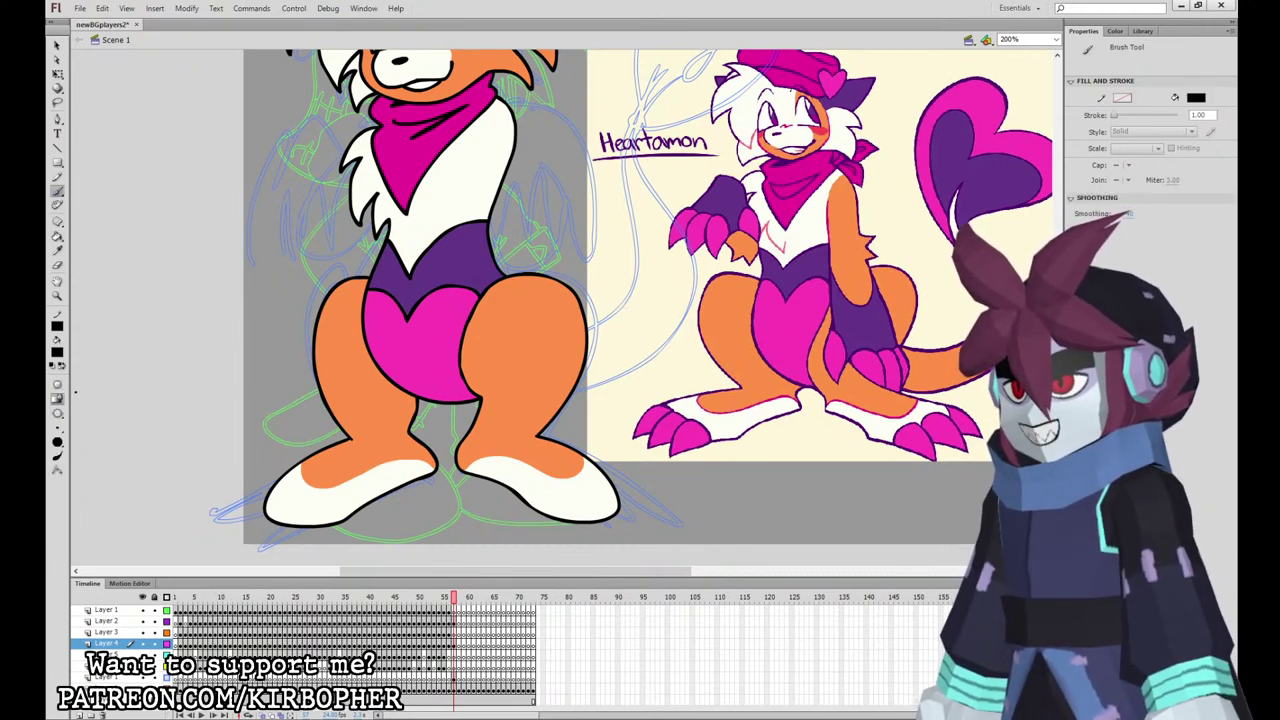
{"action": "left_click", "coordinate": [456, 633]}
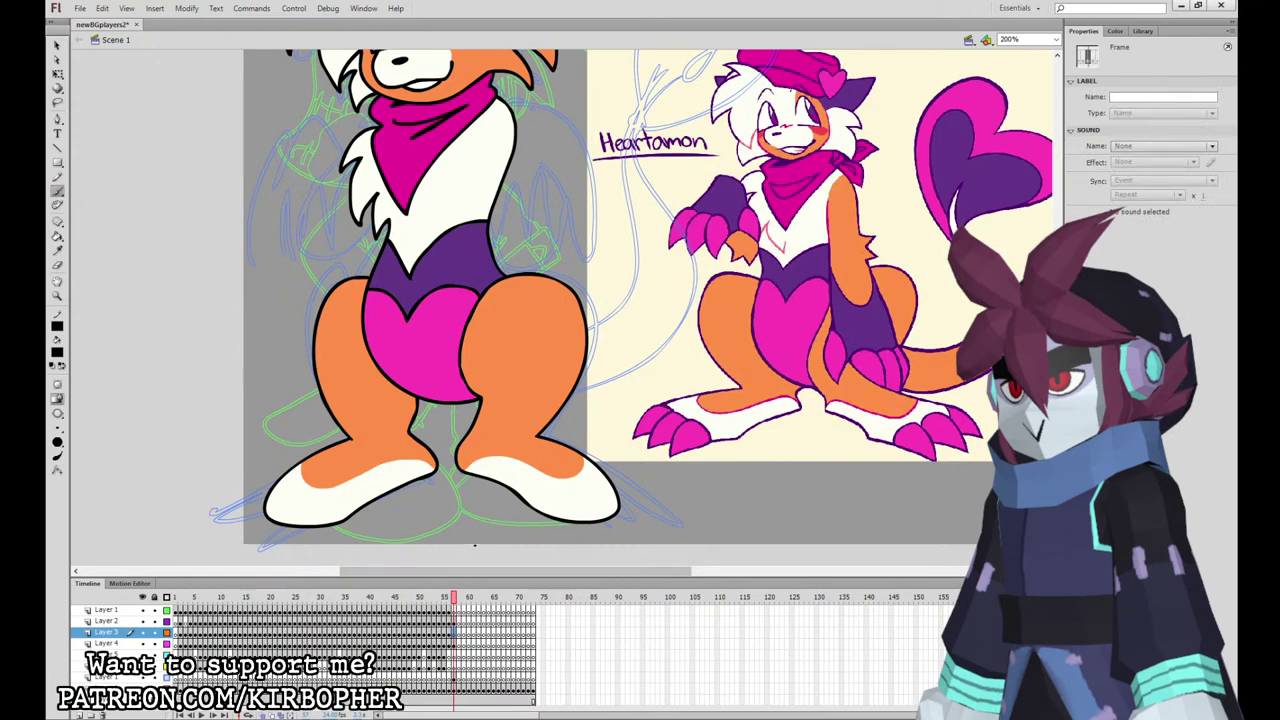
{"action": "mouse_move", "coordinate": [315, 500]}
{"action": "left_mouse_down"}
{"action": "mouse_move", "coordinate": [337, 524]}
{"action": "mouse_move", "coordinate": [303, 493]}
{"action": "mouse_move", "coordinate": [296, 531]}
{"action": "left_mouse_up"}
{"action": "mouse_move", "coordinate": [290, 479]}
{"action": "left_mouse_down"}
{"action": "mouse_move", "coordinate": [250, 505]}
{"action": "mouse_move", "coordinate": [262, 527]}
{"action": "left_mouse_up"}
{"action": "mouse_move", "coordinate": [571, 494]}
{"action": "left_mouse_down"}
{"action": "mouse_move", "coordinate": [583, 542]}
{"action": "mouse_move", "coordinate": [572, 494]}
{"action": "mouse_move", "coordinate": [616, 538]}
{"action": "mouse_move", "coordinate": [577, 497]}
{"action": "mouse_move", "coordinate": [611, 479]}
{"action": "mouse_move", "coordinate": [600, 489]}
{"action": "left_mouse_up"}
Step: Fill the claws on both feet with the bright pink sampled from the belly
{"action": "key", "text": "i"}
{"action": "left_click", "coordinate": [486, 323]}
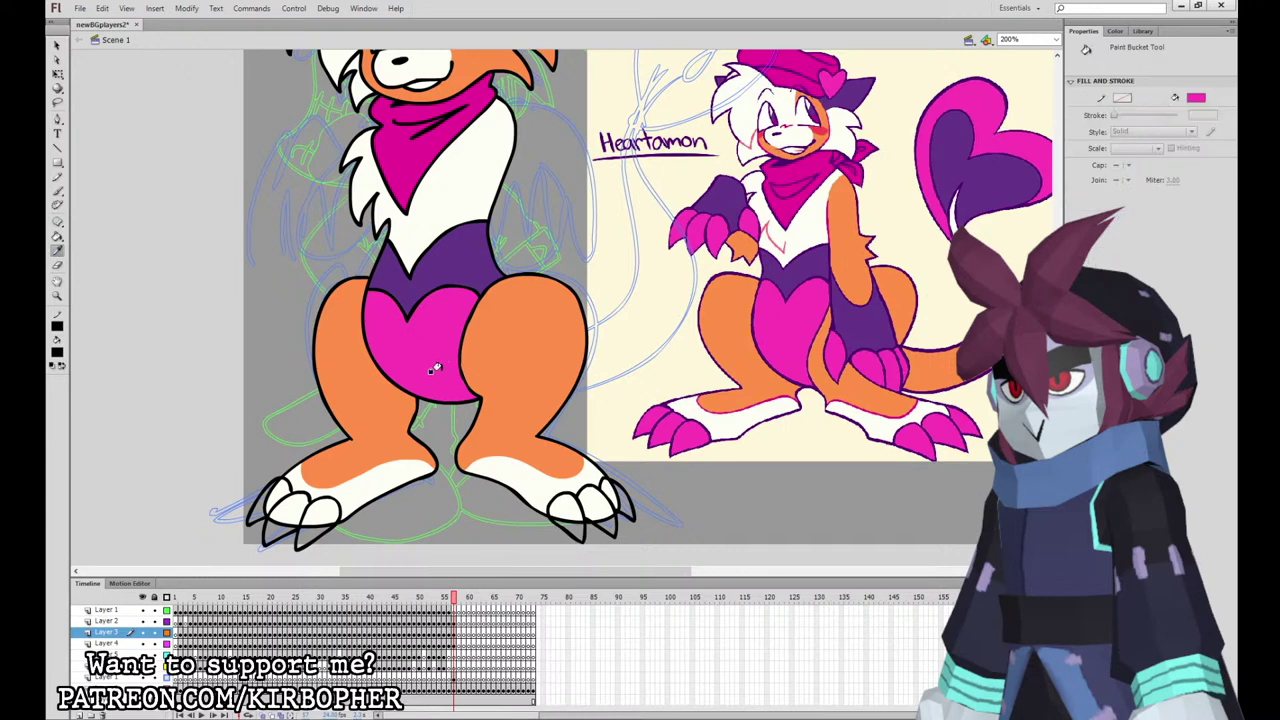
{"action": "left_click", "coordinate": [315, 522]}
{"action": "left_click", "coordinate": [285, 515]}
{"action": "left_click", "coordinate": [266, 502]}
{"action": "left_click", "coordinate": [566, 518]}
{"action": "left_click", "coordinate": [590, 515]}
{"action": "left_click", "coordinate": [608, 508]}
{"action": "left_click", "coordinate": [624, 500]}
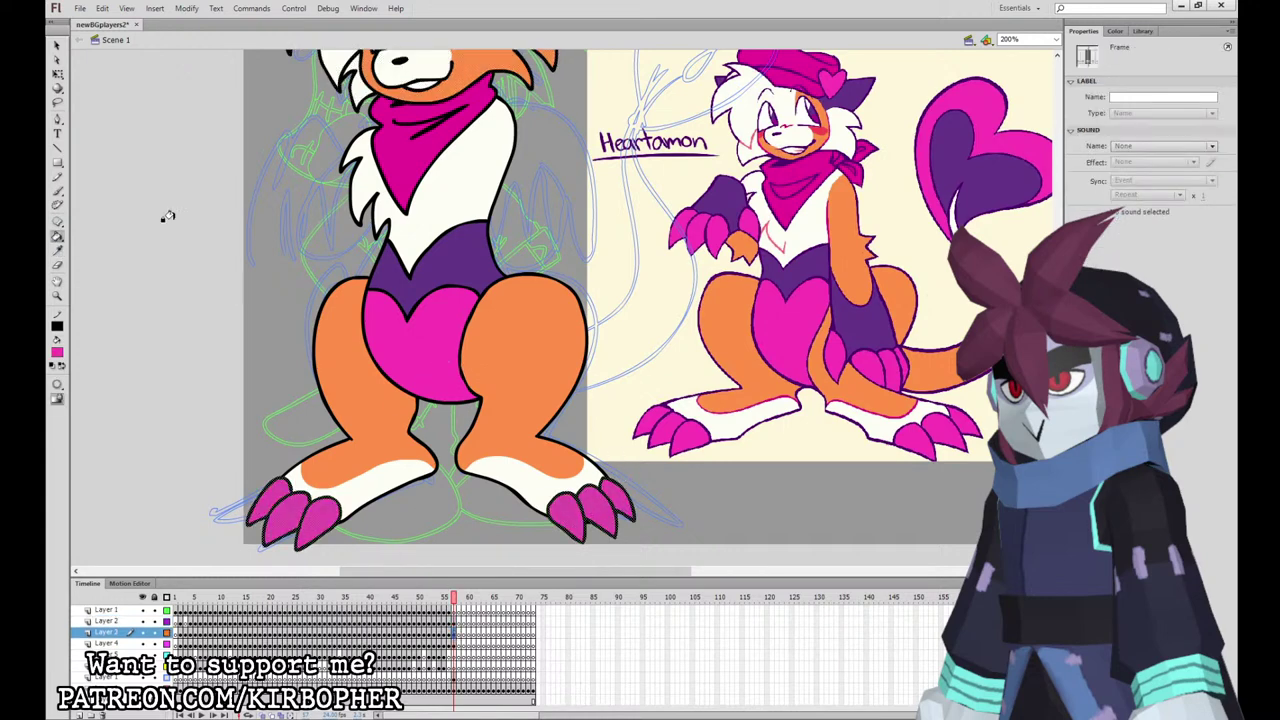
Step: Cut the foot claws from frame 57 of Layer 3 and paste them in place on Layer 4
{"action": "key", "text": "v"}
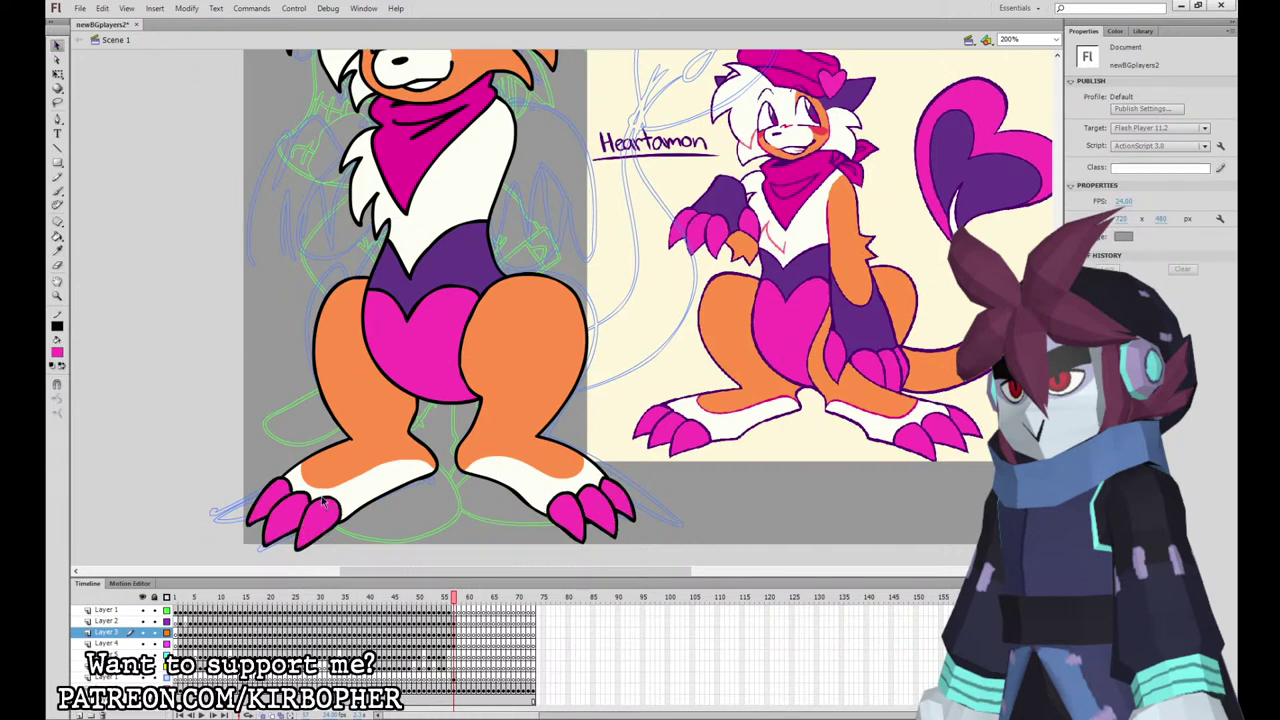
{"action": "left_click", "coordinate": [456, 631]}
{"action": "key", "text": "ctrl+alt+t"}
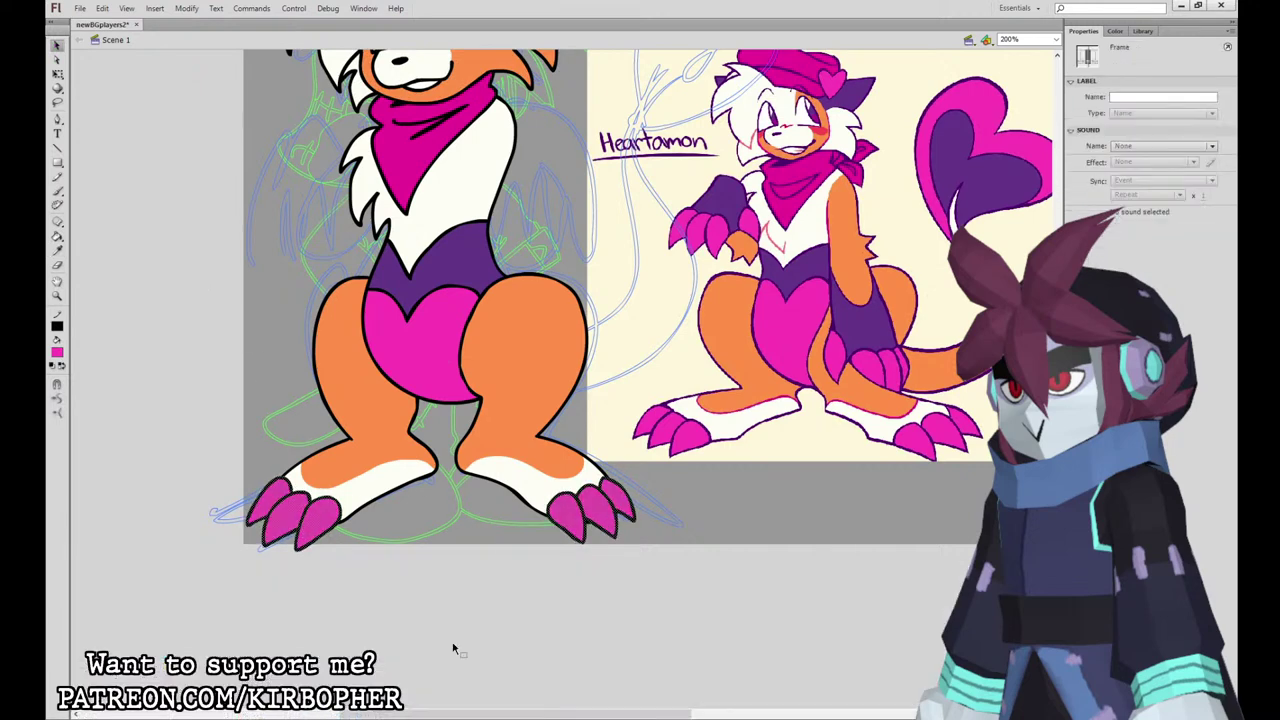
{"action": "key", "text": "ctrl+x"}
{"action": "key", "text": "ctrl+alt+t"}
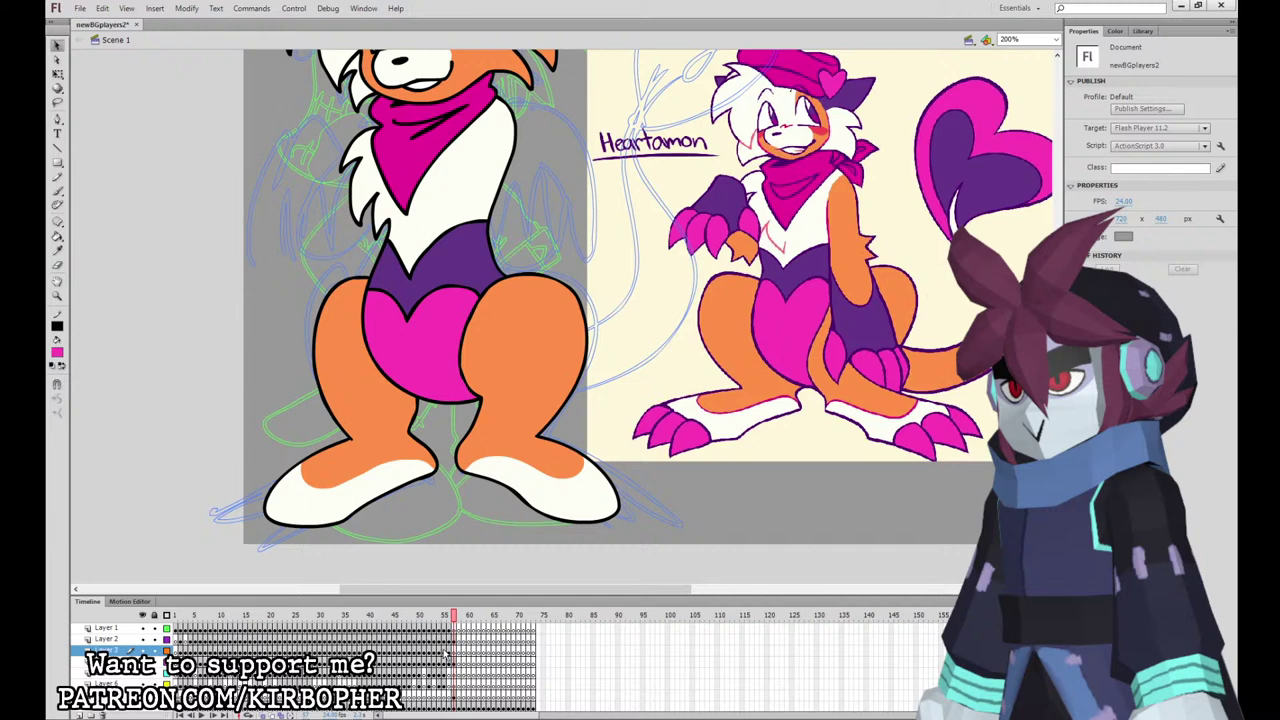
{"action": "left_click", "coordinate": [450, 660]}
{"action": "left_click", "coordinate": [453, 633]}
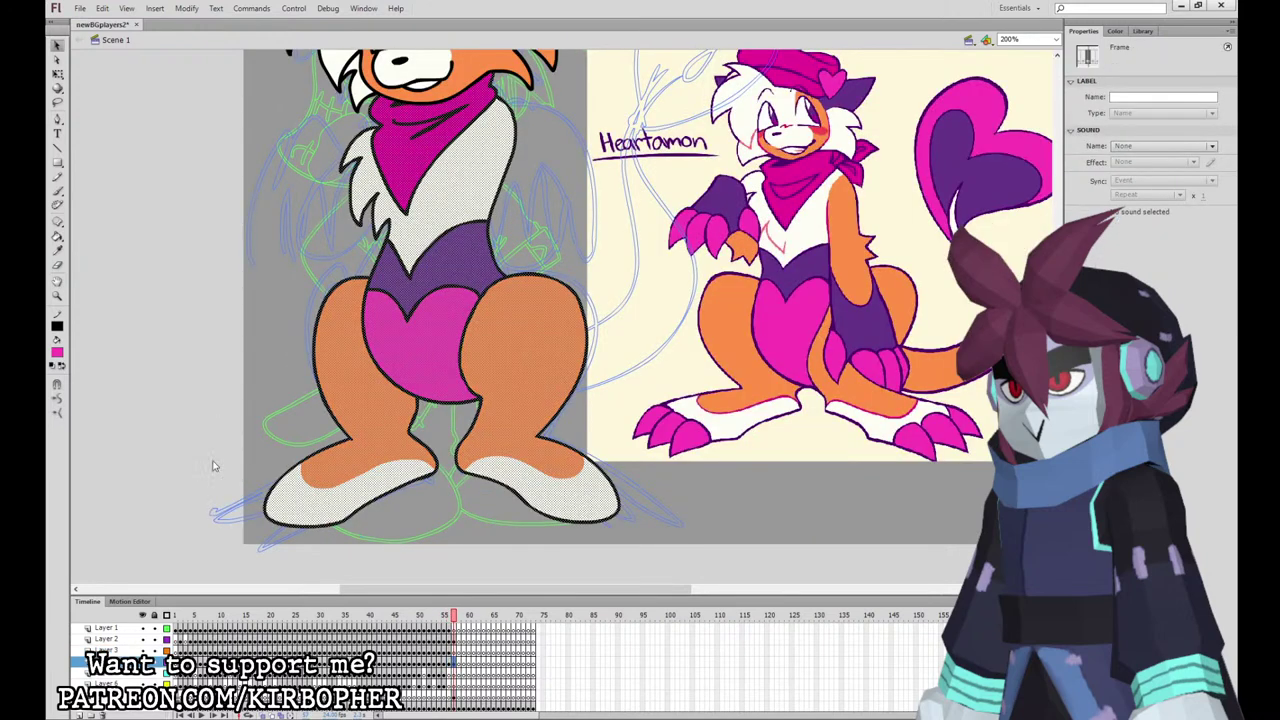
{"action": "left_click_drag", "start_coordinate": [547, 598], "coordinate": [568, 552]}
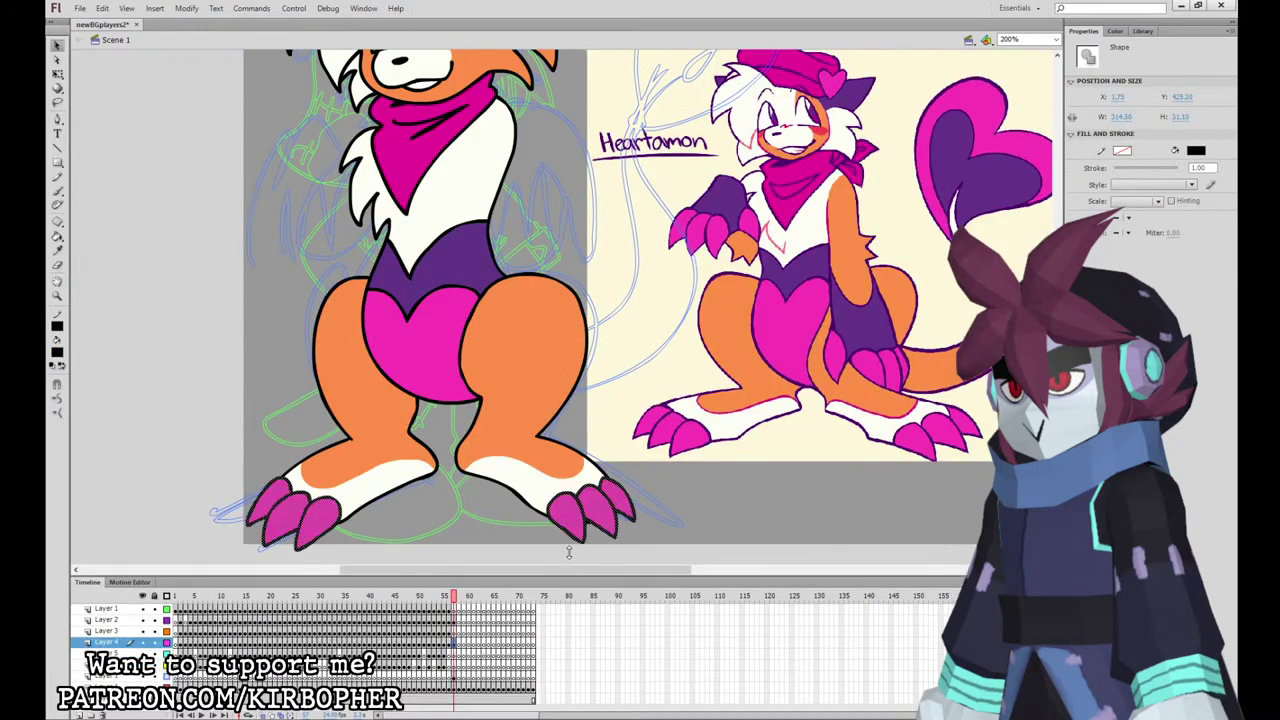
{"action": "left_click", "coordinate": [195, 386]}
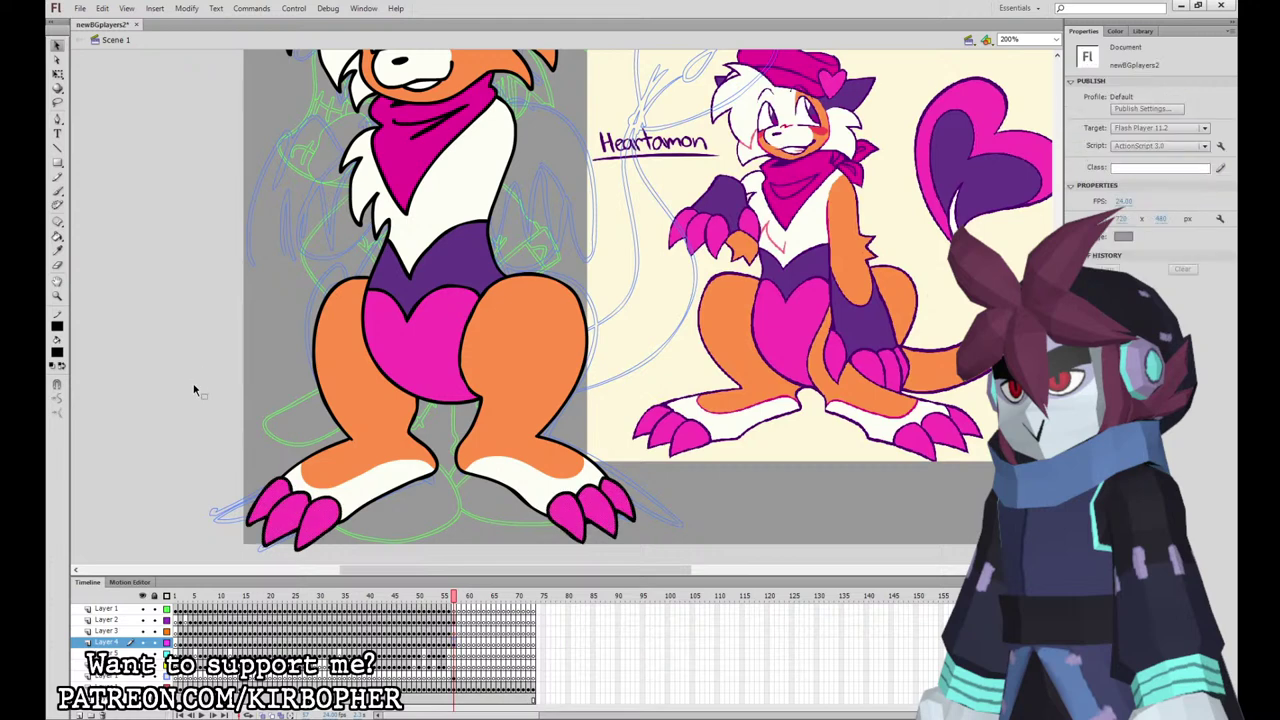
Step: Outline the character's left arm with its fur tufts and long-clawed hand in black on frame 57 of Layer 3
{"action": "left_click", "coordinate": [57, 191]}
{"action": "left_click", "coordinate": [455, 631]}
{"action": "mouse_move", "coordinate": [502, 150]}
{"action": "left_mouse_down"}
{"action": "mouse_move", "coordinate": [476, 222]}
{"action": "mouse_move", "coordinate": [499, 147]}
{"action": "mouse_move", "coordinate": [529, 234]}
{"action": "mouse_move", "coordinate": [546, 156]}
{"action": "mouse_move", "coordinate": [508, 164]}
{"action": "mouse_move", "coordinate": [530, 242]}
{"action": "mouse_move", "coordinate": [550, 165]}
{"action": "mouse_move", "coordinate": [524, 140]}
{"action": "mouse_move", "coordinate": [590, 219]}
{"action": "mouse_move", "coordinate": [573, 142]}
{"action": "mouse_move", "coordinate": [553, 145]}
{"action": "mouse_move", "coordinate": [518, 112]}
{"action": "mouse_move", "coordinate": [448, 197]}
{"action": "left_mouse_up"}
{"action": "key", "text": "ctrl+z"}
{"action": "mouse_move", "coordinate": [472, 136]}
{"action": "left_mouse_down"}
{"action": "mouse_move", "coordinate": [446, 210]}
{"action": "mouse_move", "coordinate": [512, 248]}
{"action": "mouse_move", "coordinate": [576, 278]}
{"action": "mouse_move", "coordinate": [598, 207]}
{"action": "left_mouse_up"}
{"action": "left_click_drag", "start_coordinate": [716, 304], "coordinate": [774, 411]}
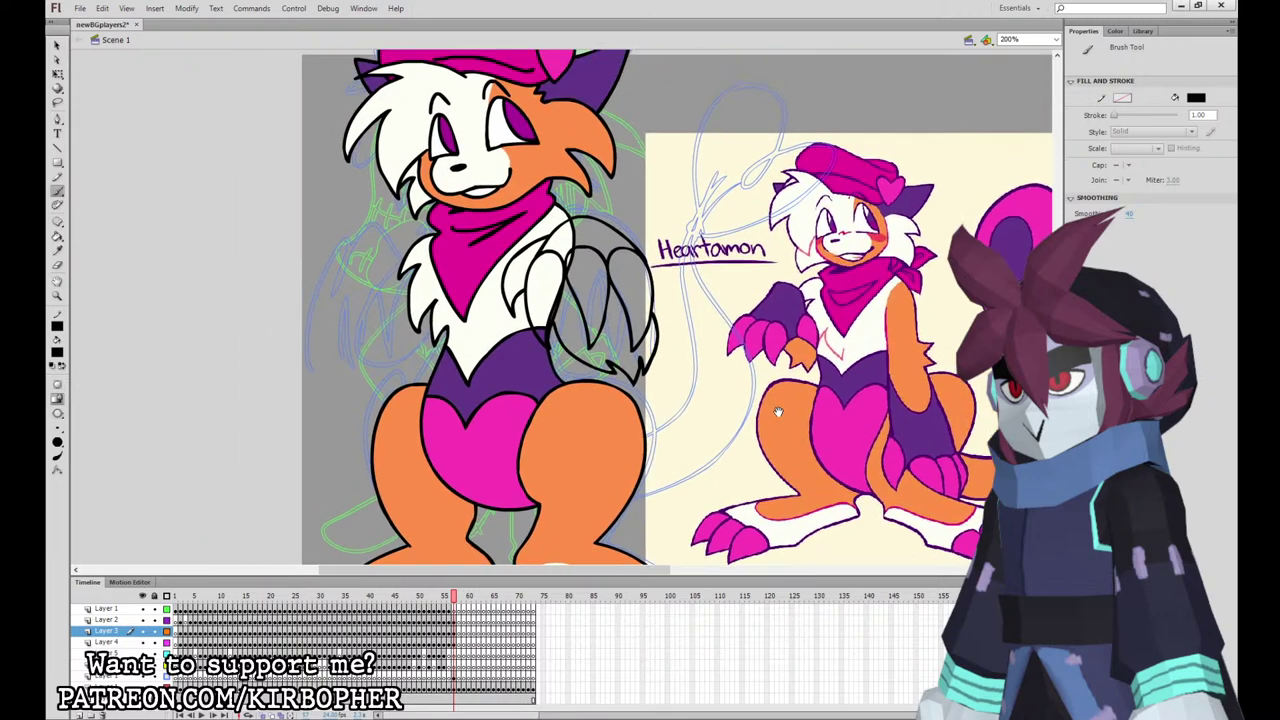
Step: Outline the long curved claws of the character's raised right hand on frame 57 of the layer below Layer 4
{"action": "left_click", "coordinate": [454, 654]}
{"action": "mouse_move", "coordinate": [360, 246]}
{"action": "left_mouse_down"}
{"action": "mouse_move", "coordinate": [323, 298]}
{"action": "mouse_move", "coordinate": [344, 344]}
{"action": "left_mouse_up"}
{"action": "mouse_move", "coordinate": [340, 255]}
{"action": "left_mouse_down"}
{"action": "mouse_move", "coordinate": [310, 250]}
{"action": "mouse_move", "coordinate": [318, 345]}
{"action": "mouse_move", "coordinate": [315, 248]}
{"action": "mouse_move", "coordinate": [310, 342]}
{"action": "left_mouse_up"}
{"action": "key", "text": "ctrl+z"}
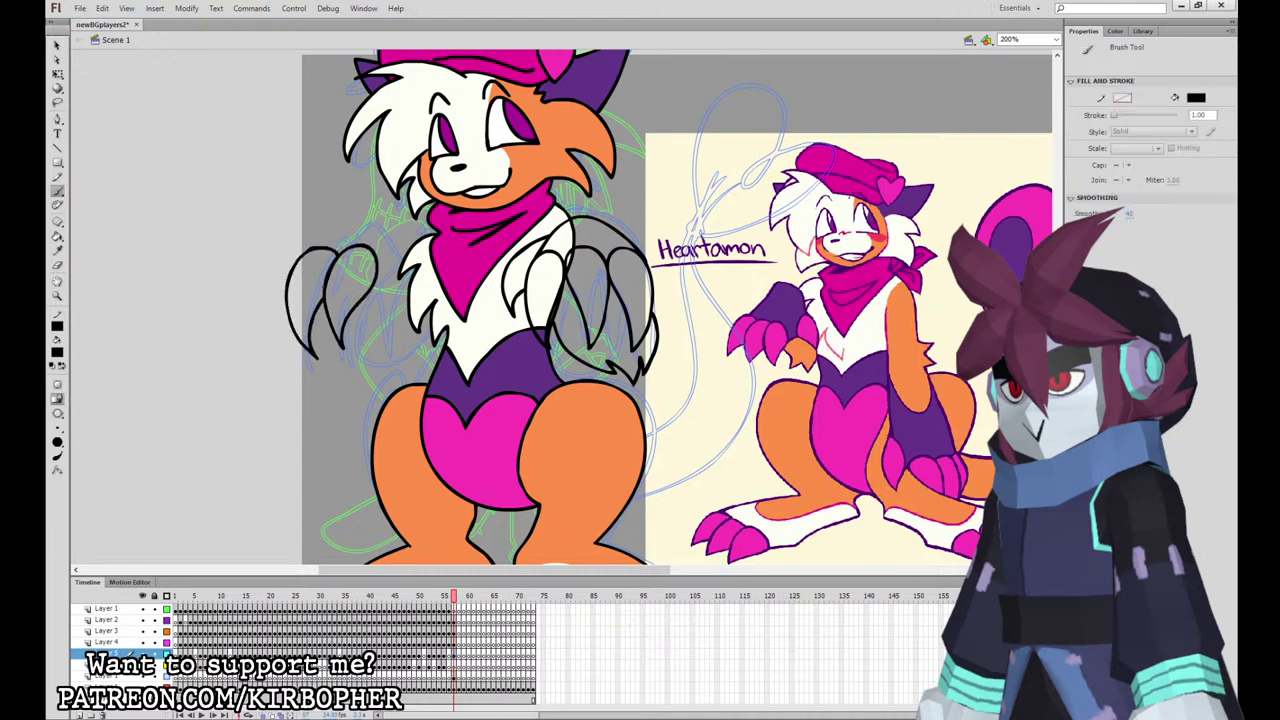
{"action": "mouse_move", "coordinate": [287, 283]}
{"action": "left_mouse_down"}
{"action": "mouse_move", "coordinate": [317, 367]}
{"action": "mouse_move", "coordinate": [306, 344]}
{"action": "left_mouse_up"}
{"action": "mouse_move", "coordinate": [404, 272]}
{"action": "left_mouse_down"}
{"action": "mouse_move", "coordinate": [380, 329]}
{"action": "mouse_move", "coordinate": [415, 302]}
{"action": "mouse_move", "coordinate": [385, 281]}
{"action": "mouse_move", "coordinate": [413, 321]}
{"action": "left_mouse_up"}
{"action": "key", "text": "ctrl+z"}
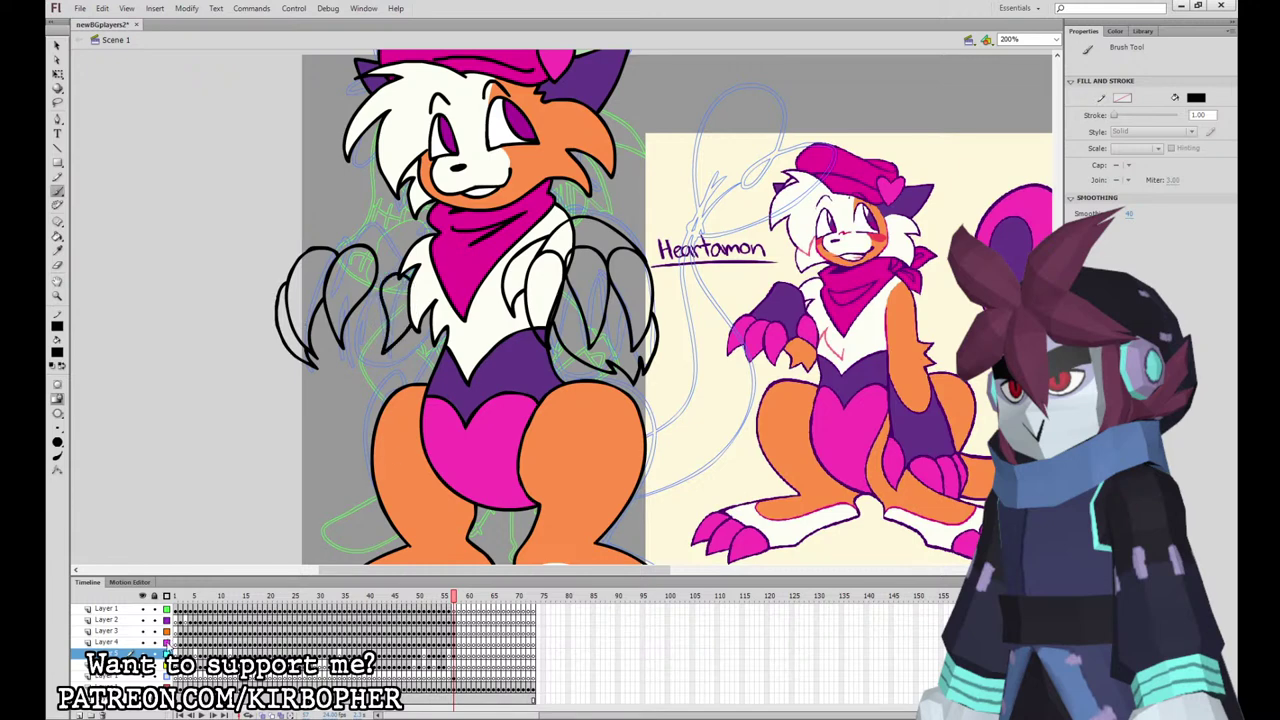
Step: Show Layers 2 to 4 as outlines and draw the rest of the raised hand and its forearm around the claws
{"action": "left_click_drag", "start_coordinate": [167, 643], "coordinate": [167, 620]}
{"action": "left_click", "coordinate": [454, 654]}
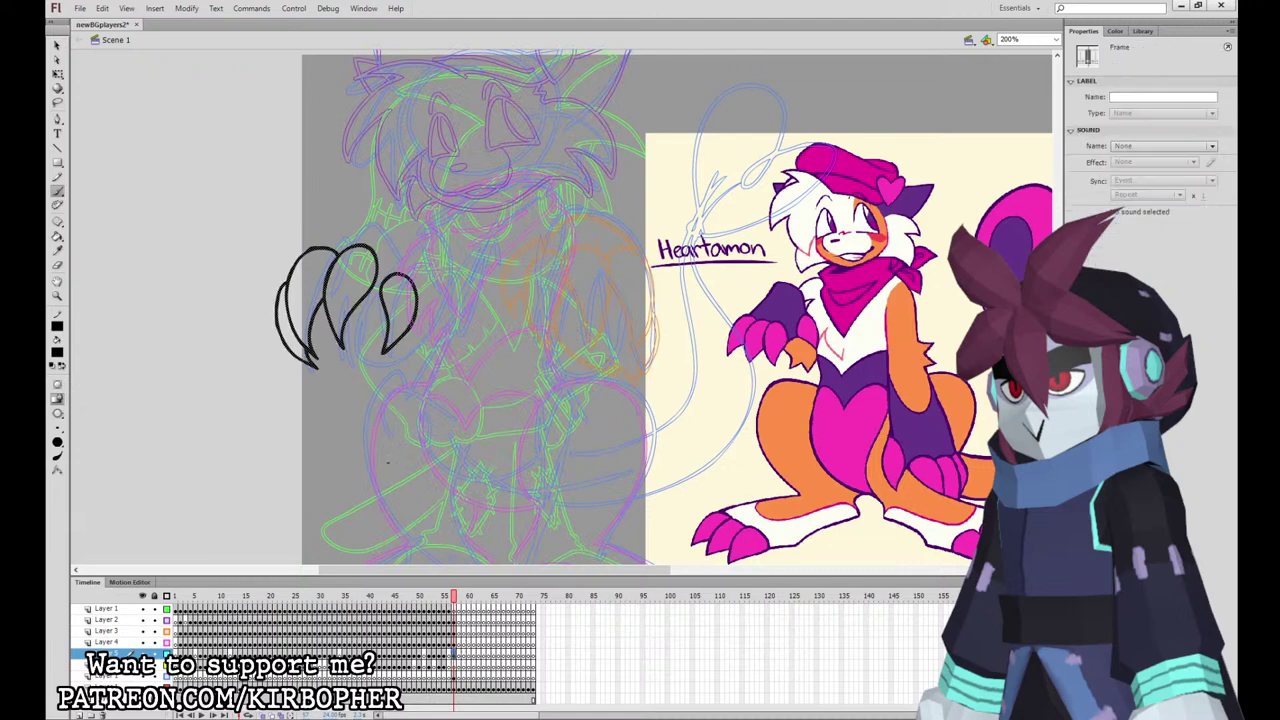
{"action": "mouse_move", "coordinate": [314, 320]}
{"action": "left_mouse_down"}
{"action": "mouse_move", "coordinate": [379, 395]}
{"action": "mouse_move", "coordinate": [386, 383]}
{"action": "mouse_move", "coordinate": [418, 390]}
{"action": "left_mouse_up"}
{"action": "key", "text": "ctrl+z"}
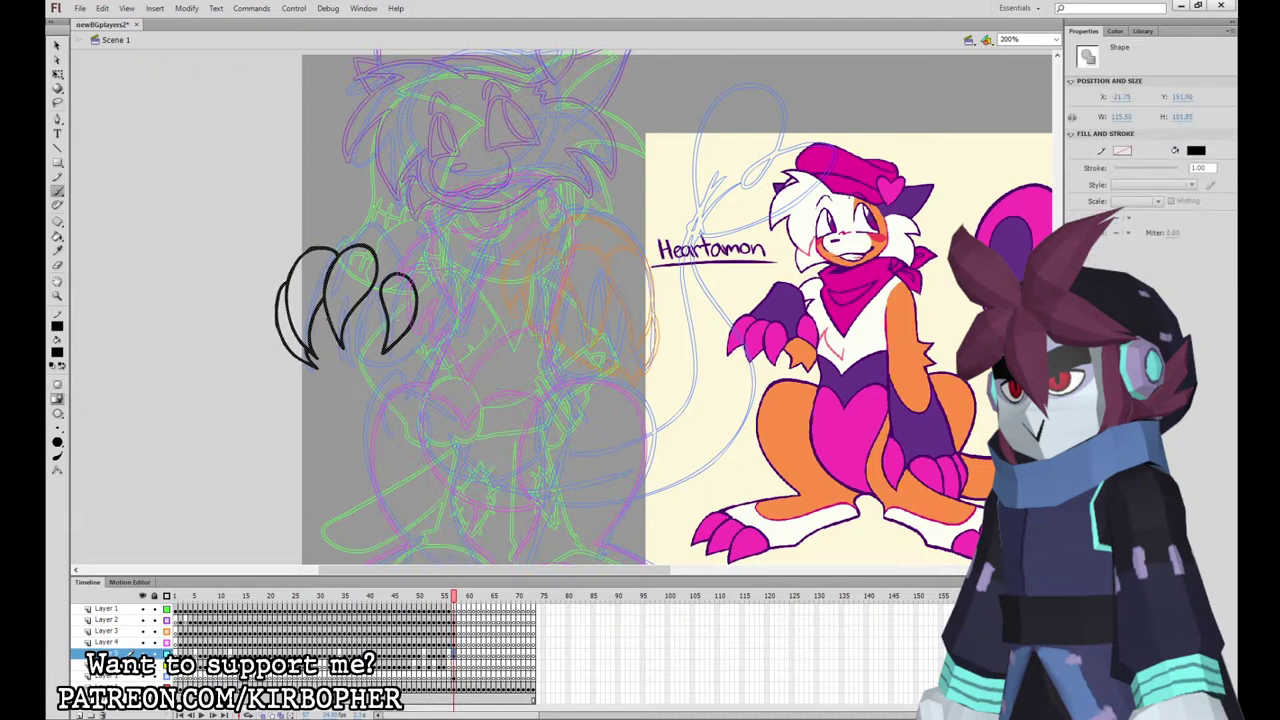
{"action": "mouse_move", "coordinate": [314, 317]}
{"action": "left_mouse_down"}
{"action": "mouse_move", "coordinate": [371, 383]}
{"action": "mouse_move", "coordinate": [446, 378]}
{"action": "mouse_move", "coordinate": [480, 348]}
{"action": "mouse_move", "coordinate": [484, 310]}
{"action": "mouse_move", "coordinate": [467, 292]}
{"action": "mouse_move", "coordinate": [416, 299]}
{"action": "mouse_move", "coordinate": [397, 262]}
{"action": "mouse_move", "coordinate": [329, 236]}
{"action": "left_mouse_up"}
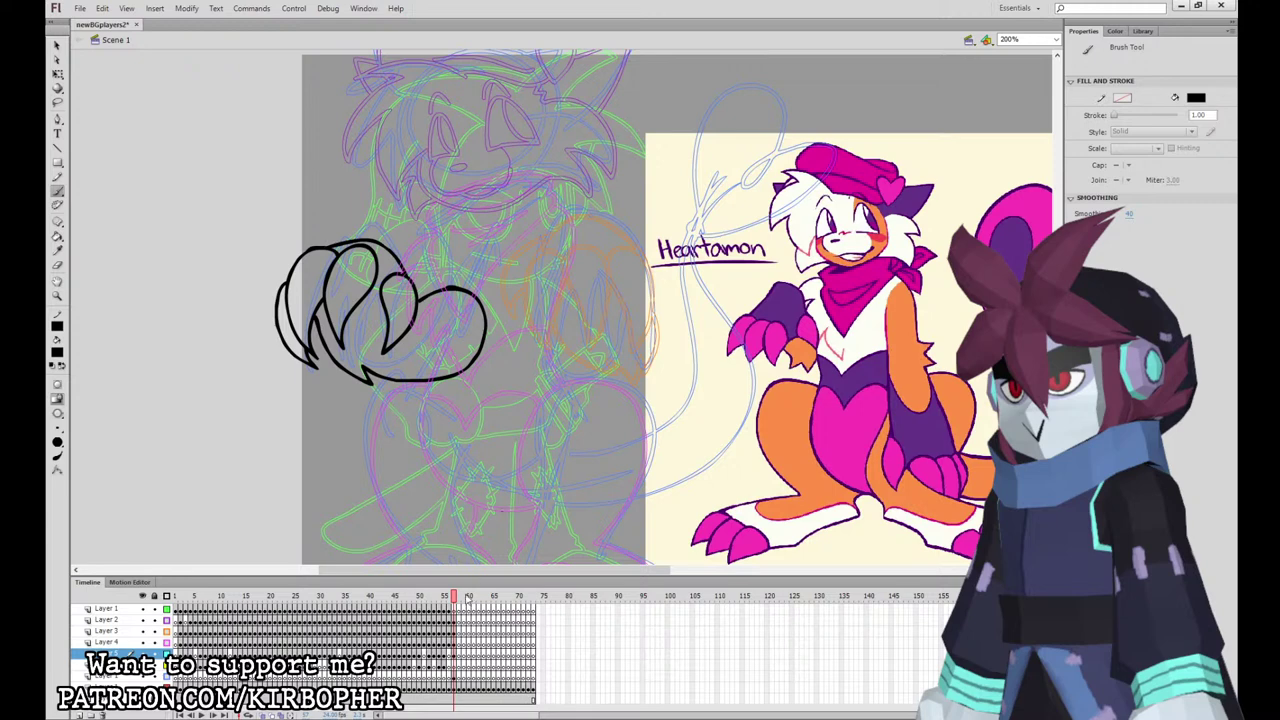
Step: Outline the character's long curved tail with its heart-shaped tip in black on frame 57 of the second layer below Layer 4
{"action": "left_click", "coordinate": [454, 665]}
{"action": "left_click_drag", "start_coordinate": [849, 197], "coordinate": [661, 191]}
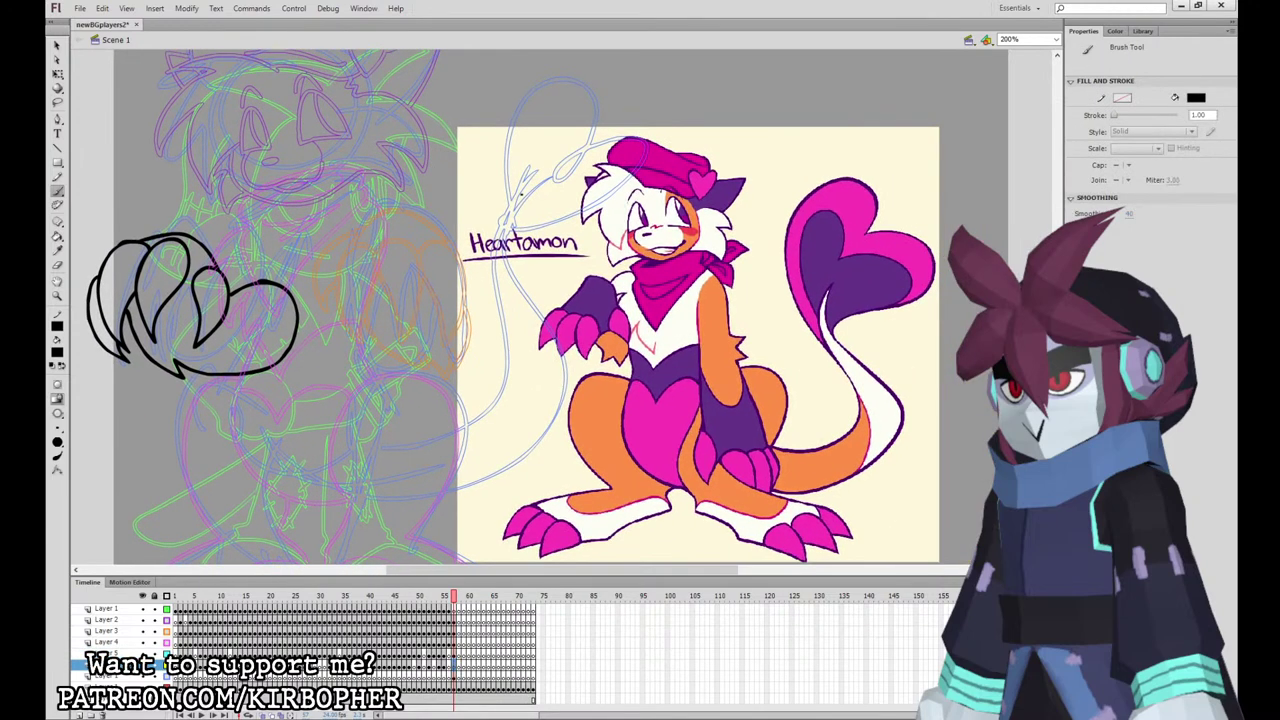
{"action": "mouse_move", "coordinate": [527, 178]}
{"action": "left_mouse_down"}
{"action": "mouse_move", "coordinate": [498, 218]}
{"action": "mouse_move", "coordinate": [512, 350]}
{"action": "mouse_move", "coordinate": [438, 420]}
{"action": "mouse_move", "coordinate": [335, 370]}
{"action": "mouse_move", "coordinate": [303, 472]}
{"action": "mouse_move", "coordinate": [403, 506]}
{"action": "mouse_move", "coordinate": [520, 465]}
{"action": "mouse_move", "coordinate": [555, 388]}
{"action": "mouse_move", "coordinate": [523, 290]}
{"action": "mouse_move", "coordinate": [527, 182]}
{"action": "mouse_move", "coordinate": [473, 256]}
{"action": "mouse_move", "coordinate": [543, 172]}
{"action": "mouse_move", "coordinate": [553, 210]}
{"action": "mouse_move", "coordinate": [595, 222]}
{"action": "mouse_move", "coordinate": [613, 245]}
{"action": "mouse_move", "coordinate": [520, 310]}
{"action": "mouse_move", "coordinate": [495, 300]}
{"action": "mouse_move", "coordinate": [560, 292]}
{"action": "mouse_move", "coordinate": [585, 255]}
{"action": "mouse_move", "coordinate": [525, 235]}
{"action": "mouse_move", "coordinate": [550, 235]}
{"action": "mouse_move", "coordinate": [480, 290]}
{"action": "left_mouse_up"}
{"action": "key", "text": "ctrl+1"}
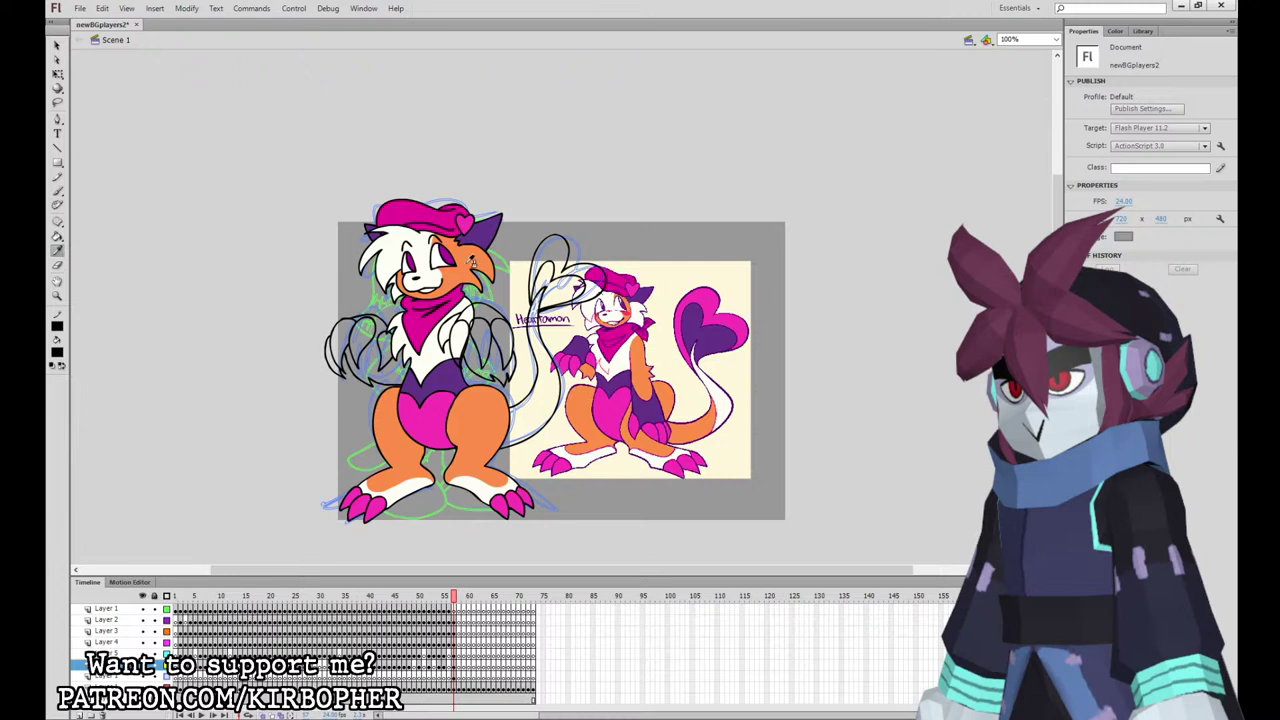
Step: Fill both hands and forearms and the inner heart of the tail tip with the dark purple
{"action": "key", "text": "k"}
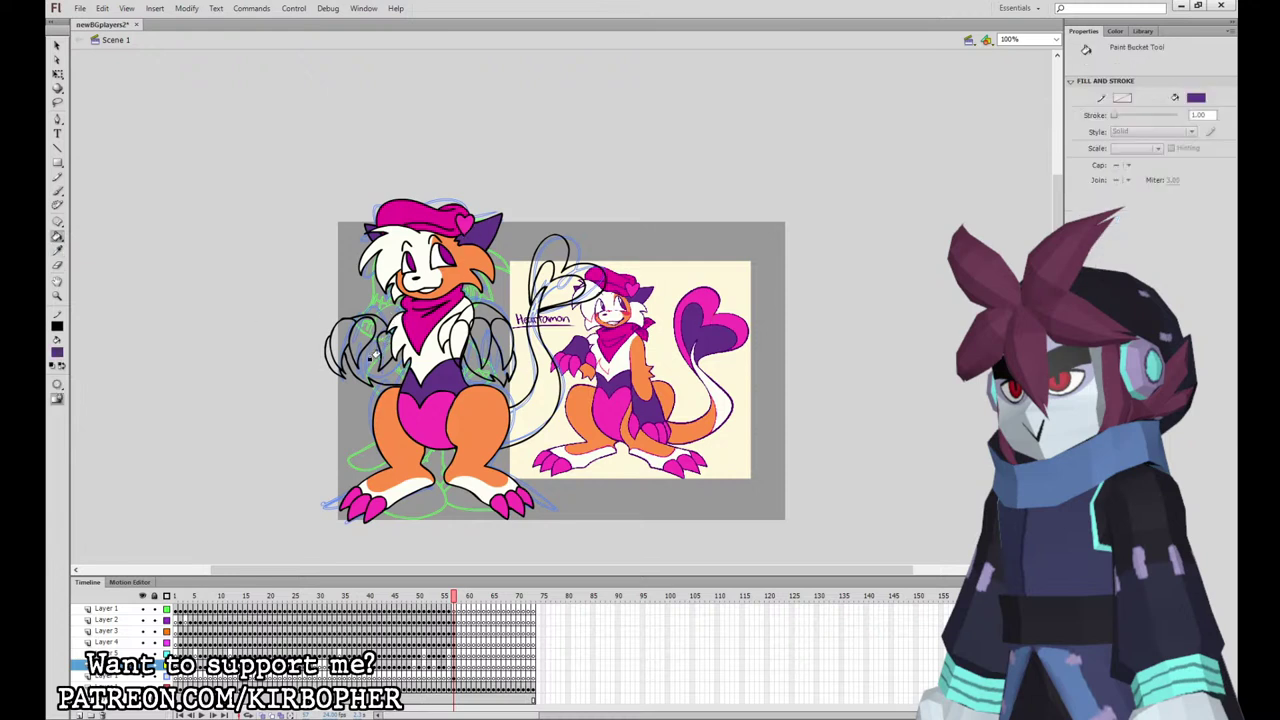
{"action": "left_click", "coordinate": [469, 348]}
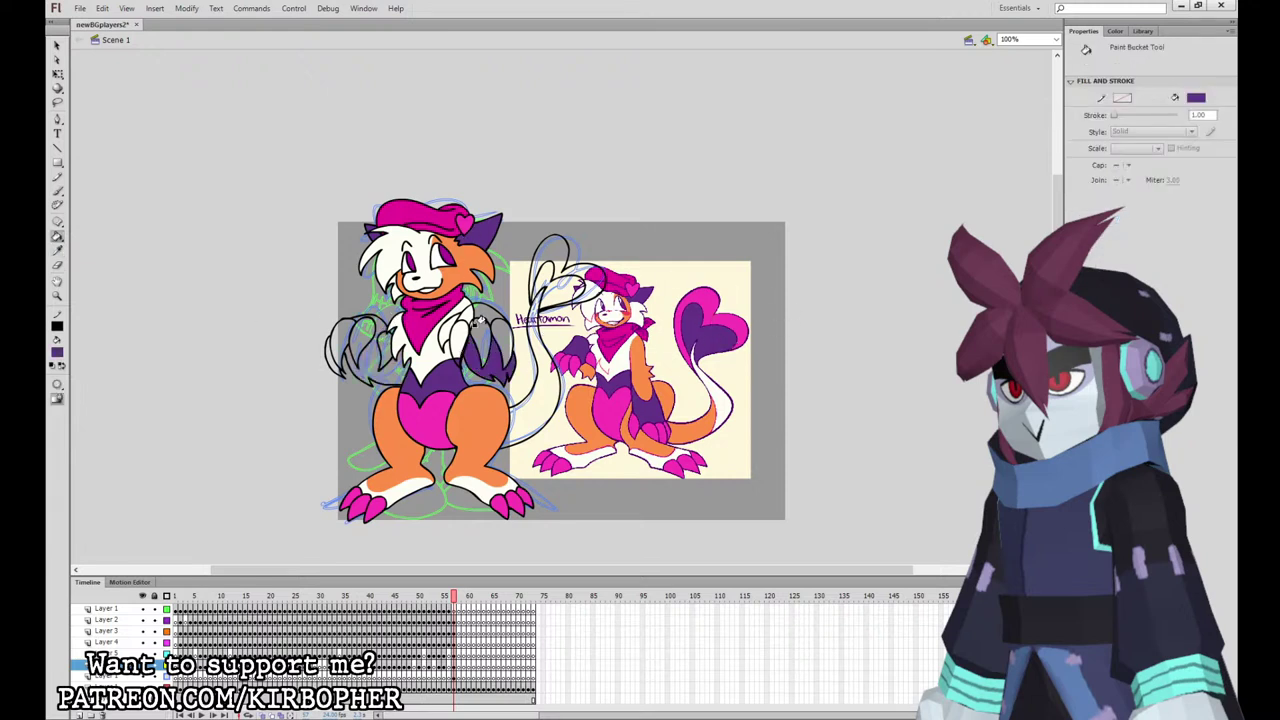
{"action": "left_click", "coordinate": [480, 320]}
{"action": "left_click", "coordinate": [392, 363]}
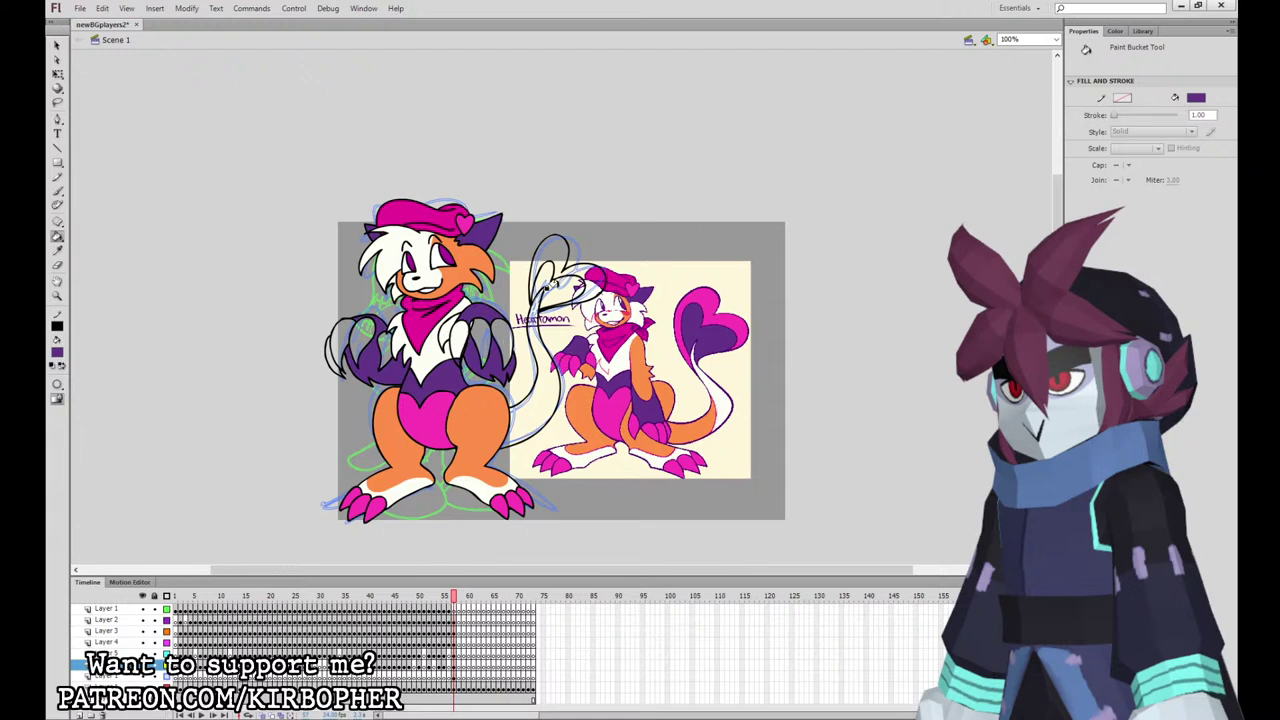
{"action": "left_click", "coordinate": [548, 290]}
Step: Sample the reference's orange, paint a dividing line along the length of the tail, and fill its inner side orange
{"action": "left_click", "coordinate": [57, 251]}
{"action": "left_click", "coordinate": [690, 423]}
{"action": "key", "text": "b"}
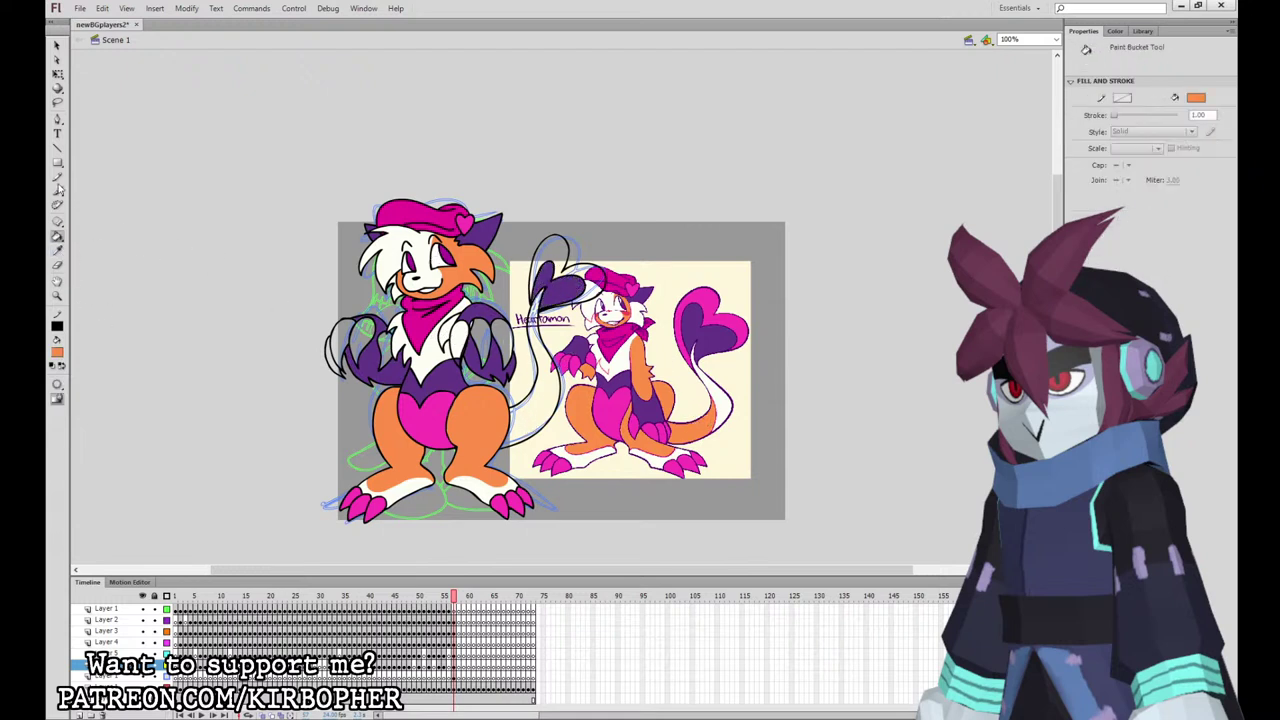
{"action": "left_click", "coordinate": [454, 666]}
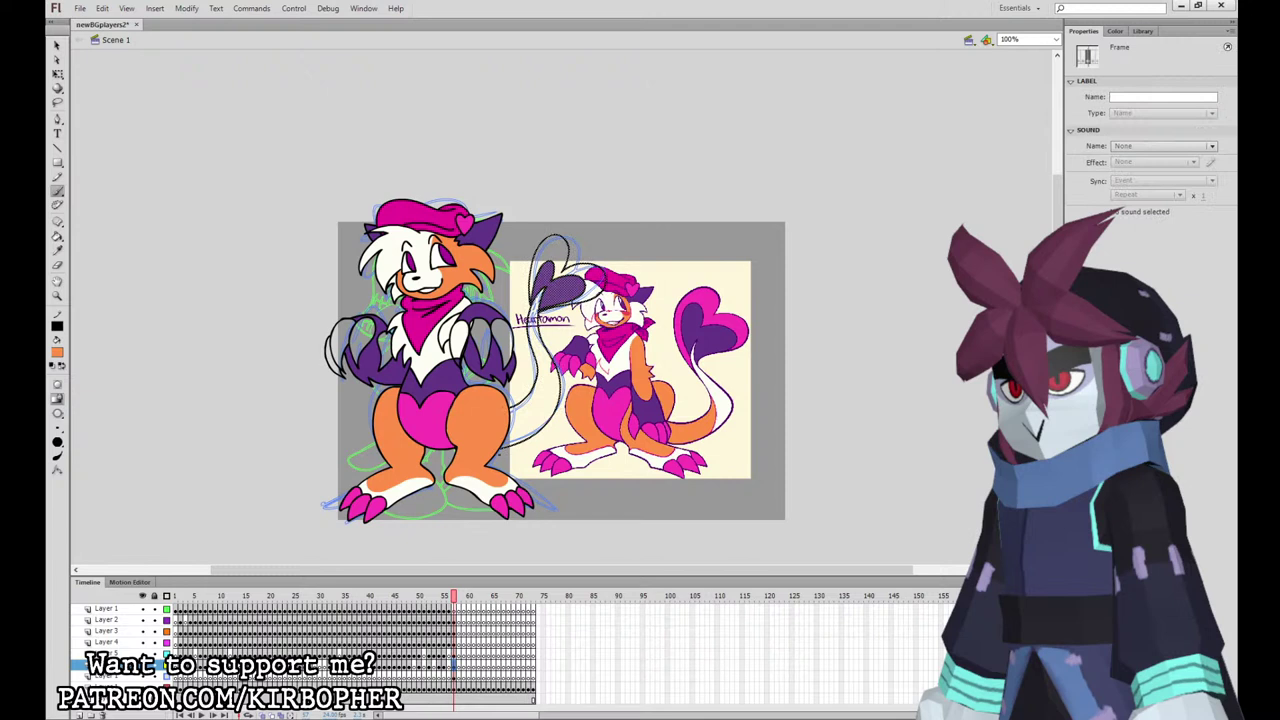
{"action": "mouse_move", "coordinate": [530, 440]}
{"action": "left_mouse_down"}
{"action": "mouse_move", "coordinate": [543, 392]}
{"action": "mouse_move", "coordinate": [538, 262]}
{"action": "left_mouse_up"}
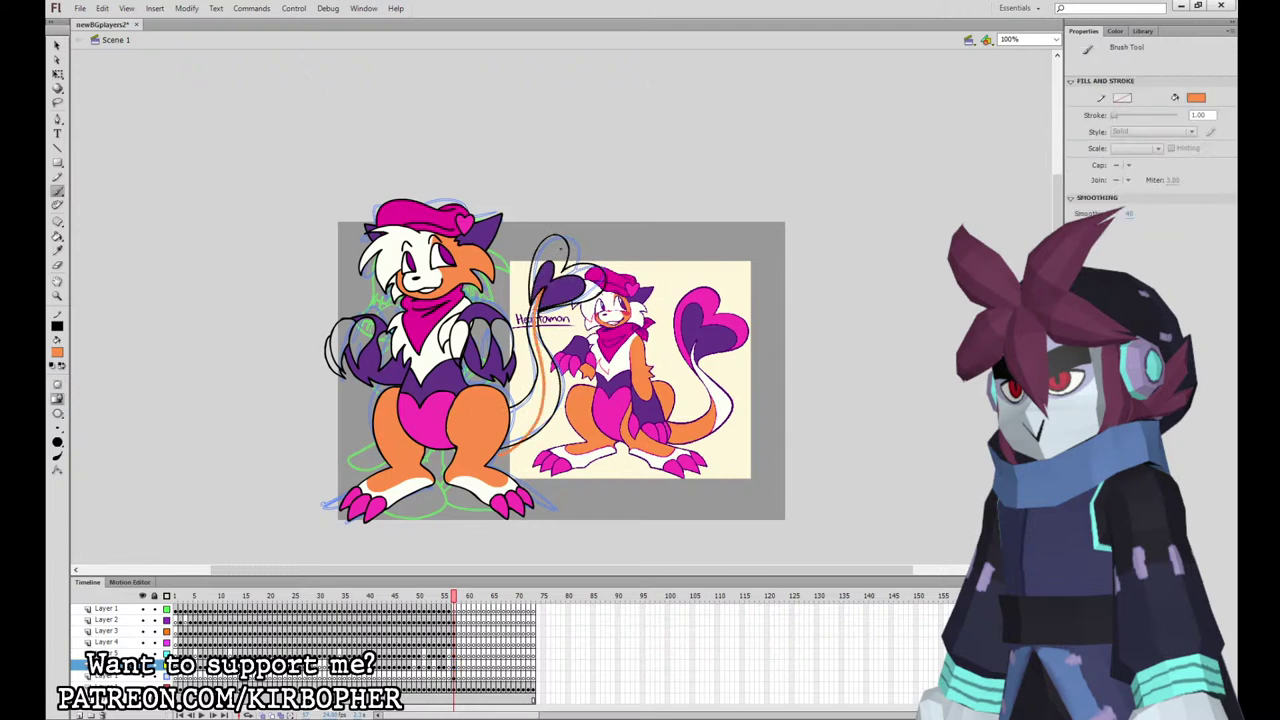
{"action": "left_click", "coordinate": [58, 238]}
{"action": "left_click", "coordinate": [520, 410]}
{"action": "left_click", "coordinate": [57, 46]}
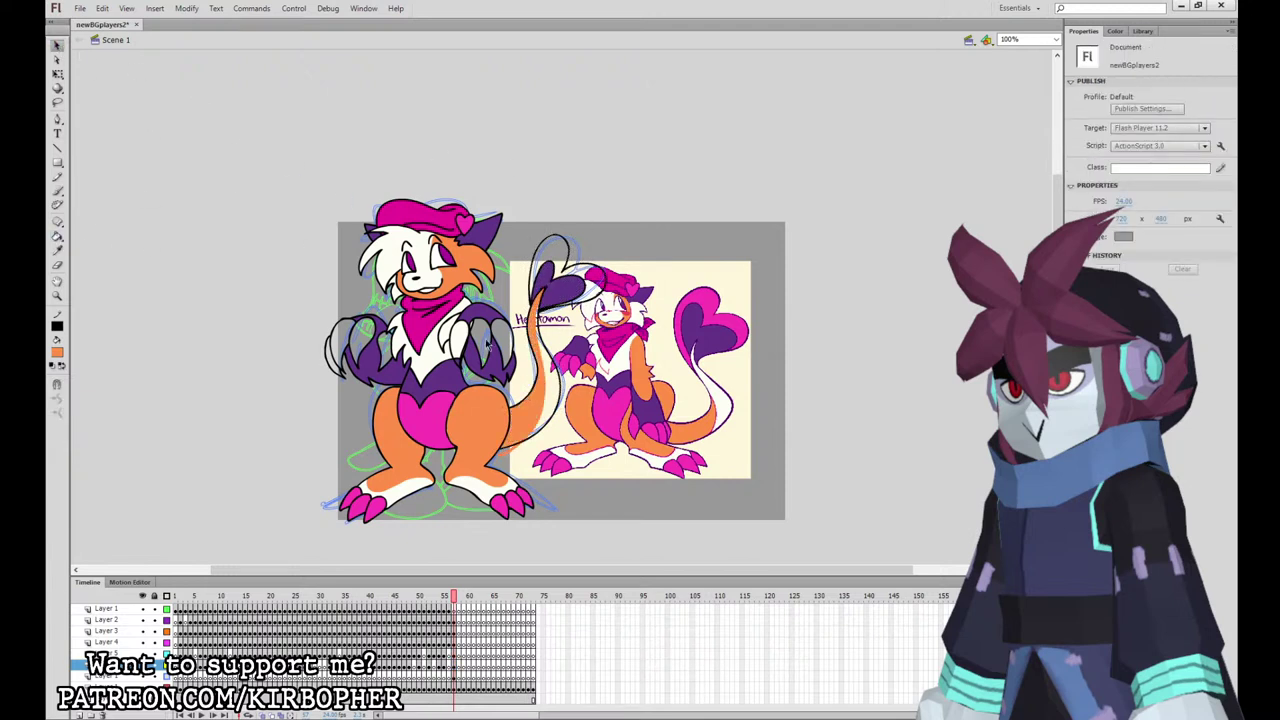
{"action": "left_click", "coordinate": [535, 418]}
{"action": "key", "text": "Delete"}
Step: Fill the tail's outer heart and the claws of both hands with the belly's bright pink, and the tail's outer stripe with white
{"action": "left_click", "coordinate": [57, 251]}
{"action": "left_click", "coordinate": [430, 418]}
{"action": "left_click", "coordinate": [545, 256]}
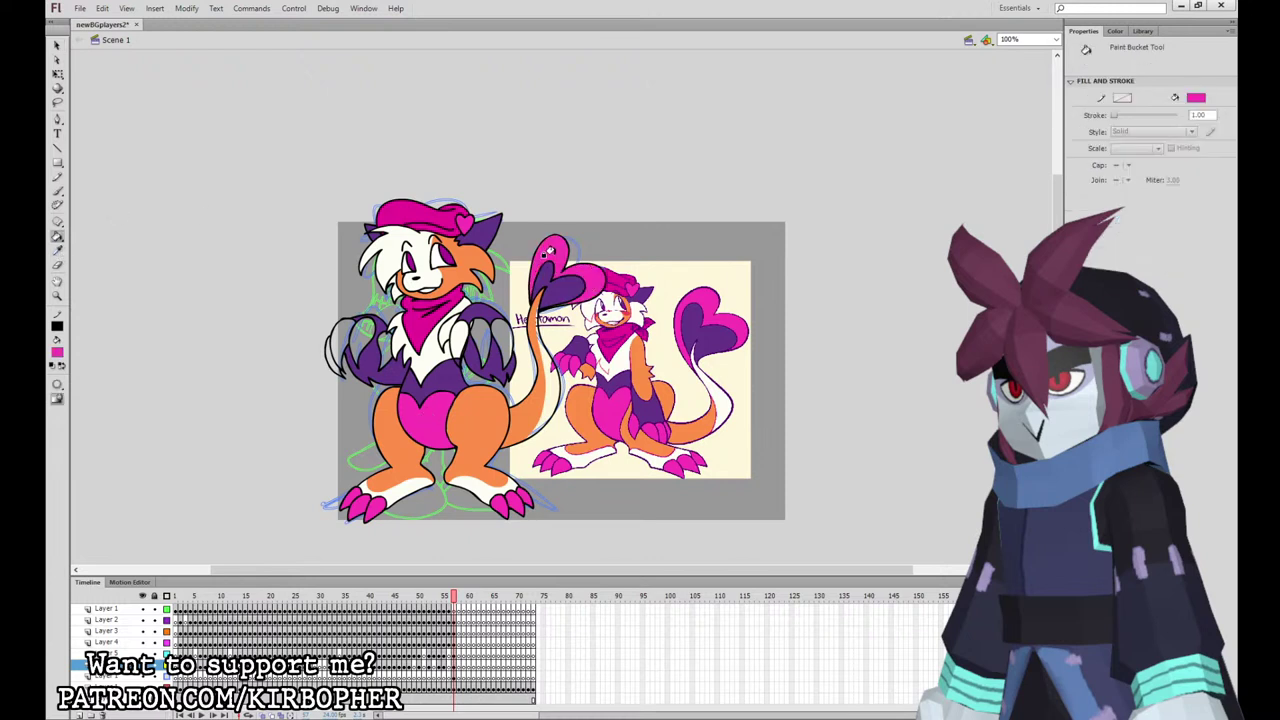
{"action": "left_click", "coordinate": [448, 339]}
{"action": "left_click", "coordinate": [459, 321]}
{"action": "key", "text": "ctrl+z"}
{"action": "left_click", "coordinate": [458, 335]}
{"action": "left_click", "coordinate": [477, 336]}
{"action": "left_click", "coordinate": [495, 336]}
{"action": "left_click", "coordinate": [355, 336]}
{"action": "left_click", "coordinate": [337, 338]}
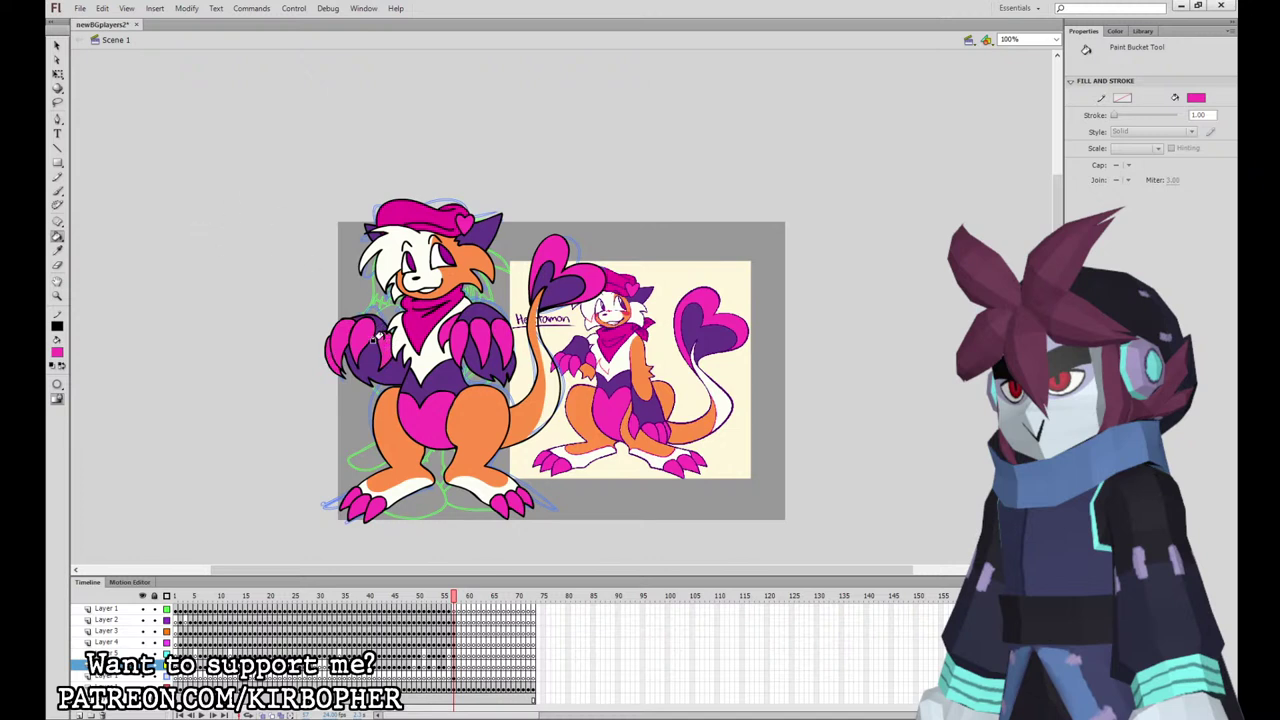
{"action": "left_click", "coordinate": [57, 250]}
{"action": "left_click", "coordinate": [455, 345]}
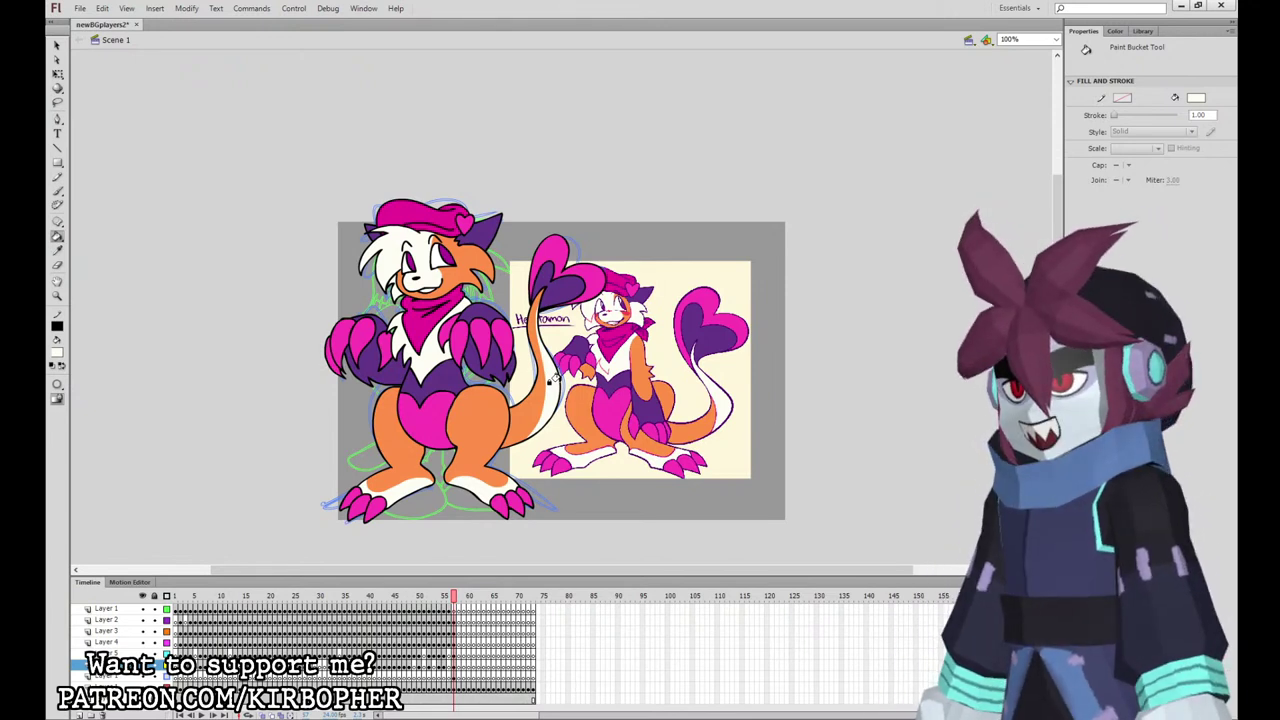
Step: Shift the tail closer to the body, the raised right arm slightly outward, and the left arm slightly down on frame 57
{"action": "key", "text": "q"}
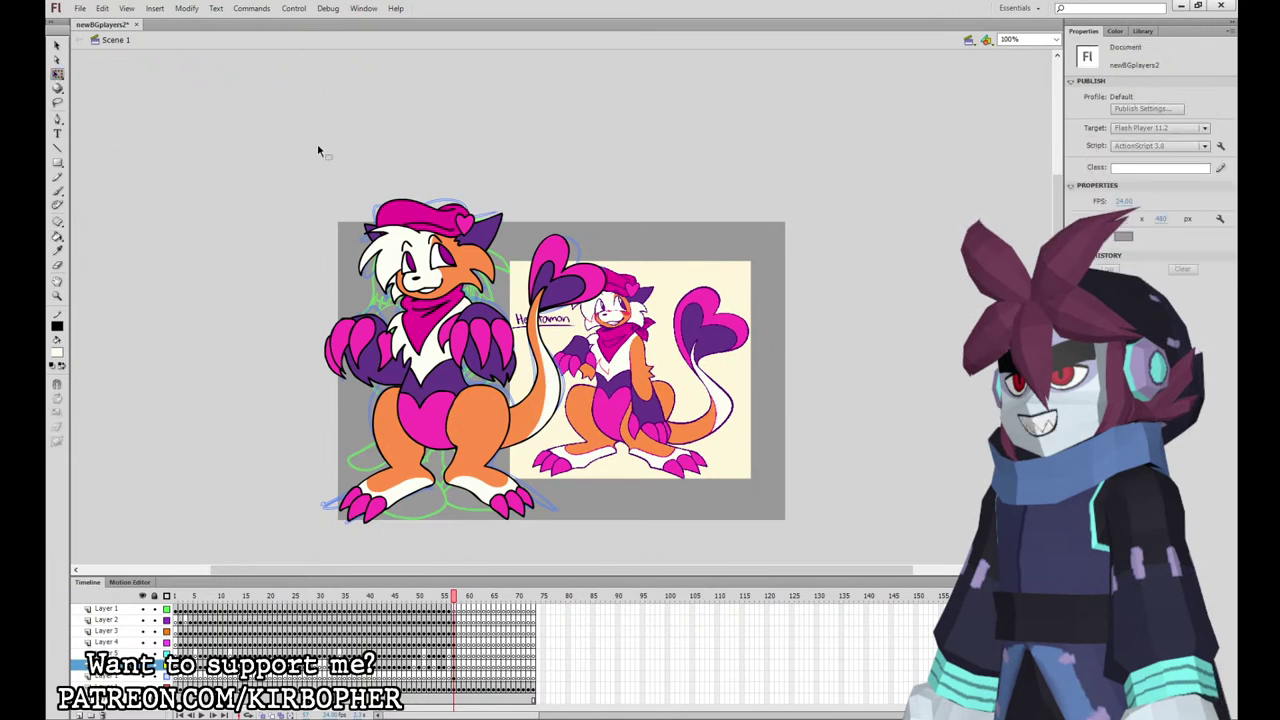
{"action": "left_click", "coordinate": [553, 432]}
{"action": "left_click_drag", "start_coordinate": [553, 432], "coordinate": [540, 405]}
{"action": "left_click", "coordinate": [453, 655]}
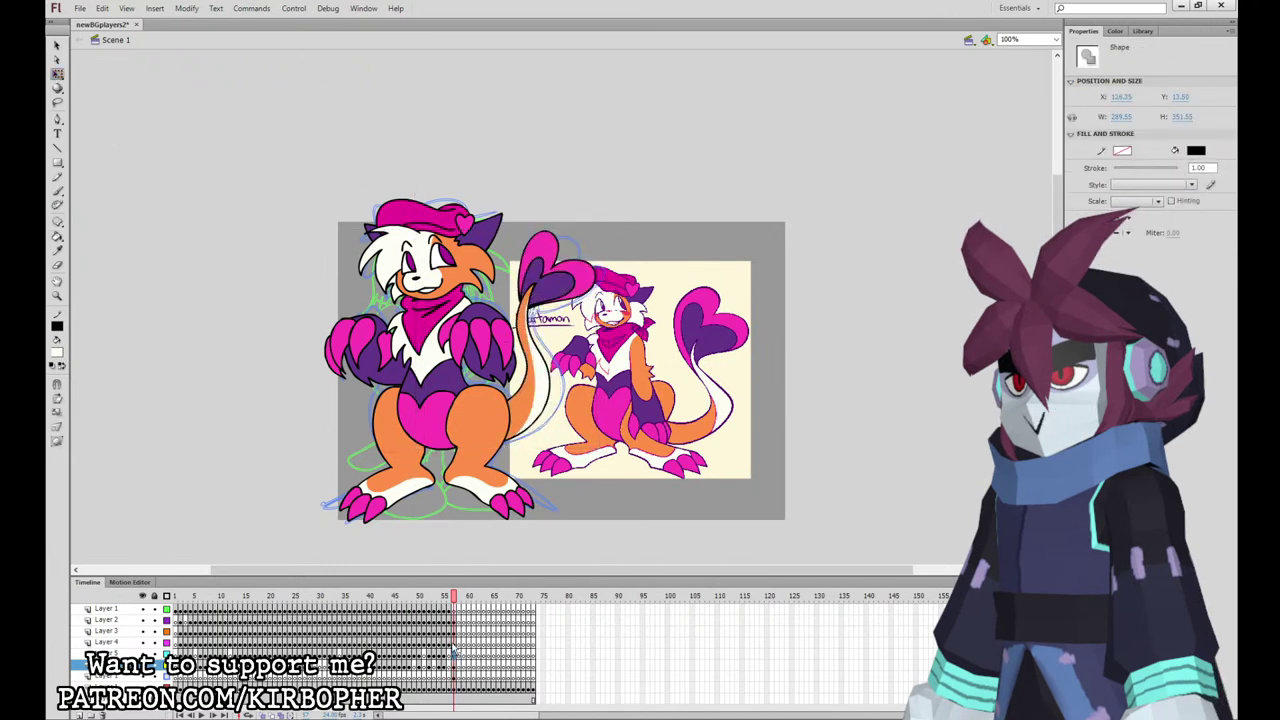
{"action": "left_click_drag", "start_coordinate": [387, 370], "coordinate": [377, 370]}
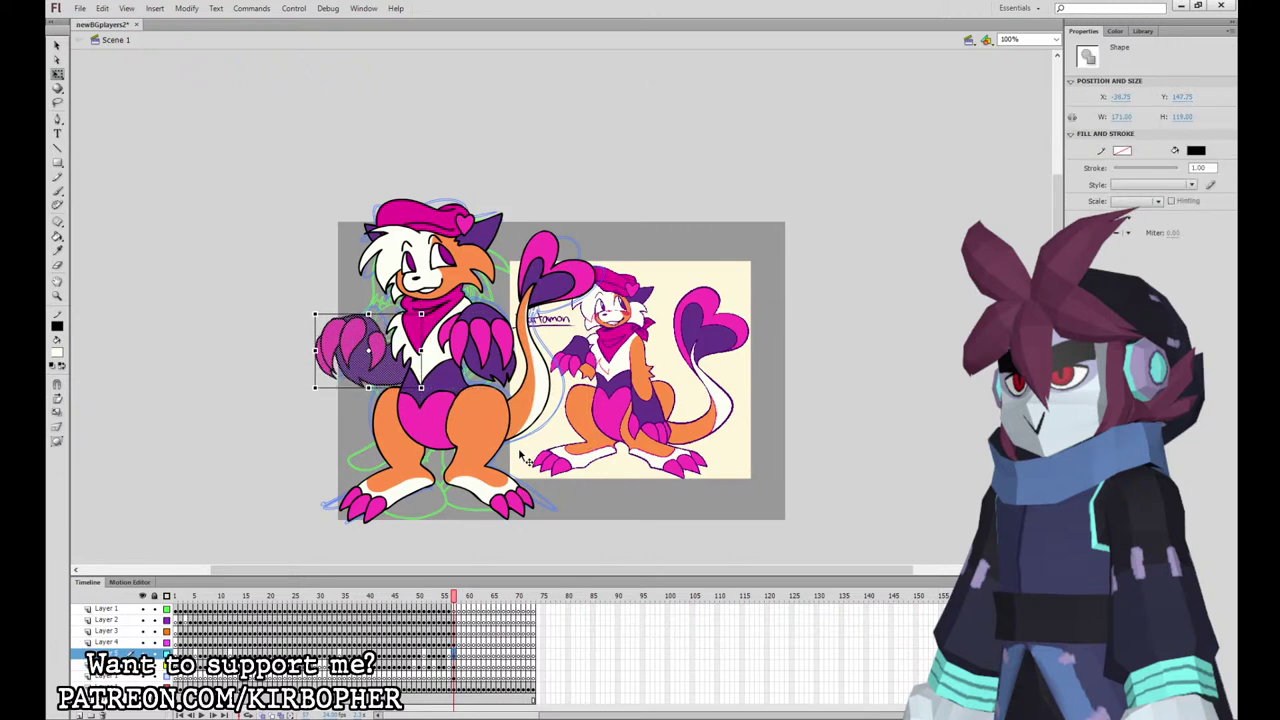
{"action": "left_click", "coordinate": [455, 621]}
{"action": "left_click", "coordinate": [455, 632]}
{"action": "left_click_drag", "start_coordinate": [488, 348], "coordinate": [482, 354]}
Step: Convert the character's head on frame 57 of Layer 2 into a symbol
{"action": "left_click_drag", "start_coordinate": [357, 198], "coordinate": [503, 305]}
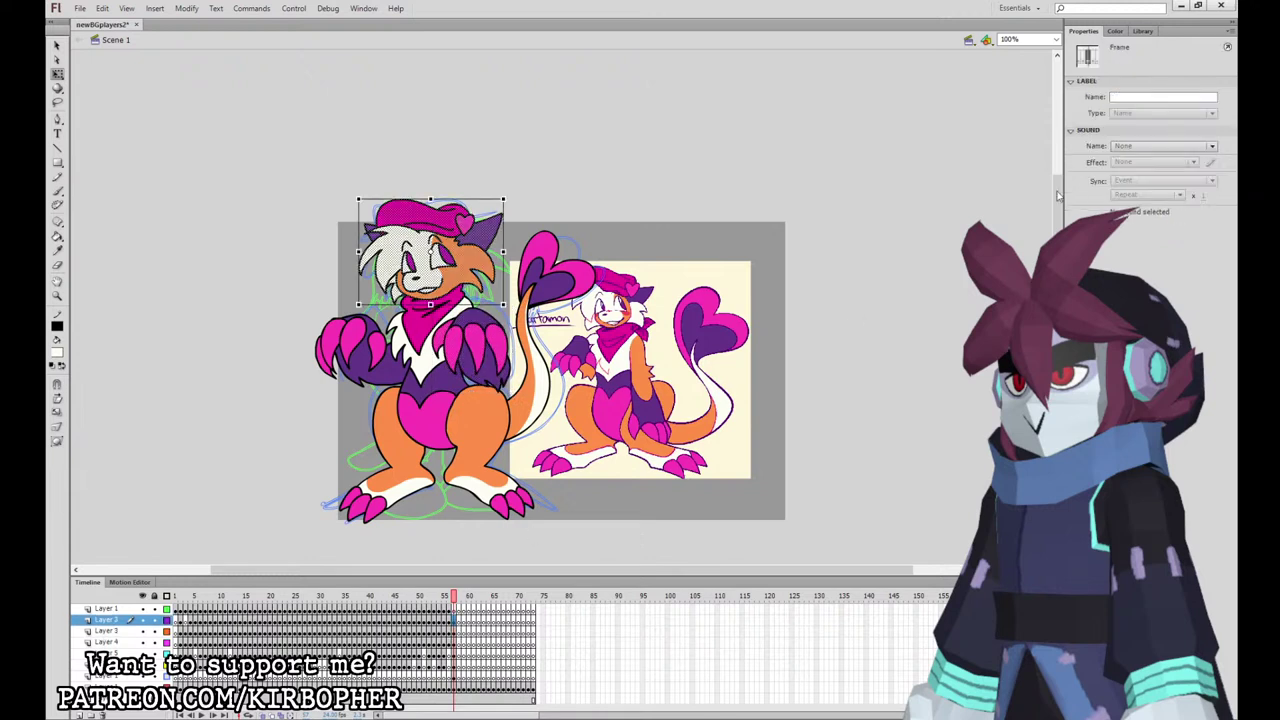
{"action": "left_click", "coordinate": [1143, 31]}
{"action": "left_click", "coordinate": [1110, 590]}
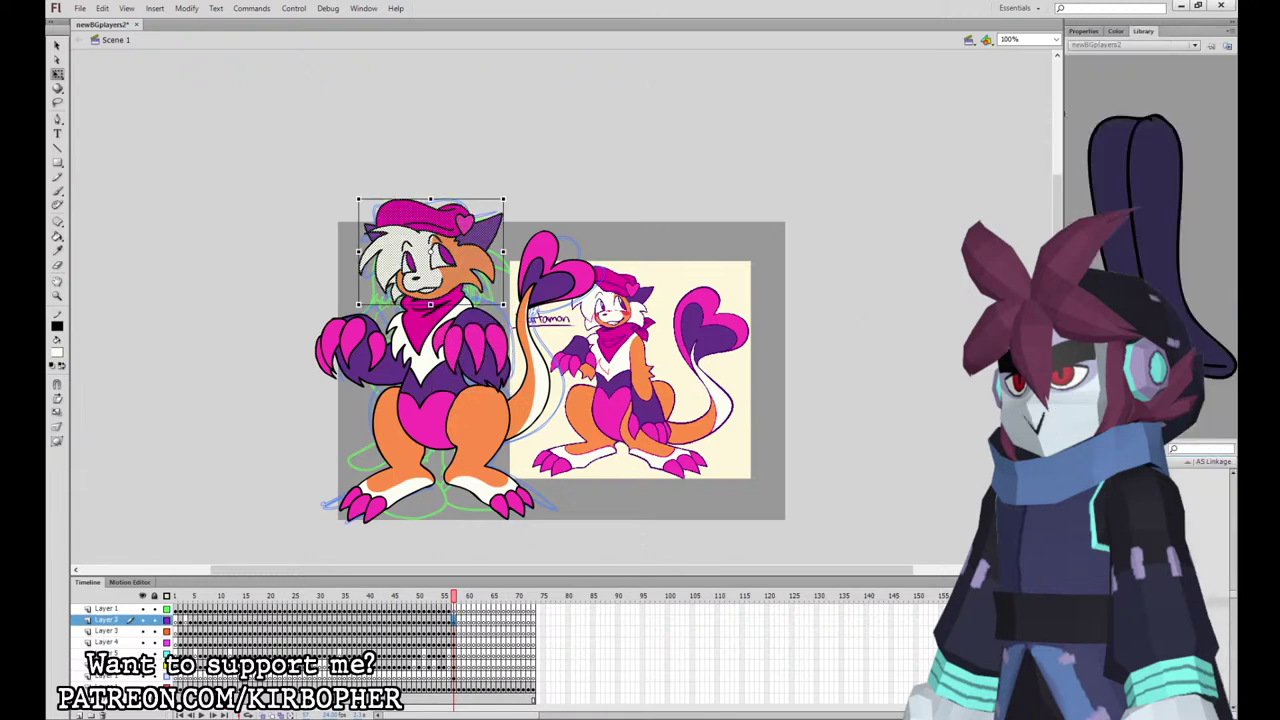
{"action": "left_click", "coordinate": [455, 620]}
{"action": "key", "text": "F8"}
{"action": "key", "text": "Return"}
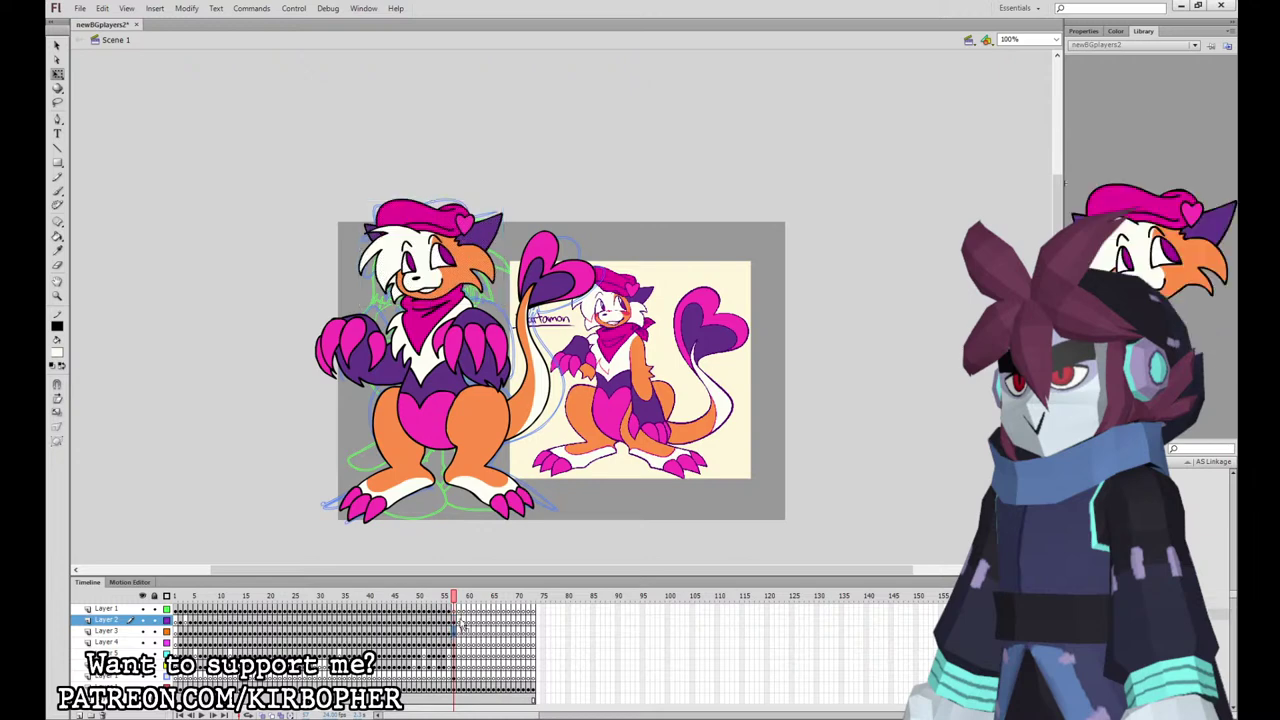
Step: Convert the left arm, body, raised right arm and tail on frame 57 into separate symbols, one per layer
{"action": "left_click", "coordinate": [455, 631]}
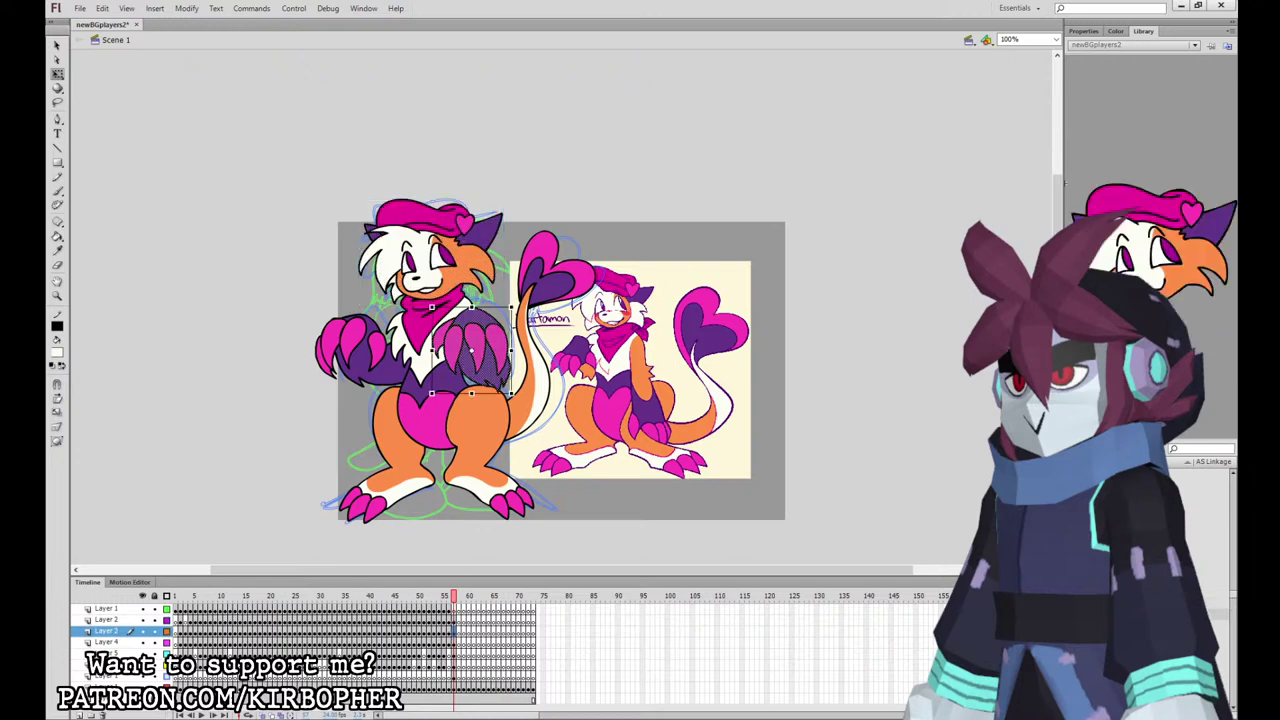
{"action": "key", "text": "F8"}
{"action": "key", "text": "Return"}
{"action": "key", "text": "Return"}
{"action": "left_click", "coordinate": [454, 632]}
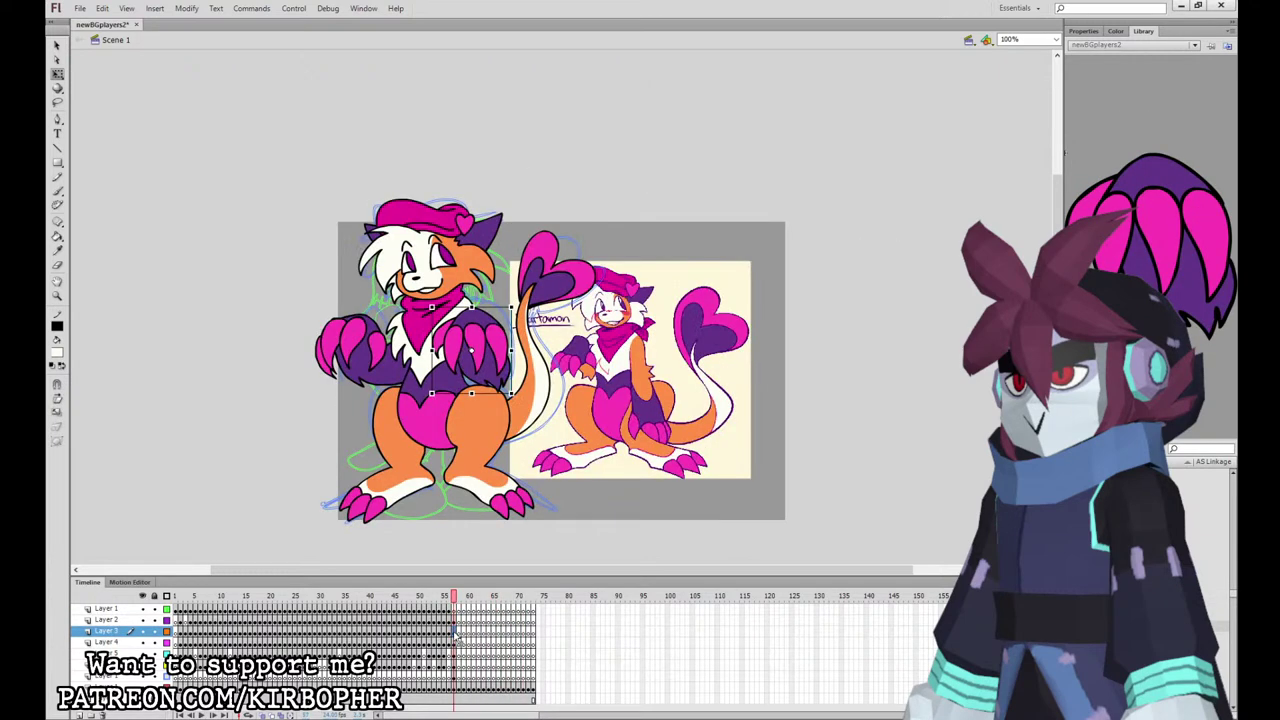
{"action": "left_click", "coordinate": [456, 642]}
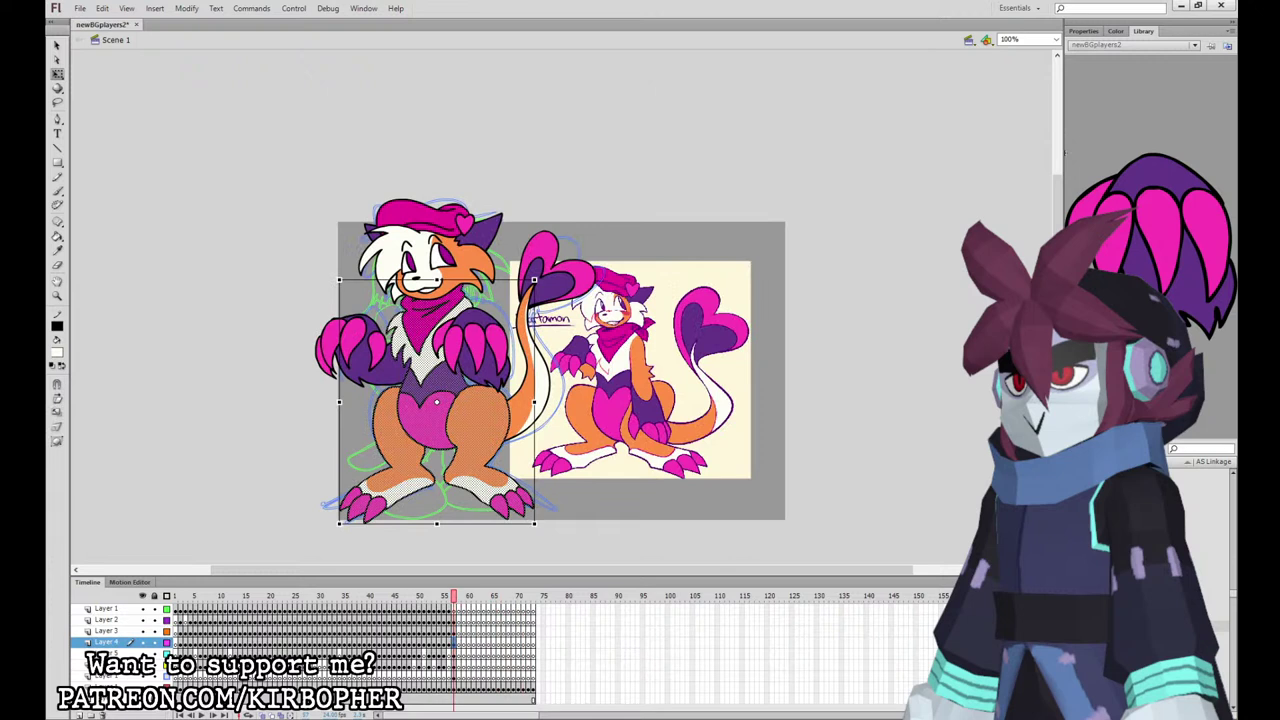
{"action": "left_click", "coordinate": [455, 653]}
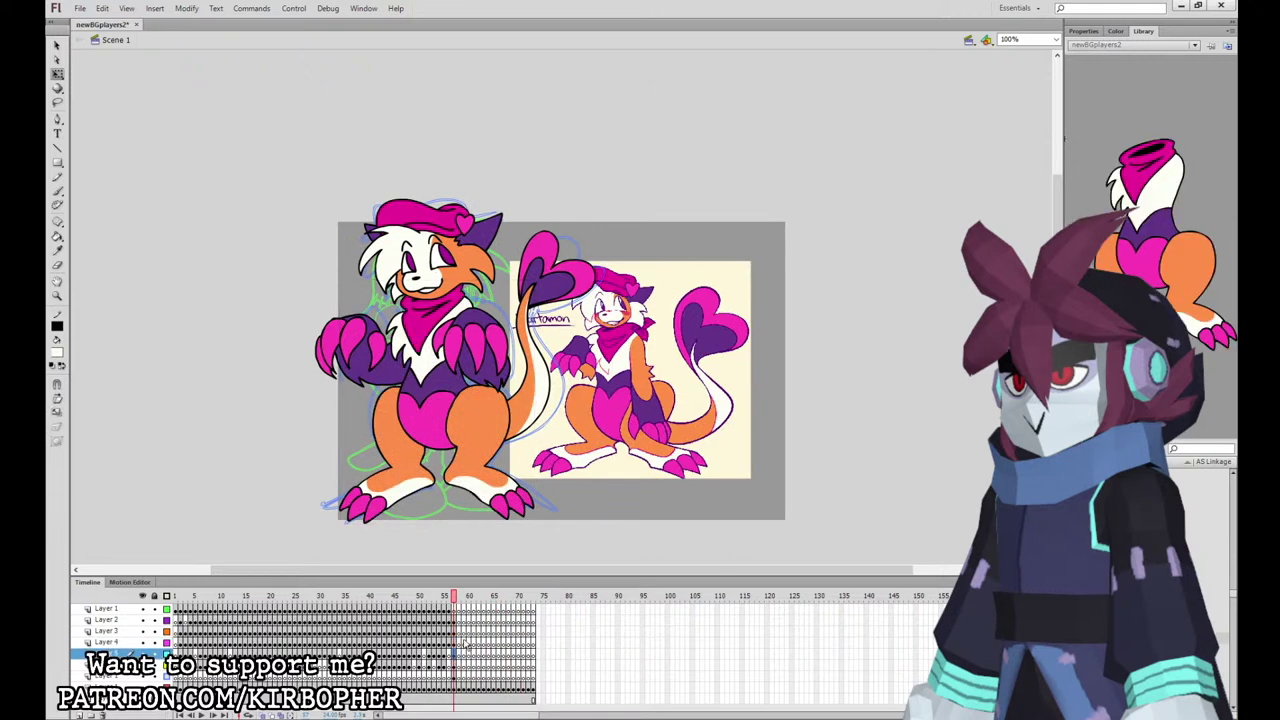
{"action": "left_click", "coordinate": [457, 664]}
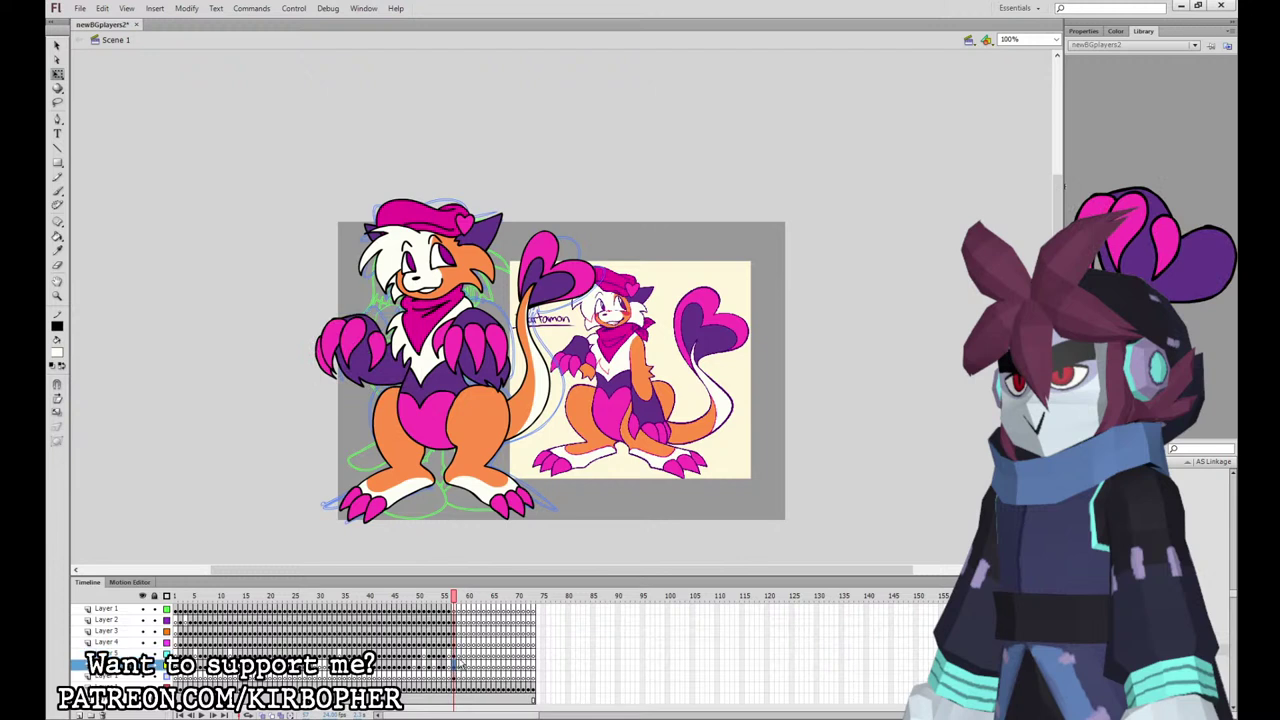
{"action": "left_click", "coordinate": [457, 664]}
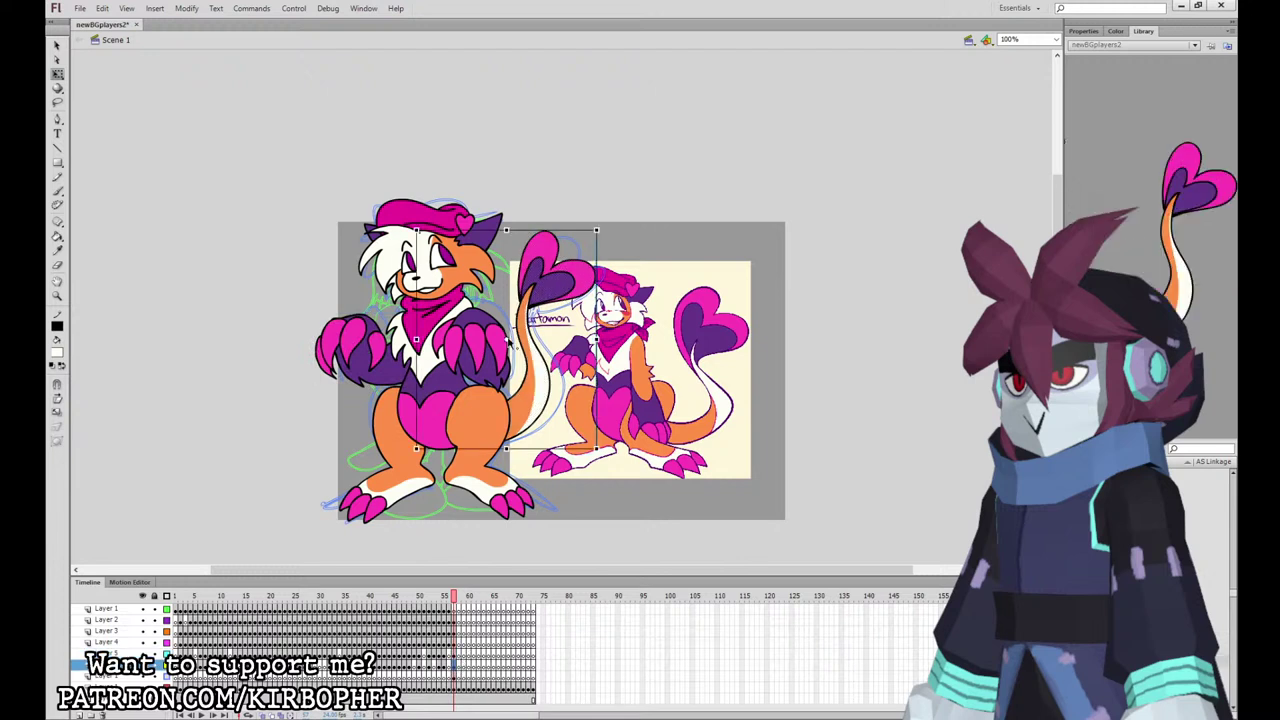
Step: Reposition the transformation points of the body, raised arm and head symbols to where each part should pivot
{"action": "left_click", "coordinate": [456, 425]}
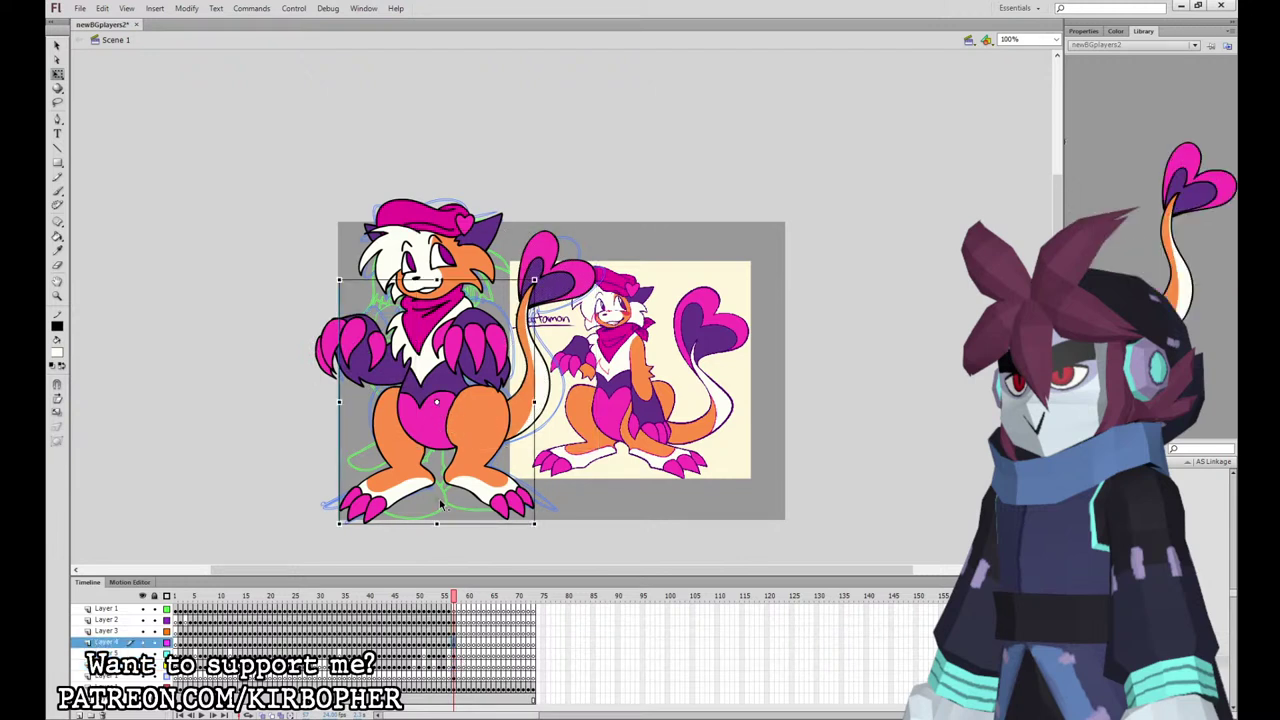
{"action": "left_click", "coordinate": [396, 368]}
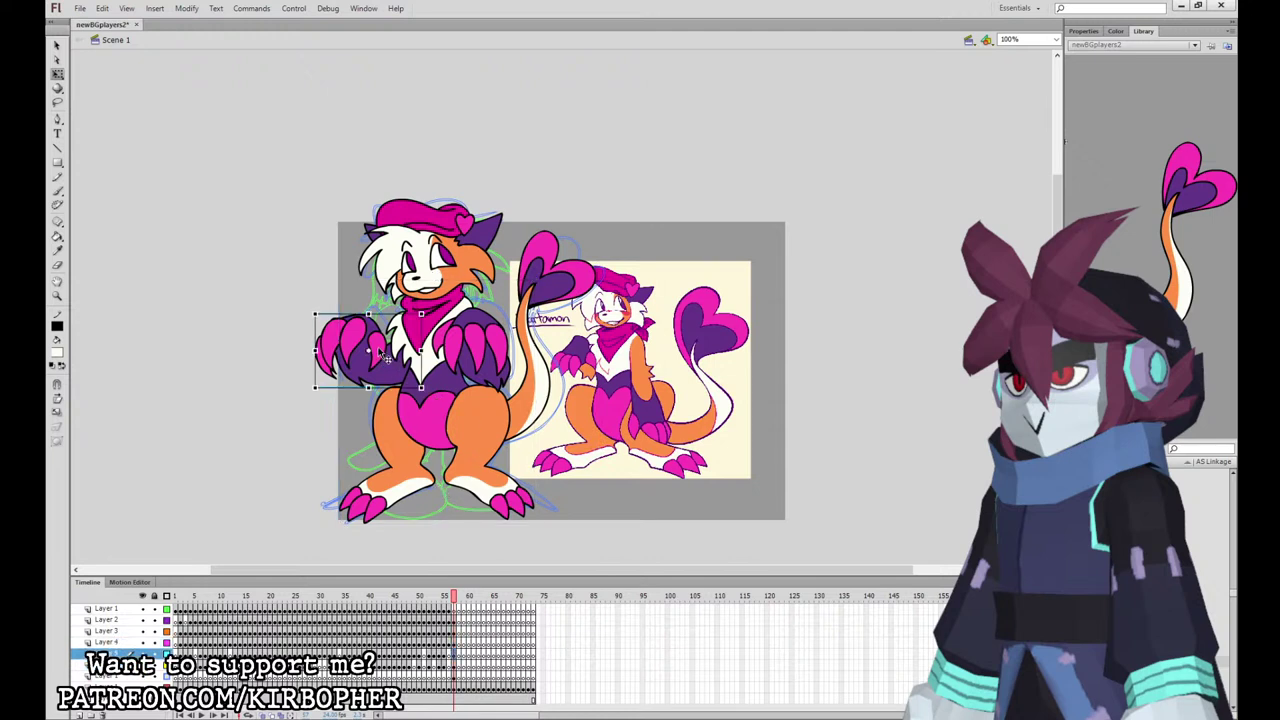
{"action": "left_click", "coordinate": [442, 262]}
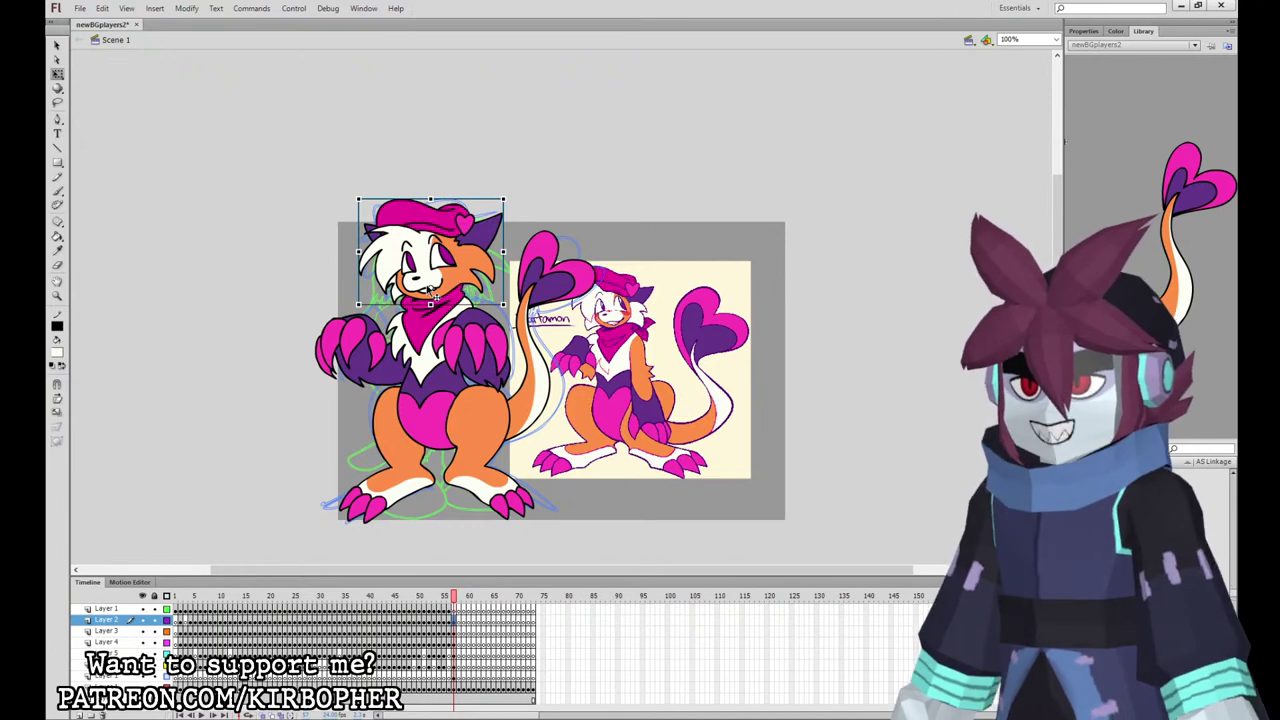
Step: Delete the blue rough sketch from frame 57 and copy that frame of the five layers holding the character's parts
{"action": "left_click", "coordinate": [454, 676]}
{"action": "key", "text": "Delete"}
{"action": "left_click_drag", "start_coordinate": [454, 665], "coordinate": [452, 622]}
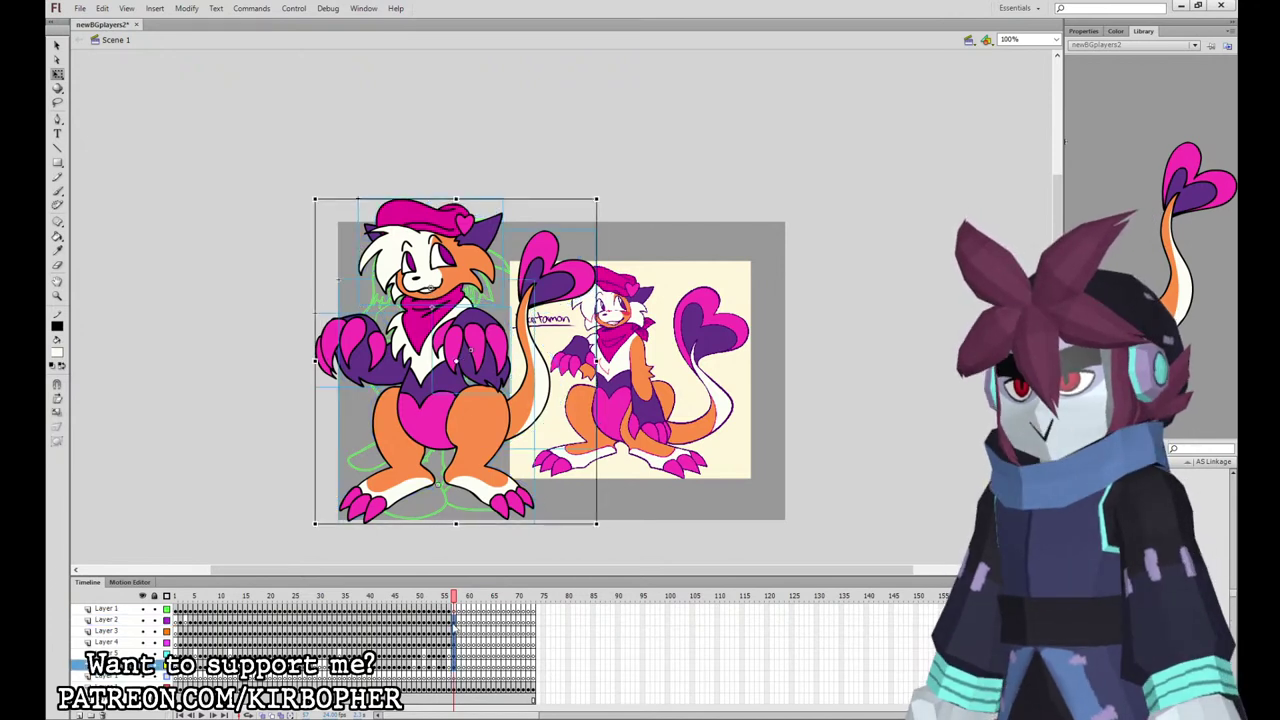
Step: Create the symbols 0backer151_game and 0backer151_game_SPRITE, and paste the copied character frames into the SPRITE symbol
{"action": "left_click", "coordinate": [171, 24]}
{"action": "type", "text": "0backer151_game"}
{"action": "key", "text": "Return"}
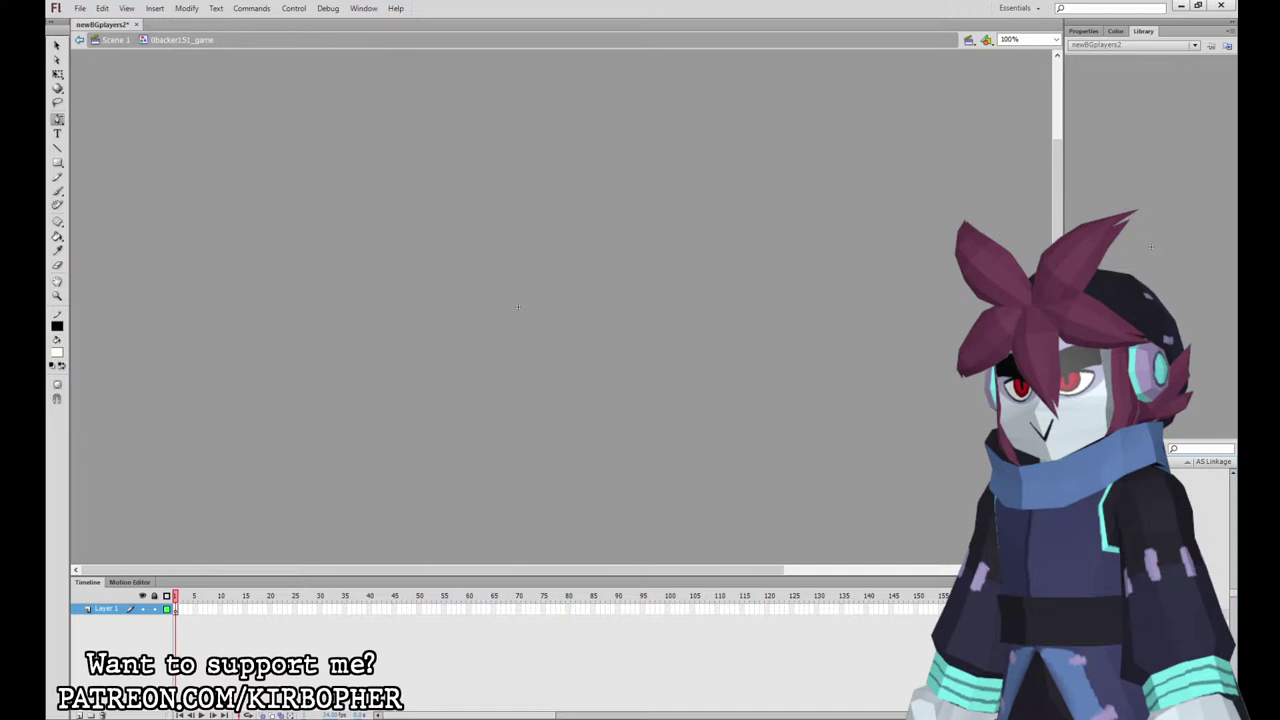
{"action": "key", "text": "Return"}
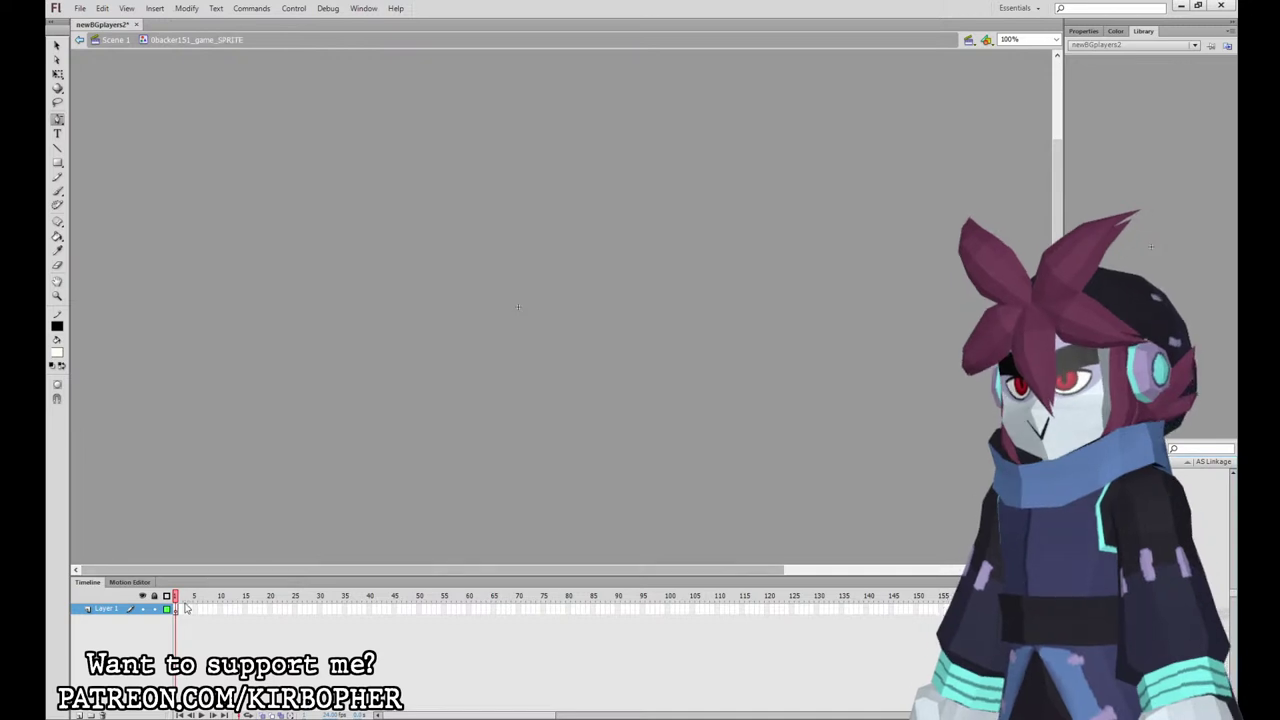
{"action": "key", "text": "ctrl+shift+v"}
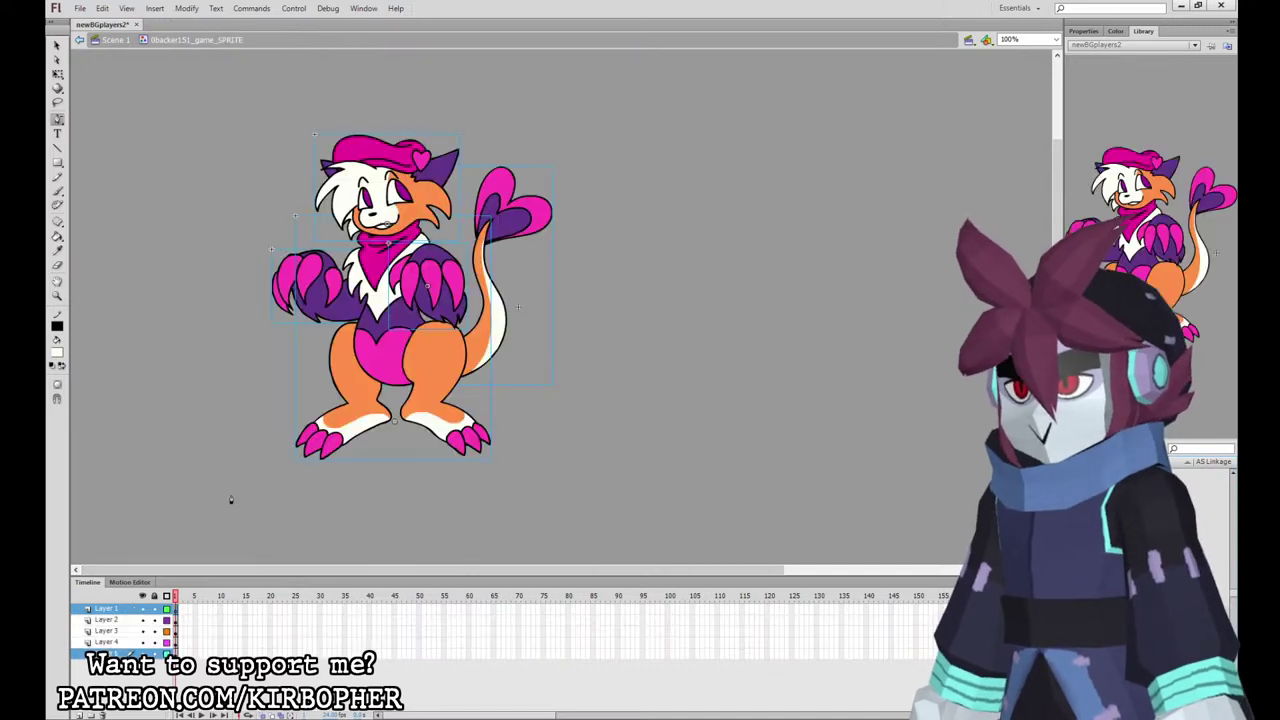
Step: Extend all five layers to frame 31 and add keyframes at frames 31 and 16
{"action": "left_click_drag", "start_coordinate": [325, 608], "coordinate": [325, 650]}
{"action": "key", "text": "F5"}
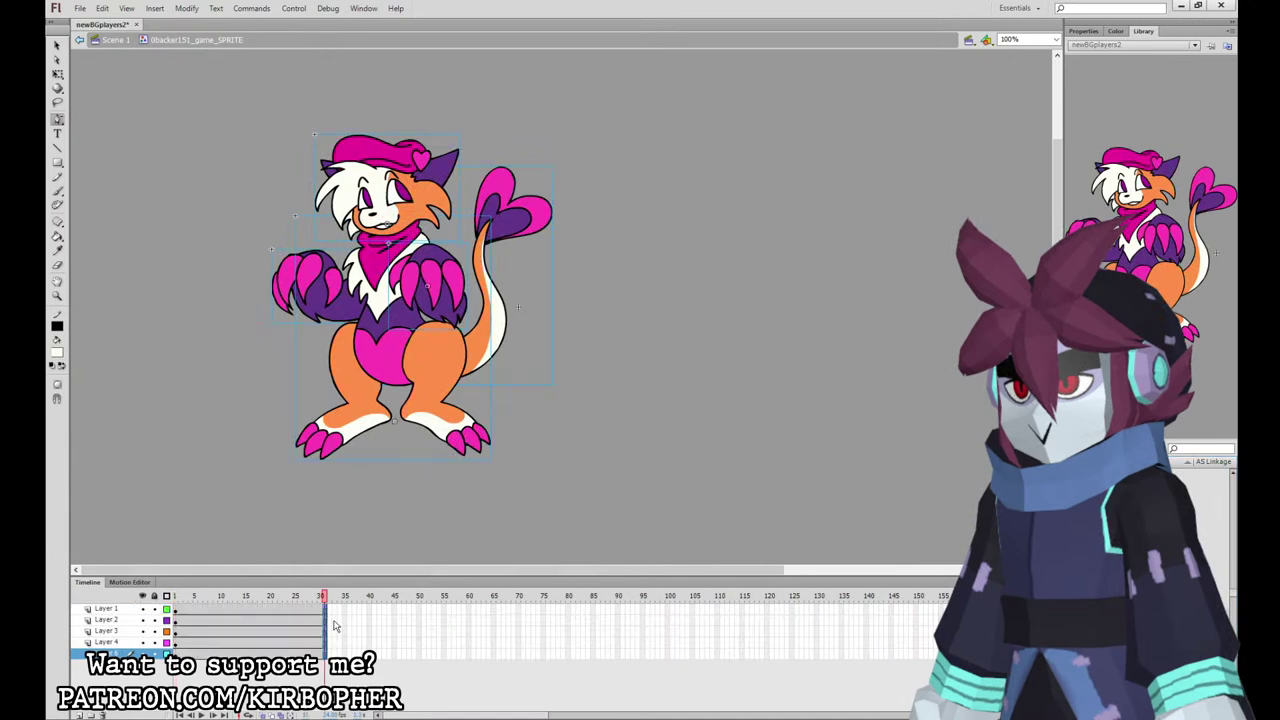
{"action": "left_click_drag", "start_coordinate": [250, 612], "coordinate": [250, 650]}
Step: Rotate the tail slightly clockwise about its base on frame 16
{"action": "key", "text": "q"}
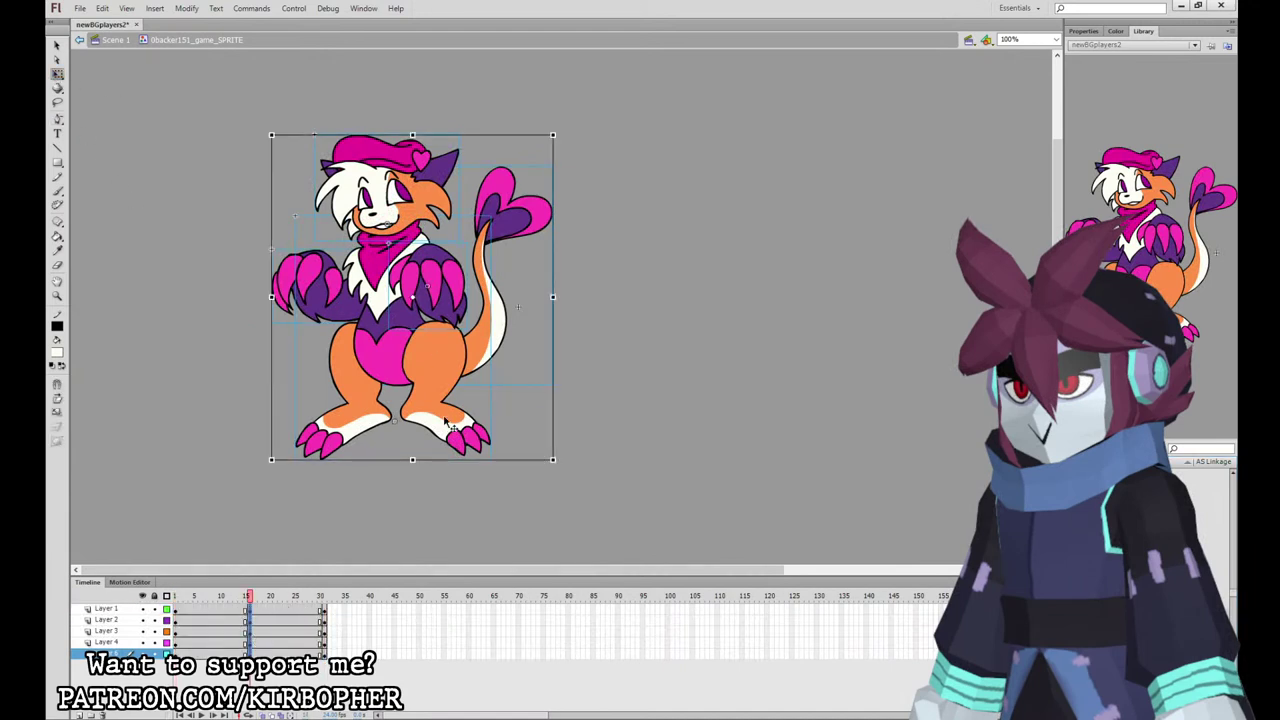
{"action": "left_click", "coordinate": [513, 335]}
{"action": "left_click", "coordinate": [461, 375]}
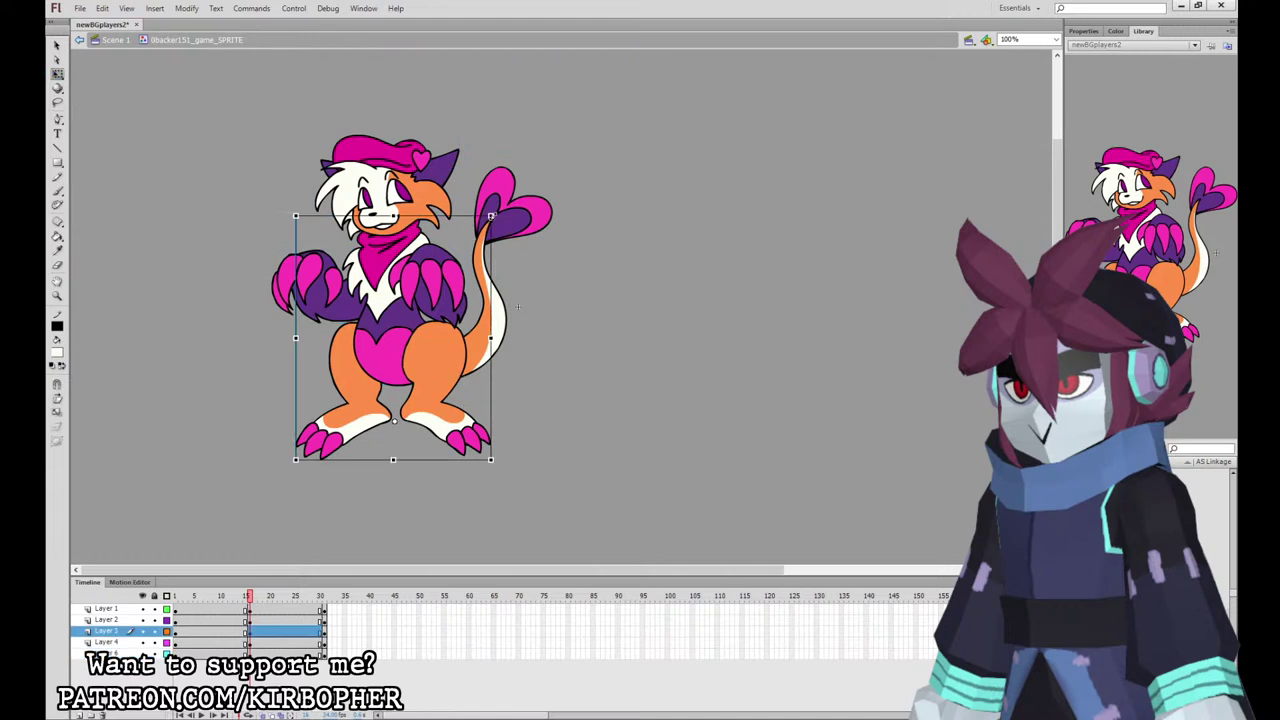
{"action": "left_click", "coordinate": [530, 214]}
{"action": "left_click_drag", "start_coordinate": [554, 166], "coordinate": [566, 176]}
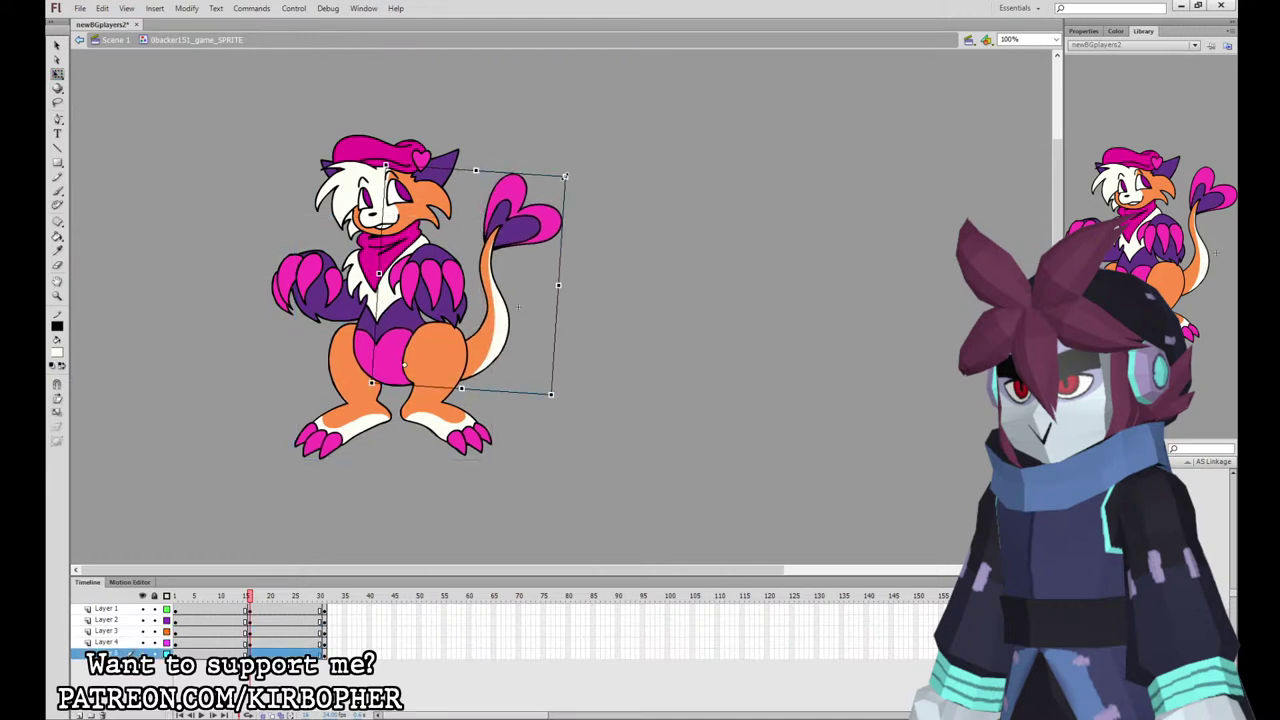
Step: Pose the character on frame 16 by rotating both arms slightly and tilting the head slightly counterclockwise
{"action": "left_click", "coordinate": [444, 272]}
{"action": "left_click_drag", "start_coordinate": [465, 251], "coordinate": [447, 279]}
{"action": "left_click", "coordinate": [352, 287]}
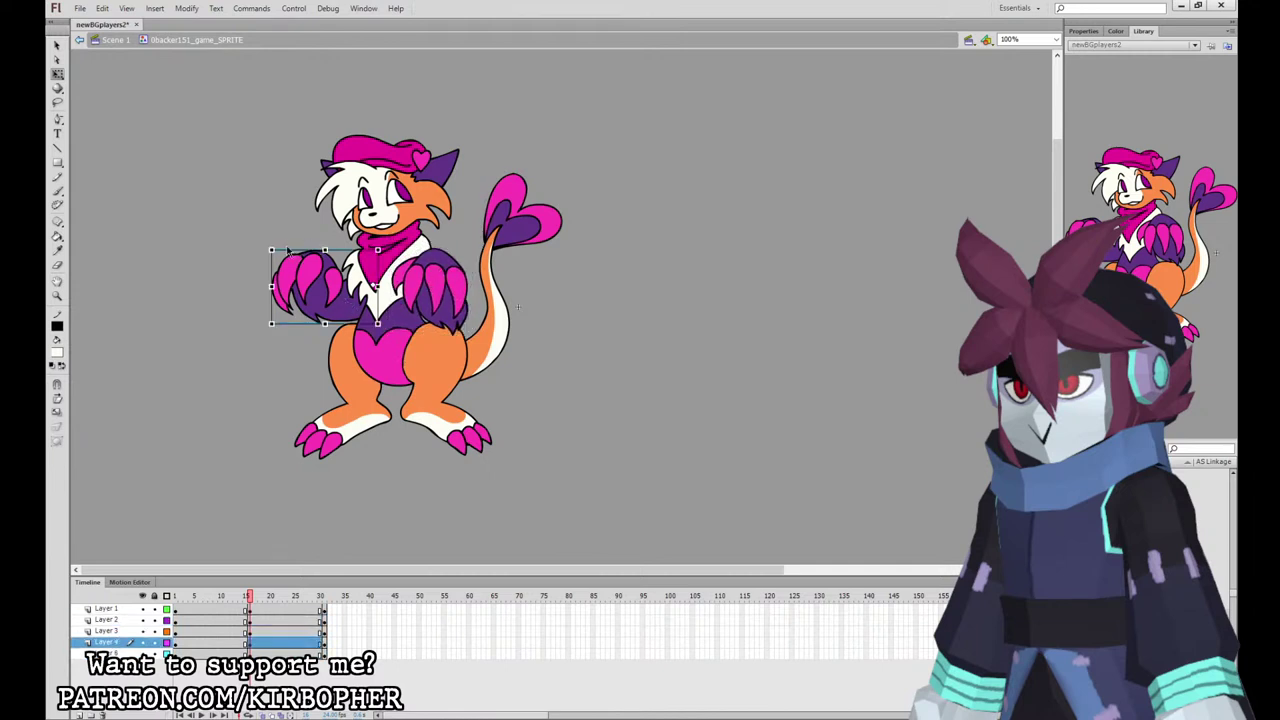
{"action": "left_click", "coordinate": [420, 176]}
{"action": "left_click_drag", "start_coordinate": [459, 130], "coordinate": [453, 159]}
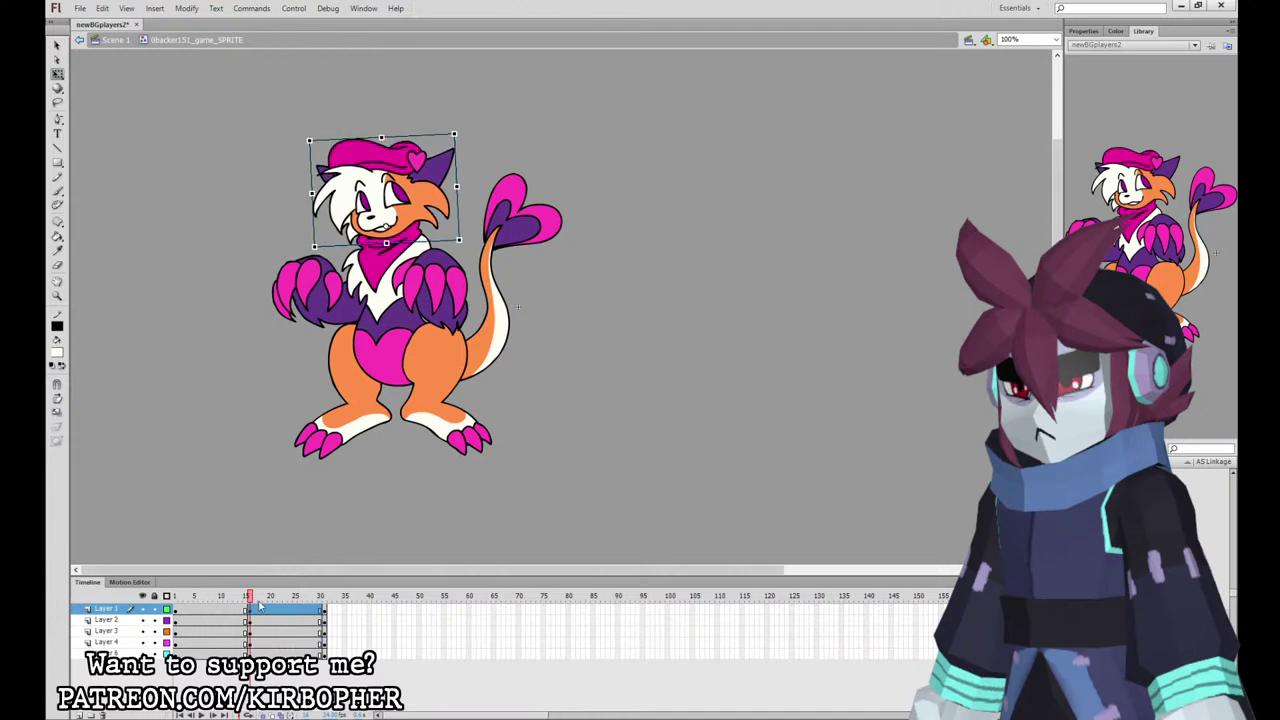
Step: Add keyframes at frames 9 and 24 on all five layers and create classic tweens between the keyframes
{"action": "left_click_drag", "start_coordinate": [259, 601], "coordinate": [254, 602]}
{"action": "left_click", "coordinate": [248, 643]}
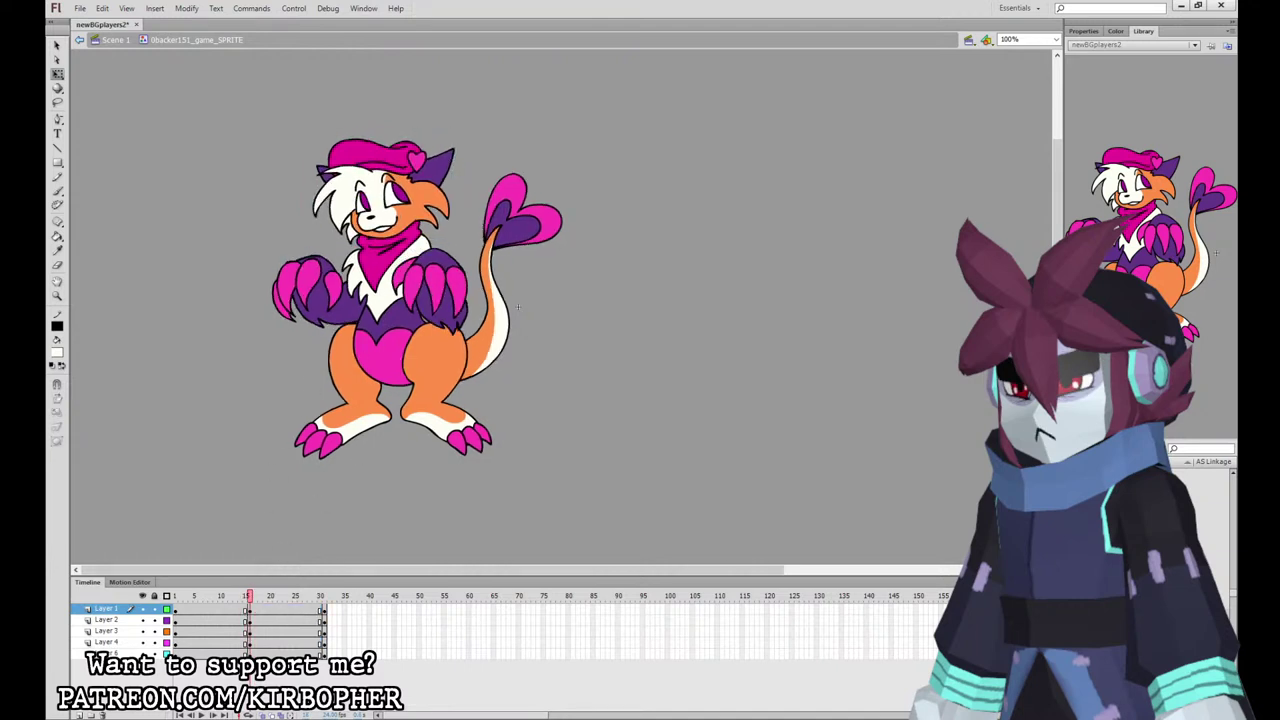
{"action": "mouse_move", "coordinate": [238, 652]}
{"action": "left_mouse_down"}
{"action": "mouse_move", "coordinate": [259, 609]}
{"action": "mouse_move", "coordinate": [216, 653]}
{"action": "left_mouse_up"}
{"action": "key", "text": "F3"}
{"action": "key", "text": "F6"}
{"action": "left_click_drag", "start_coordinate": [290, 609], "coordinate": [291, 654]}
{"action": "key", "text": "F6"}
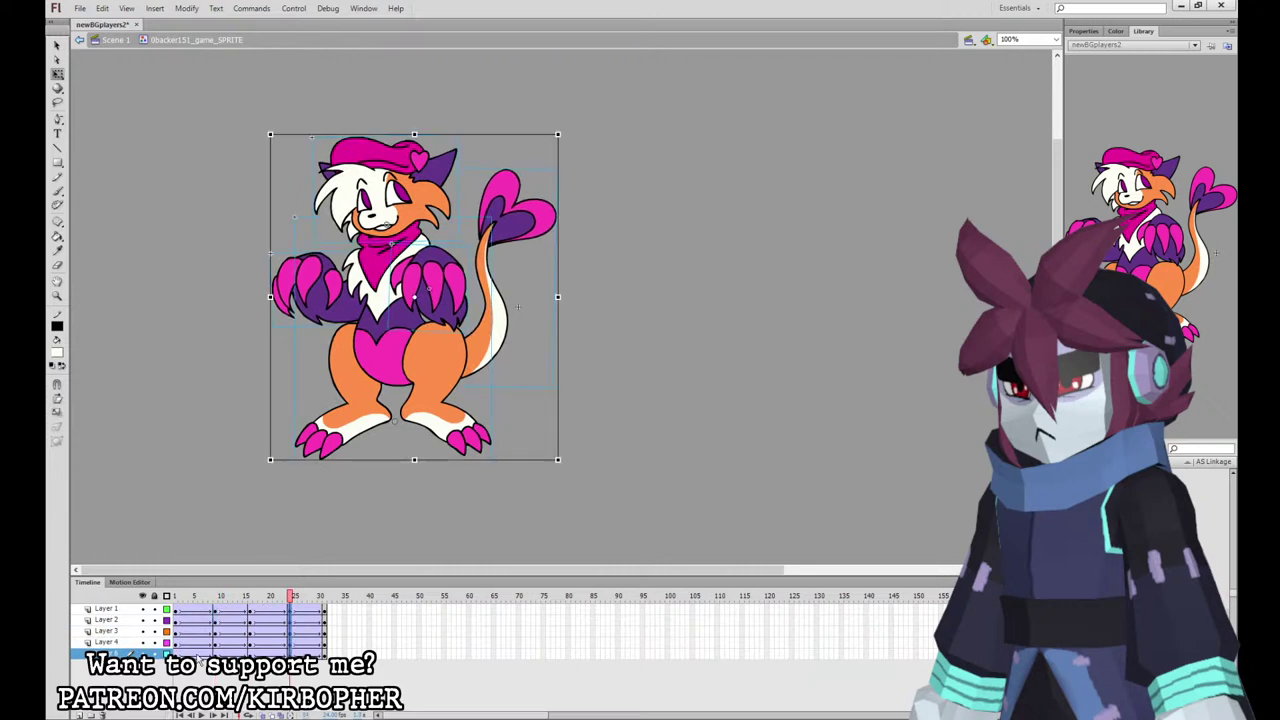
Step: Set the tween easing to -100 in on the segments leaving a pose and 100 out on the segments arriving at one
{"action": "left_click_drag", "start_coordinate": [191, 653], "coordinate": [295, 609]}
{"action": "left_click", "coordinate": [1084, 31]}
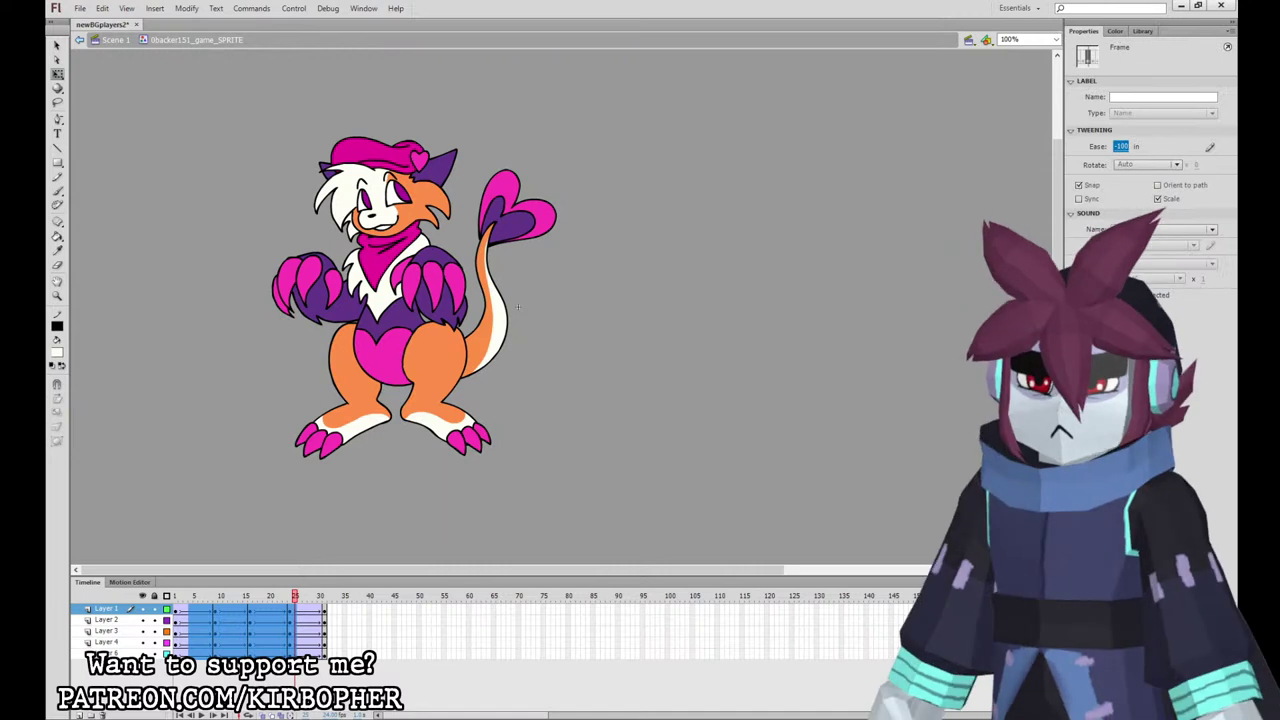
{"action": "left_click_drag", "start_coordinate": [310, 653], "coordinate": [310, 609]}
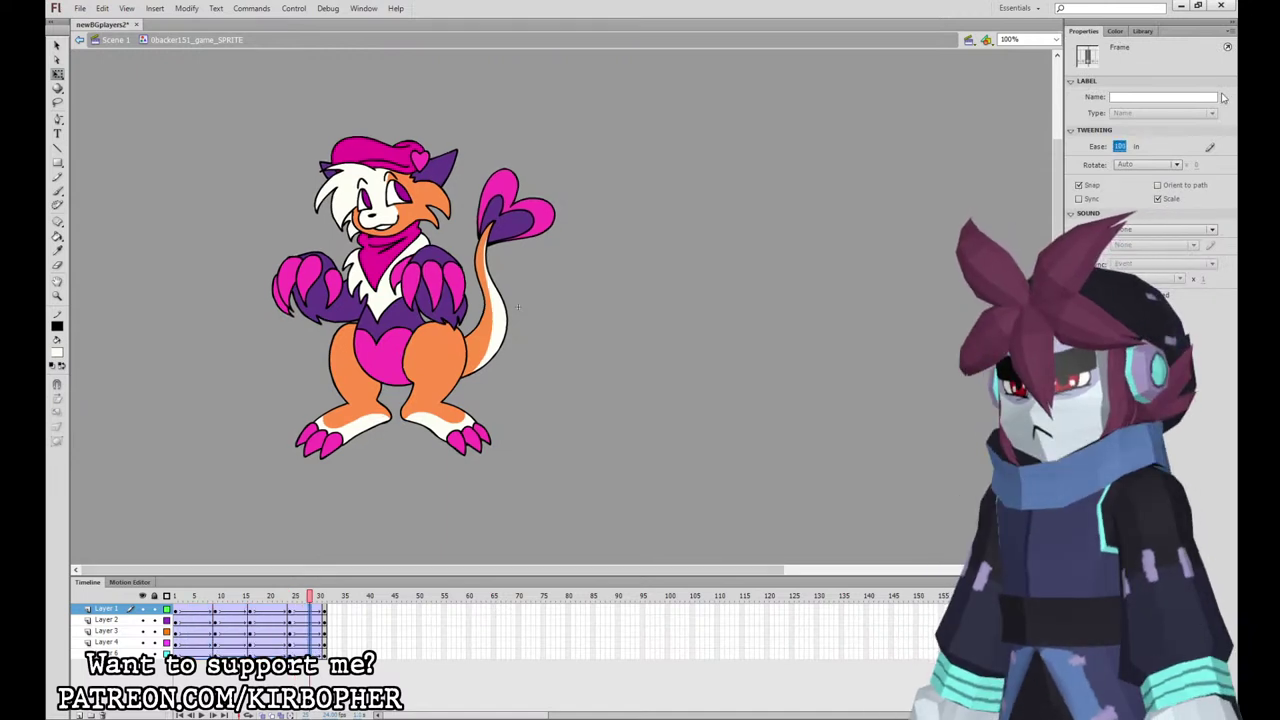
{"action": "left_click_drag", "start_coordinate": [1117, 147], "coordinate": [1108, 213]}
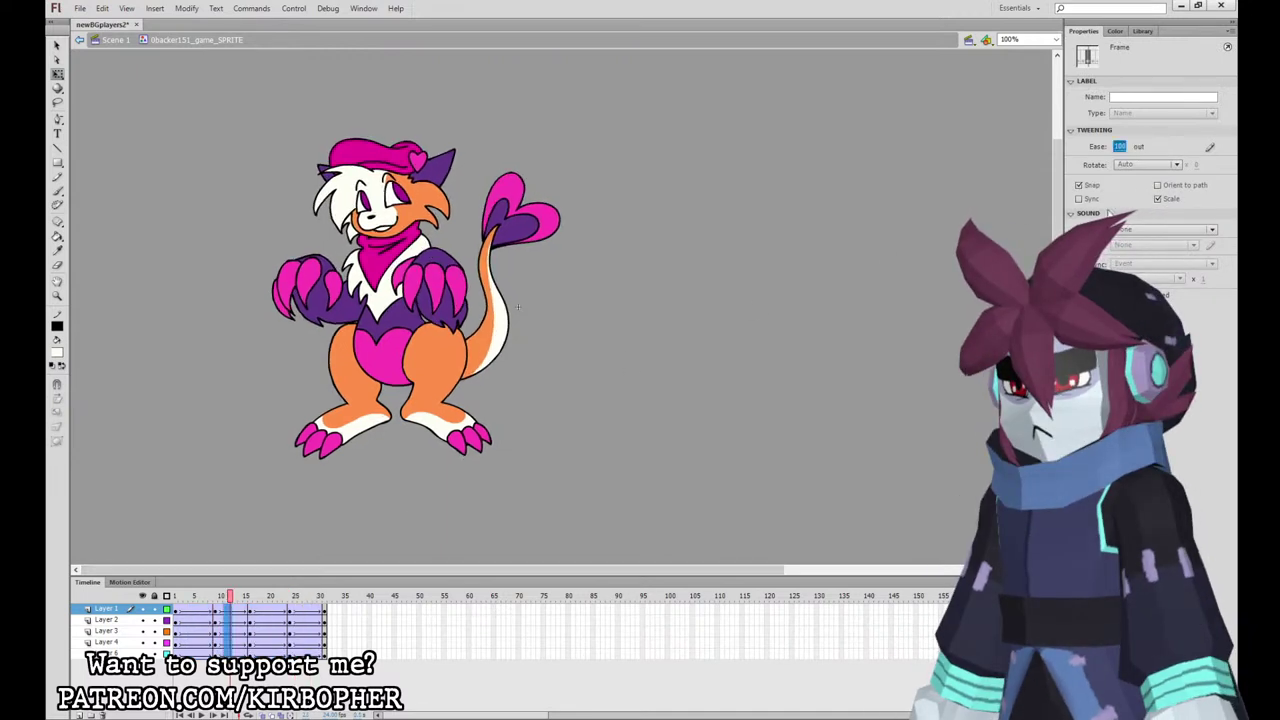
Step: Convert the tweened frames of all five layers into individual keyframes and remove the tweens
{"action": "left_click_drag", "start_coordinate": [322, 610], "coordinate": [176, 654]}
{"action": "key", "text": "F6"}
{"action": "right_click", "coordinate": [236, 616]}
{"action": "left_click", "coordinate": [299, 312]}
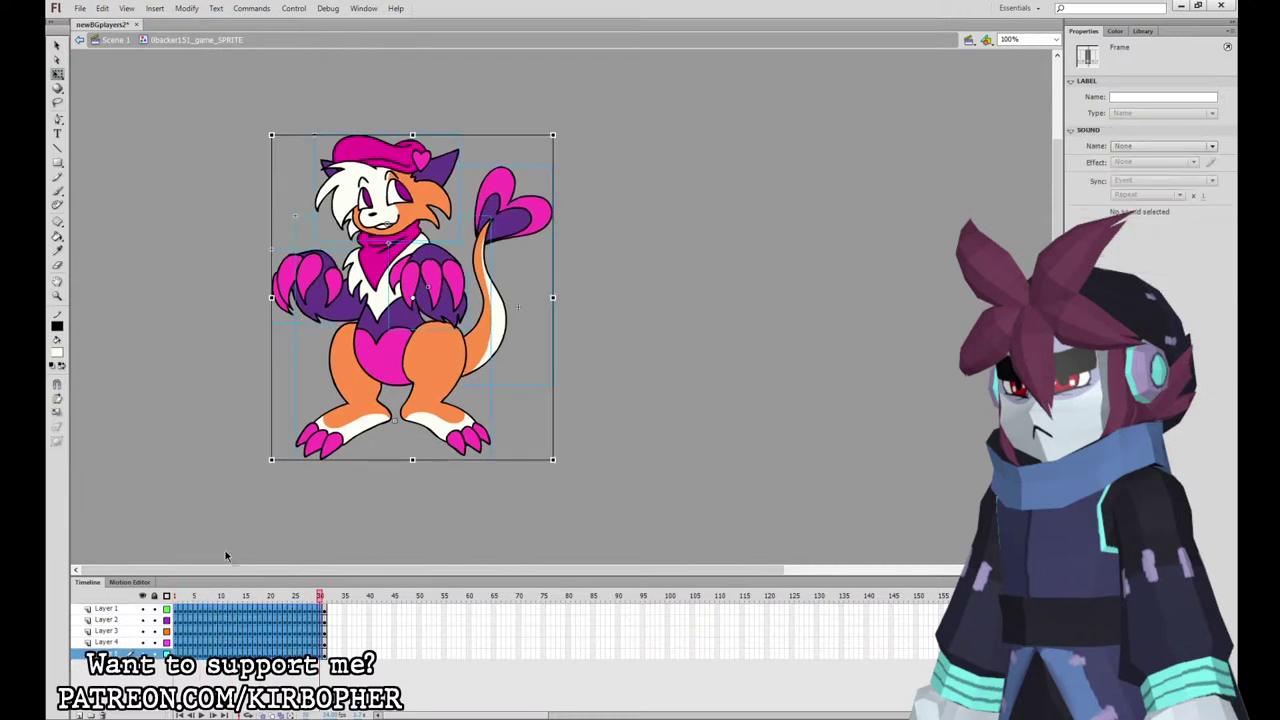
Step: Clear every second keyframe on all five layers so that each pose holds for two frames
{"action": "left_click", "coordinate": [195, 678]}
{"action": "left_click", "coordinate": [190, 608]}
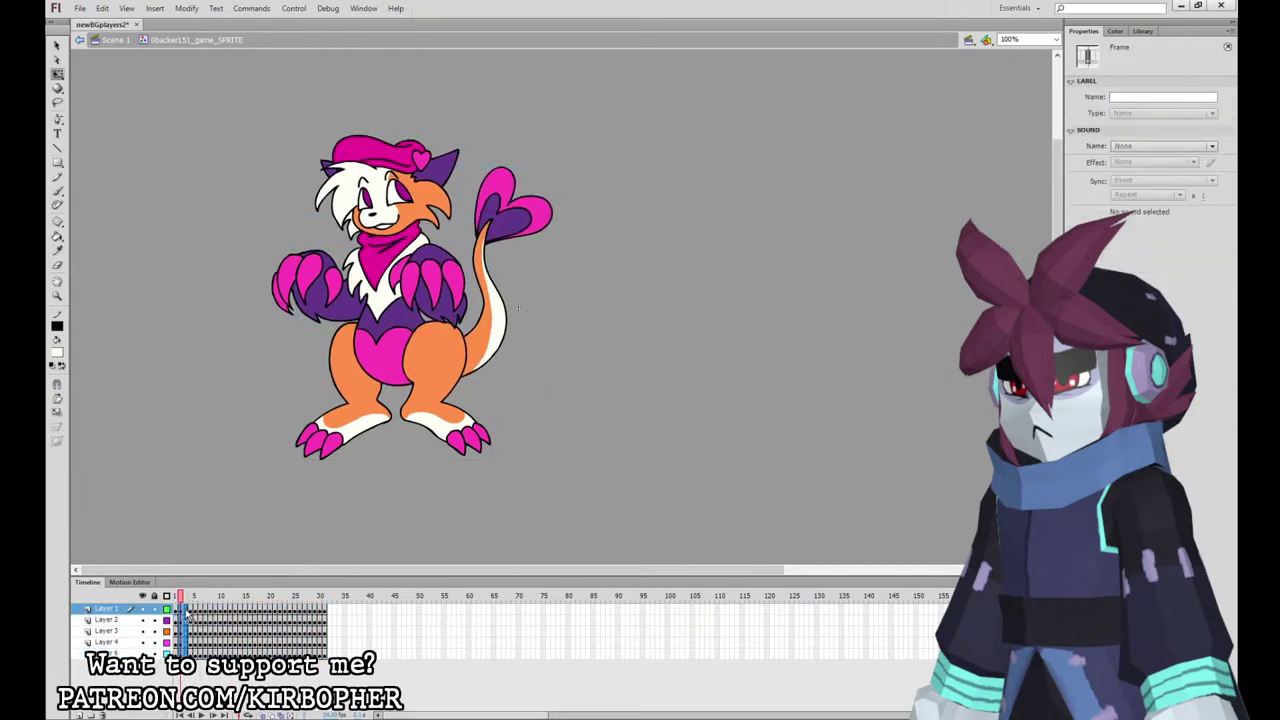
{"action": "key", "text": "shift+F6"}
{"action": "left_click_drag", "start_coordinate": [204, 610], "coordinate": [204, 654]}
{"action": "left_click", "coordinate": [201, 654]}
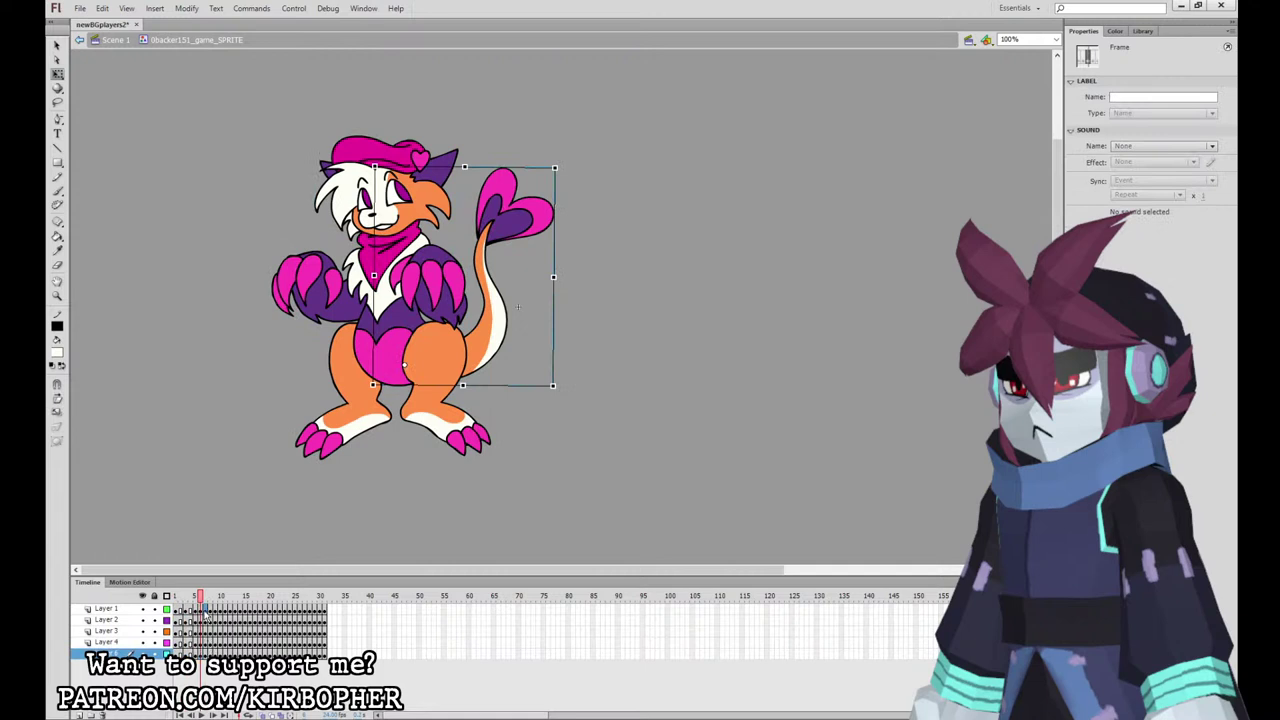
{"action": "left_click_drag", "start_coordinate": [205, 610], "coordinate": [203, 654]}
{"action": "key", "text": "shift+F6"}
{"action": "left_click_drag", "start_coordinate": [210, 610], "coordinate": [245, 654]}
{"action": "key", "text": "shift+F6"}
{"action": "key", "text": "shift+F6"}
{"action": "key", "text": "shift+F6"}
{"action": "left_click_drag", "start_coordinate": [240, 654], "coordinate": [321, 653]}
{"action": "key", "text": "shift+F6"}
{"action": "key", "text": "shift+F6"}
{"action": "key", "text": "shift+F6"}
{"action": "key", "text": "shift+F6"}
{"action": "key", "text": "shift+F6"}
{"action": "key", "text": "shift+F6"}
Step: Trim the five layers to end at frame 30 and play the animation
{"action": "key", "text": "shift+F5"}
{"action": "left_click", "coordinate": [346, 631]}
{"action": "key", "text": "F5"}
{"action": "left_click", "coordinate": [593, 457]}
{"action": "key", "text": "Return"}
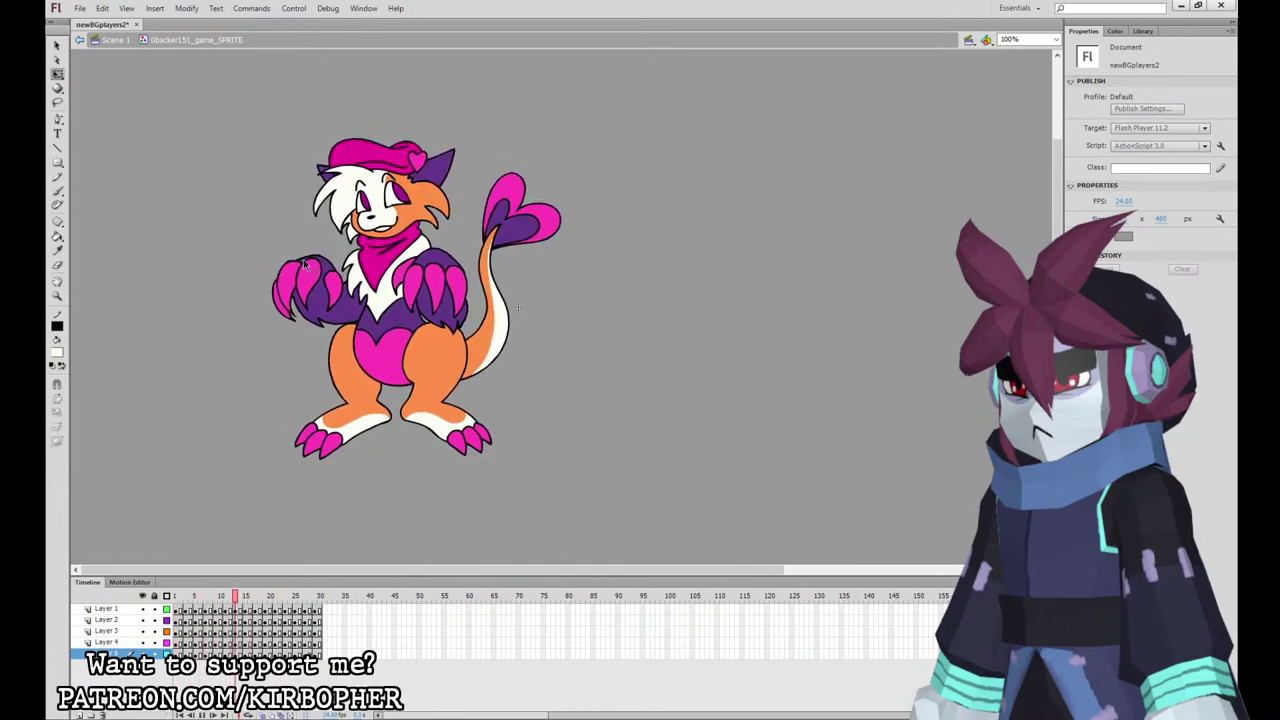
Step: In Scene 1, copy frame 56's character instance to frame 57, swap it for 0backer151_game_SPRITE, and clear the rest of Layer 1
{"action": "left_click", "coordinate": [122, 42]}
{"action": "left_click", "coordinate": [449, 609]}
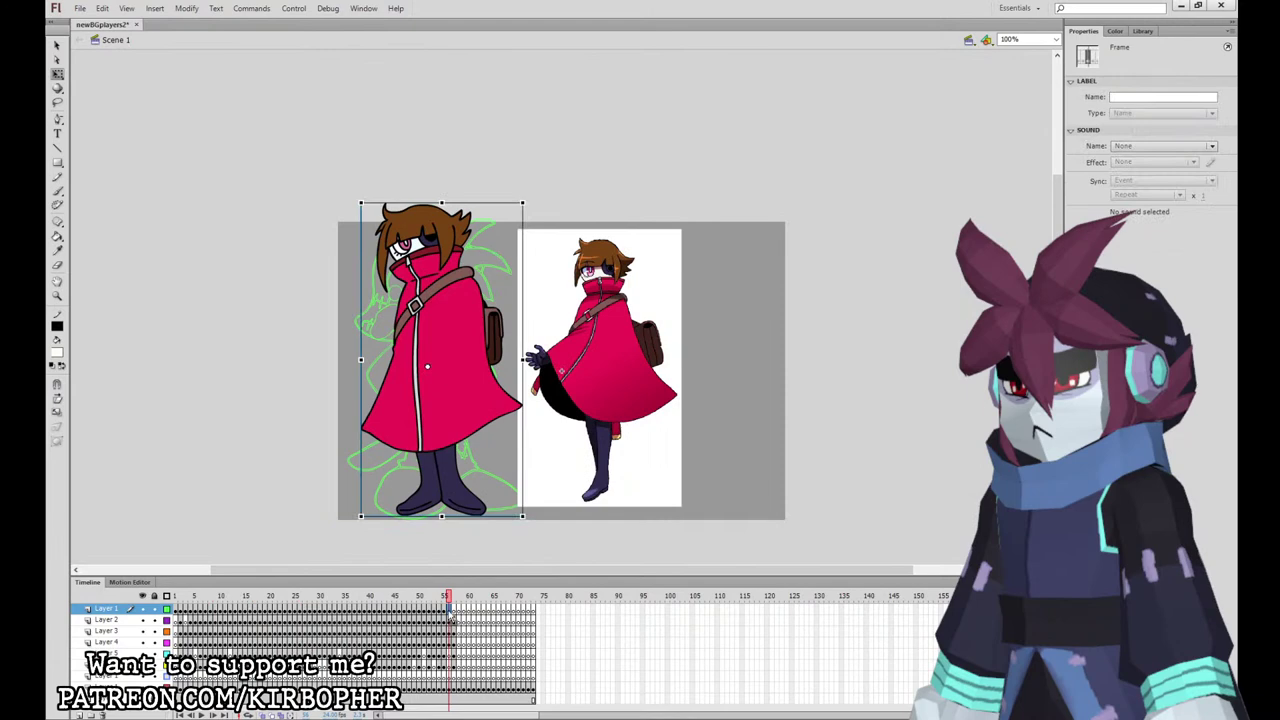
{"action": "left_click_drag", "start_coordinate": [449, 609], "coordinate": [454, 609]}
{"action": "left_click", "coordinate": [455, 356]}
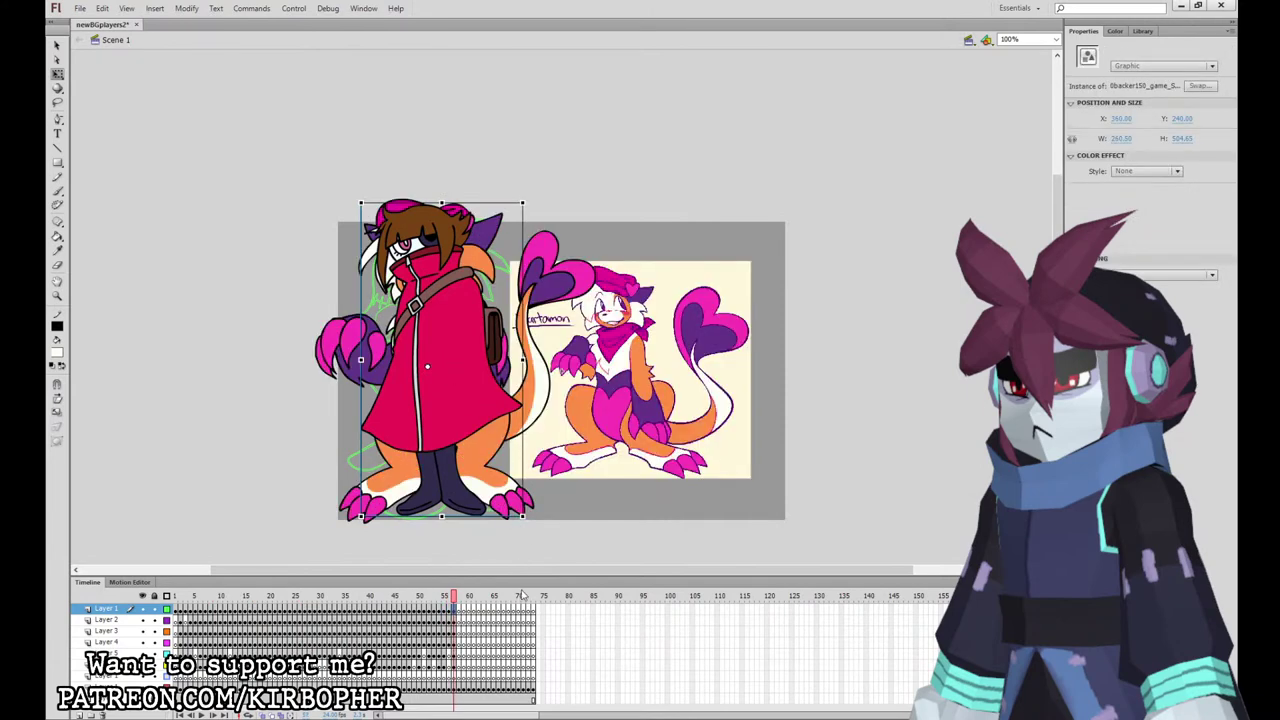
{"action": "left_click", "coordinate": [664, 352]}
{"action": "left_click", "coordinate": [656, 410]}
{"action": "left_click_drag", "start_coordinate": [462, 609], "coordinate": [533, 609]}
Step: Look through the remaining characters' reference pictures from frame 58 to the end of the timeline
{"action": "left_click", "coordinate": [459, 676]}
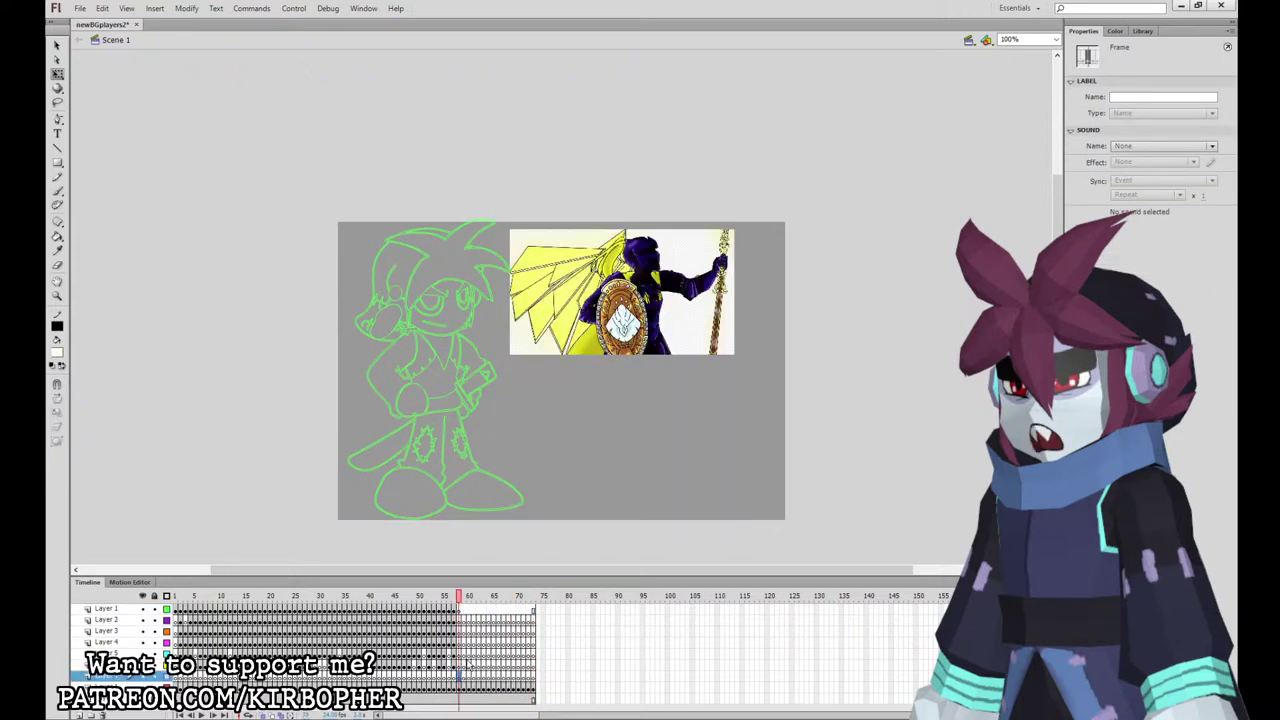
{"action": "left_click", "coordinate": [466, 665]}
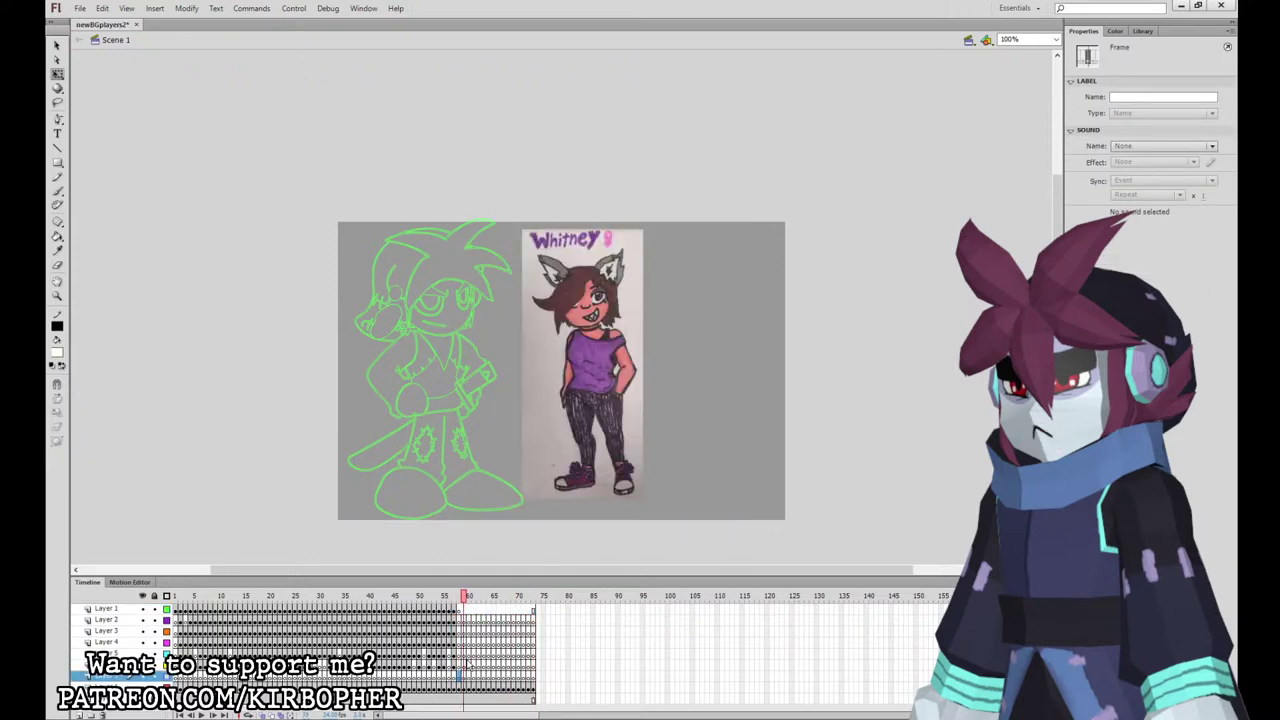
{"action": "key", "text": "period"}
{"action": "key", "text": "period"}
{"action": "key", "text": "period"}
{"action": "key", "text": "period"}
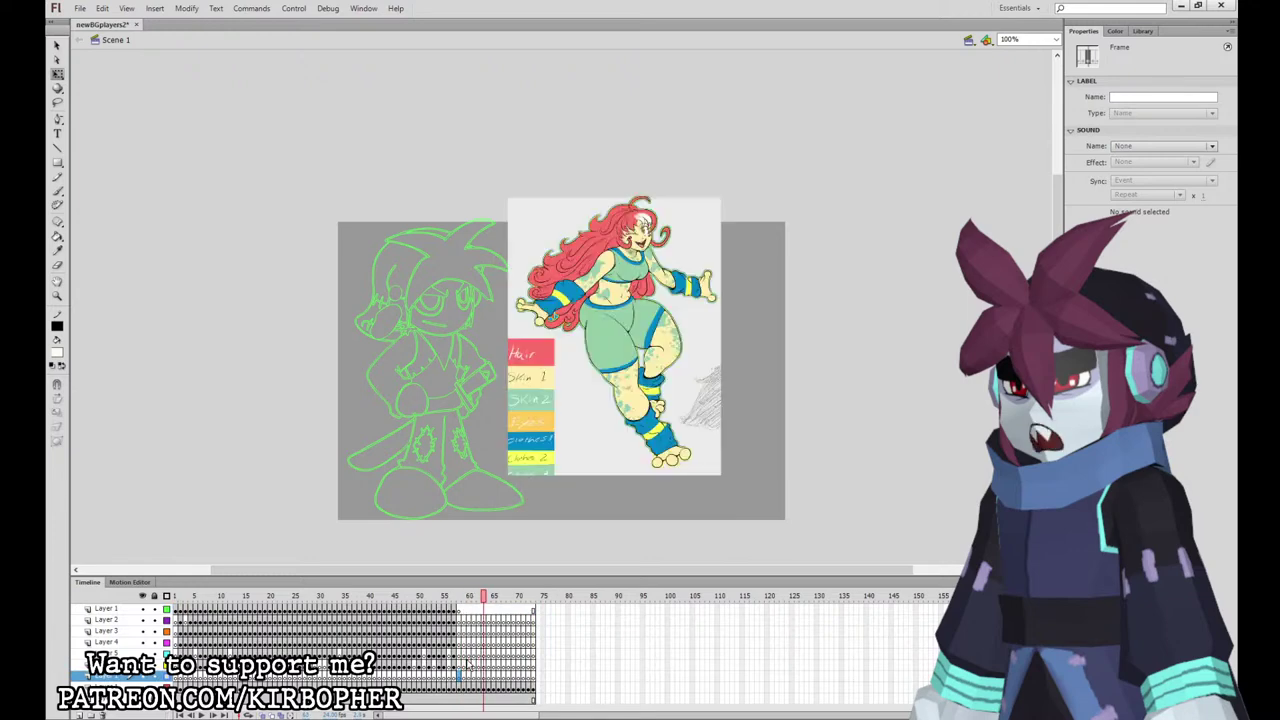
{"action": "key", "text": "period"}
{"action": "key", "text": "period"}
{"action": "key", "text": "period"}
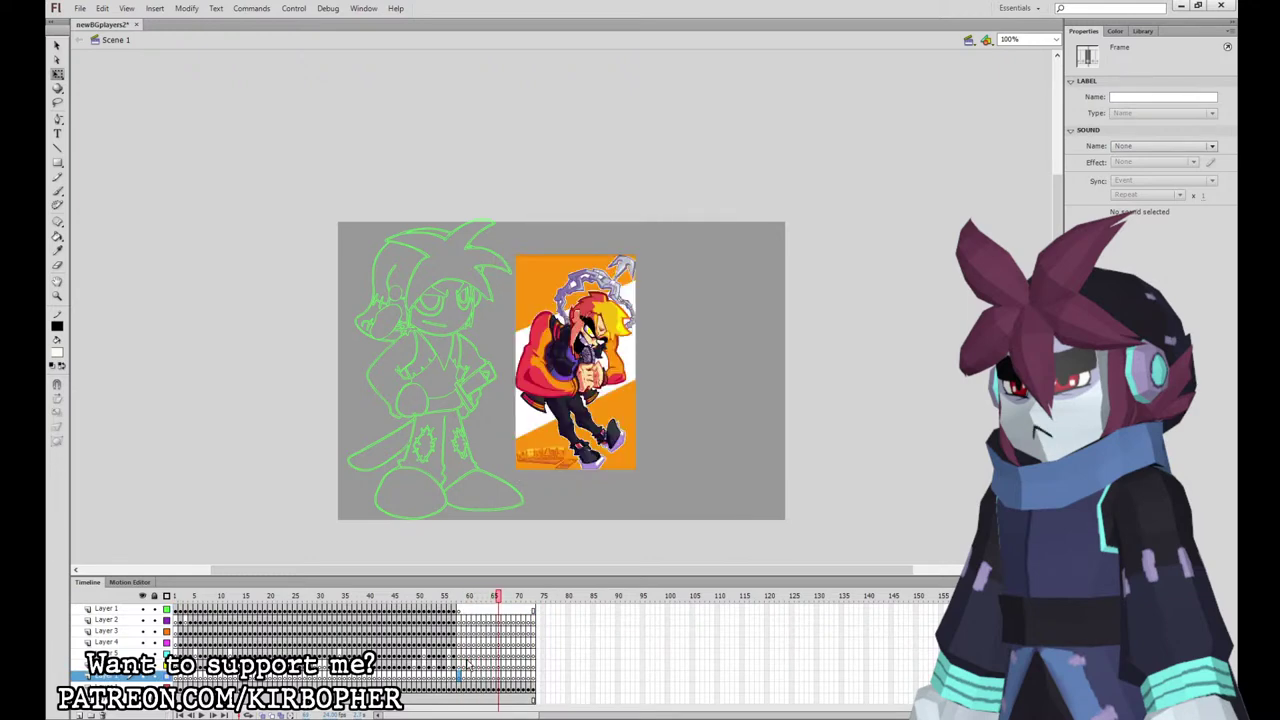
{"action": "key", "text": "period"}
{"action": "key", "text": "period"}
{"action": "key", "text": "period"}
{"action": "key", "text": "period"}
{"action": "key", "text": "period"}
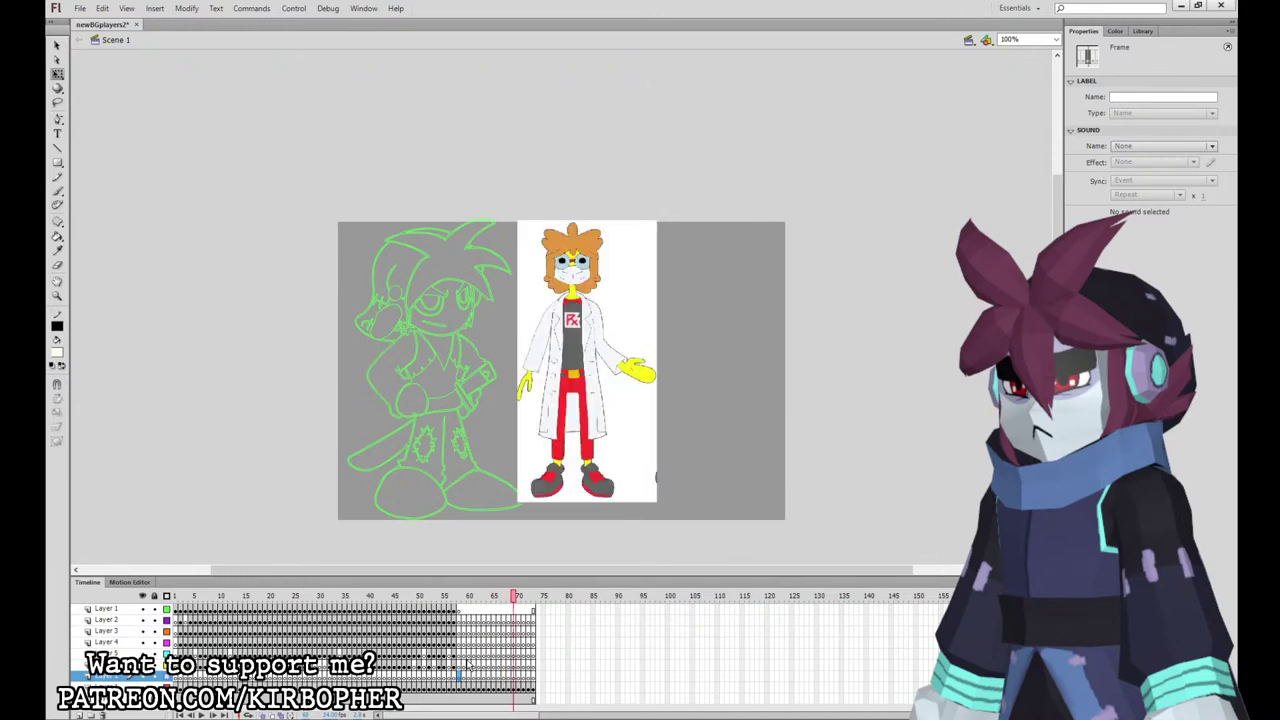
{"action": "key", "text": "period"}
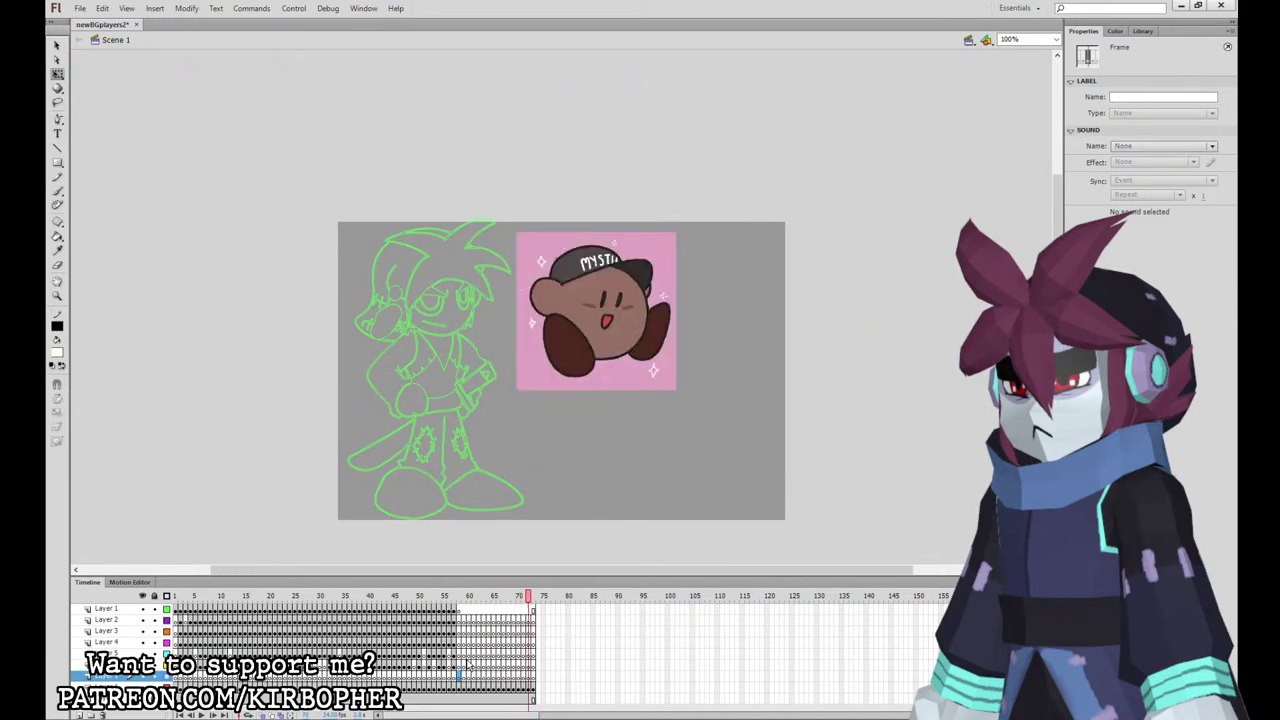
{"action": "key", "text": "period"}
{"action": "left_click", "coordinate": [459, 666]}
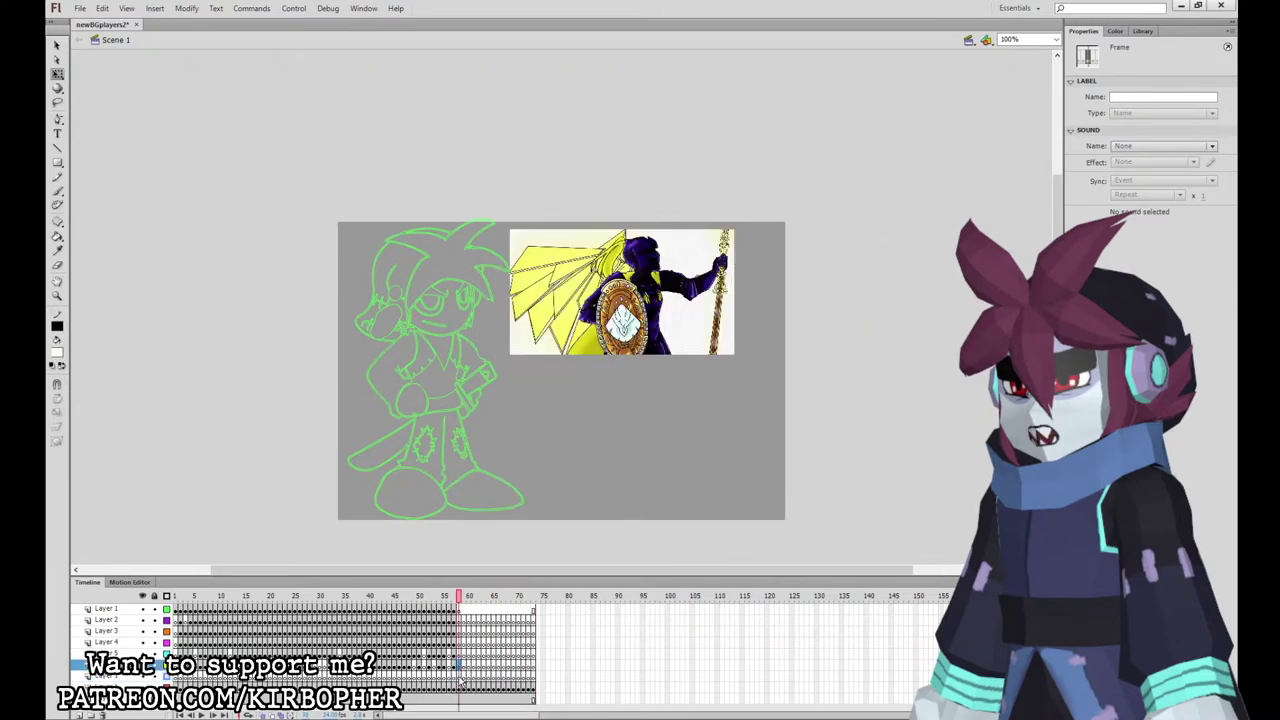
{"action": "left_click", "coordinate": [460, 674]}
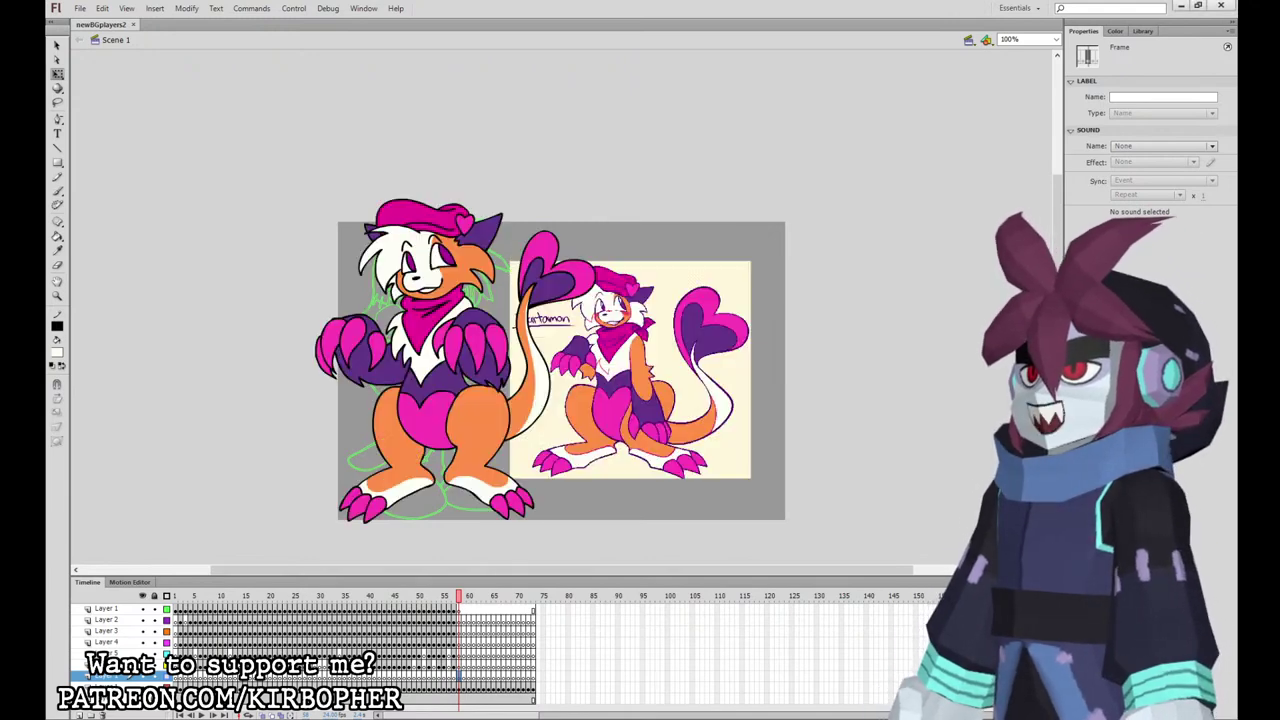
Step: Open the head symbol inside the character sprite on frame 57 for editing and select its orange face fill
{"action": "left_click", "coordinate": [465, 285]}
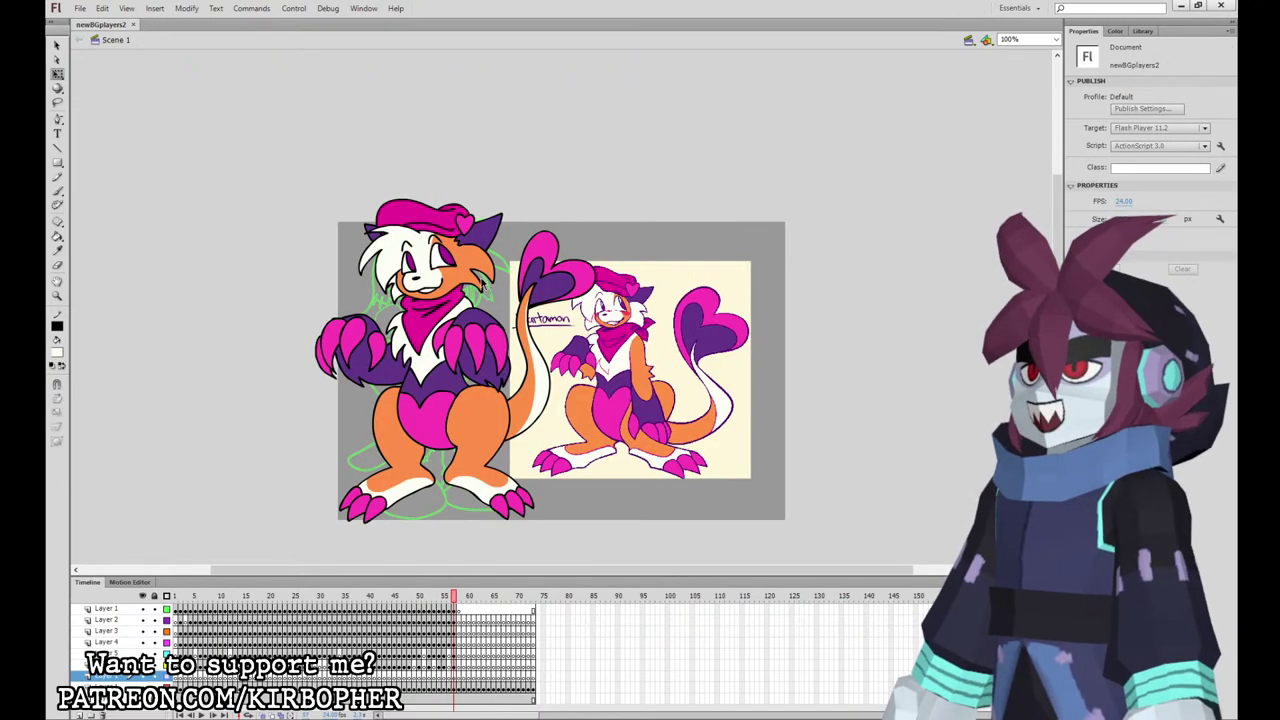
{"action": "left_click", "coordinate": [465, 285]}
{"action": "double_click", "coordinate": [465, 285]}
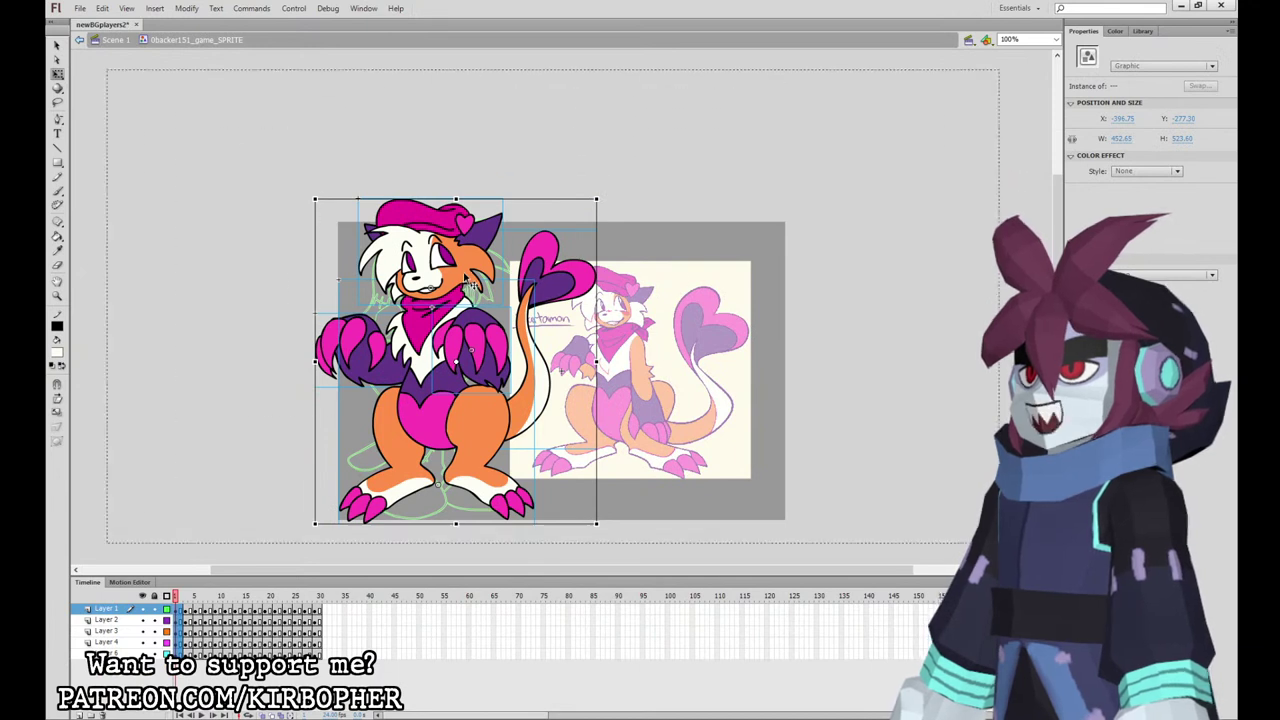
{"action": "double_click", "coordinate": [465, 285]}
{"action": "left_click", "coordinate": [320, 270]}
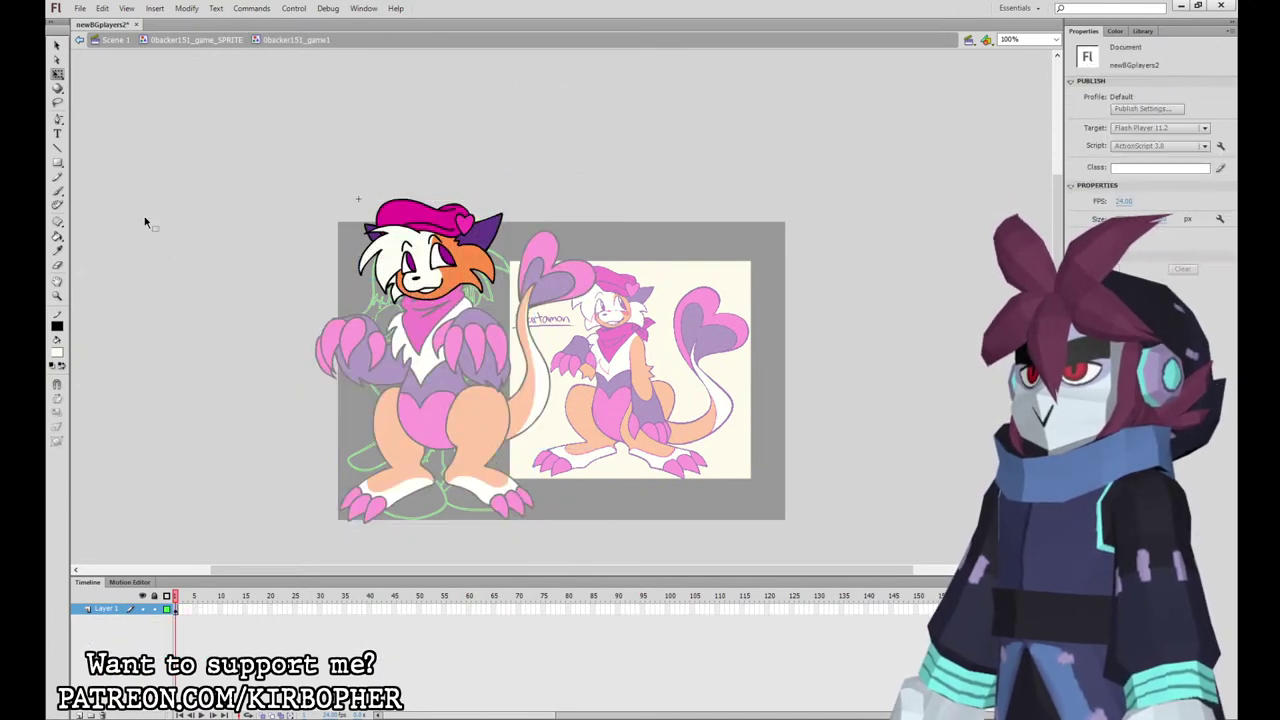
{"action": "left_click", "coordinate": [487, 266]}
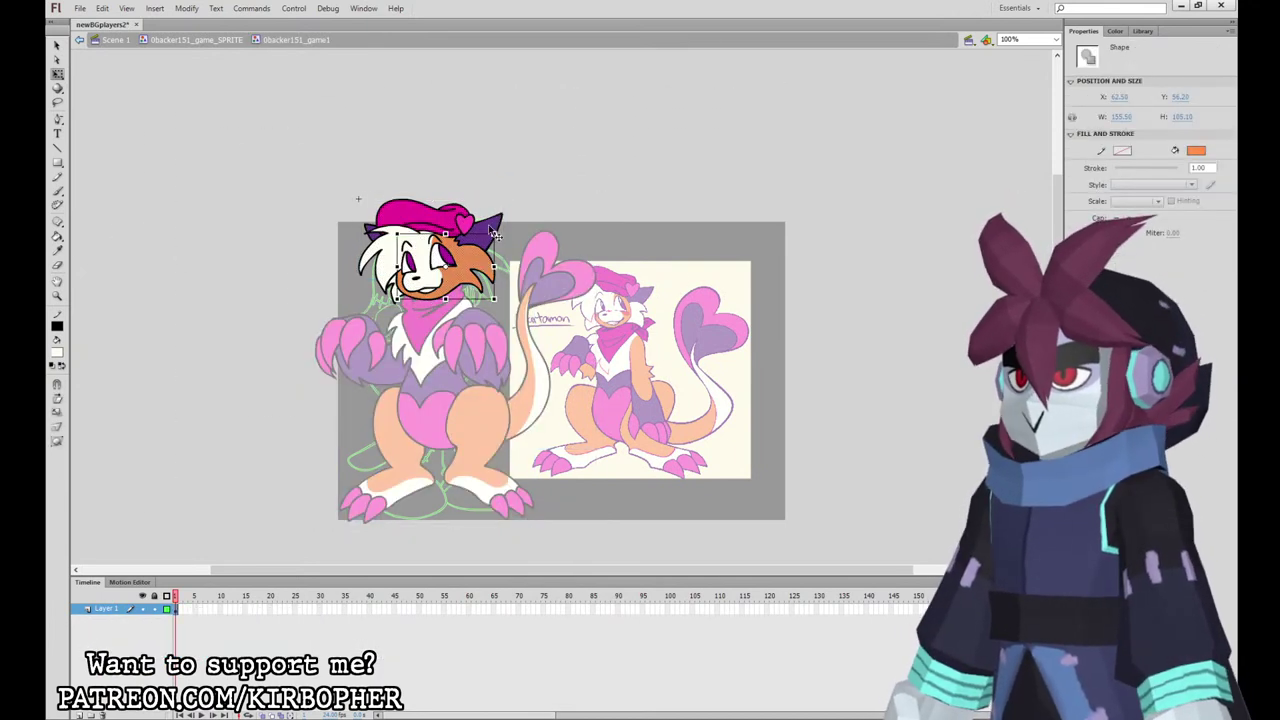
Step: Paint a white brush line down the orange cheek to separate the outer fur from the face
{"action": "key", "text": "b"}
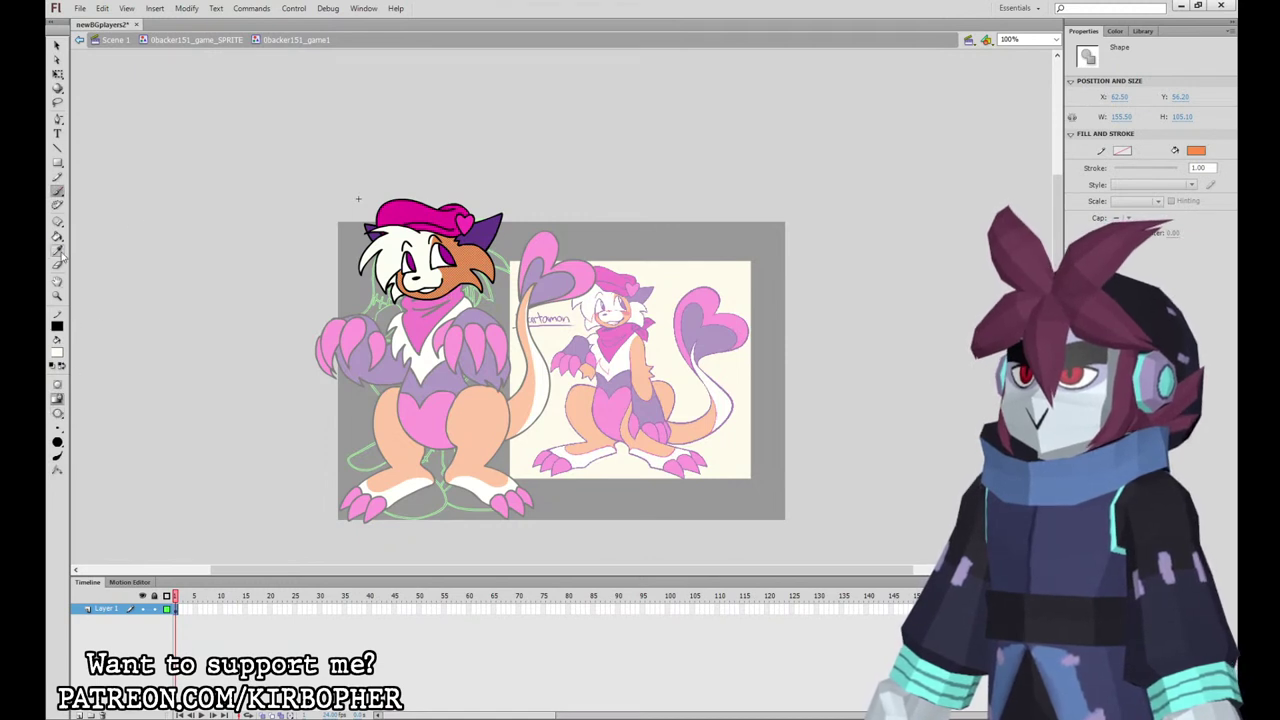
{"action": "left_click", "coordinate": [57, 250]}
{"action": "left_click", "coordinate": [434, 241]}
{"action": "key", "text": "ctrl+z"}
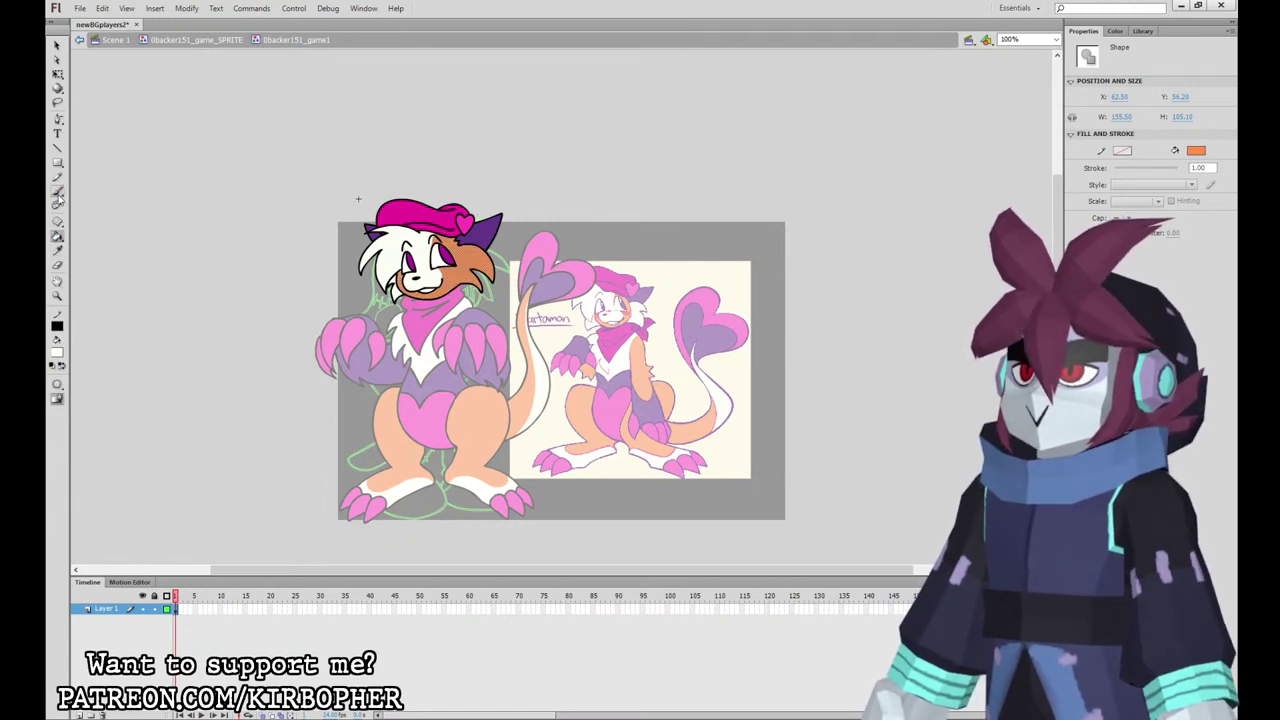
{"action": "left_click", "coordinate": [57, 191]}
{"action": "left_click", "coordinate": [57, 414]}
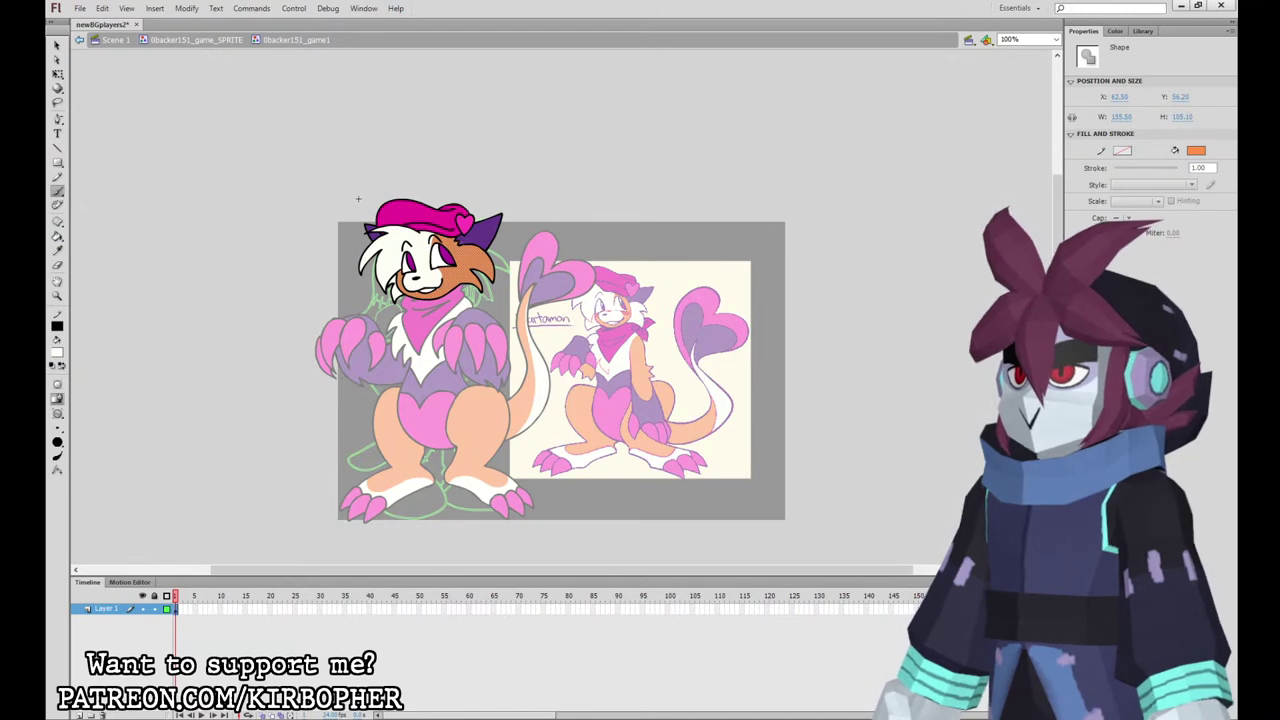
{"action": "left_click_drag", "start_coordinate": [460, 245], "coordinate": [465, 282]}
Step: Fill the orange cheek fur outside the brushed line with white and return to Scene 1
{"action": "left_click", "coordinate": [58, 75]}
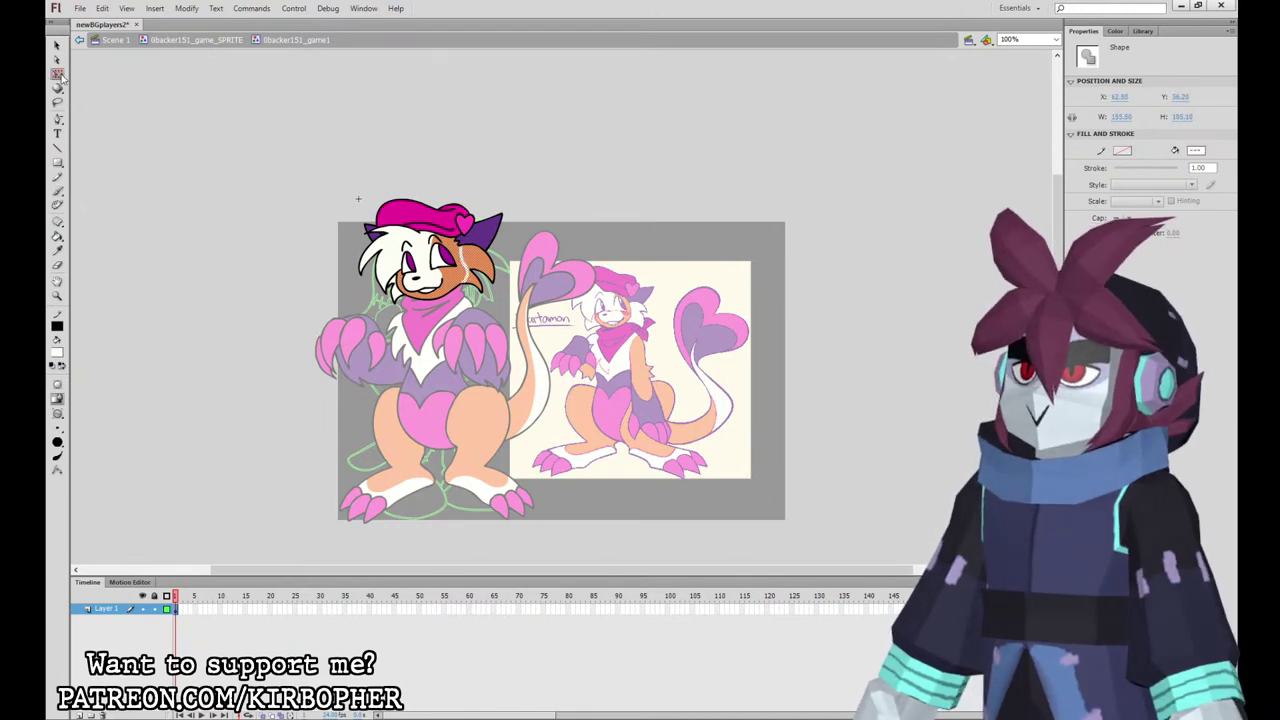
{"action": "left_click", "coordinate": [96, 142]}
{"action": "left_click", "coordinate": [57, 237]}
{"action": "left_click", "coordinate": [475, 261]}
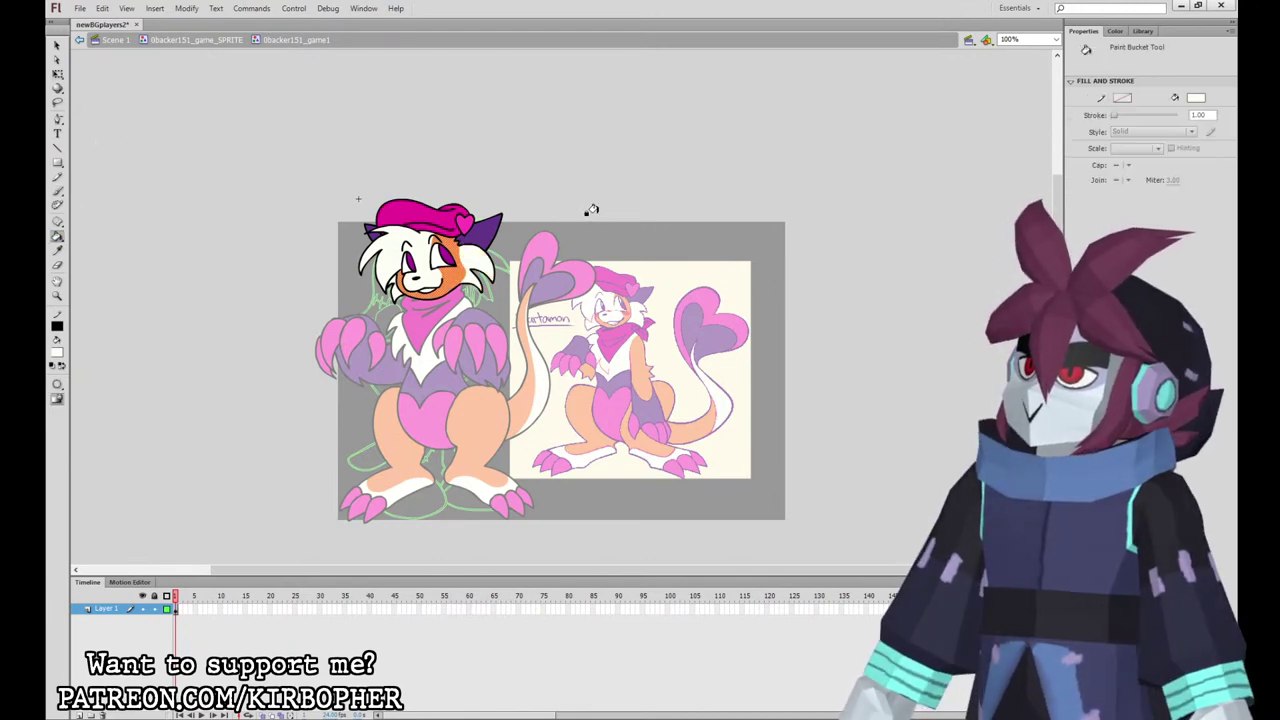
{"action": "left_click", "coordinate": [115, 39]}
{"action": "key", "text": "q"}
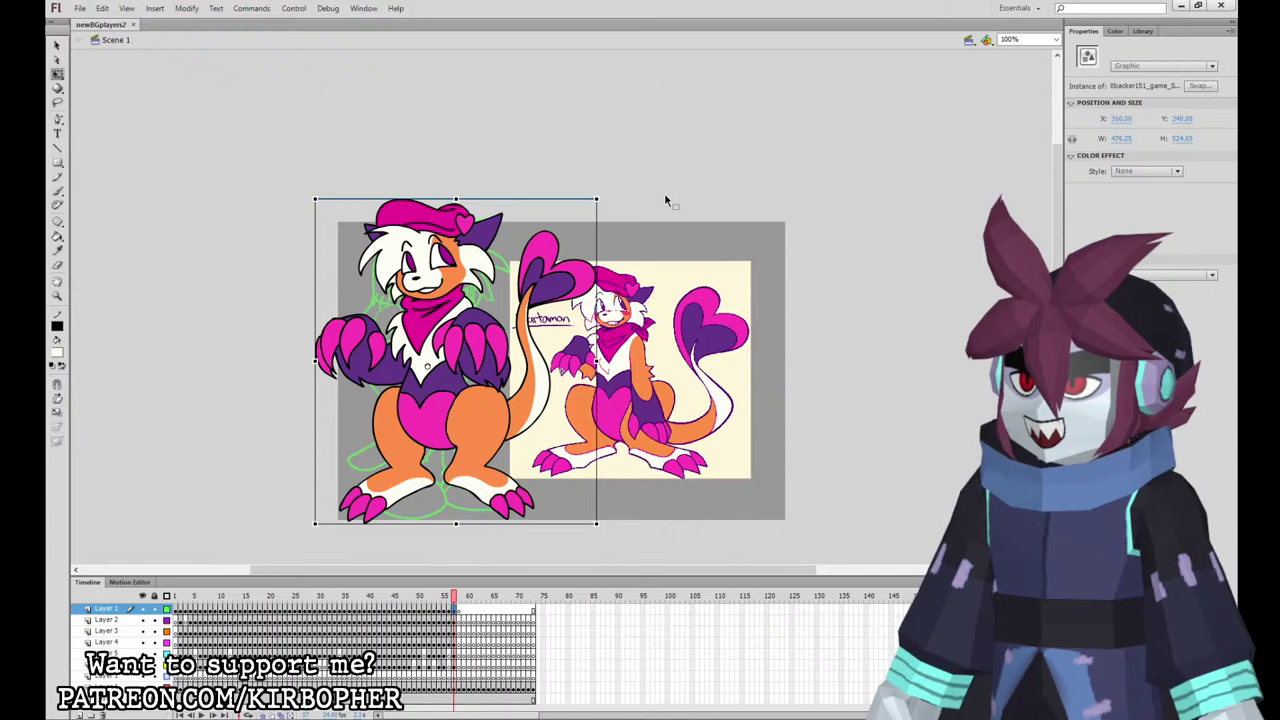
{"action": "left_click", "coordinate": [620, 130]}
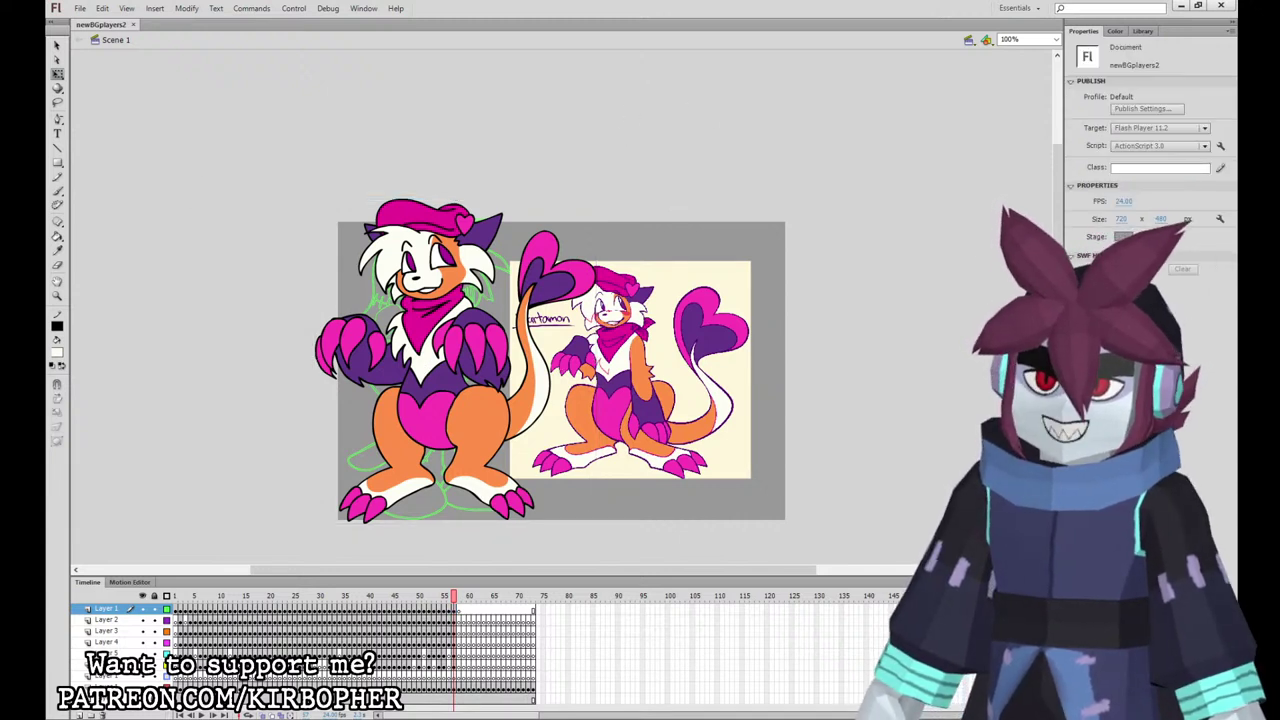